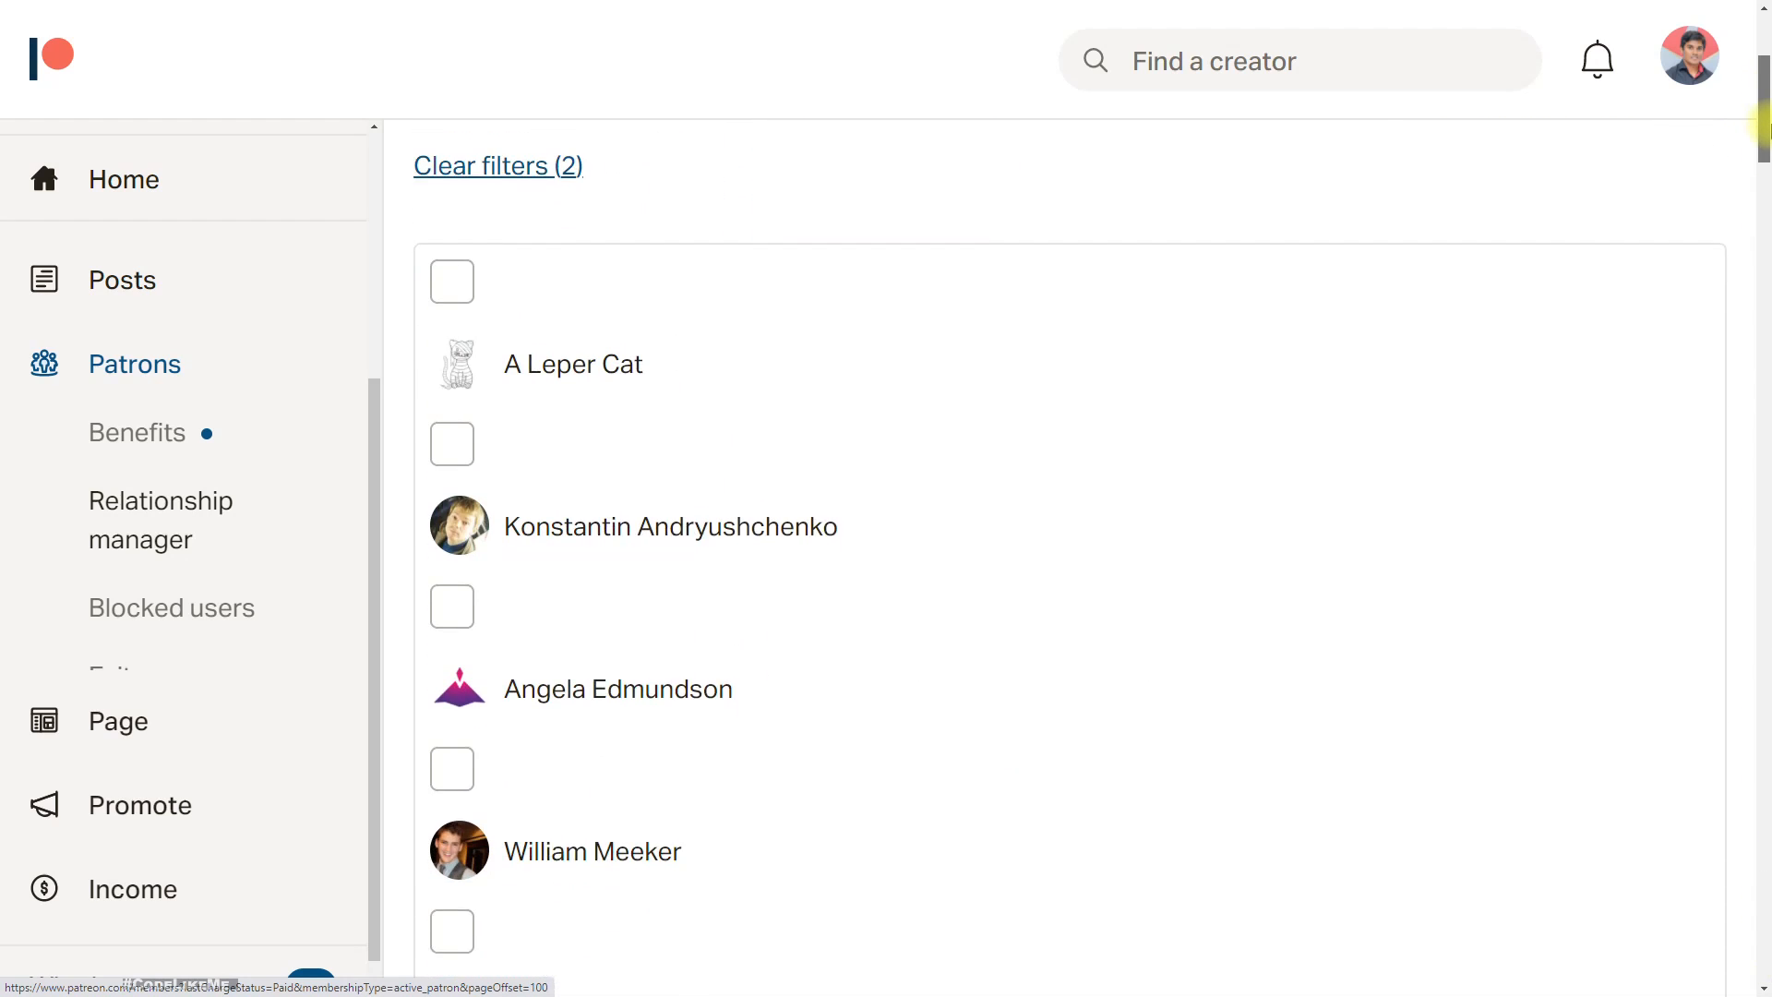
left_click_drag(1763, 138, 1763, 932)
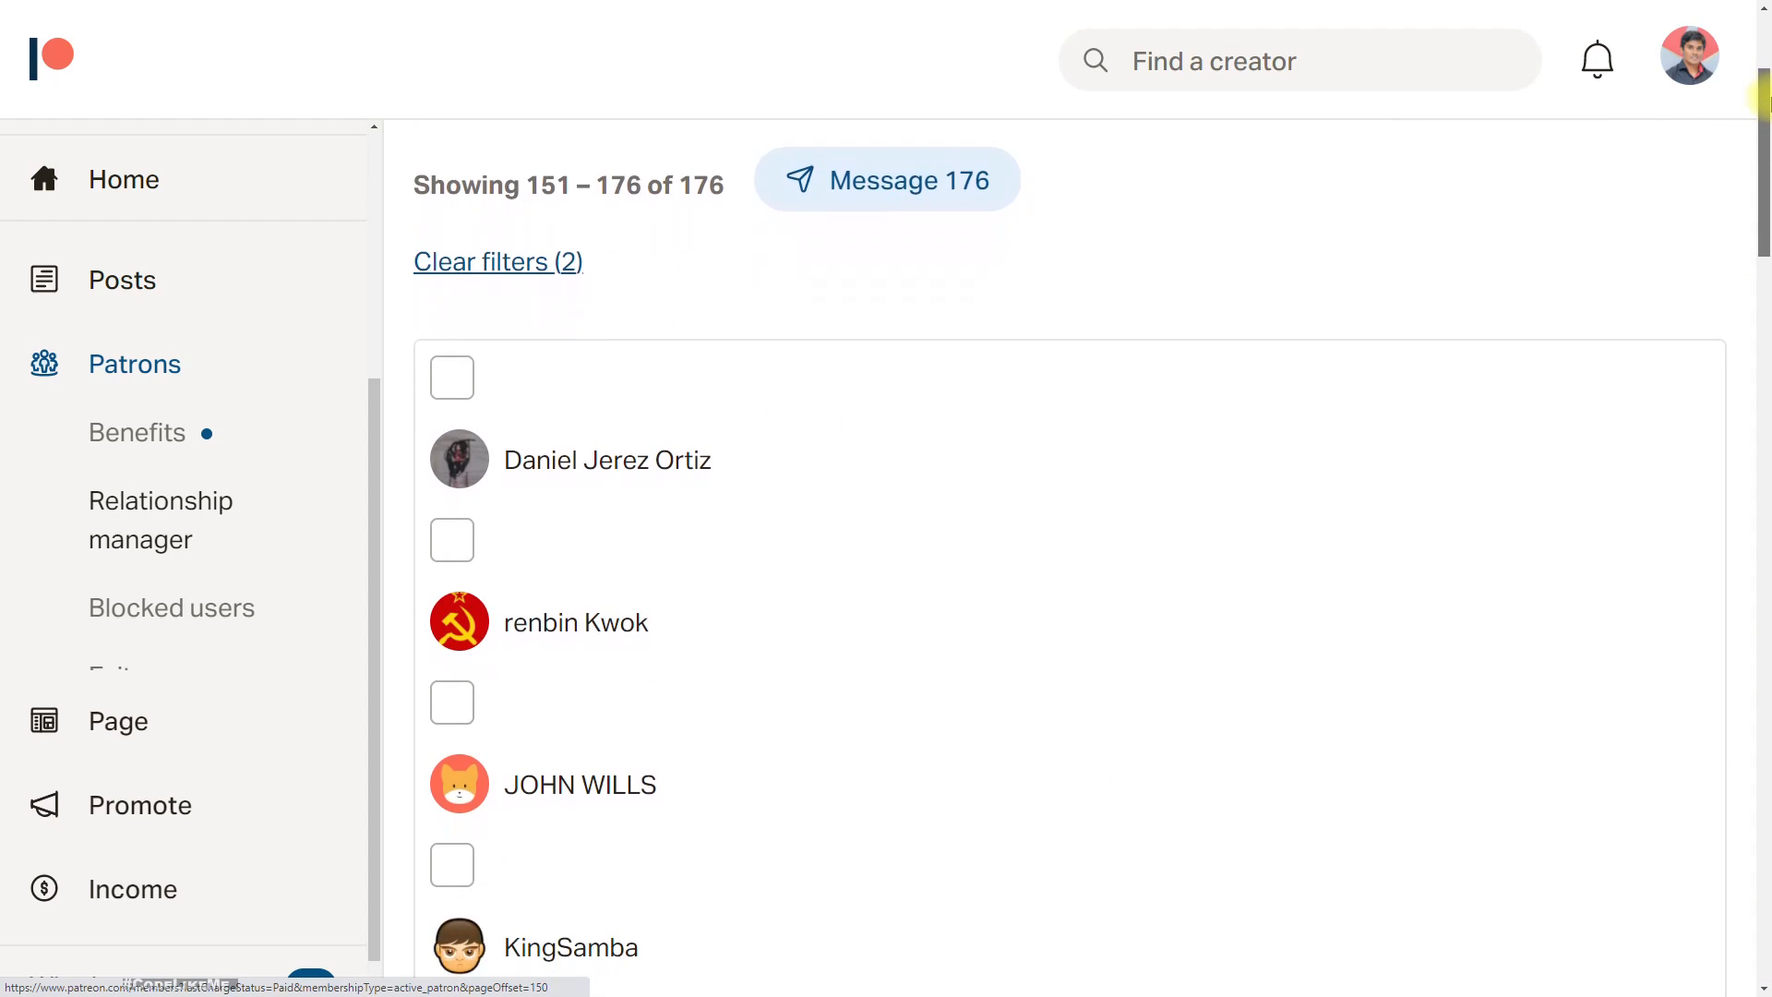
left_click_drag(1763, 138, 1764, 862)
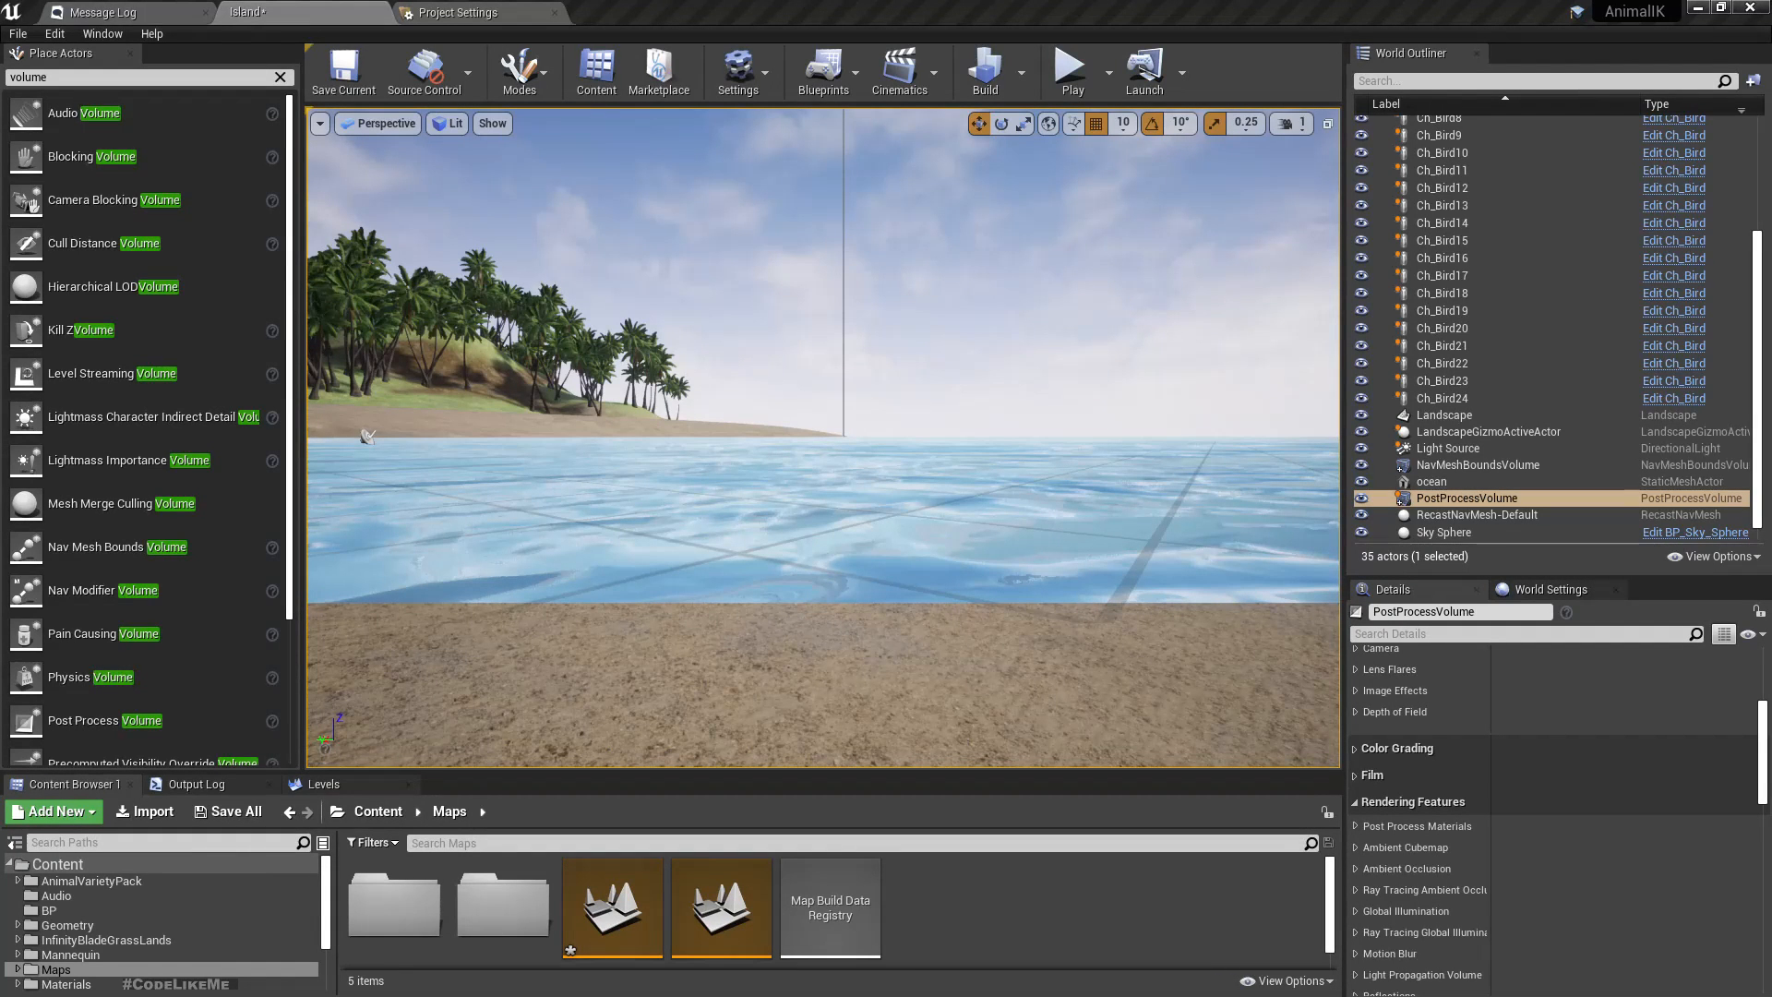
Examine the island's ocean in the level viewport from above and below the water surface.
right_click_drag(668, 490, 669, 525)
right_click_drag(755, 455, 573, 460)
right_click_drag(811, 363, 960, 368)
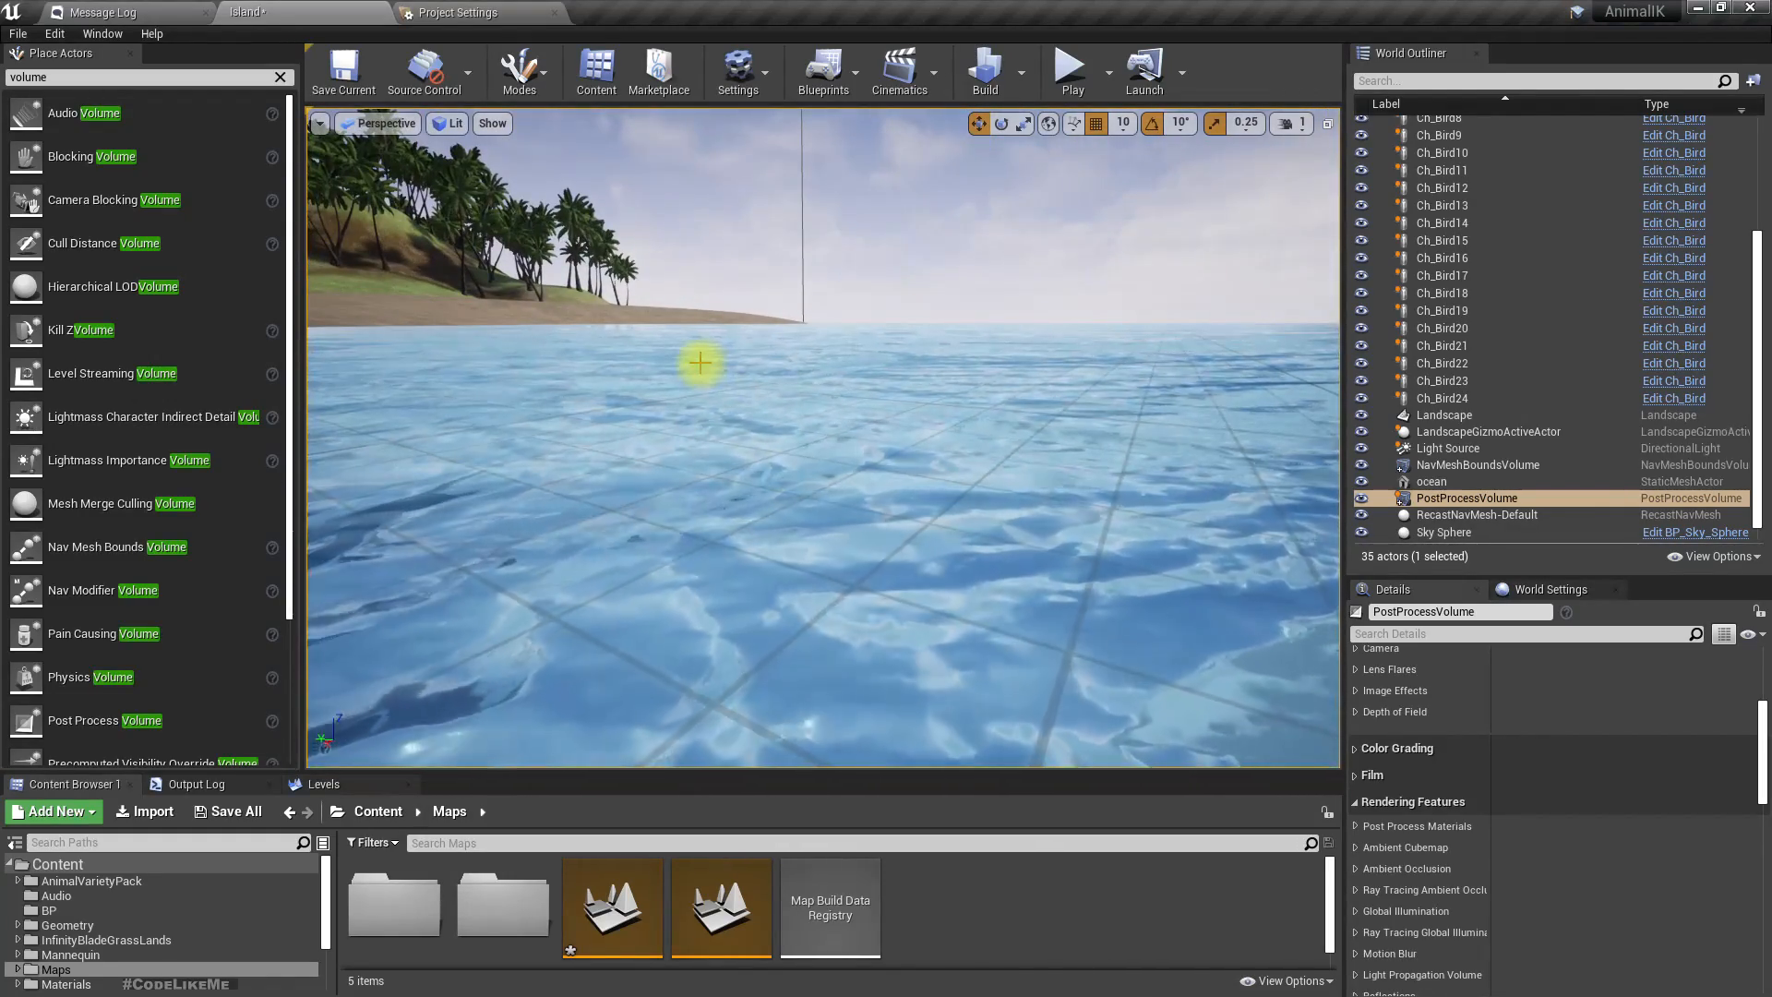
right_click_drag(669, 364, 720, 360)
right_click_drag(1009, 526, 897, 505)
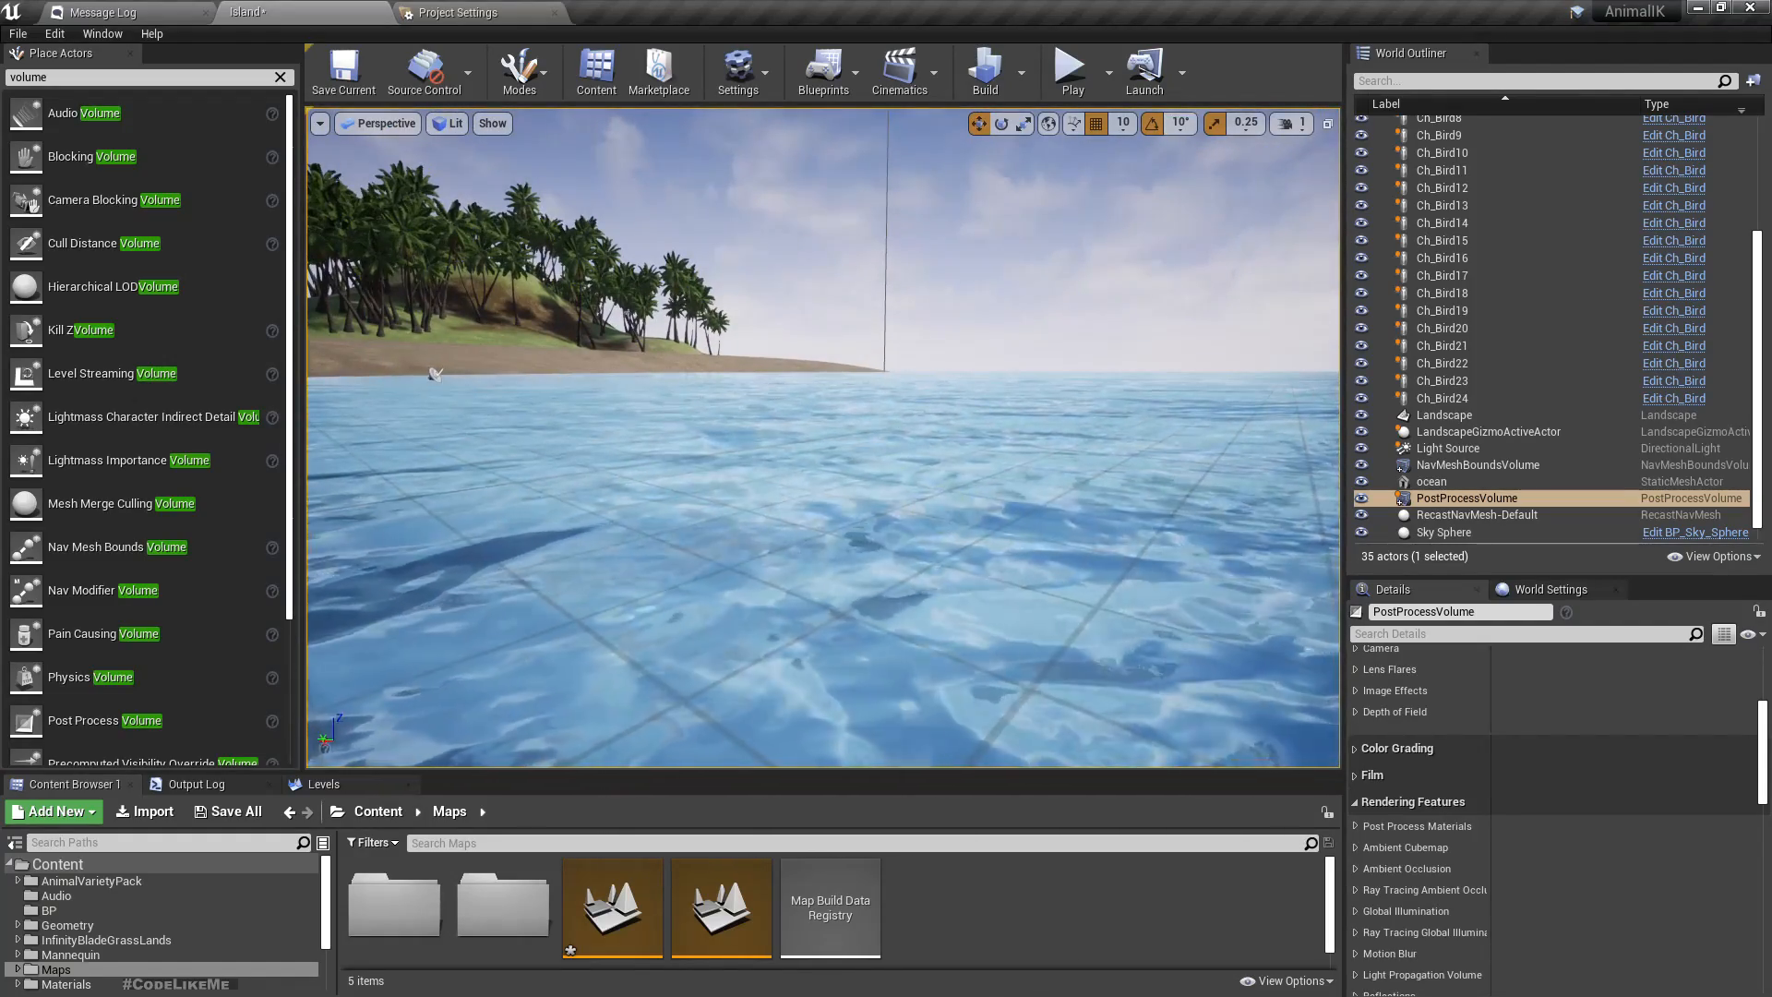
key("q")
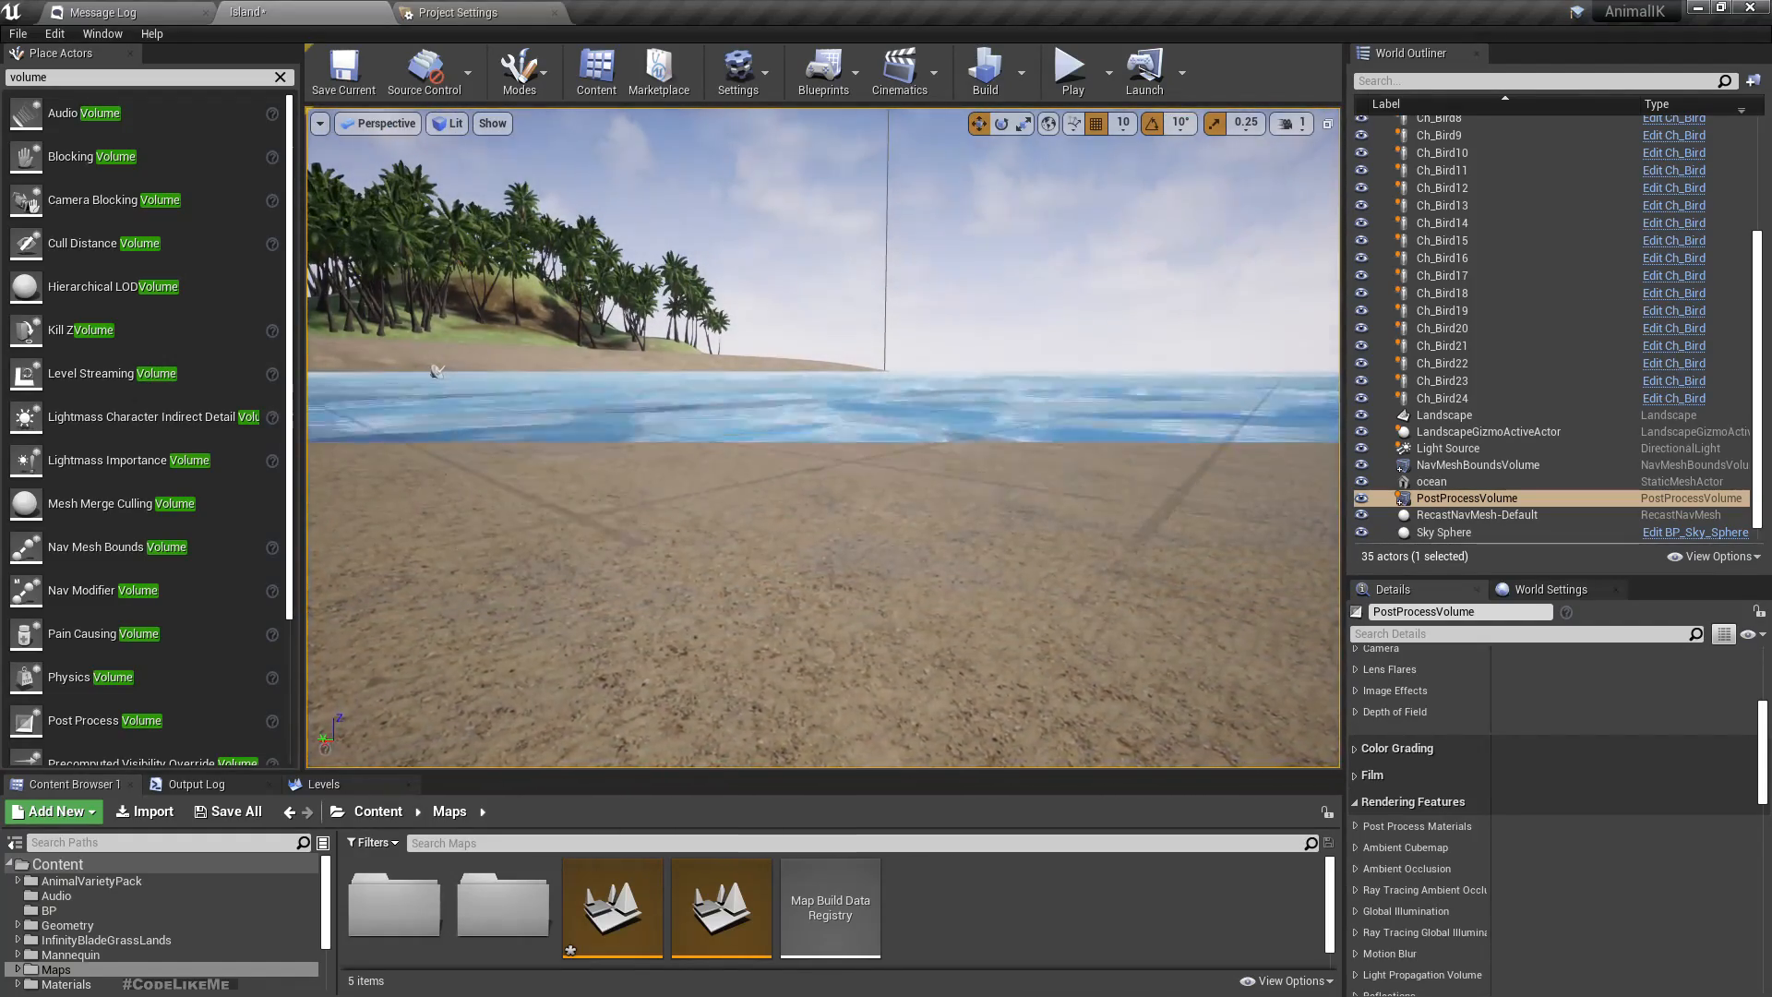
key("e")
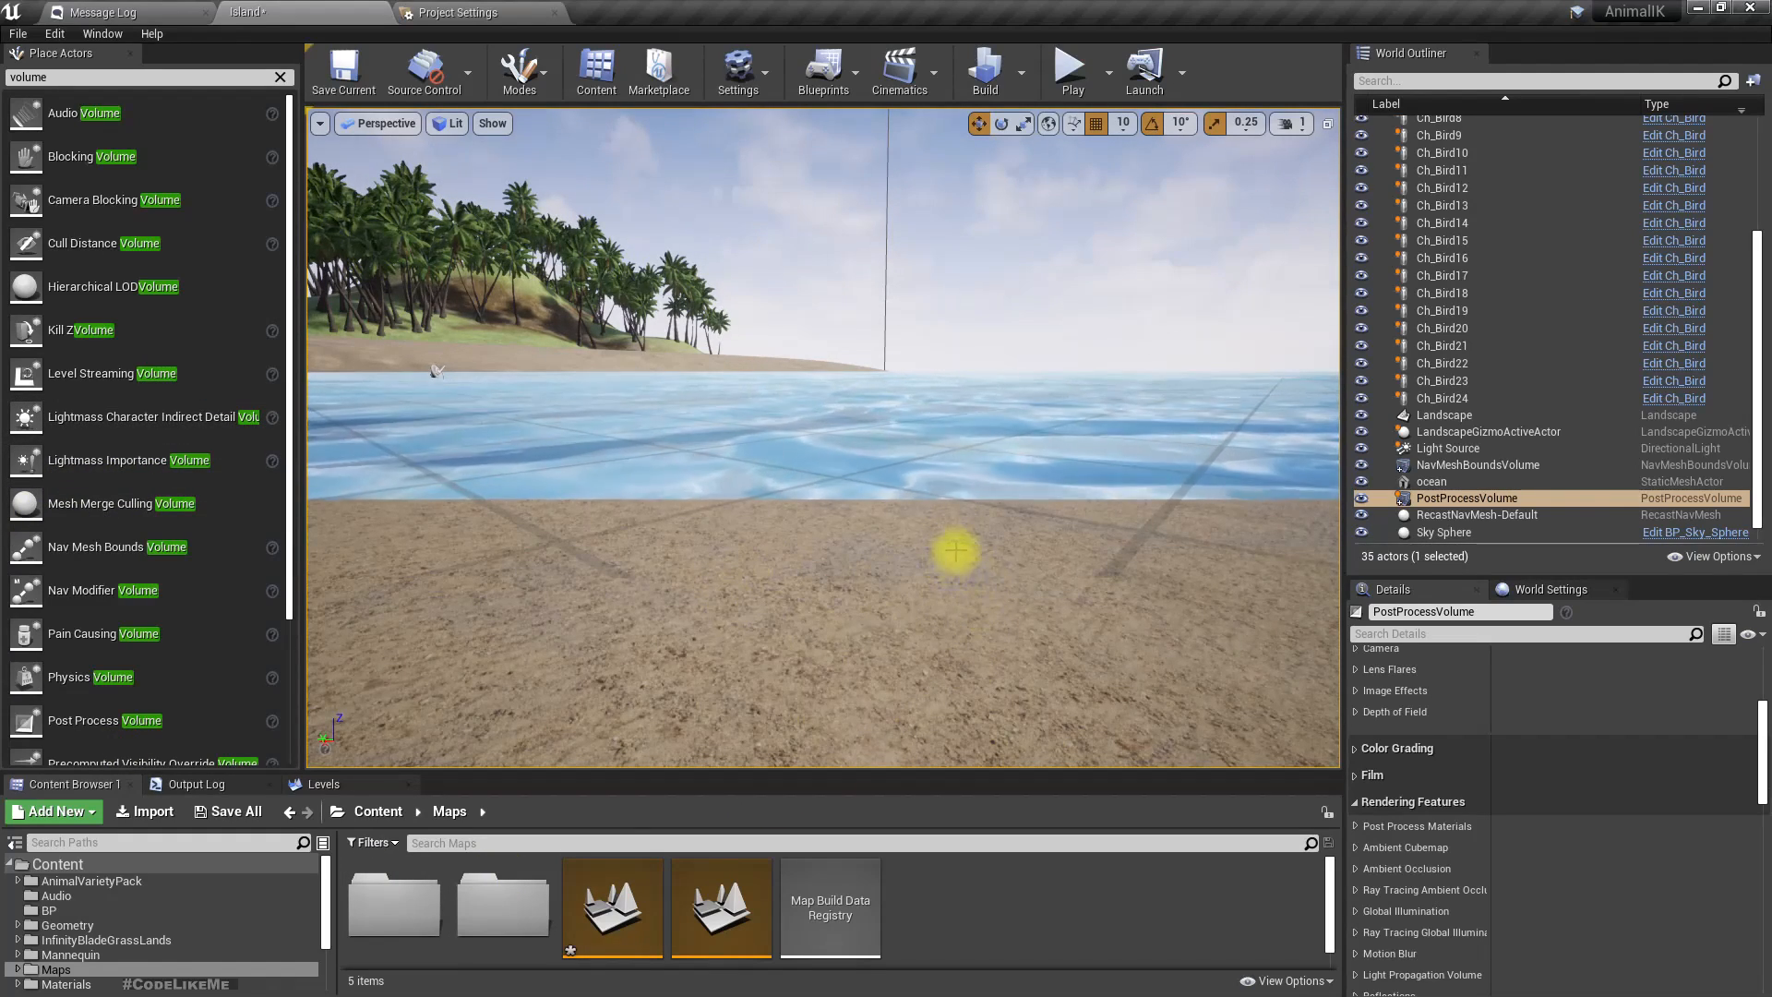
key("e")
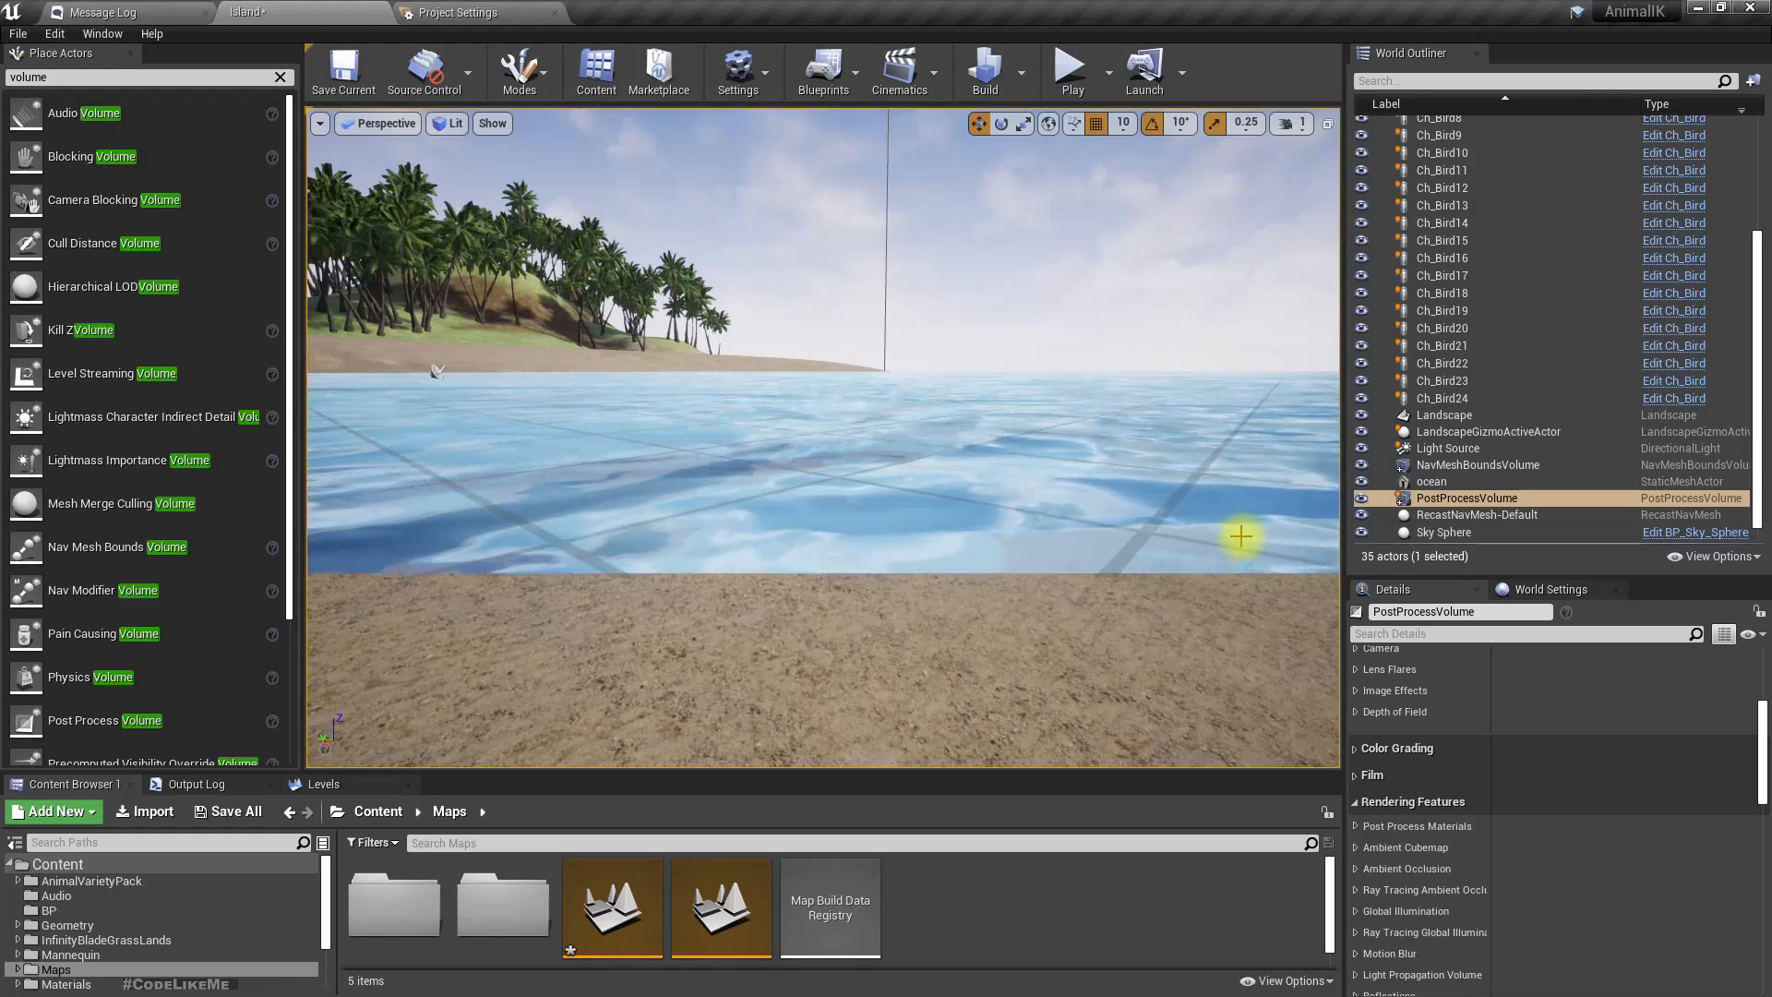
right_click_drag(1215, 507, 1020, 455)
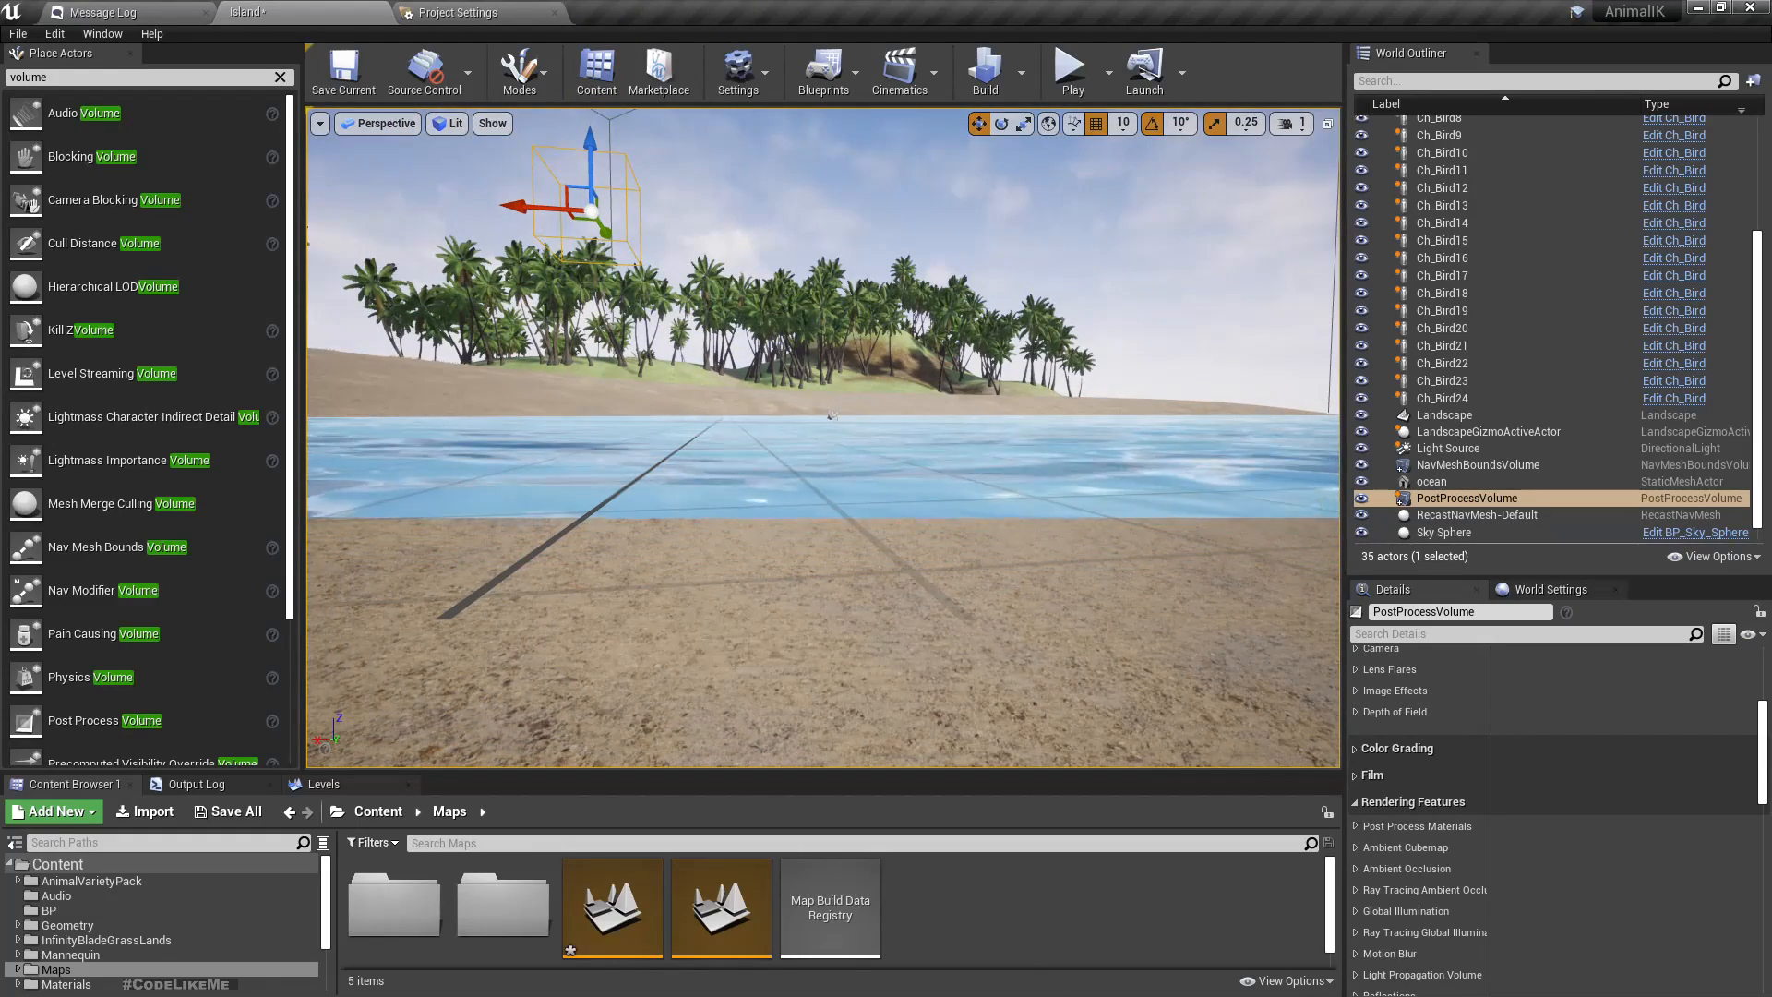
left_click(928, 460)
key("g")
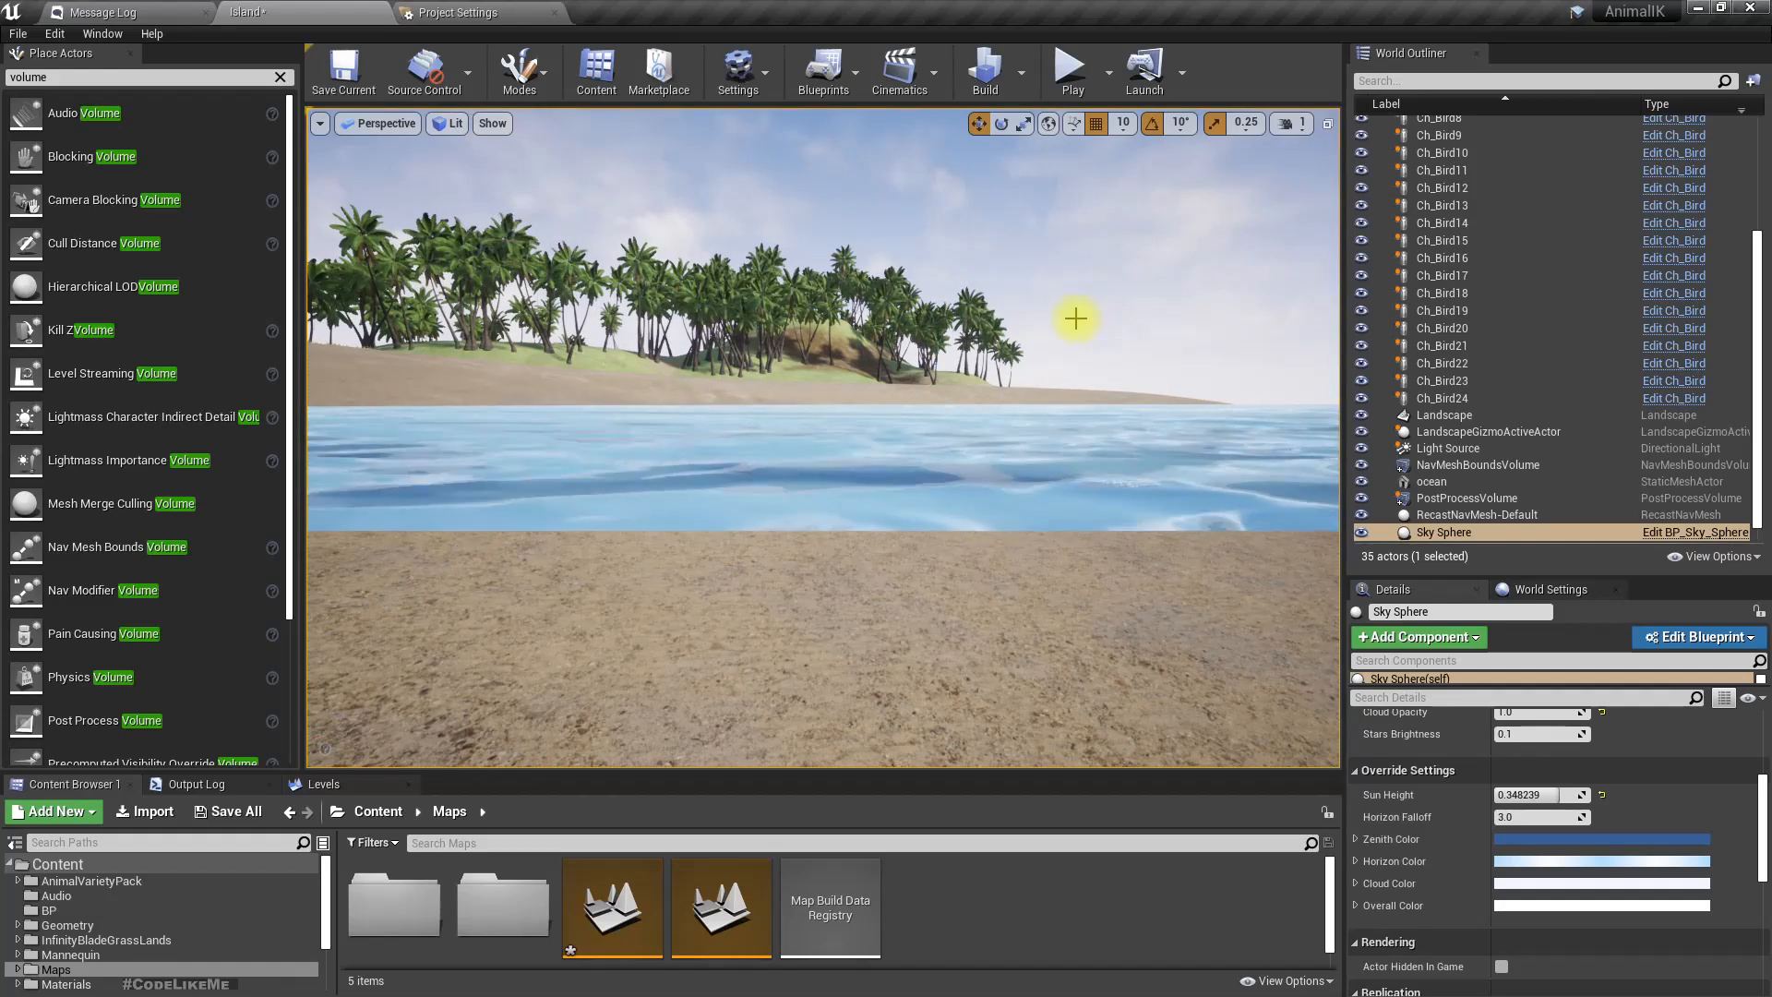
right_click_drag(961, 249, 1033, 242)
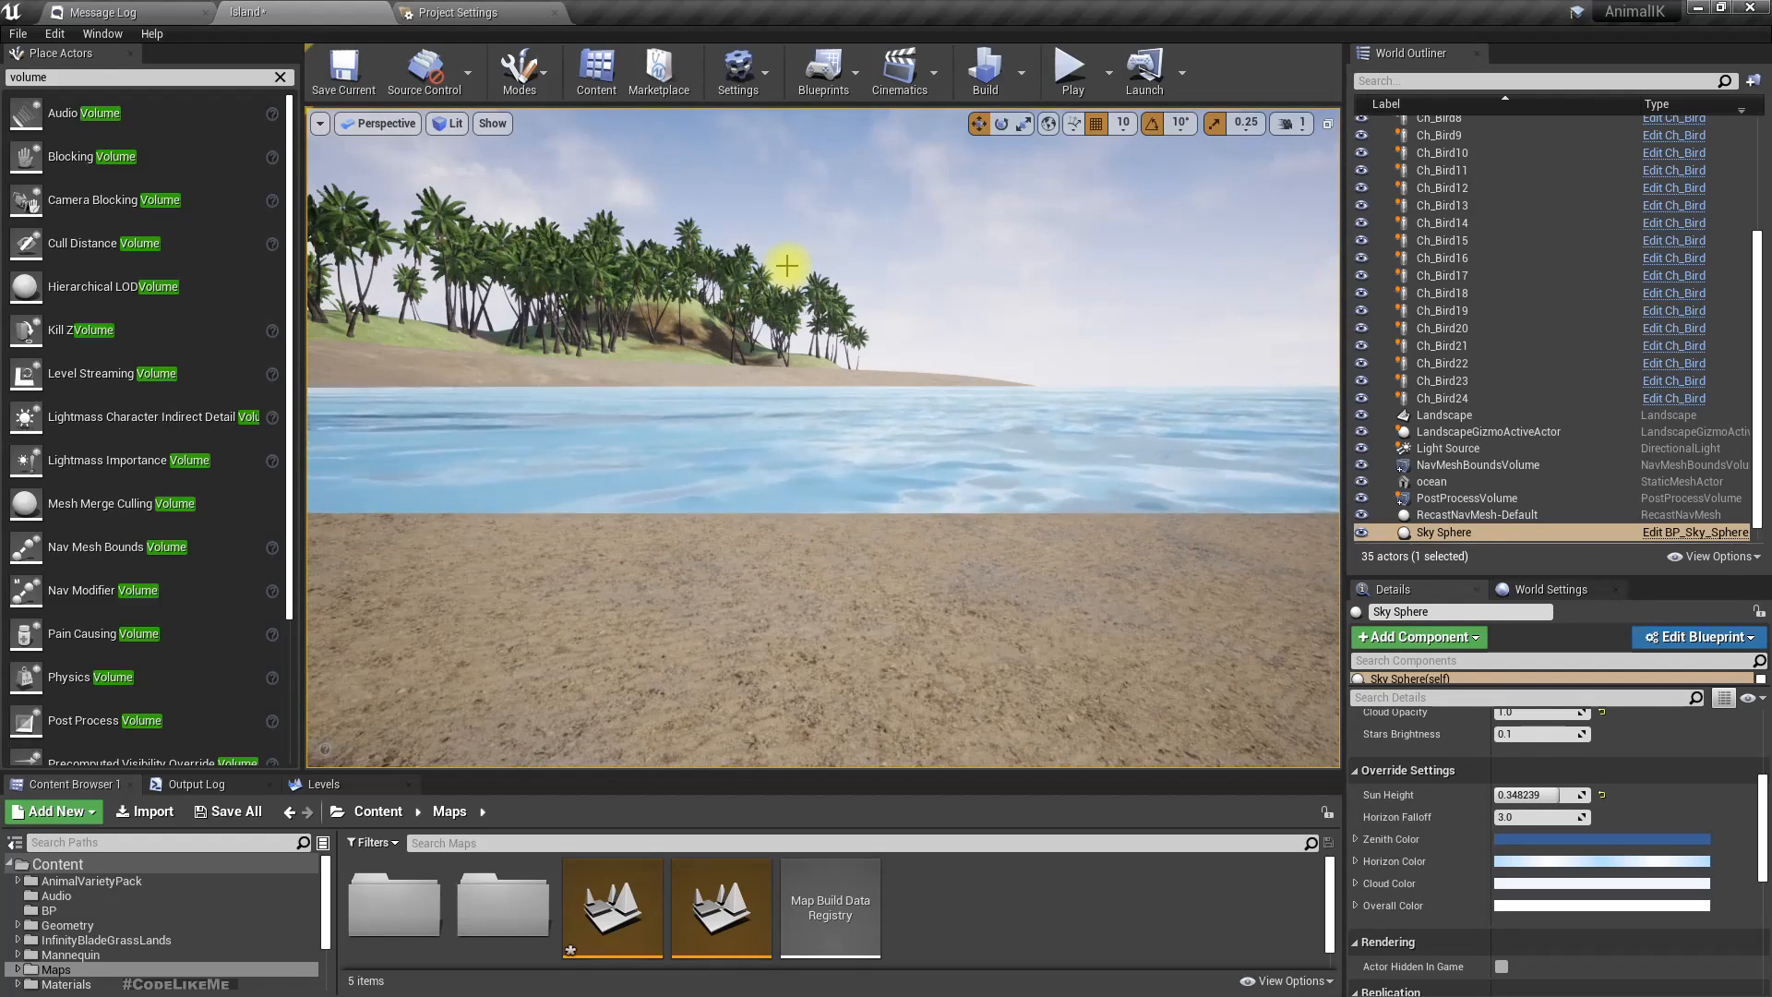
Select the PostProcessVolume and review its extent and brush settings while inspecting the view around the waterline.
left_click(1422, 498)
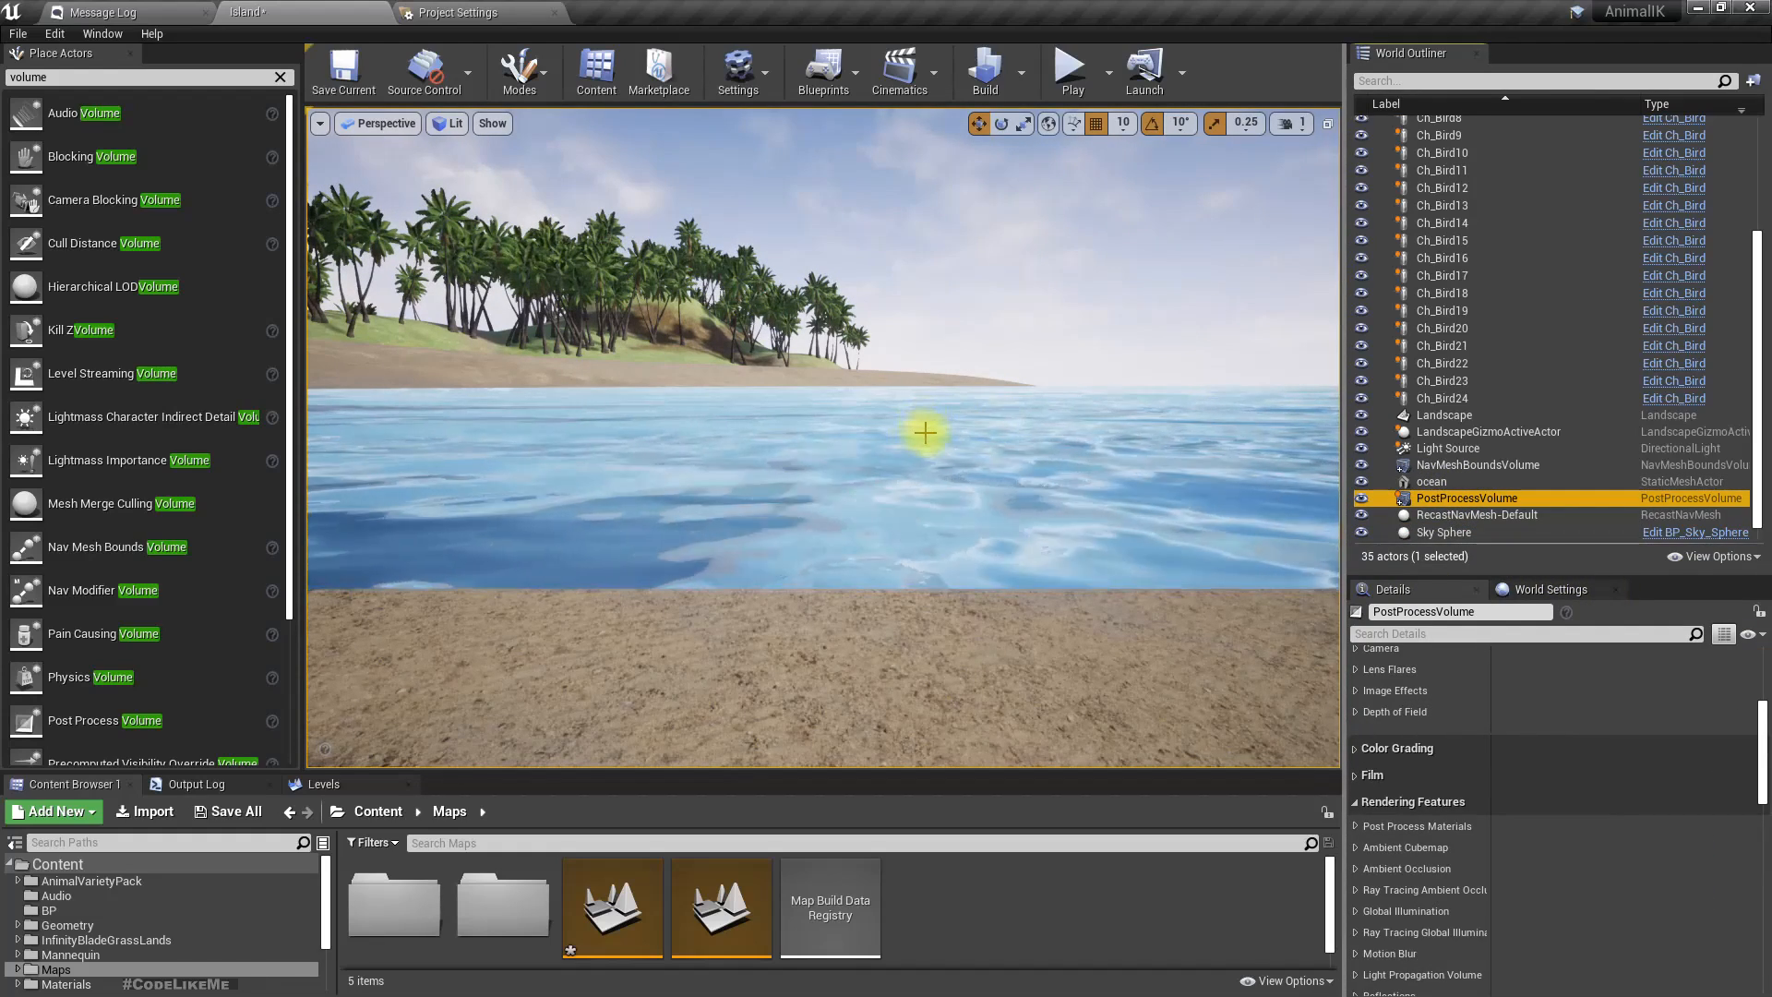
key("f")
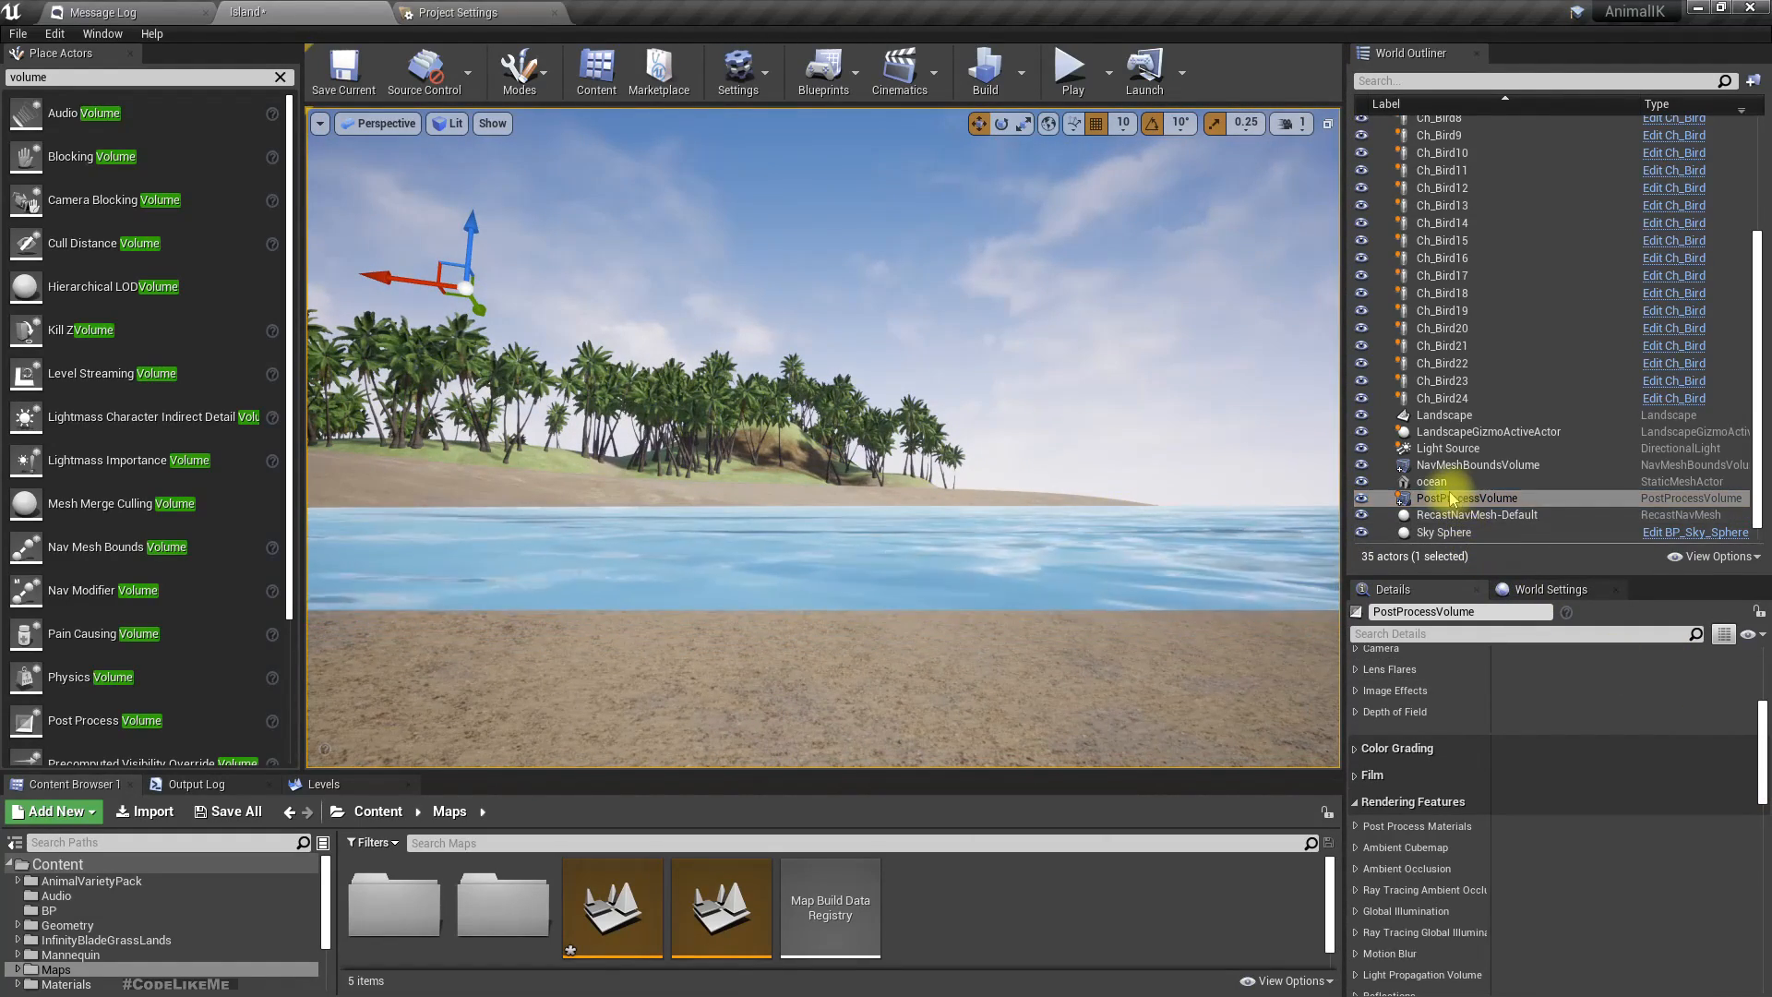
scroll(1560, 877, "down", 3)
scroll(1560, 872, "down", 5)
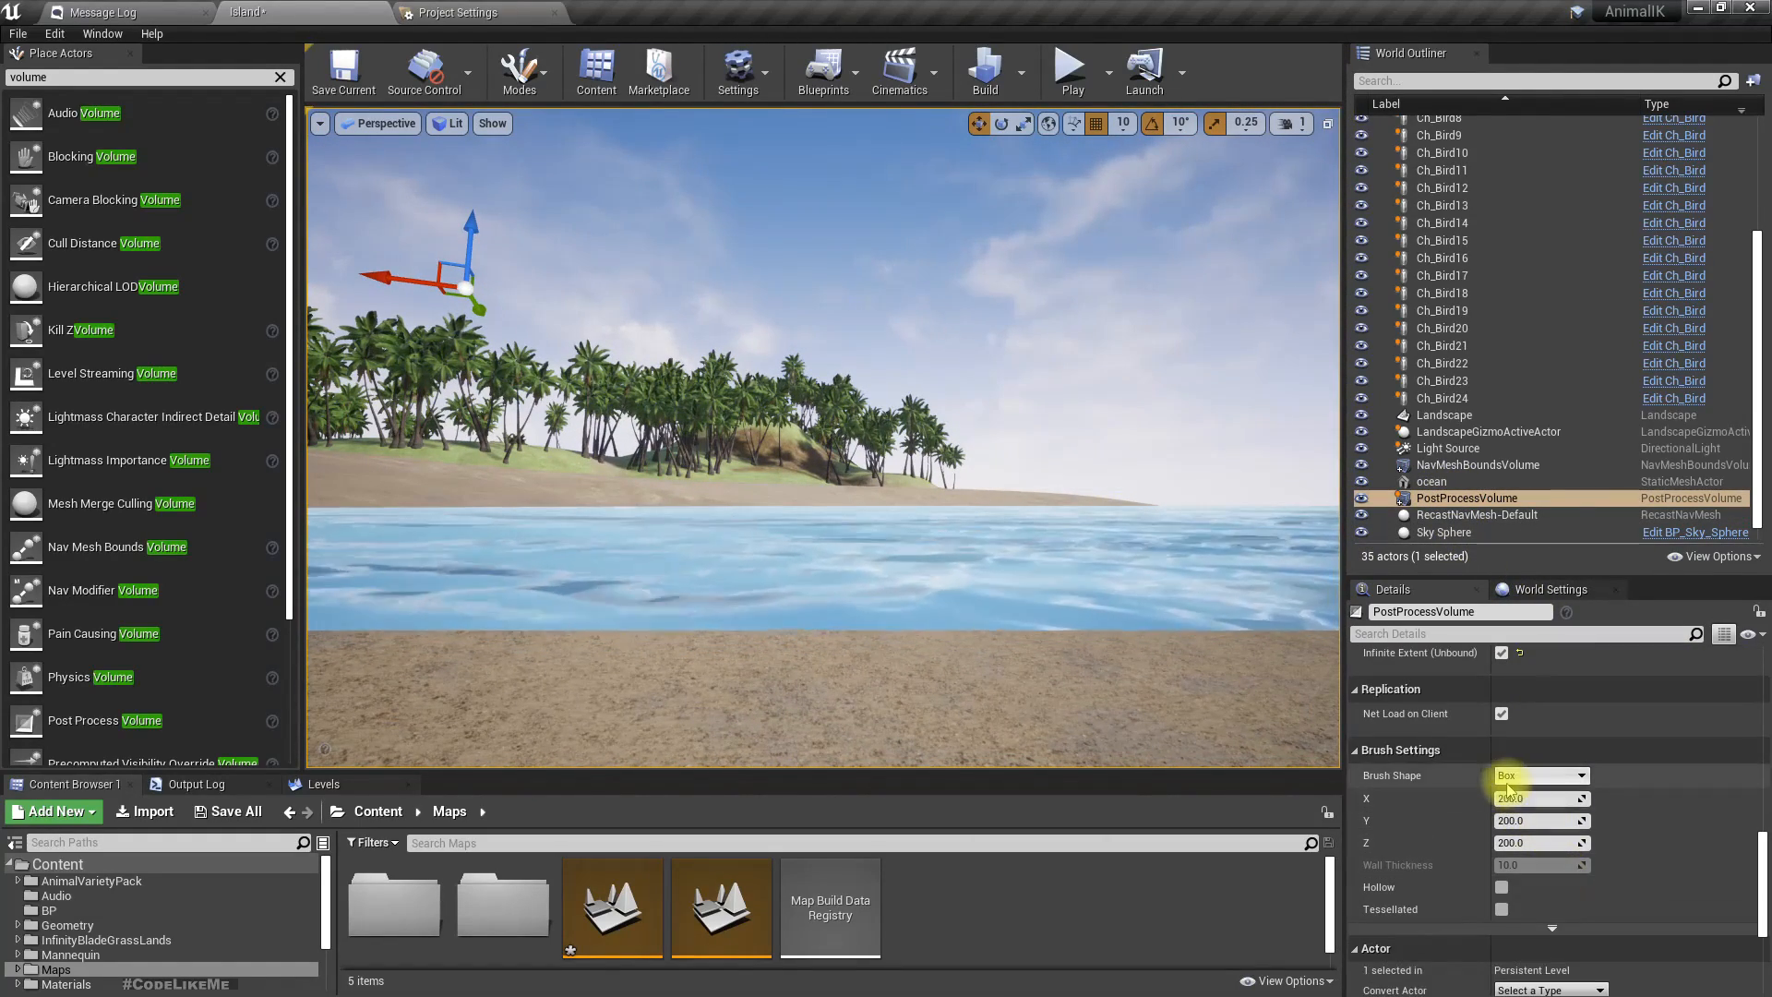
scroll(1511, 779, "up", 1)
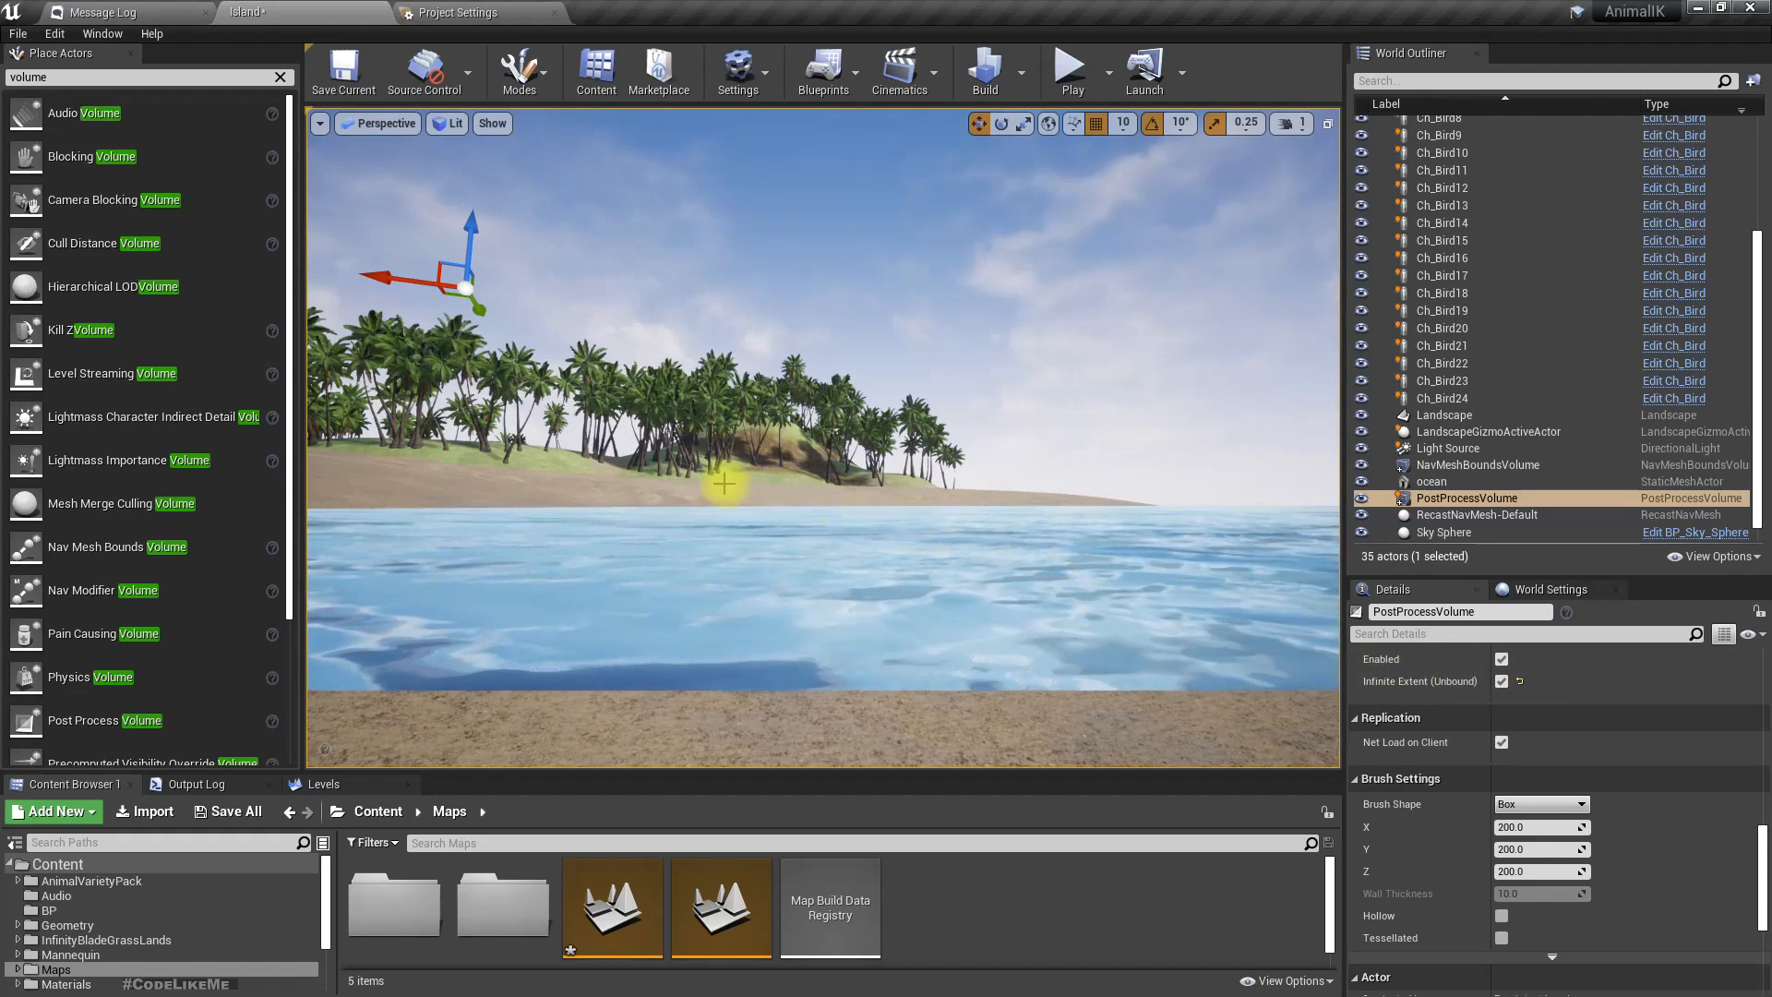
right_click_drag(748, 490, 794, 524)
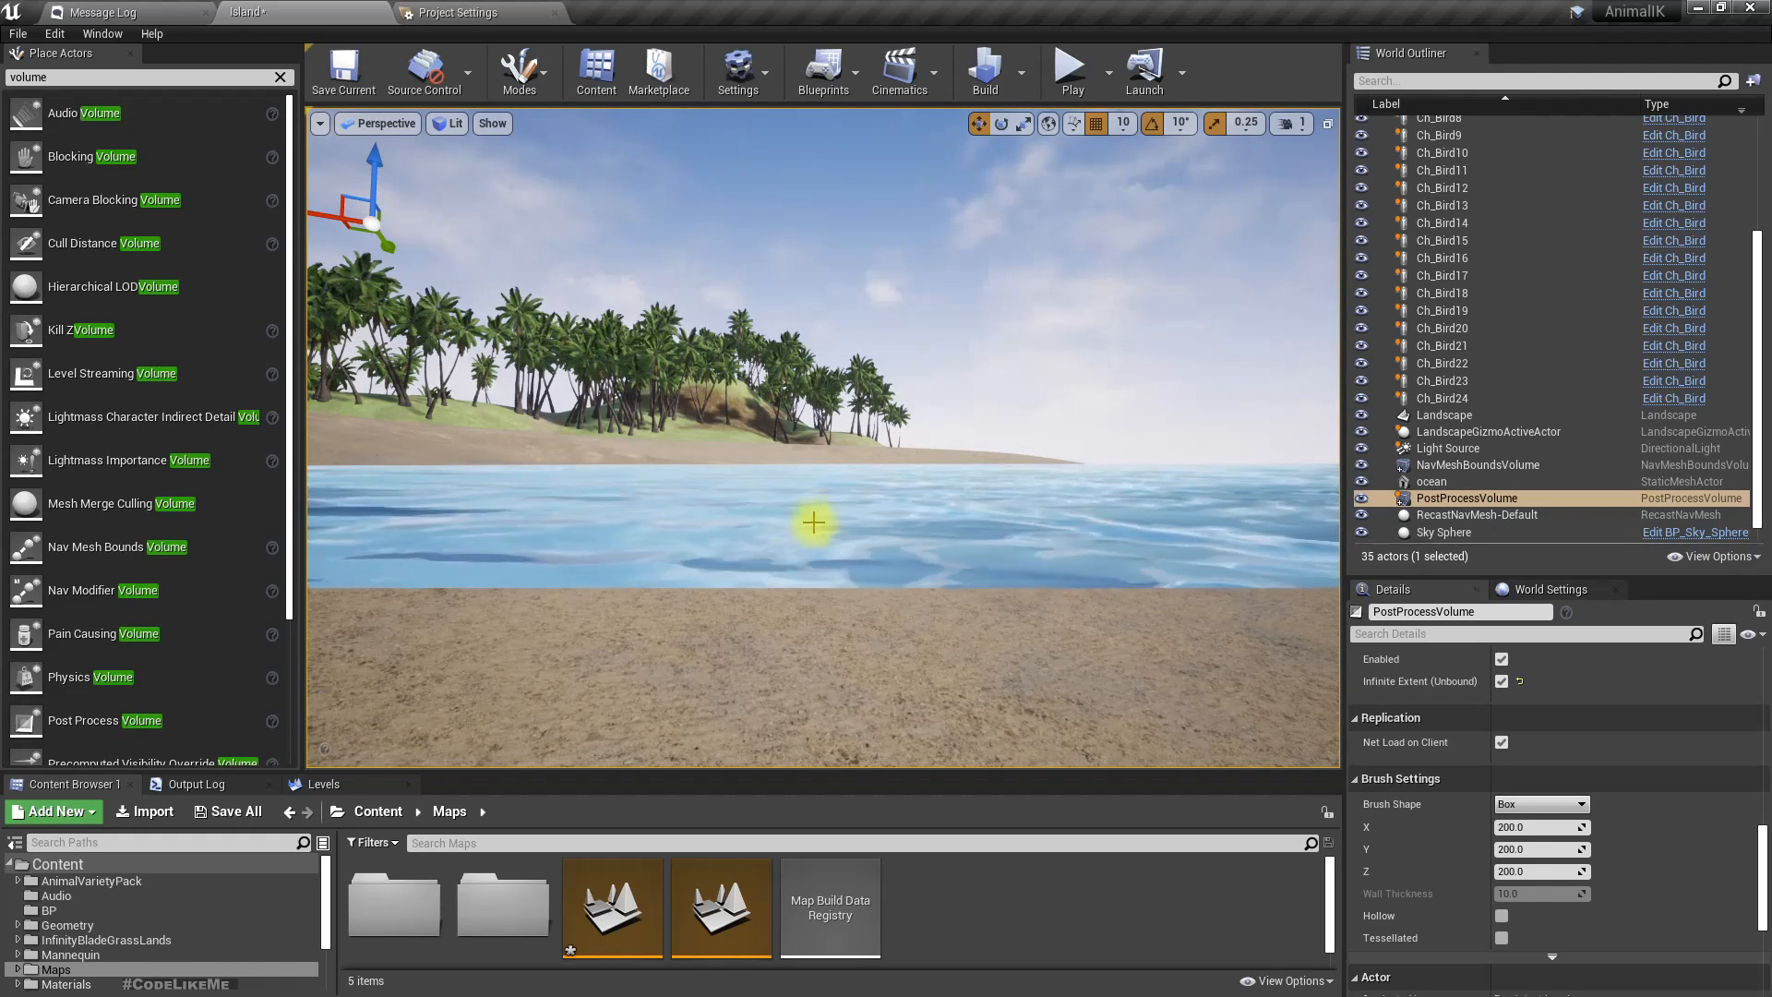
right_click_drag(813, 522, 815, 522)
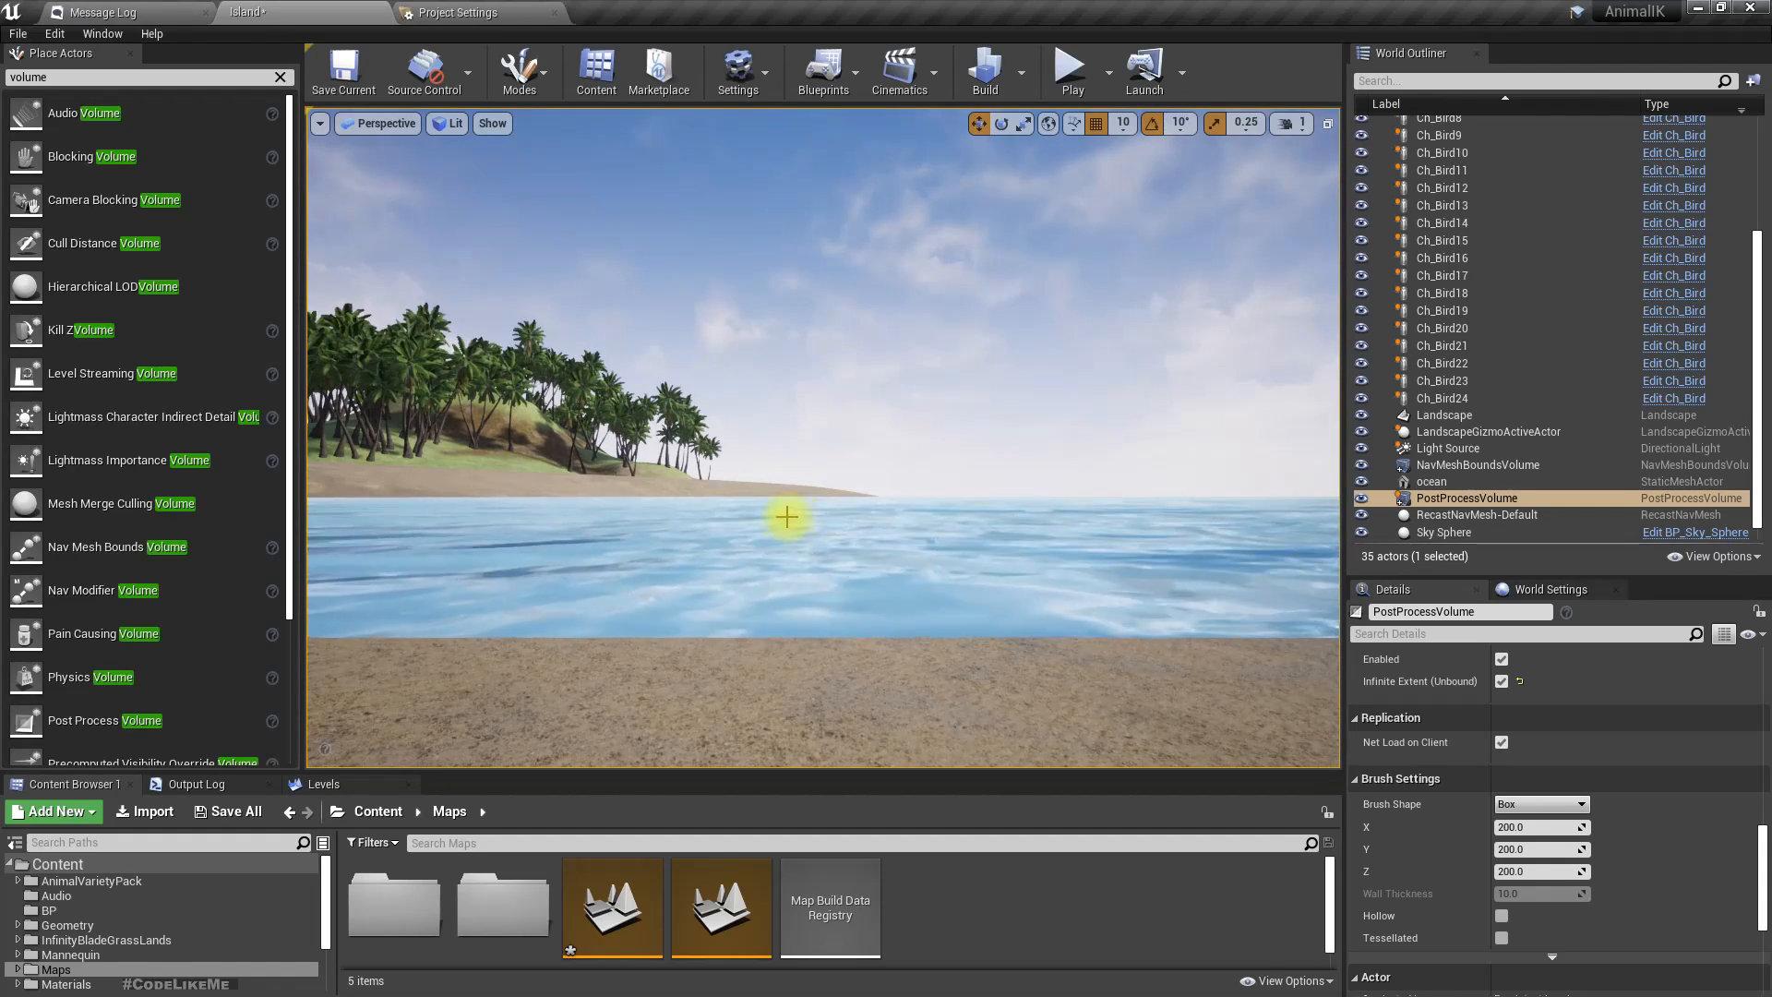
right_click_drag(789, 517, 783, 517)
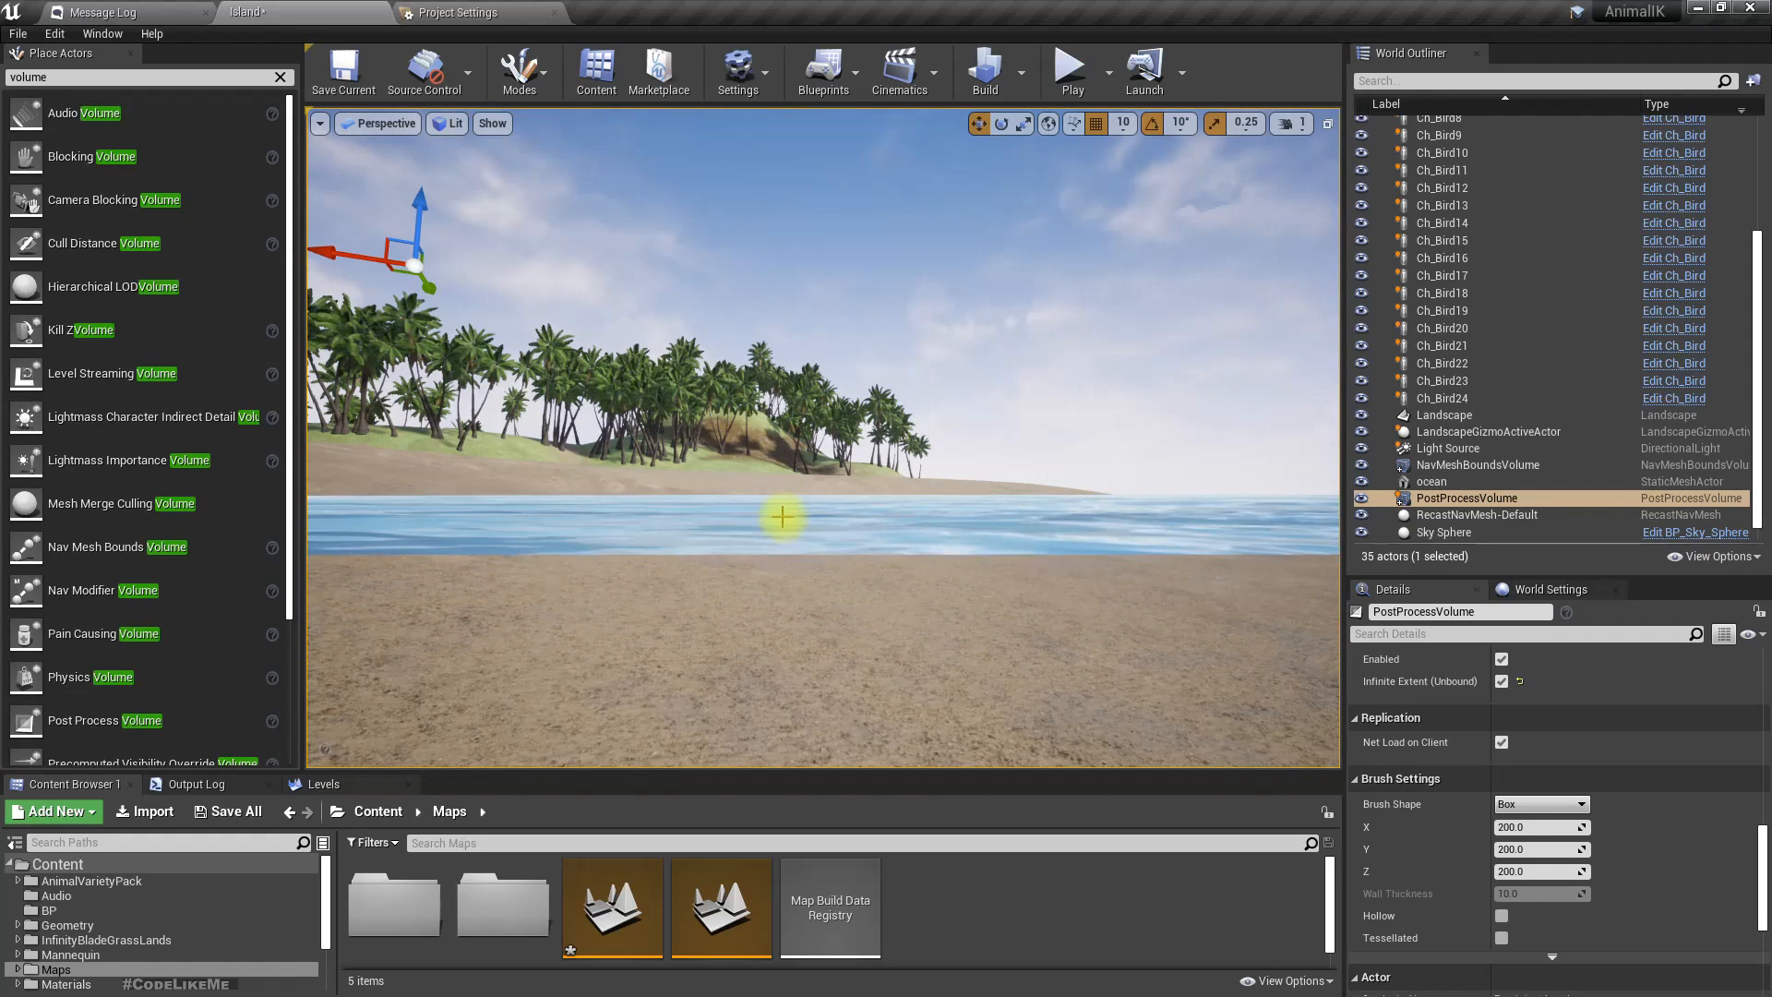
right_click_drag(783, 517, 795, 526)
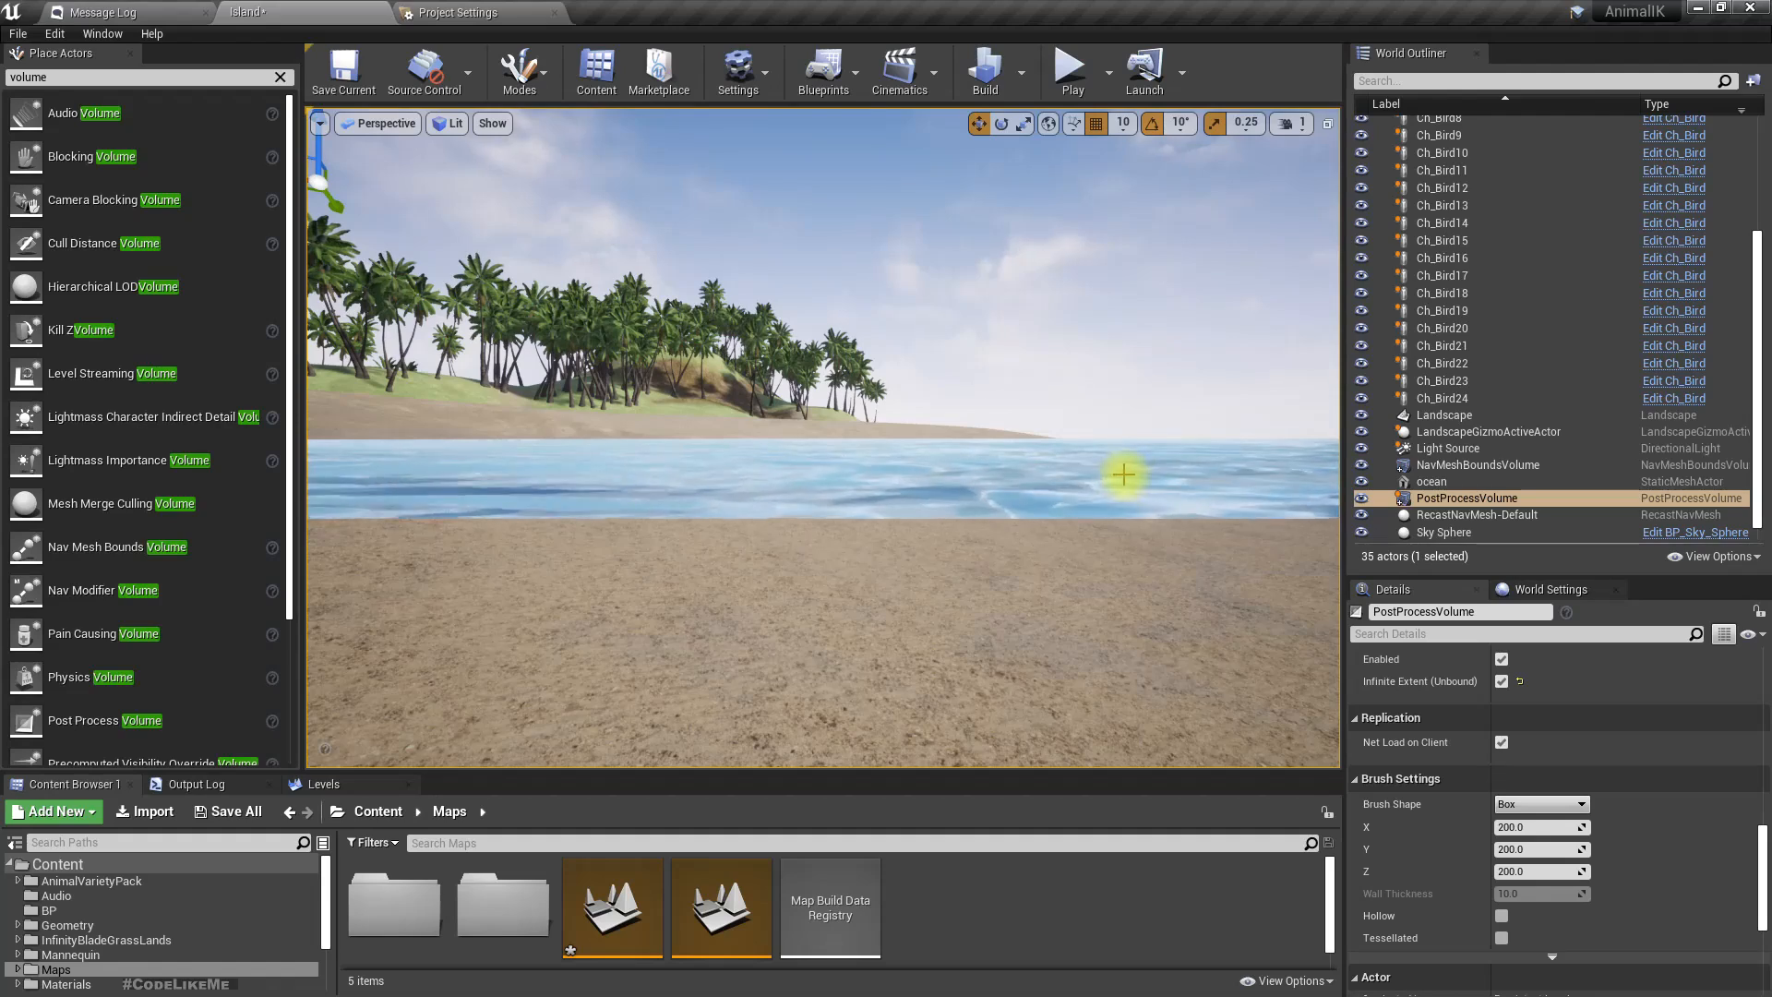
right_click_drag(1122, 475, 1091, 474)
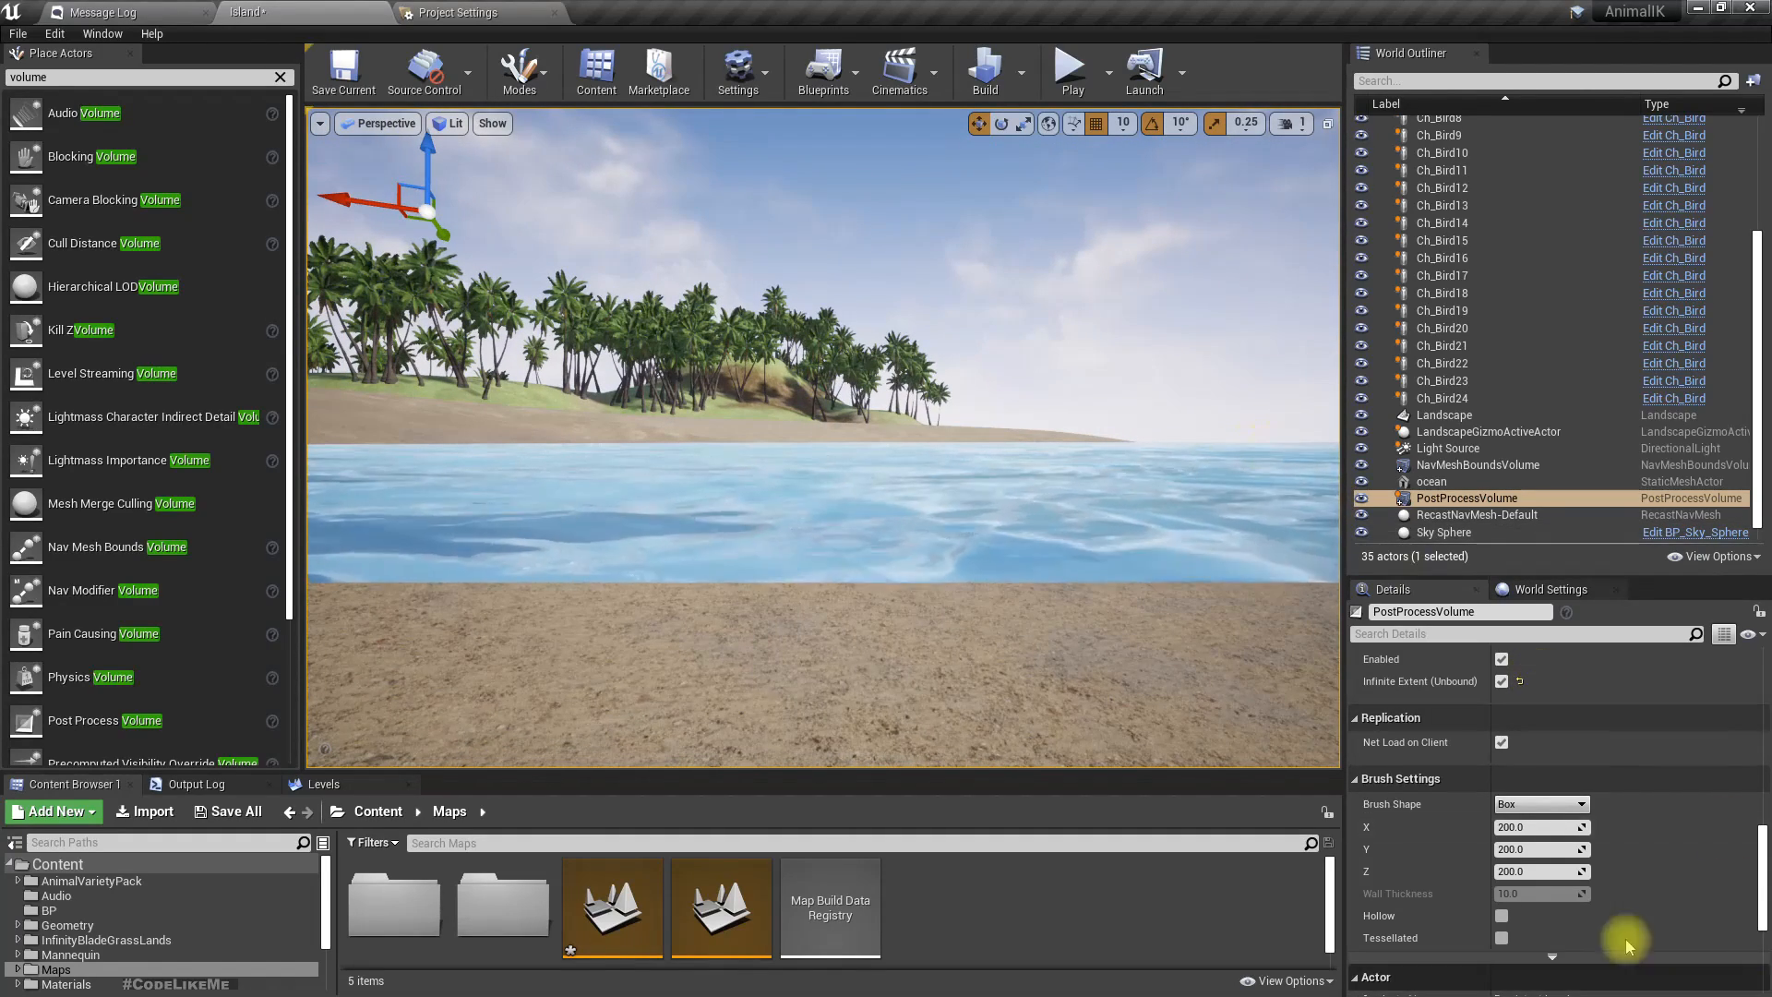
scroll(1488, 849, "down", 10)
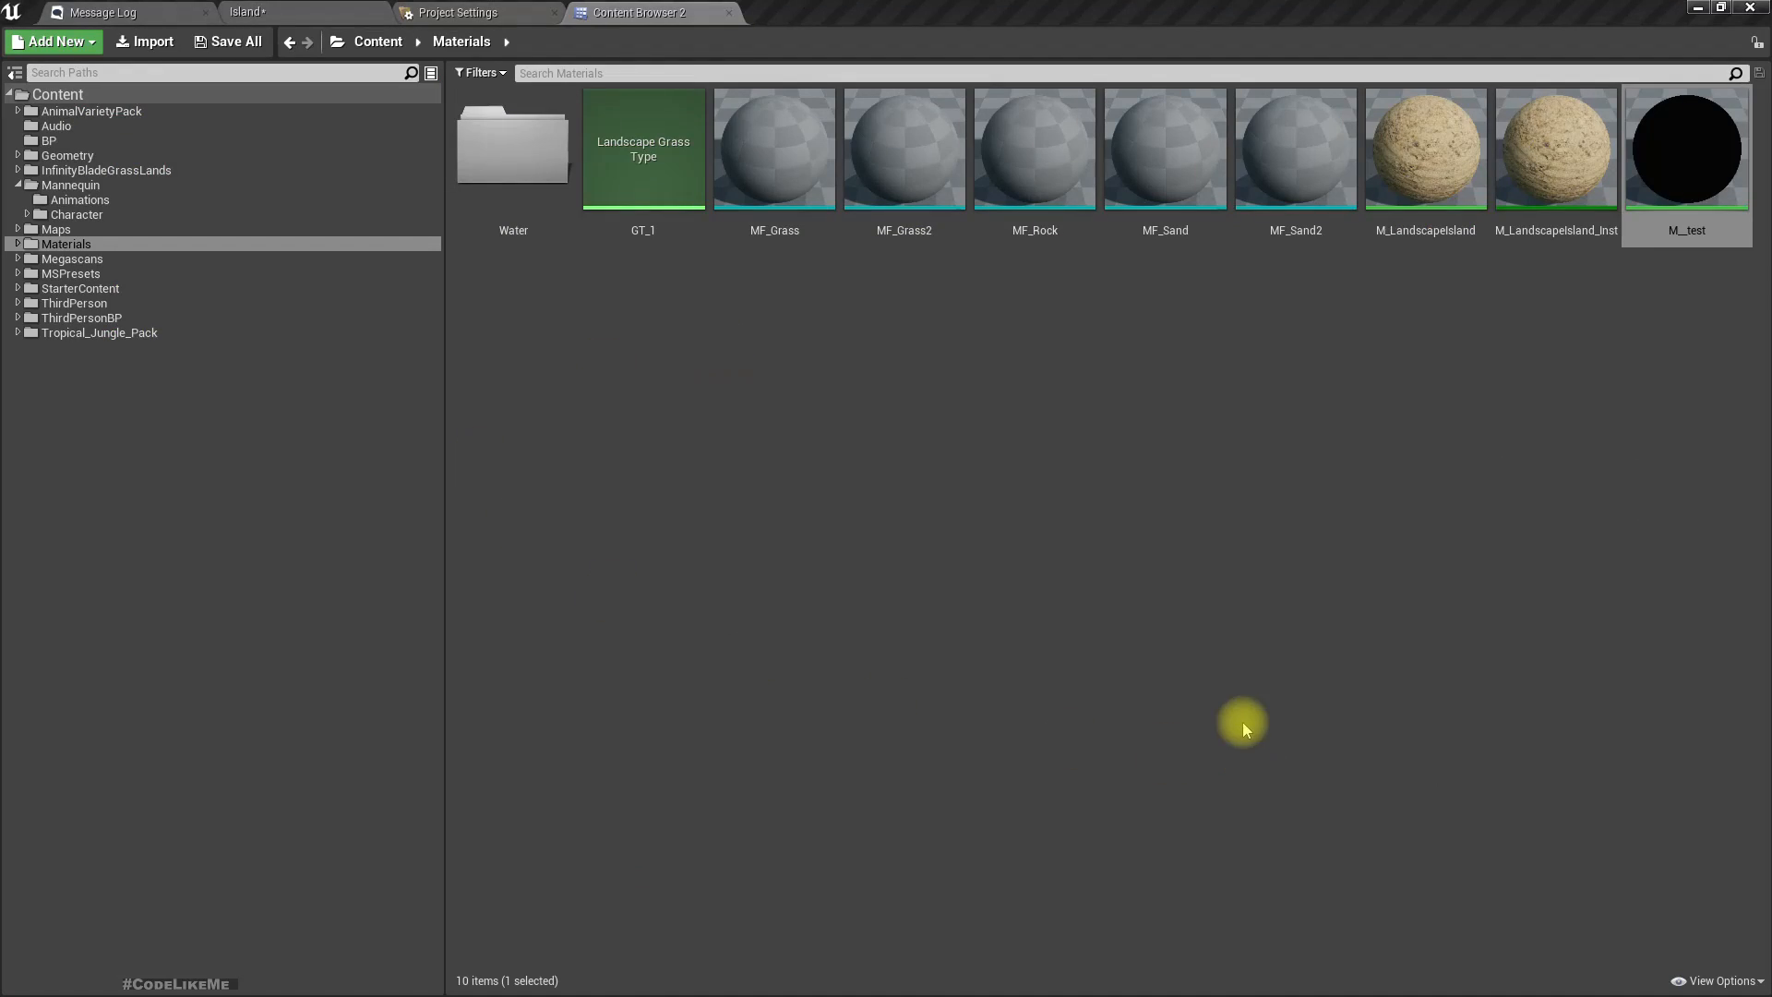
Create a new material named M_PP_Underwater in the Materials folder.
left_click(1248, 738)
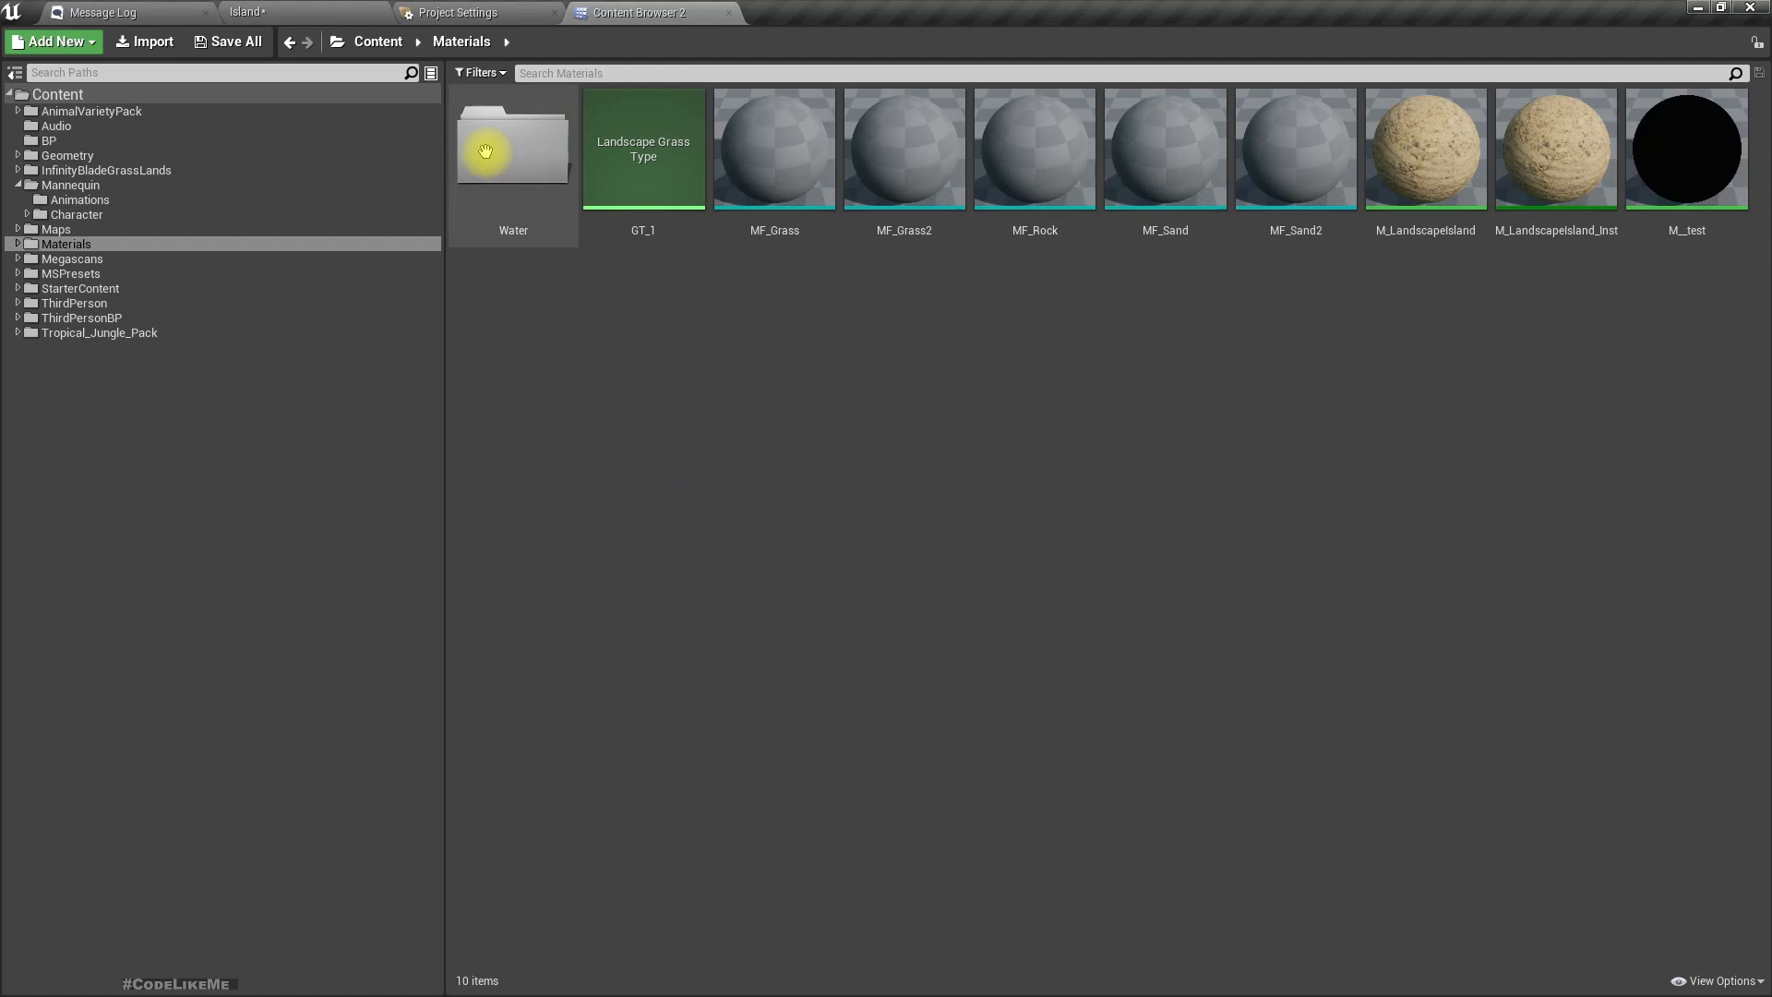
right_click(663, 367)
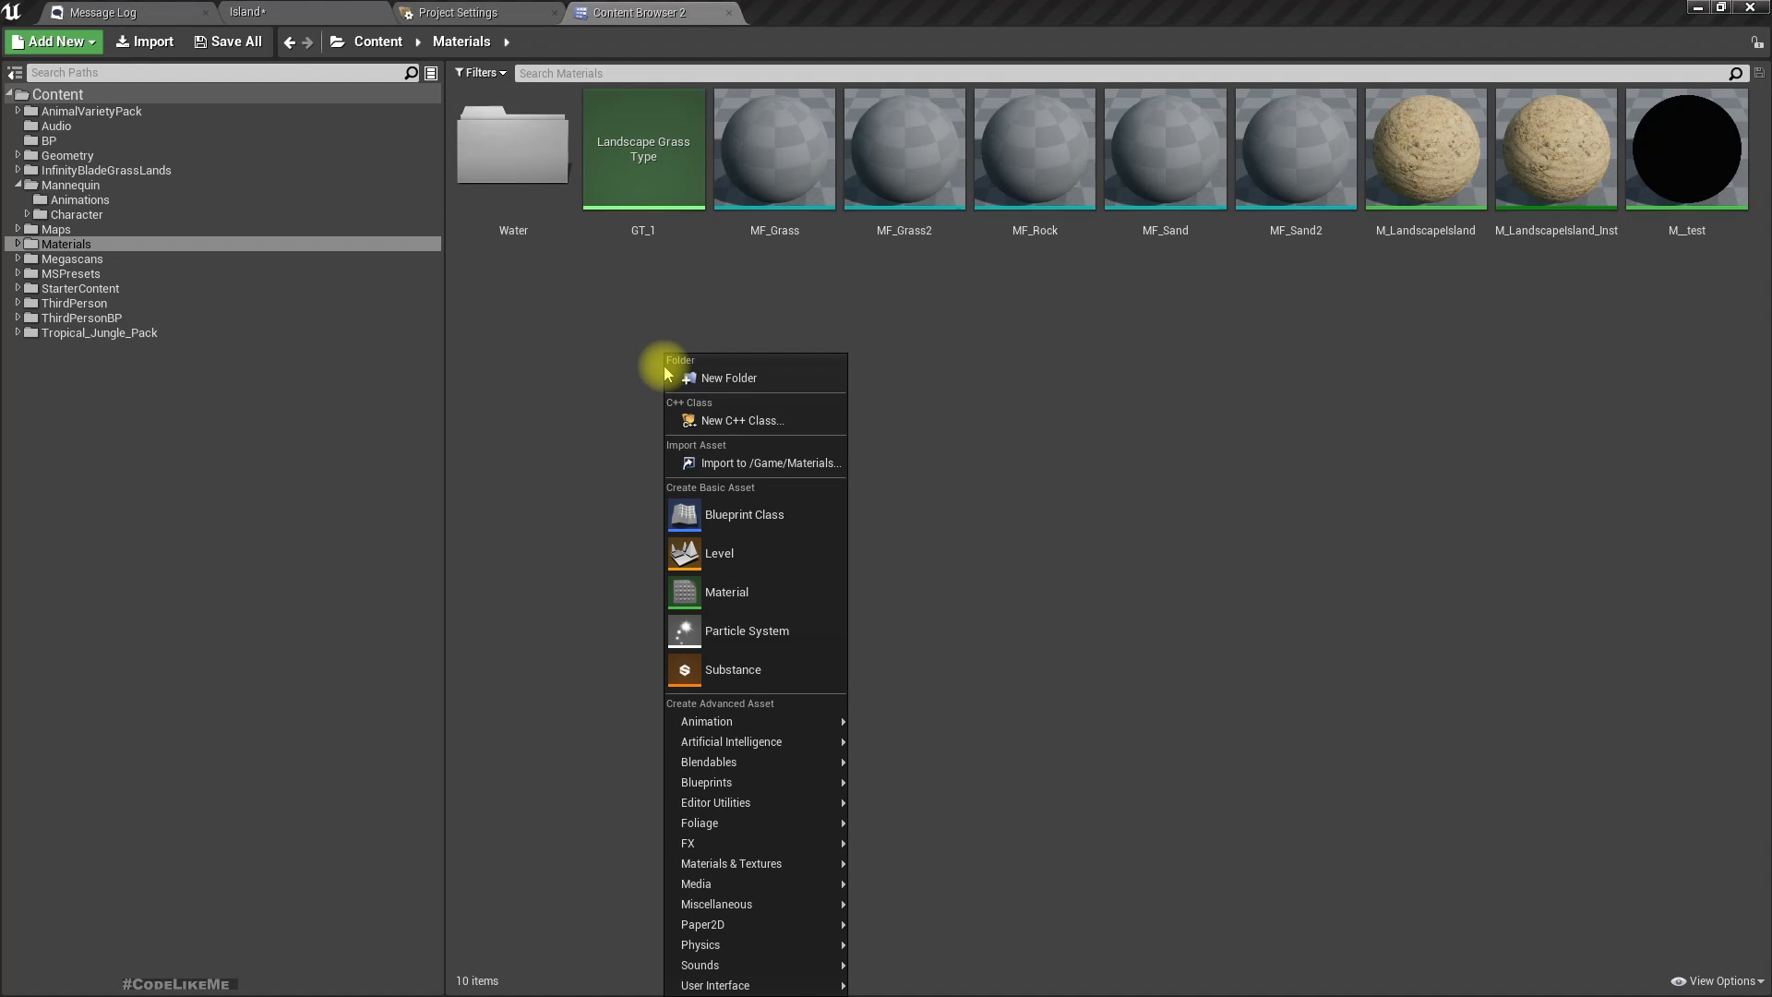
left_click(733, 592)
type("M_PP_")
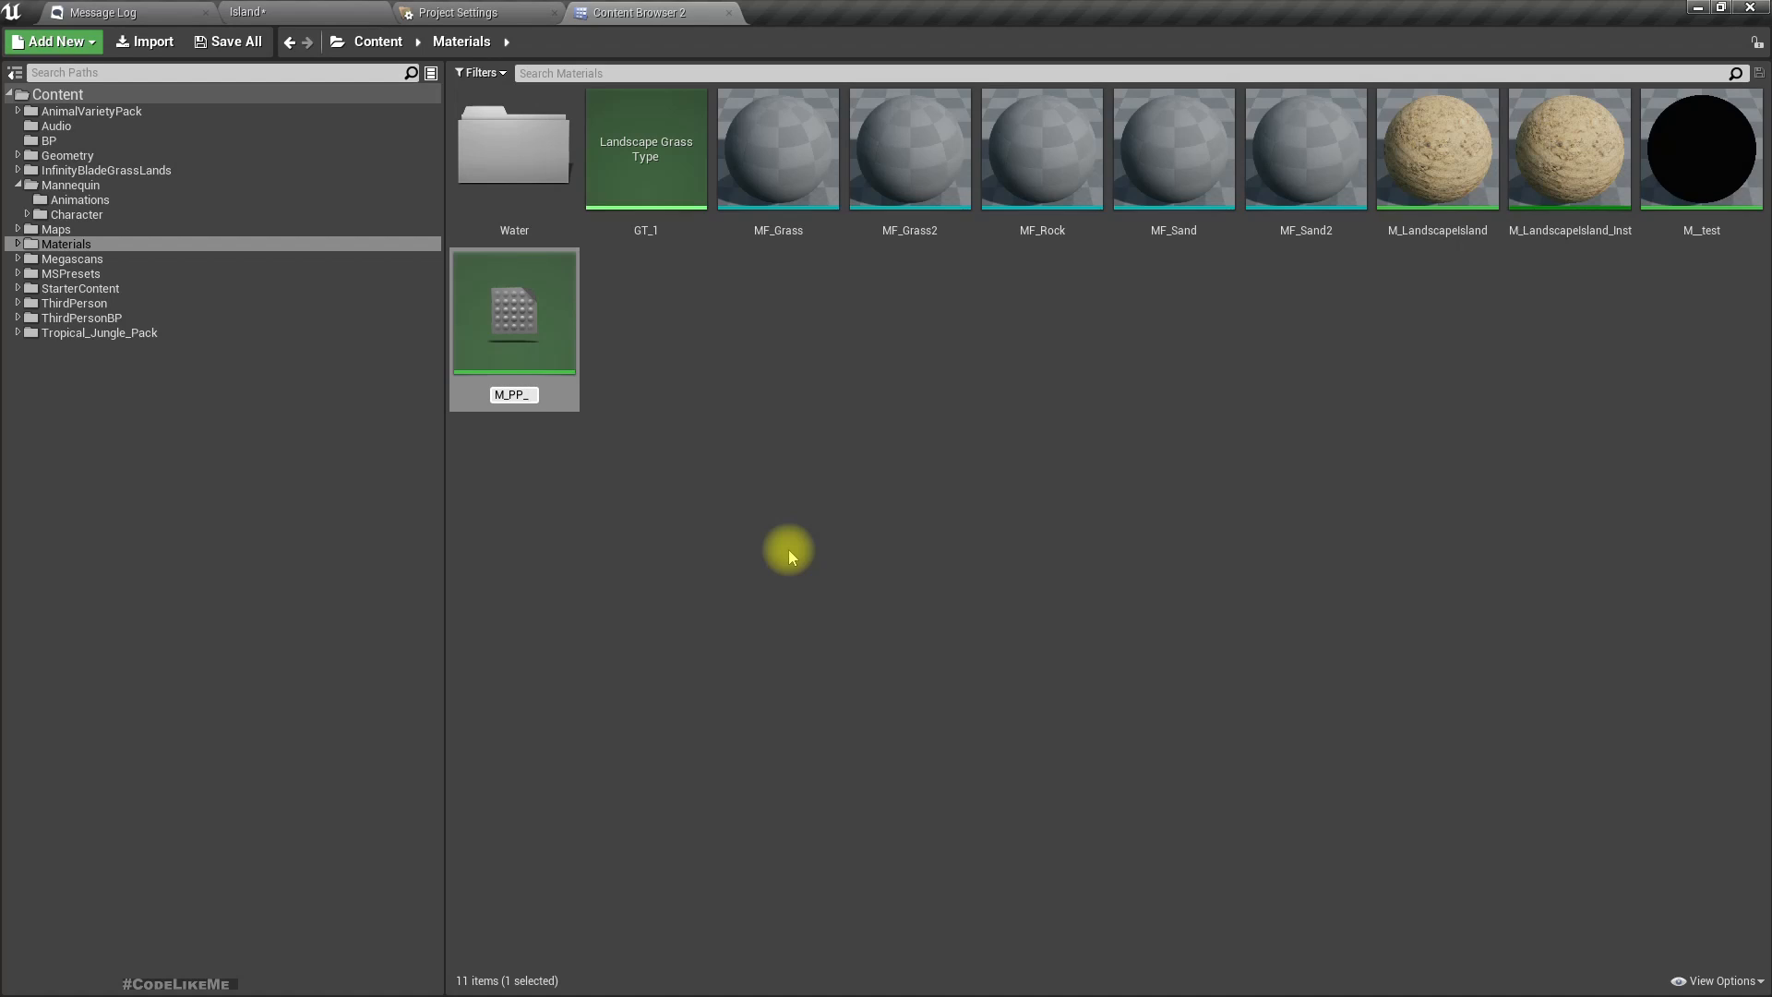
type("Underwater")
key("Return")
Open the M_PP_Underwater material and set its Material Domain to Post Process.
key("Return")
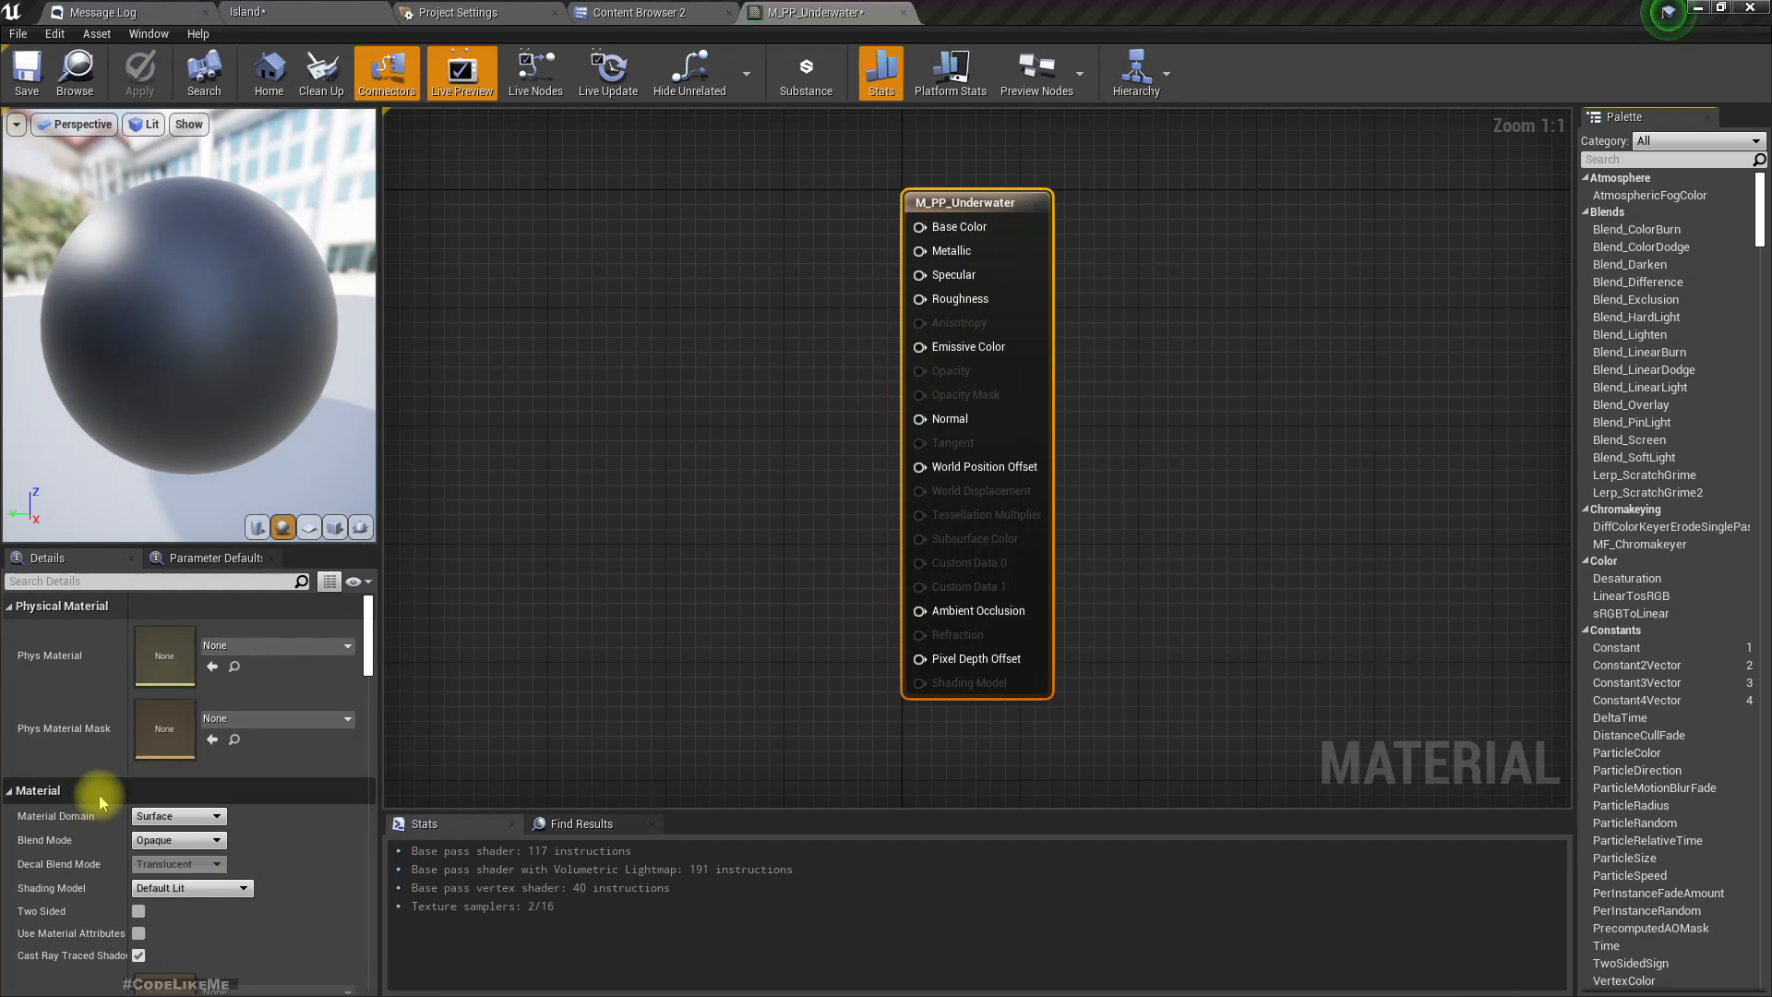
left_click(158, 817)
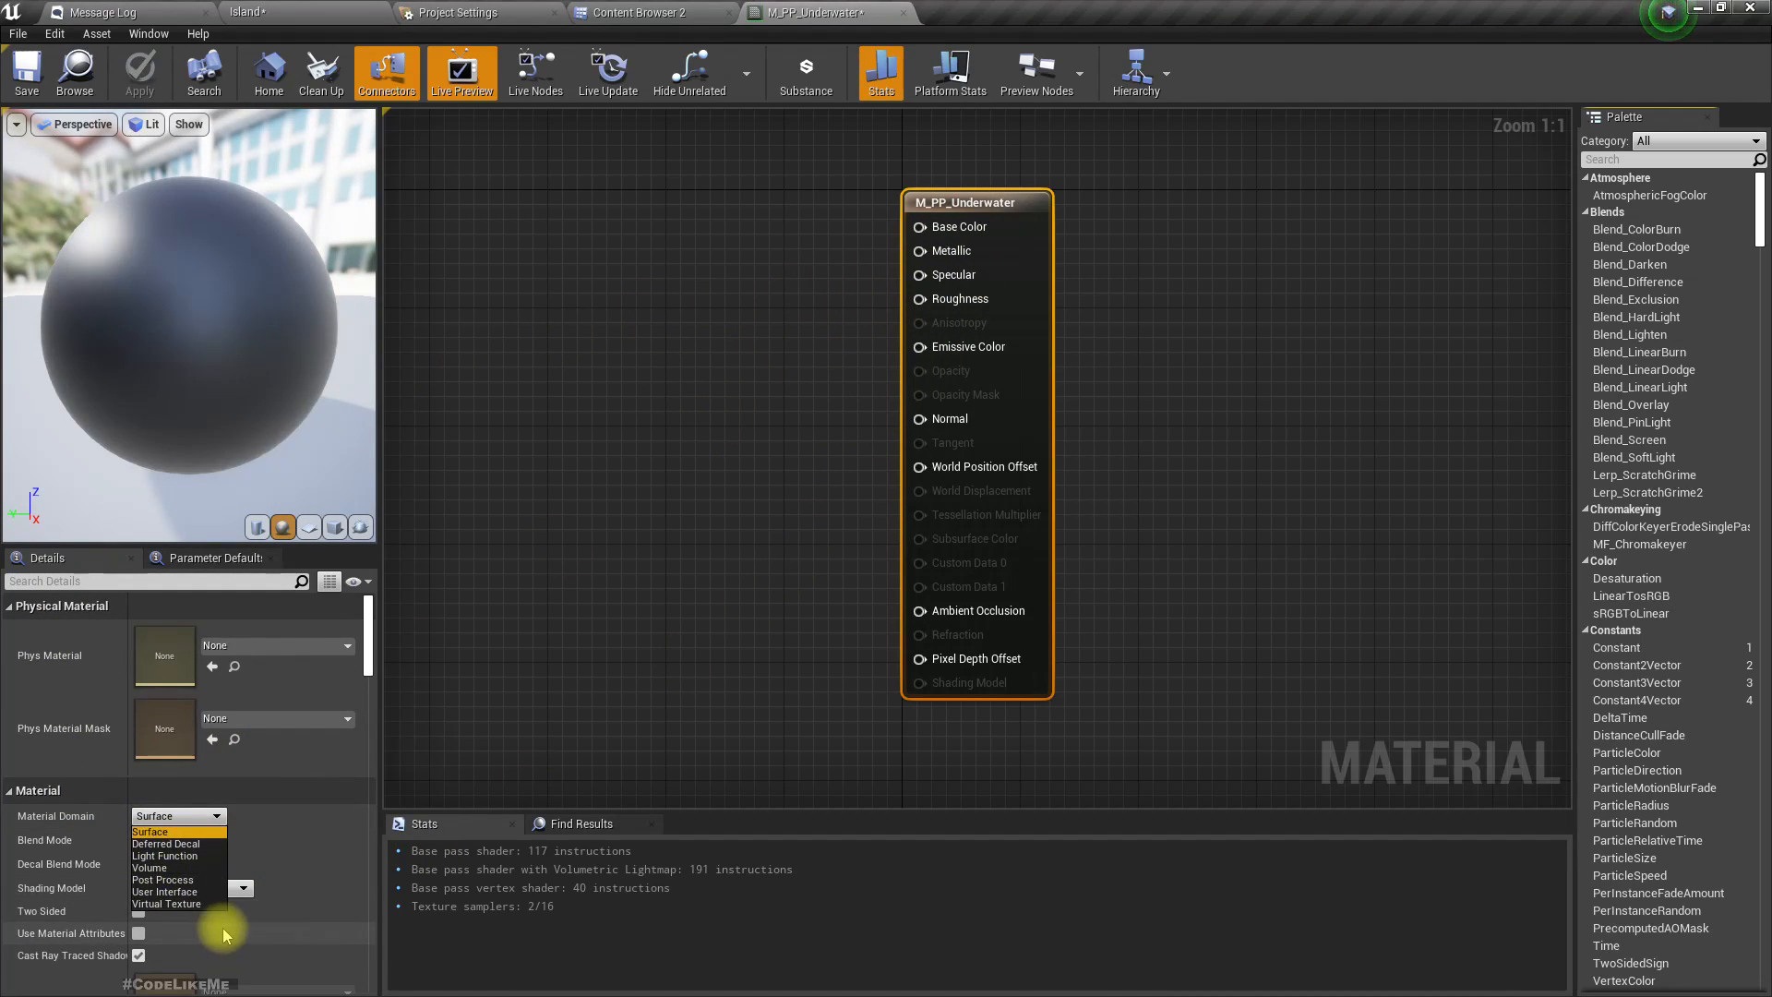
left_click(163, 879)
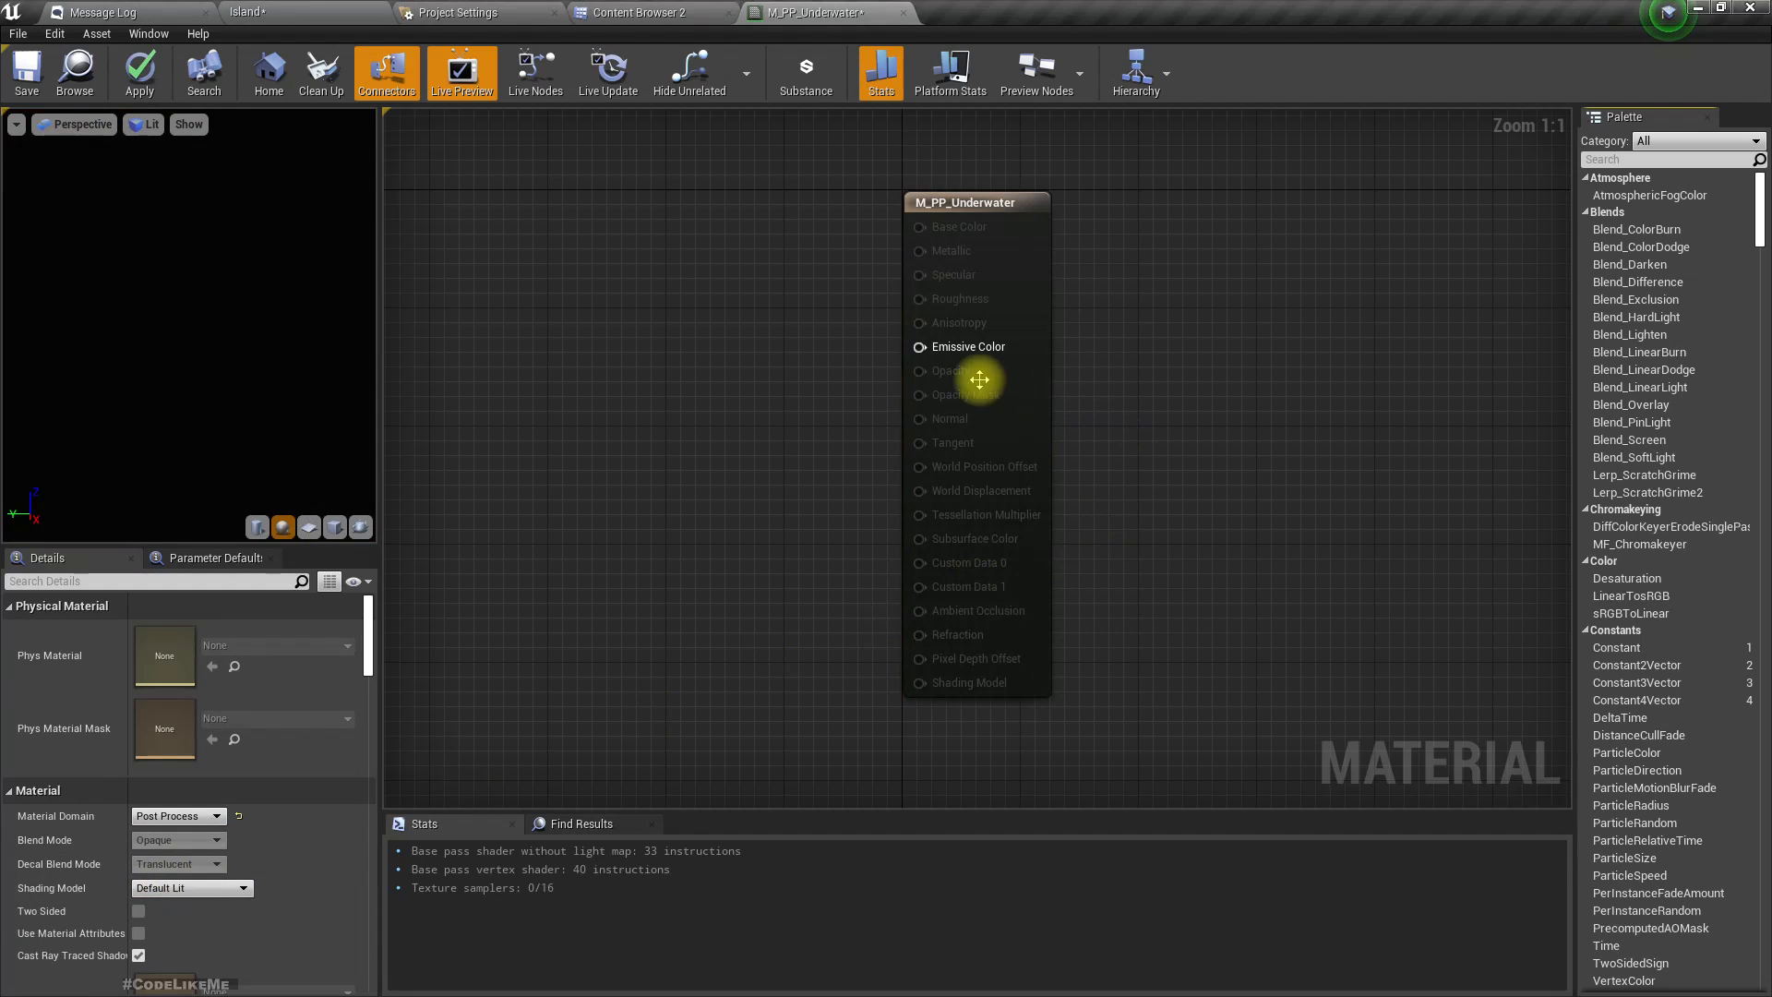
Add a SceneTexture node to the material graph and connect its Color output to Emissive Color.
right_click_drag(759, 400, 857, 406)
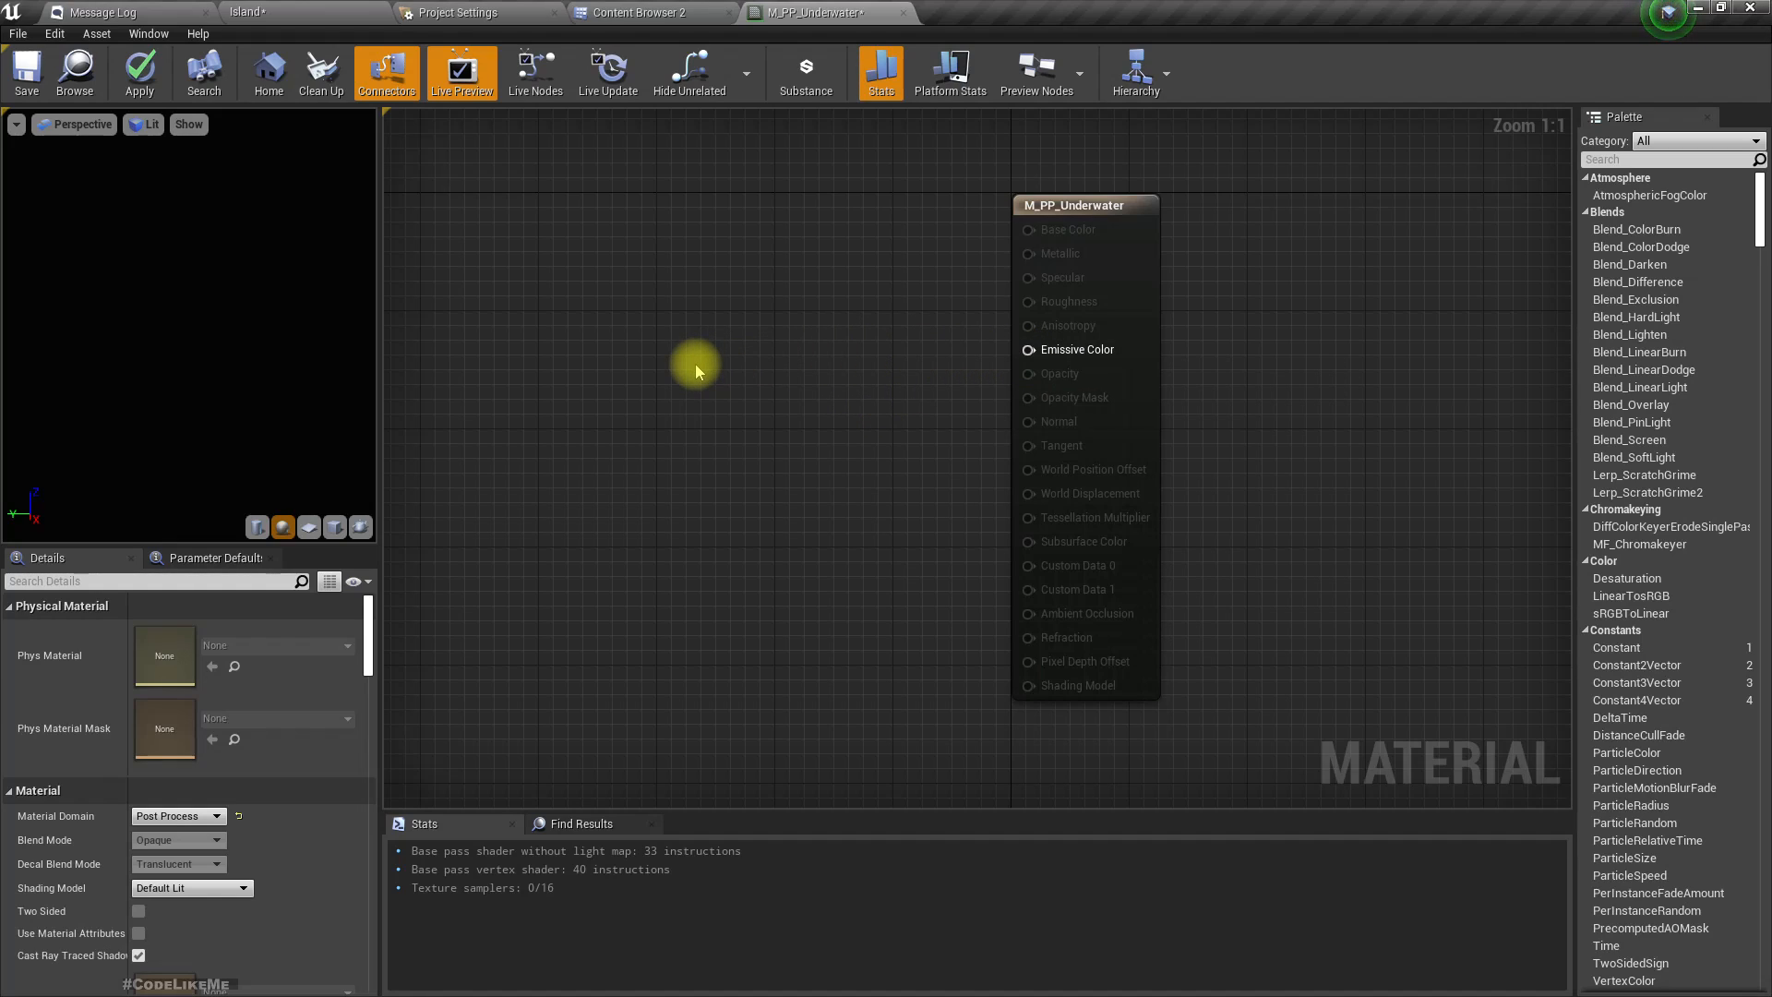
right_click(540, 307)
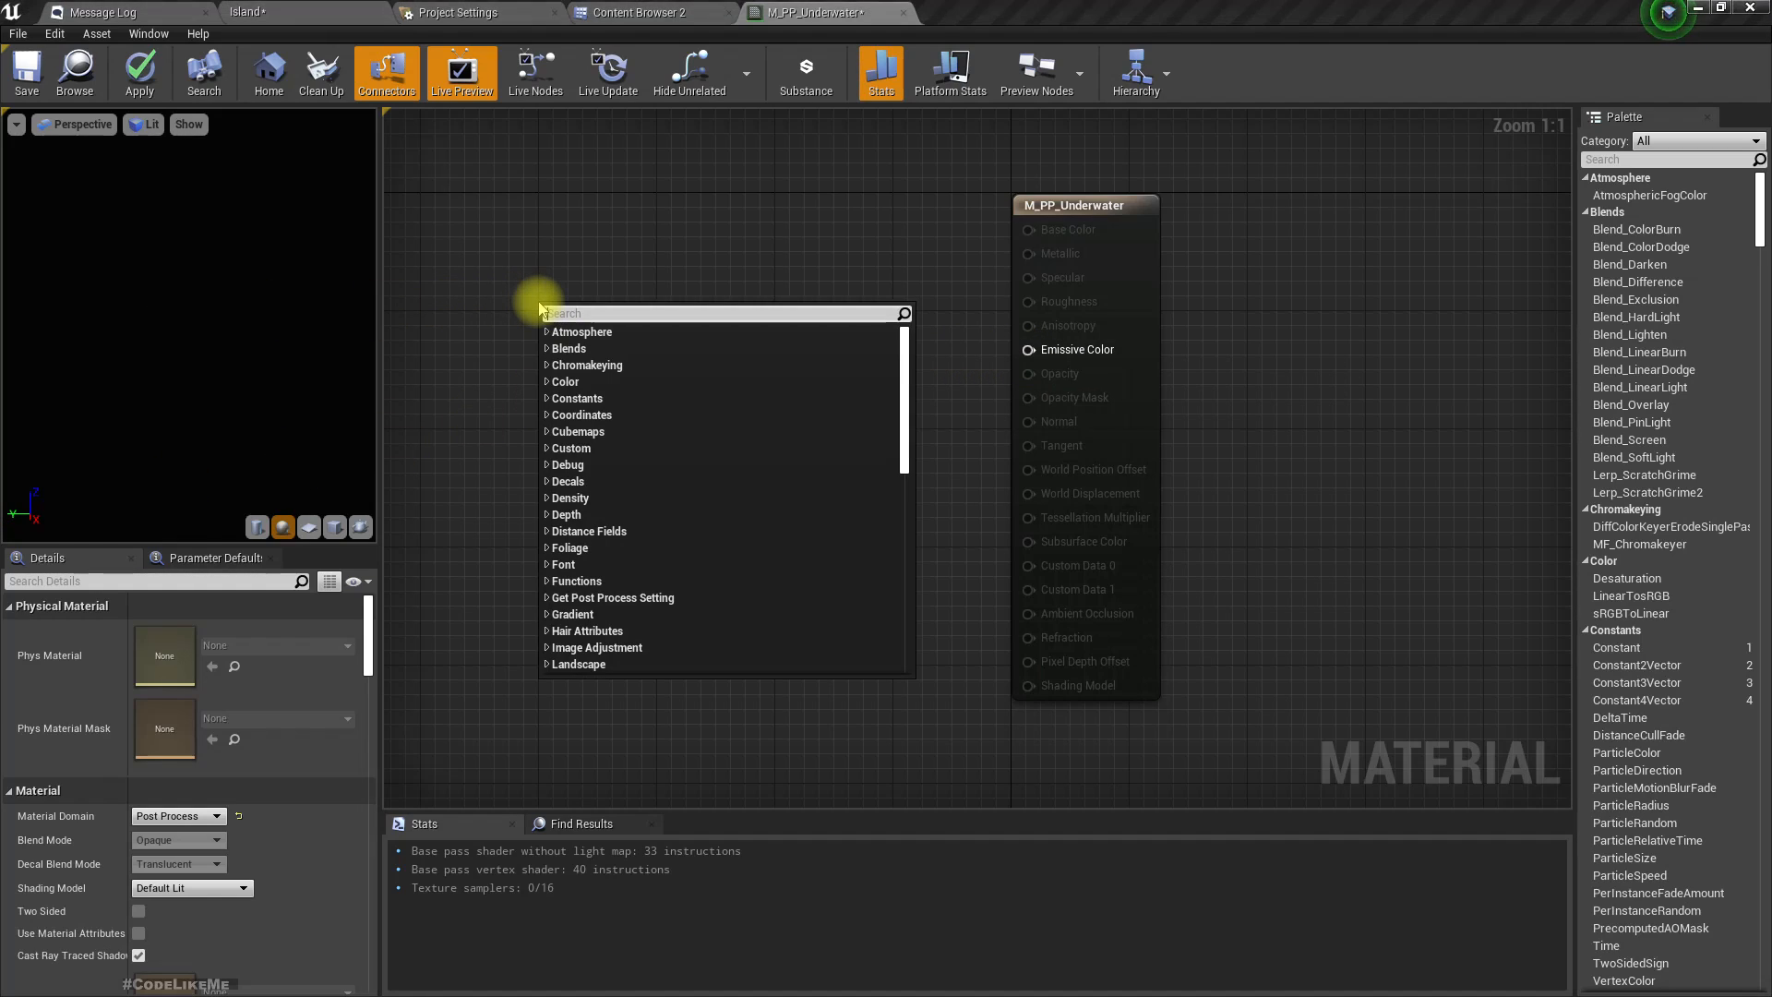
type("scenetex")
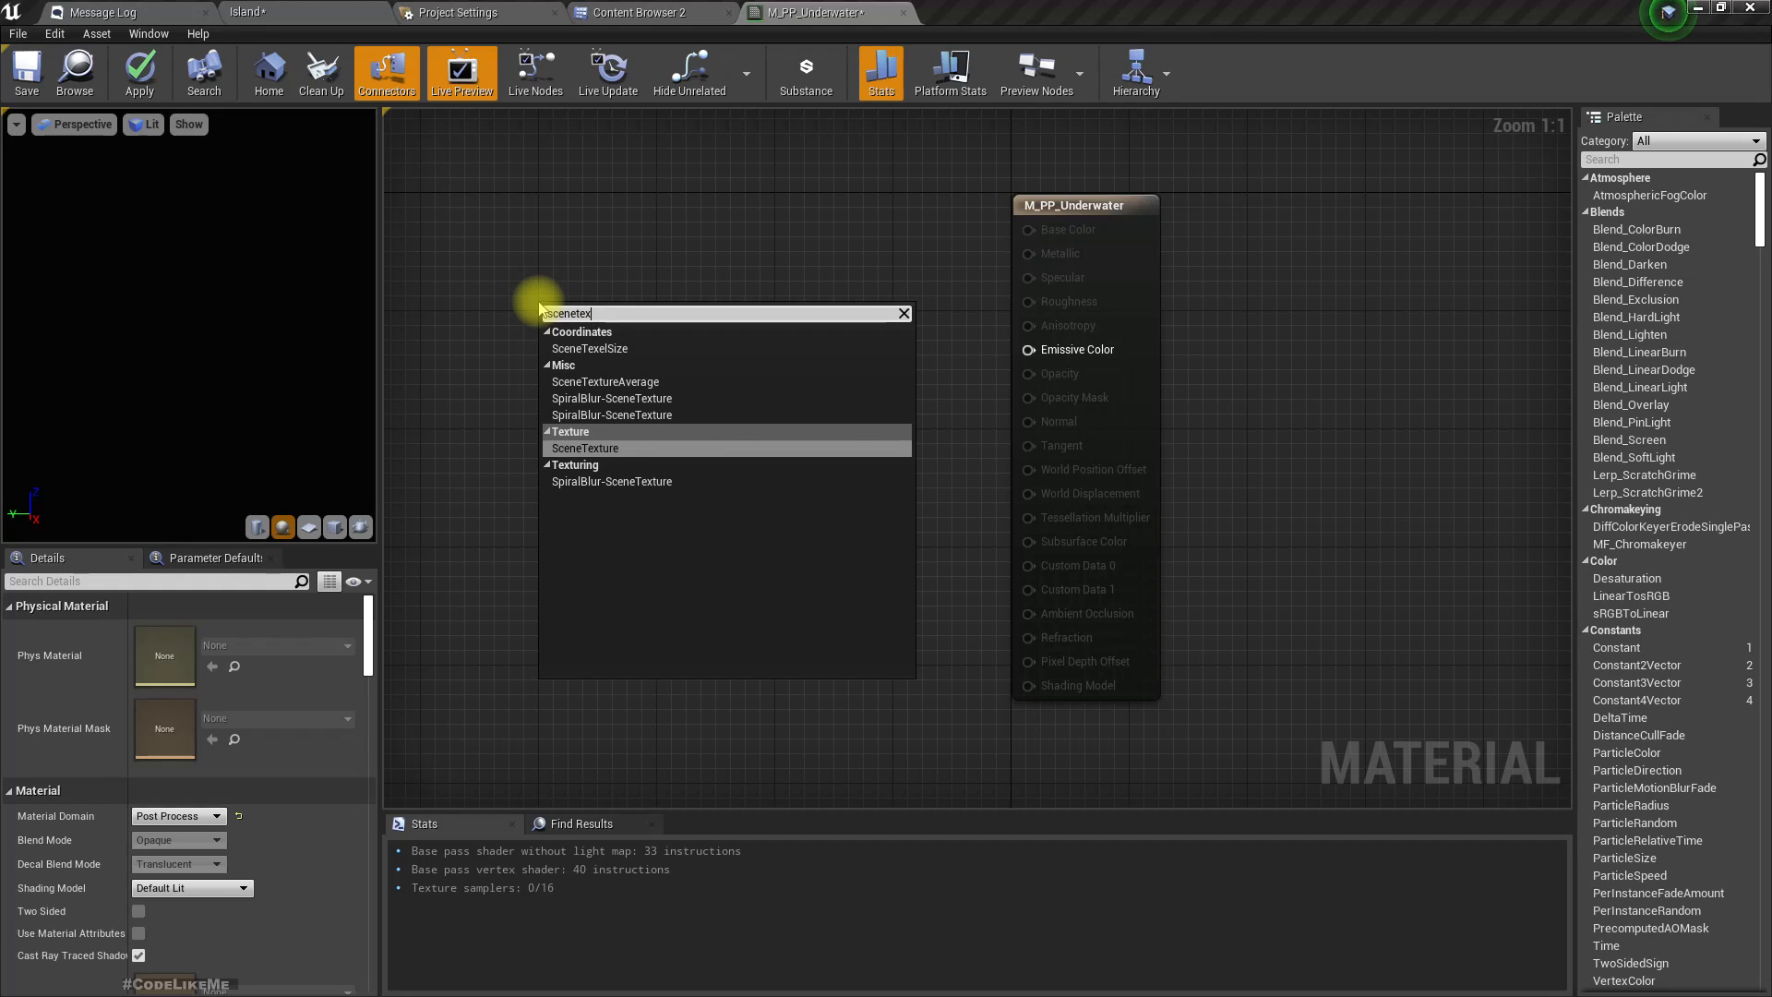
key("Return")
left_click_drag(707, 350, 1062, 351)
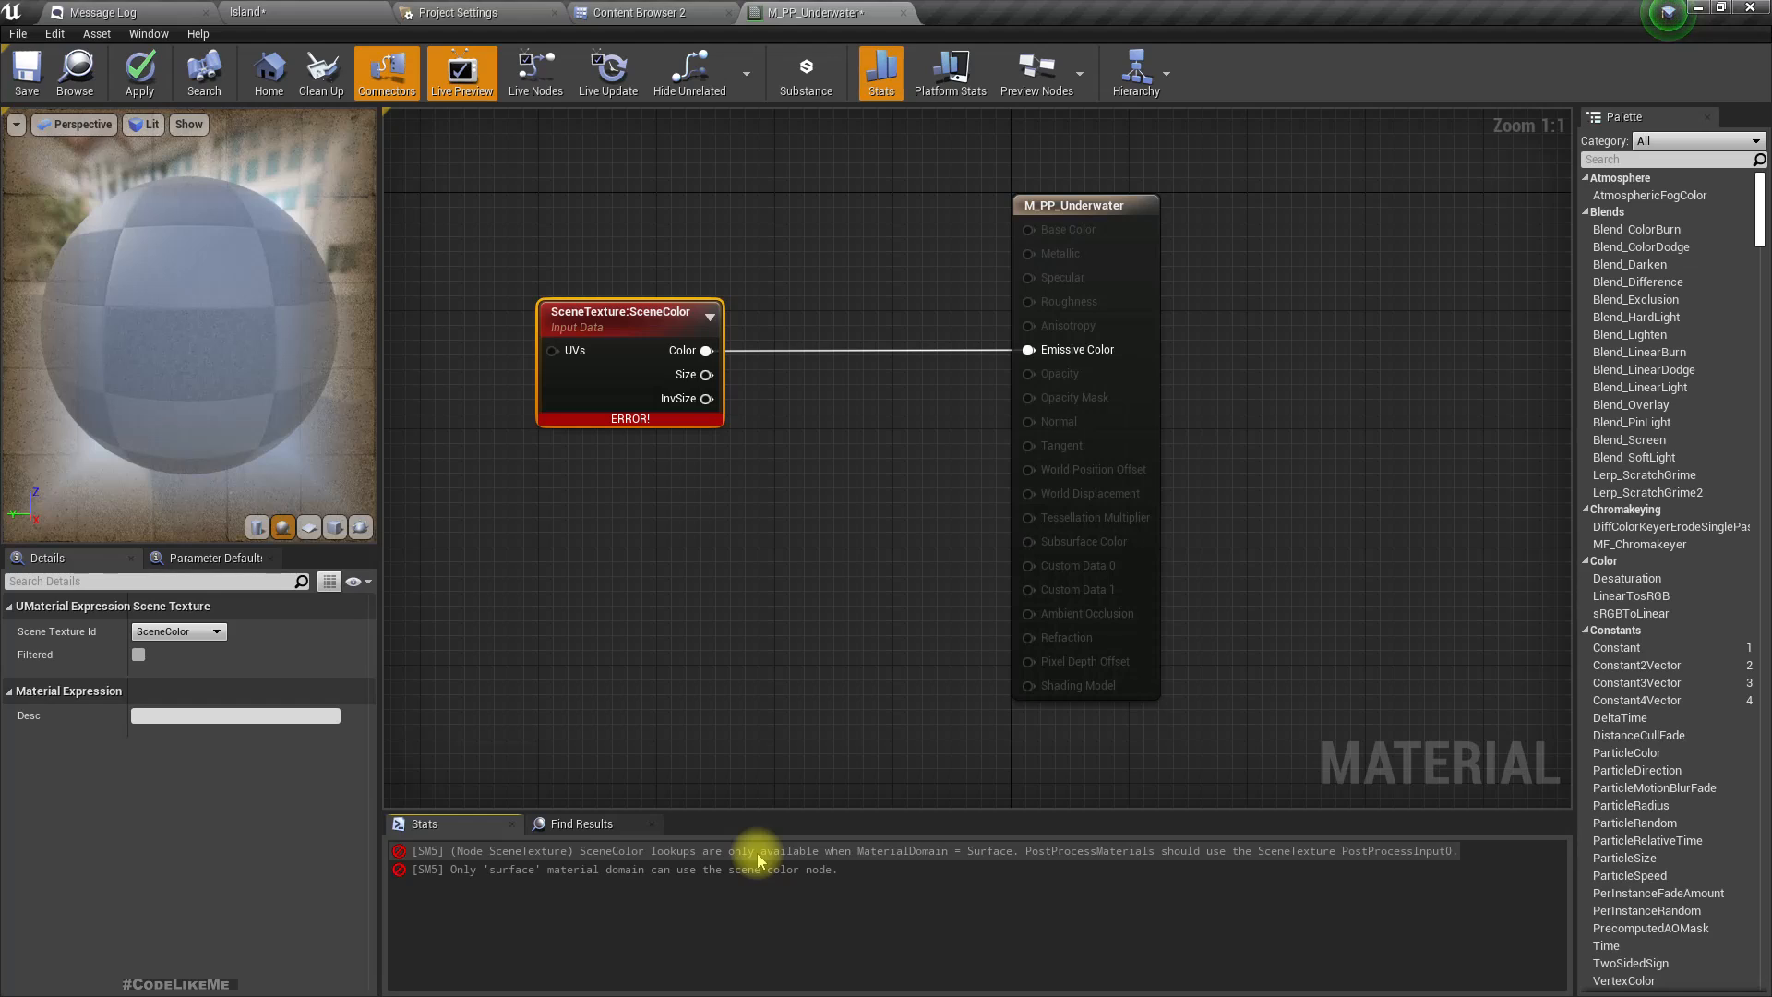
Set the SceneTexture node's Scene Texture Id to PostProcessInput0 and move the material result node farther away from it.
left_click(887, 570)
left_click(1120, 201)
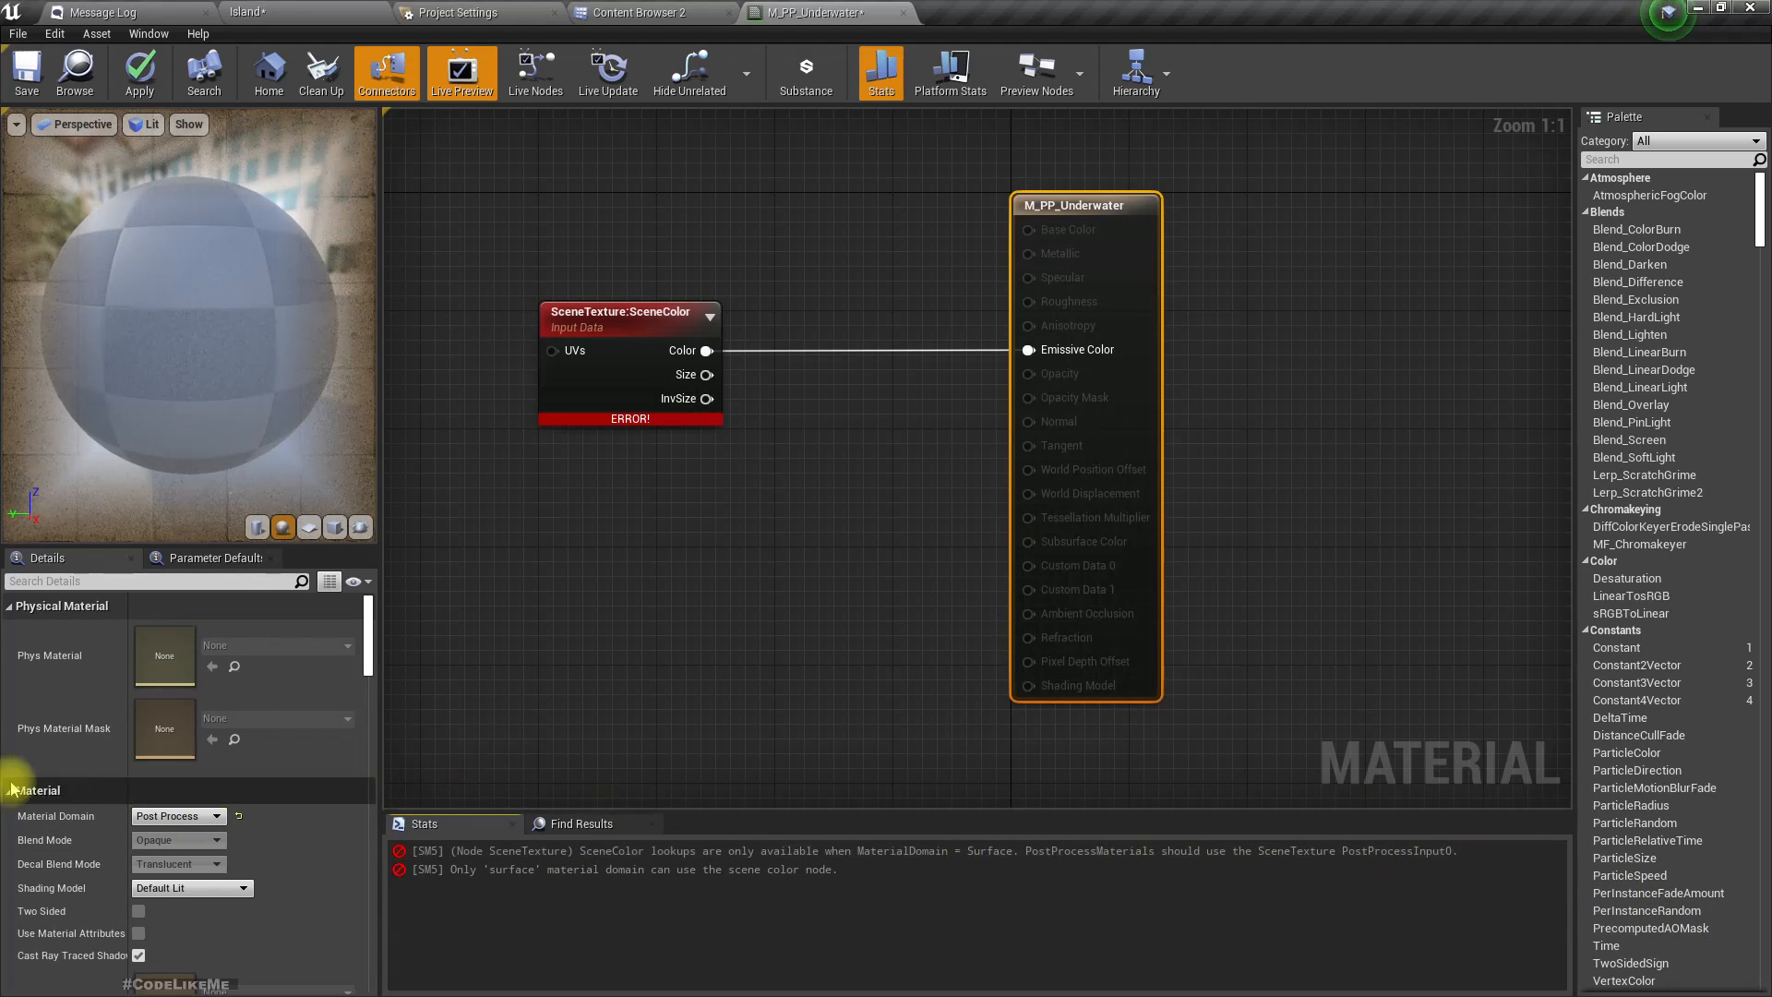
left_click(180, 816)
left_click(638, 400)
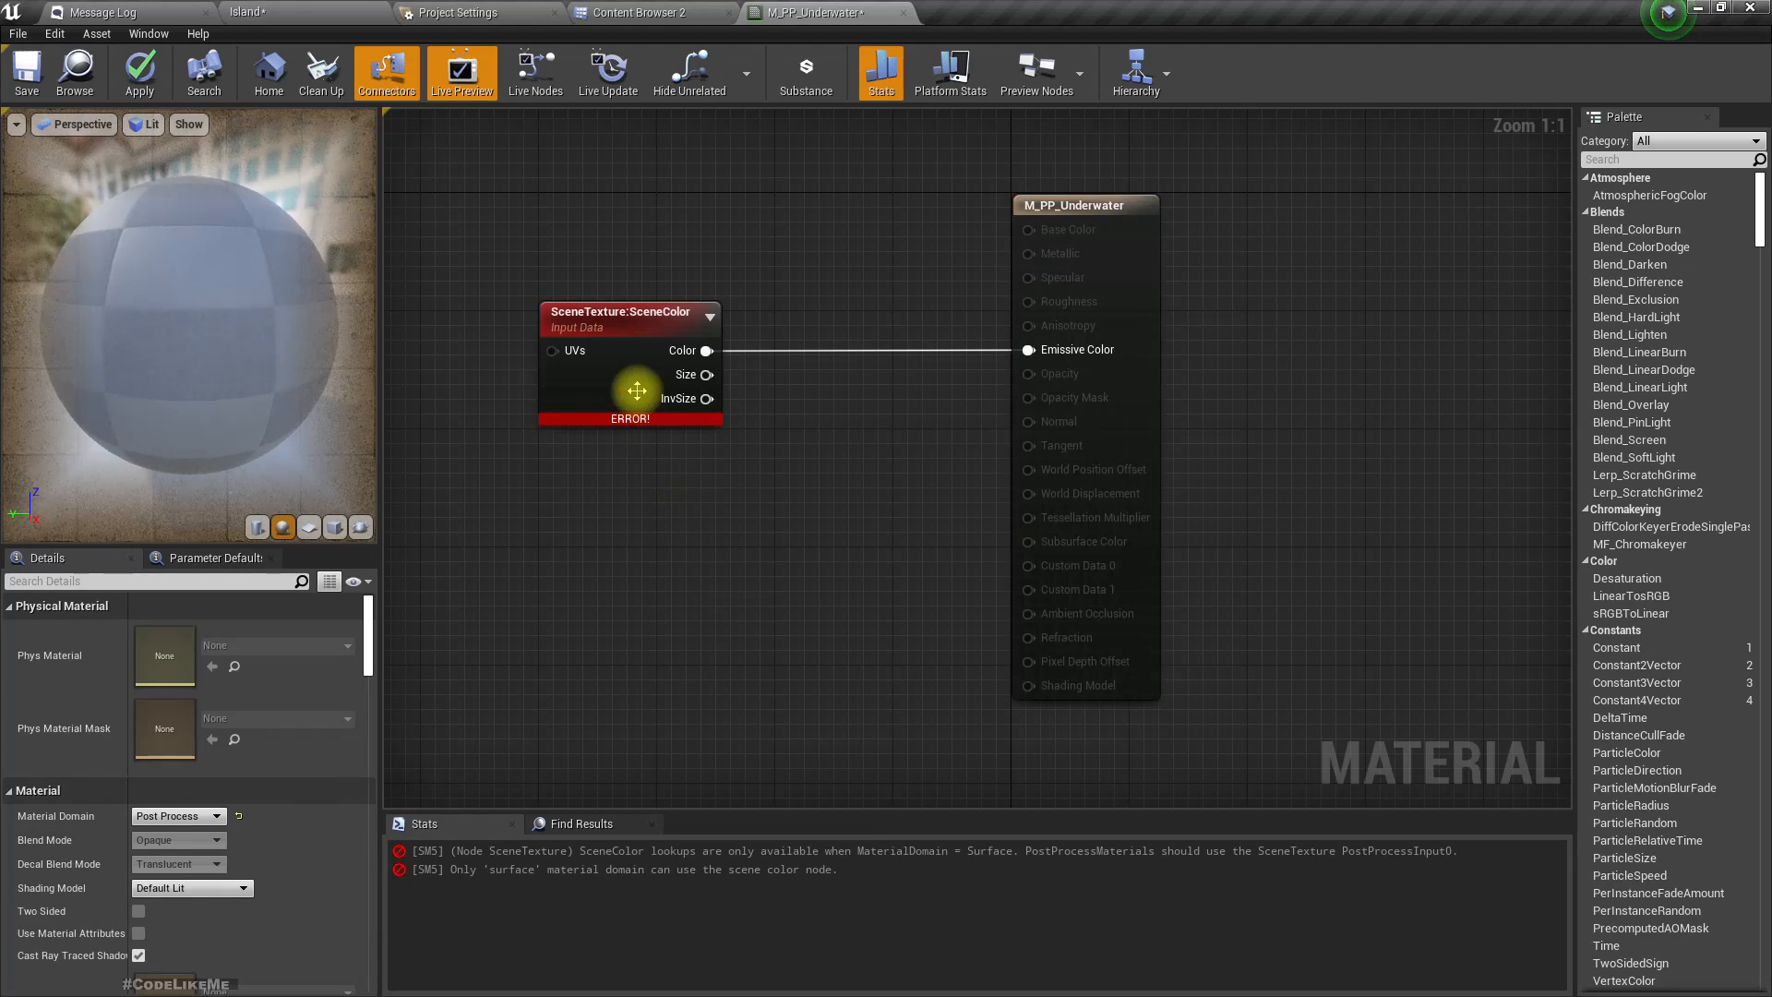
left_click(175, 631)
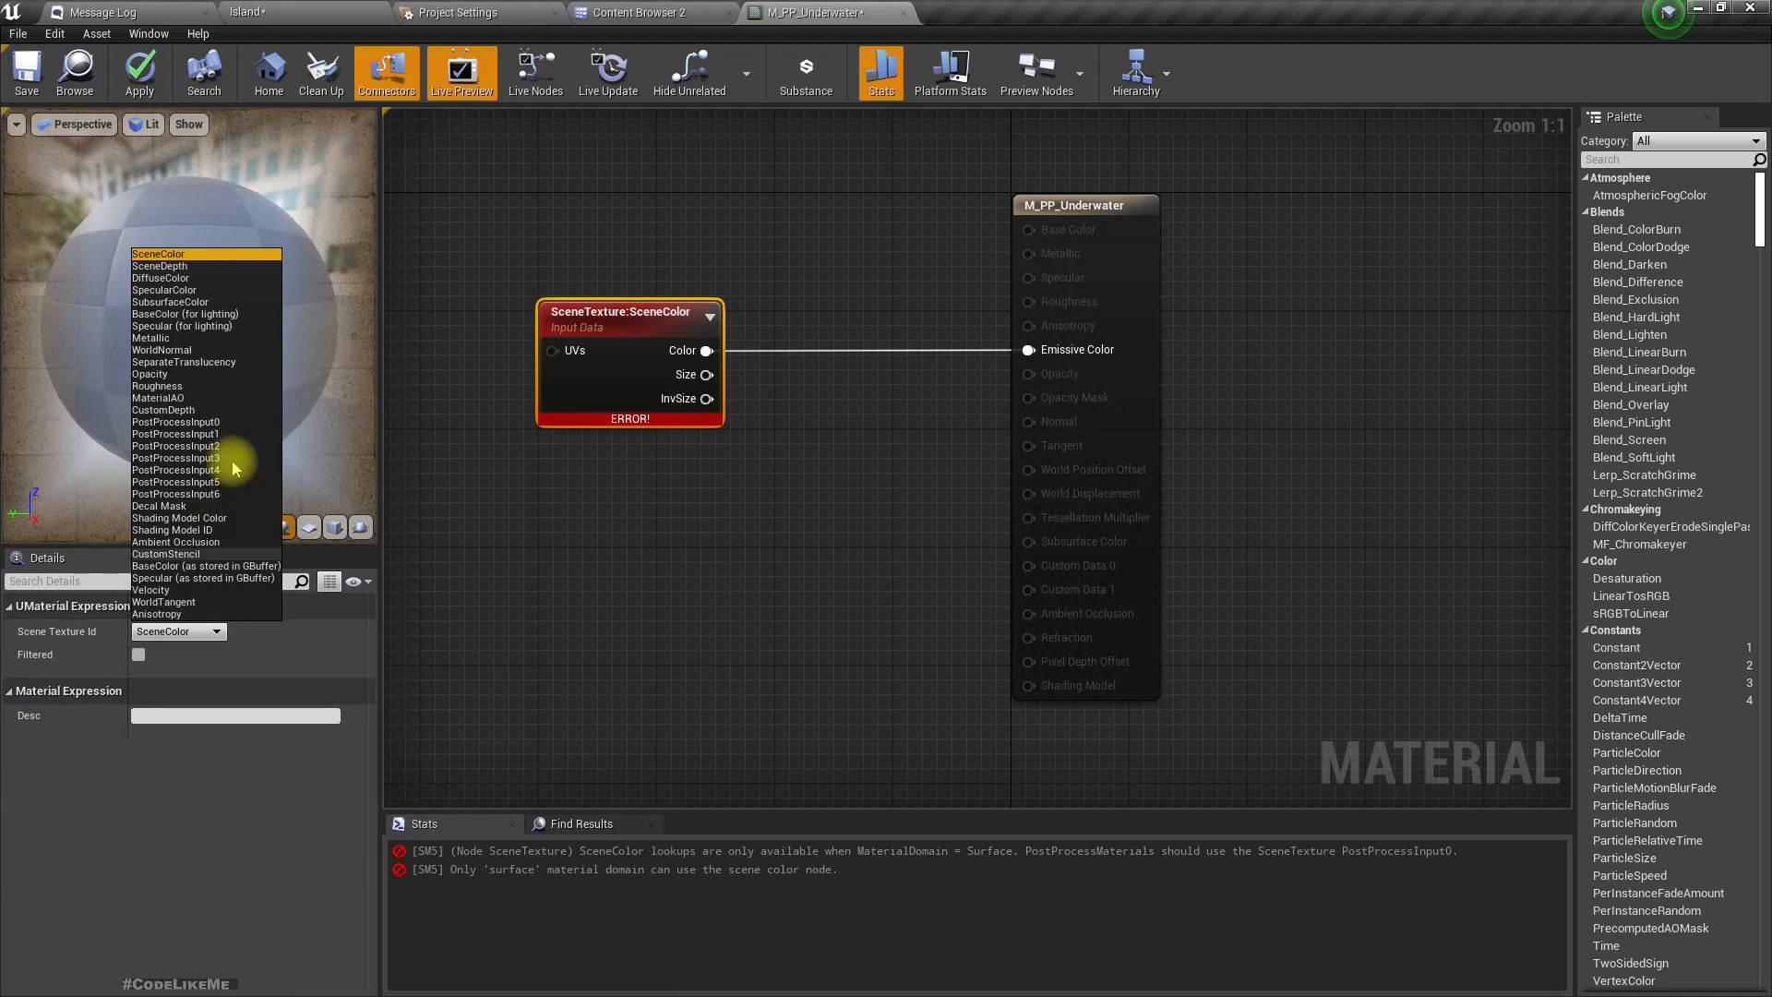
left_click(176, 422)
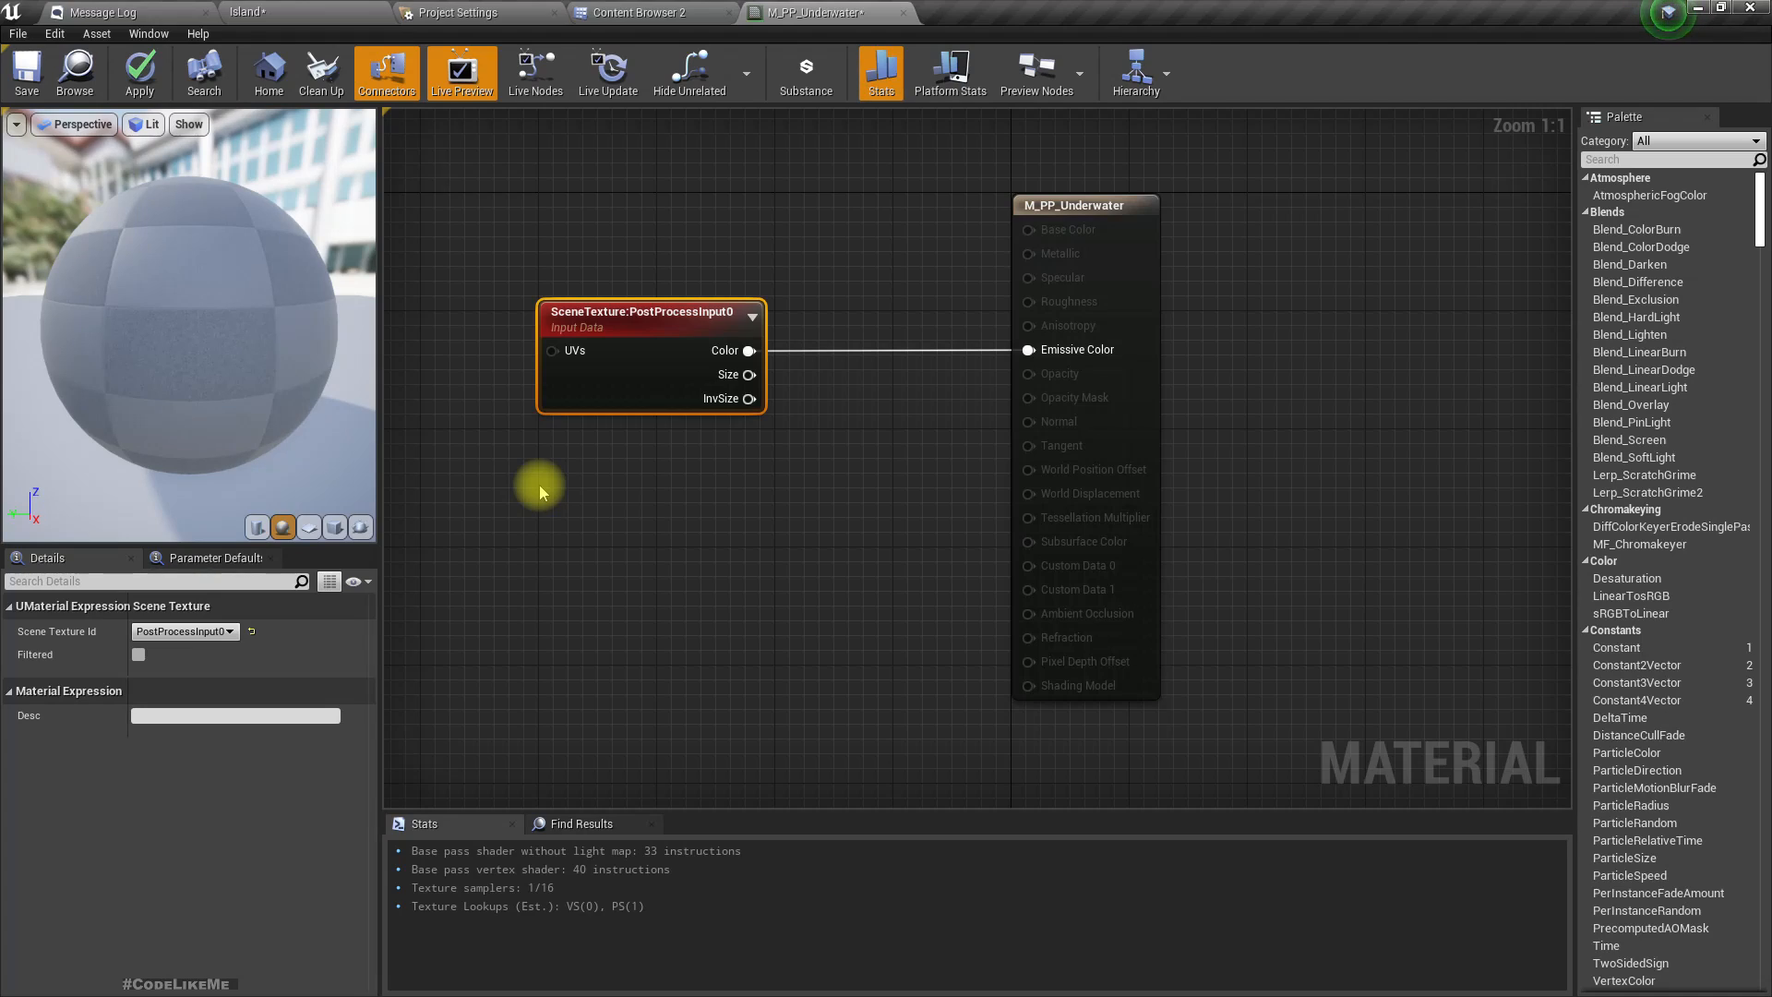
left_click_drag(1113, 205, 1348, 219)
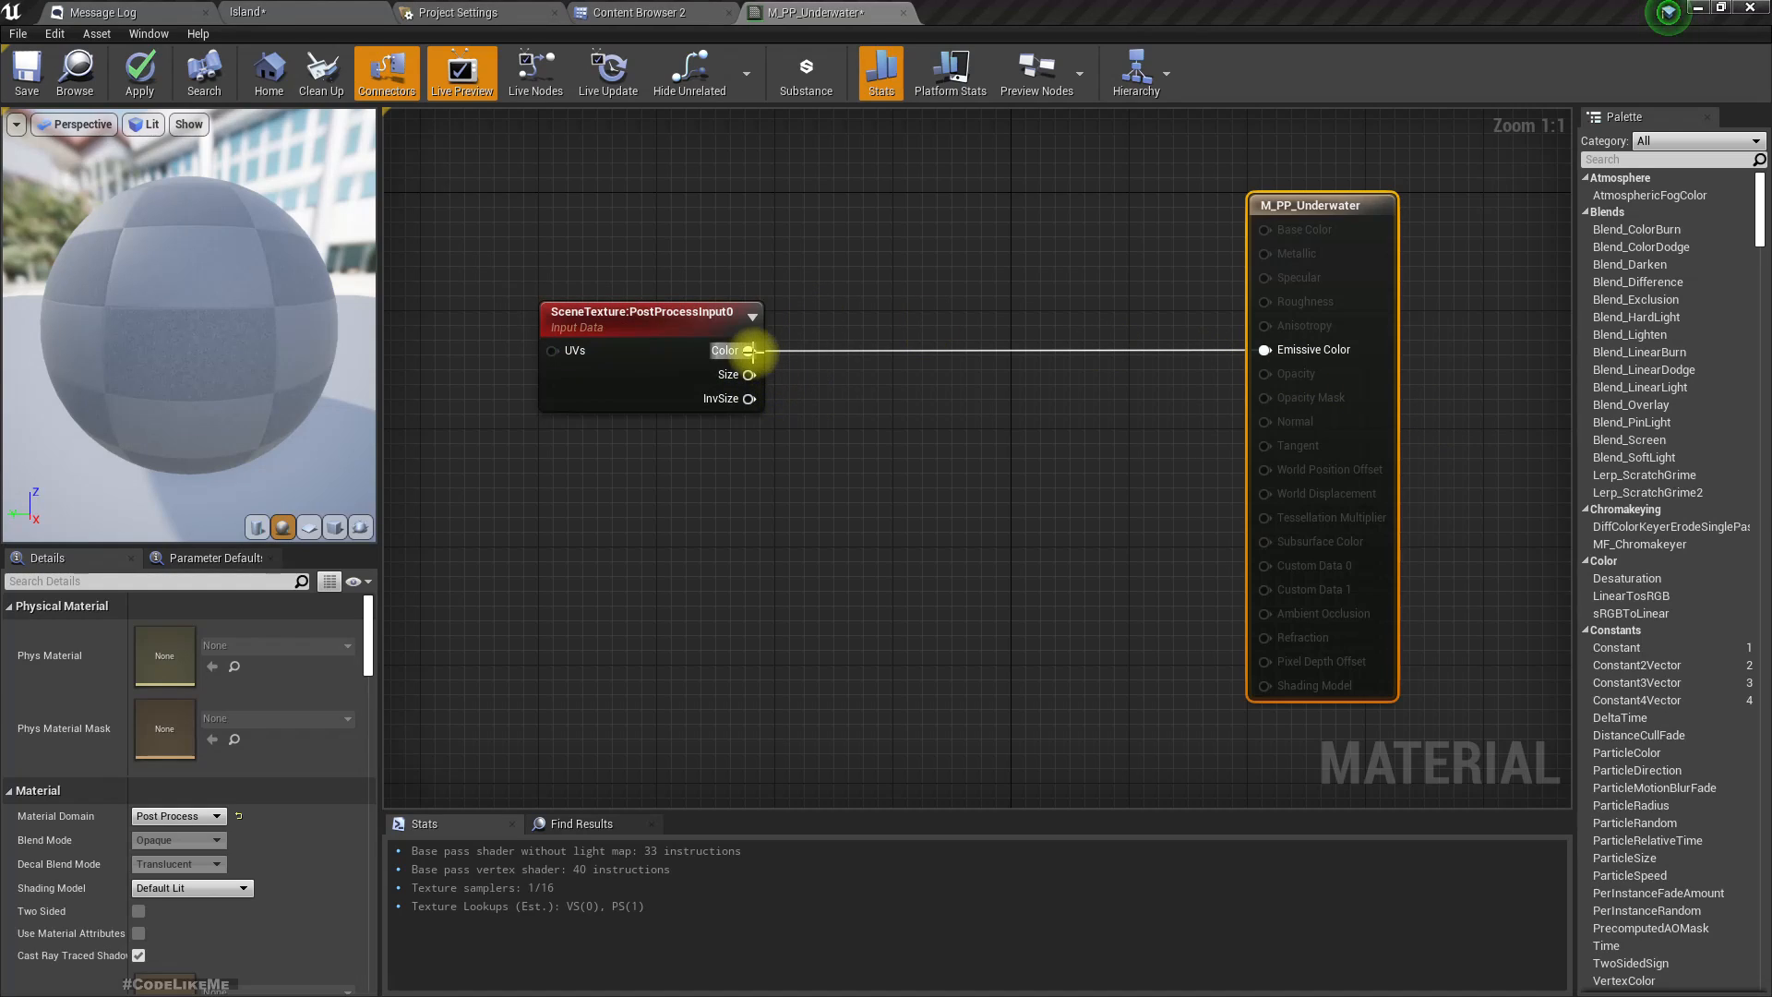
left_click_drag(749, 350, 880, 424)
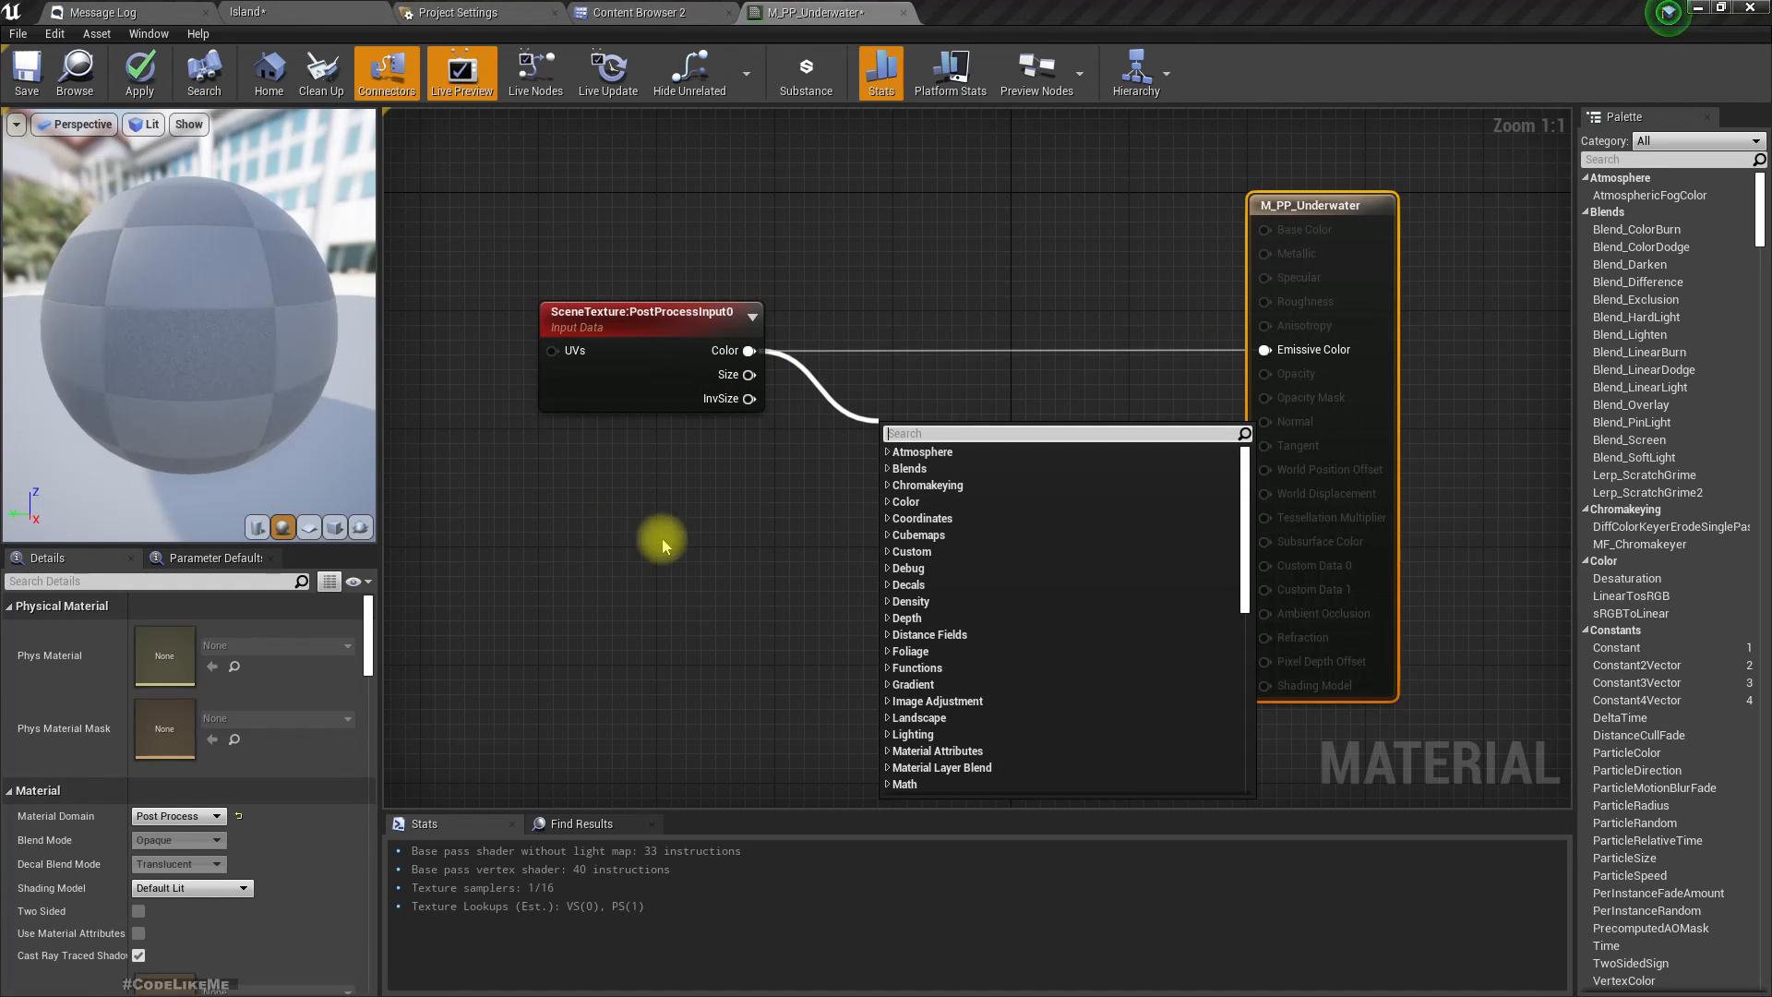
right_click_drag(661, 540, 604, 531)
right_click(1210, 340)
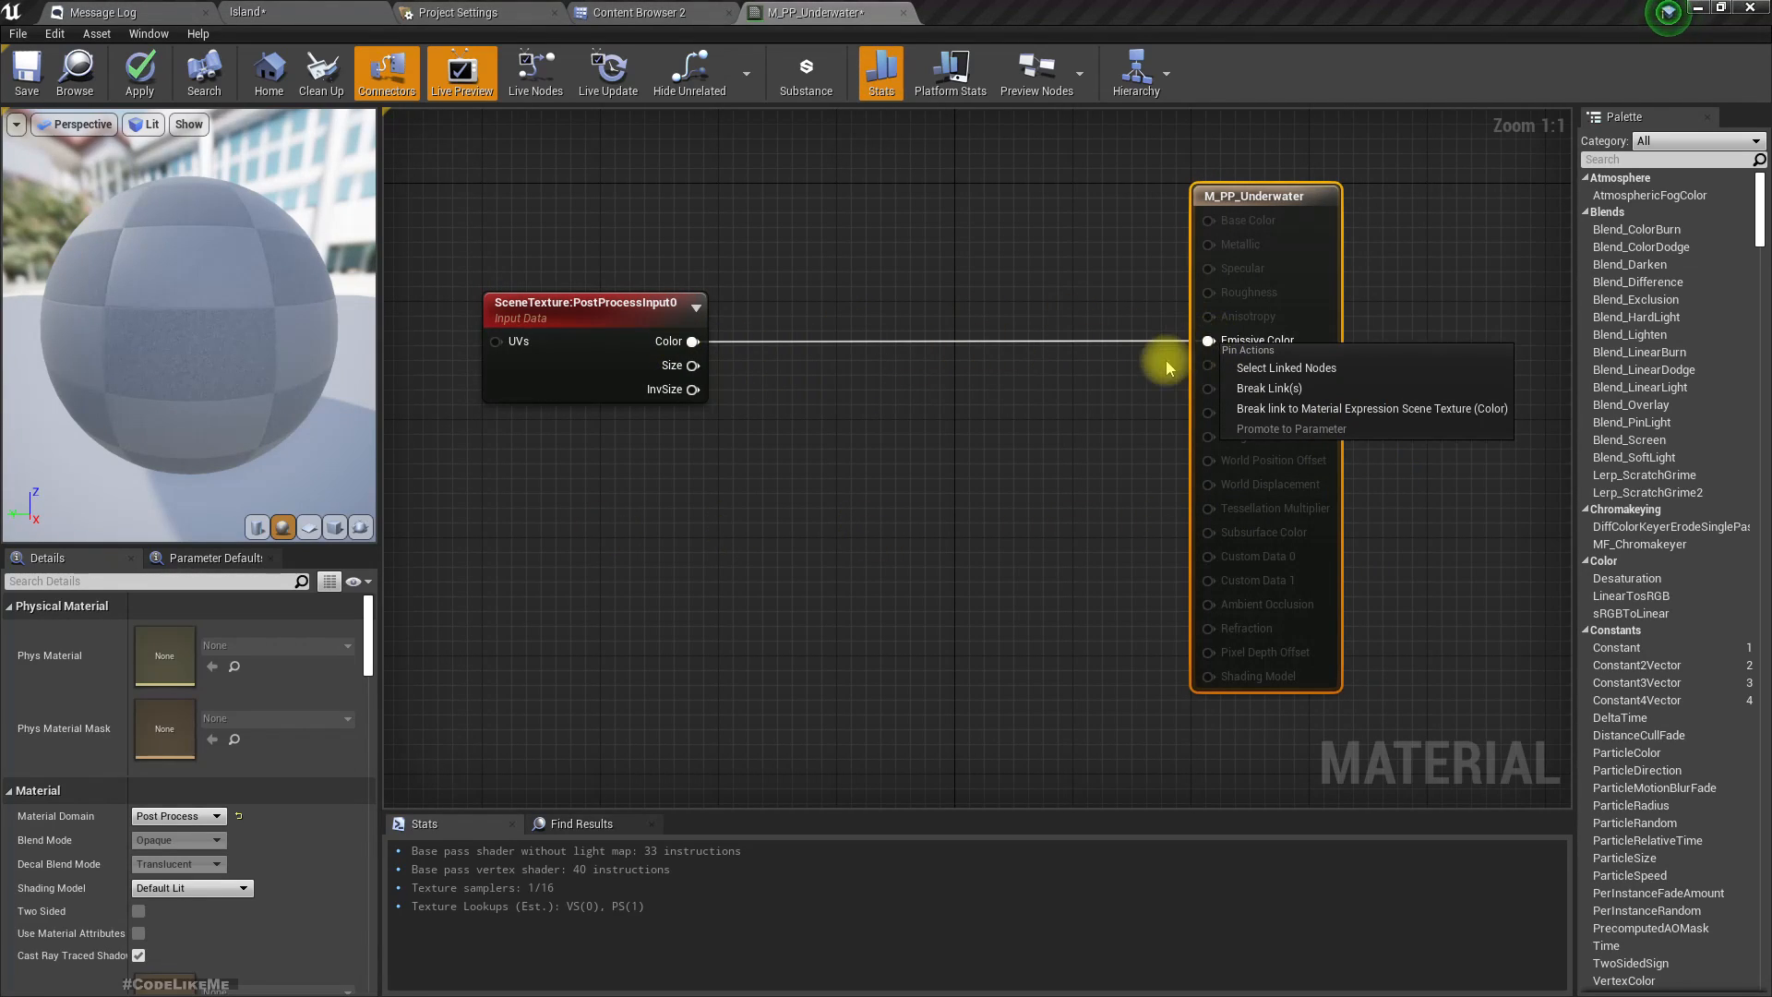
left_click(1186, 338)
Add a MakeFloat3 node that feeds its Result into the material's Emissive Color.
left_click_drag(1186, 338, 1056, 409)
left_click_drag(954, 382, 948, 378)
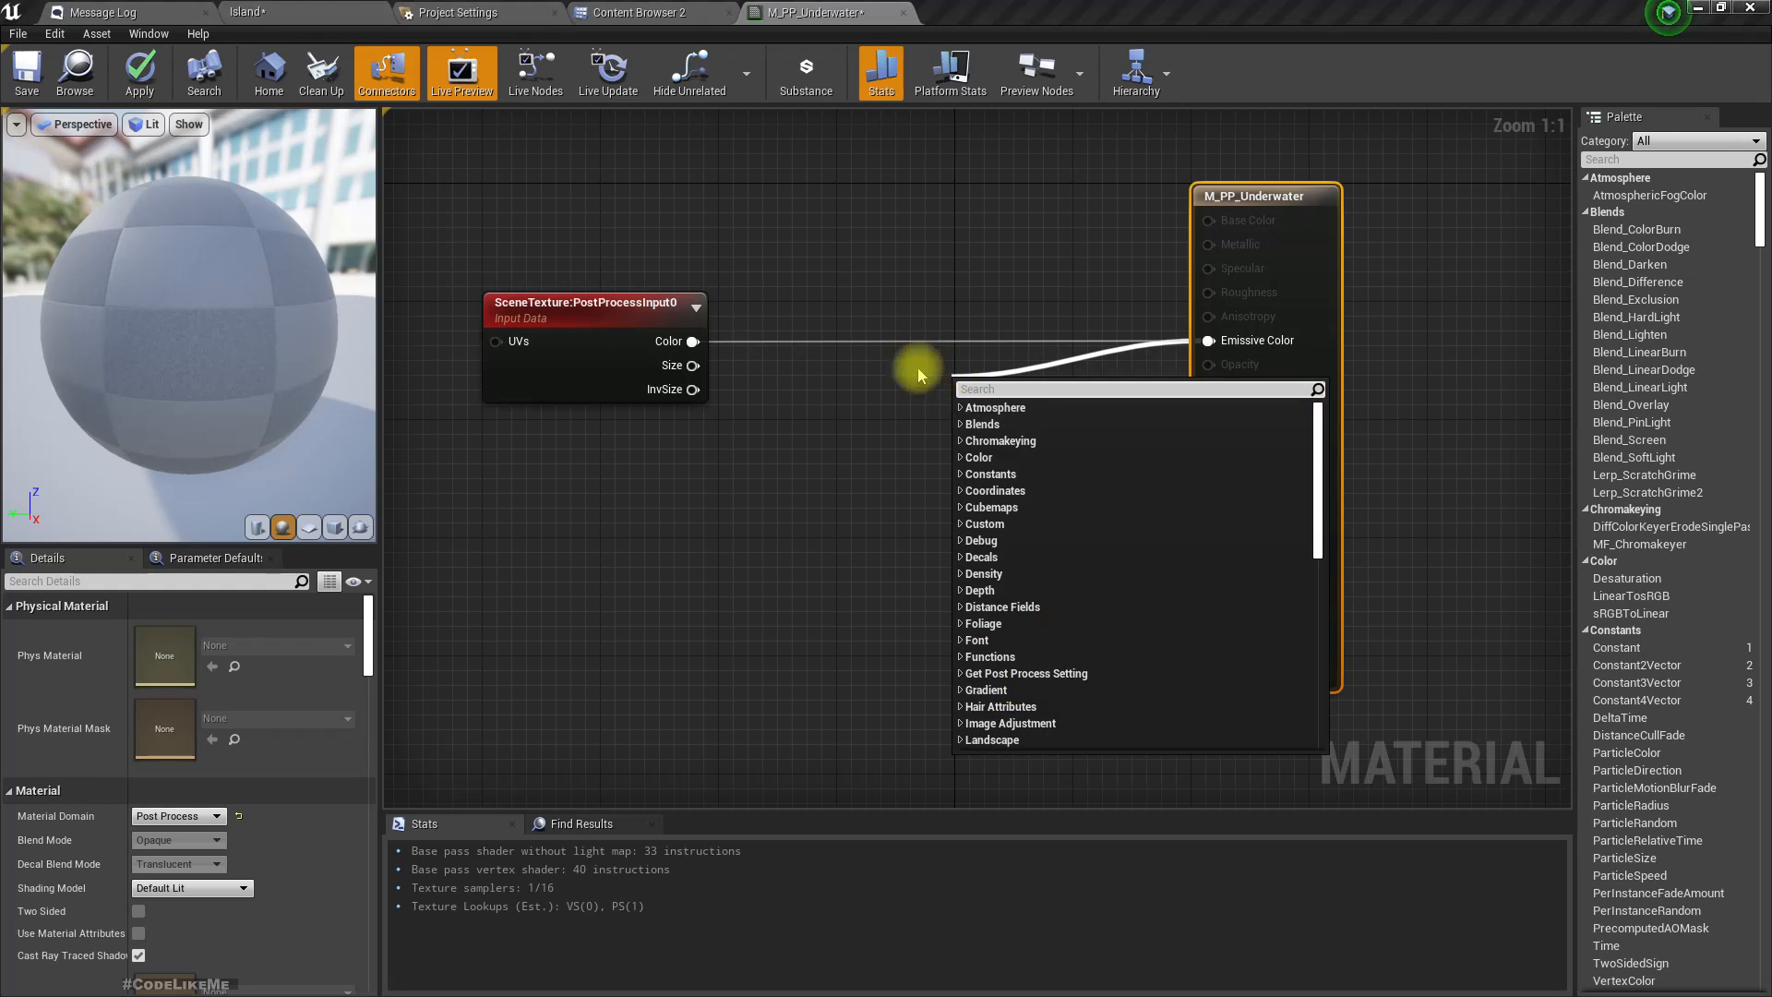
type("make")
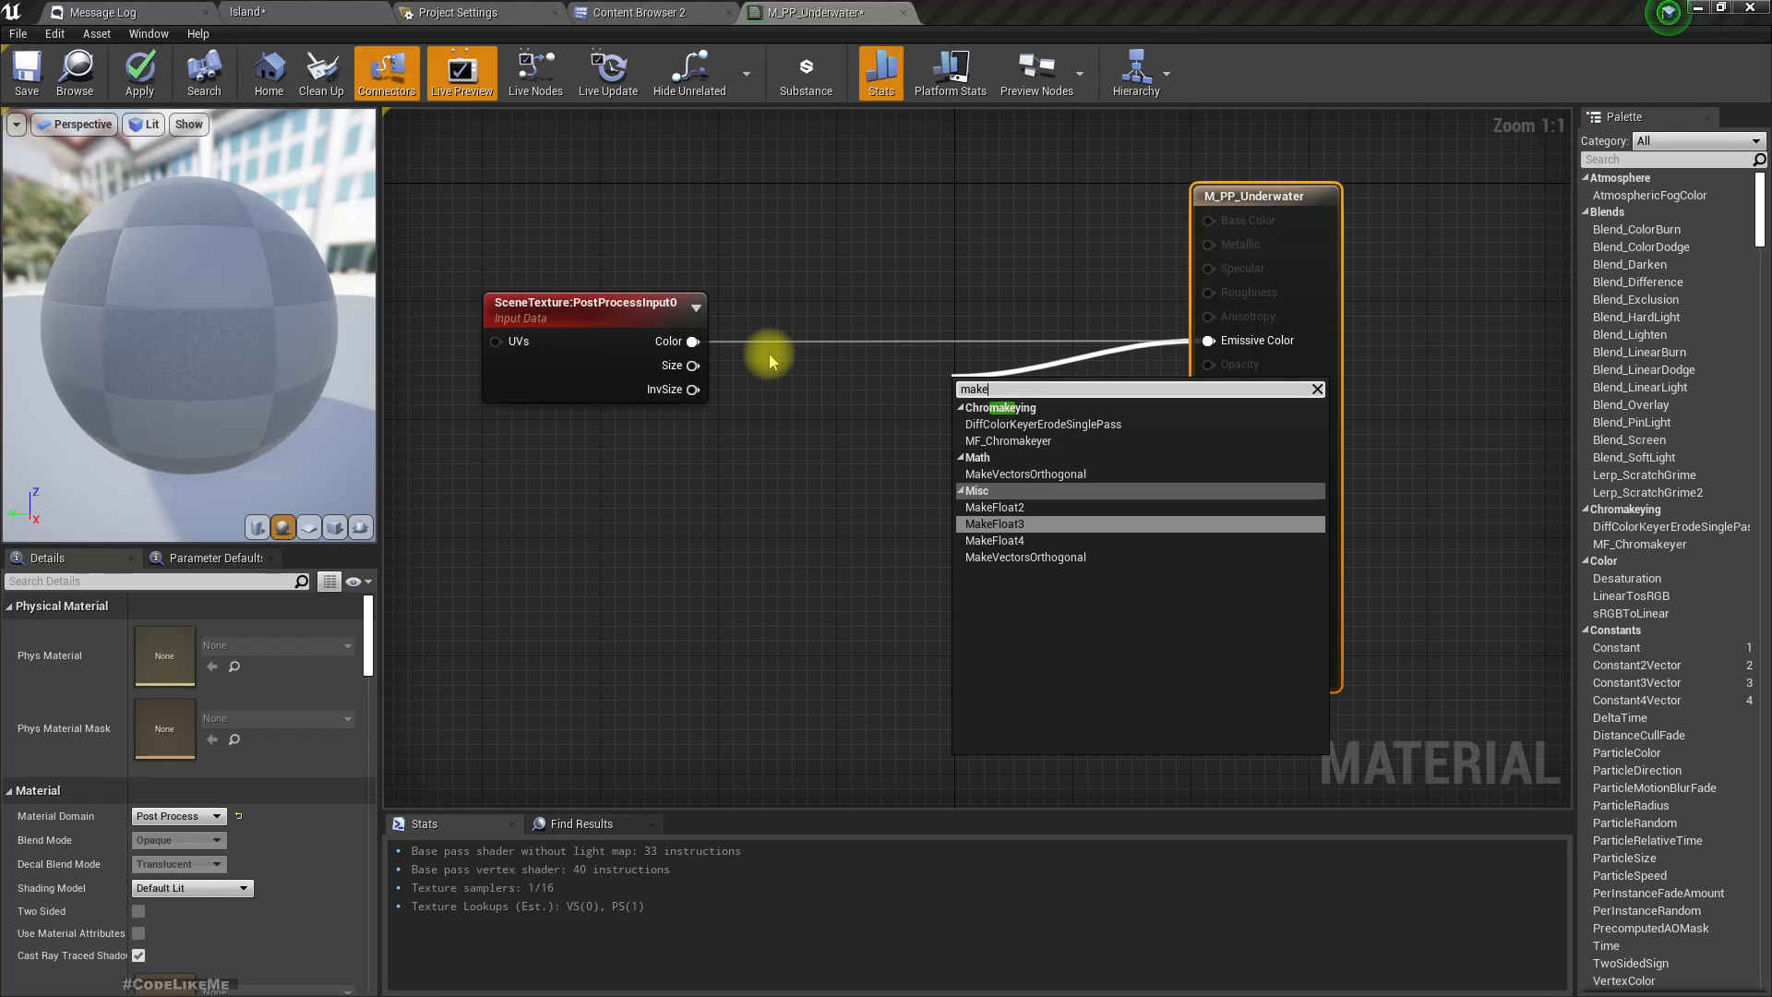
key("Return")
left_click_drag(692, 342, 966, 412)
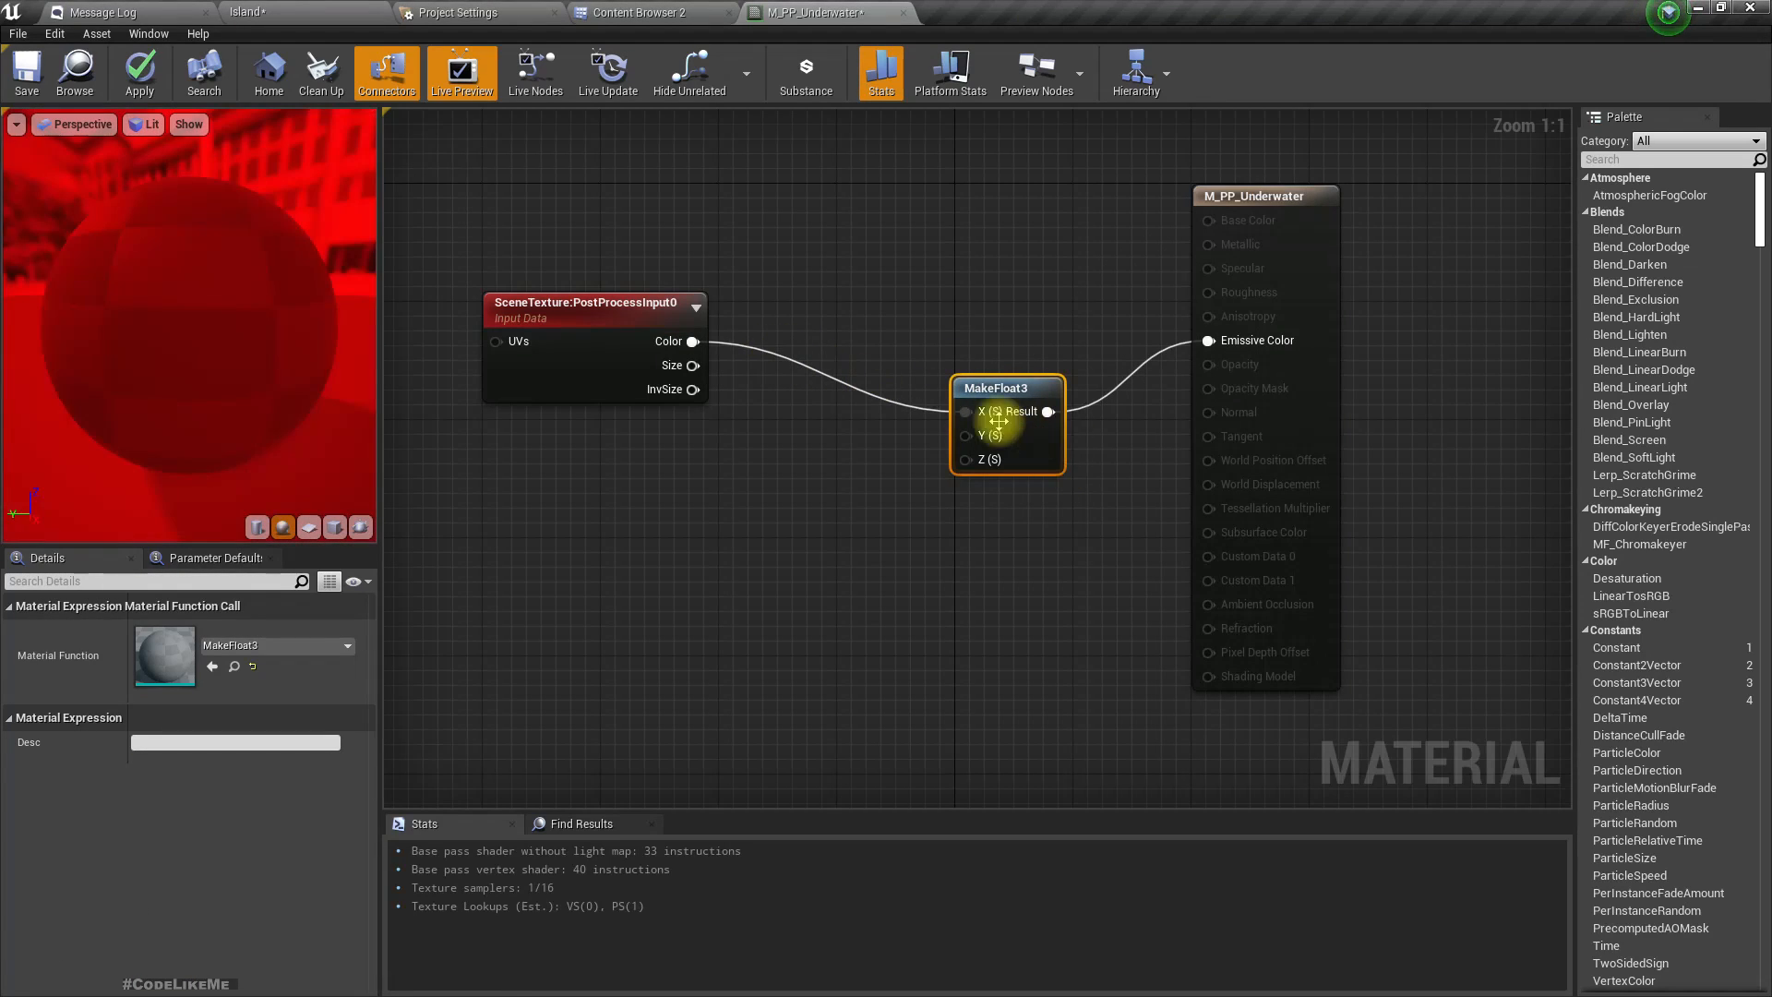
right_click(966, 412)
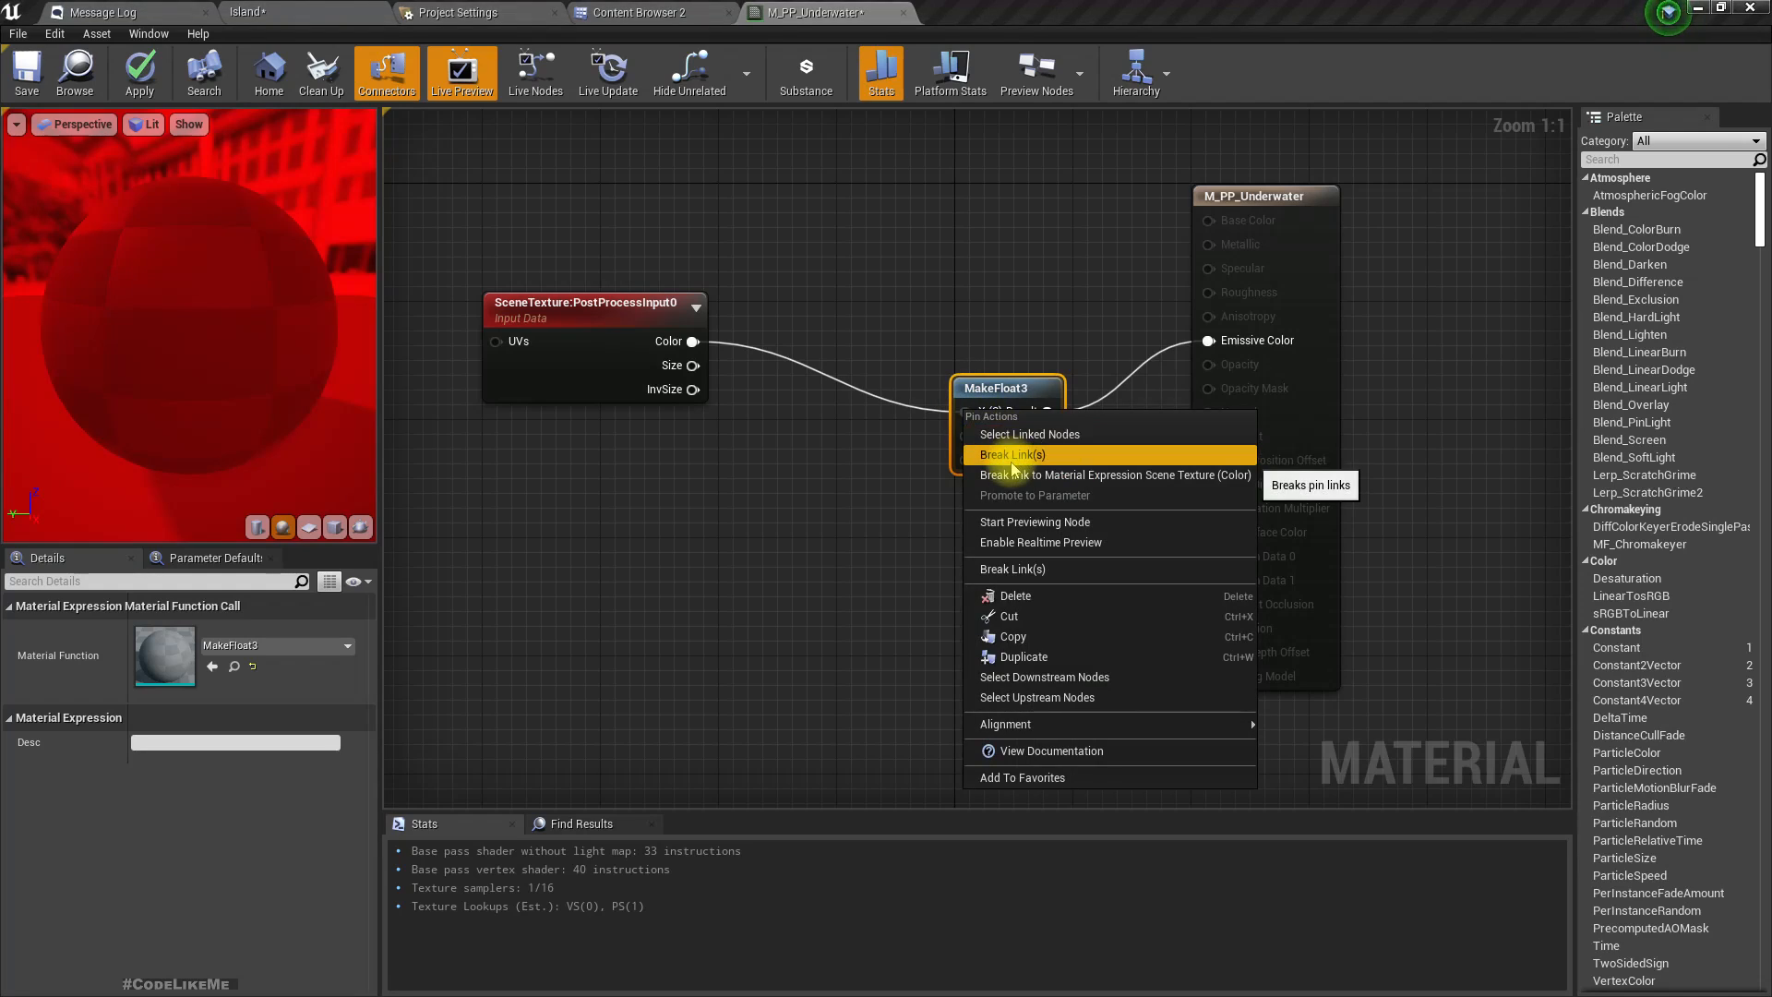
left_click(995, 447)
Move the MakeFloat3 node up slightly and add a BreakOutFloat3Components node fed by the SceneTexture node's Color output.
left_click_drag(1003, 412, 1006, 368)
left_click_drag(692, 342, 739, 368)
type("brea")
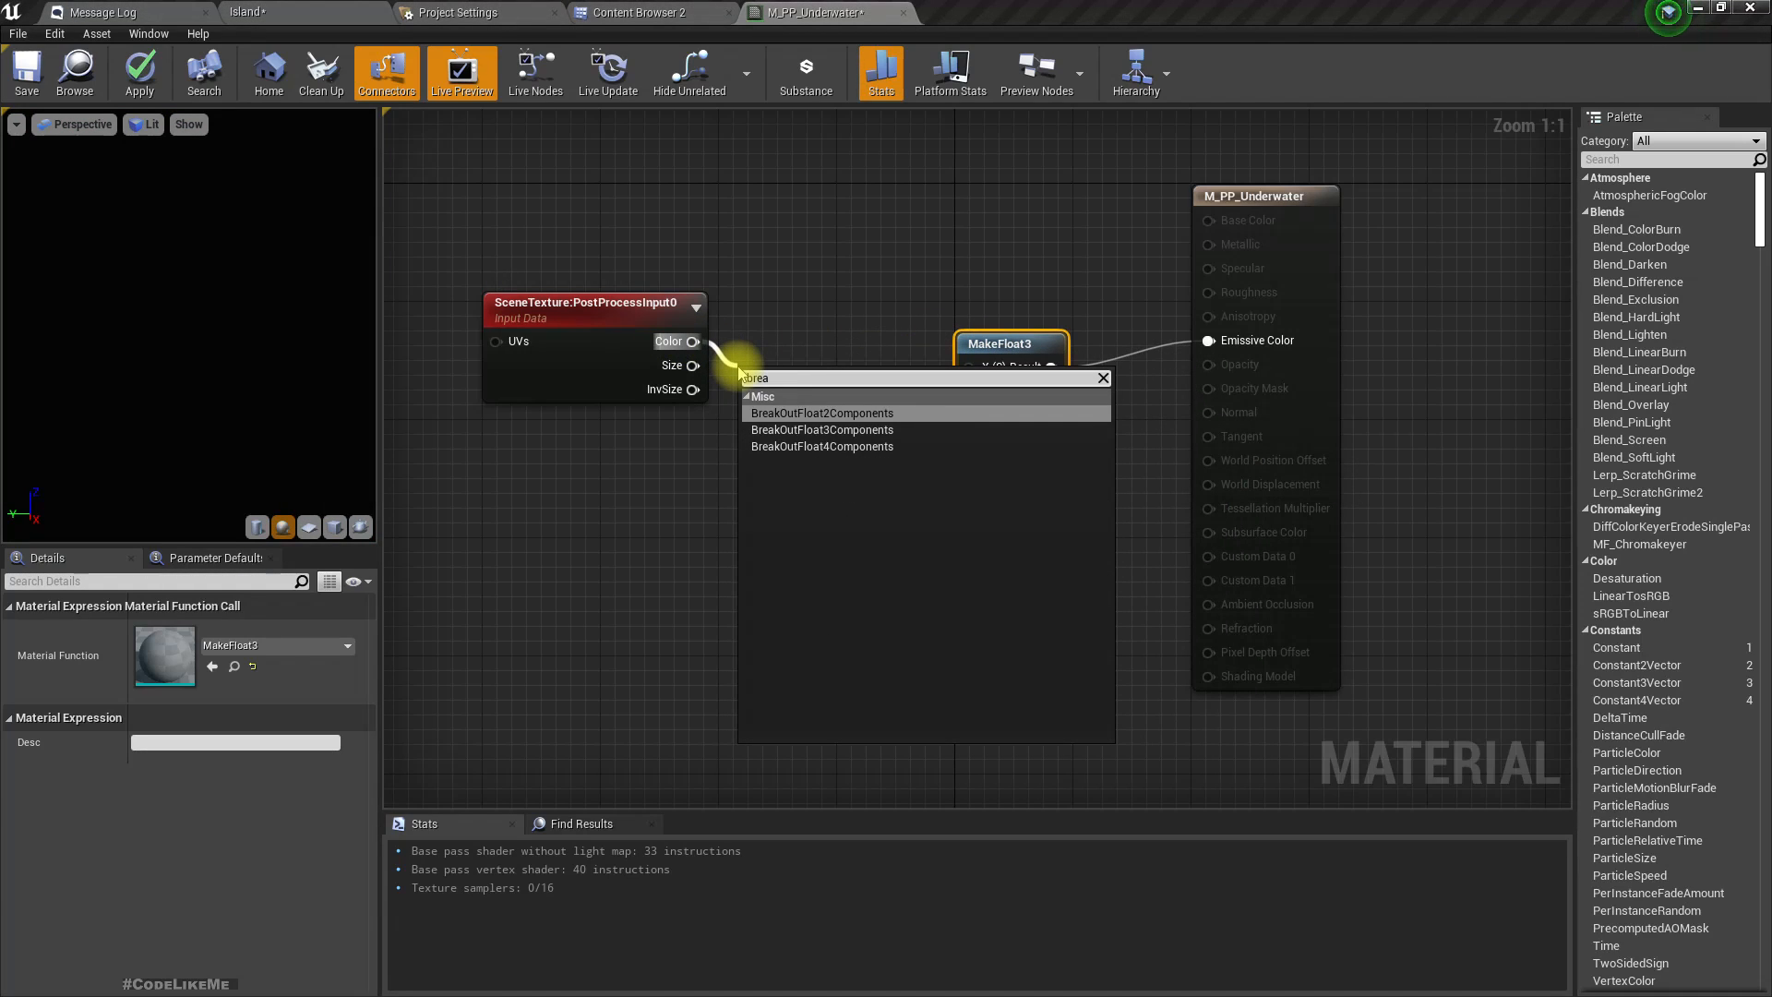
key("Down")
key("Return")
Connect the R and G outputs to MakeFloat3's X and Y, and add a Multiply node fed by the B output.
left_click_drag(554, 229, 709, 400)
right_click_drag(831, 465, 873, 472)
left_click_drag(826, 395, 923, 563)
type("*")
key("Return")
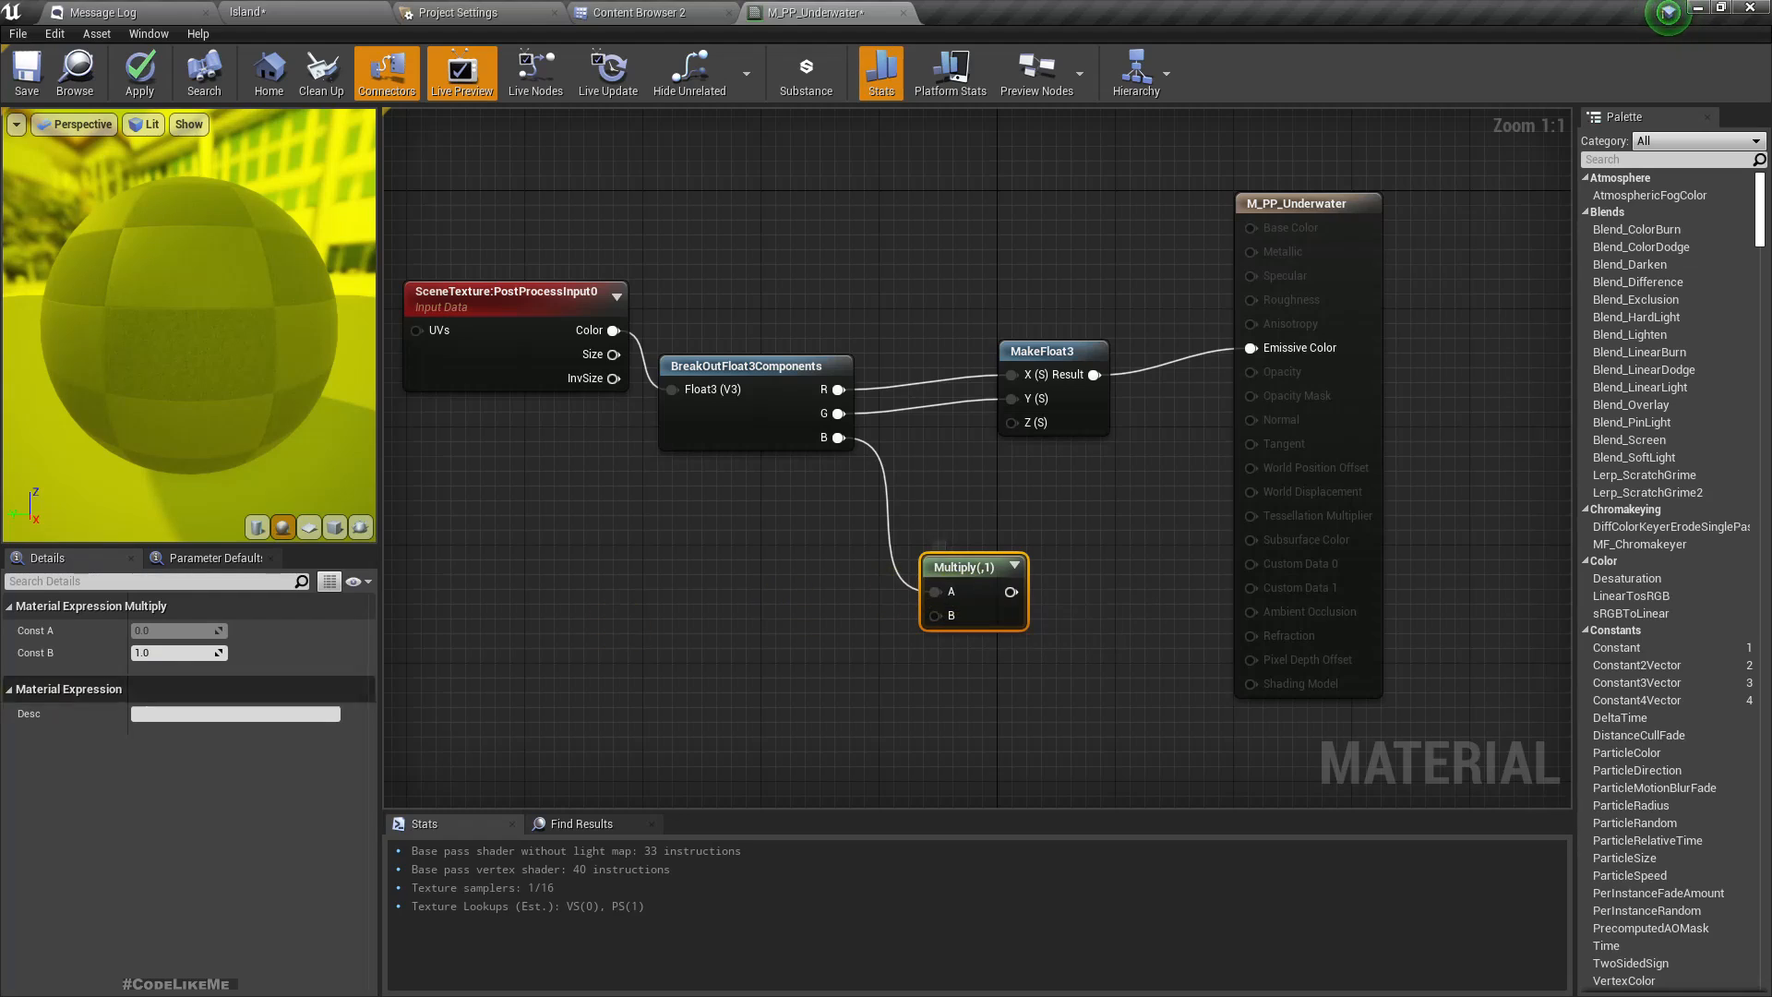
Set the Multiply node's Const B to 4 and connect its output to MakeFloat3's Z input.
left_click(146, 653)
type("4")
key("Return")
left_click_drag(1011, 592, 1027, 425)
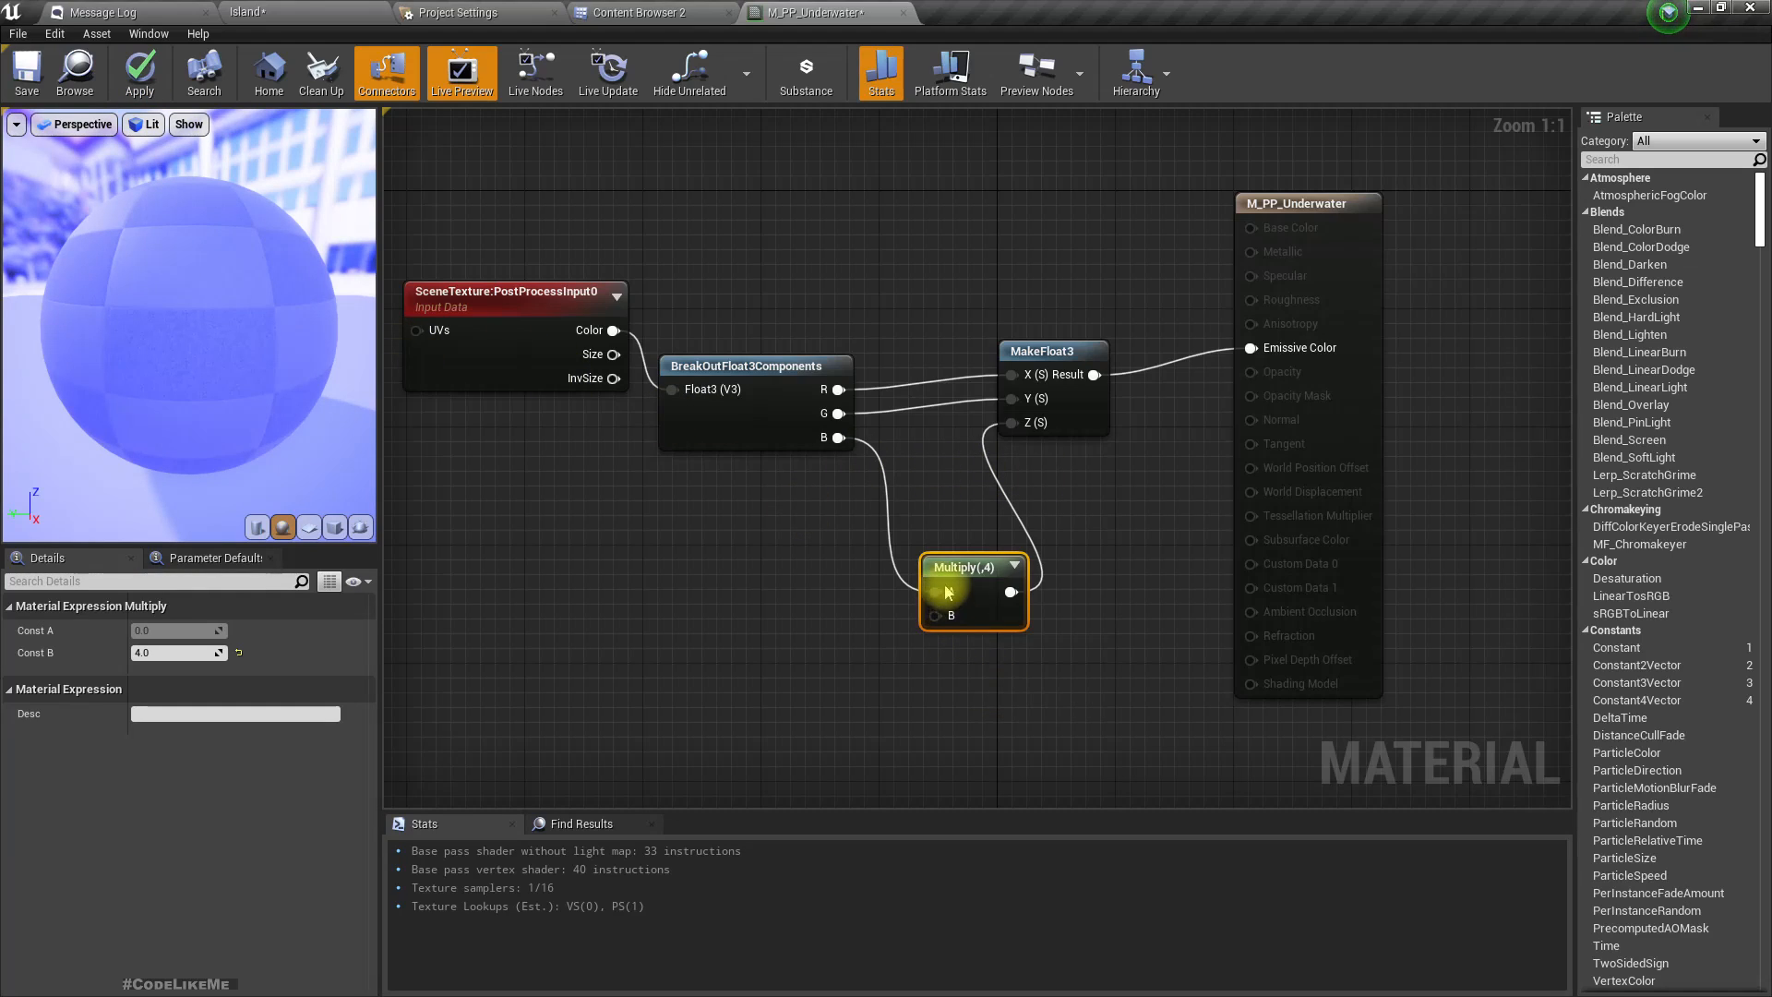
Try 0.1 as Const B of the blue-channel Multiply node, and settle on 3.
left_click(190, 652)
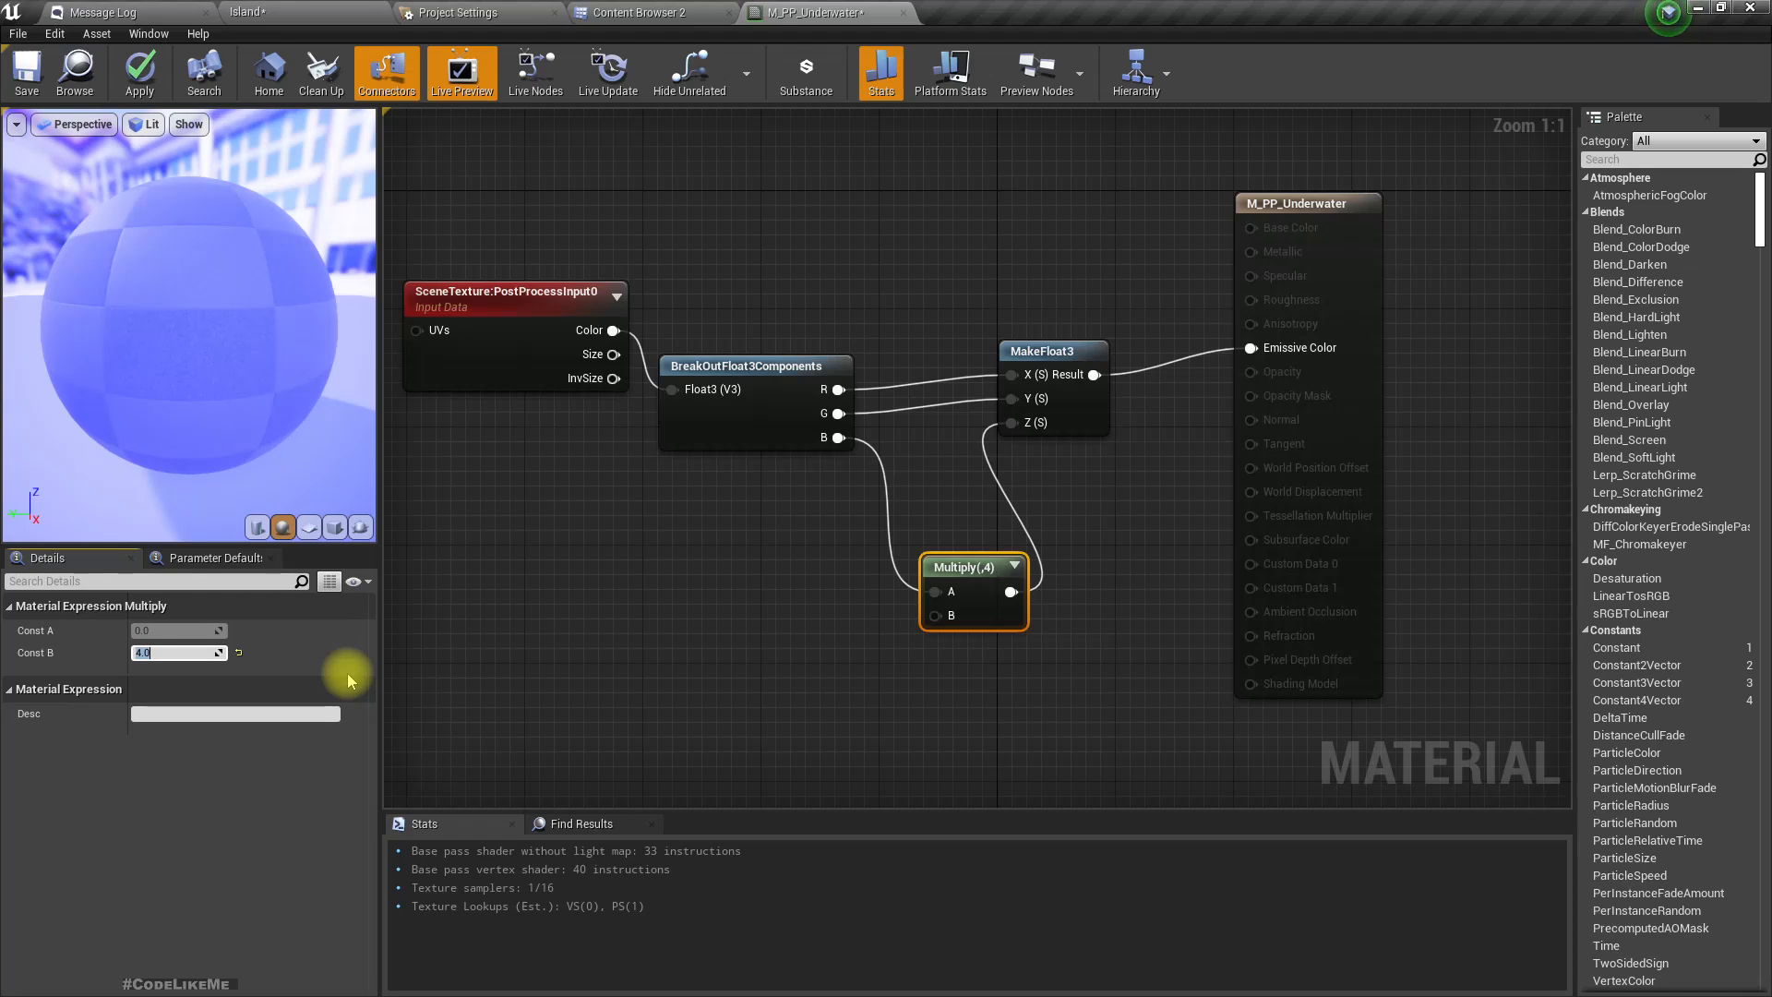
type("0.1")
key("Return")
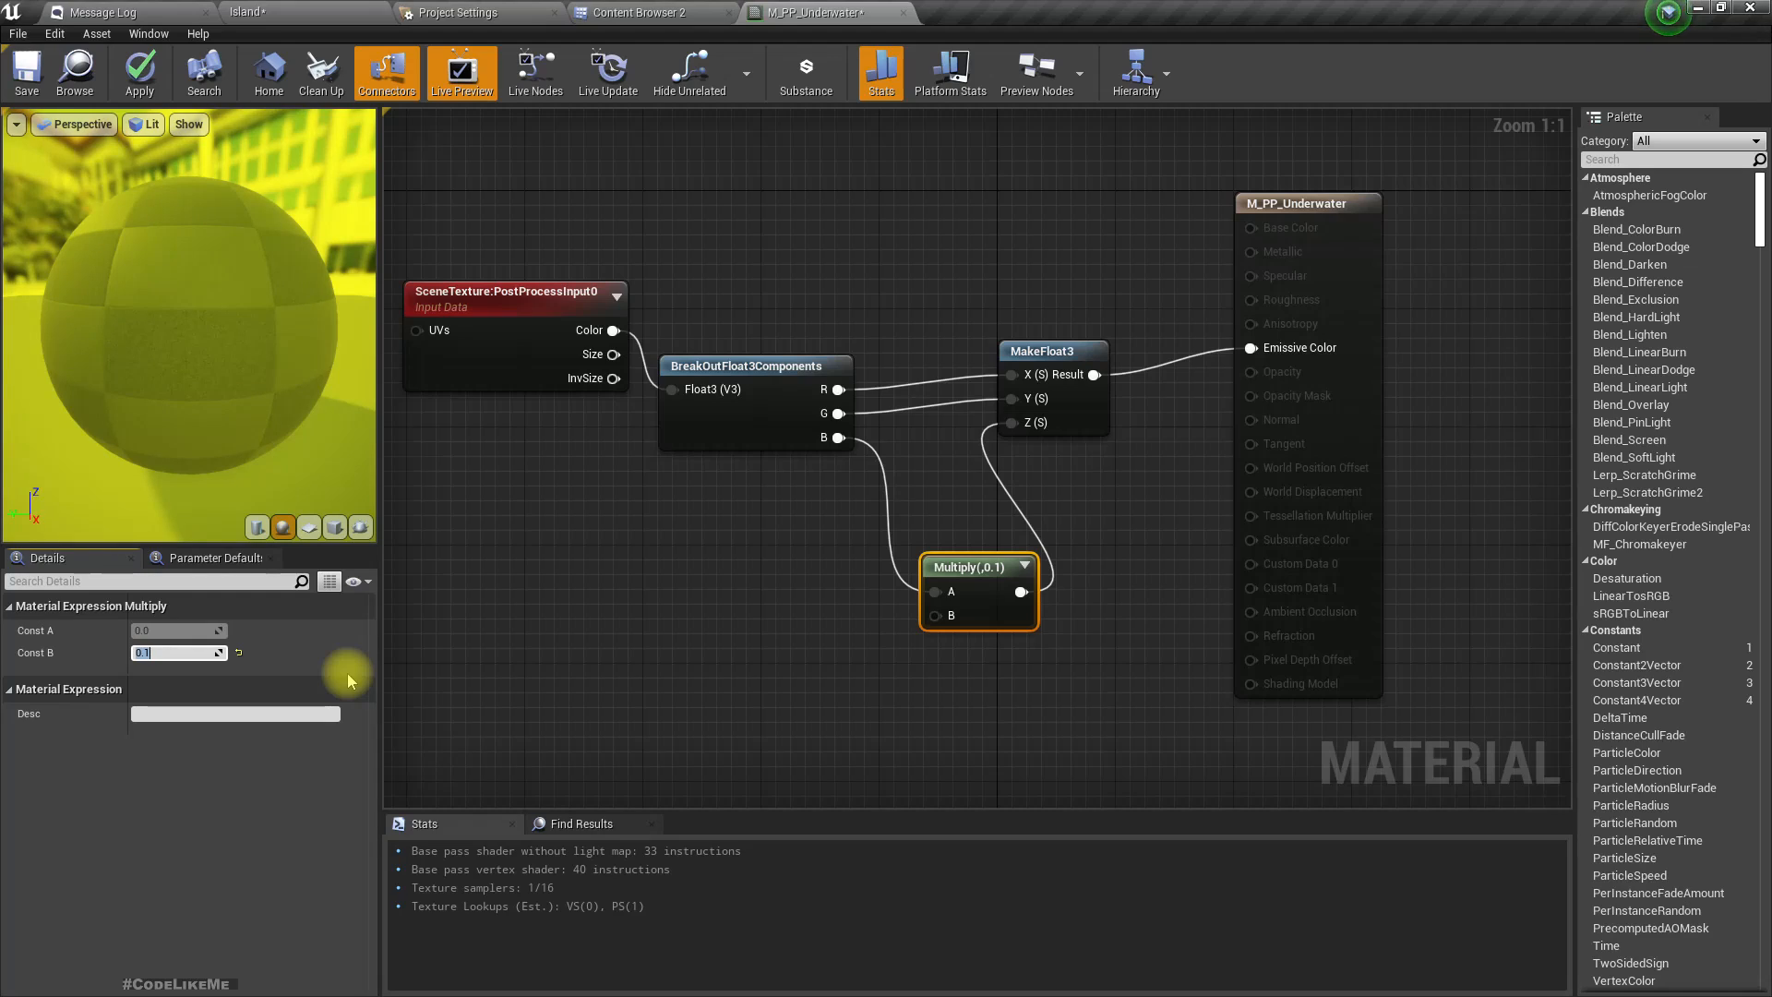
key("BackSpace")
type("3")
key("Return")
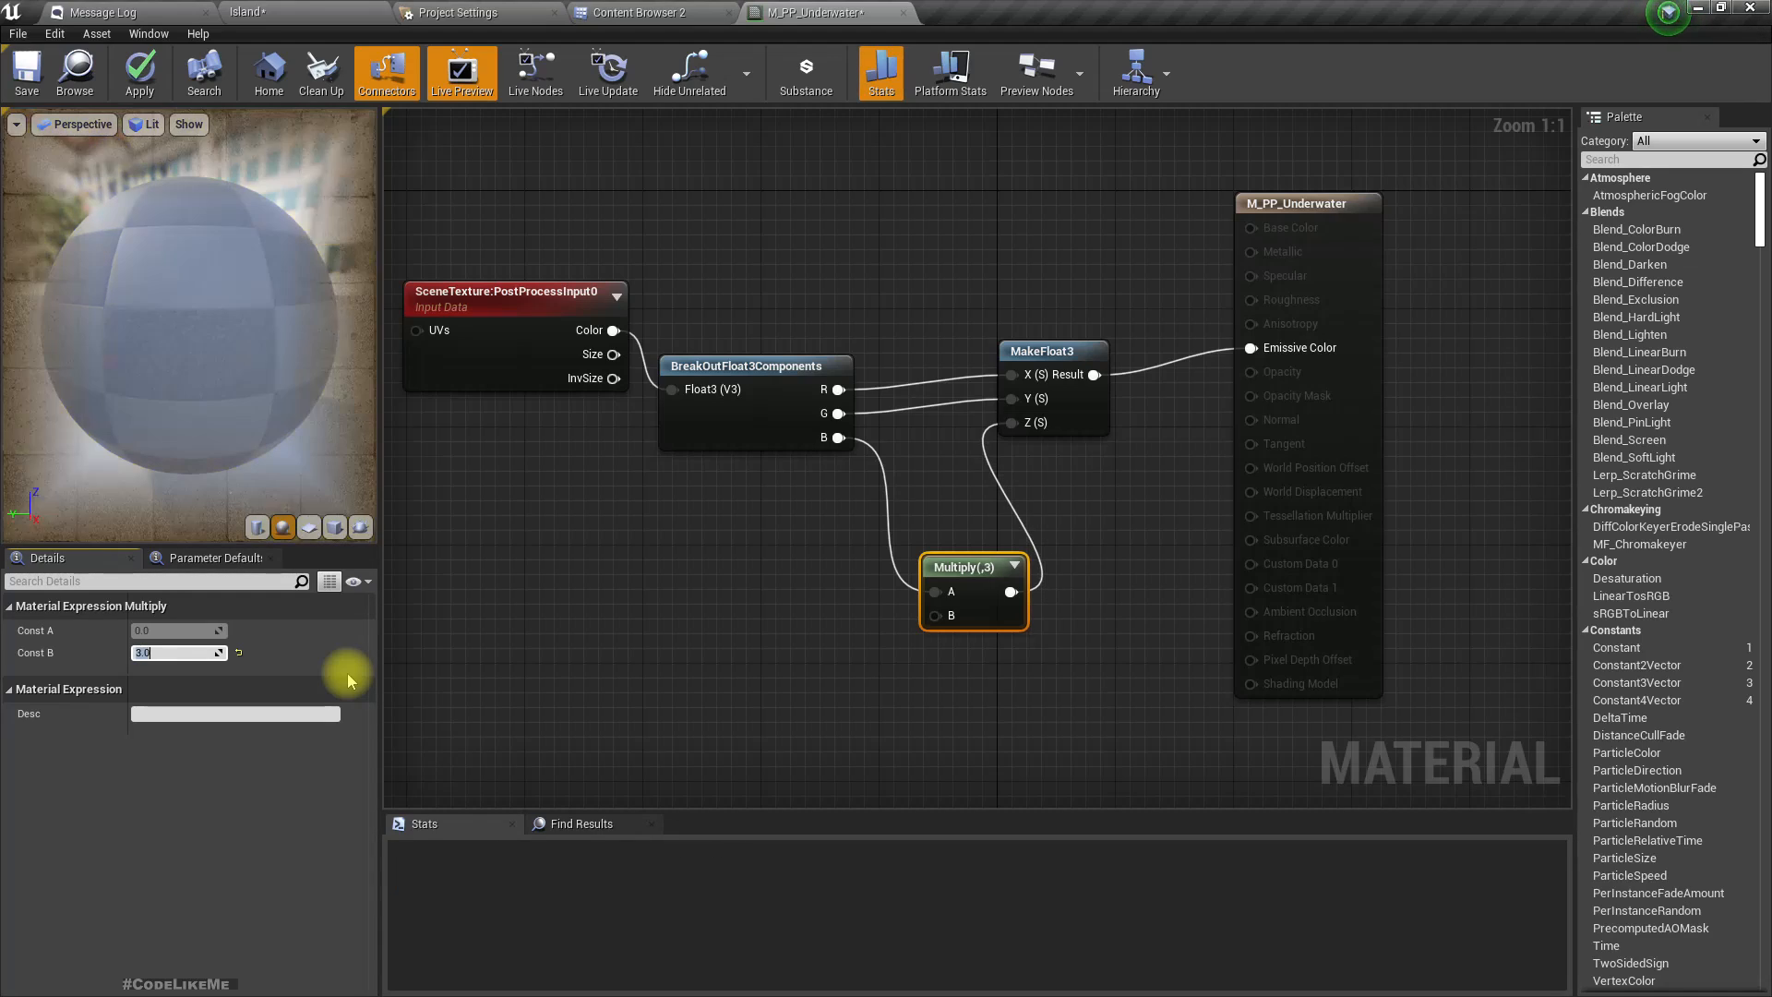
Move the material result node farther away and insert a Multiply node between MakeFloat3's Result and Emissive Color.
left_click_drag(838, 389, 904, 295)
right_click_drag(904, 157, 830, 170)
left_click_drag(1293, 282, 1413, 287)
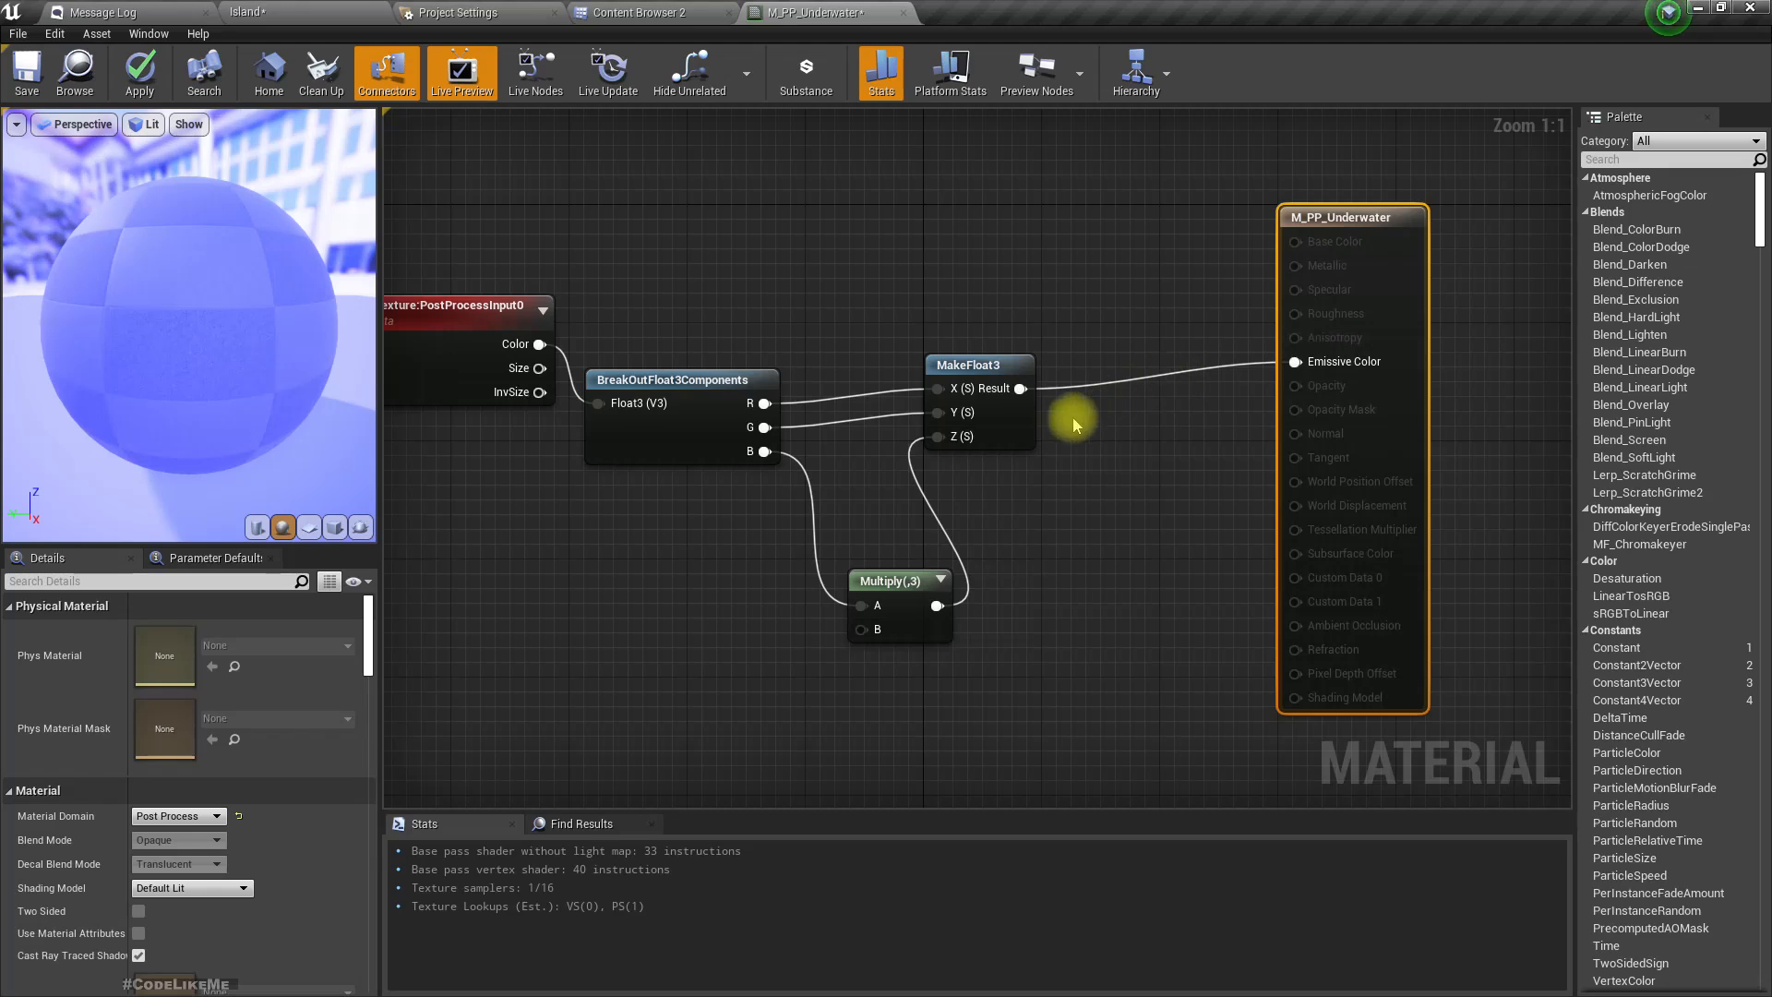
left_click_drag(1020, 388, 1085, 399)
type("*")
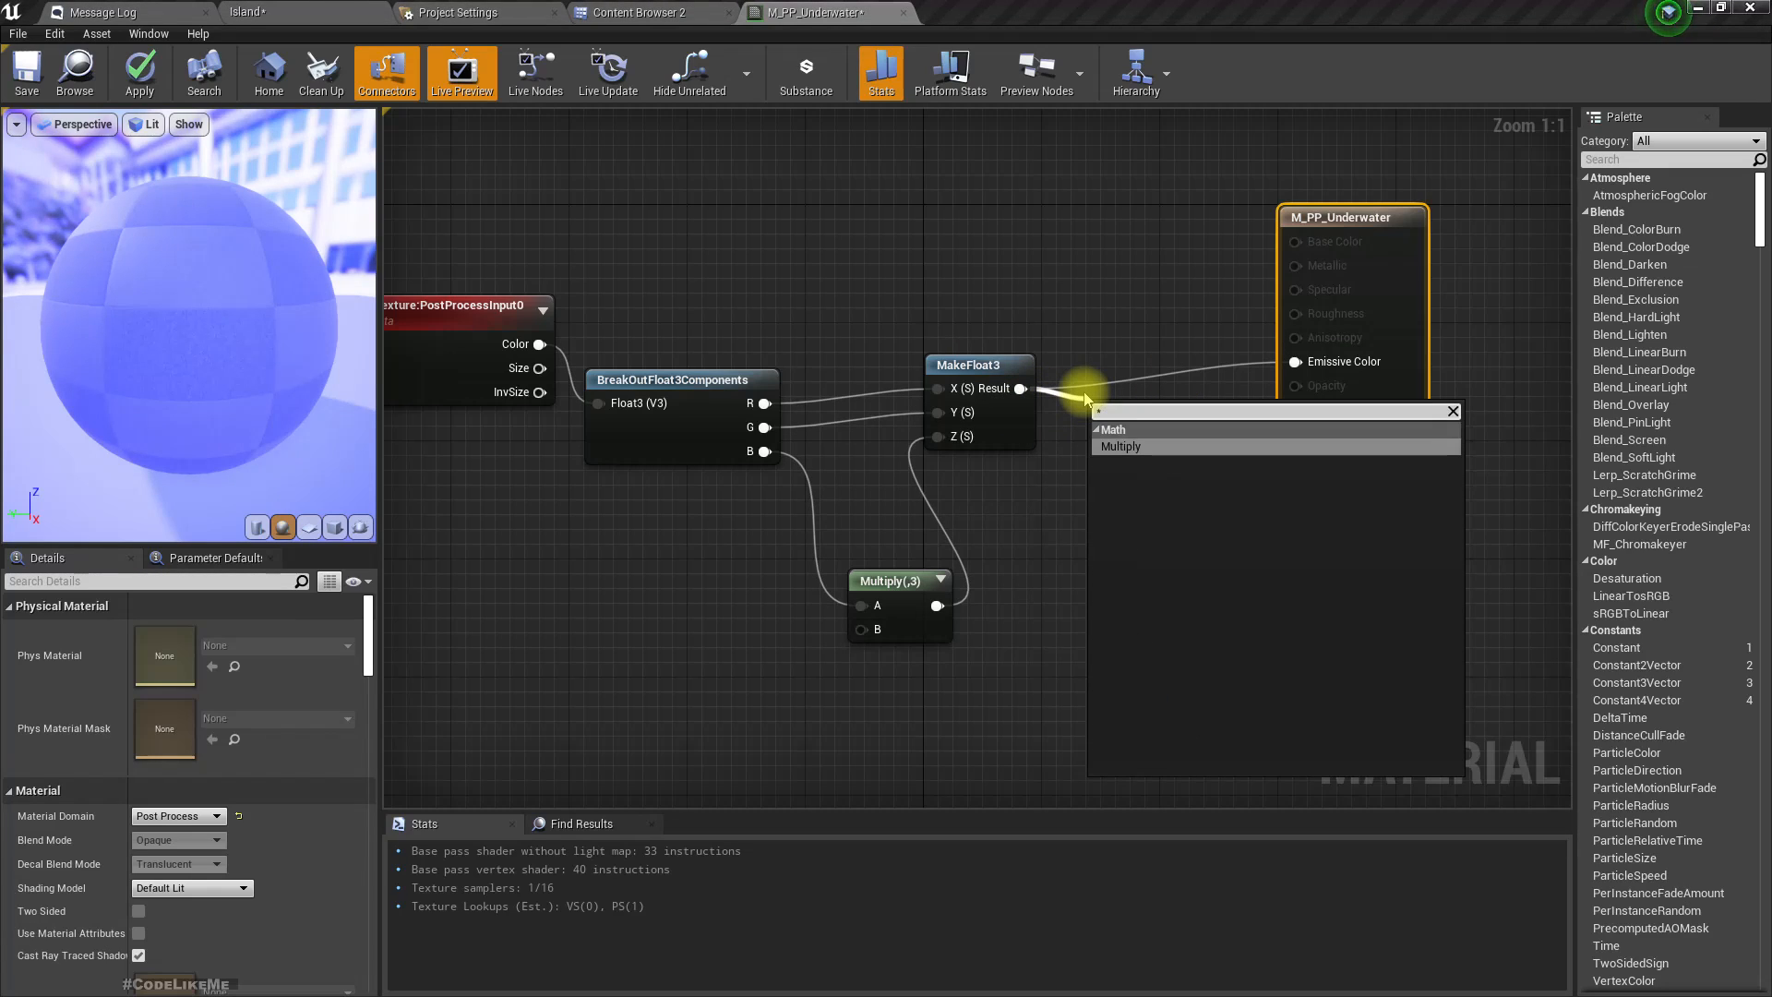
key("Return")
left_click_drag(1176, 436, 1299, 363)
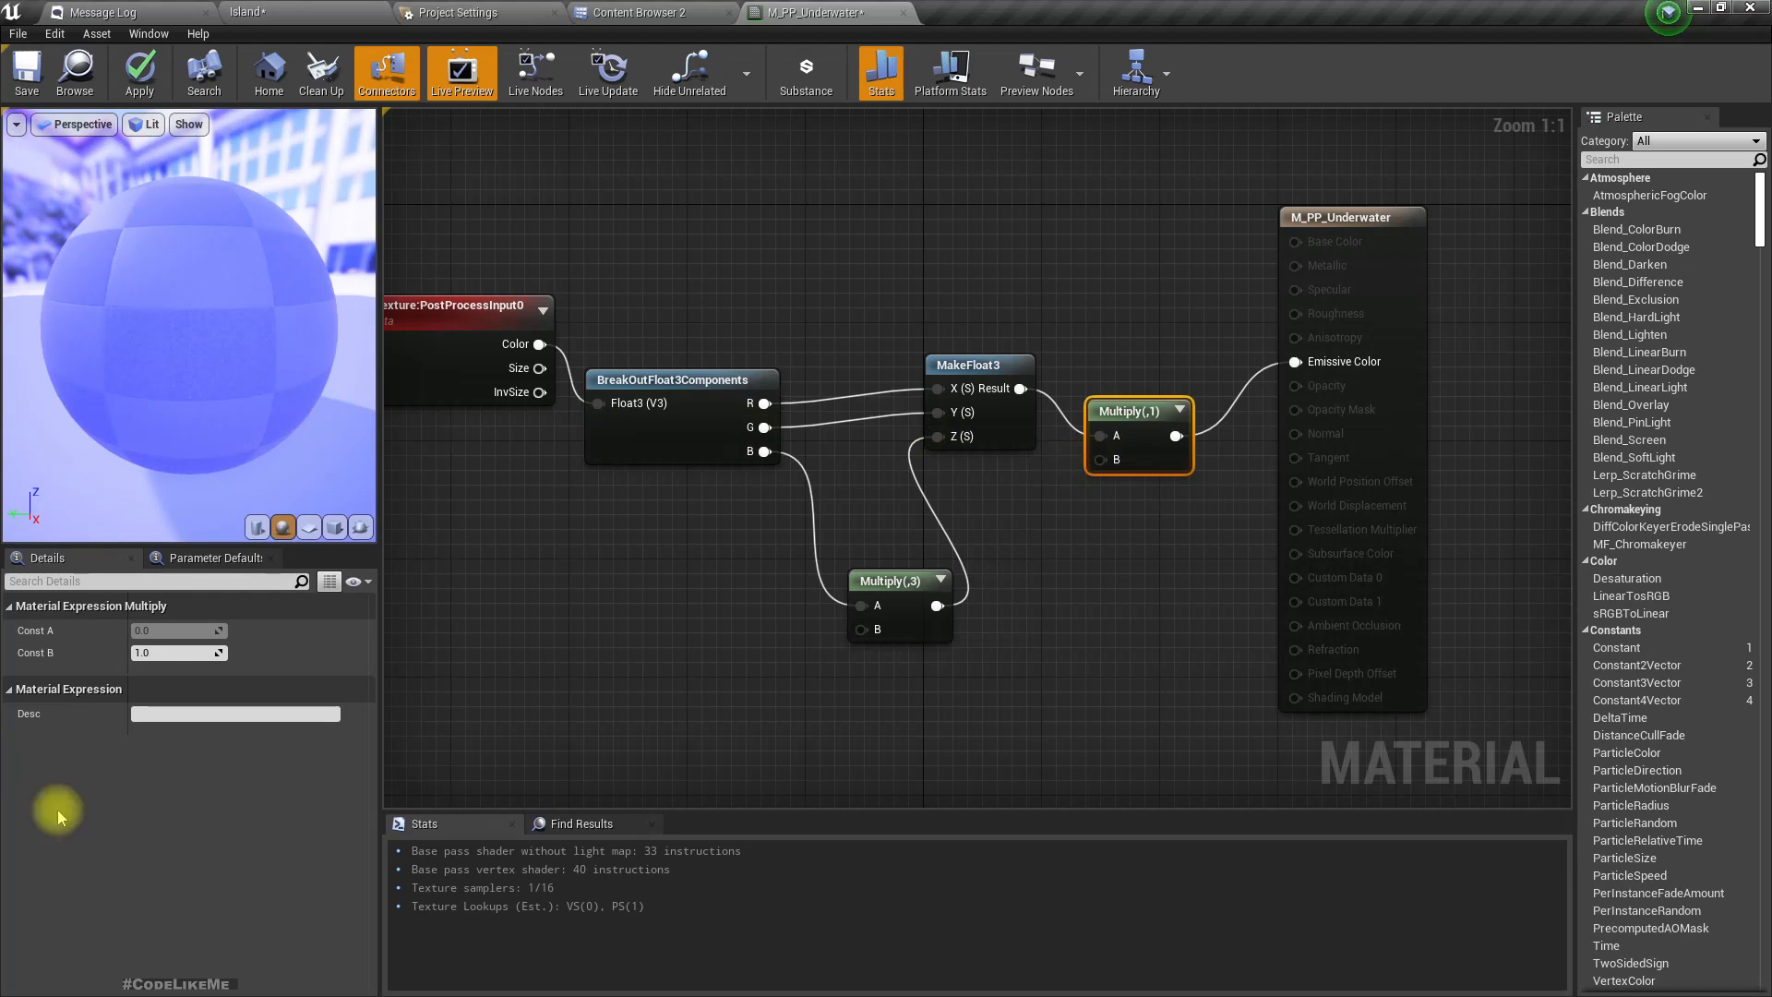
Set Const B of the Multiply node before Emissive Color to 0.2 and apply the material.
left_click(162, 653)
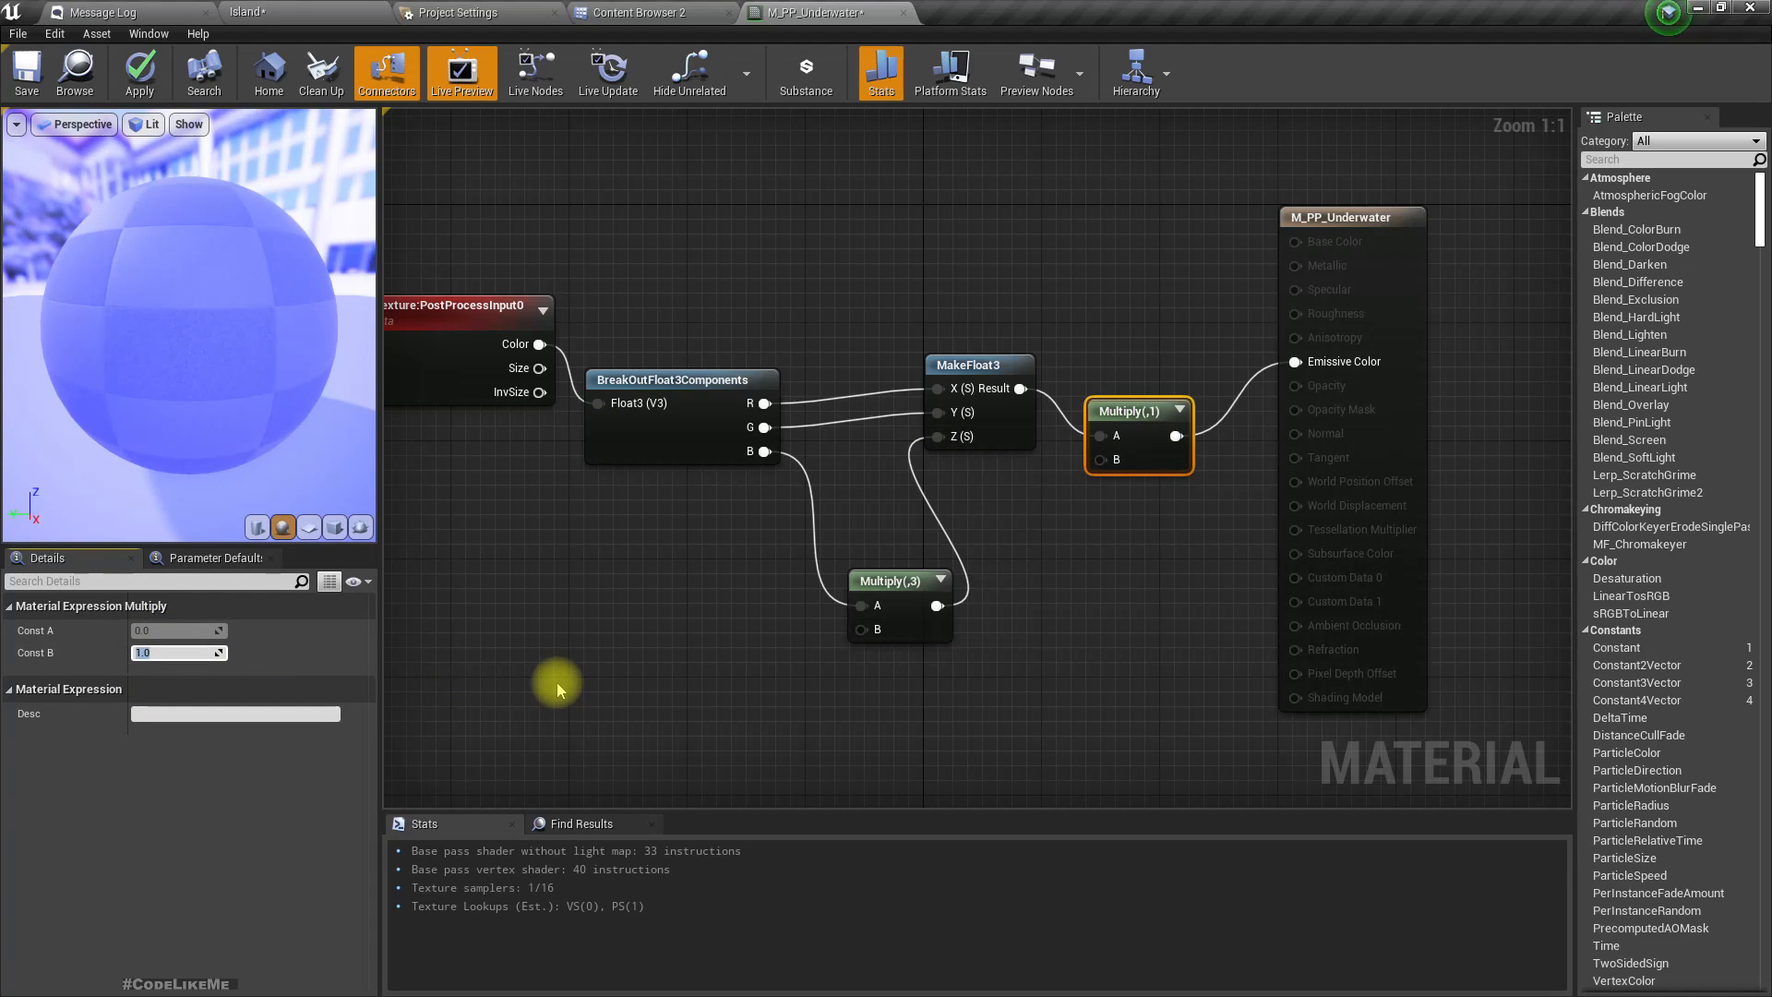
type(".2")
key("Return")
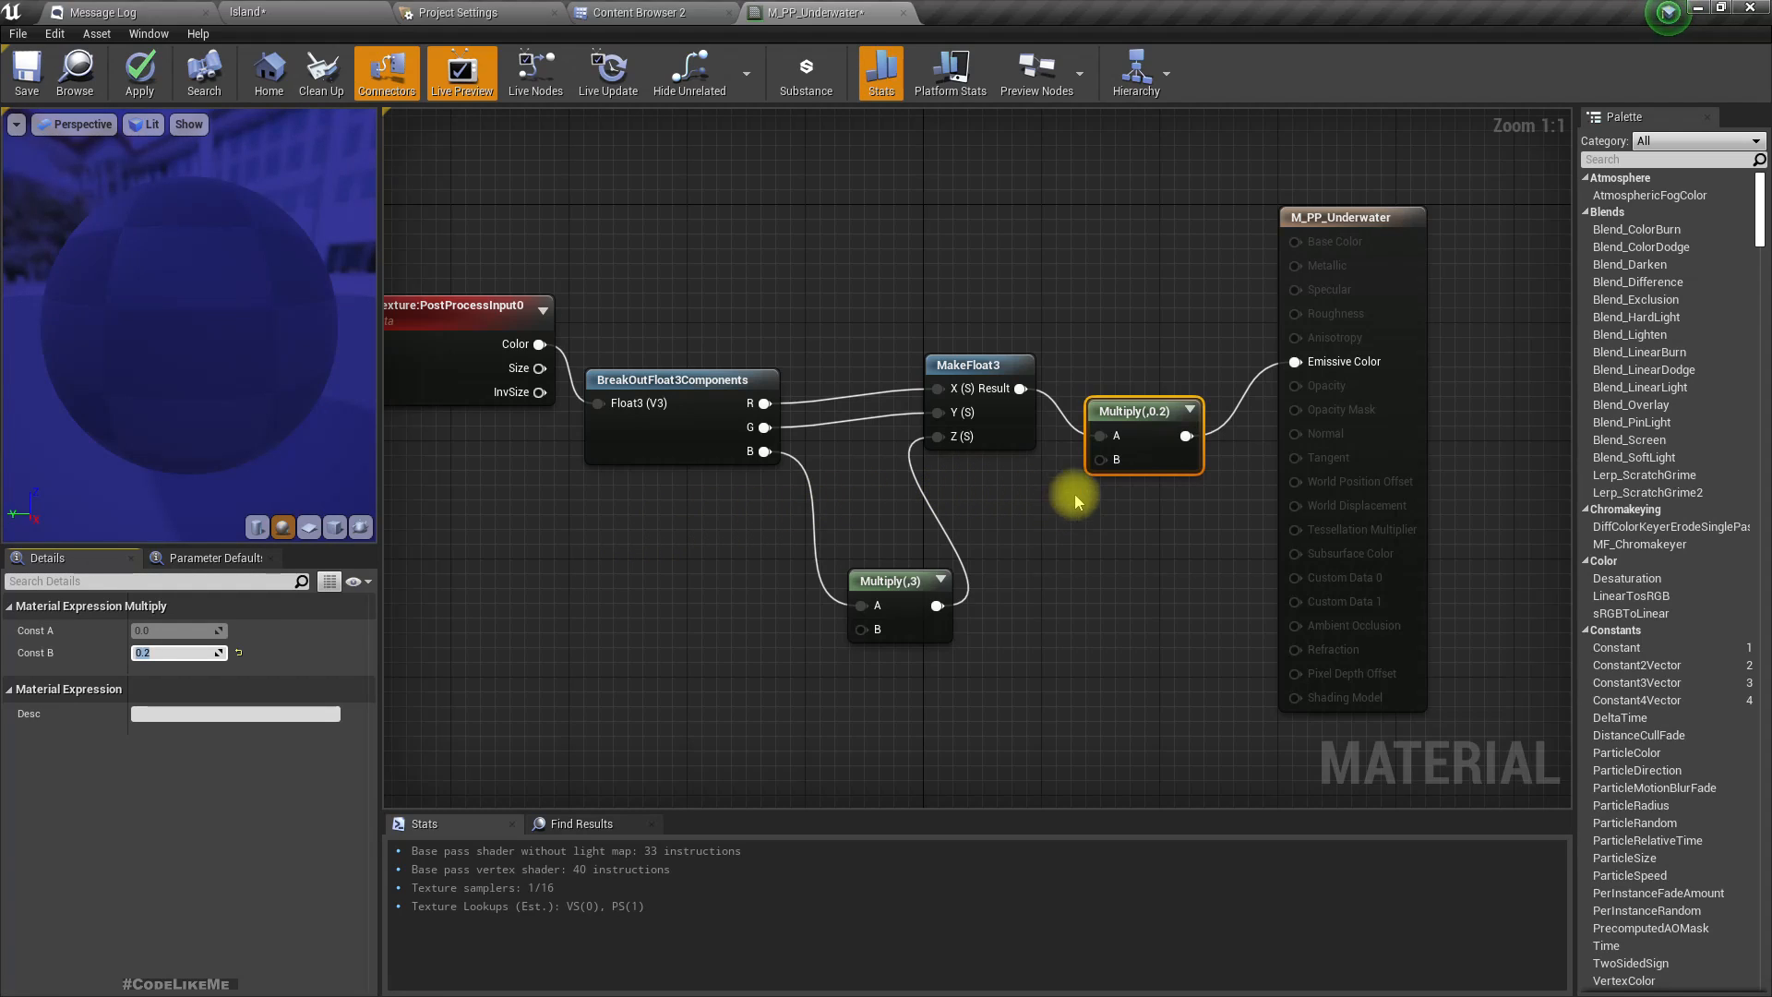
left_click(139, 69)
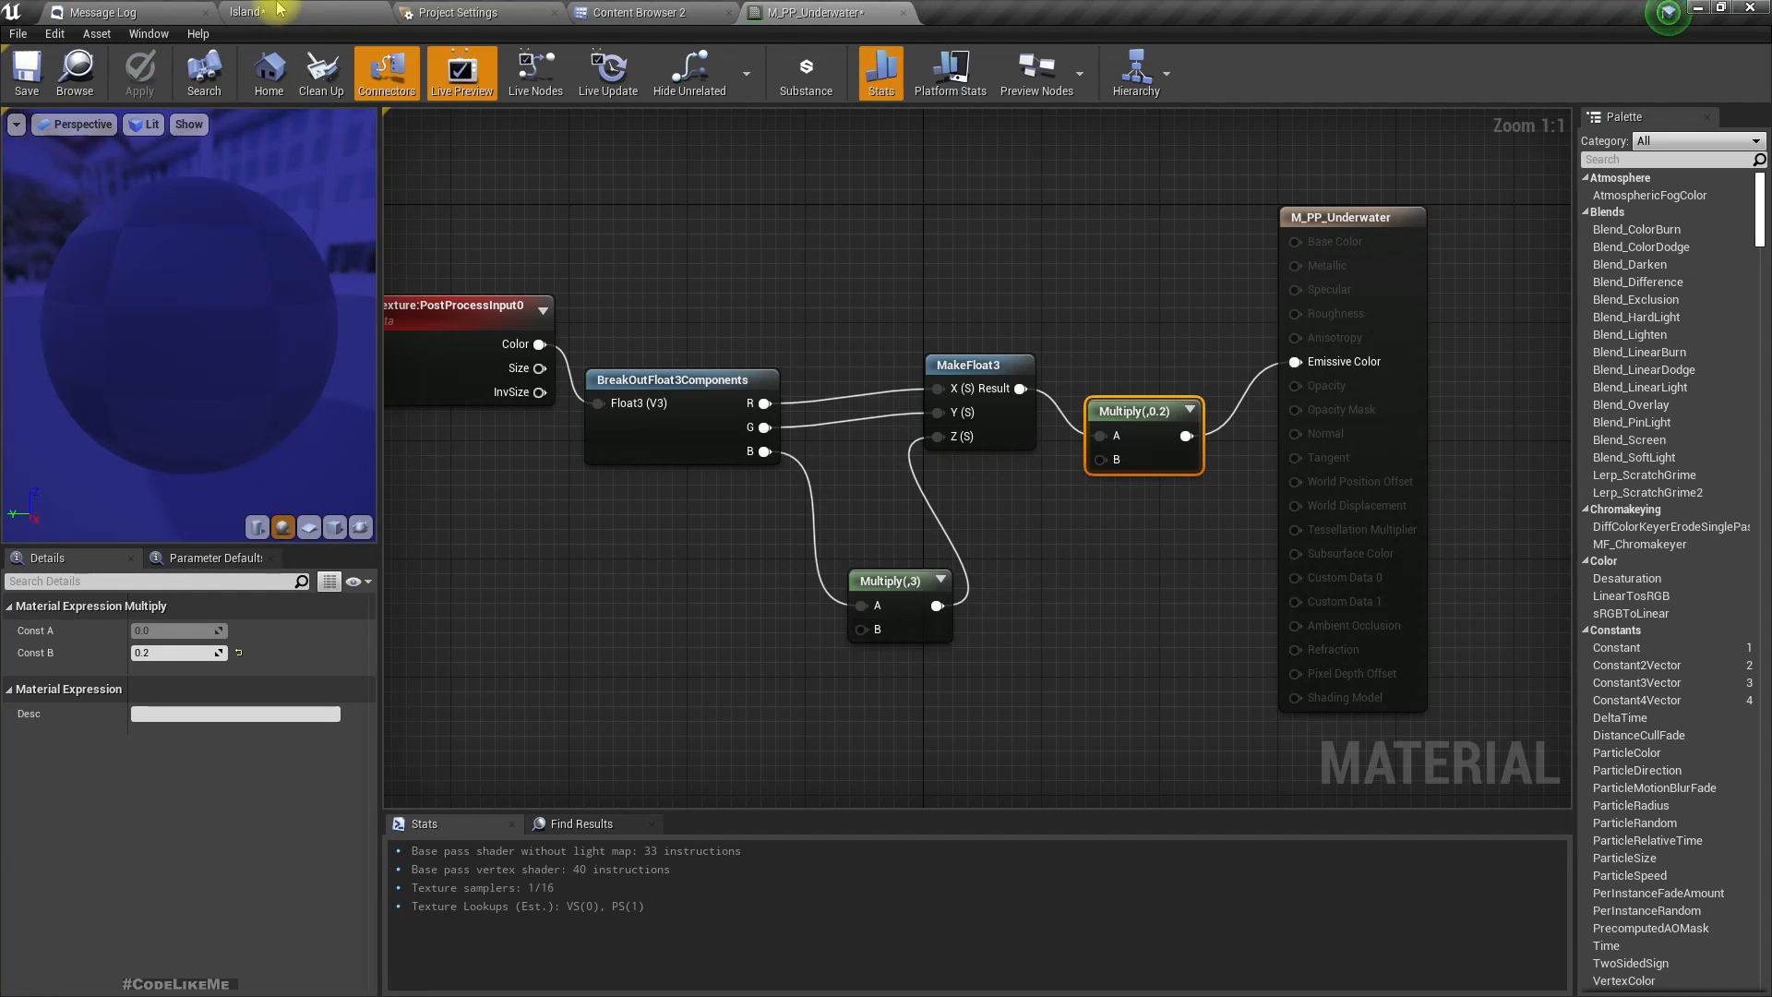
Move all the effect nodes together farther away from the material result node.
scroll(181, 338, "down", 6)
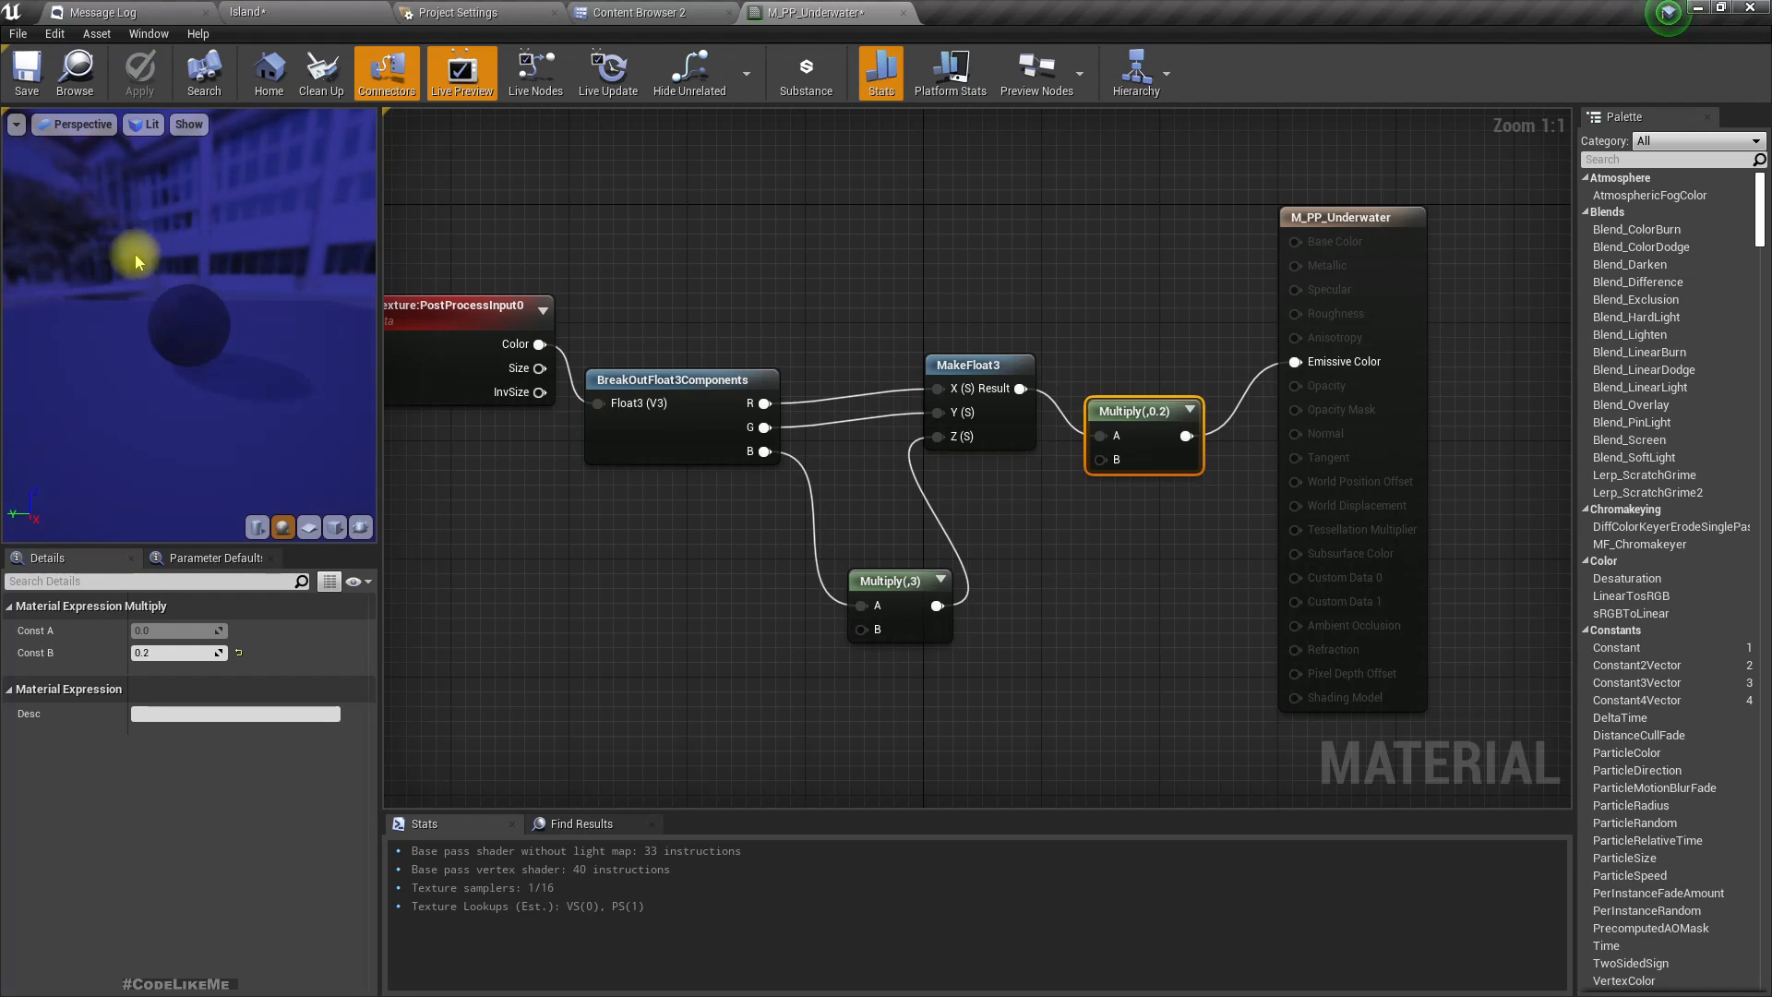
scroll(181, 307, "up", 2)
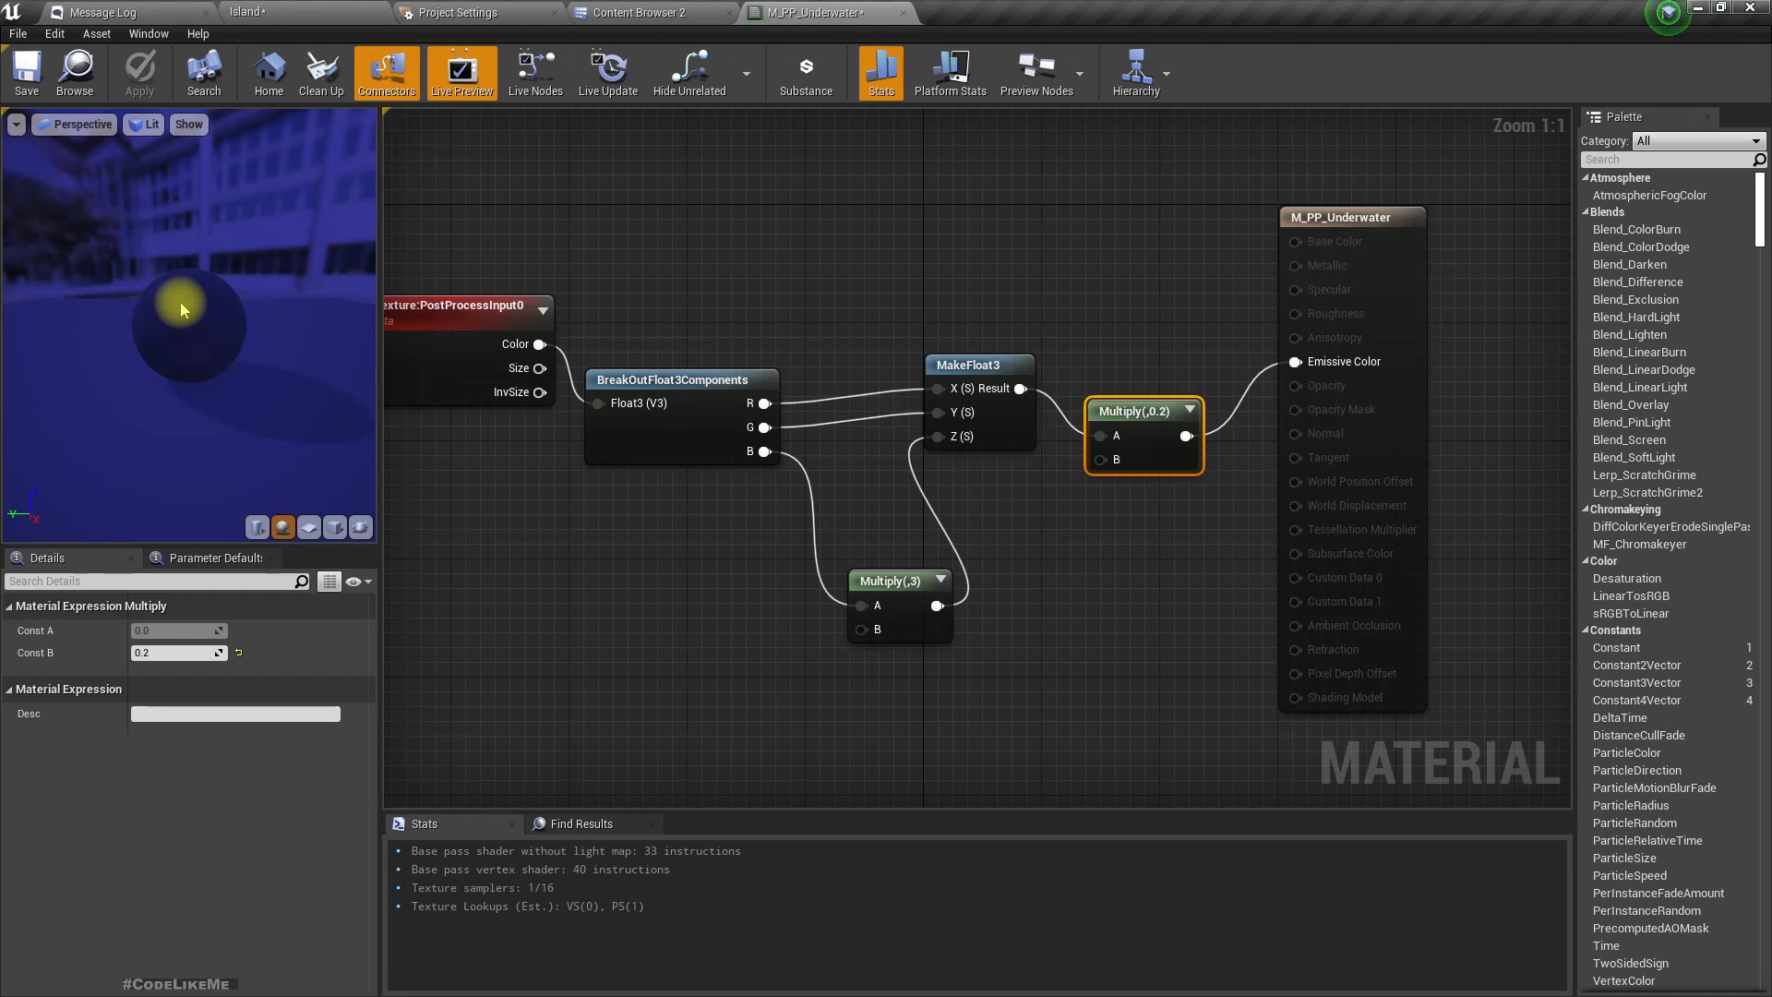
scroll(818, 560, "down", 3)
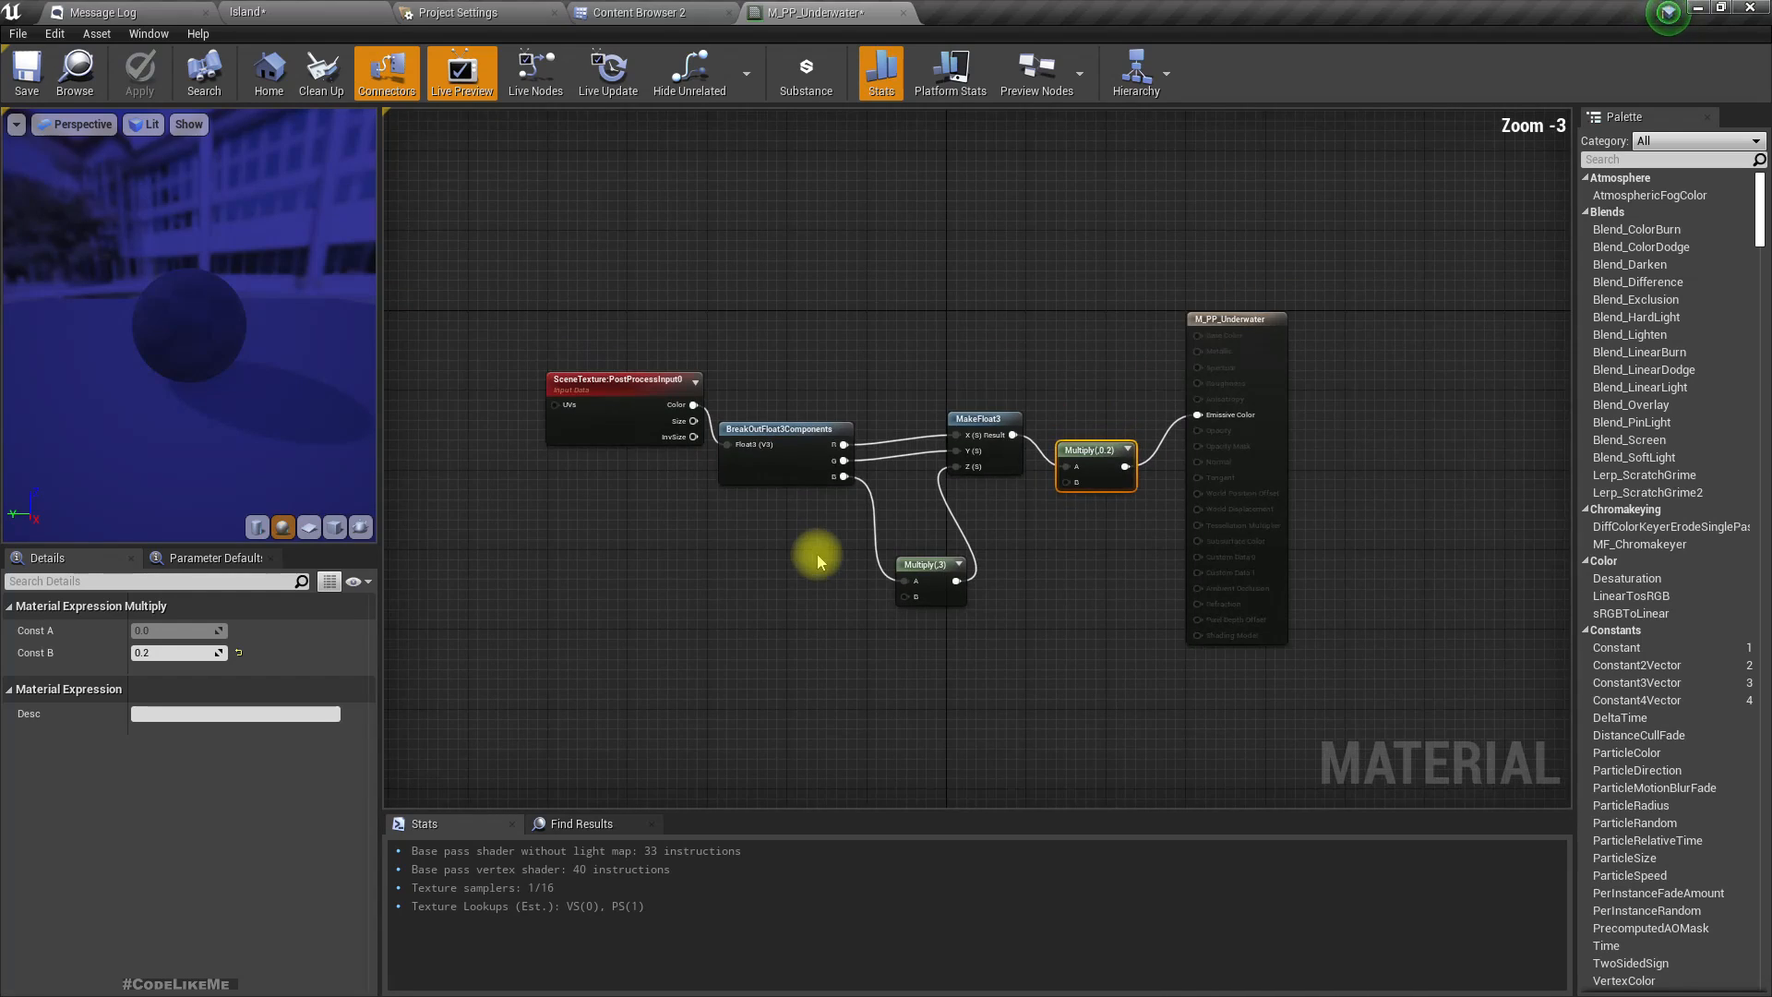
left_click_drag(593, 305, 878, 443)
left_click(925, 621)
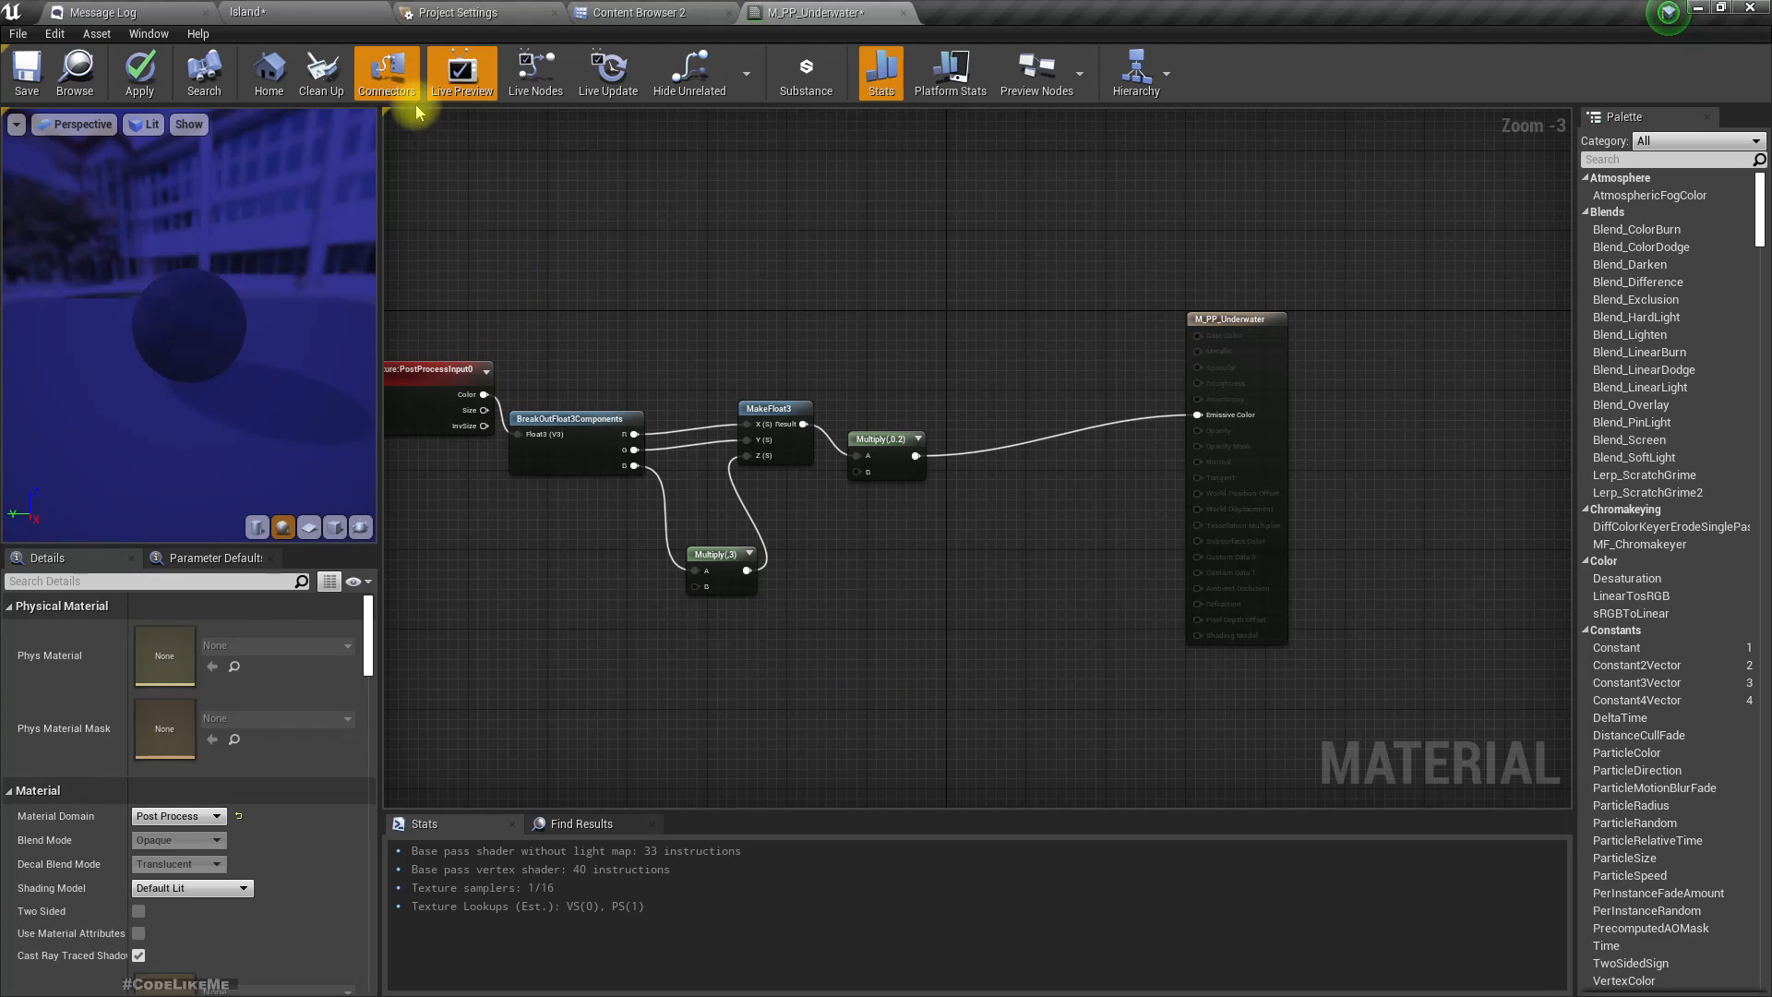
Close Project Settings and add an asset-reference element to the Post Process Materials array of the Island level's PostProcessVolume.
left_click(553, 12)
left_click(318, 12)
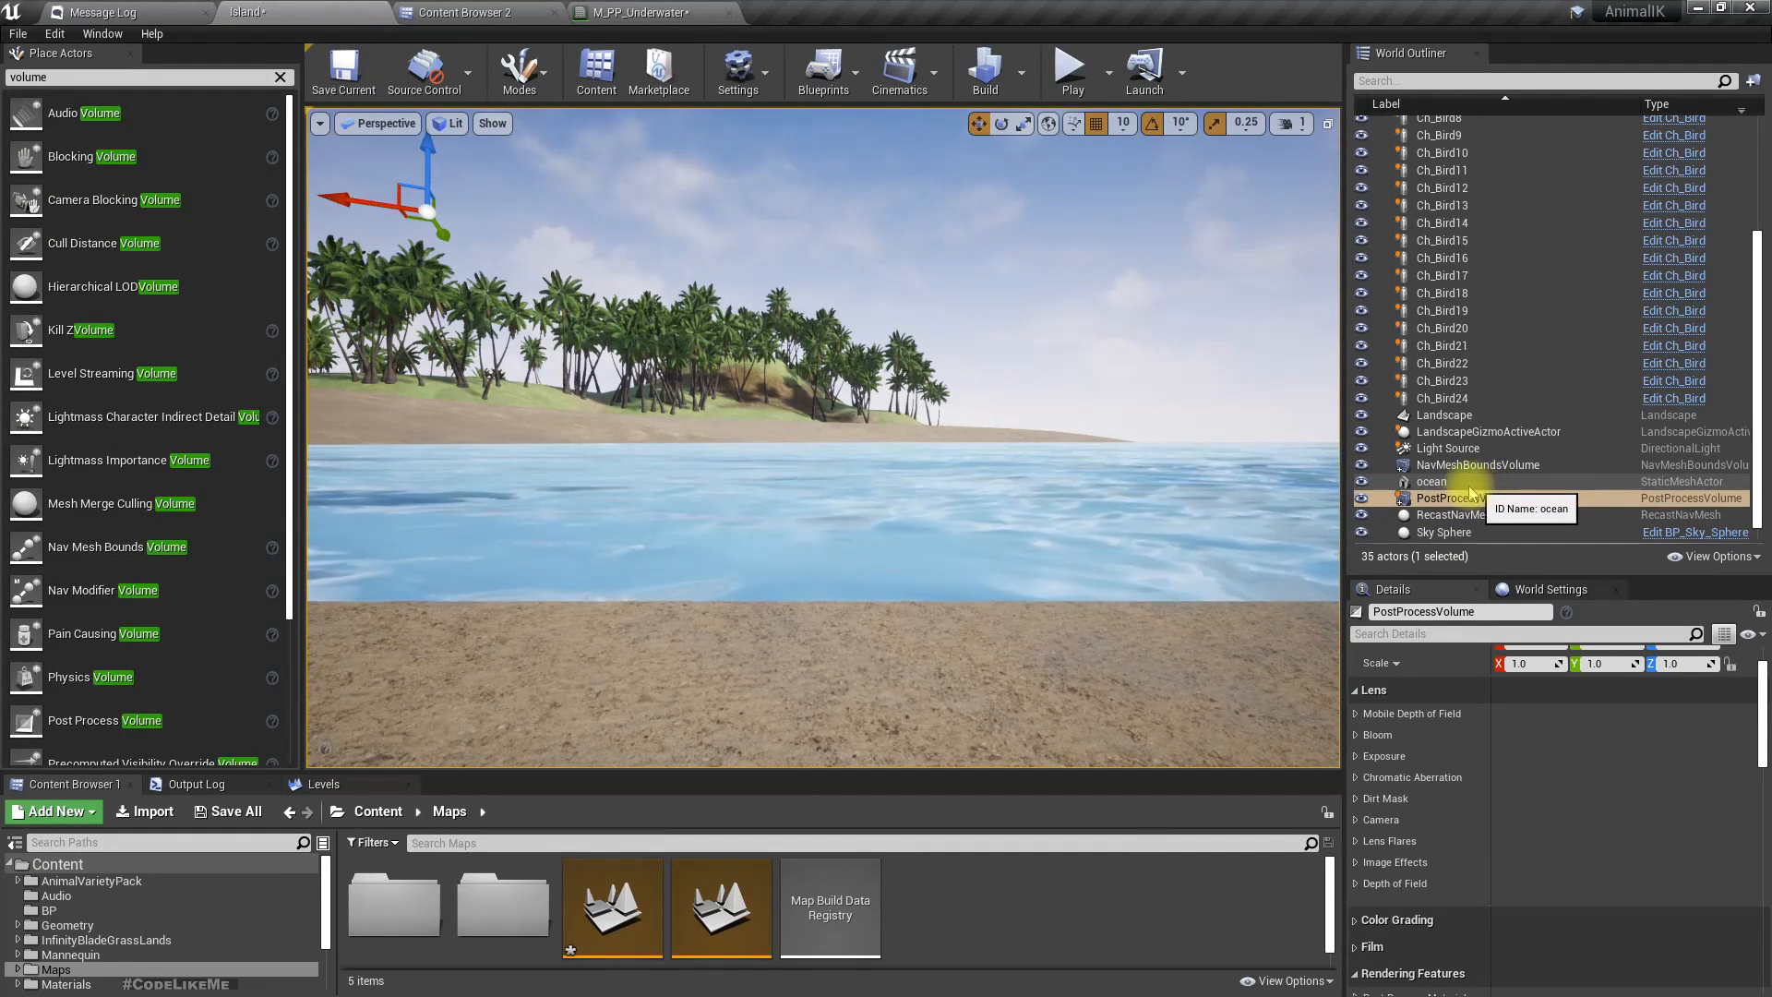
scroll(1515, 763, "down", 5)
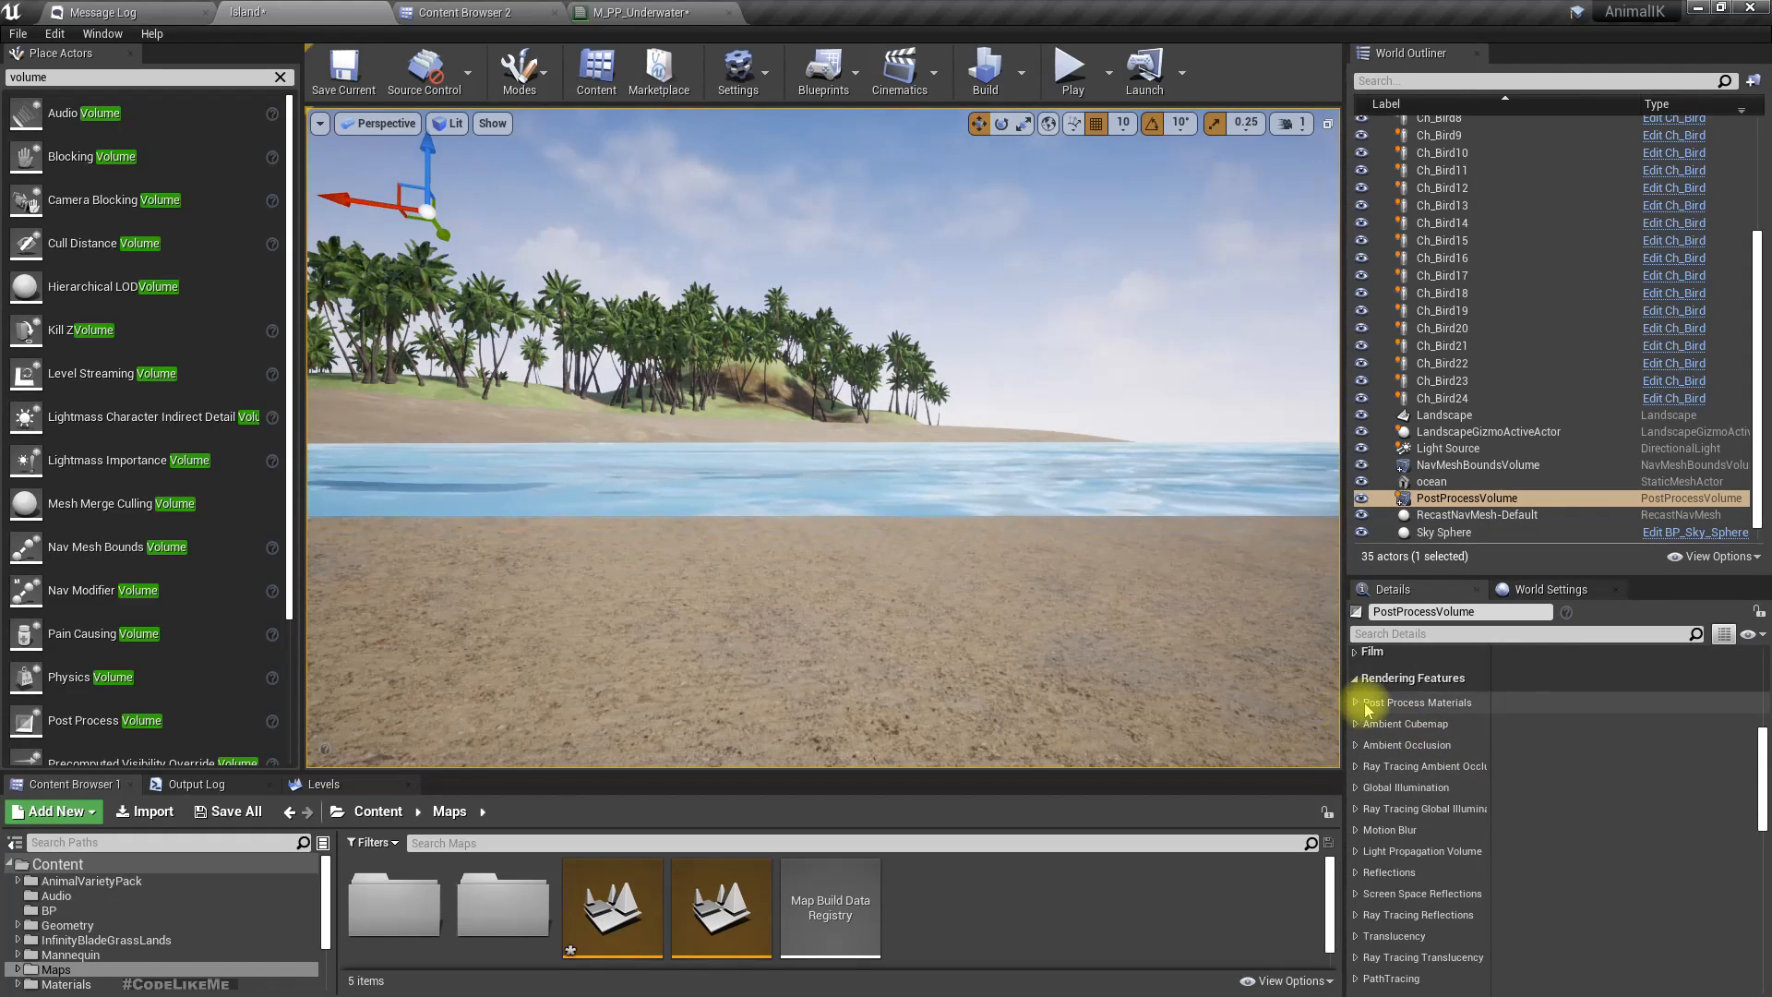
left_click(1357, 703)
left_click(1602, 727)
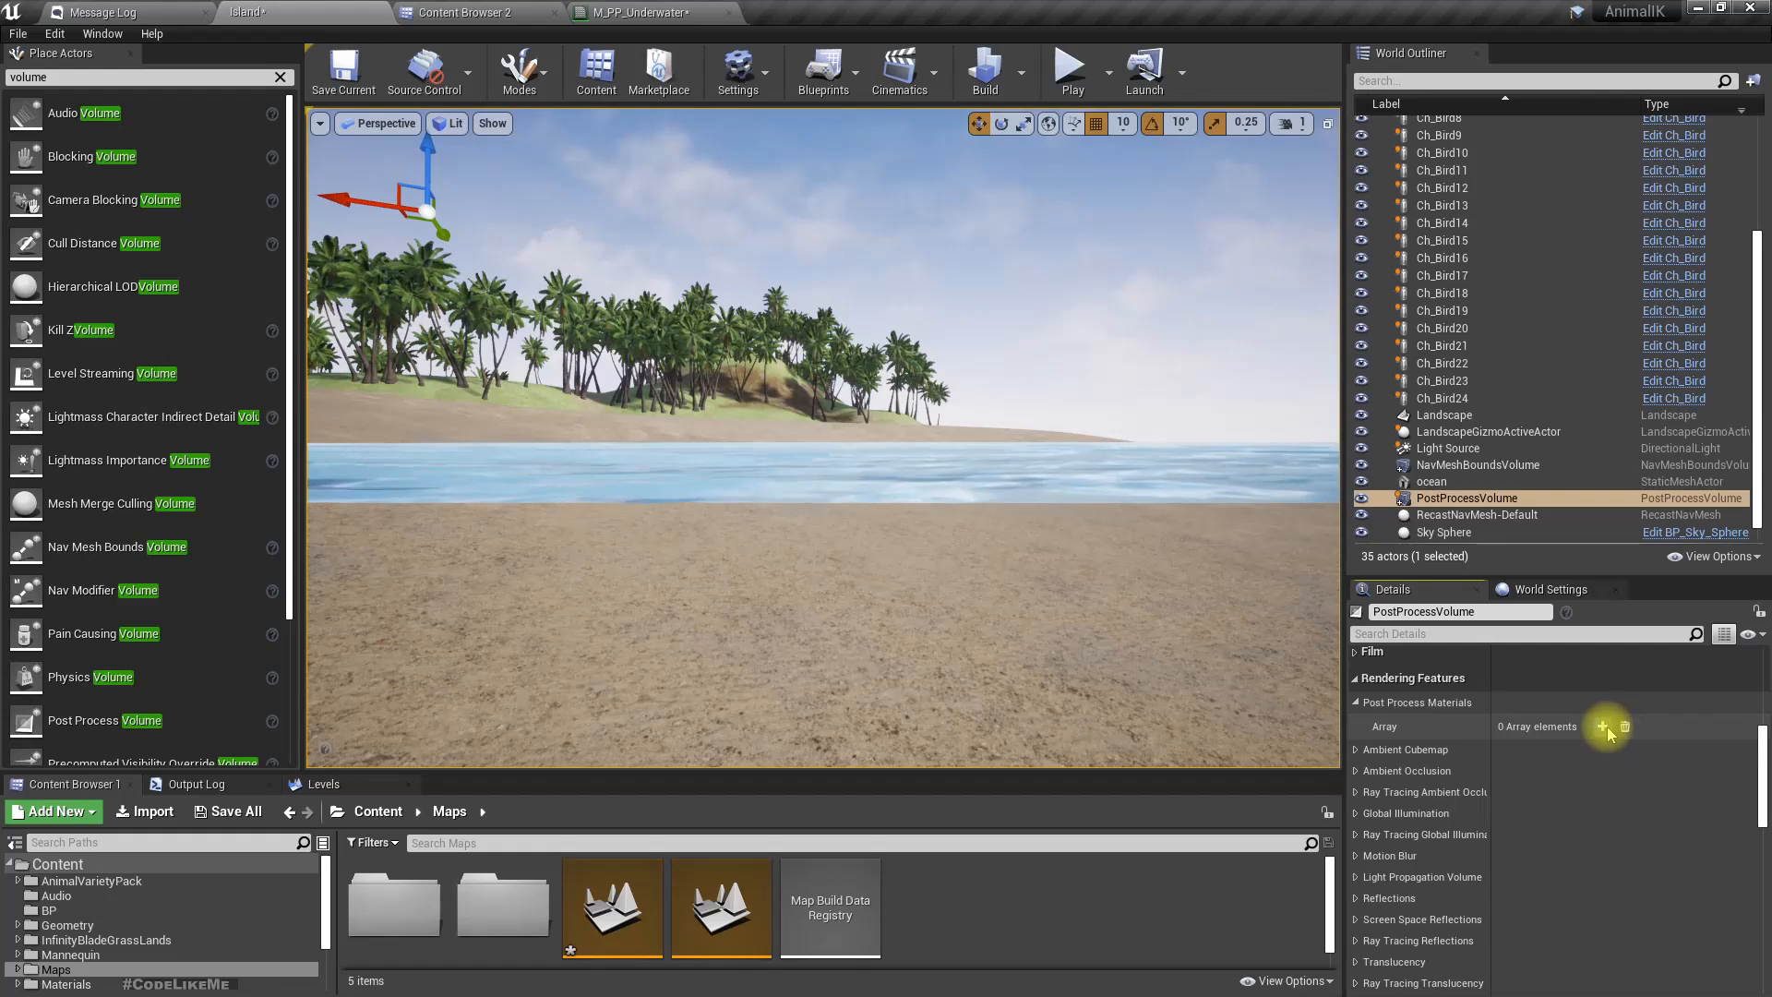
left_click(1535, 751)
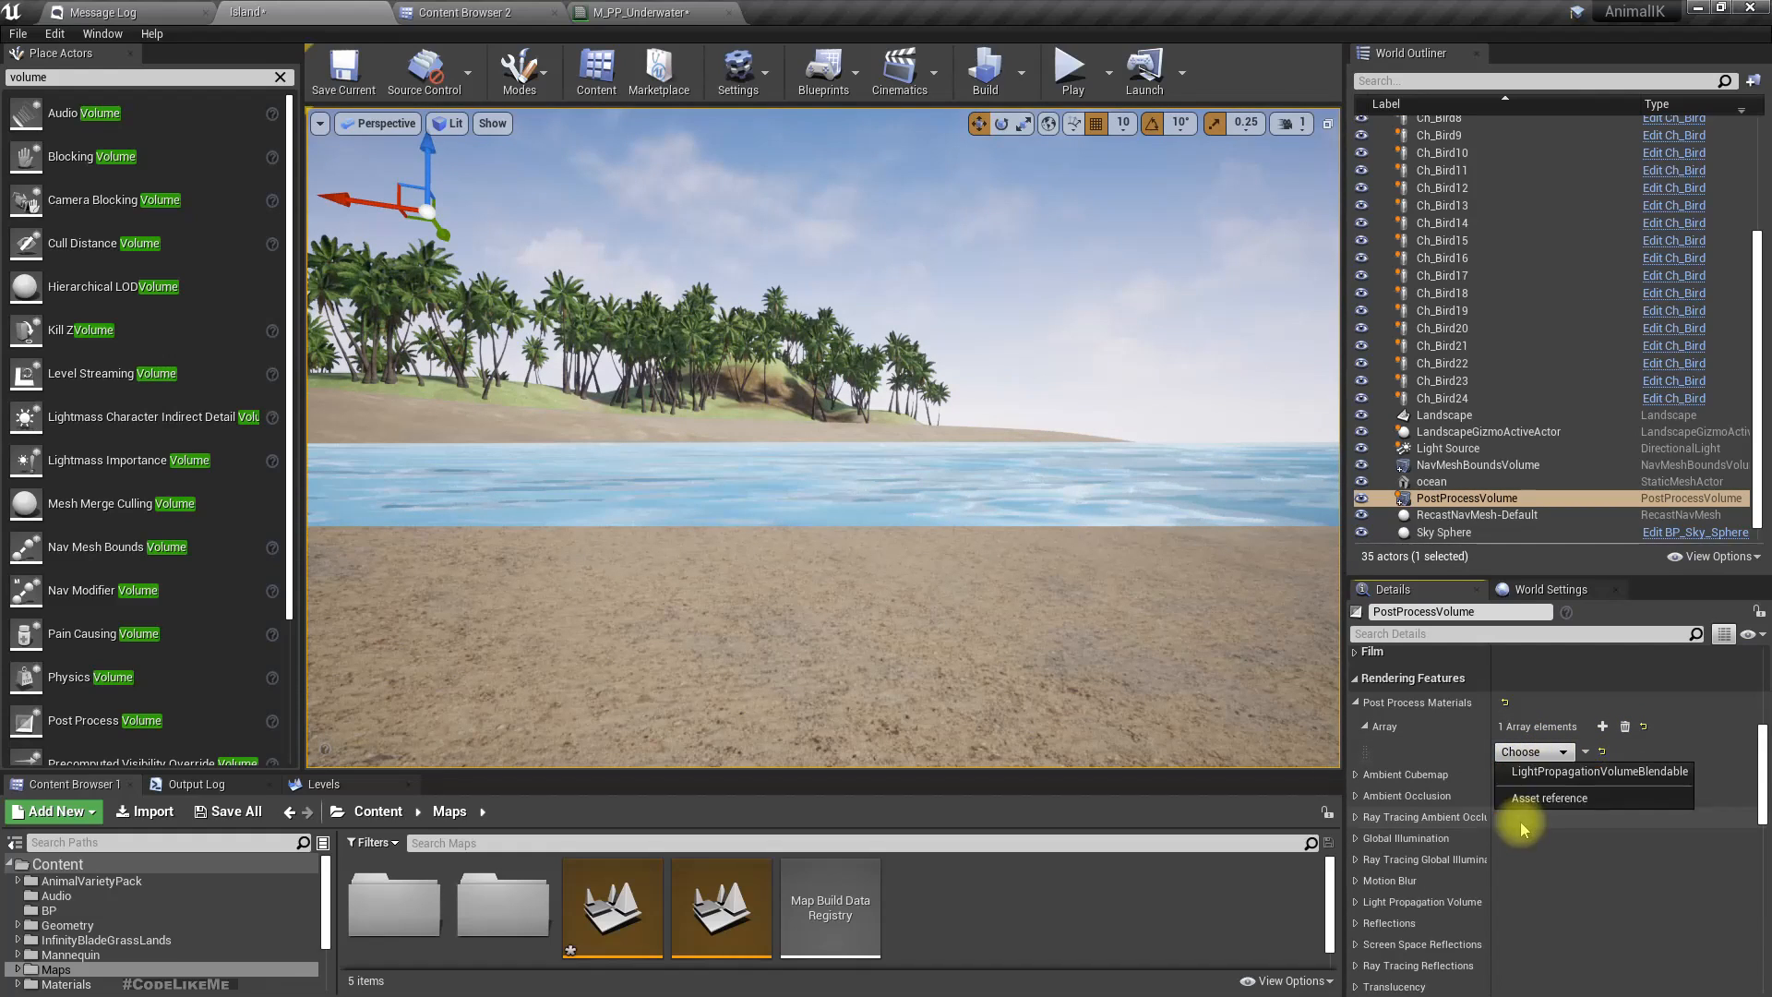
left_click(1523, 809)
Assign M_PP_Underwater to the new Post Process Materials element.
left_click(1512, 750)
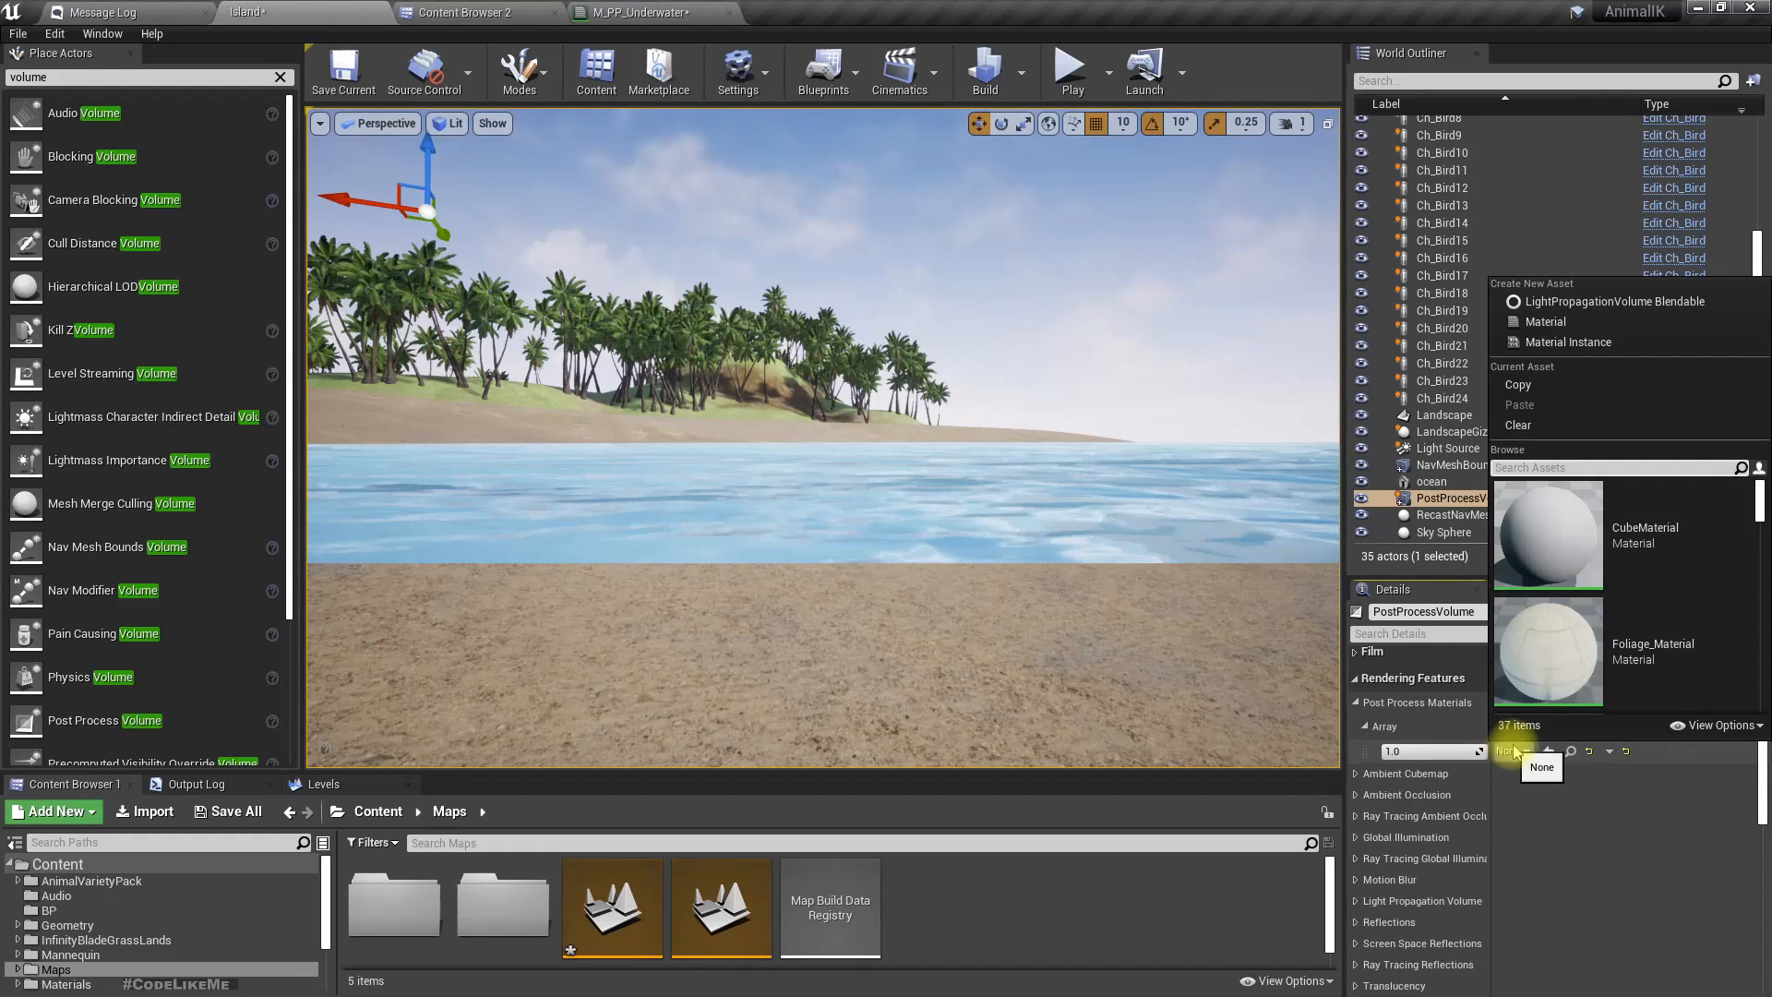
type("m pp")
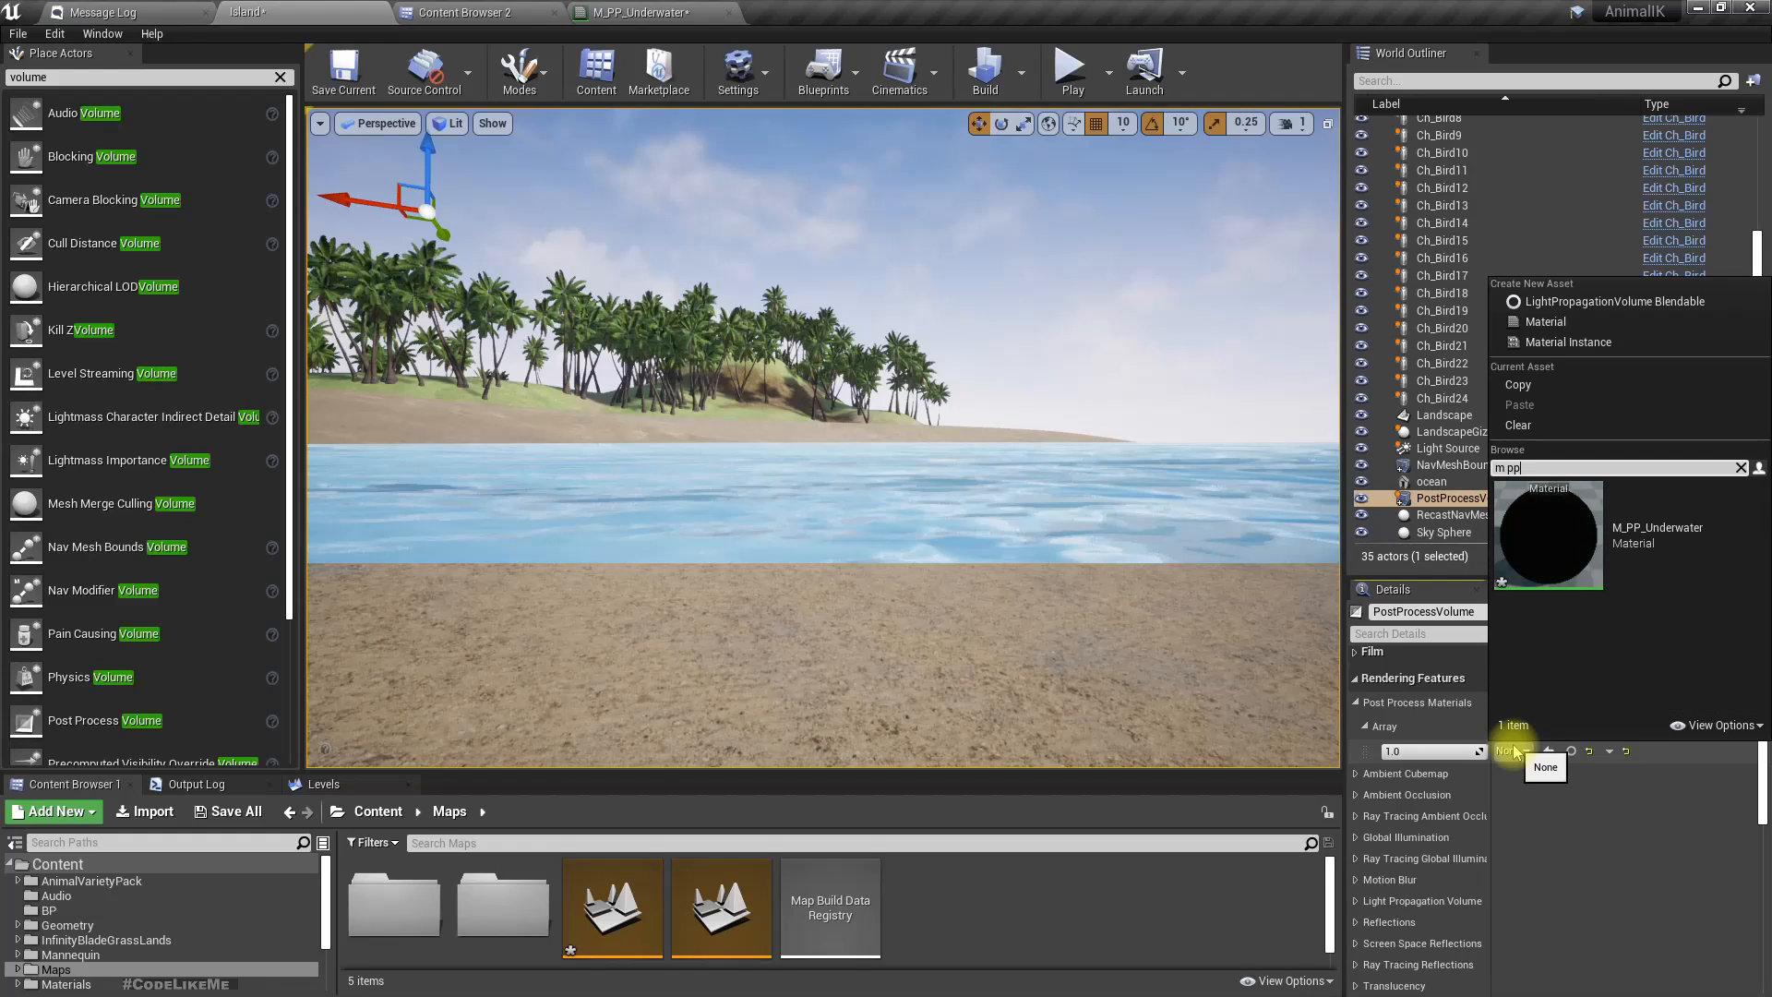
left_click(1707, 539)
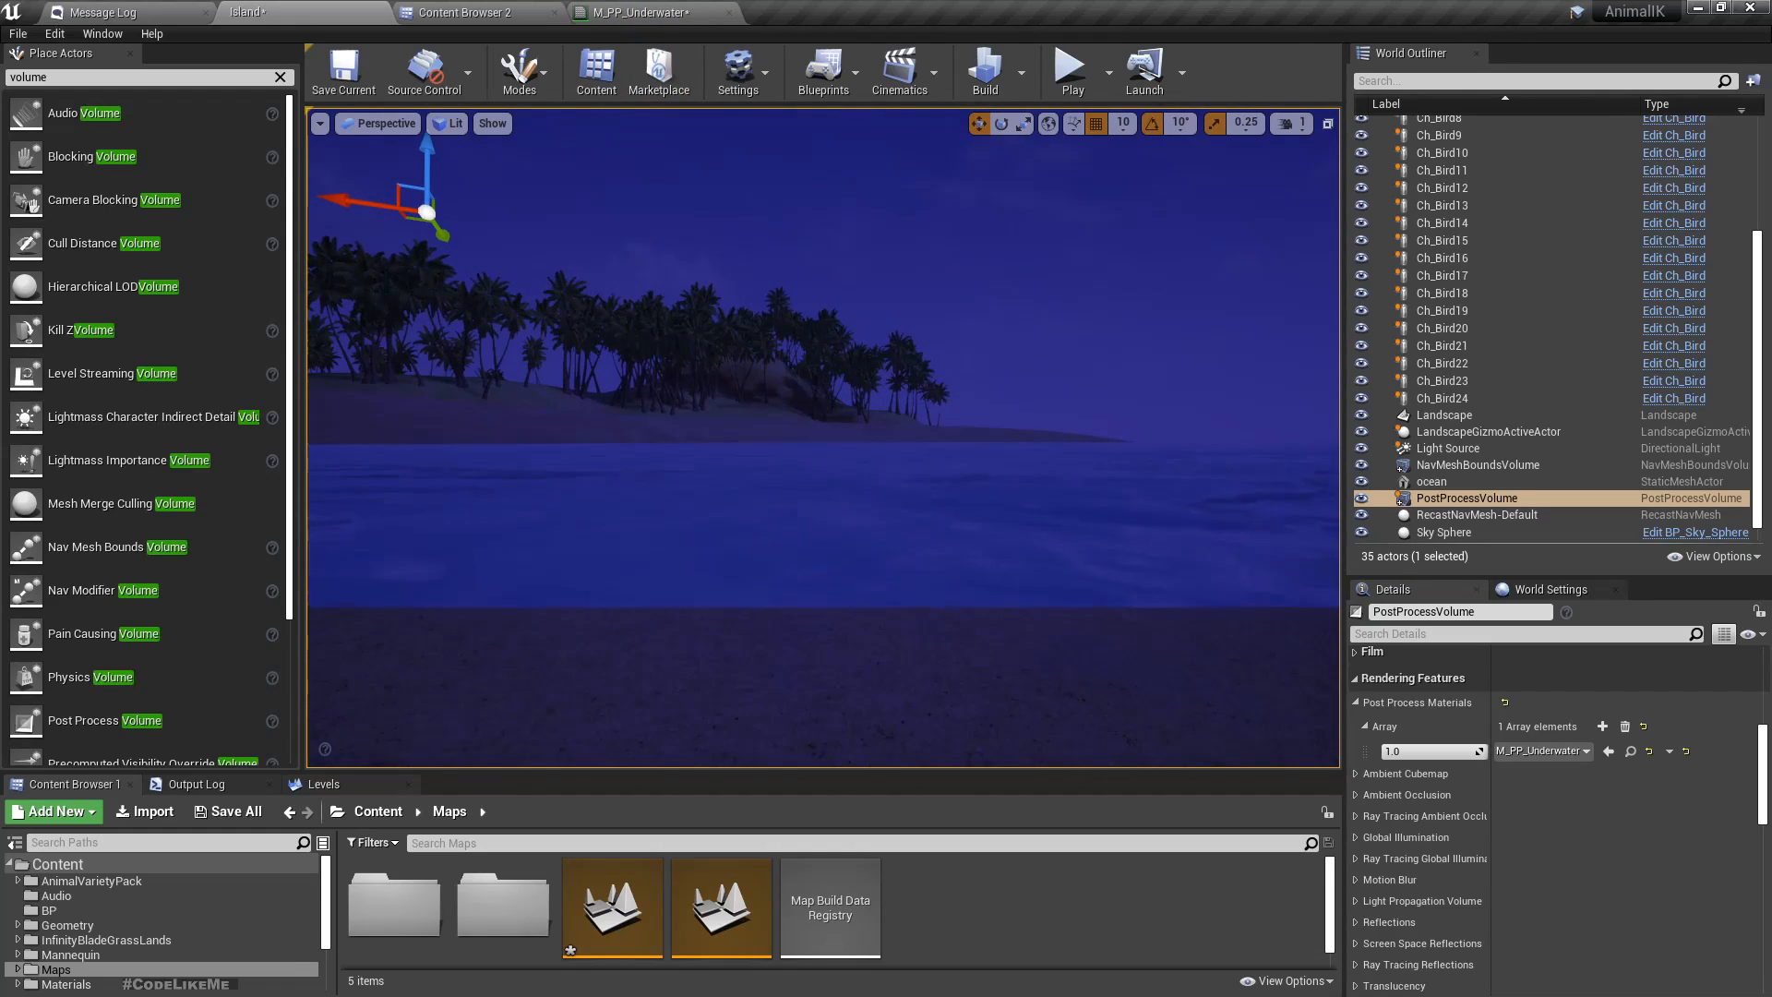
Select the ocean plane in the level and examine its transform settings.
left_click(1061, 553)
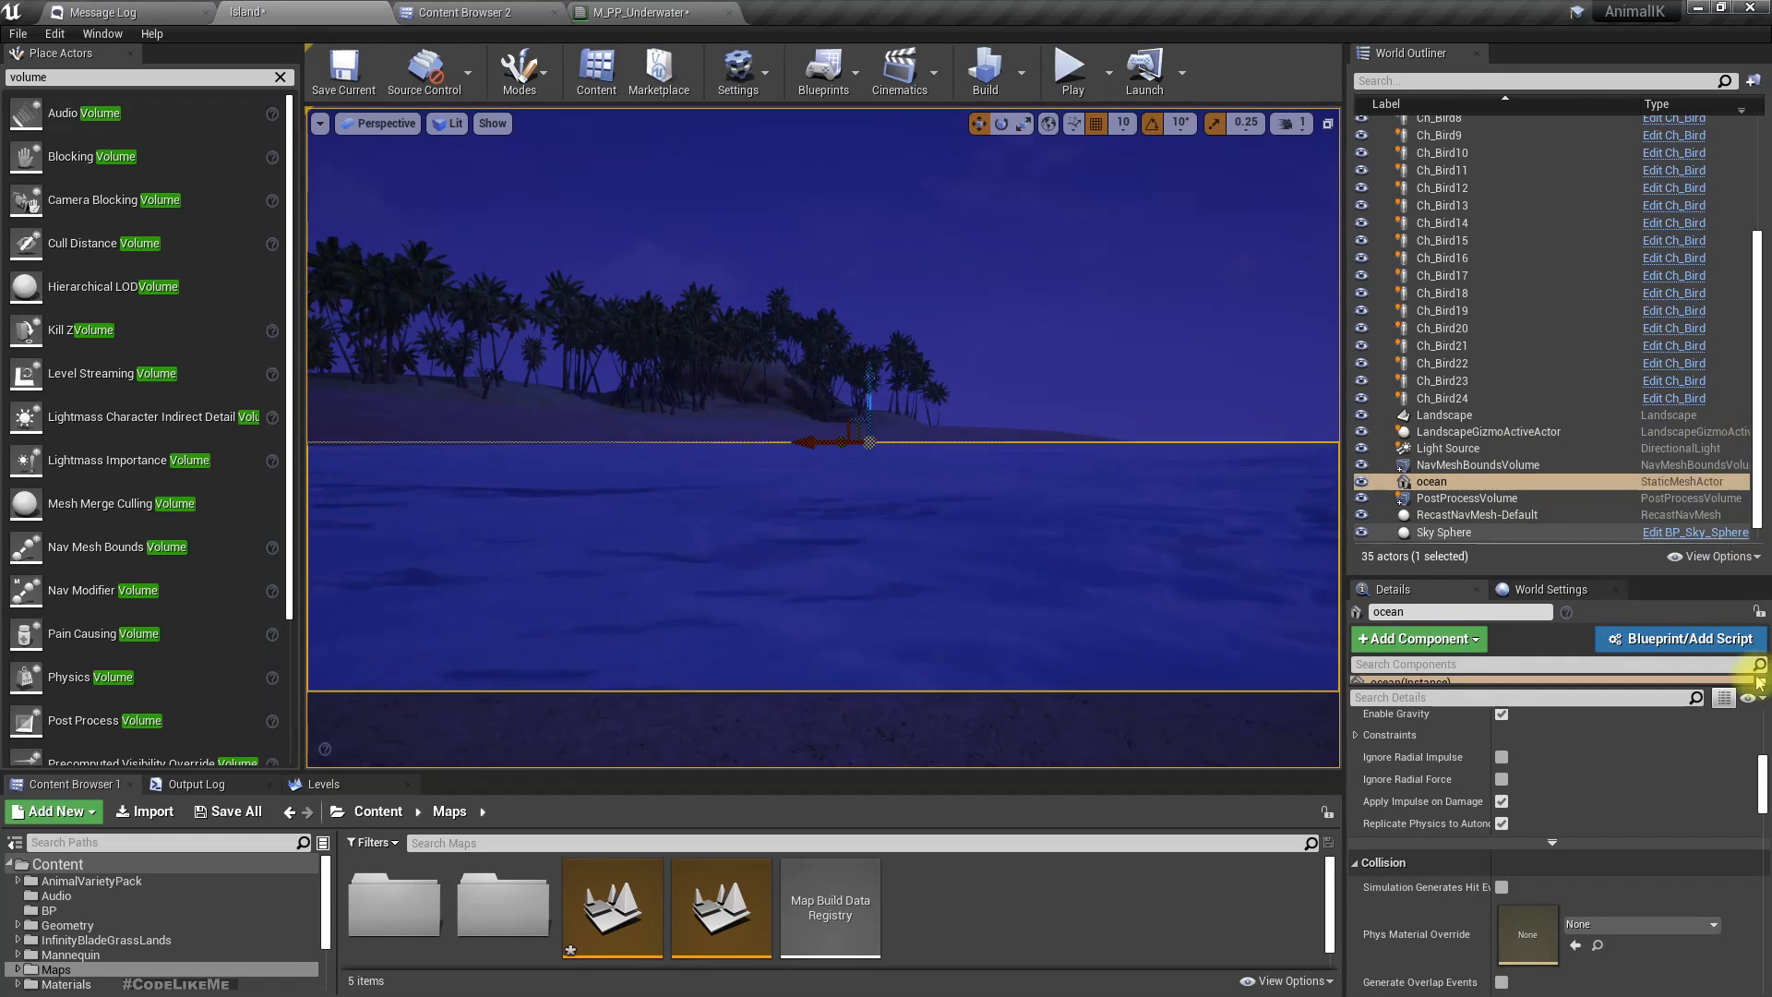
scroll(1611, 822, "up", 12)
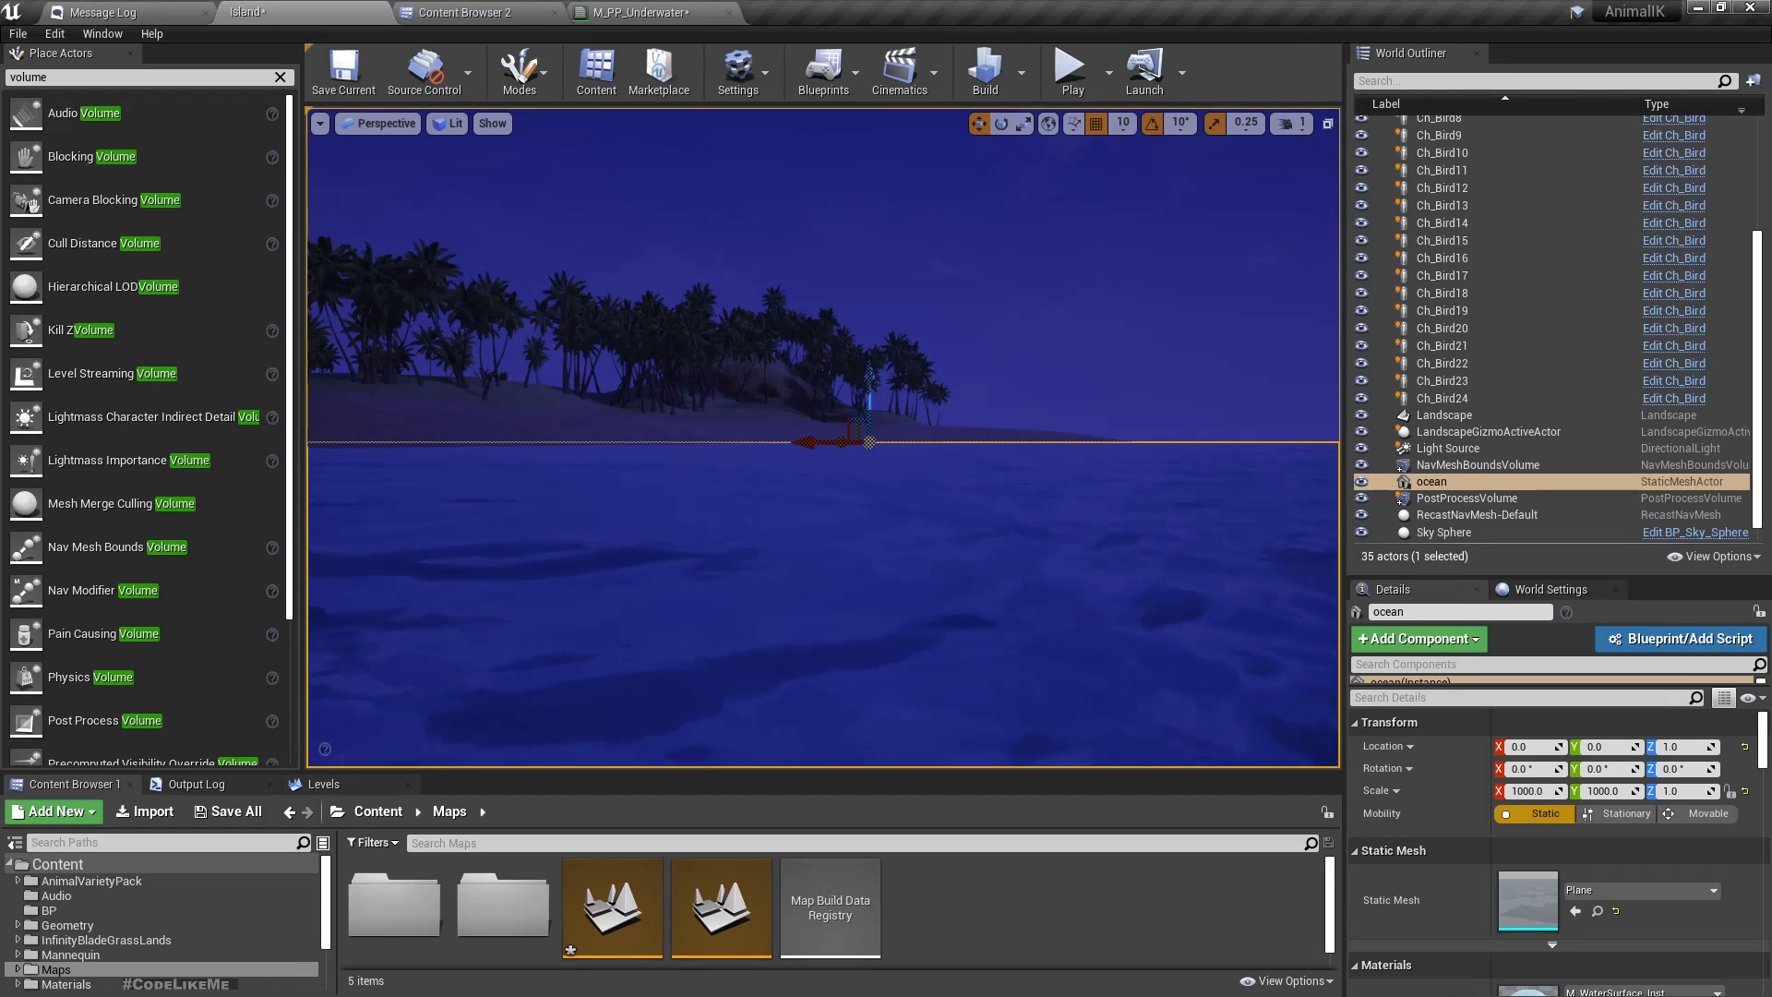
Return to the M_PP_Underwater material and move the effect nodes even farther from the result node.
left_click(612, 11)
right_click_drag(533, 596, 831, 556)
left_click_drag(638, 256, 1202, 600)
left_click_drag(1194, 409, 1004, 439)
right_click_drag(1111, 532, 1042, 563)
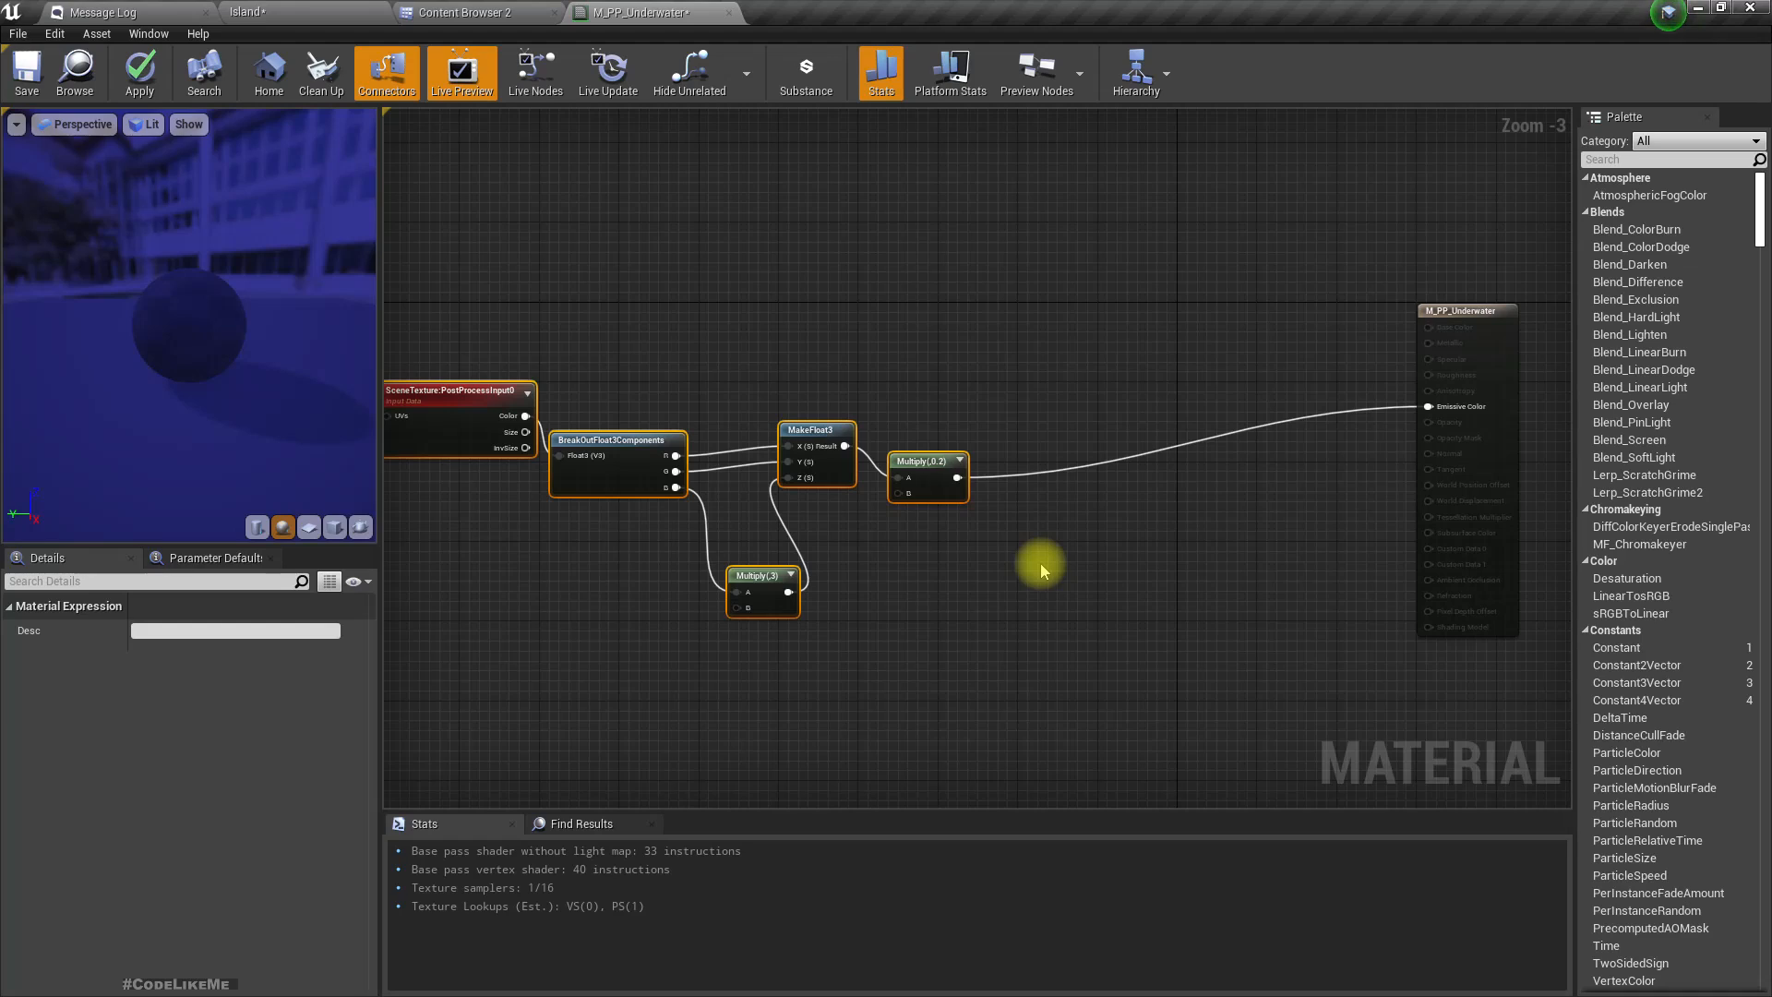
Insert a Lerp node before Emissive Color, with the SceneTexture Color in A and the 0.2 Multiply result in B.
left_click_drag(1428, 406, 1207, 374)
type("lerp")
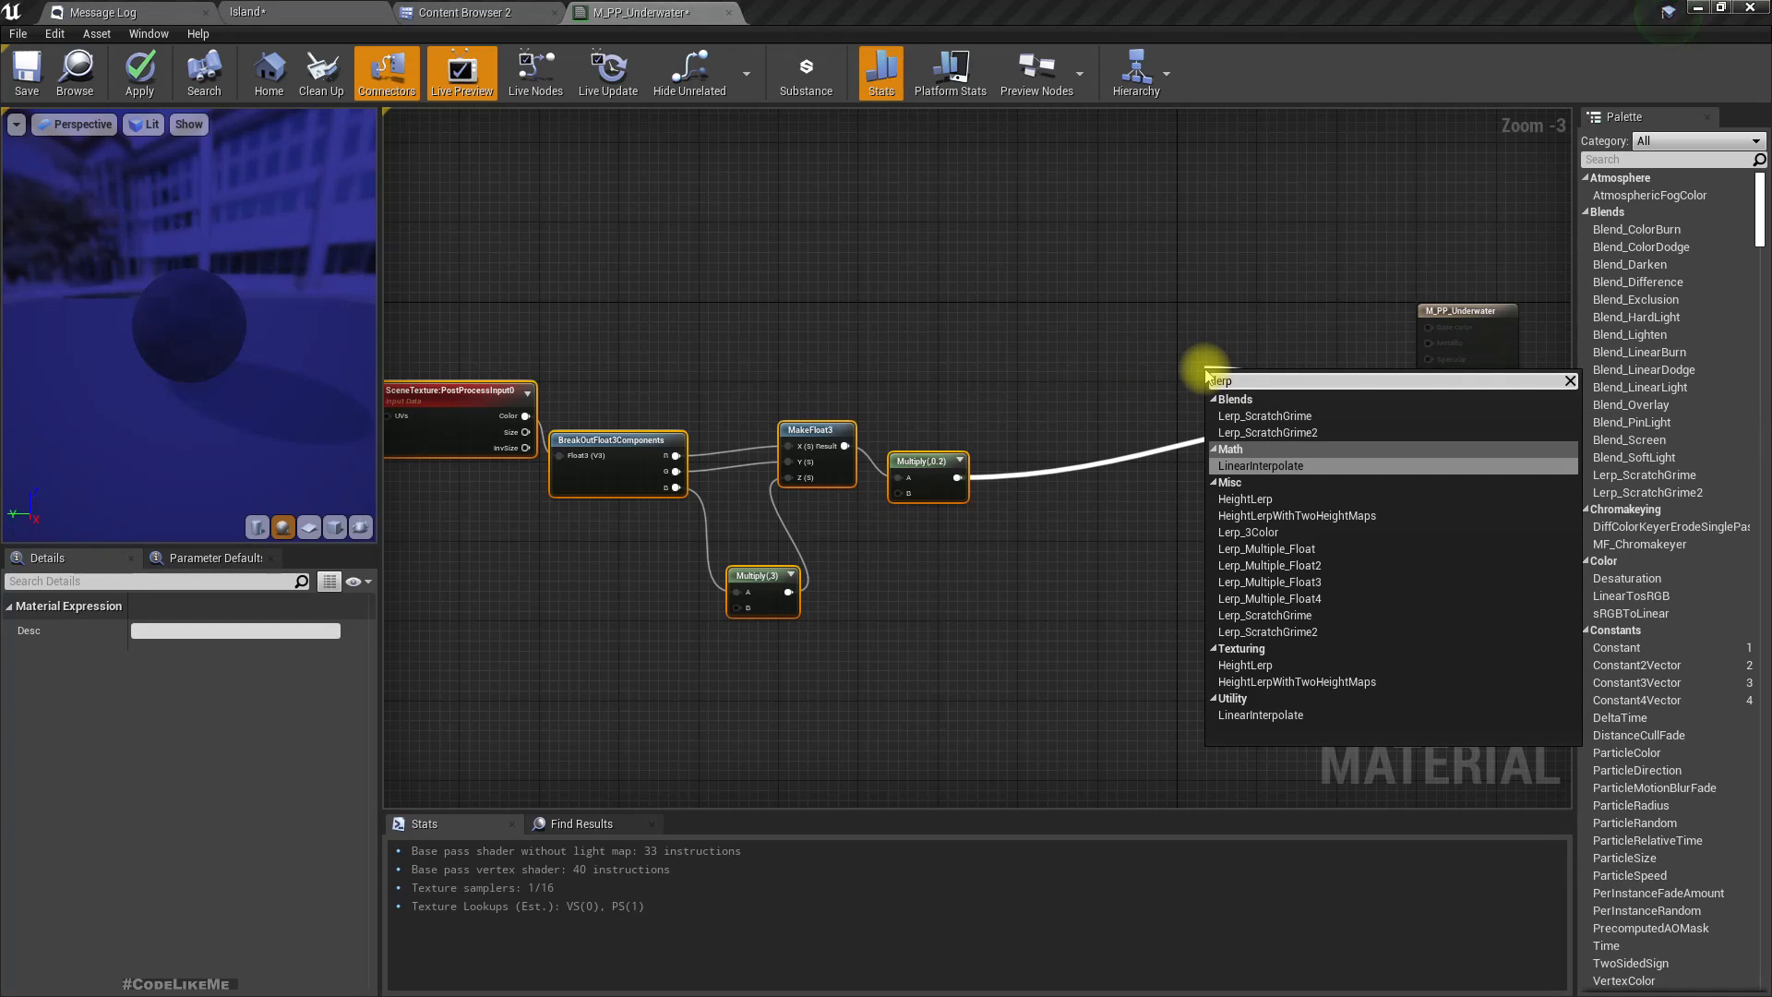
key("Return")
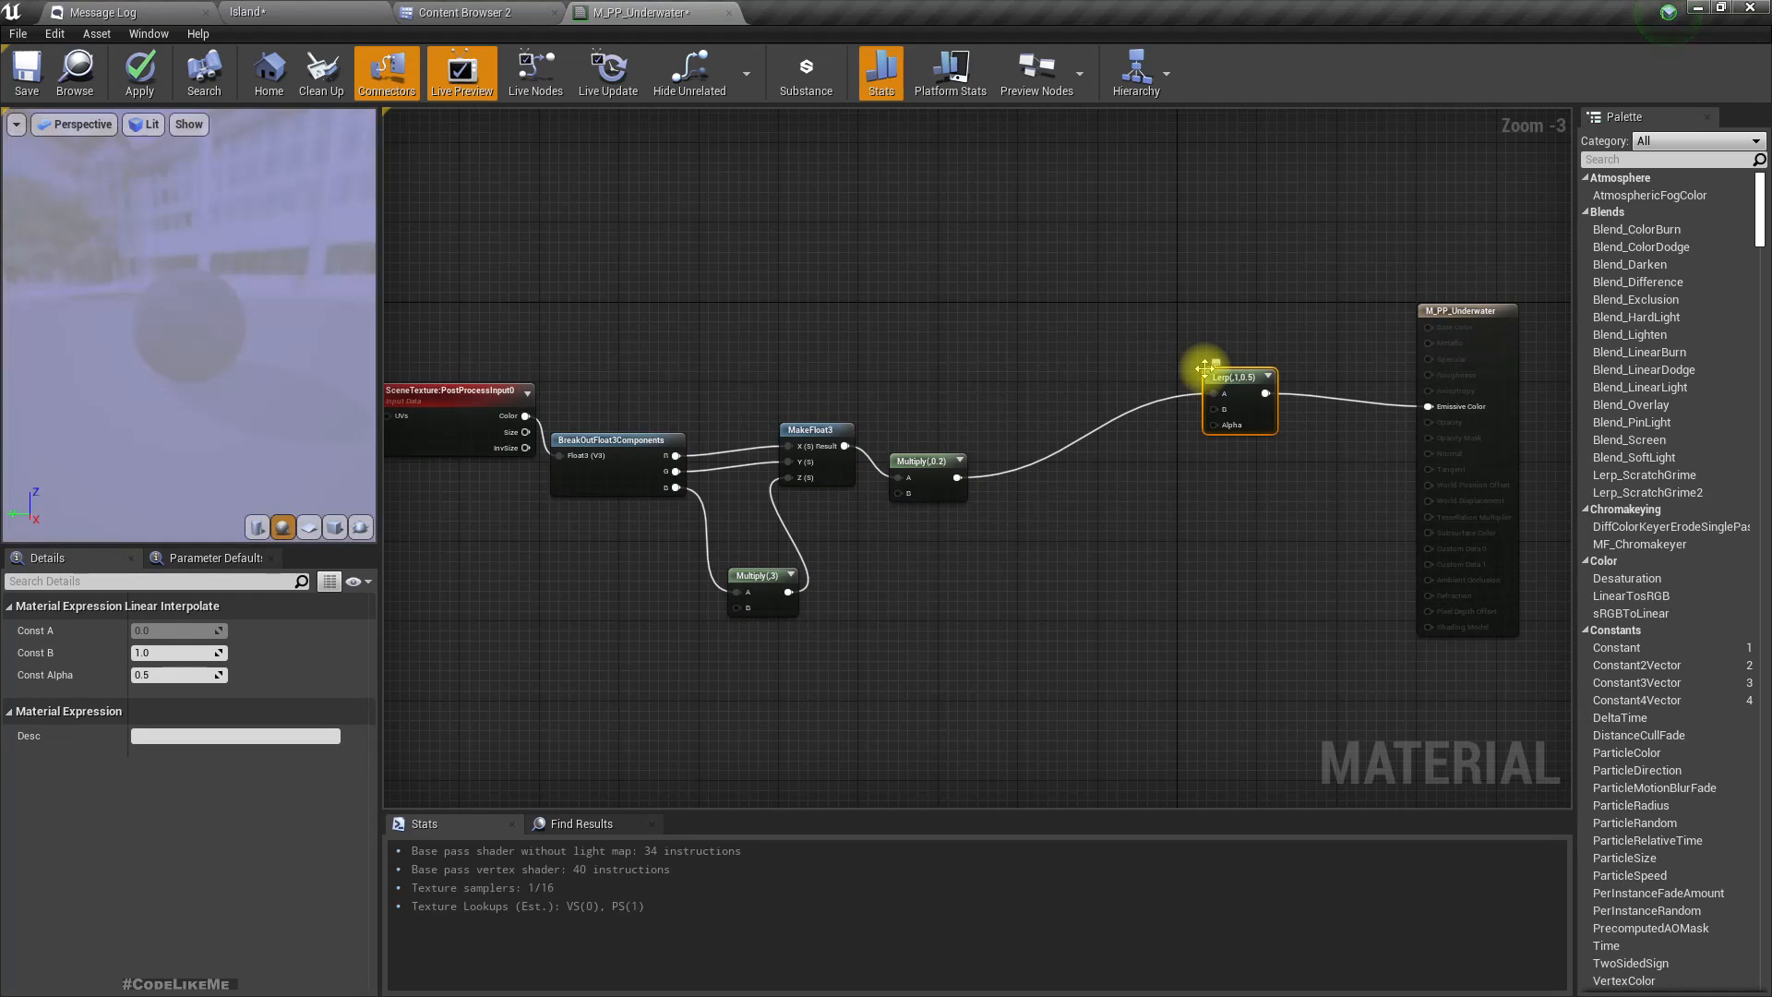
right_click(963, 480)
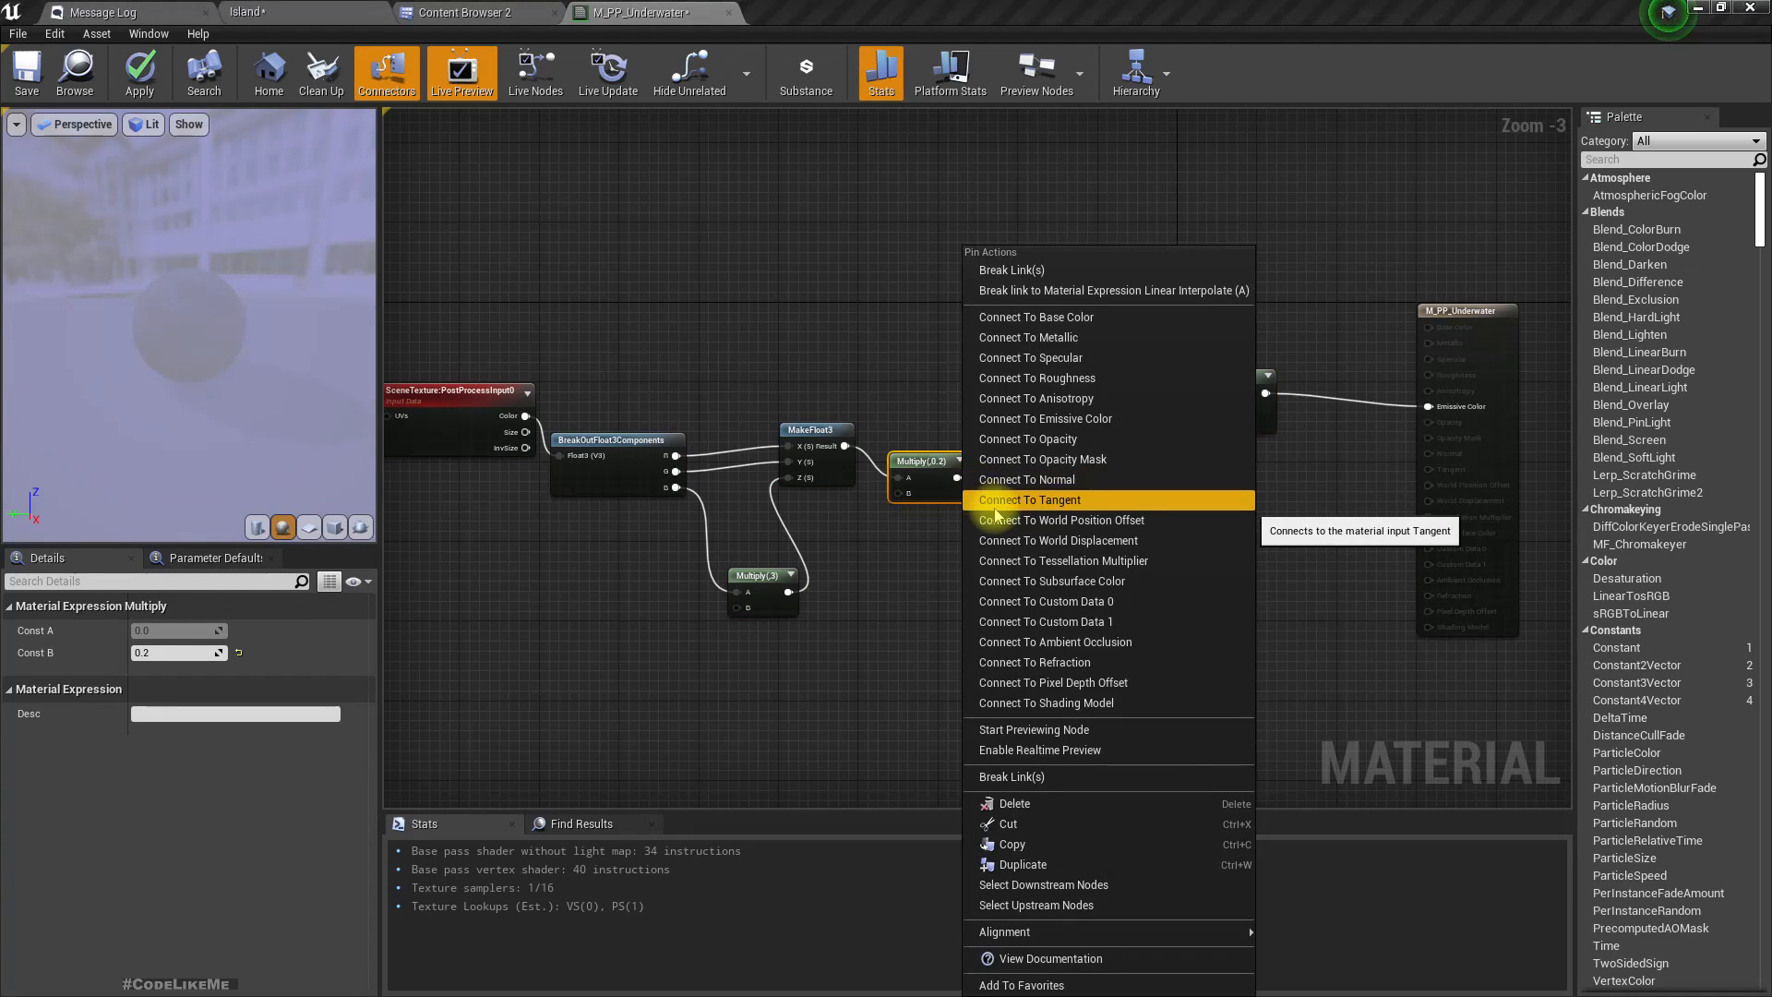
left_click(997, 269)
left_click_drag(958, 478, 526, 415)
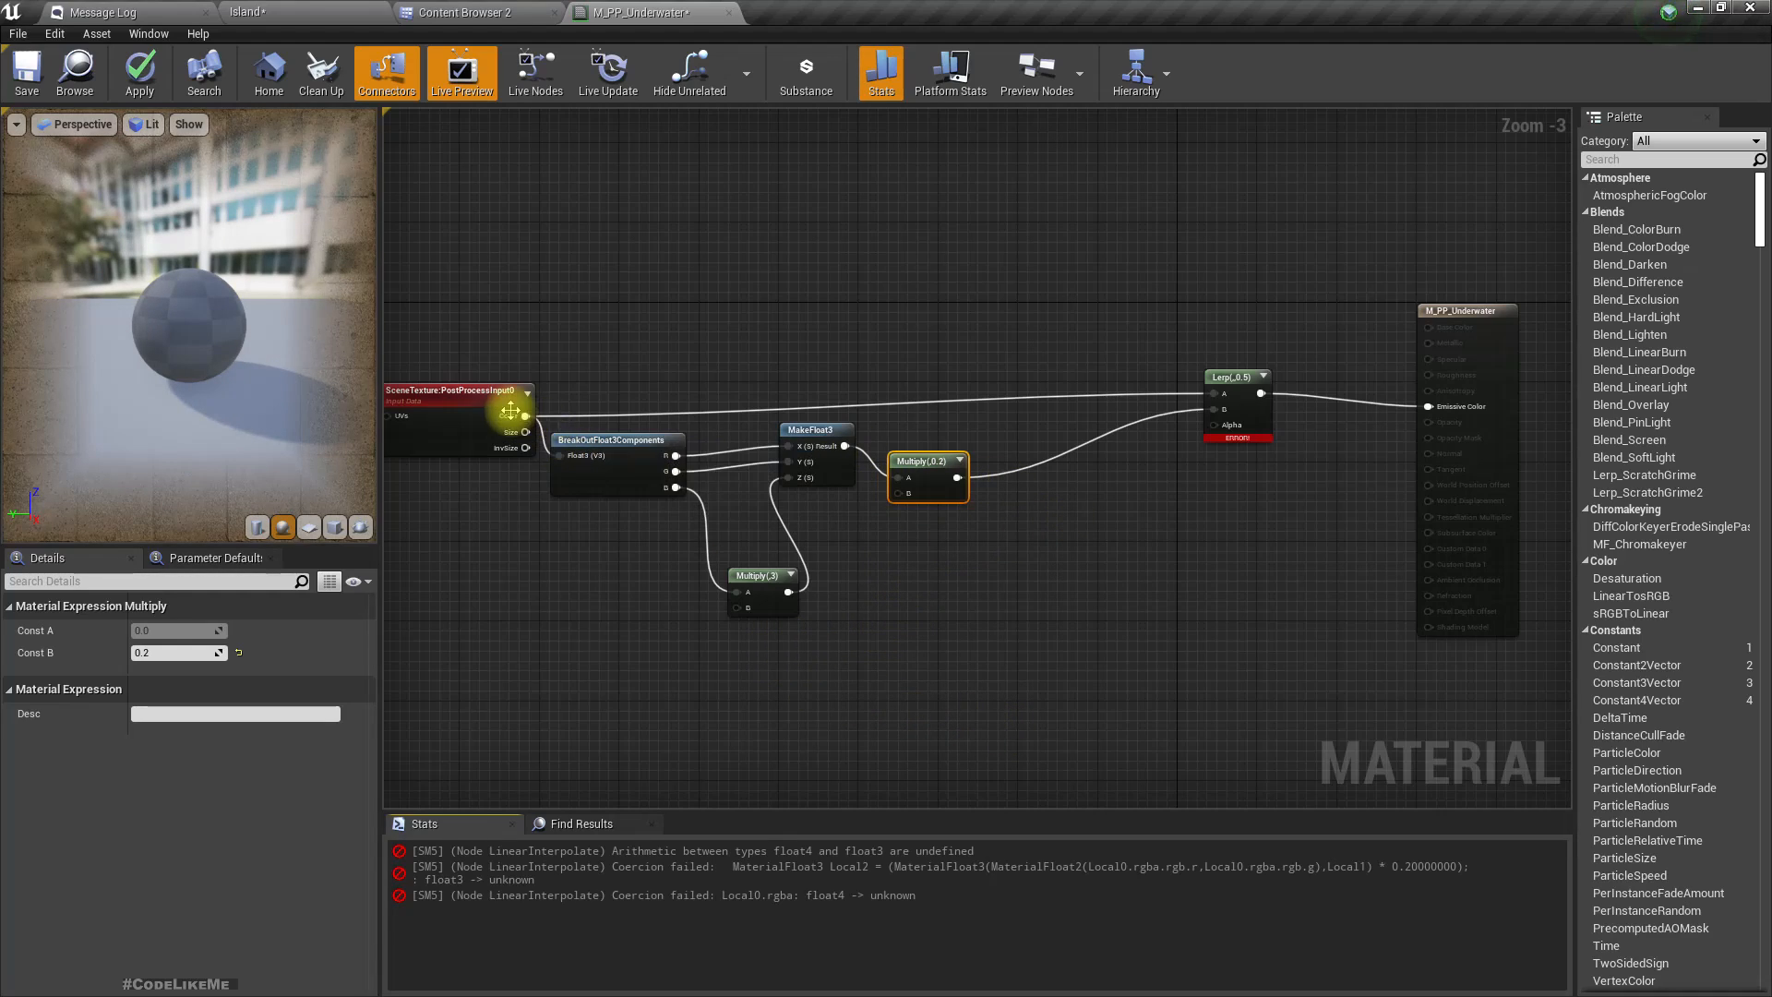
Add a ComponentMask with R, G and B enabled to the SceneTexture Color and wire it into the Lerp's A input.
left_click_drag(526, 416, 636, 354)
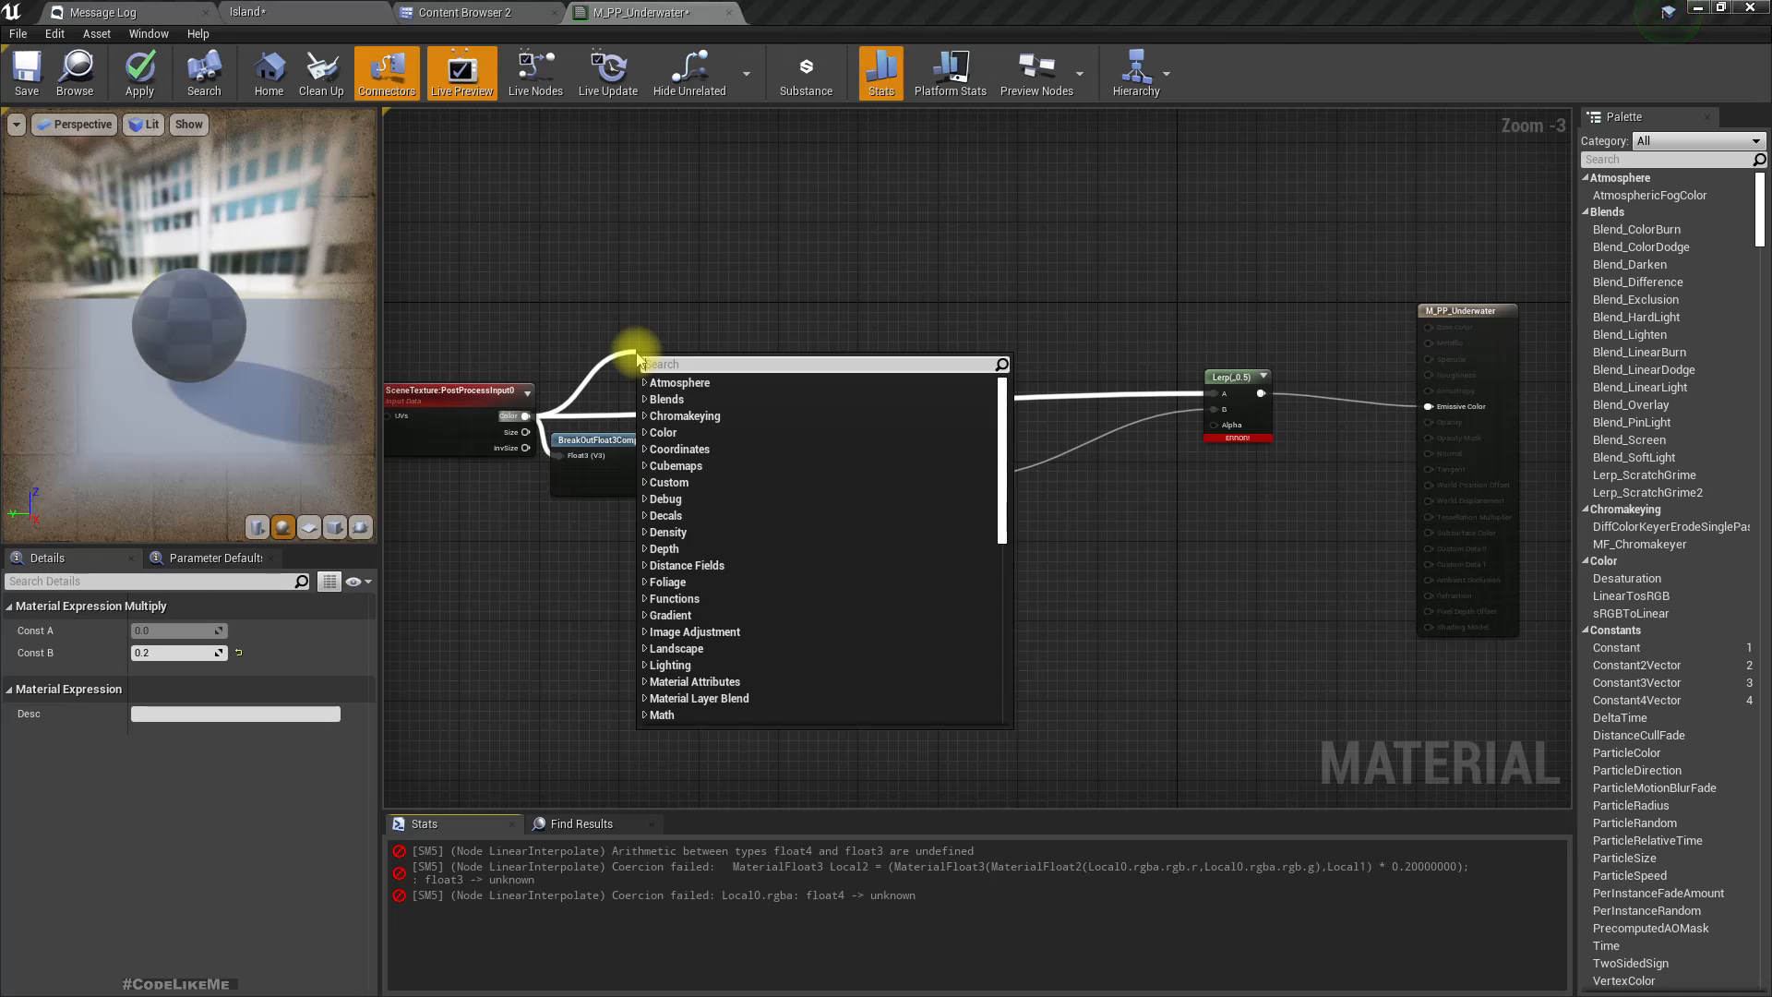
type("component ")
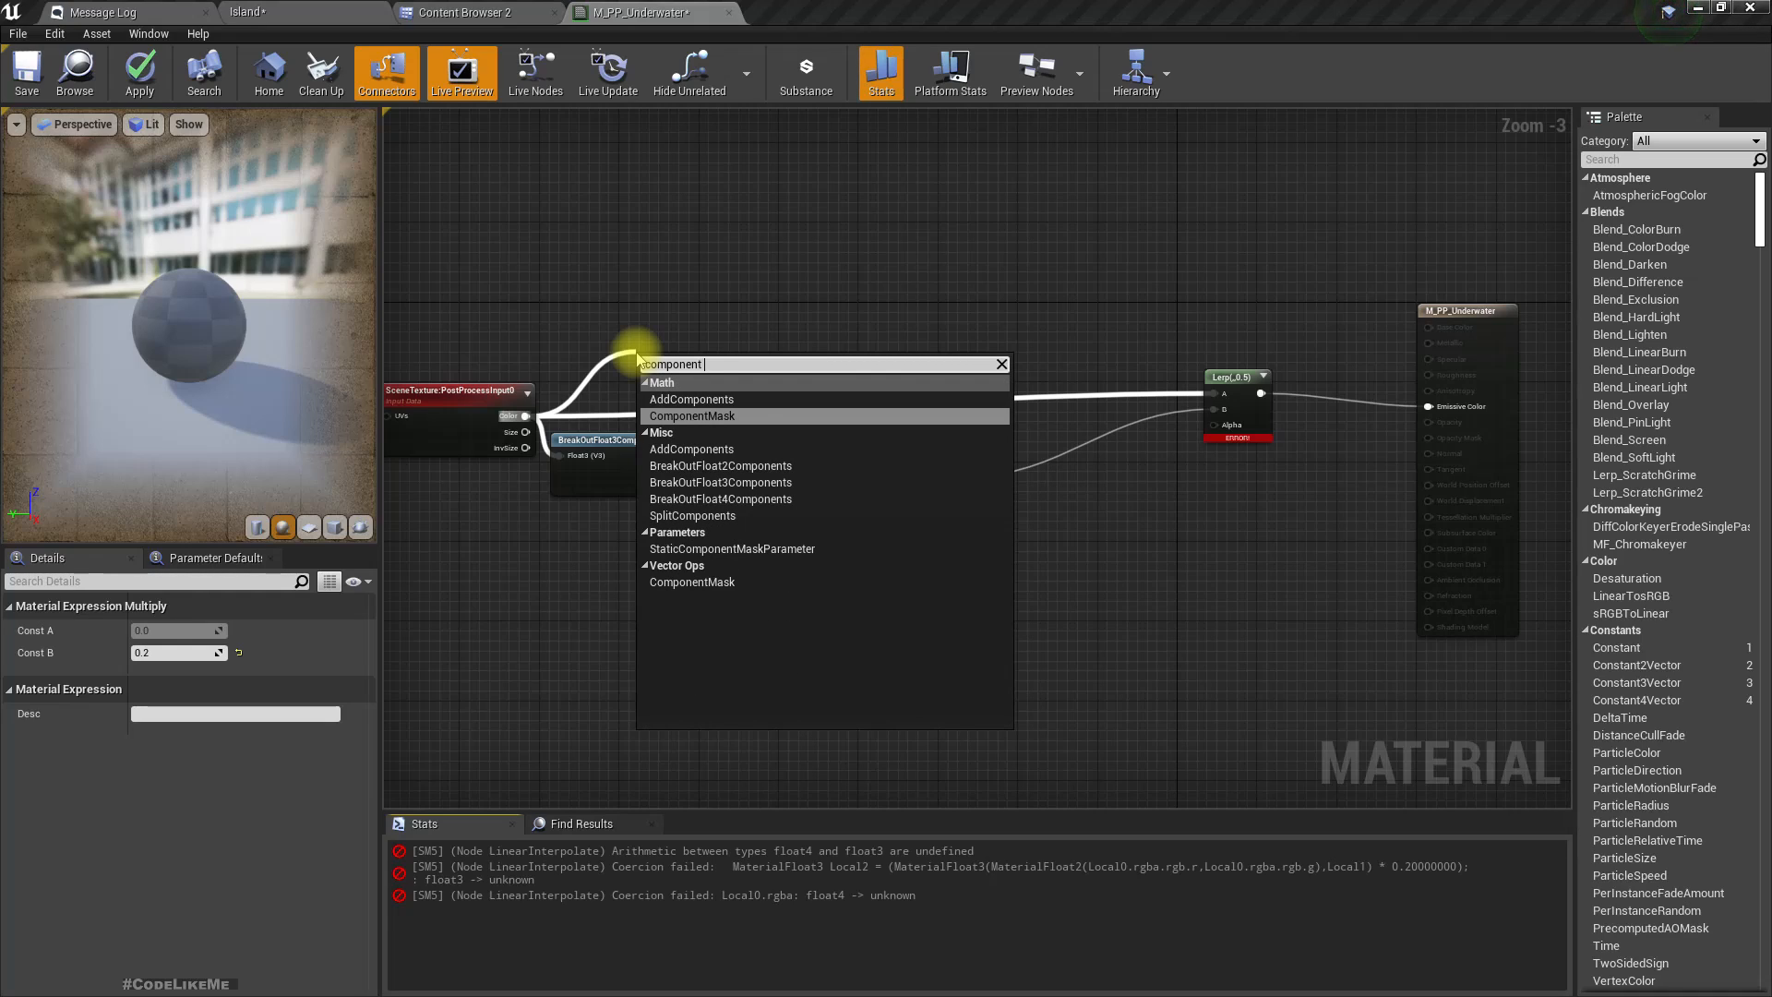
type("mas")
key("Return")
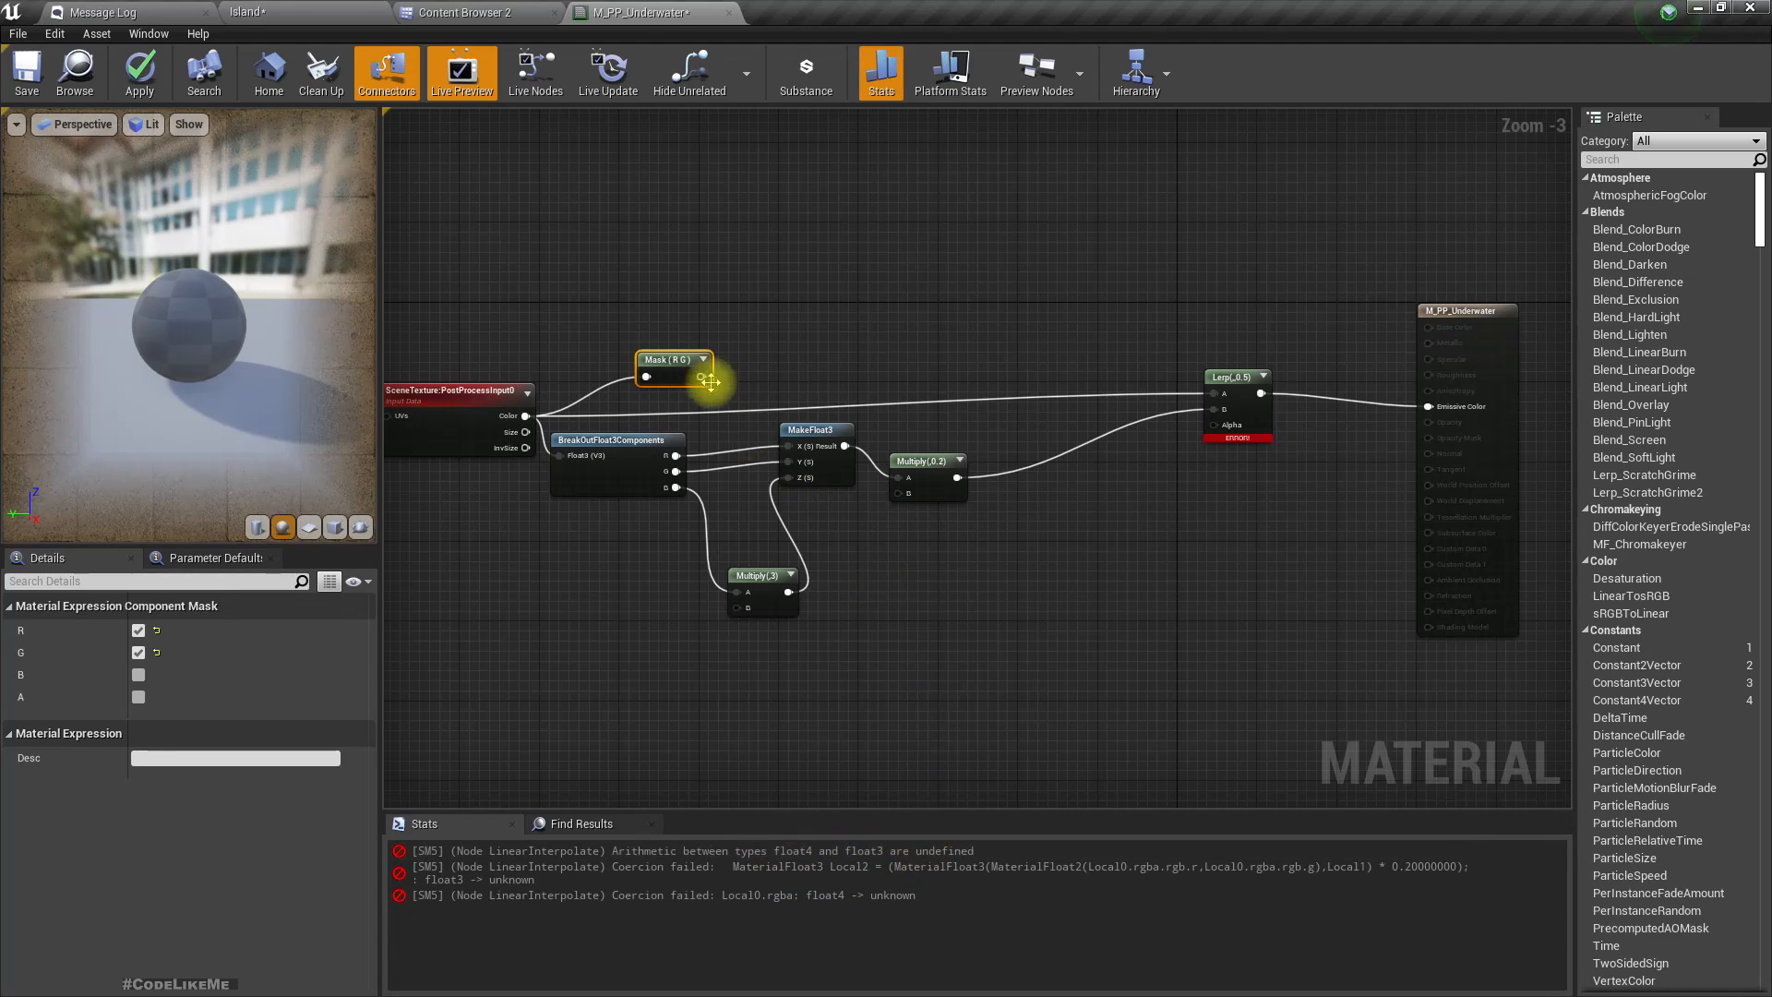
left_click(138, 676)
left_click_drag(708, 376, 1223, 397)
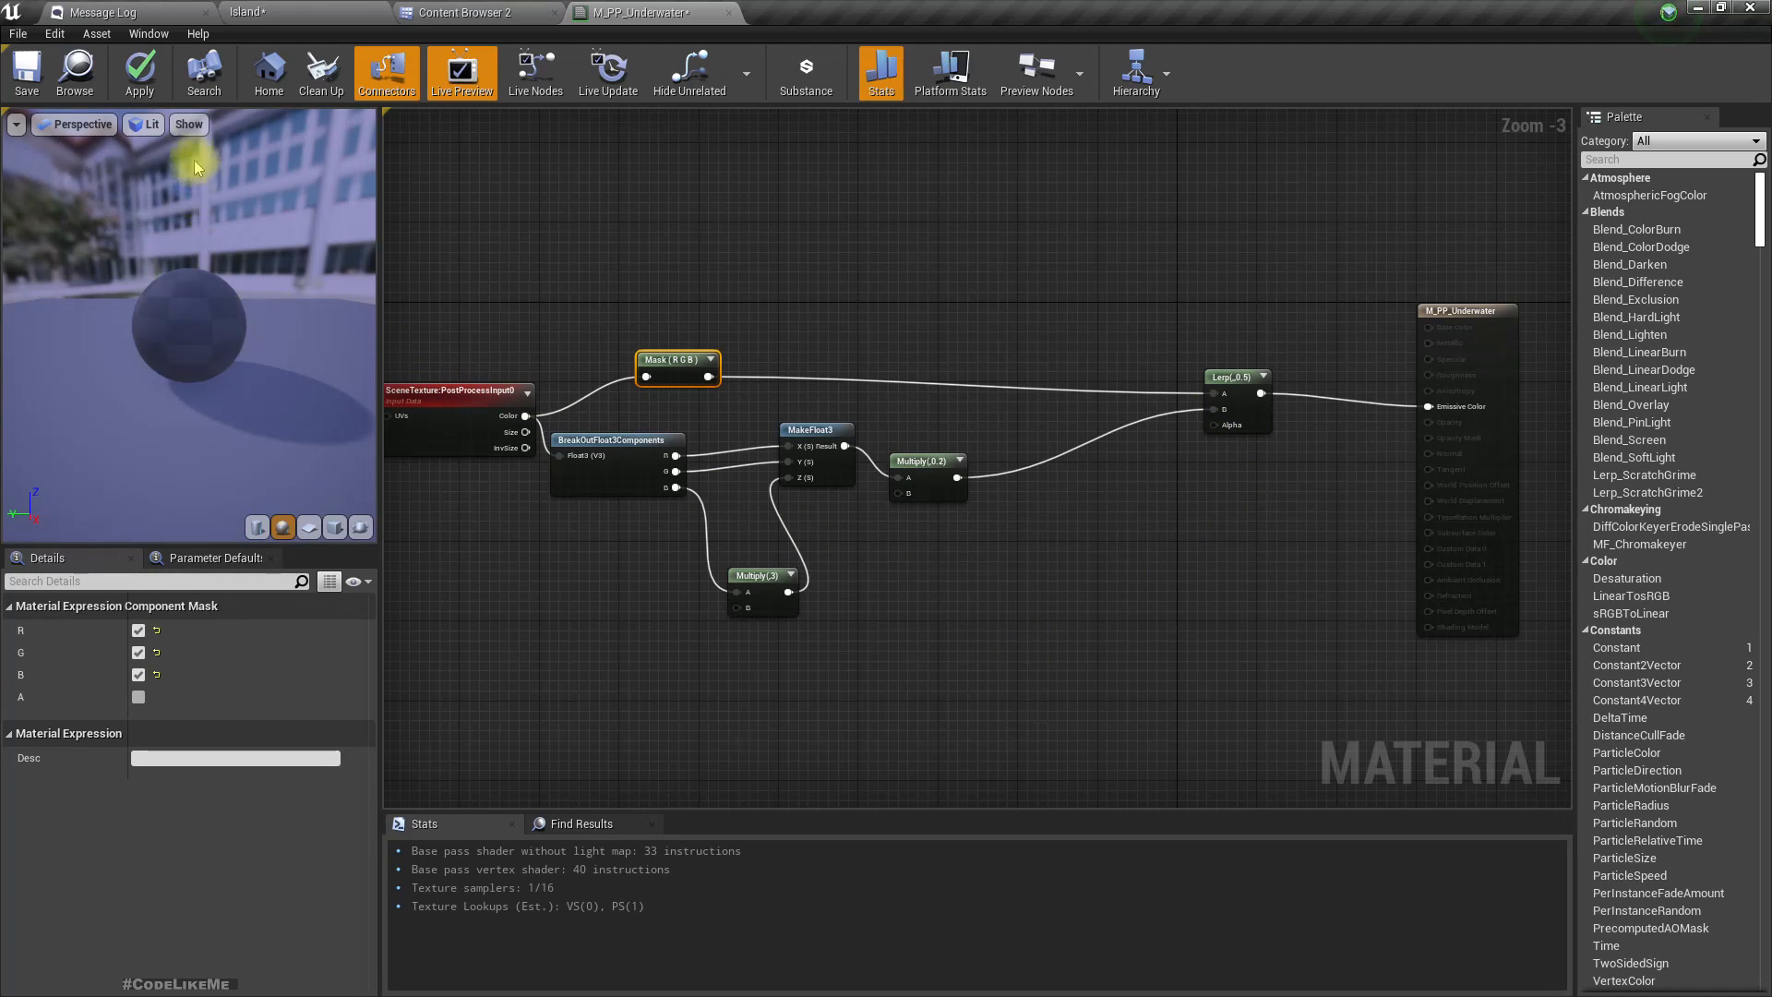
Test the Lerp blend in the preview with Const Alpha at 1, and then set Const Alpha to 0.
middle_click_drag(218, 367, 293, 406)
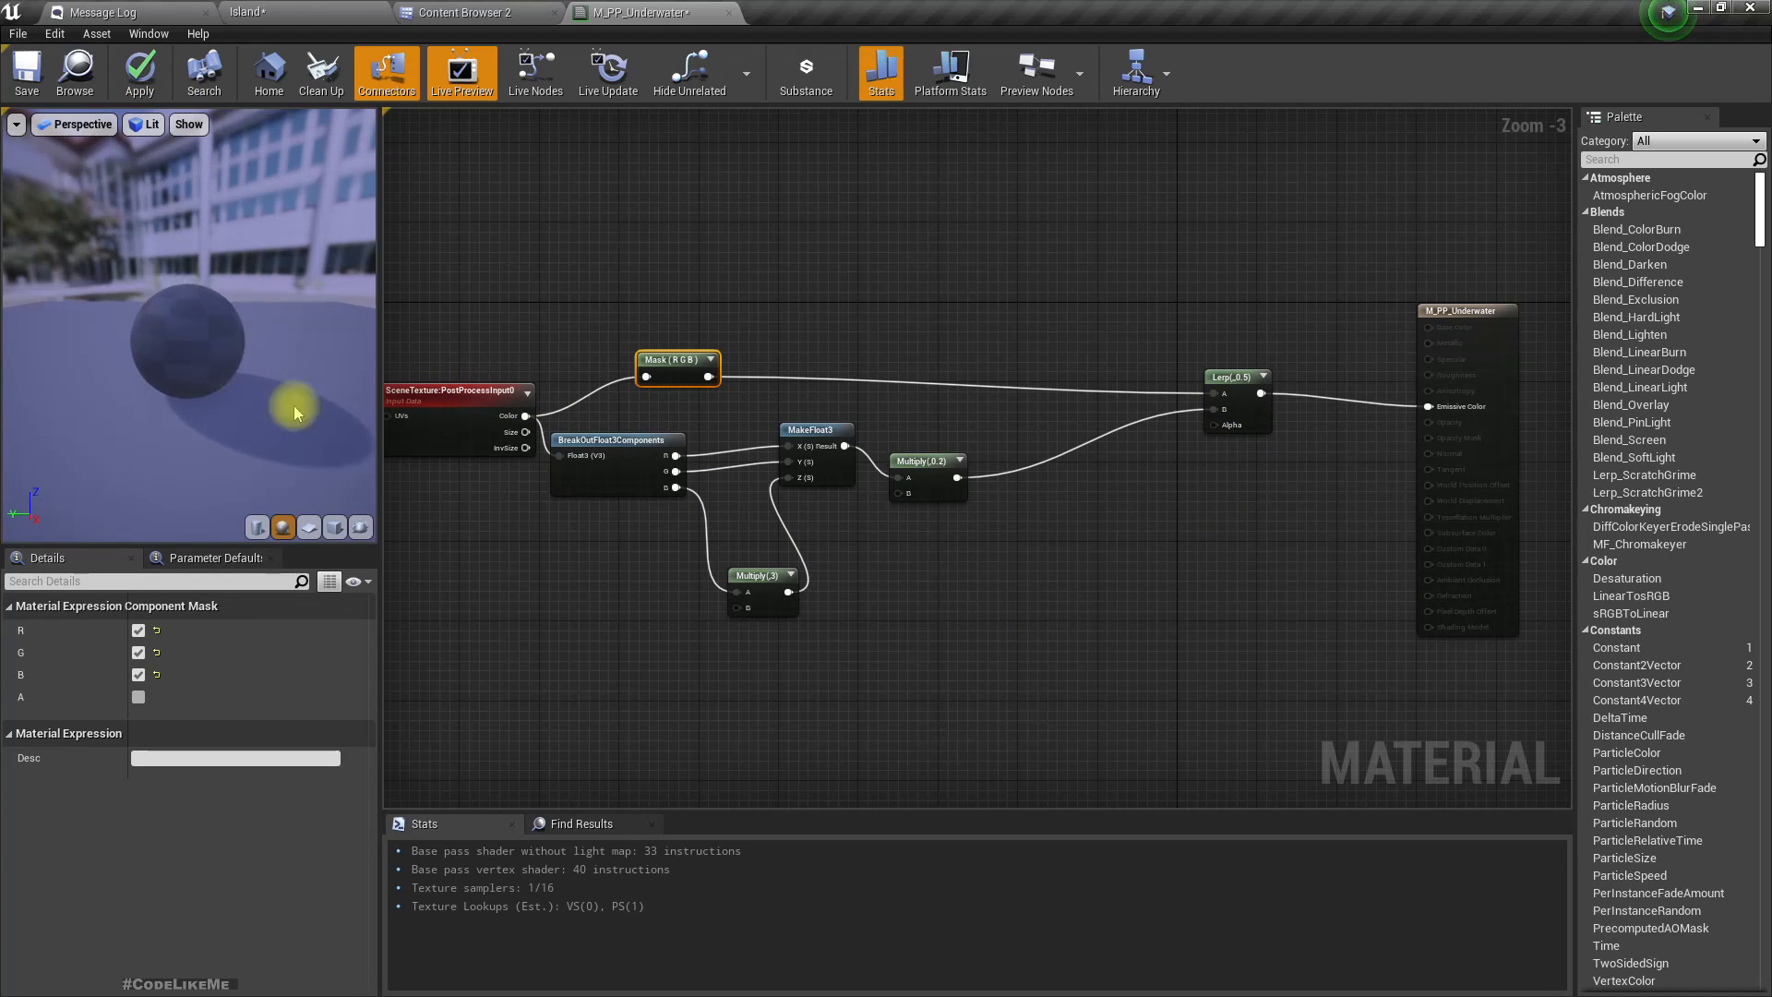
left_click(1250, 392)
type("1")
key("Return")
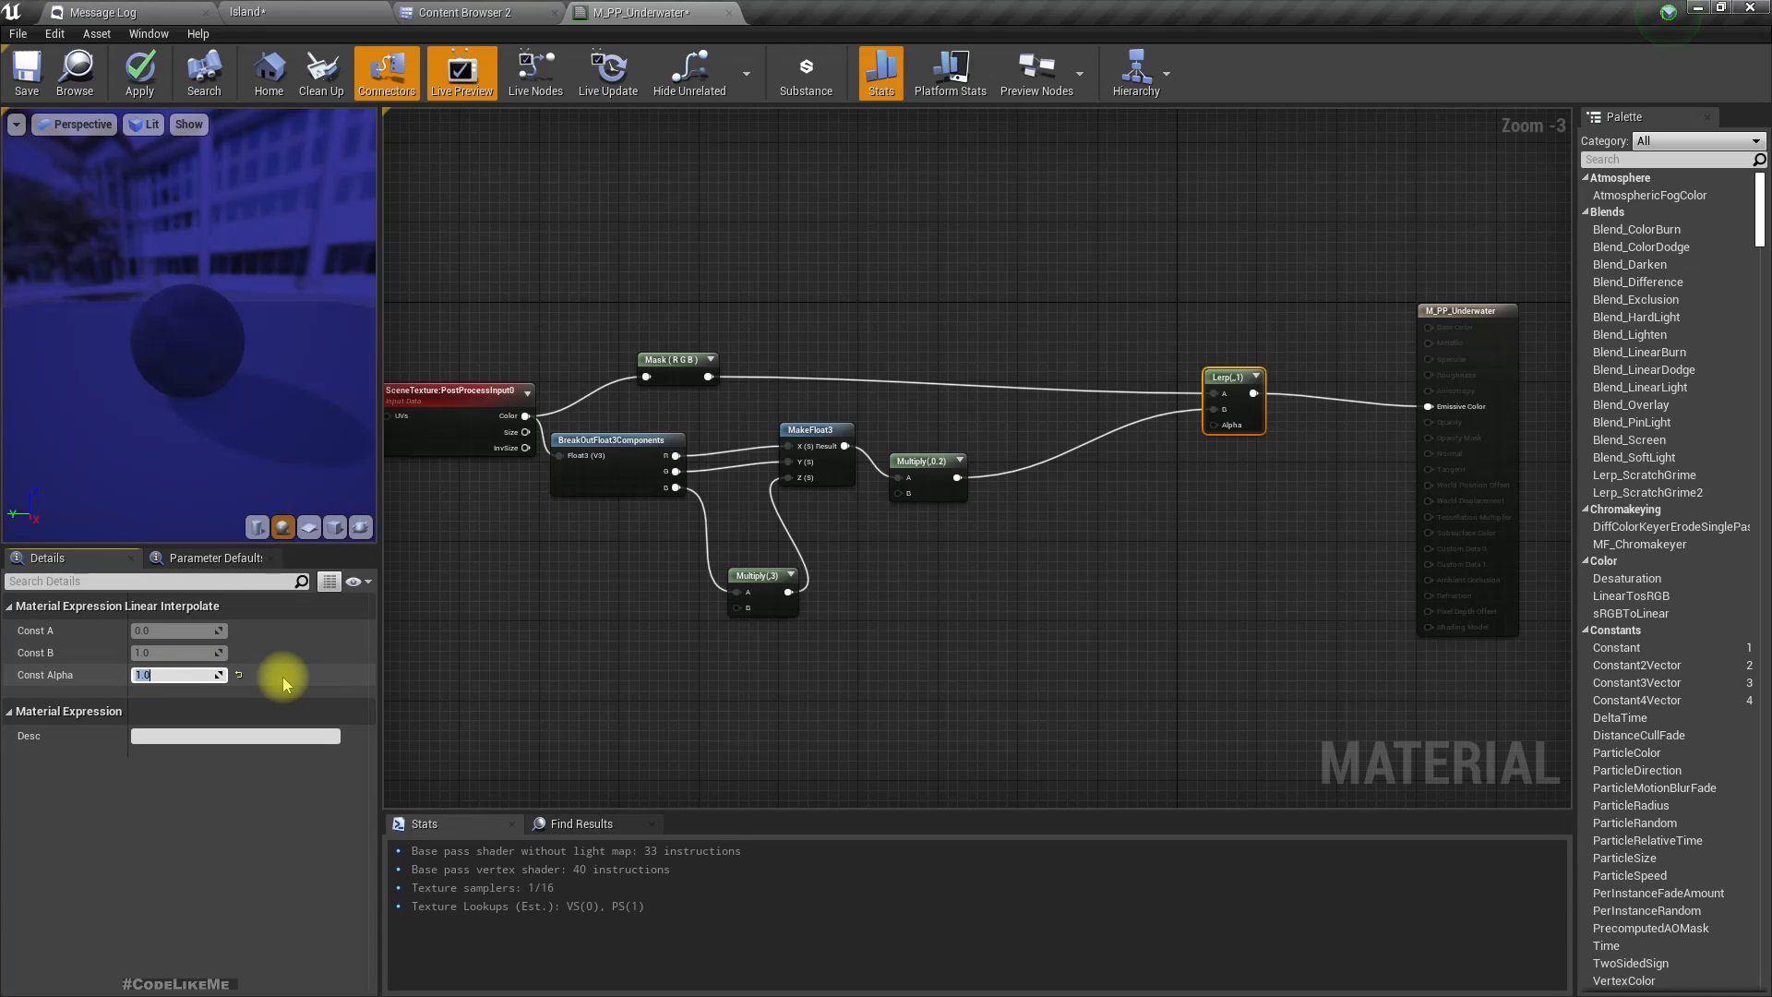
type("0")
key("Return")
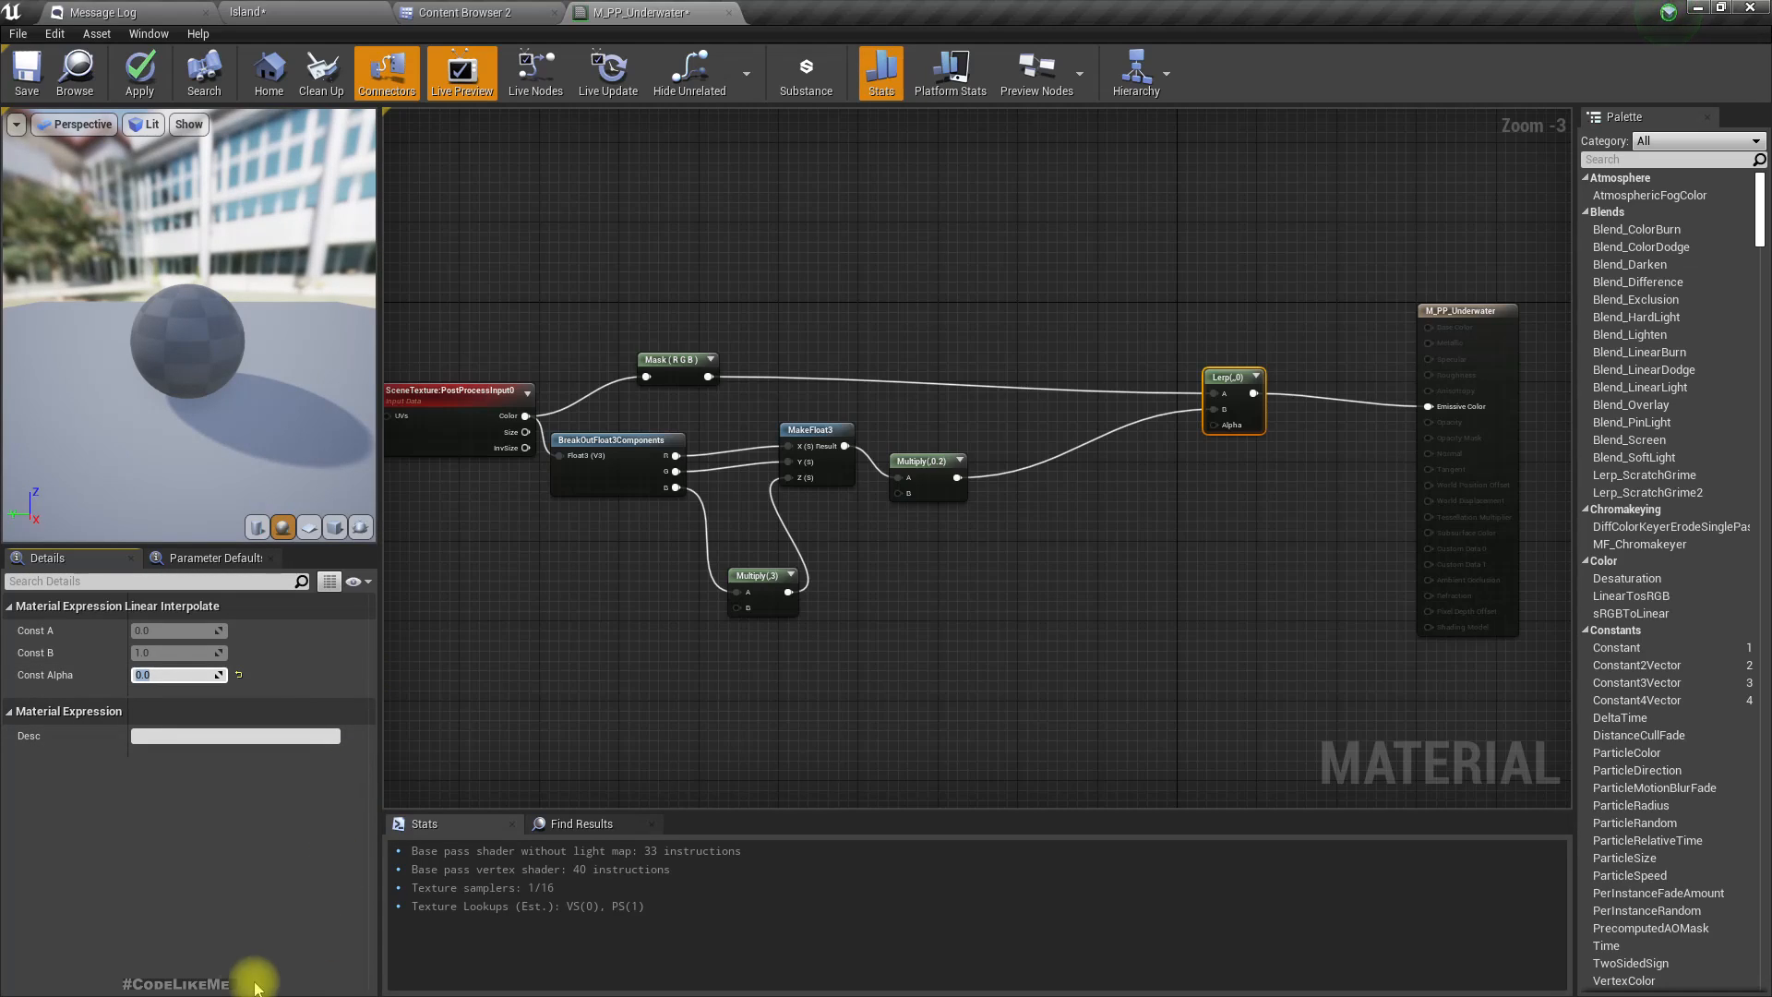
Add a Camera Position node in the empty graph area below the SceneTexture node.
right_click_drag(428, 801, 566, 725)
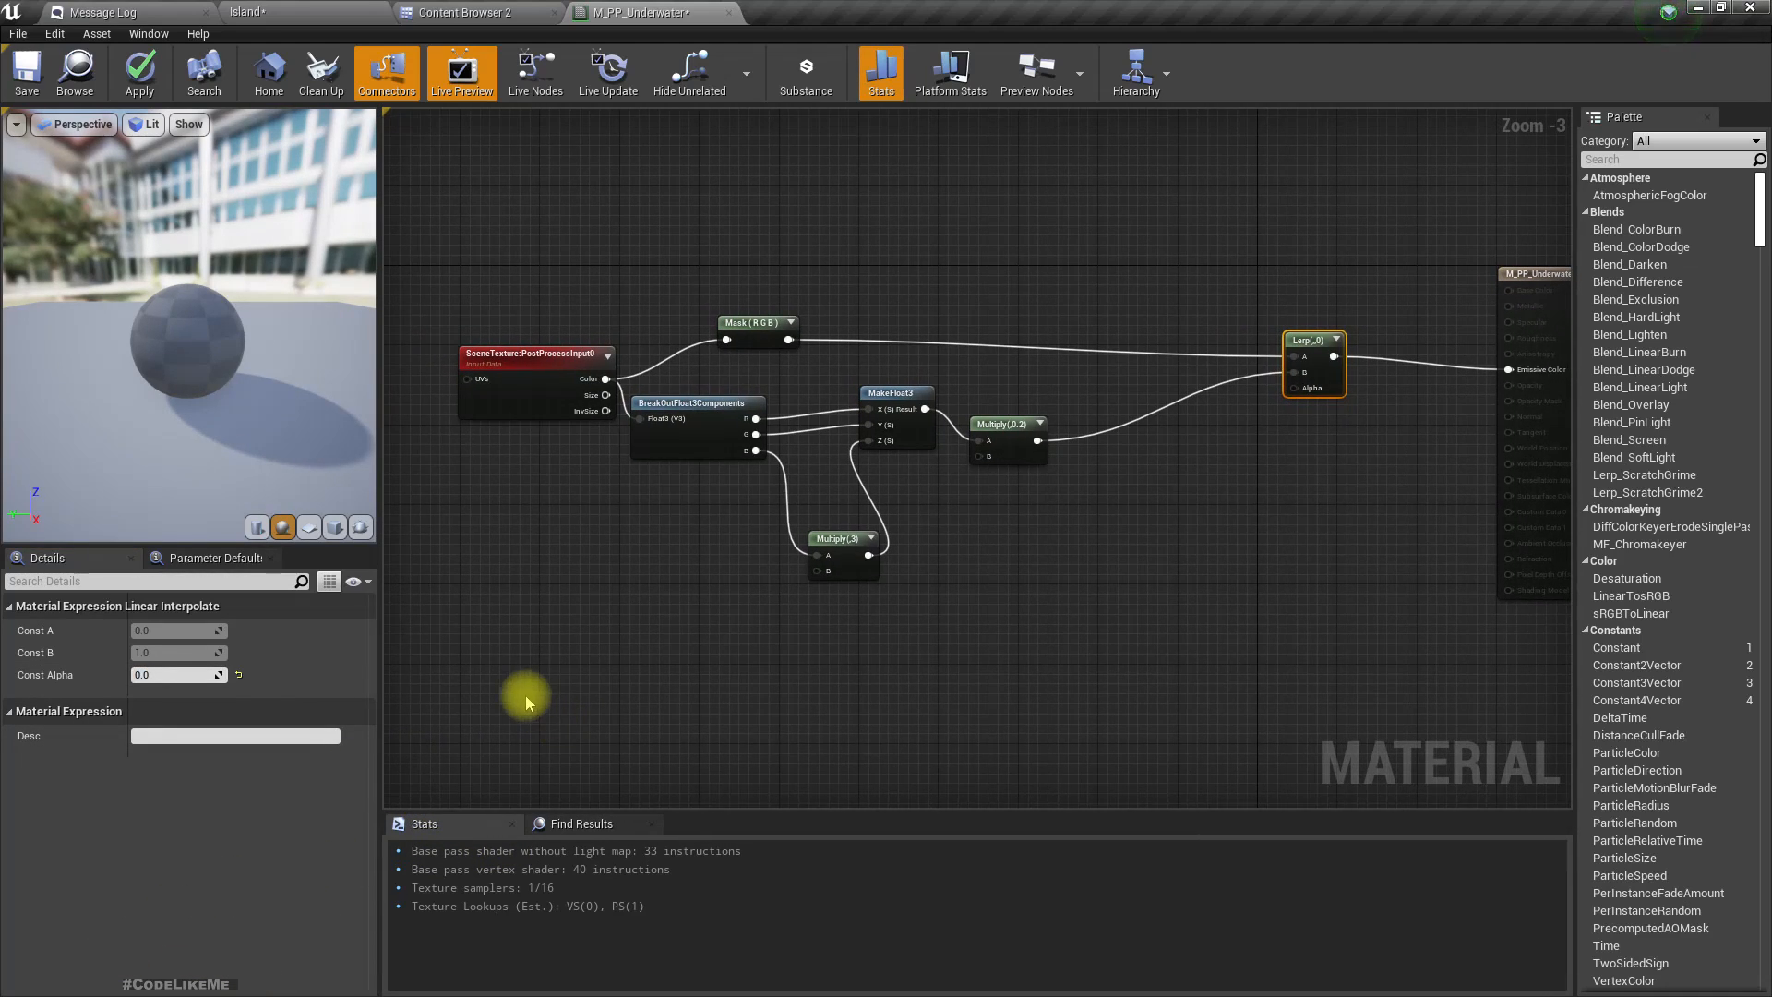
right_click(486, 649)
type("c")
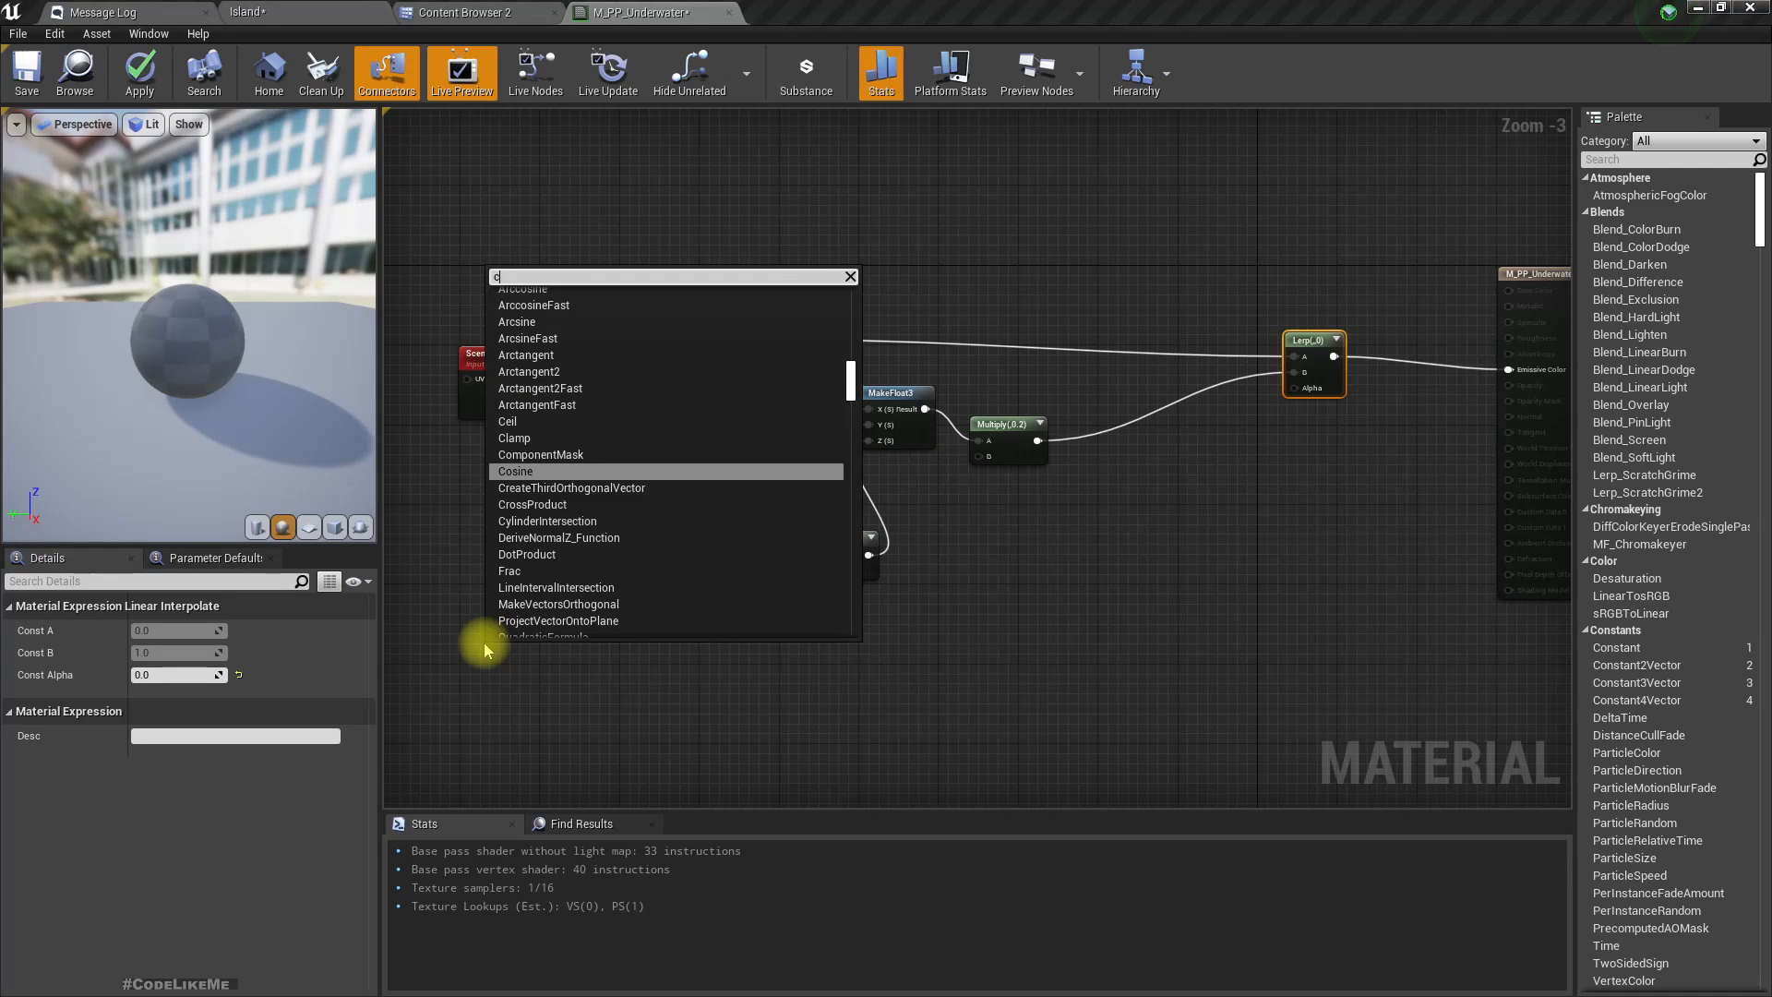
type("amera")
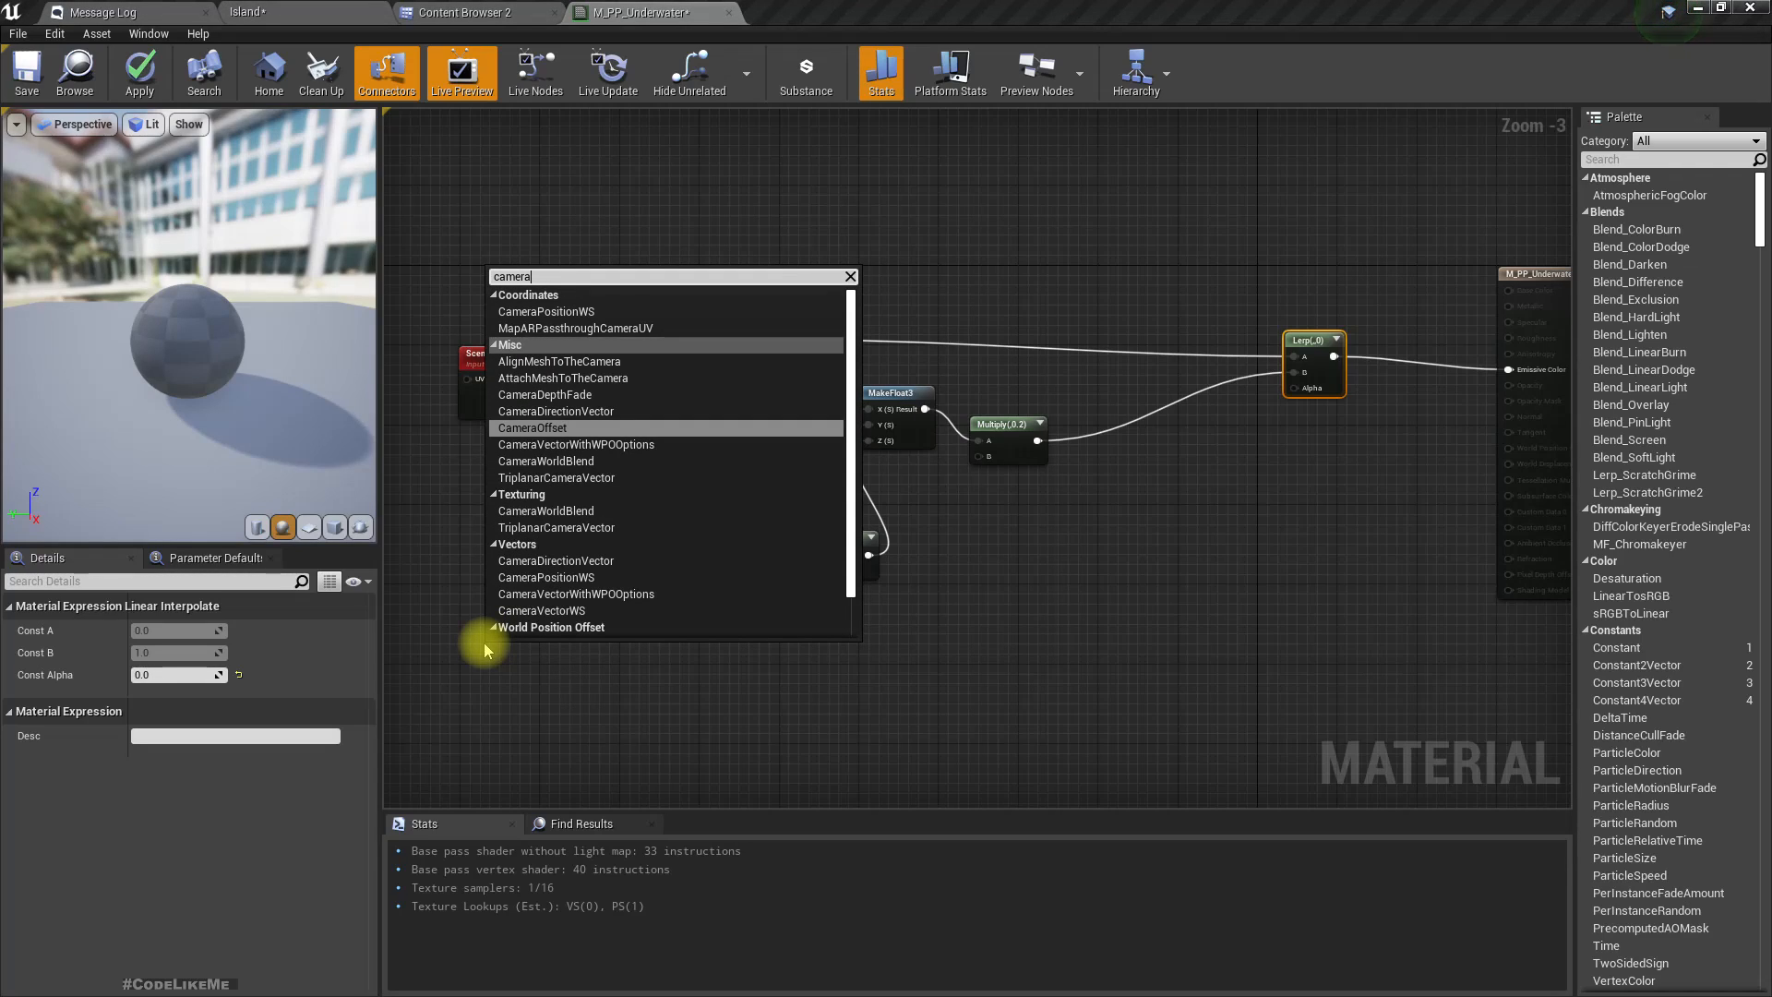
type(" pos")
key("Return")
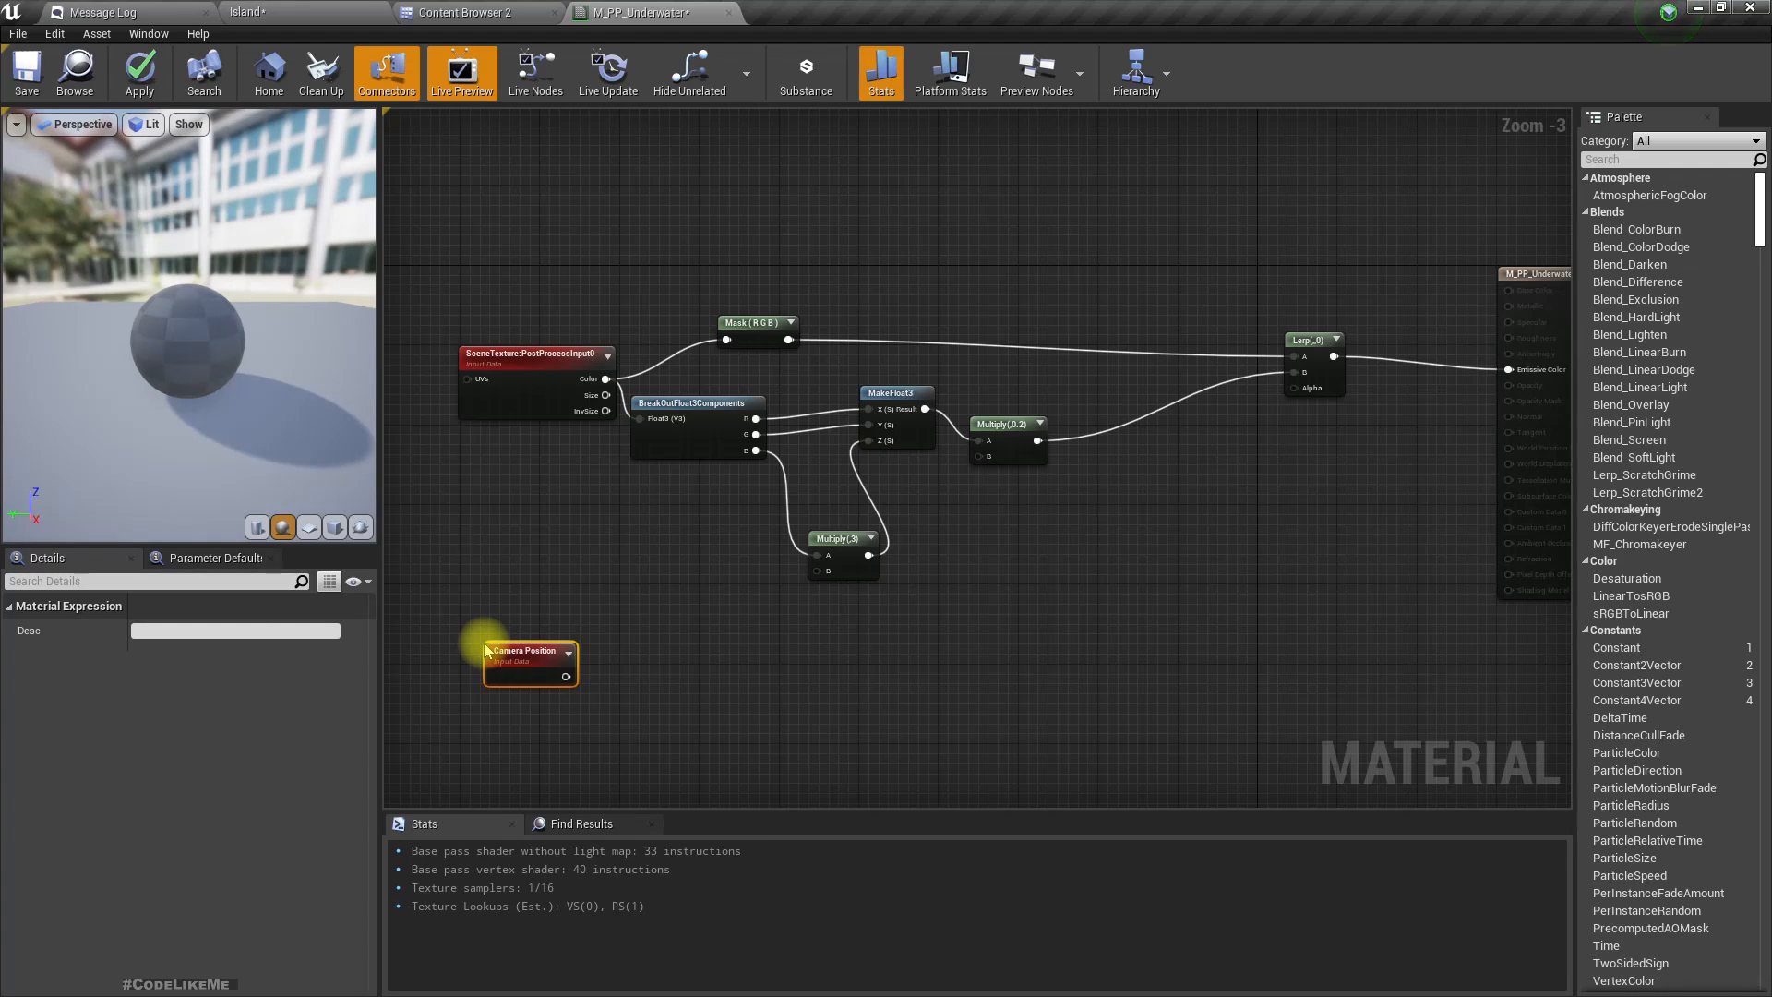
scroll(573, 715, "up", 3)
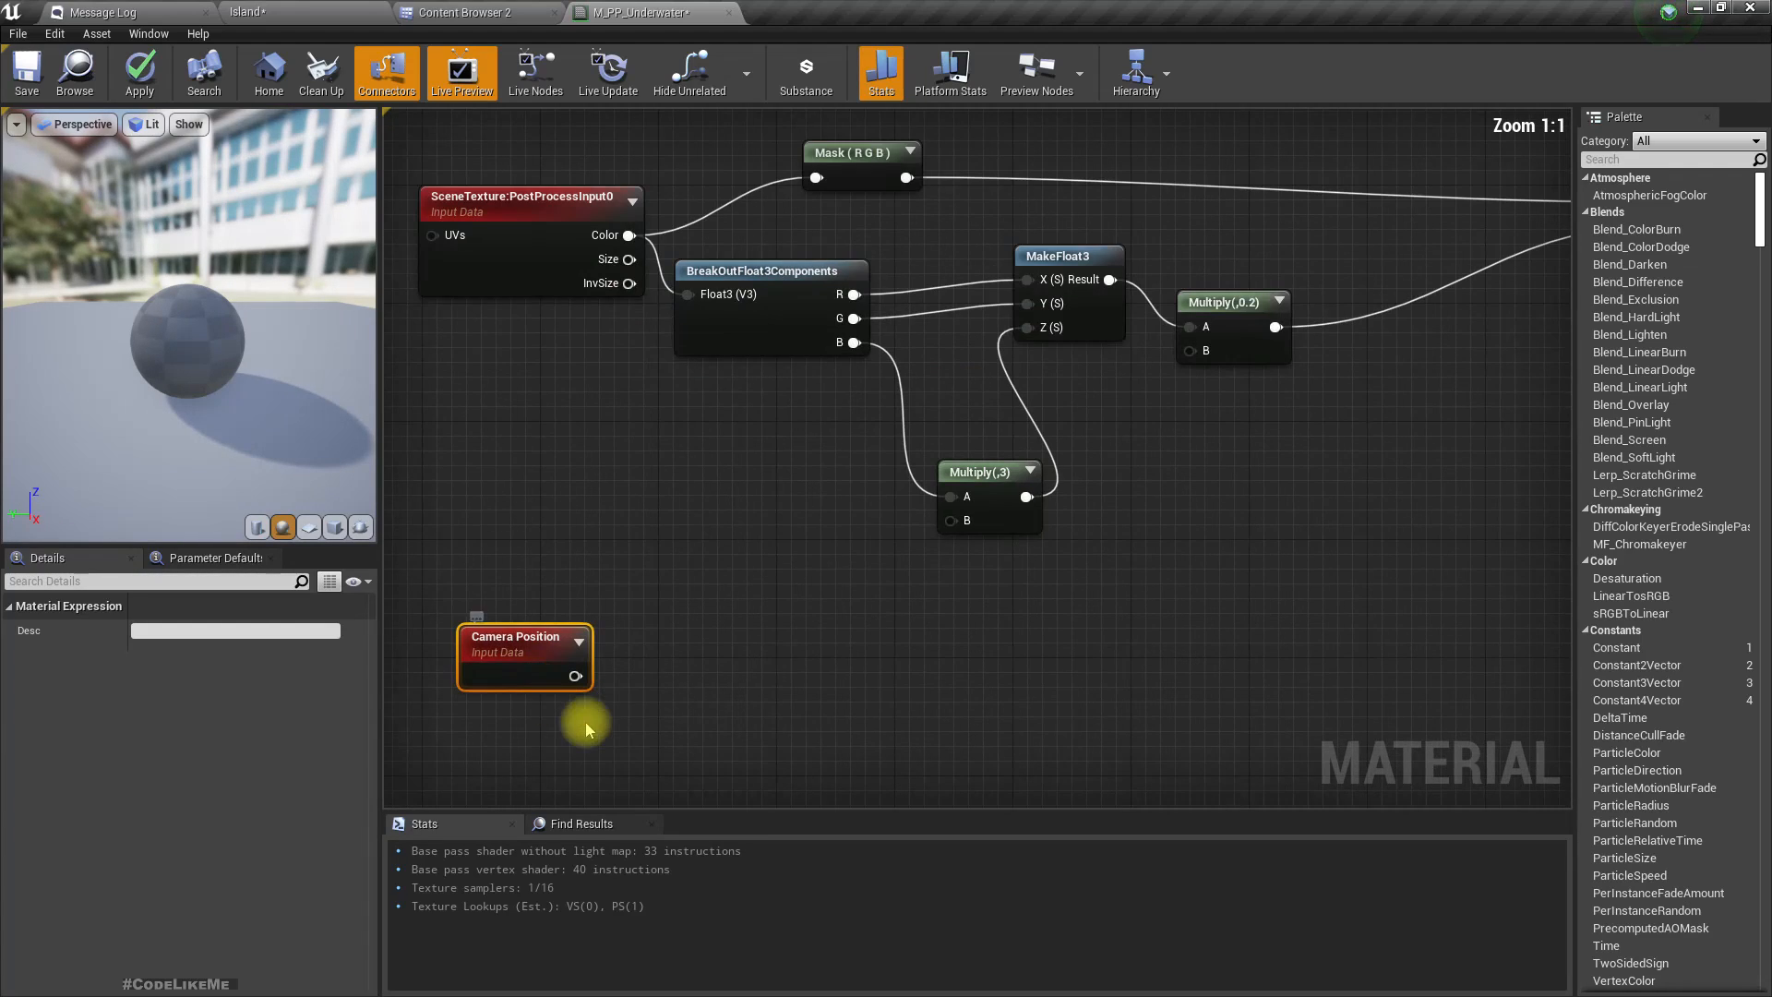
right_click_drag(973, 748, 873, 654)
right_click_drag(496, 638, 587, 641)
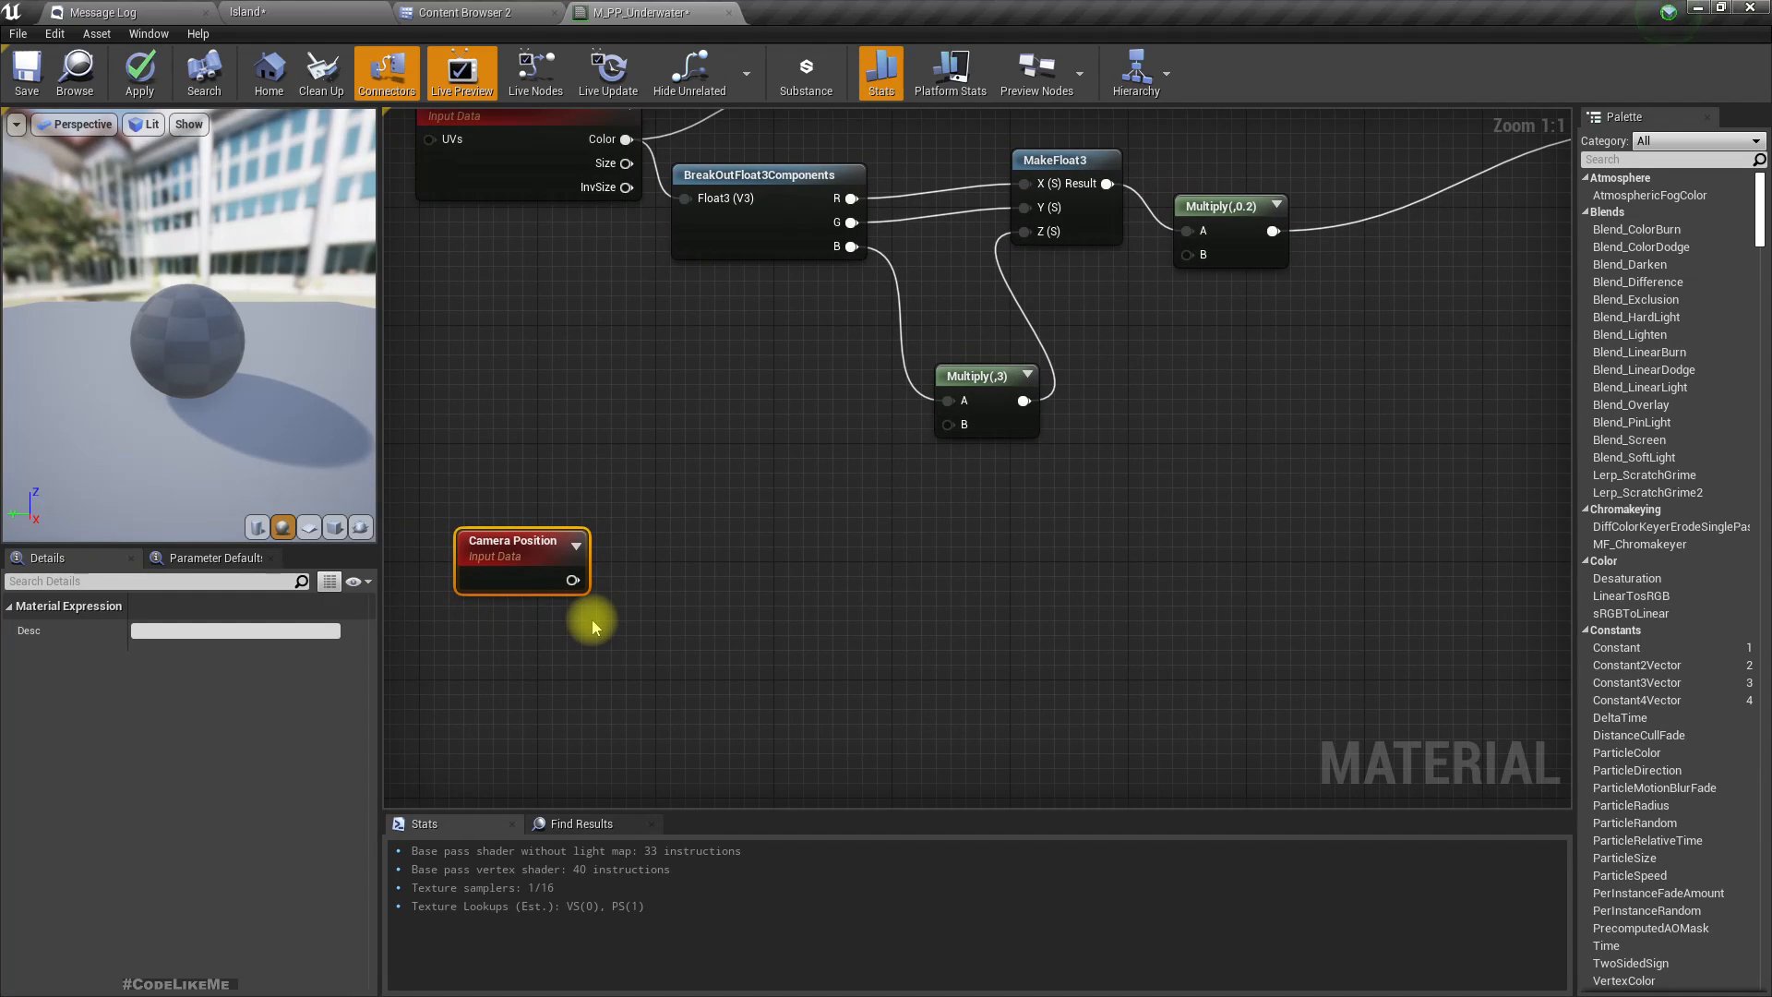
Check the ocean's location in the Island level and add a ComponentMask to Camera Position in M_PP_Underwater with only B enabled.
left_click(282, 11)
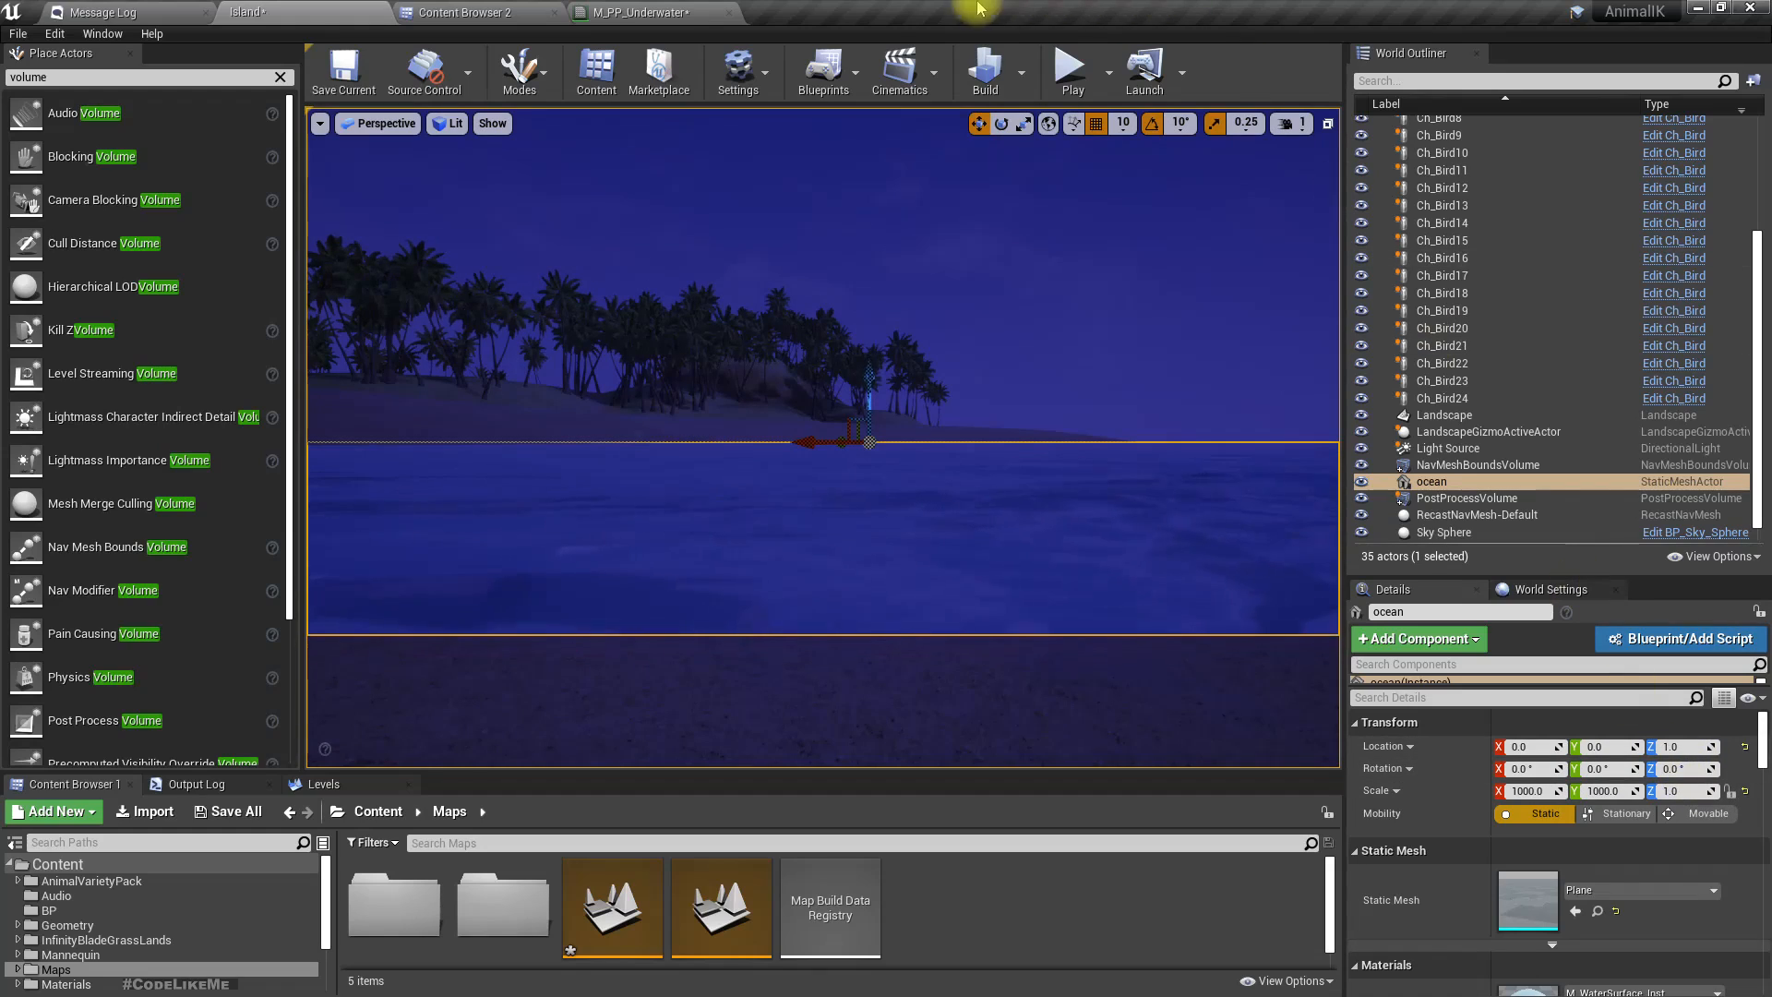
left_click(601, 11)
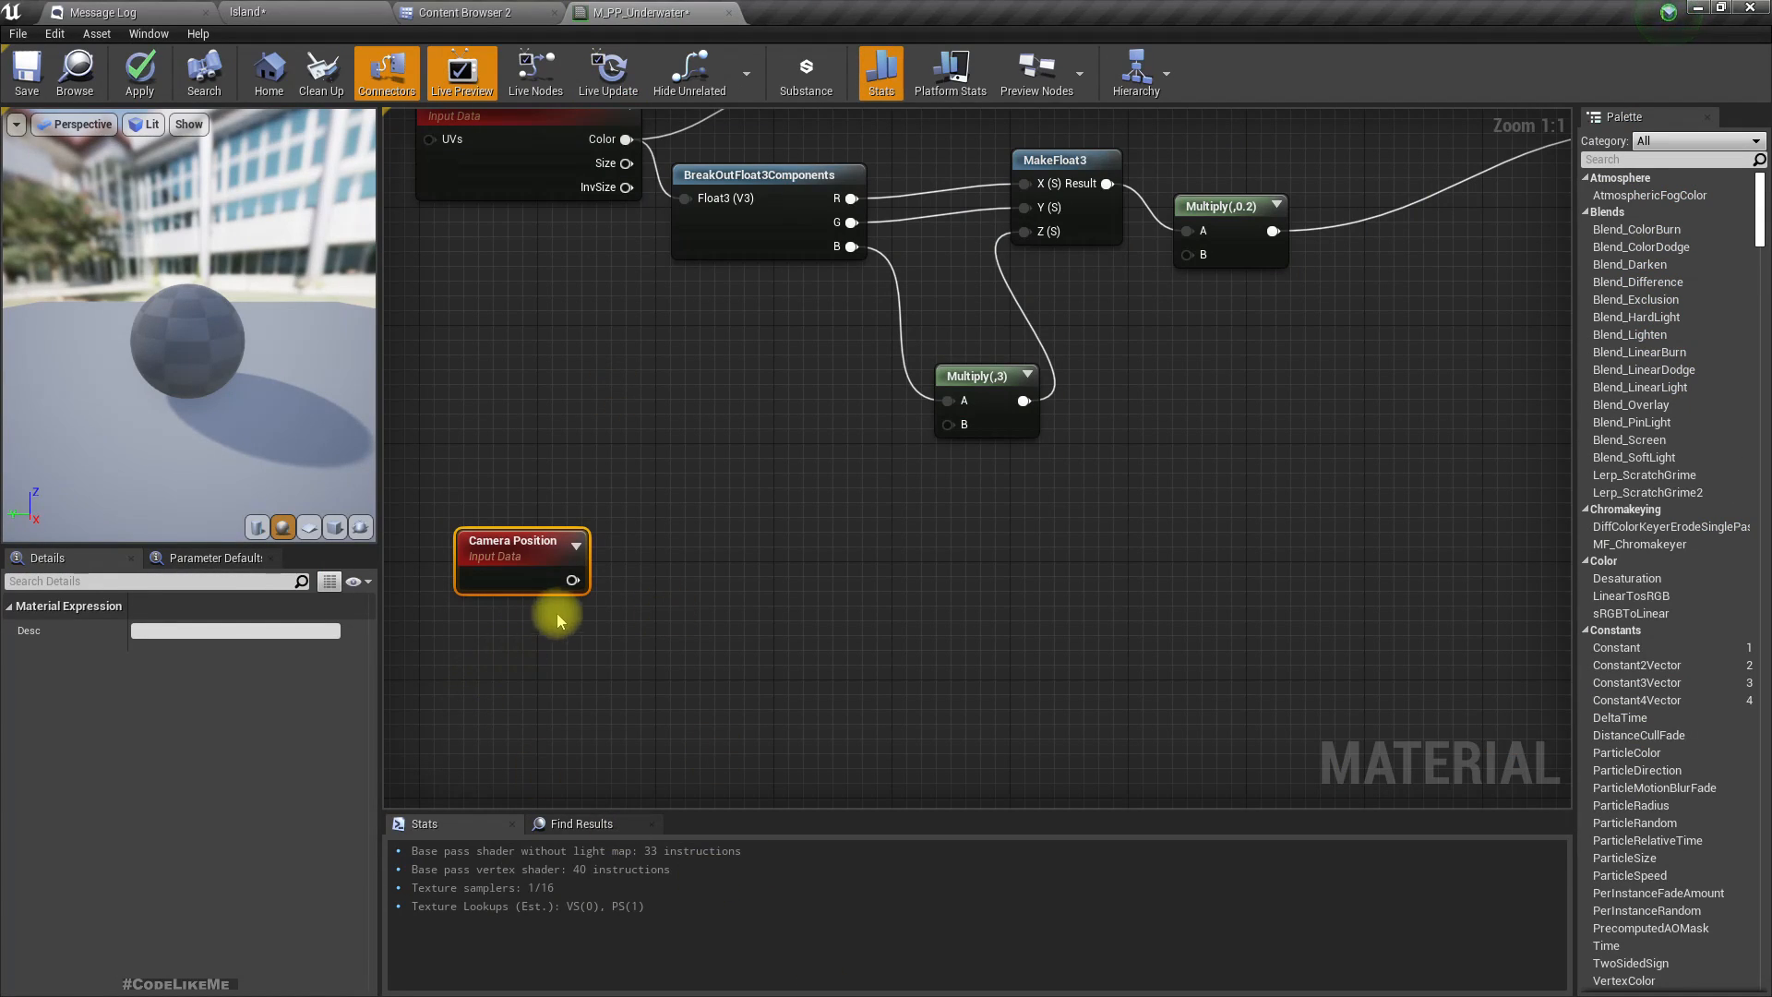
left_click_drag(572, 580, 619, 619)
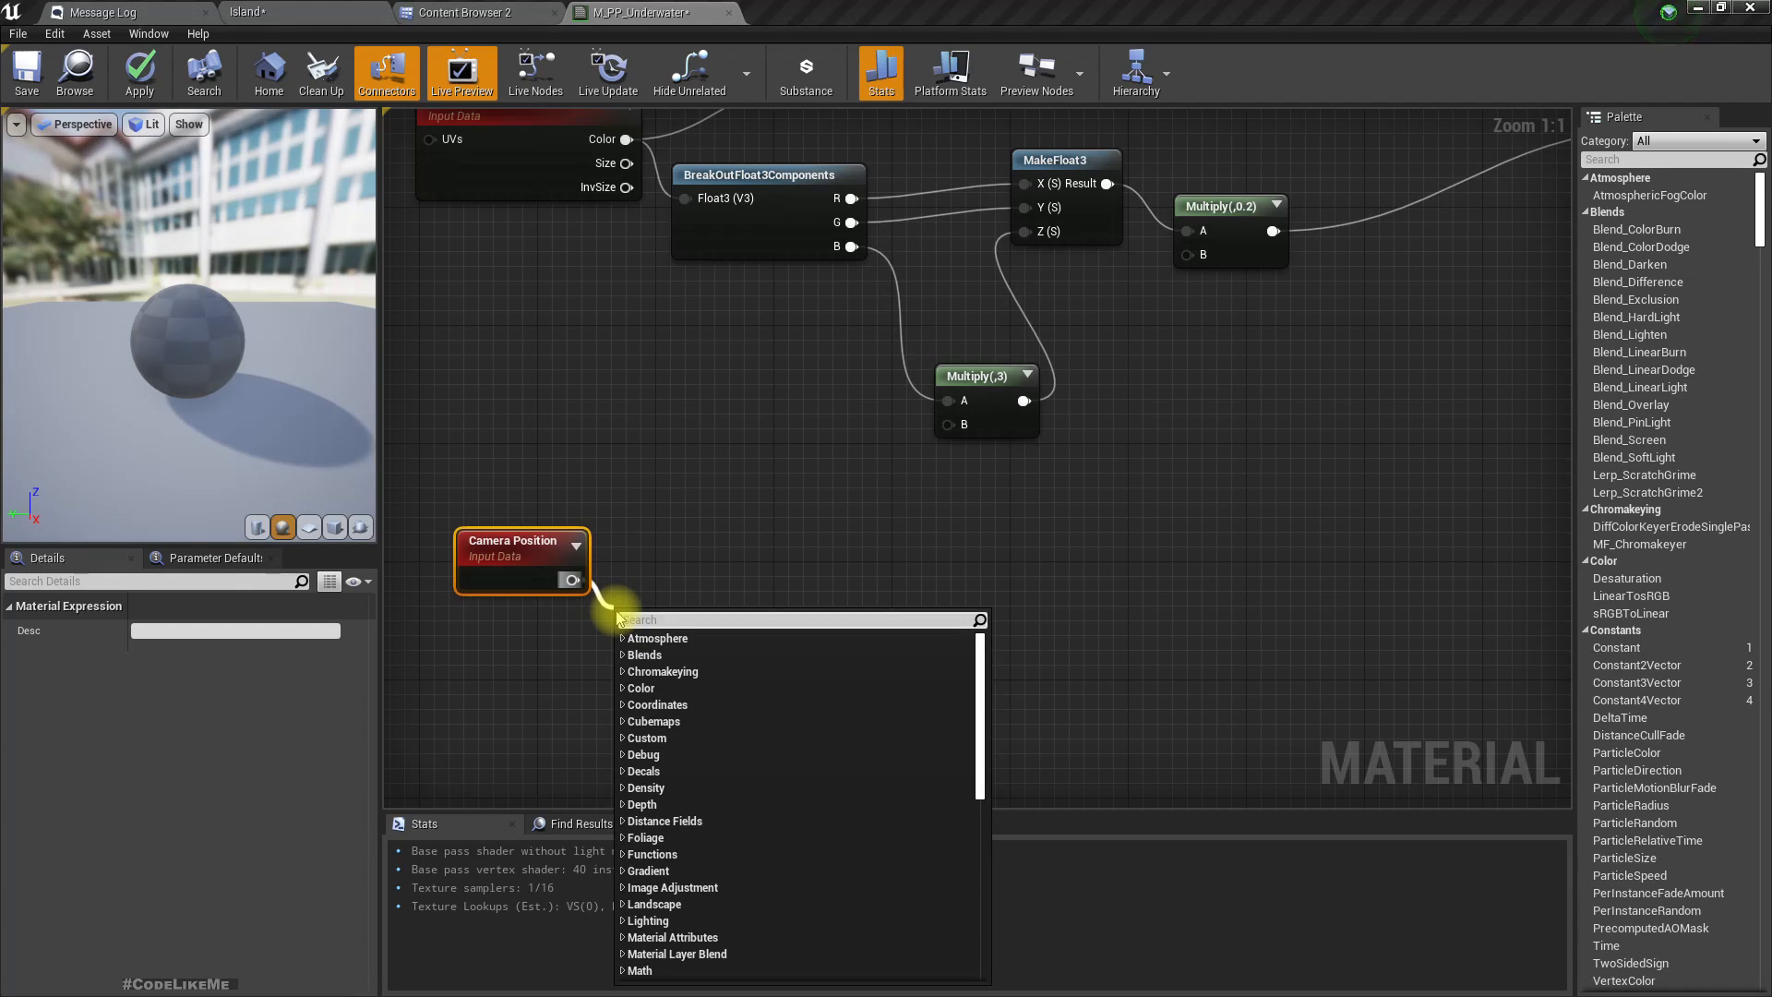
type("mask")
key("Return")
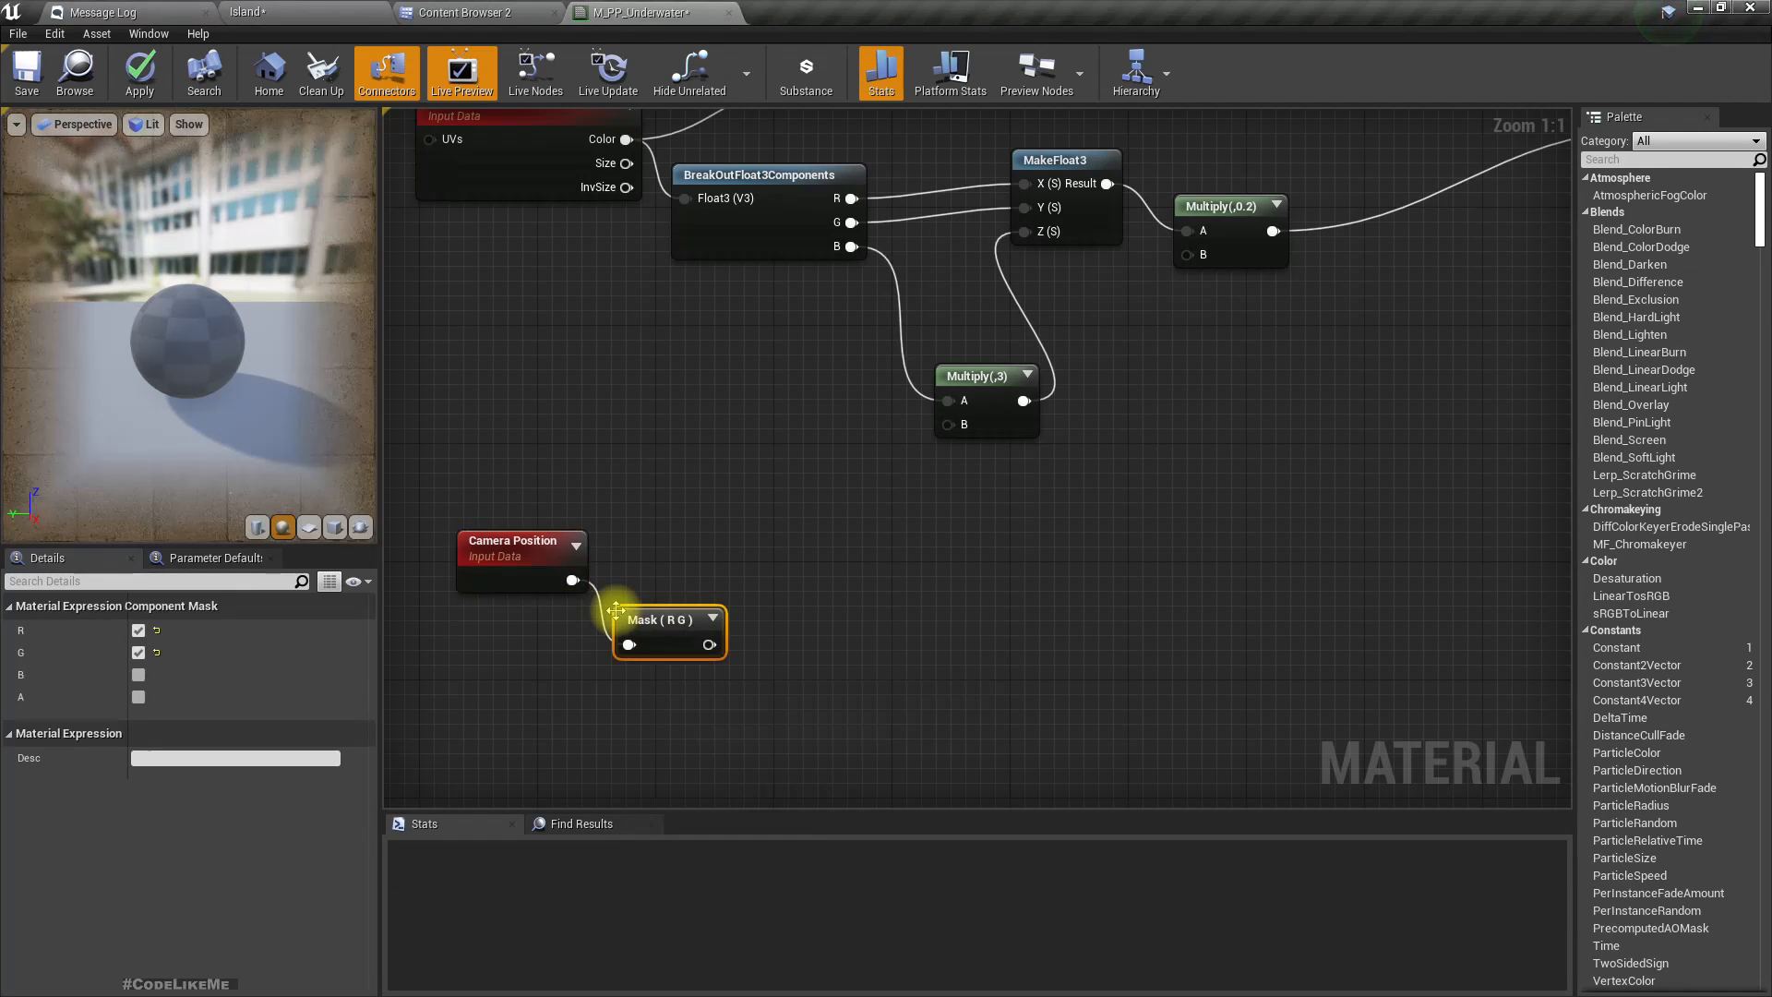
left_click(138, 631)
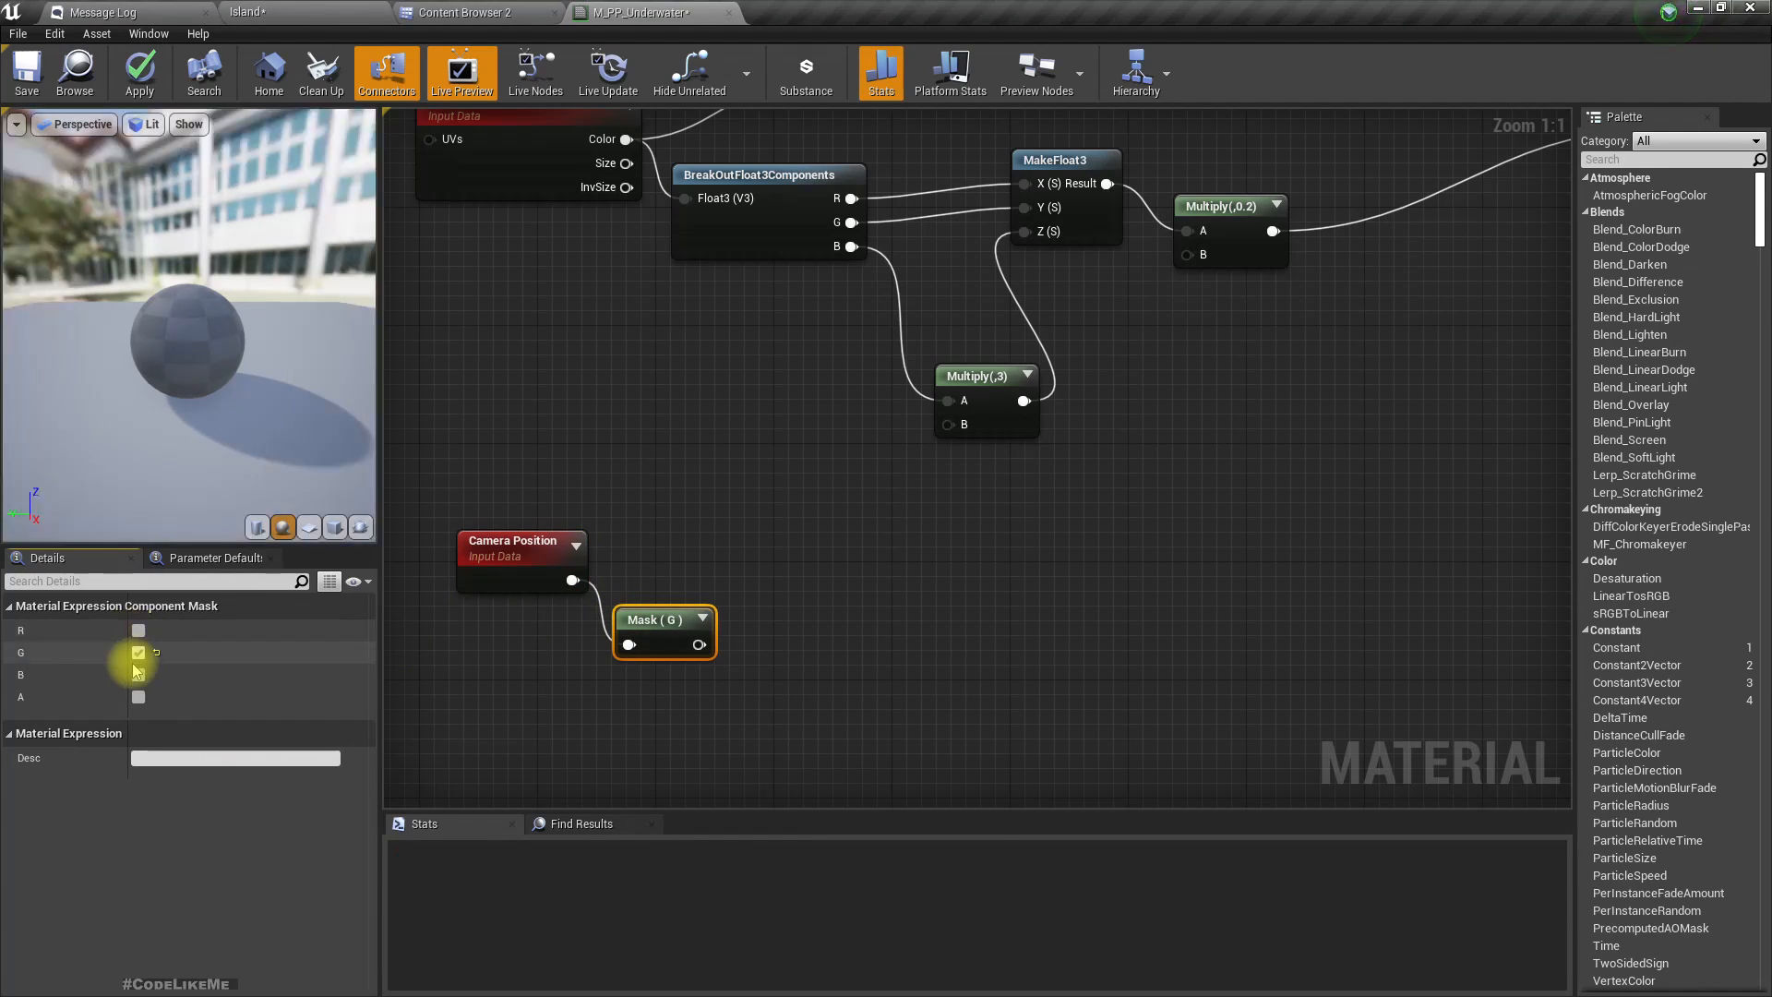
left_click(138, 653)
left_click(138, 675)
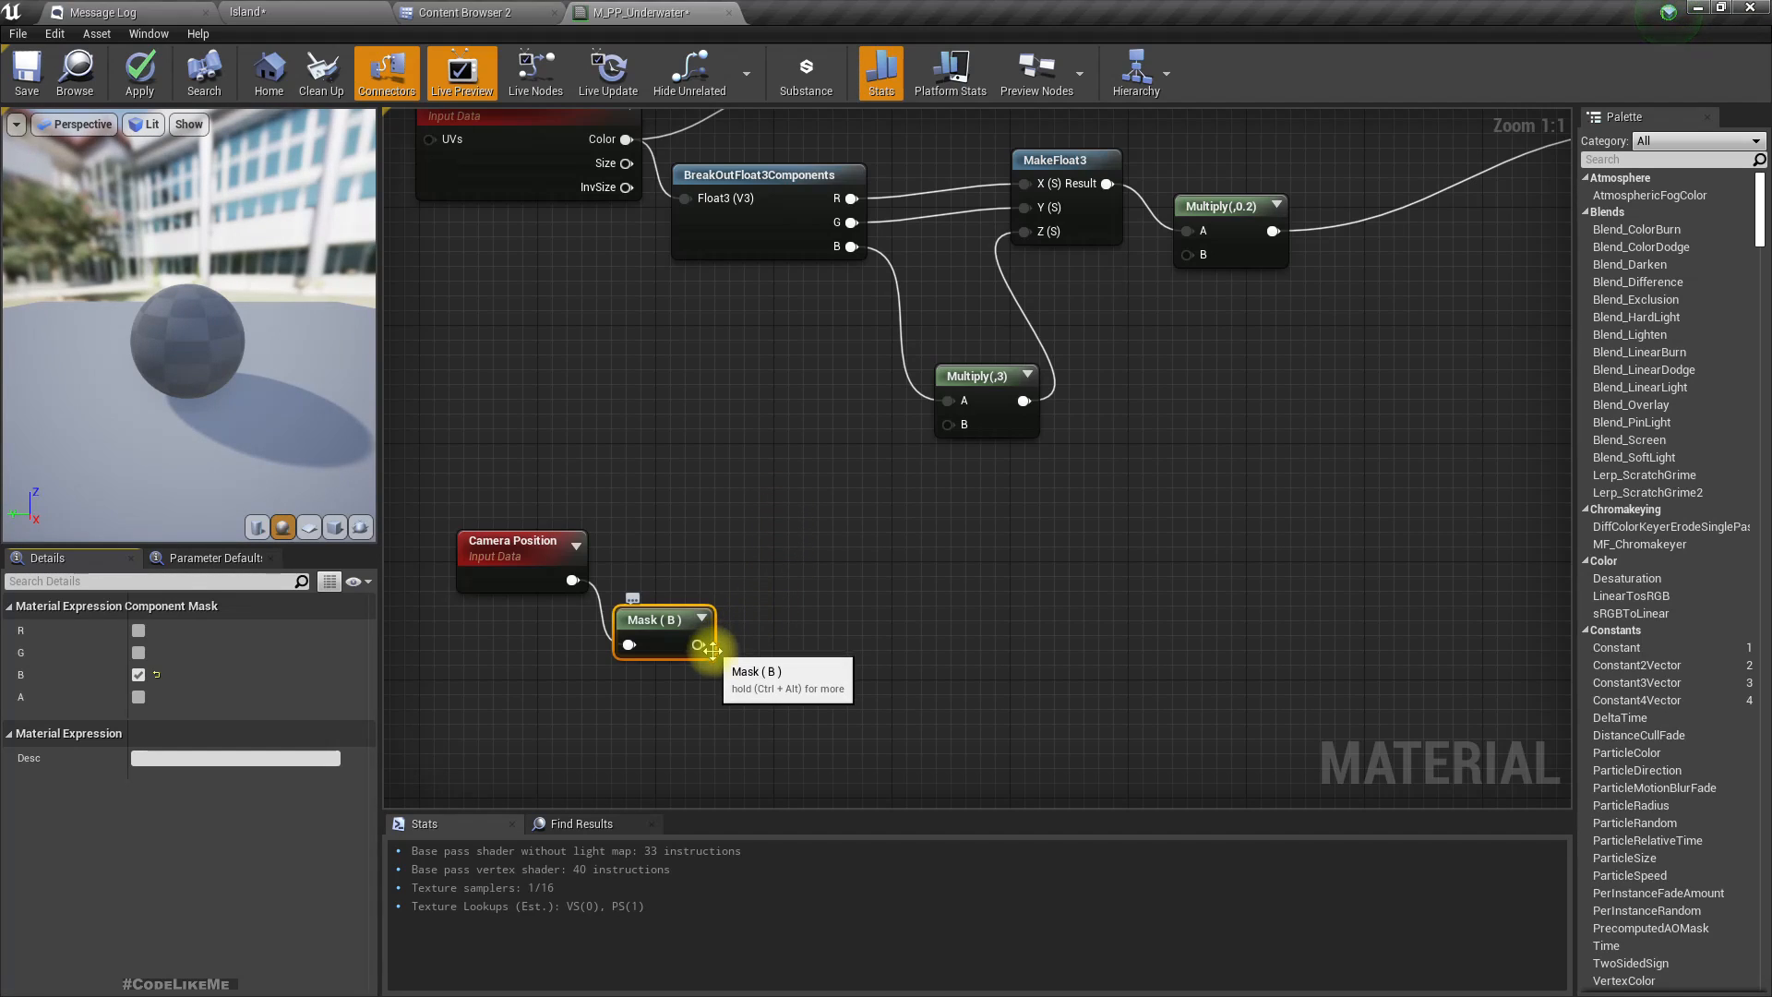
Add an If node that takes the B-masked camera position as its A input.
left_click_drag(697, 644, 846, 629)
type("if")
key("Return")
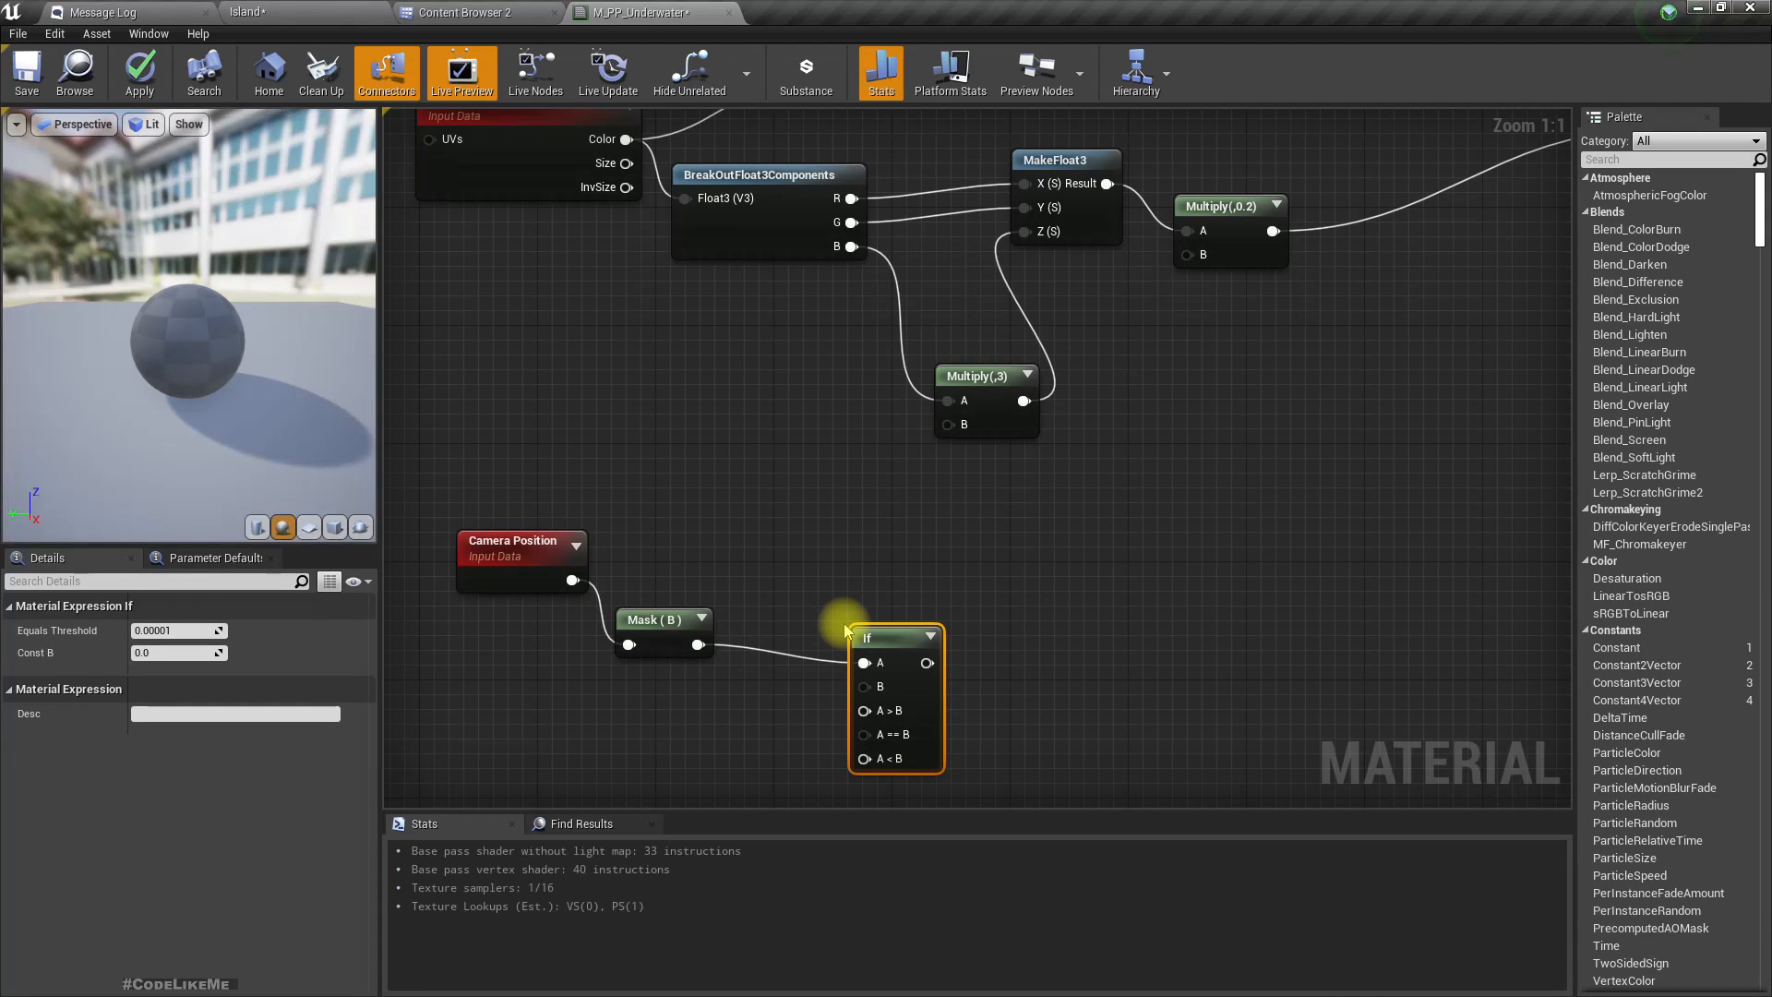
Connect the RGB mask output to the If node's A > B input and move the If node farther from the camera mask.
right_click_drag(1115, 481, 969, 495)
scroll(953, 466, "down", 1)
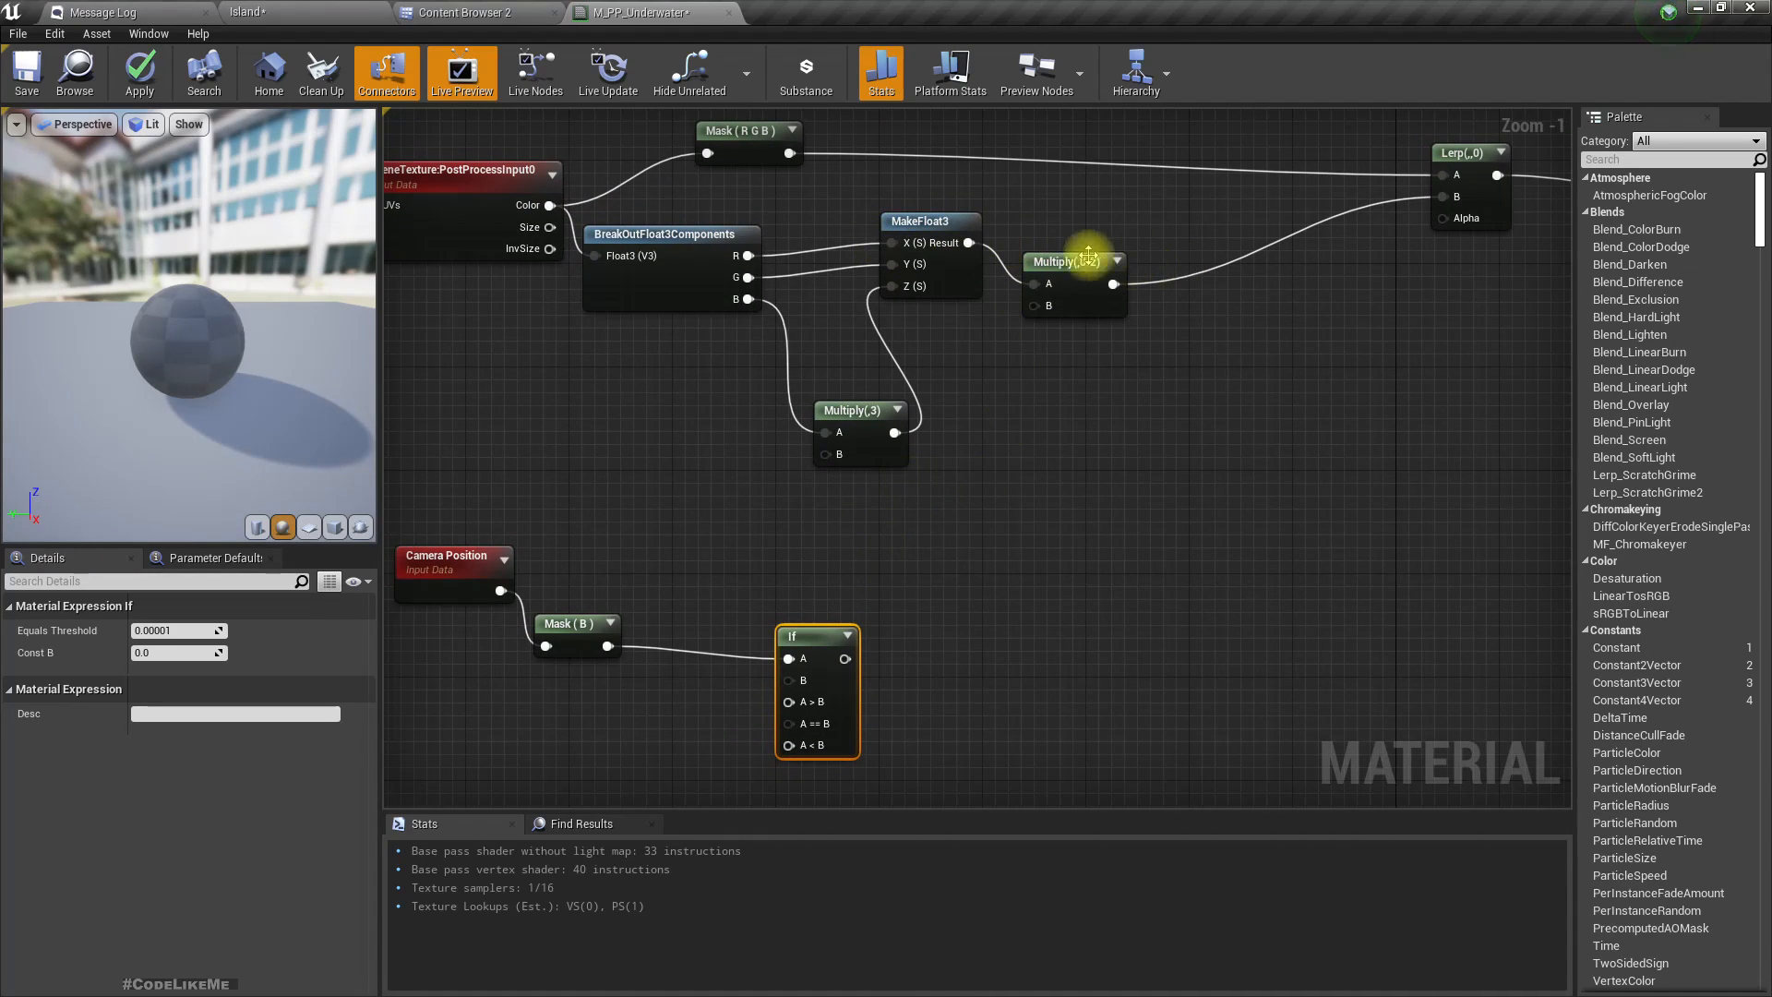
right_click_drag(1450, 318, 1222, 339)
scroll(1222, 340, "down", 2)
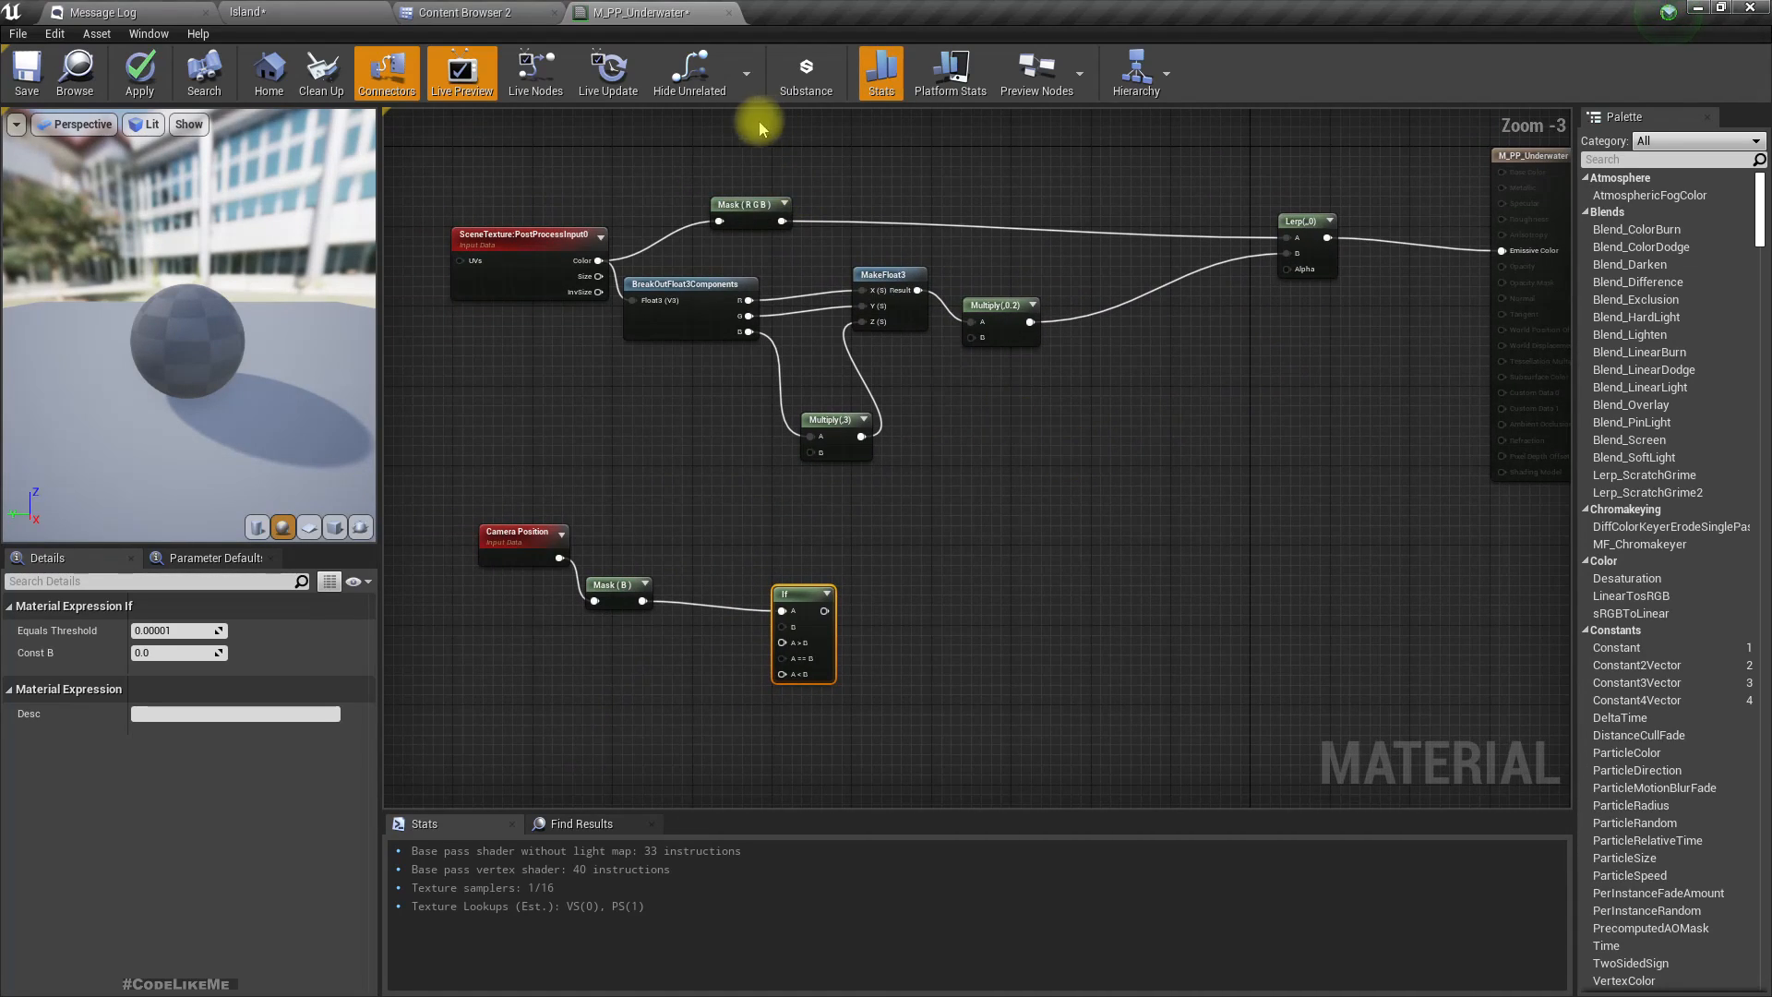
left_click_drag(781, 221, 780, 644)
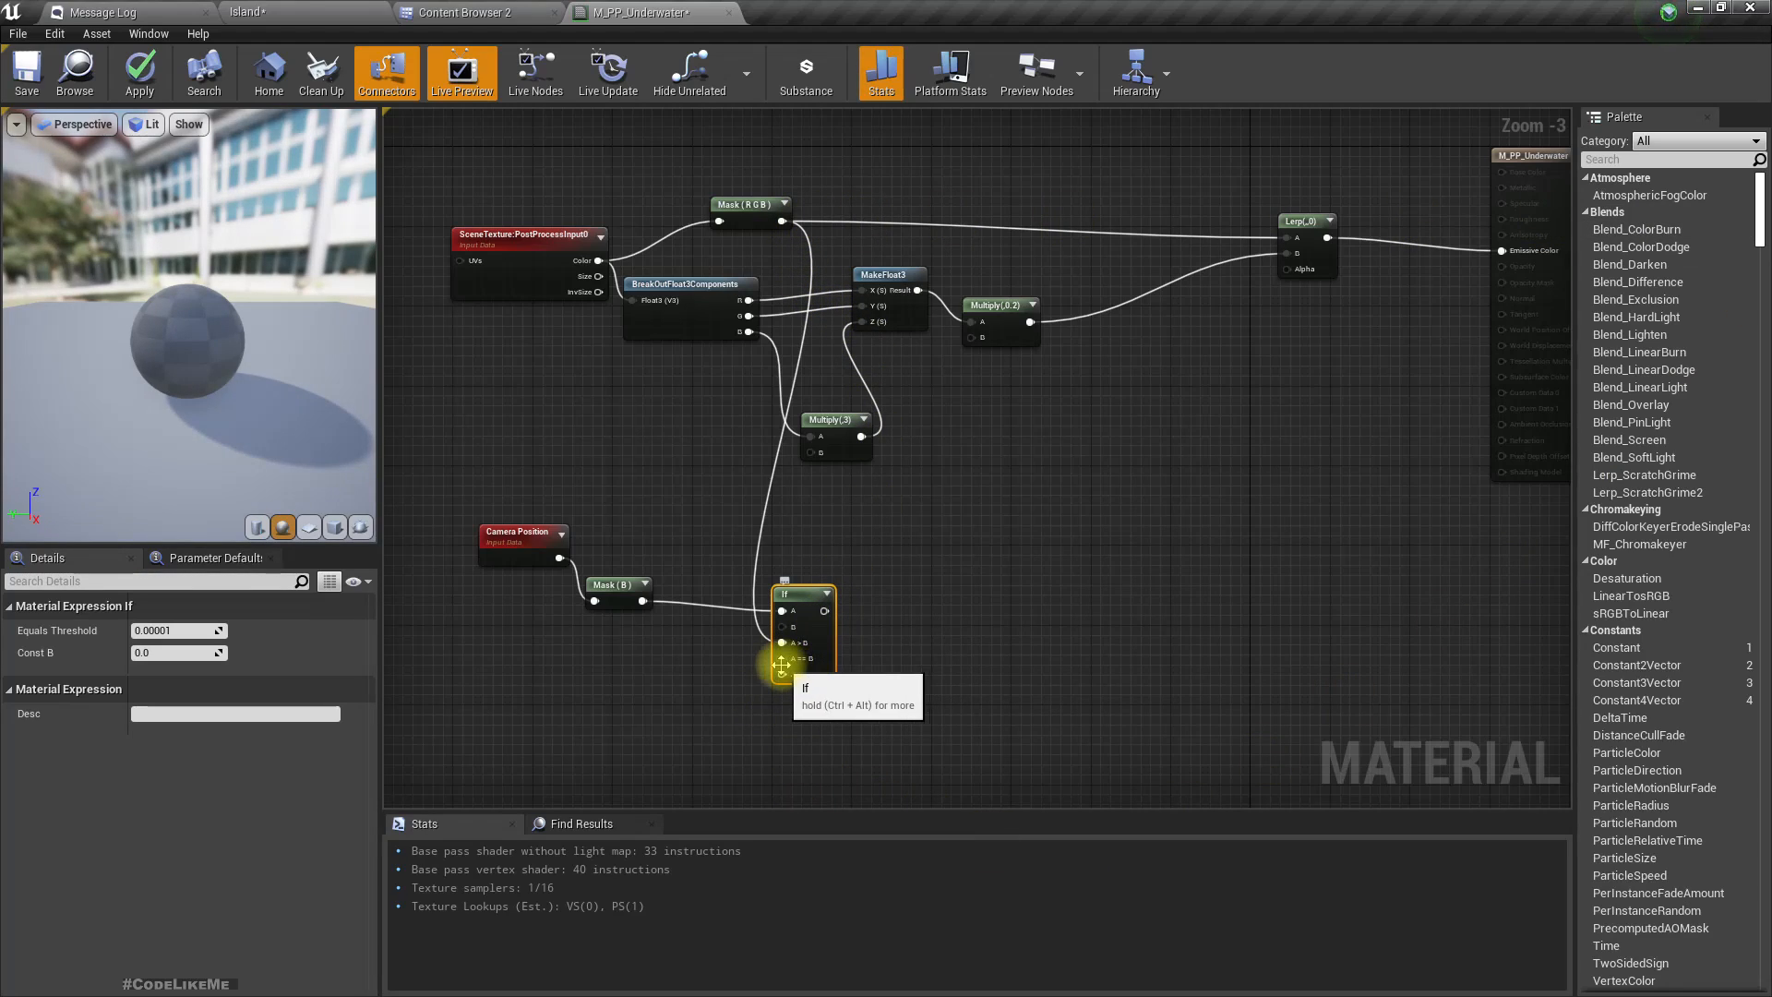
left_click_drag(818, 608, 1073, 600)
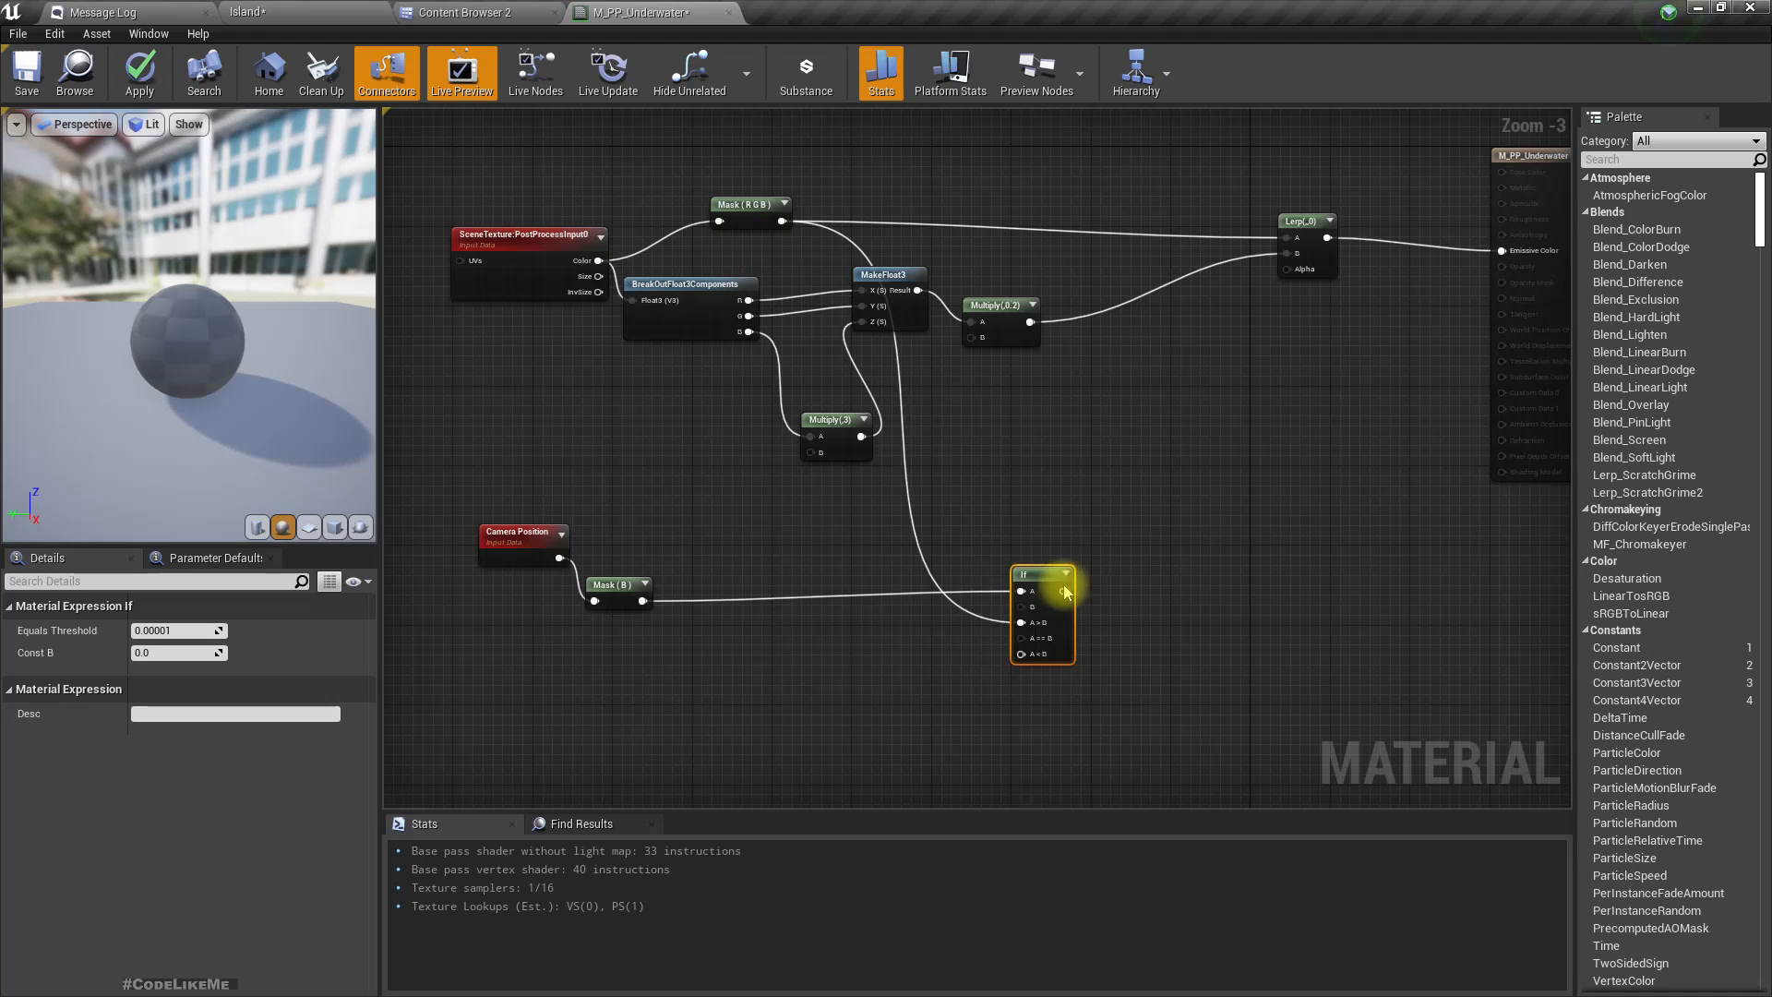
Feed the 0.2 Multiply result into the If node's A == B and A < B inputs through a reroute point below the graph.
left_click_drag(1030, 322, 1043, 648)
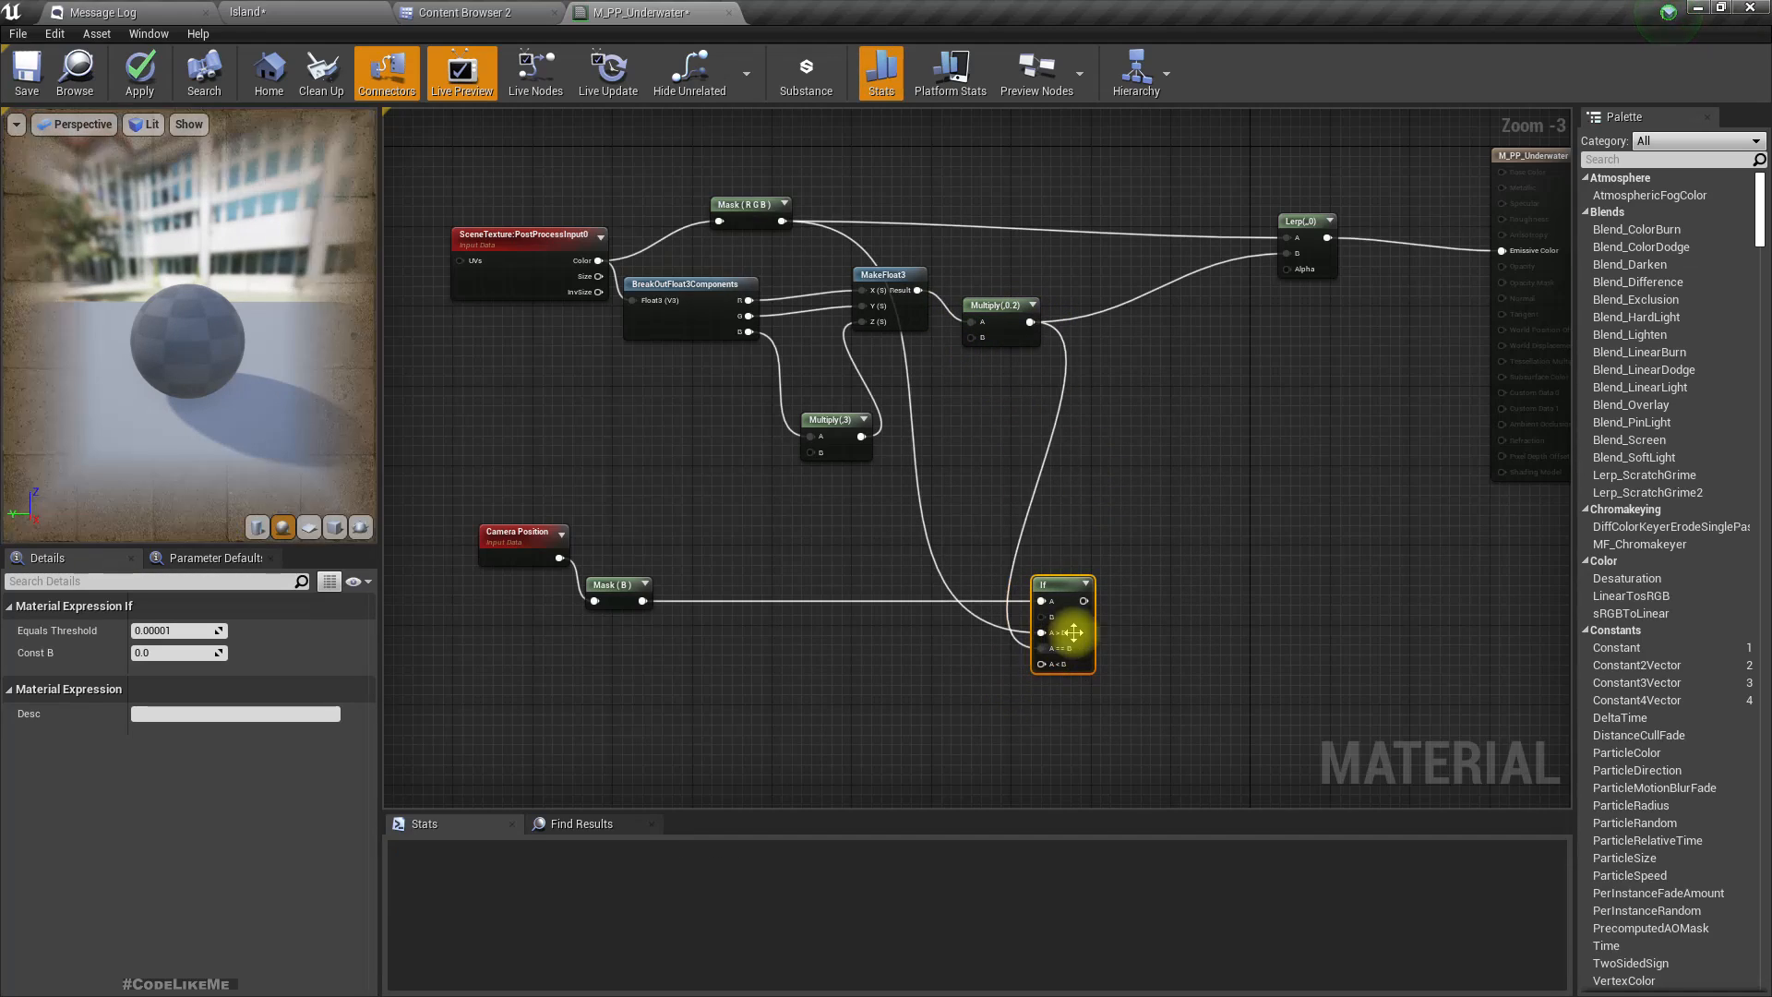
left_click_drag(1030, 322, 1227, 475)
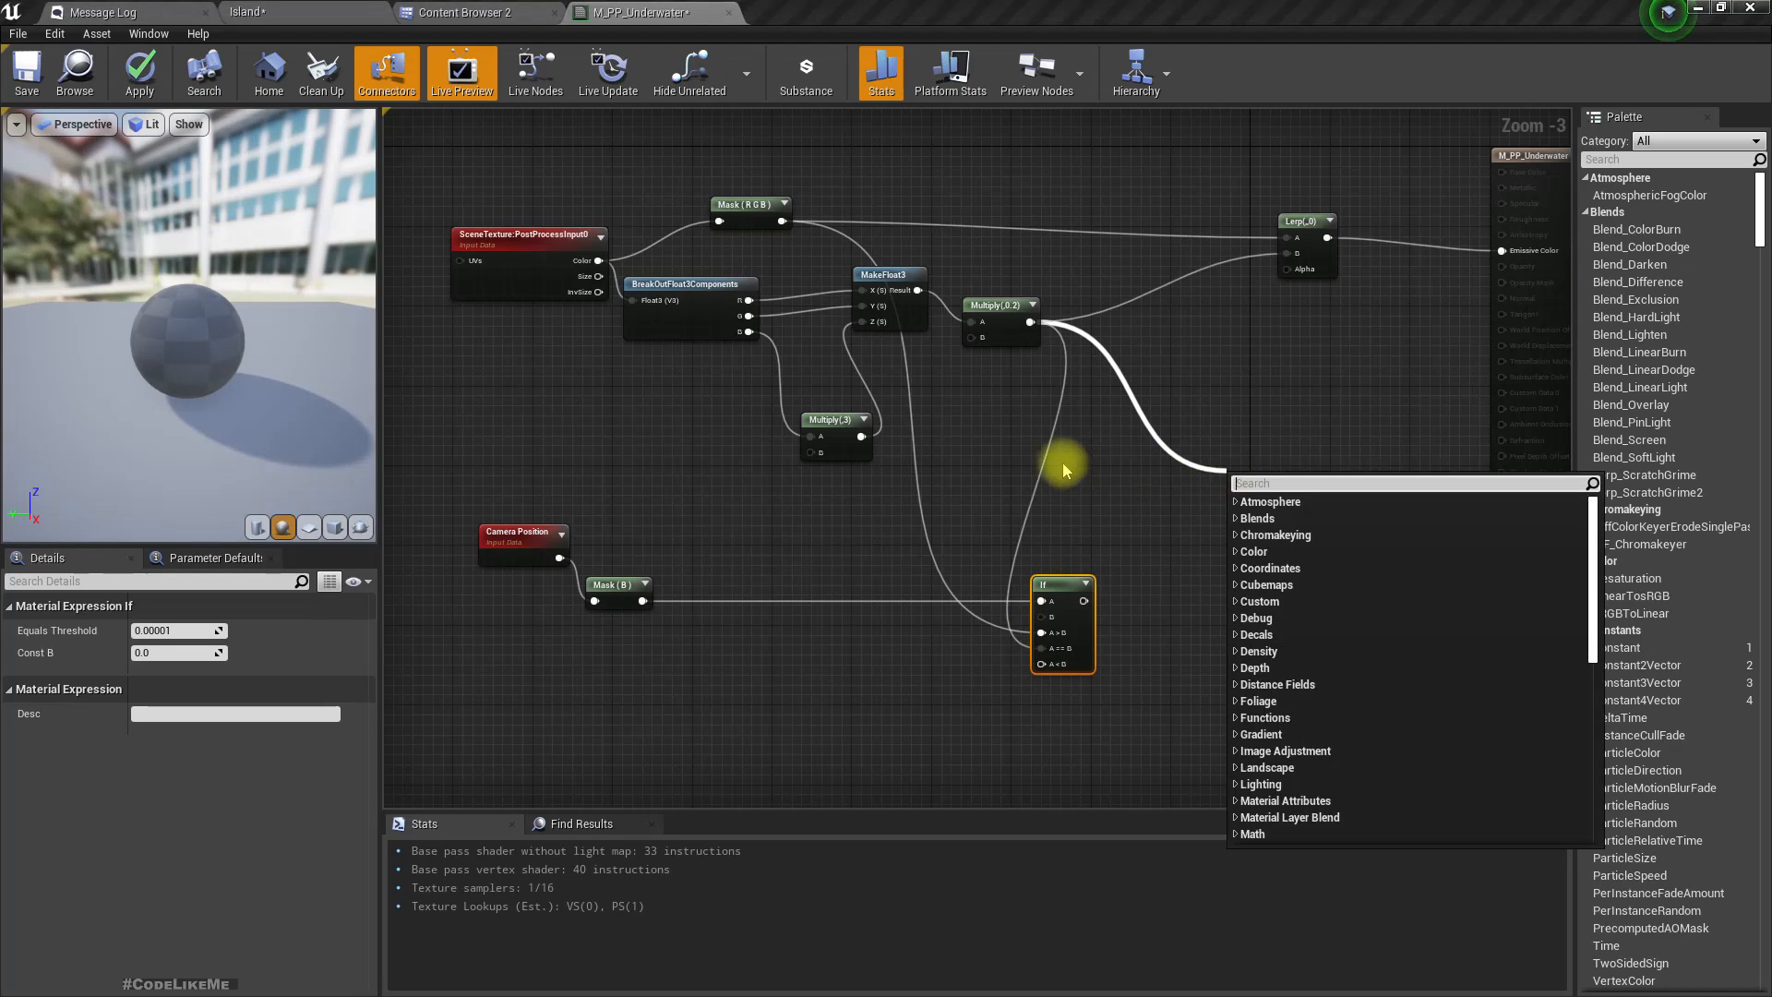
double_click(1032, 505)
left_click_drag(1034, 513, 954, 683)
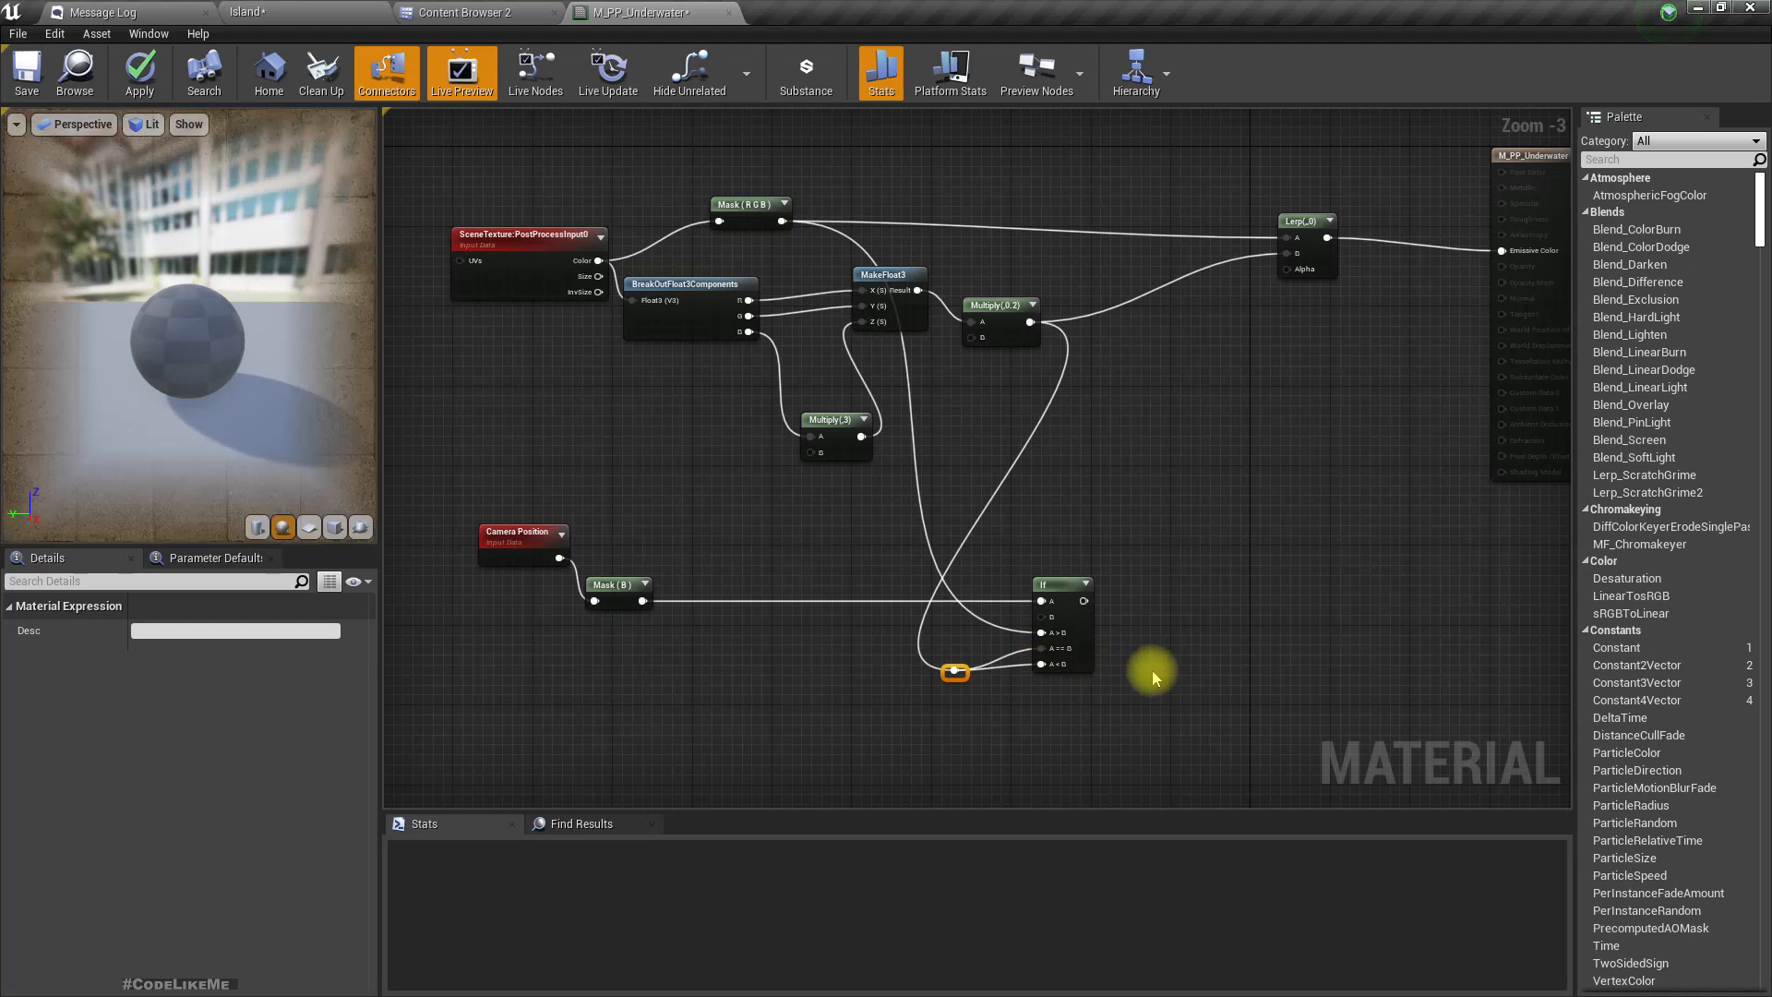
Connect the If node's output to Emissive Color and delete the Lerp node.
right_click_drag(1067, 621, 960, 673)
left_click_drag(977, 654, 1396, 302)
left_click(1195, 287)
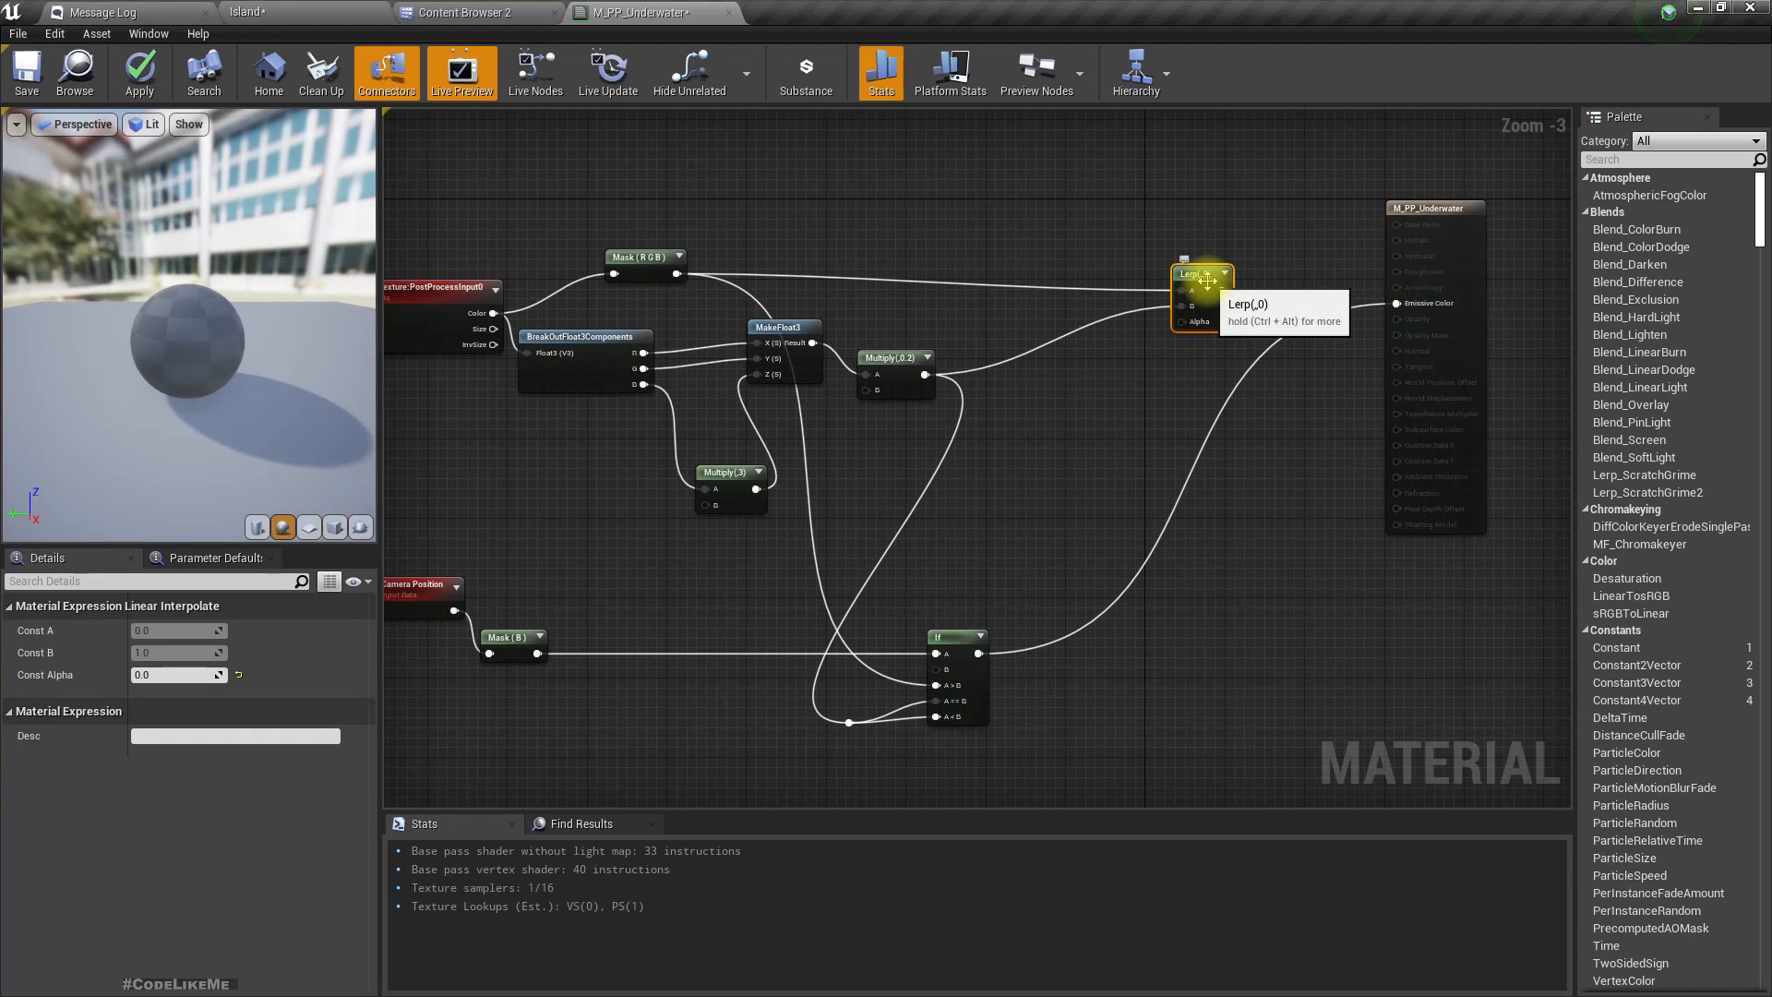
key("Delete")
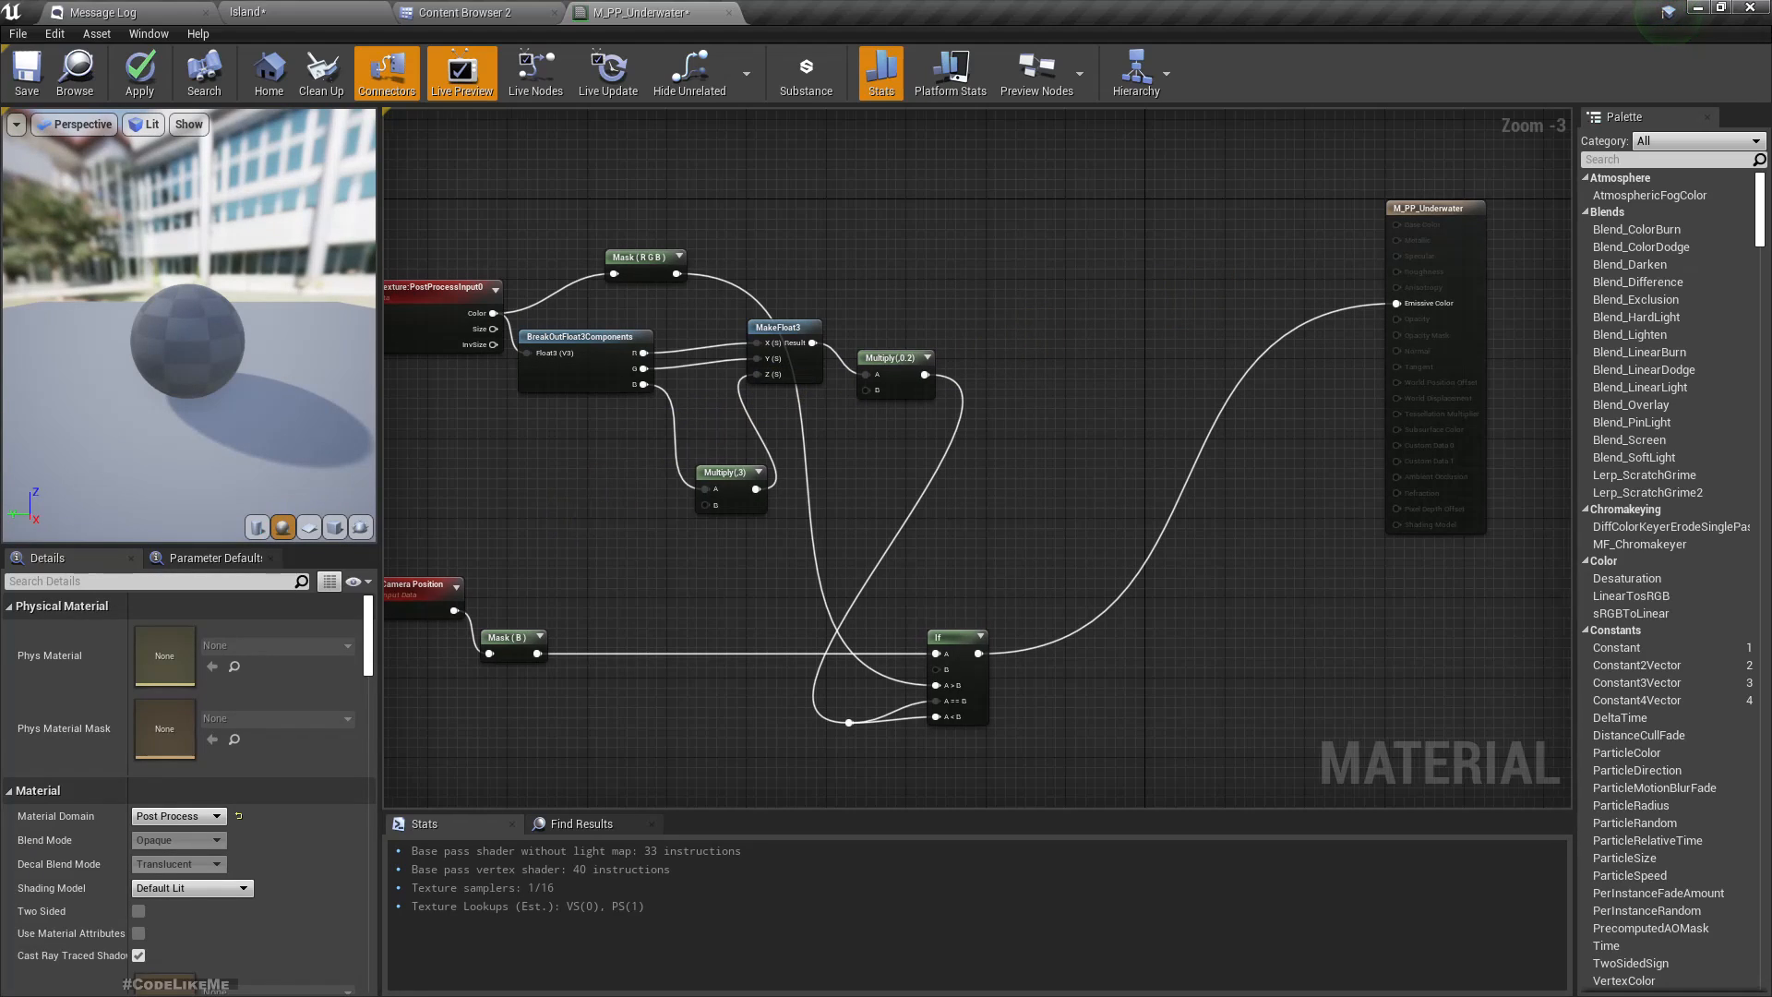
Apply the M_PP_Underwater material changes and select the If node.
right_click_drag(580, 517, 671, 507)
left_click(140, 74)
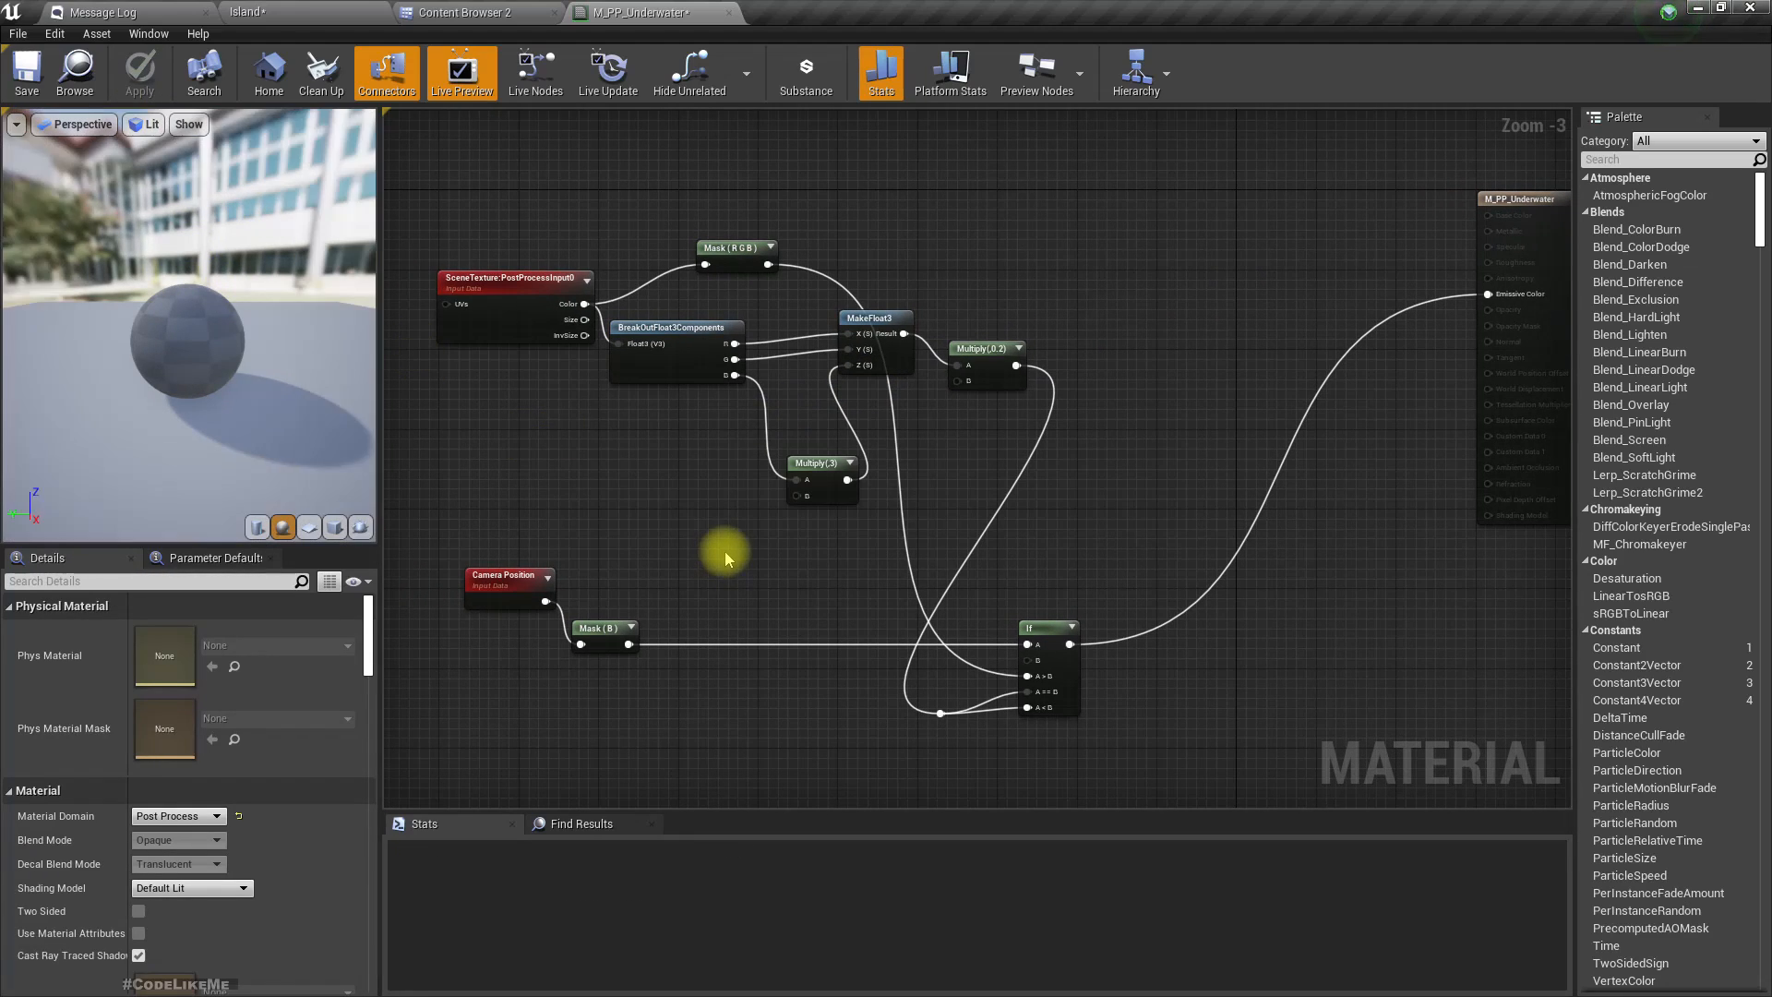
left_click(1061, 656)
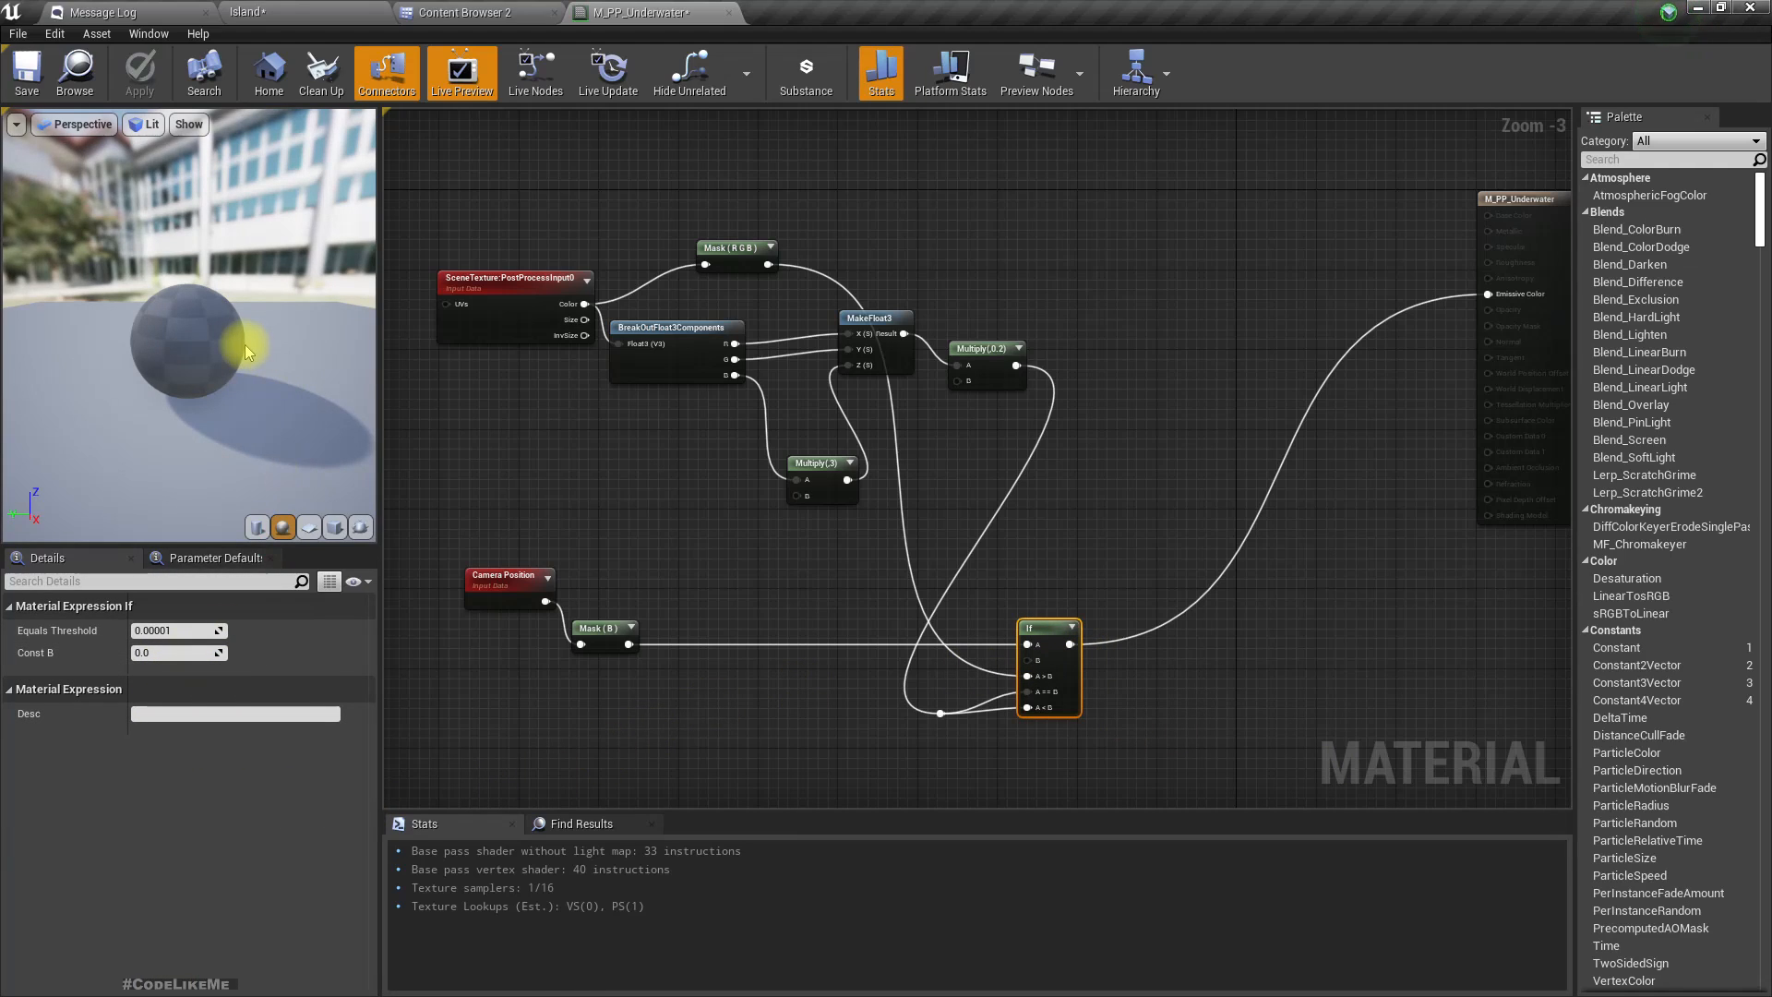
Move the Island level camera repeatedly above and below the ocean surface to examine when the underwater tint switches.
left_click(289, 9)
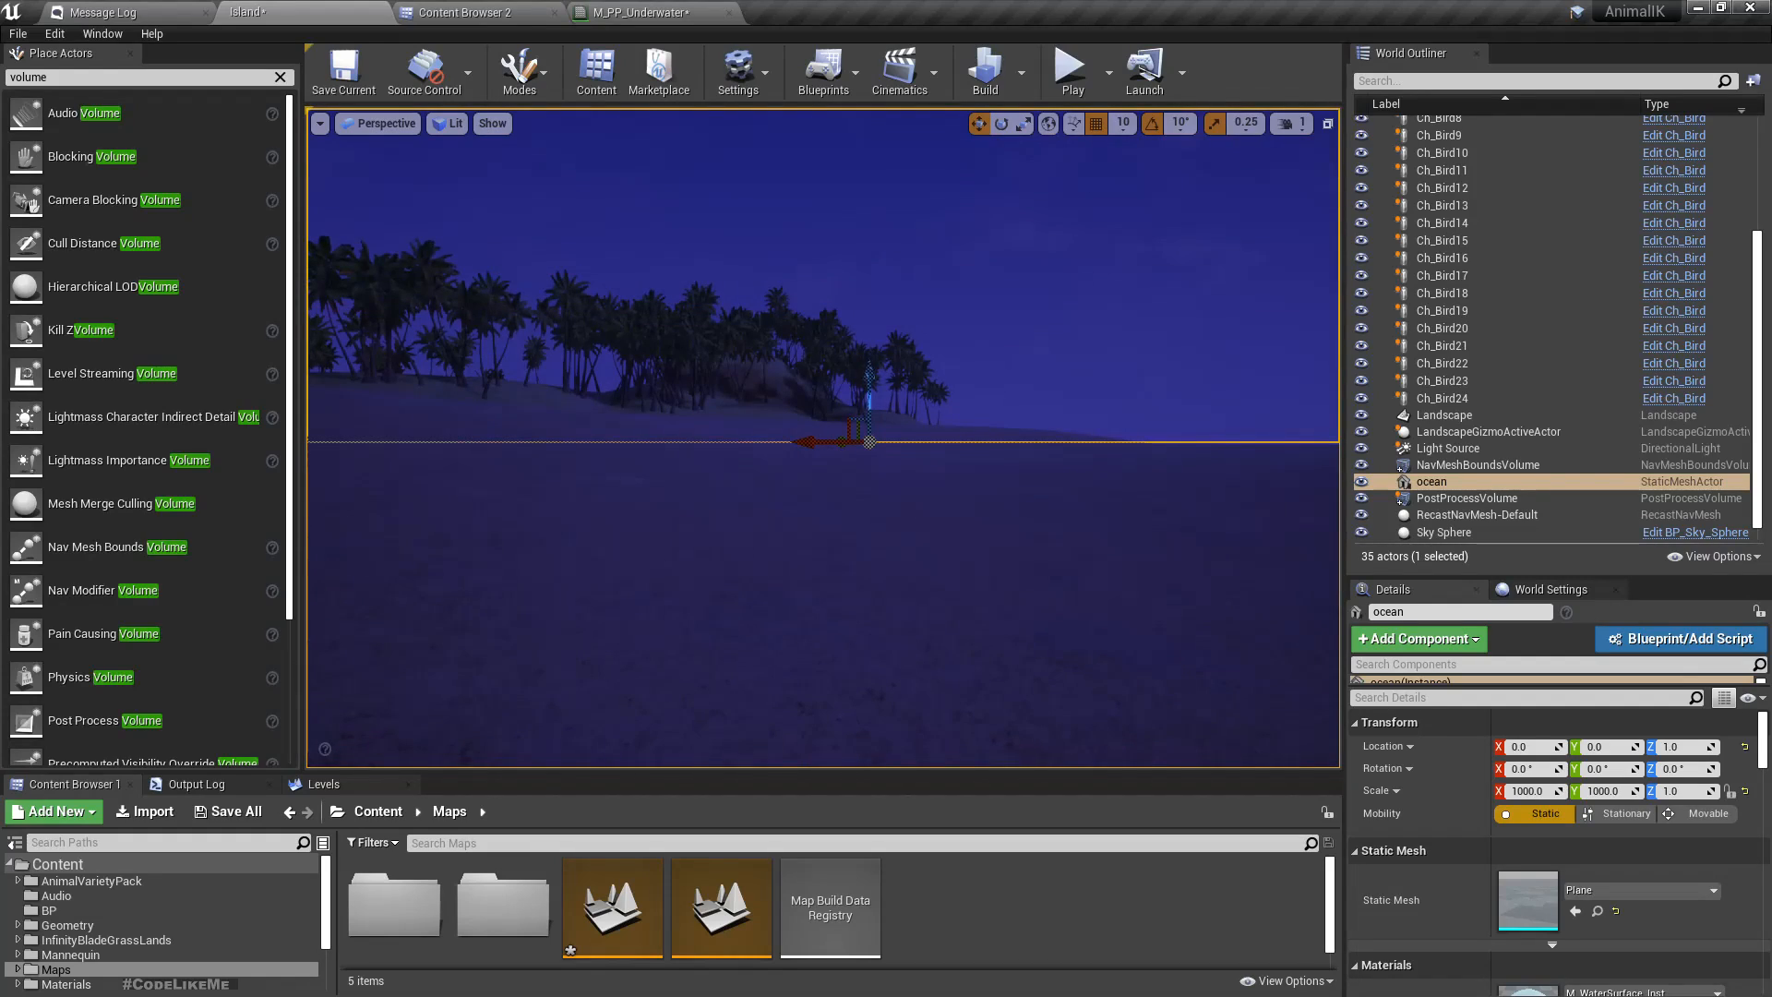
key("e")
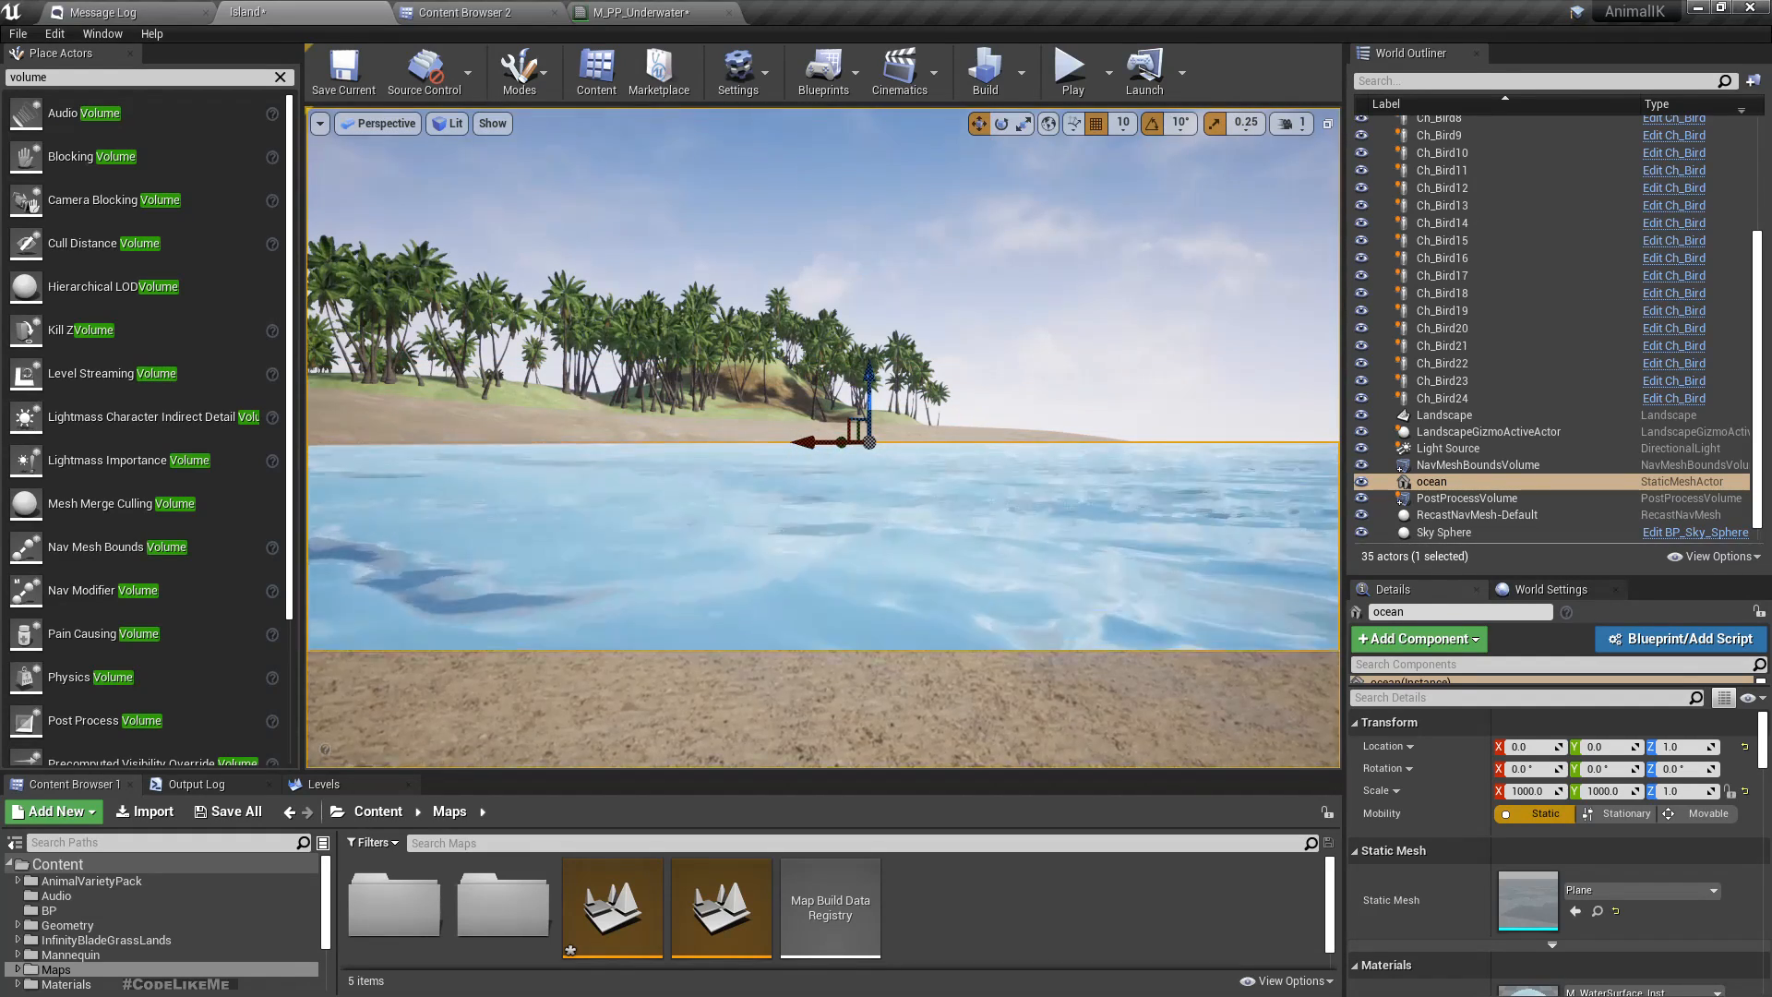
key("g")
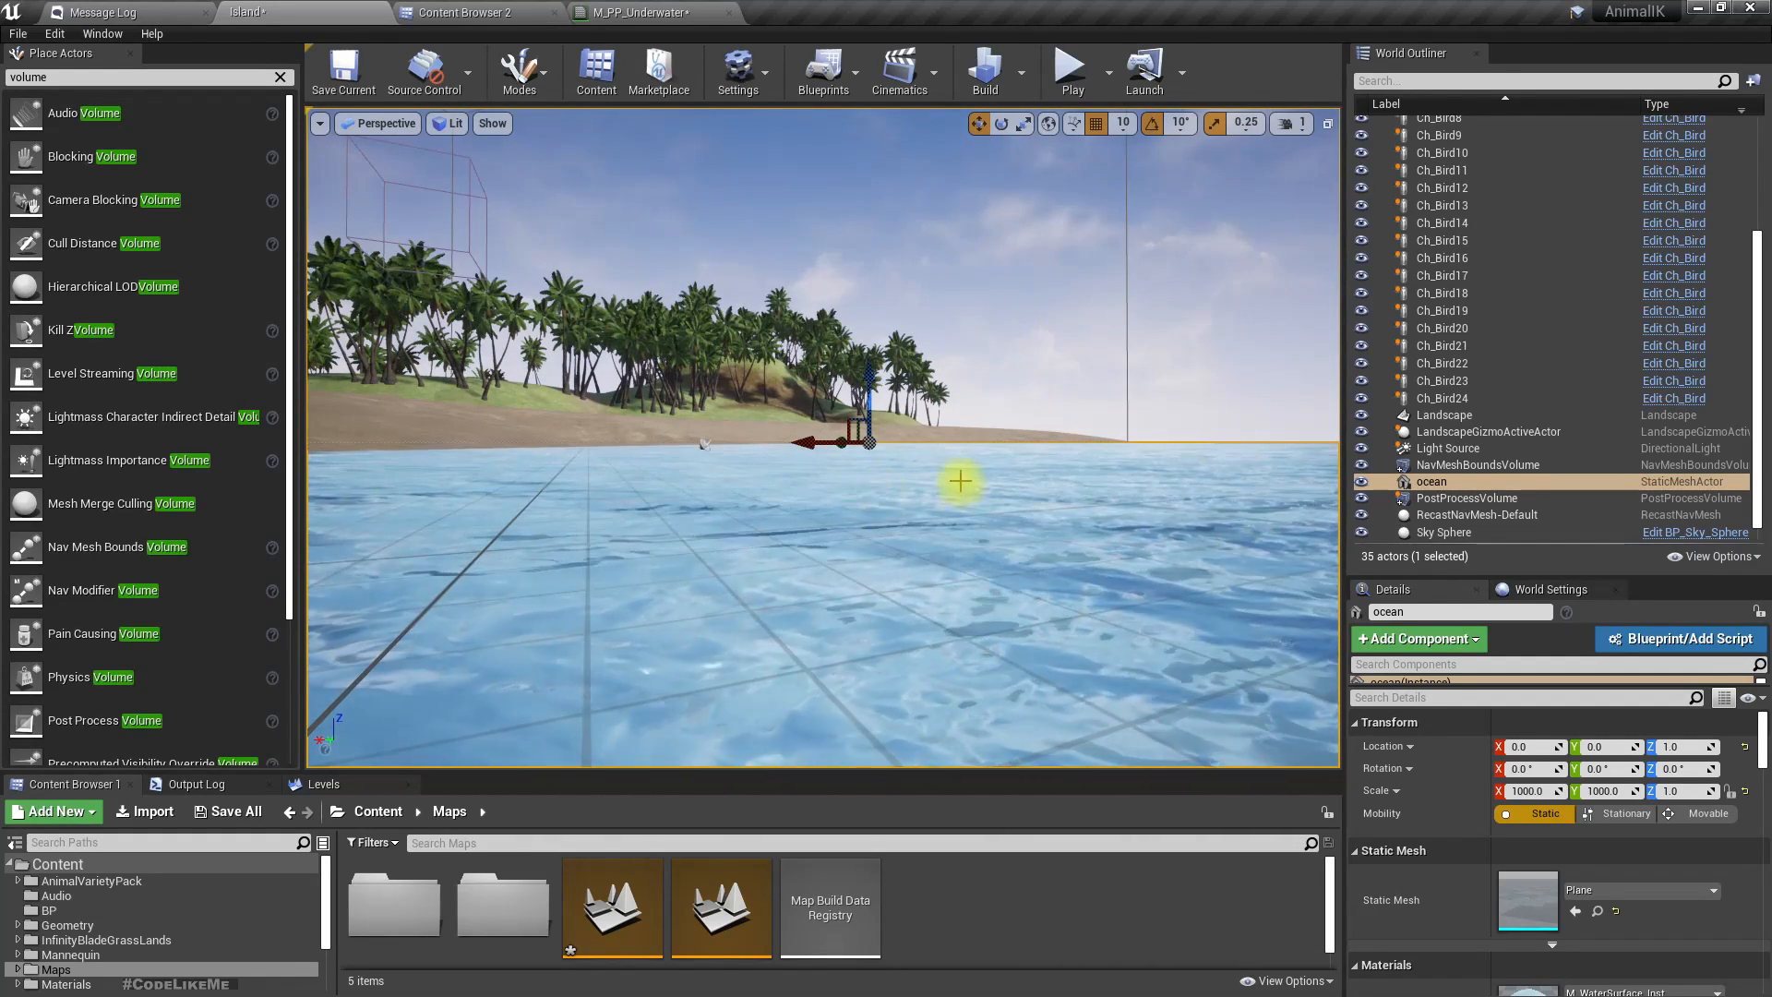
key("g")
key("q")
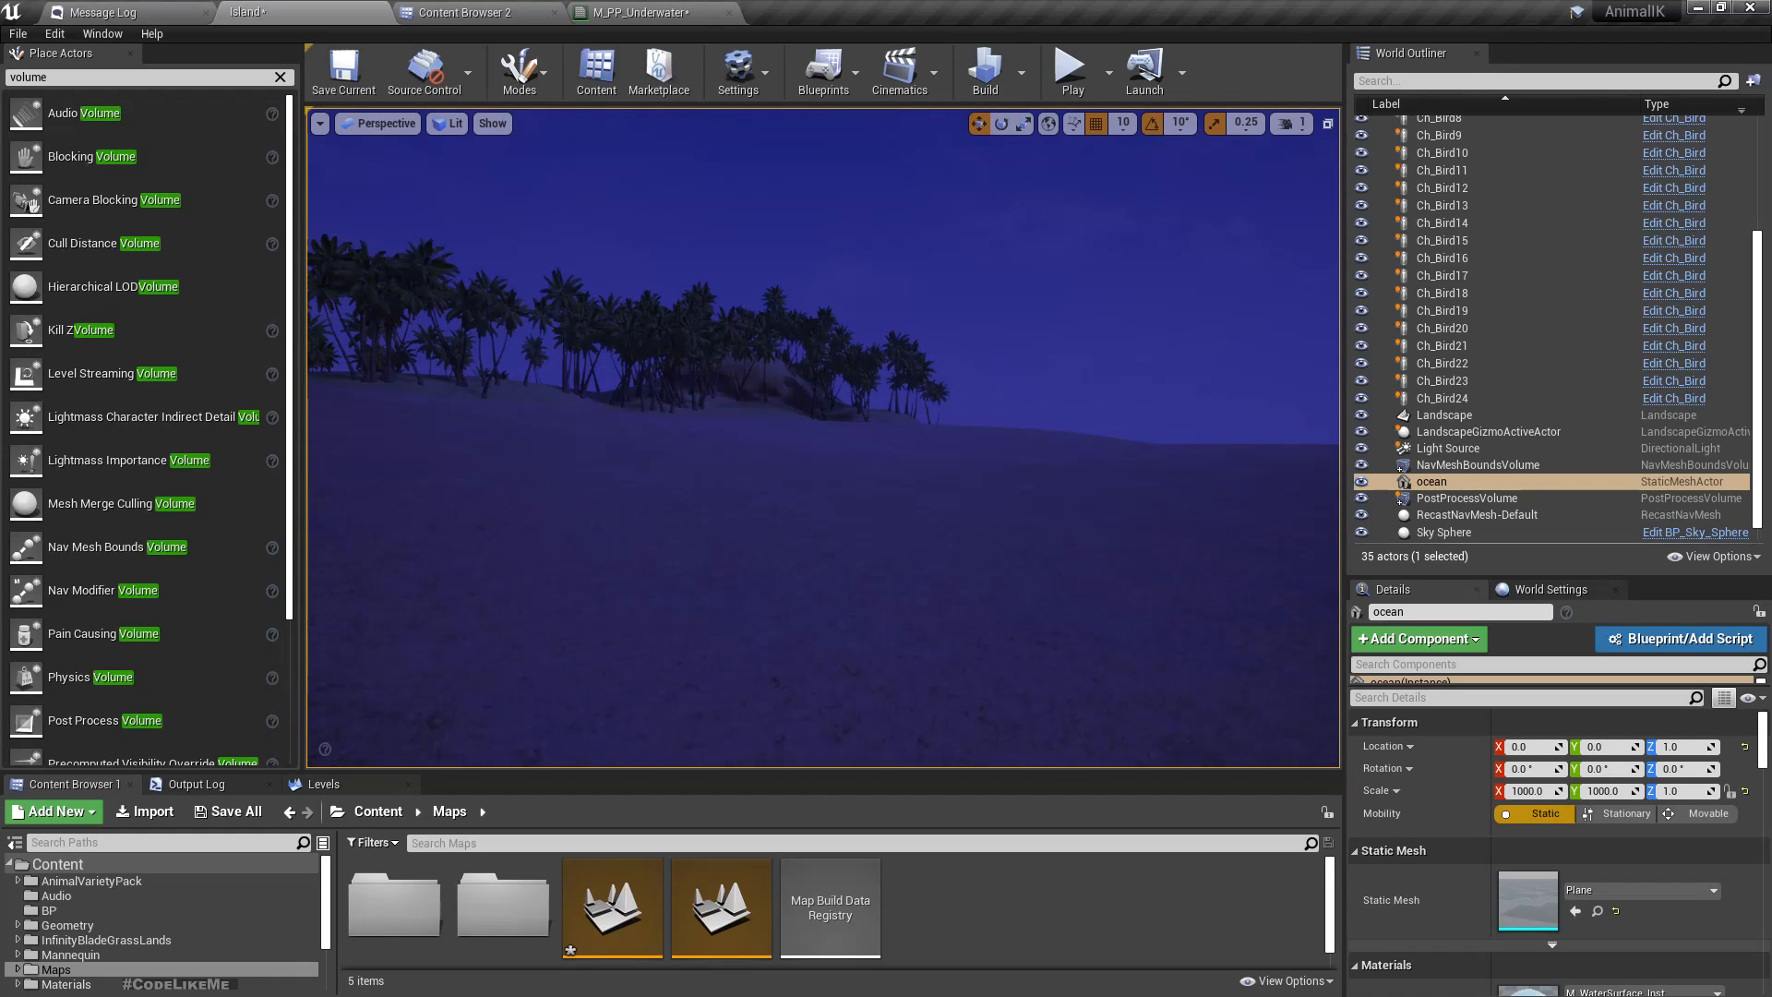
key("e")
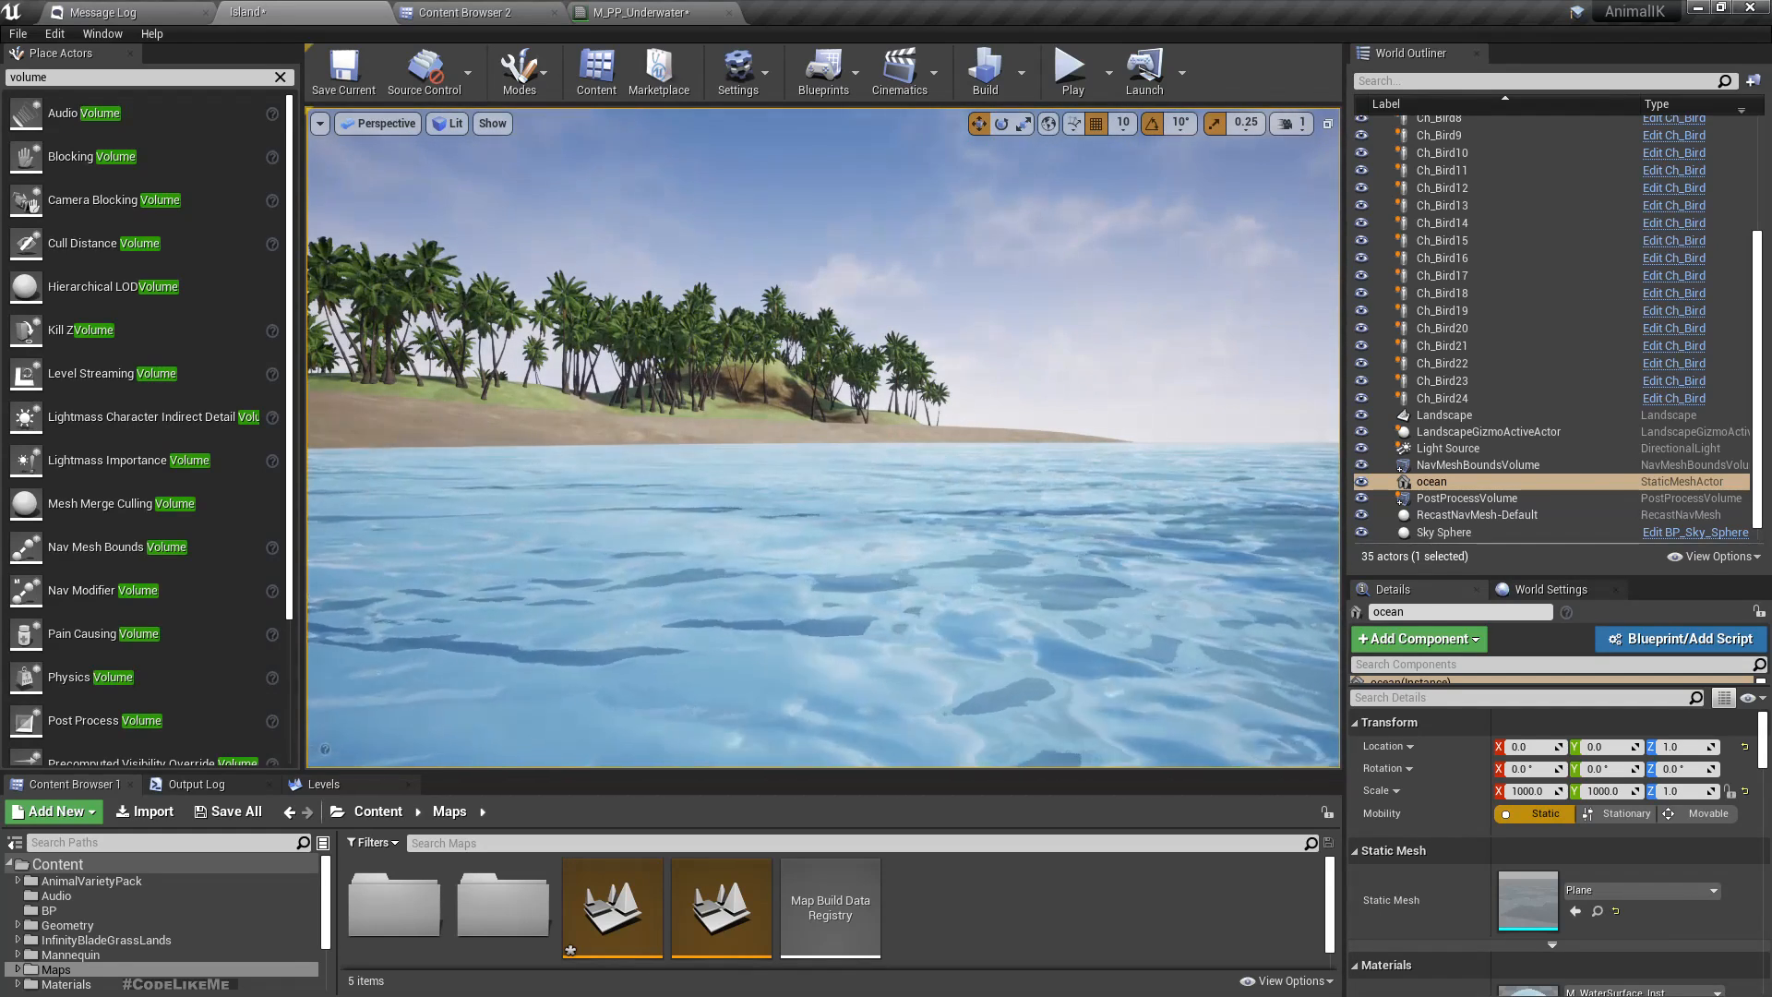
key("q")
key("e")
key("q")
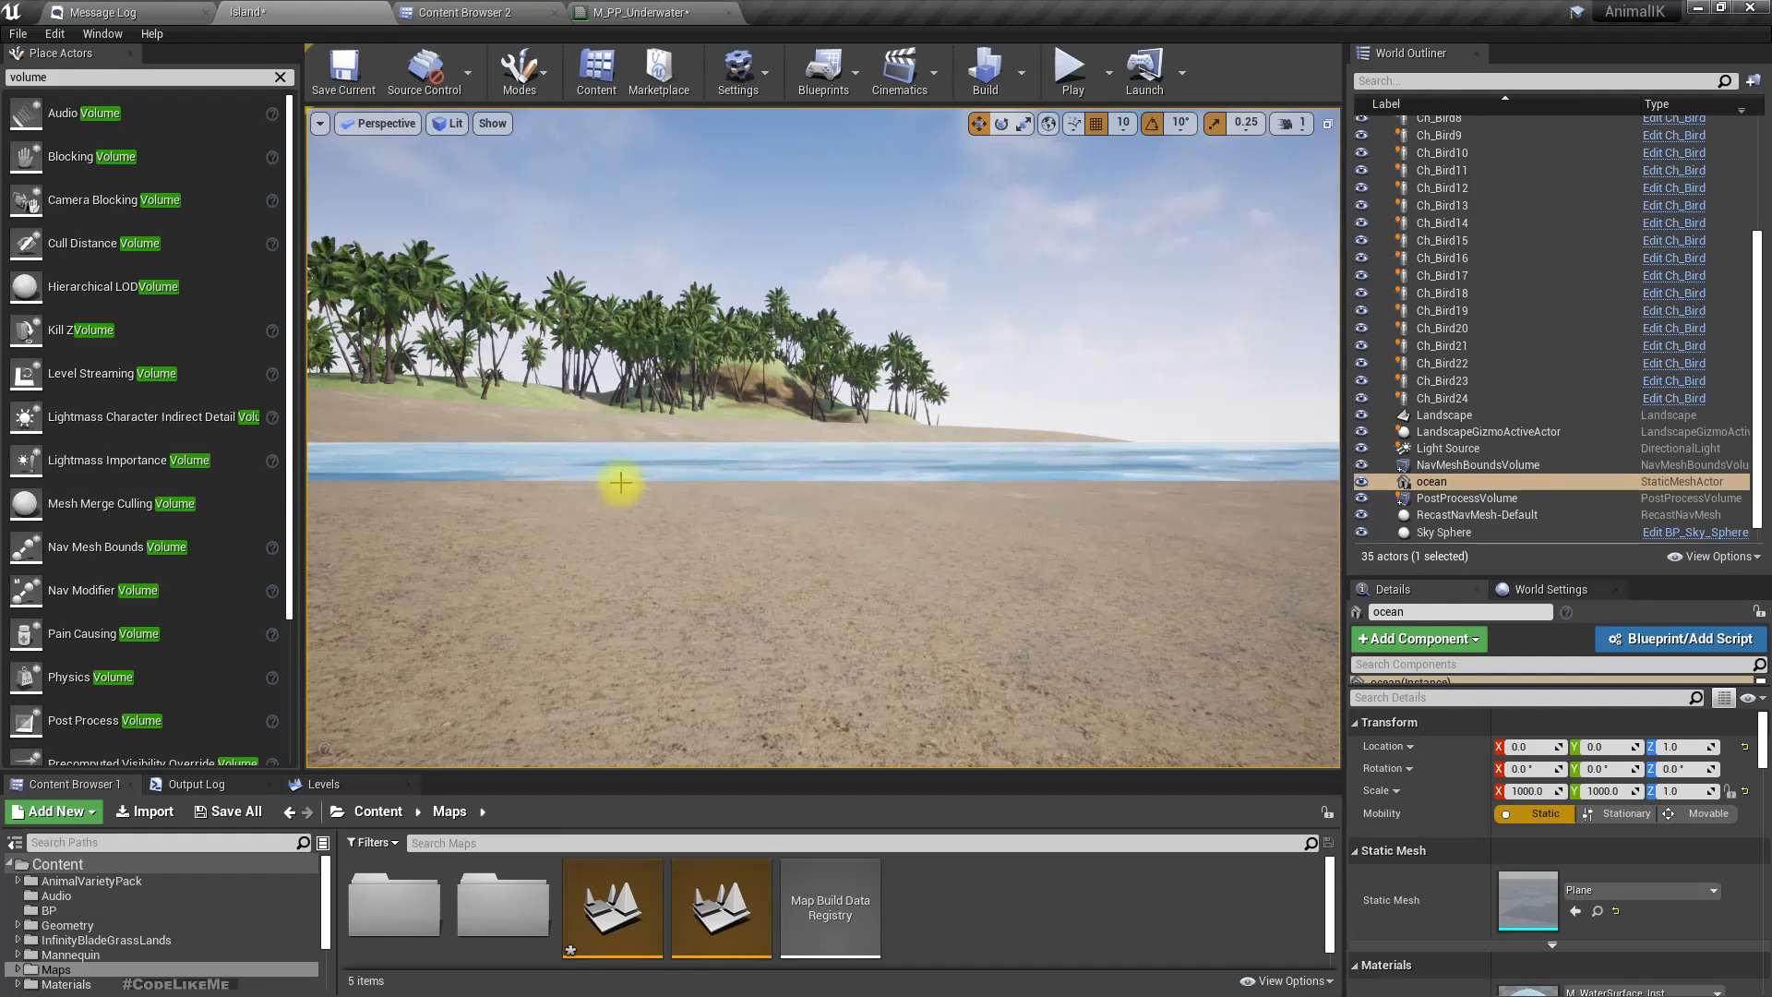
key("q")
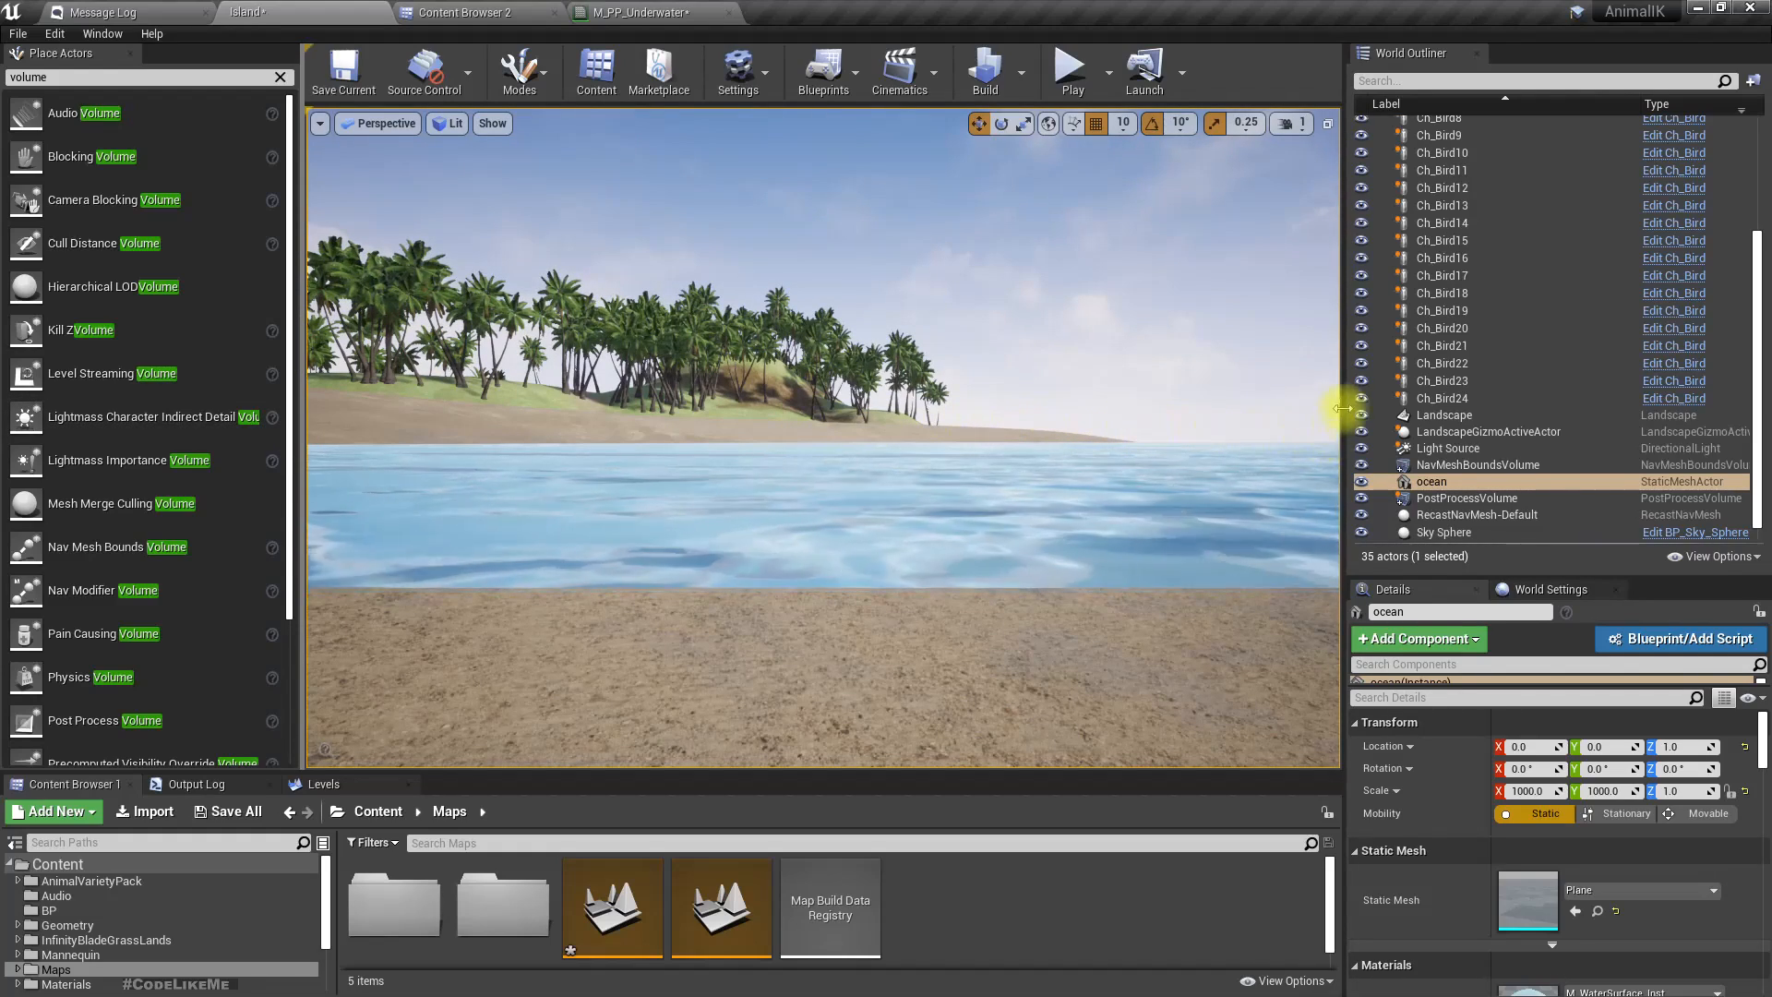
Align the Camera Position node with its B mask in the M_PP_Underwater graph and recheck the water line in the Island level.
left_click(679, 12)
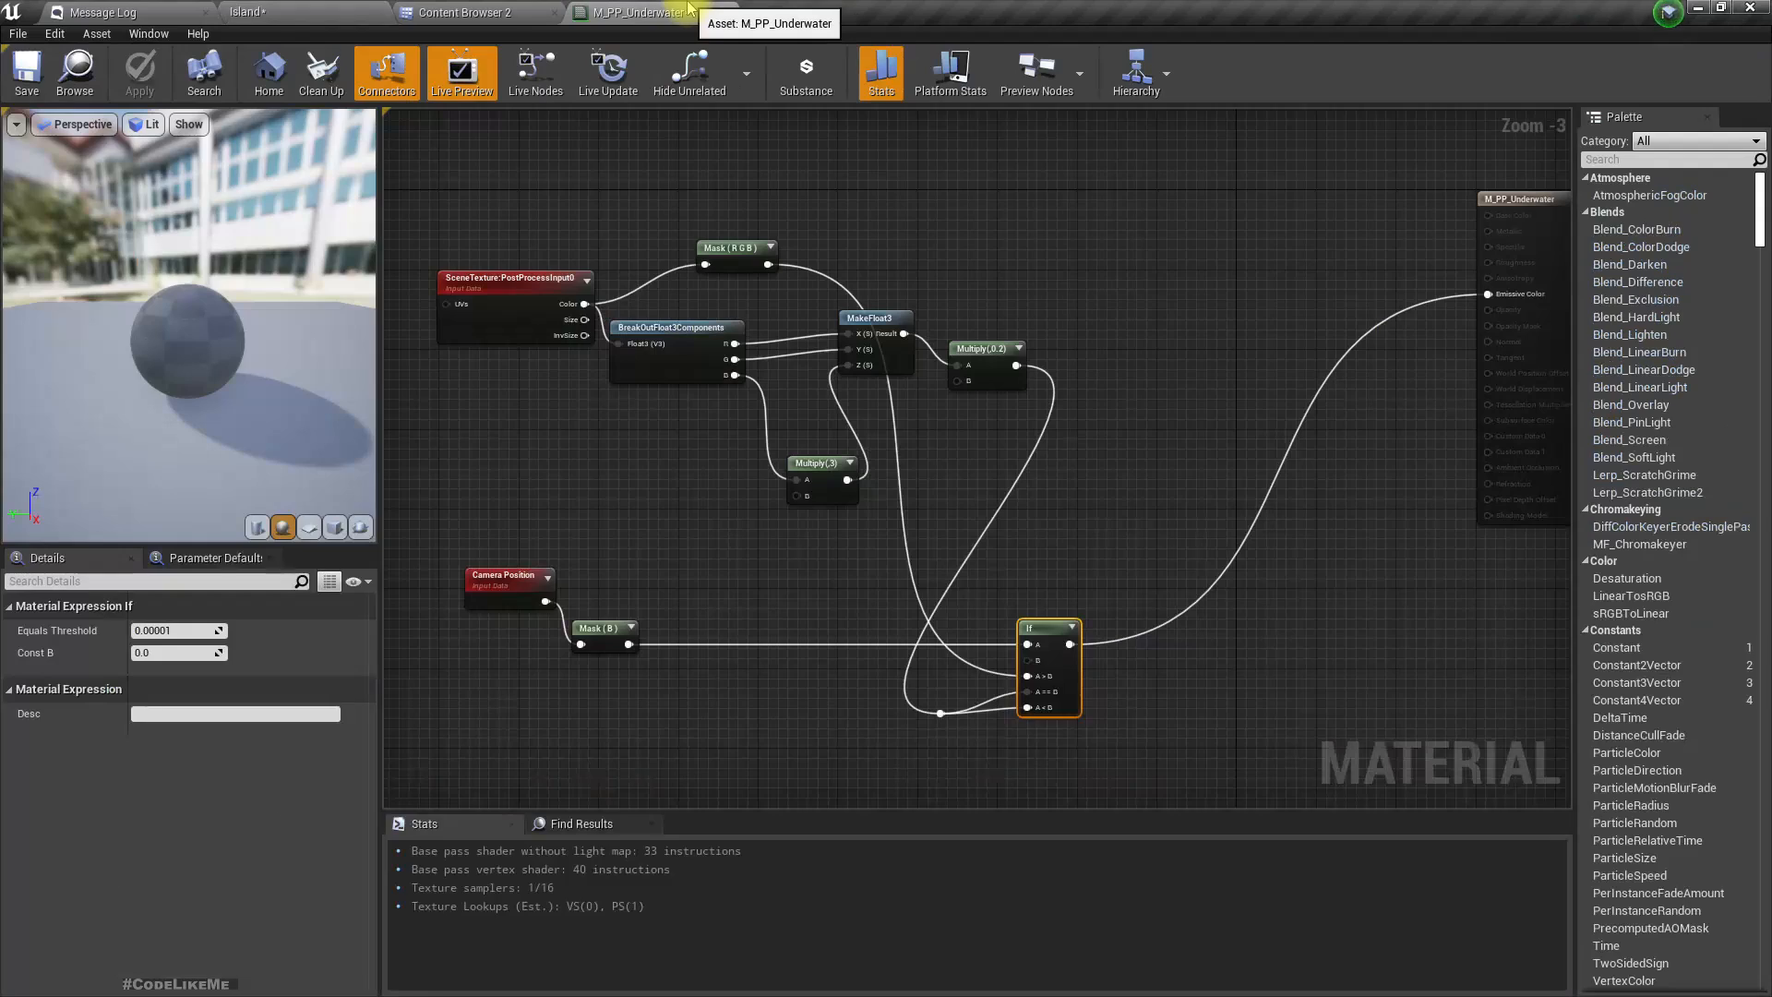
right_click_drag(502, 585, 629, 527)
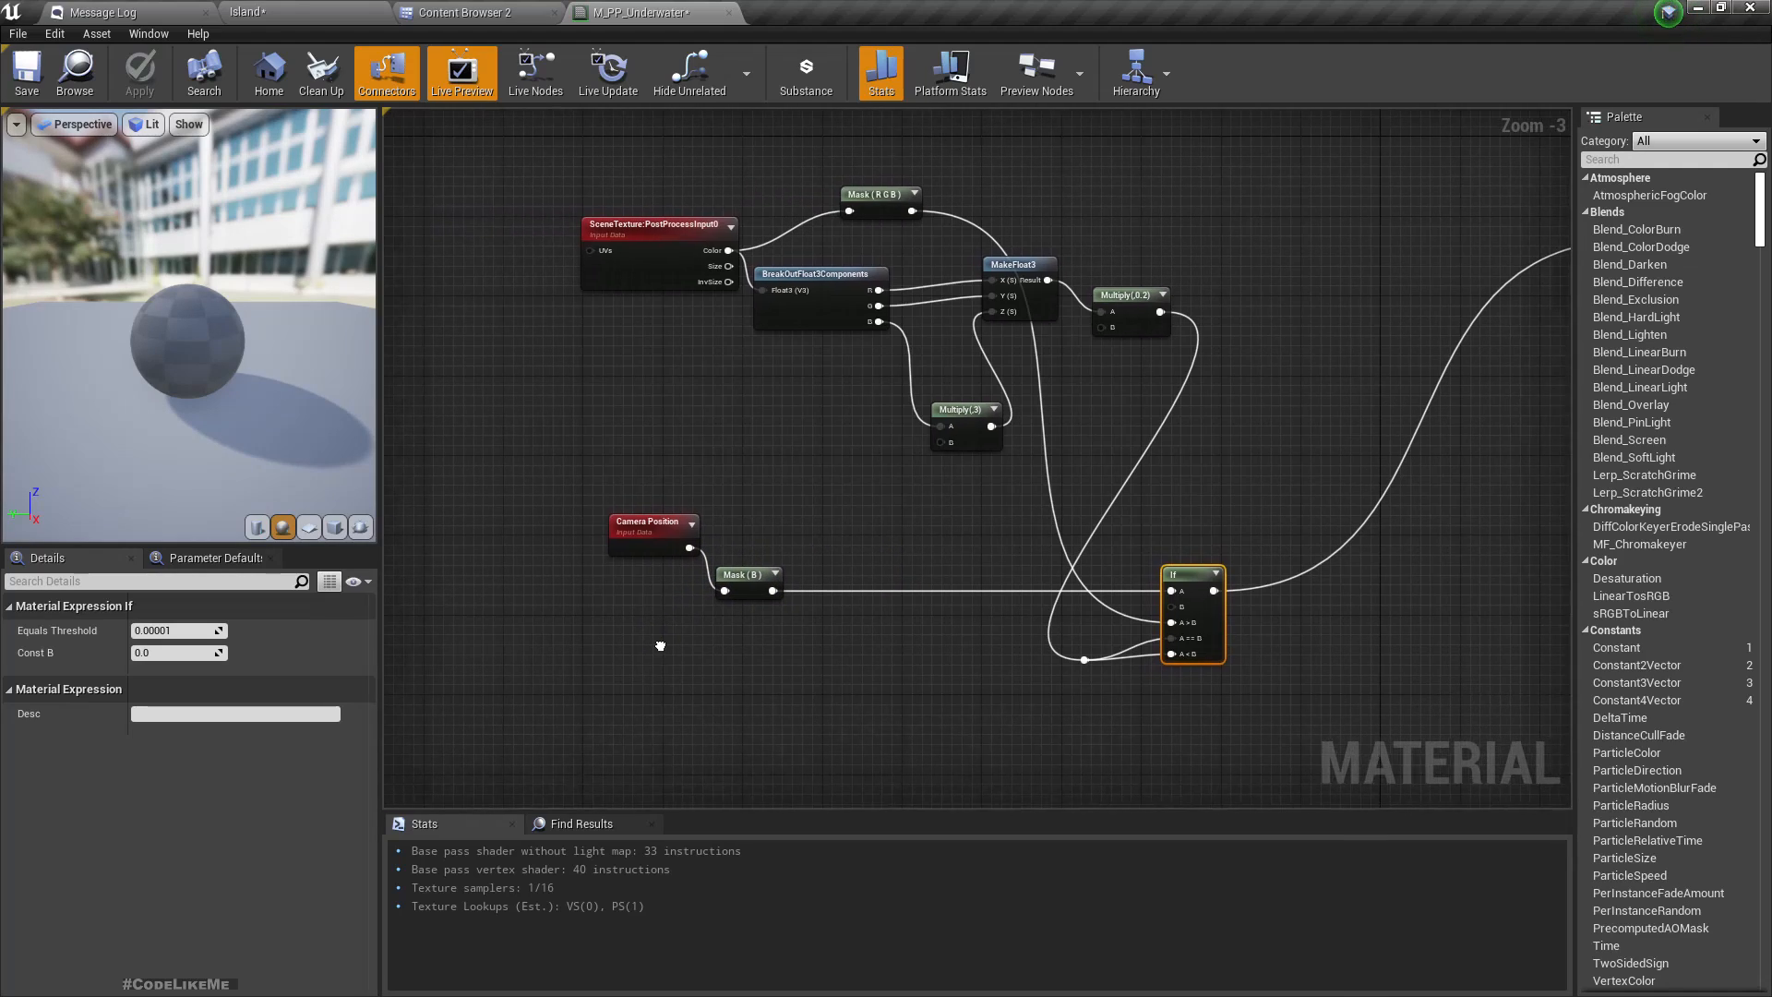
left_click_drag(628, 527, 625, 567)
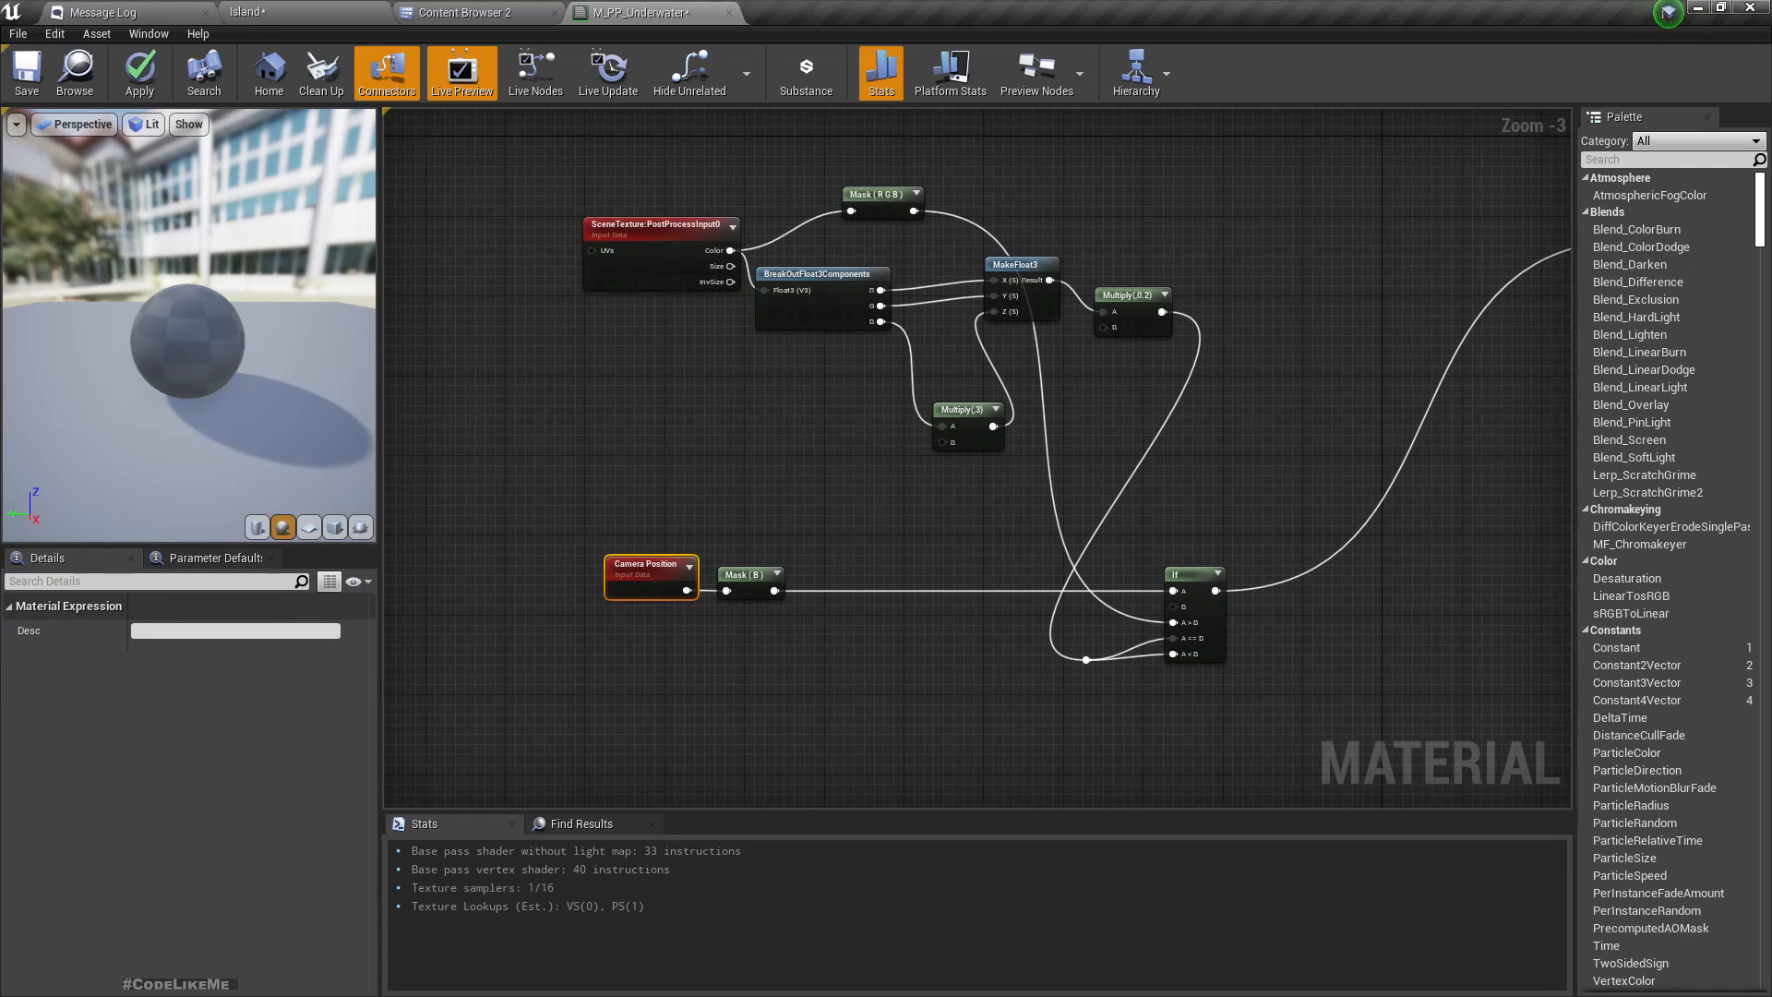
left_click(347, 11)
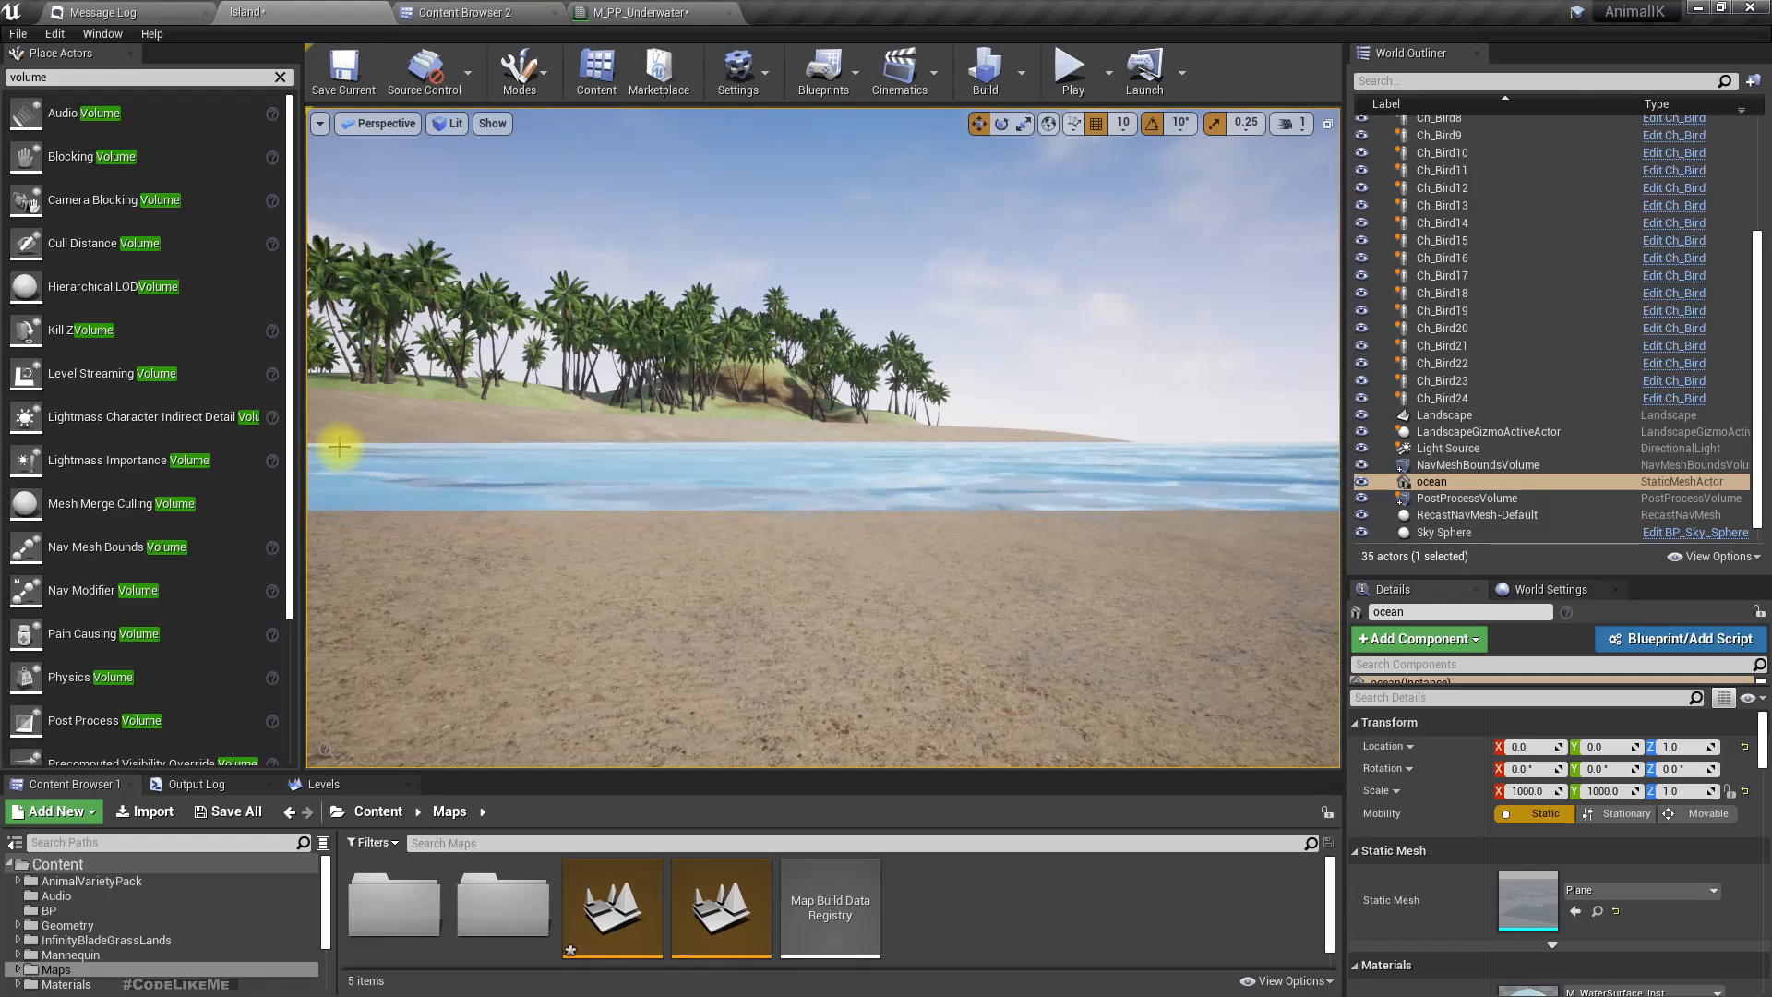
left_click(683, 12)
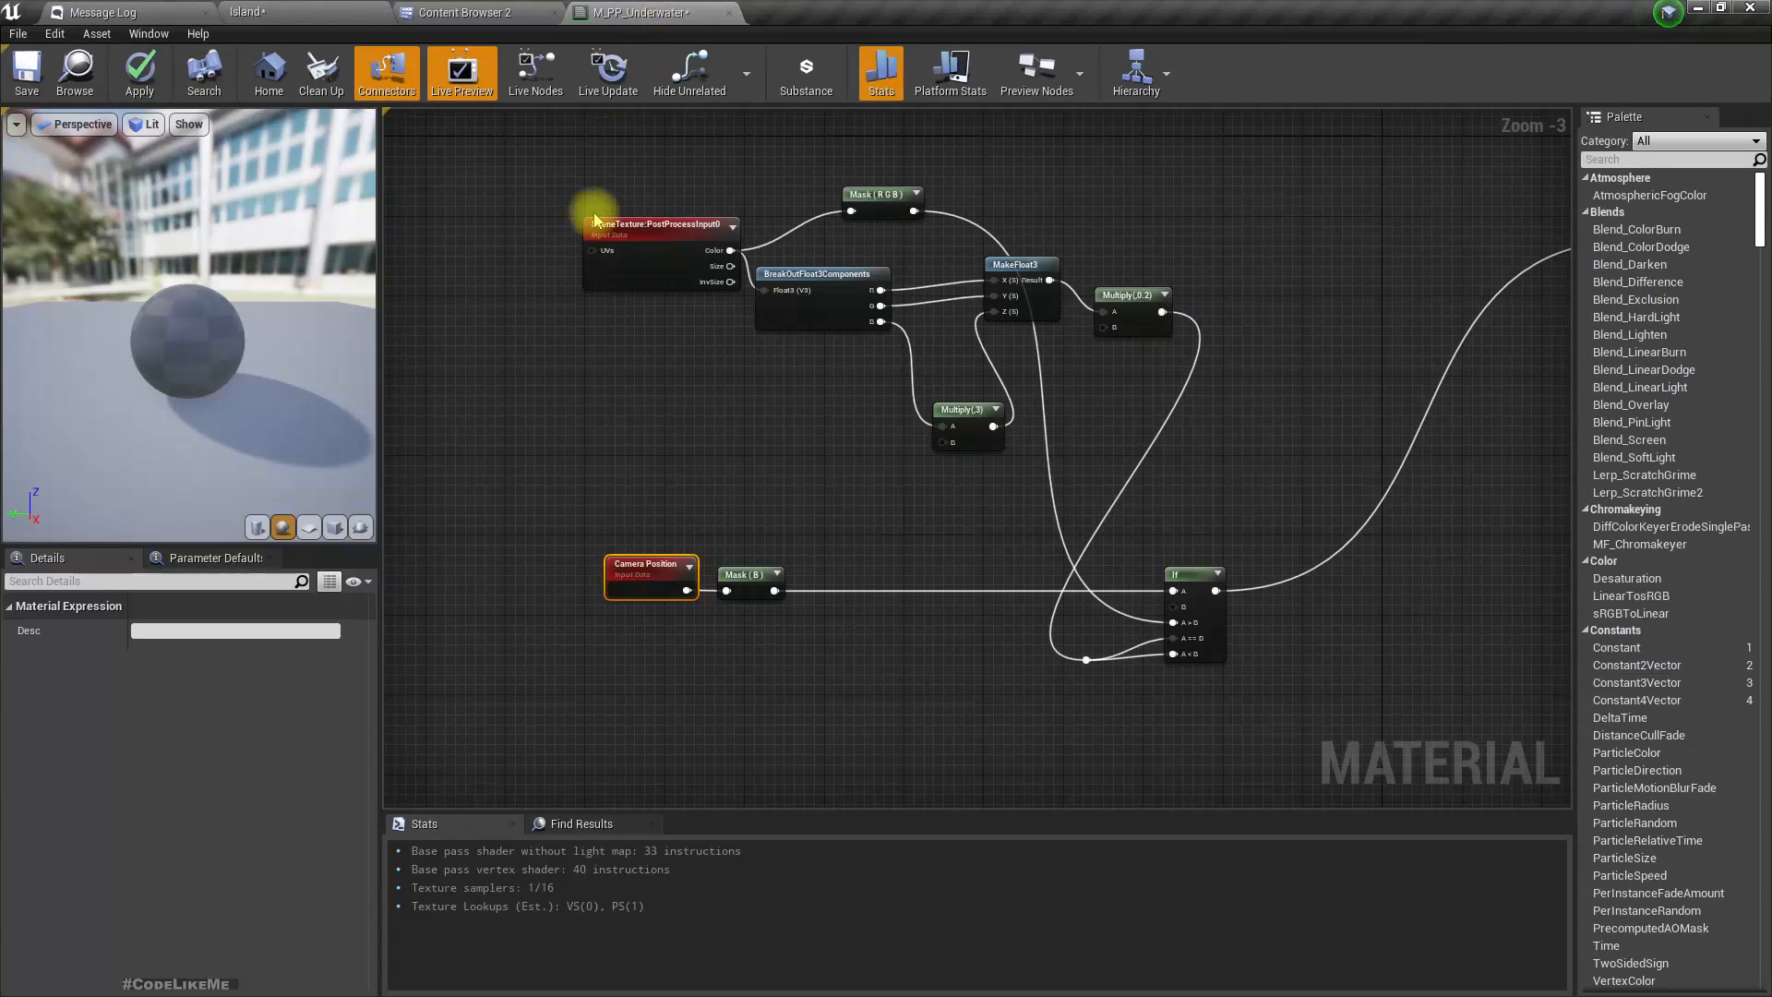
Add a ScreenPosition node above the Camera Position node in the M_PP_Underwater graph.
right_click(565, 472)
type("screen pose")
key("BackSpace")
key("Return")
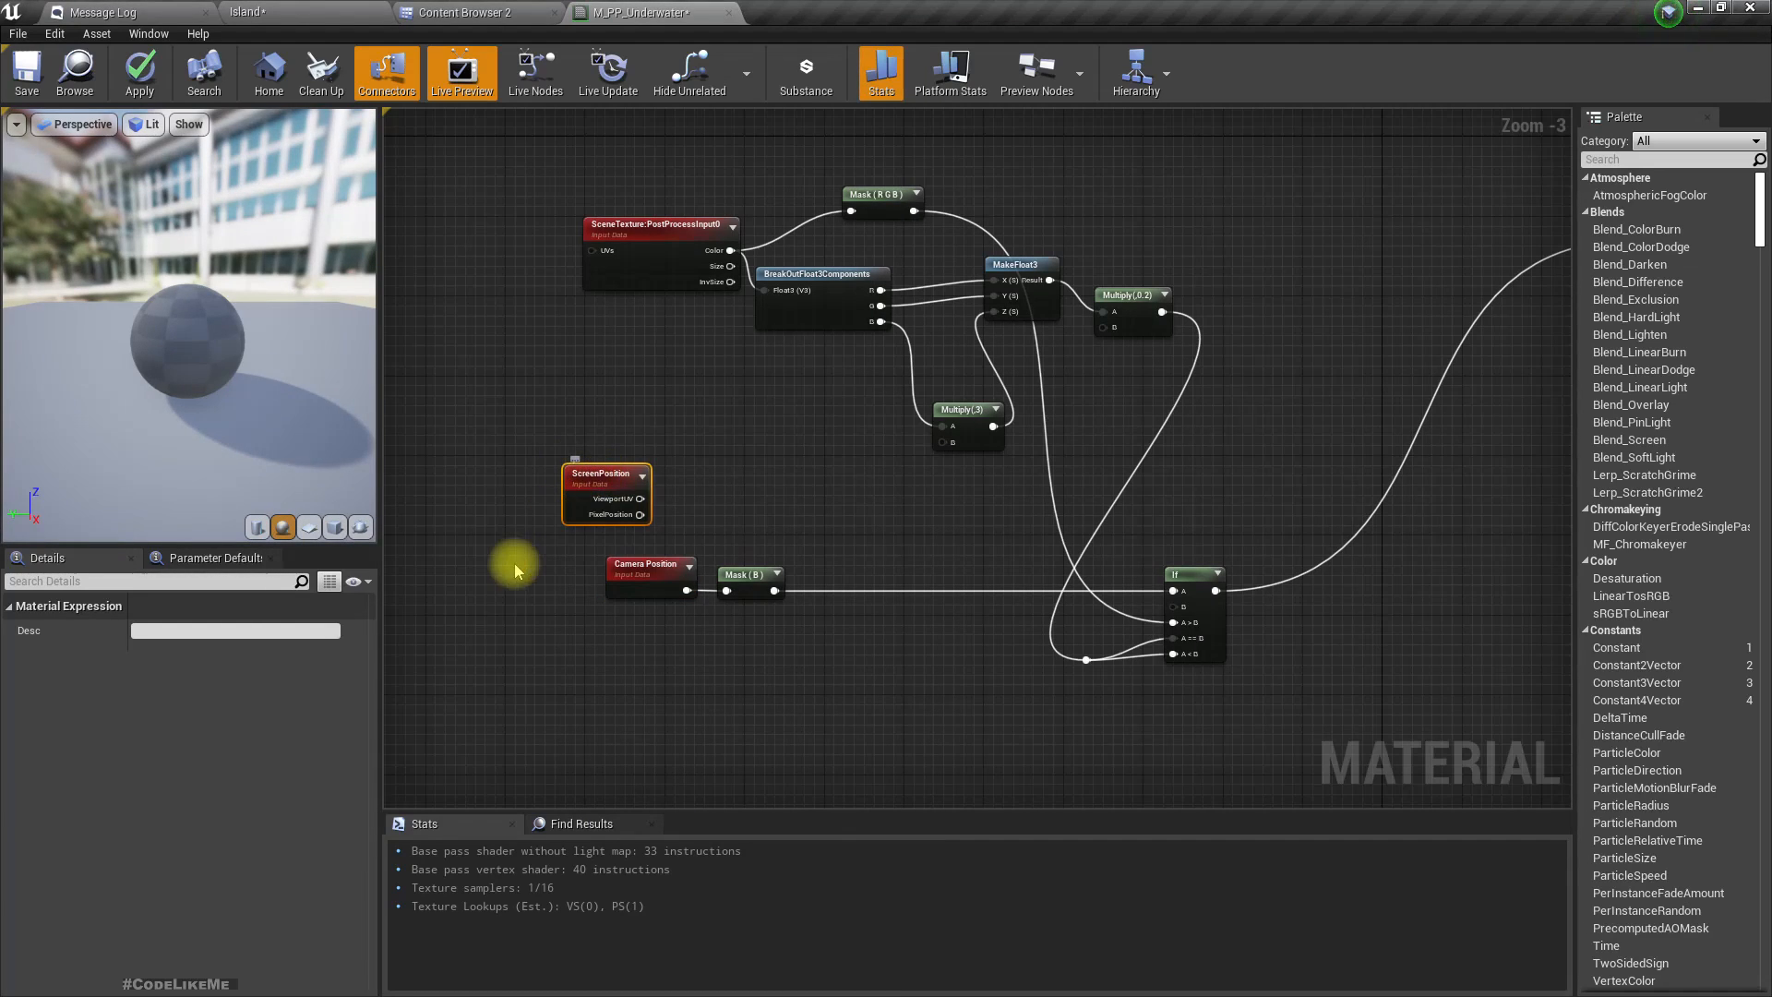
scroll(618, 540, "up", 3)
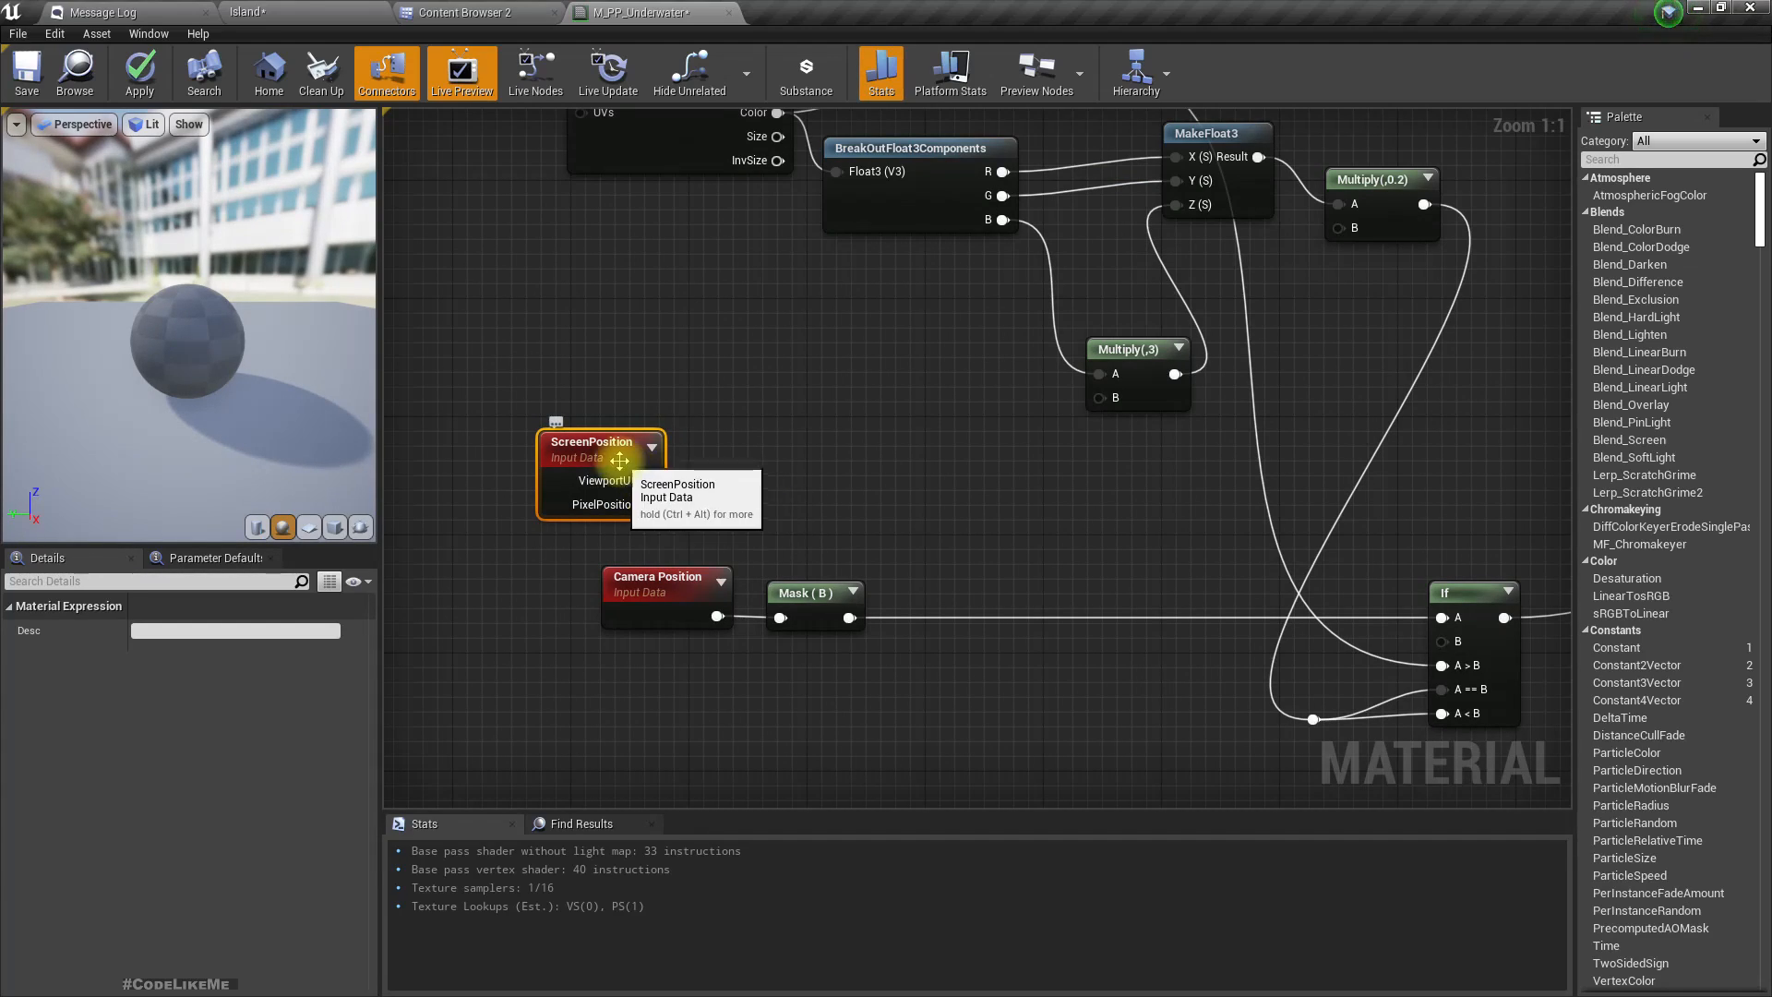
left_click_drag(620, 460, 623, 432)
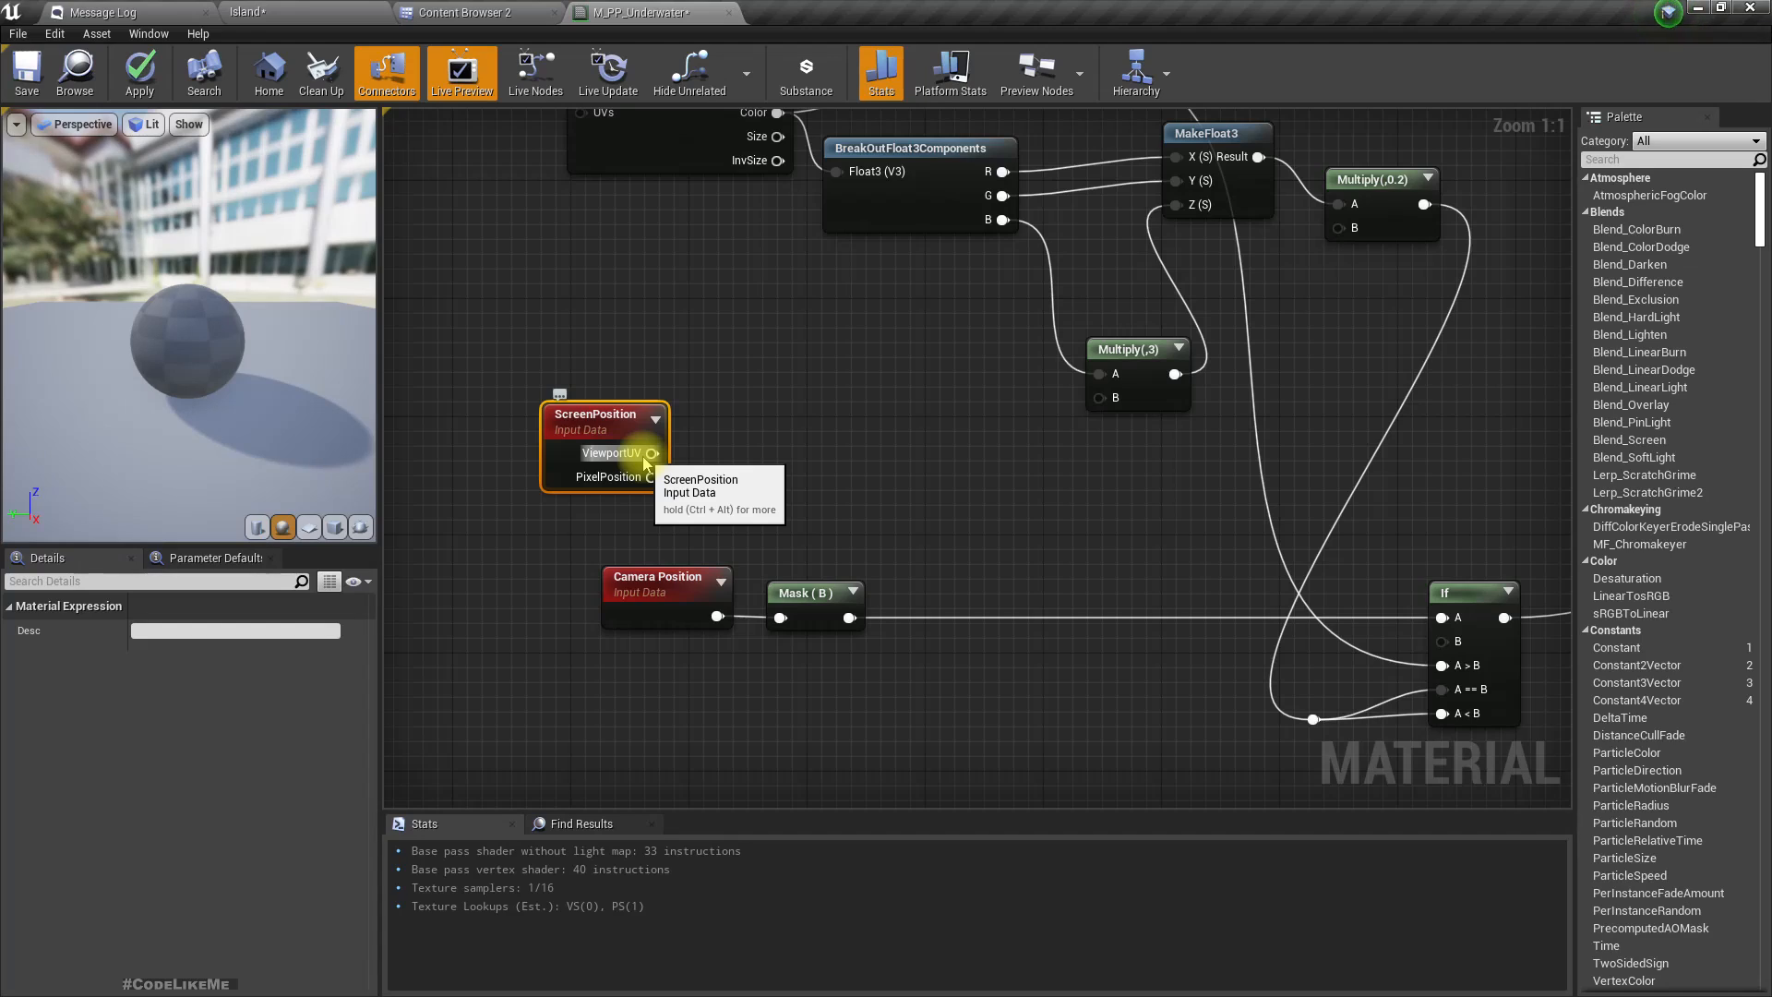
Add a component mask to the ScreenPosition node's ViewportUV output with only the G channel enabled and place it beside the node.
left_click_drag(645, 464, 773, 454)
type("mask")
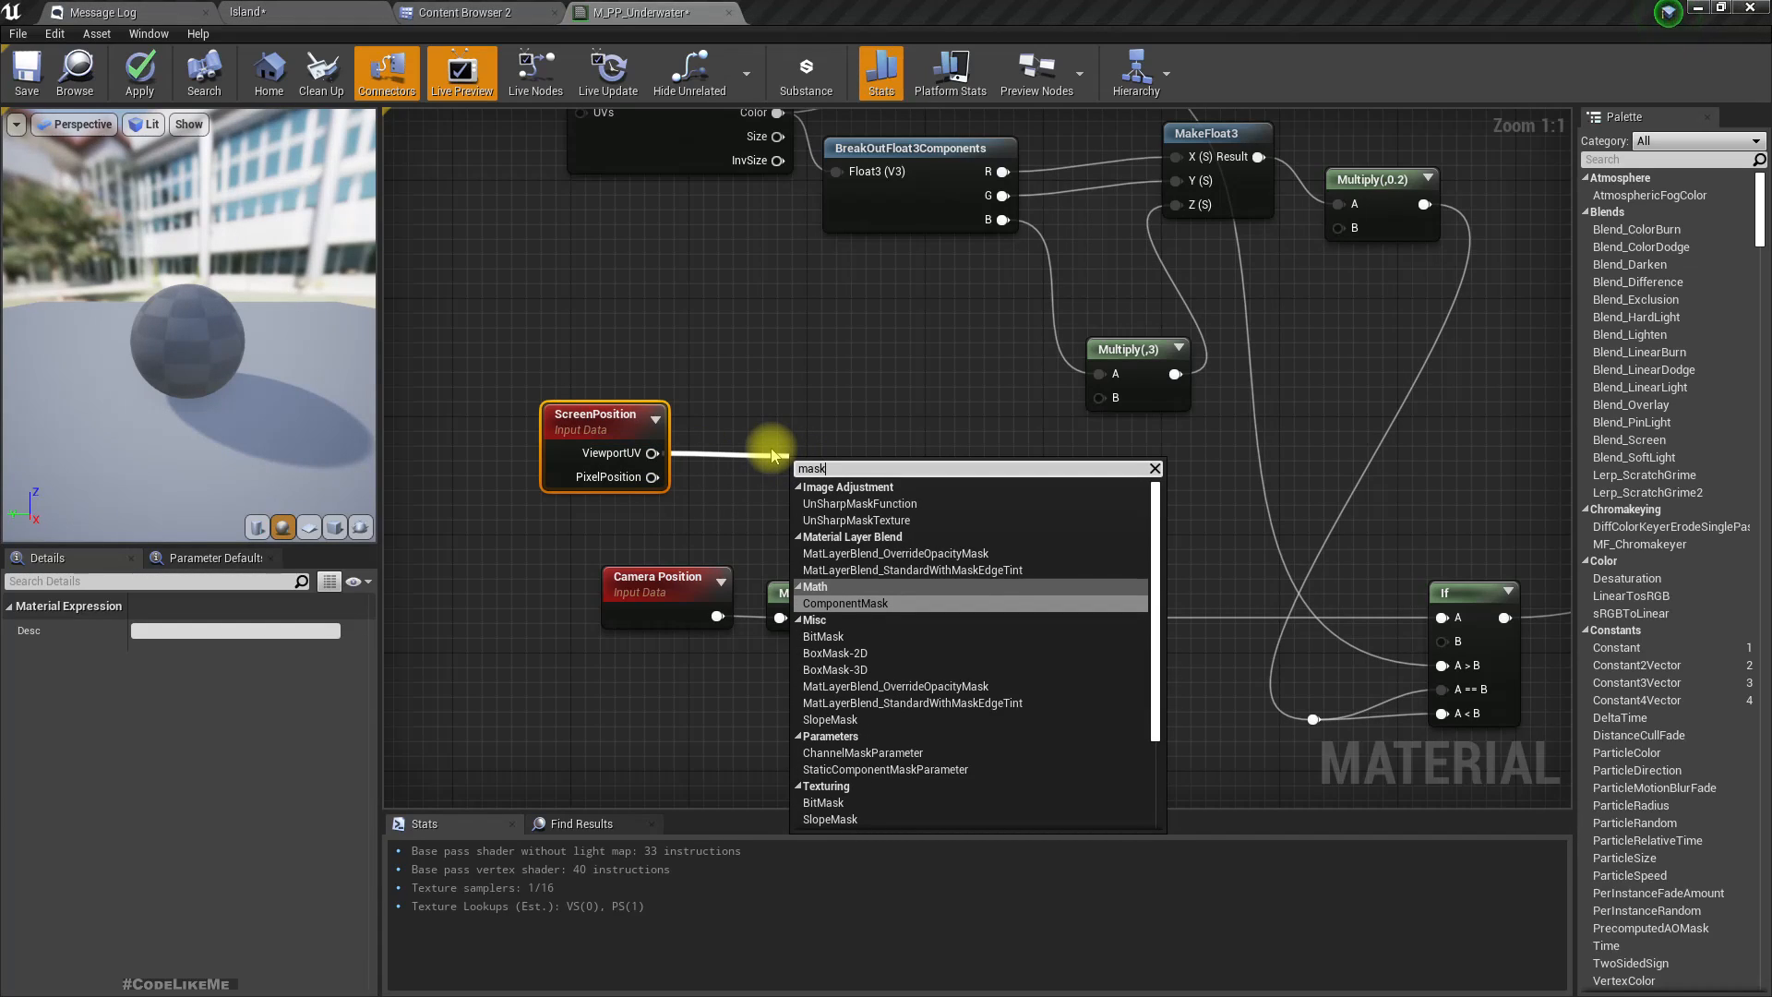
key("Return")
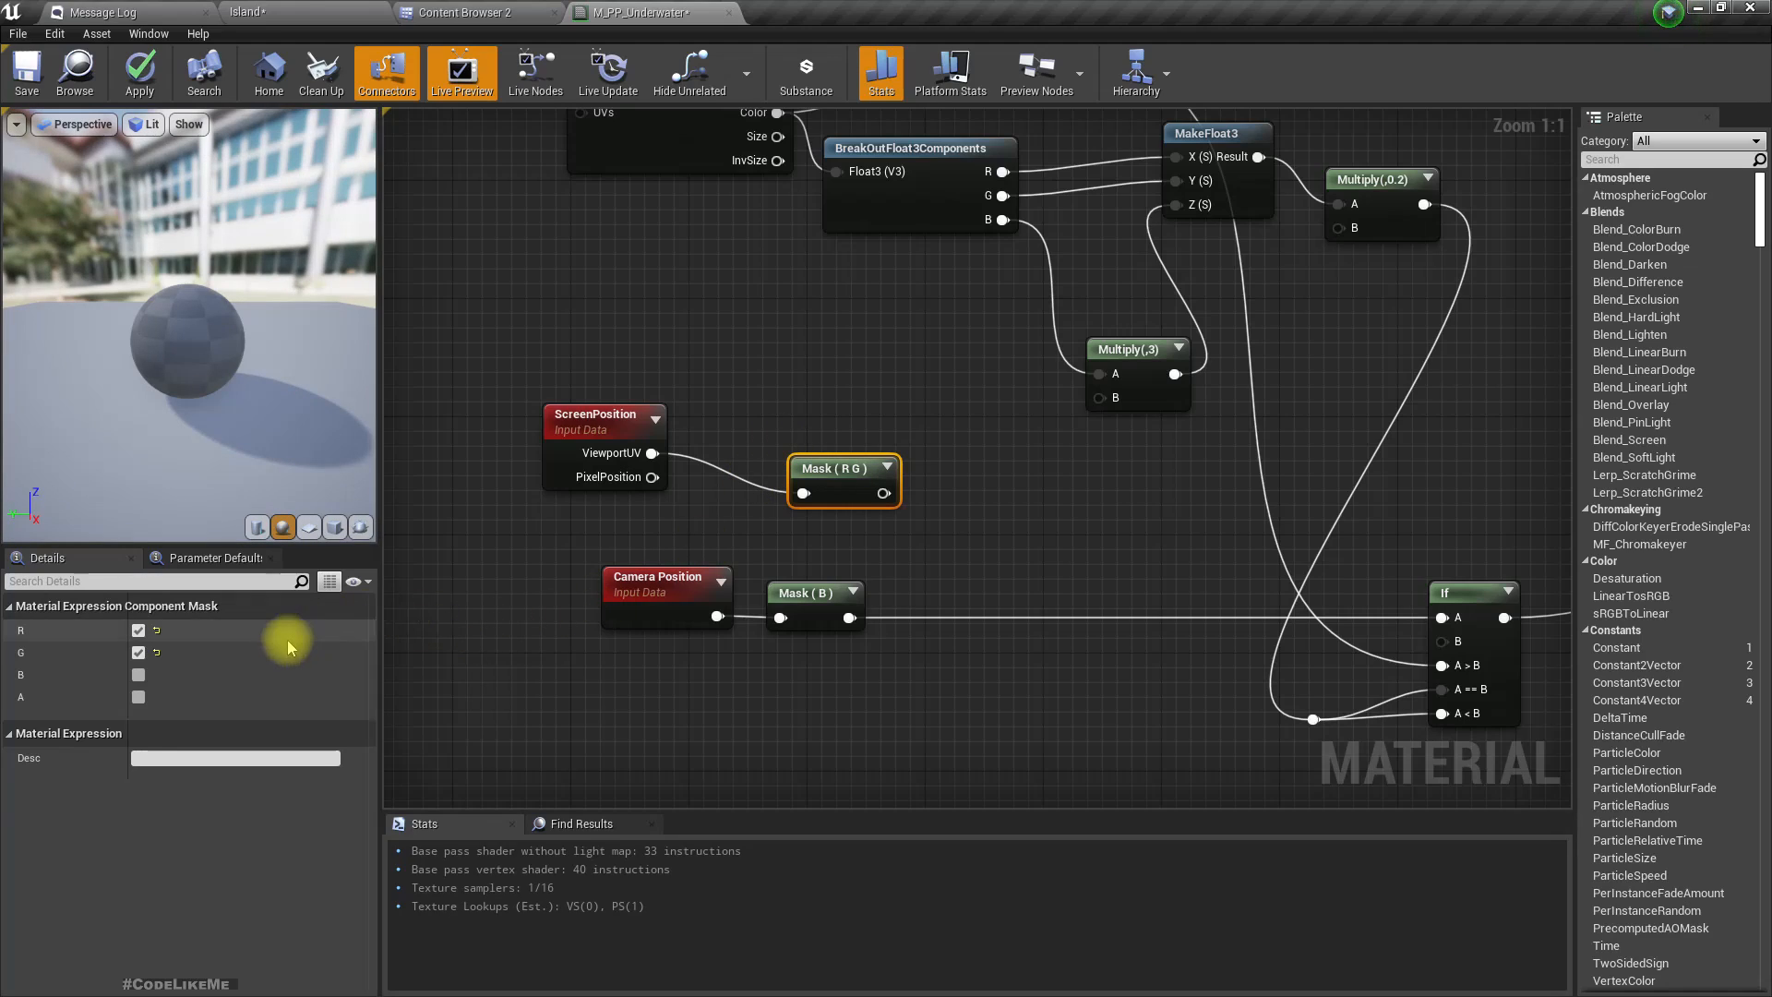
left_click(138, 631)
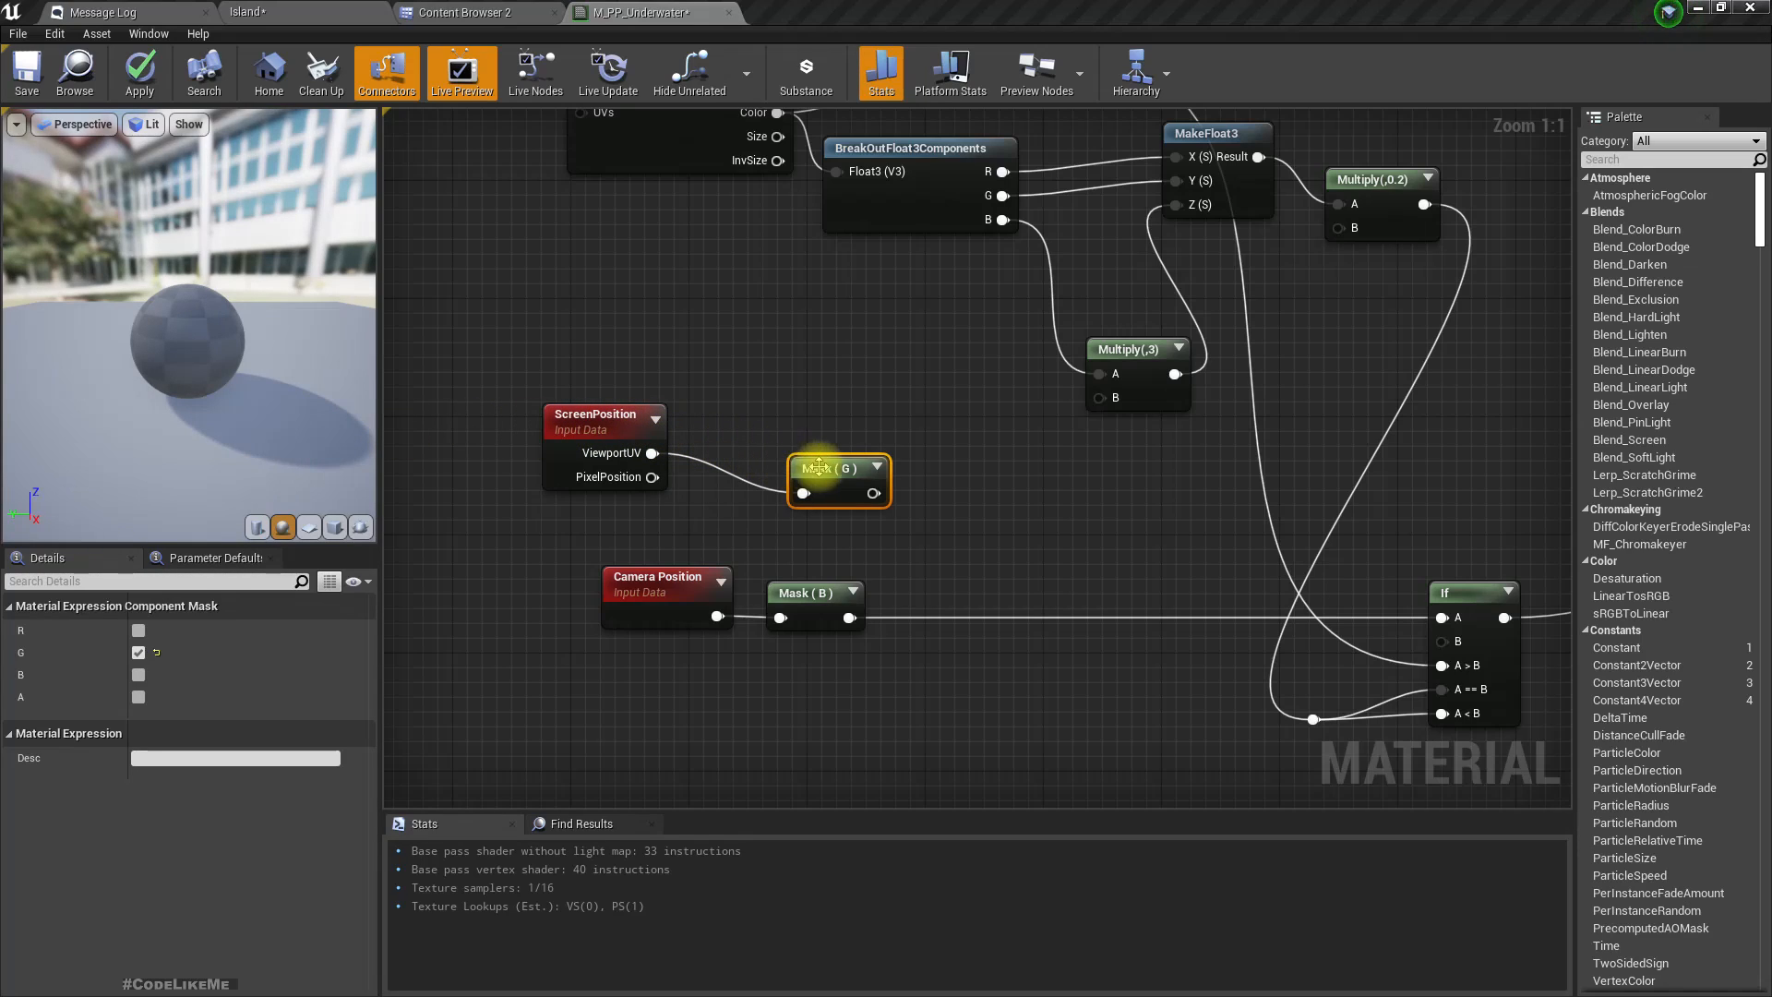
left_click_drag(816, 471, 805, 463)
Break the camera B mask's link to the If node and connect the ScreenPosition G mask to its A input instead.
right_click_drag(850, 574, 667, 515)
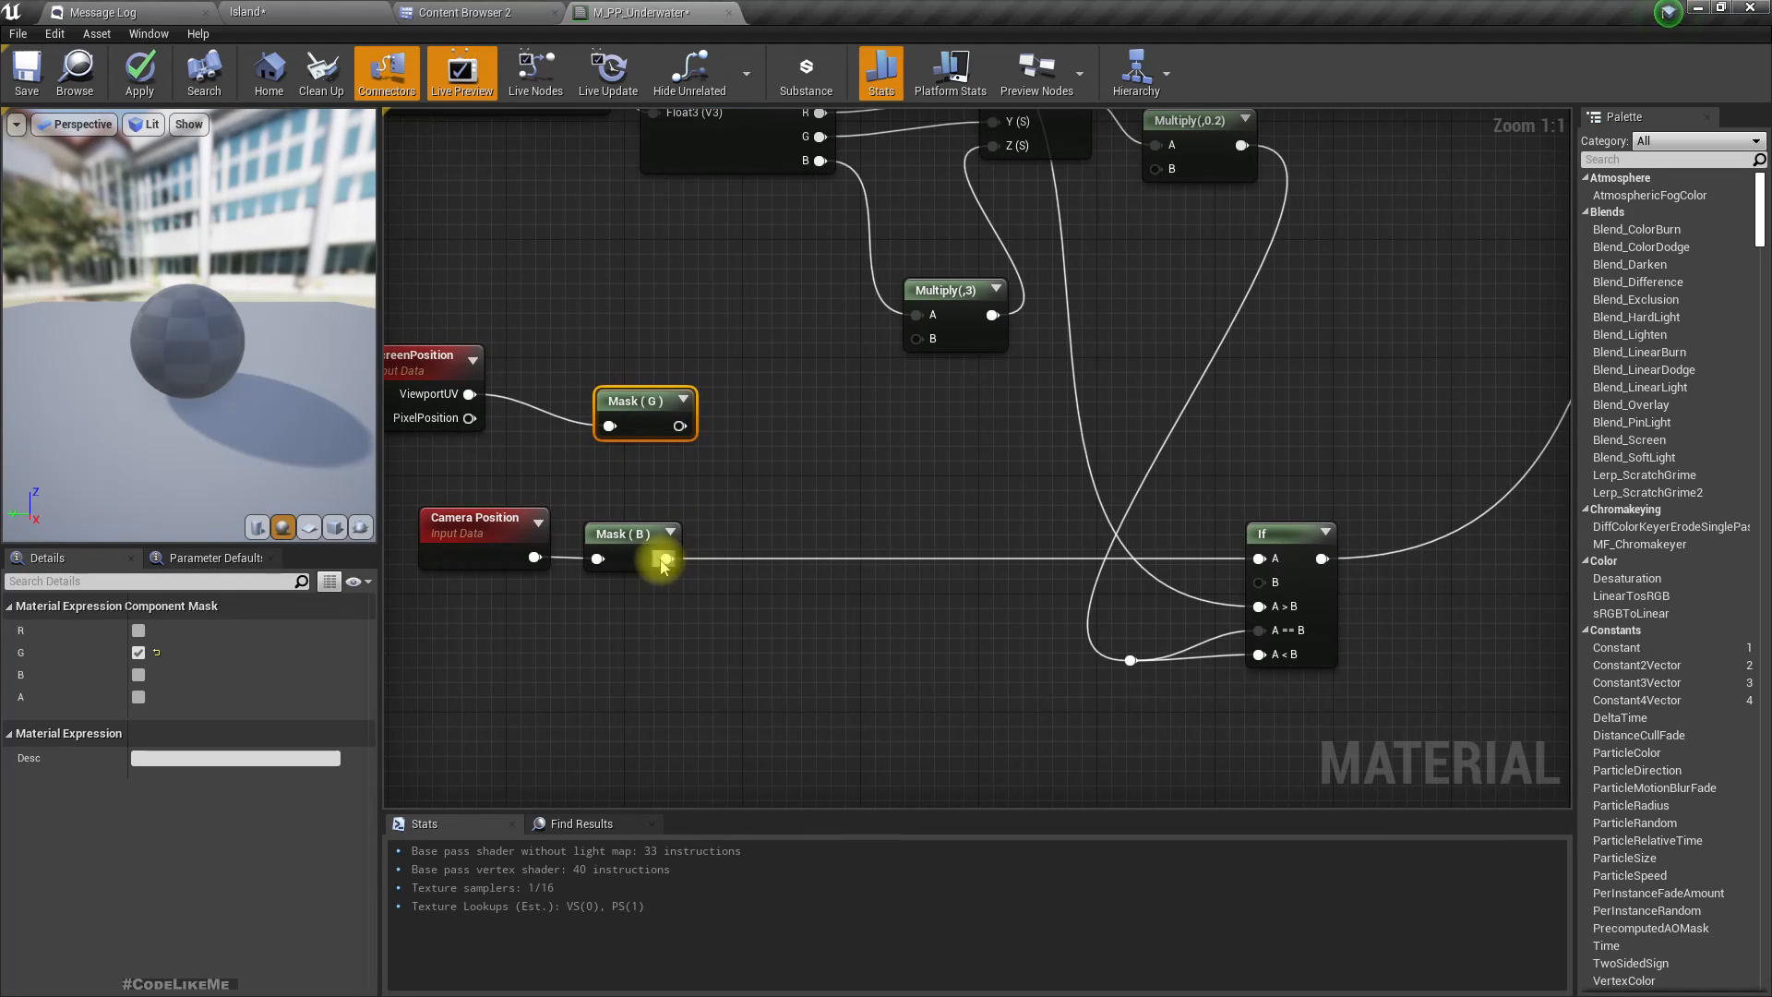
right_click(663, 561)
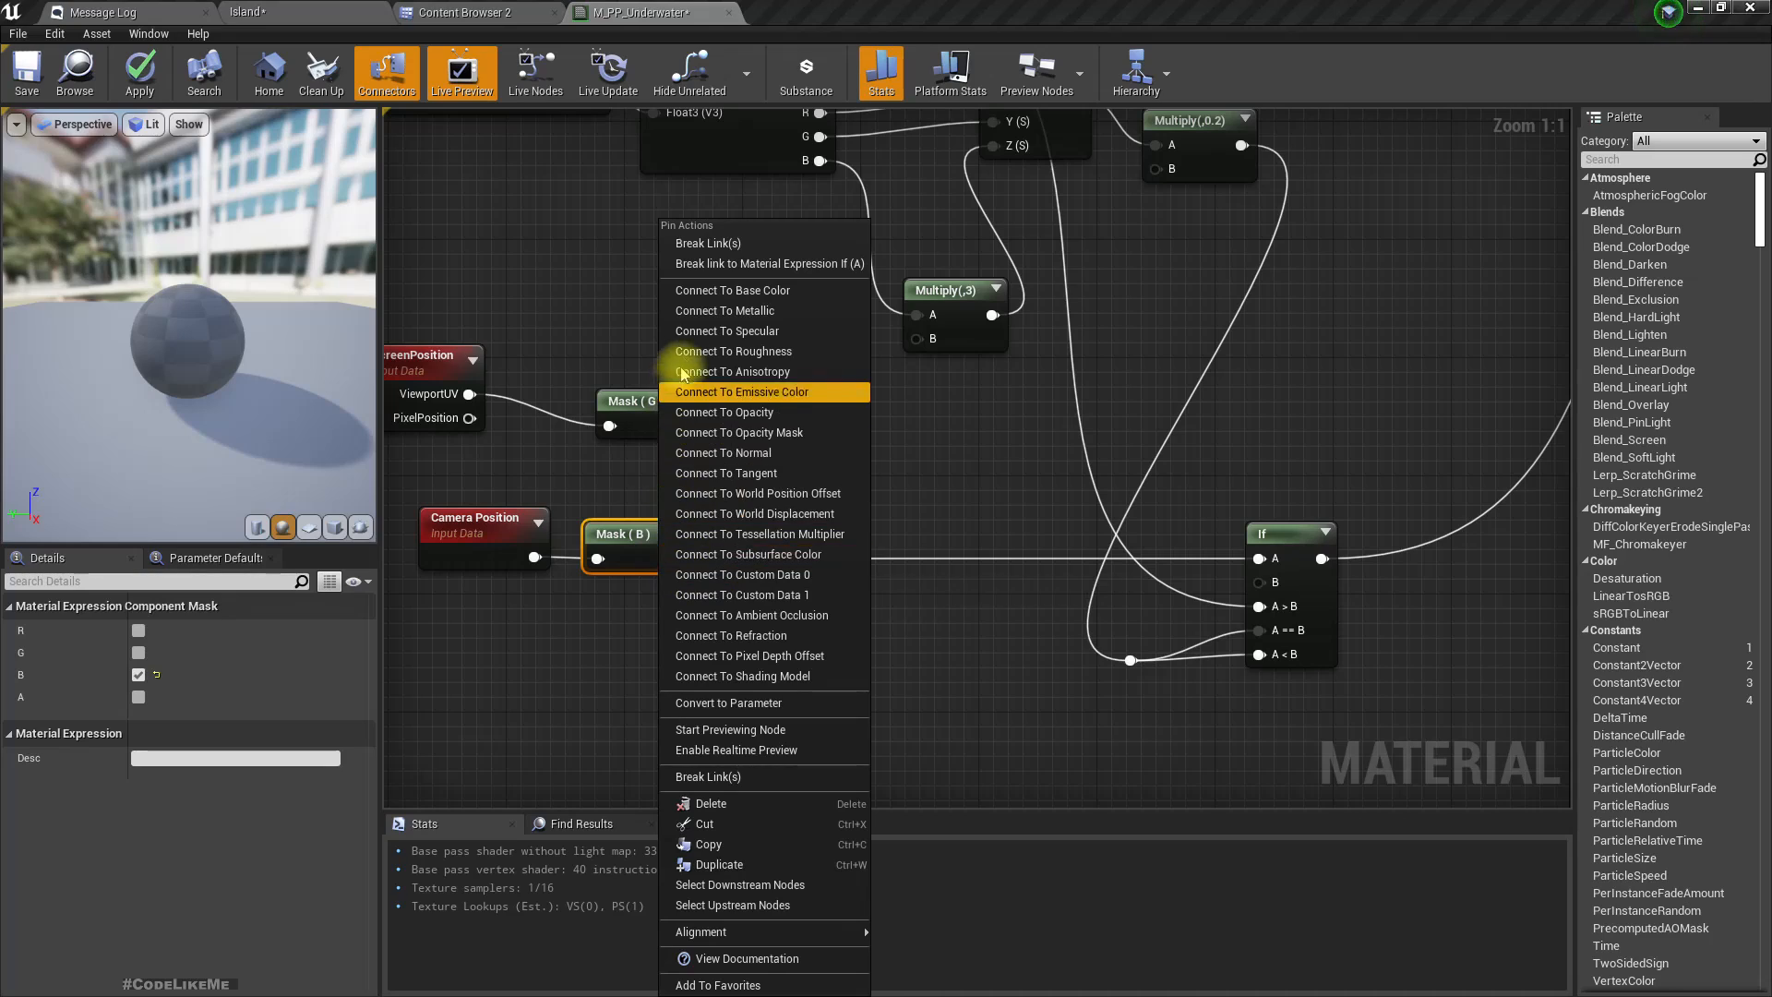
left_click(723, 292)
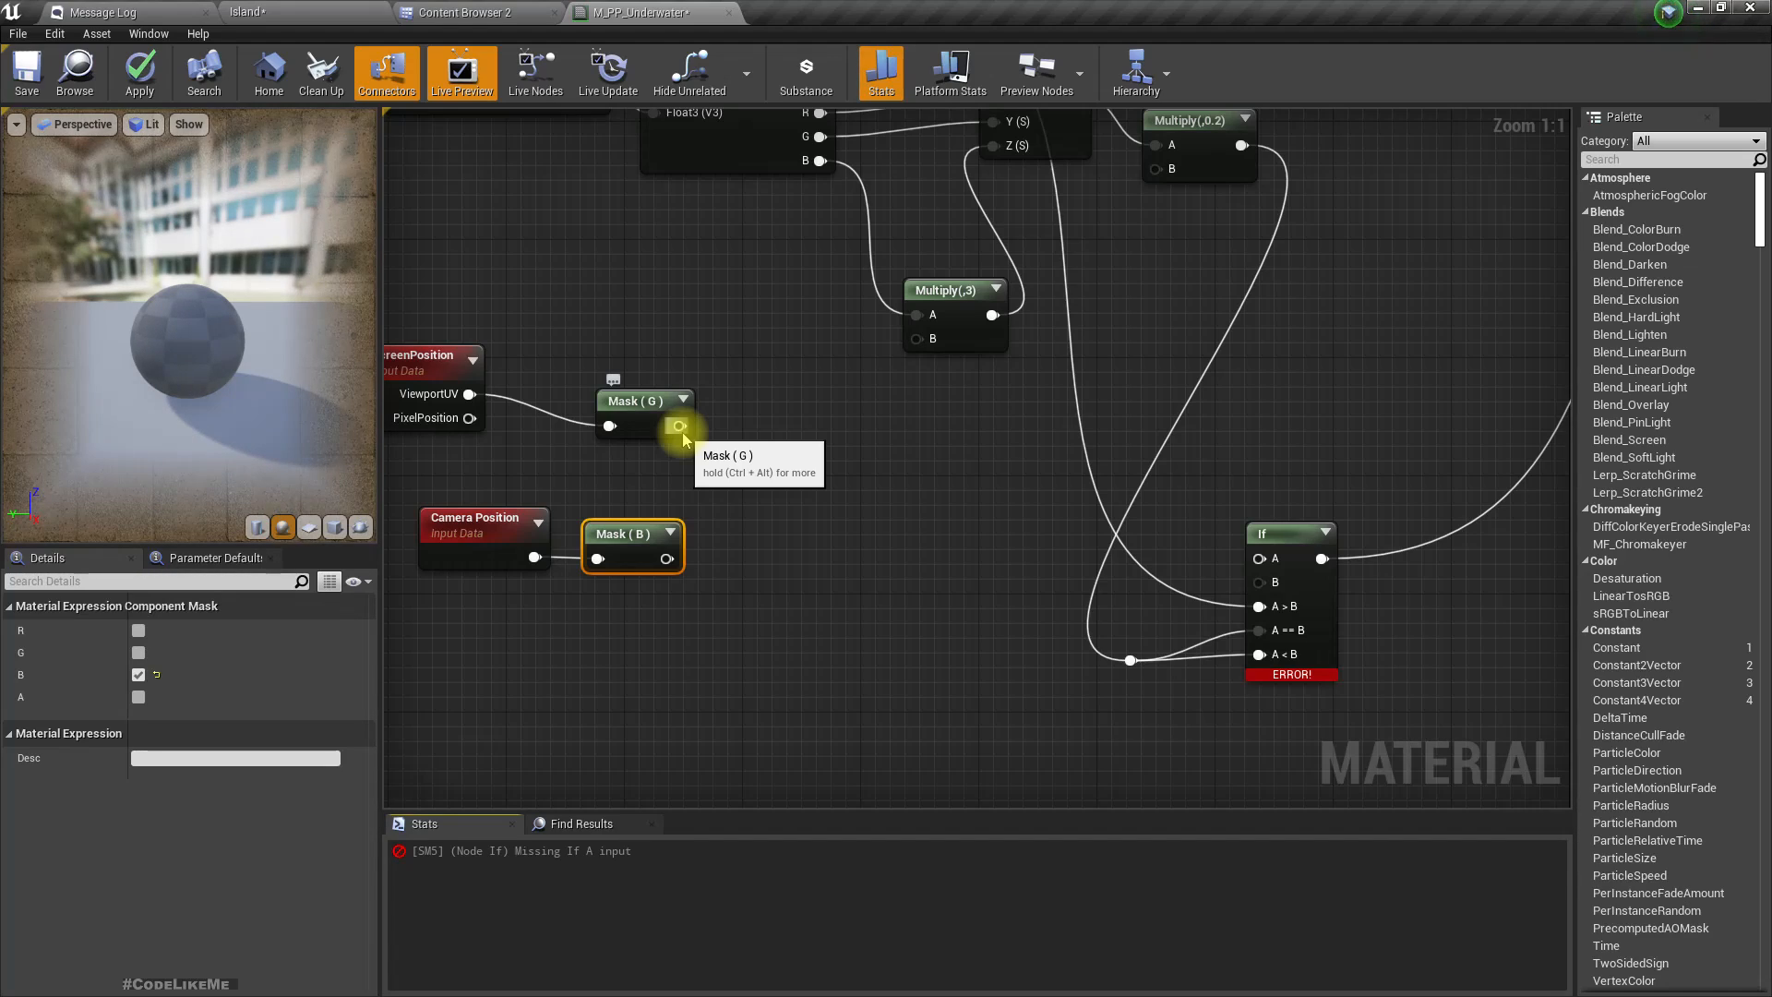
left_click_drag(682, 431, 683, 432)
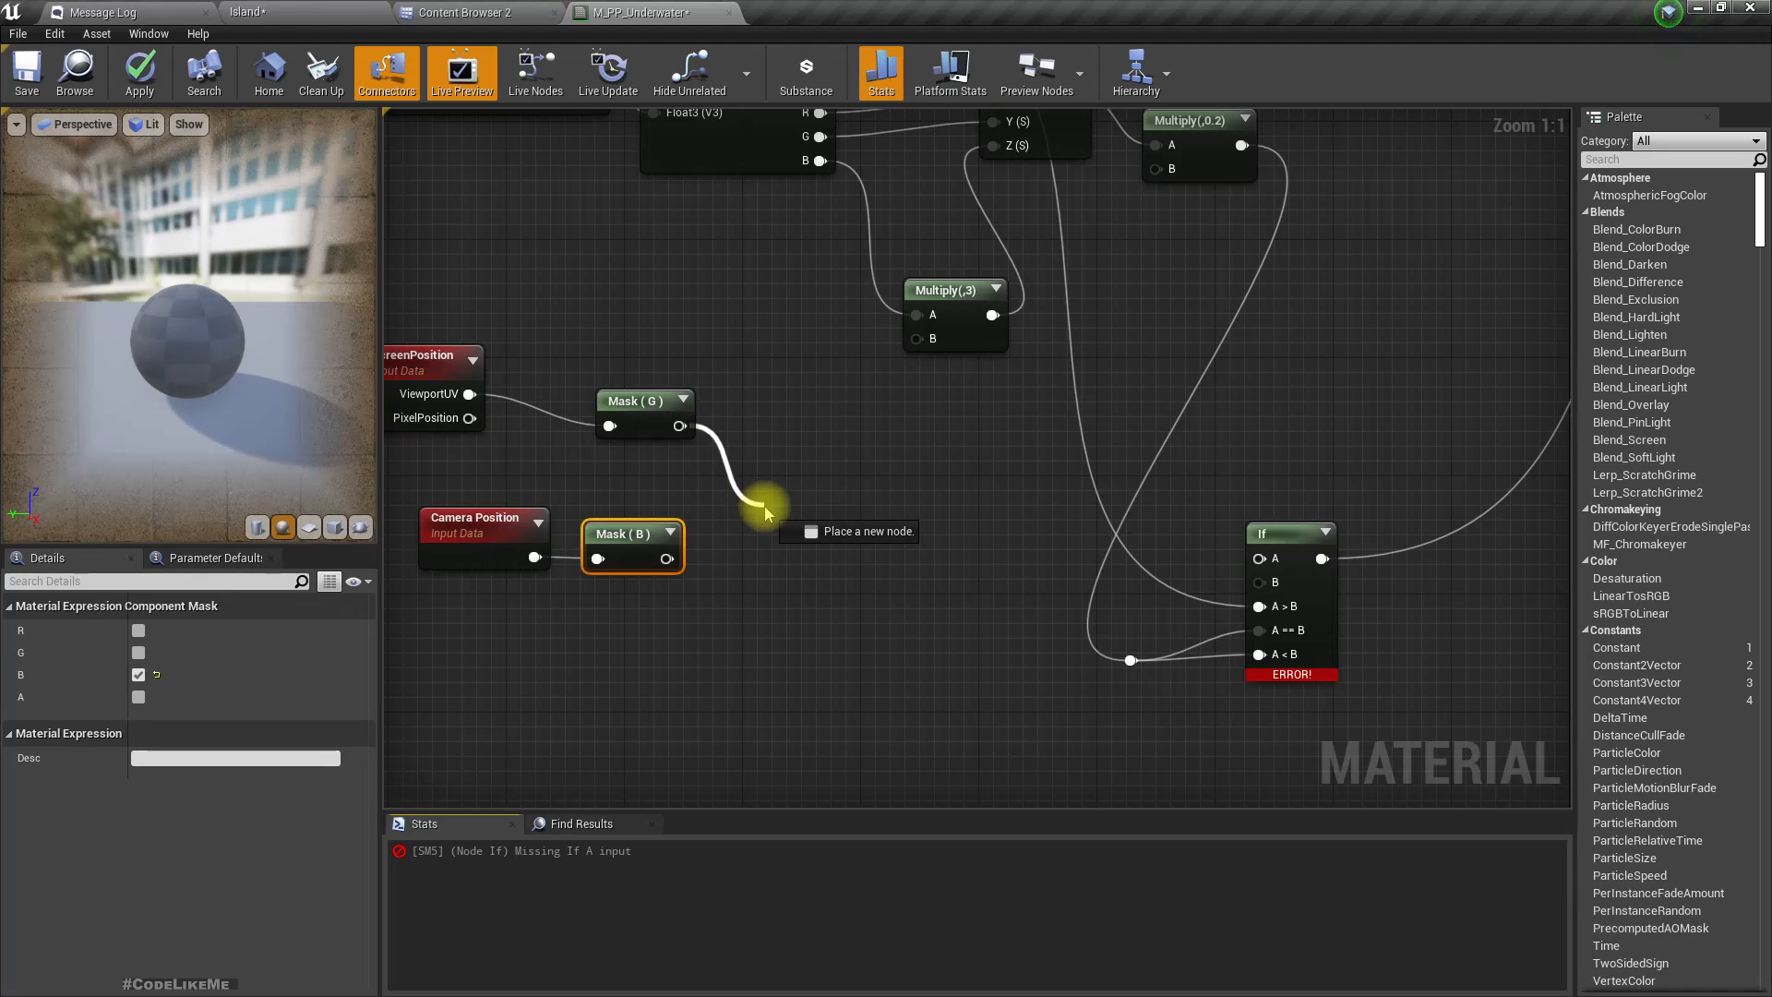
left_click_drag(841, 538, 1260, 558)
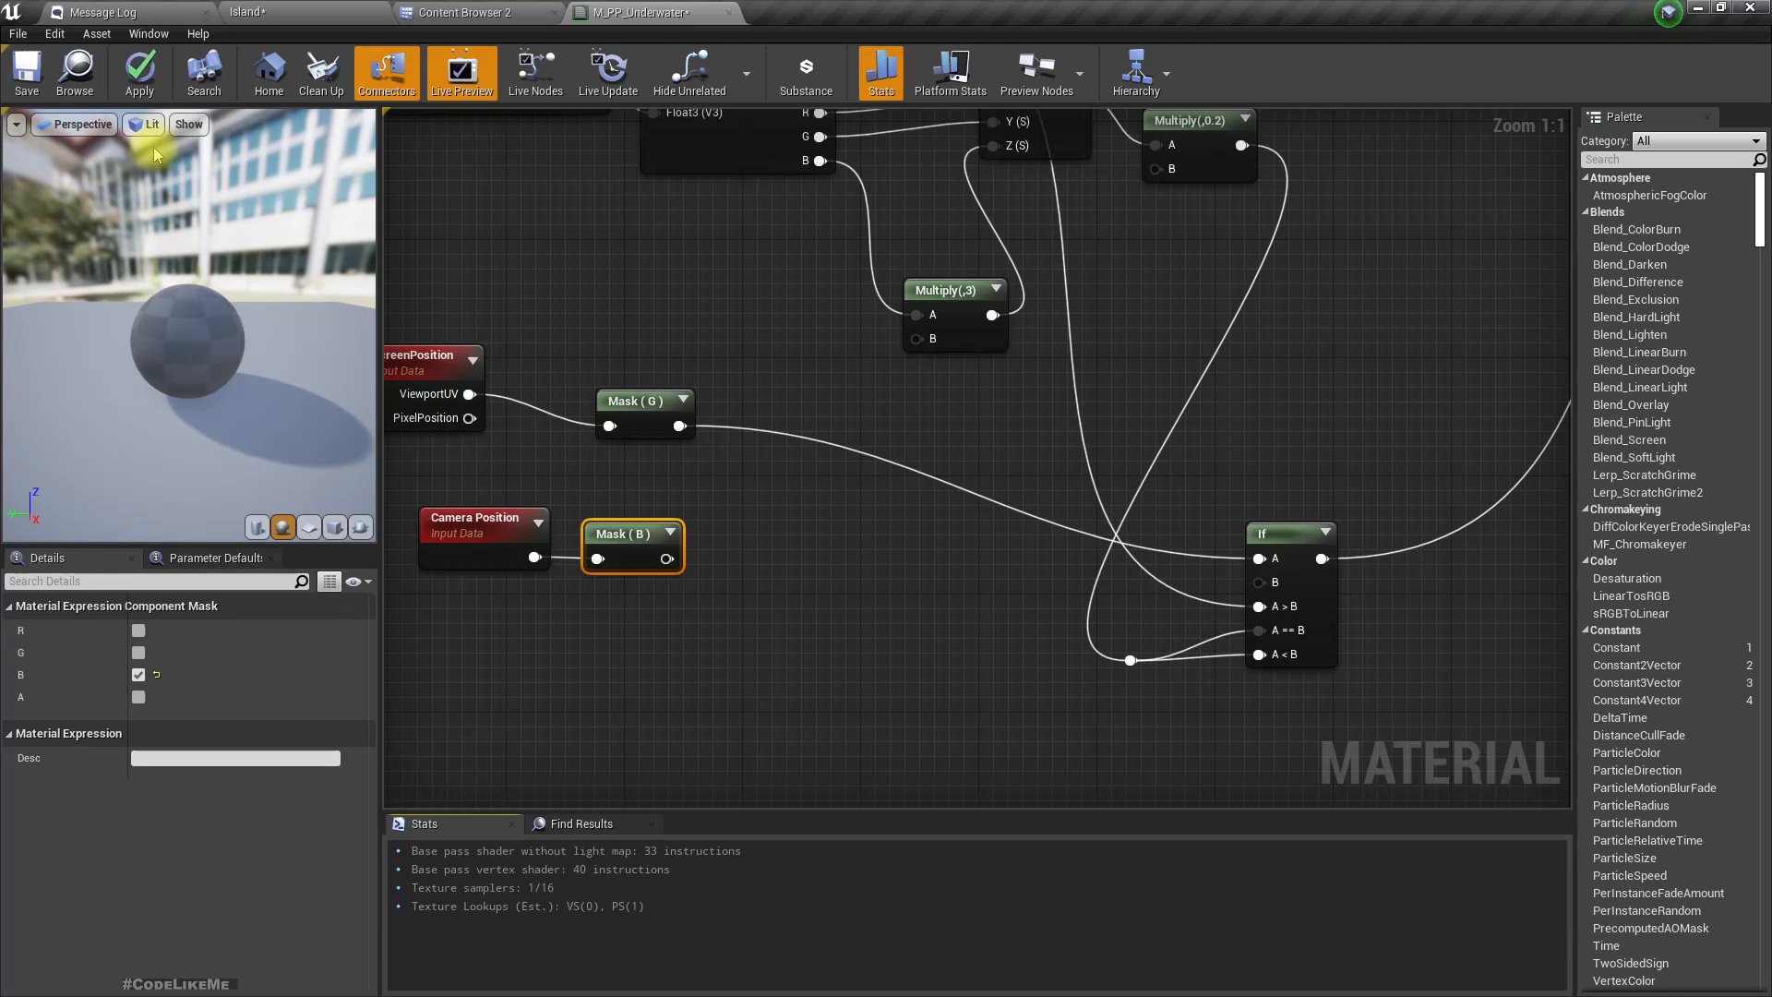
Apply the M_PP_Underwater changes, check the effect in the Island level and return to the material graph.
left_click(1193, 565)
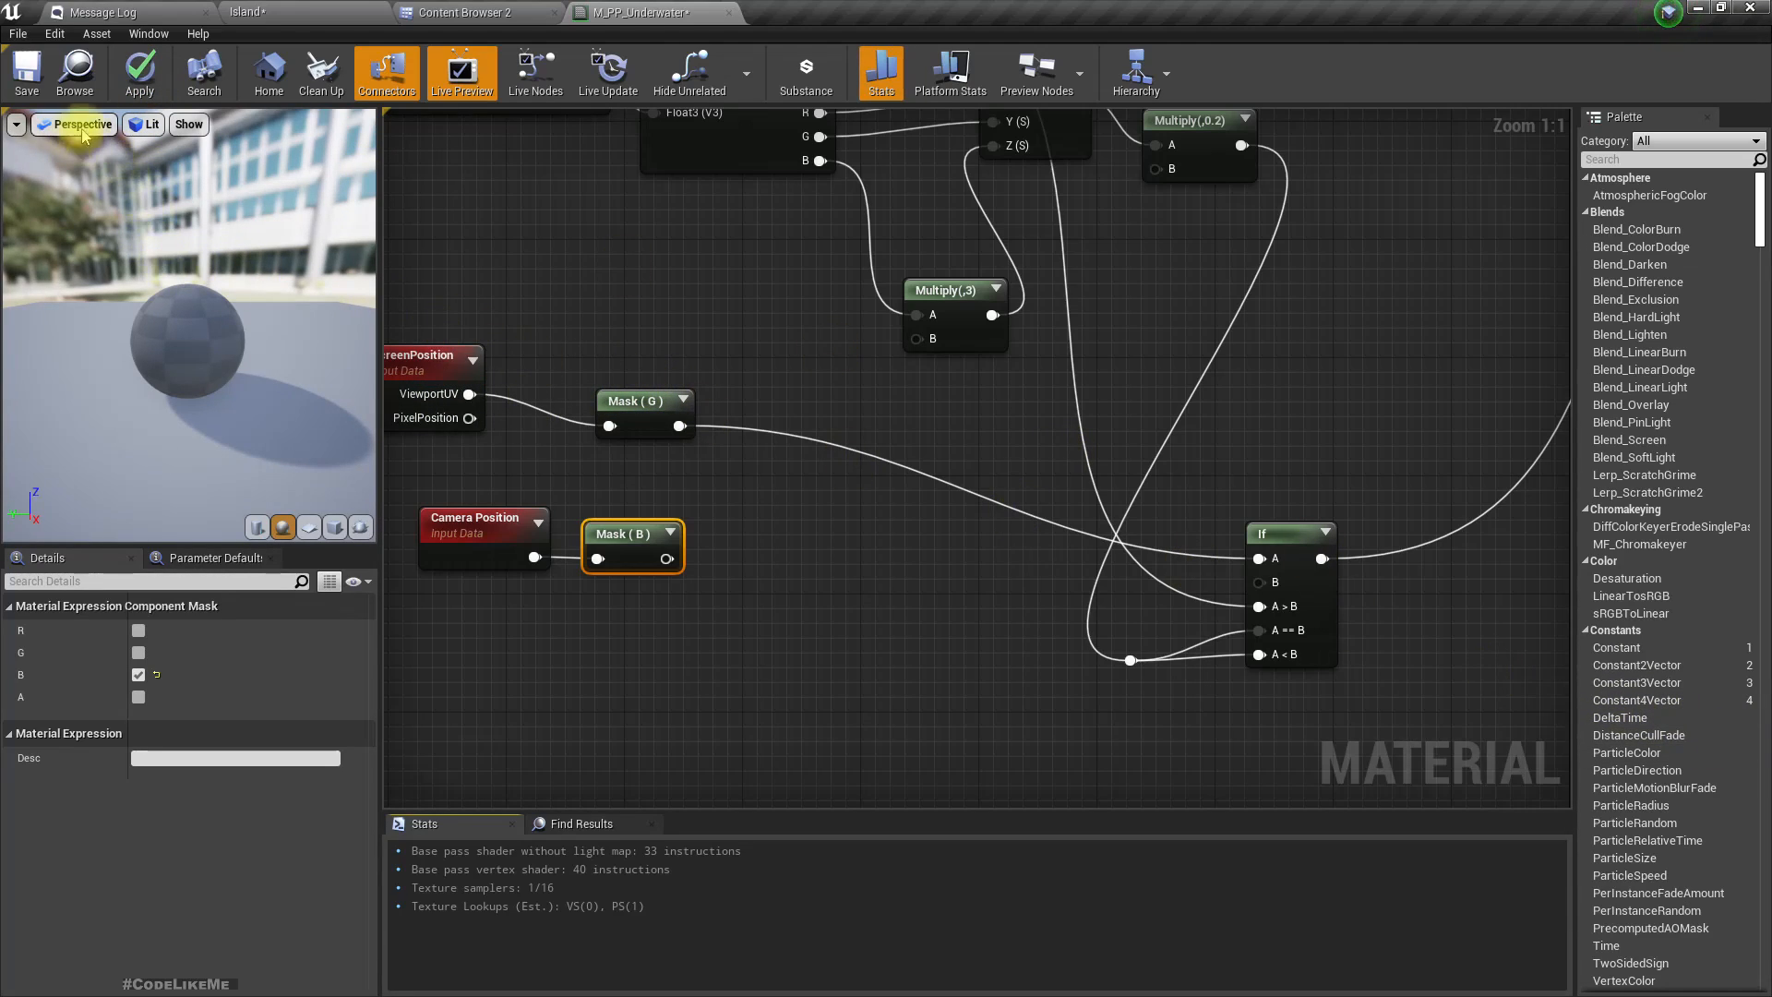
left_click(305, 11)
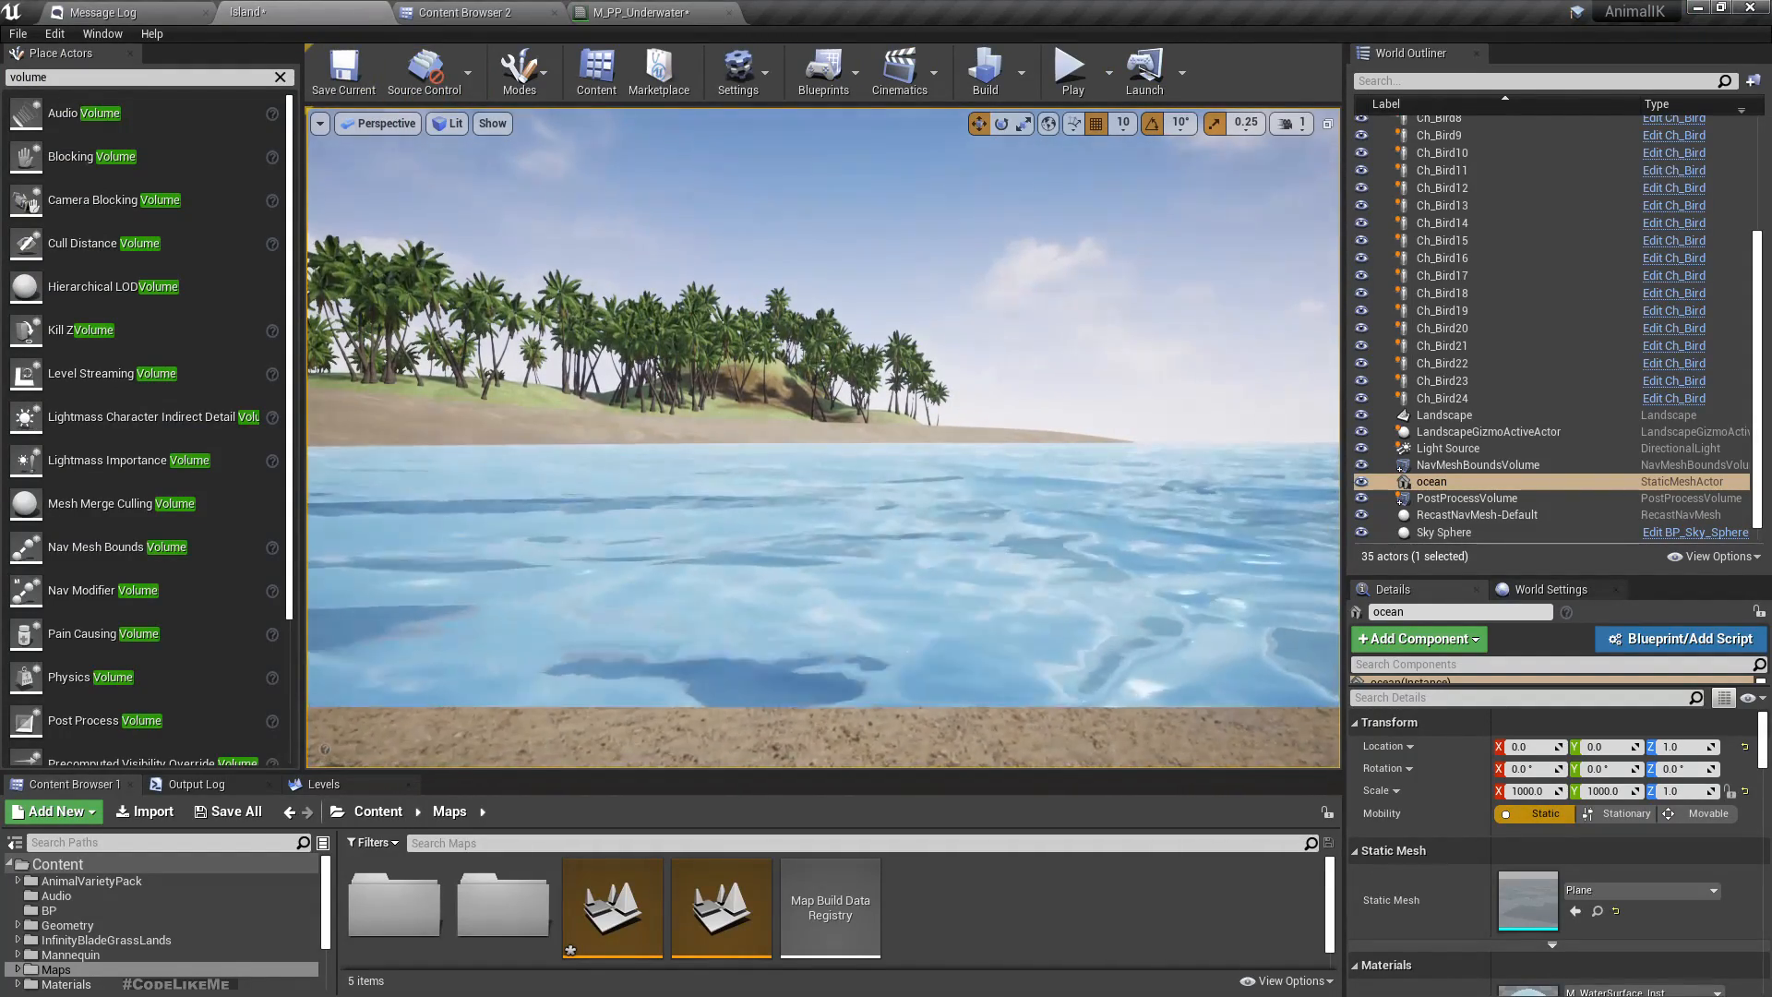
left_click(650, 11)
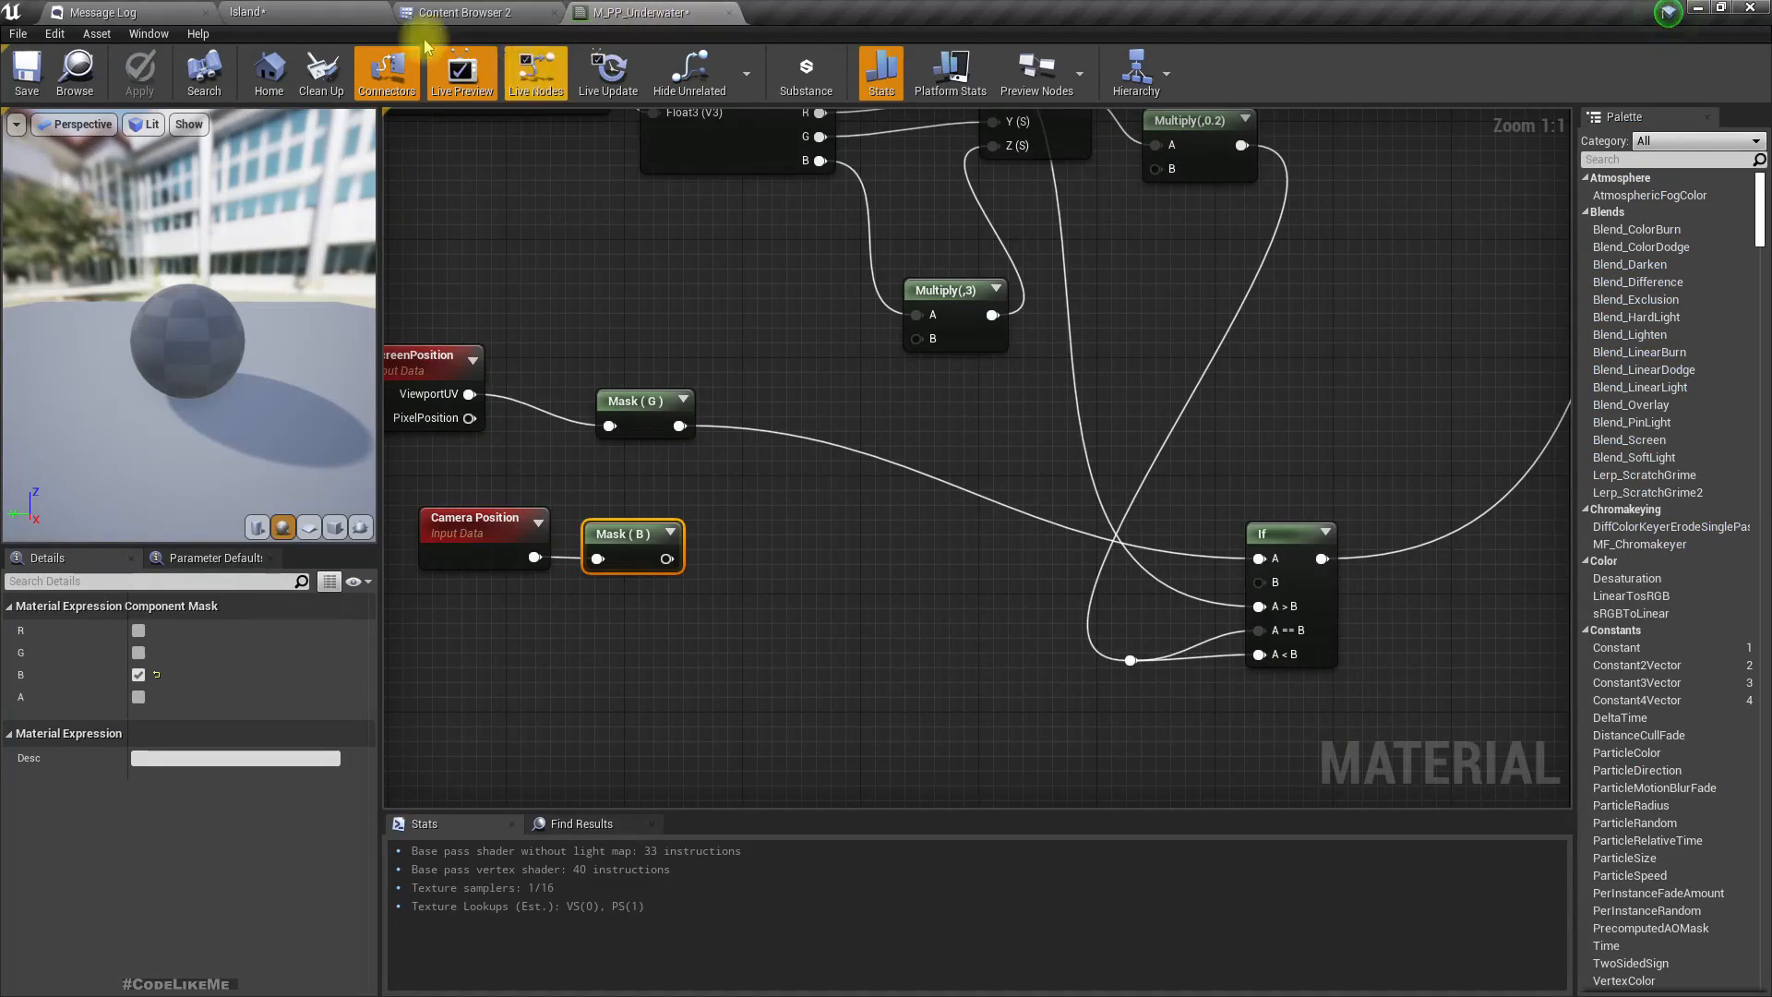
left_click(536, 74)
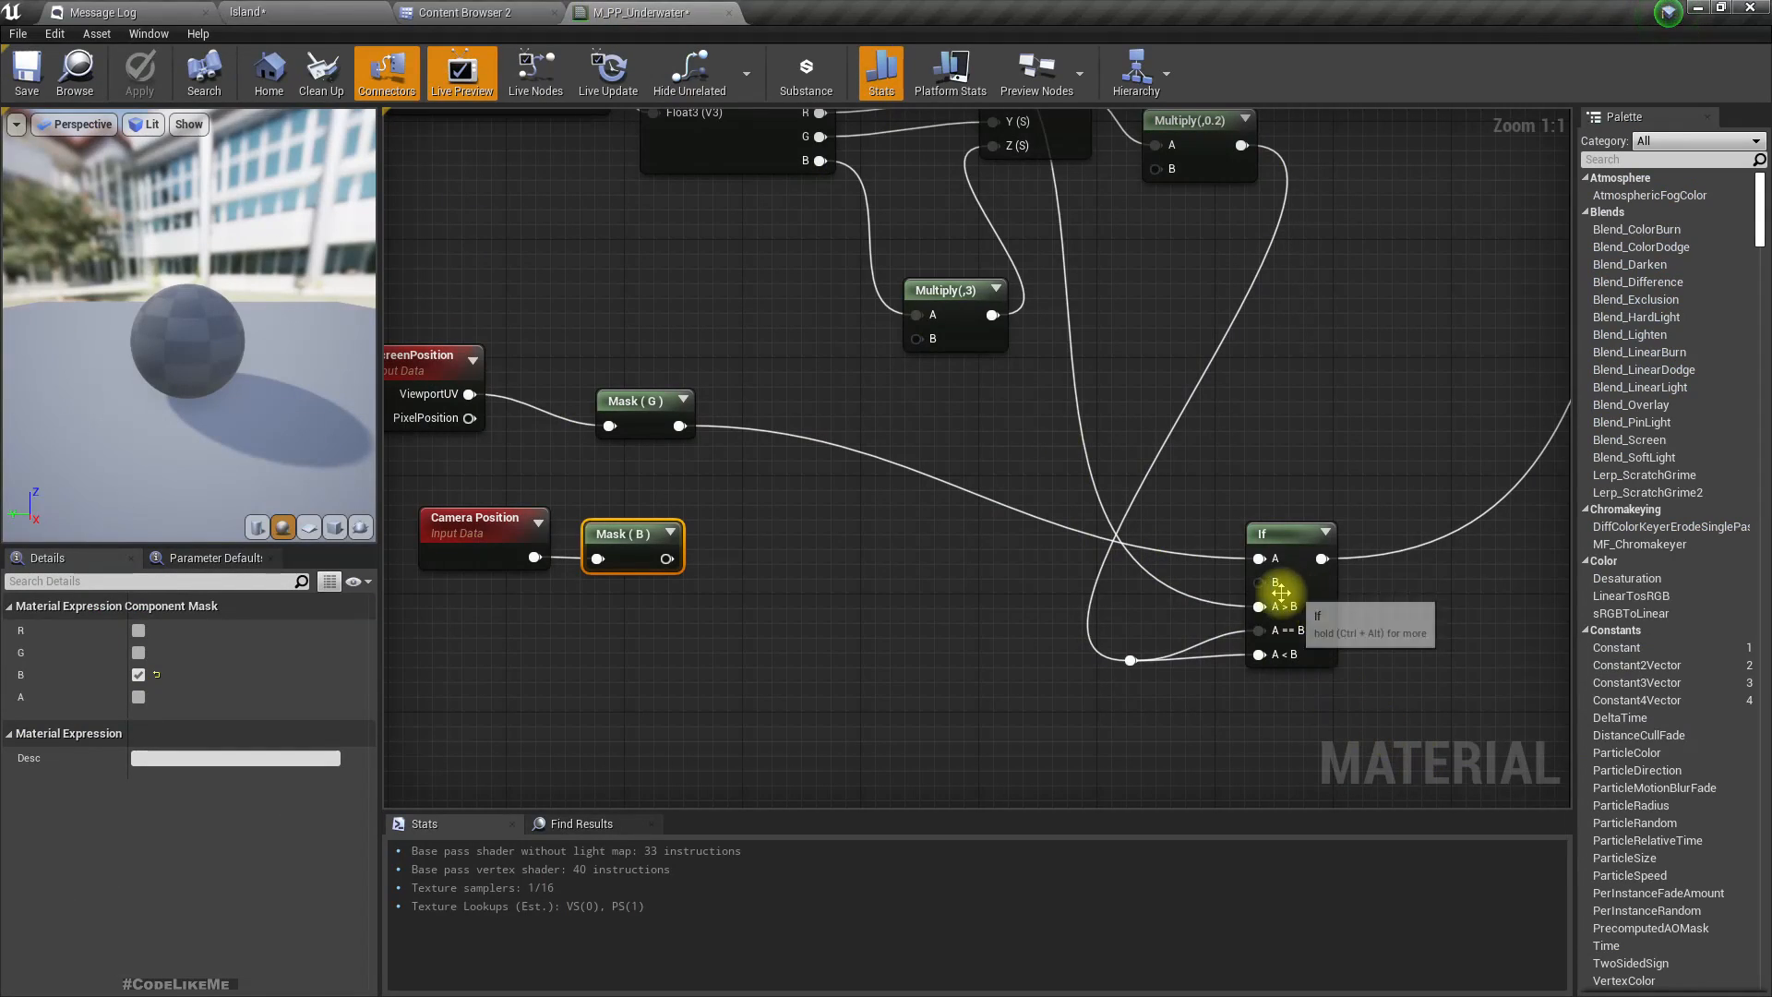
Promote the If node's B input to a parameter named "water level", place it beside the masks and apply the material.
right_click(1276, 585)
left_click(1310, 603)
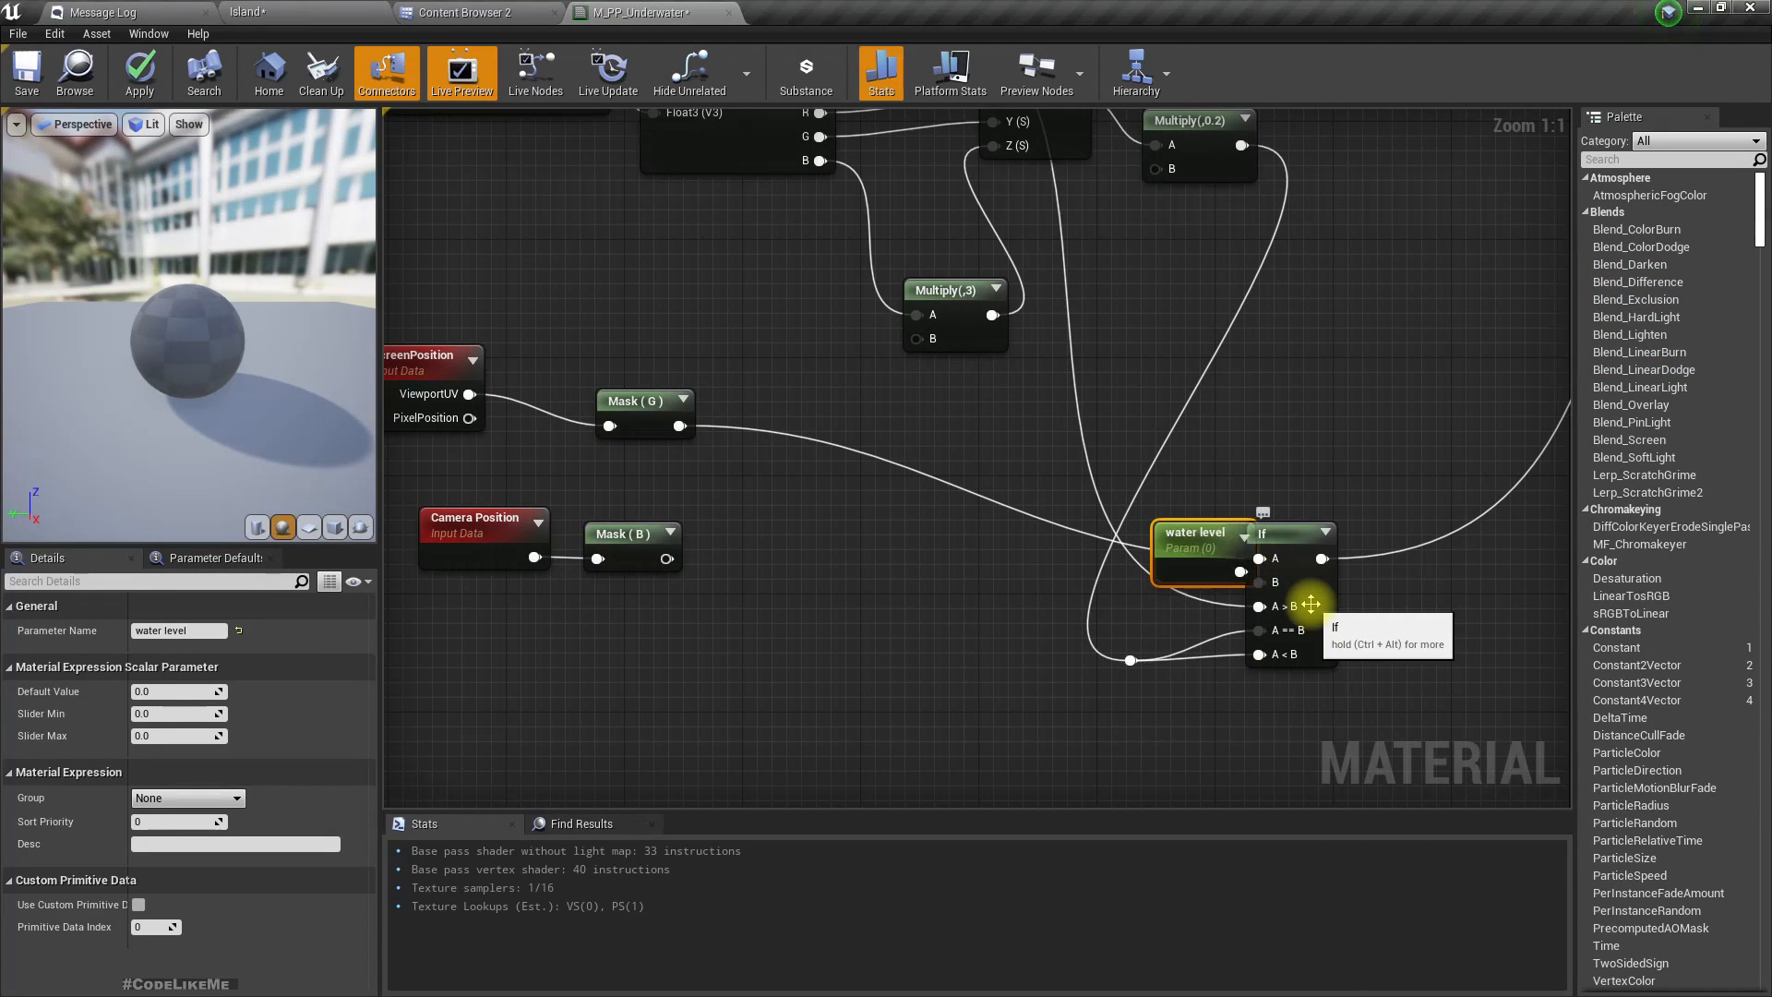
left_click_drag(1191, 551, 900, 595)
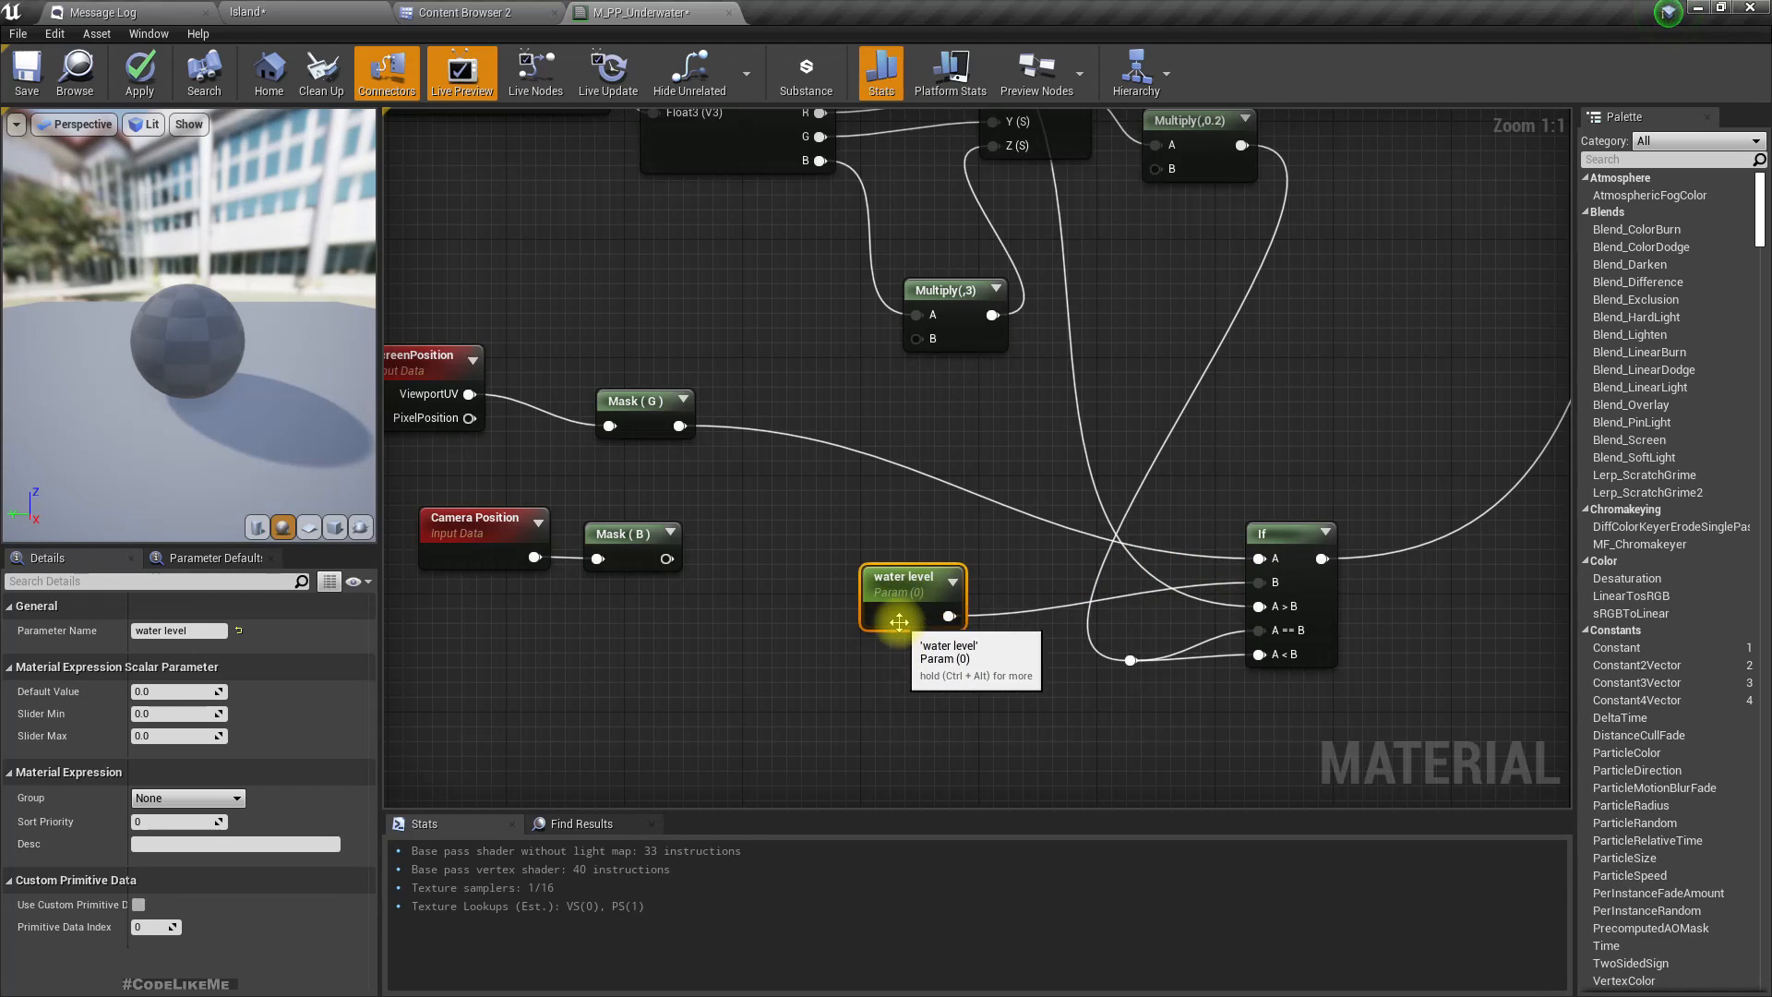
left_click(138, 72)
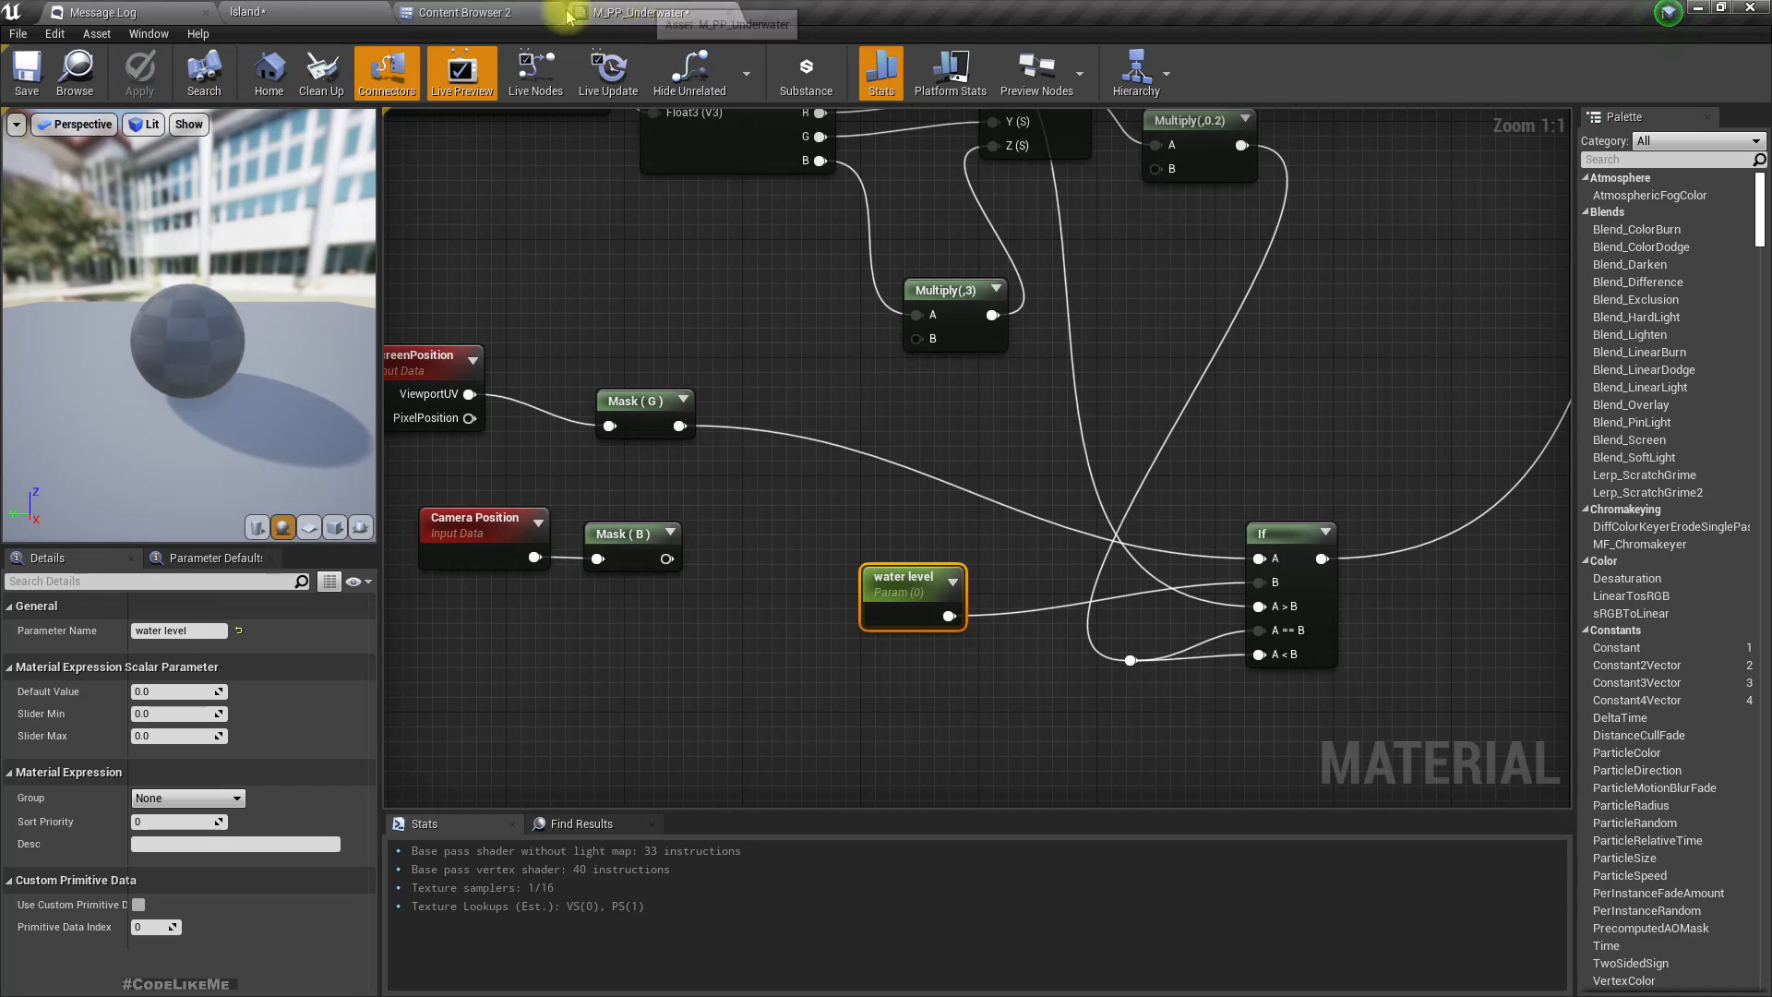
Create a material instance from M_PP_Underwater in the Materials folder and return to the Island level.
left_click(78, 74)
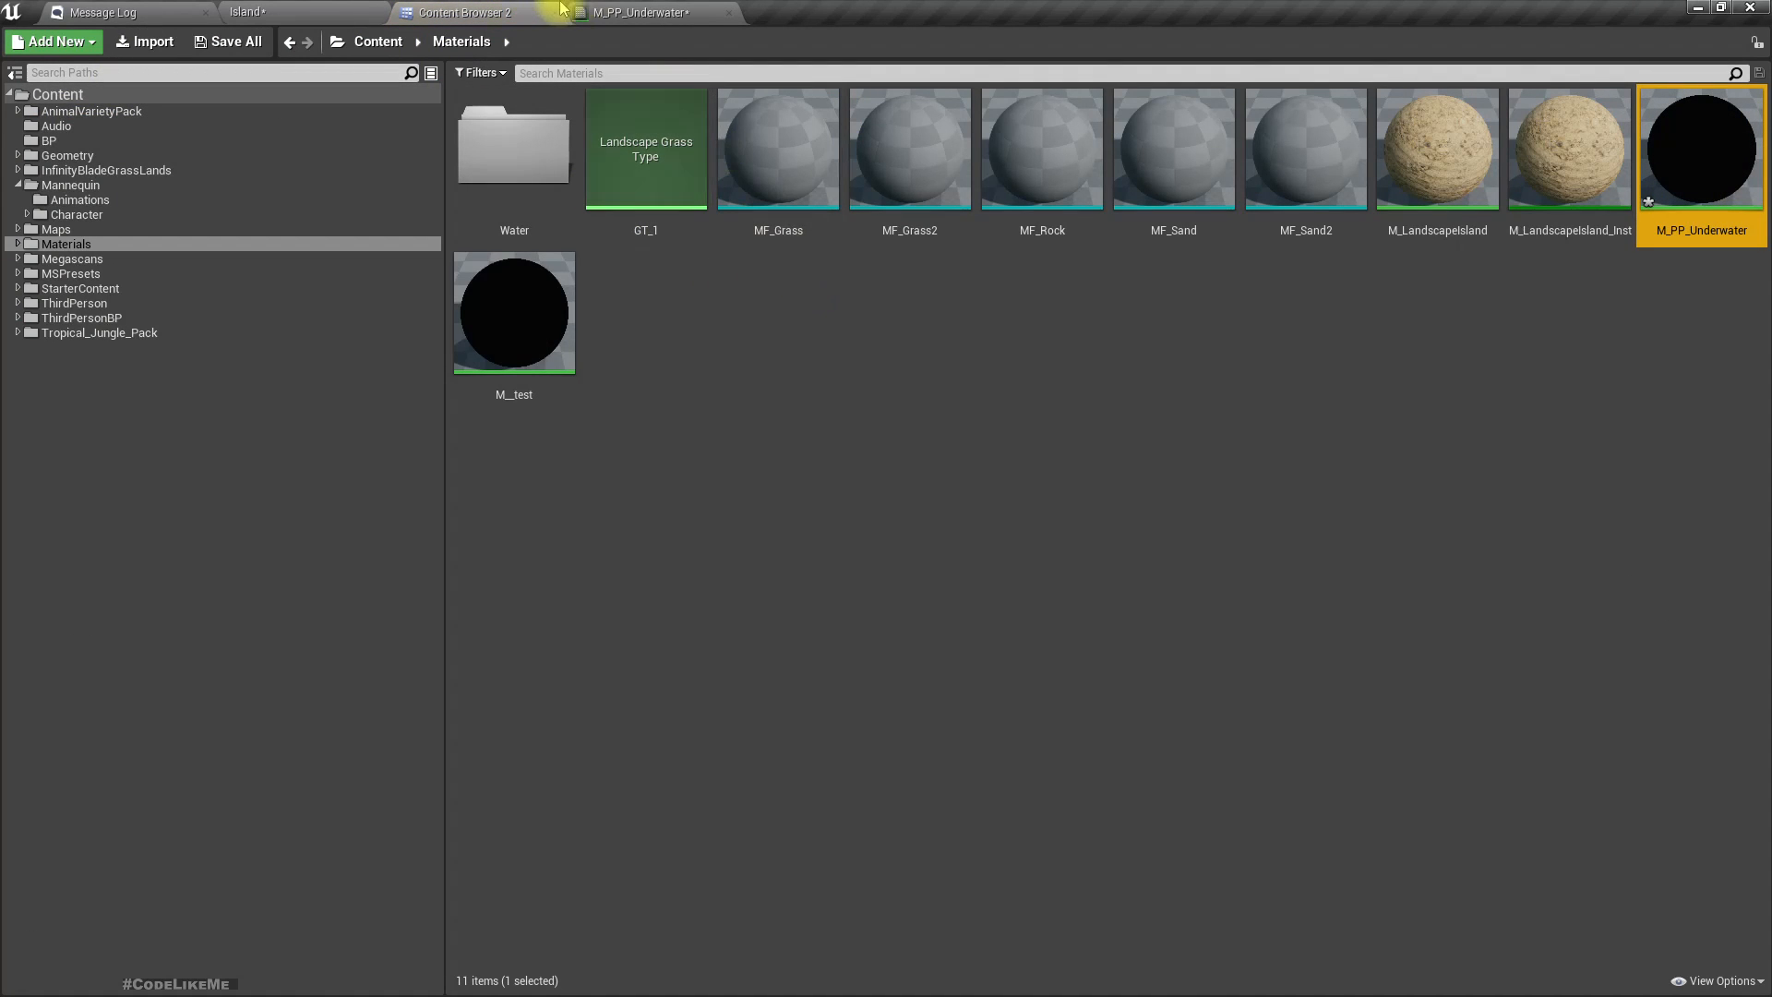
left_click(622, 8)
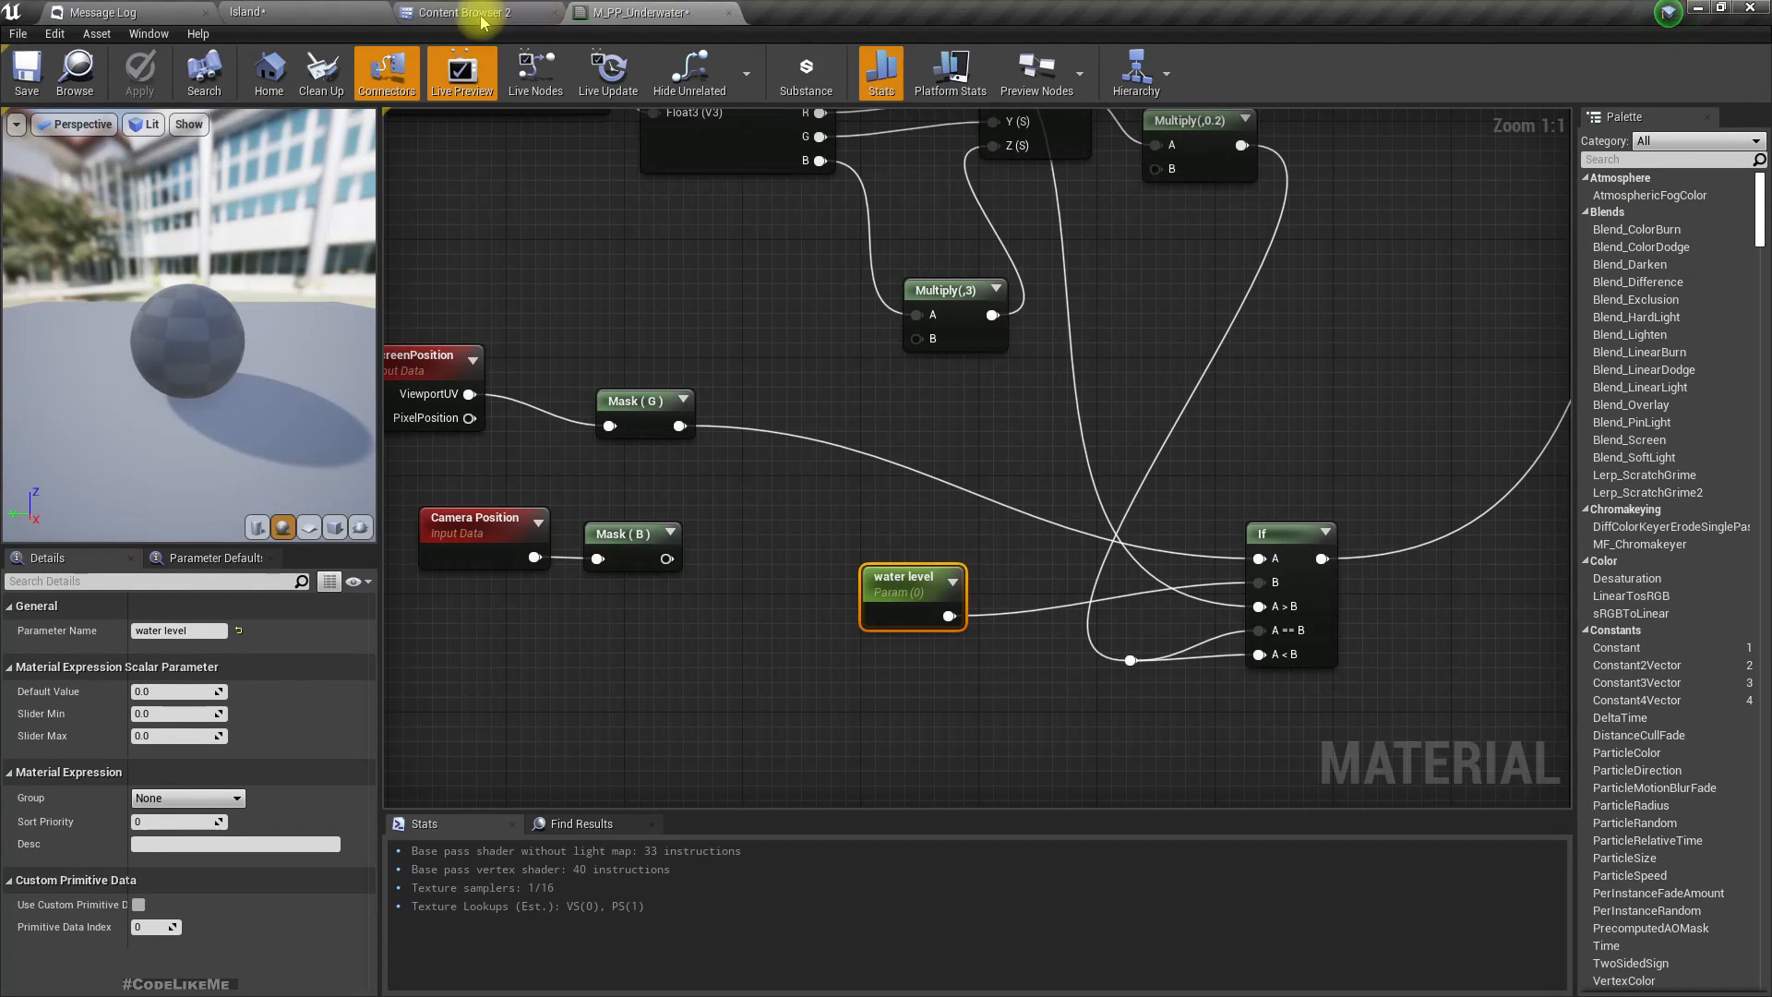
left_click(83, 70)
right_click(1714, 173)
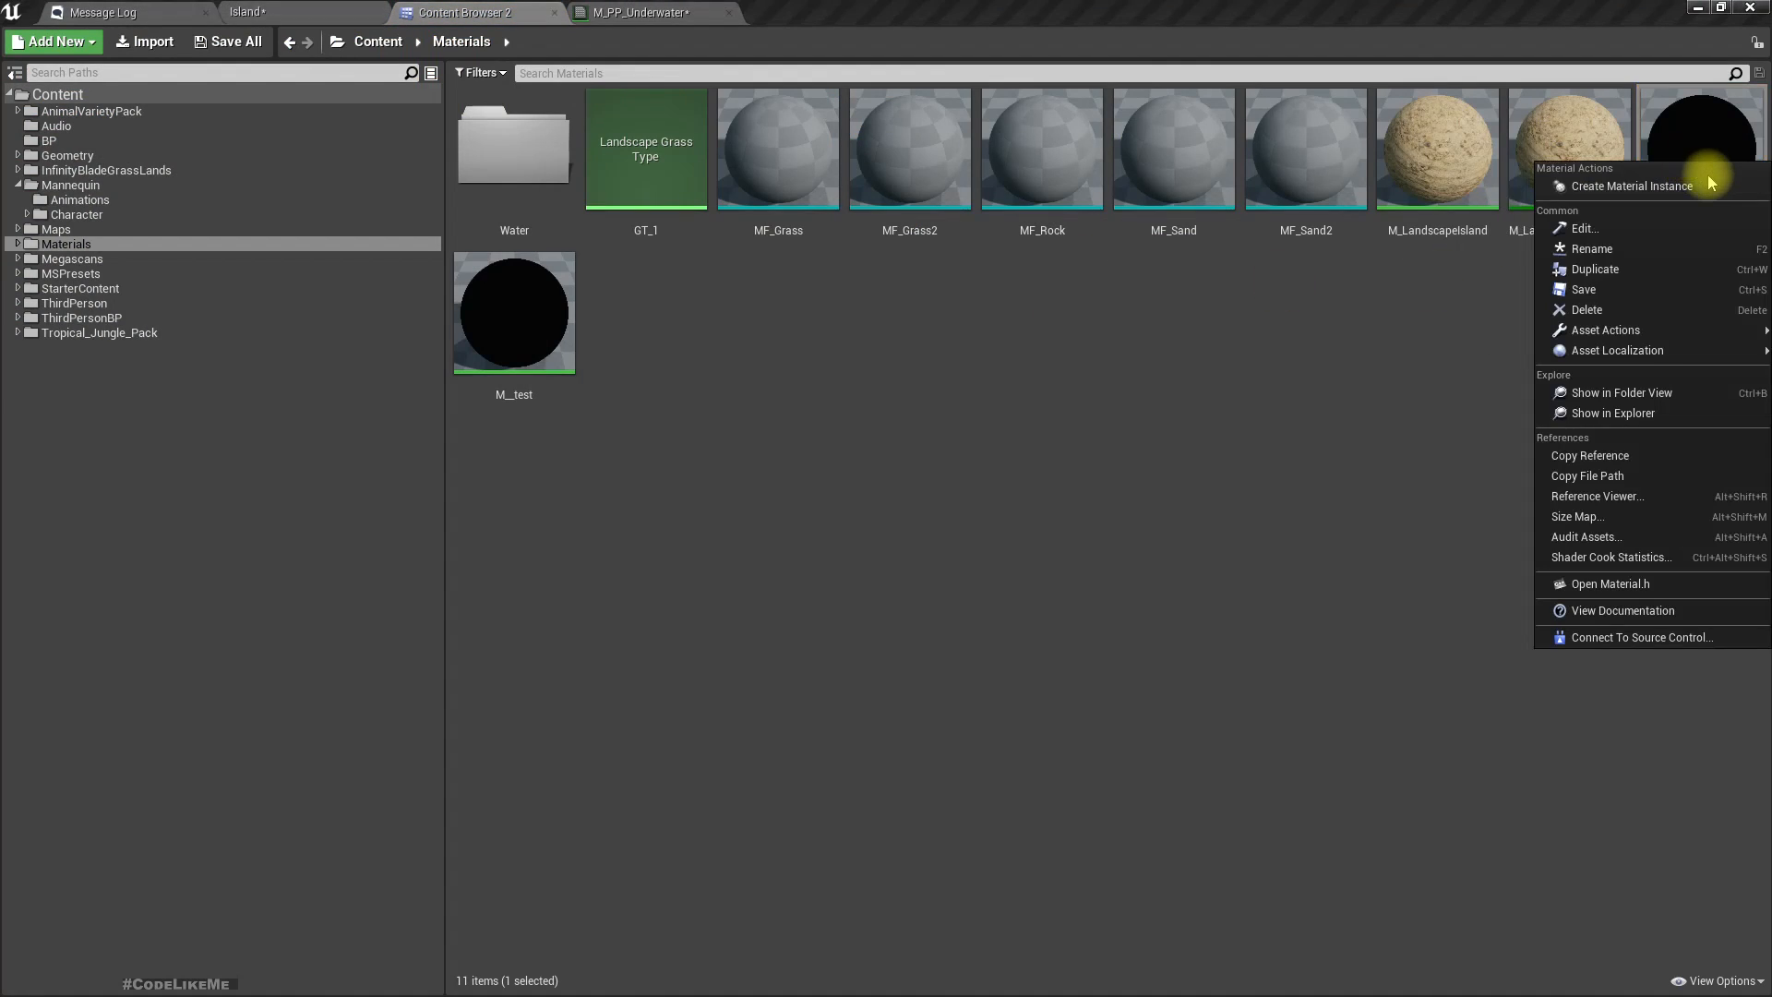
left_click(1707, 183)
key("Return")
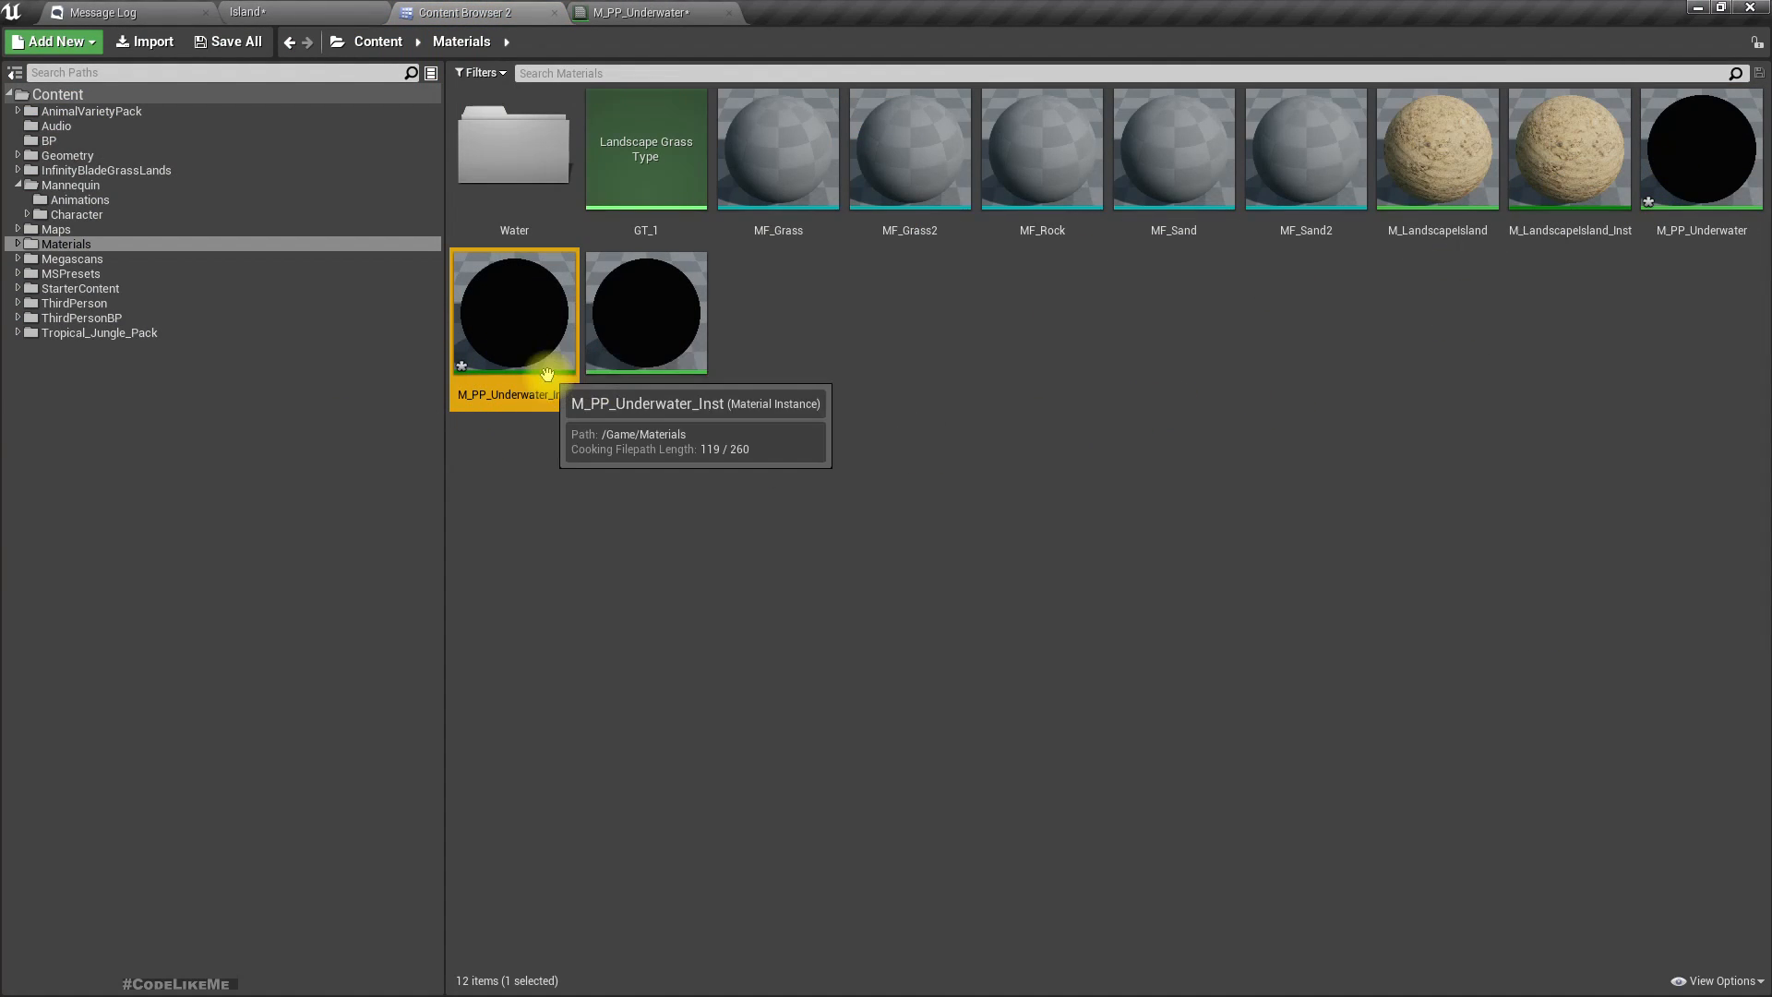
left_click(284, 10)
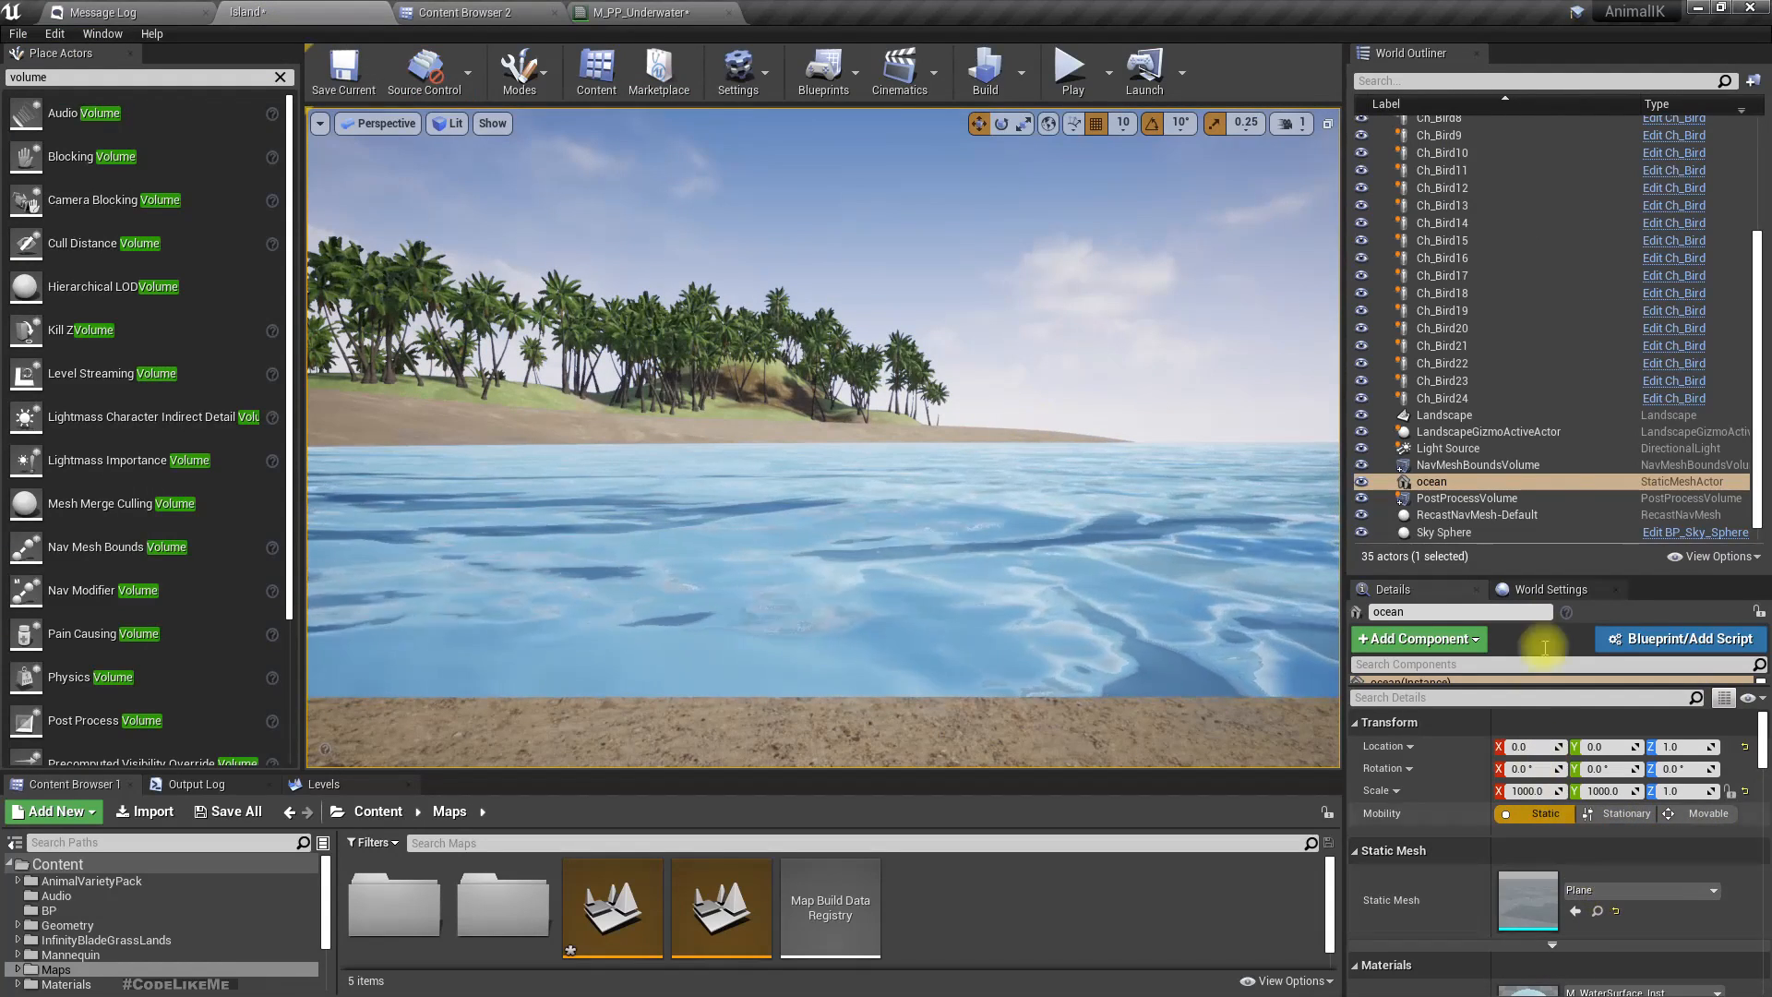
Replace the PostProcessVolume's post process material with the instance M_PP_Underwater_Inst.
left_click(1458, 498)
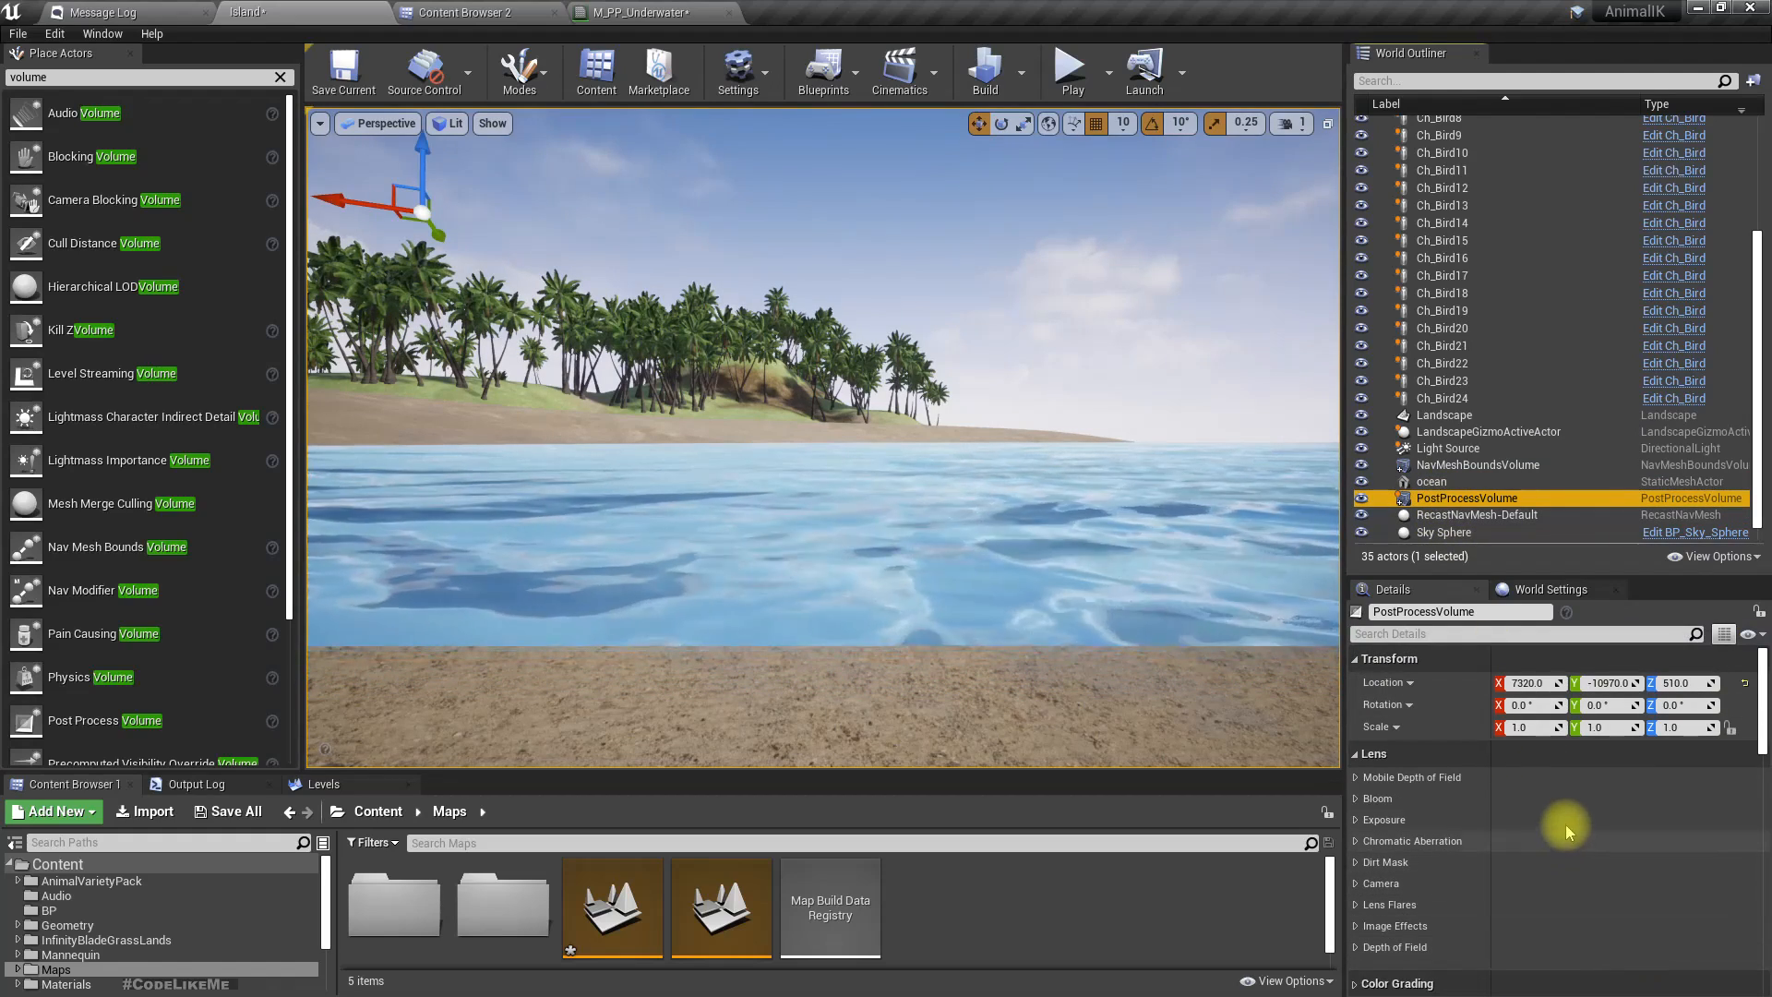
scroll(1477, 789, "down", 3)
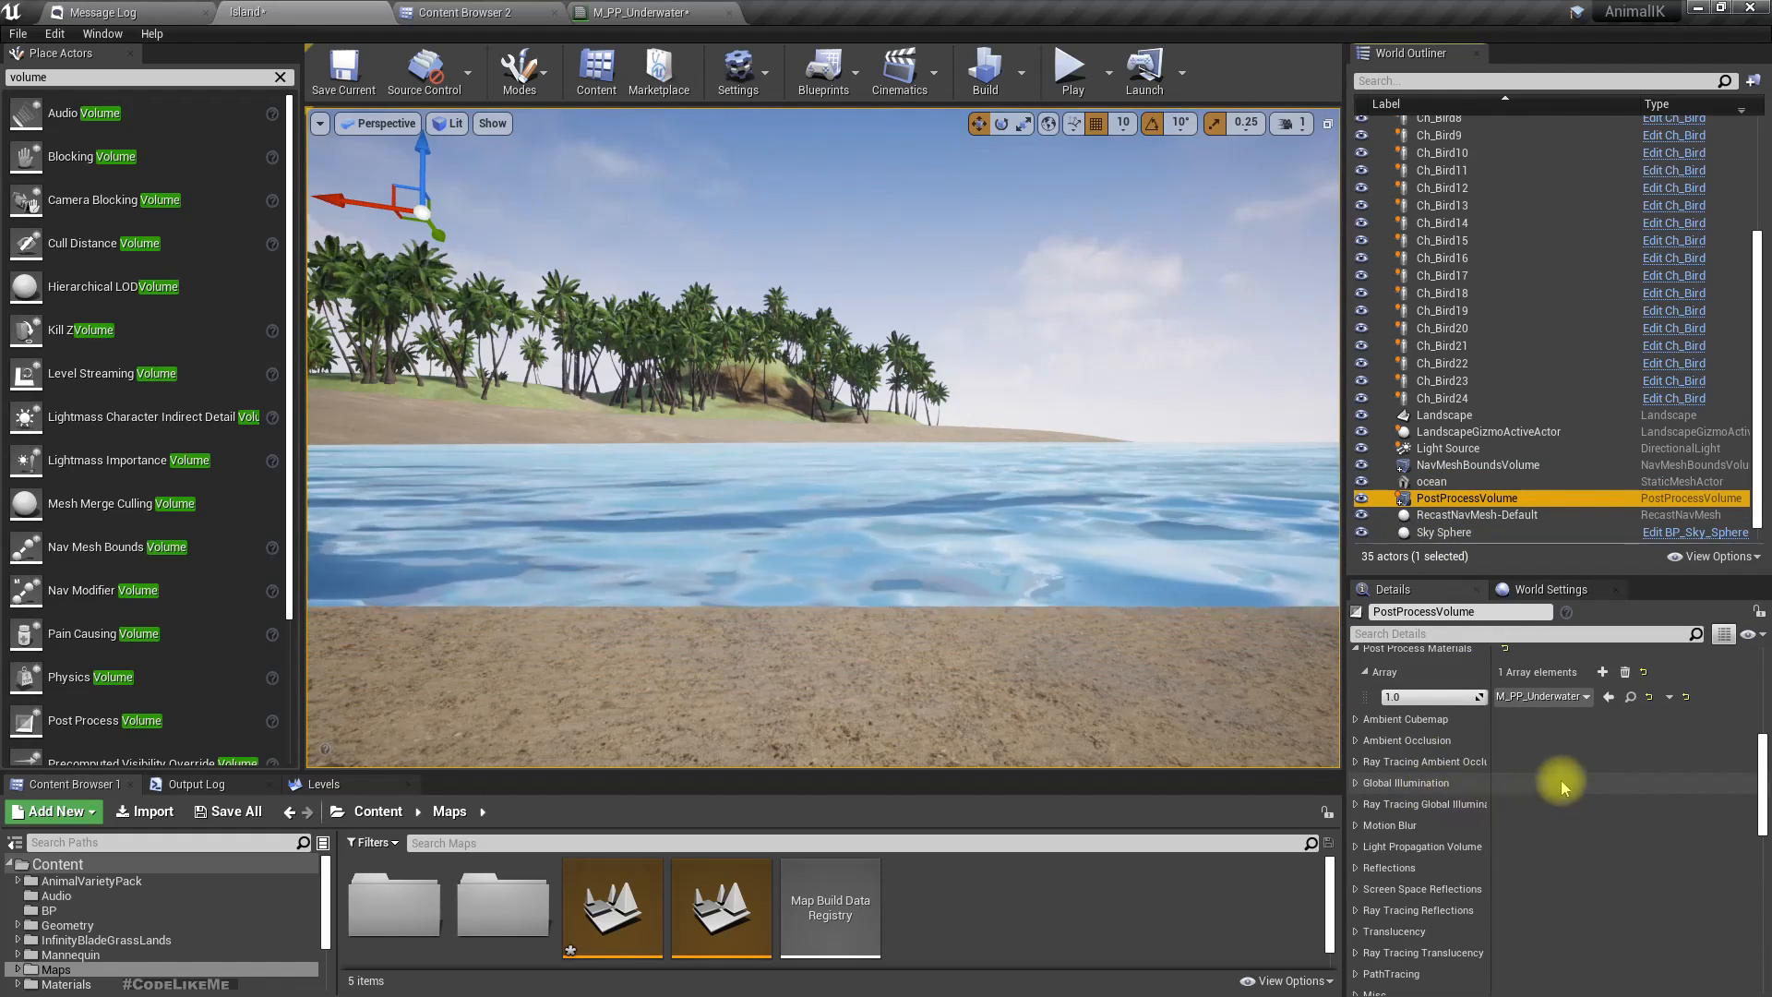
left_click(1539, 696)
scroll(1593, 622, "down", 2)
left_click(1523, 591)
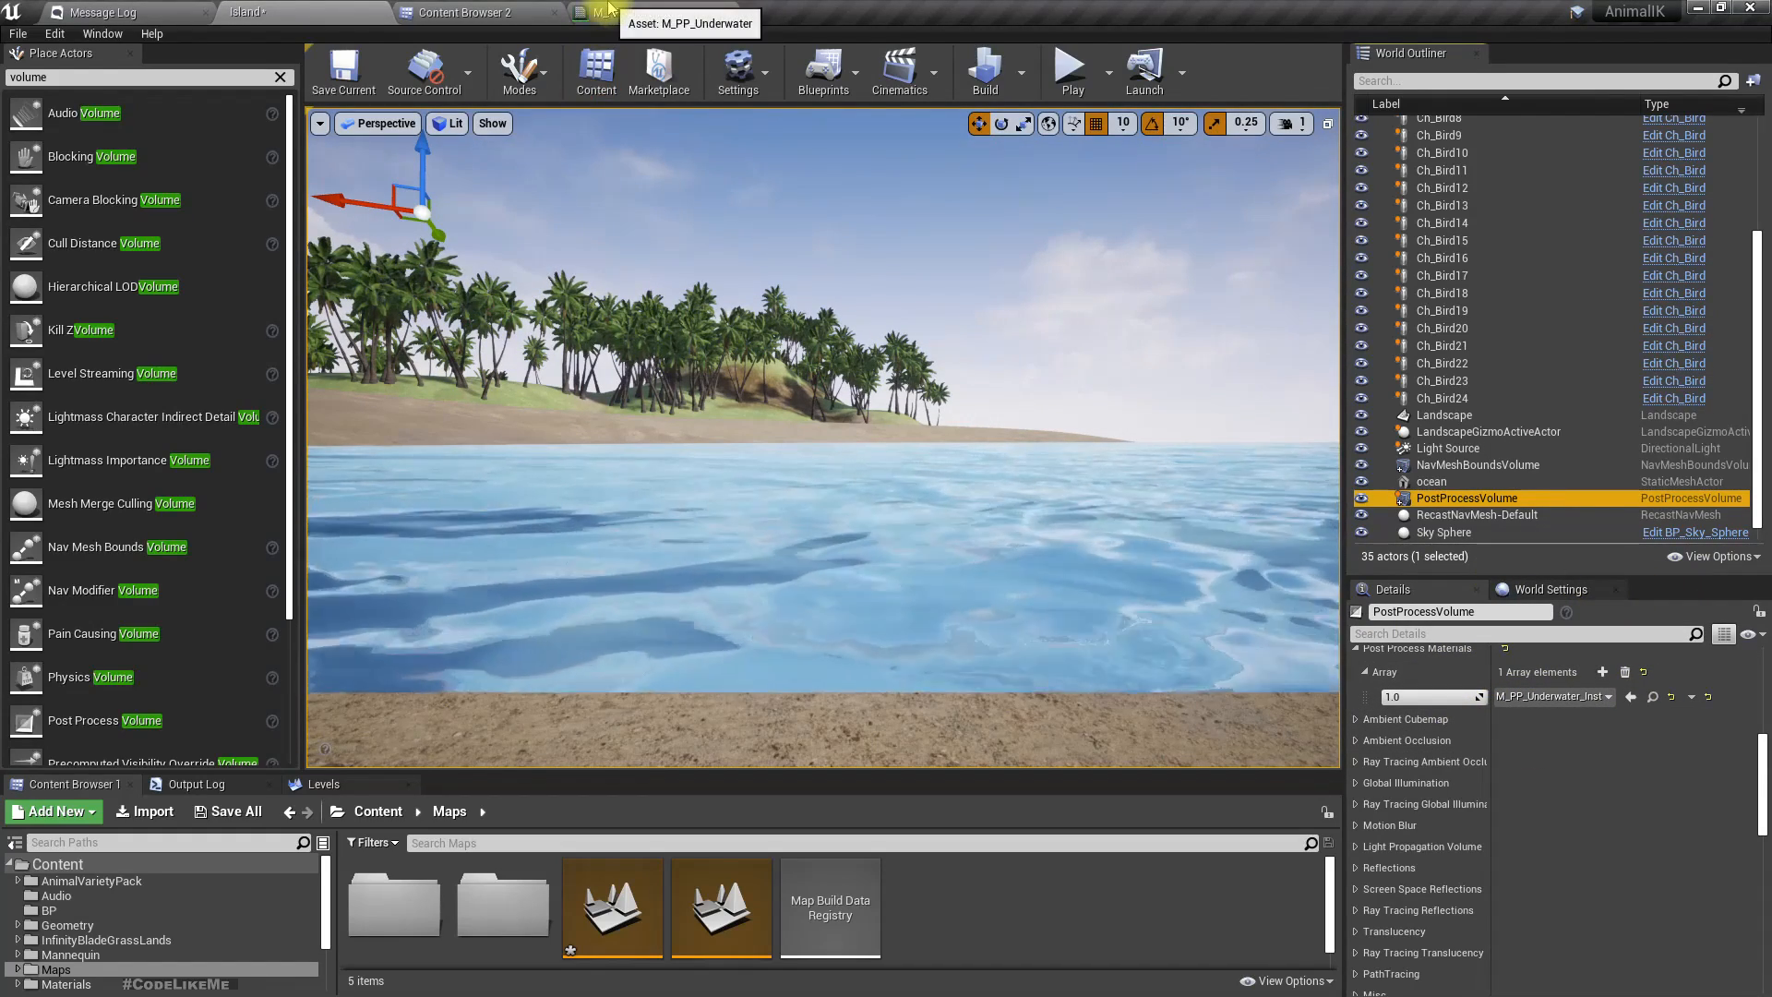
Set the water level parameter's default value to 1, apply M_PP_Underwater and check the tint in the Island level.
left_click(642, 12)
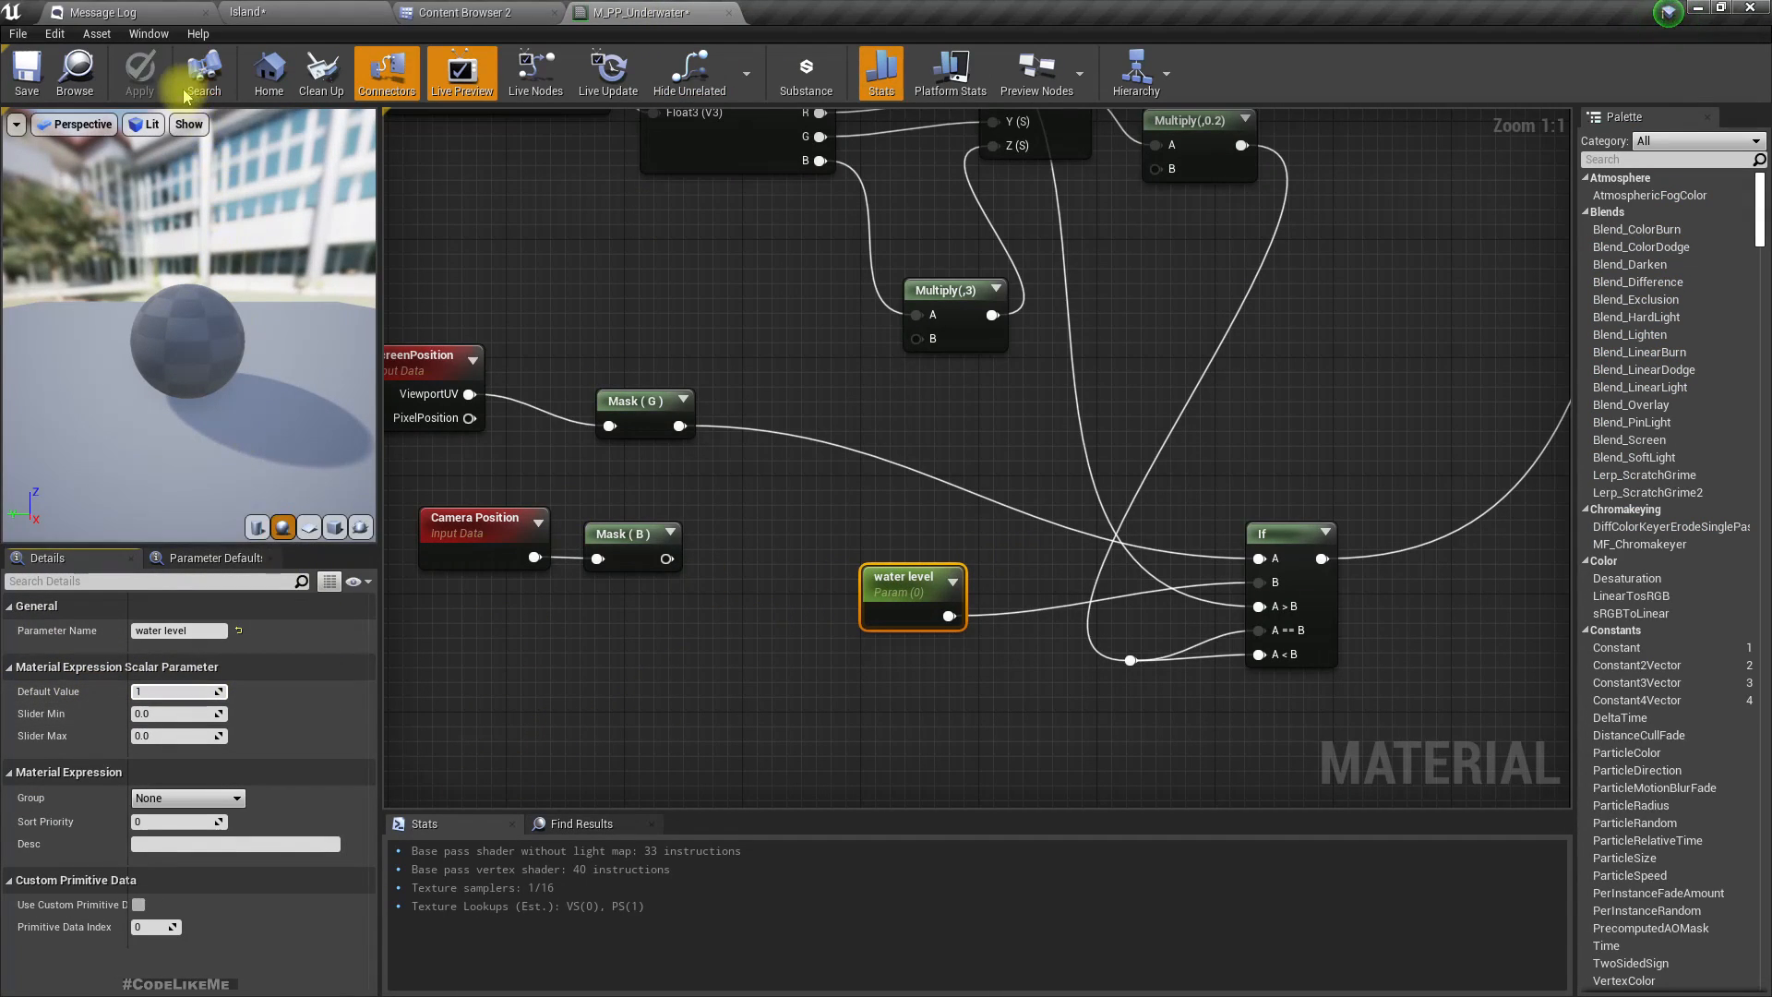
left_click(729, 362)
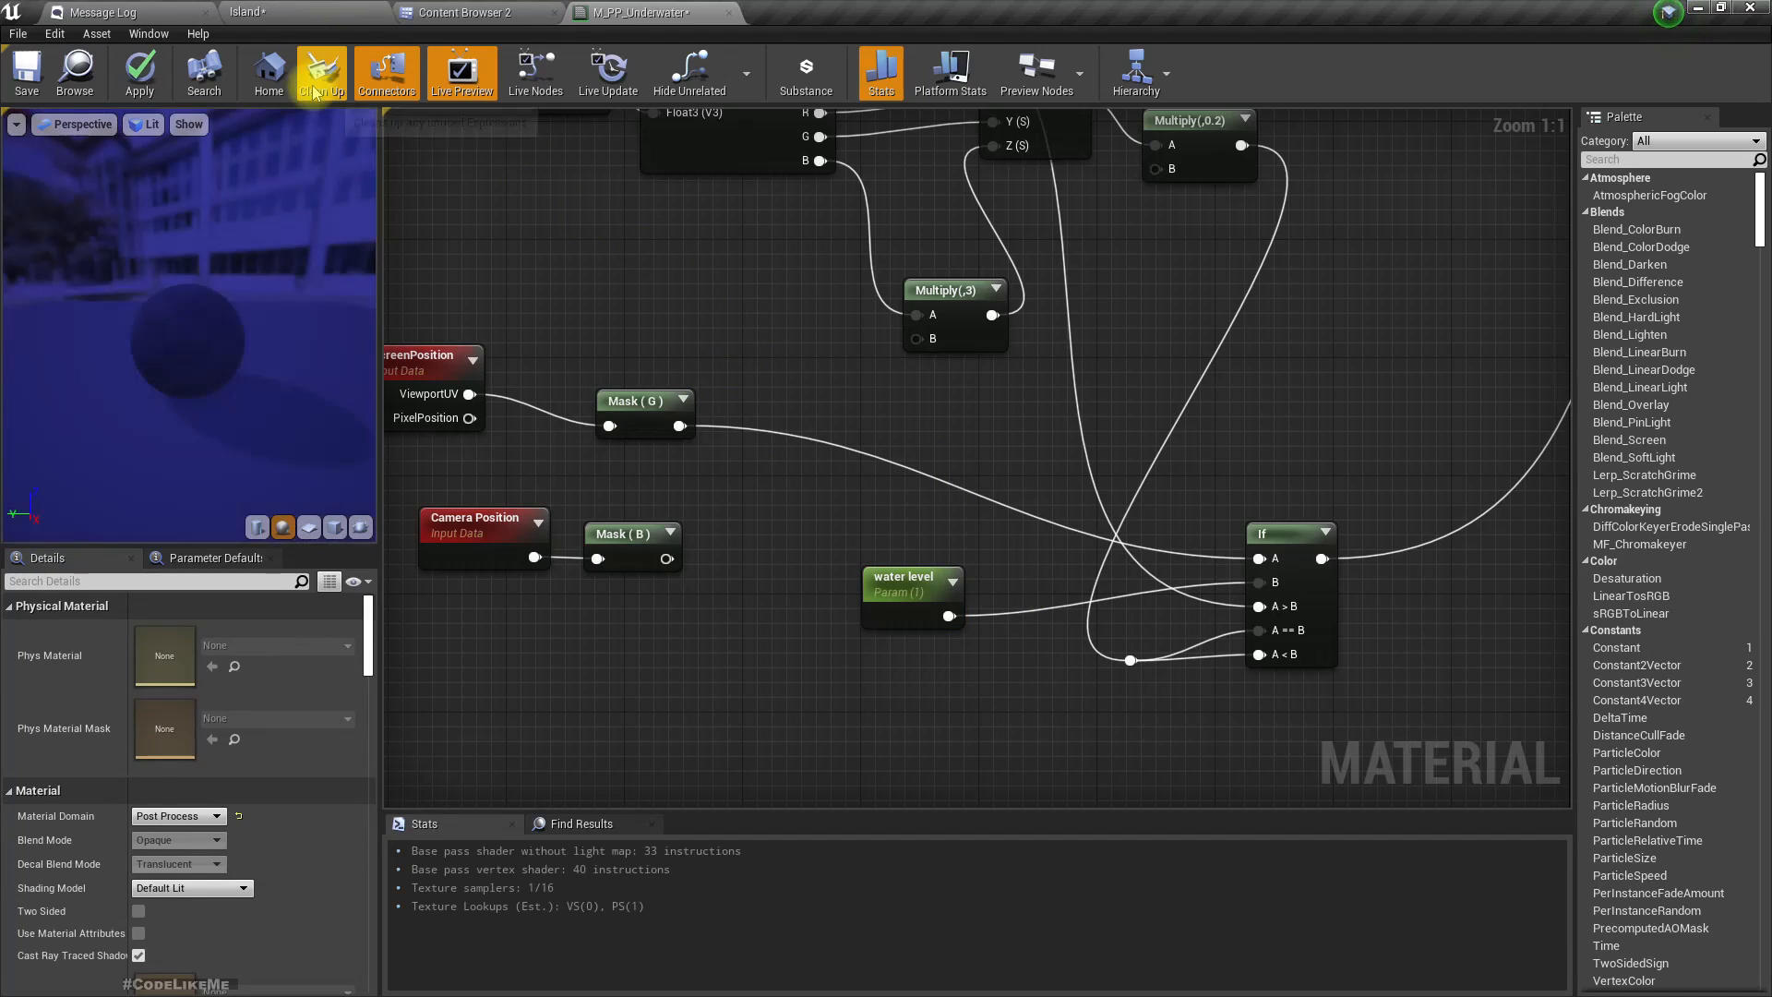
left_click(312, 9)
left_click(702, 12)
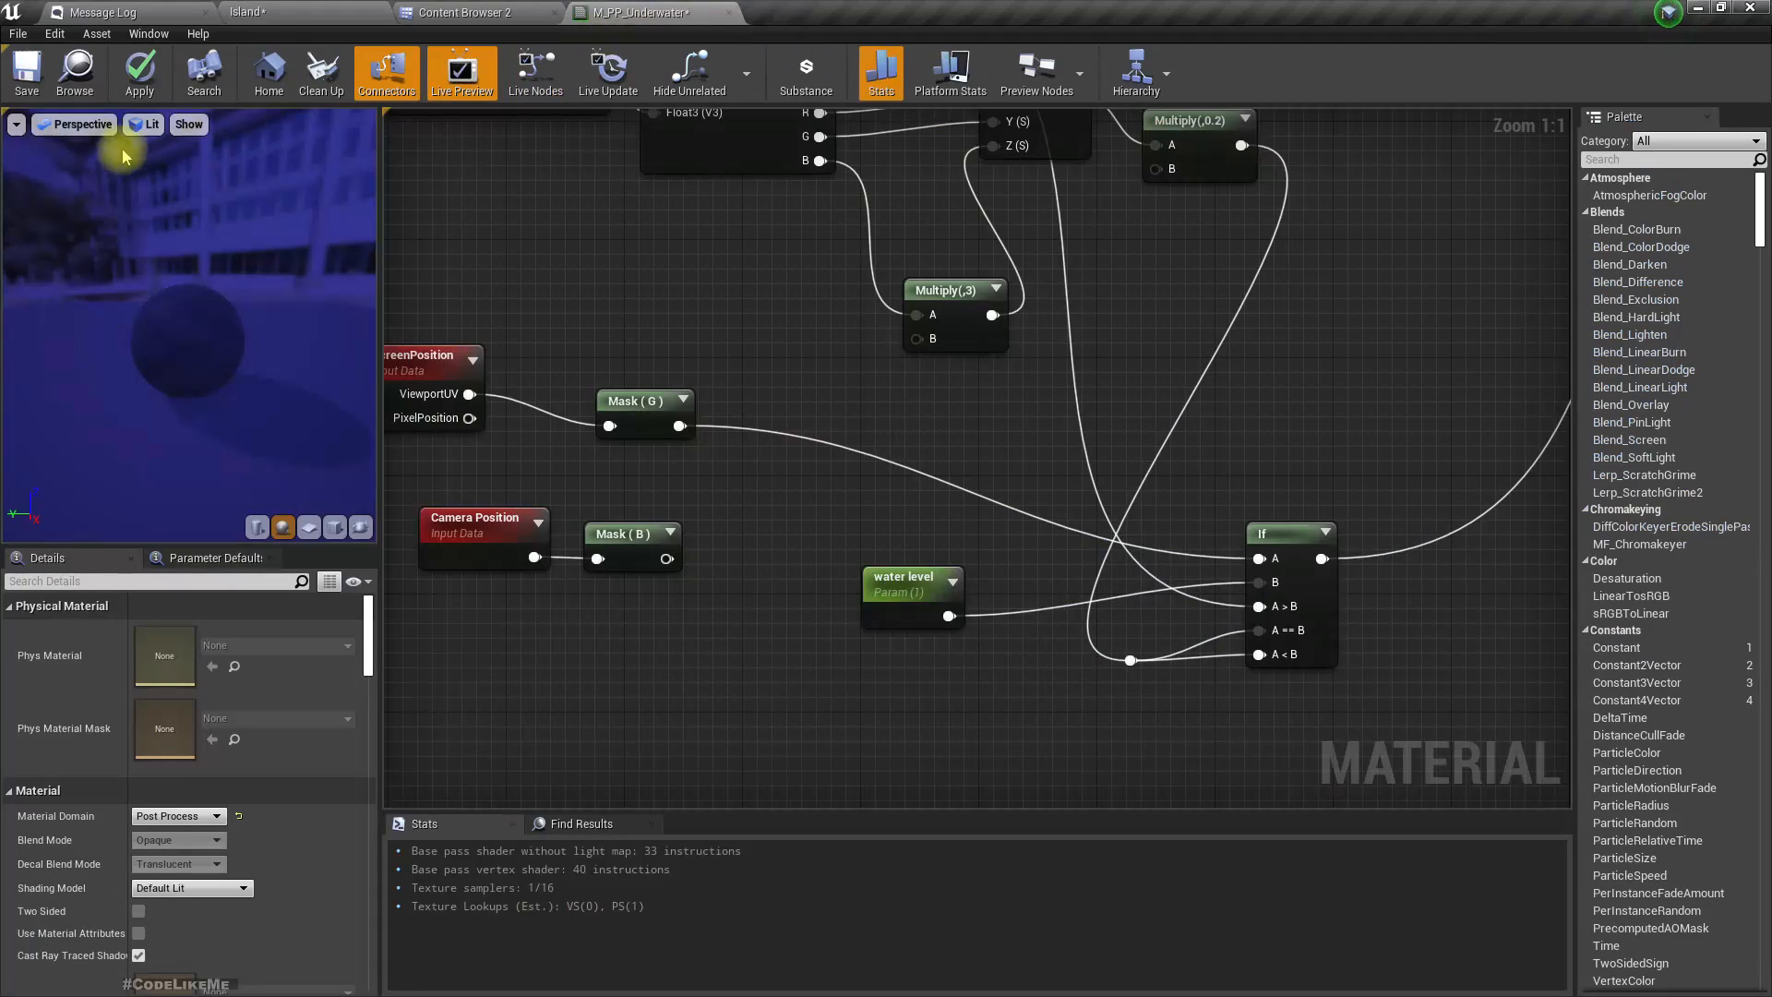
left_click(135, 89)
left_click(247, 11)
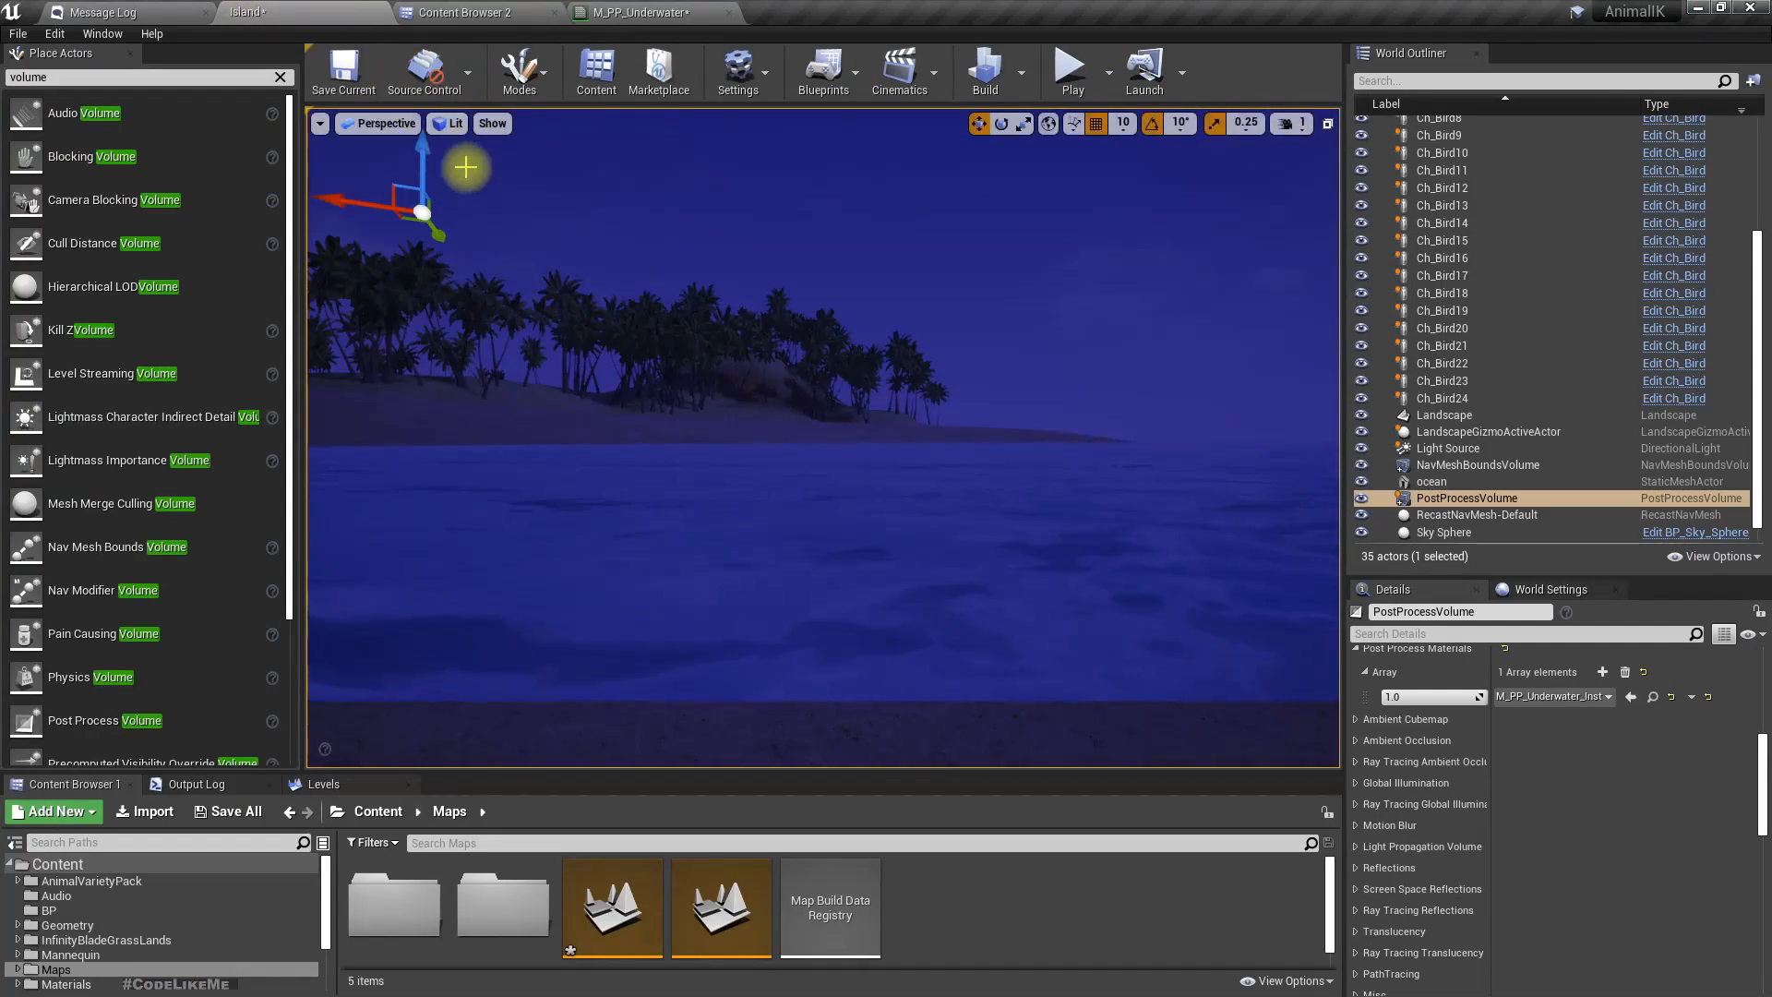
Set the water level parameter's default value to 0.2, apply the material and check the tinted band in the Island level.
left_click(637, 12)
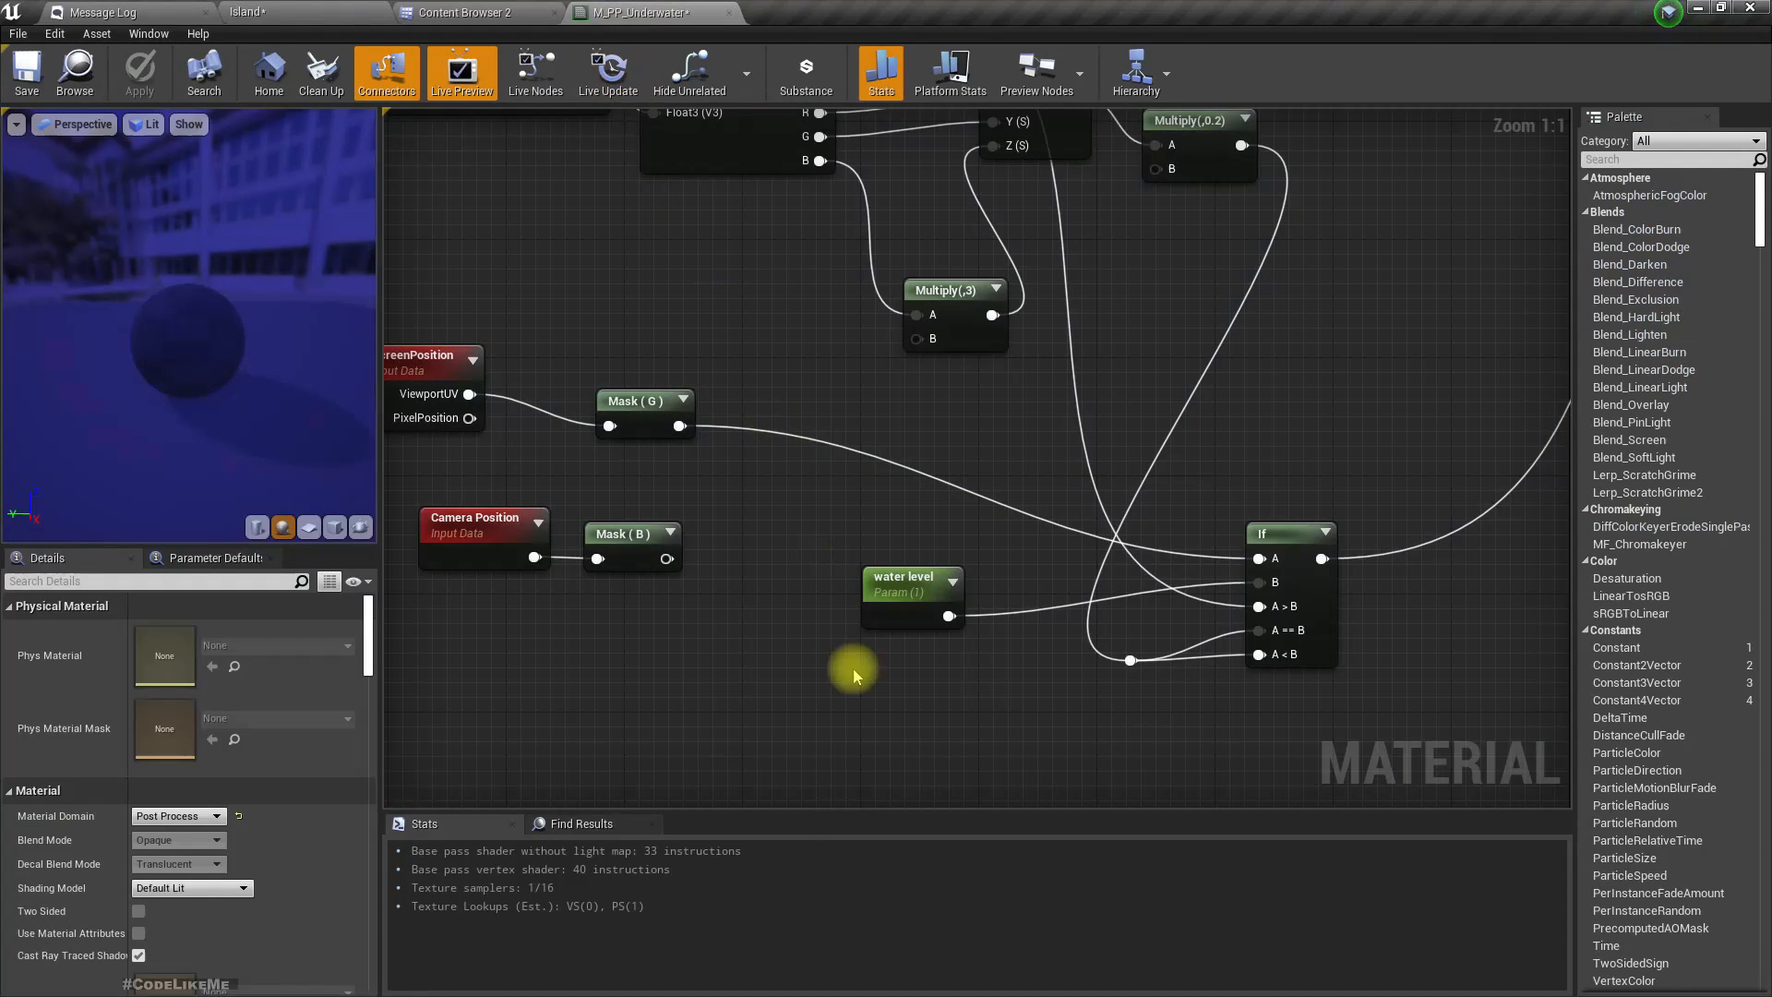
left_click(914, 586)
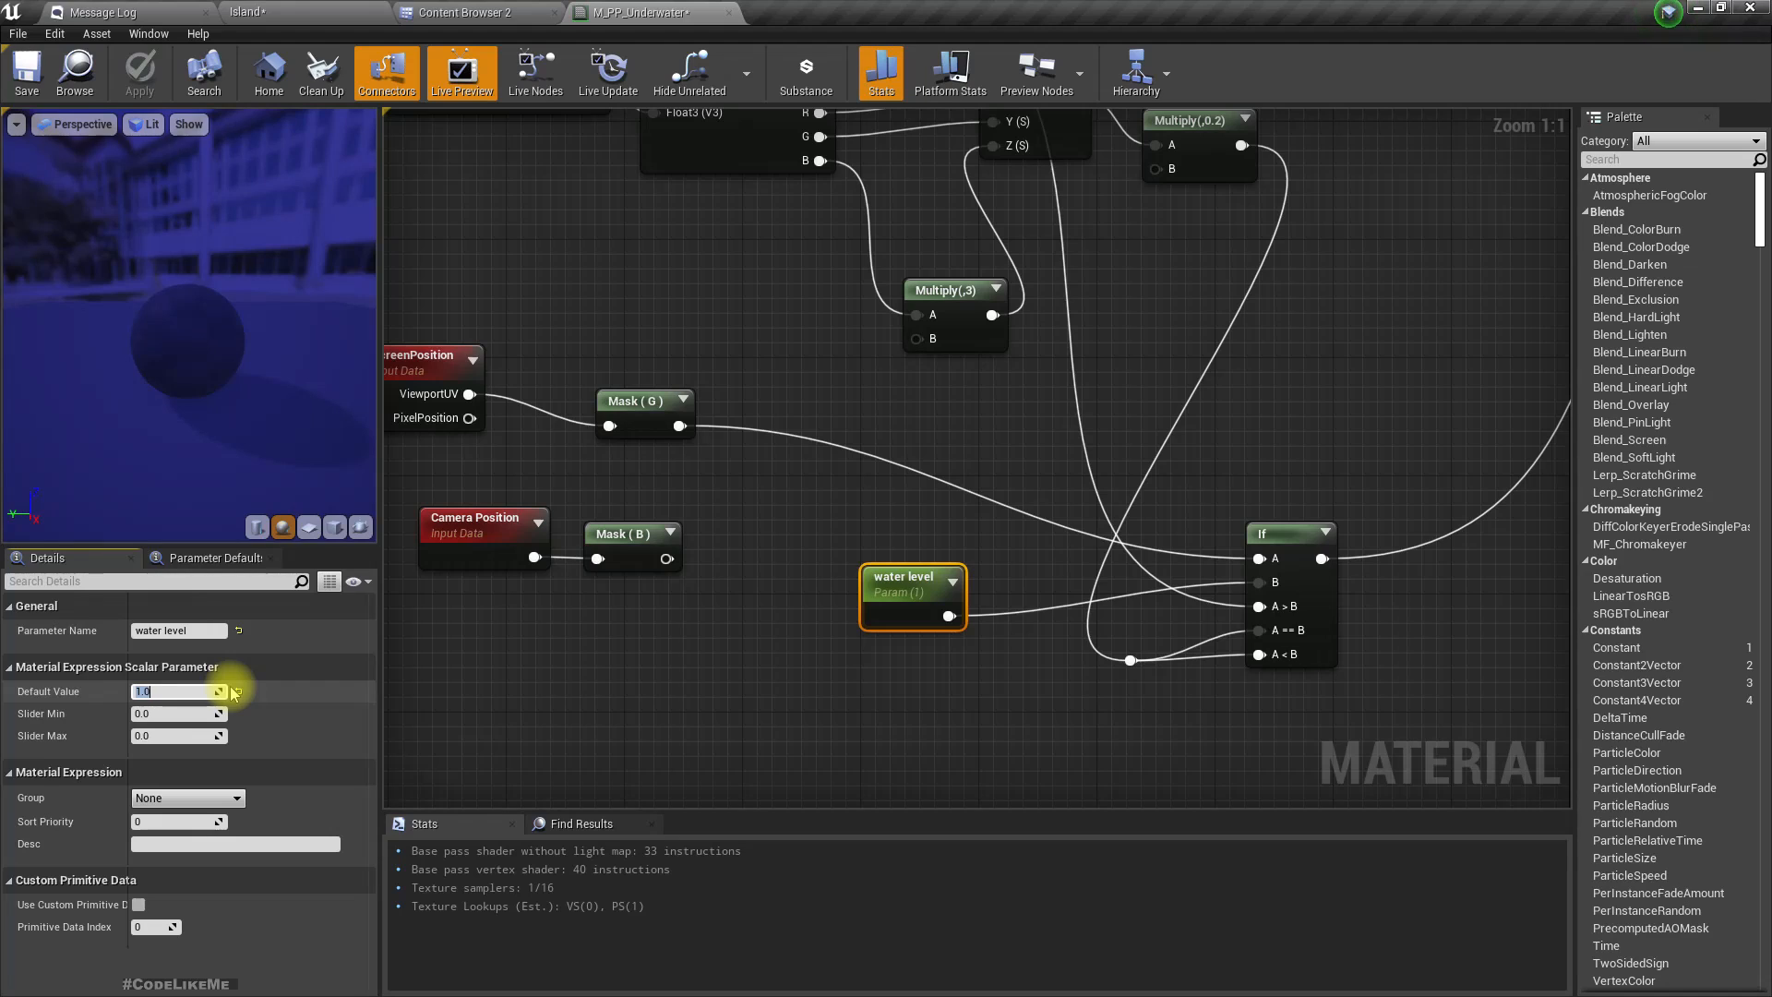
type("0.2")
key("Return")
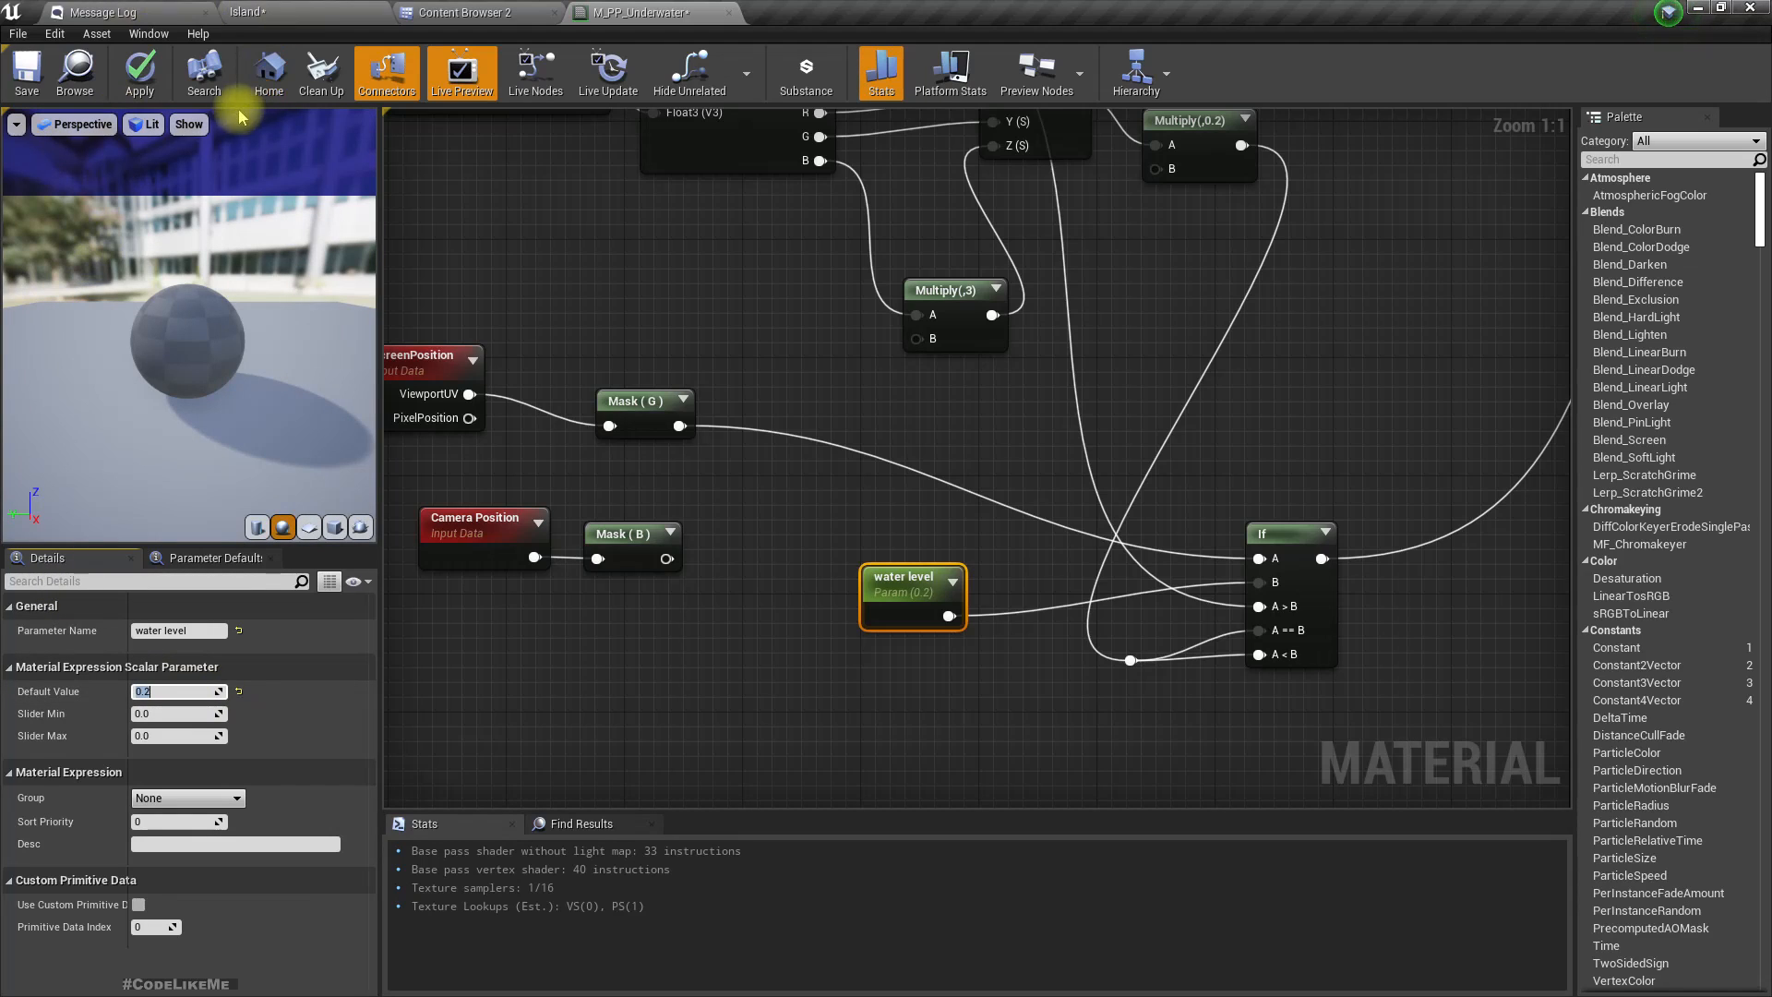
left_click(140, 74)
left_click(247, 11)
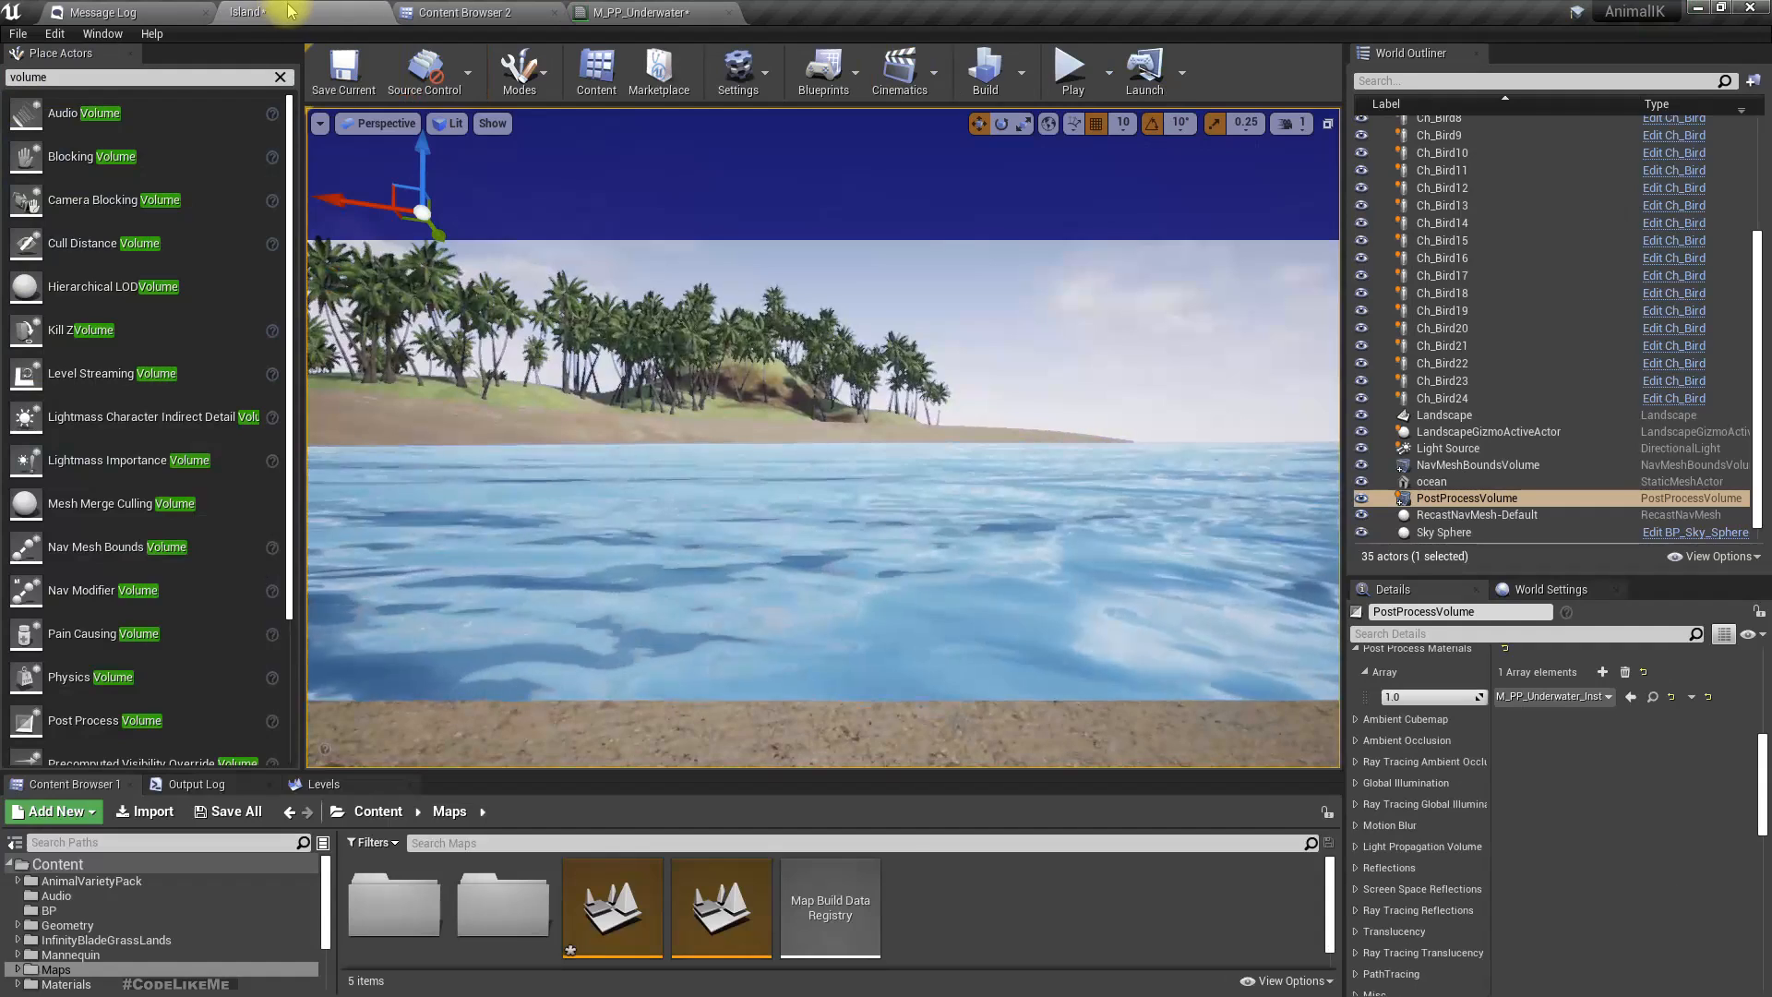
right_click_drag(665, 256, 811, 388)
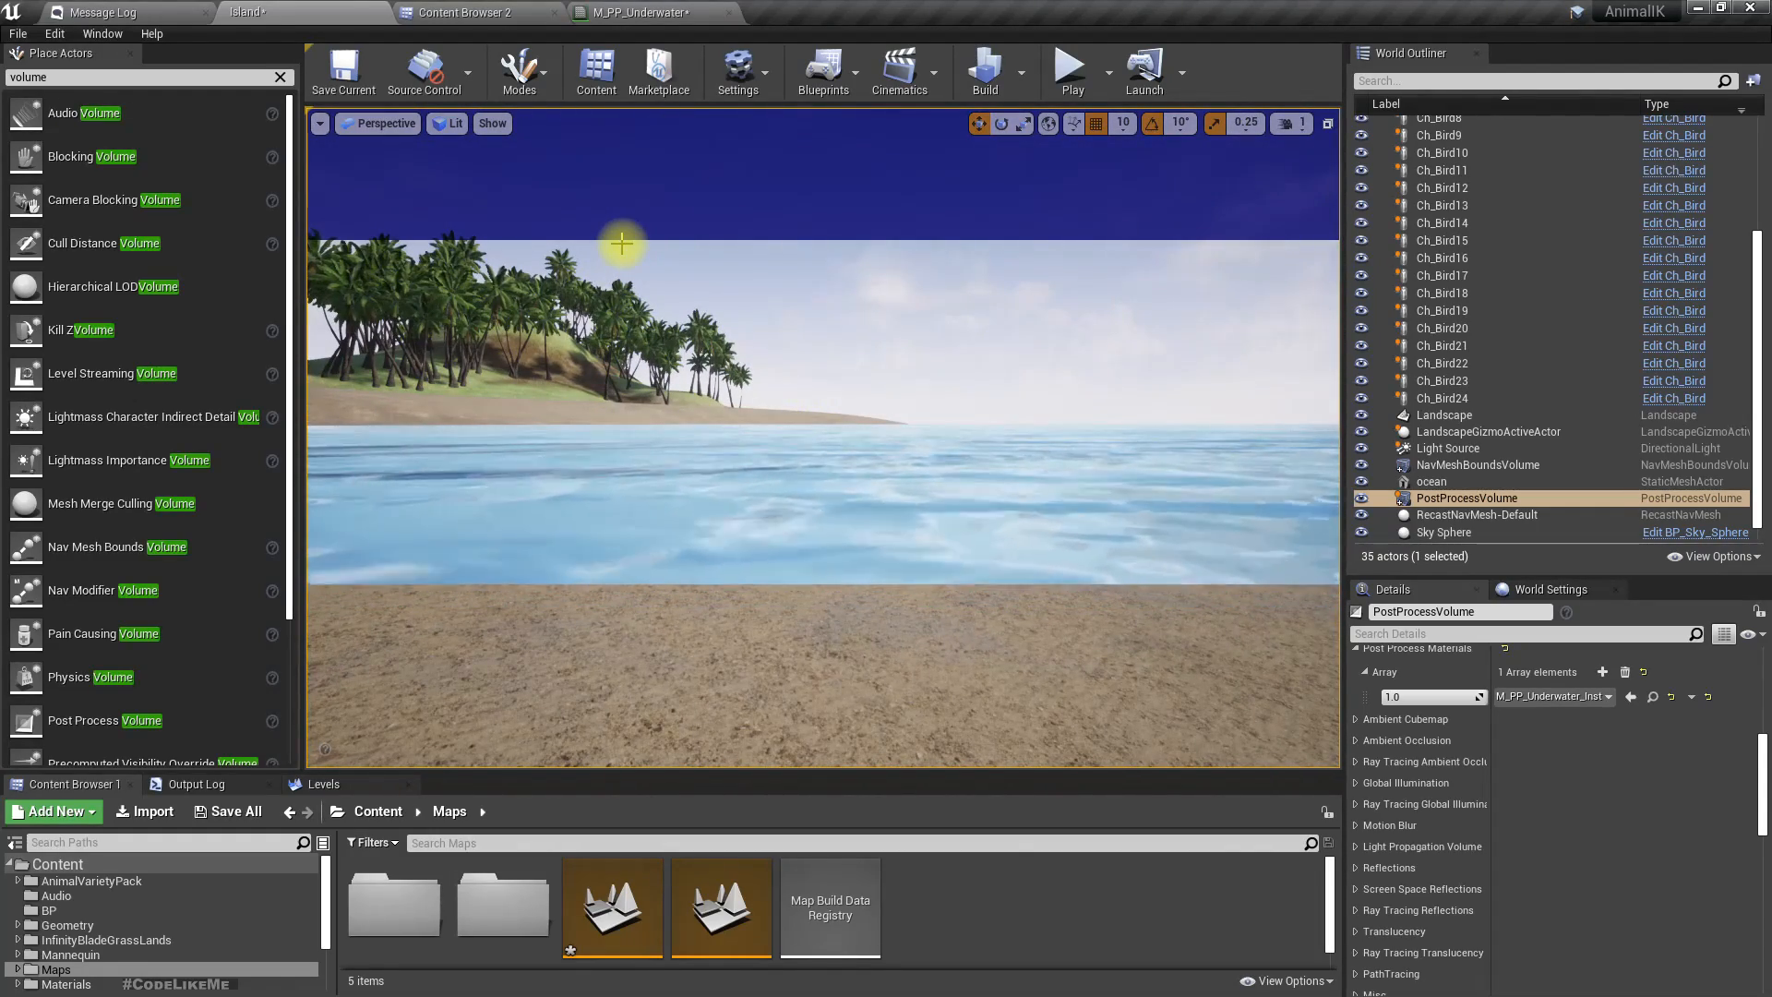
Insert a 1-x node between the ScreenPosition G mask and the If node's A input in the M_PP_Underwater graph.
left_click(681, 12)
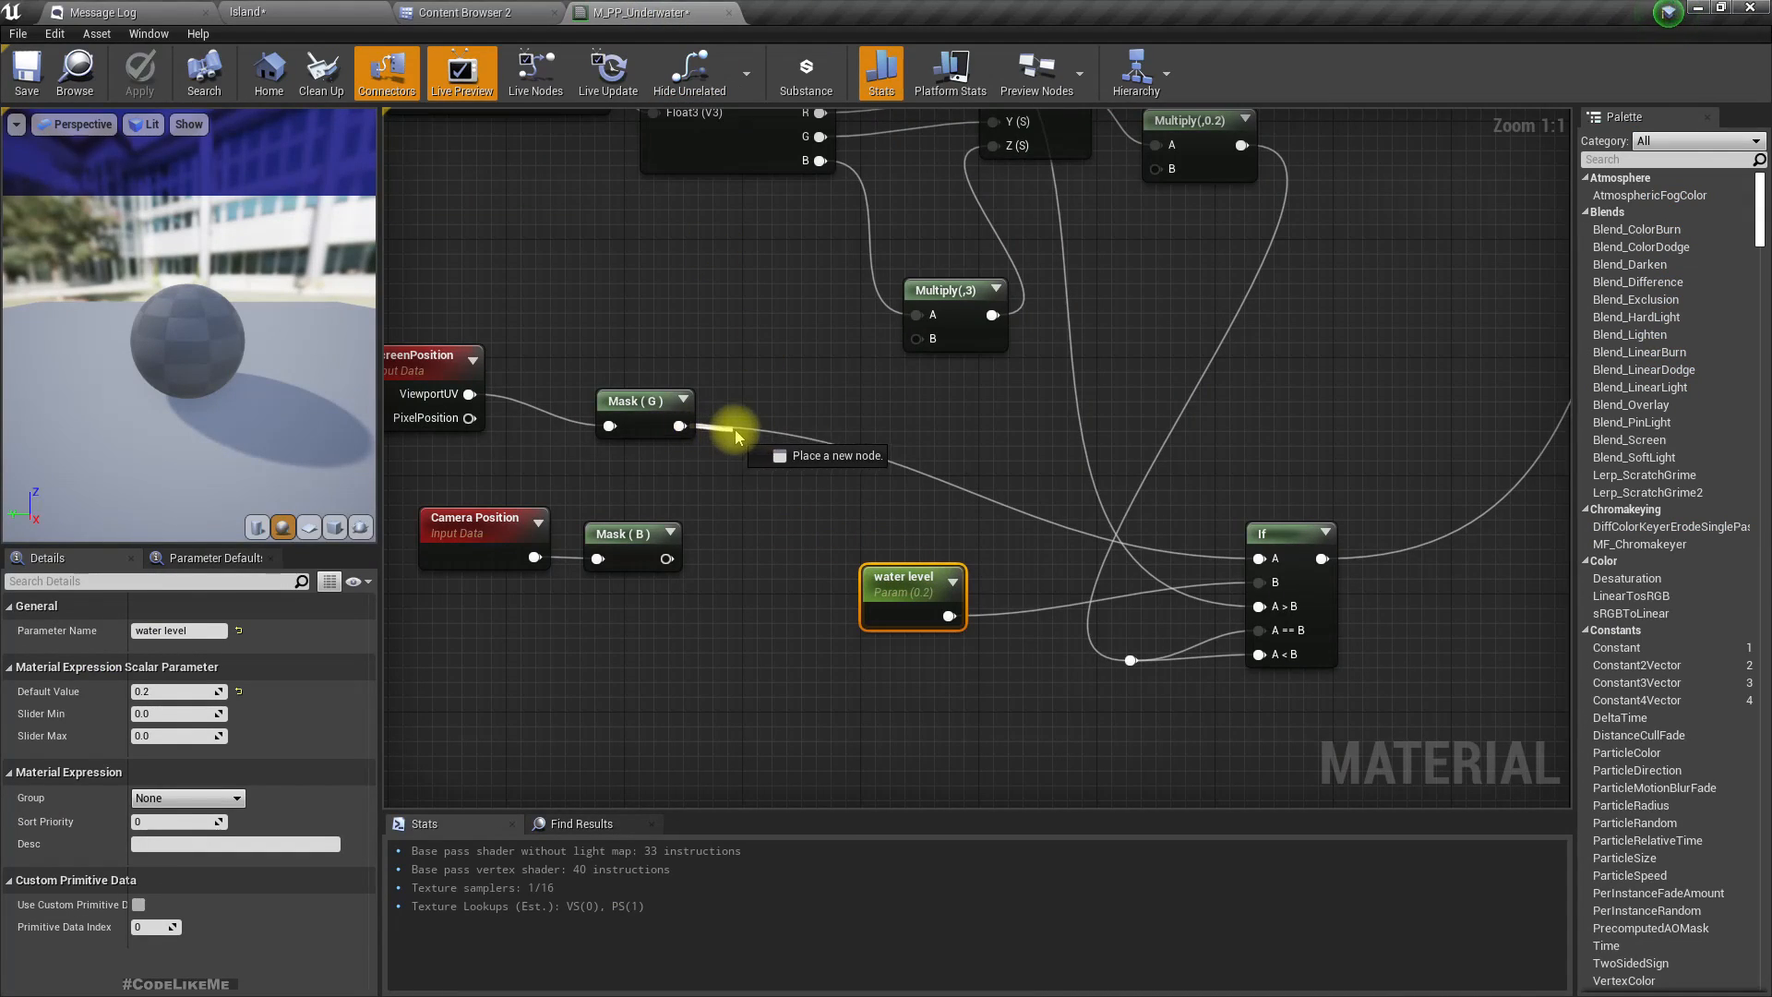
left_click_drag(733, 430, 732, 428)
type("1-")
key("Return")
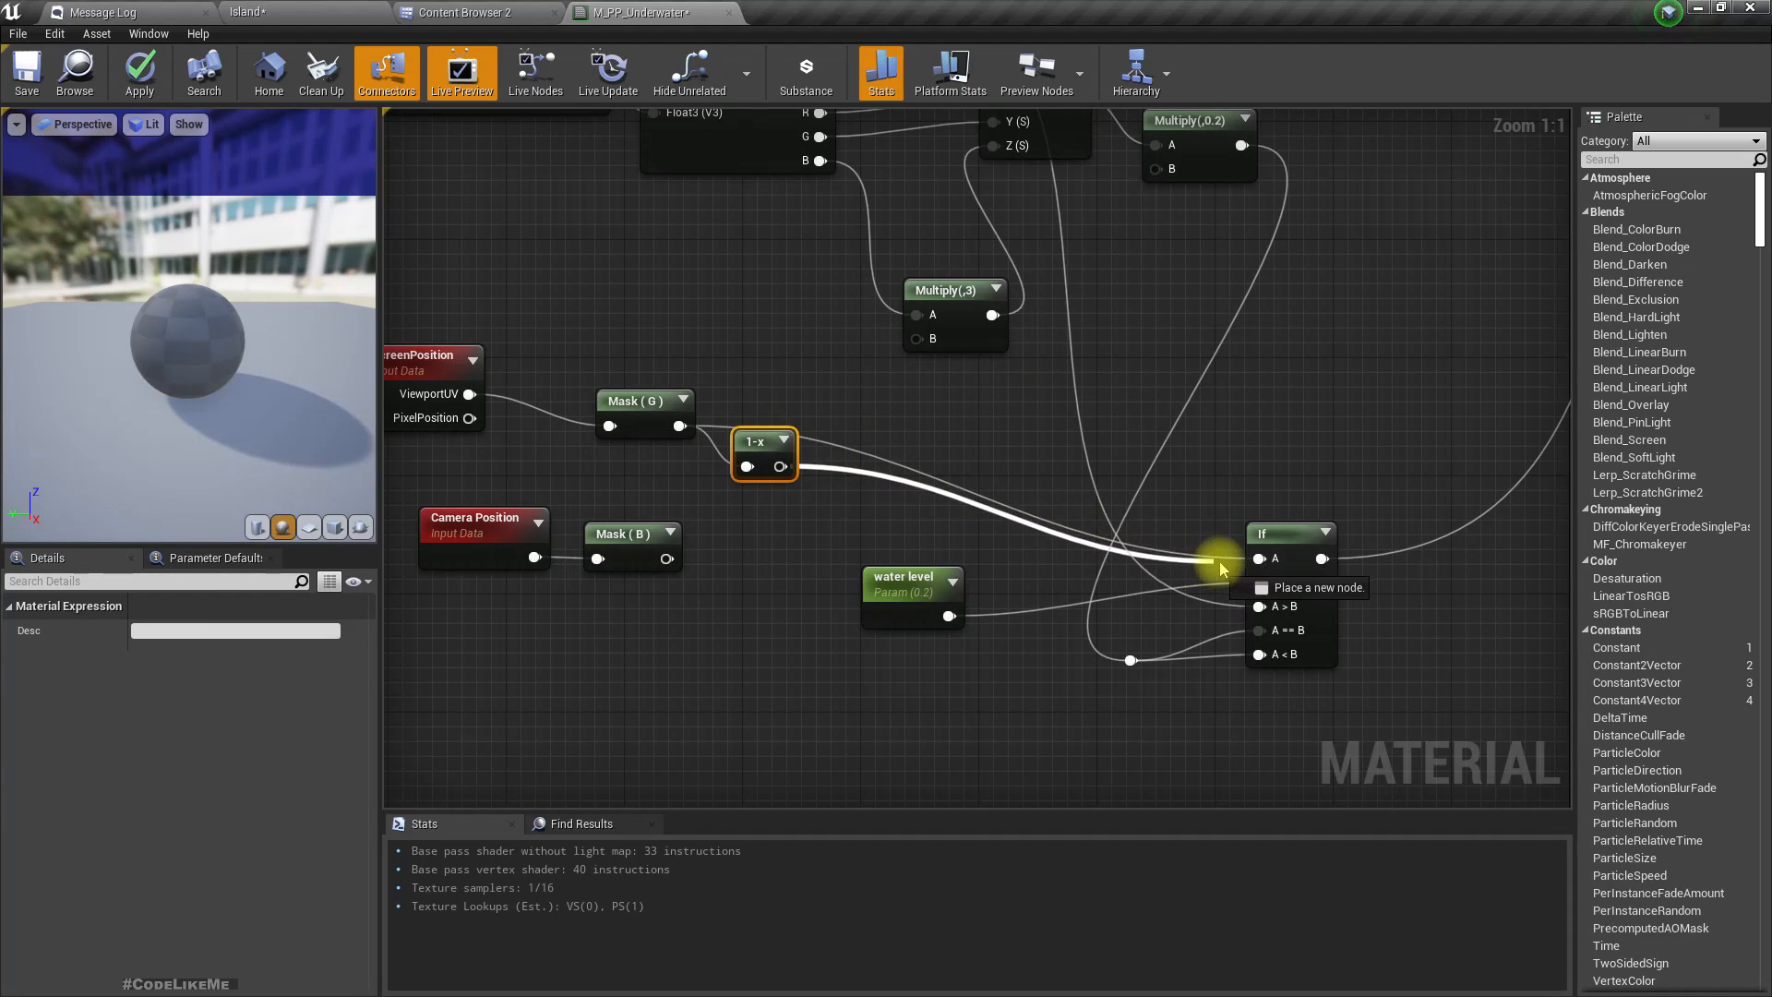
left_click_drag(1273, 565, 1270, 559)
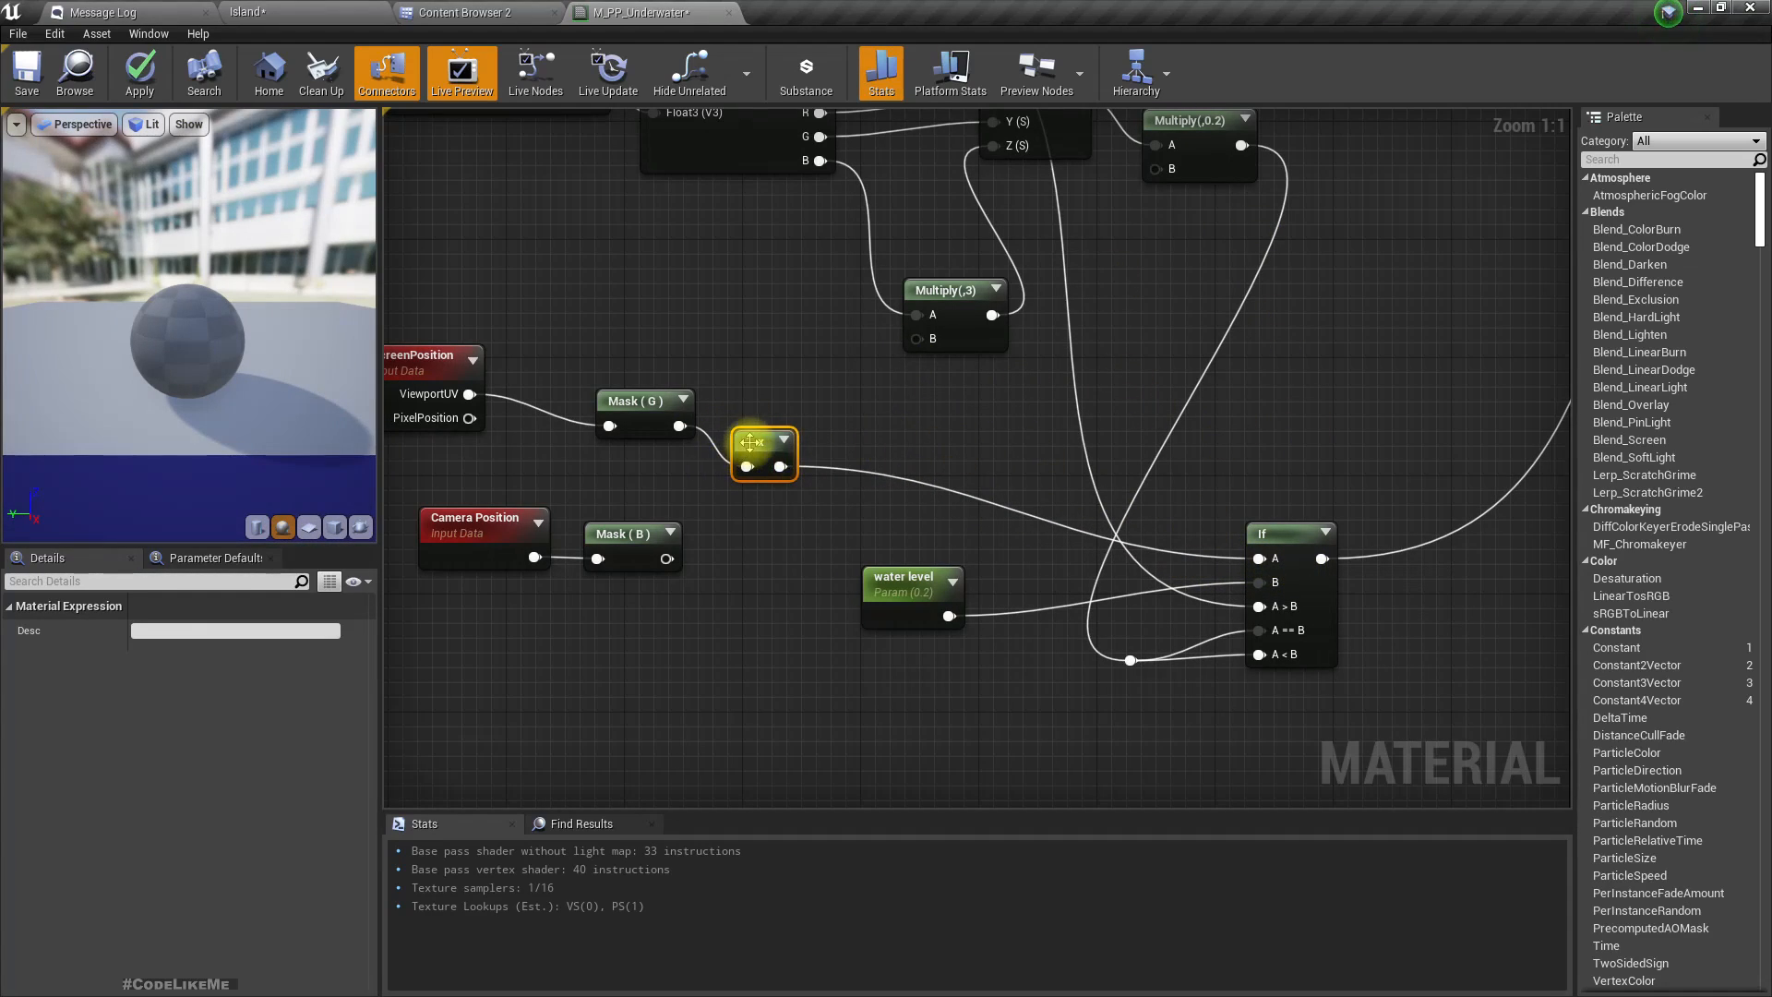
Apply the inverted screen-position change and check the tint in the Island level while moving the camera.
left_click(140, 72)
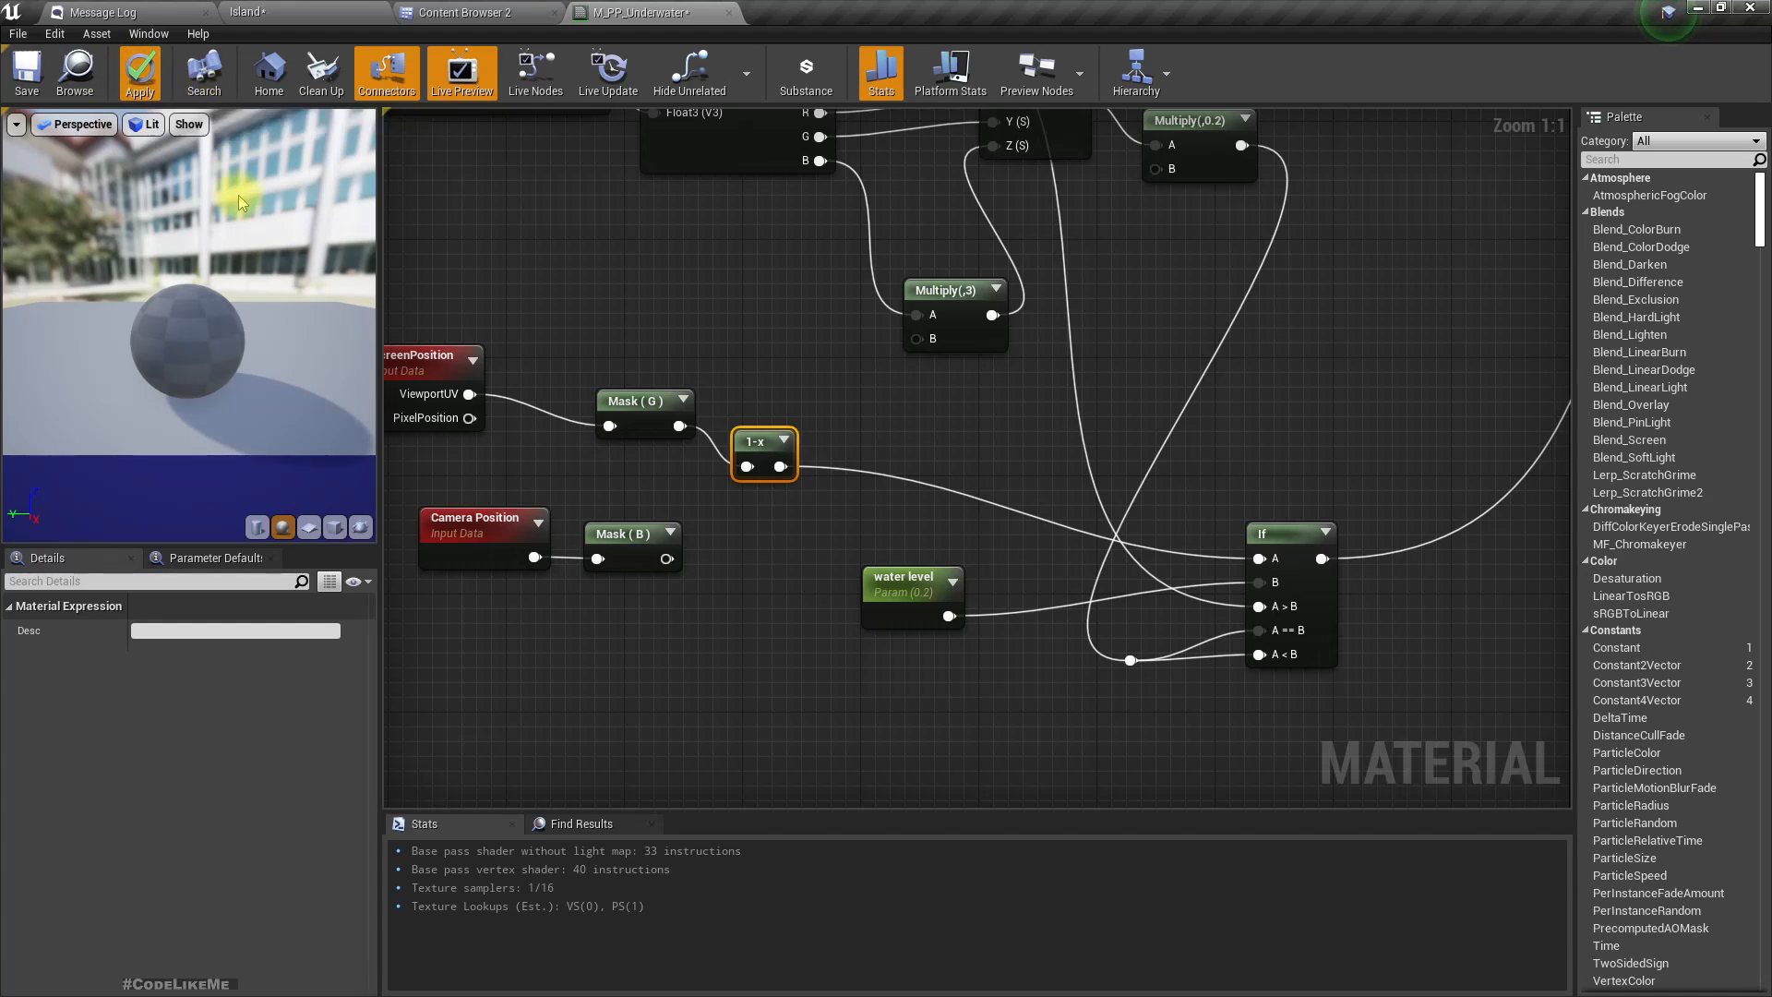
left_click(268, 12)
middle_click_drag(744, 526, 778, 646)
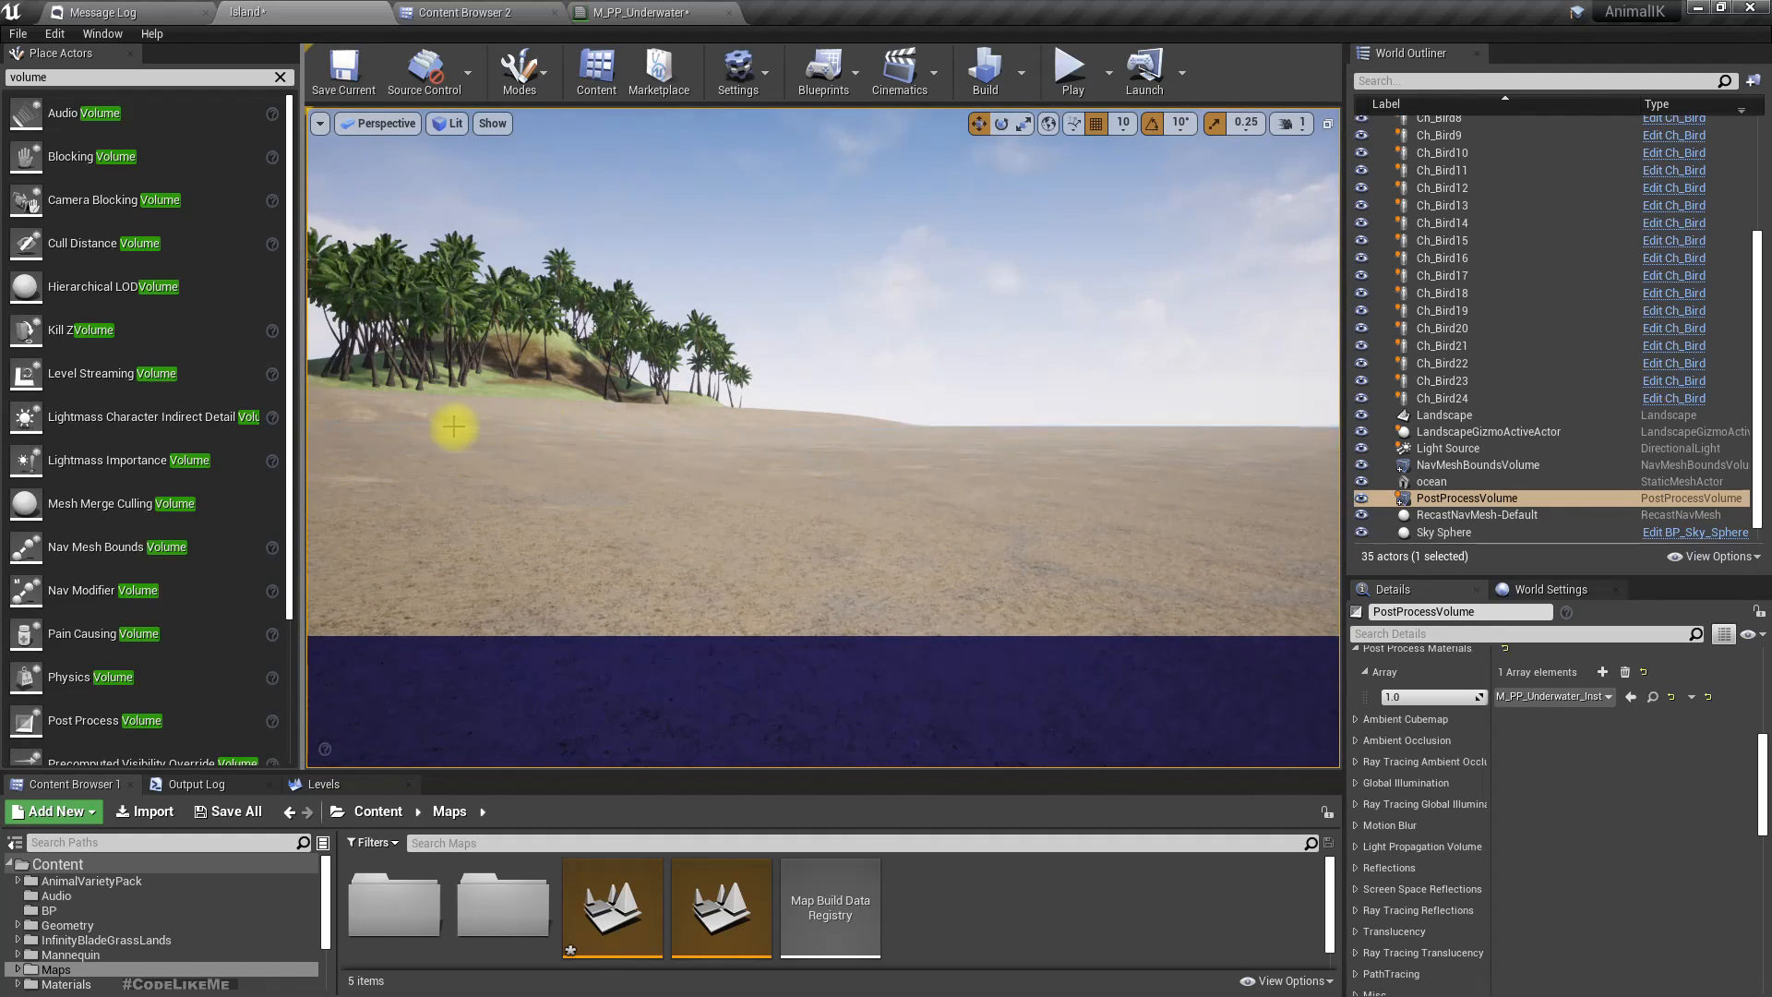
Move the 1-x node further from the G mask in the material graph and recheck the Island level.
left_click(617, 11)
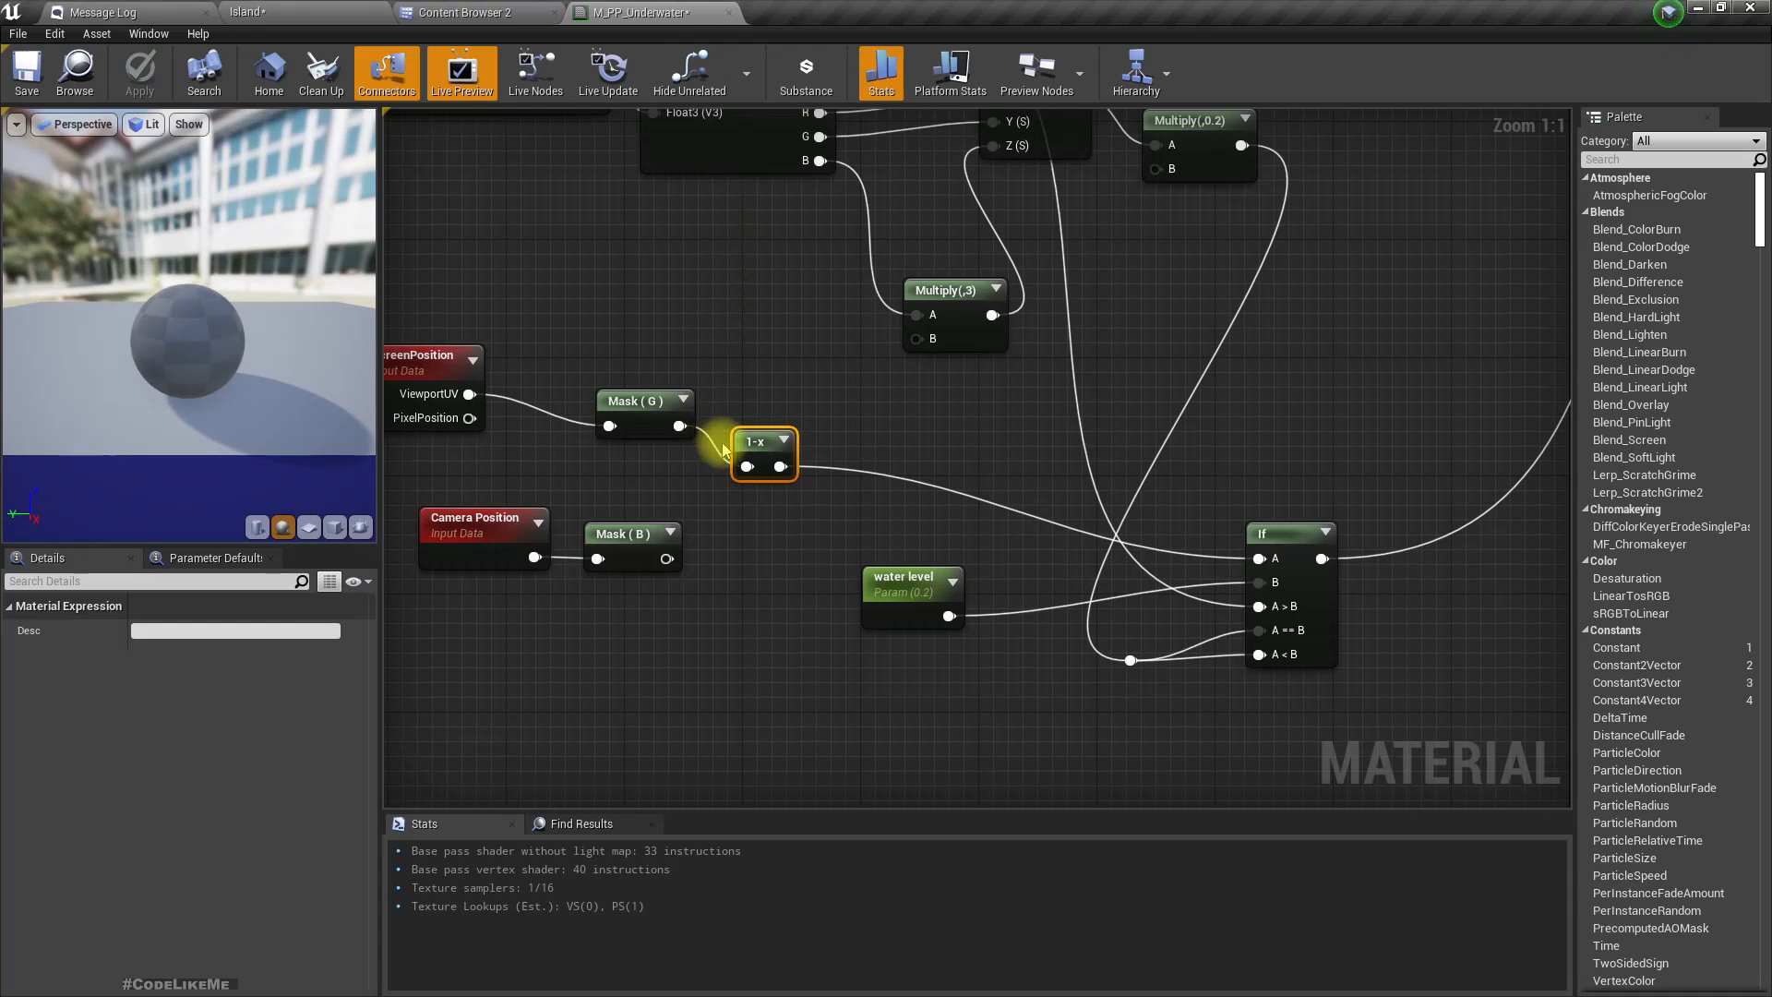
left_click_drag(755, 441, 799, 422)
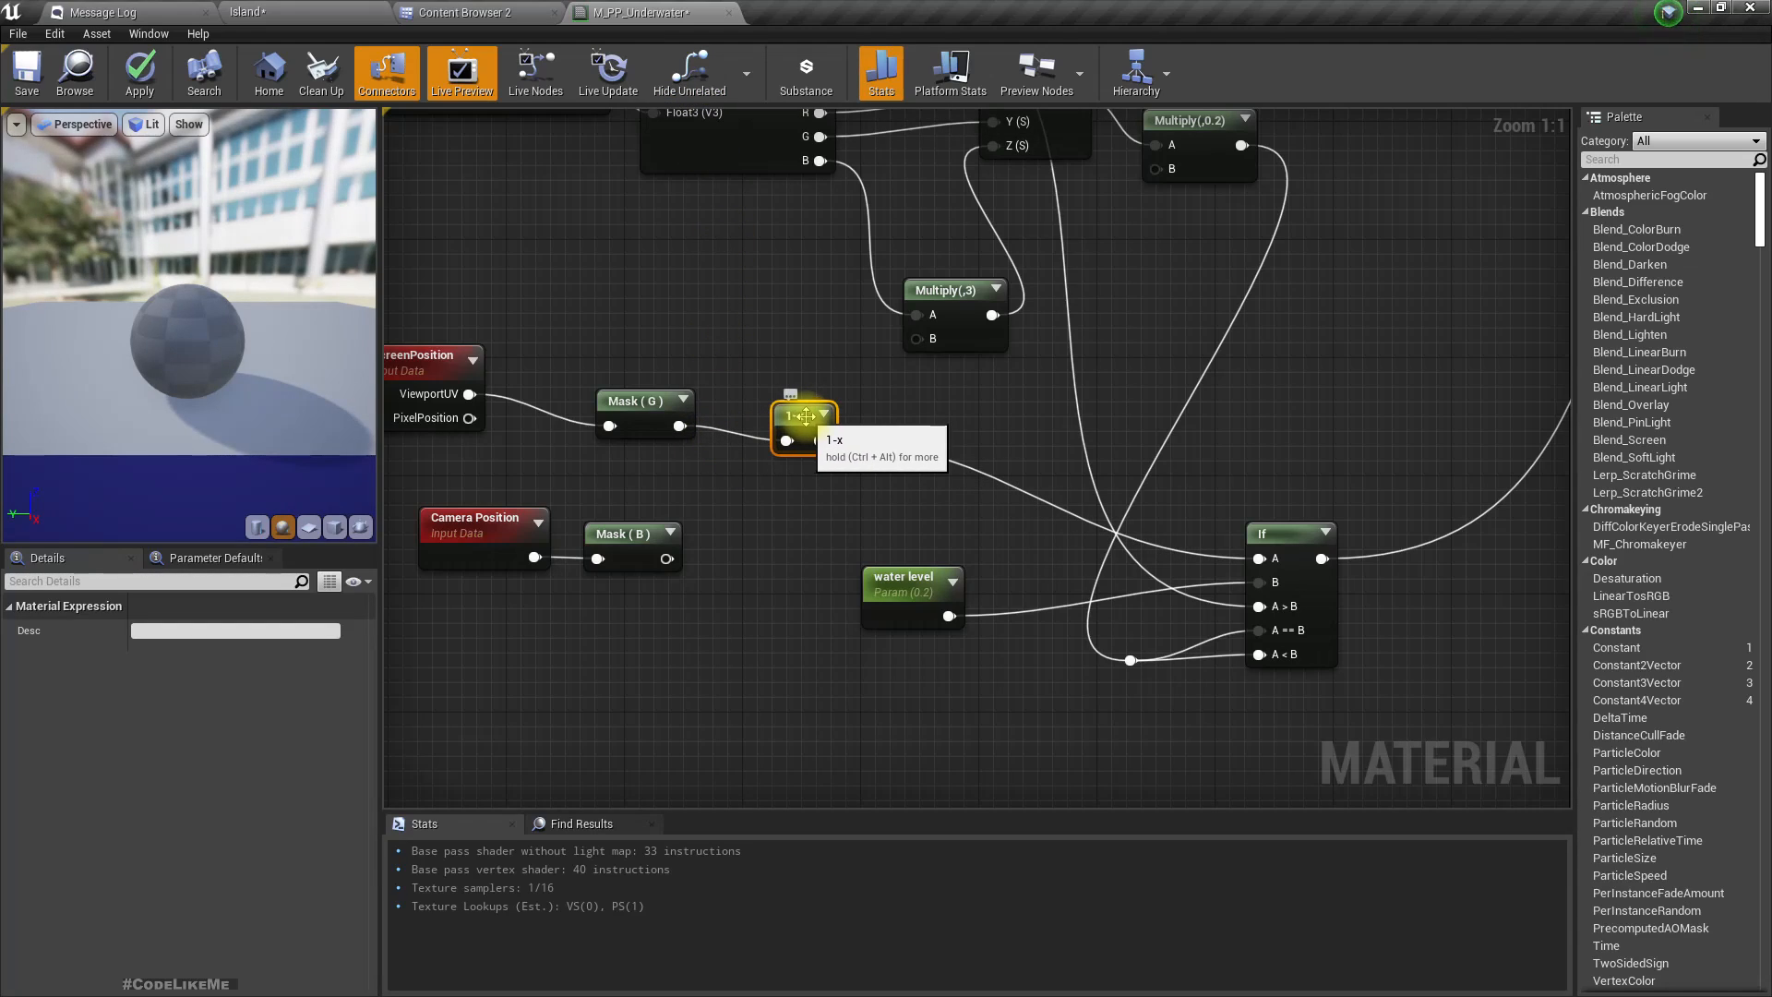
left_click(308, 10)
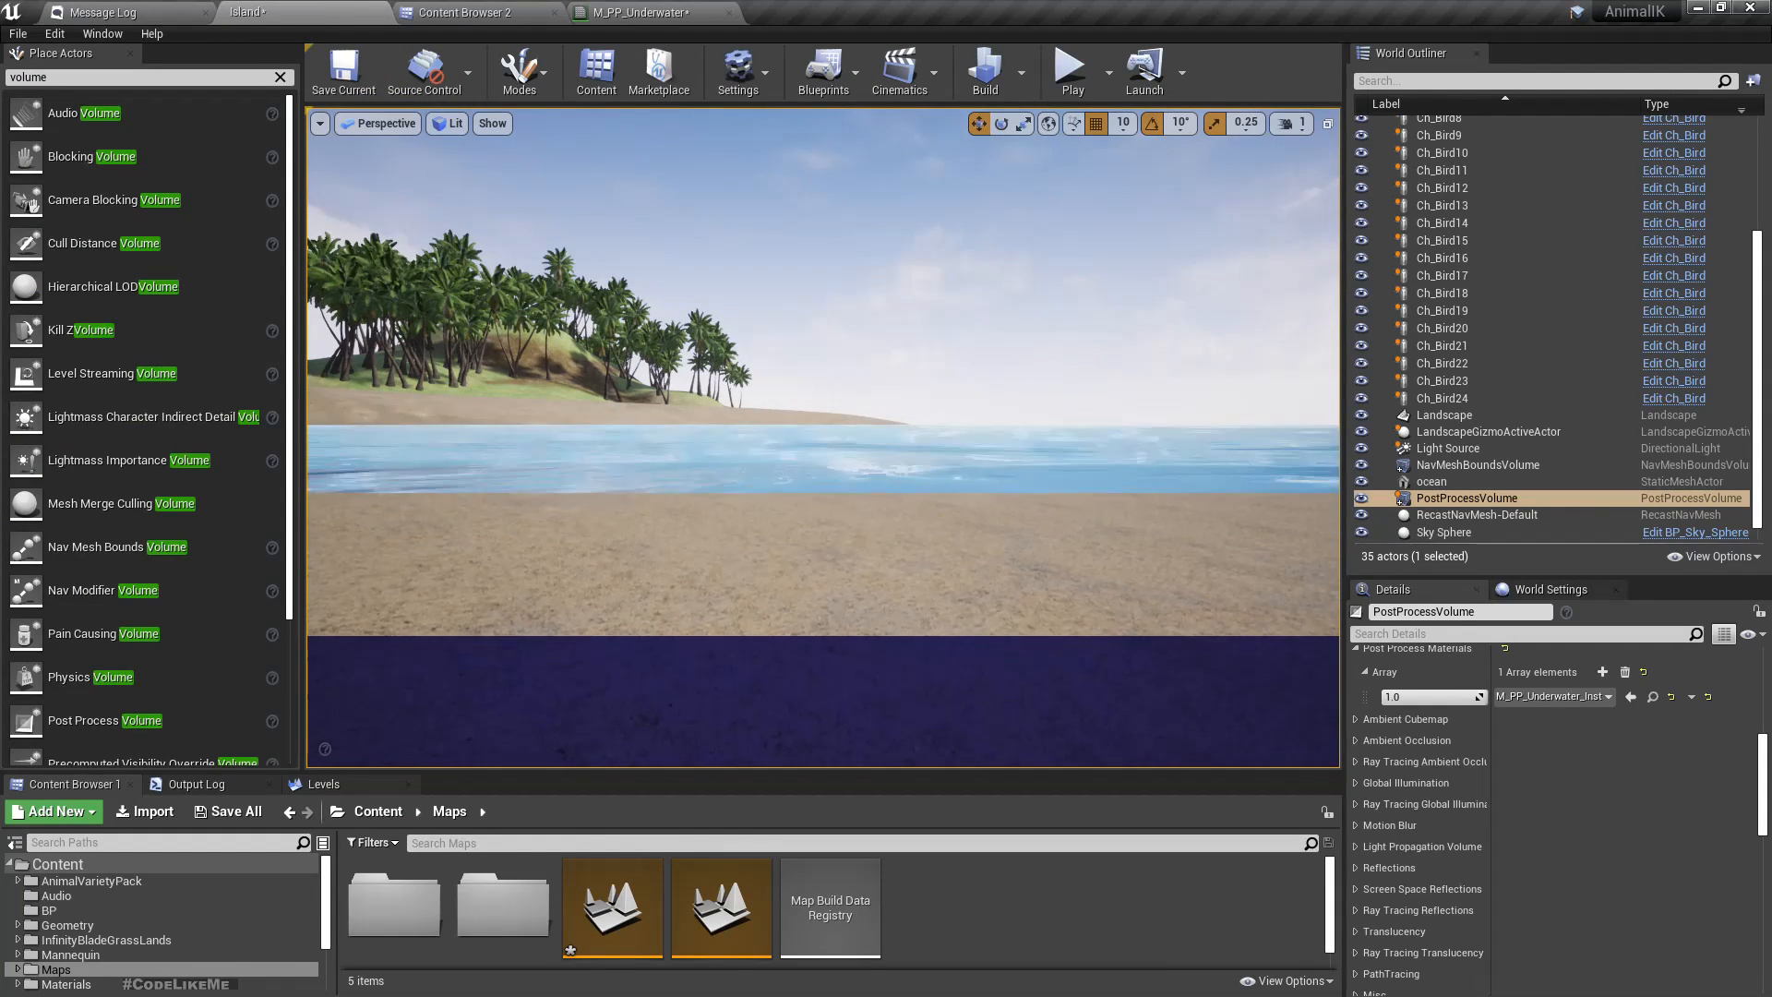
Add the 1-x output and the Camera Position B mask with an Add node and connect the sum to the If node's A input.
left_click(651, 11)
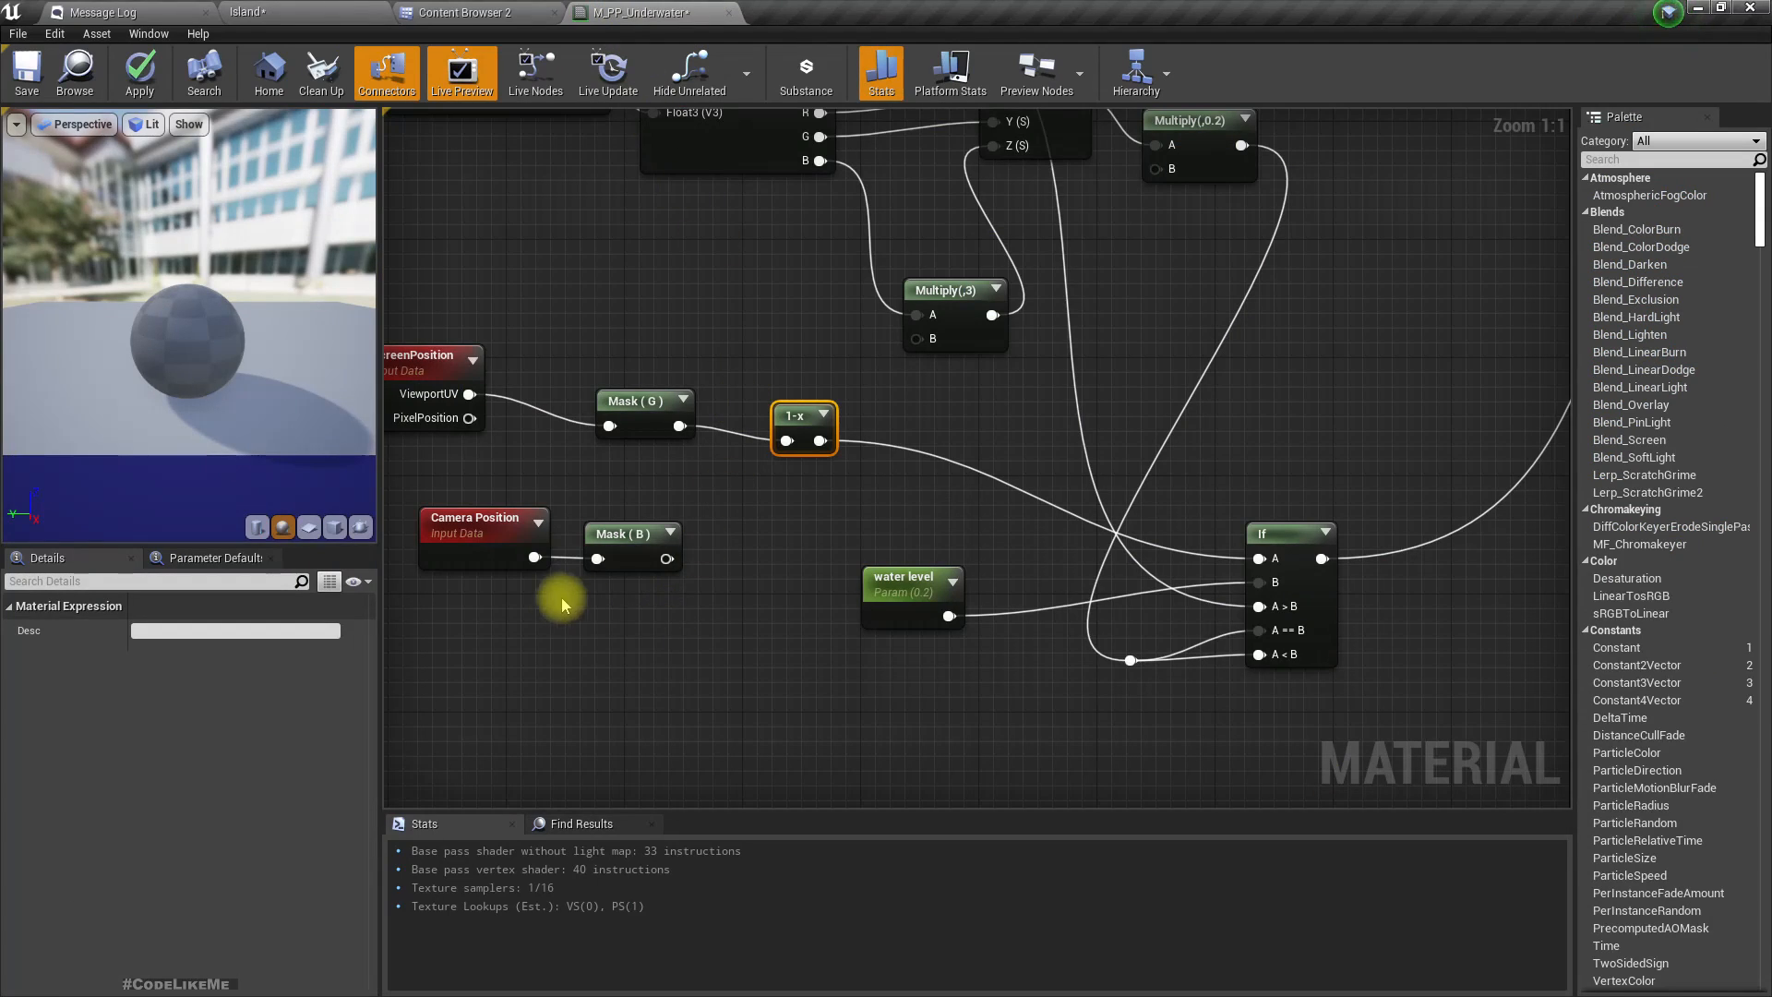
left_click_drag(819, 440, 861, 487)
type("add")
key("Return")
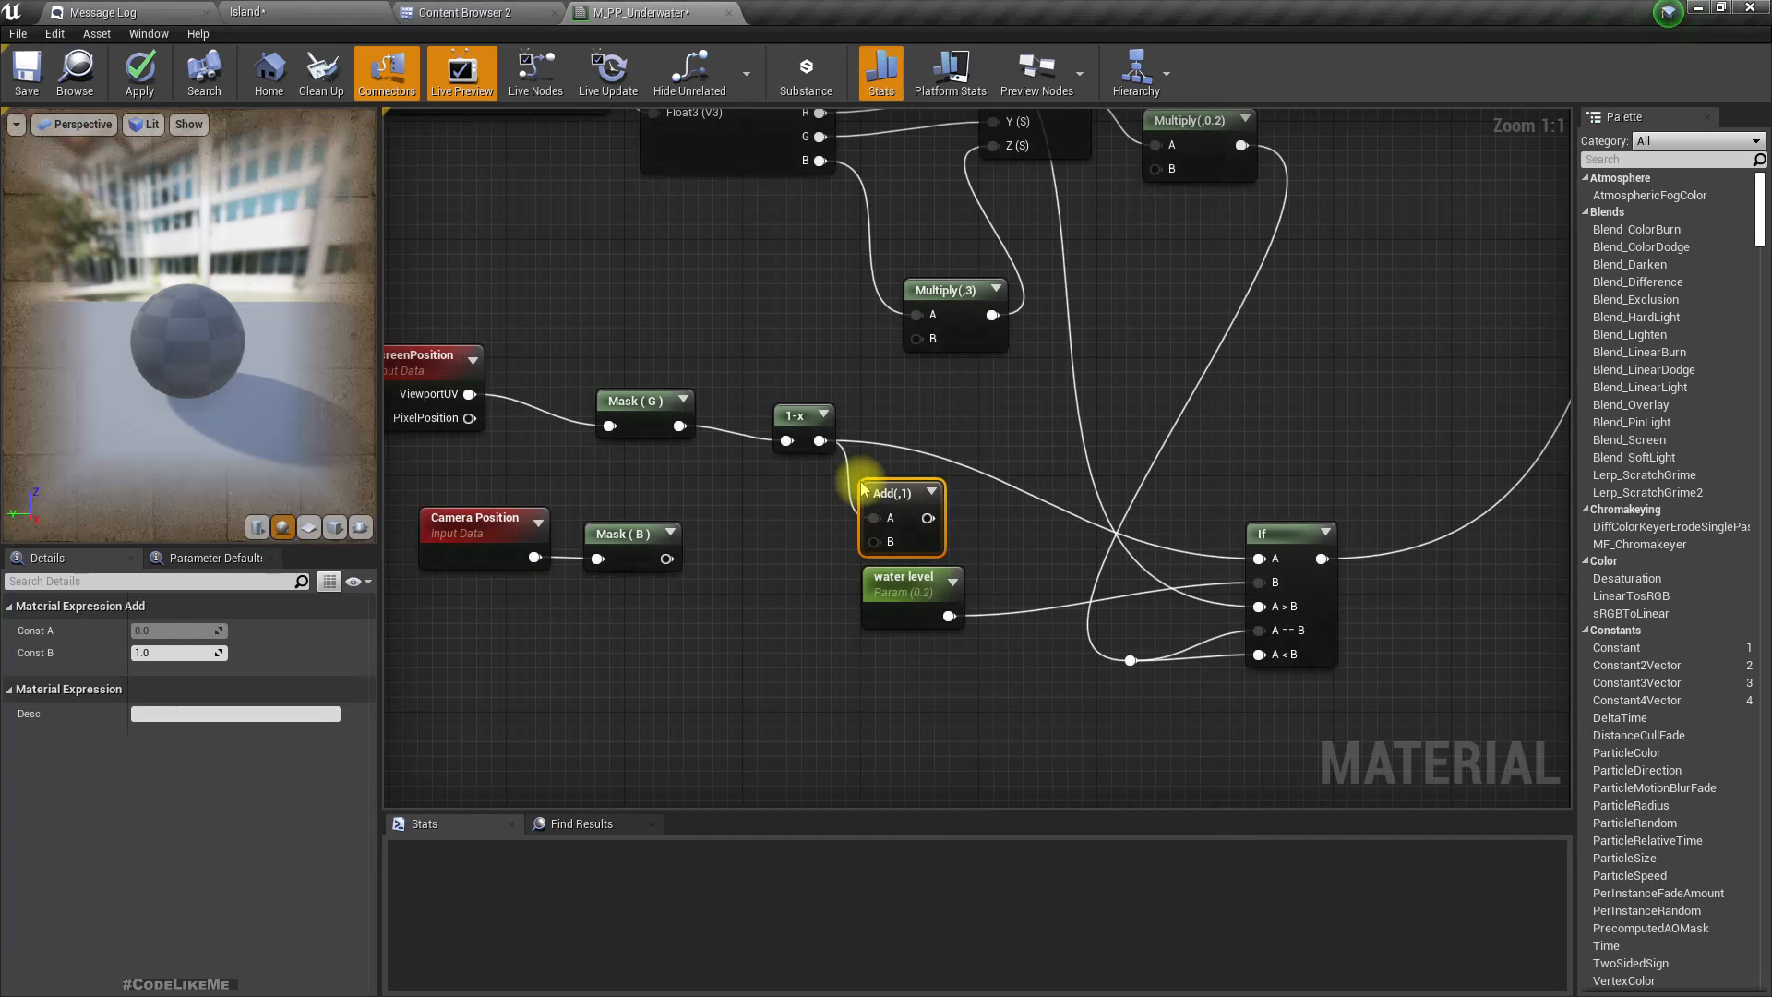
left_click_drag(665, 559, 1263, 558)
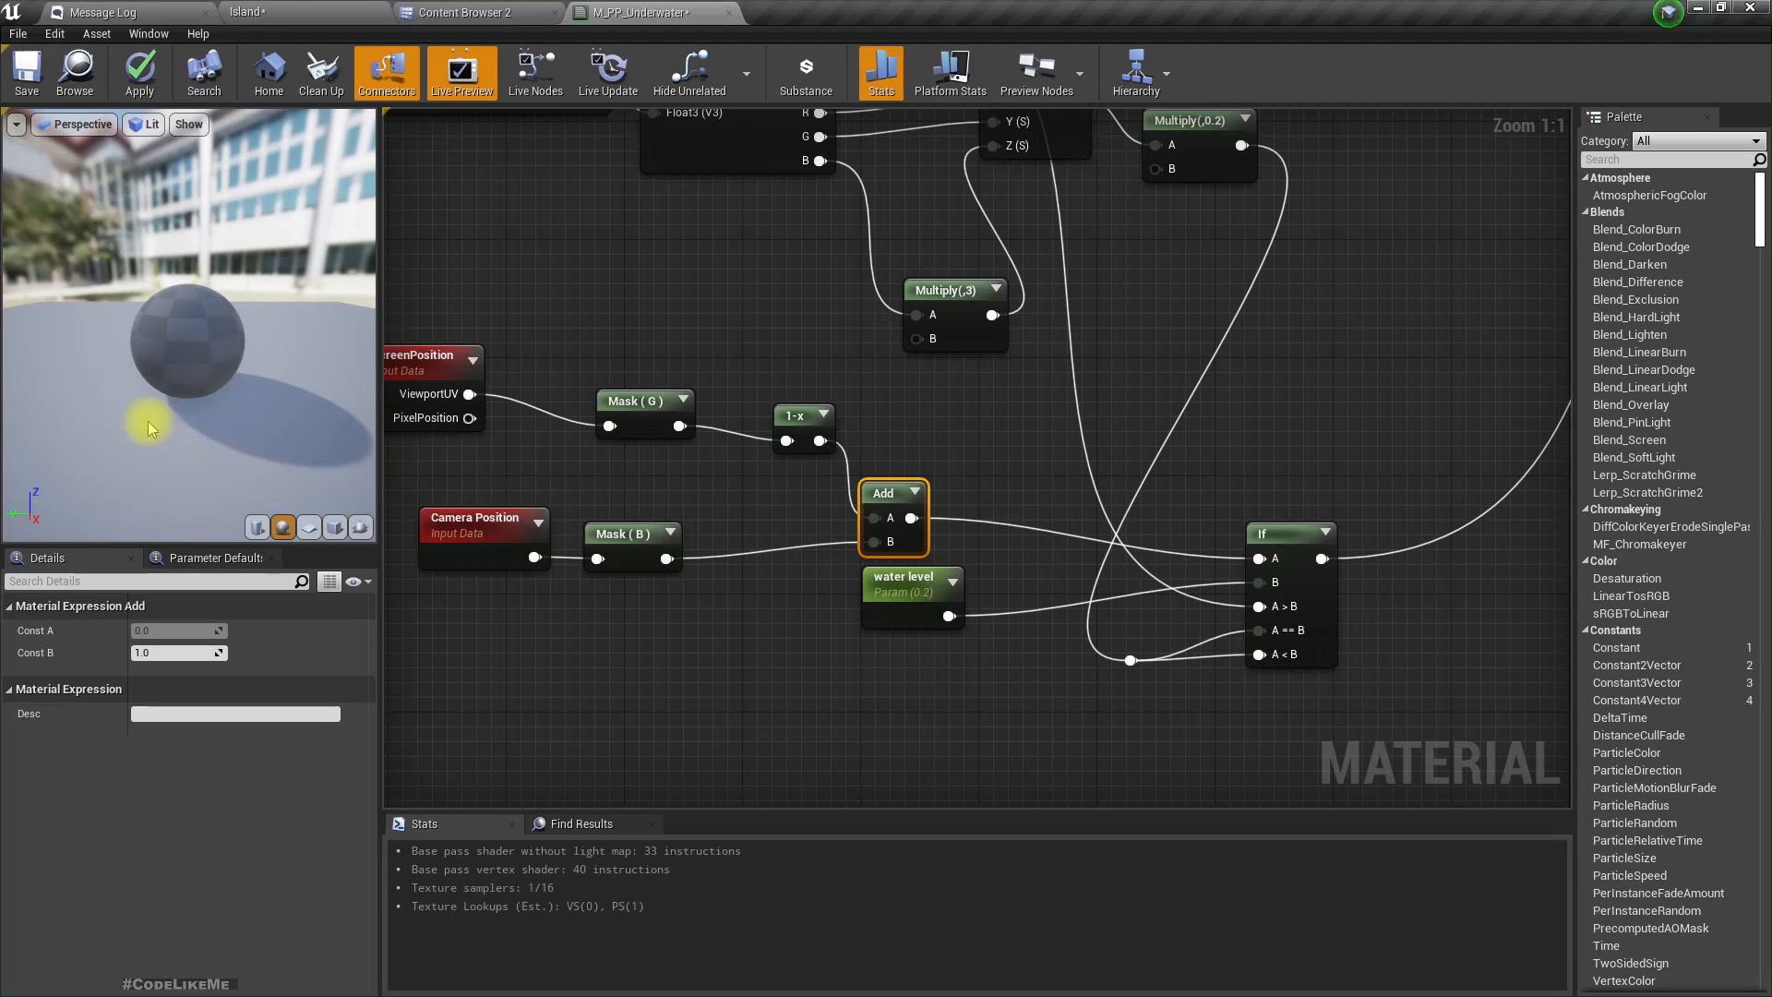
Apply the material and examine the tint boundary in a full-screen Island viewport while lowering and raising the camera.
left_click(139, 72)
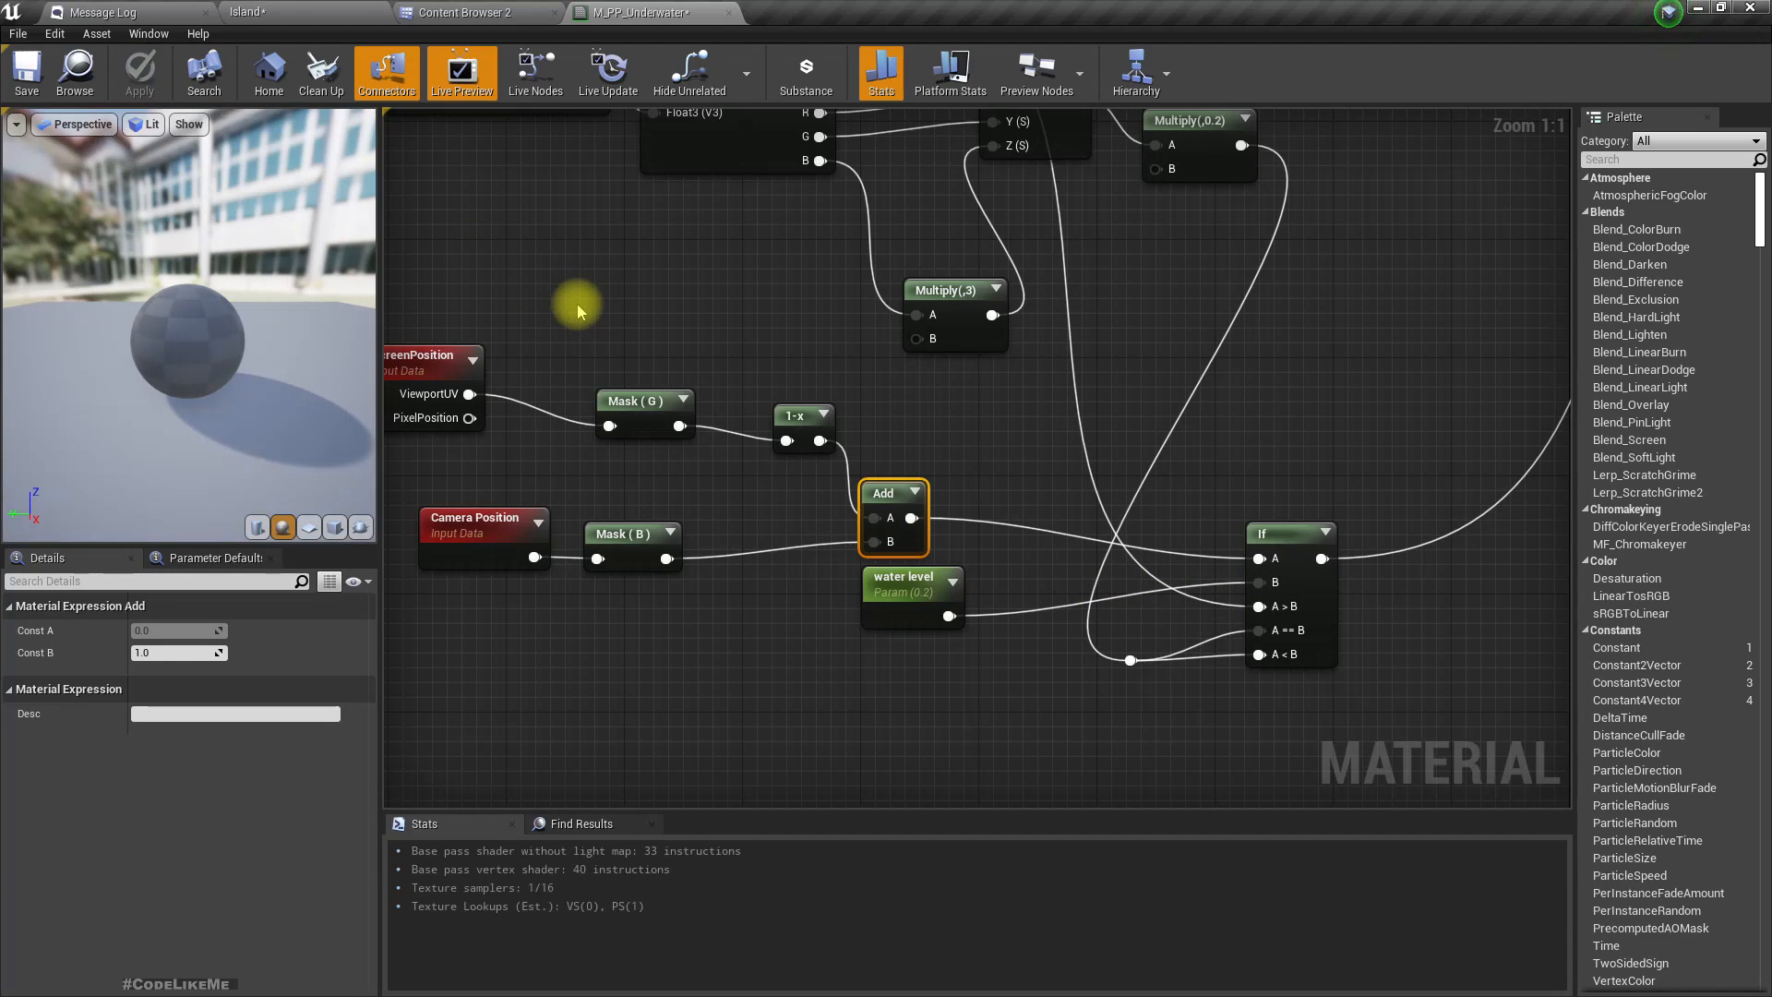
left_click(388, 11)
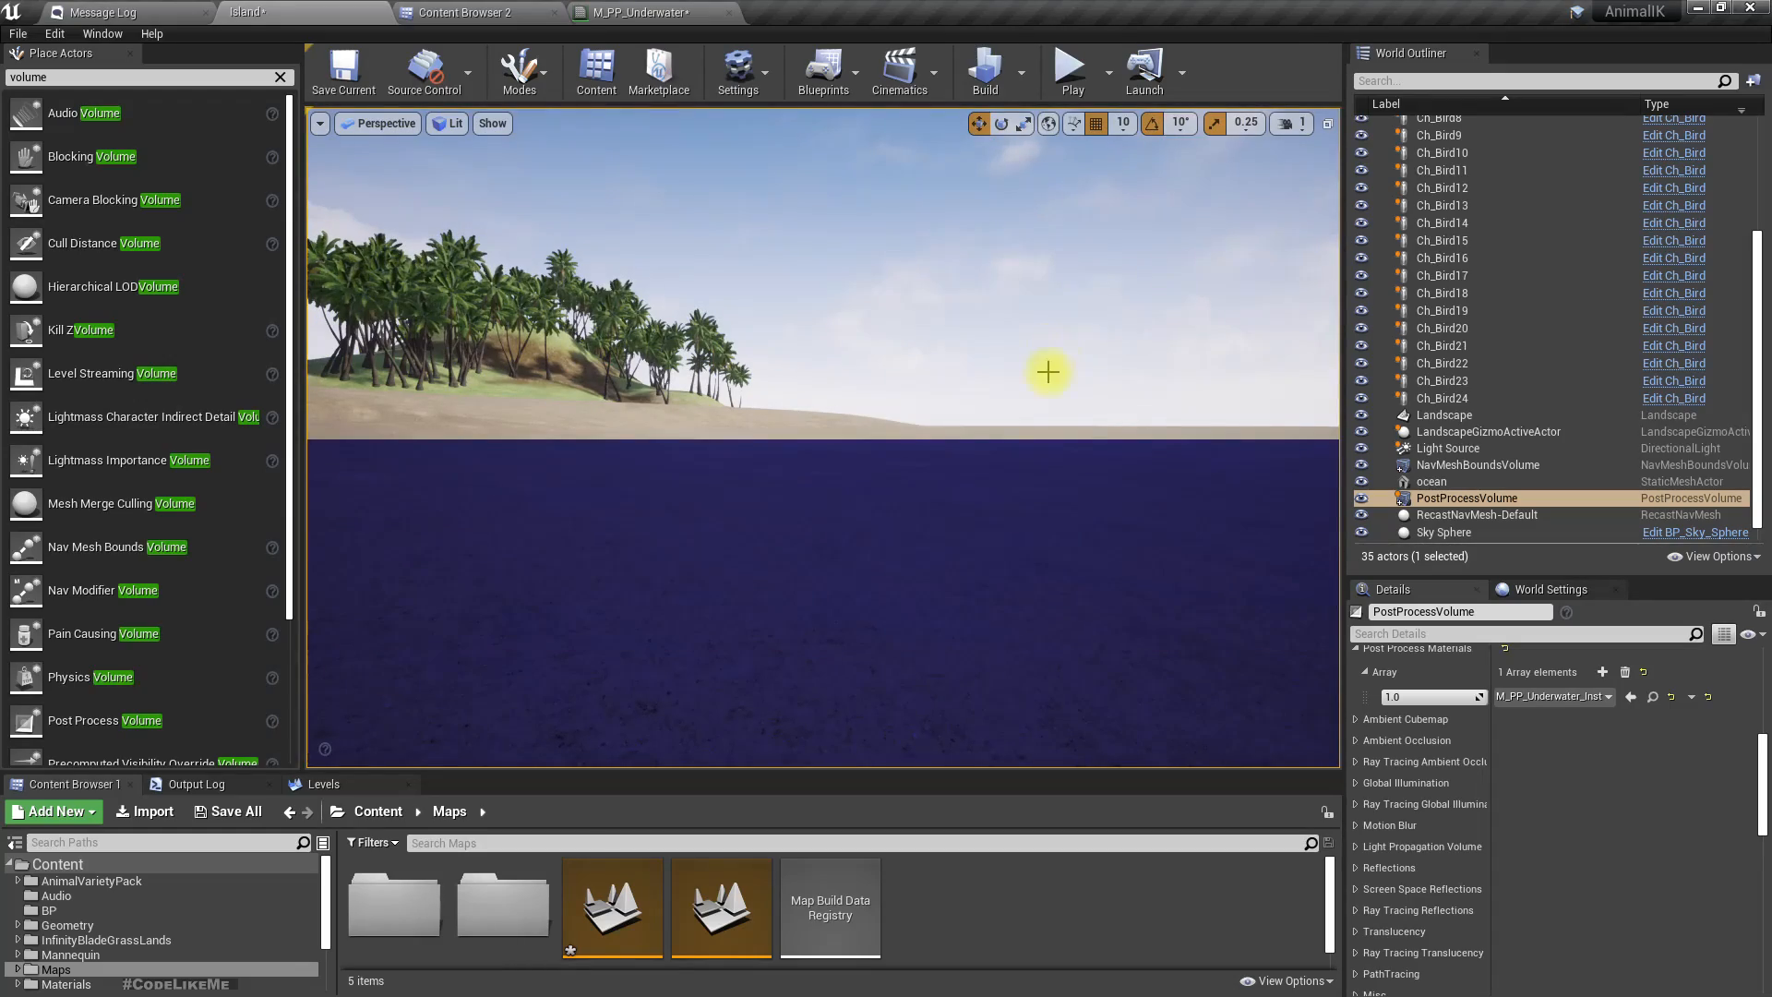
key("F11")
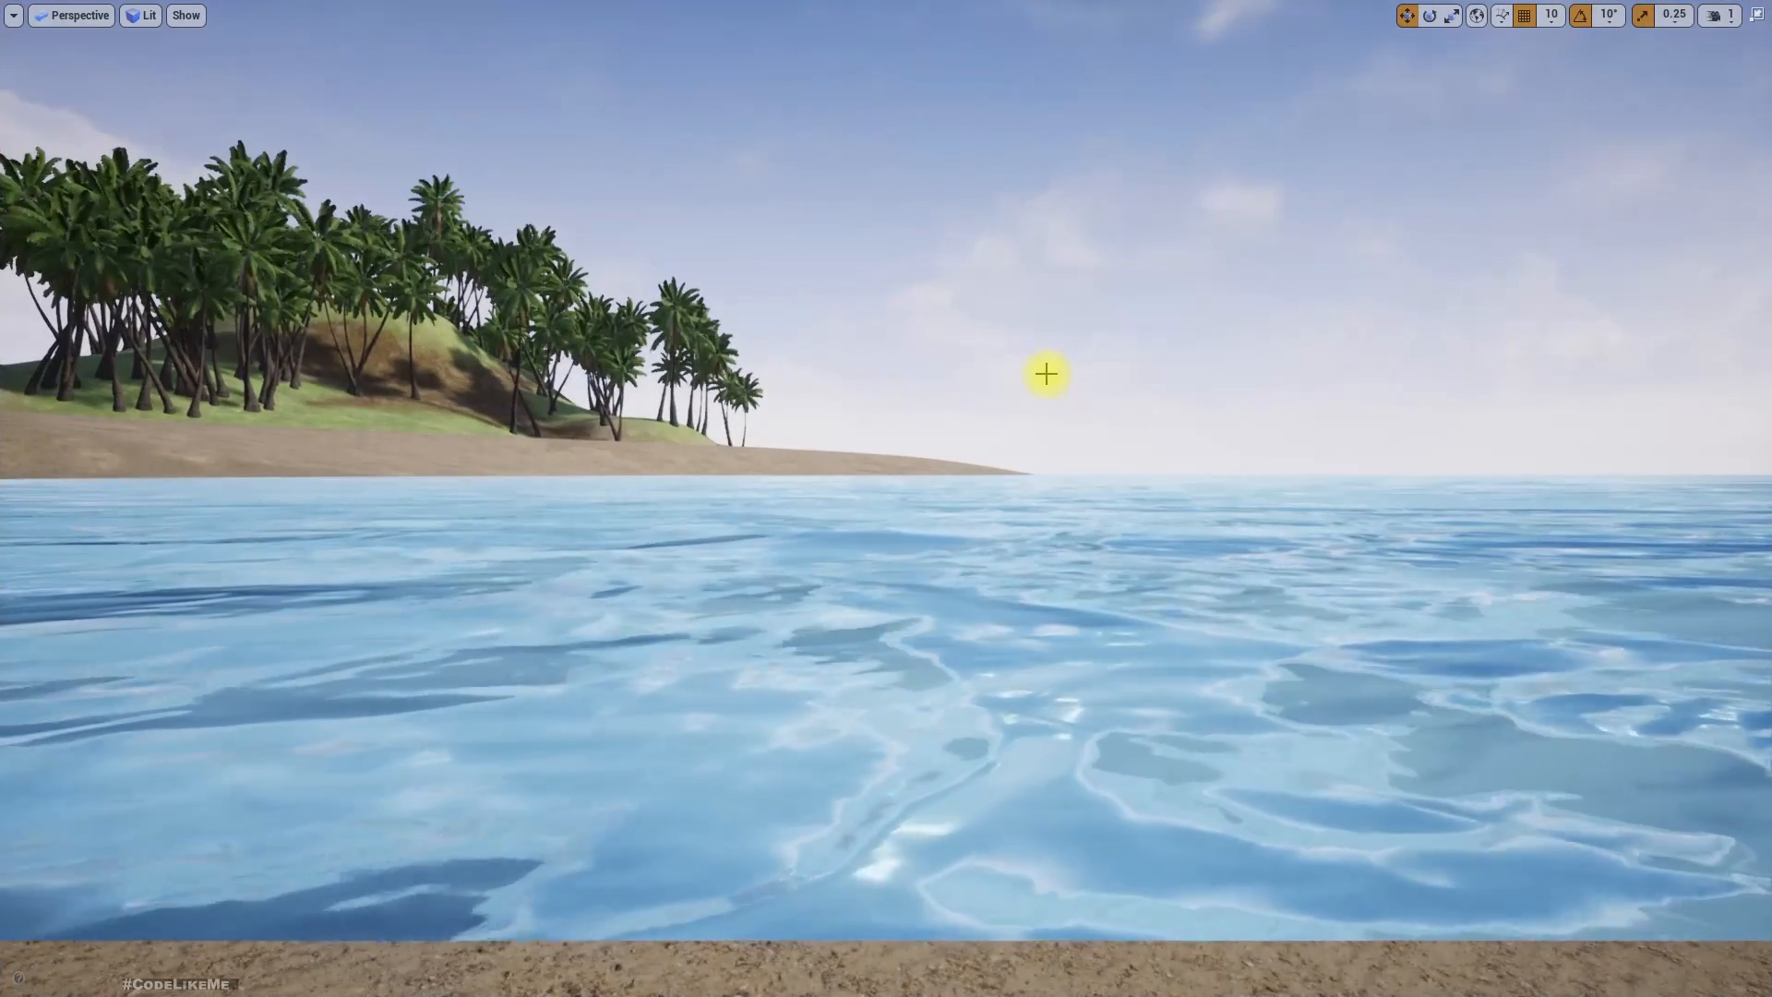
key("q")
right_click_drag(1009, 333, 1009, 333)
key("e")
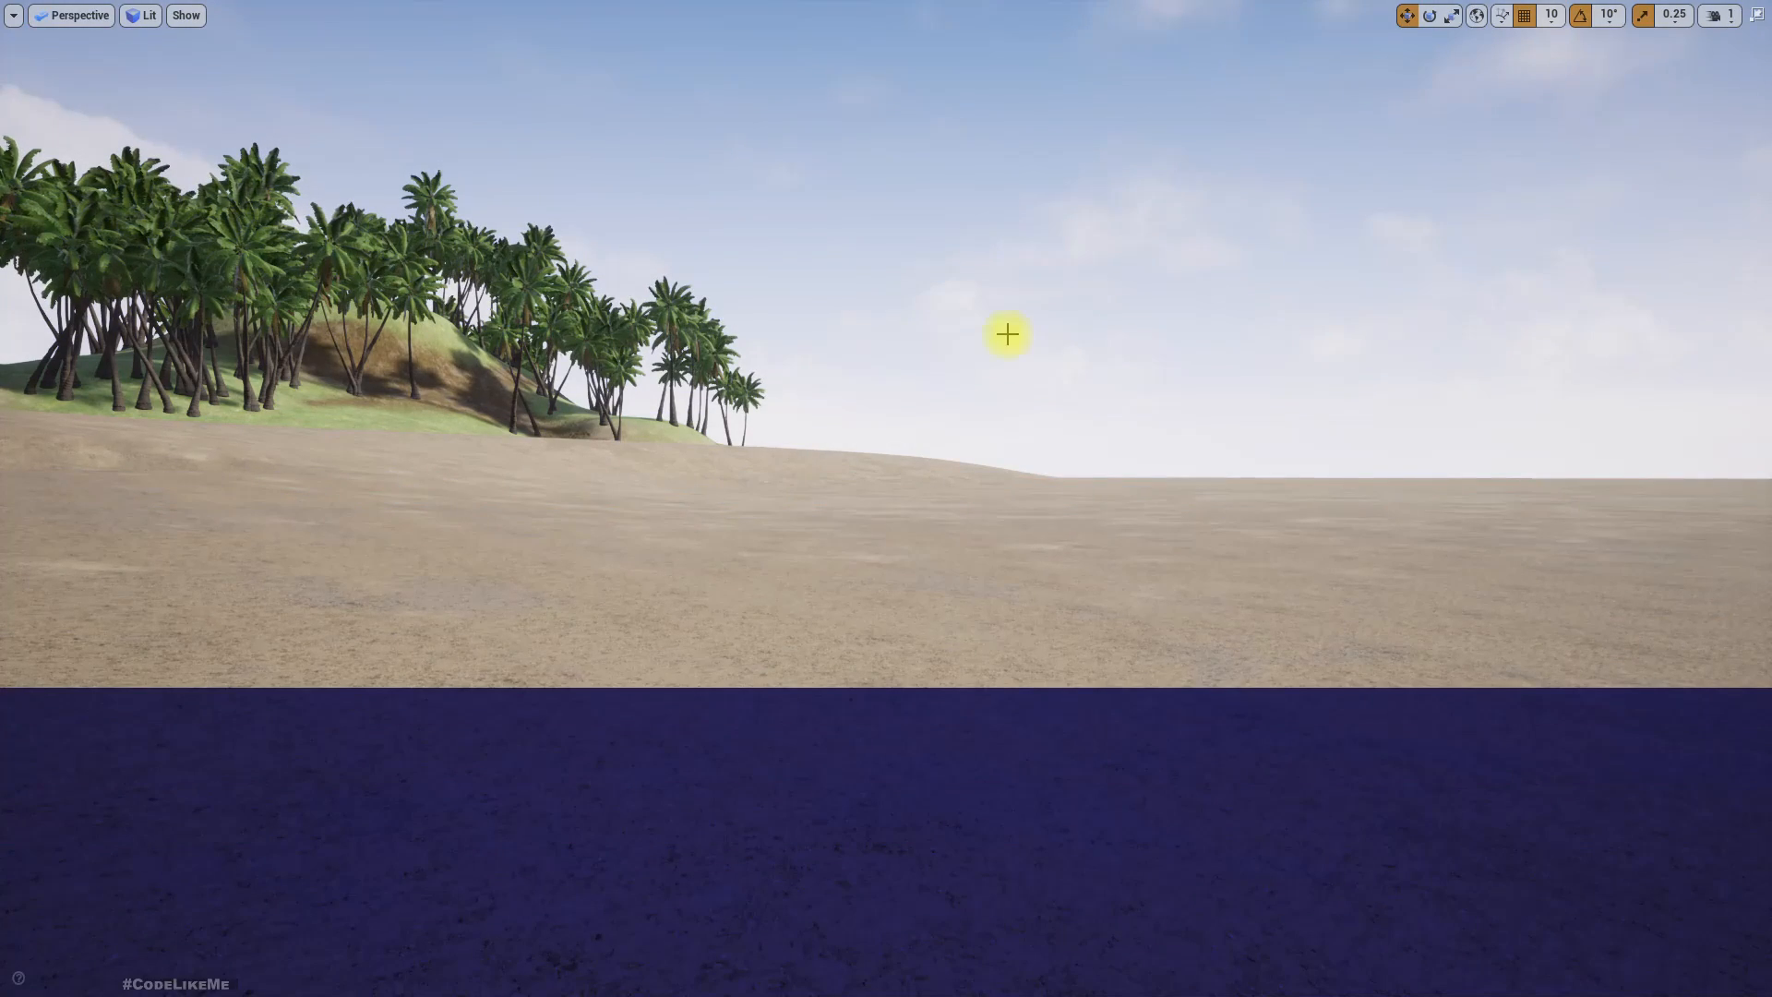
key("F11")
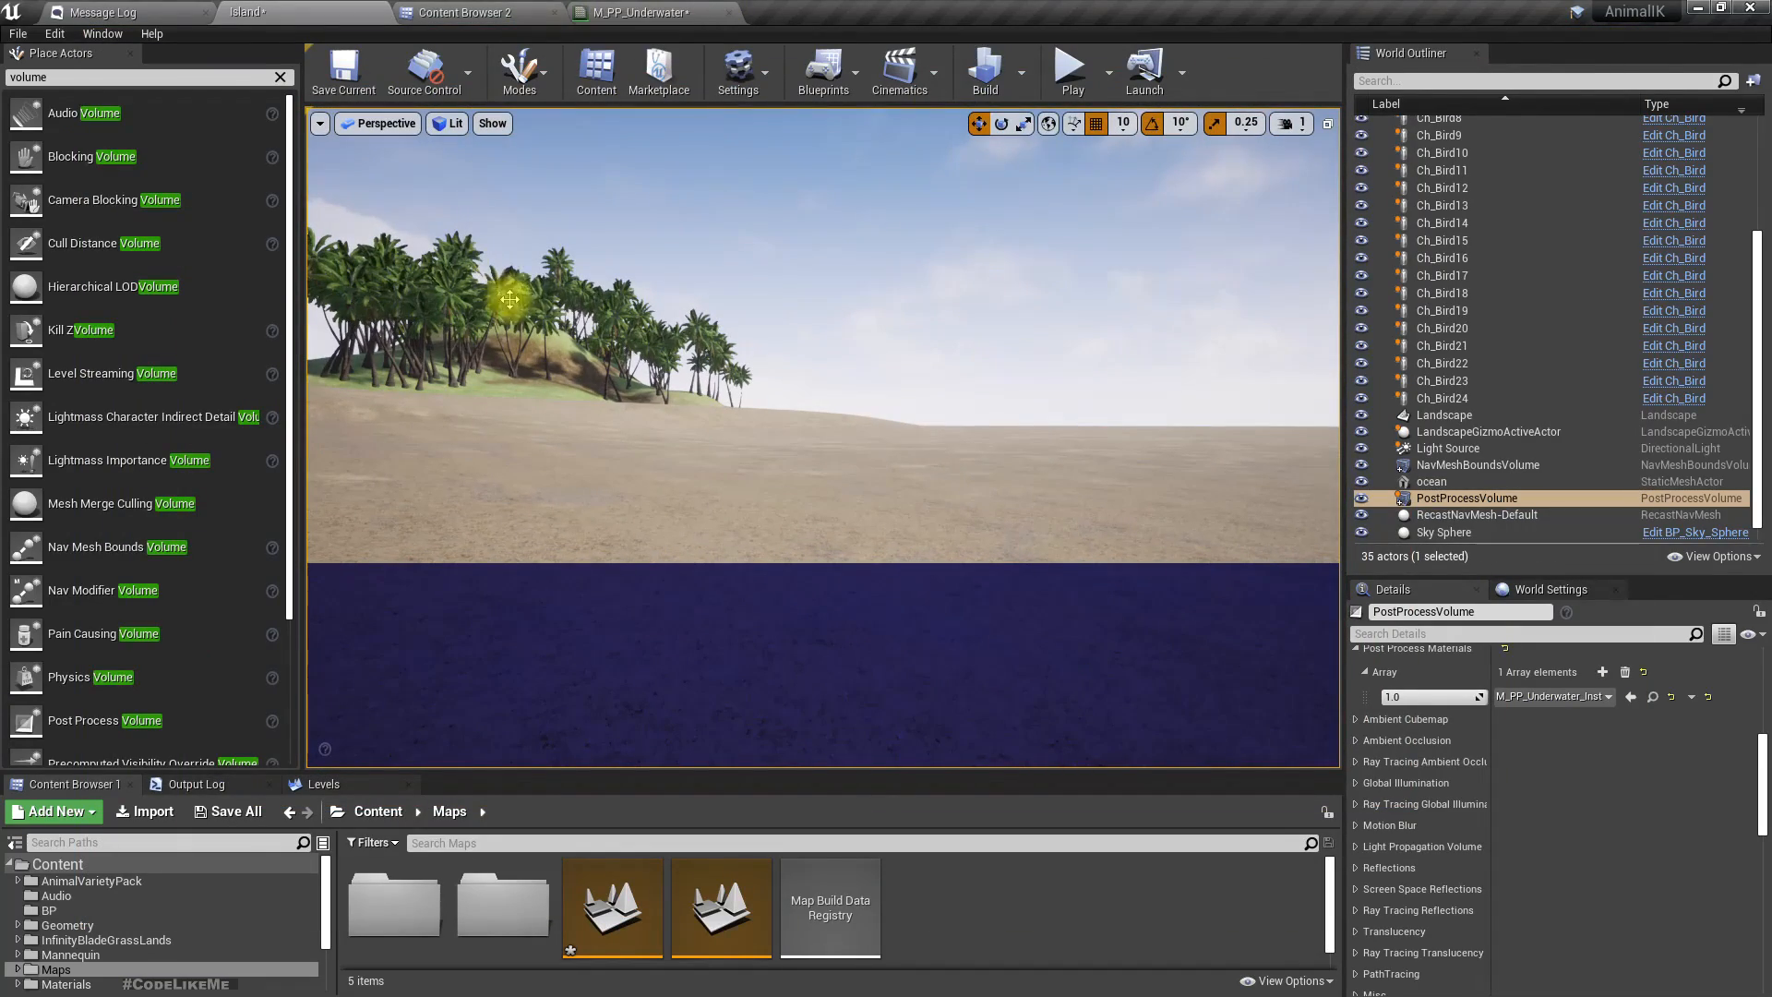
Adjust the water level parameter's default value, apply M_PP_Underwater and check the tint against the ocean in the Island level.
left_click(635, 11)
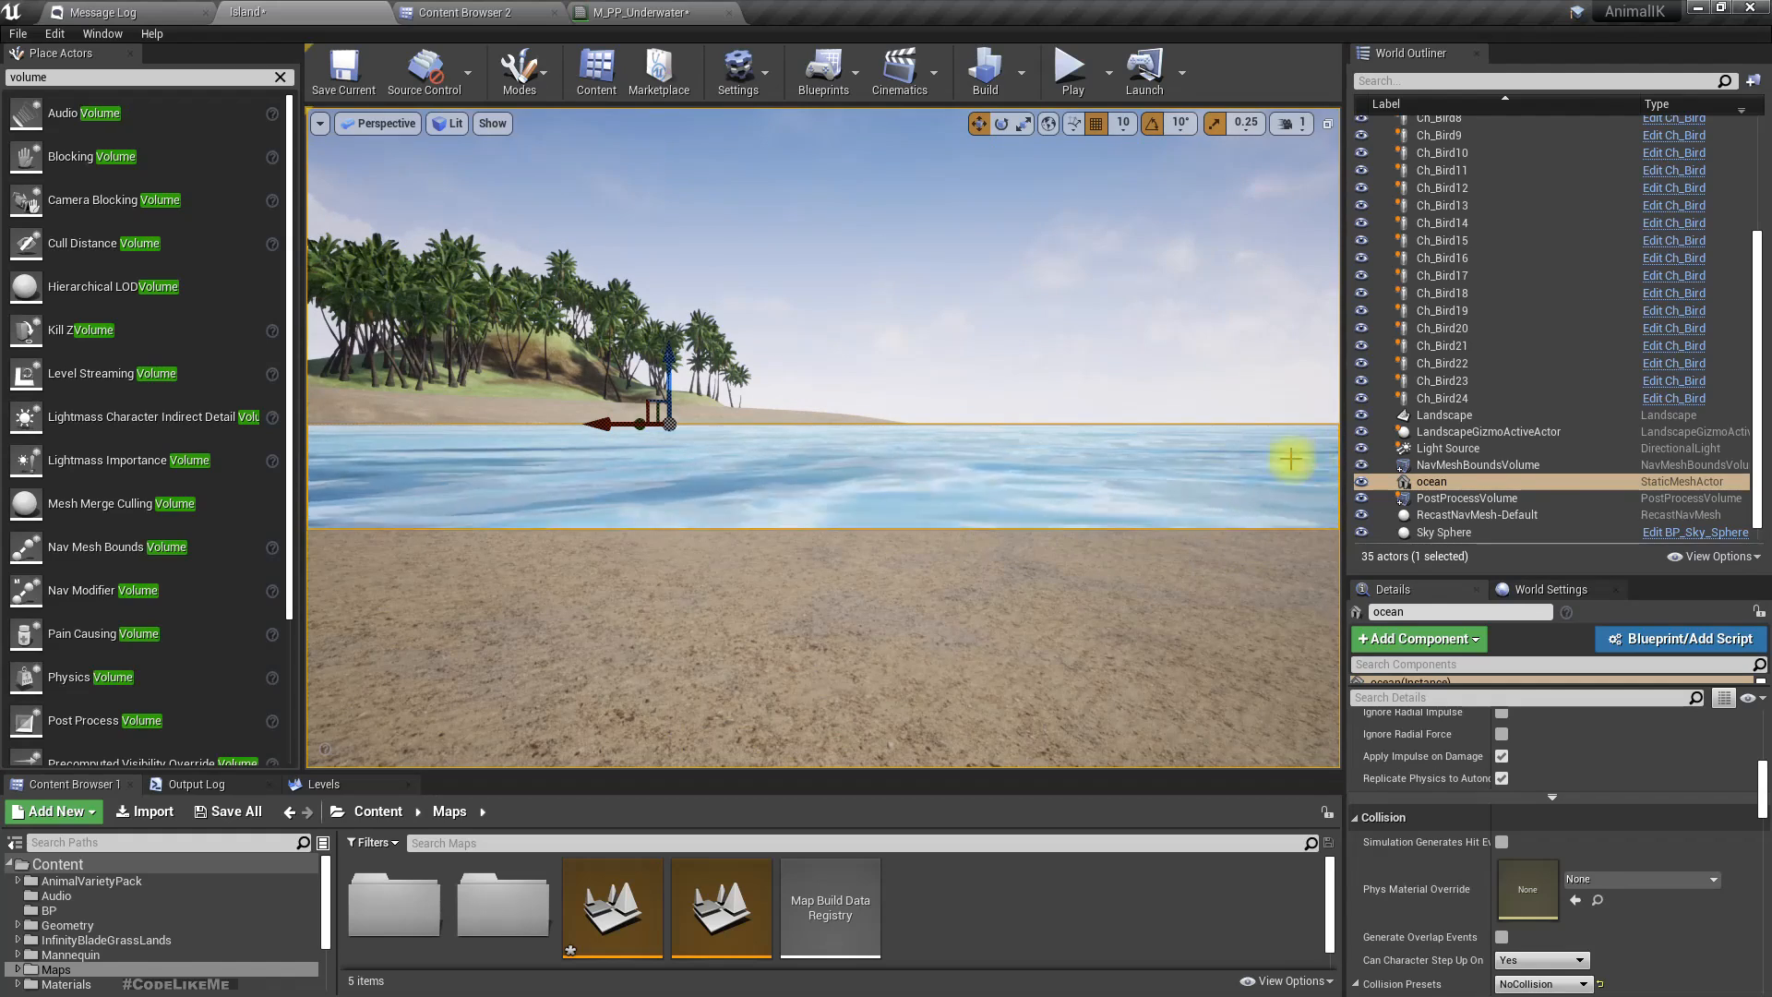
left_click(630, 9)
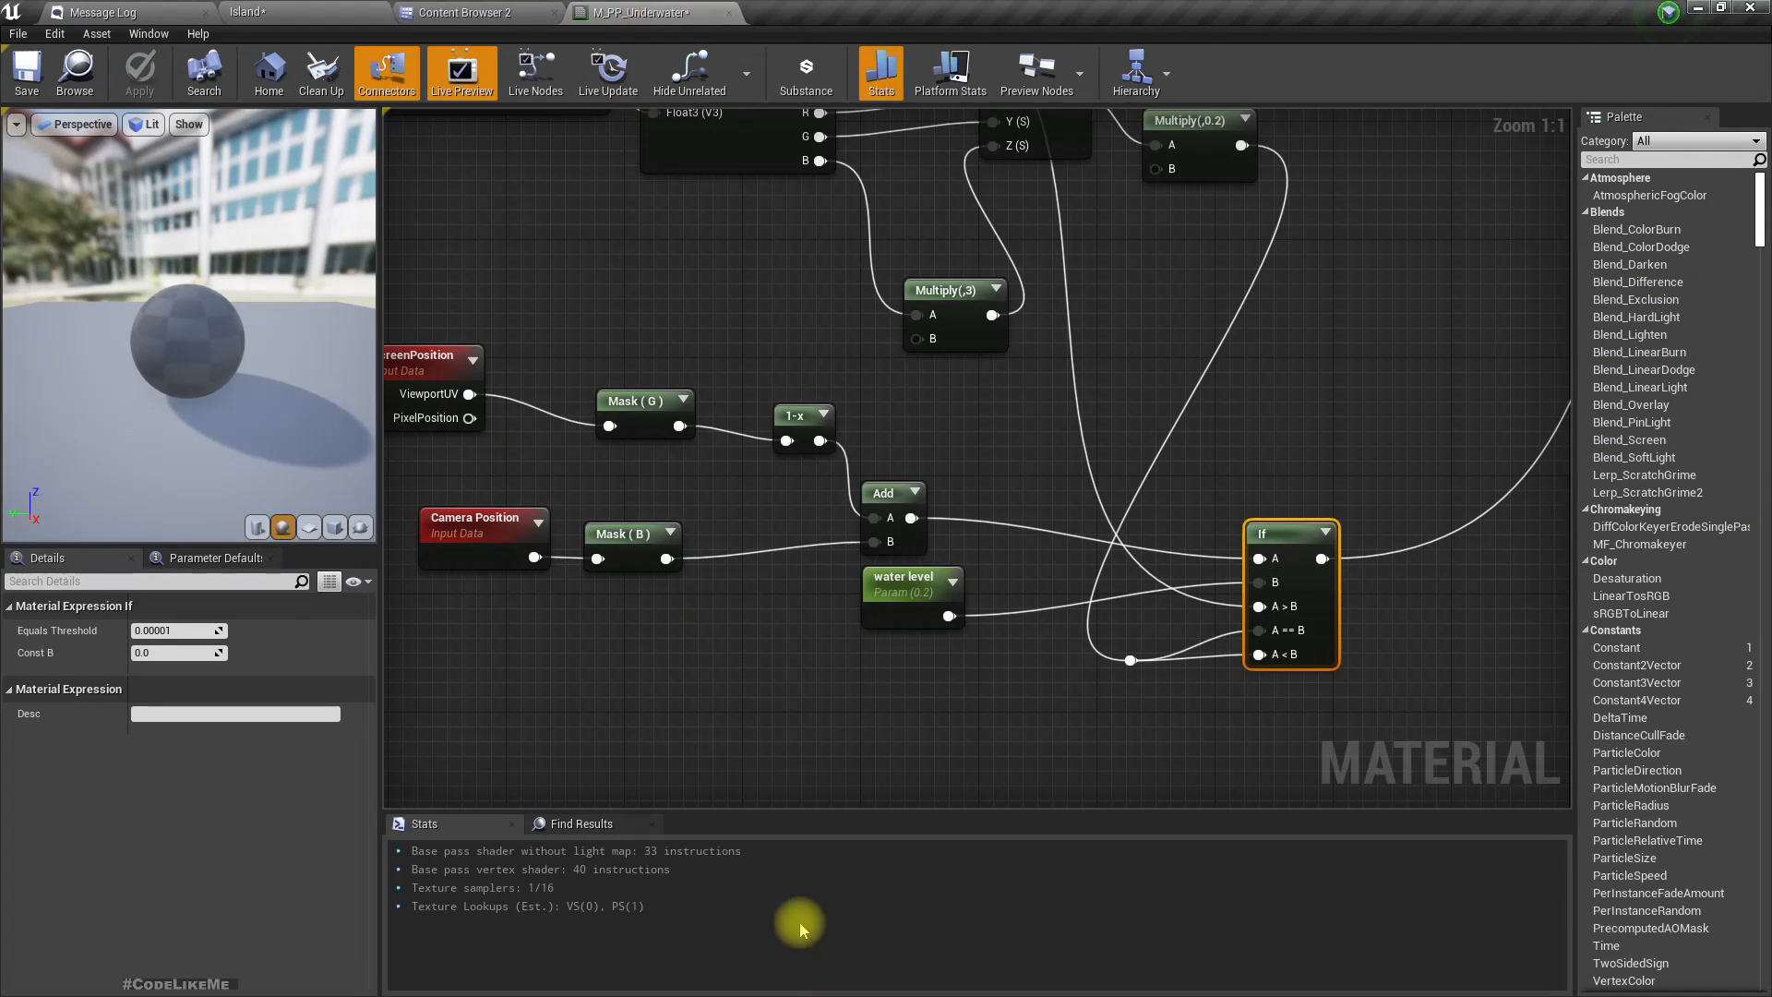
left_click(918, 605)
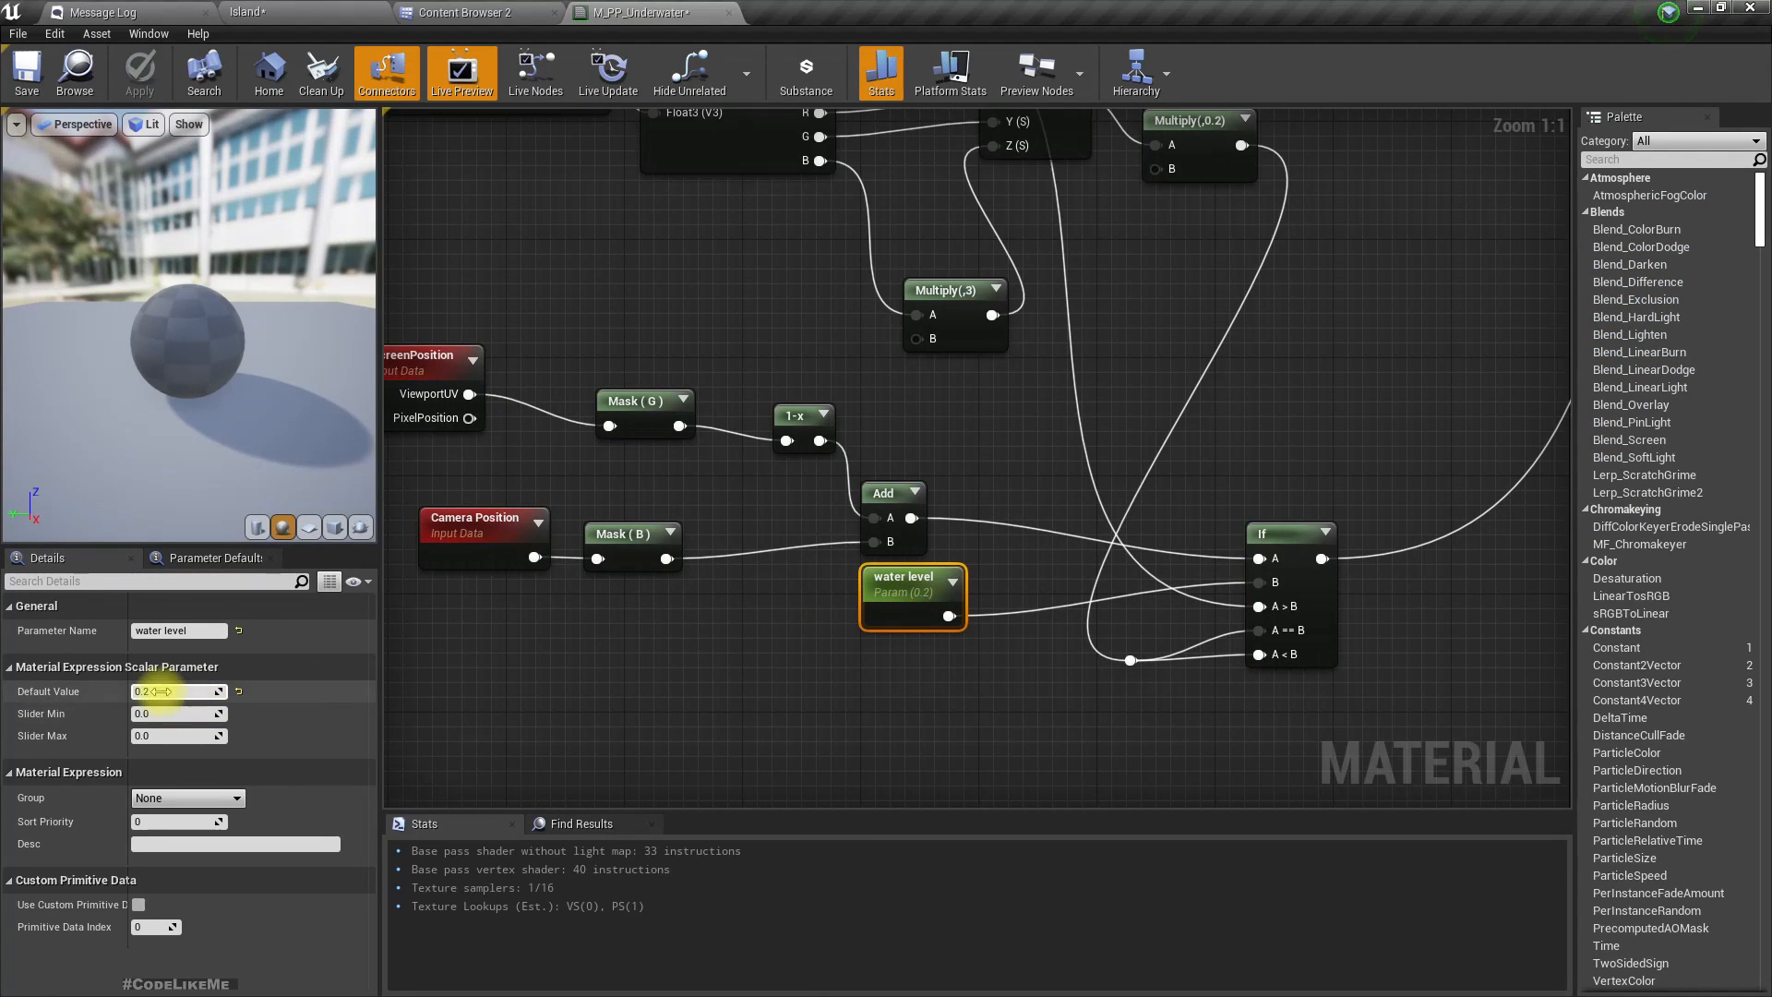
left_click(703, 695)
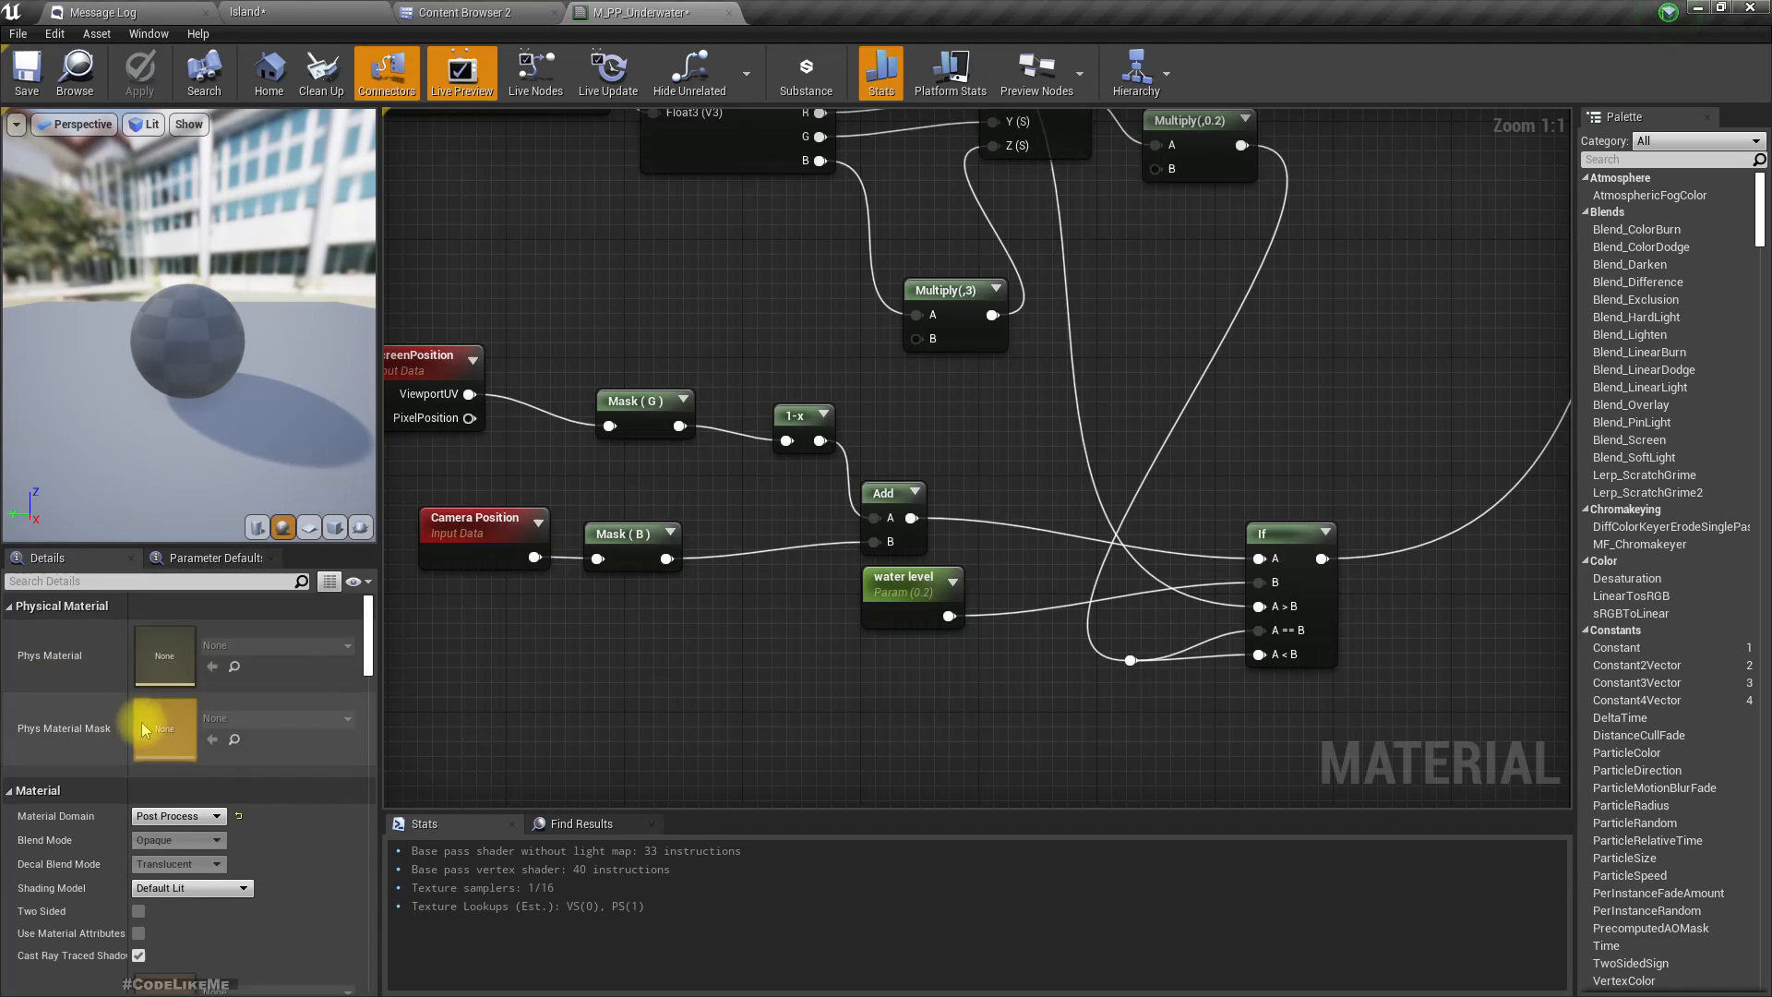
left_click(930, 581)
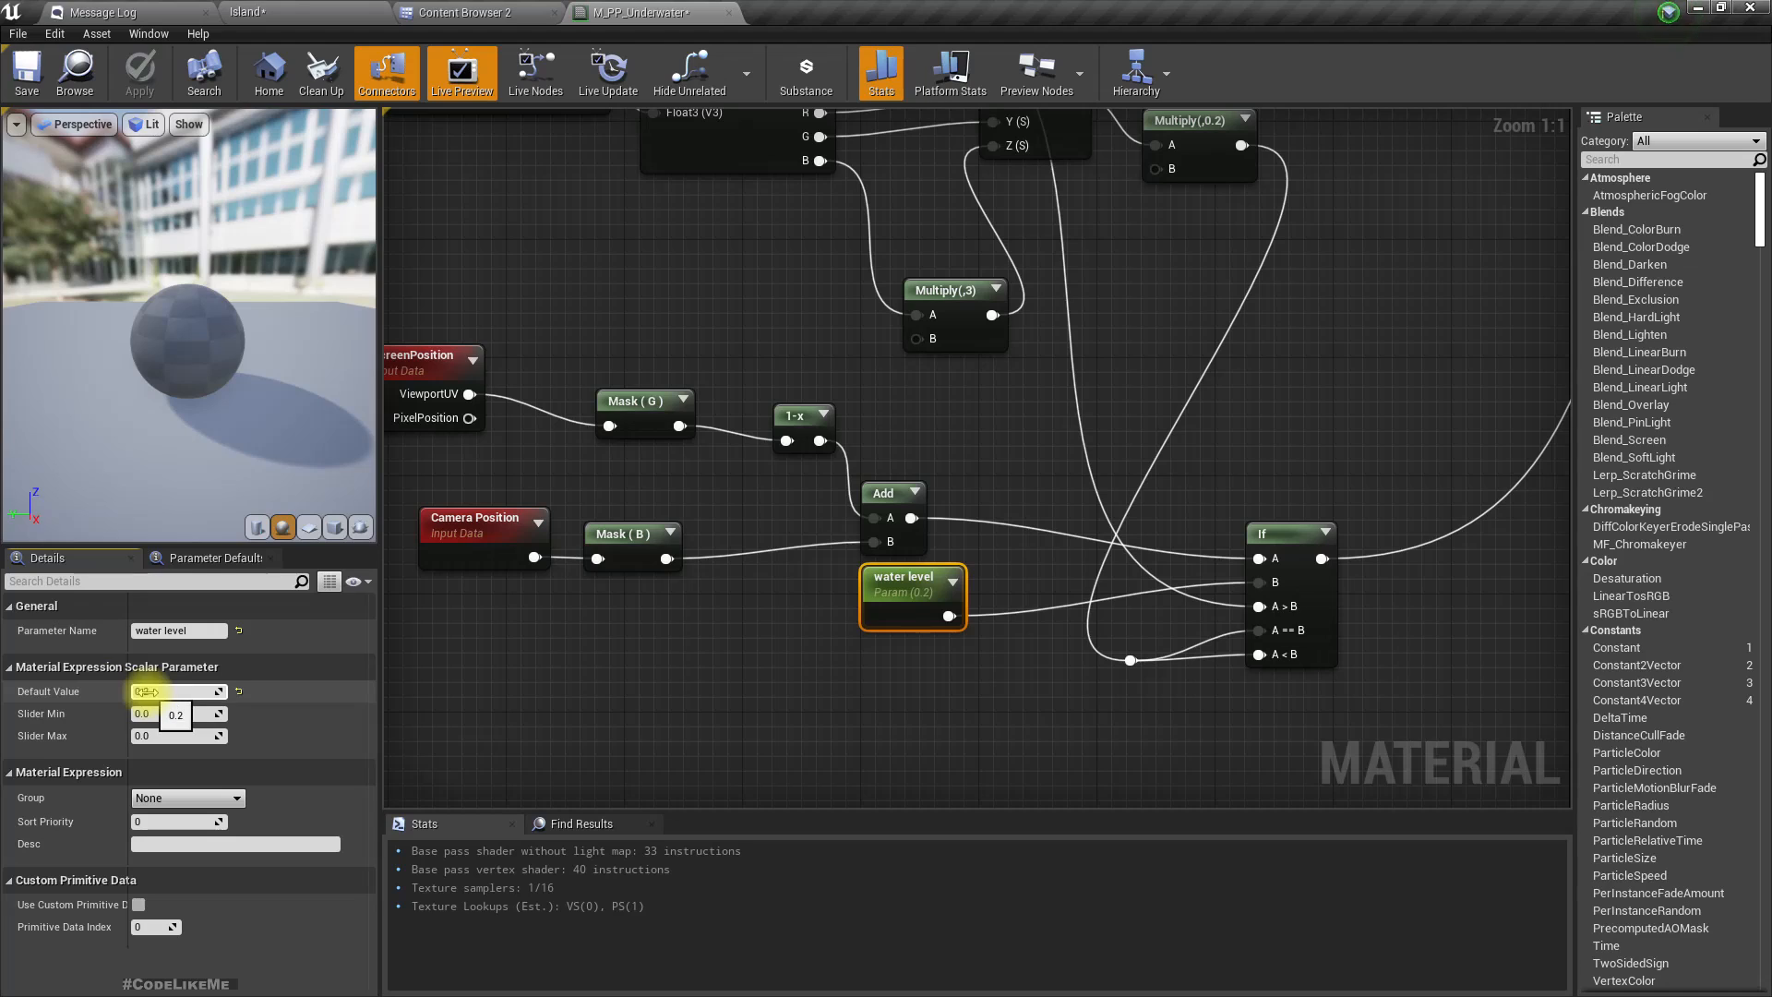
left_click(140, 73)
left_click(268, 11)
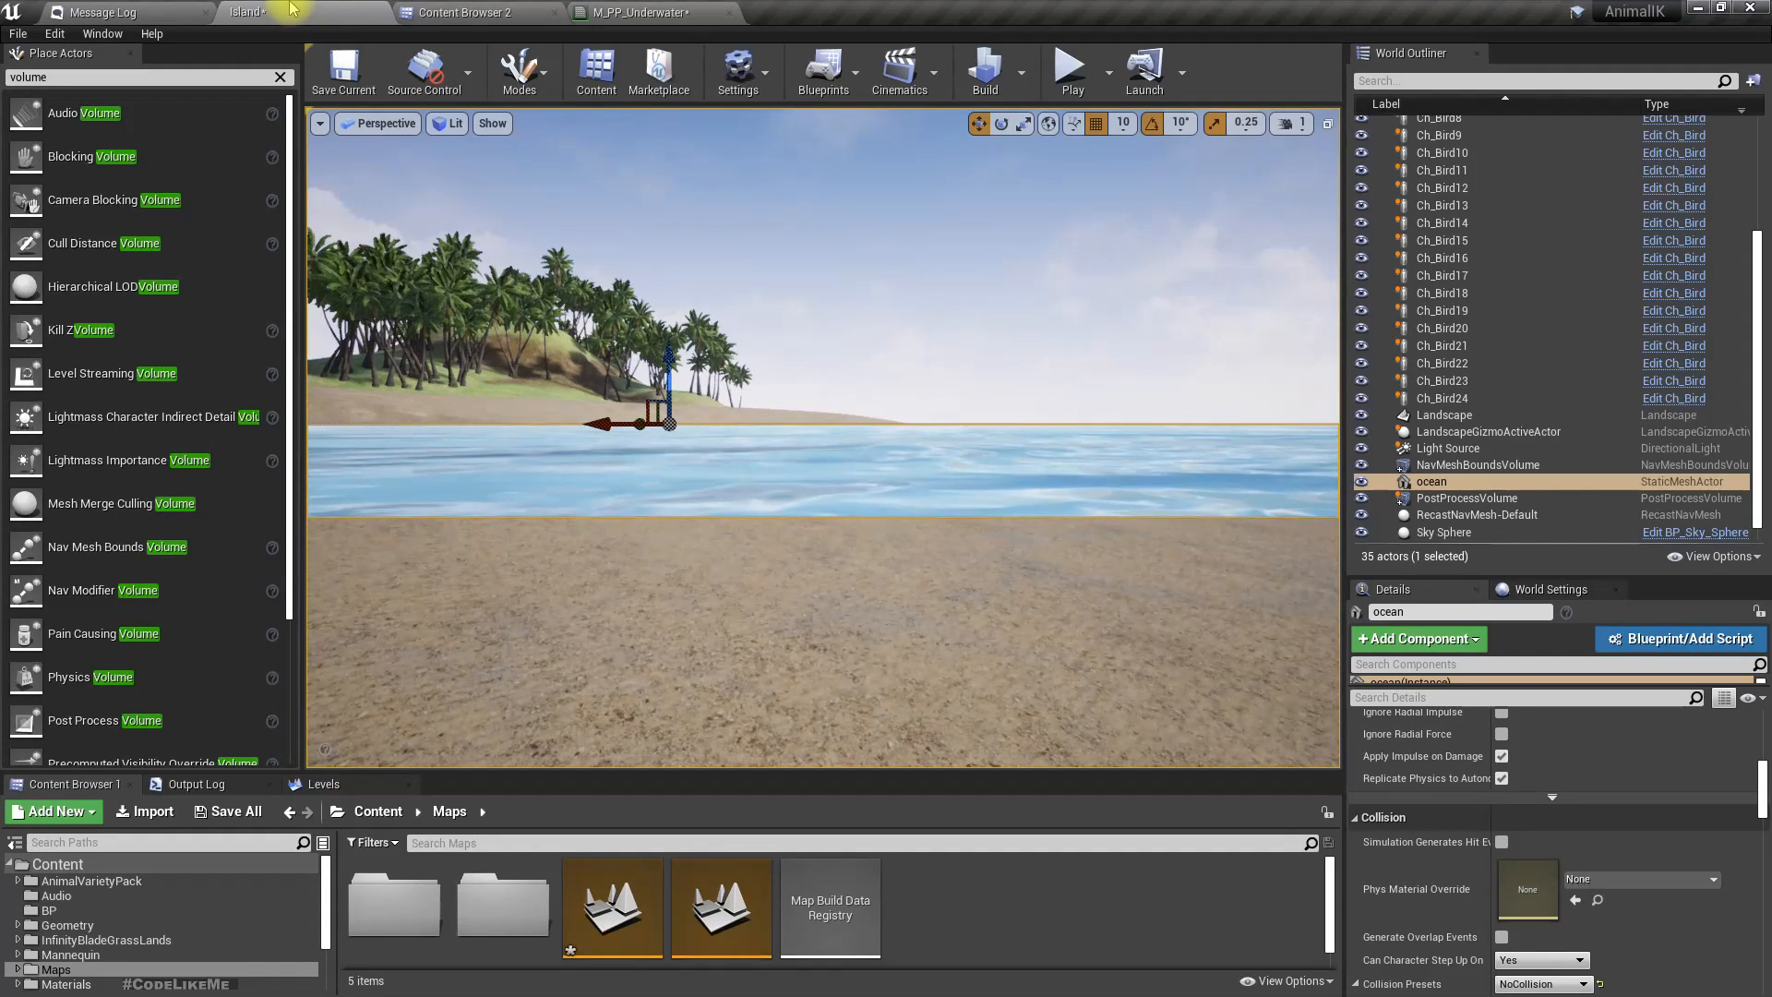
left_click(837, 446)
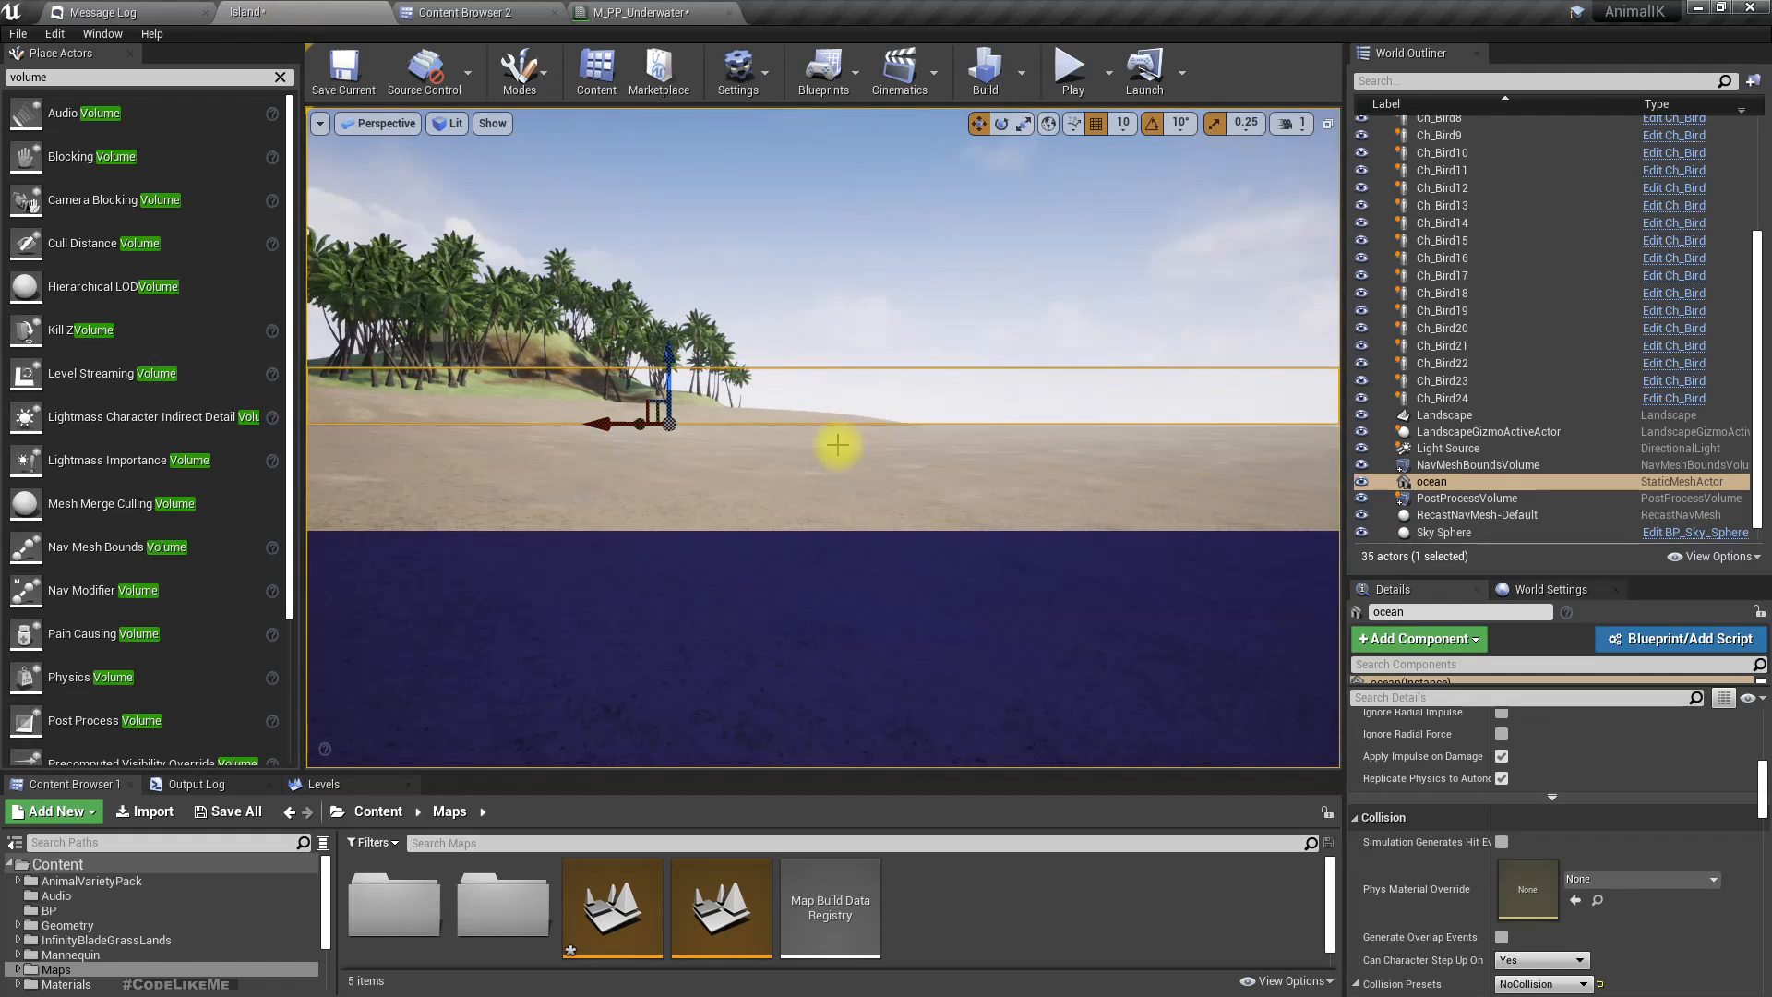
Examine the tint boundary against the ocean surface in the Island level at different camera heights and open the World Settings.
middle_click_drag(900, 370, 899, 346)
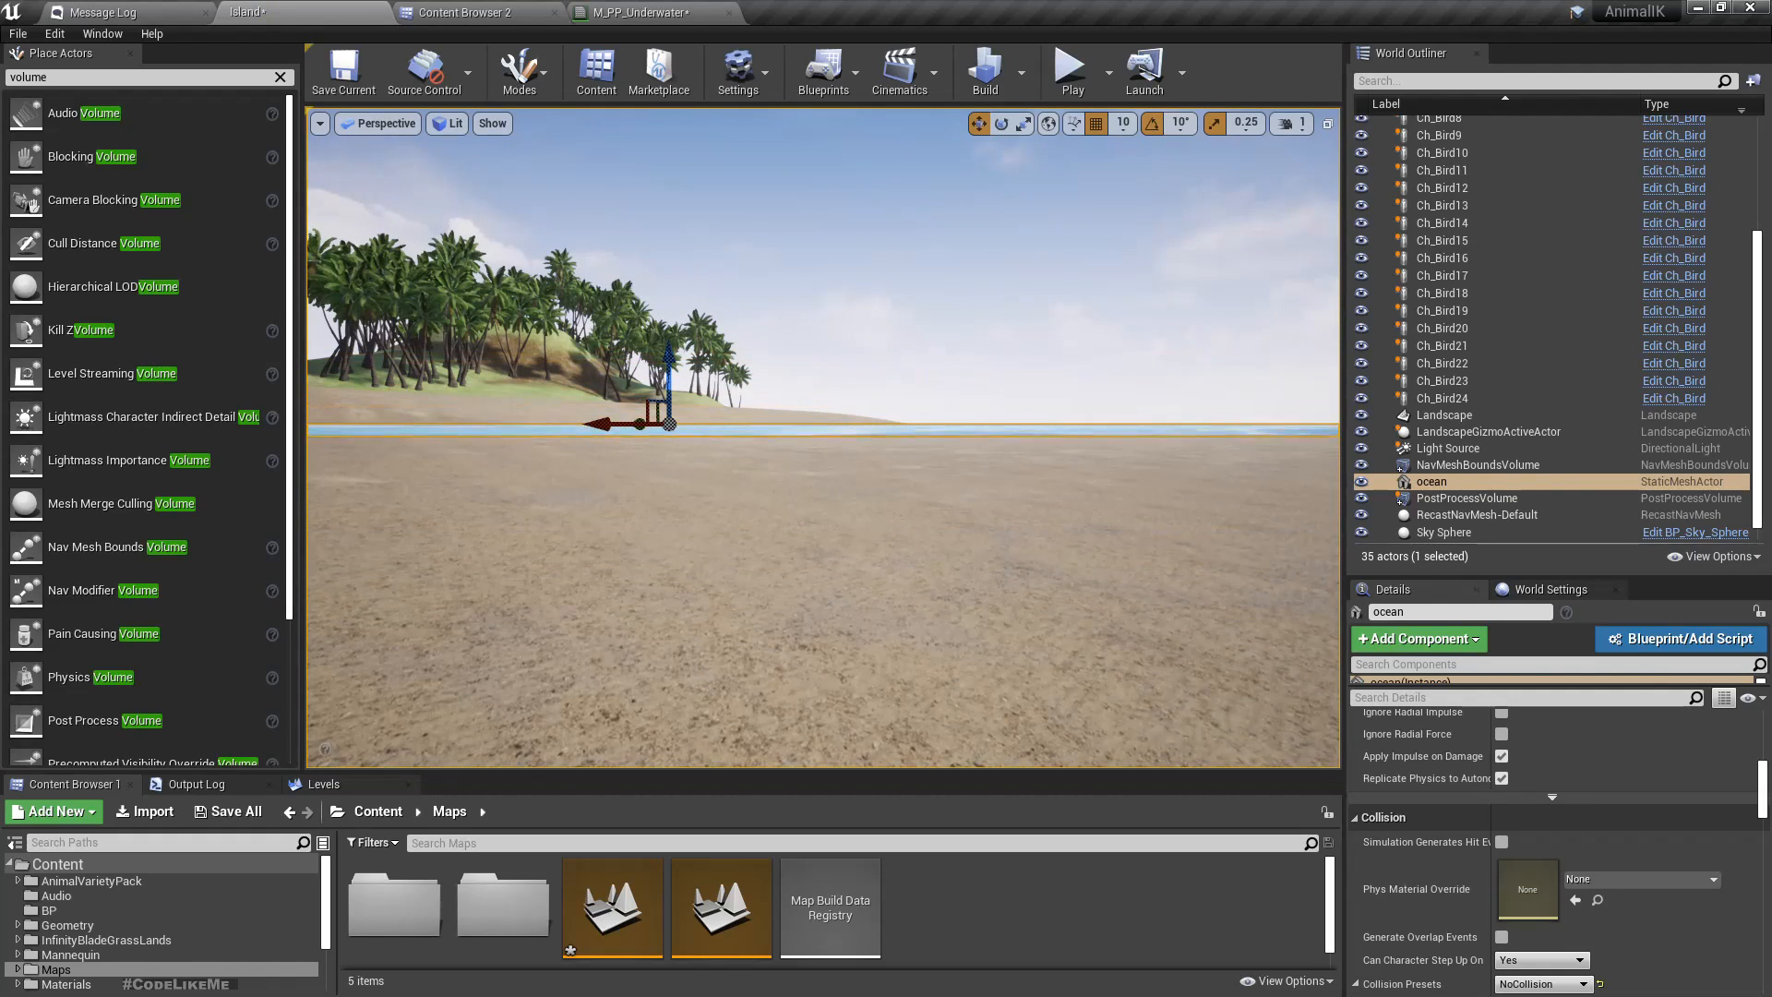
middle_click_drag(905, 407, 824, 558)
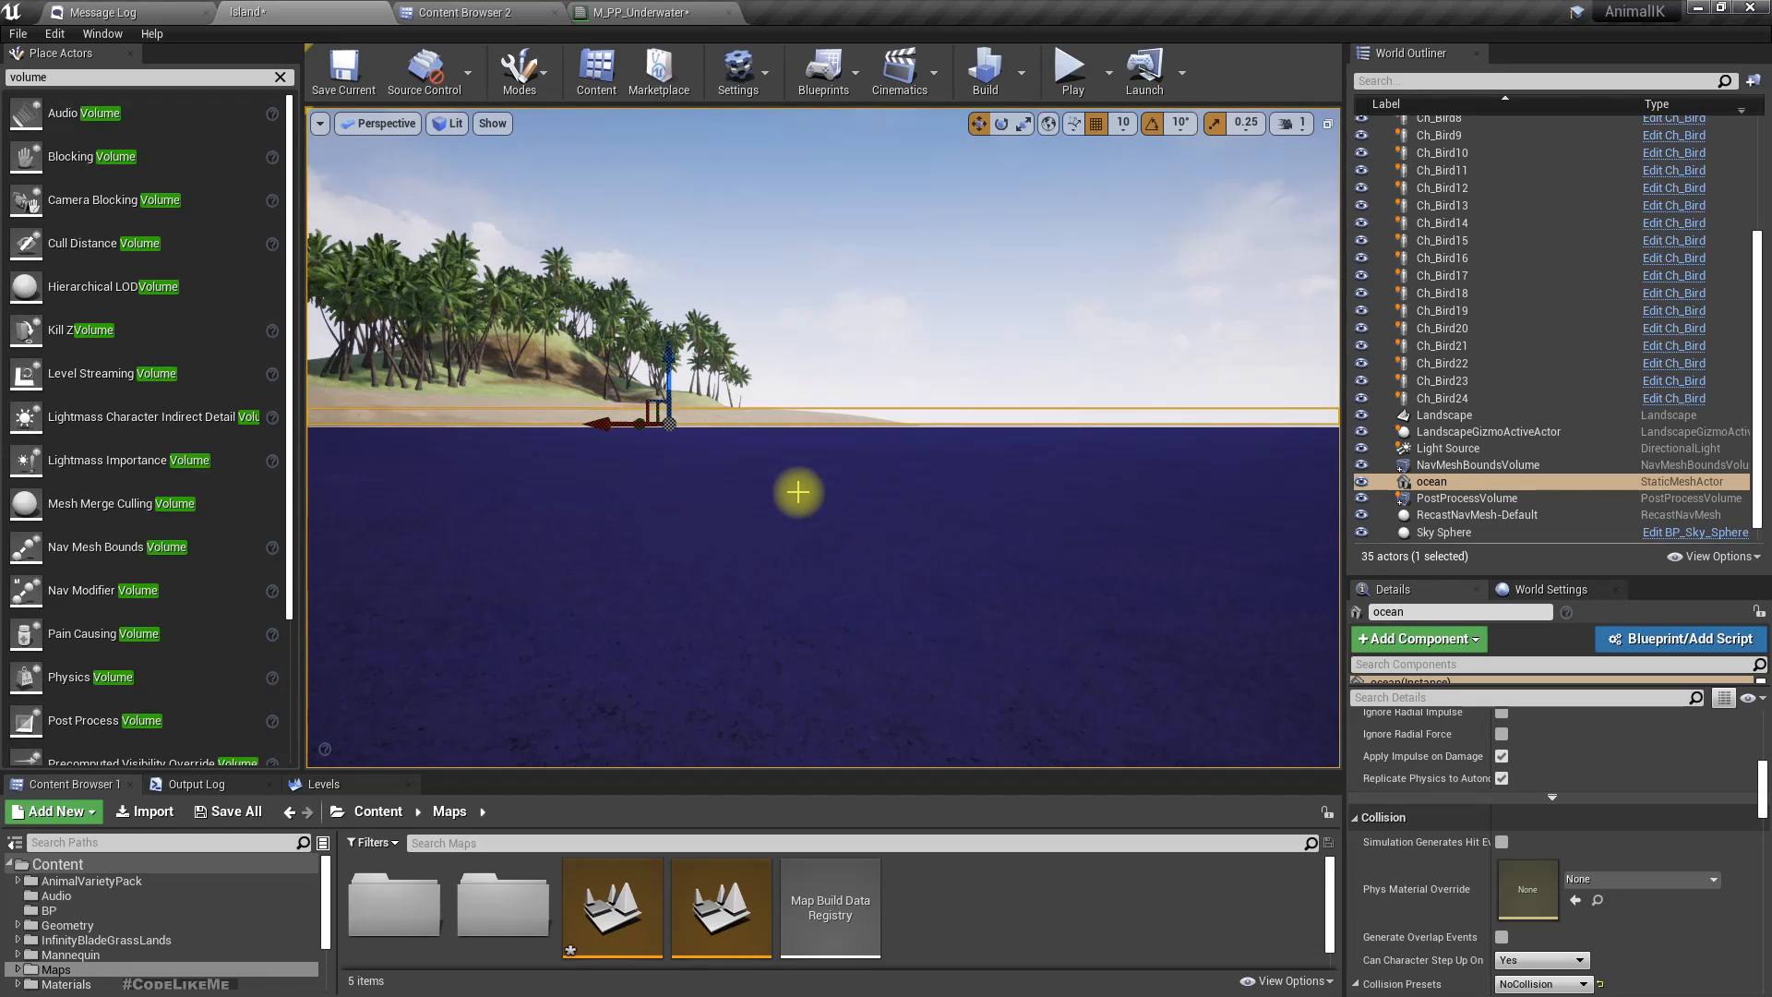
middle_click_drag(799, 492, 801, 436)
left_click(1540, 591)
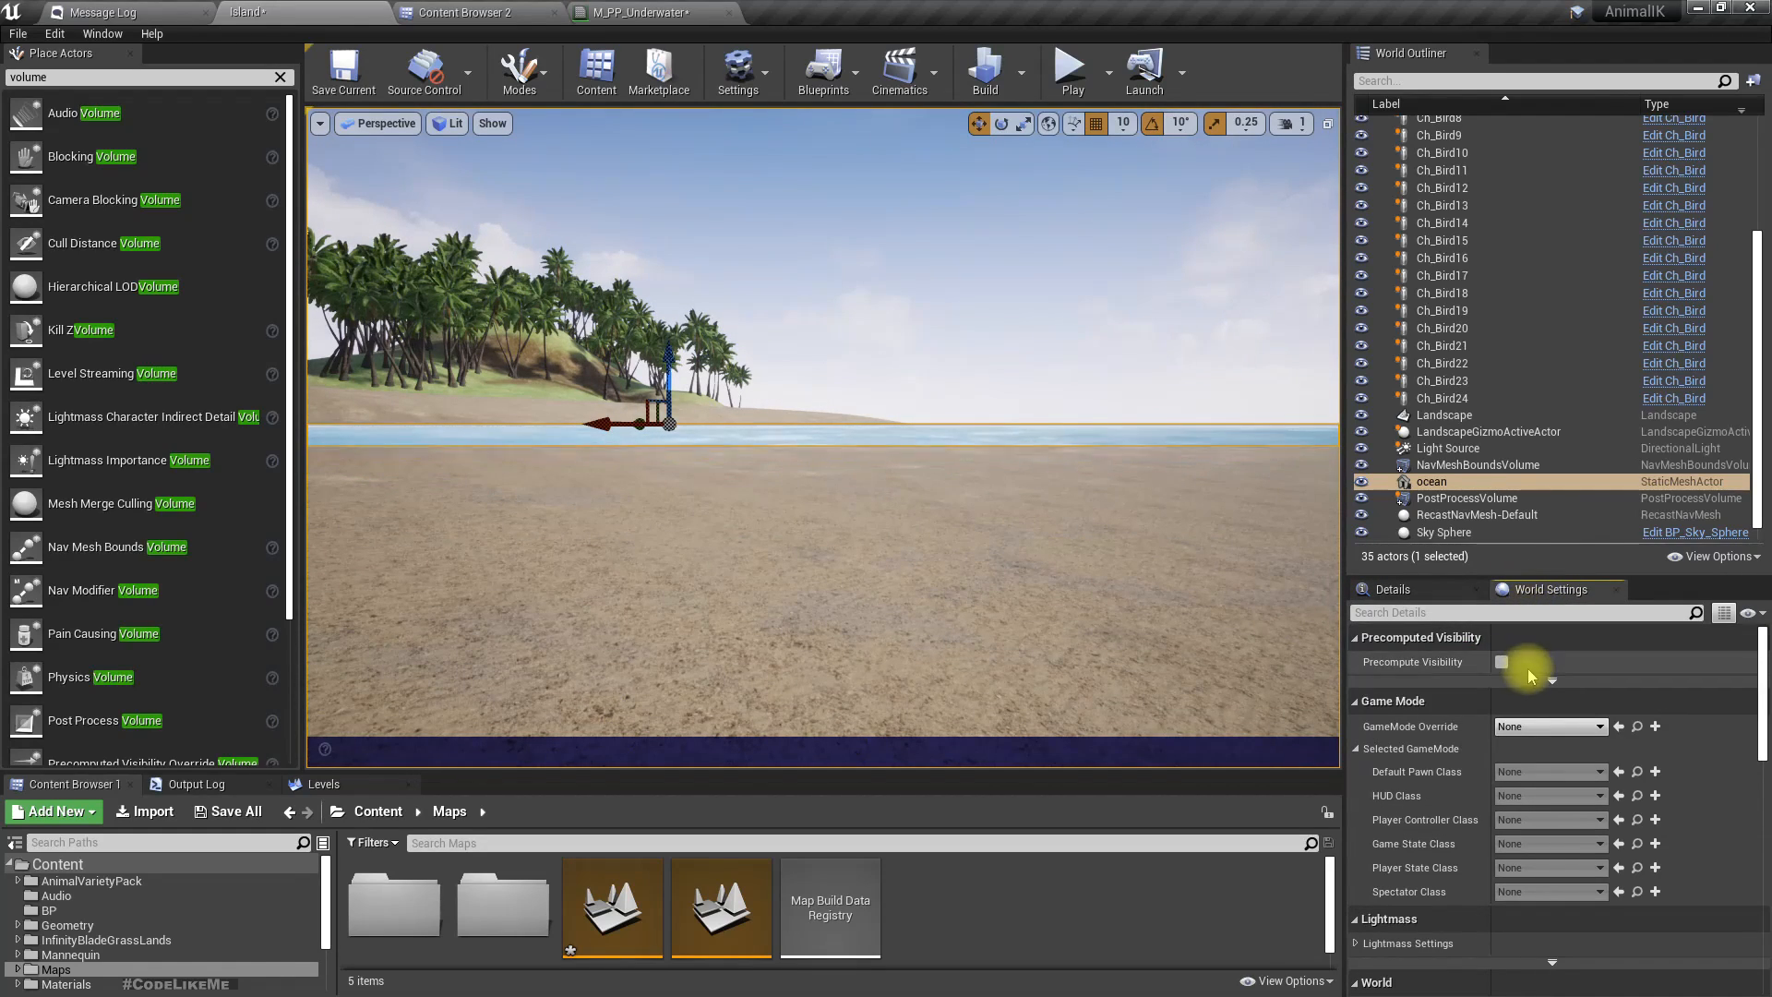
key("q")
key("e")
key("q")
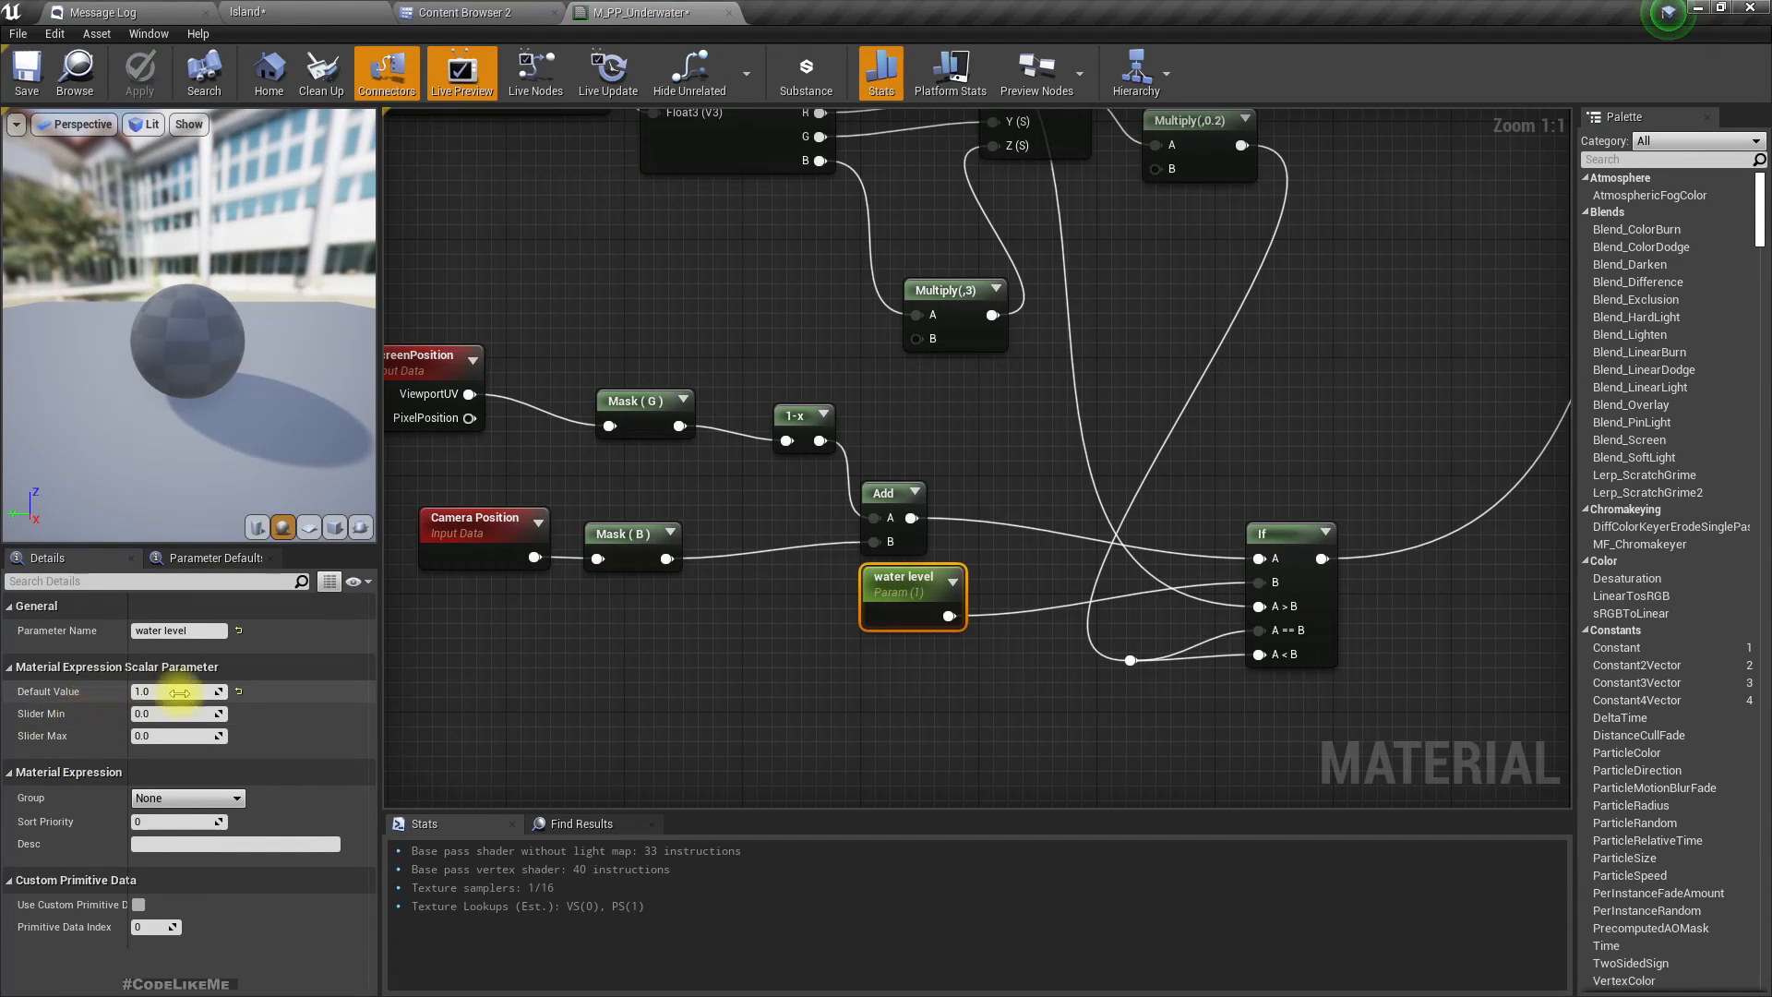
Set the water level parameter's default value to 2.0, apply M_PP_Underwater and recheck the tint in the Island level.
key("Return")
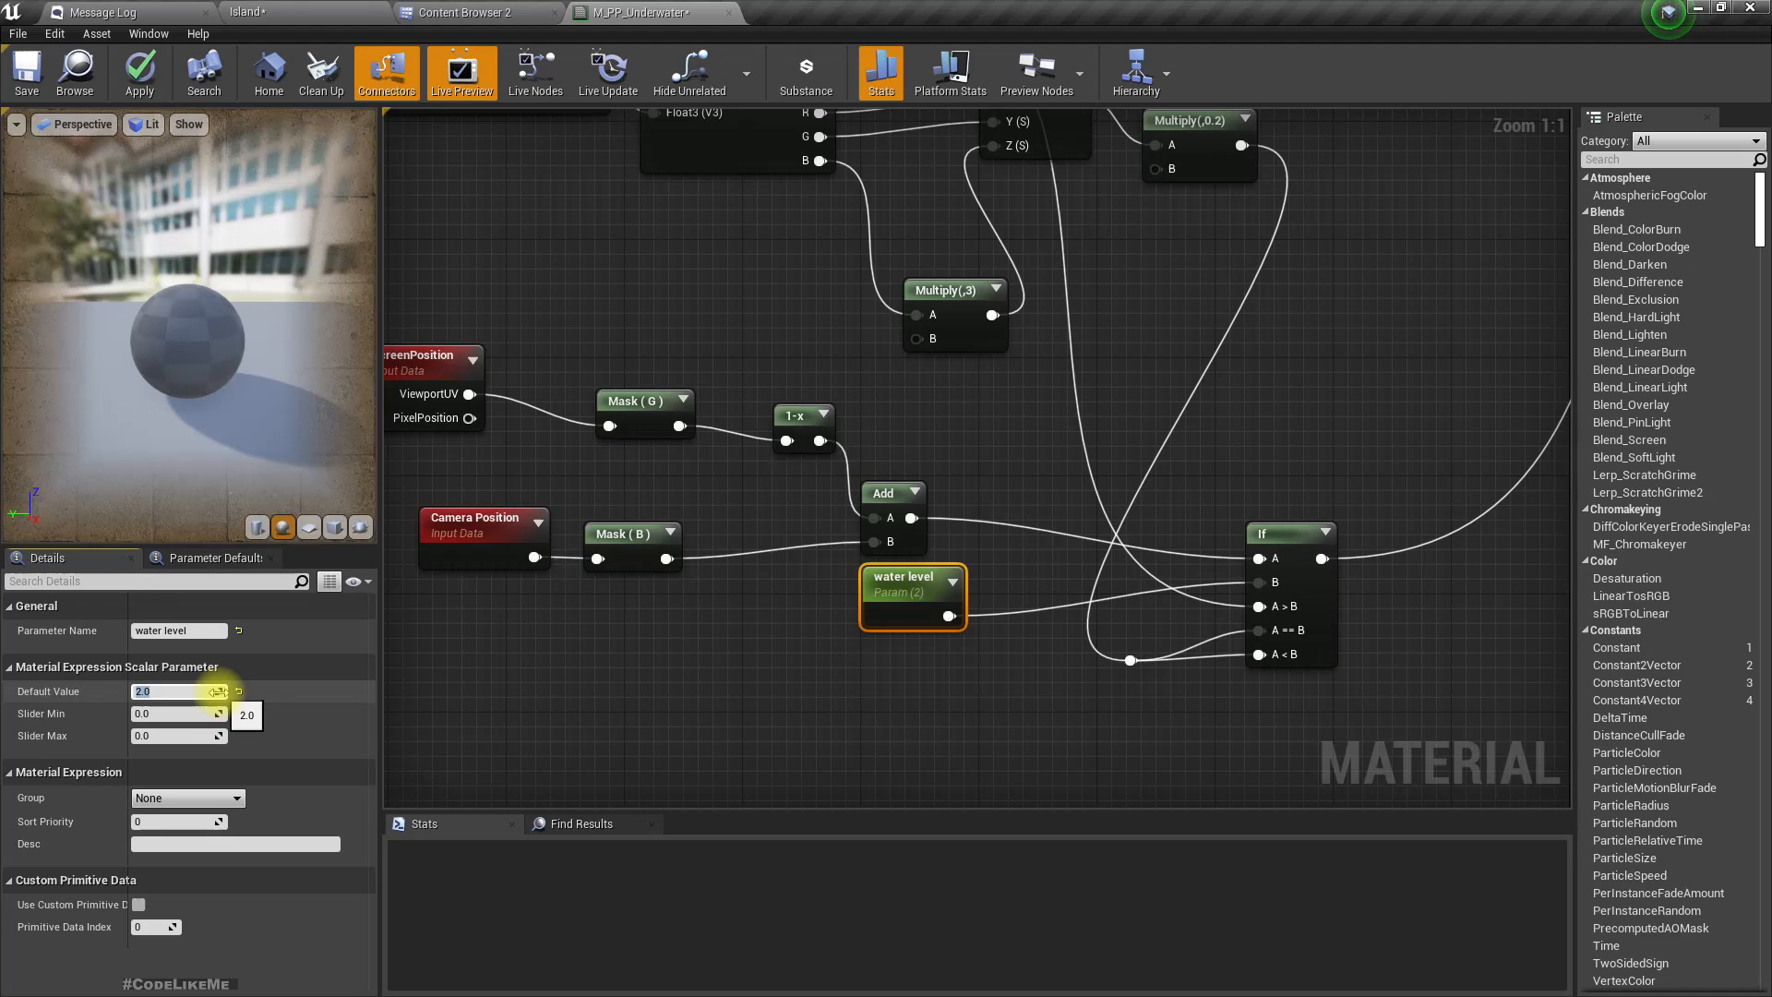
left_click(138, 70)
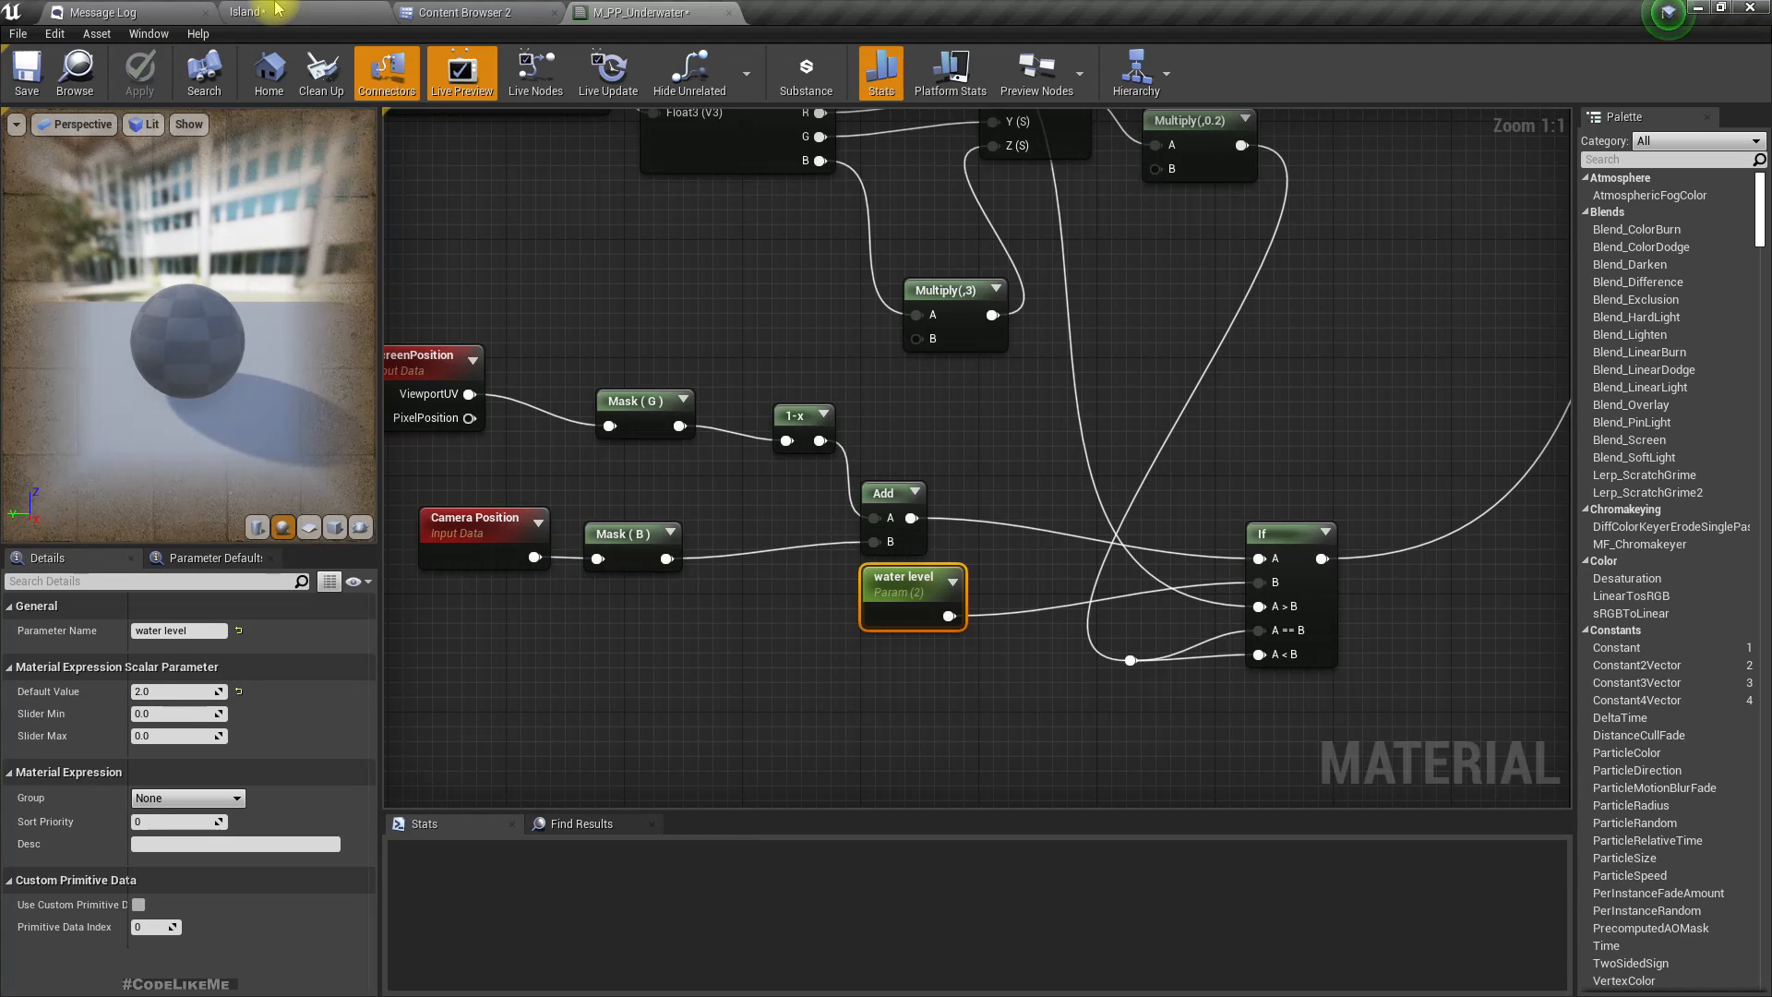
left_click(277, 11)
key("e")
right_click_drag(760, 487, 761, 487)
key("q")
key("q")
key("q")
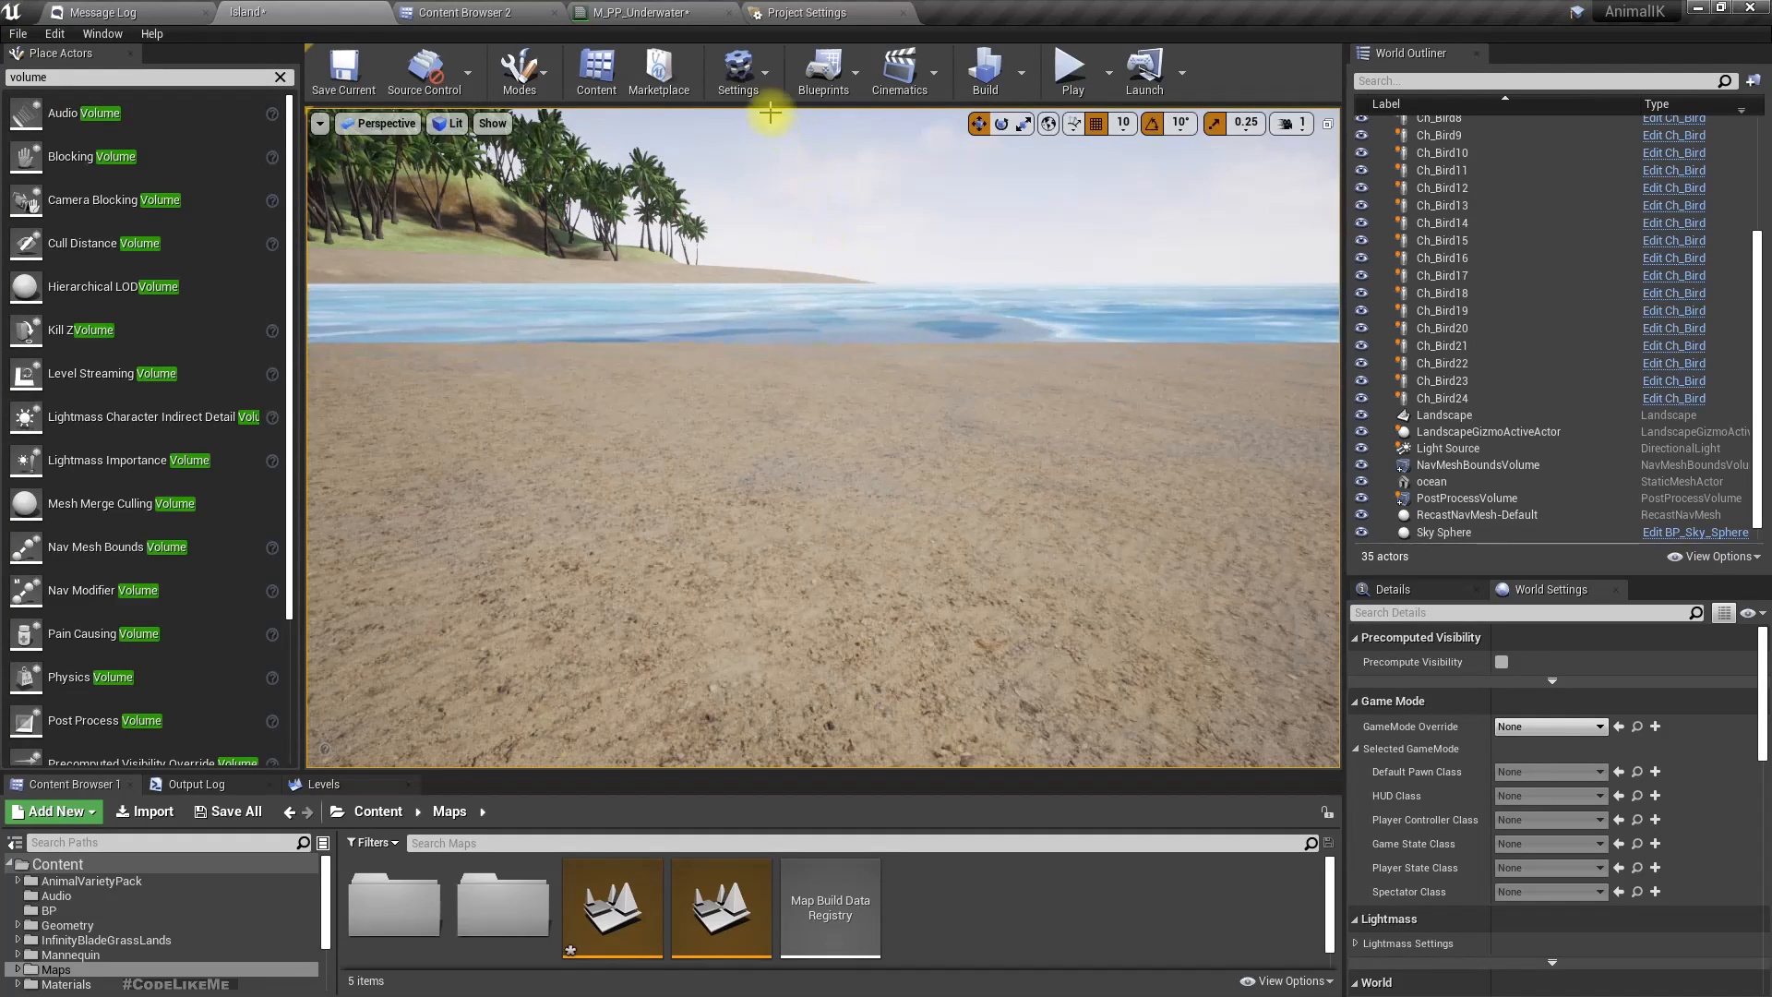
Search the Project Settings for "clip" and open the Near Clip Plane value for editing.
left_click(739, 72)
left_click(775, 127)
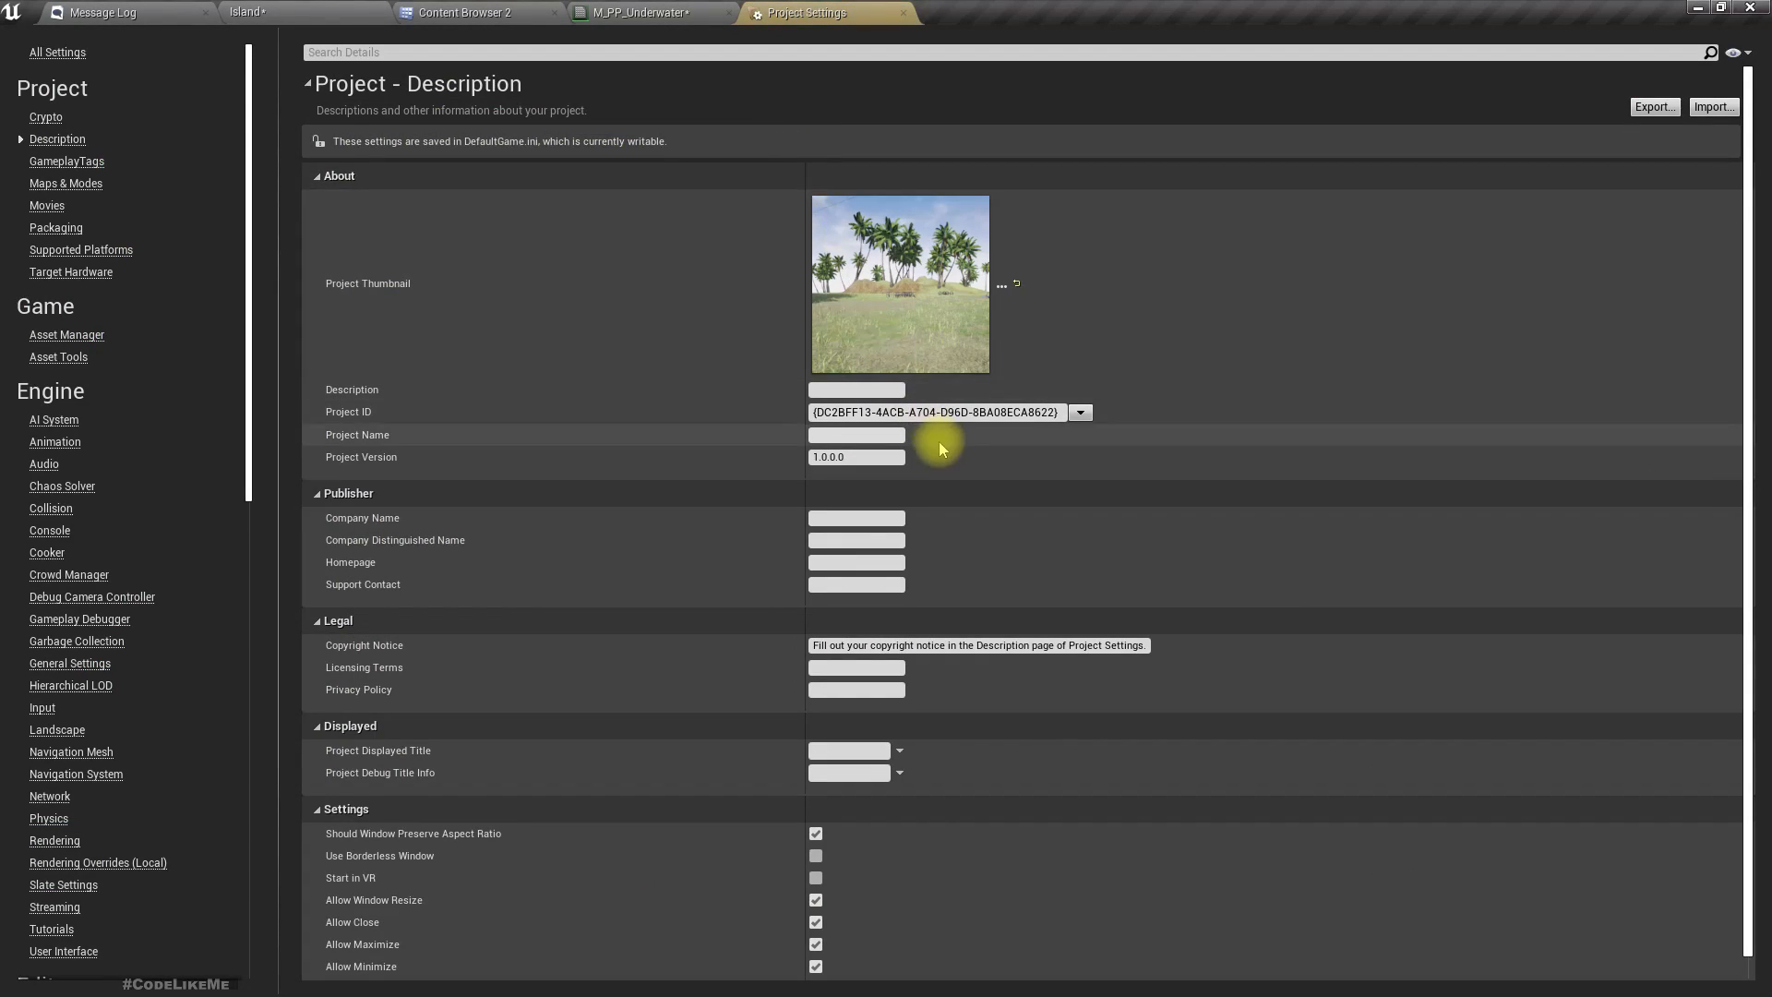
left_click(542, 49)
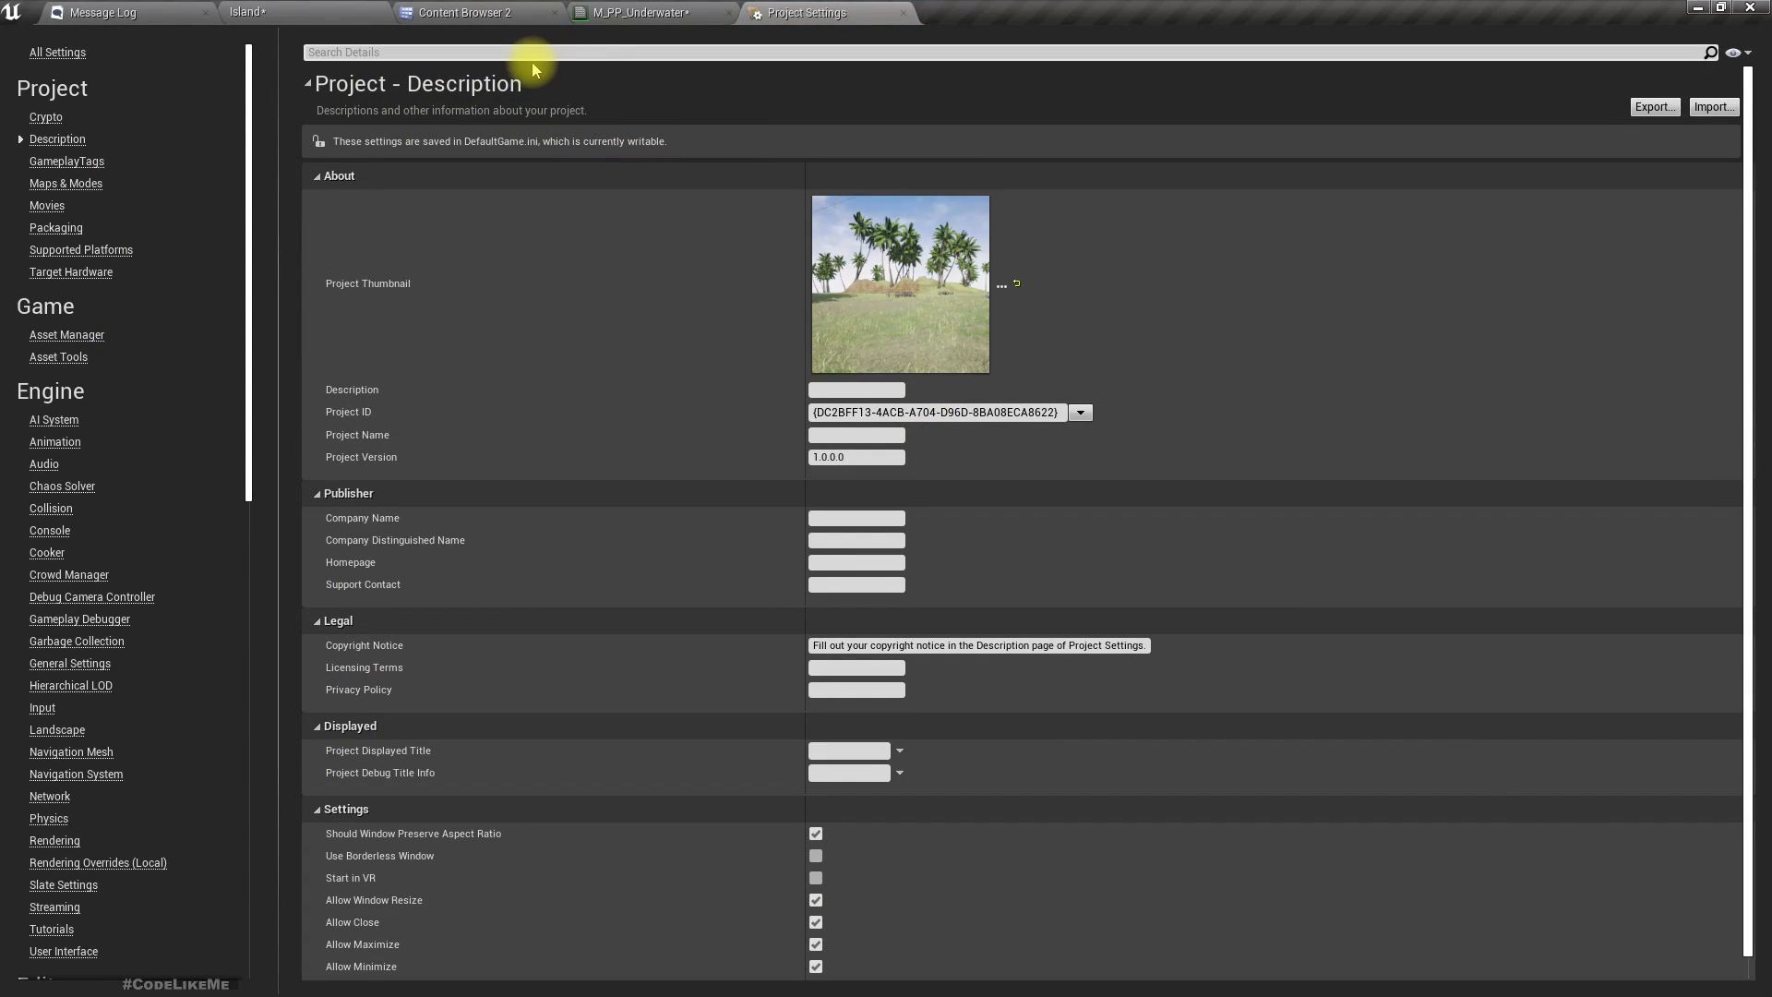
type("clip")
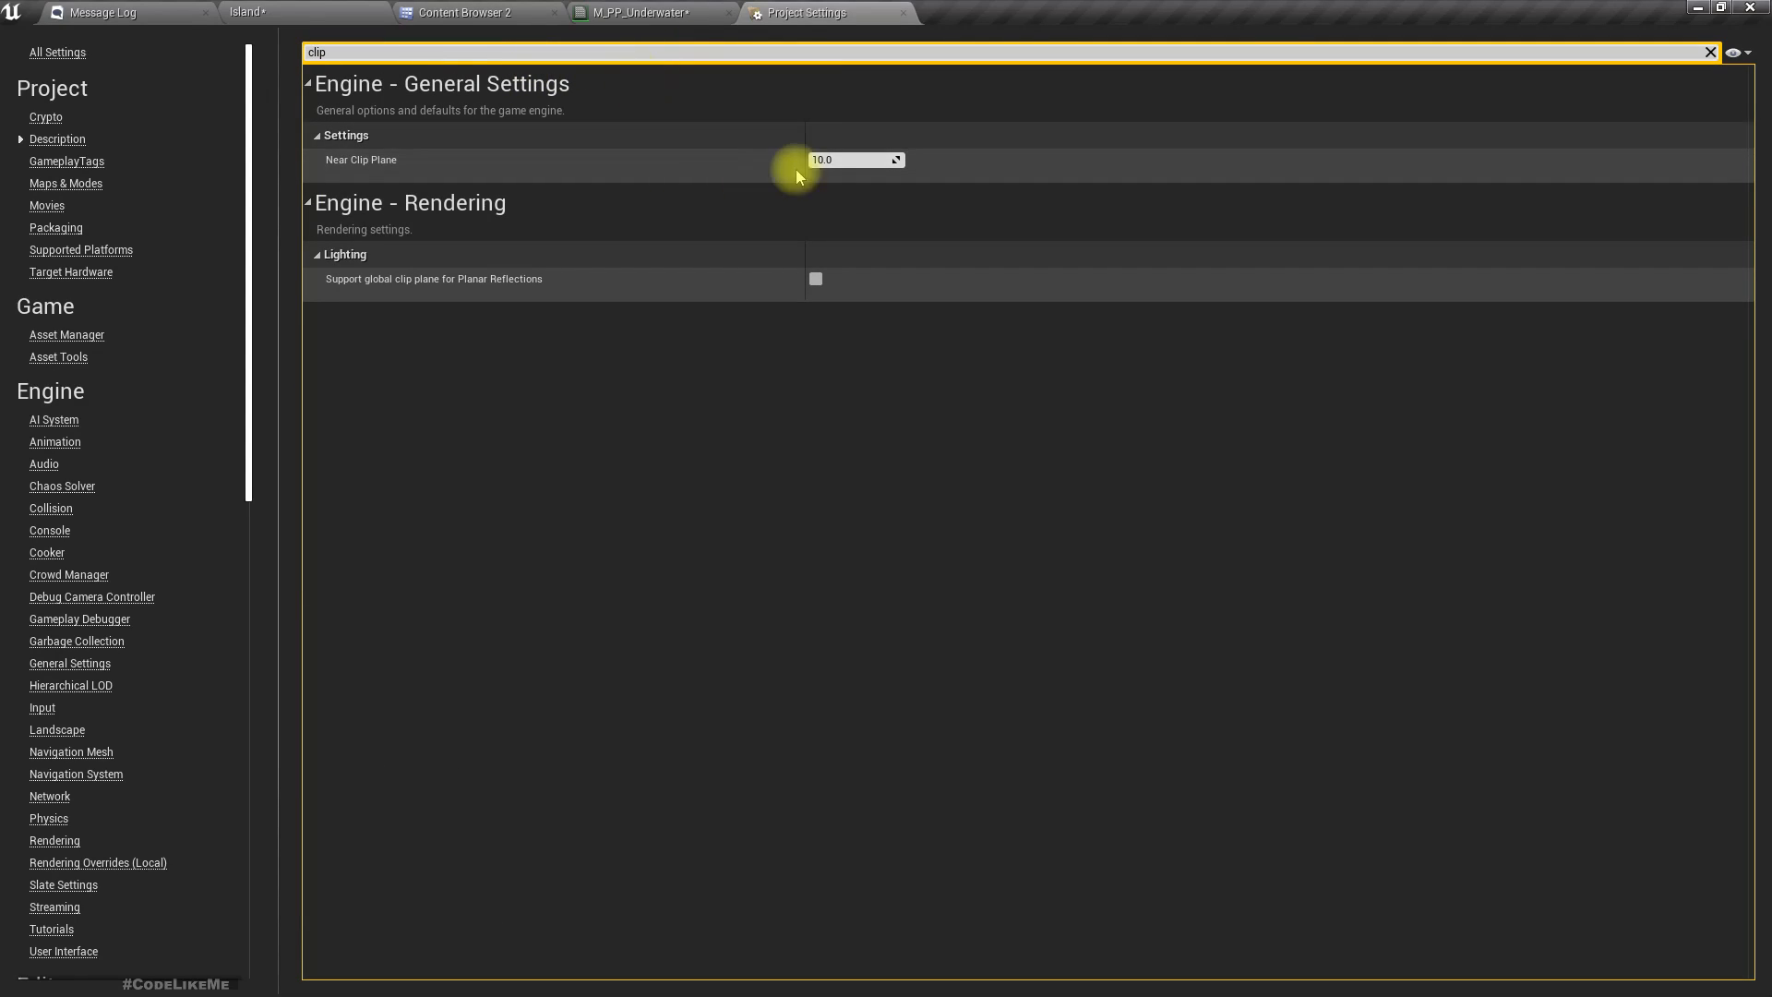
left_click(849, 160)
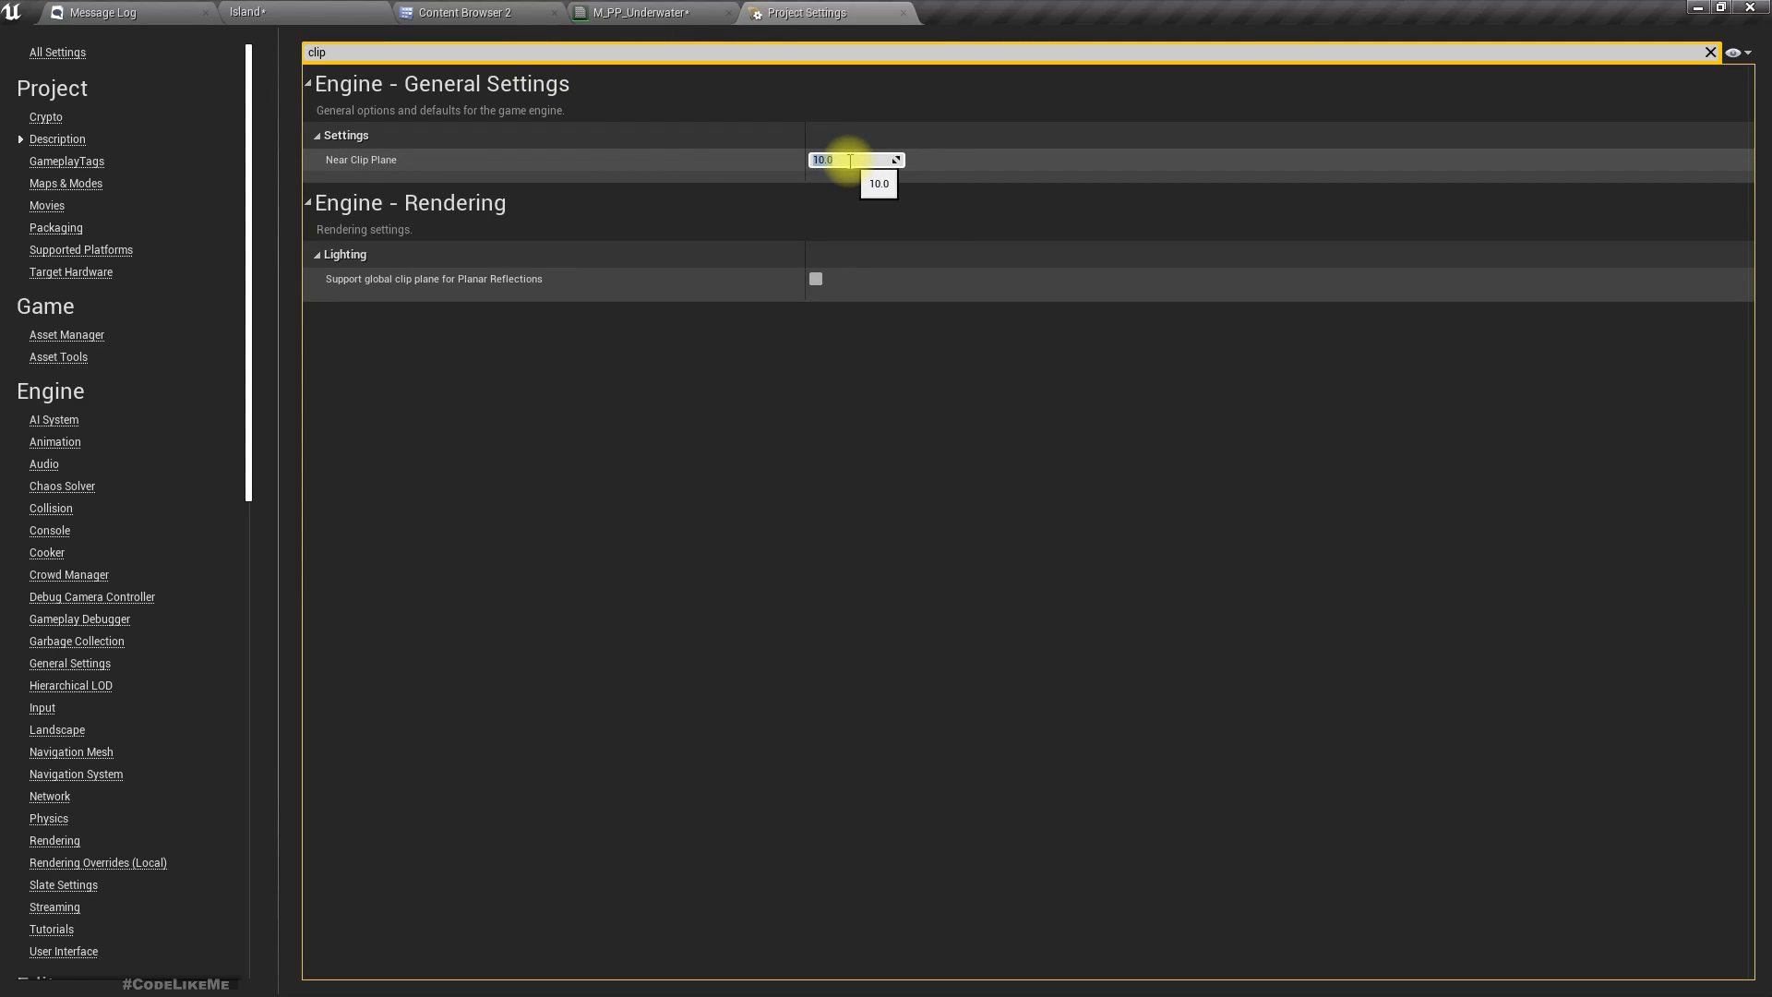
key("Return")
Return to the Island level and examine the tint boundary while lowering, raising and tilting the camera.
left_click(267, 12)
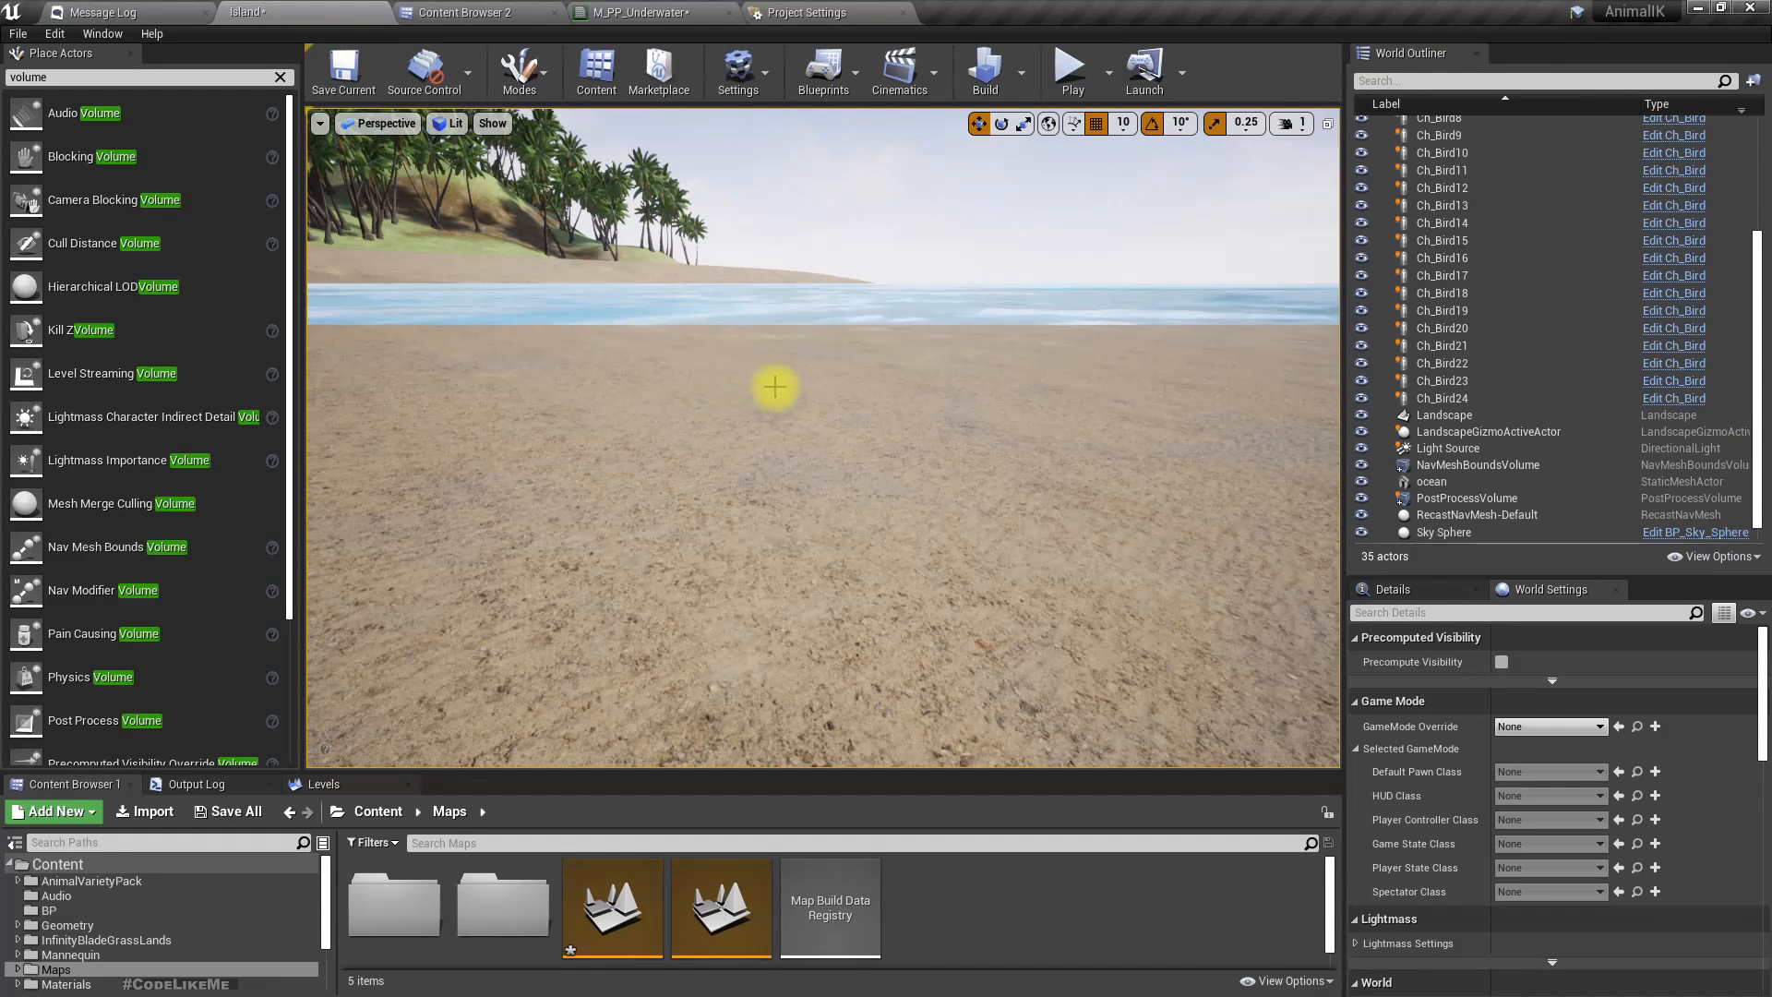
middle_click_drag(773, 375, 773, 412)
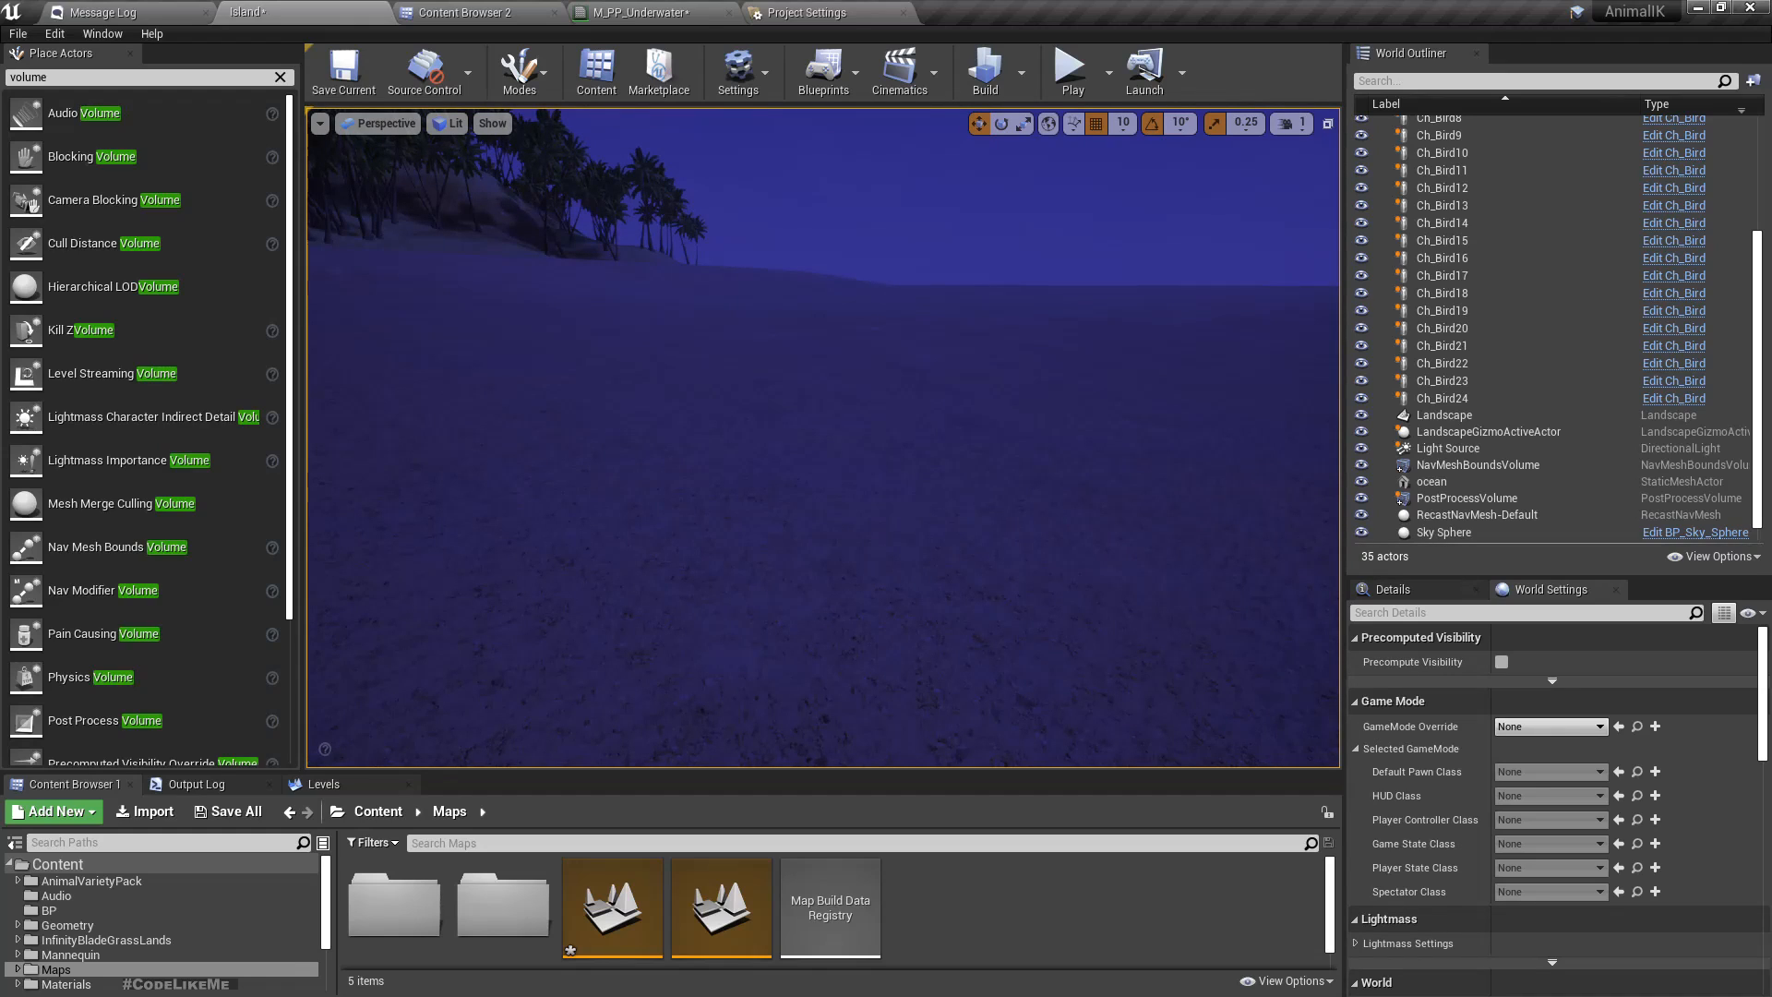
middle_click_drag(774, 412, 778, 421)
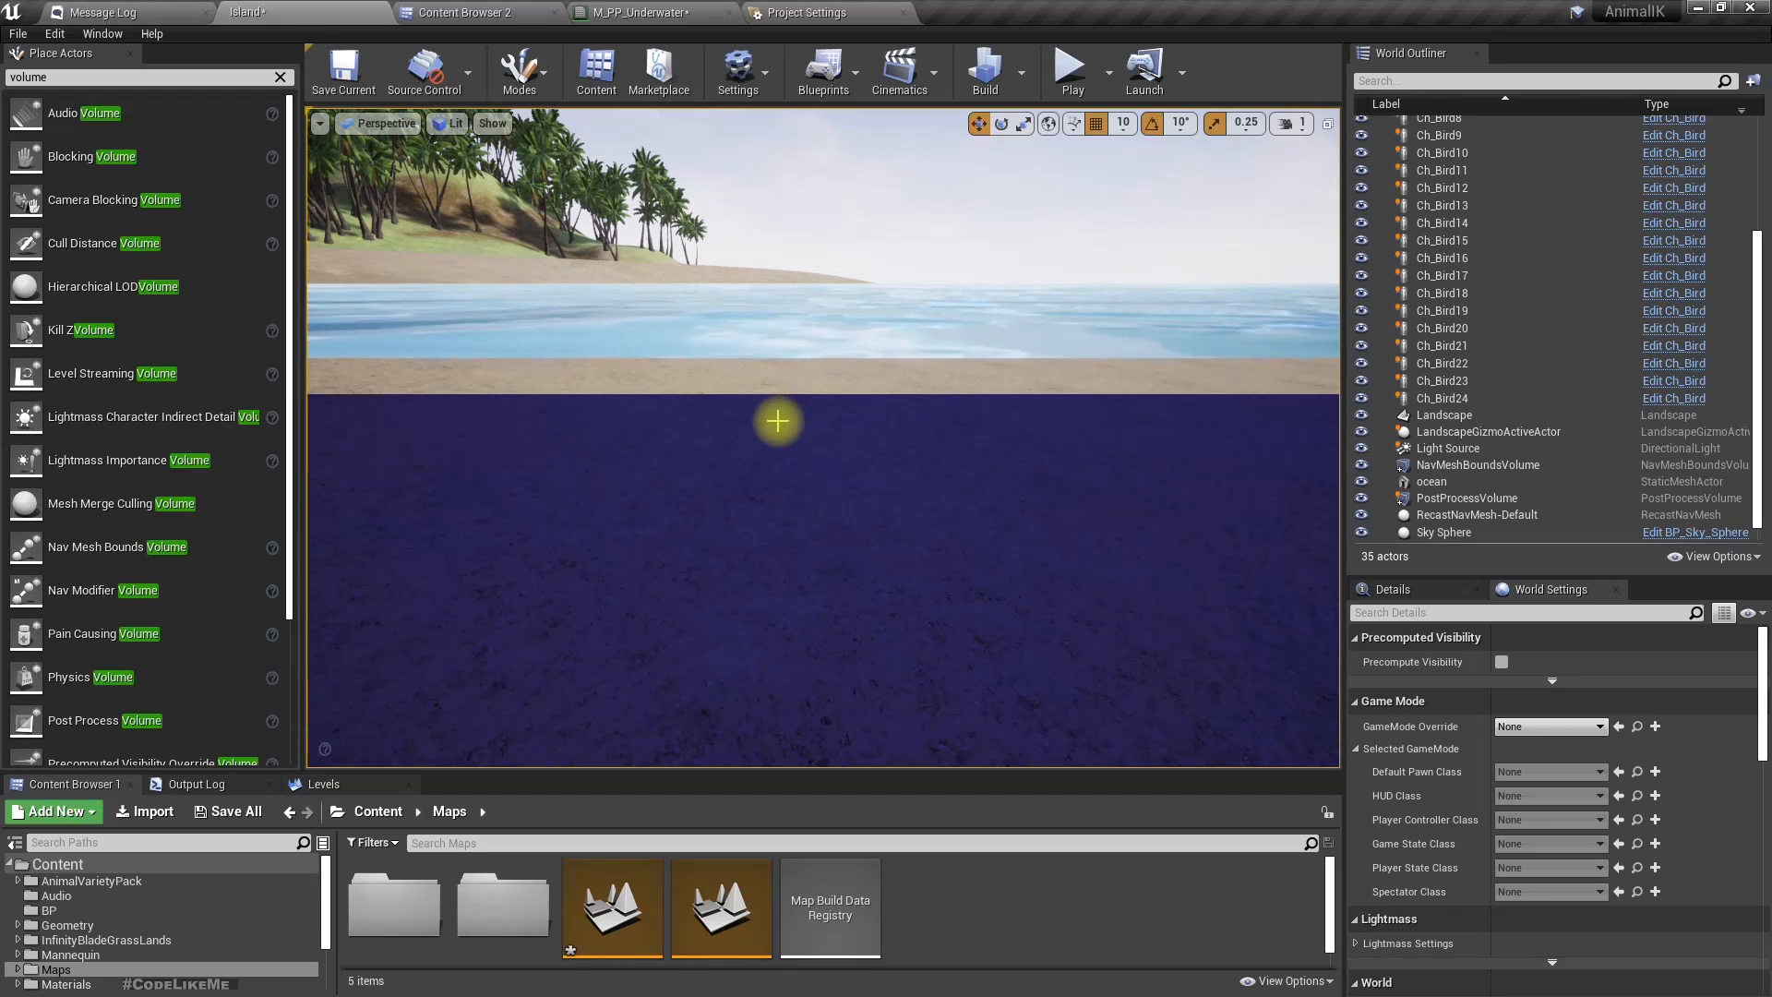
right_click_drag(779, 421, 950, 534)
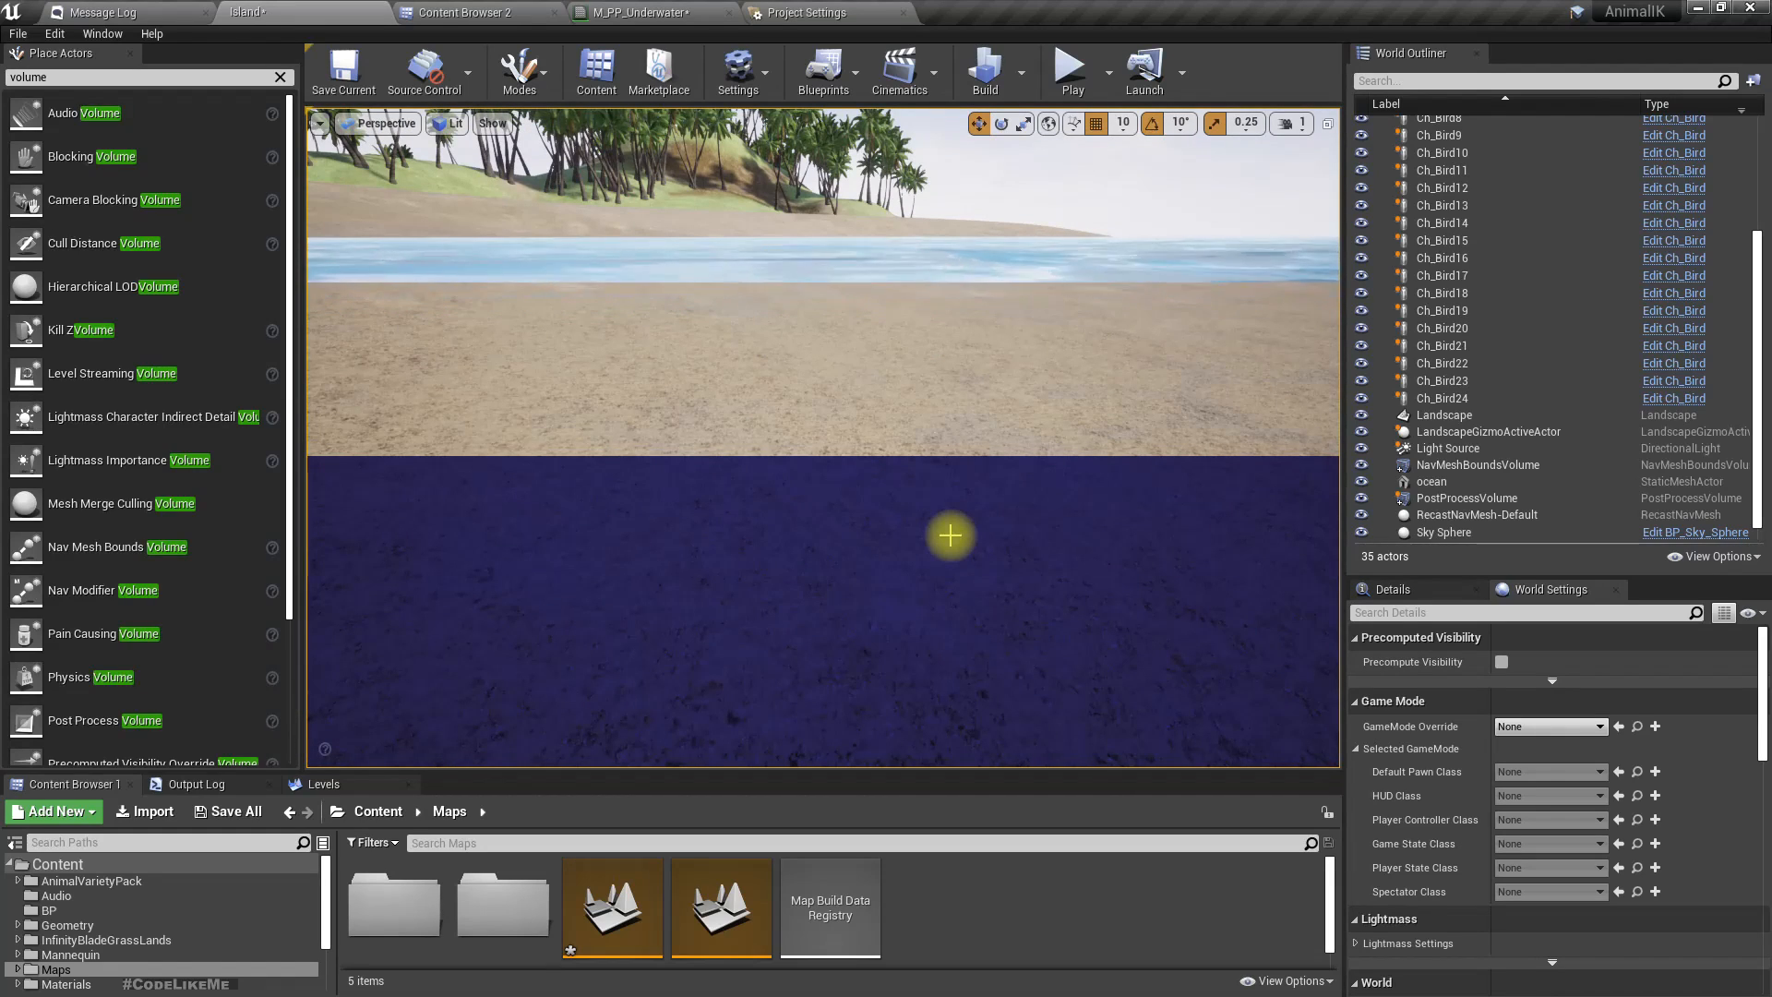
right_click_drag(835, 670, 799, 645)
mouse_move(799, 645)
middle_mouse_down()
mouse_move(799, 661)
mouse_move(799, 645)
middle_mouse_up()
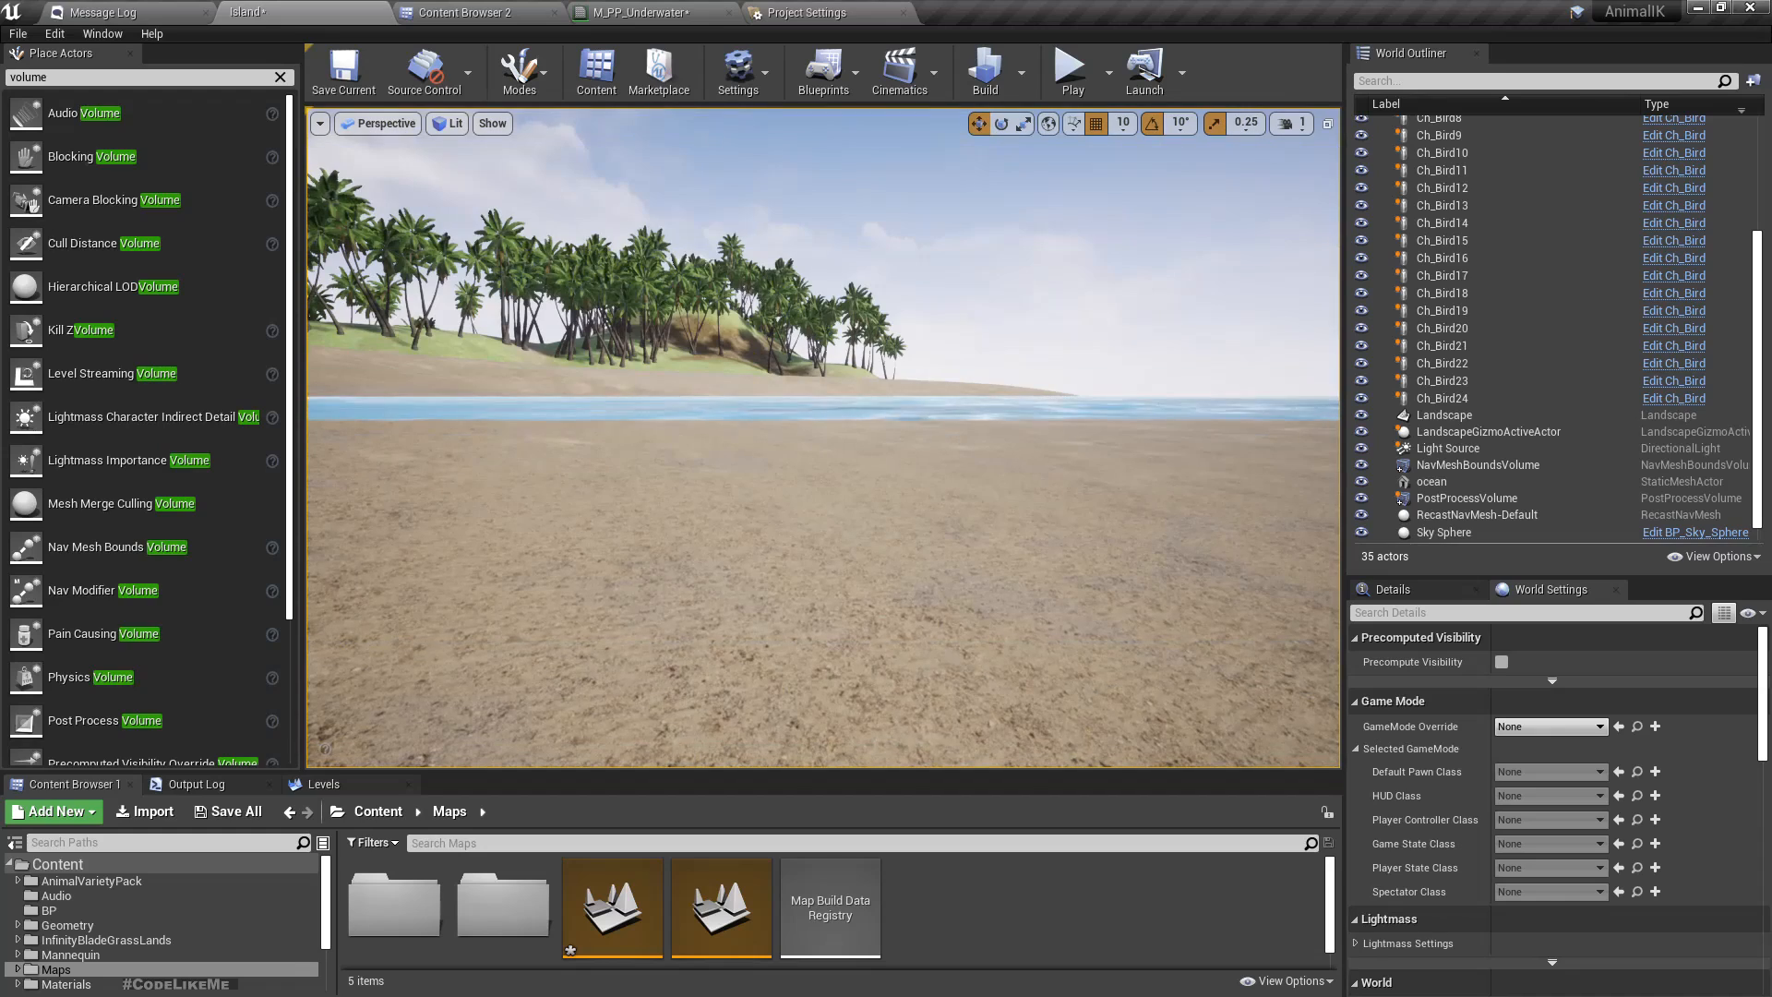
Duplicate the ocean plane and rename the copy as ocean_down.
left_click(797, 418)
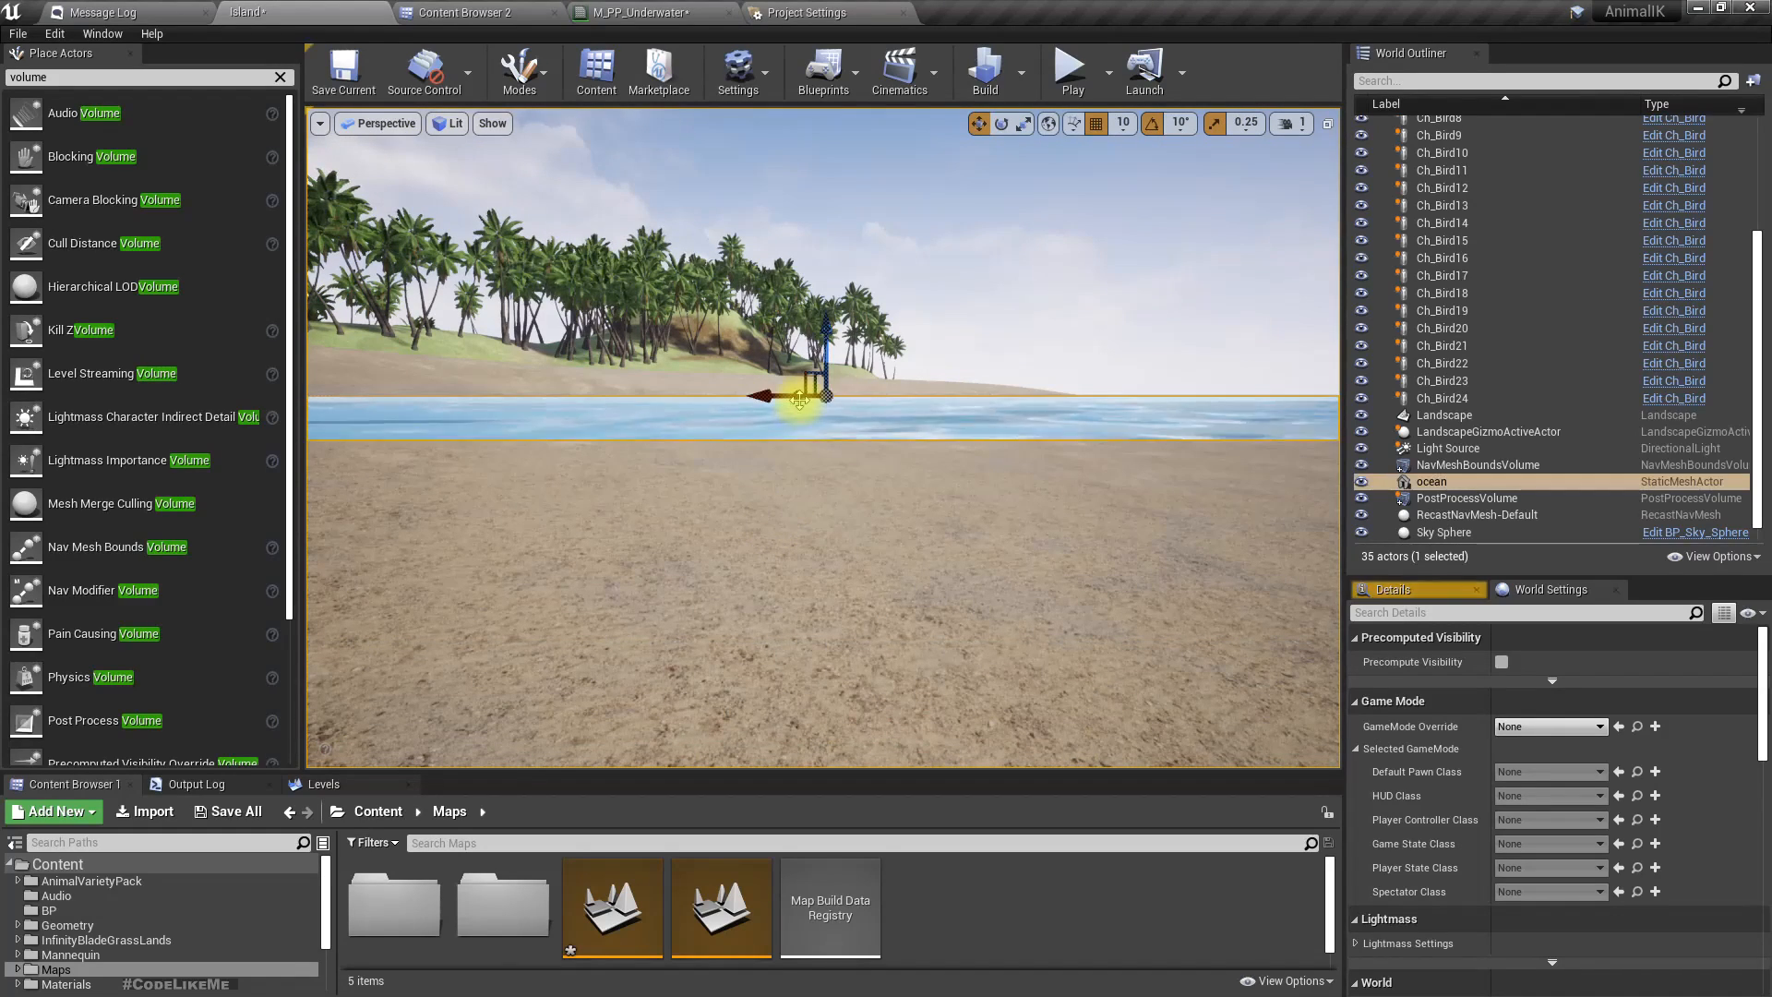
left_click(1449, 499)
left_click(1454, 485)
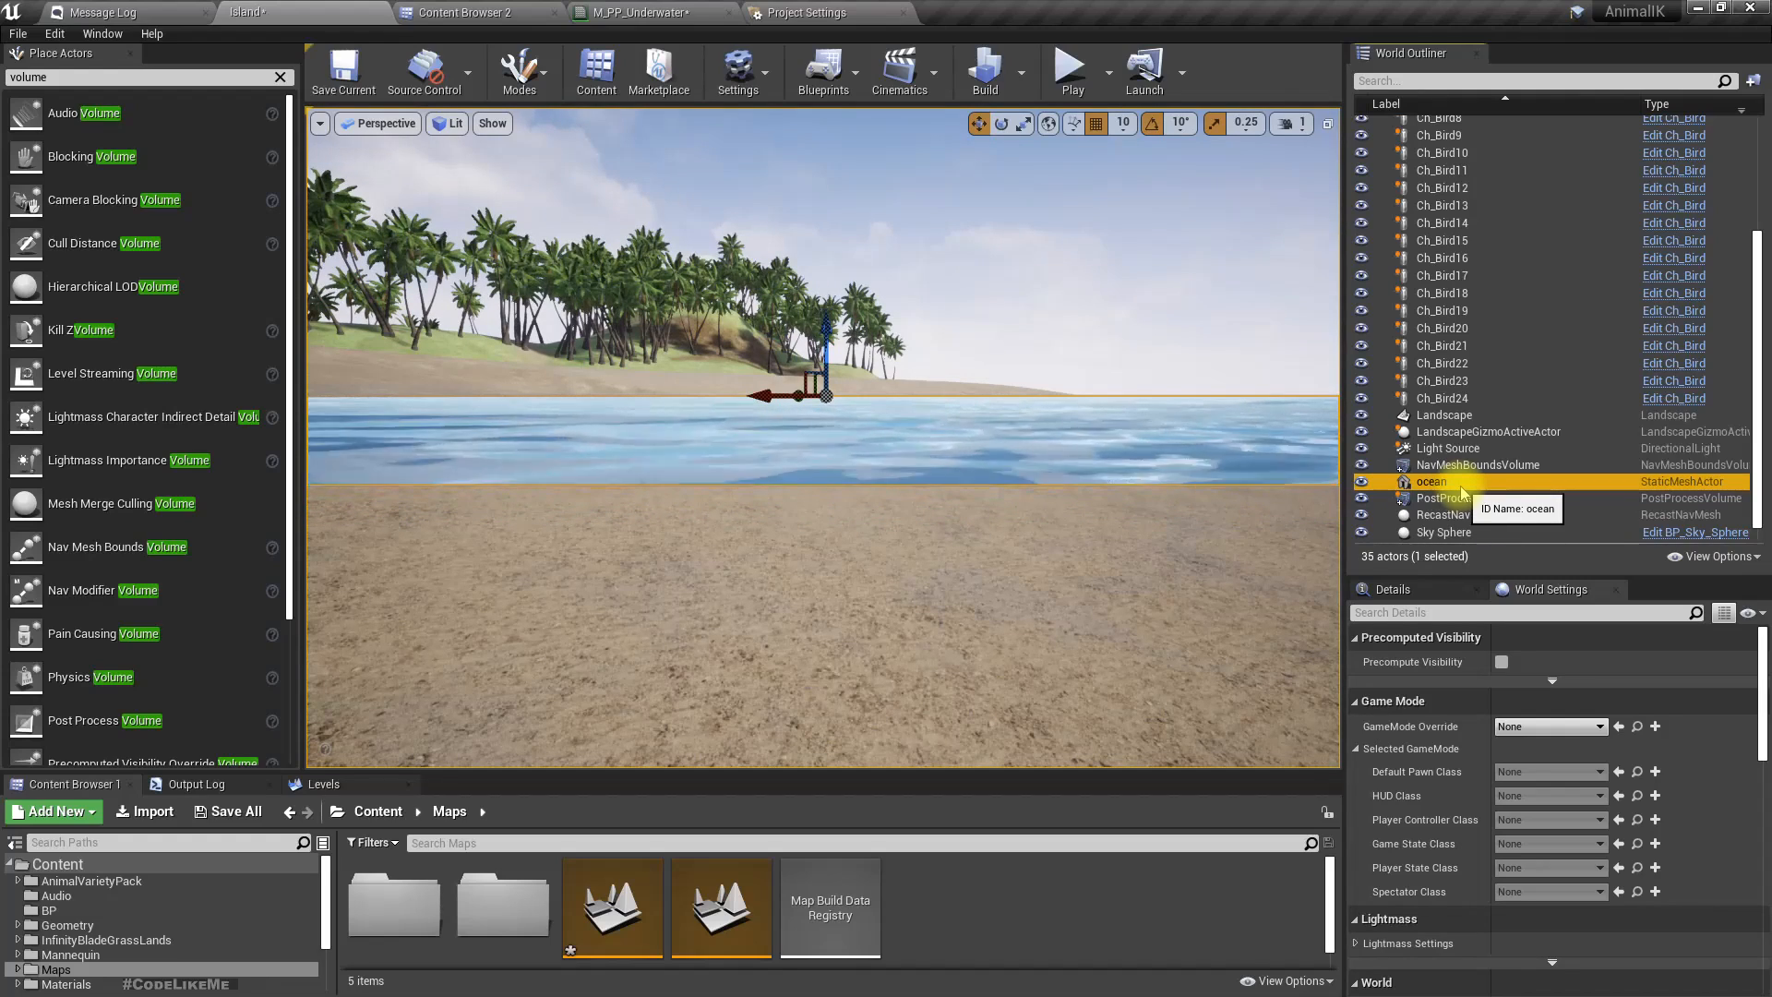
key("ctrl+w")
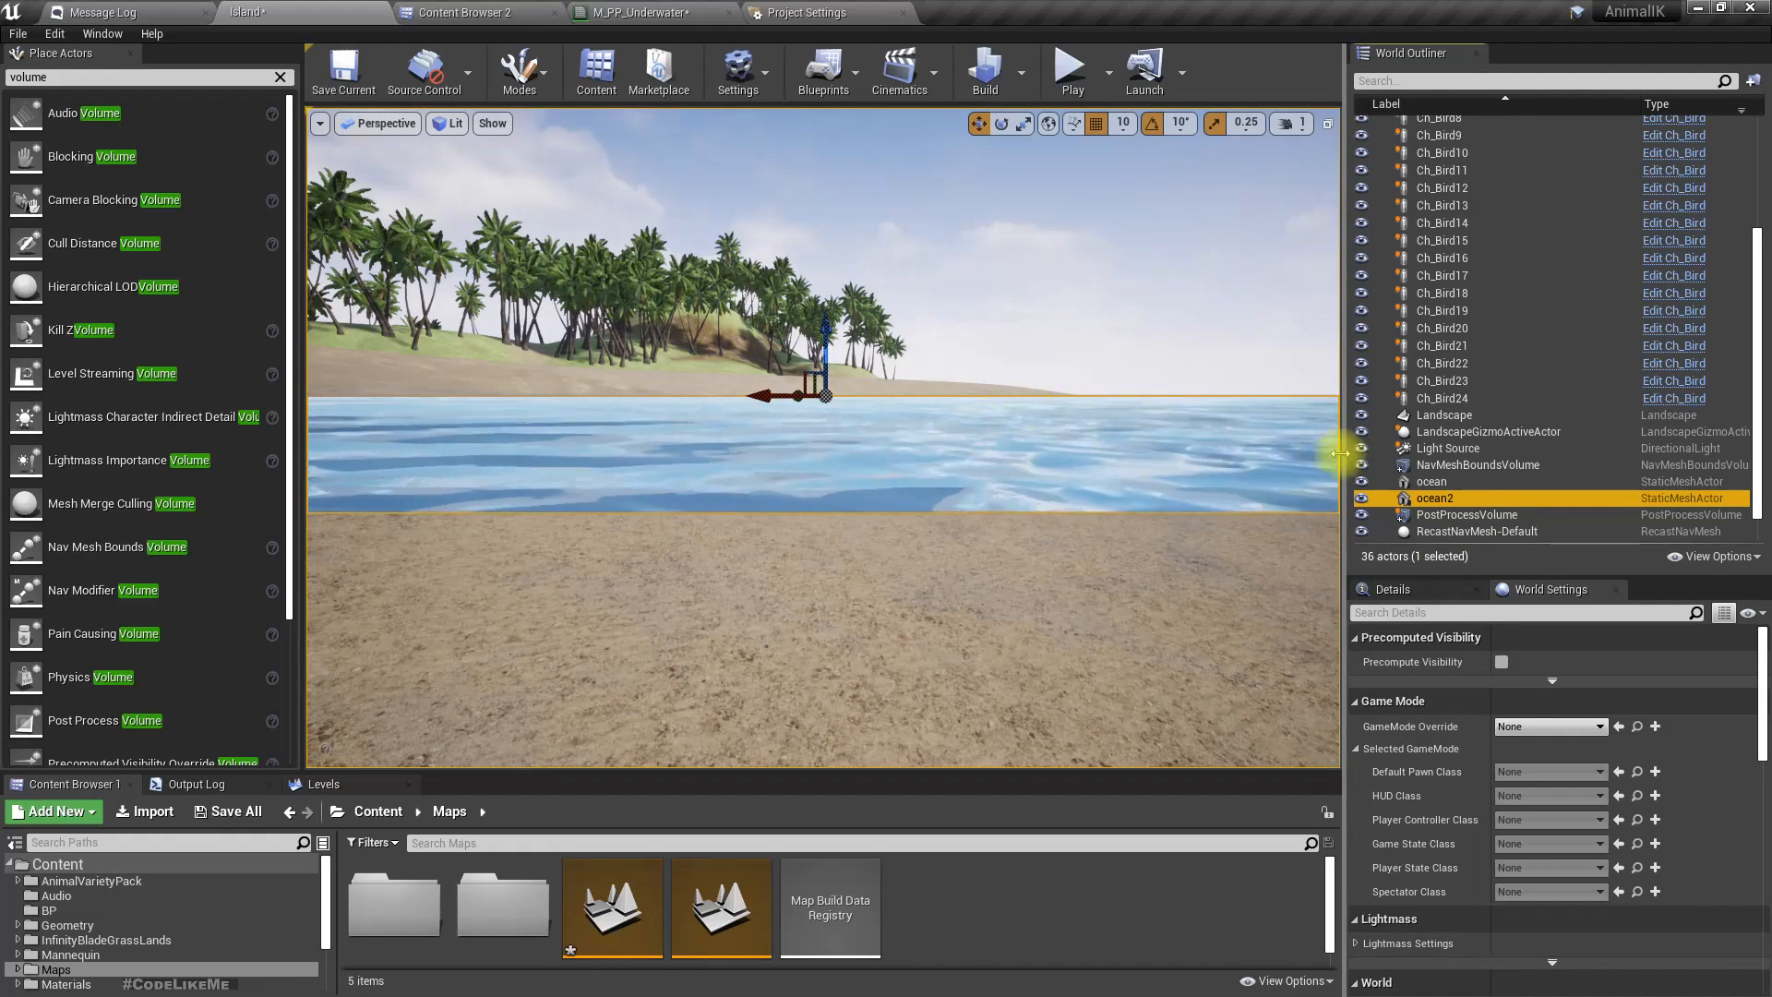
left_click(1464, 500)
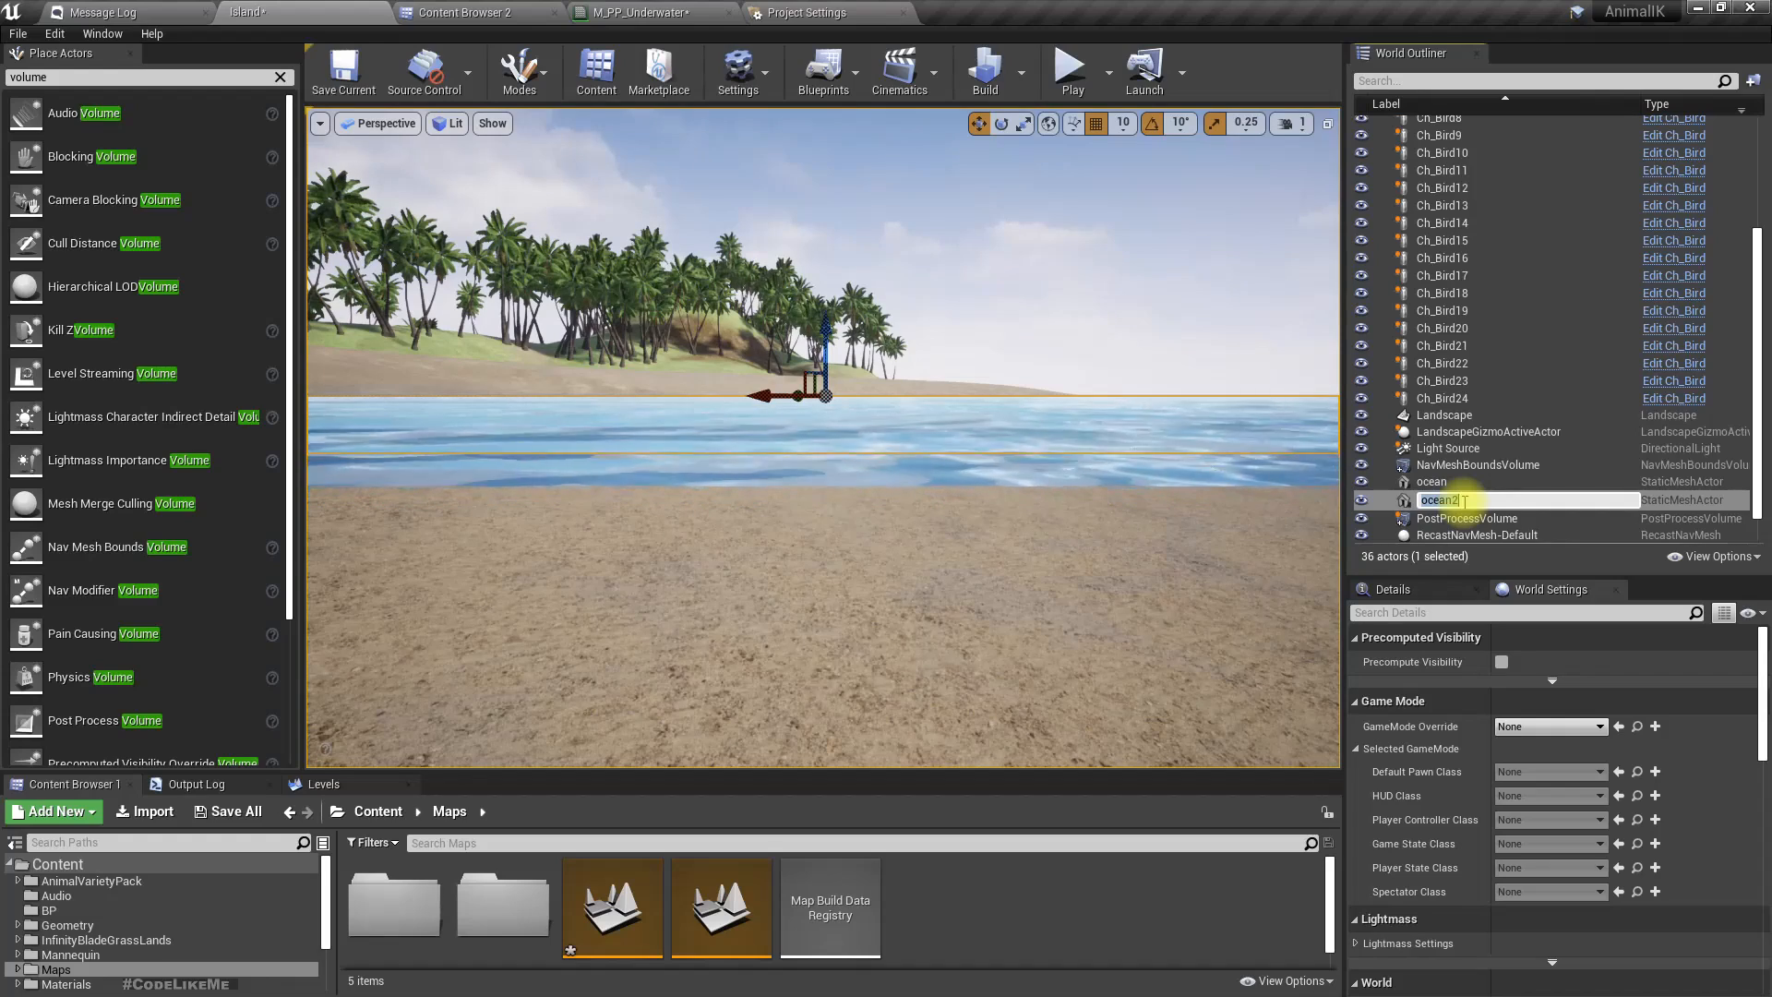
type("ocean_do")
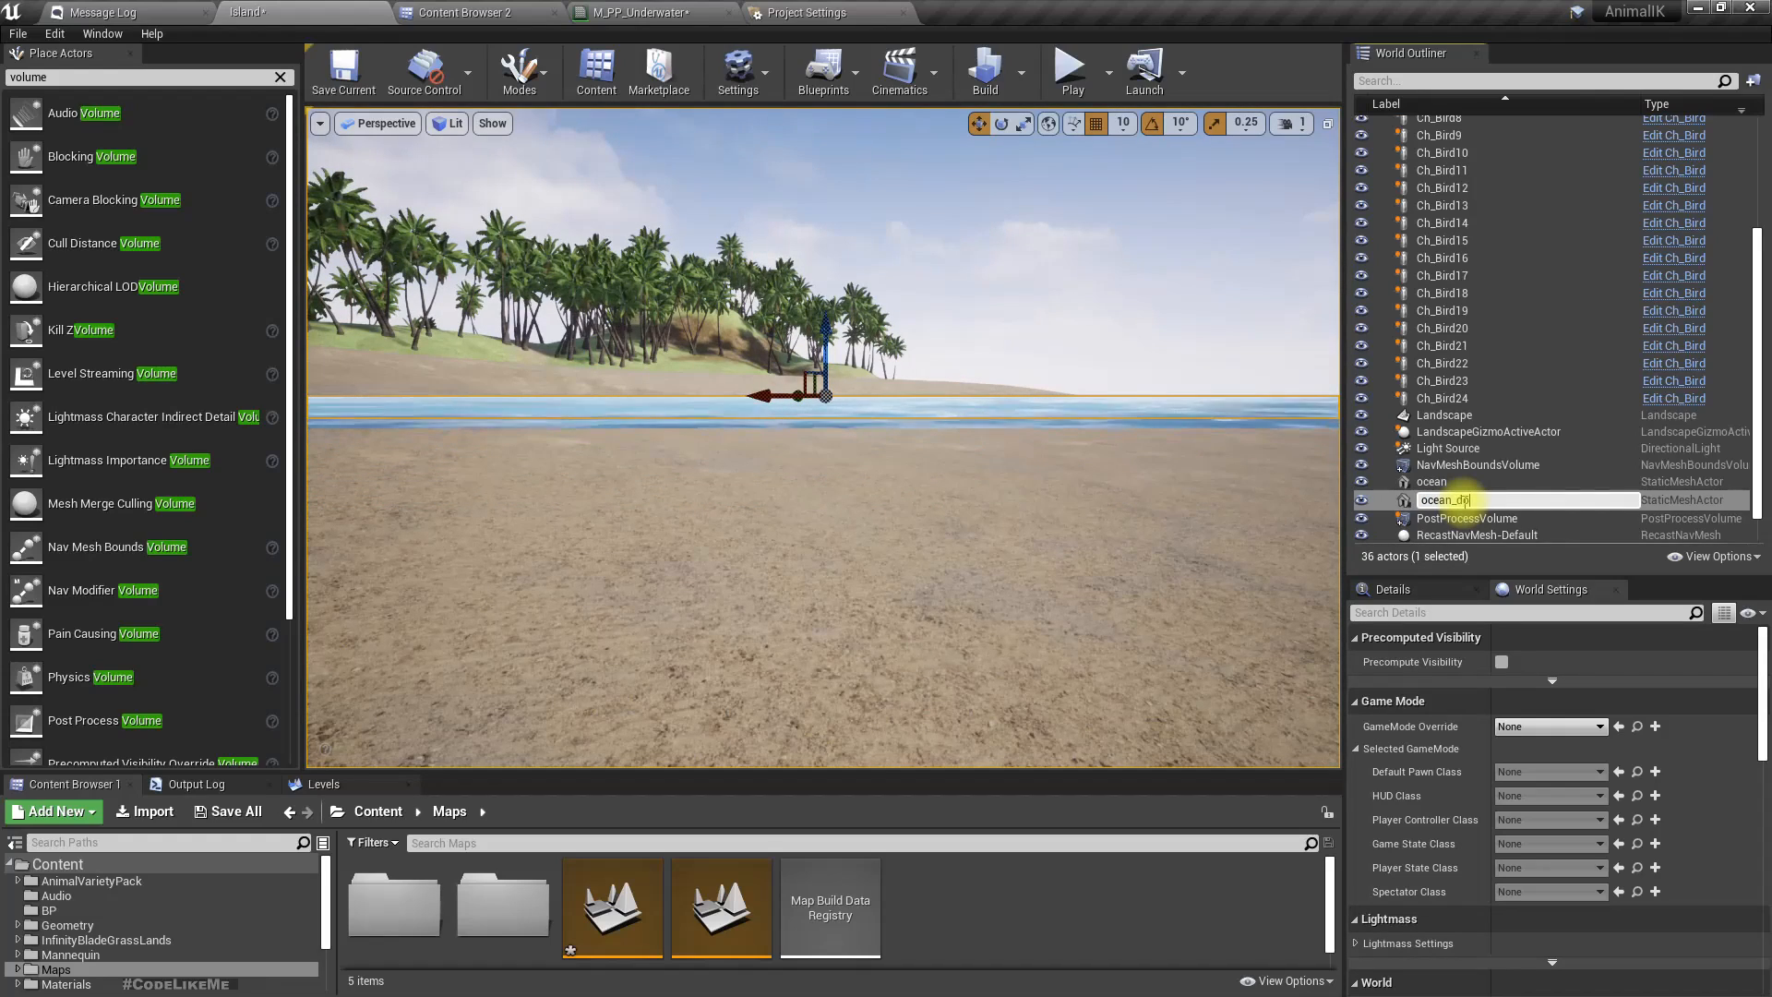
type("wn")
key("Return")
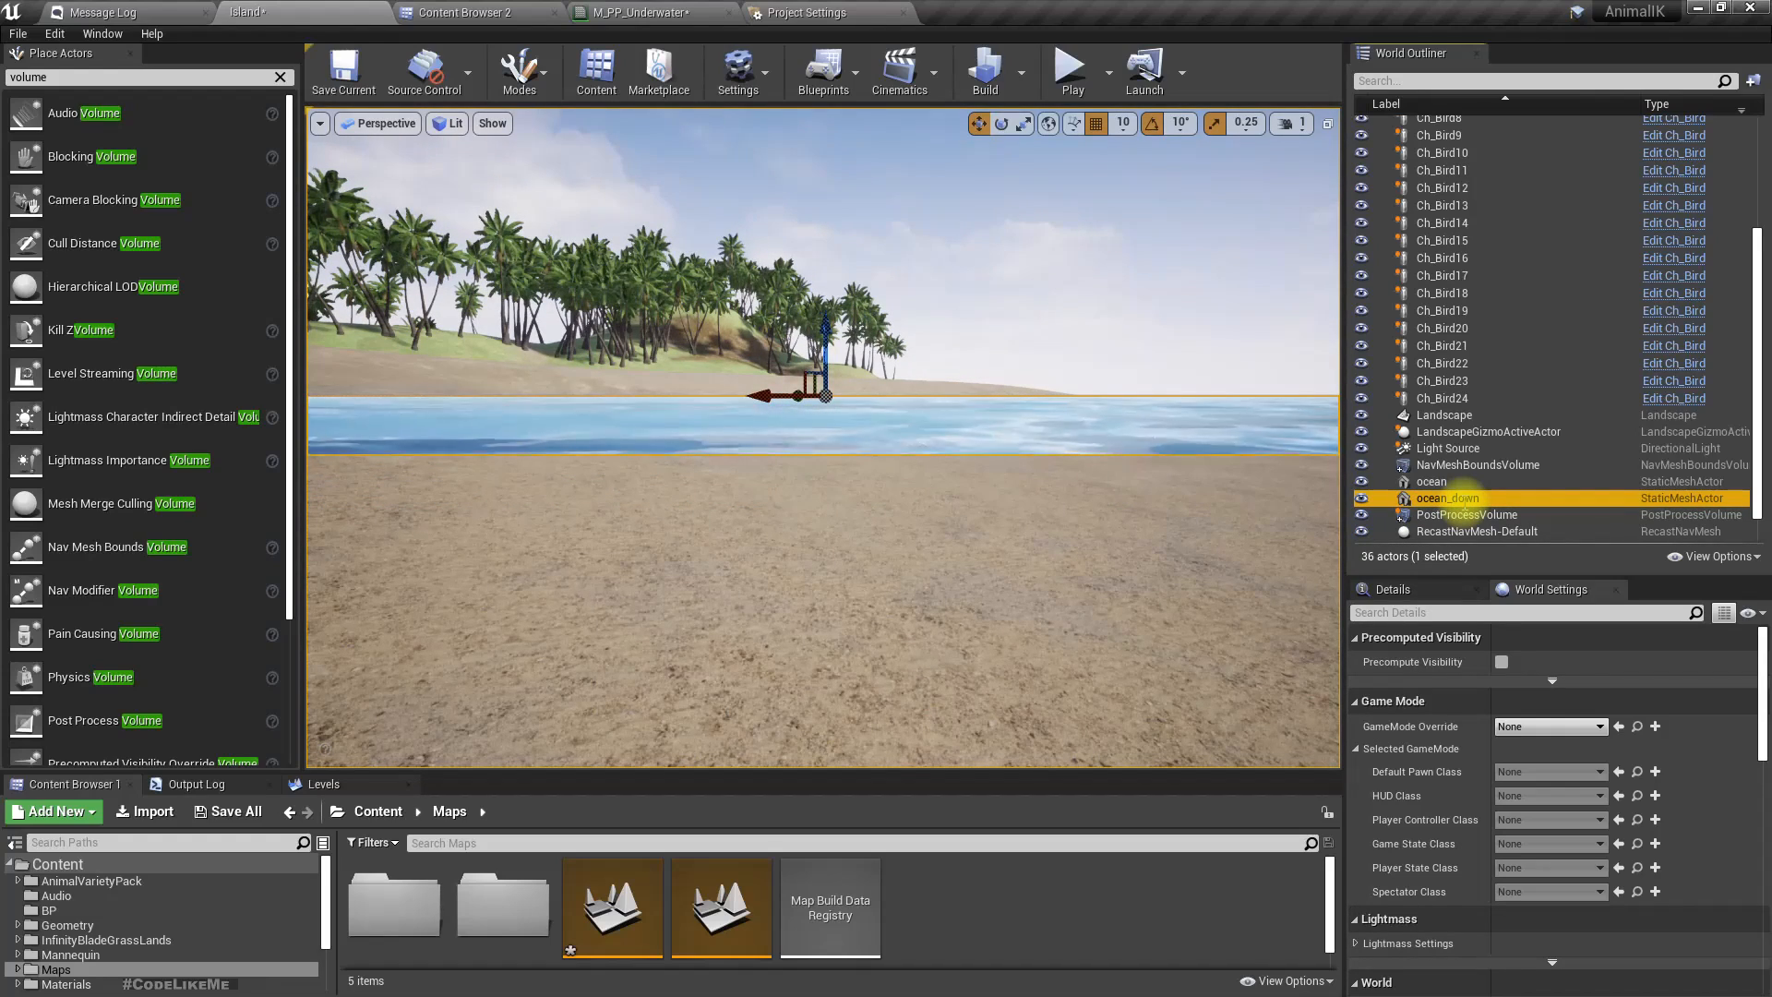
Set the Z scale of ocean_down to -1.0 so the plane faces downward.
left_click(1440, 590)
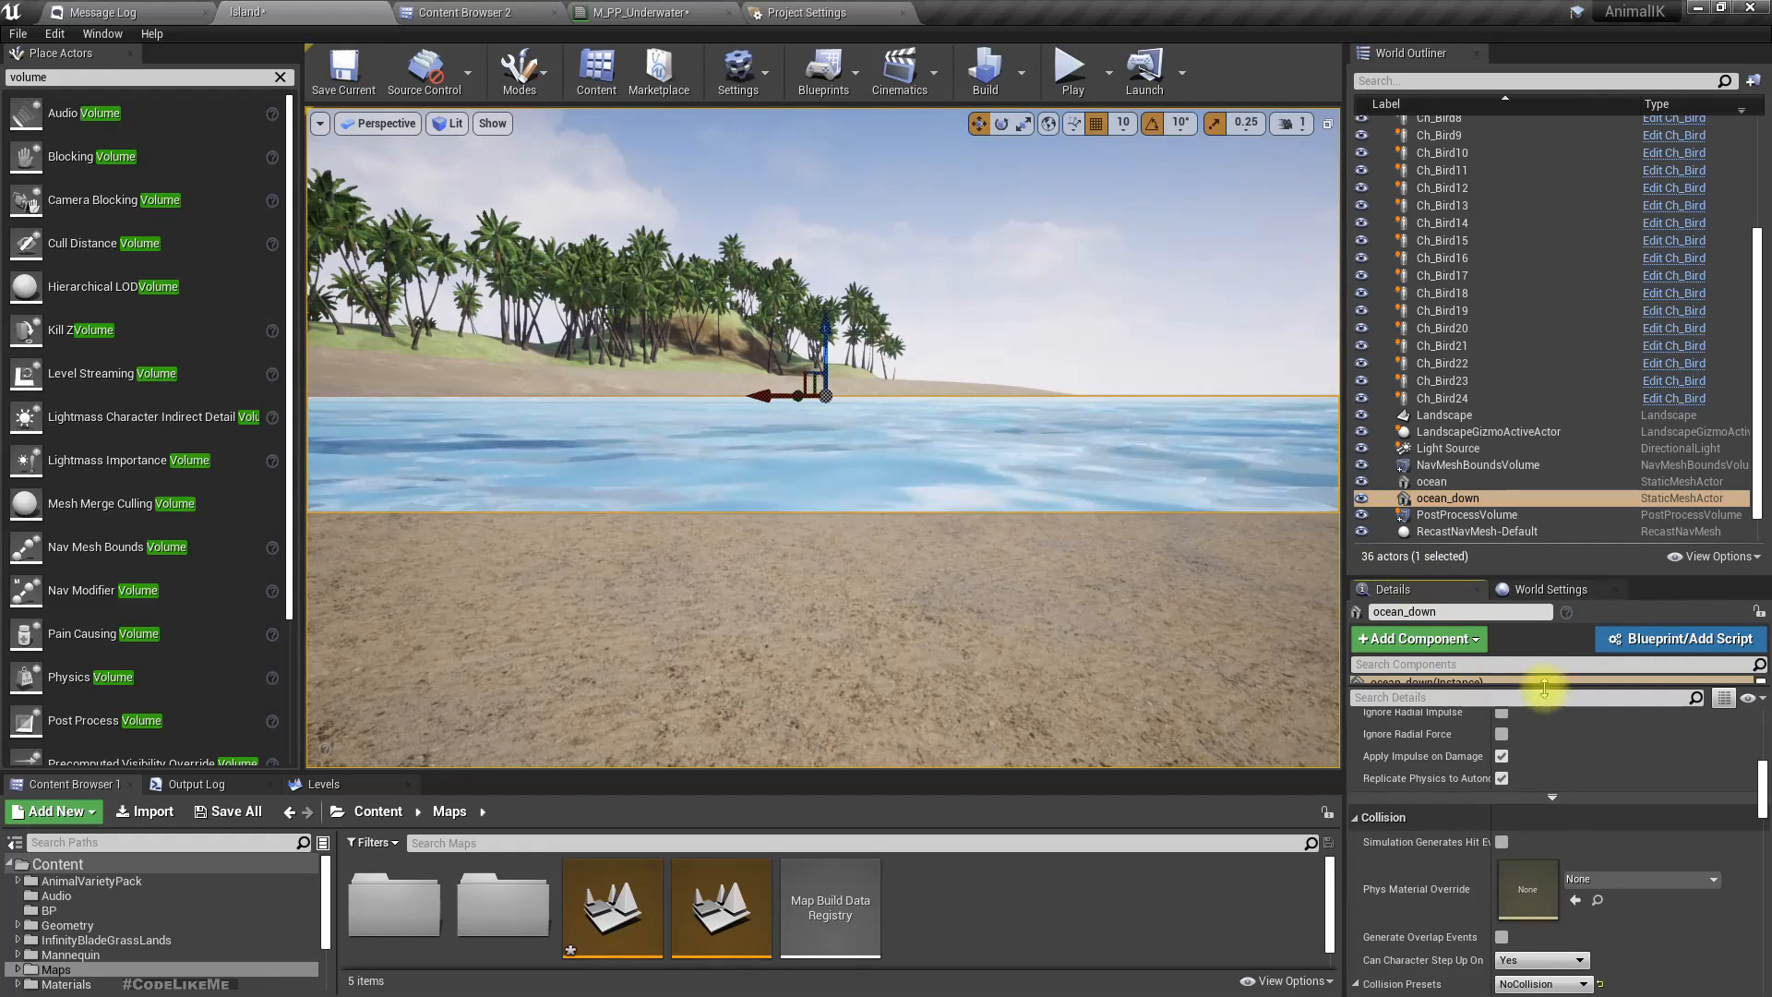
scroll(1573, 820, "up", 10)
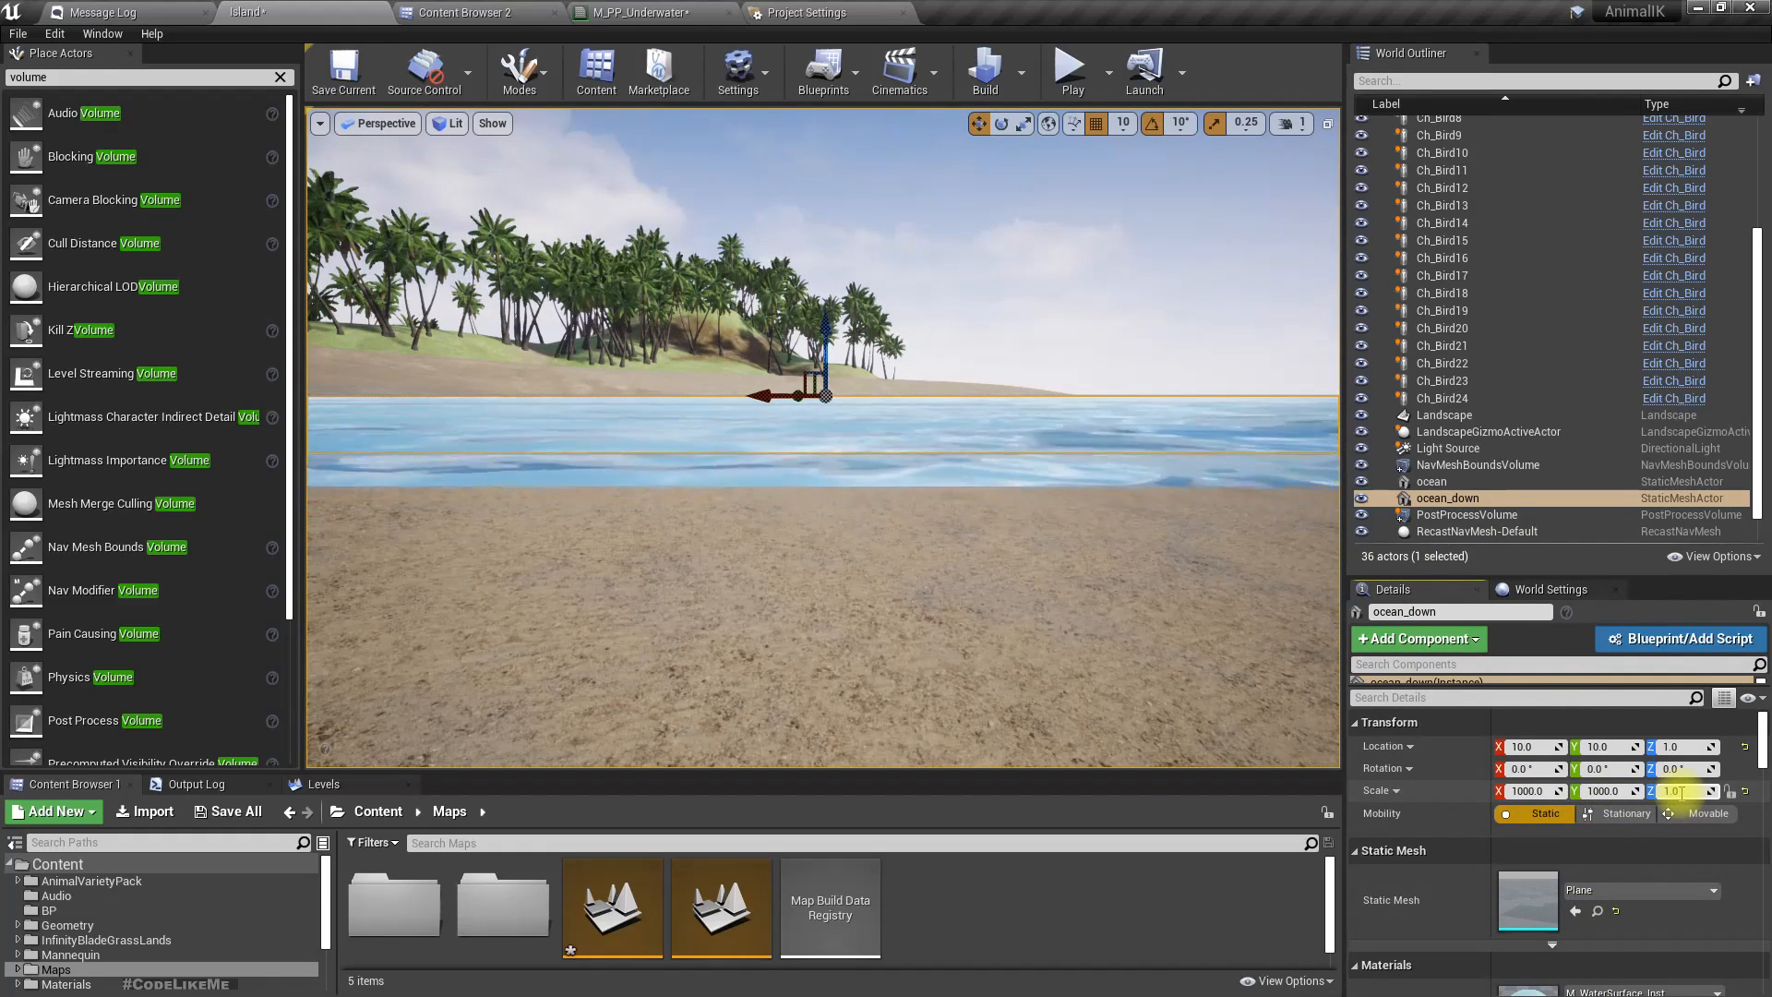
key("Return")
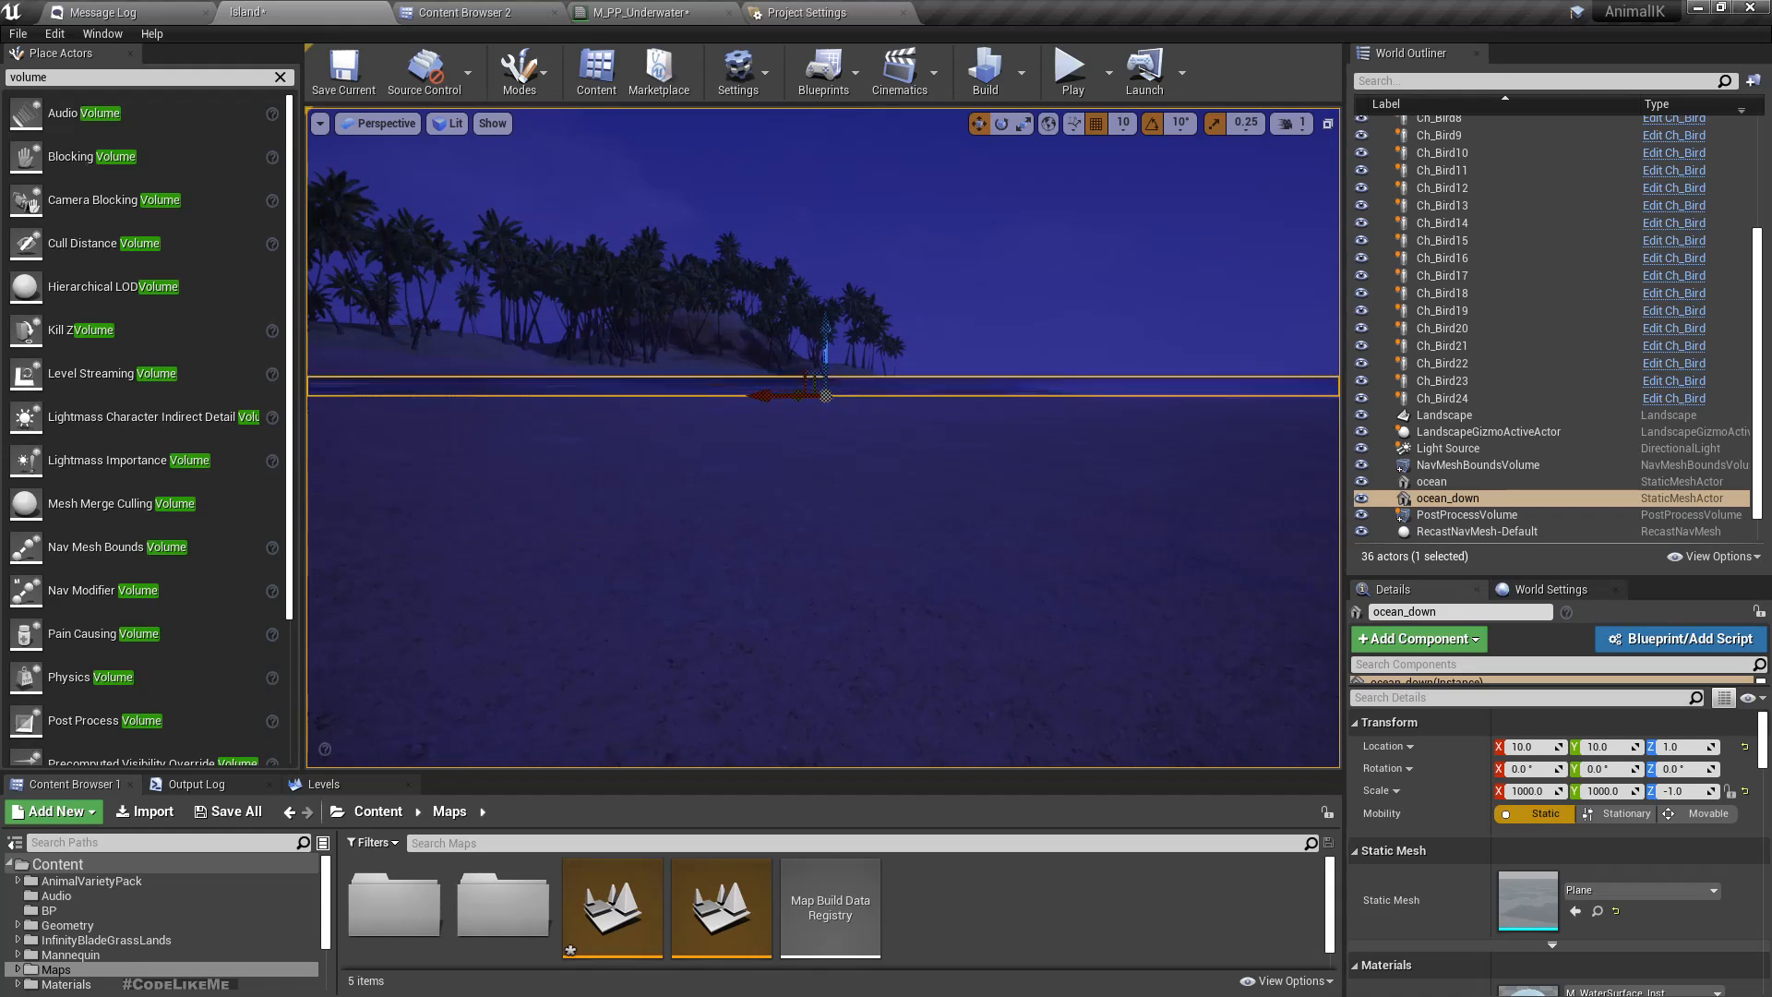
Examine the ocean surface from below and above the water level in the Island viewport.
right_click_drag(1059, 570, 1060, 576)
right_click_drag(1004, 524, 1005, 480)
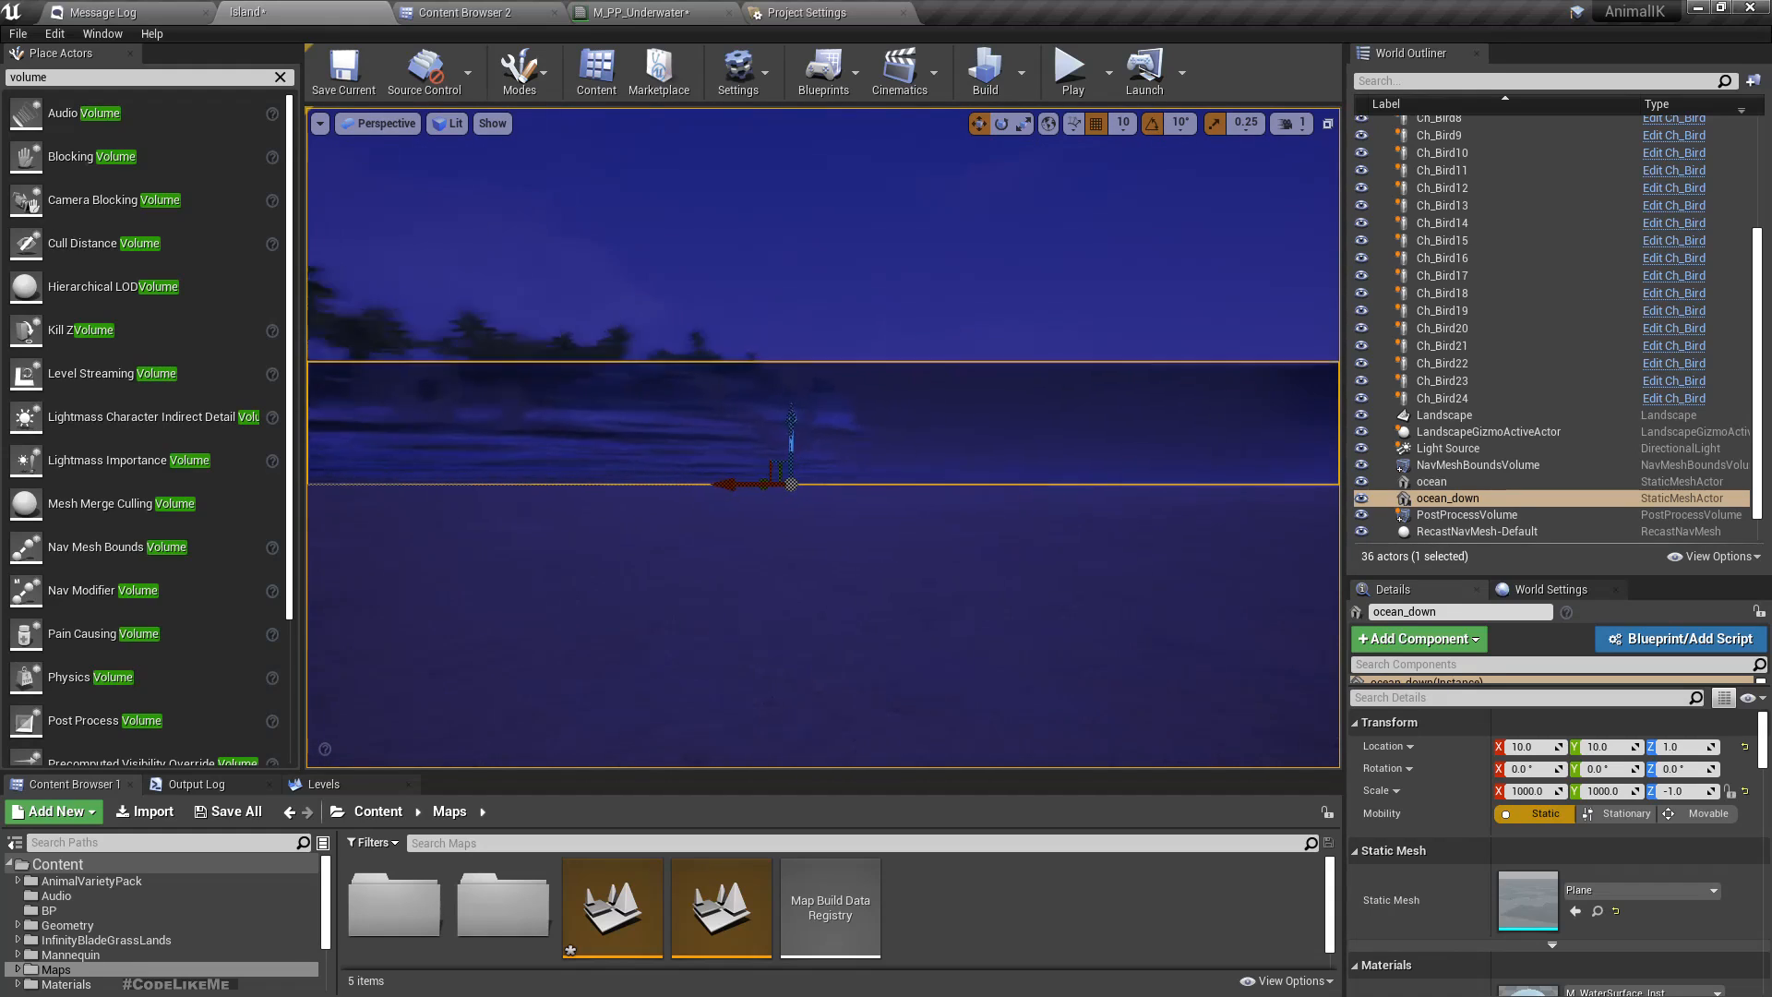
key("q")
right_click_drag(939, 539, 939, 548)
key("e")
key("q")
key("e")
key("q")
key("q")
key("e")
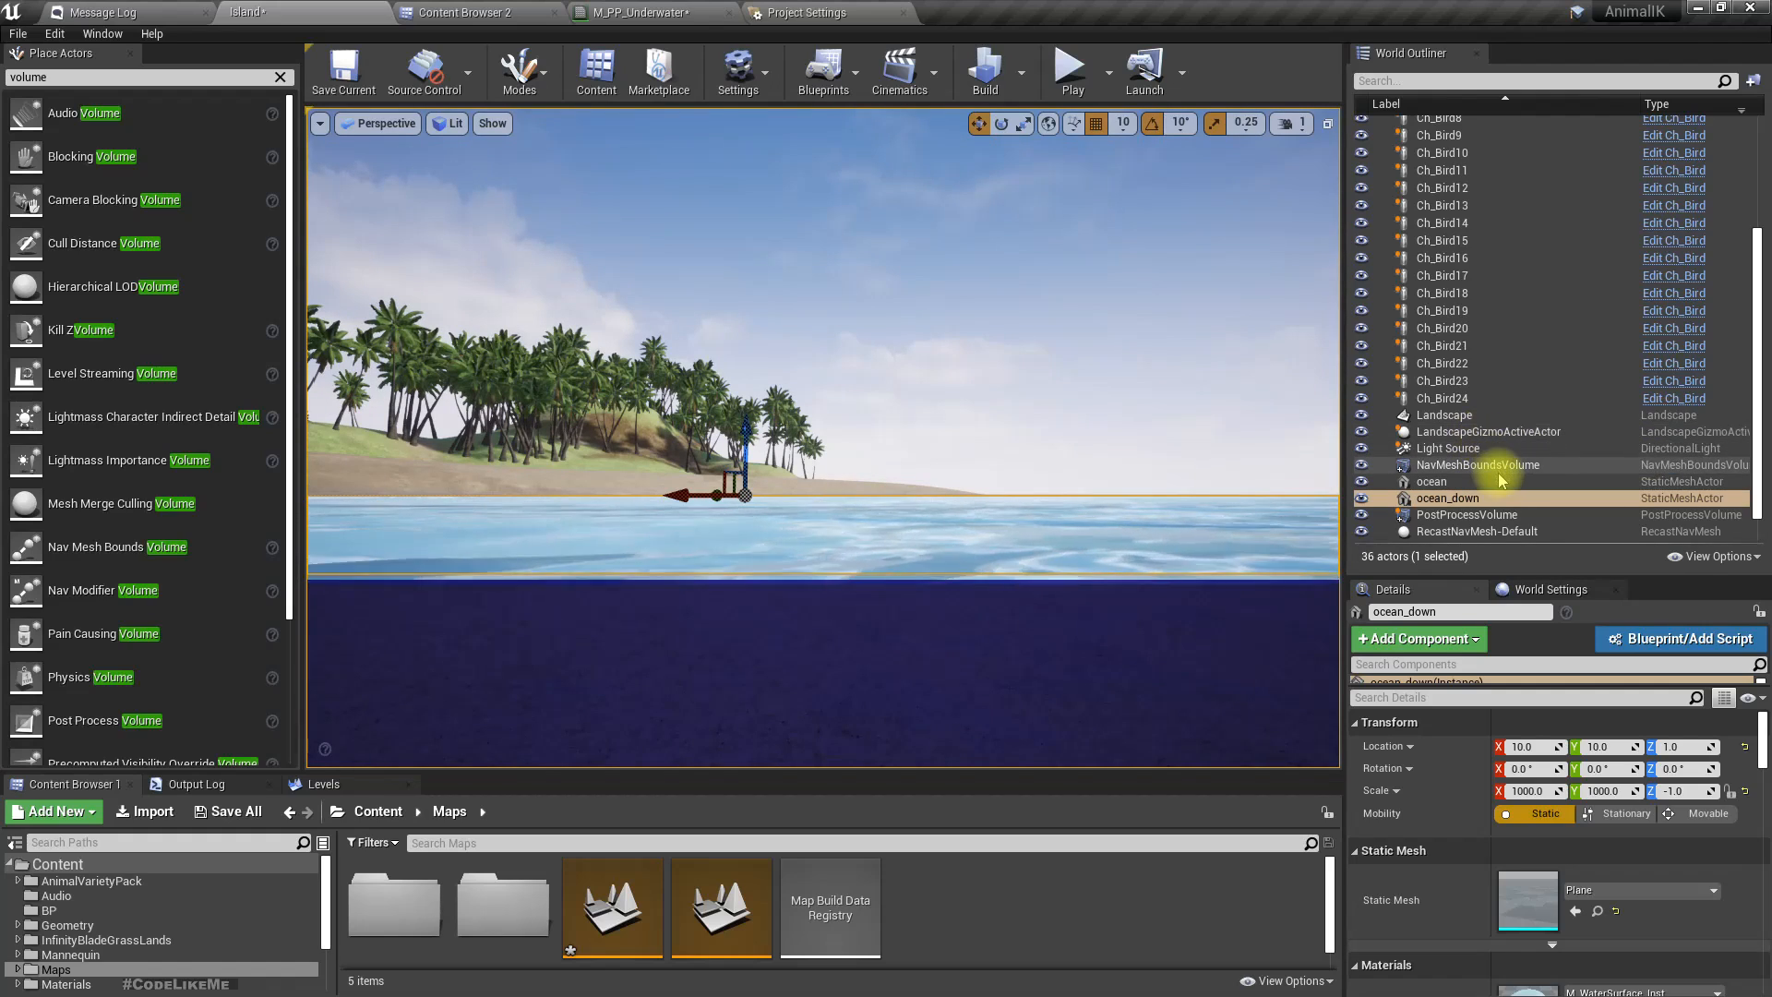
Set the weight of M_PP_Underwater_Inst in the PostProcessVolume's Post Process Materials array to 0.
left_click(1491, 515)
scroll(1472, 821, "down", 10)
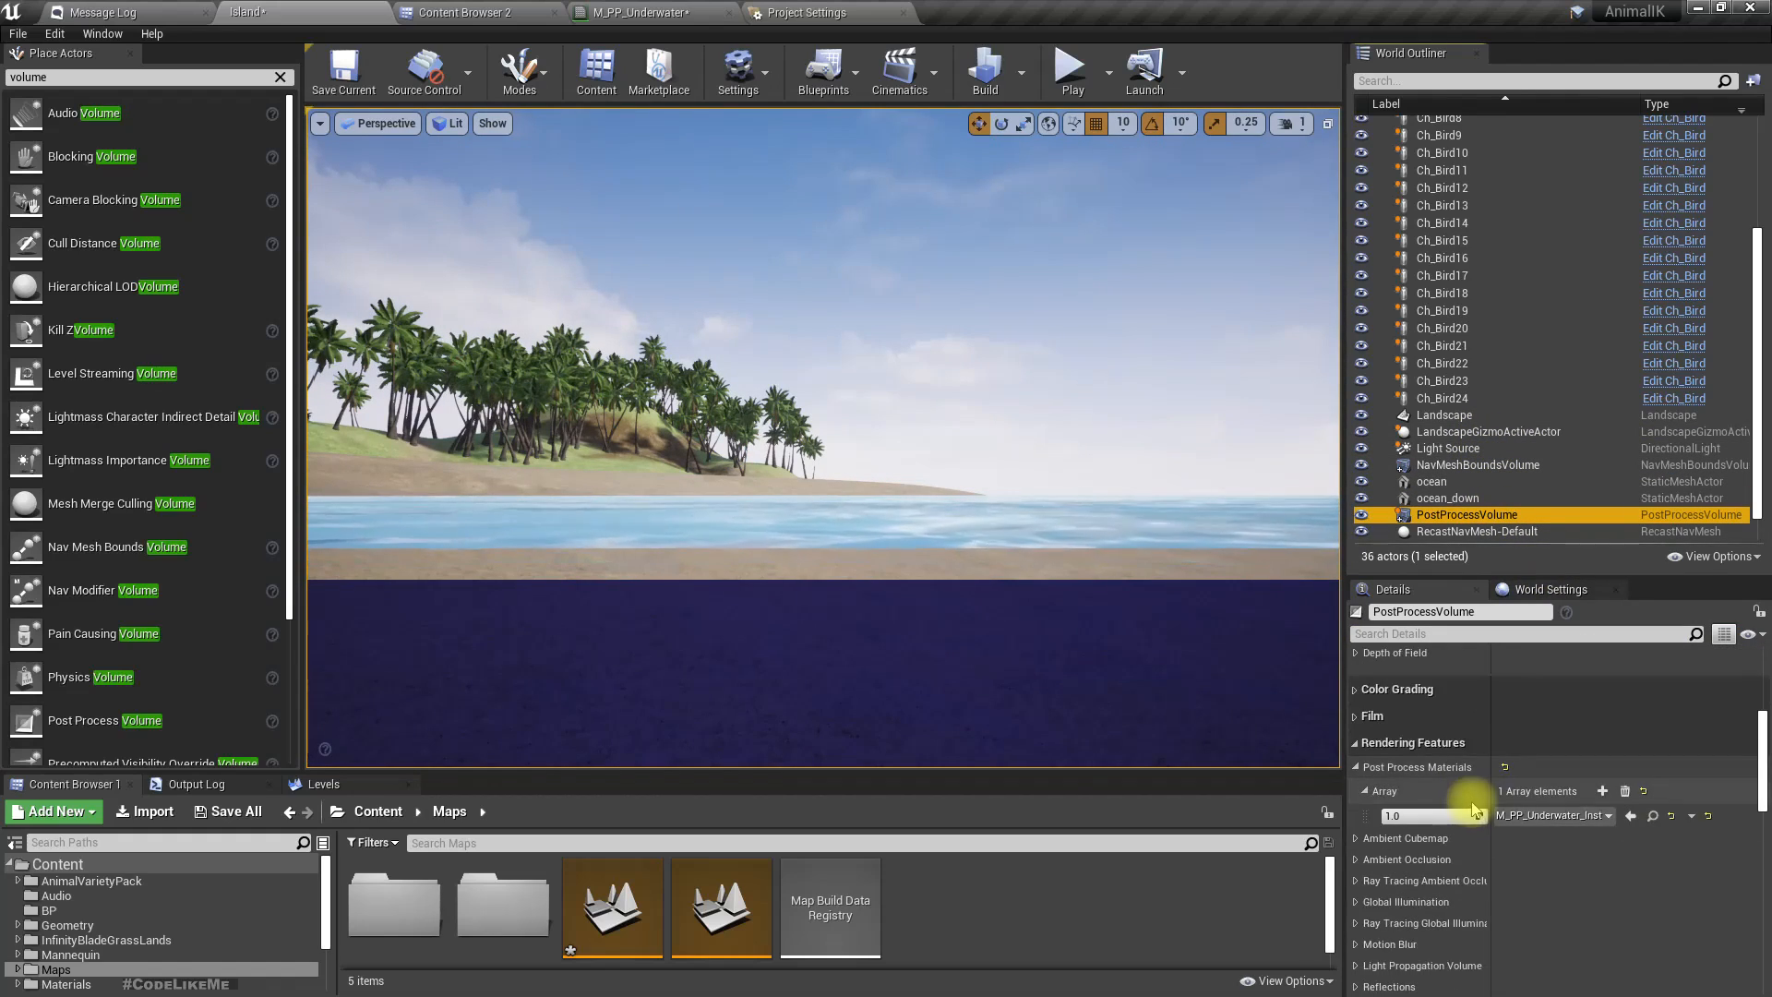
left_click(1431, 817)
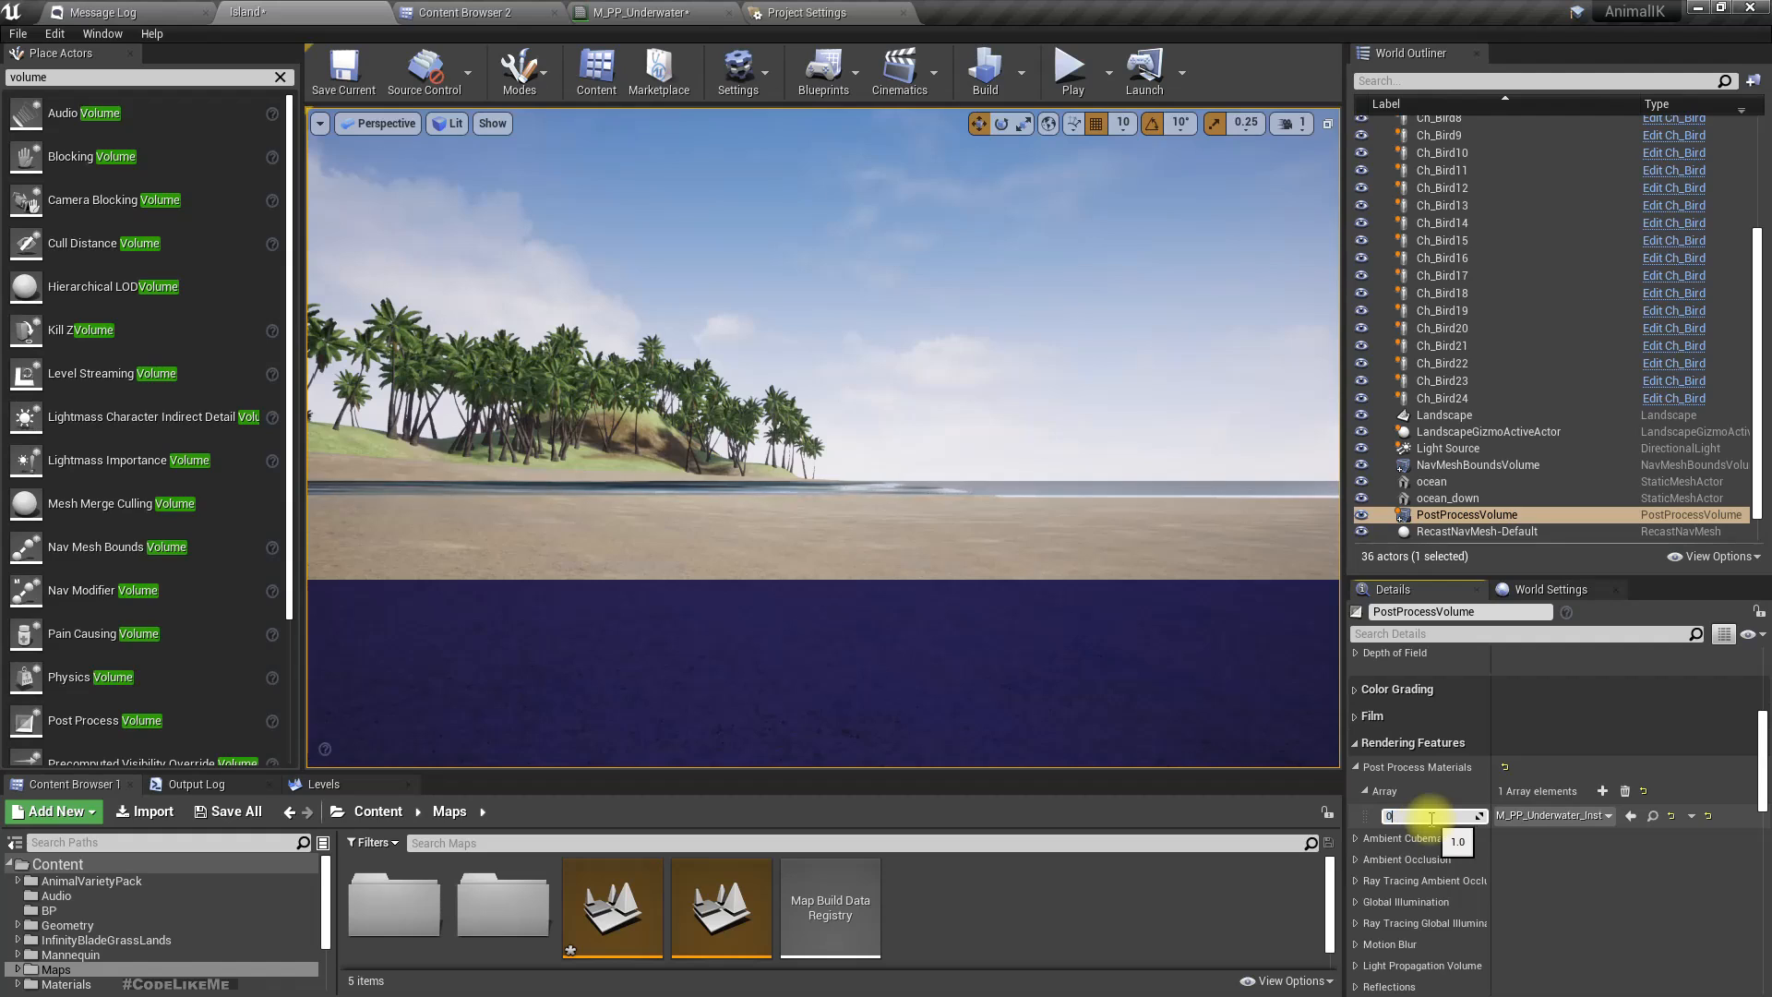
type("0")
key("Return")
Examine the ocean_down surface from above and below the water, including in a full-screen Island viewport.
right_click_drag(846, 645, 845, 573)
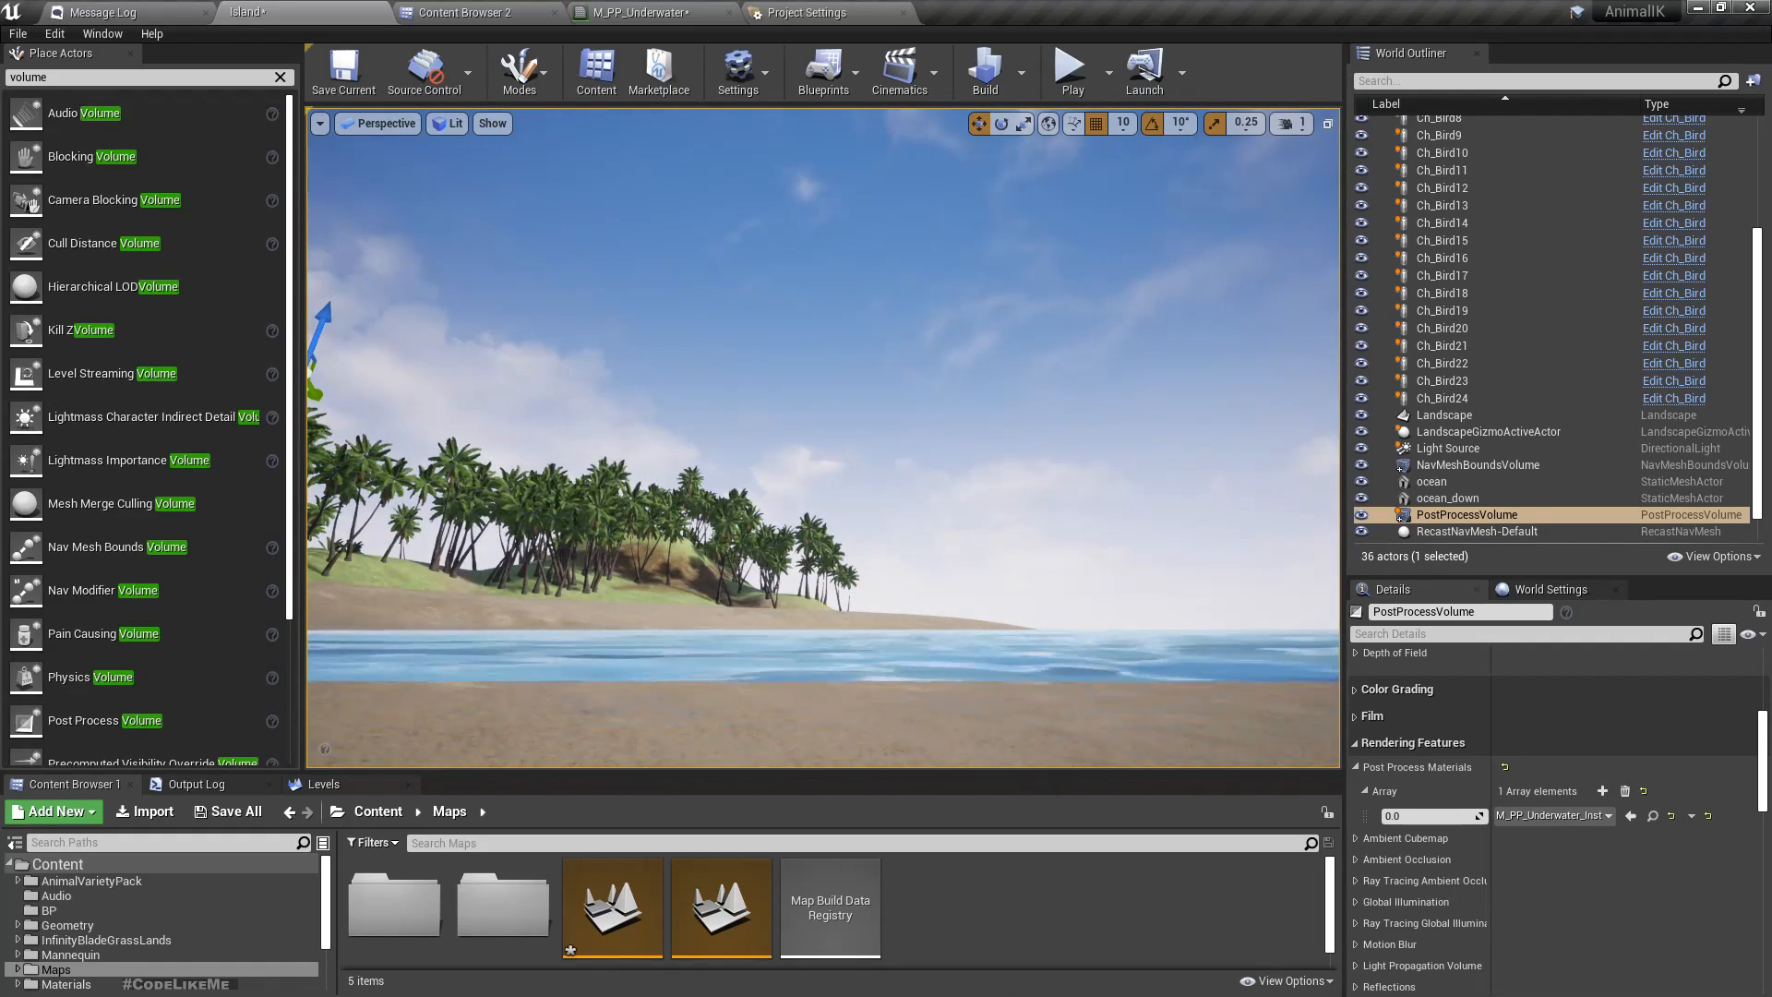
right_click_drag(850, 501, 848, 524)
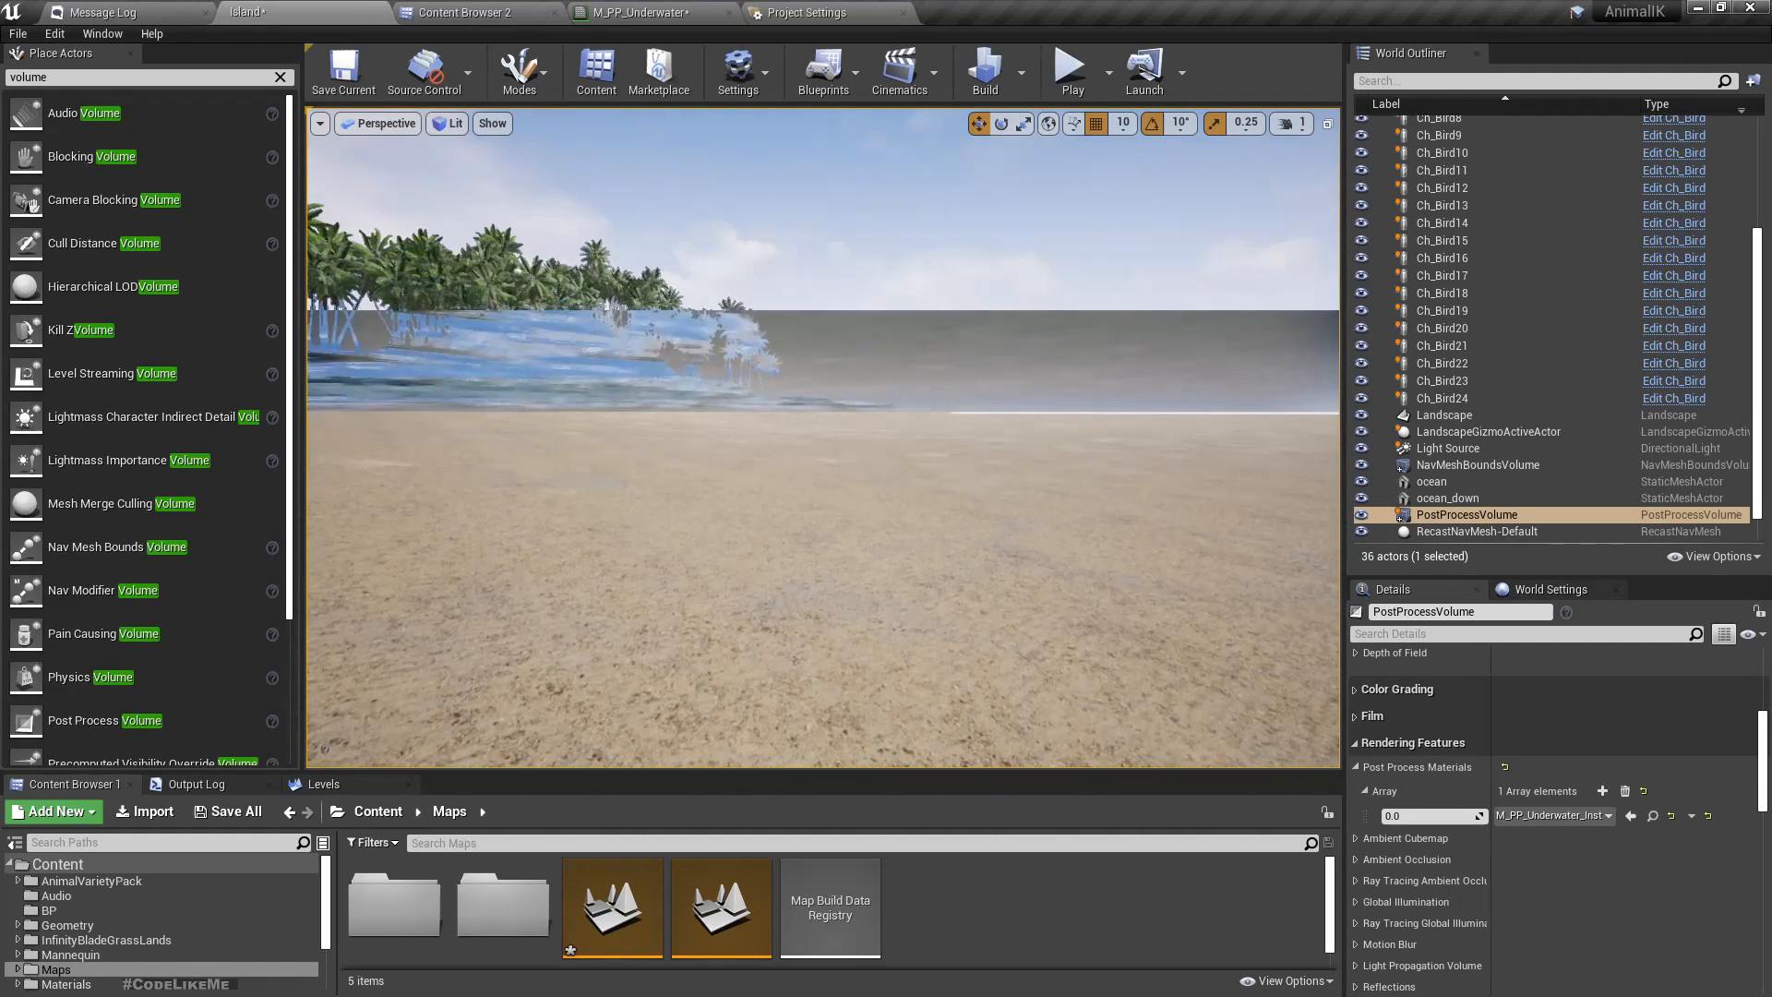
left_click(790, 459)
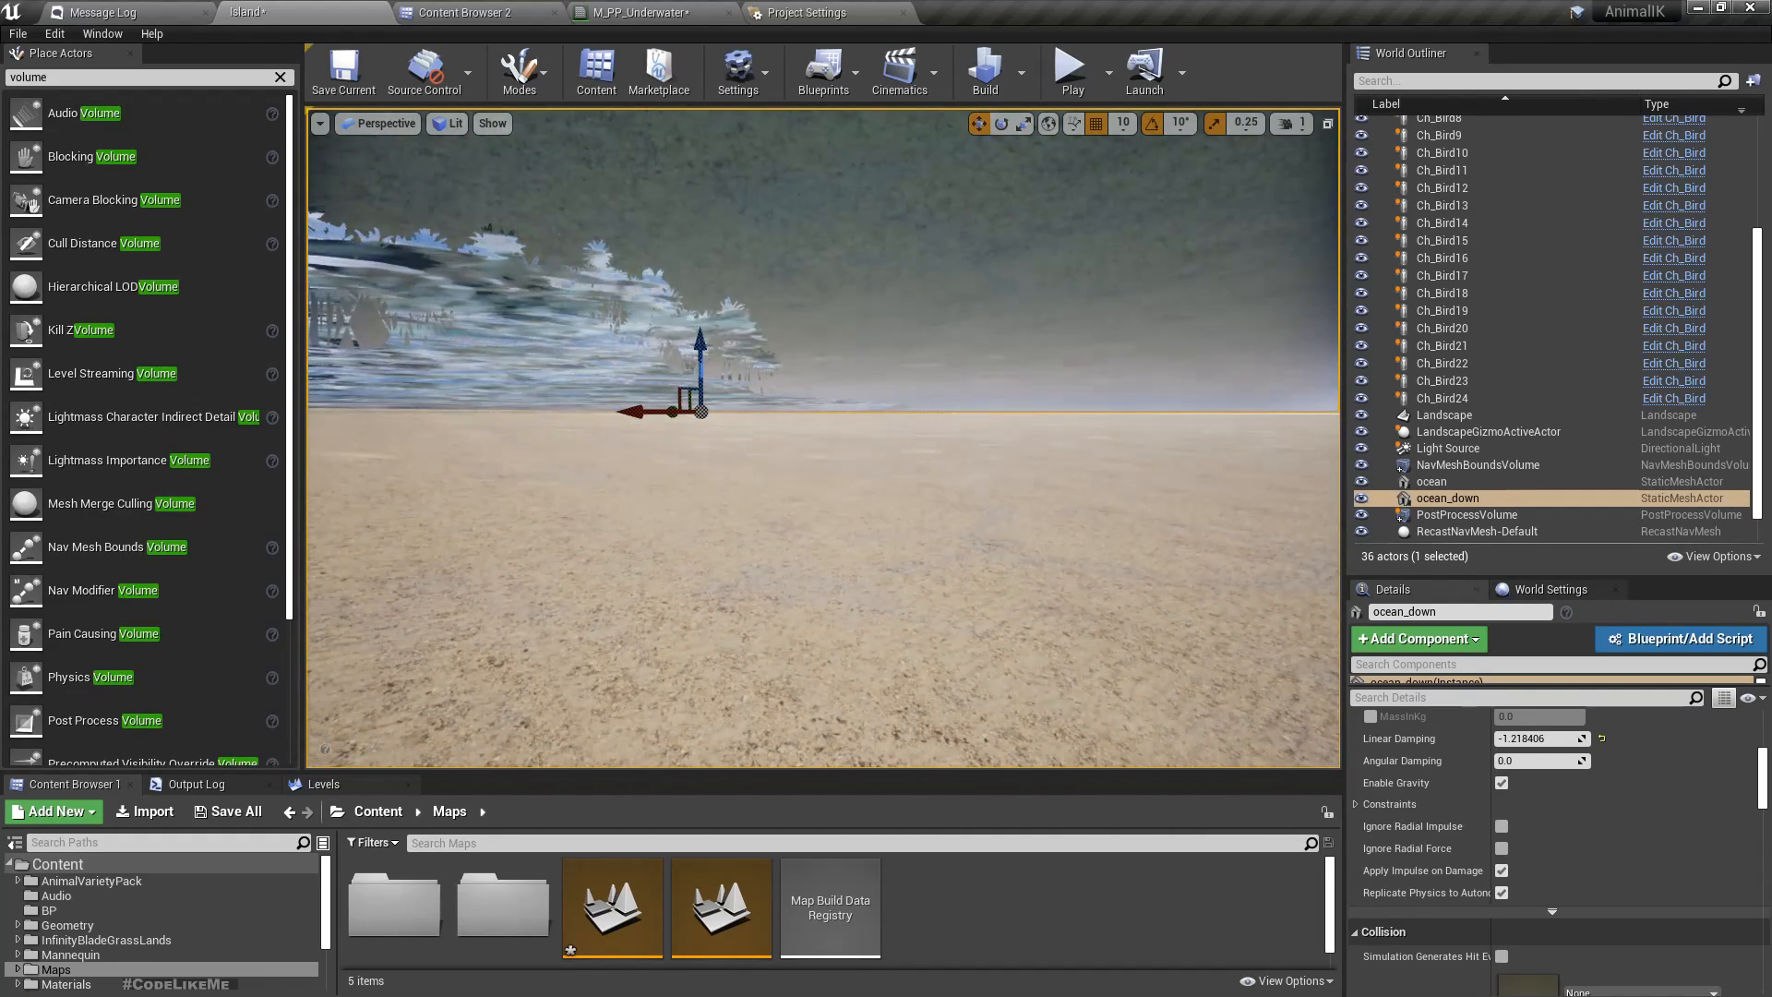
right_click_drag(731, 609, 761, 646)
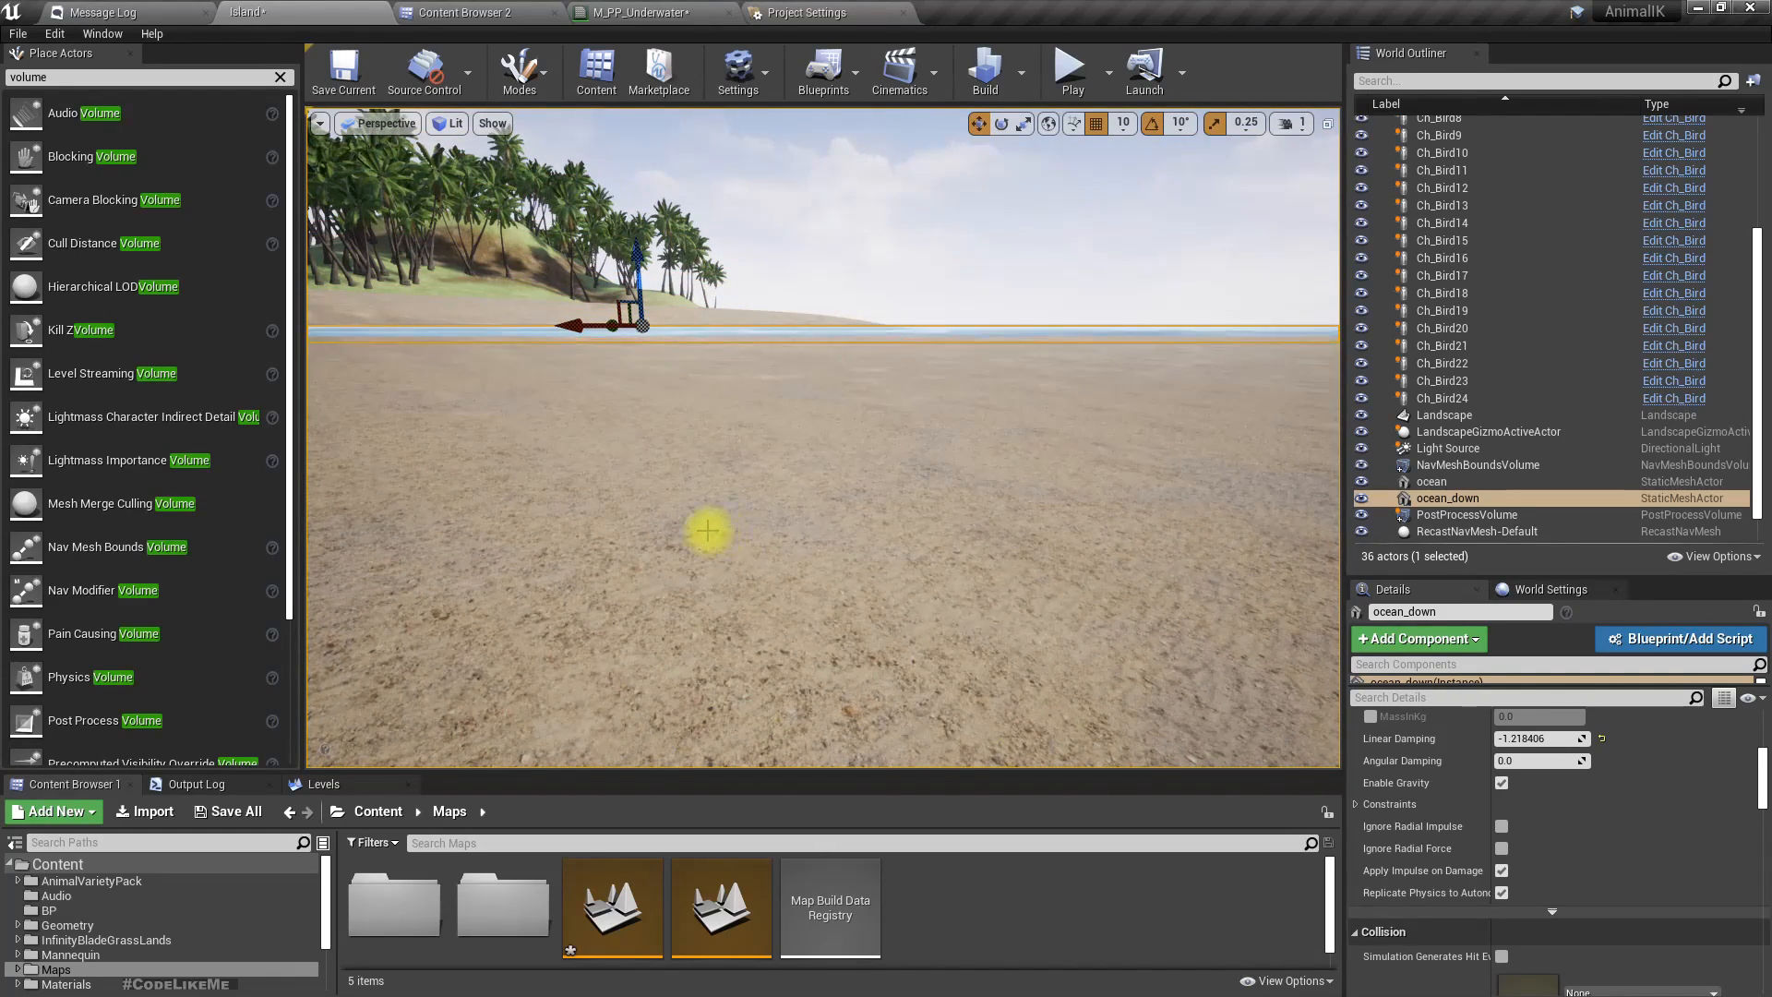
left_click(693, 643, "ctrl")
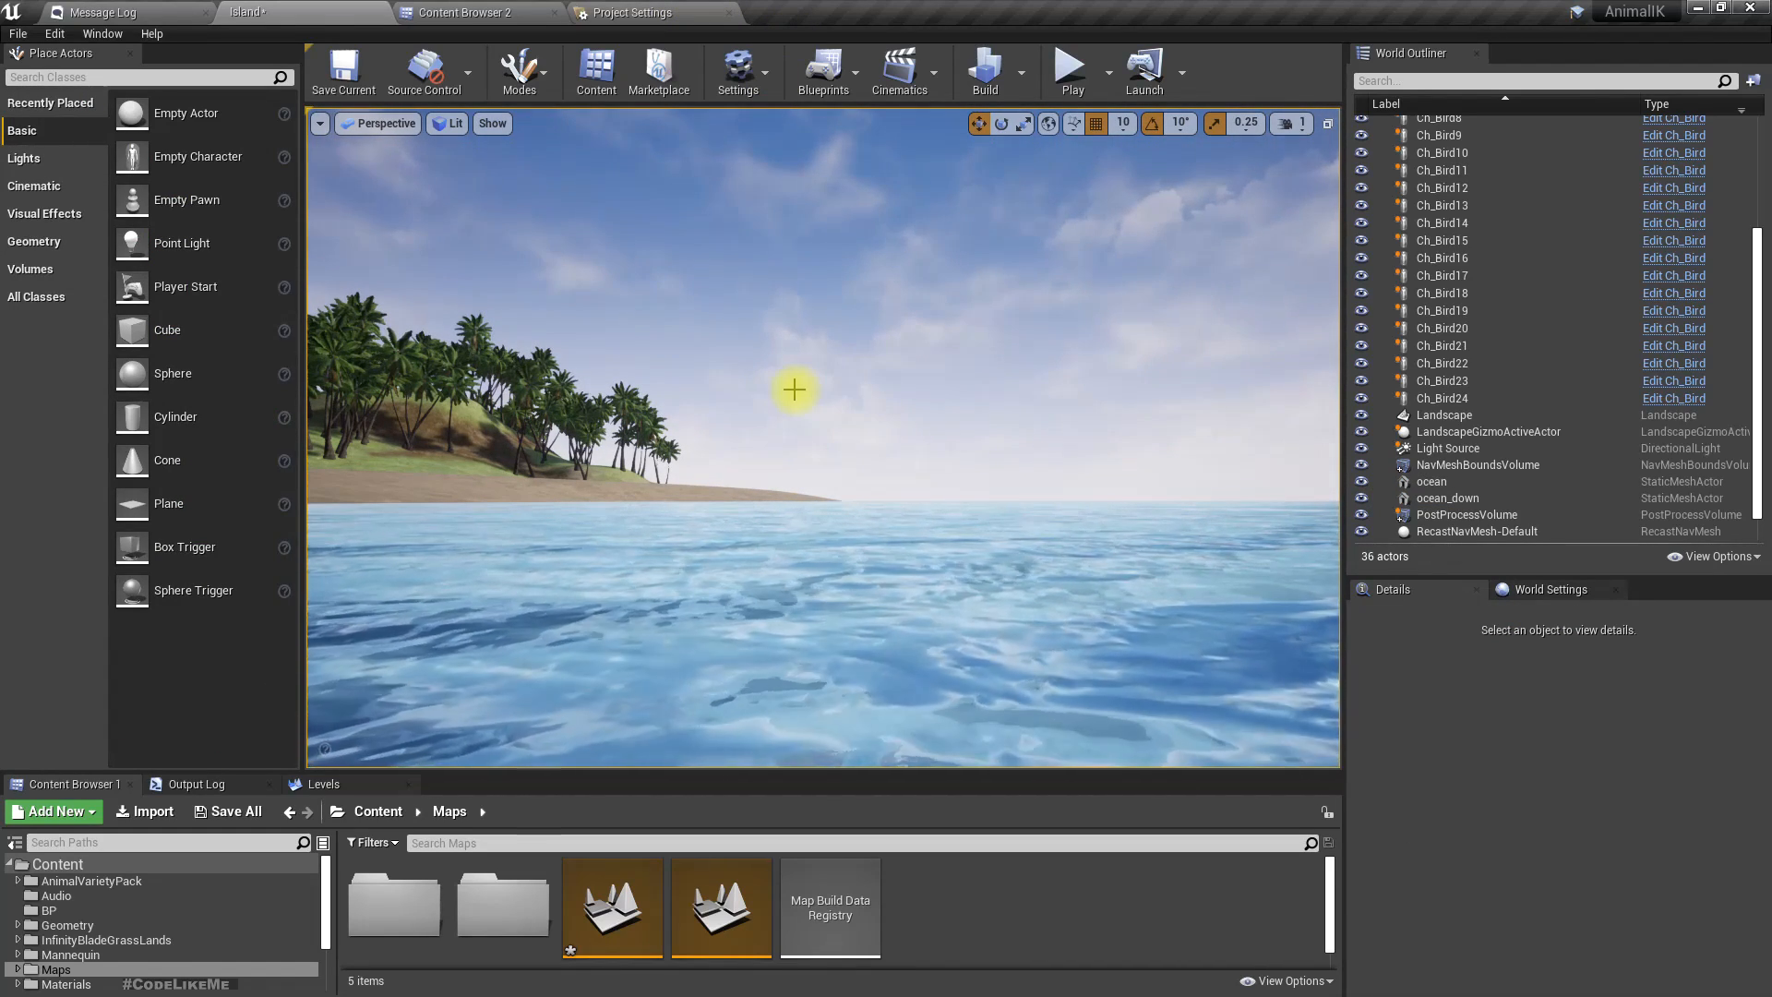
key("F11")
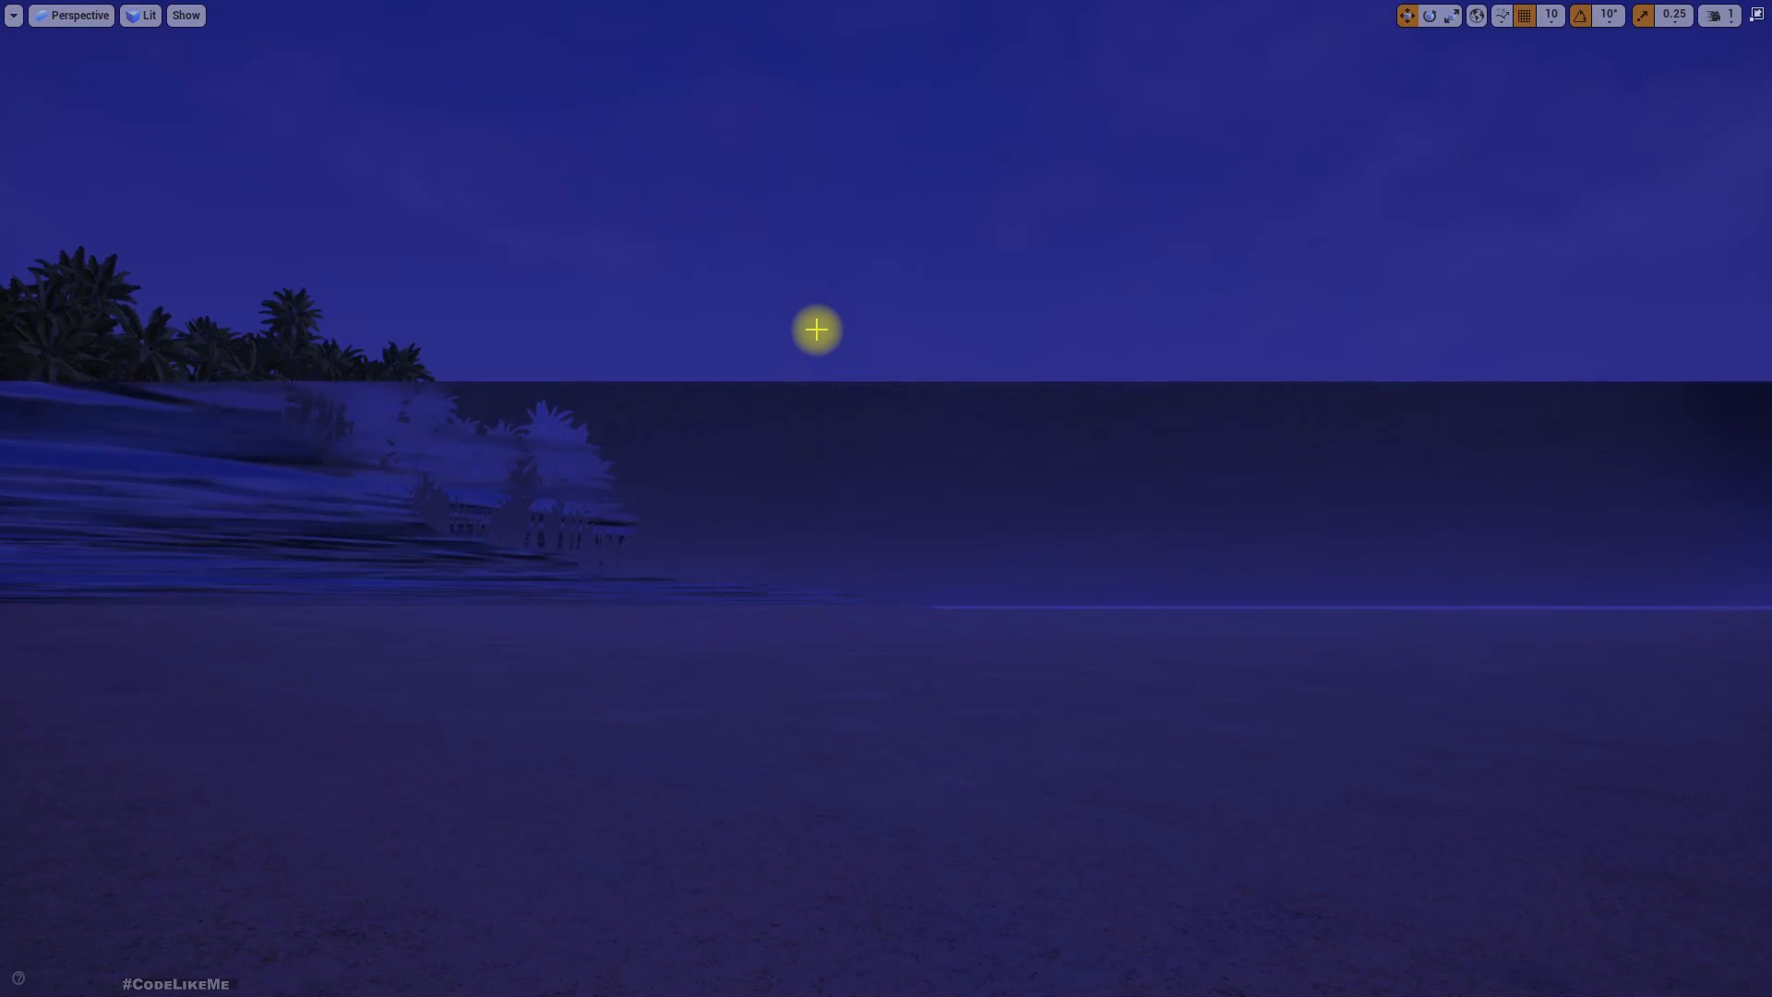
Leave the full-screen viewport and open the Island map's Level Blueprint.
key("F11")
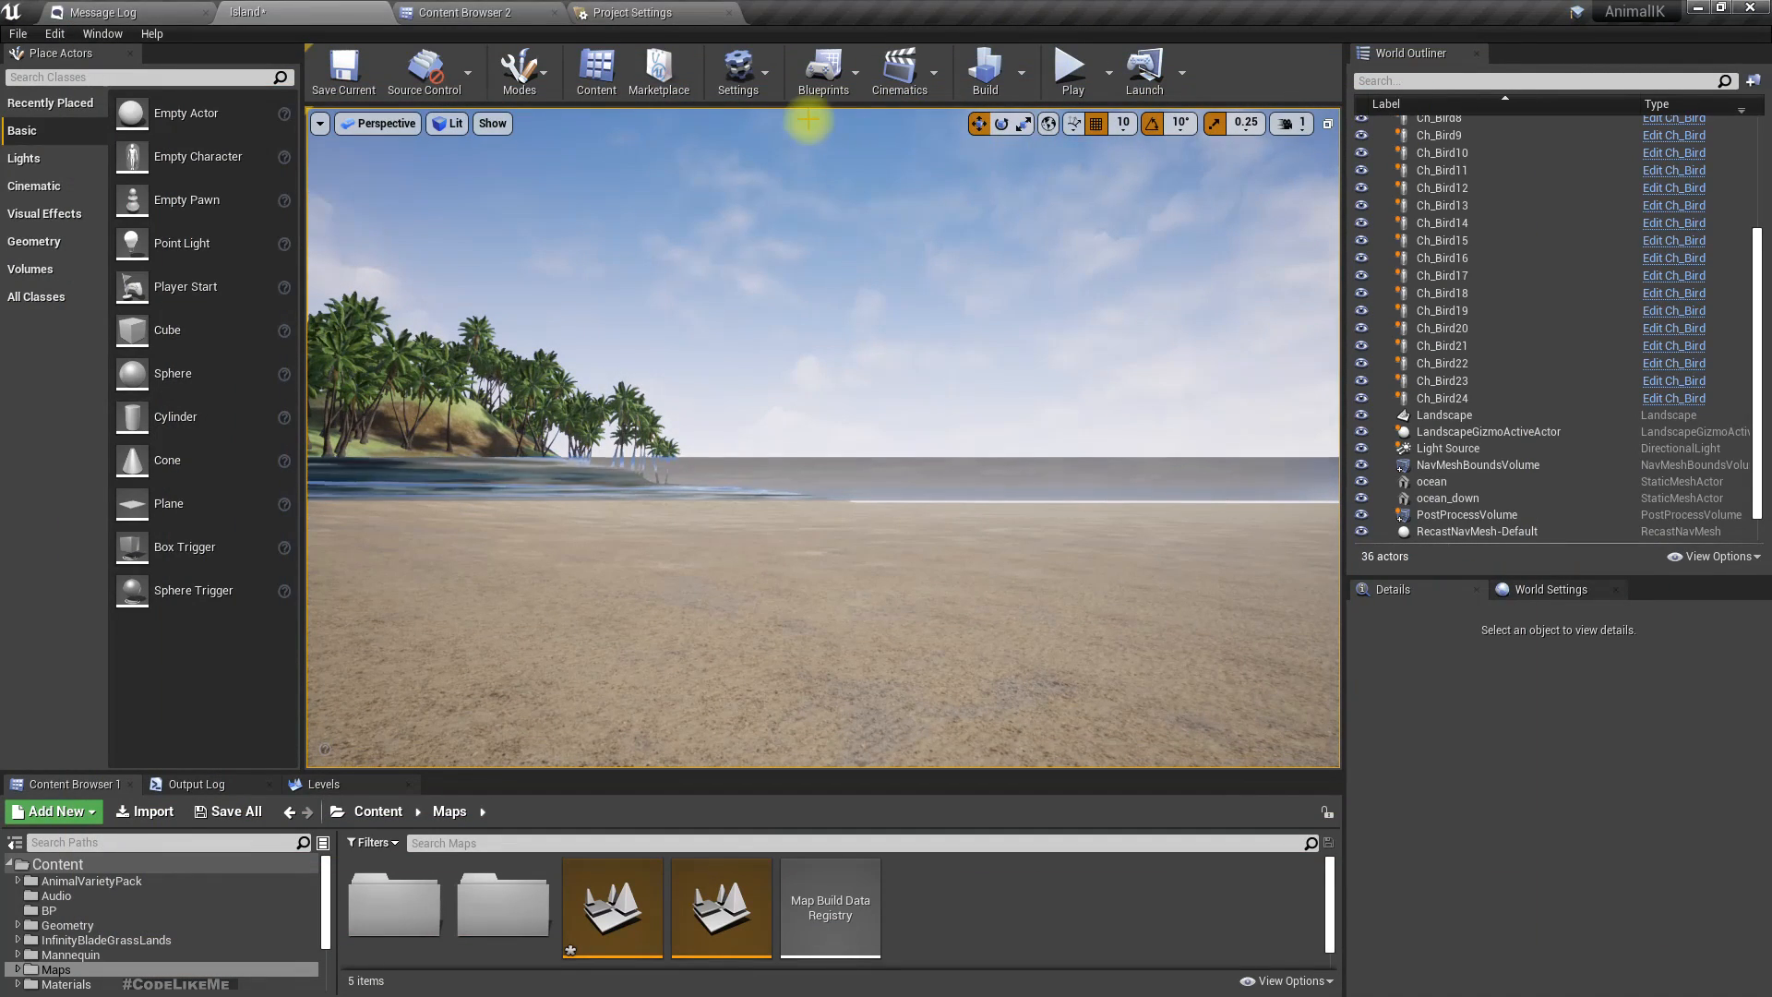
left_click(825, 90)
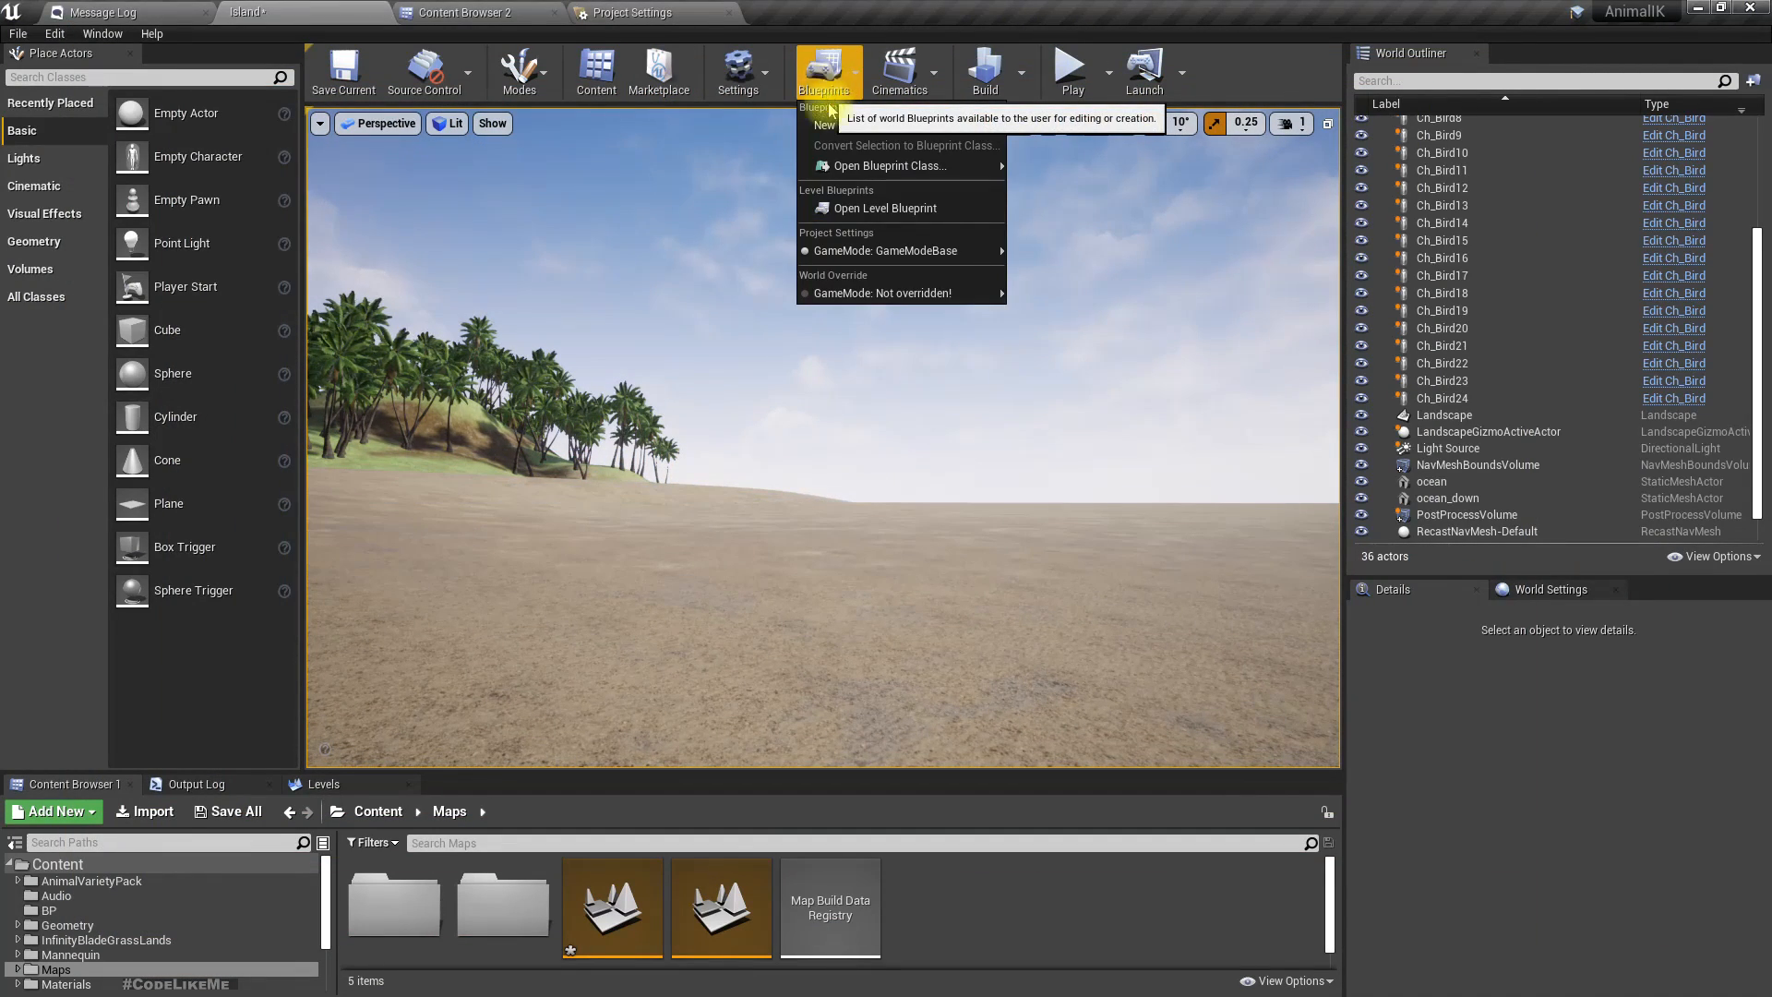
left_click(943, 263)
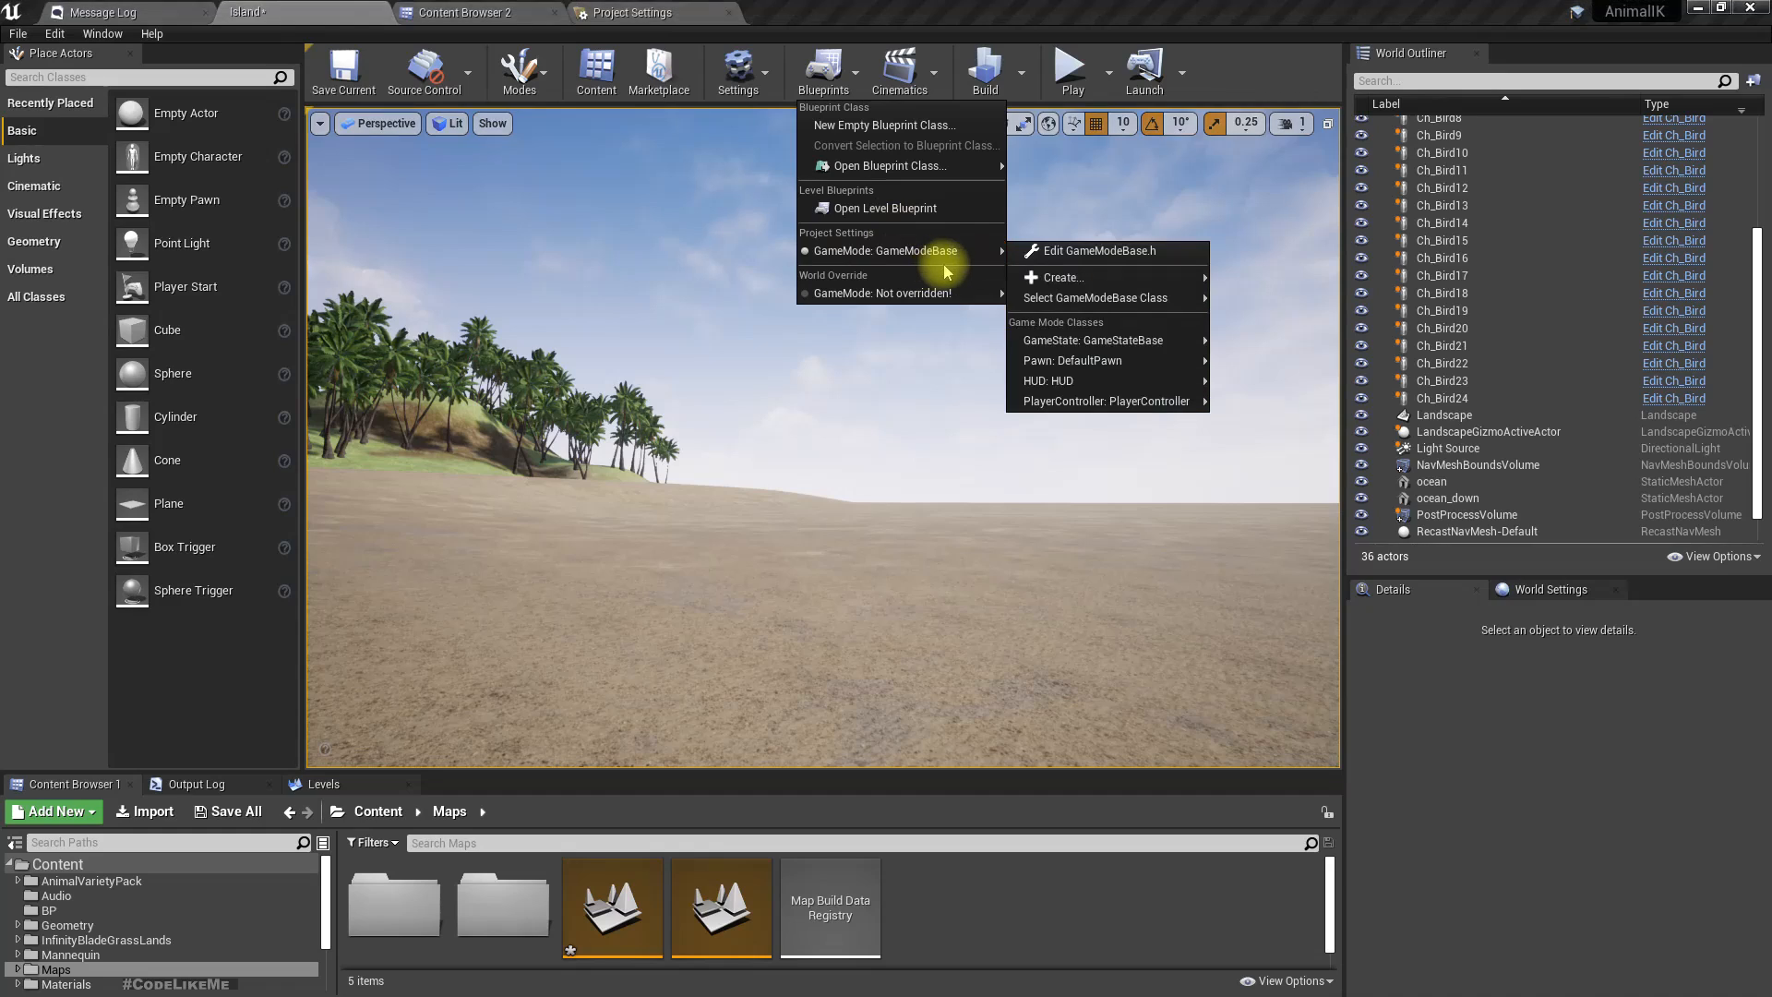
left_click(891, 212)
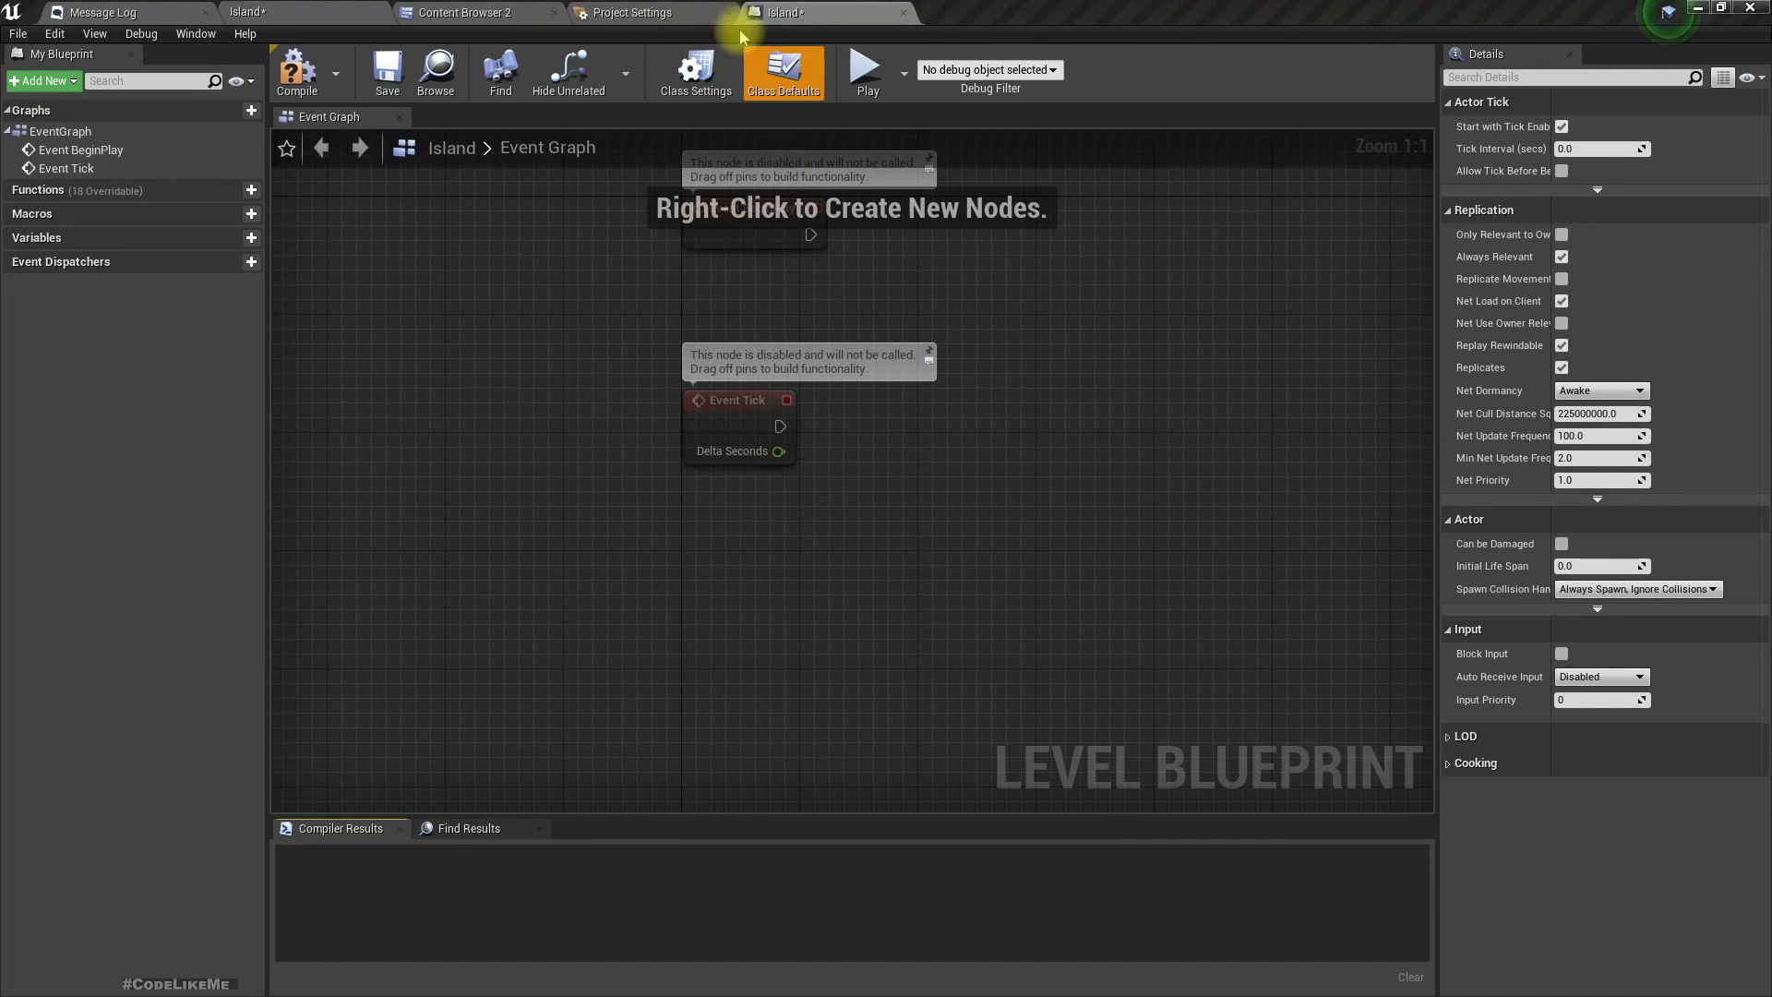
left_click(289, 16)
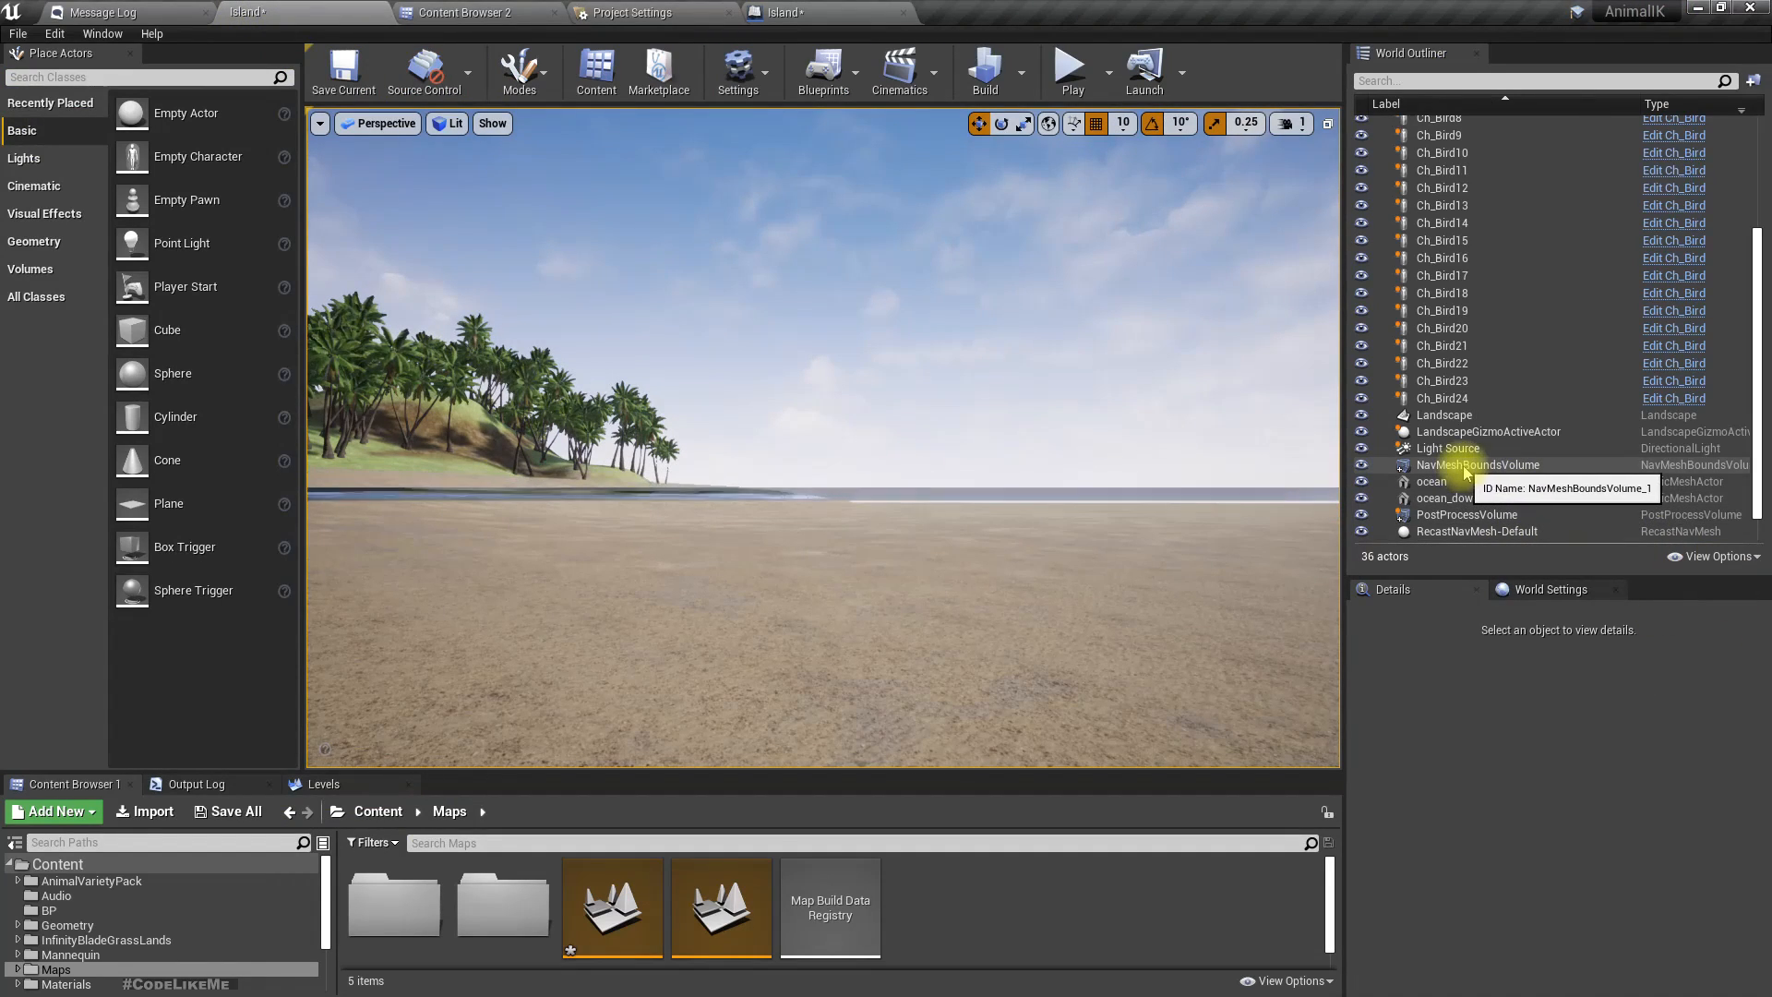
left_click(801, 14)
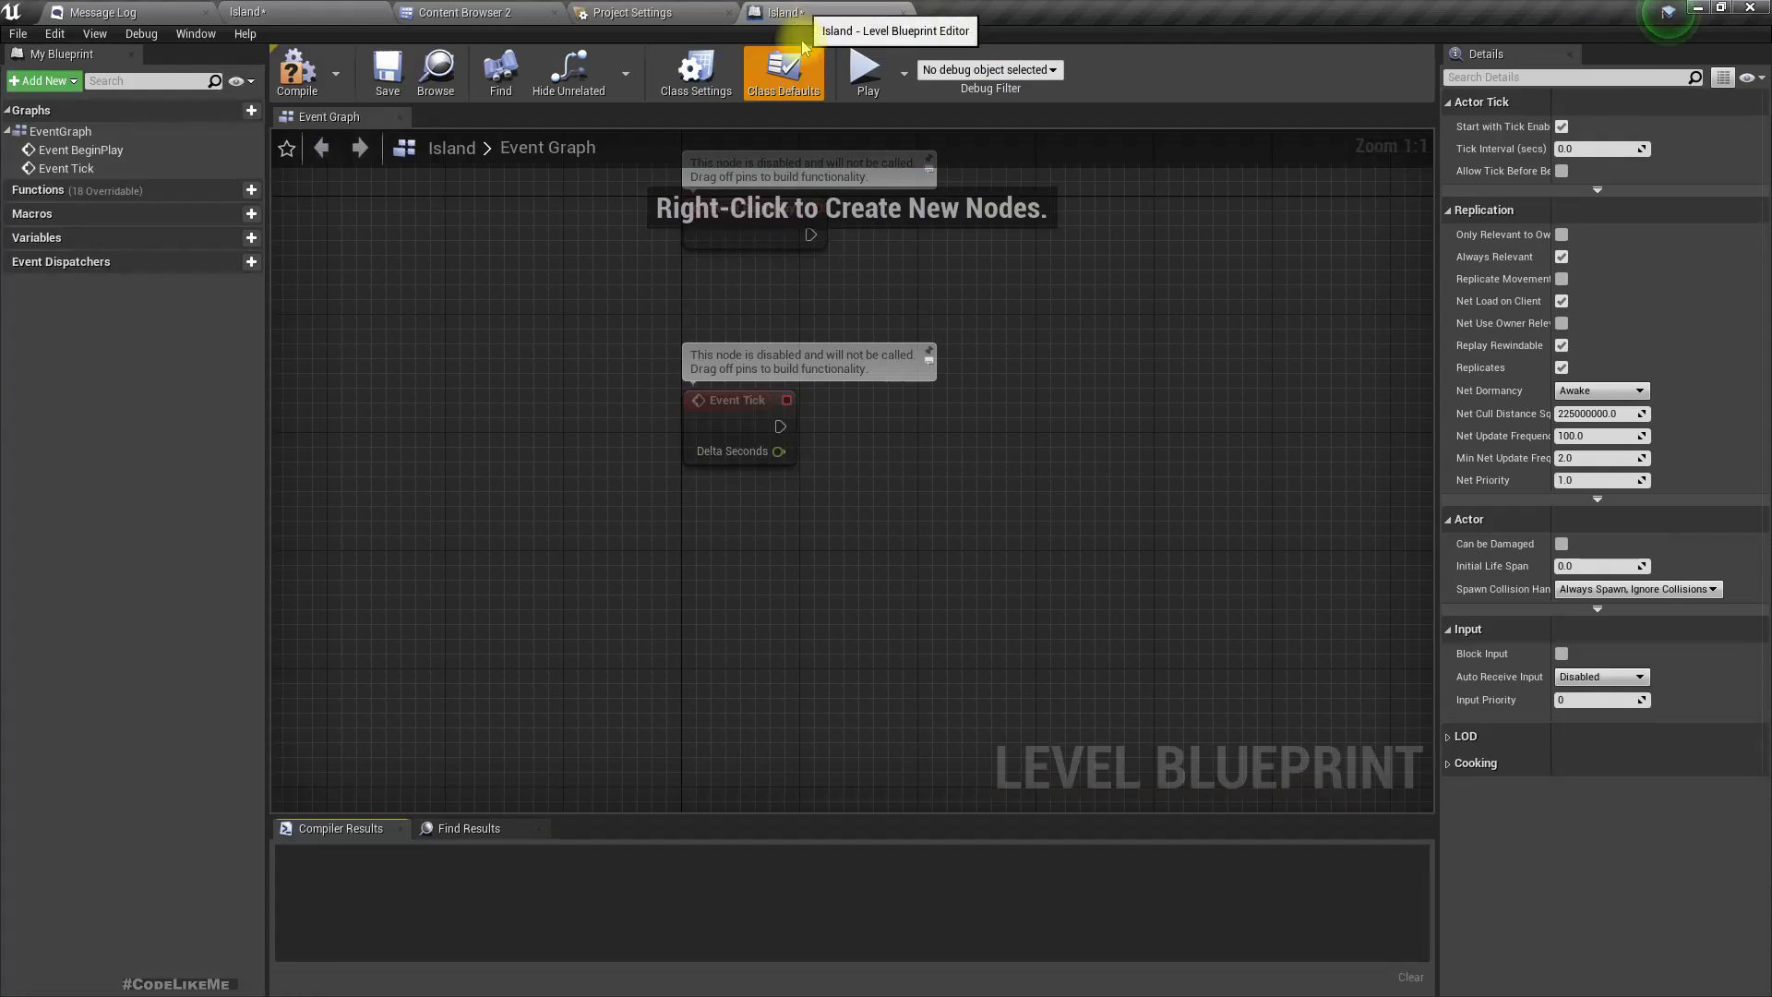
Add a Get Player Camera Manager node below Event Tick in the Level Blueprint's Event Graph.
right_click(714, 561)
type("g")
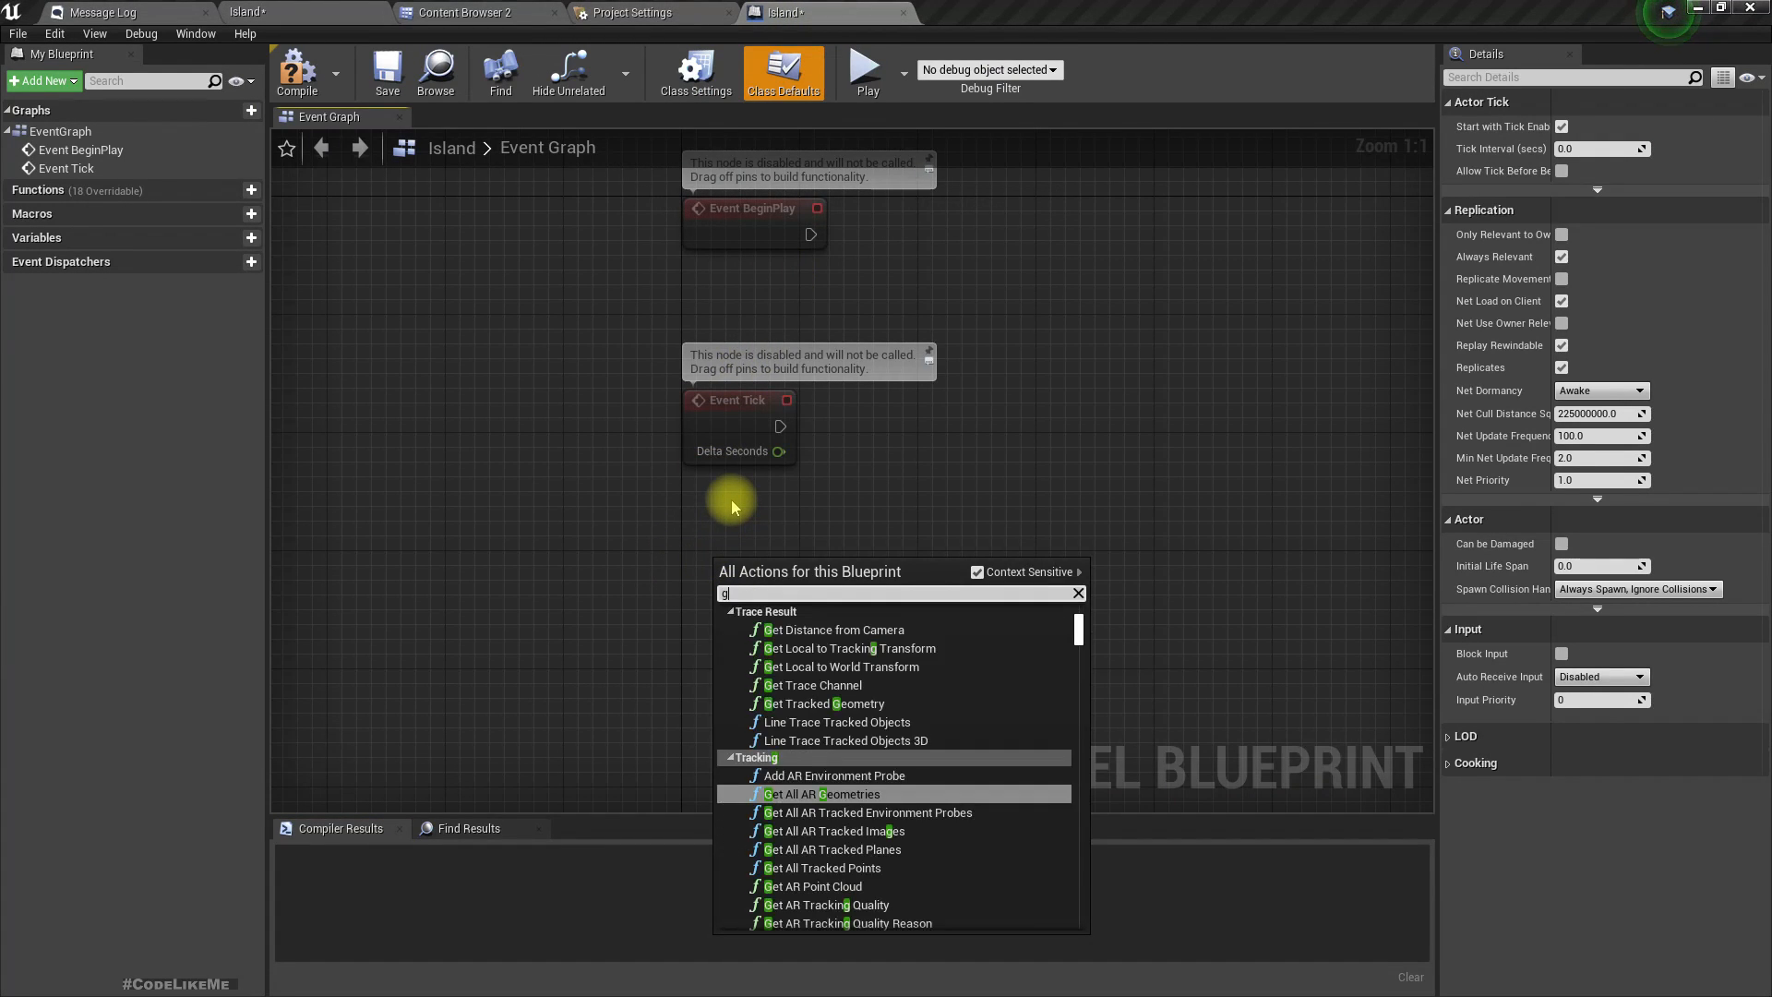
type("et player c")
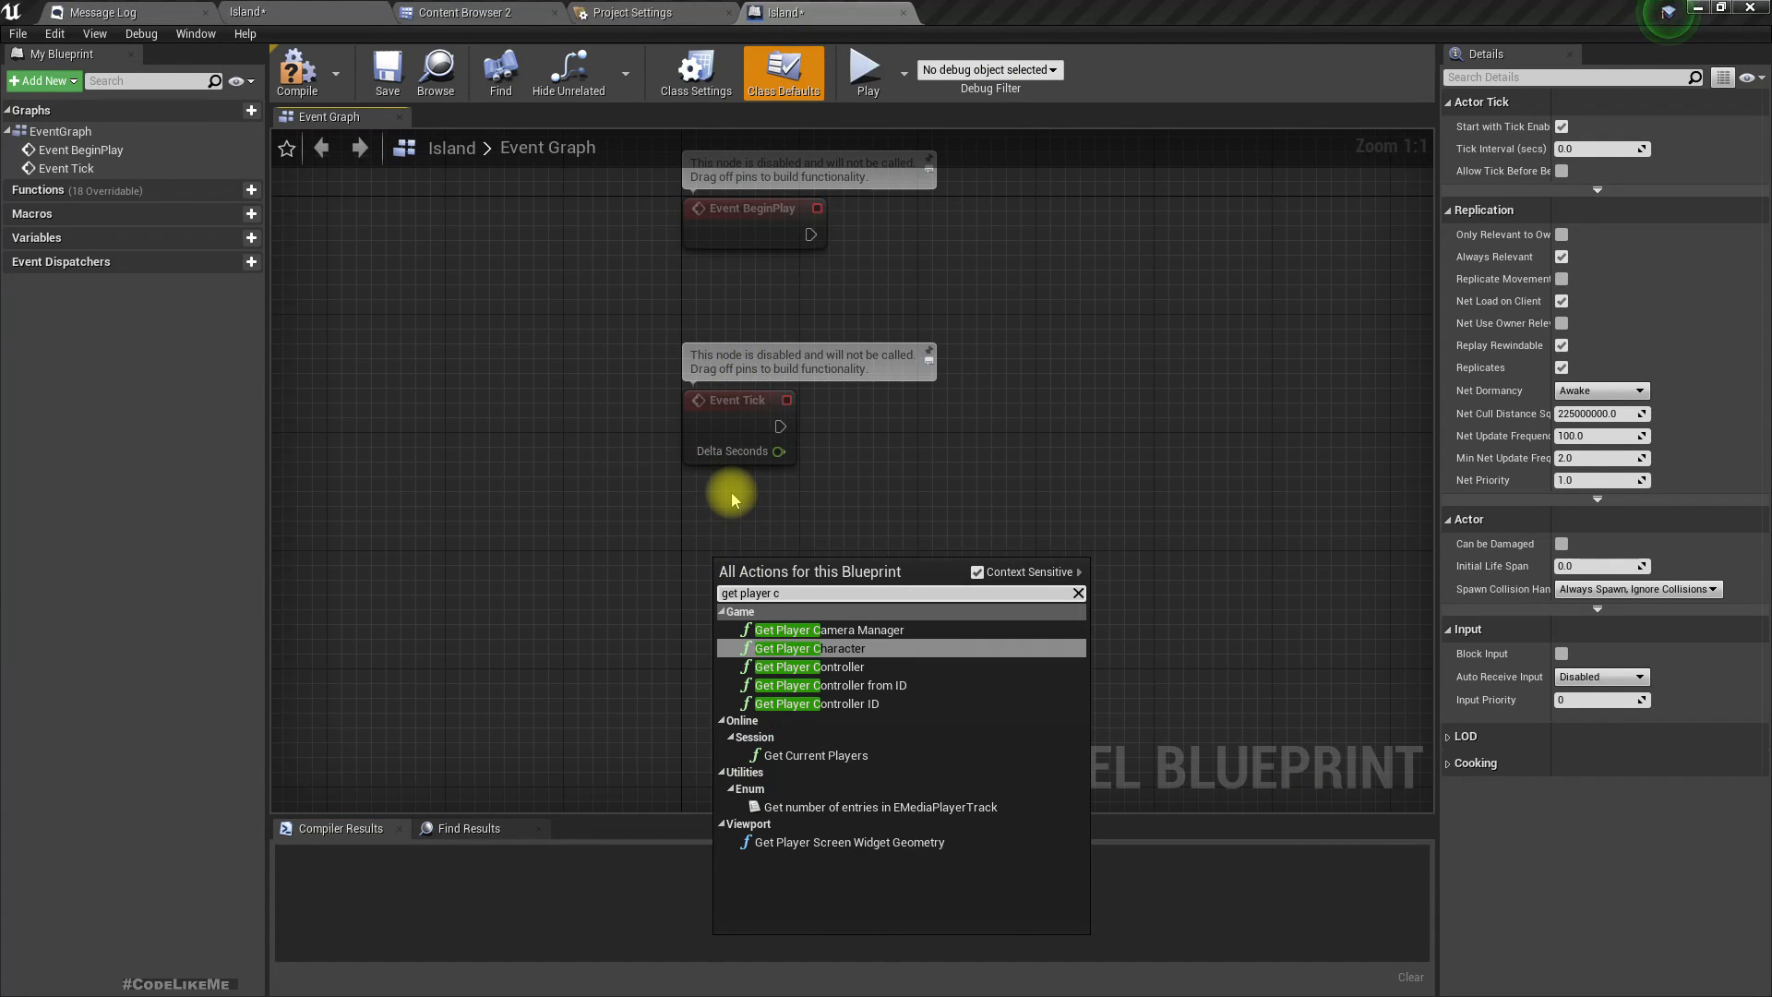
key("Up")
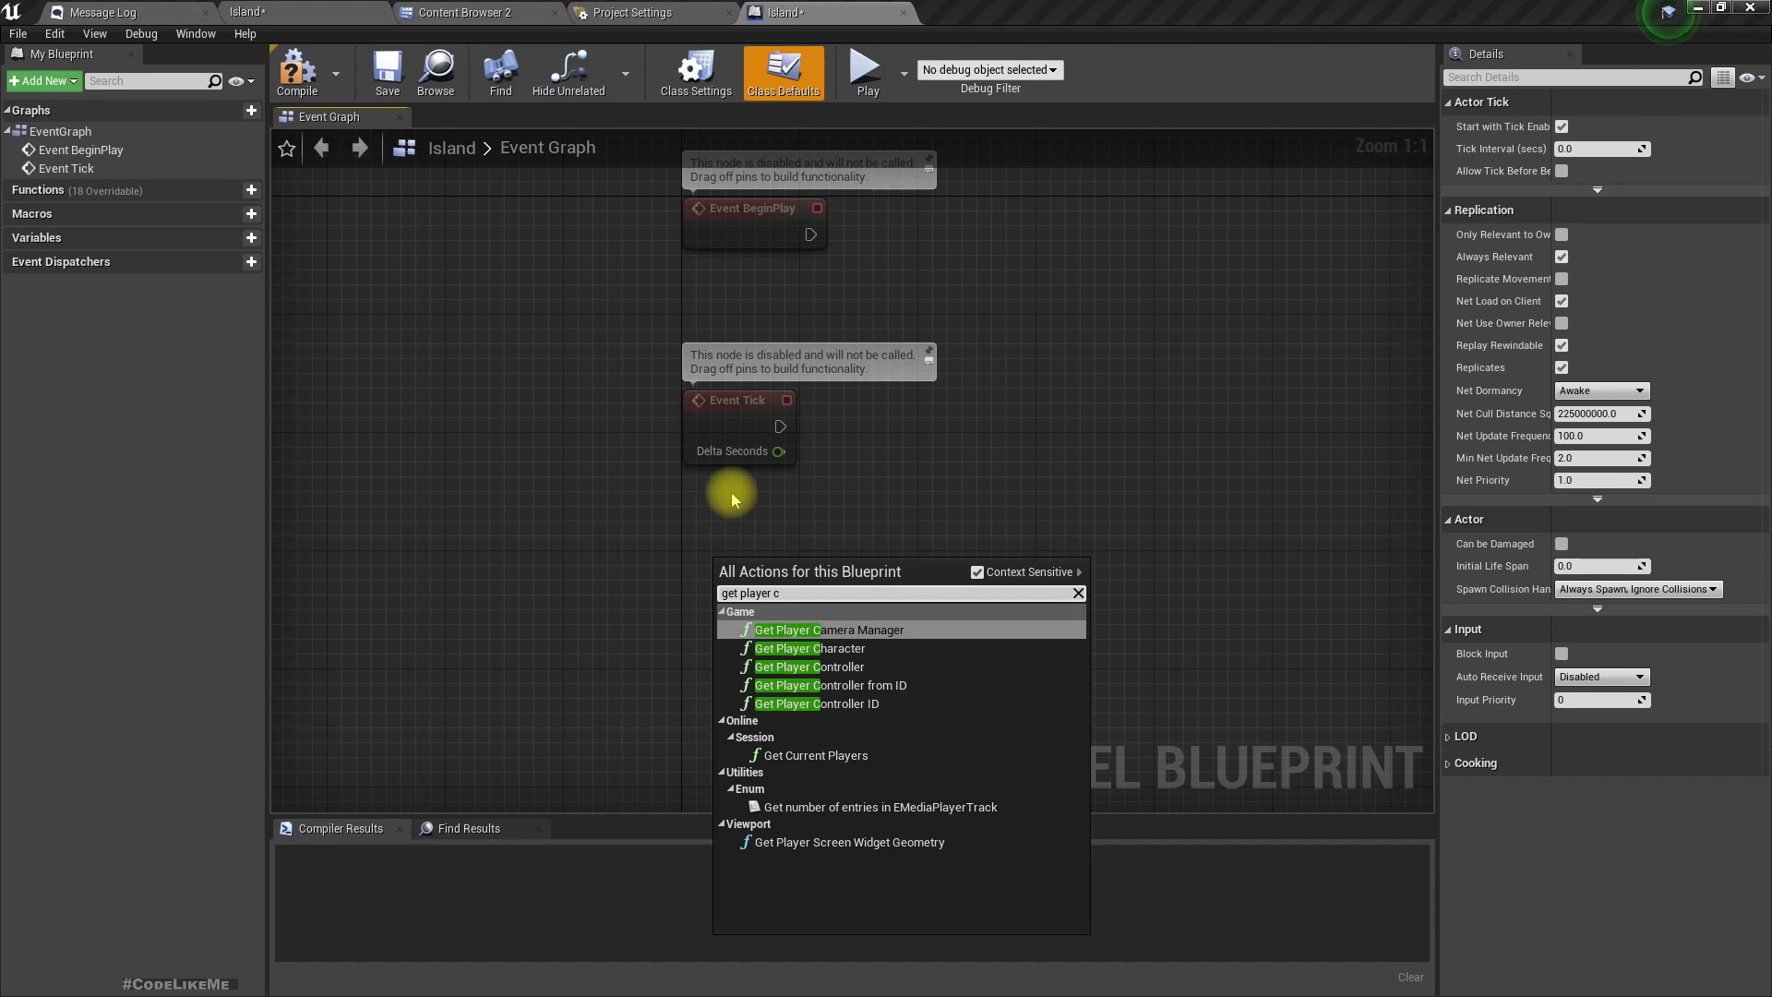
key("Return")
Add a Get Camera Location node fed by the camera manager's return value and shift both nodes to free space for further nodes.
left_click_drag(921, 587, 961, 595)
type("get camera loca")
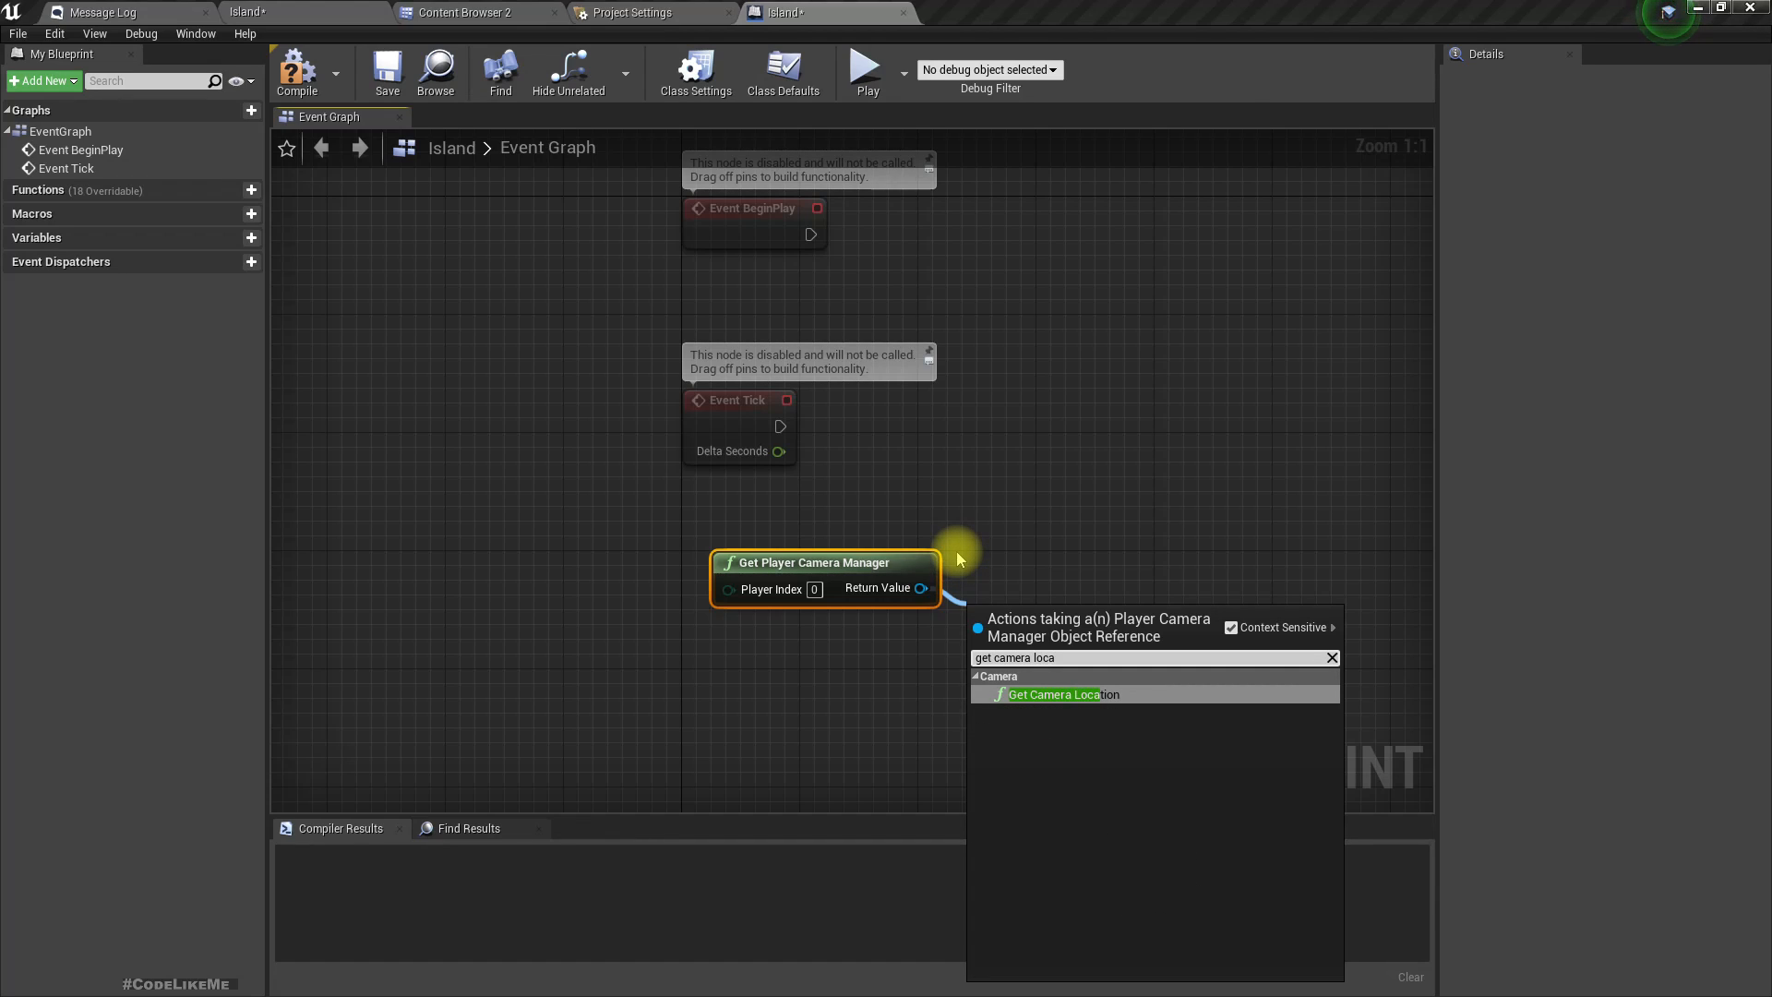
key("Return")
left_click(861, 551, "ctrl")
left_click_drag(1043, 651, 749, 635)
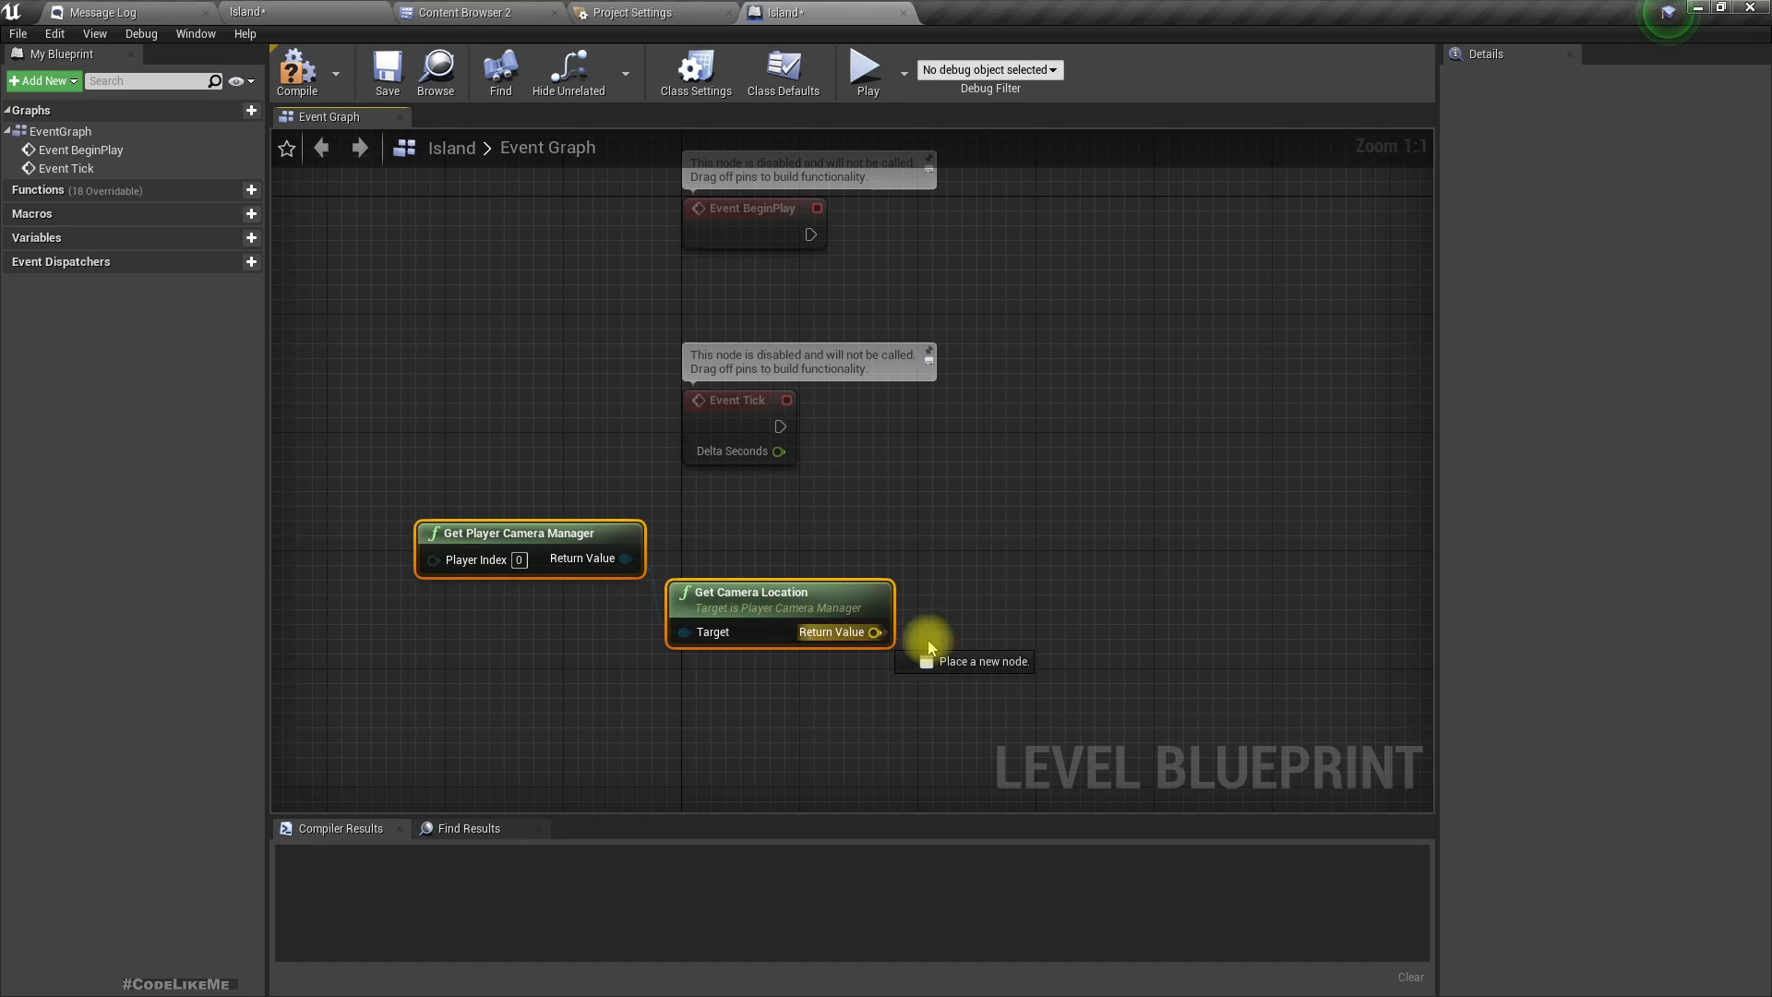
Attach a Print String node to Event Tick, split the camera location's return value, and connect its Z component to In String.
left_click_drag(893, 643, 1000, 613)
type("print")
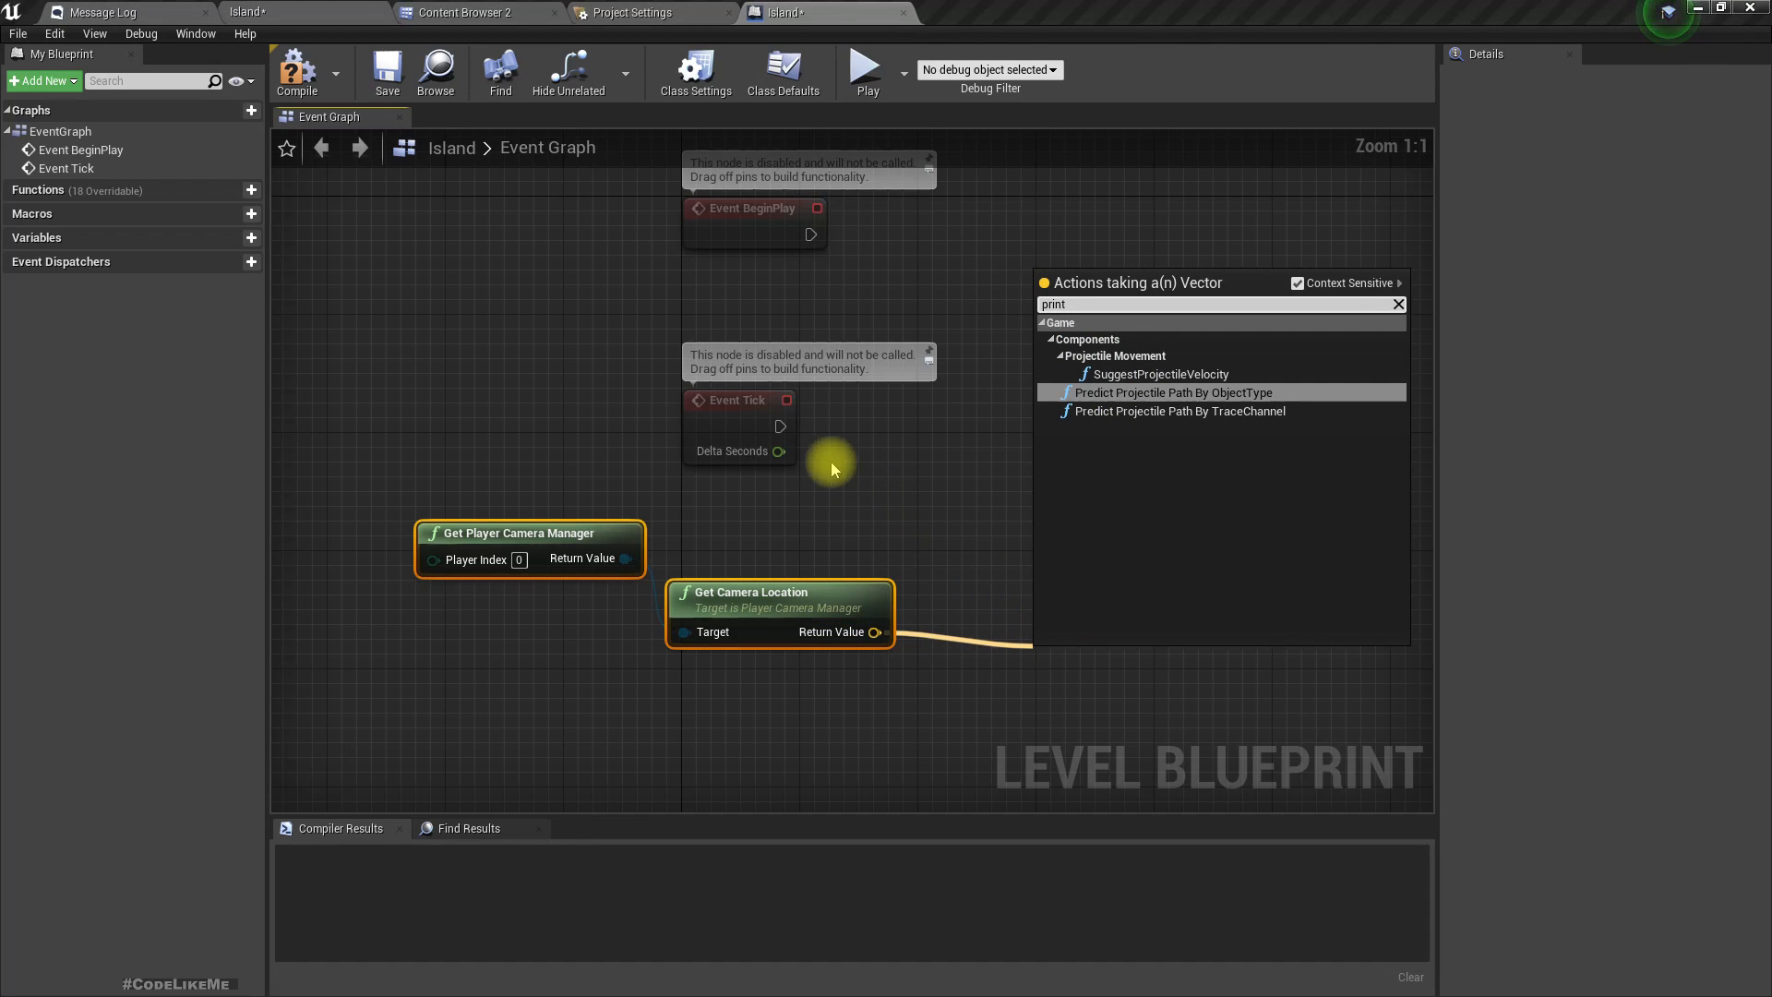
left_click_drag(780, 426, 958, 447)
type("print")
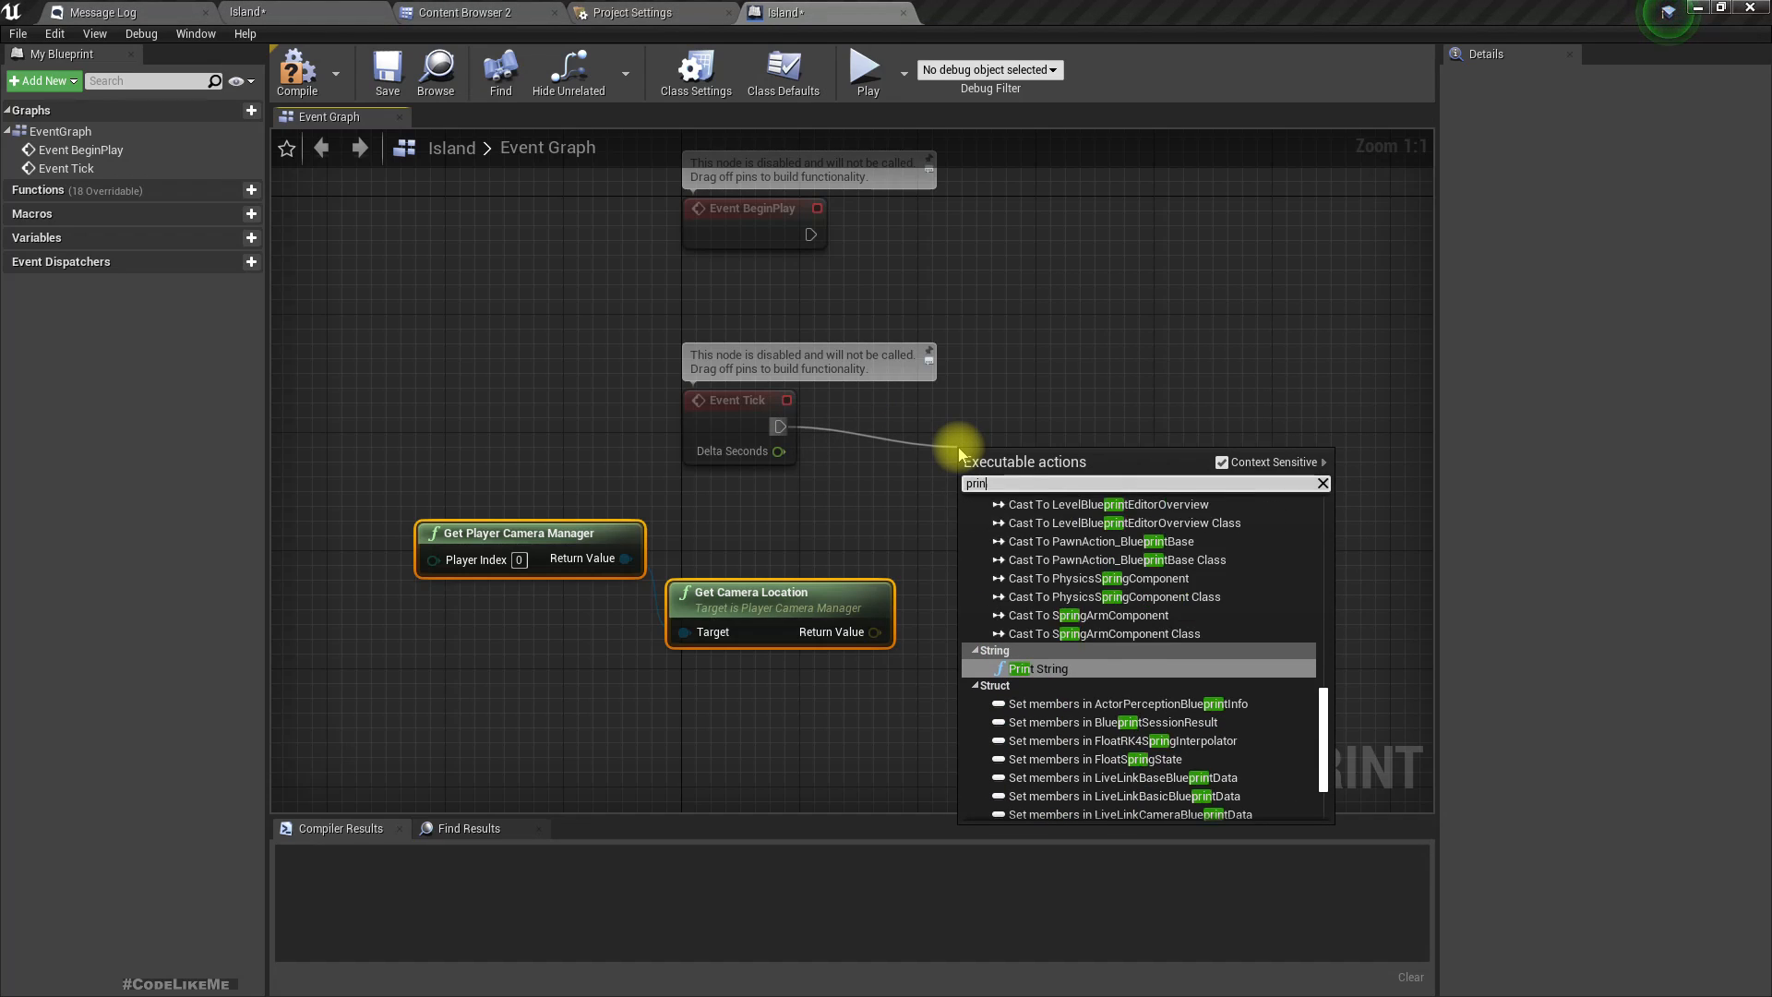
key("Return")
right_click(877, 633)
left_click(929, 661)
left_click_drag(875, 680, 981, 511)
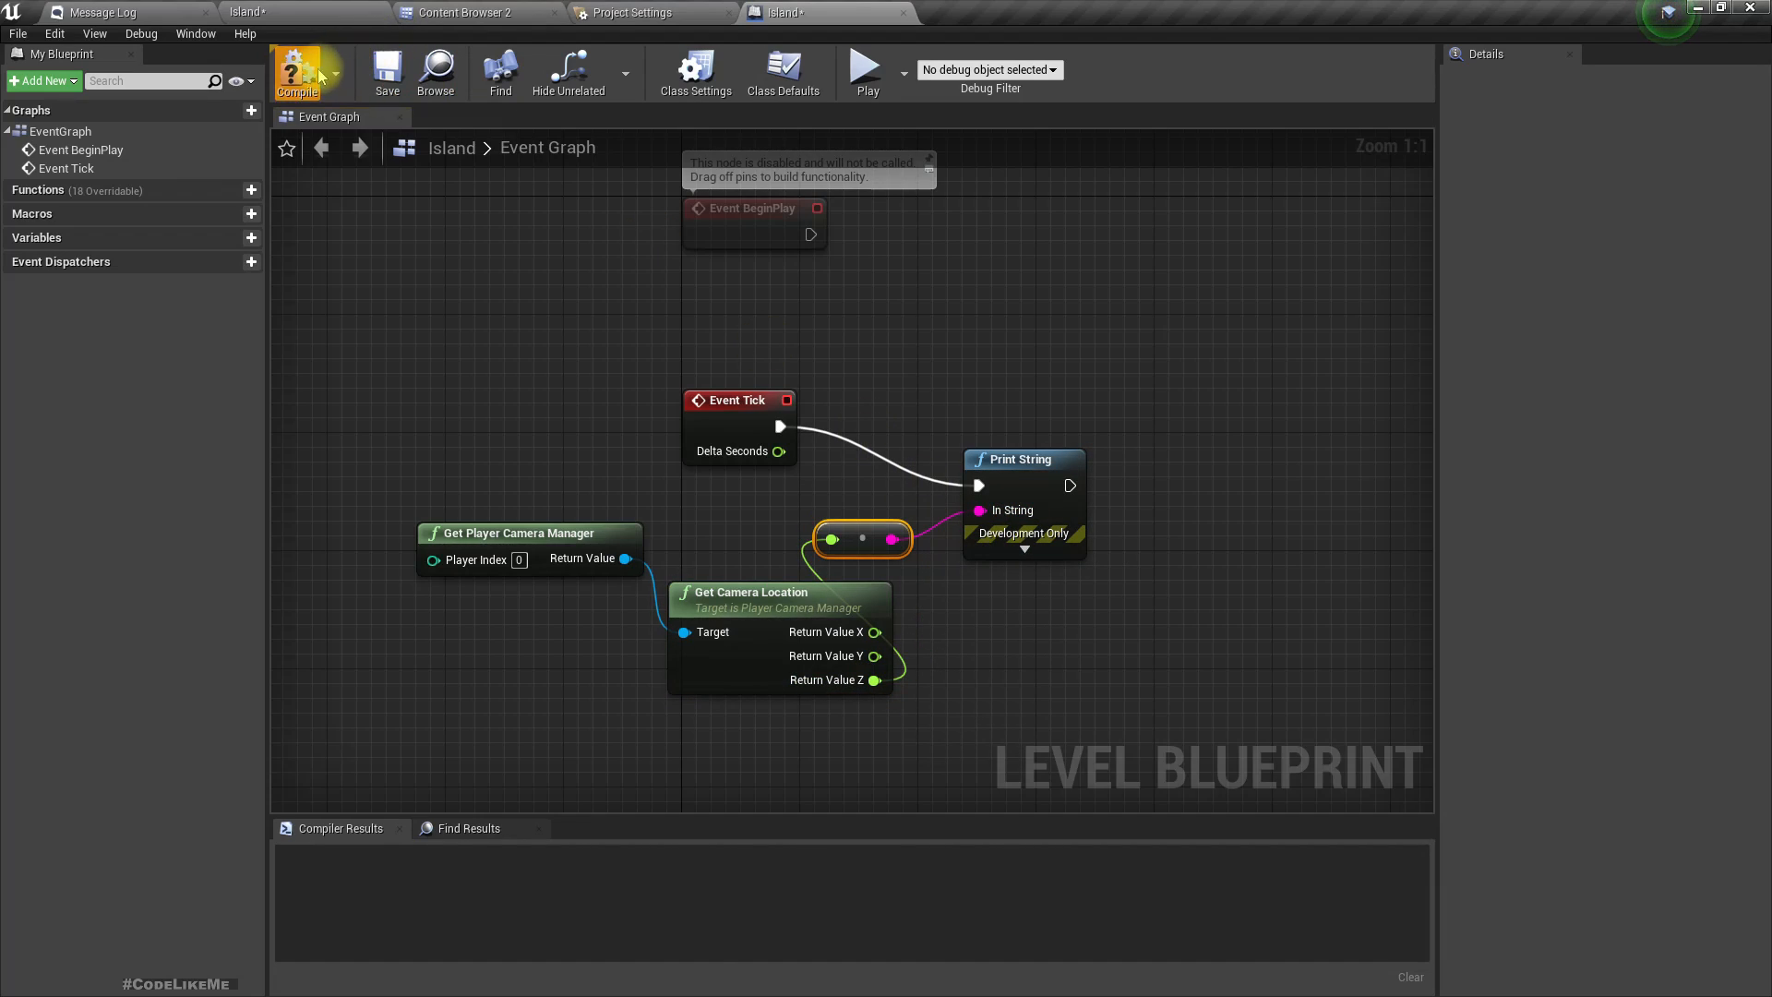
Play the Island level in a full-screen viewport and examine the printed camera height near the water surface.
left_click(334, 12)
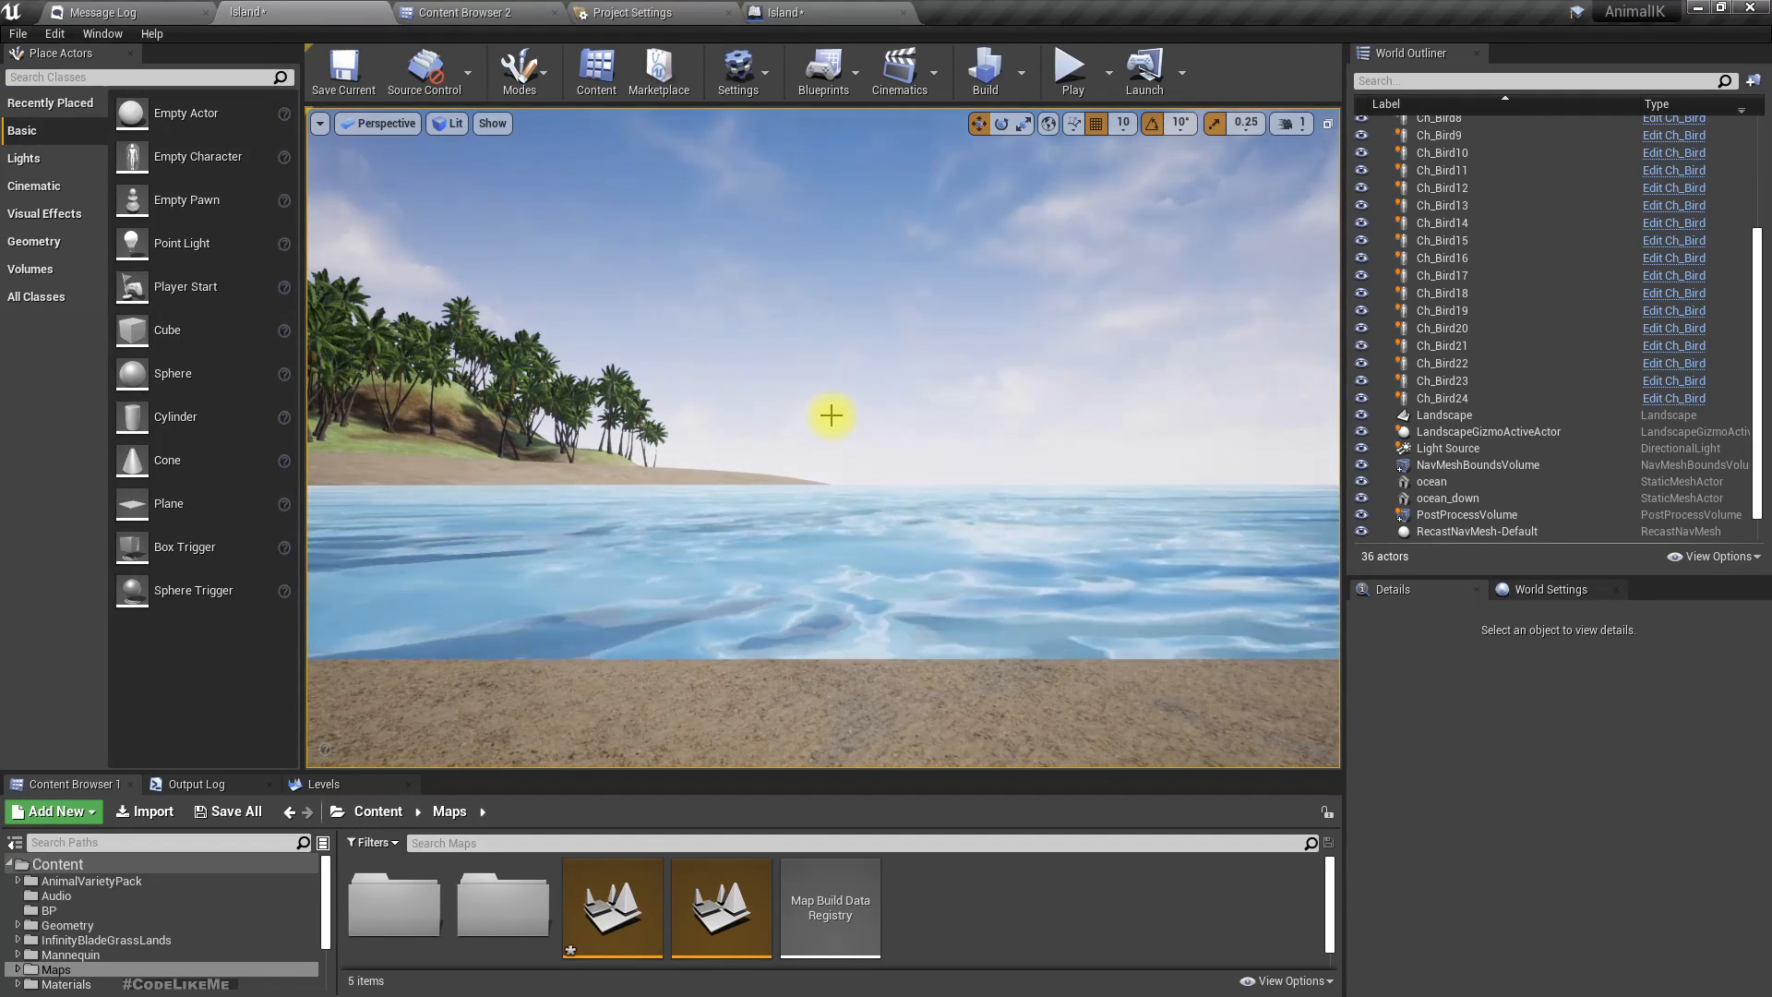
key("F11")
key("alt+p")
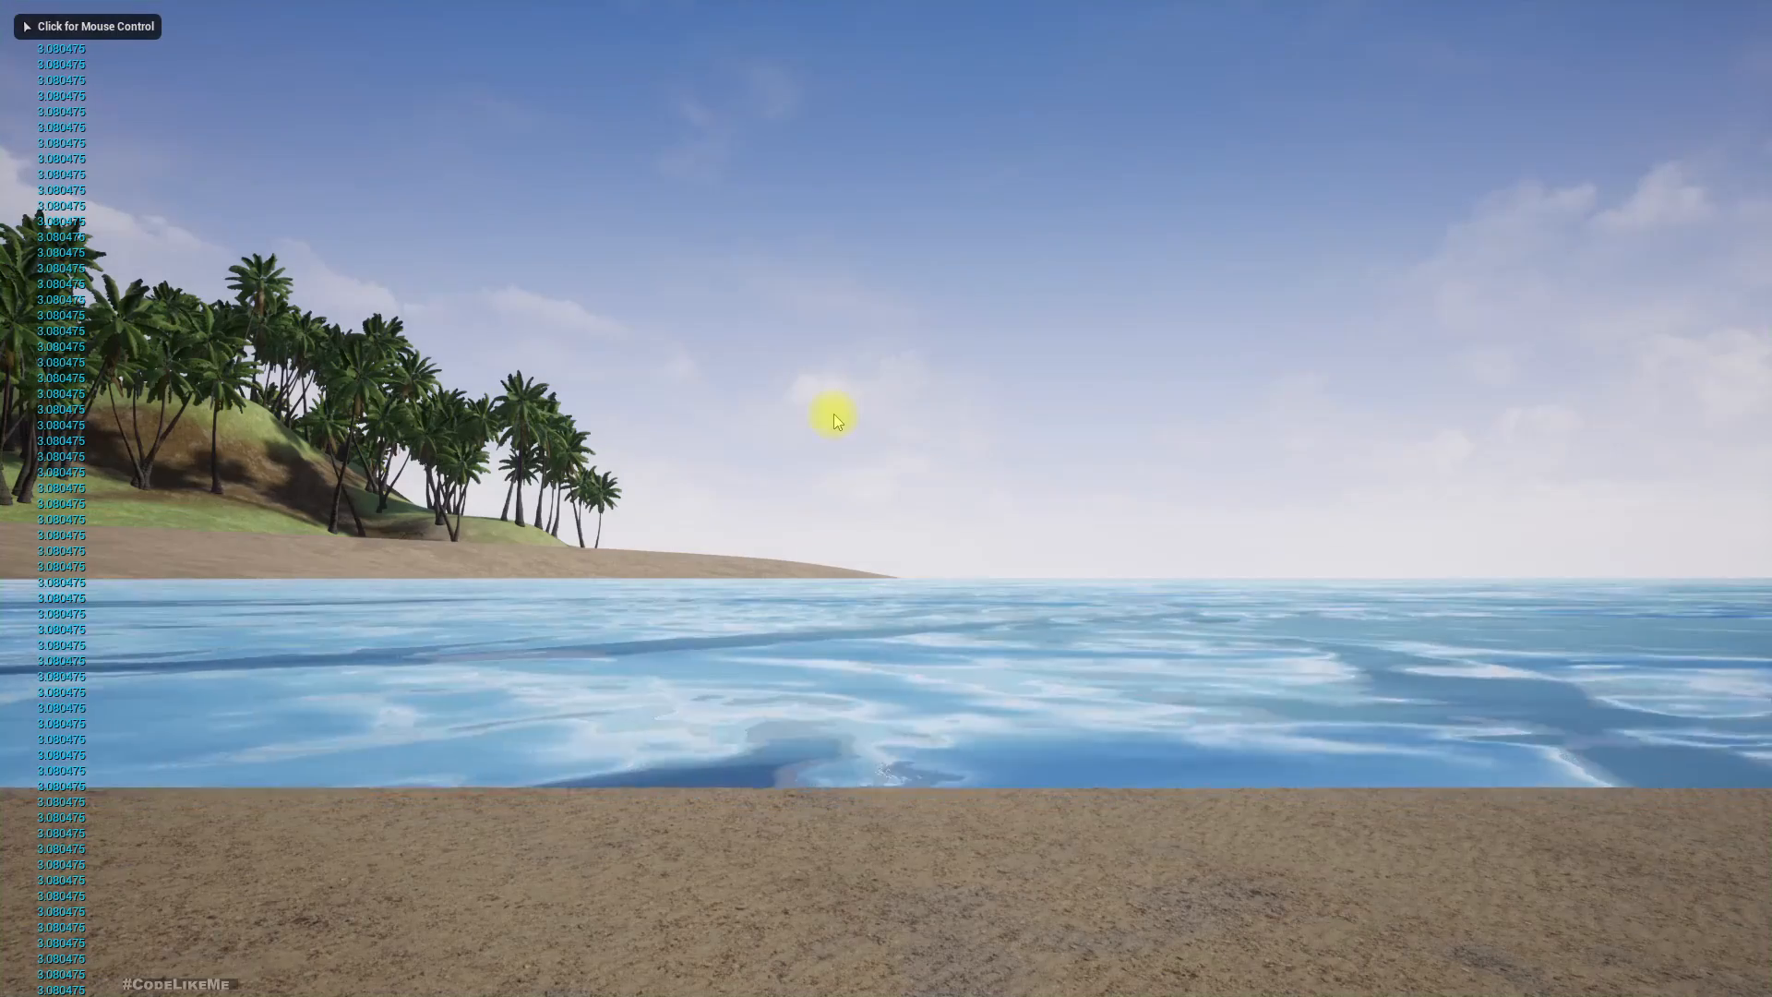
left_click(833, 420)
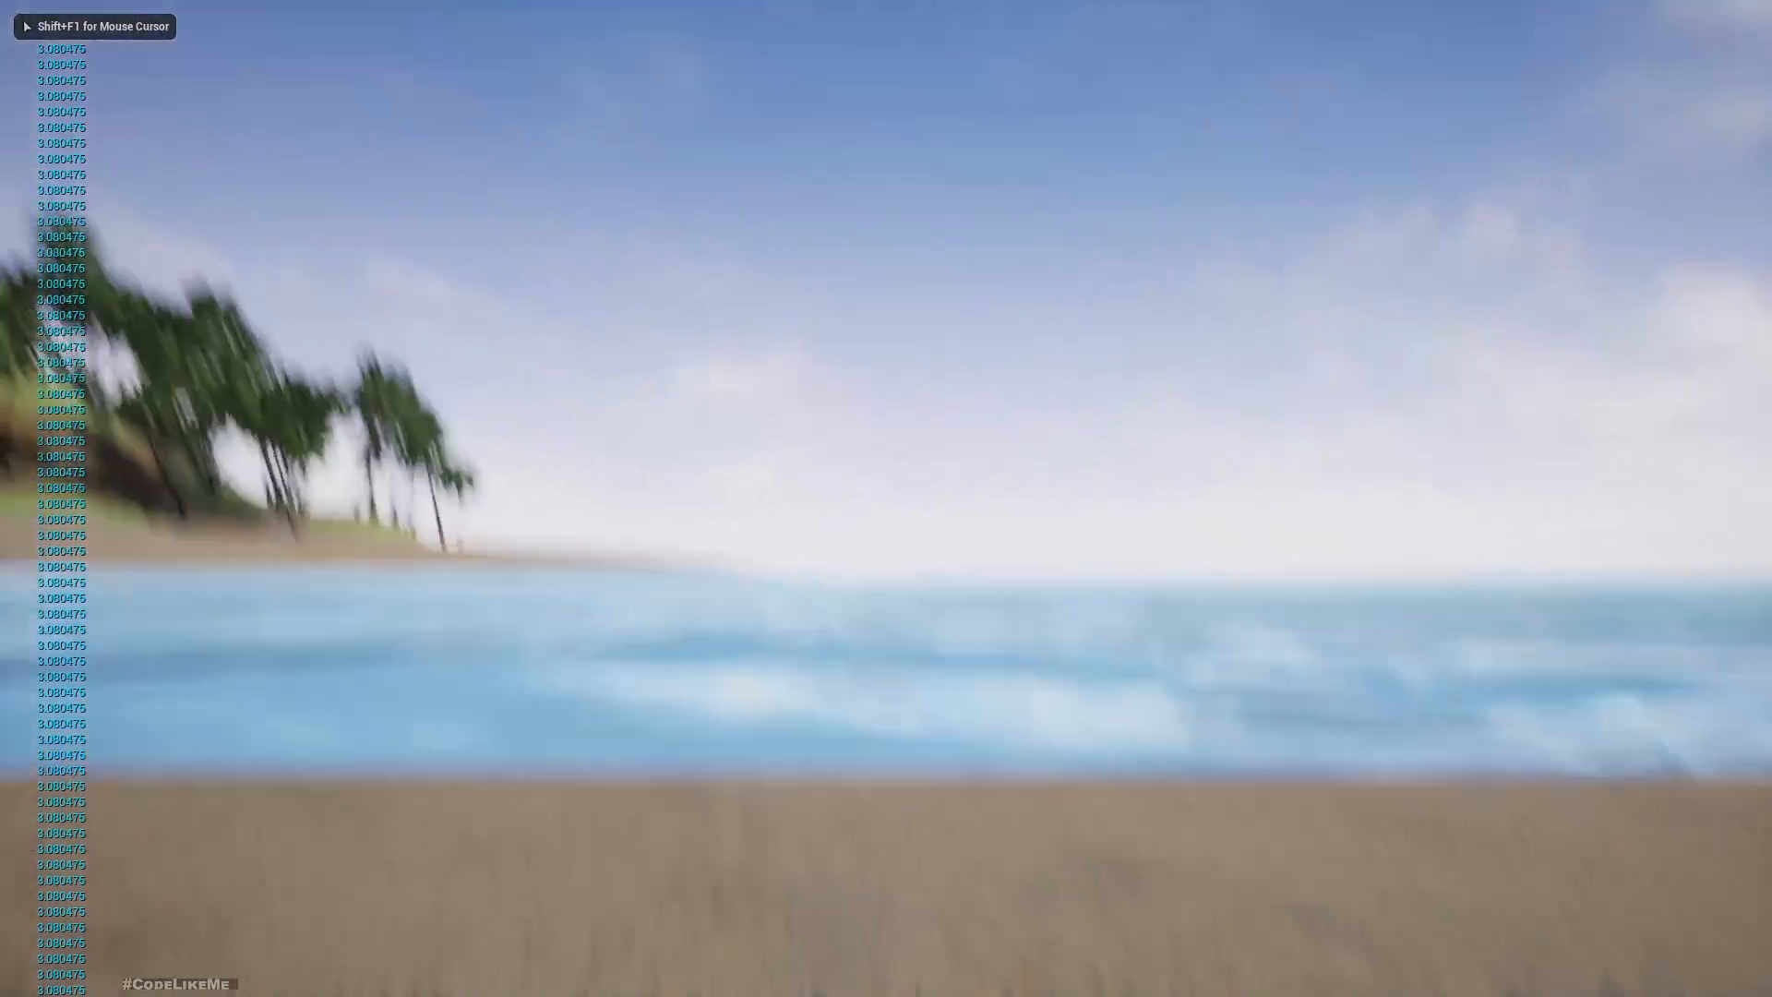
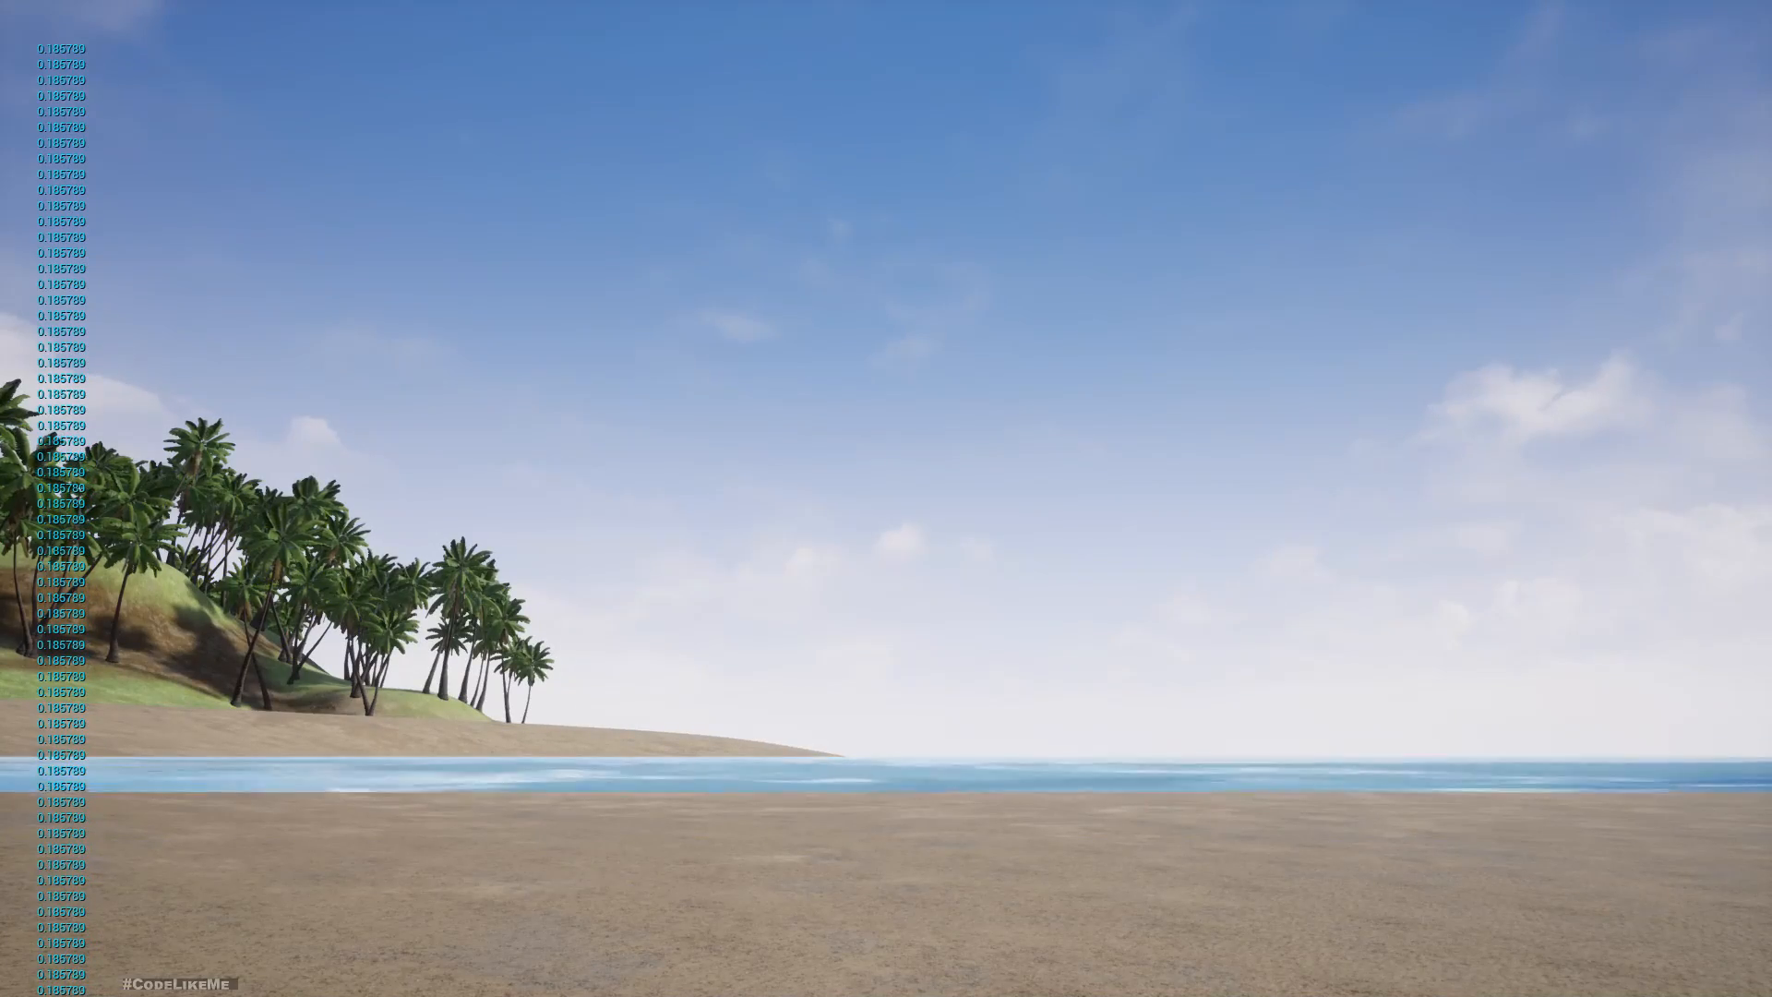
key("Escape")
key("F11")
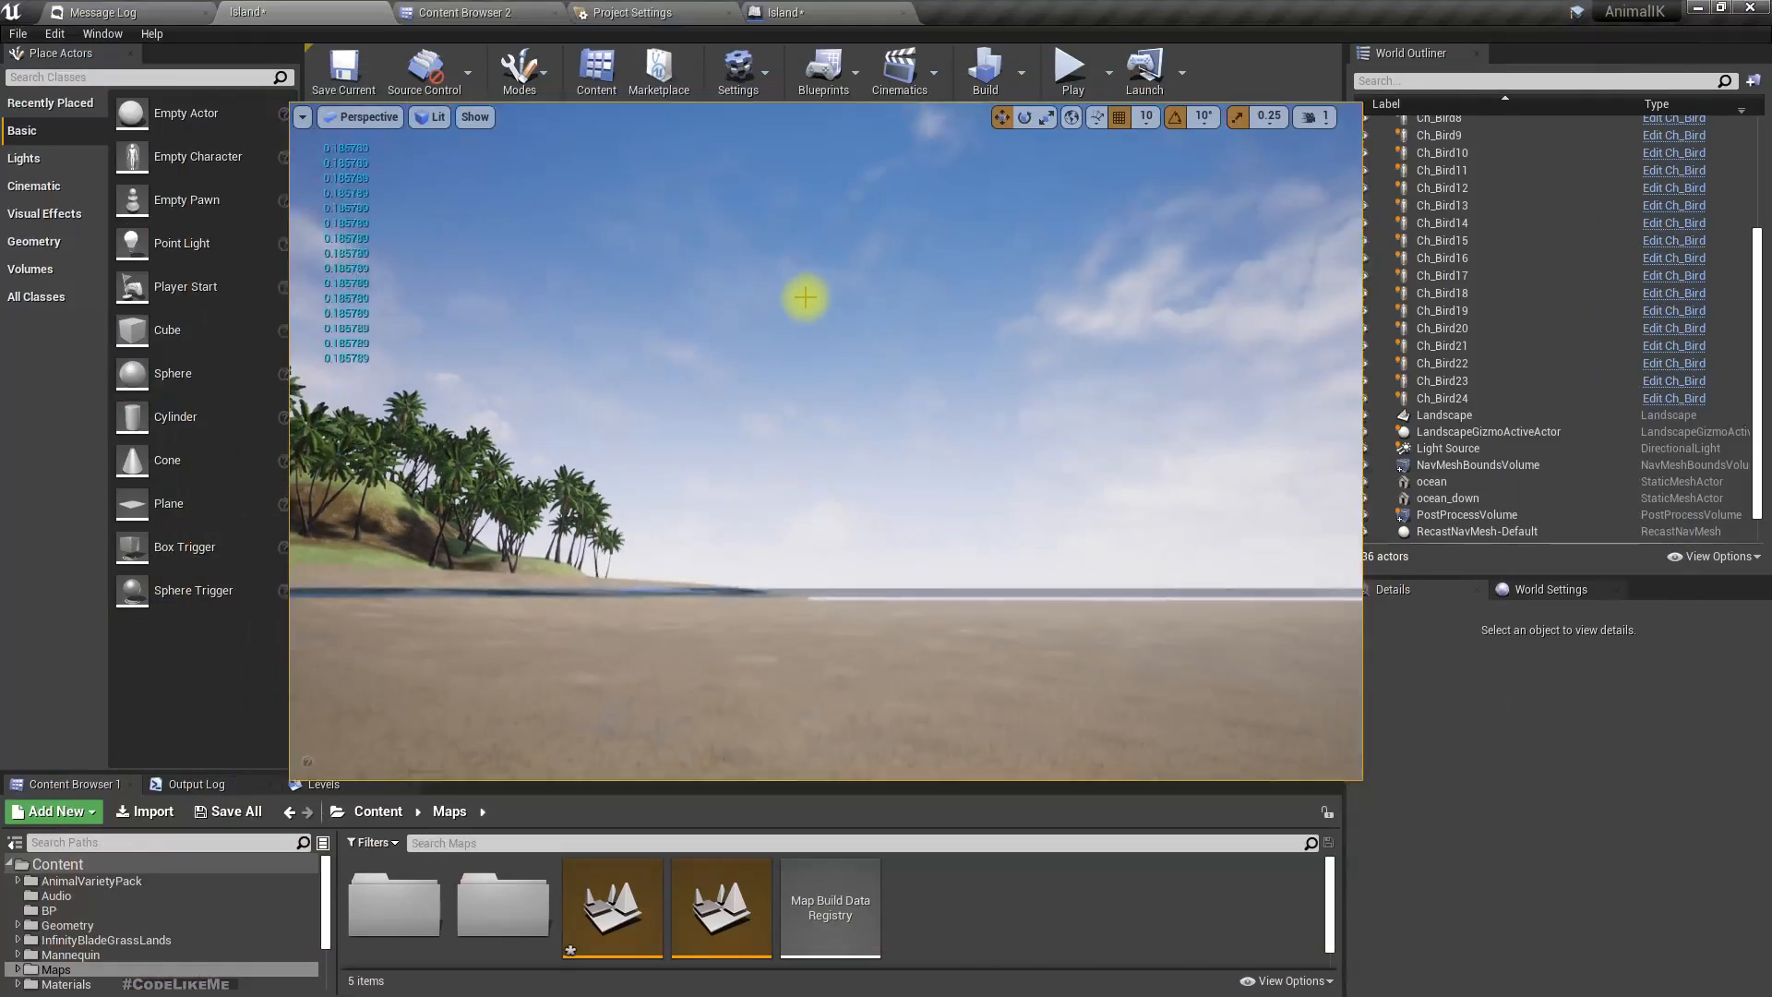
Inspect the project's Input settings, including the MoveForward entry of the Axis Mappings.
left_click(621, 9)
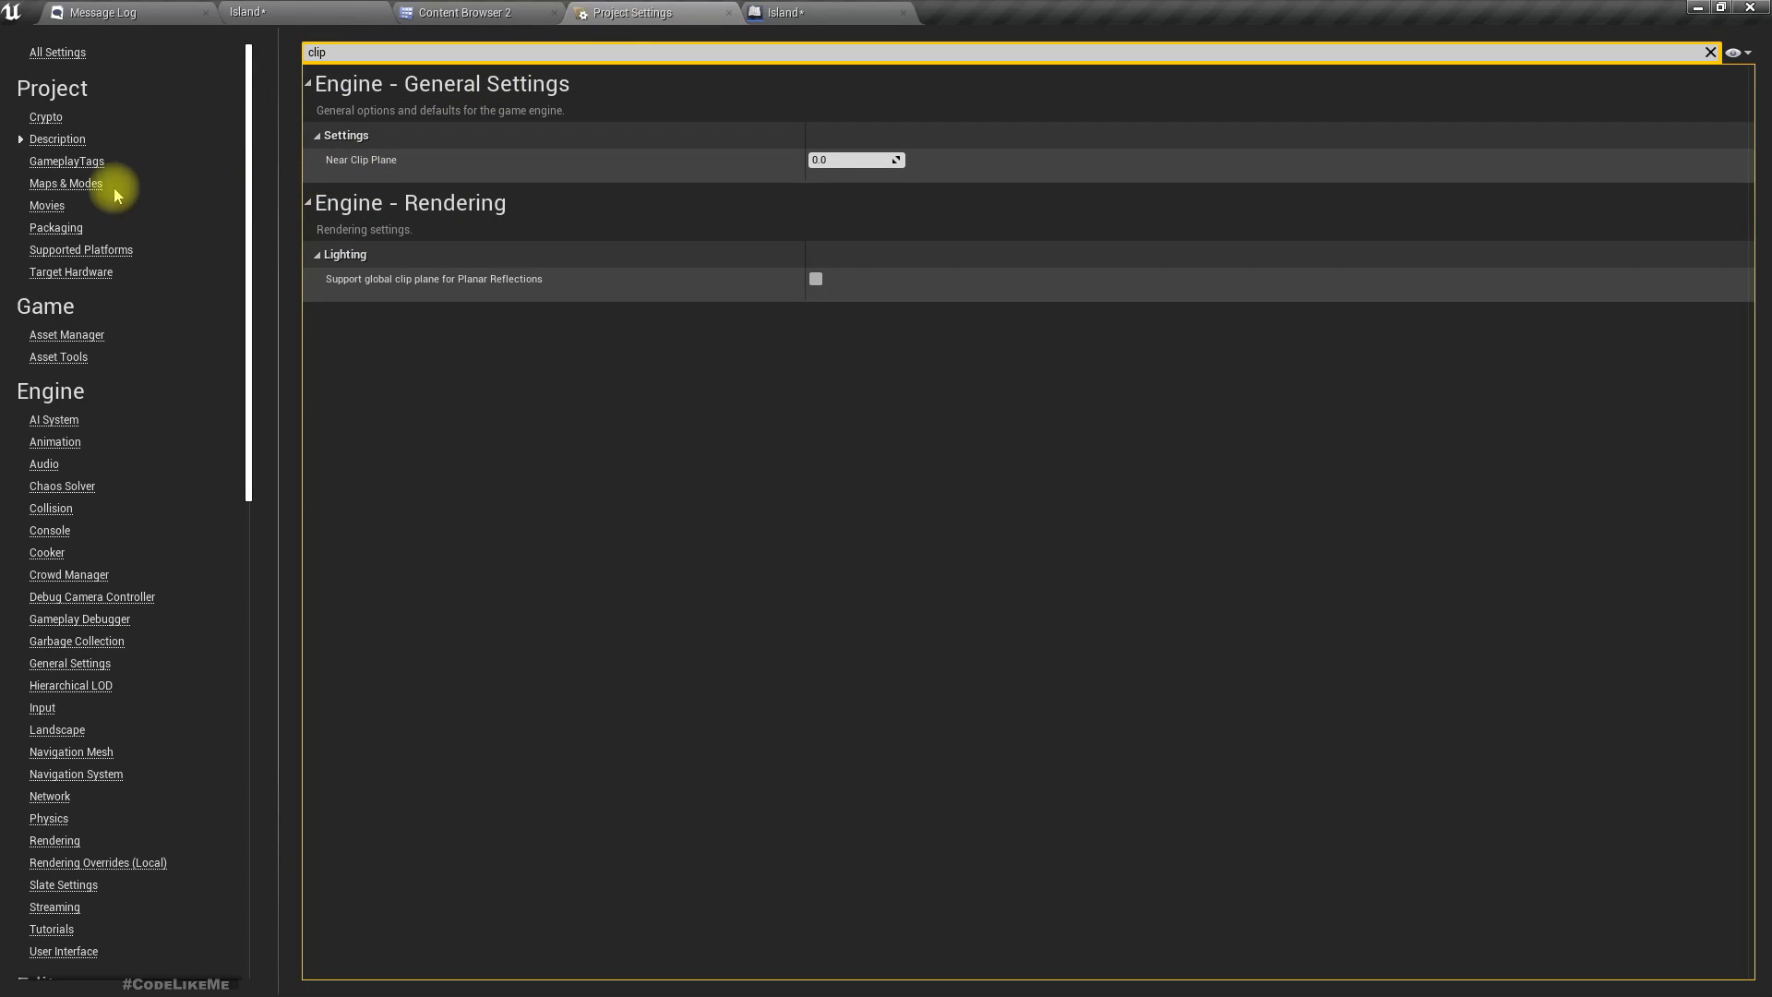
left_click(44, 710)
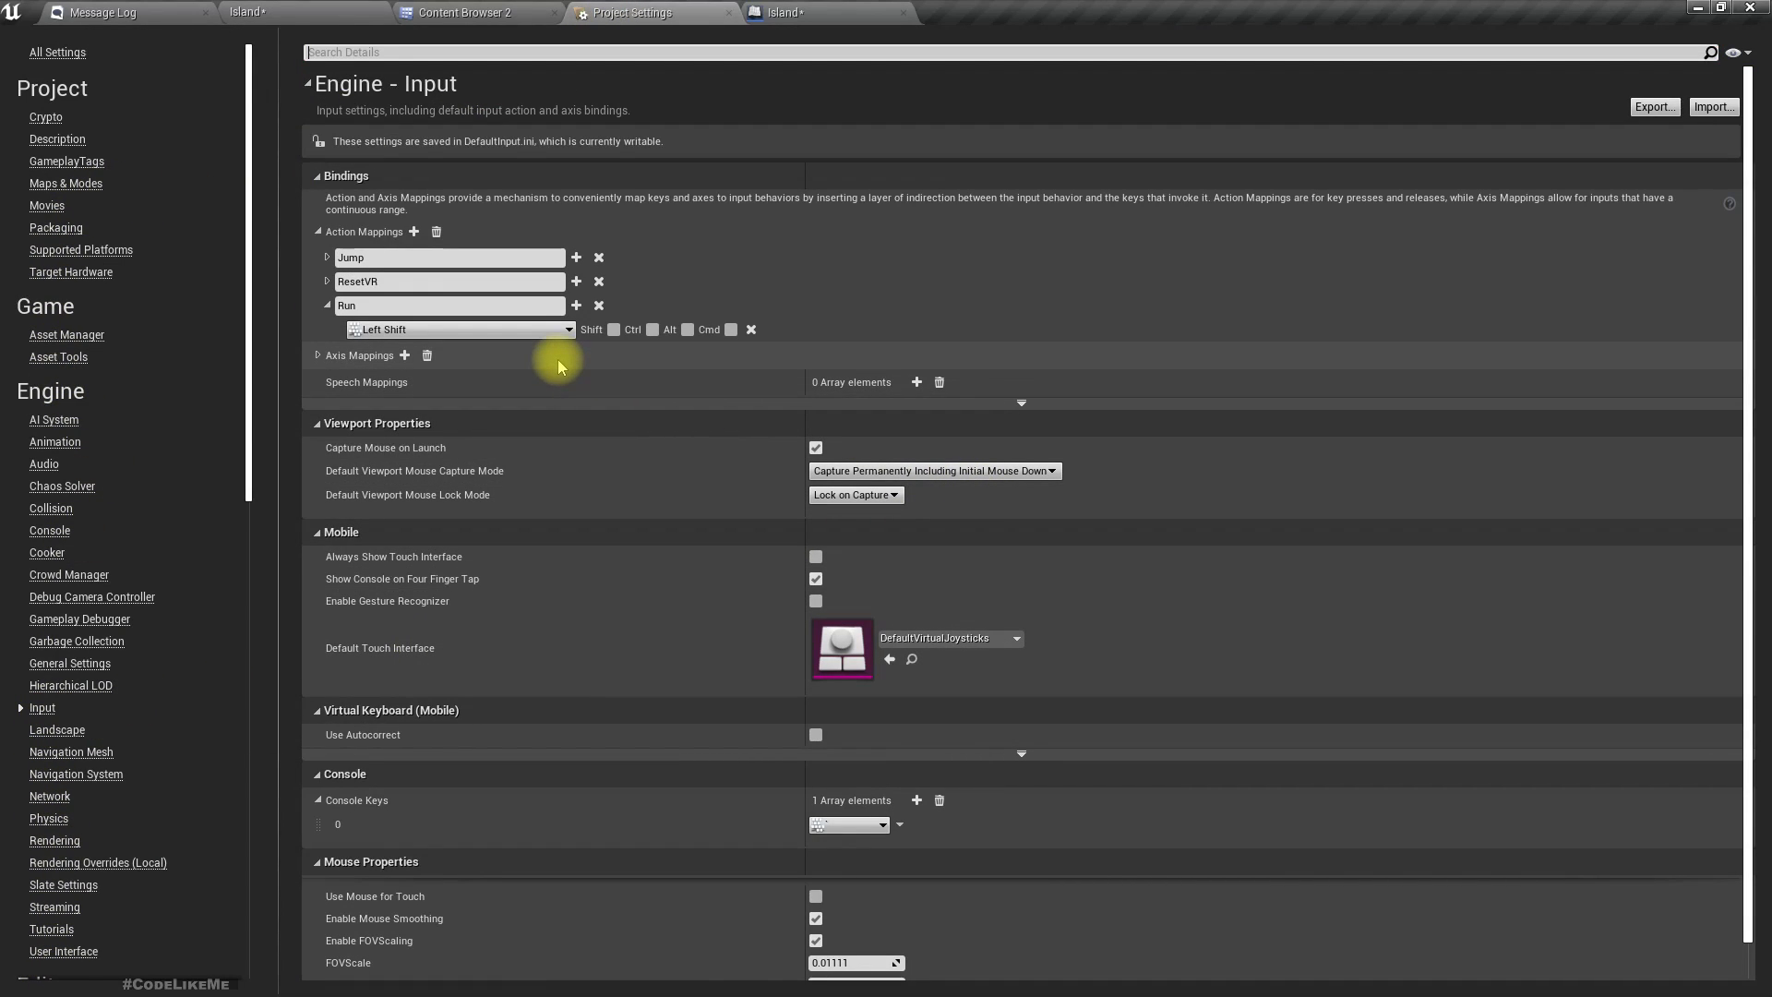
left_click(318, 357)
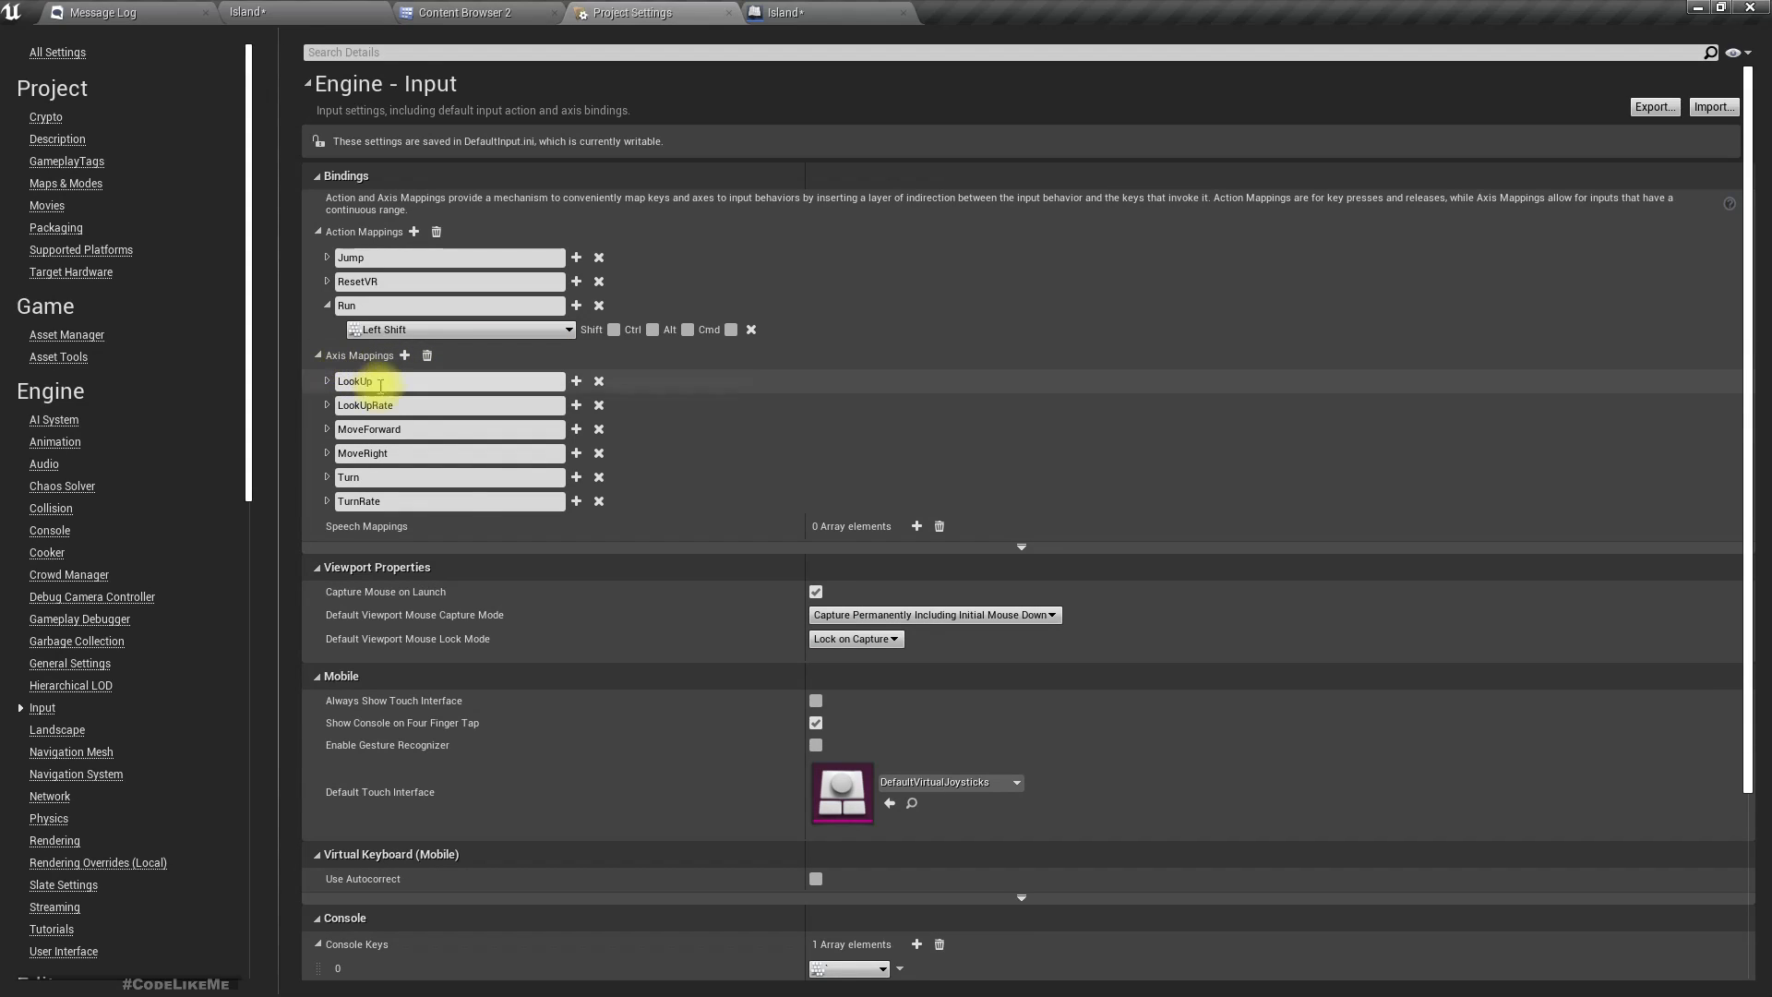
left_click(328, 429)
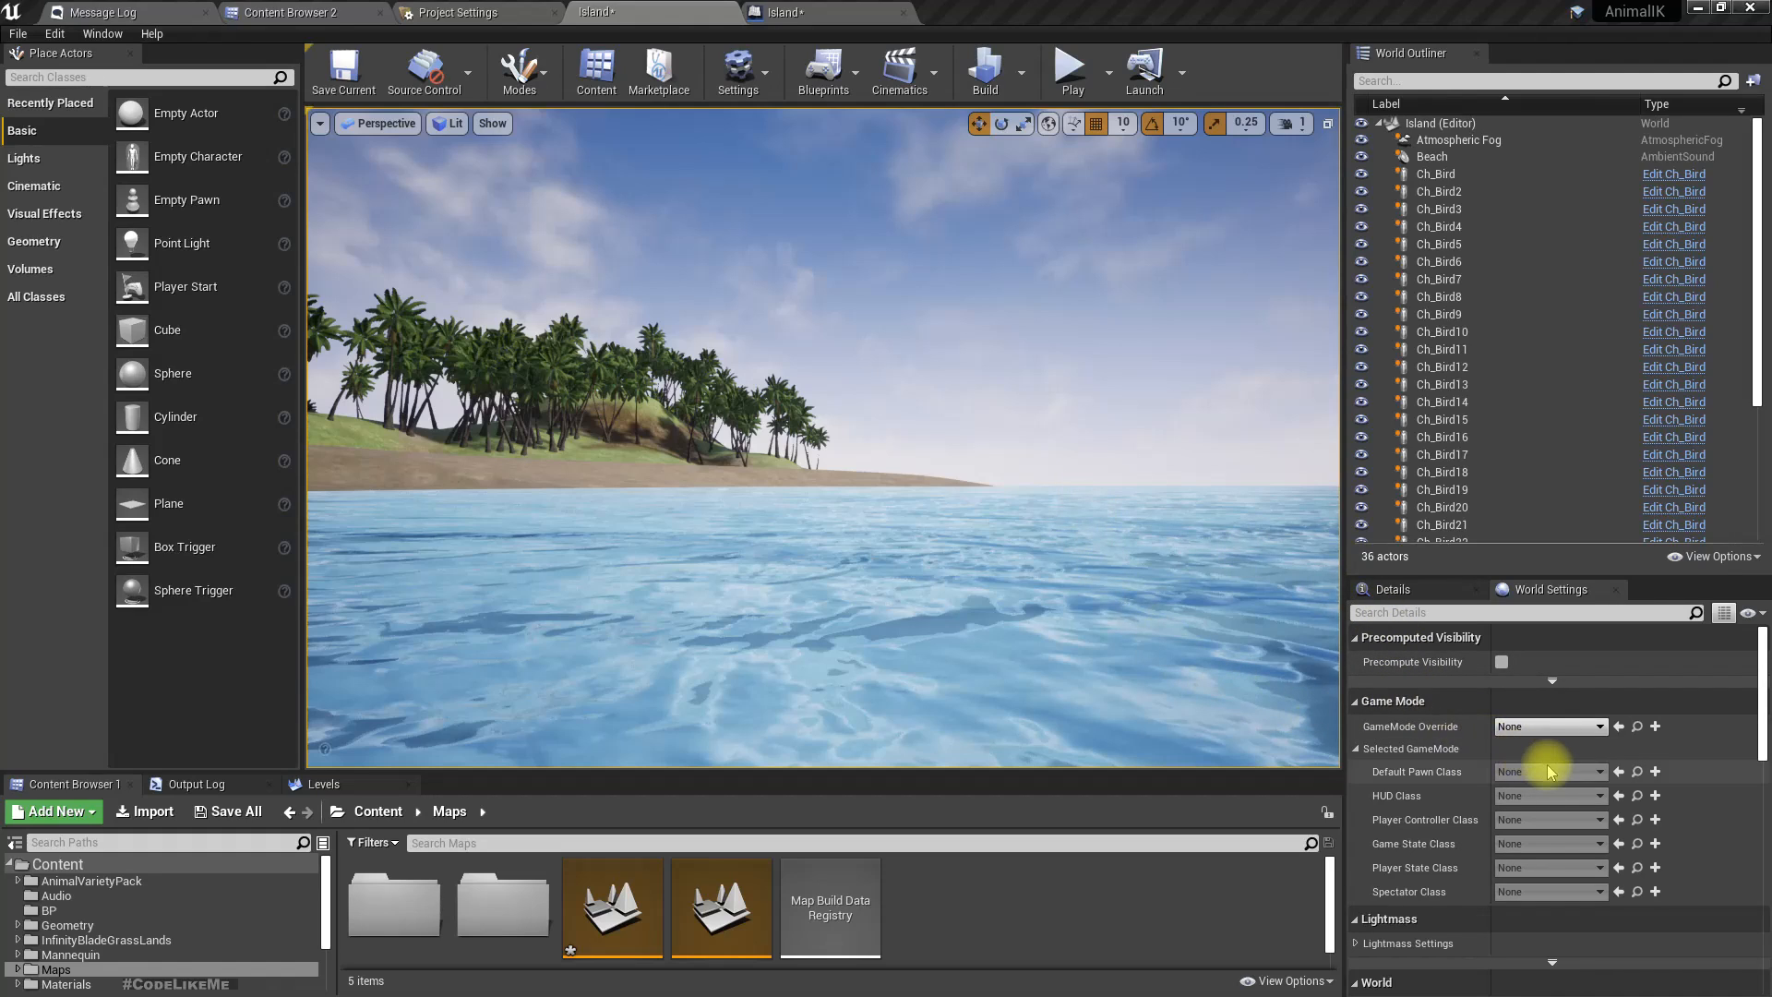
Create a Pawn Blueprint class named P_camera in the BP folder and open it for editing.
left_click(318, 13)
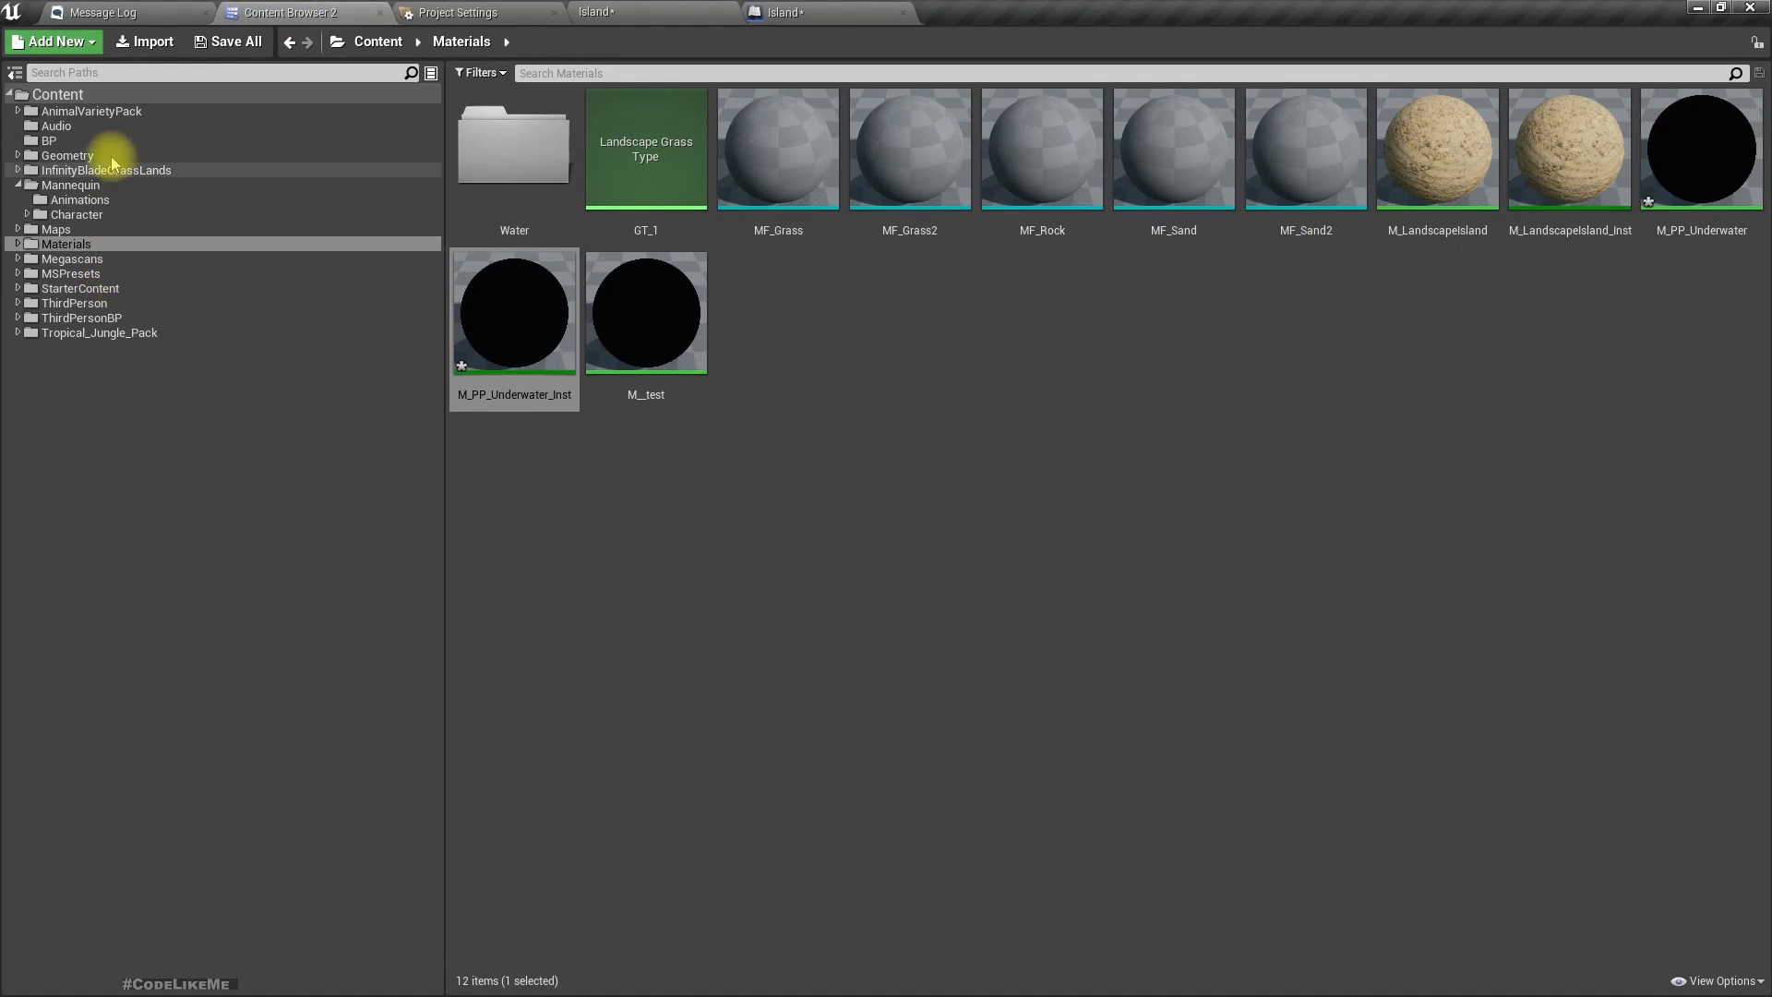
left_click(49, 140)
right_click(811, 342)
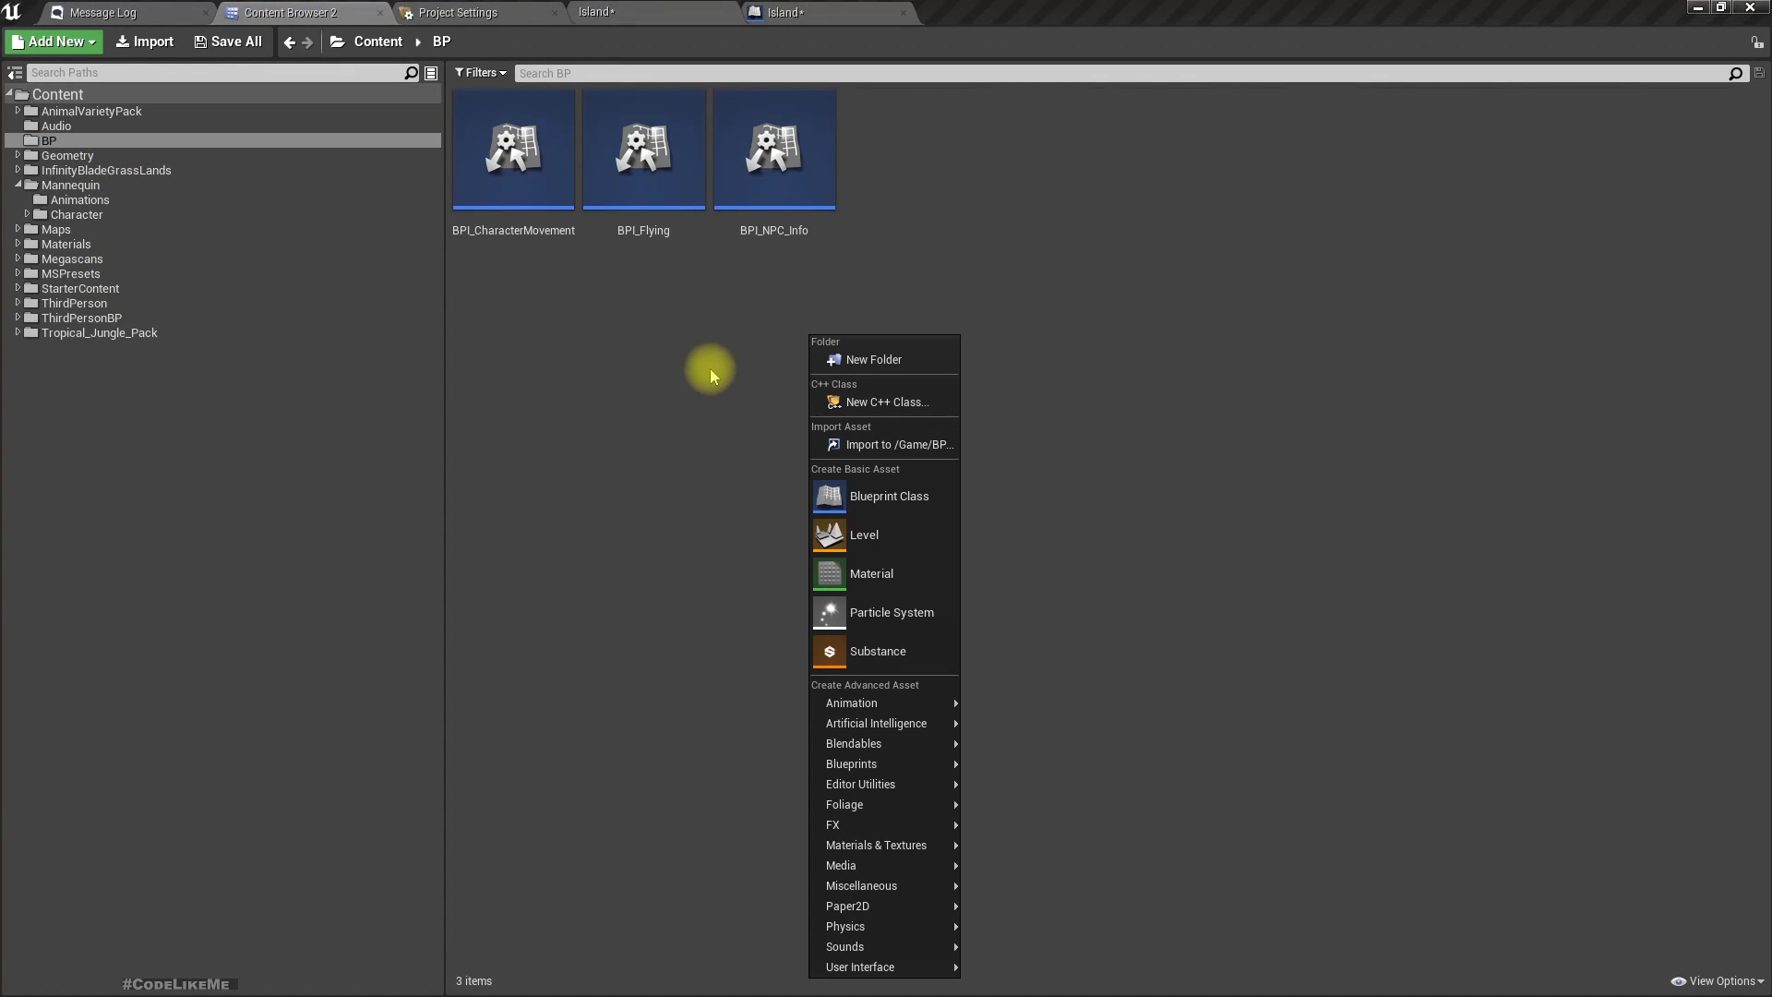
left_click(902, 490)
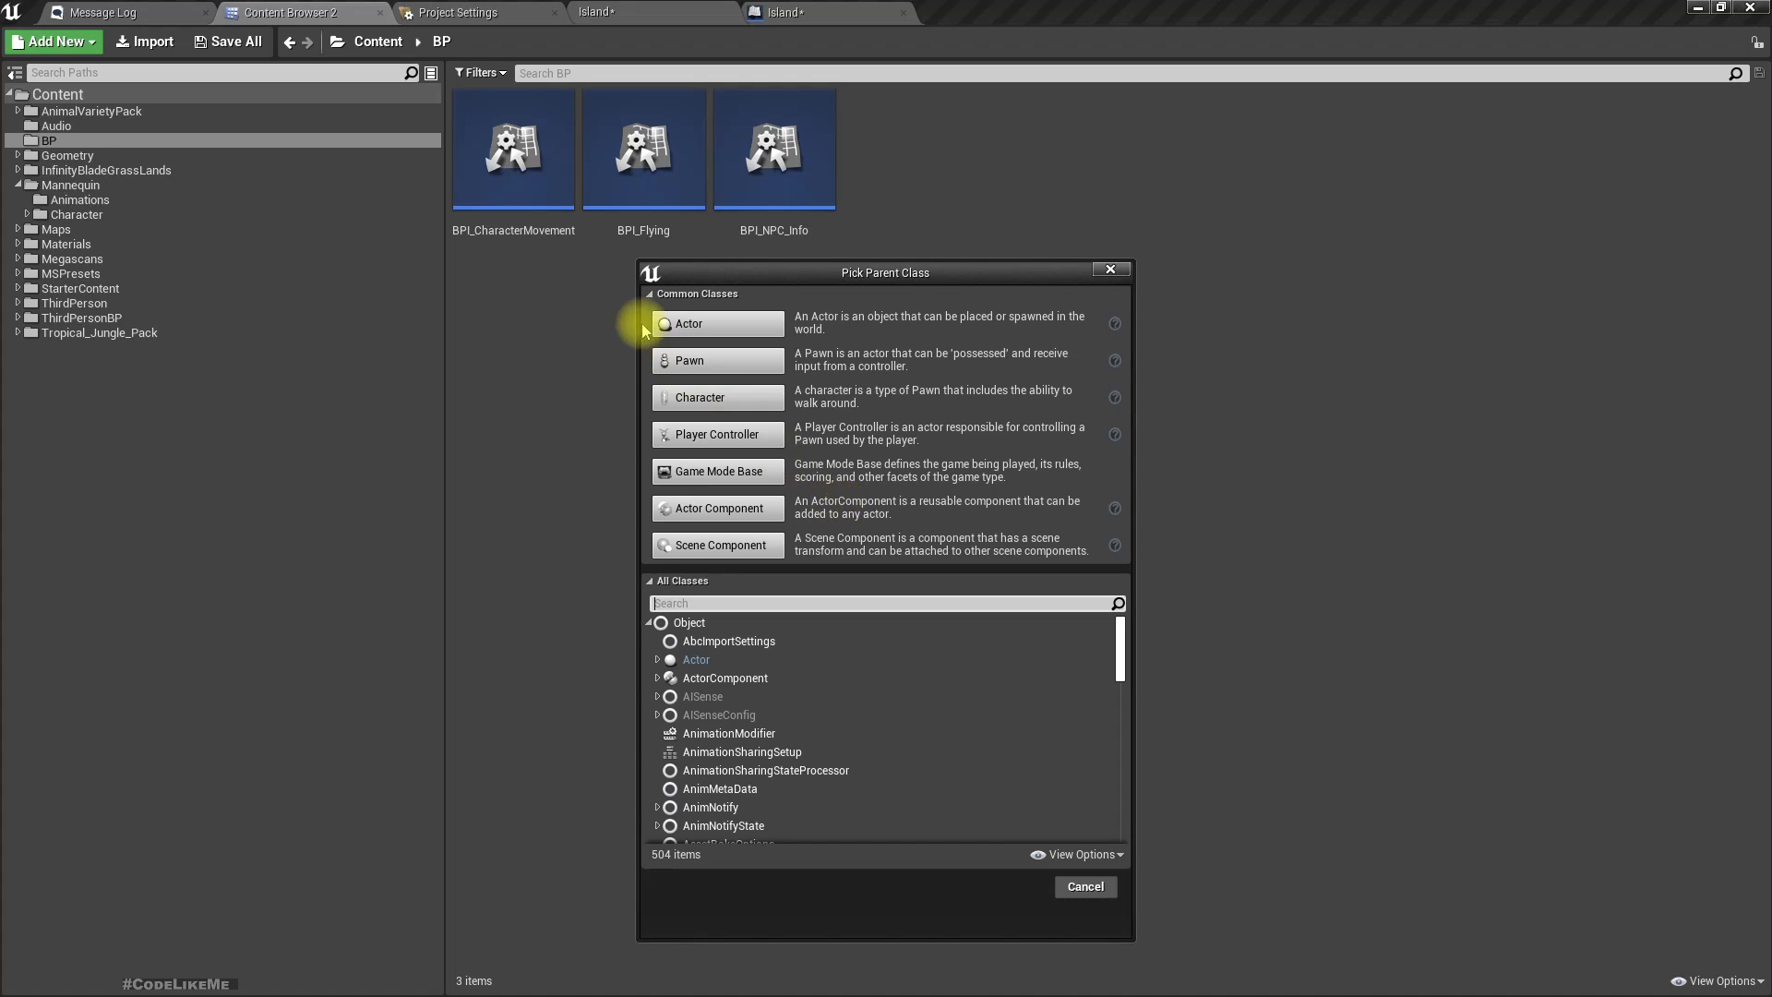
left_click(702, 360)
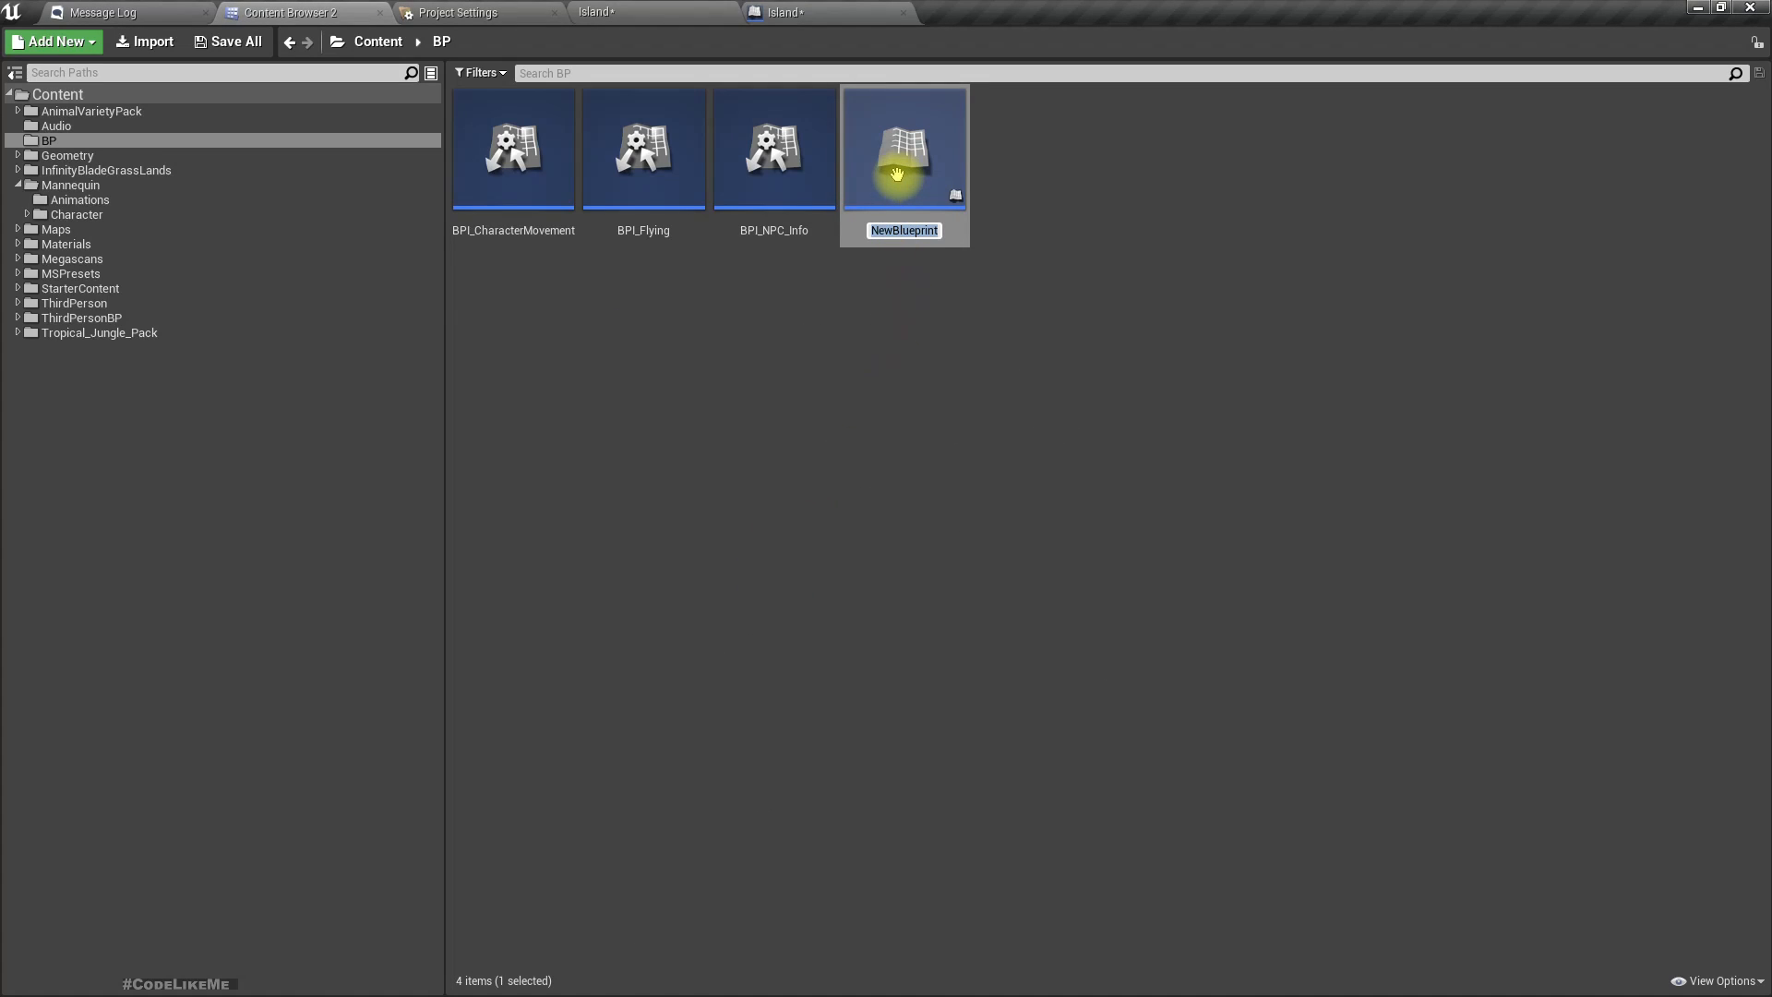
type("P_camera")
key("Return")
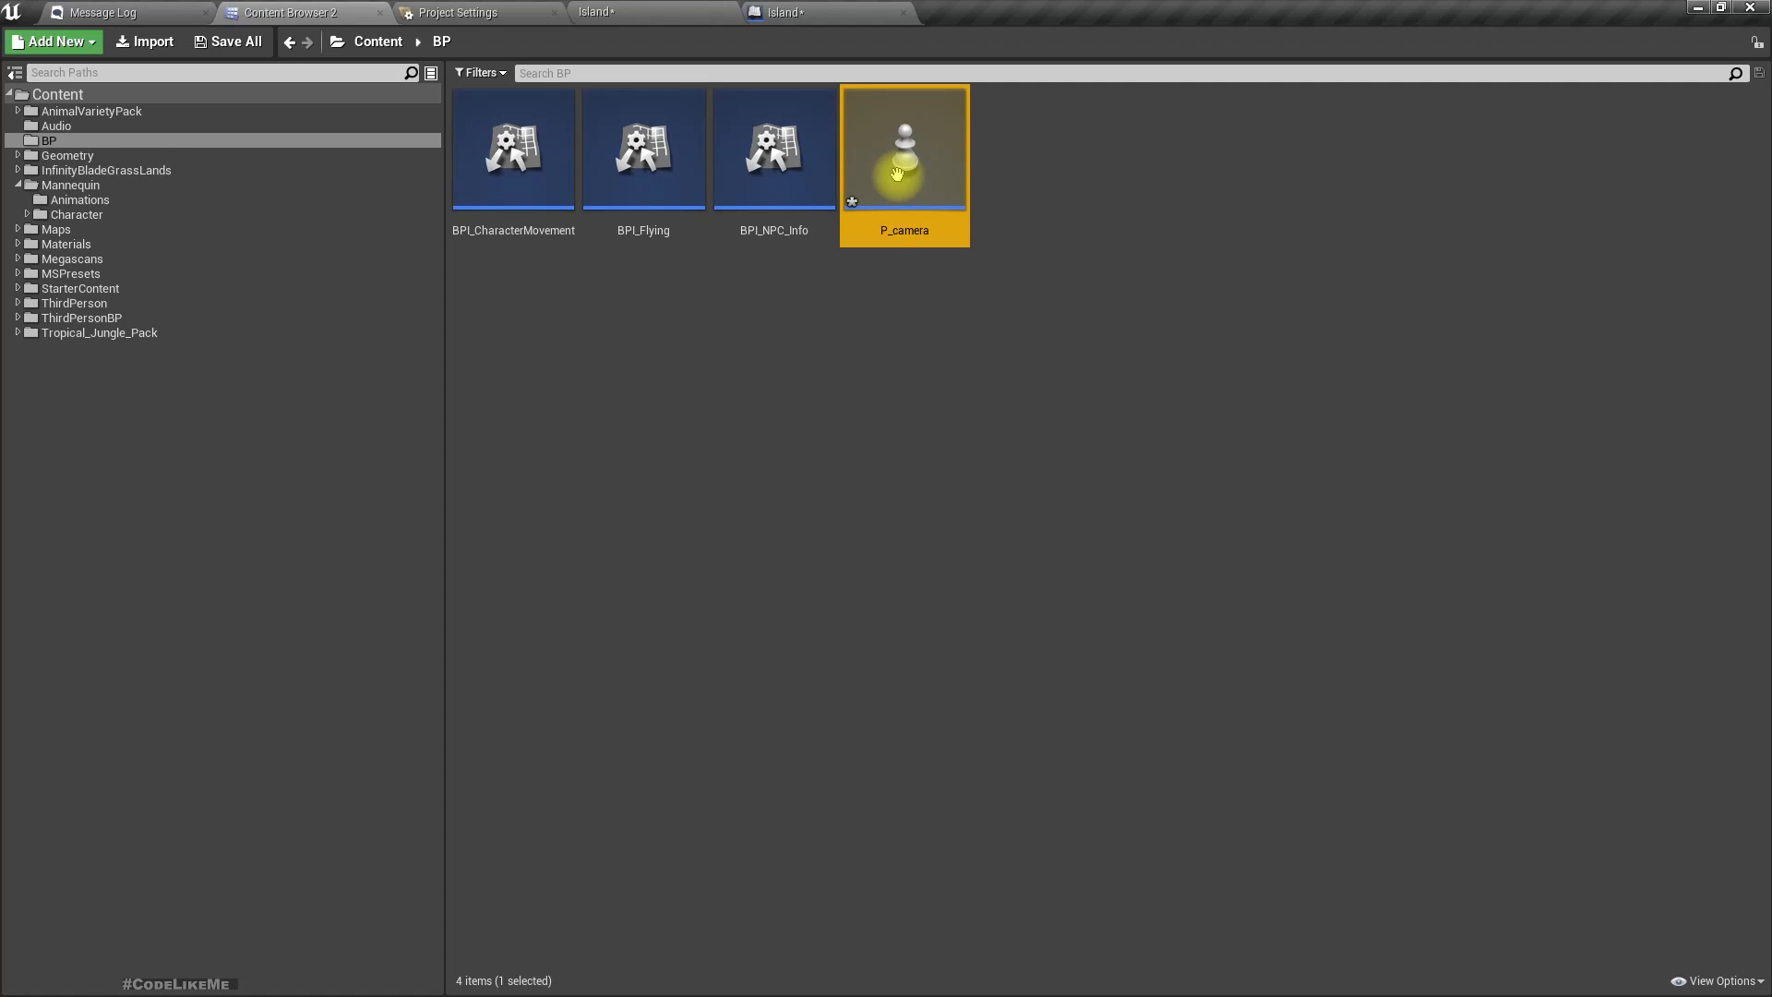
double_click(877, 133)
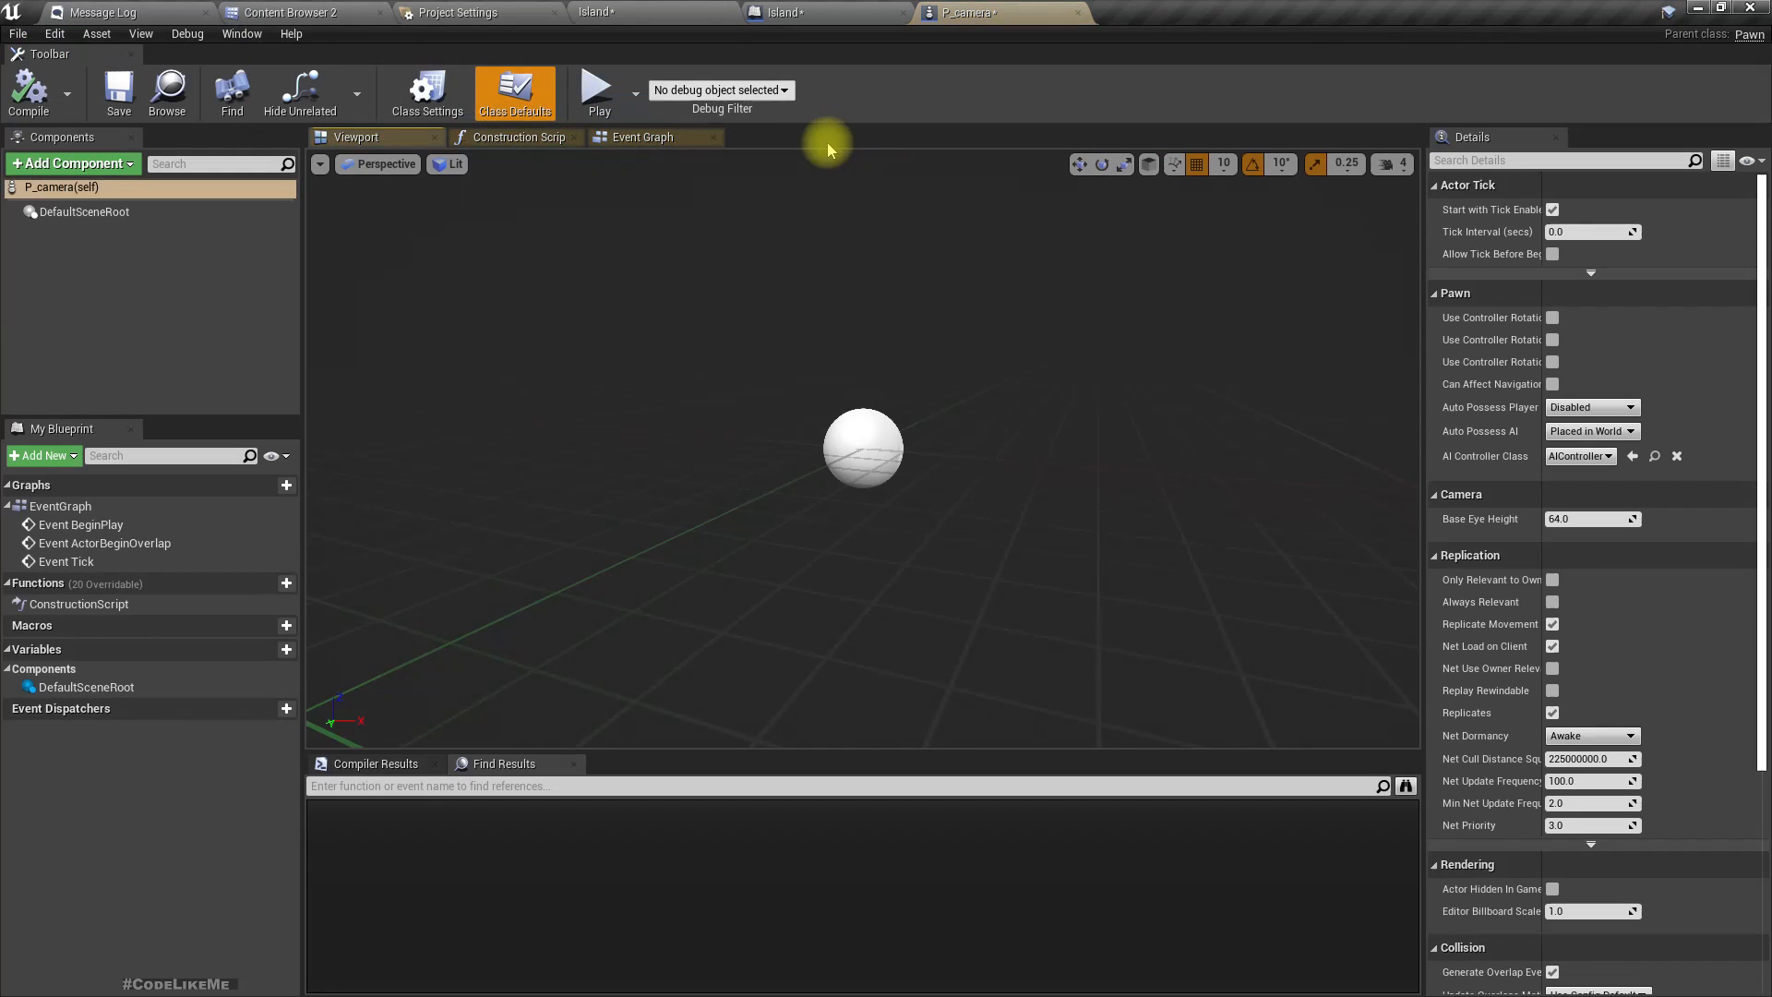
Try GameMode as the GameMode Override in the Island level's World Settings.
left_click(603, 11)
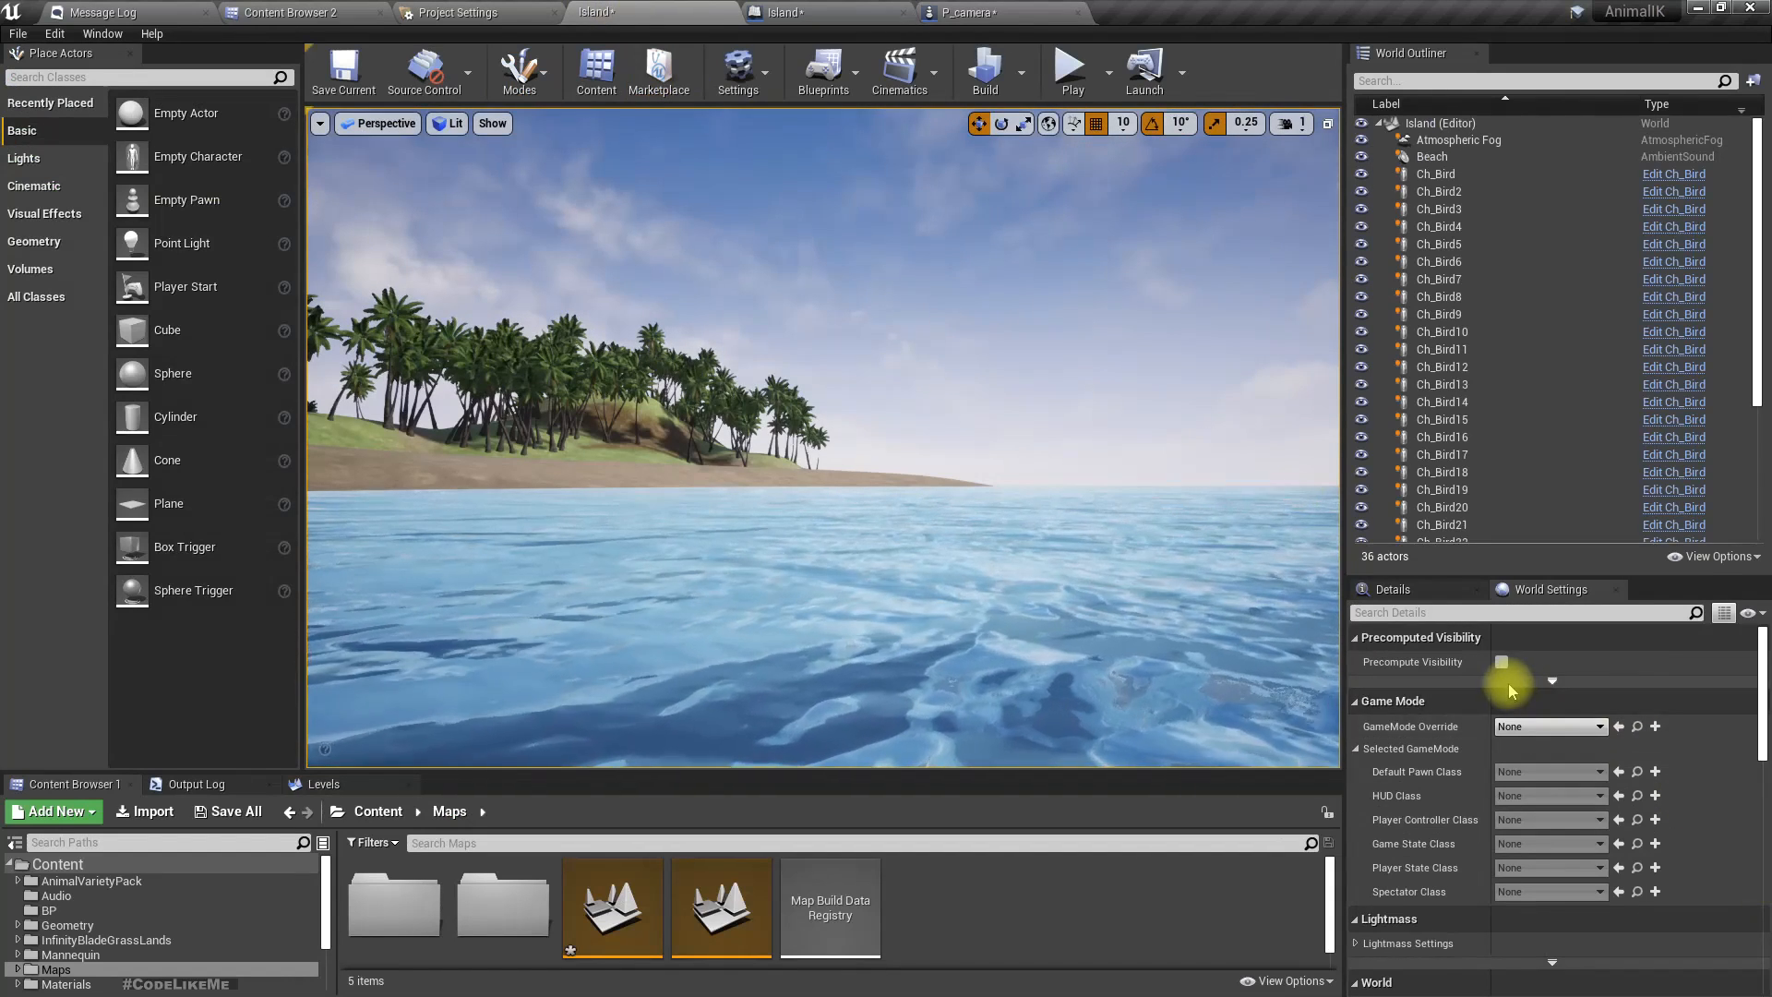
left_click(1520, 729)
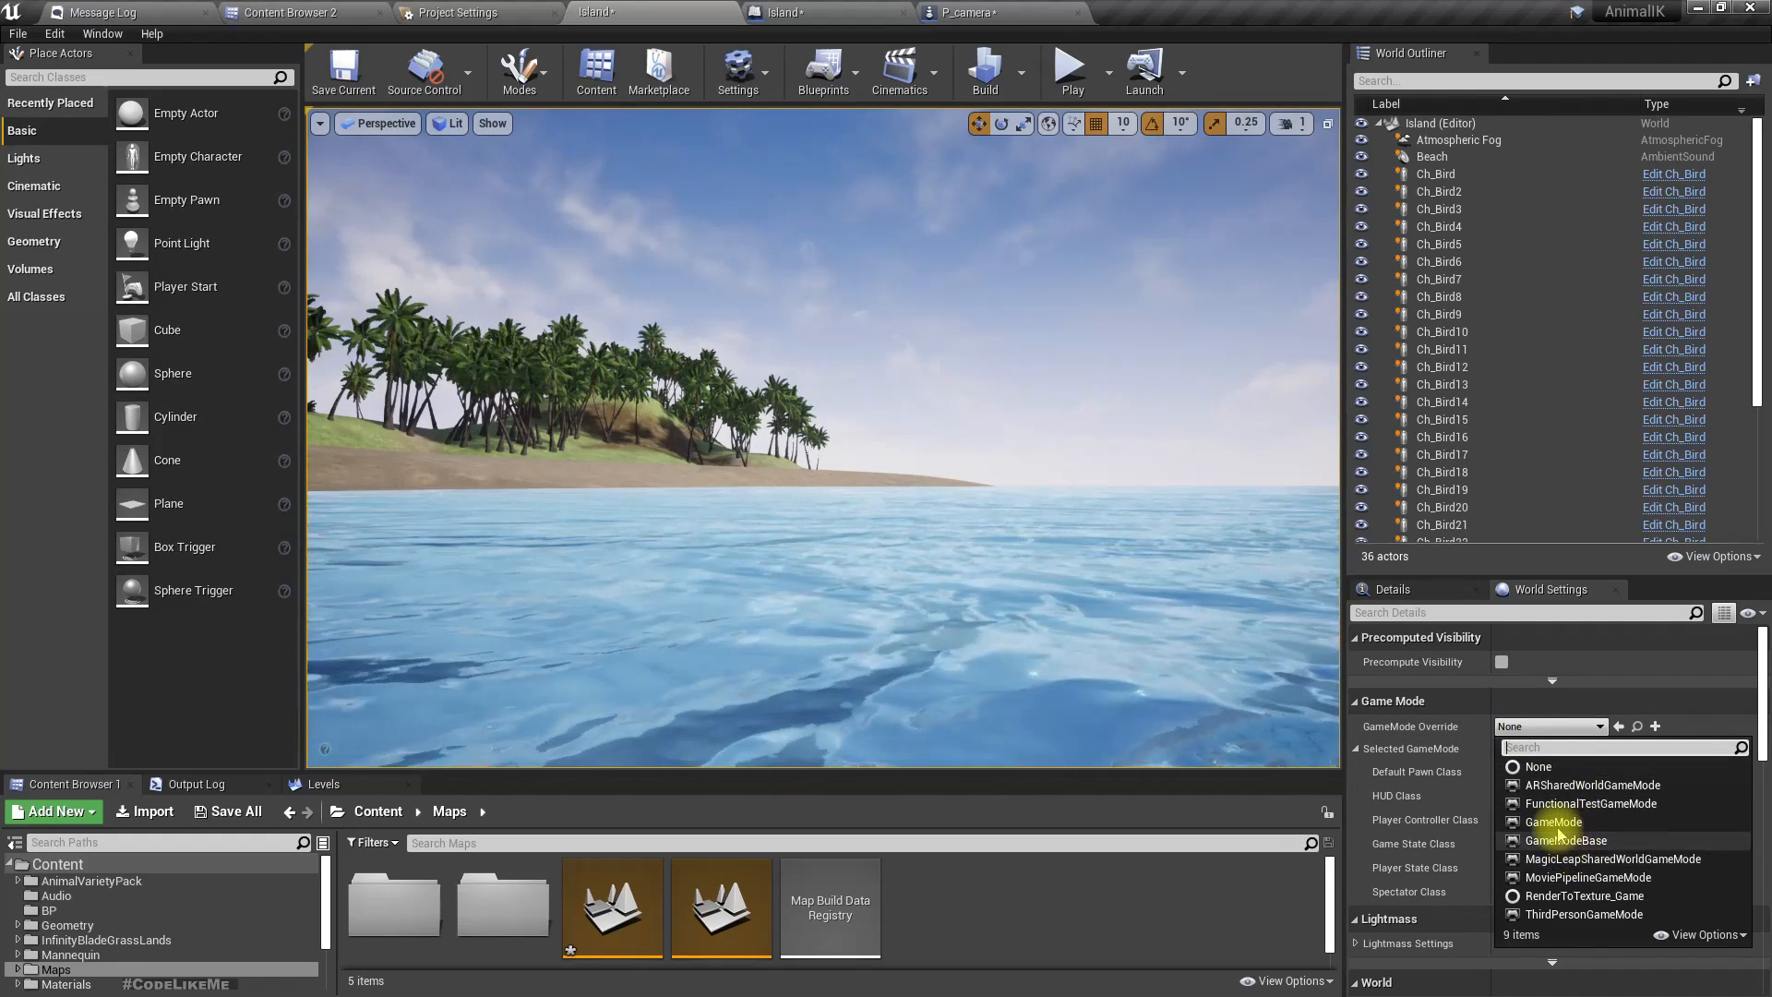
left_click(1558, 836)
left_click(1519, 701)
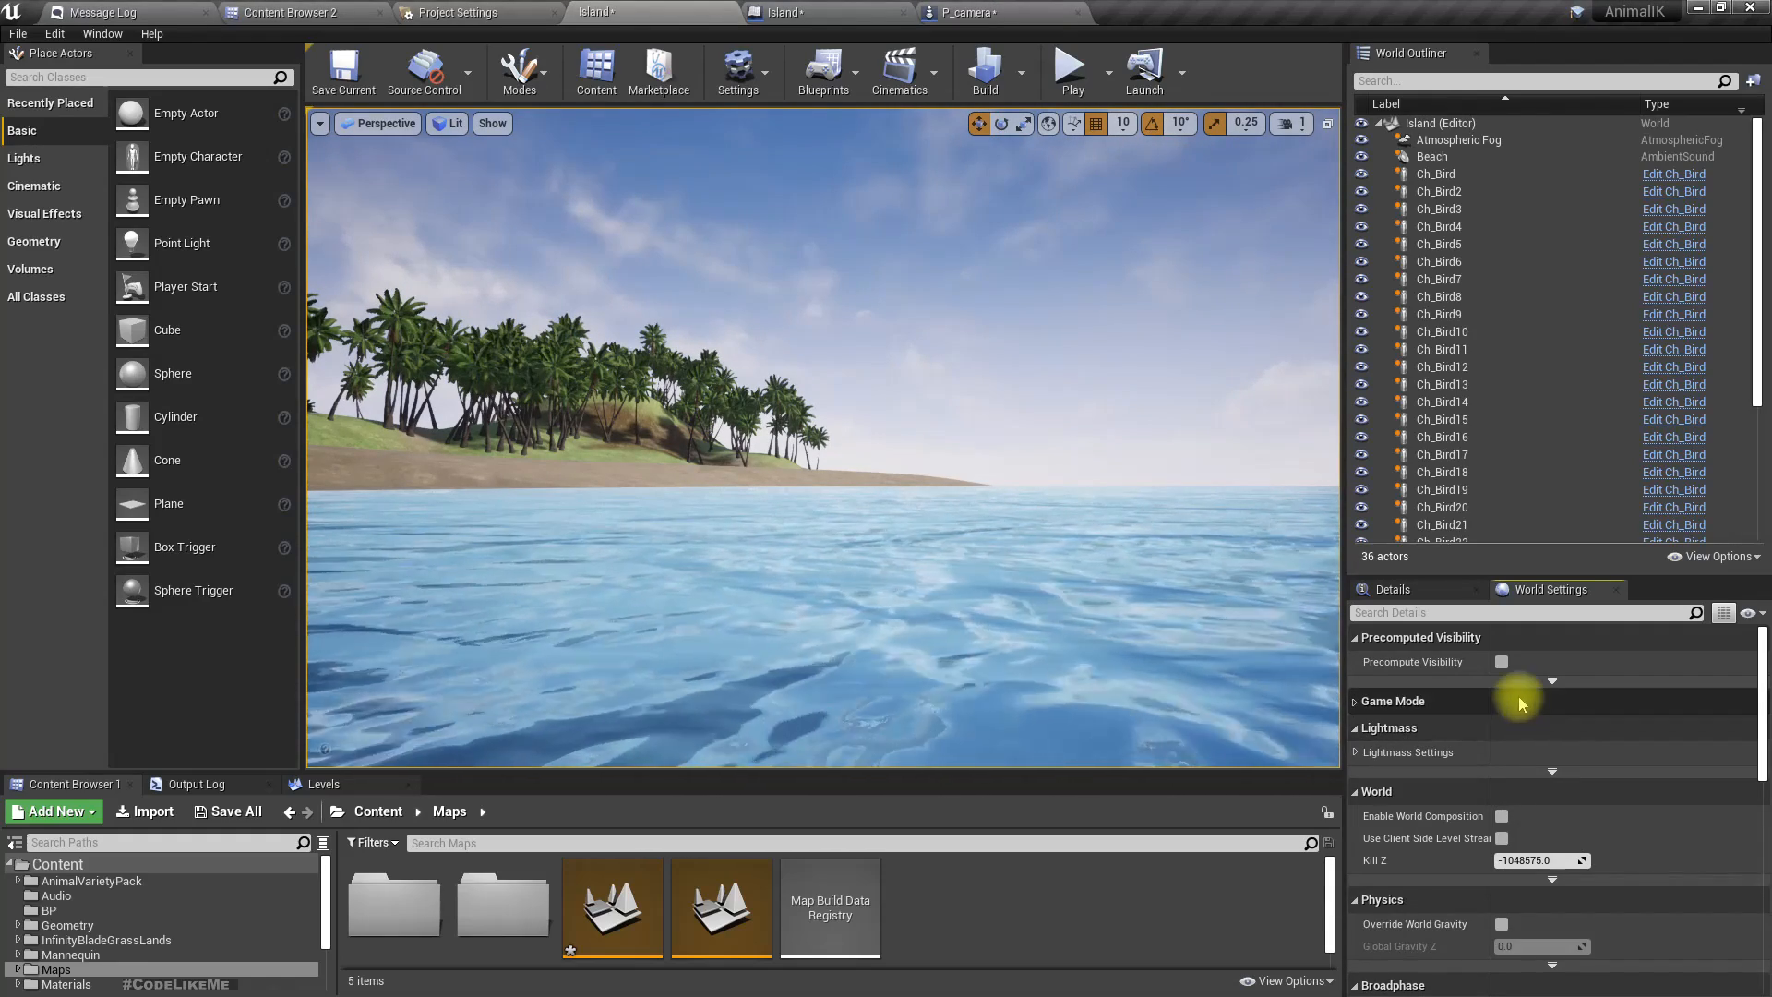
left_click(1519, 701)
left_click(1547, 728)
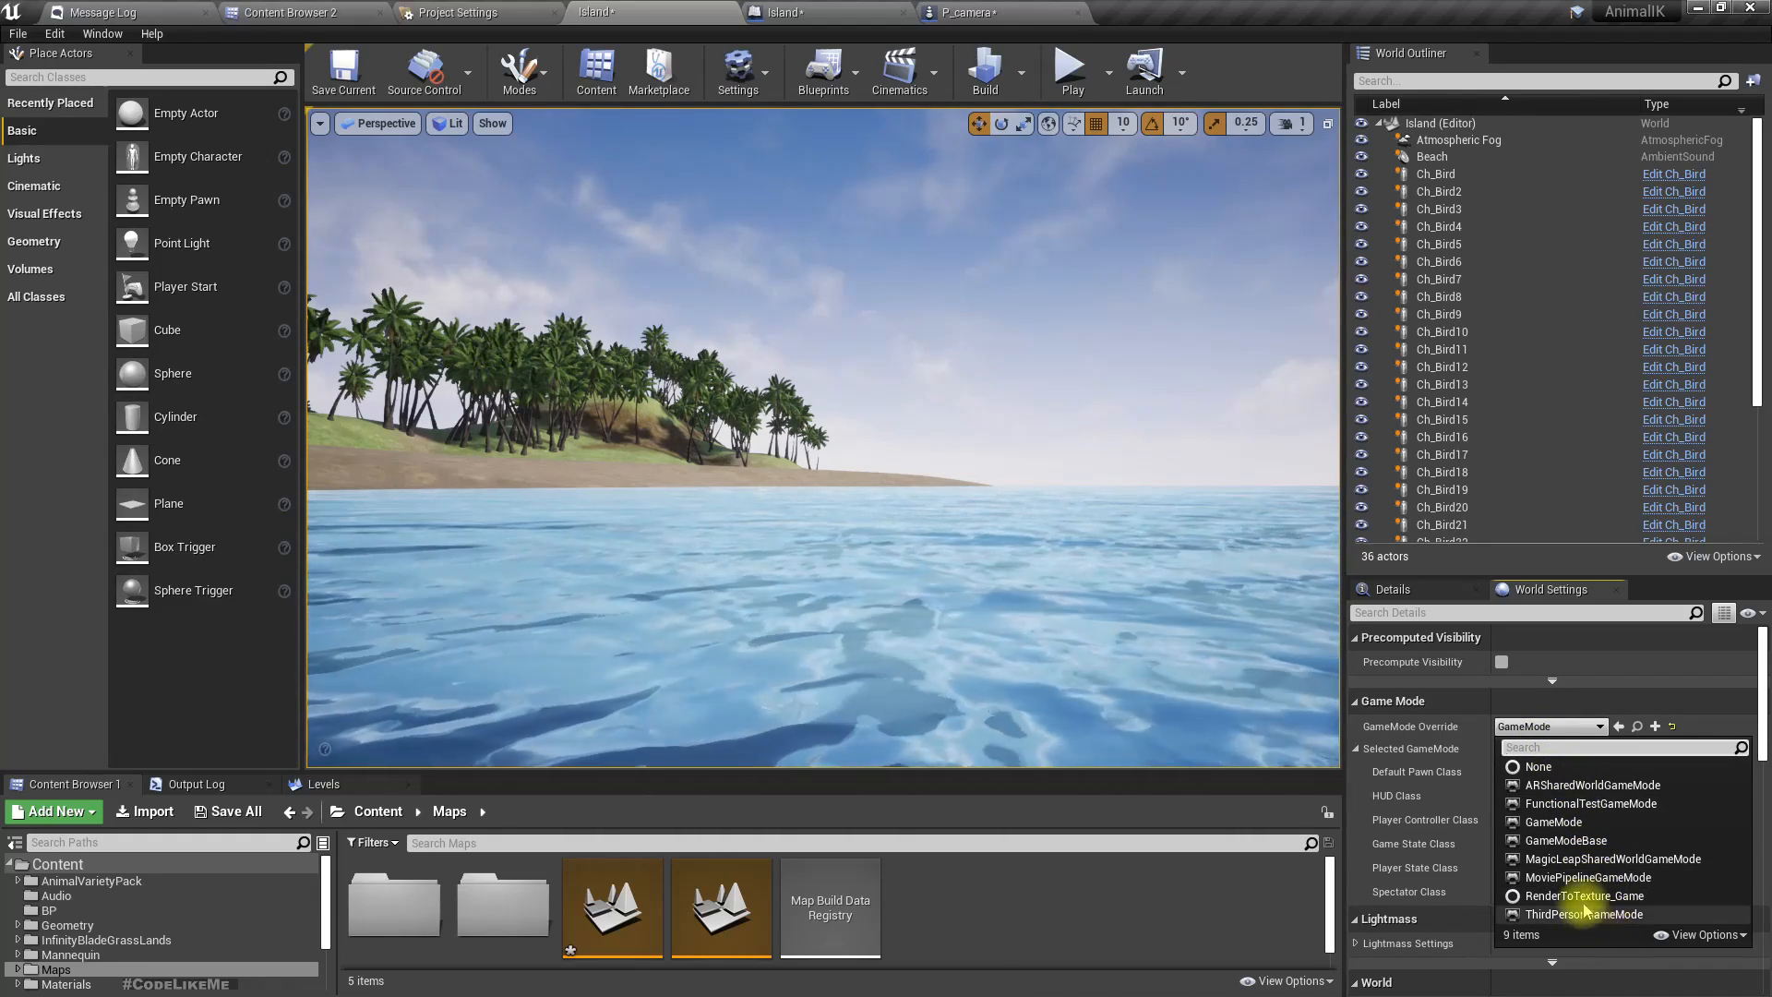
left_click(1560, 822)
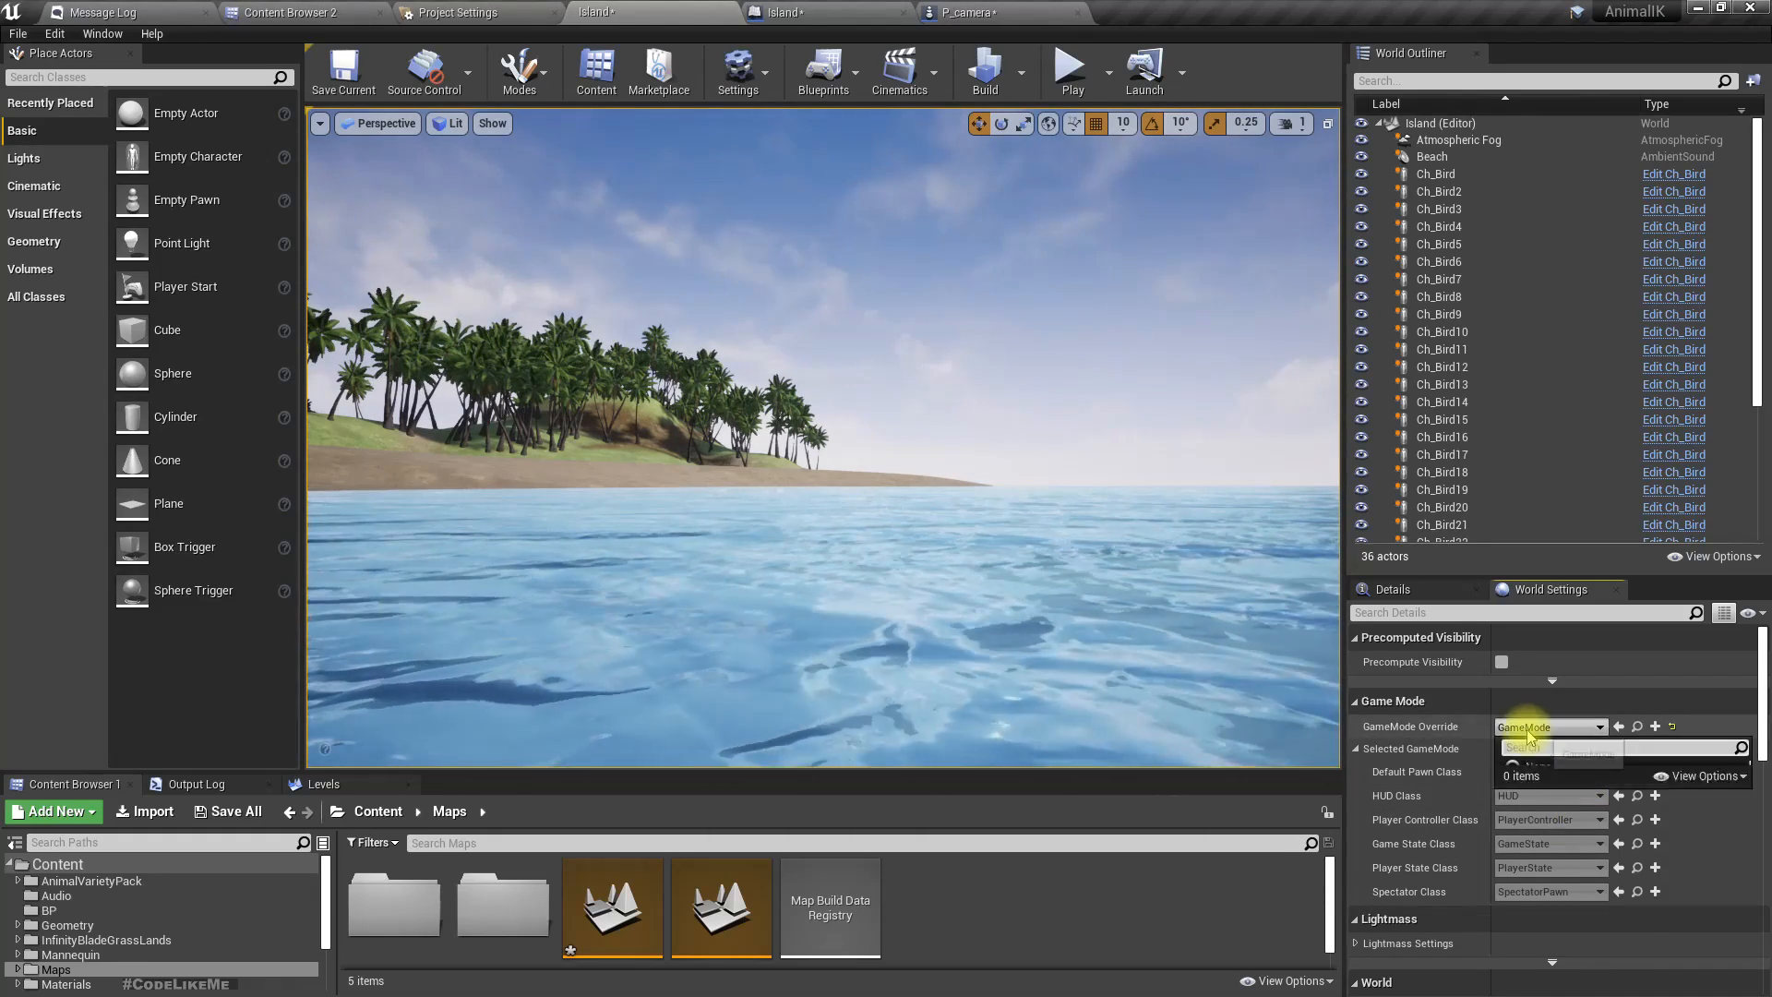
Try GameModeBase as the Island level's GameMode Override, then set the override to ThirdPersonGameMode.
left_click(1532, 727)
left_click(1566, 840)
left_click(1532, 728)
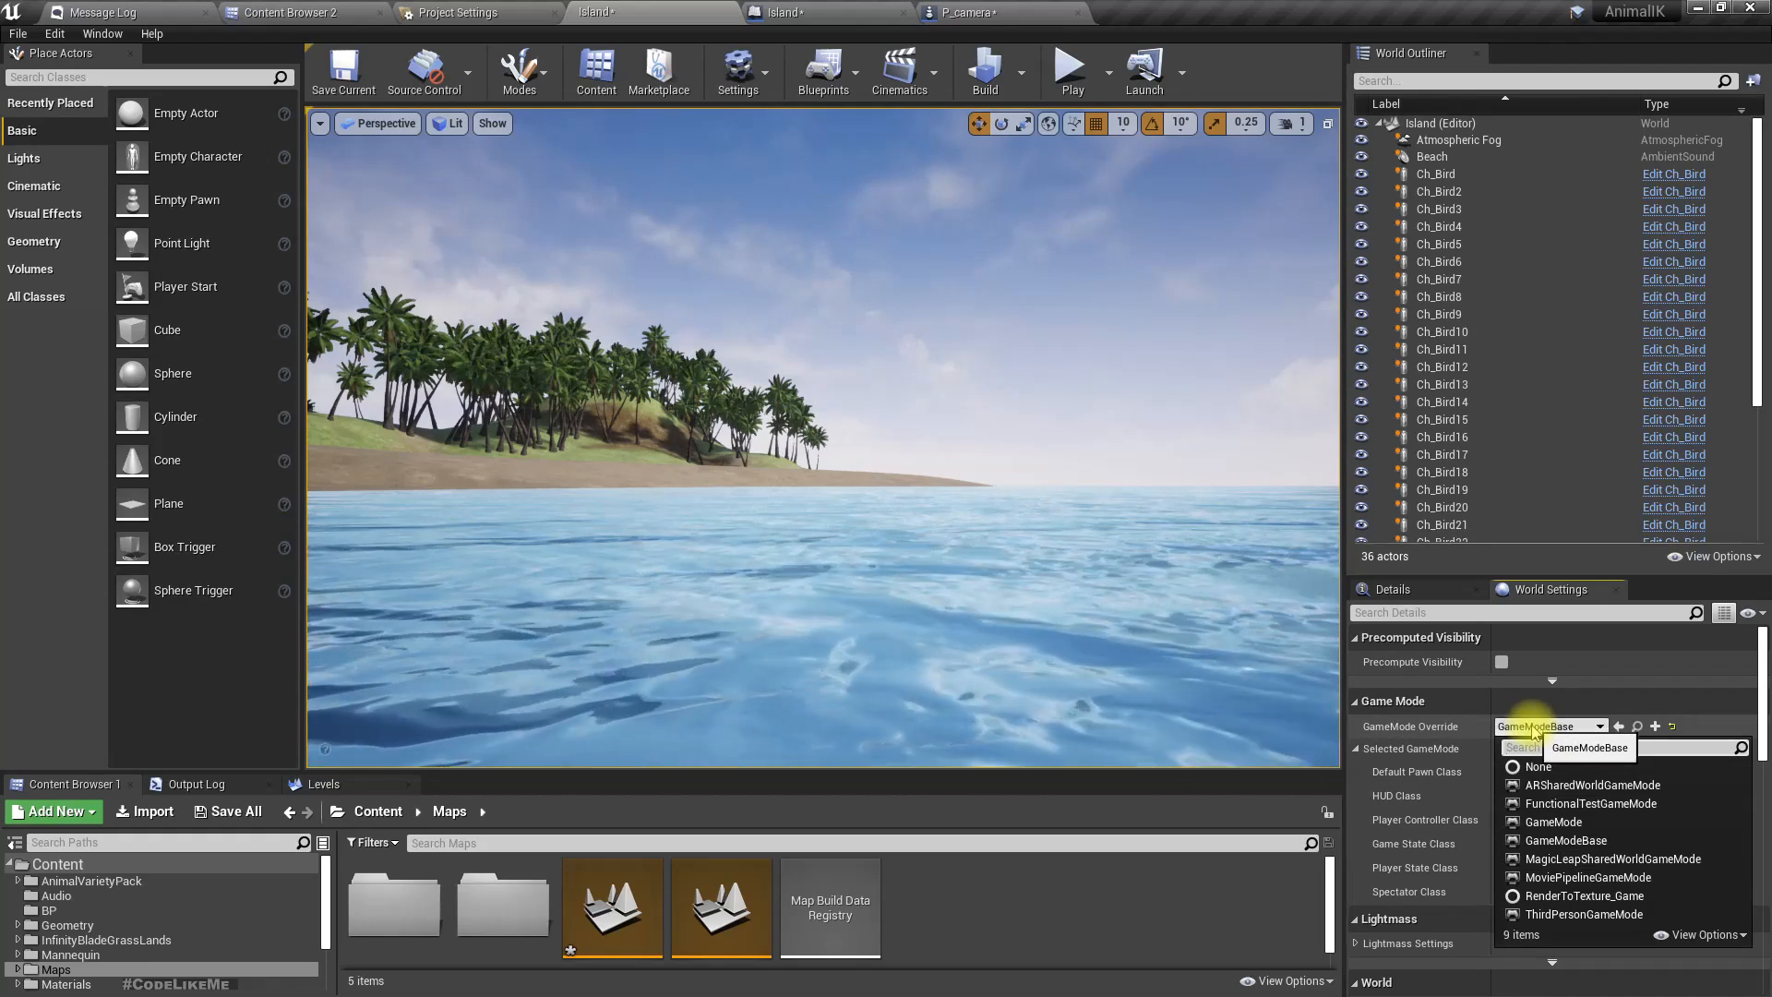
left_click(1584, 914)
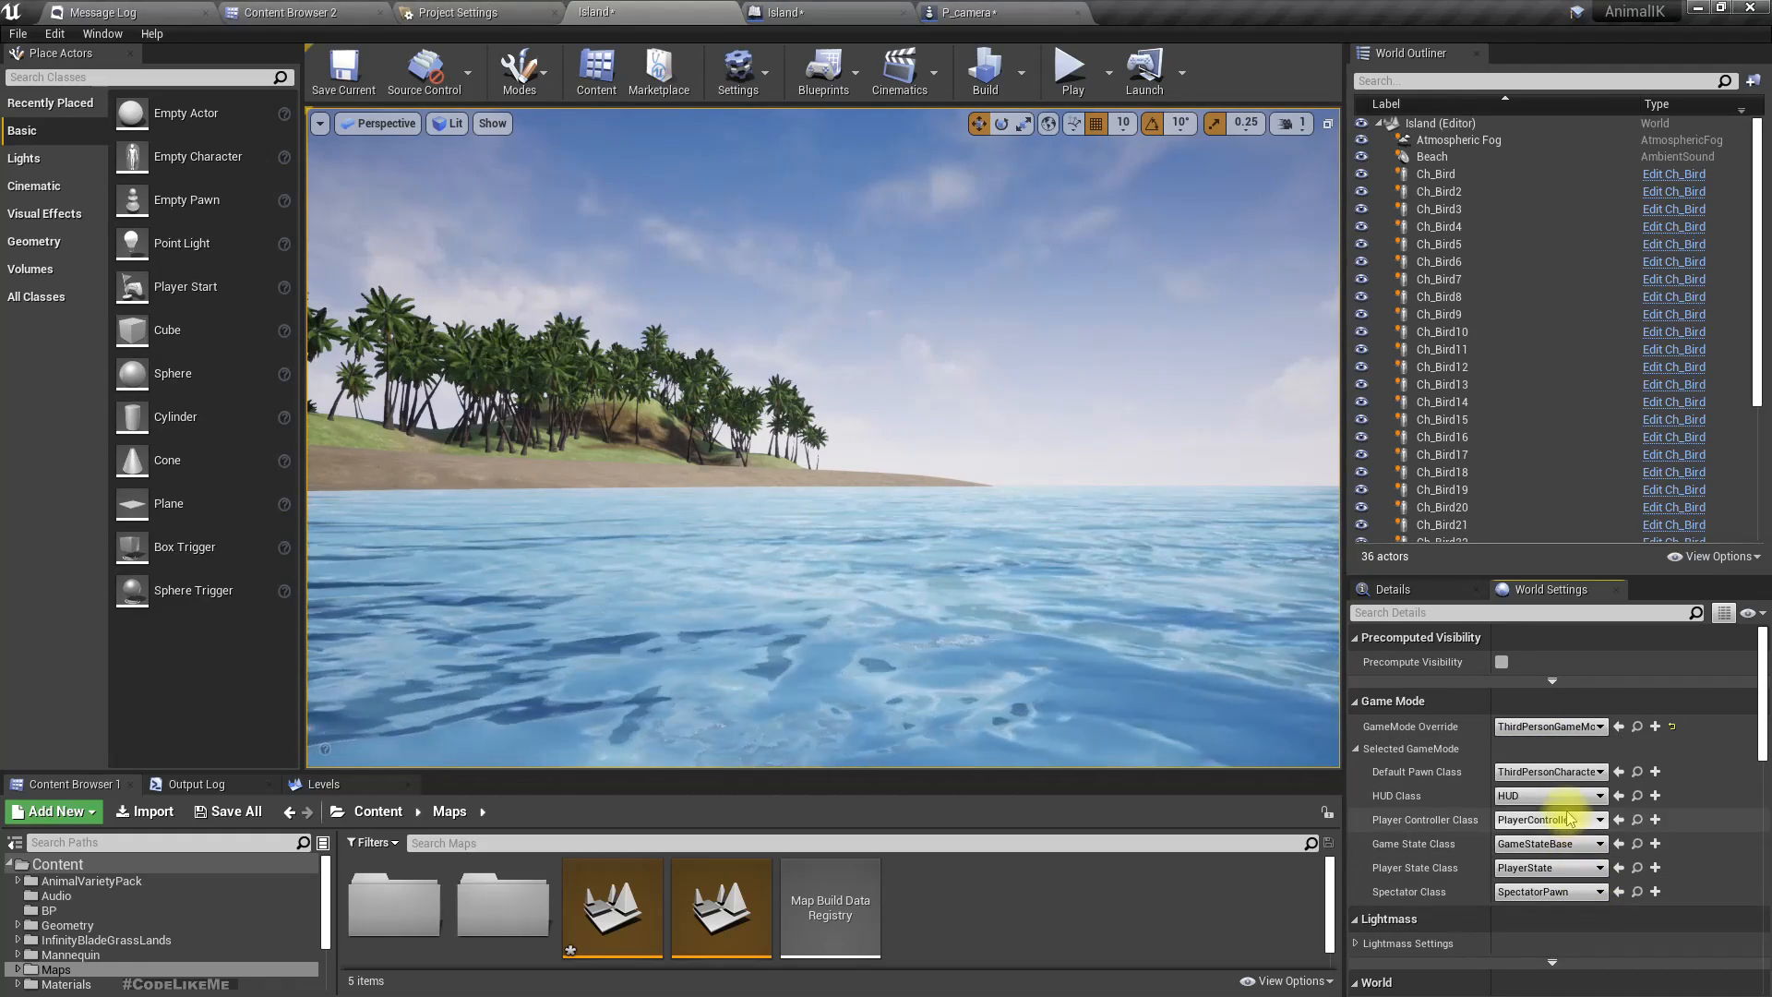
Try SpectatorPawn as the Default Pawn Class of the selected game mode, then set the class to P_camera.
left_click(1547, 773)
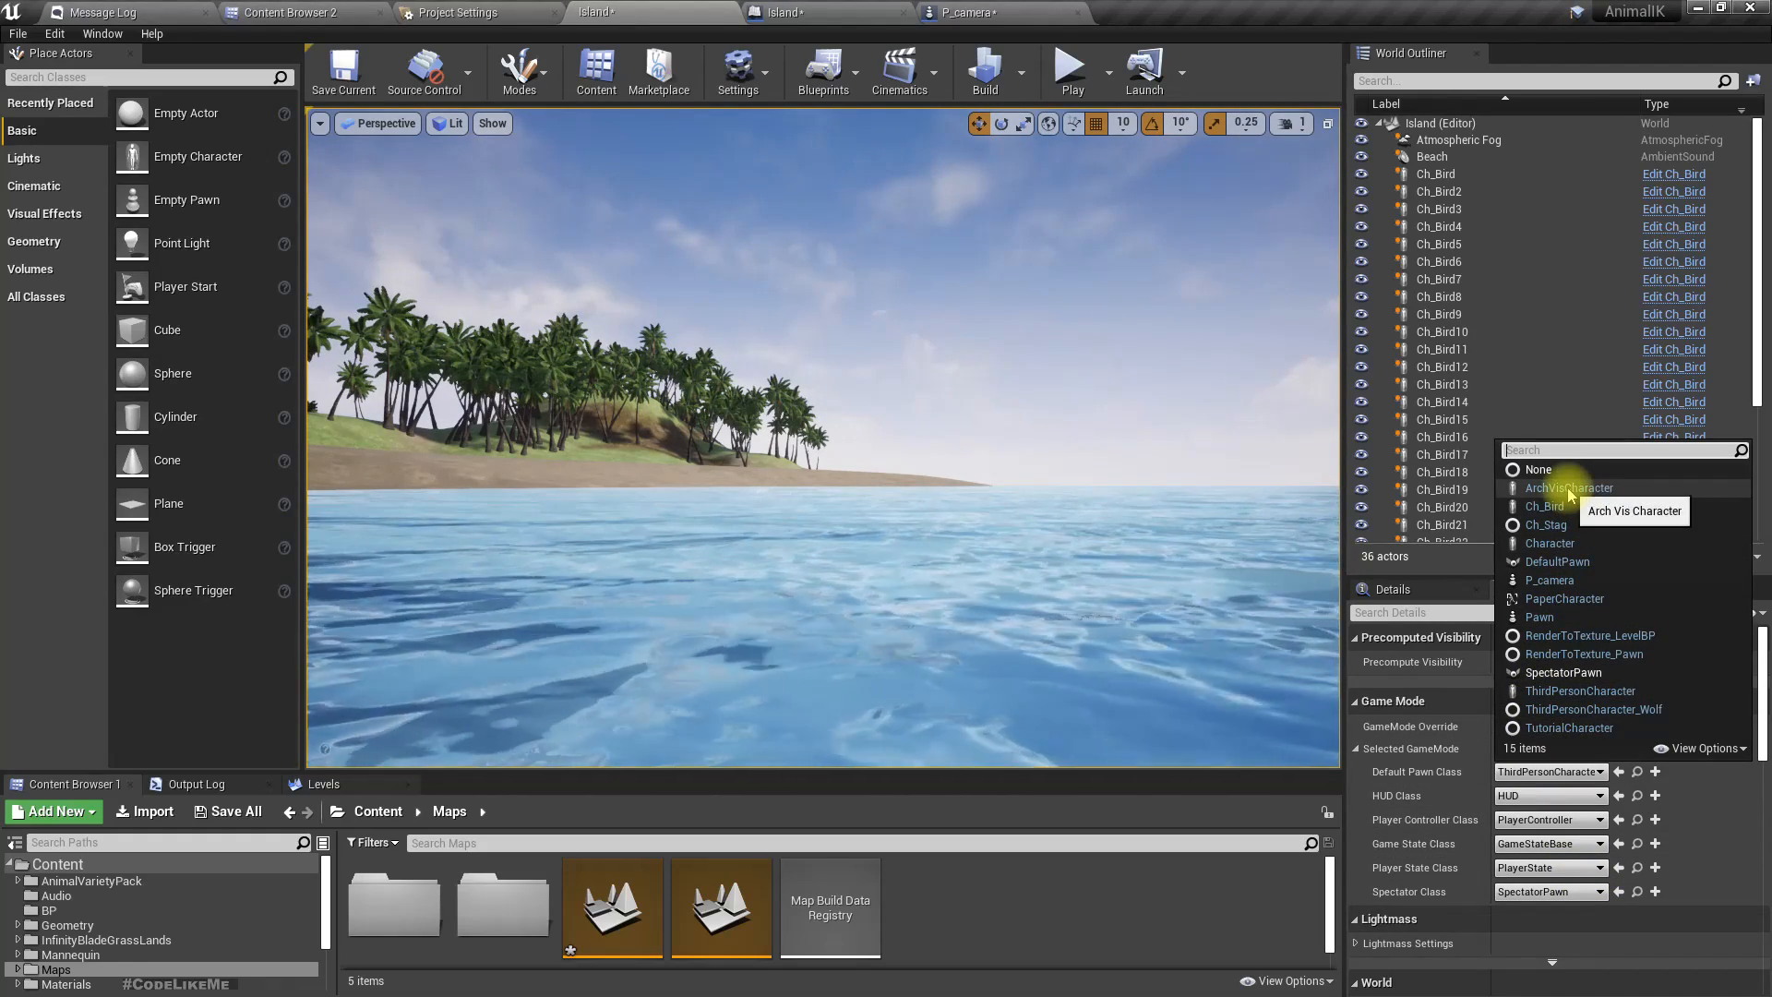
left_click(1572, 673)
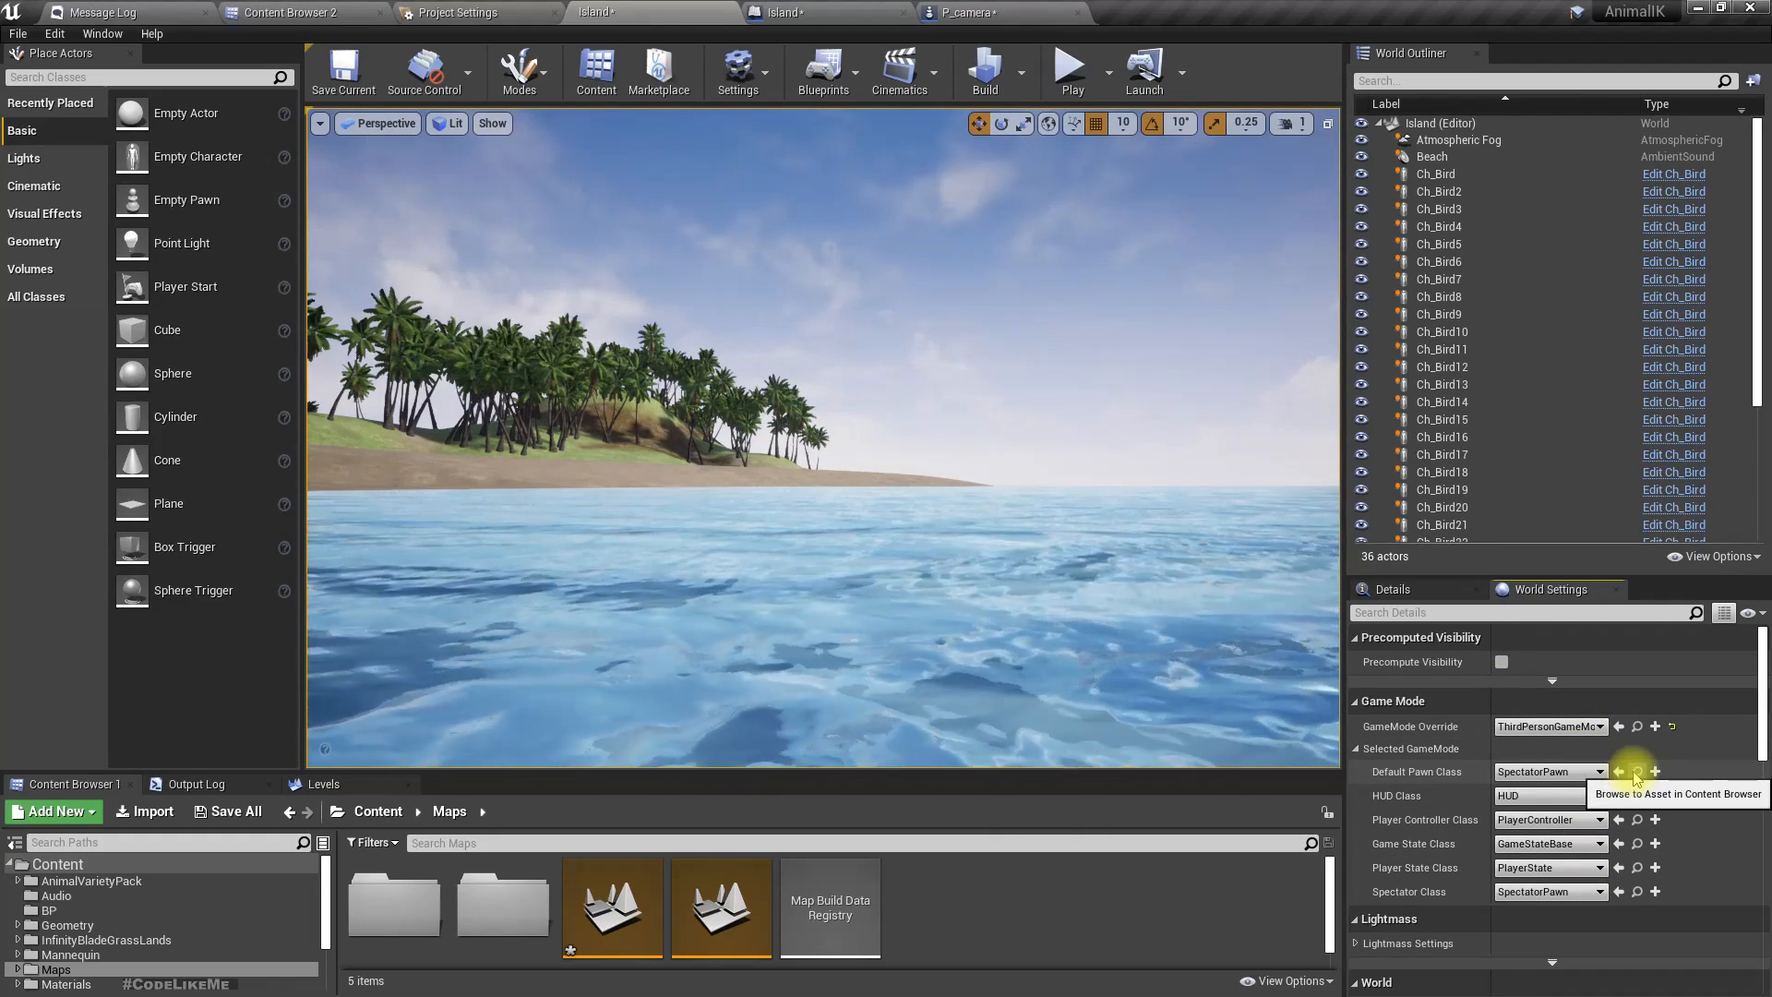
left_click(1565, 774)
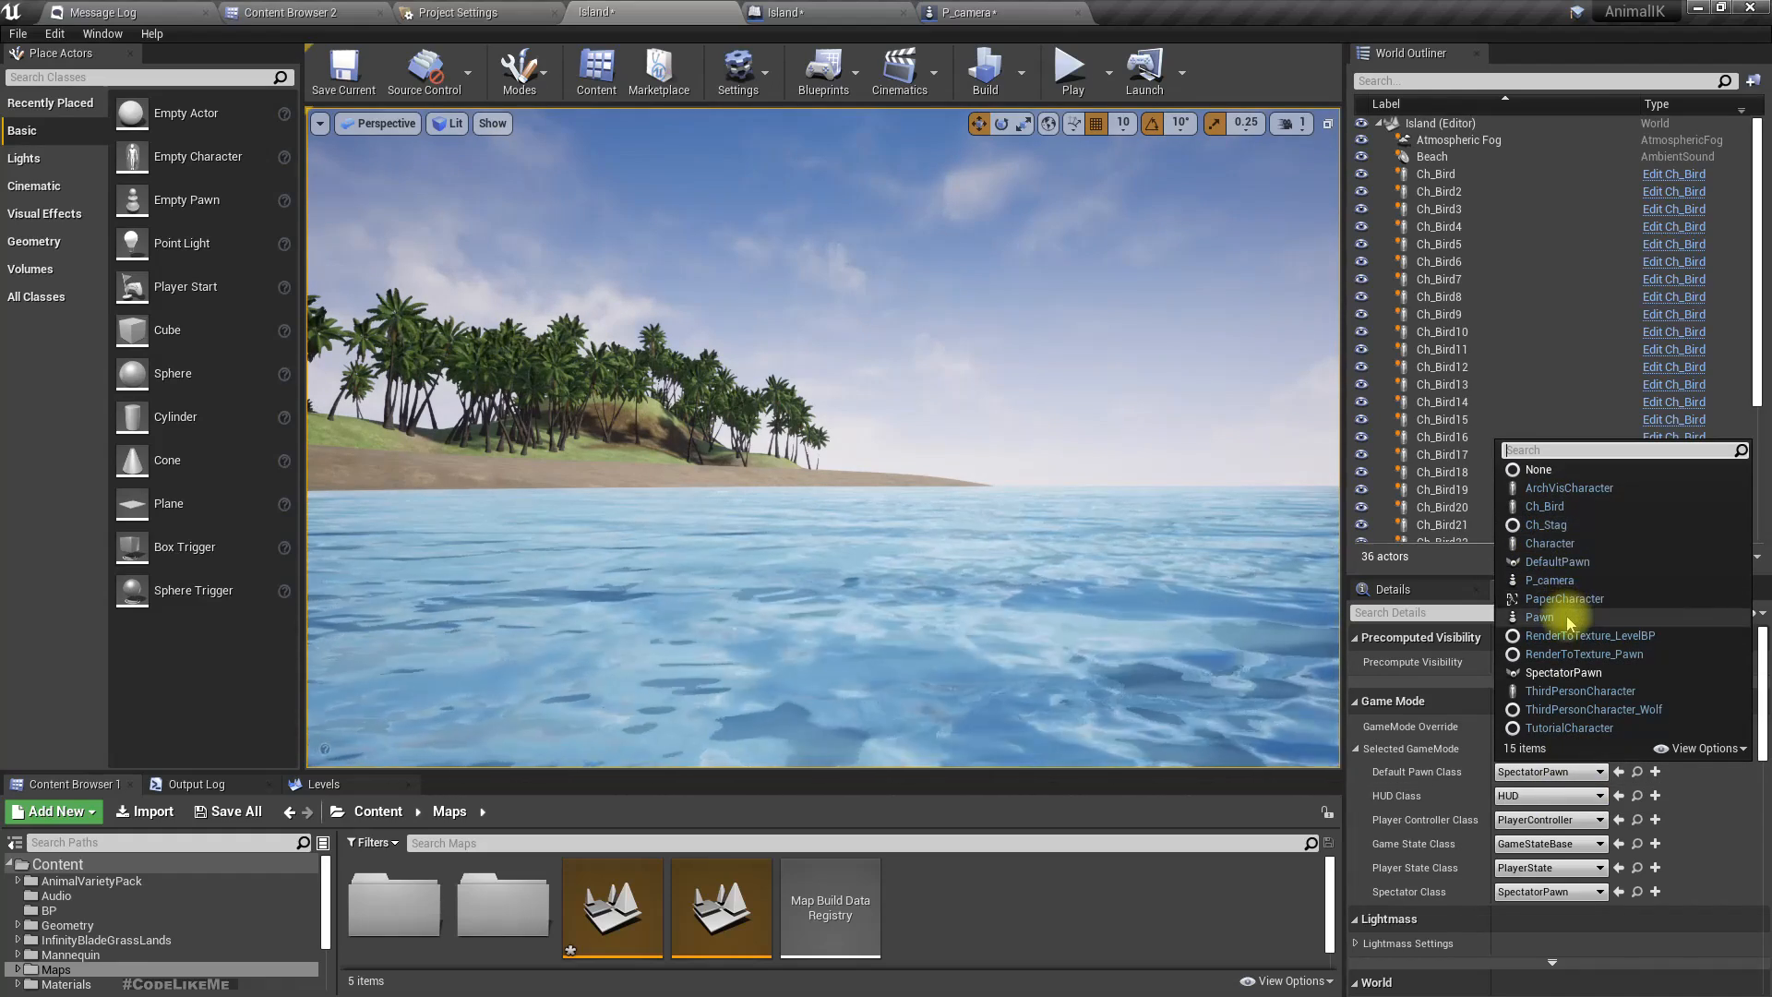
left_click(1553, 582)
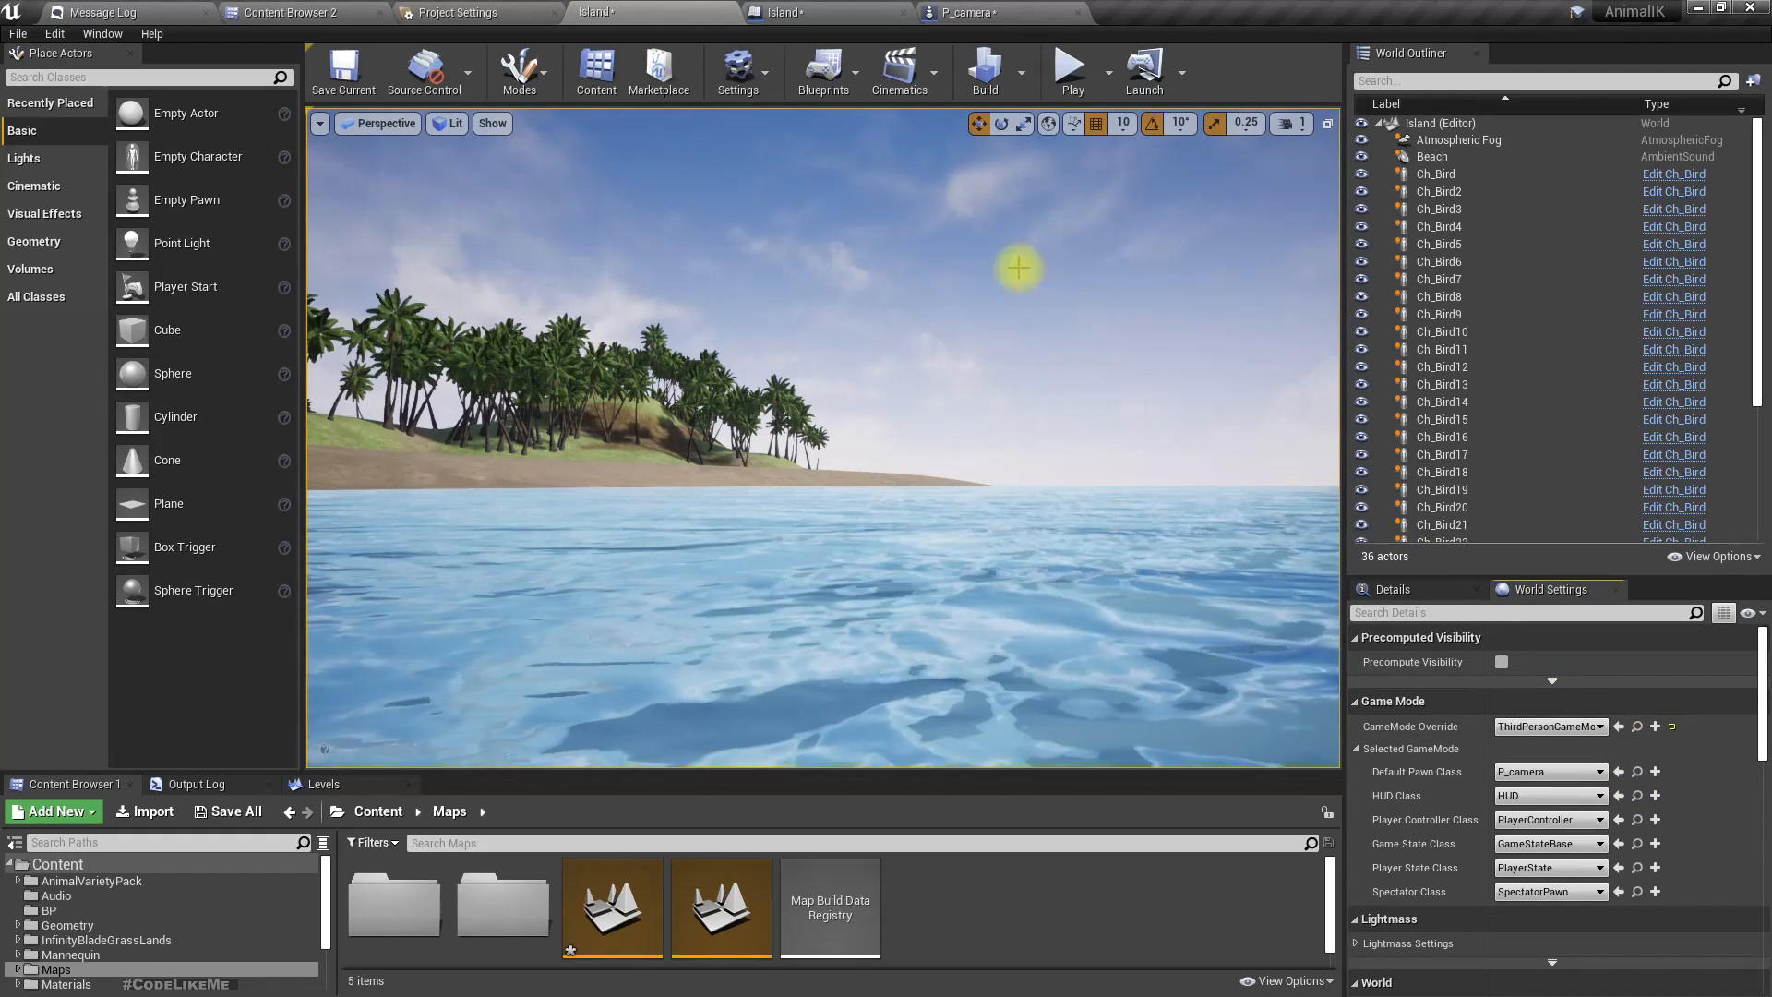
Play the Island level and filter the World Outliner for "p camera" to check that the pawn spawns, then stop playing.
left_click(1071, 75)
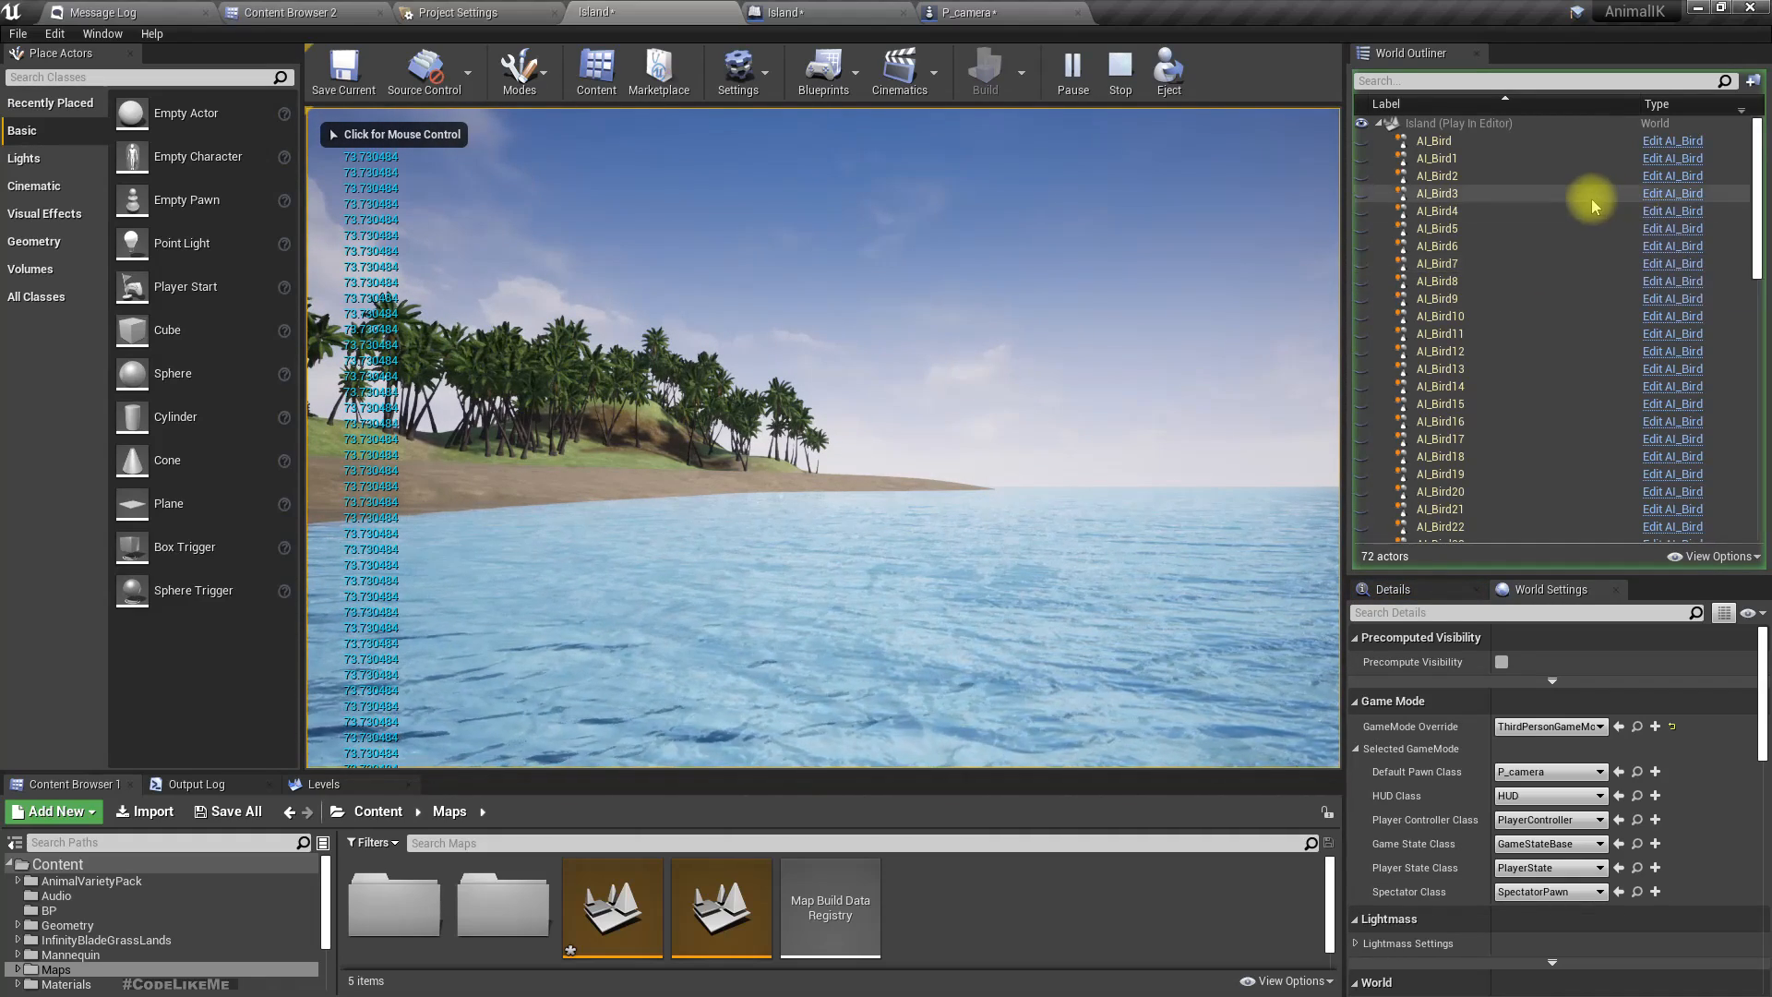
type("p camera")
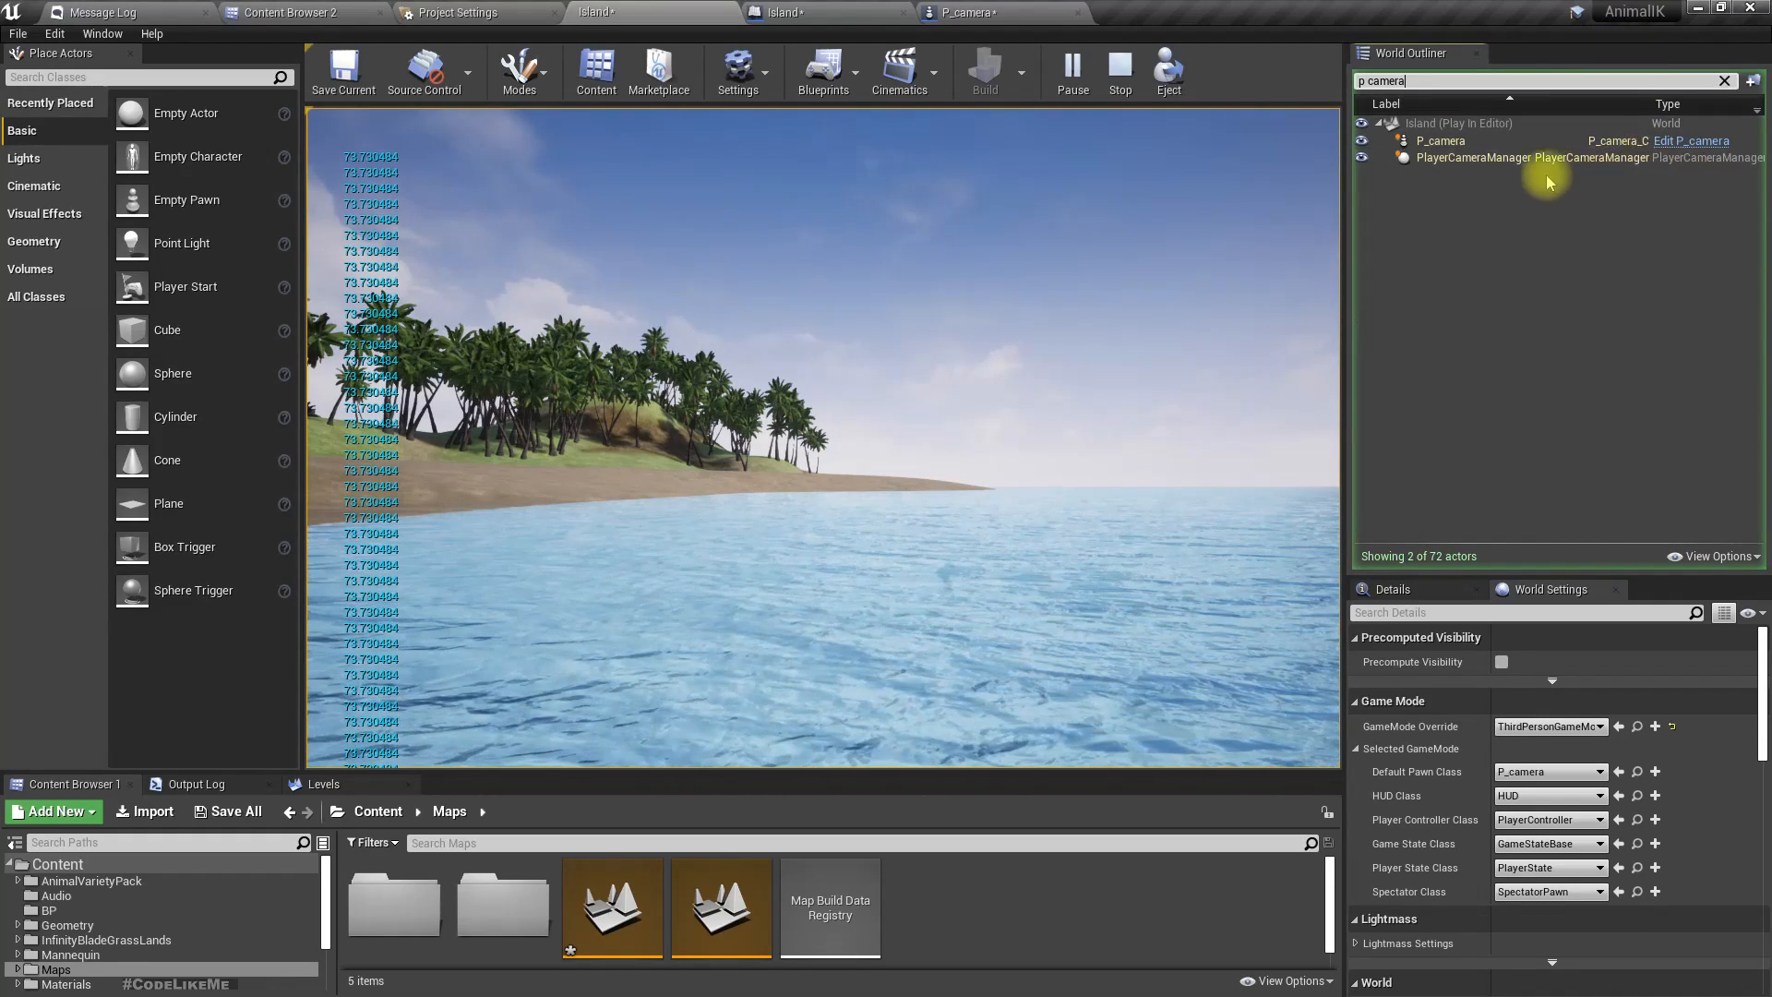
left_click(1454, 142)
left_click(1710, 166)
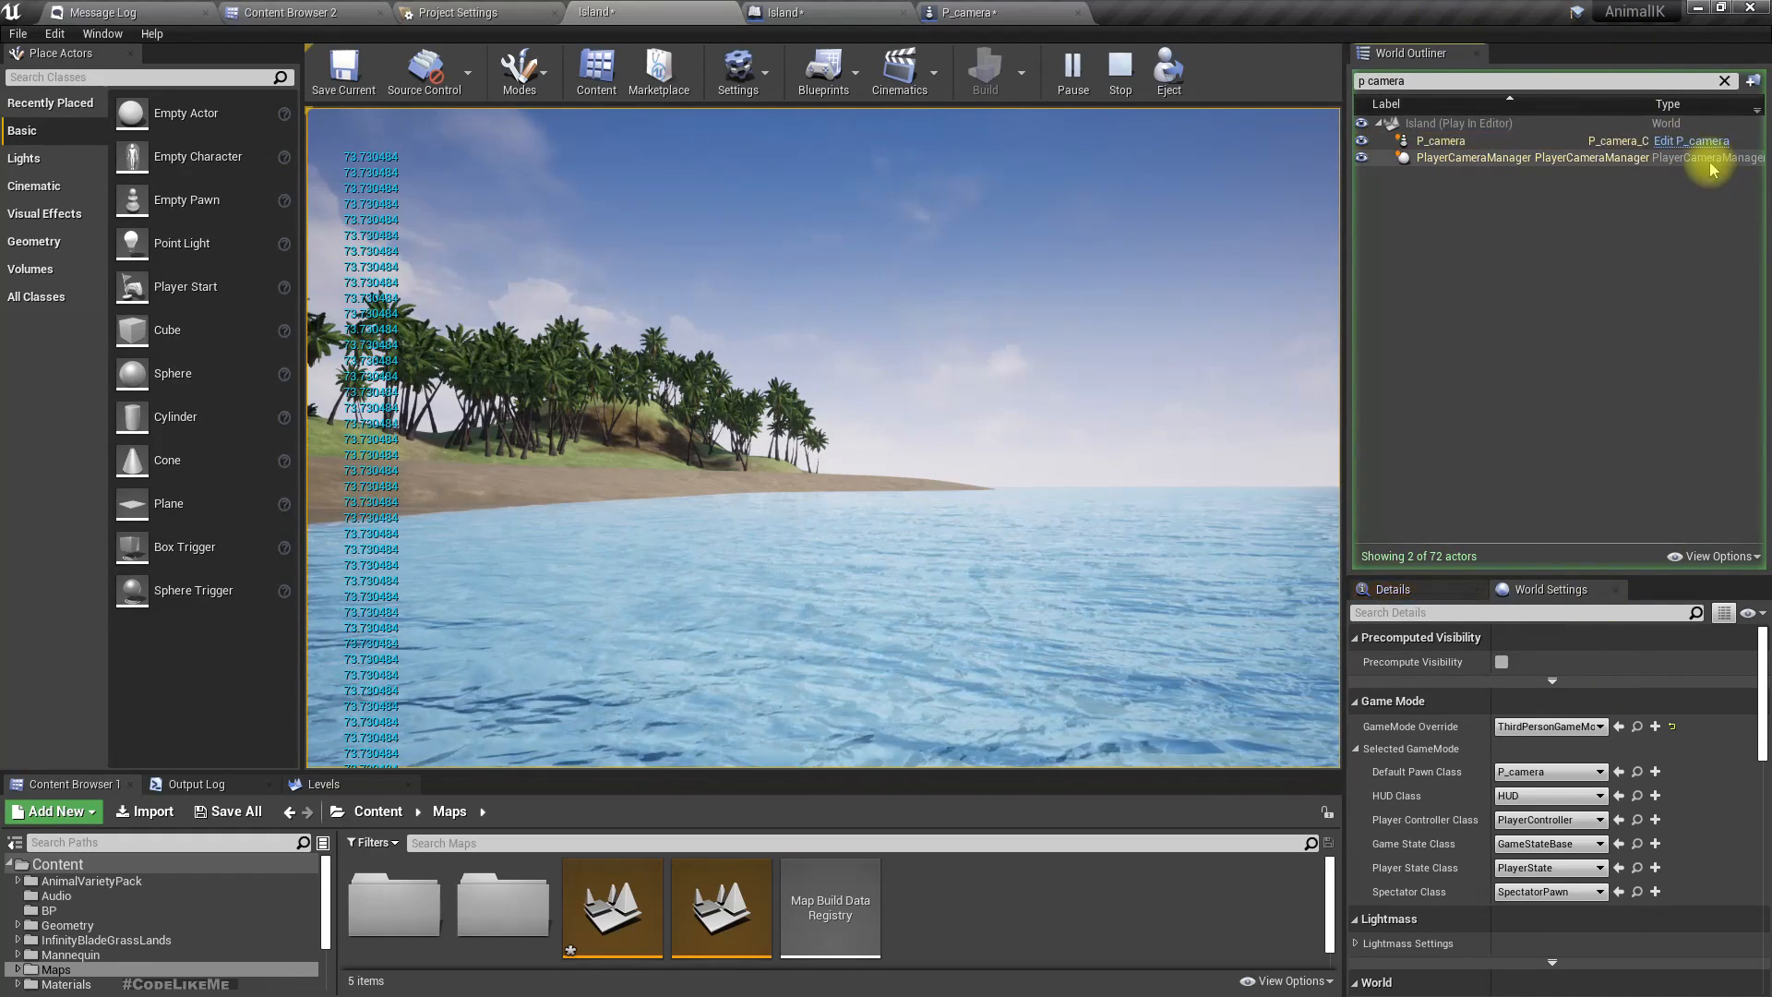
left_click(1127, 85)
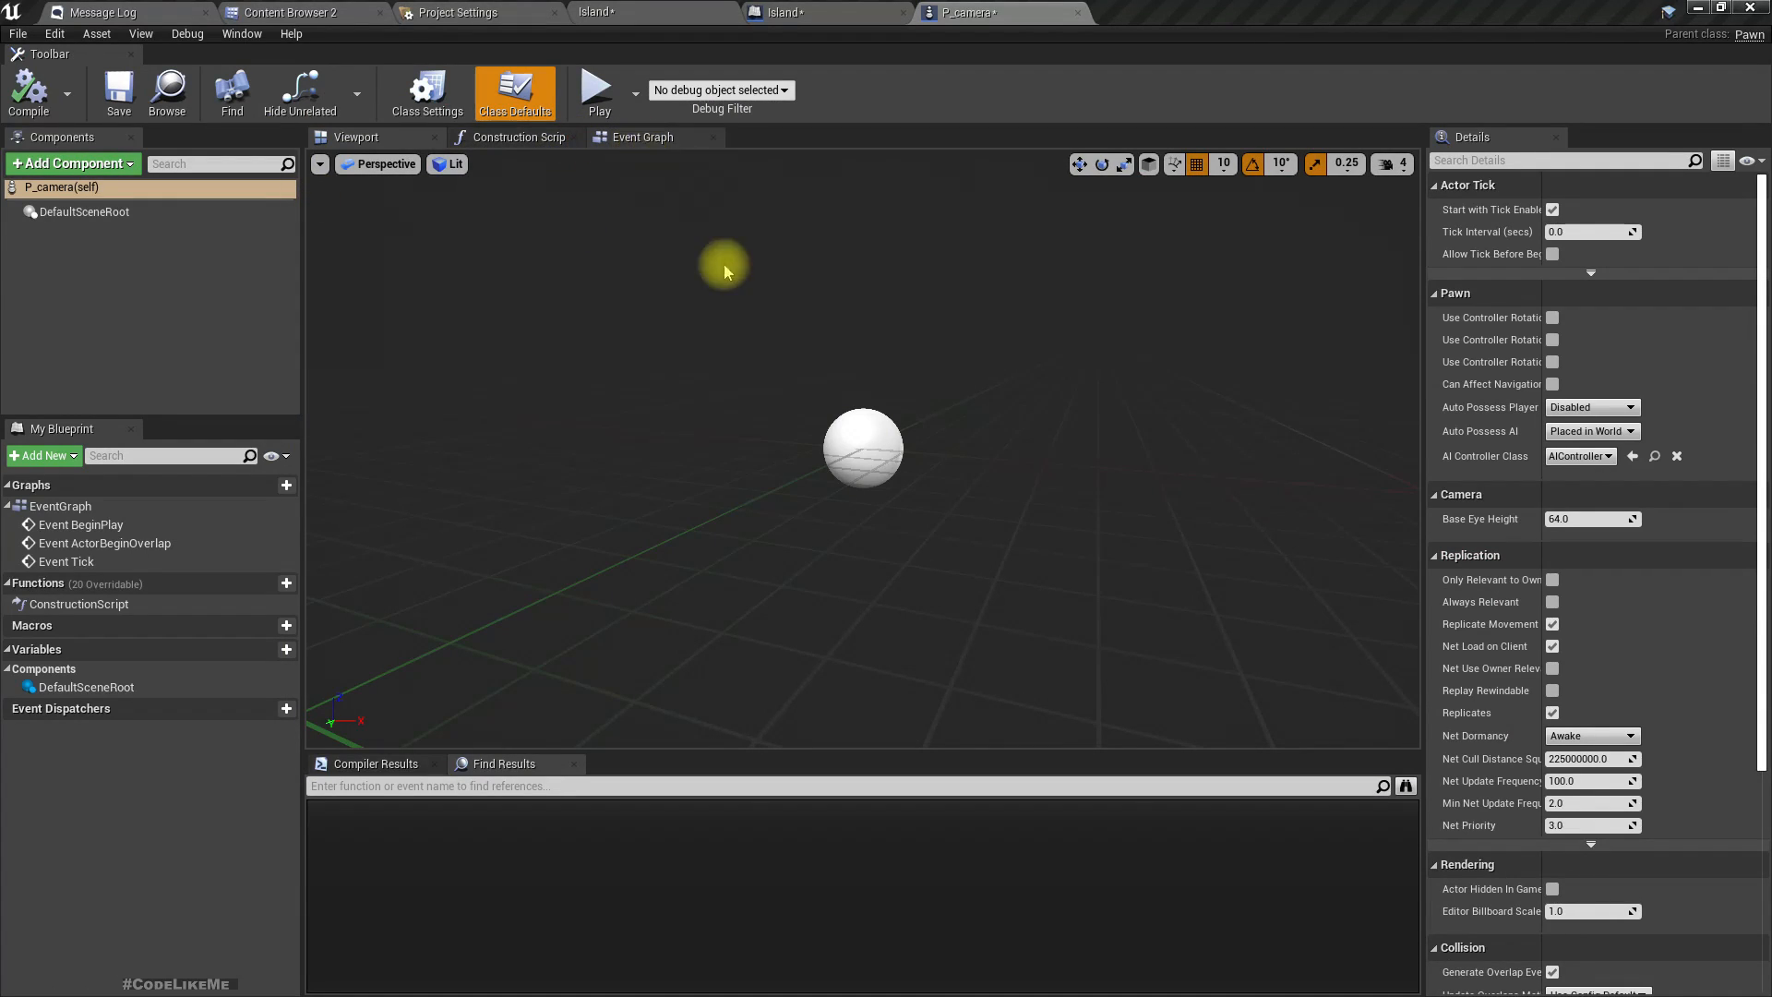
Add the MoveForward input axis event to the Event Graph of the P_camera Blueprint.
left_click(643, 137)
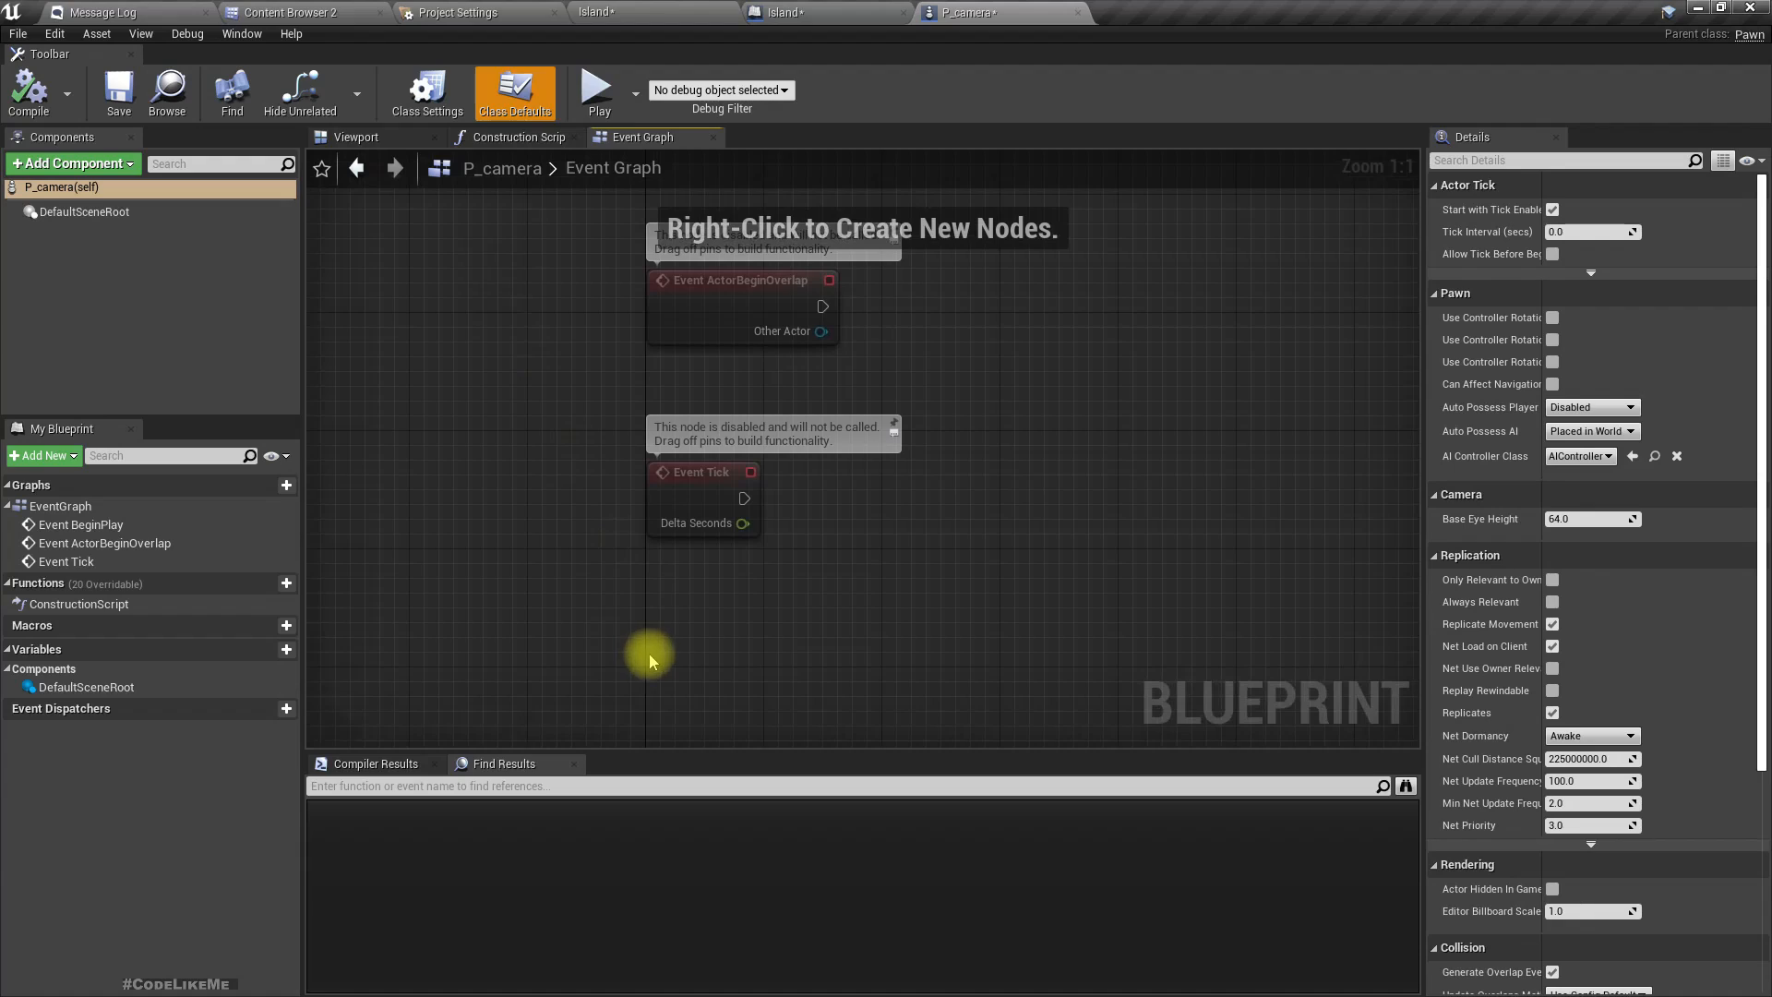
right_click(648, 661)
type("move forwa")
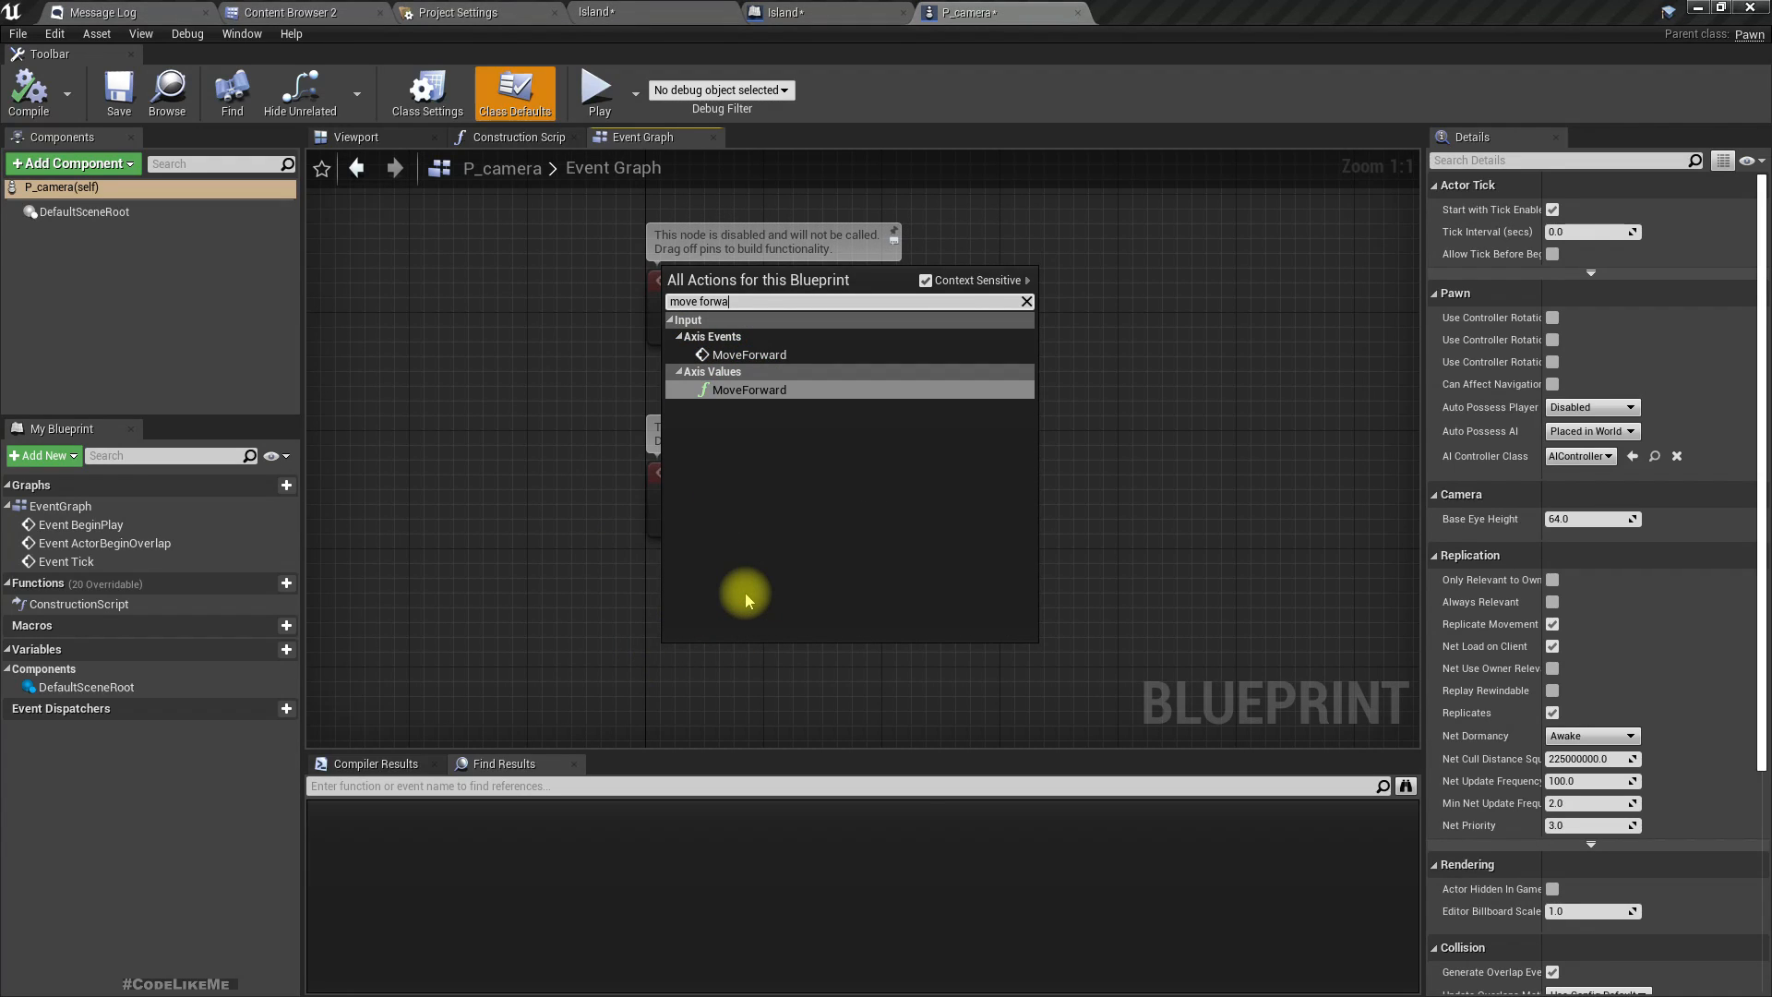
key("Up")
key("Return")
right_click_drag(740, 591, 633, 402)
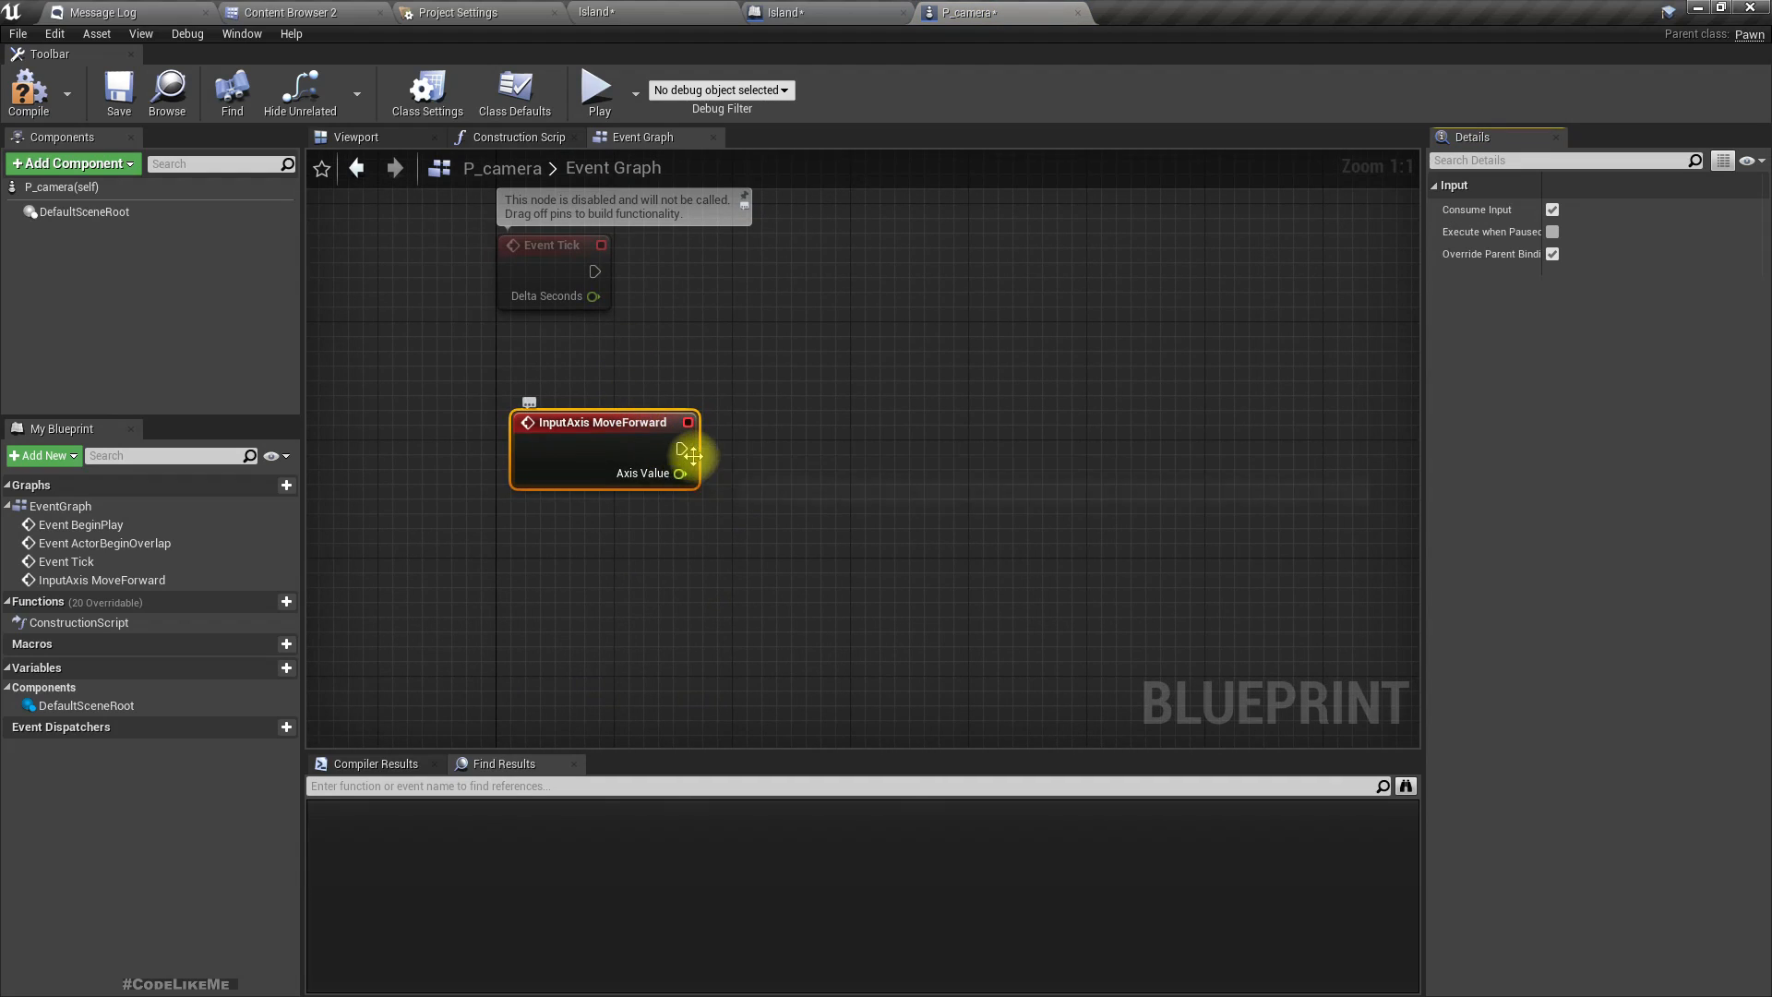
Add an Add Movement Input node driven by the InputAxis MoveForward event's execution output and place it beside the event.
left_click_drag(741, 459, 849, 459)
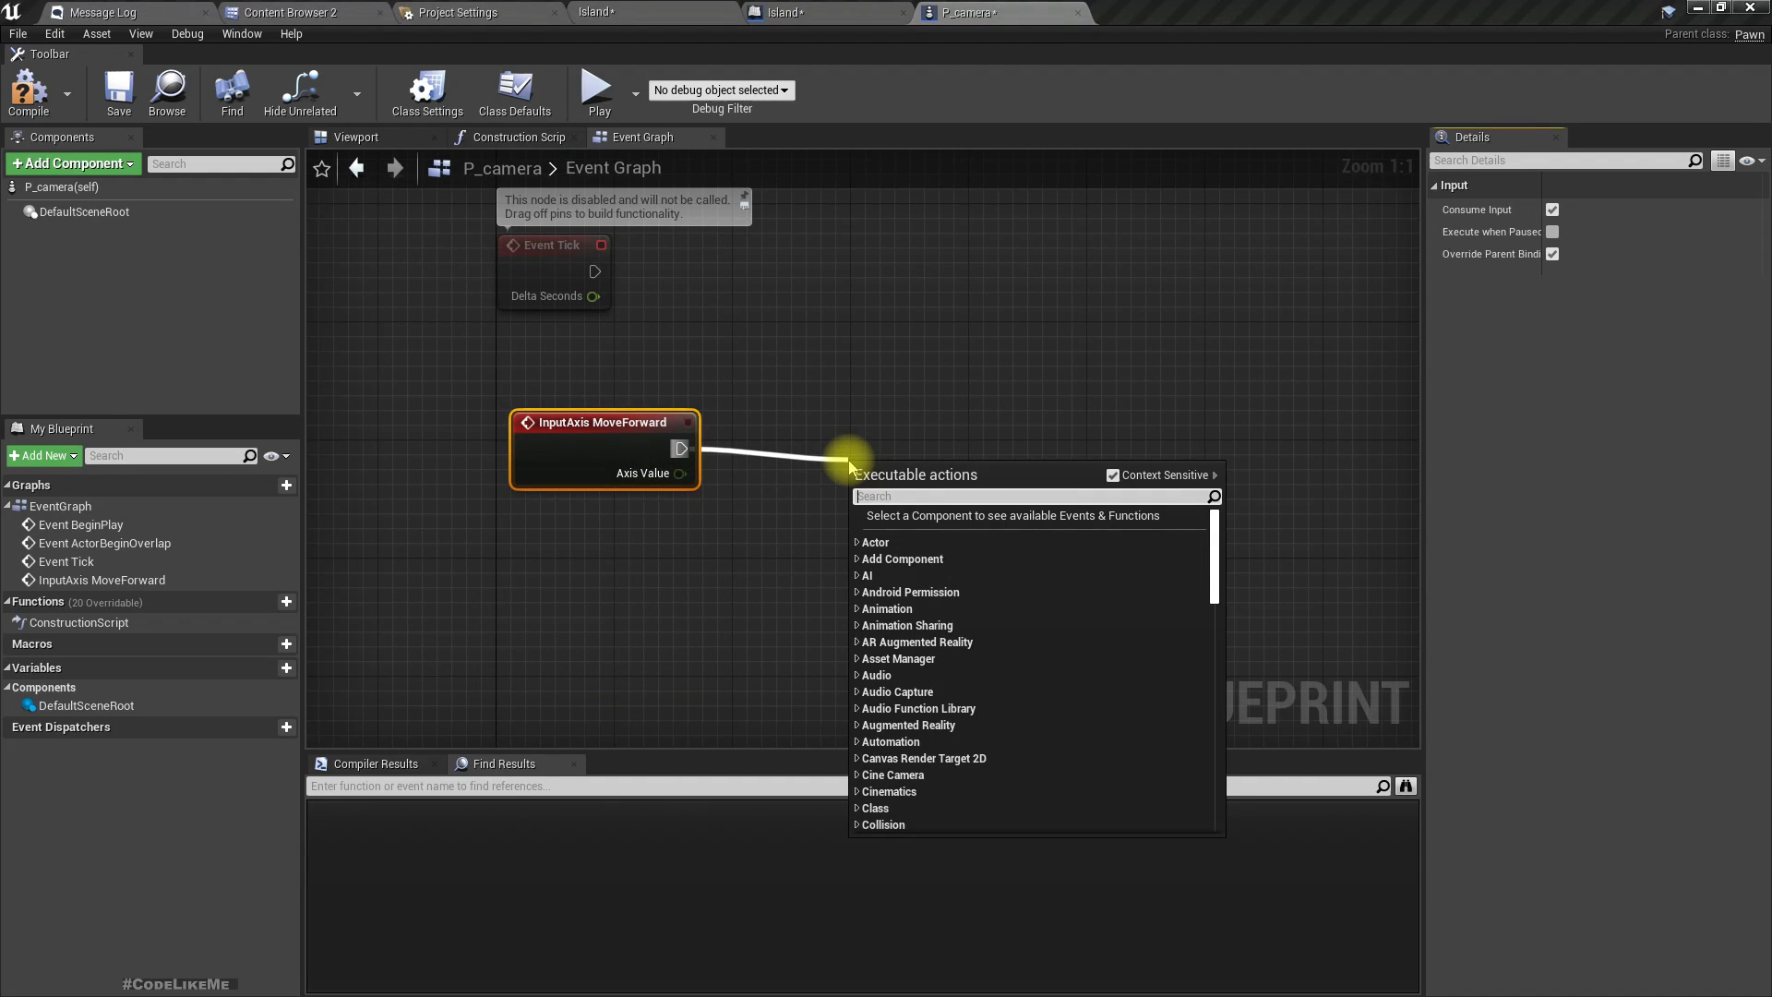
type("add mvoe")
key("BackSpace")
key("BackSpace")
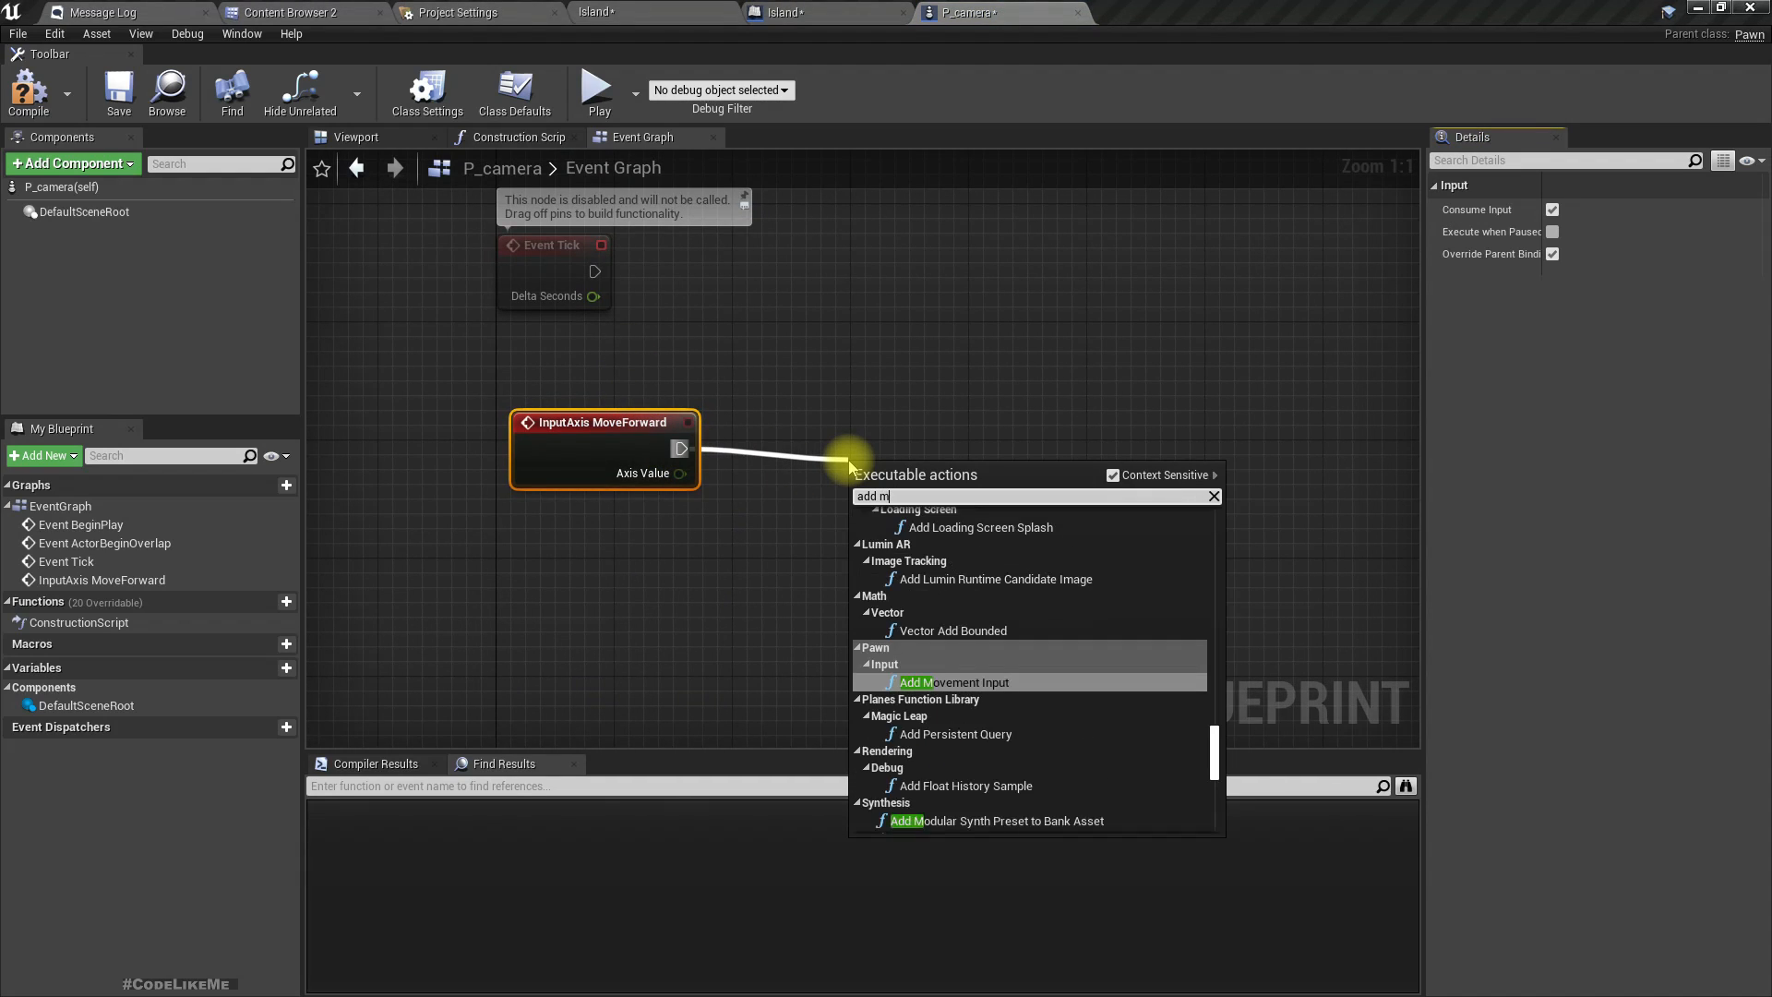
type("oveme")
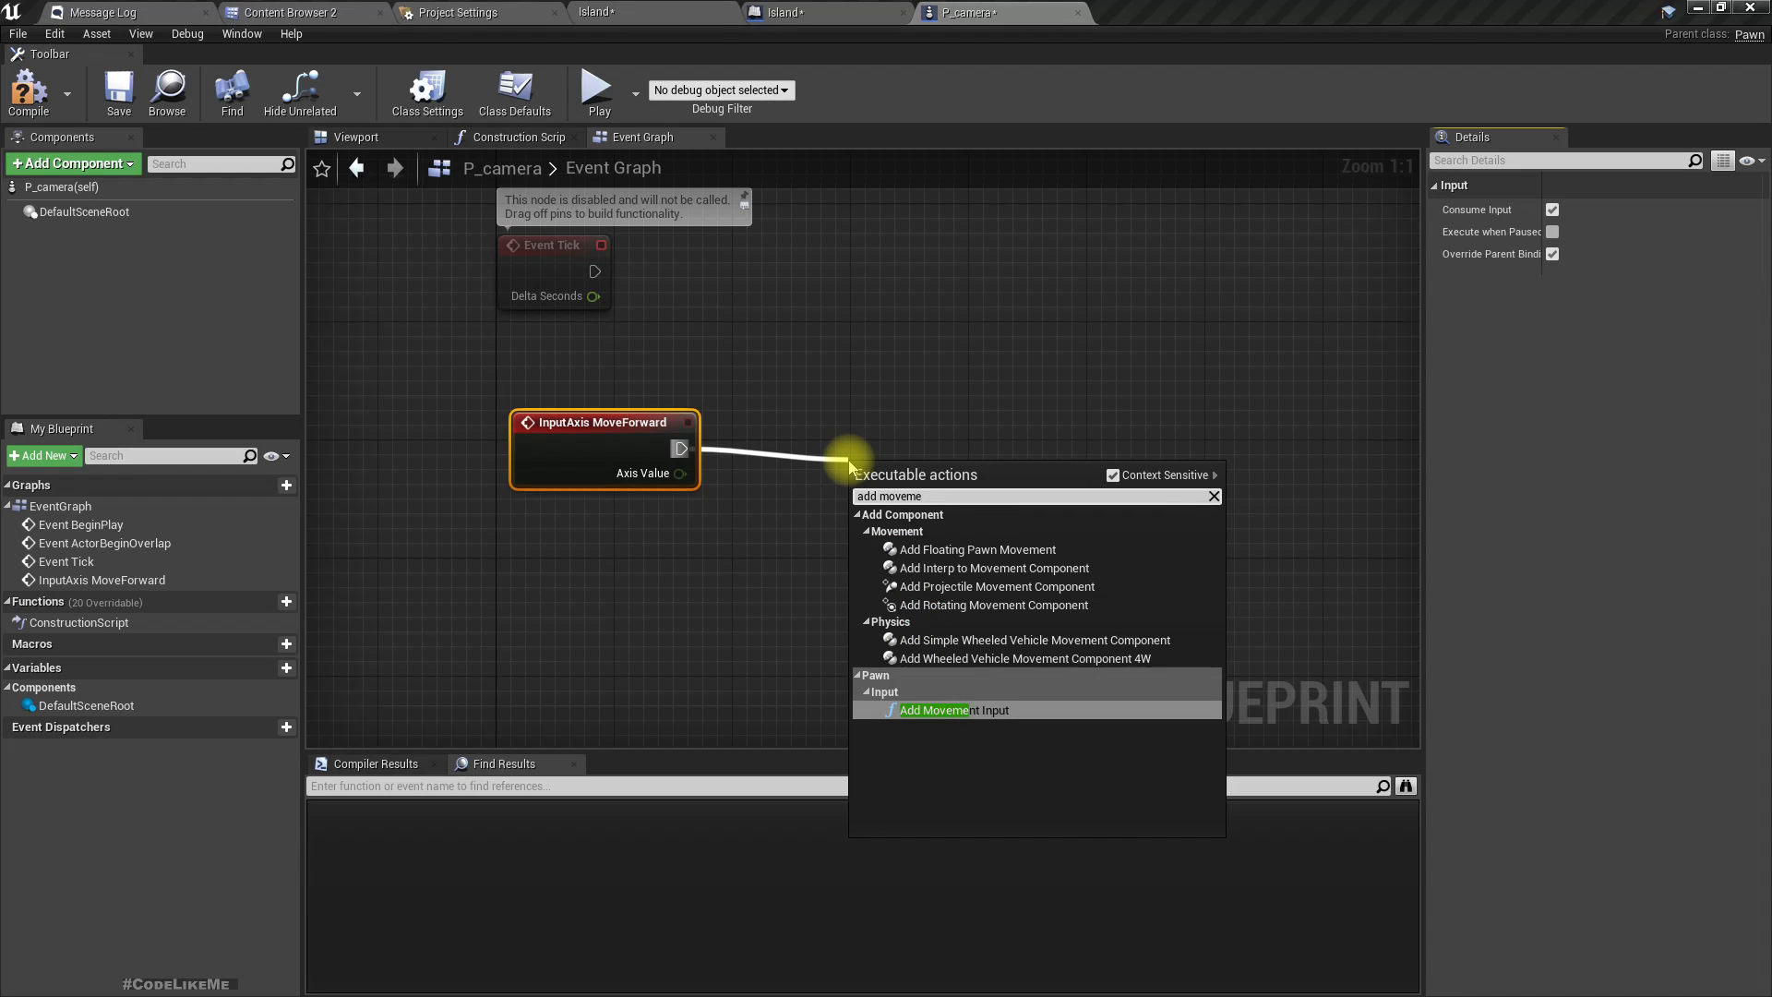
key("Return")
left_click_drag(942, 512, 1135, 424)
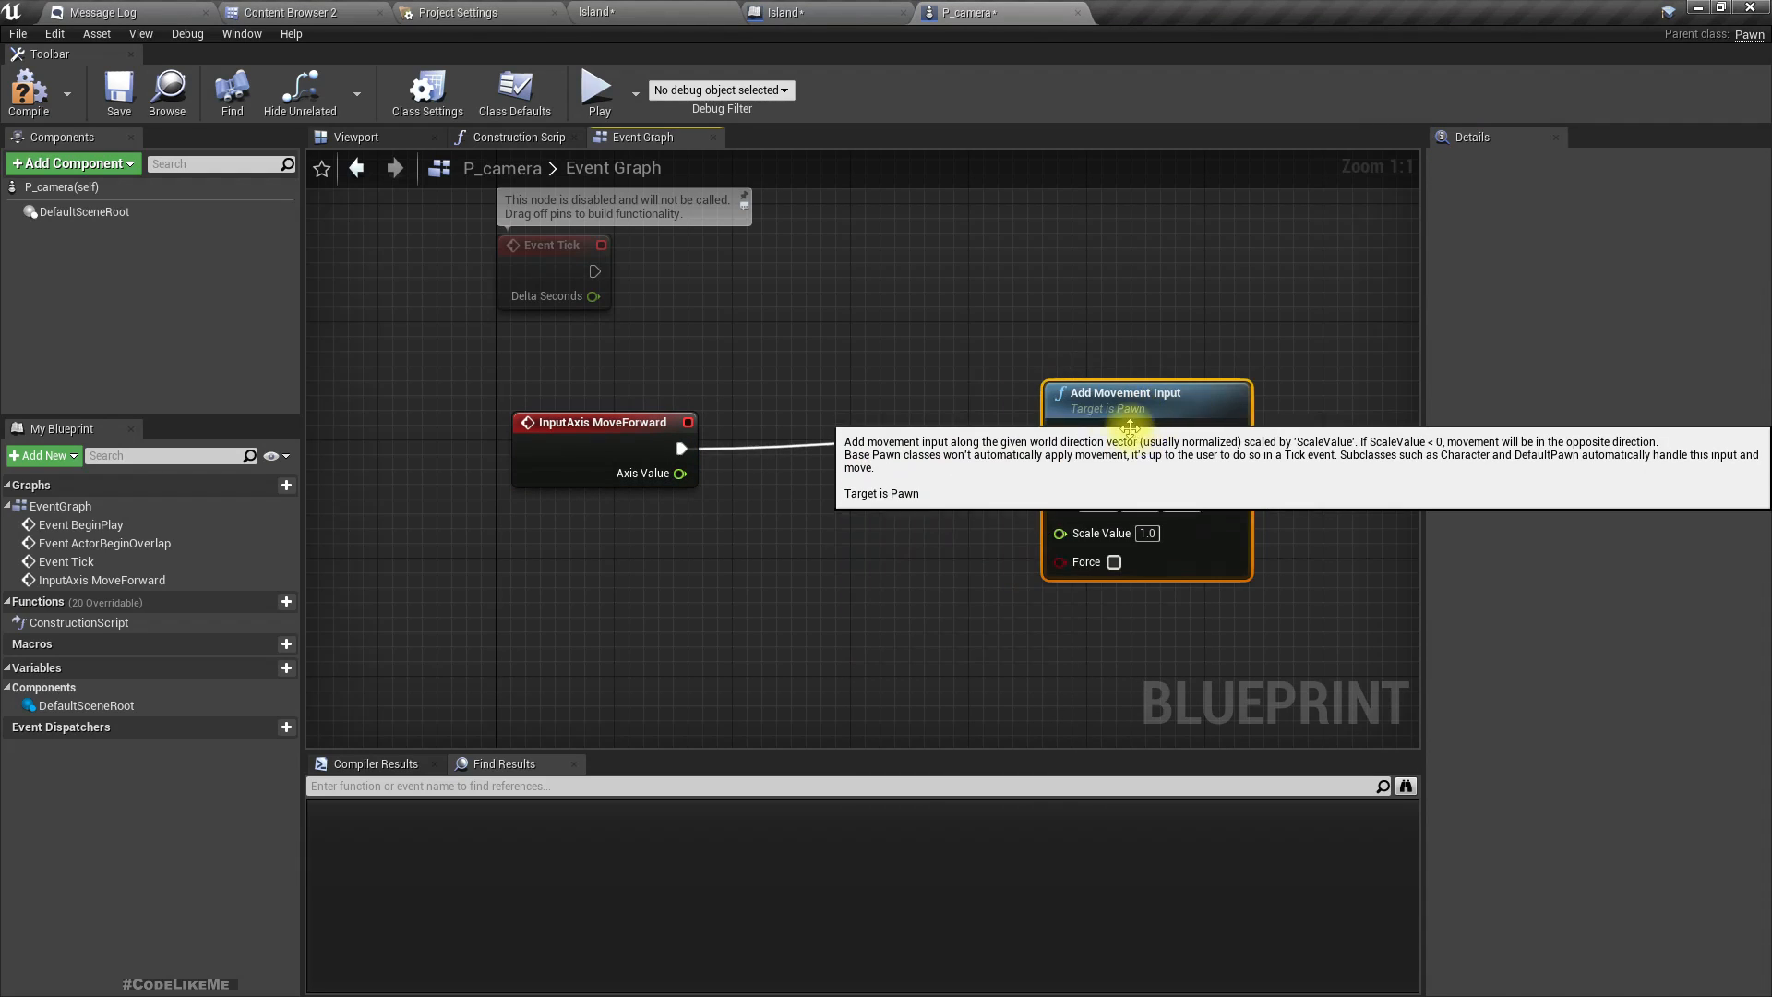
Try a Get Forward Vector node as the World Direction of the Add Movement Input node.
left_click_drag(1073, 480, 858, 642)
type("g")
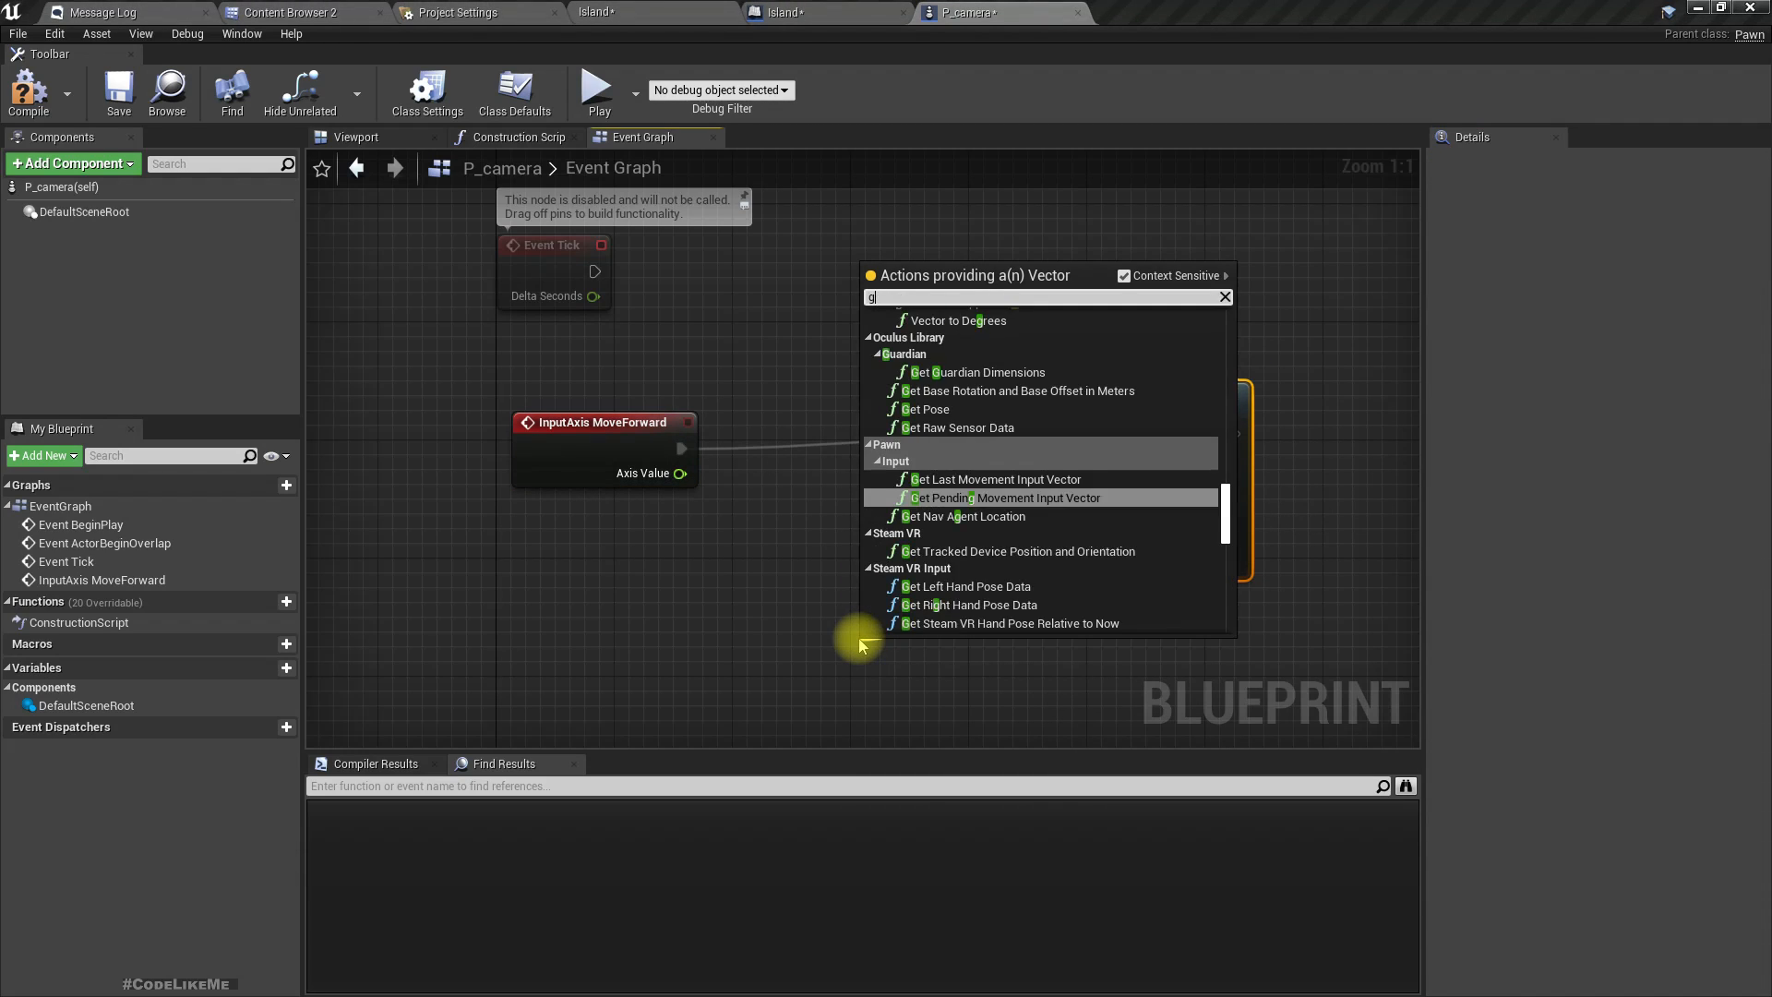
type("et forward")
key("Return")
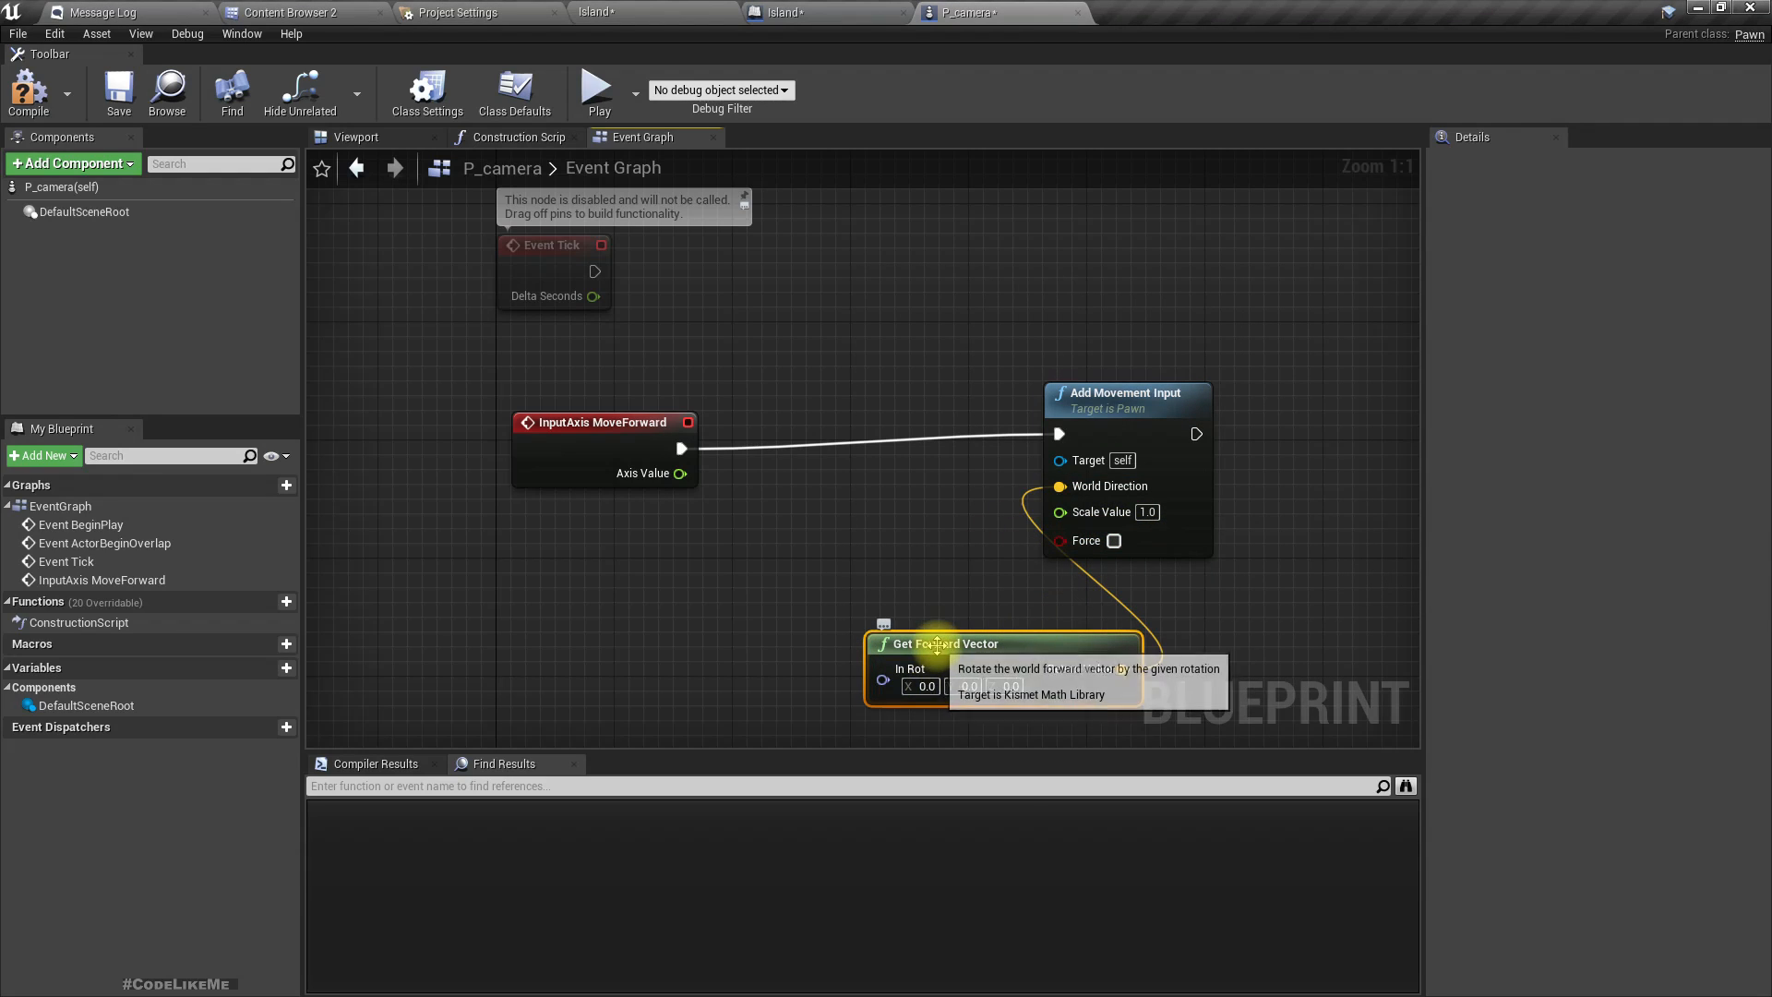
Feed a Get Actor Forward Vector node into World Direction and the event's Axis Value into Scale Value, and compile the Blueprint.
right_click(660, 630)
type("get ")
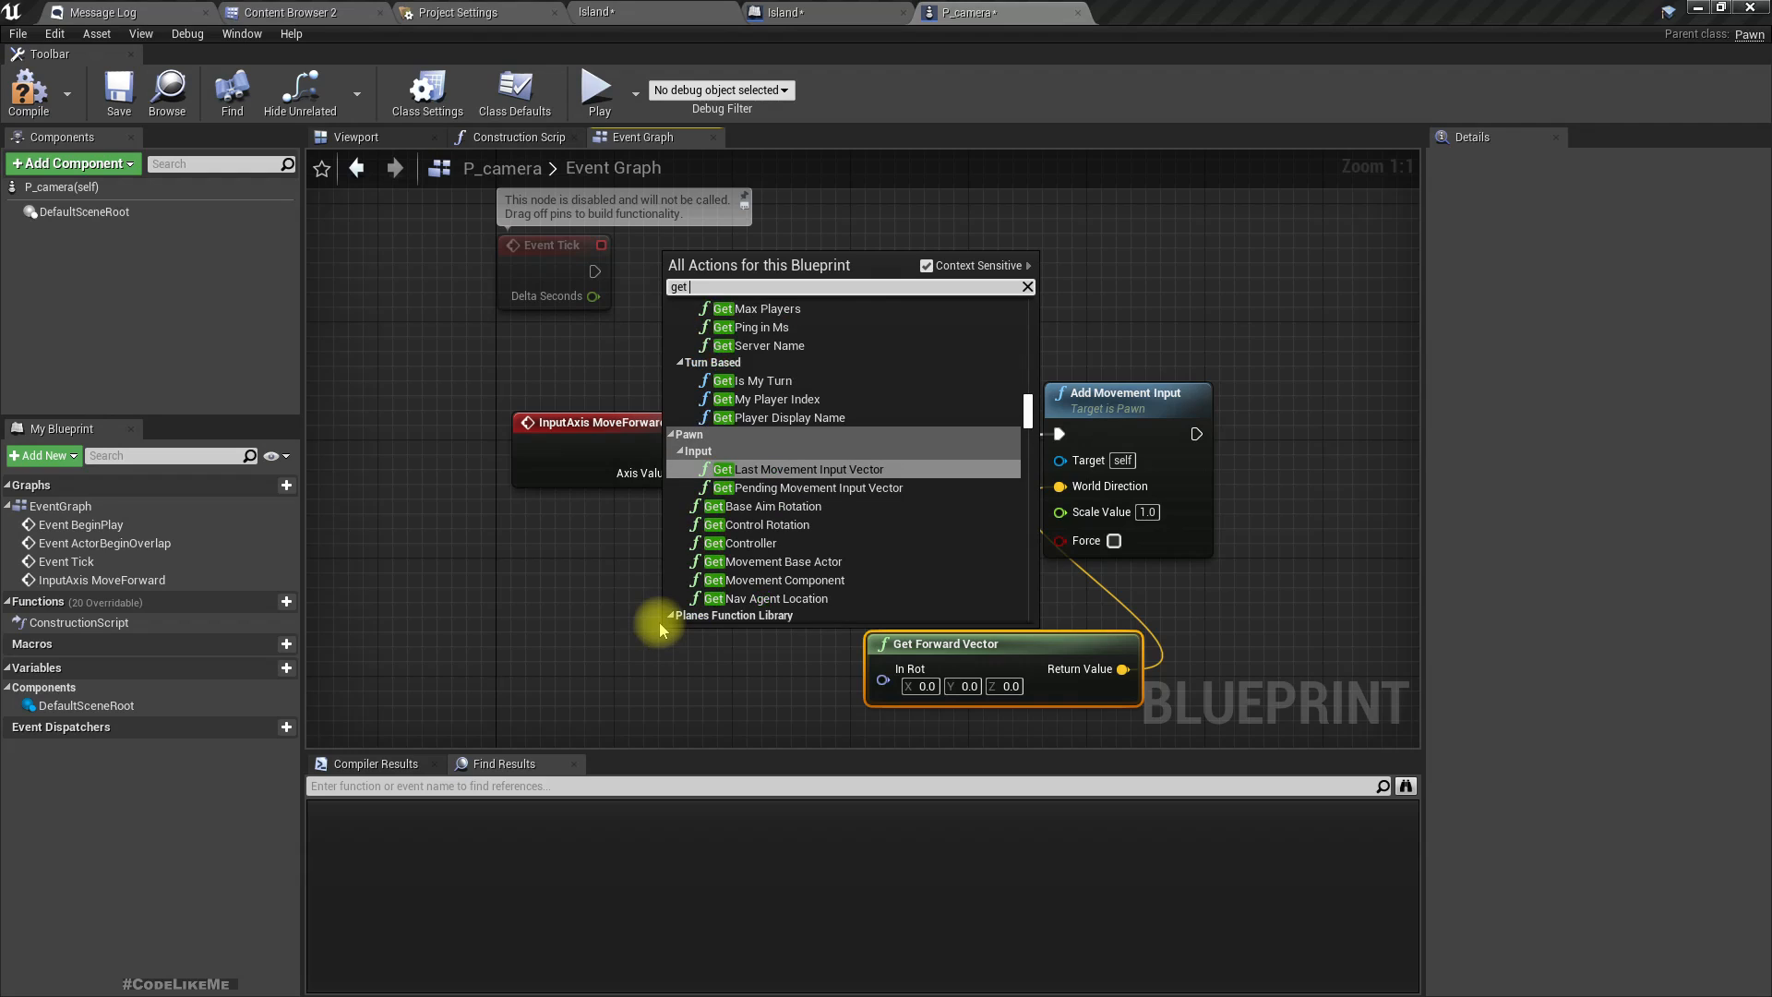
type("actor forwa")
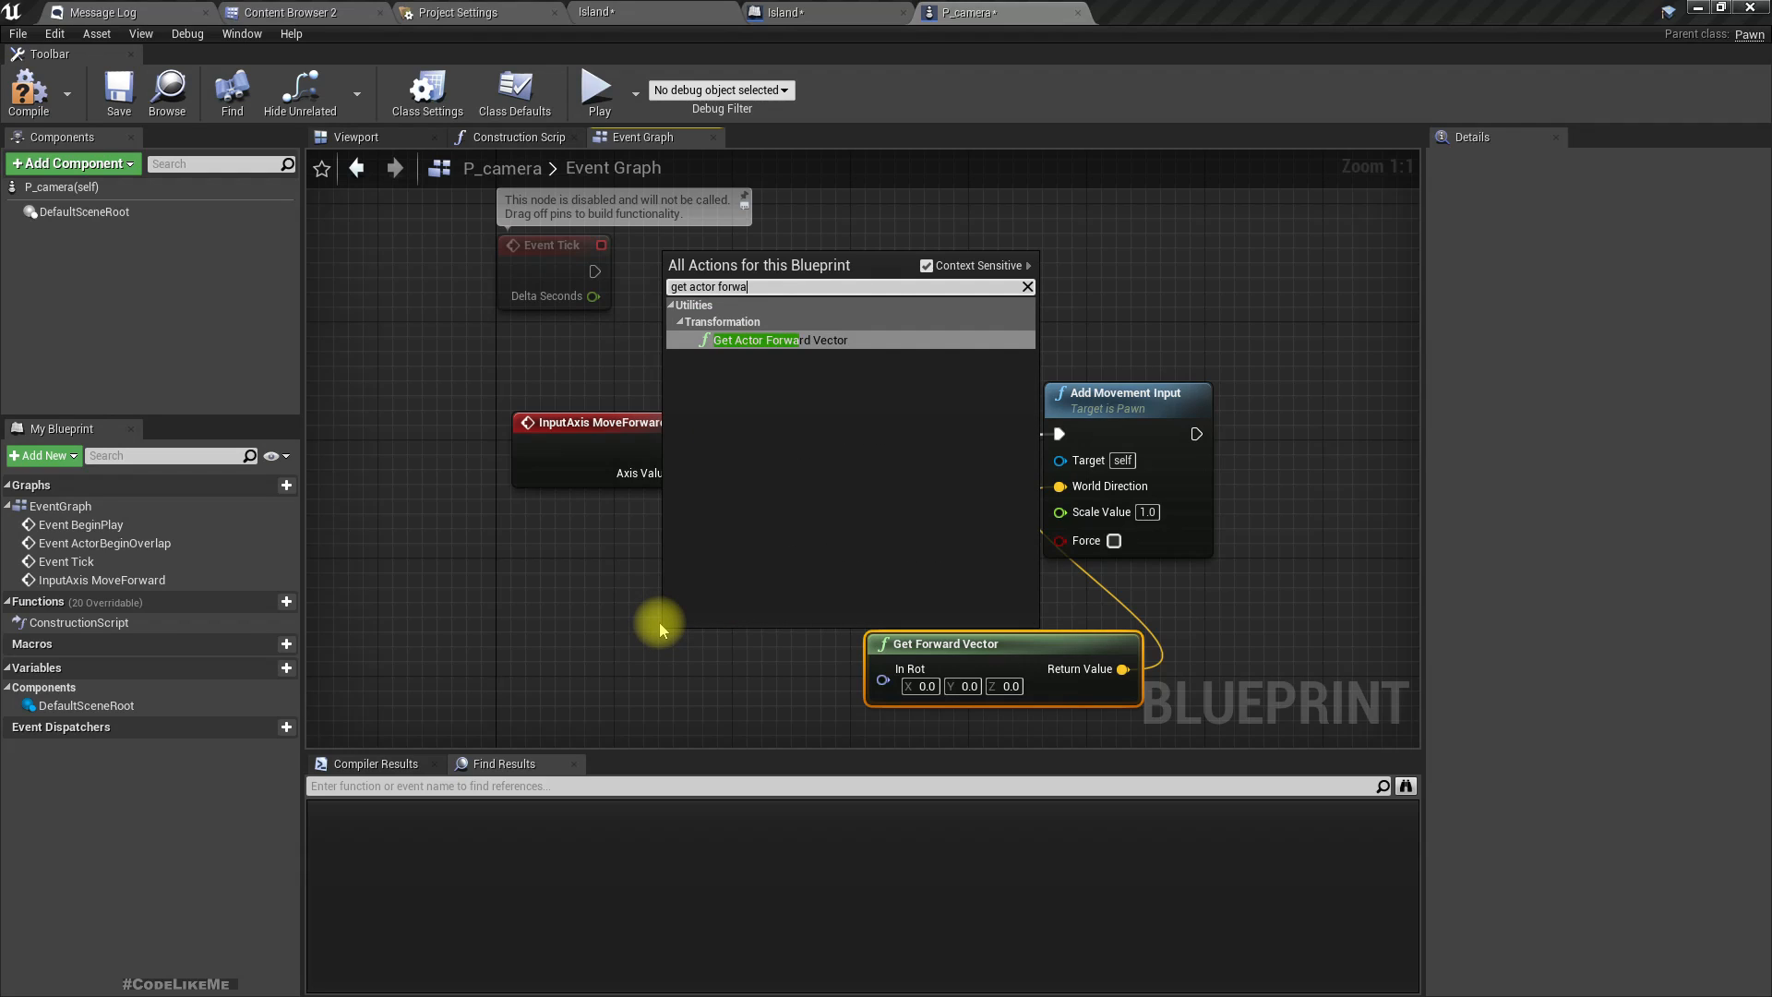
key("Return")
left_click_drag(801, 637, 1115, 496)
left_click(28, 92)
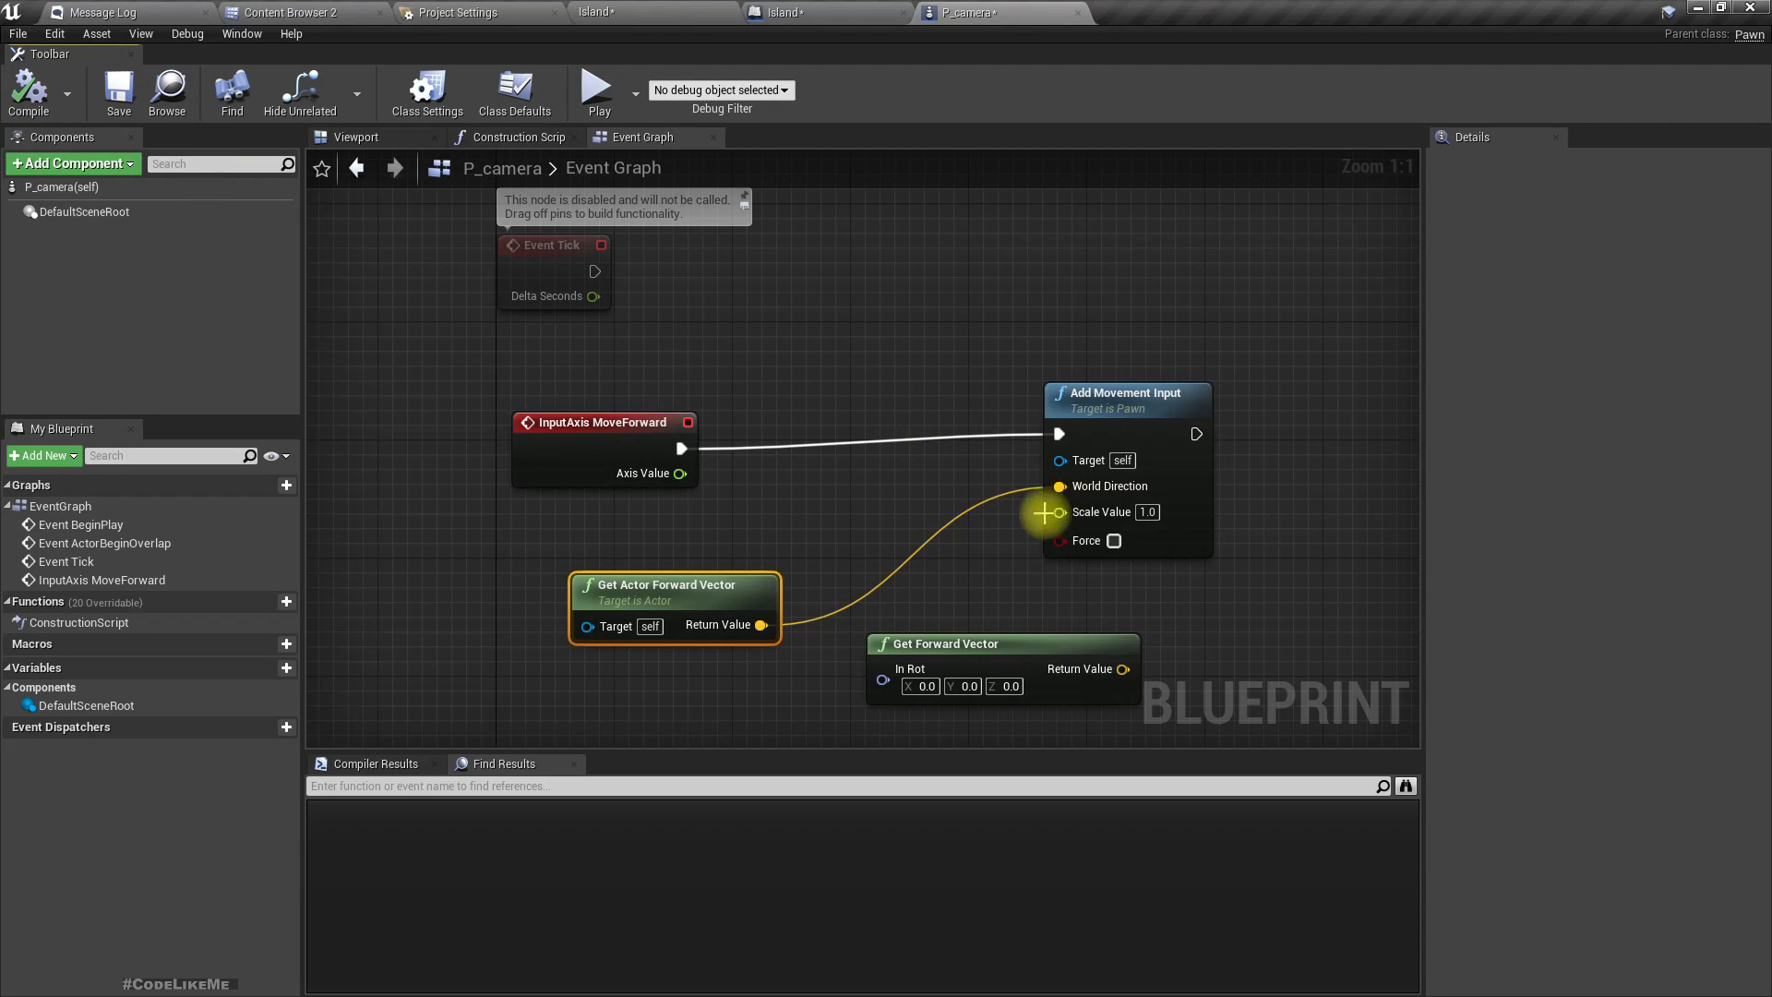
left_click_drag(680, 473, 1091, 513)
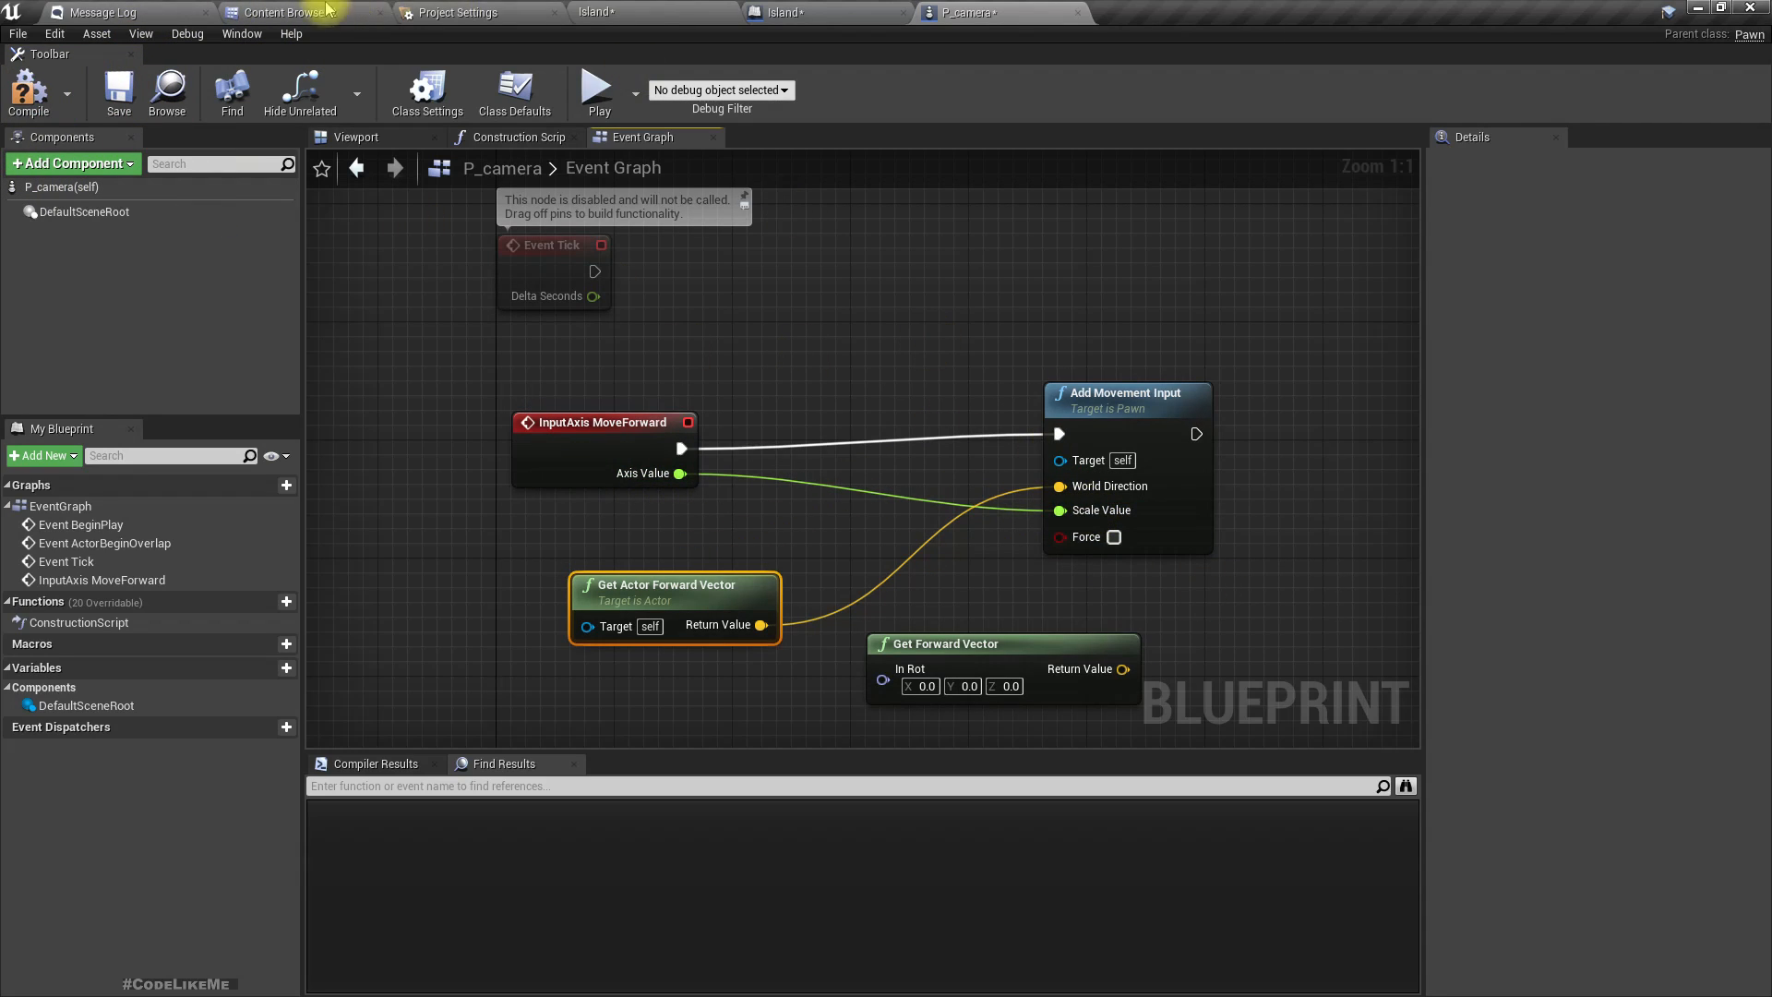
Play the Island level to test the P_camera pawn's forward movement, then stop playing.
left_click(596, 13)
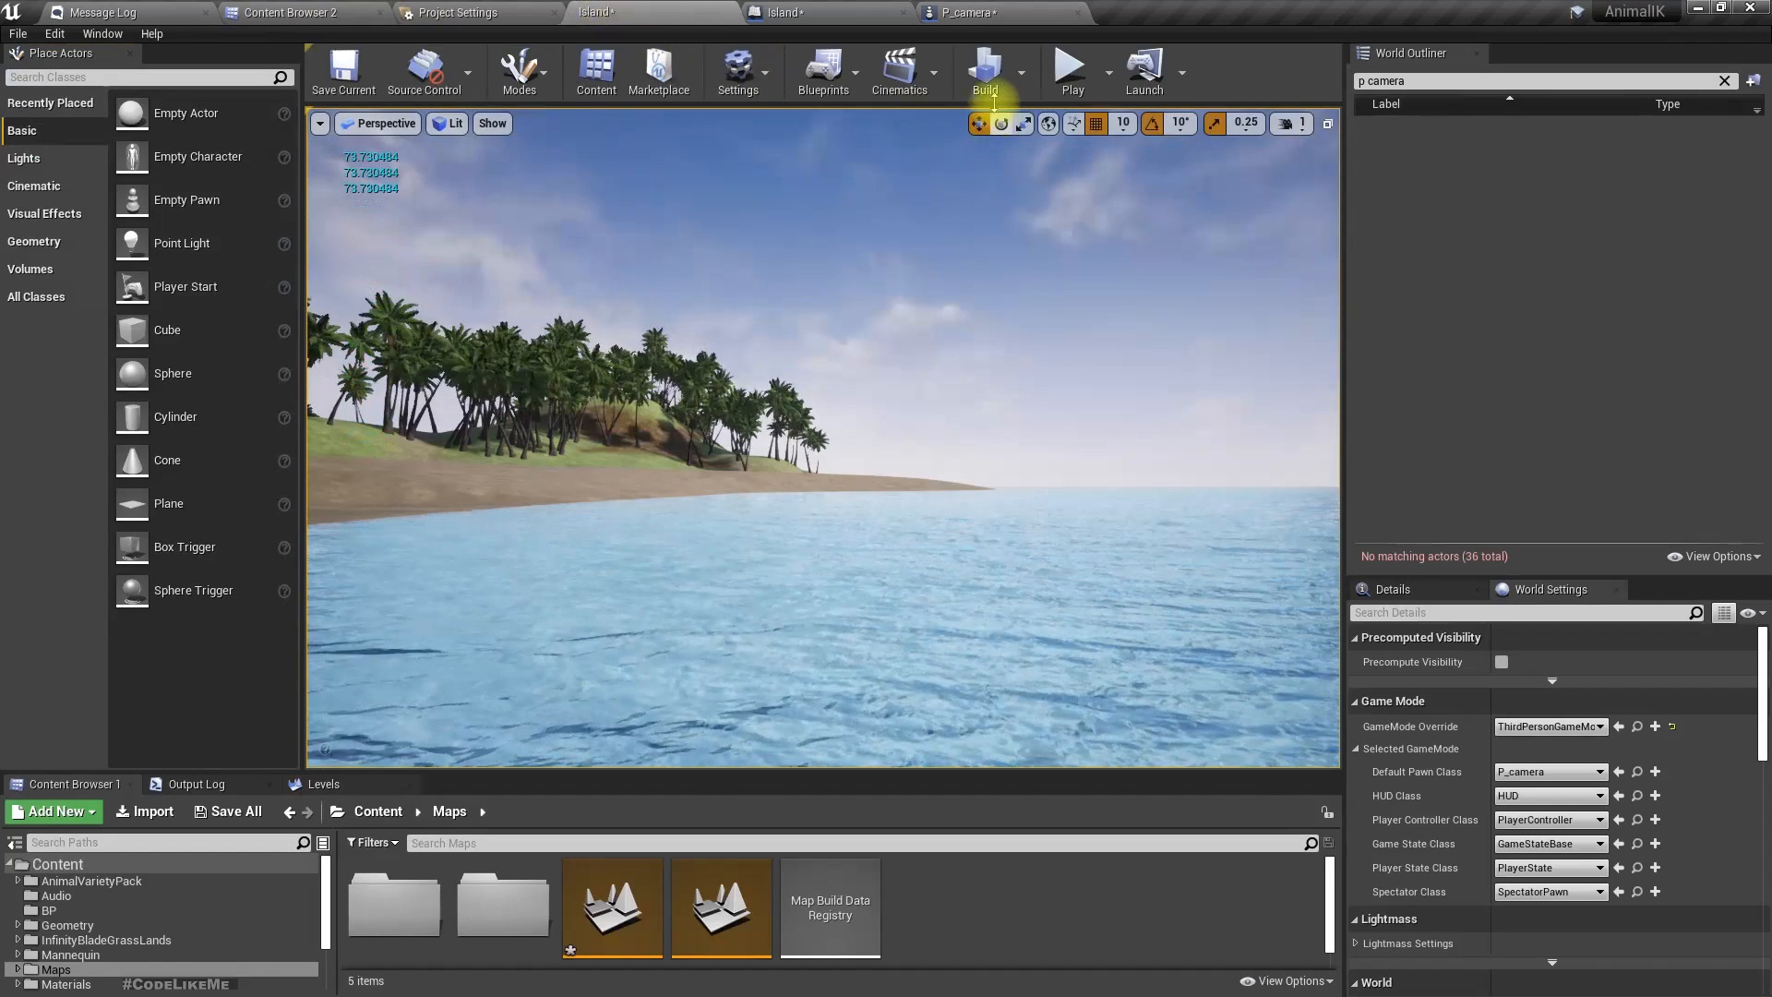
left_click(1069, 70)
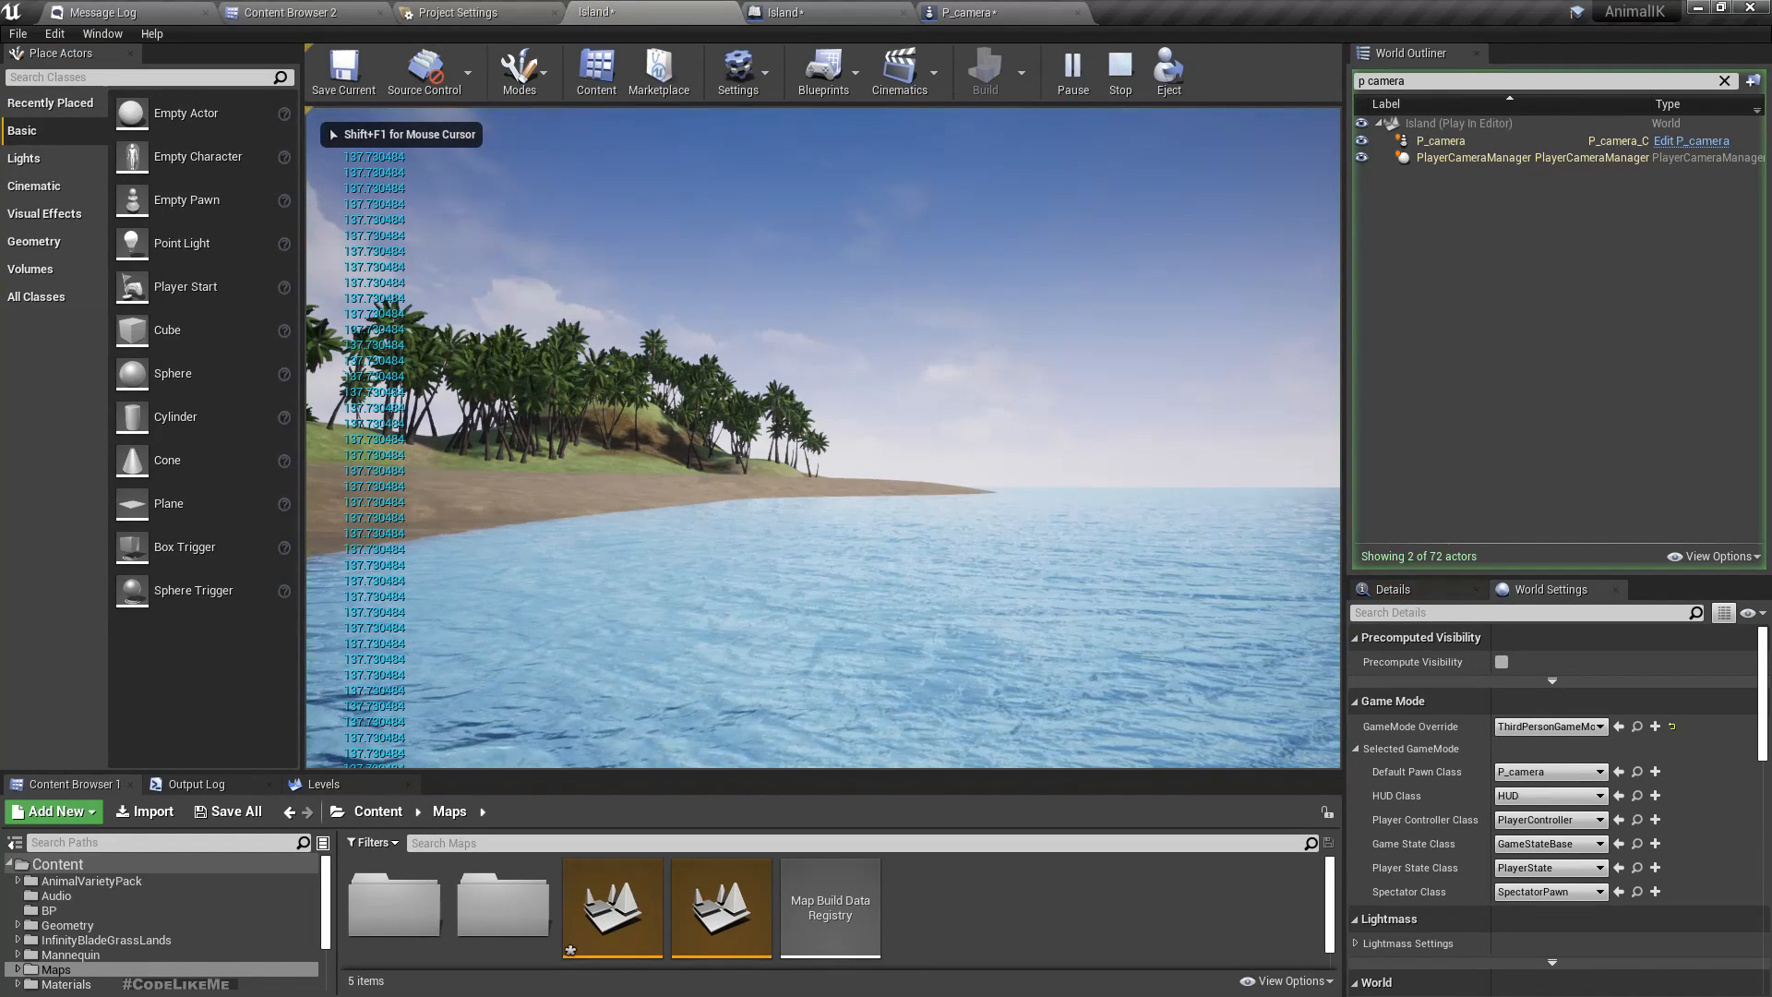
key("Escape")
Add a Floating Pawn Movement component to the P_camera Blueprint, keep its default name, and select it to show its settings.
left_click(1019, 10)
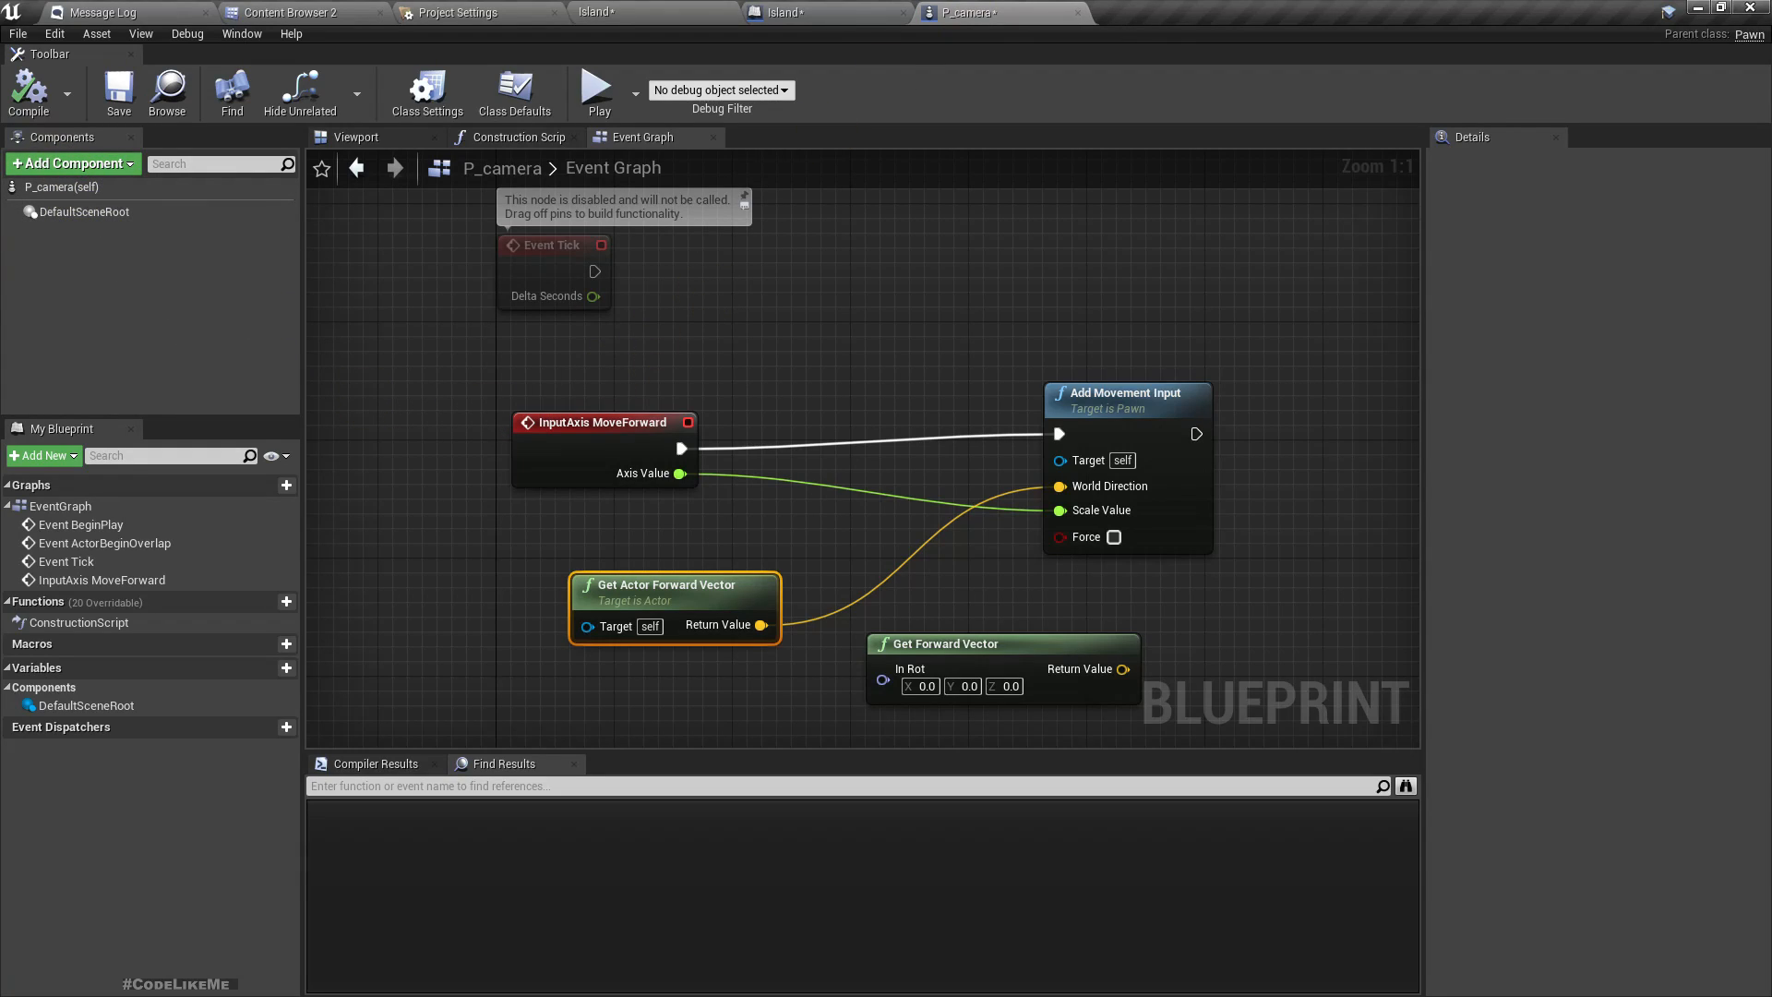
left_click(27, 162)
type("movement")
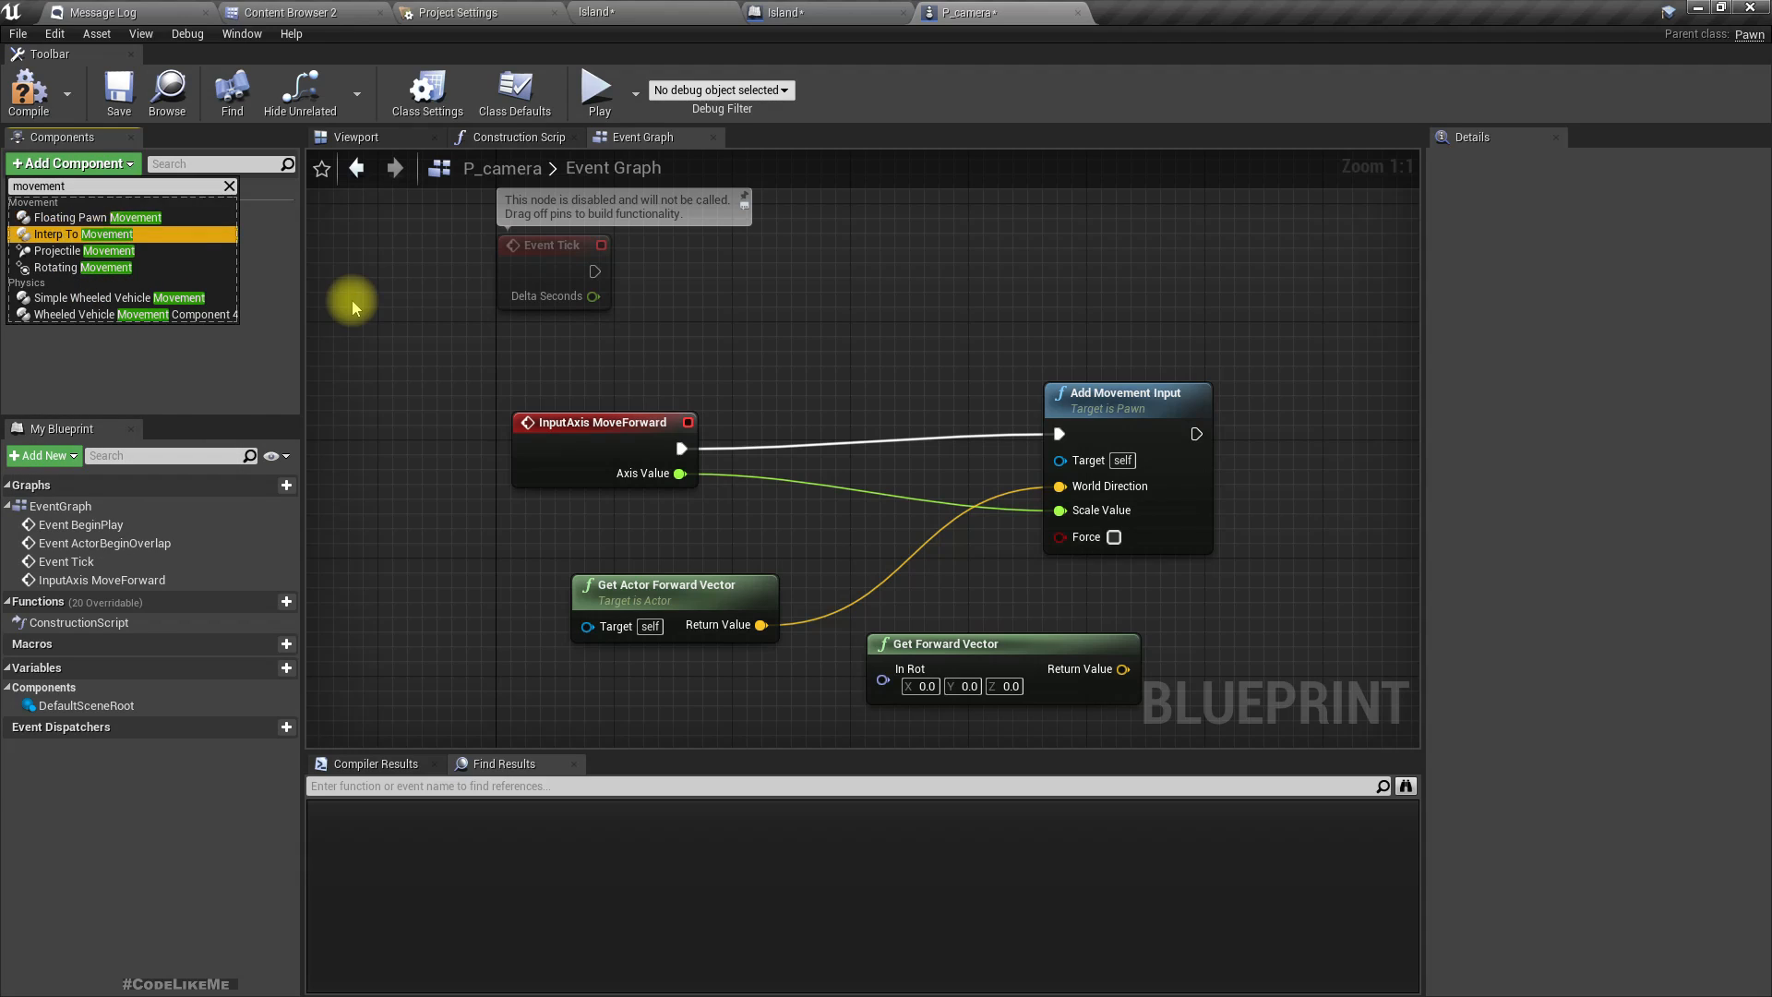
key("Return")
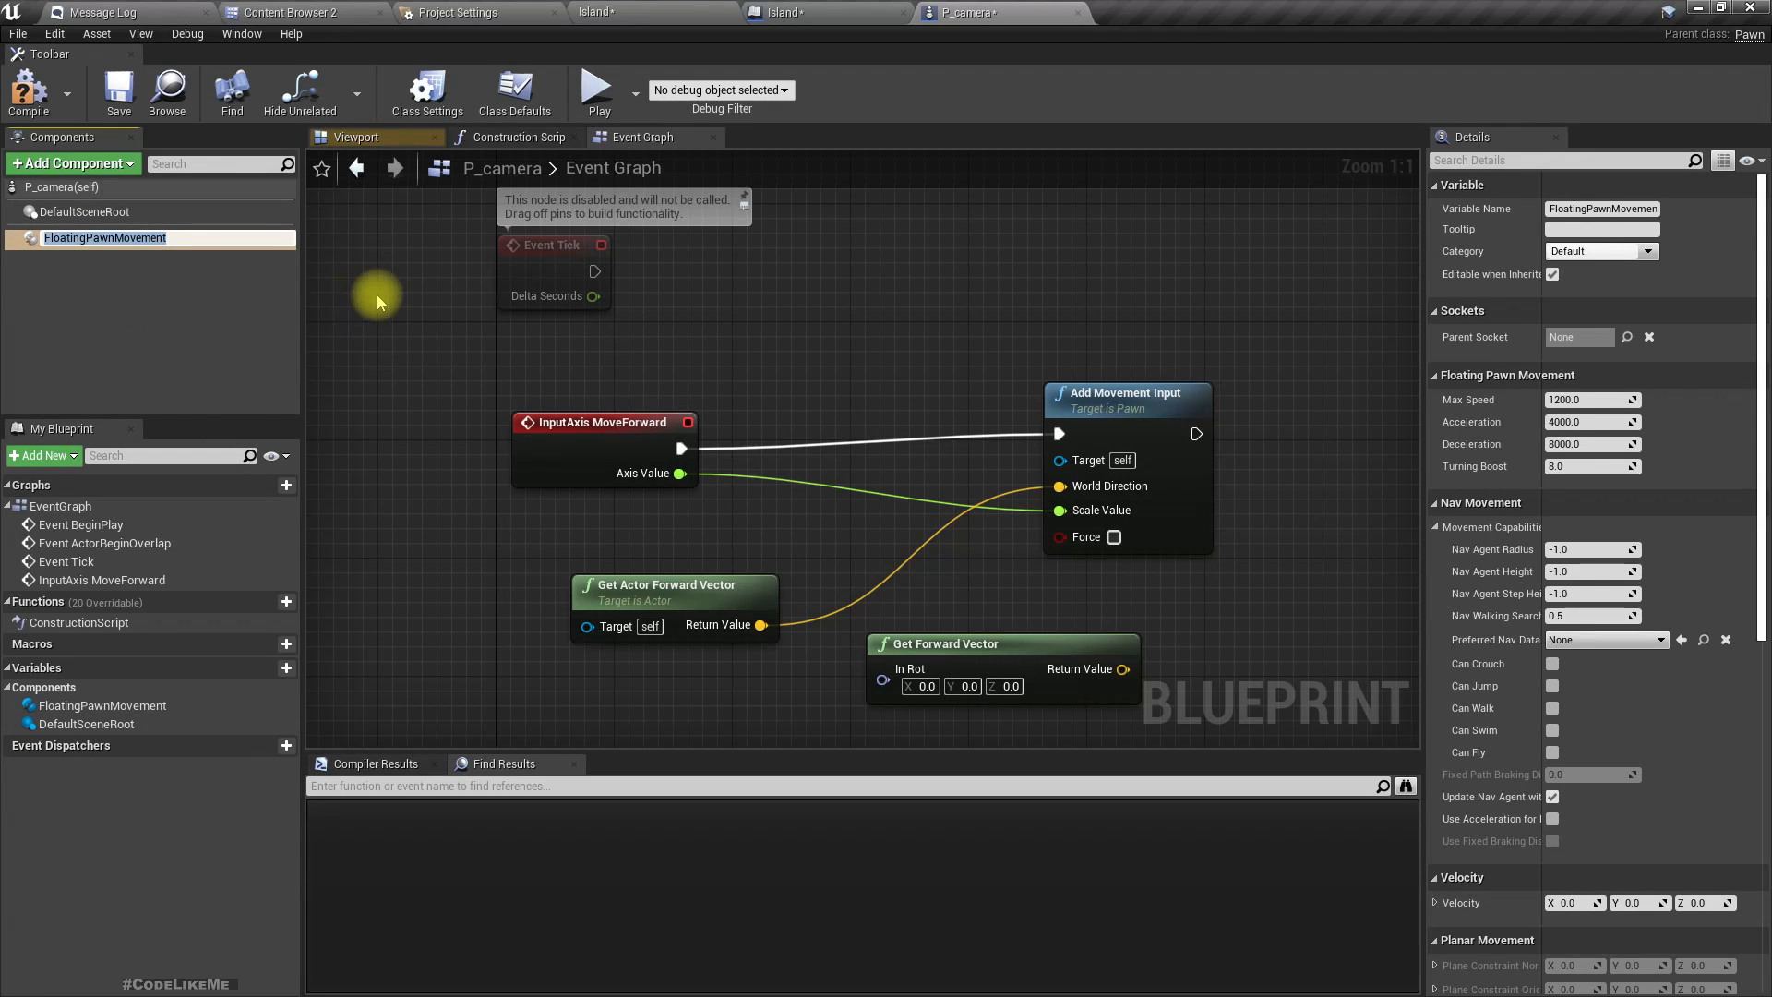
left_click(157, 281)
left_click(148, 242)
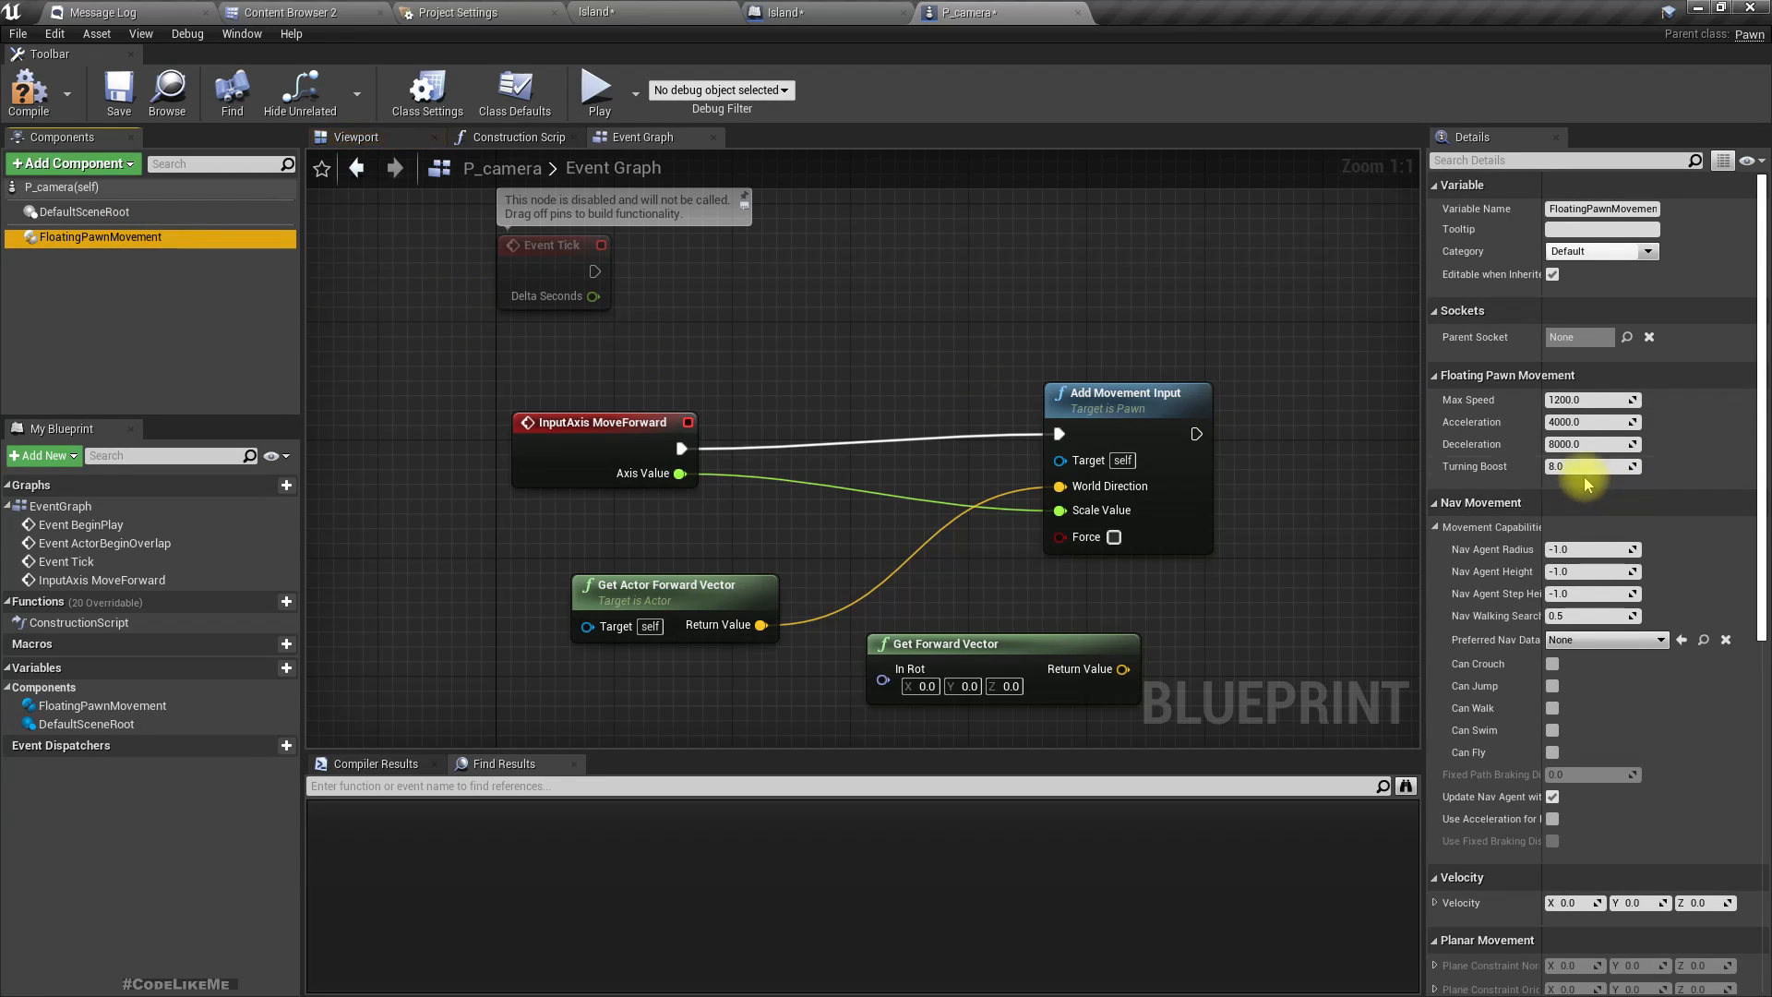
Set the Floating Pawn Movement component's Max Speed to 1 and test the pawn by playing the Island level.
left_click(1604, 399)
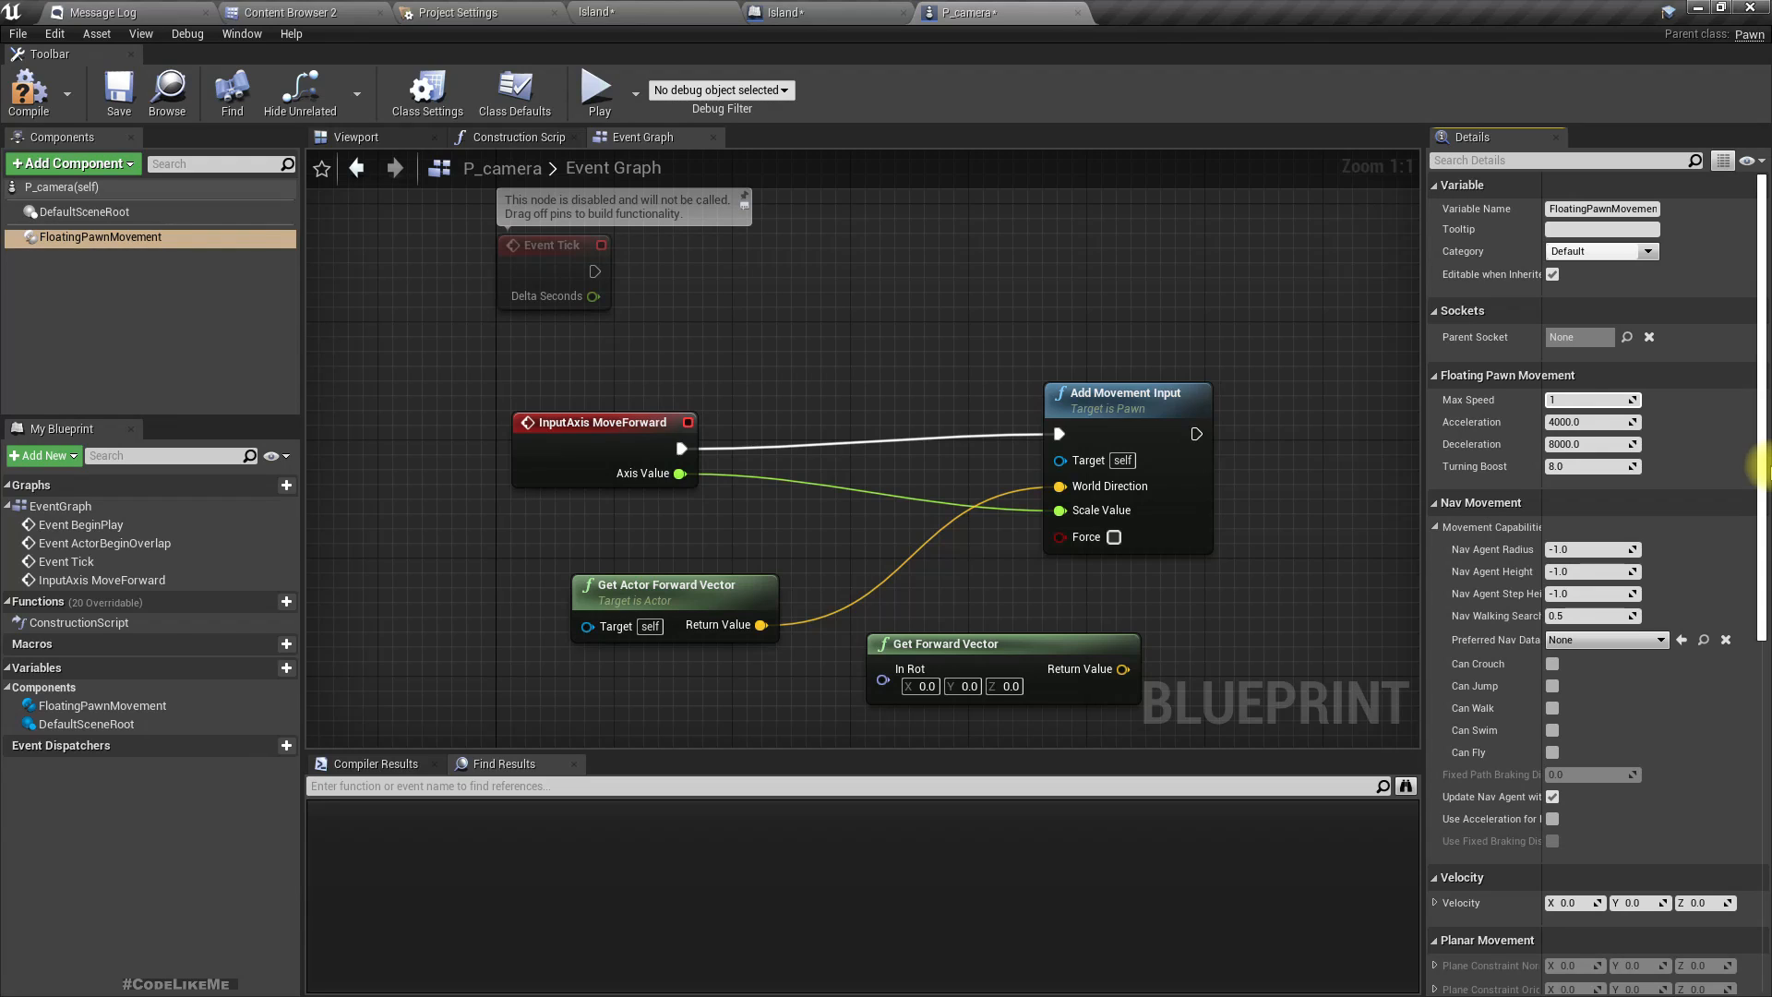
key("Return")
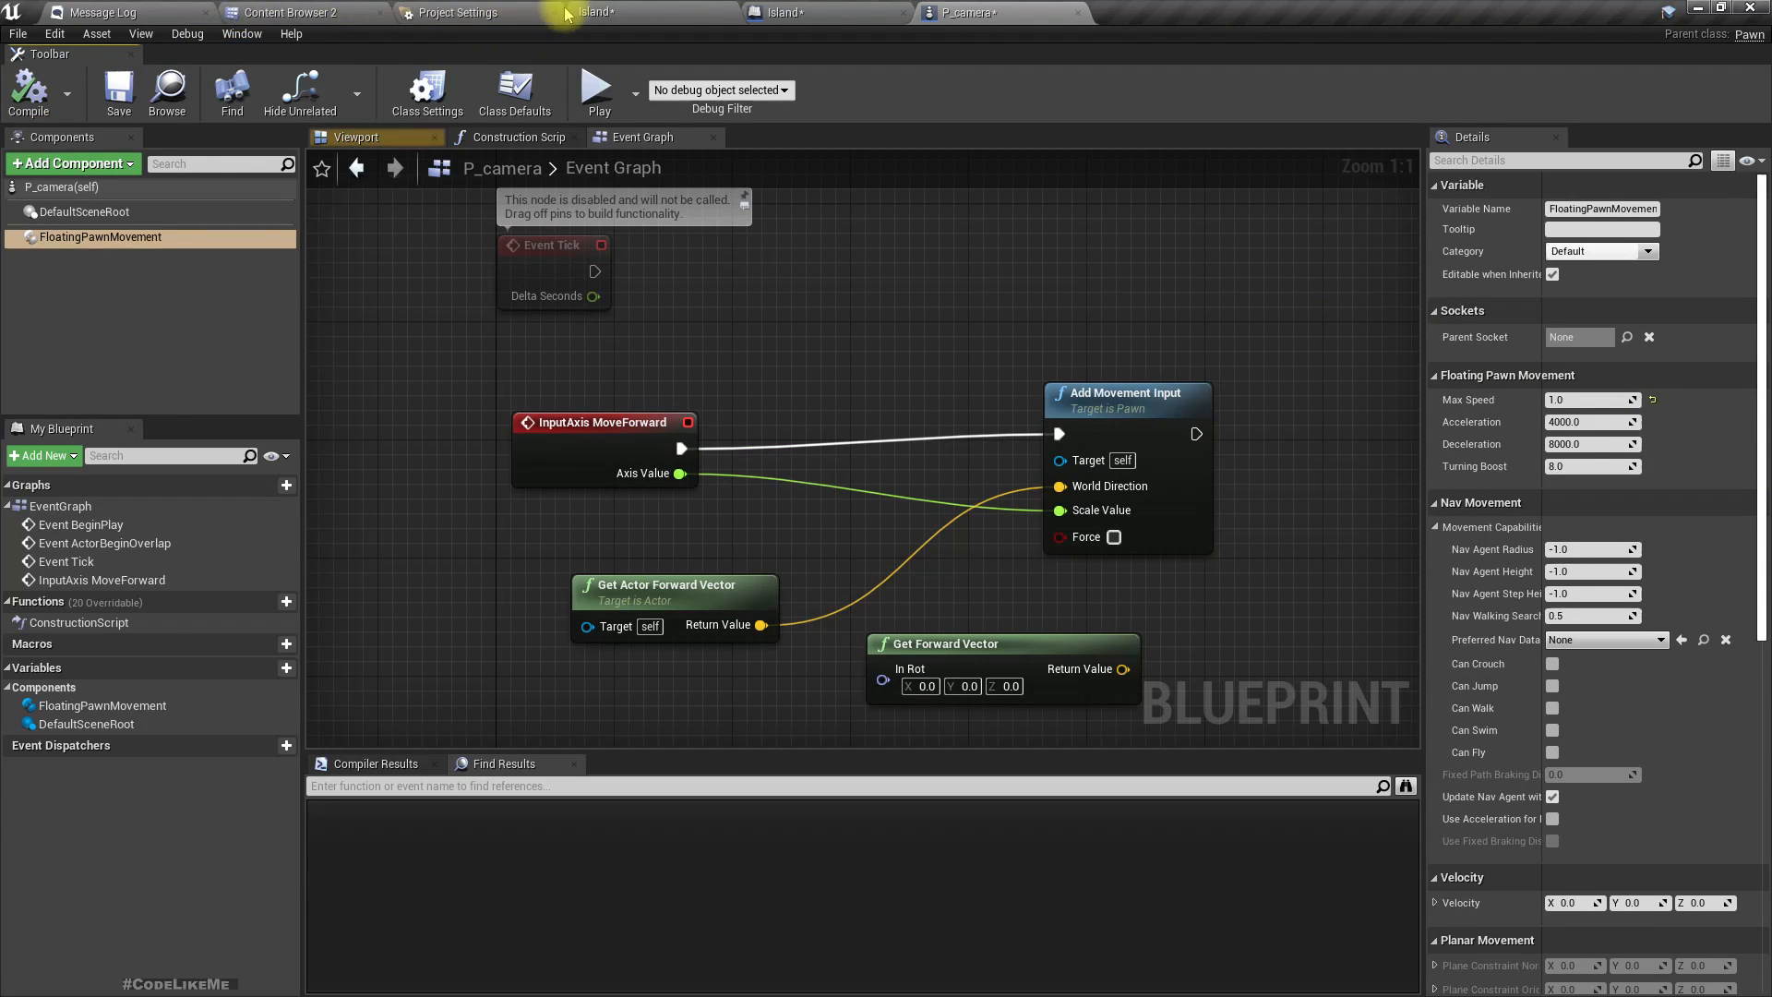
left_click(591, 12)
left_click(1092, 79)
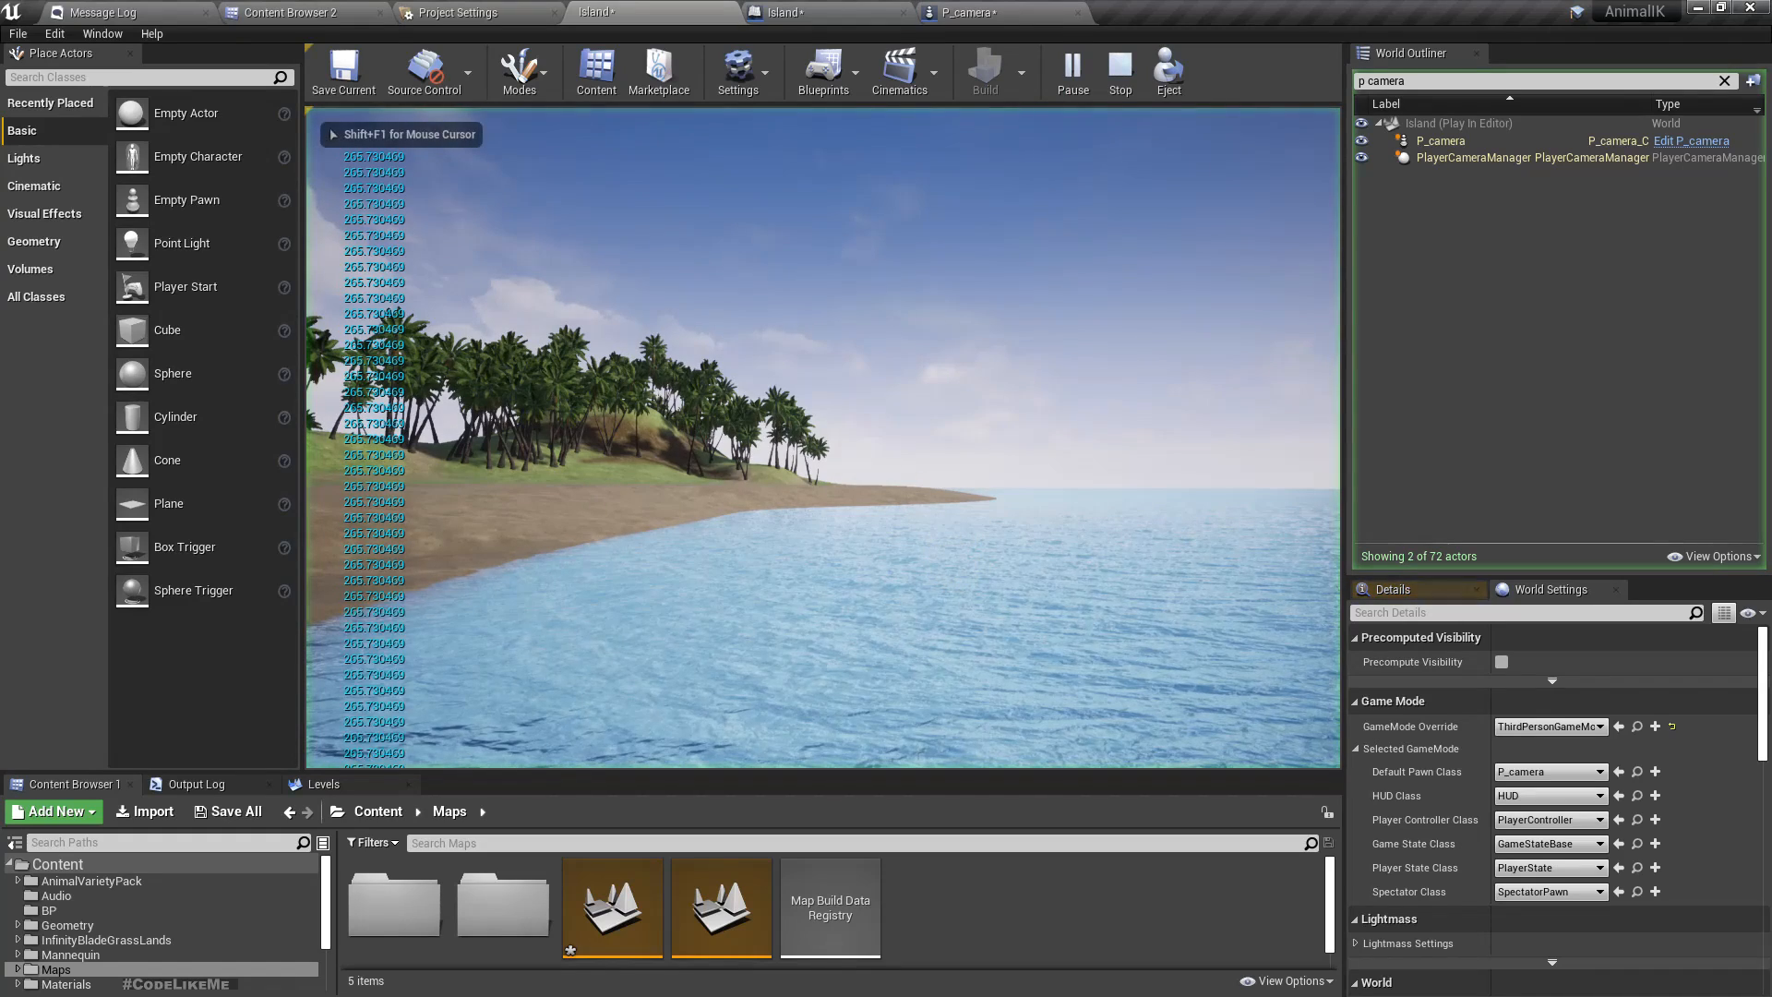
key("Escape")
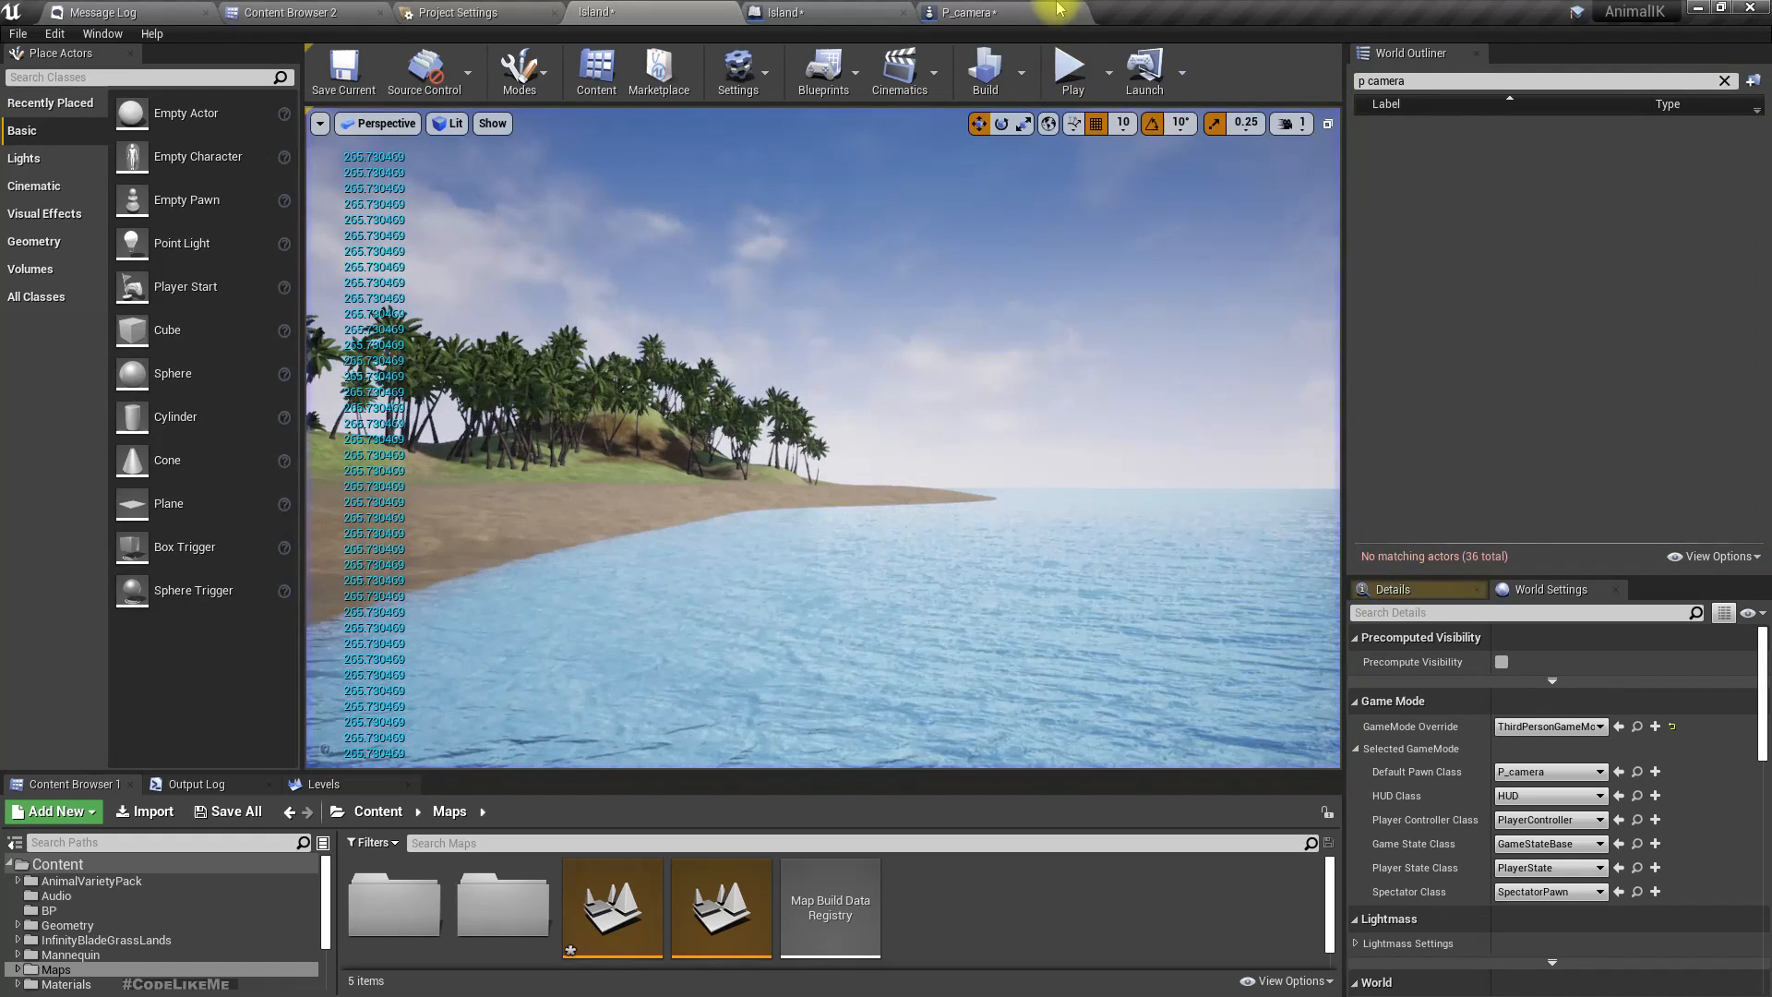
Restore the Floating Pawn Movement component's Max Speed to 1200 and return to the Island level.
left_click(1026, 13)
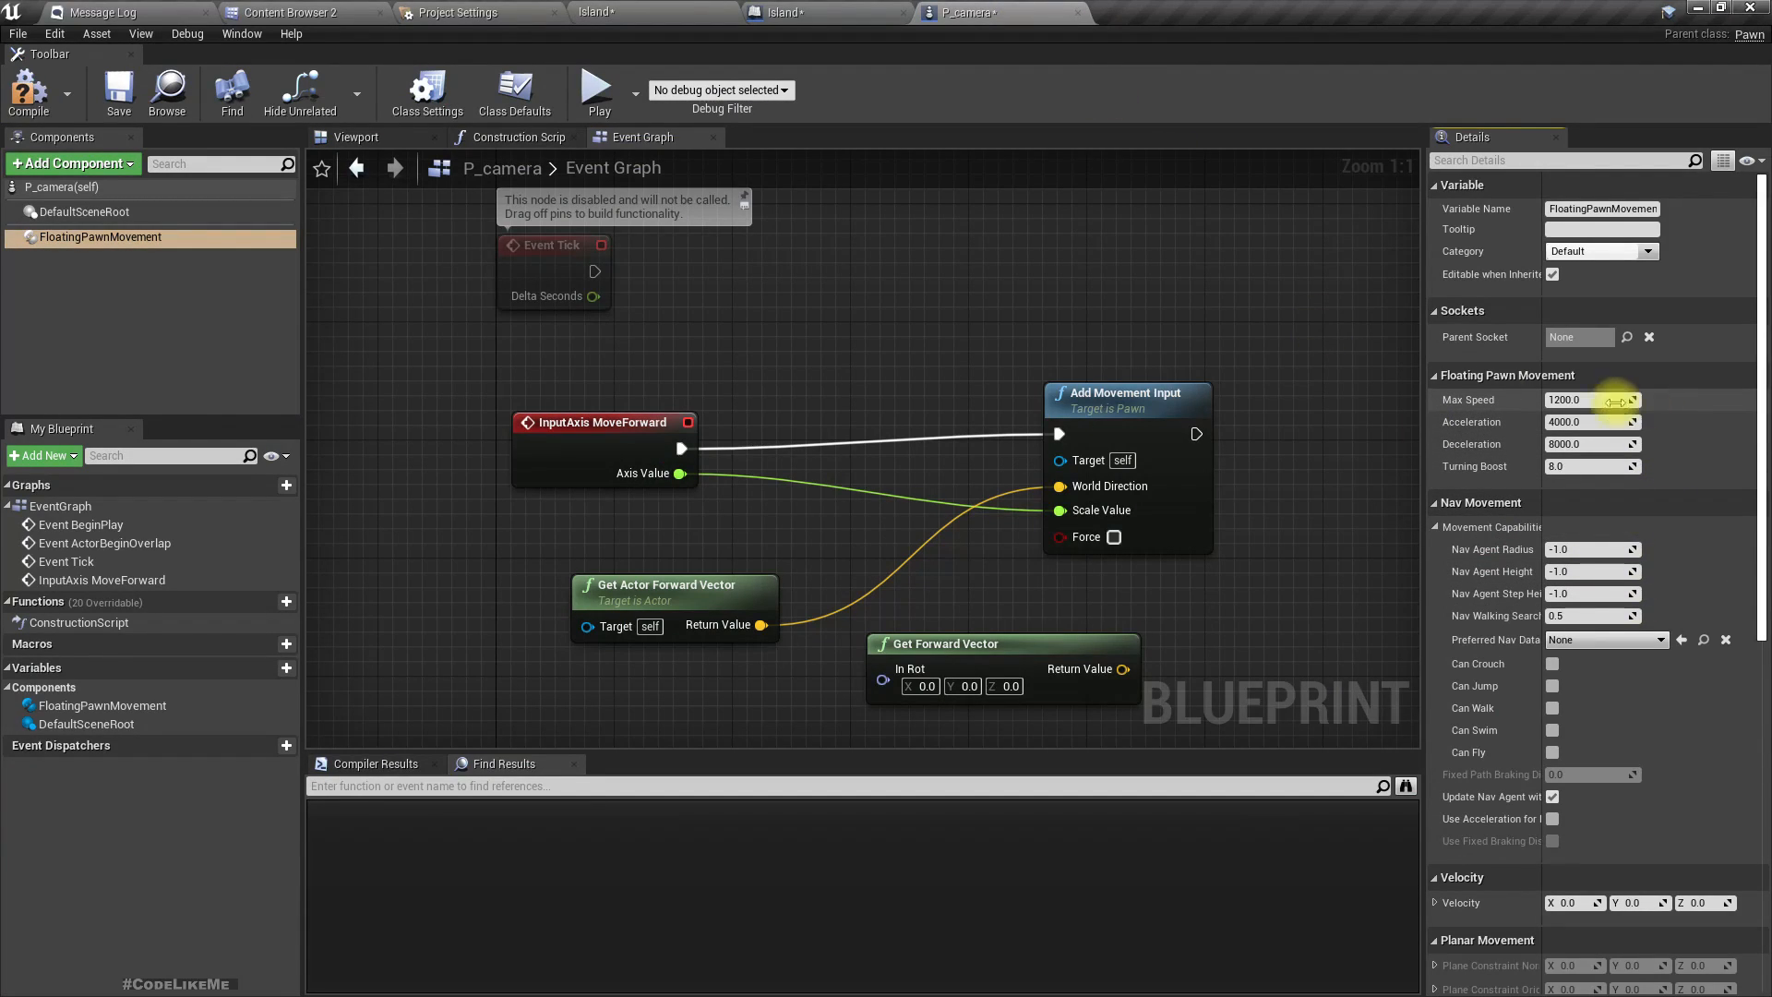
left_click(679, 12)
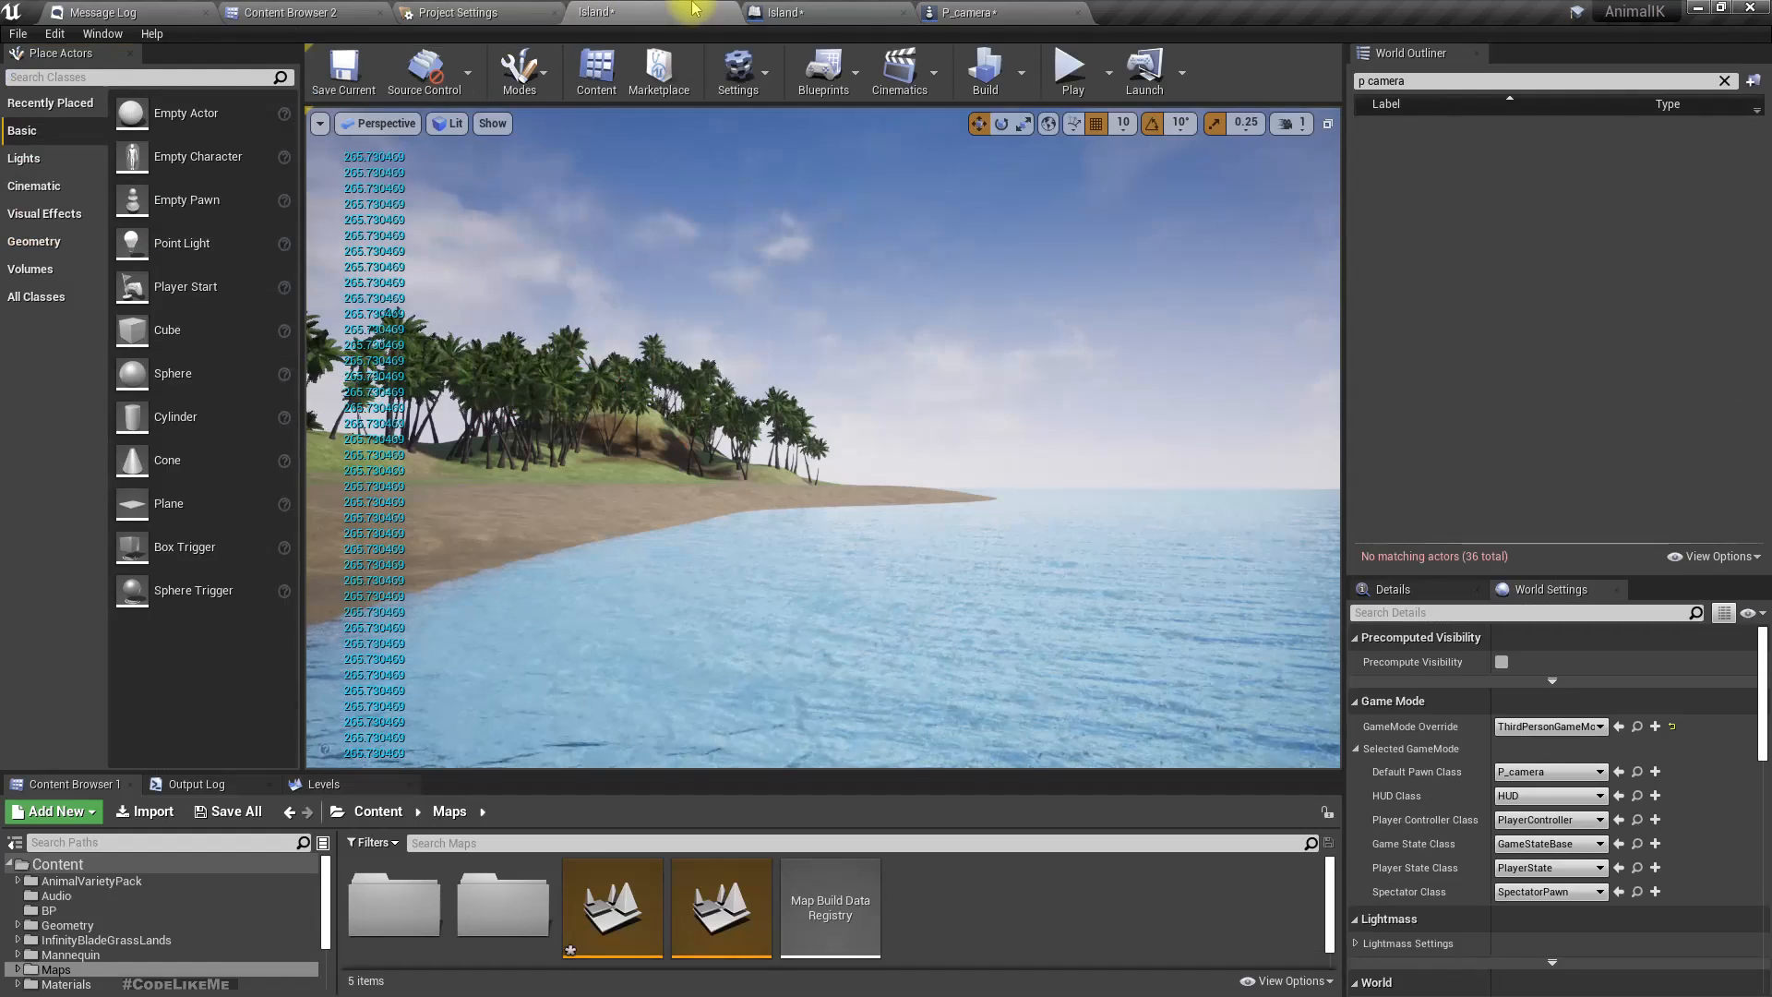
Play the Island level to test the P_camera pawn's movement, then stop playing.
left_click(1072, 74)
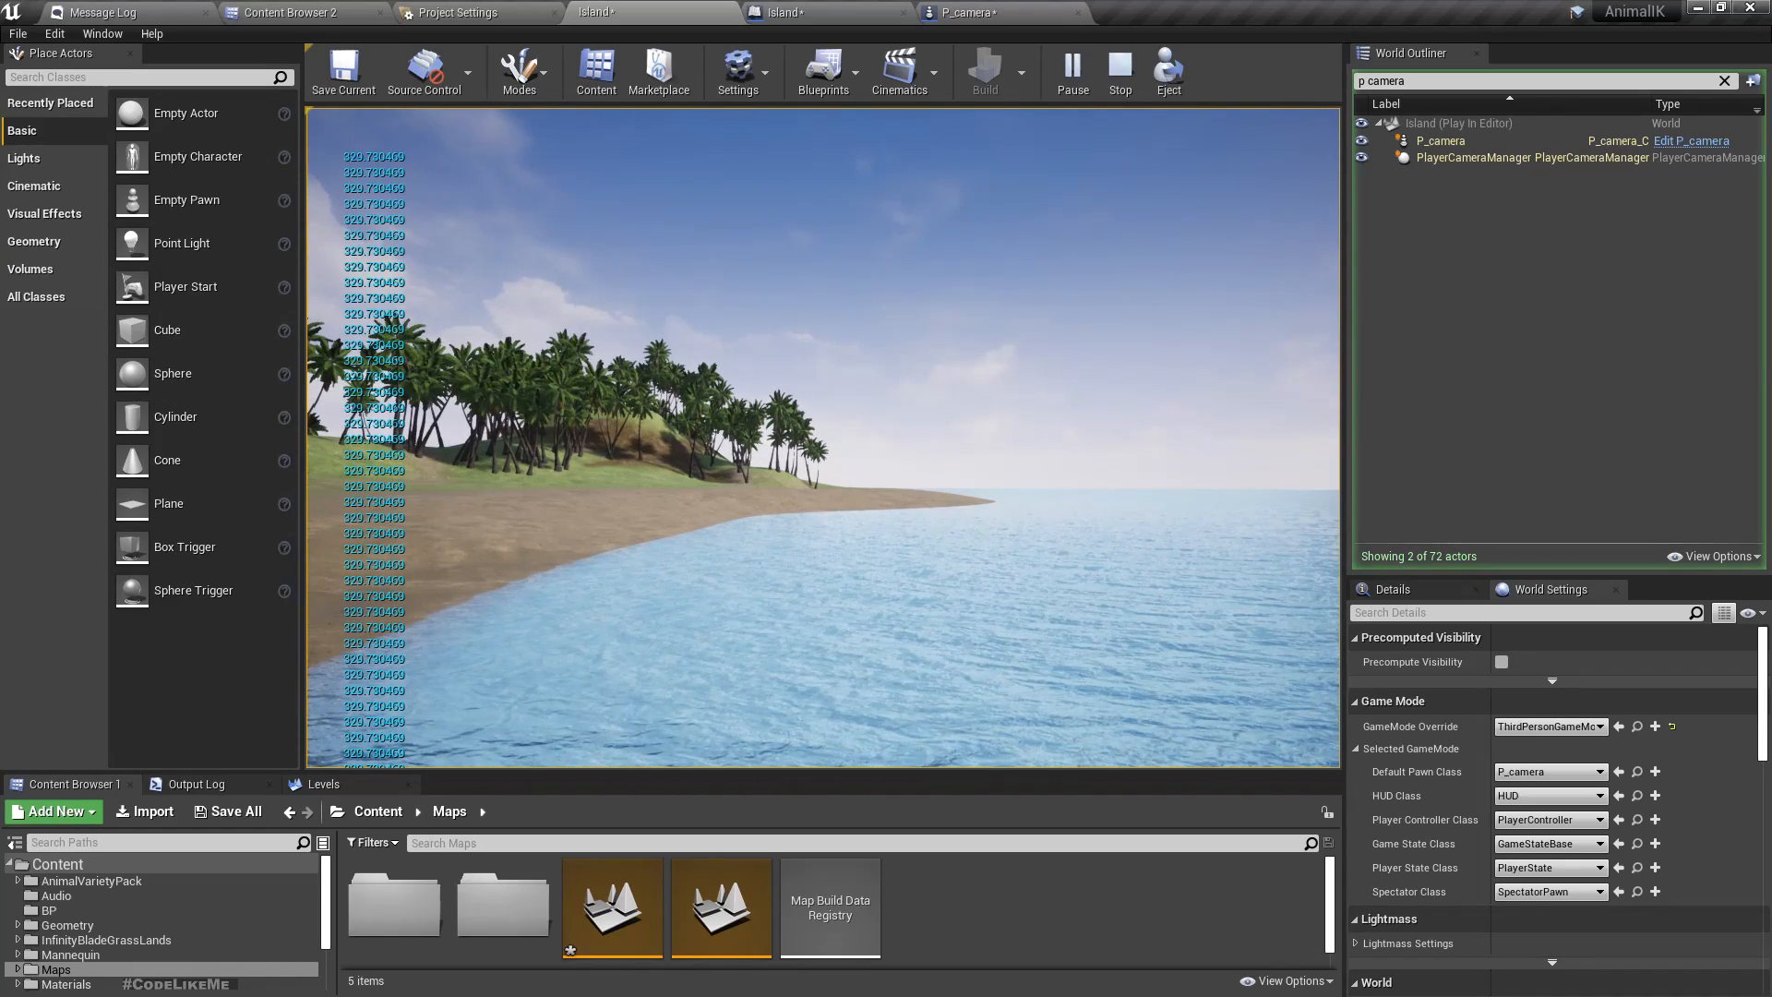
key("shift+F1")
left_click(979, 13)
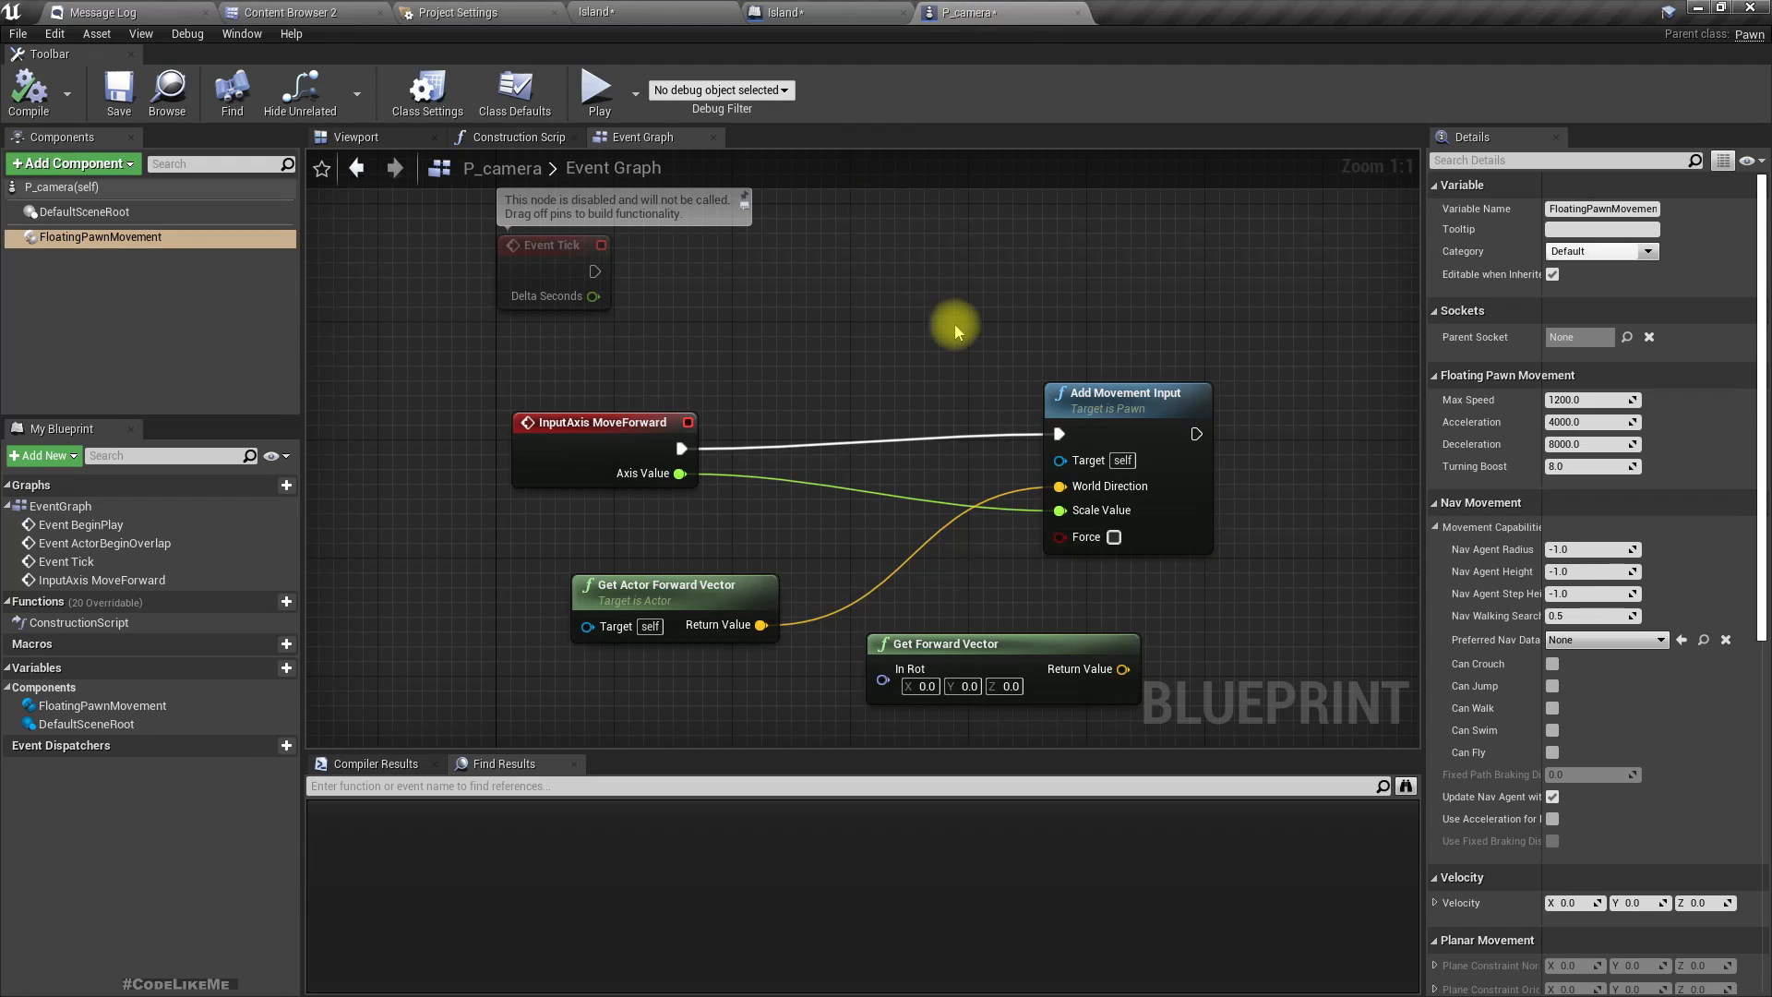
left_click(671, 20)
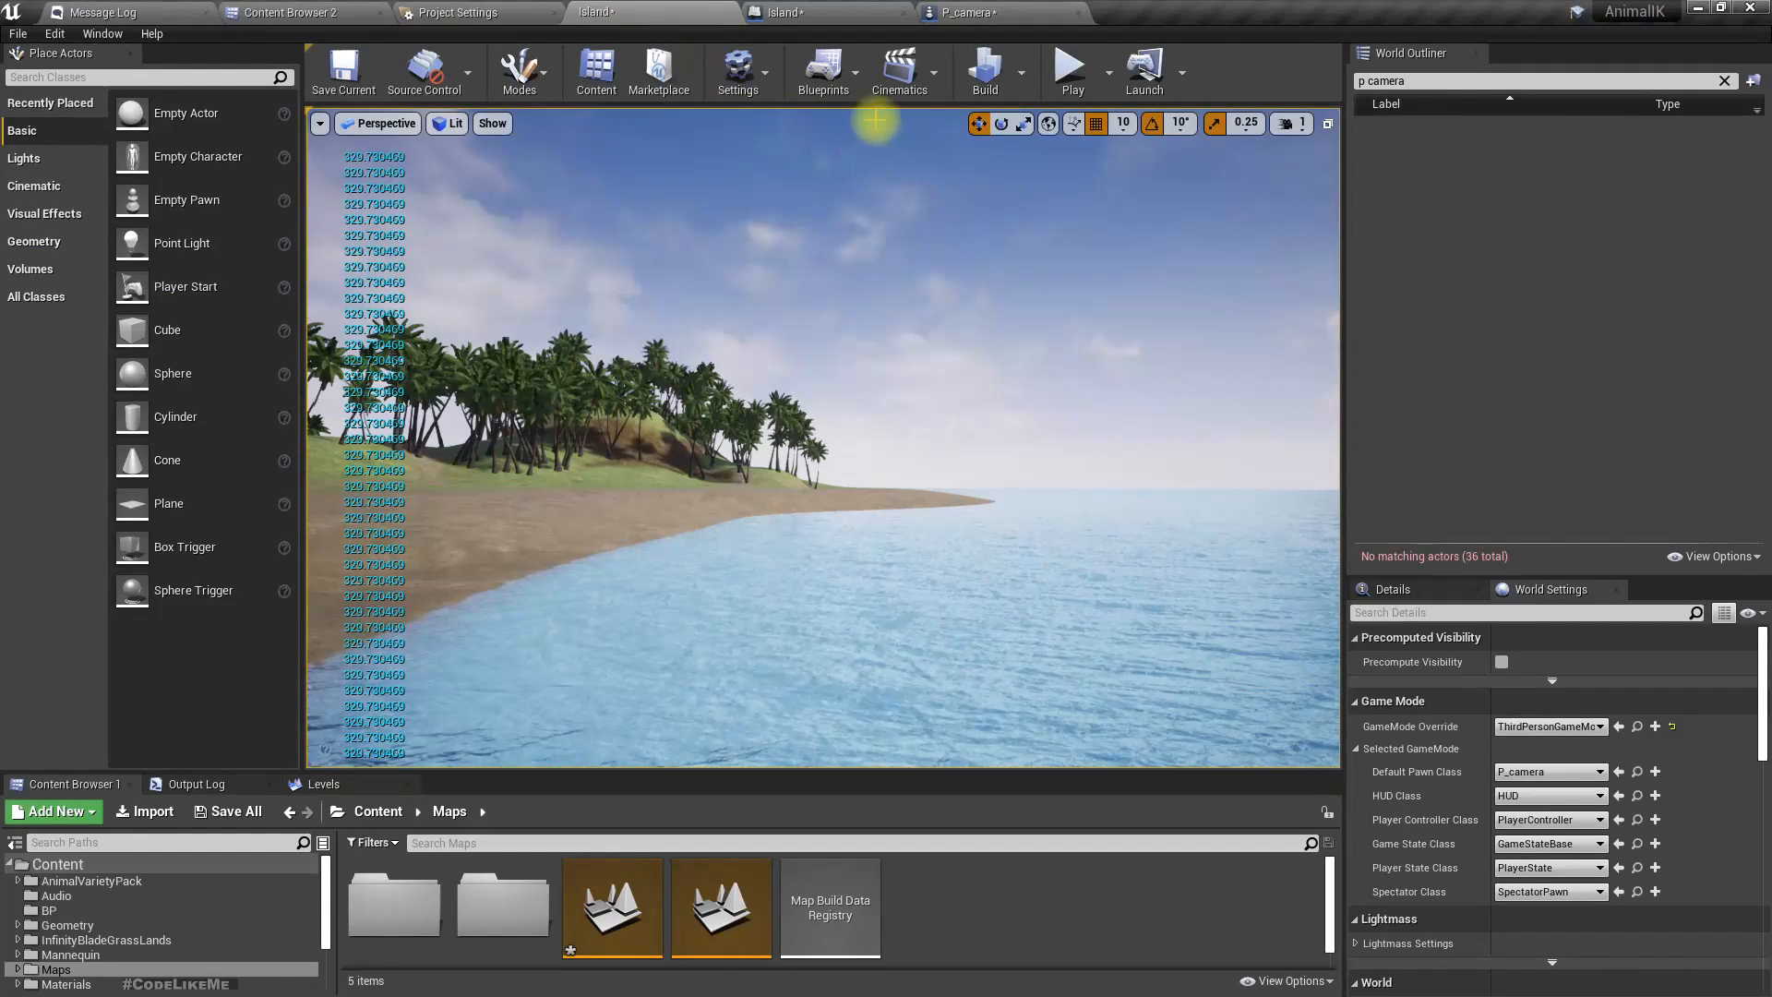
left_click(791, 416)
key("shift+F1")
Add an InputAxis MoveRight event below the forward-movement nodes in the P_camera Event Graph.
left_click(1034, 13)
left_click_drag(672, 626, 731, 406)
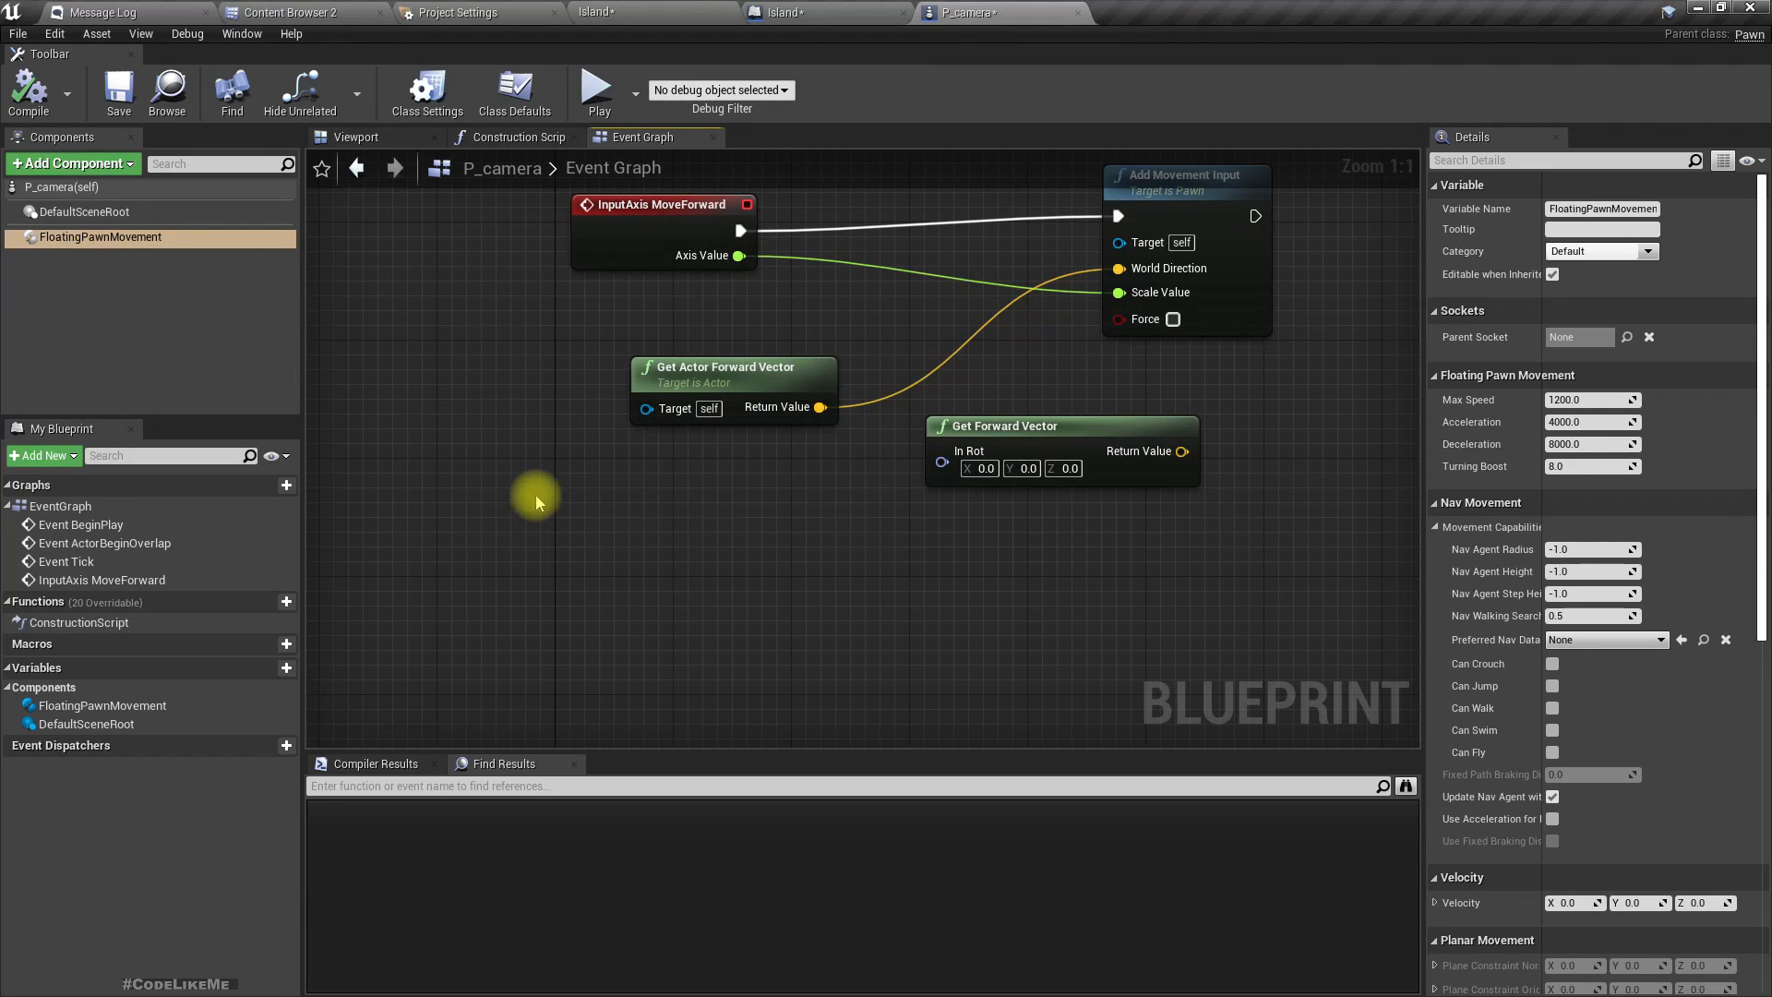
right_click(587, 554)
type("move right")
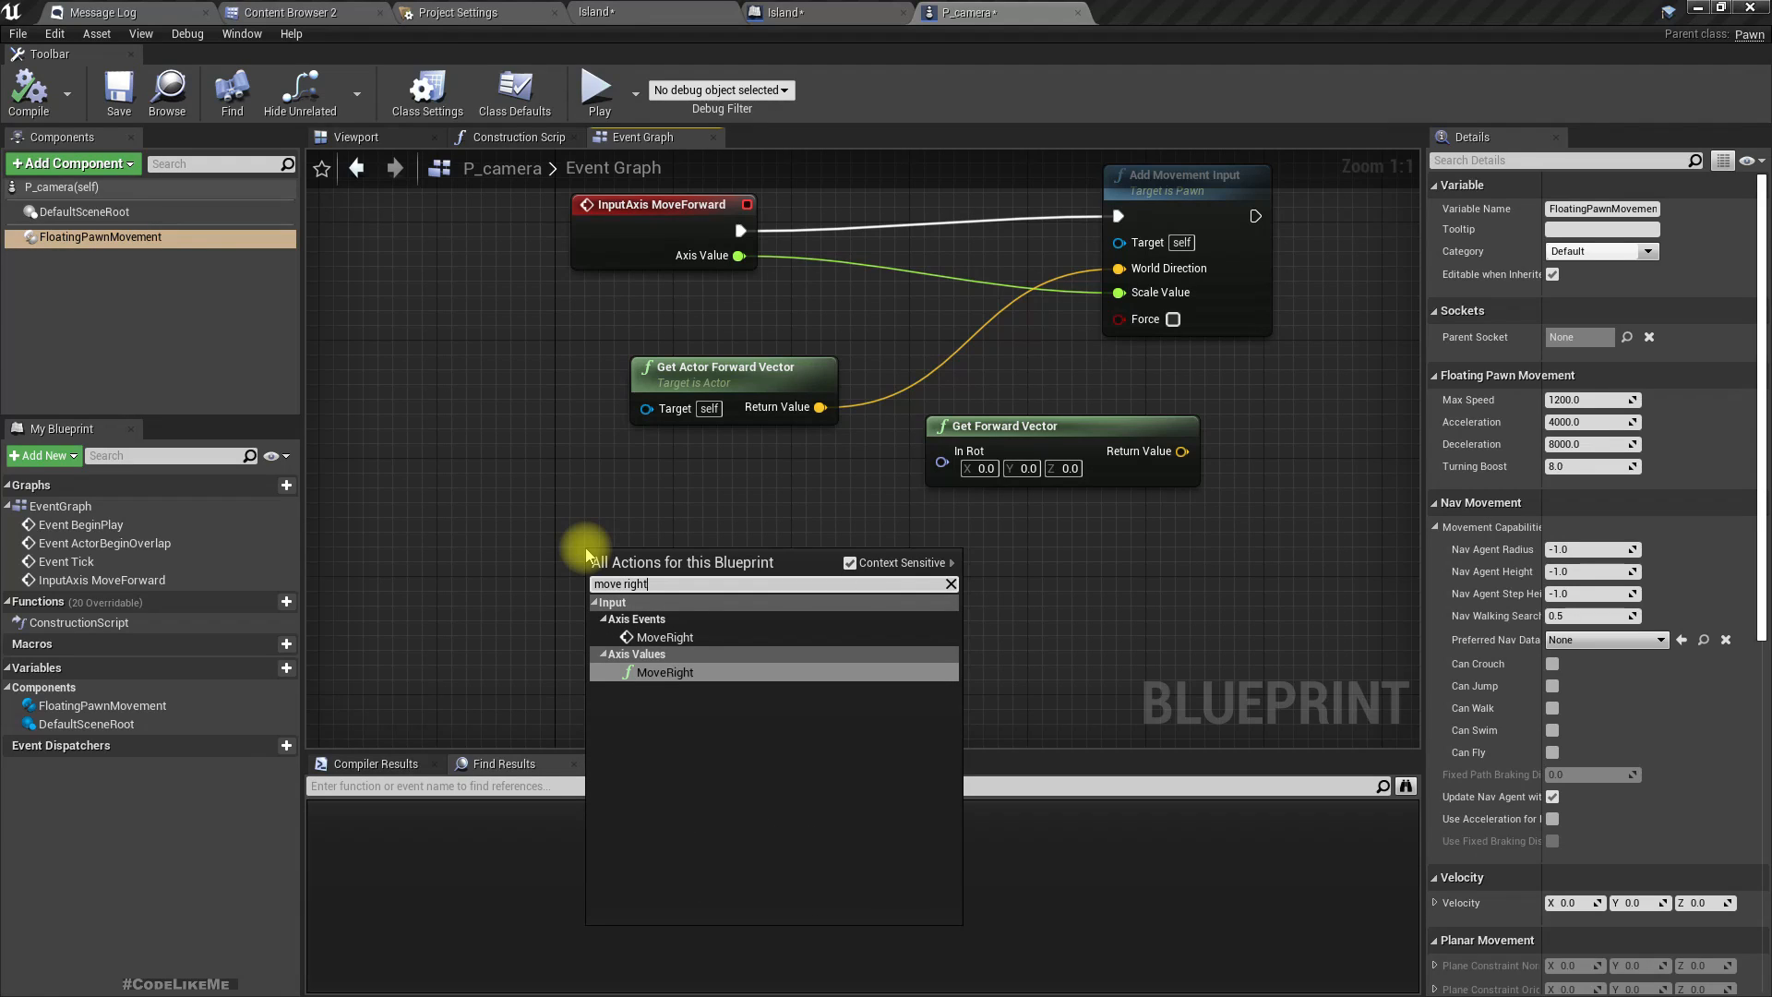
key("Up")
key("Return")
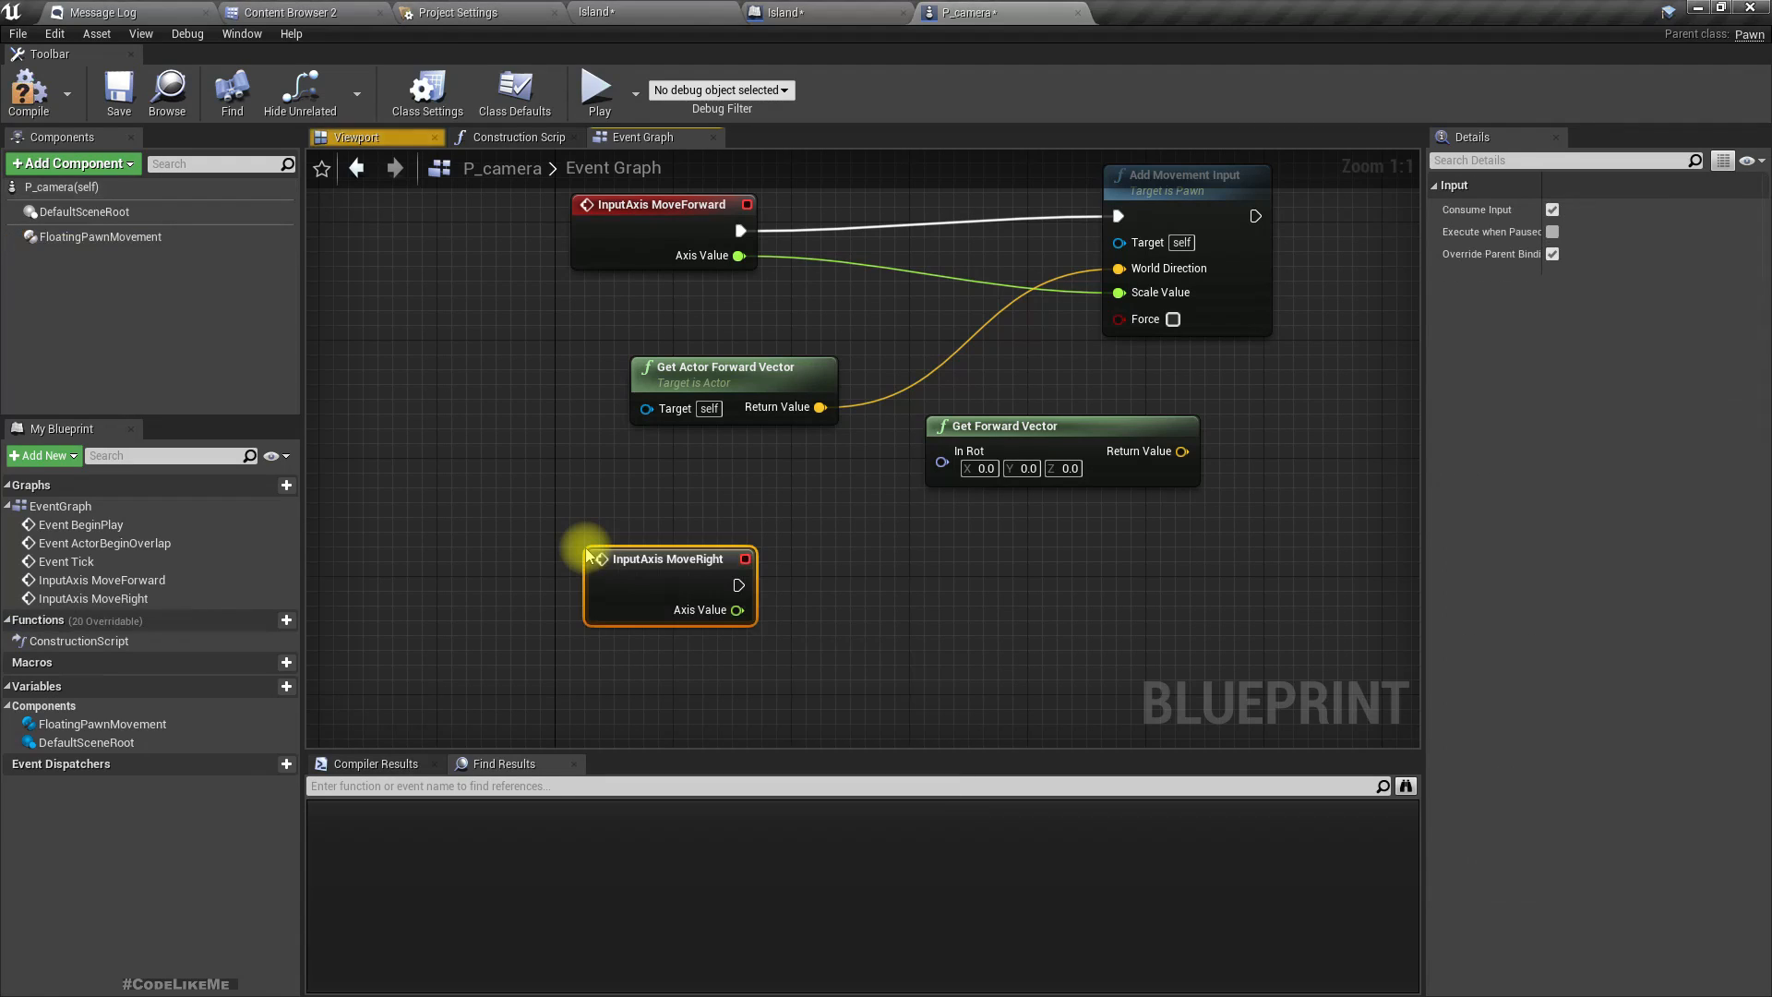
Duplicate the Add Movement Input node and connect the MoveRight event's execution and Axis Value to the copy's execution and Scale Value inputs.
scroll(1015, 609, "down", 1)
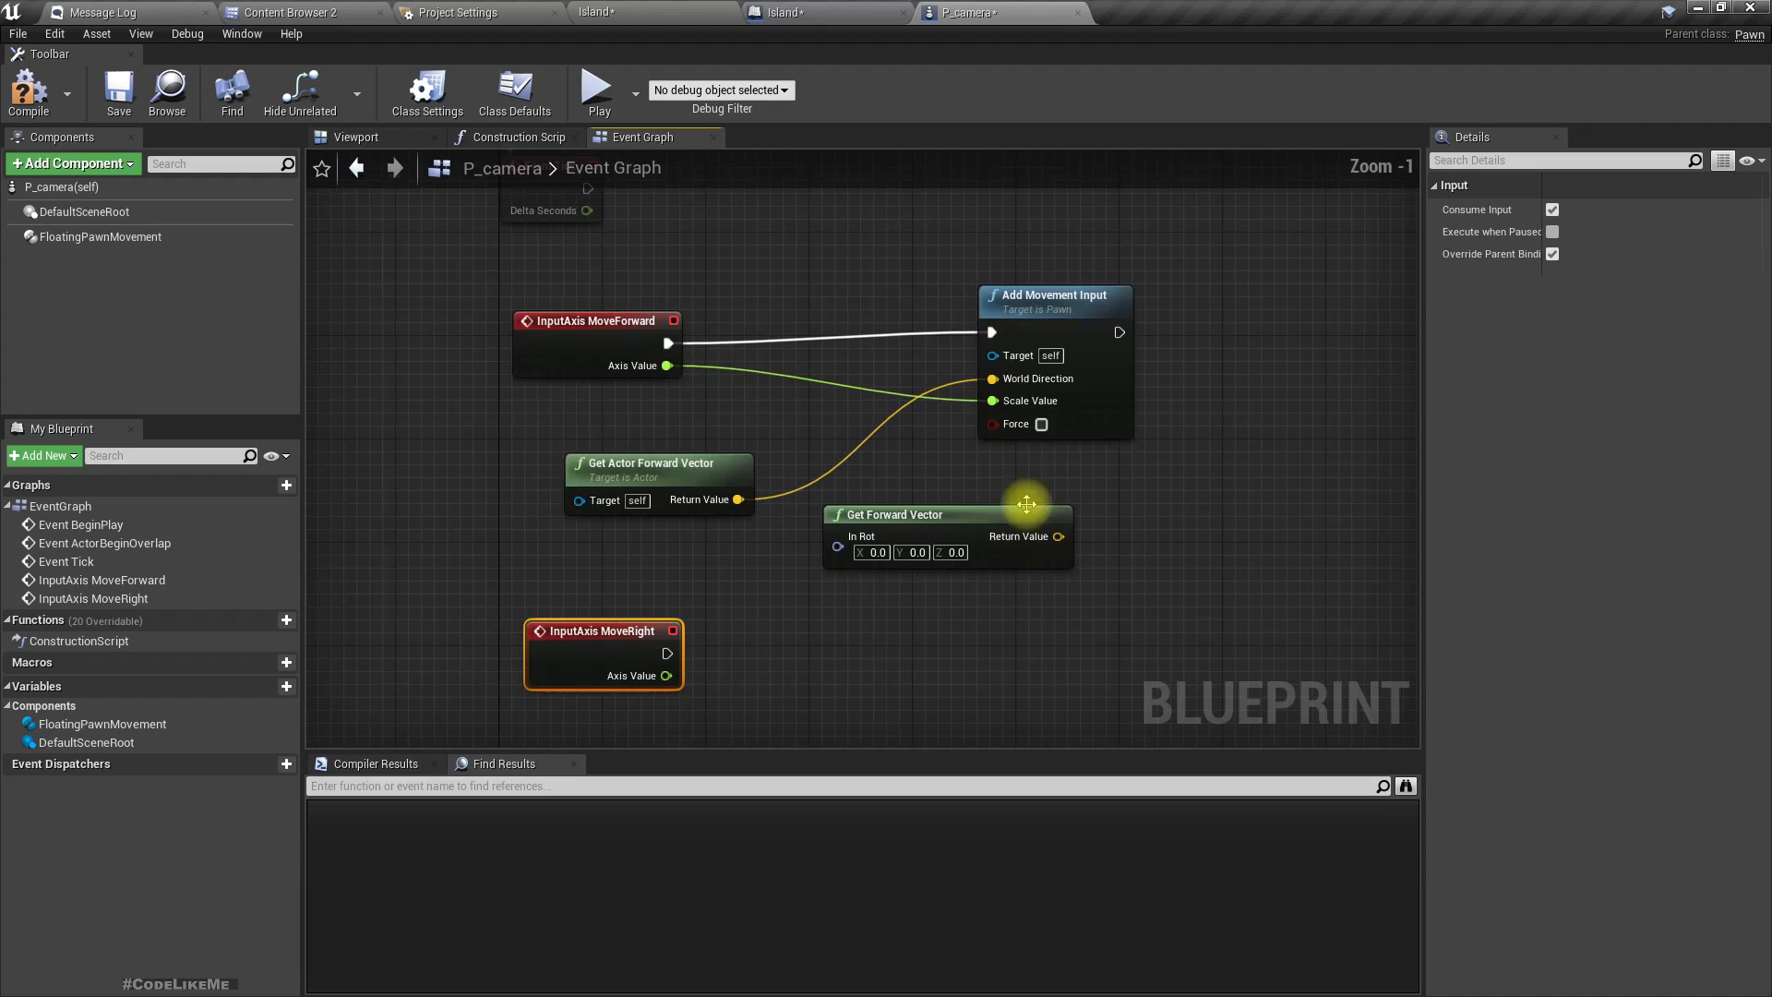
left_click(1057, 287)
key("ctrl+c")
key("ctrl+v")
left_click_drag(1297, 395, 1096, 637)
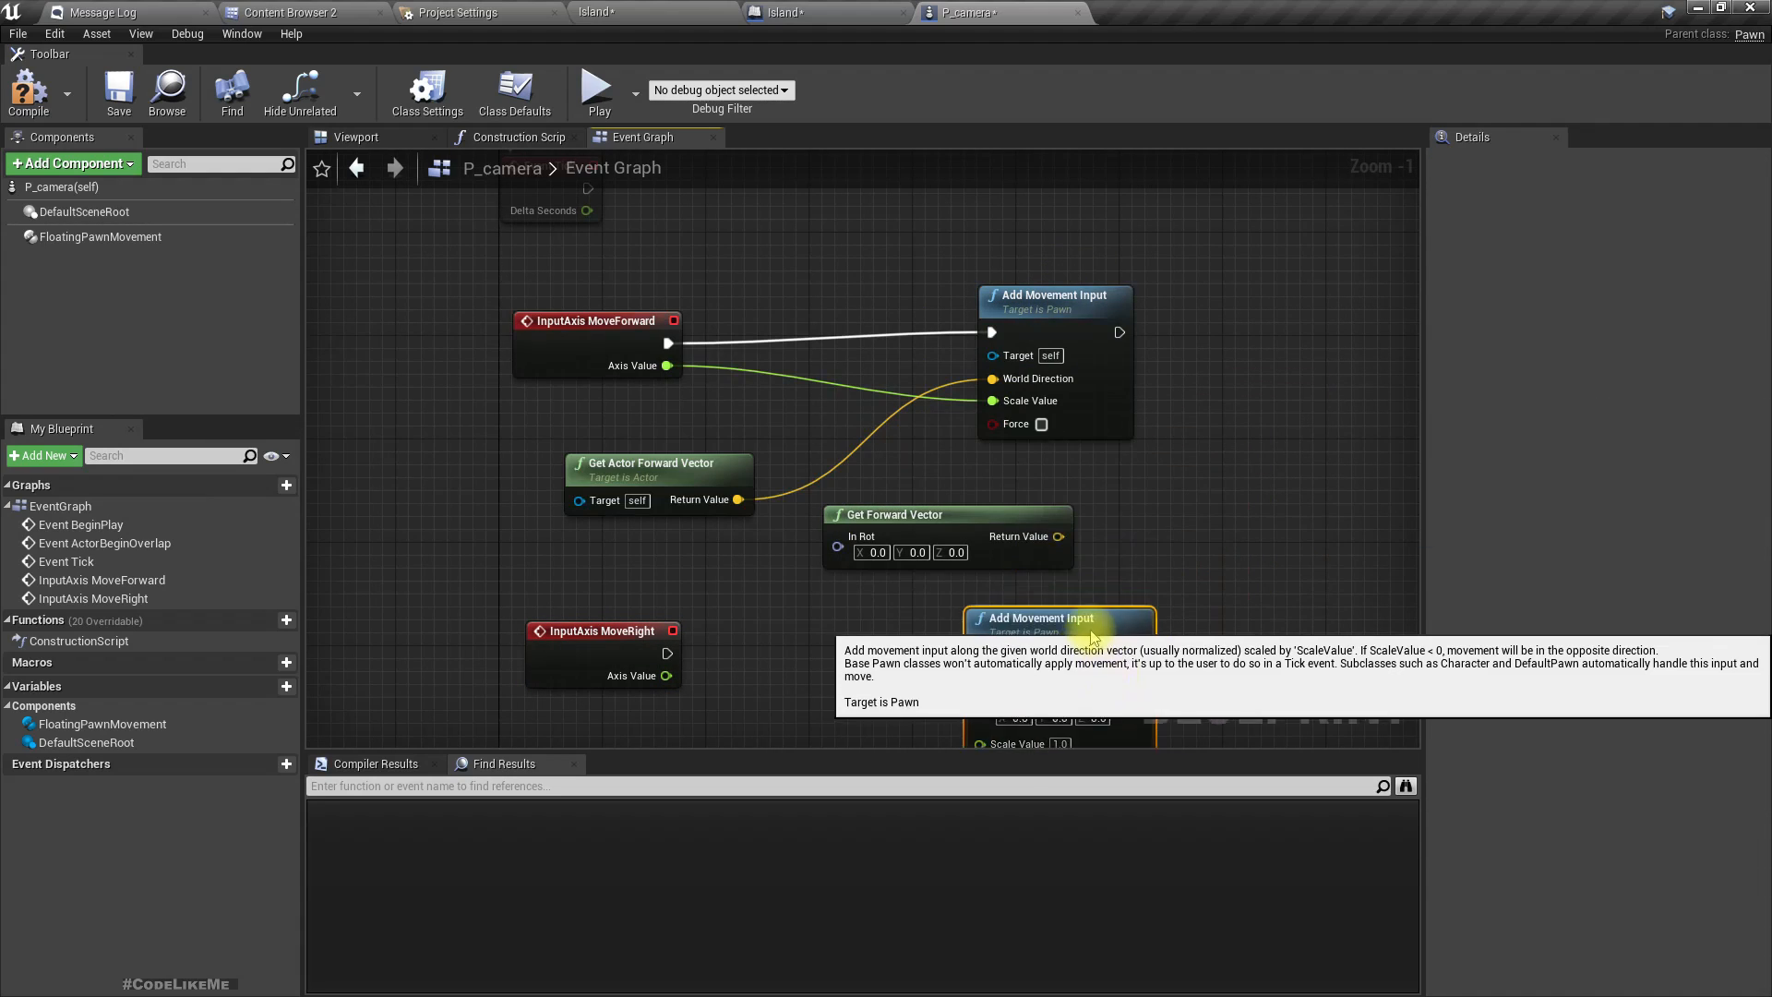
right_click_drag(703, 646, 643, 517)
left_click_drag(604, 527, 919, 526)
left_click_drag(920, 615, 605, 546)
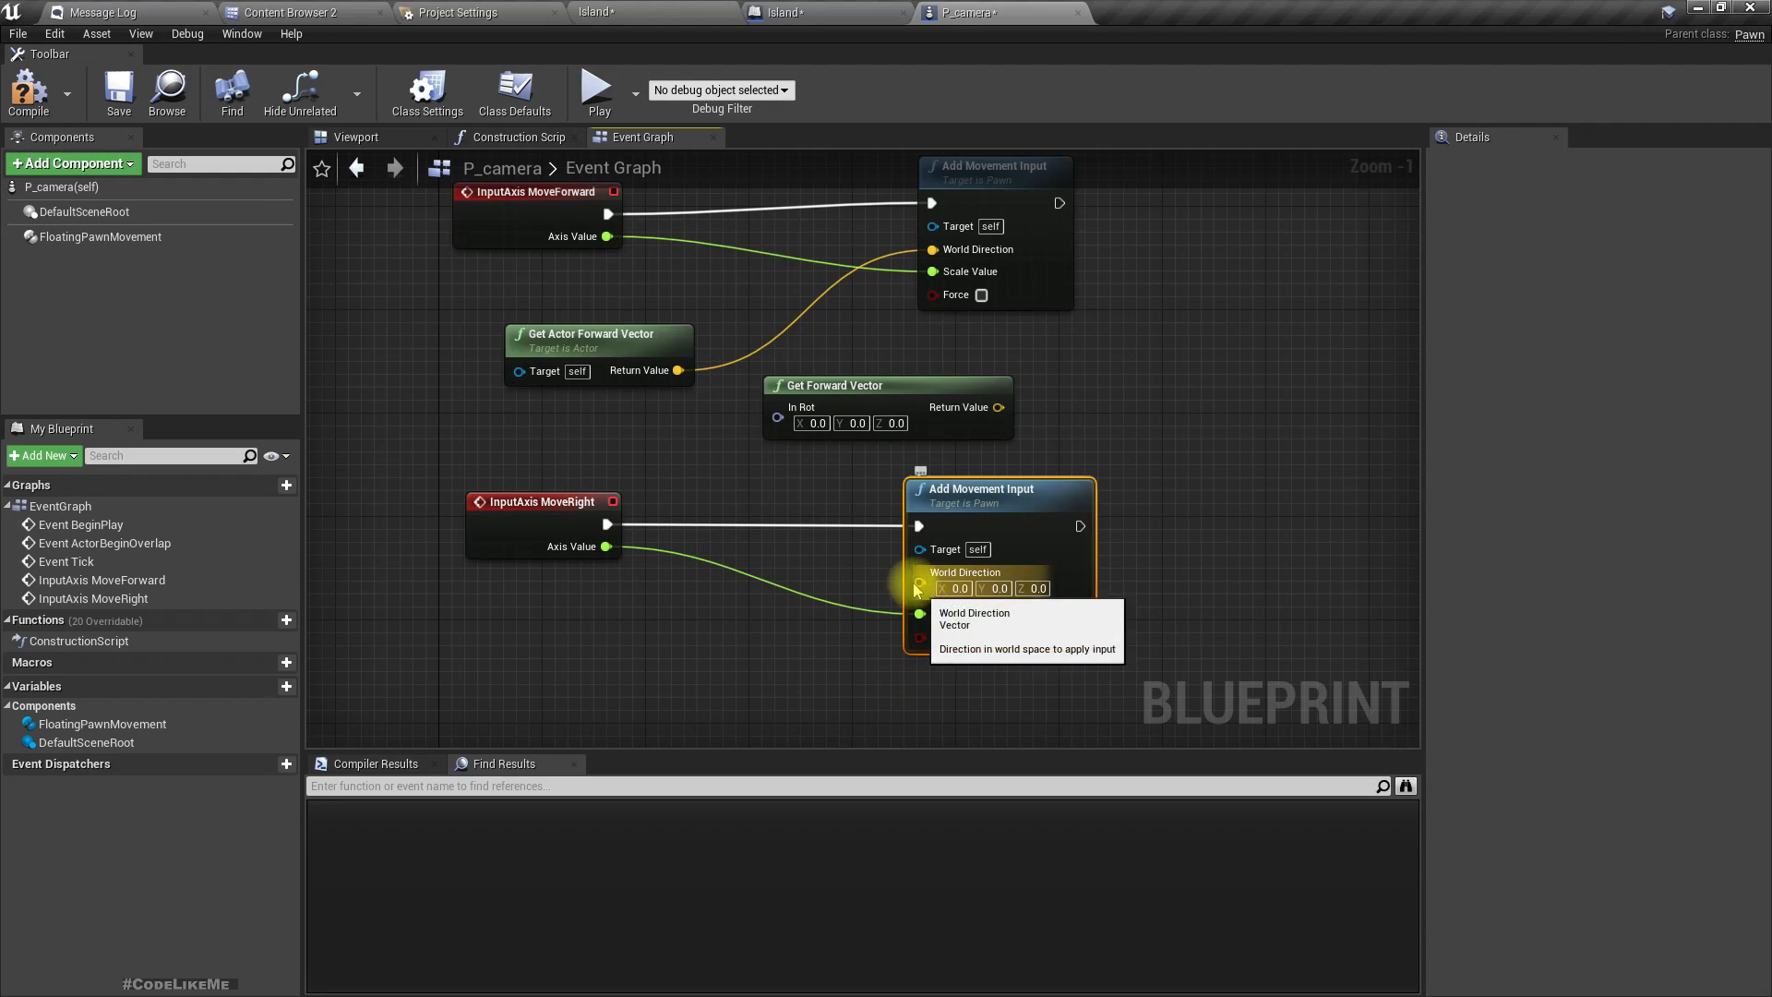
Add a Get Actor Right Vector node, connect it to the second Add Movement Input's World Direction, and compile P_camera.
right_click(598, 692)
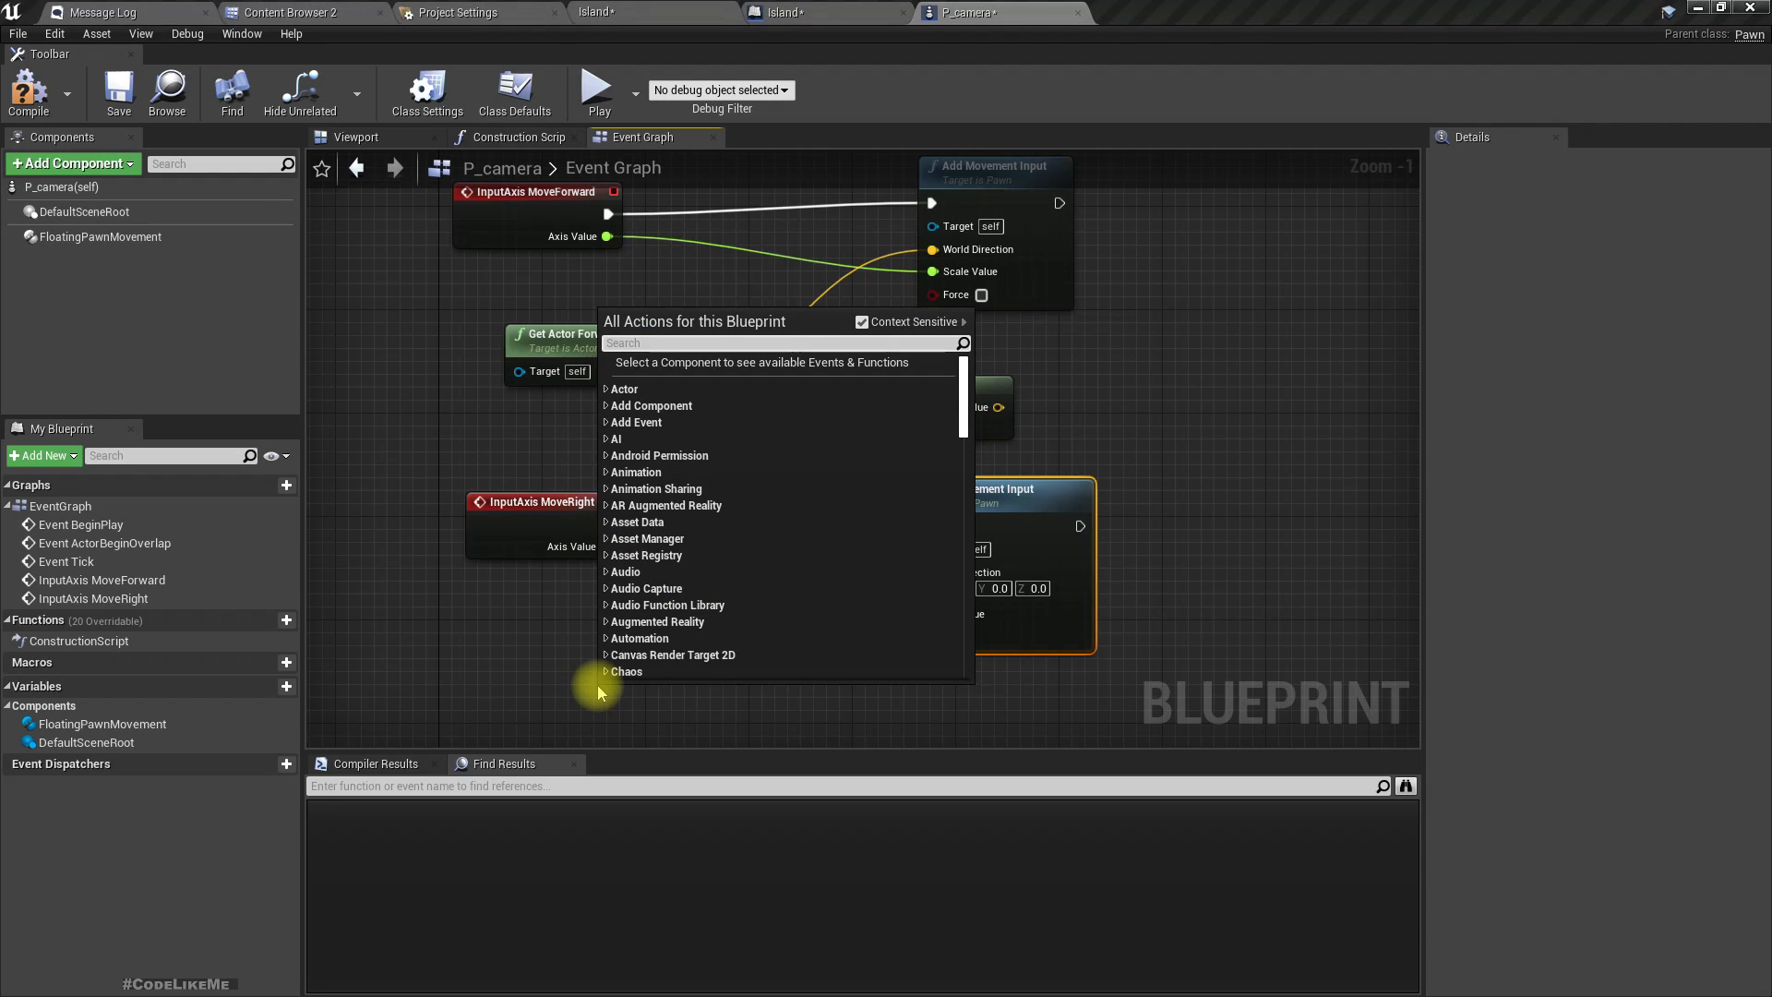
type("actor")
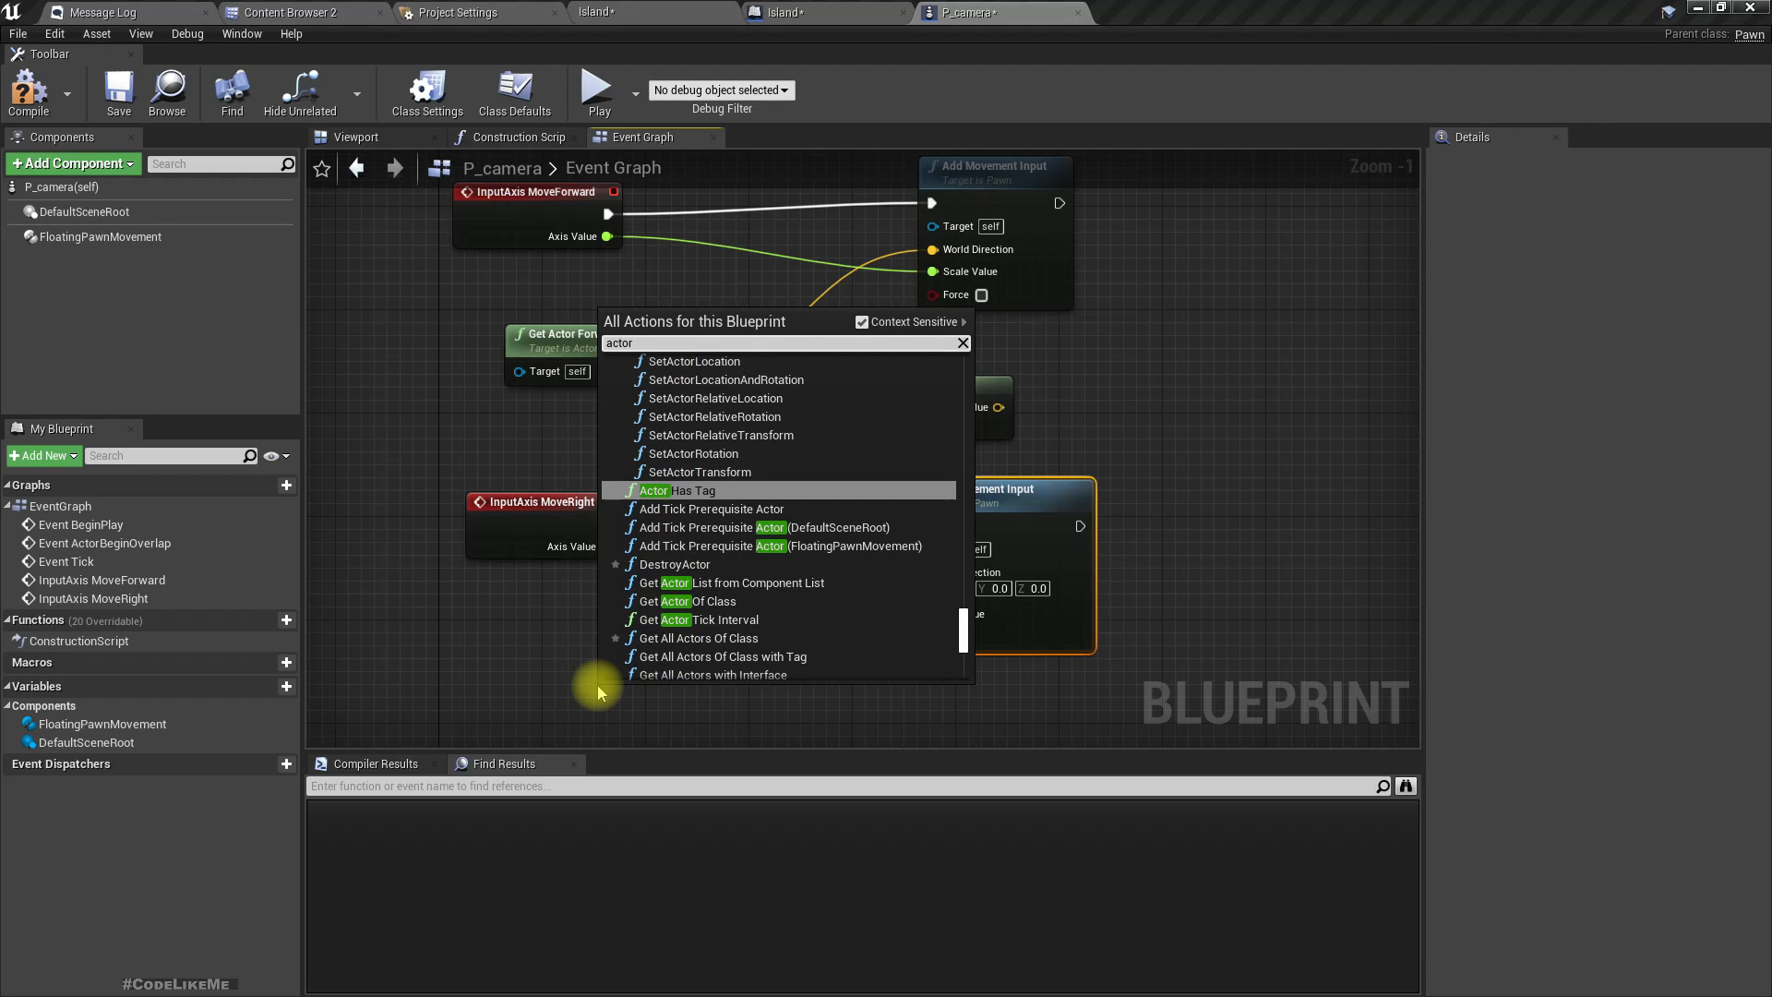
type(" right")
key("Return")
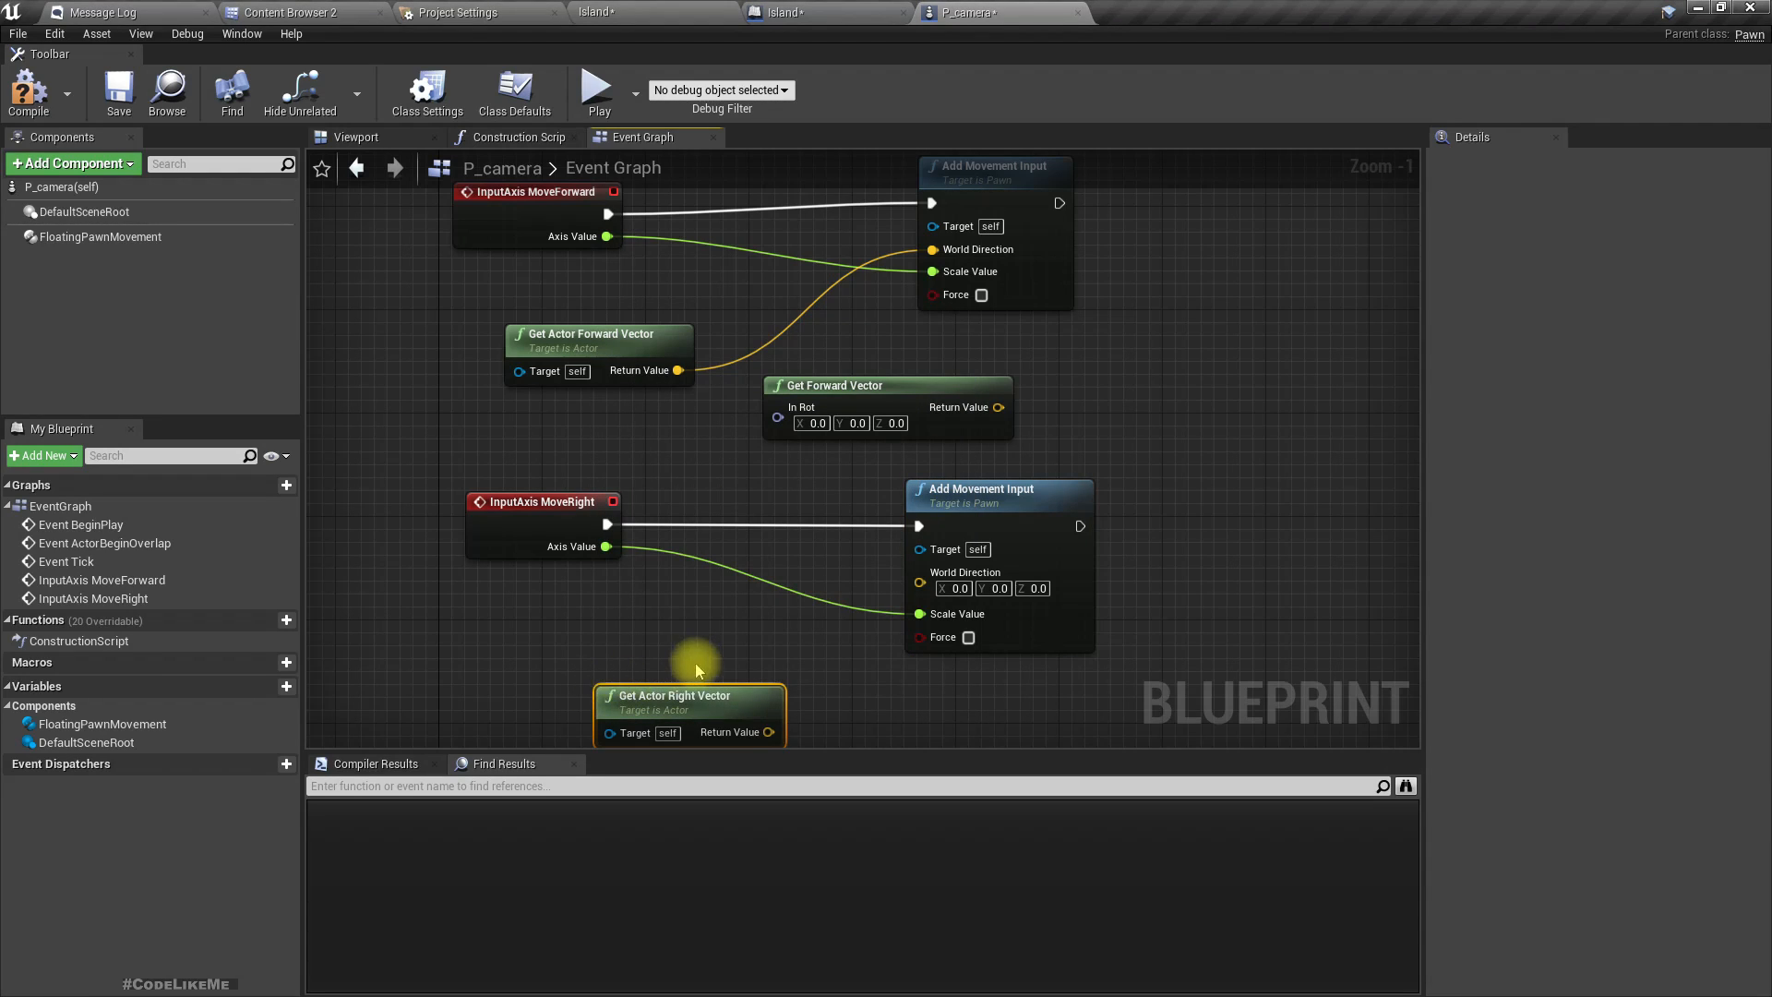
left_click_drag(759, 731, 931, 533)
left_click(58, 102)
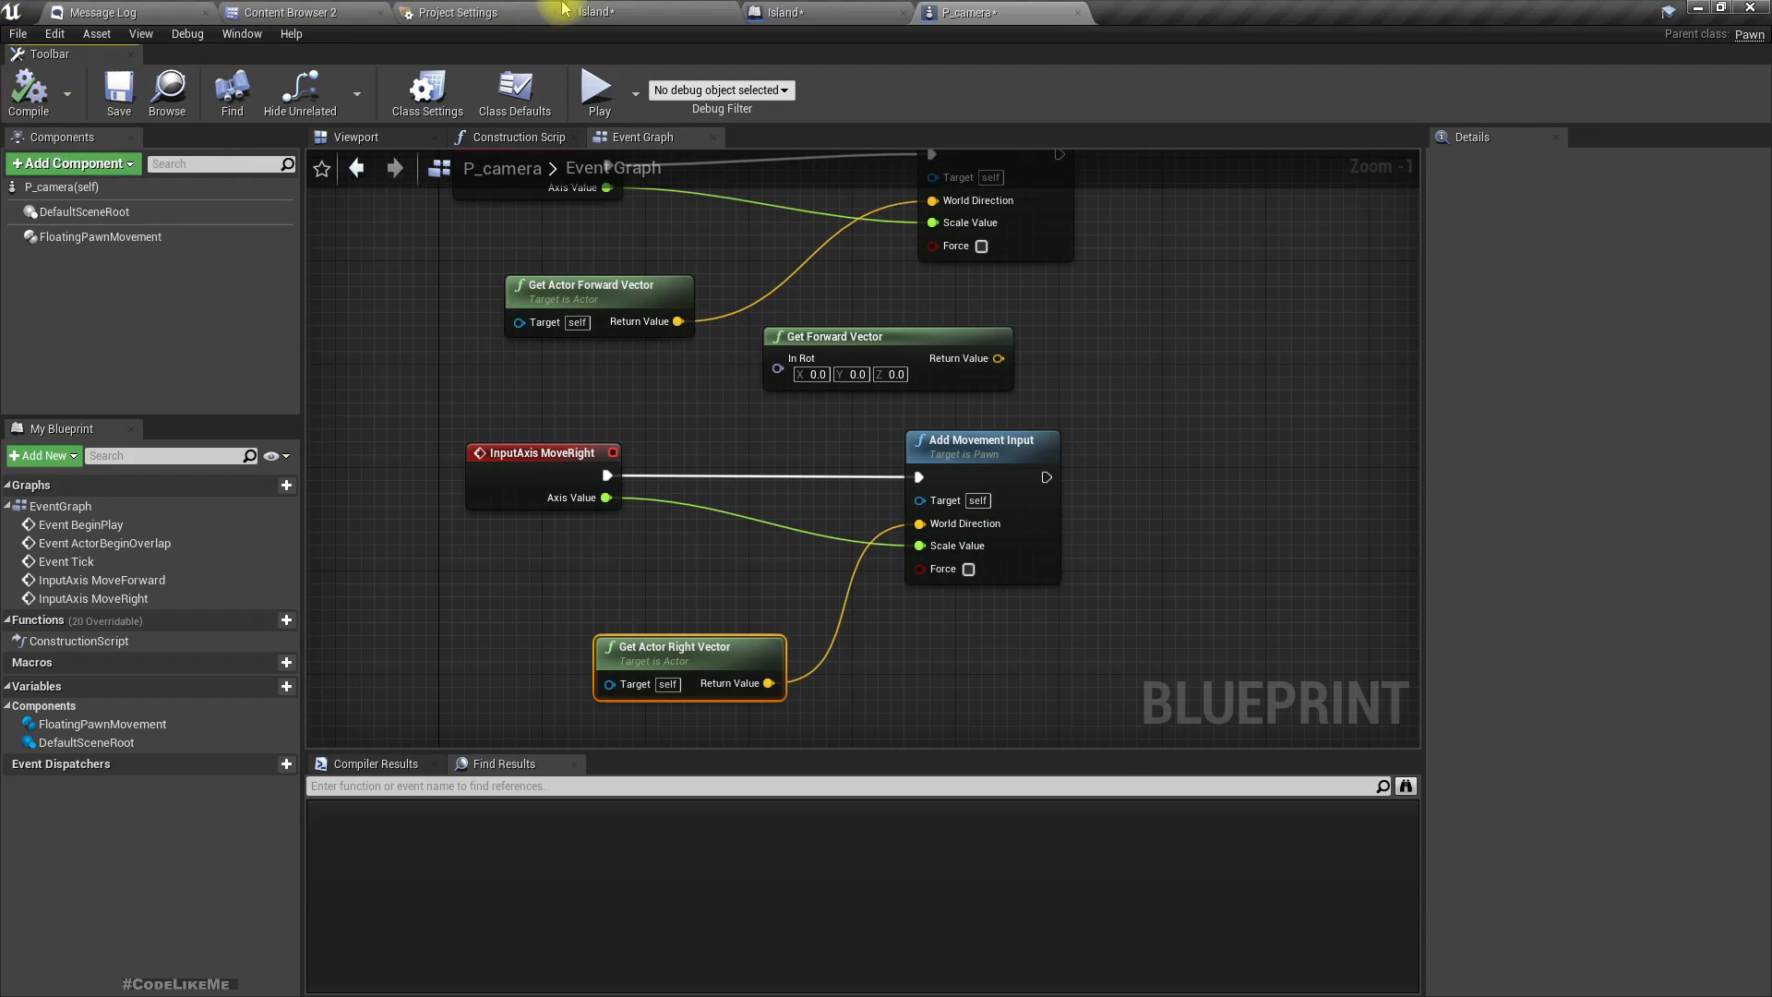
Play the Island level in the full-screen viewport to test the pawn's sideways movement, then stop playing.
left_click(618, 9)
key("F11")
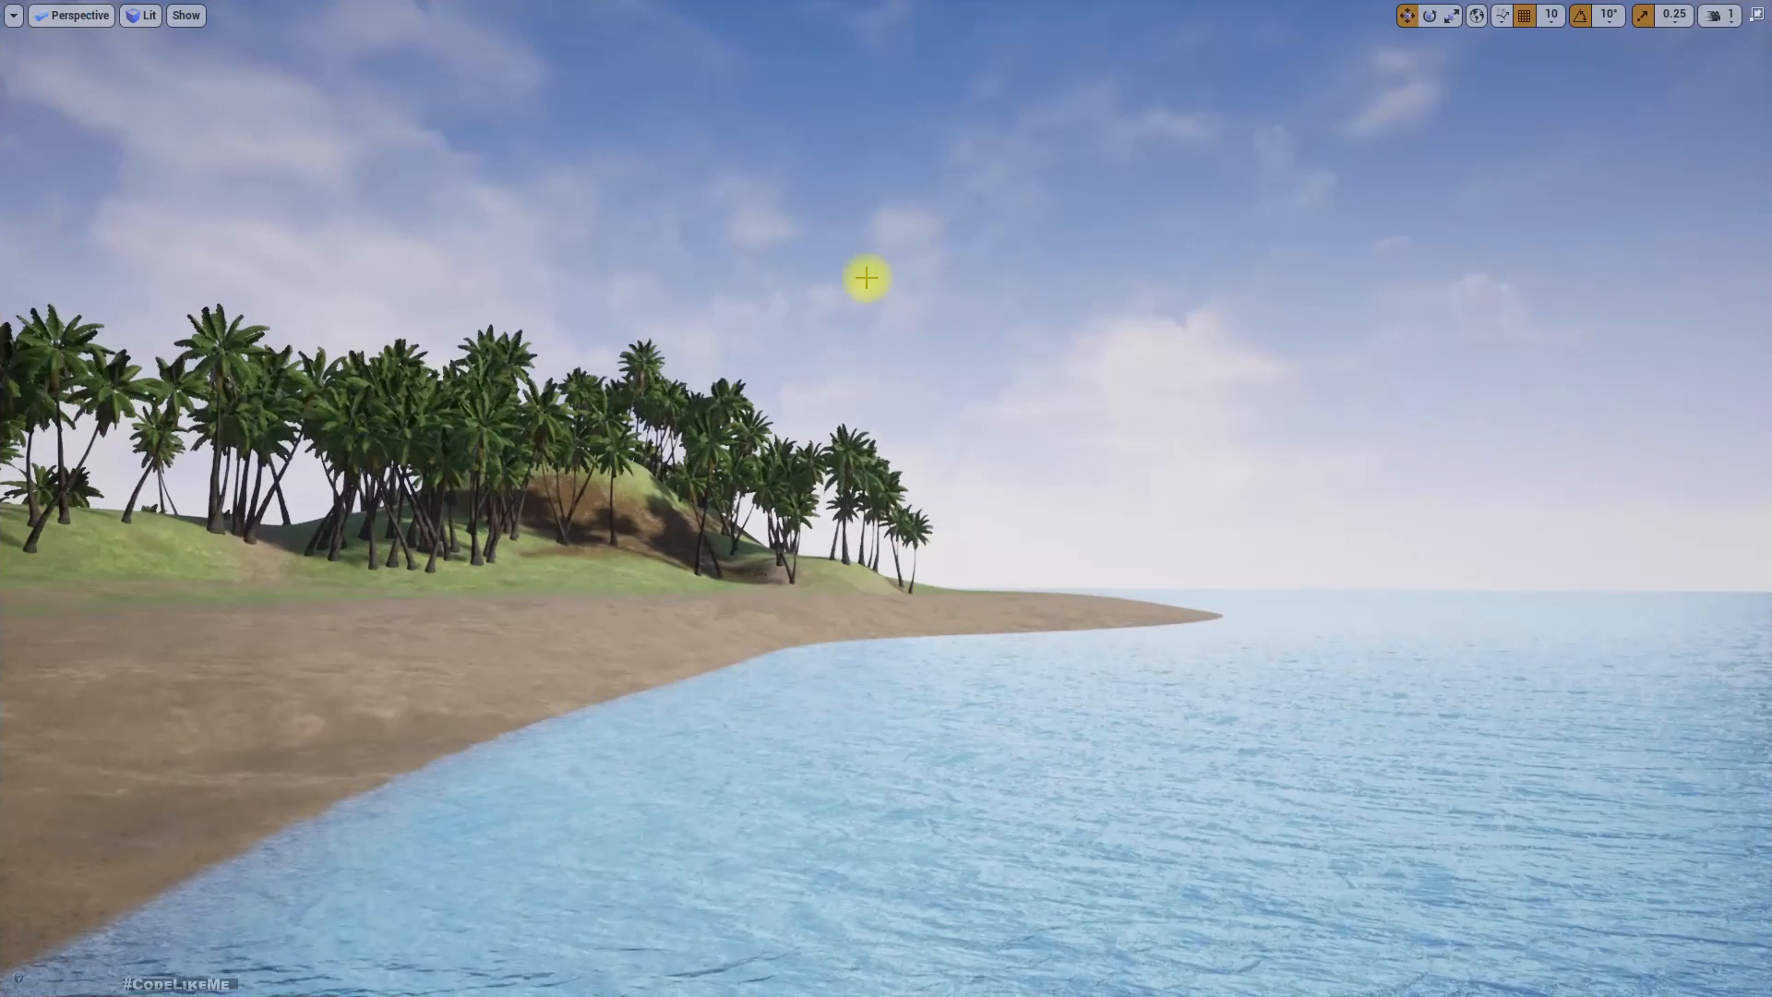
key("alt+p")
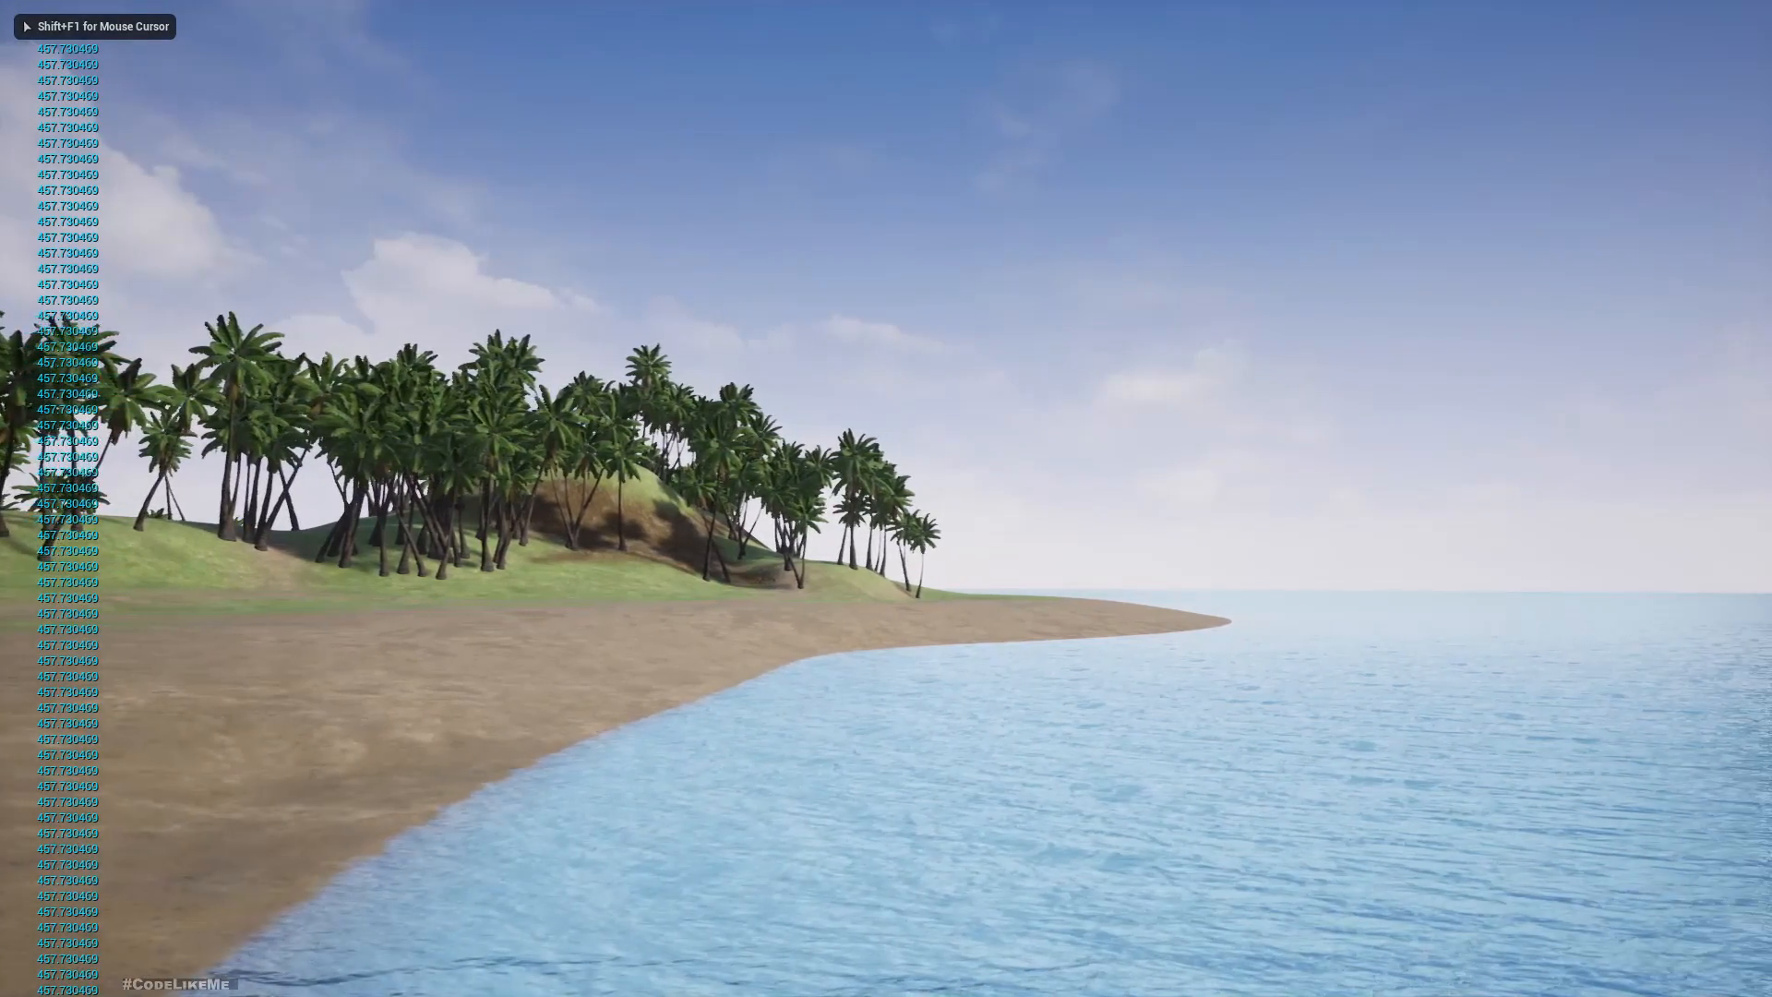
key("Escape")
left_click(842, 11)
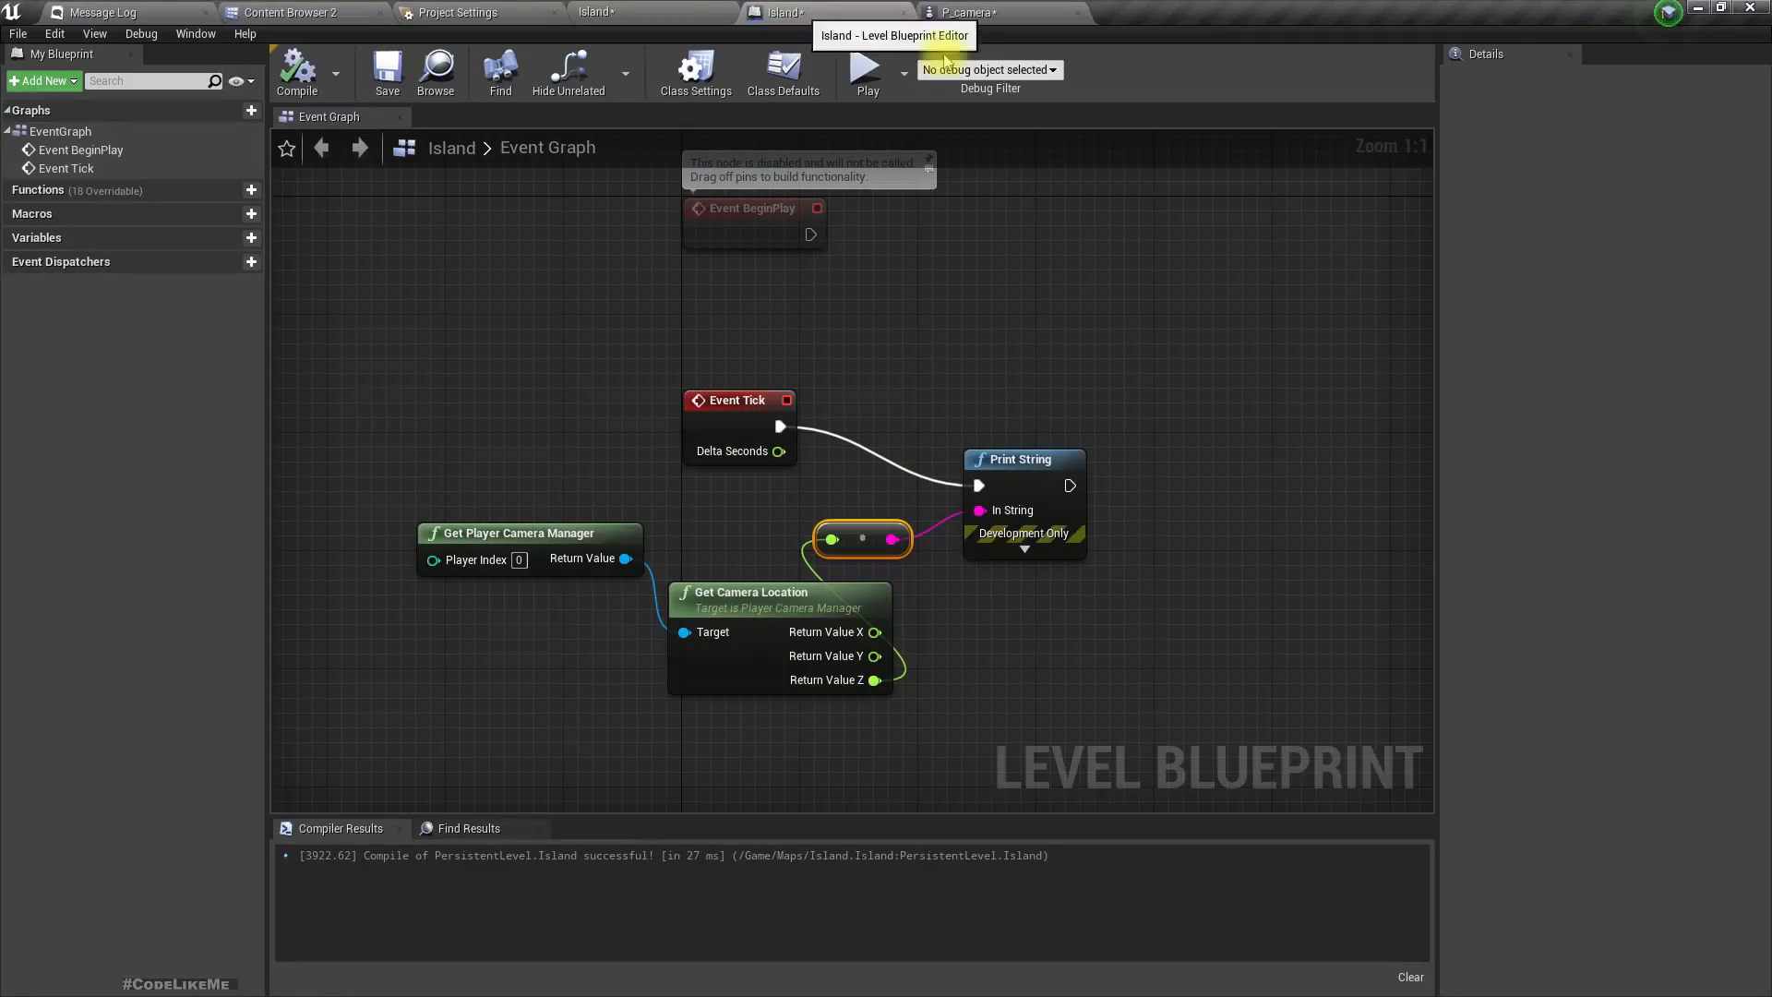
Disconnect Get Actor Right Vector from the second Add Movement Input, set its World Direction Z to 1.0, and compile P_camera.
left_click(969, 12)
right_click(600, 588)
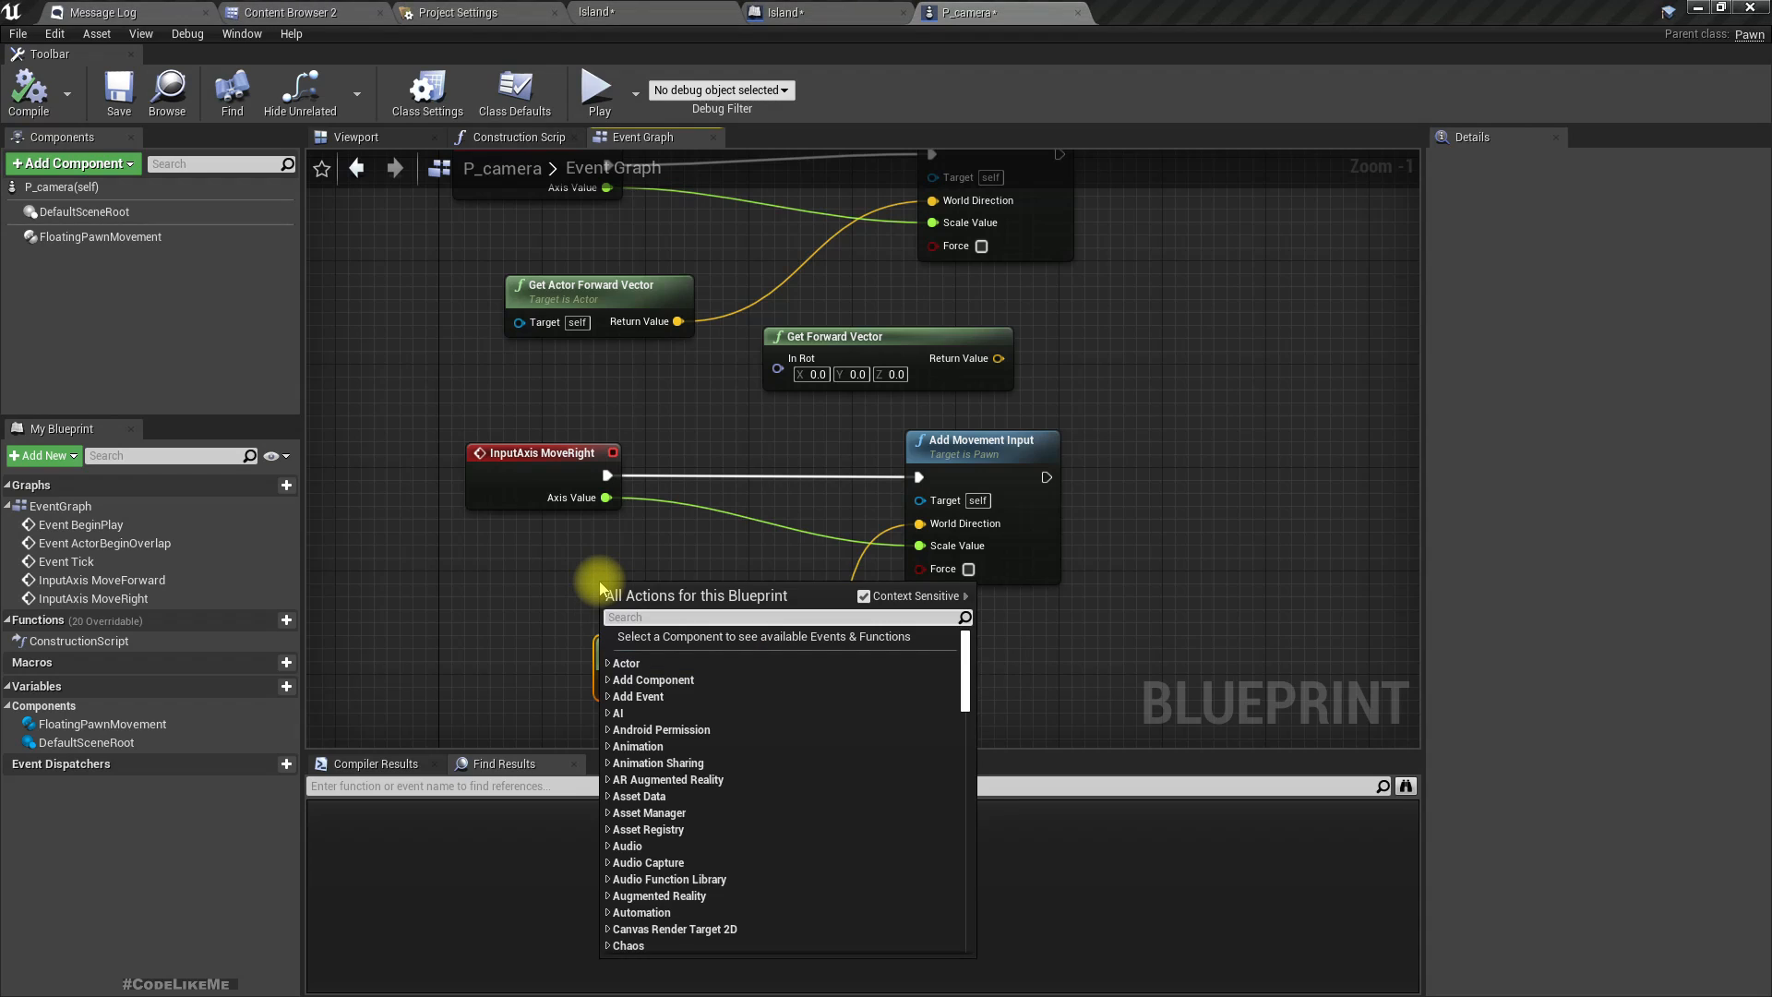
right_click(953, 527)
left_click(1031, 544)
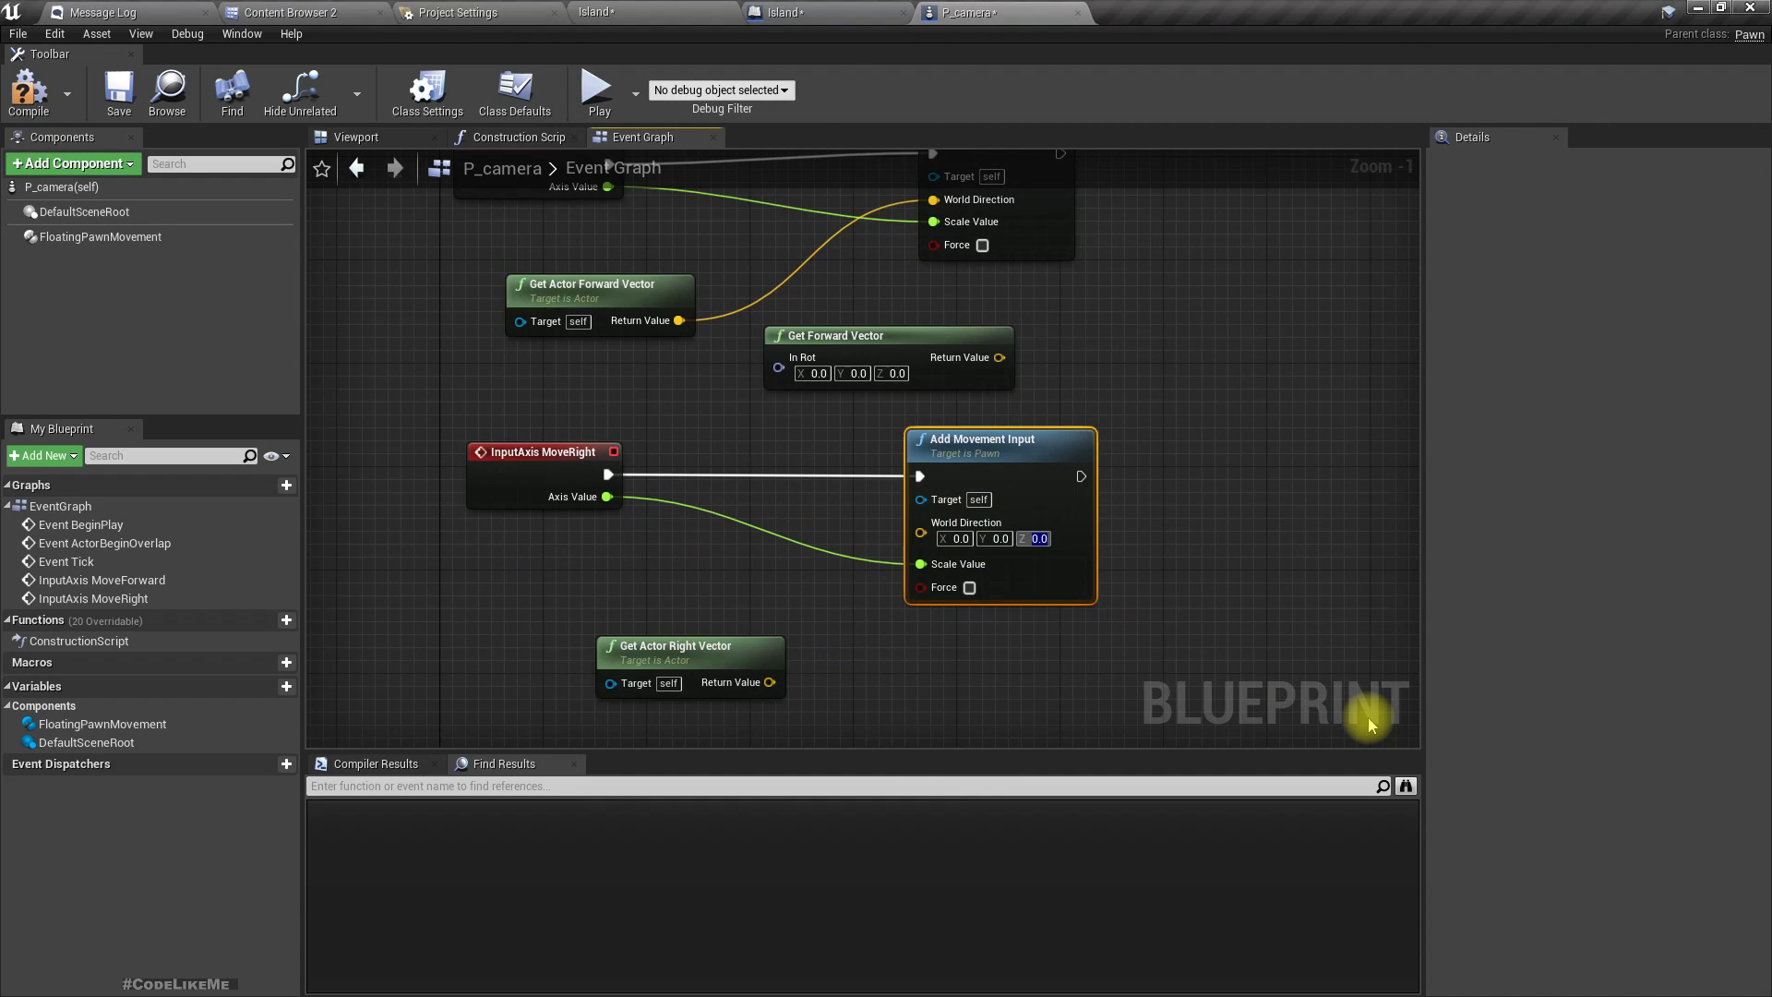
left_click(30, 92)
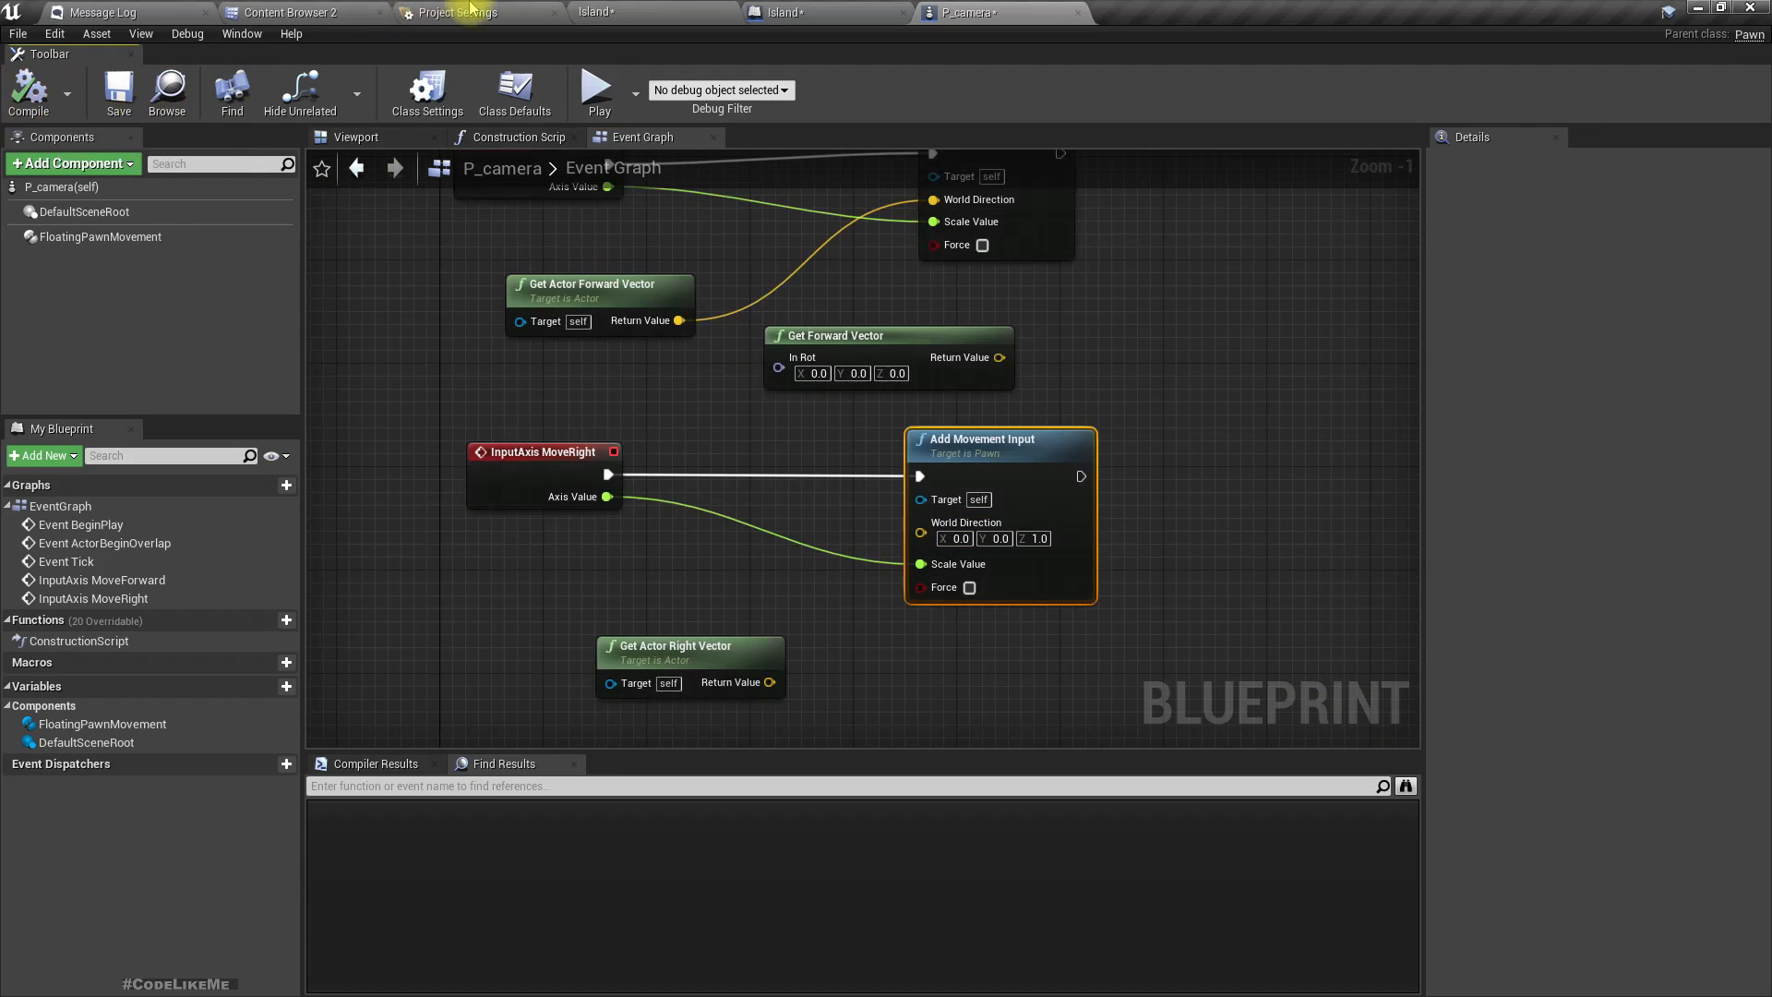
Play the Island level to test the pawn's vertical movement through the water surface, then stop playing.
left_click(672, 11)
left_click(1066, 88)
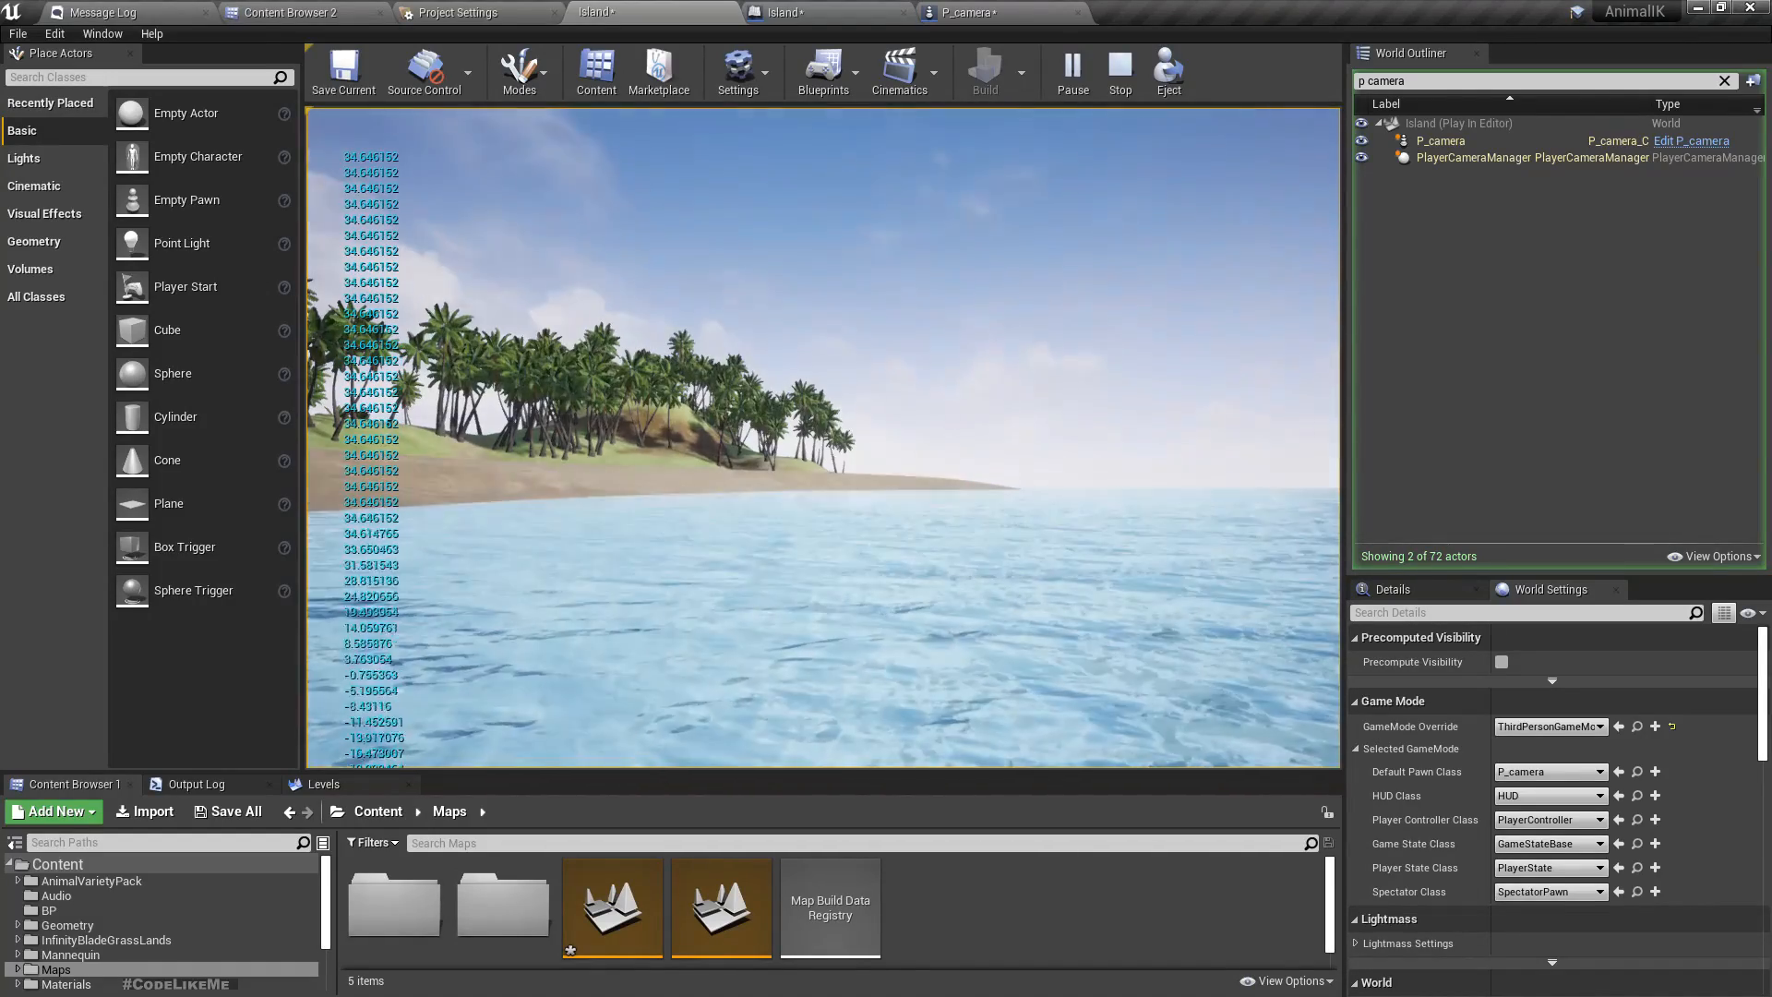
key("Escape")
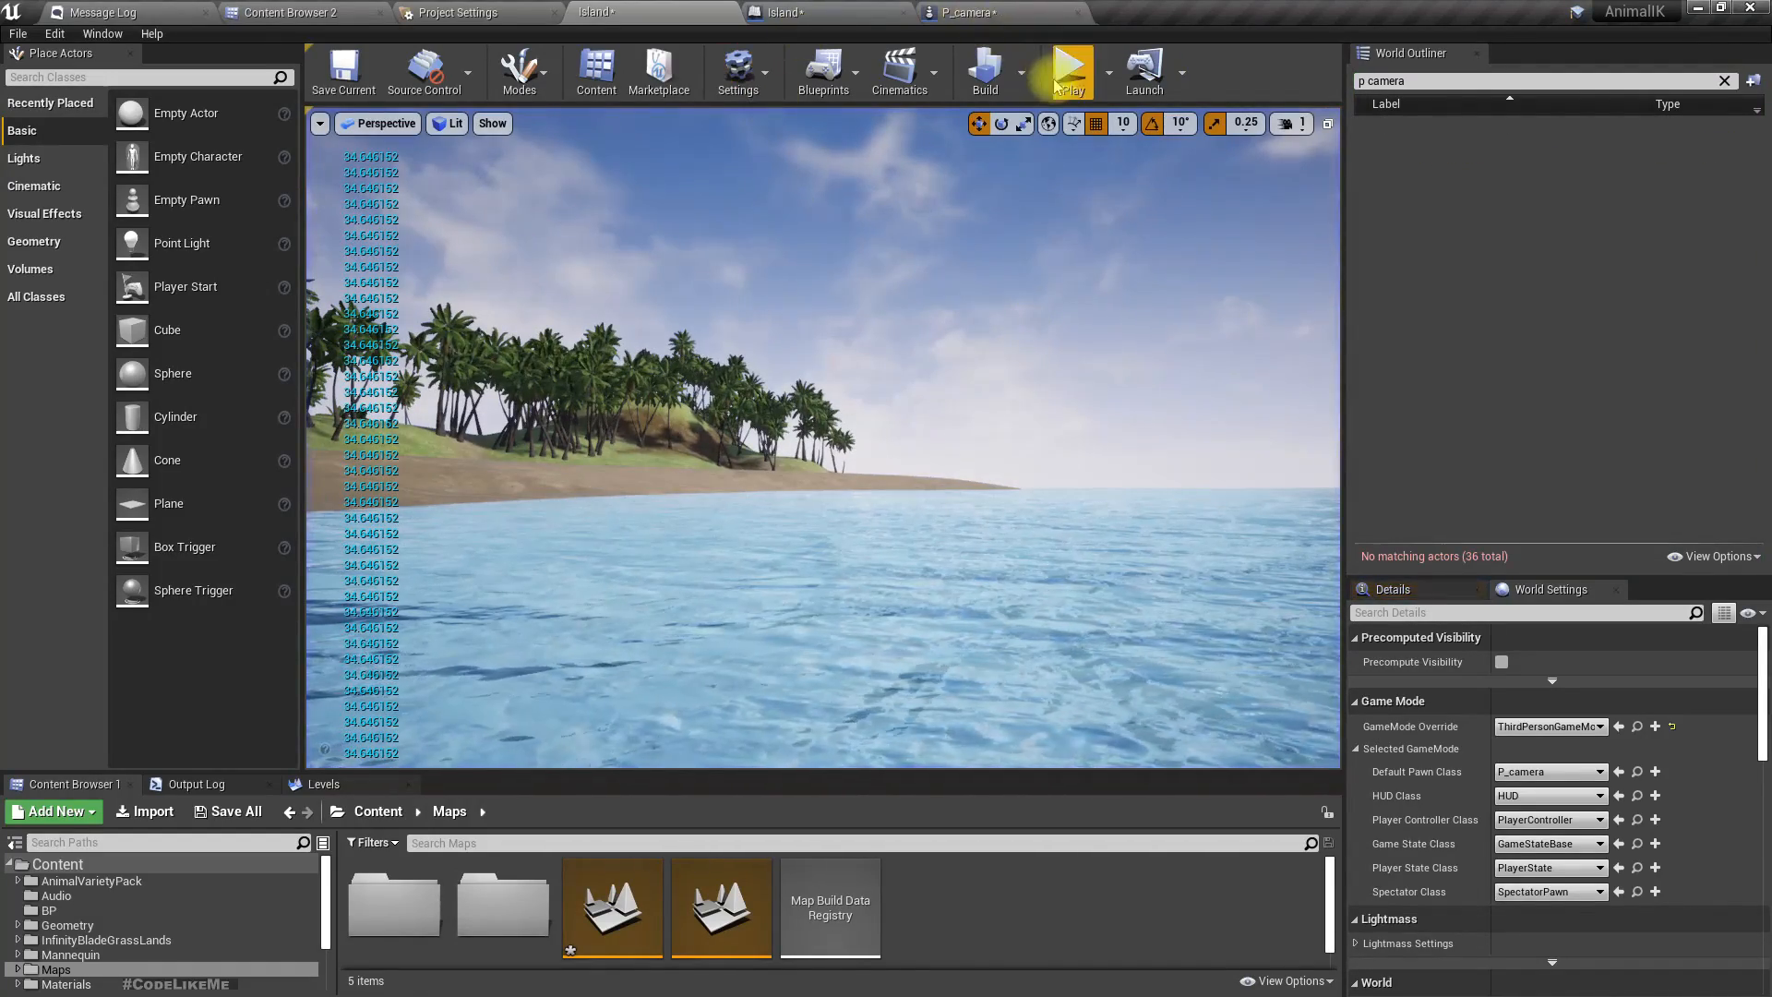
left_click(831, 12)
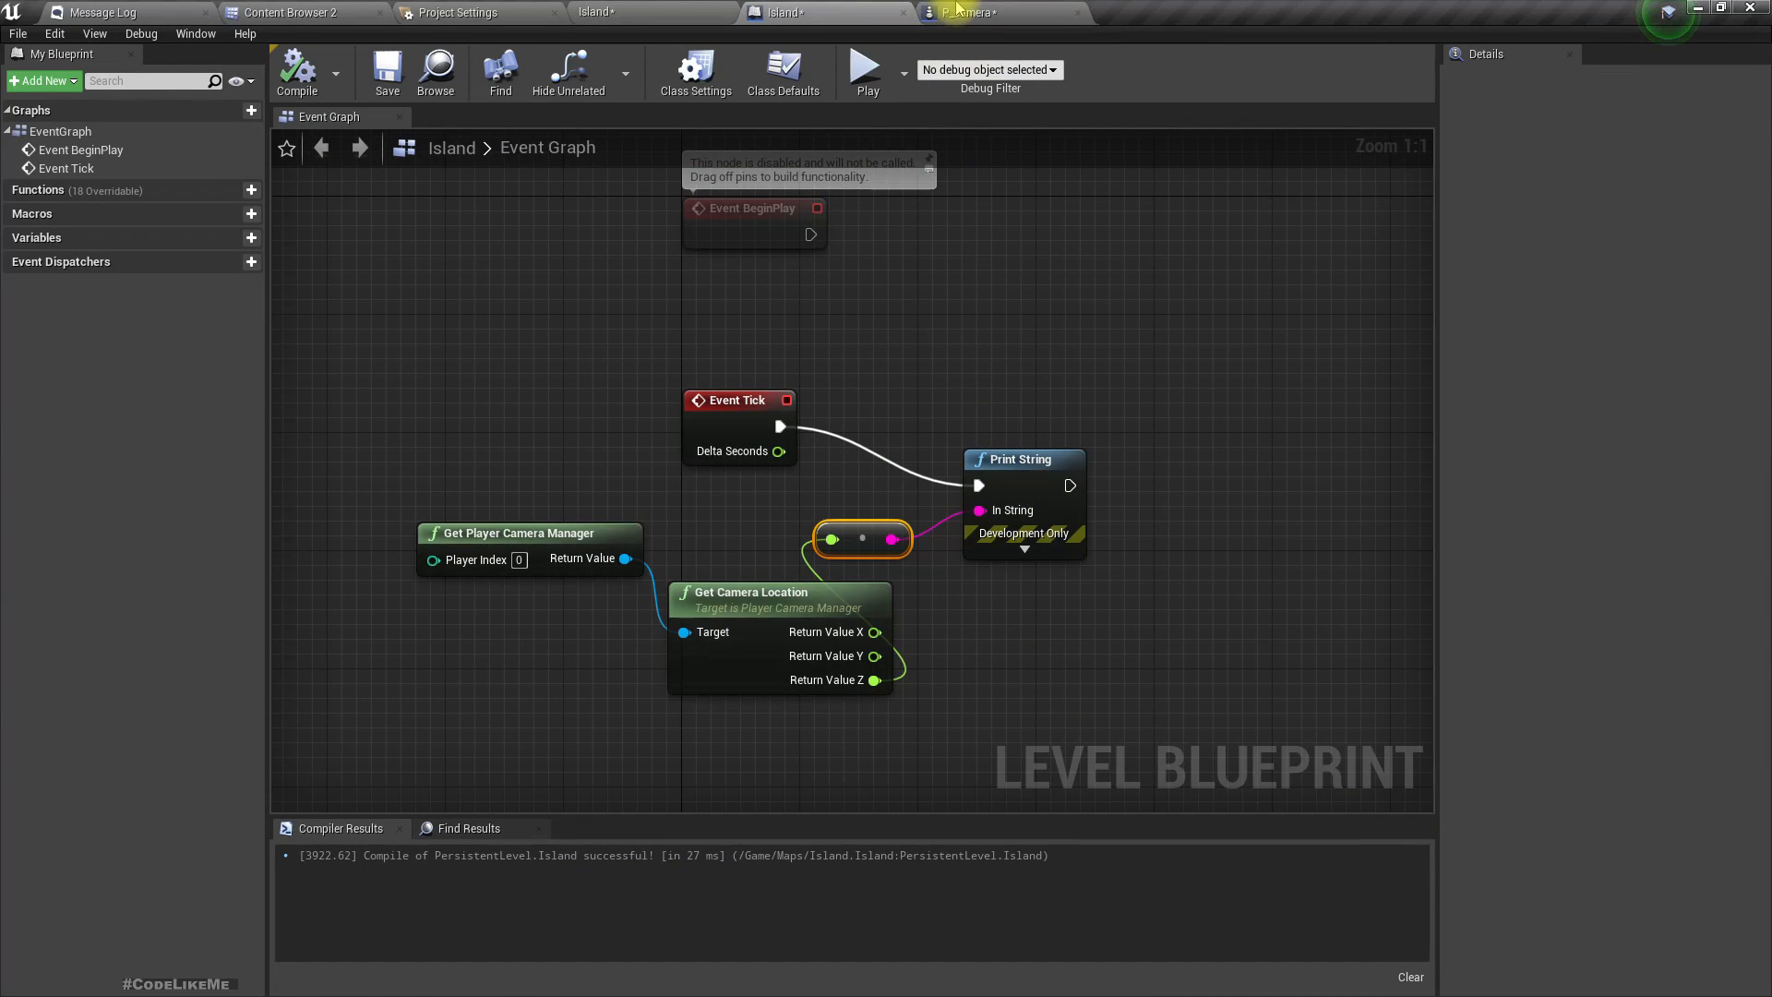
Multiply the MoveRight Axis Value by 0.1 with a float * float node, feed it into Scale Value, and compile P_camera.
left_click(956, 11)
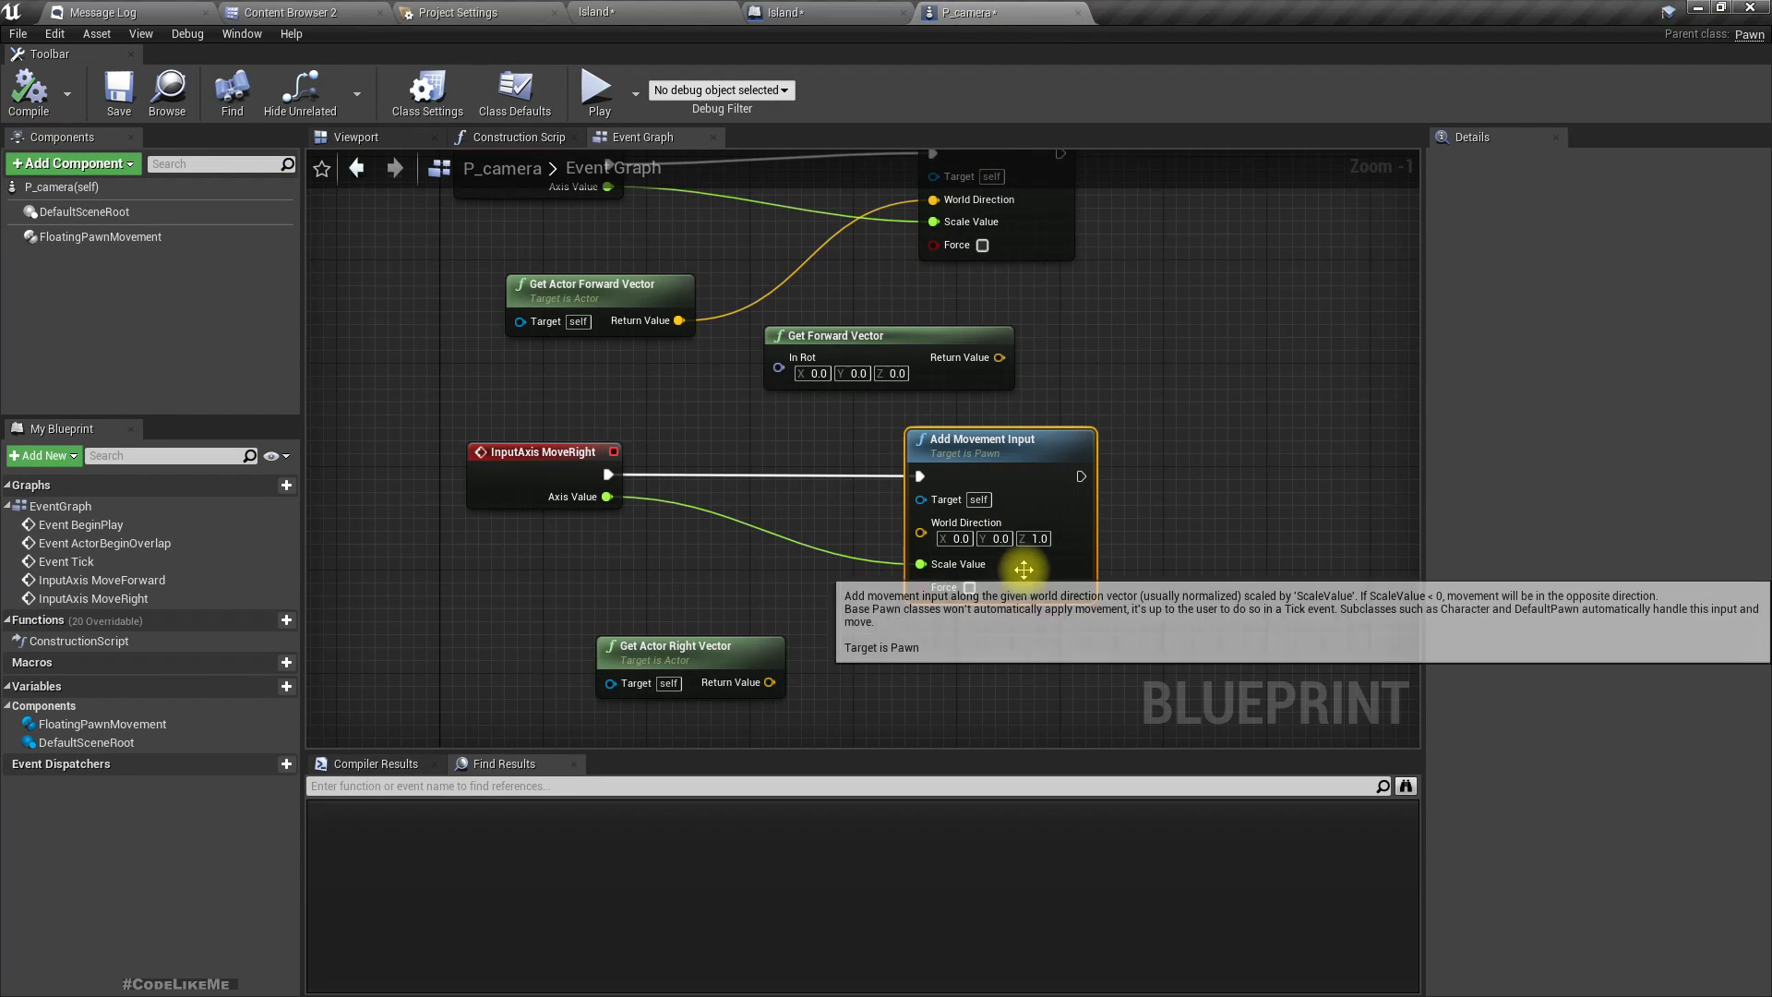
left_click_drag(607, 497, 680, 538)
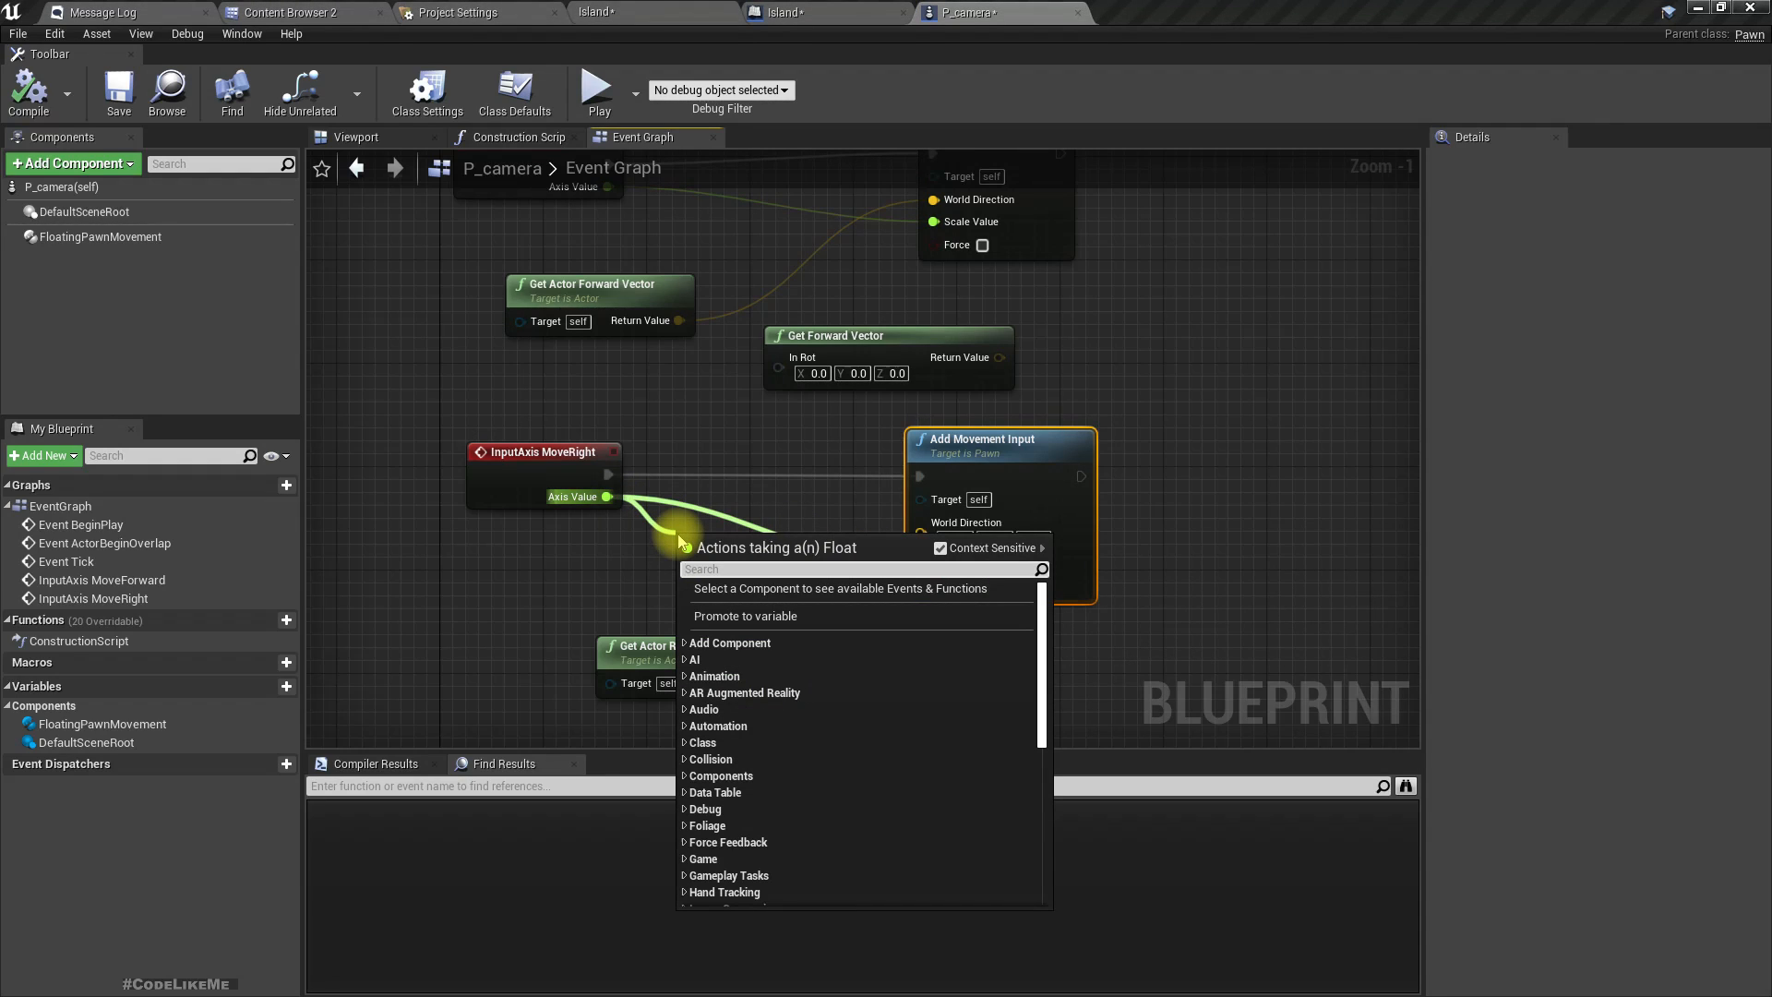
type("*")
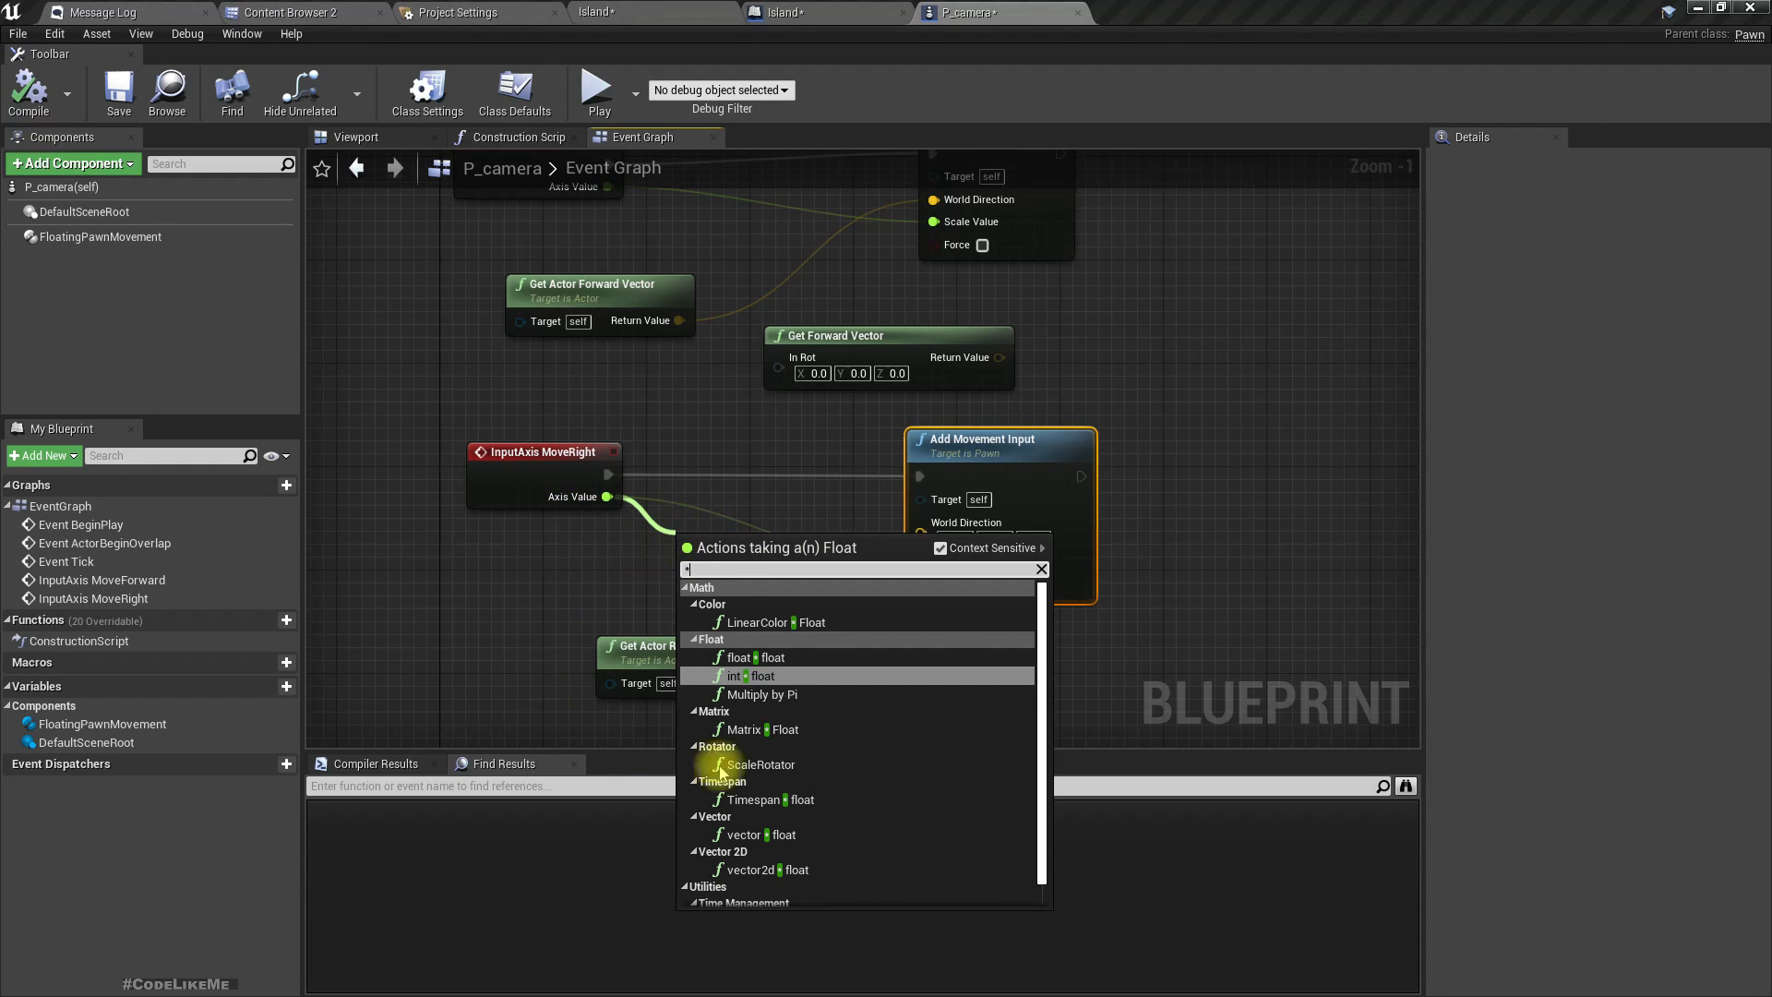
left_click(777, 655)
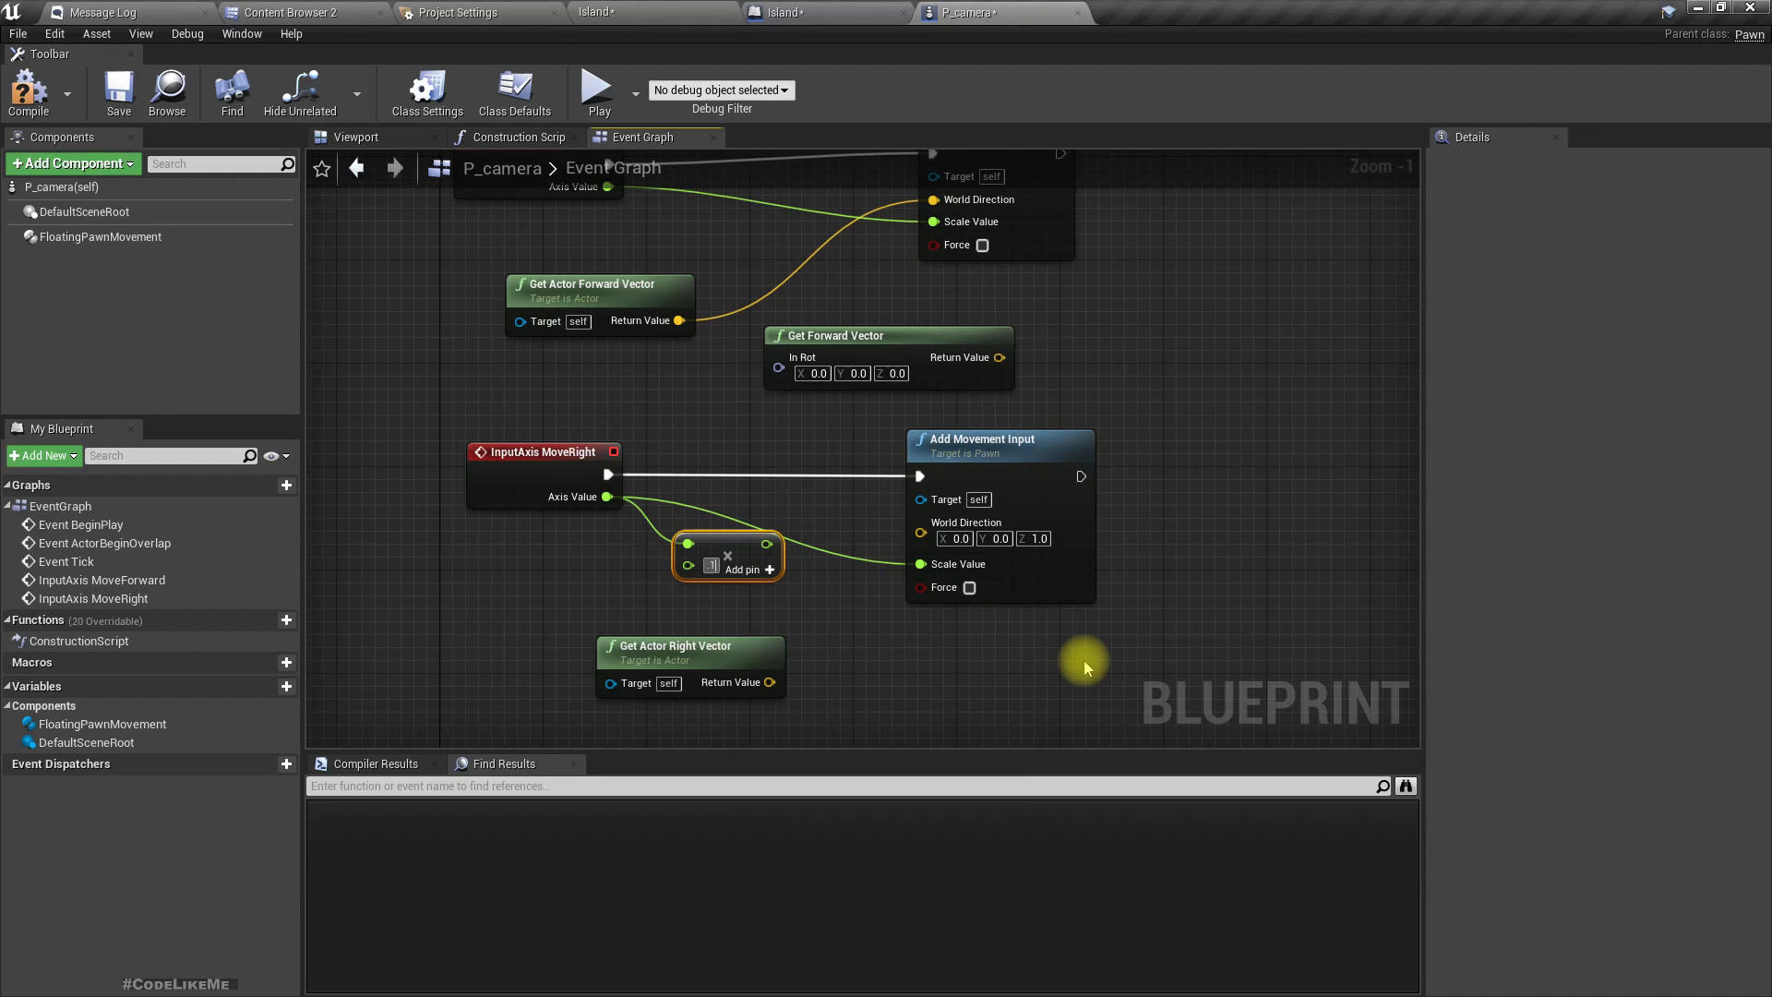
left_click_drag(763, 543, 923, 564)
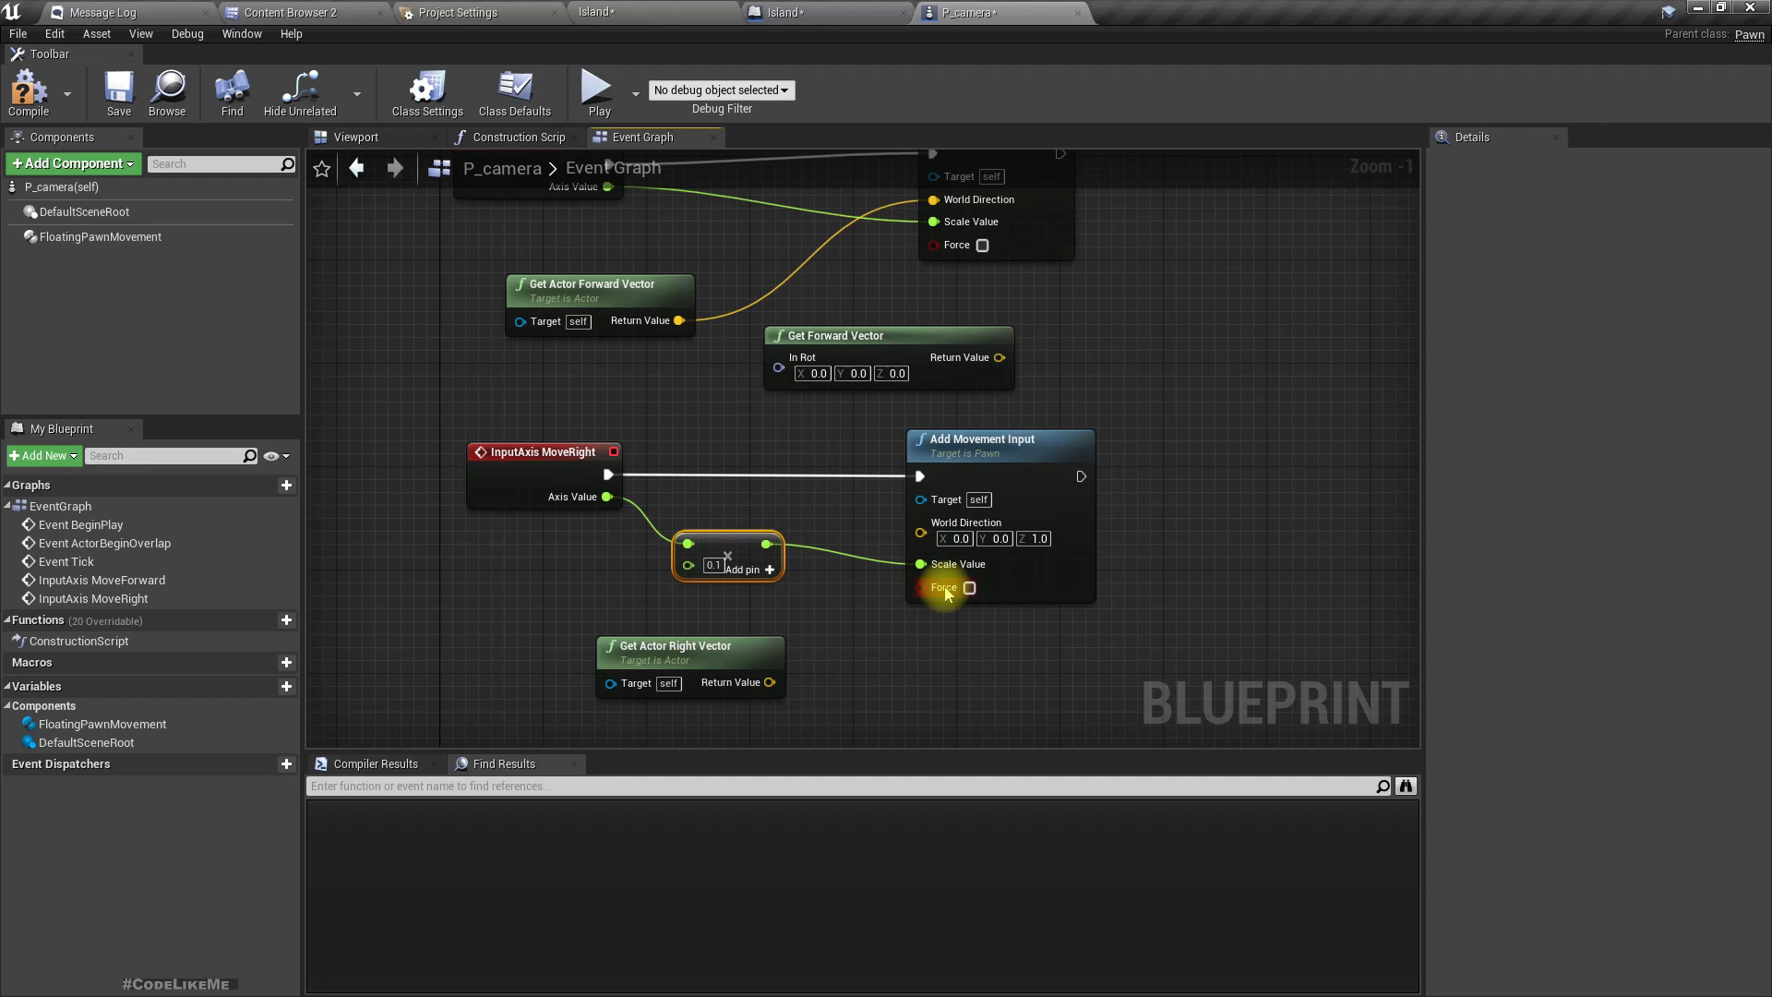
left_click(26, 91)
Play the Island level and move the camera slowly up and down around the water surface to examine the underwater effect.
left_click(596, 12)
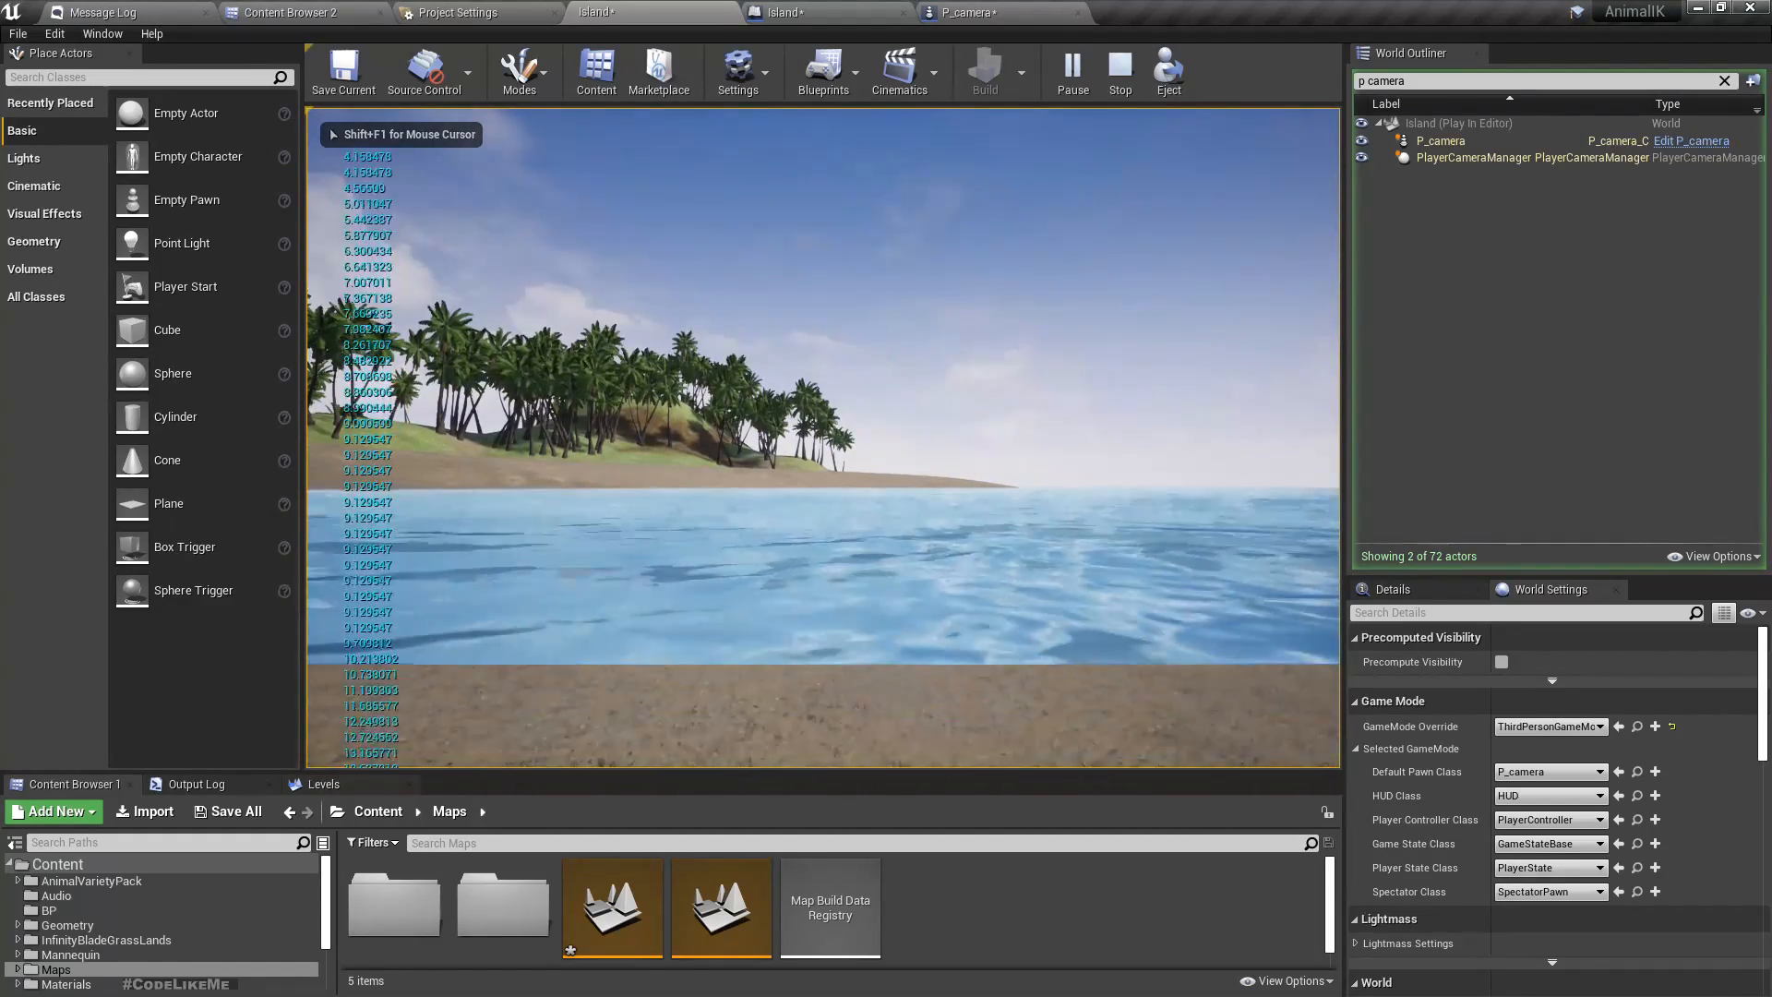
key("q")
key("q")
key("q")
key("e")
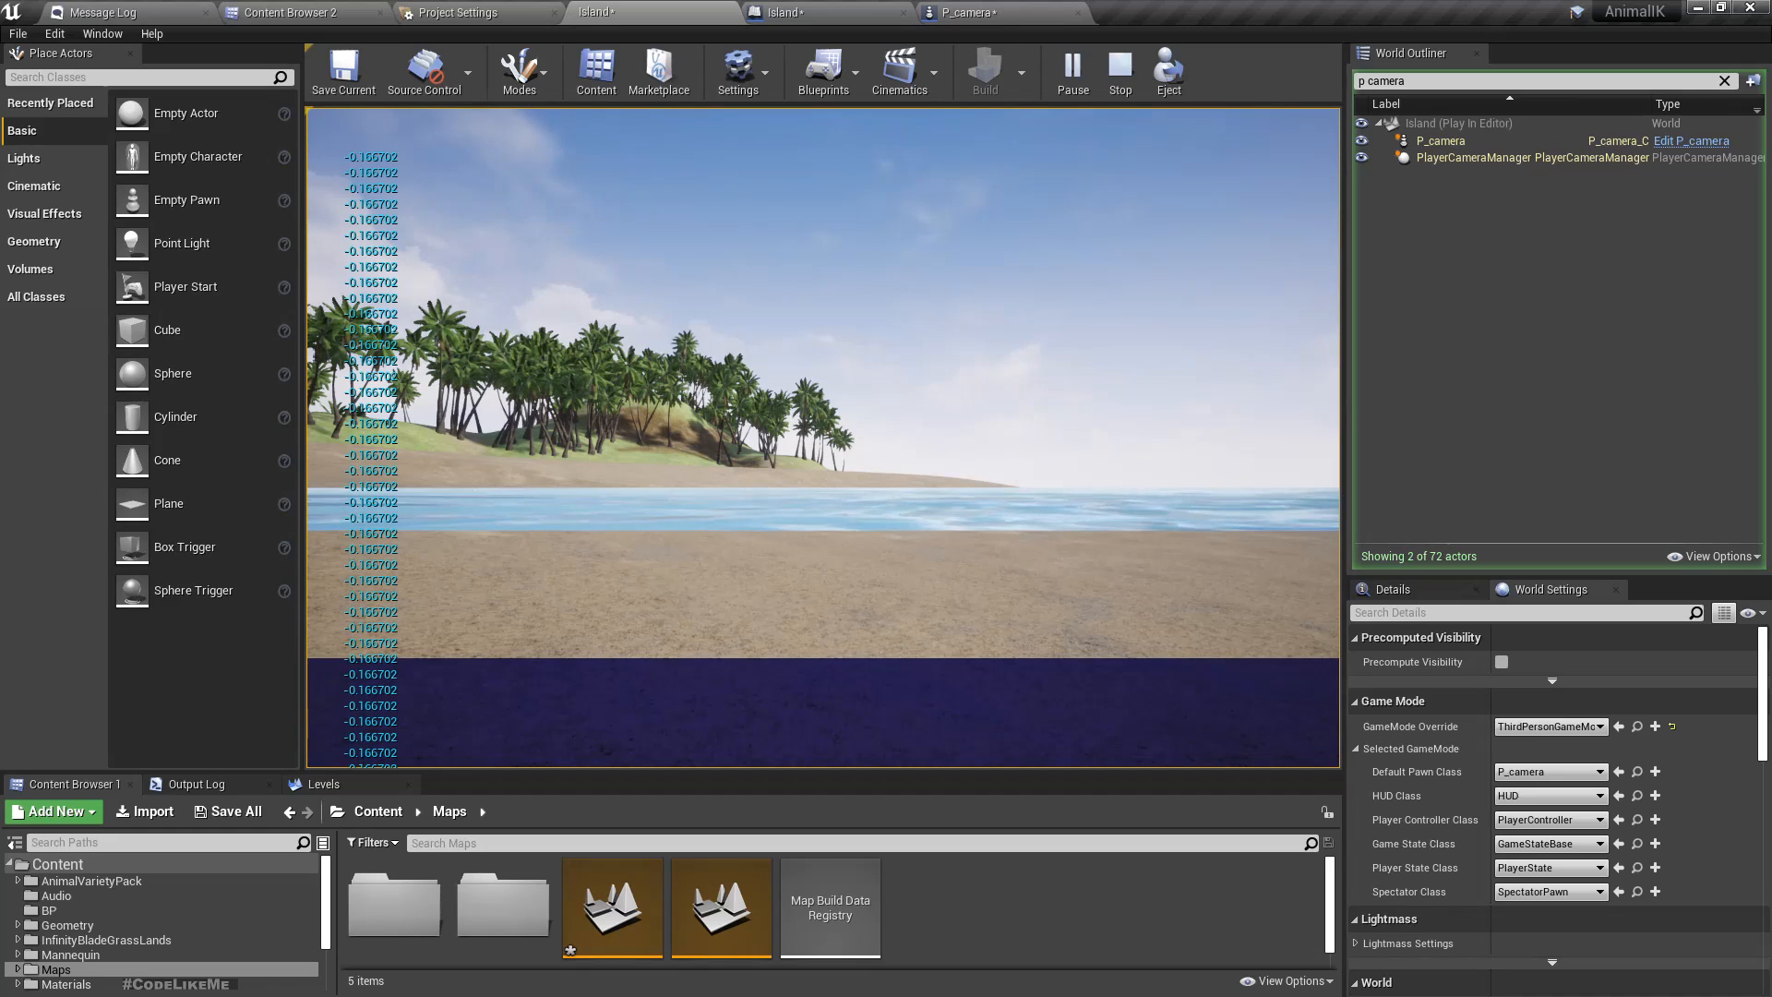
key("e")
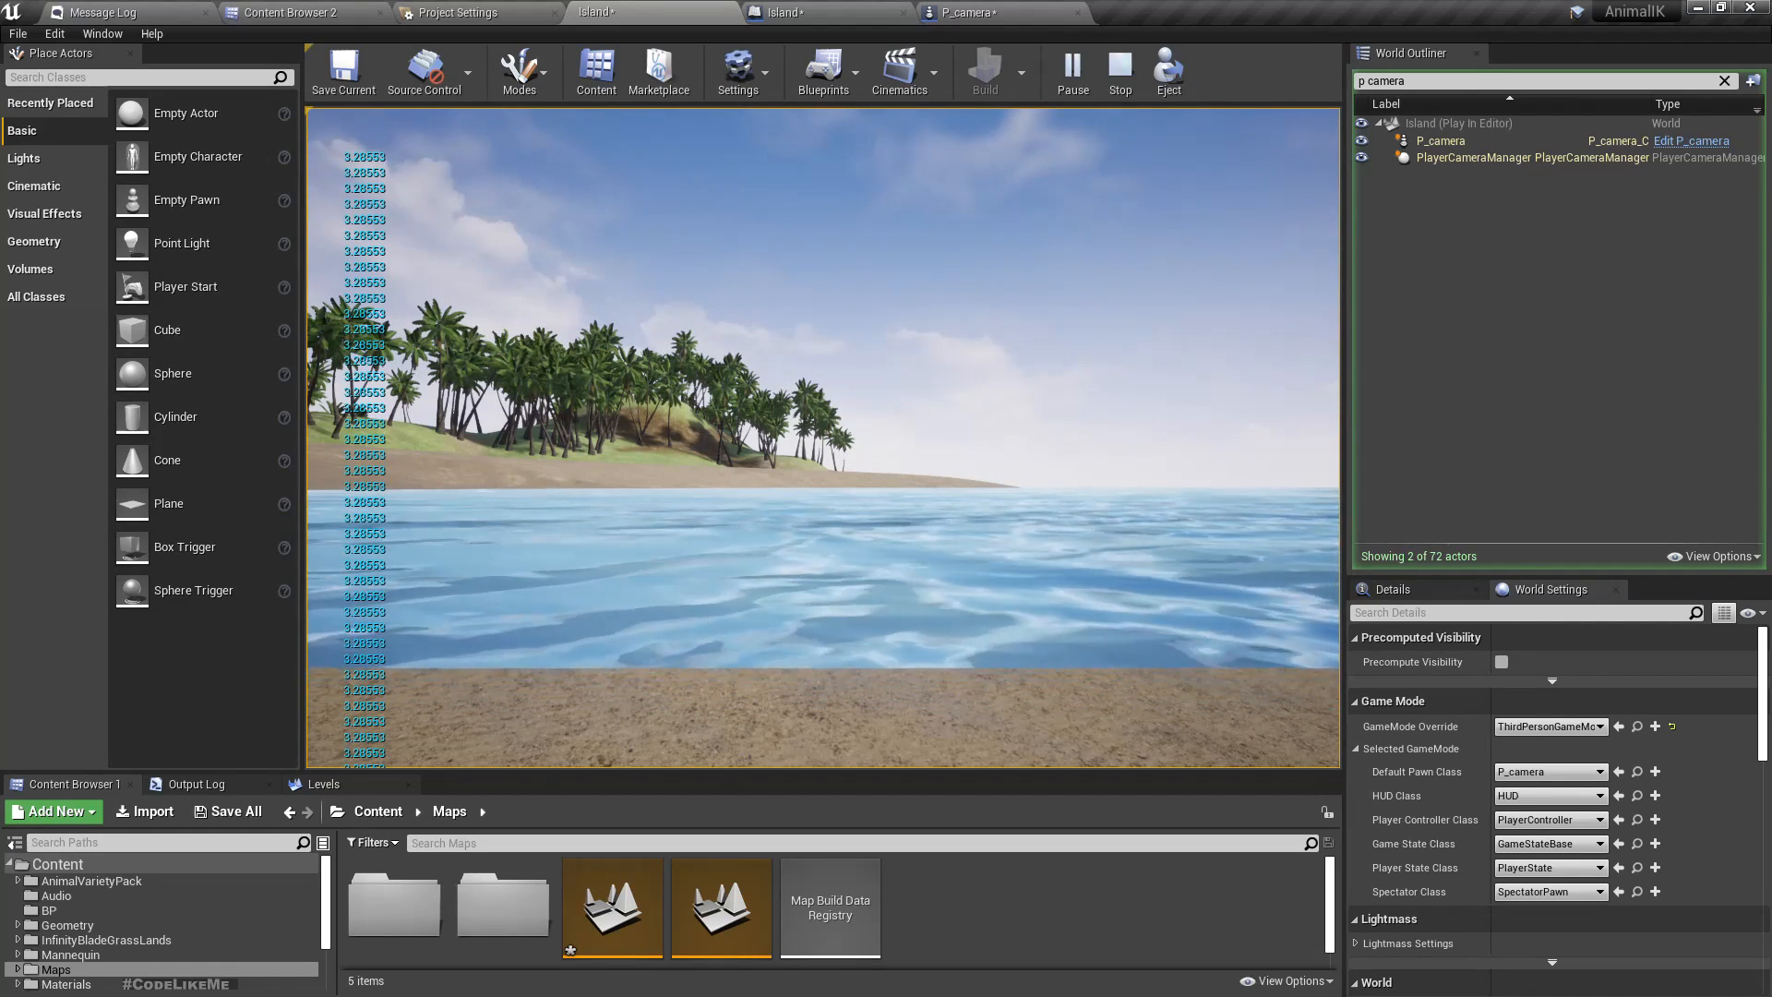
Examine the underwater boundary in the full-screen viewport while lowering the camera below water level, then stop playing and leave full screen.
key("F11")
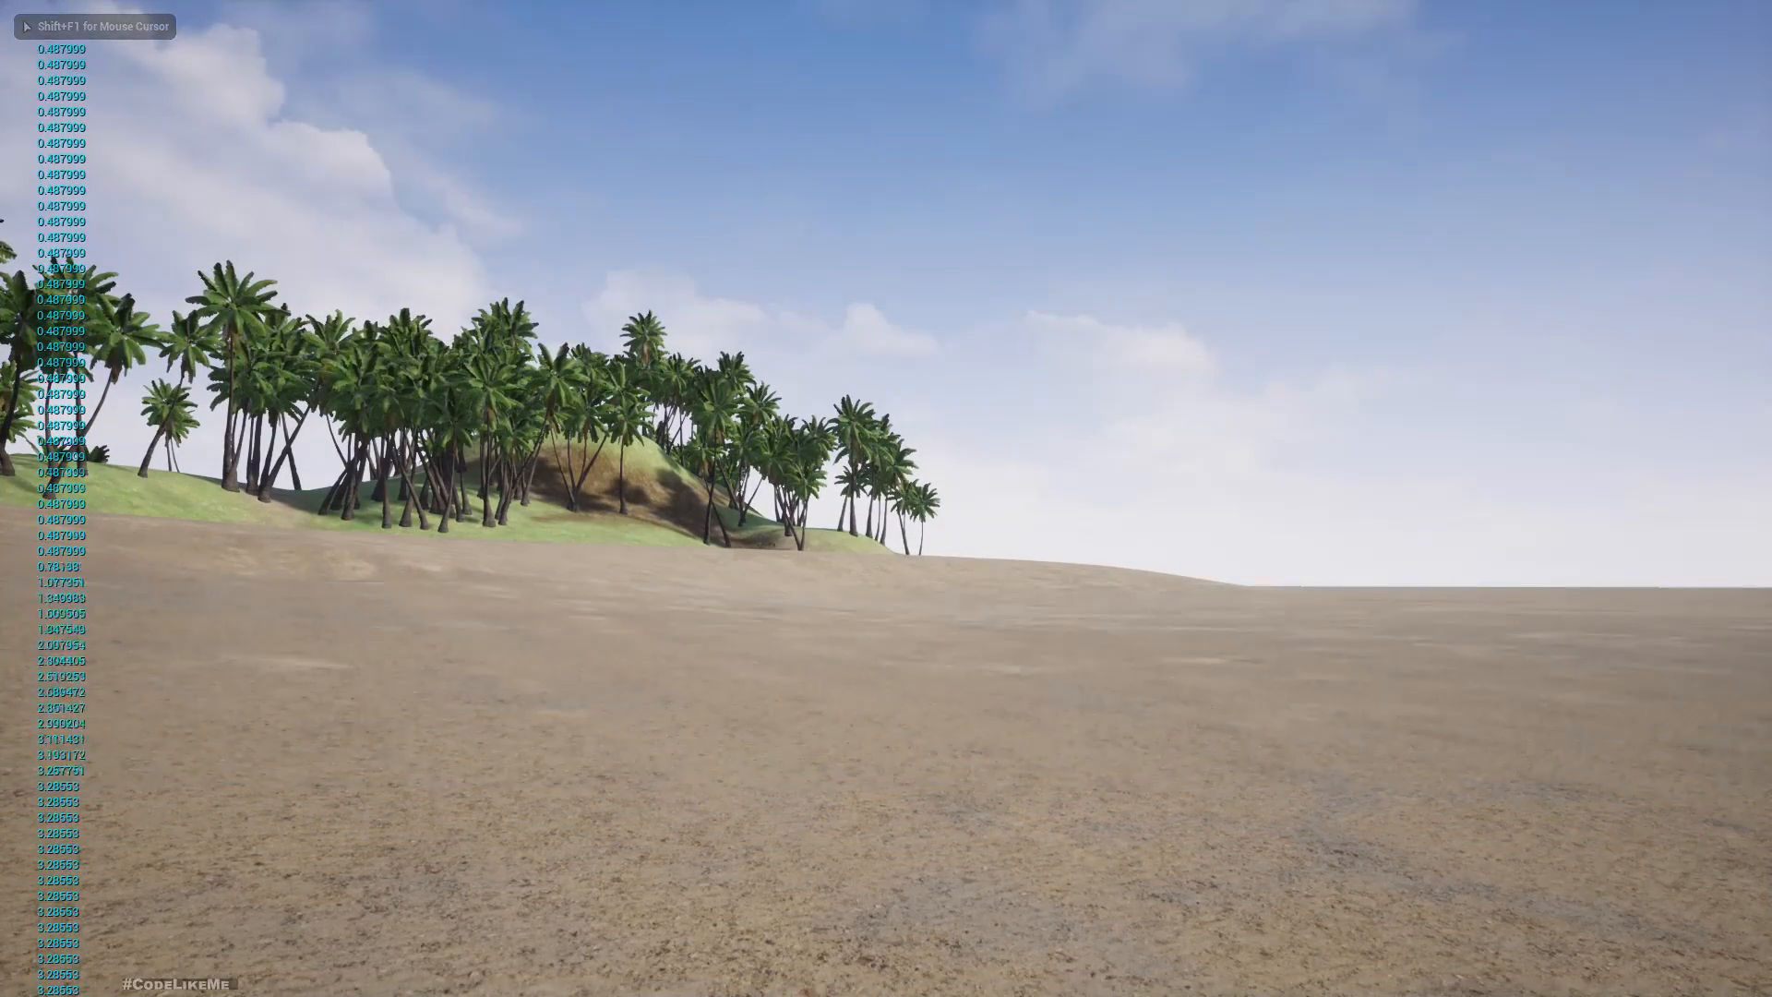
key("q")
key("e")
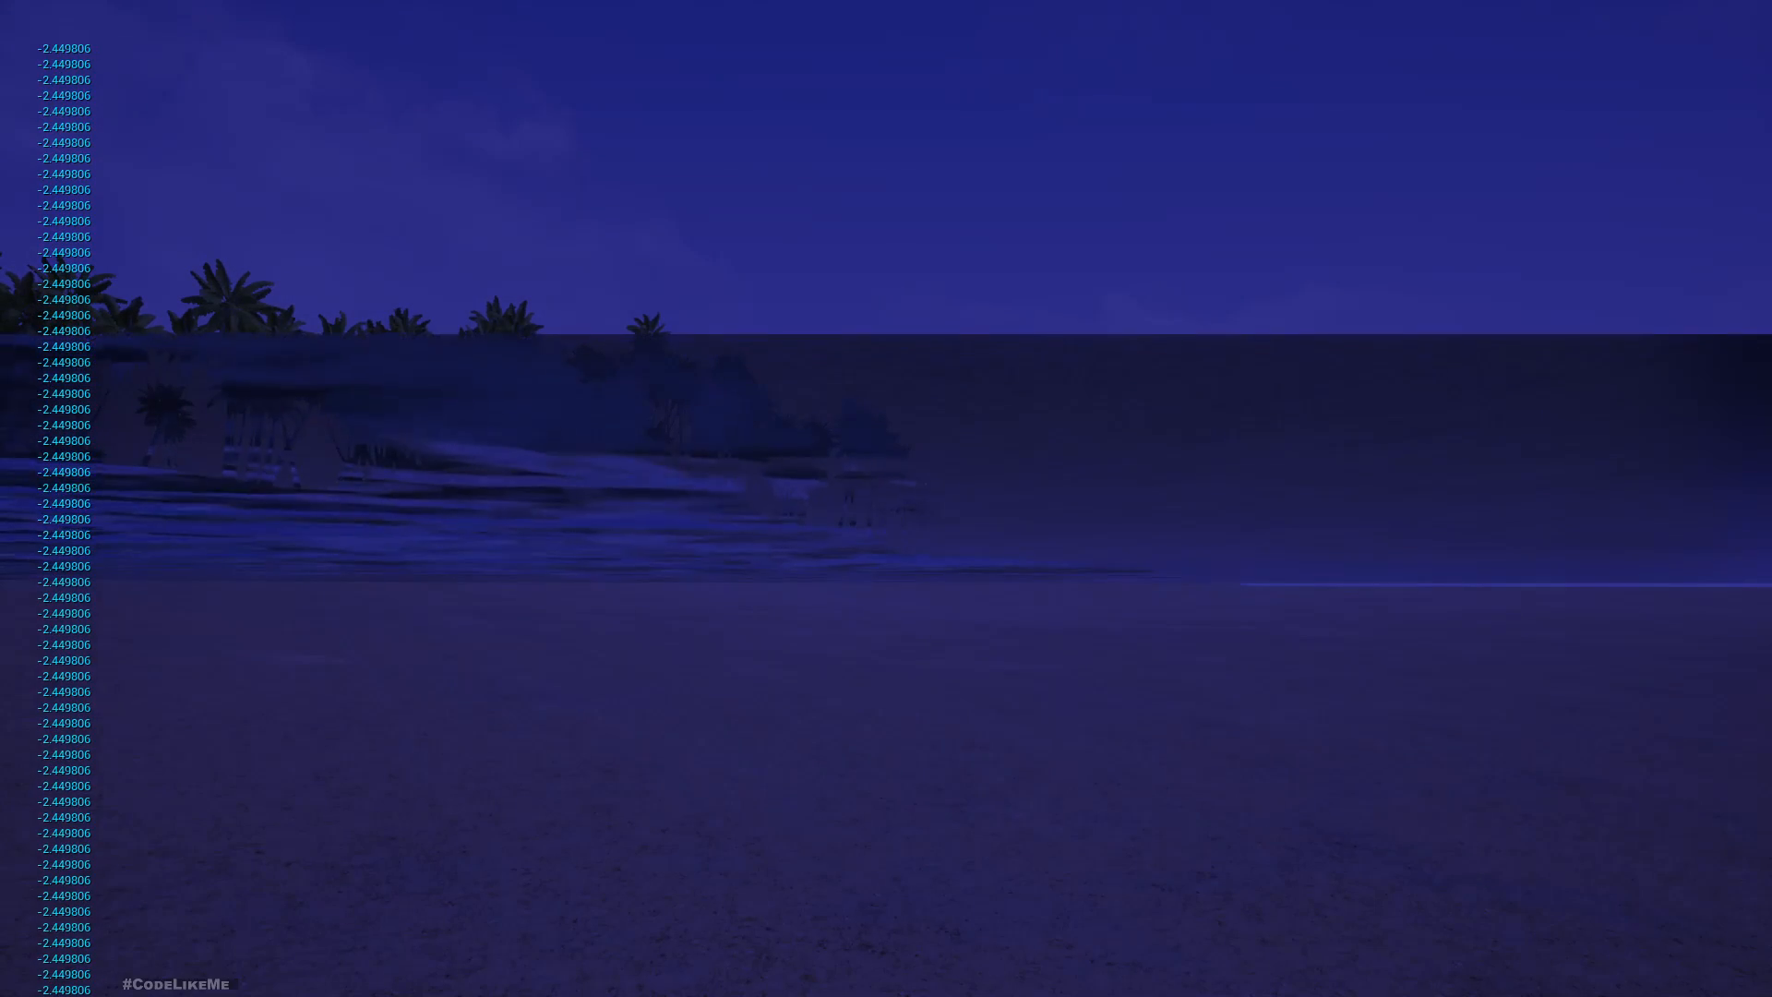
key("shift+F1")
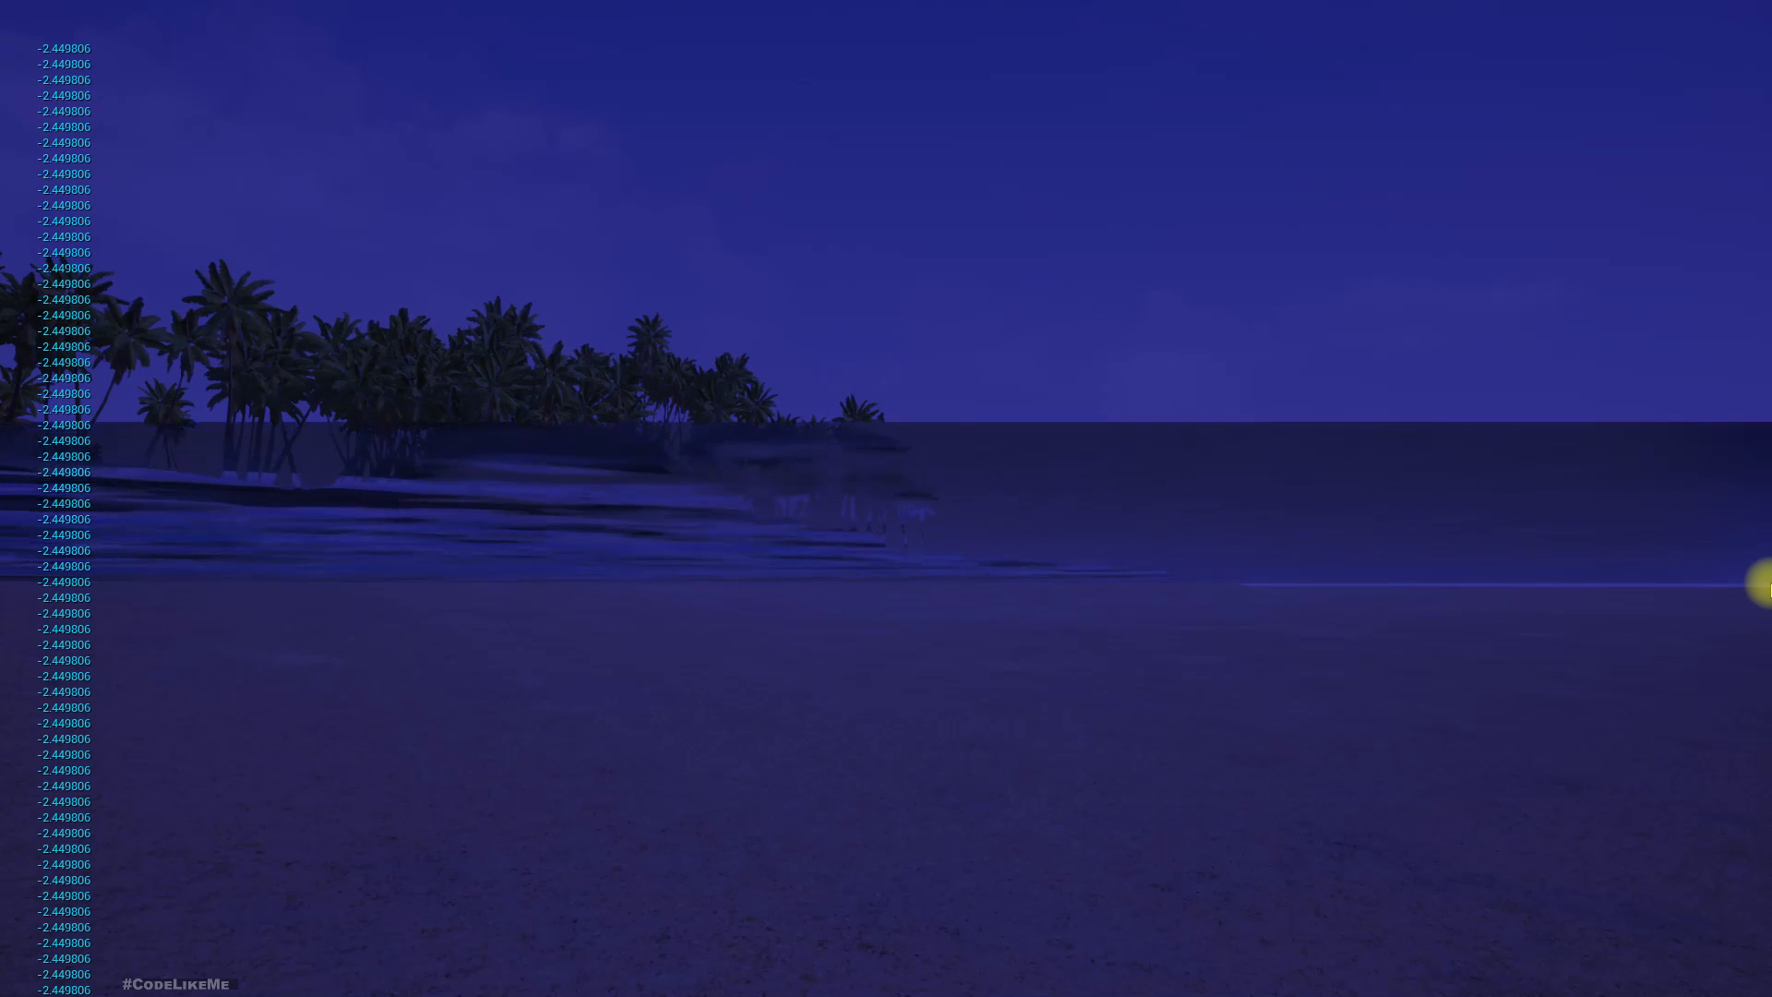
key("Escape")
right_click_drag(1634, 510, 1634, 540)
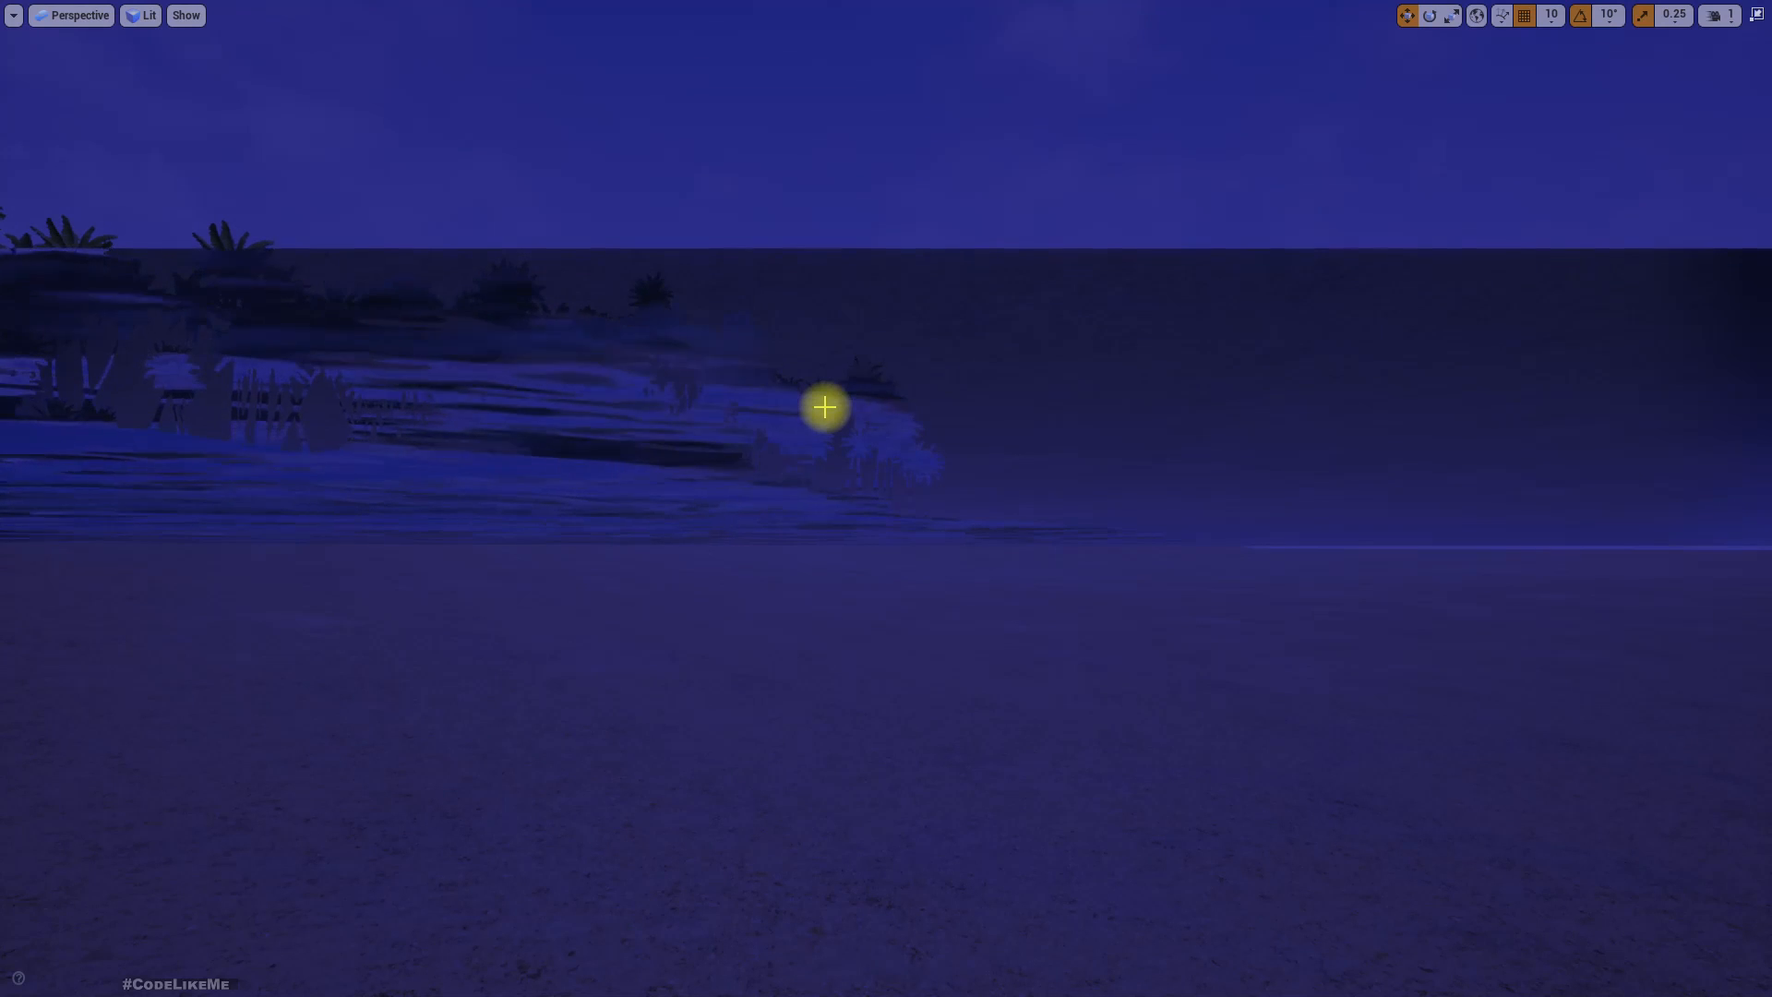
key("F11")
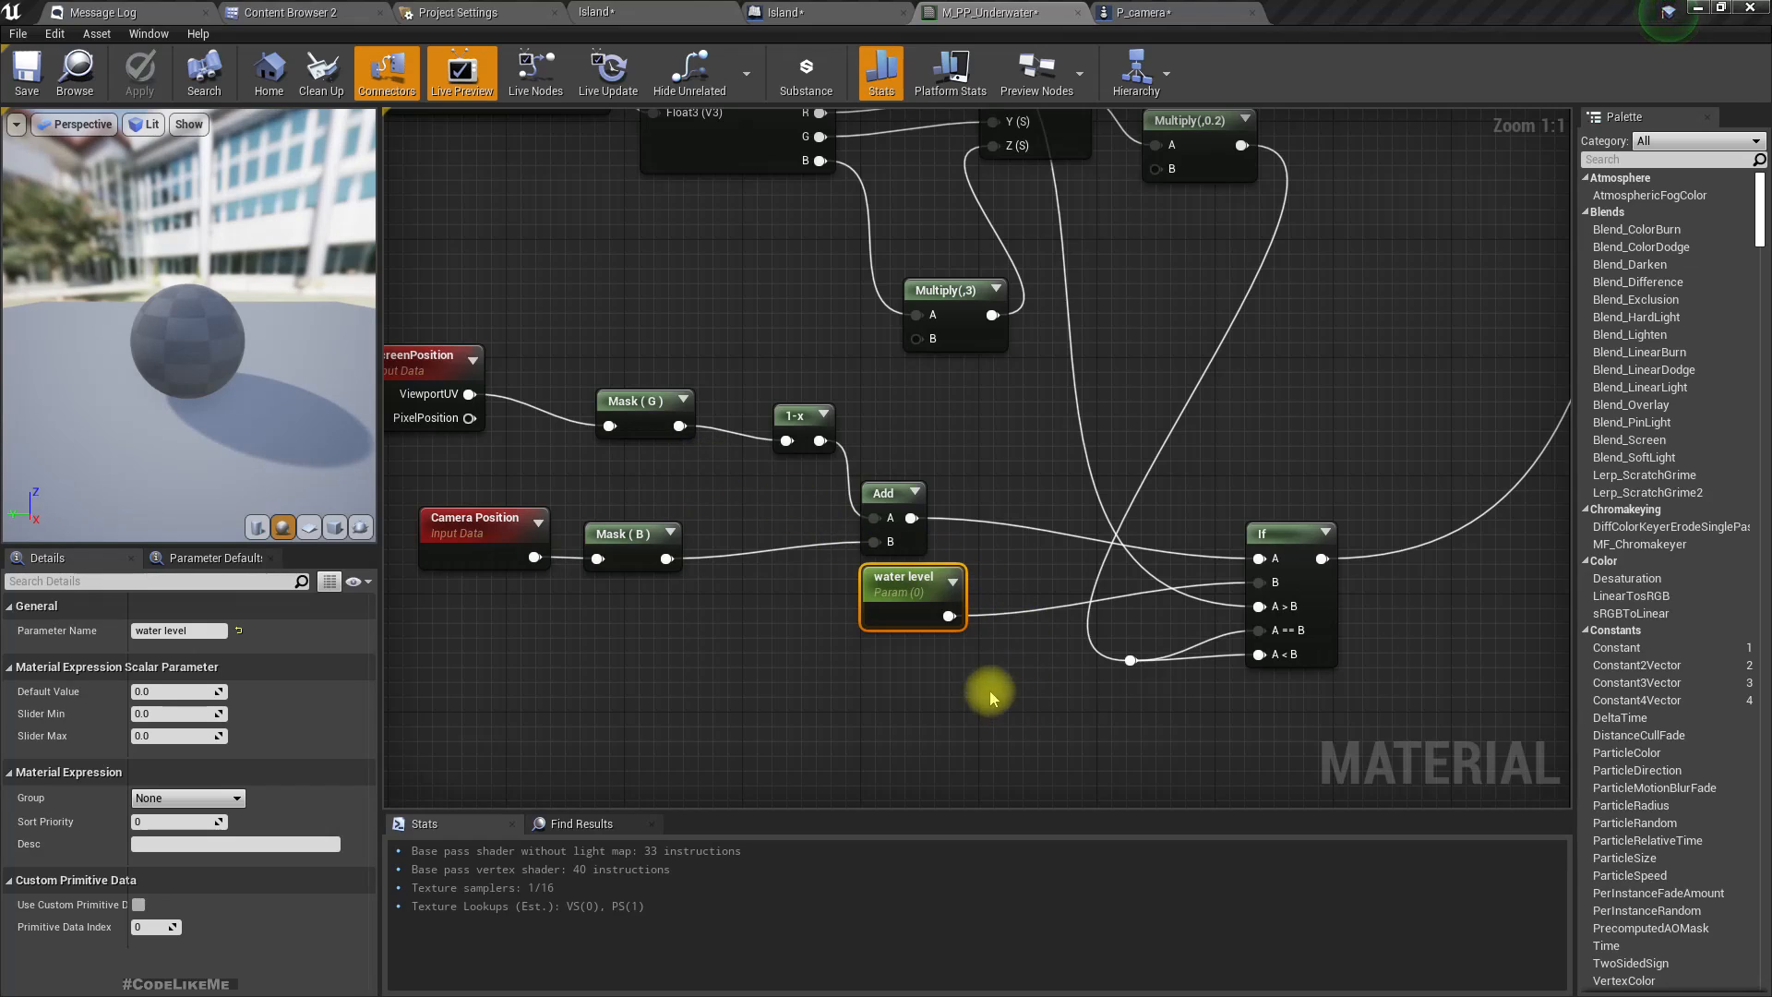
Insert a Clamp node between the Add node's output and the If node's A input, moving the water level parameter aside.
right_click_drag(991, 699, 1024, 637)
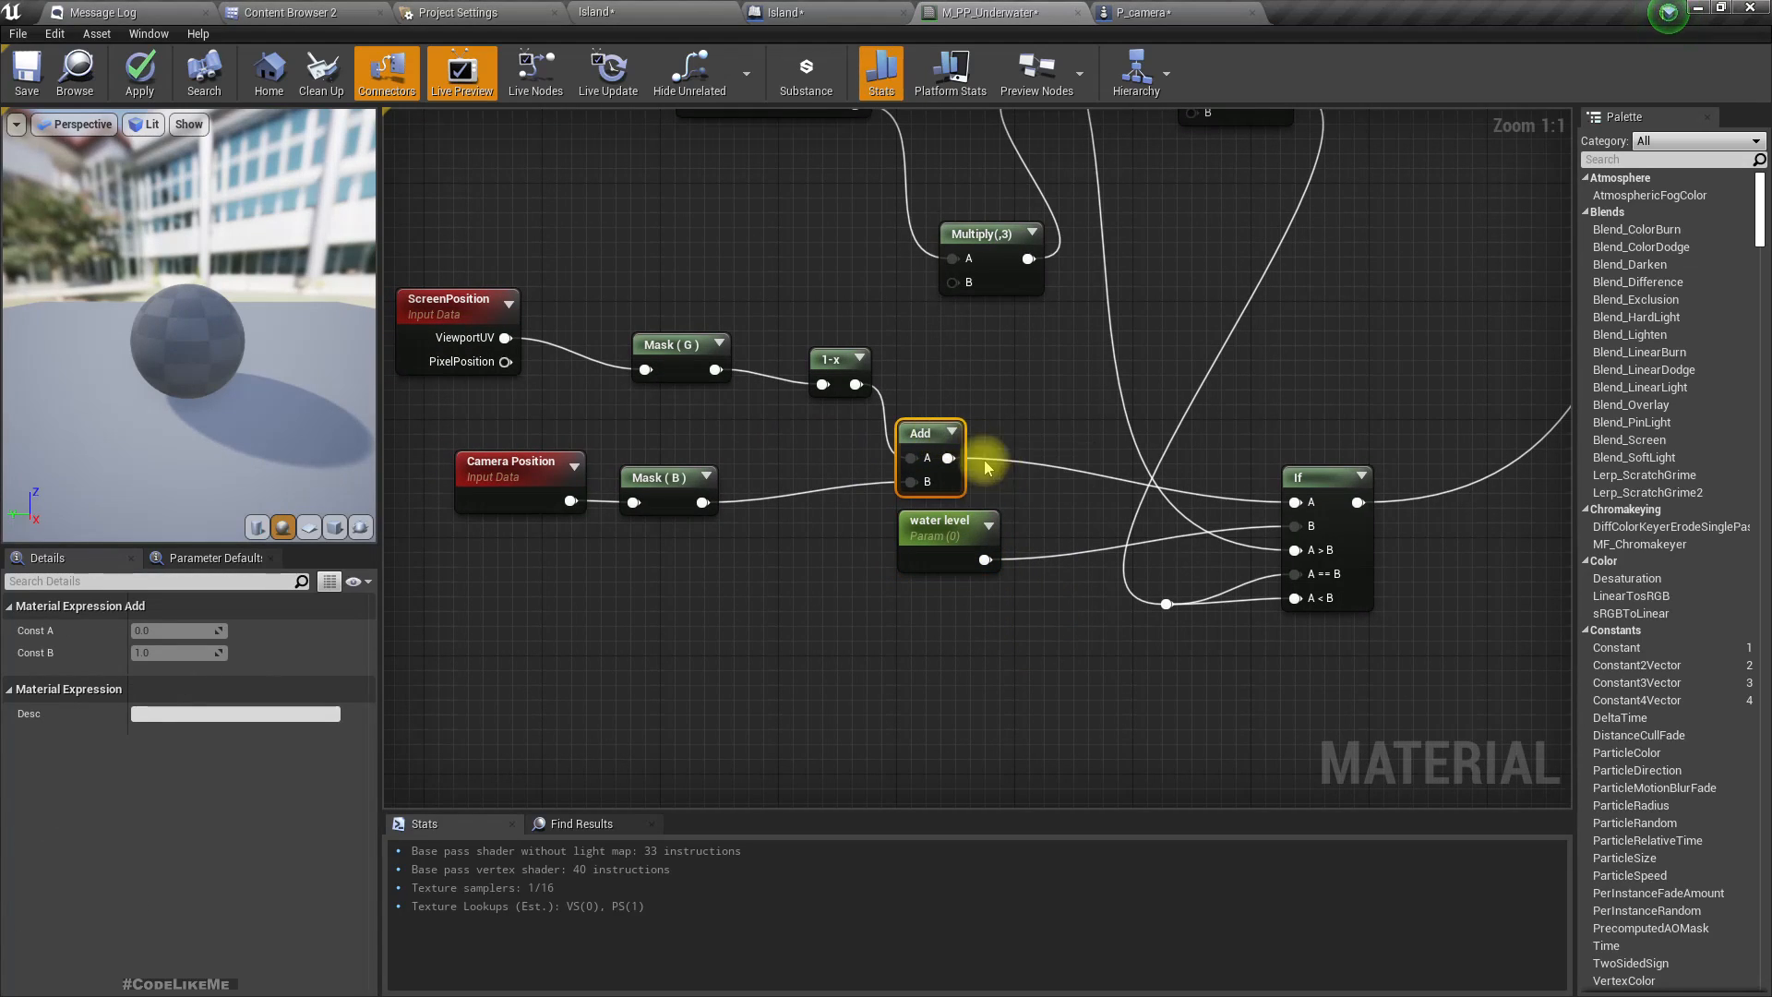
left_click_drag(950, 546, 920, 694)
left_click_drag(948, 459, 995, 464)
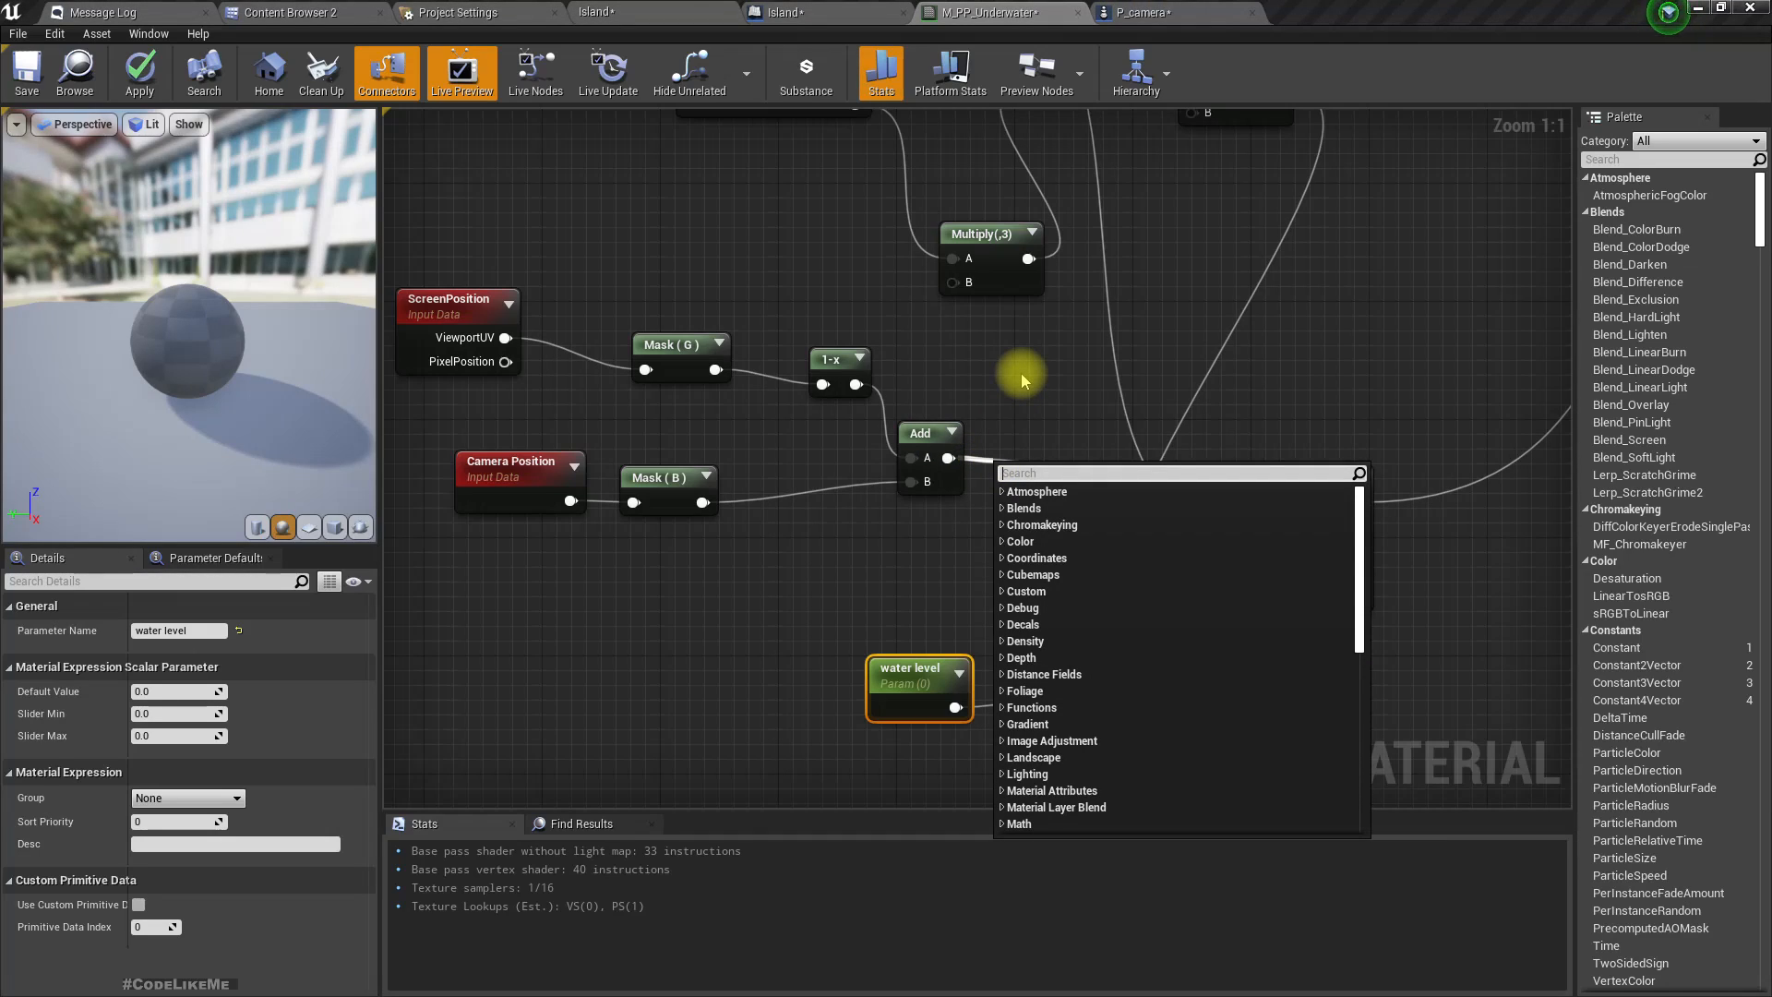
type("clam")
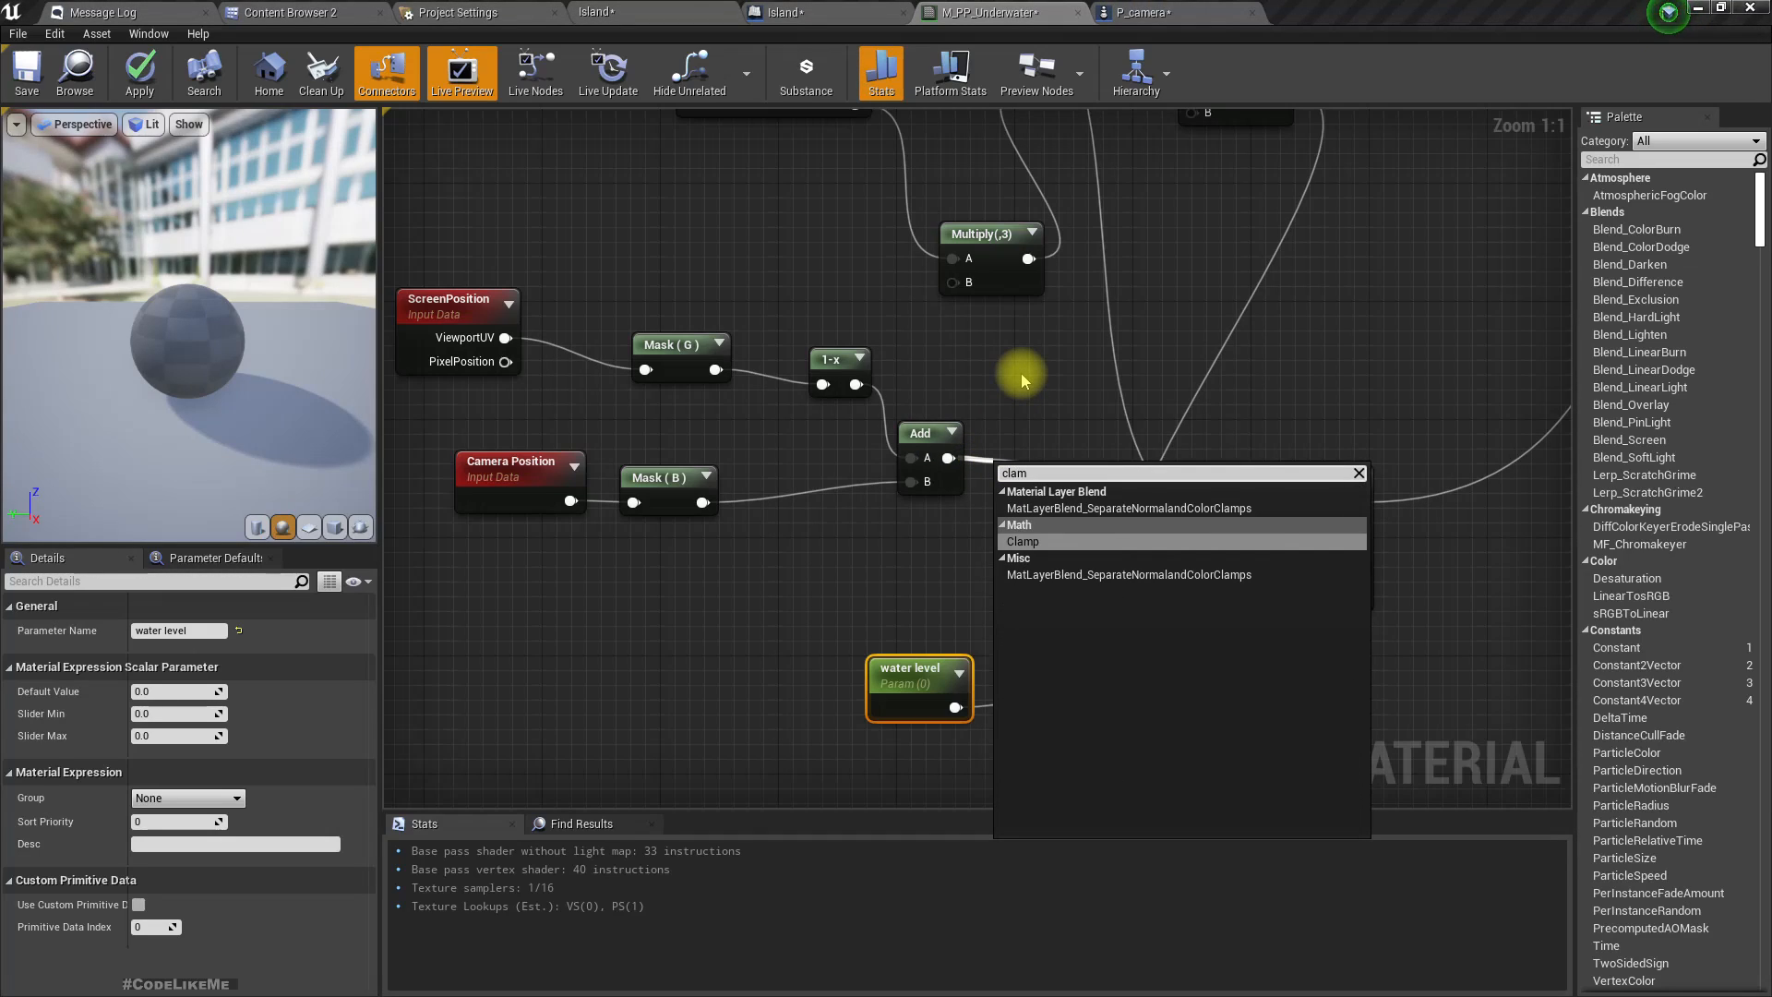
key("Return")
left_click_drag(1149, 499, 1296, 503)
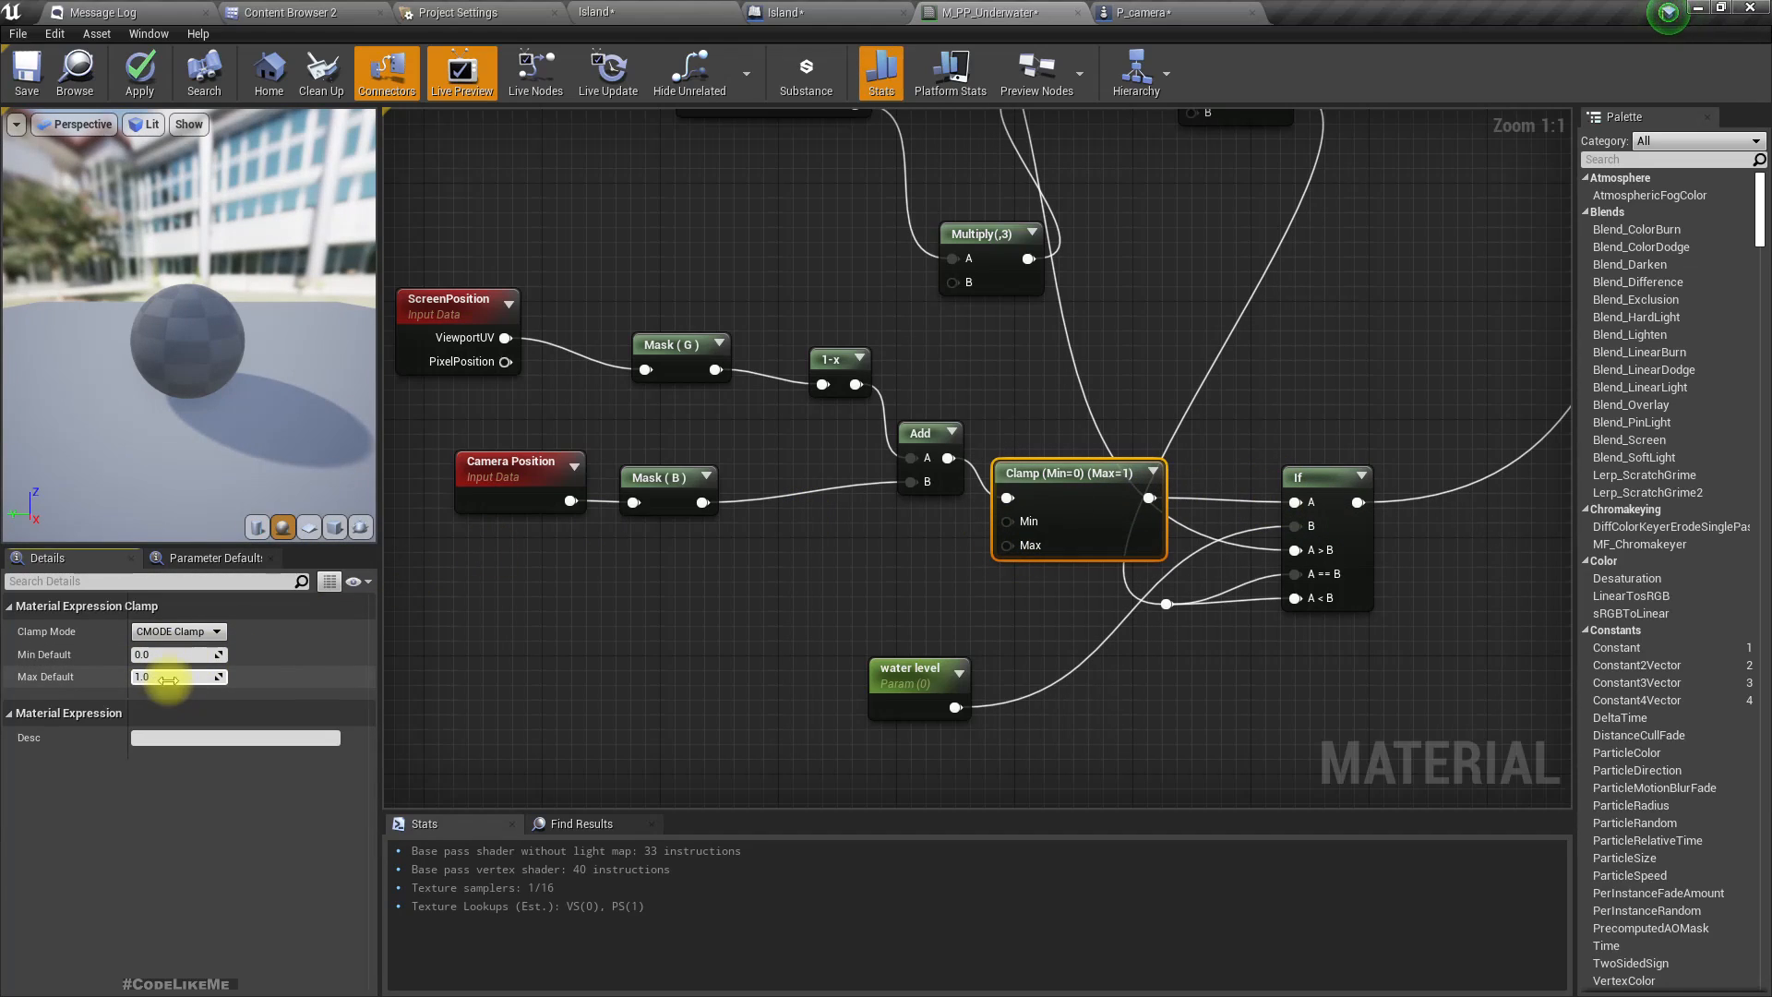
Set the Clamp node's Max Default to 0.5, apply the material and check the Island level.
type("0.5")
key("Return")
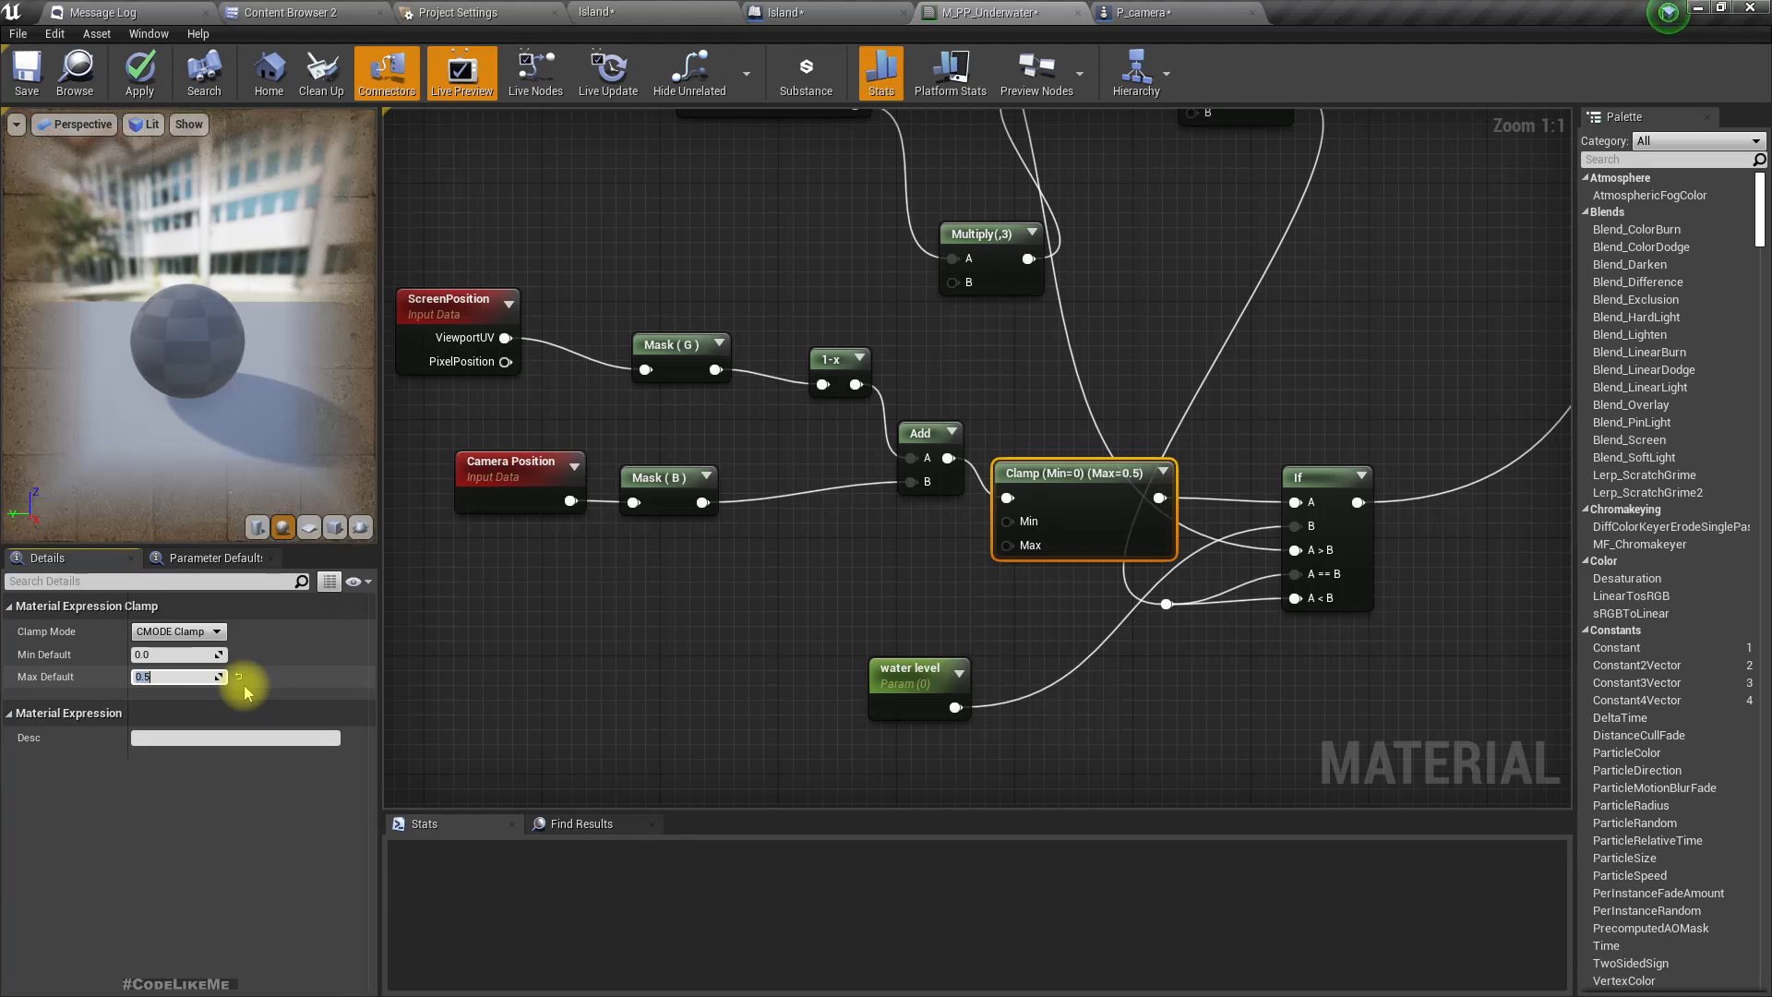
left_click(152, 81)
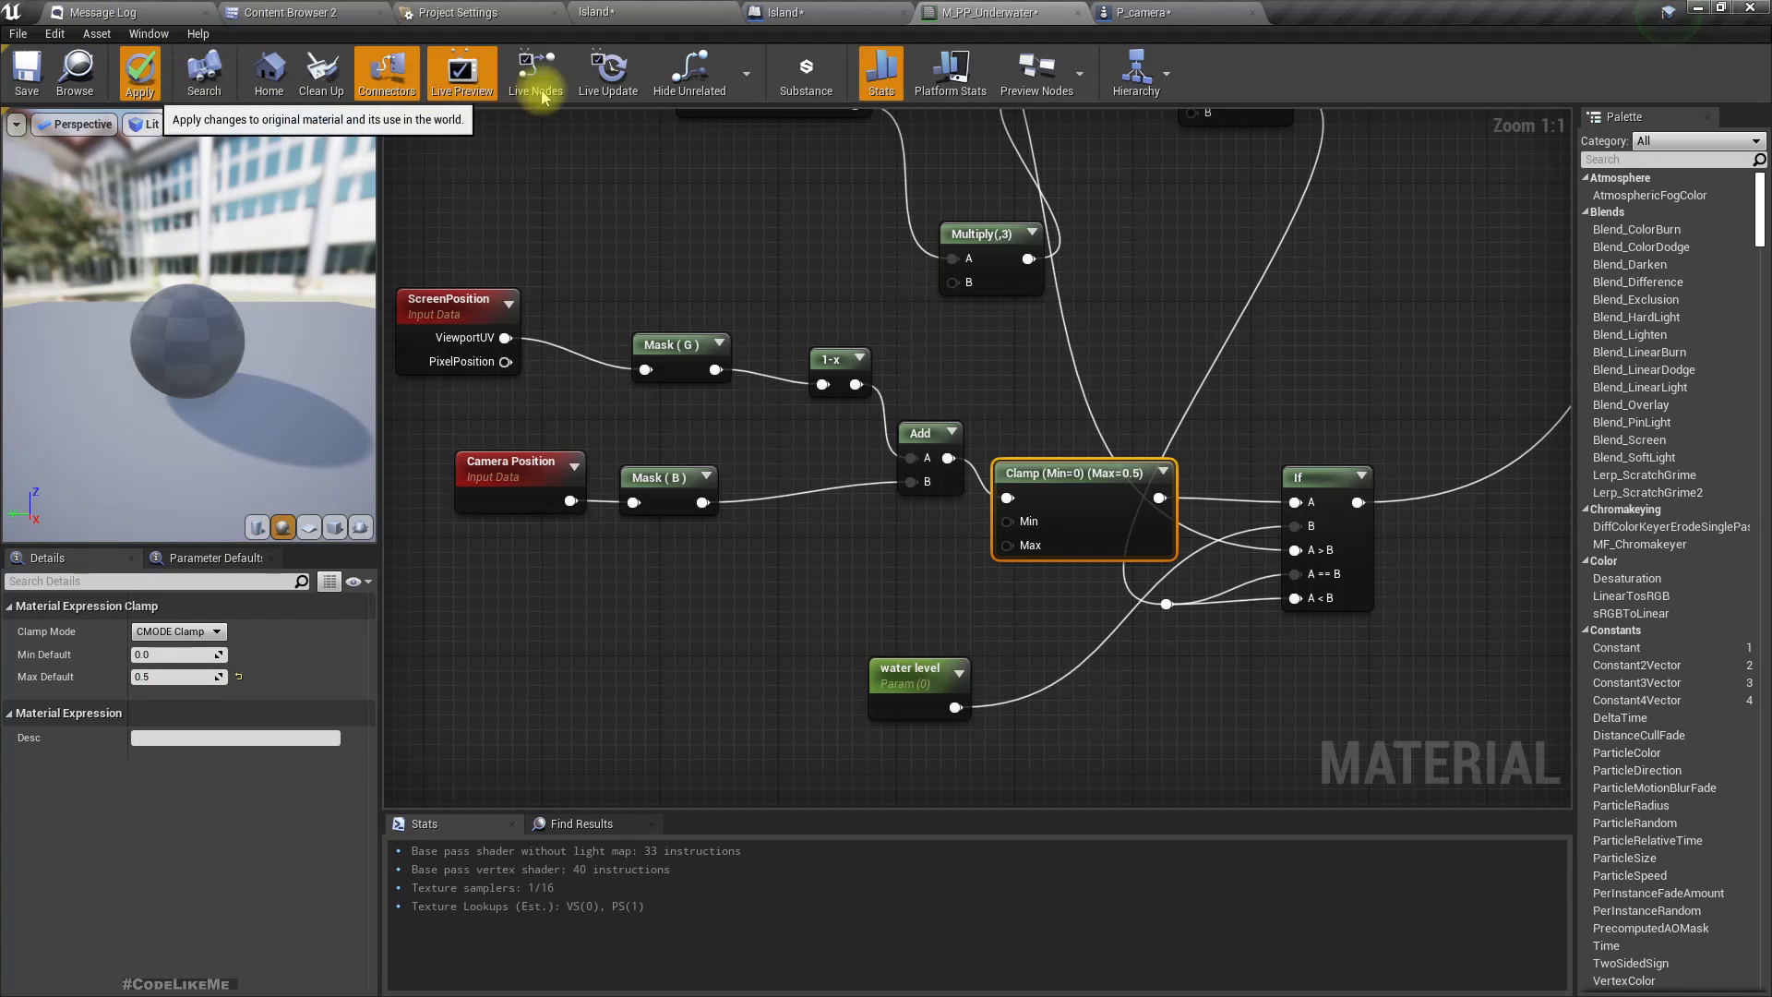
left_click(646, 11)
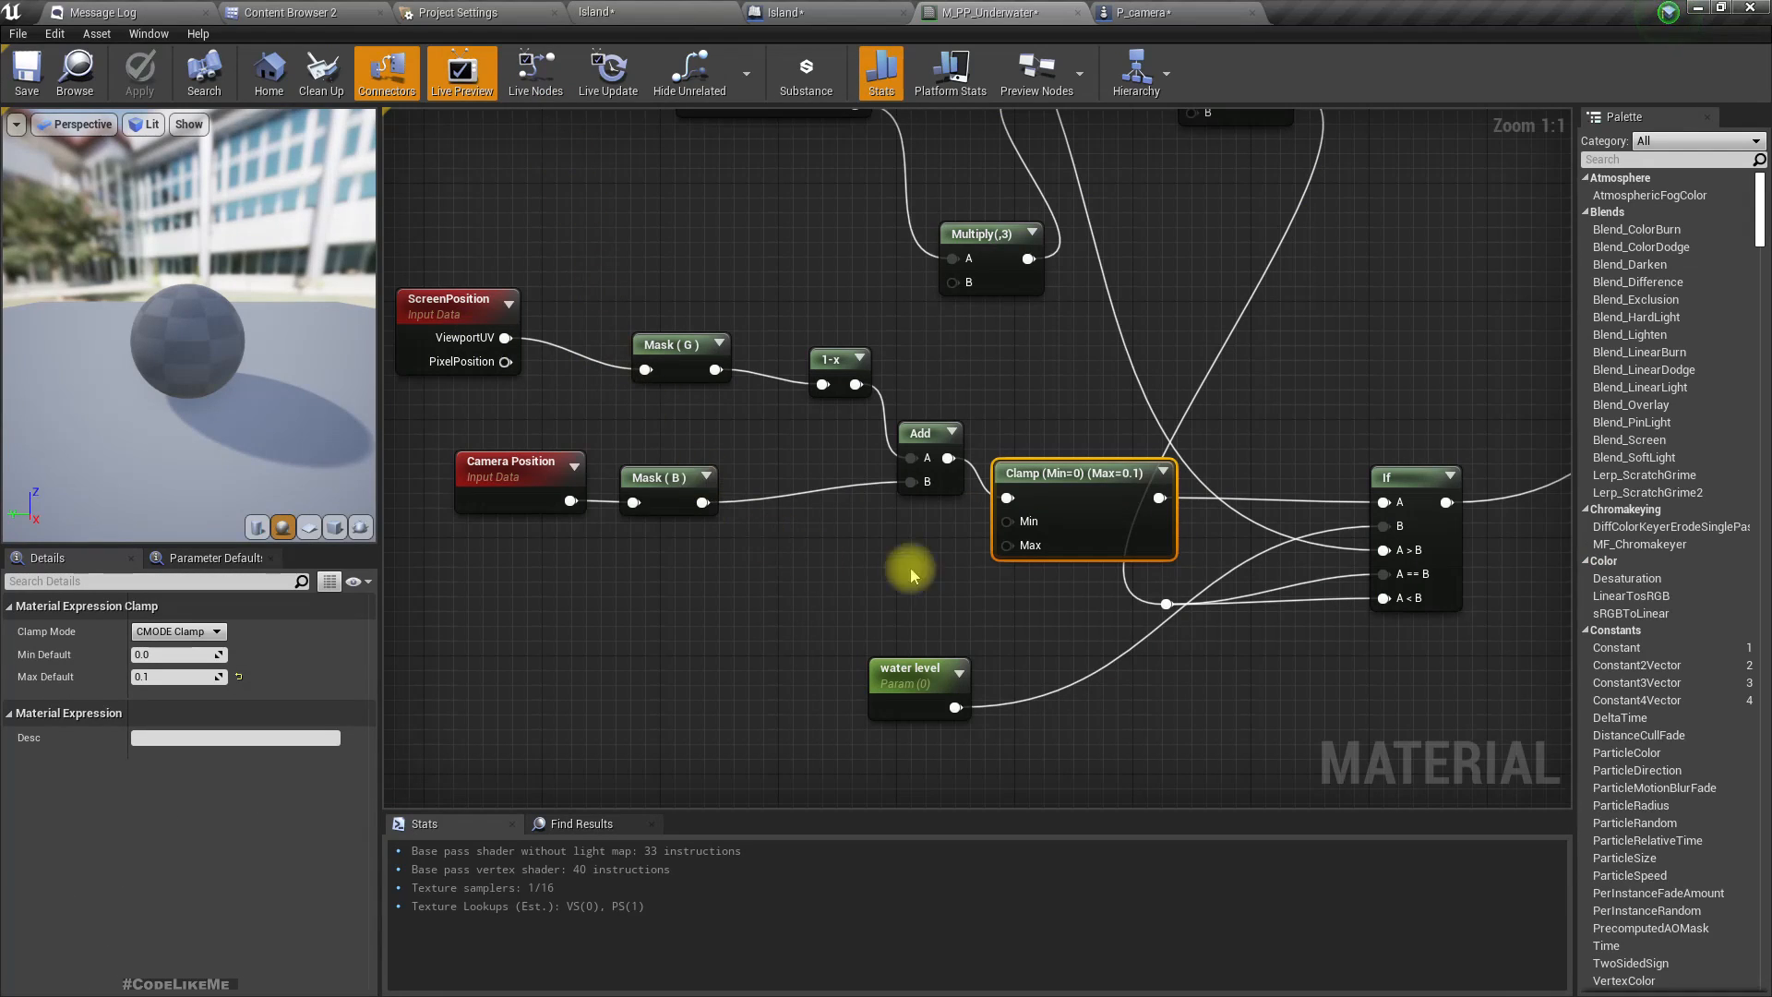
Set the Clamp's Max Default back to 0.5 and the water level parameter's Default Value to 1.0.
left_click(166, 677)
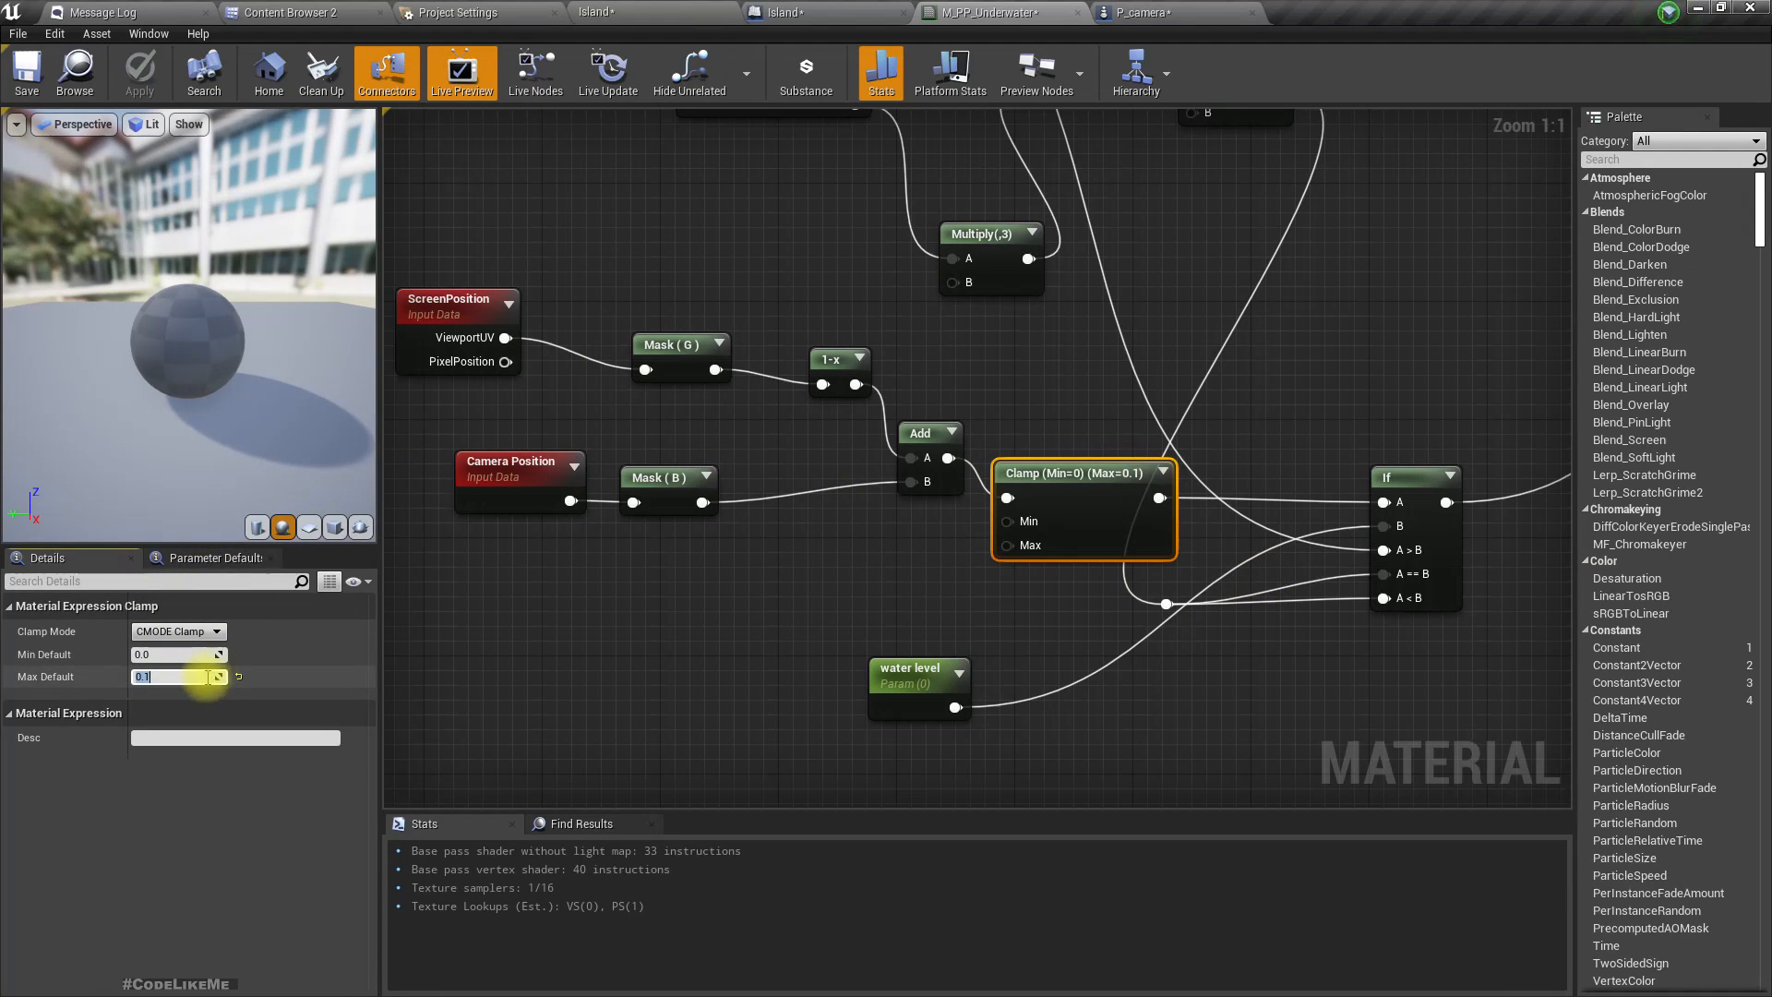
type(".5")
key("Return")
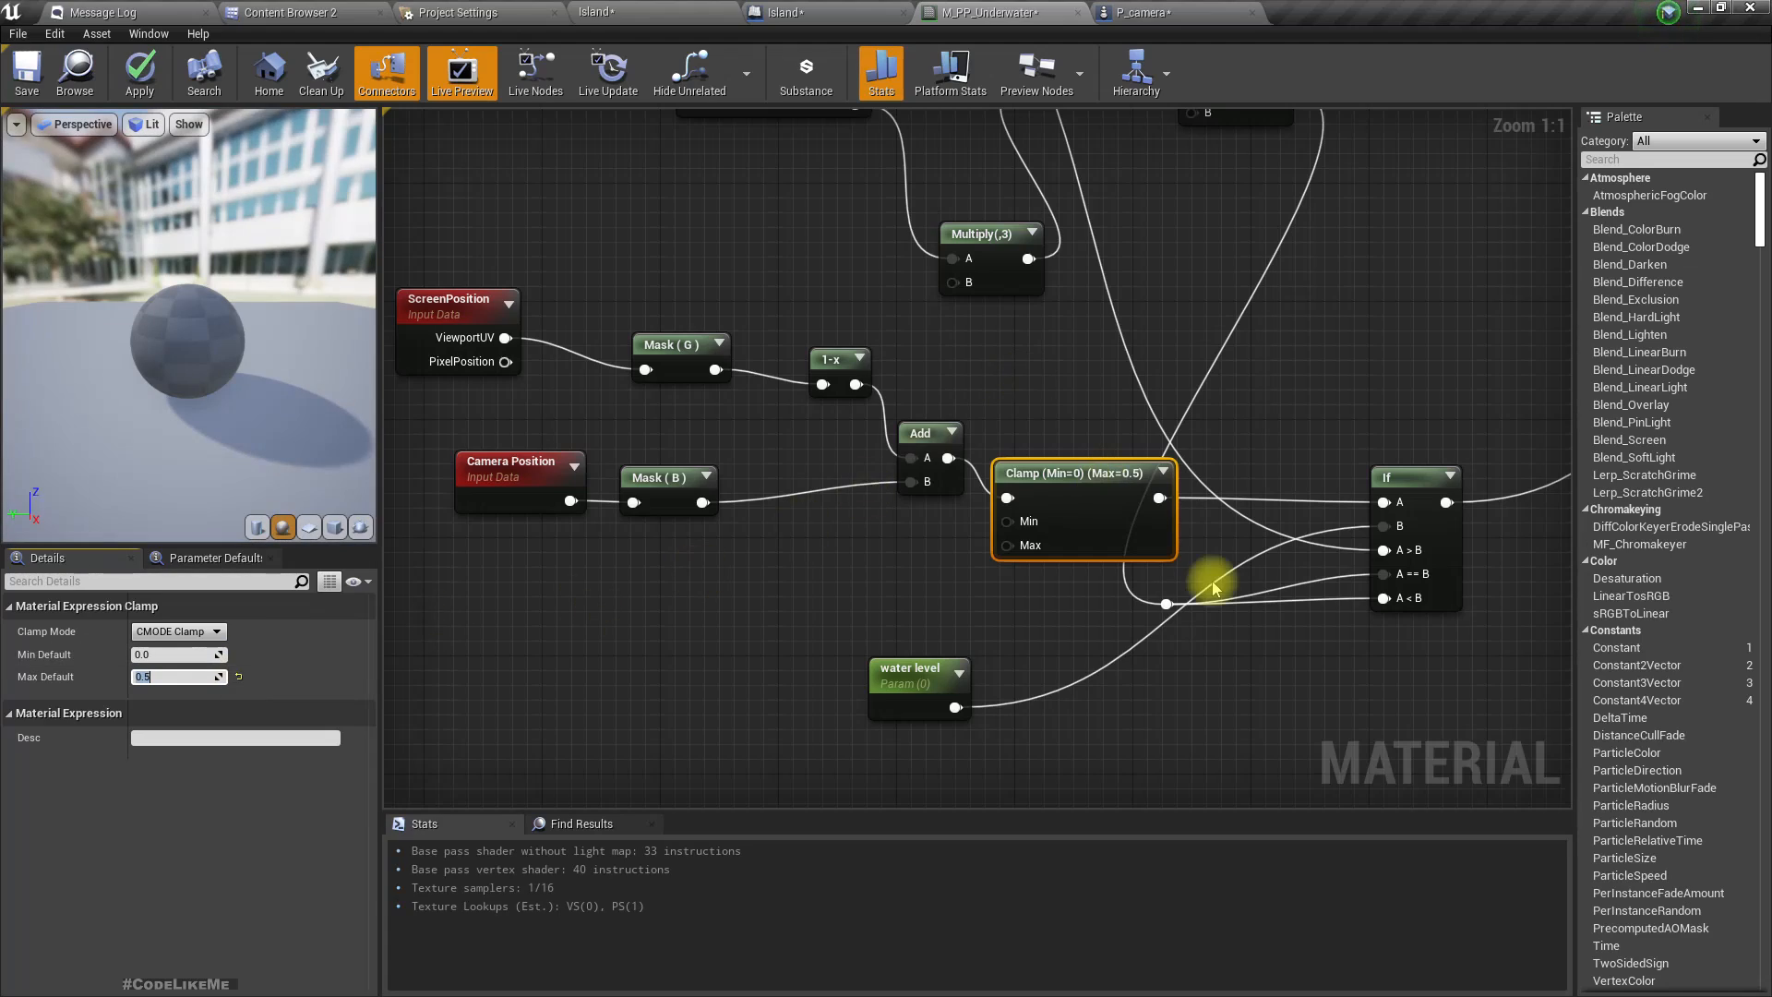
left_click(909, 683)
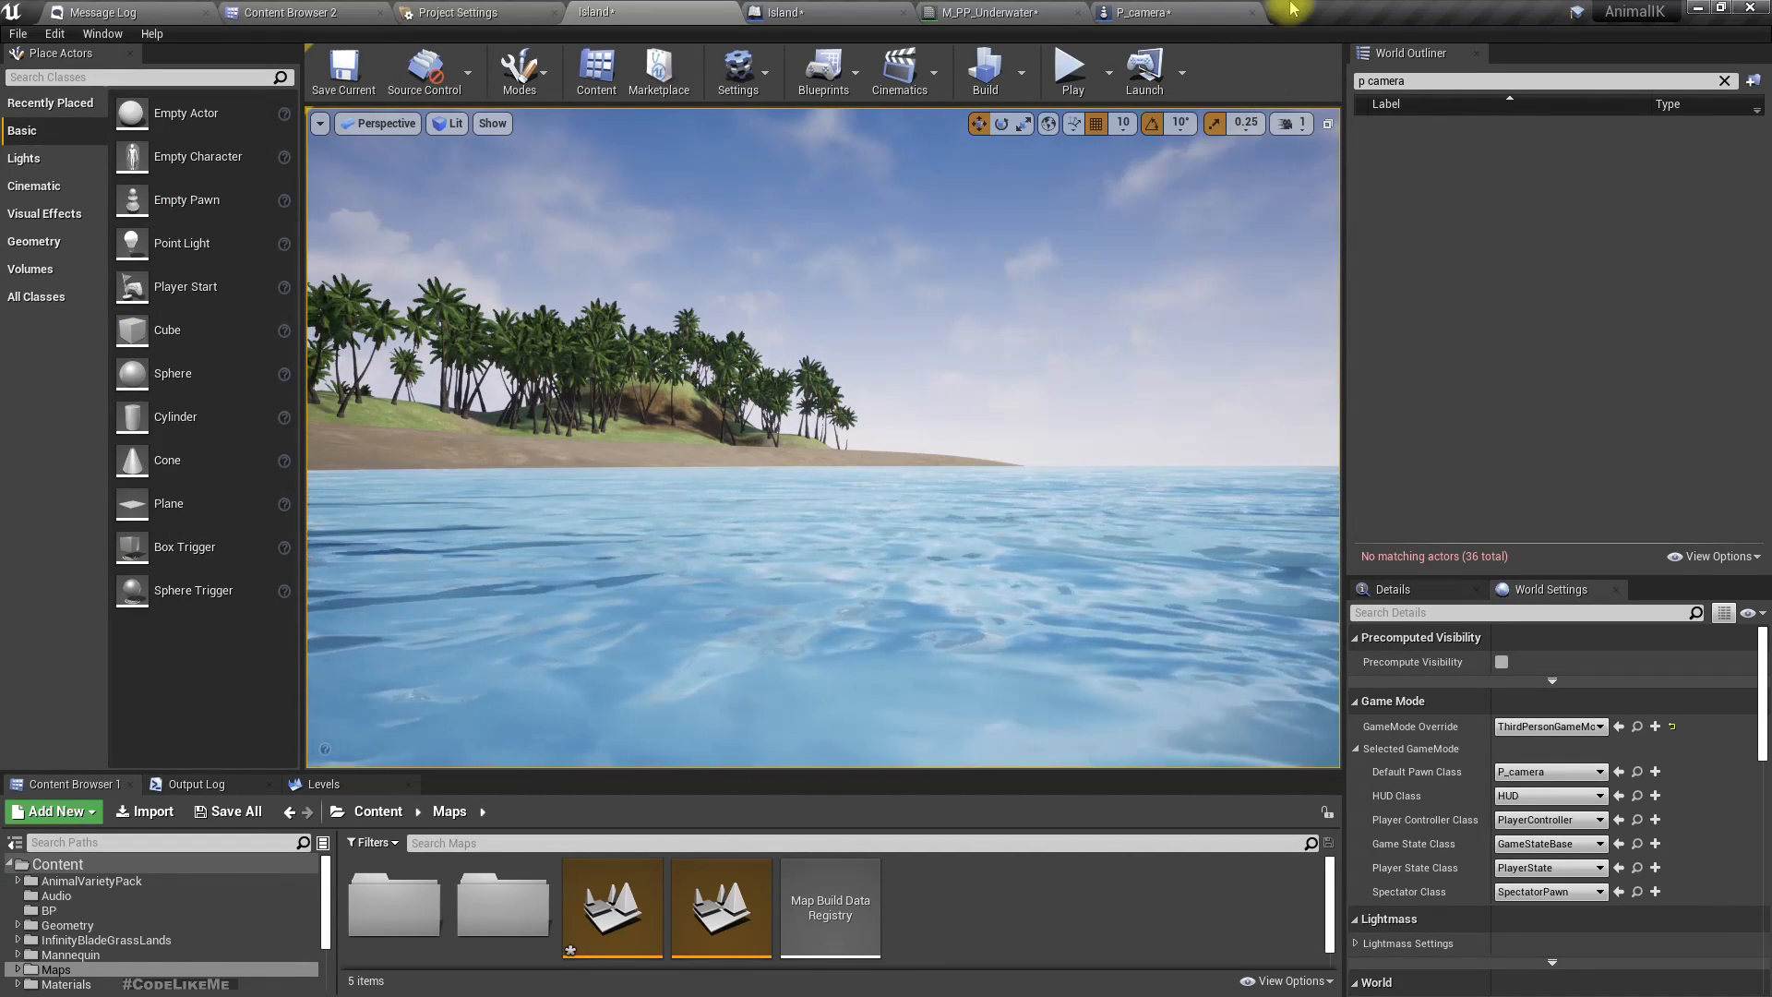
left_click(1001, 11)
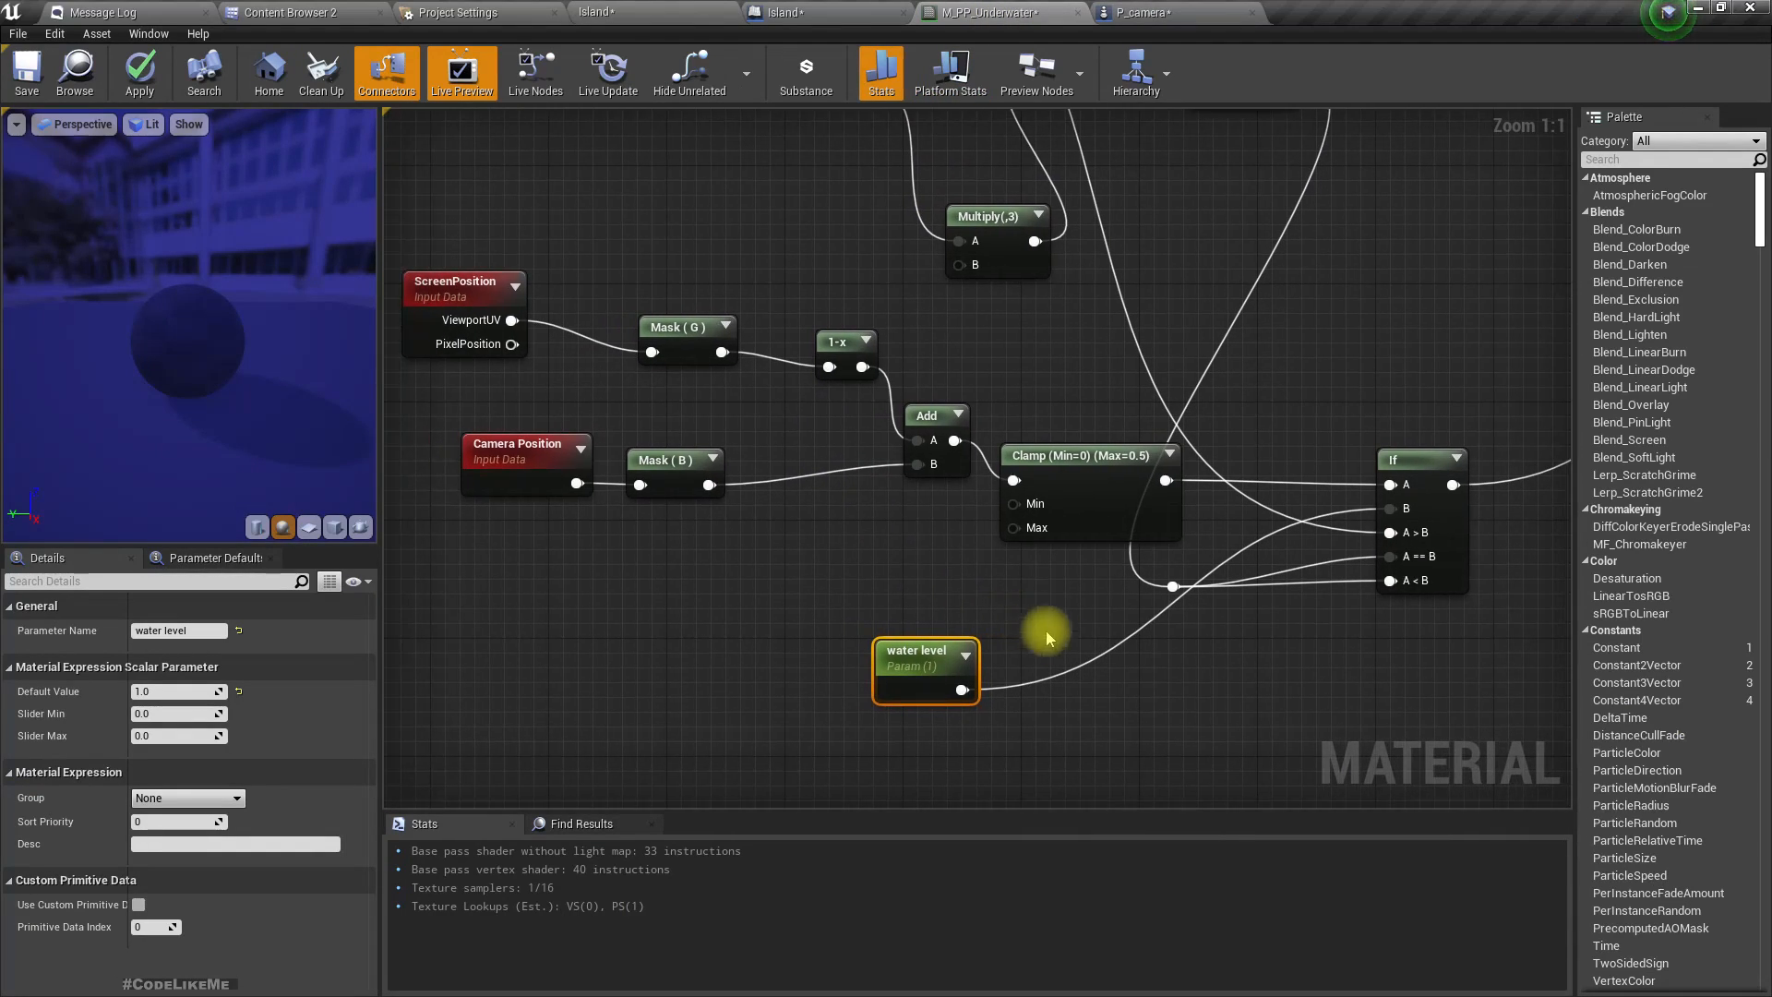
Delete the Clamp and Add nodes from the waterline part of the material graph.
left_click_drag(1201, 790, 923, 665)
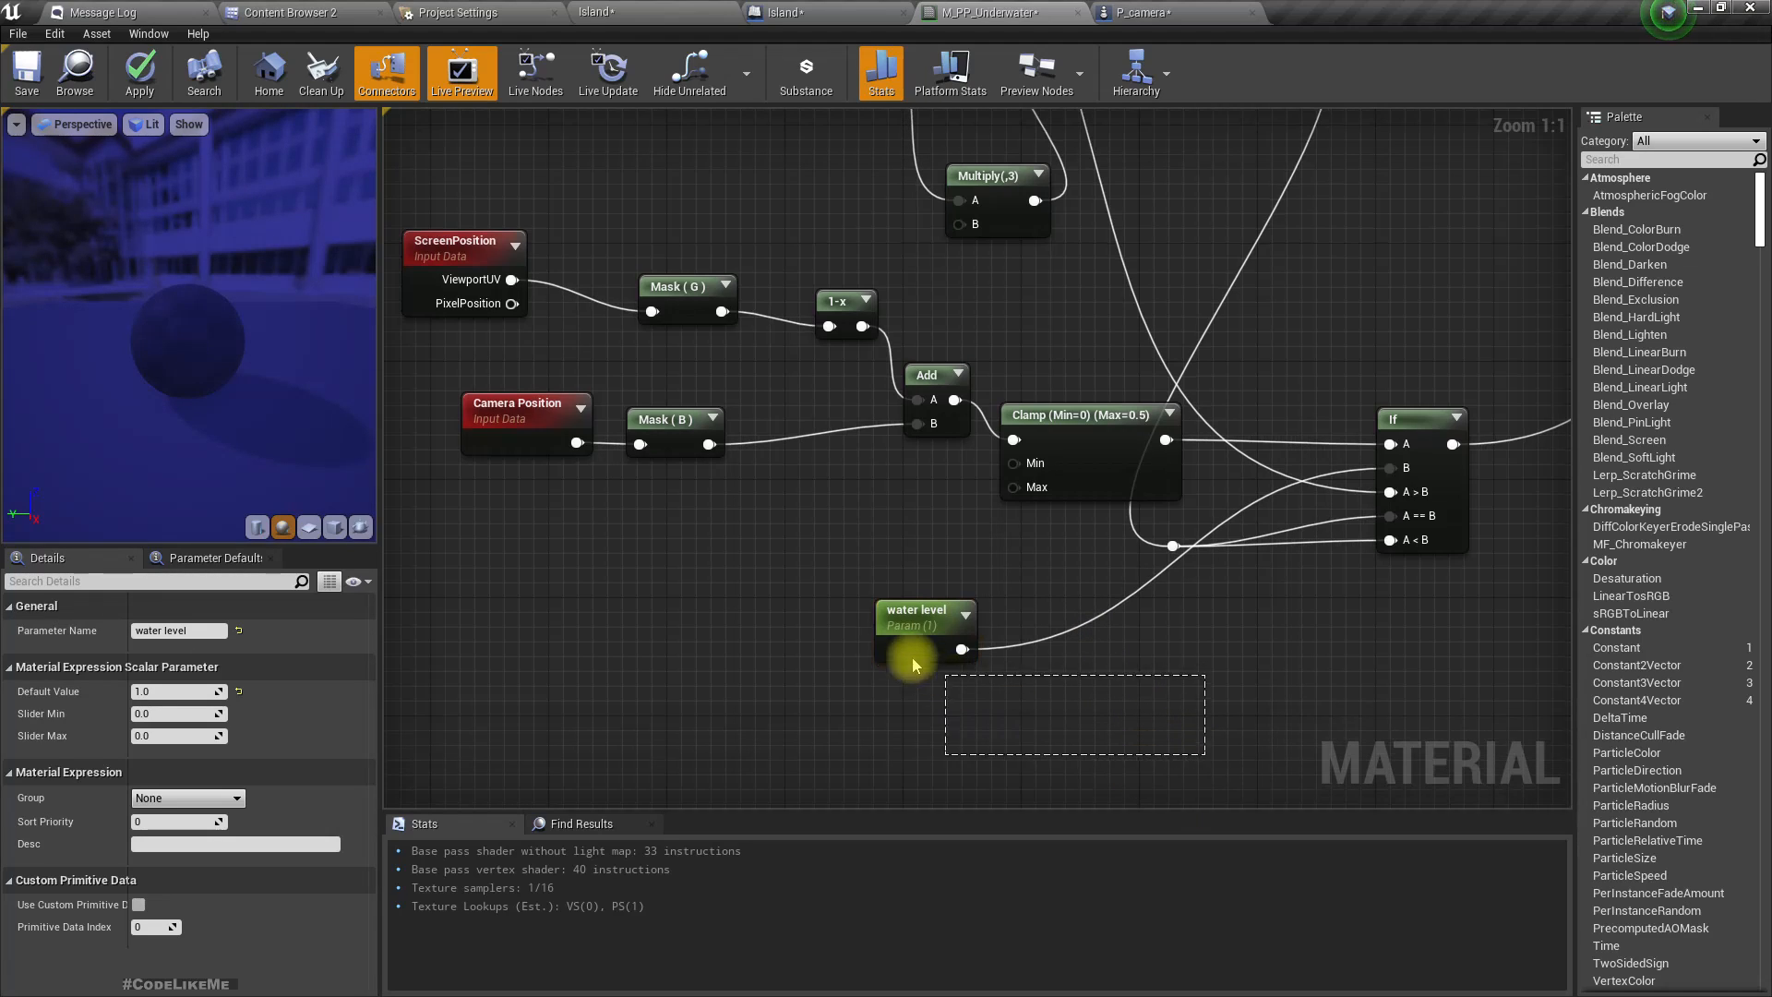
left_click_drag(788, 443, 791, 594)
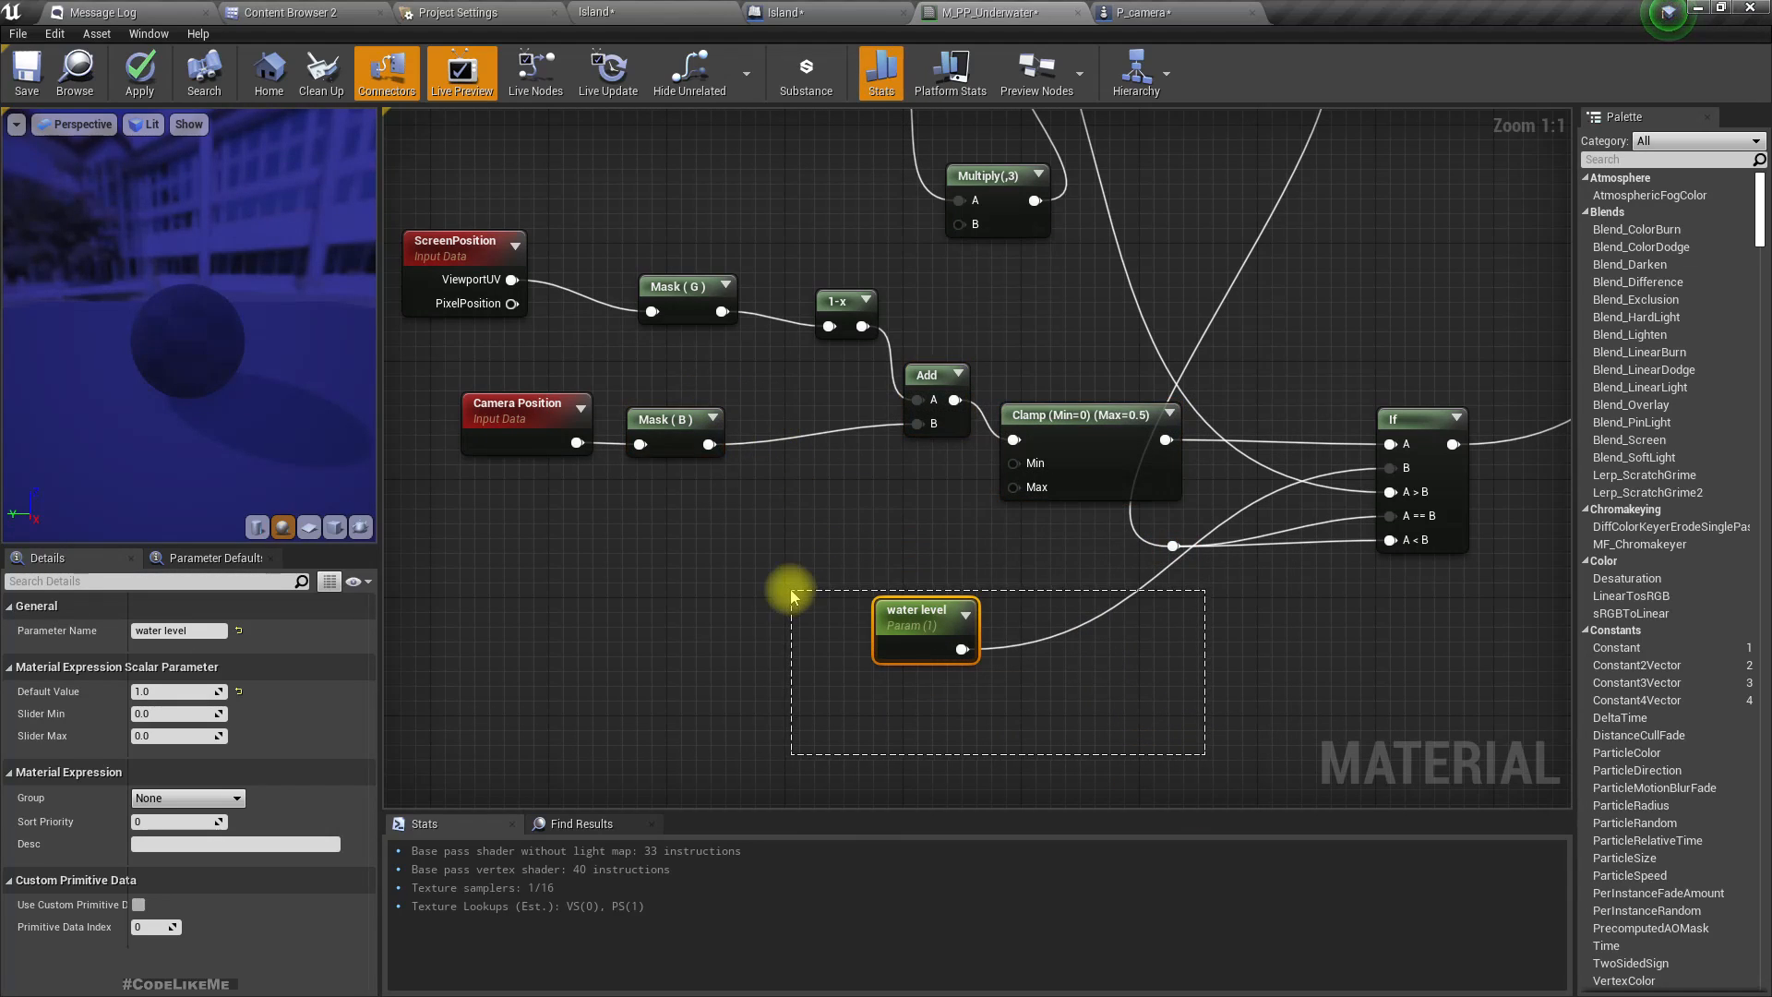
left_click_drag(1163, 752, 1161, 749)
left_click(1061, 412)
key("Delete")
left_click(928, 393)
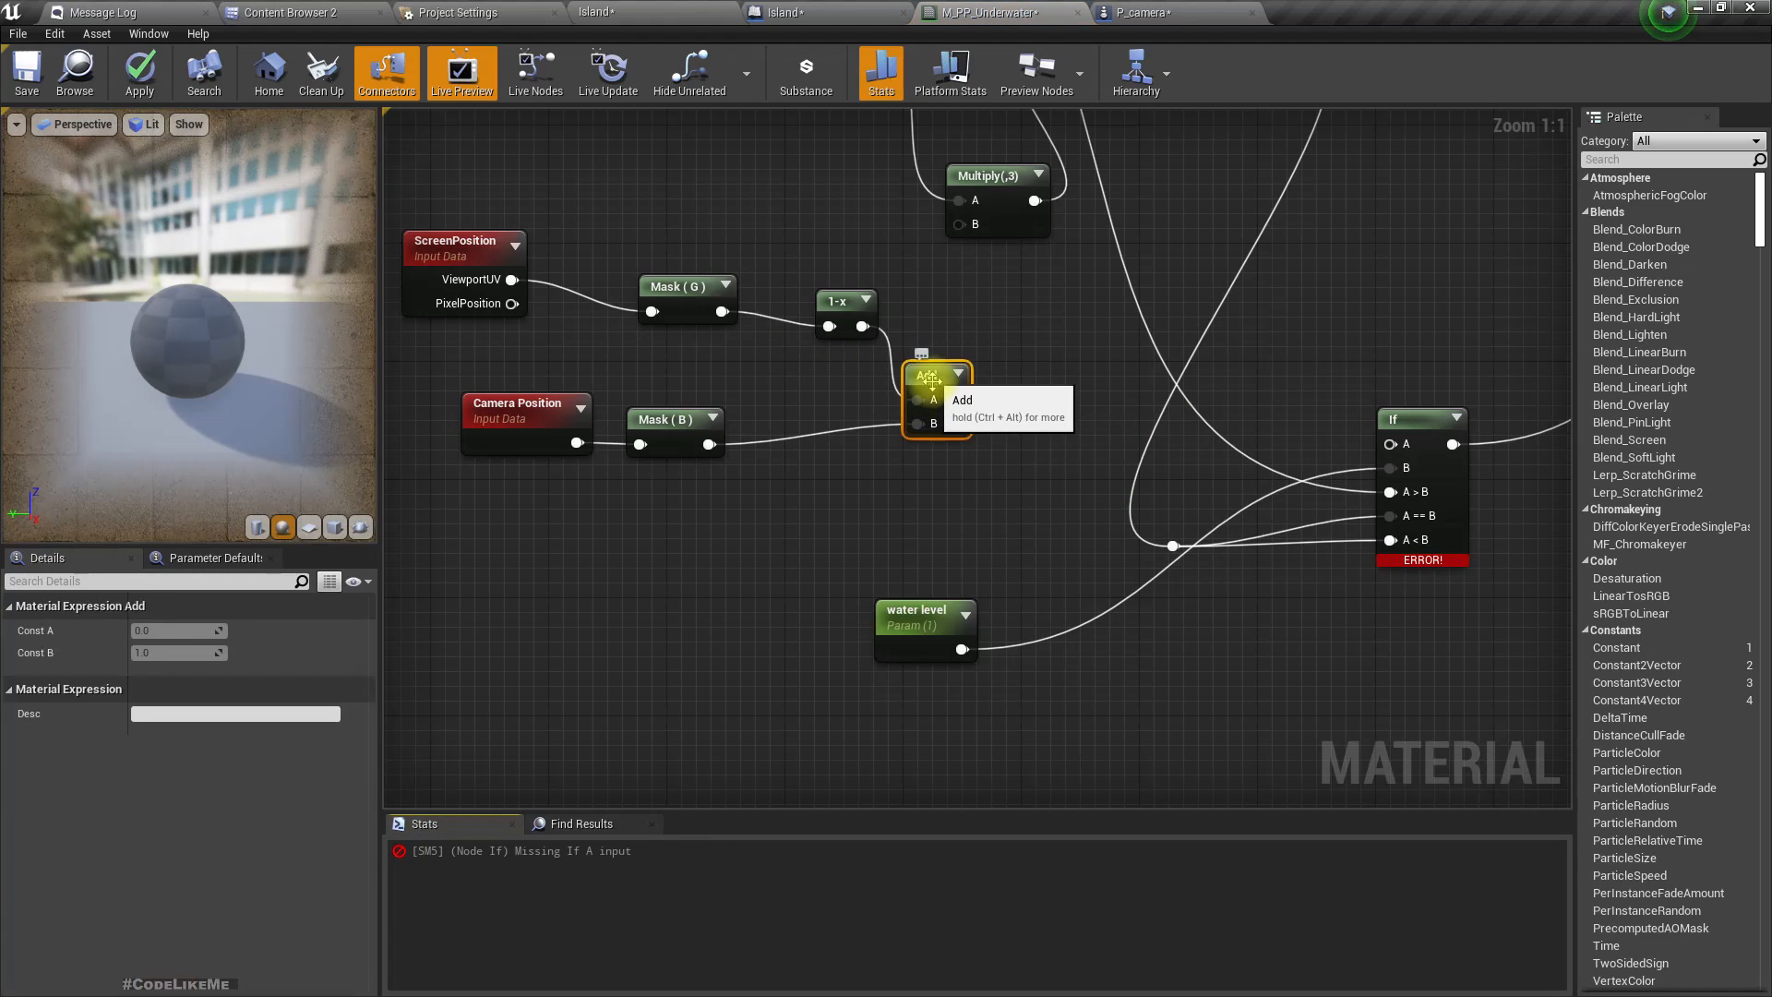
key("Delete")
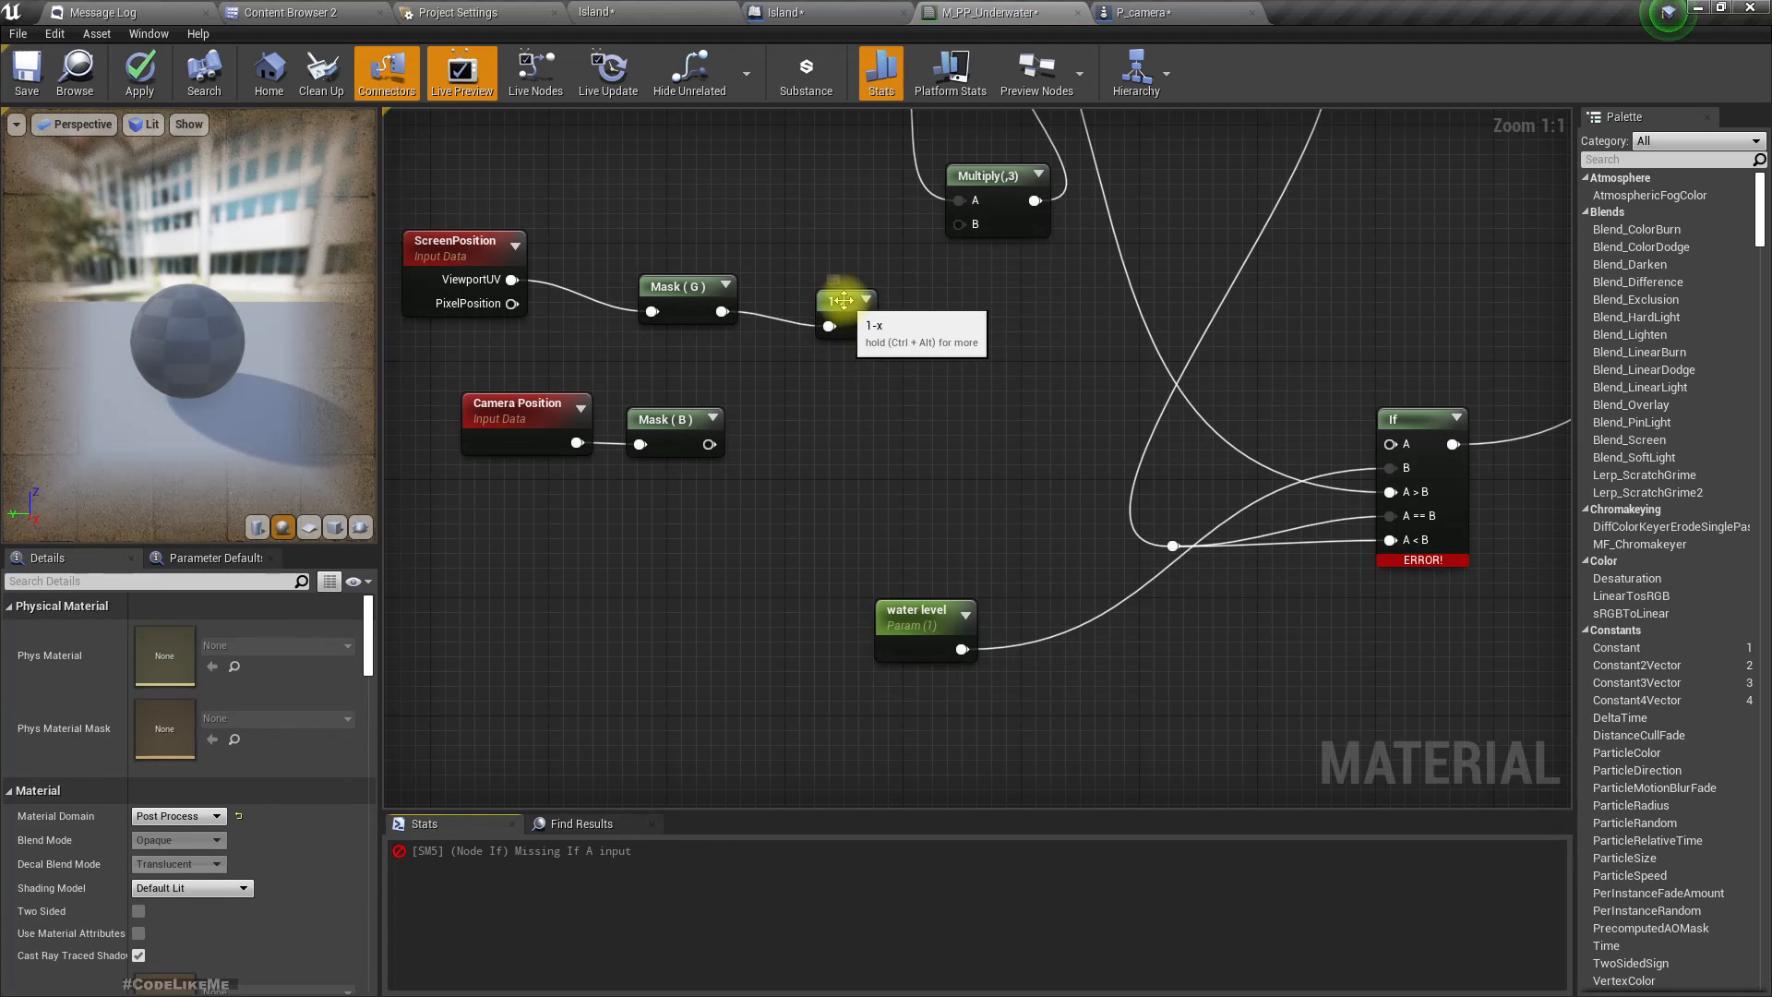
Feed the 1-x output through a new Clamp node with Max Default 0.5 into the If node's A input.
left_click_drag(846, 305, 832, 290)
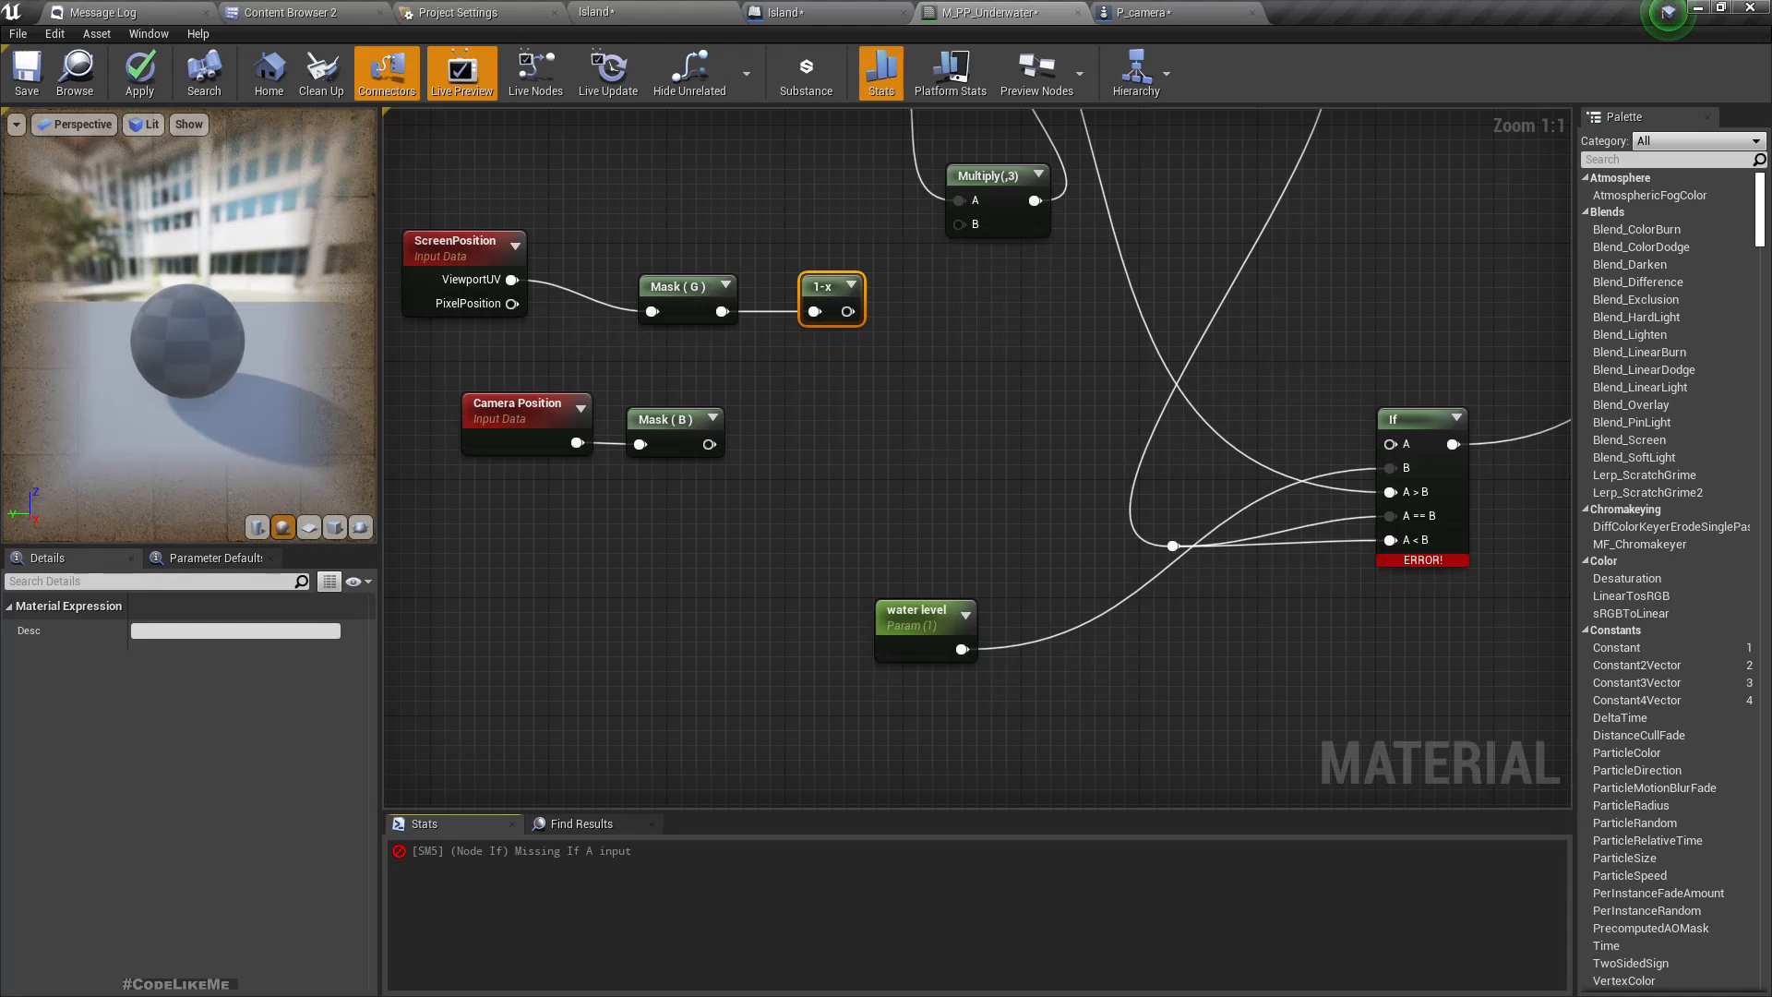
left_click_drag(848, 311, 926, 370)
type("clamp")
key("Return")
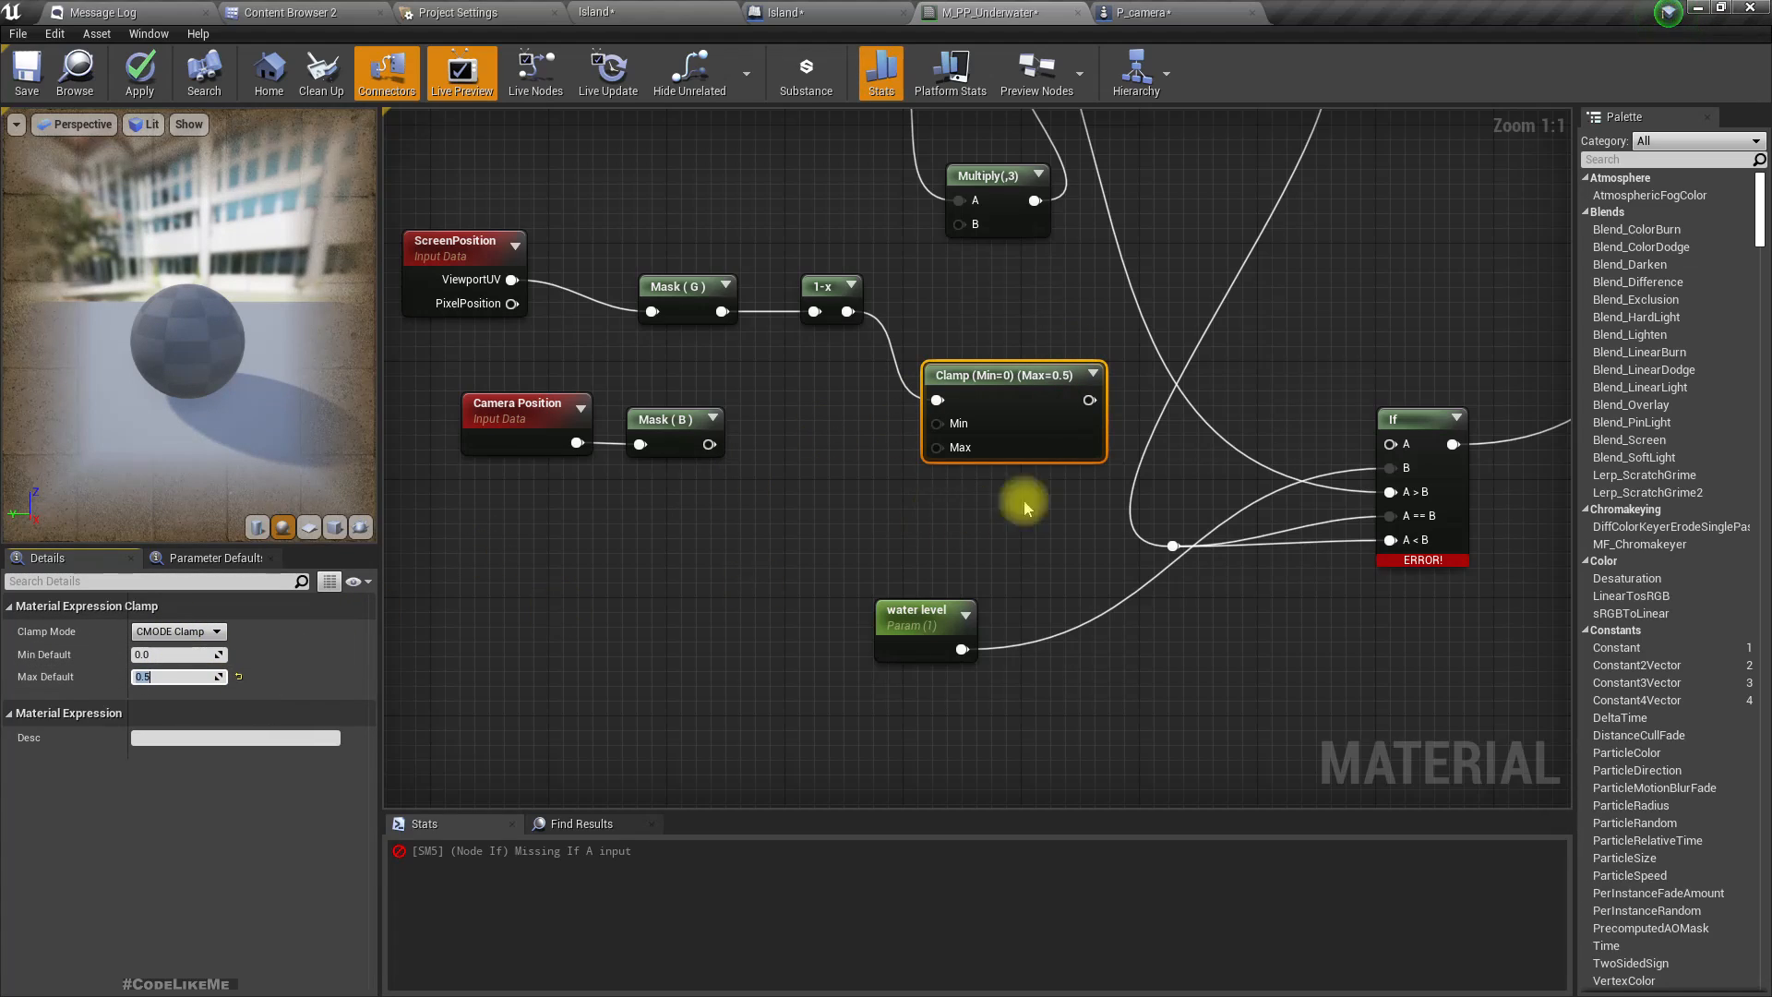
left_click_drag(1089, 400, 1390, 444)
Try a water level Default Value of 0 against the clamped screen position, with the Clamp selected for its range.
left_click(919, 626)
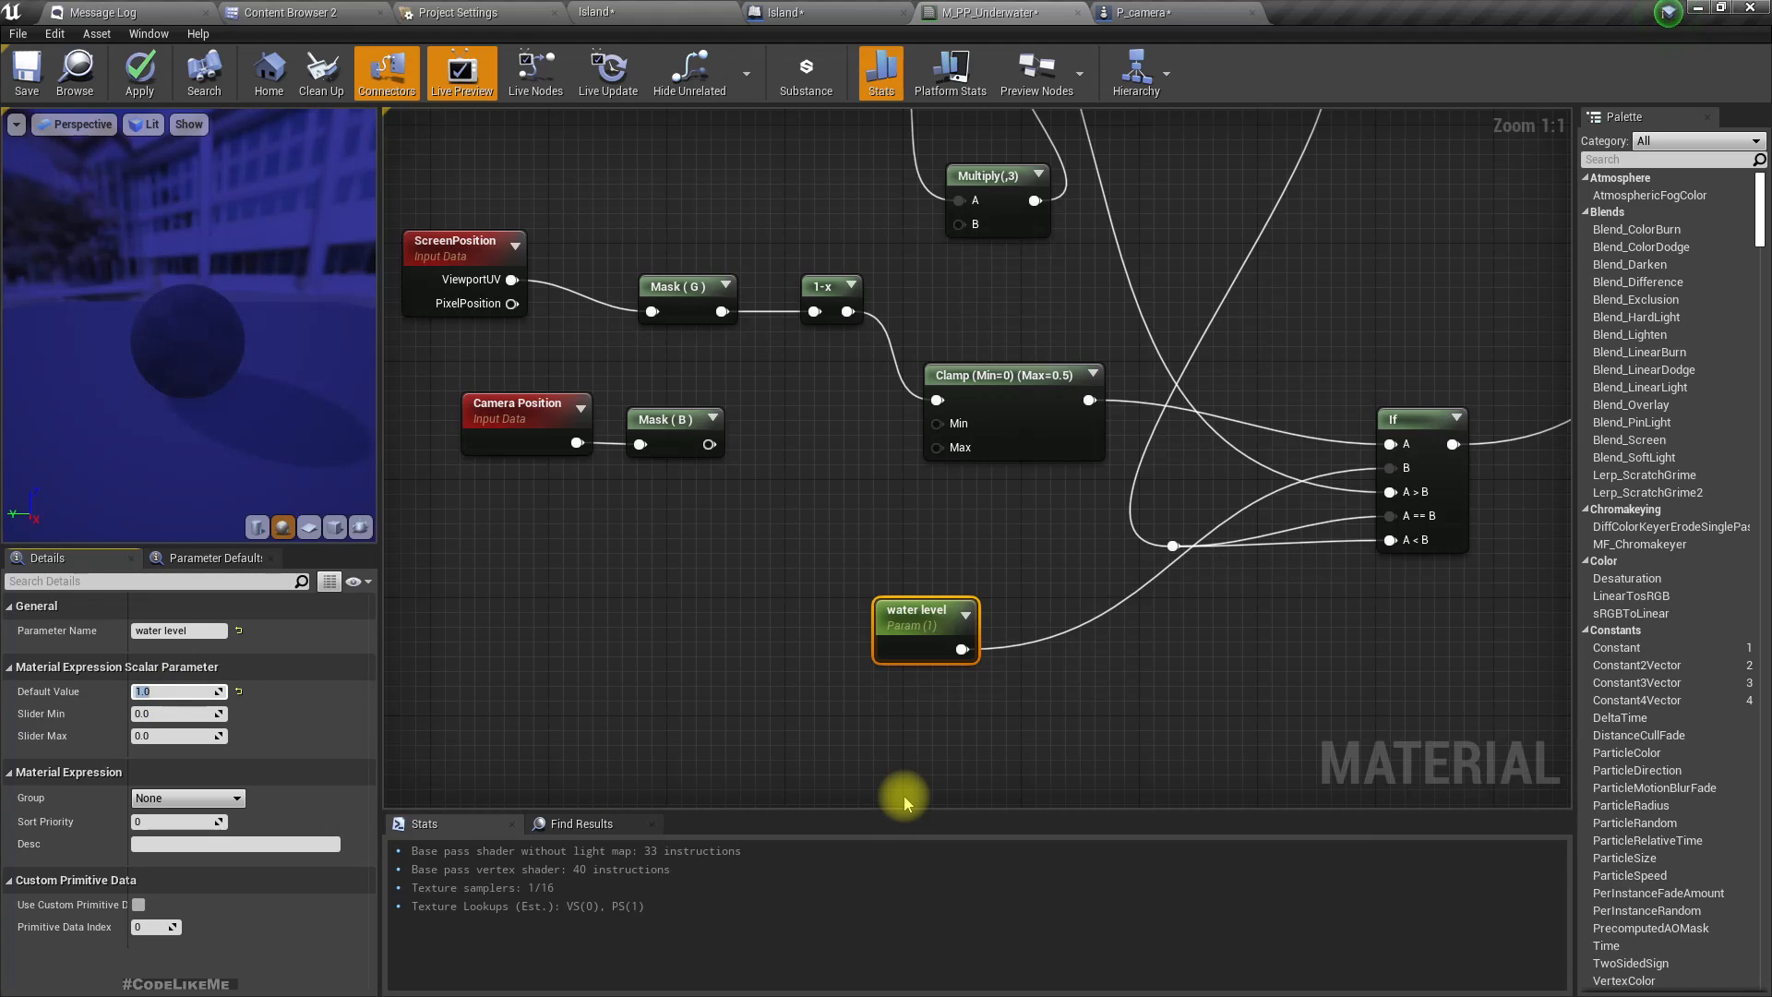
type("0")
key("Return")
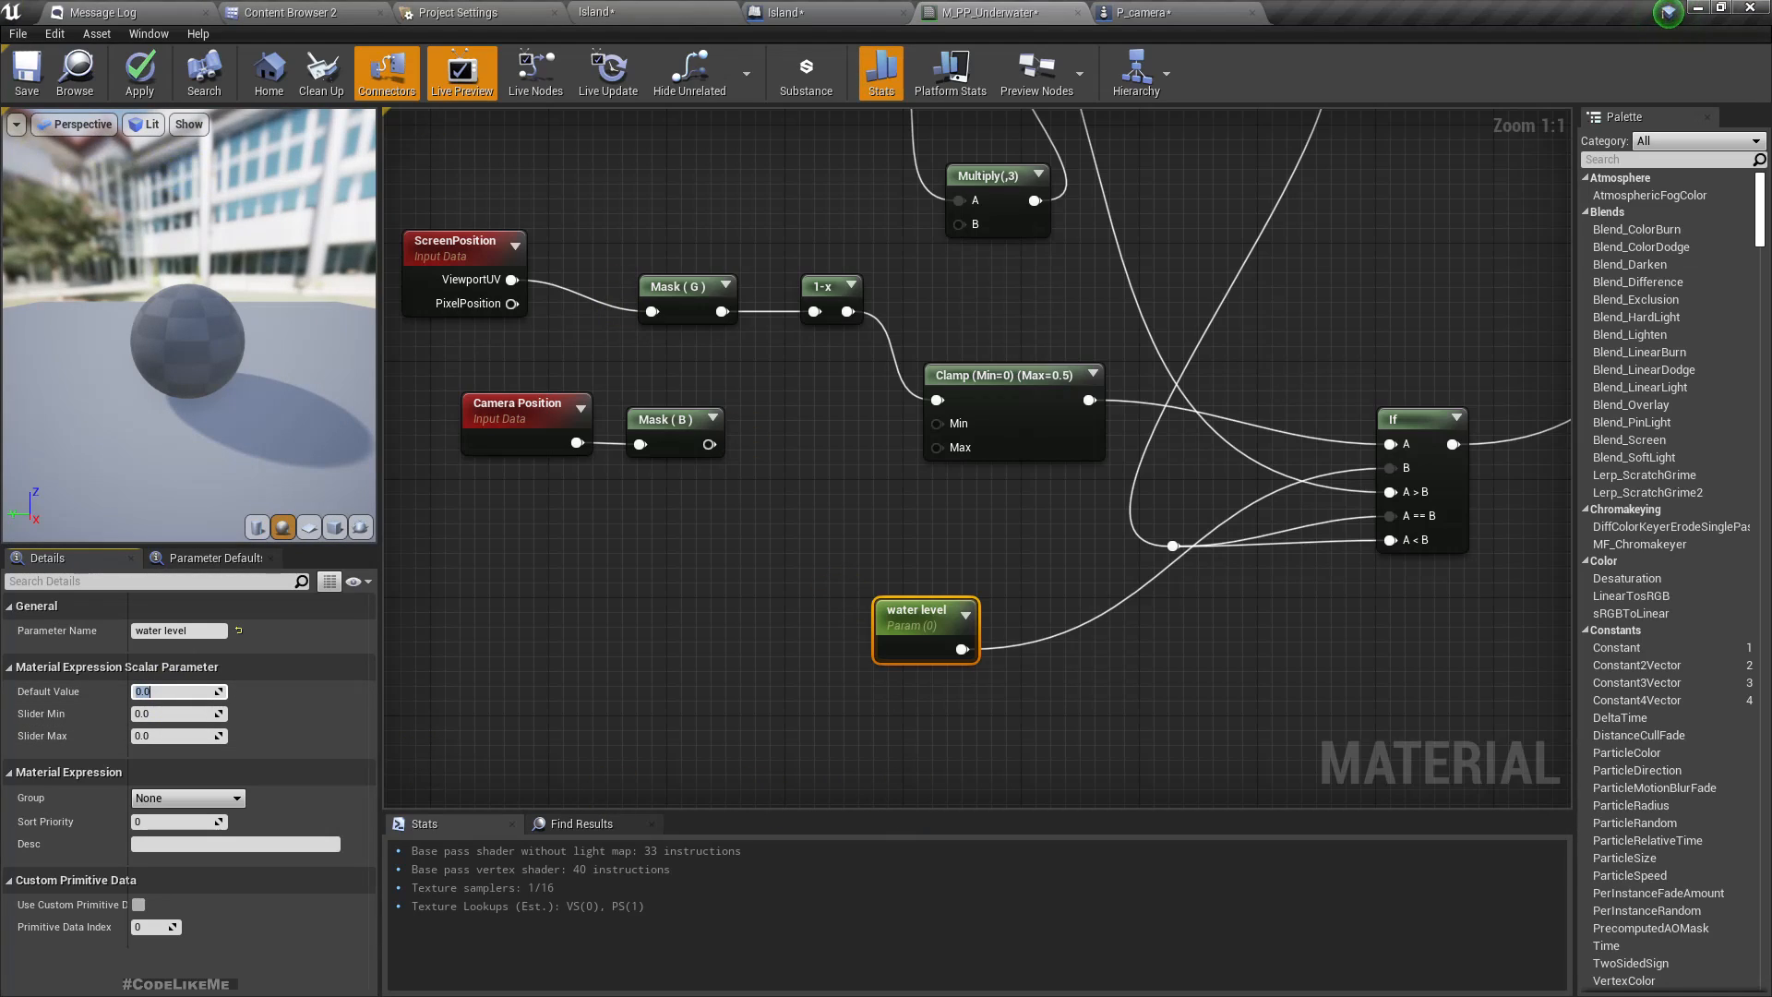
left_click(1013, 411)
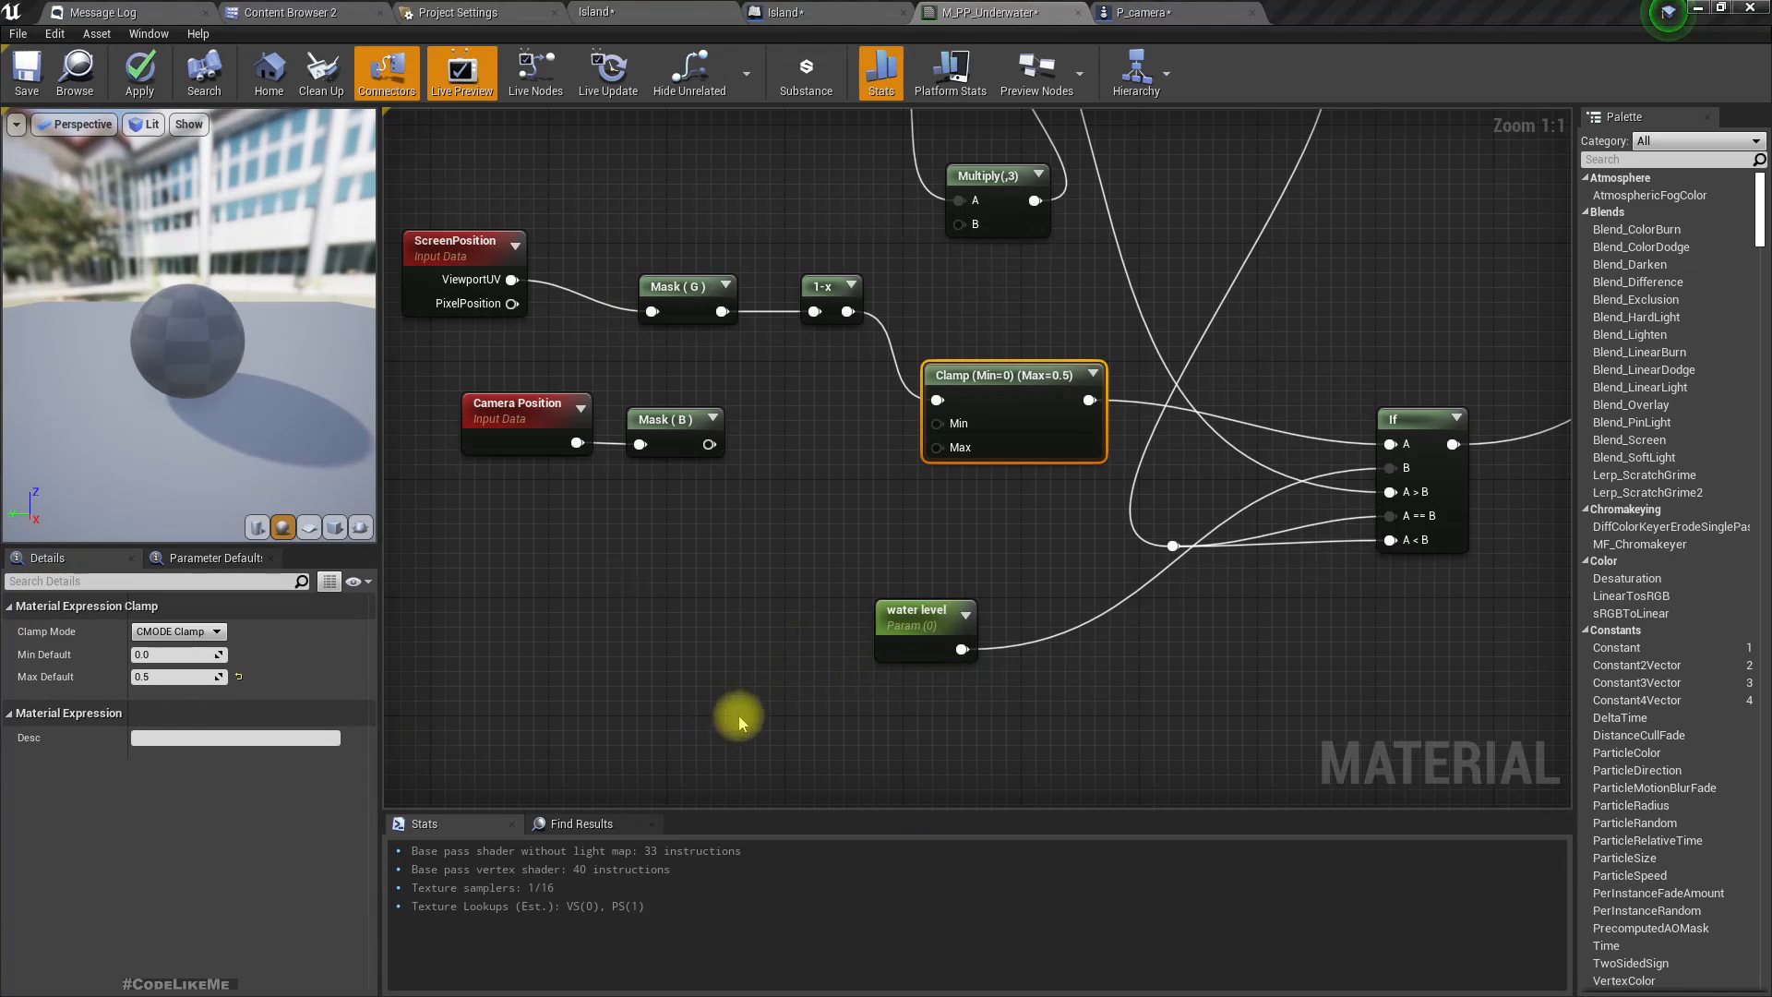
left_click(152, 654)
left_click(998, 373)
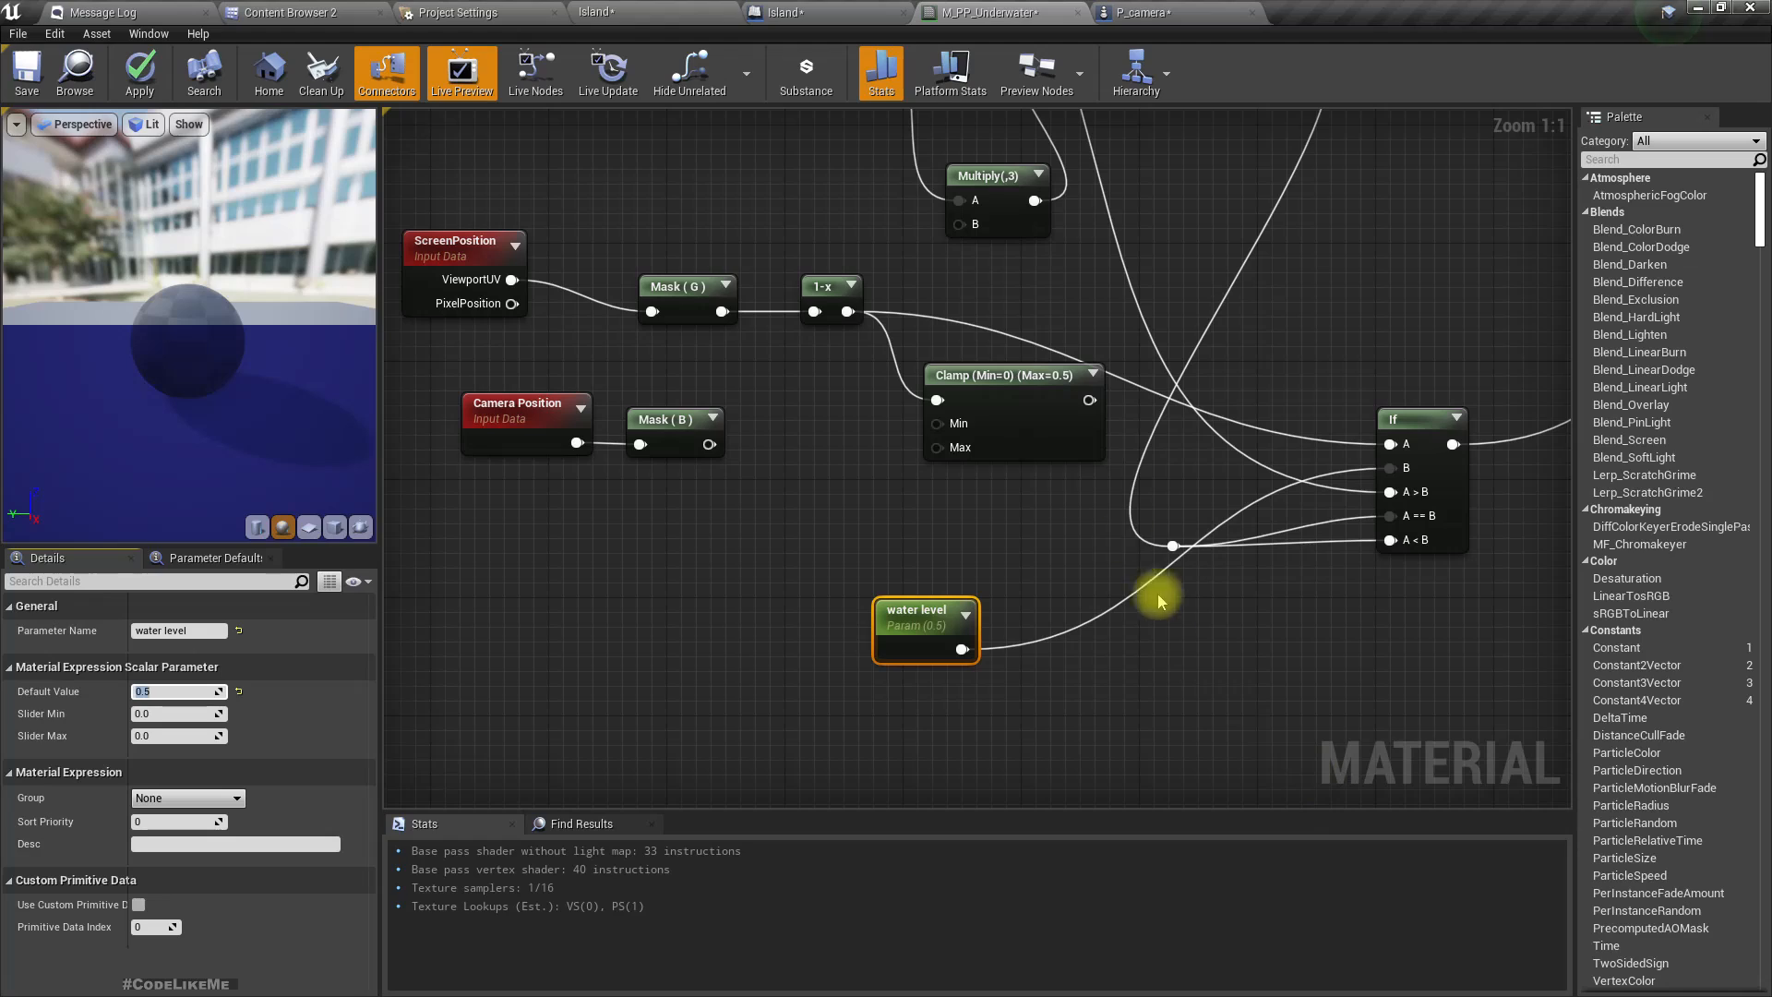
Replace the Clamp with a direct connection from 1-x to the If node's A input, and apply with water level at 0.5.
left_click(1036, 388)
key("Delete")
left_click_drag(845, 311, 1390, 444)
left_click(933, 617)
left_click_drag(933, 617, 963, 587)
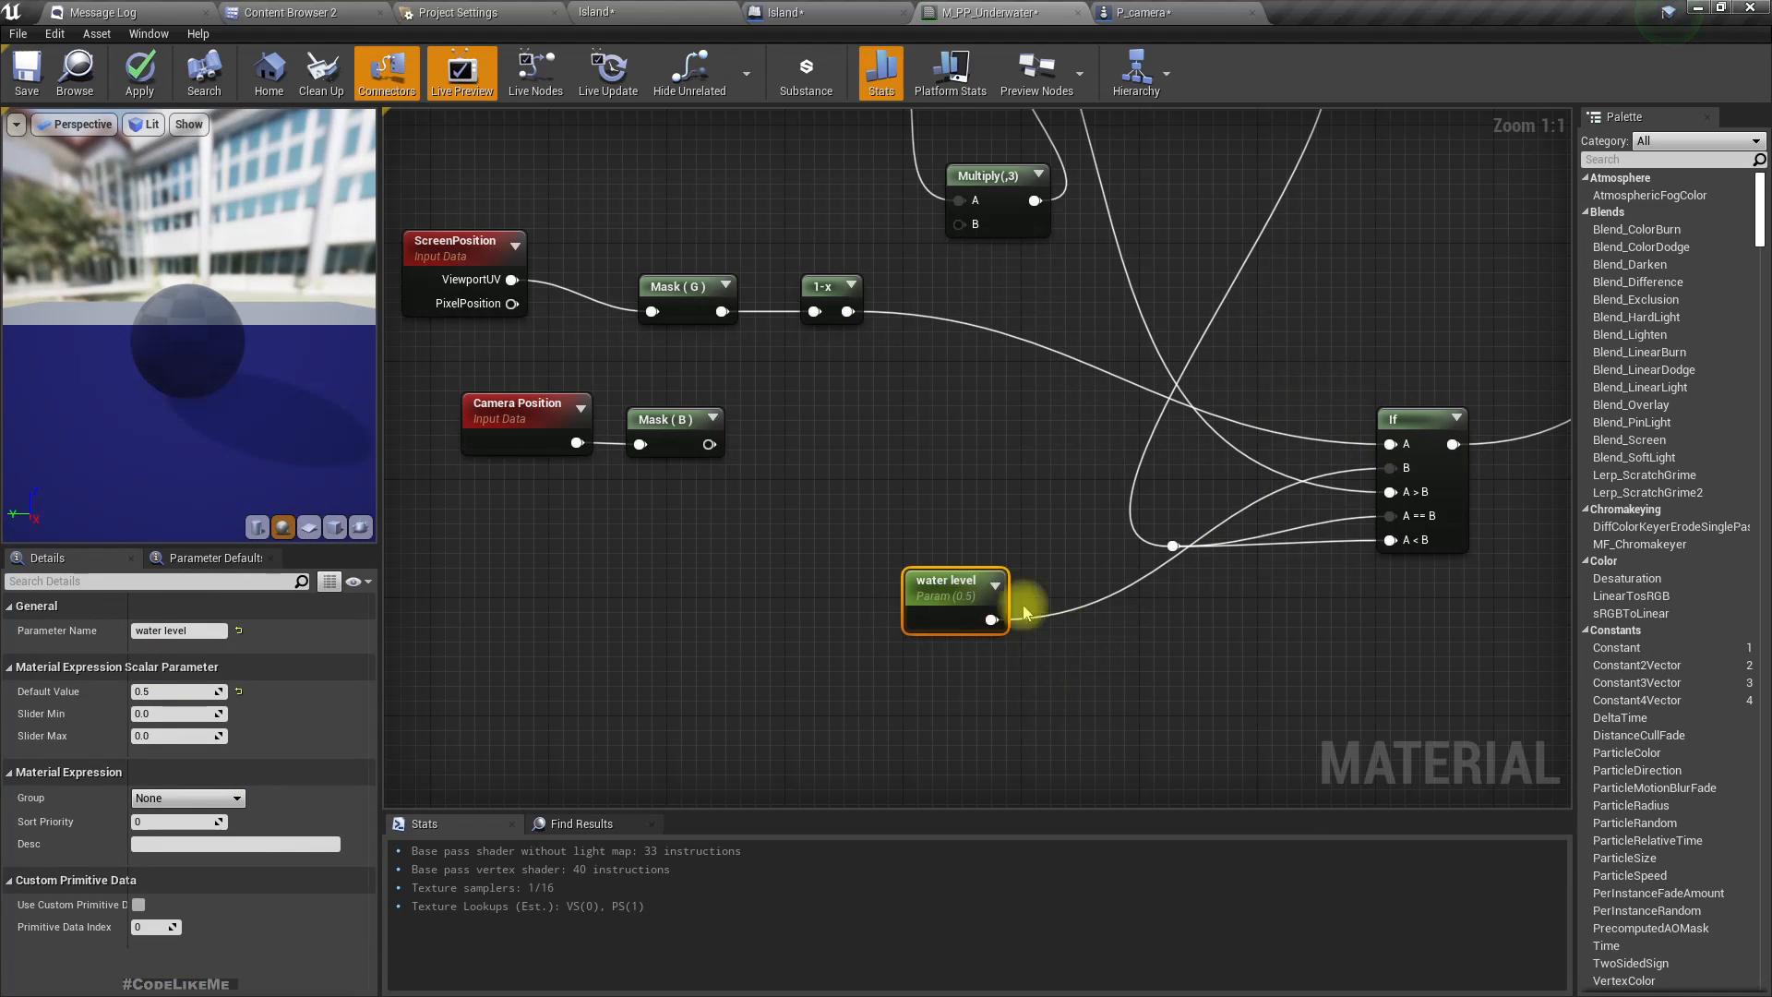
left_click(139, 72)
Examine the screen-space waterline in the Island level's full-screen viewport while turning the view.
left_click(609, 12)
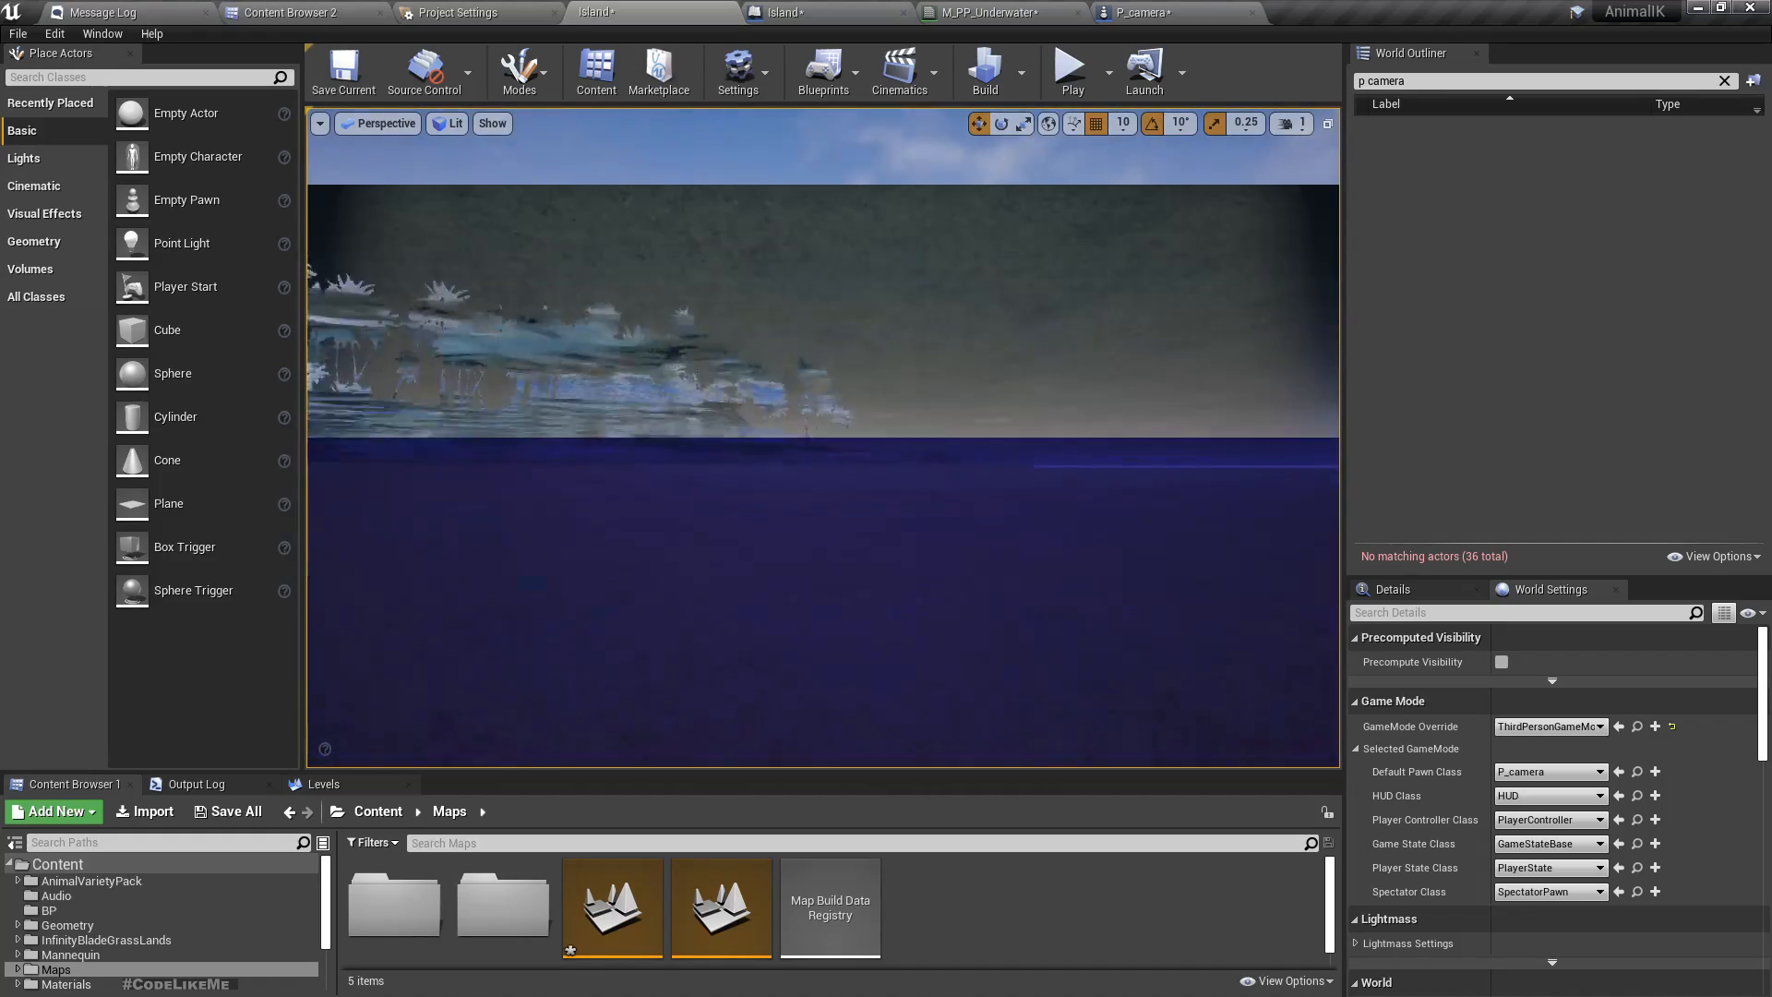
key("F11")
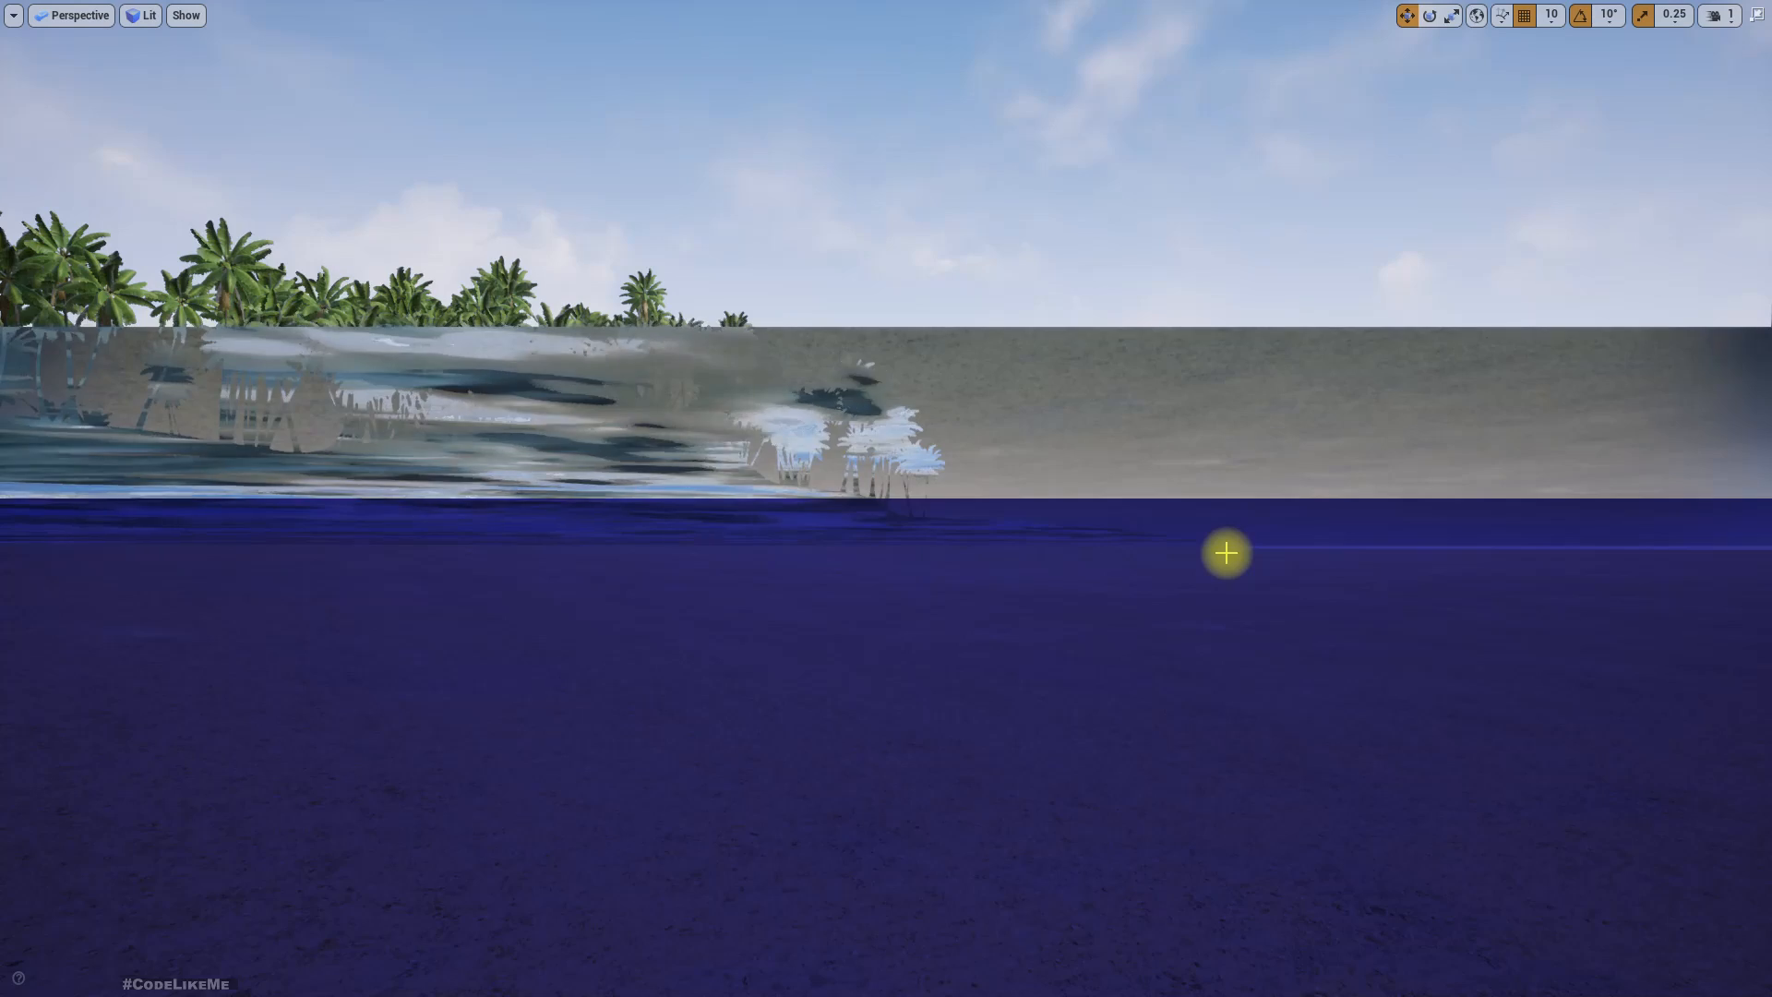
right_click_drag(1226, 554, 1244, 535)
key("F11")
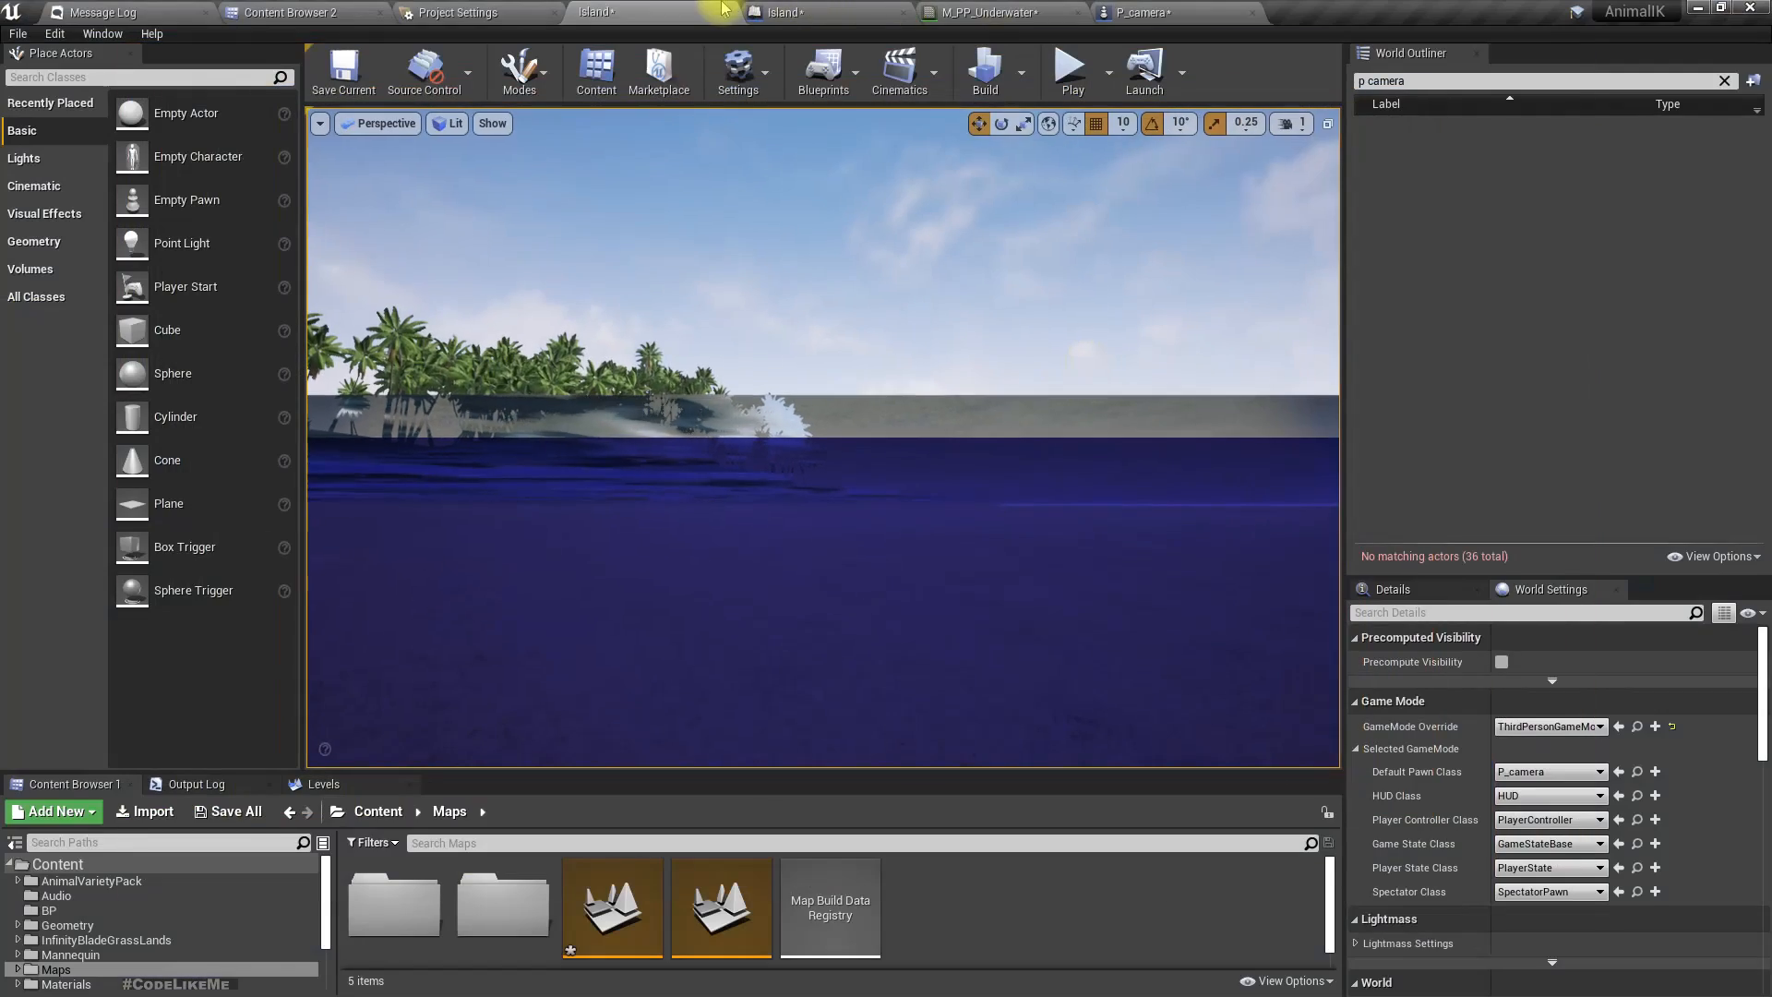
Set the water level parameter's Default Value to 0.4 in M_PP_Underwater and apply the material.
left_click(967, 14)
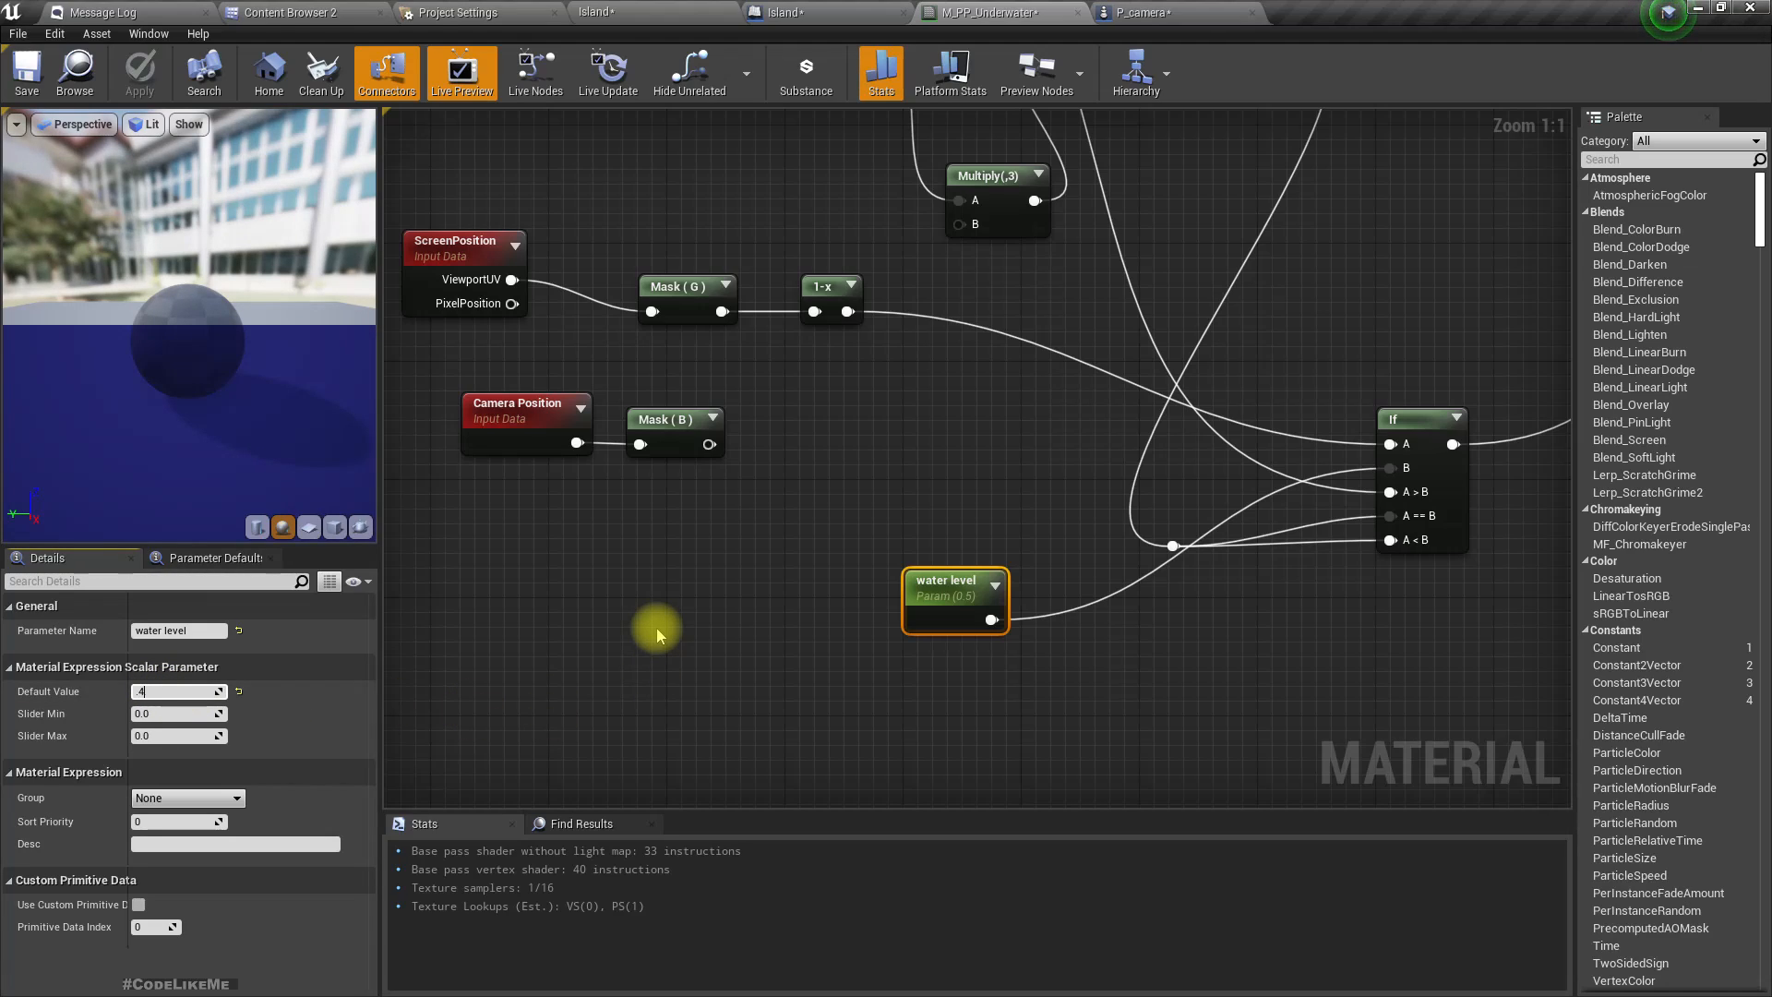
type(".4")
key("Return")
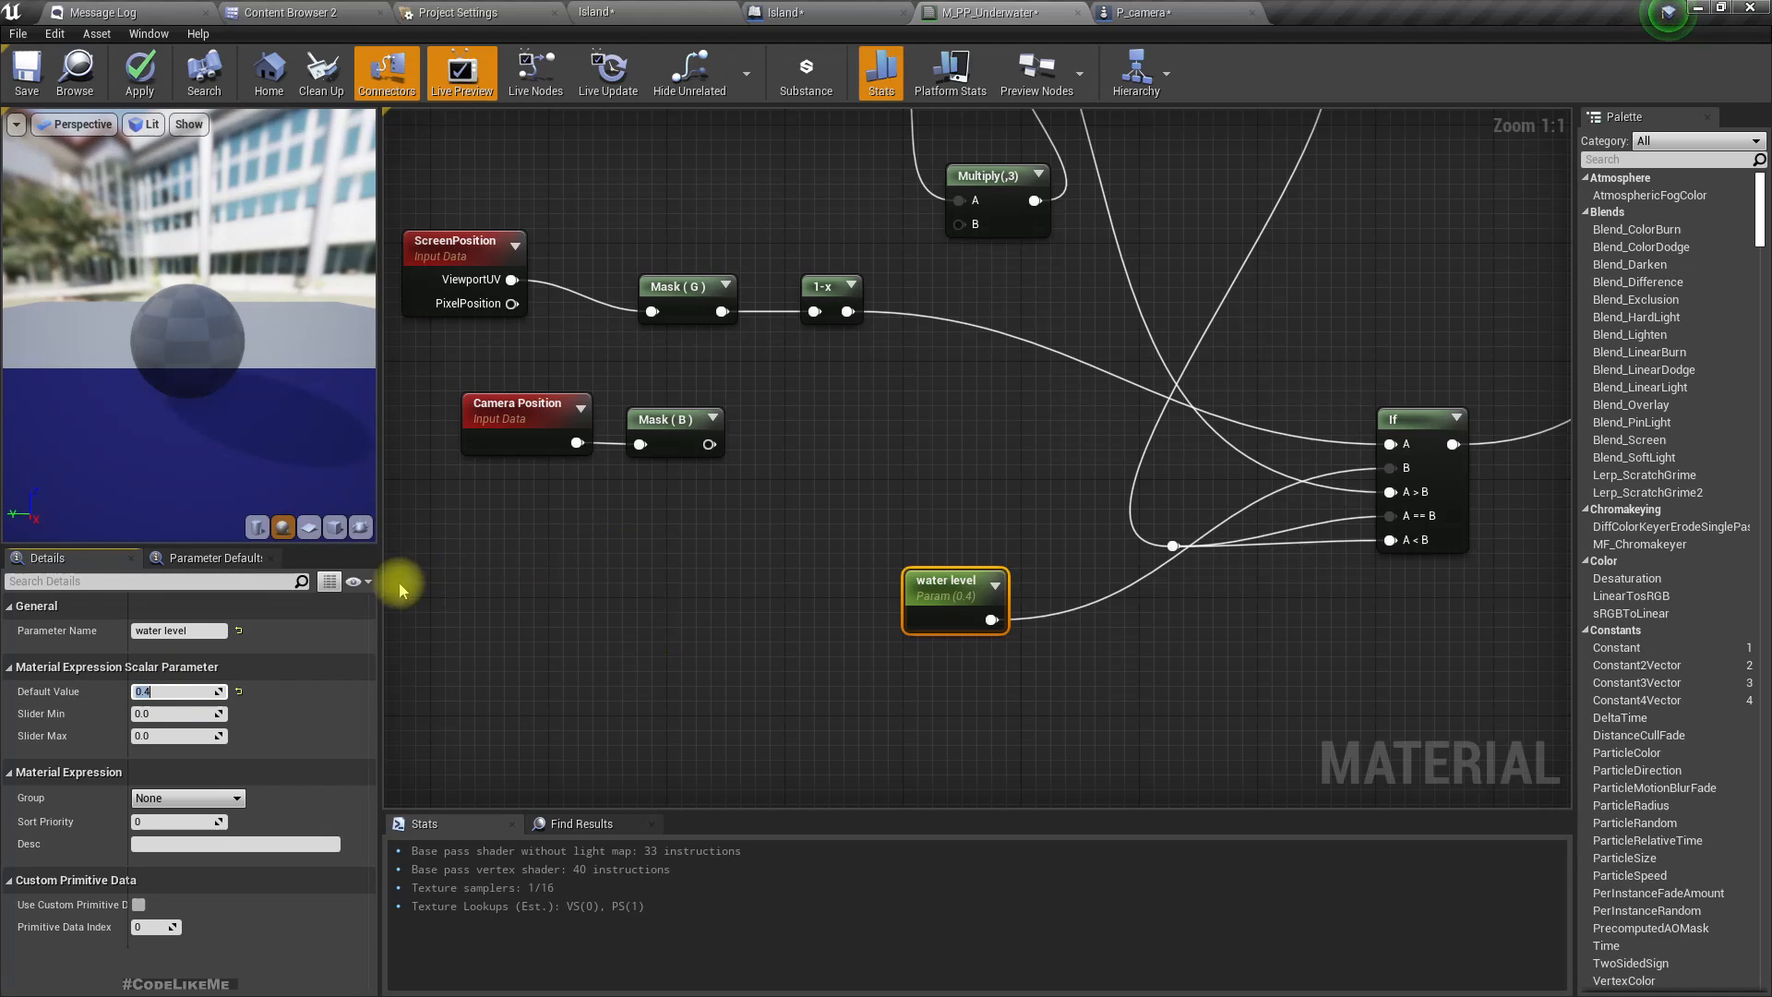
left_click(655, 11)
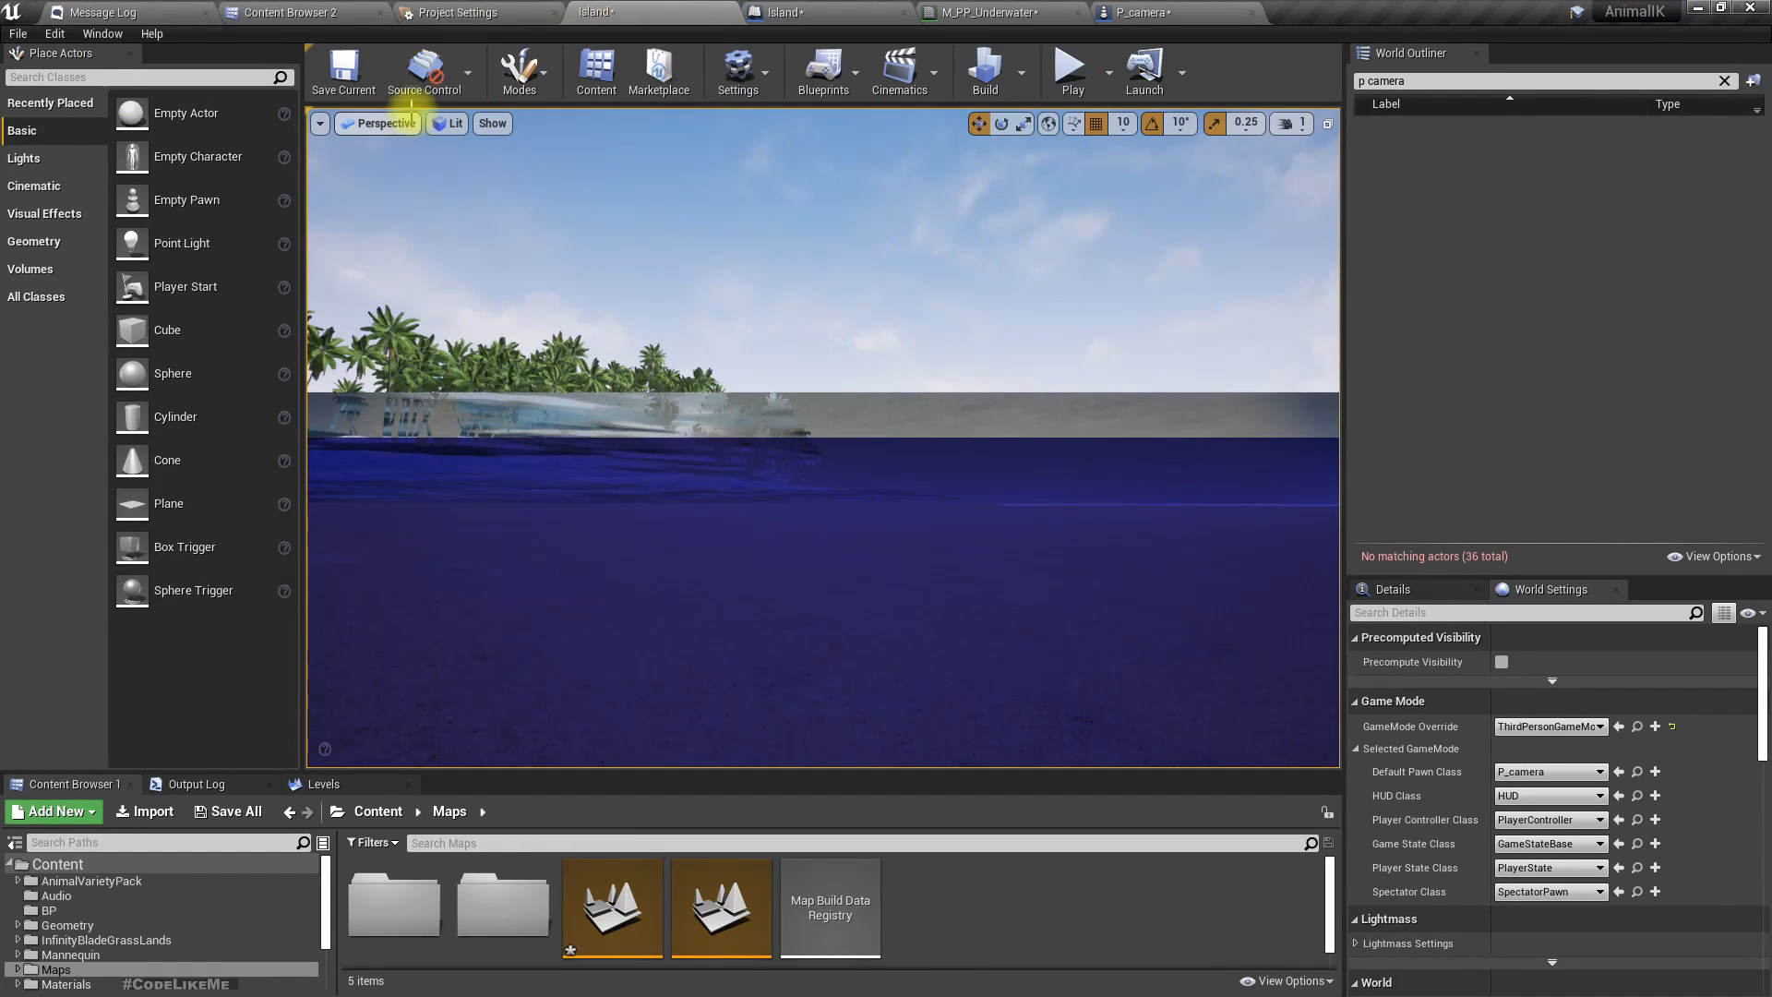
left_click(979, 13)
left_click(136, 82)
Play the Island level, move the camera through the water surface in normal and full-screen view to examine the waterline, then stop playing.
left_click(651, 11)
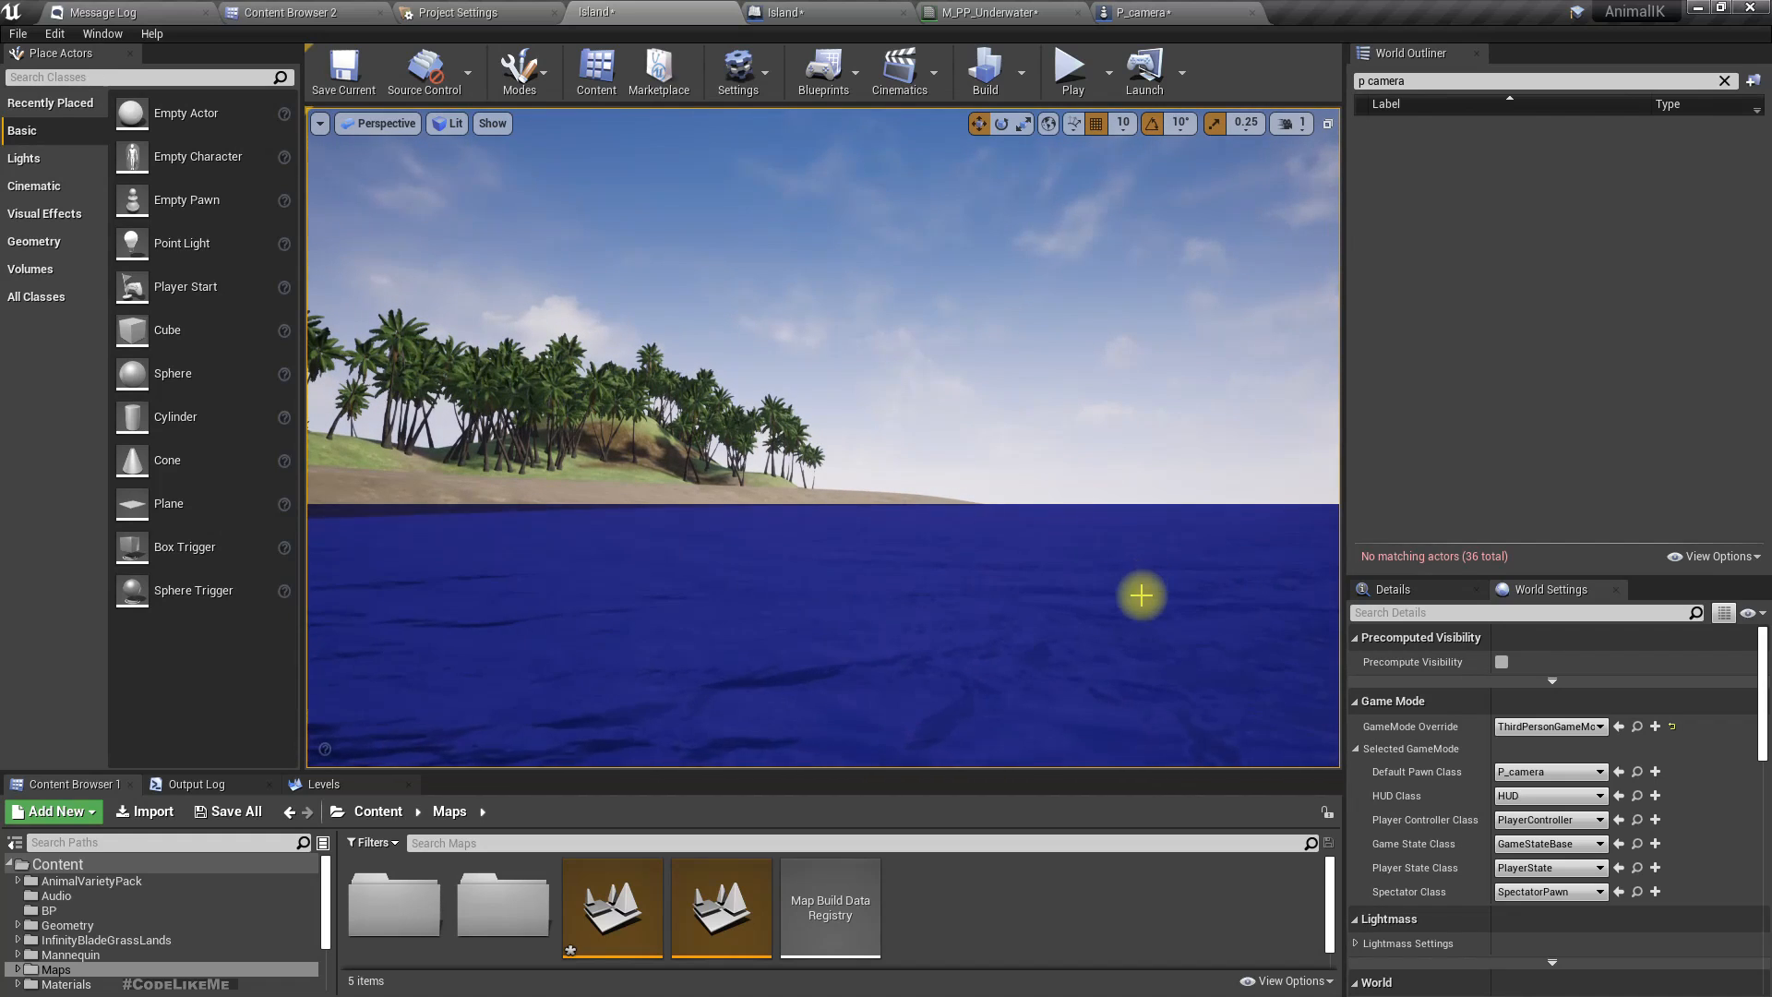
mouse_move(986, 537)
right_mouse_down()
mouse_move(1066, 578)
mouse_move(1149, 666)
mouse_move(996, 565)
right_mouse_up()
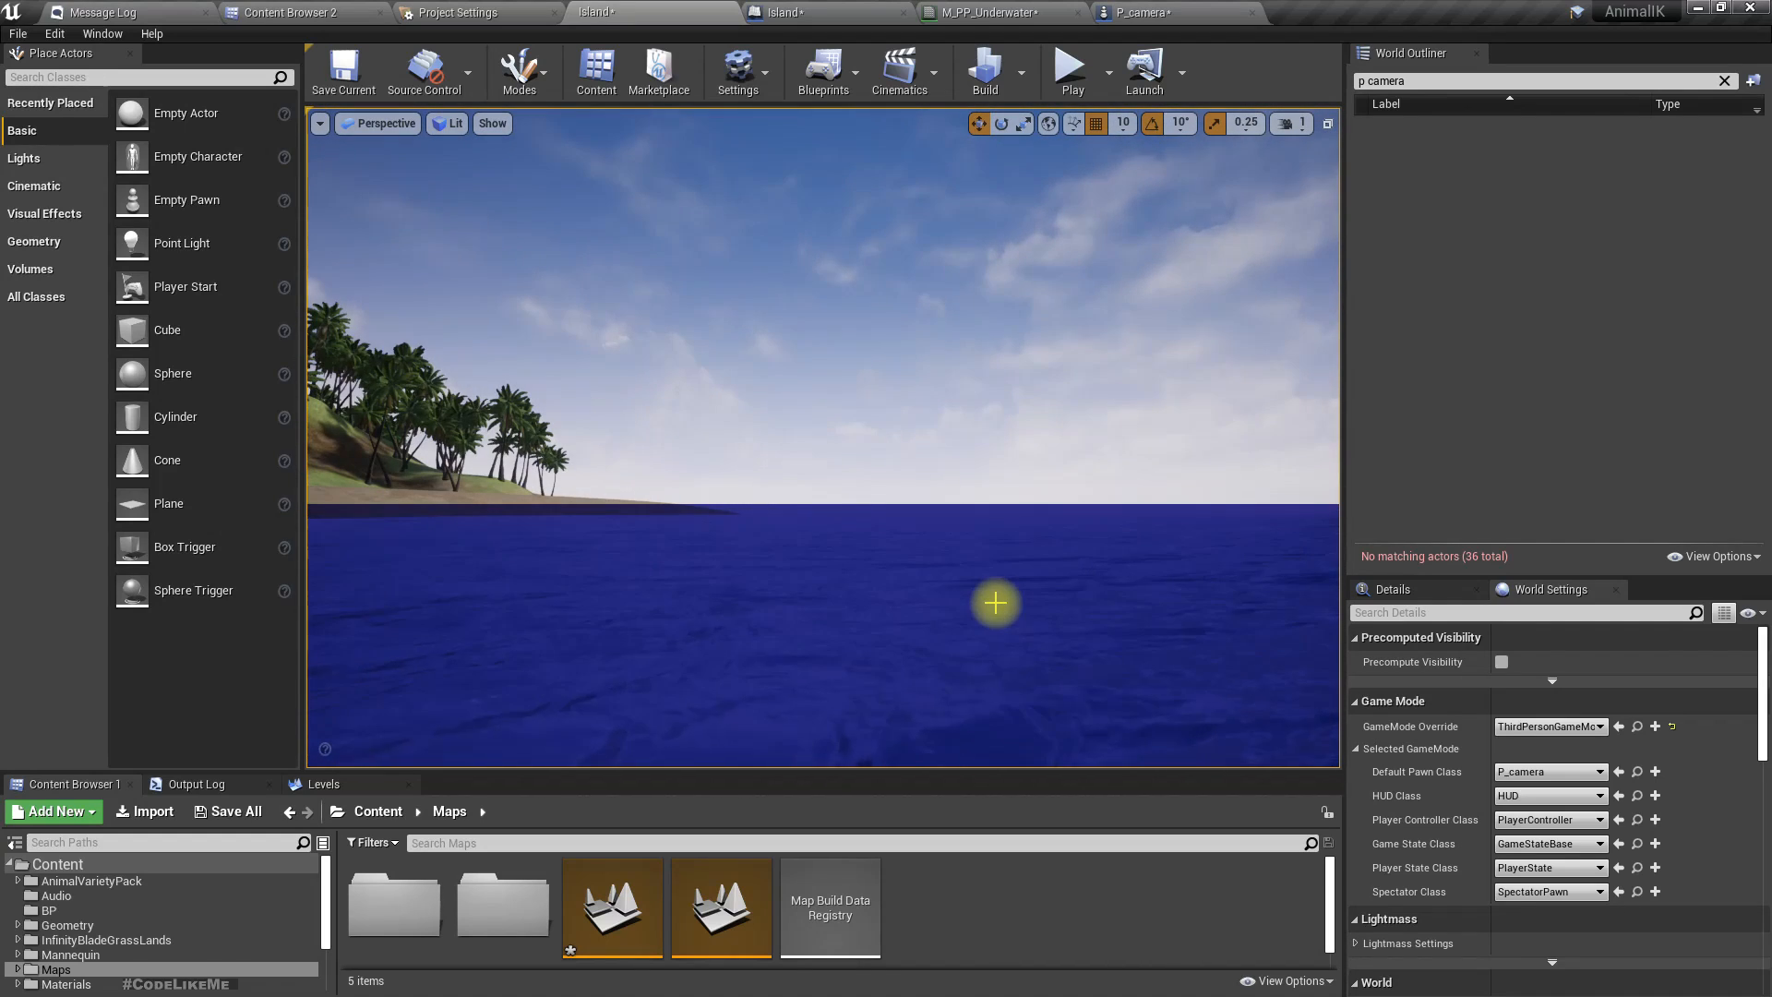
key("alt+p")
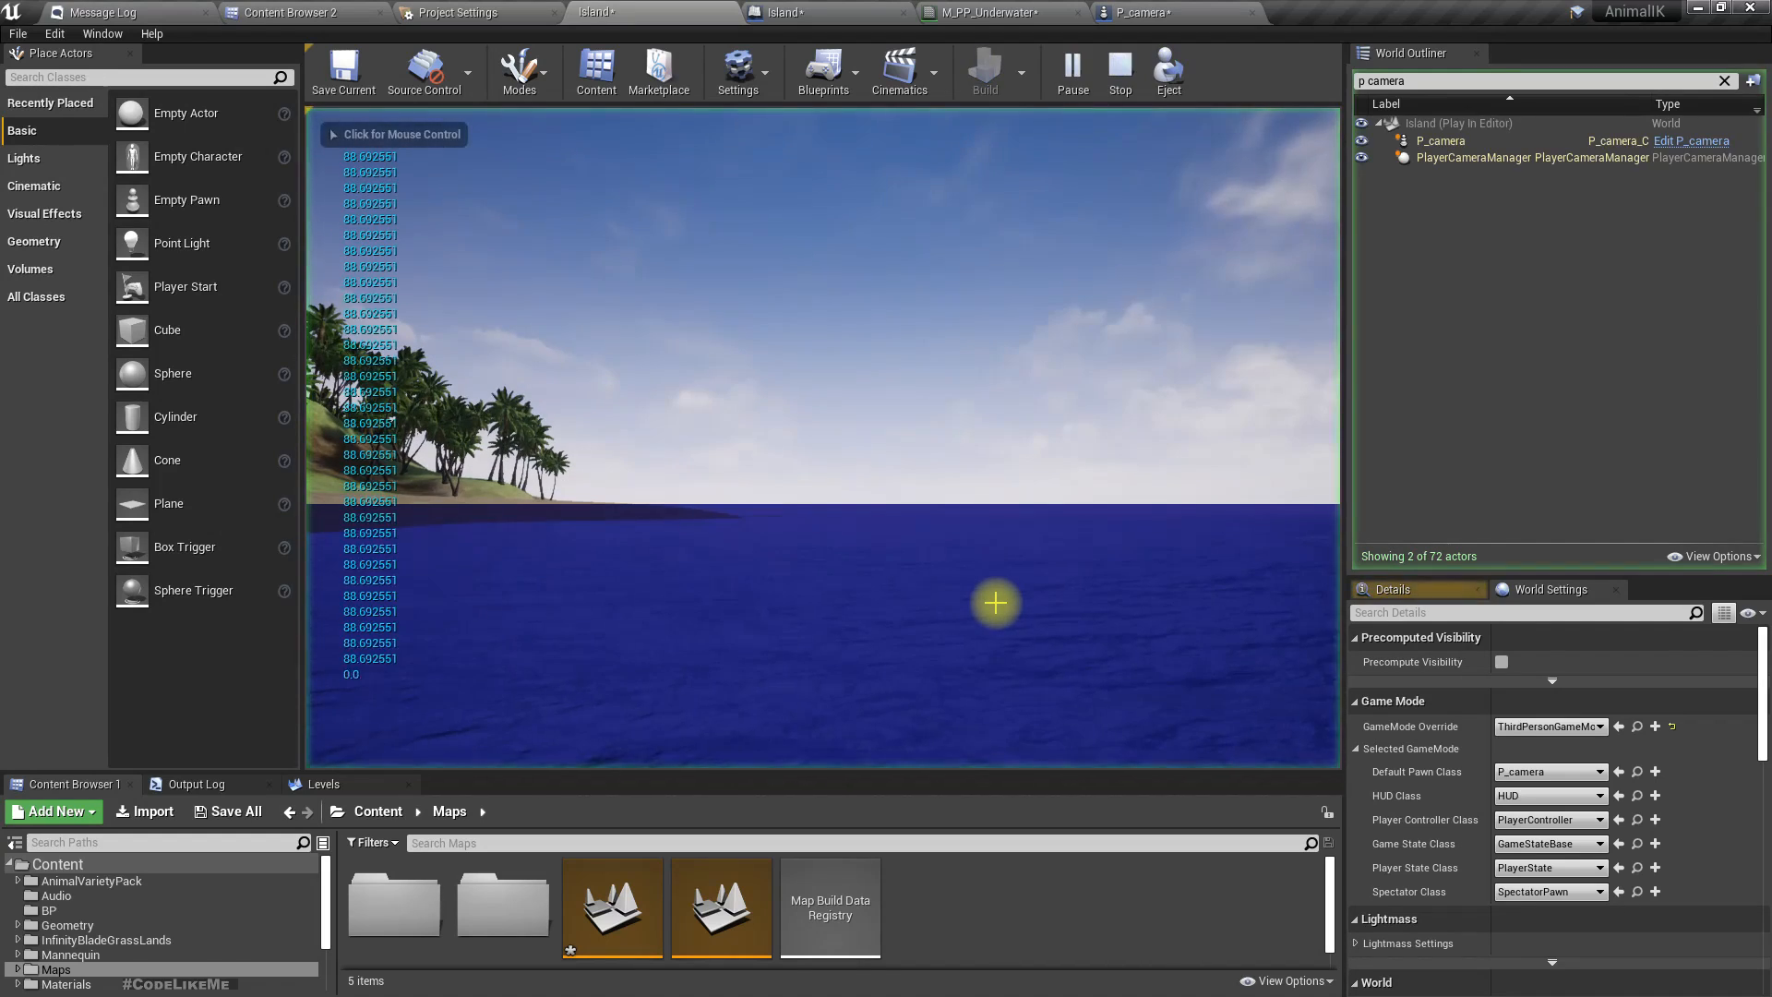
key("w")
key("w")
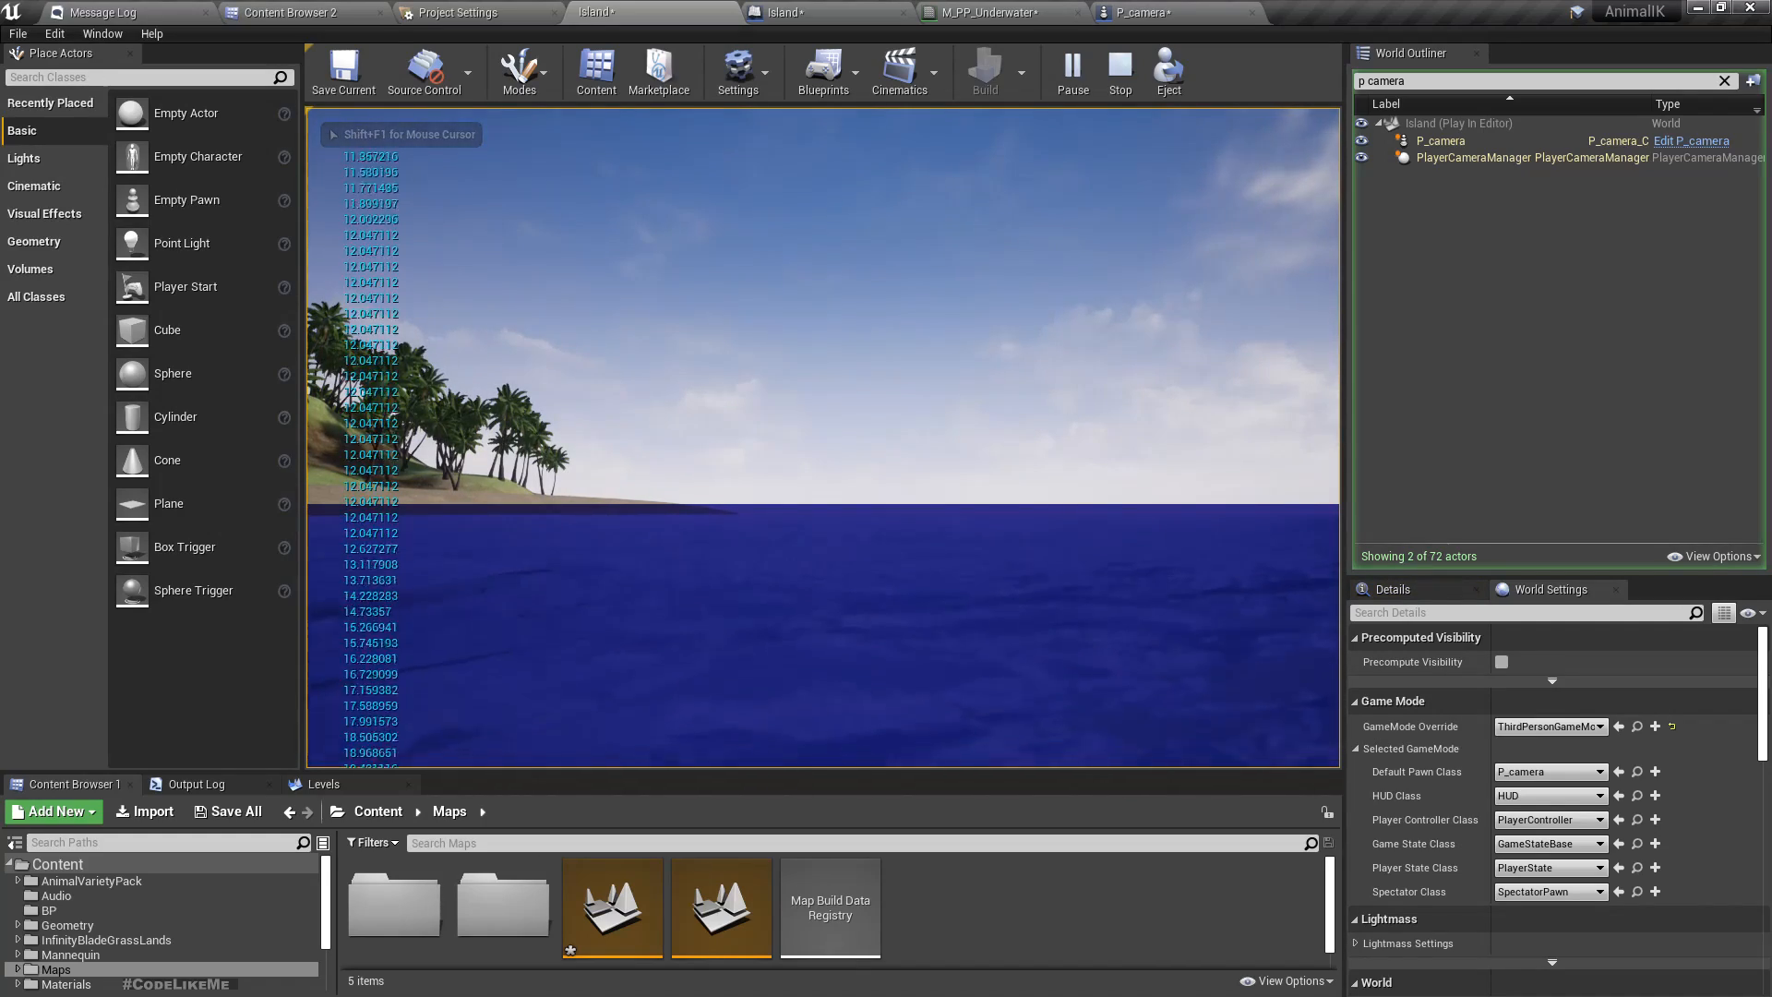
key("q")
key("e")
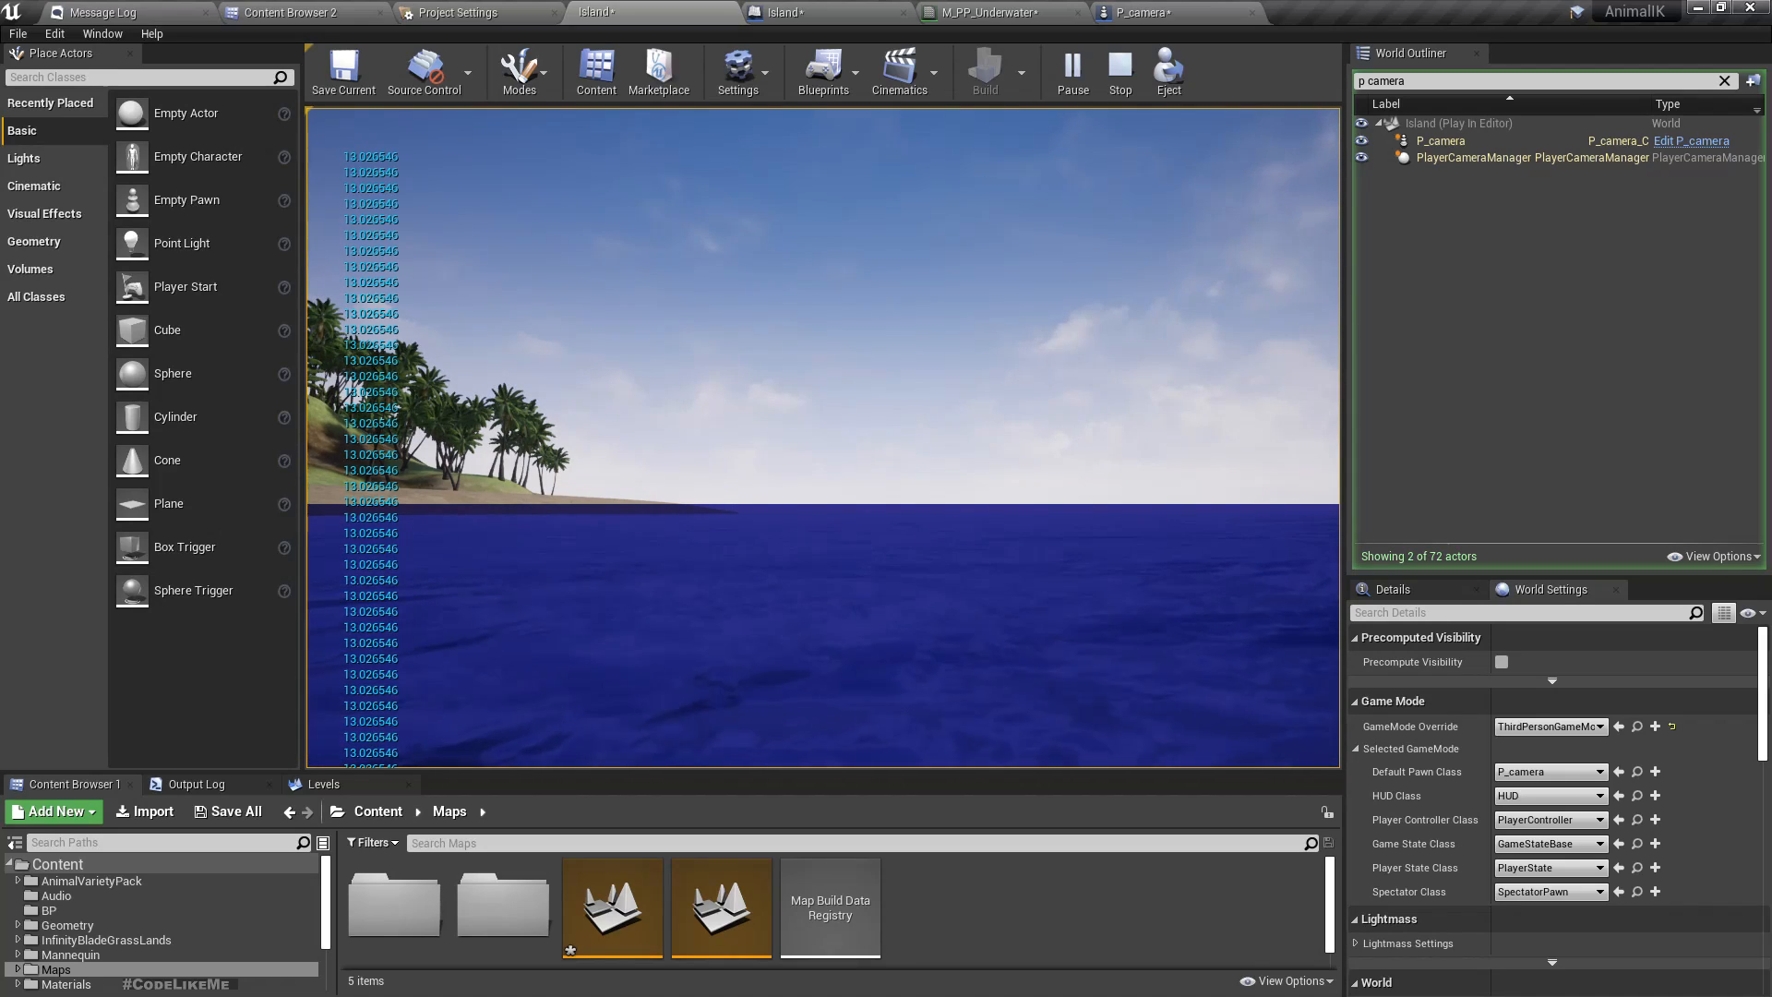
key("F11")
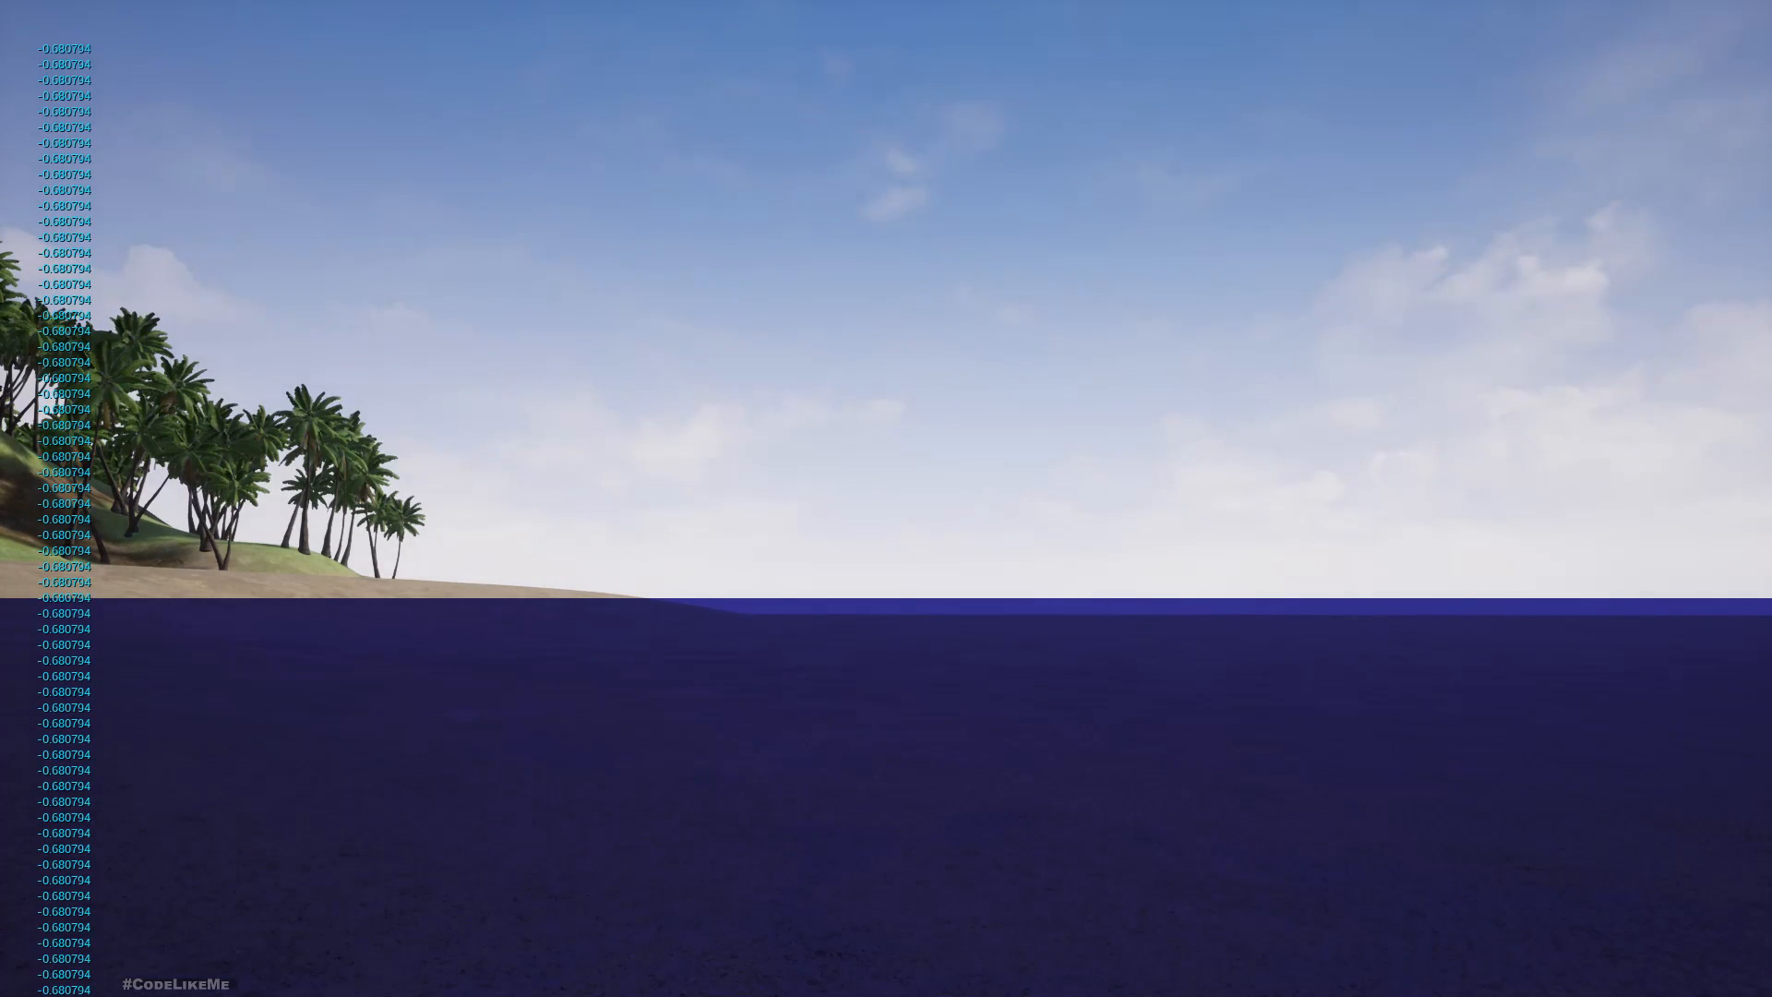
key("Escape")
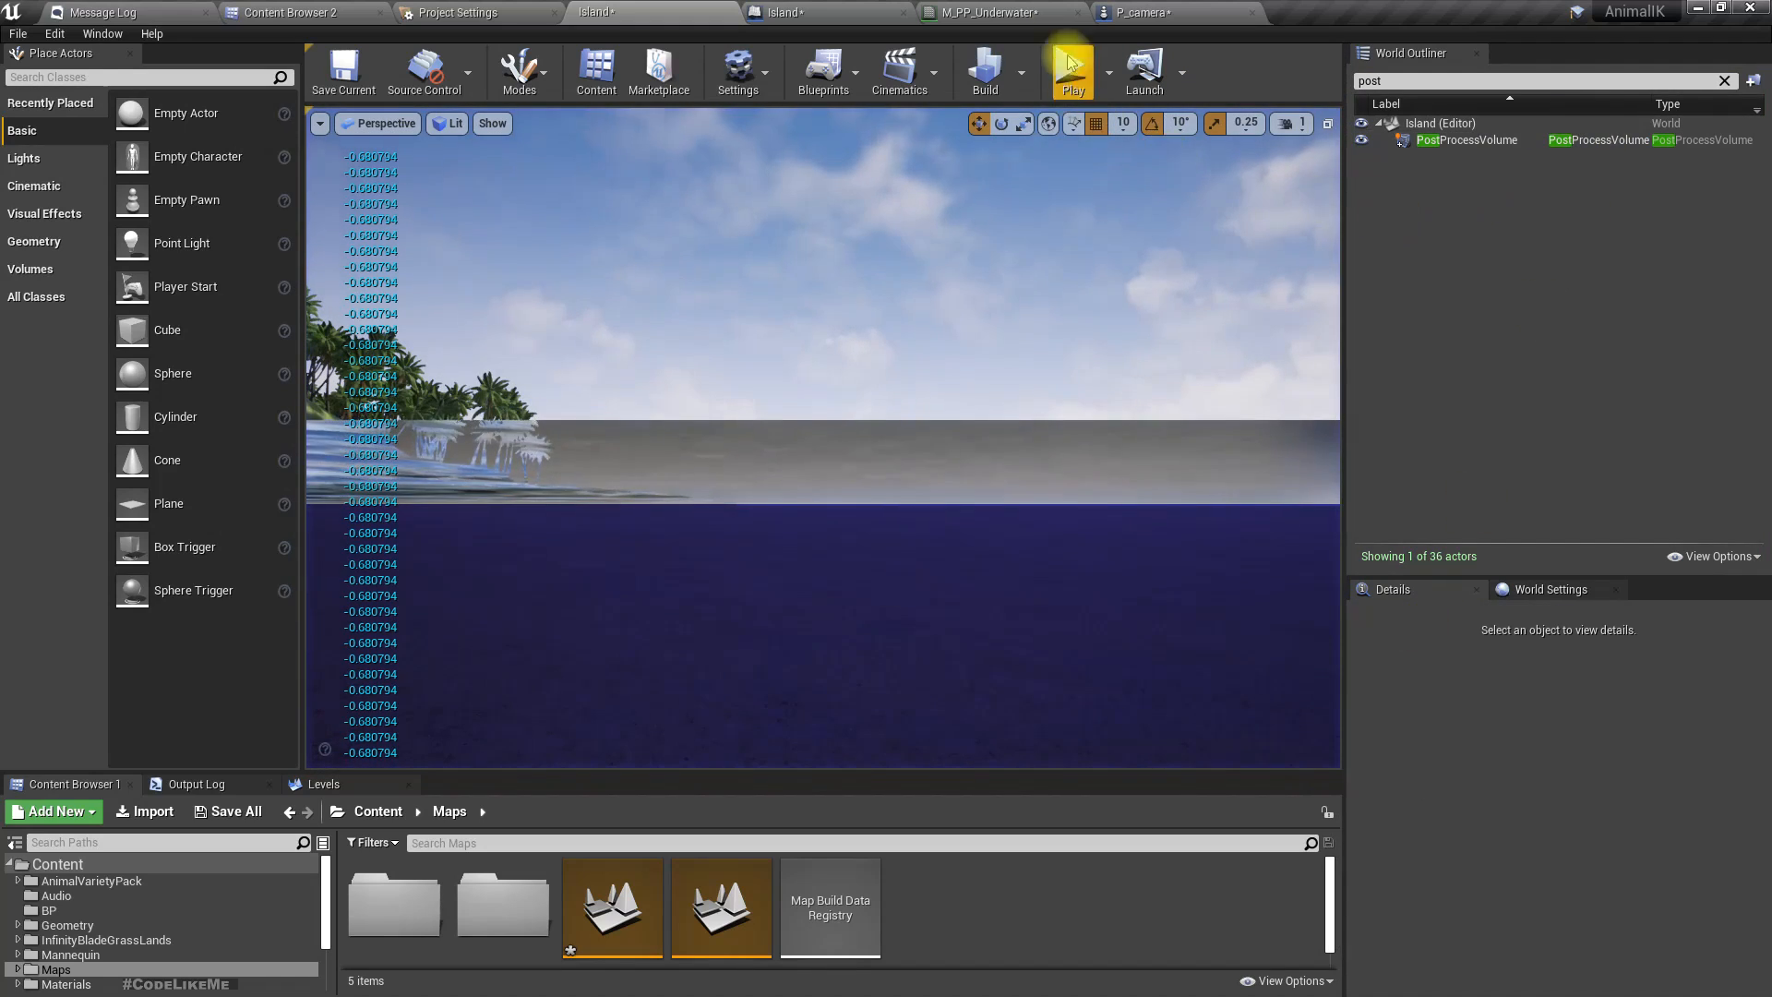
Insert a Multiply node in M_PP_Underwater between the 1-x node and the final If node's A input.
left_click(988, 11)
right_click_drag(710, 602, 888, 618)
right_click_drag(892, 495, 686, 604)
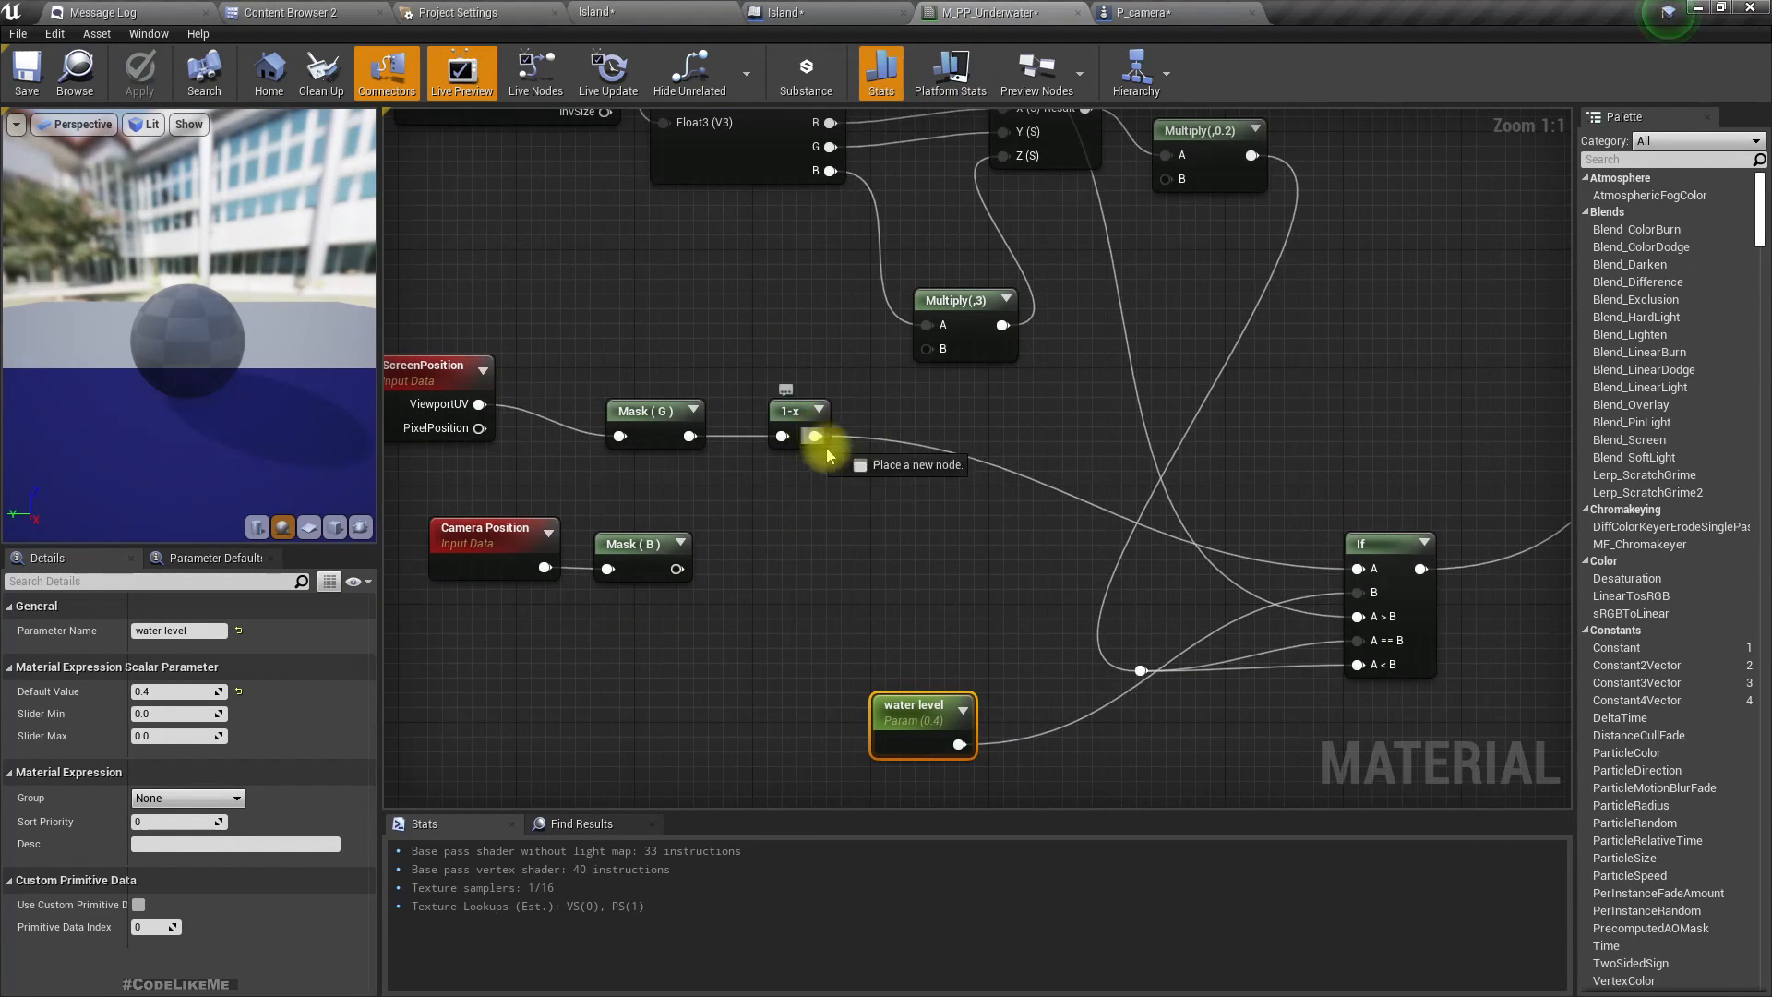
left_click_drag(816, 437, 863, 480)
type("multiply")
key("Return")
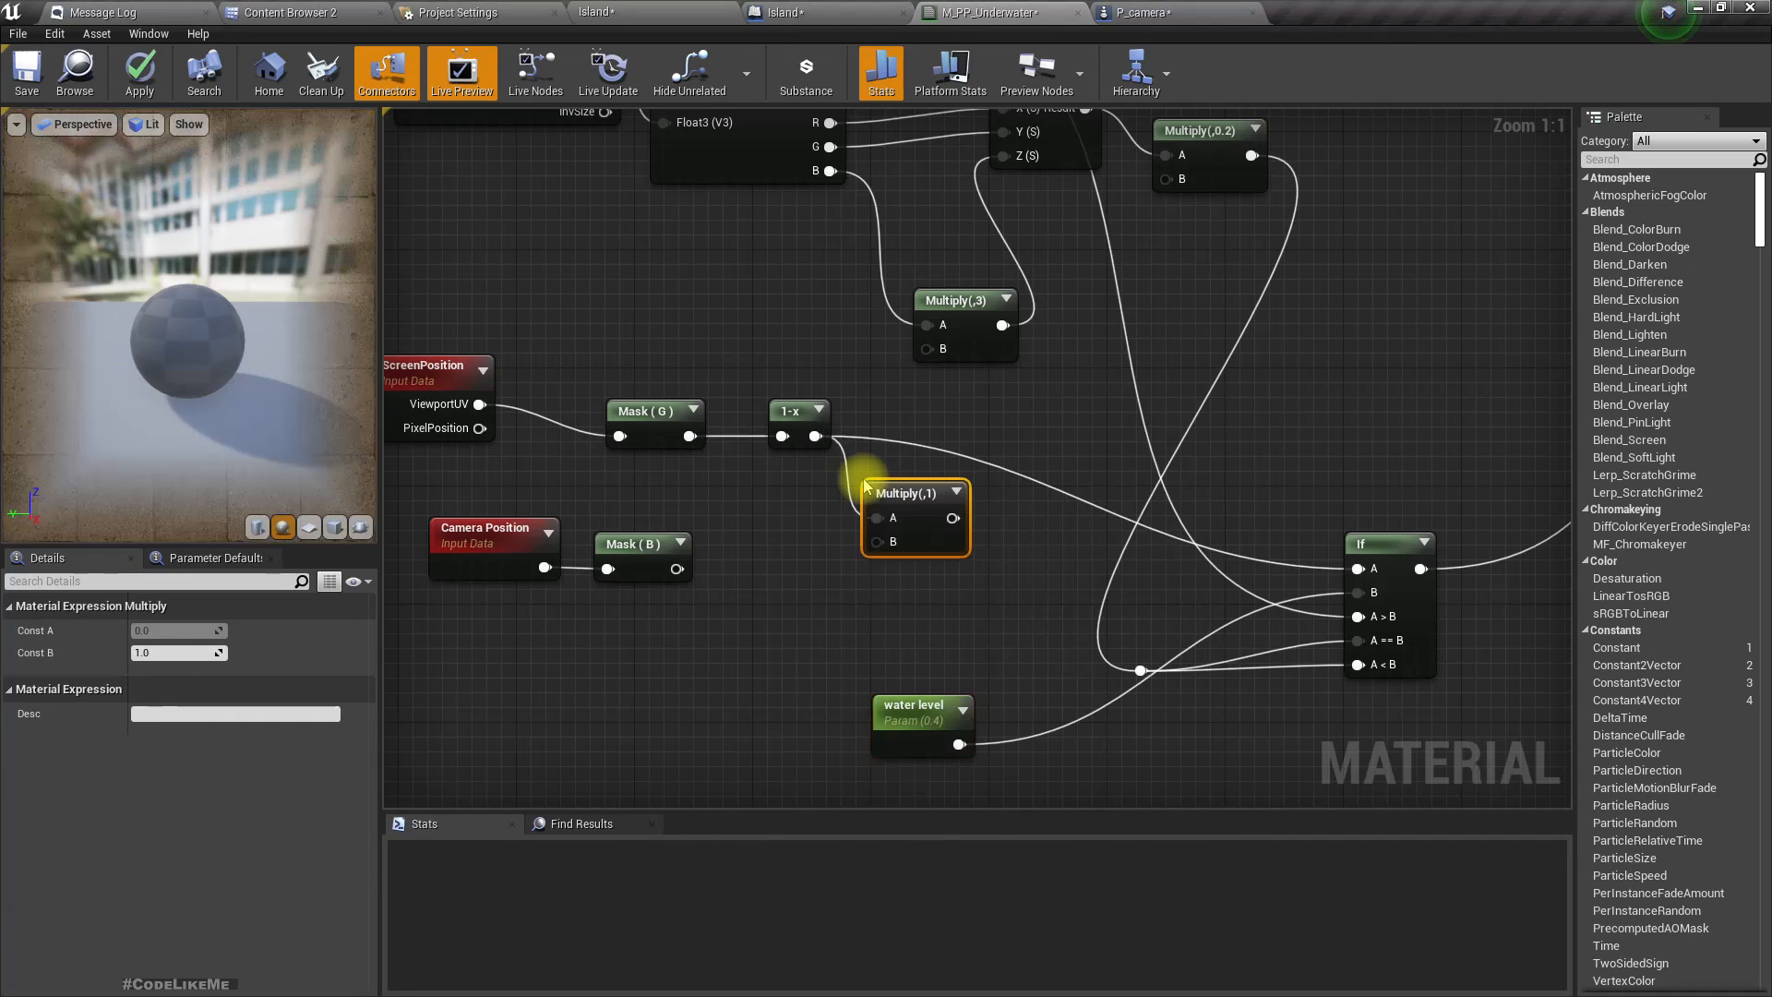
left_click_drag(949, 518, 1358, 568)
Add an If node with its A input fed by the Camera Position's Mask (B), and set its Const B to 5.
right_click_drag(749, 650, 955, 626)
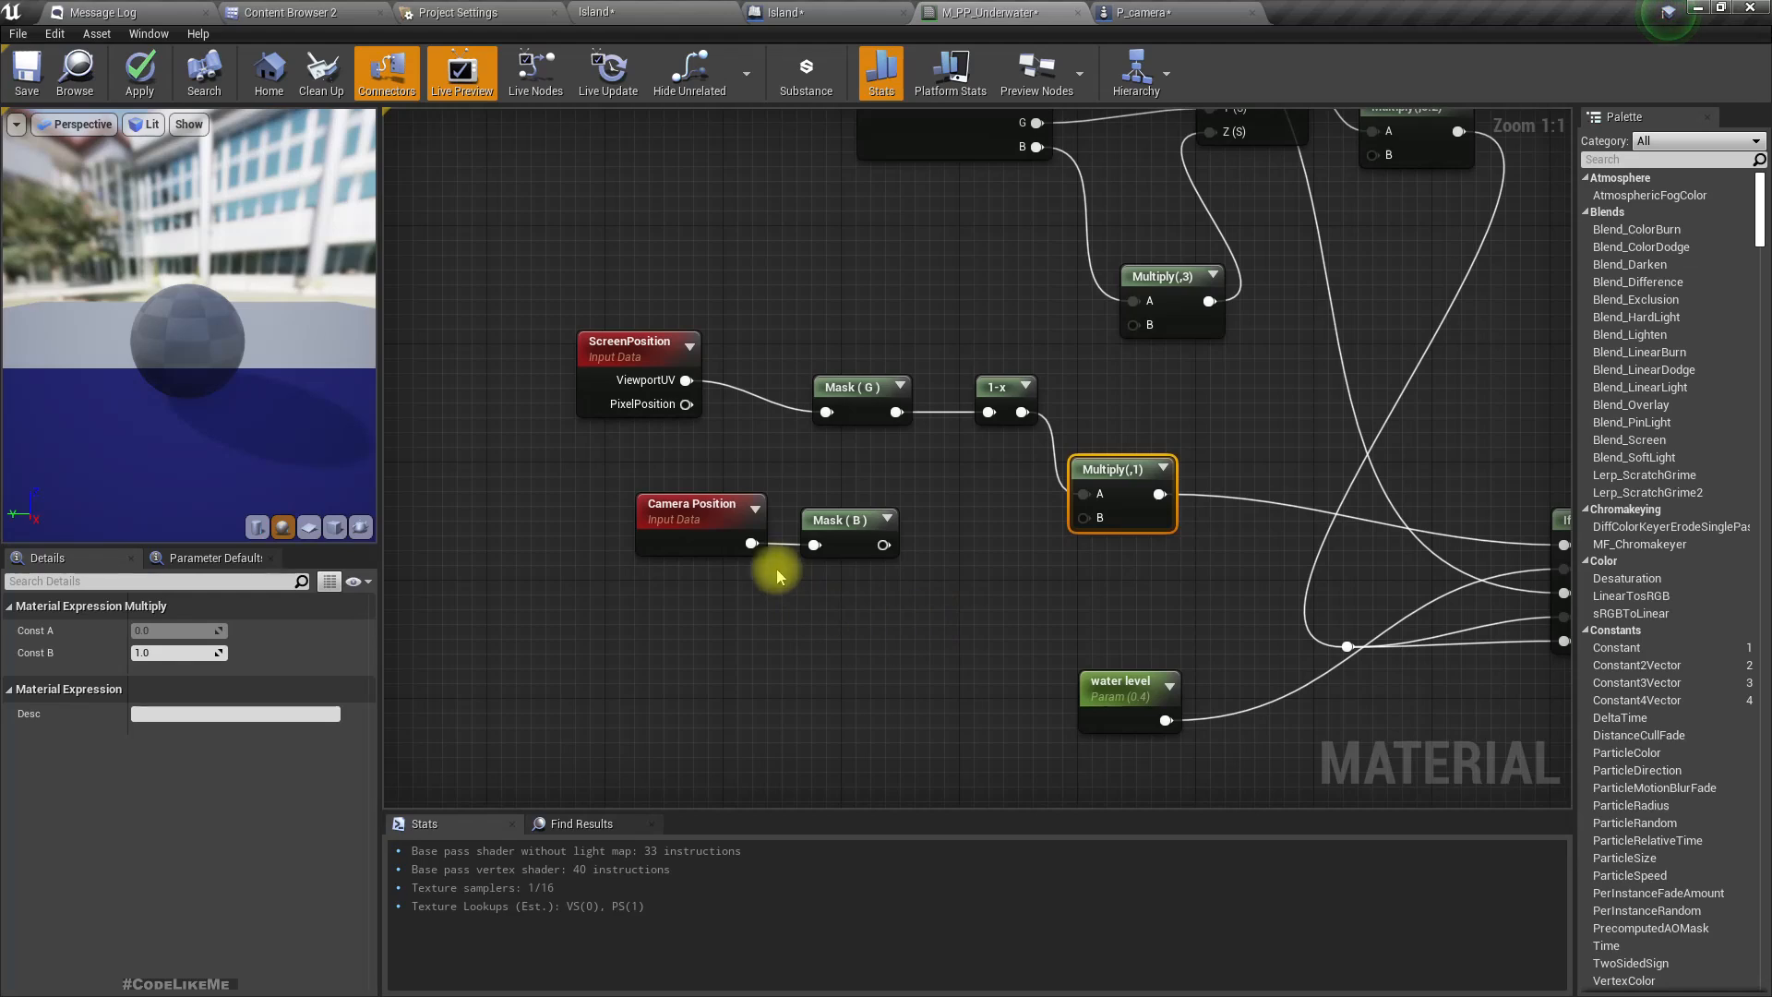
left_click_drag(676, 474, 709, 536)
type("if")
key("Return")
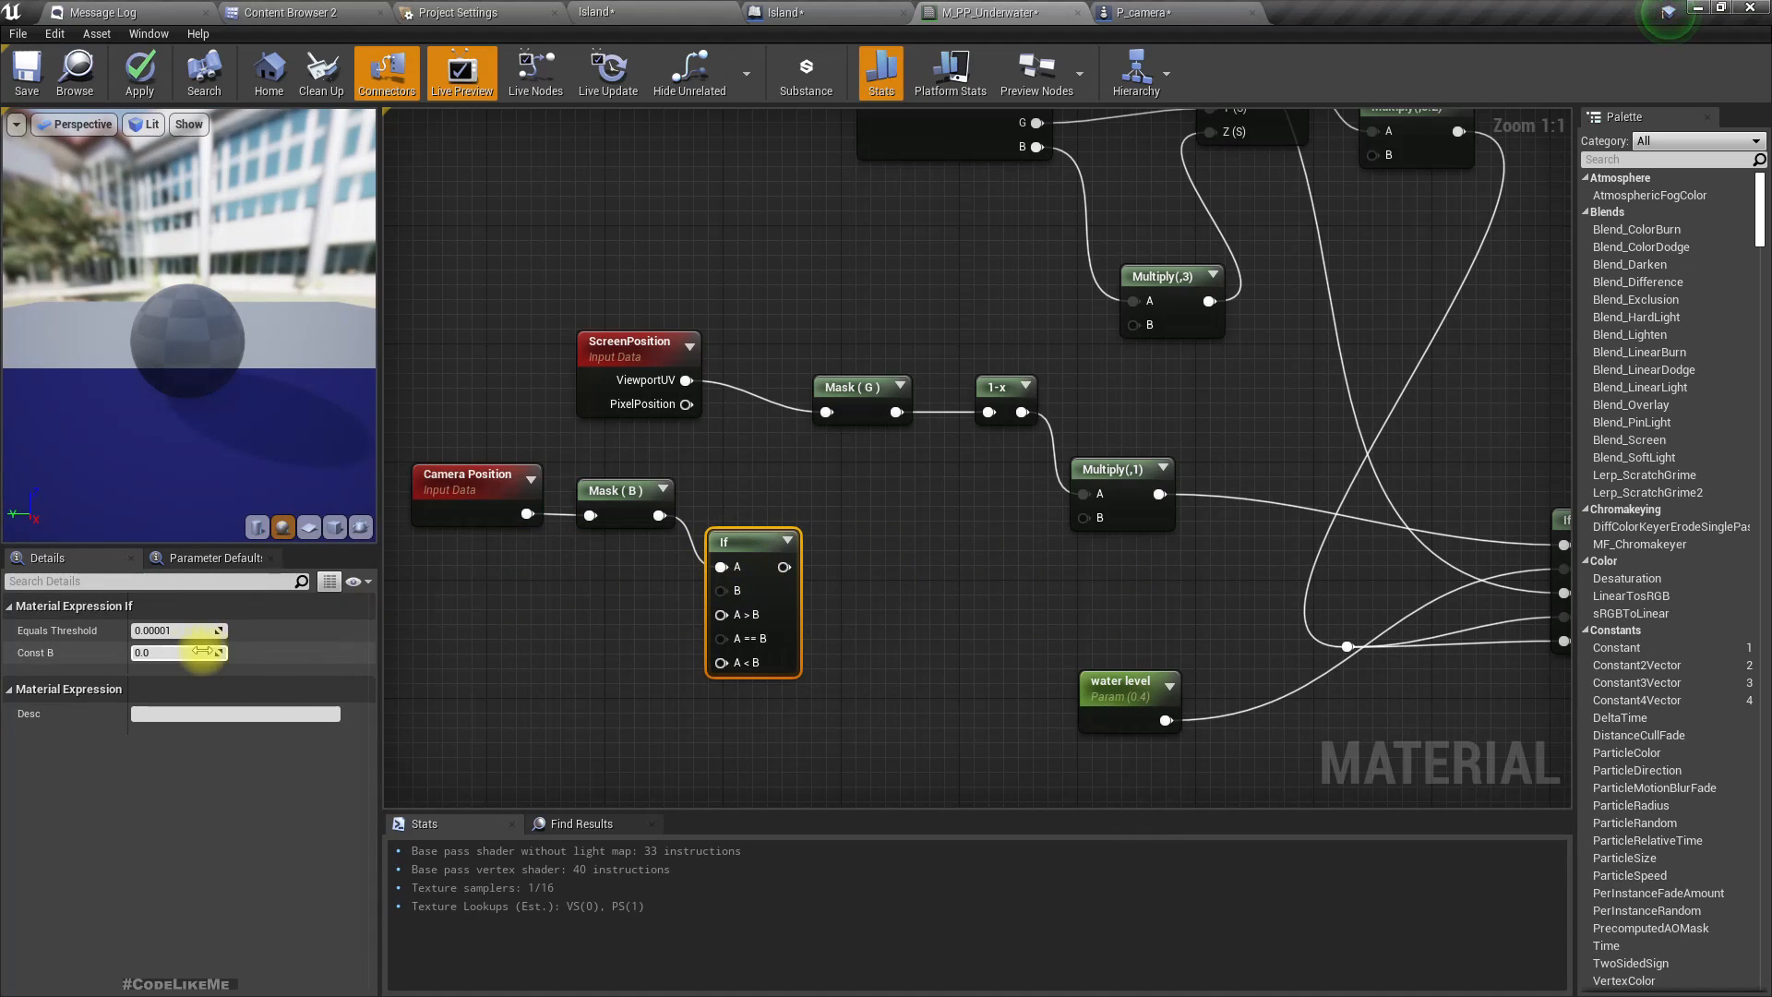
type("5")
key("Return")
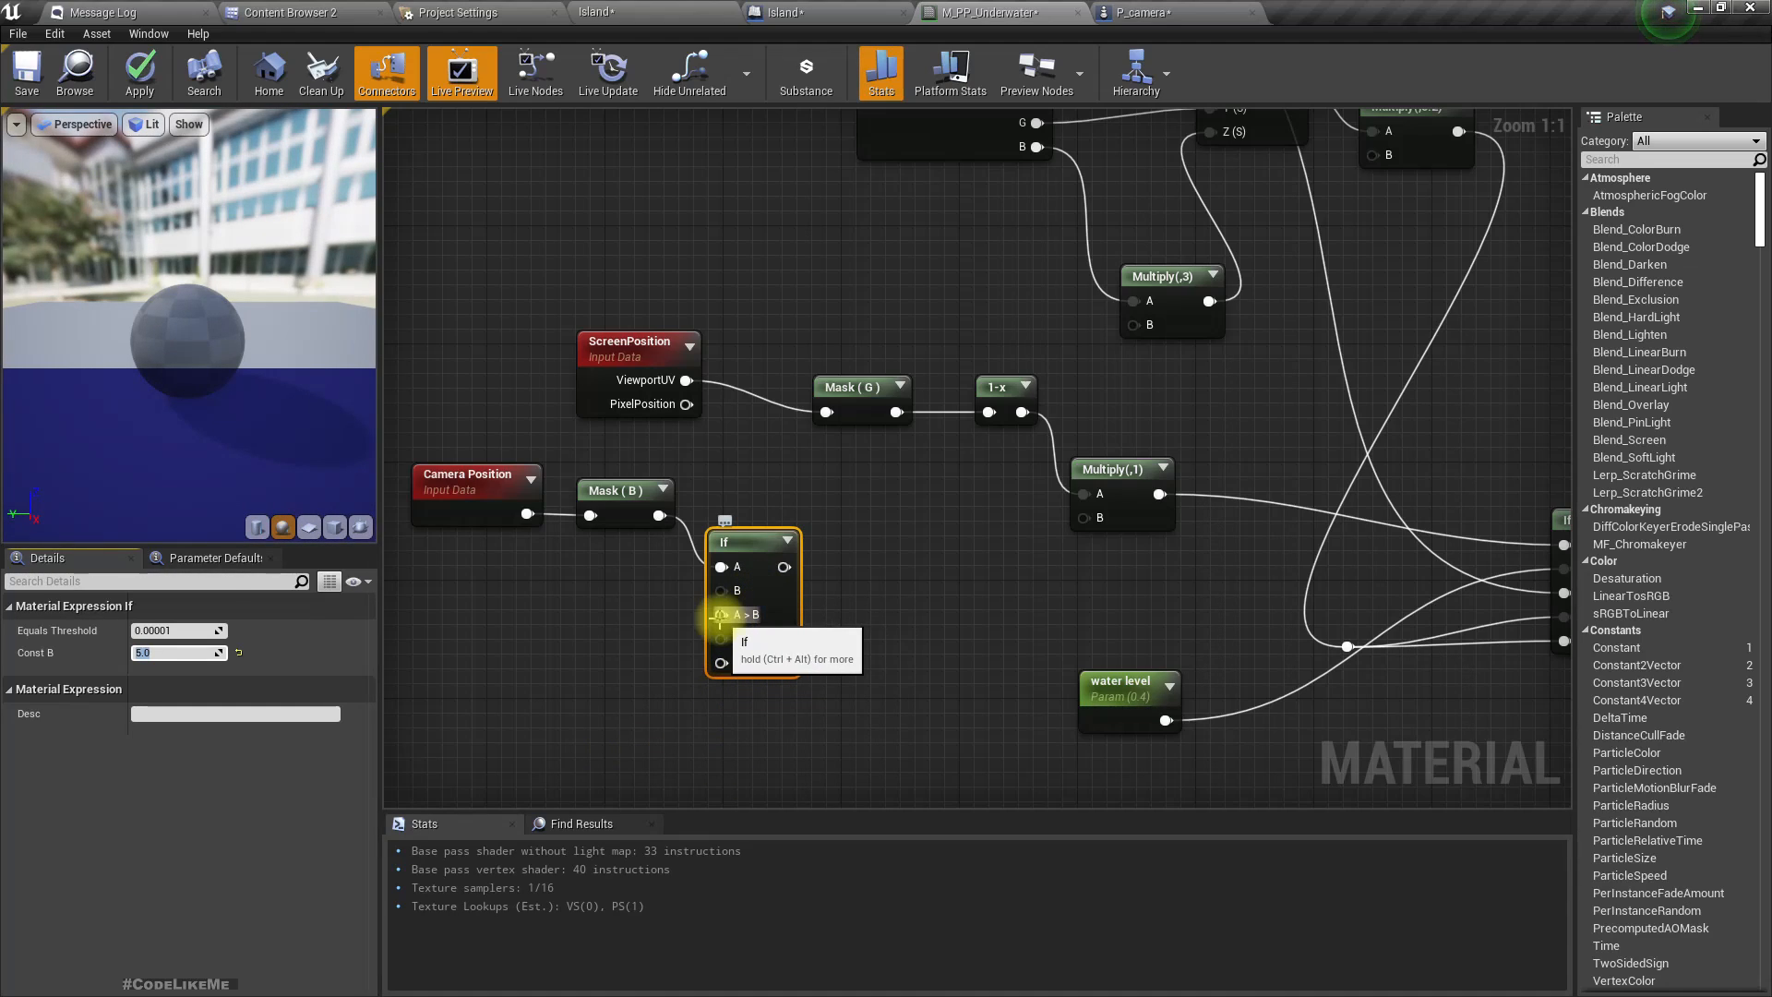
Add a Constant of 0 and connect it to the new If node's A > B and A == B inputs.
left_click_drag(731, 617, 624, 617)
type("cont")
key("BackSpace")
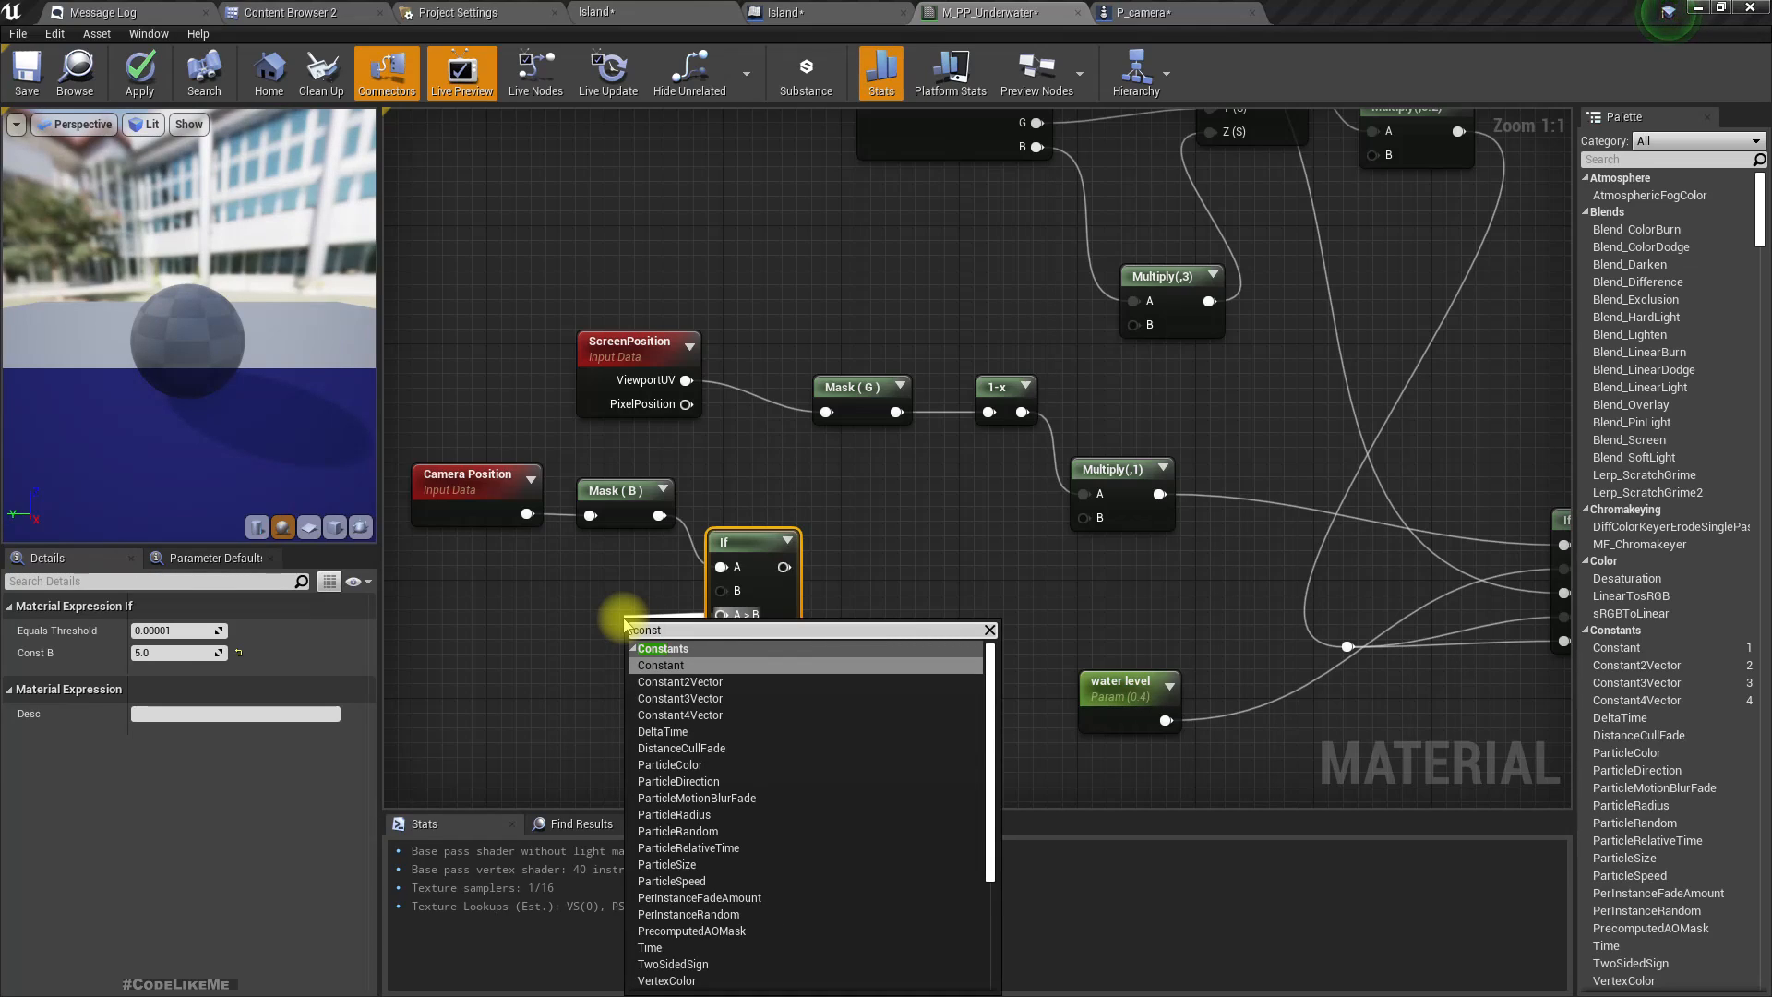
key("Return")
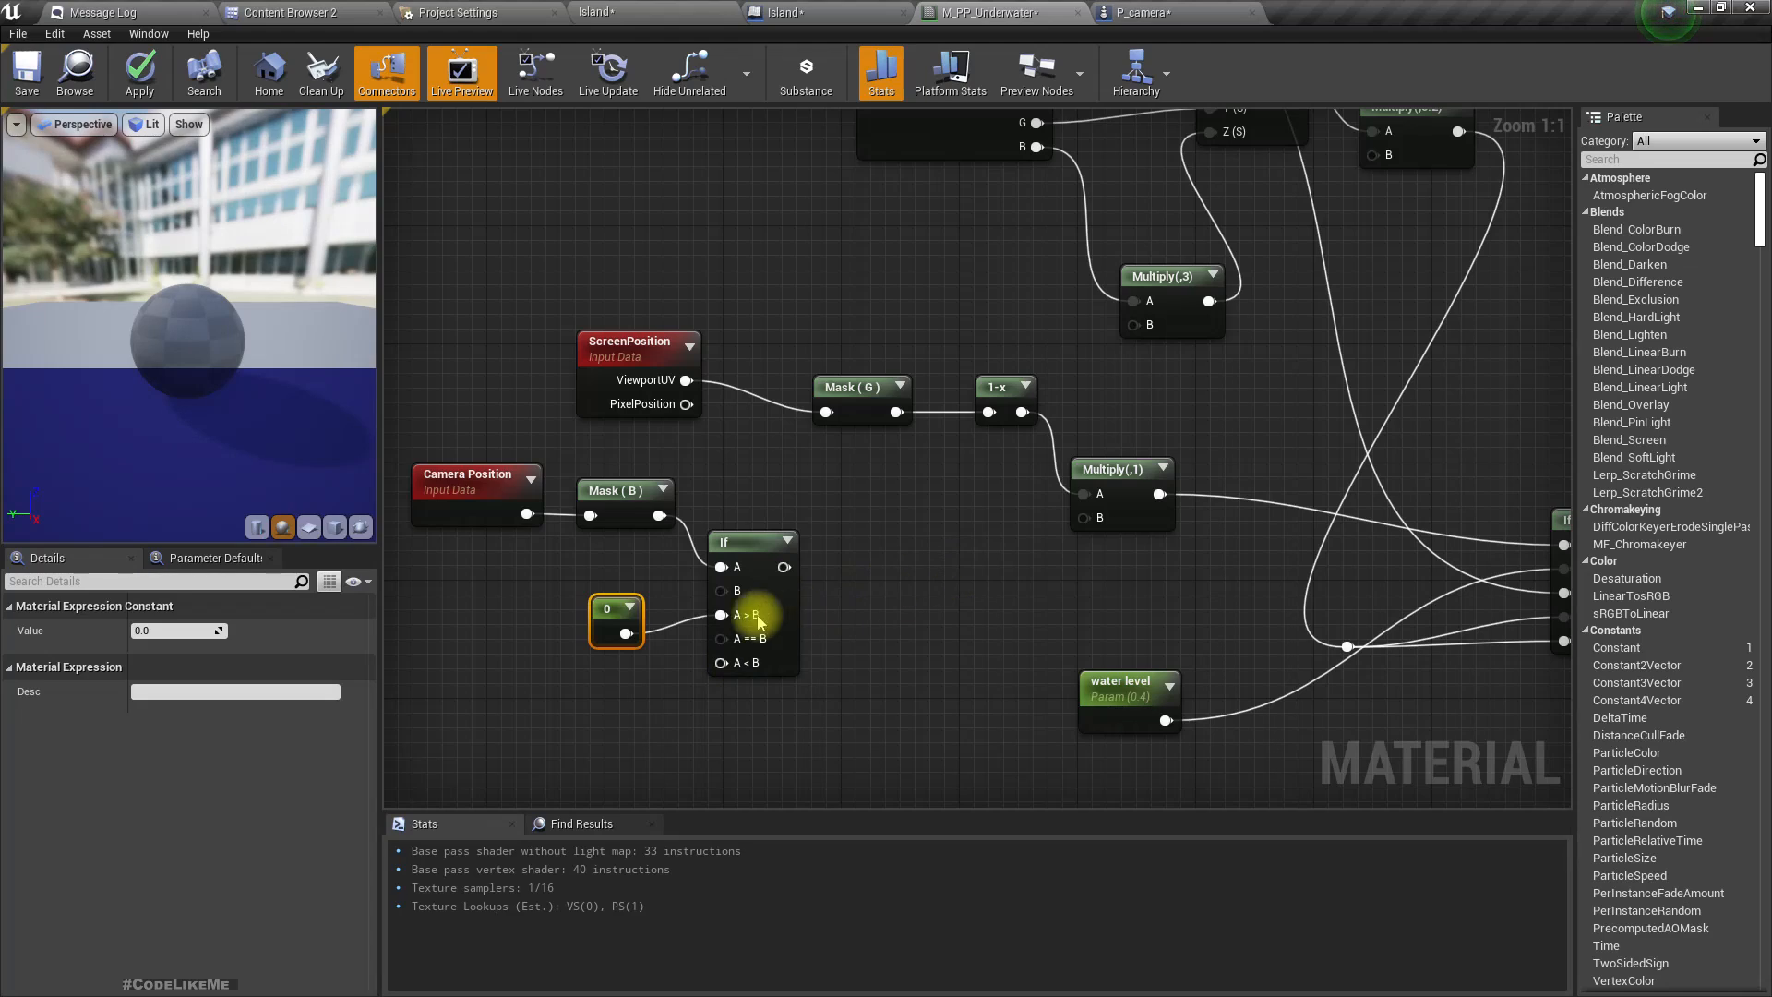
left_click_drag(631, 644, 721, 639)
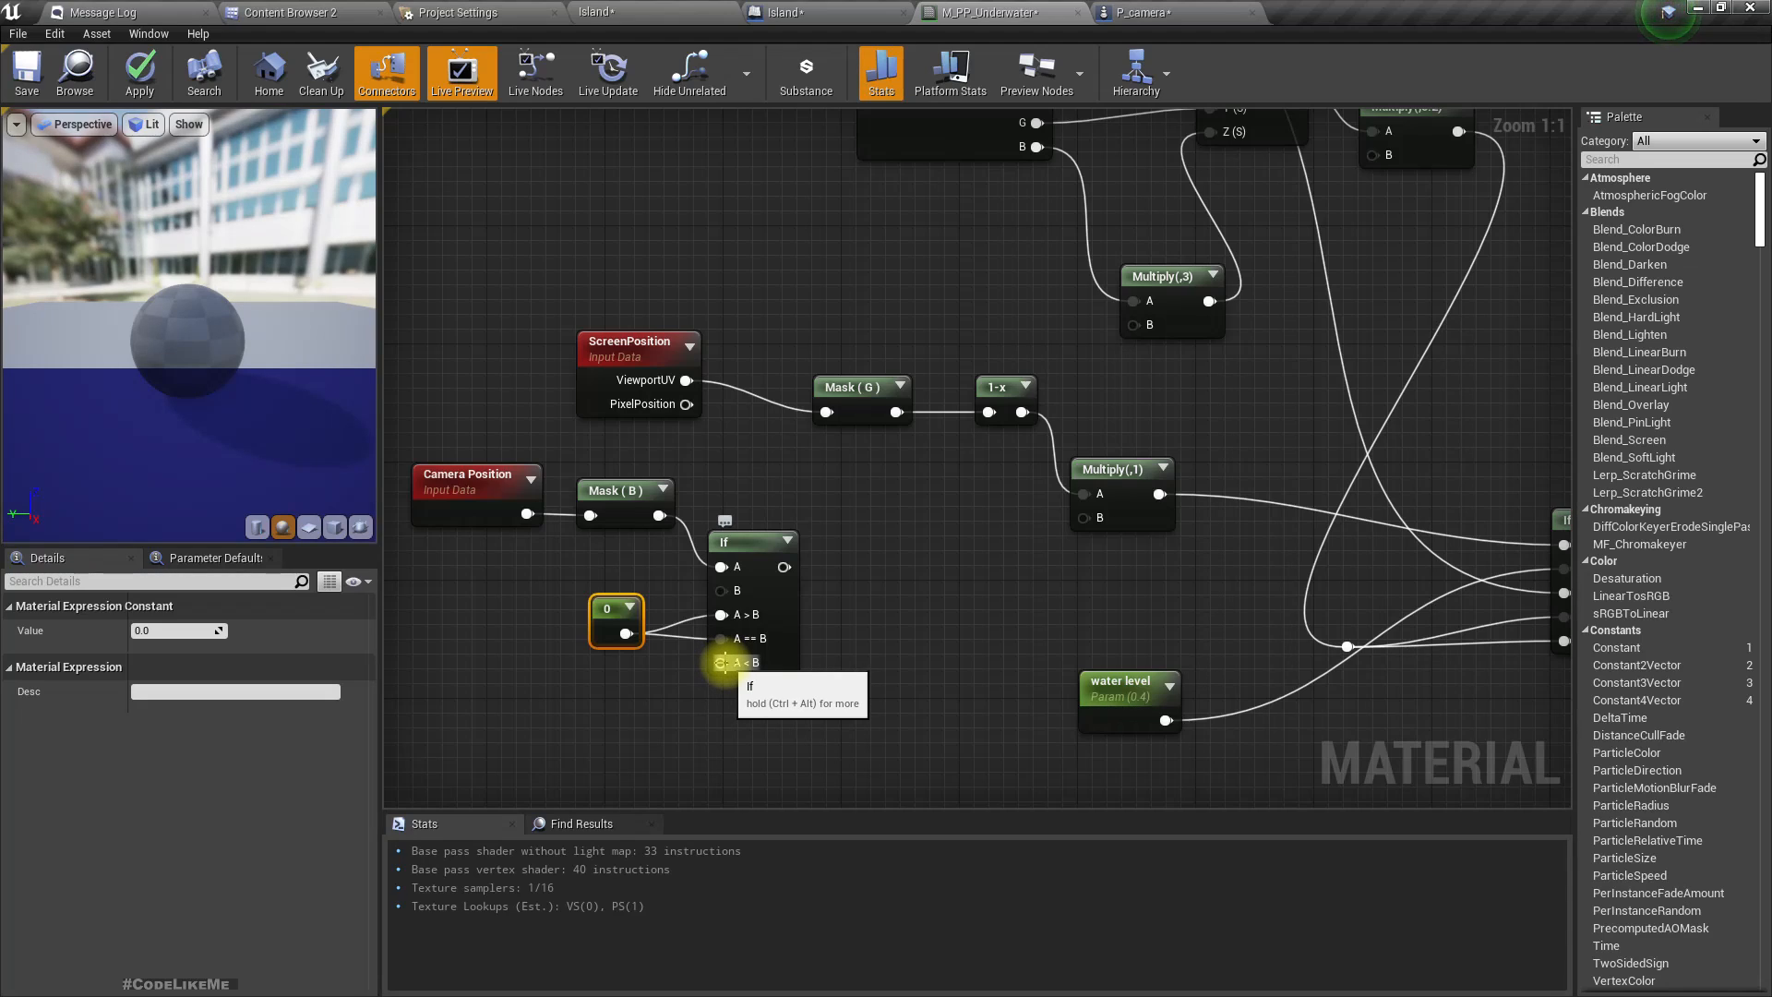
Feed a Constant of 1 into the new If node's A < B input and connect that node's output to the new Multiply's B input.
left_click_drag(721, 663, 687, 690)
type("cons")
key("Return")
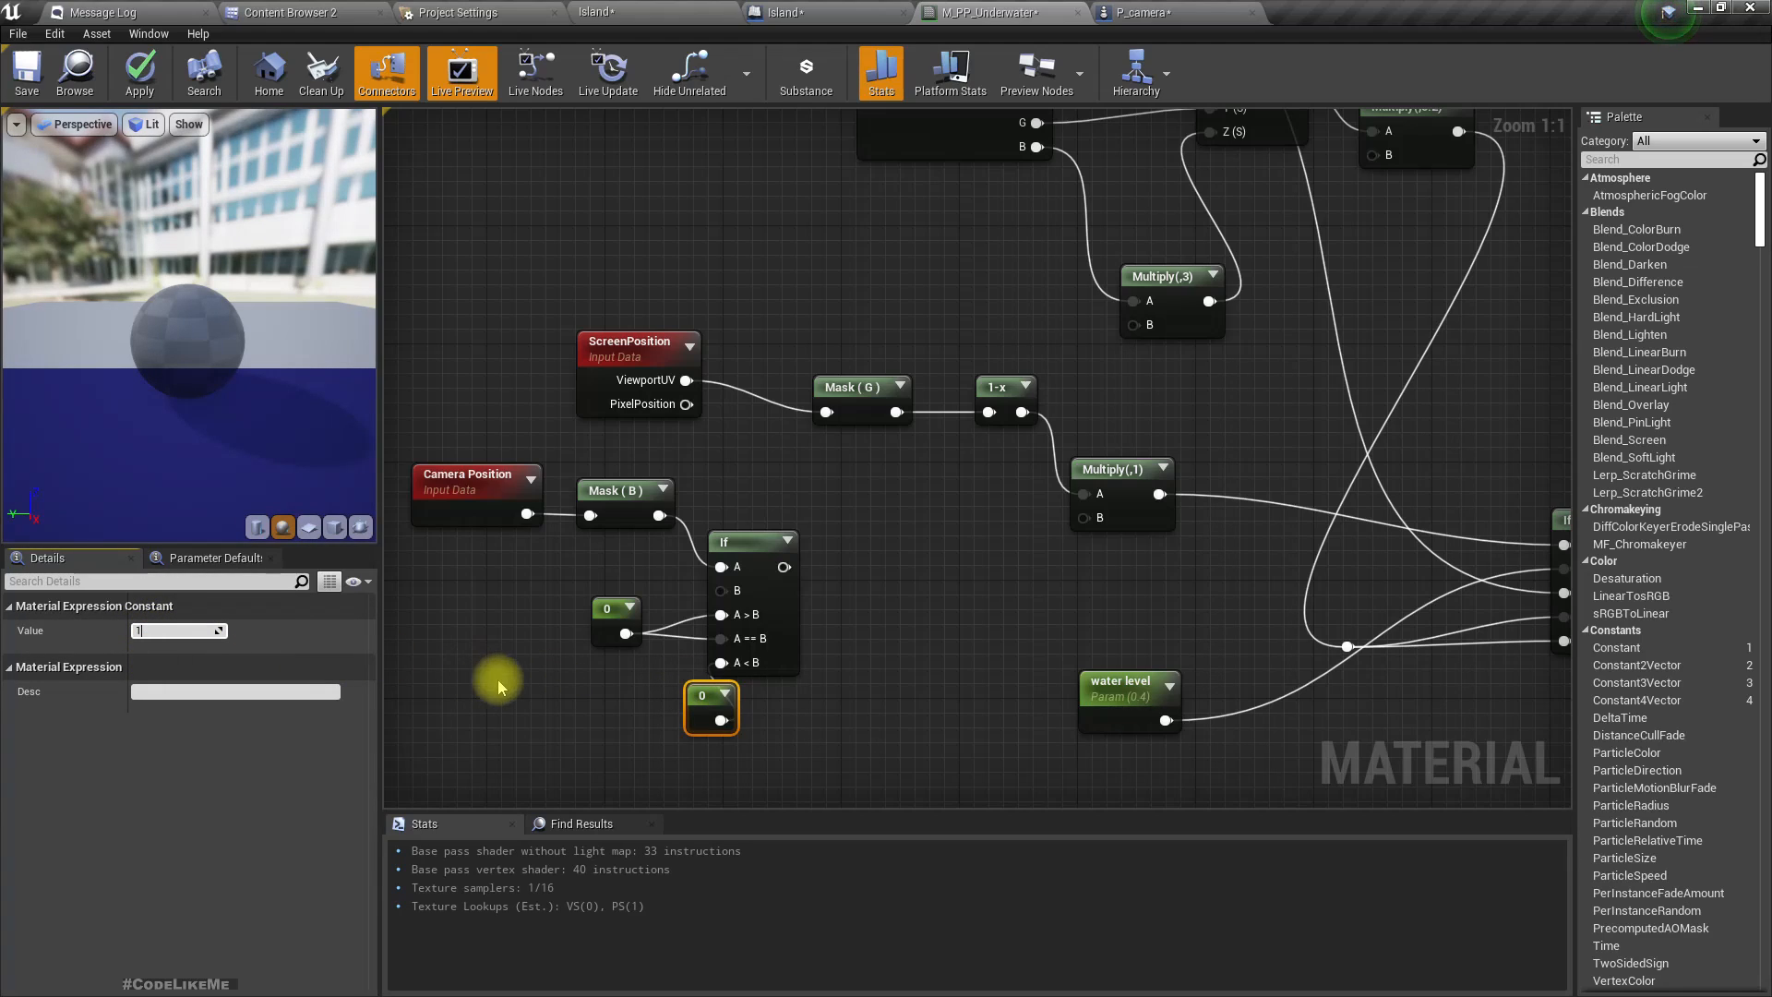
left_click_drag(707, 703, 612, 690)
left_click_drag(784, 566, 892, 563)
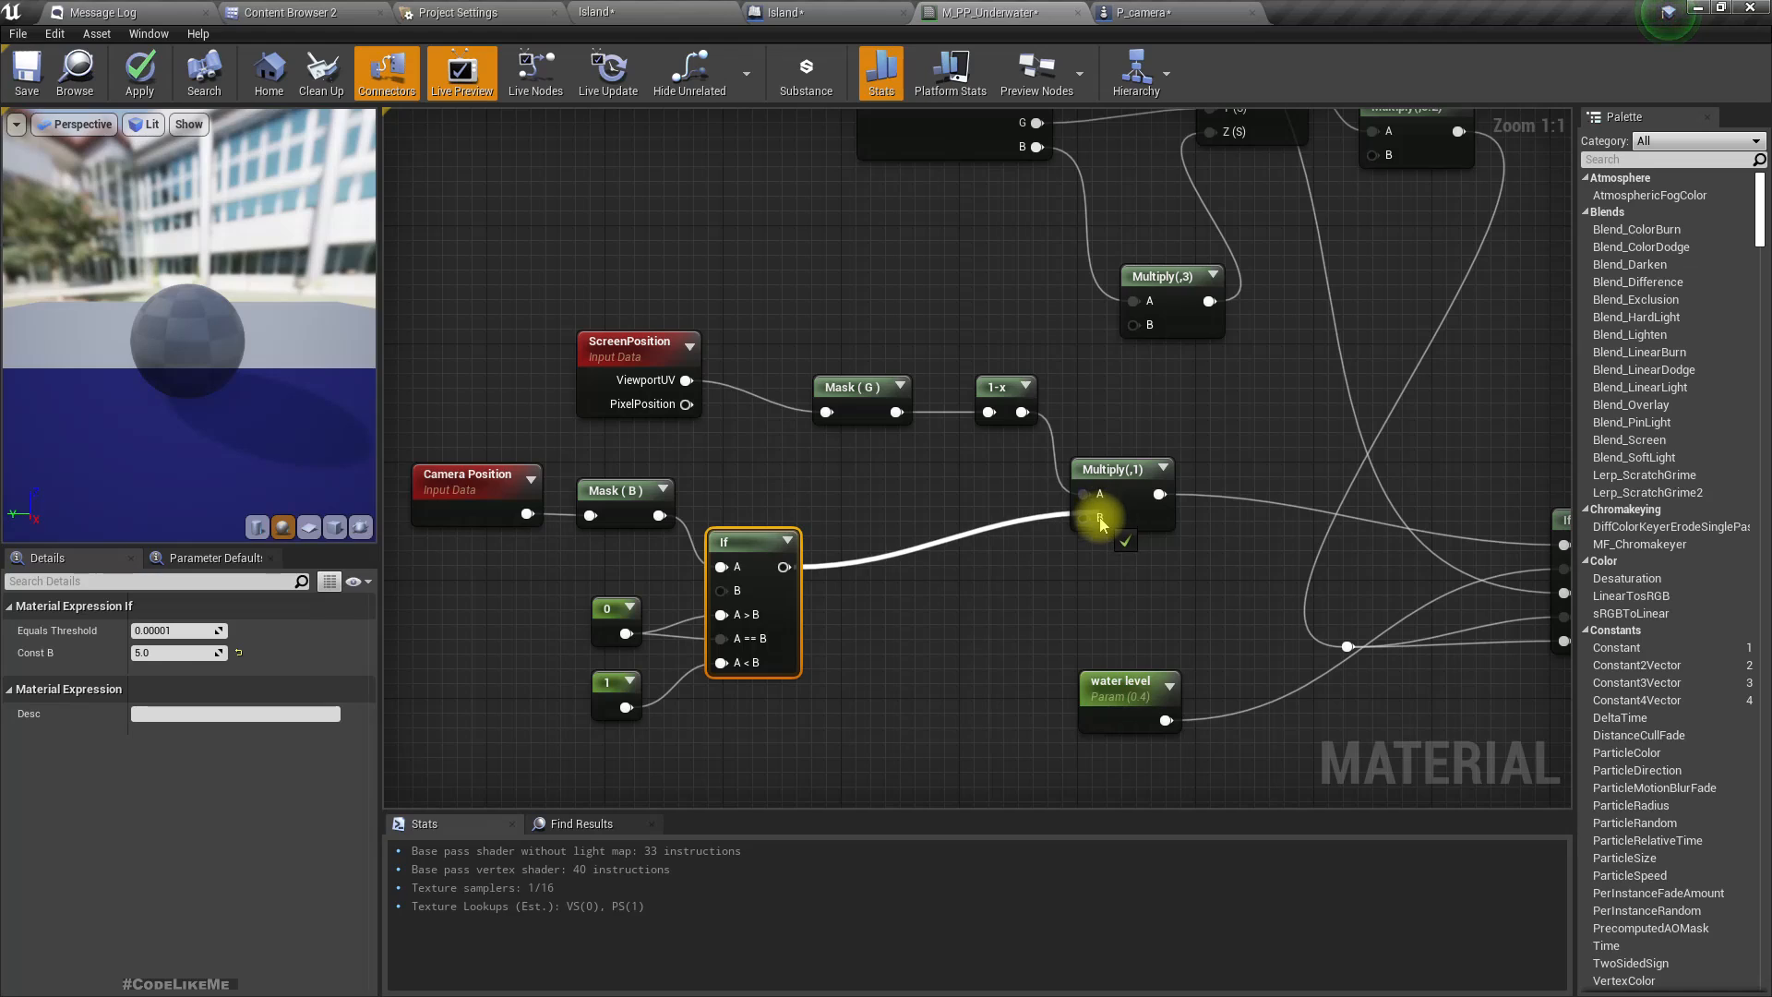
Connect the camera-height If node's output to the Multiply node's B input and apply the material.
left_click_drag(1100, 522, 1098, 518)
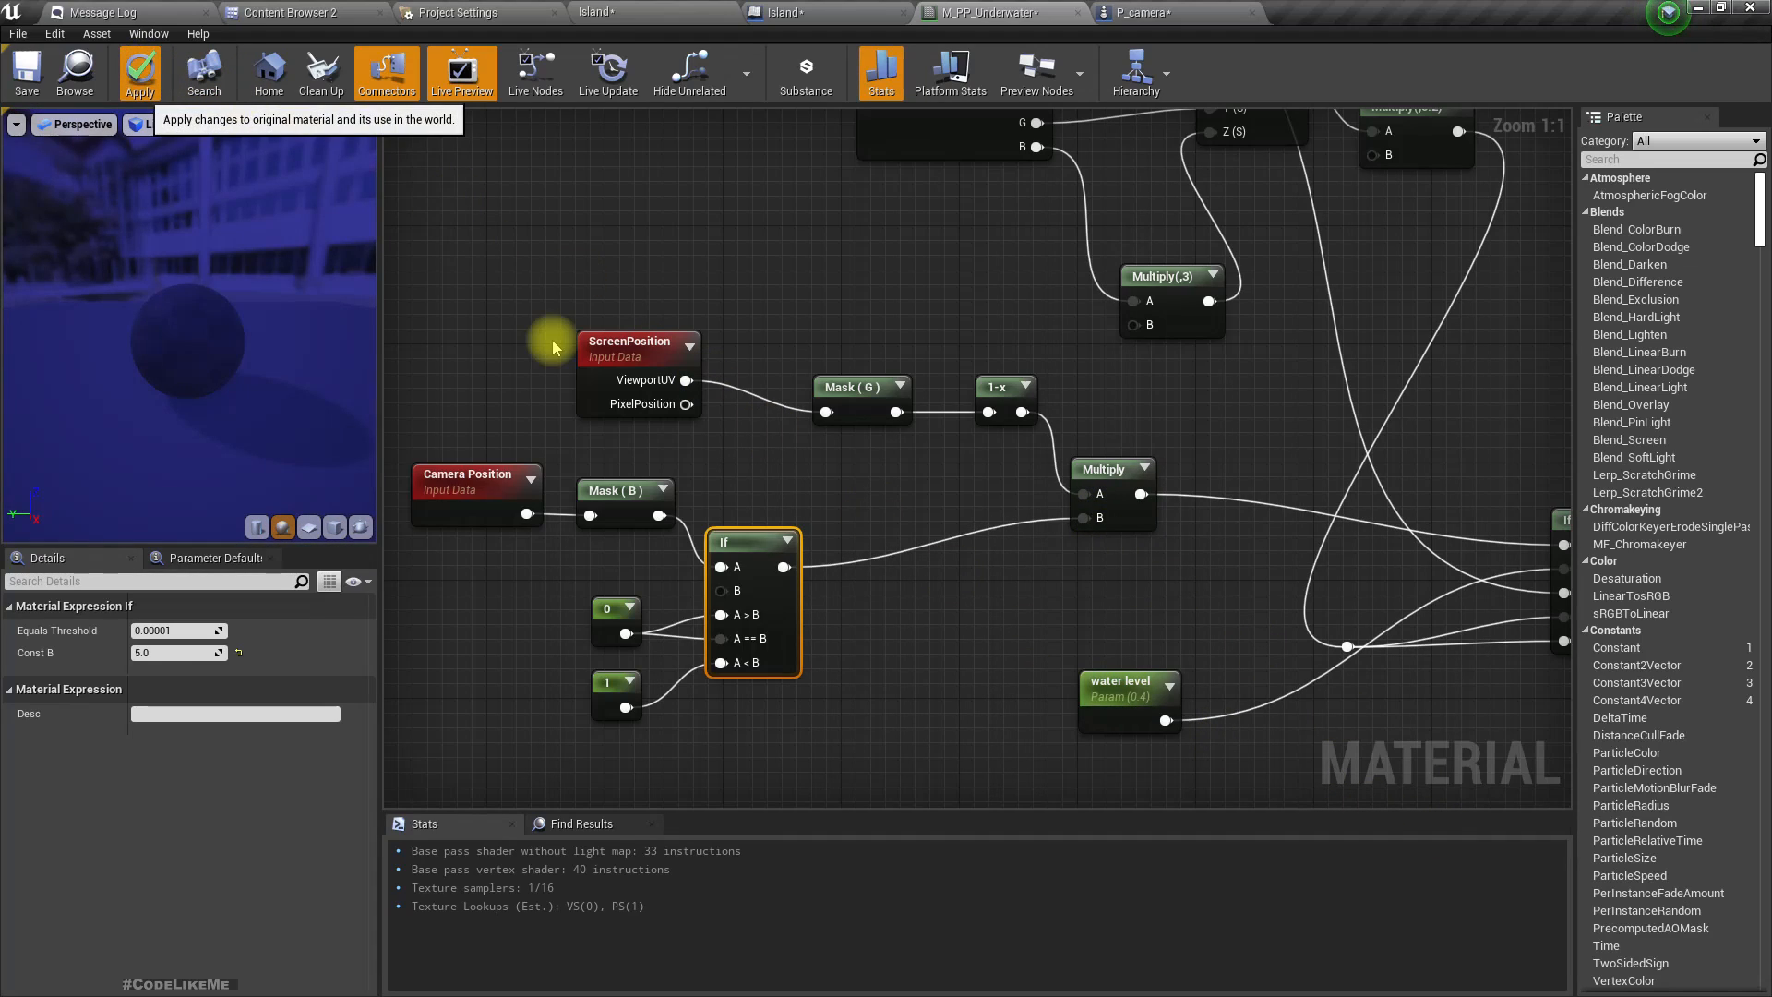
middle_click_drag(13, 382, 55, 415)
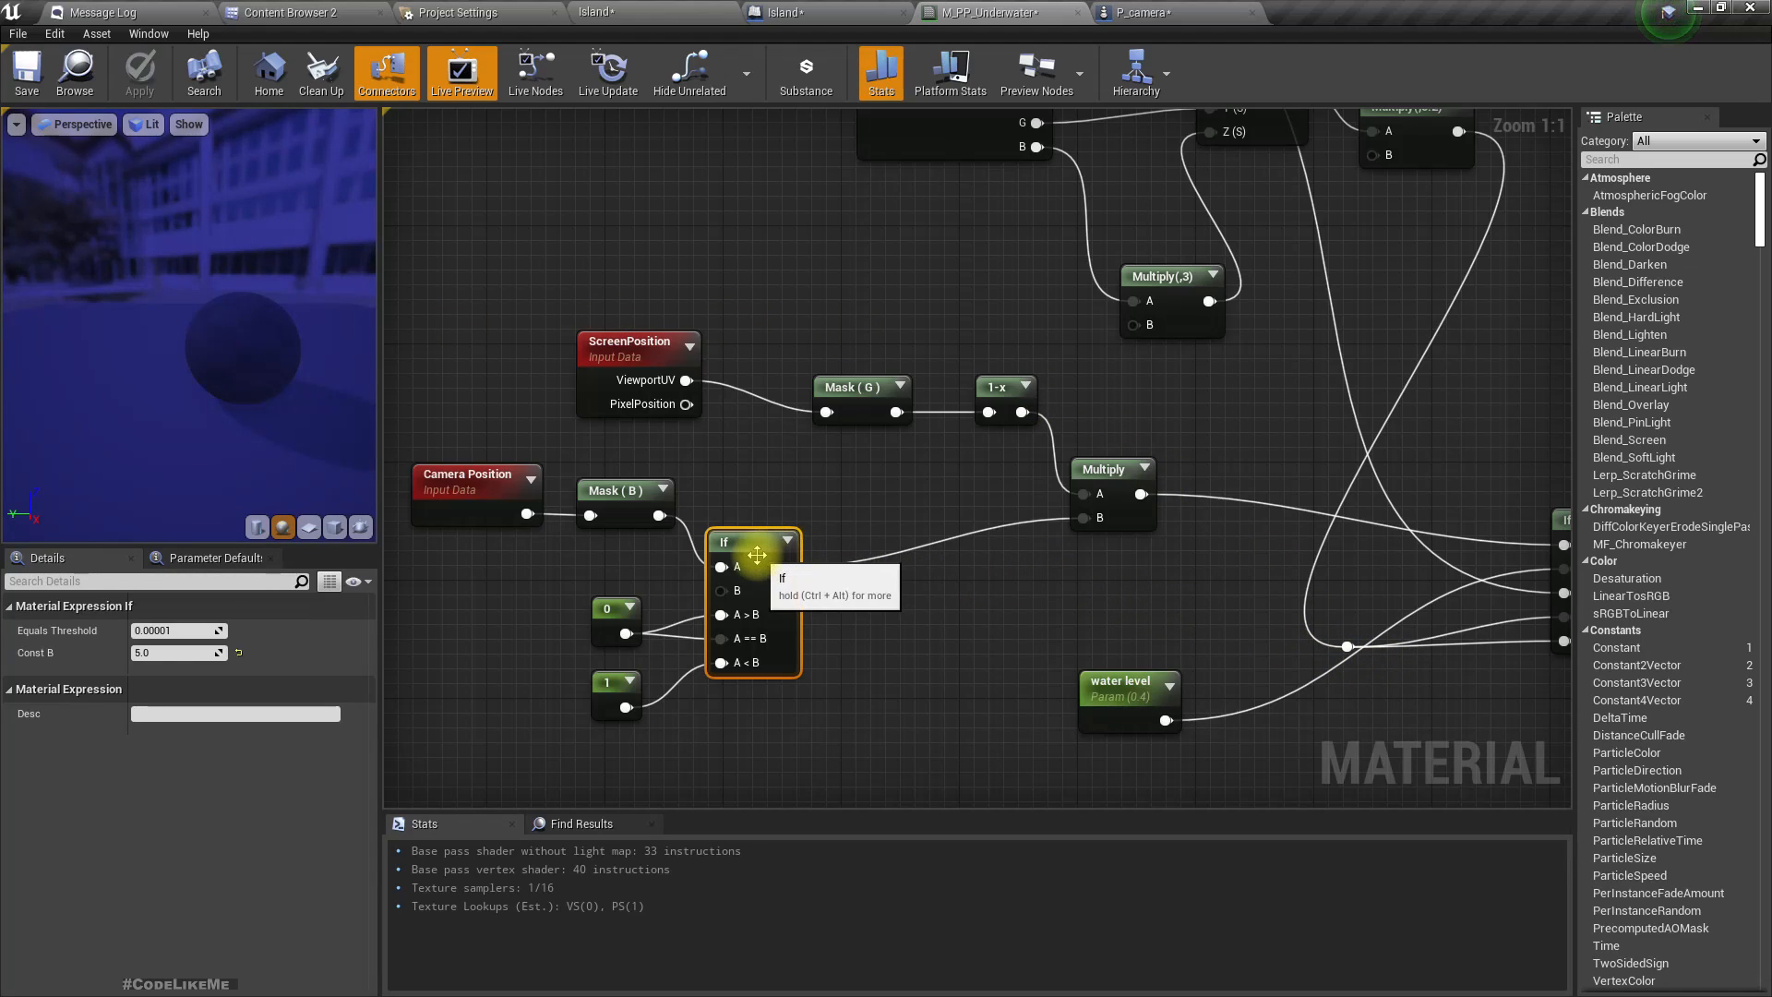
Play-test the Island level full screen to check the underwater tint near the water surface.
left_click(654, 4)
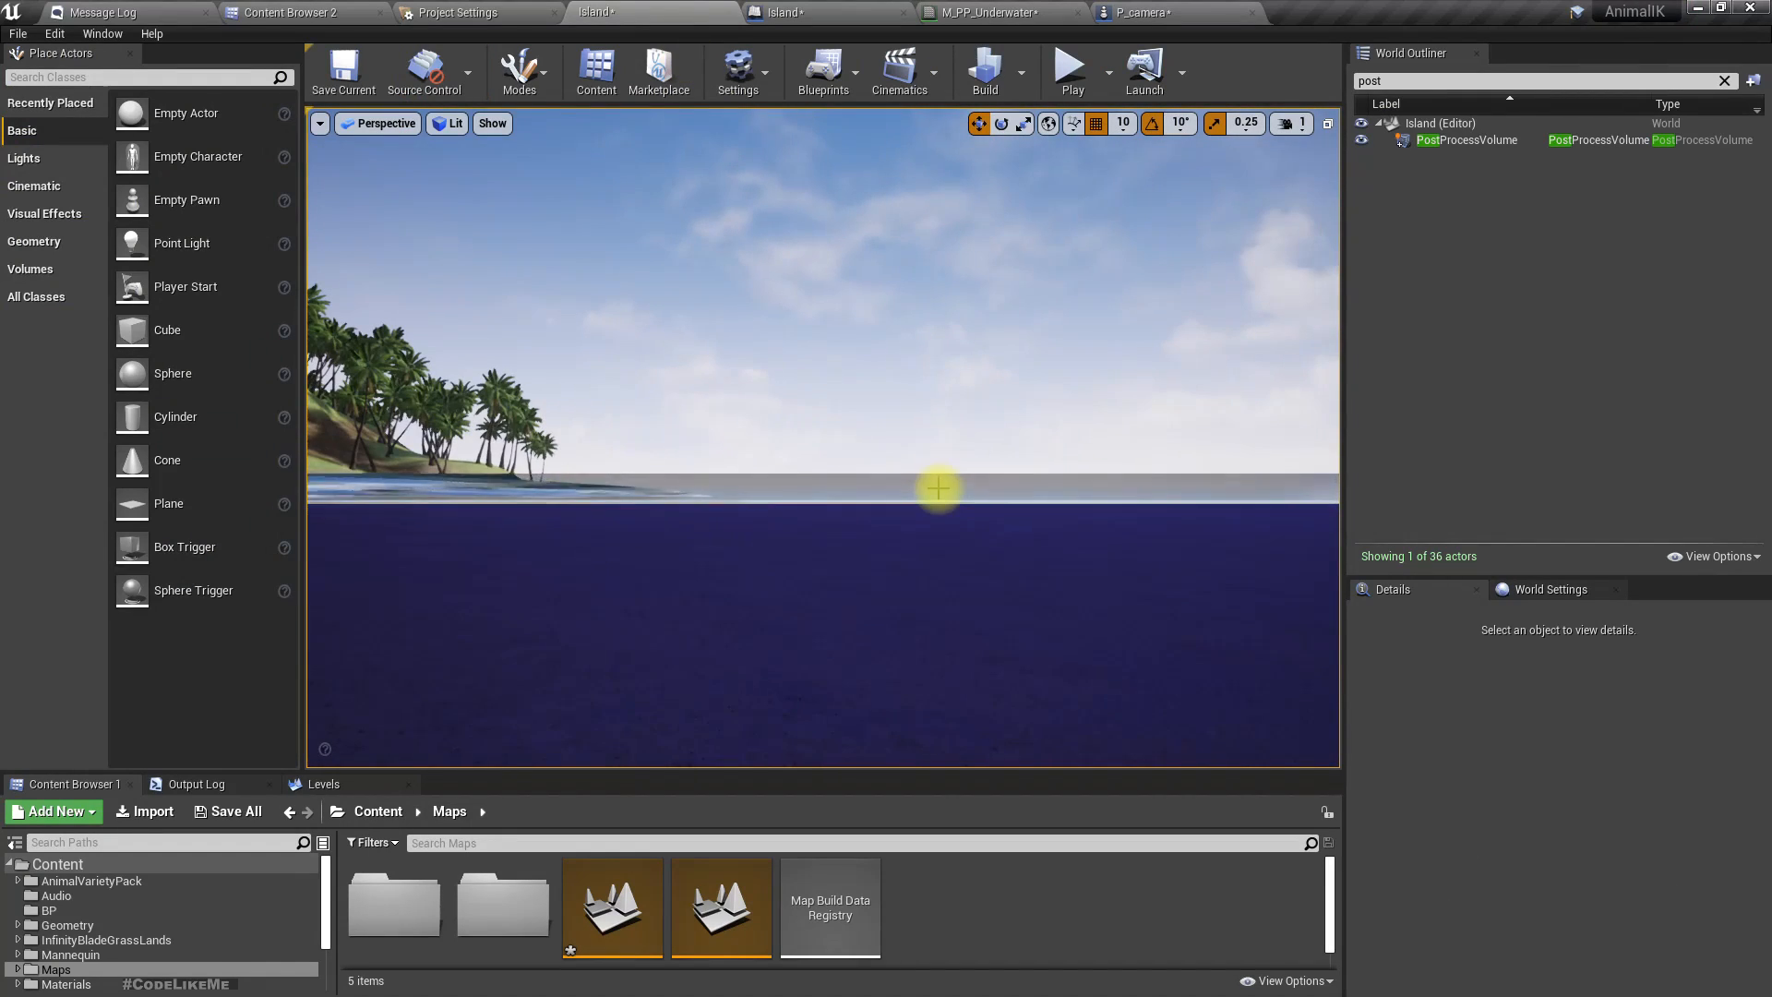
key("F11")
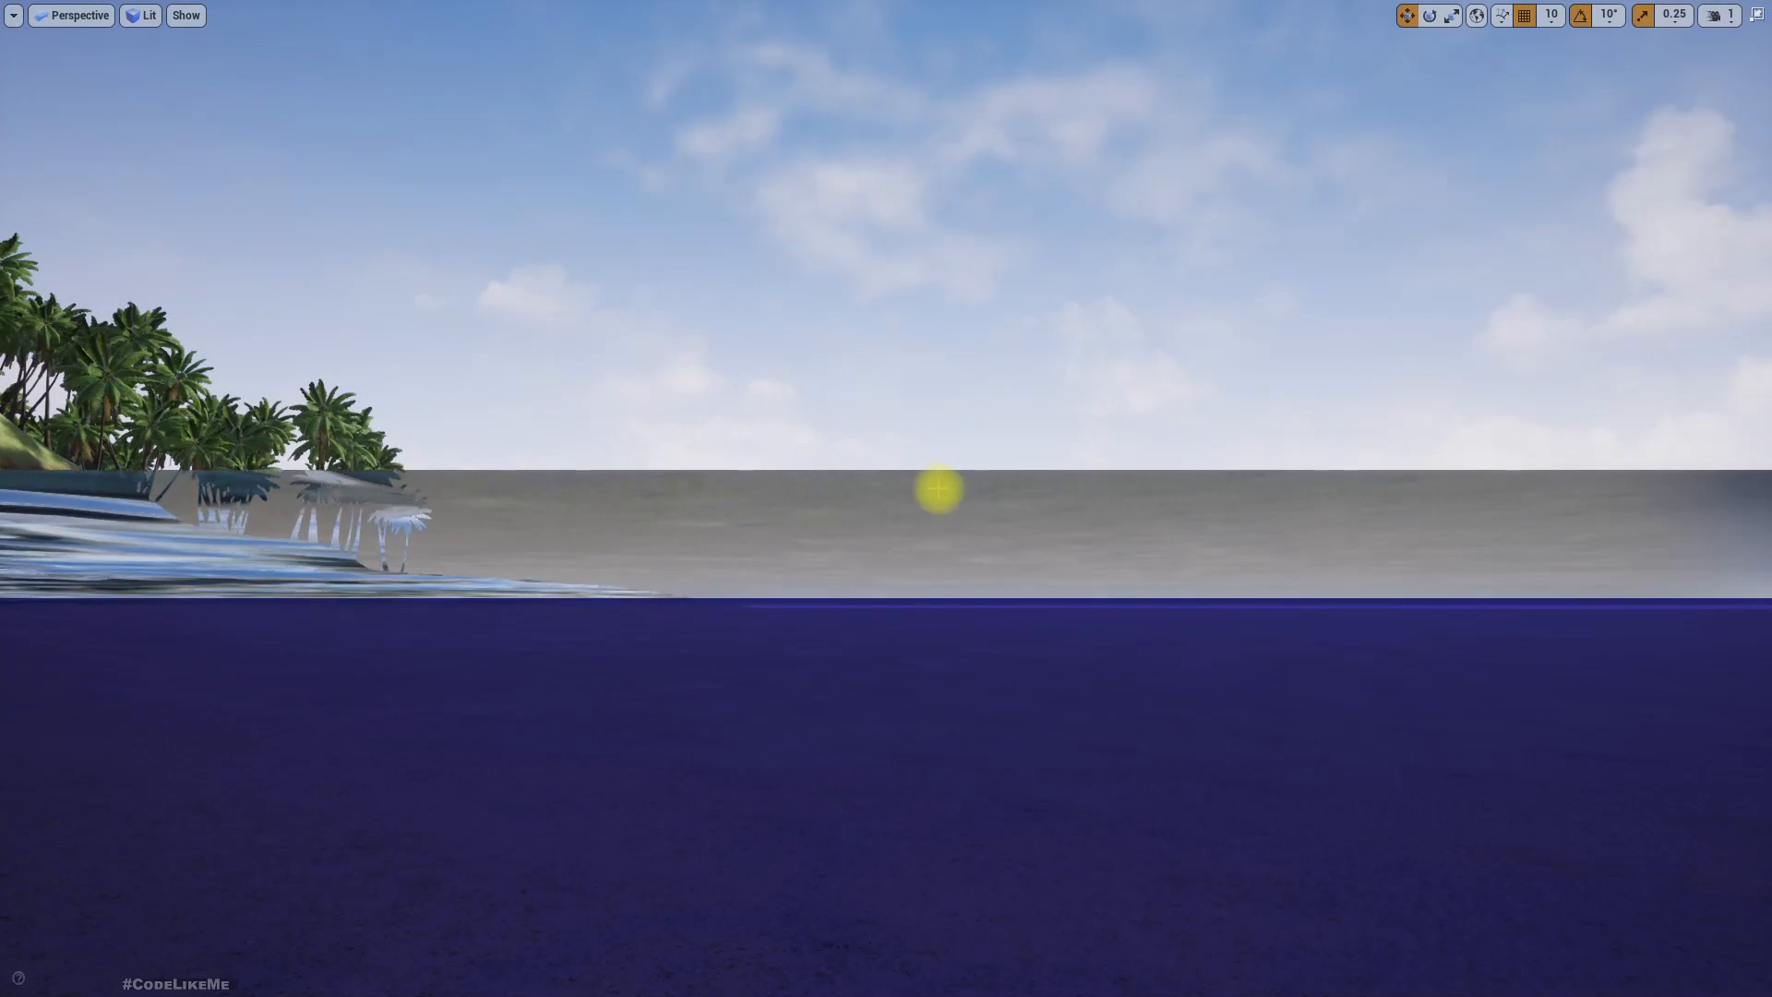
key("alt+p")
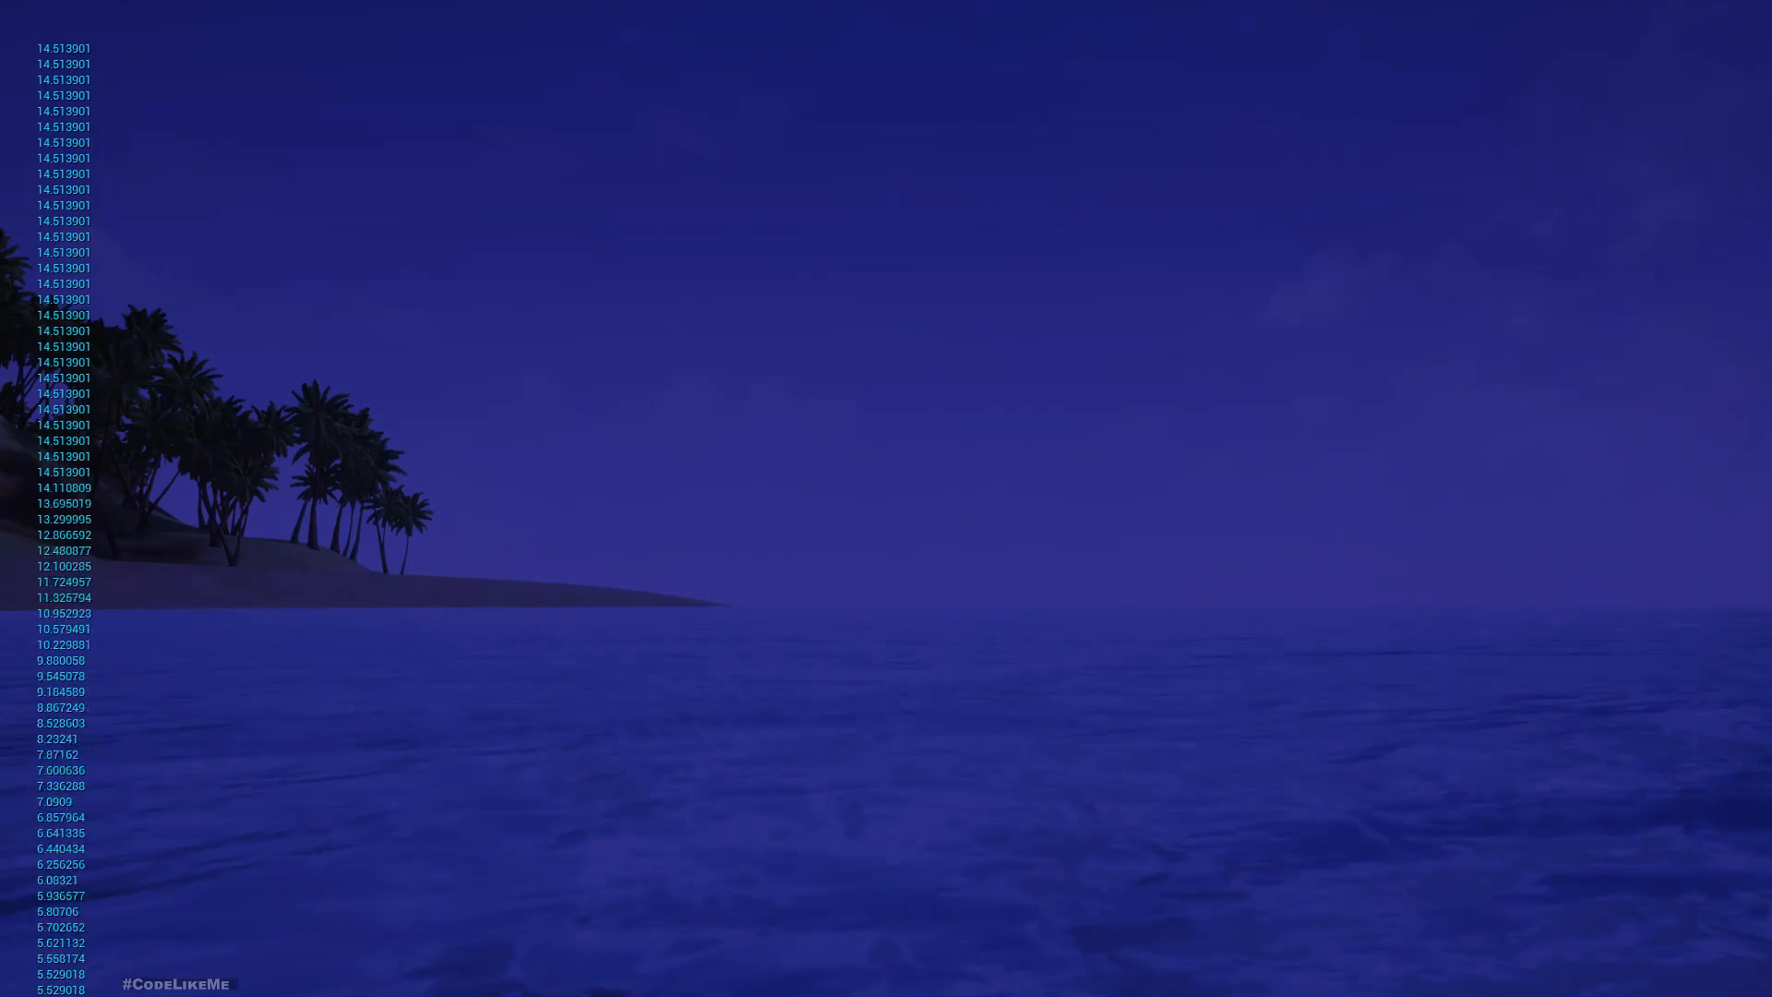
key("Escape")
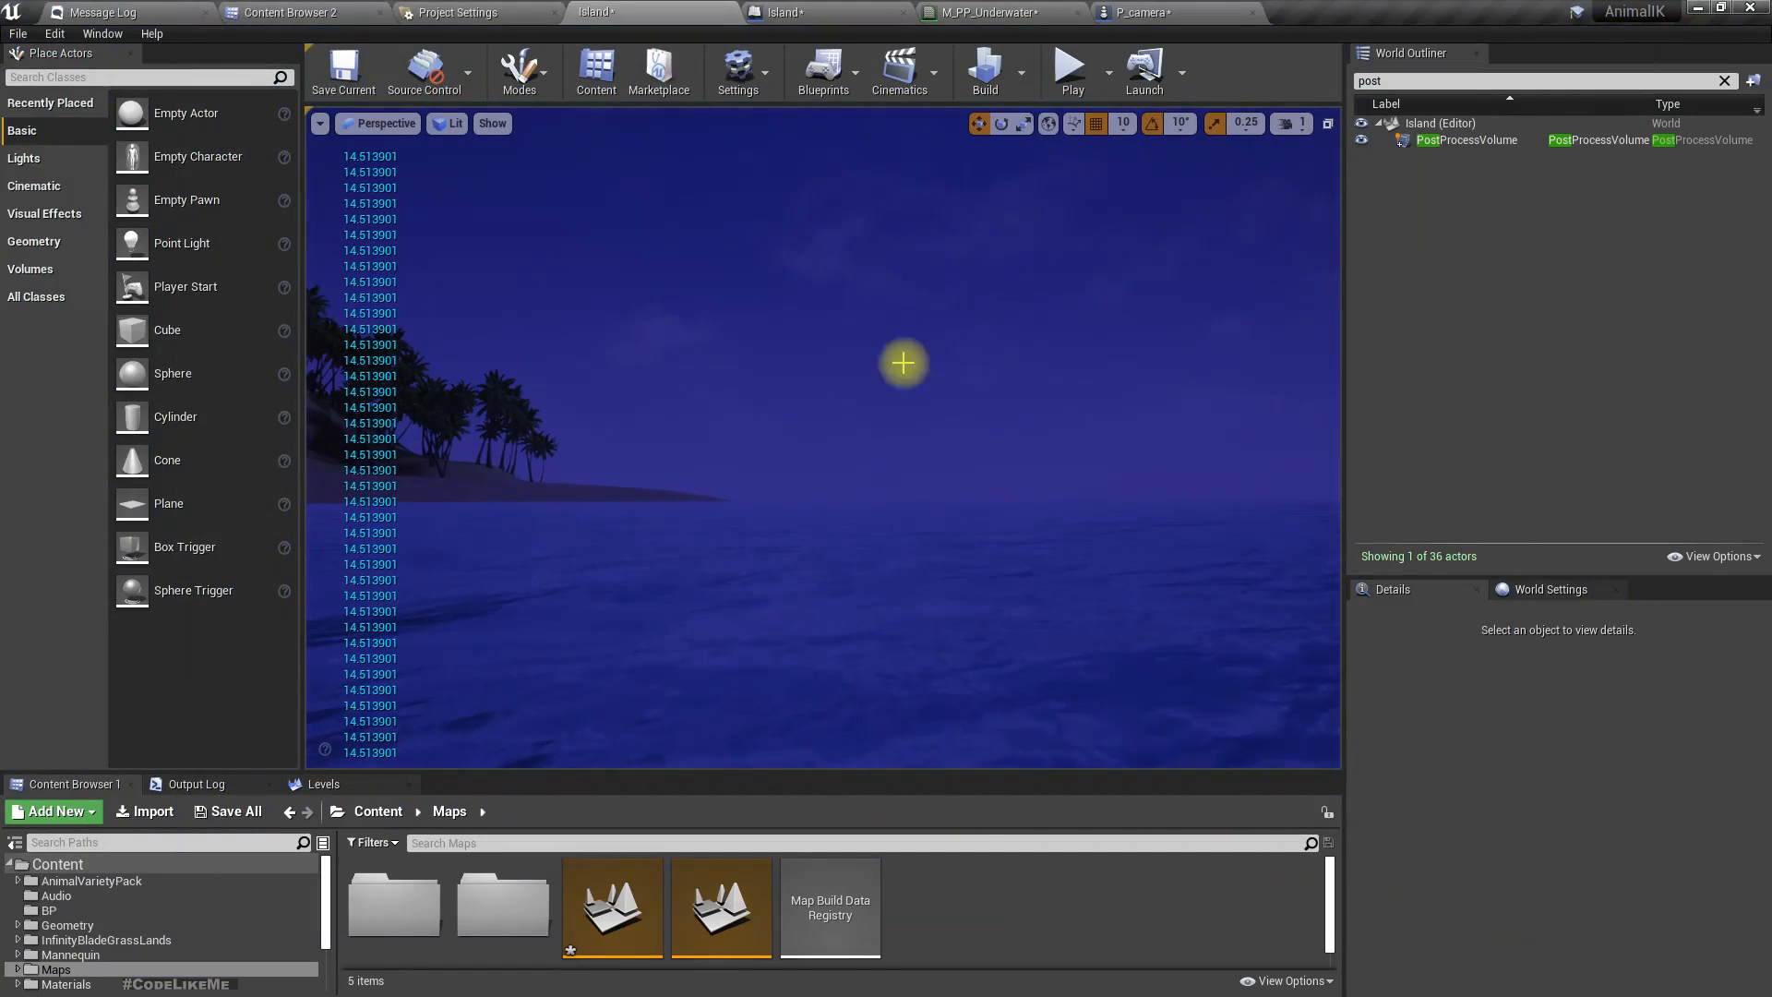
In M_PP_Underwater, rewire the final If node's A > B input to the reroute and A < B to the Multiply(,0.2) output, and apply.
left_click(972, 11)
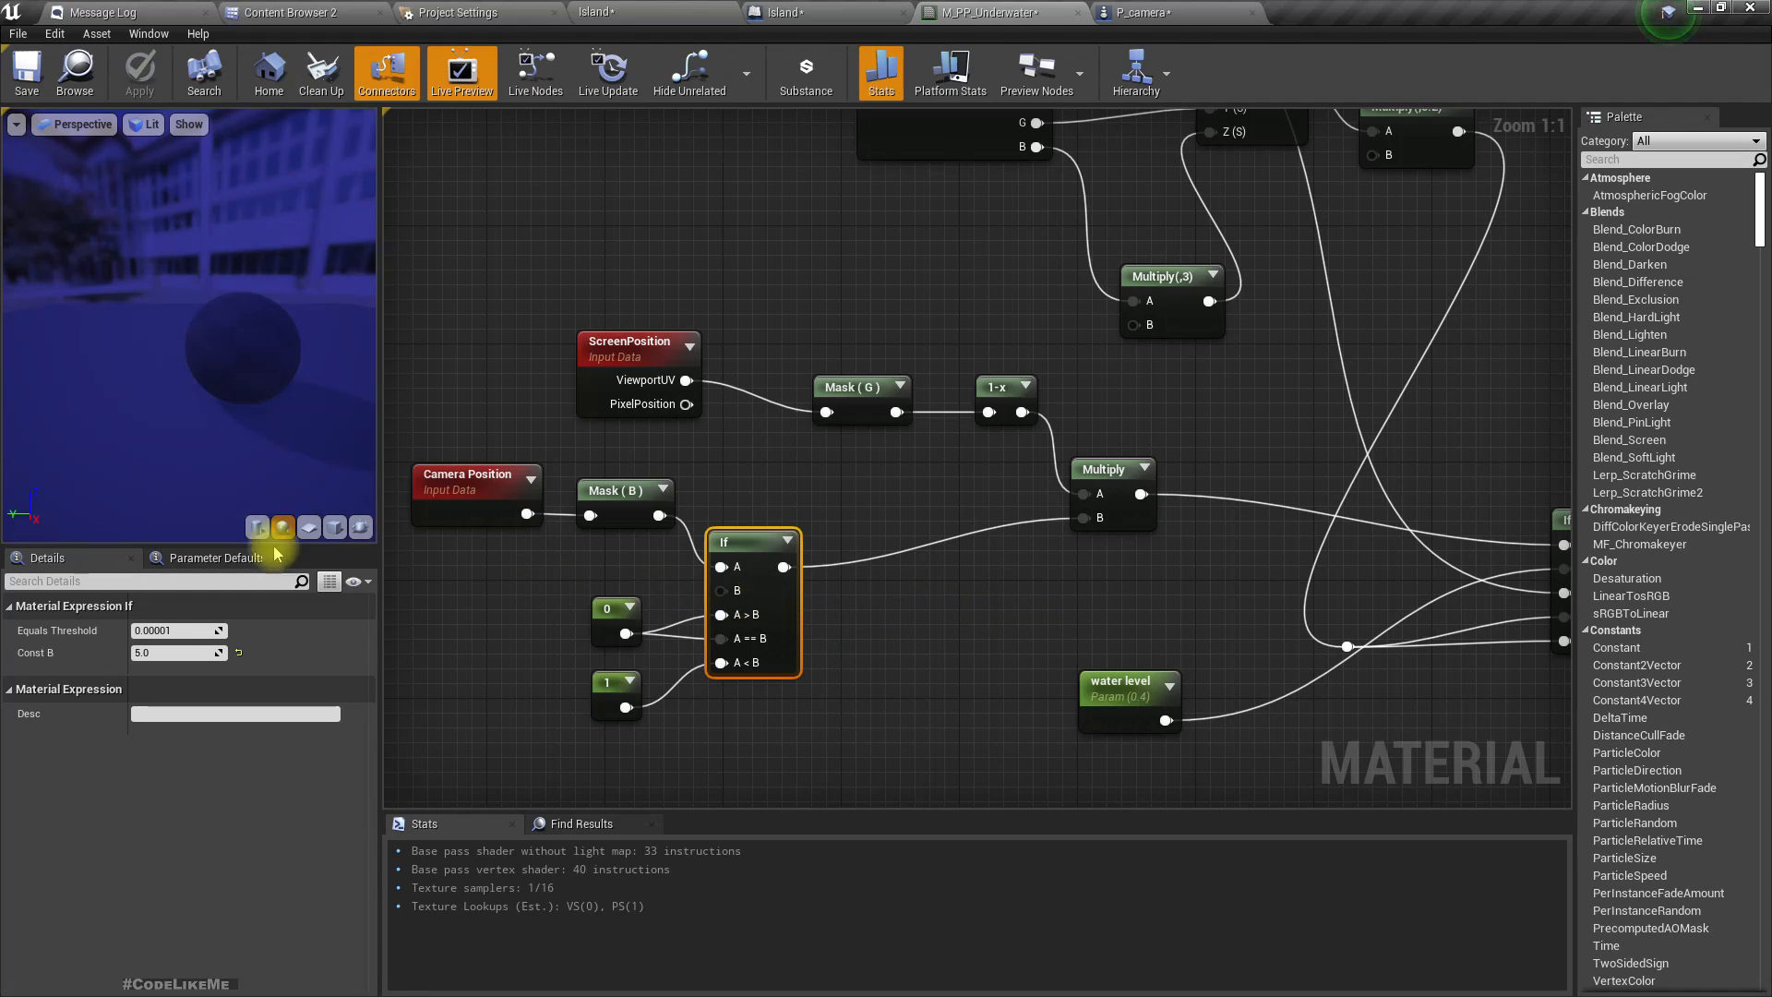
right_click_drag(1222, 610, 1098, 665)
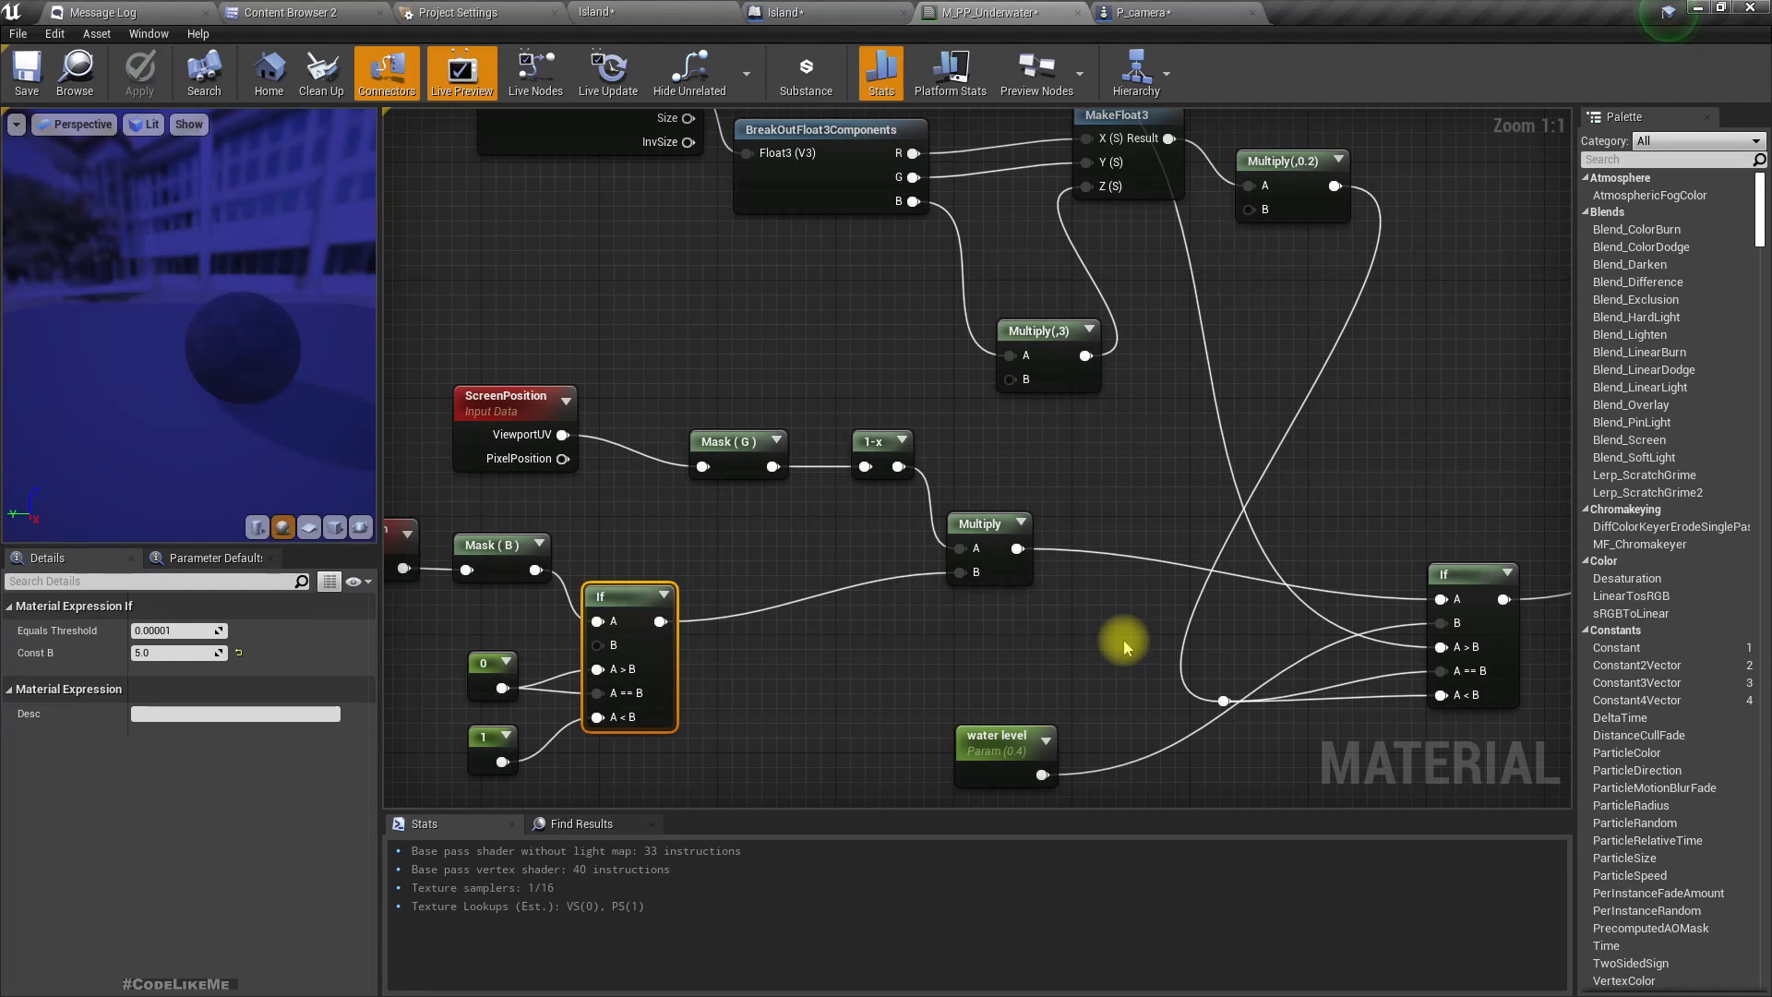
right_click_drag(1281, 681, 1093, 600)
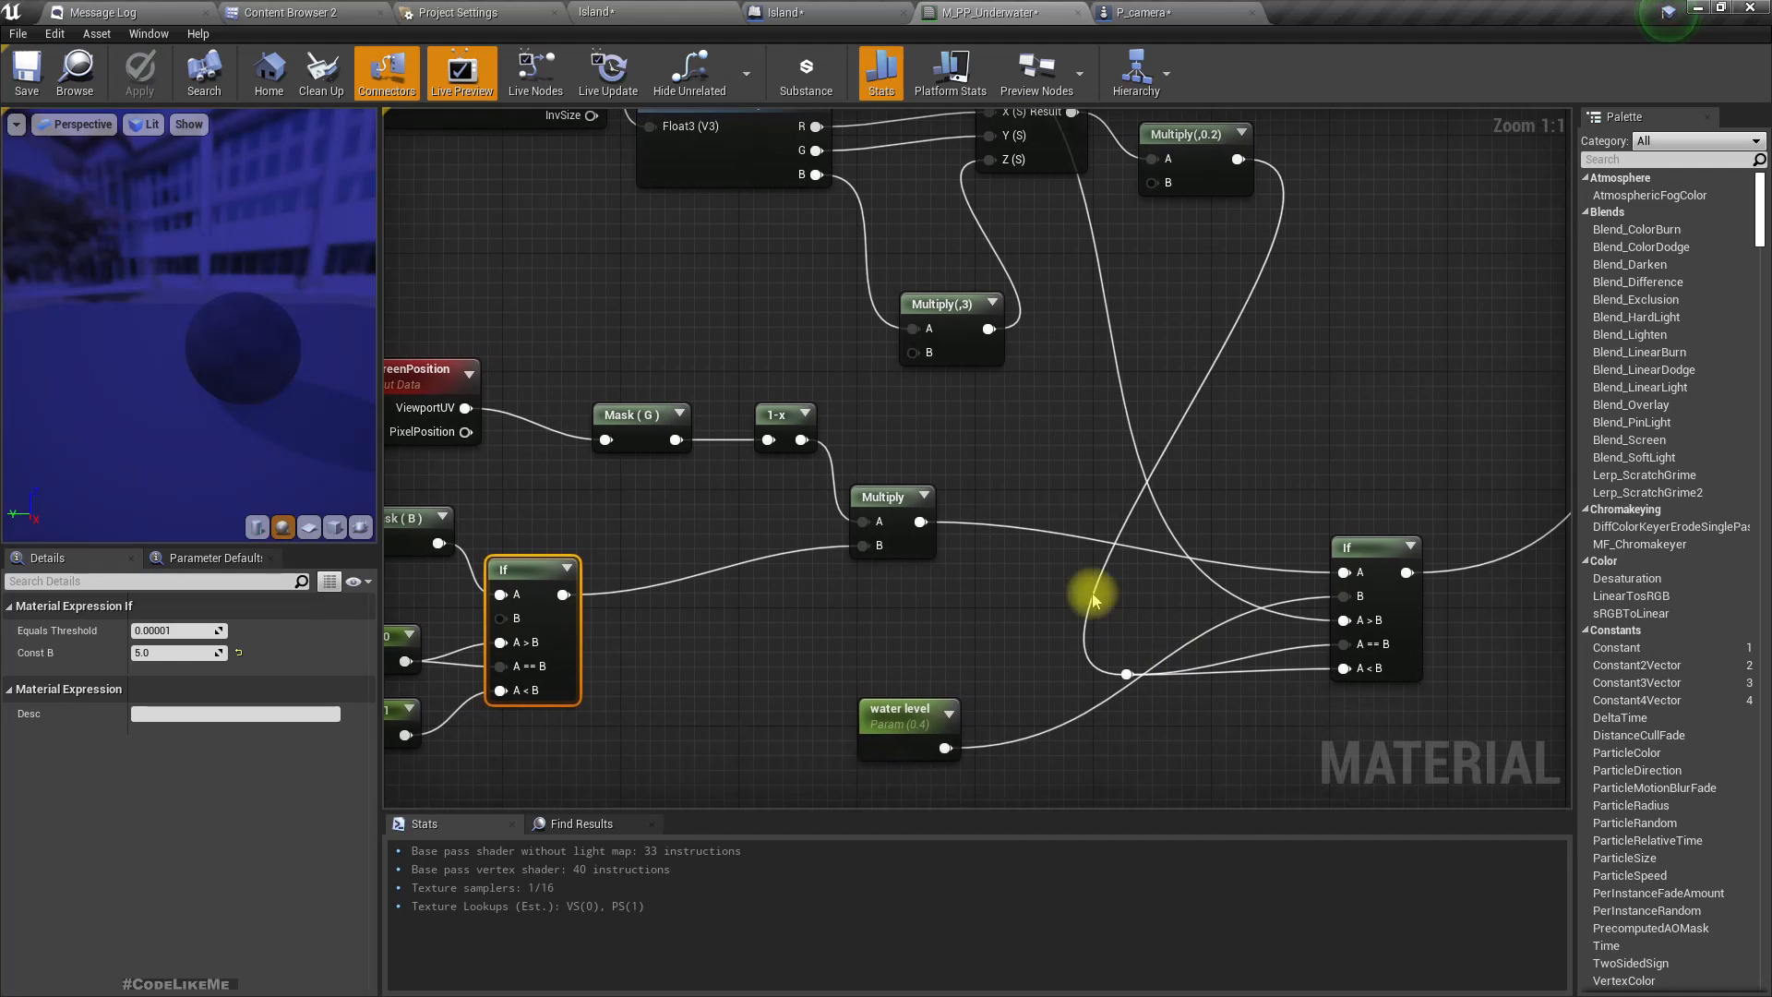
left_click_drag(1128, 675, 1345, 621)
left_click_drag(1234, 161, 1346, 680)
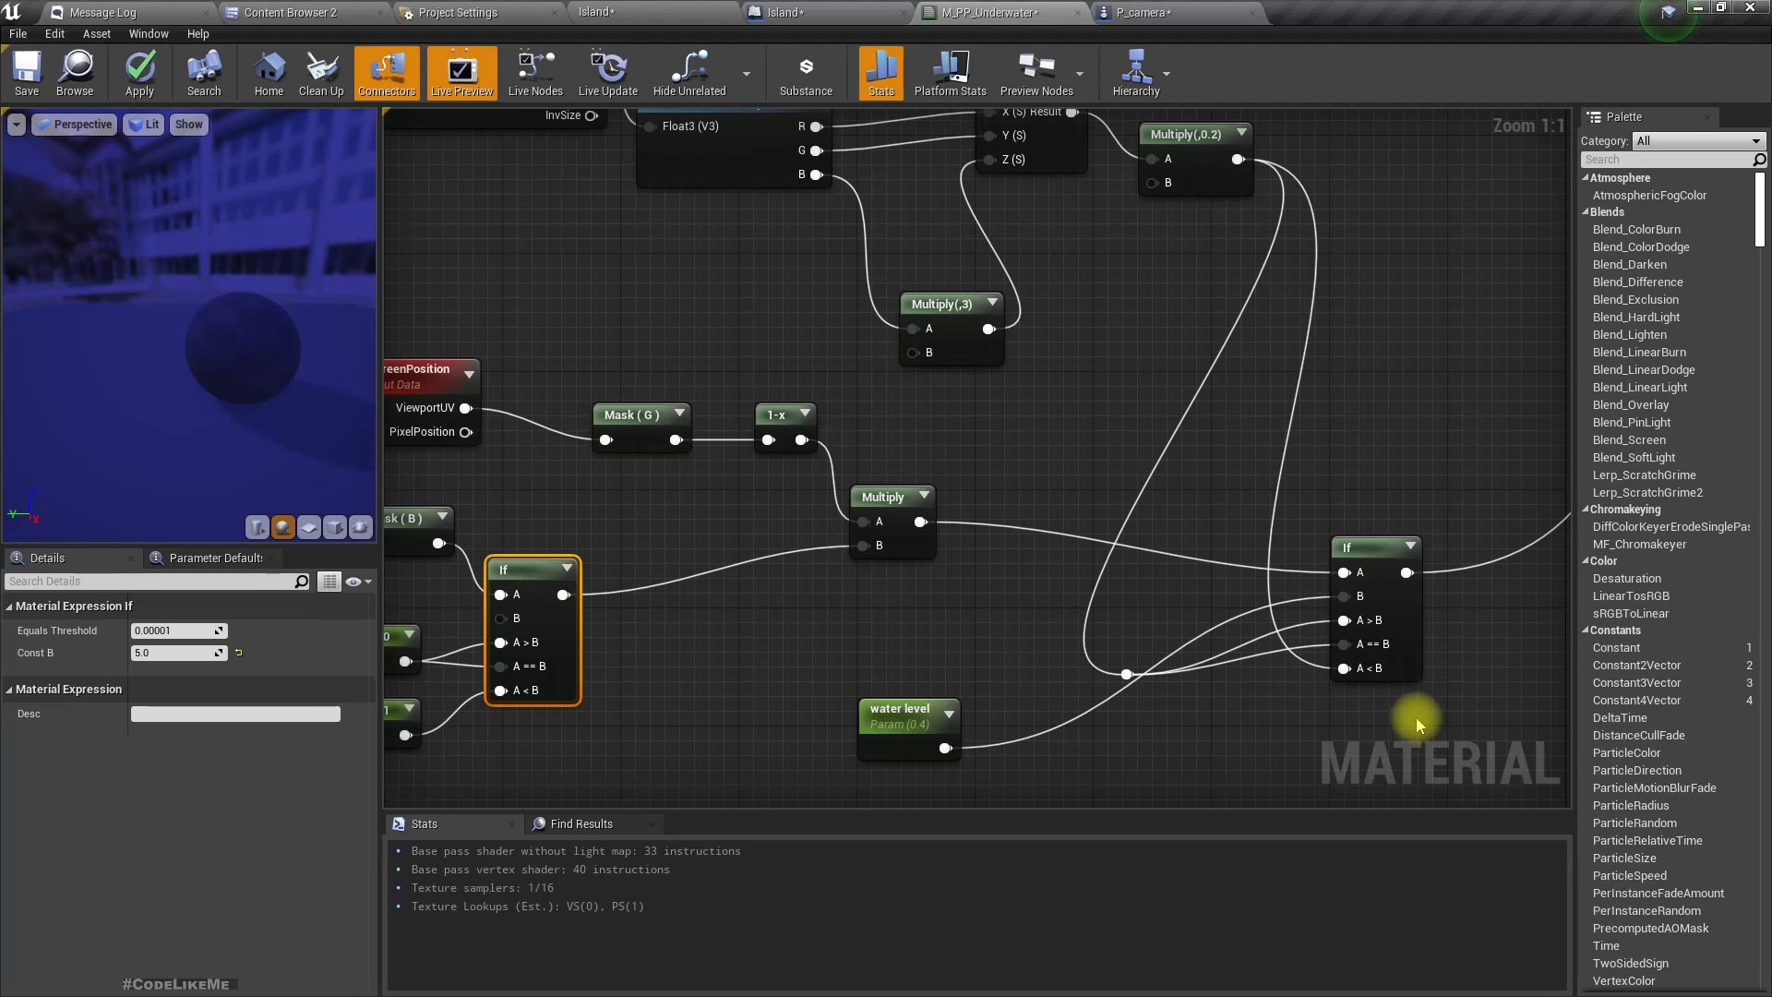
left_click(148, 88)
Play the Island level and lower and raise the camera through the water surface to test the rewired tint.
left_click(610, 12)
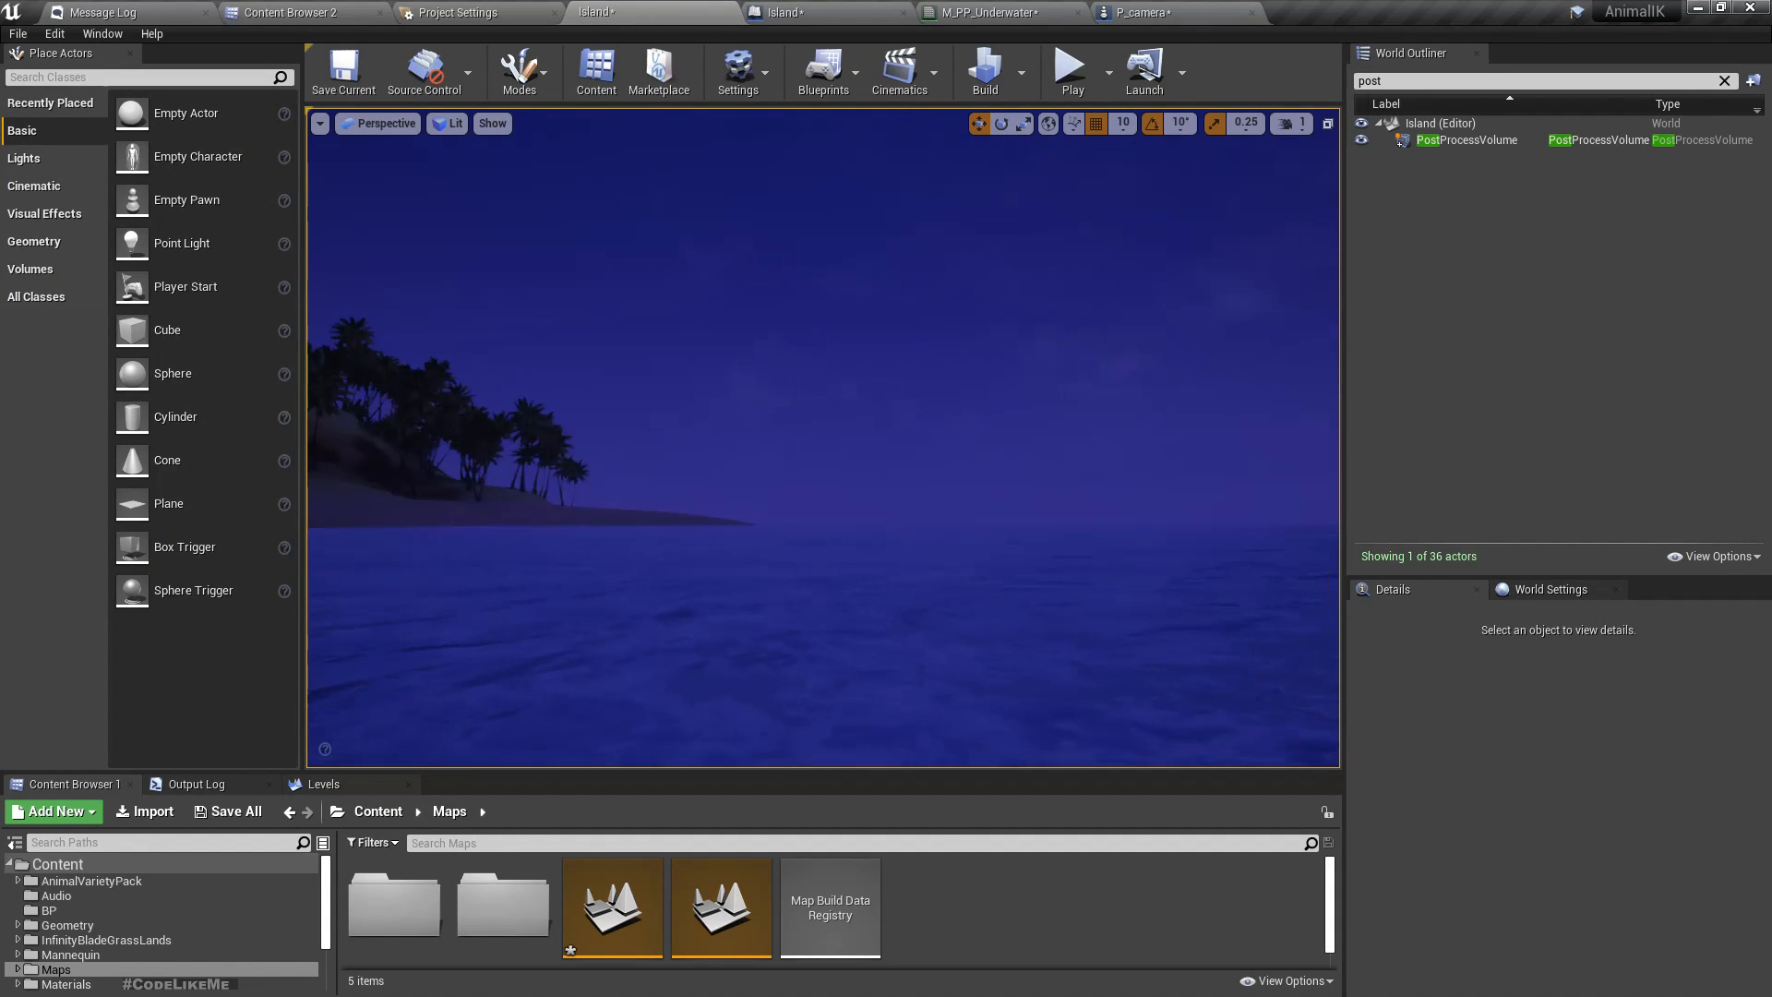
key("alt+p")
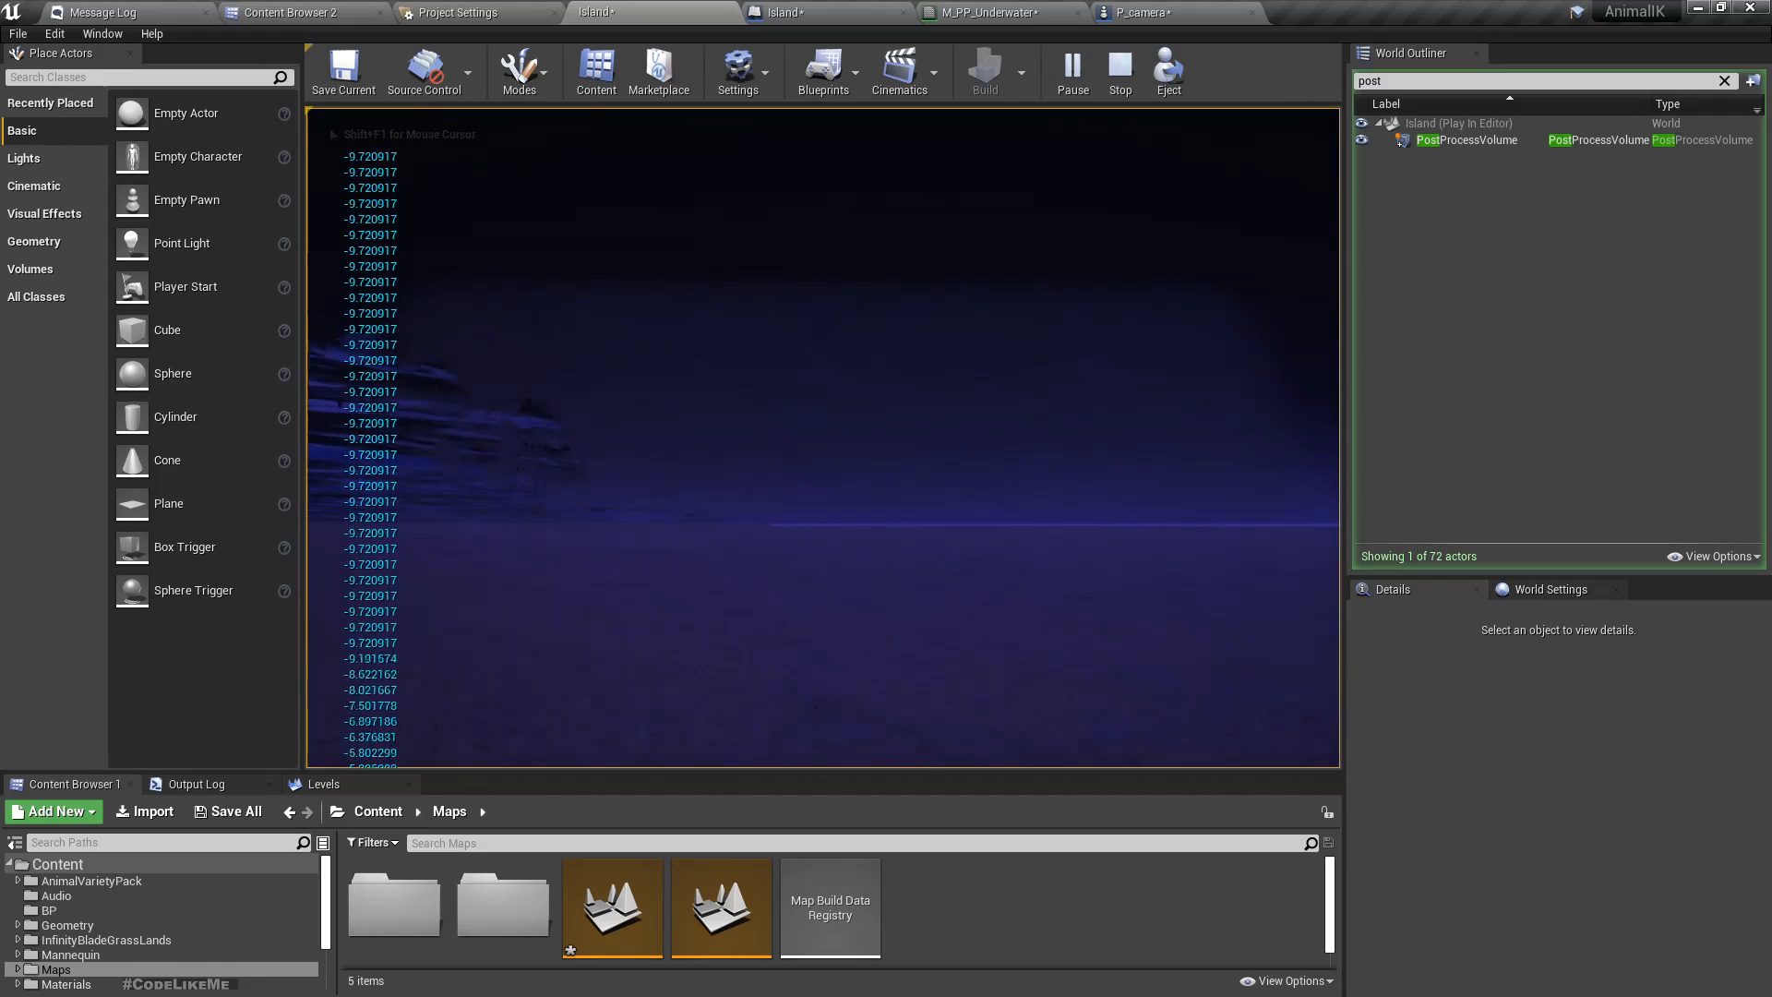
key("q")
key("e")
key("q")
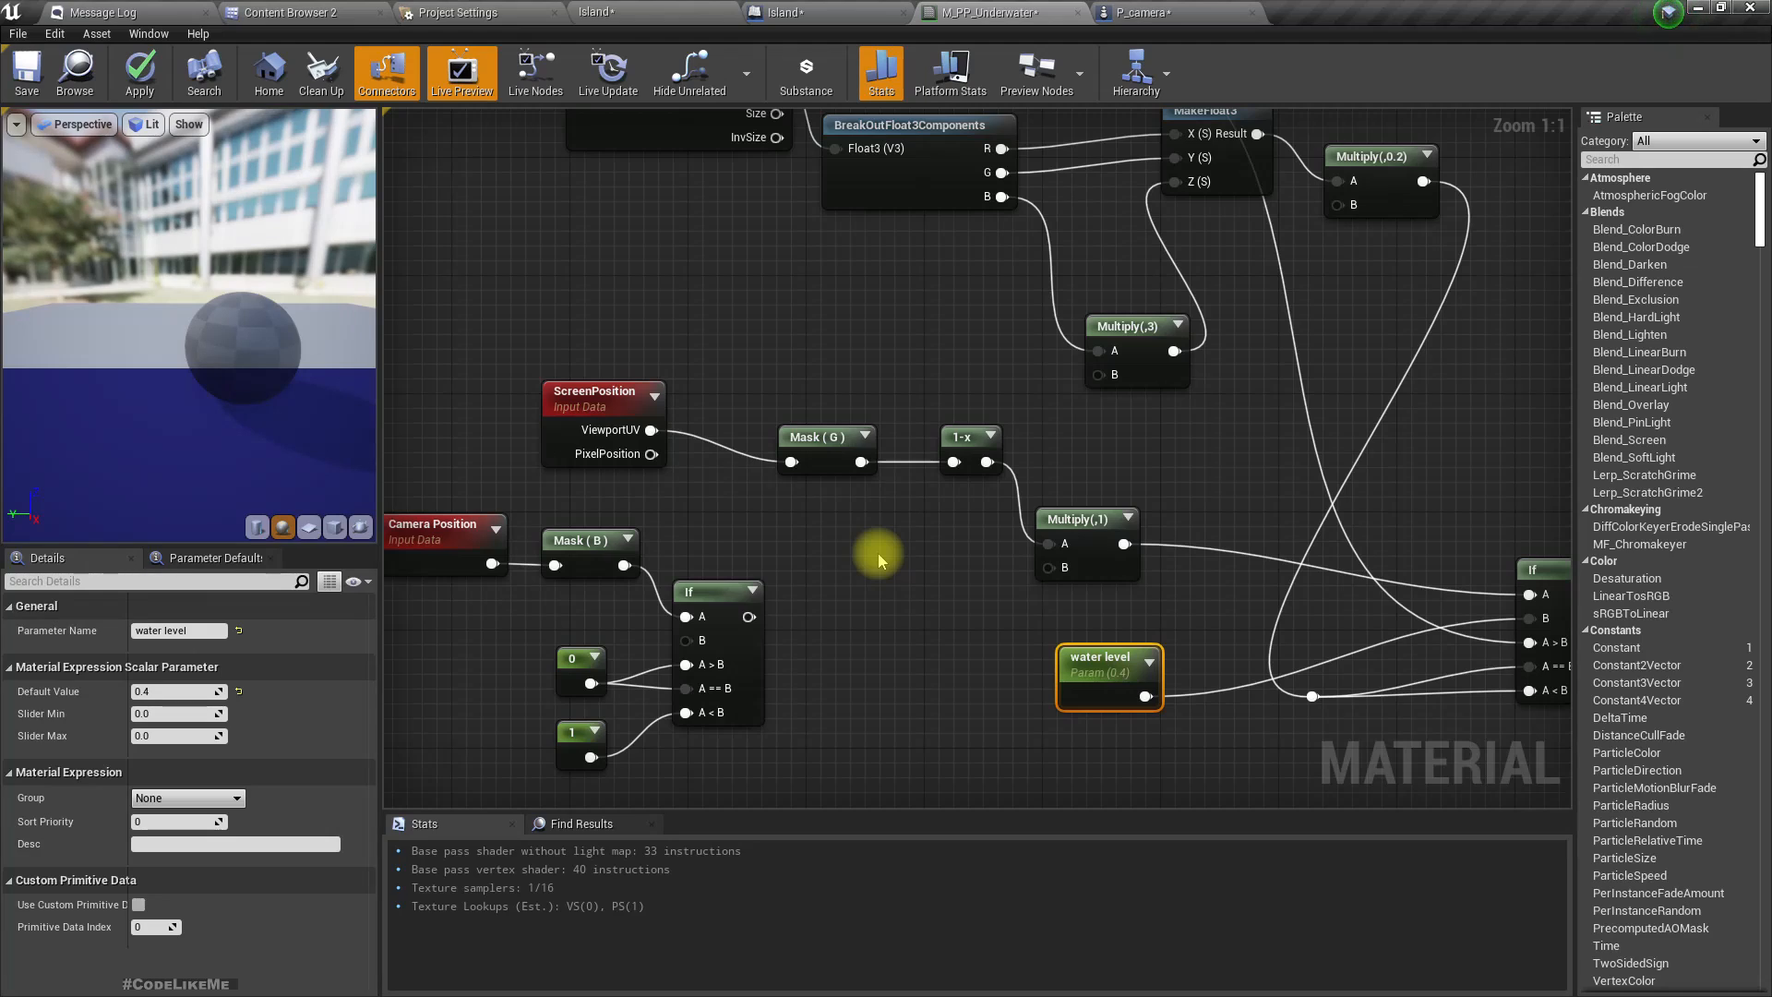
Move the Camera Position, Mask (B), 0, 1 and If nodes together closer to the water level parameter.
right_click_drag(784, 569, 863, 577)
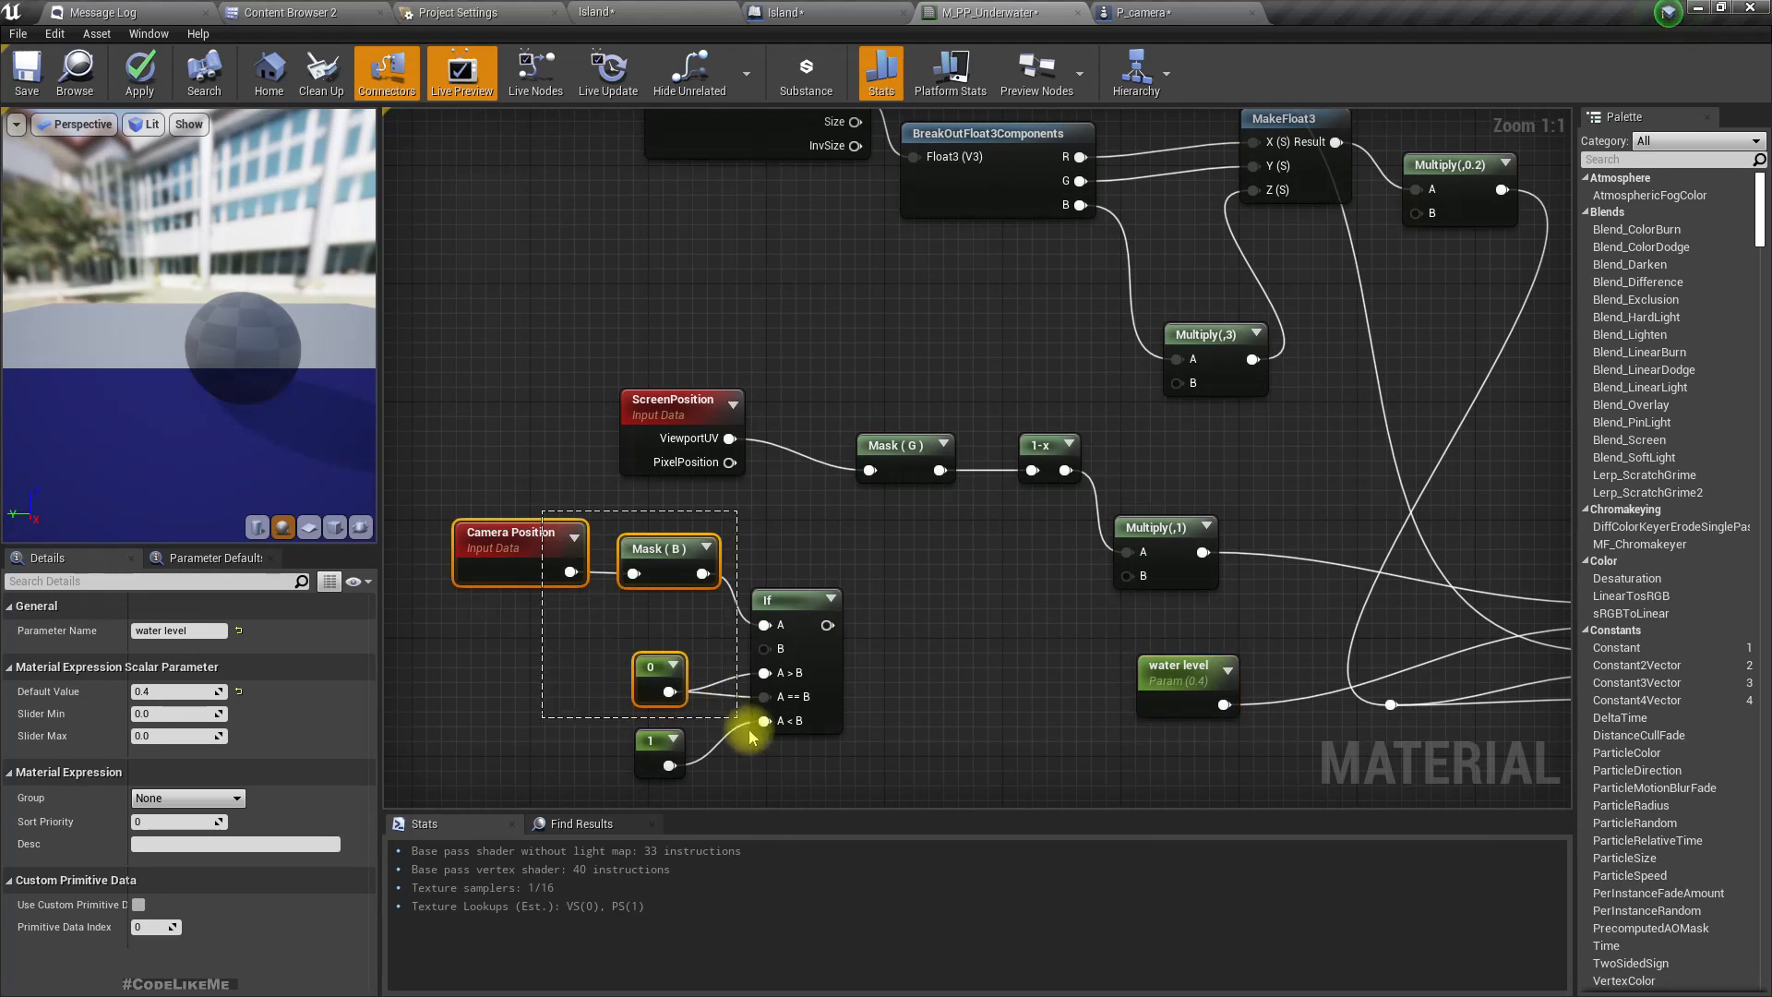
left_click_drag(749, 736, 790, 770)
left_click_drag(778, 609, 950, 628)
right_click_drag(950, 628, 863, 583)
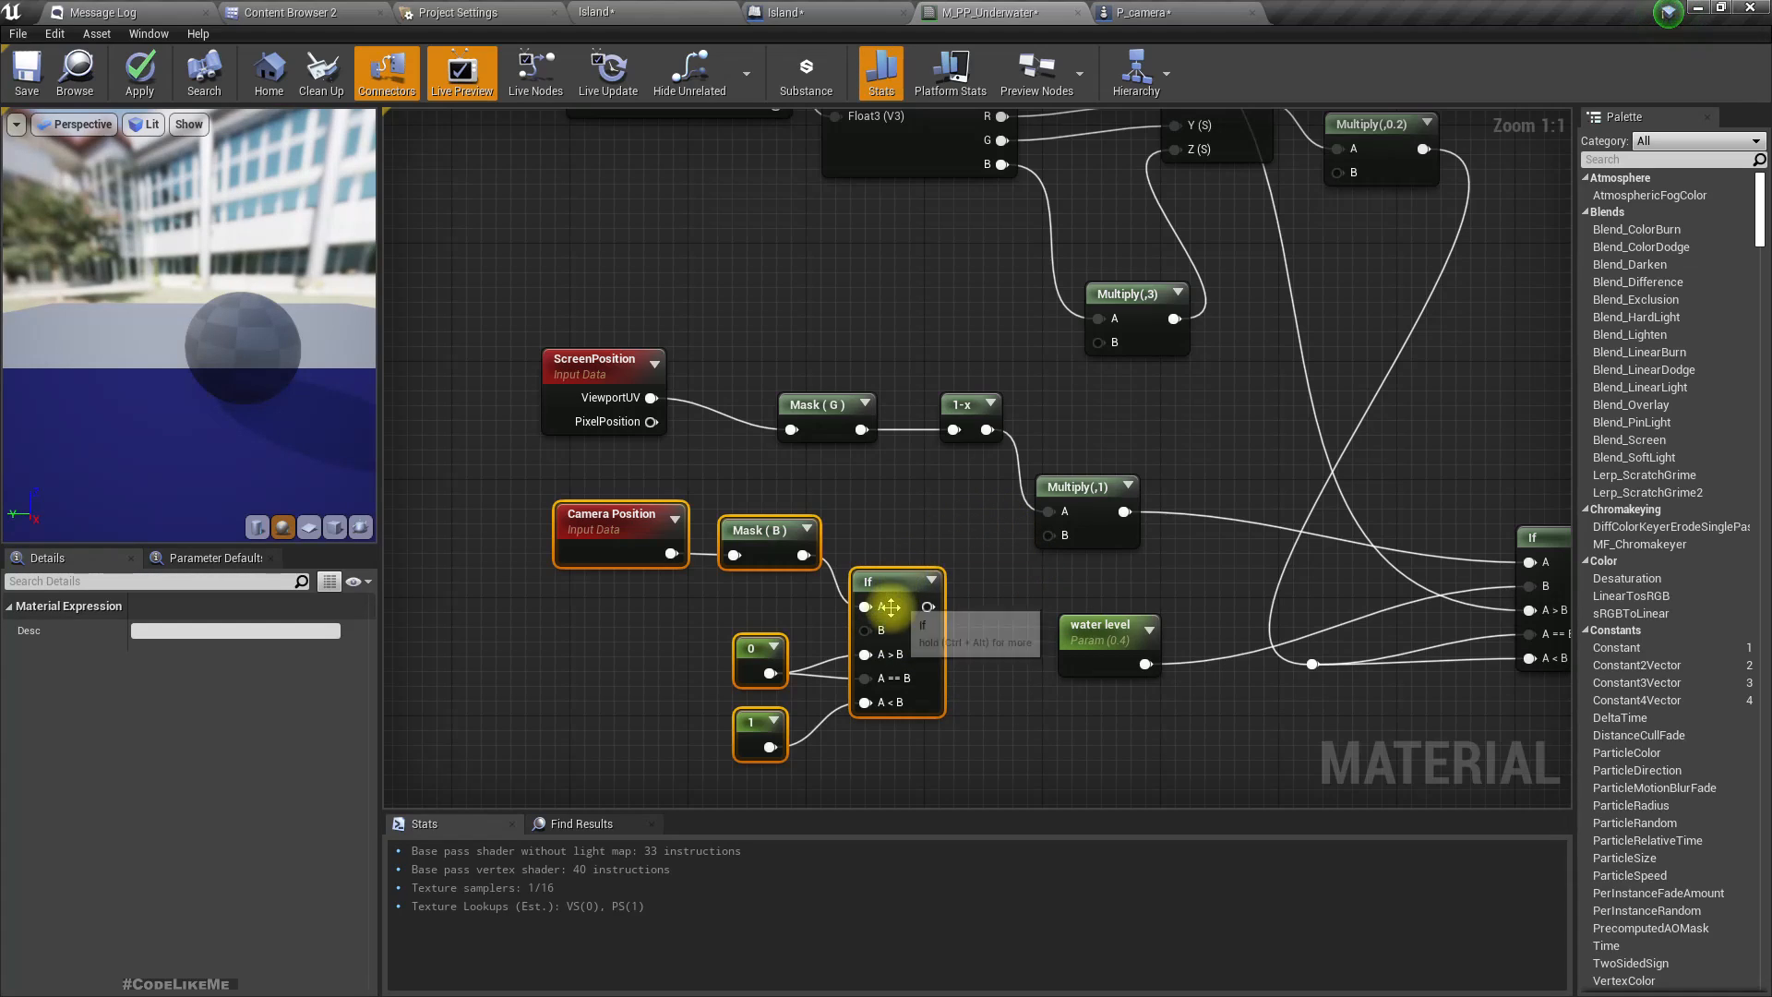
right_click_drag(889, 630, 901, 591)
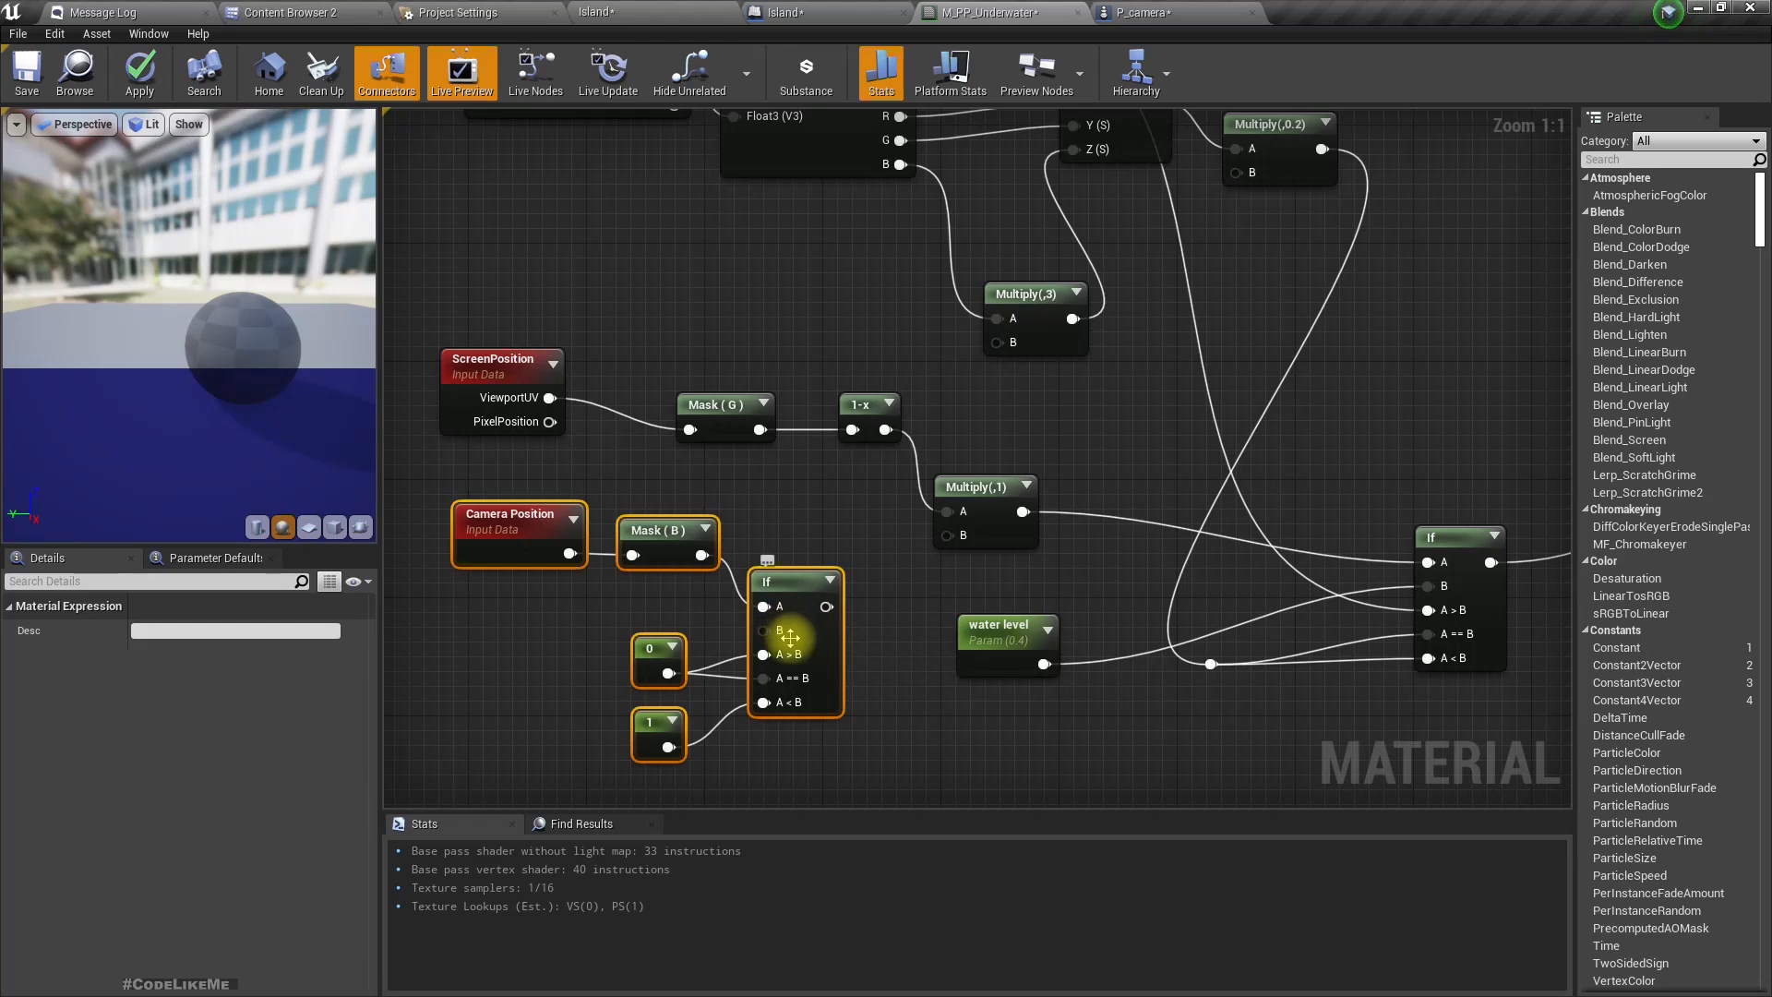
Connect the constant 1 to the A > B and A == B inputs of the camera-height If node.
left_click_drag(683, 744, 778, 679)
left_click(750, 780)
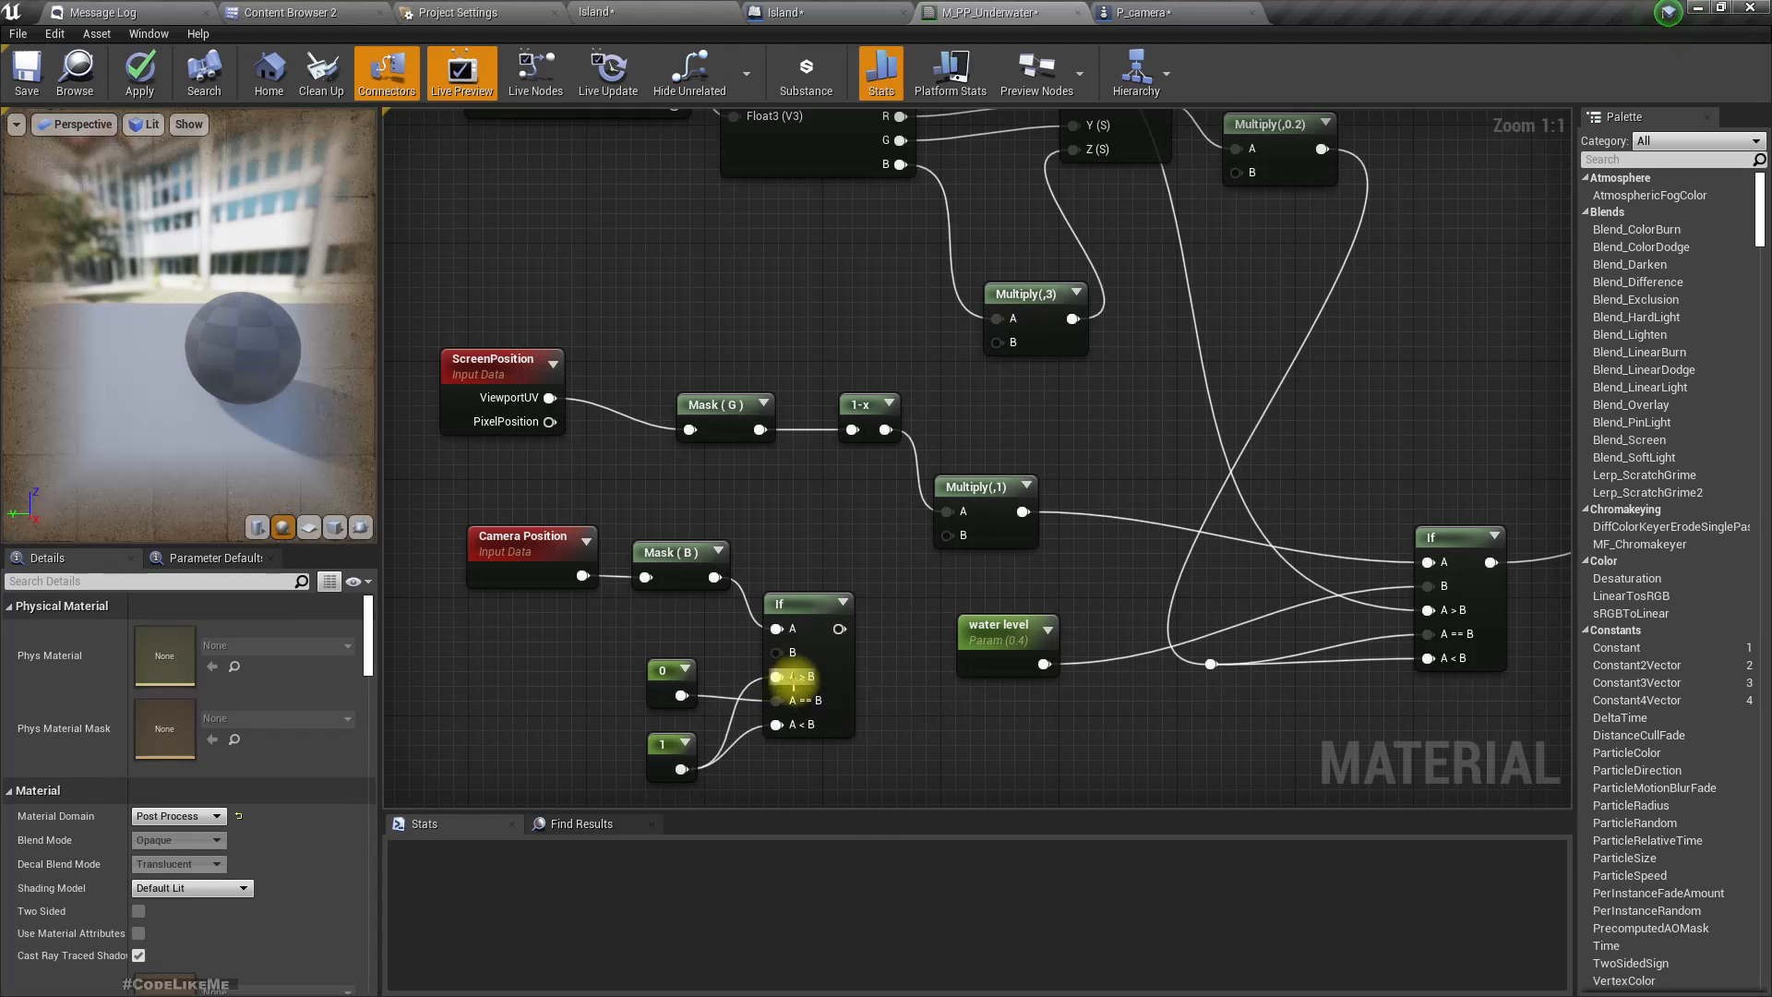
left_click_drag(683, 769, 780, 701)
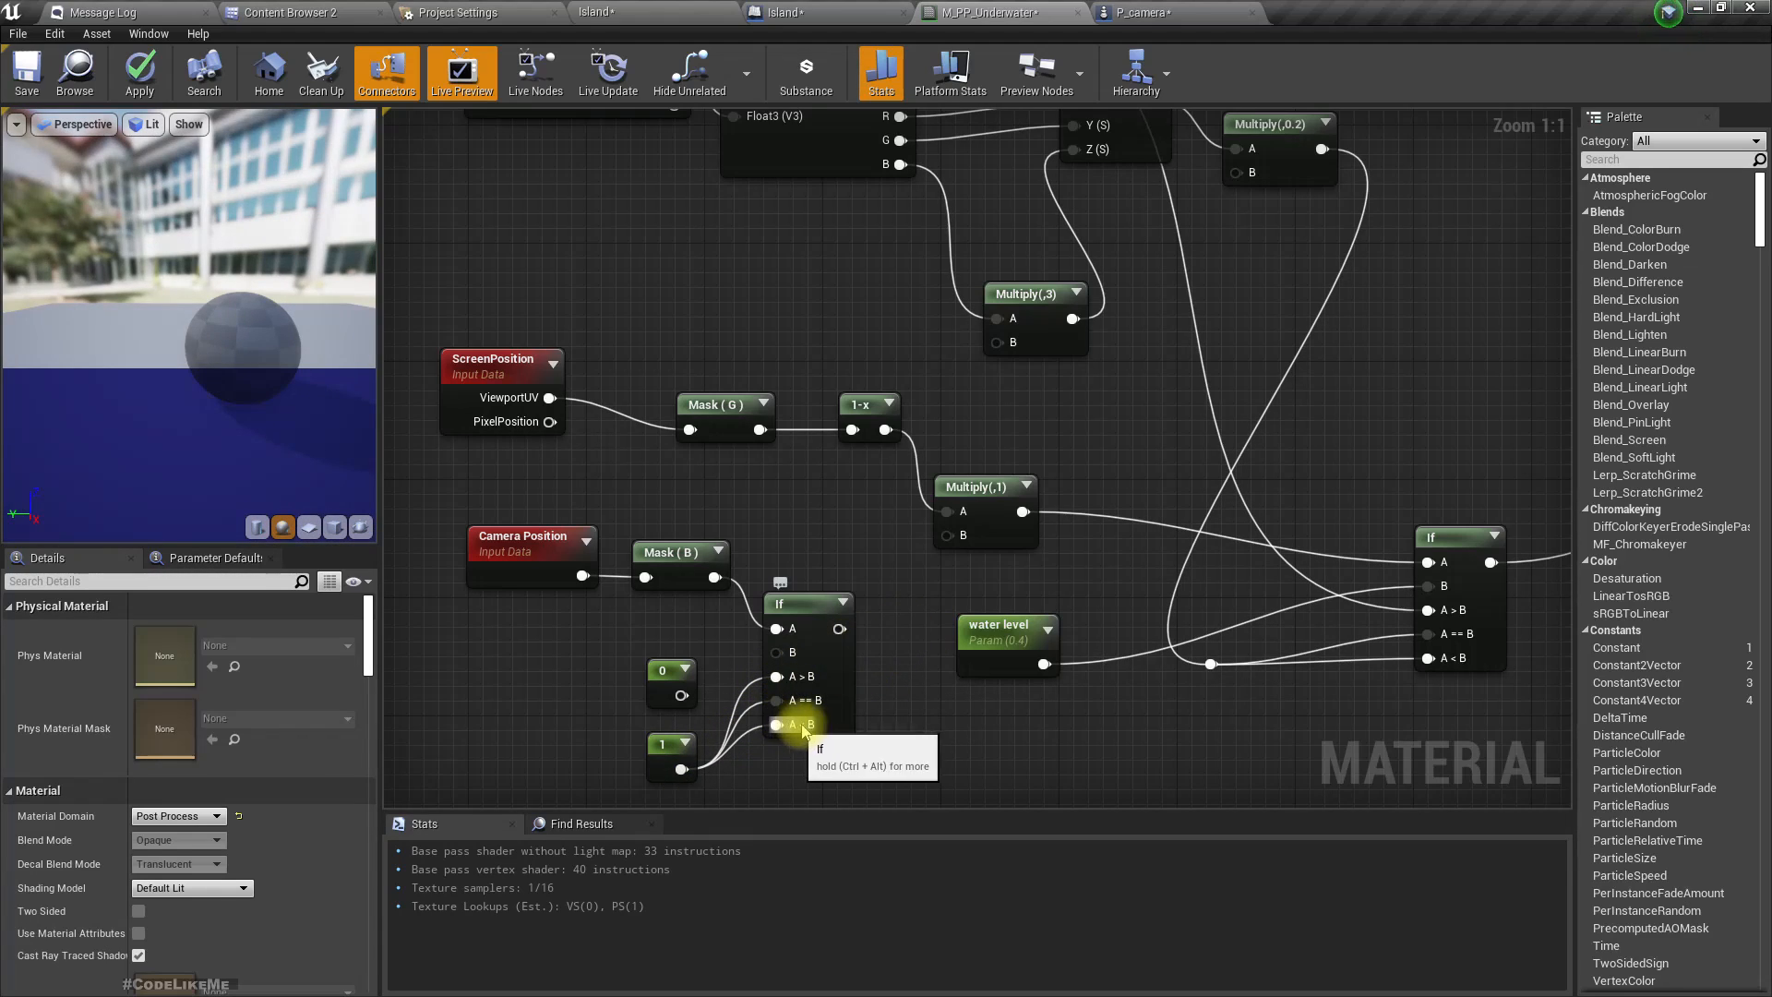
Feed the Multiply output through the camera-height If node's A < B input into the final If node's A input, and apply the material.
left_click_drag(1021, 523, 778, 726)
left_click_drag(839, 628, 1428, 561)
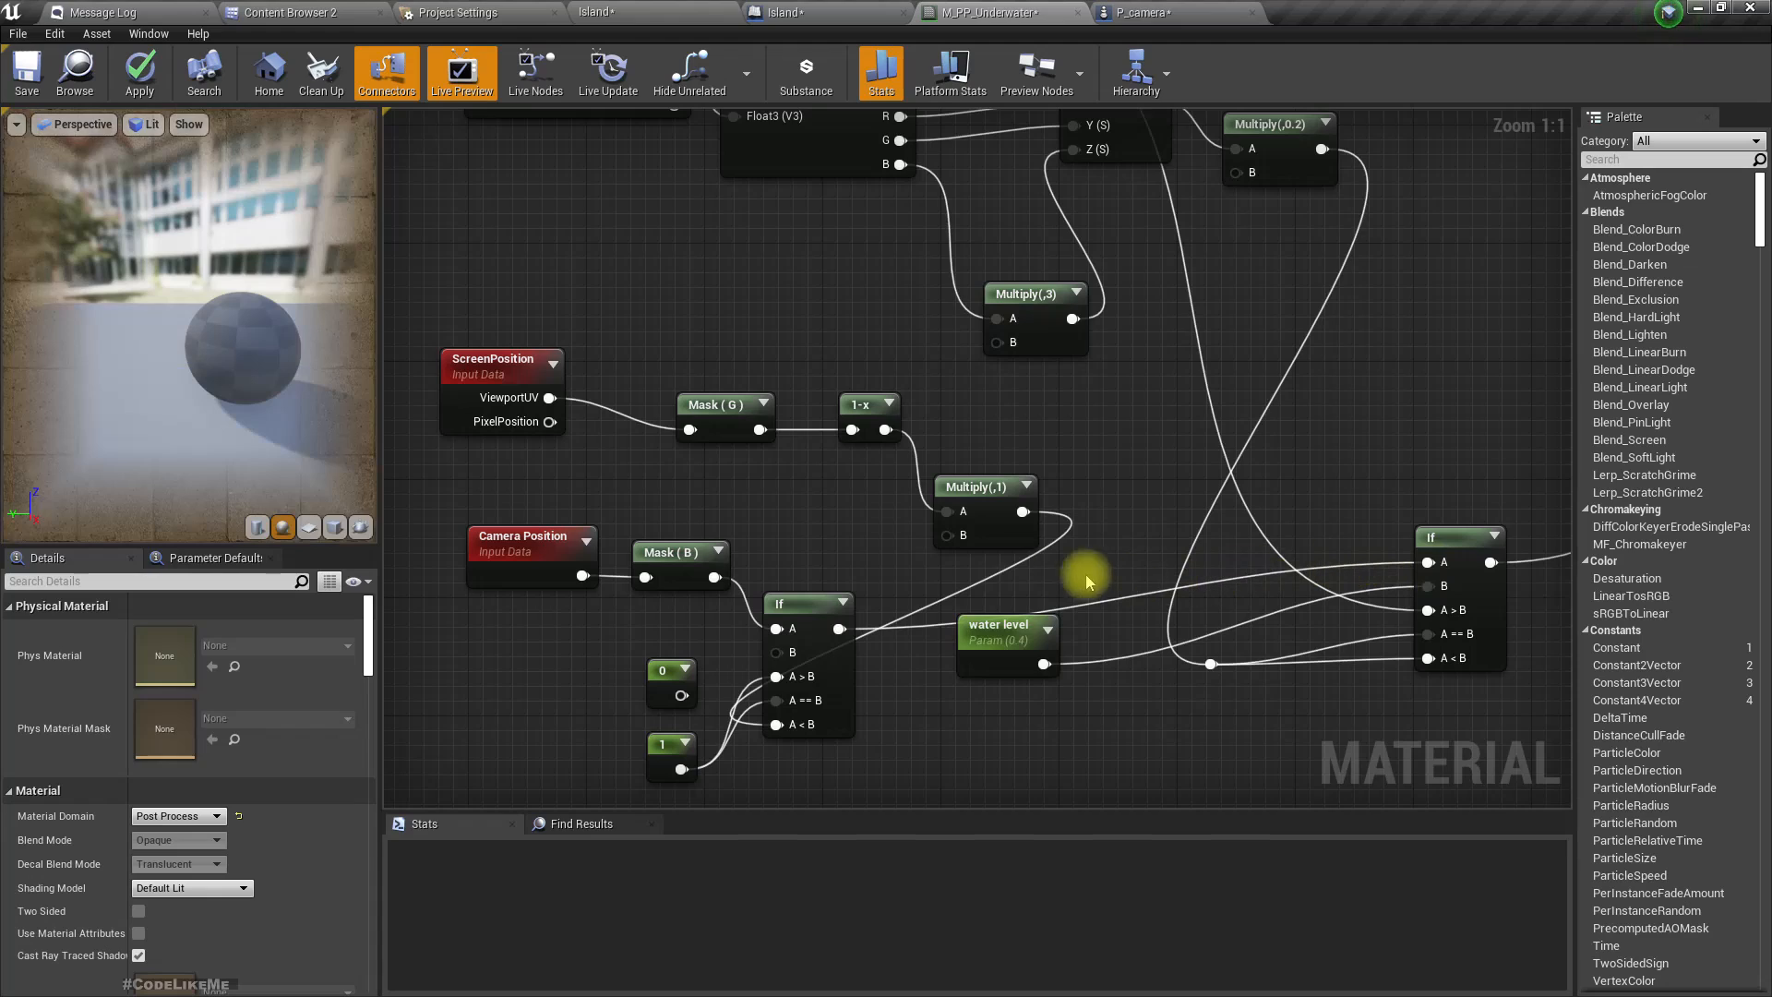
left_click_drag(988, 512, 997, 459)
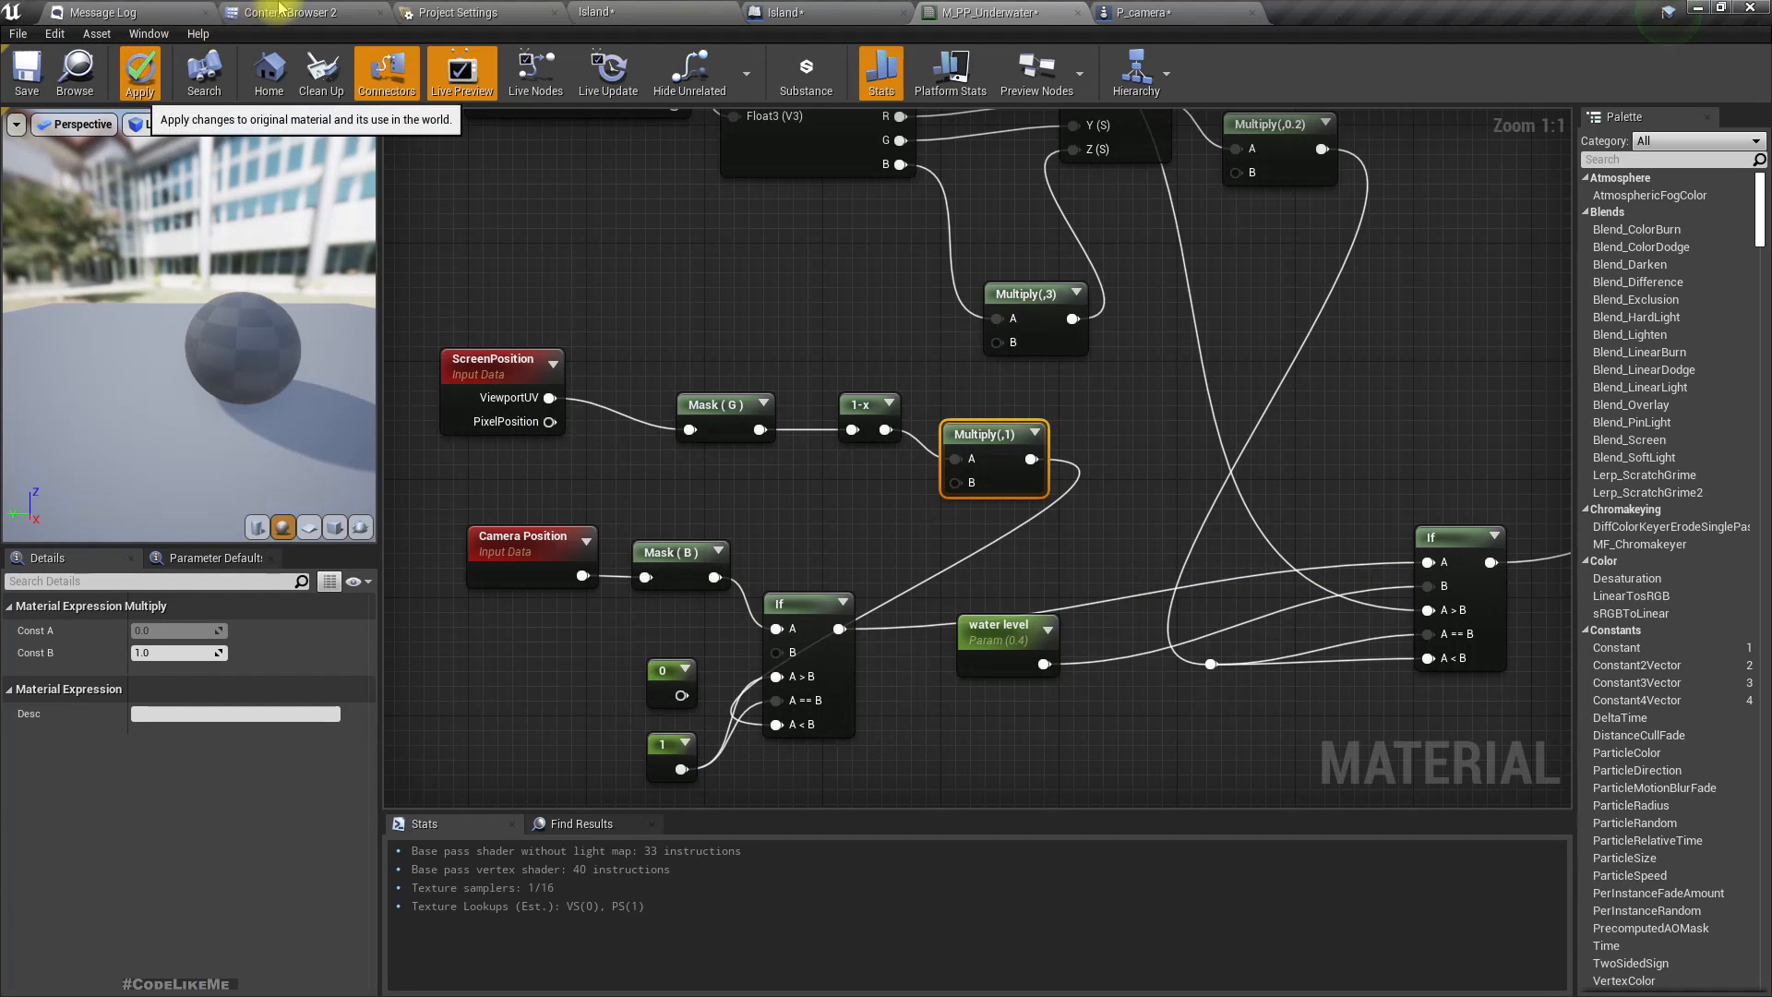
Play the Island level and move the camera up and down across the water surface to check when the tint appears.
left_click(598, 12)
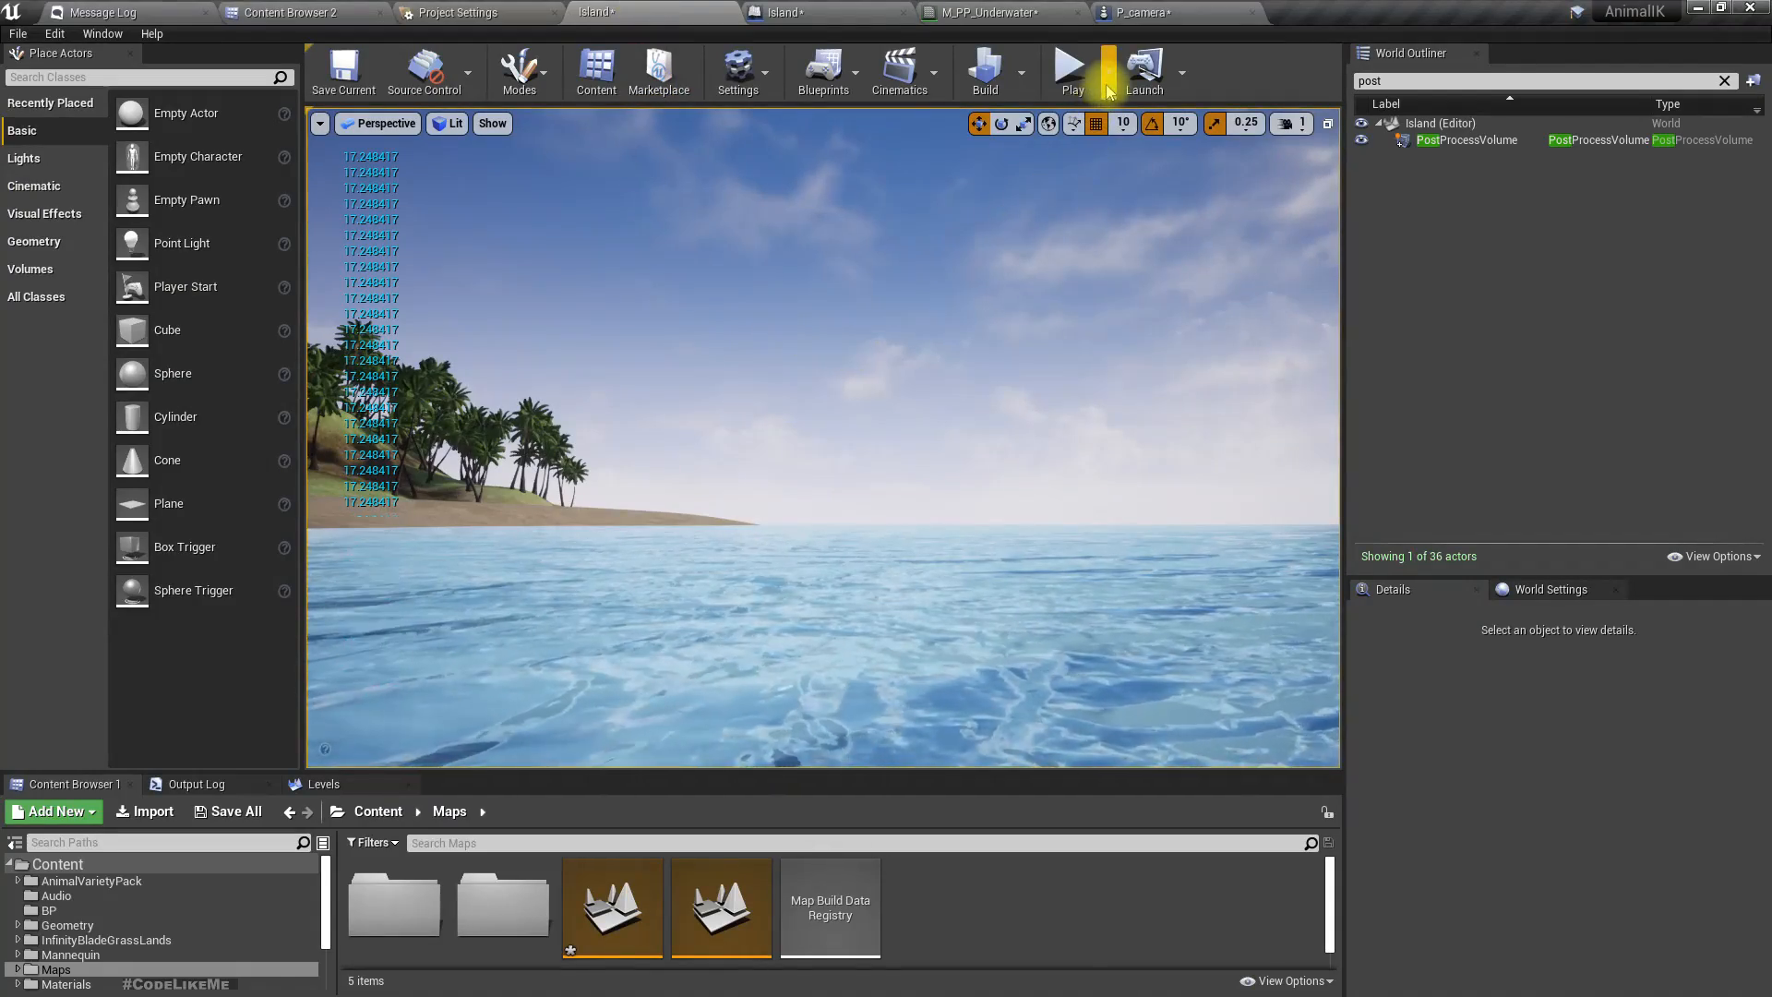
left_click(1071, 71)
key("q")
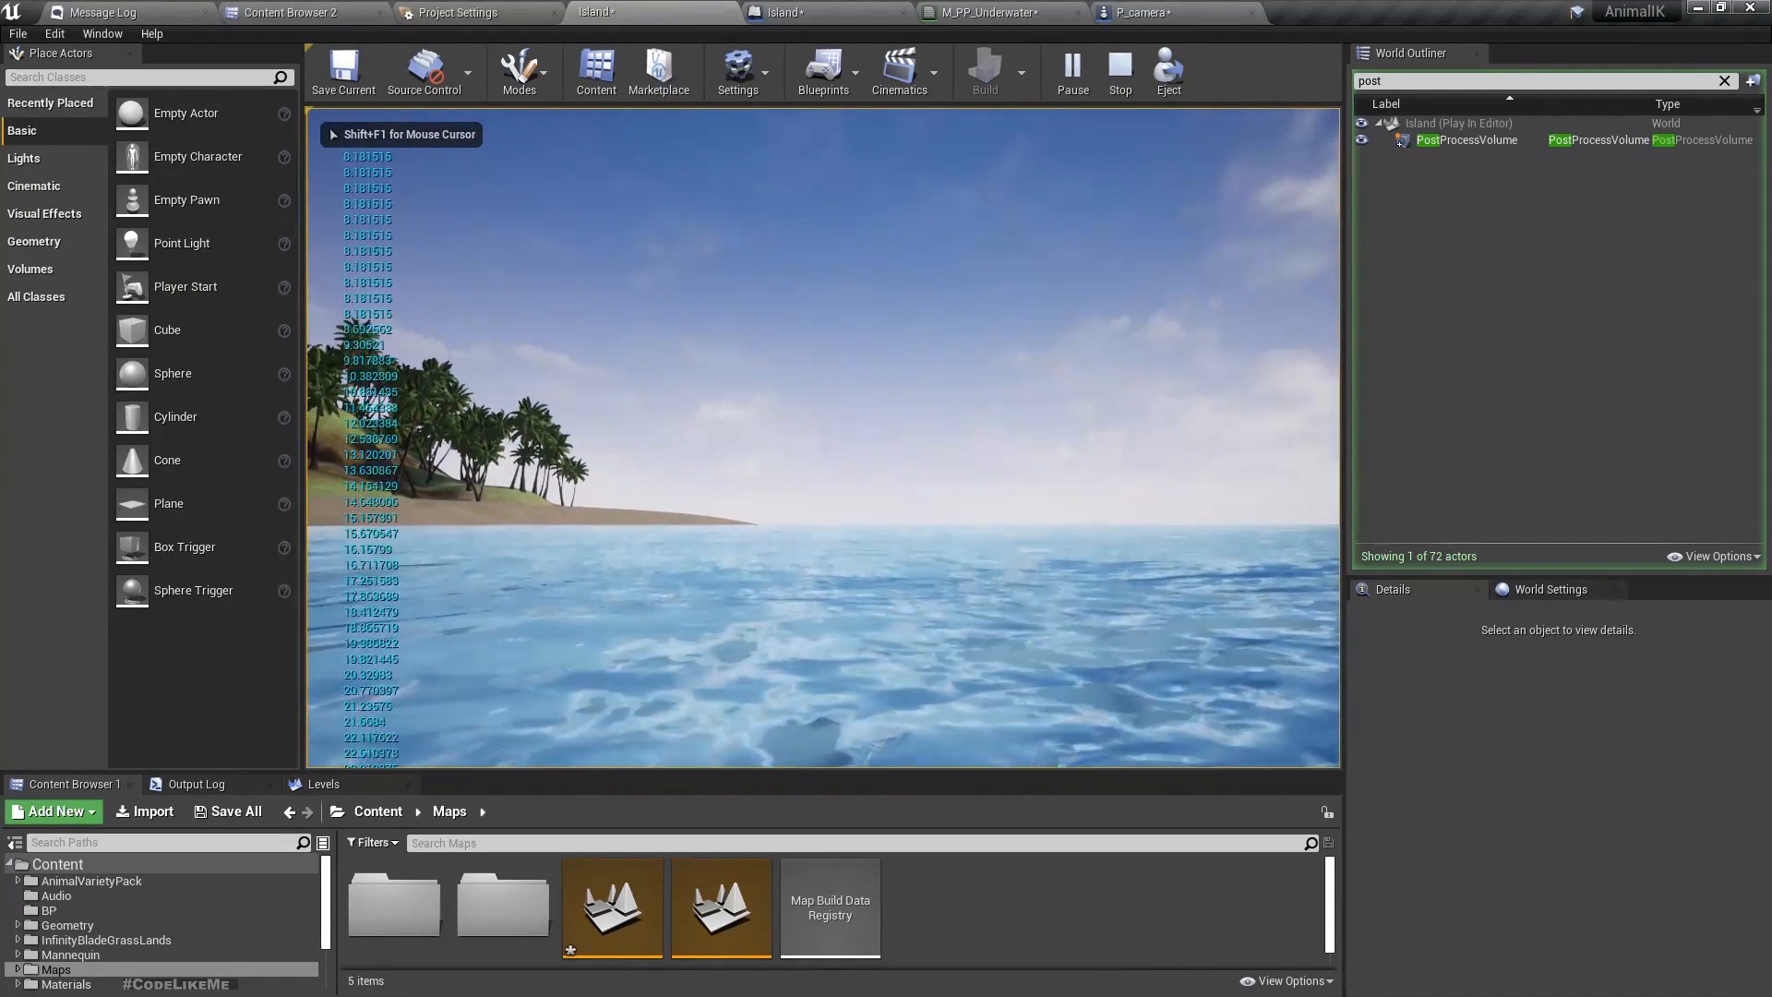
key("q")
key("q")
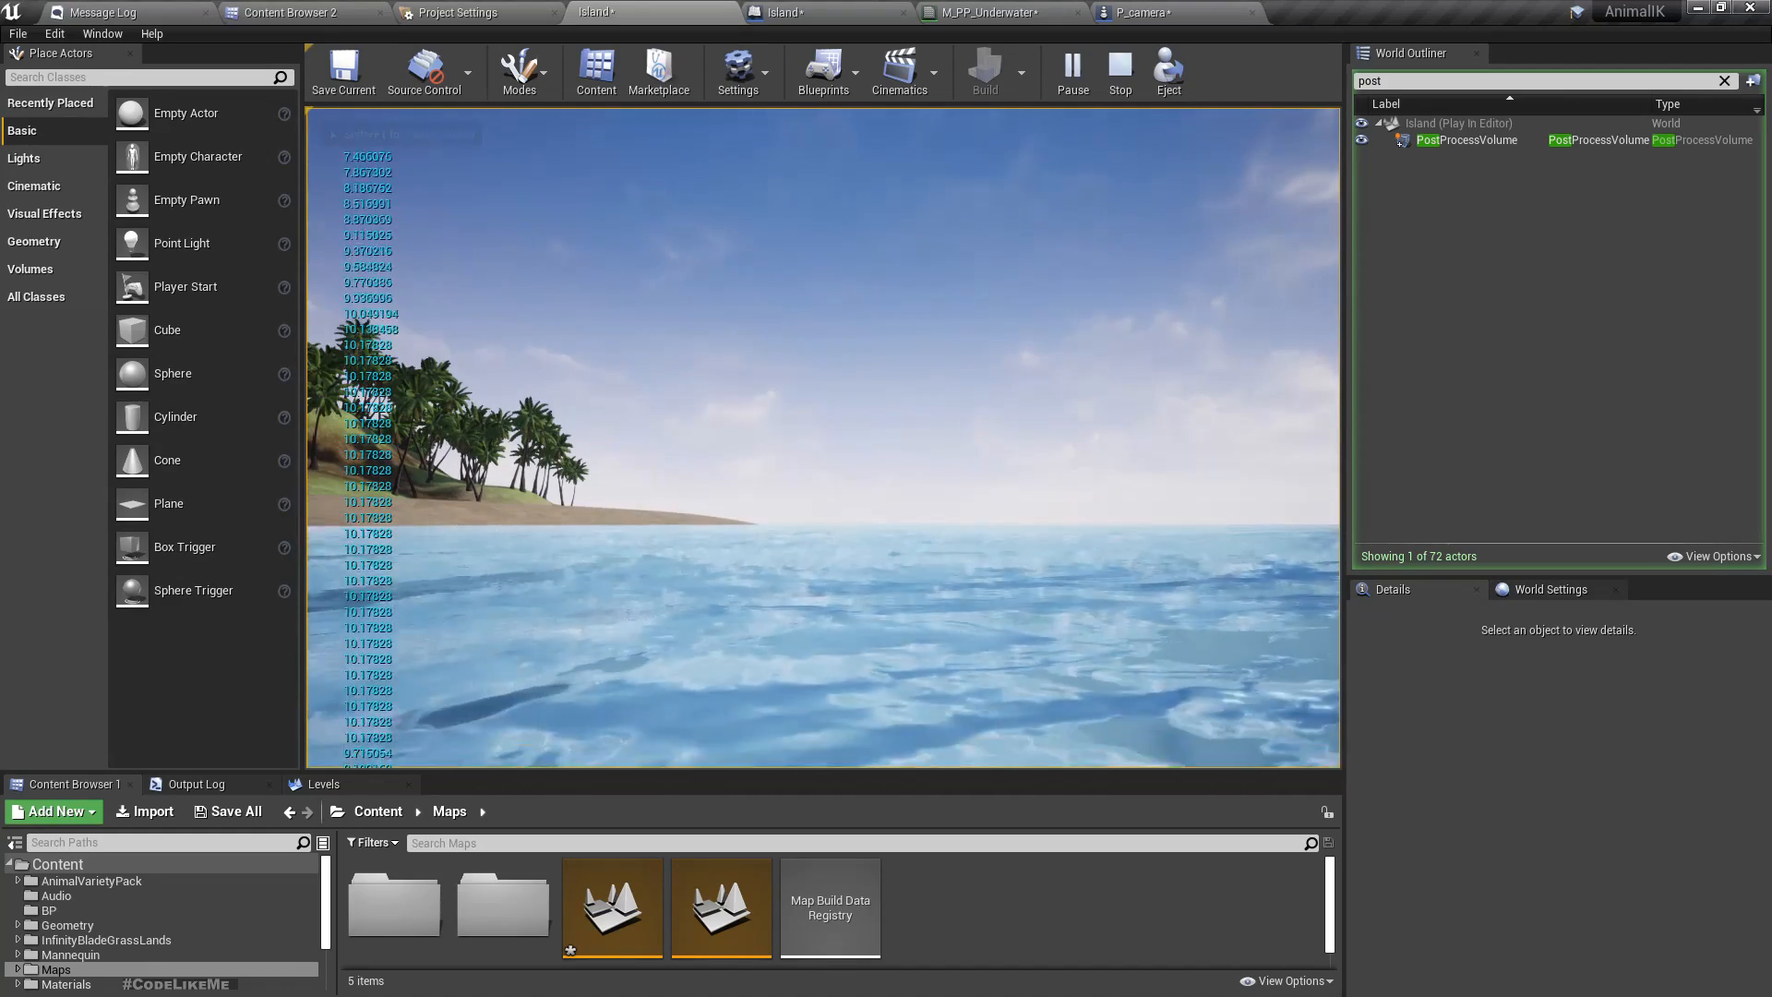
key("e")
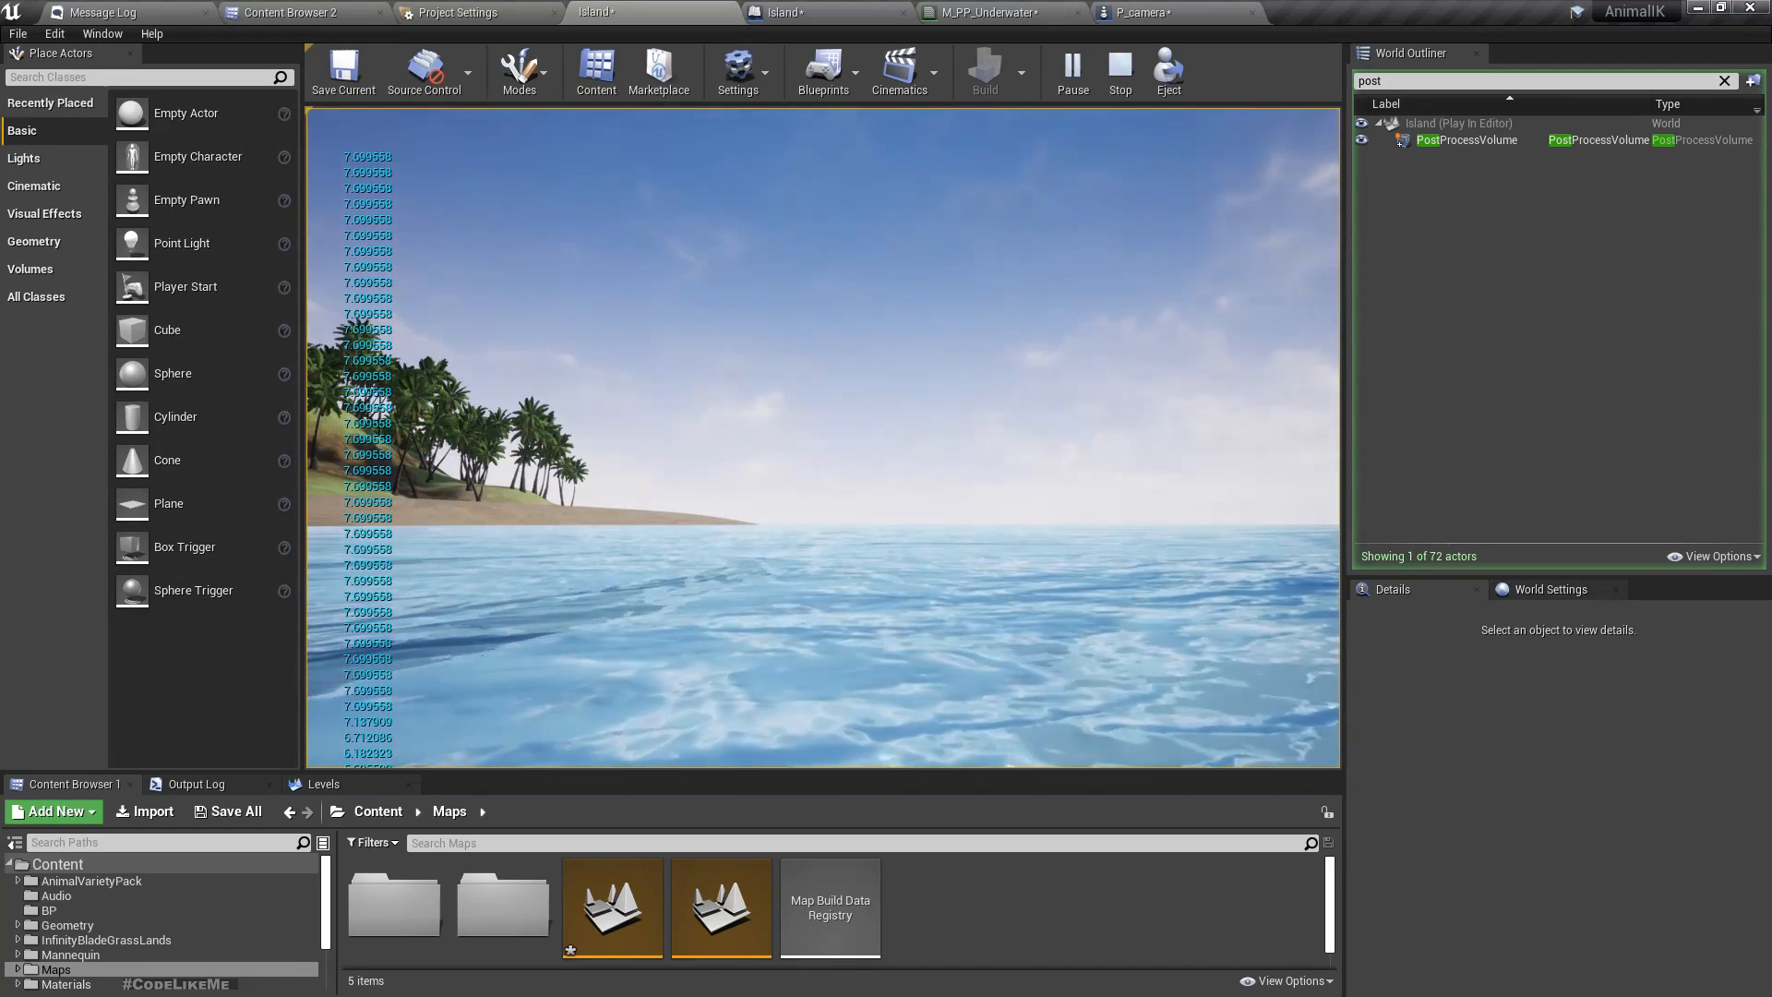
key("q")
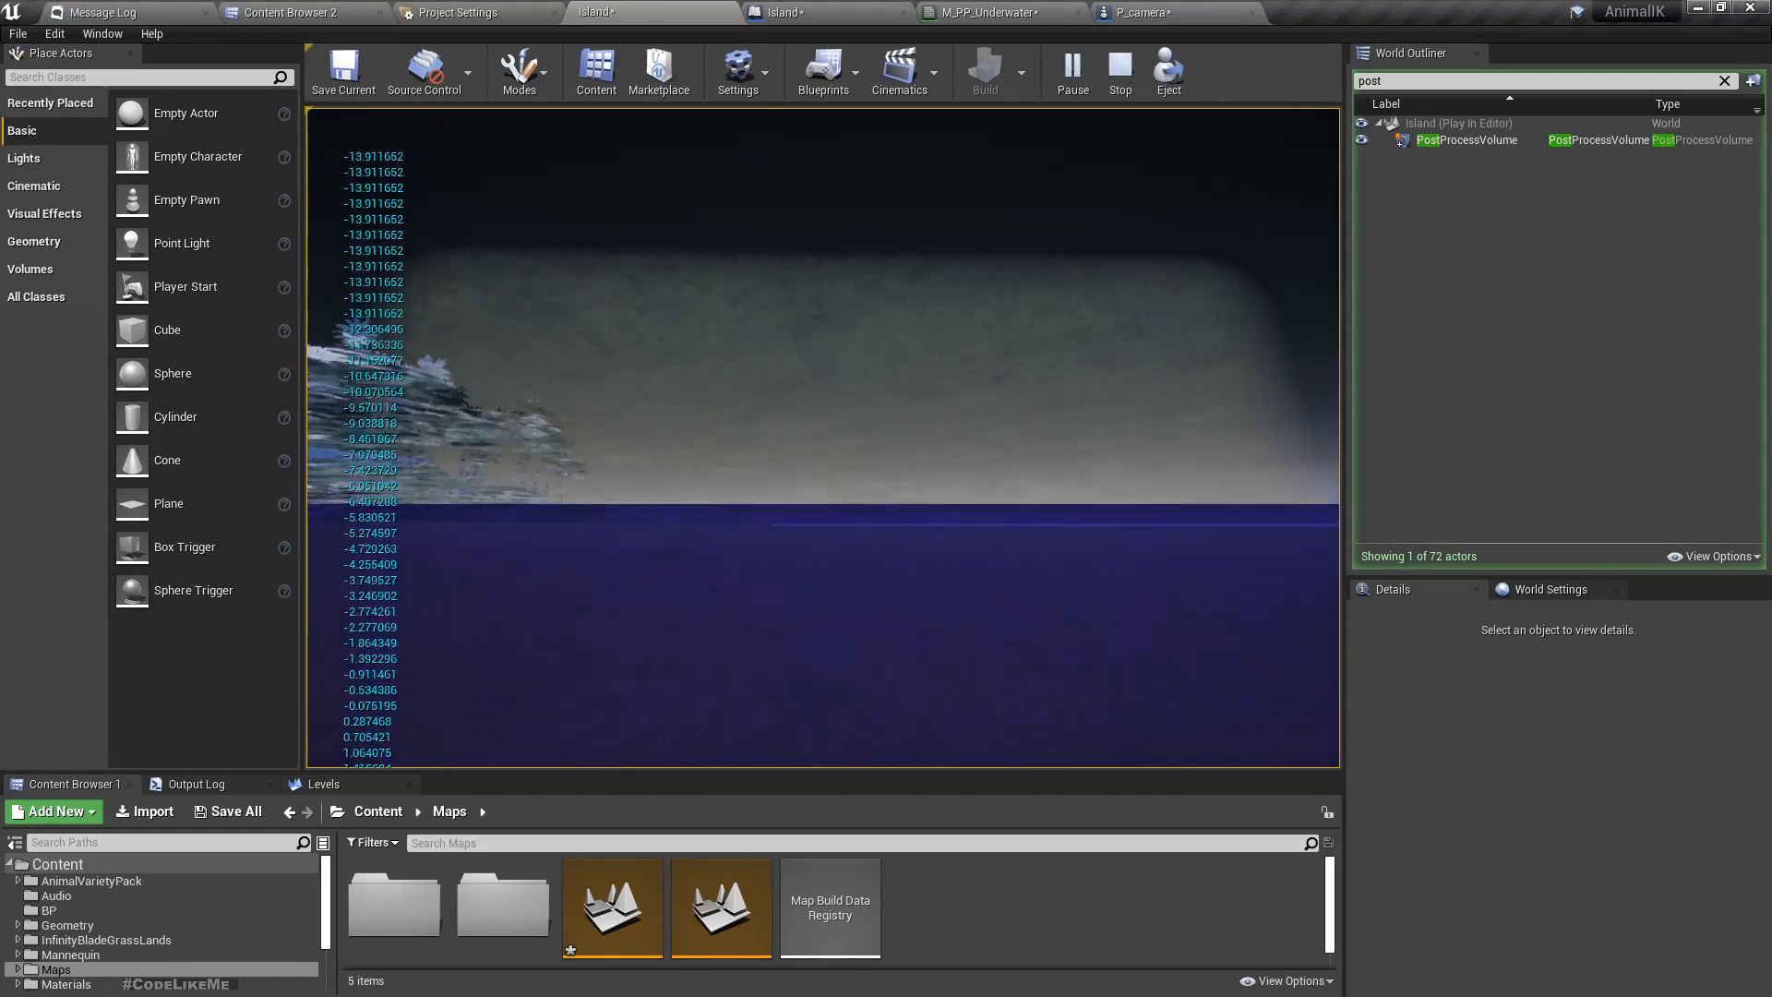
key("e")
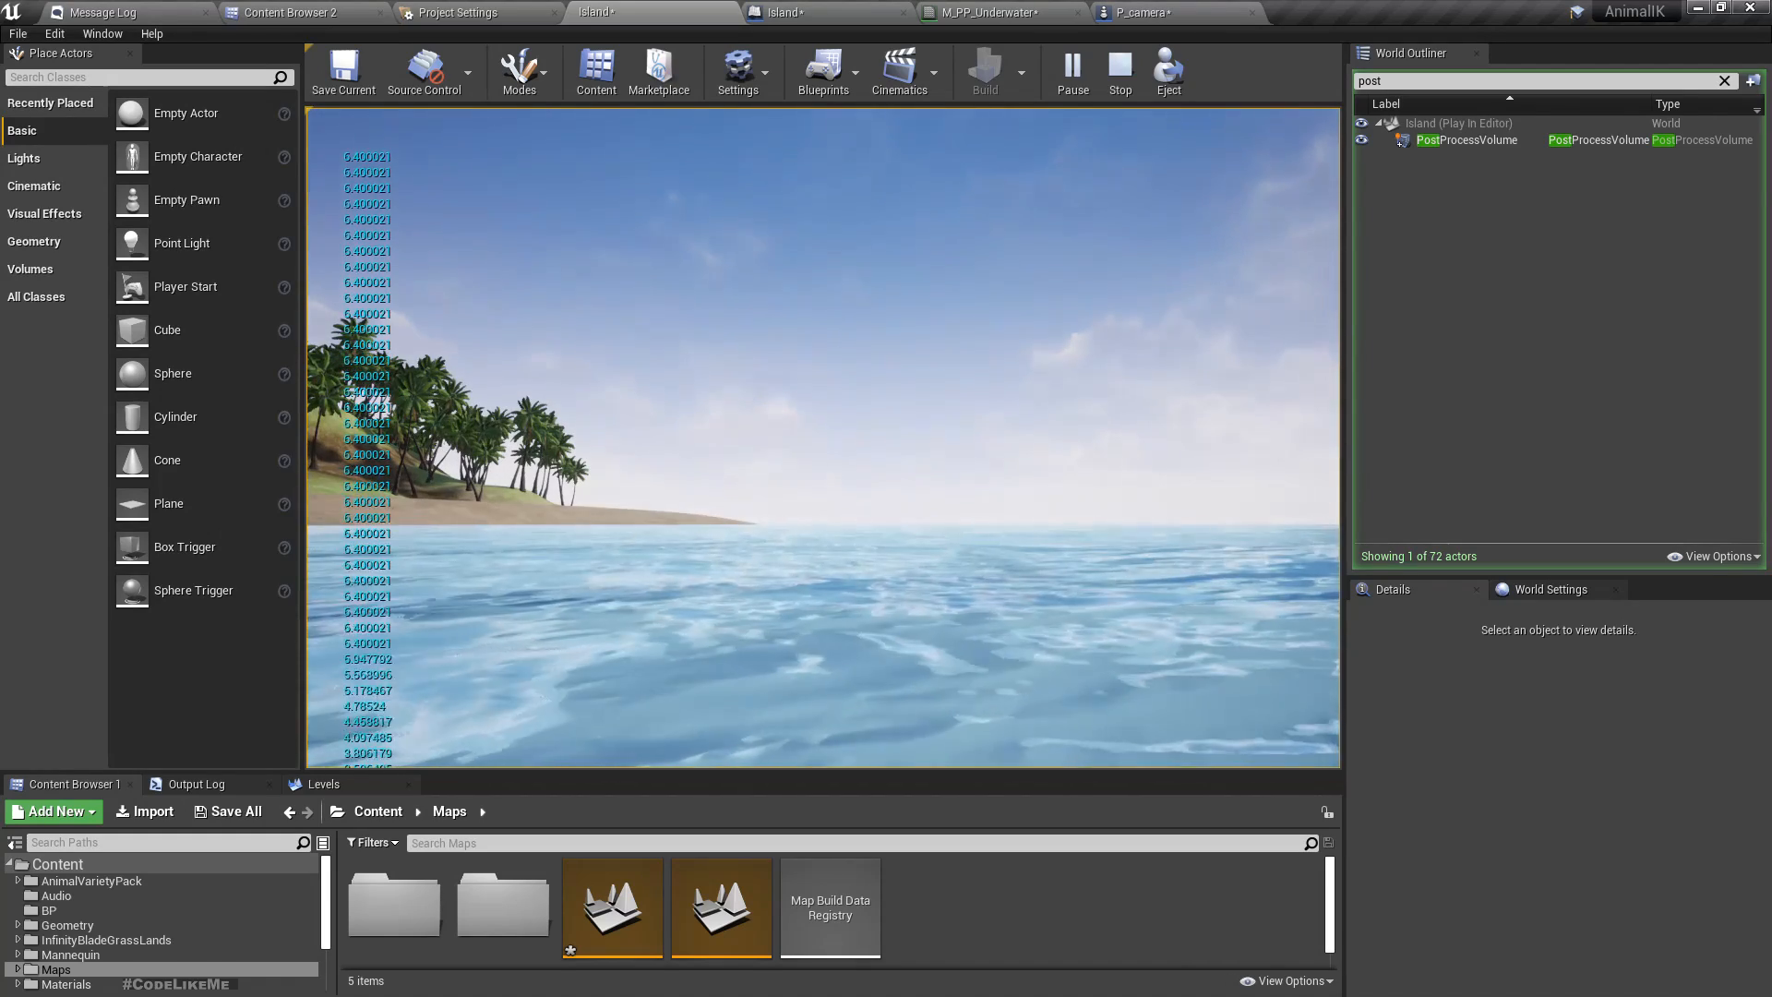
Examine the waterline full screen with the camera just above and below the surface and looking up, and stop playing.
key("F11")
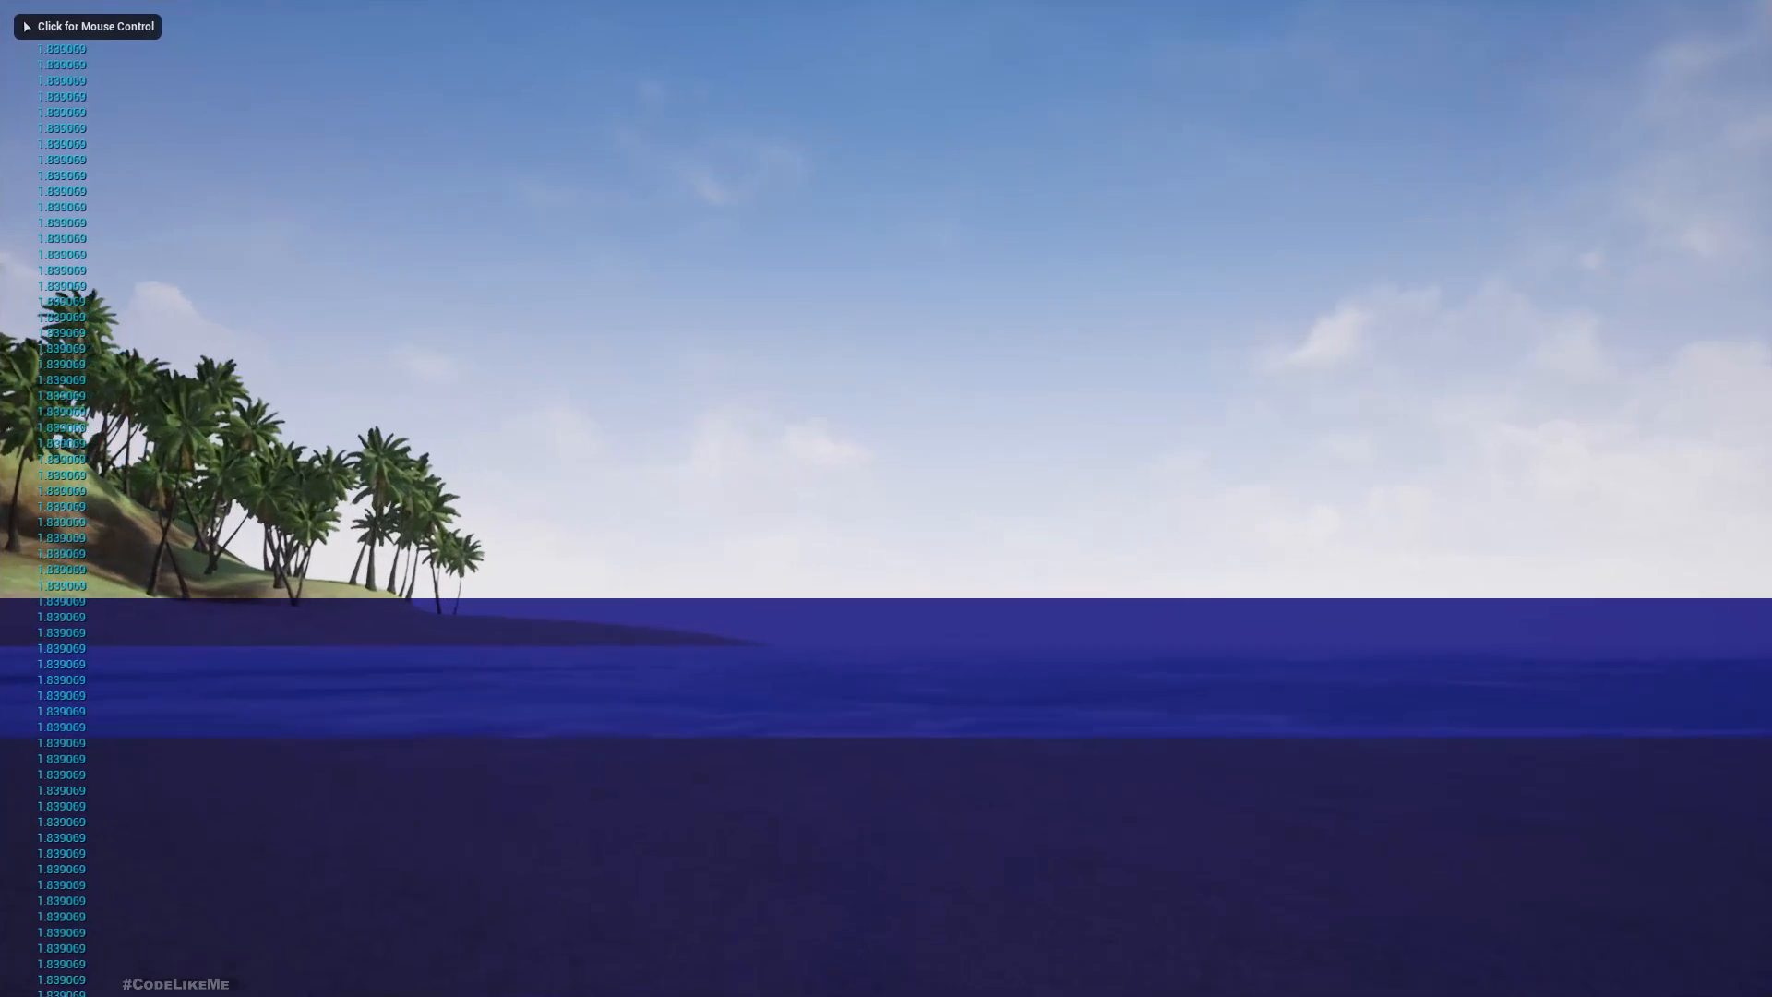
key("e")
key("q")
key("q")
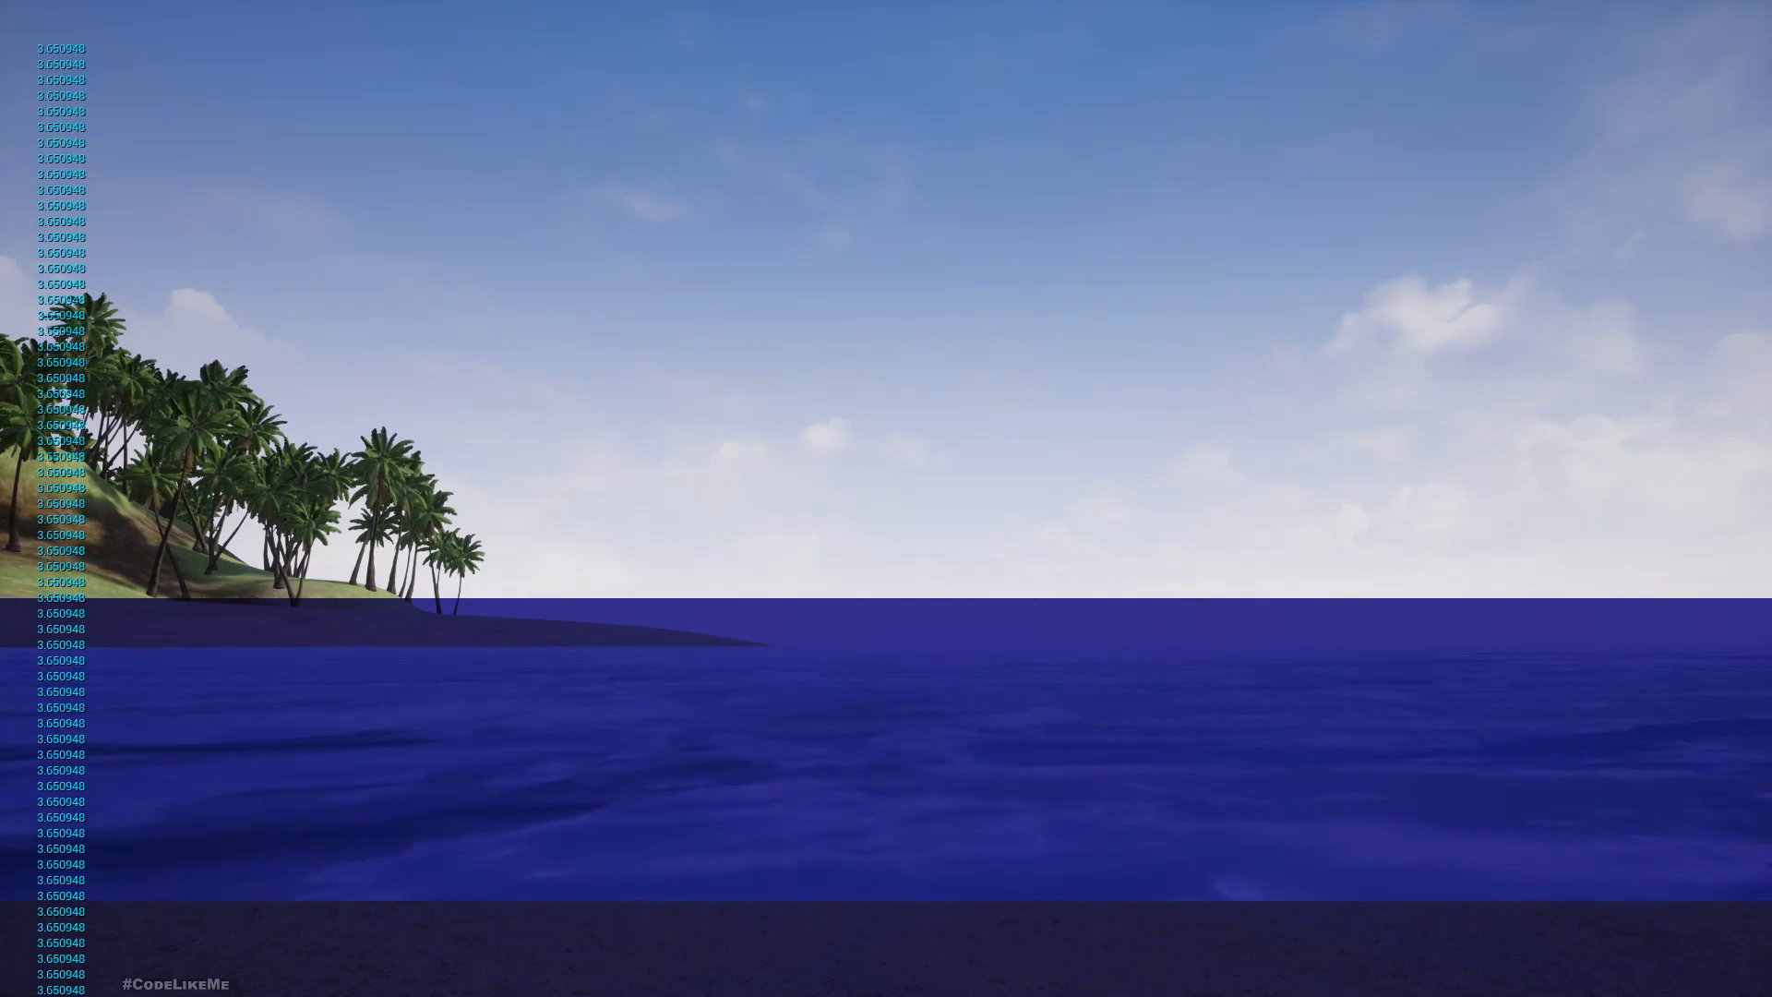
left_click(1014, 559)
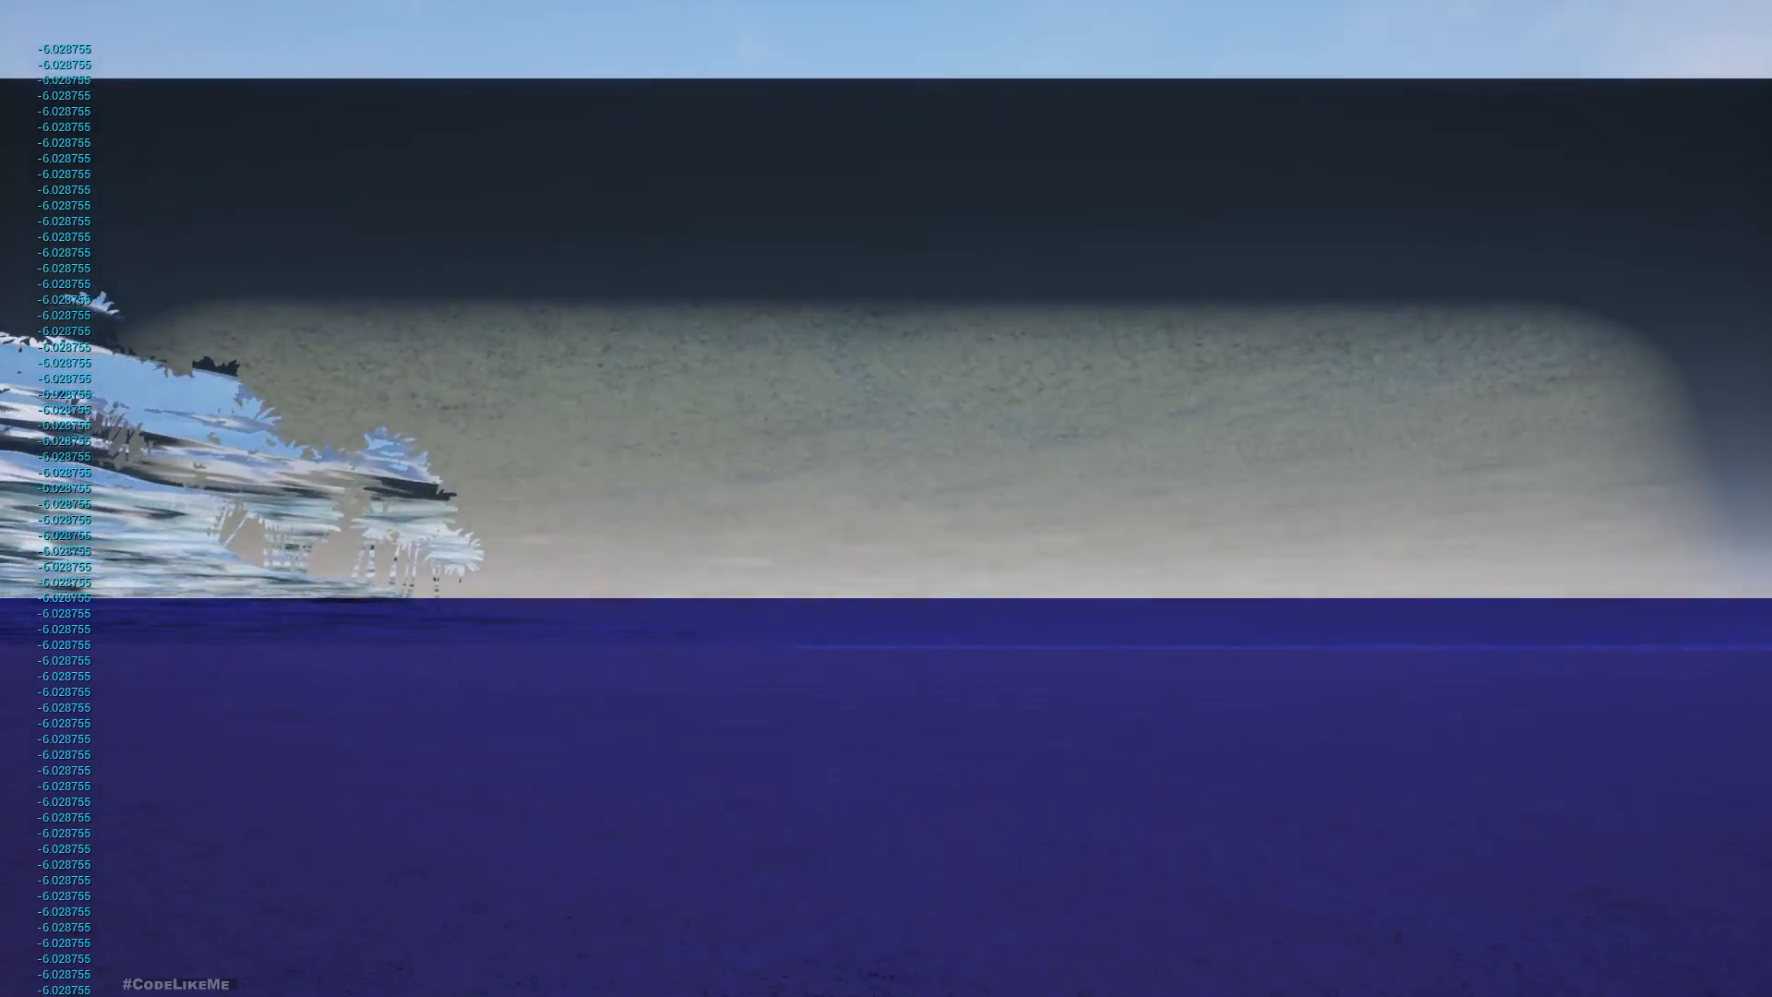
key("shift+F1")
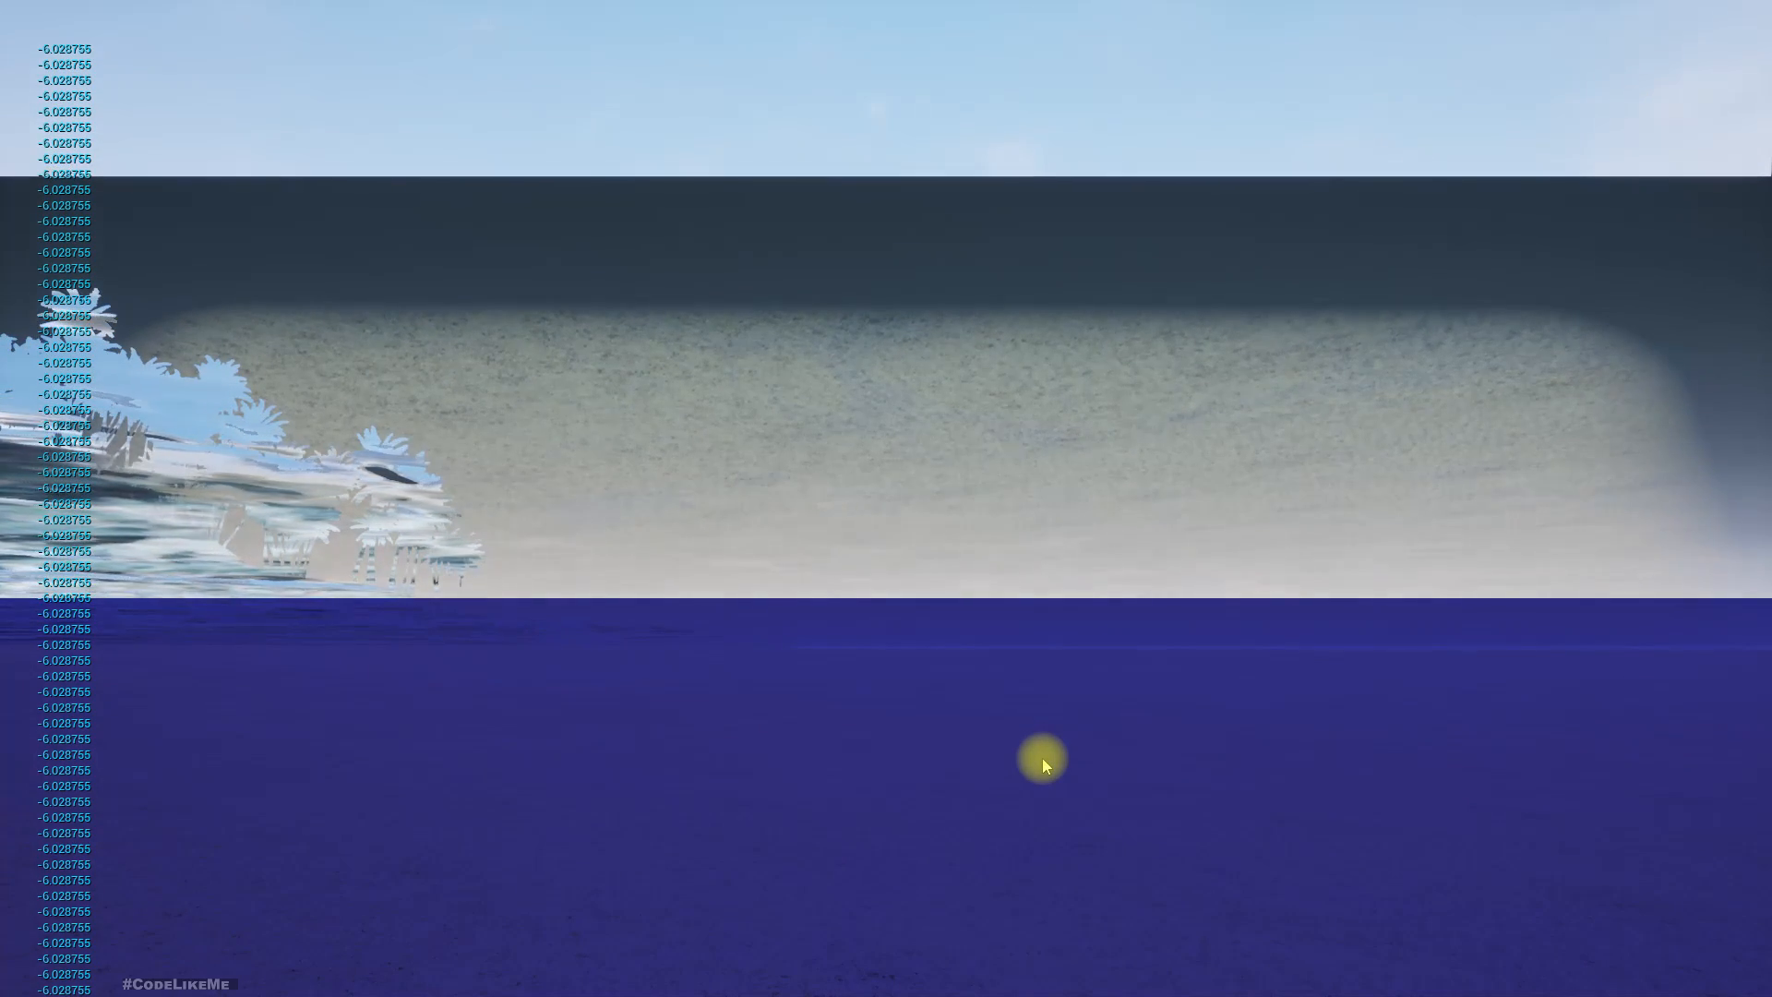
key("Escape")
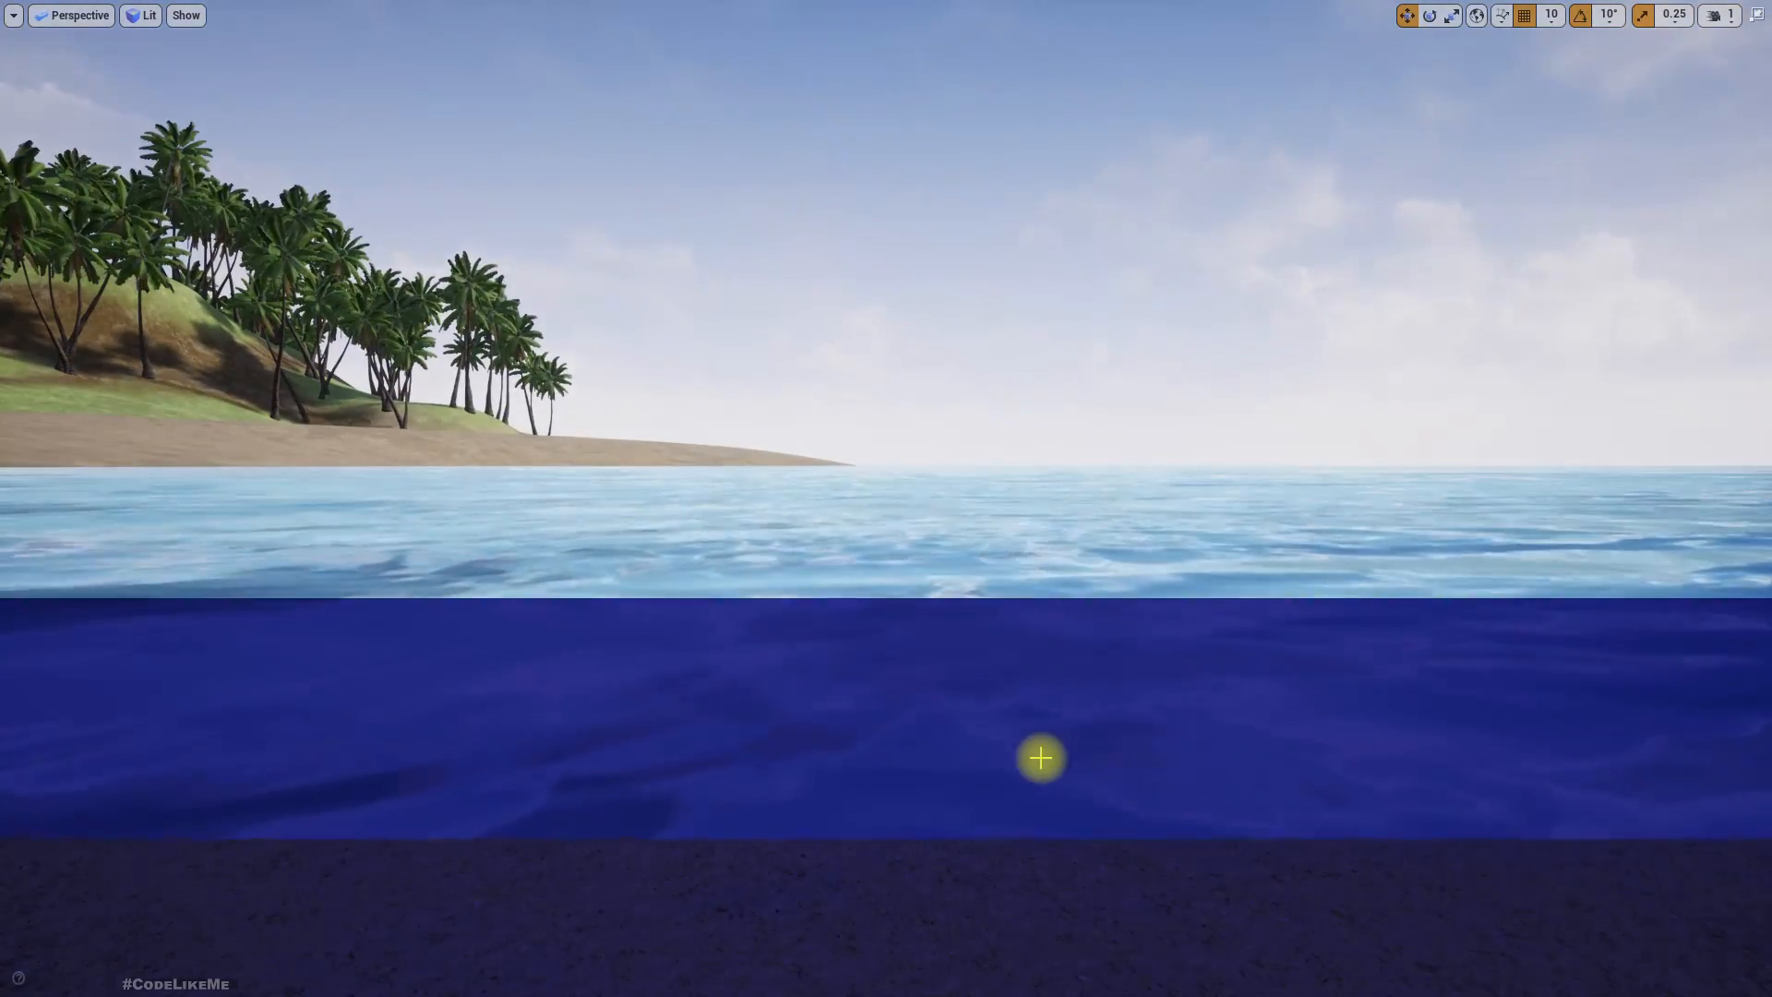
Replay the level full screen, sinking the camera below the water and raising it back above the surface.
key("F11")
key("F11")
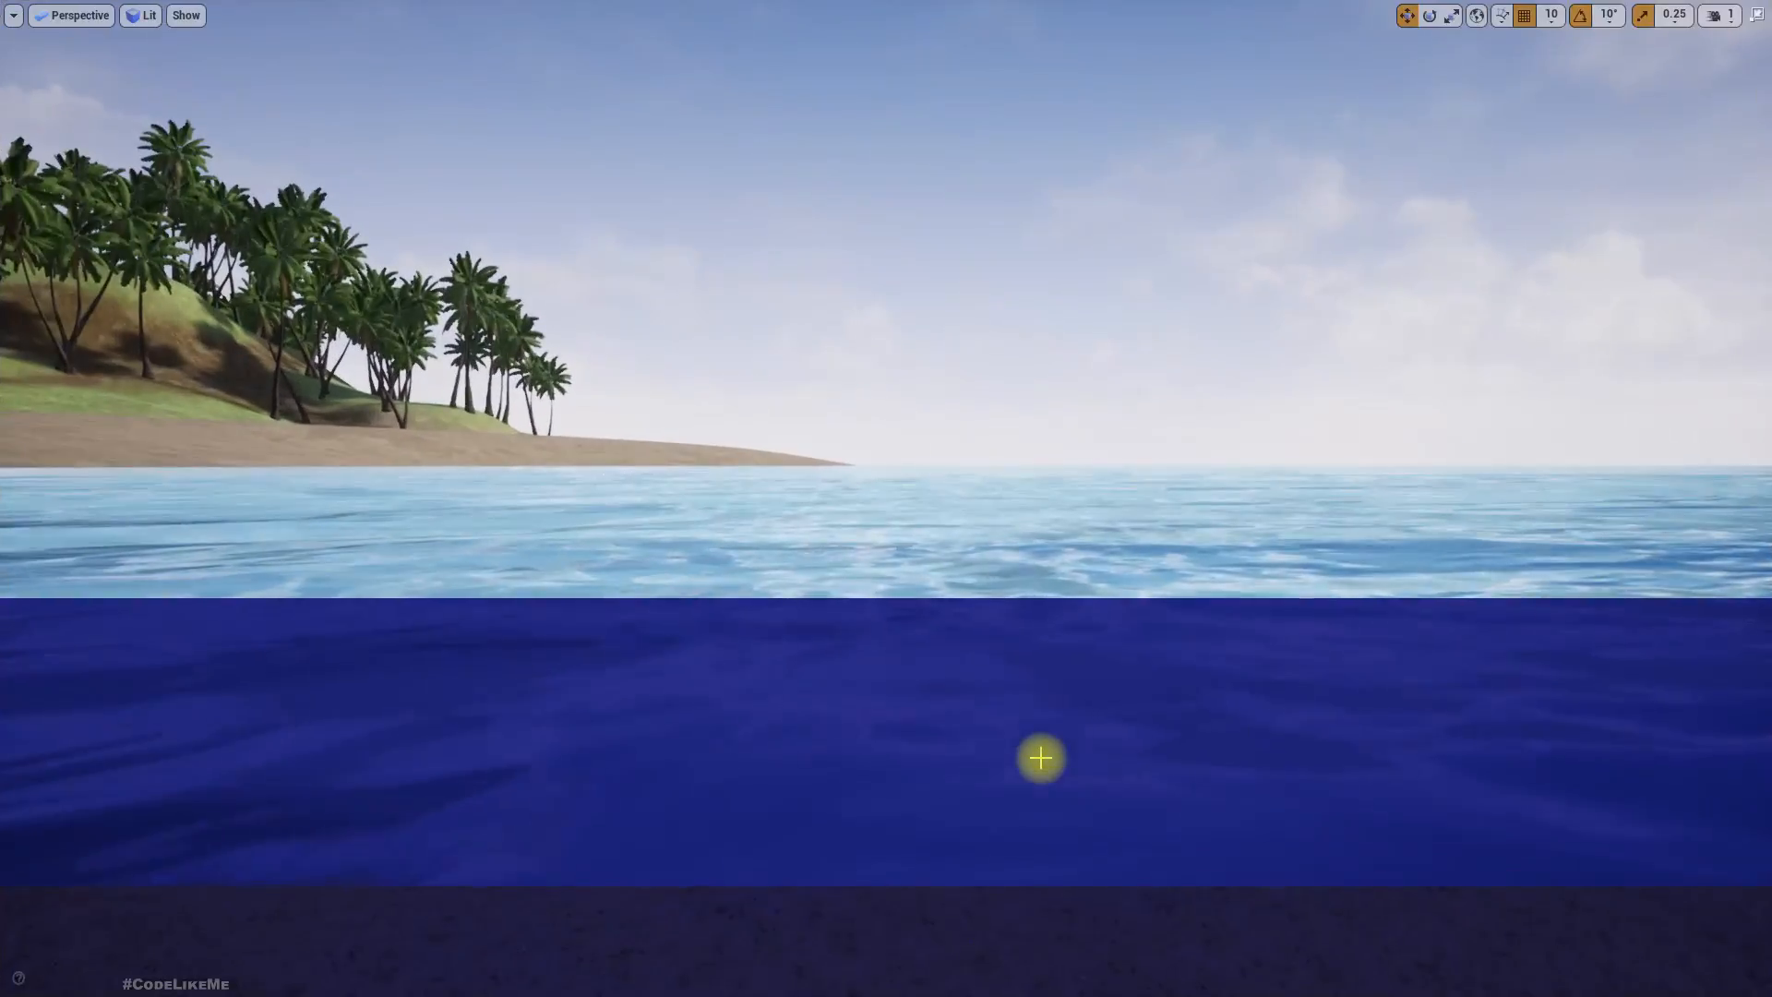
key("alt+p")
key("q")
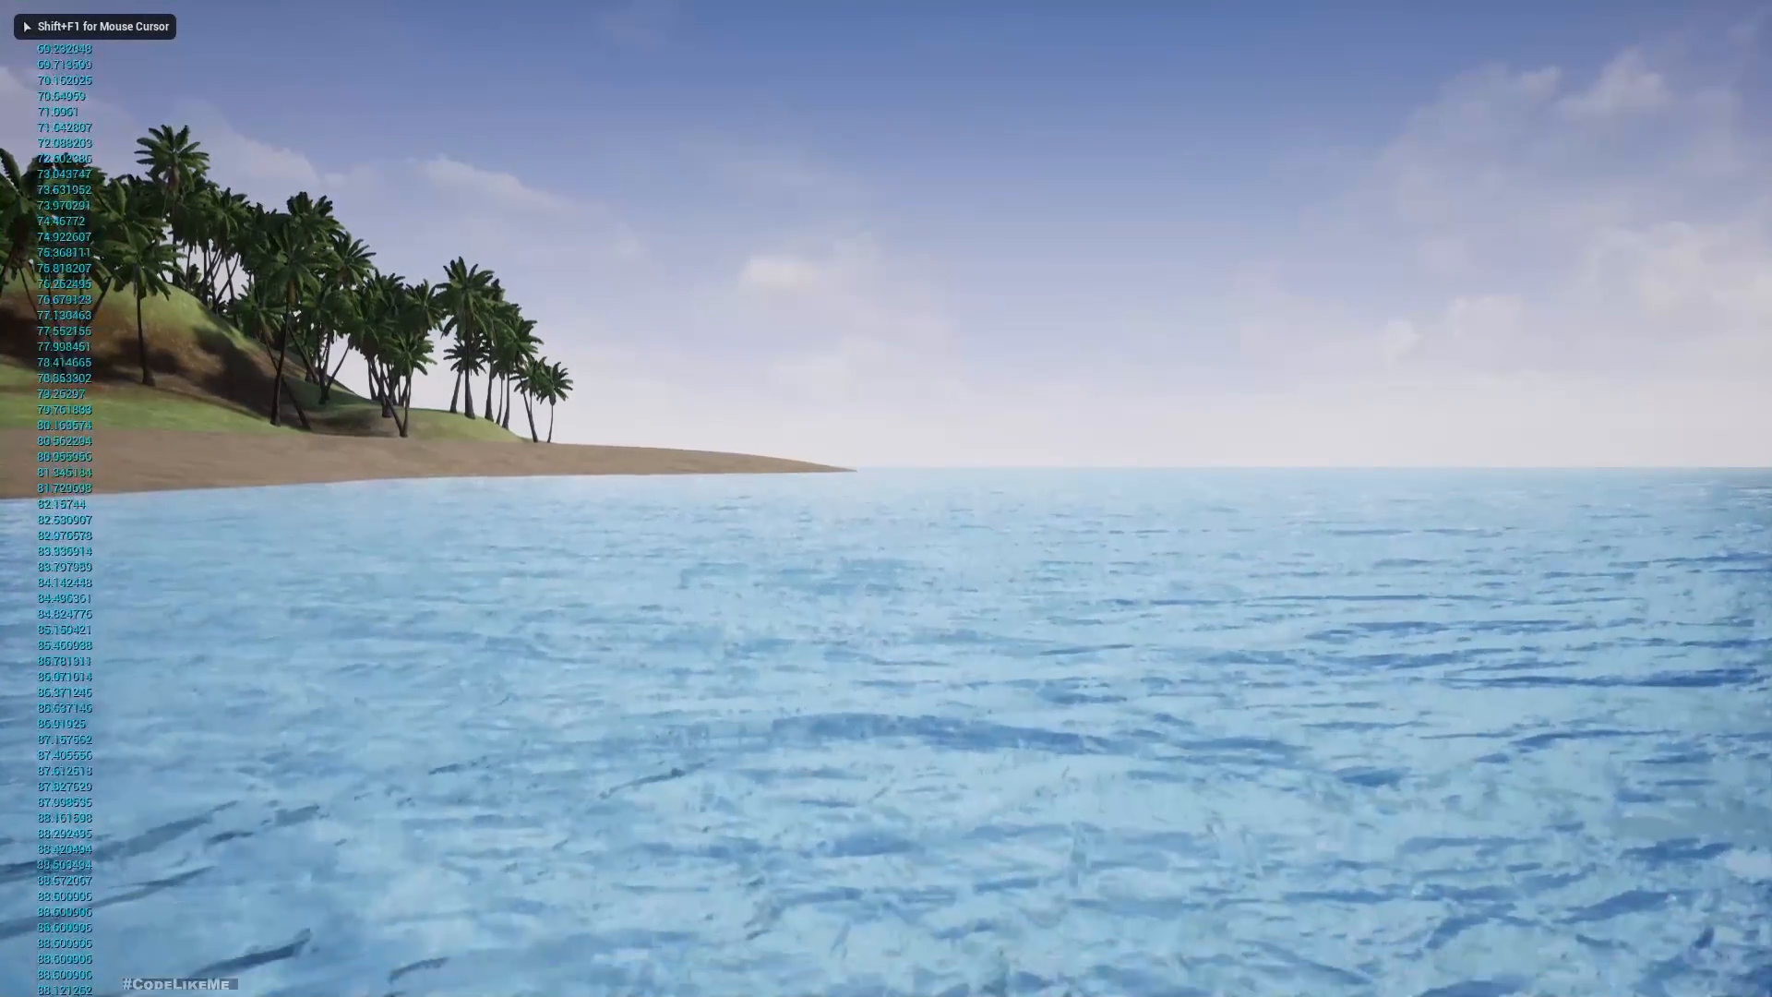
key("q")
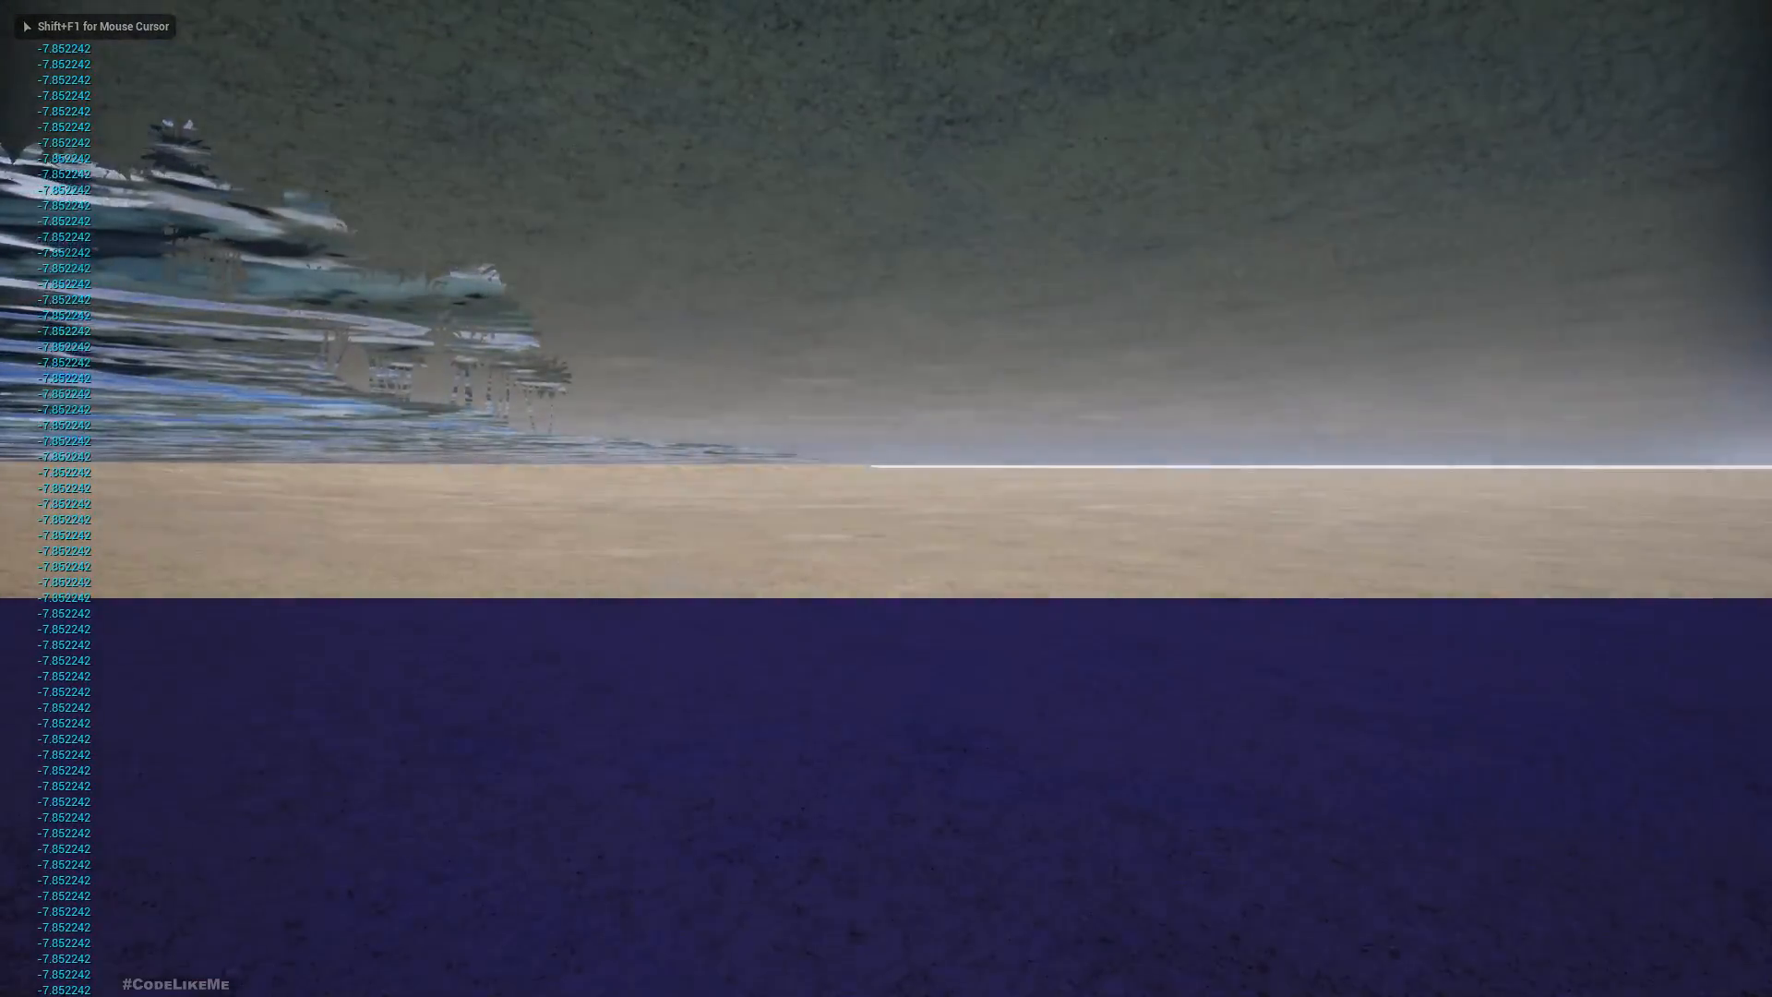
key("e")
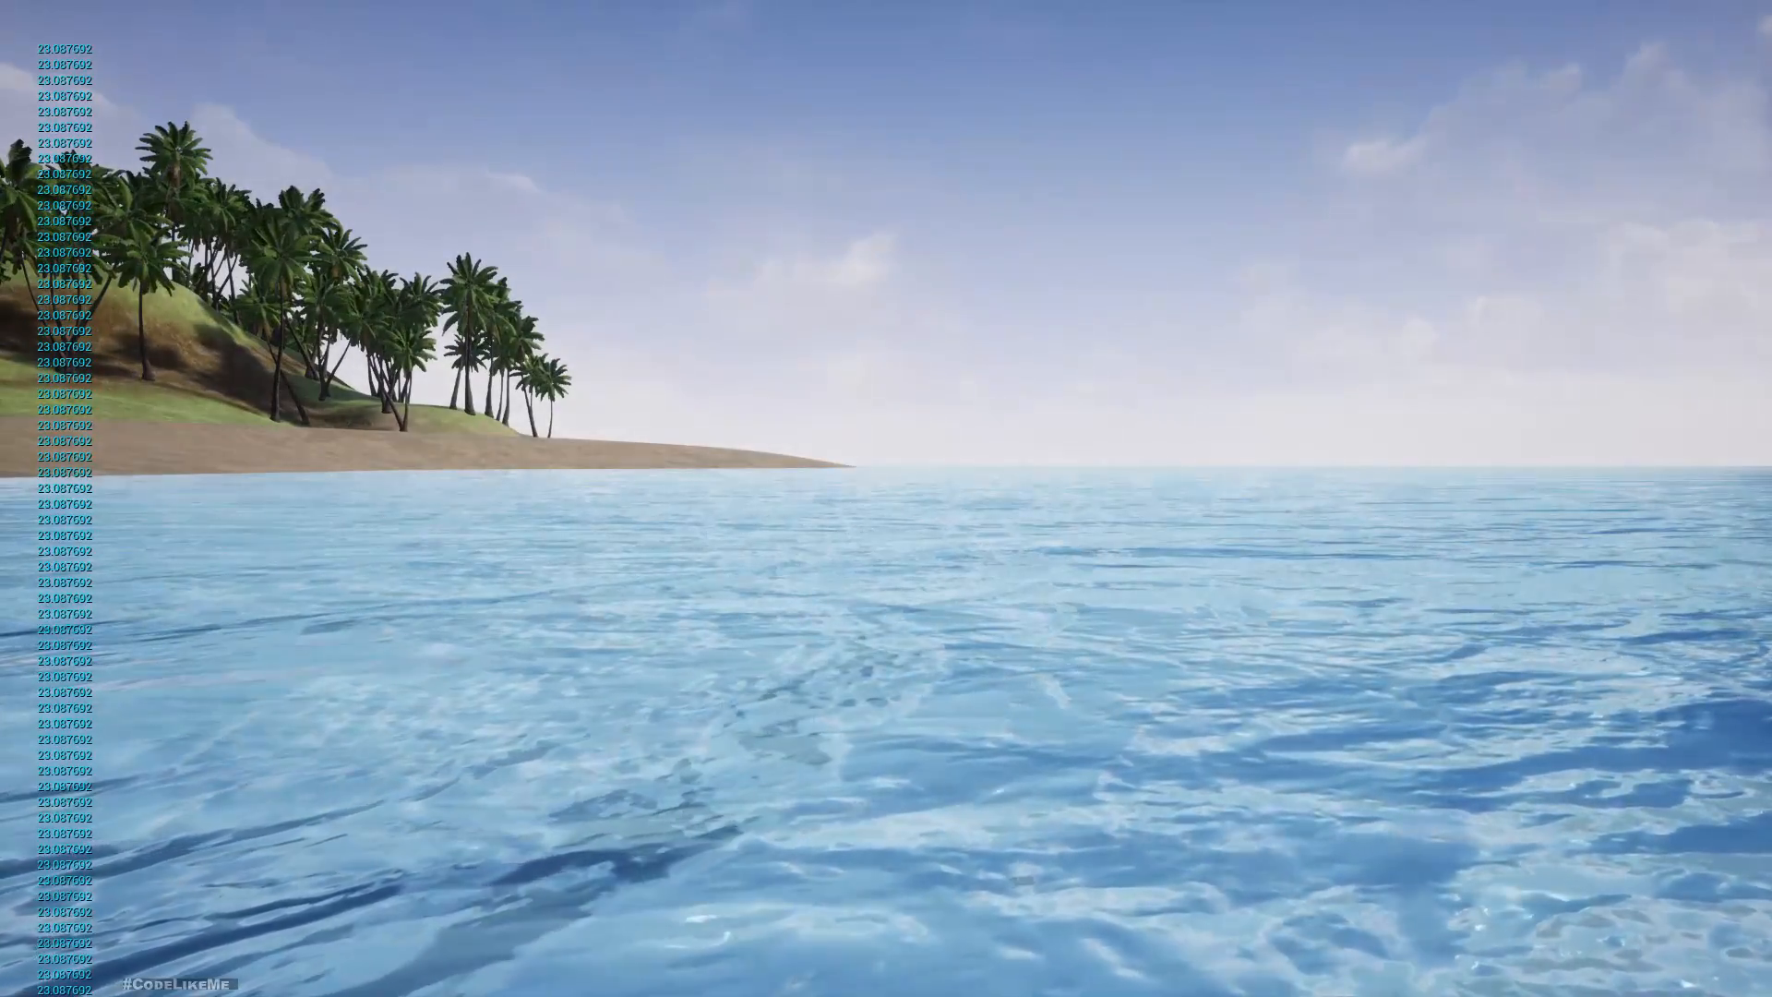
Raise the camera and sink it through the water surface to check the waterline, and stop playing.
key("e")
key("q")
key("q")
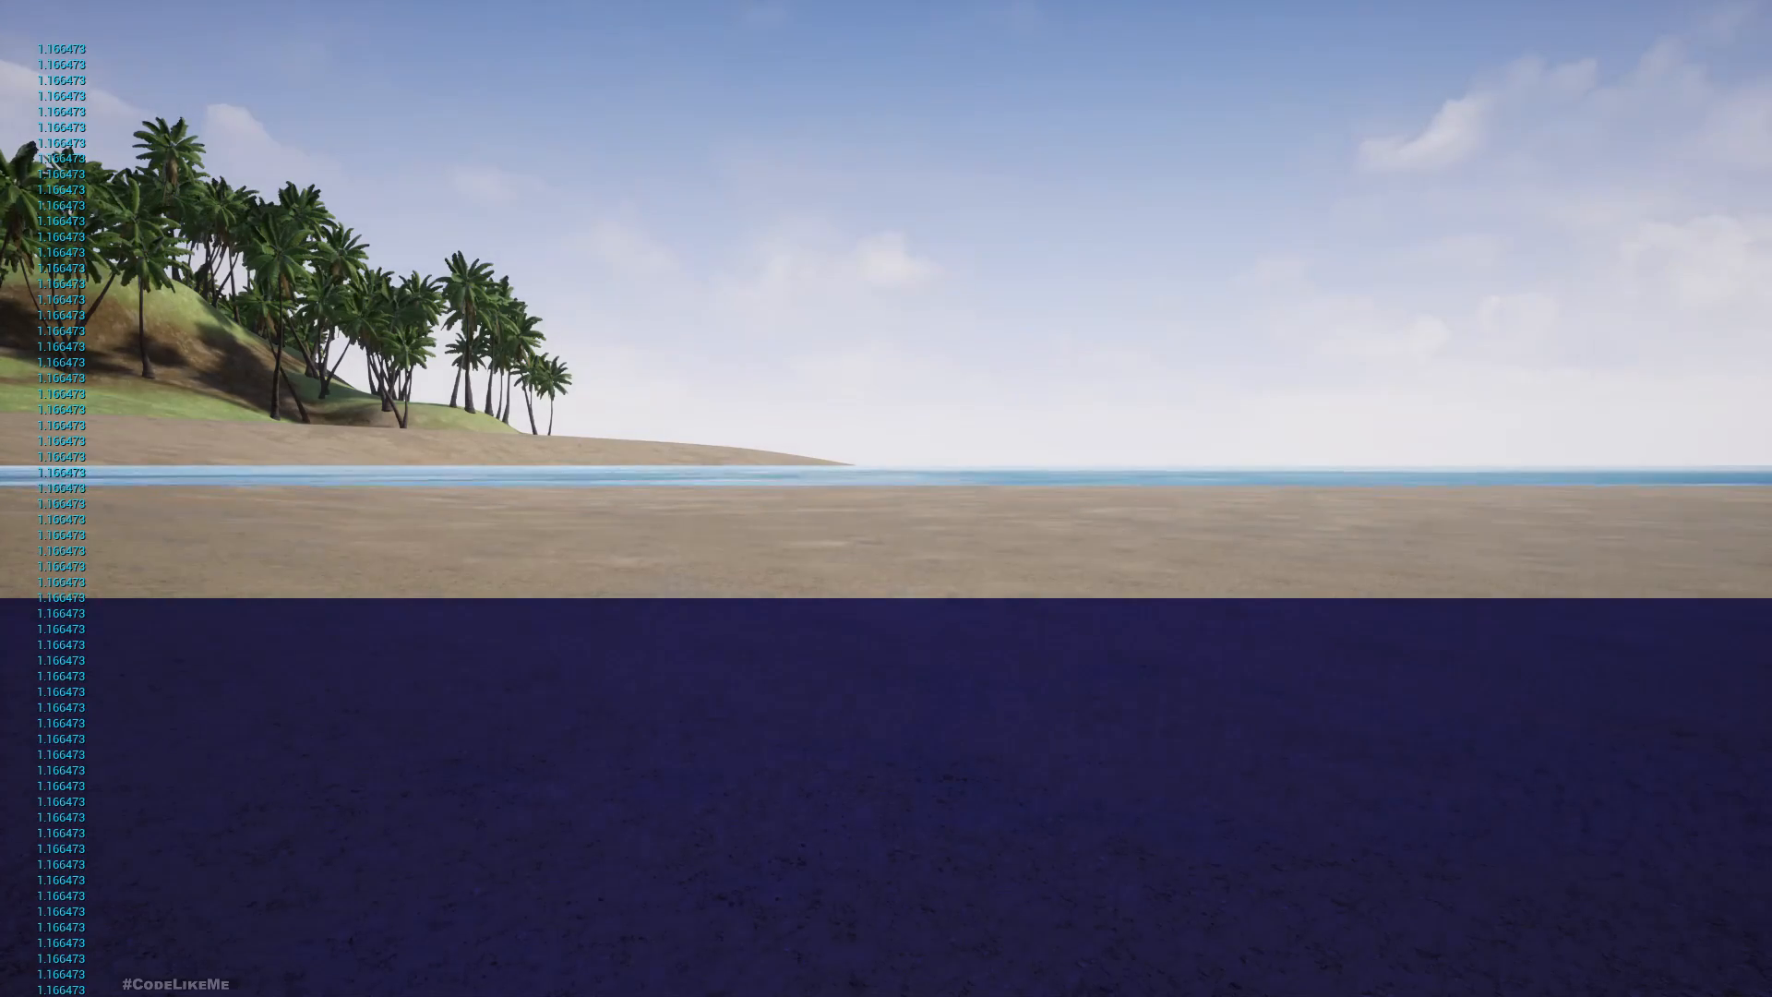
key("q")
key("Escape")
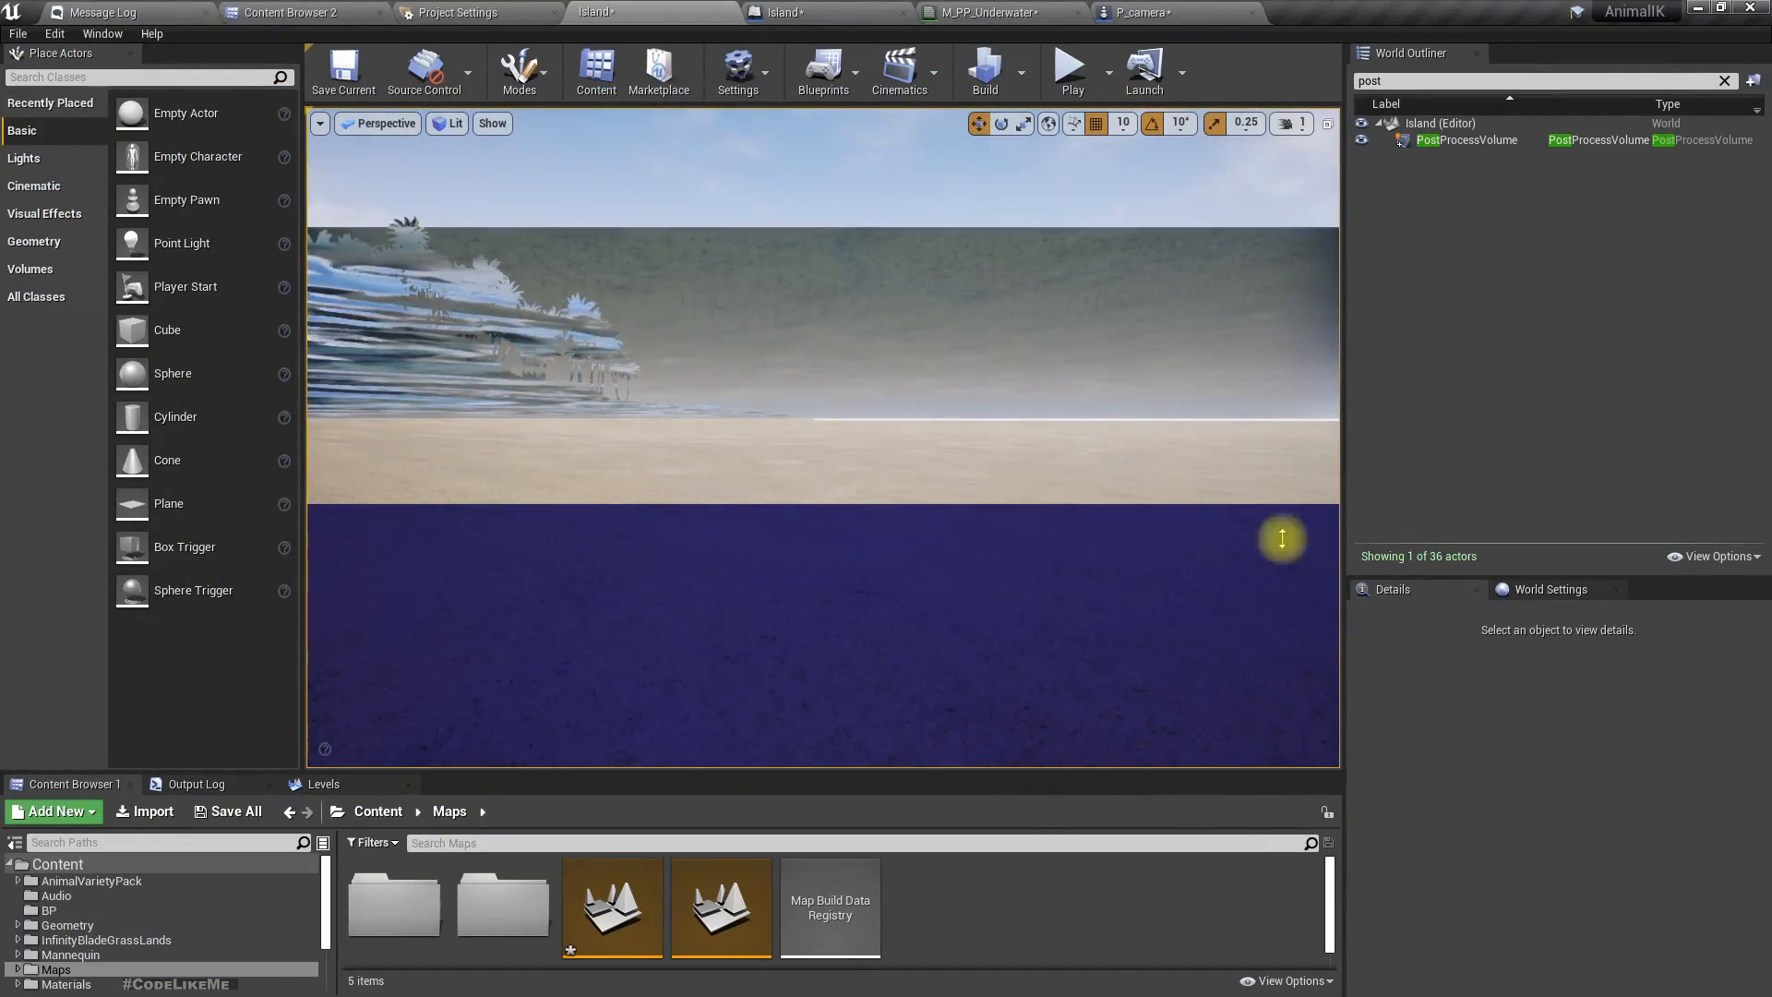
Select the ocean in the level and look through its details.
left_click(743, 476)
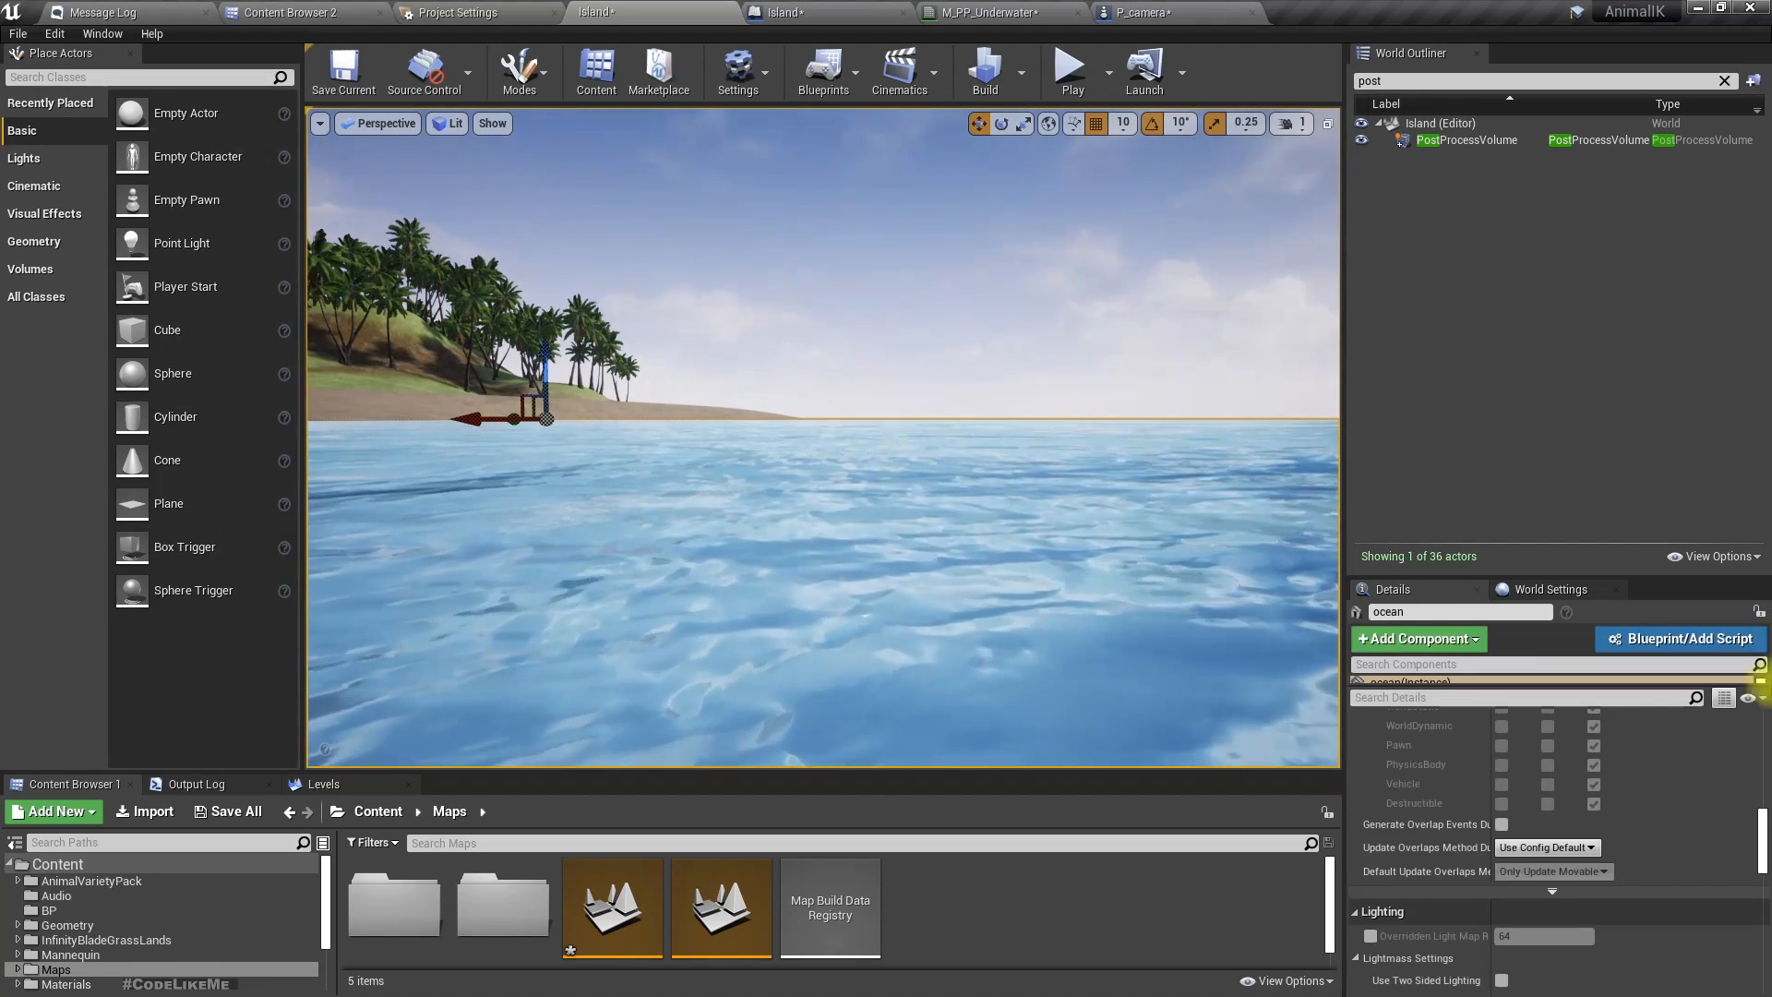
scroll(1611, 770, "down", 10)
scroll(1610, 775, "up", 10)
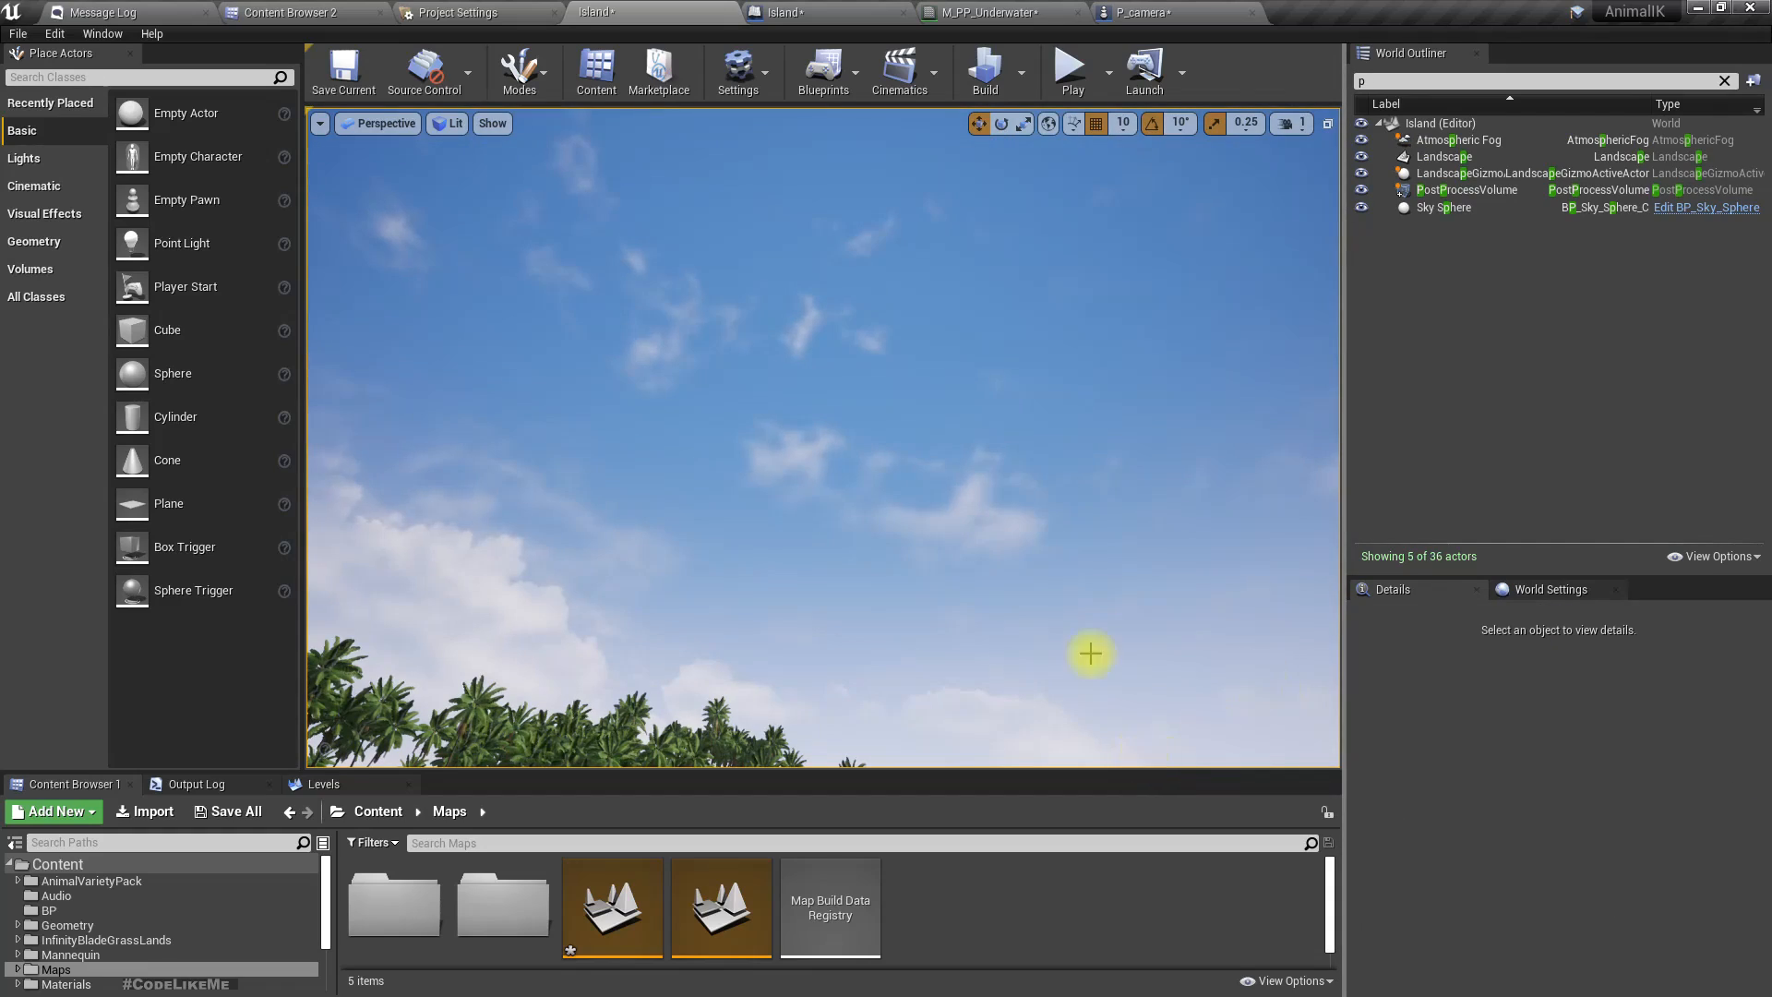
Look around the sky in the level and inspect the water level parameter in the M_PP_Underwater graph.
right_click_drag(1090, 654, 1007, 702)
left_click(972, 11)
left_click_drag(884, 589, 895, 589)
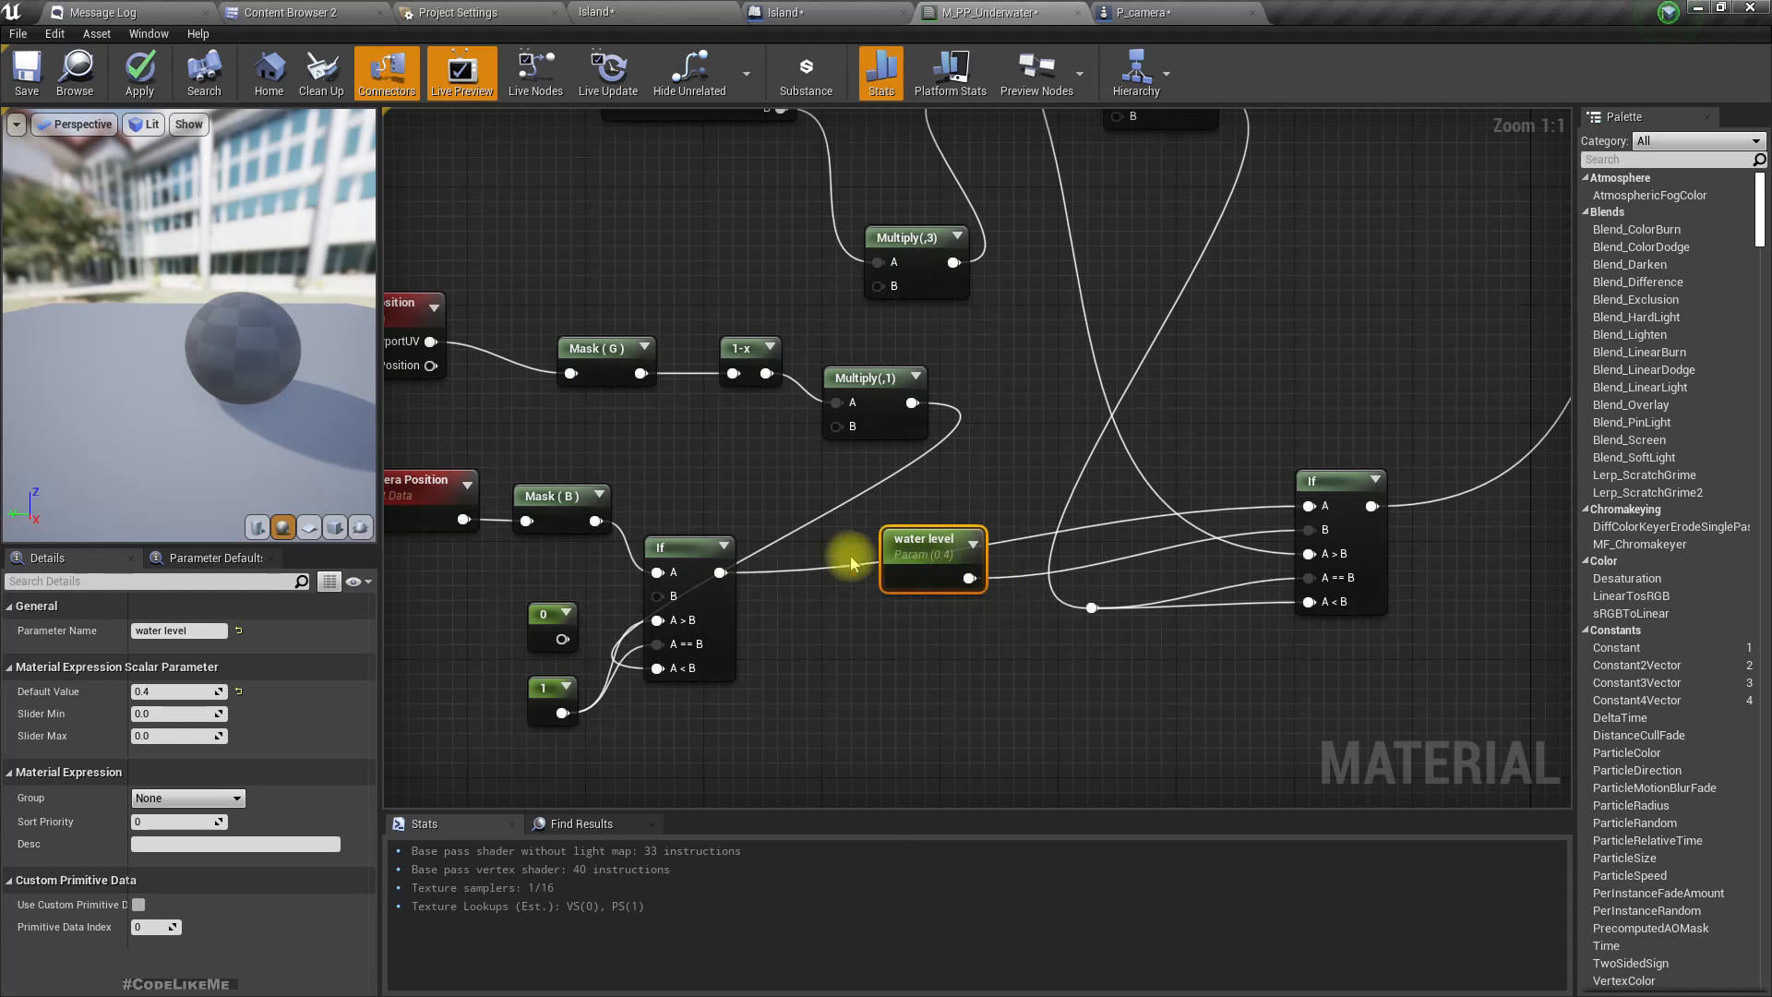
Play the Island level facing the horizon, lower the camera below the water to examine the tint, and stop playing.
left_click(649, 9)
right_click_drag(905, 518, 905, 518)
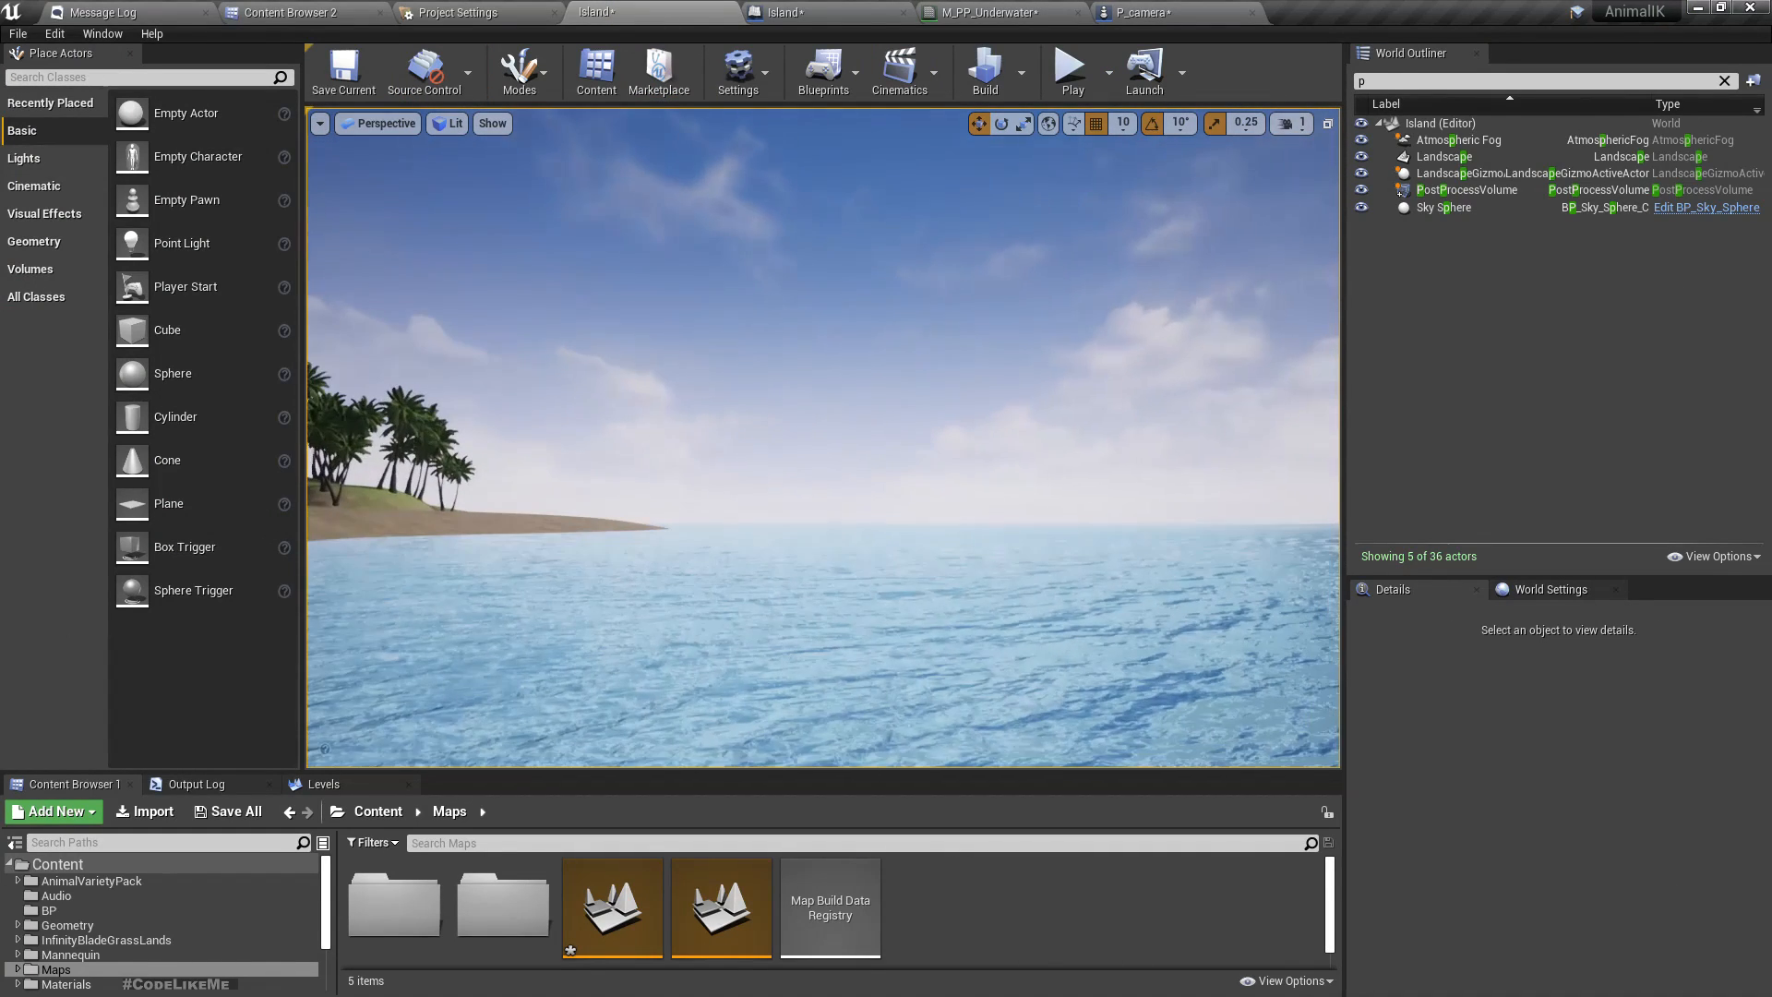
key("alt+p")
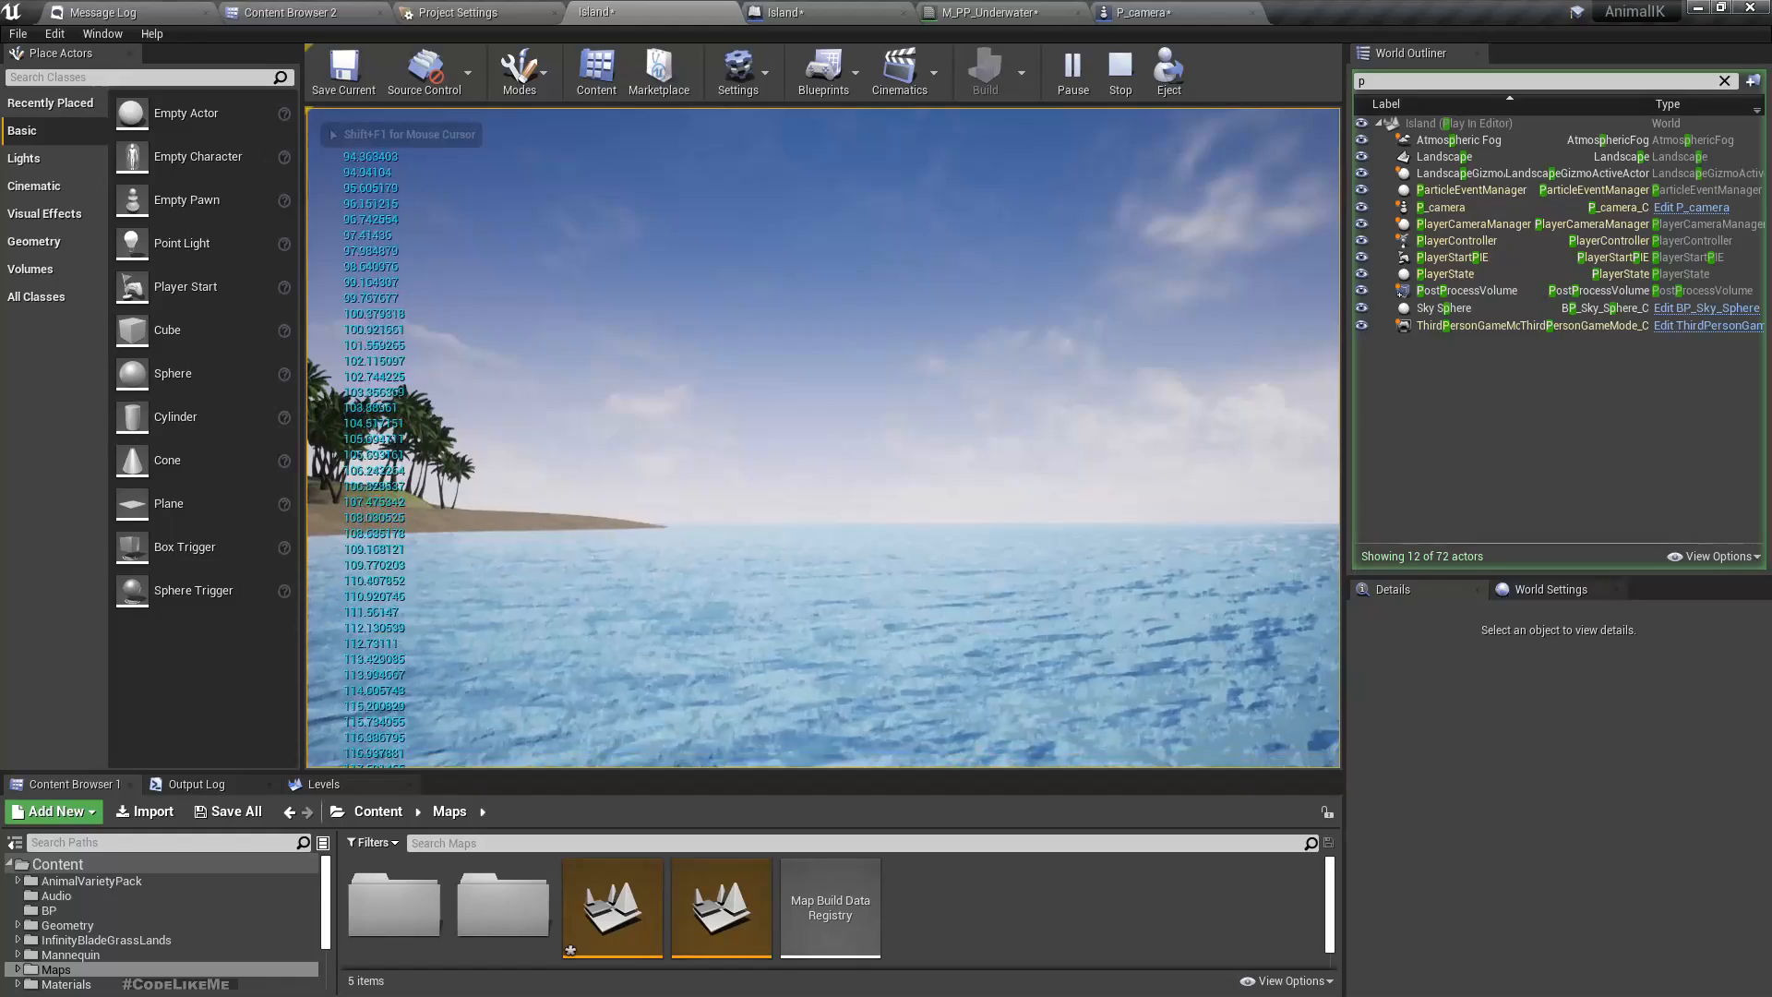
key("q")
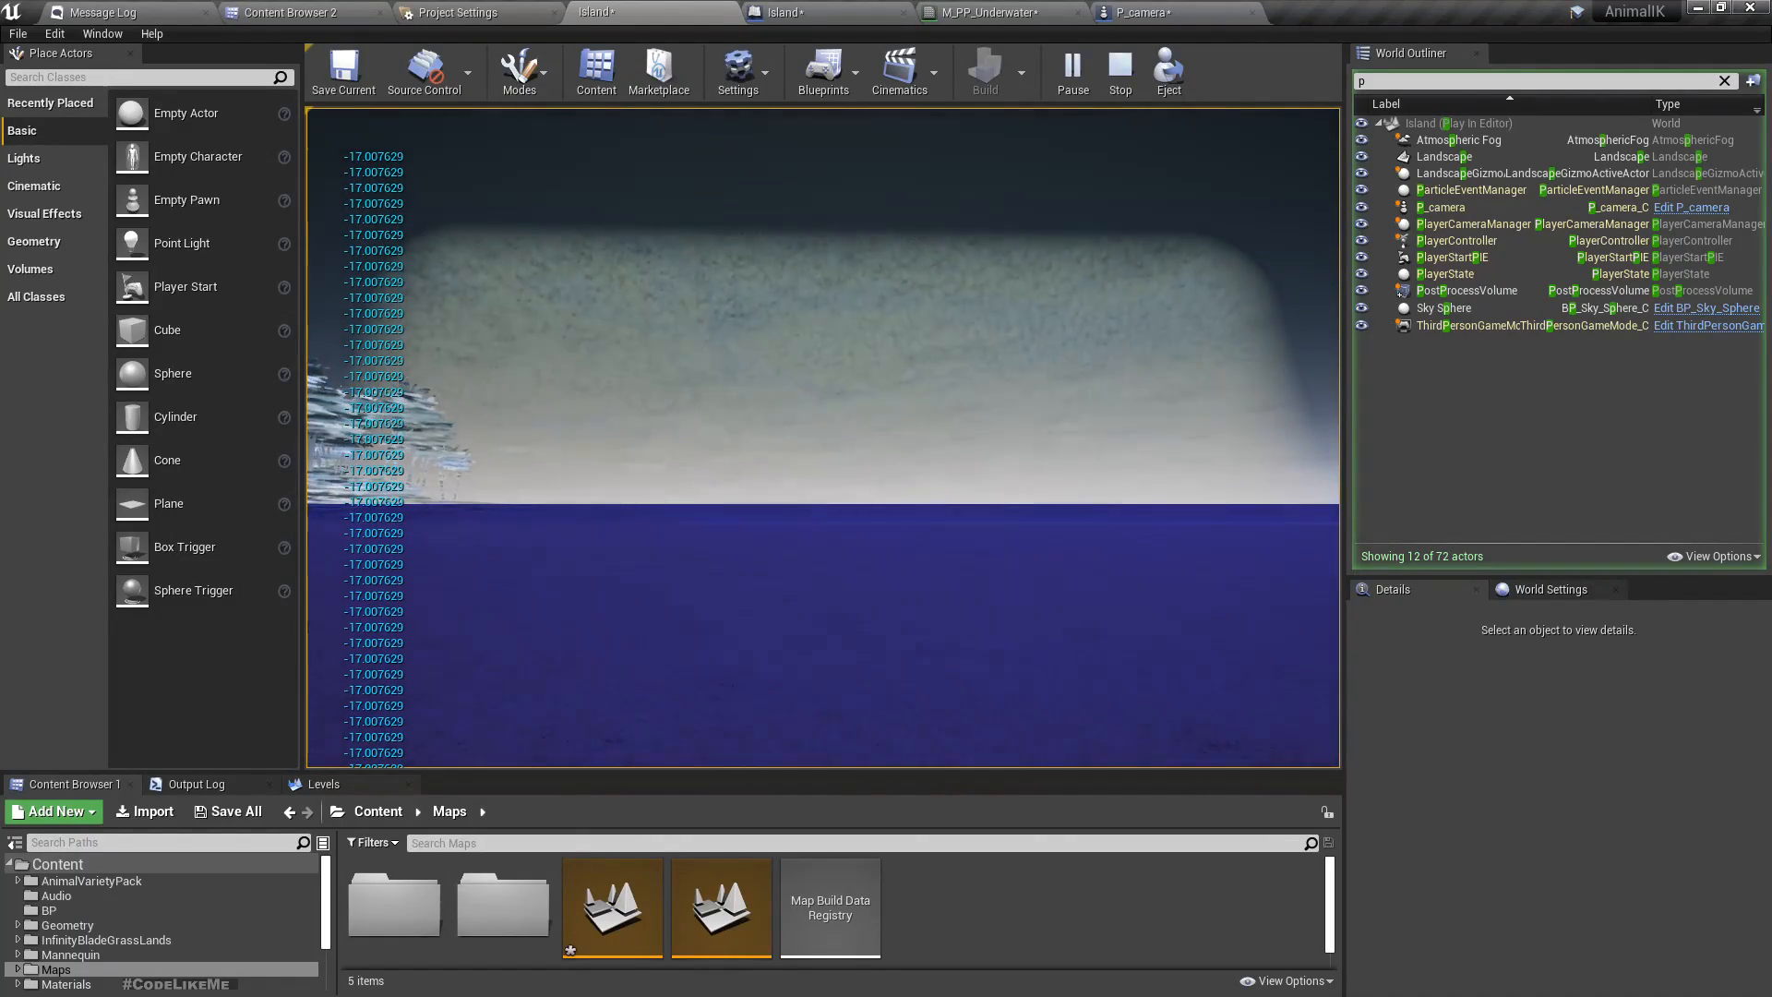
key("Escape")
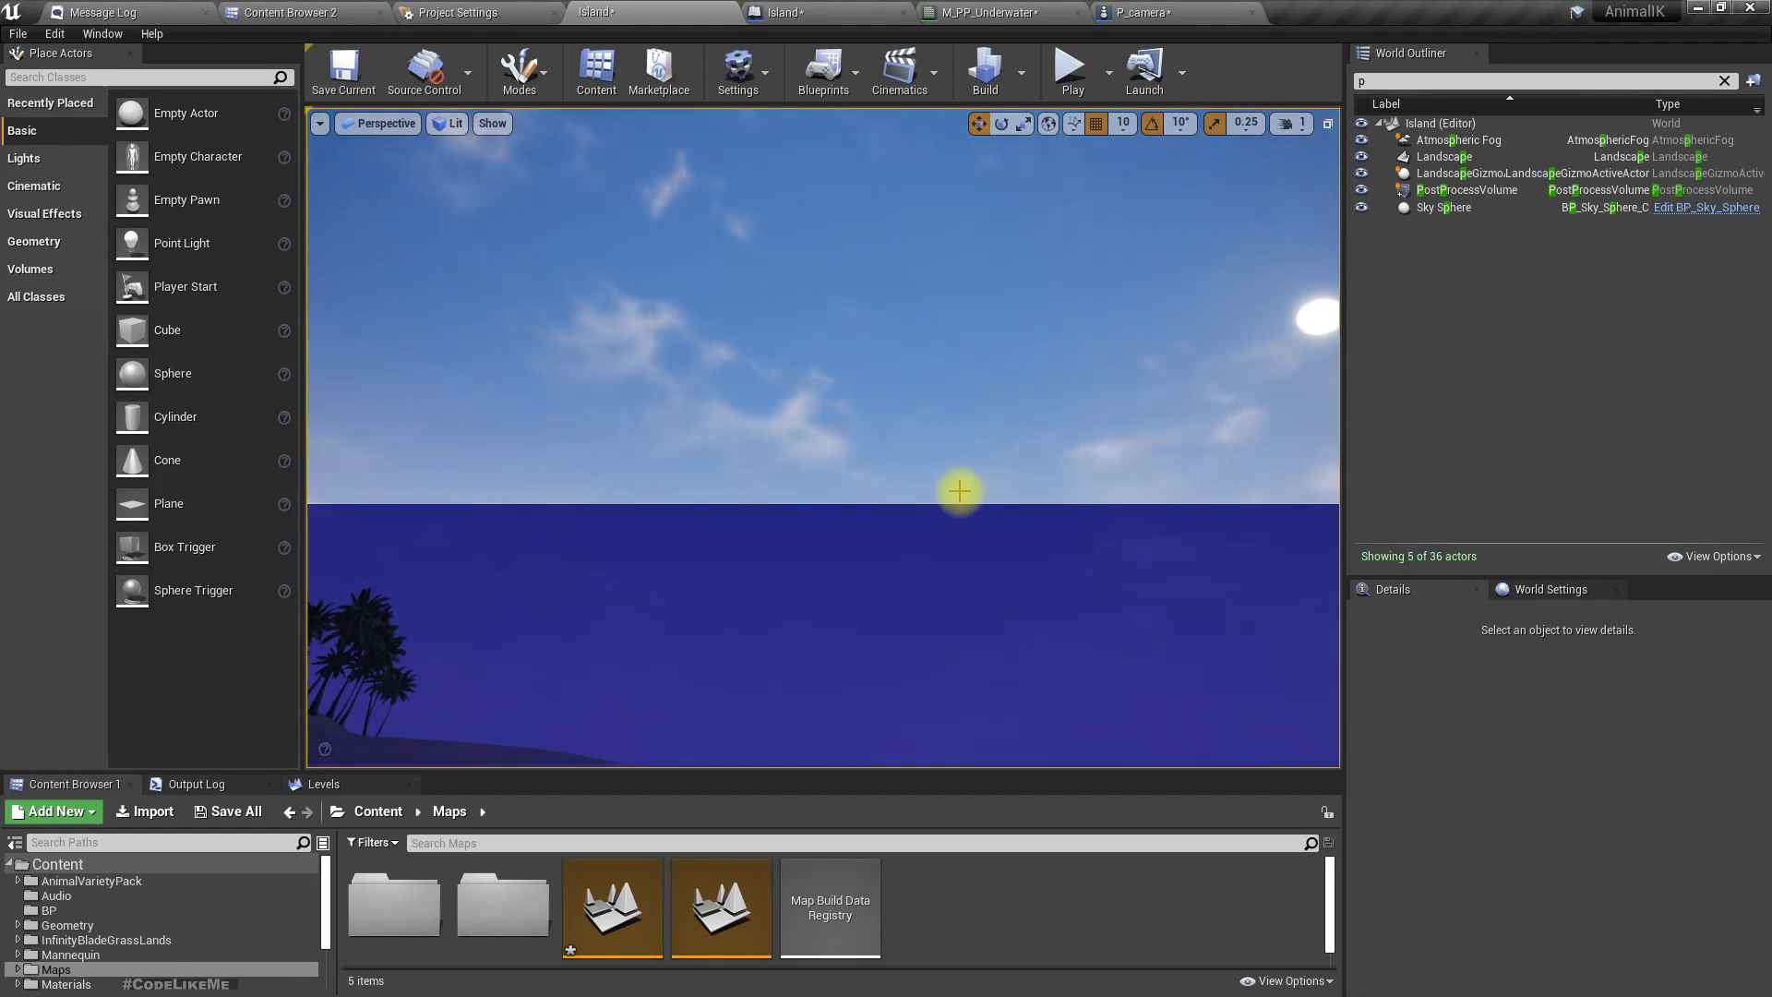
Replay the level looking up at the sky, check where the tint boundary sits on screen, and stop playing.
key("alt+p")
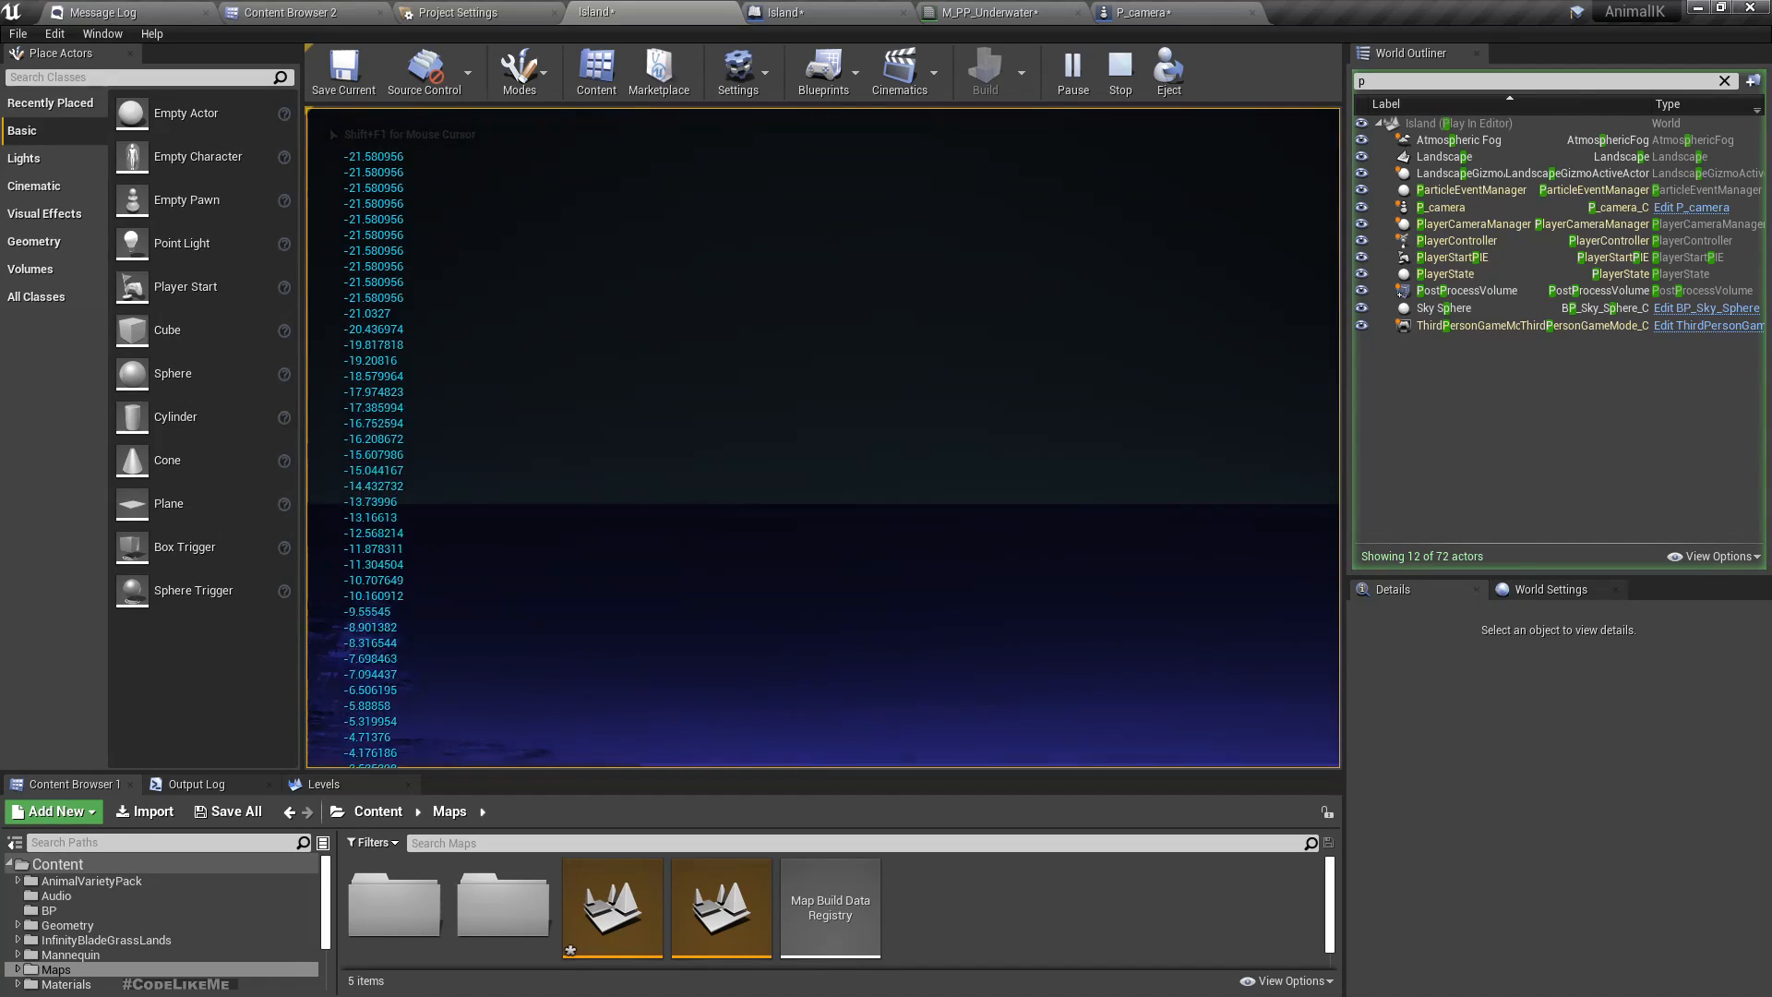
key("shift+F1")
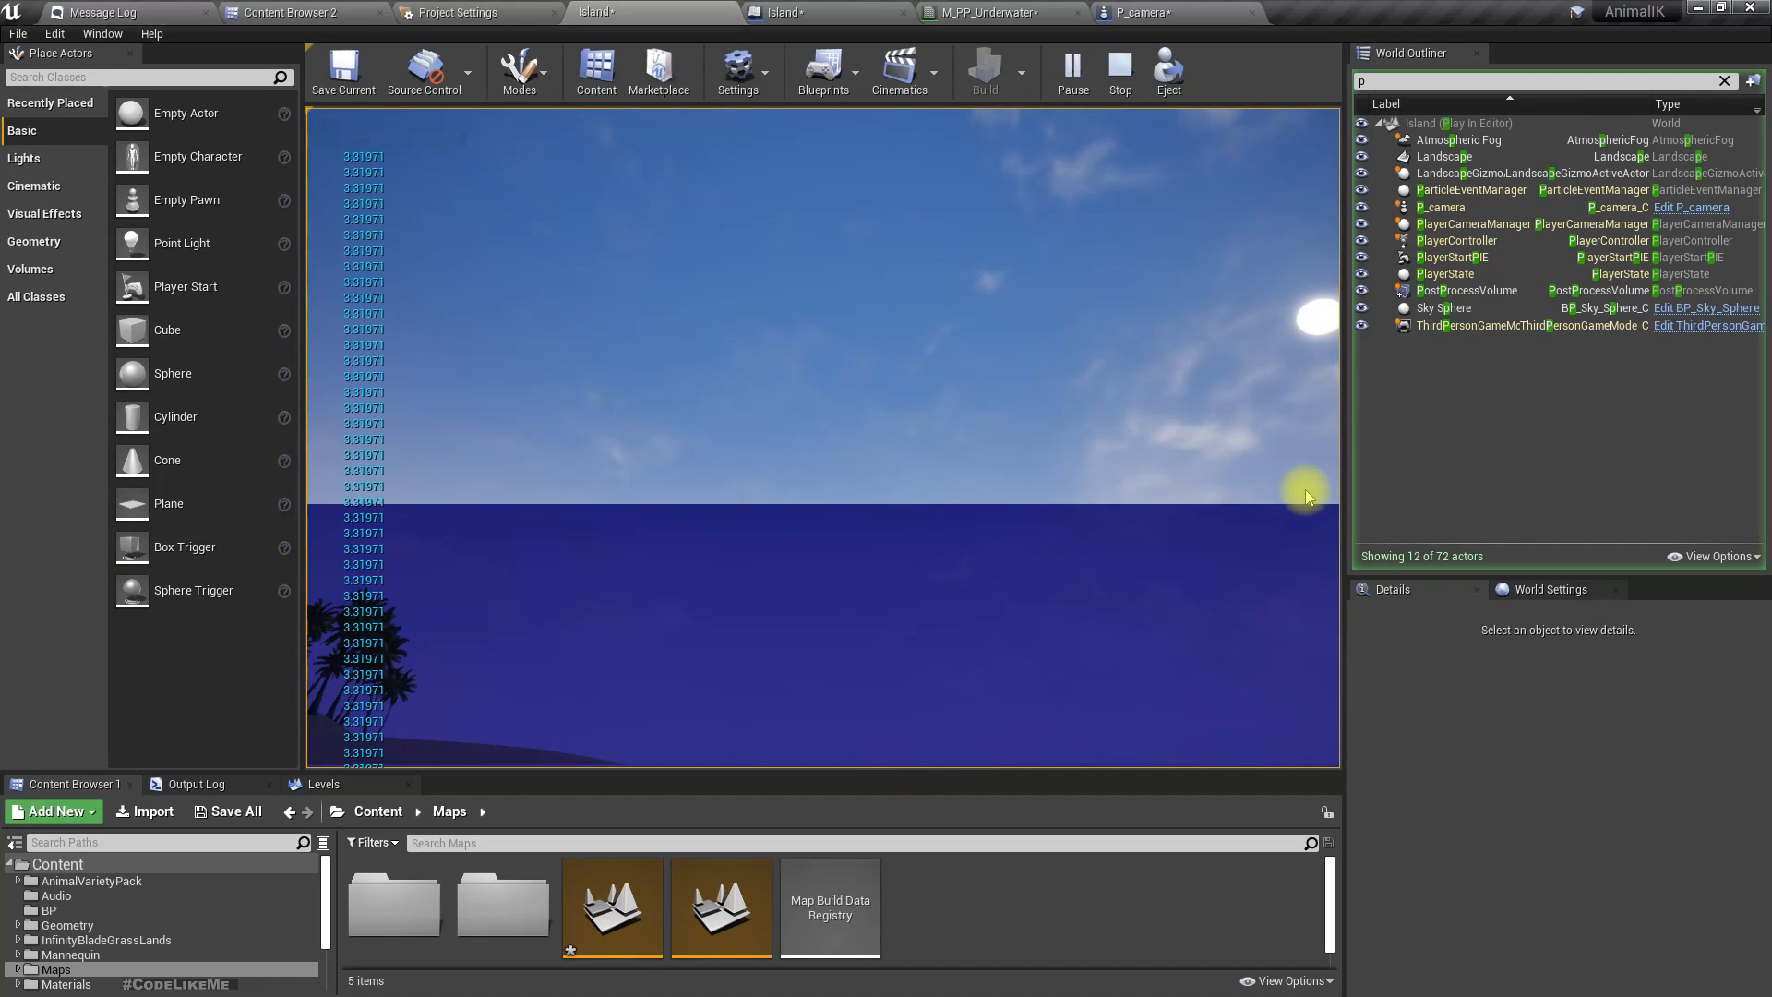
key("Escape")
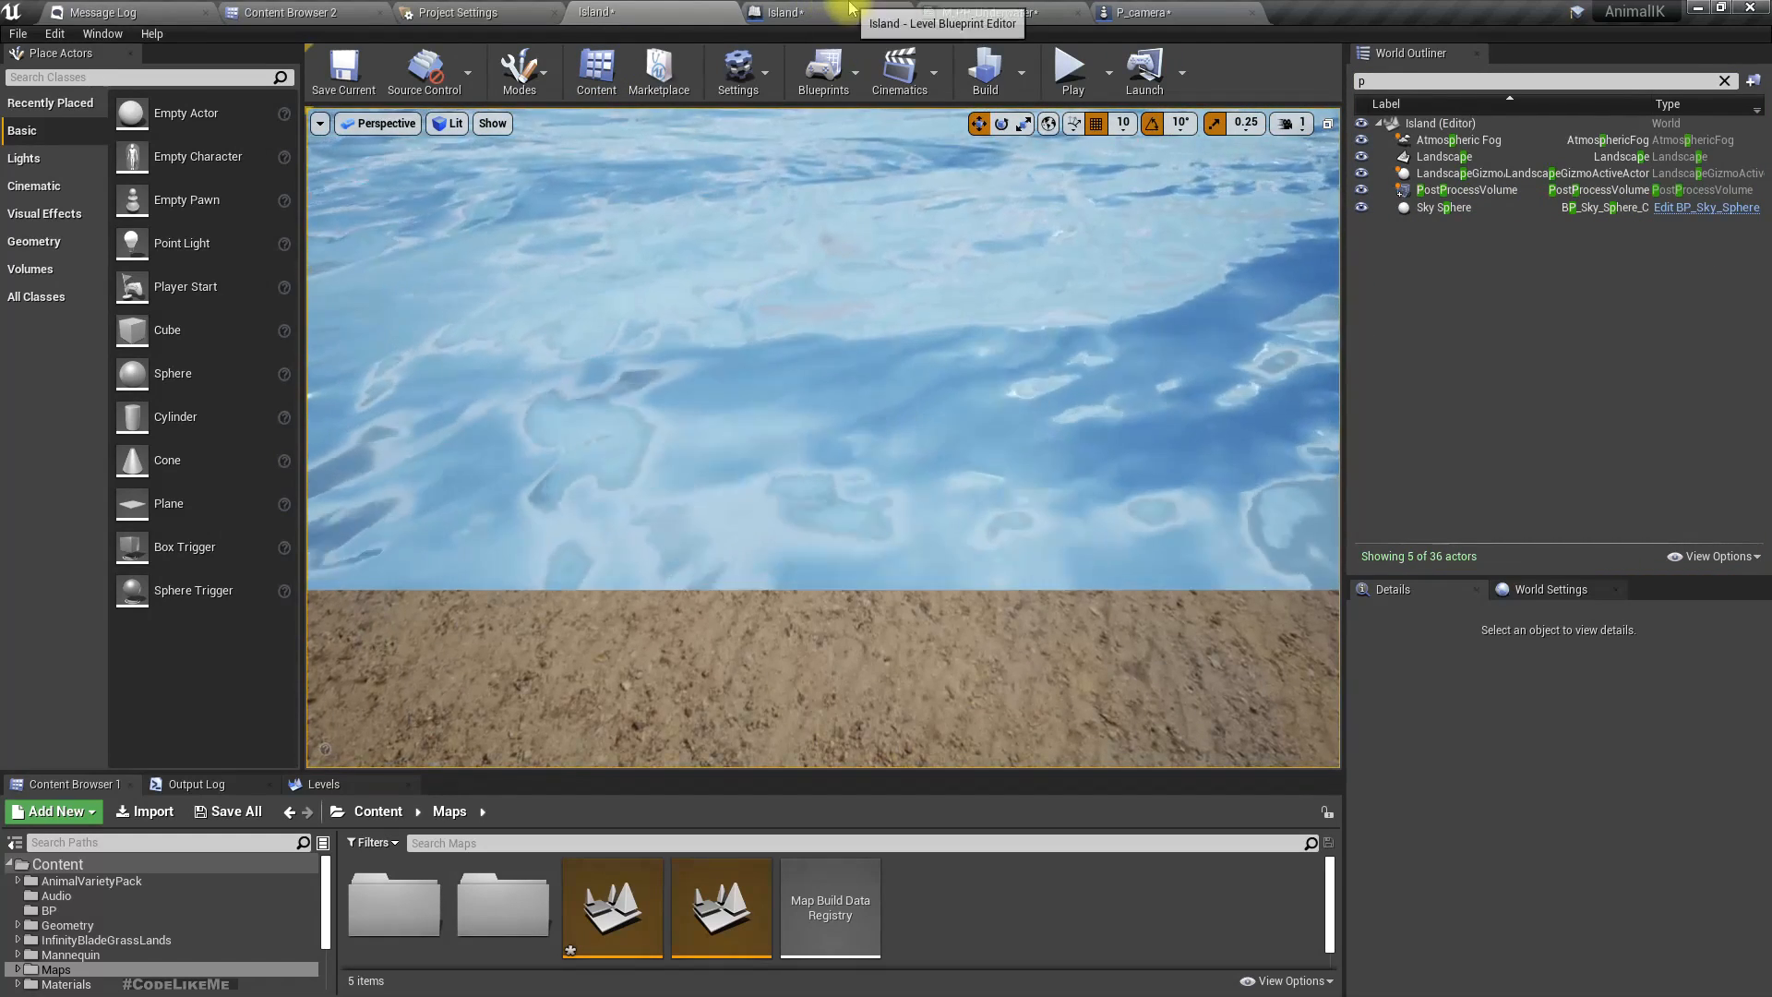
Move the water level node slightly lower in the M_PP_Underwater graph.
left_click(988, 12)
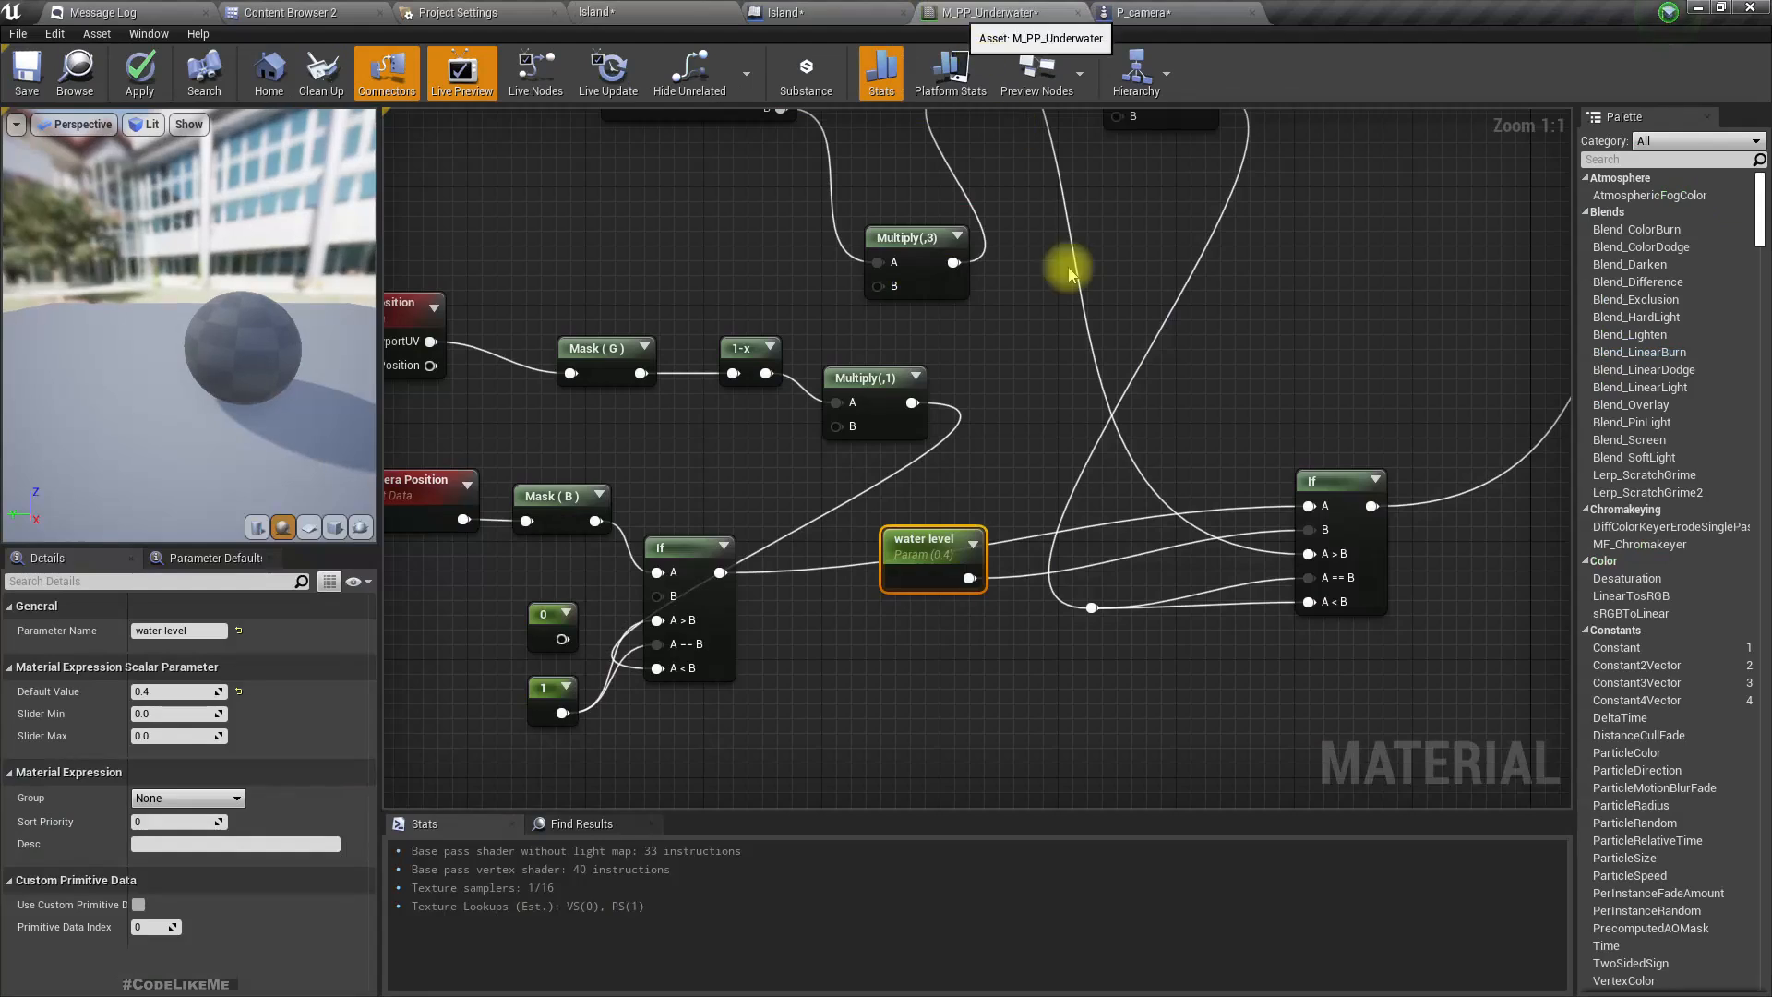
mouse_move(950, 539)
left_mouse_down()
mouse_move(950, 524)
mouse_move(950, 569)
left_mouse_up()
right_click_drag(863, 739, 1001, 683)
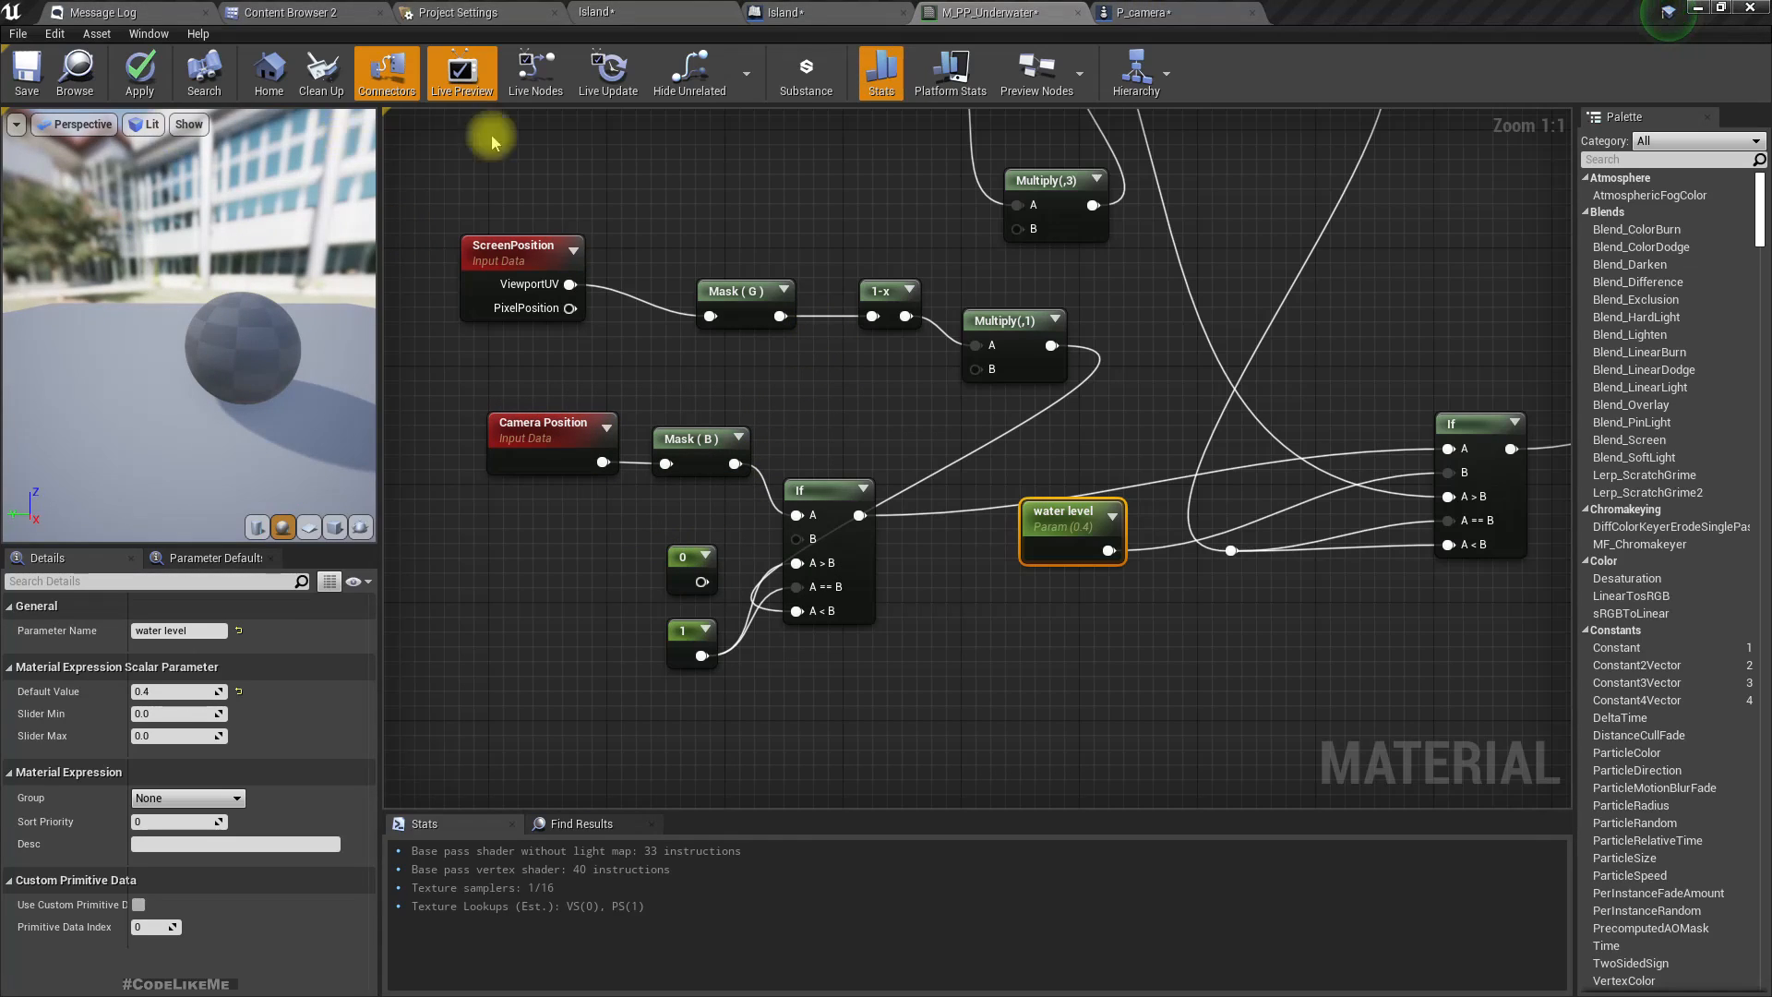
Review the MoveRight movement nodes in the P_camera event graph.
left_click(1130, 12)
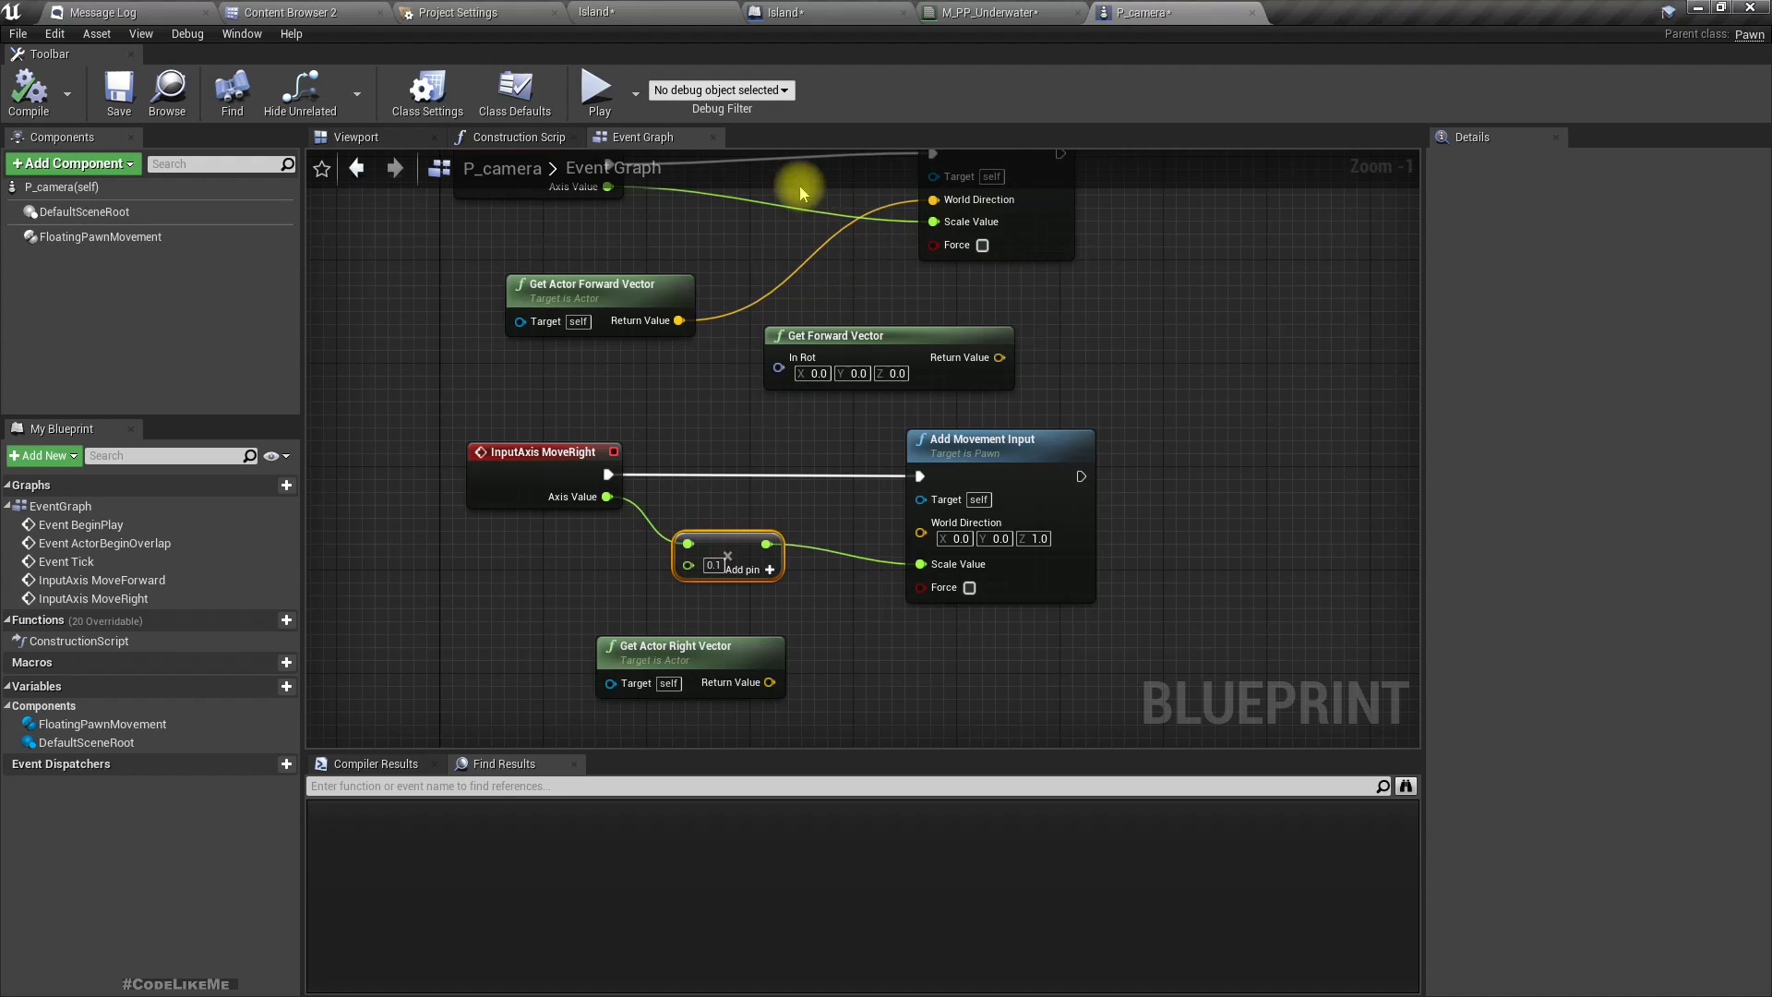
right_click_drag(739, 732, 720, 583)
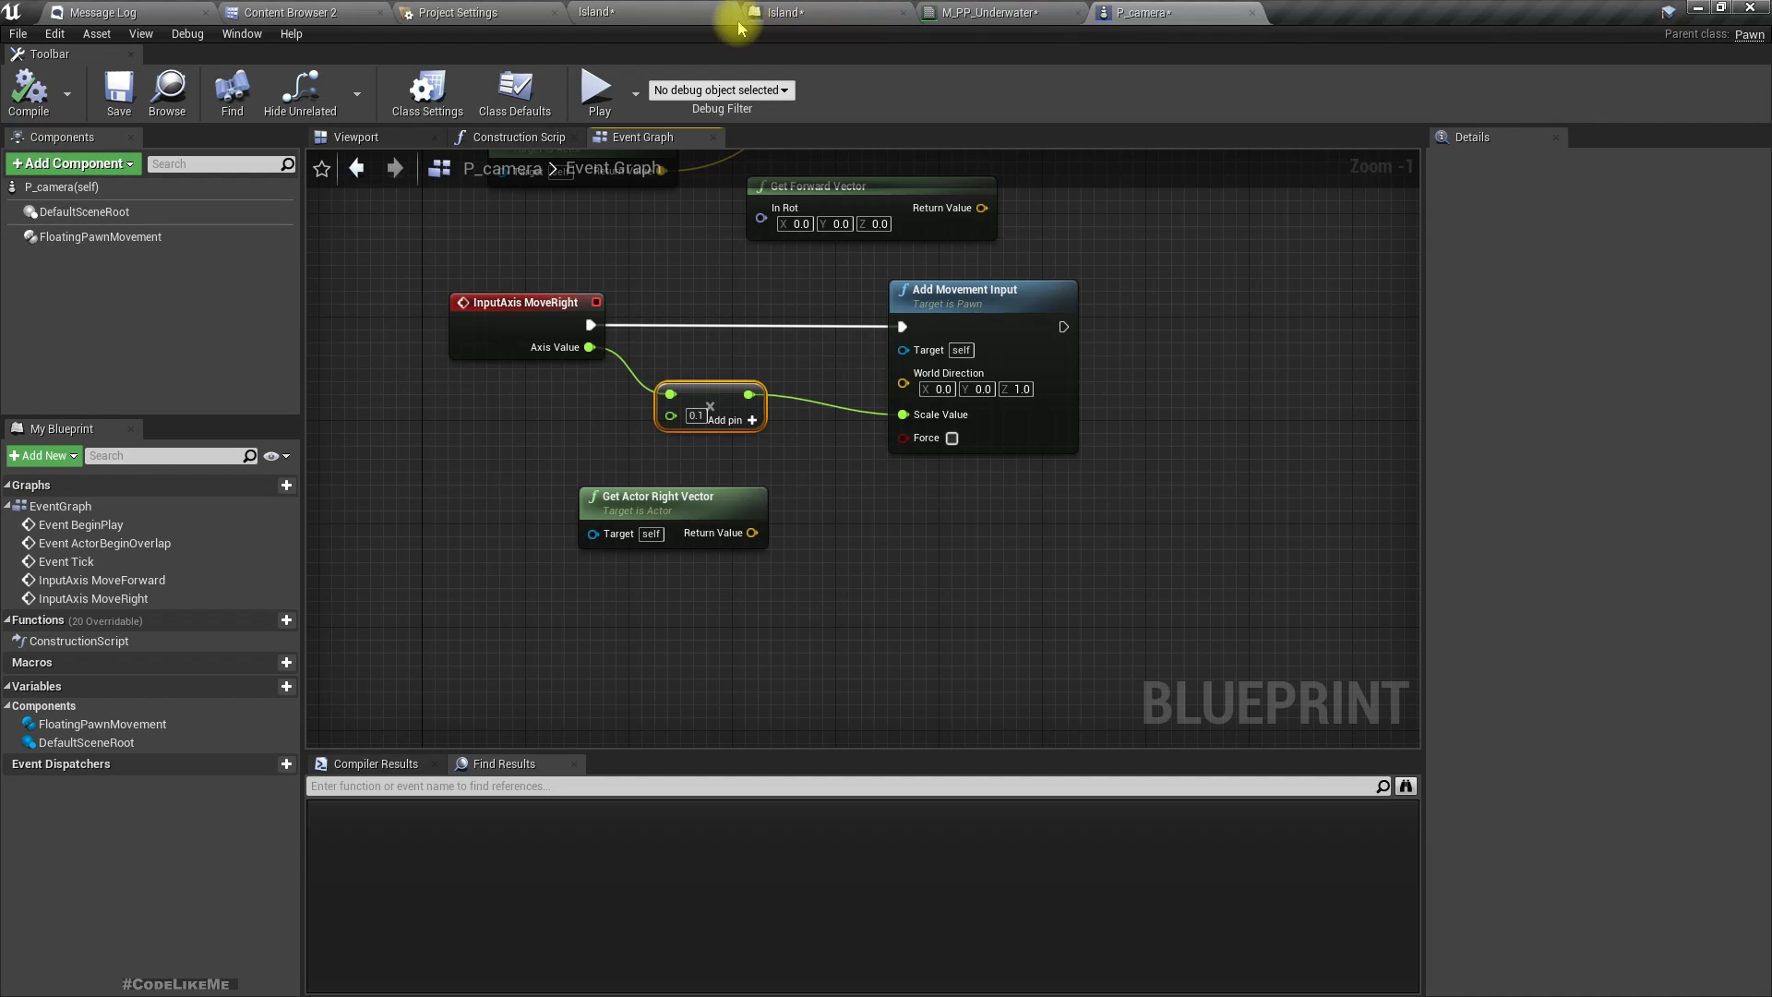
left_click(662, 9)
Move the Print String node in the Island level blueprint so it lines up with Event Tick.
left_click(801, 11)
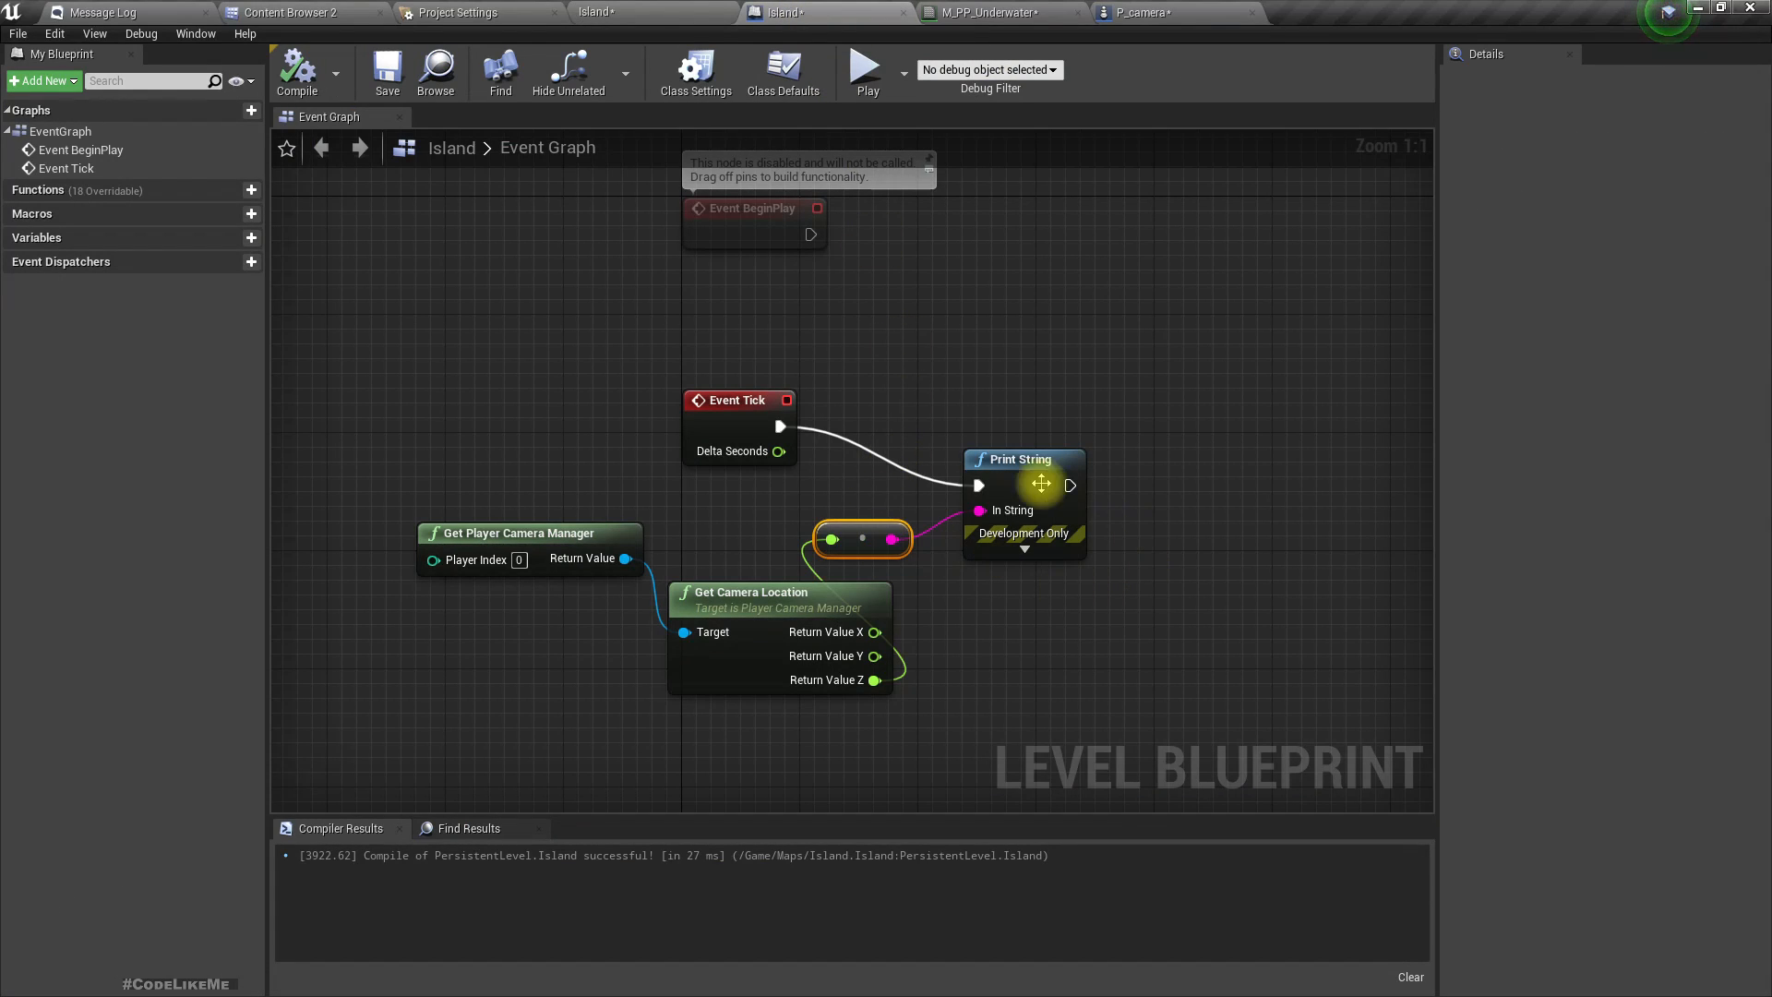
left_click(1088, 517)
right_click_drag(751, 763, 724, 646)
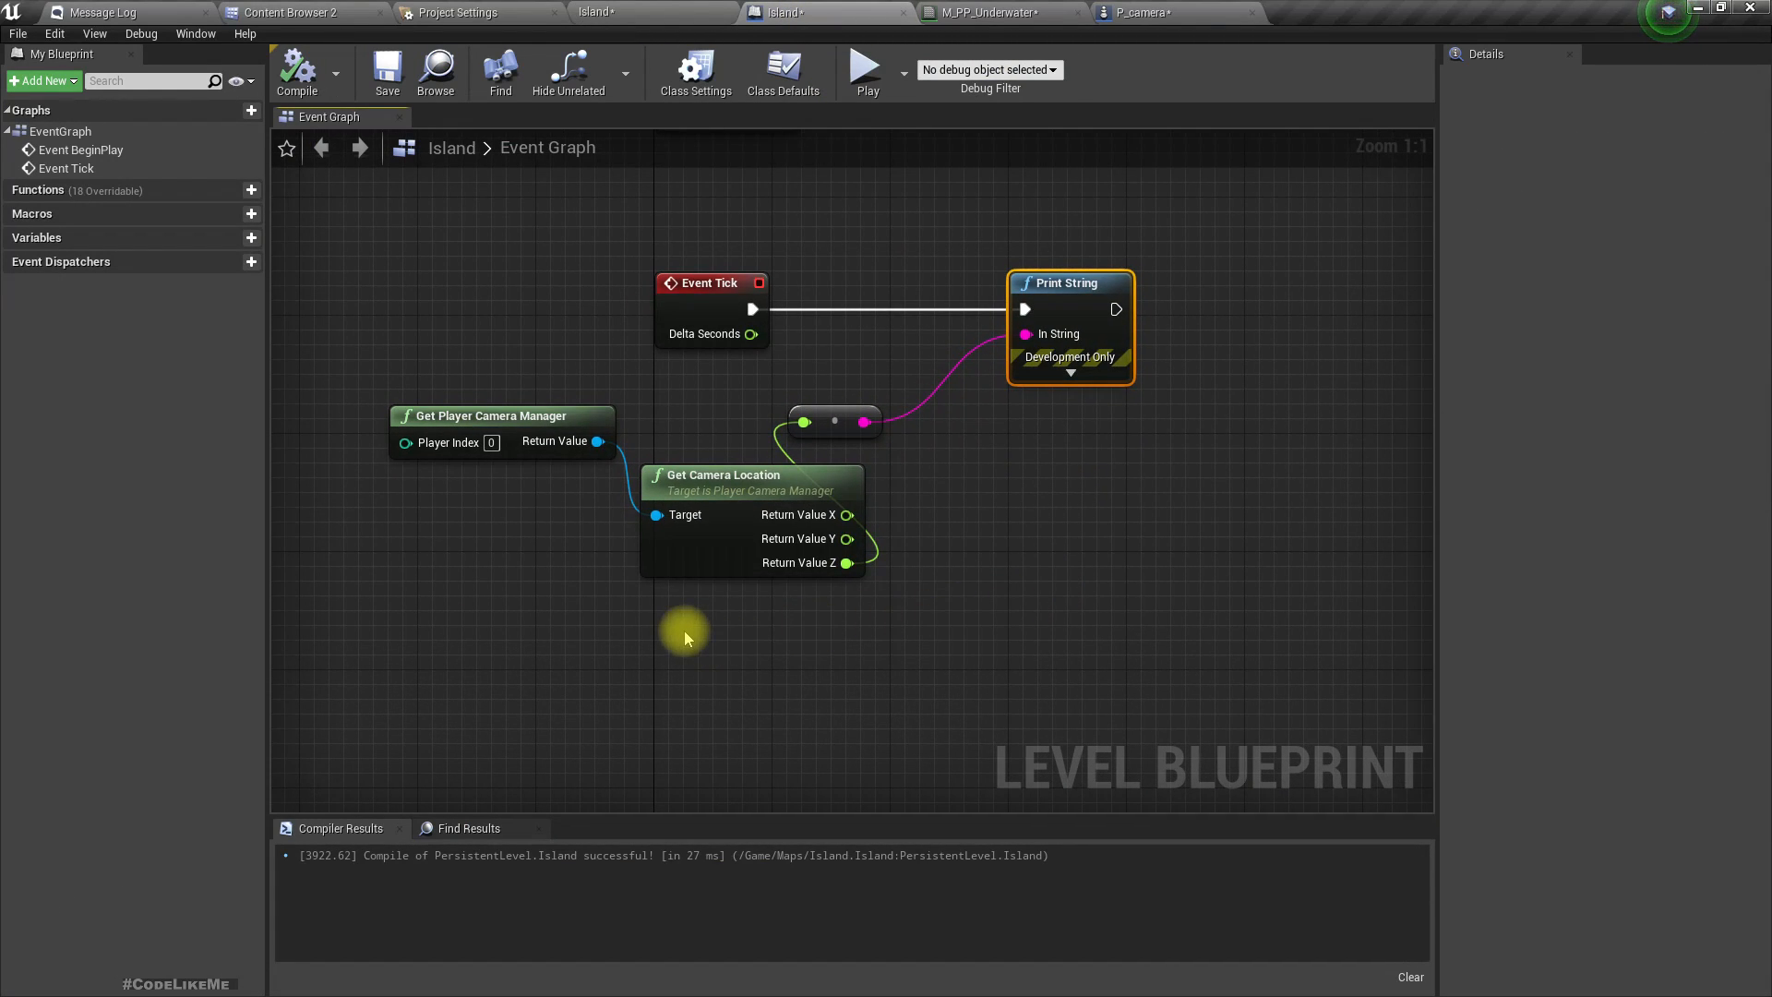
Add a Get Camera Rotation node fed by the Get Player Camera Manager return value.
right_click(685, 637)
left_click(685, 637)
left_click_drag(598, 441, 655, 685)
type("get c")
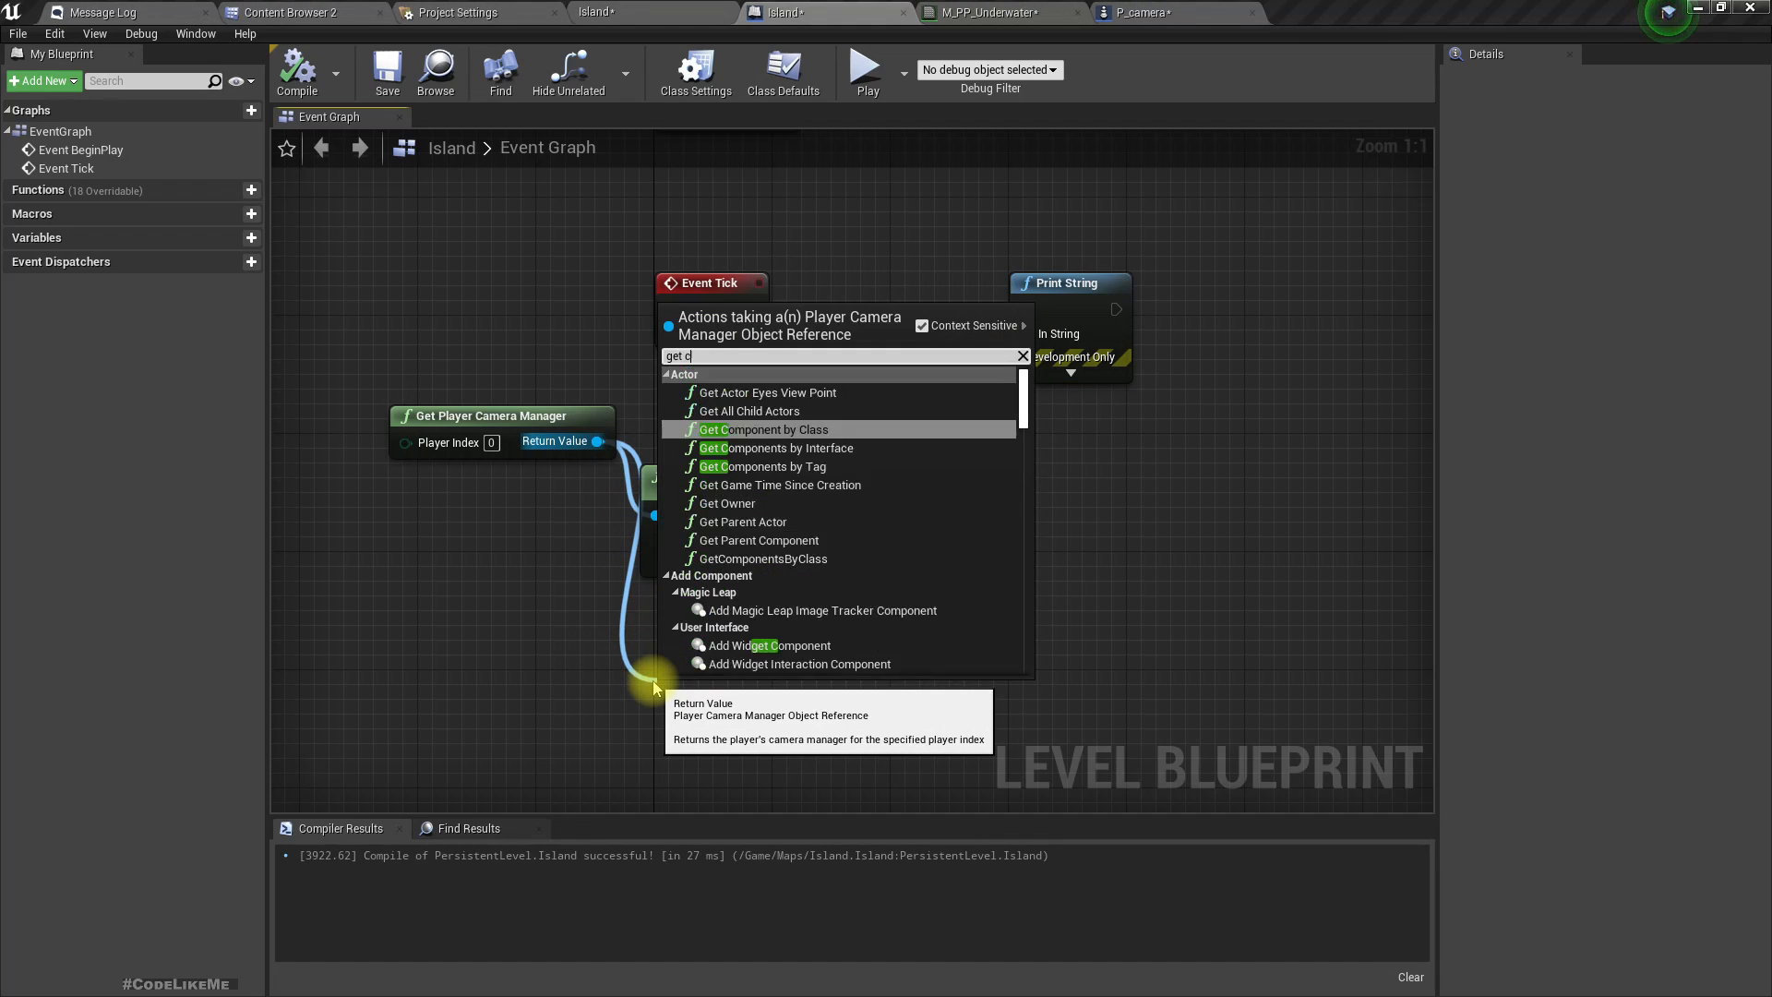
type("amera ro")
key("Return")
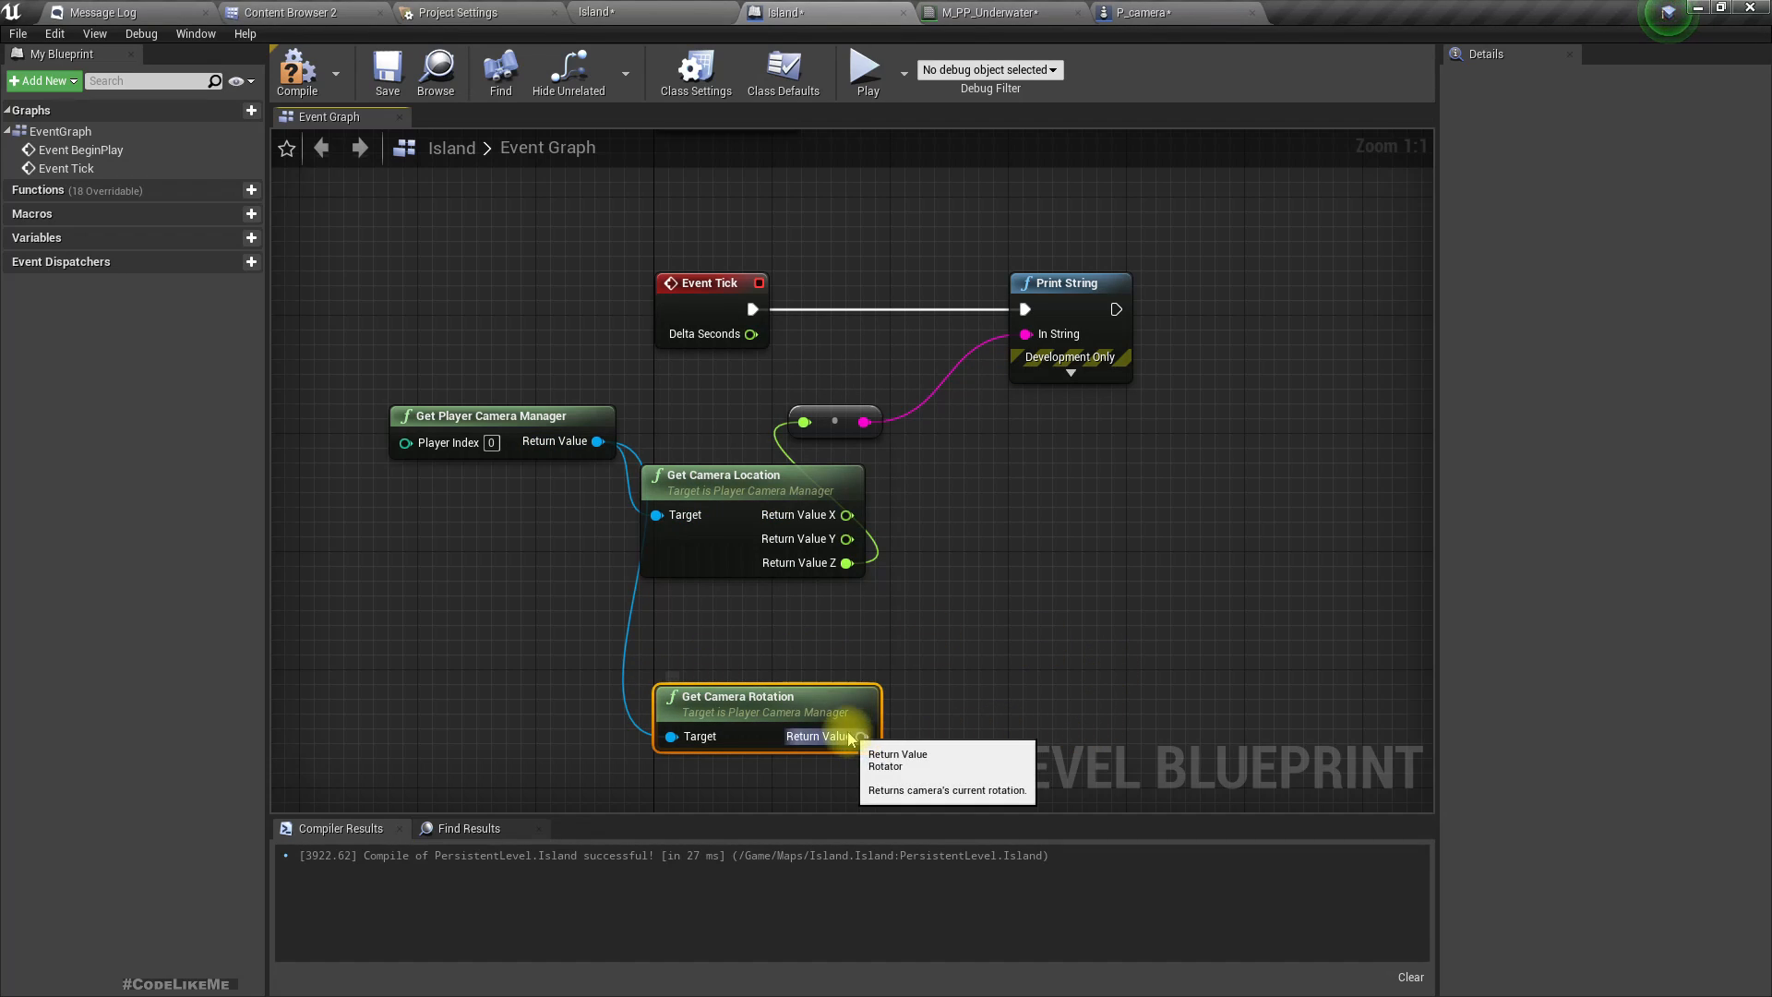
Split the Get Camera Rotation return value and connect its Y (Pitch) output to the conversion node feeding Print String.
right_click(862, 736)
left_click(902, 775)
right_click_drag(1020, 673, 989, 601)
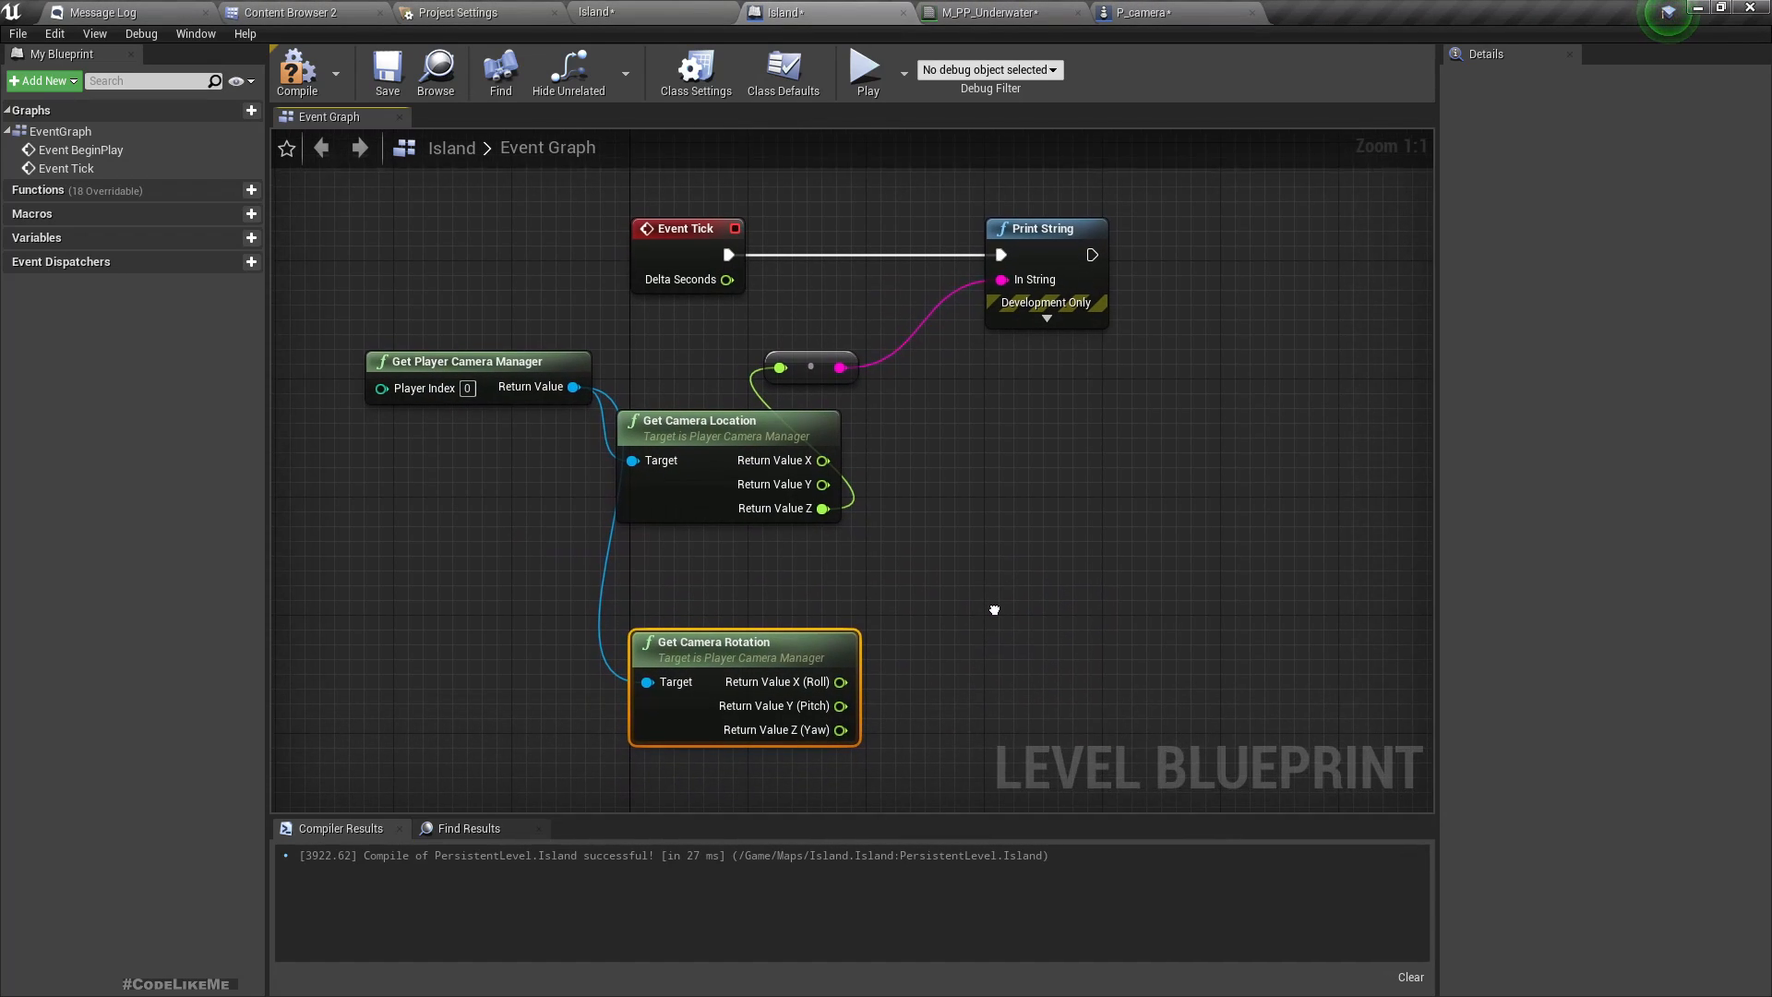
left_click_drag(798, 672, 769, 658)
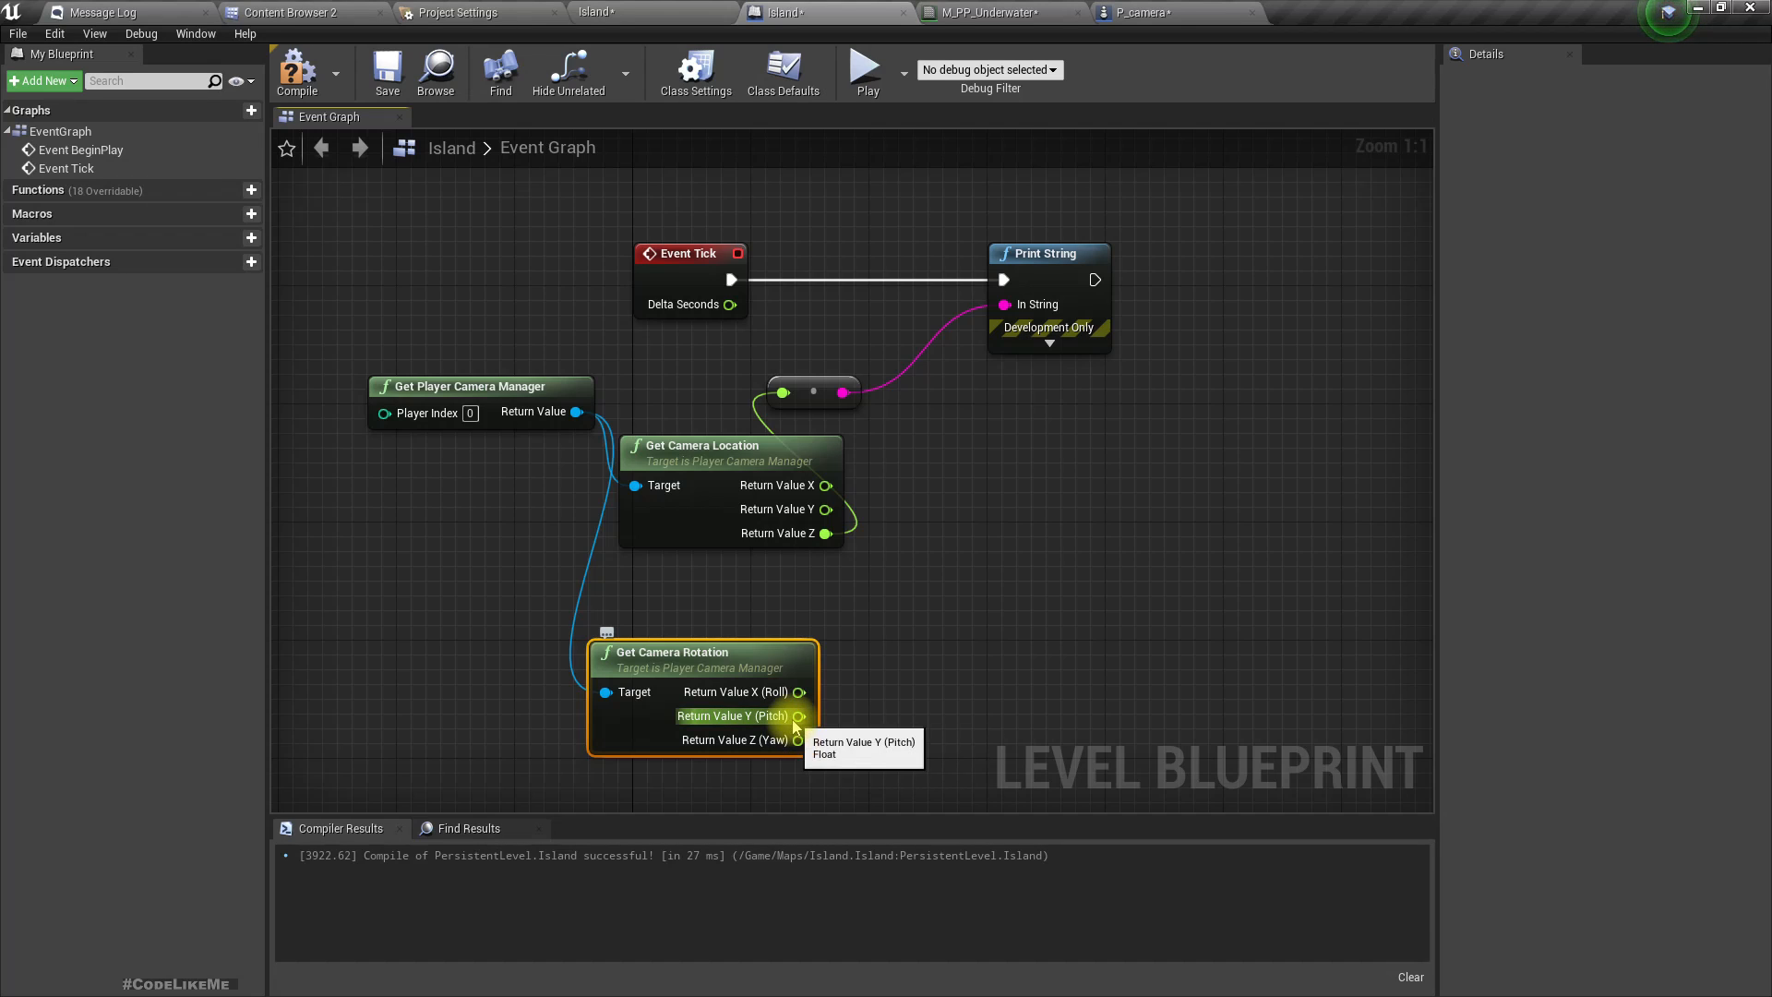
left_click_drag(951, 596, 785, 396)
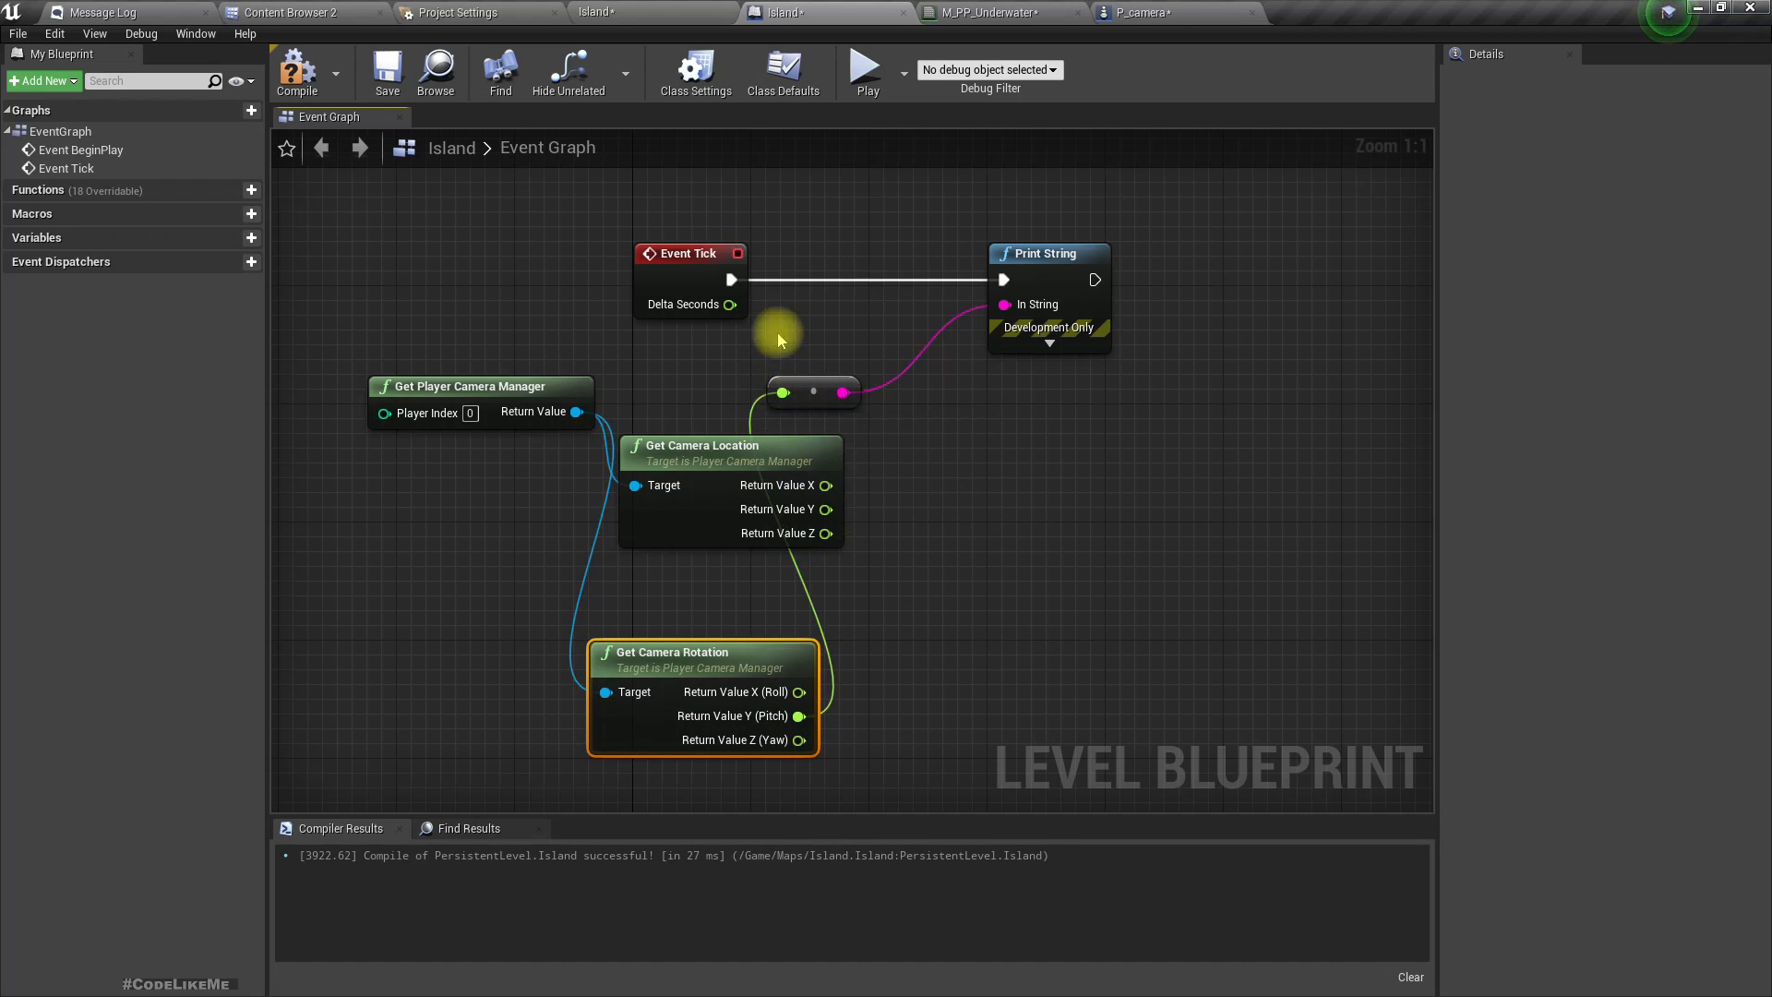
Play the Island level full screen to check the printed camera pitch, stop playing and leave full screen.
left_click(593, 12)
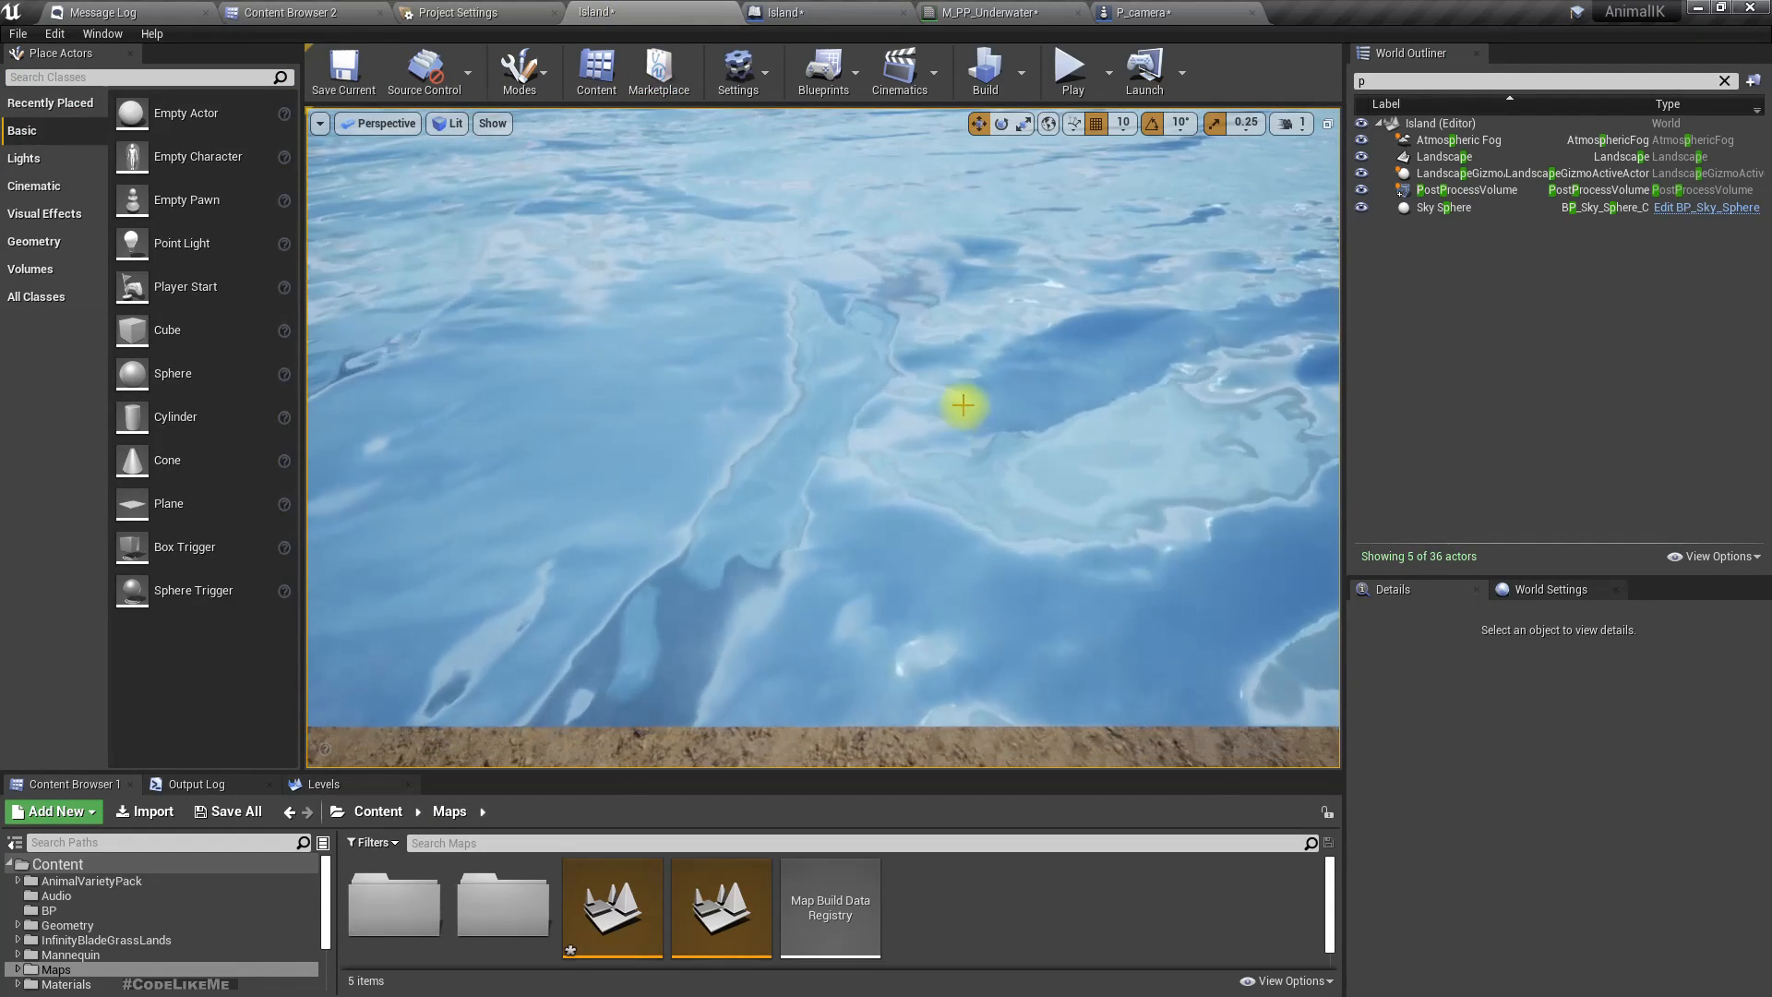
key("F11")
key("alt+p")
left_click(963, 405)
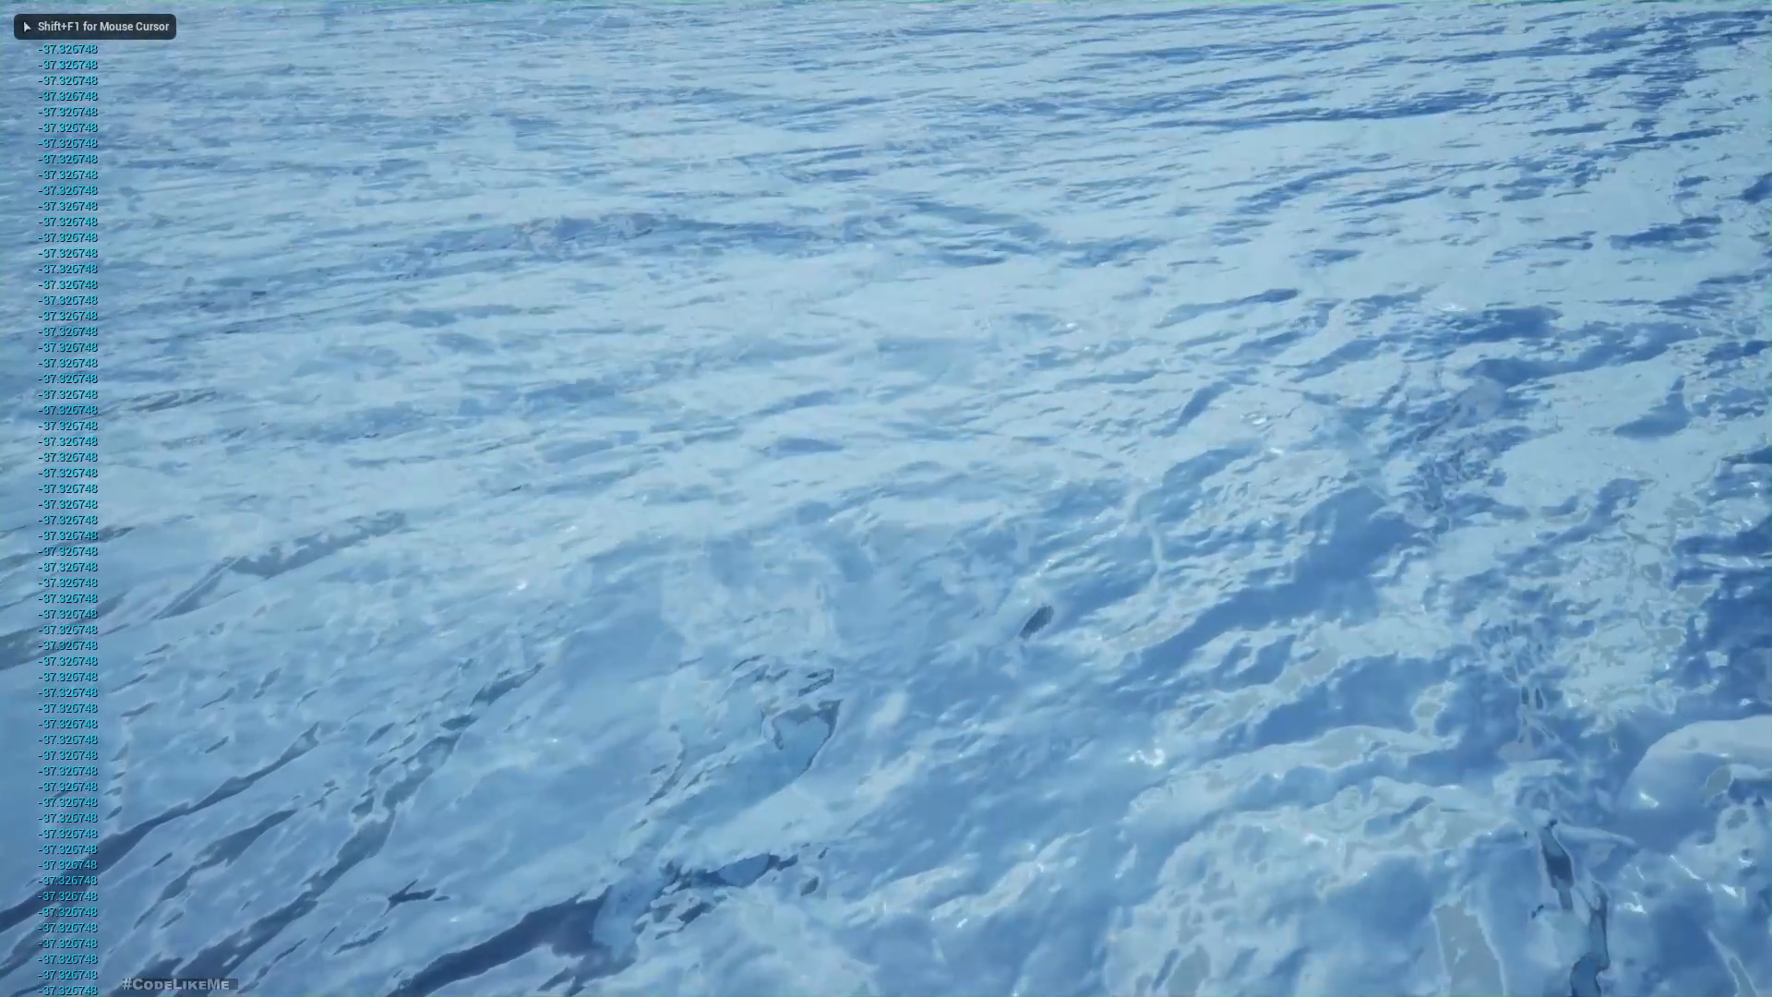
key("Escape")
key("F11")
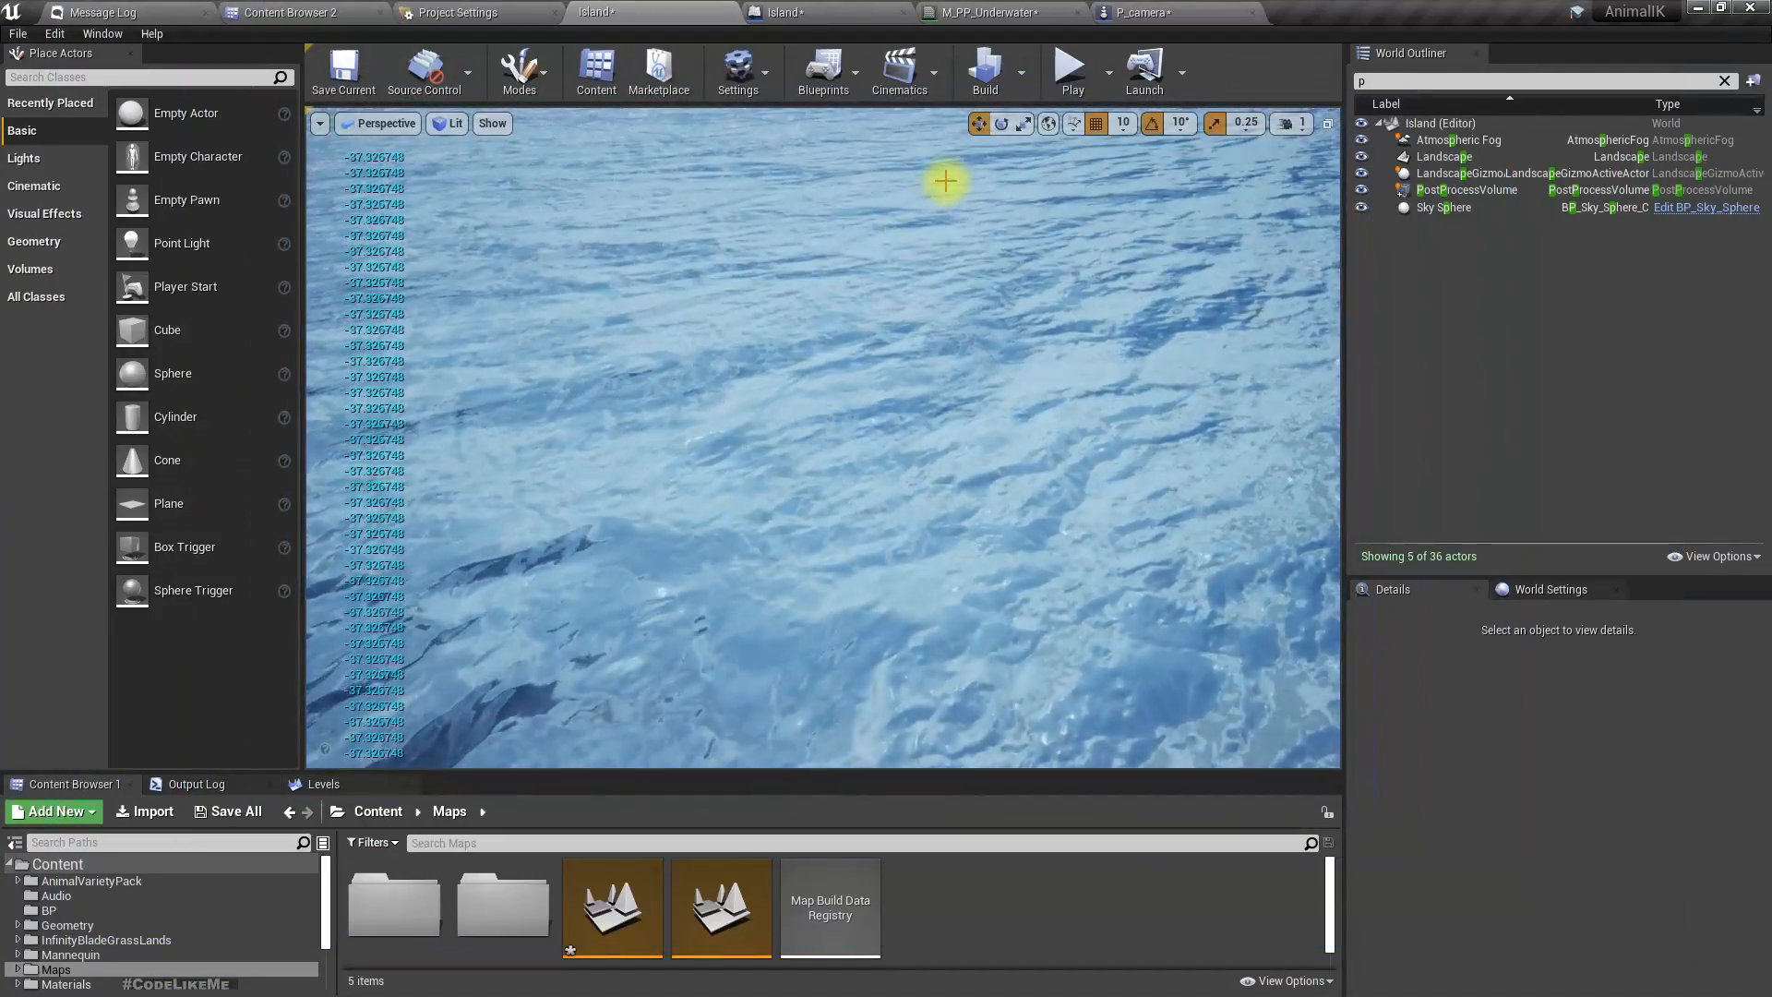
Check the P_camera event graph, replay the level in the selected viewport to test the pitch print-out, and stop playing.
left_click(1163, 11)
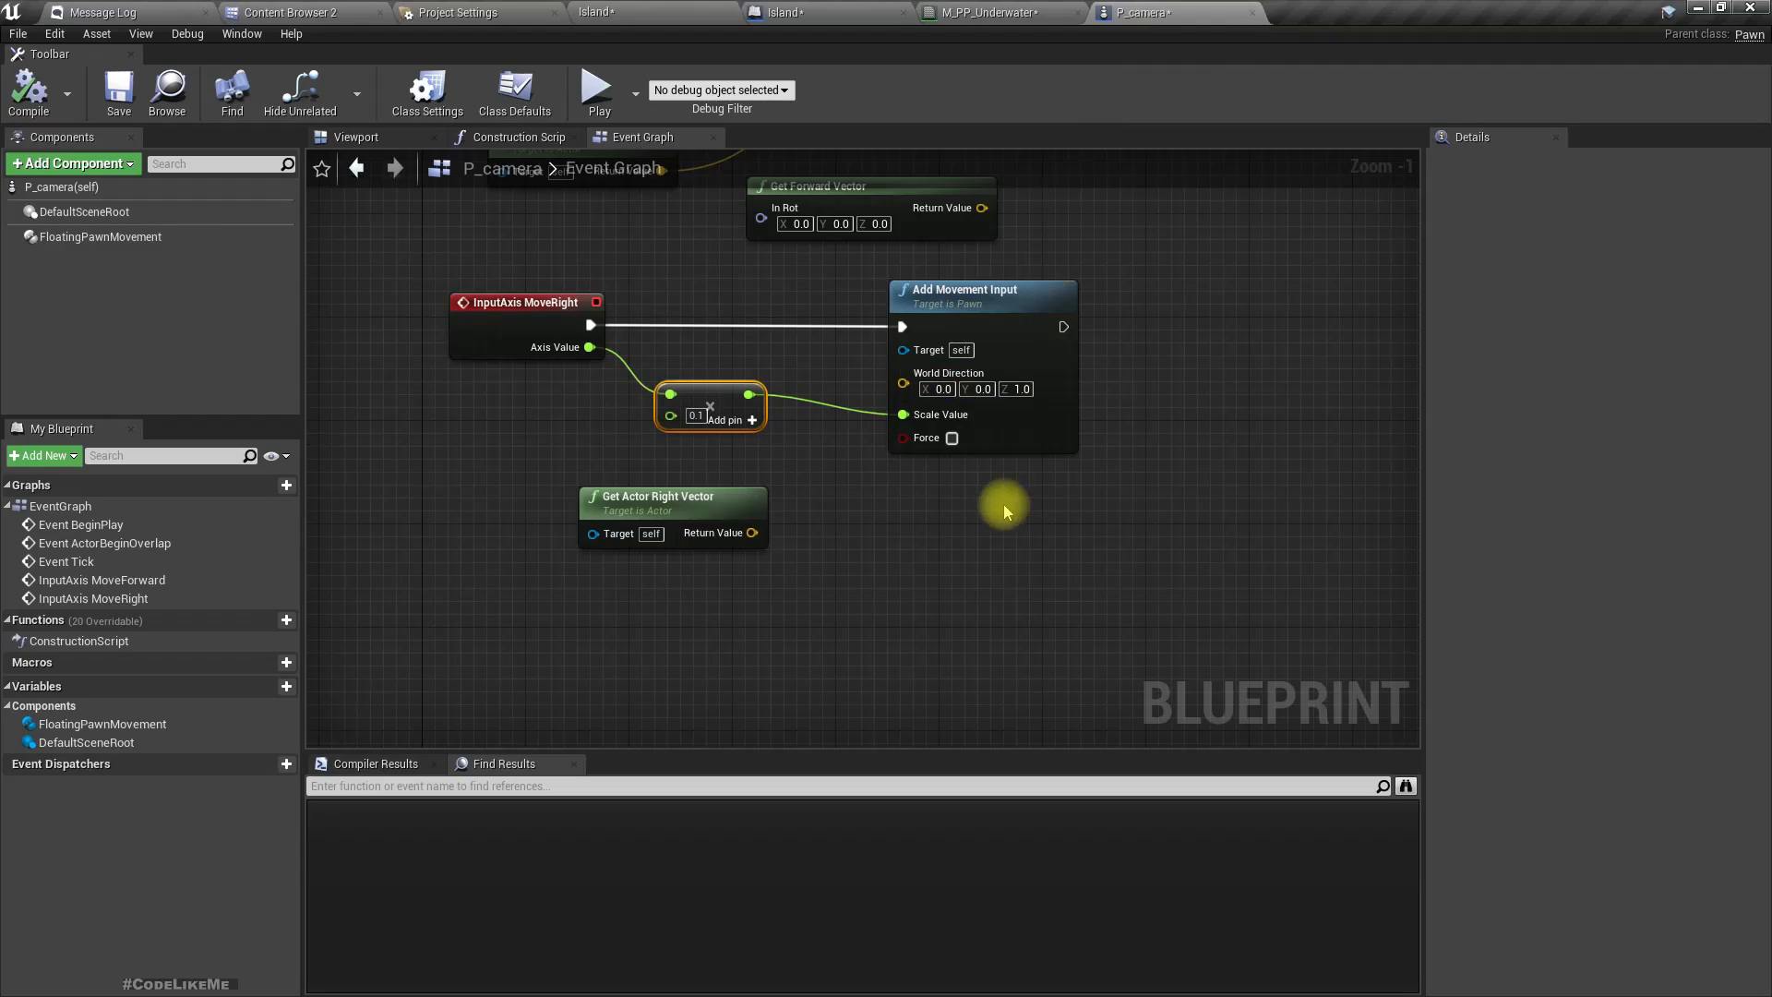
left_click(612, 12)
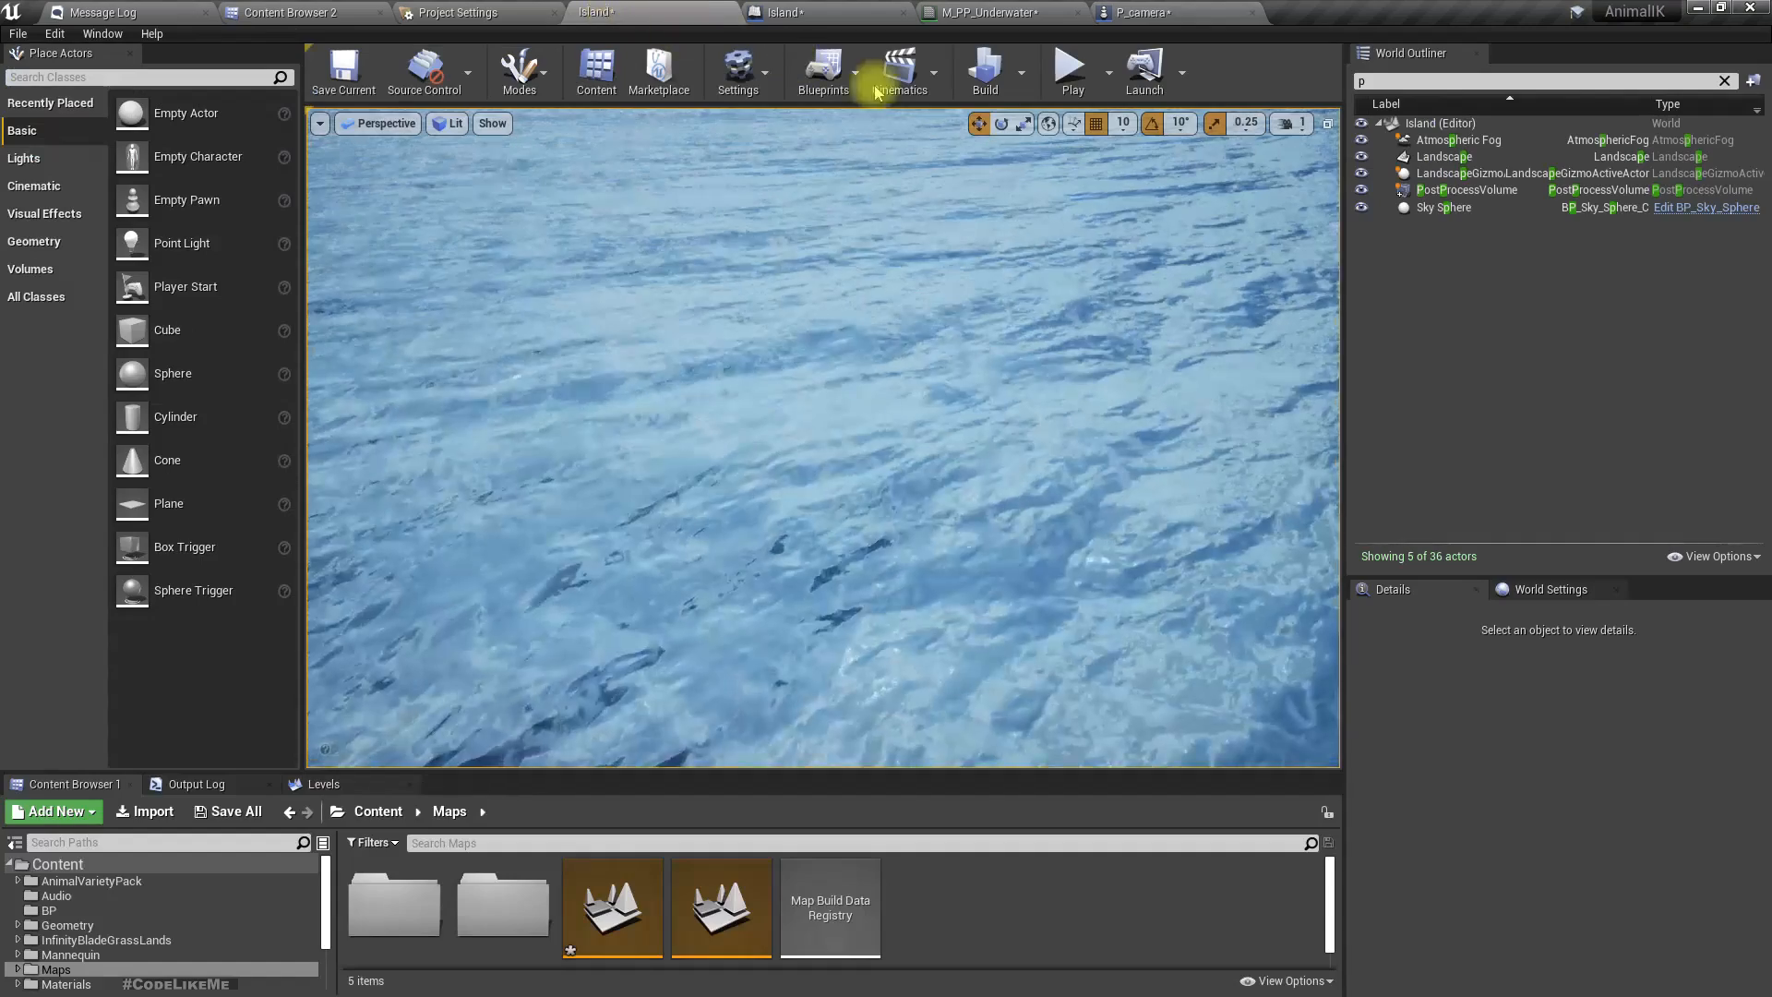
left_click(1106, 72)
left_click(1124, 126)
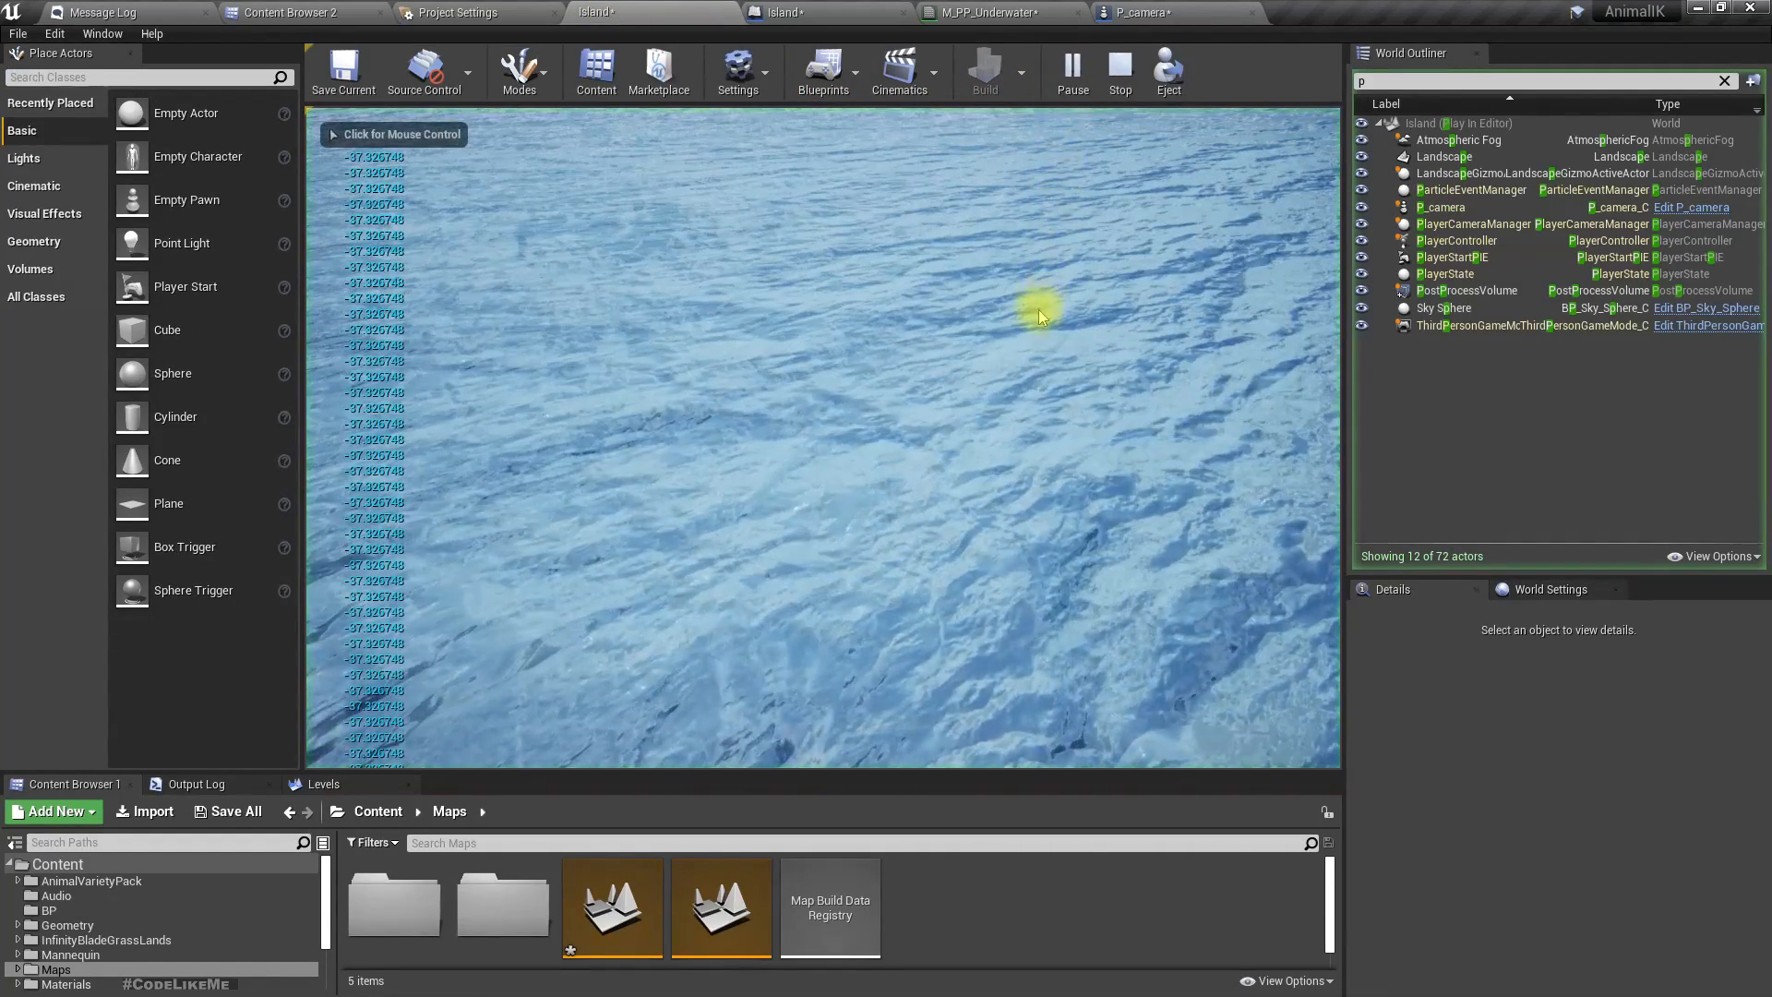
key("Escape")
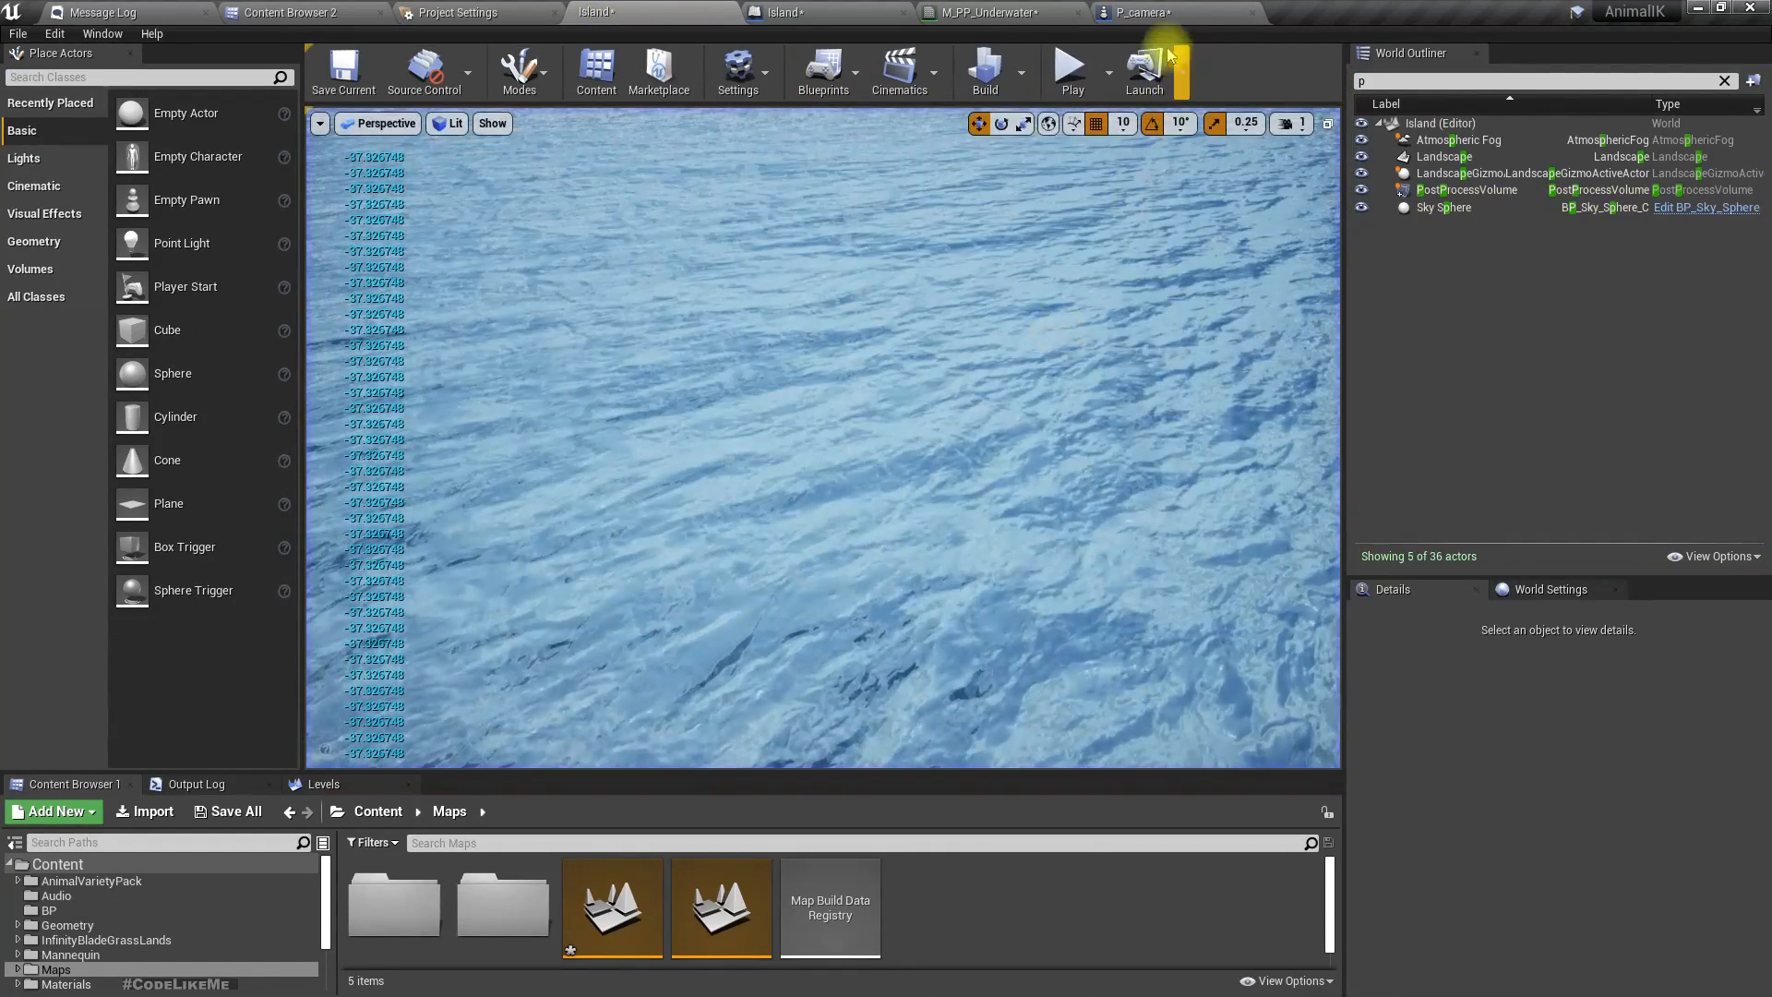
Add a LookUp input axis event below Get Actor Right Vector in the P_camera event graph.
left_click(1128, 9)
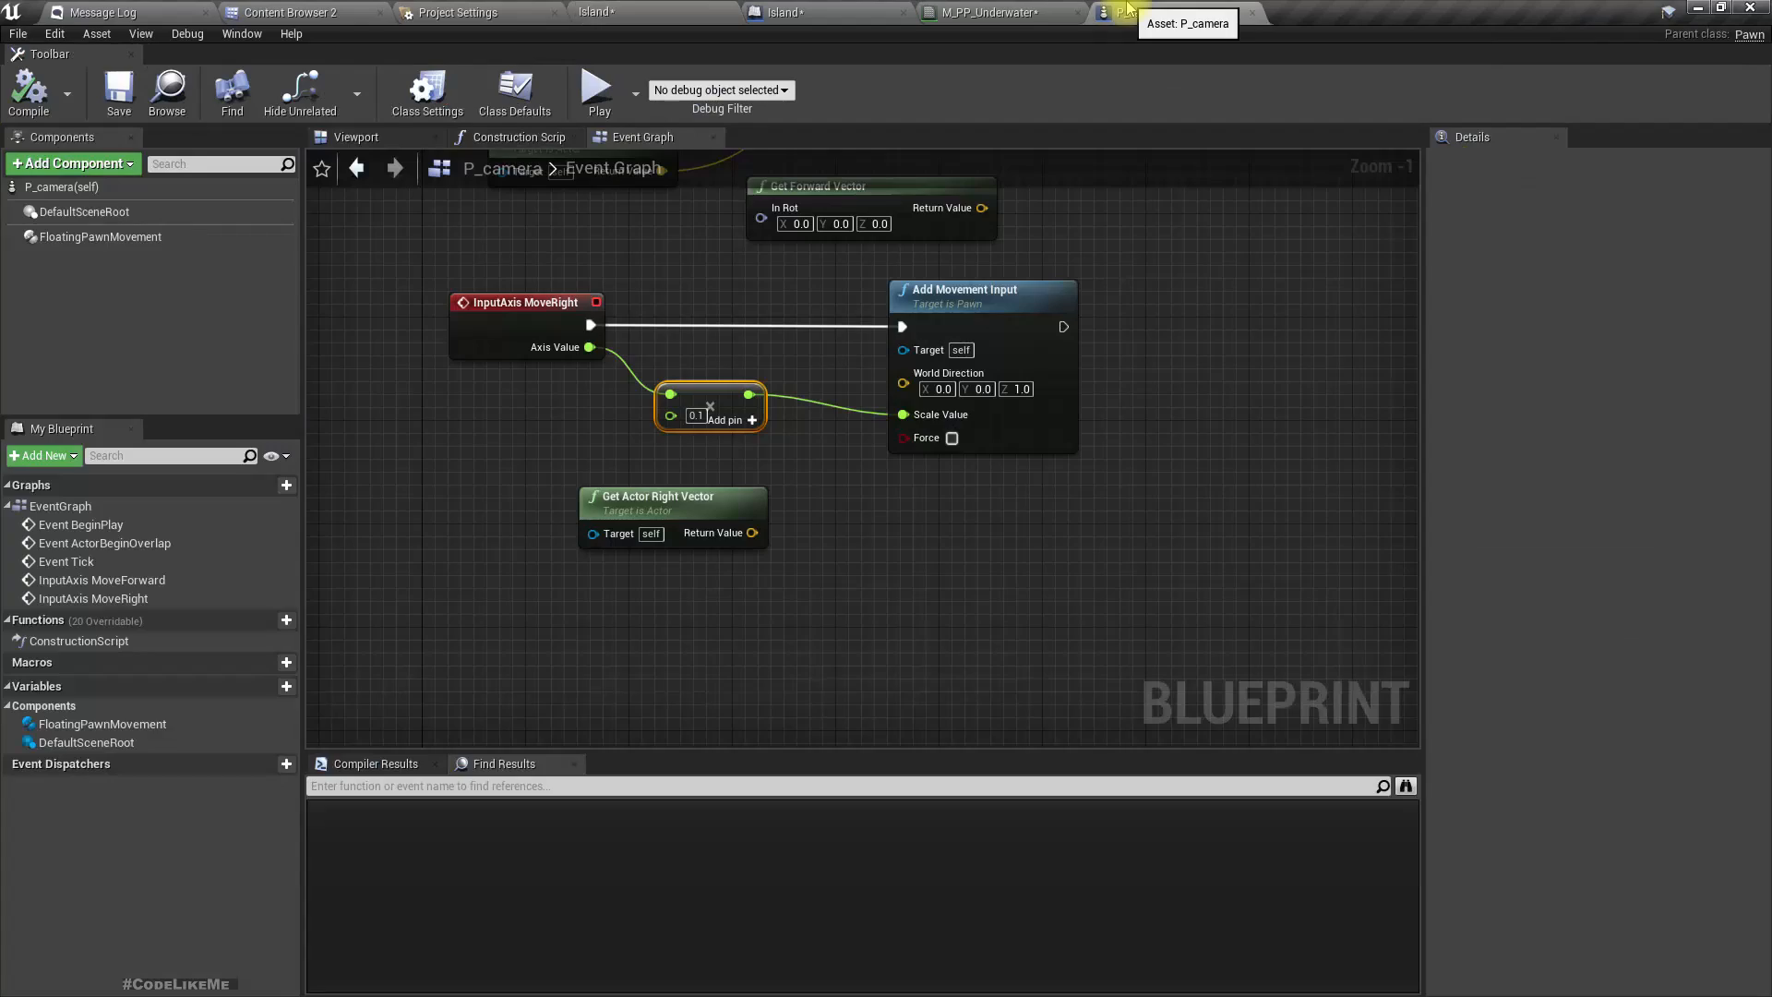
left_click(830, 9)
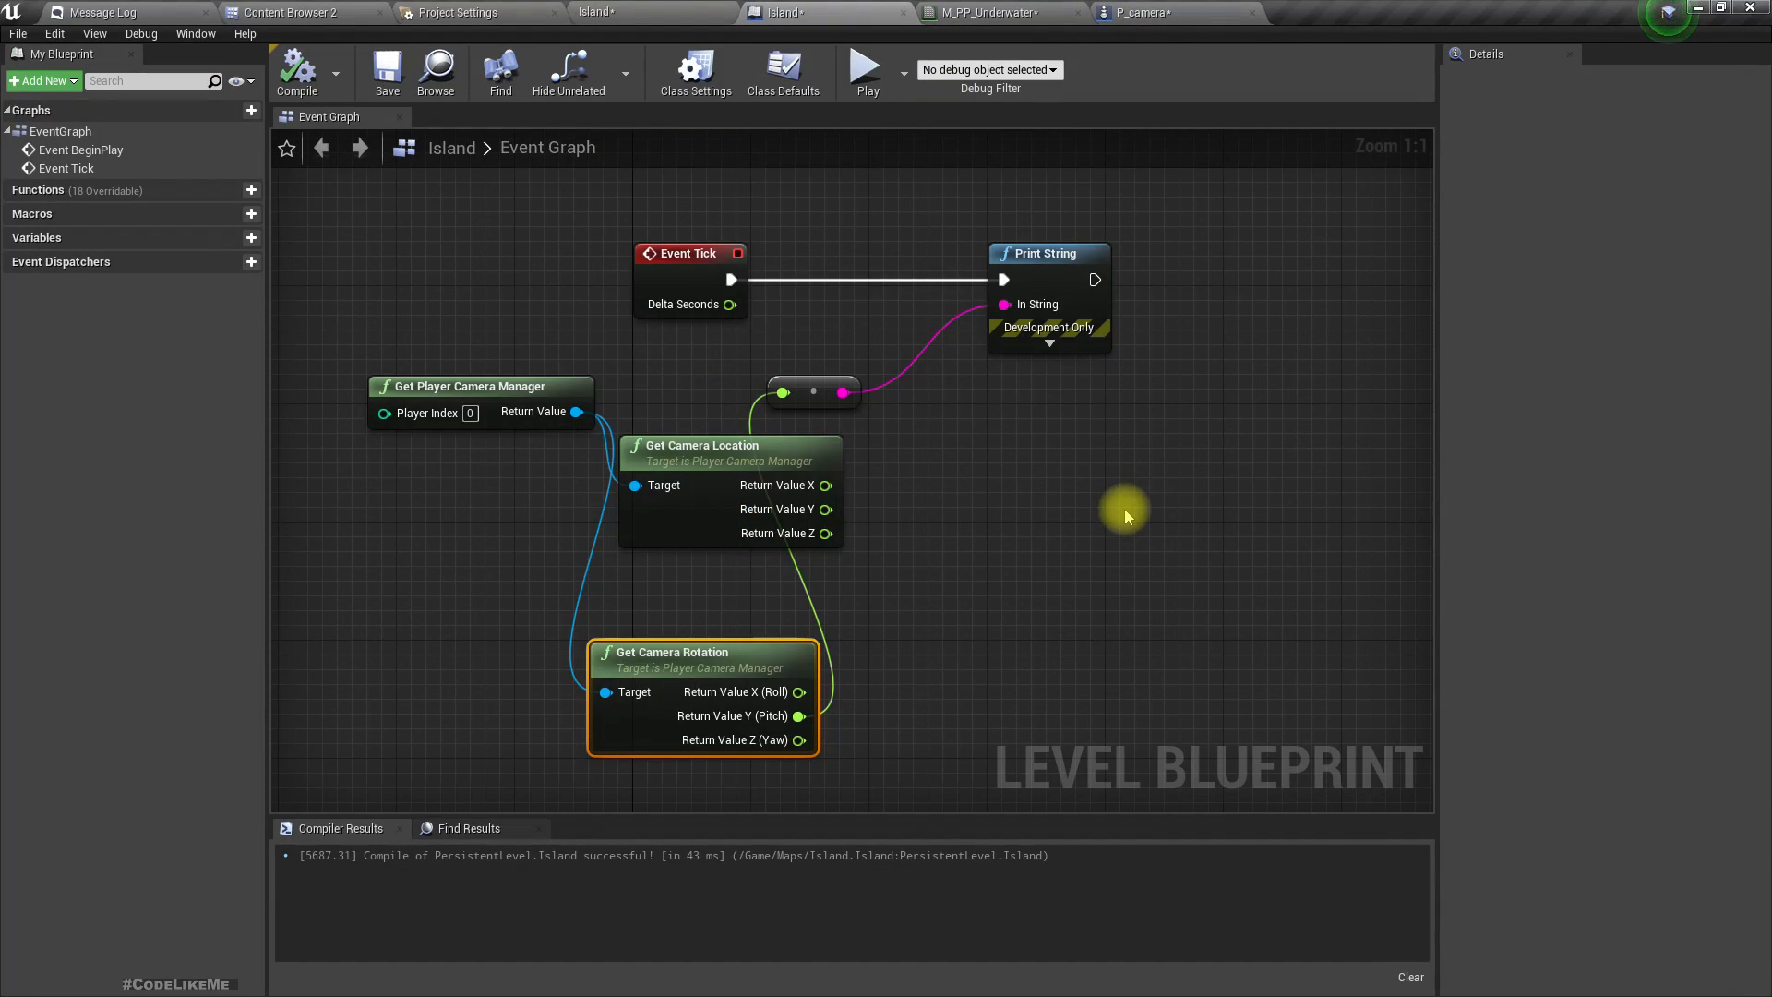
left_click(1132, 9)
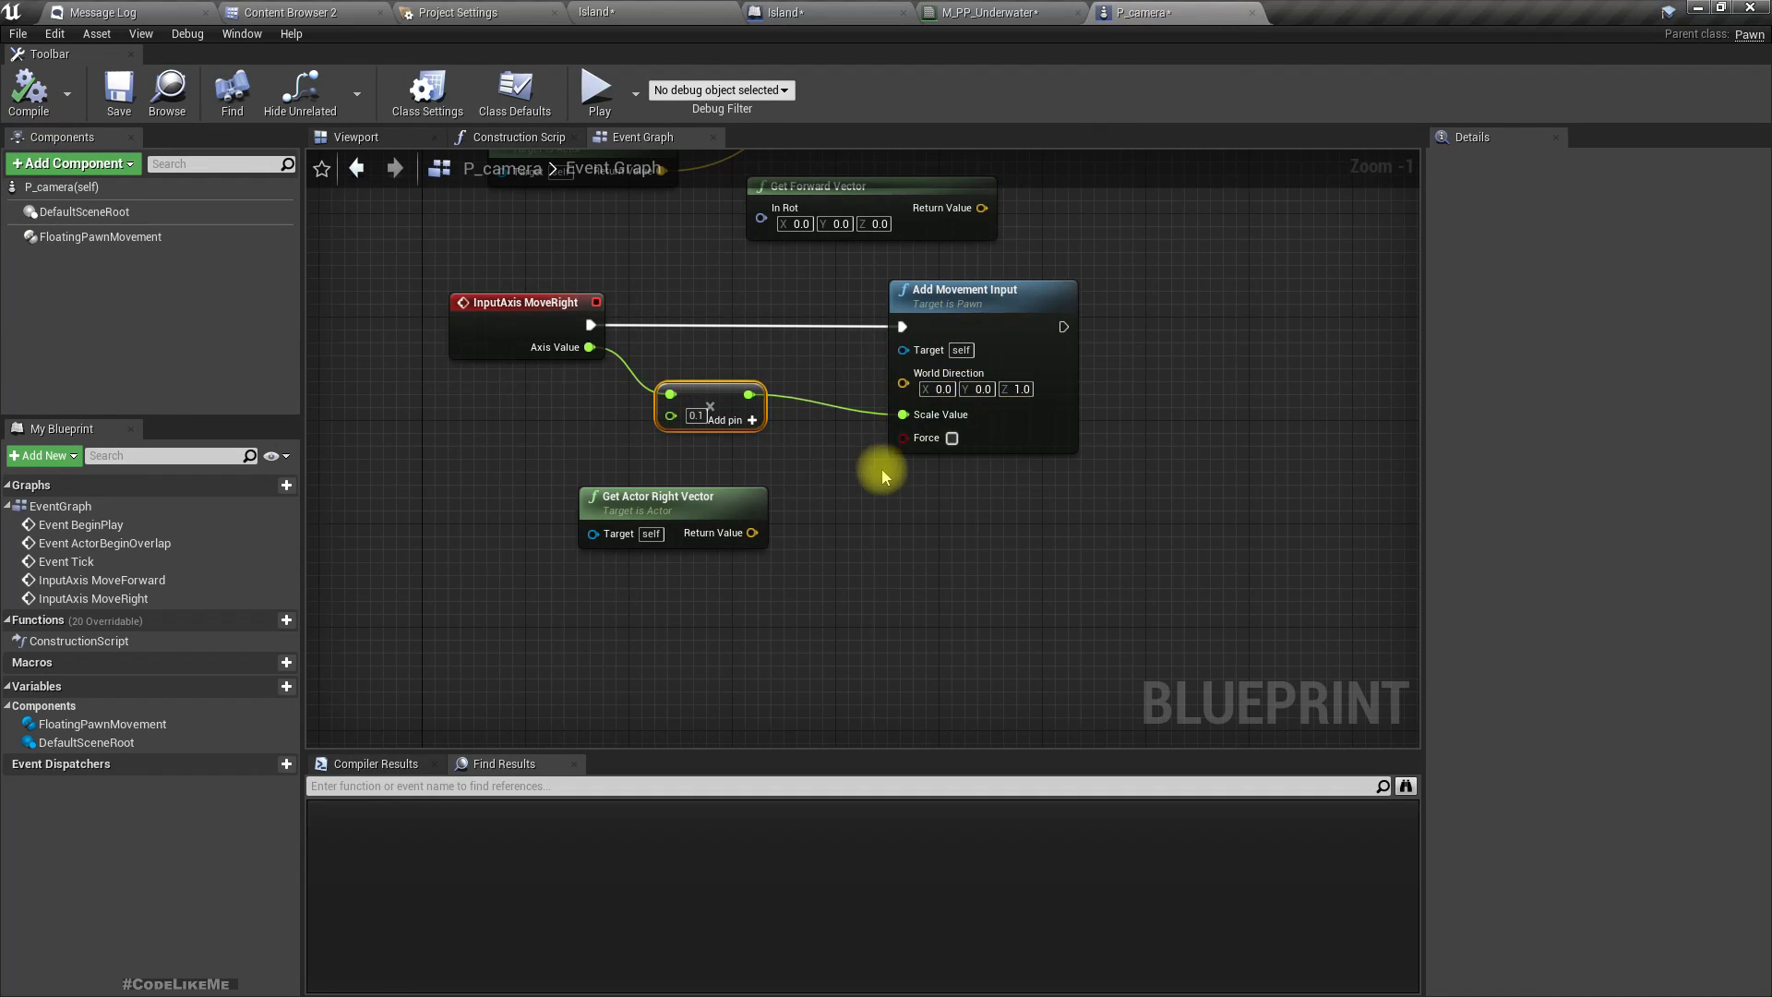
scroll(880, 474, "down", 6)
scroll(859, 507, "up", 4)
right_click_drag(834, 541, 803, 433)
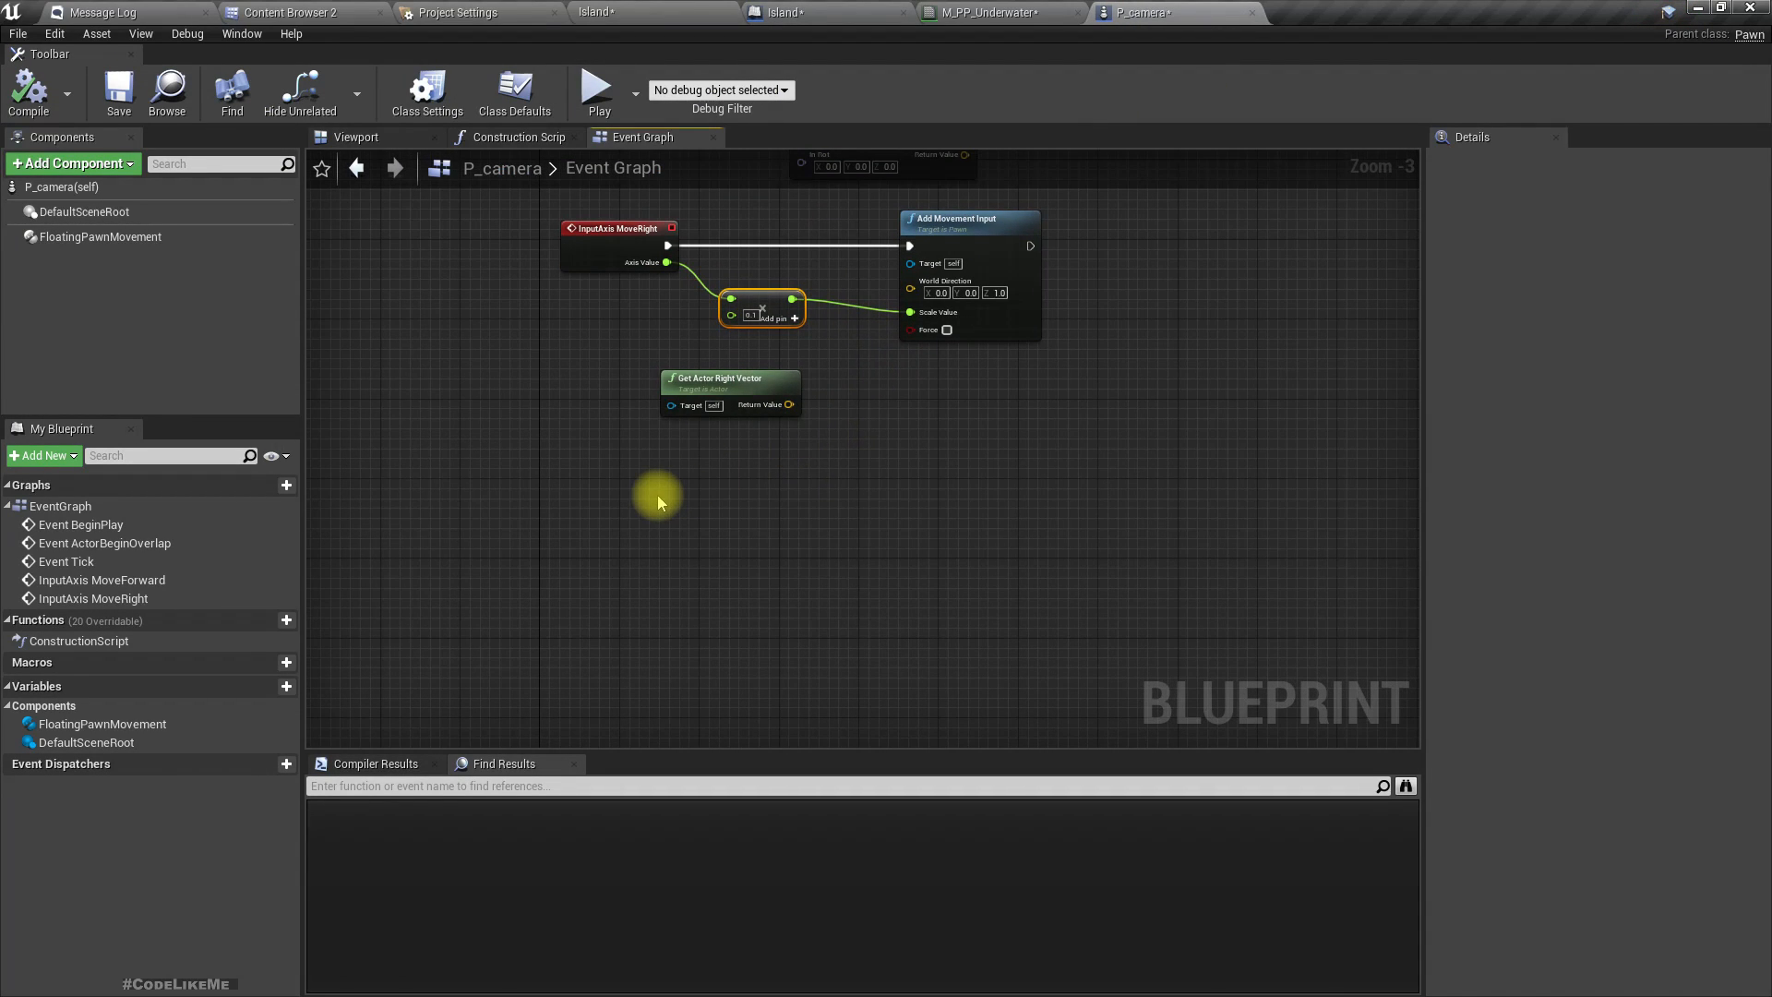
right_click(604, 510)
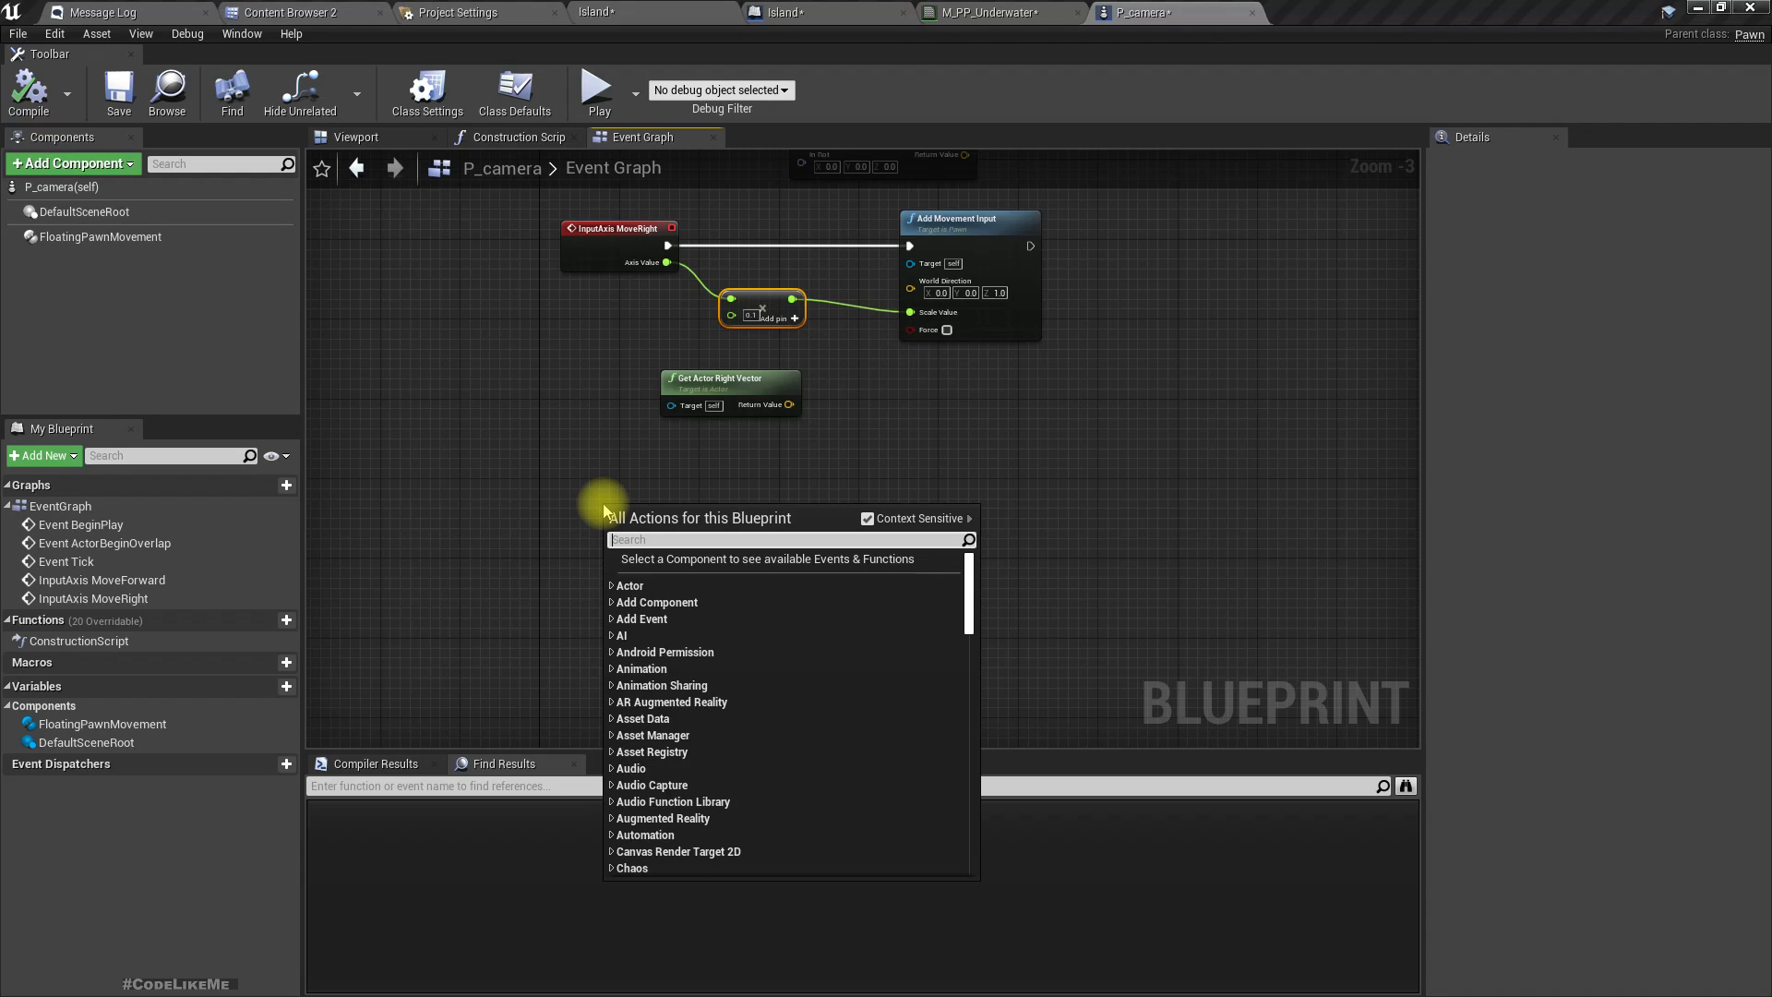
type("look up")
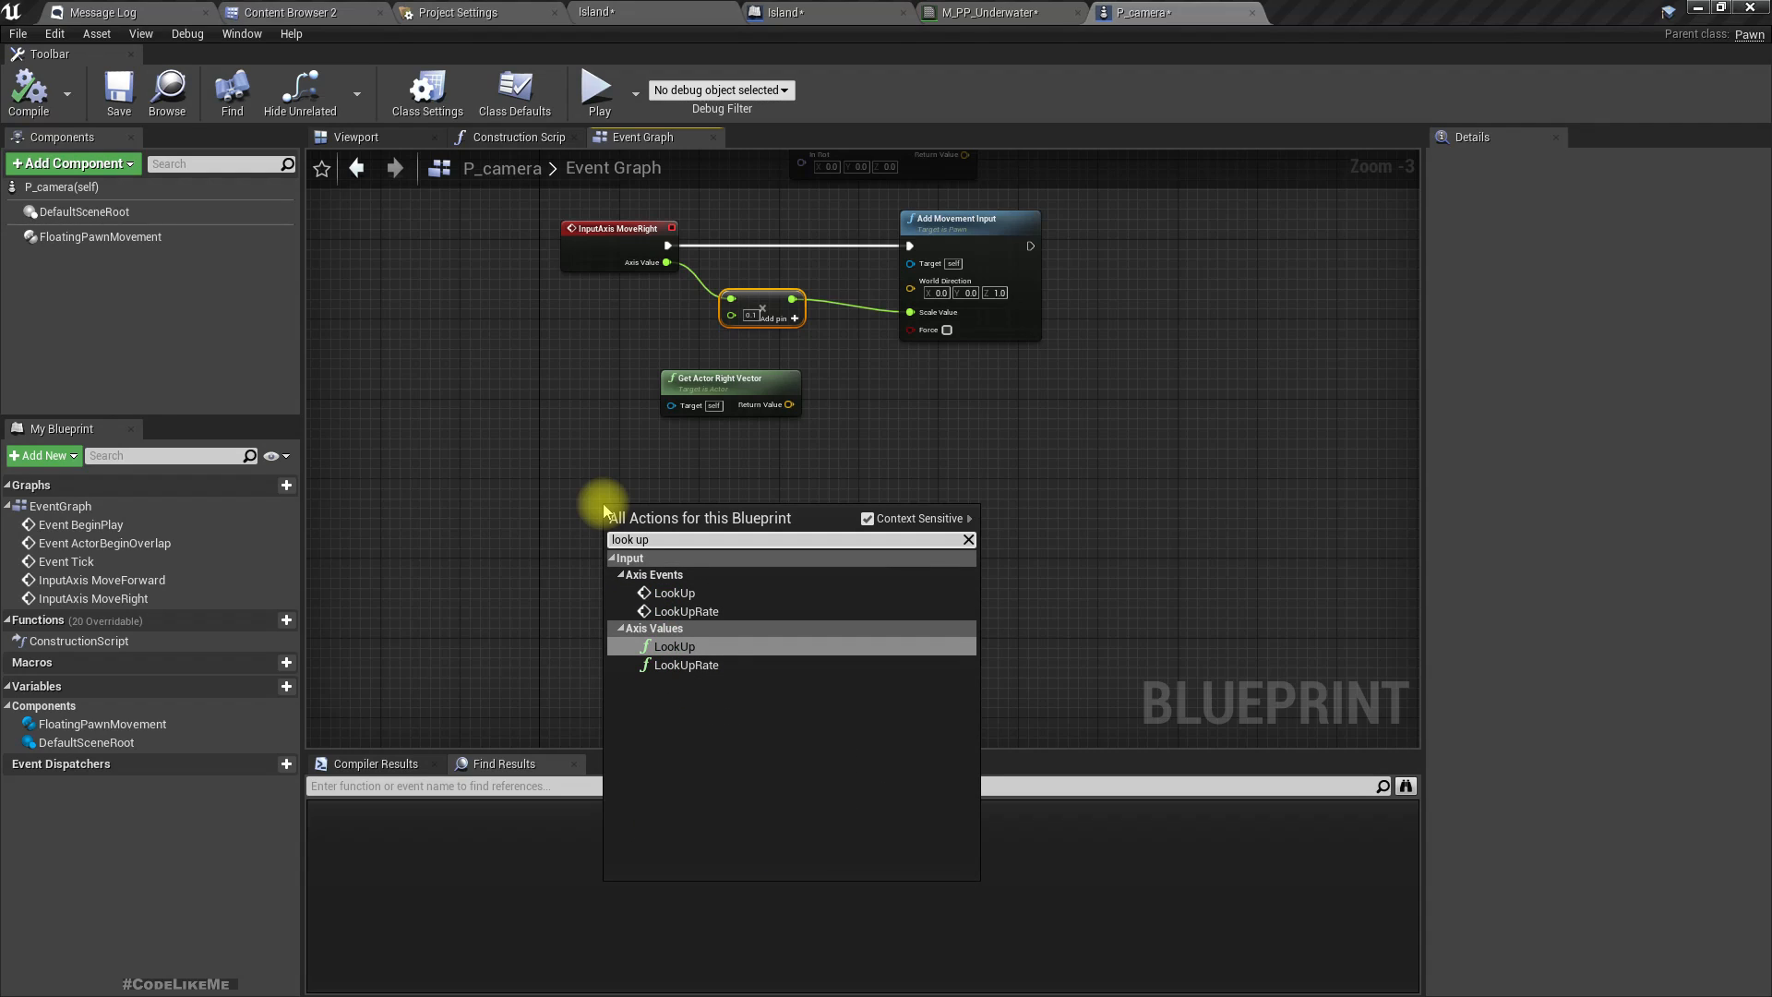
key("Up")
key("Up")
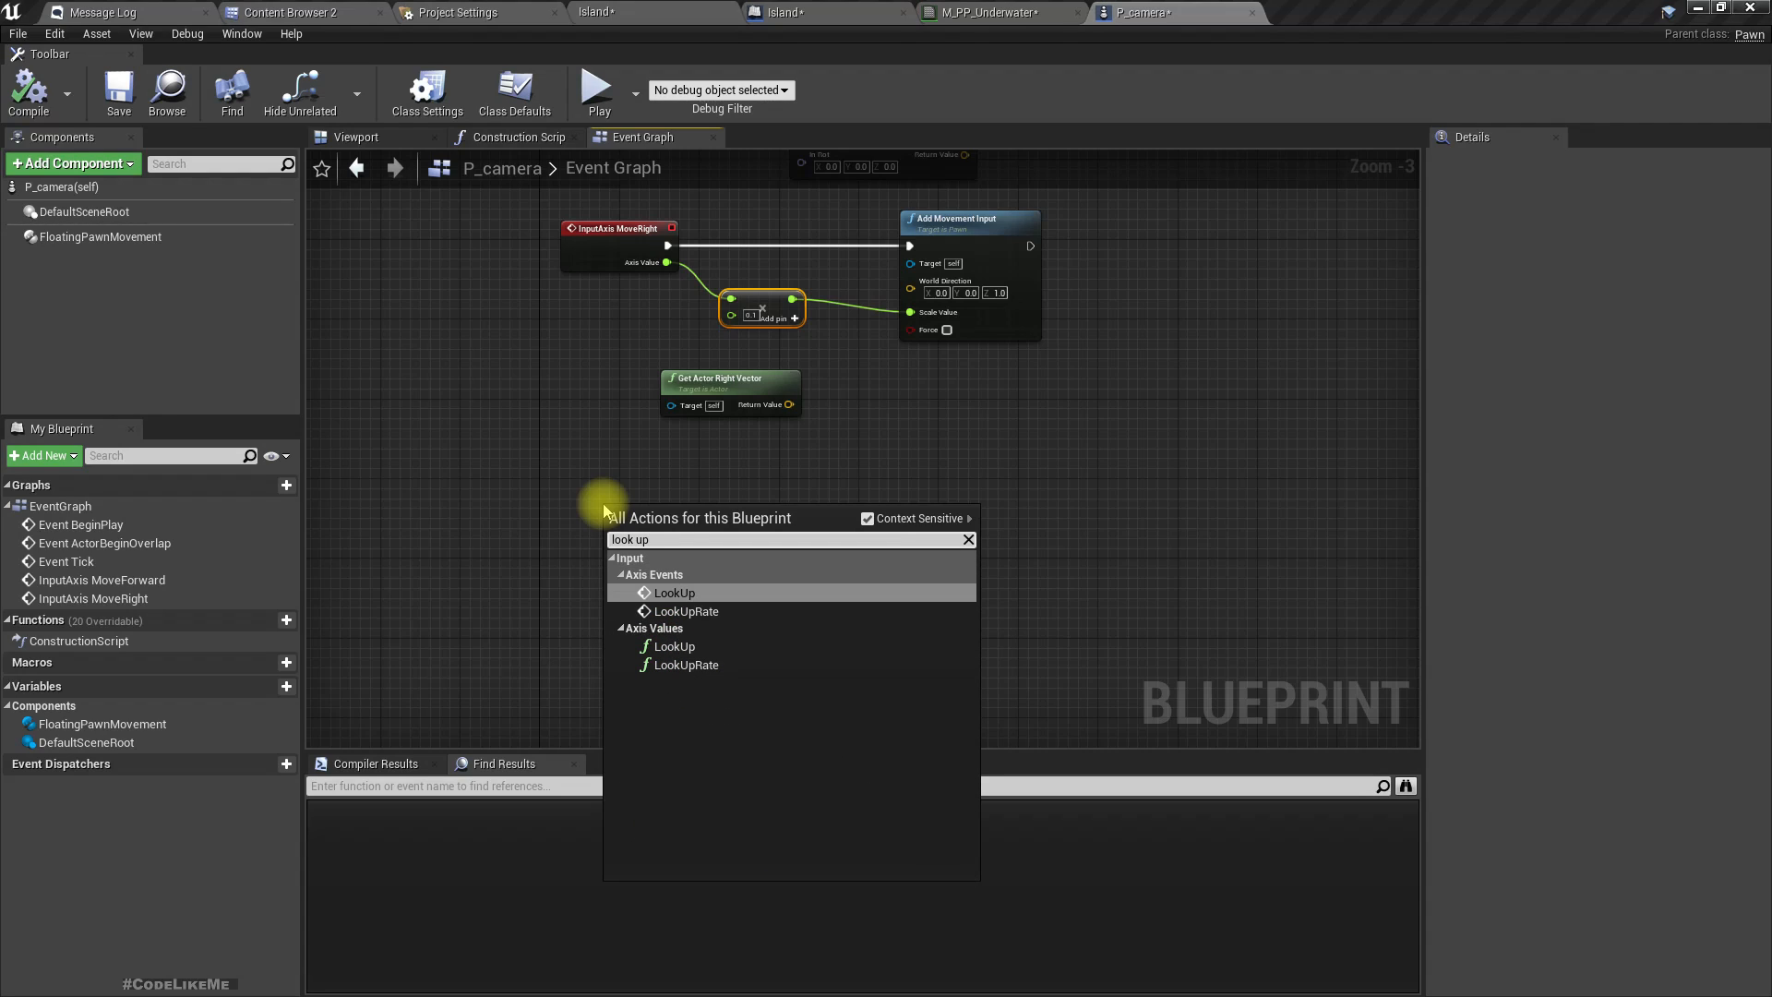
key("Return")
scroll(750, 554, "up", 2)
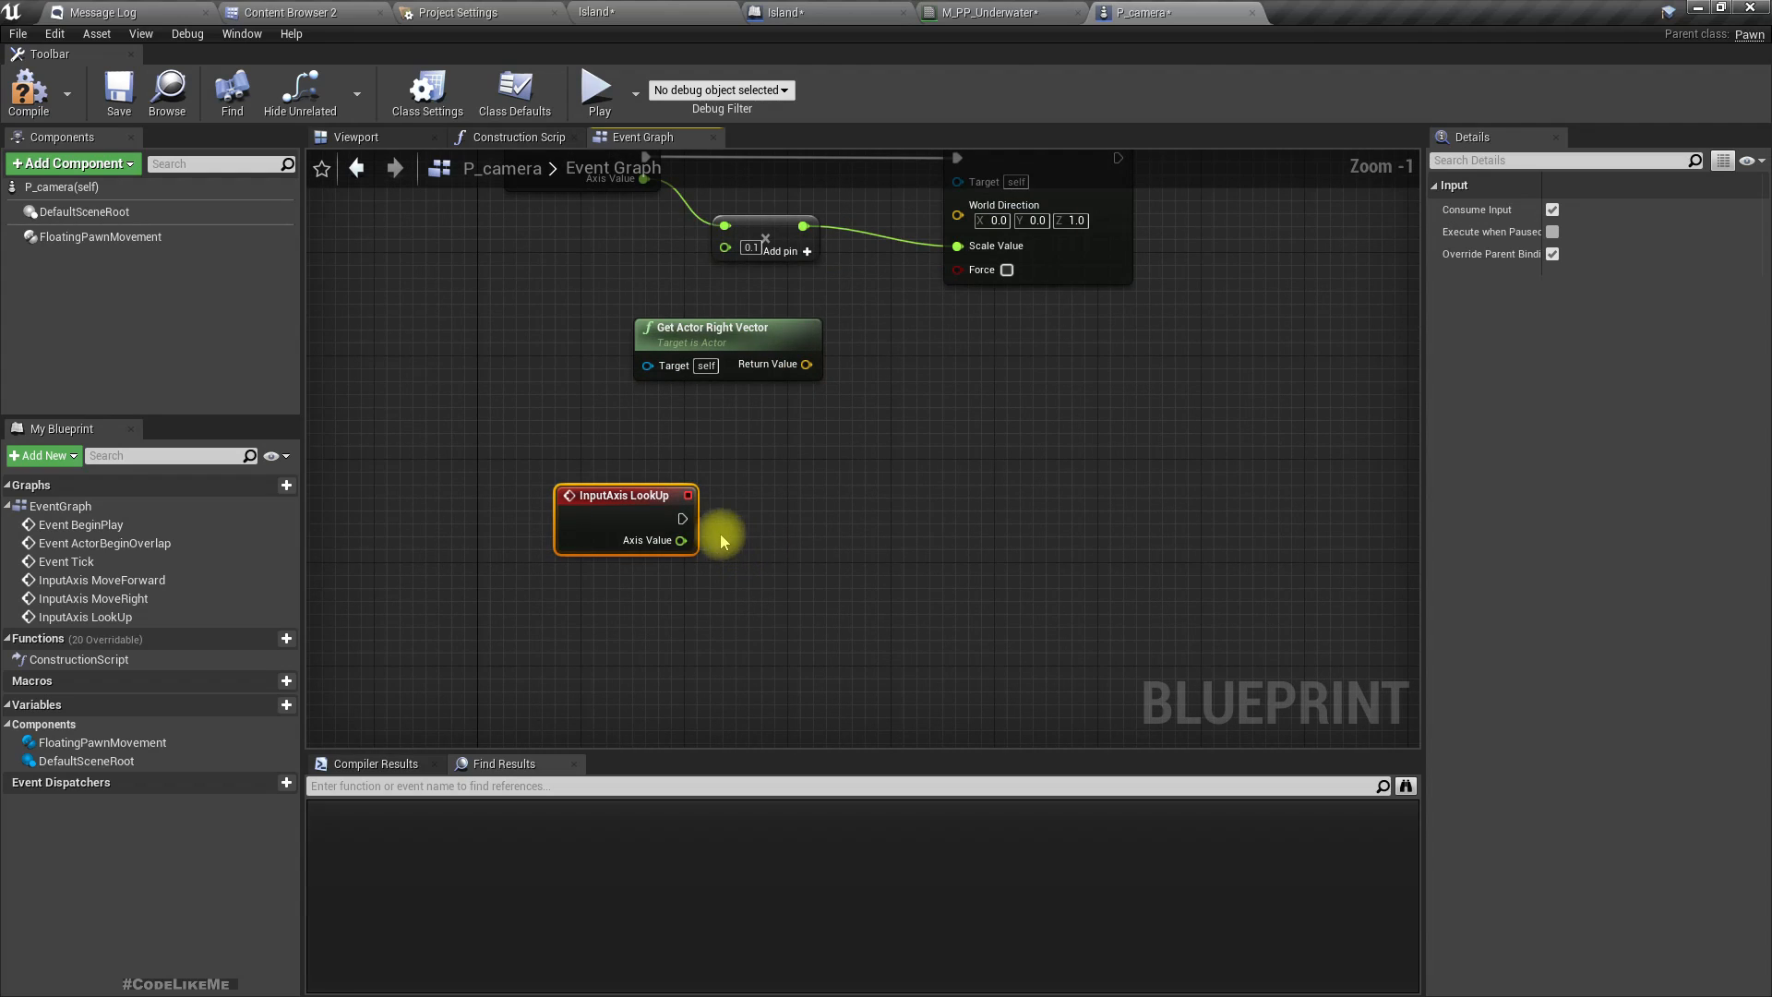
left_click_drag(684, 523, 796, 529)
type("add rotaio")
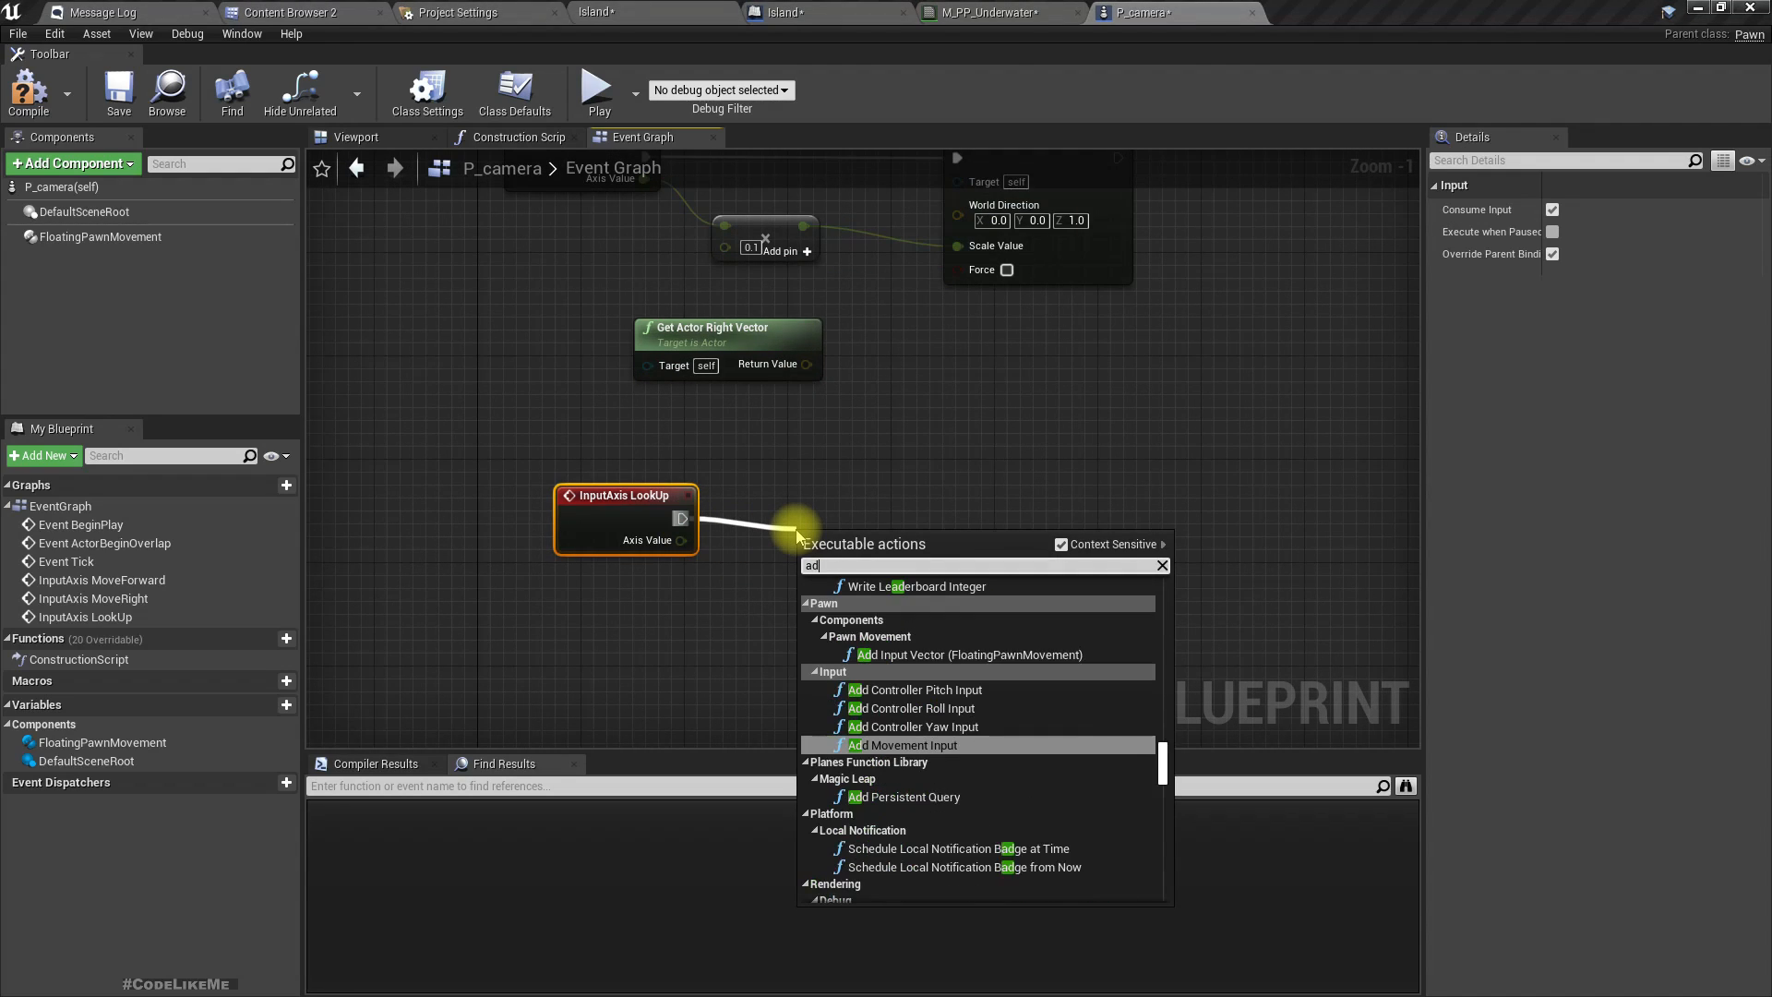
key("BackSpace")
key("BackSpace")
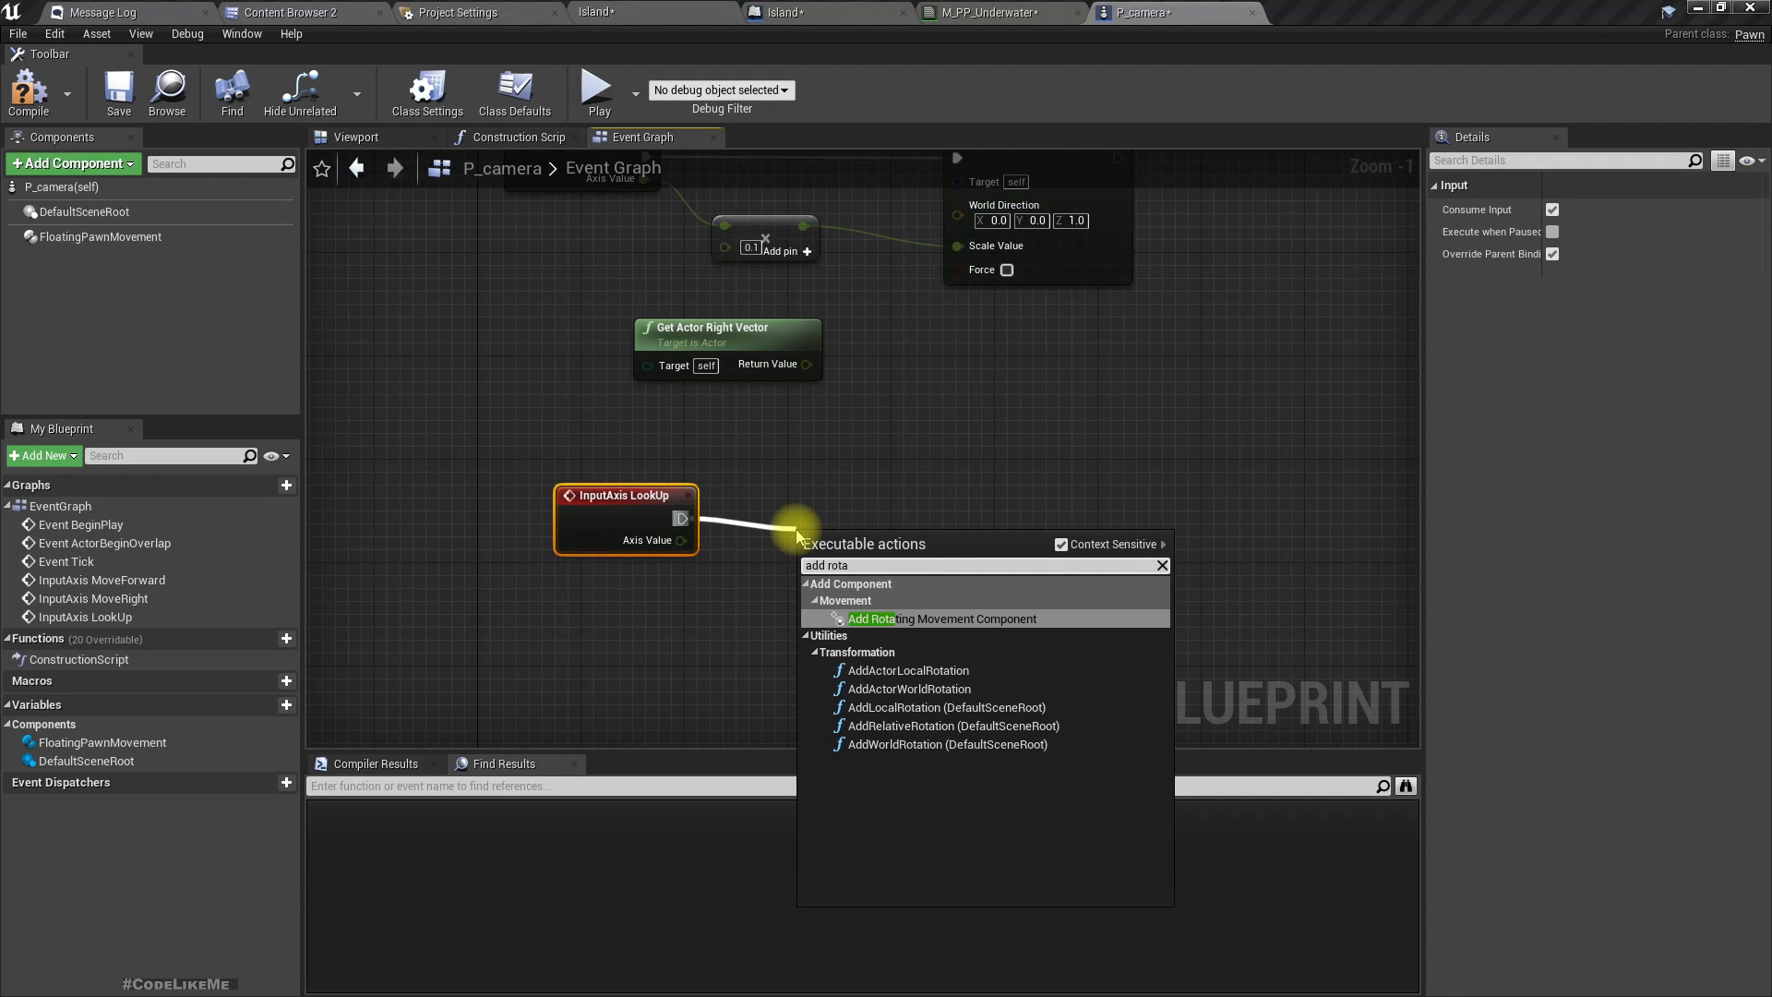
type("tion")
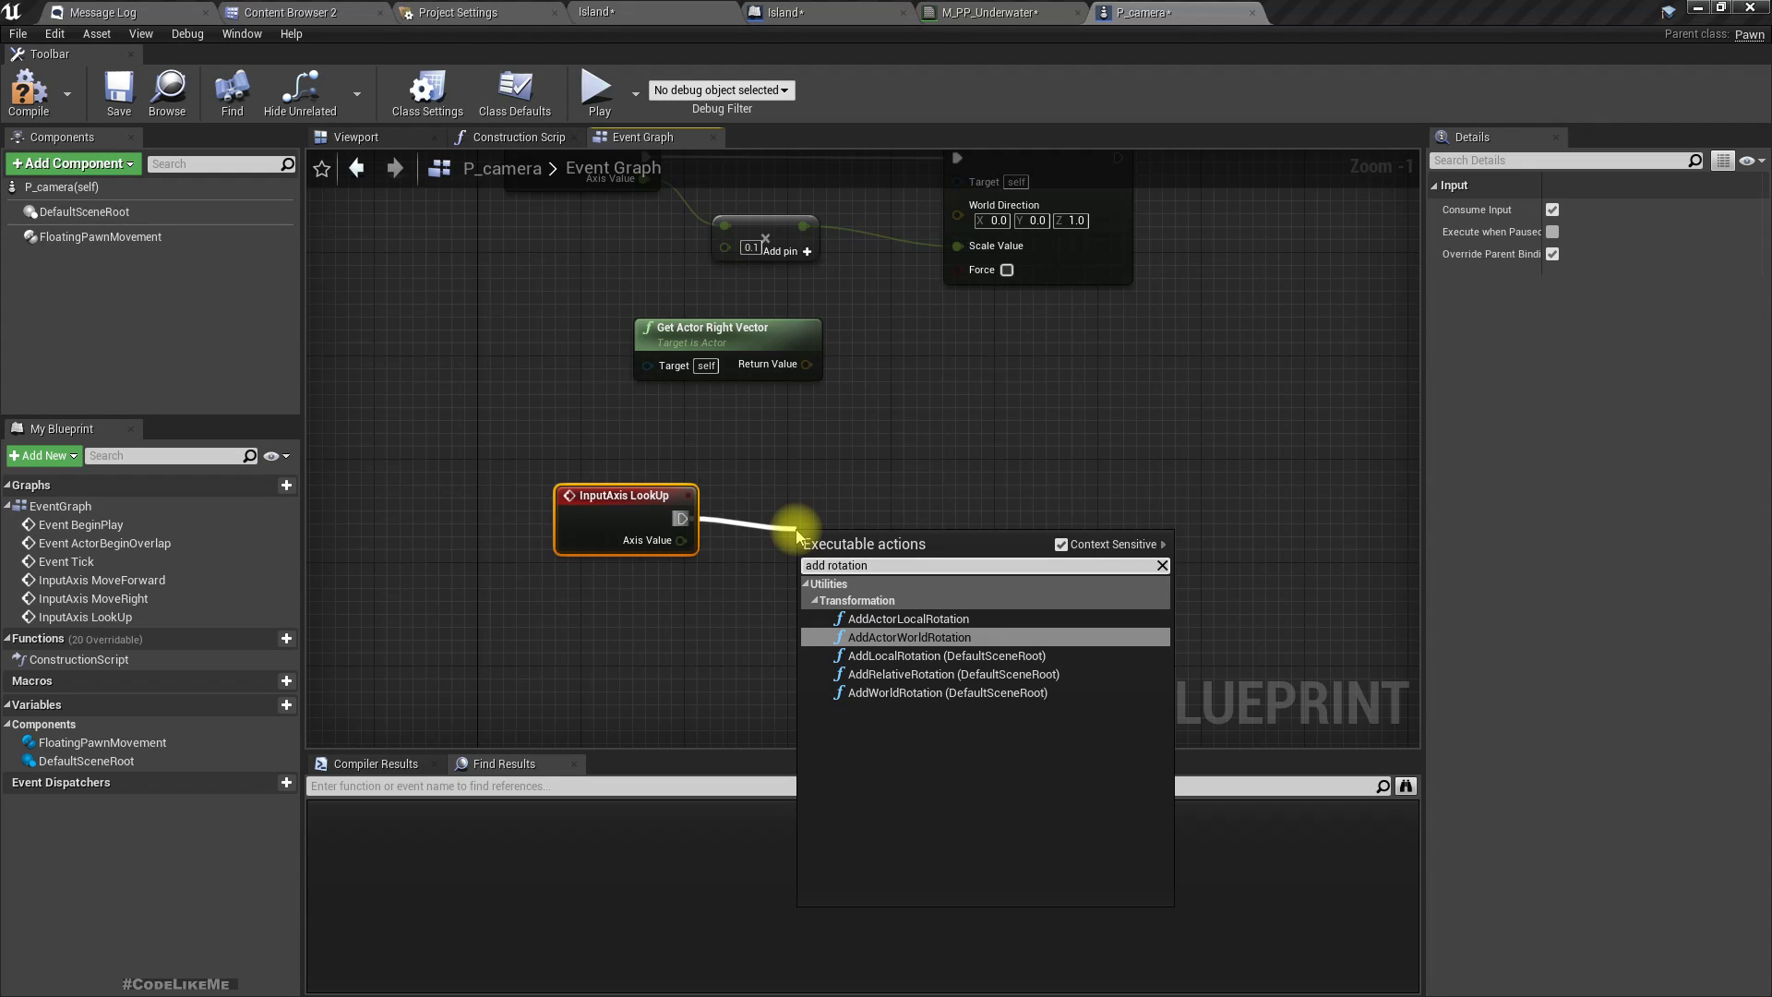
key("BackSpace")
key("BackSpace")
key("BackSpace")
key("BackSpace")
key("BackSpace")
key("BackSpace")
key("BackSpace")
key("BackSpace")
key("BackSpace")
key("BackSpace")
key("BackSpace")
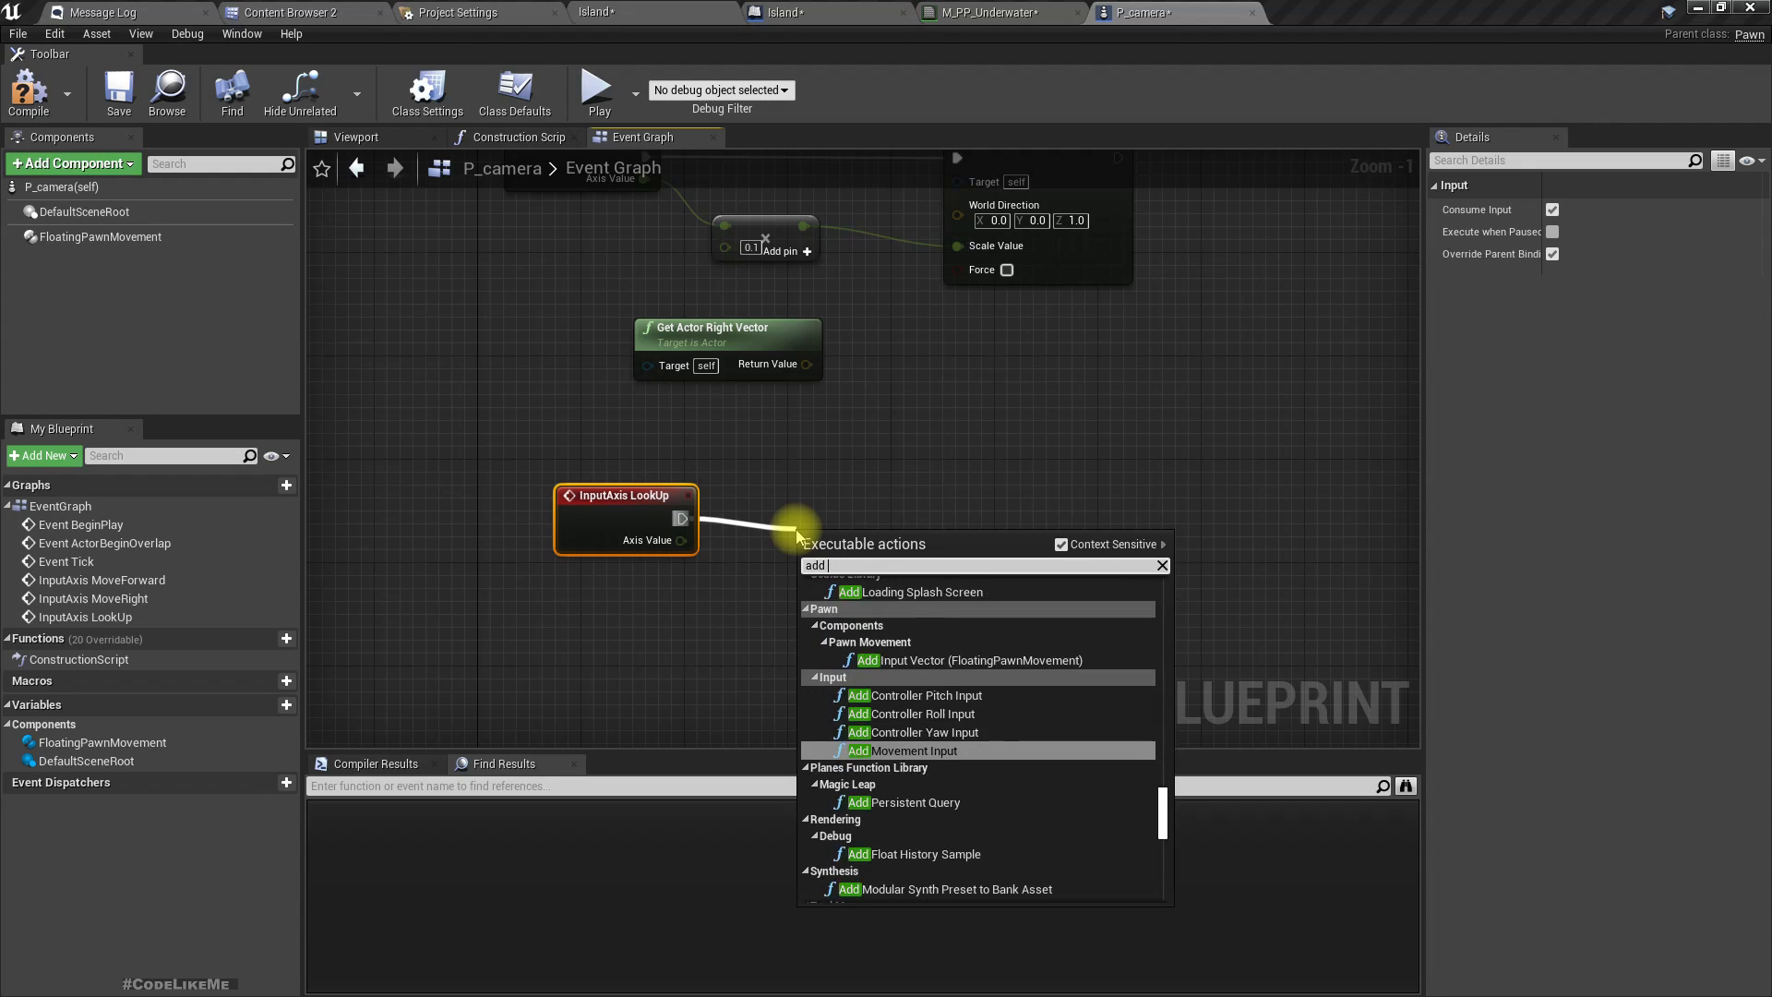
type("rotation")
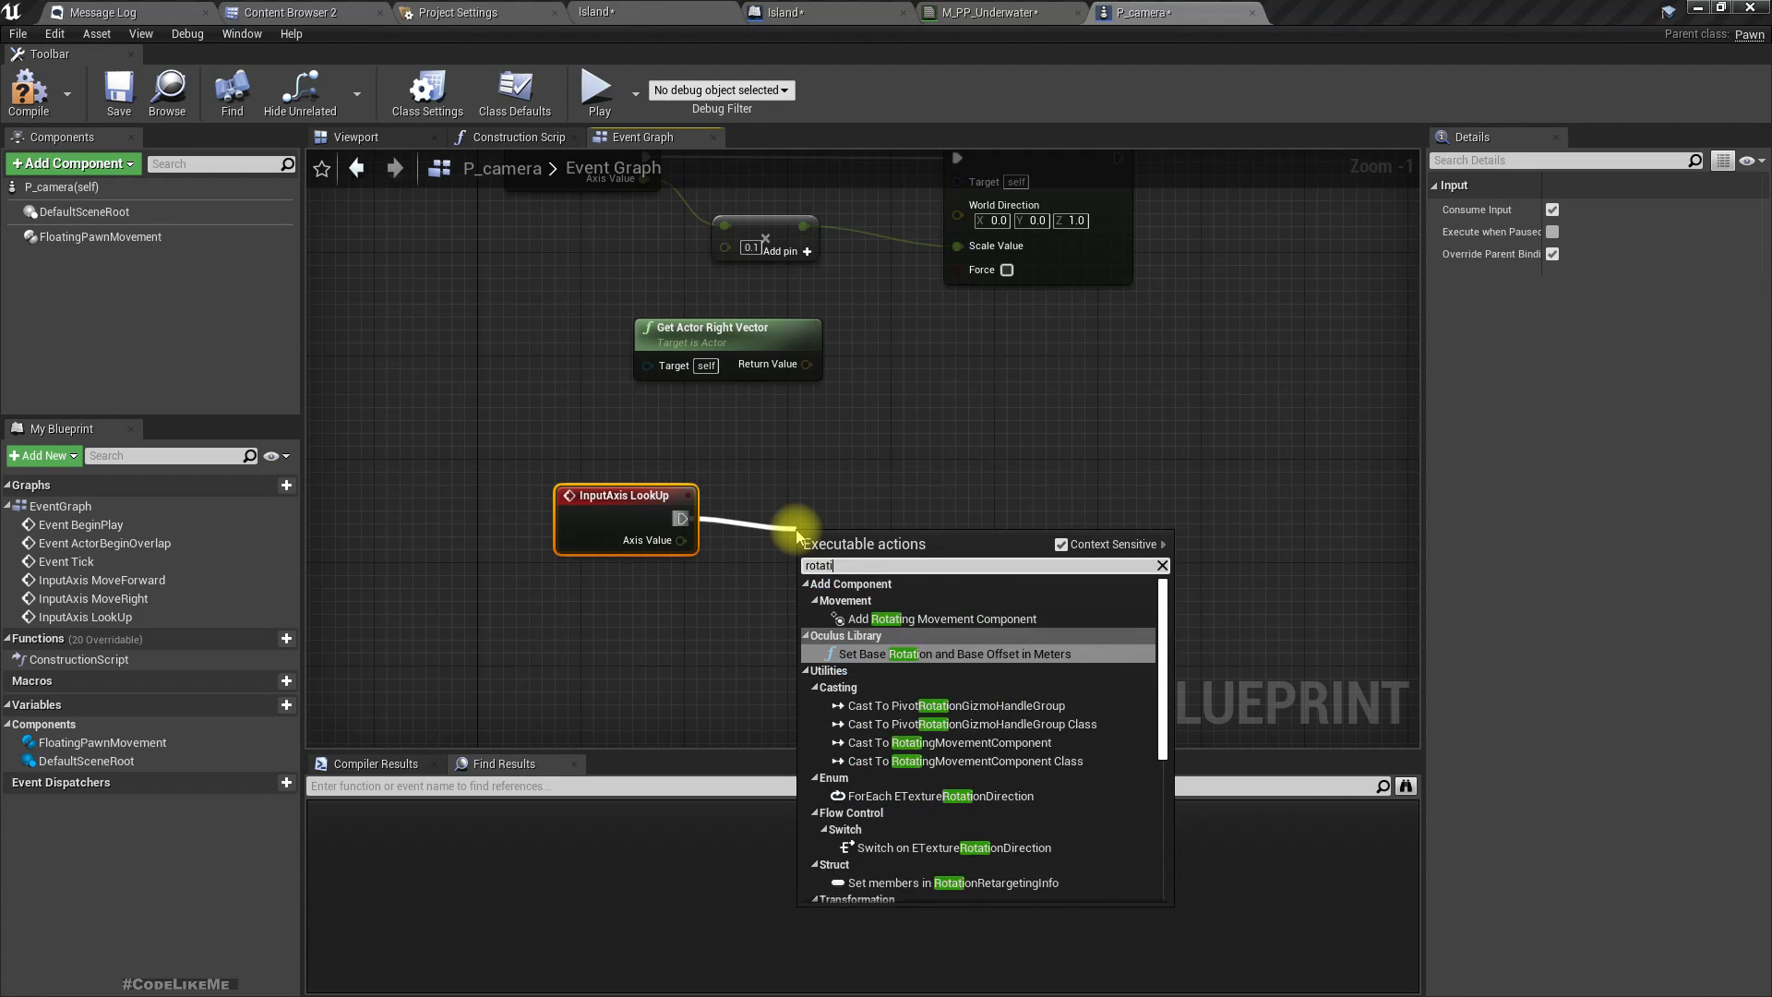
key("Escape")
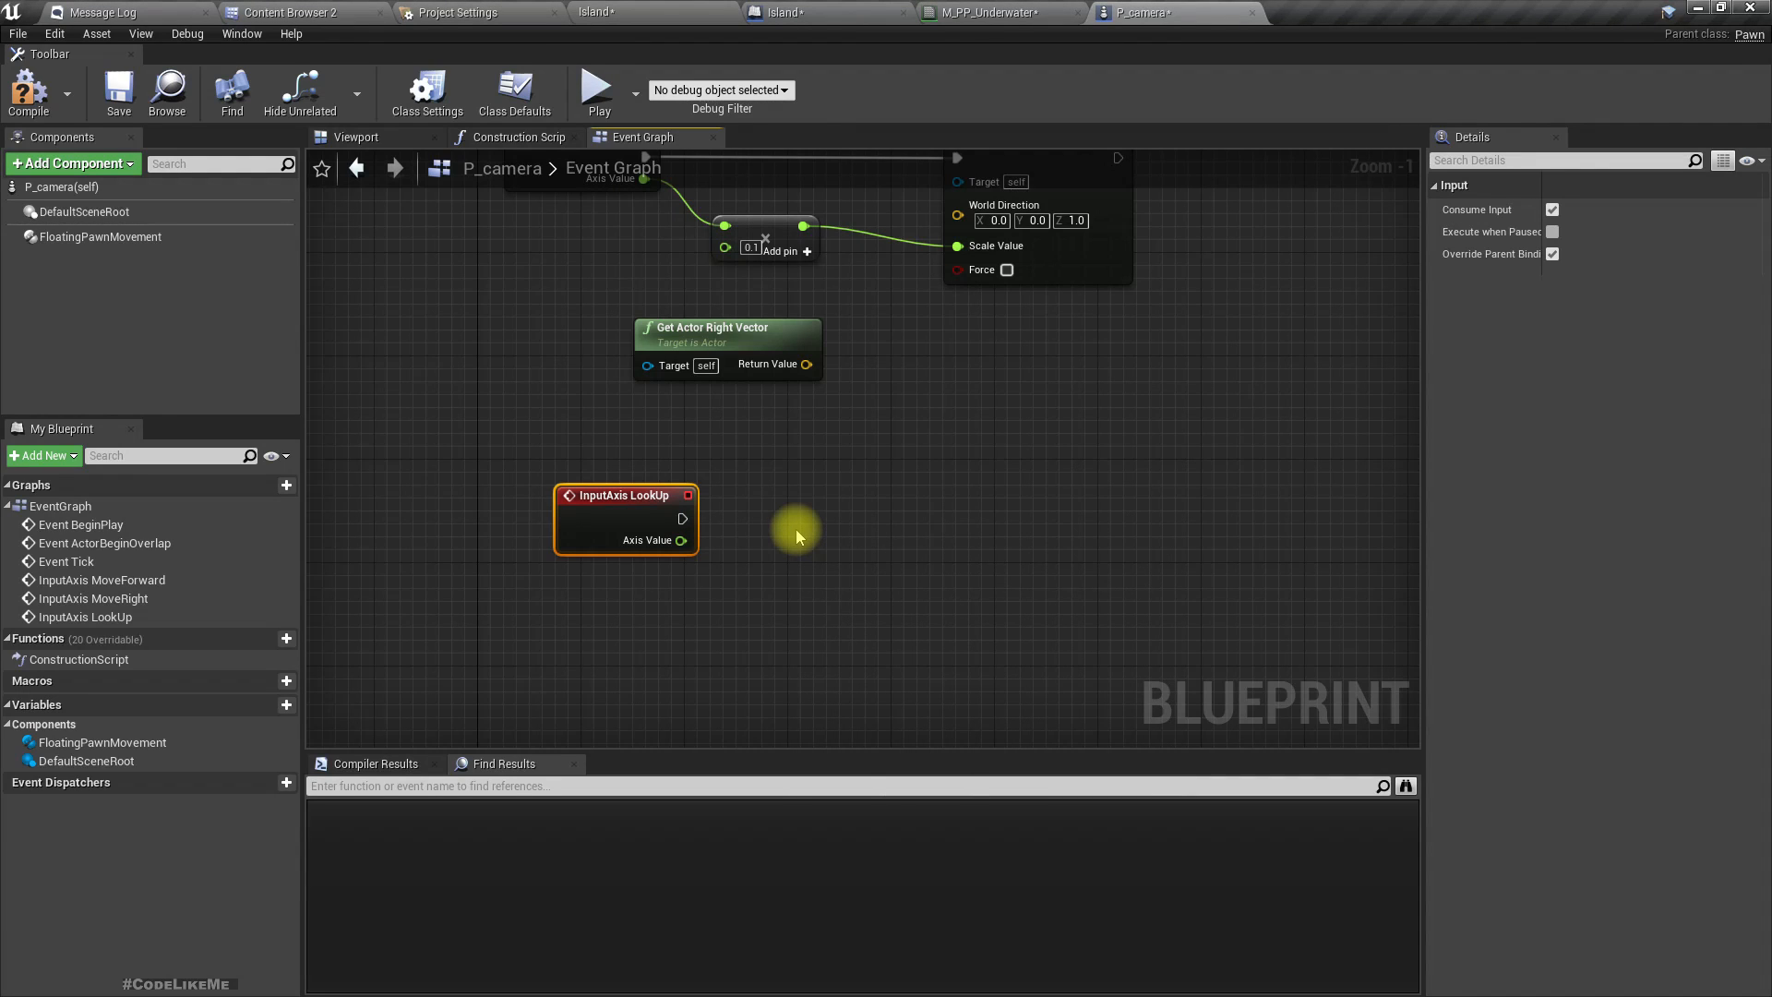
Check the level's game mode in World Settings, open the ThirdPersonCharacter event graph and copy its Mouse input comment group.
left_click(693, 9)
left_click(1554, 587)
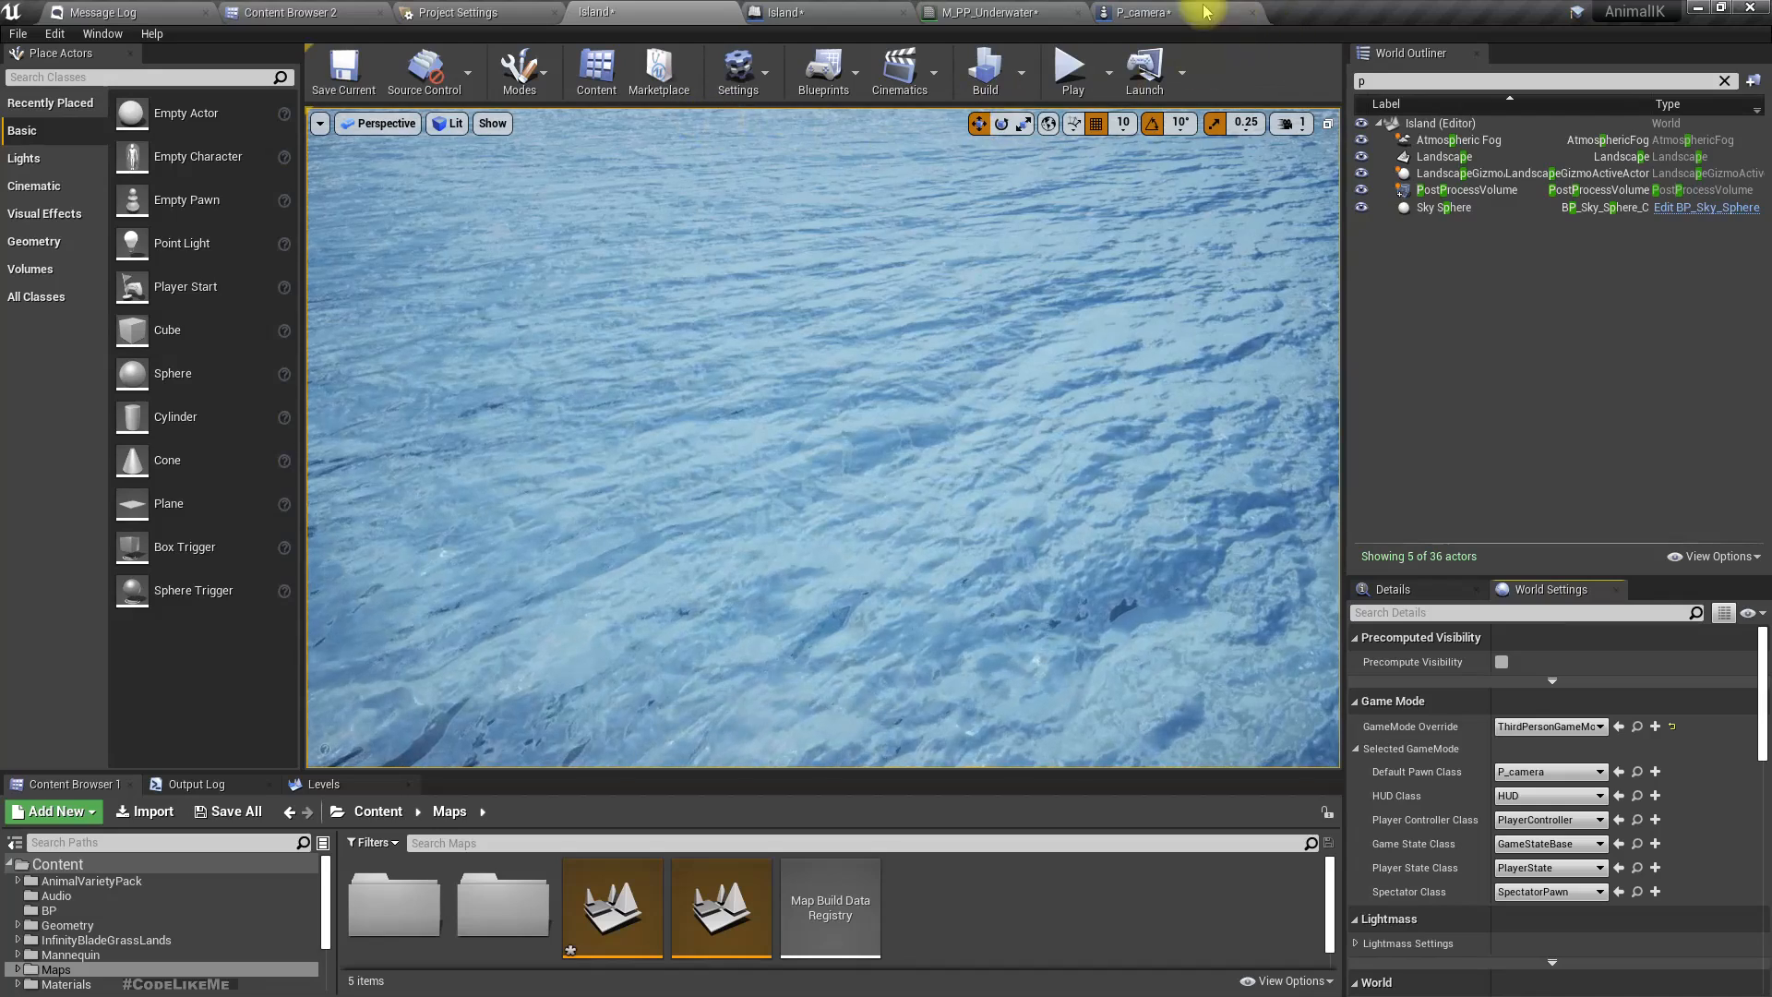
left_click(281, 12)
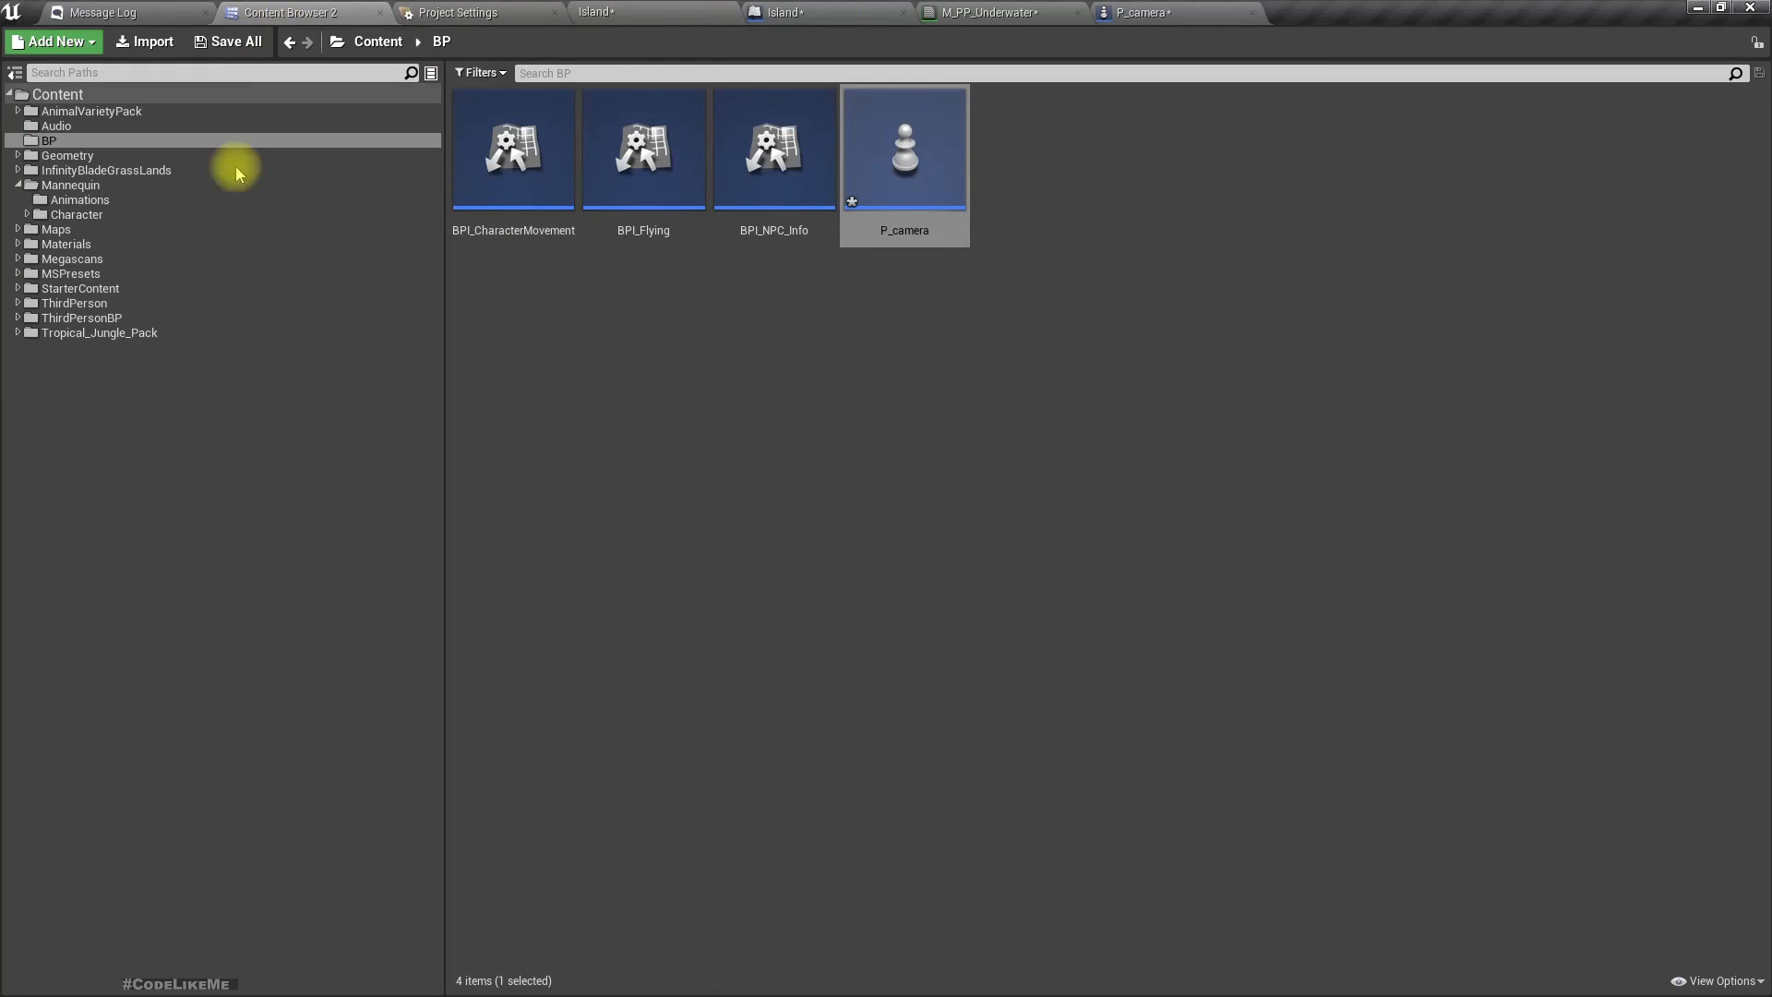
left_click(86, 184)
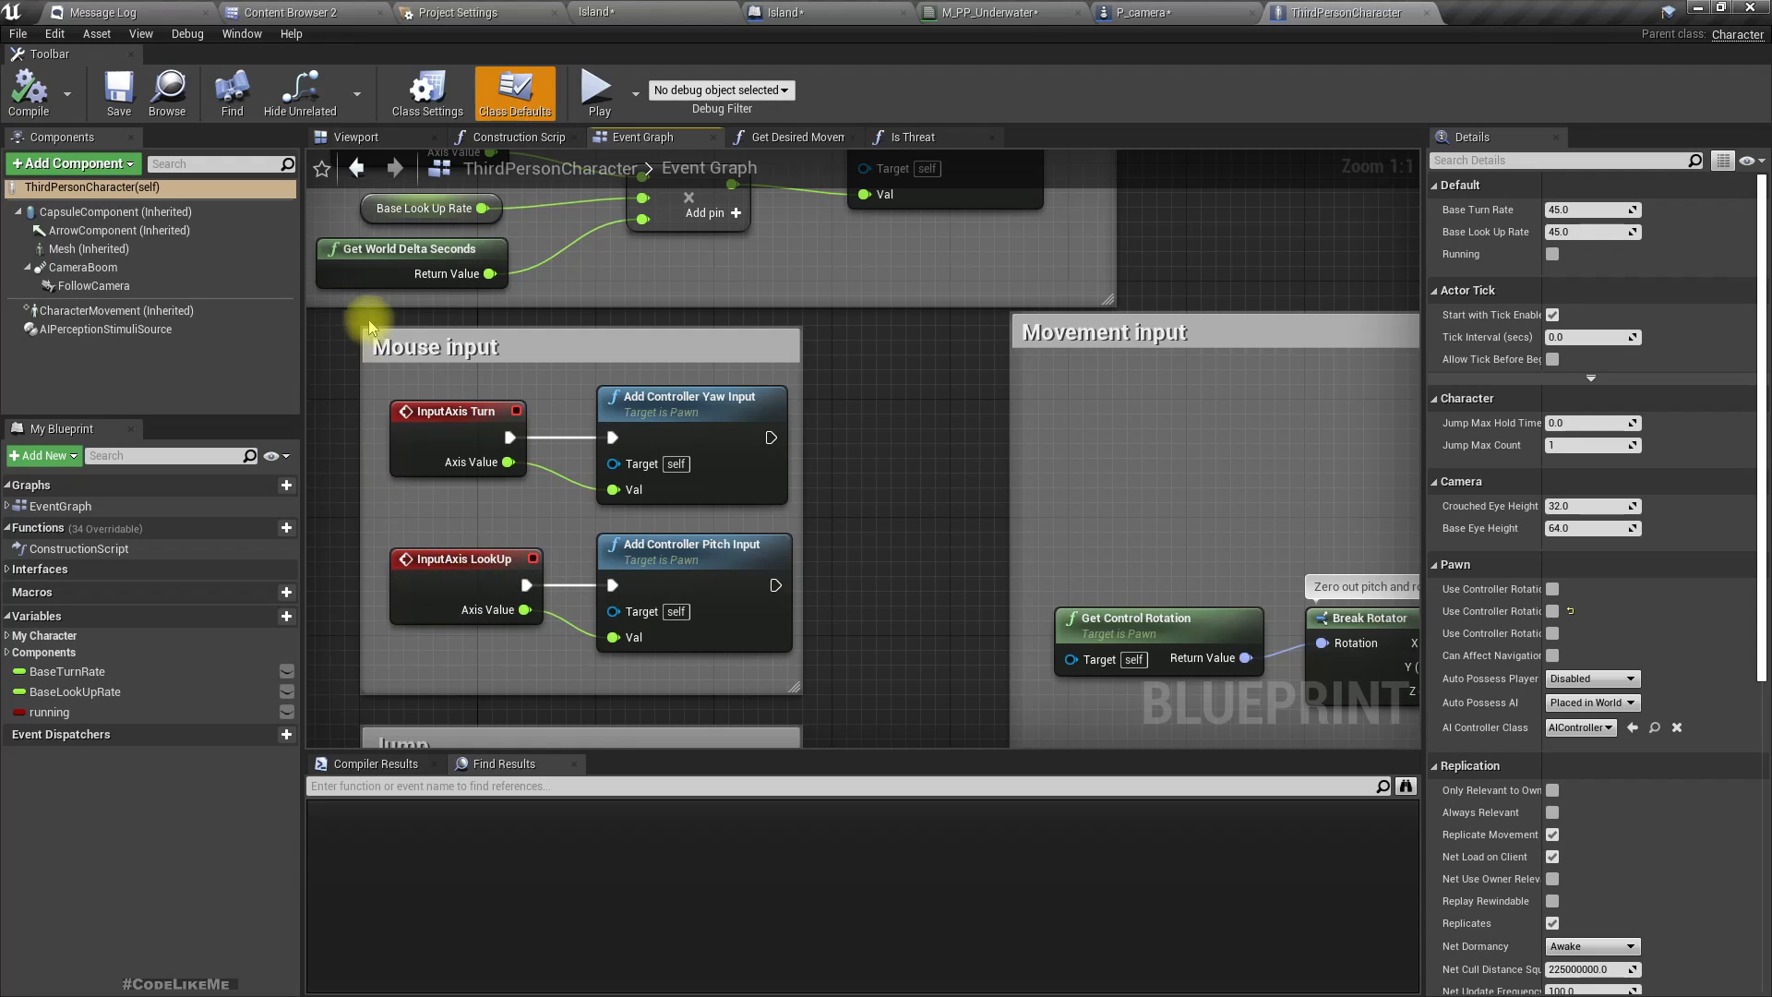
left_click_drag(334, 334, 855, 697)
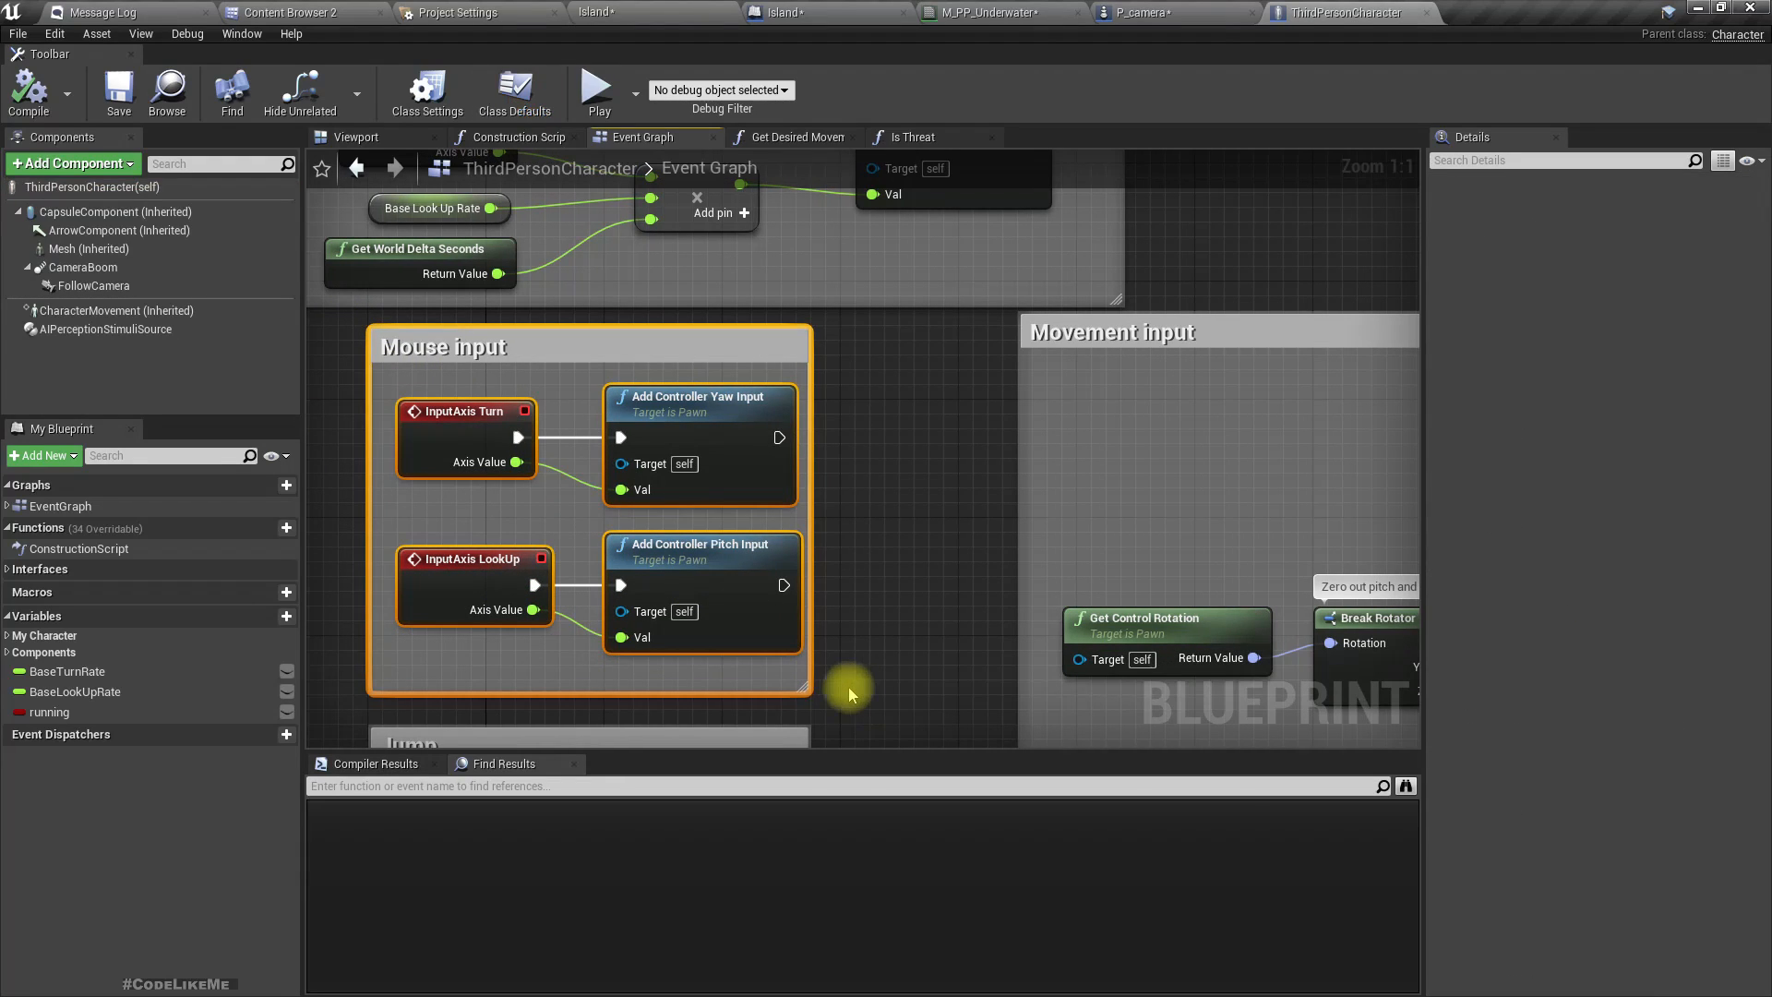
Replace the lone InputAxis LookUp event in P_camera with the copied Mouse input group and compile the blueprint.
left_click(1175, 12)
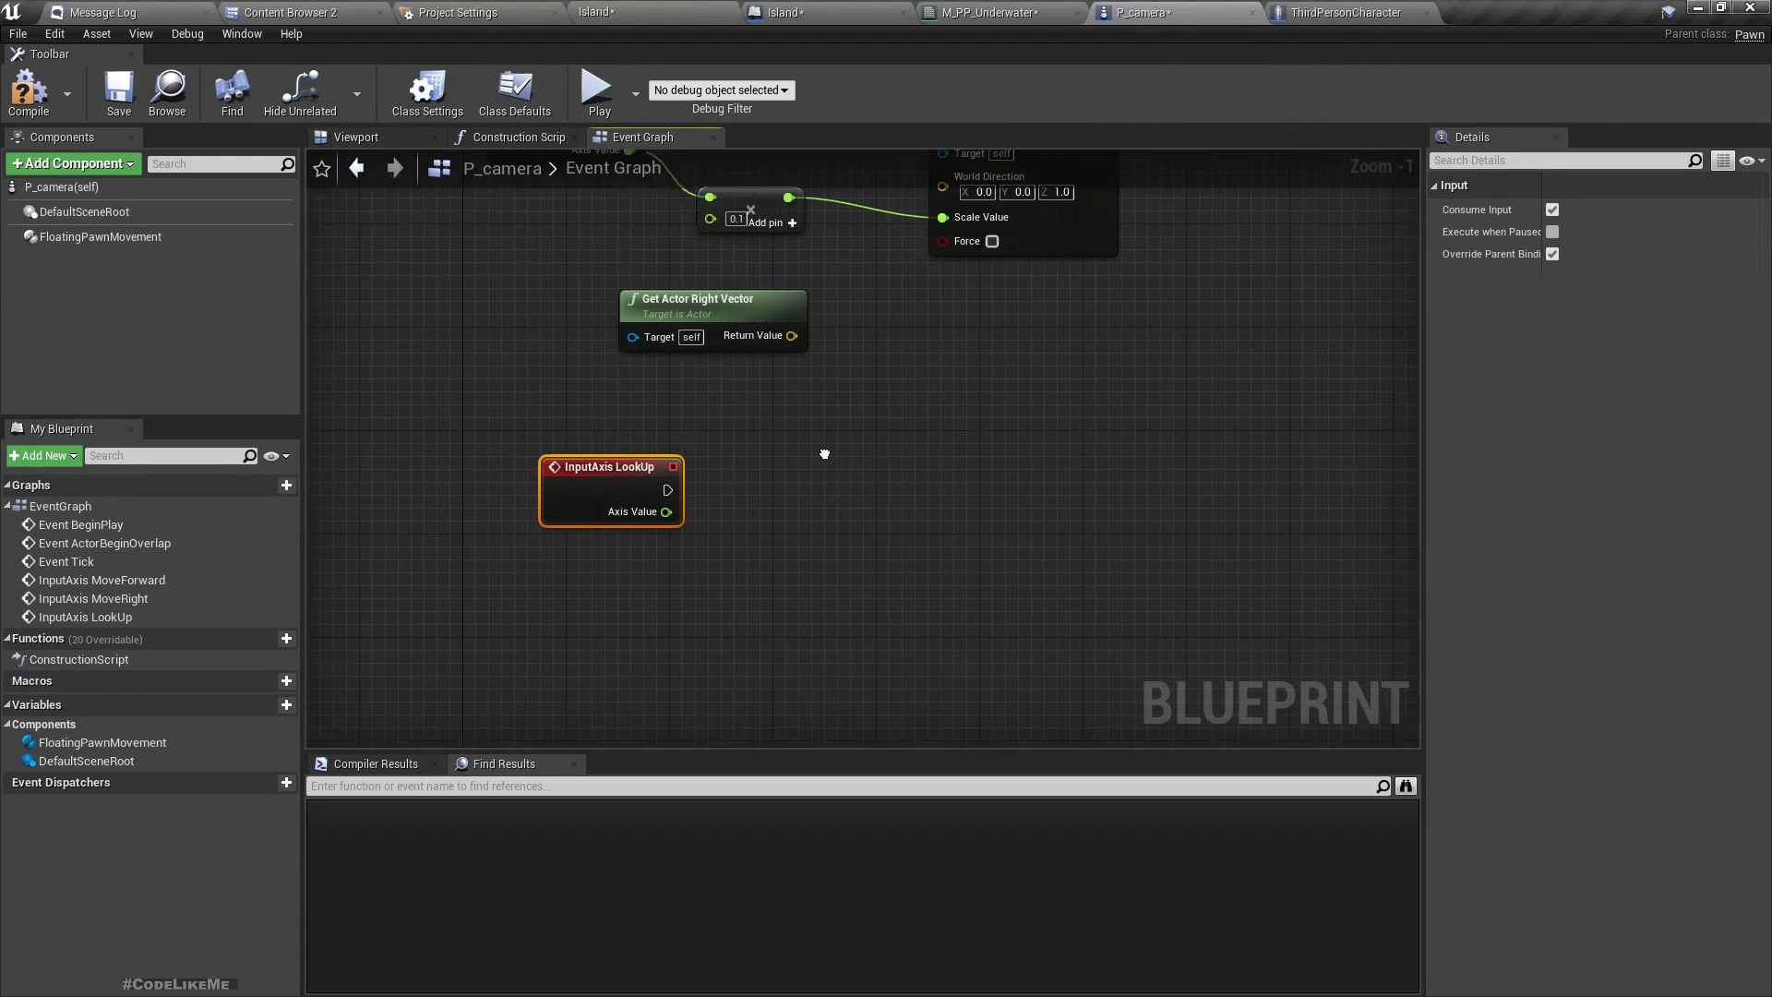
key("Delete")
key("ctrl+v")
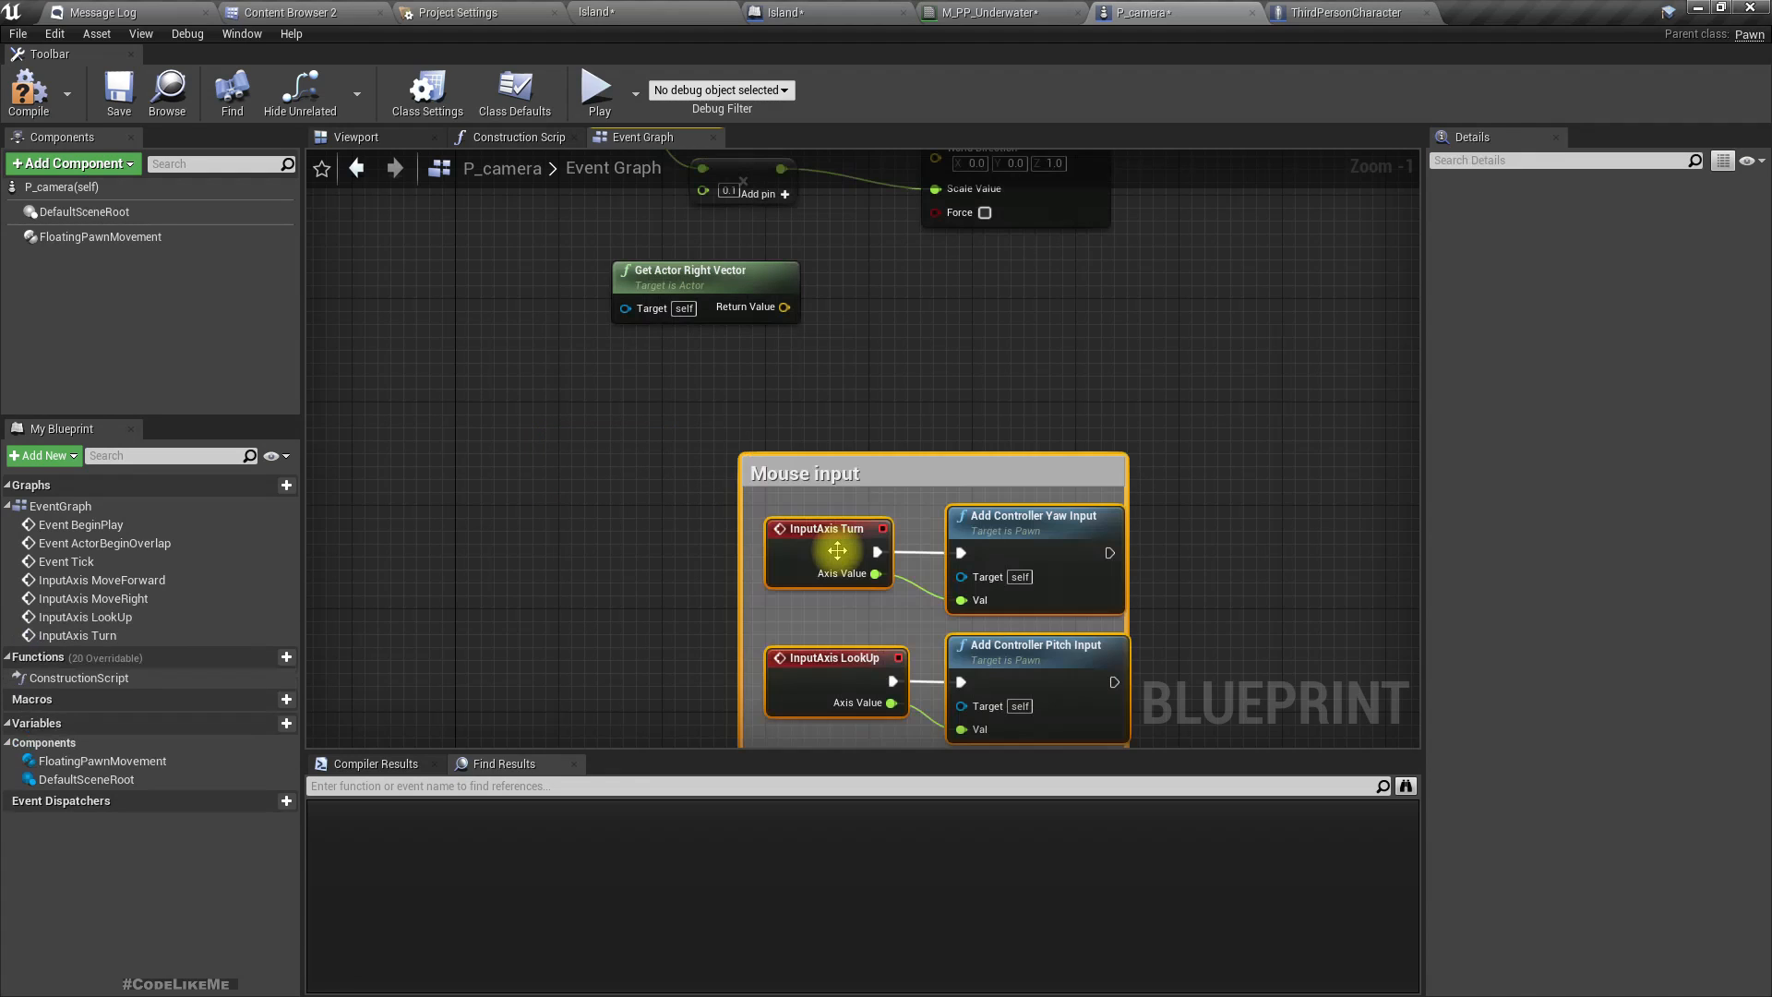
left_click(24, 75)
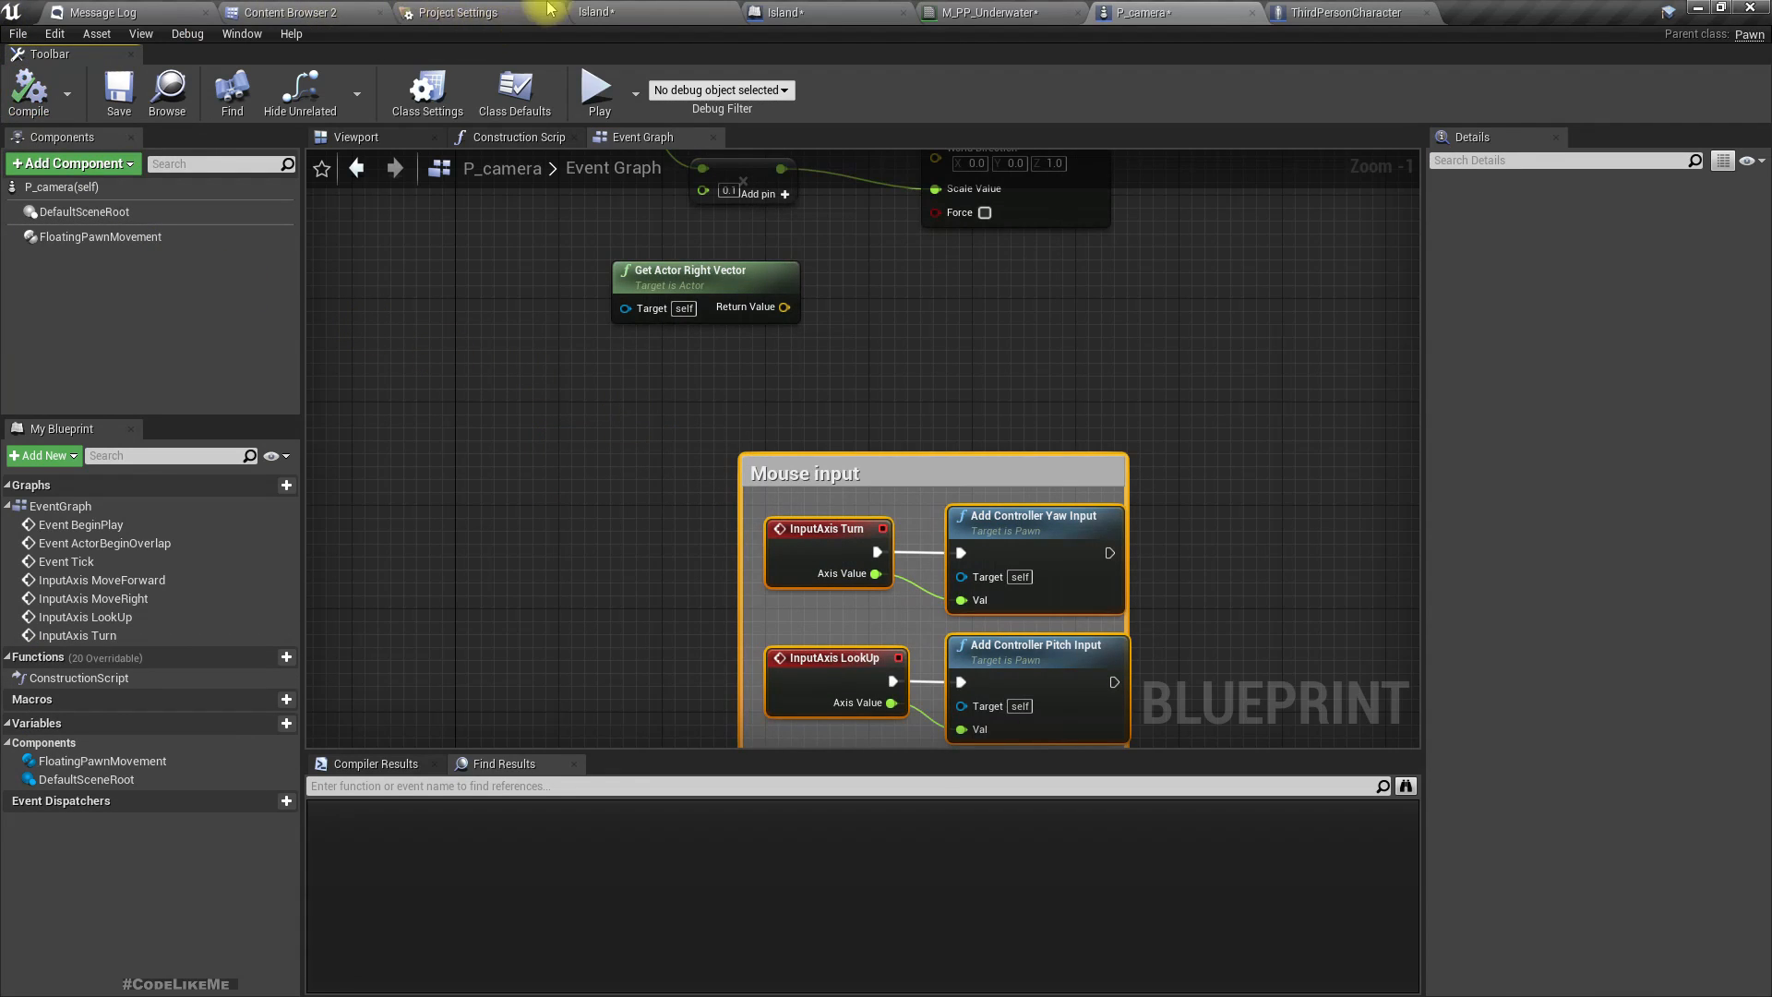
Play the Island level in the viewport, lower the camera below the water to test mouse look, and stop playing.
left_click(600, 11)
left_click(1068, 67)
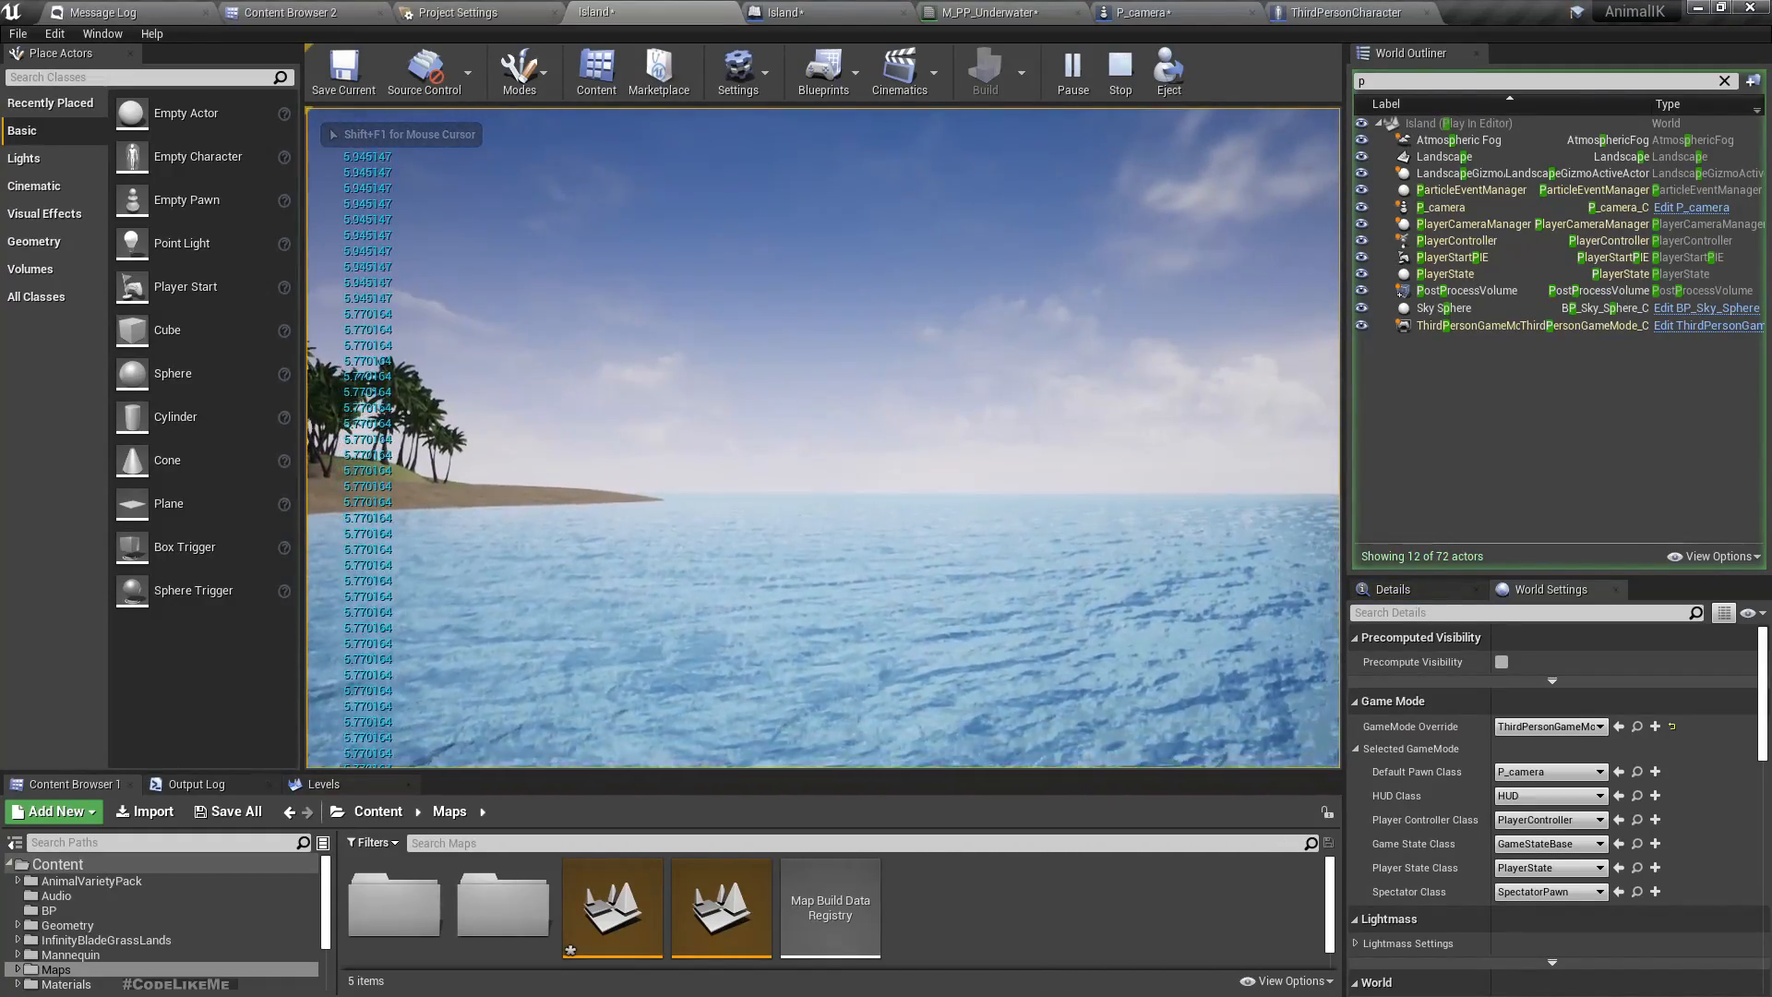
key("s")
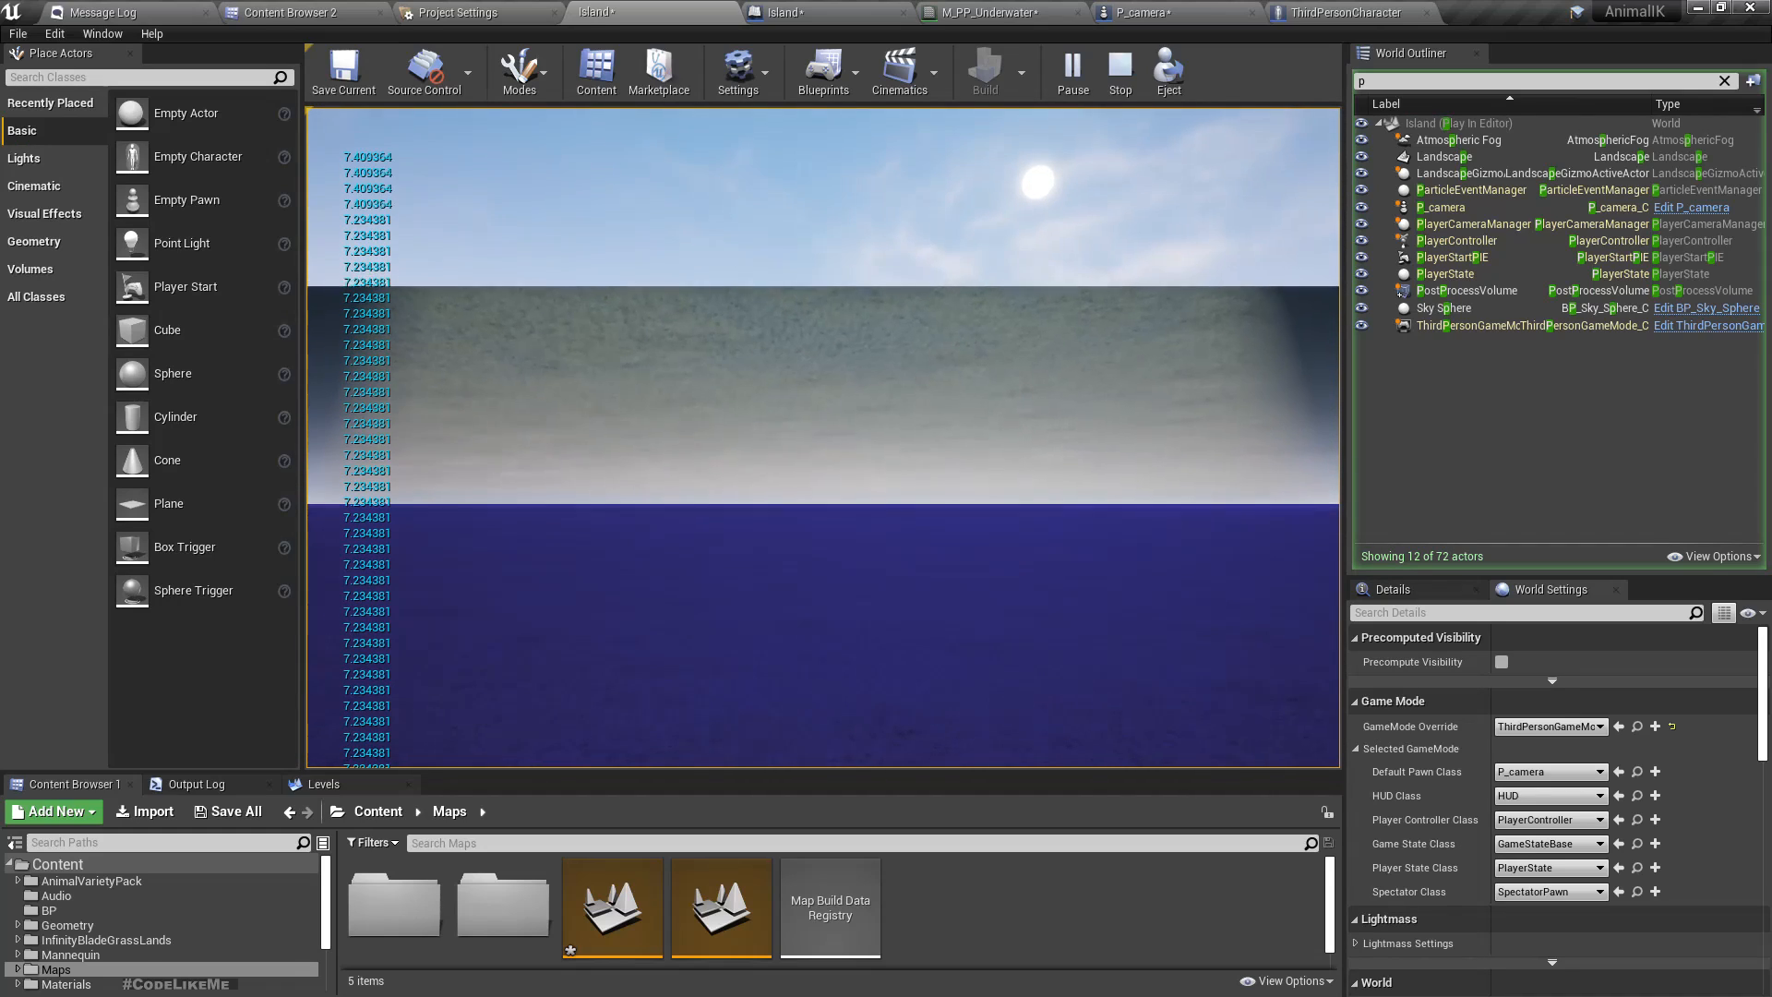
key("Escape")
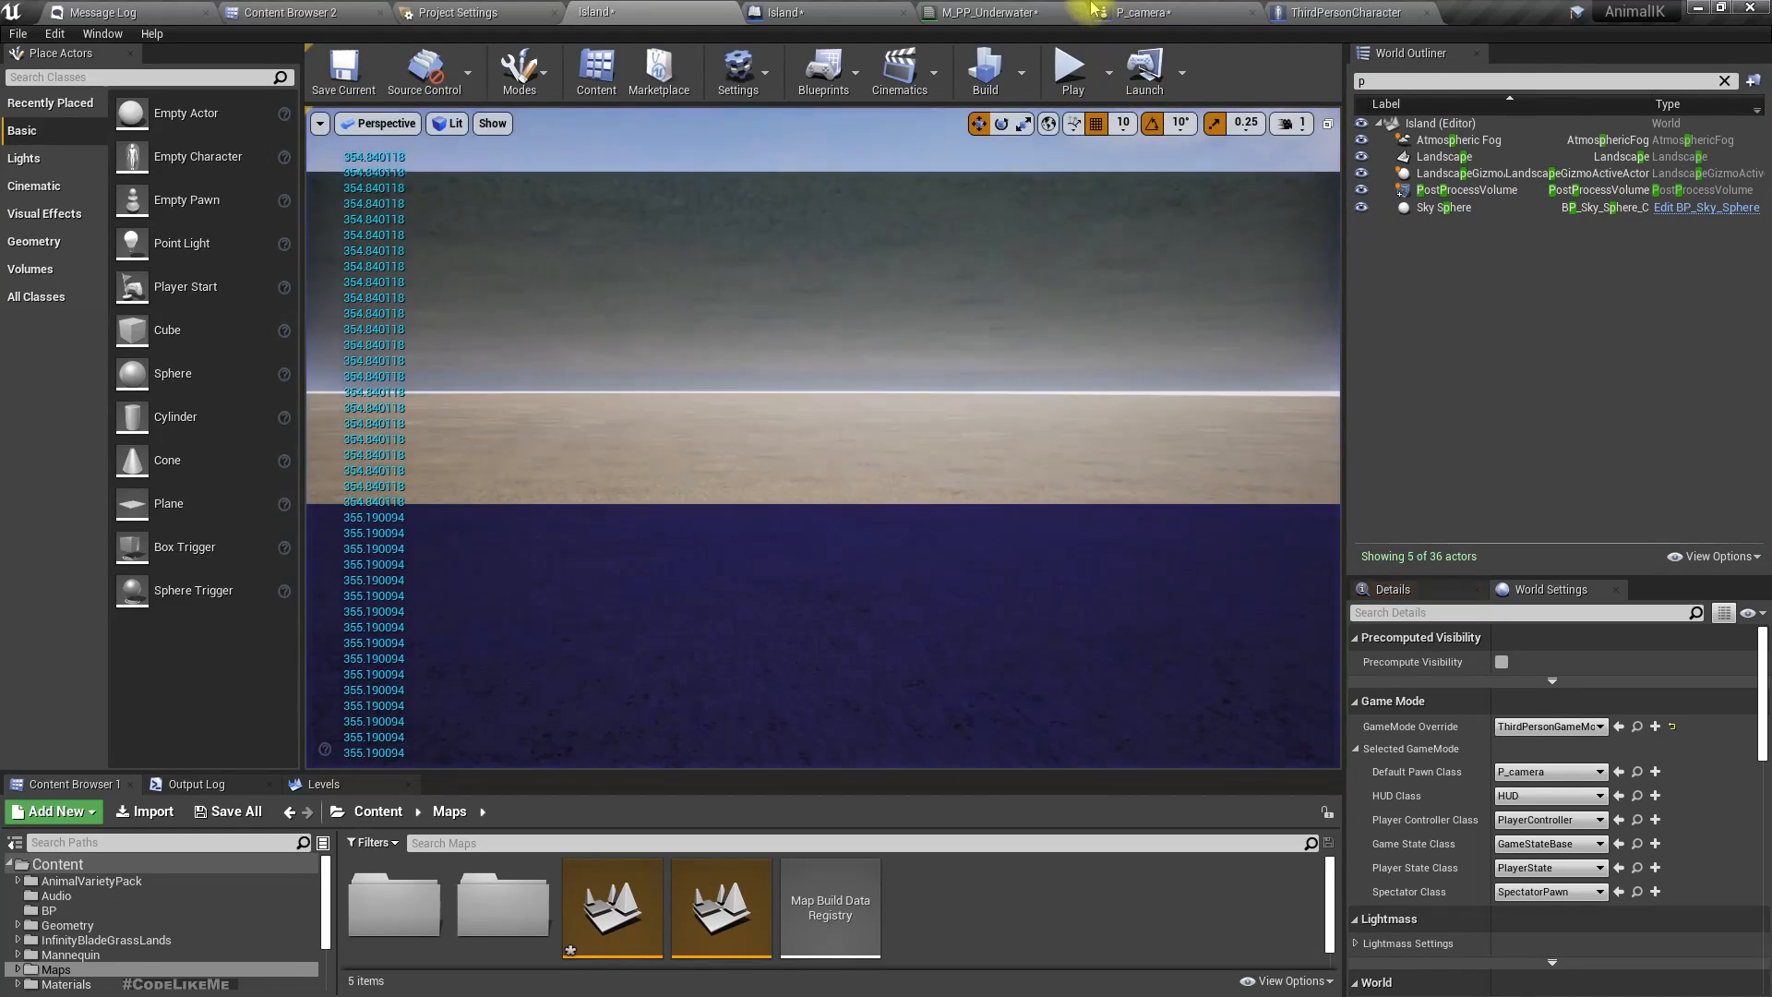
Set the water level parameter's default value to 0.5 in M_PP_Underwater and apply the material.
left_click(1005, 12)
left_click_drag(1062, 513, 1032, 602)
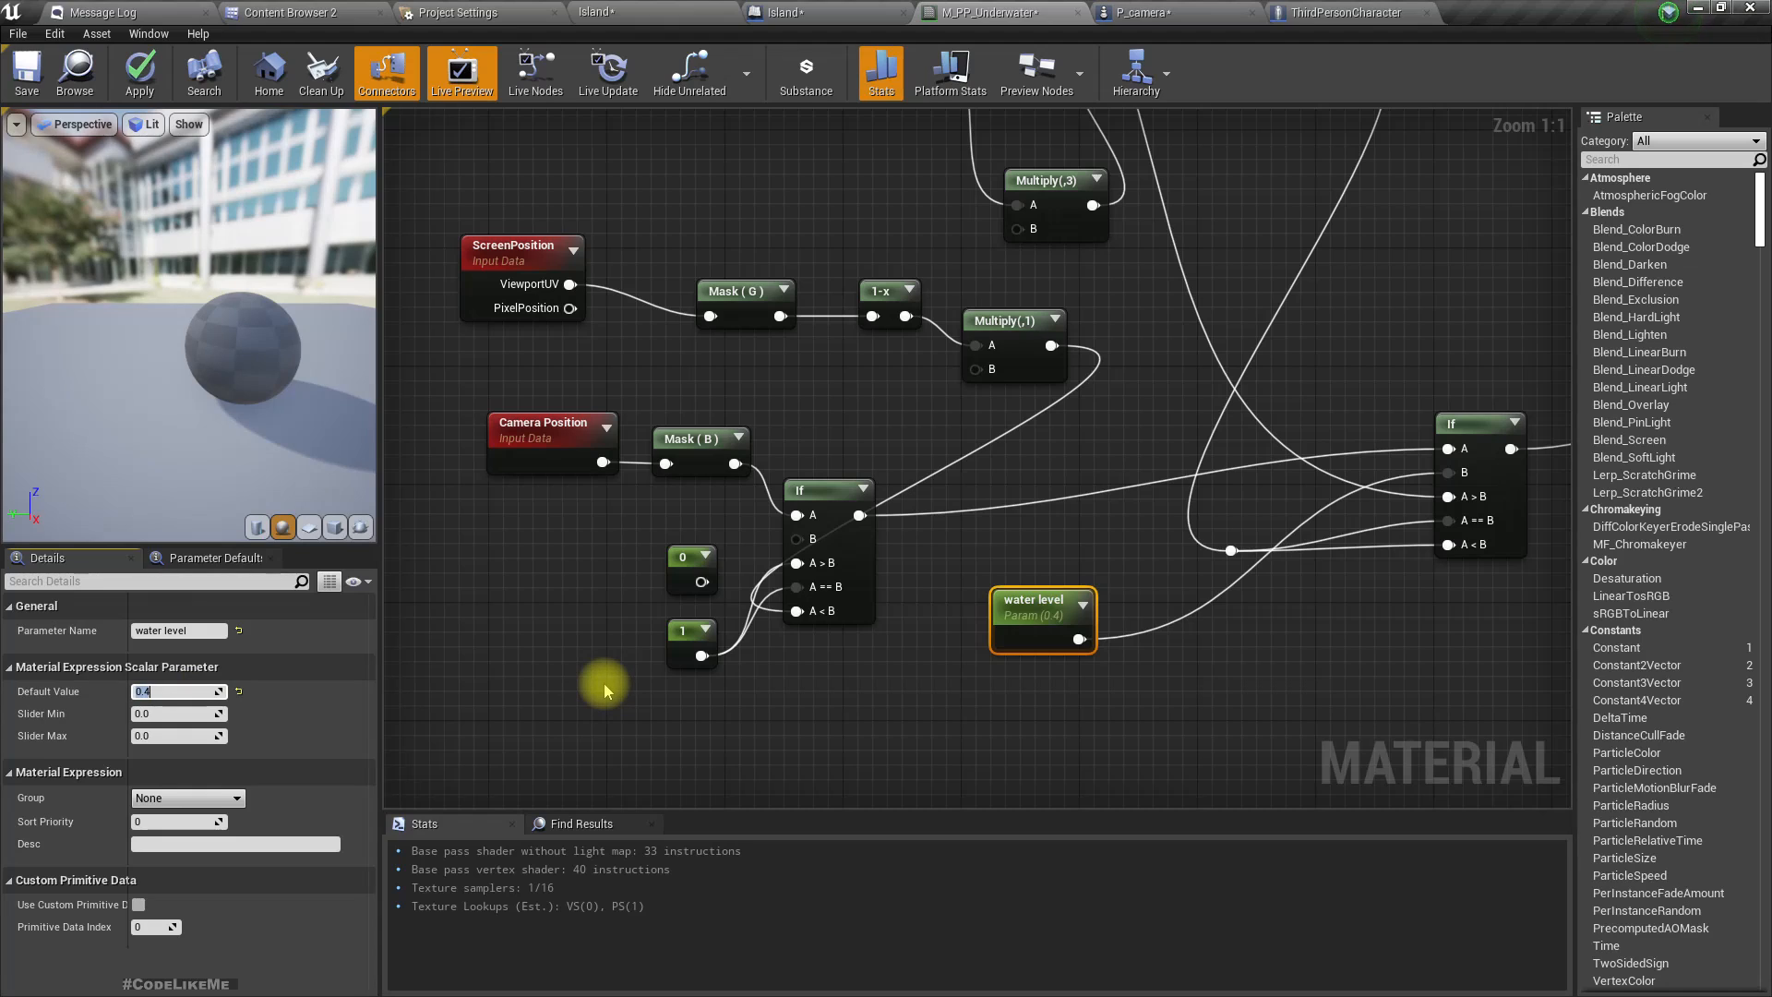
type("0.5")
key("Return")
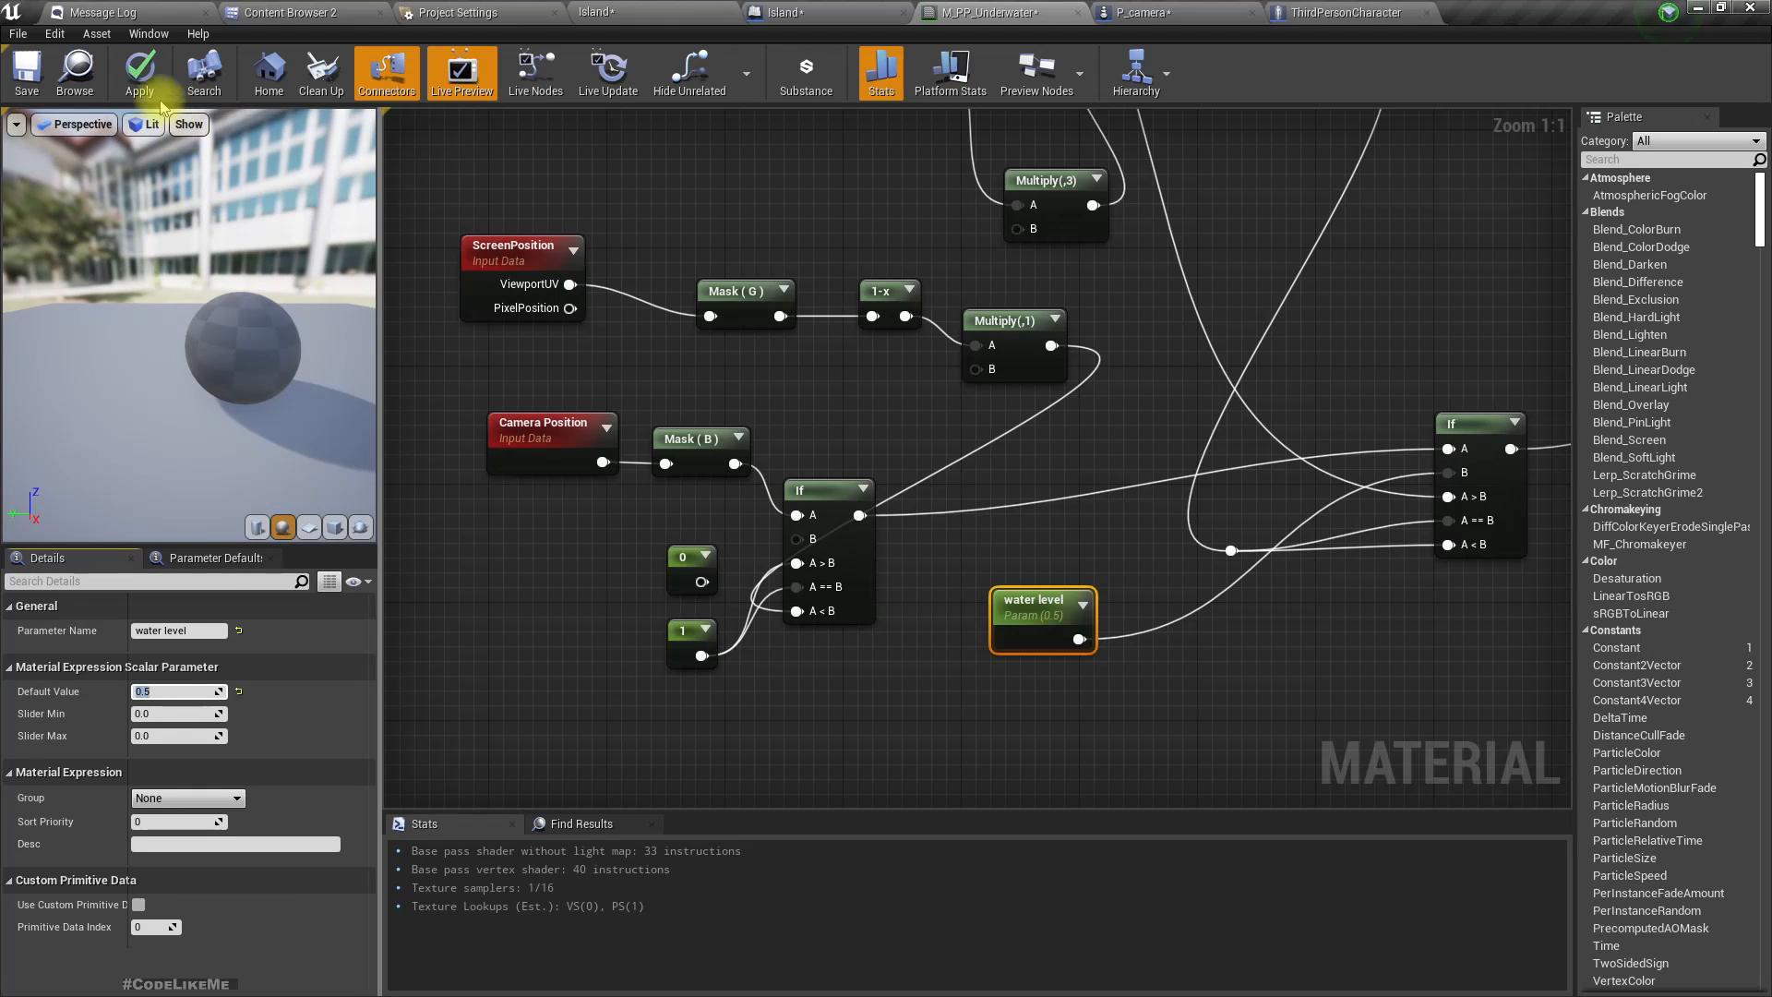
Play the Island level full screen to compare the tint boundary with the camera pitch underwater, then stop playing.
left_click(596, 12)
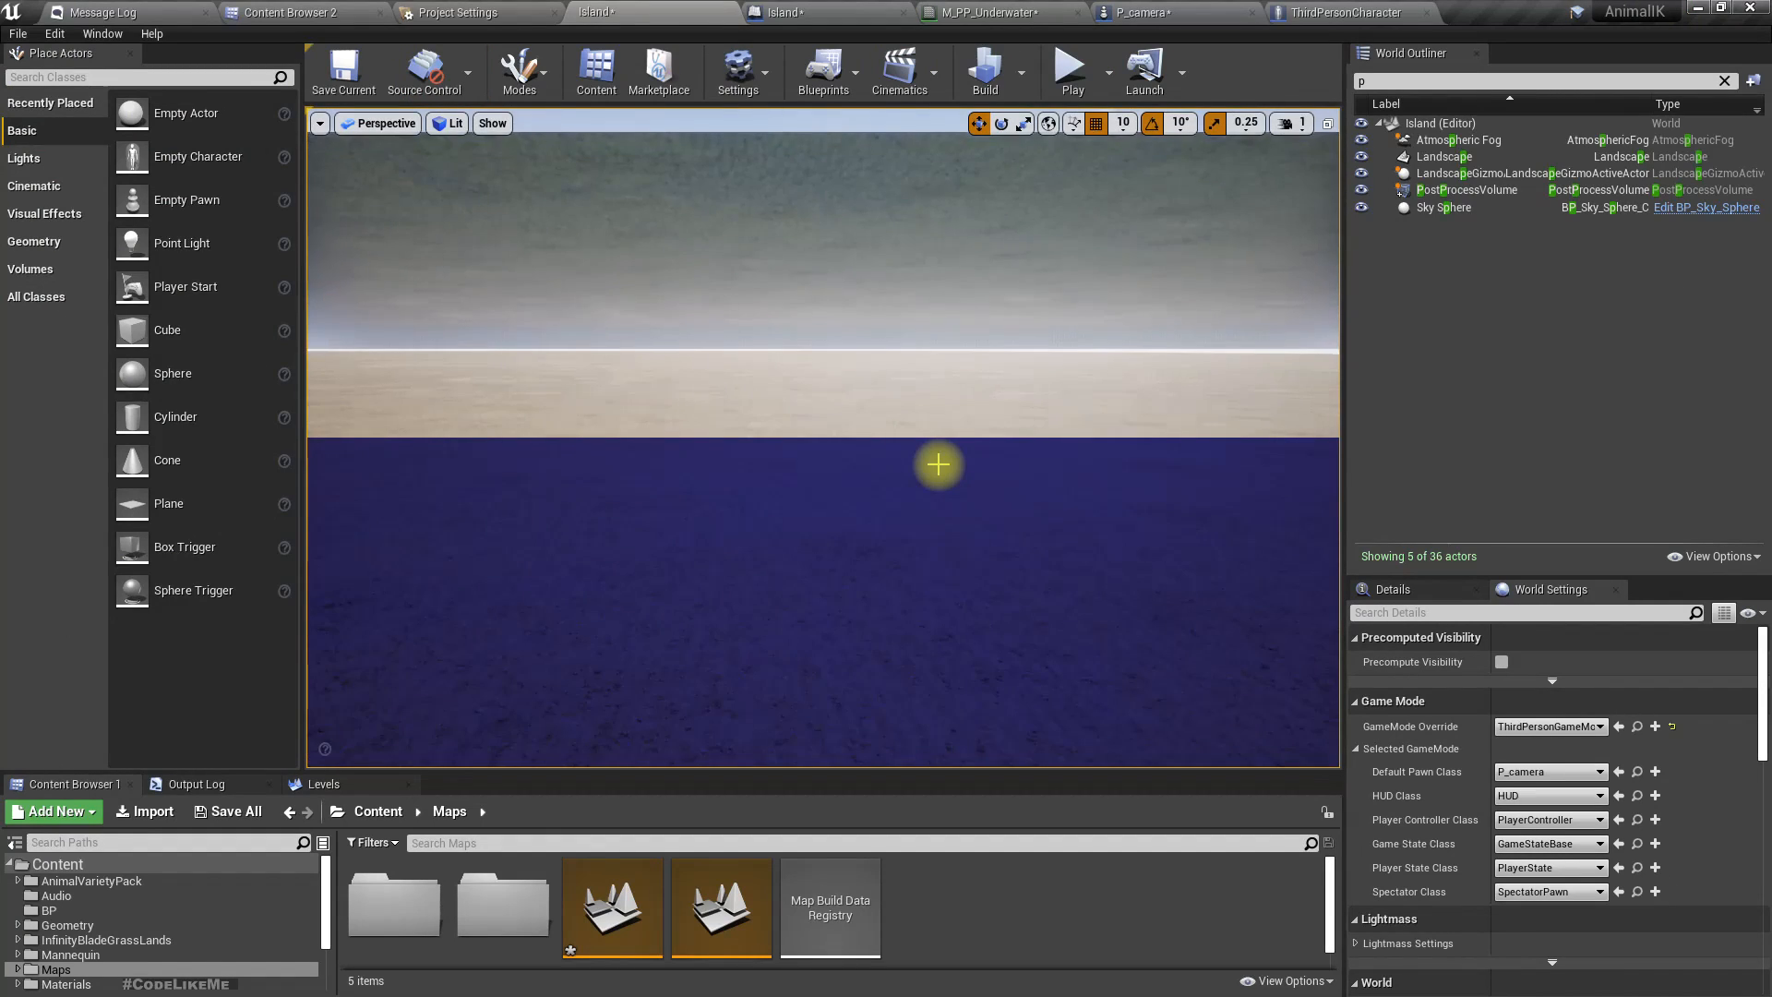
key("F11")
key("alt+p")
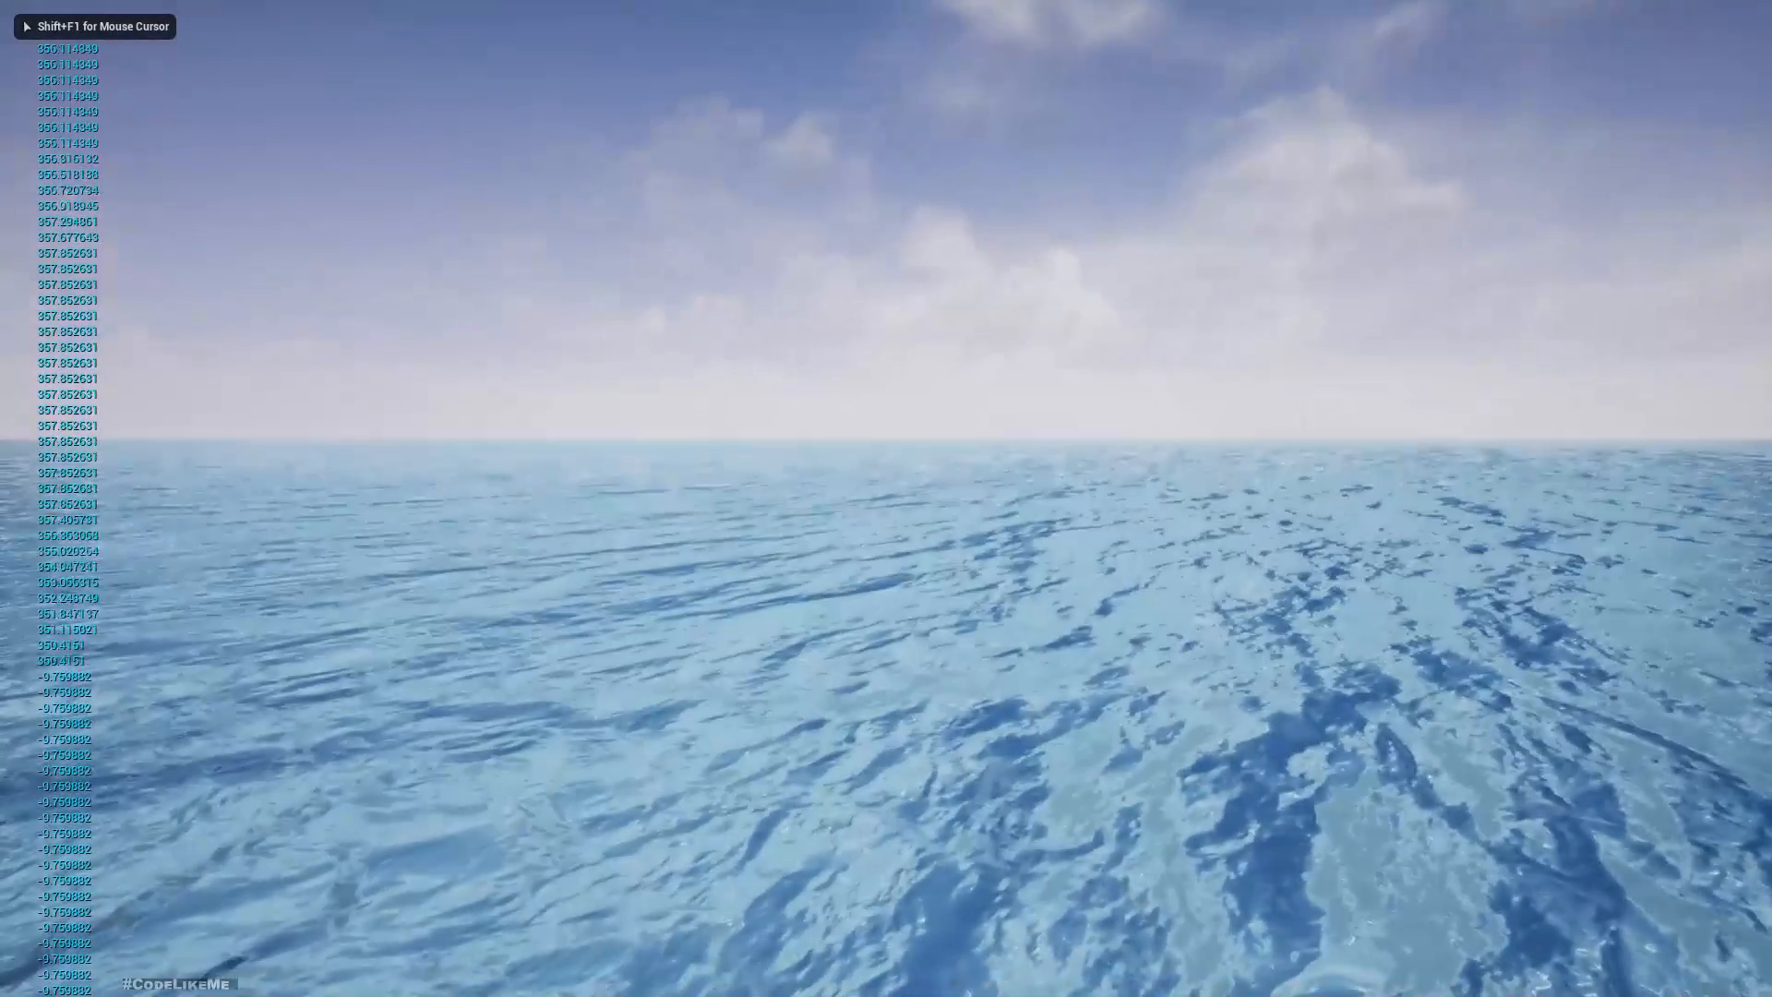
key("q")
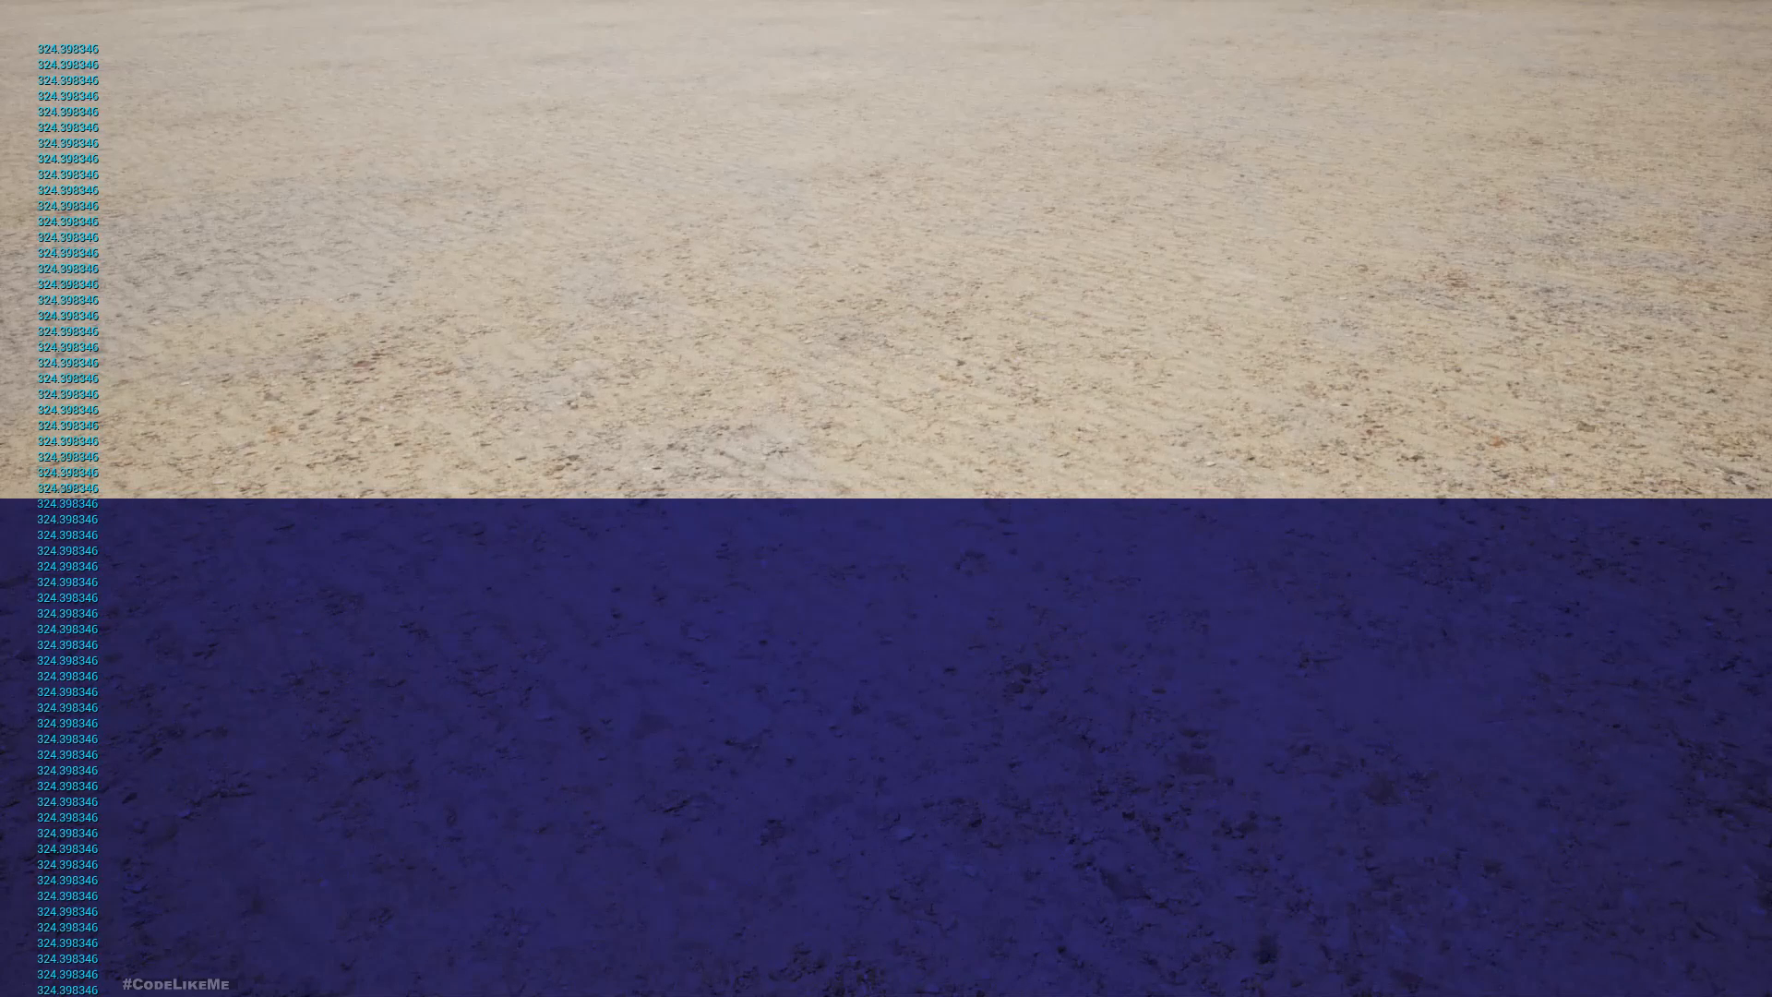
key("Escape")
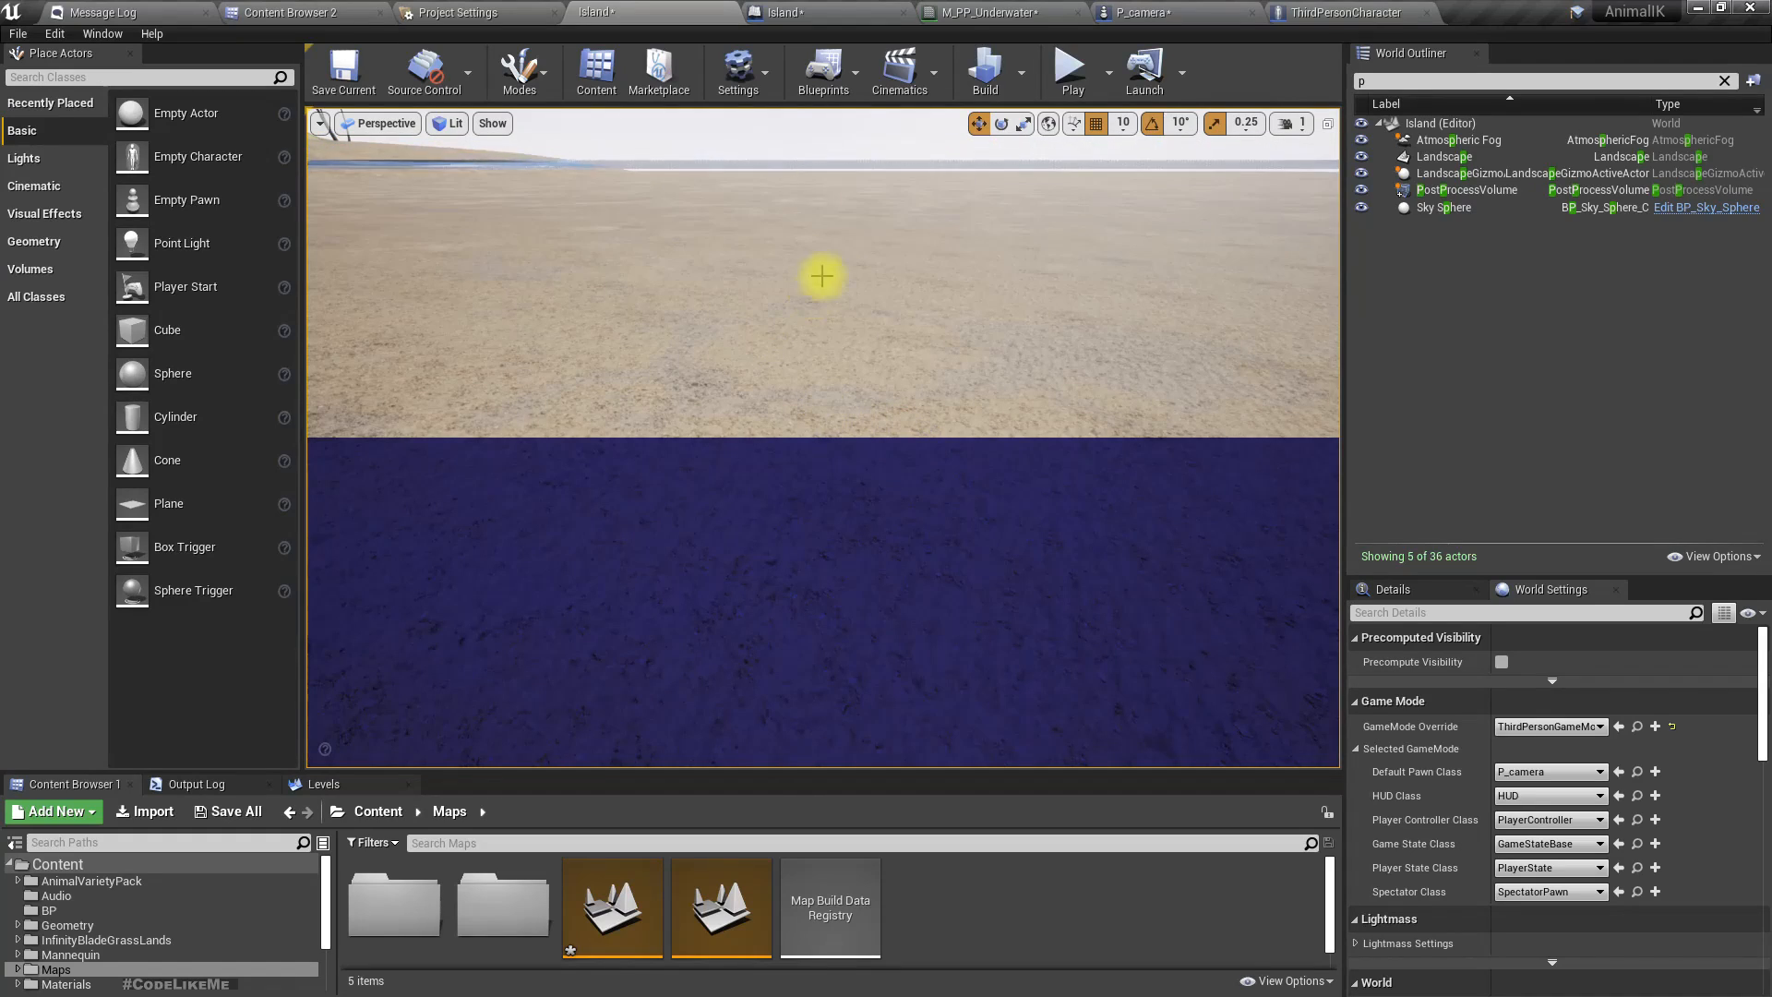
Add a CameraDirectionVector node below the Camera Position nodes in the M_PP_Underwater graph.
left_click(931, 9)
right_click_drag(1100, 712, 955, 543)
right_click_drag(810, 514, 937, 526)
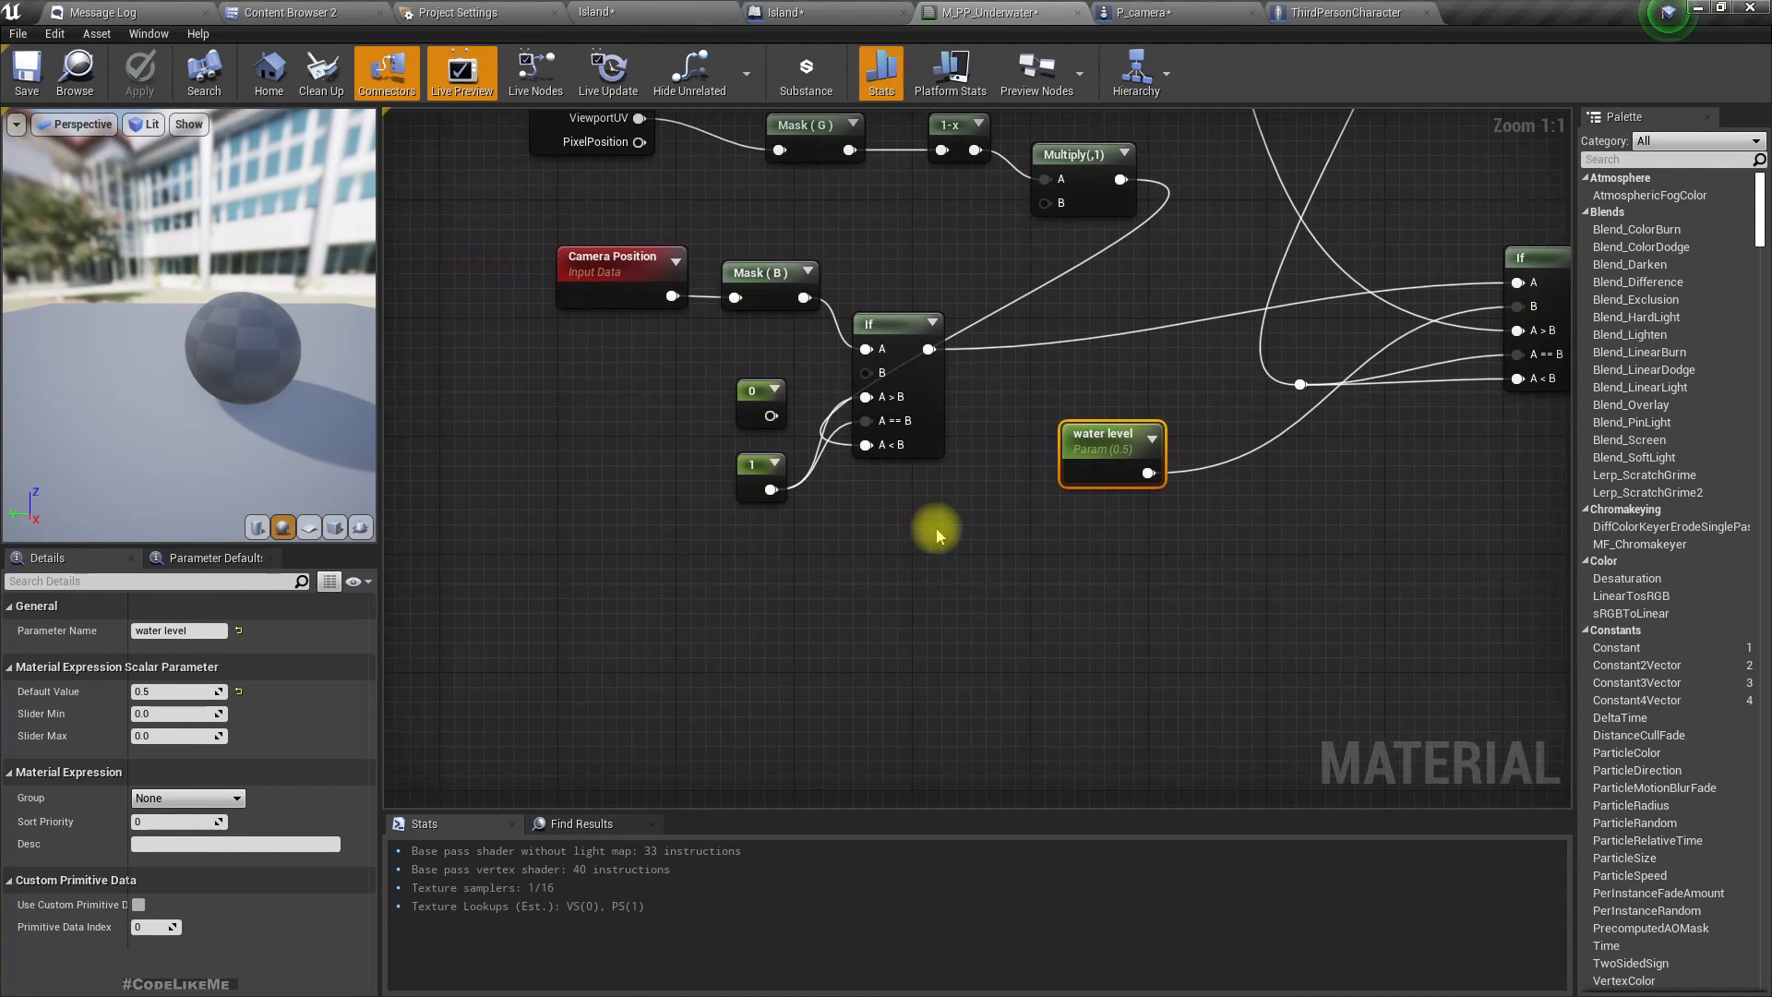
right_click(554, 614)
type("camera r")
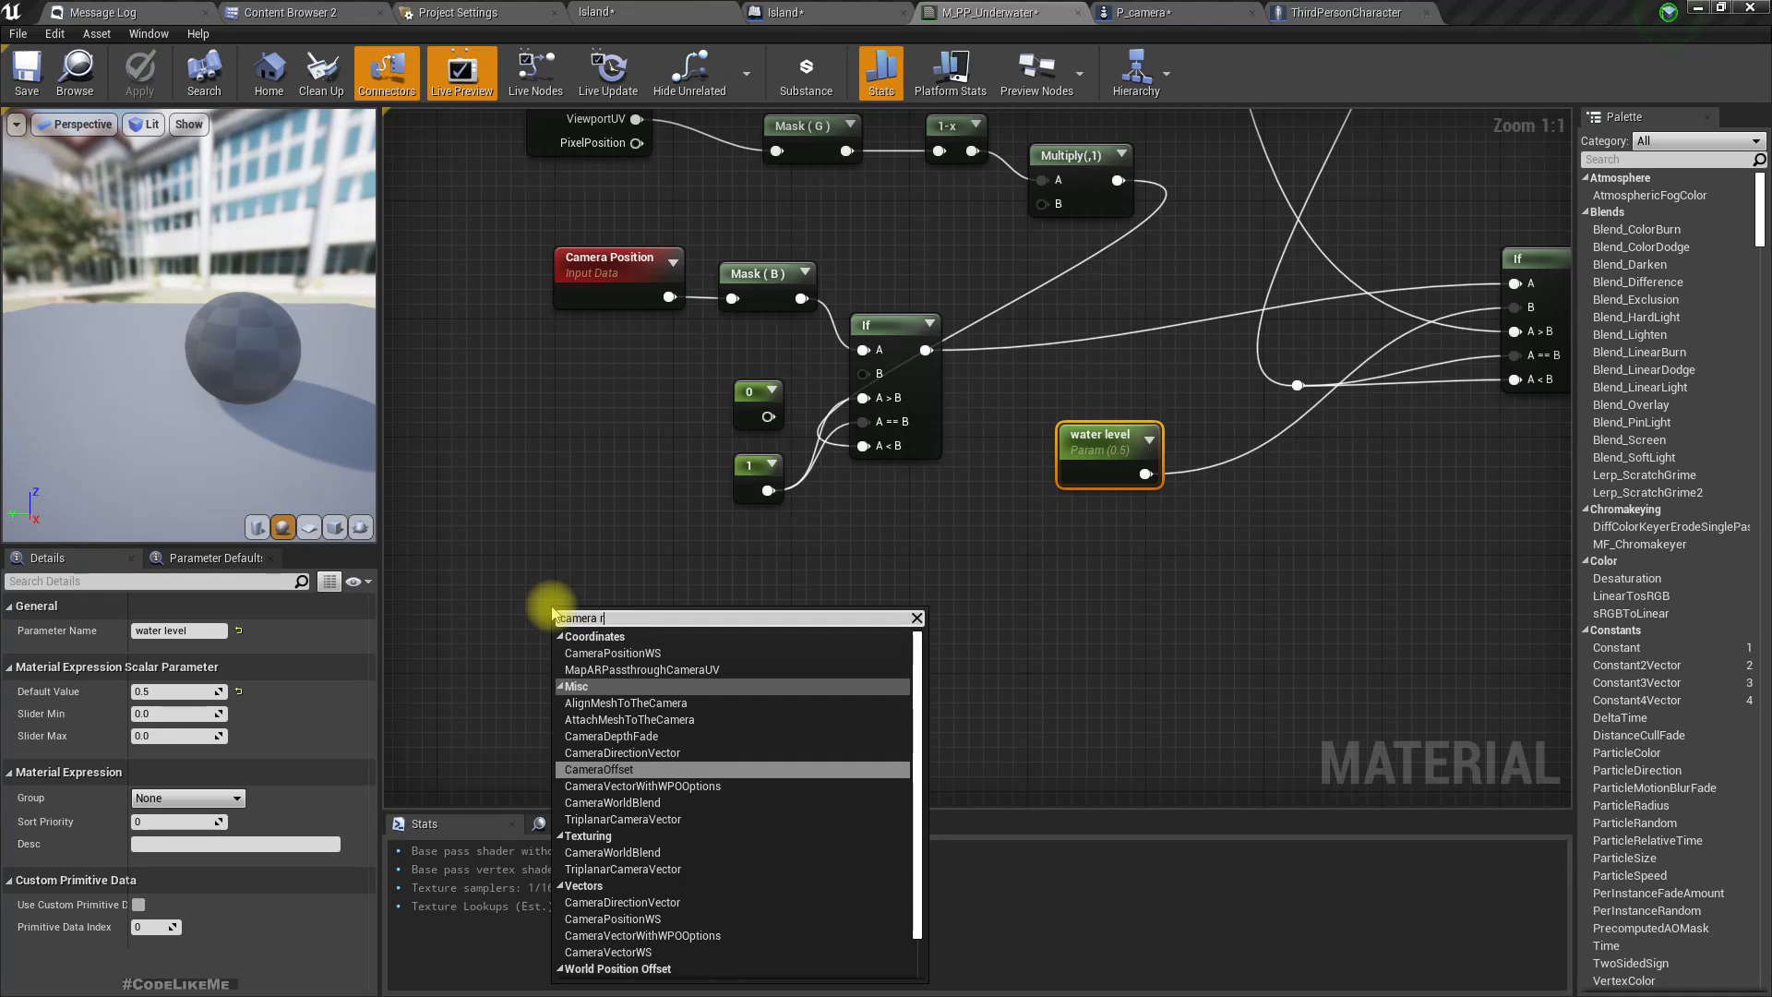
type("ota")
key("BackSpace")
key("BackSpace")
key("BackSpace")
key("BackSpace")
type("rot")
key("BackSpace")
key("BackSpace")
key("Up")
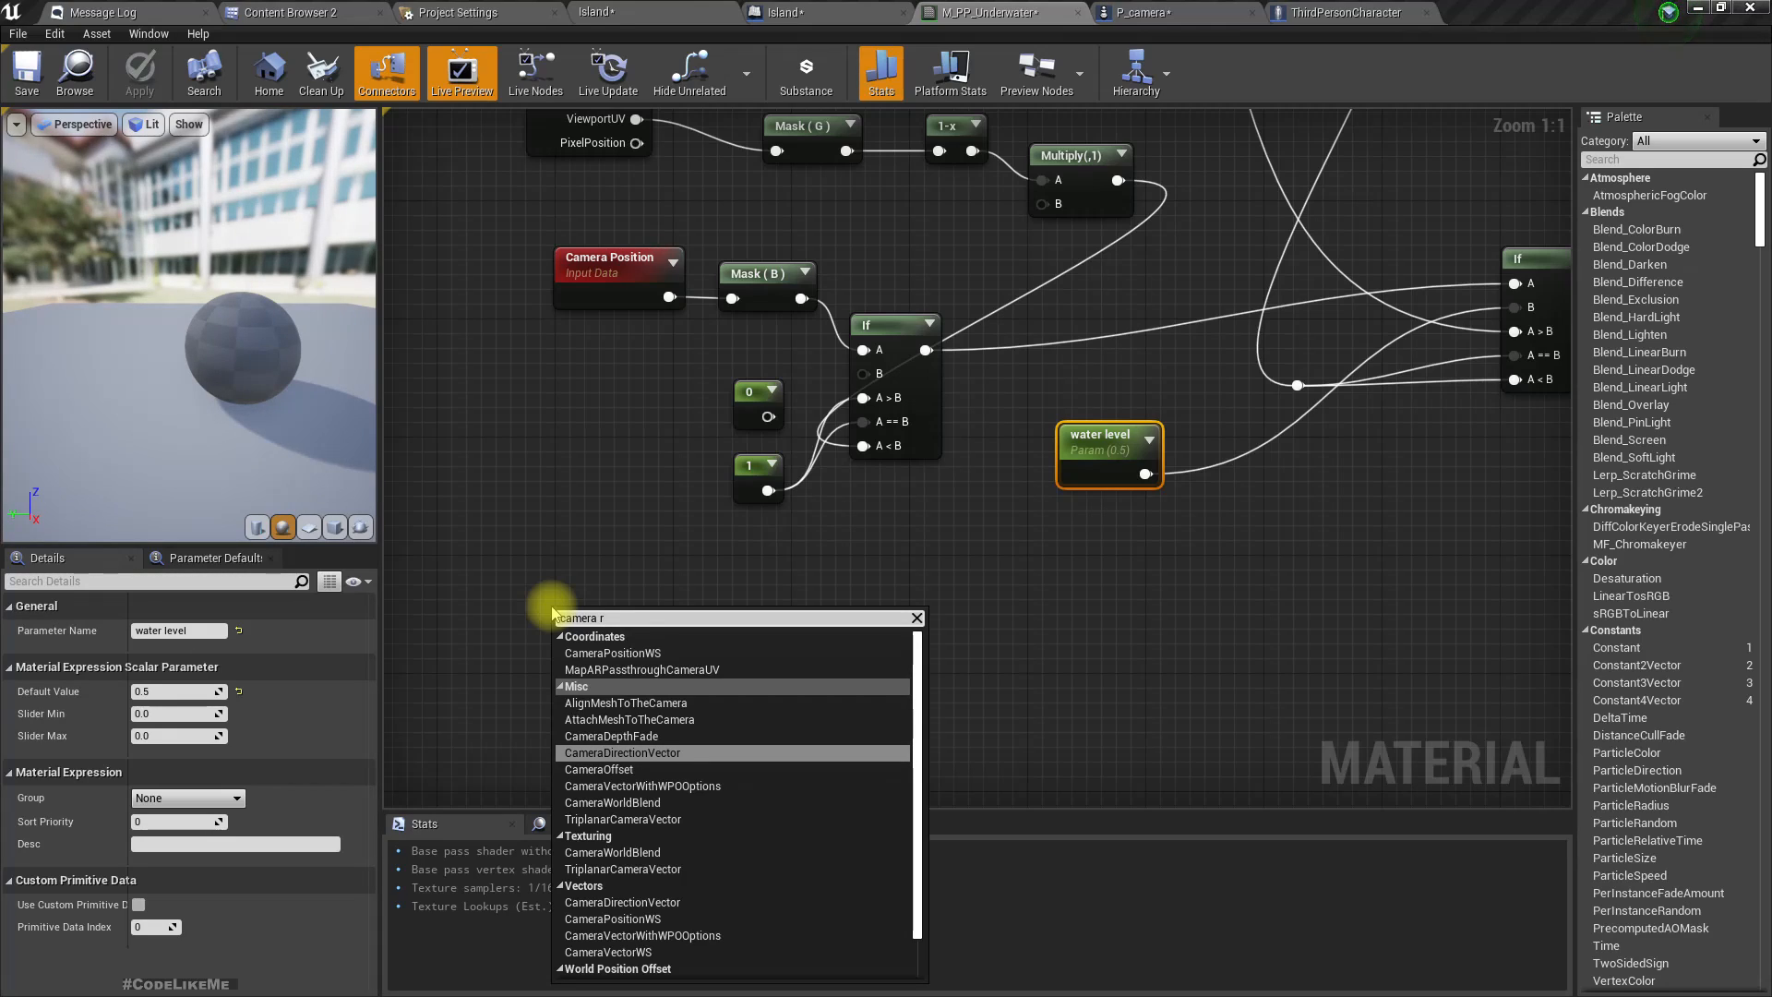
key("Return")
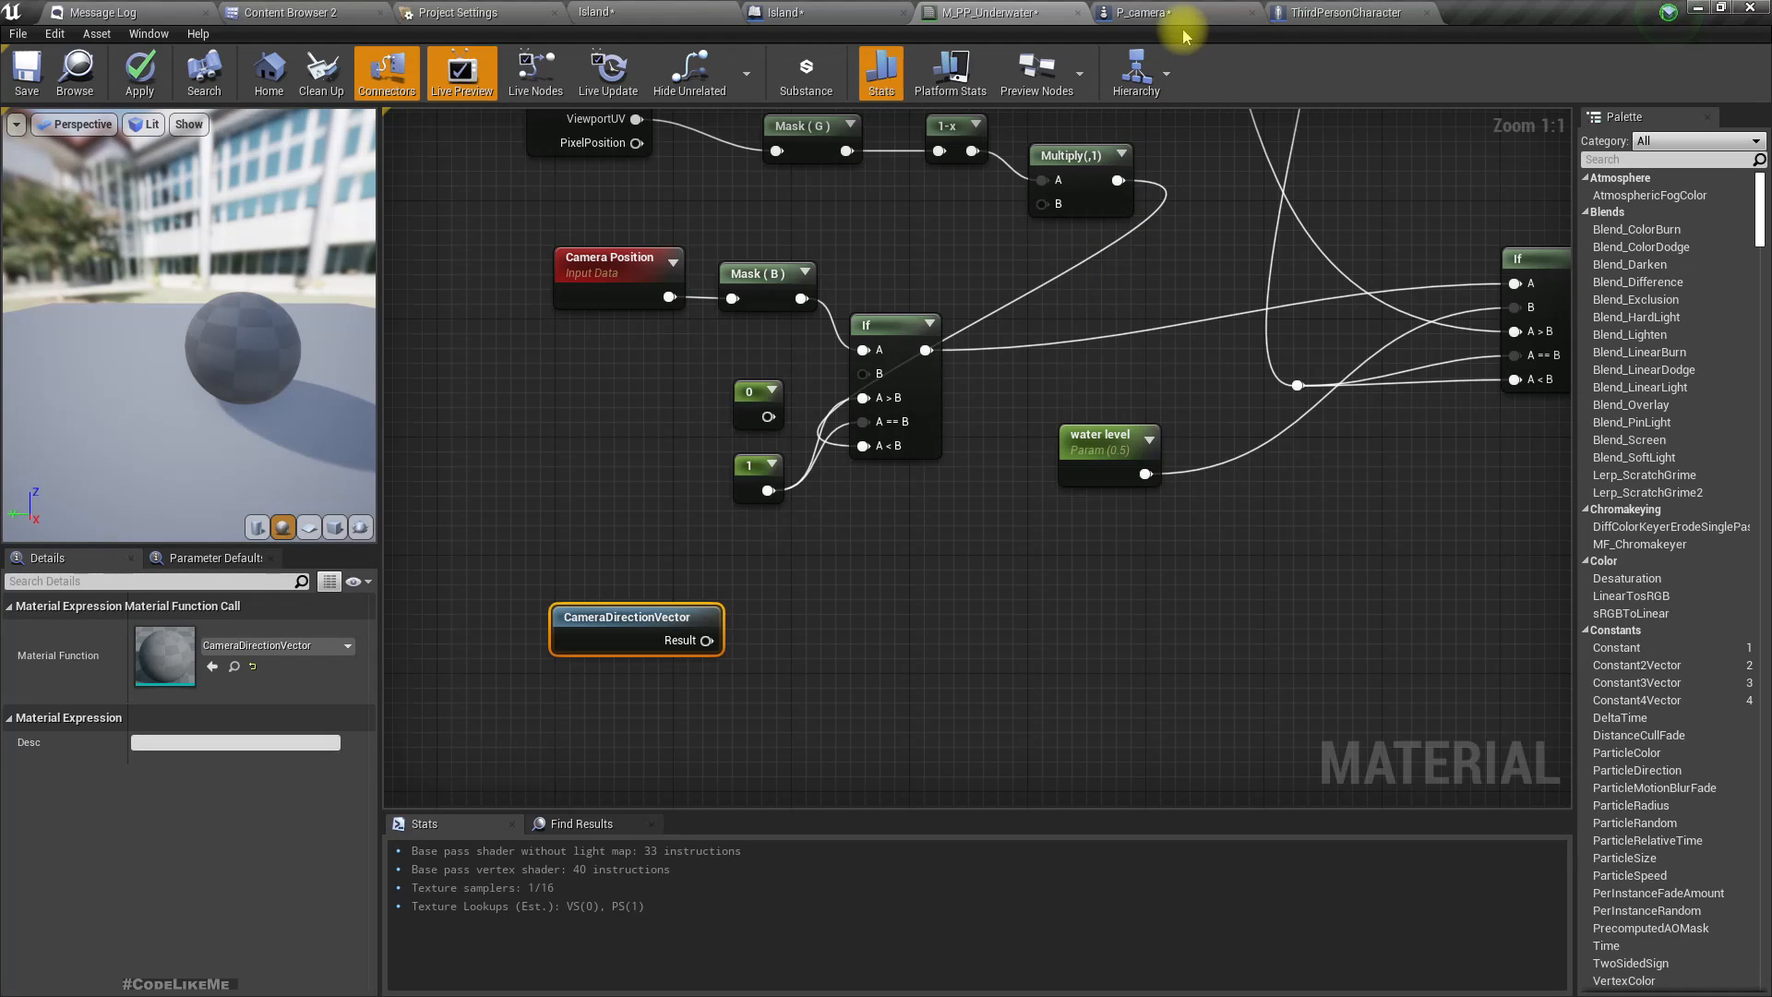
In the Island level blueprint, replace the Get Camera Rotation node with Get Actor Forward Vector fed by Get Player Camera Manager.
left_click(831, 13)
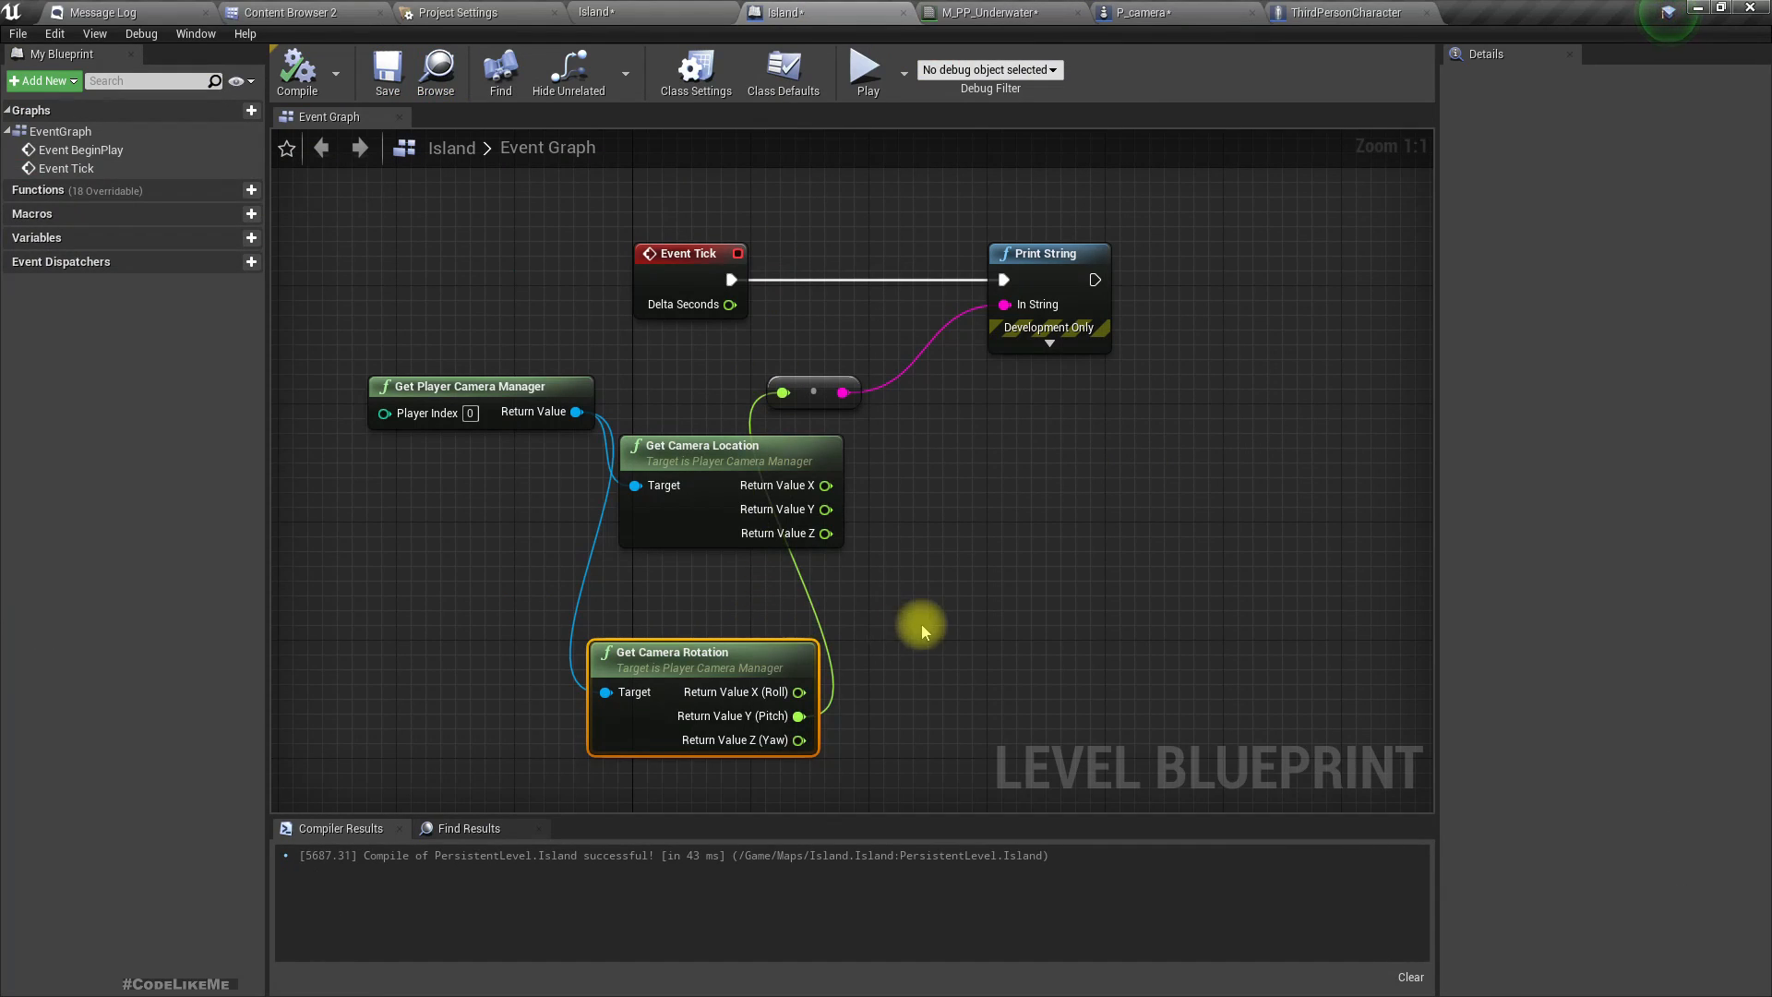
key("Delete")
left_click_drag(577, 411, 641, 673)
type("forw")
key("Return")
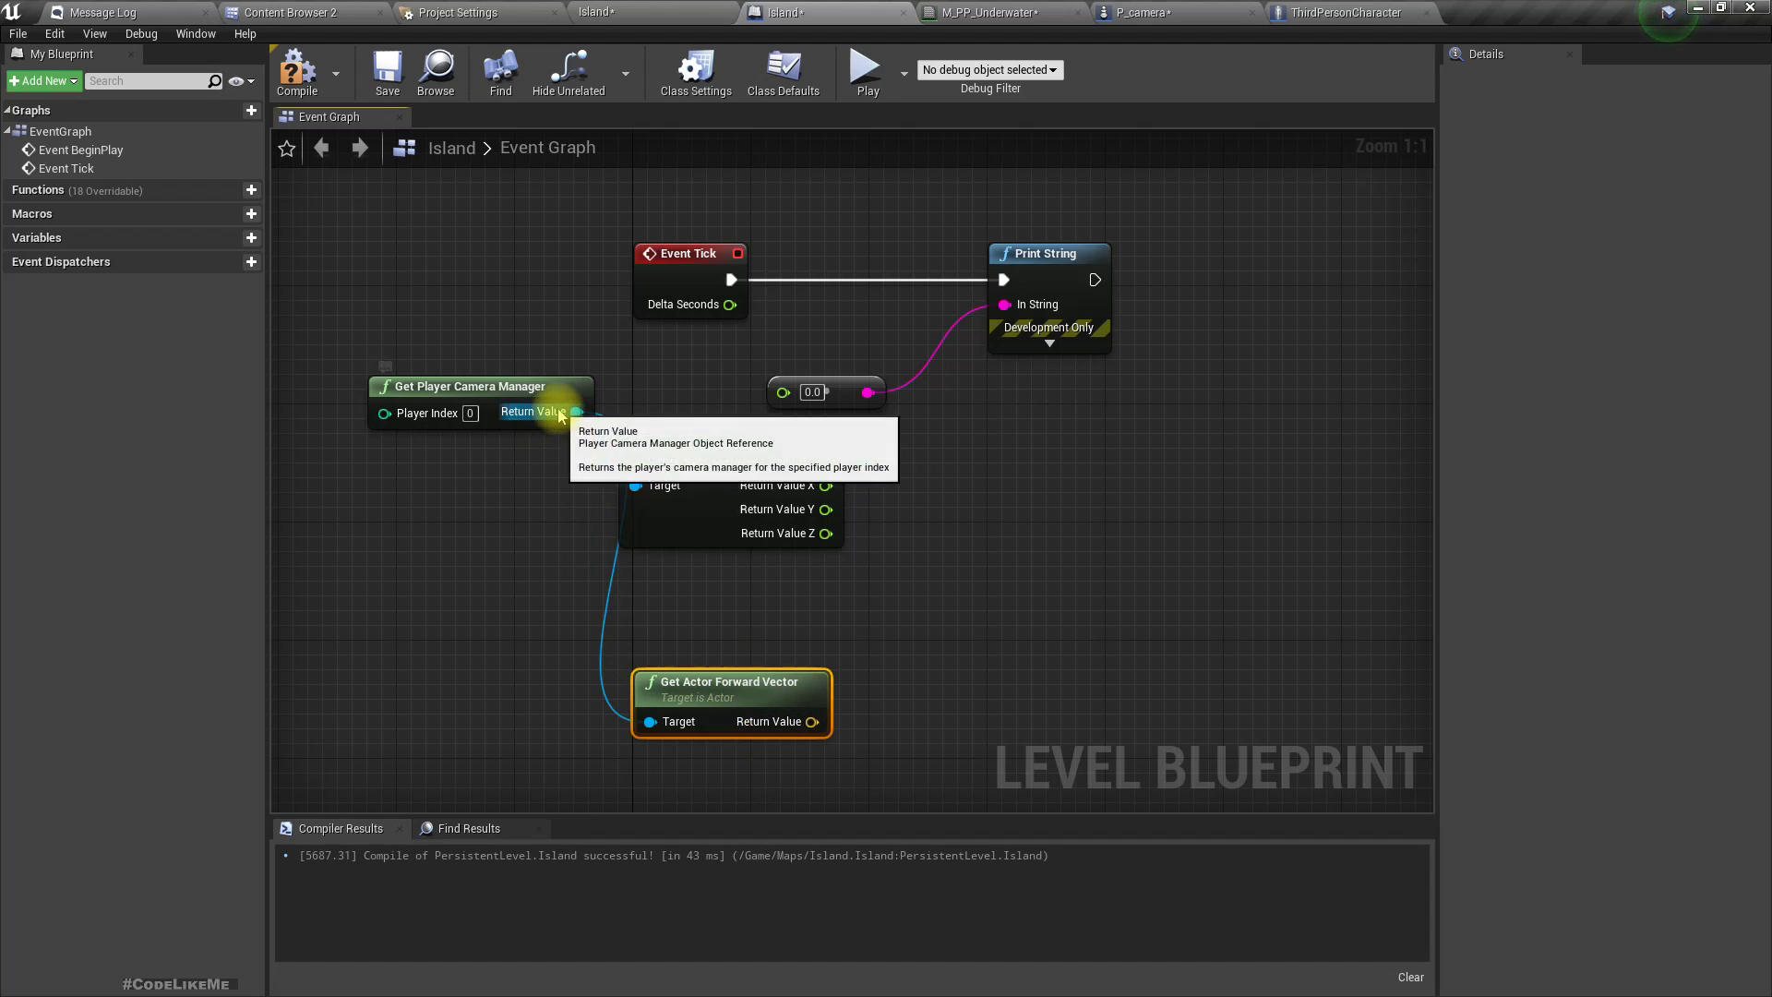
left_click_drag(576, 412, 561, 560)
type("d")
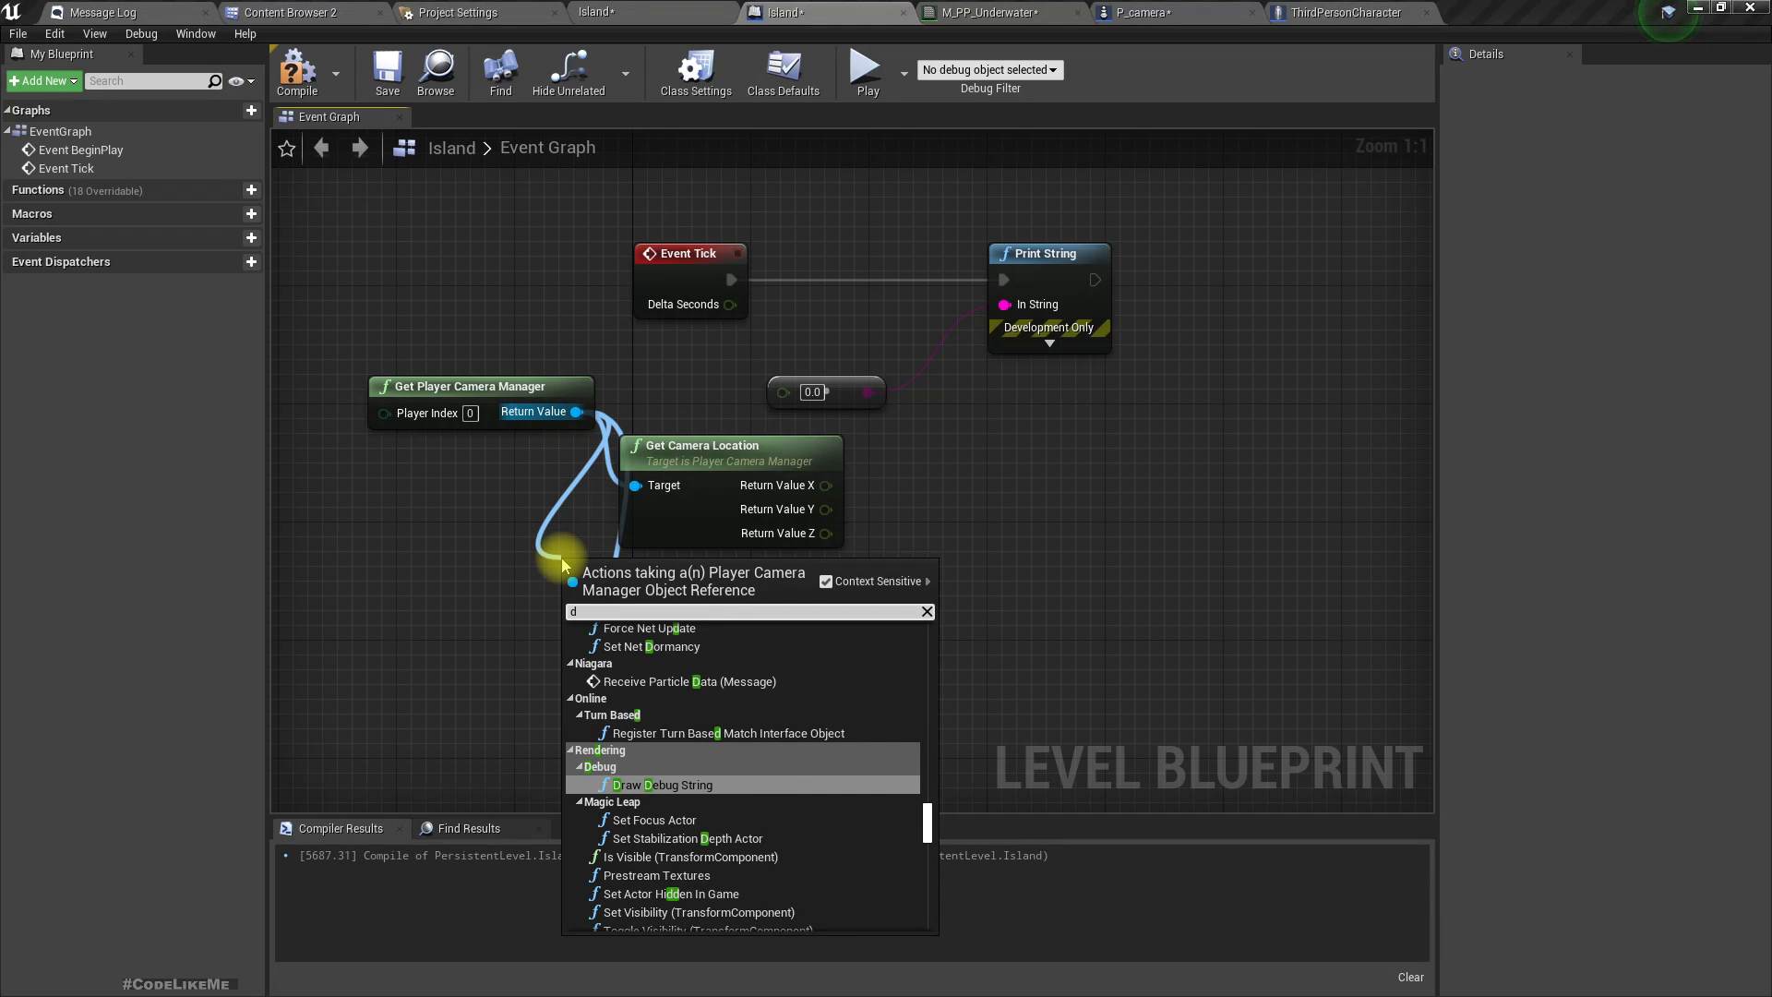
type("irec")
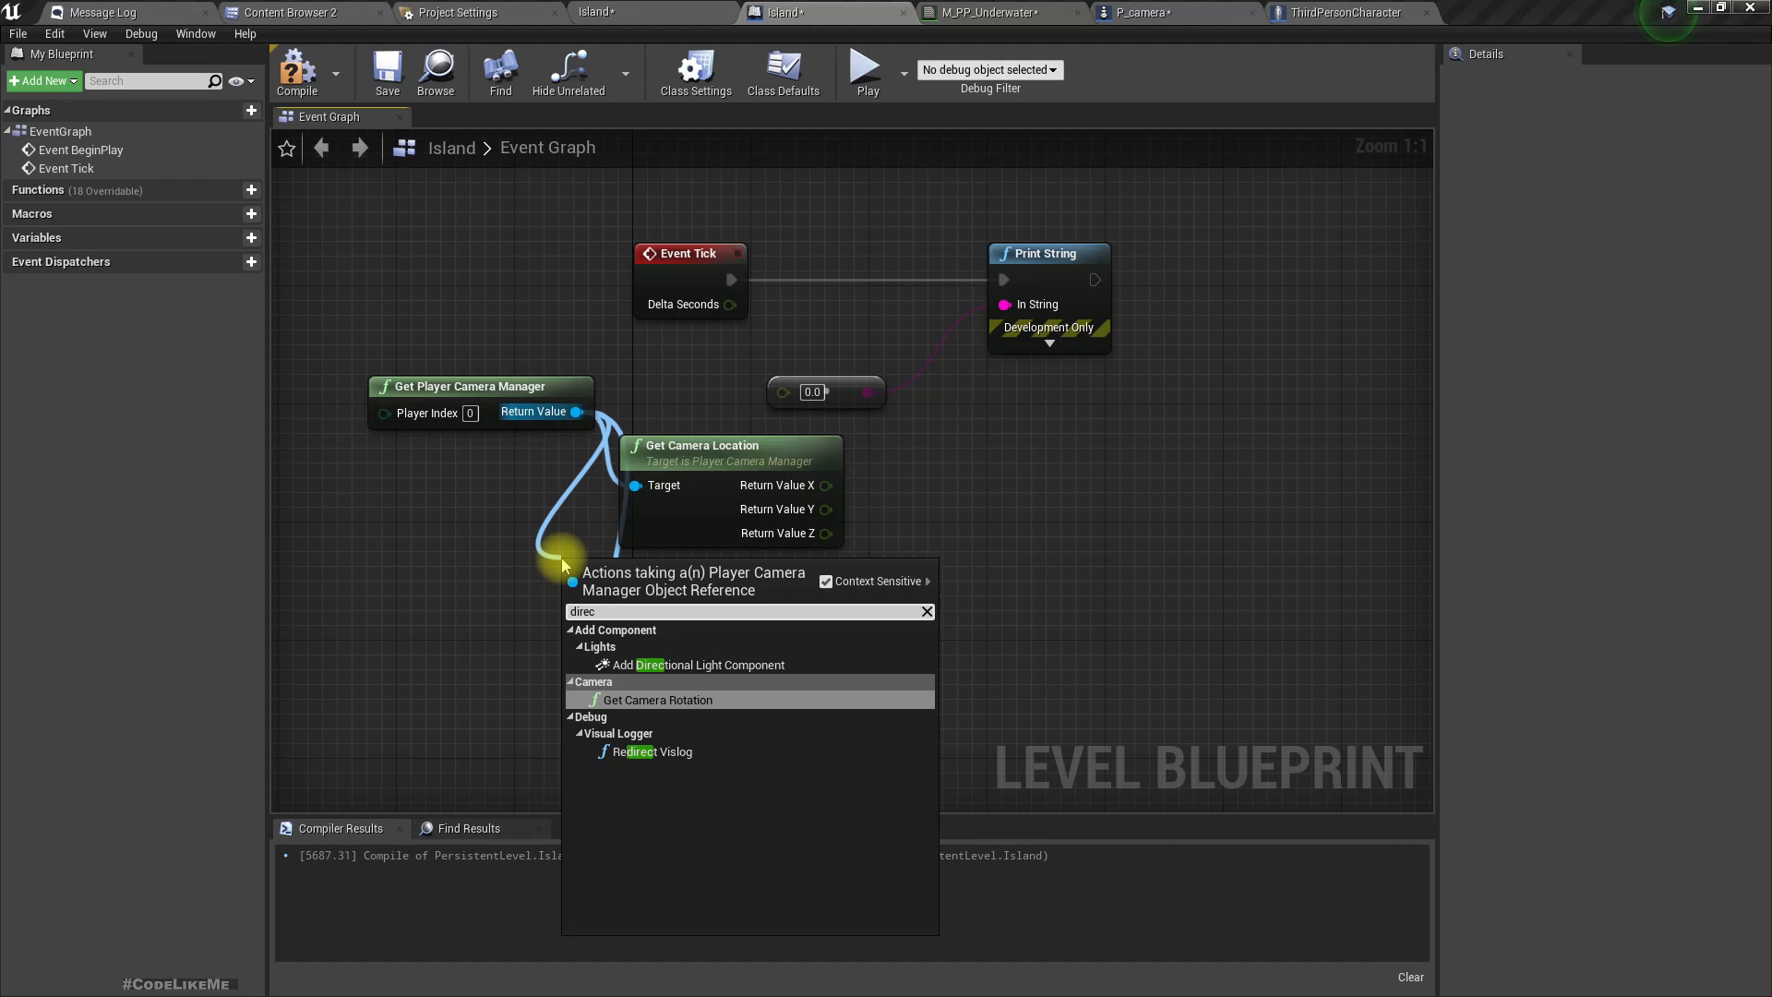
key("Escape")
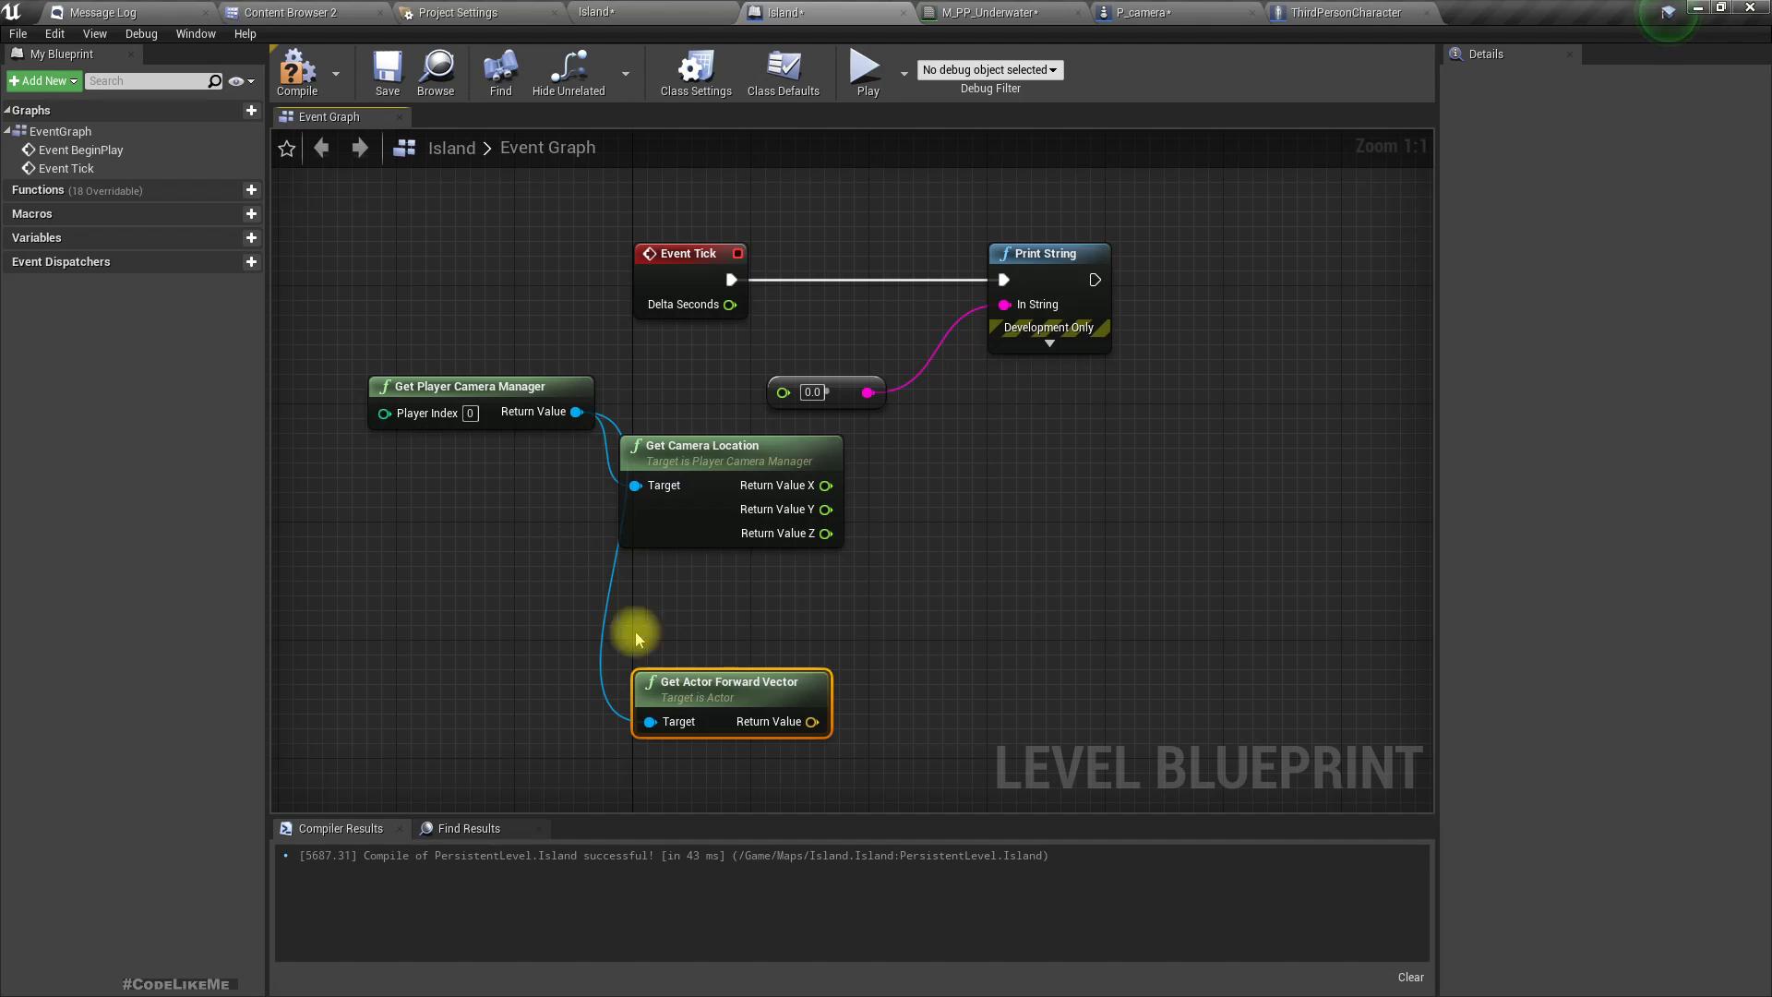
Split the forward vector's return value, wire its Z component into the Print String conversion, and compile the blueprint.
right_click(812, 722)
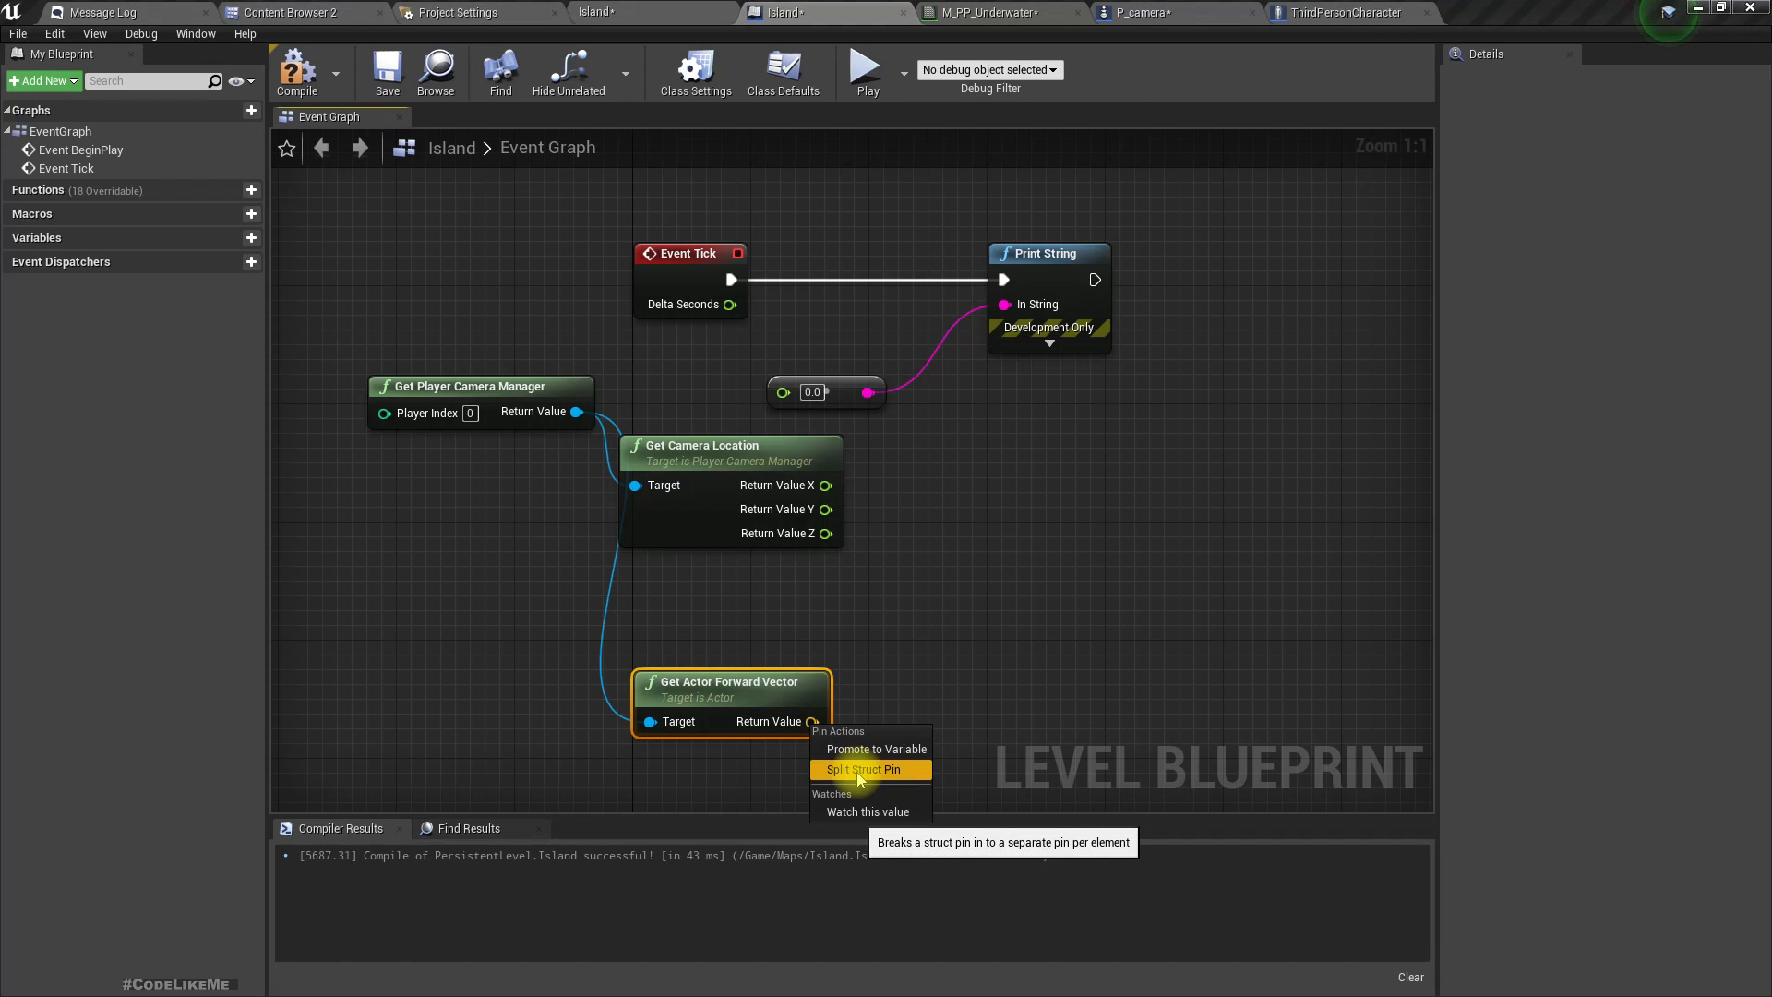
left_click(859, 776)
left_click_drag(811, 770, 778, 394)
left_click(297, 69)
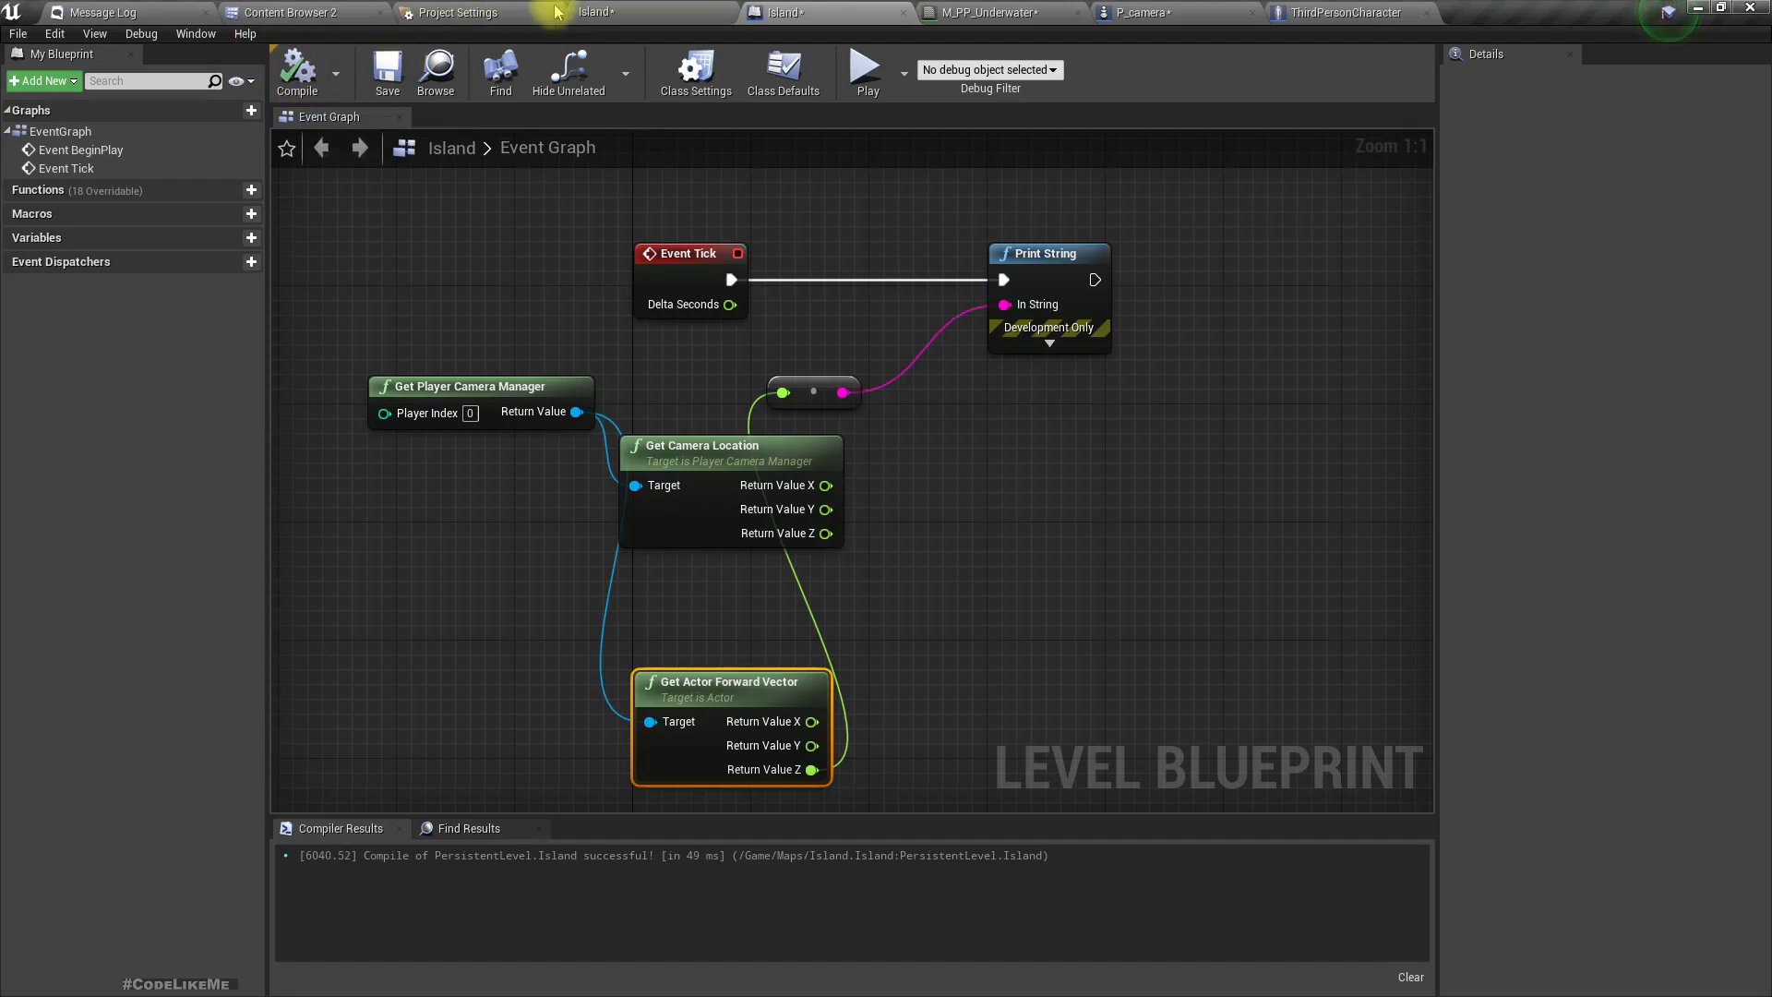
Play the Island level full screen to read the printed forward vector Z, then stop playing and return to the M_PP_Underwater graph.
left_click(609, 13)
key("F11")
key("alt+p")
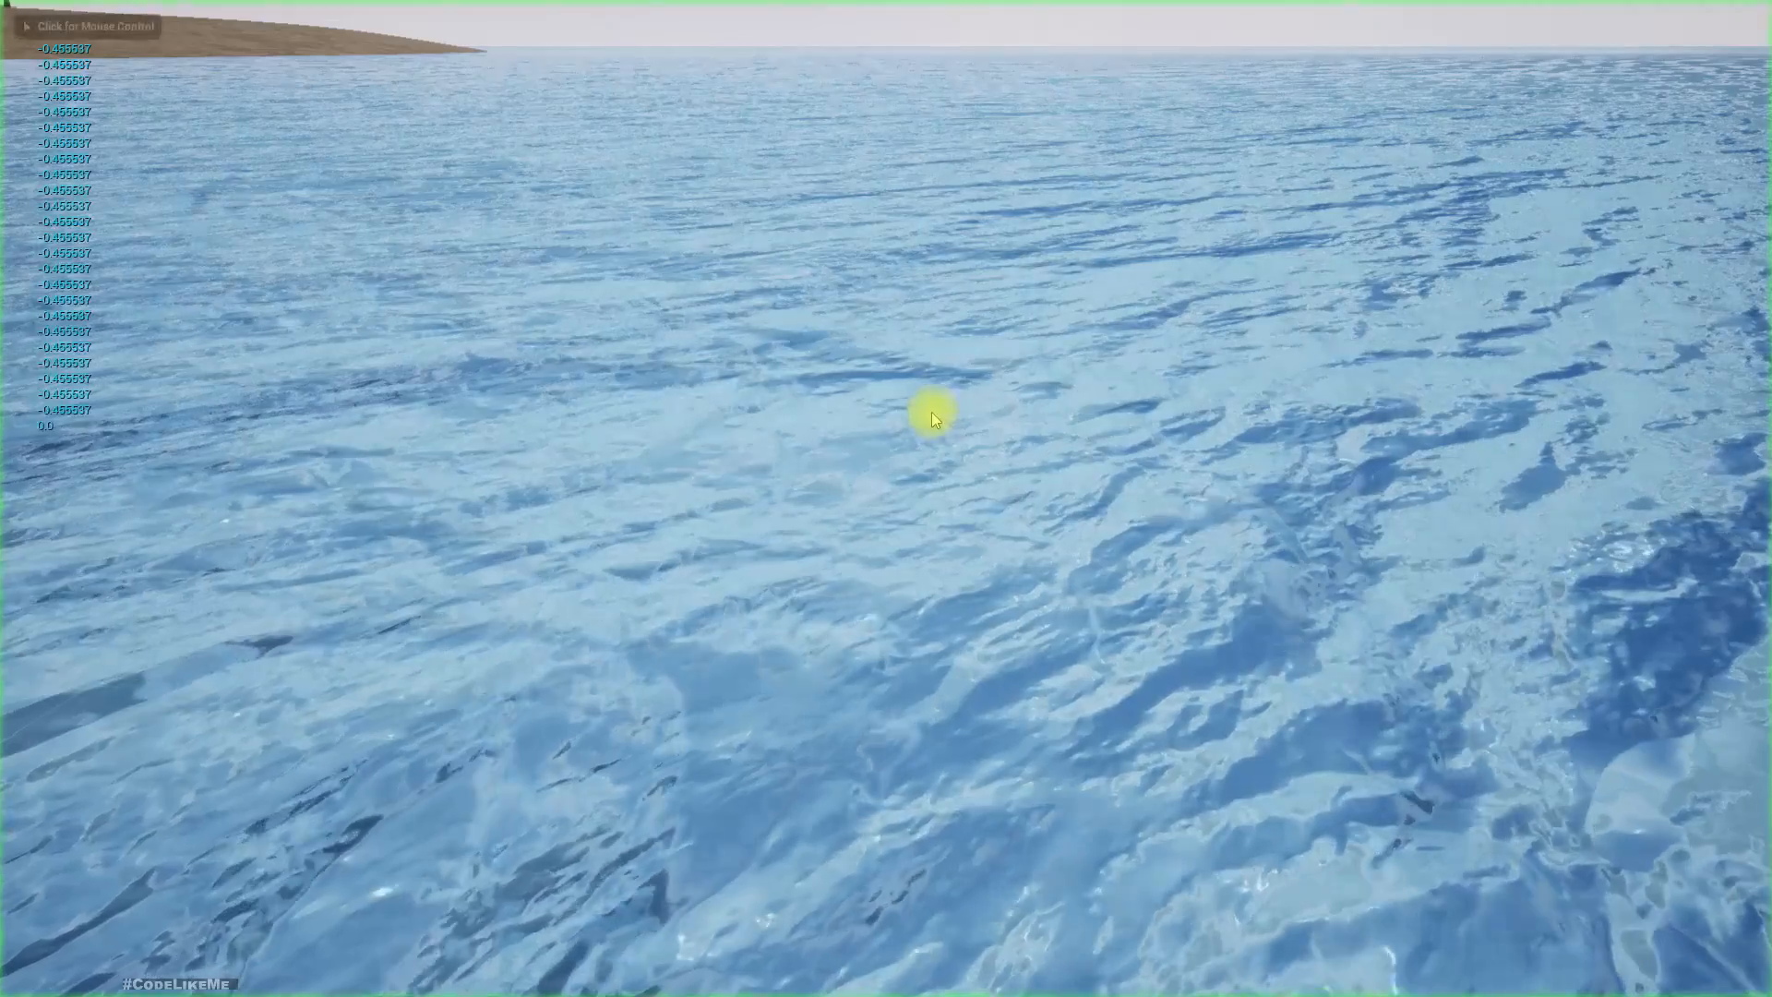
left_click(927, 407)
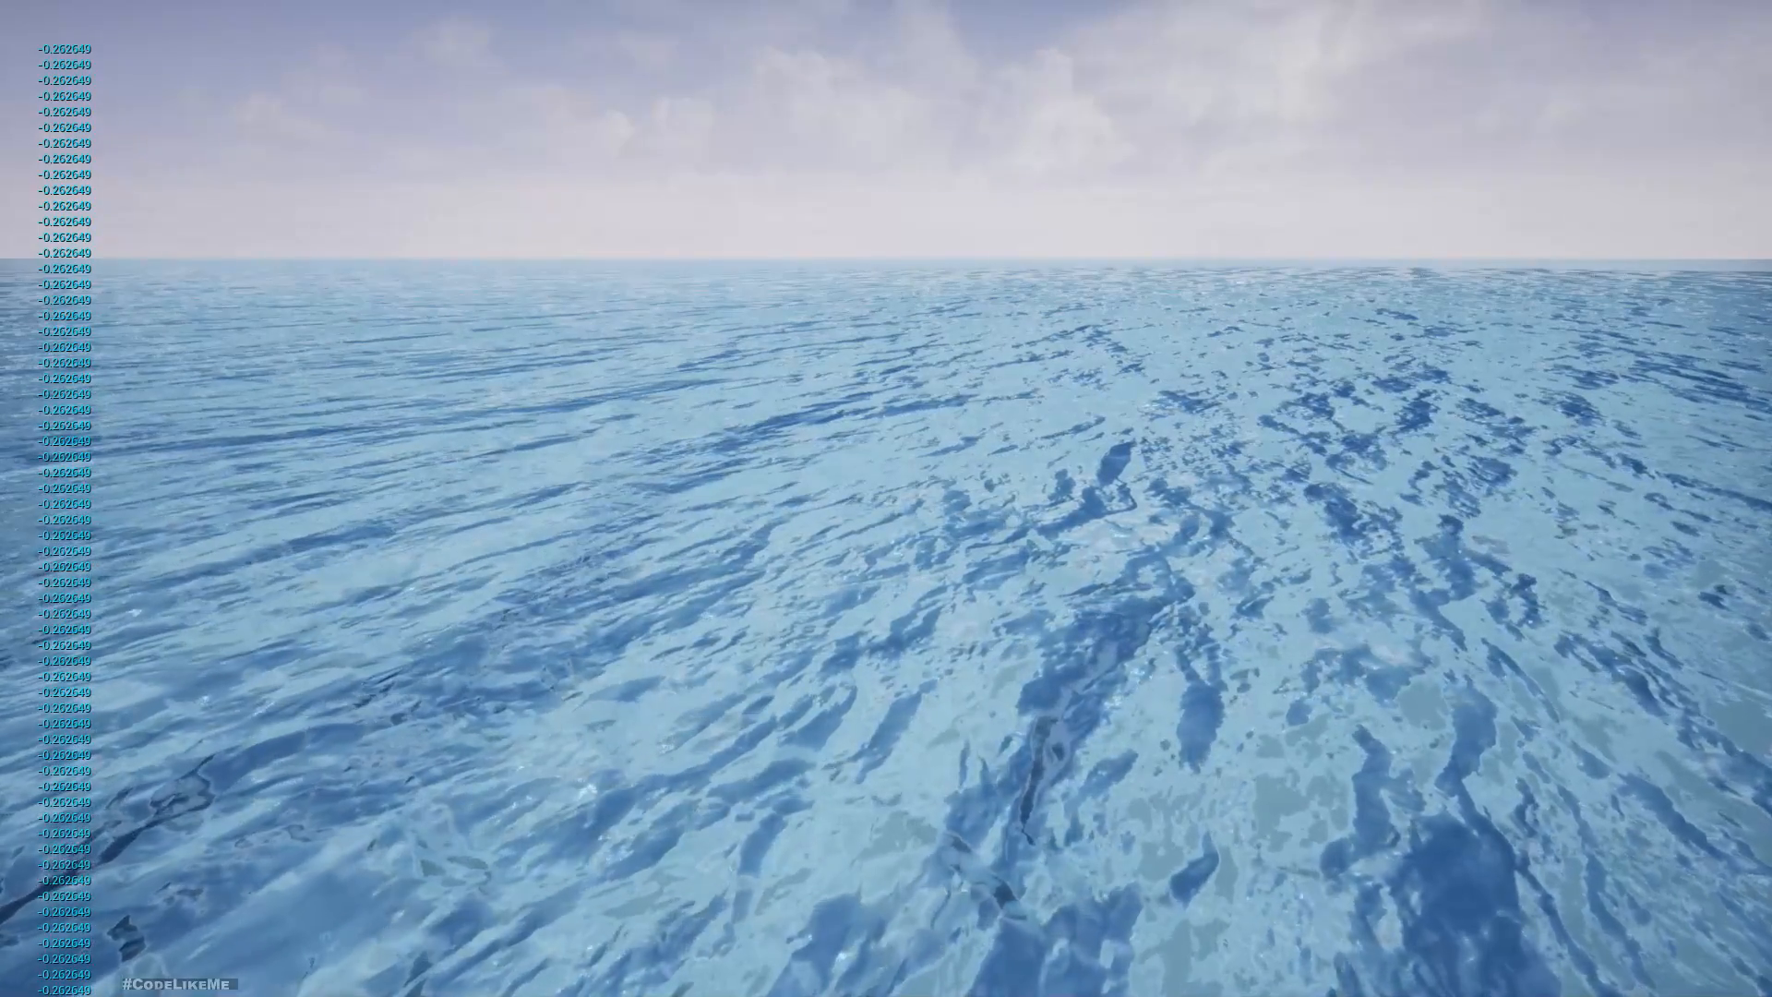
key("F11")
key("Escape")
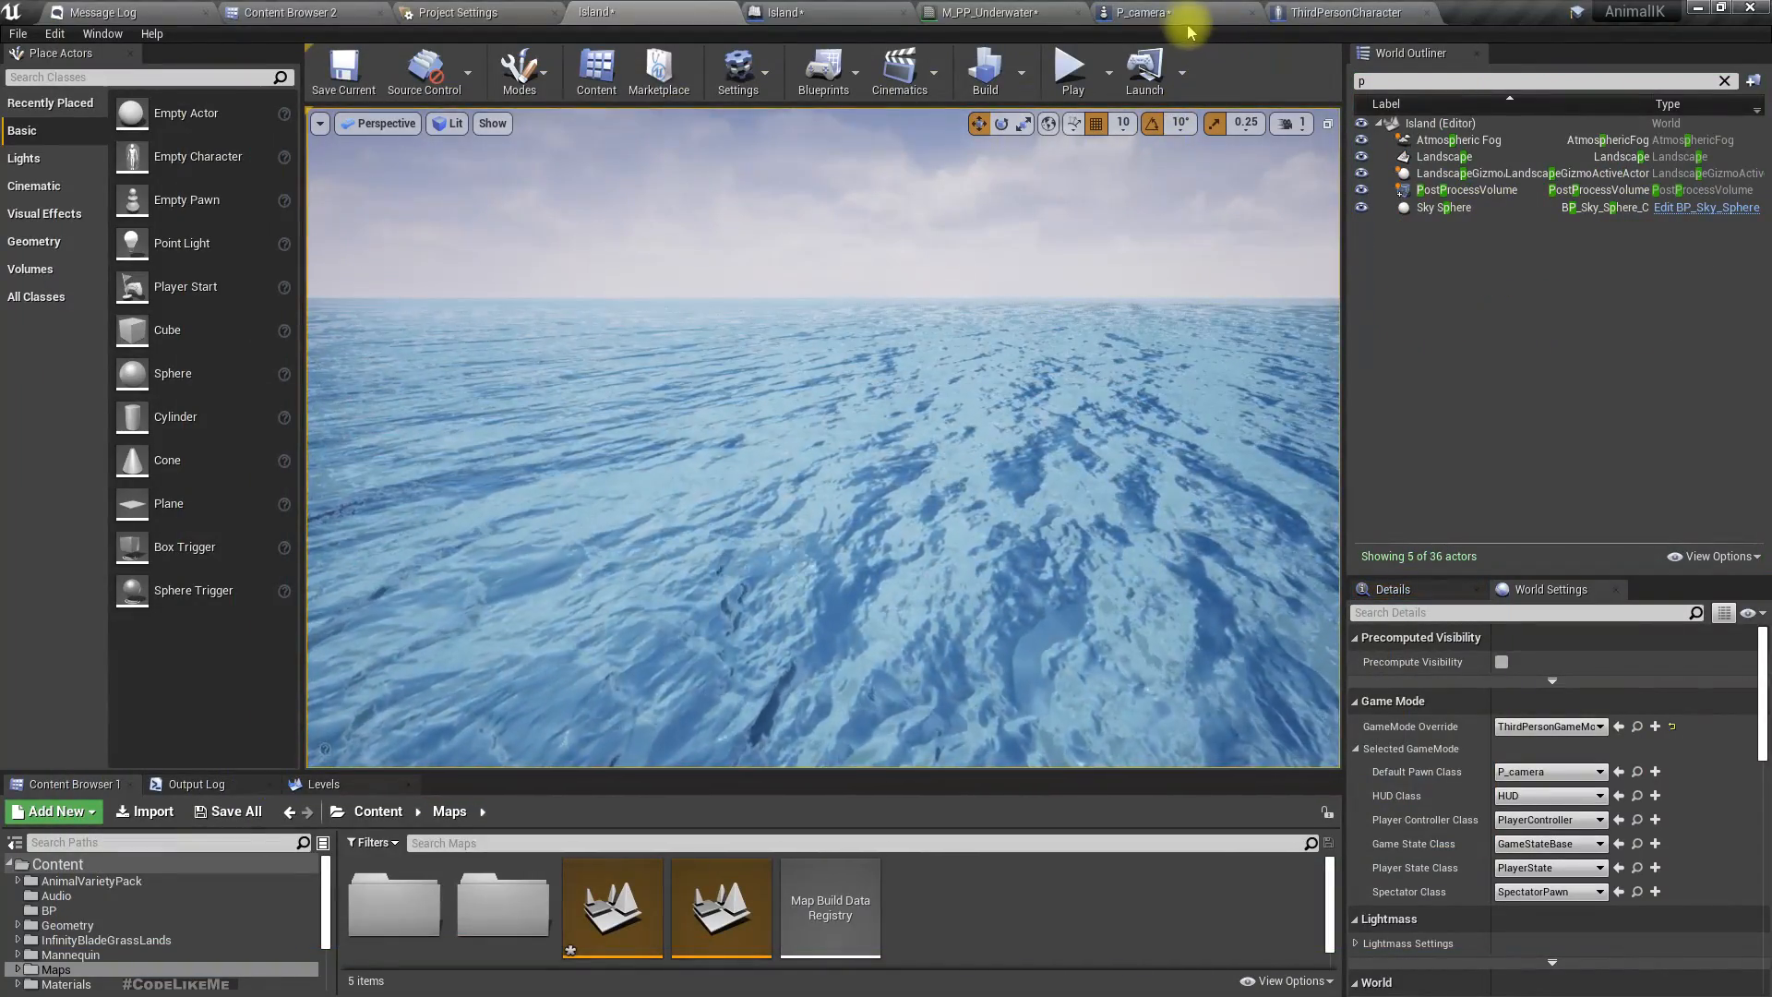
left_click(989, 12)
right_click_drag(870, 729, 662, 699)
right_click(567, 658)
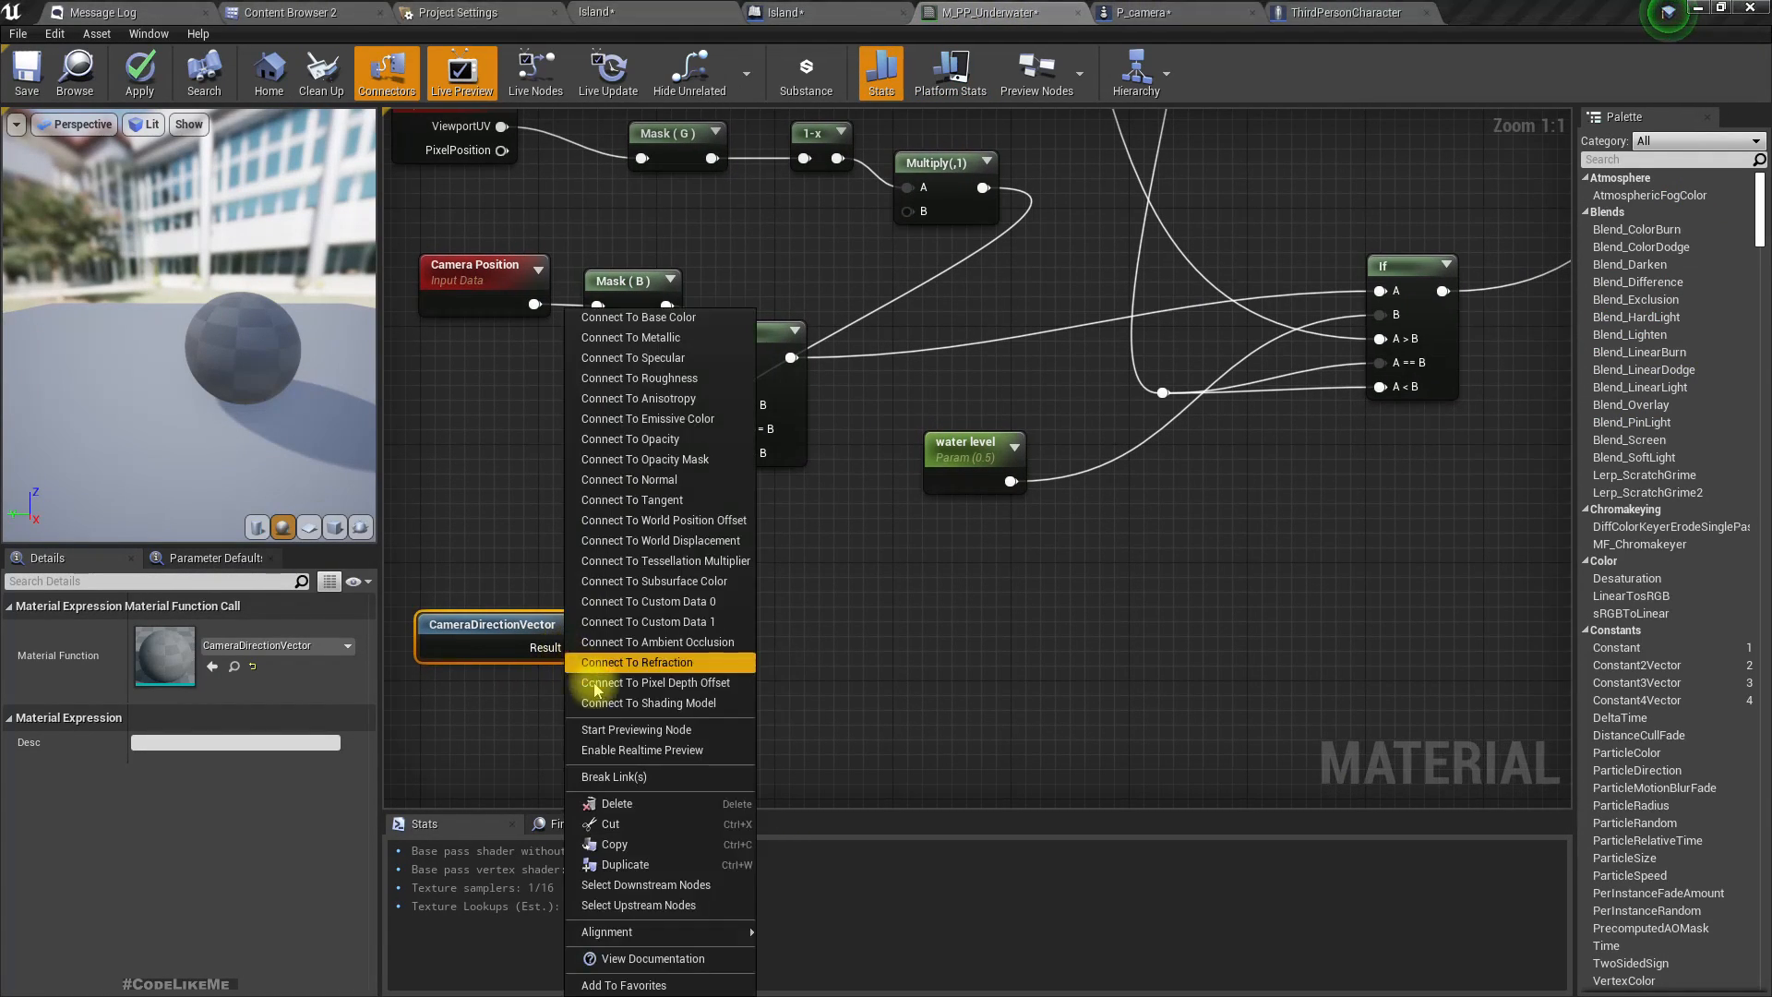
left_click(477, 478)
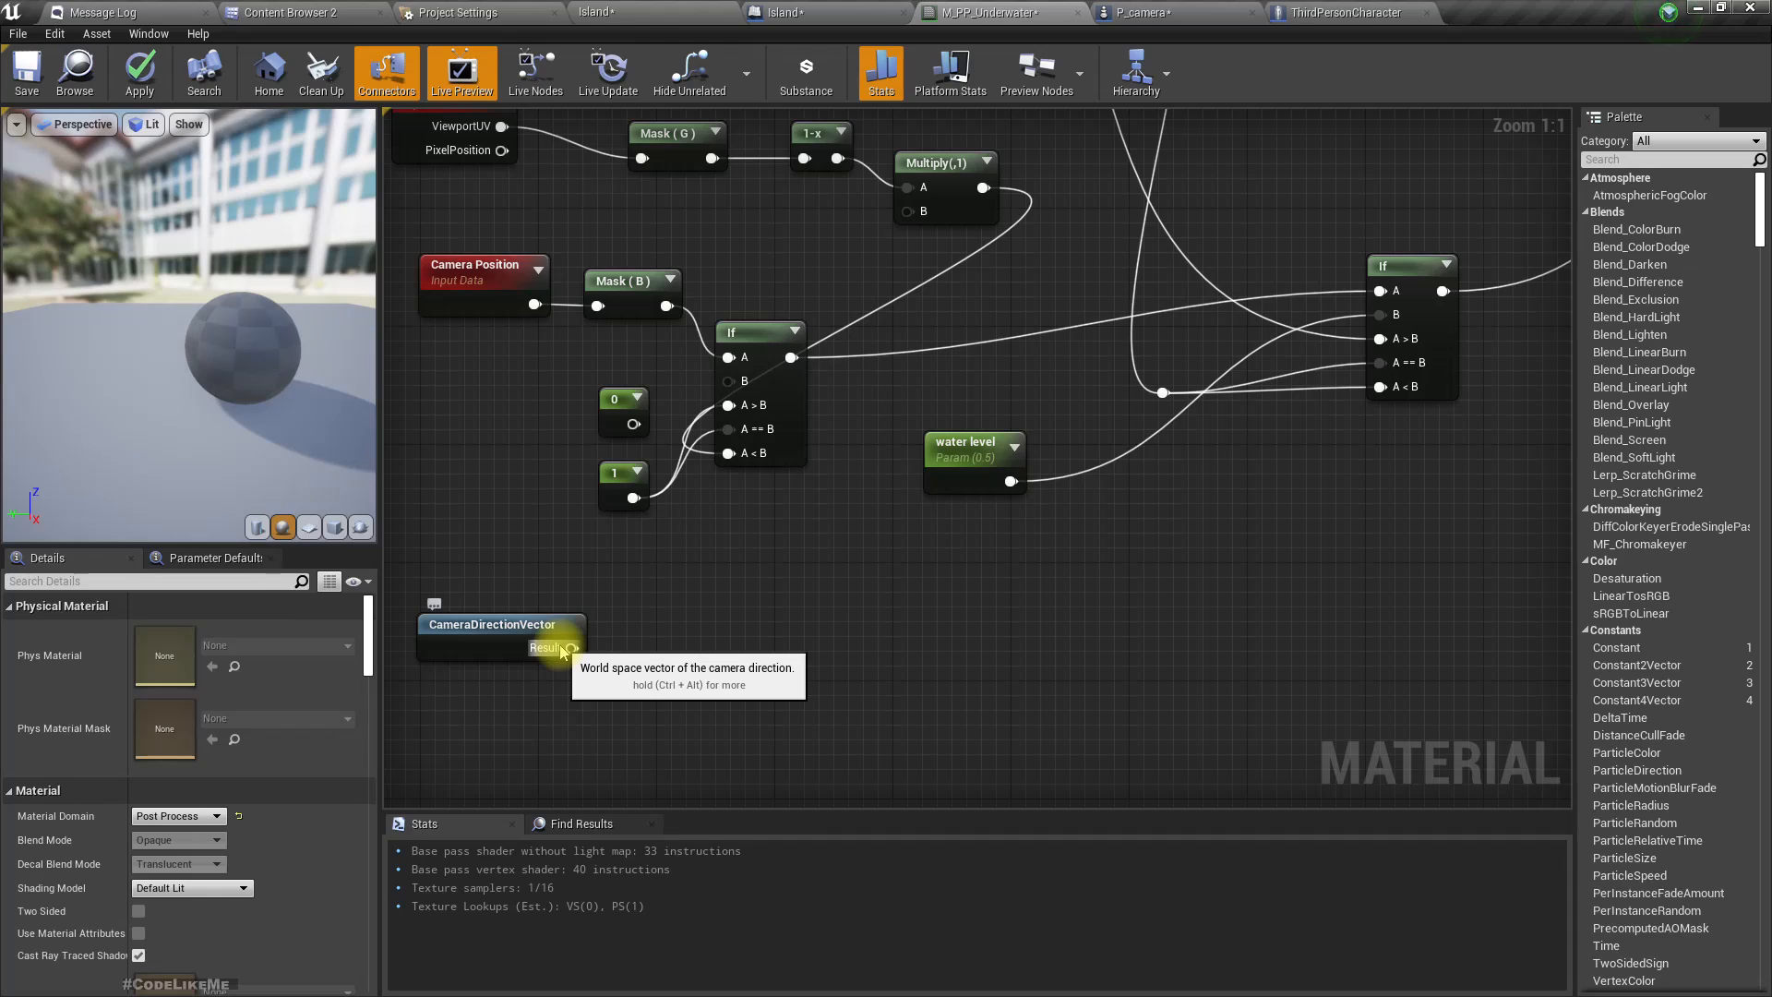
left_click_drag(563, 648, 644, 664)
left_click(550, 676)
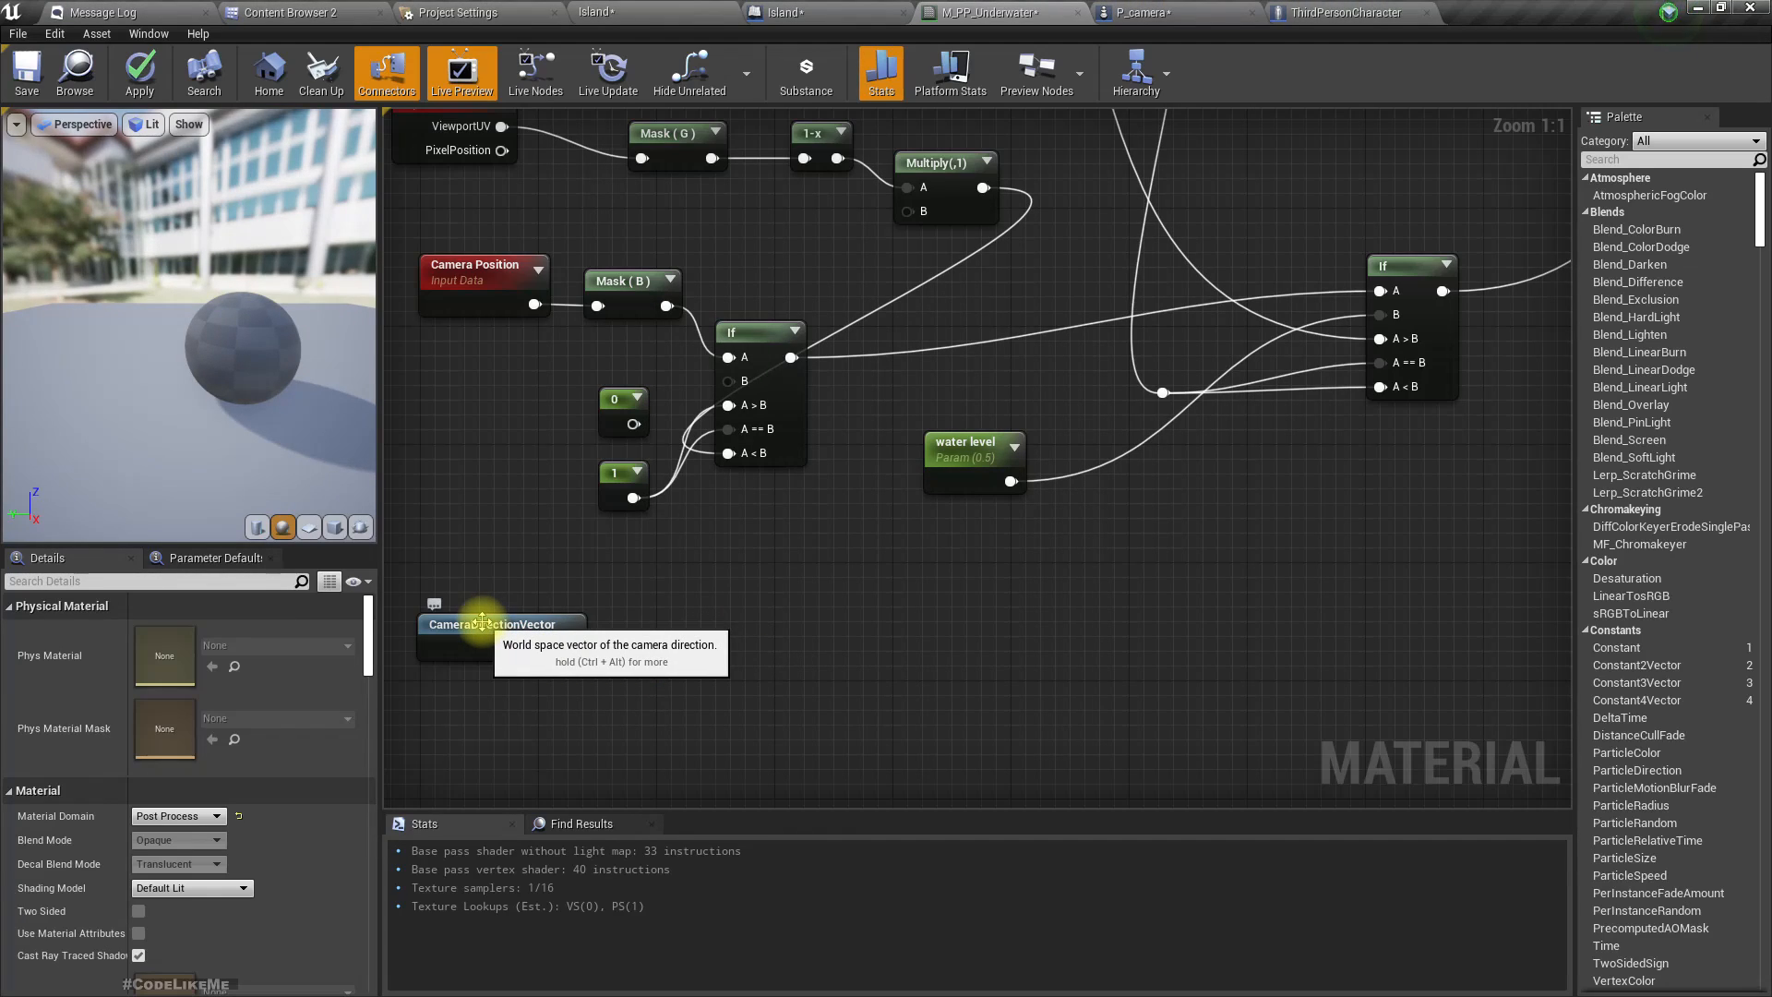
Add a ComponentMask node to the CameraDirectionVector result and set it to pass only the B channel.
left_click_drag(572, 648, 637, 667)
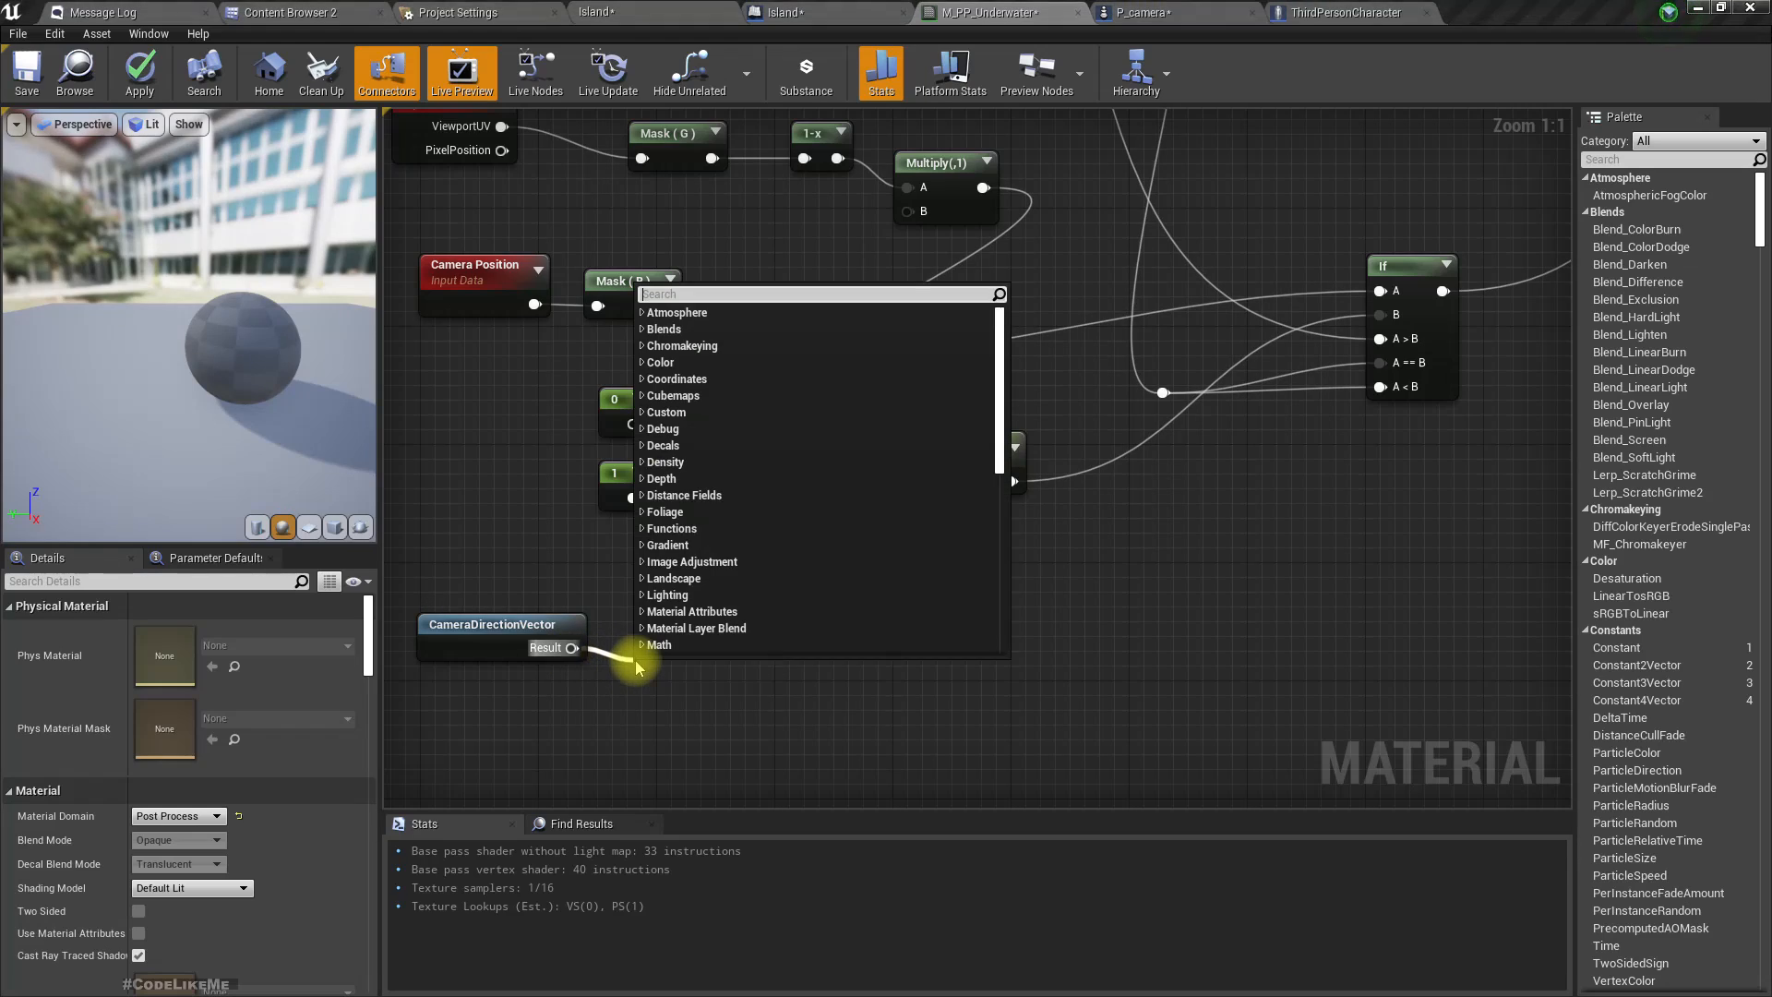
type("componen")
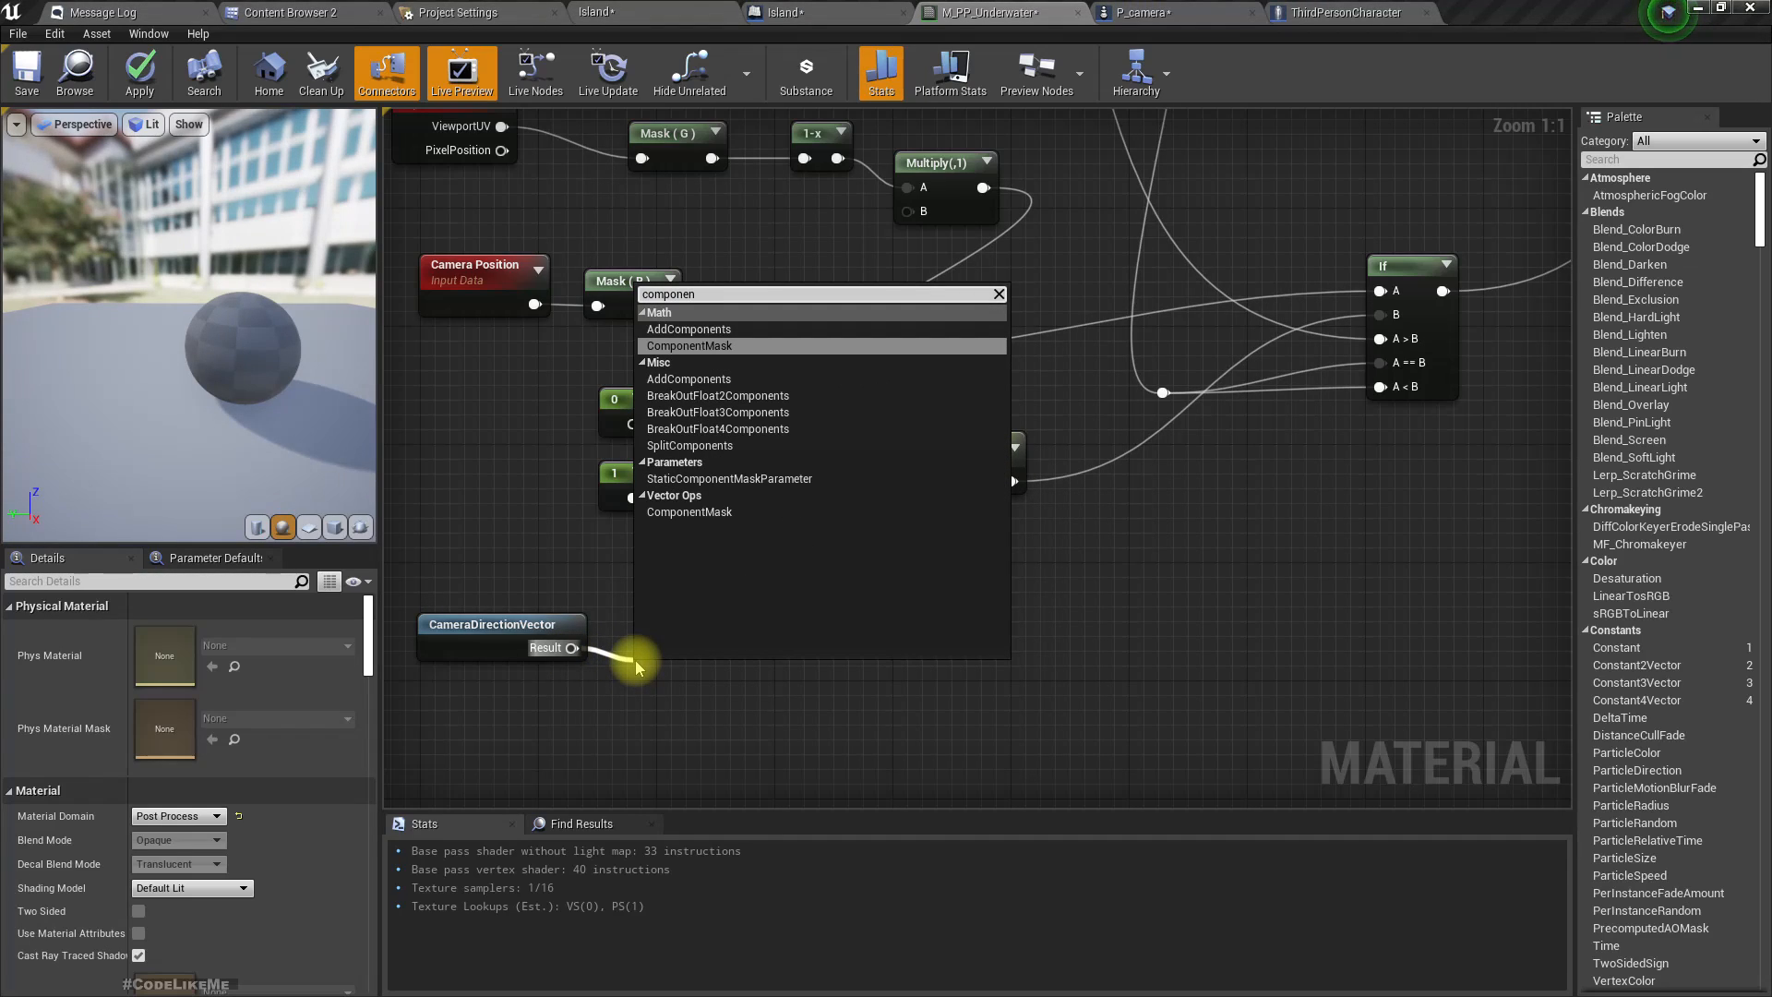
key("Return")
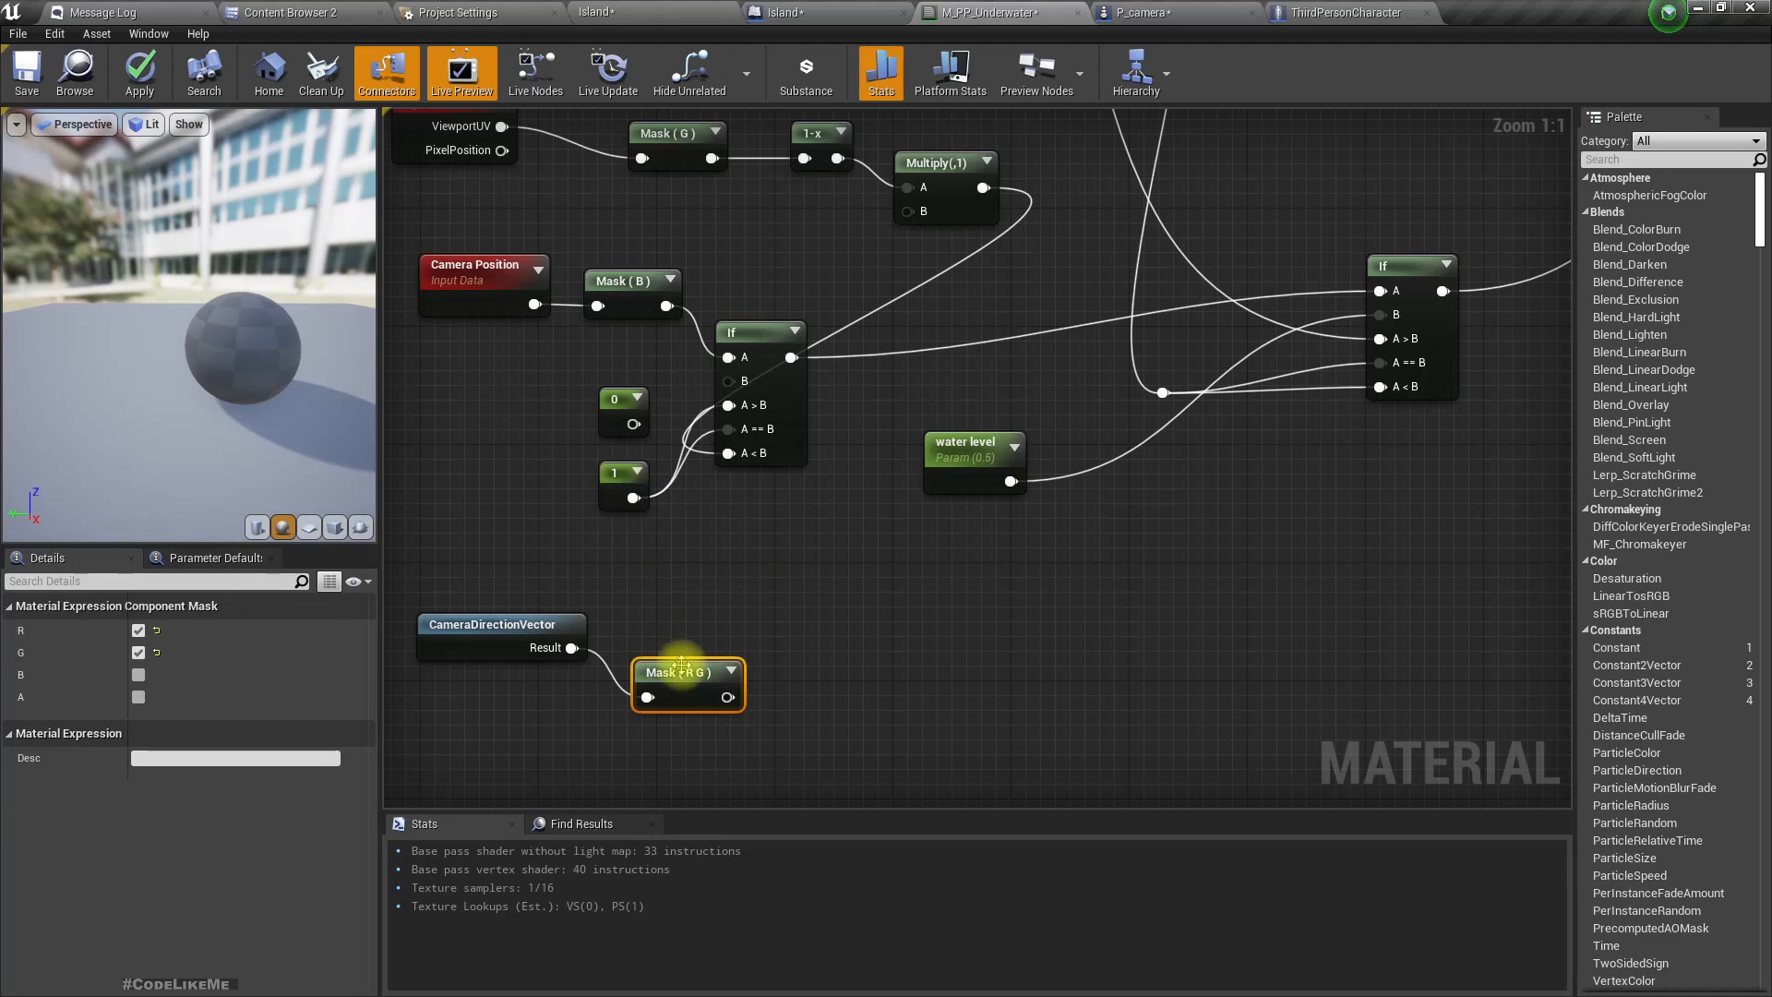
left_click(139, 630)
left_click(139, 652)
left_click(139, 675)
Add an Add node after the camera direction mask and set its Const B to 0.5.
left_click_drag(716, 697, 816, 732)
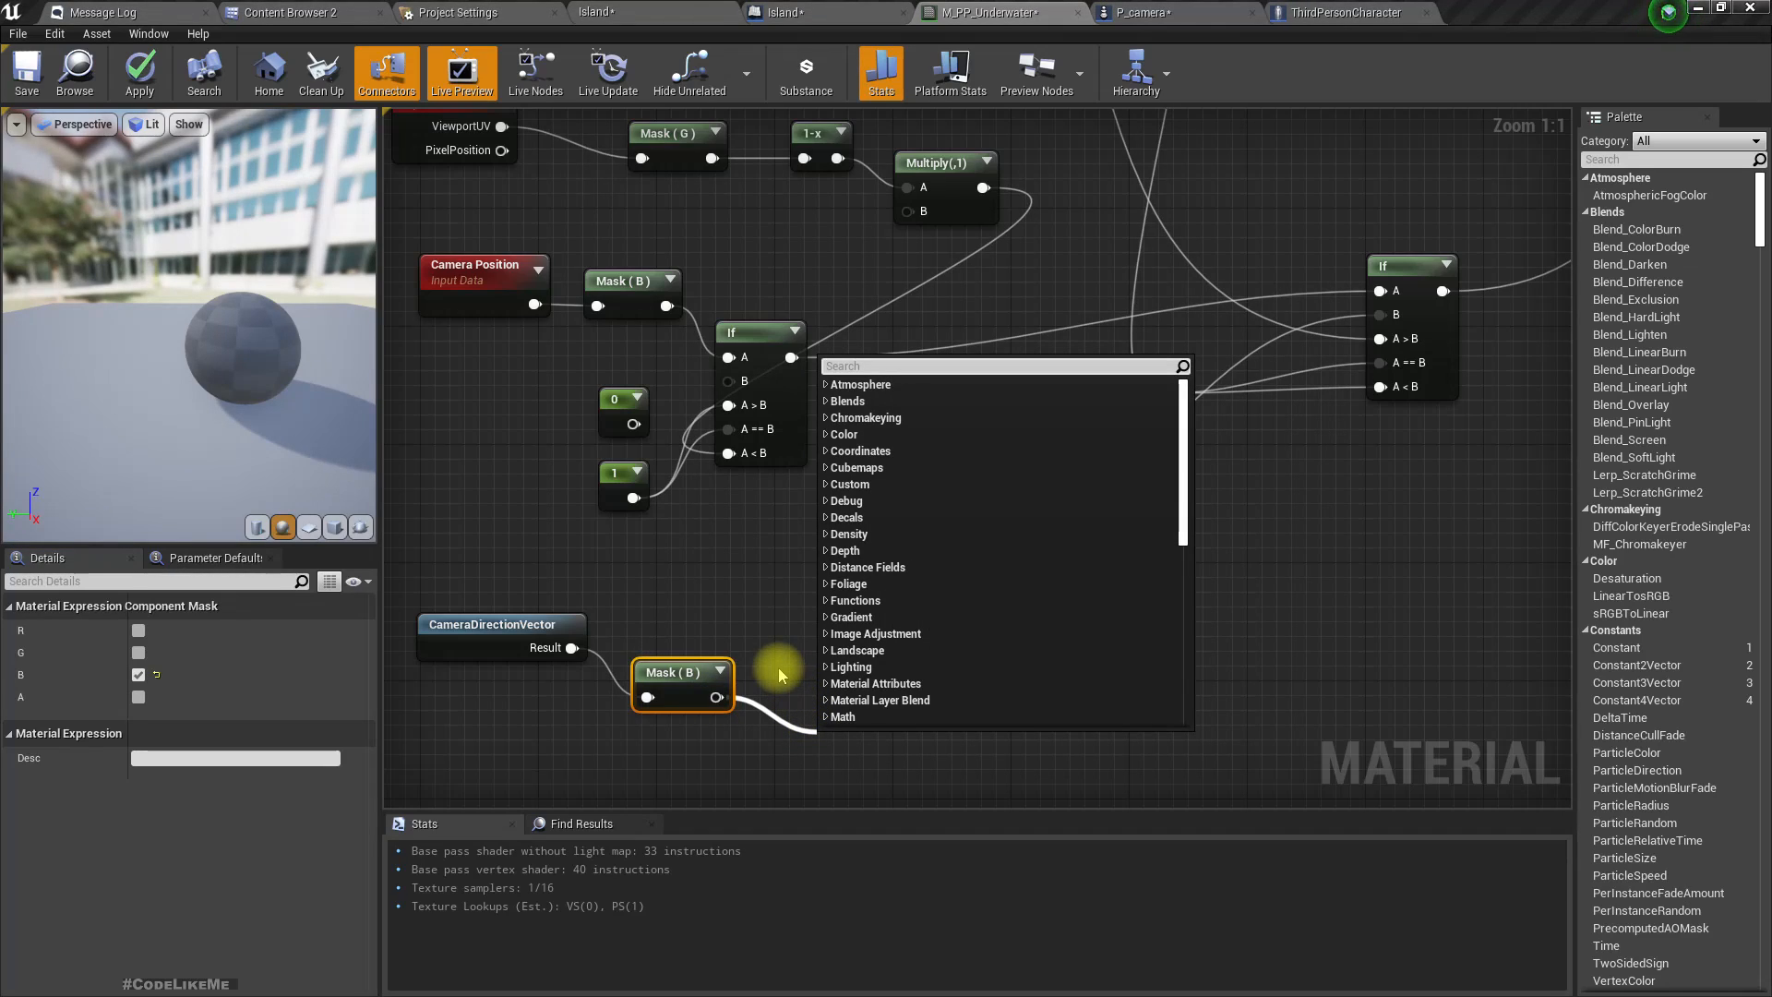
key("Escape")
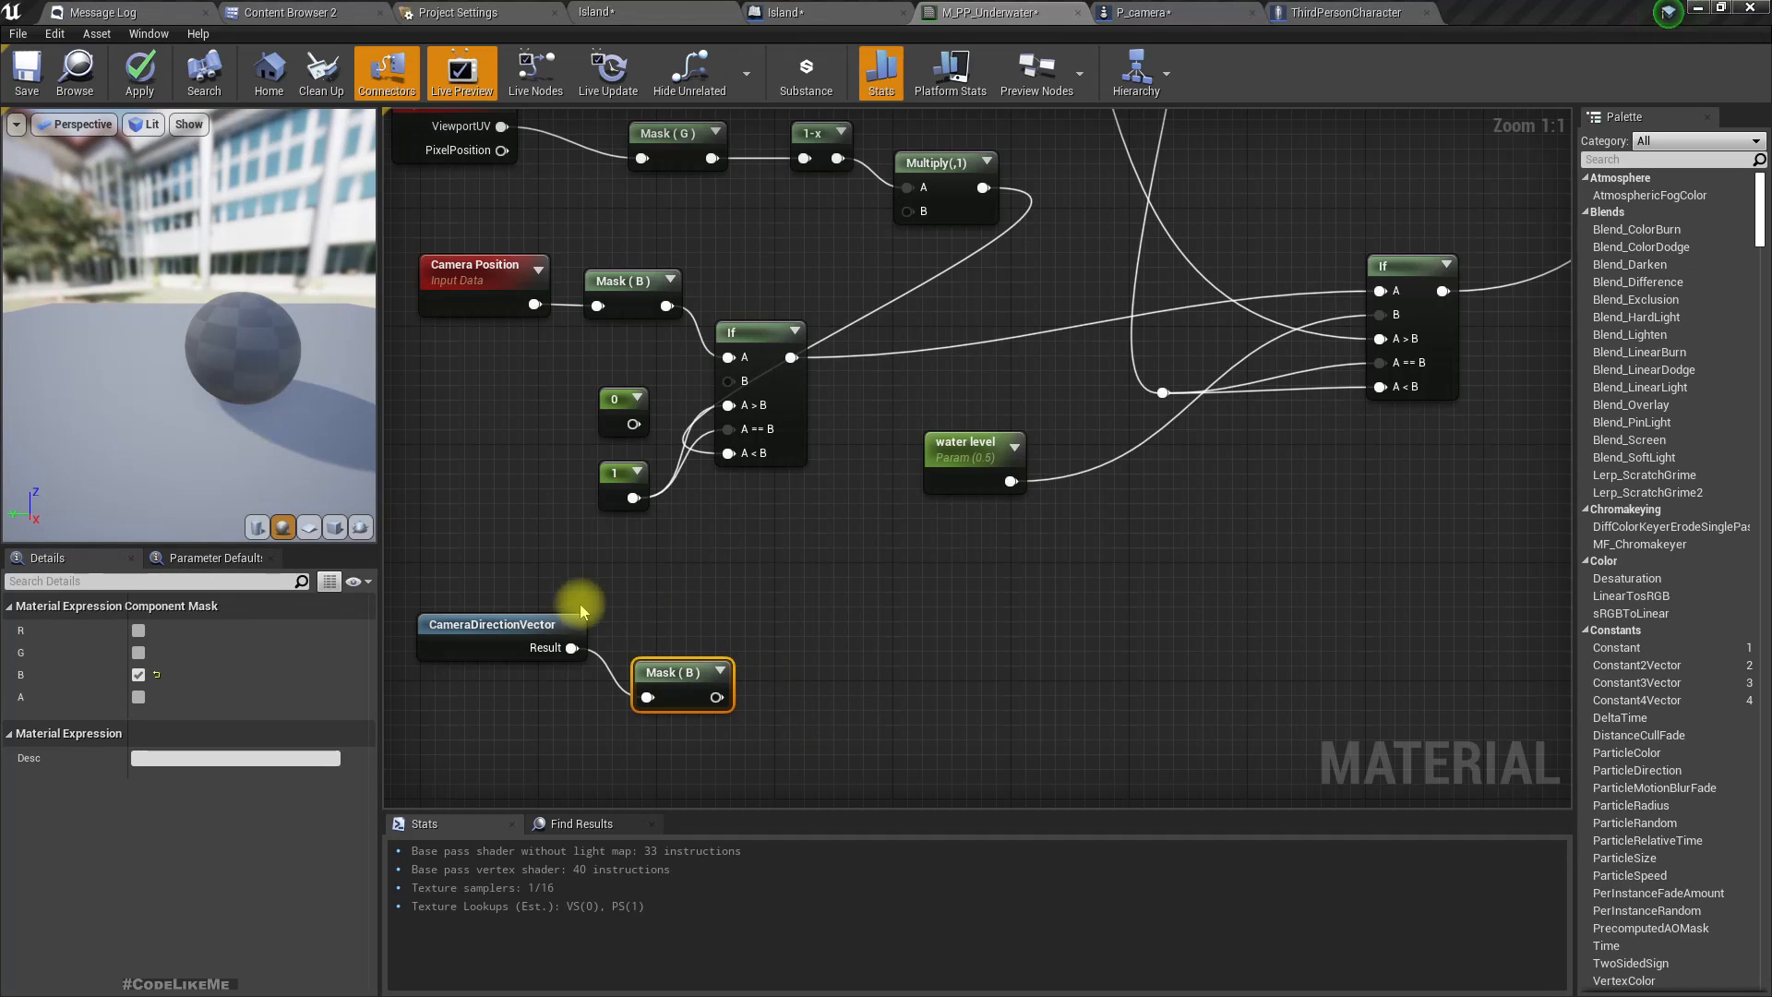
left_click_drag(716, 697, 795, 701)
type("+")
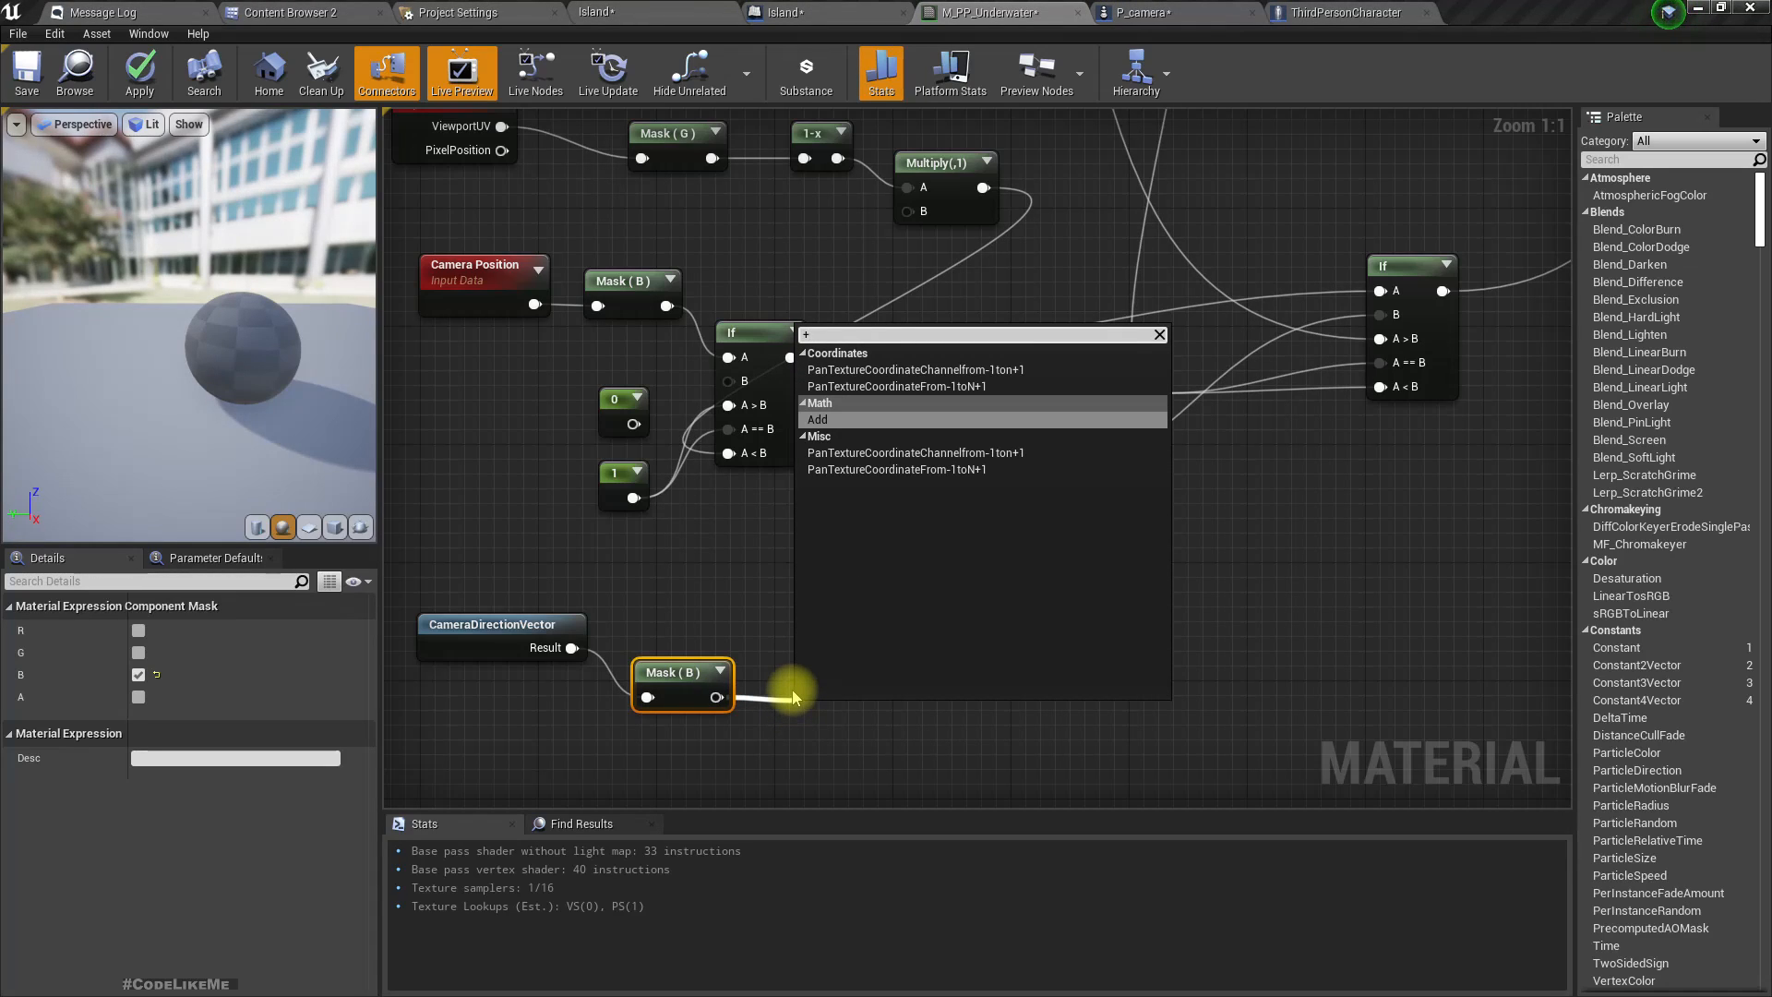
key("Return")
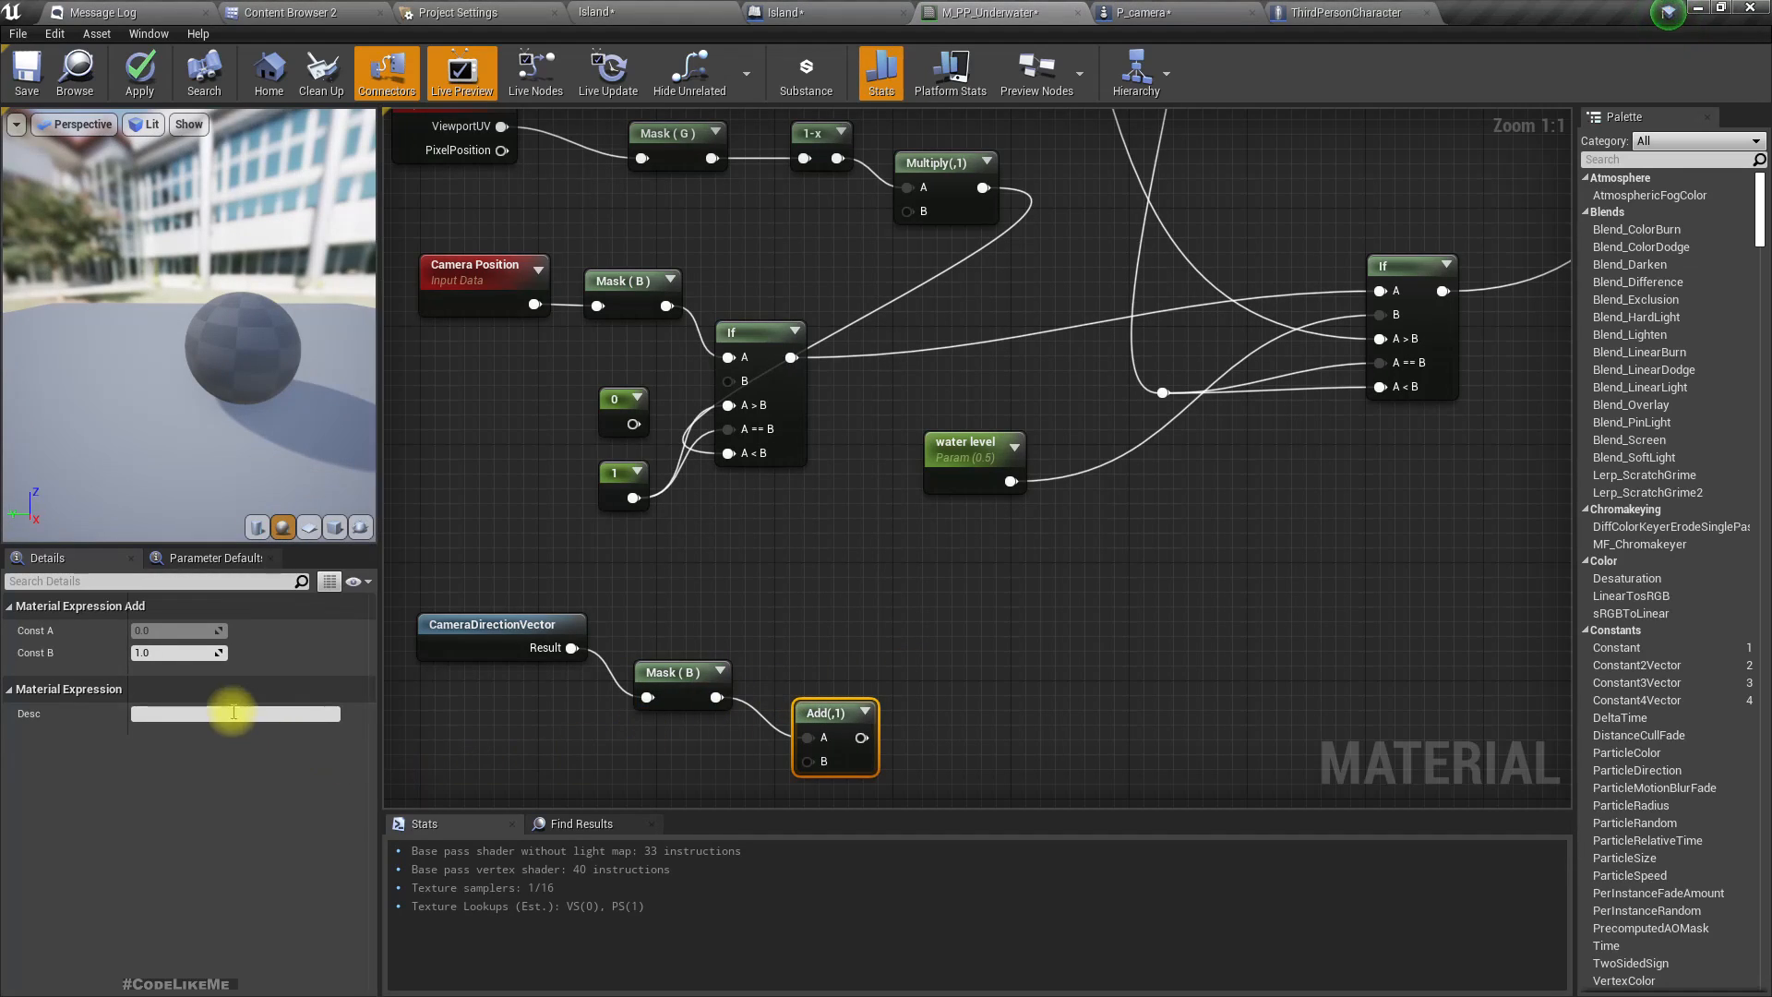
left_click(168, 652)
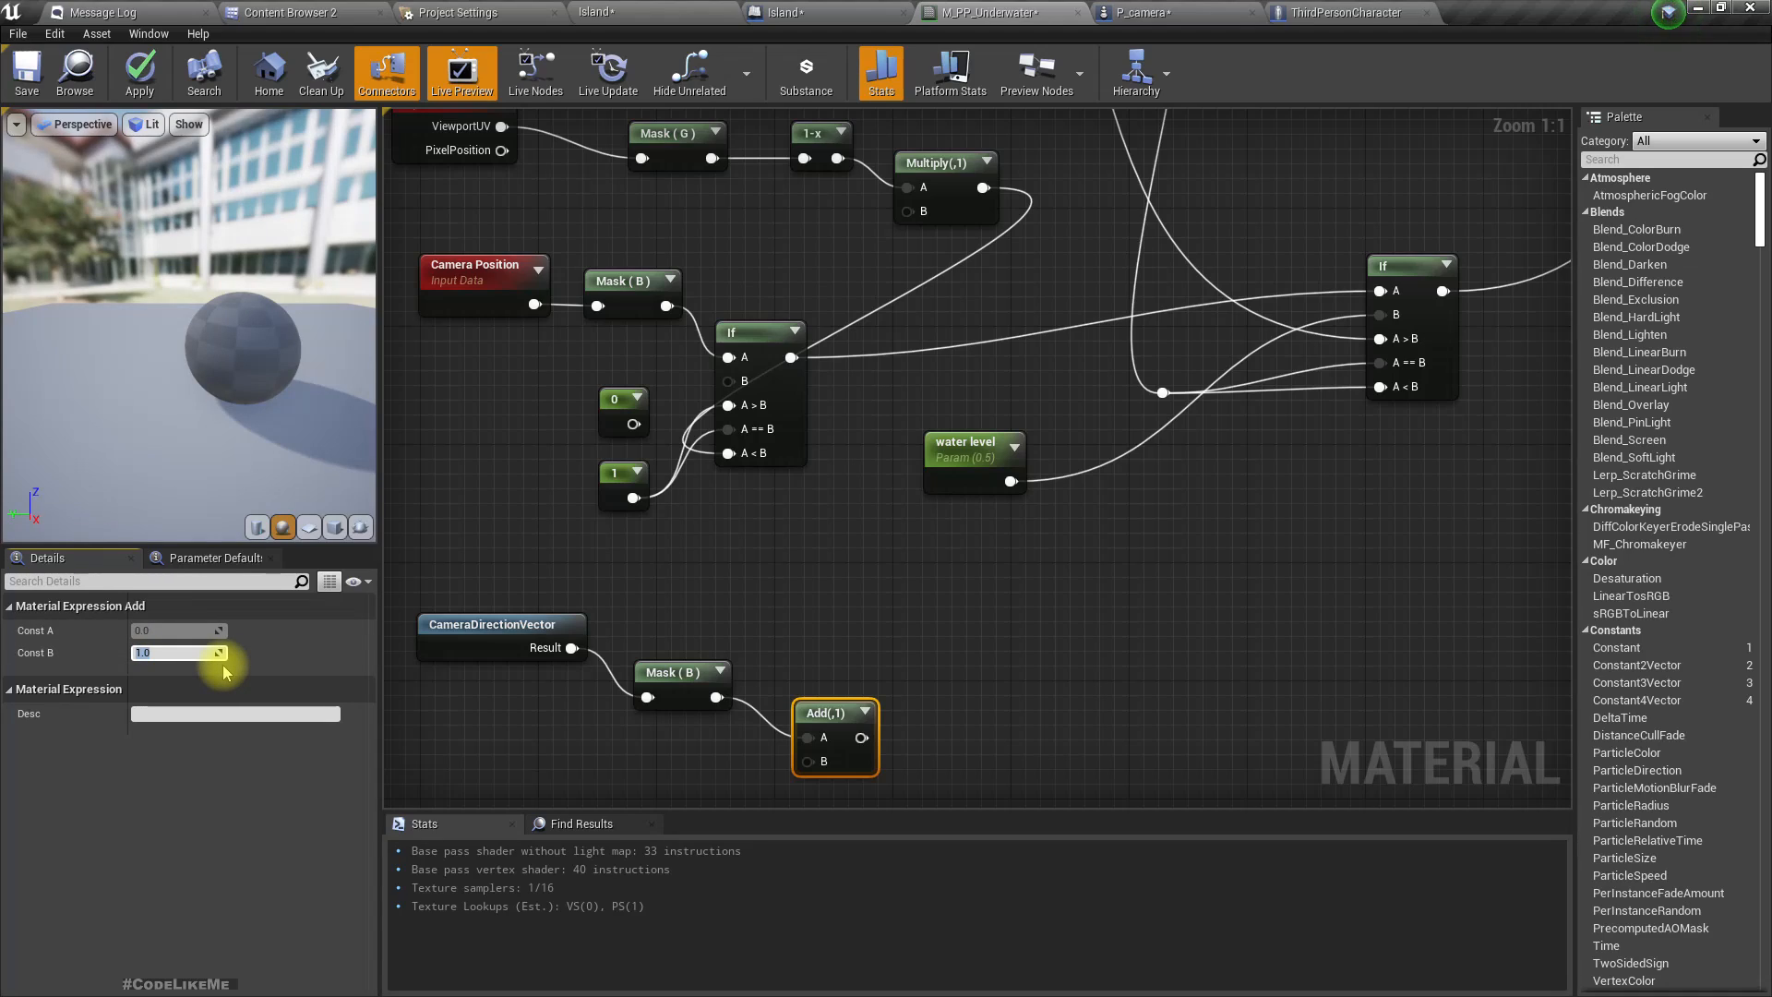
key("Return")
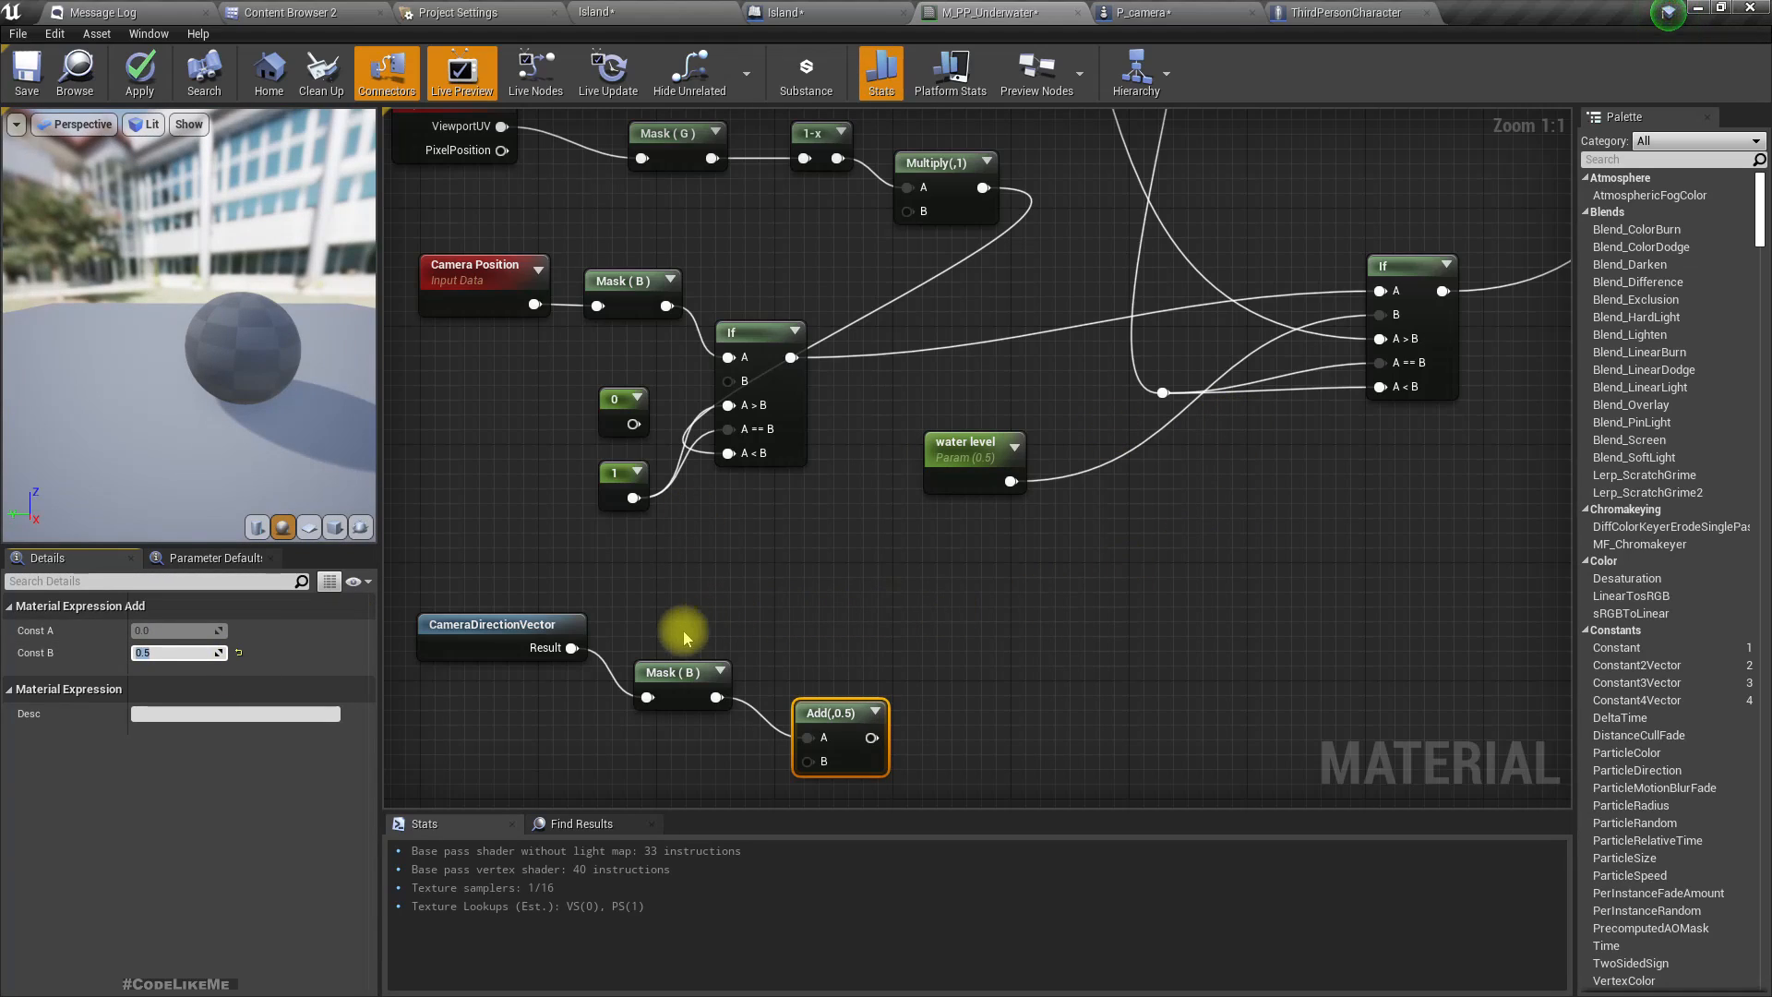
Add a Clamp node with minimum 0 and maximum 1 after the Add node and line it up beside it.
left_click_drag(887, 731, 924, 721)
type("clamp")
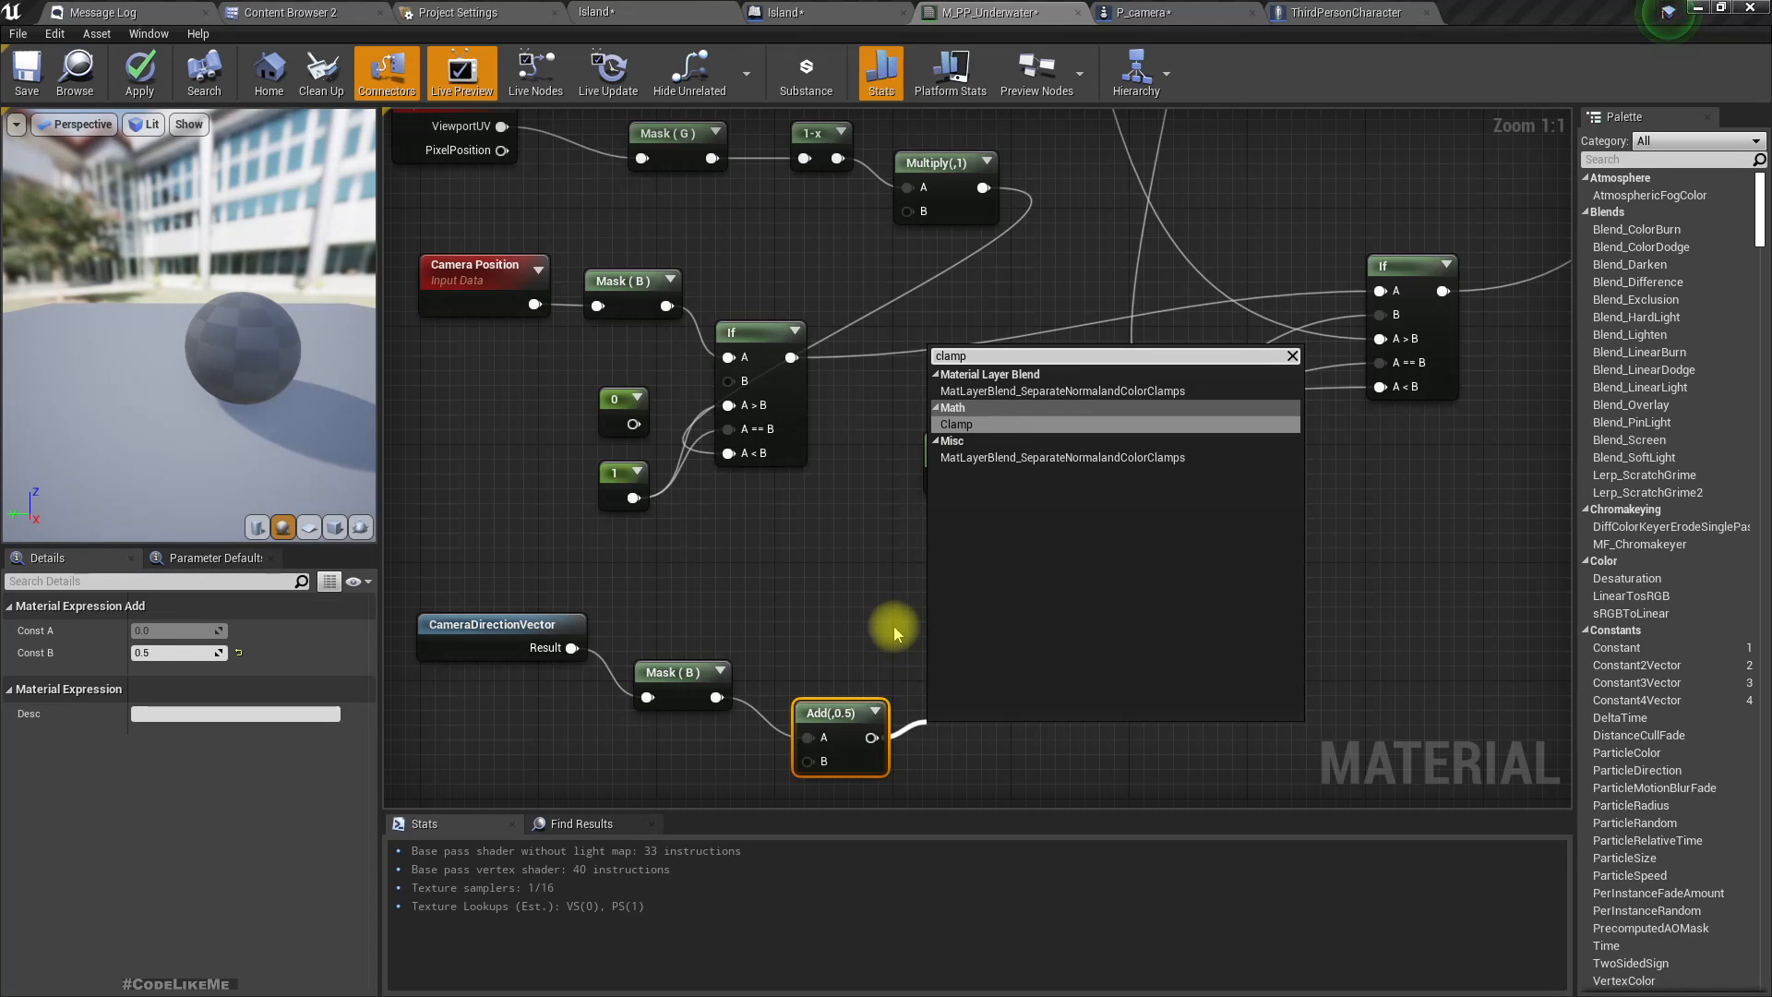
key("Return")
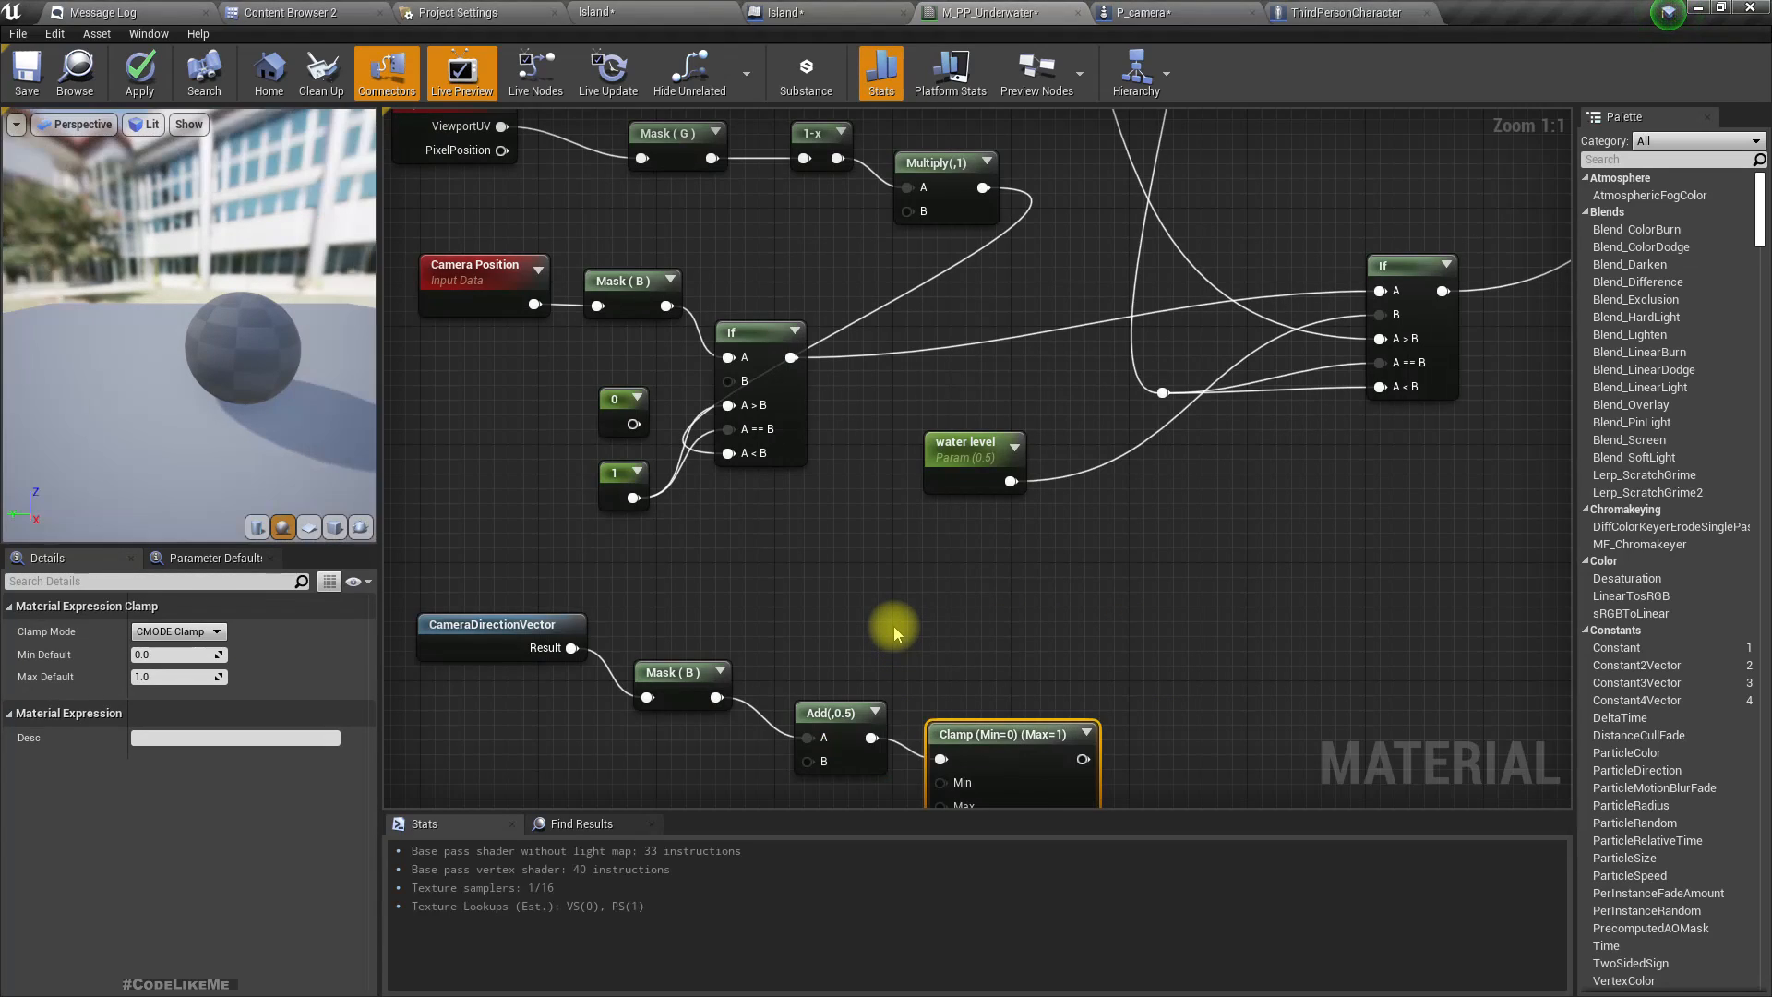
right_click_drag(978, 667, 965, 626)
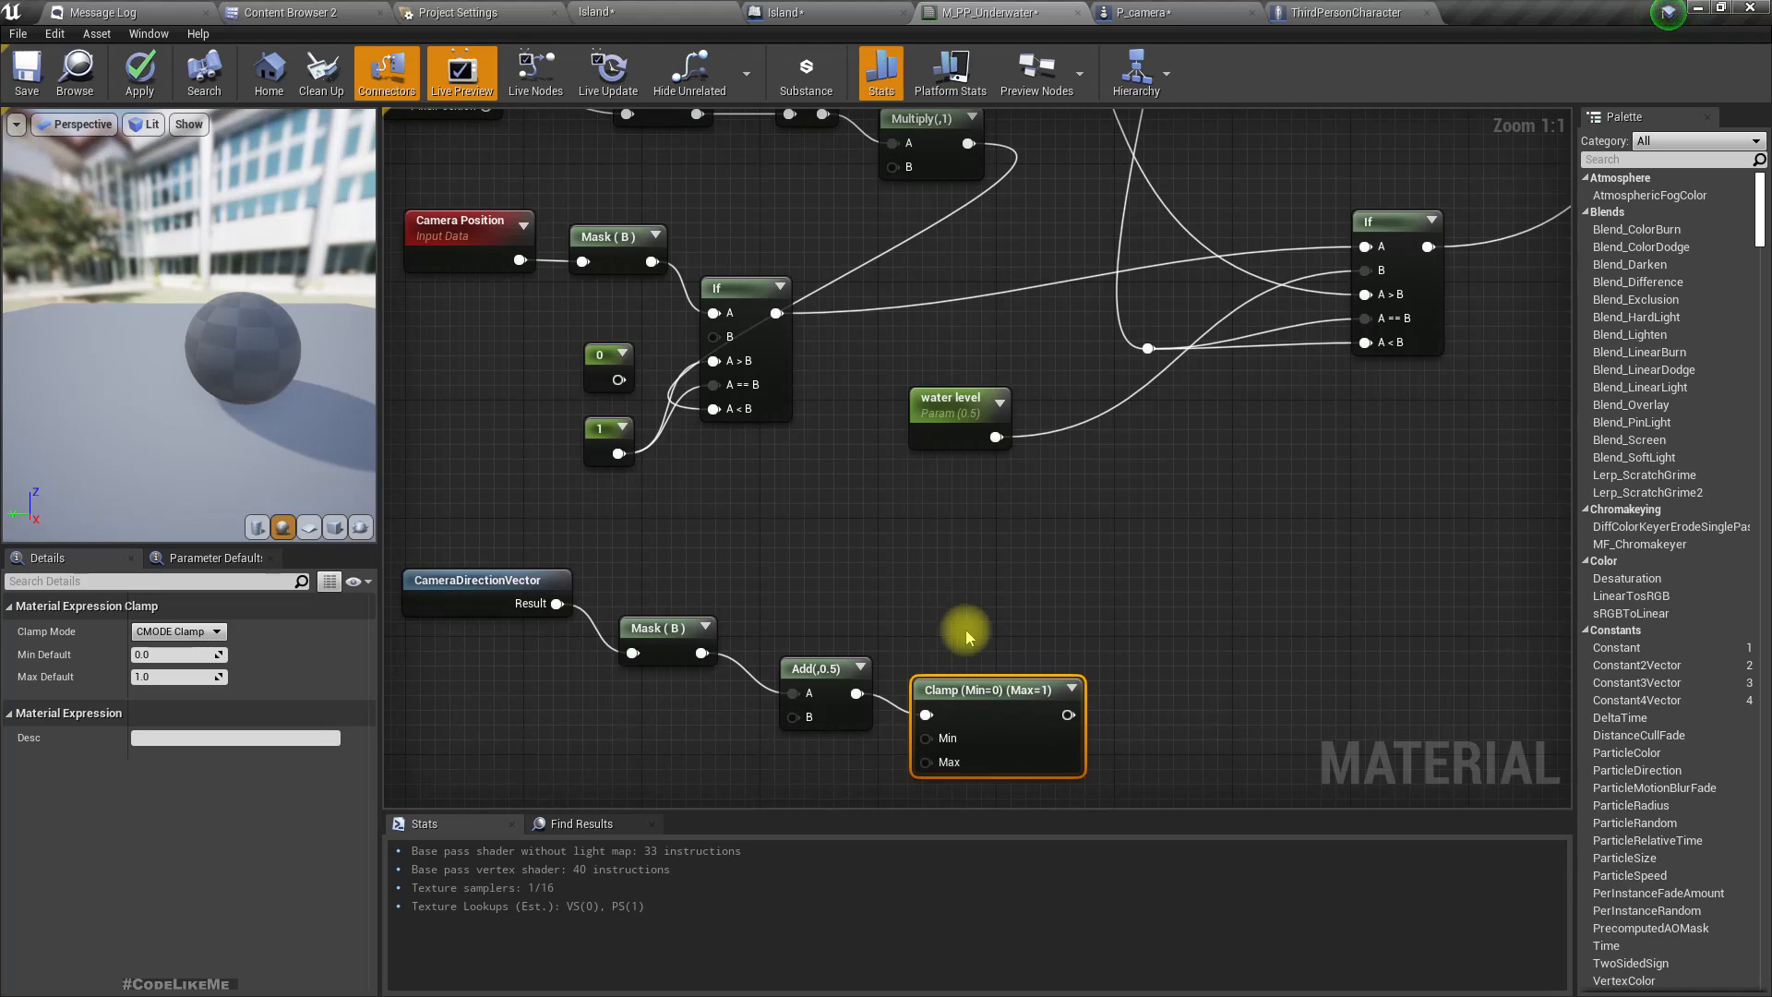
left_click_drag(953, 678, 964, 654)
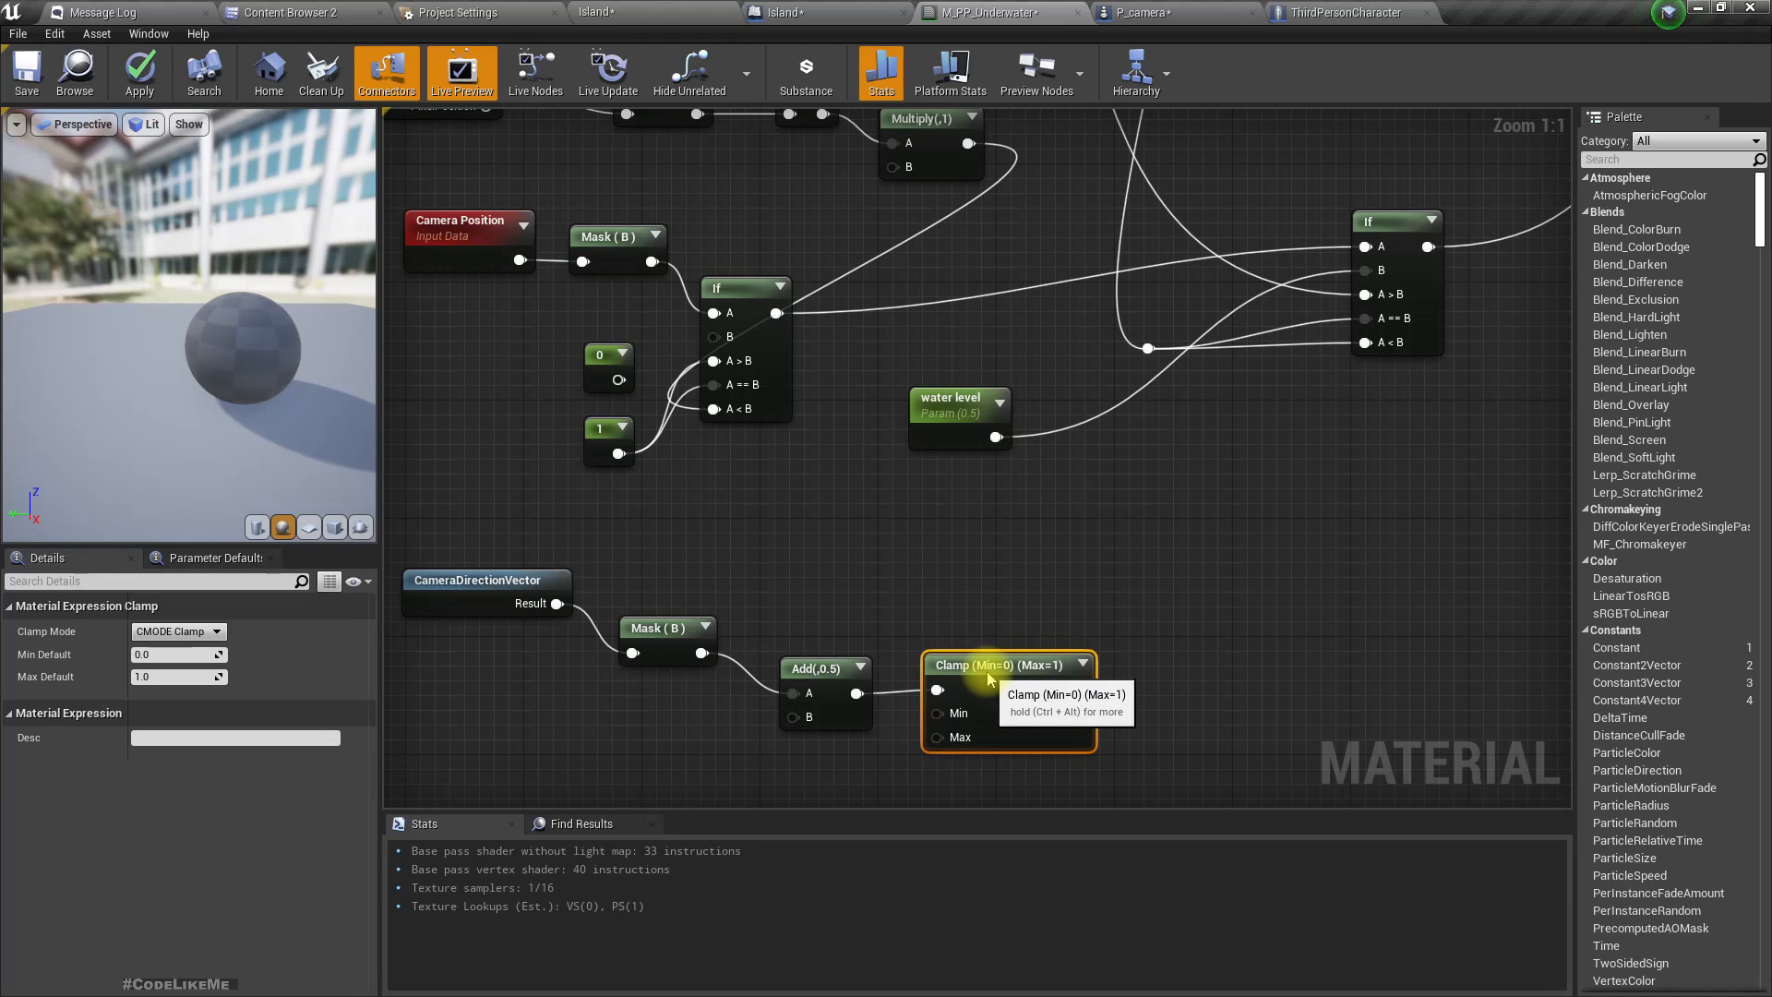
left_click_drag(1079, 690, 1156, 598)
type("lerp")
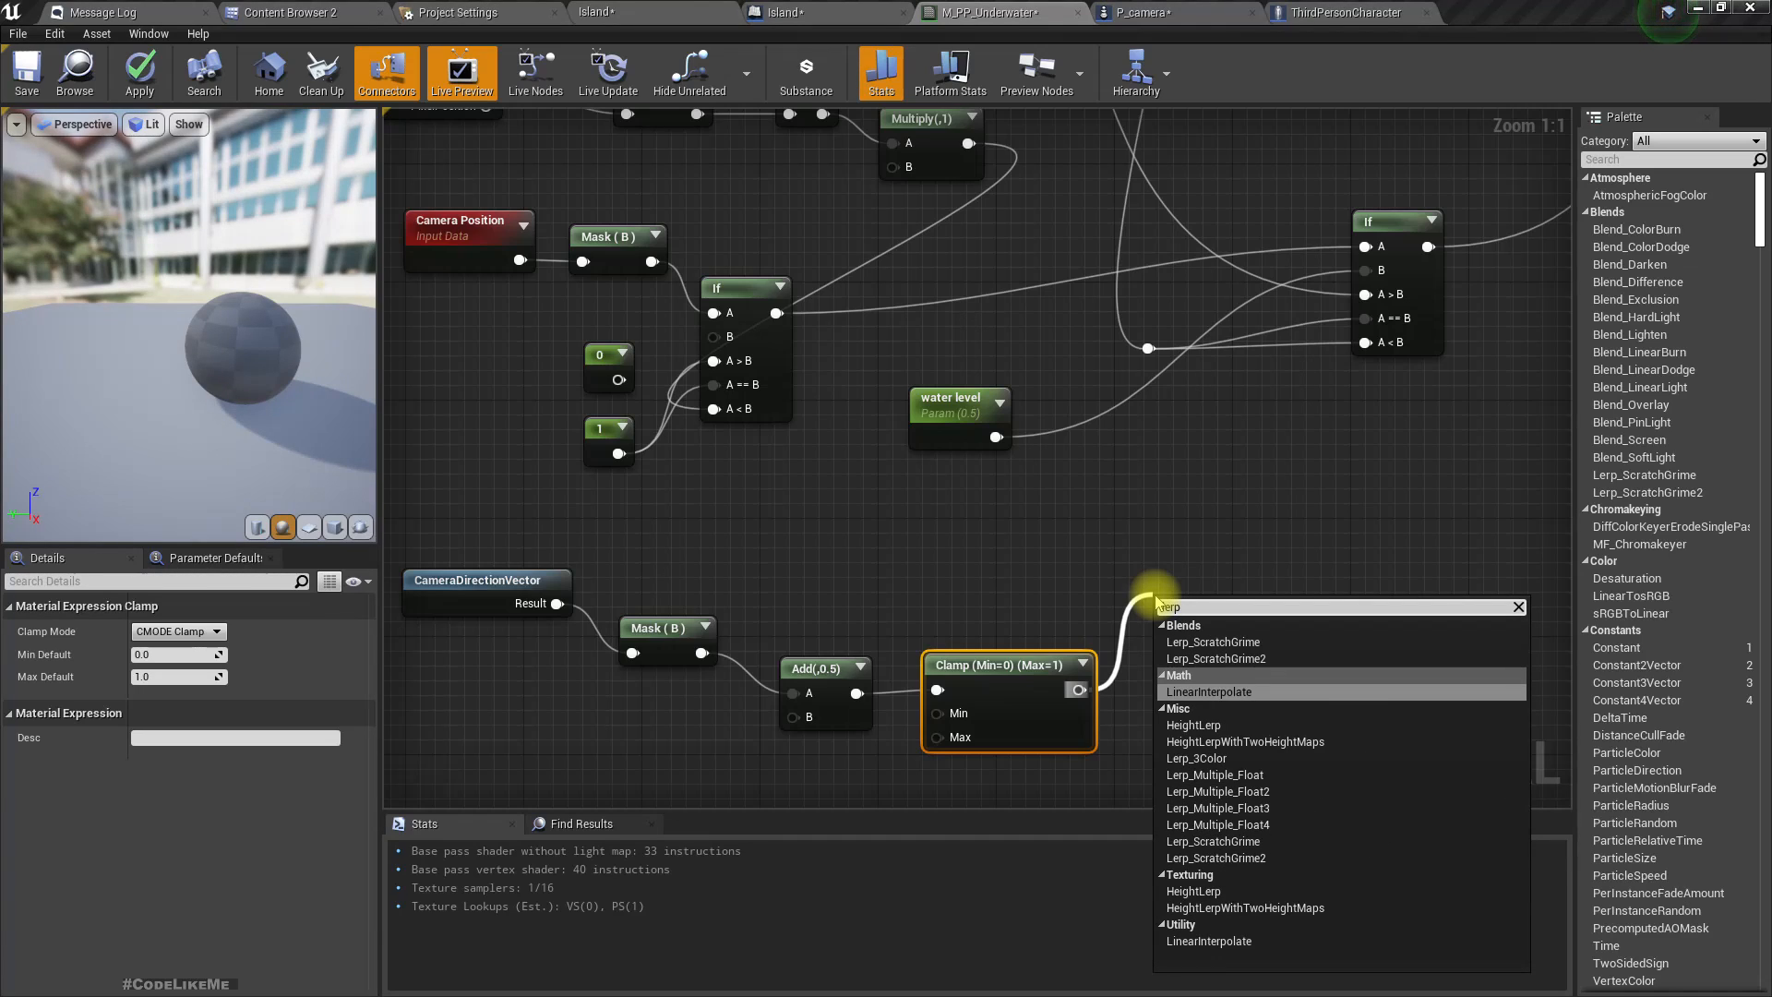
key("Return")
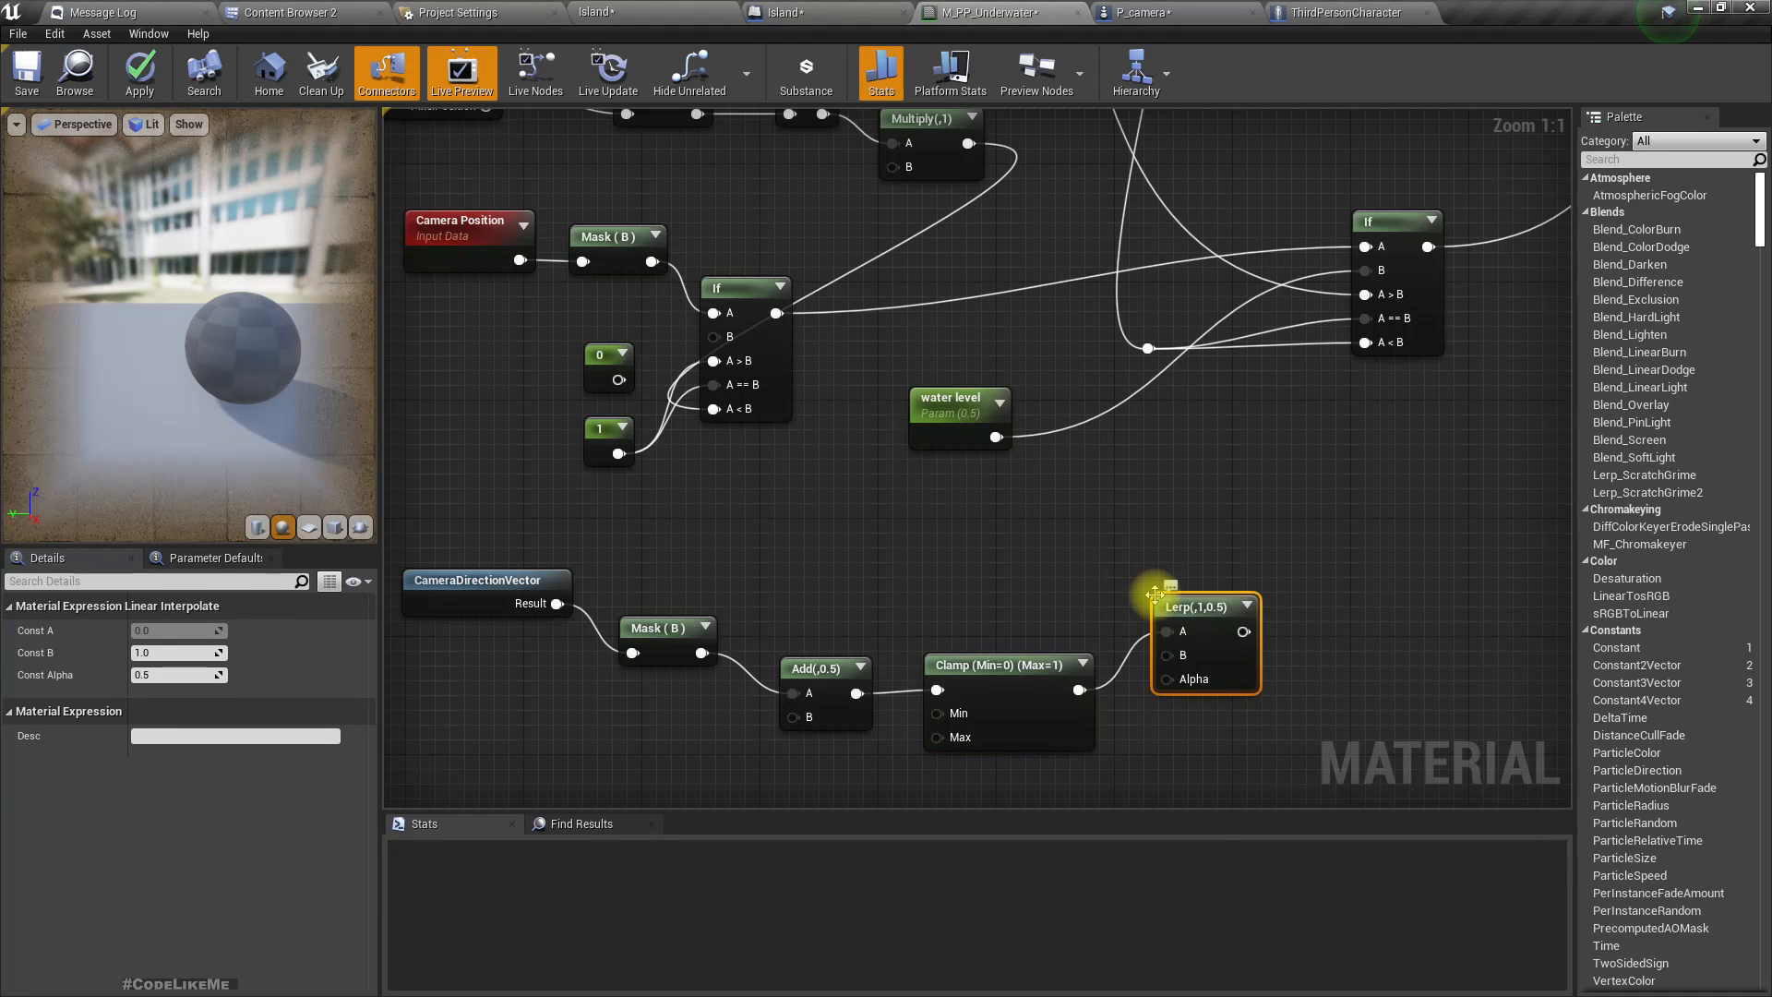
right_click(1171, 633)
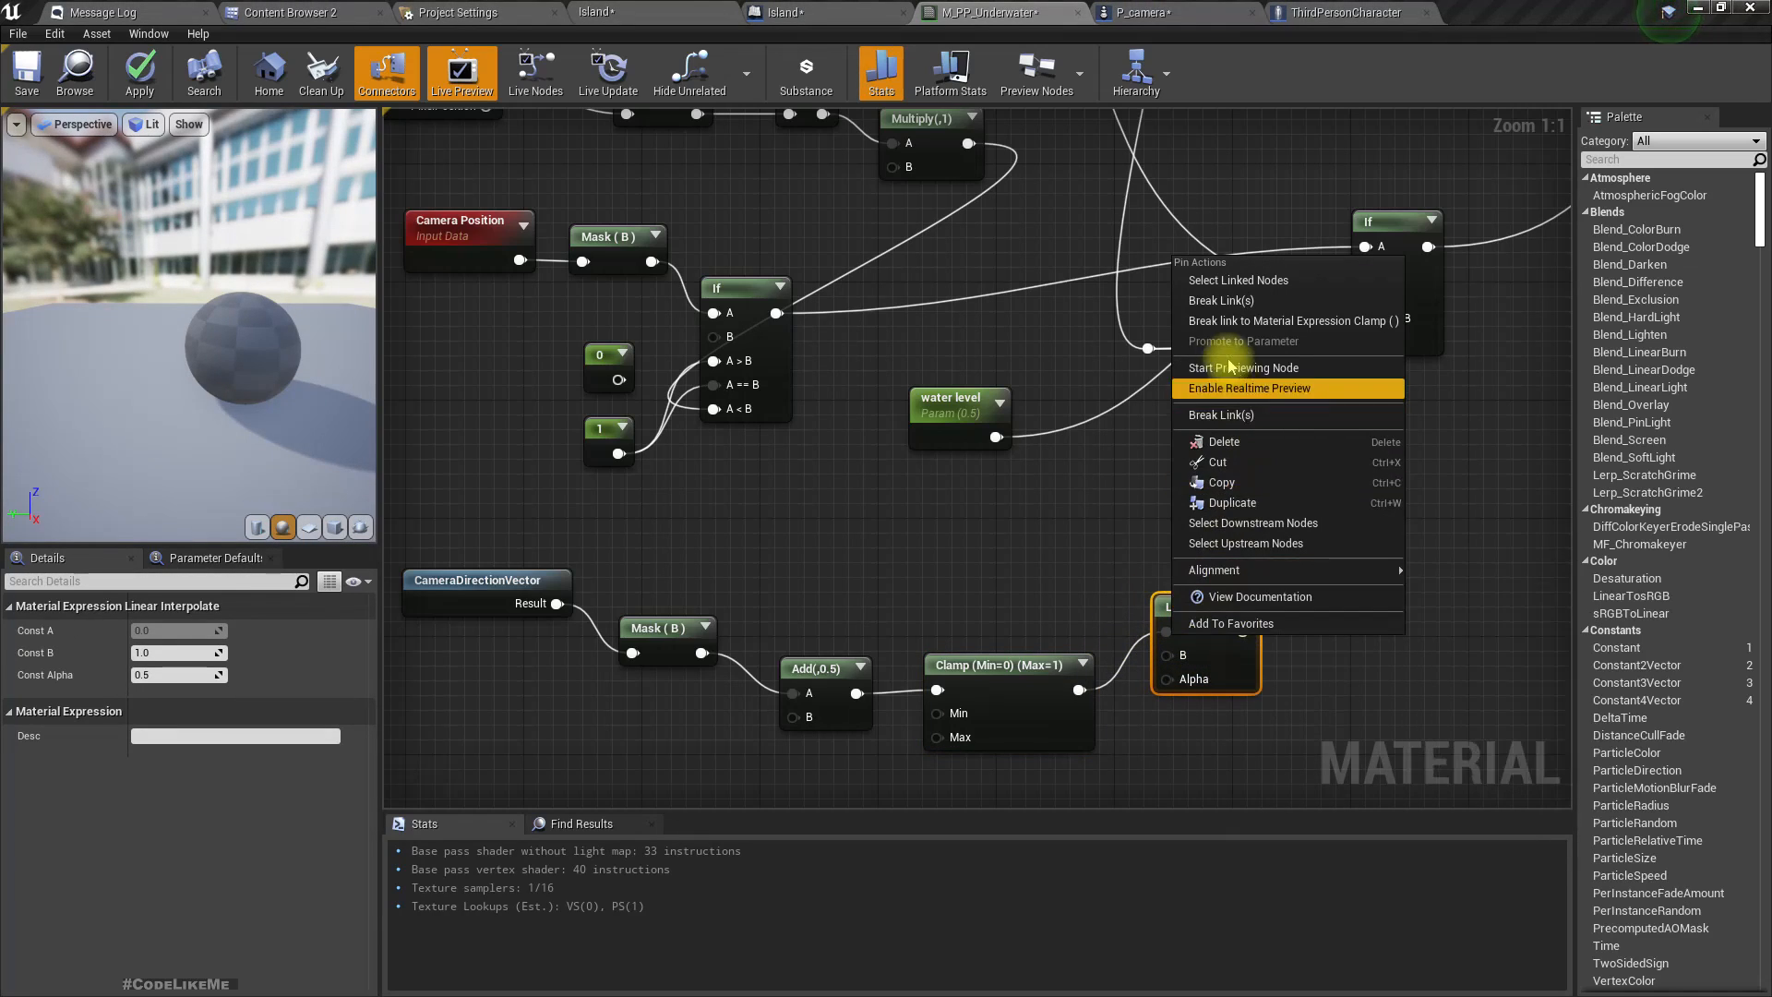
left_click(1273, 241)
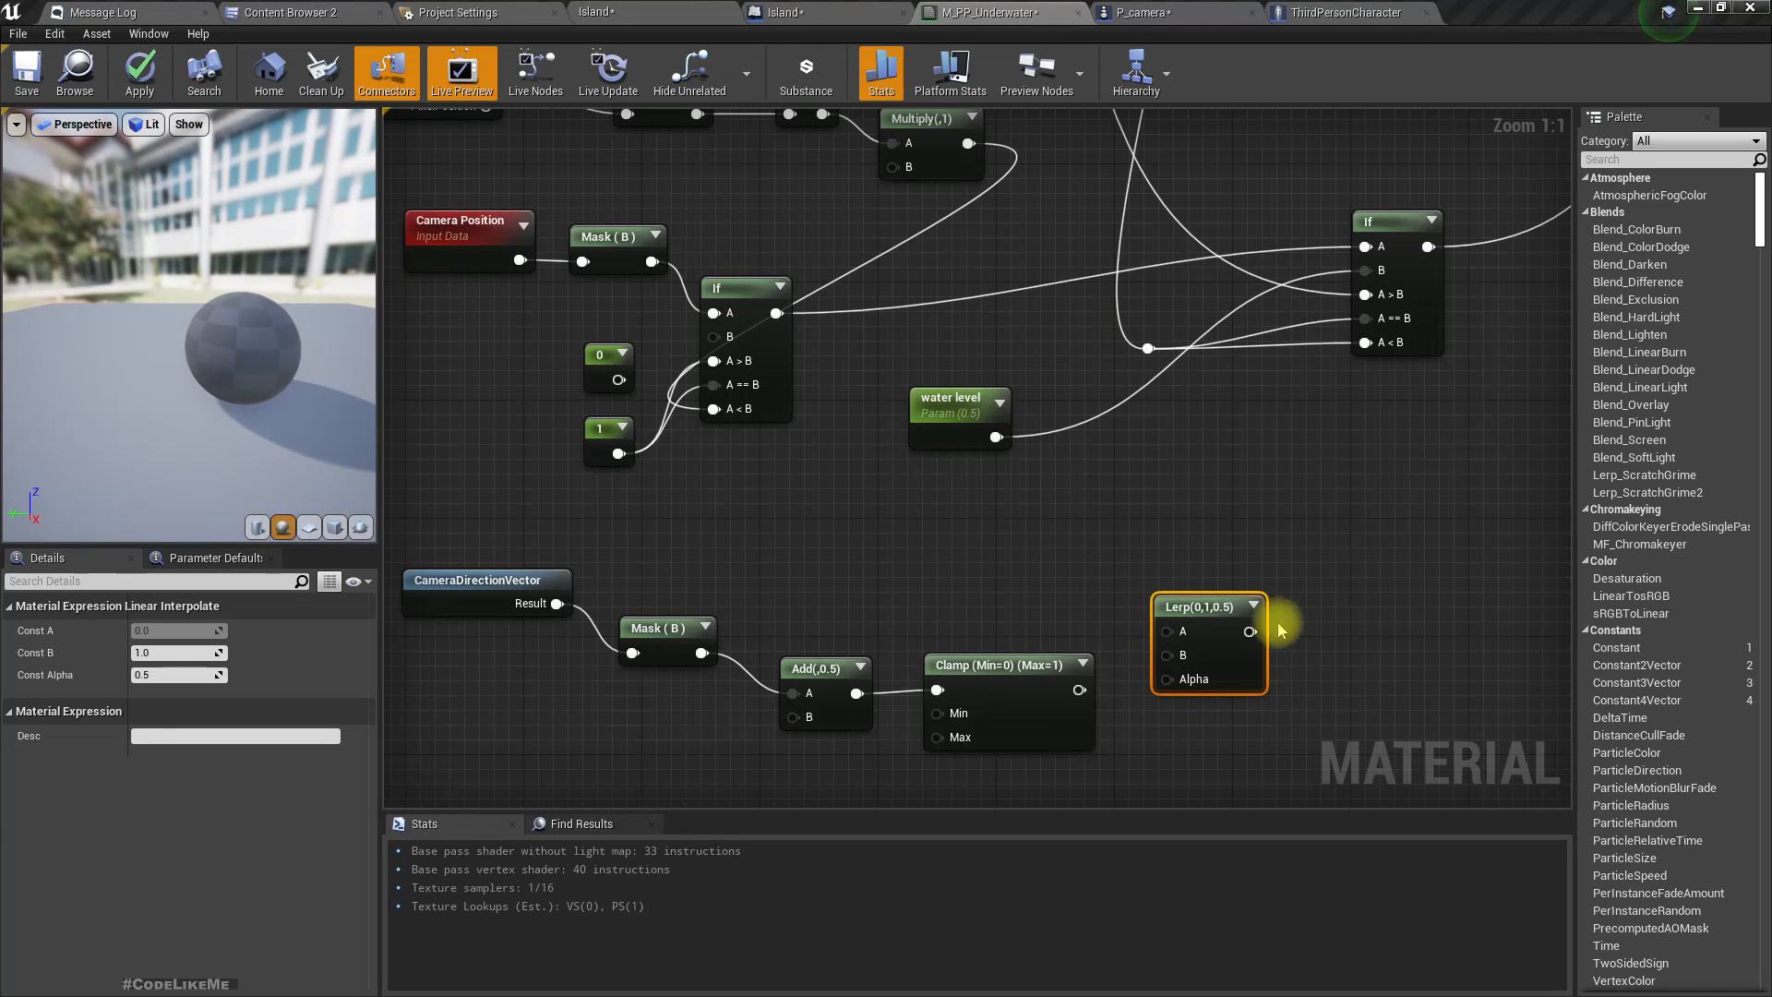
key("Delete")
Connect the Clamp output to the final If node's B input in place of the water level parameter, and apply the material.
left_click_drag(1079, 690, 1367, 270)
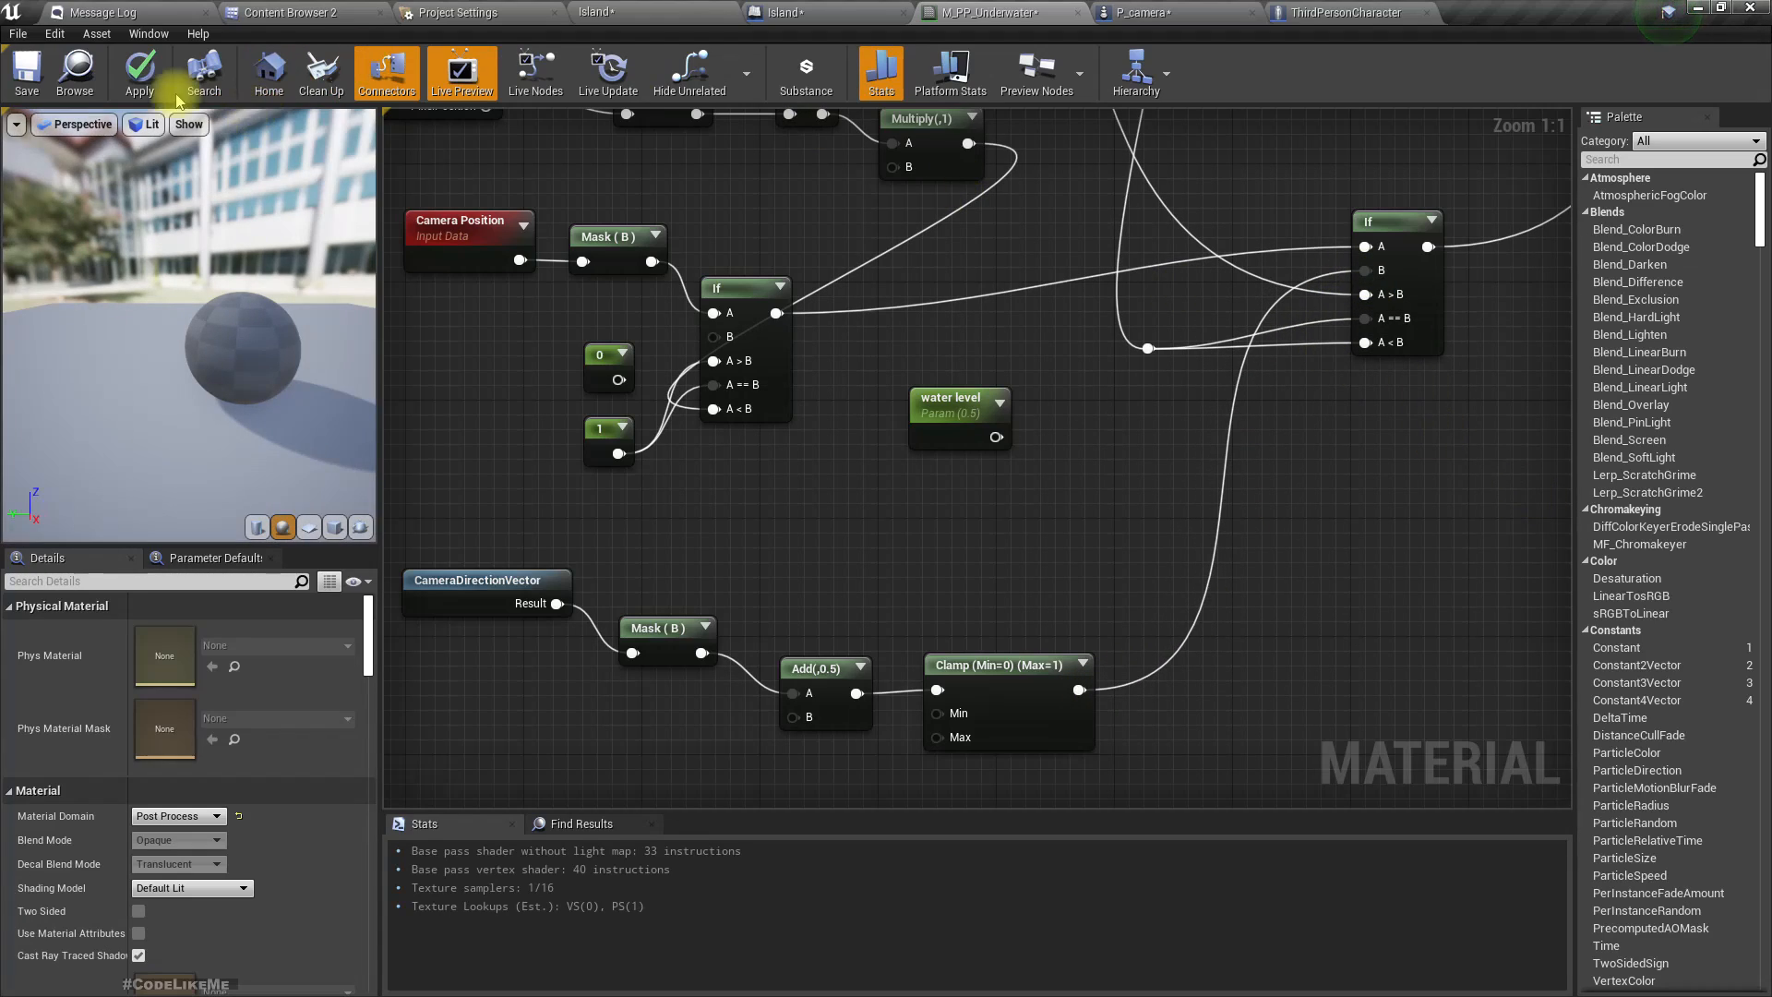
left_click(140, 74)
Play the Island level full screen to check how the tint boundary follows camera pitch, then stop and return to the material graph.
left_click(625, 12)
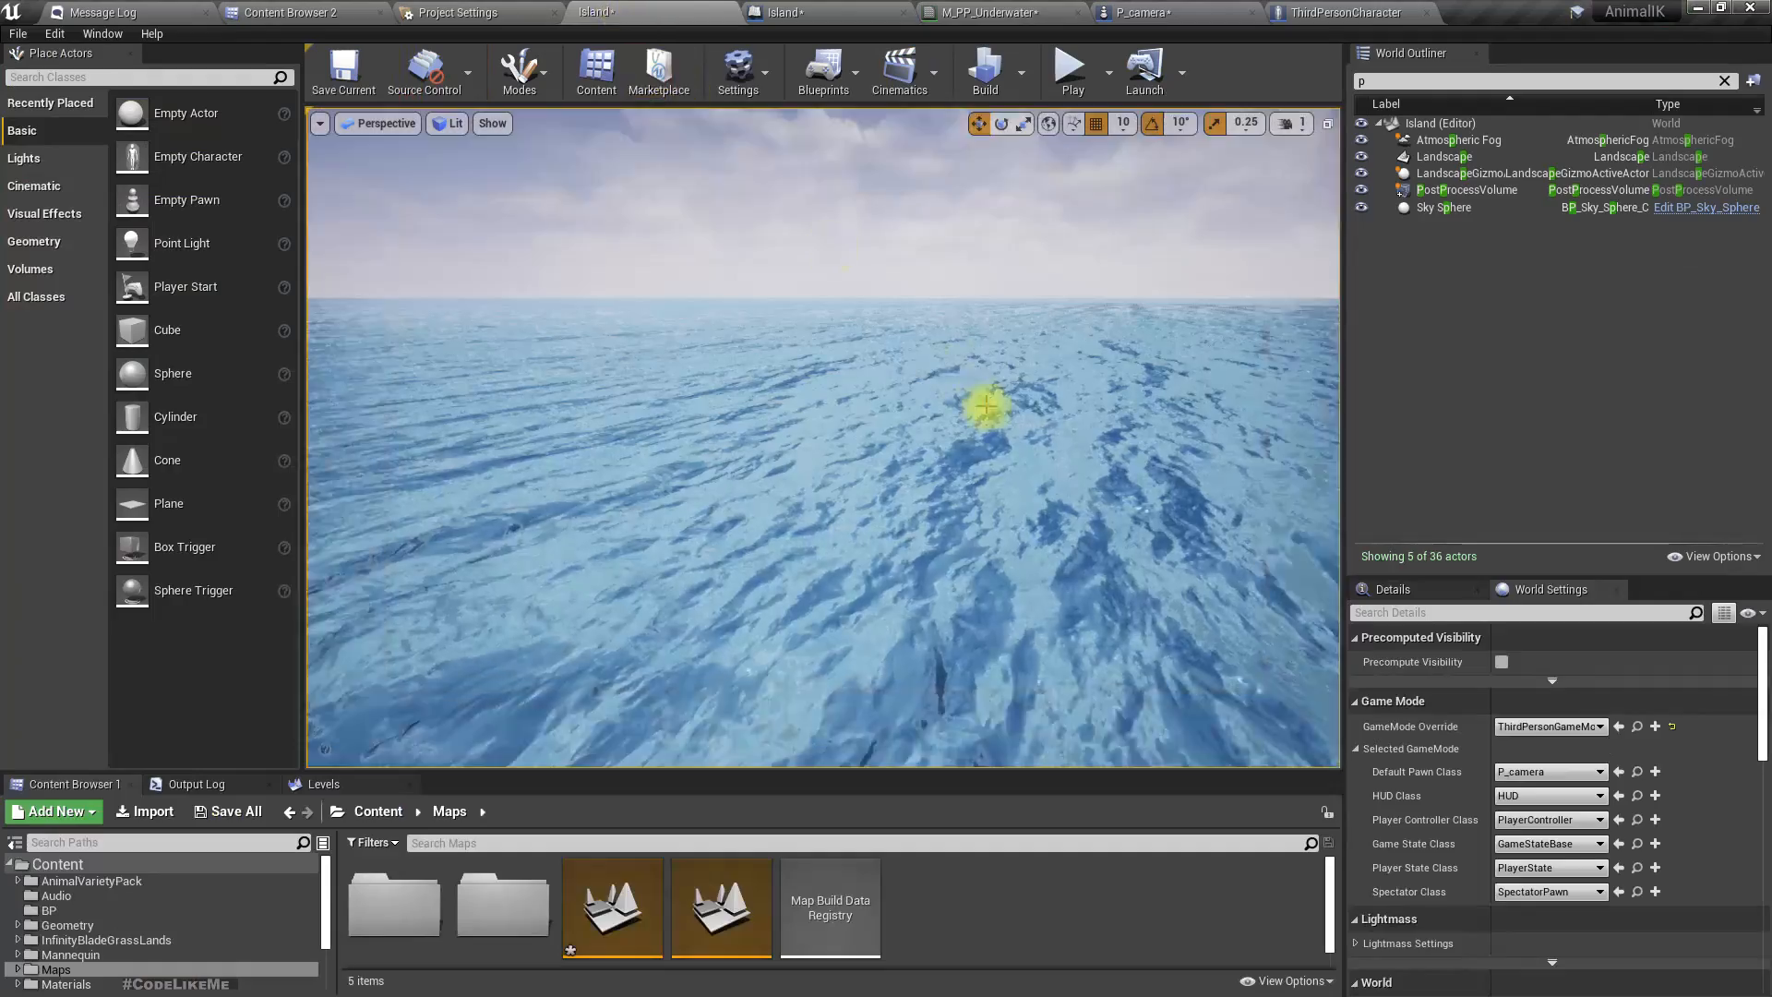
key("F11")
key("alt+p")
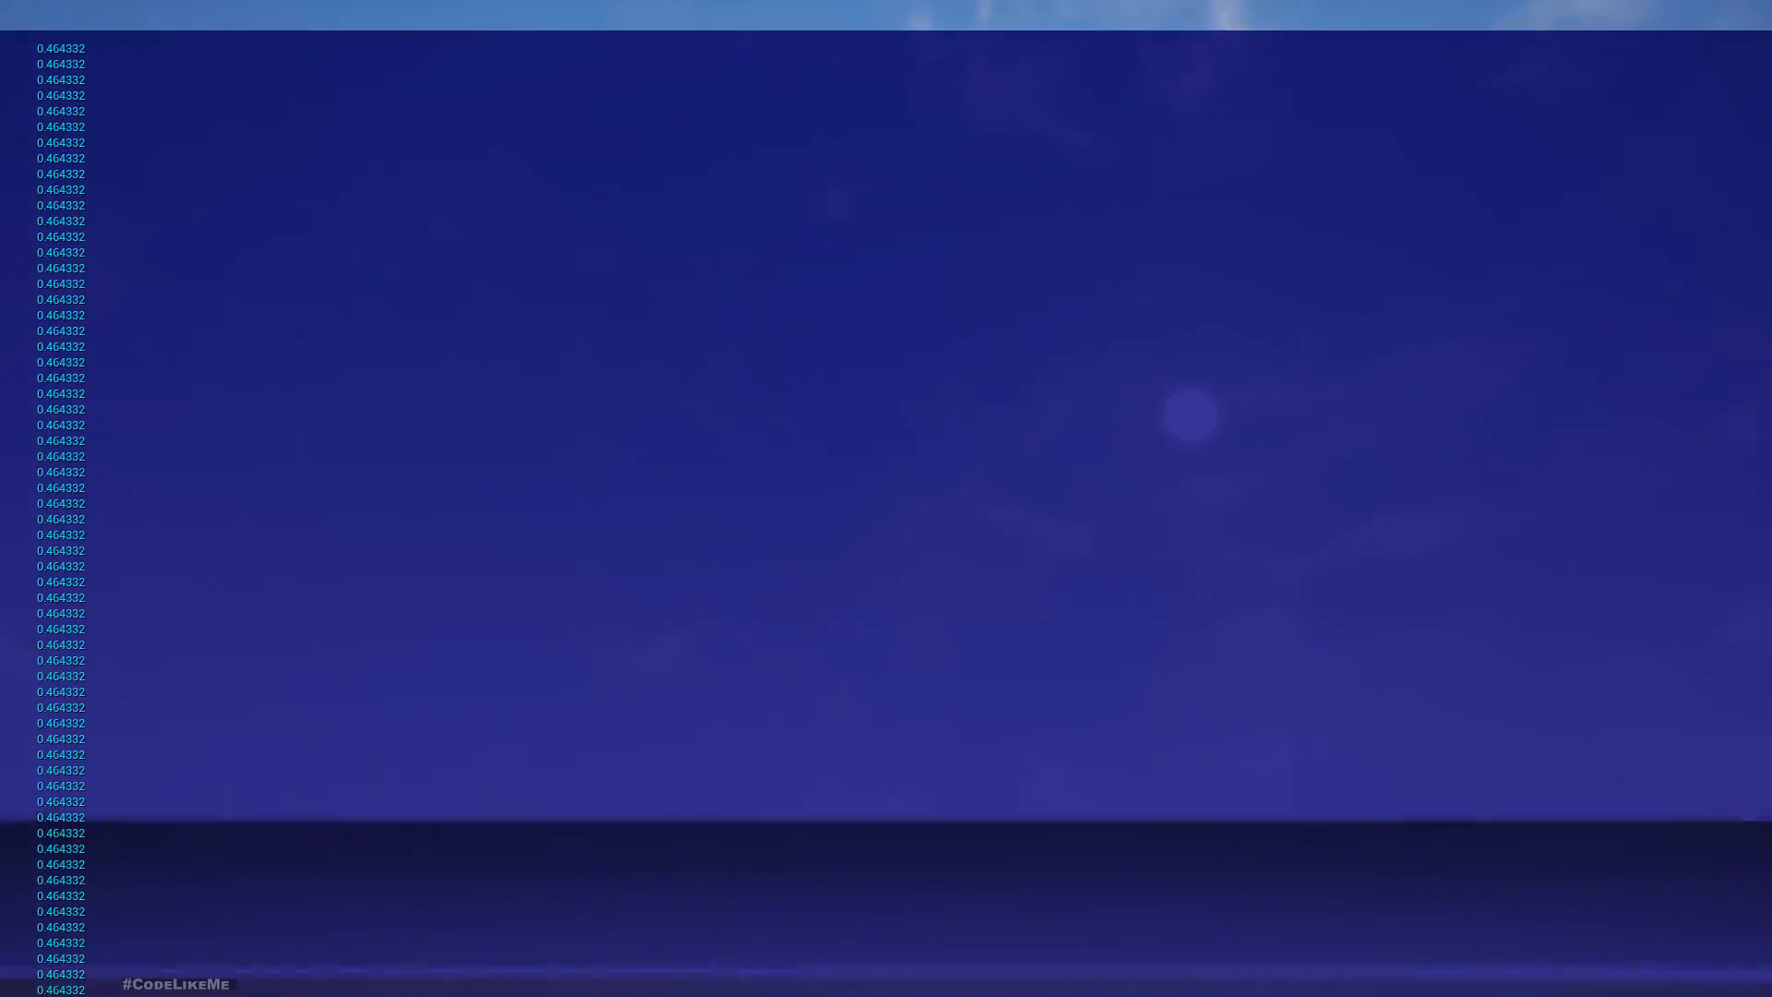
key("Escape")
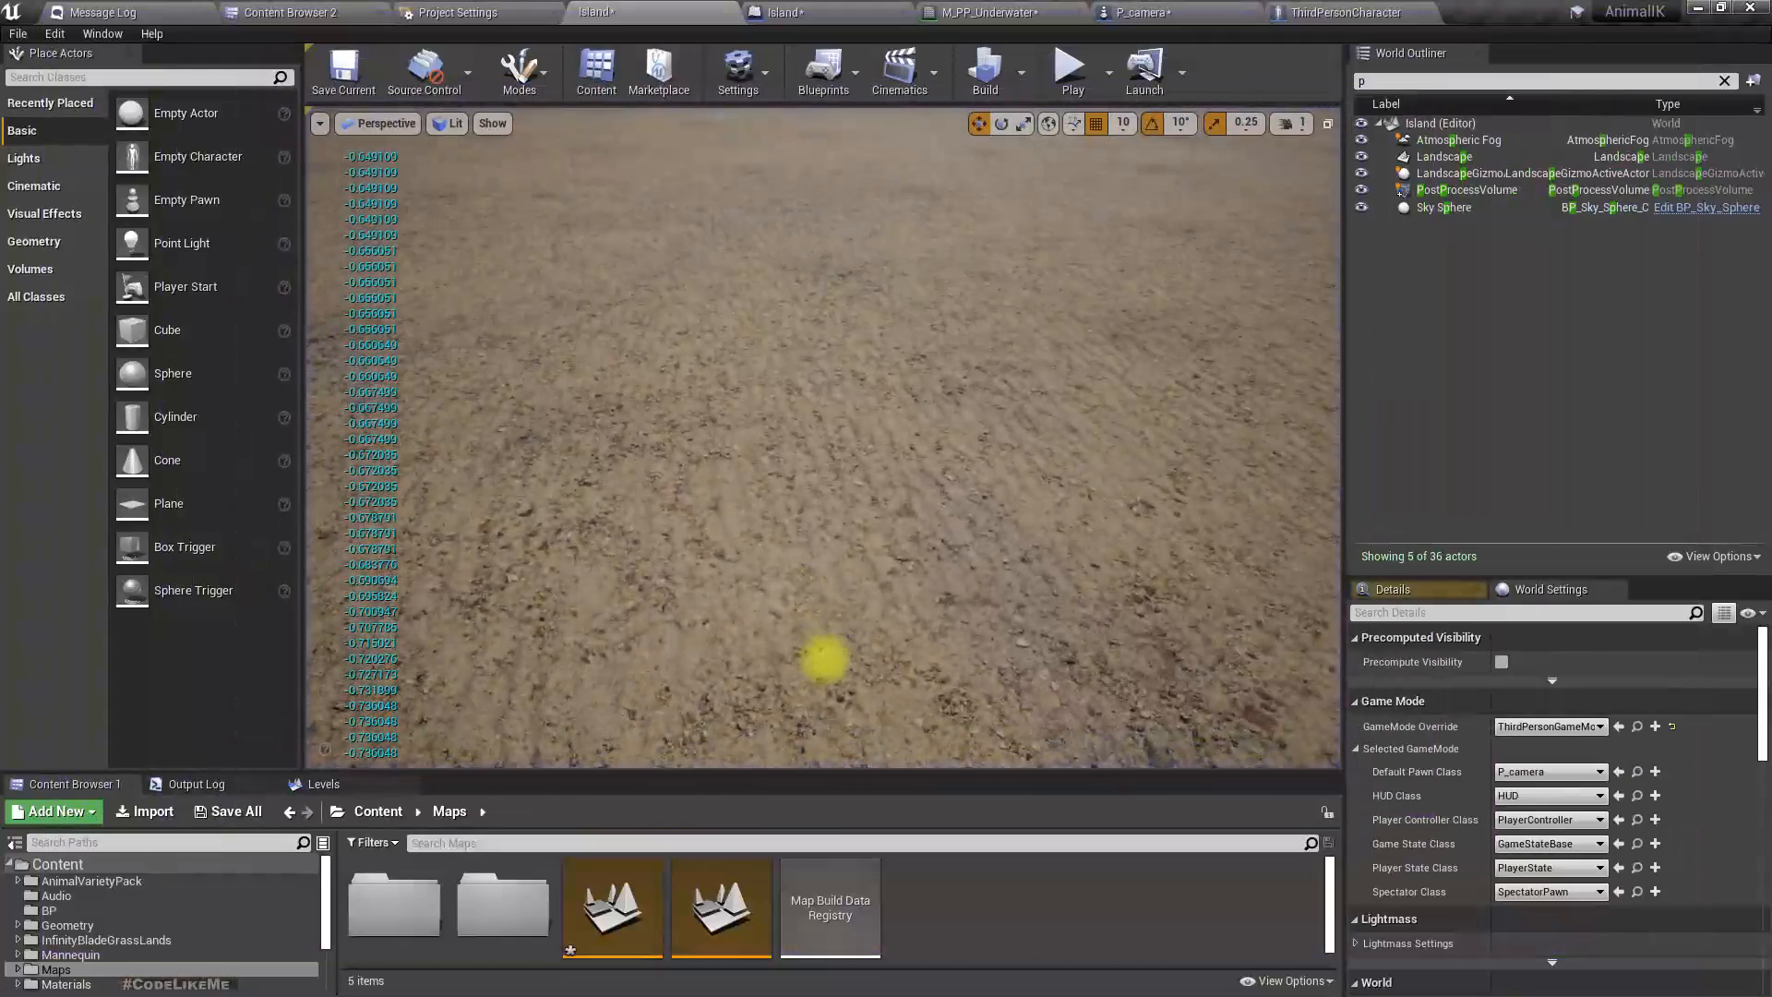
left_click(971, 13)
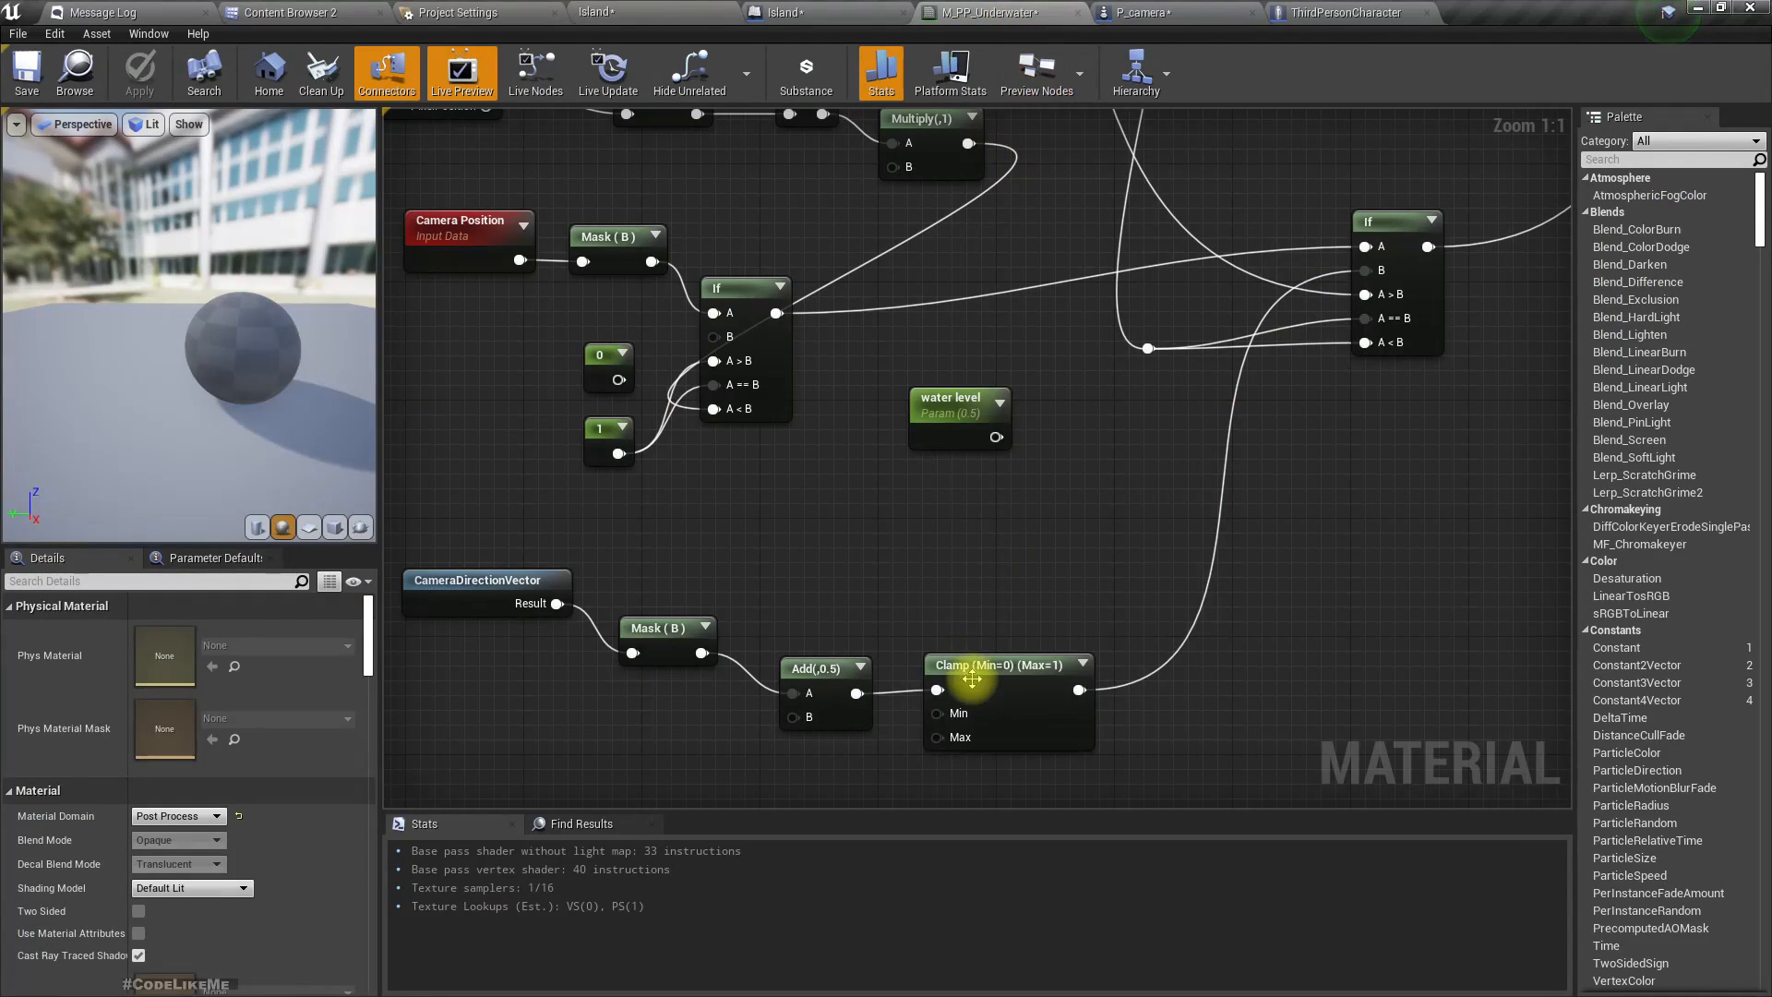
Insert a OneMinus node between the Add and Clamp nodes, making room for it, and apply the material.
left_click(832, 675)
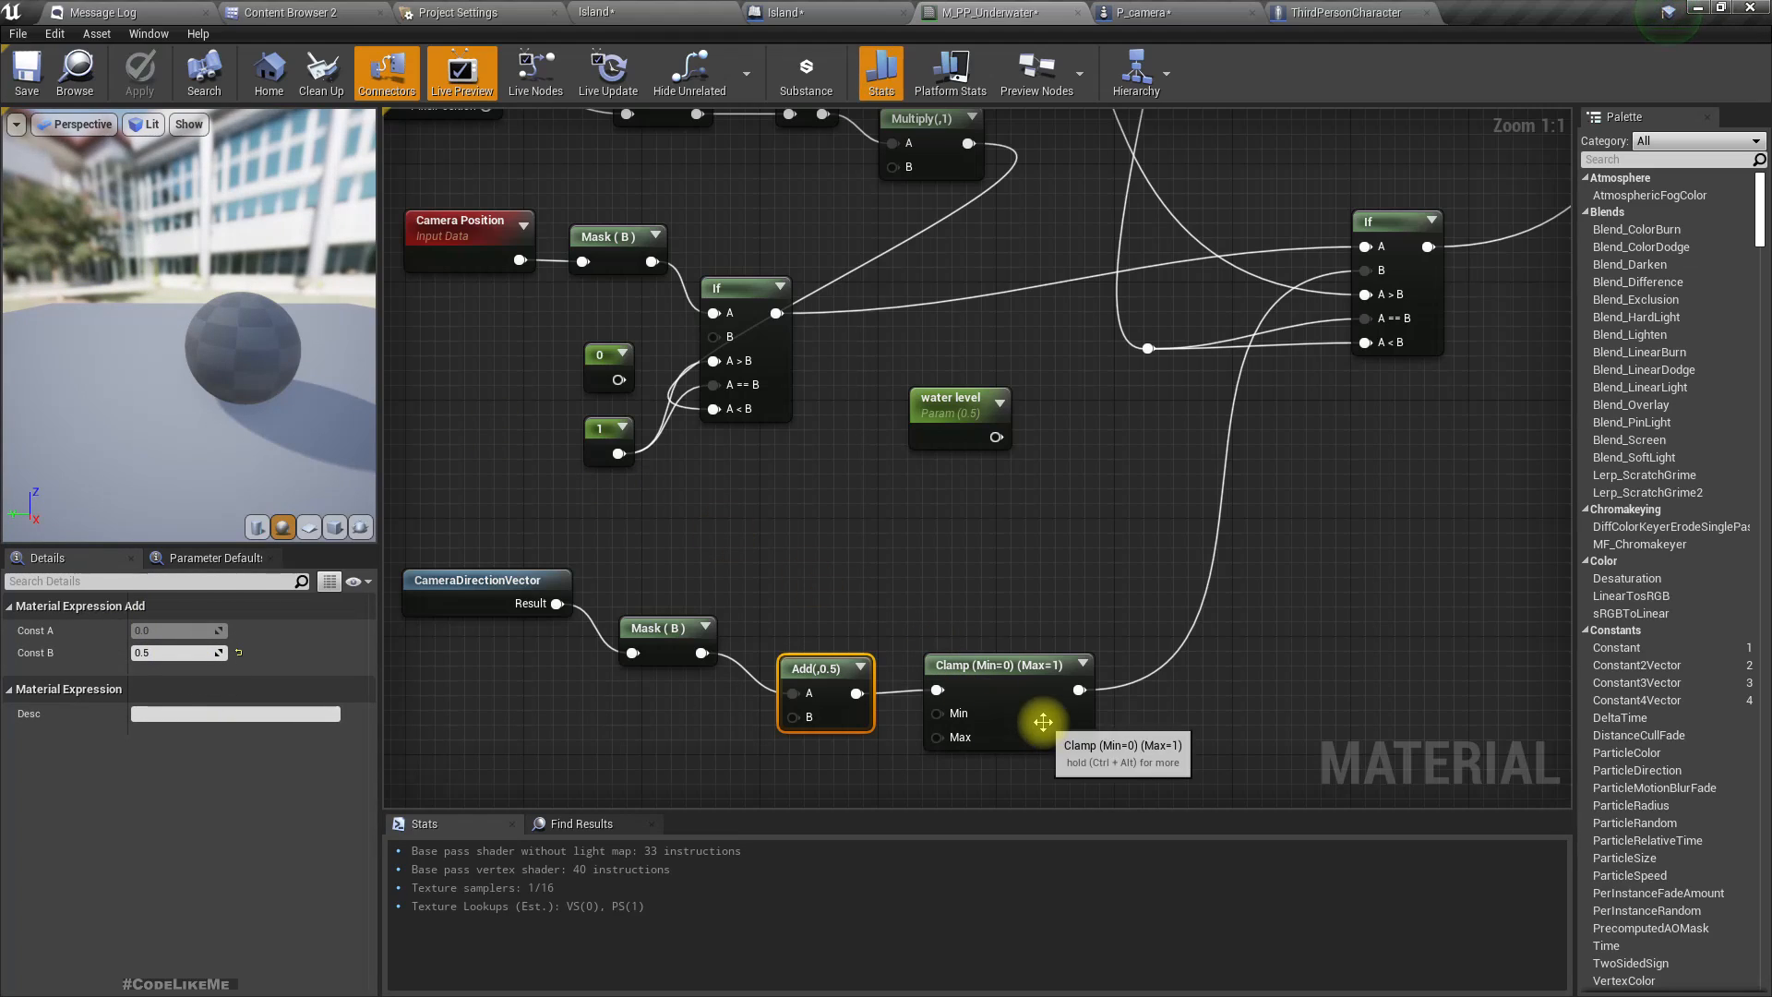
left_click_drag(1021, 691, 1165, 688)
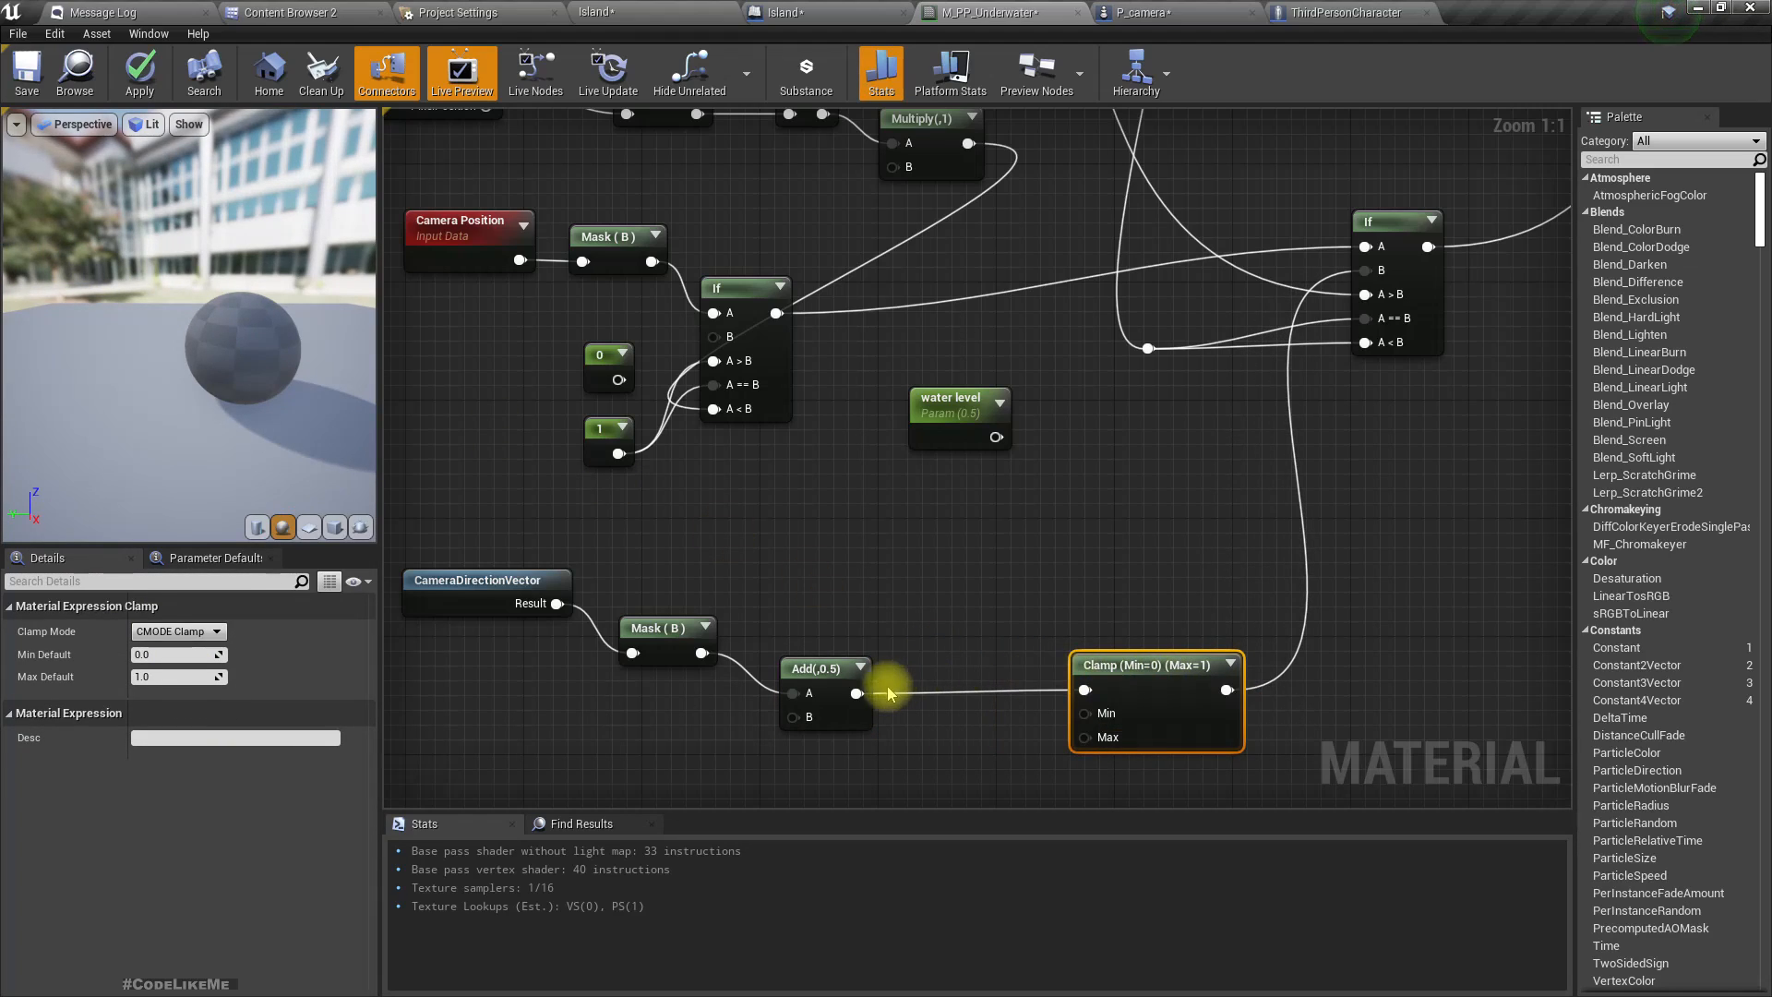
left_click_drag(855, 692, 900, 703)
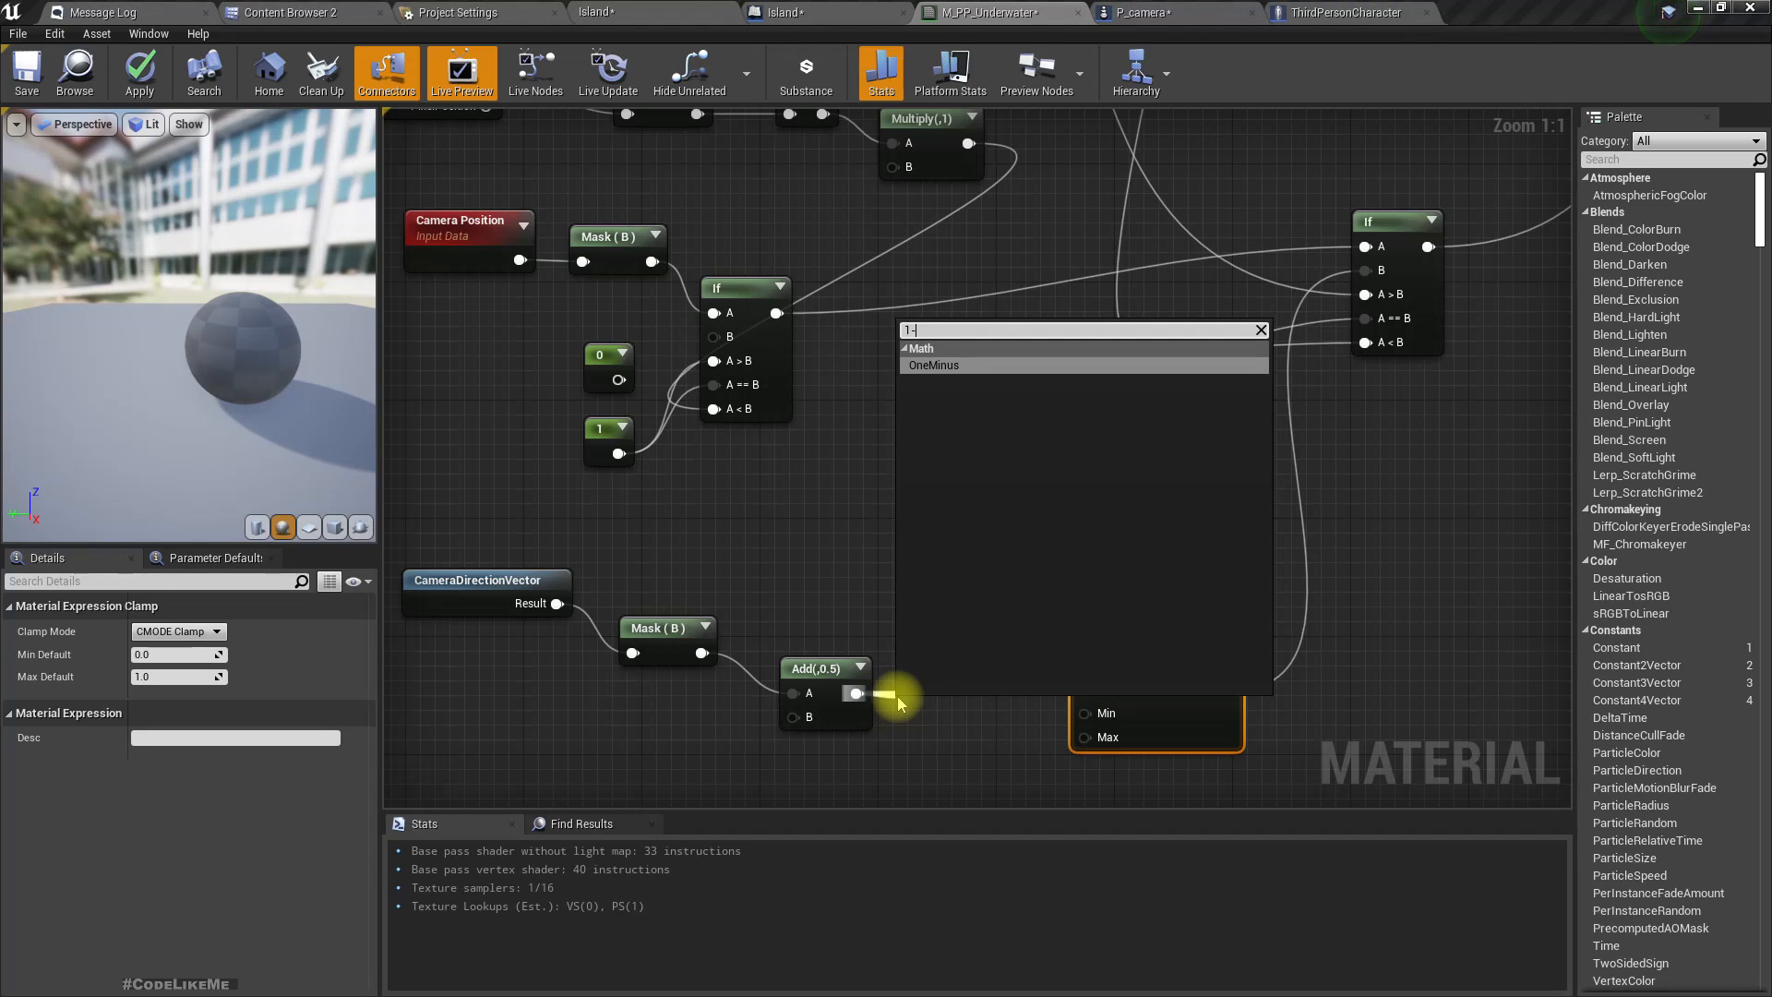
key("Return")
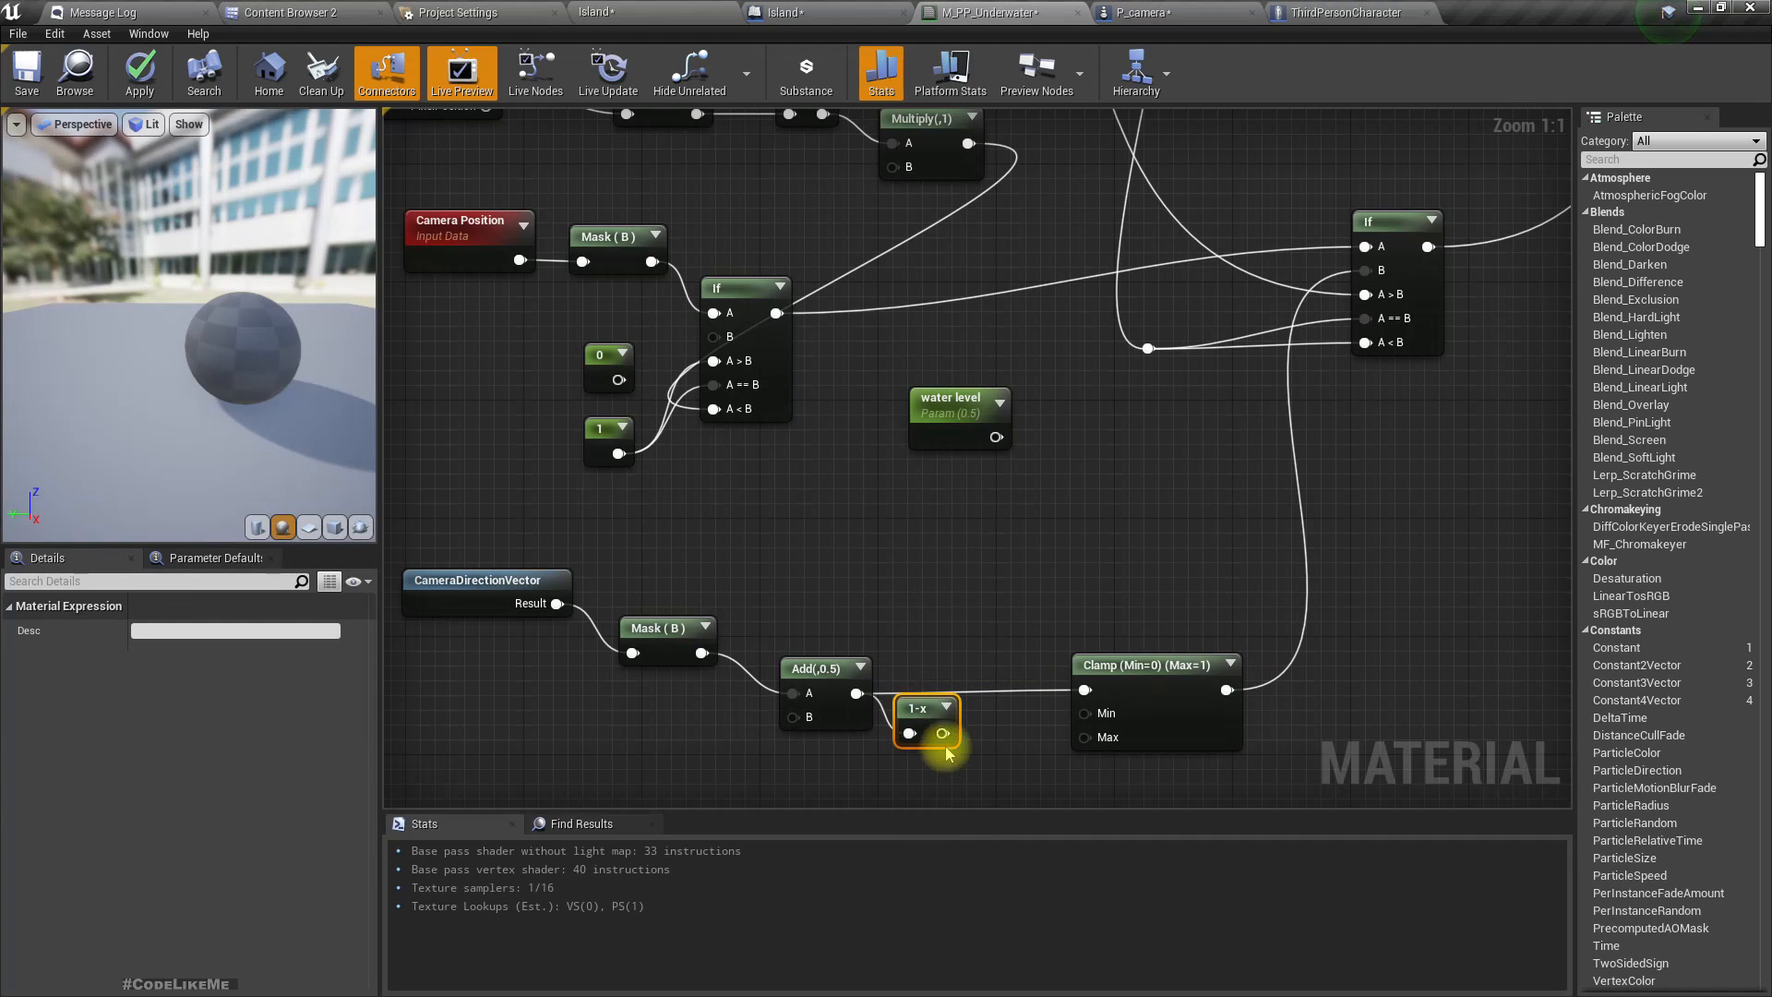
left_click_drag(1086, 694, 1086, 693)
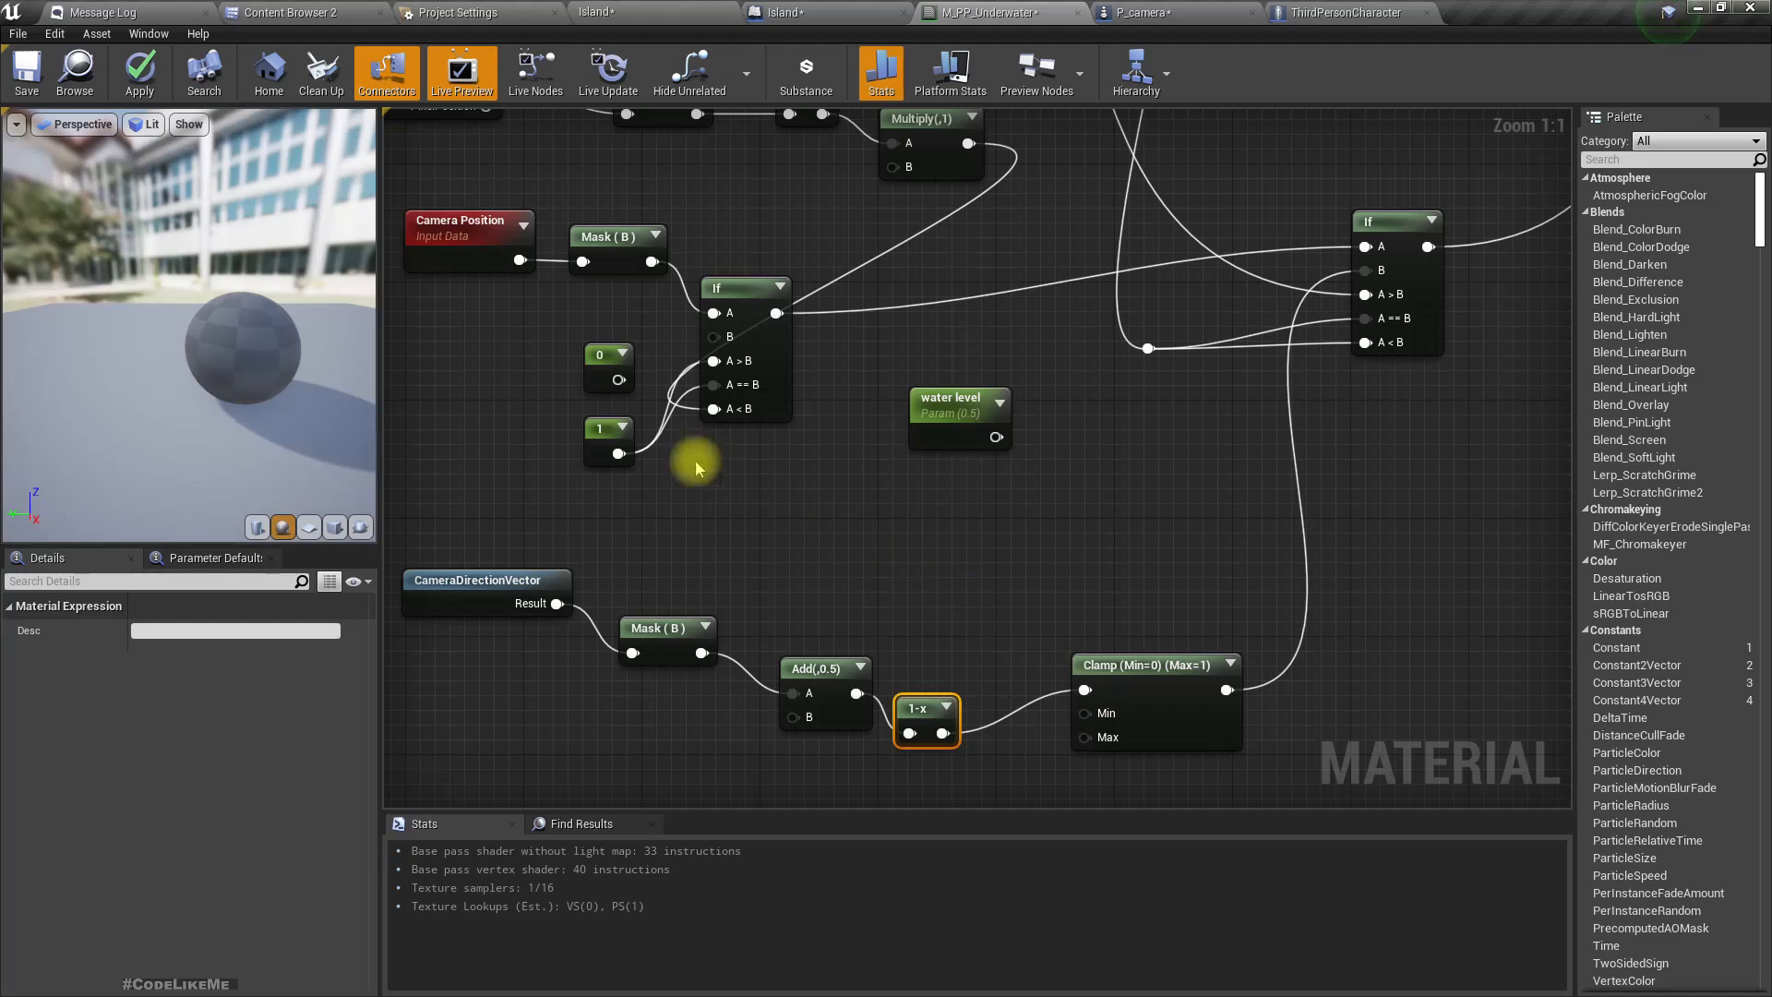
left_click(136, 79)
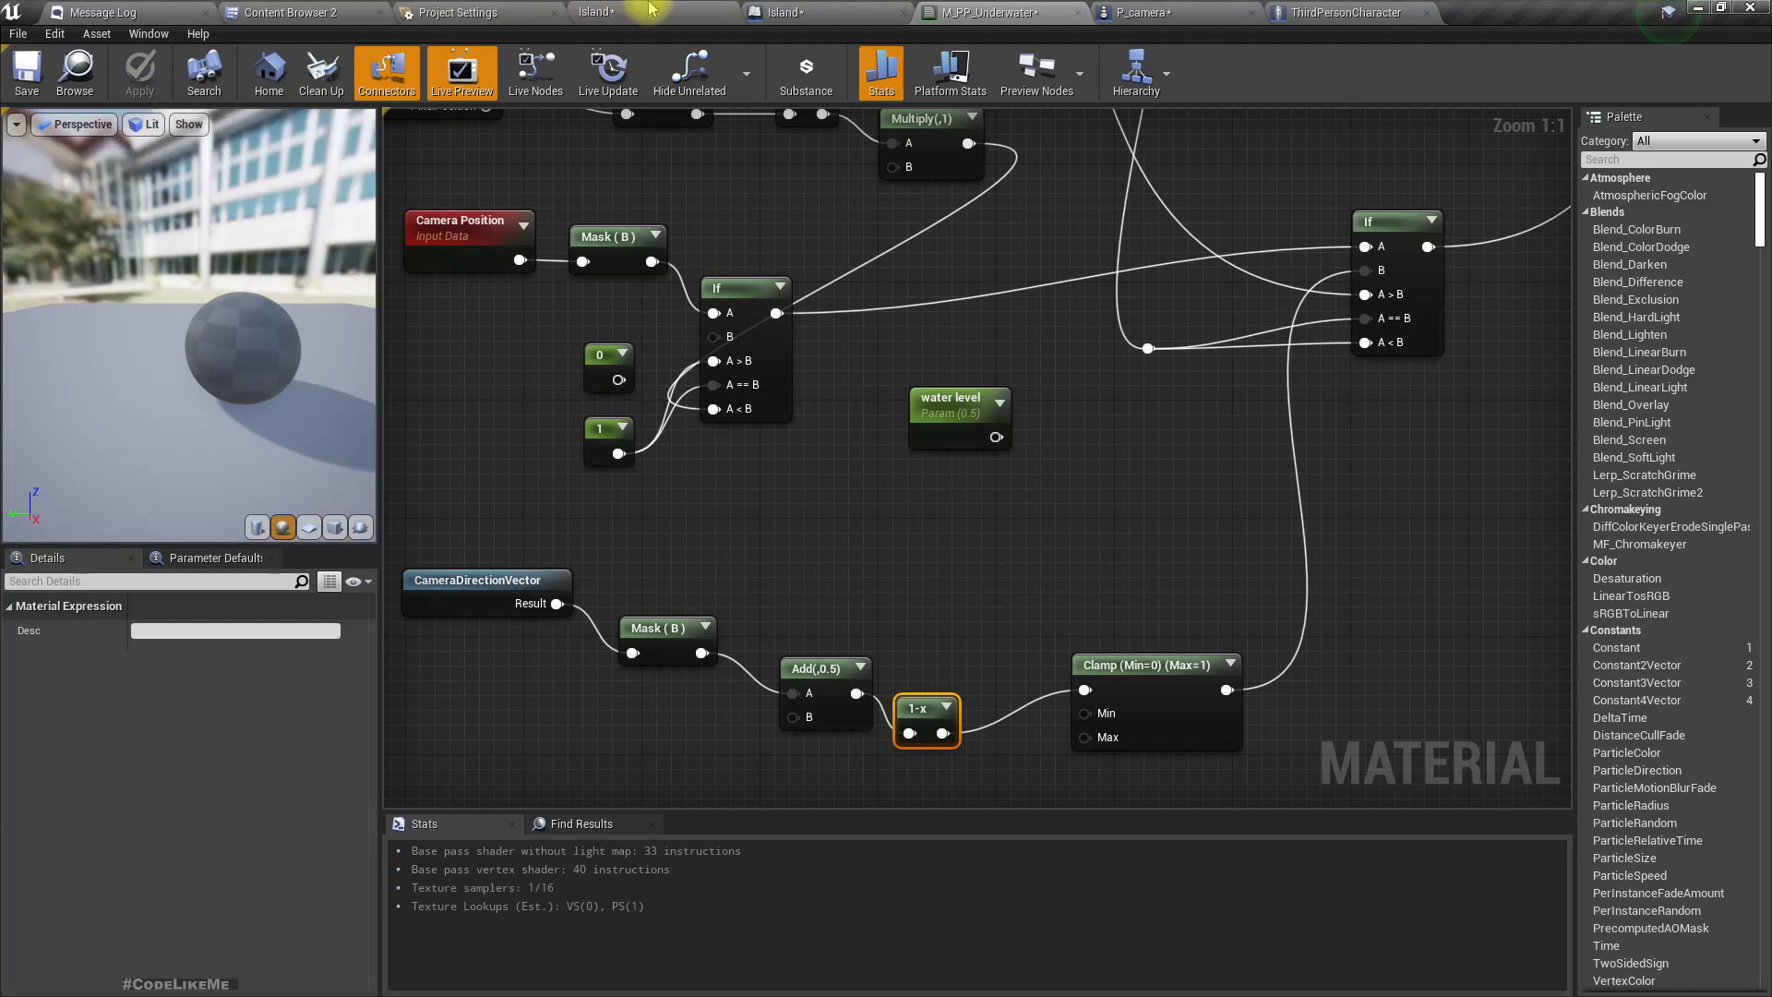
Play the Island level full screen to check how the inverted tint boundary responds to camera pitch.
left_click(637, 12)
key("F11")
key("alt+p")
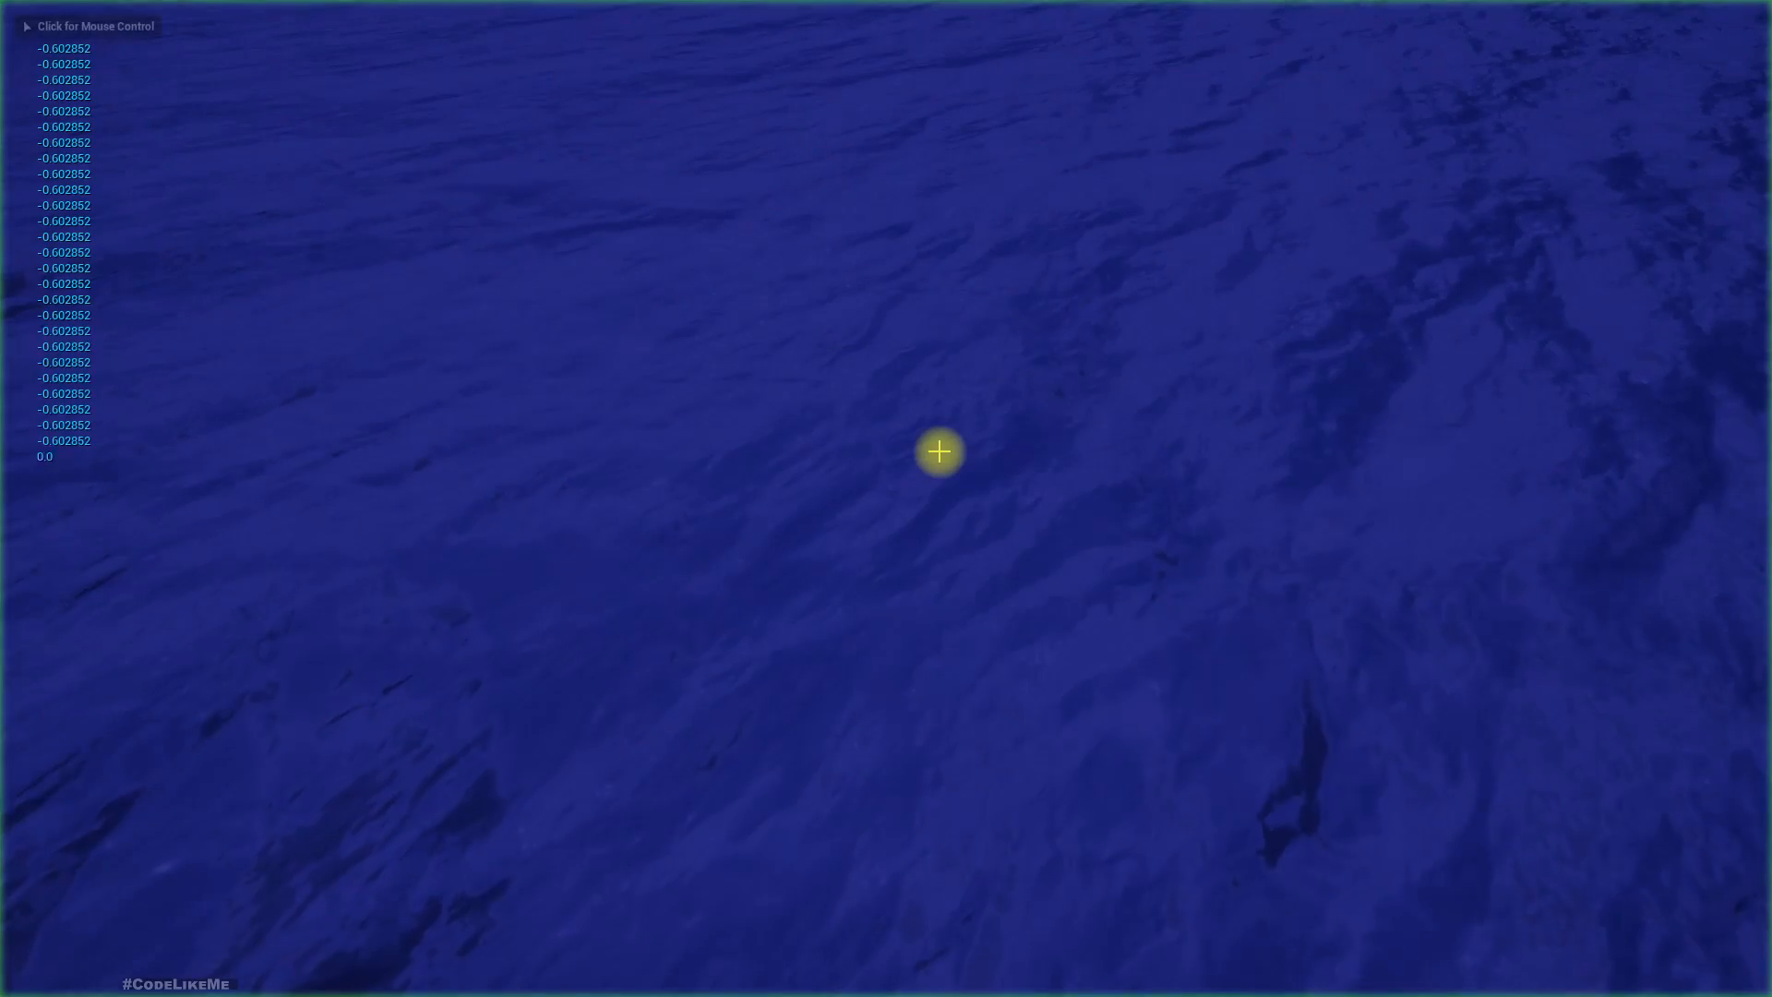
left_click(886, 498)
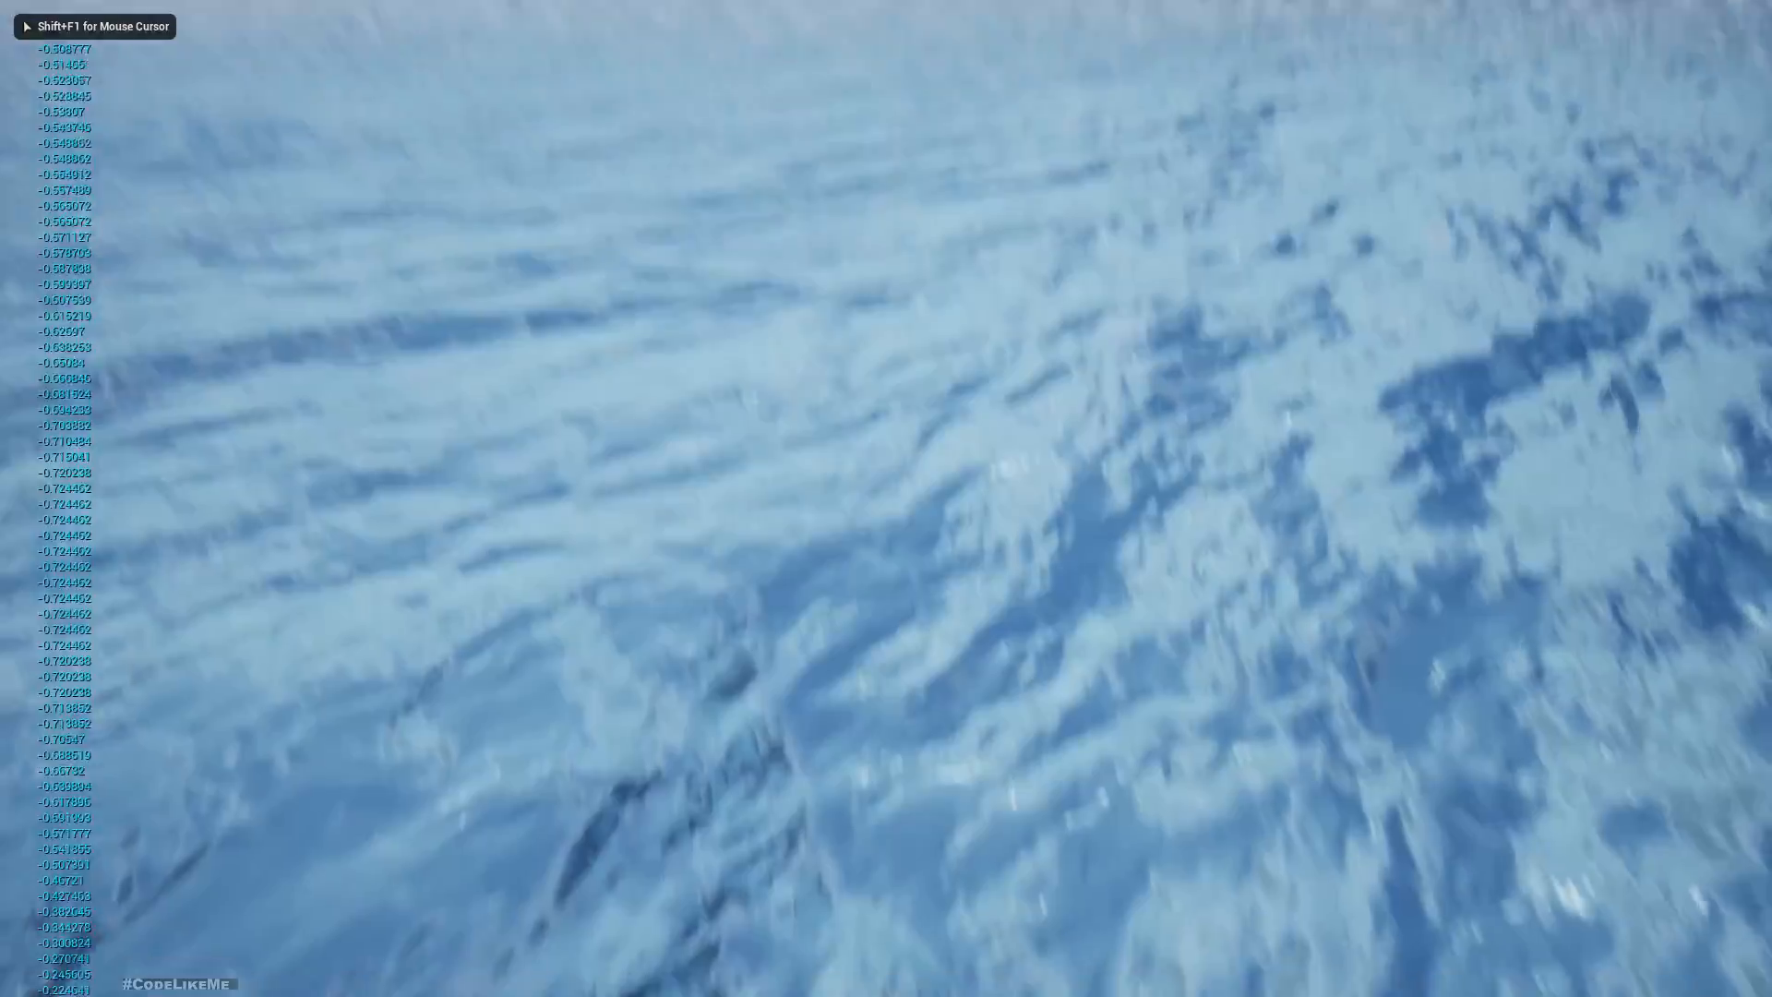
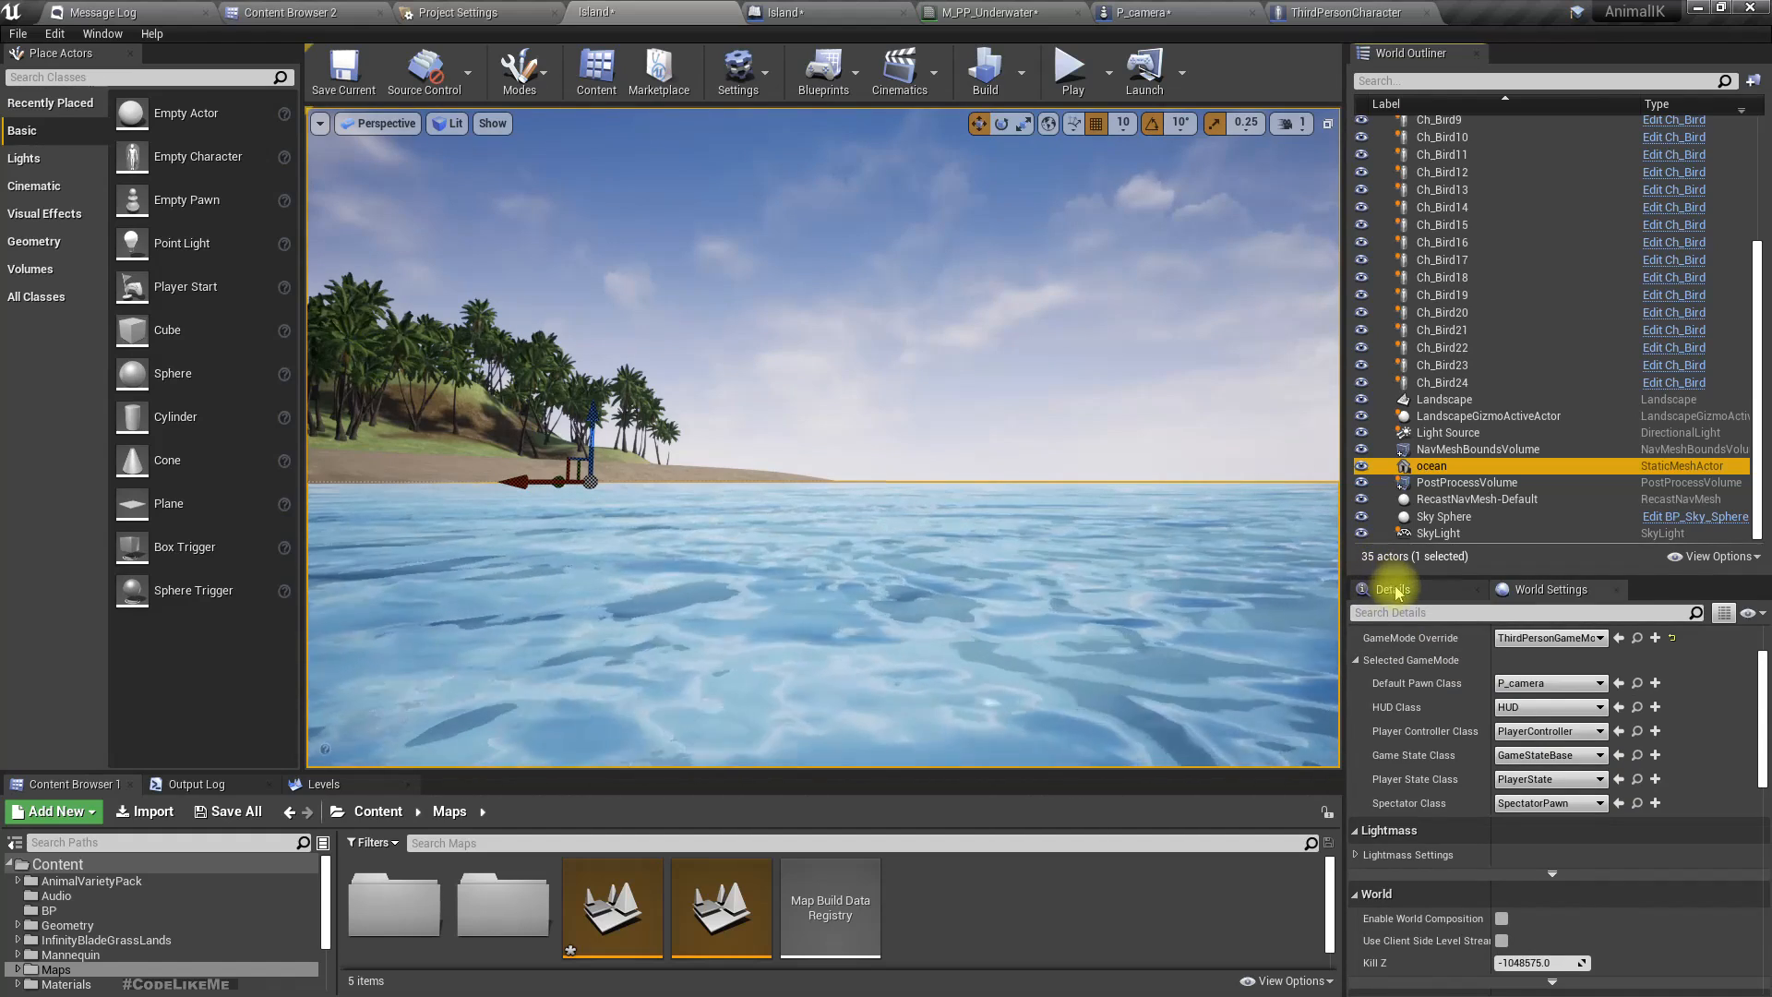
Open the ocean's parent material M_WaterSurface through its instance, enable Two Sided, apply the change and save everything.
scroll(1559, 923, "down", 3)
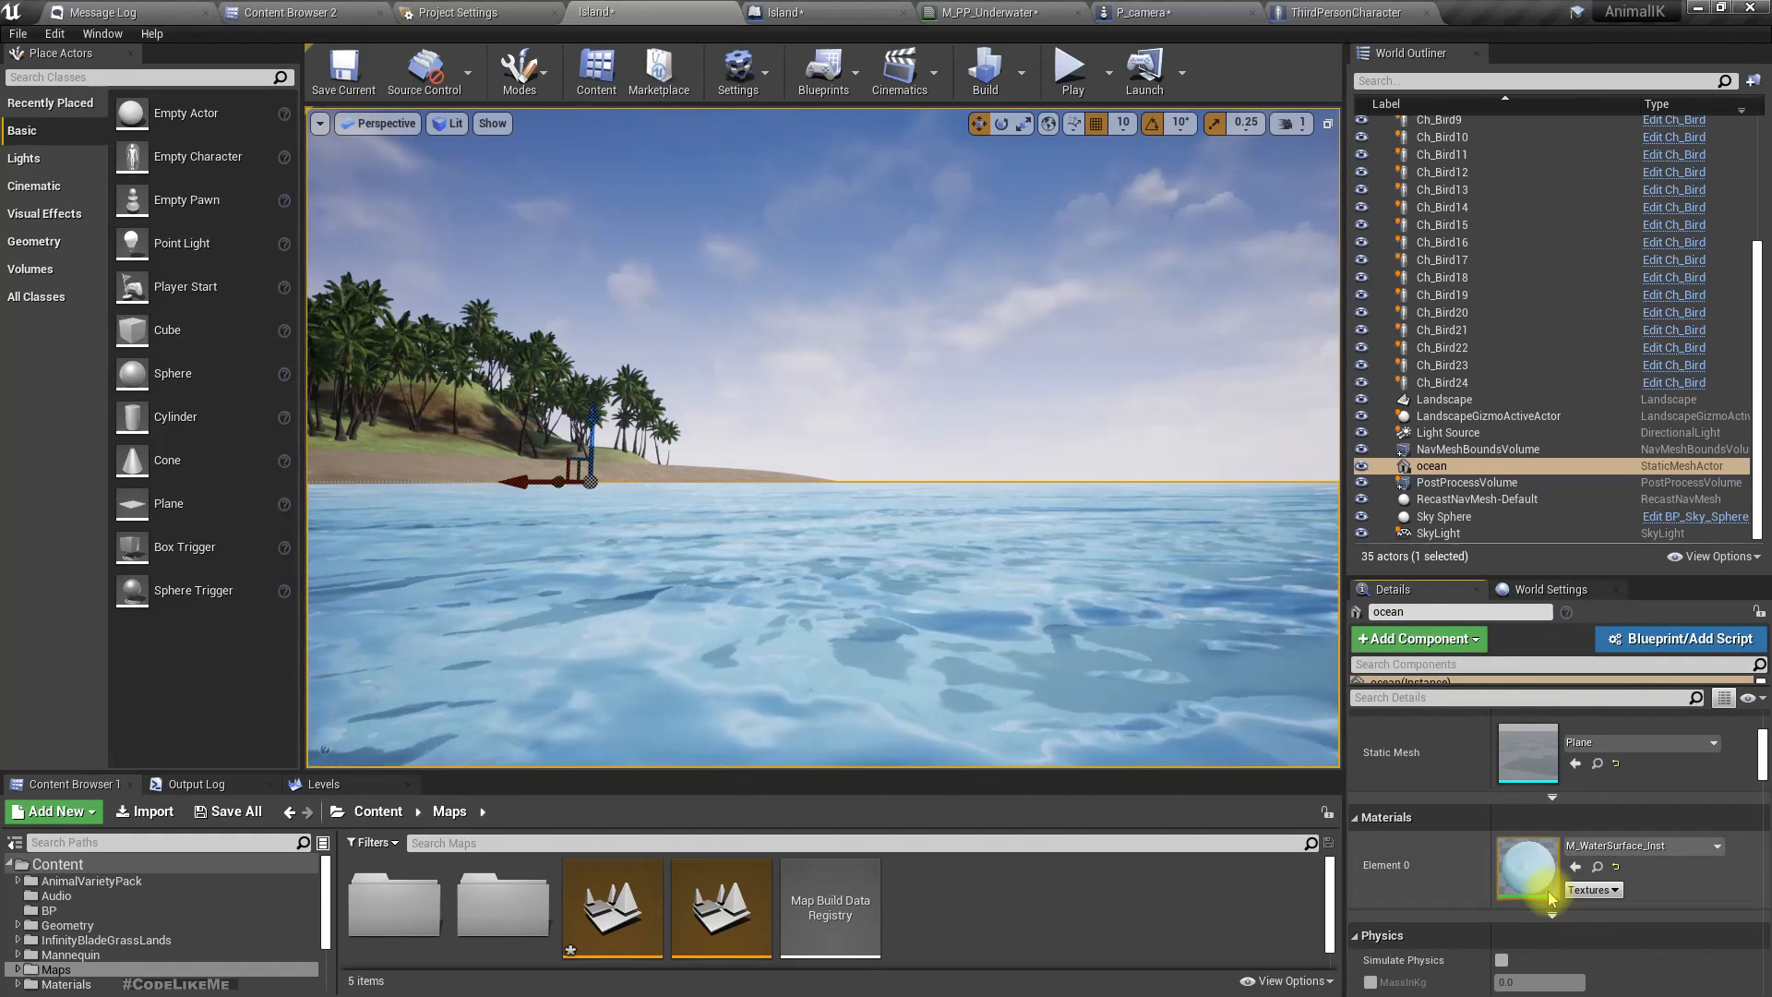
double_click(1527, 866)
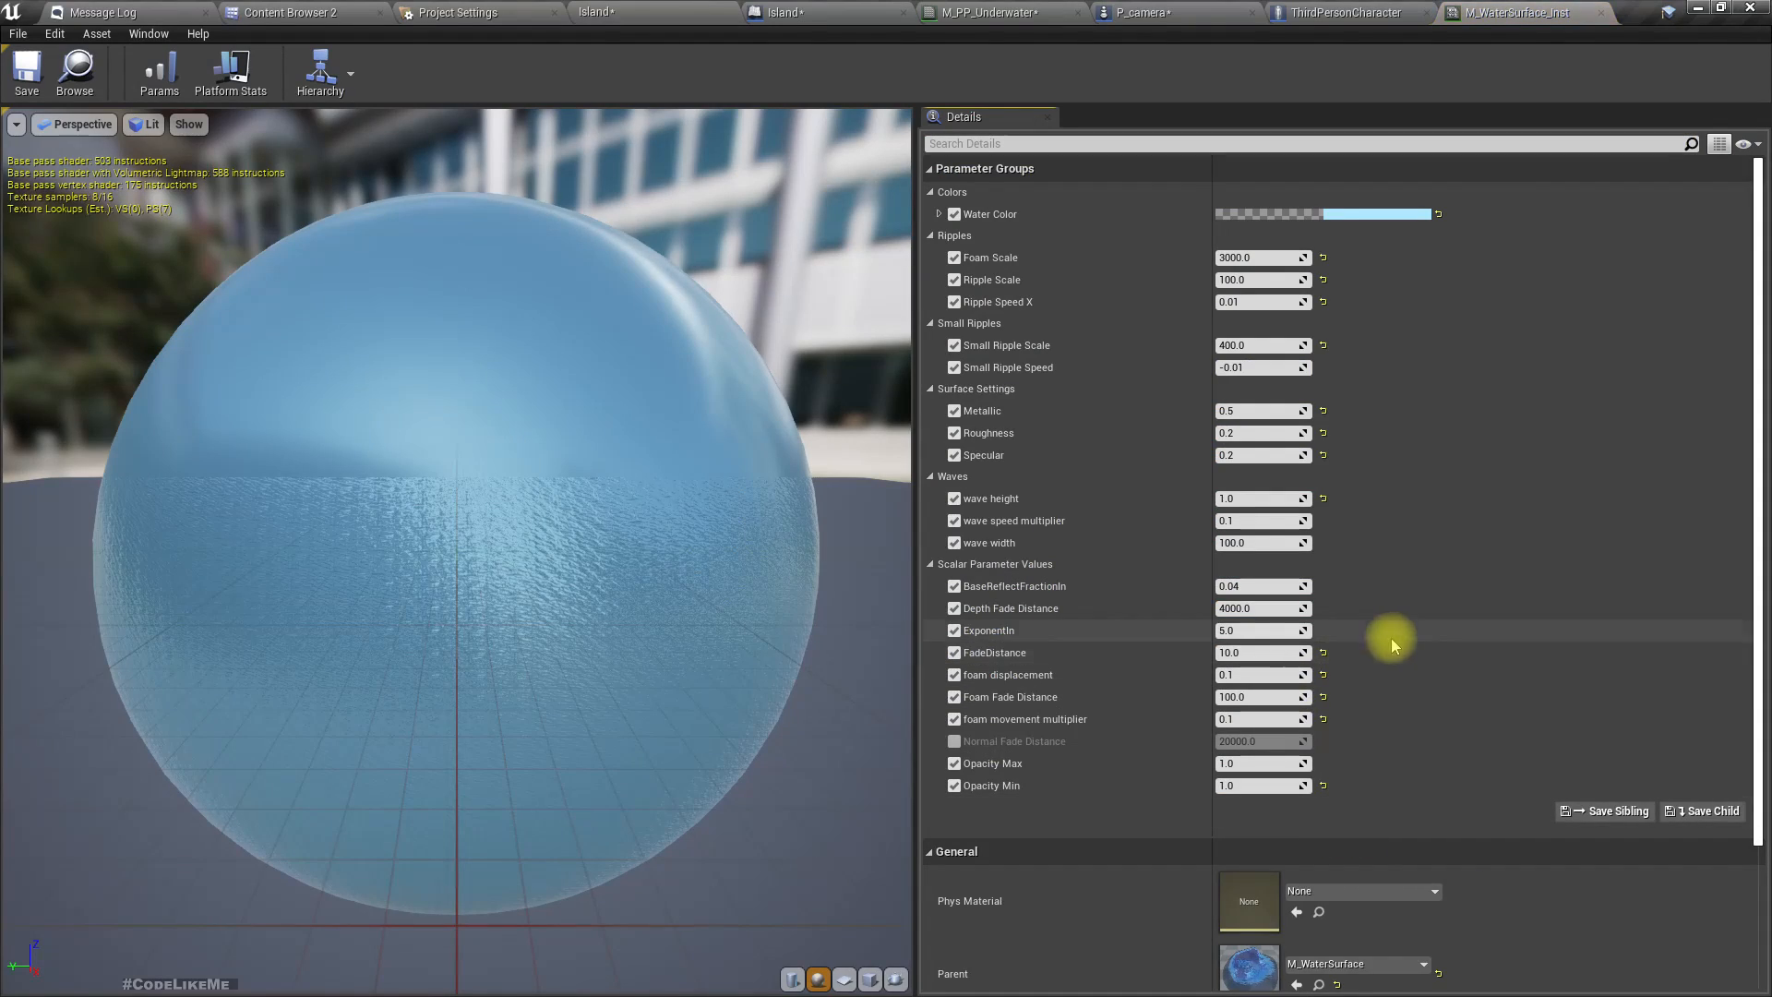
double_click(1250, 965)
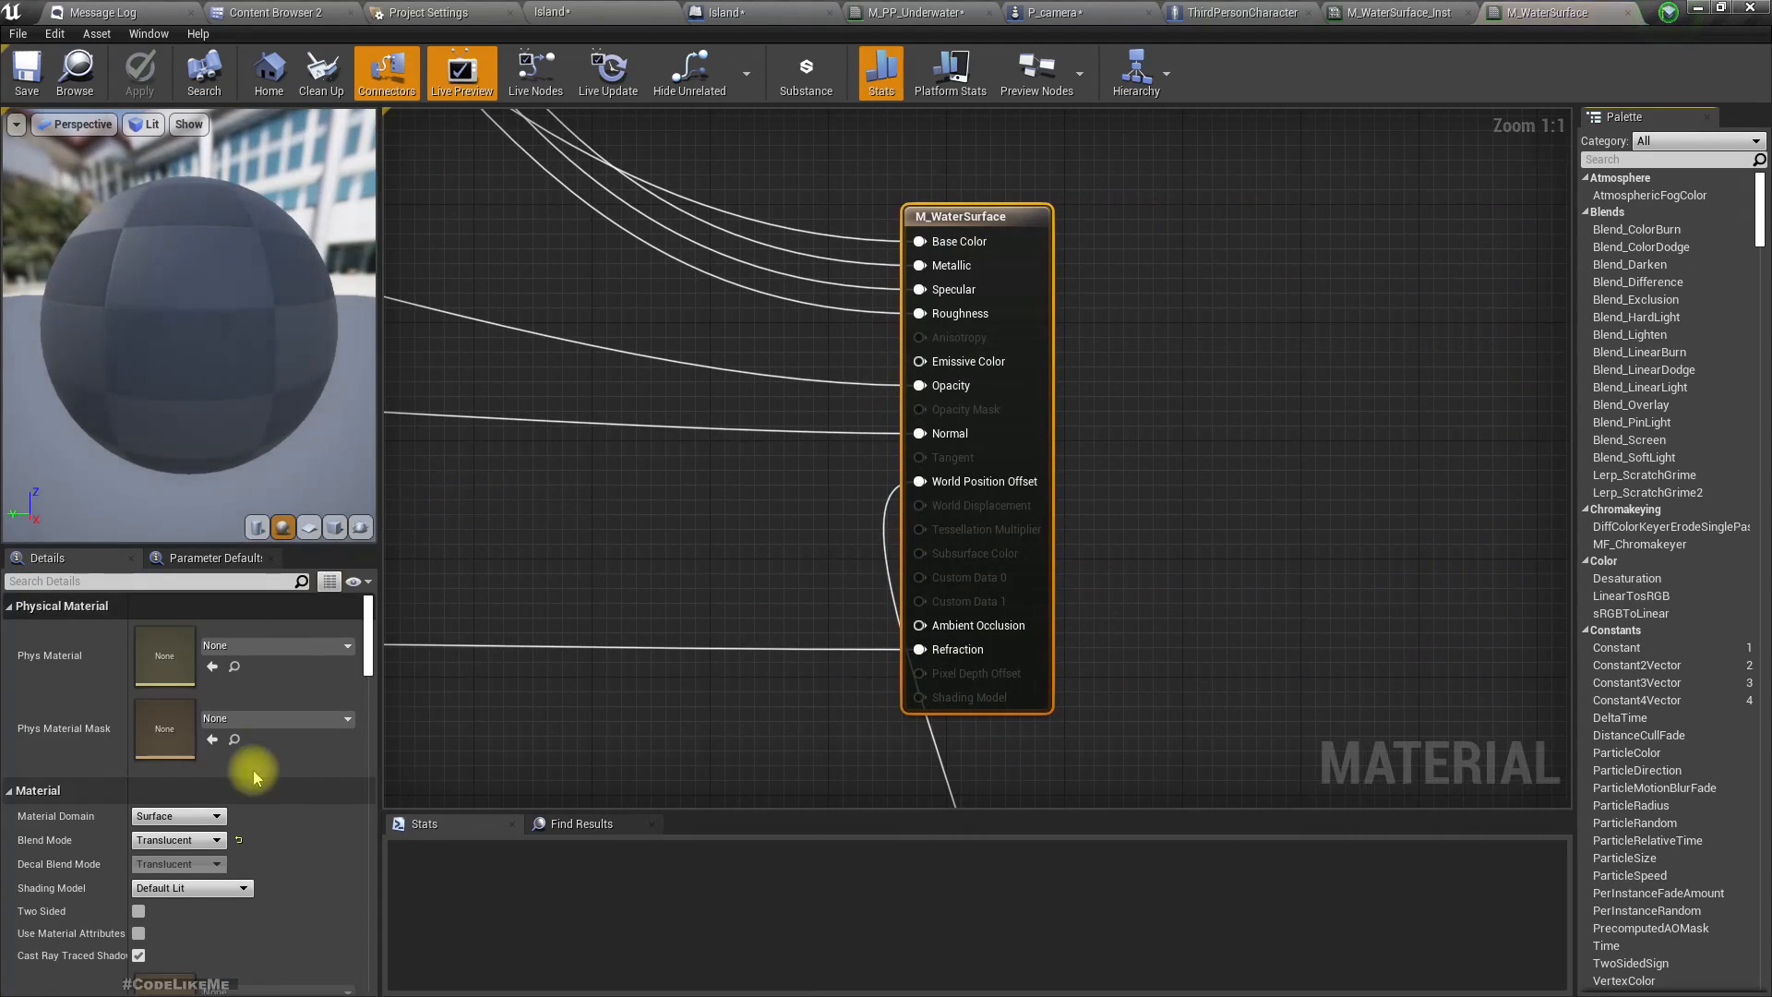
scroll(263, 757, "down", 2)
left_click(138, 794)
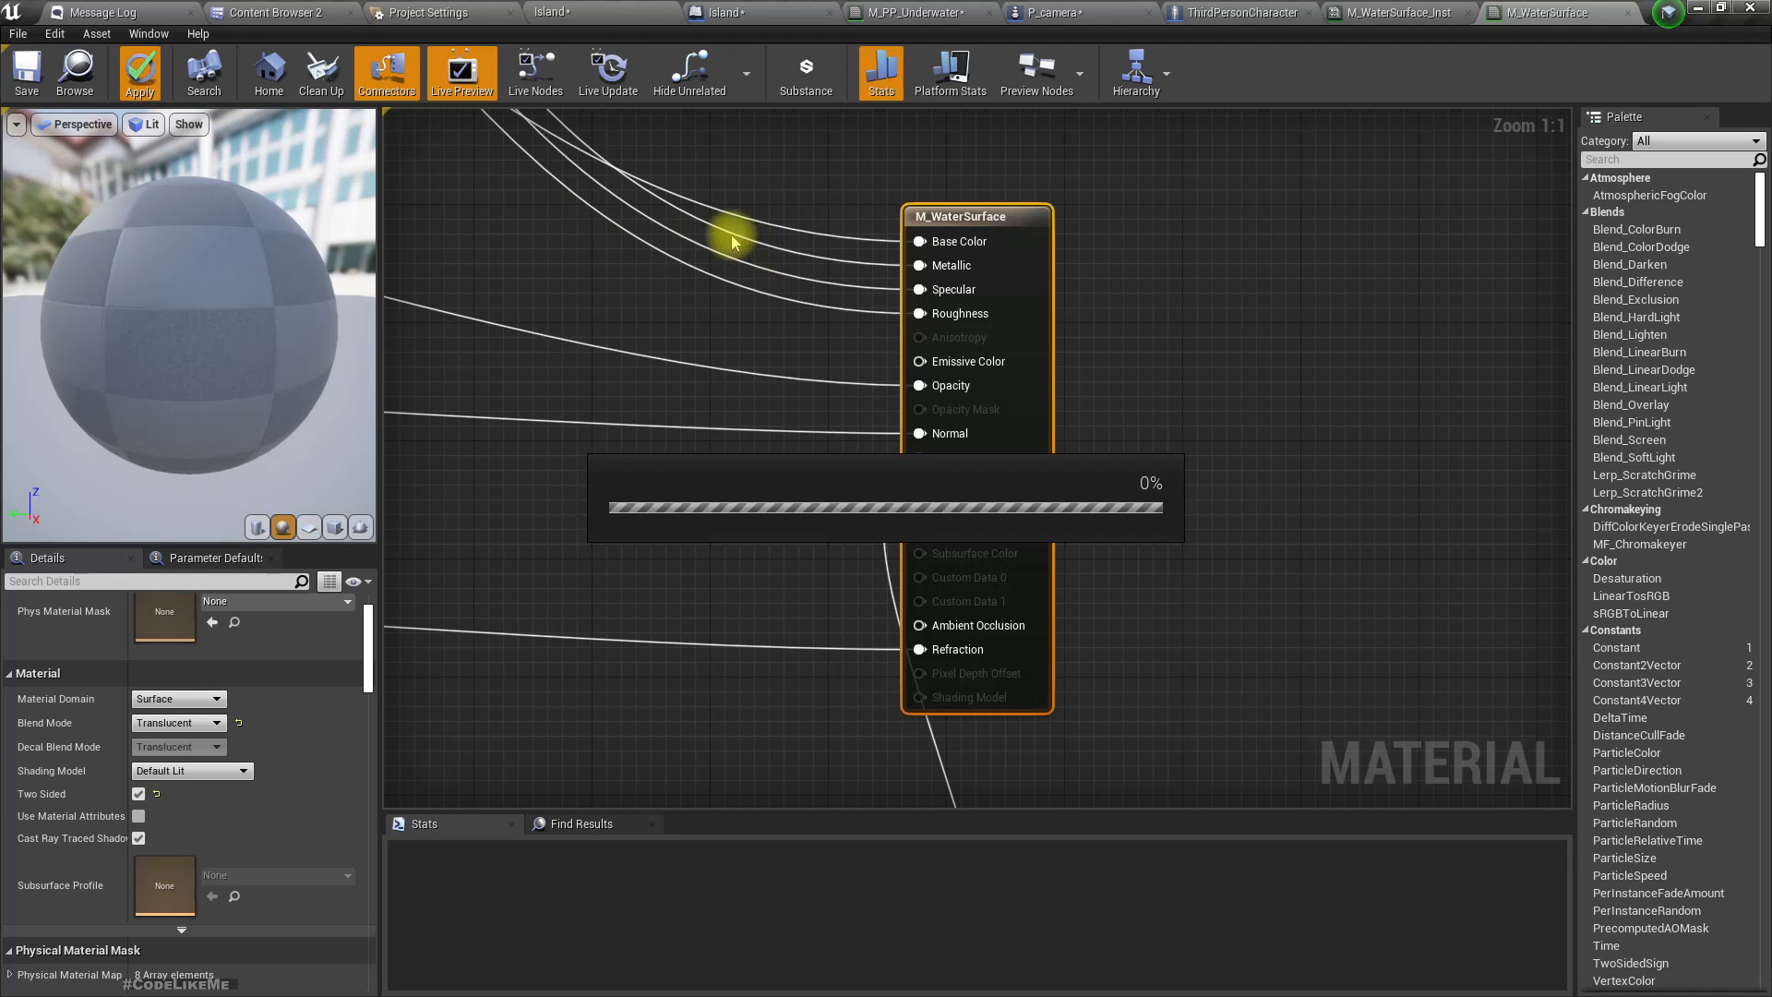
key("ctrl+shift+s")
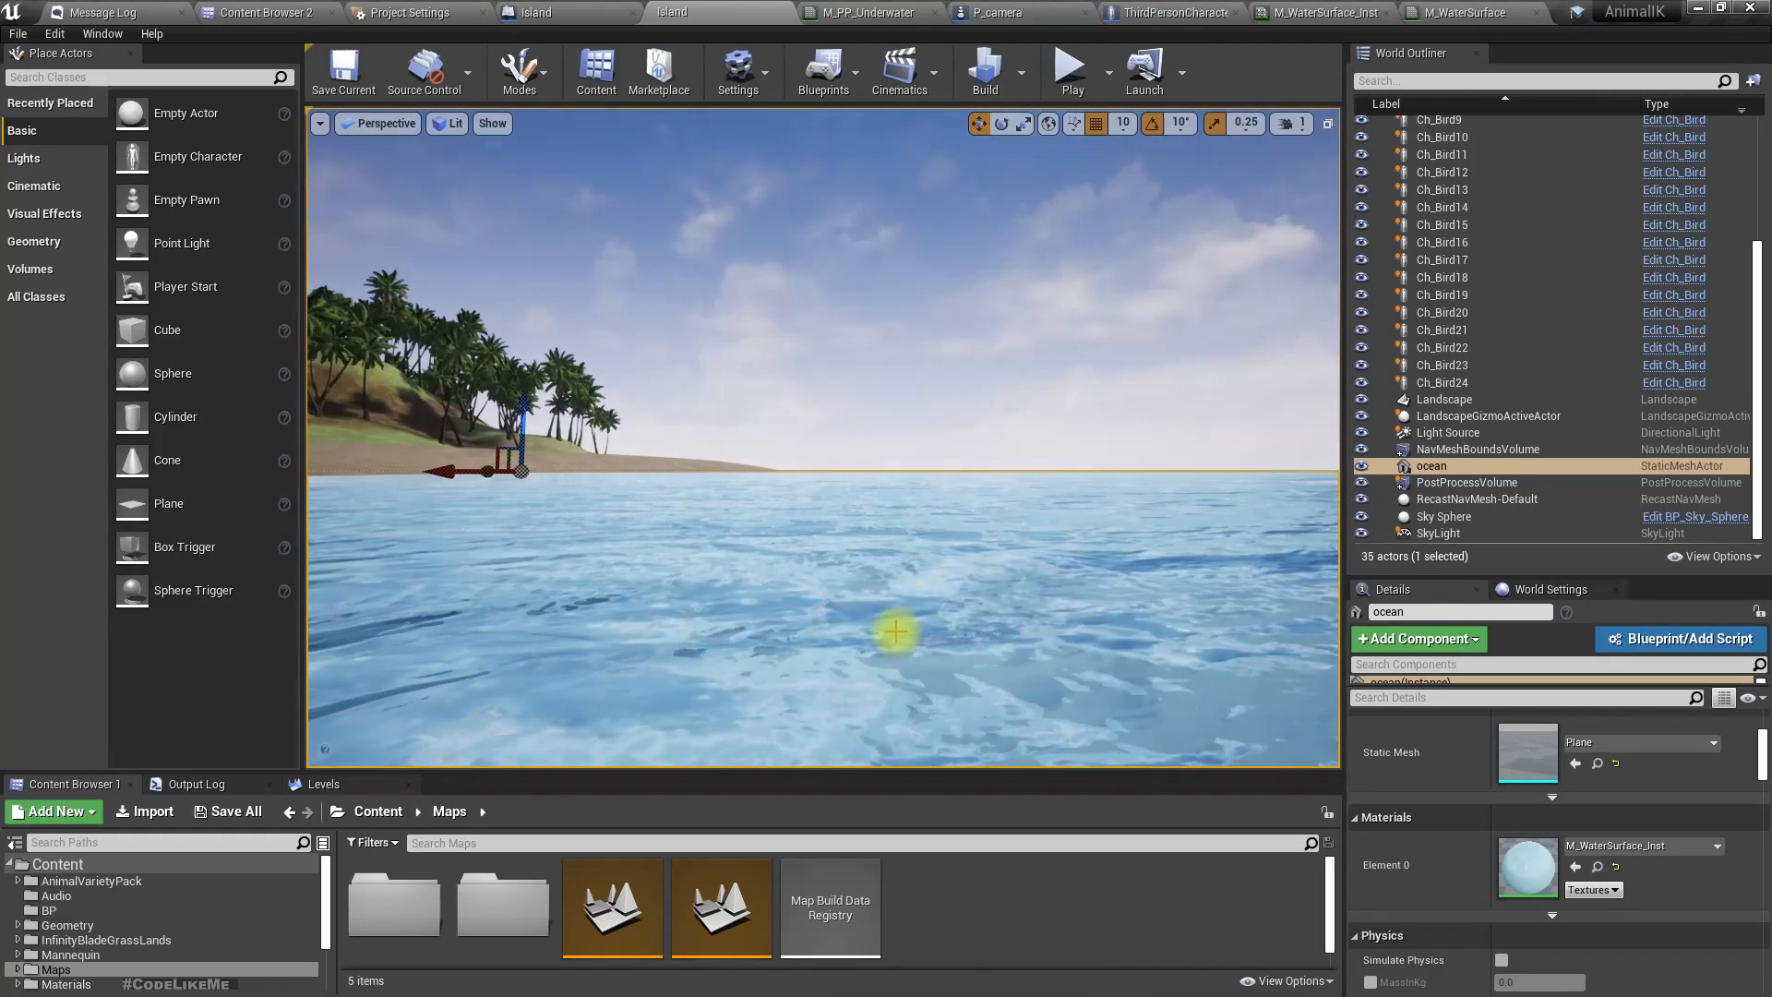
Examine the two-sided ocean surface in the full-screen level viewport, moving down toward the water, and restore the normal layout.
key("F11")
key("q")
right_click_drag(1208, 589, 1208, 589)
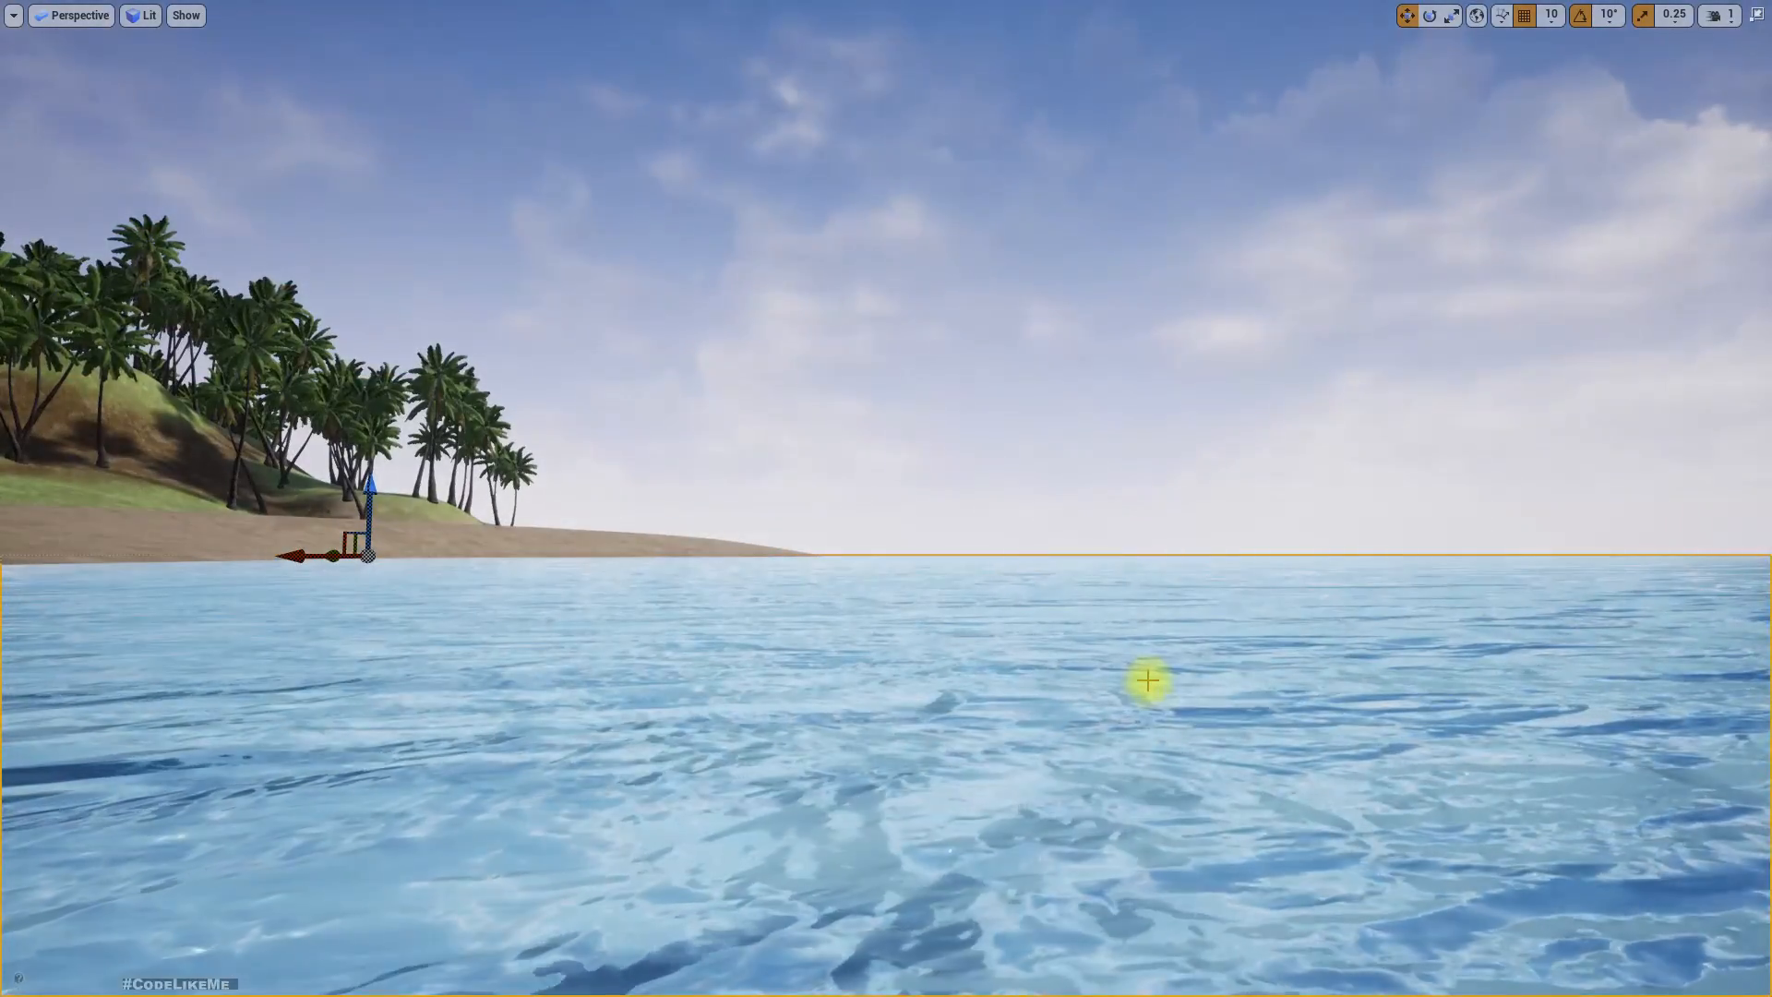
key("F11")
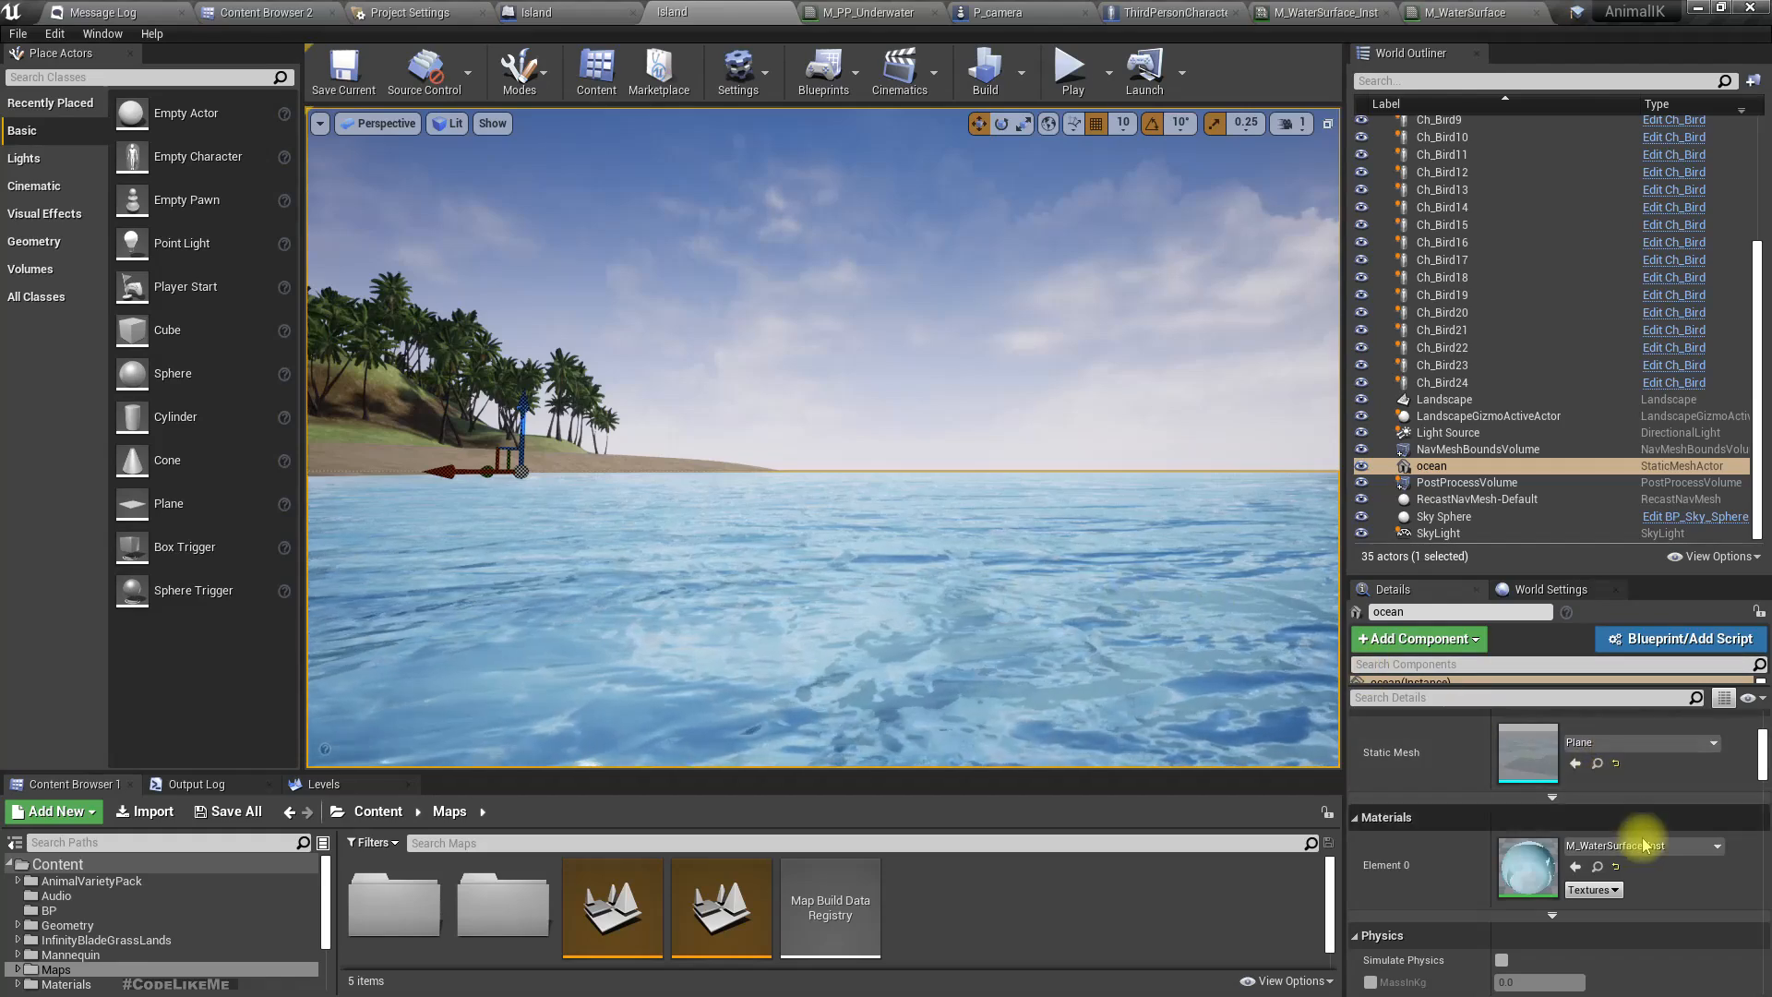
Filter the ocean actor's details for "custom" and enable Render CustomDepth Pass.
scroll(1643, 840, "down", 5)
scroll(1643, 840, "down", 3)
scroll(1642, 840, "down", 2)
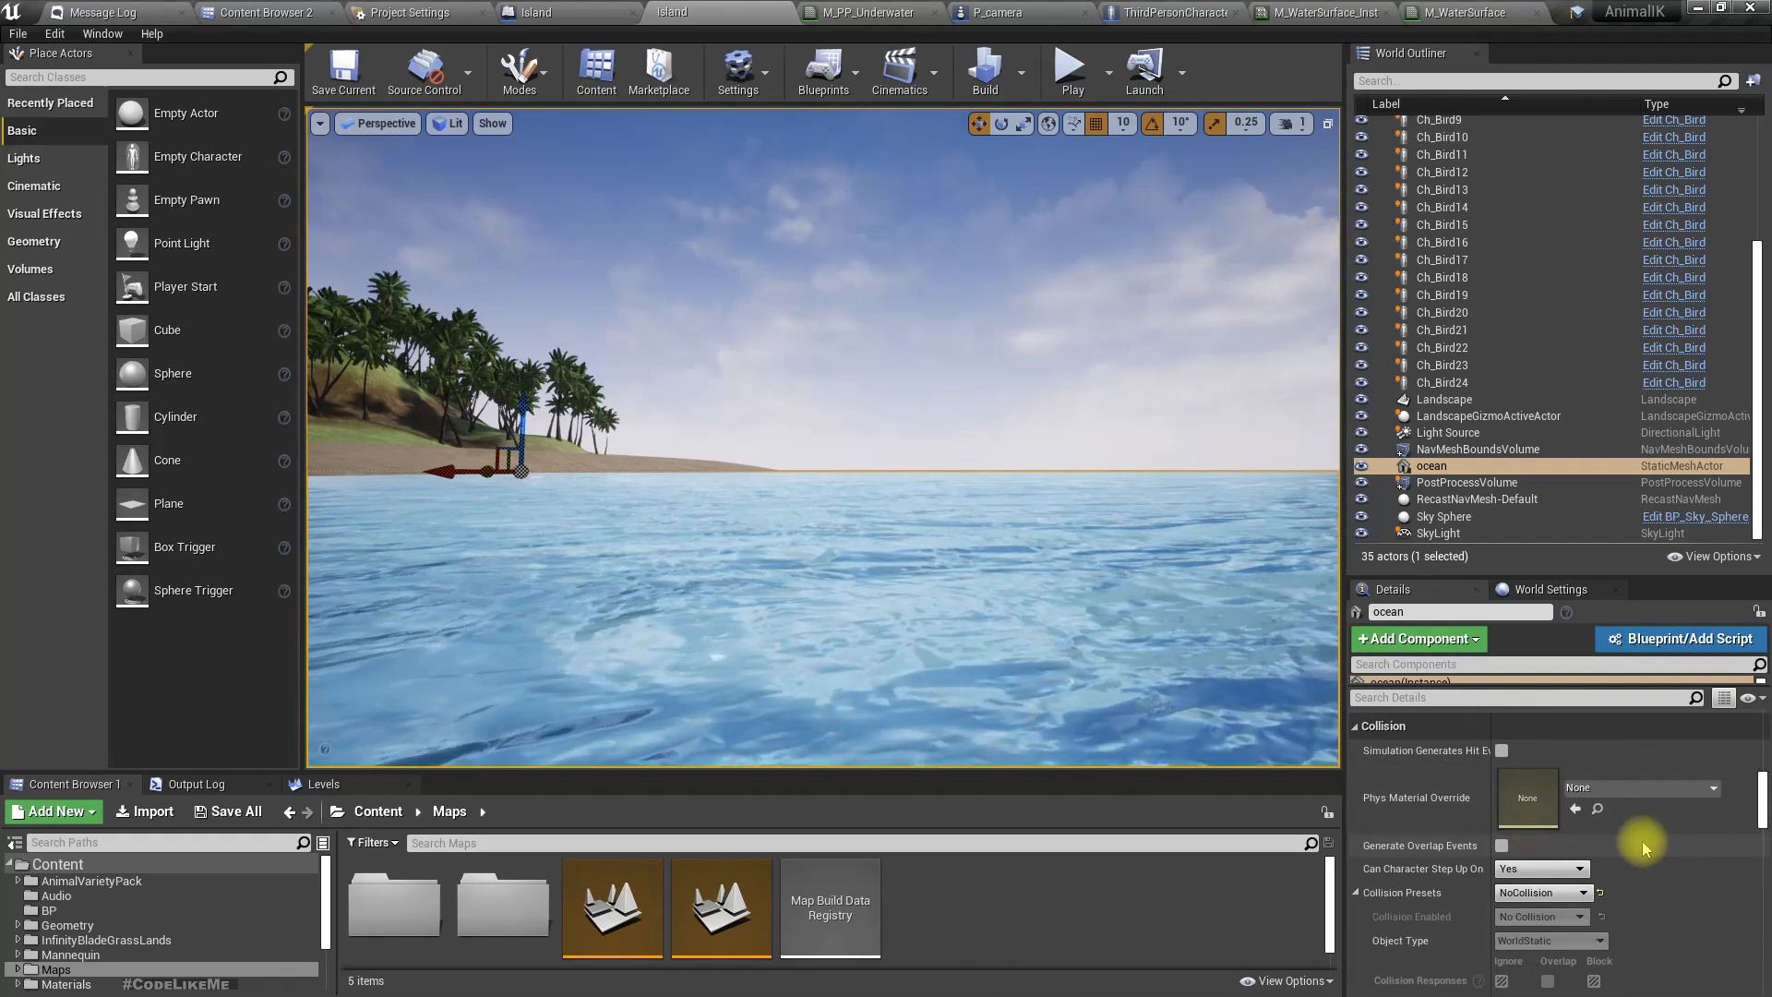
left_click(1370, 698)
type("custom")
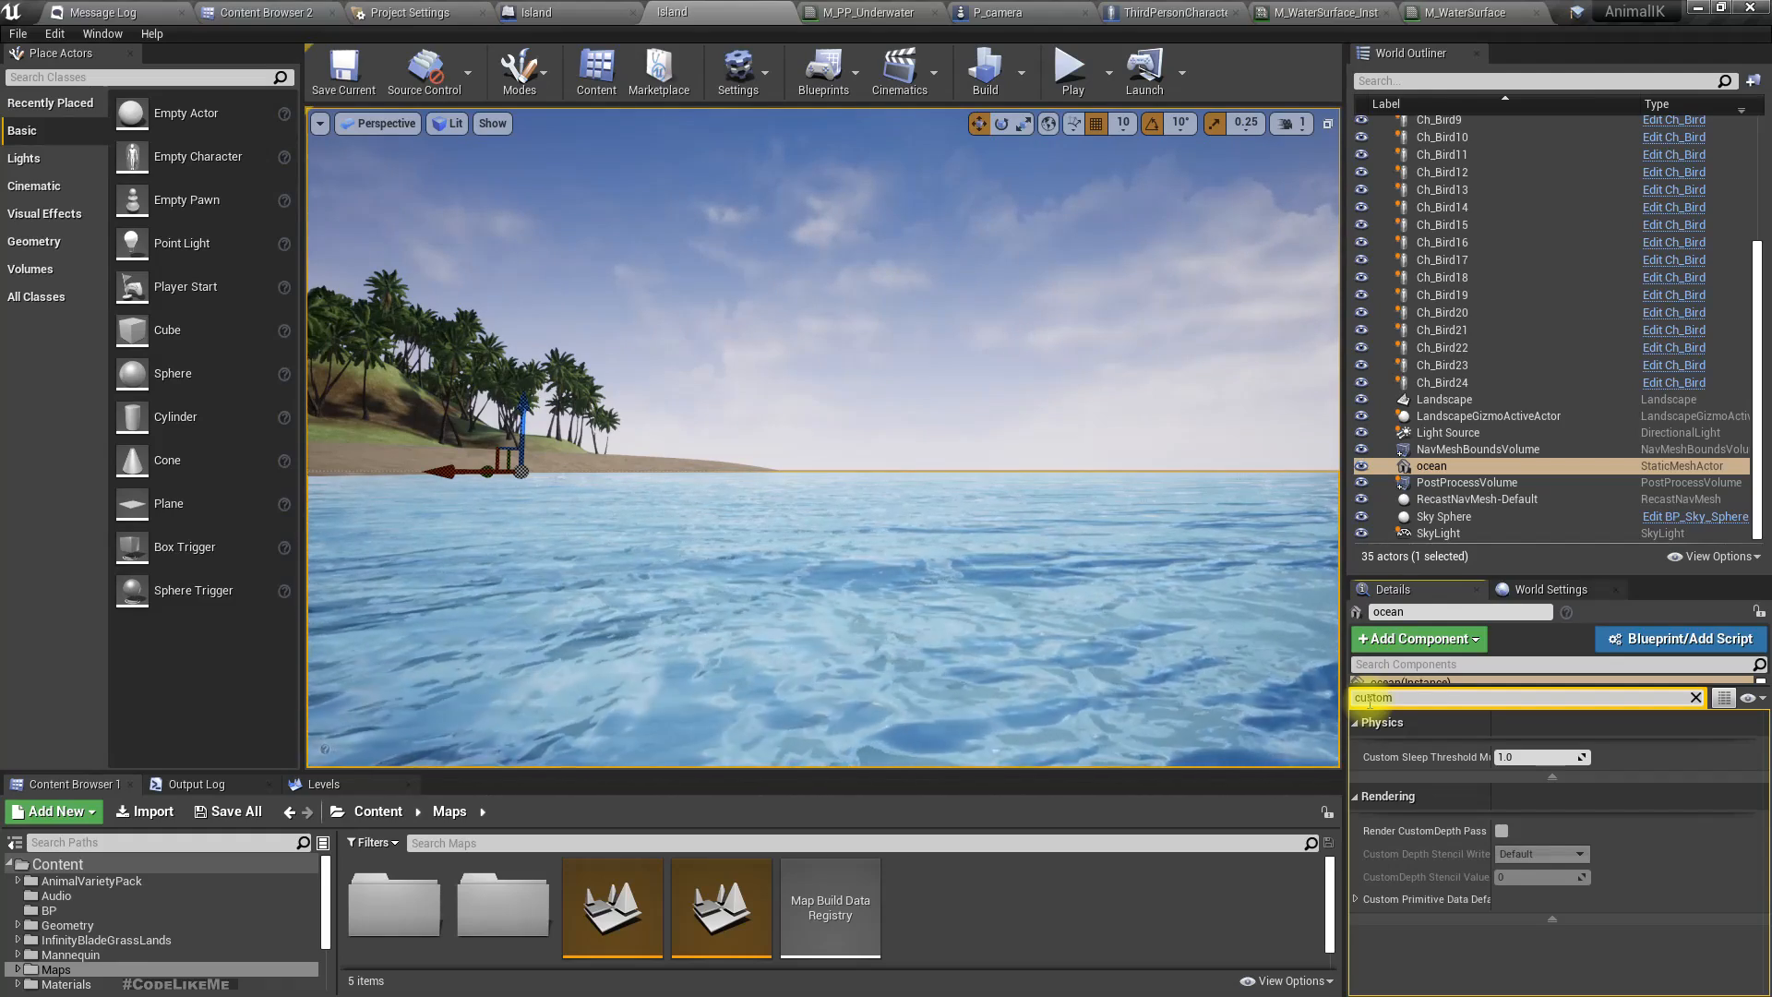
left_click(1502, 831)
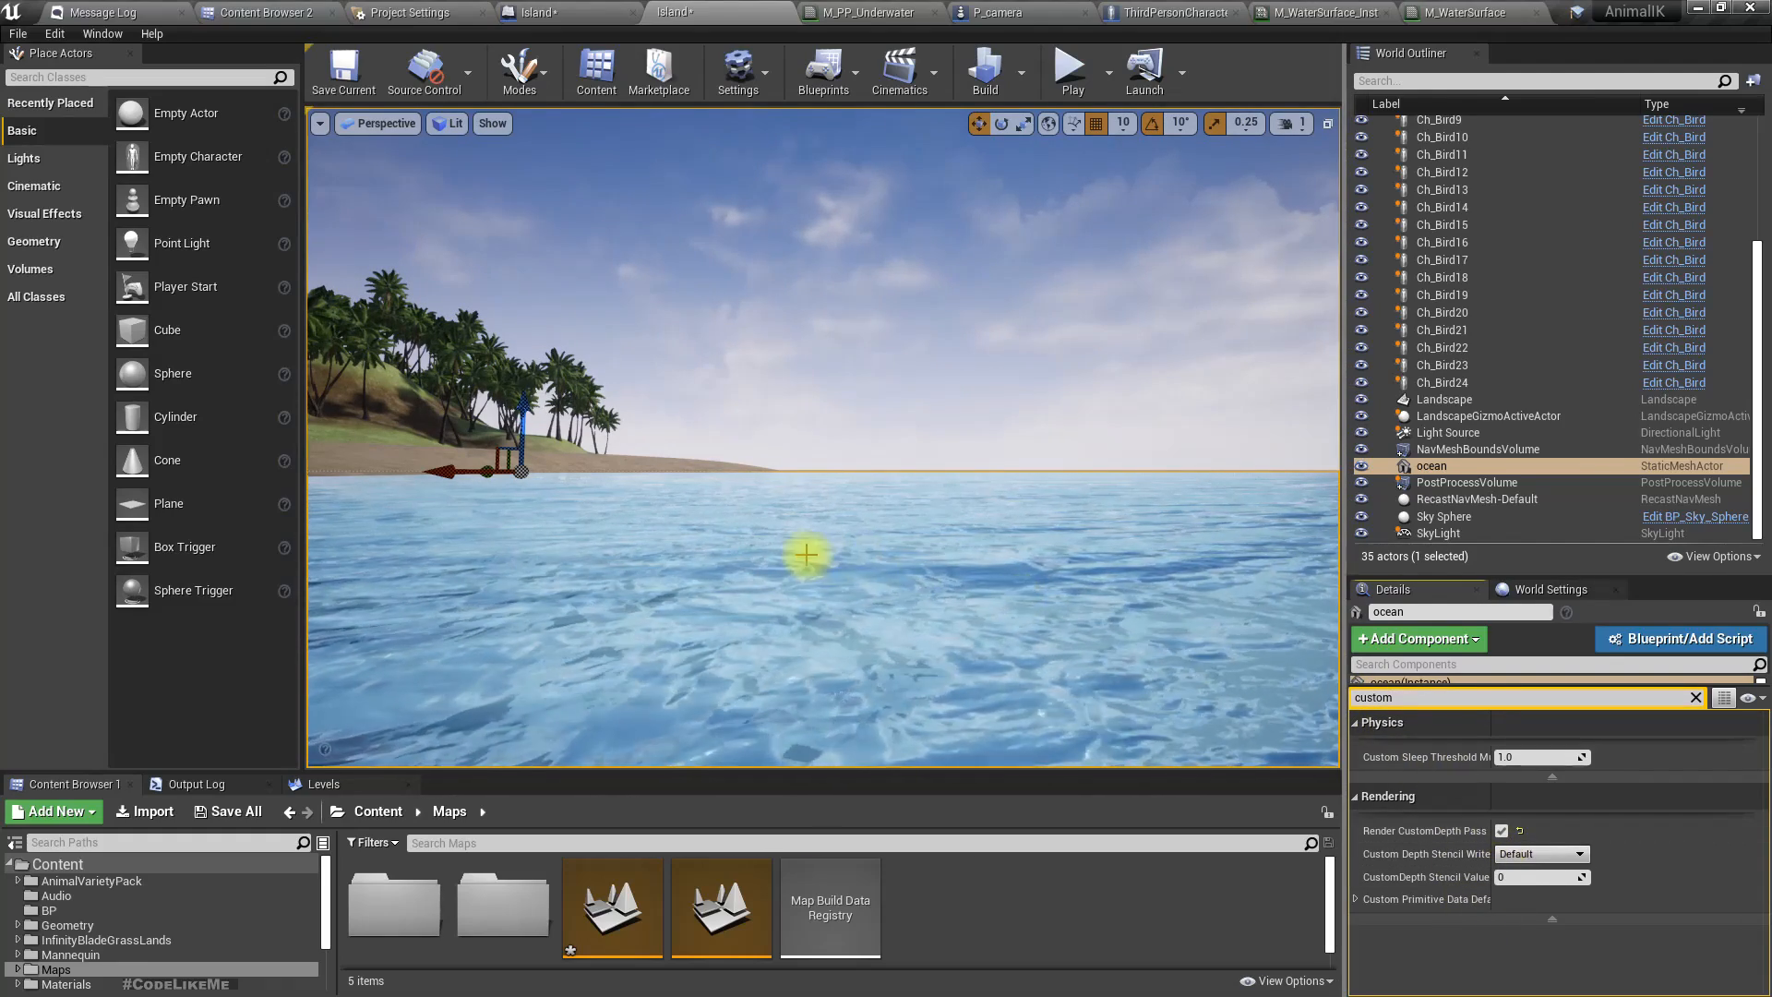
Show the Custom Depth buffer visualization in the level viewport and check whether the ocean is drawn in it.
left_click(453, 123)
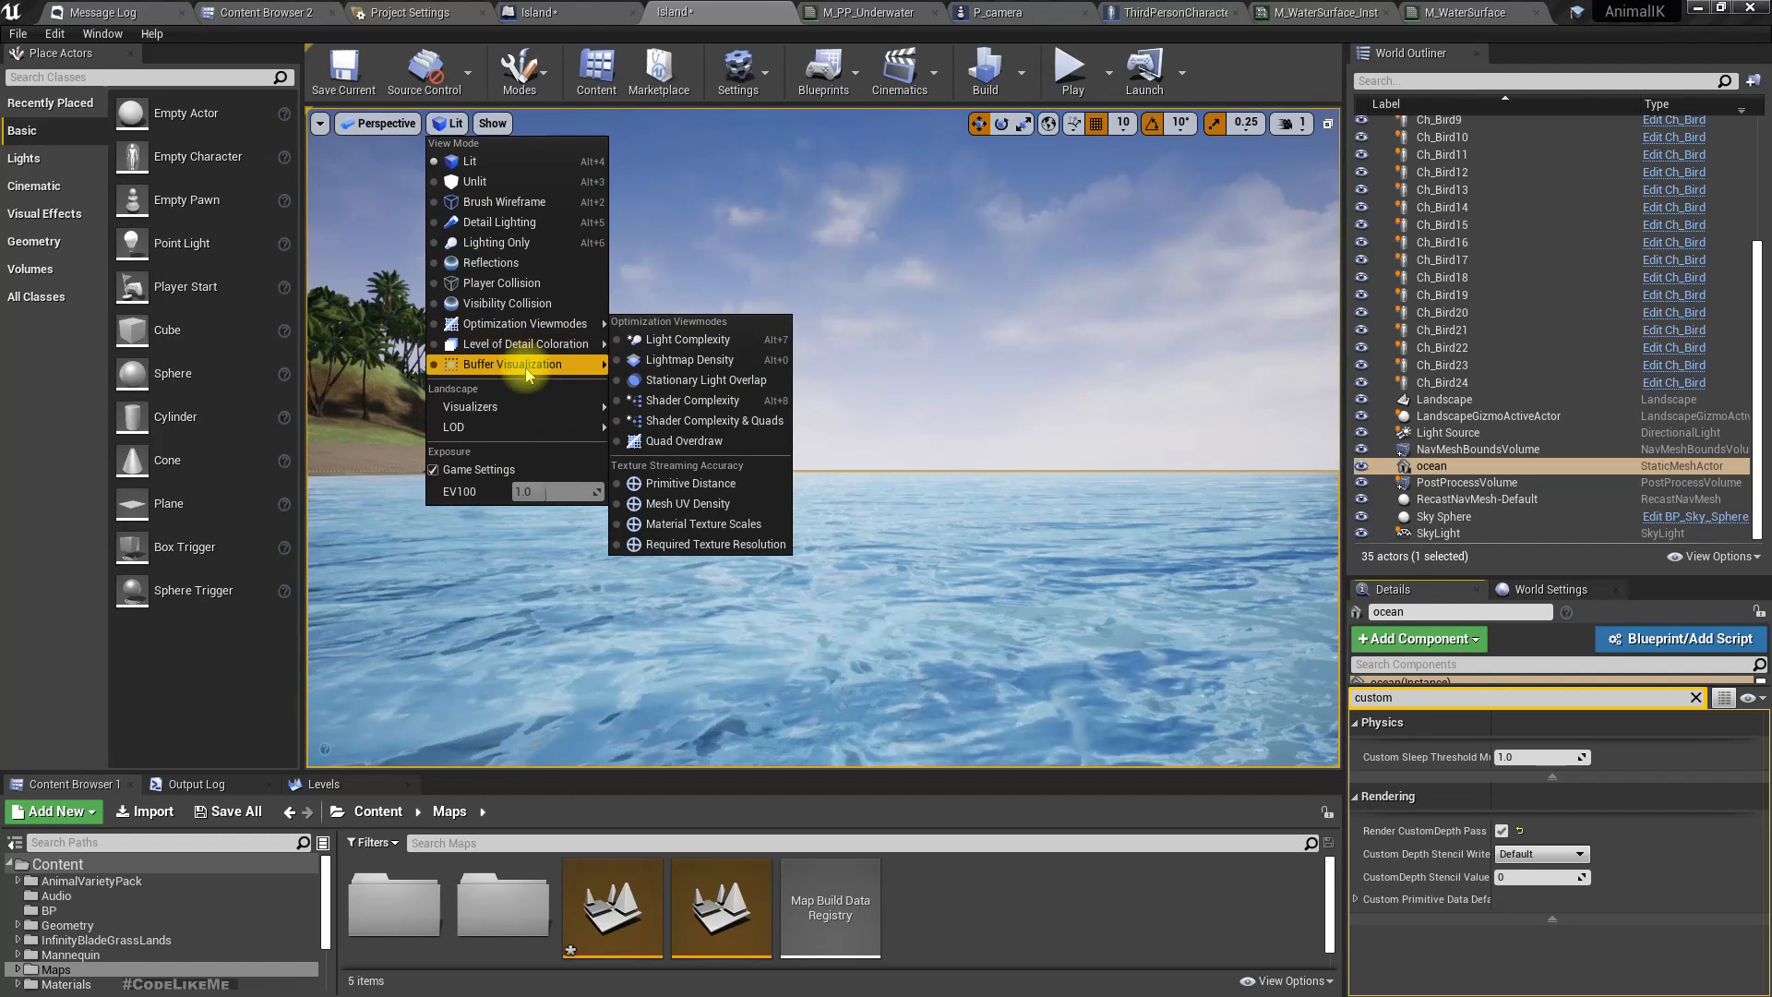
mouse_move(519, 365)
left_click(684, 430)
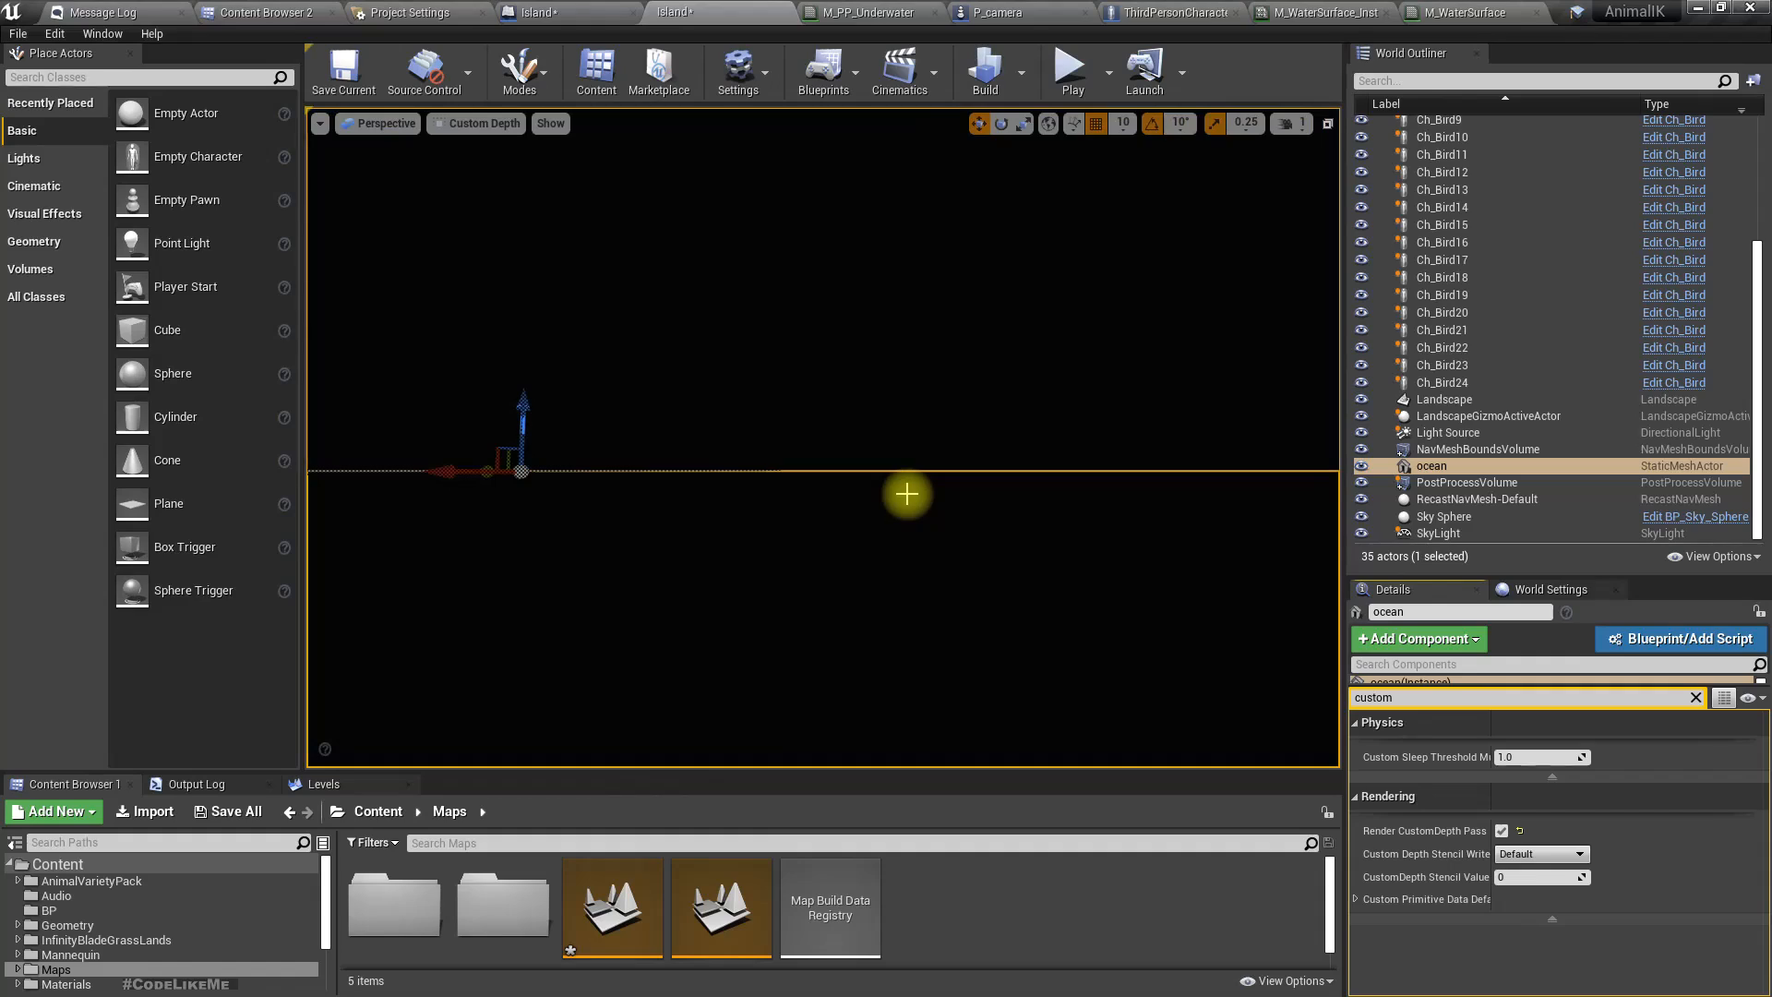
mouse_move(915, 556)
right_mouse_down()
mouse_move(915, 462)
mouse_move(911, 561)
right_mouse_up()
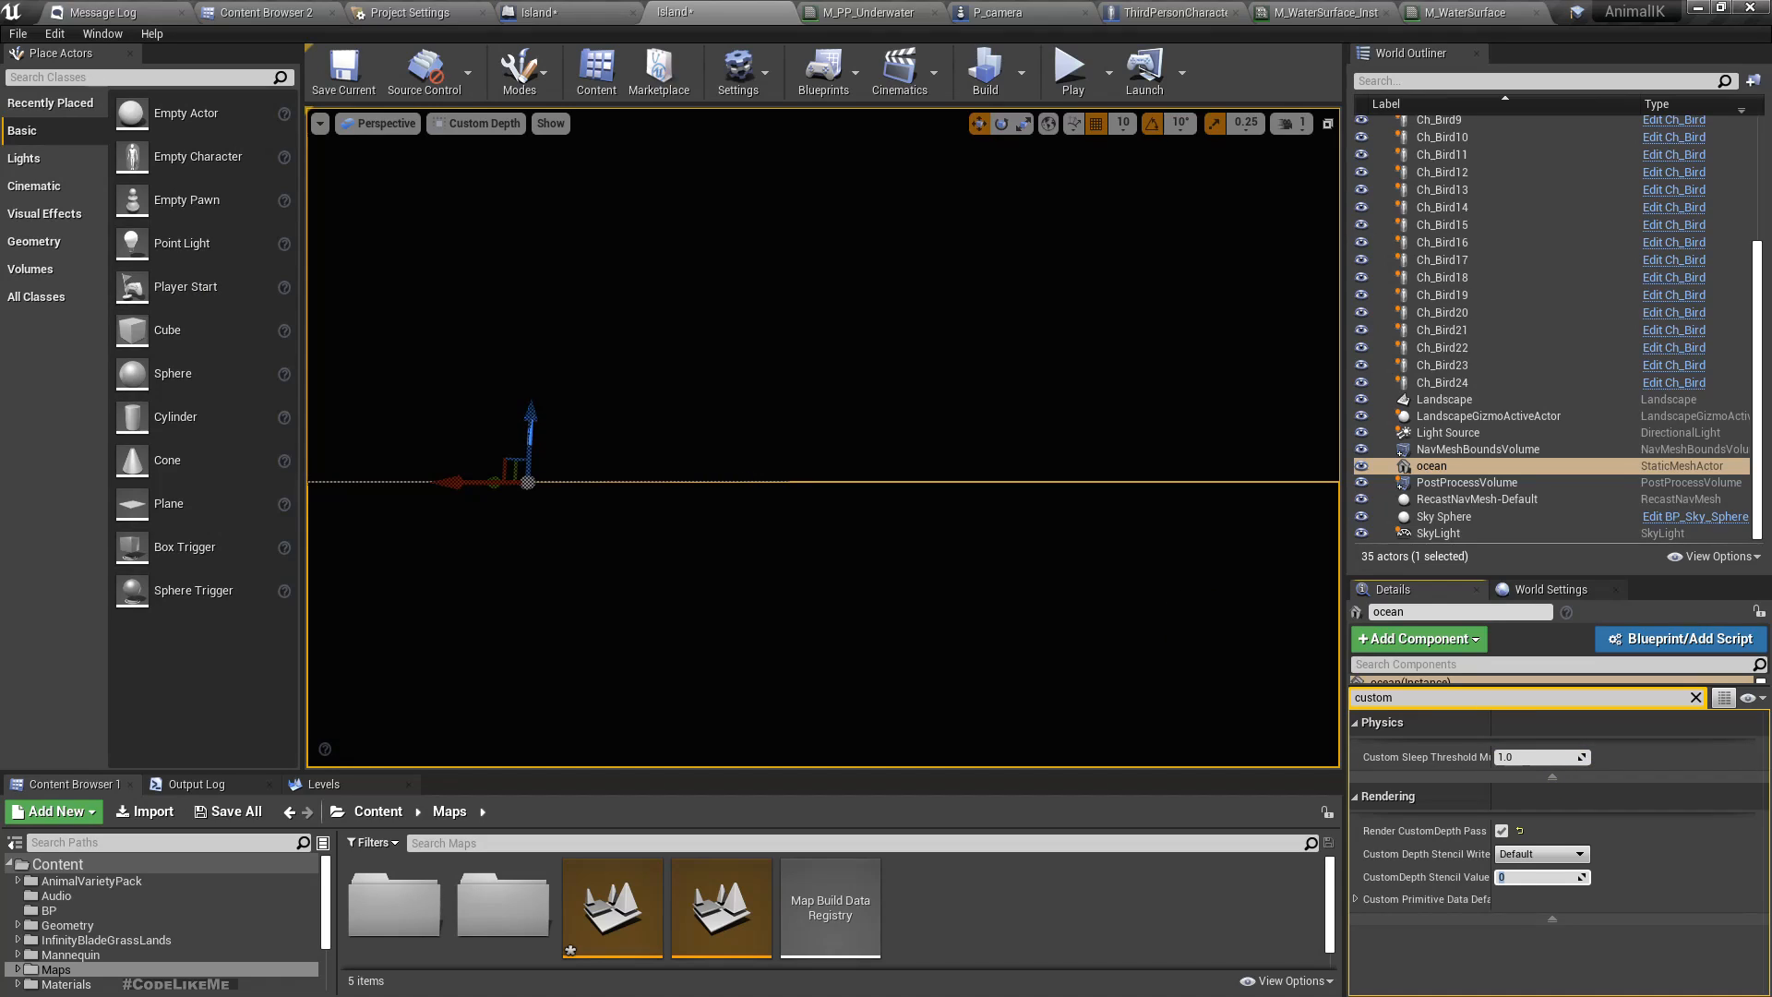
left_click(1433, 402)
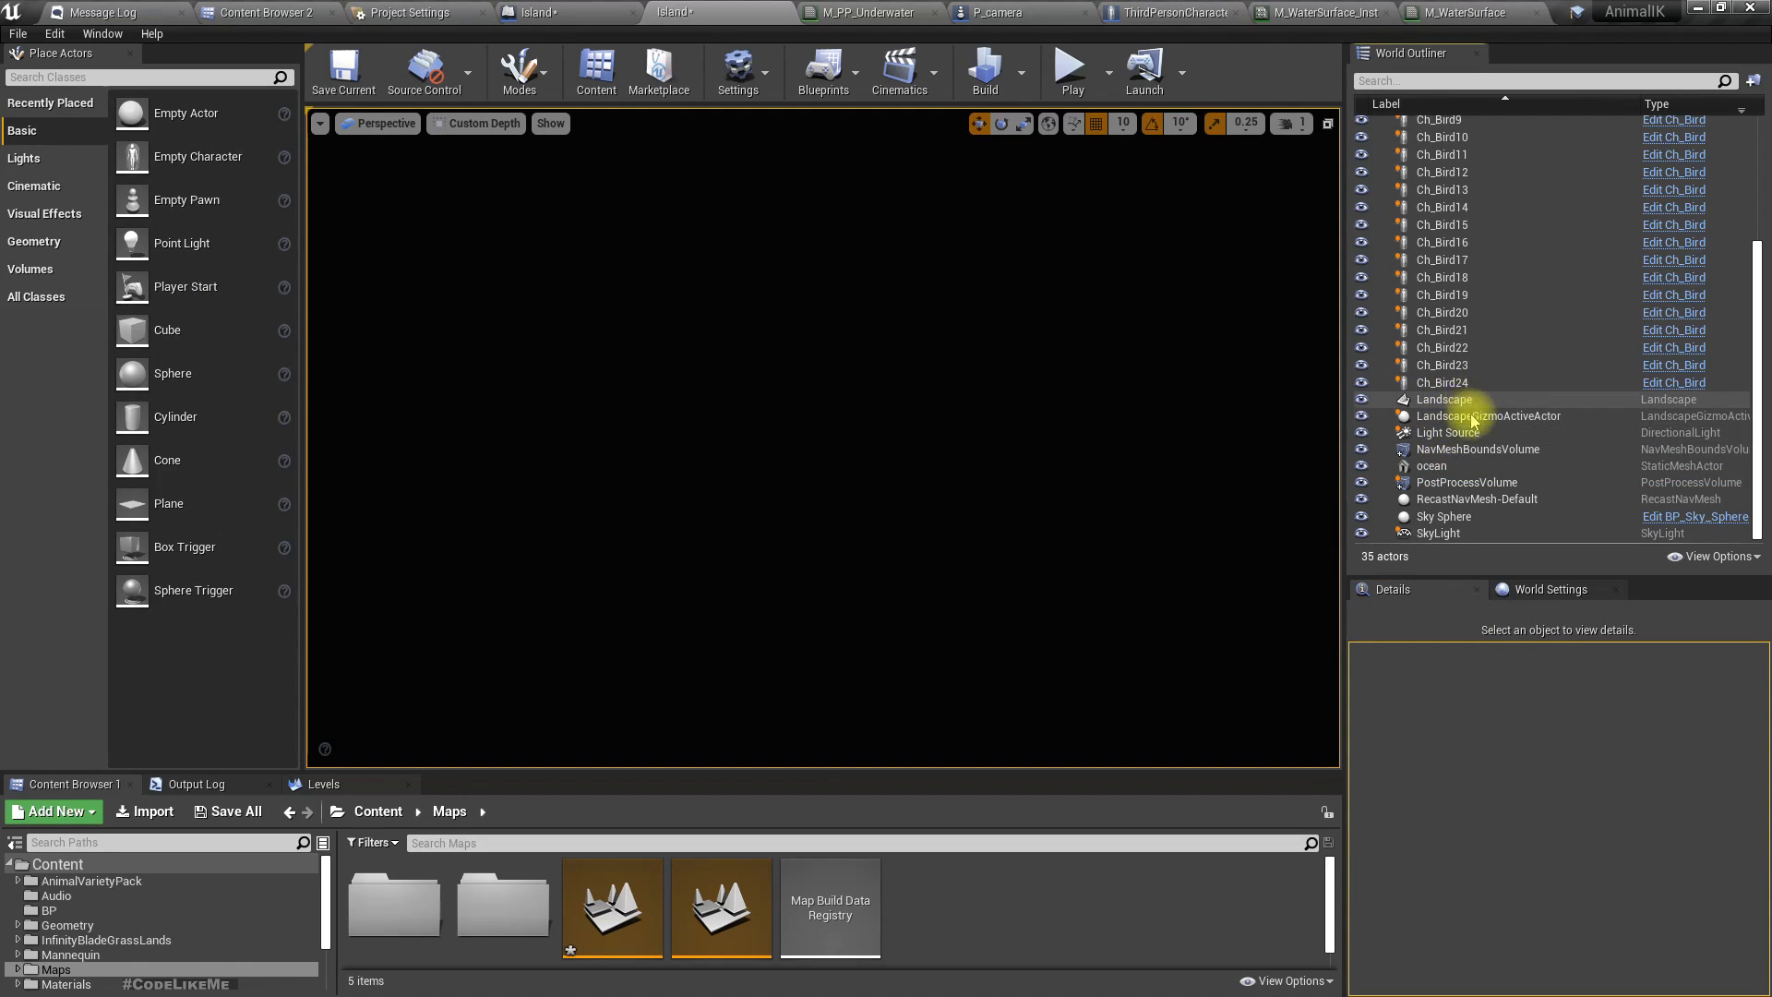
left_click(1431, 466)
right_click_drag(906, 501, 897, 439)
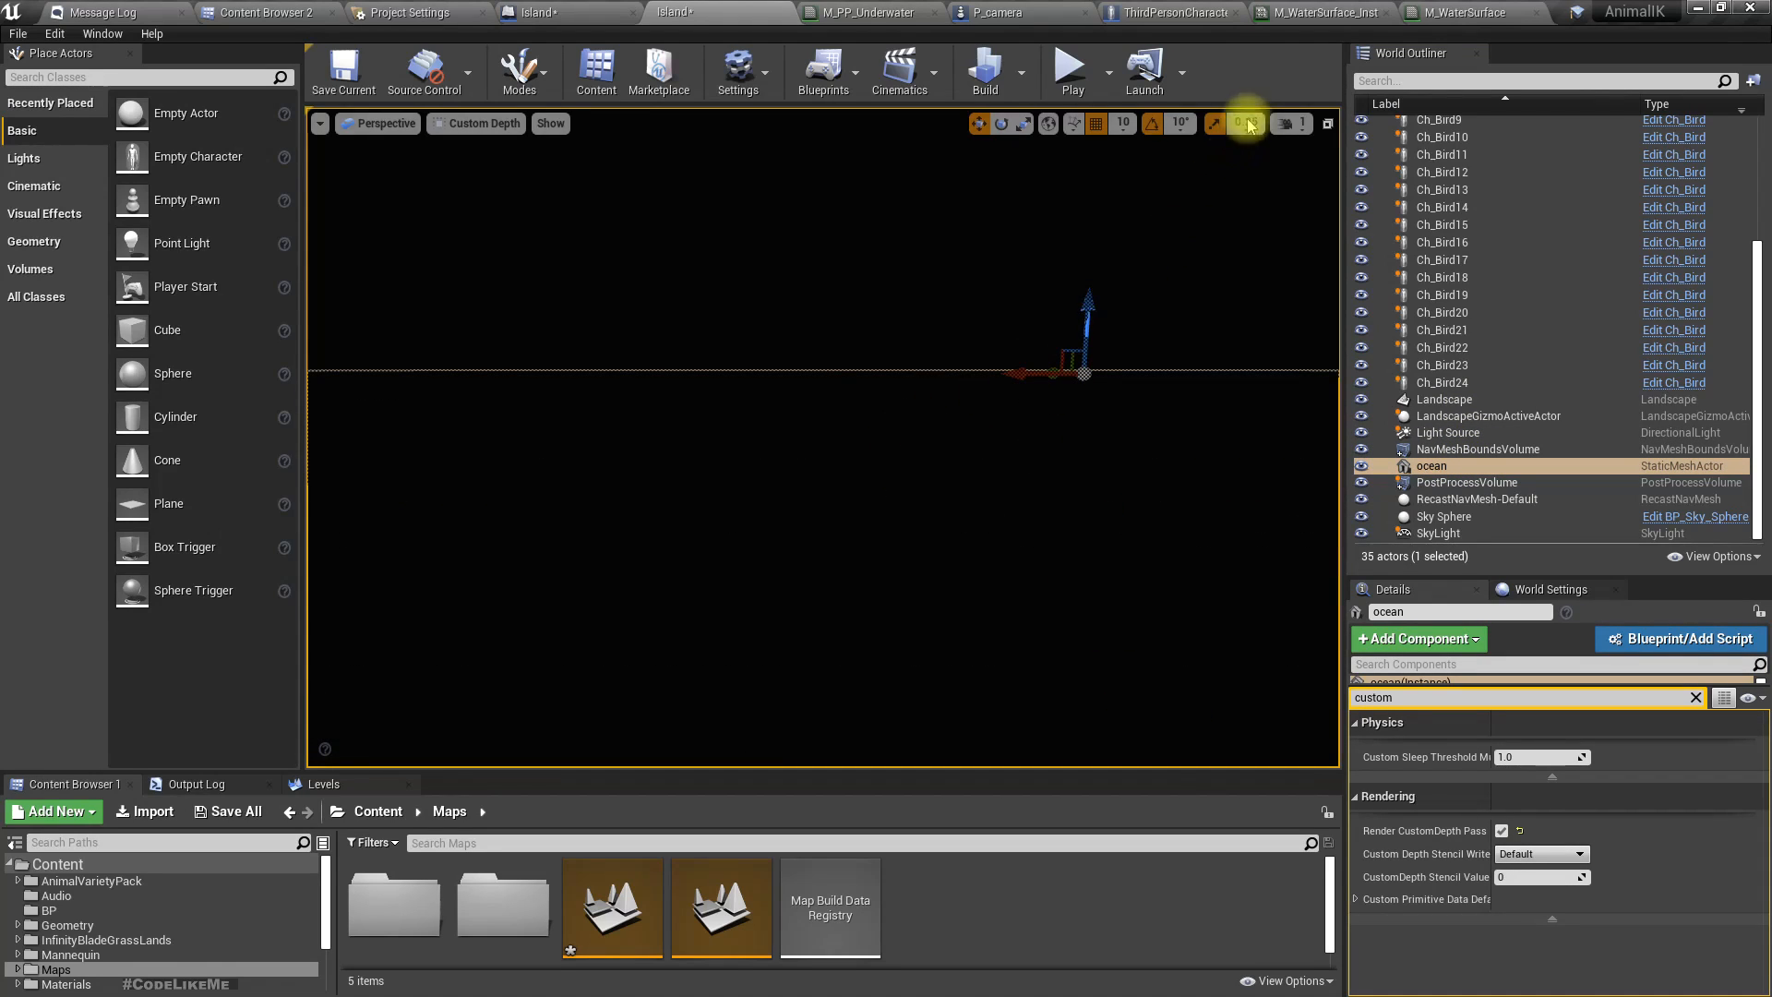
Filter M_WaterSurface's details for "custom", enable Allow Custom Depth Writes, and apply the material.
left_click(1464, 12)
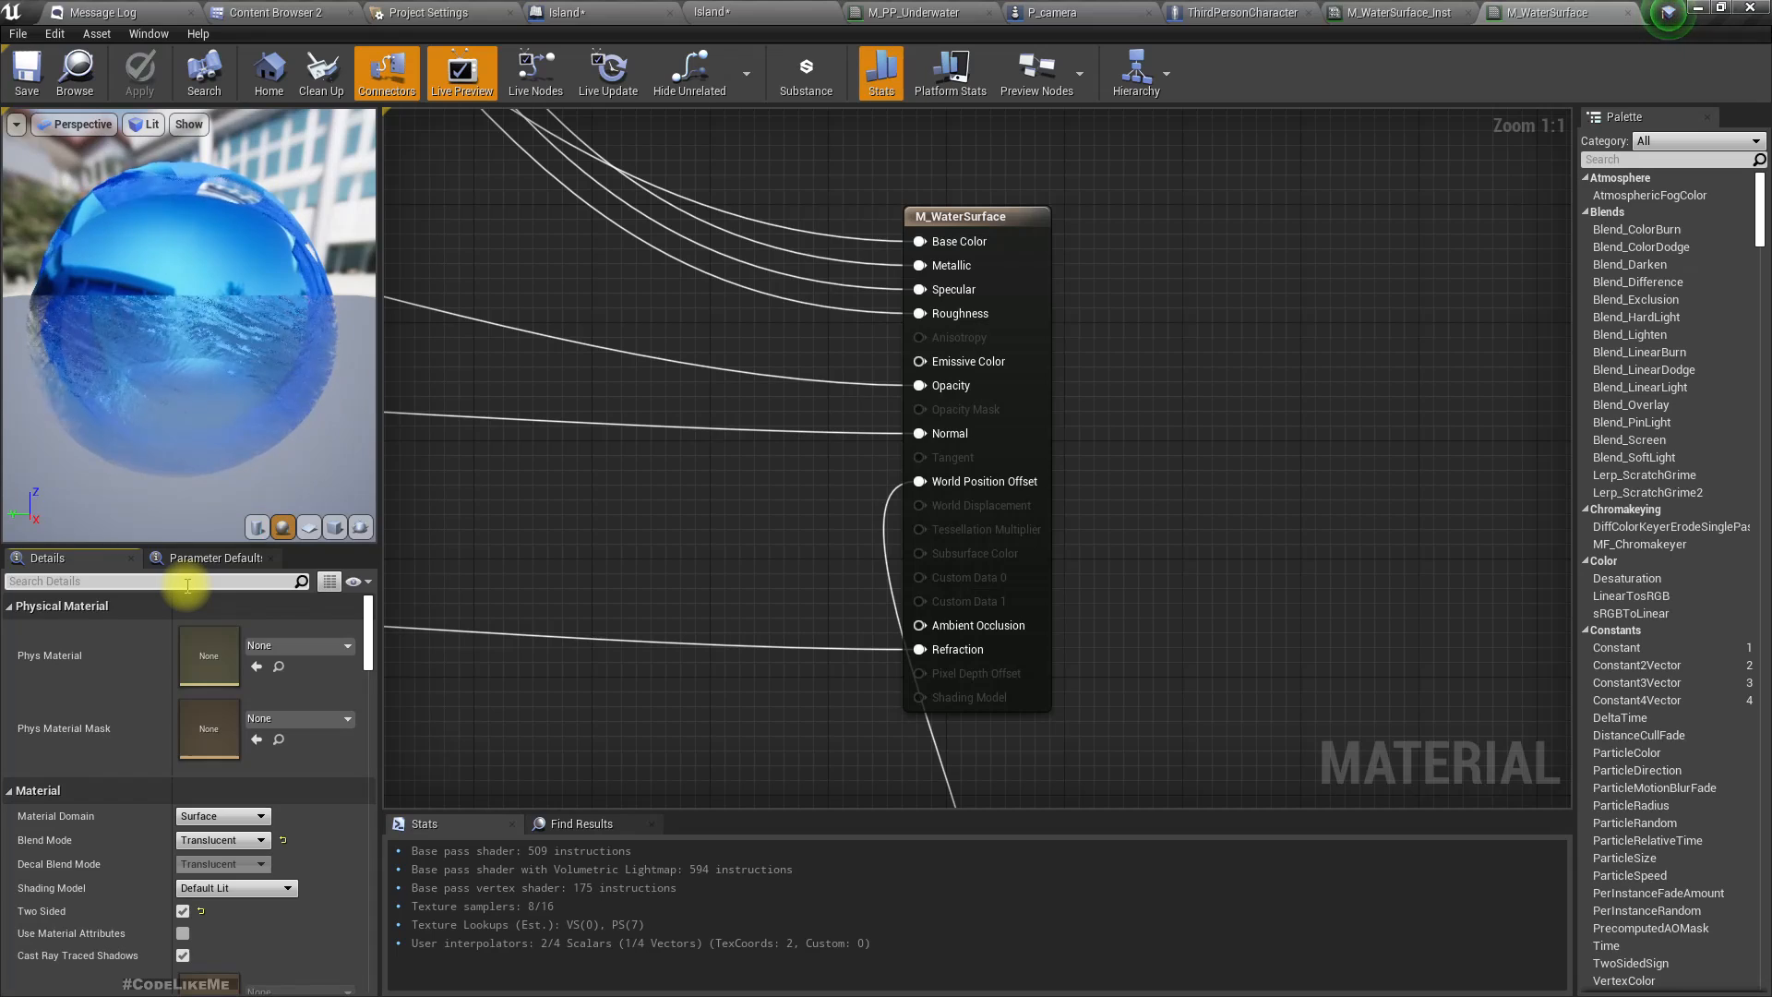
left_click(188, 581)
type("custom")
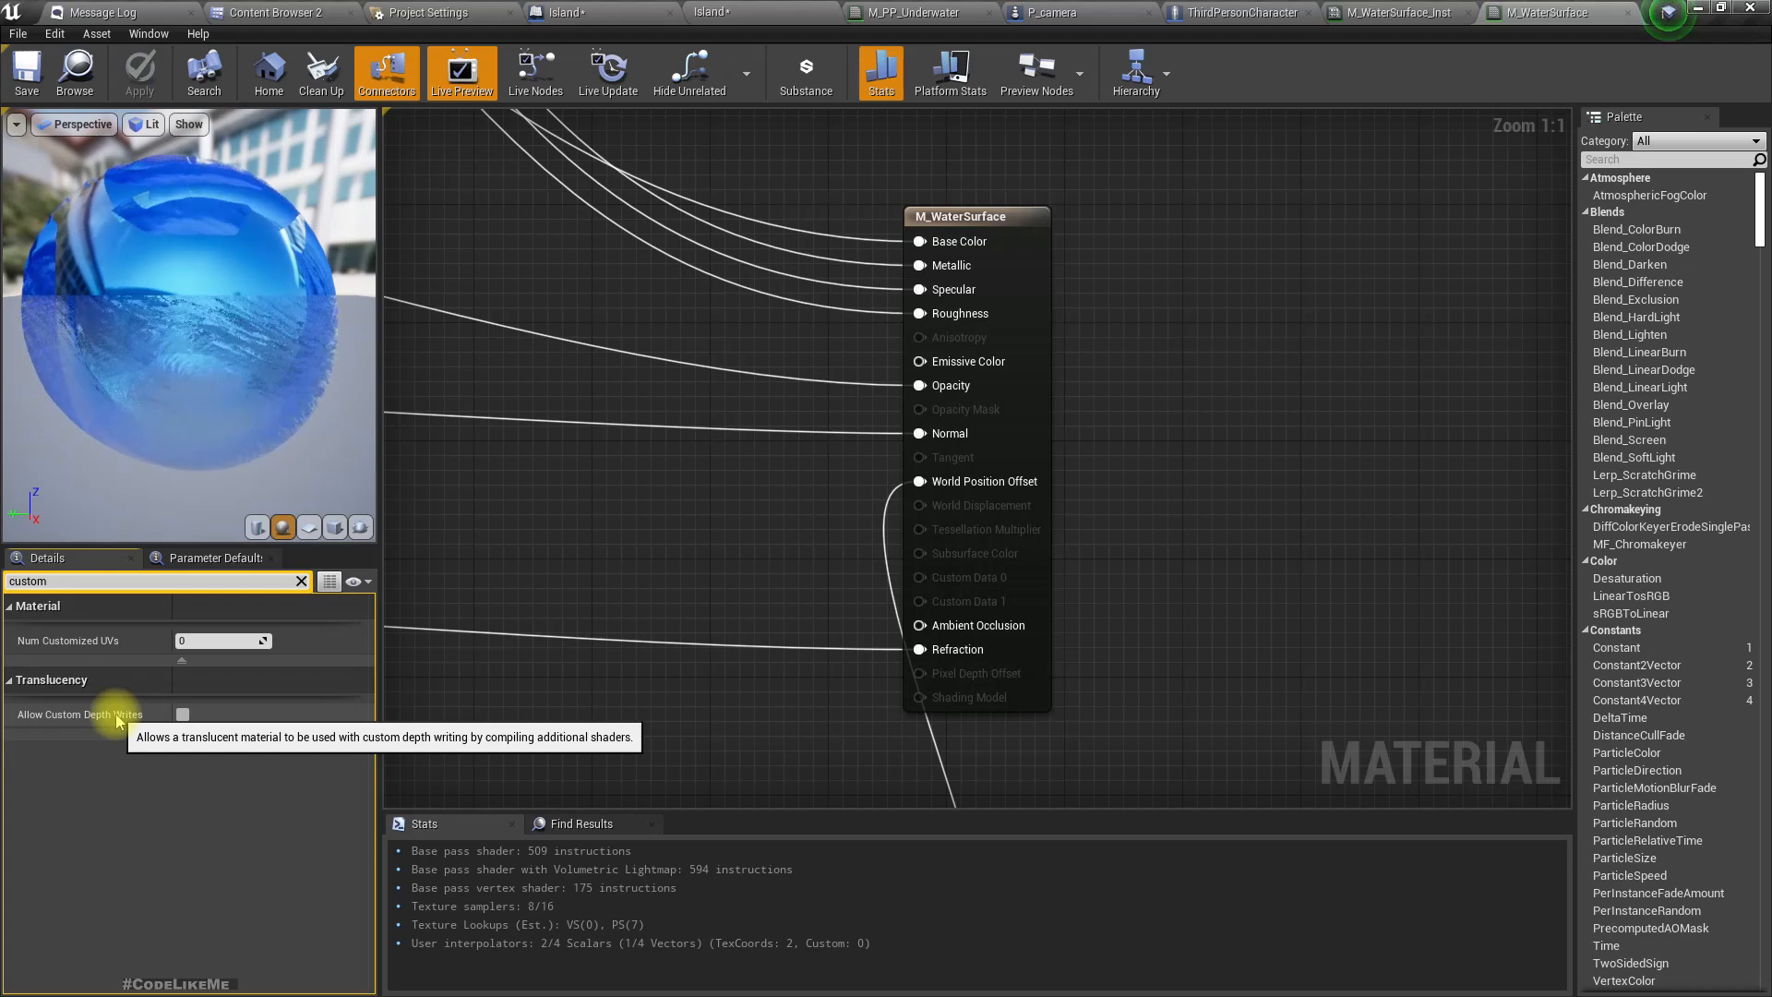
left_click(183, 714)
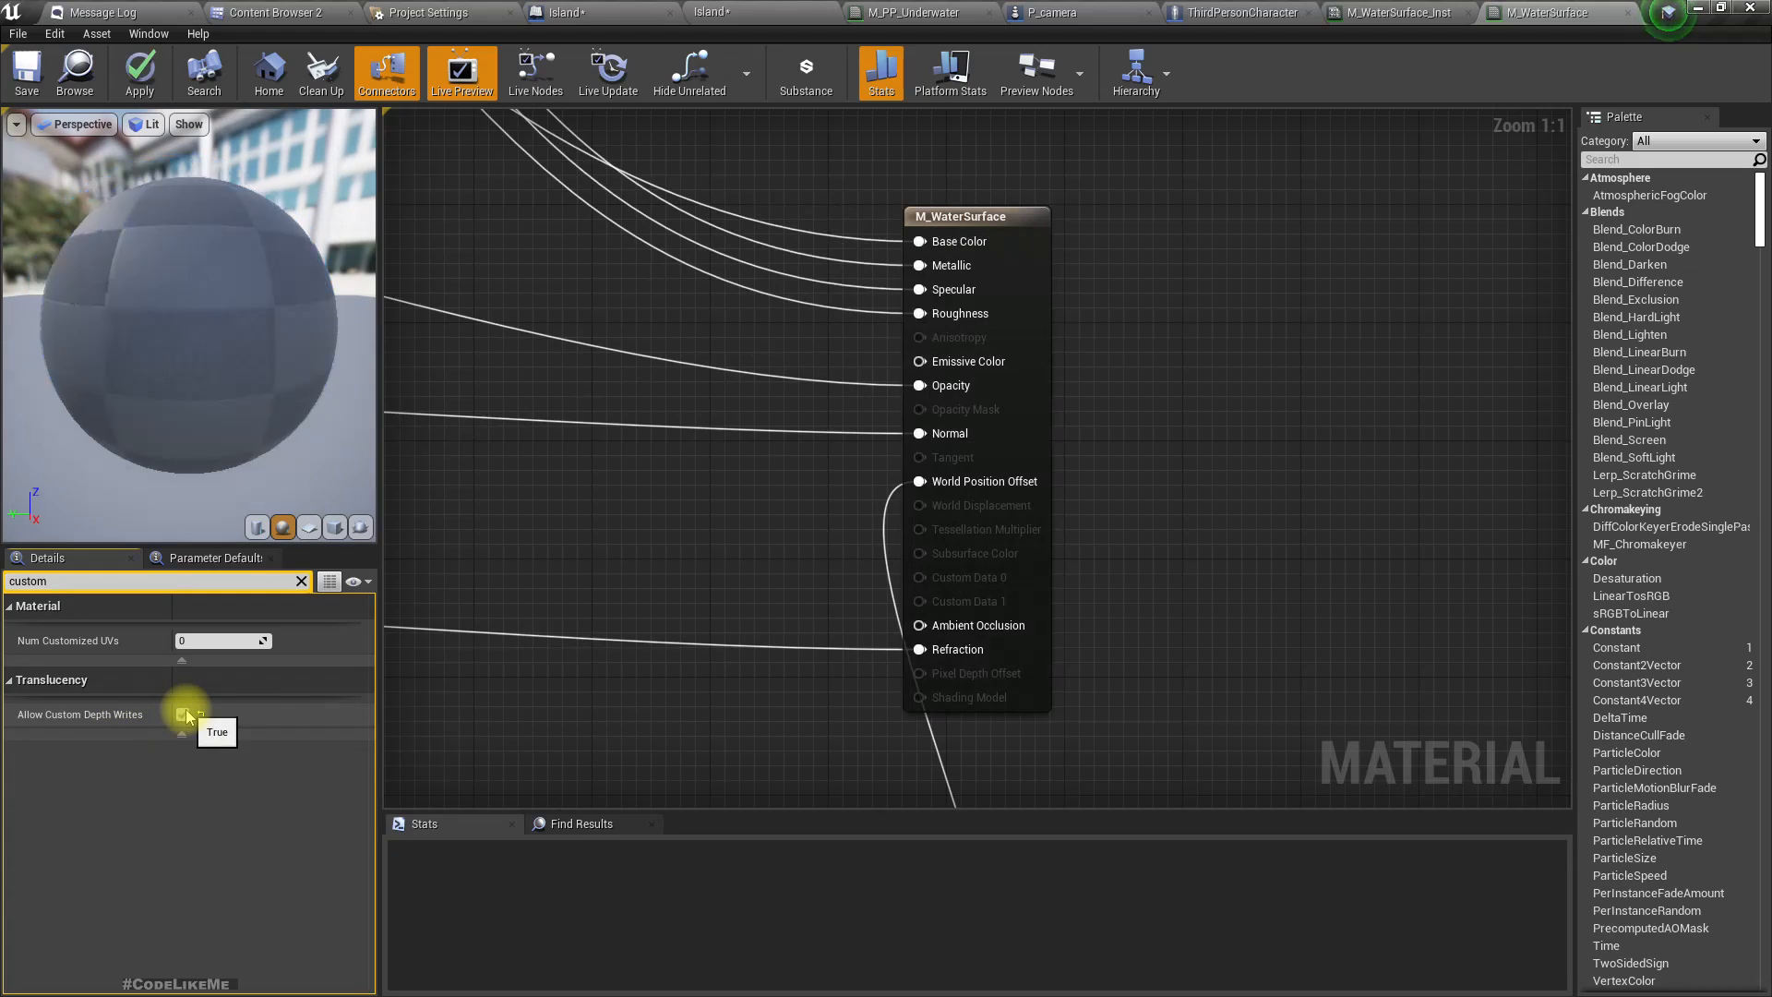
left_click(139, 72)
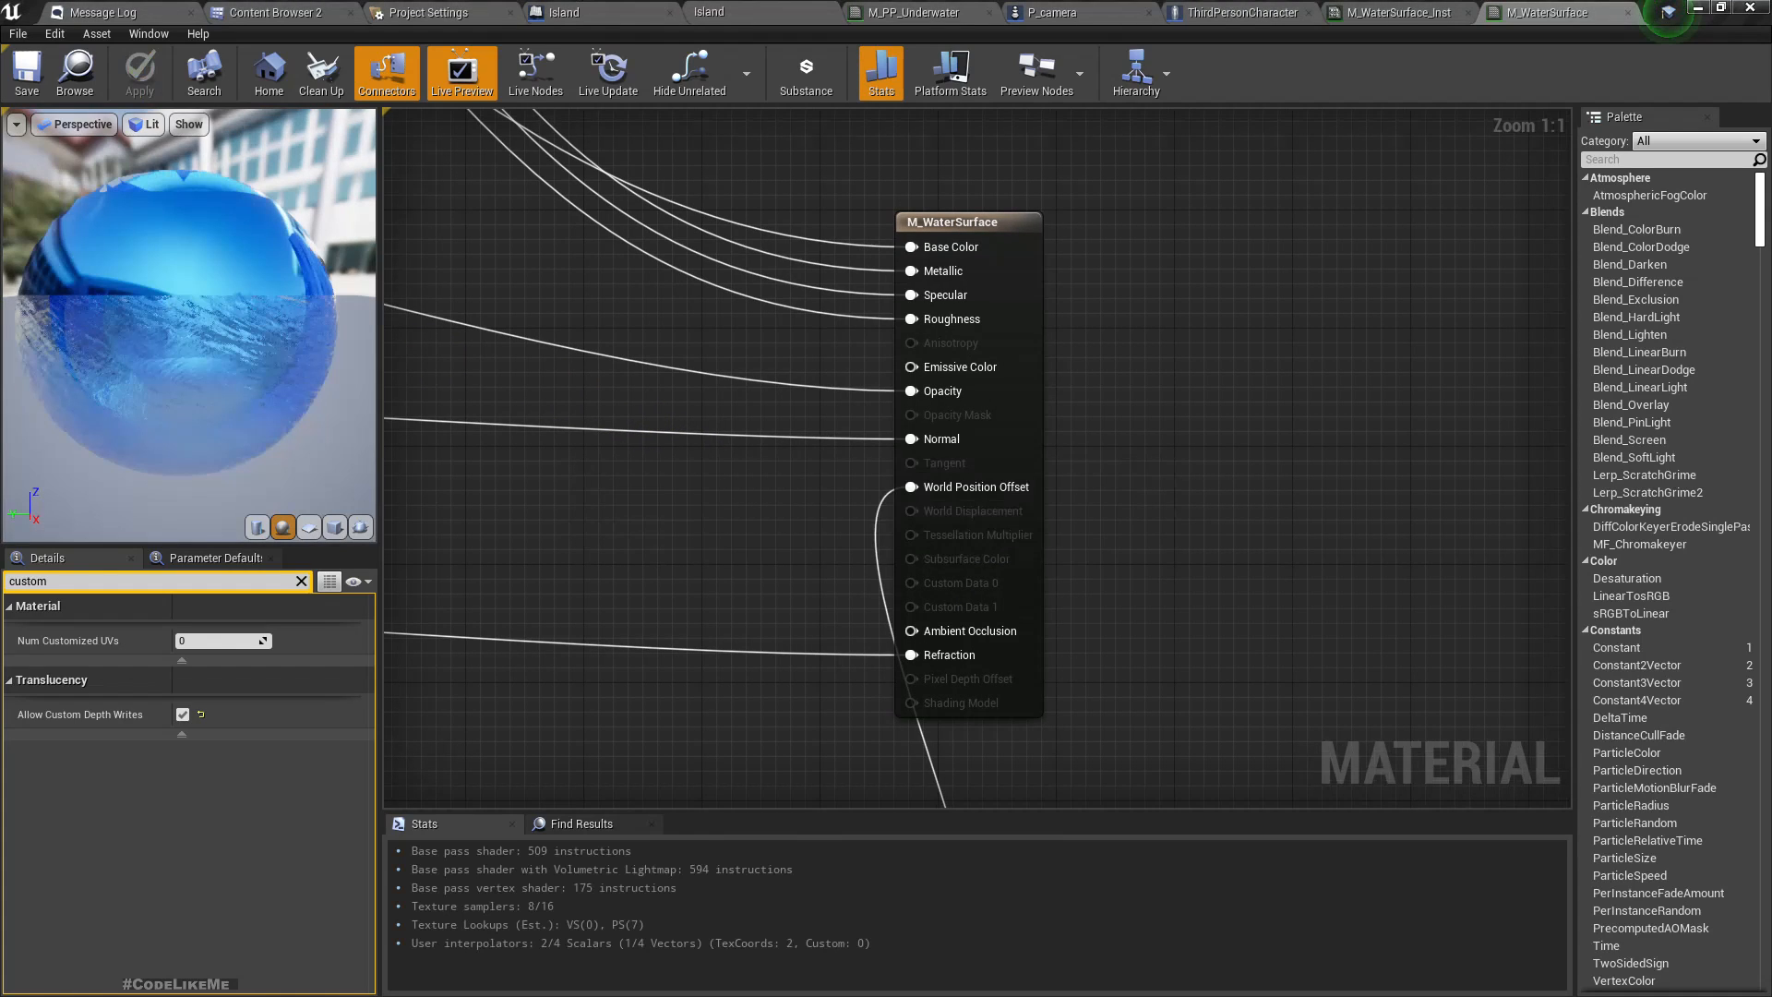
Return to the Island level and inspect the ocean's custom depth from different camera heights and angles.
left_click(709, 12)
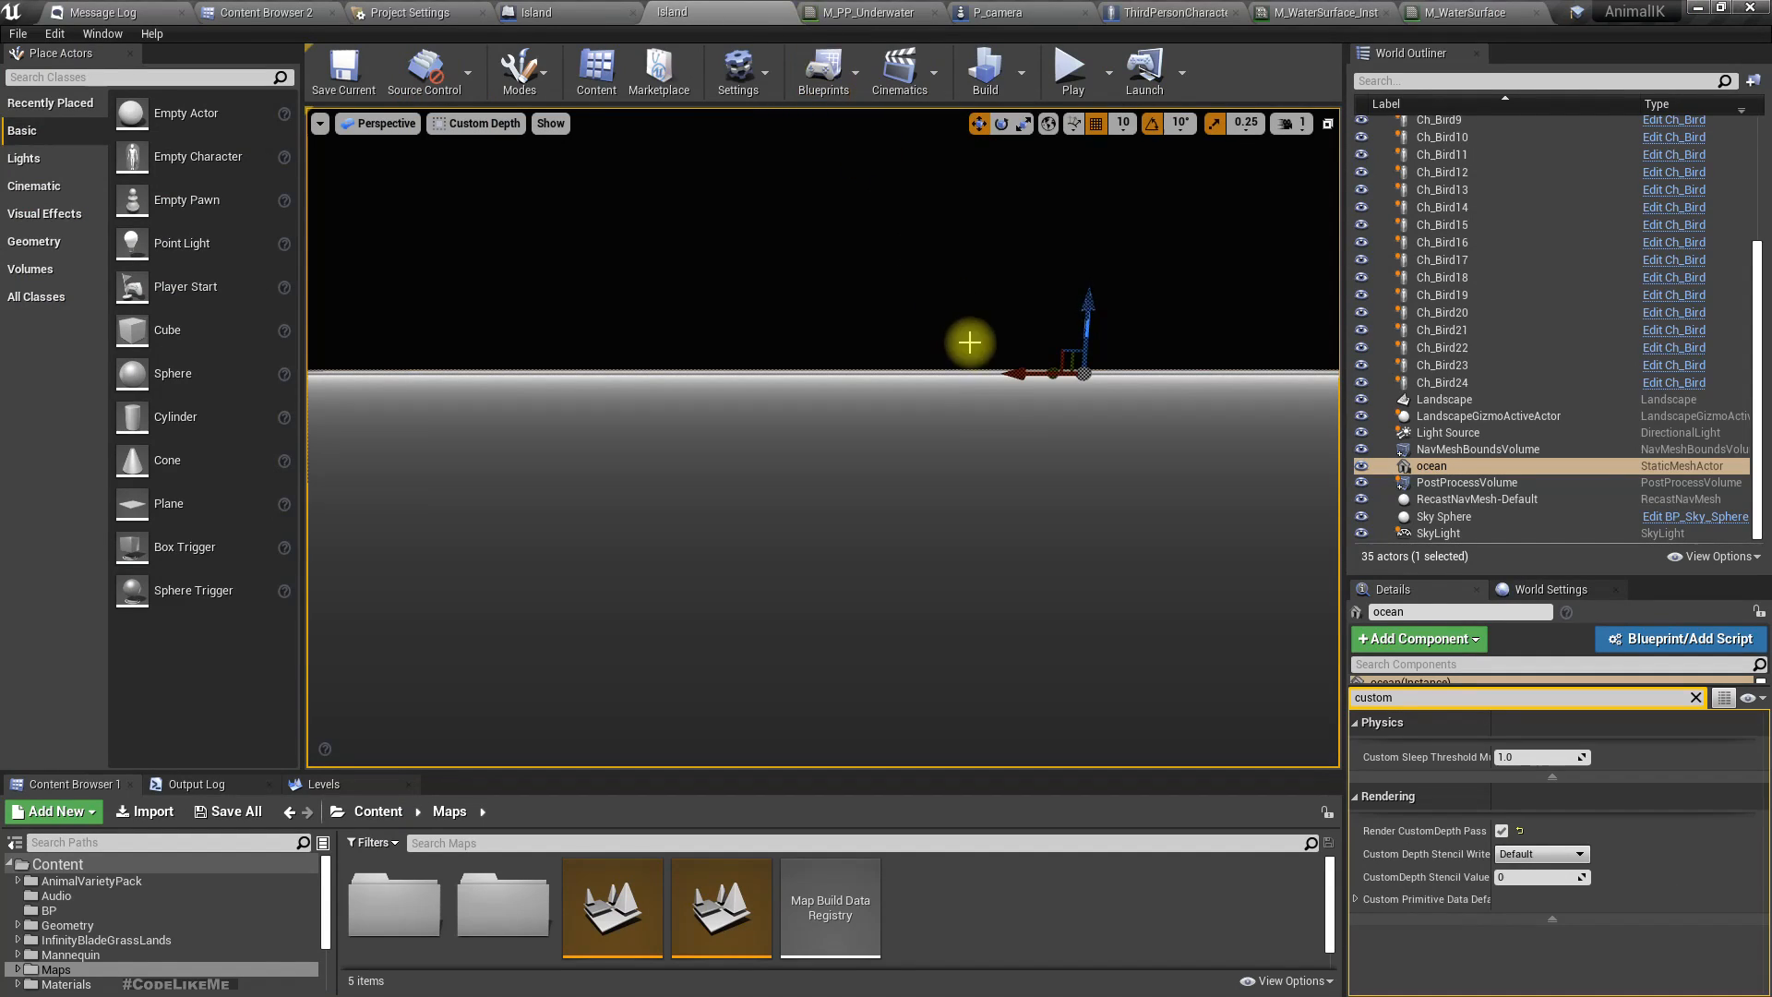
mouse_move(824, 439)
right_mouse_down()
mouse_move(822, 383)
mouse_move(842, 395)
mouse_move(825, 405)
mouse_move(819, 349)
mouse_move(826, 404)
right_mouse_up()
key("q")
key("e")
right_click_drag(1023, 453, 1021, 458)
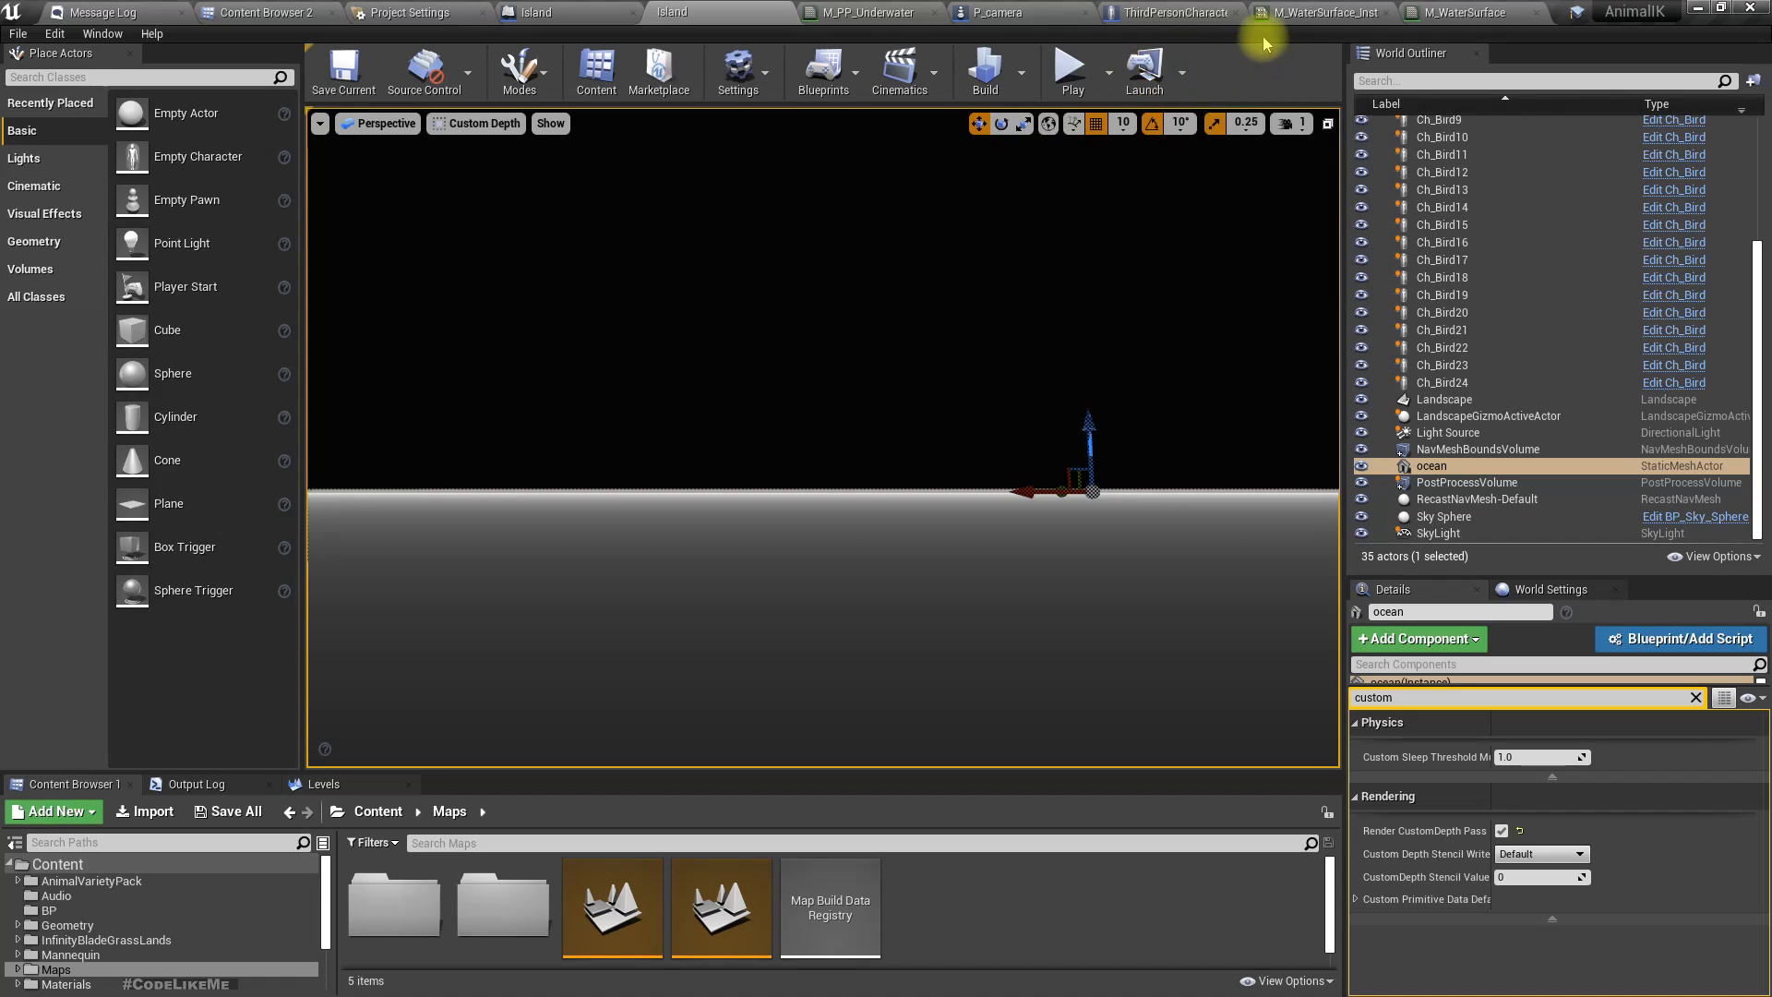
Set the level viewport back to Lit and inspect the ocean while moving the camera below and above the waterline.
left_click(479, 125)
left_click(478, 175)
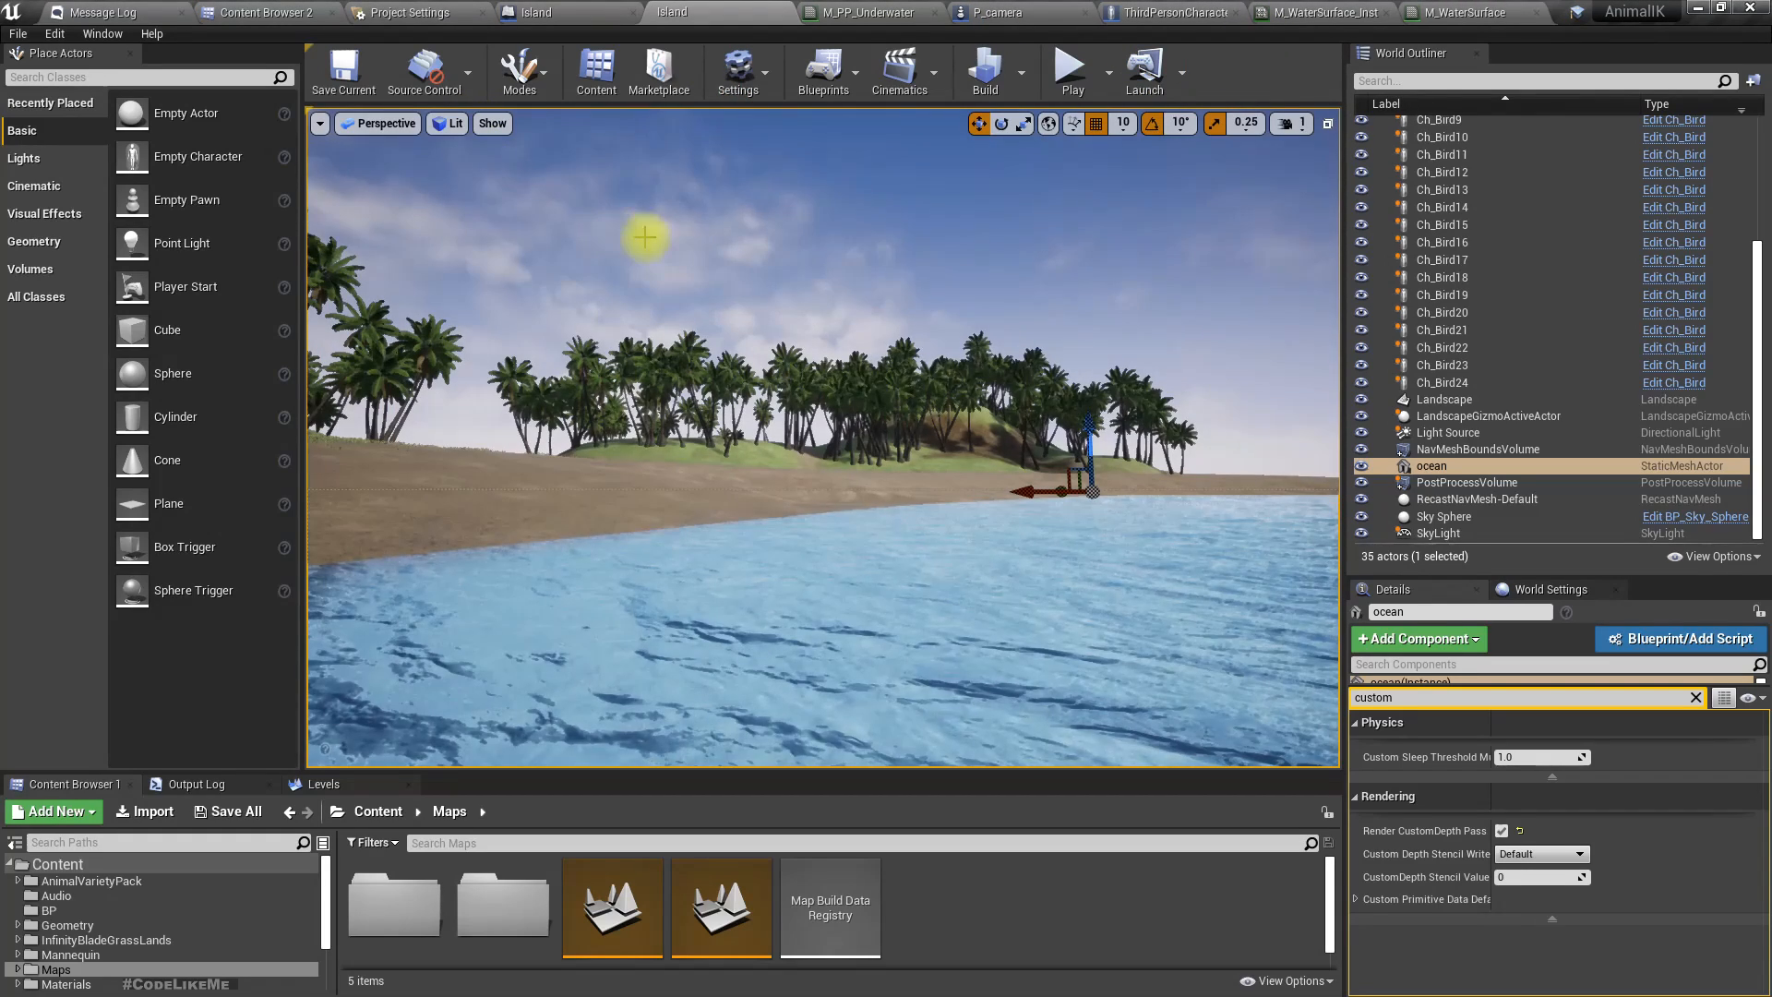
mouse_move(1002, 513)
right_mouse_down()
mouse_move(1320, 522)
mouse_move(1029, 528)
mouse_move(1310, 554)
mouse_move(1133, 576)
mouse_move(1116, 554)
mouse_move(1062, 550)
mouse_move(1200, 554)
mouse_move(1182, 512)
mouse_move(1000, 518)
right_mouse_up()
key("q")
key("e")
key("q")
key("e")
Return to the M_PP_Underwater material graph and bring up the empty area below the CameraDirectionVector nodes.
left_click(1329, 11)
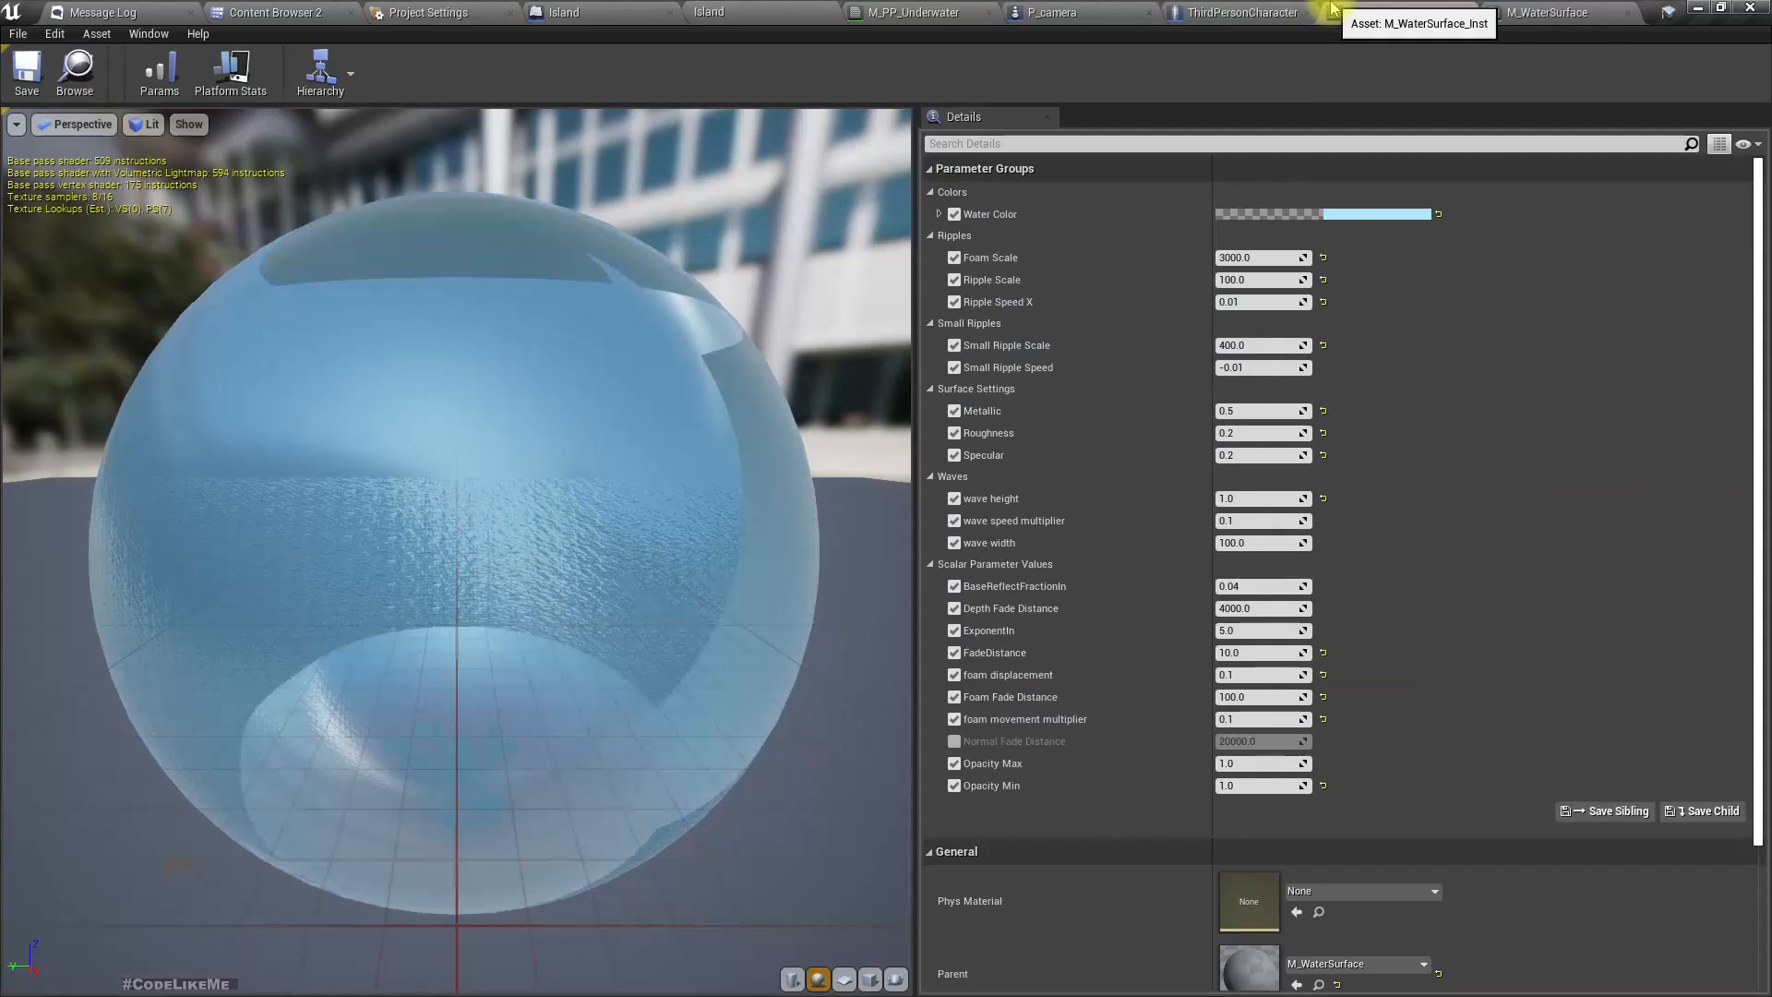
left_click(909, 12)
right_click_drag(712, 573, 726, 530)
right_click_drag(912, 566, 988, 539)
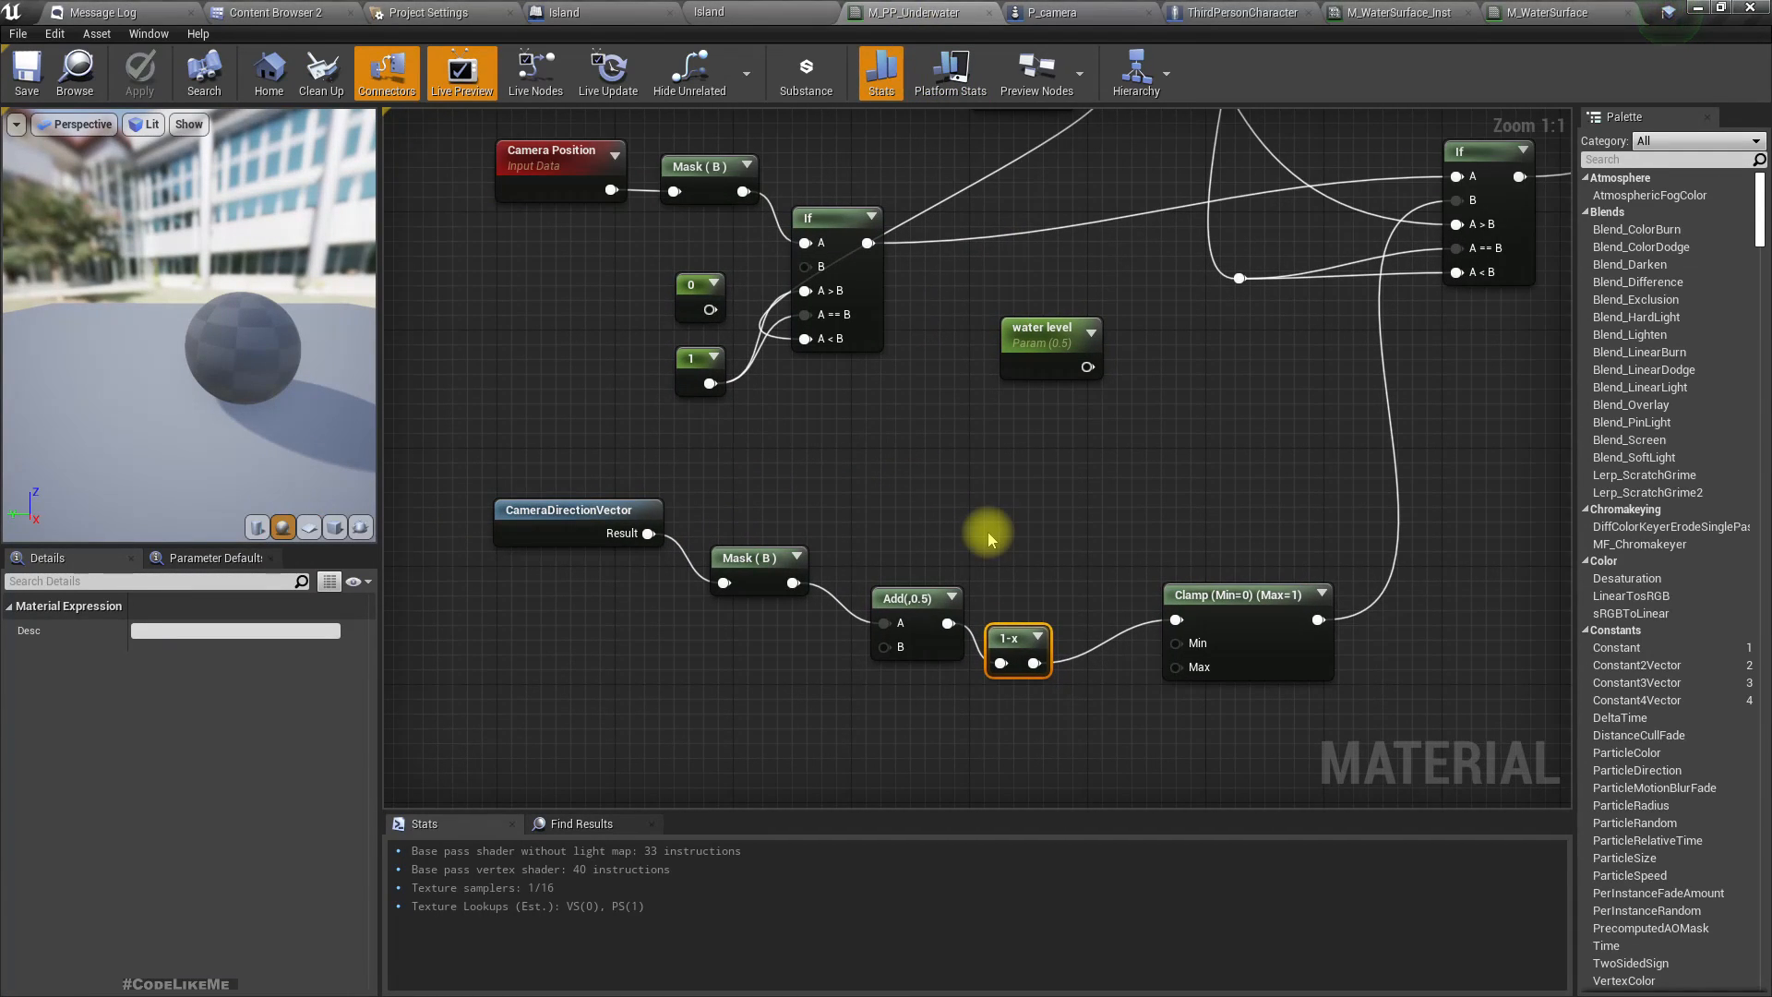
right_click_drag(768, 660, 888, 548)
mouse_move(665, 580)
right_mouse_down()
mouse_move(652, 904)
mouse_move(693, 996)
mouse_move(741, 838)
mouse_move(660, 729)
mouse_move(644, 603)
right_mouse_up()
Try a Scene Depth node below the CameraDirectionVector chain as the custom depth source, and remove it again.
right_click(644, 605)
type("c")
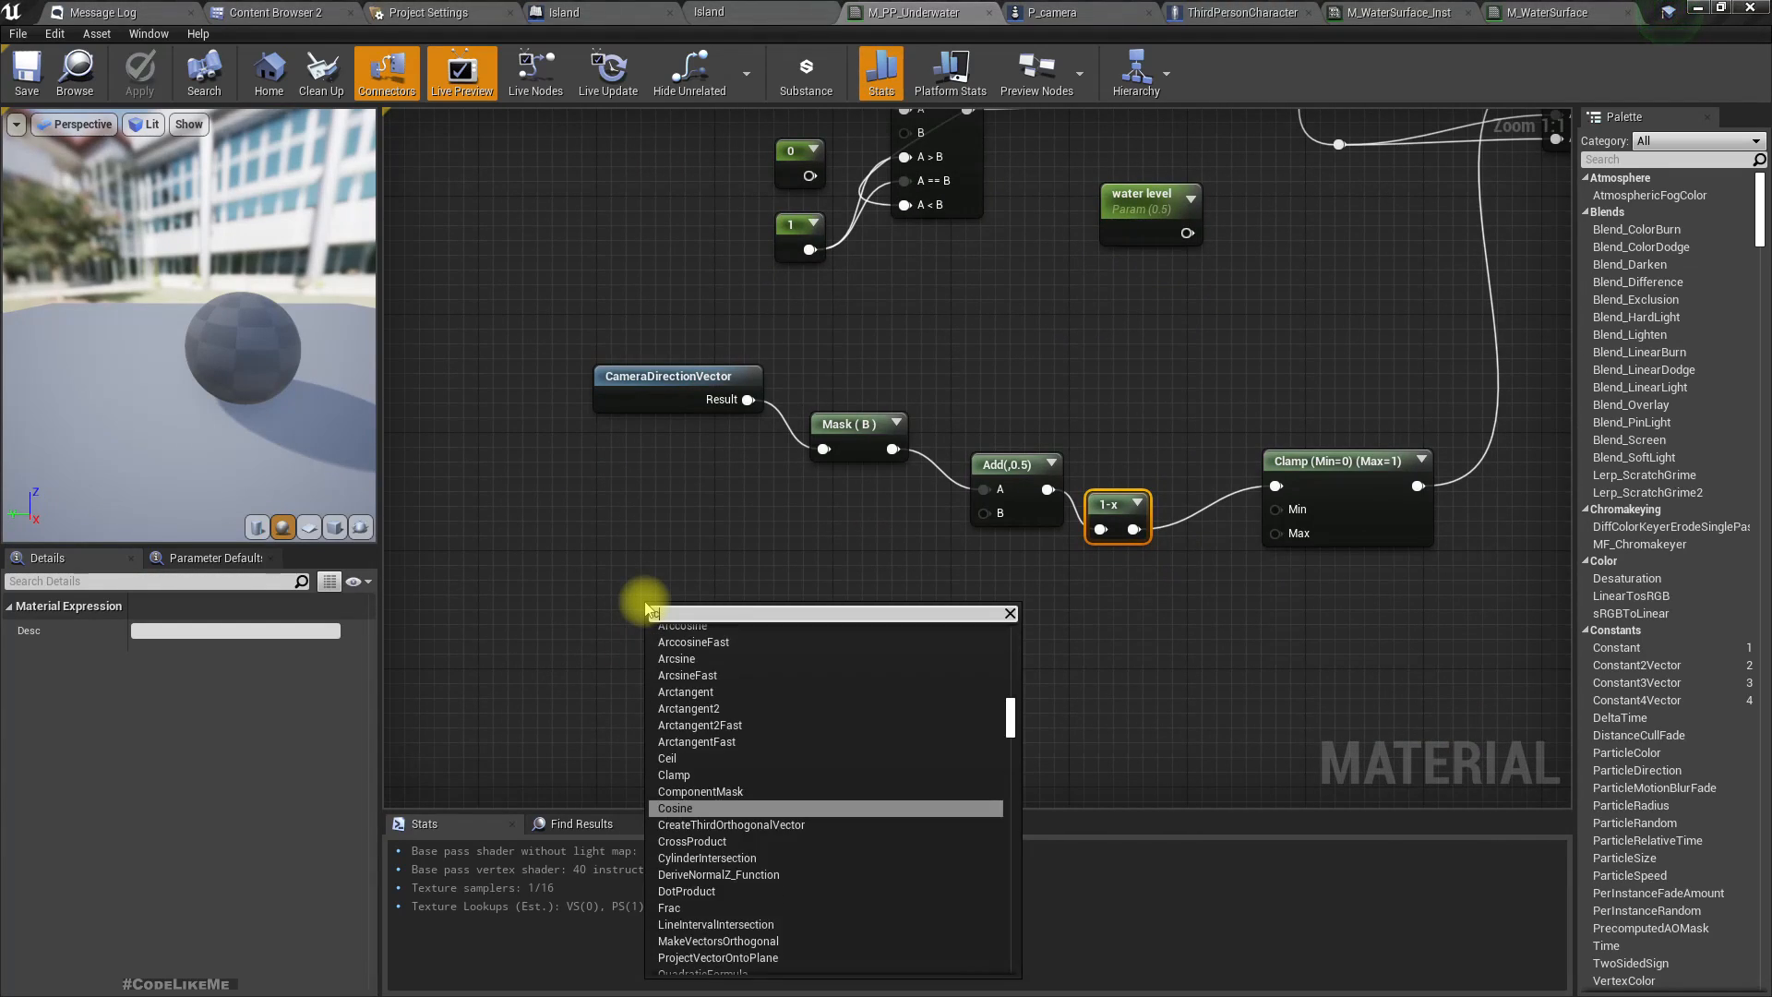
type("ustom dep")
key("BackSpace")
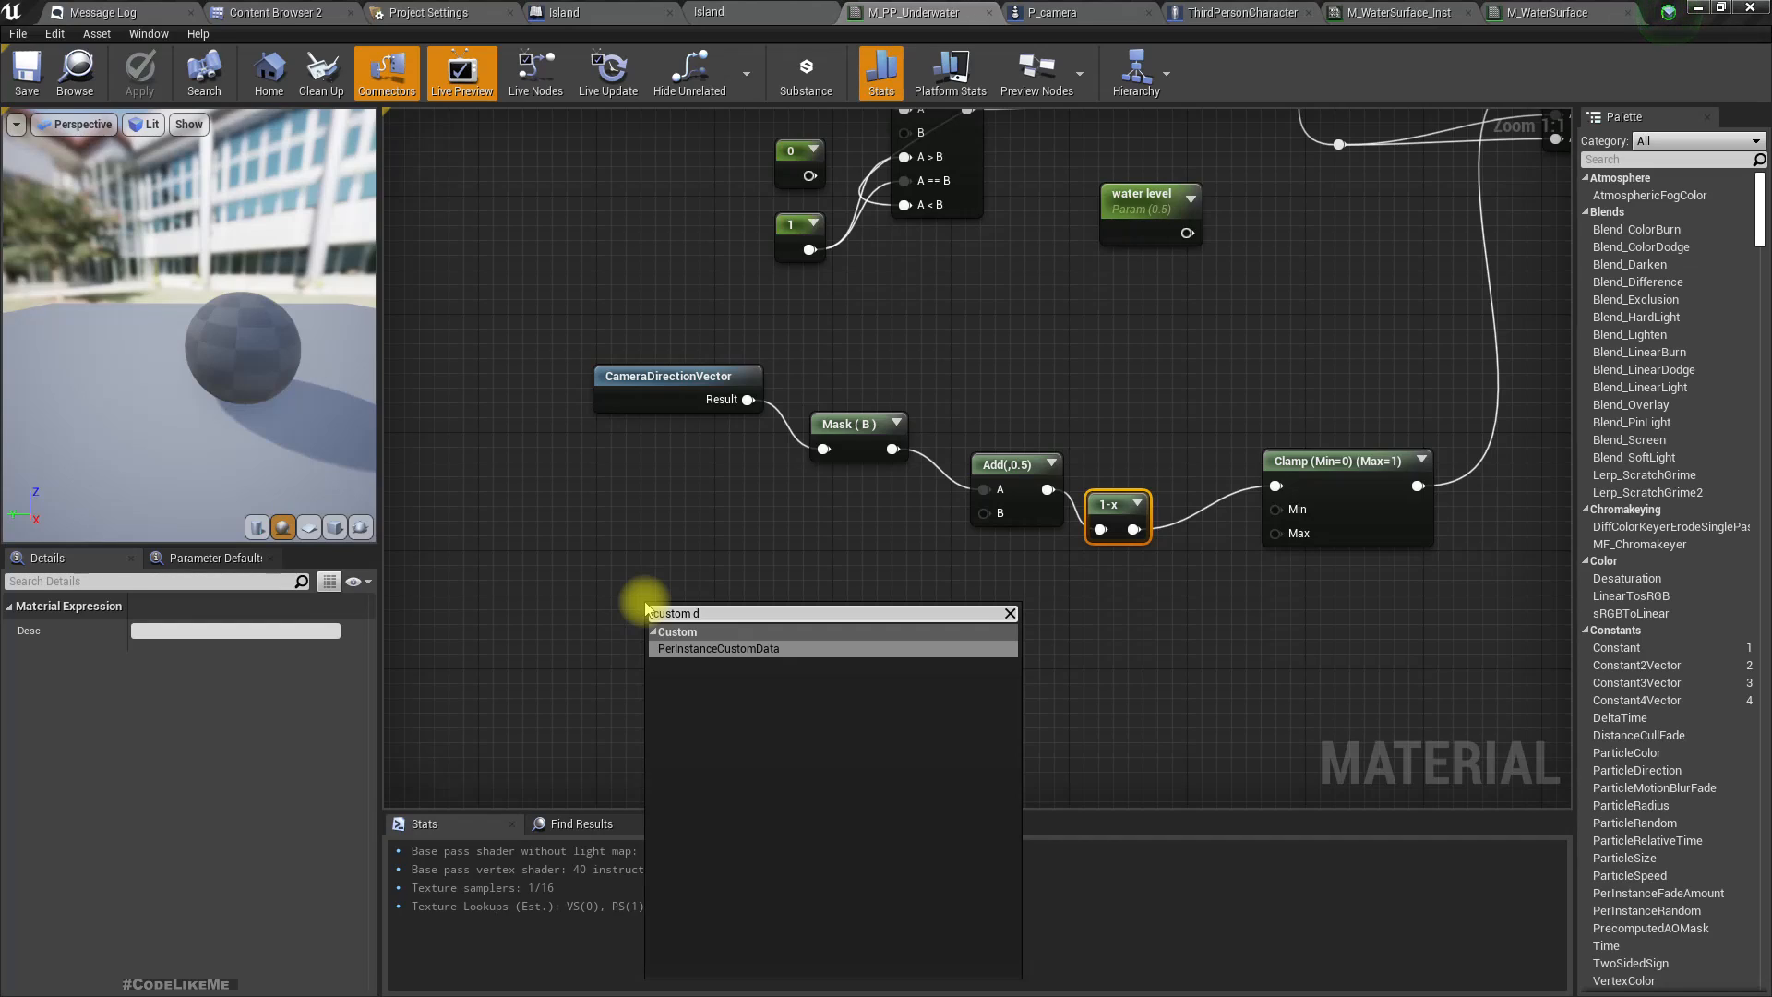
type("ep")
type("scen")
type("ed")
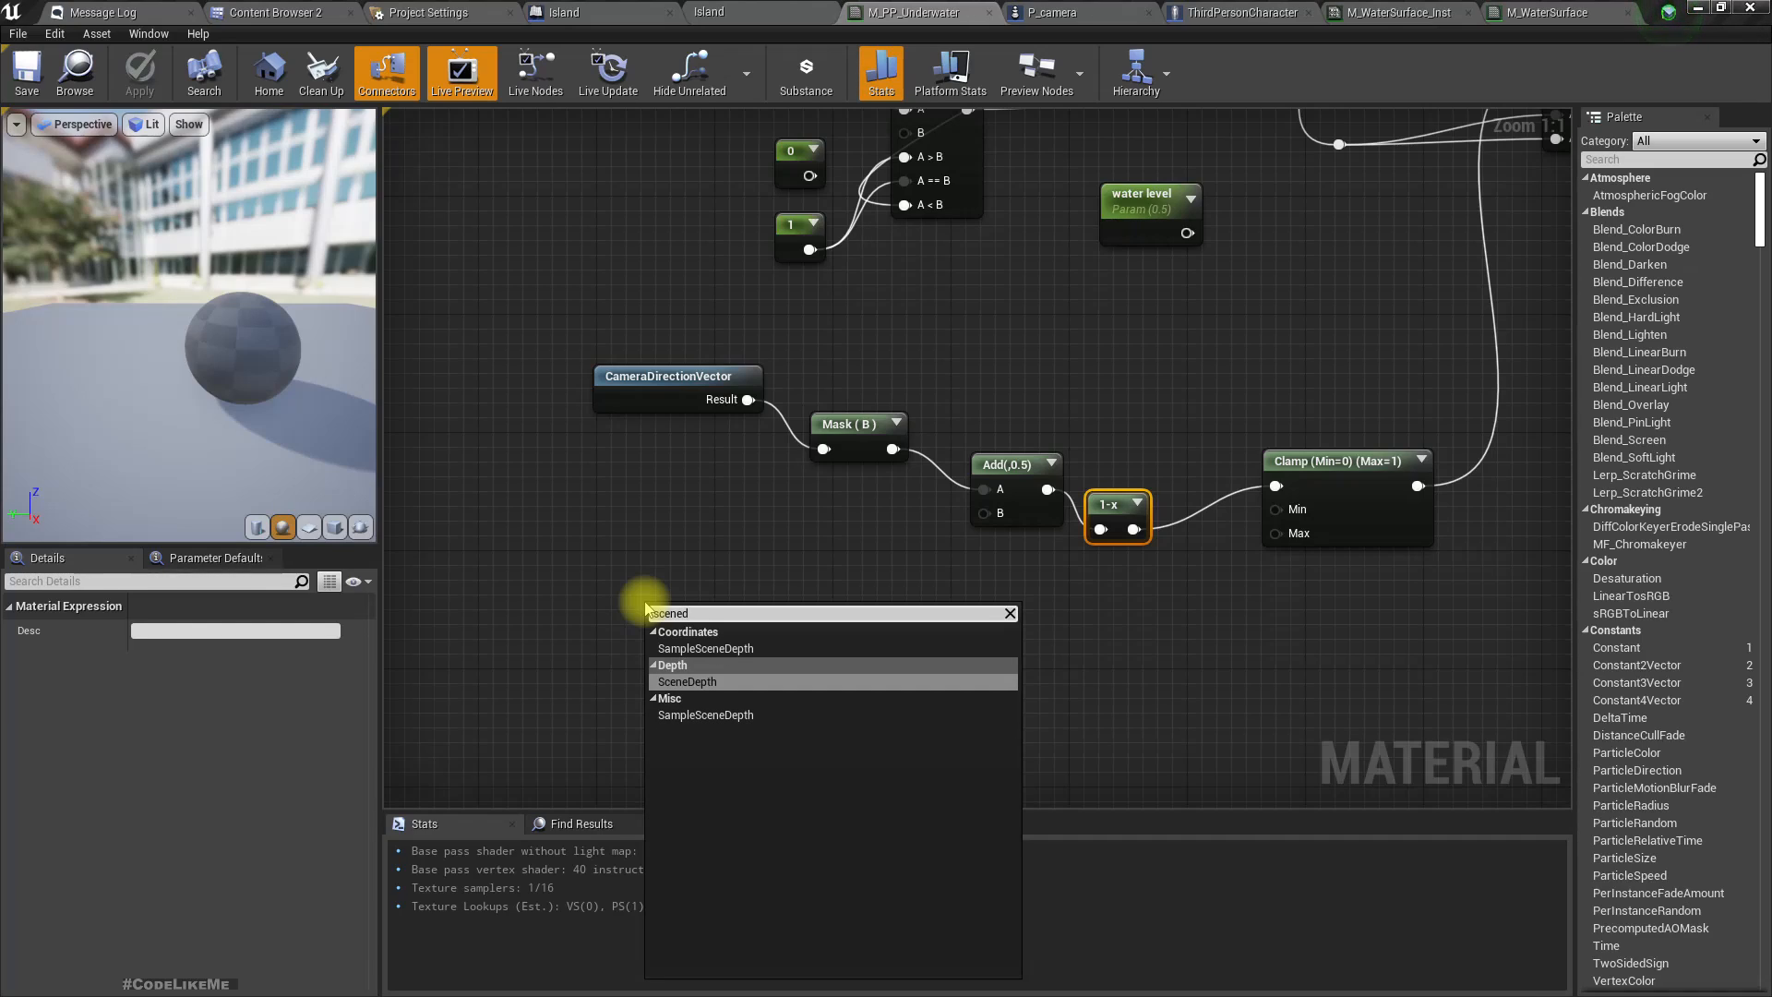
key("Return")
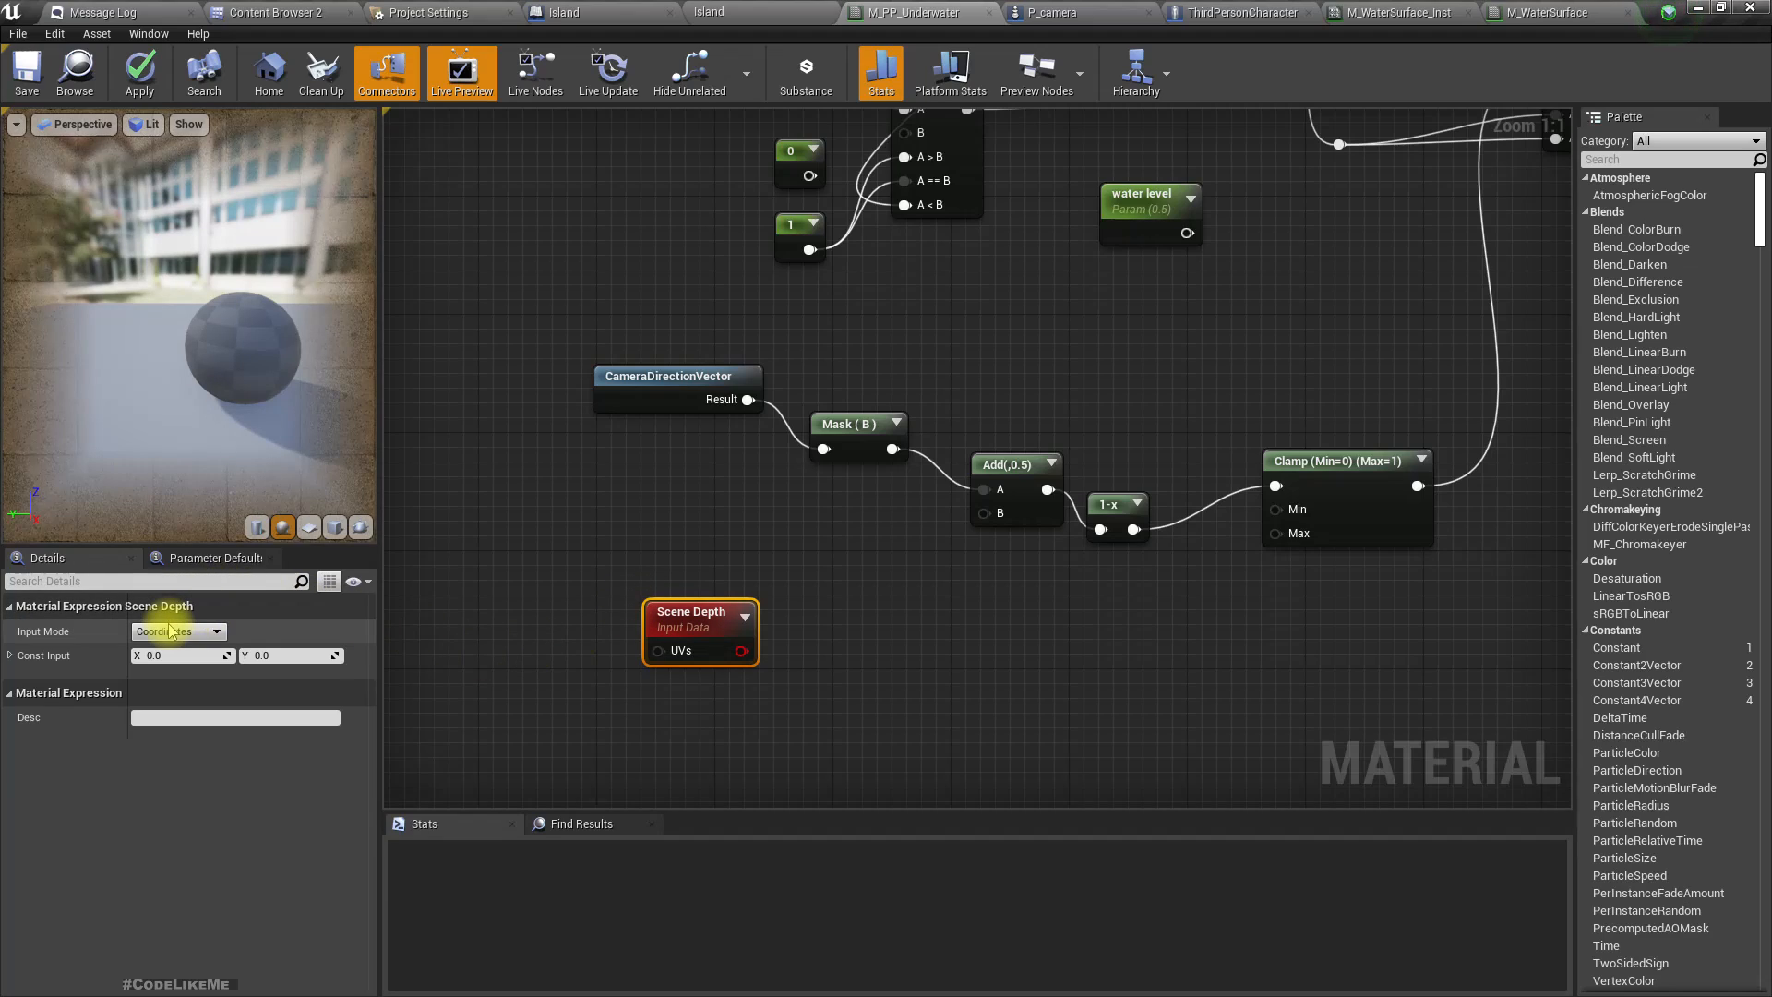
left_click(842, 582)
left_click(702, 612)
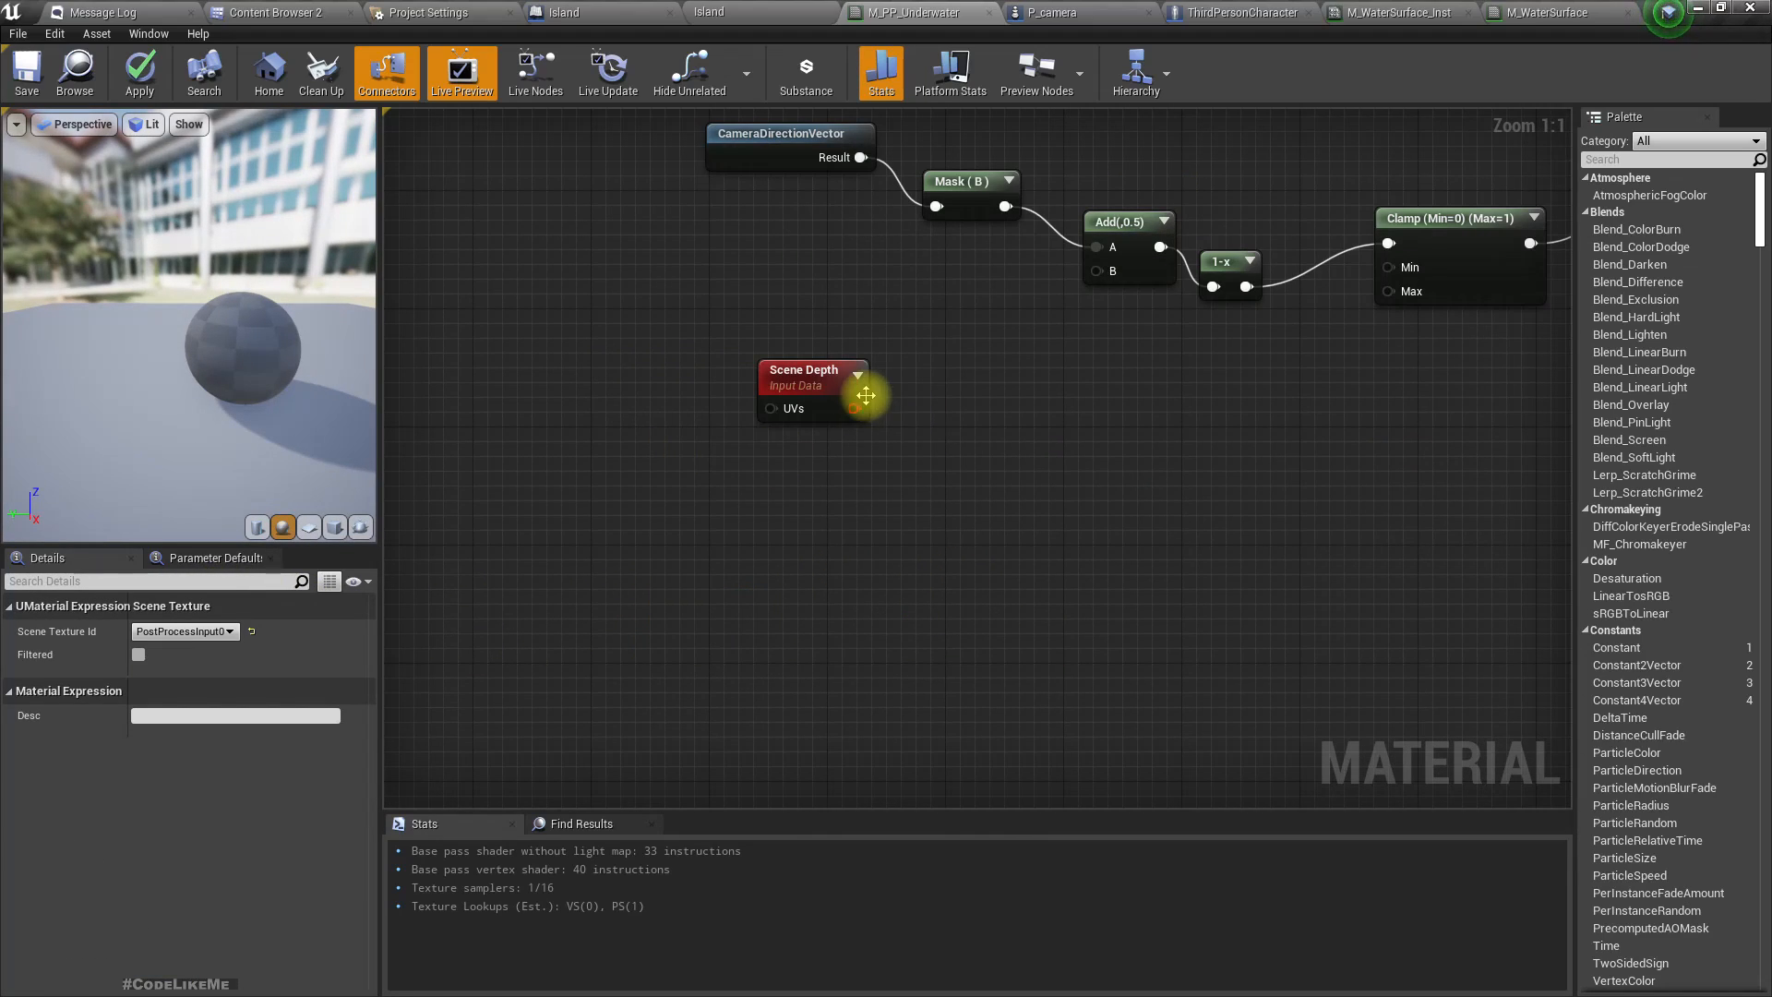
left_click(821, 389)
key("Delete")
Add a SceneTexture node below the camera direction chain and set its Scene Texture Id to CustomDepth.
right_click(818, 389)
type("scene")
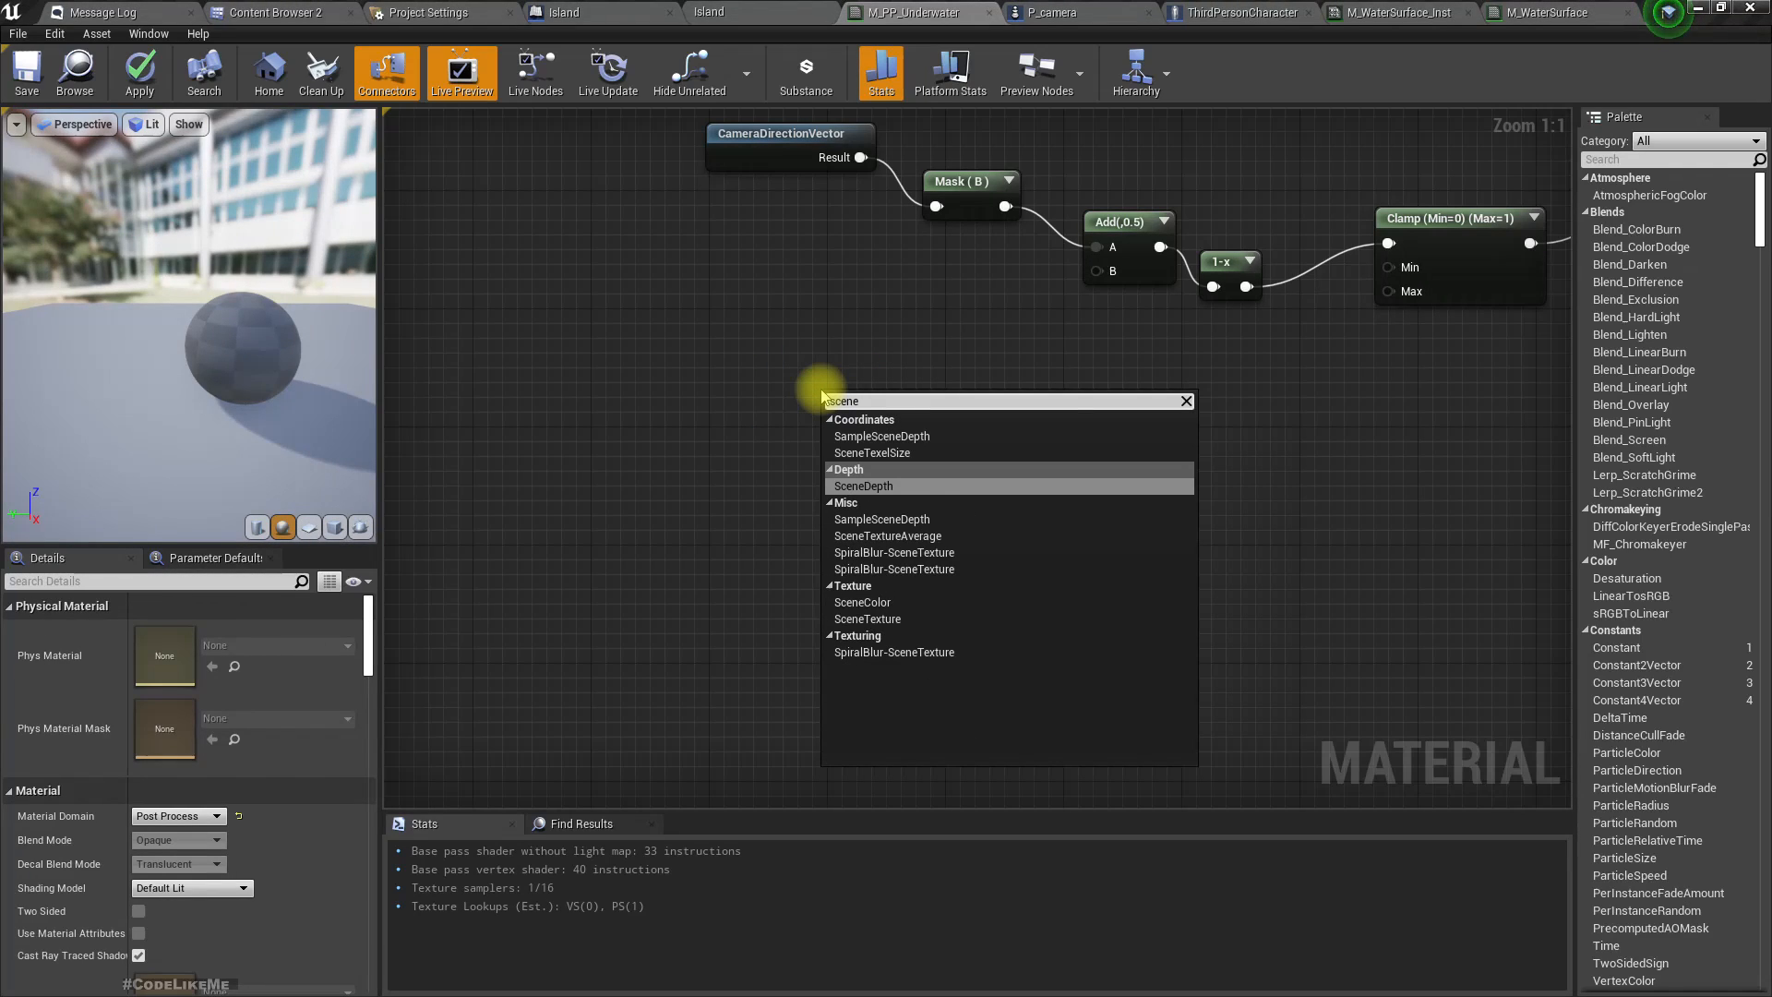
type("de")
key("BackSpace")
key("BackSpace")
type("tex")
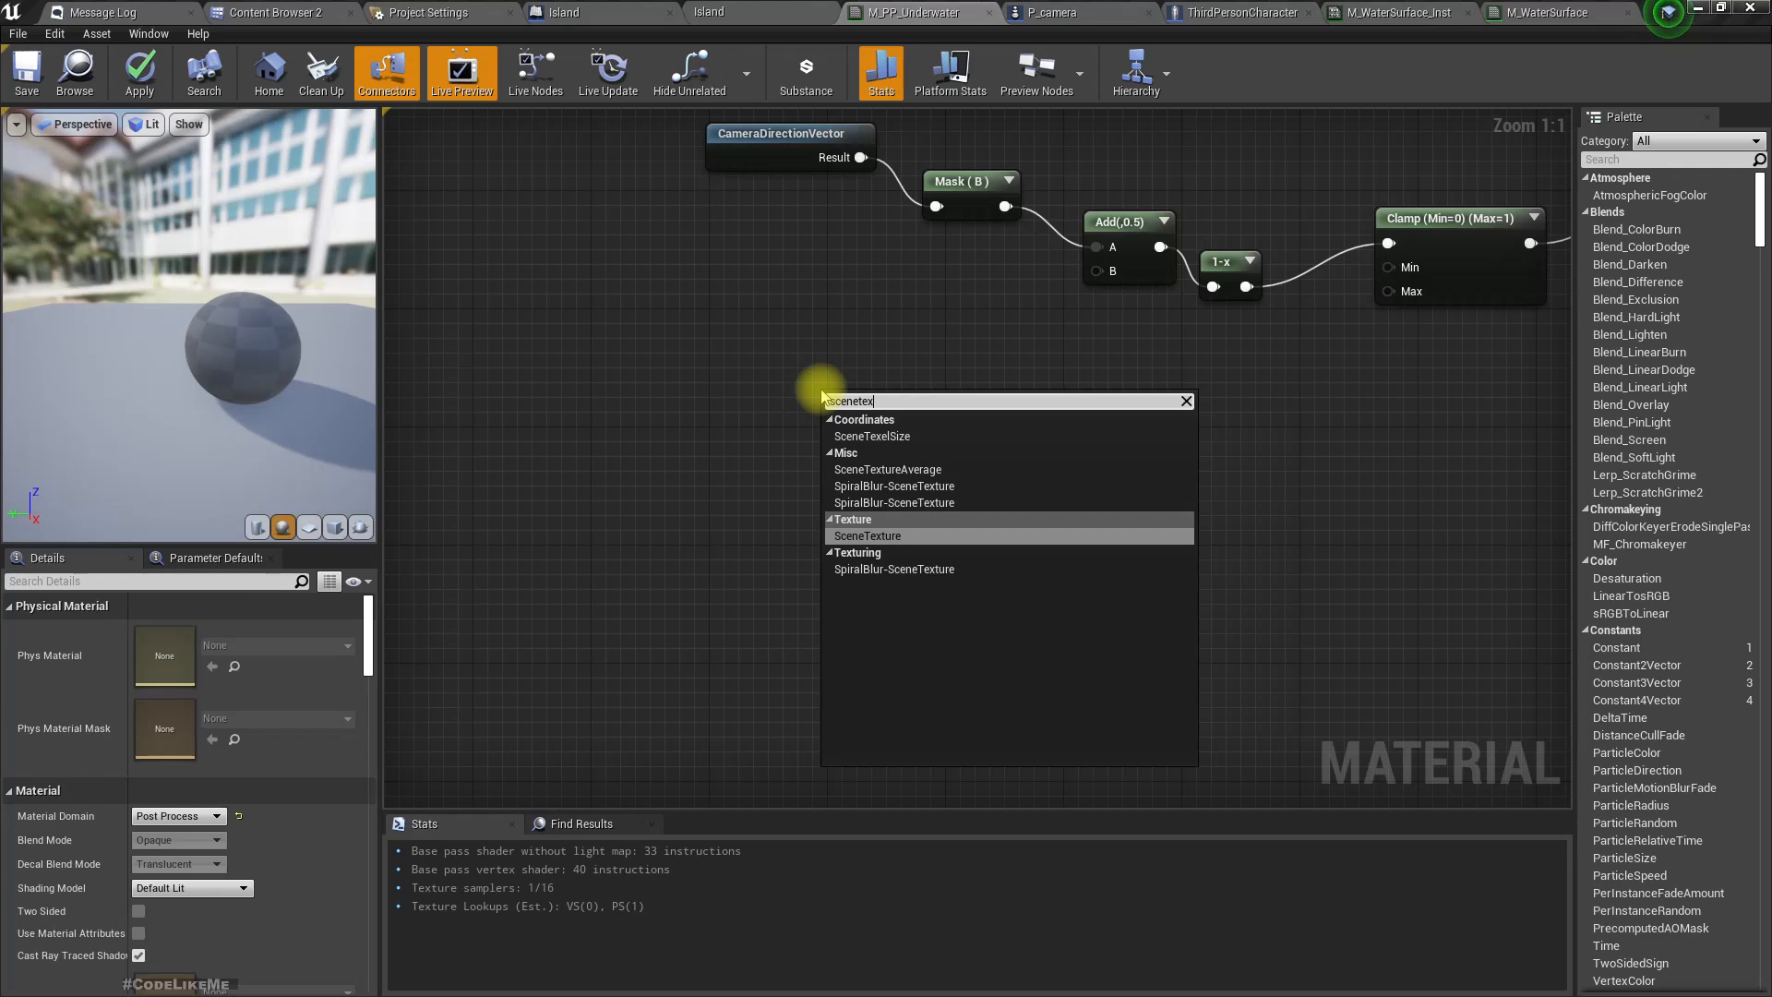
key("Return")
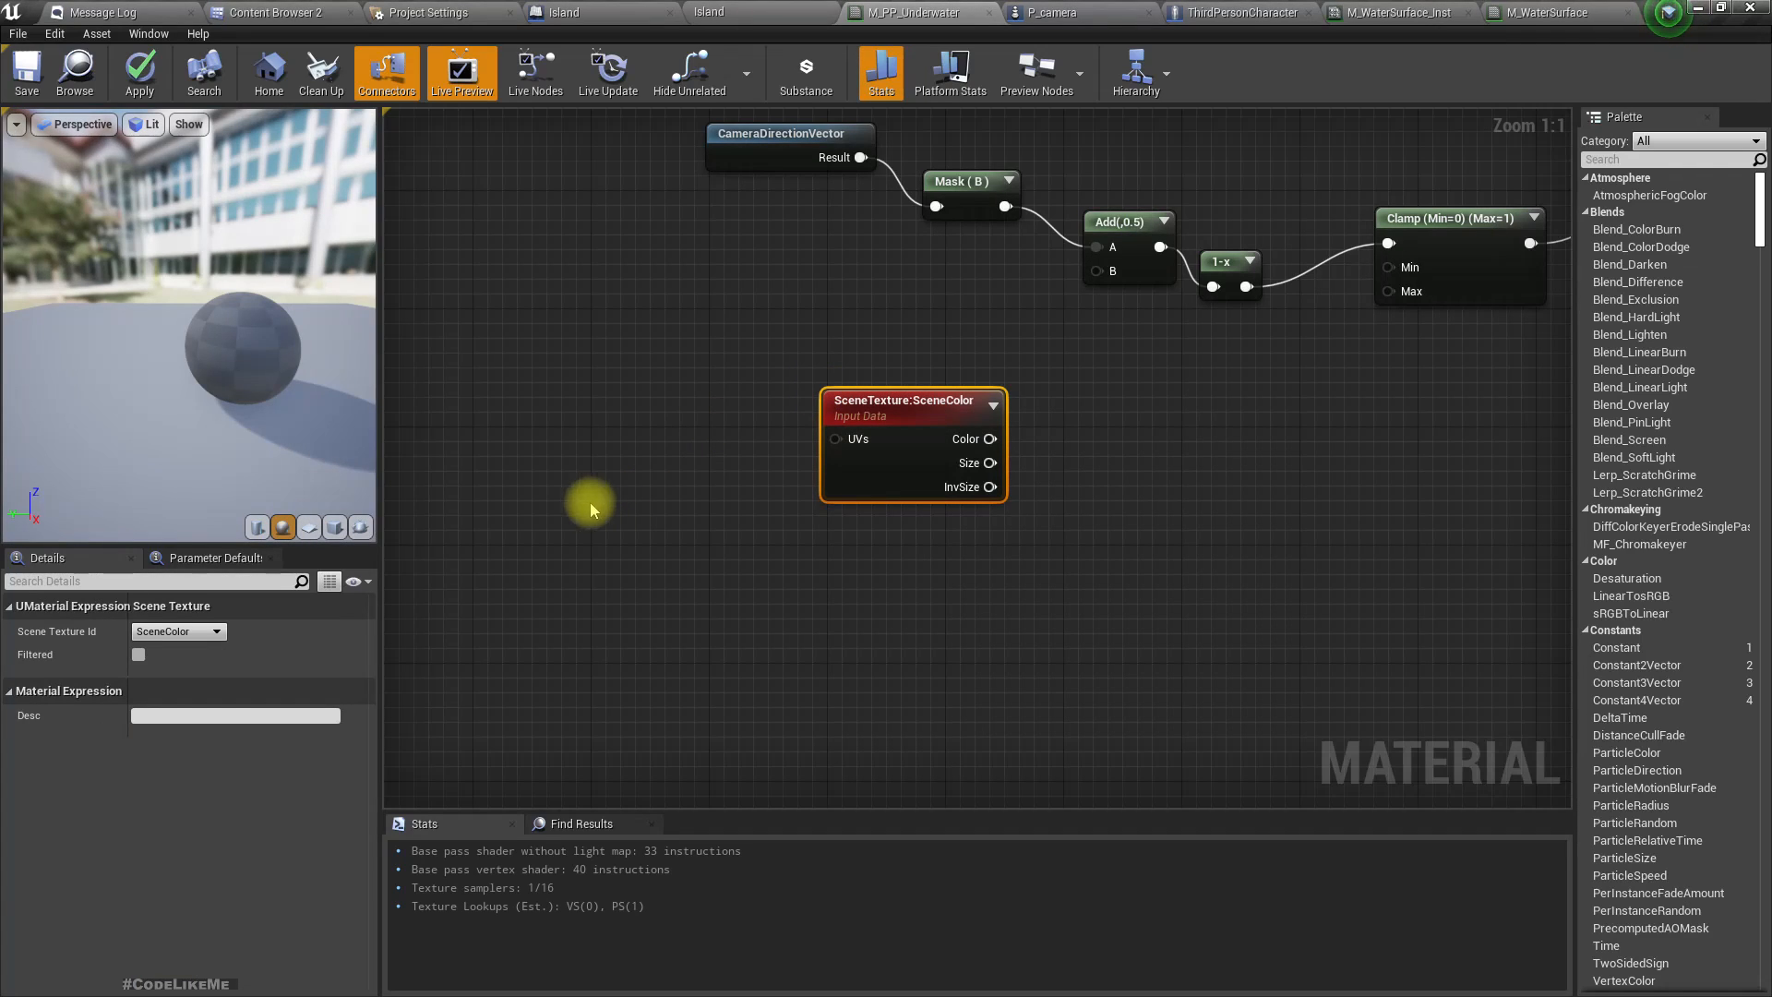
left_click(175, 632)
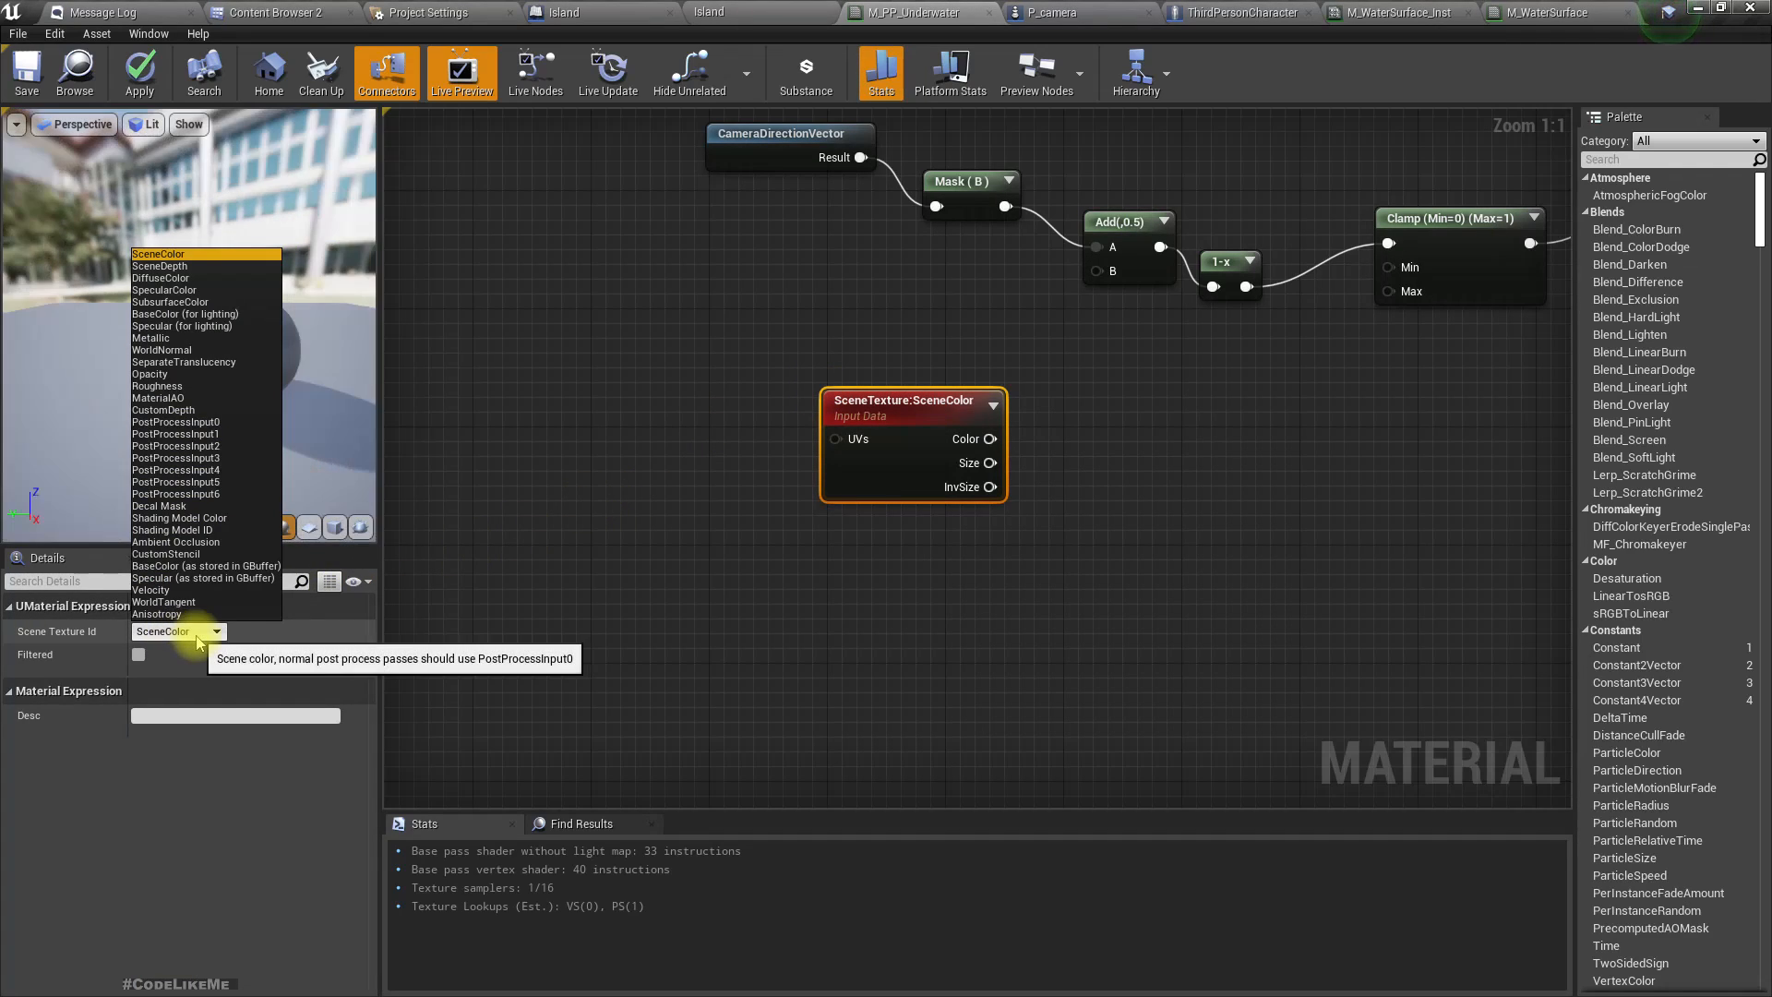
left_click(159, 410)
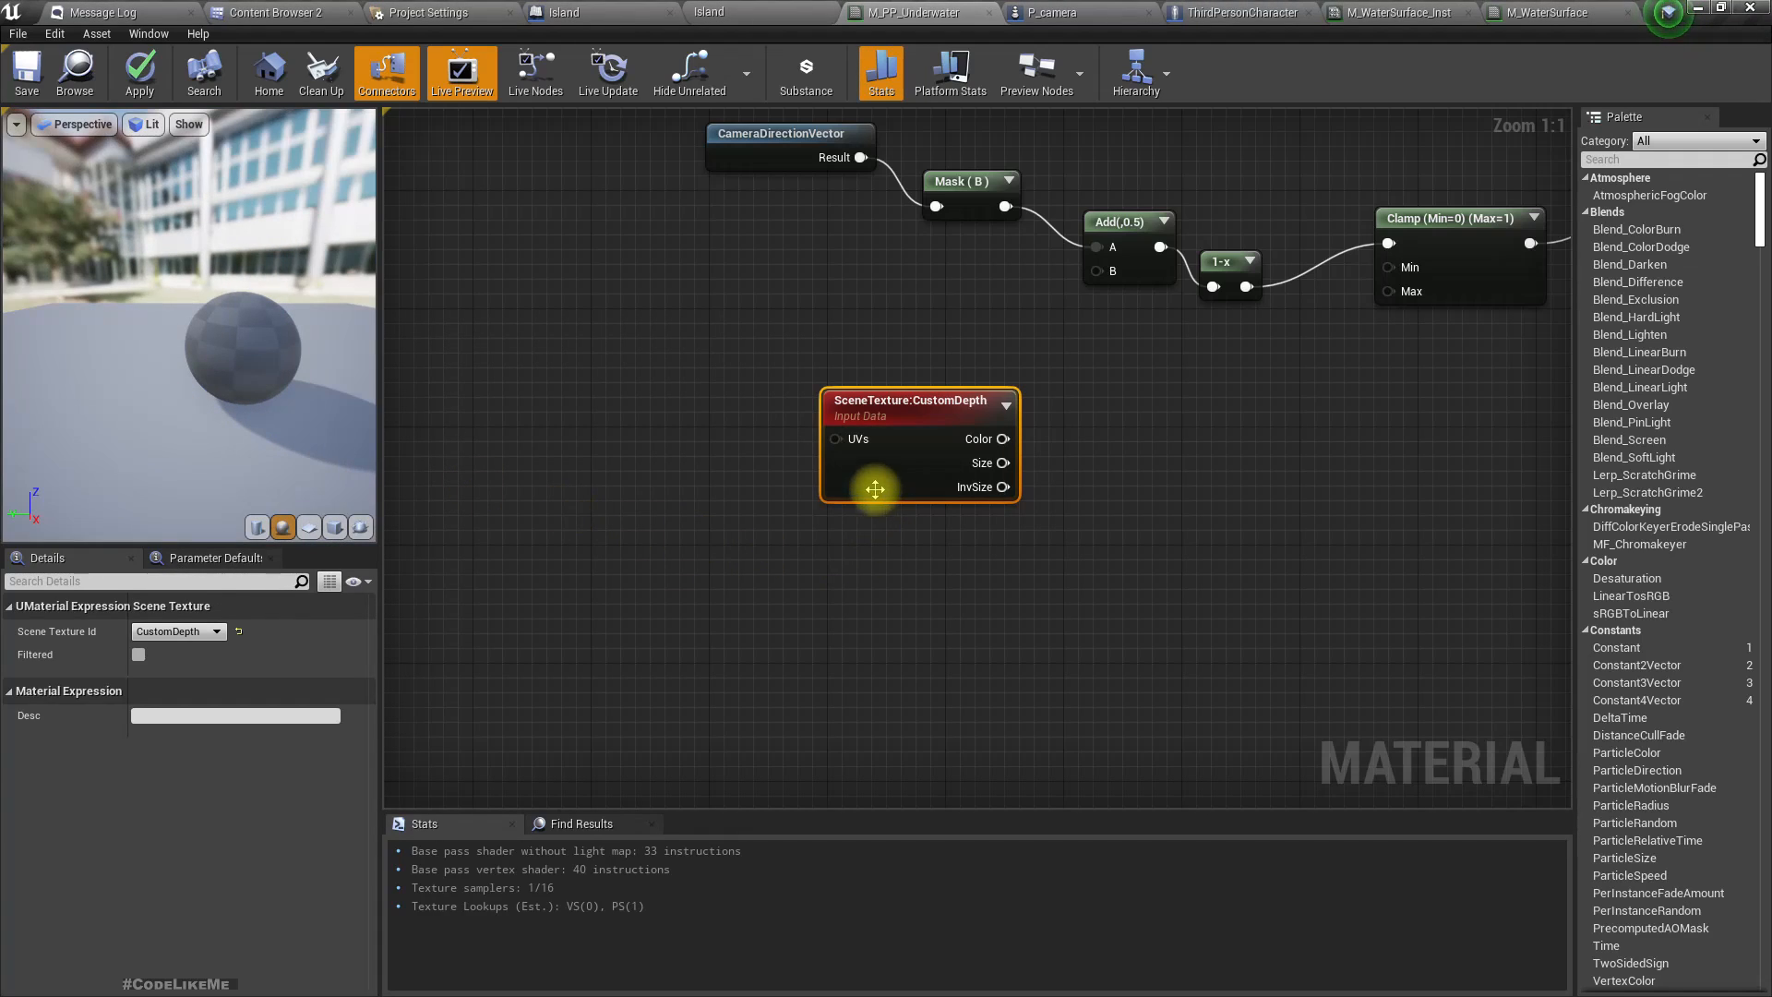
Rearrange the graph, placing the CustomDepth node lower and shifting the CameraDirectionVector-to-Clamp chain aside to free space.
scroll(871, 486, "down", 4)
right_click_drag(1133, 588, 907, 633)
left_click_drag(581, 688, 586, 724)
left_click_drag(982, 554, 962, 575)
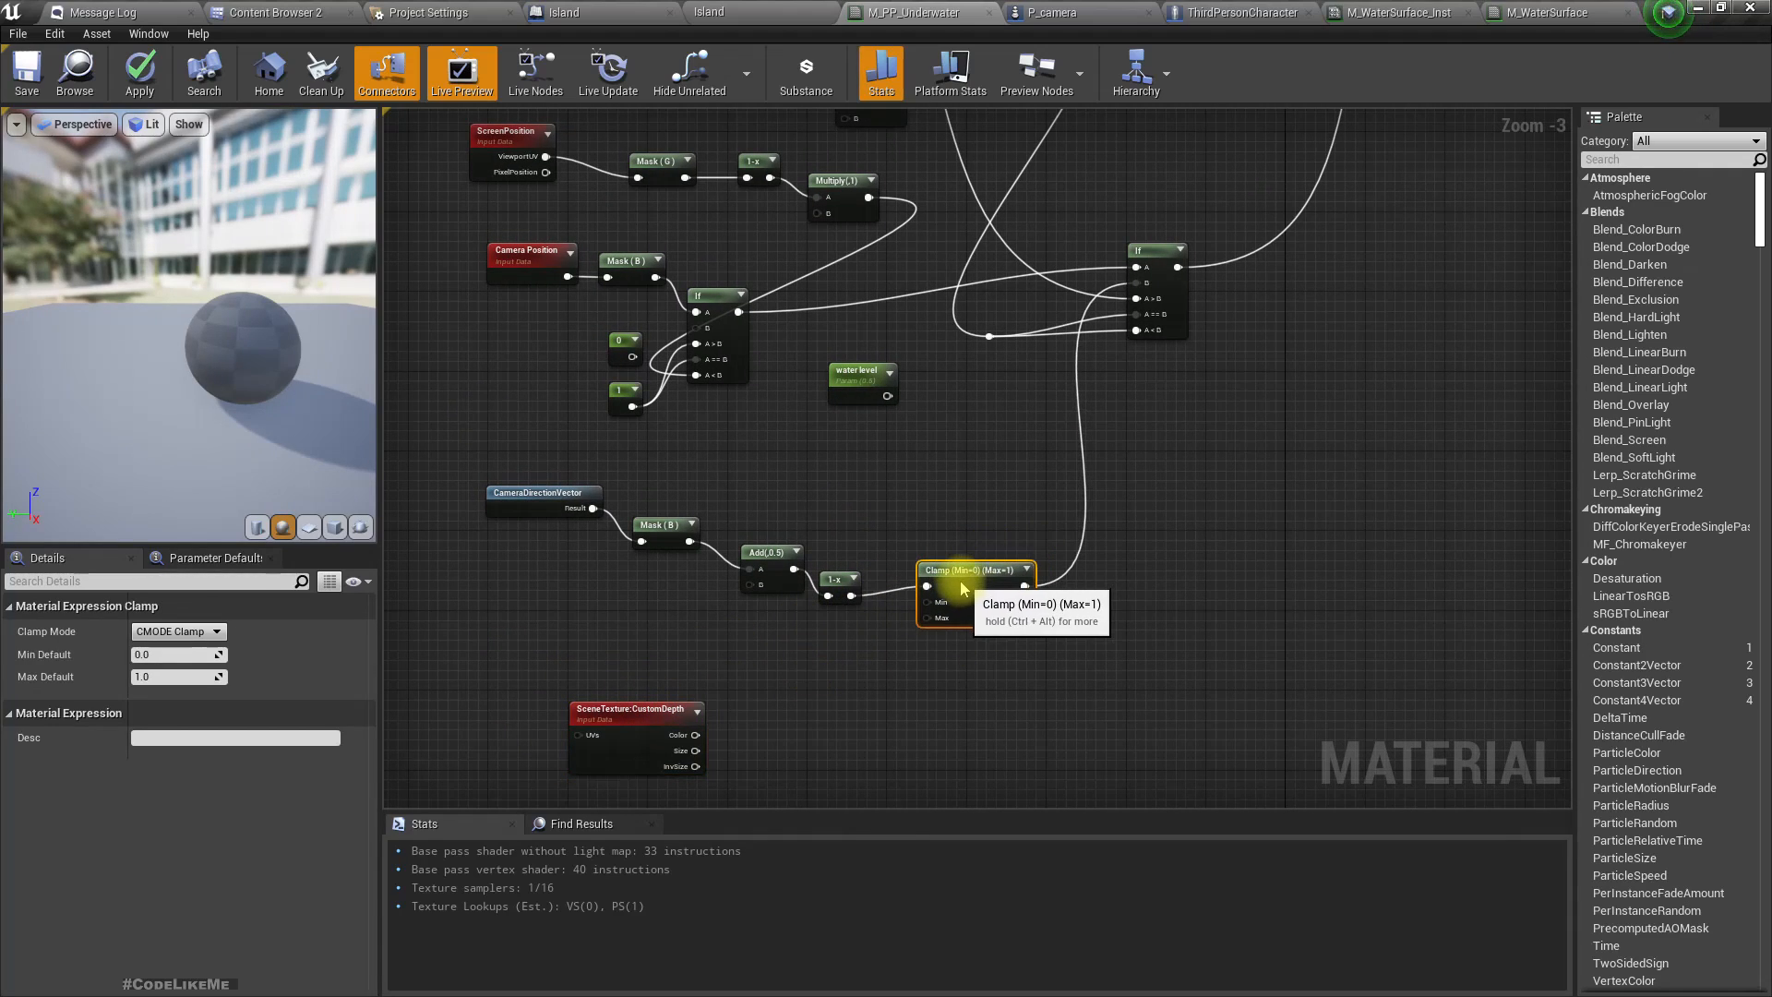
left_click_drag(975, 664, 766, 574)
left_click_drag(489, 510, 490, 510)
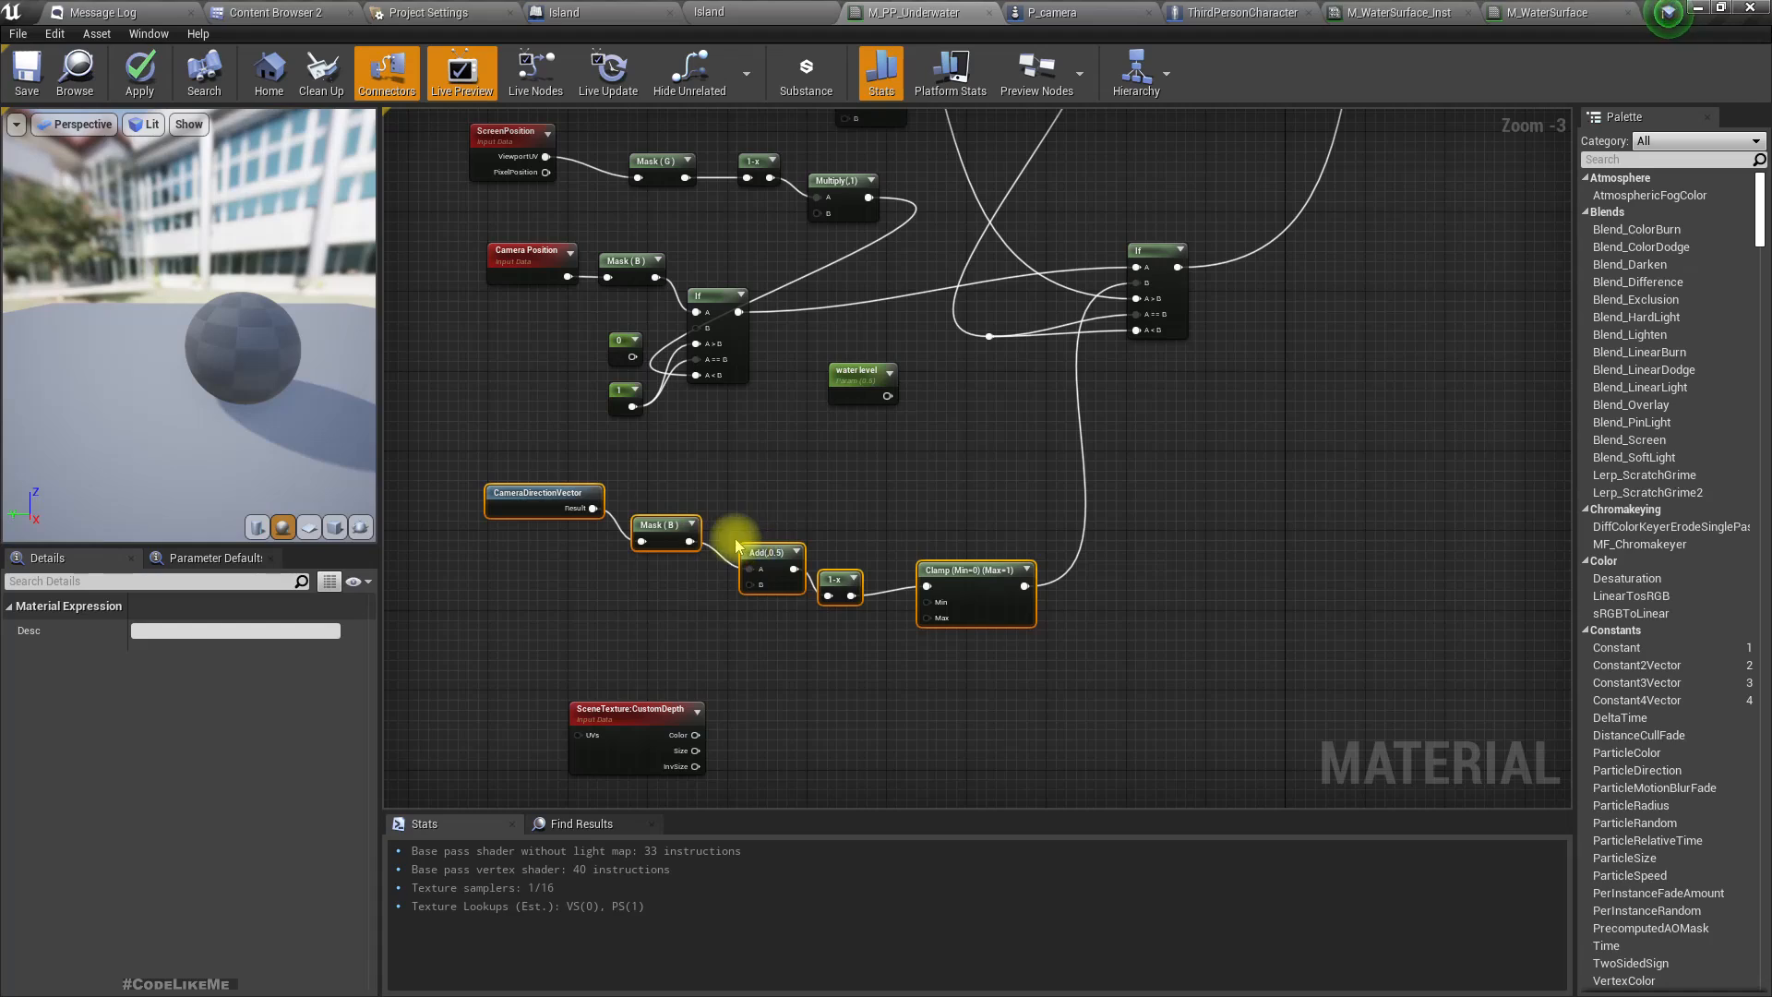
left_click_drag(763, 565, 621, 535)
left_click(771, 713)
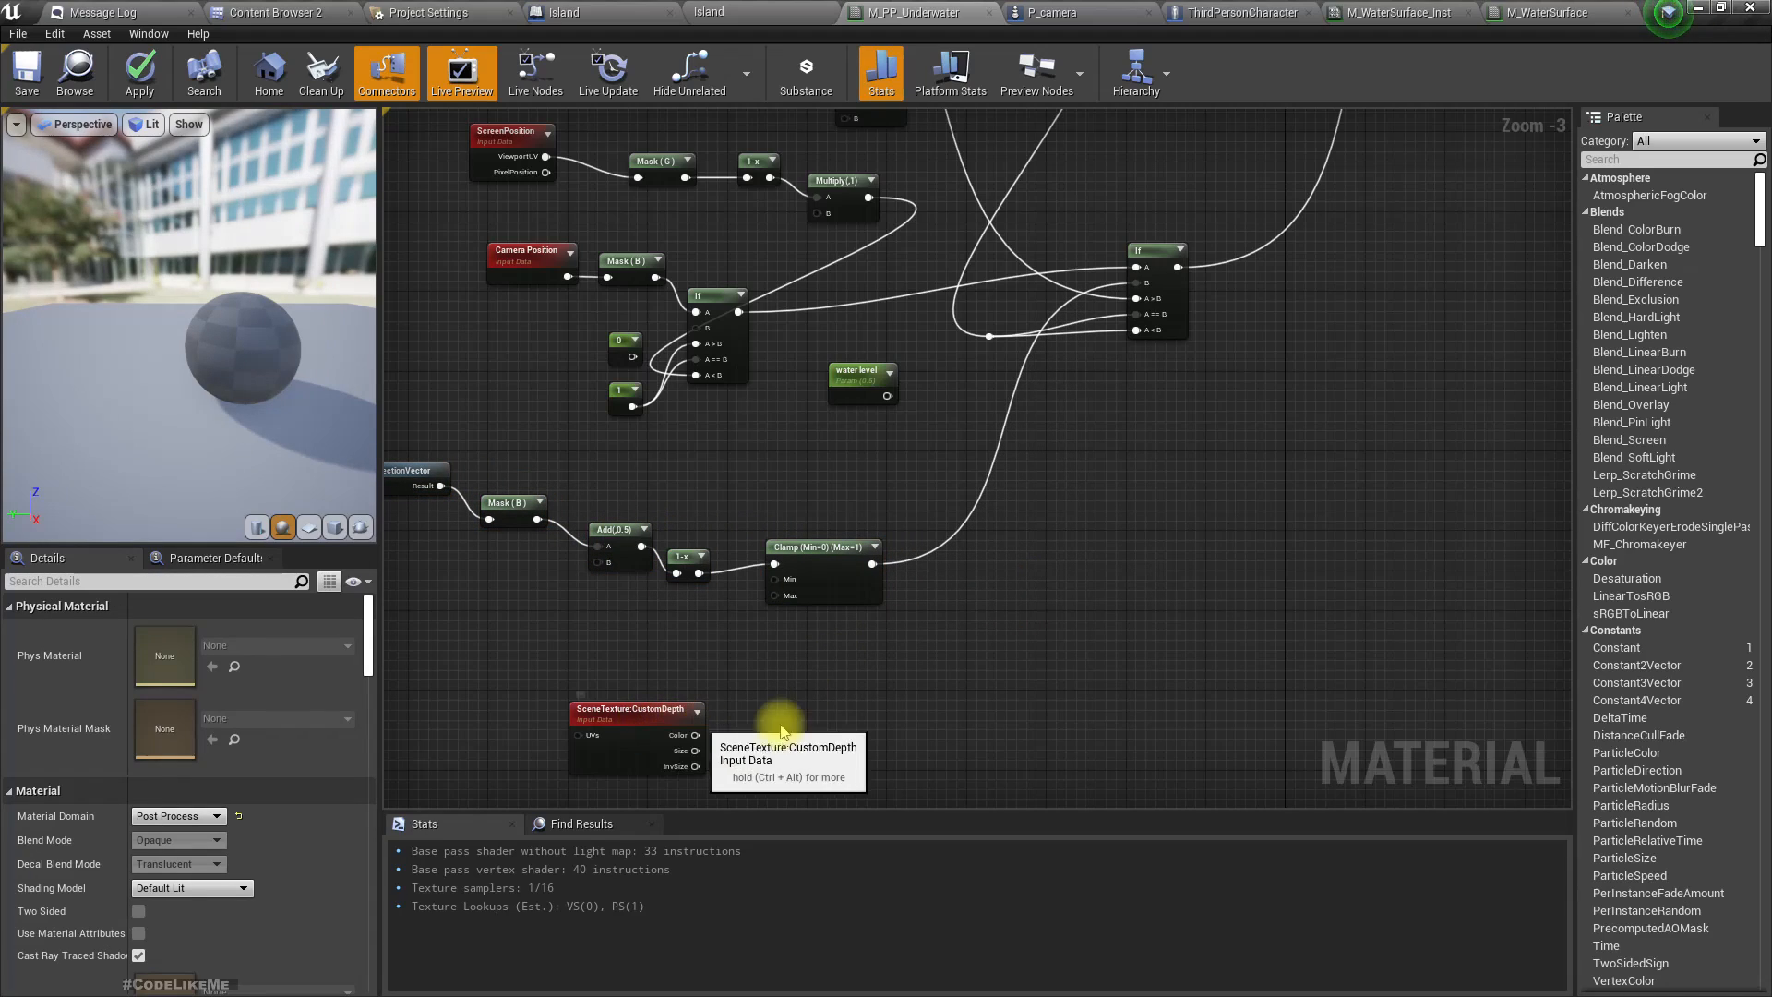
Add the camera direction Clamp output and the CustomDepth color with an Add node, and feed the sum into the final If node's B input.
right_click_drag(691, 741, 674, 666)
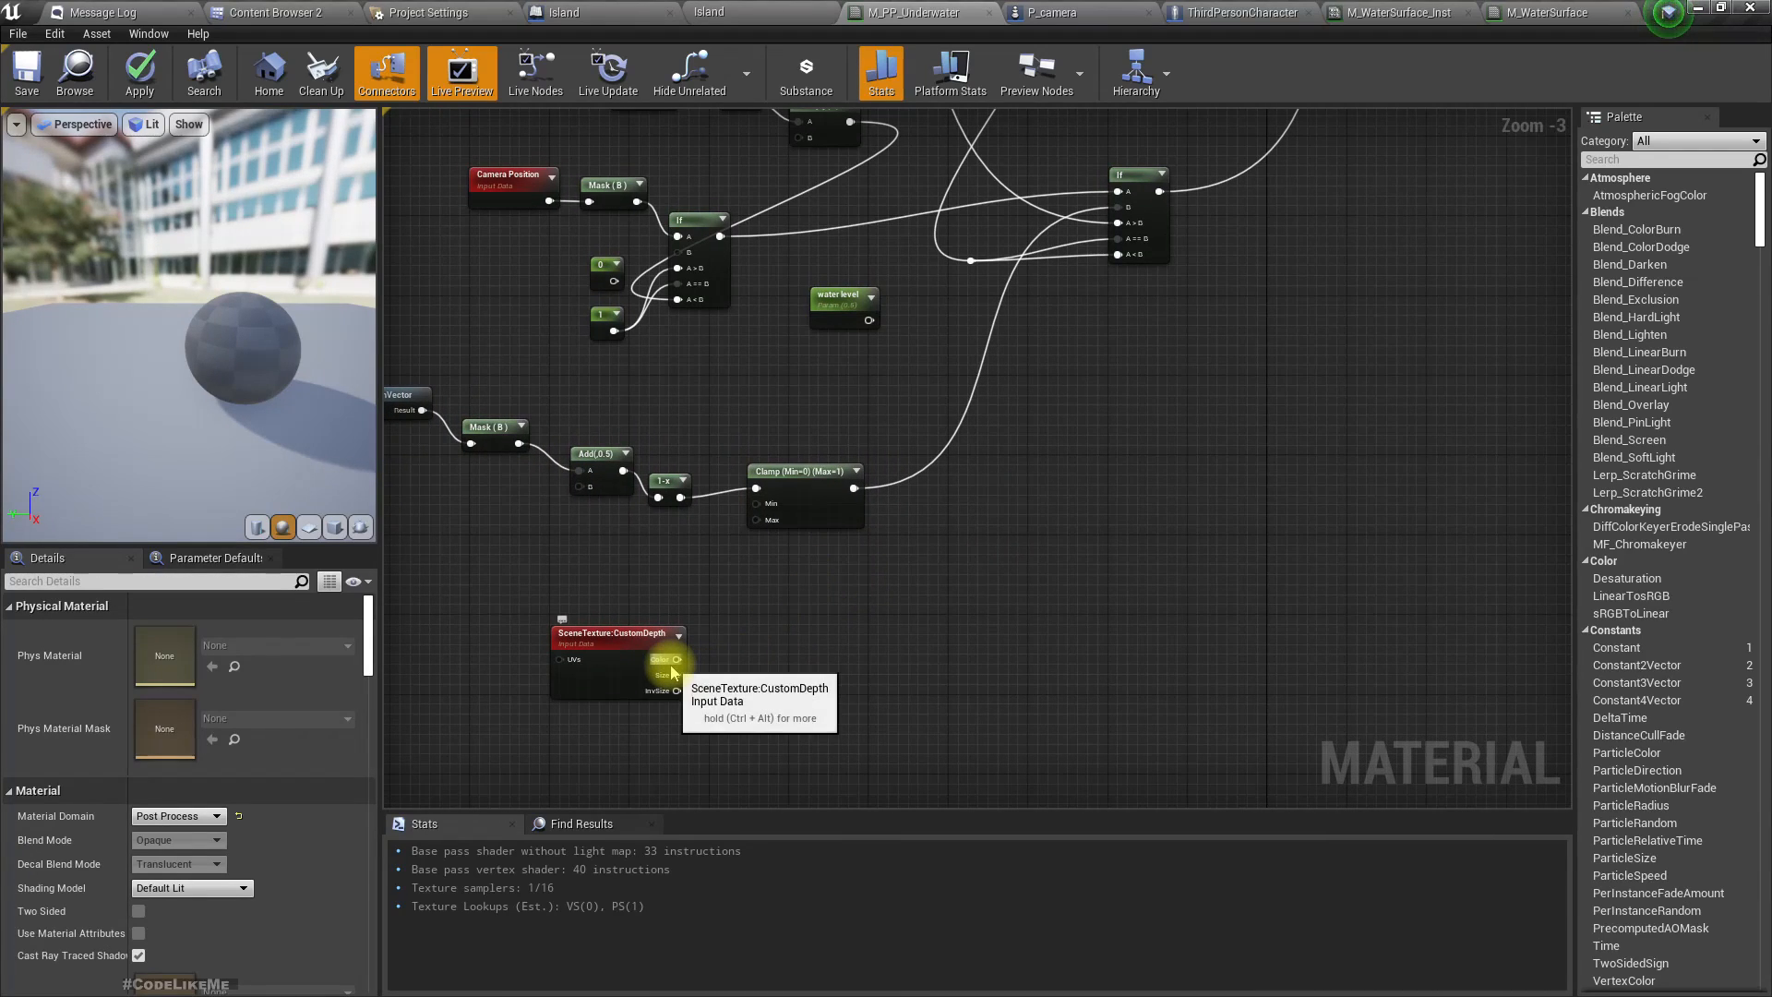
left_click_drag(671, 667, 880, 628)
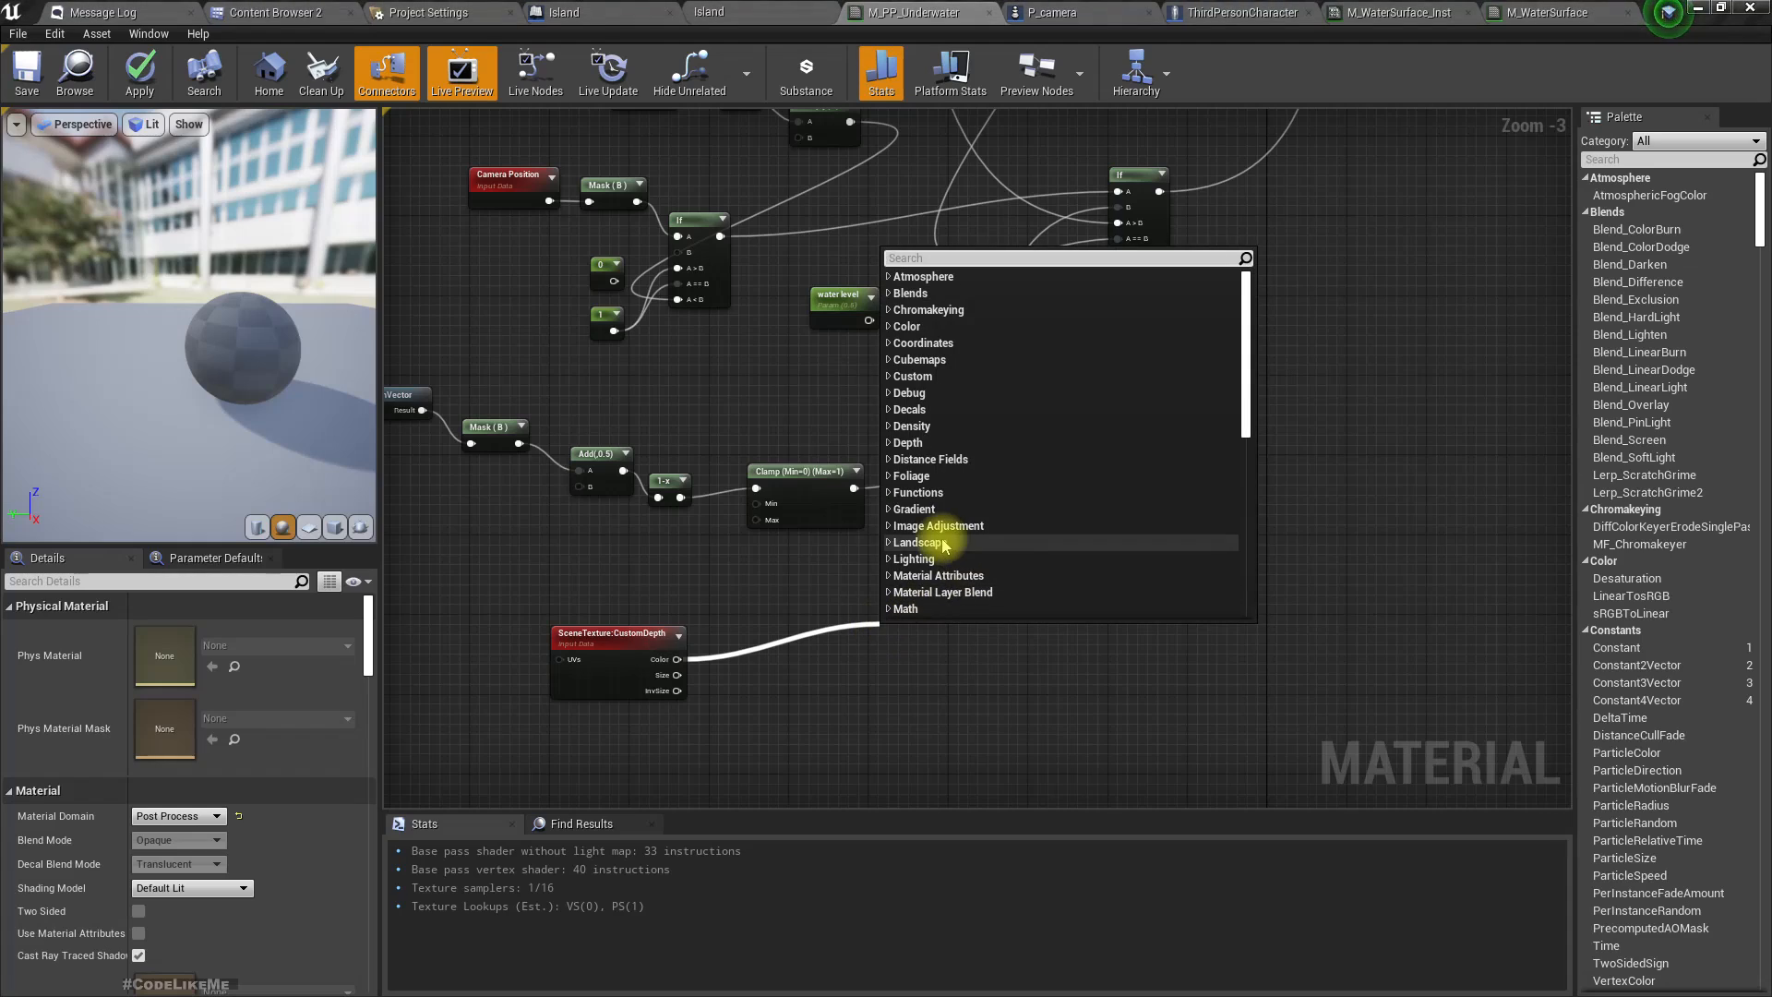
type("add")
key("Return")
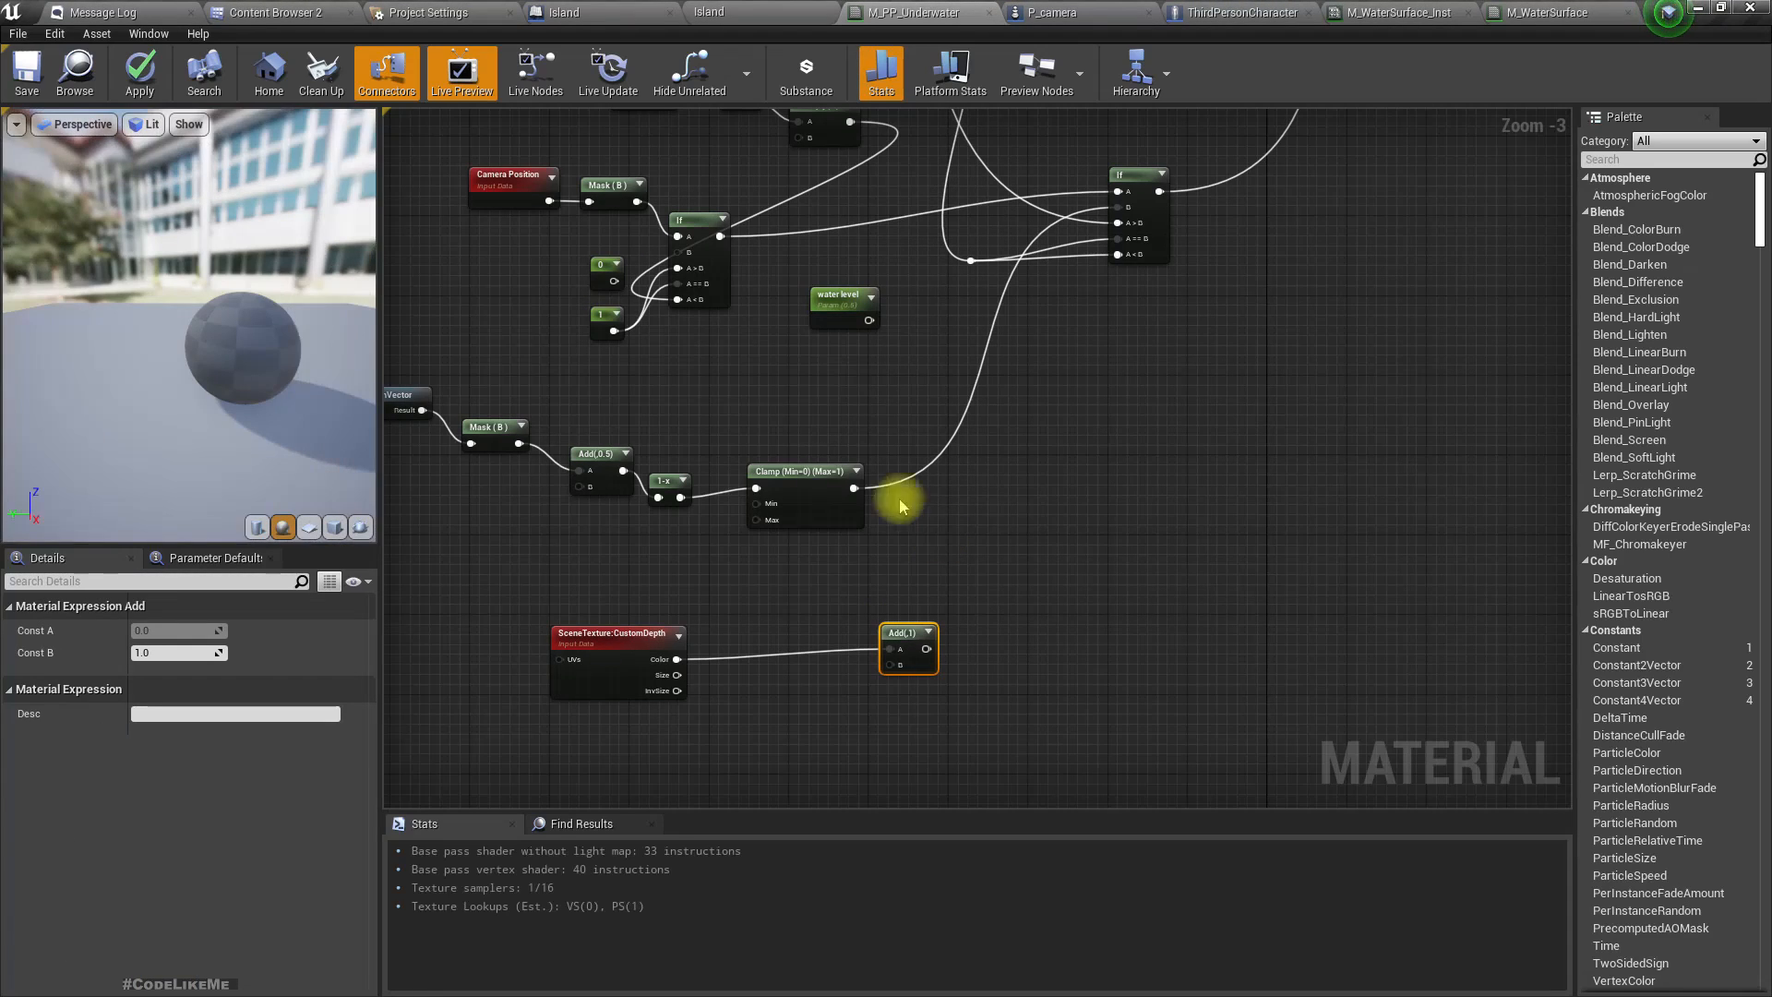
left_click_drag(854, 488, 674, 661)
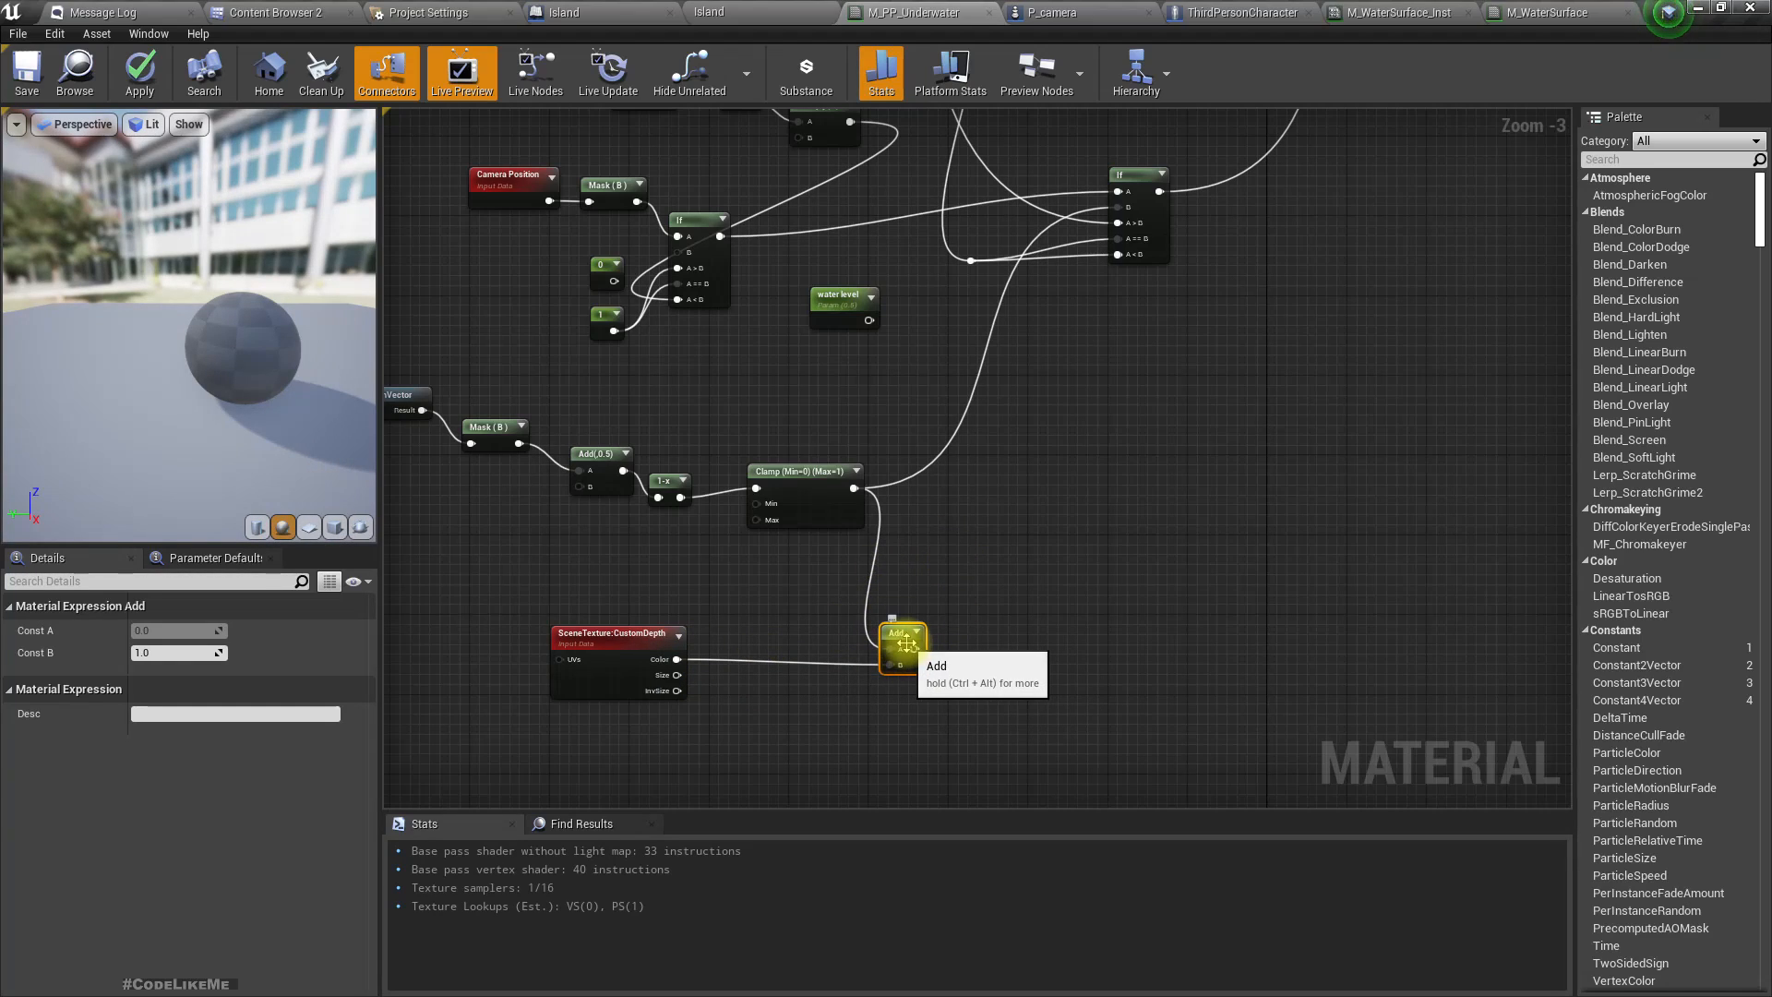
left_click_drag(914, 650, 1128, 213)
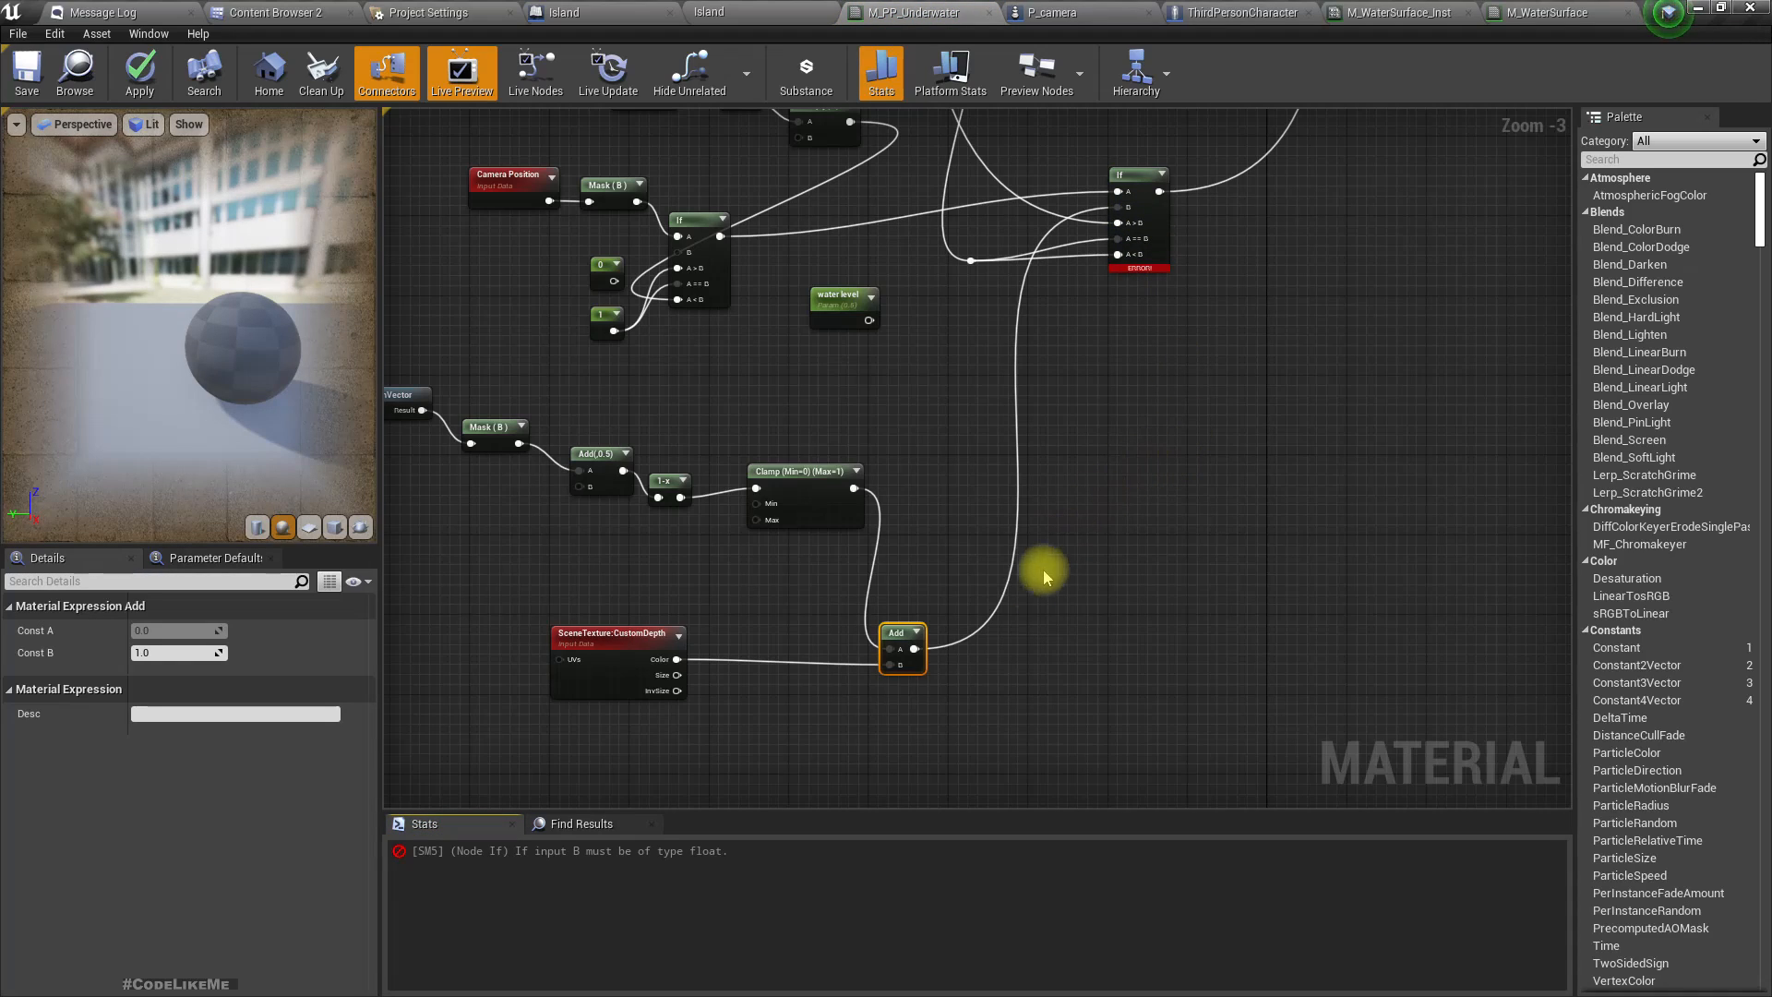
Insert a ComponentMask passing only R between the CustomDepth color and the Add node's B input.
scroll(858, 693, "up", 3)
right_click_drag(712, 681, 831, 633)
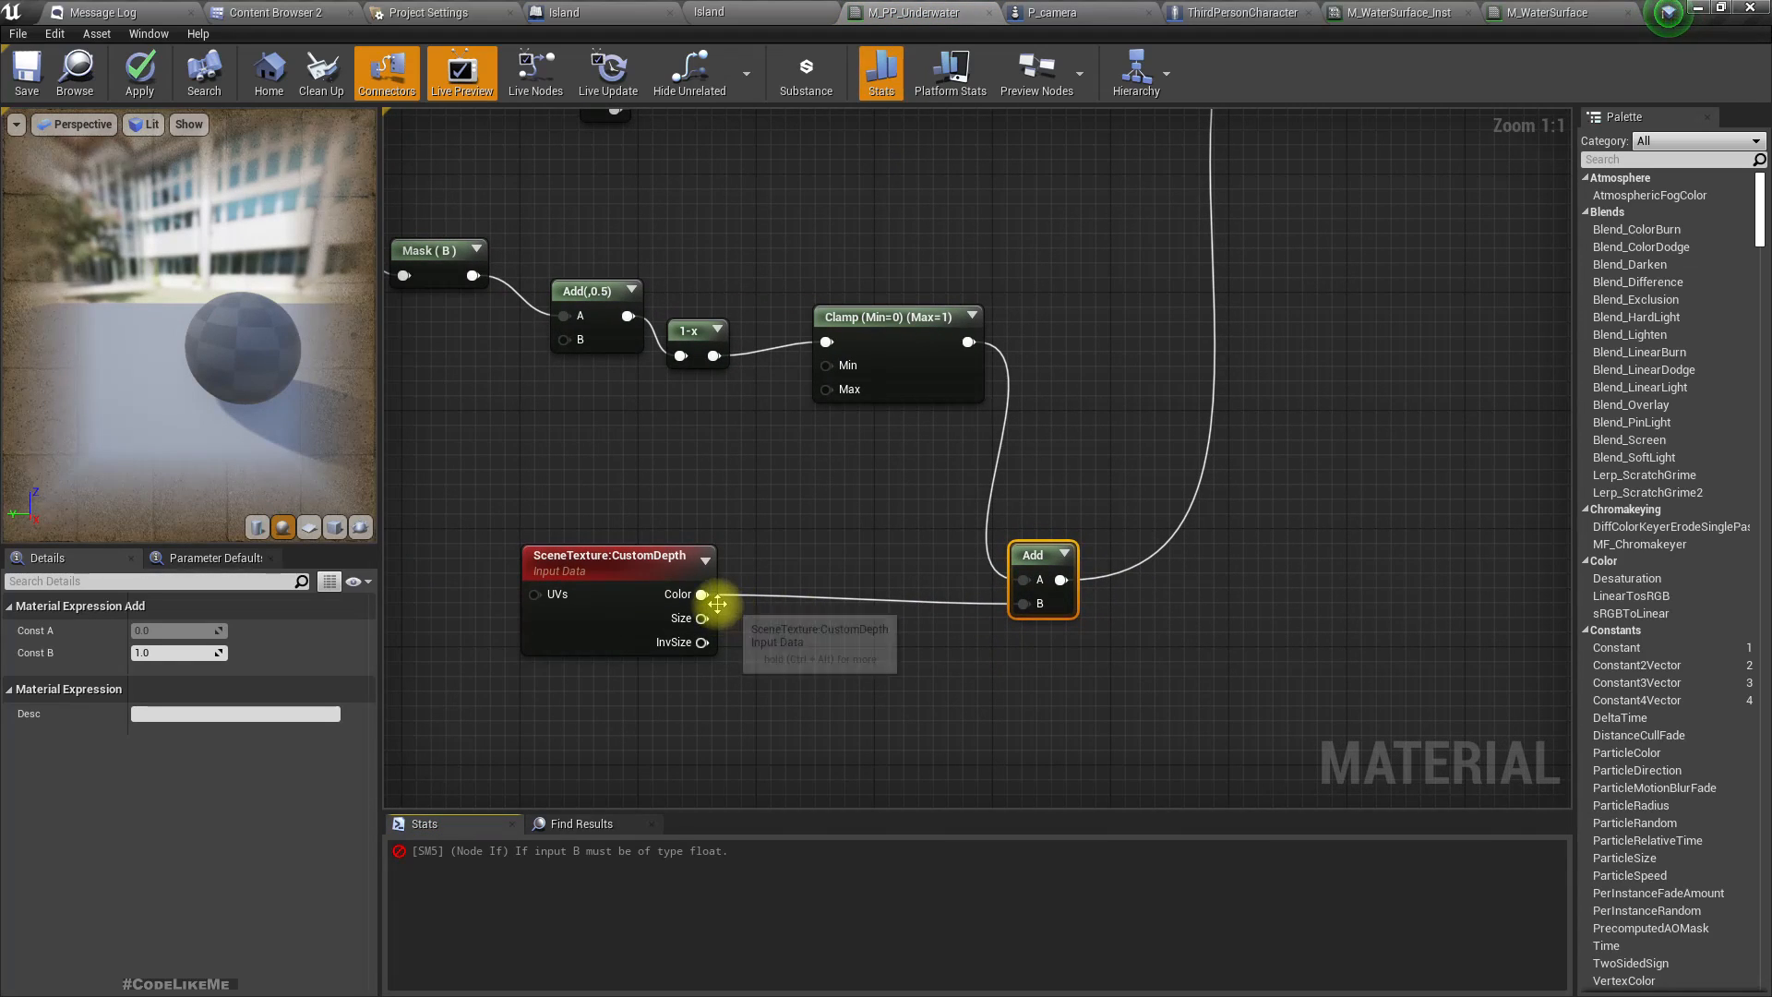
left_click_drag(701, 595, 797, 616)
type("compon")
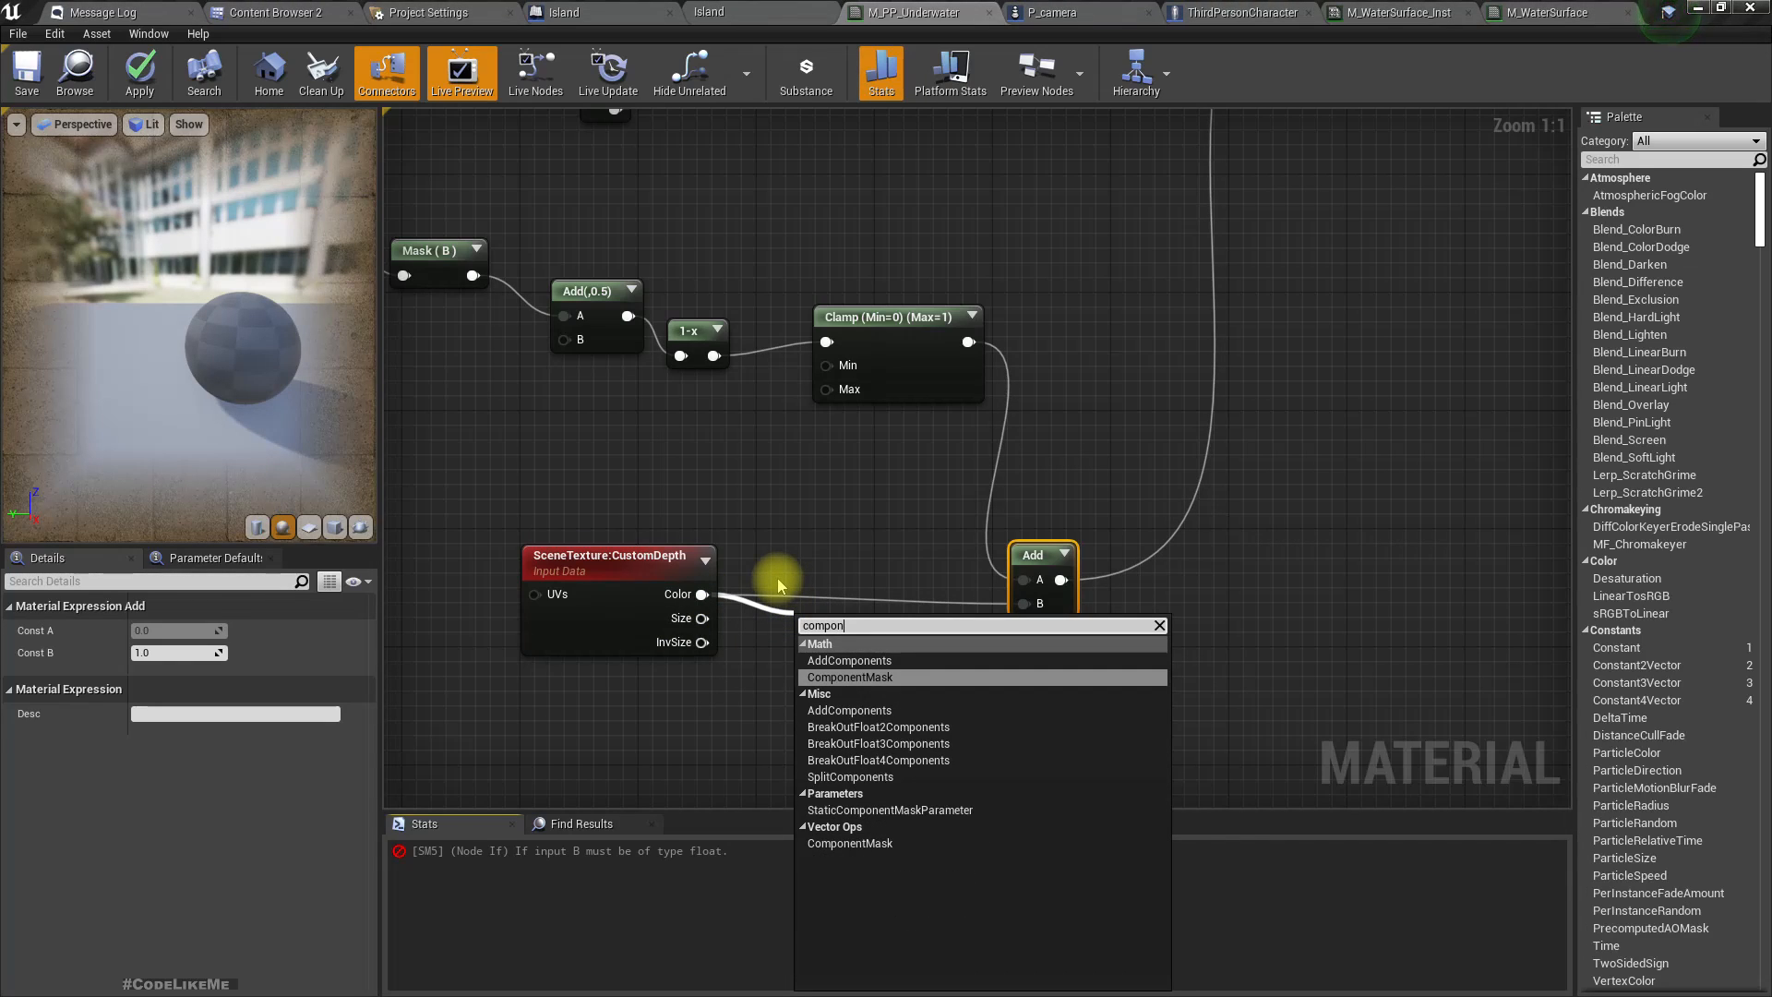
key("Return")
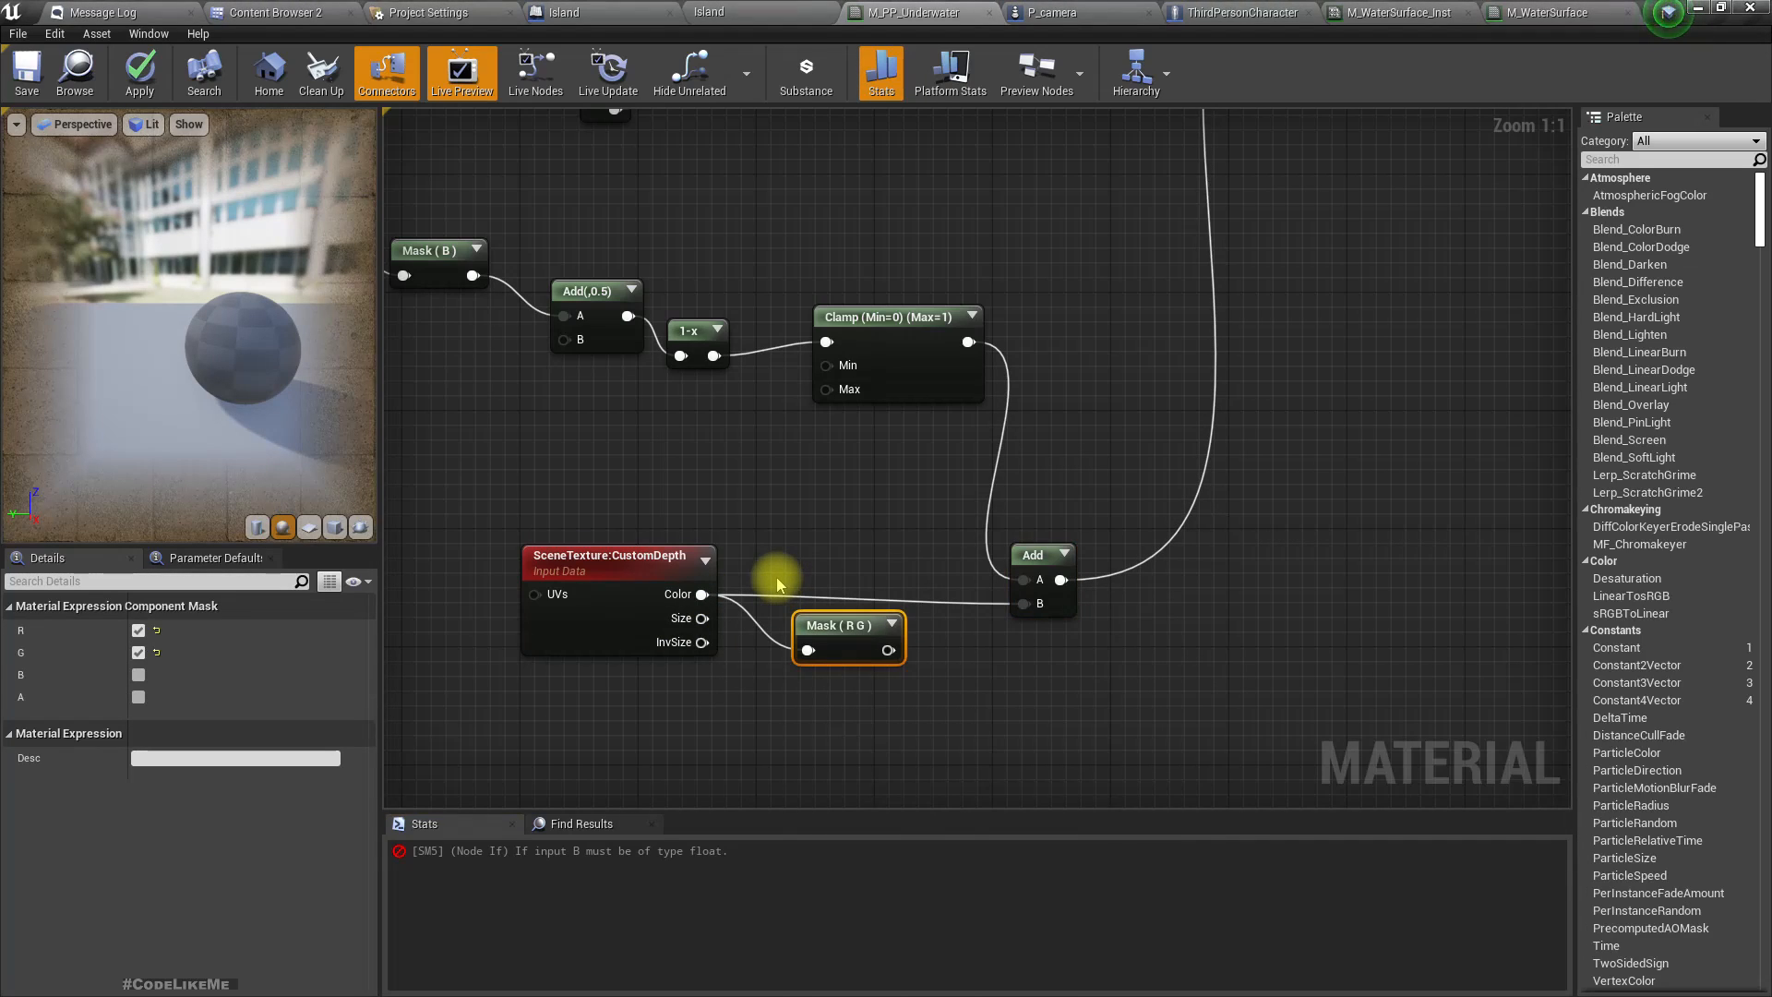
left_click(138, 653)
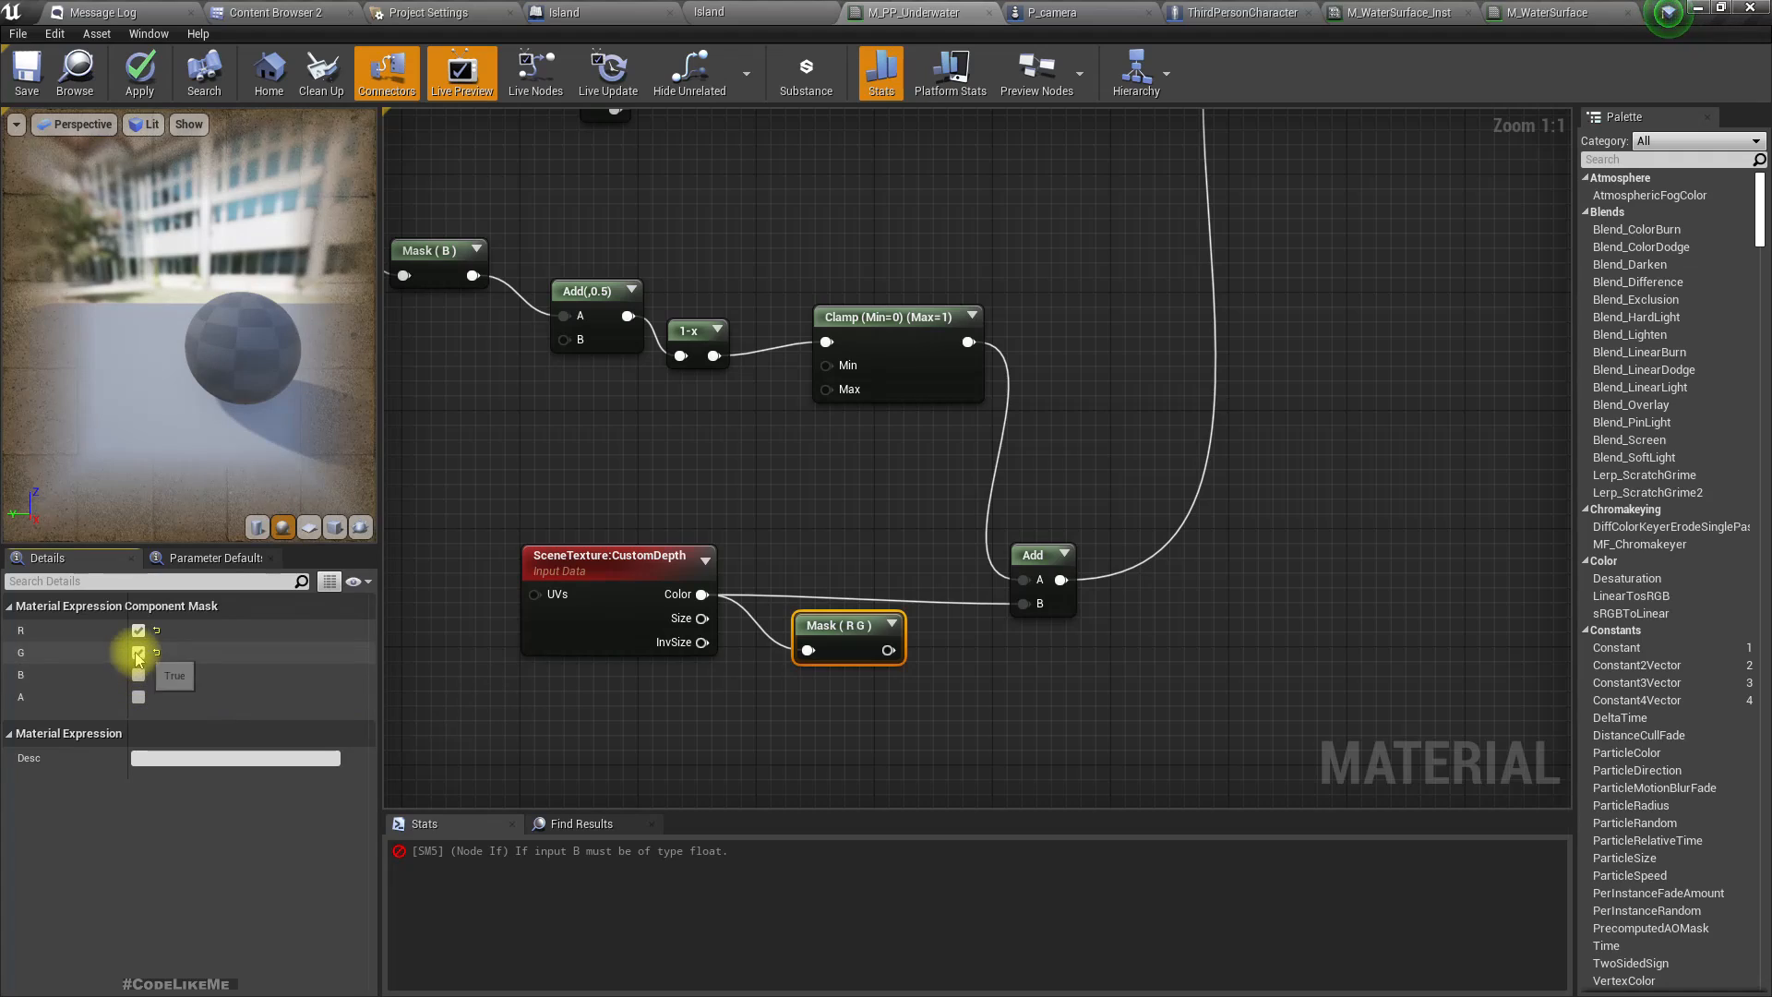
left_click_drag(877, 650, 1040, 602)
Clamp the Add result with a new Clamp node, connect it to the final If node's B input, and apply the material.
right_click_drag(995, 461, 960, 540)
left_click_drag(989, 656, 1057, 630)
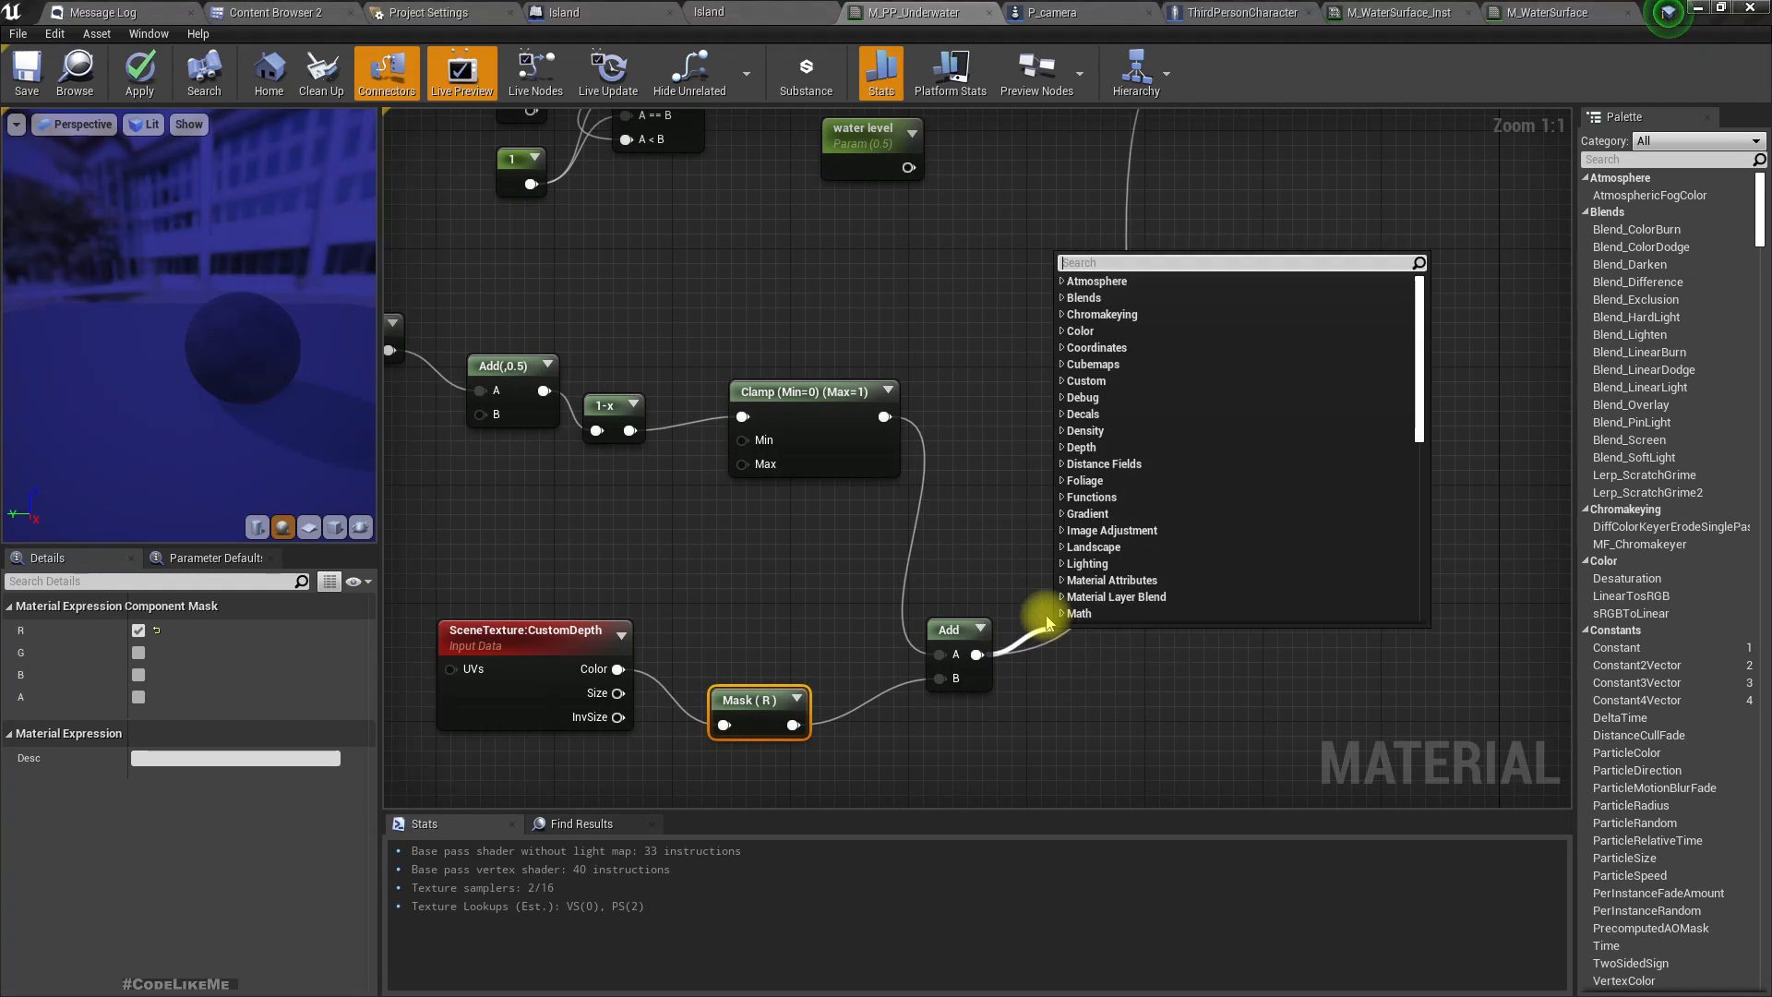
type("clamp")
key("Return")
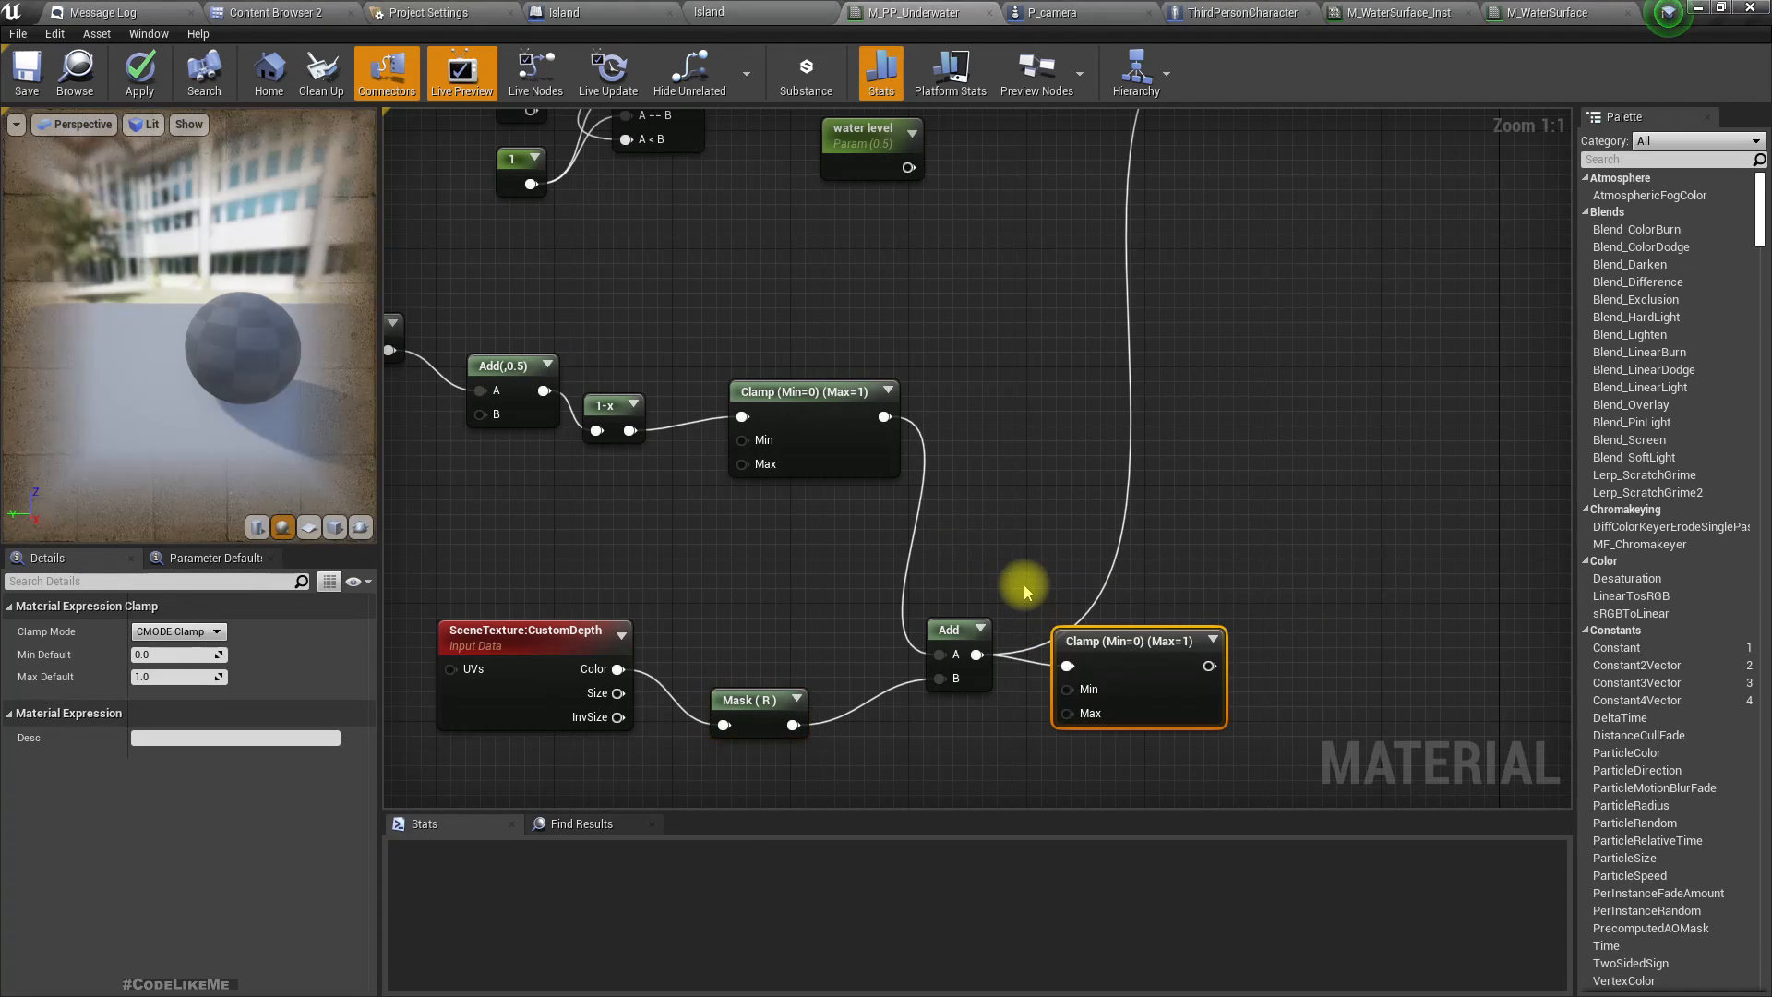
scroll(1198, 644, "down", 5)
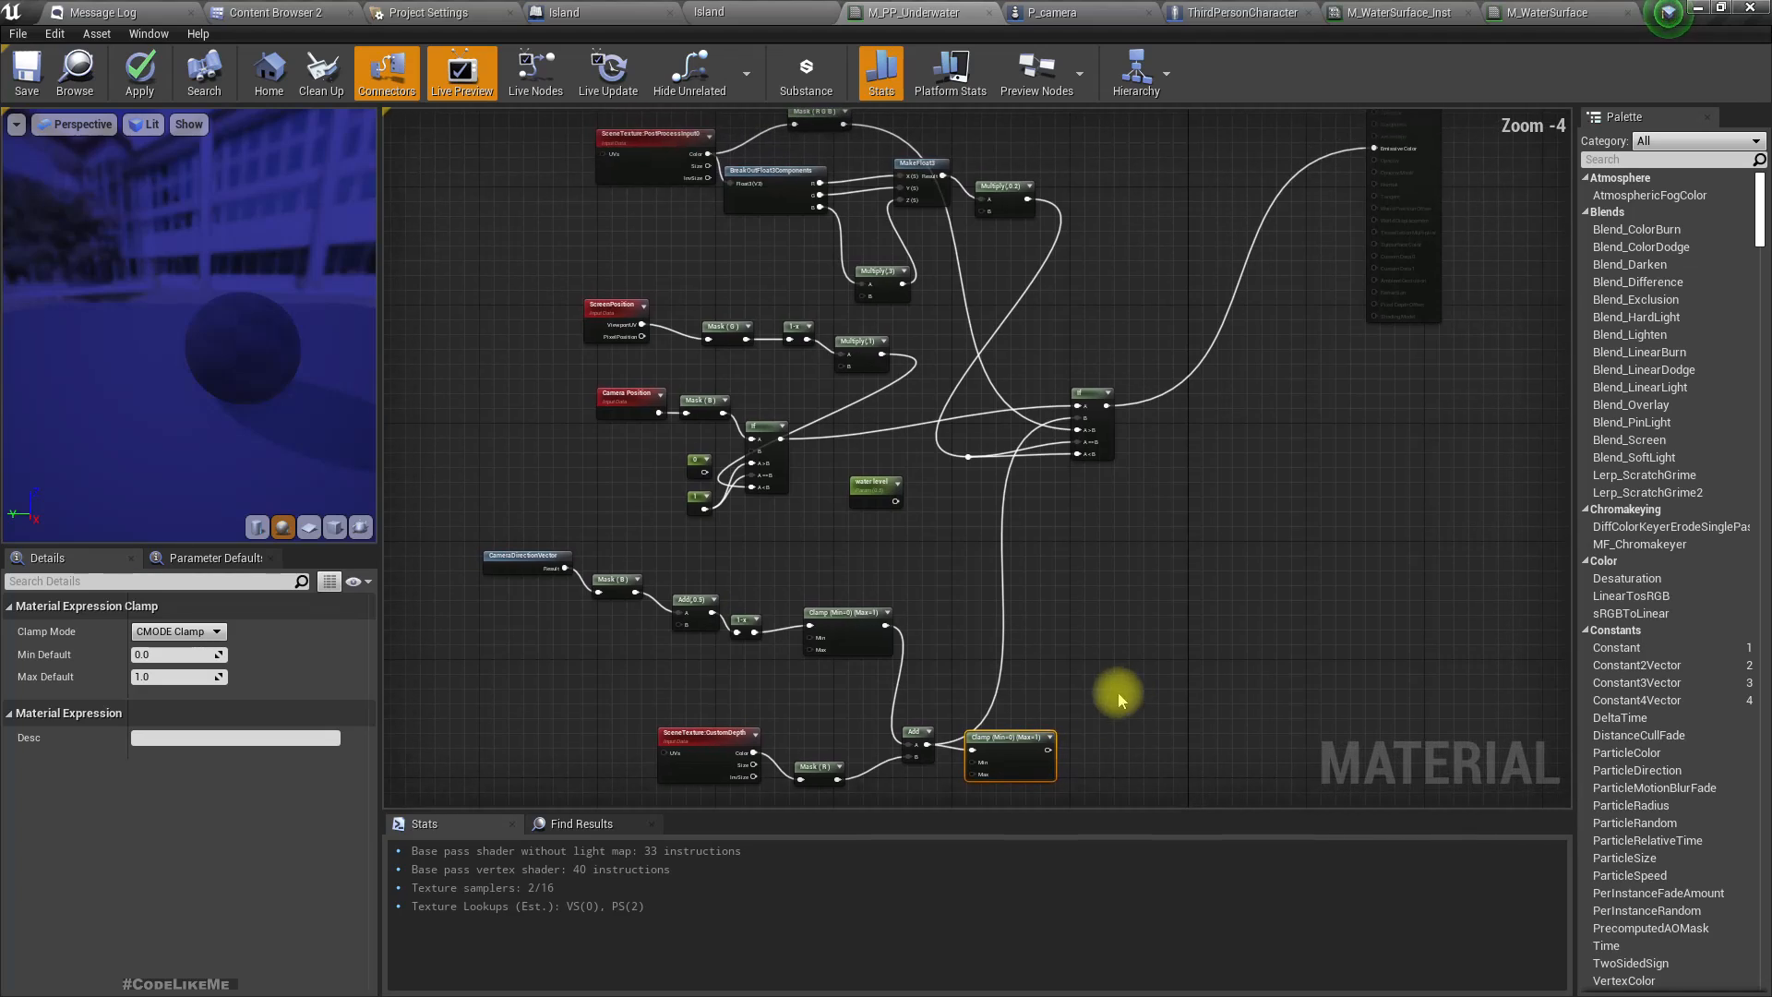
left_click_drag(1048, 749, 1078, 430)
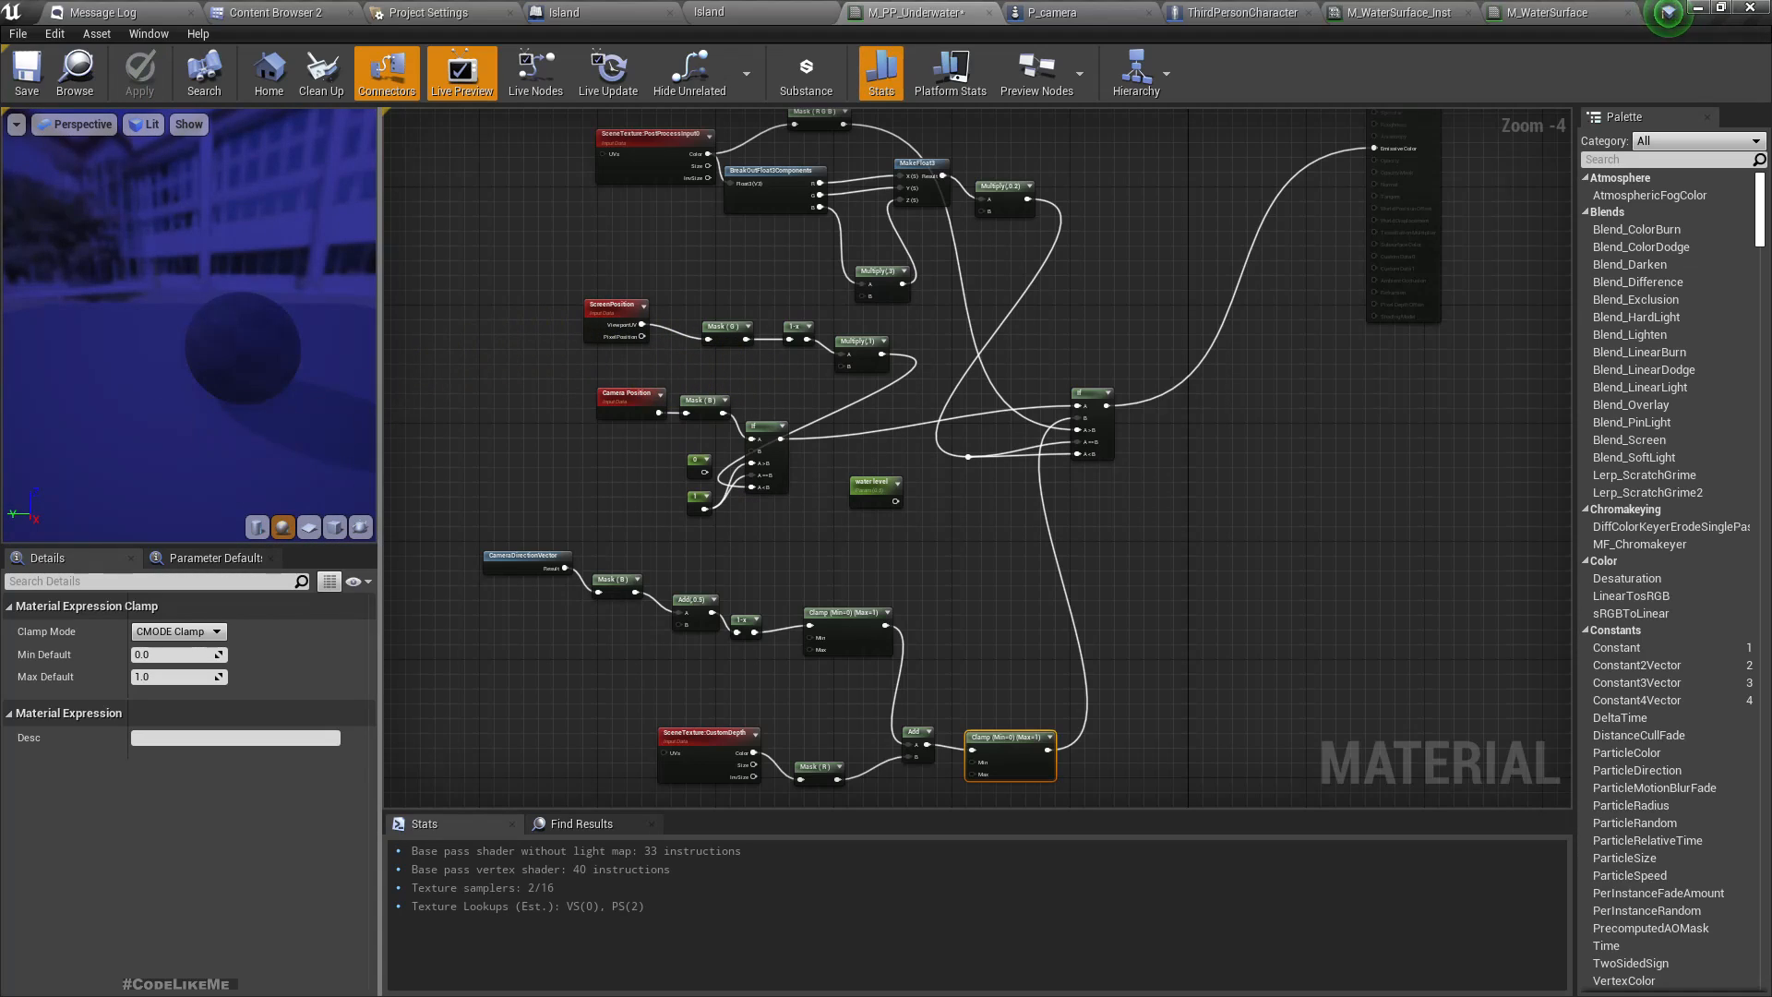
Check the underwater effect in the material preview and the Island level, including a brief play session.
mouse_move(178, 411)
left_mouse_down()
mouse_move(169, 441)
mouse_move(238, 420)
left_mouse_up()
left_click(699, 9)
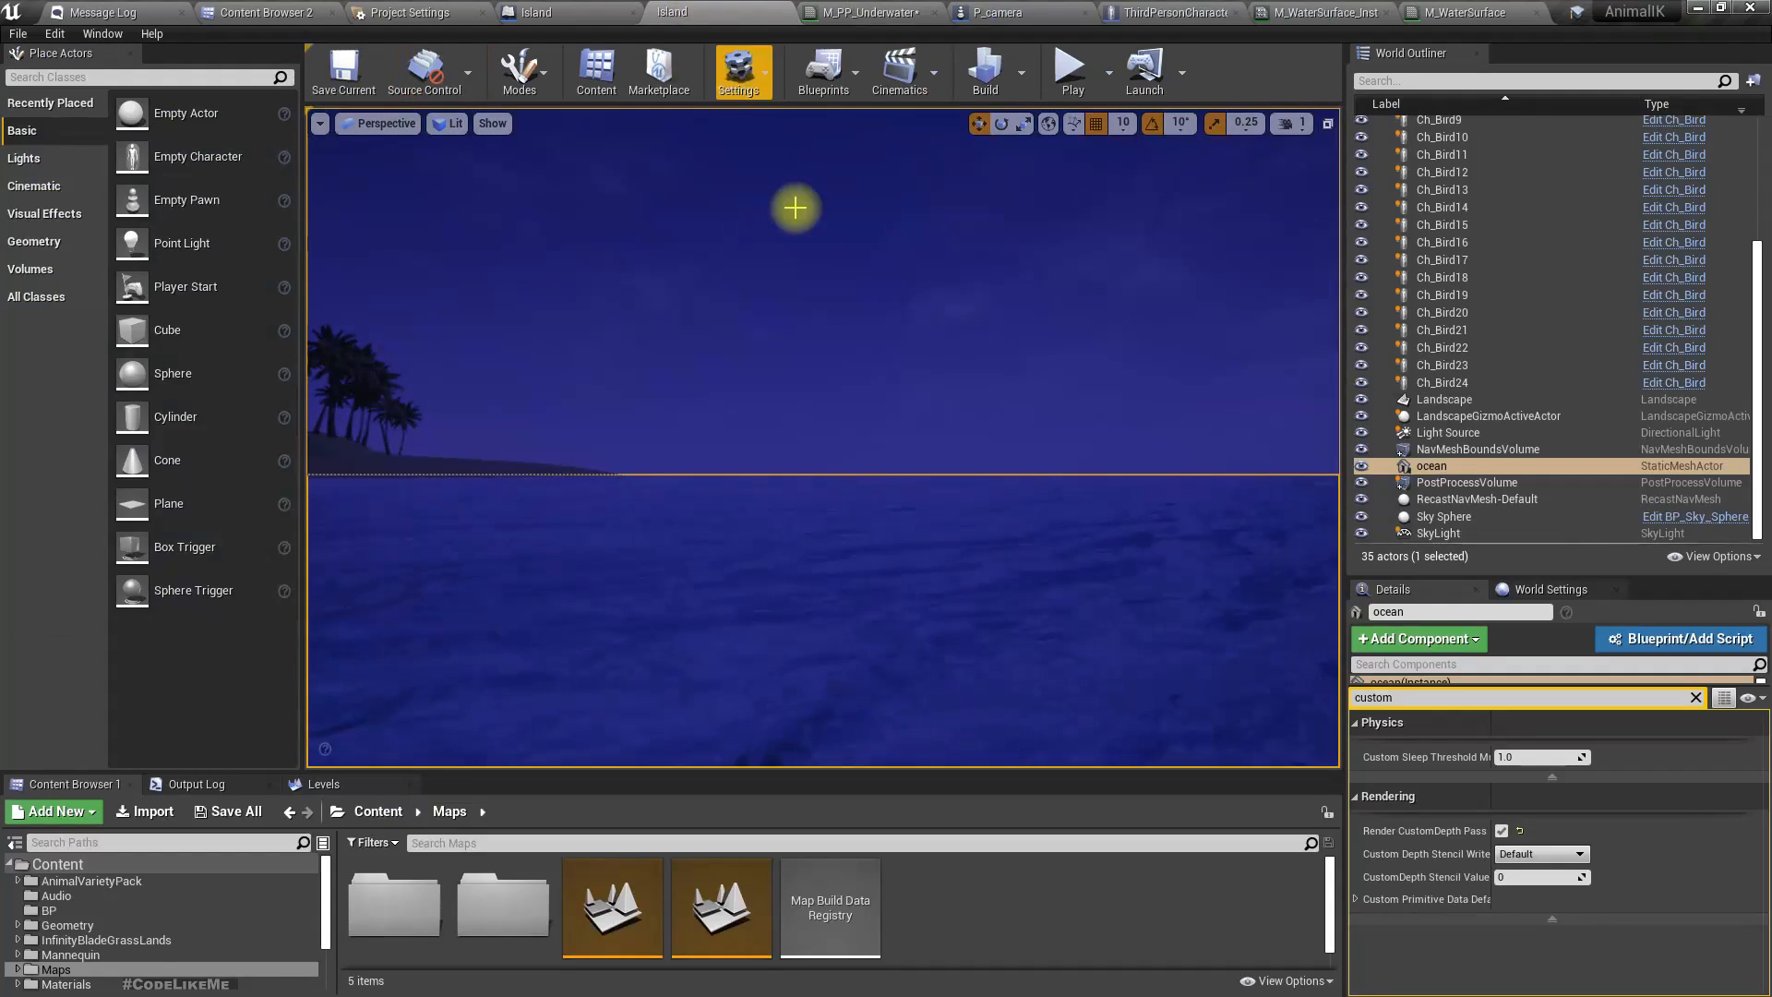
left_click(1068, 67)
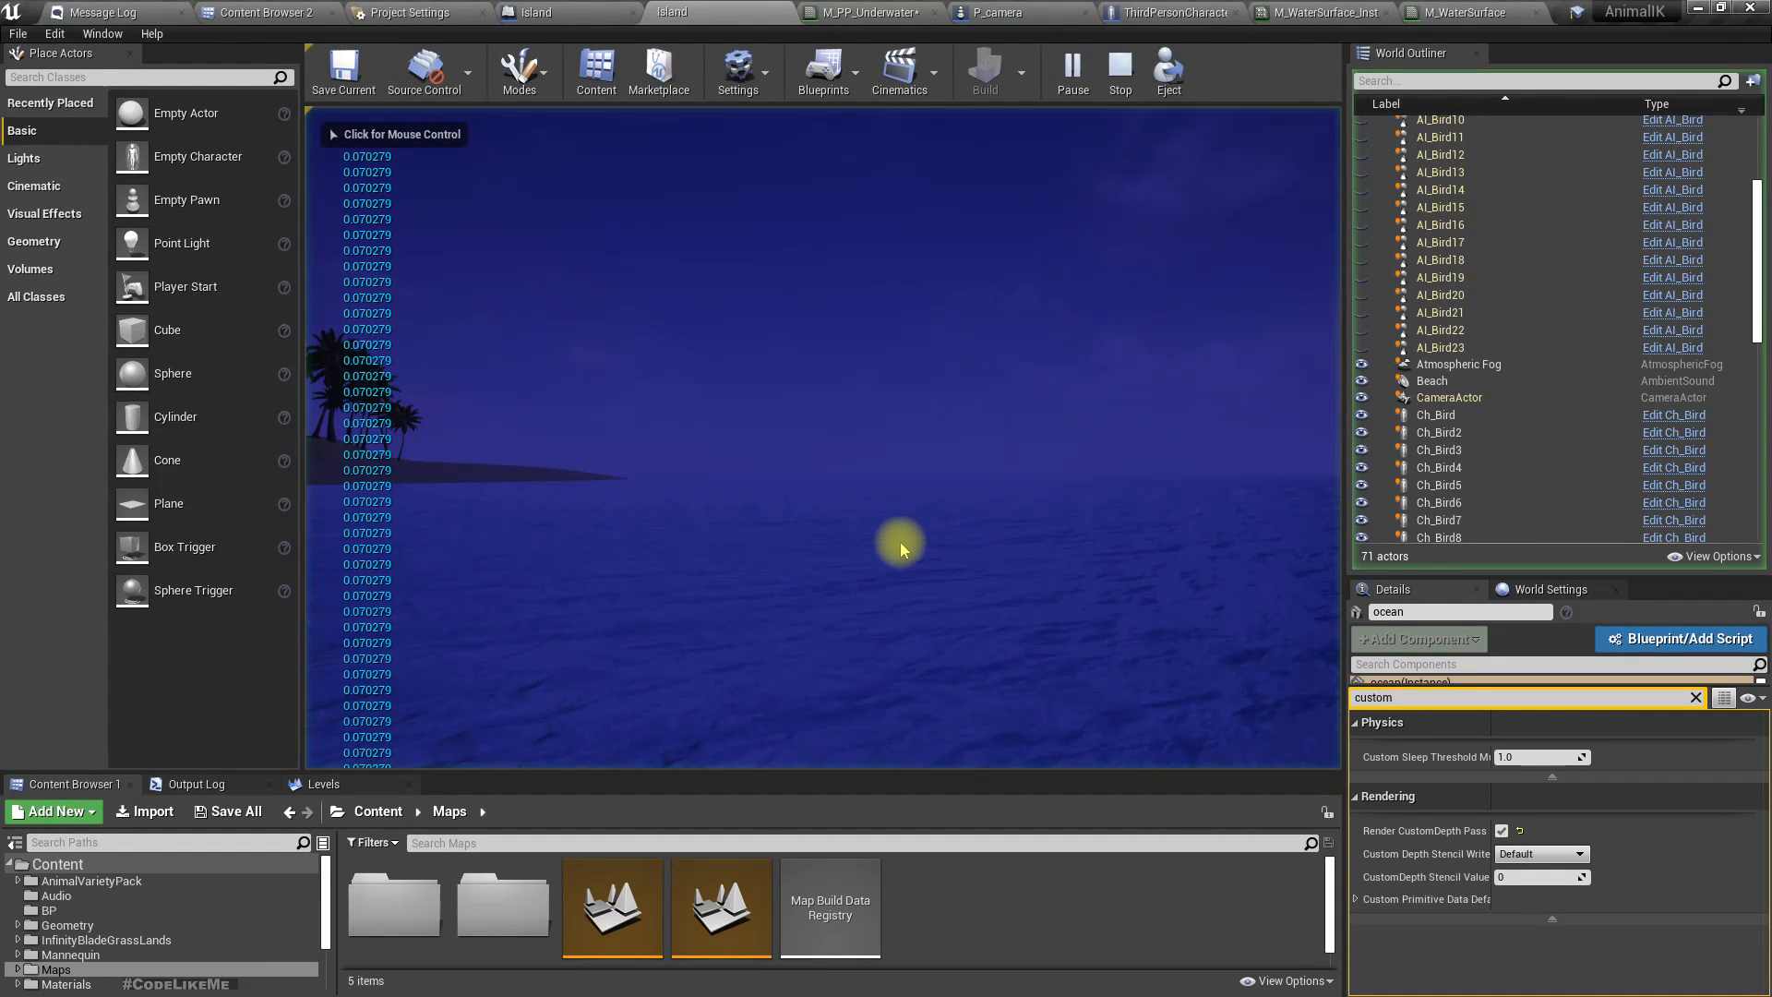
key("Escape")
right_click_drag(821, 439, 868, 498)
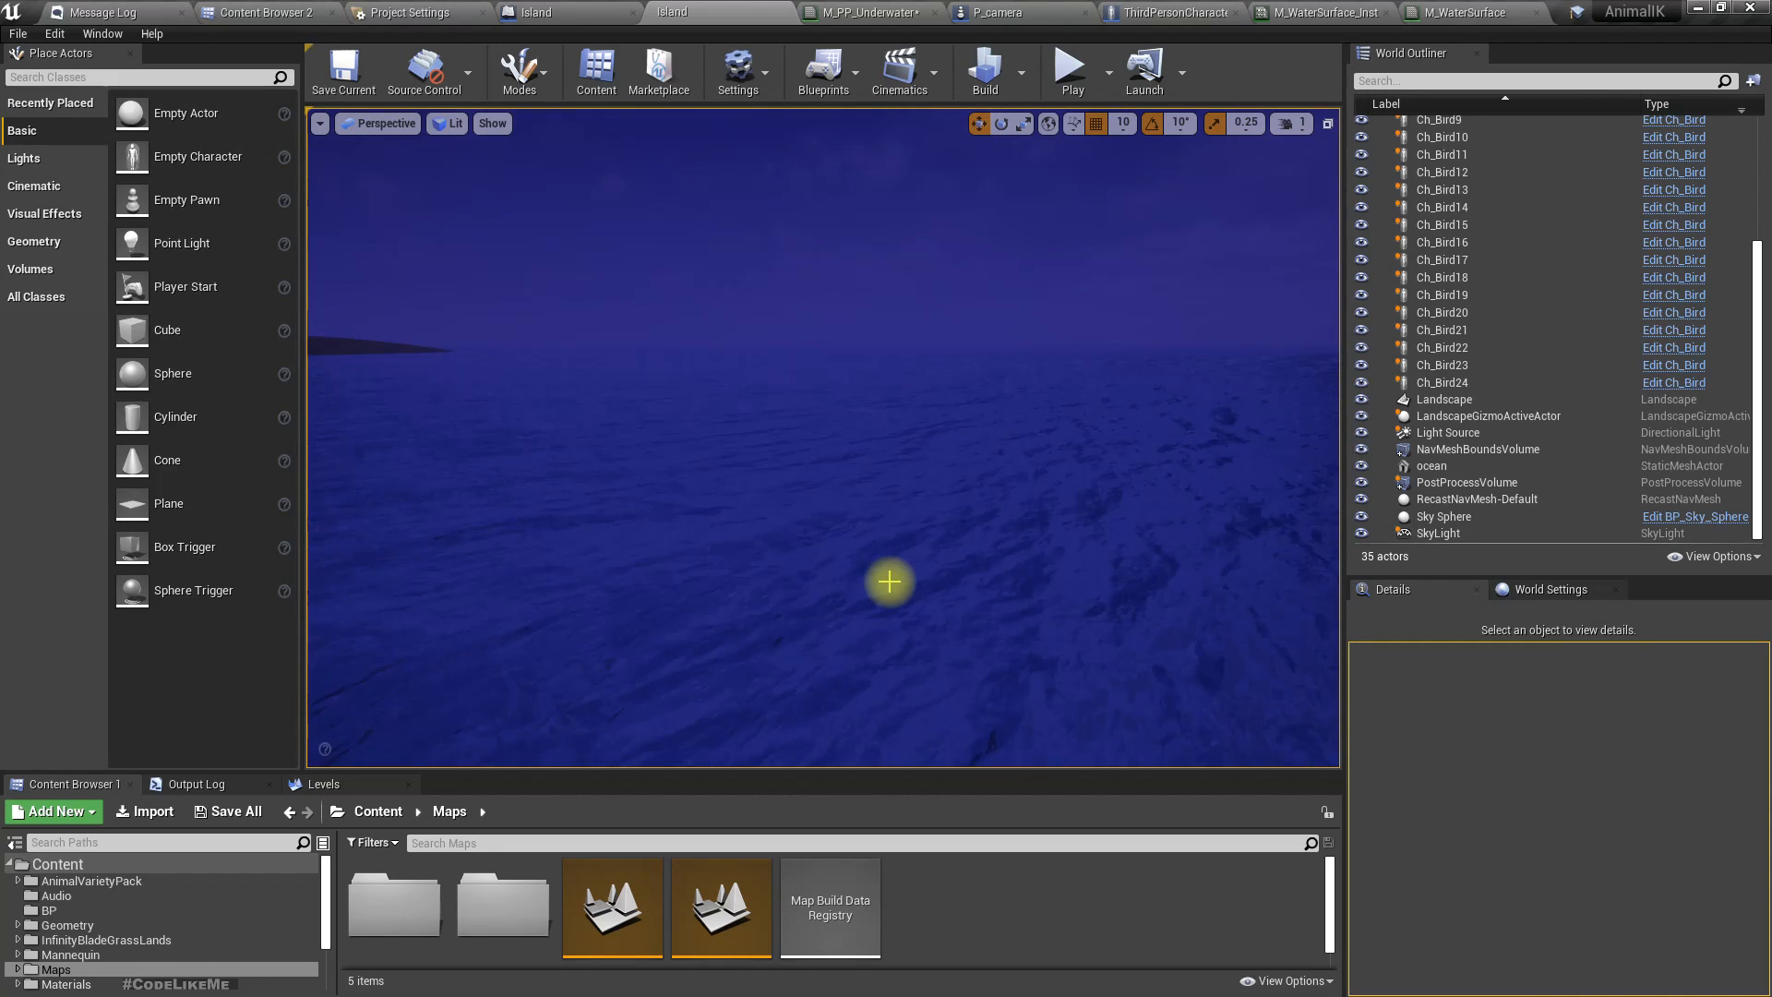
In M_PP_Underwater, try wiring the CustomDepth Mask (R) output toward Emissive Color, and insert a reroute node on the wire entering Emissive Color.
left_click(872, 12)
right_click_drag(957, 463, 928, 560)
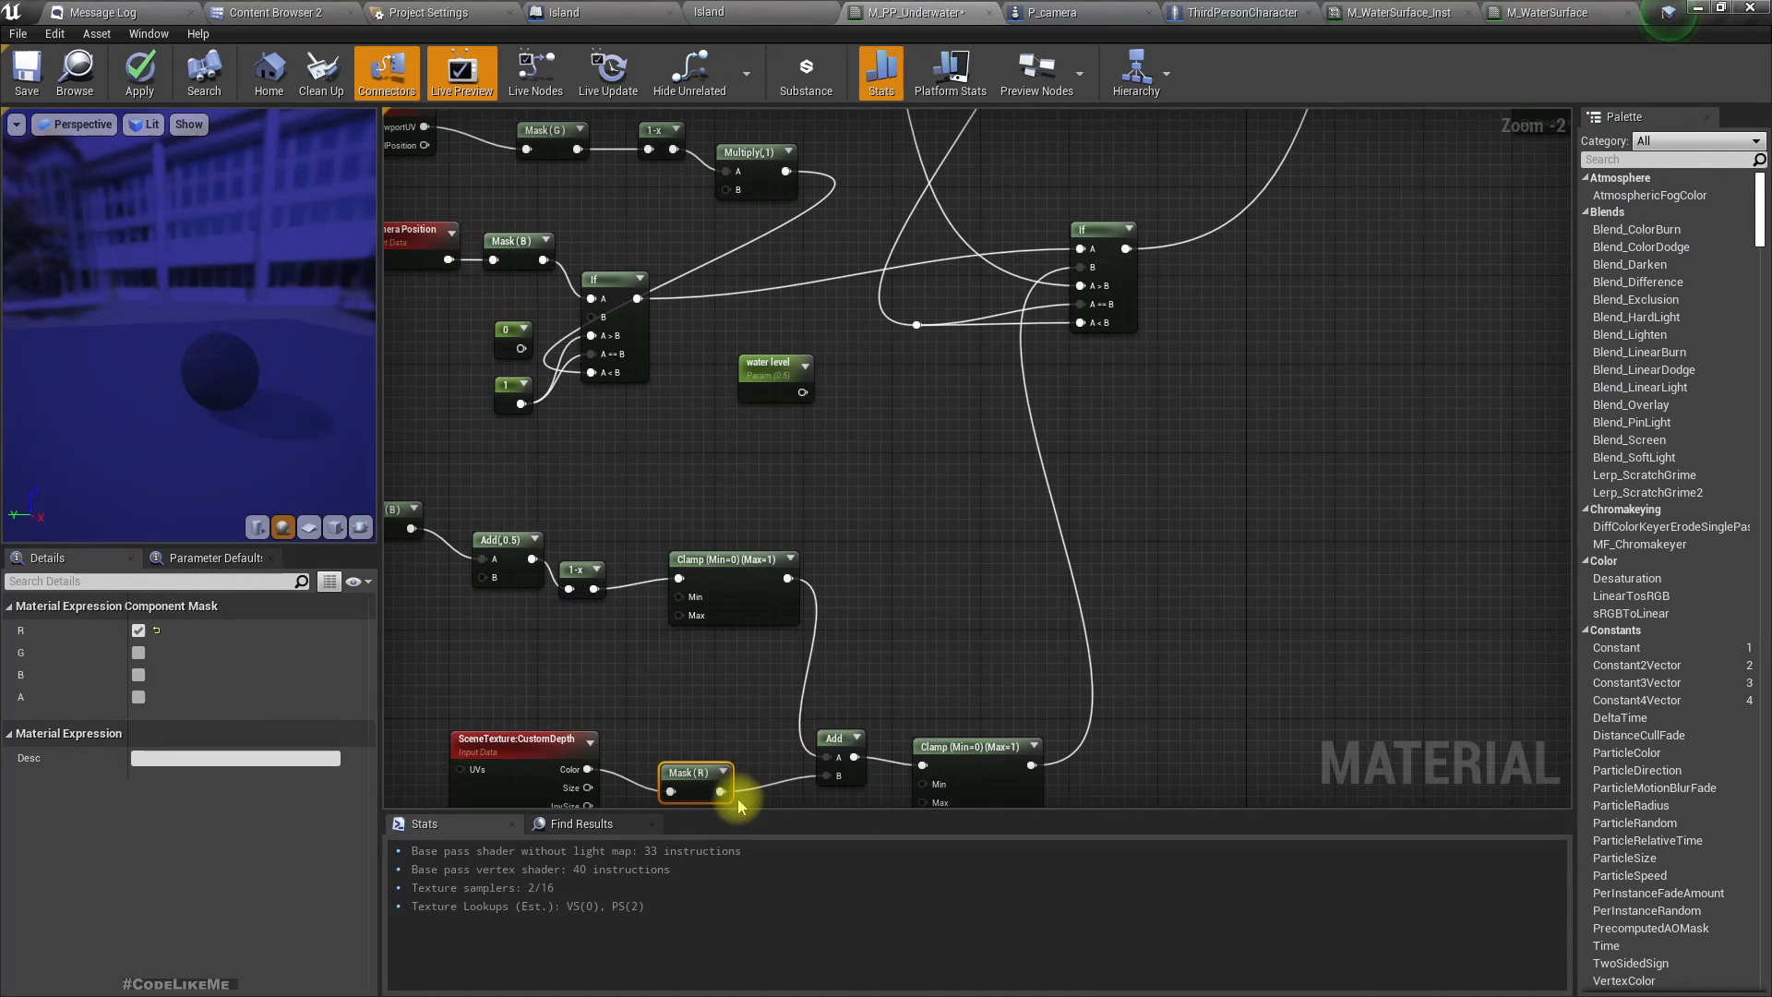
left_click_drag(720, 791, 868, 644)
left_click_drag(944, 422, 1500, 699)
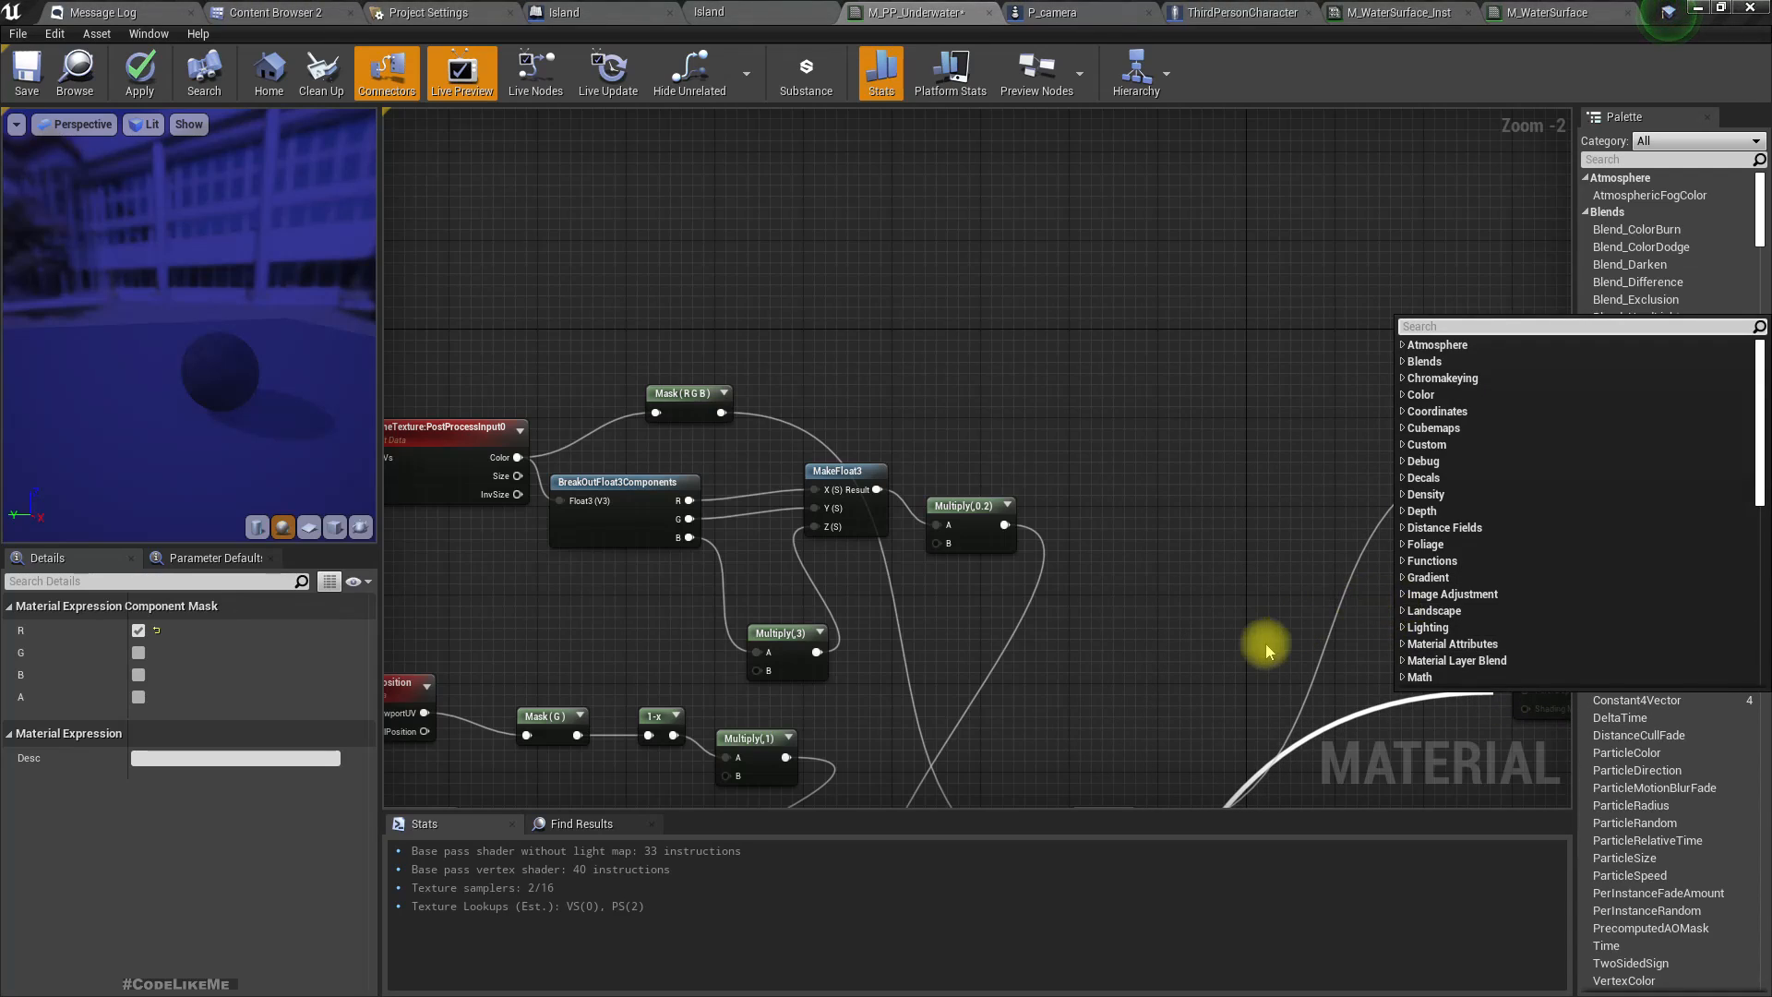
right_click_drag(1265, 641, 1133, 461)
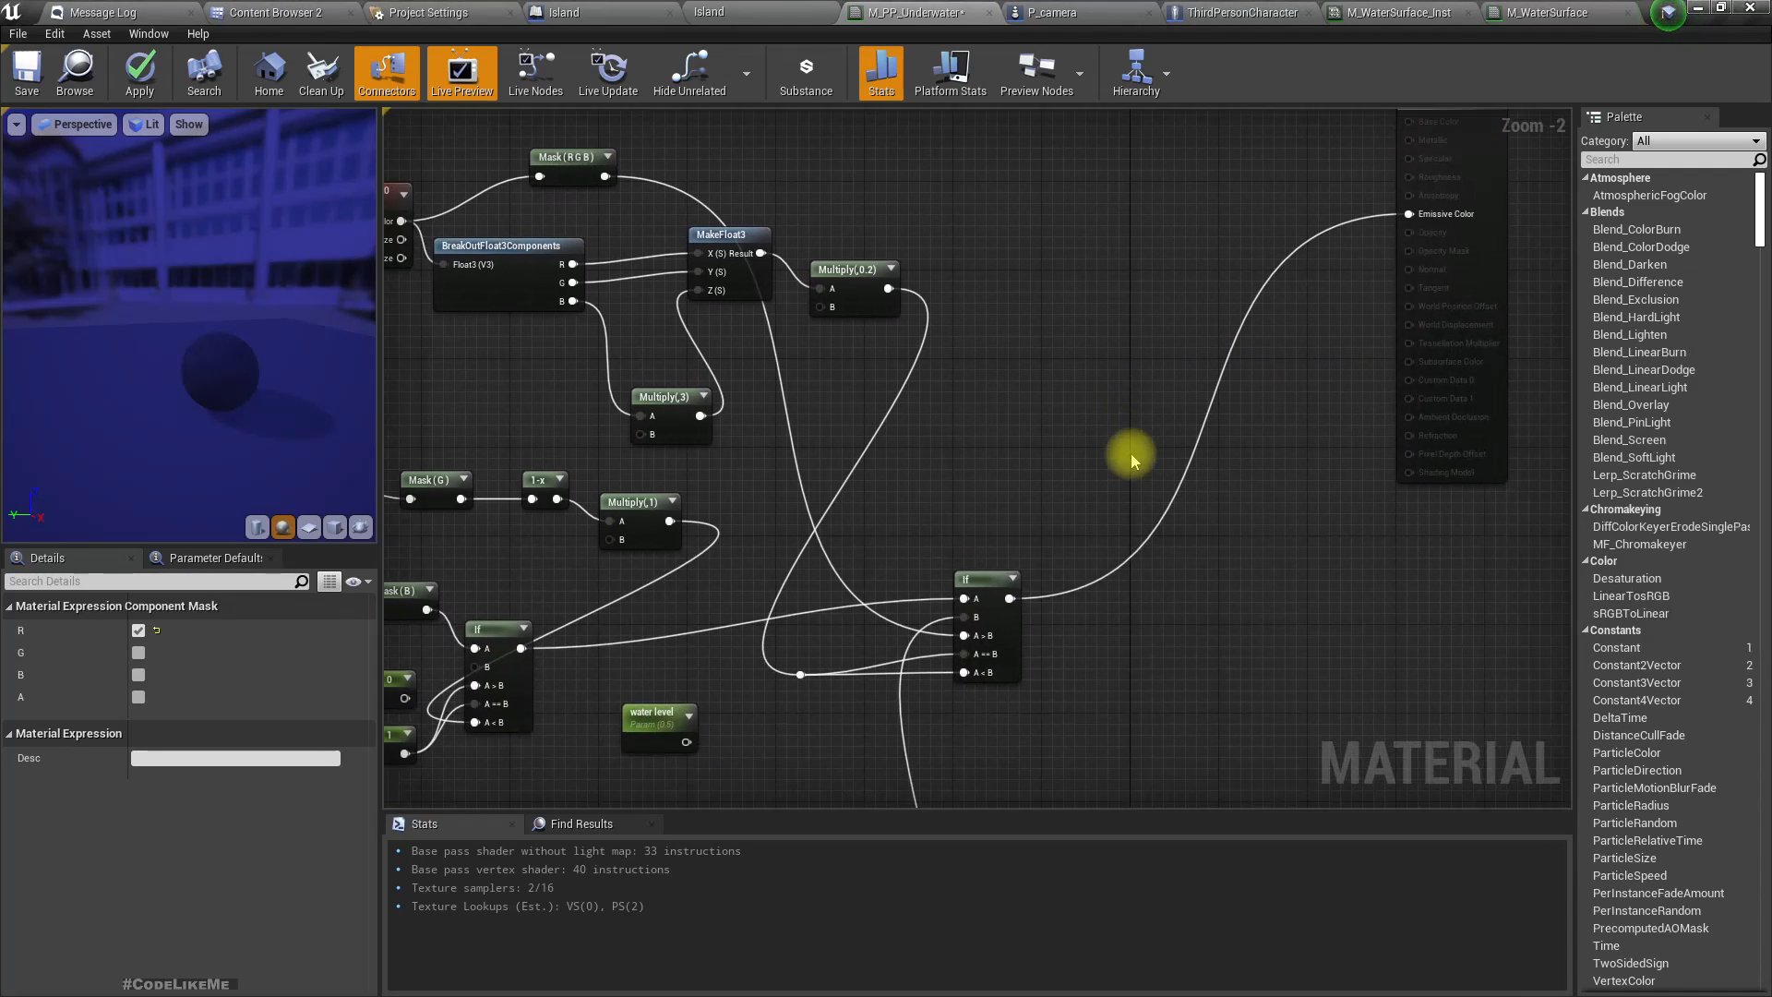
left_click(1352, 226)
double_click(1354, 230)
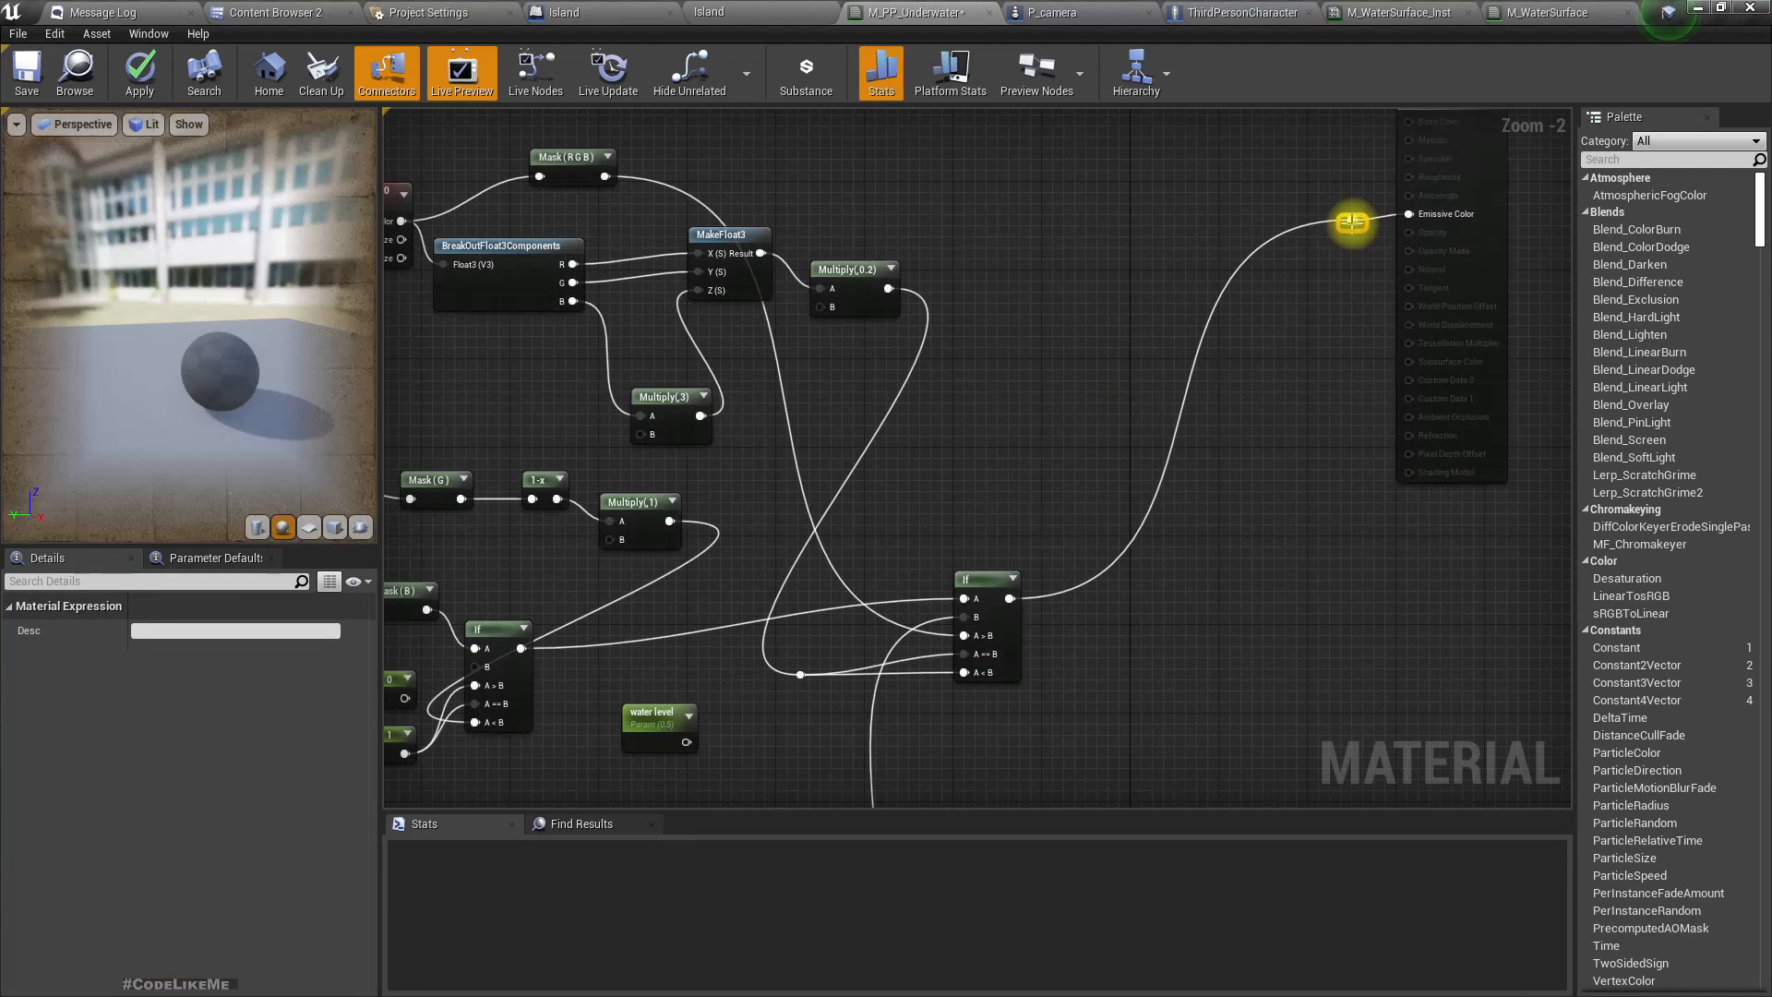
Wire the CustomDepth Mask (R) output directly into Emissive Color to preview the depth mask.
scroll(1285, 276, "down", 3)
scroll(966, 726, "up", 2)
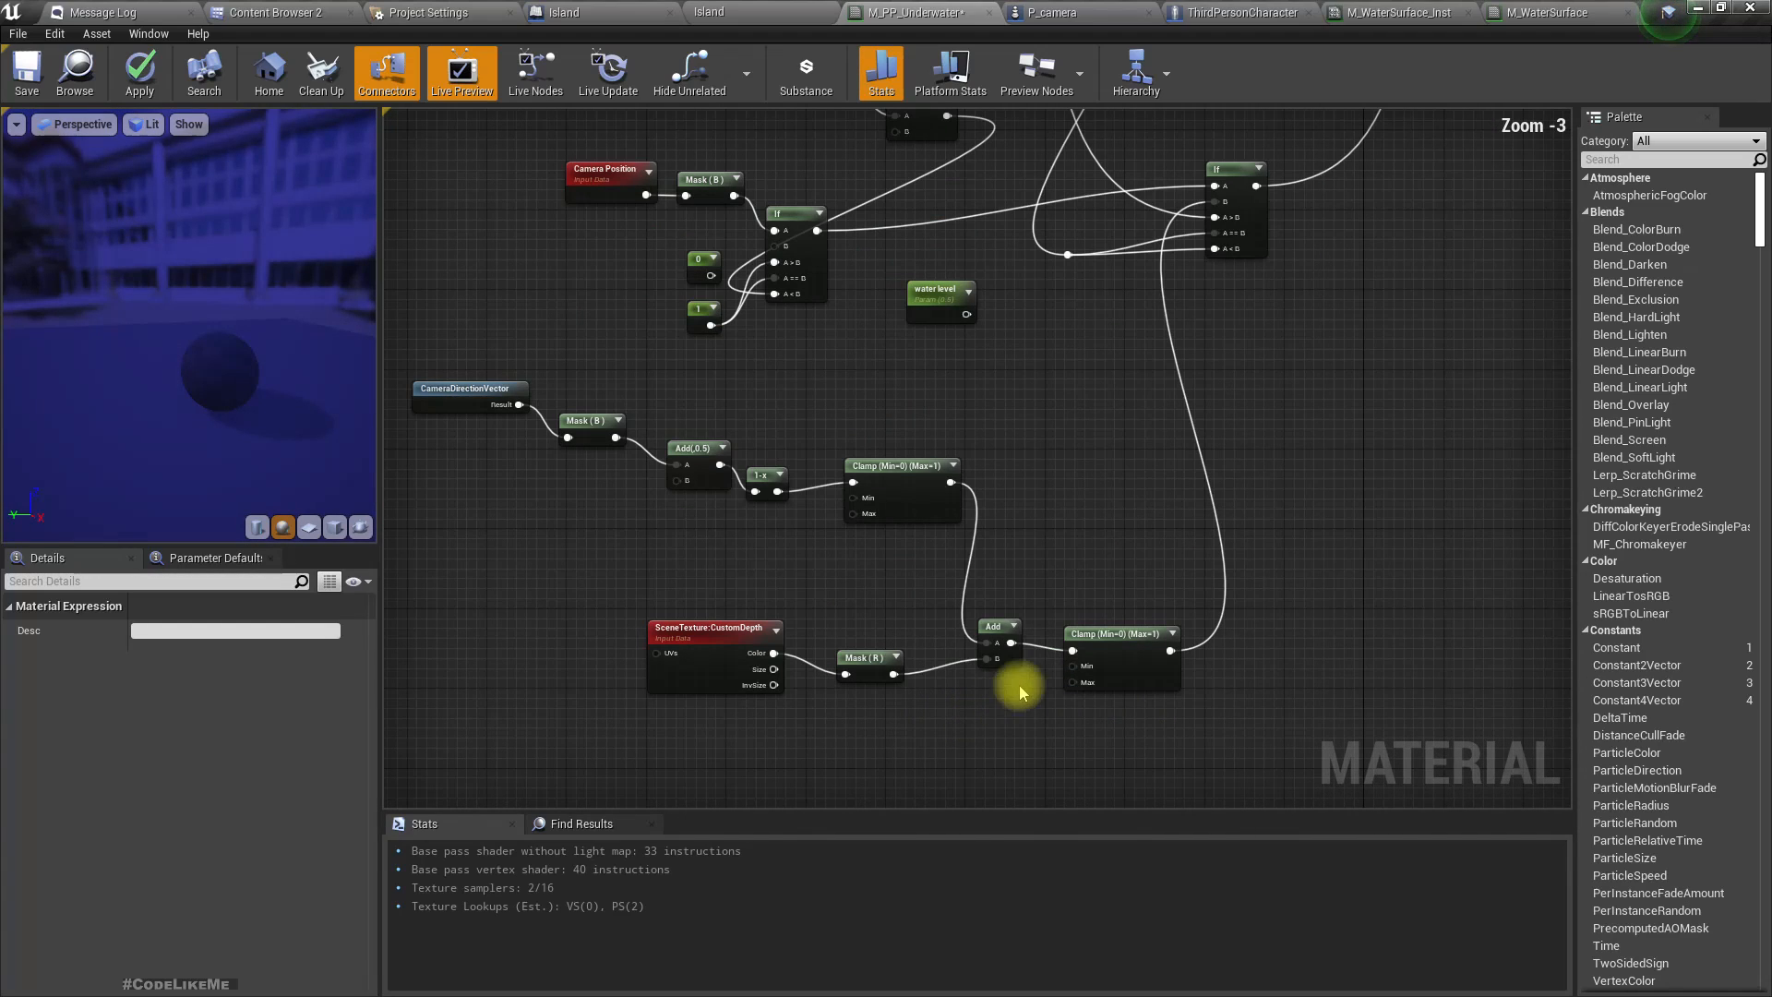
left_click_drag(893, 674, 608, 345)
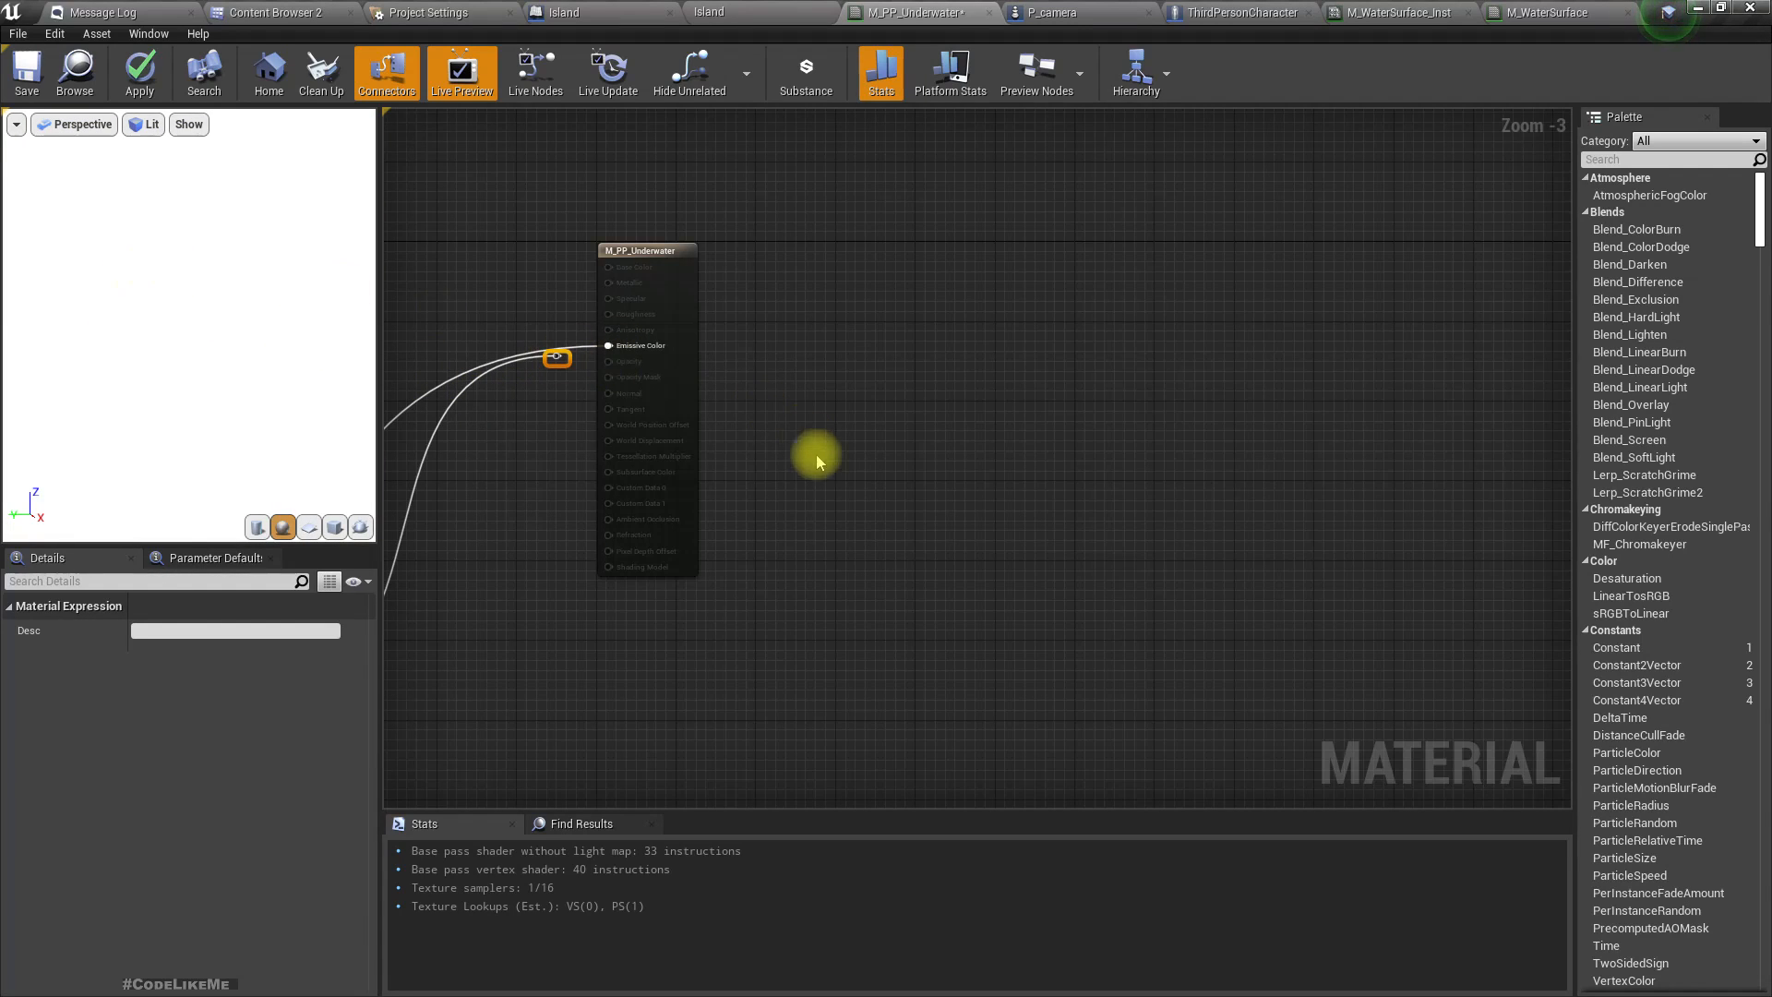
Shift the SceneTexture:CustomDepth and Mask (R) nodes to make room and add a 1-x node on the Mask (R) output.
right_click_drag(450, 598, 1394, 43)
right_click_drag(923, 480, 987, 446)
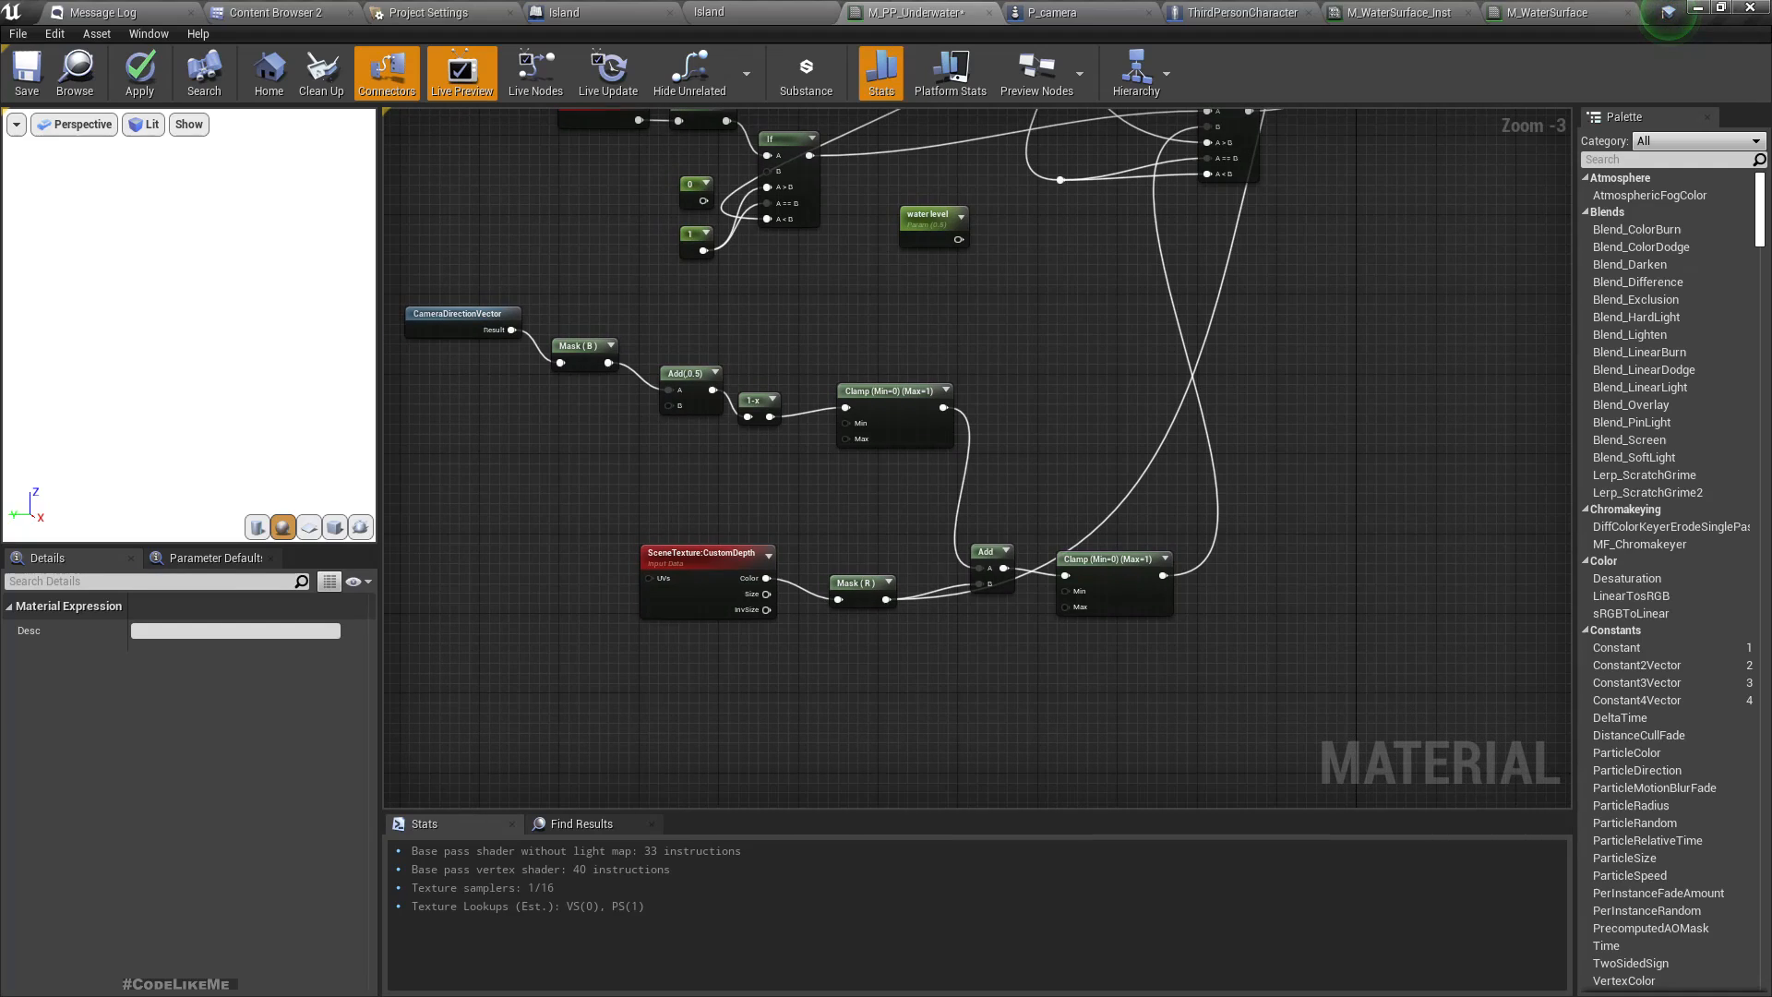
right_click_drag(718, 691, 871, 663)
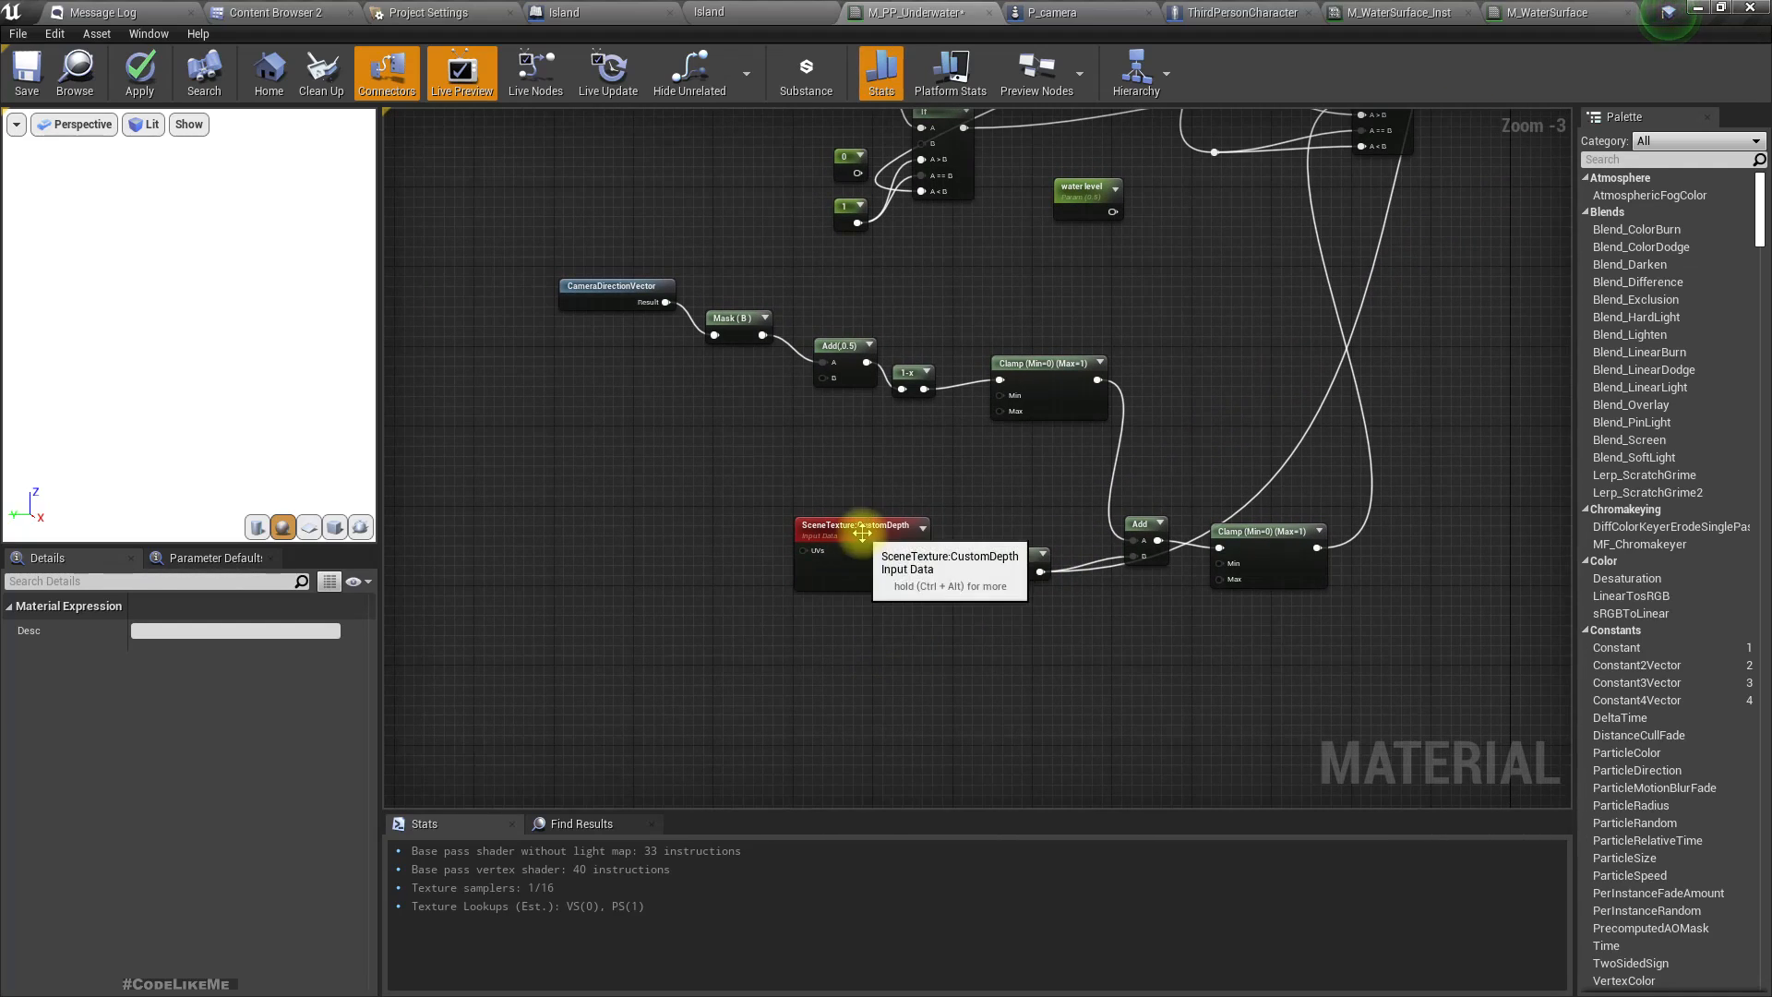
left_click_drag(1020, 567, 934, 595)
left_click(943, 649)
type("1-x")
key("Return")
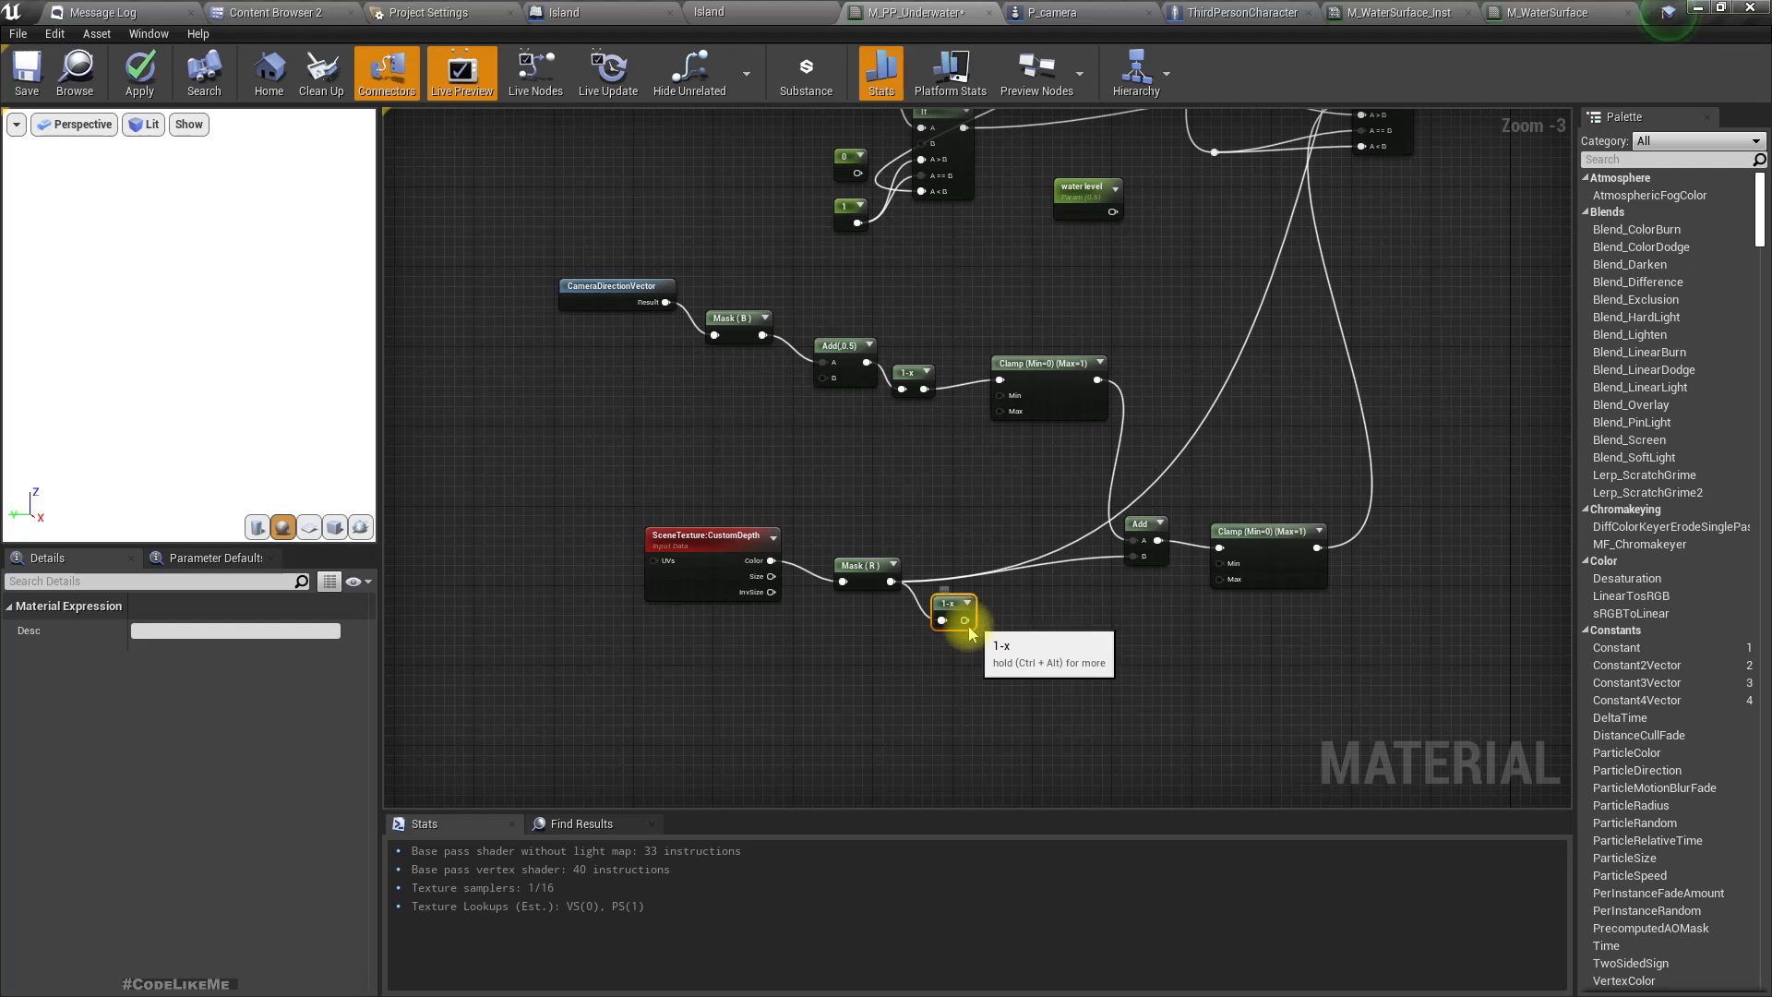
Connect the new 1-x output to Emissive Color, apply the material, and check the result in the Island level.
left_click_drag(965, 621, 1089, 318)
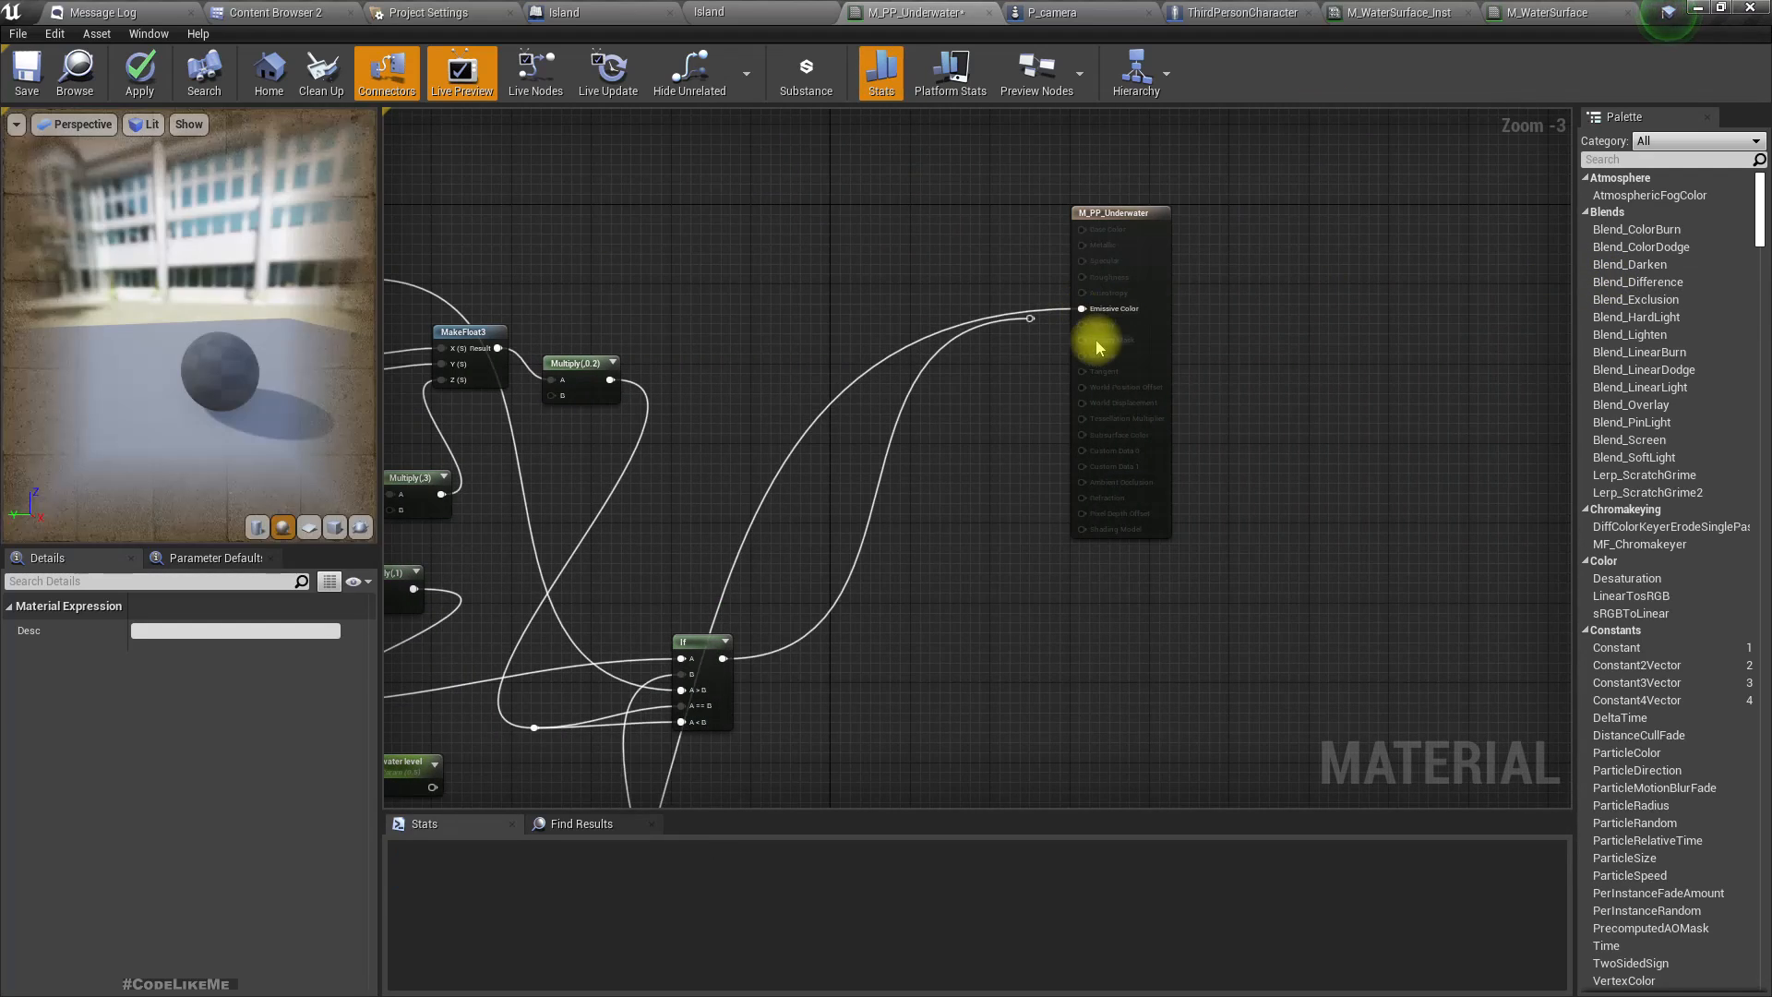
left_click(139, 74)
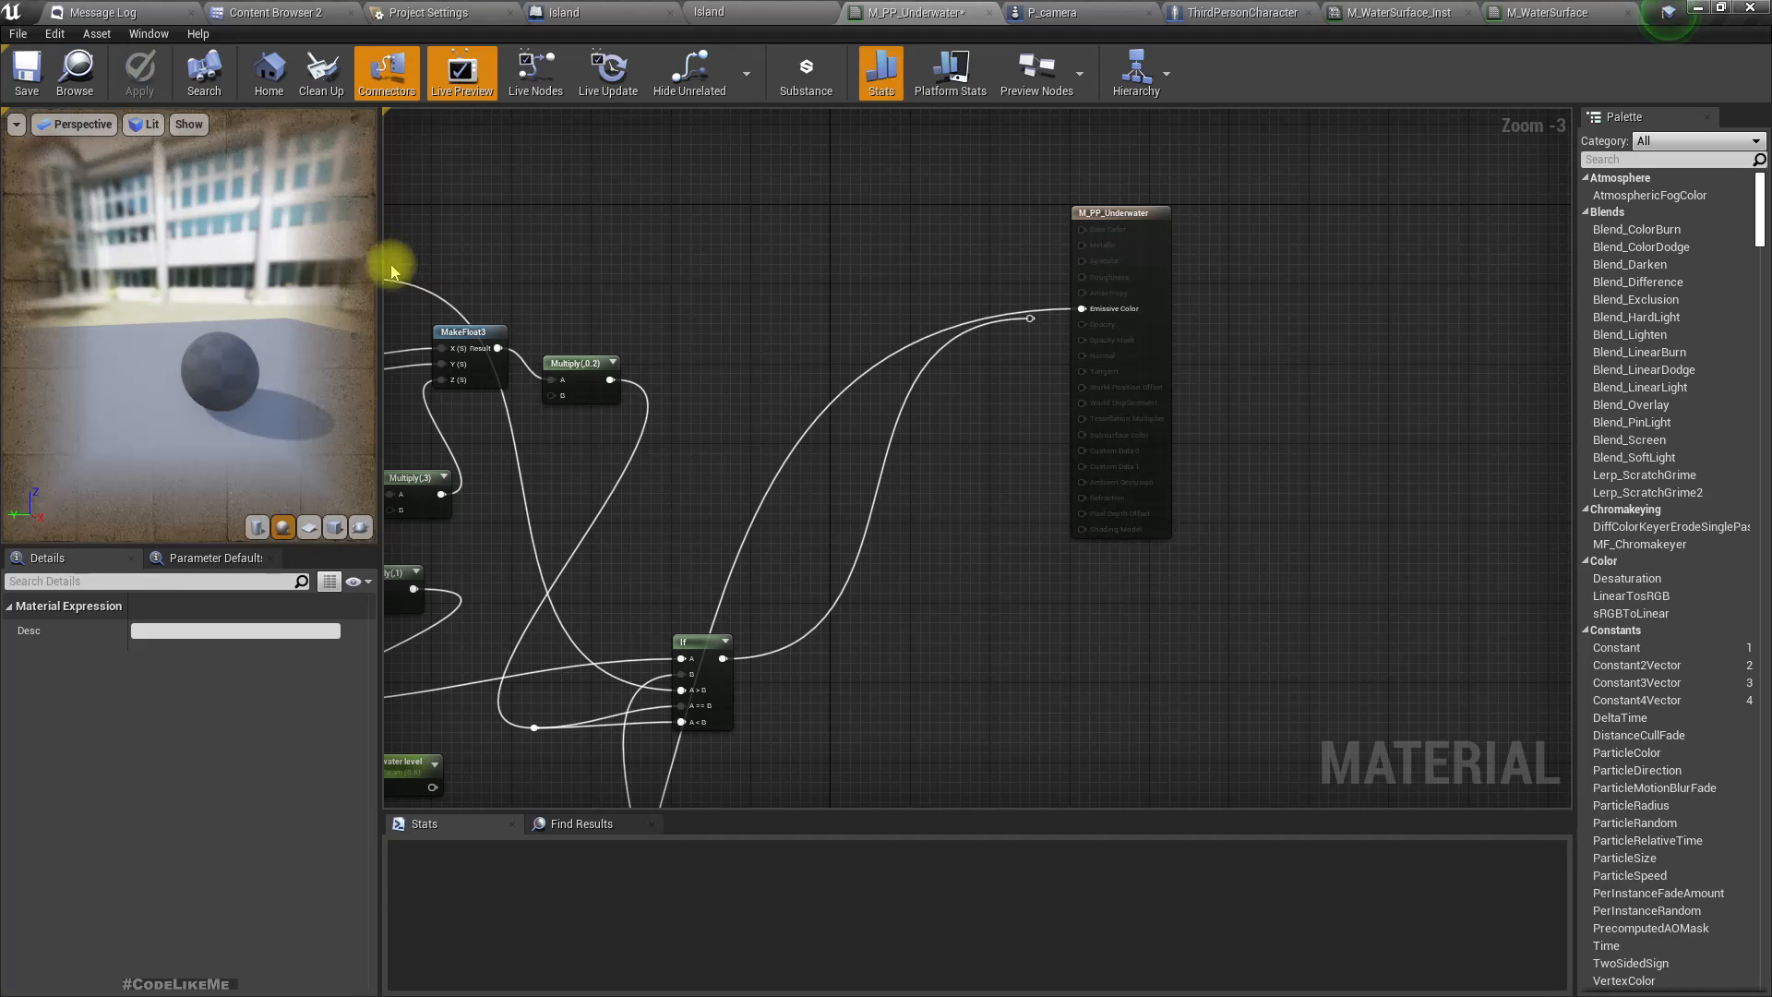
left_click(711, 11)
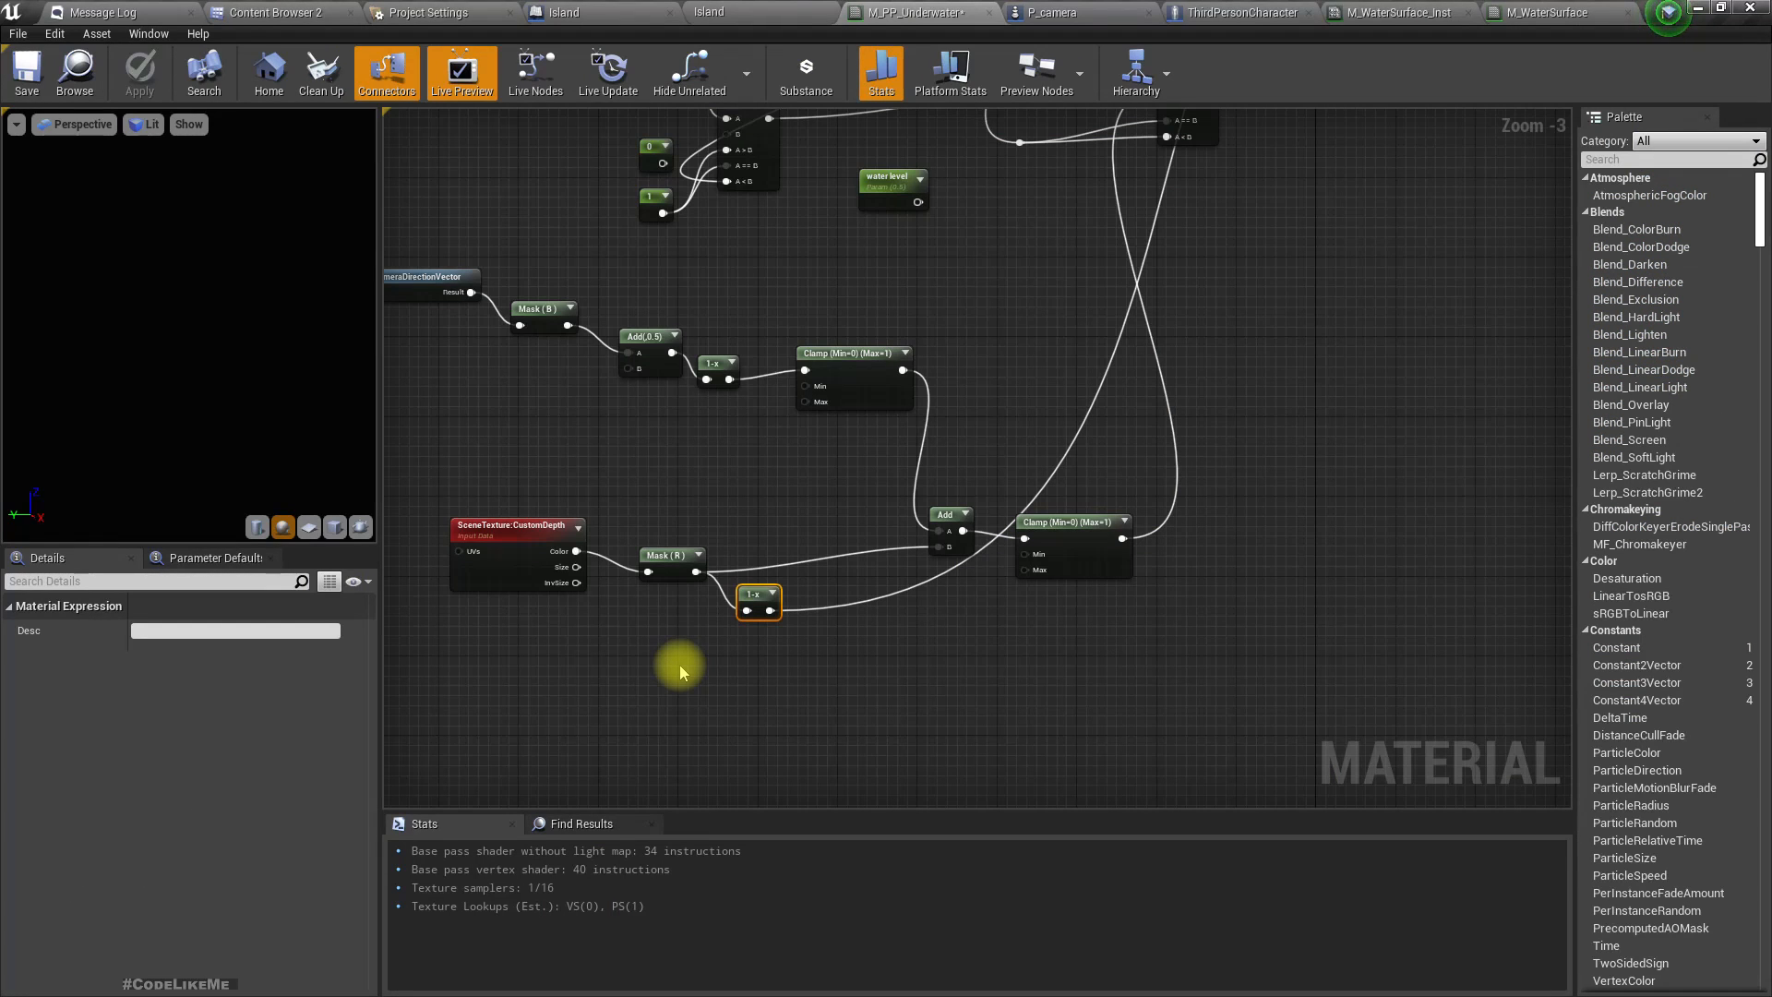
Move the 1-x node aside and add a Divide node on the Mask (R) output with Const B set to 10000.
scroll(721, 621, "up", 3)
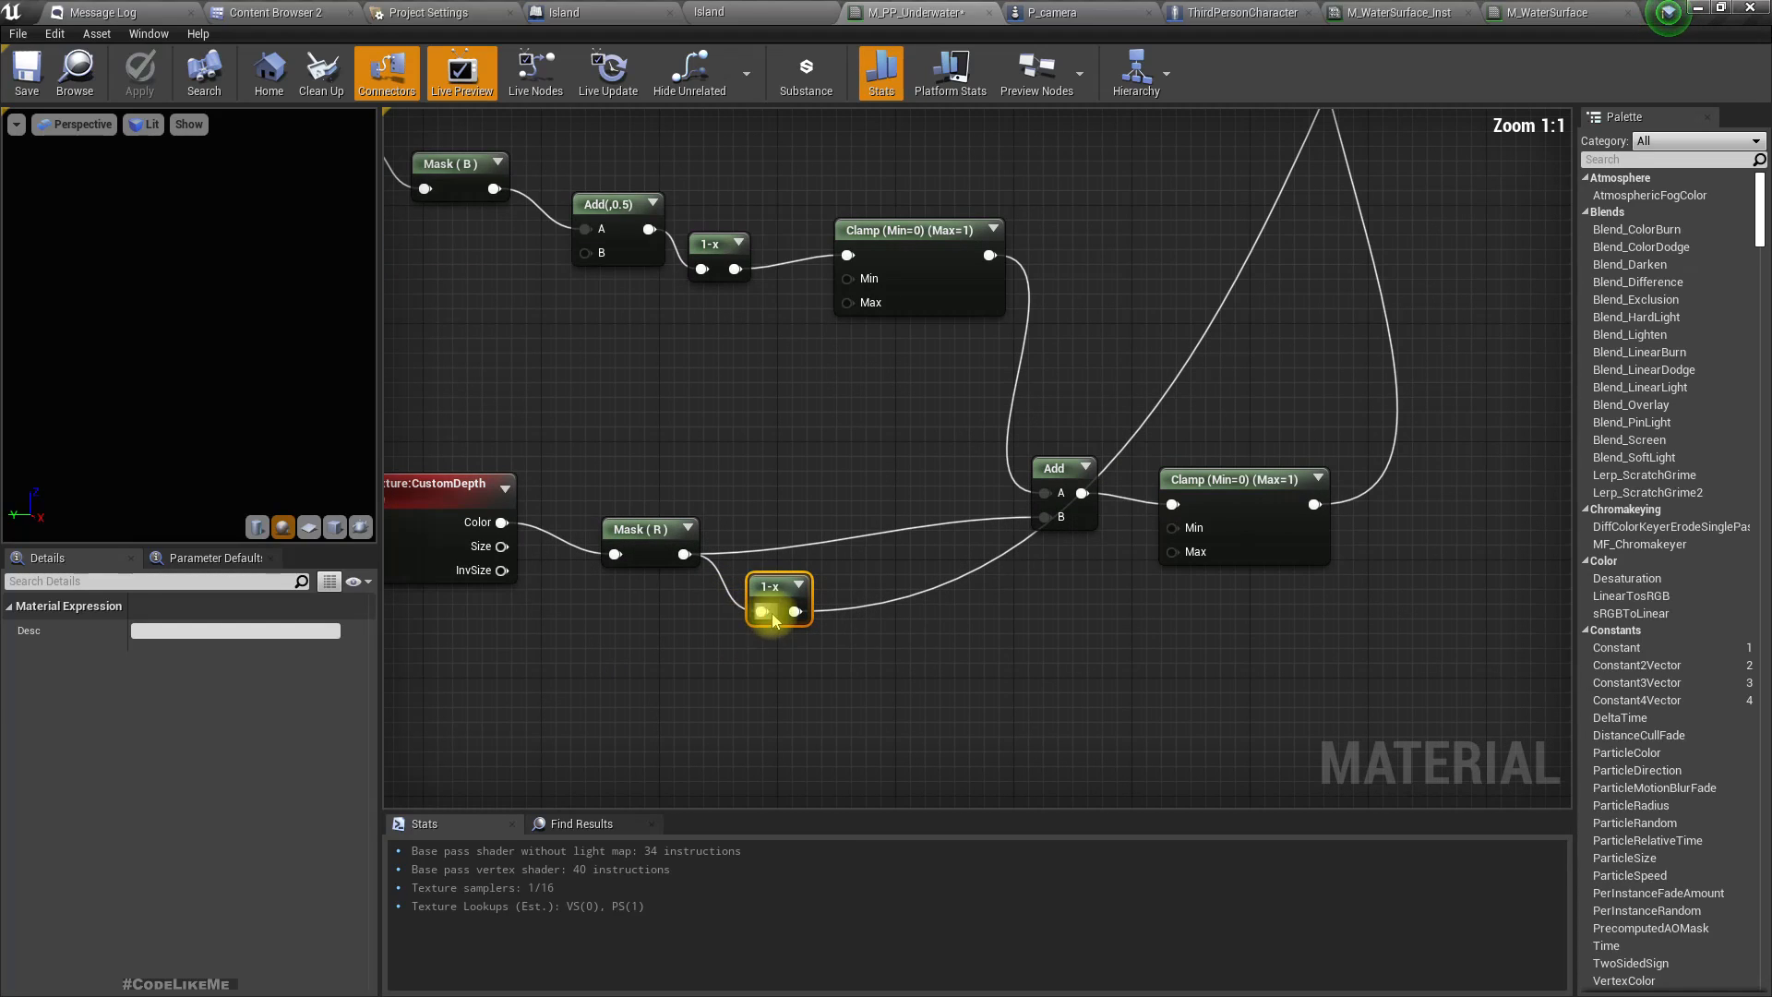
left_click_drag(771, 591, 858, 600)
left_click_drag(683, 553, 711, 613)
type("/")
key("Return")
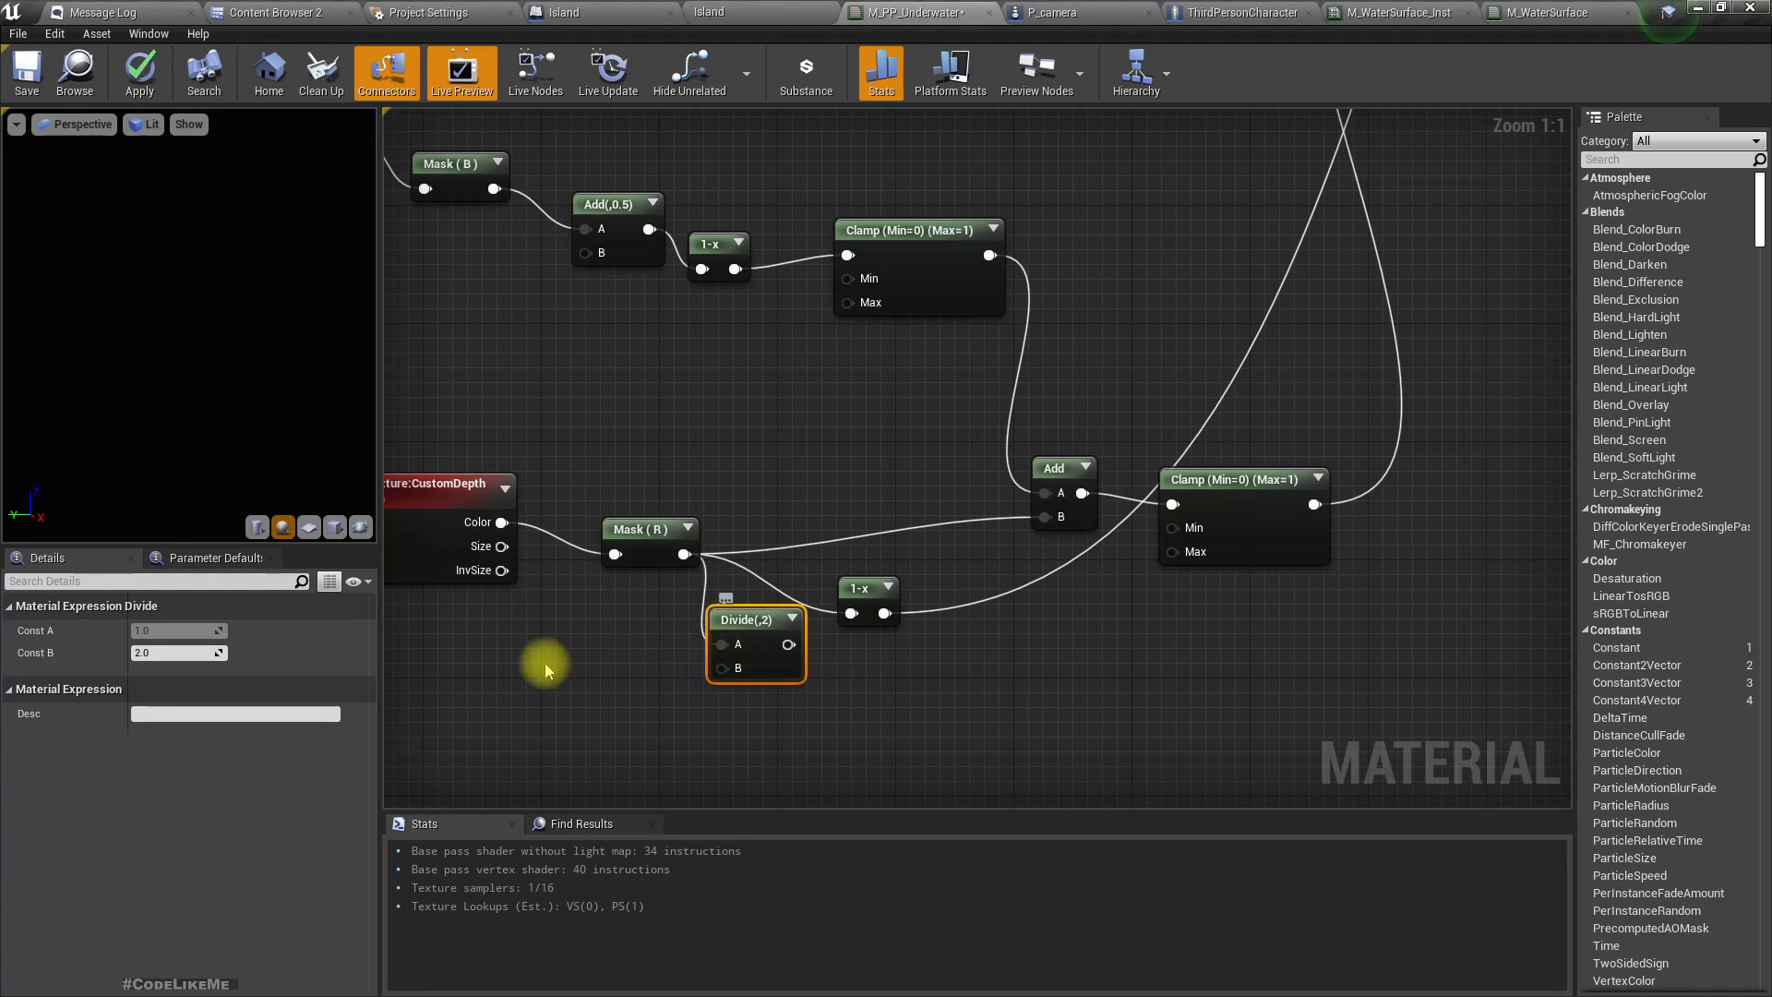
left_click(176, 652)
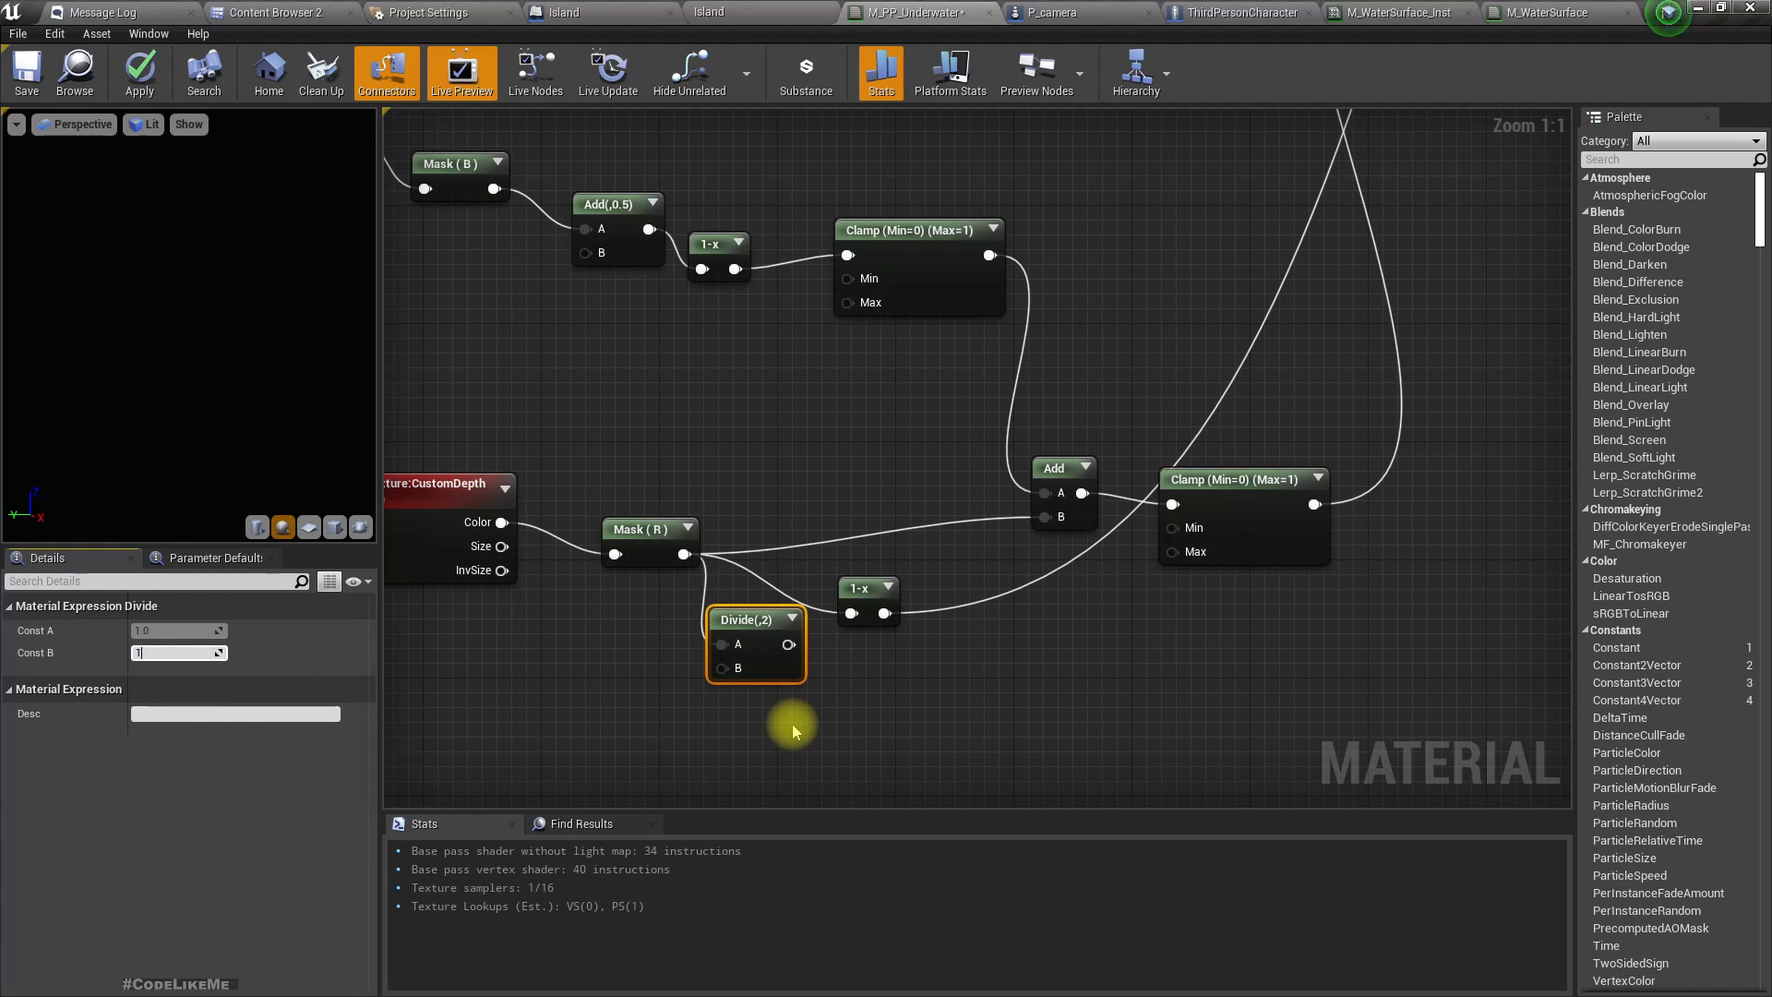
key("Return")
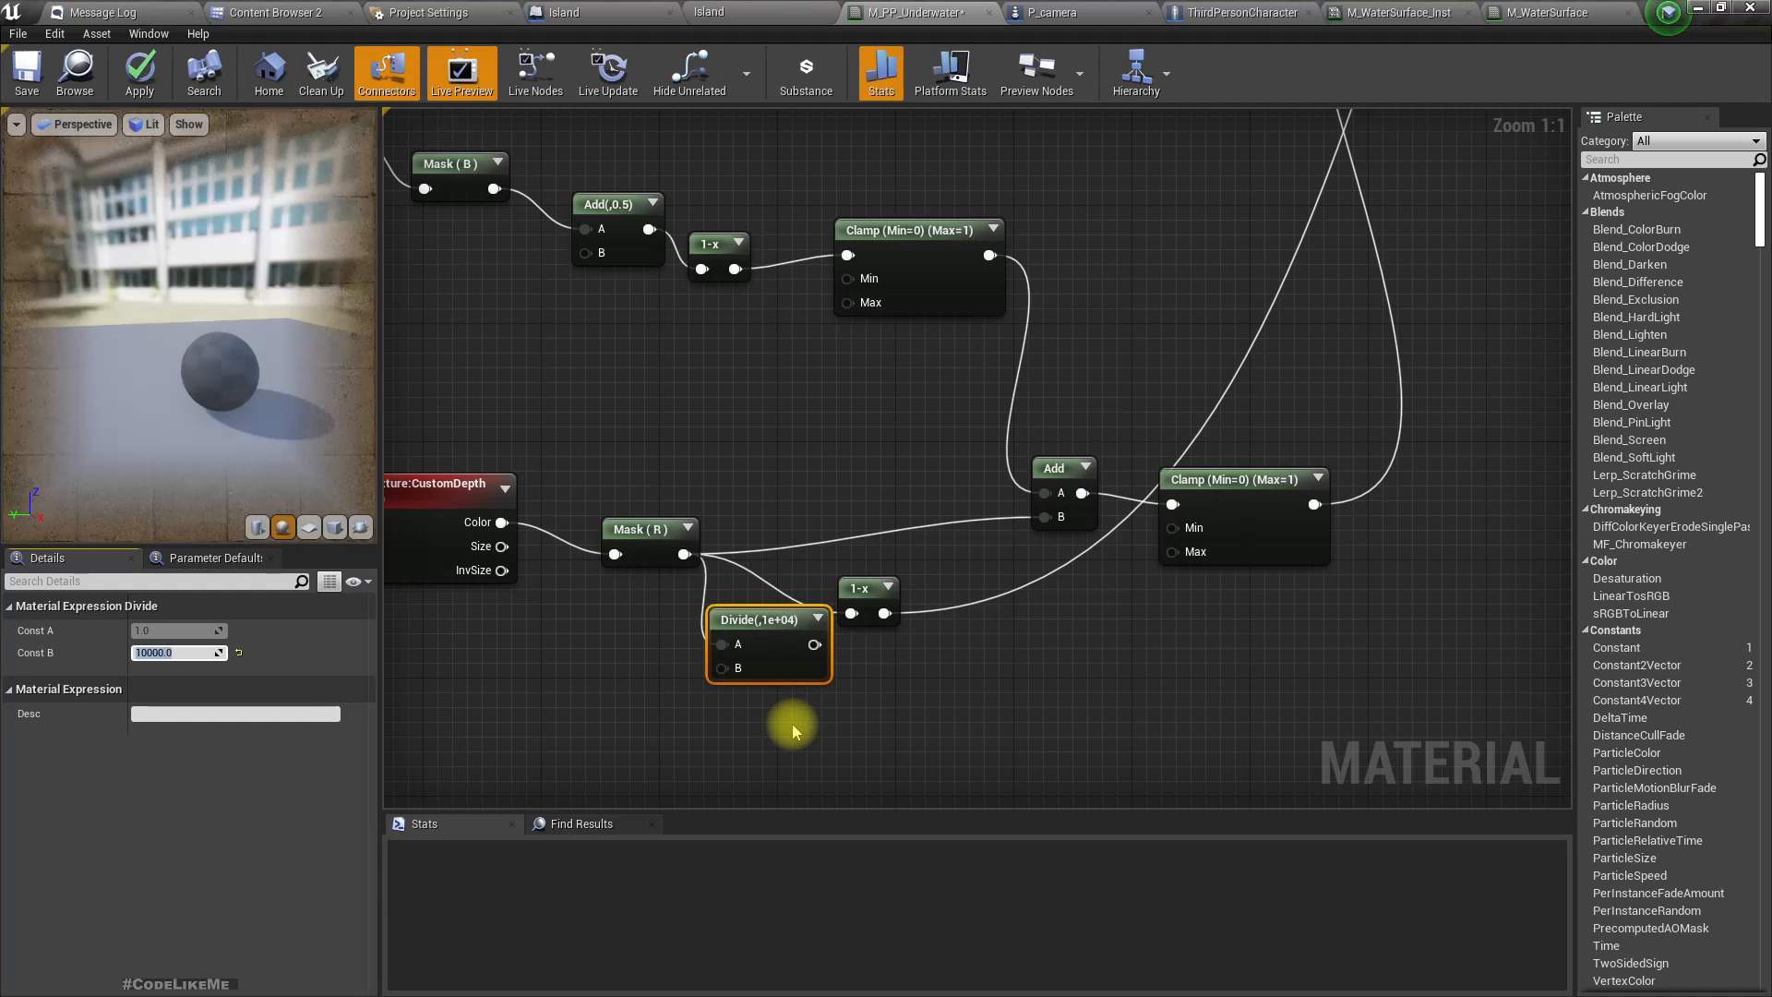
Feed the Divide result into the 1-x node, apply the material, and check the inverted depth in the Island level.
right_click_drag(906, 650, 862, 694)
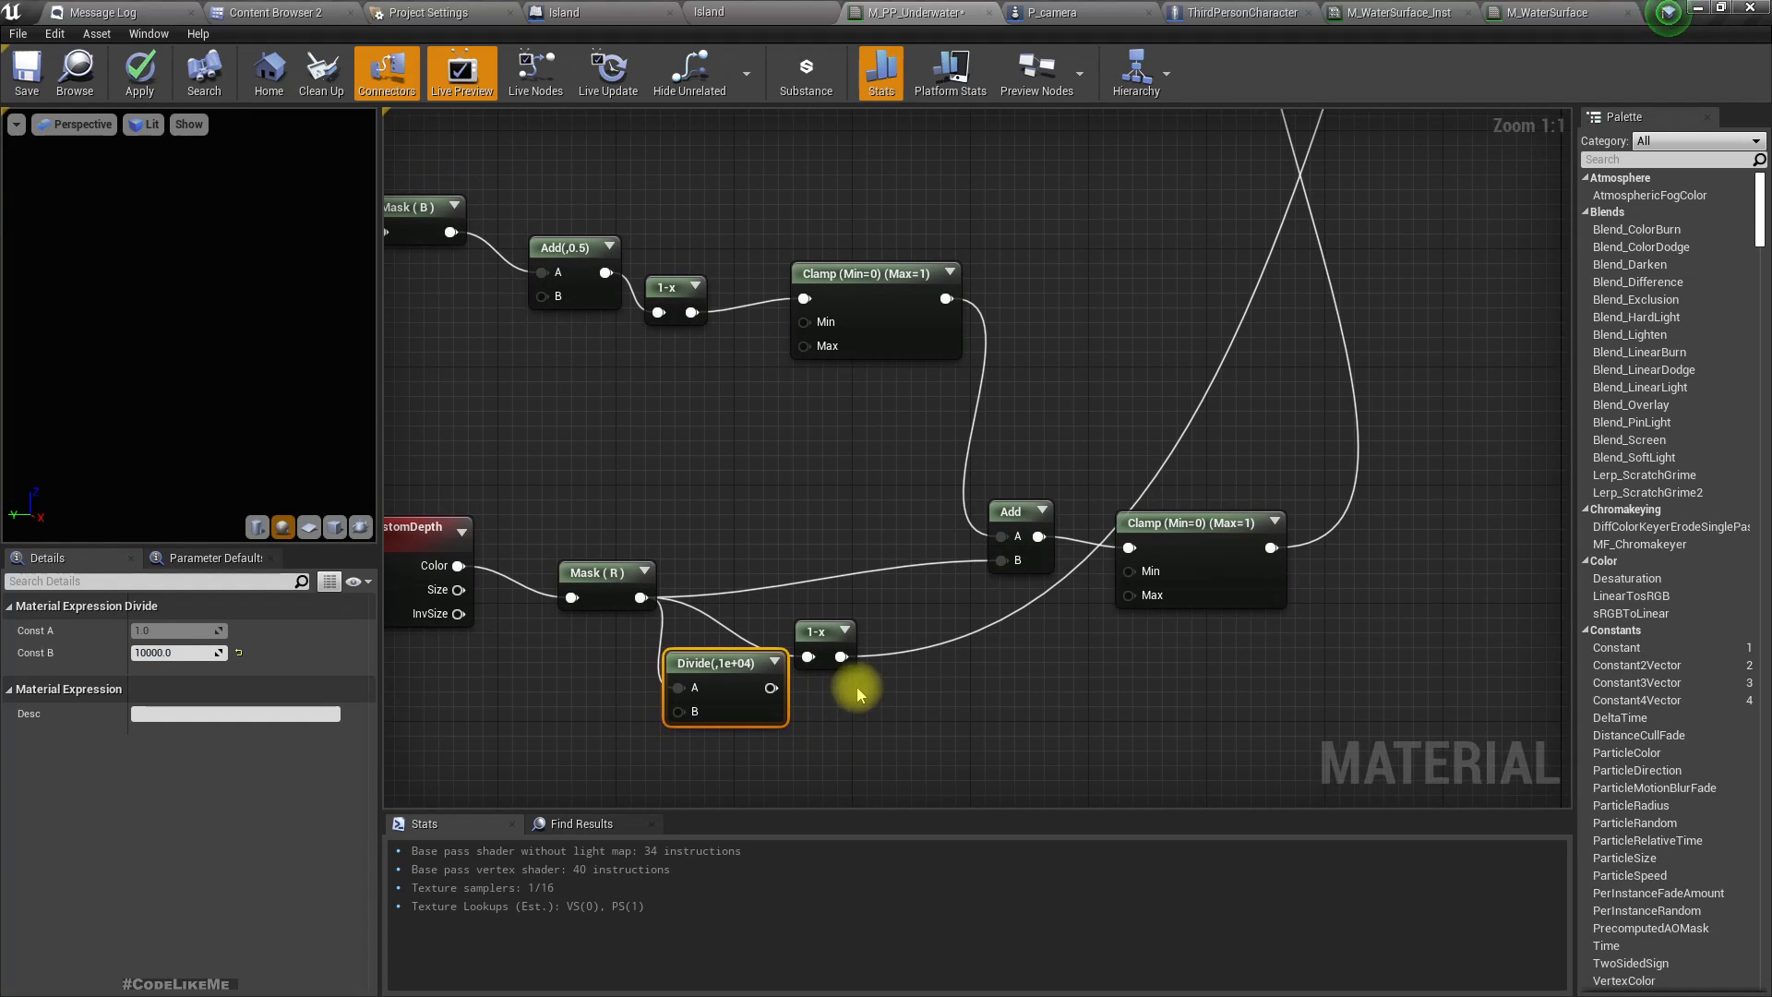
left_click_drag(787, 687, 808, 657)
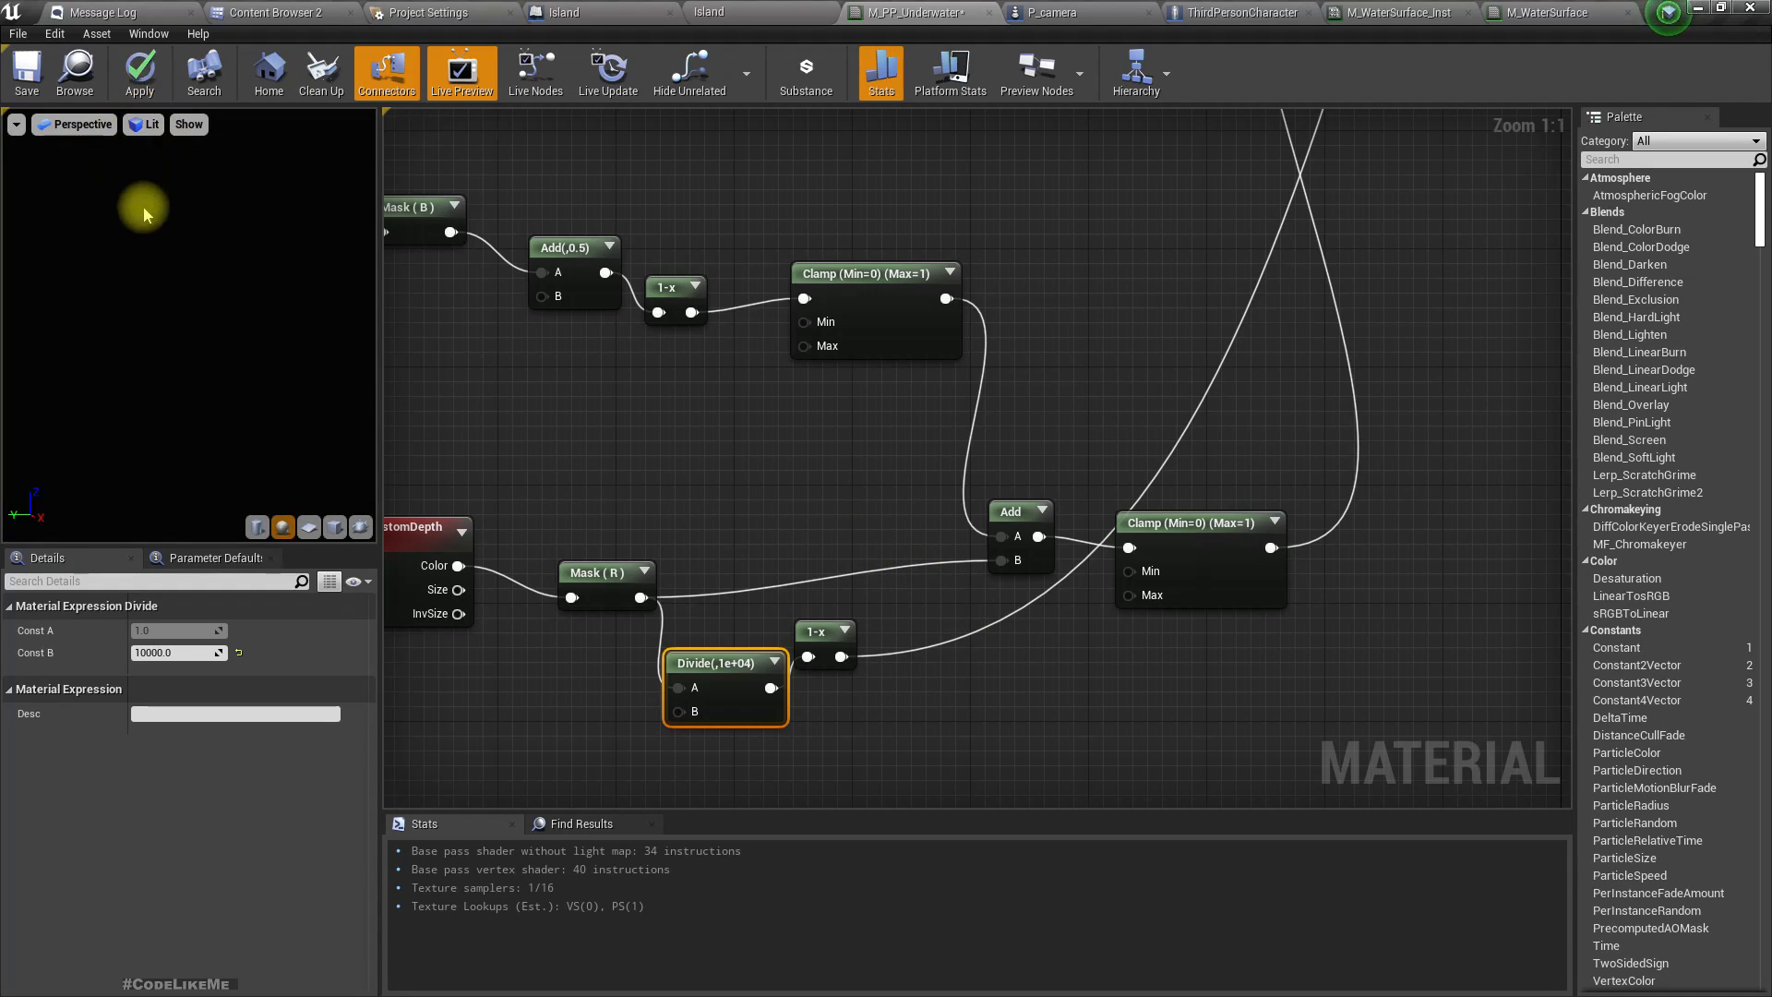
left_click(139, 74)
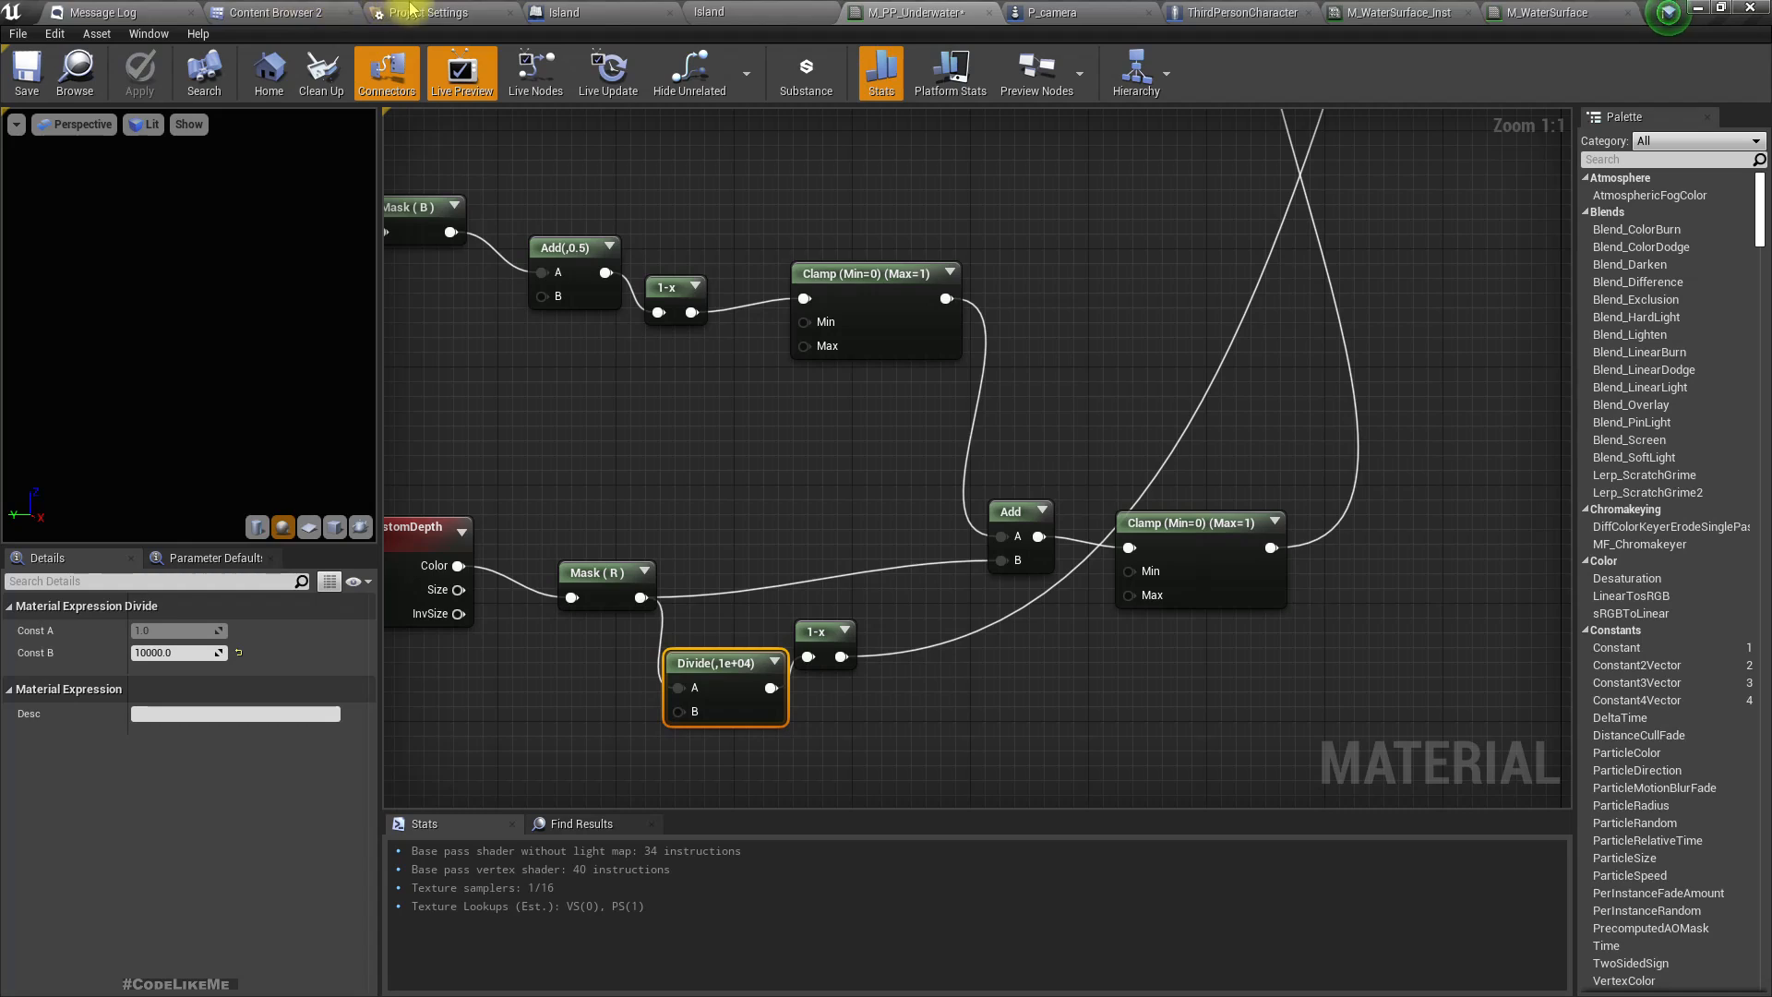
left_click(736, 9)
right_click_drag(791, 225, 791, 179)
right_click_drag(863, 548, 863, 481)
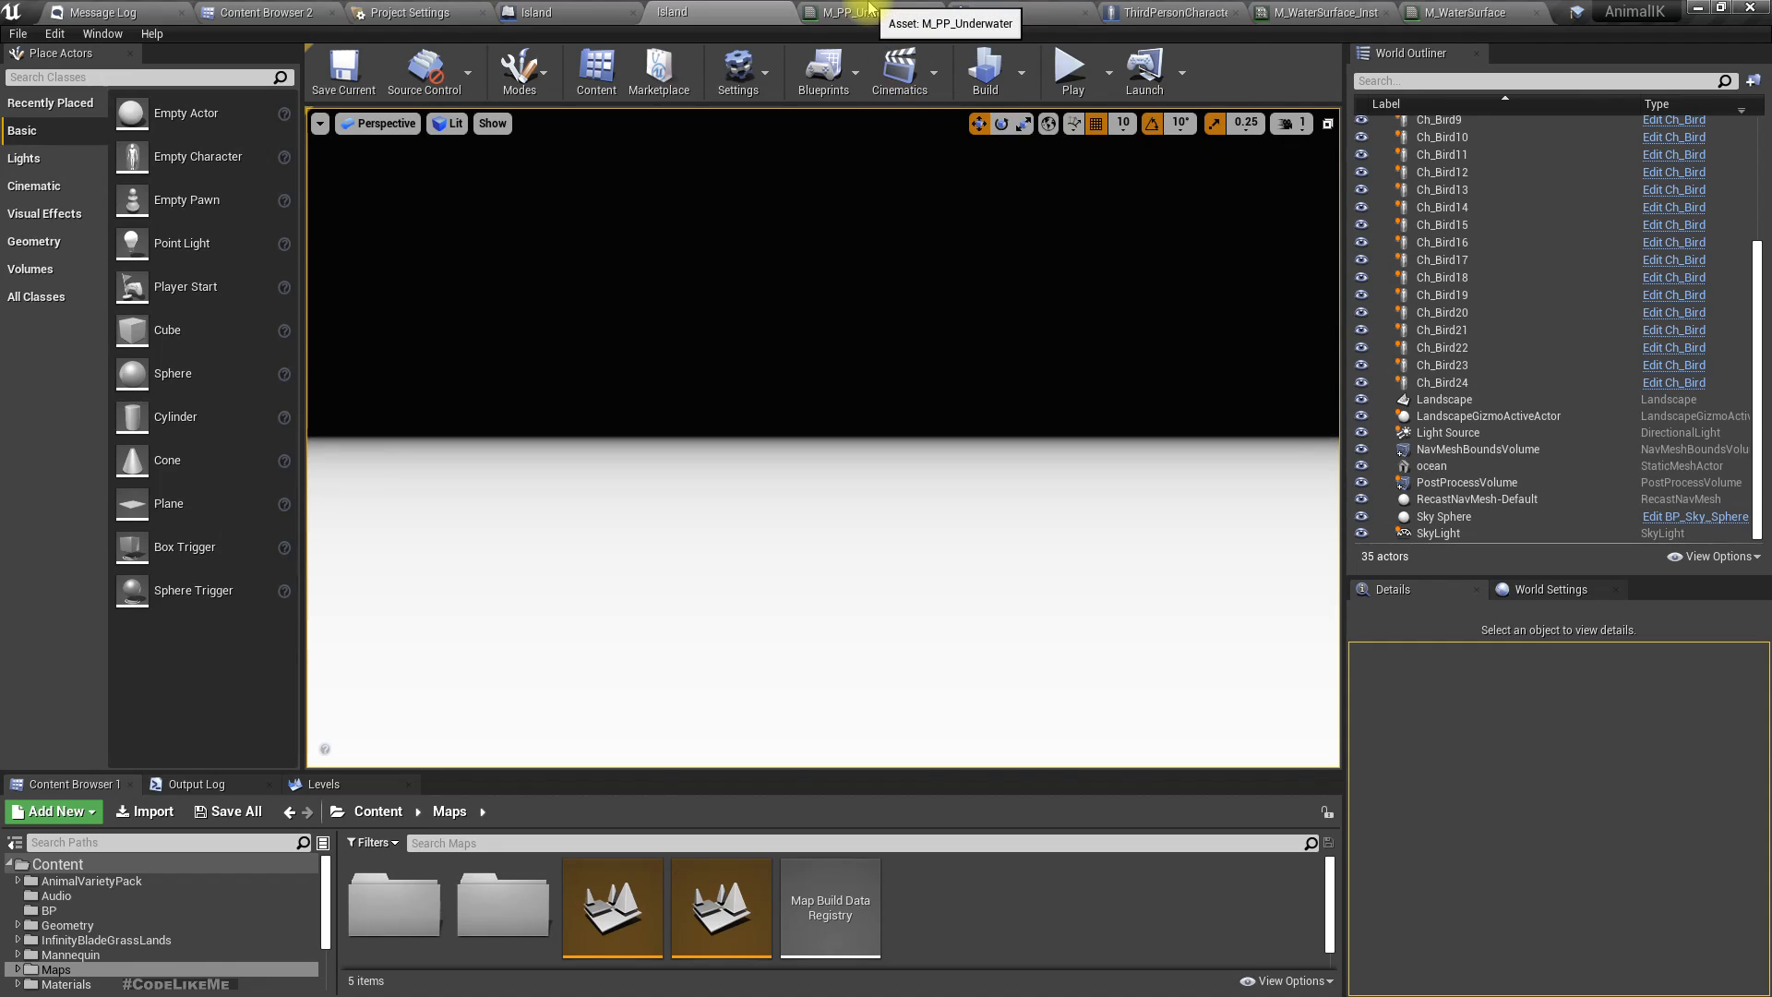
Connect the 1-x output to the Add node's B input, reconnect the reroute node to Emissive Color, and apply the material.
left_click(869, 12)
left_click_drag(840, 657, 1002, 560)
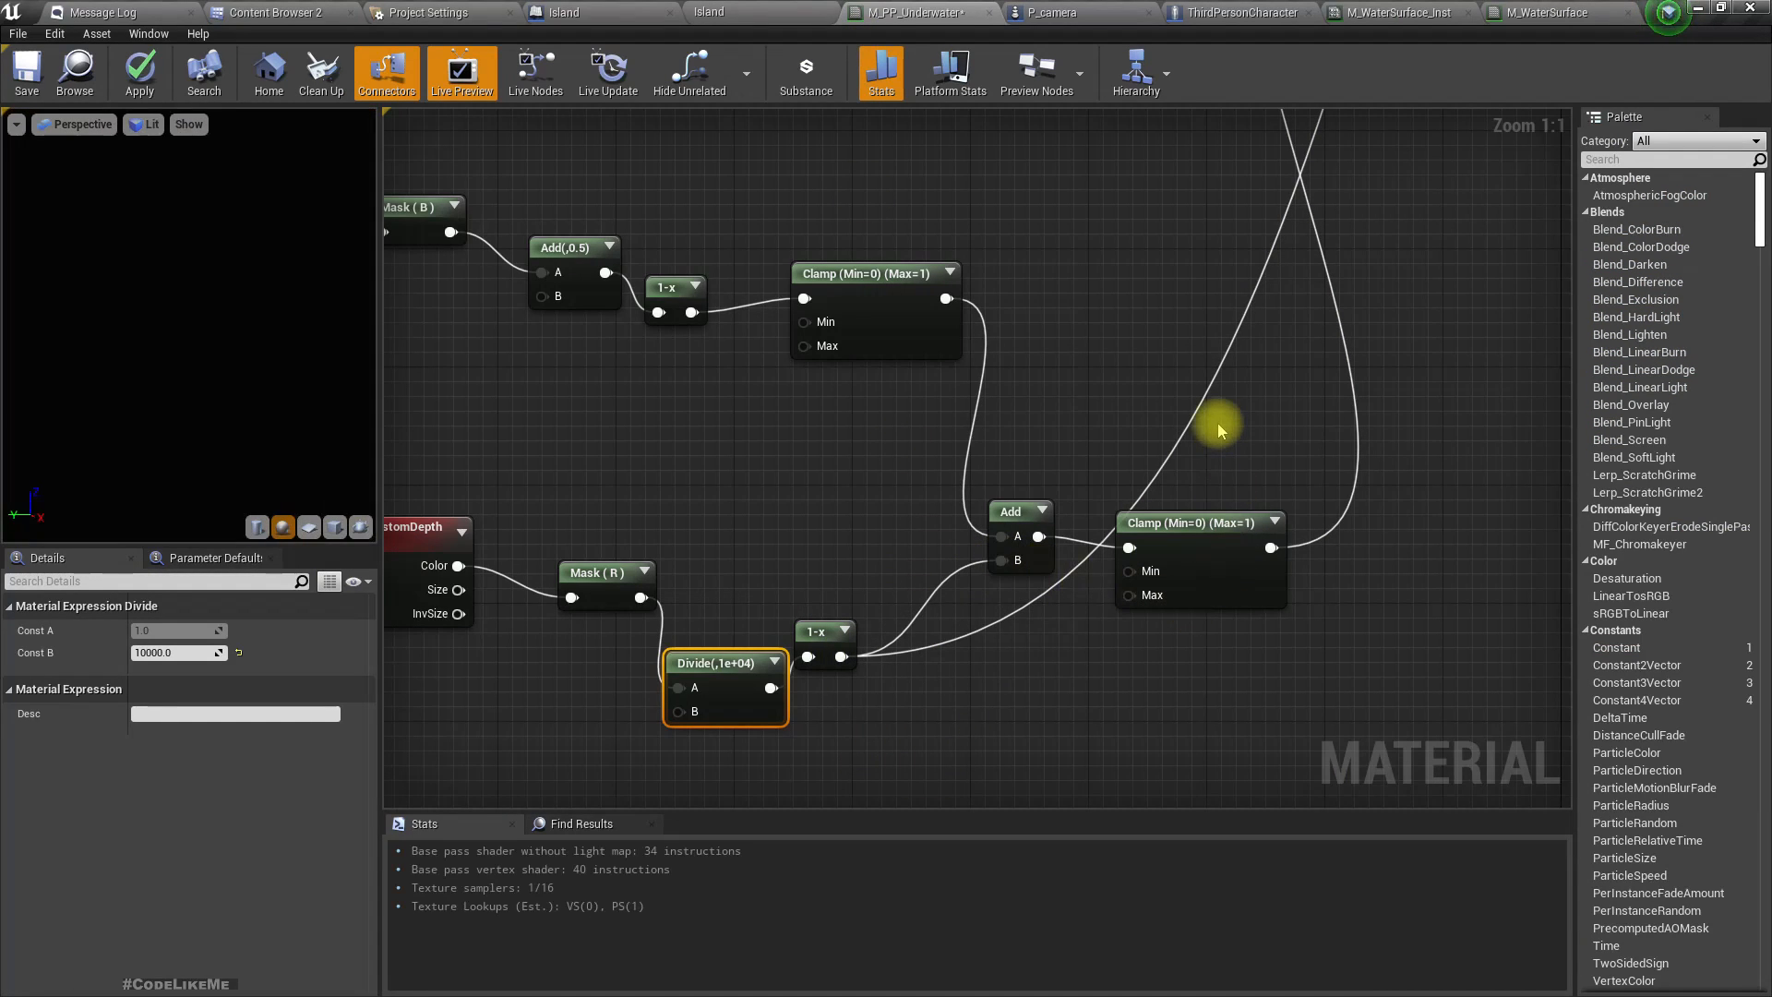
scroll(1139, 456, "down", 4)
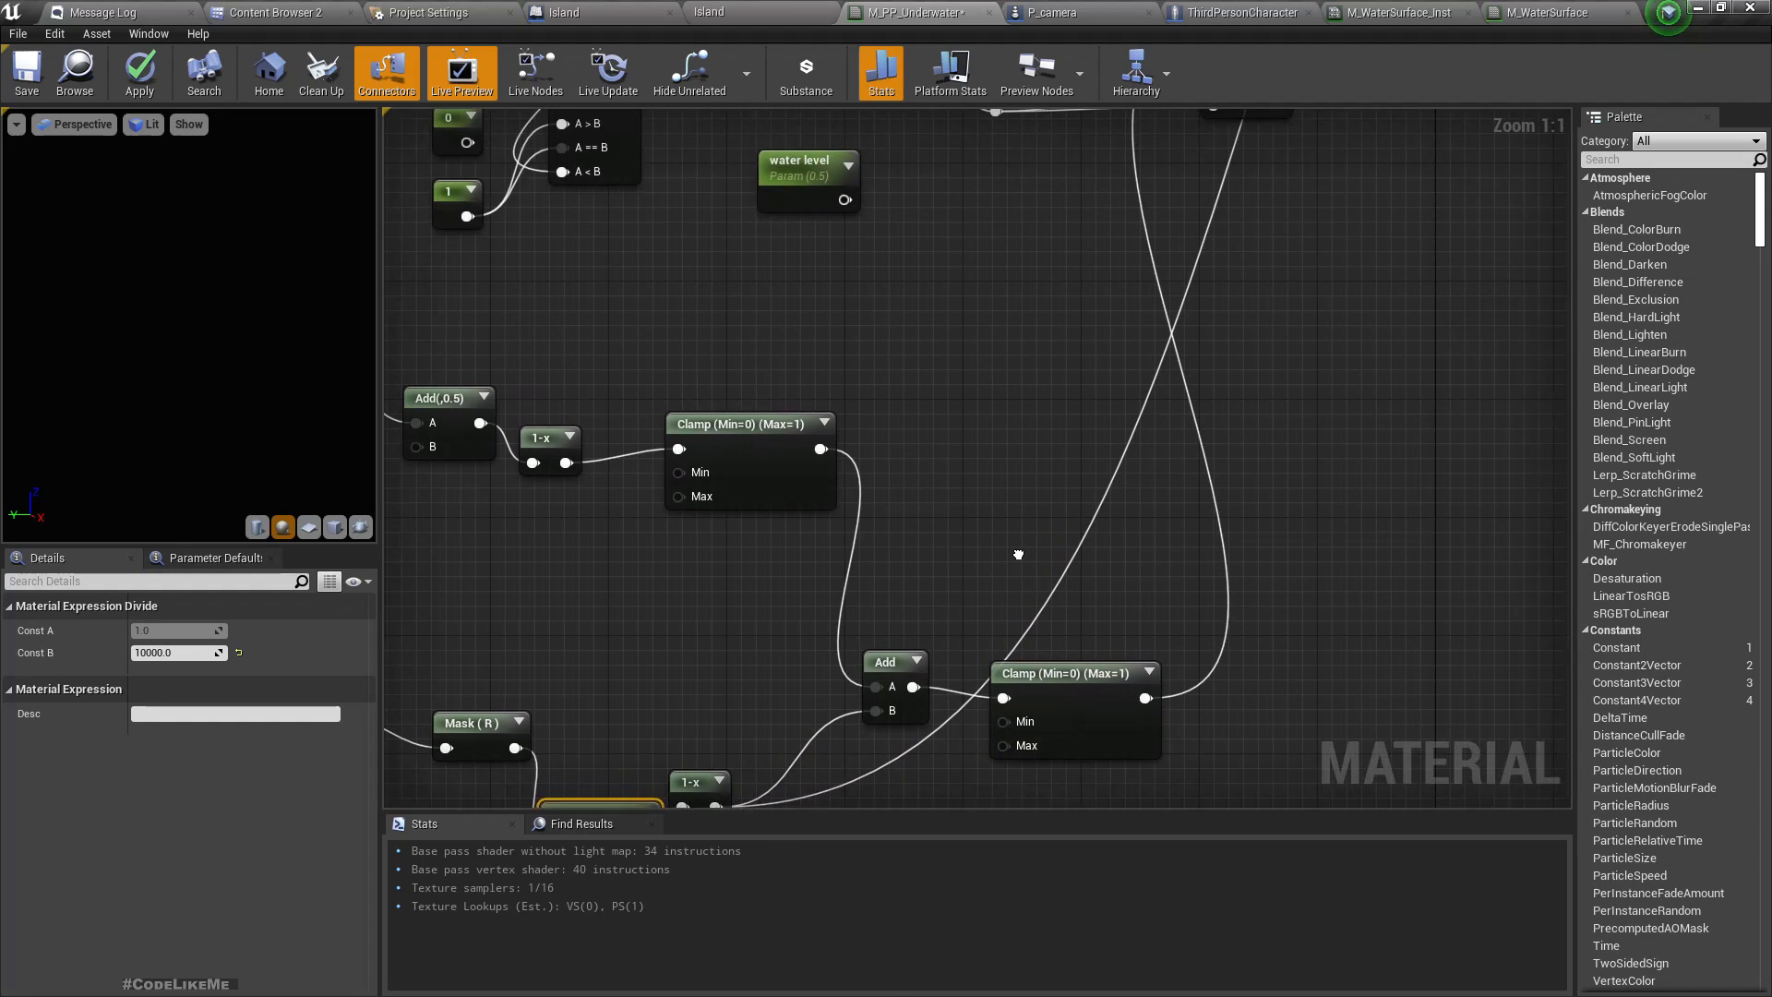
right_click_drag(1029, 552, 831, 738)
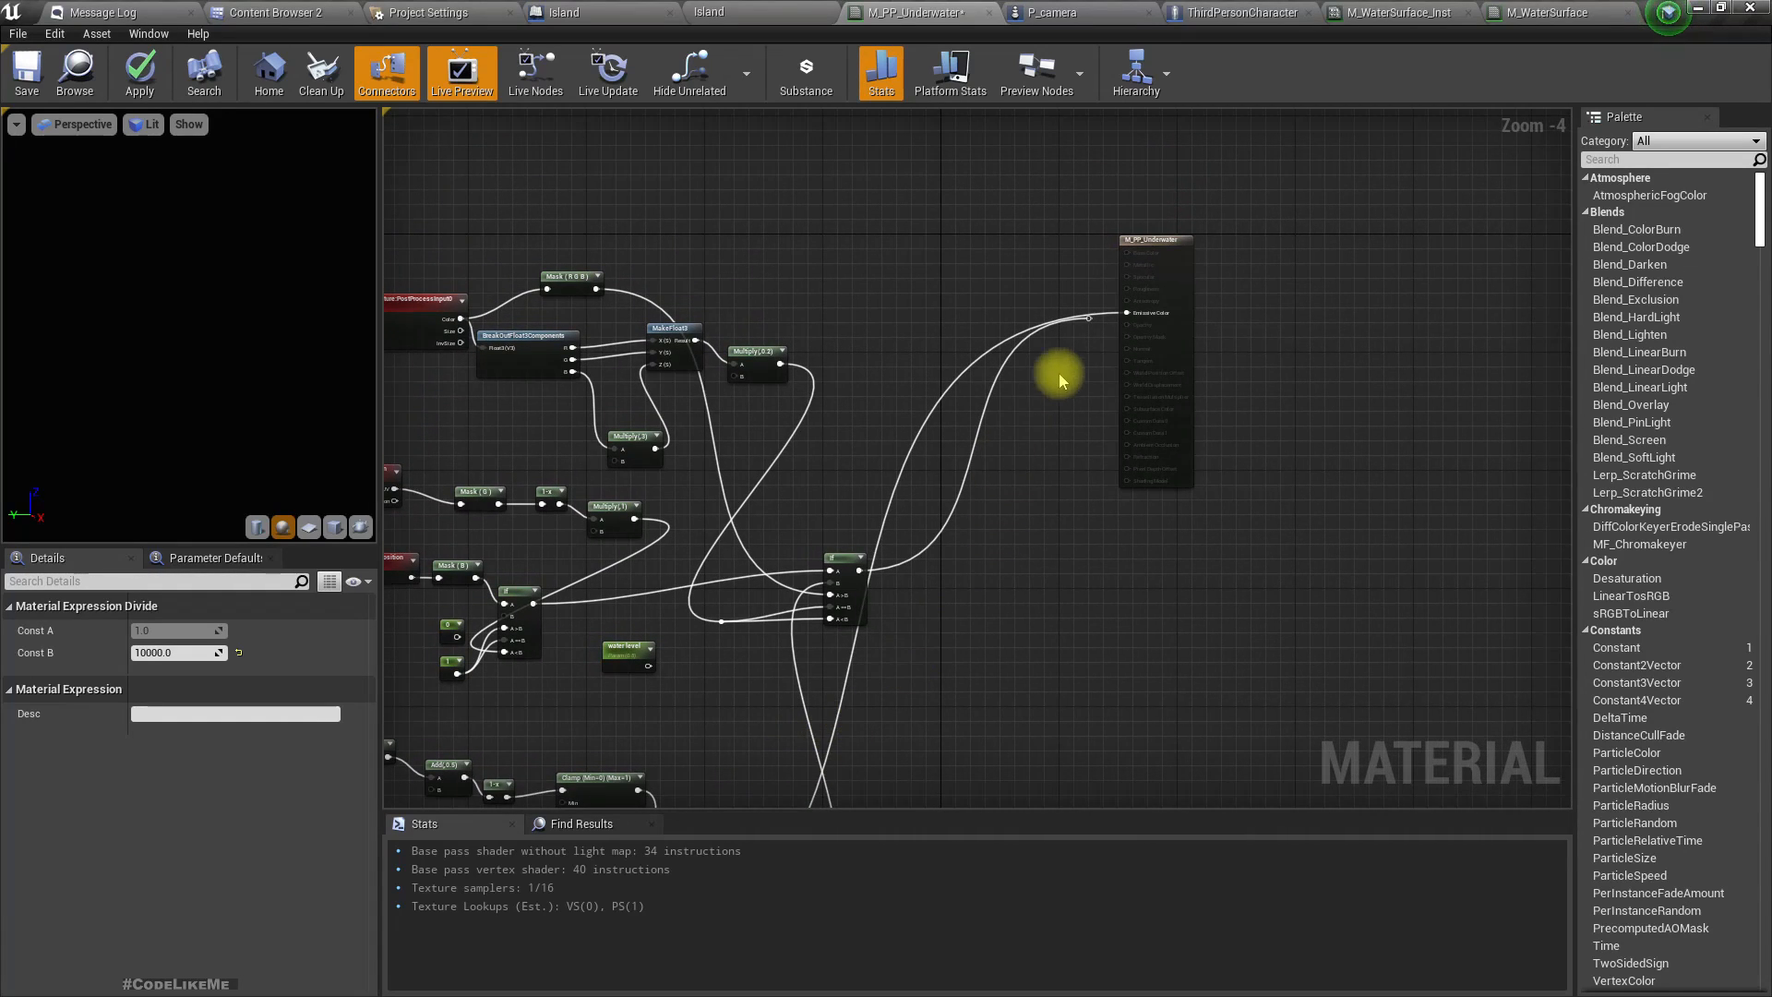
scroll(1059, 373, "up", 3)
left_click_drag(1044, 358, 1112, 348)
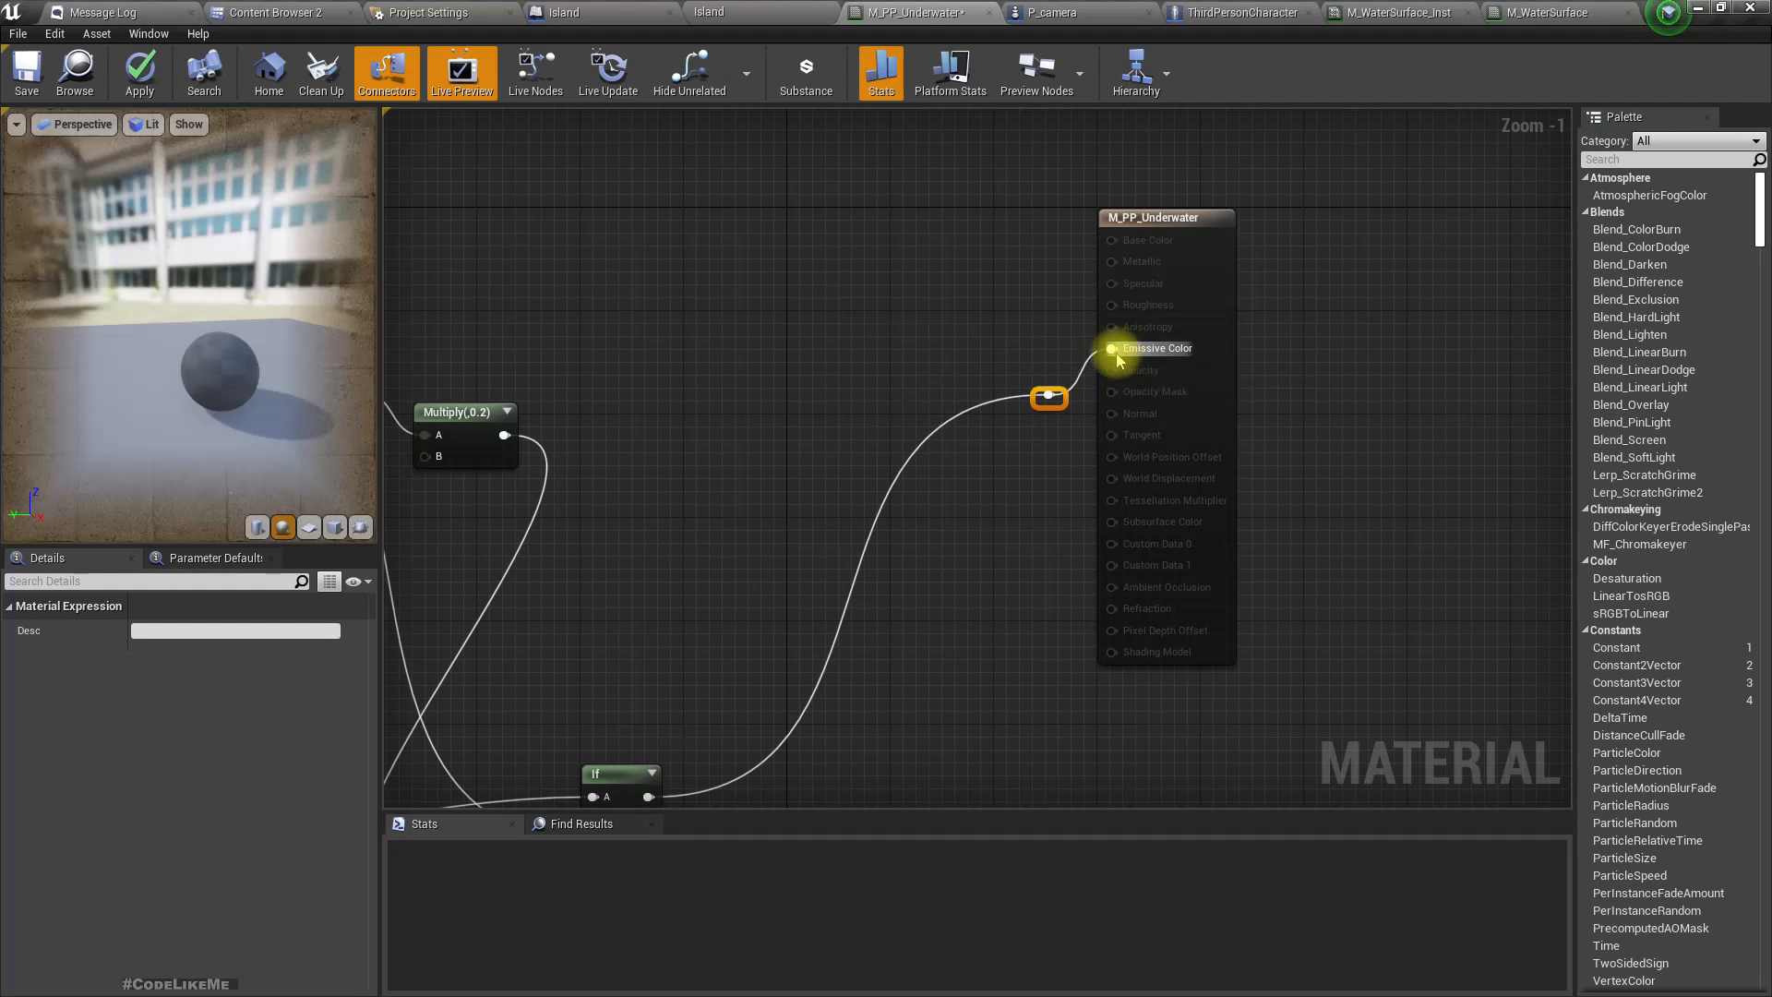
left_click(140, 92)
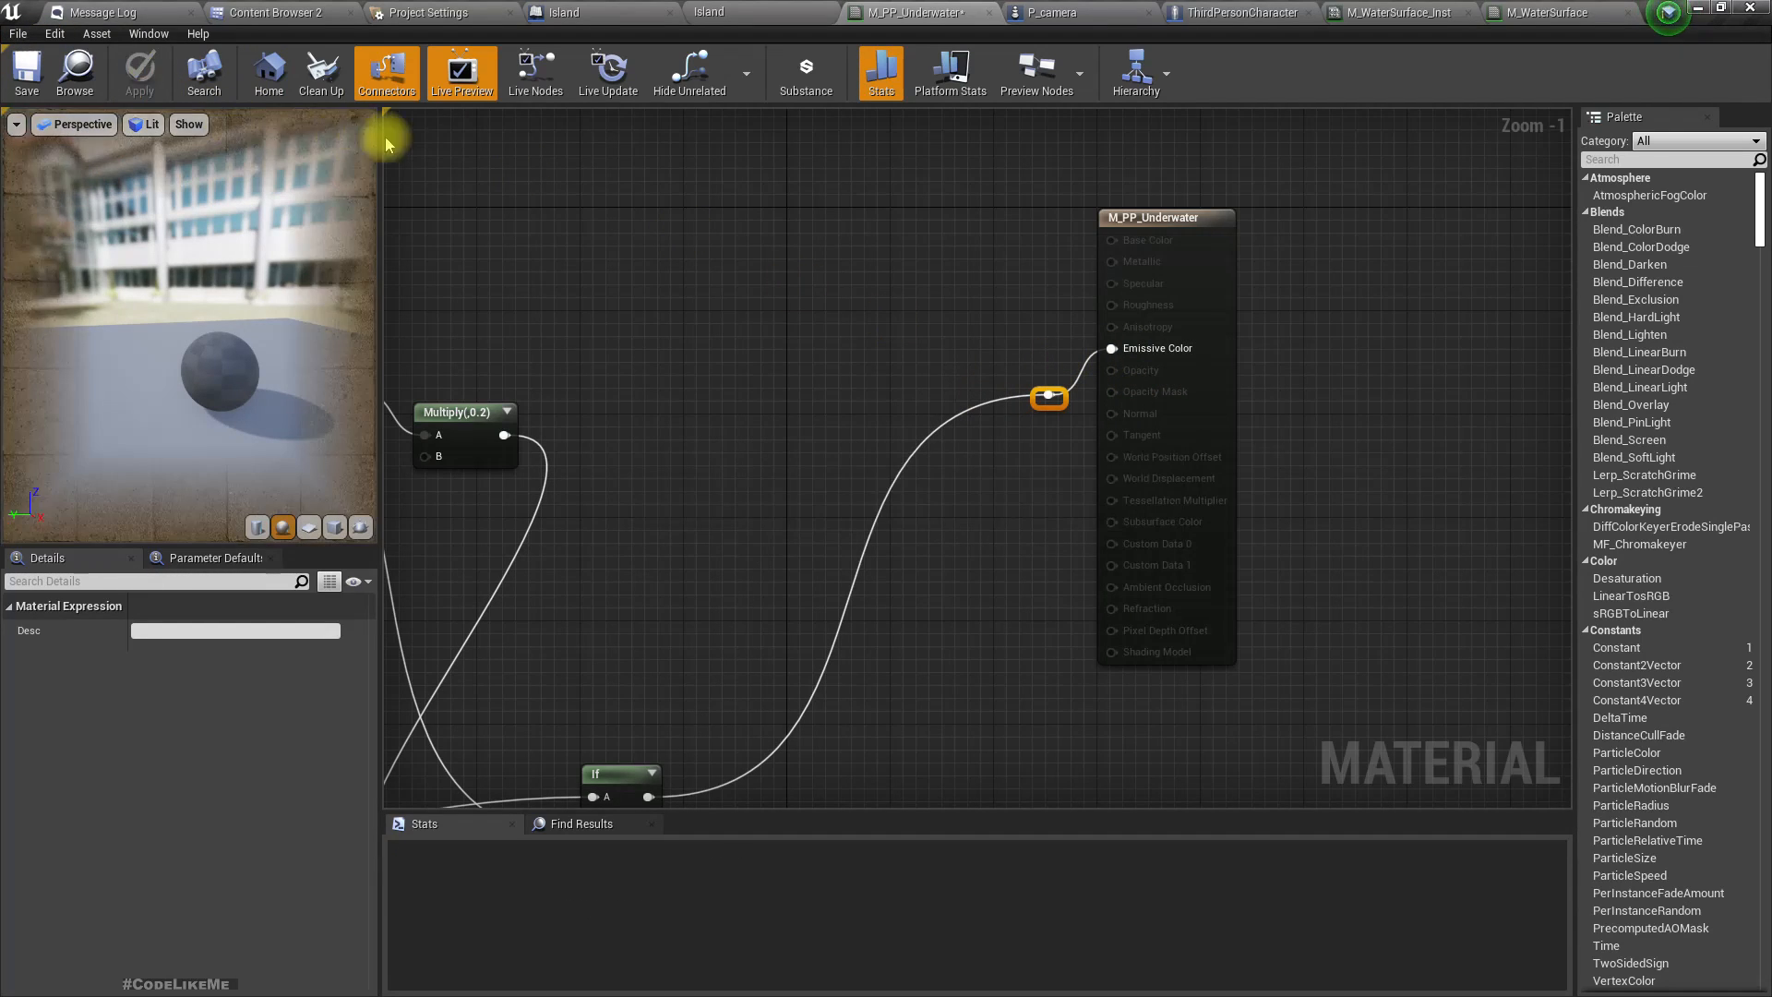
Examine the waterline tint in the Island level while moving the camera above and below the ocean surface.
left_click(709, 14)
right_click_drag(852, 282, 691, 245)
mouse_move(890, 429)
right_mouse_down()
mouse_move(871, 412)
mouse_move(886, 404)
right_mouse_up()
key("e")
key("q")
key("e")
key("q")
key("e")
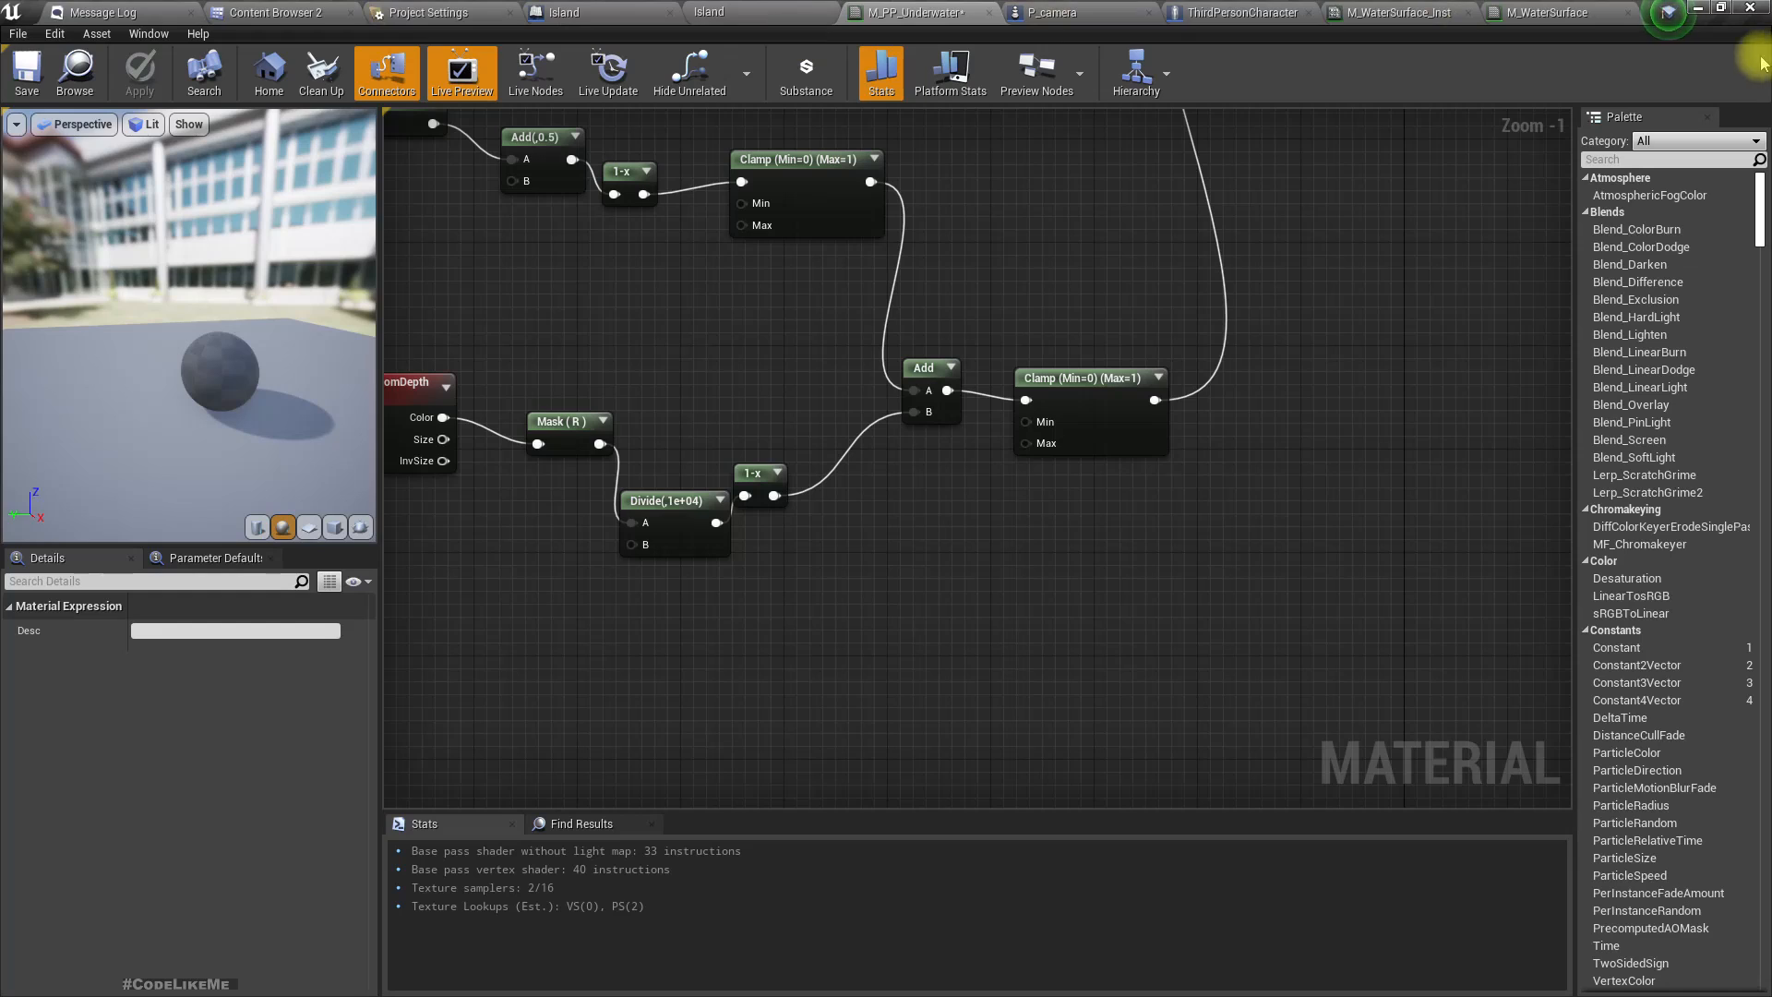
left_click(736, 12)
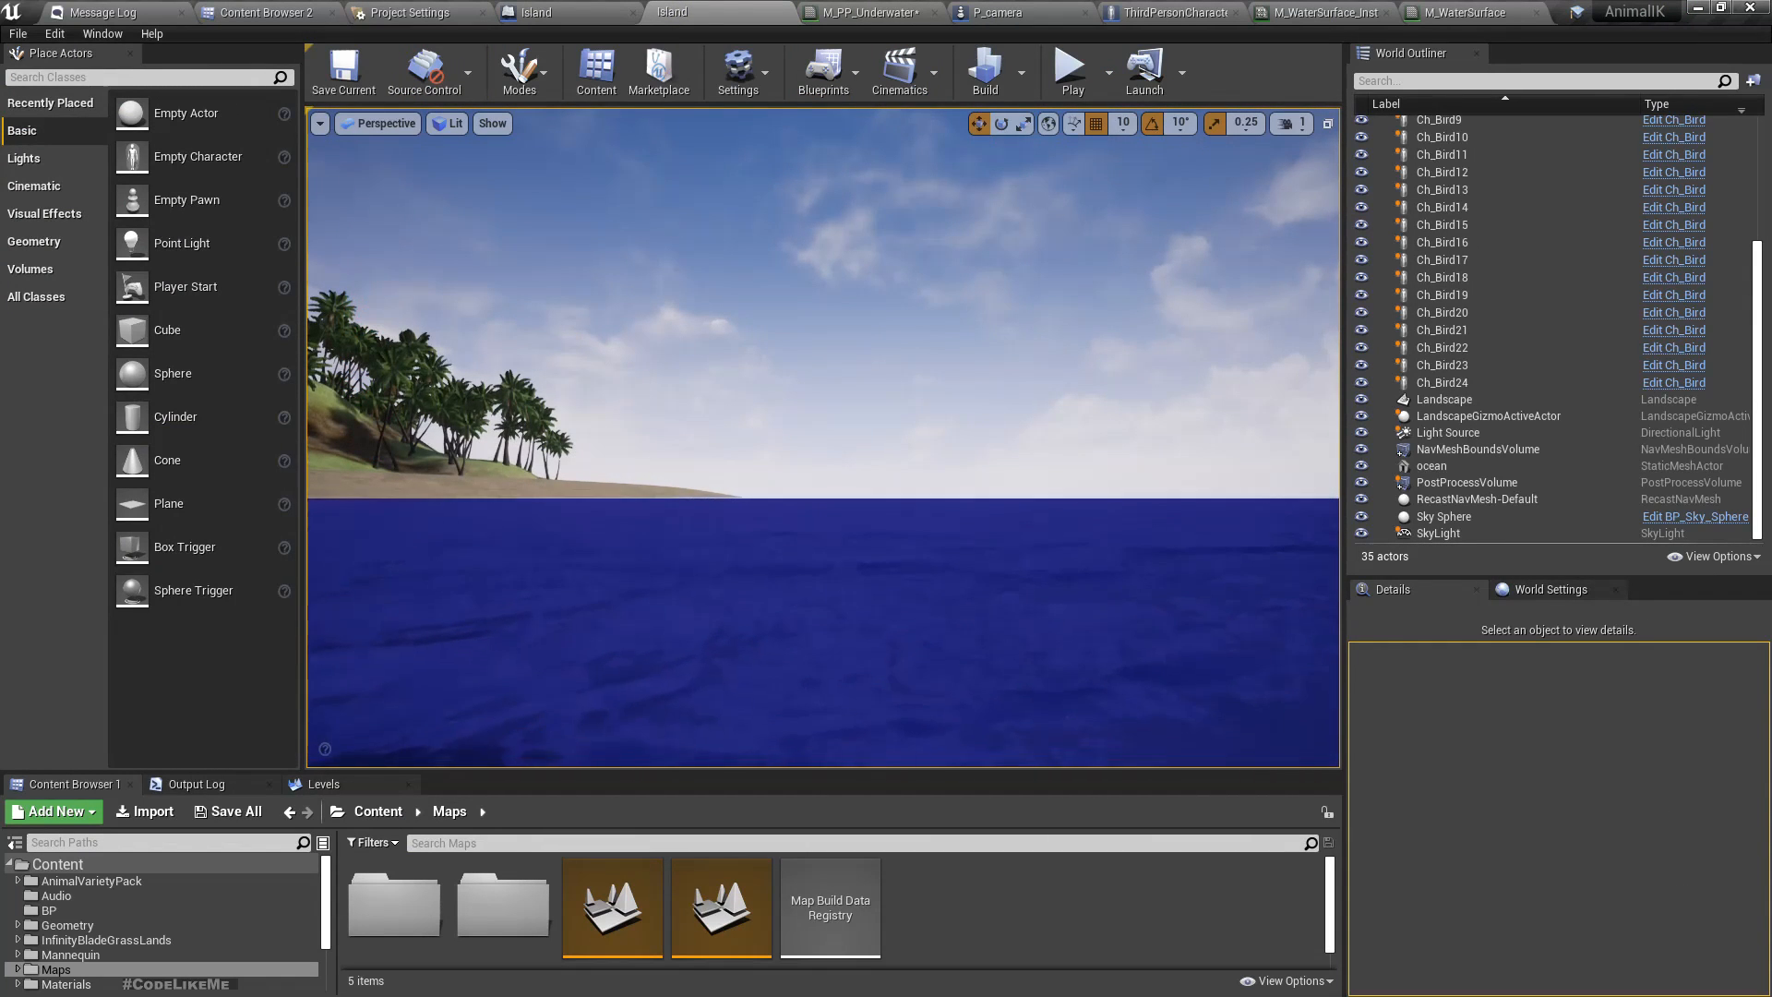
right_click_drag(775, 379, 776, 380)
key("q")
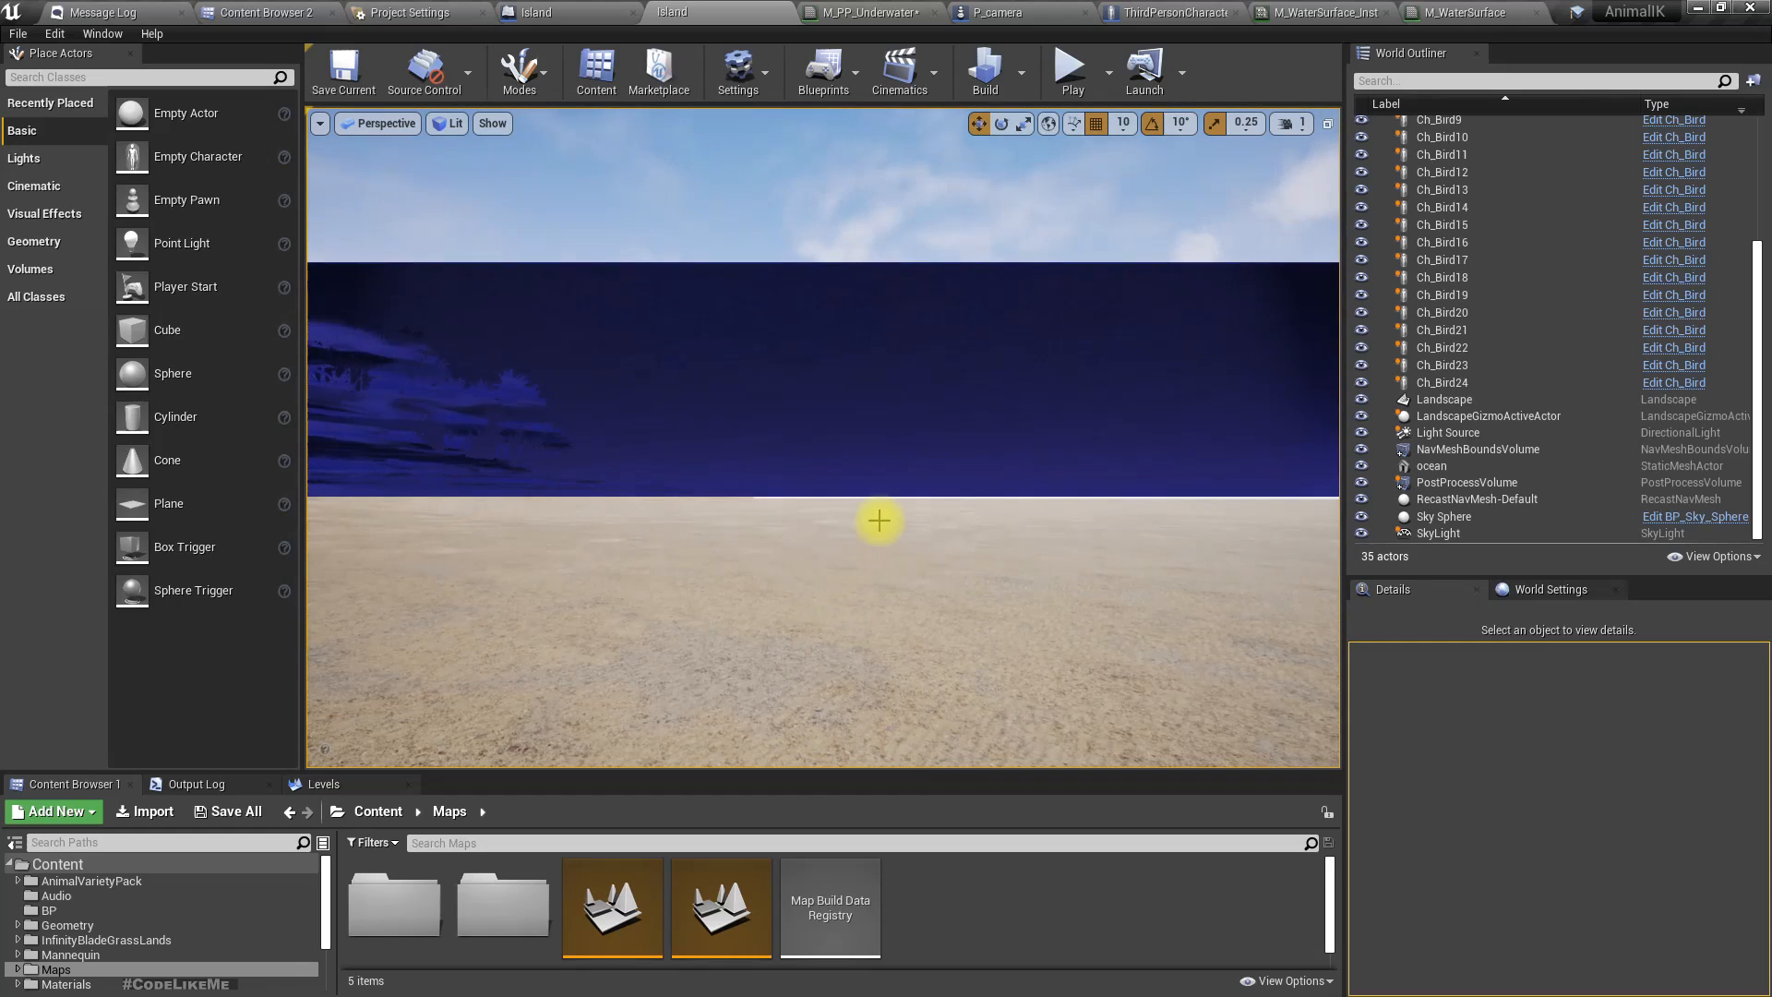
key("e")
right_click_drag(917, 558, 916, 553)
key("q")
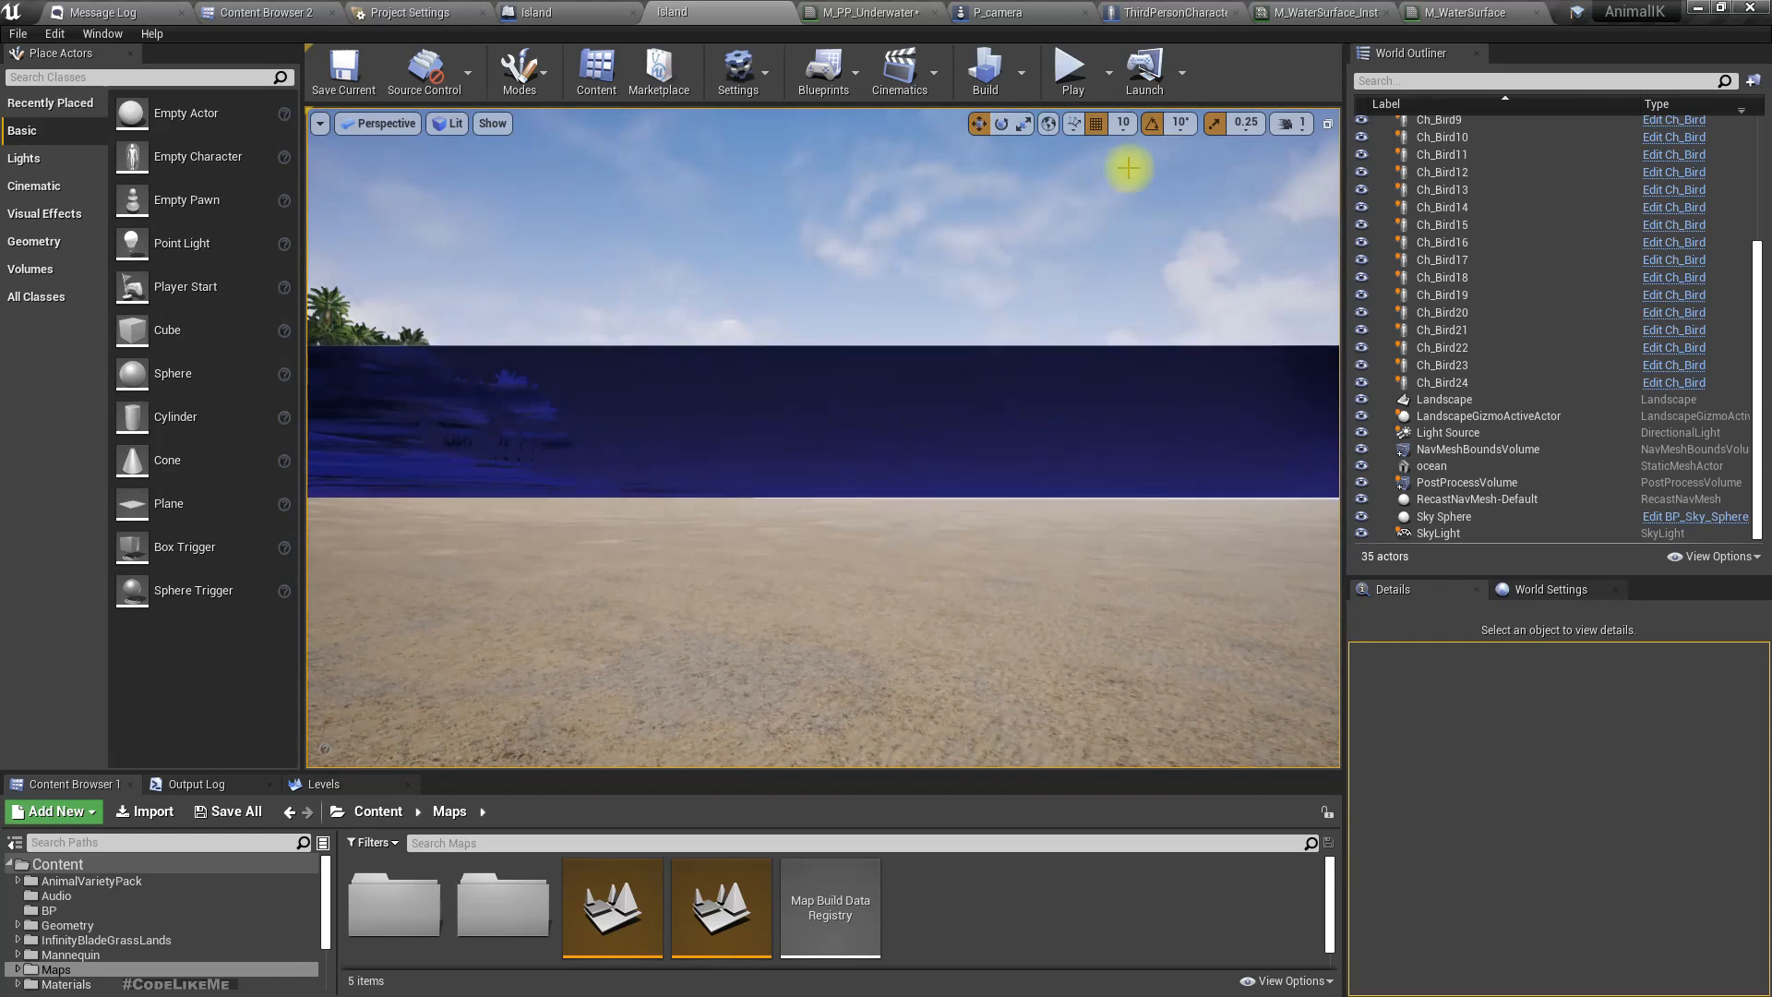
In M_PP_Underwater, insert a Clamp node between the CustomDepth chain's 1-x output and the Add node's B input.
left_click(1311, 11)
left_click(923, 11)
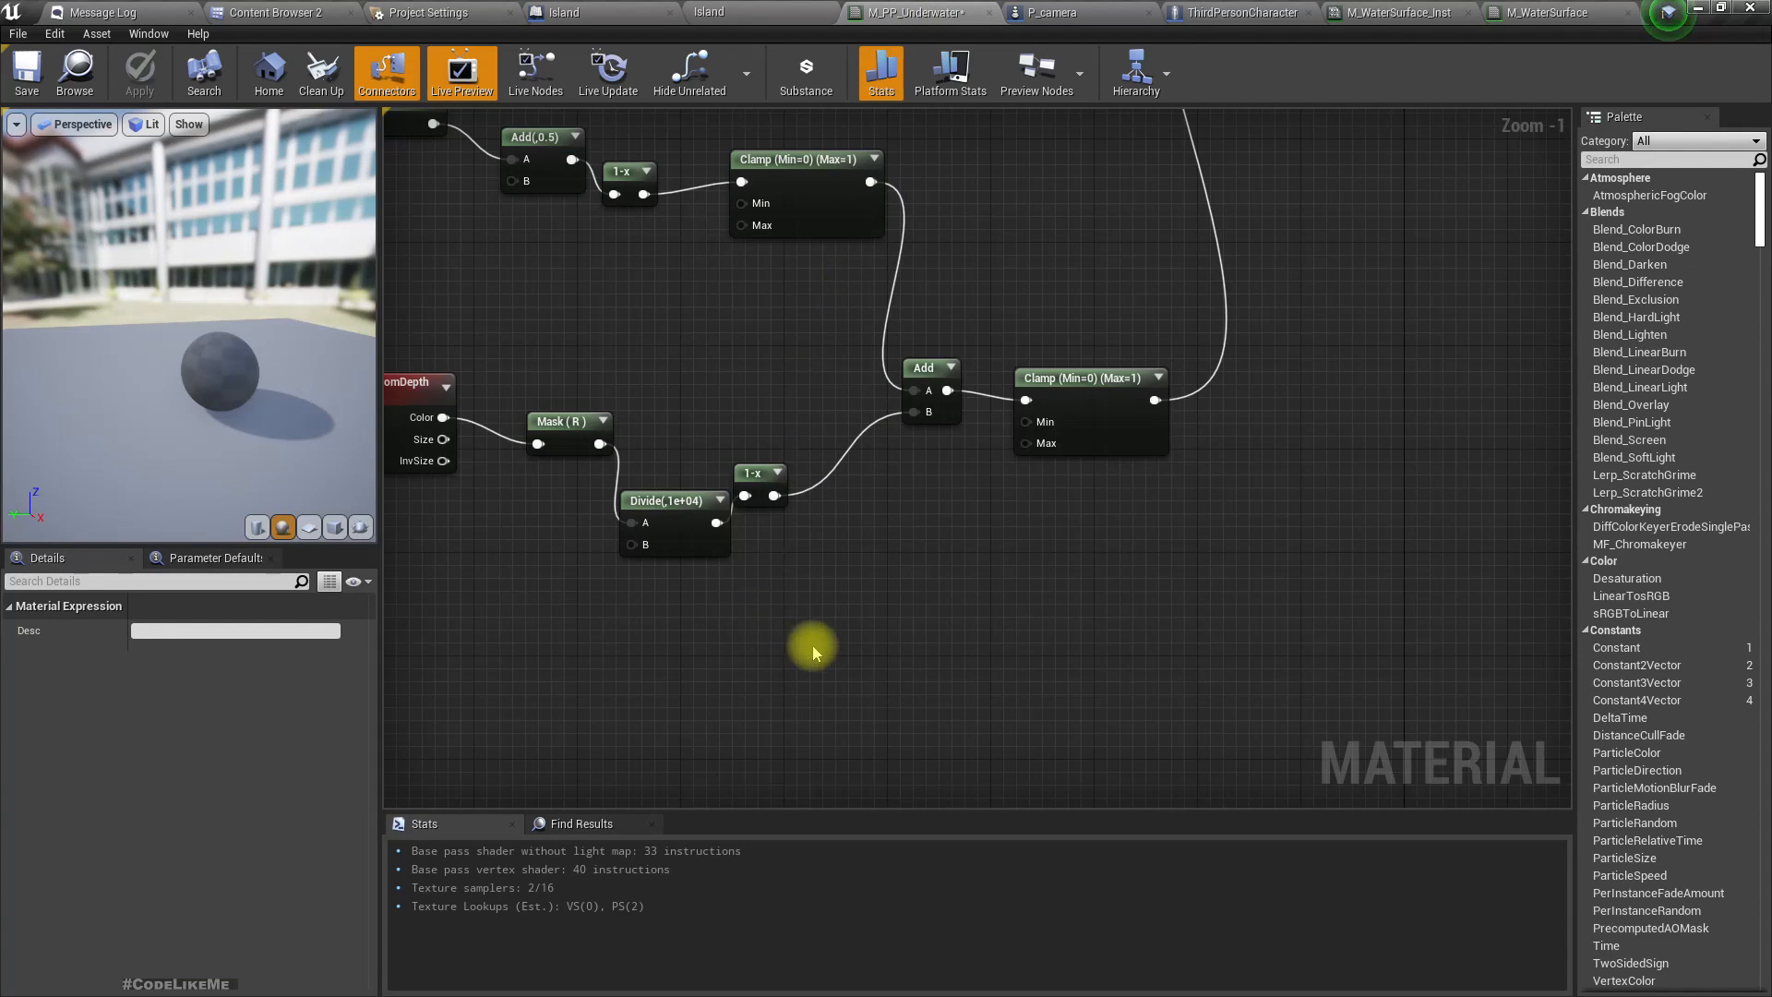
left_click_drag(683, 480, 740, 559)
type("clamp")
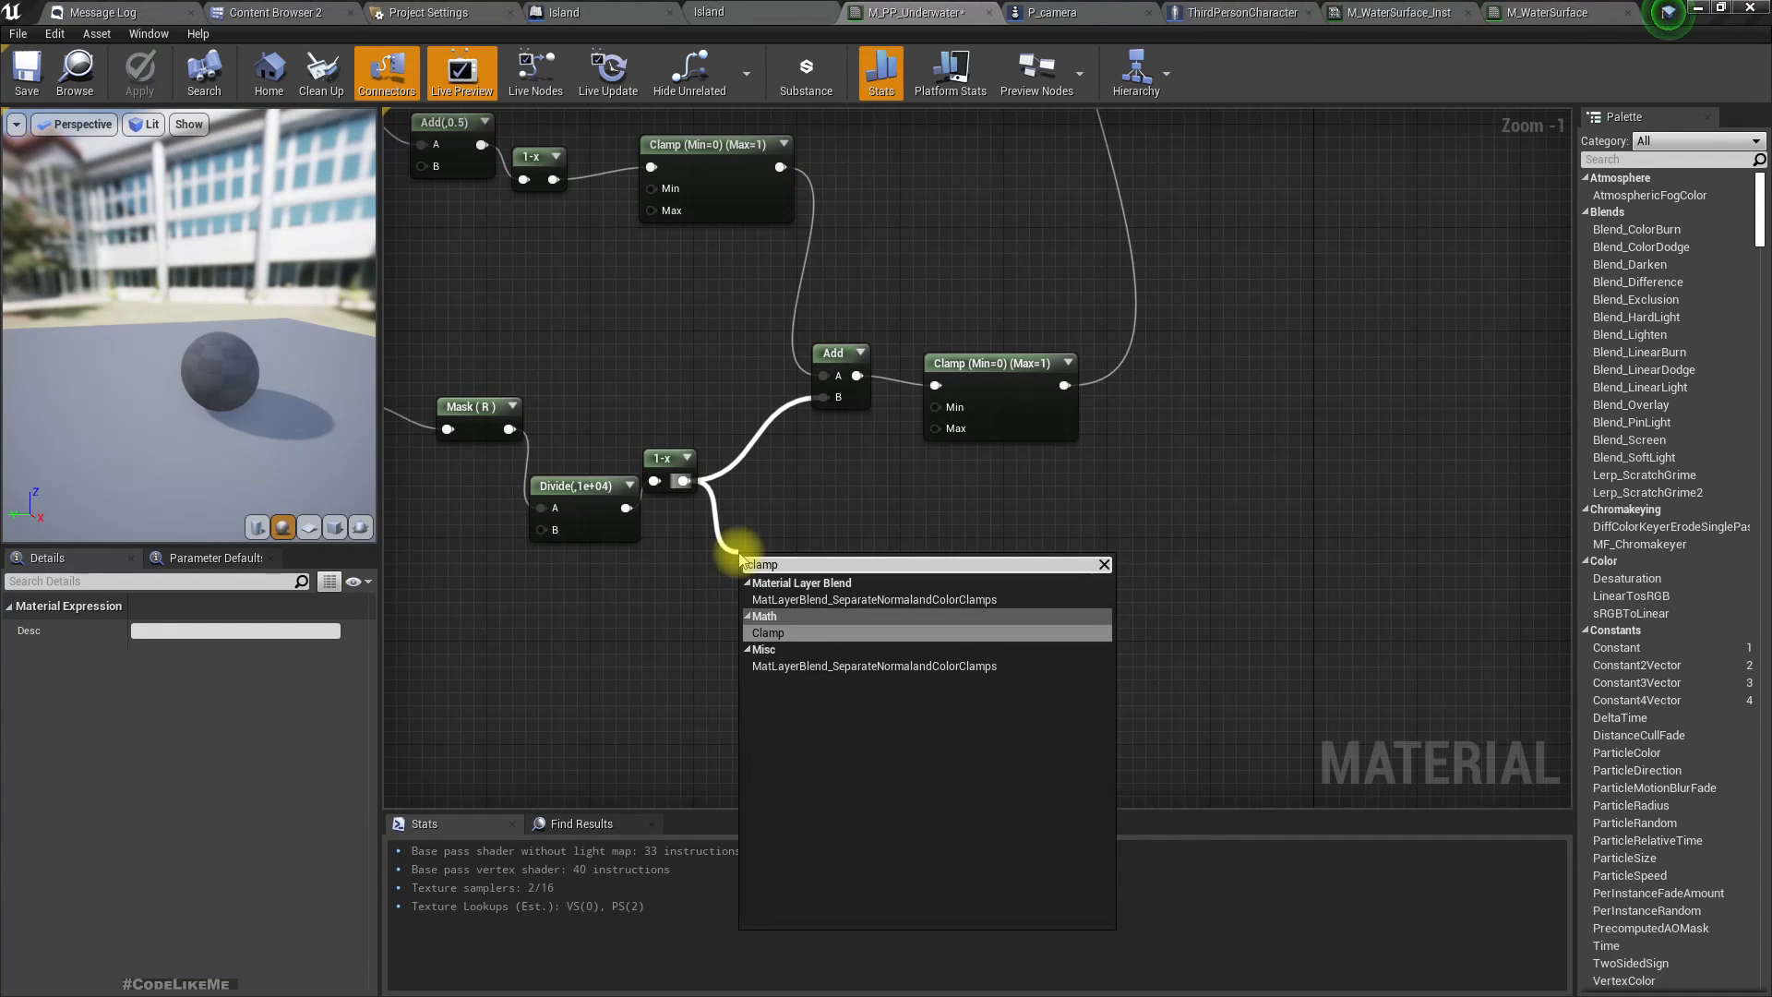
key("Return")
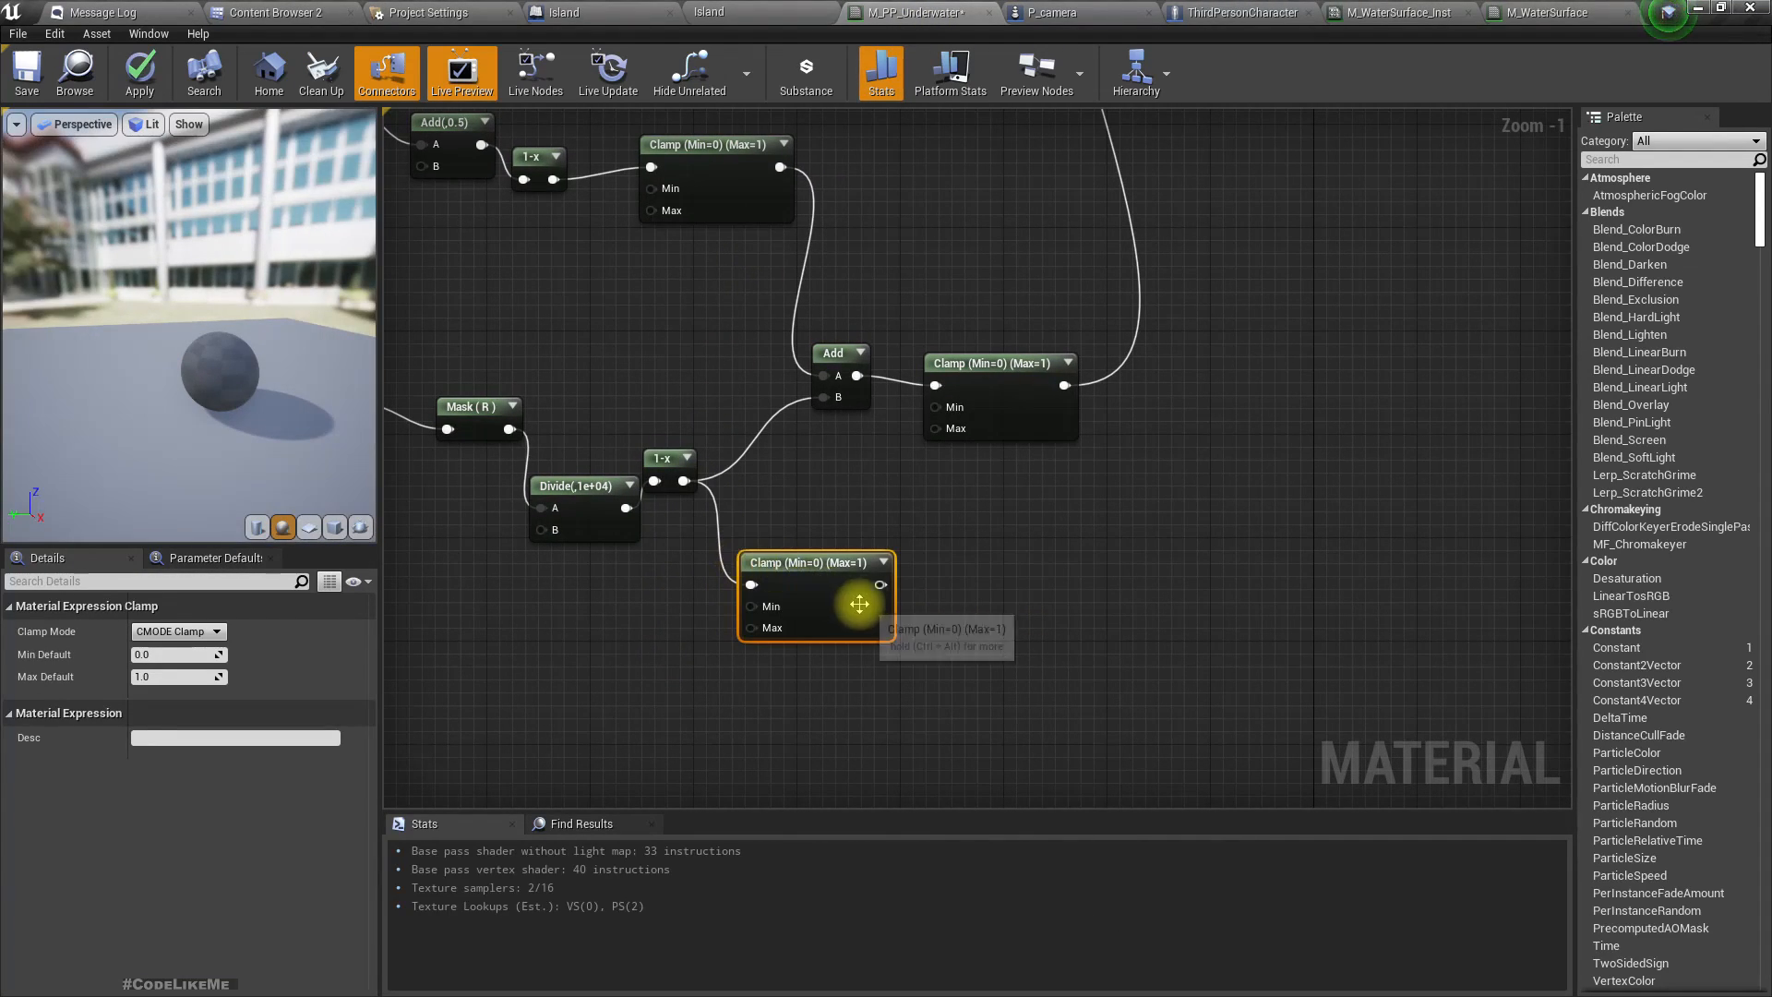
left_click_drag(877, 527, 838, 397)
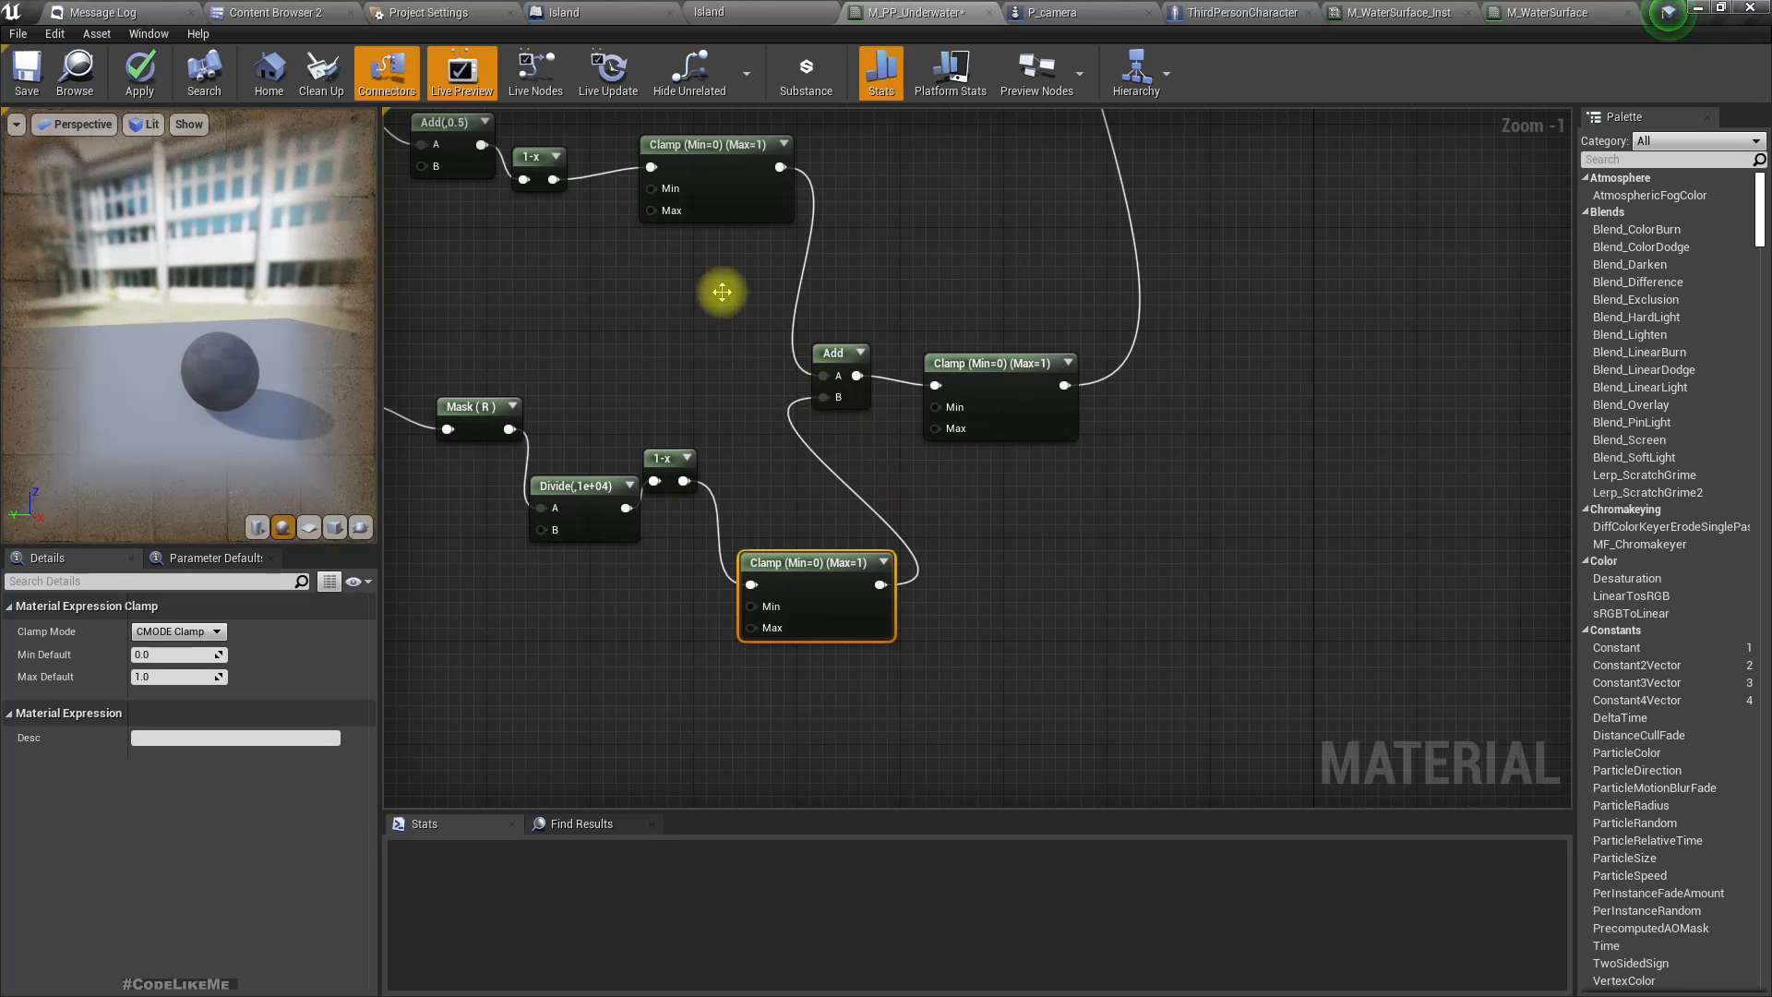
Examine the underwater tint in the Island level, in the regular and full-screen viewport, above and below the water surface.
left_click(720, 12)
middle_click_drag(845, 542, 844, 542)
right_click_drag(843, 542, 844, 542)
right_click_drag(823, 438, 772, 514)
mouse_move(1002, 582)
right_mouse_down()
mouse_move(1001, 540)
mouse_move(1001, 579)
right_mouse_up()
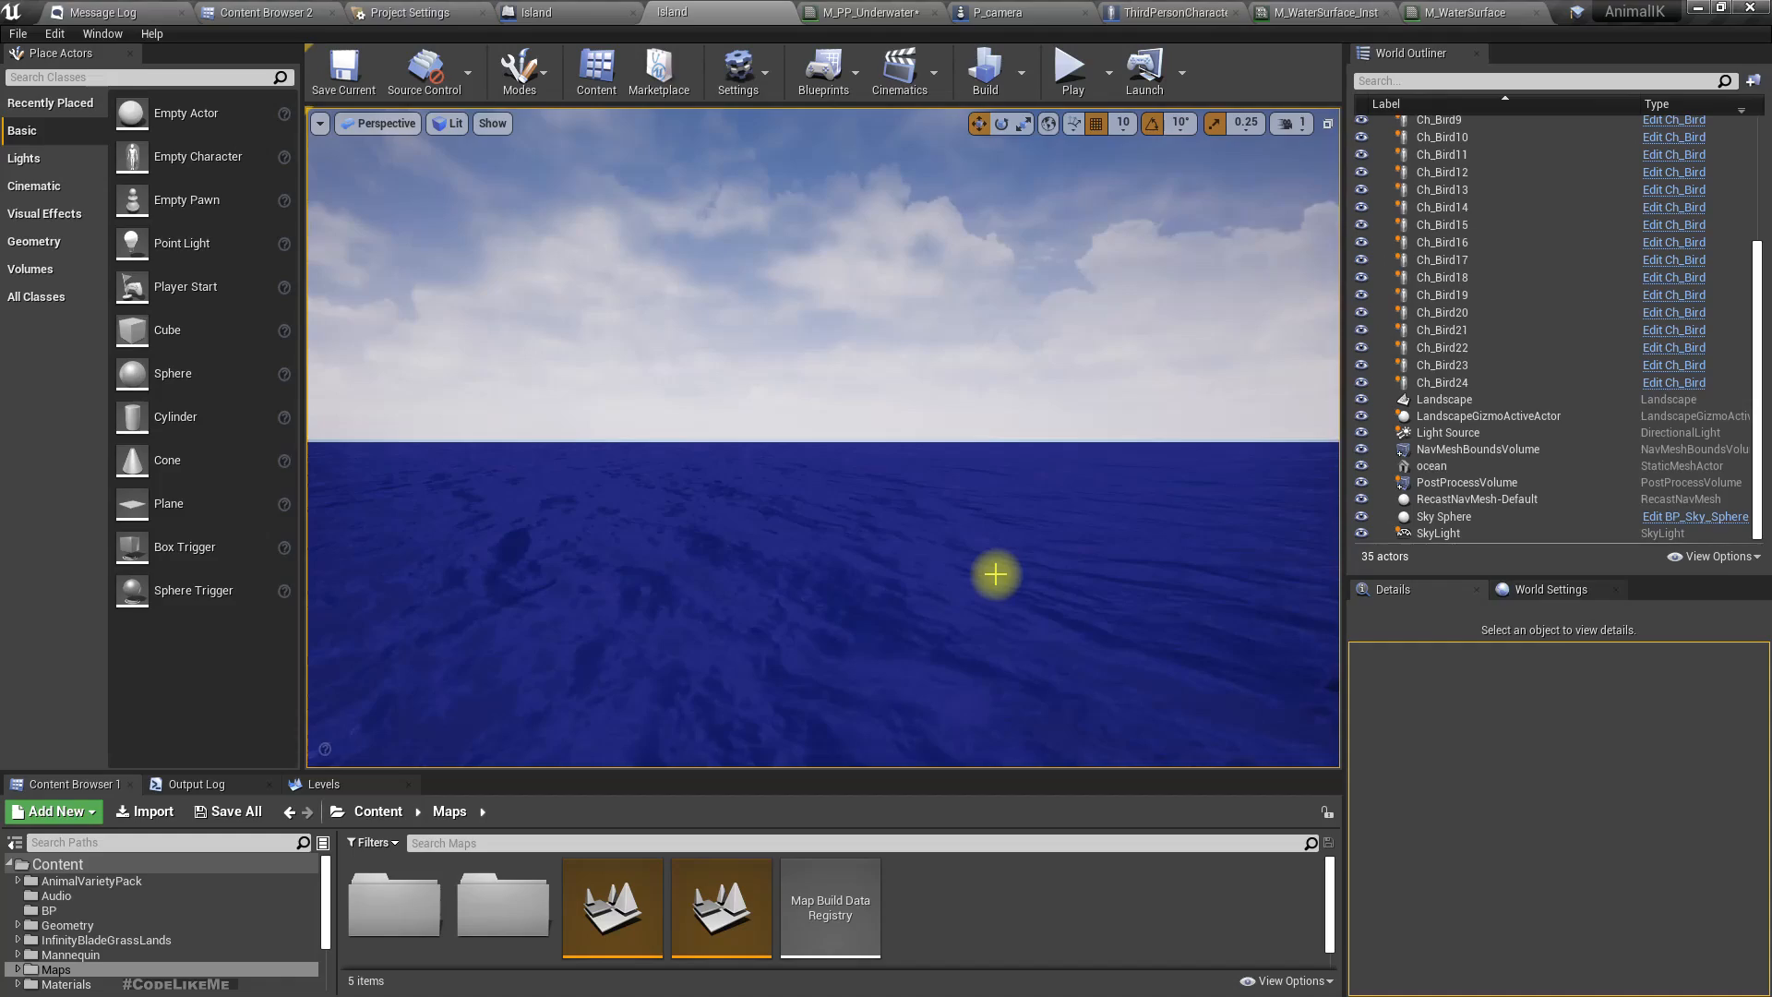
key("F11")
mouse_move(1190, 541)
right_mouse_down()
mouse_move(1191, 526)
mouse_move(1192, 545)
right_mouse_up()
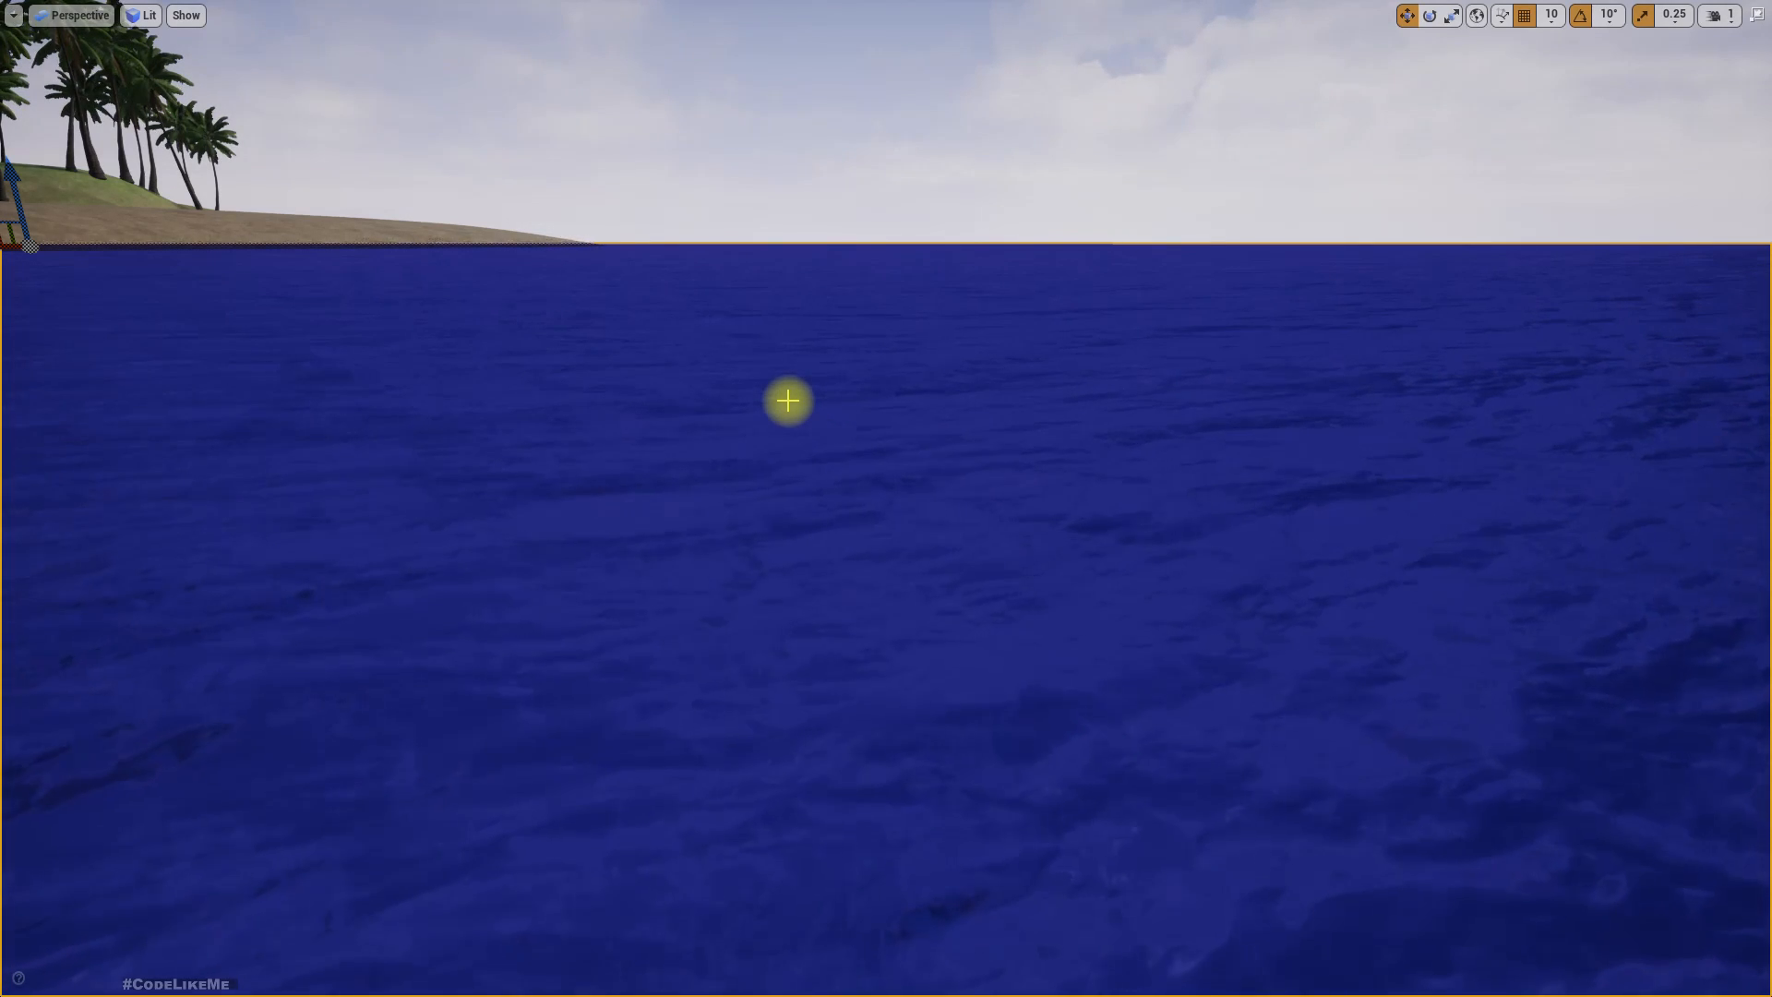
key("F11")
right_click_drag(879, 344, 898, 333)
key("q")
key("Escape")
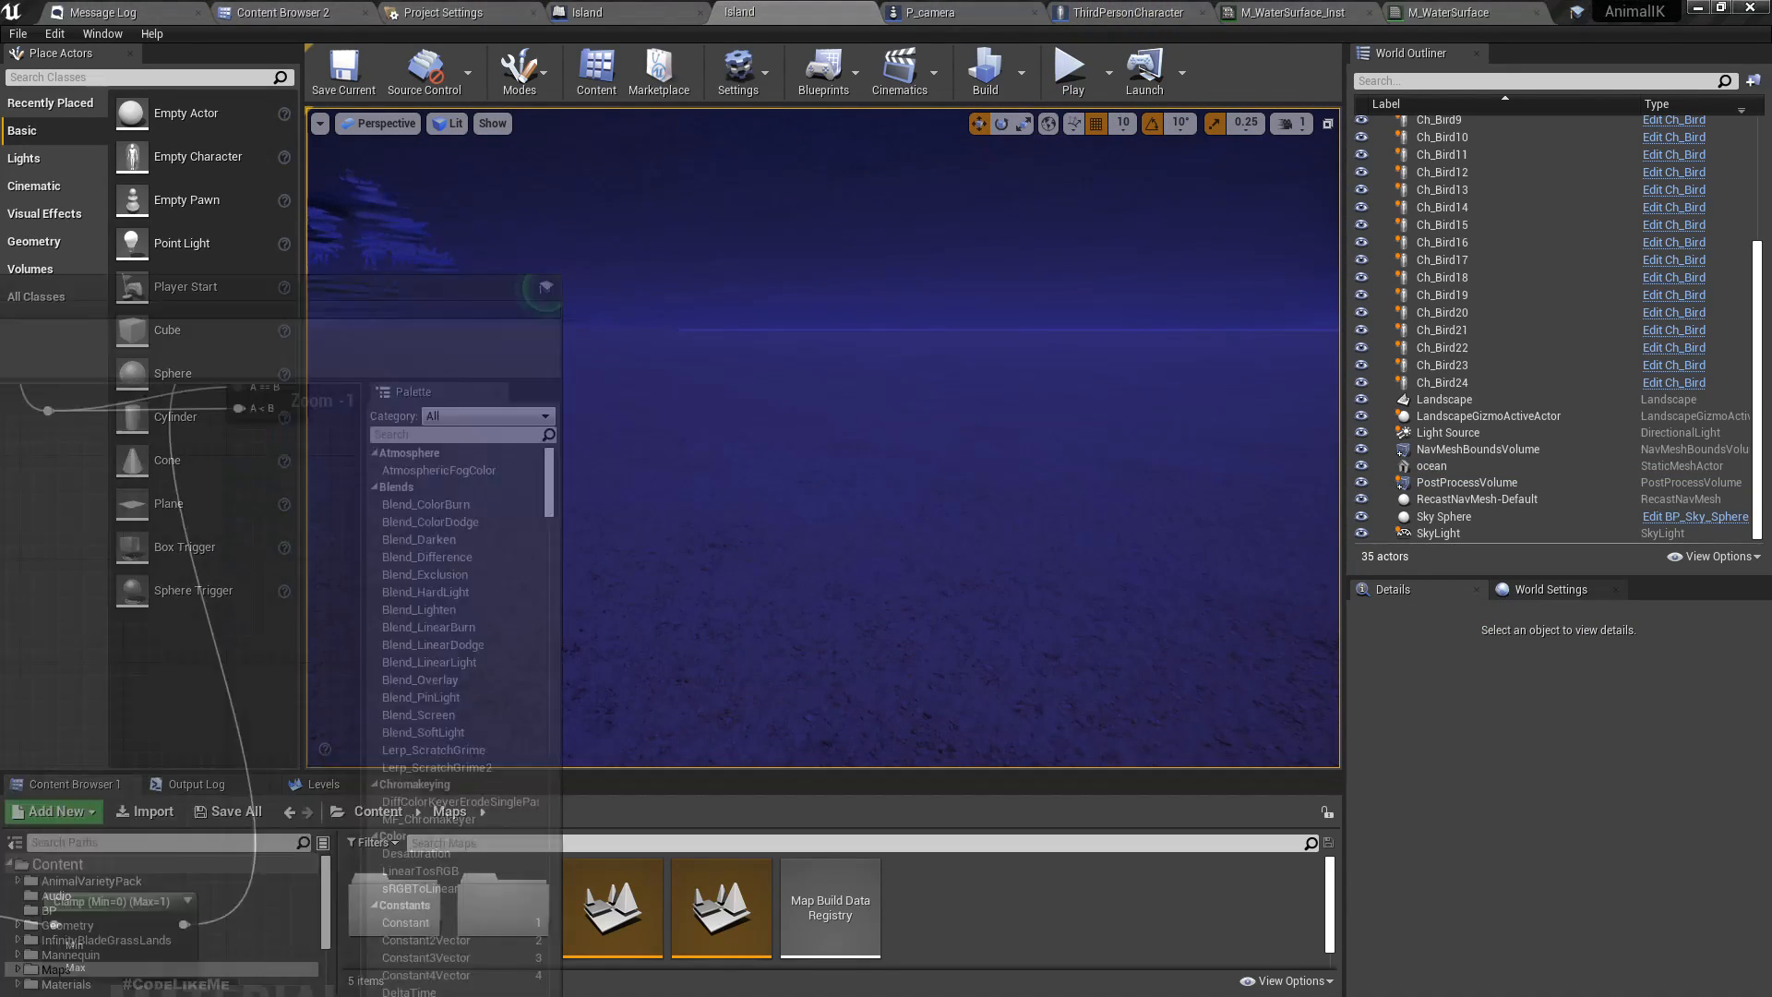
Dock the M_PP_Underwater editor beside the Island level and shift the CustomDepth, Mask (R), Divide and 1-x nodes away from the Clamp.
left_click_drag(1366, 7, 644, 11)
right_click_drag(841, 565, 841, 325)
right_click_drag(907, 617, 1080, 627)
left_click_drag(735, 406, 1167, 673)
Insert a Multiply node between the CustomDepth chain's 1-x output and its Clamp input.
left_click_drag(1157, 541, 1024, 657)
type("*")
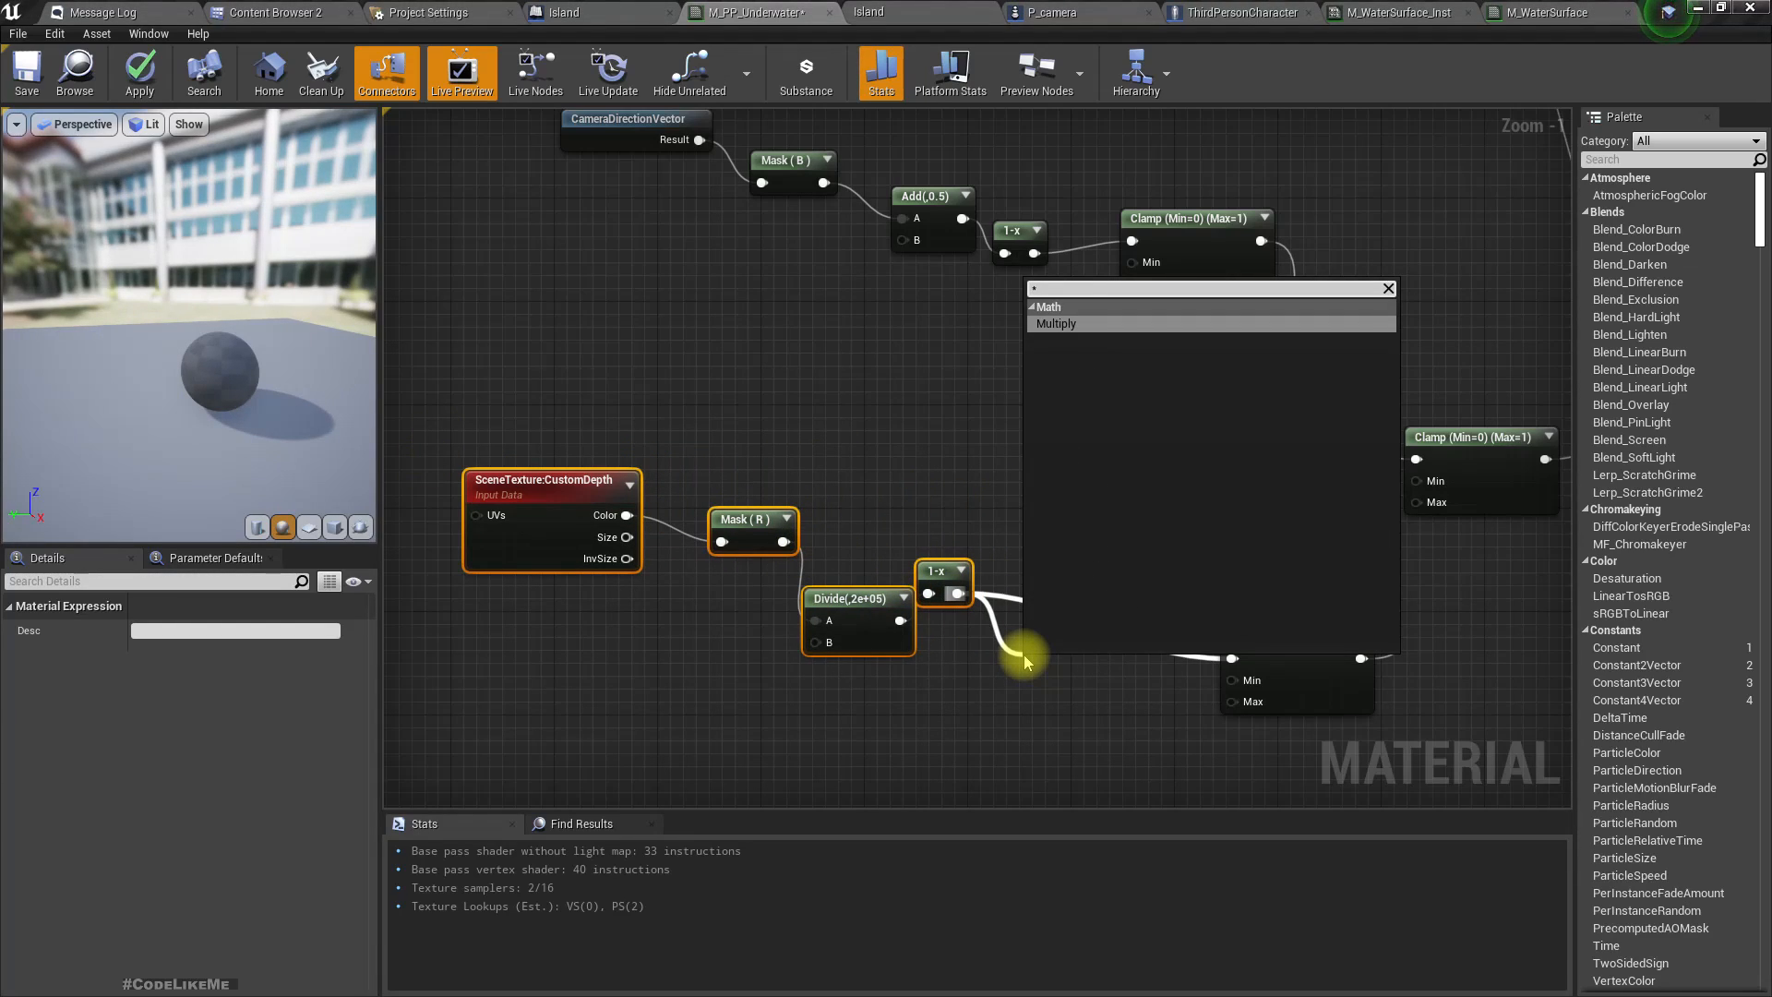
key("Return")
left_click_drag(1112, 702, 1234, 660)
Move Camera Position and its Mask (B) away from the If node, and shift the If node with its 0 and 1 constants.
right_click_drag(803, 720, 960, 992)
right_click_drag(1057, 335, 1057, 330)
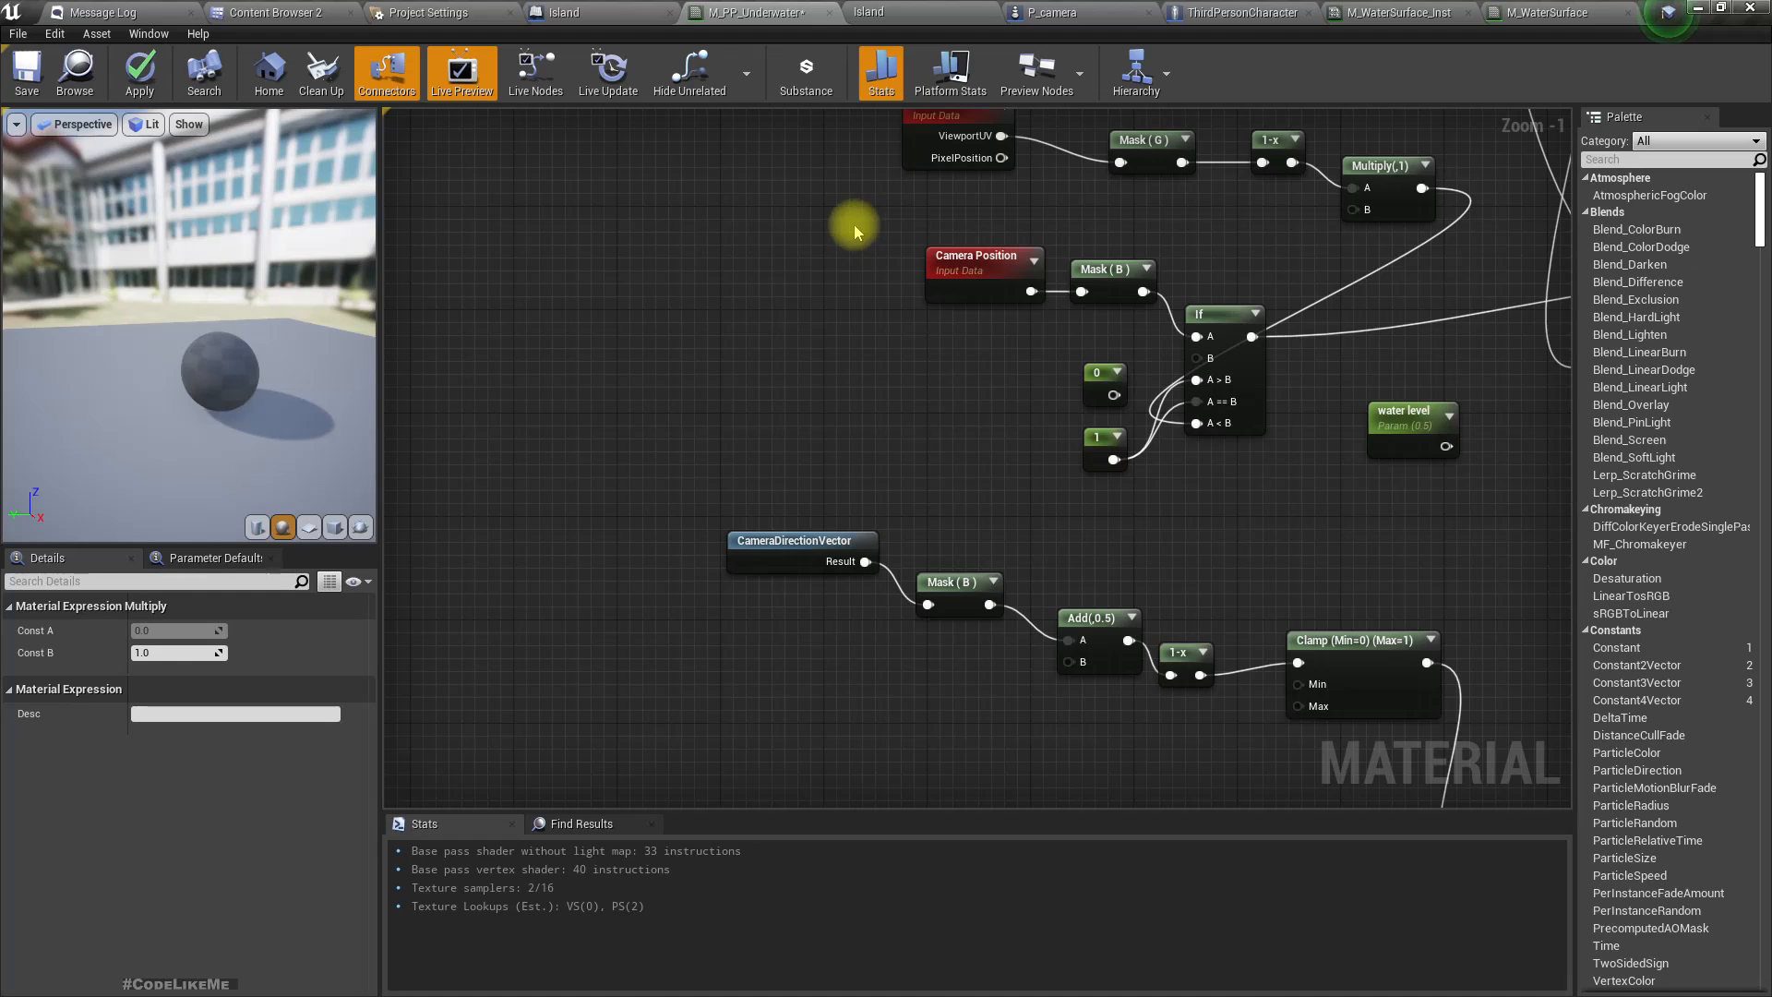
left_click_drag(939, 381, 941, 383)
left_click_drag(773, 197, 1202, 438)
left_click(1105, 386)
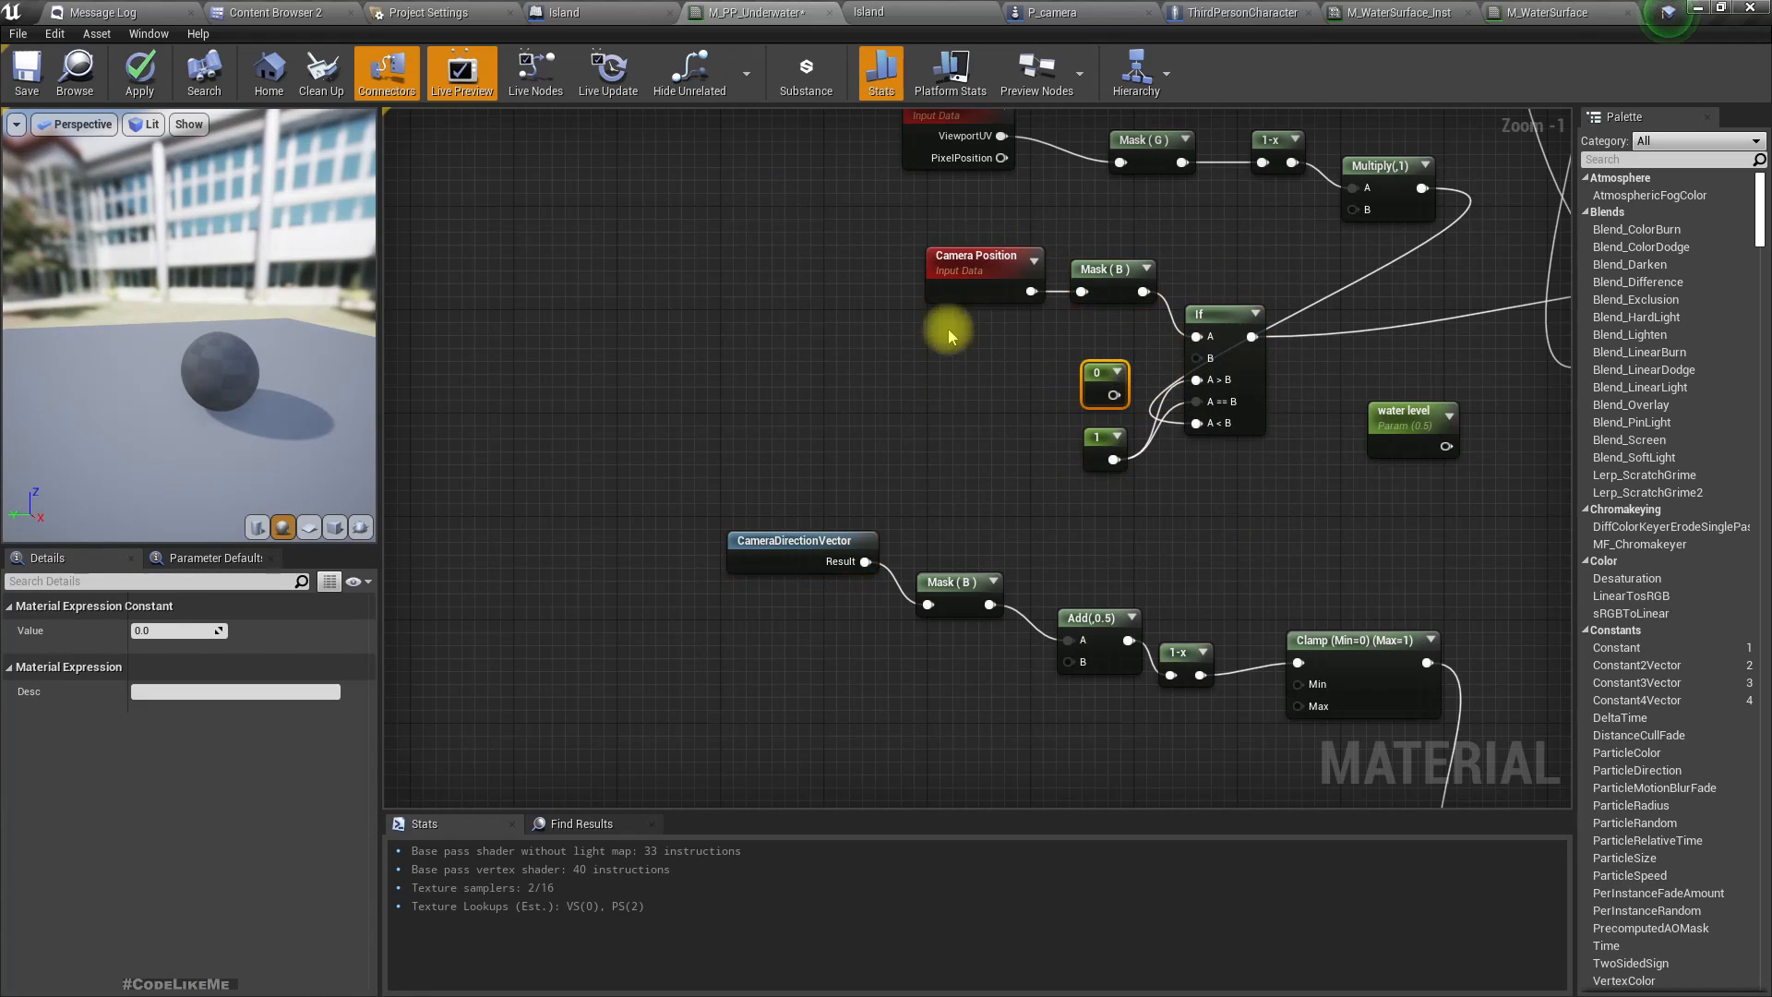
left_click_drag(1130, 319, 838, 273)
right_click_drag(961, 407, 841, 392)
left_click_drag(1130, 325, 1130, 325)
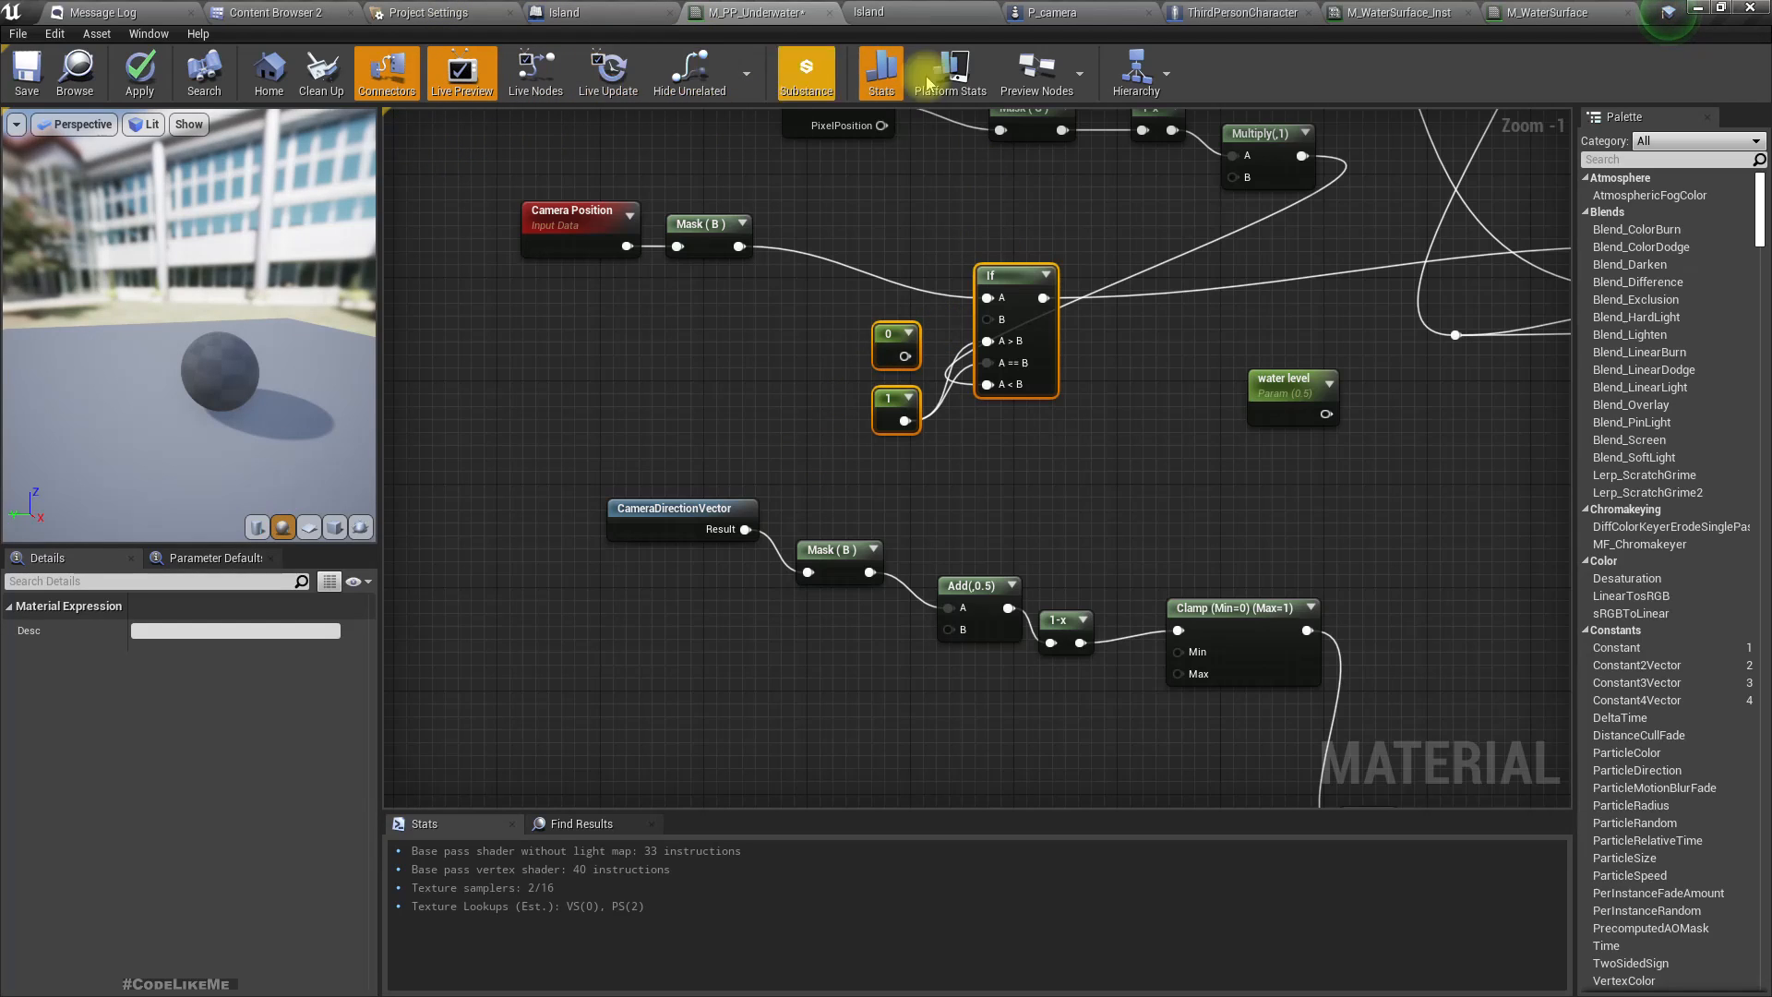
Play the Island level in the full-screen viewport to check the tint at the waterline and the printed value.
left_click(919, 11)
key("F11")
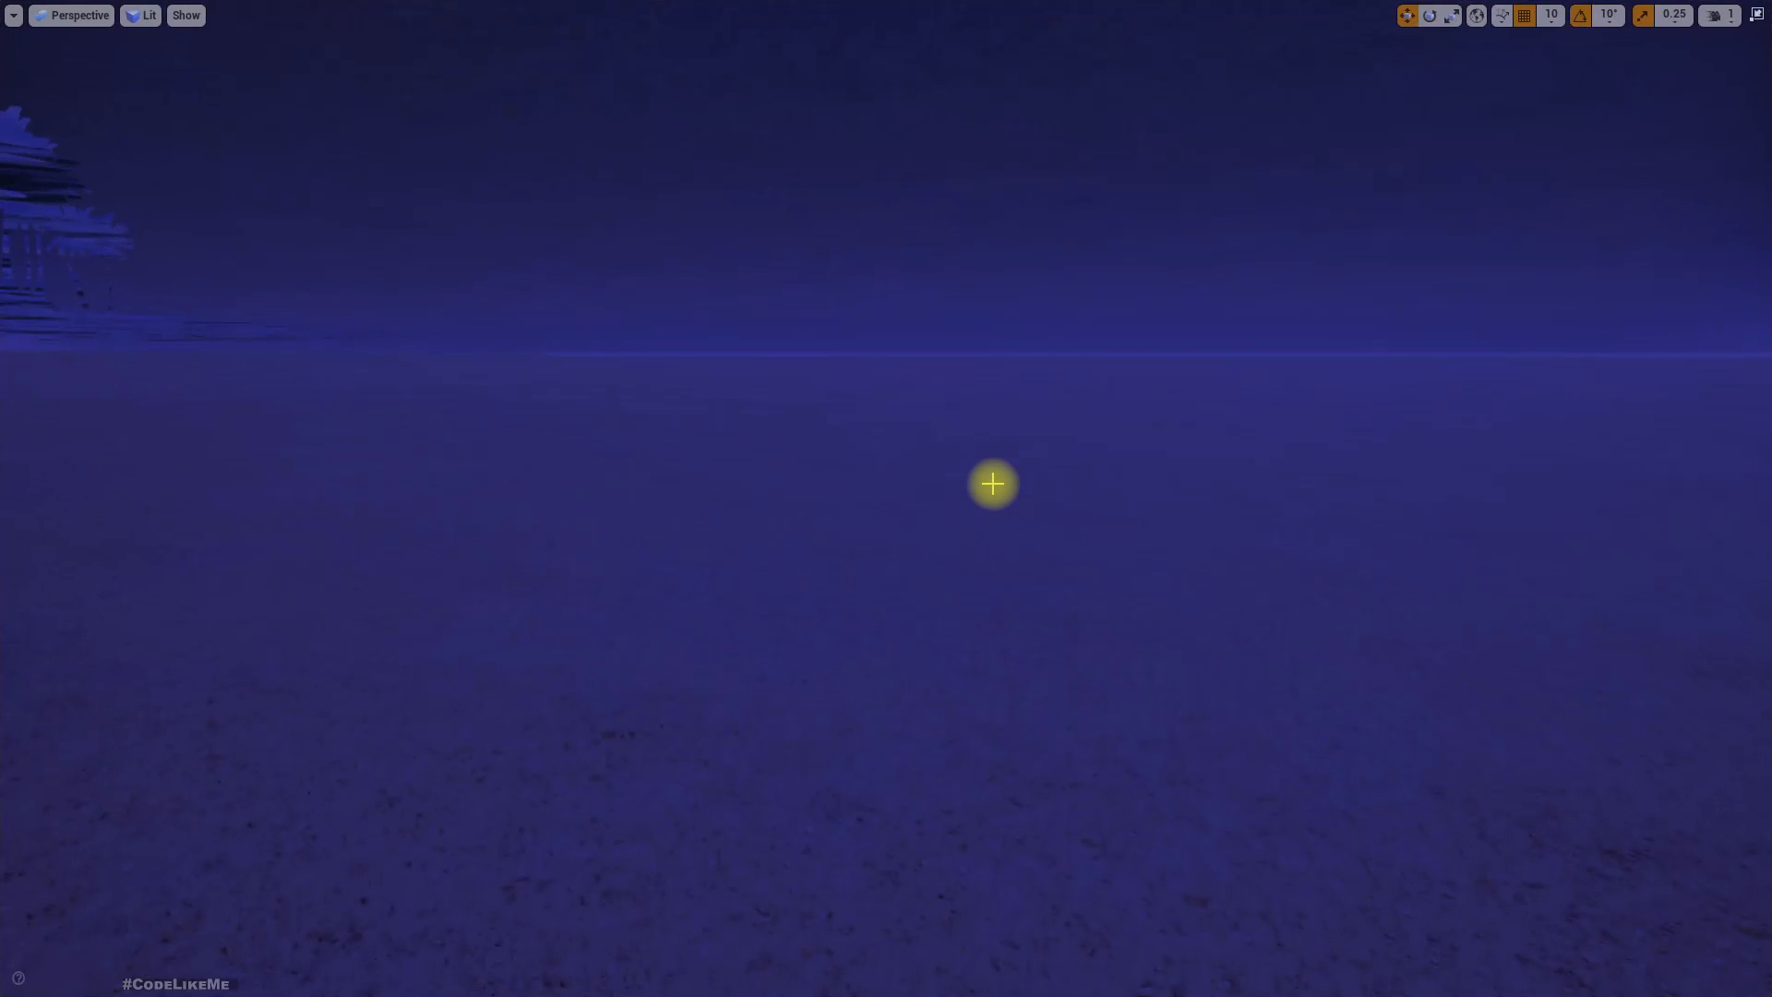
key("alt+p")
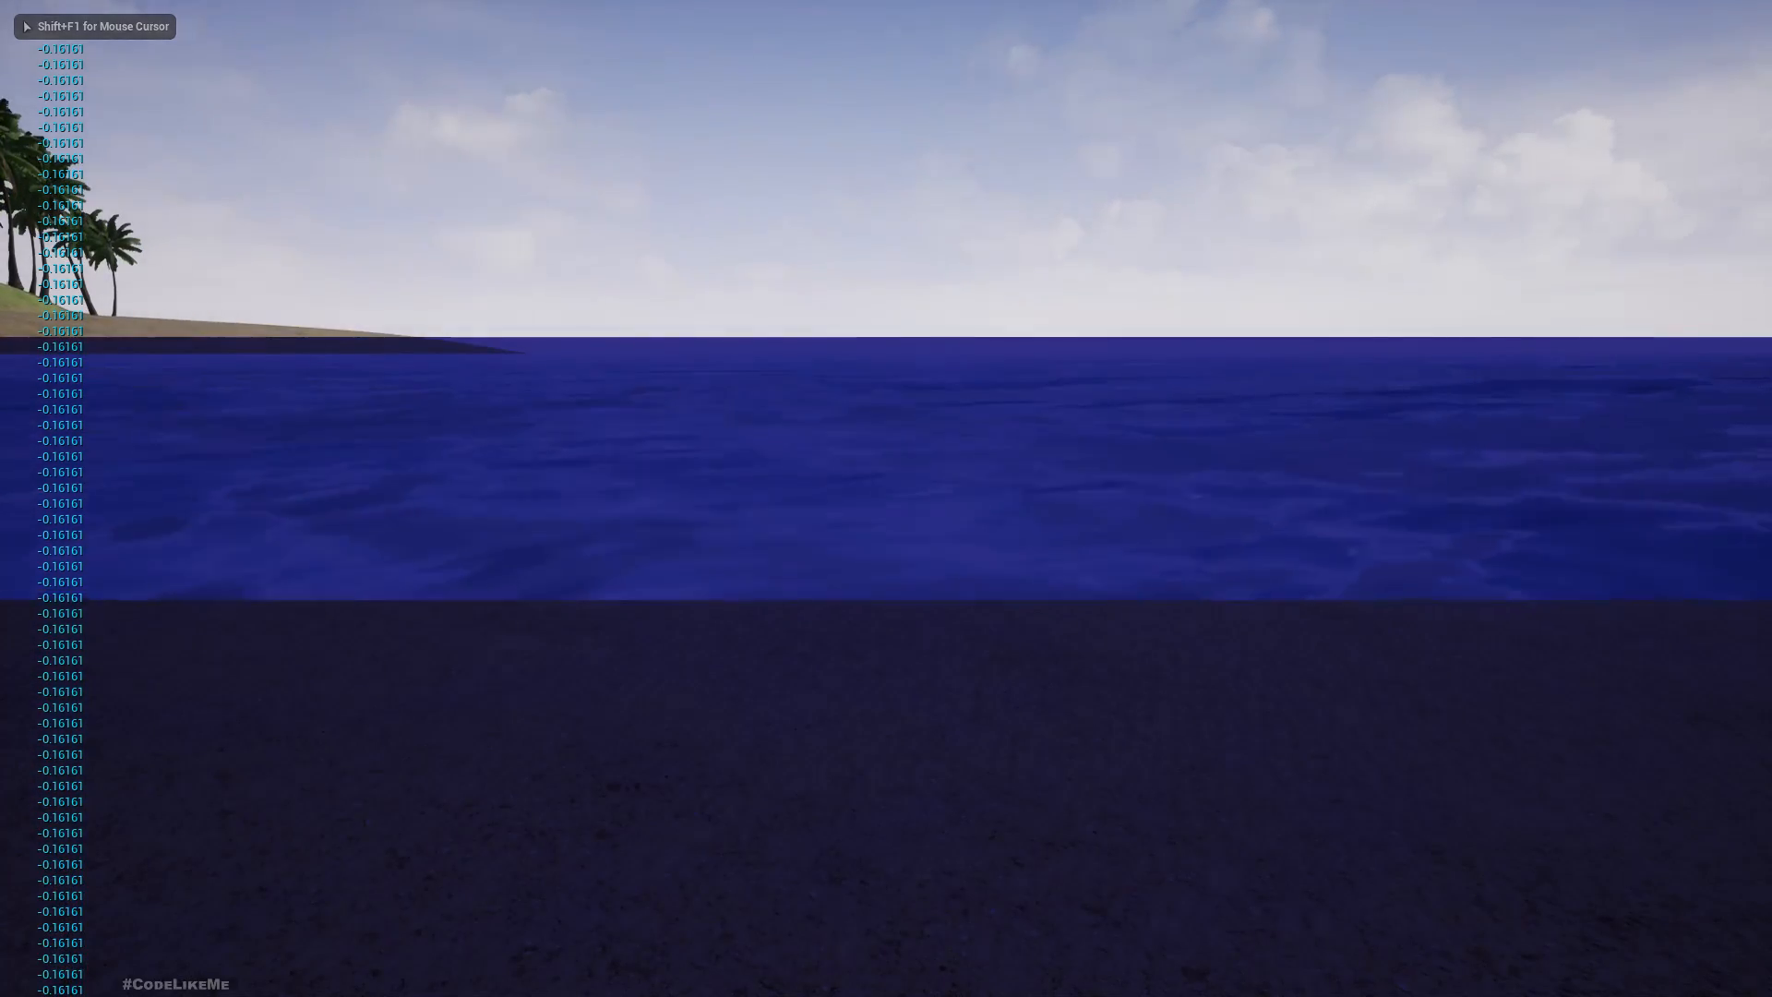
key("Escape")
key("F11")
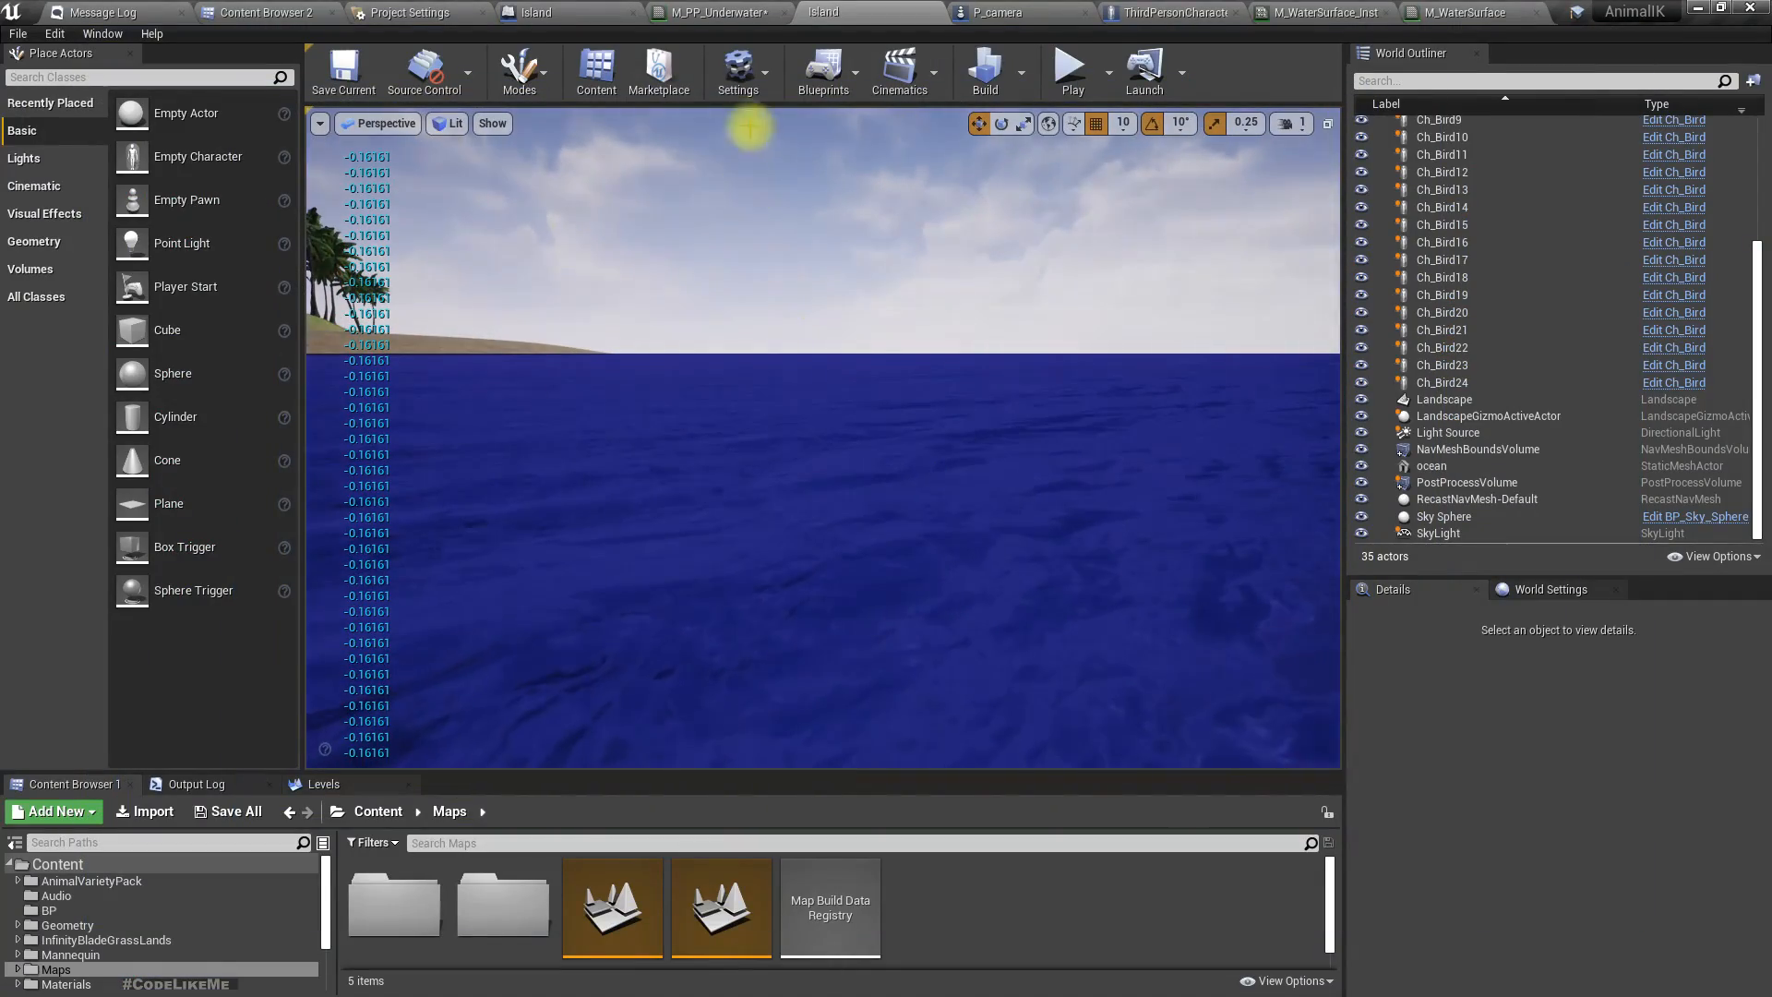
In the Island level blueprint, feed Get Camera Location's Return Value Z into the Print String conversion and compile.
left_click(599, 11)
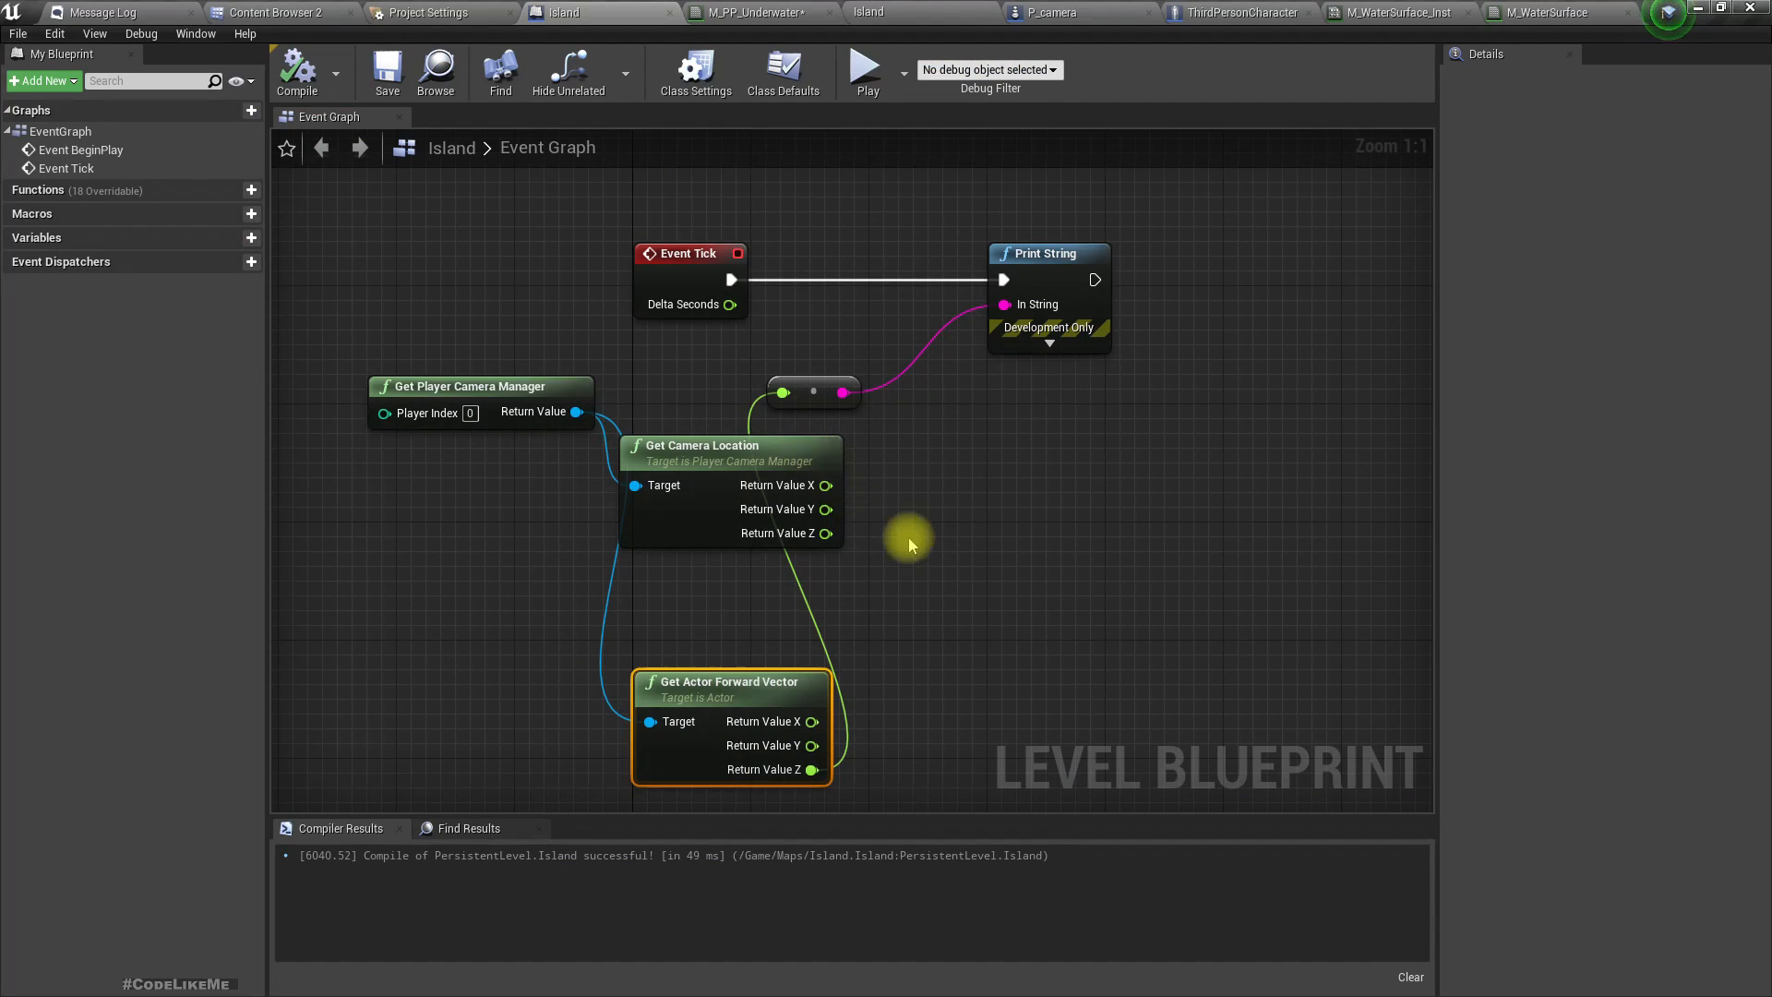
left_click_drag(828, 534, 784, 393)
left_click(297, 74)
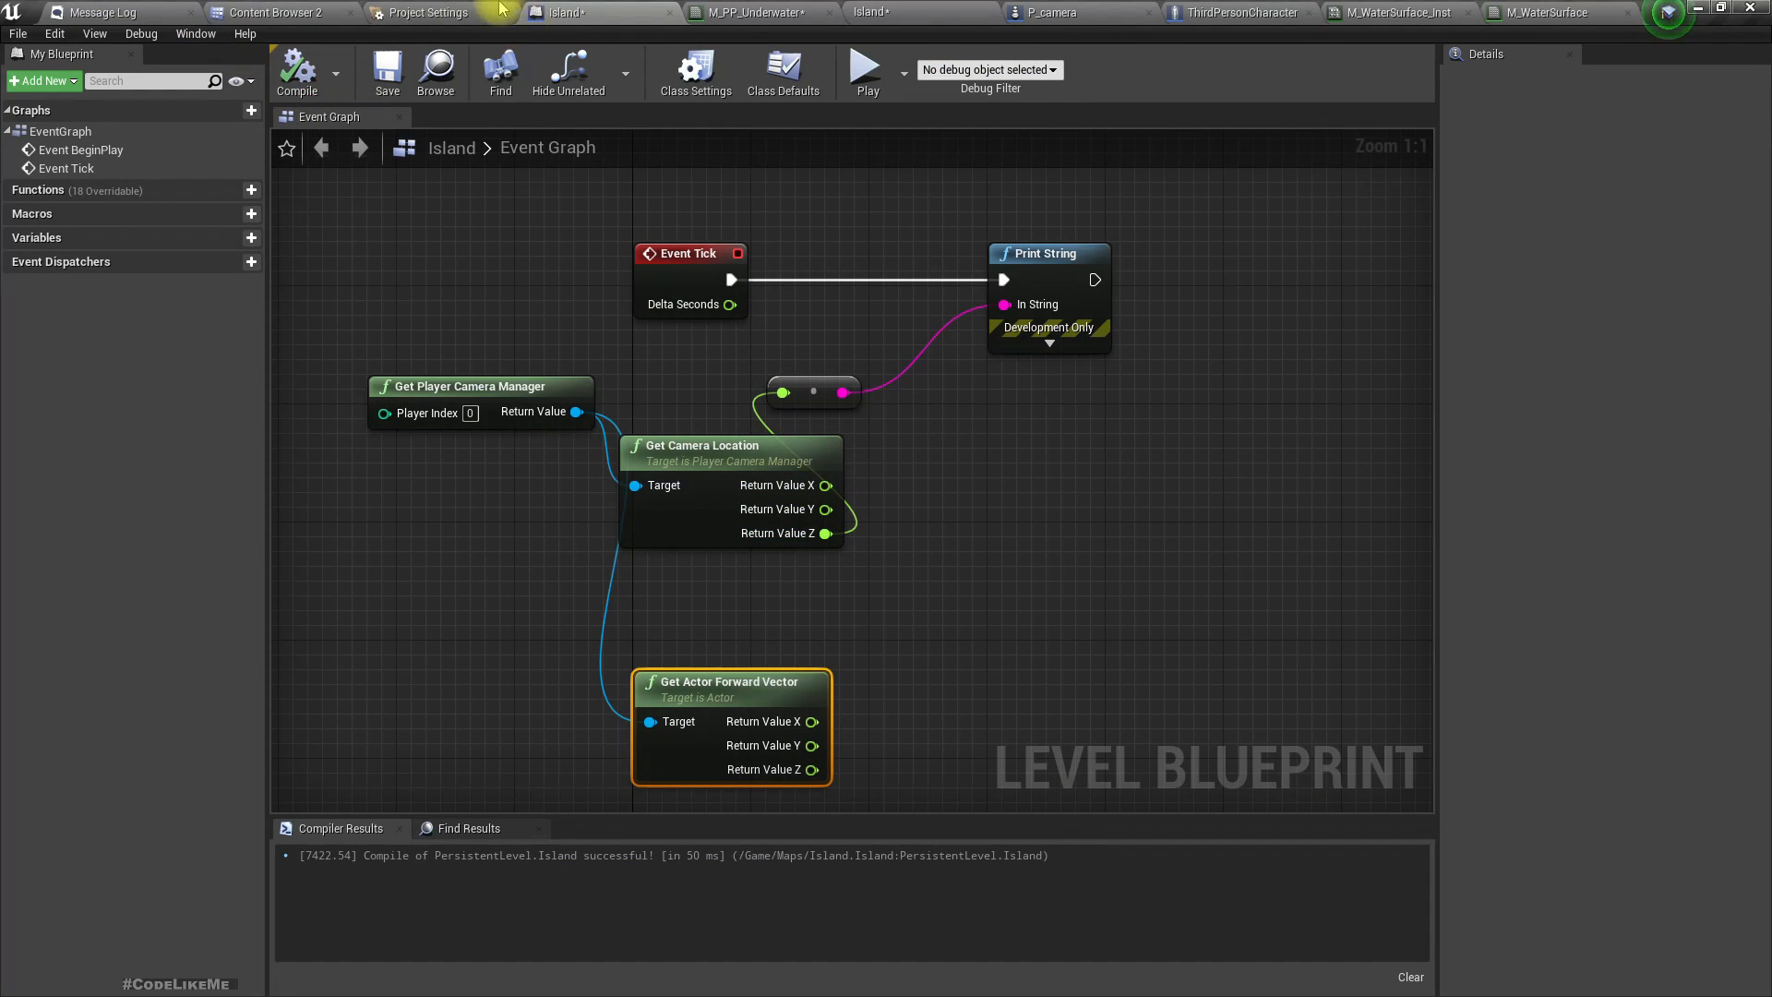
Play the Island level full screen and compare the printed camera height with the tint while moving above and below the water.
left_click(965, 13)
right_click_drag(934, 294, 969, 304)
key("F11")
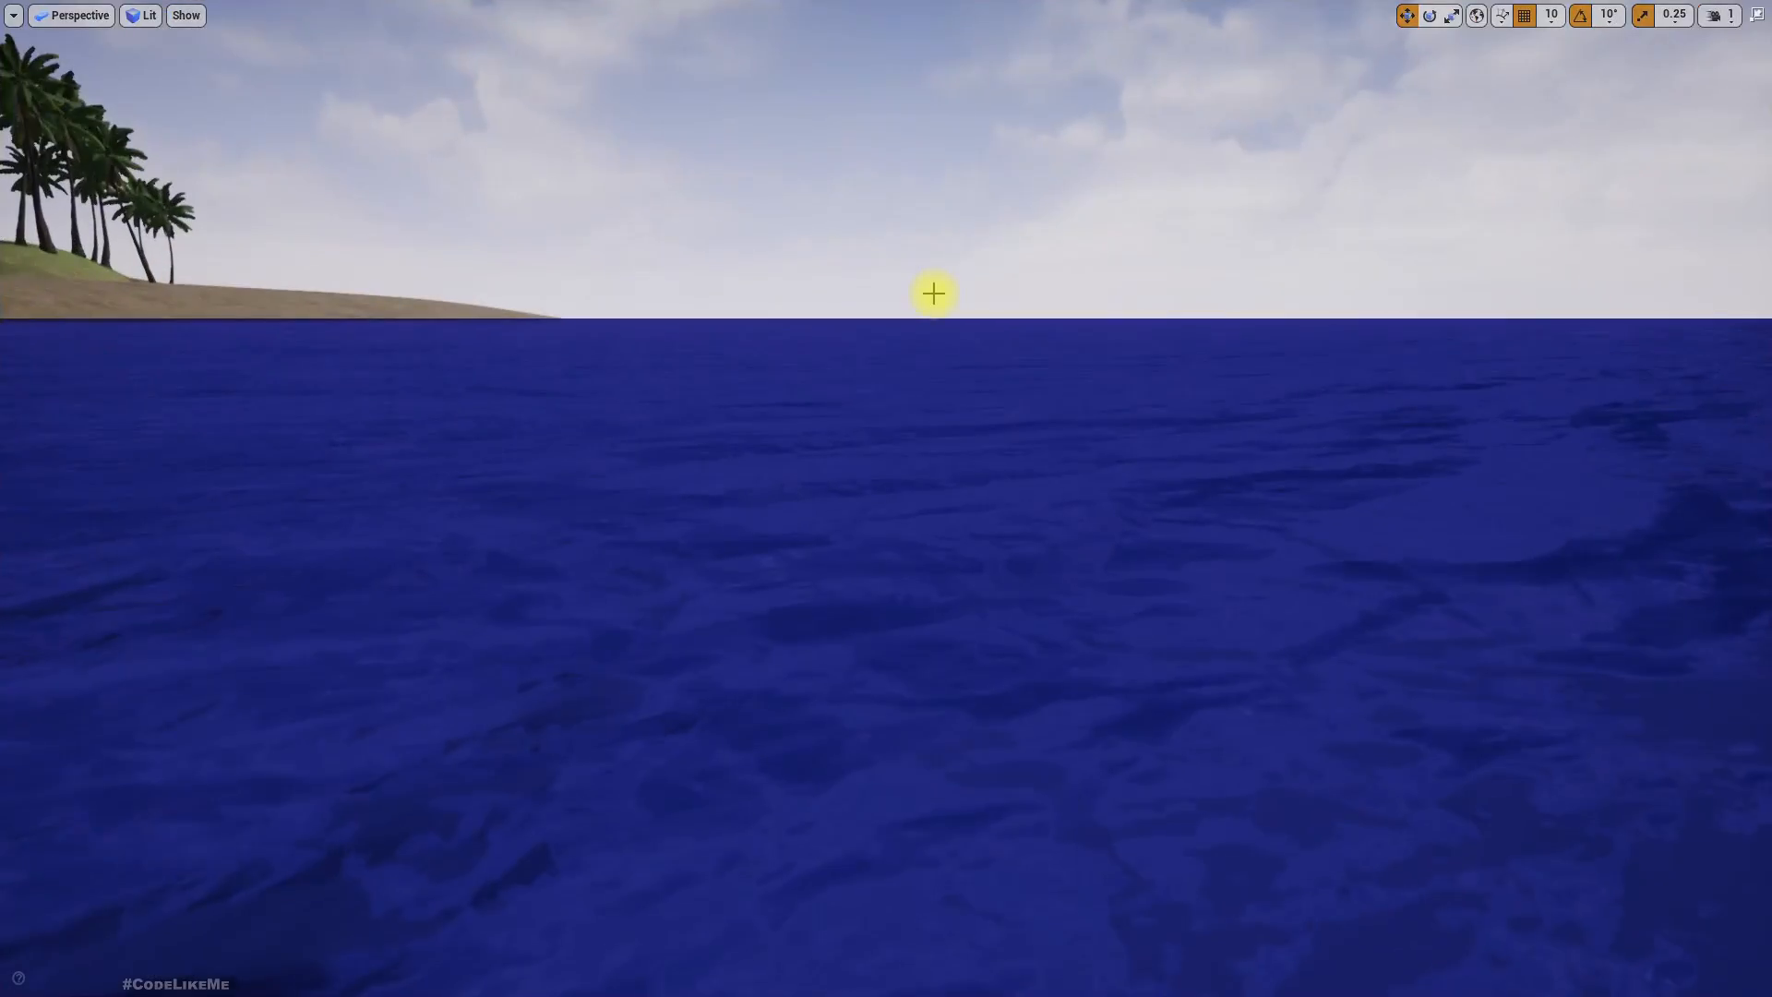
key("alt+p")
left_click(934, 293)
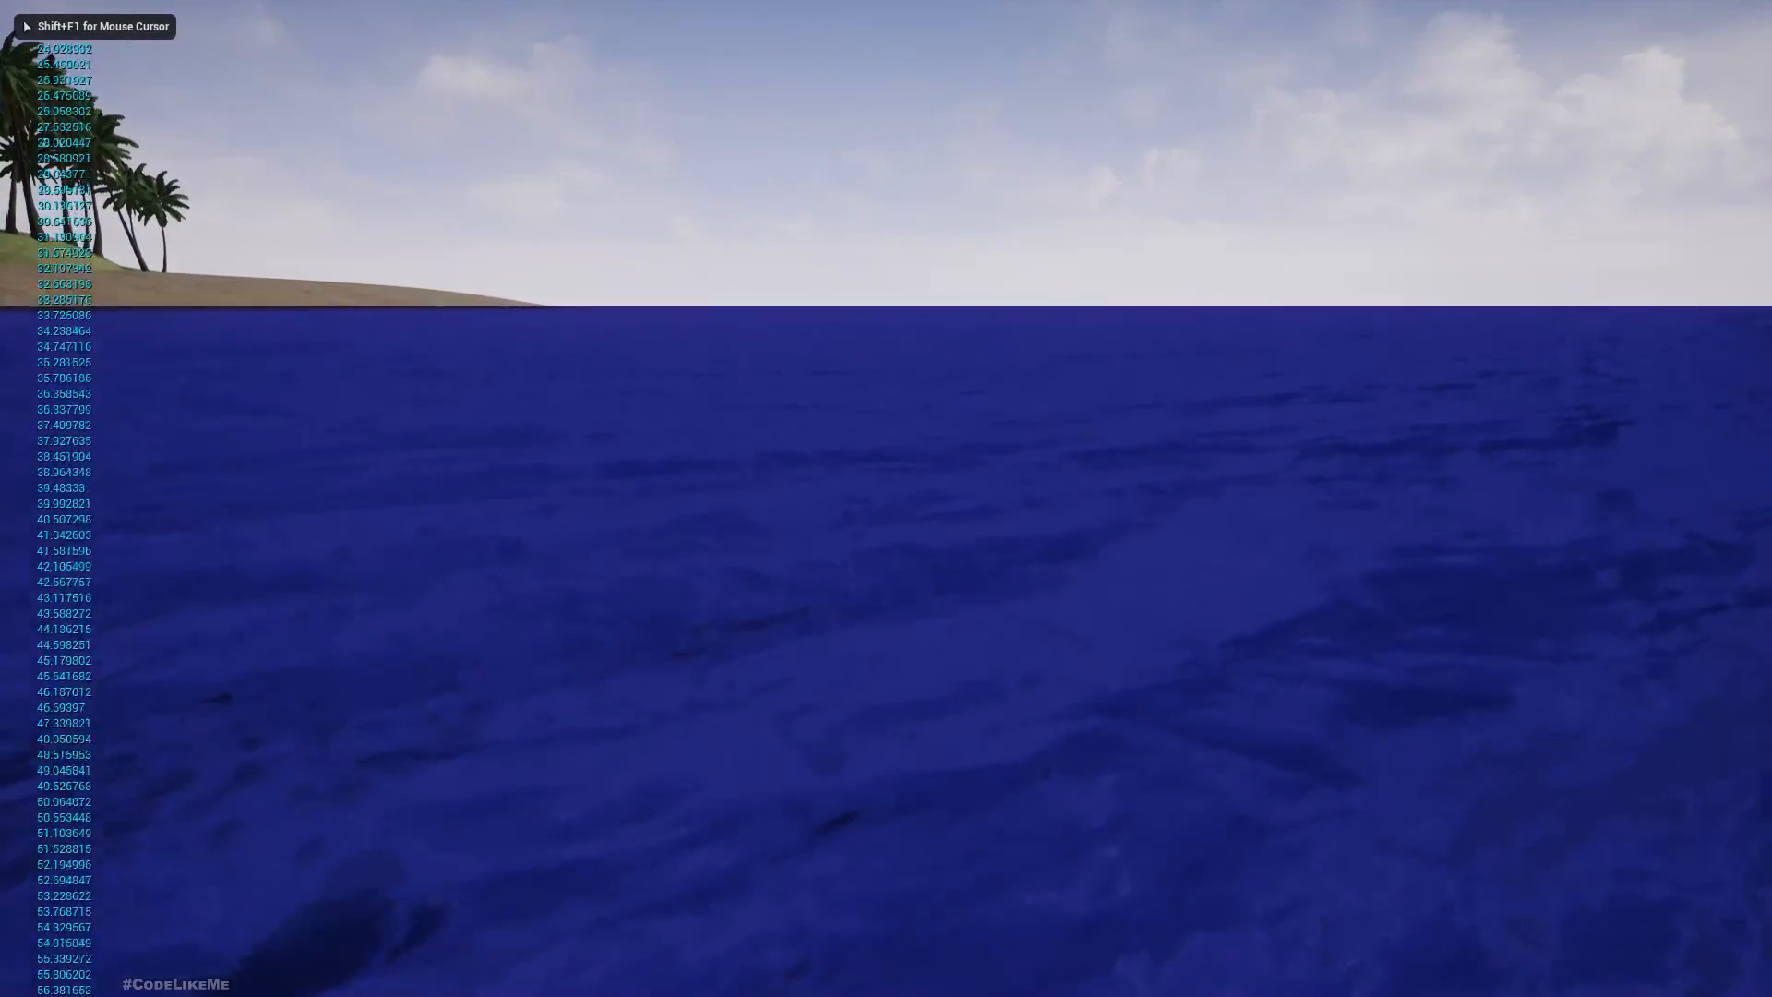
key("w")
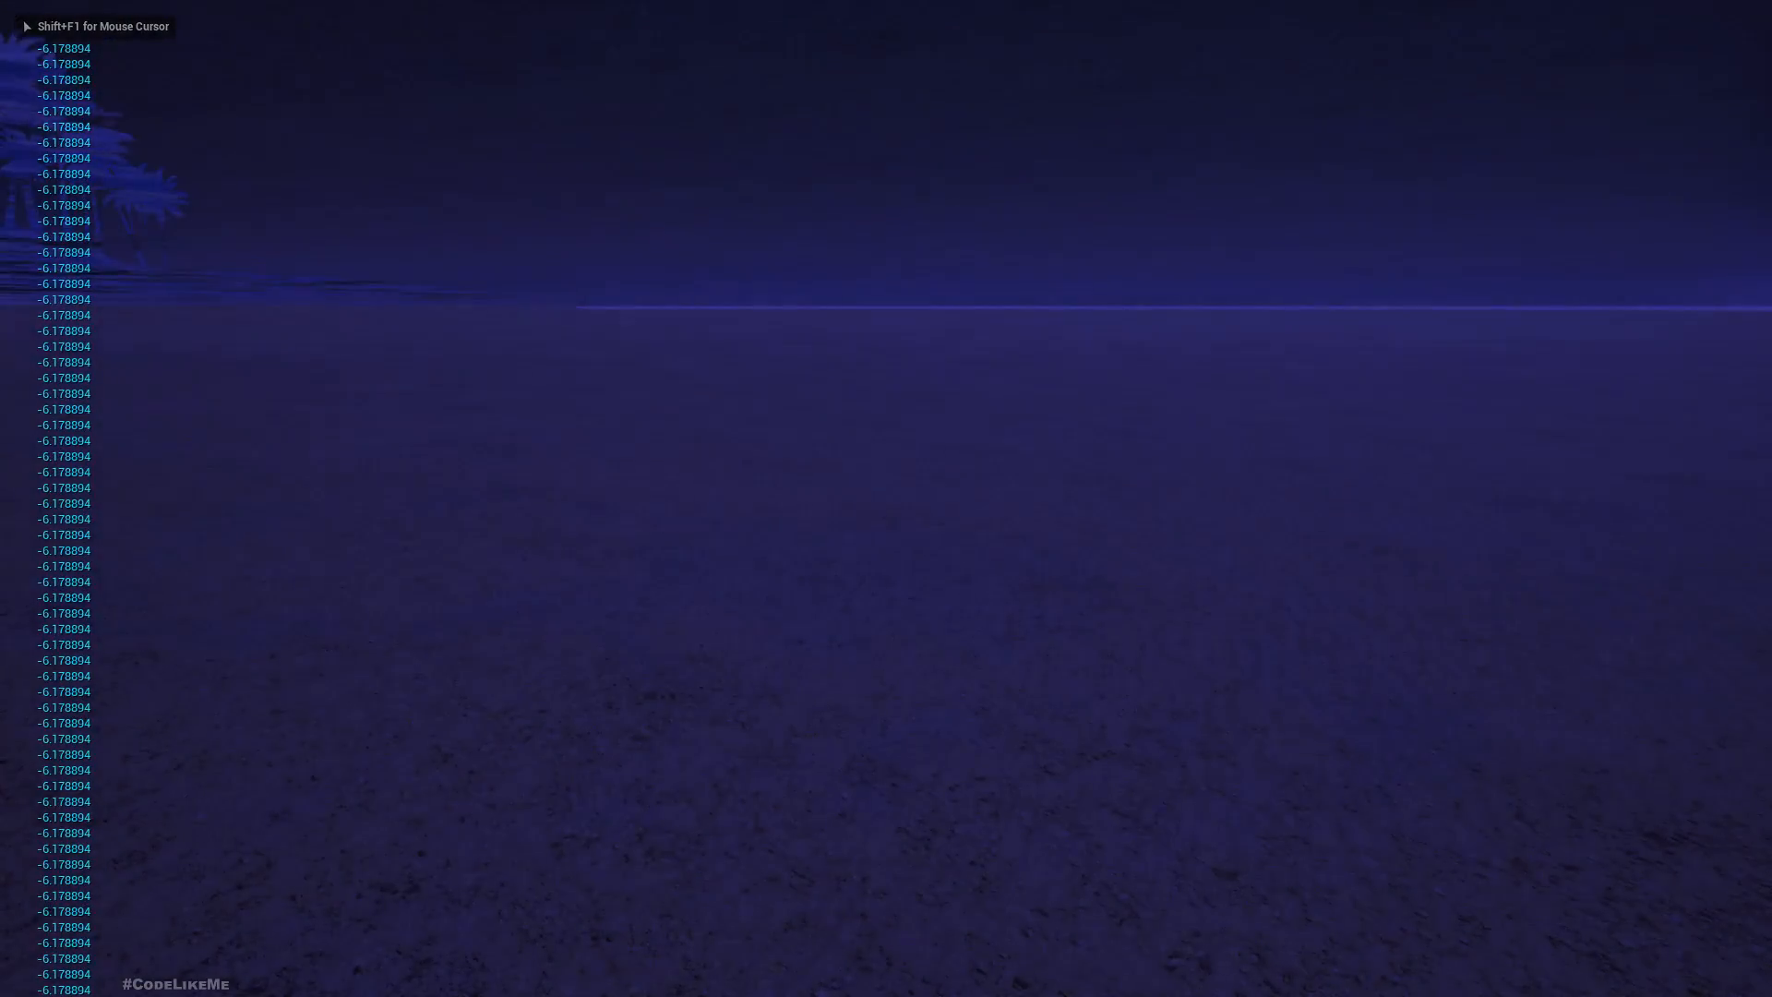
key("s")
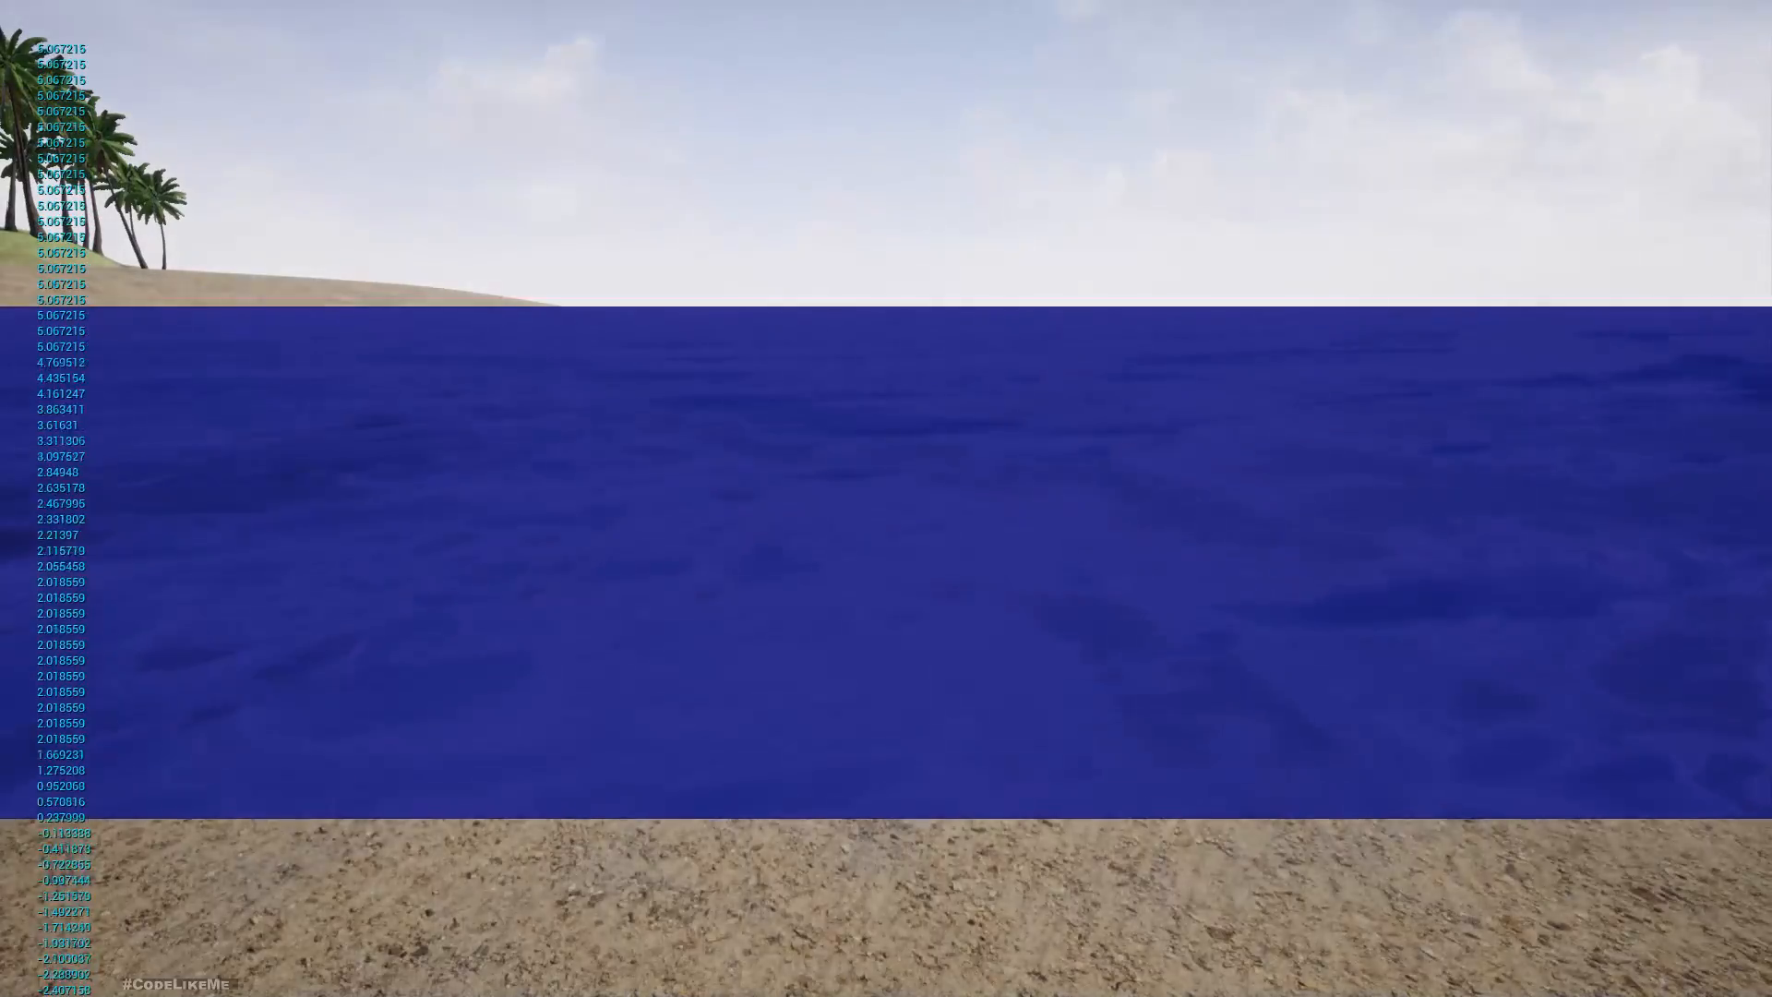
key("s")
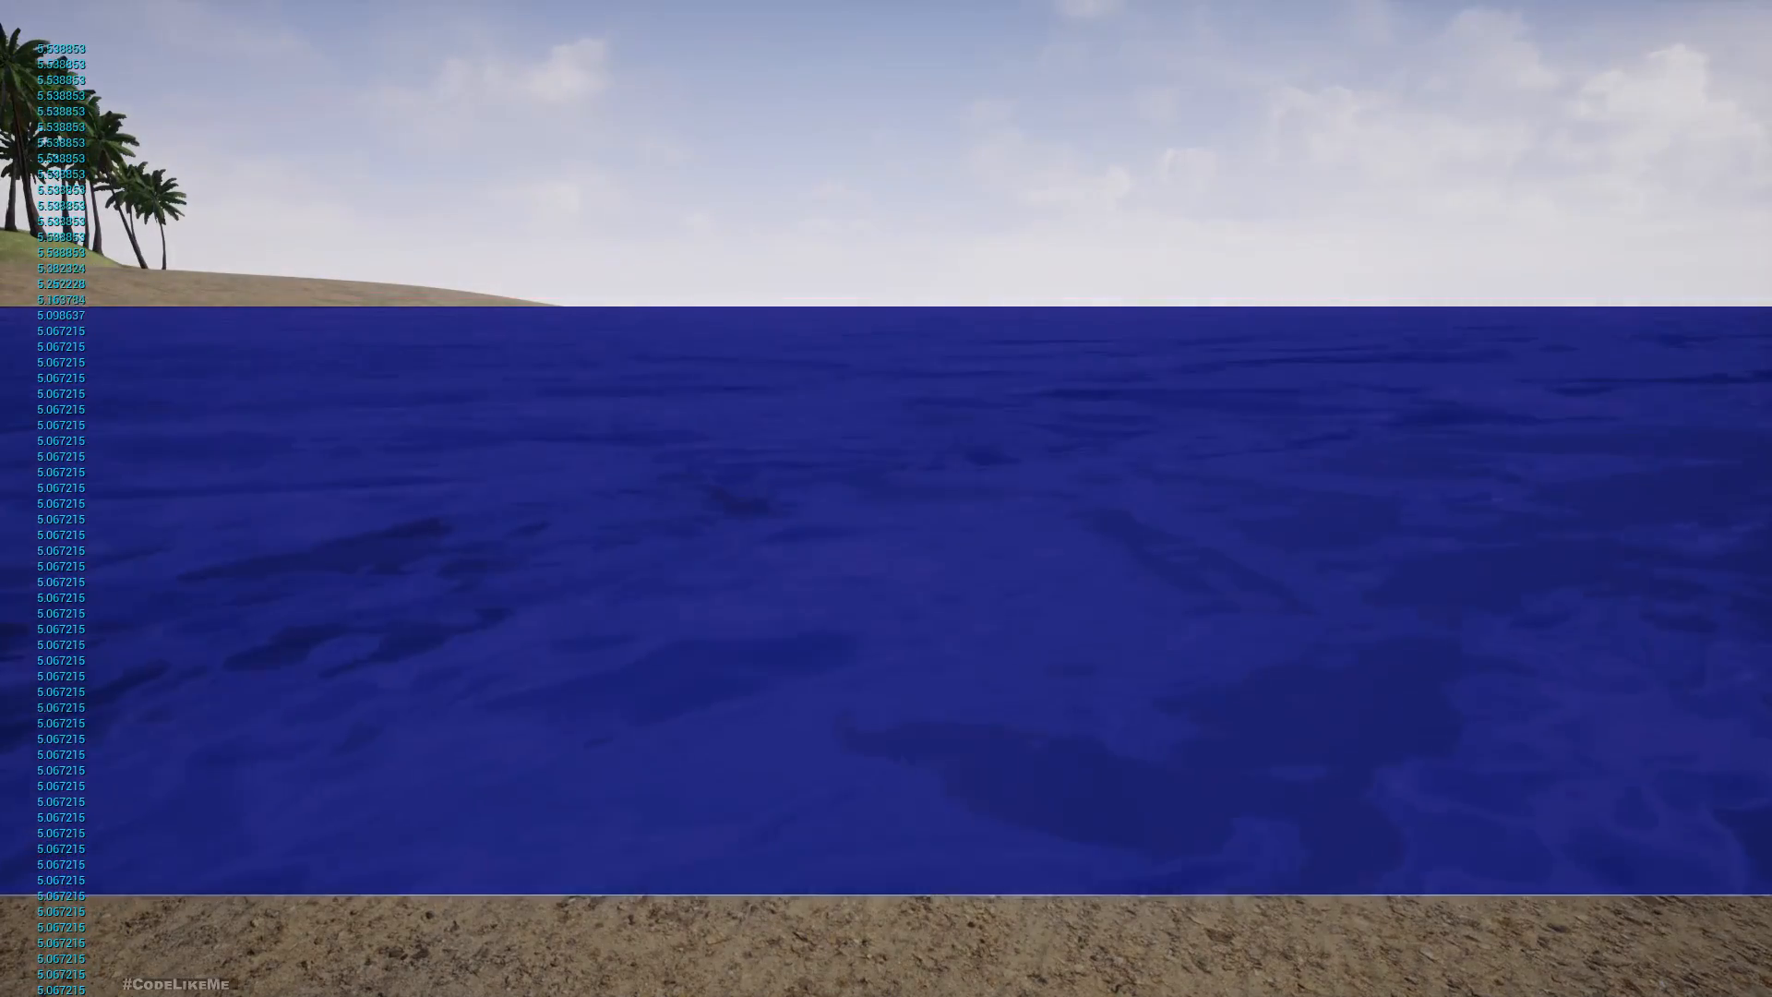
key("s")
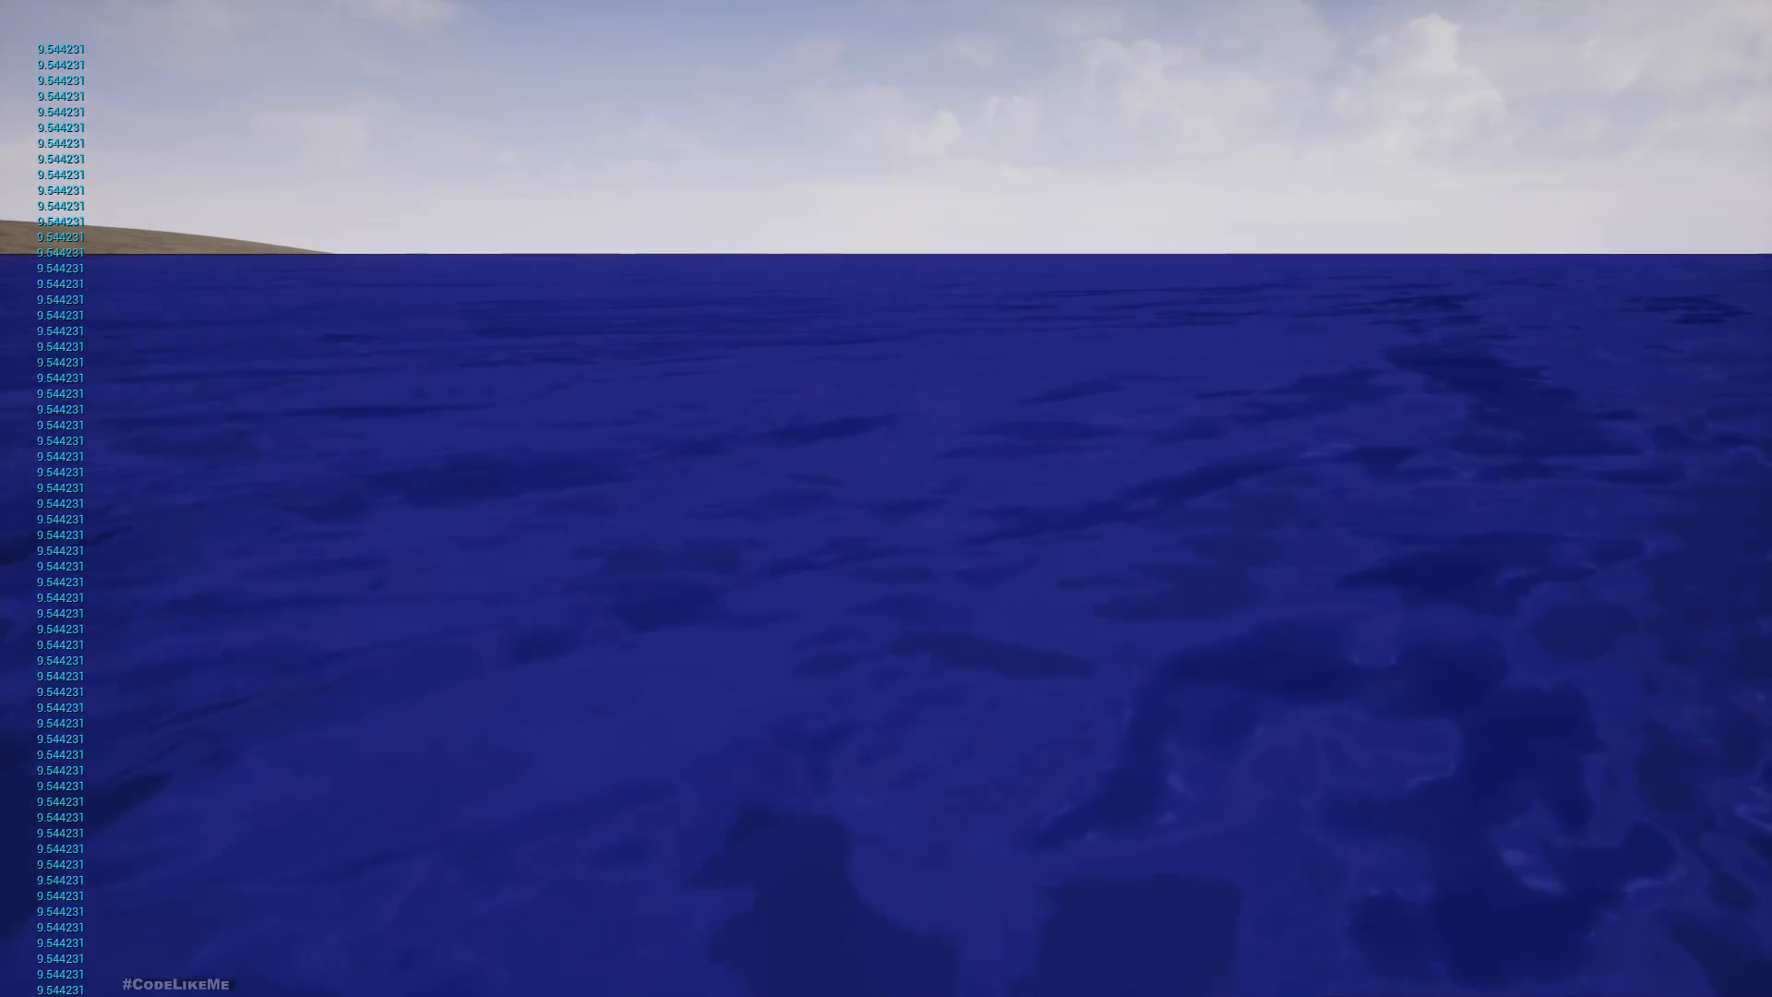
key("s")
key("w")
key("w")
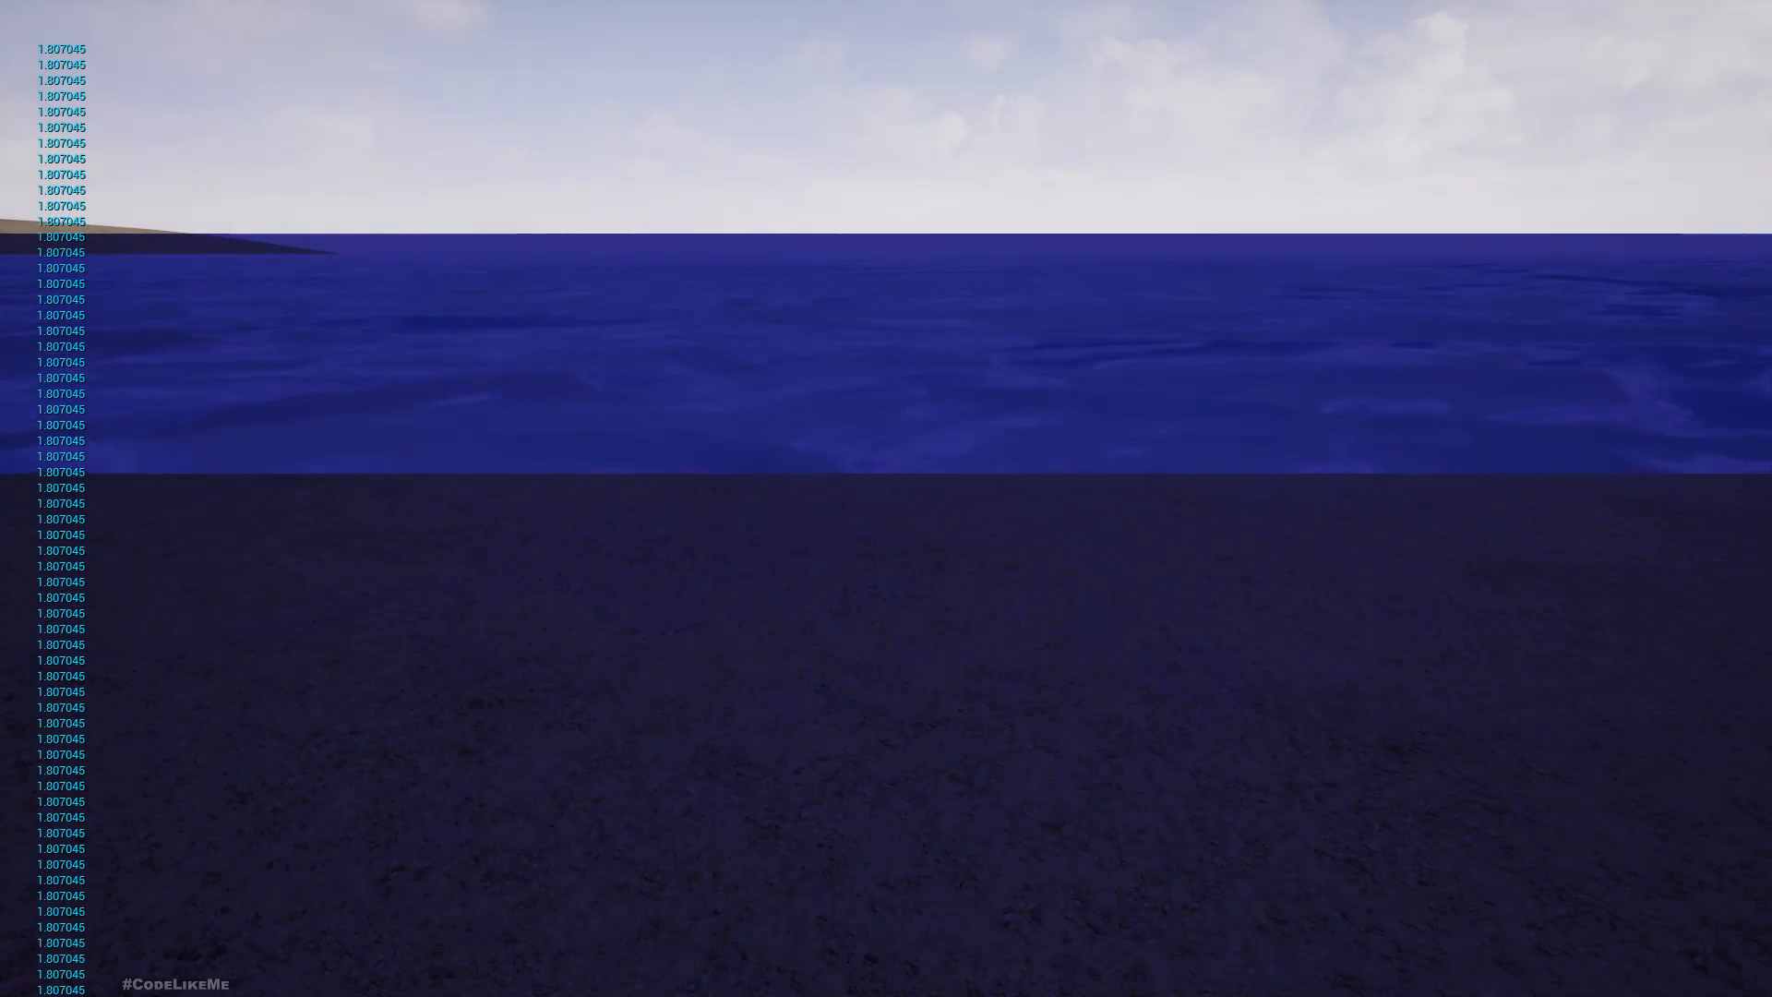
key("w")
key("Escape")
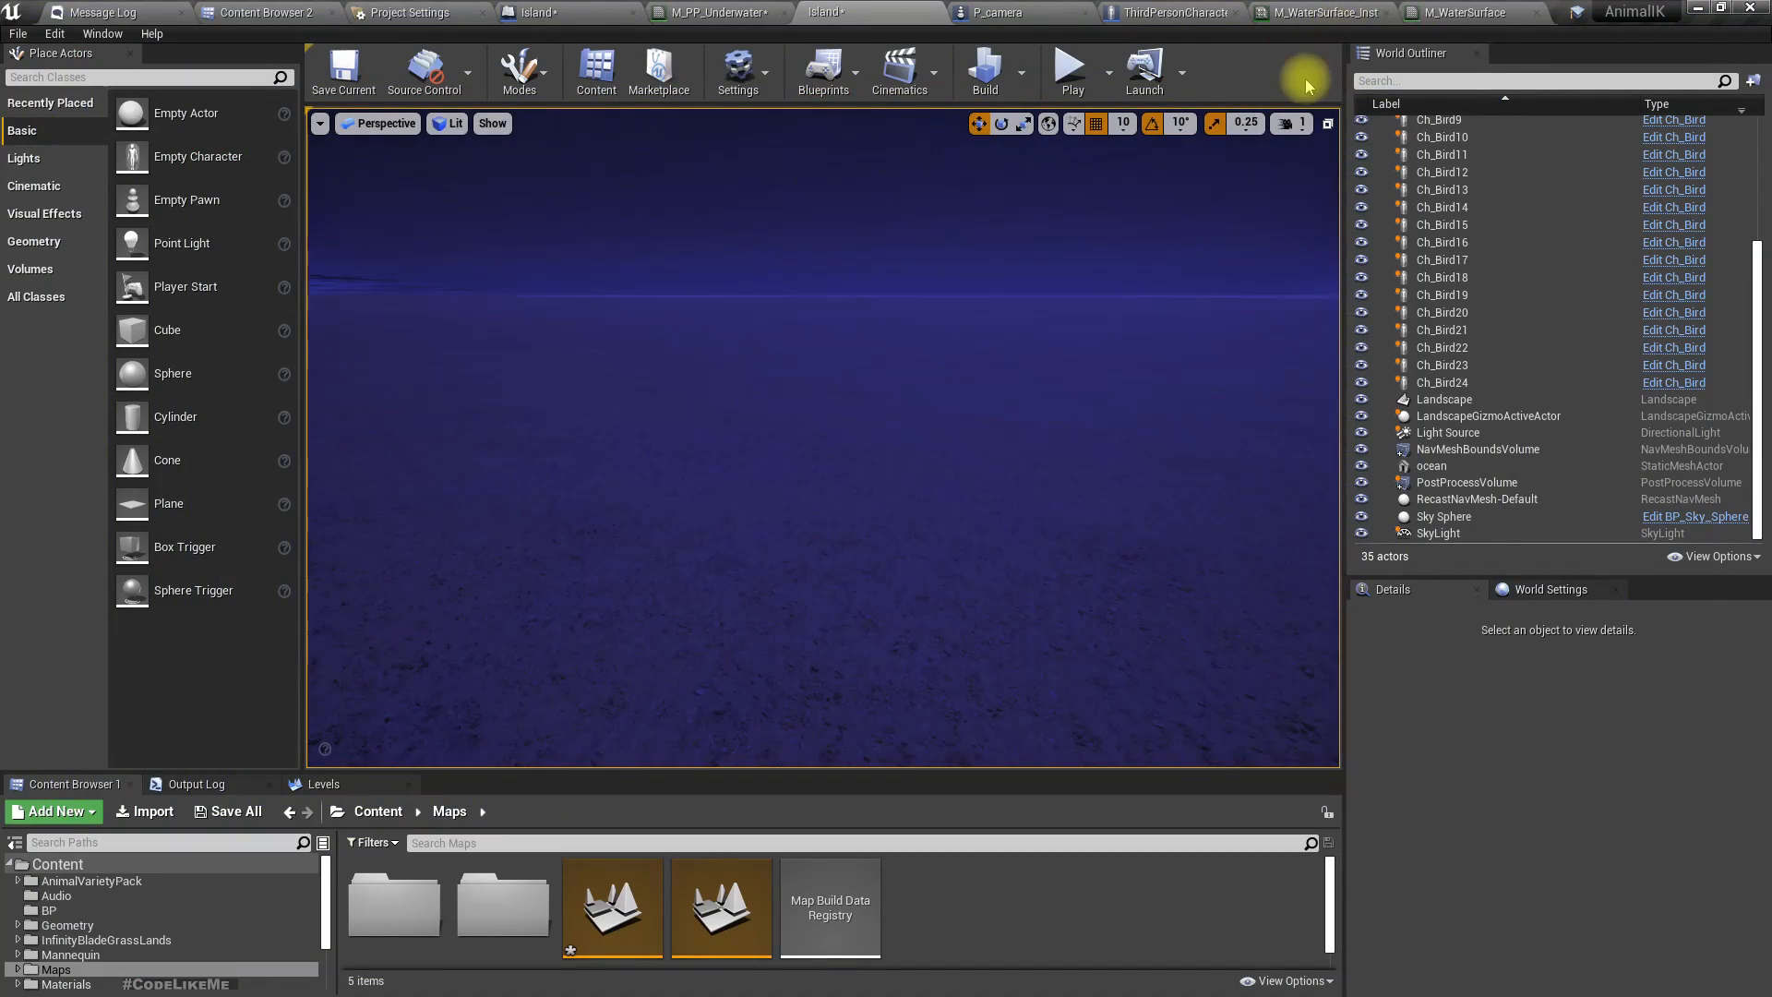
In M_PP_Underwater, add an If node feeding the B input of the Multiply in the CustomDepth chain.
left_click(1310, 12)
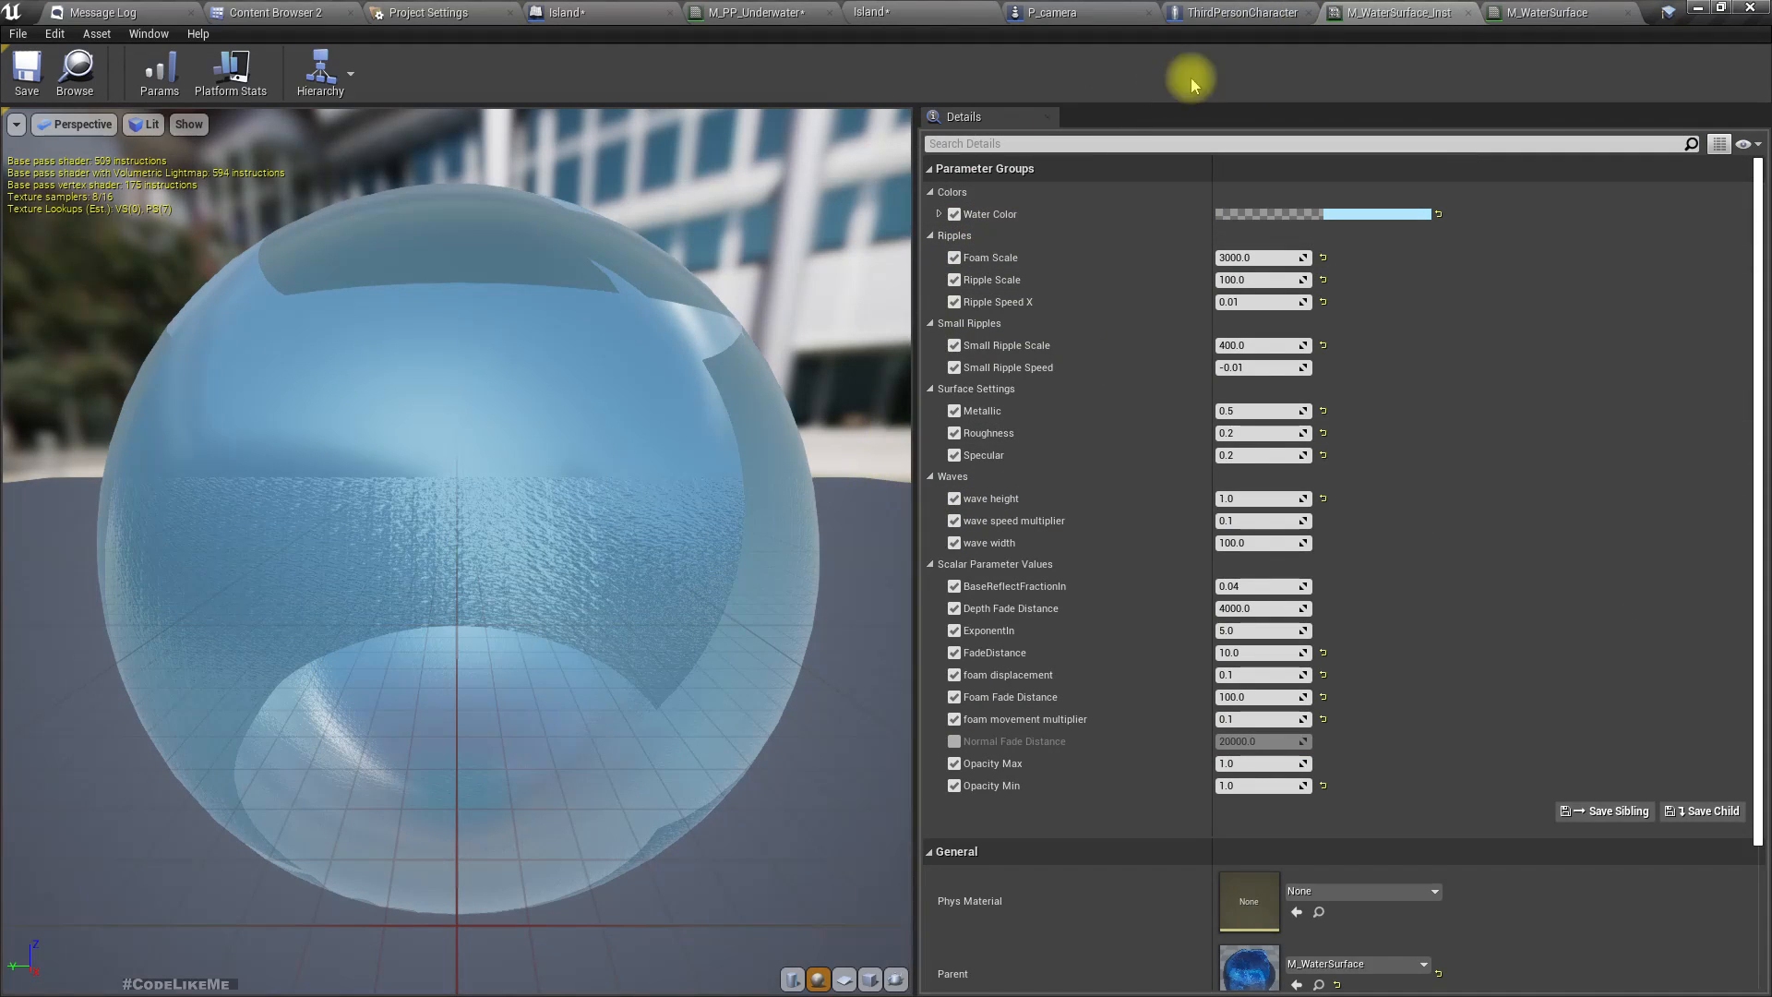
left_click(783, 9)
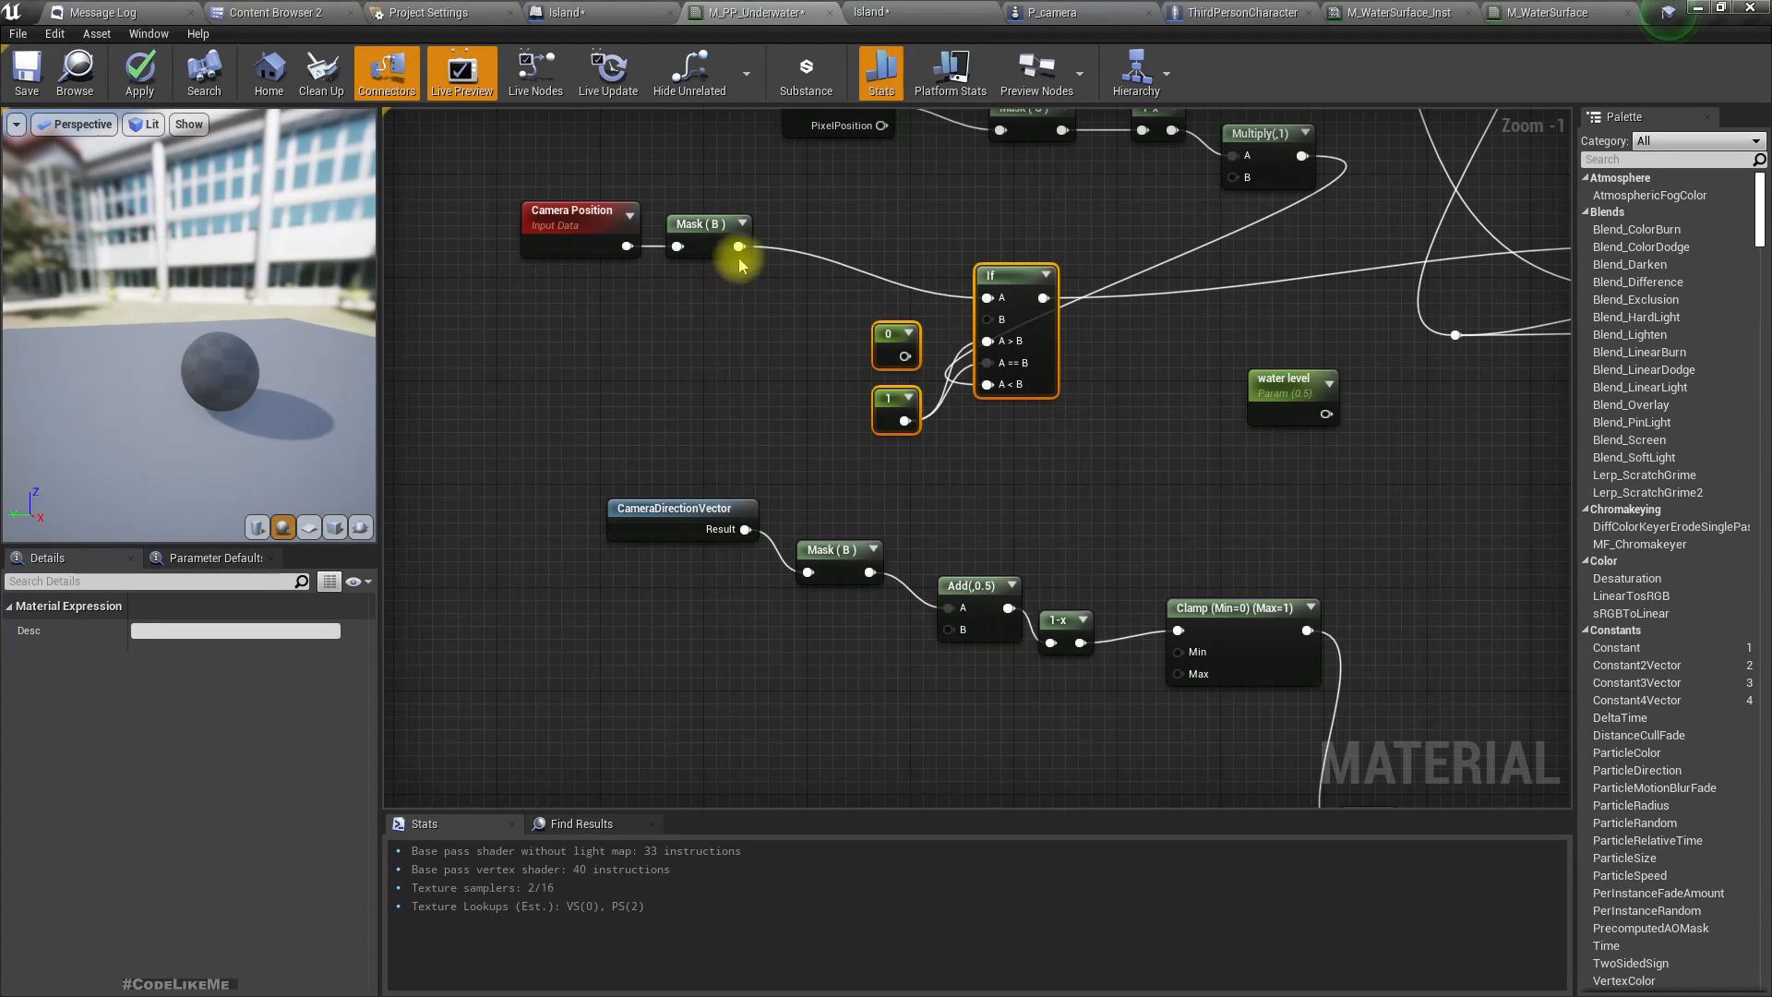
right_click_drag(971, 681, 894, 185)
left_click_drag(1010, 598, 897, 649)
type("if")
key("Return")
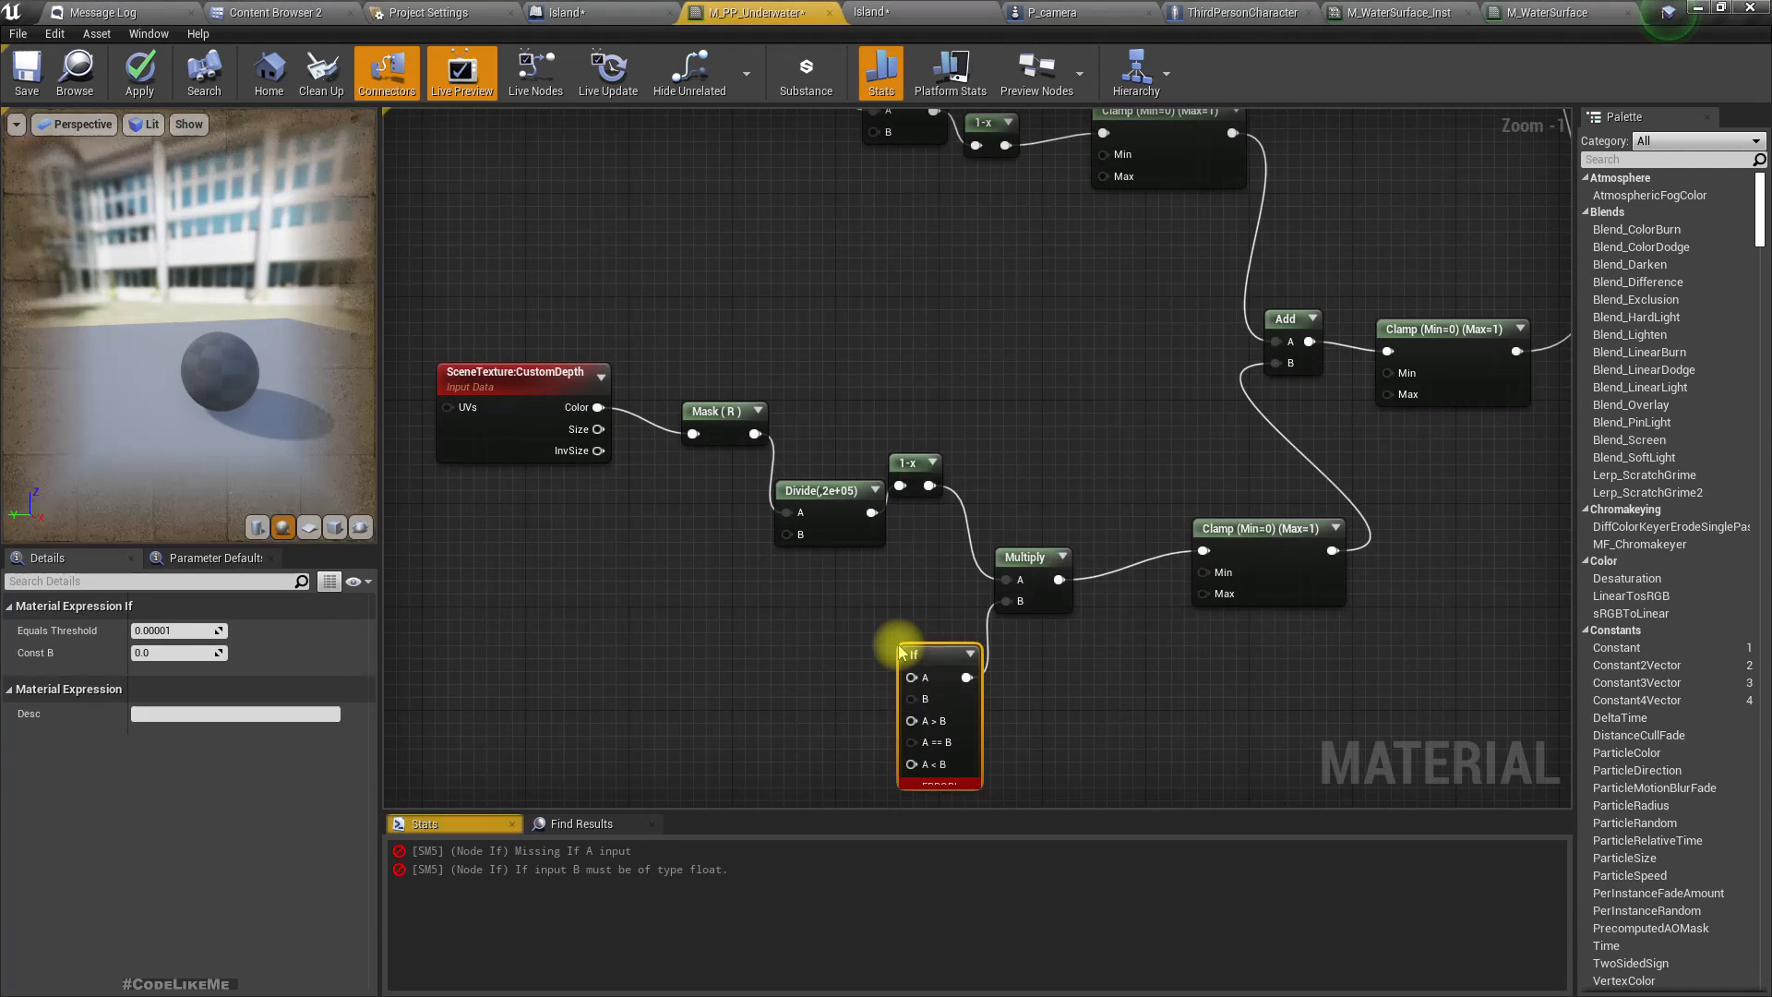
Connect the Camera Position's Mask (B) output to the new If node's A input and set its Const B to 9.
scroll(574, 673, "down", 3)
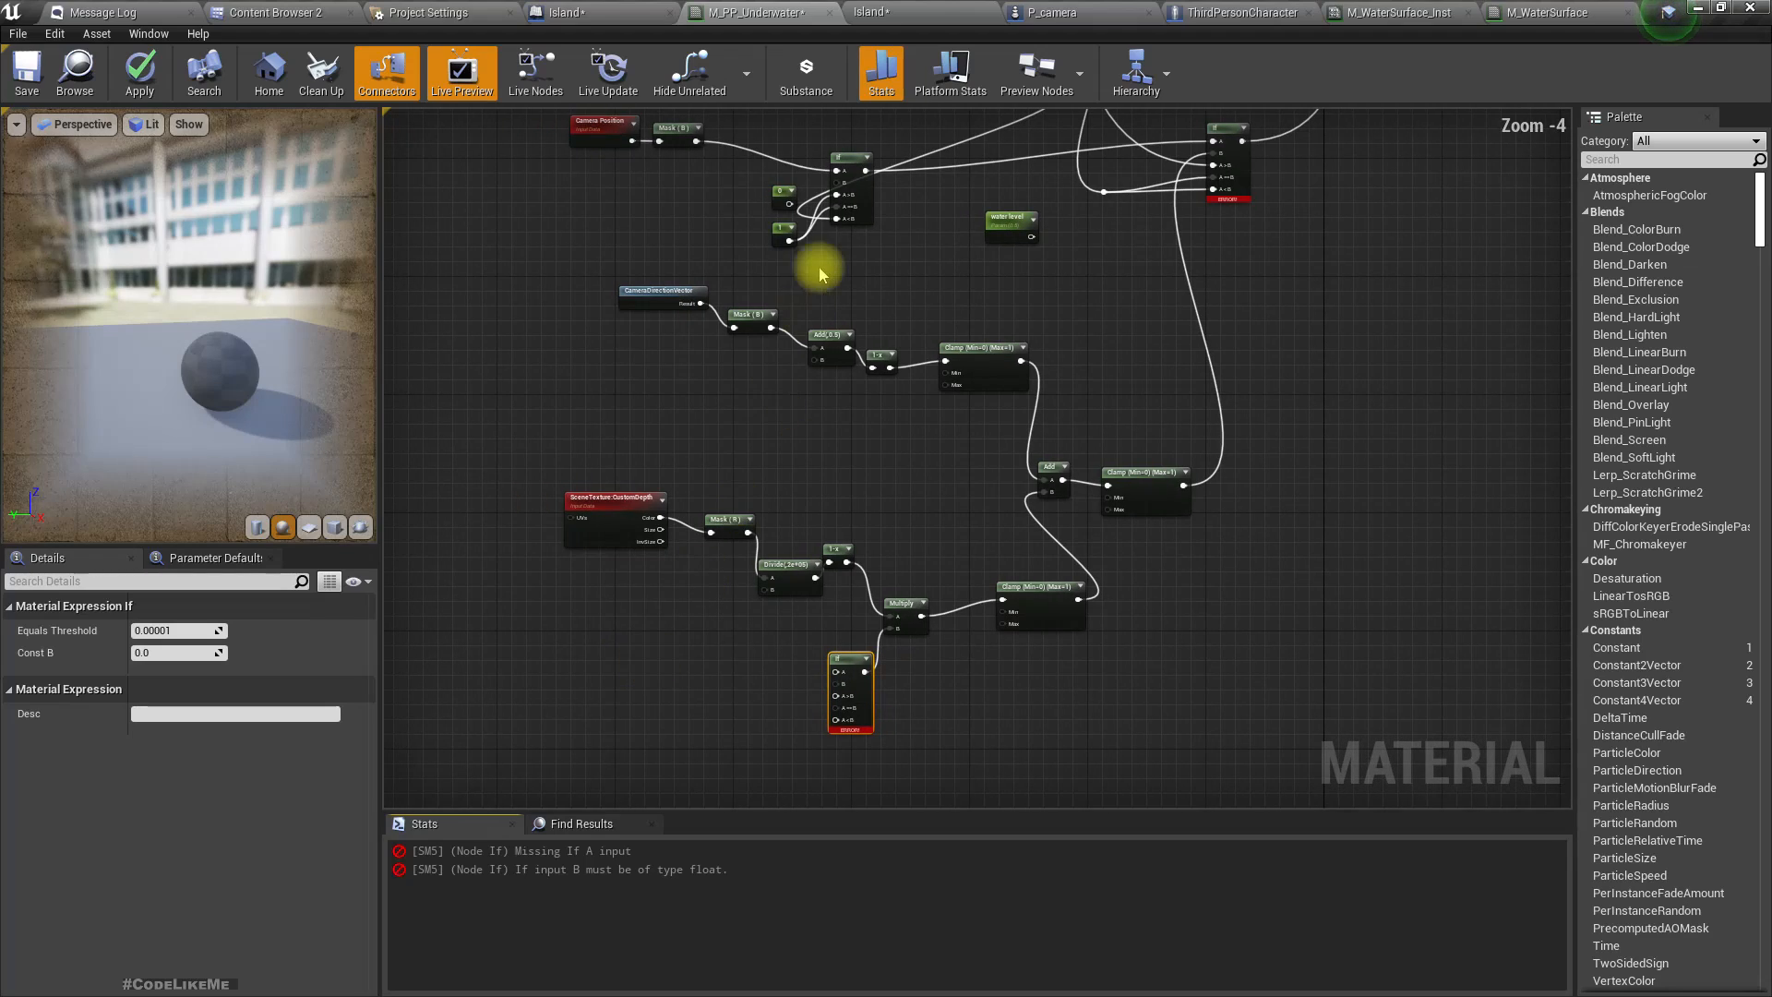
left_click_drag(694, 143, 837, 678)
scroll(837, 680, "up", 4)
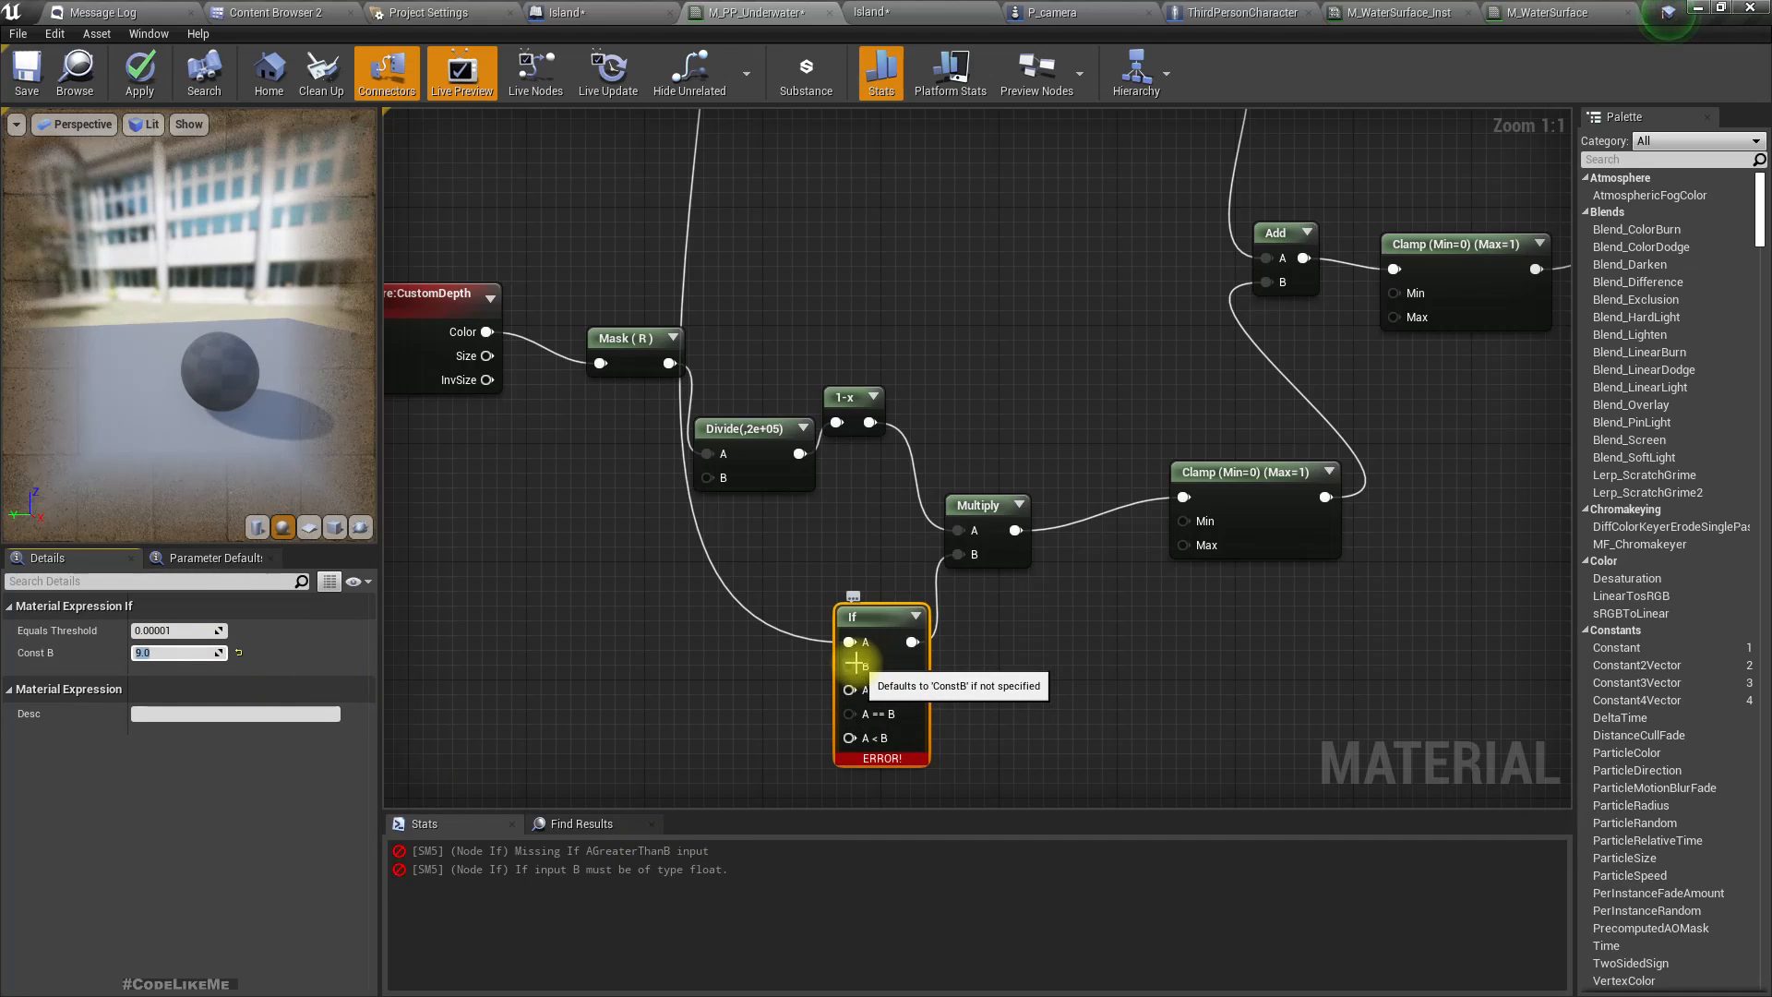
Add a Constant of -1 and connect it to the new If node's A > B and A == B inputs.
left_click_drag(848, 689, 741, 698)
type("co")
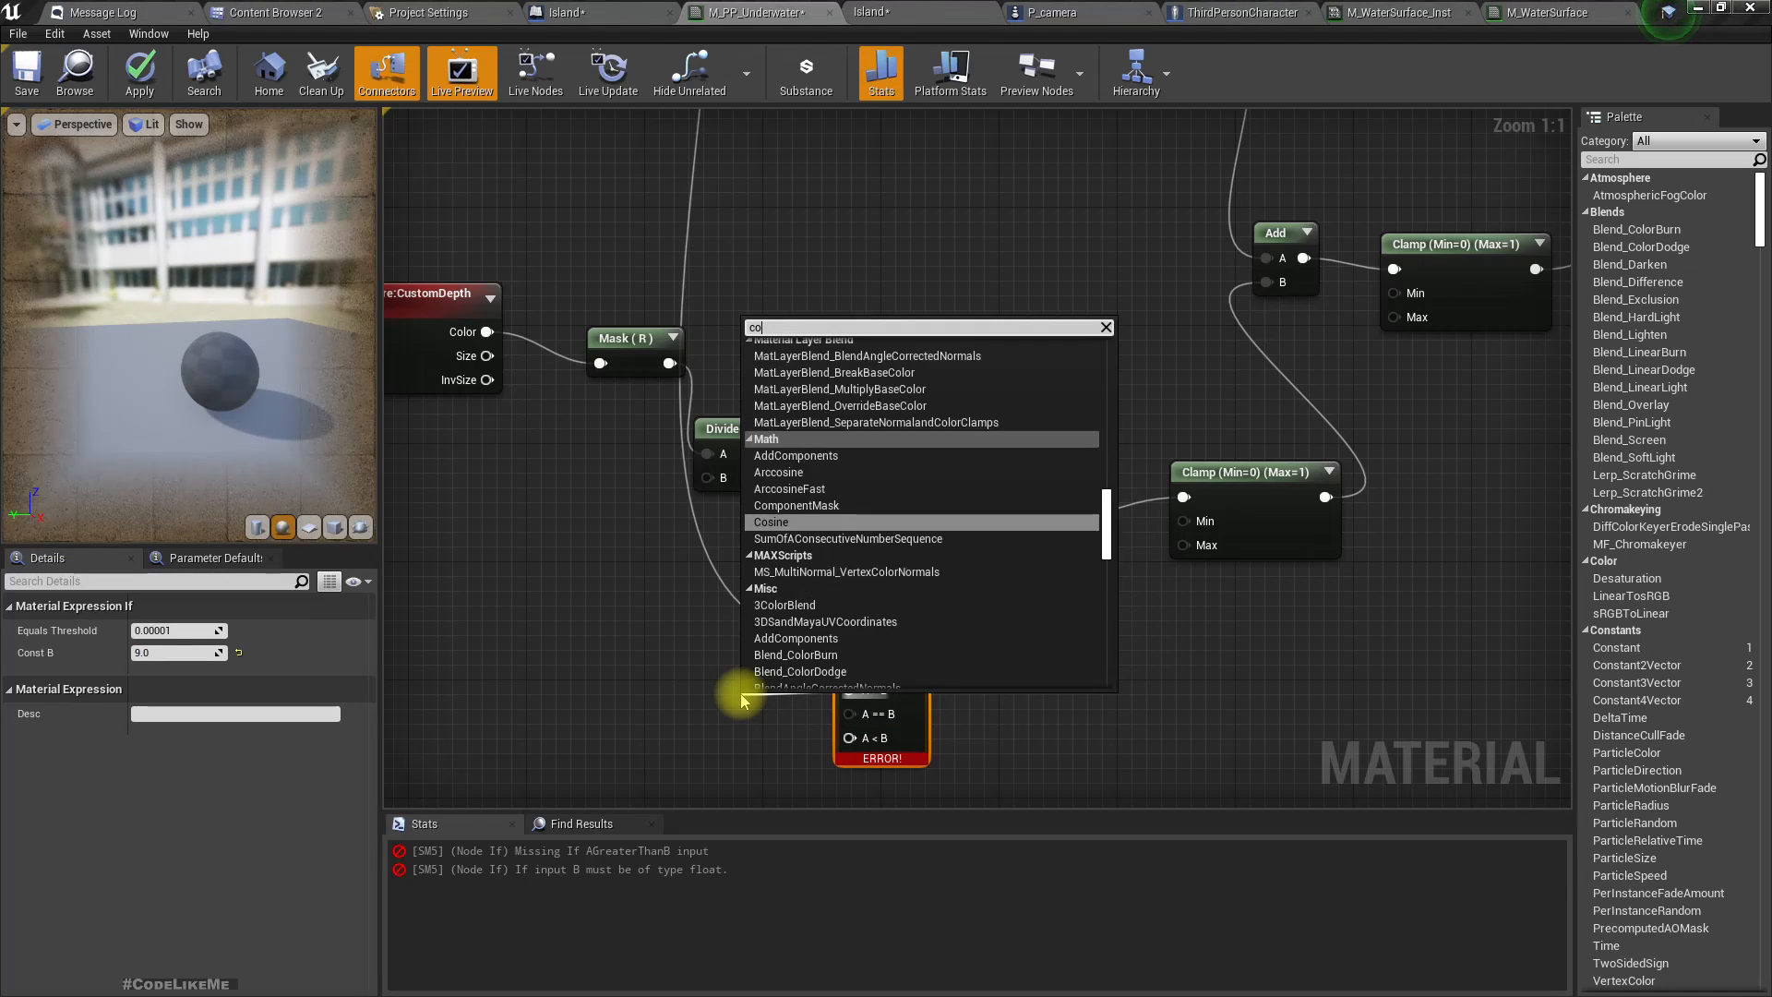
type("nst")
key("Return")
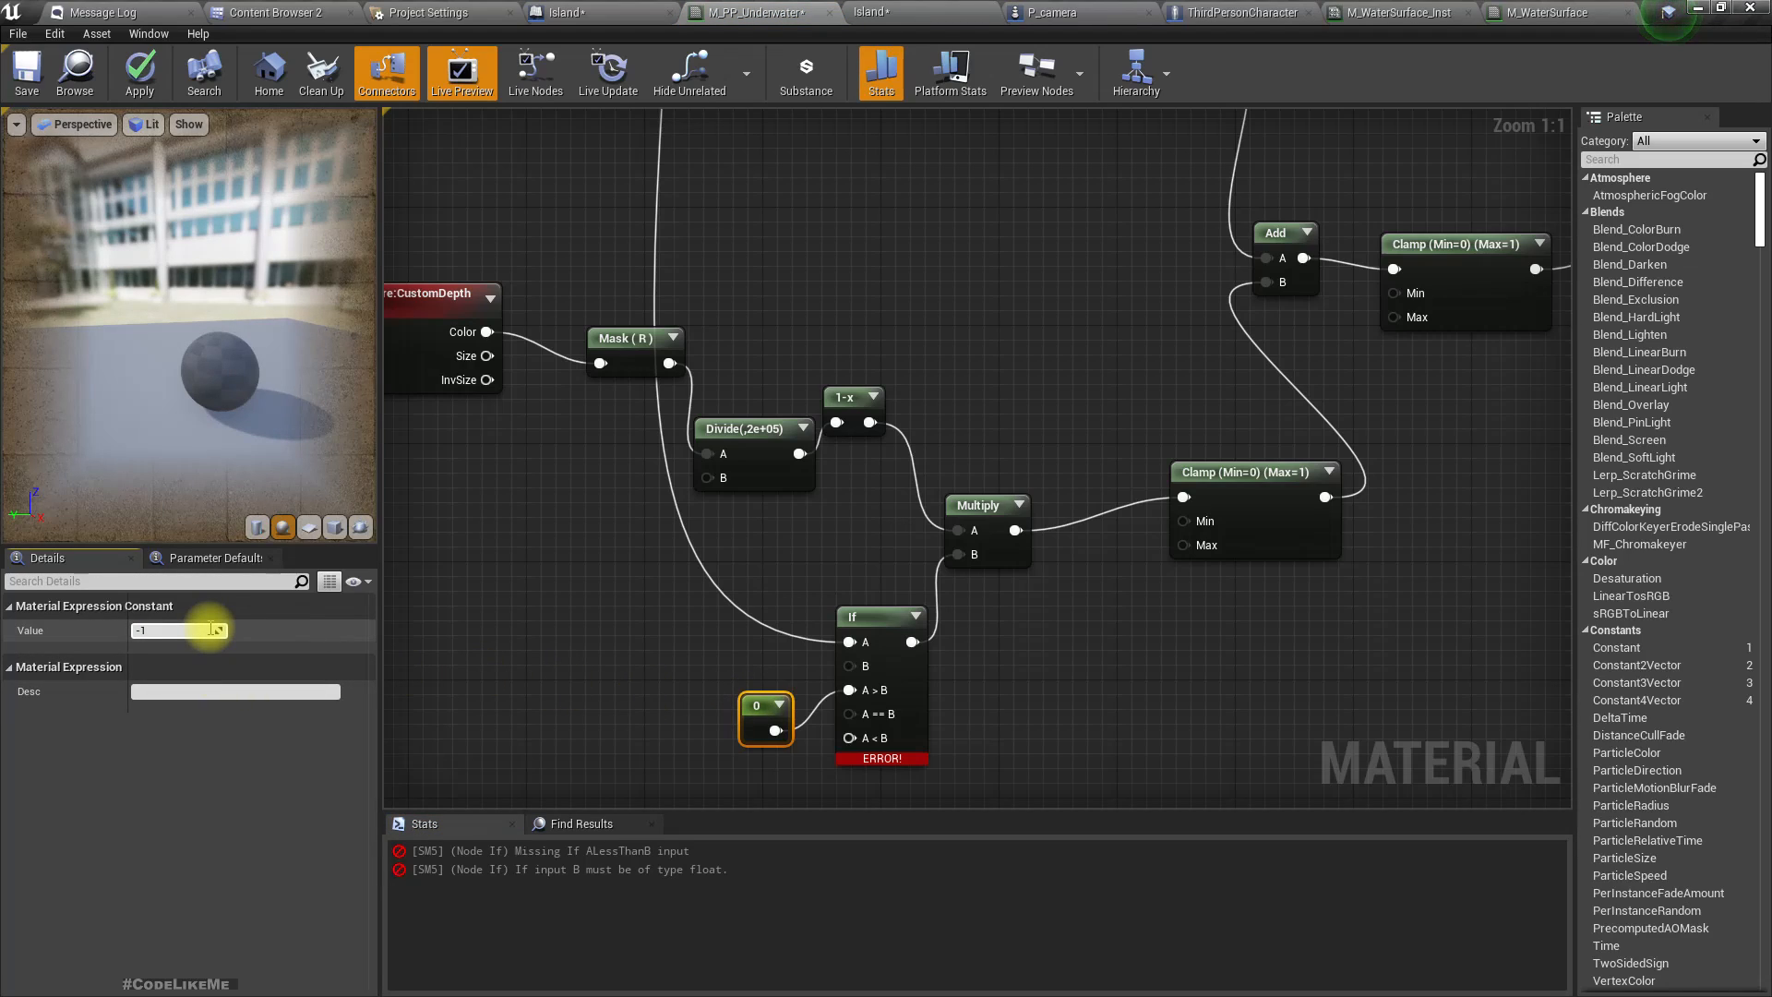
left_click_drag(741, 727, 724, 681)
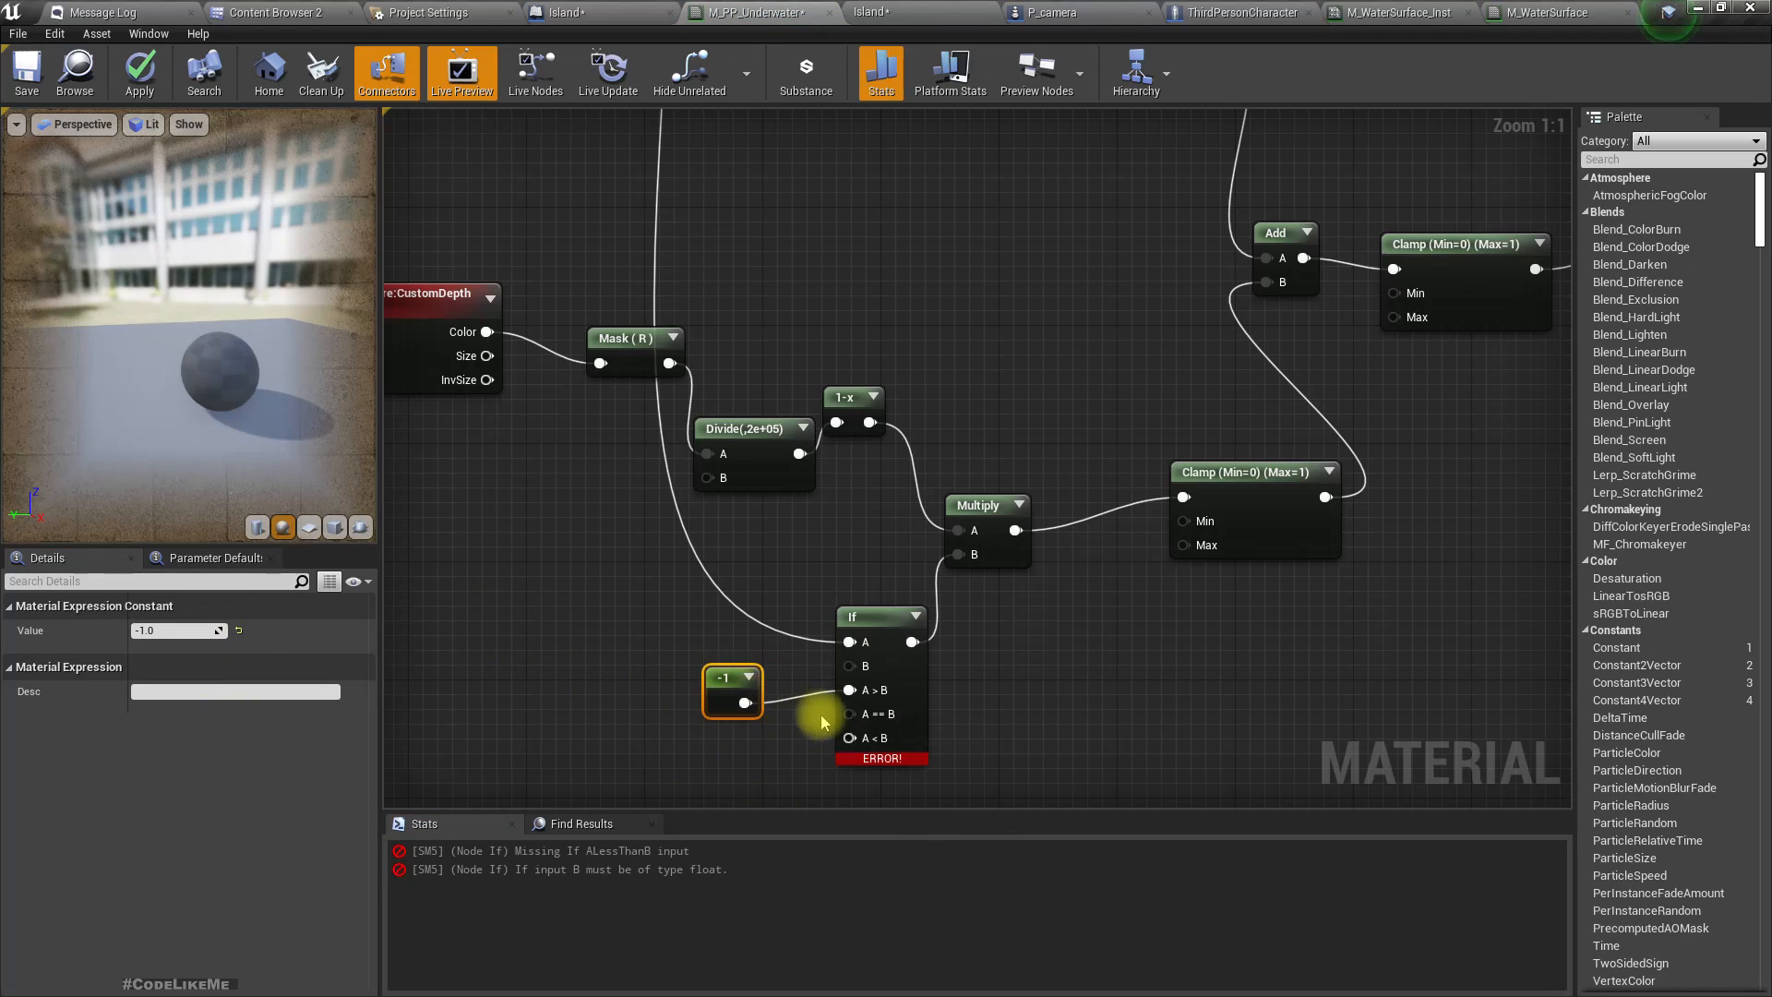
left_click_drag(849, 714, 745, 703)
Add a Constant of 1 to the new If node's A < B input and apply the material changes.
left_click_drag(864, 744, 774, 755)
type("const")
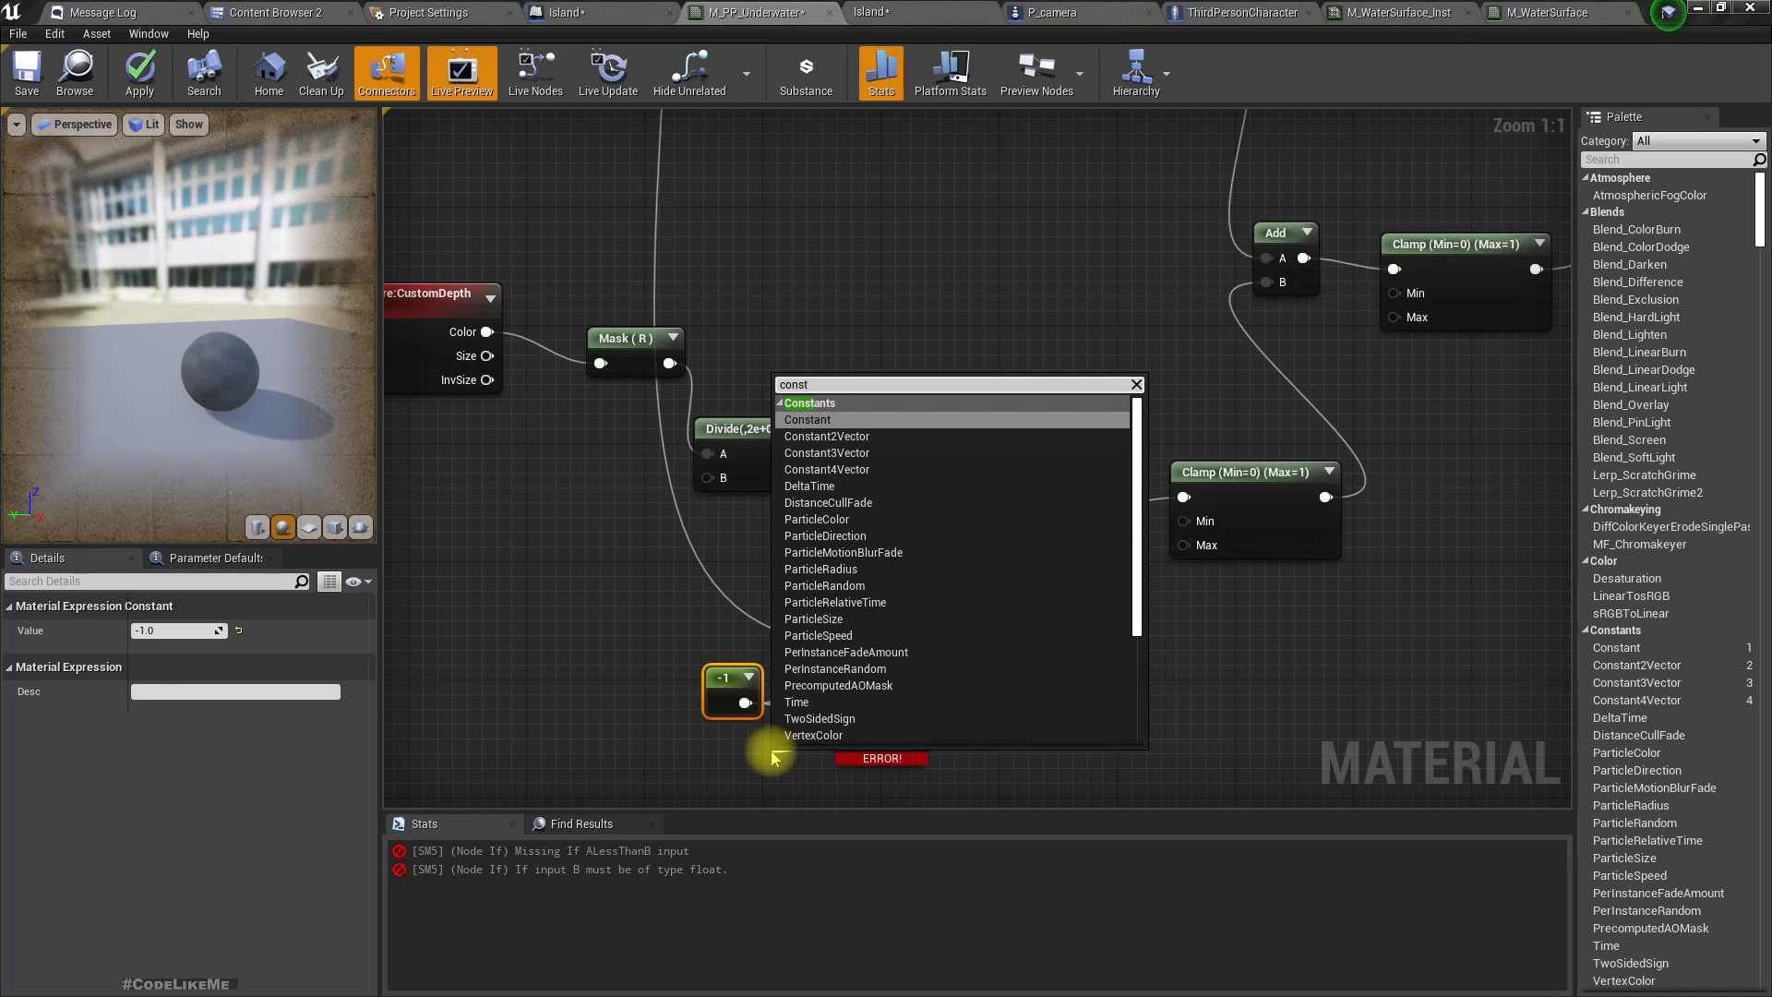
key("Return")
left_click(176, 631)
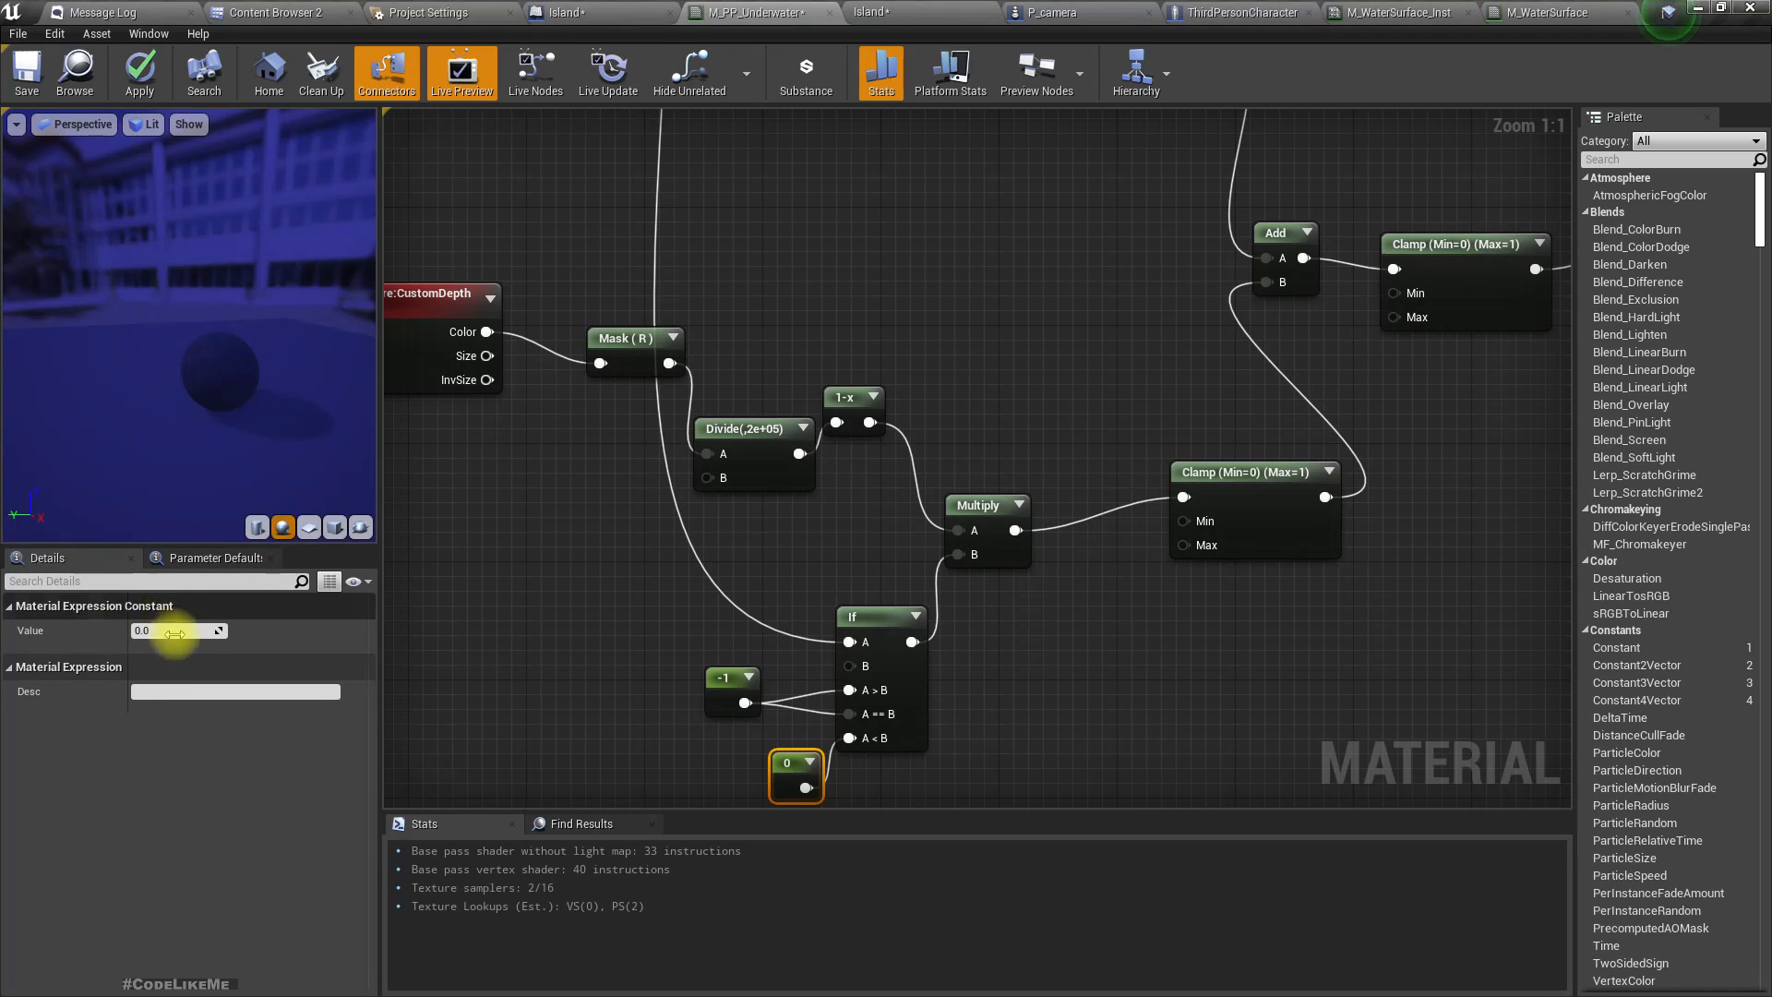
type("1")
key("Return")
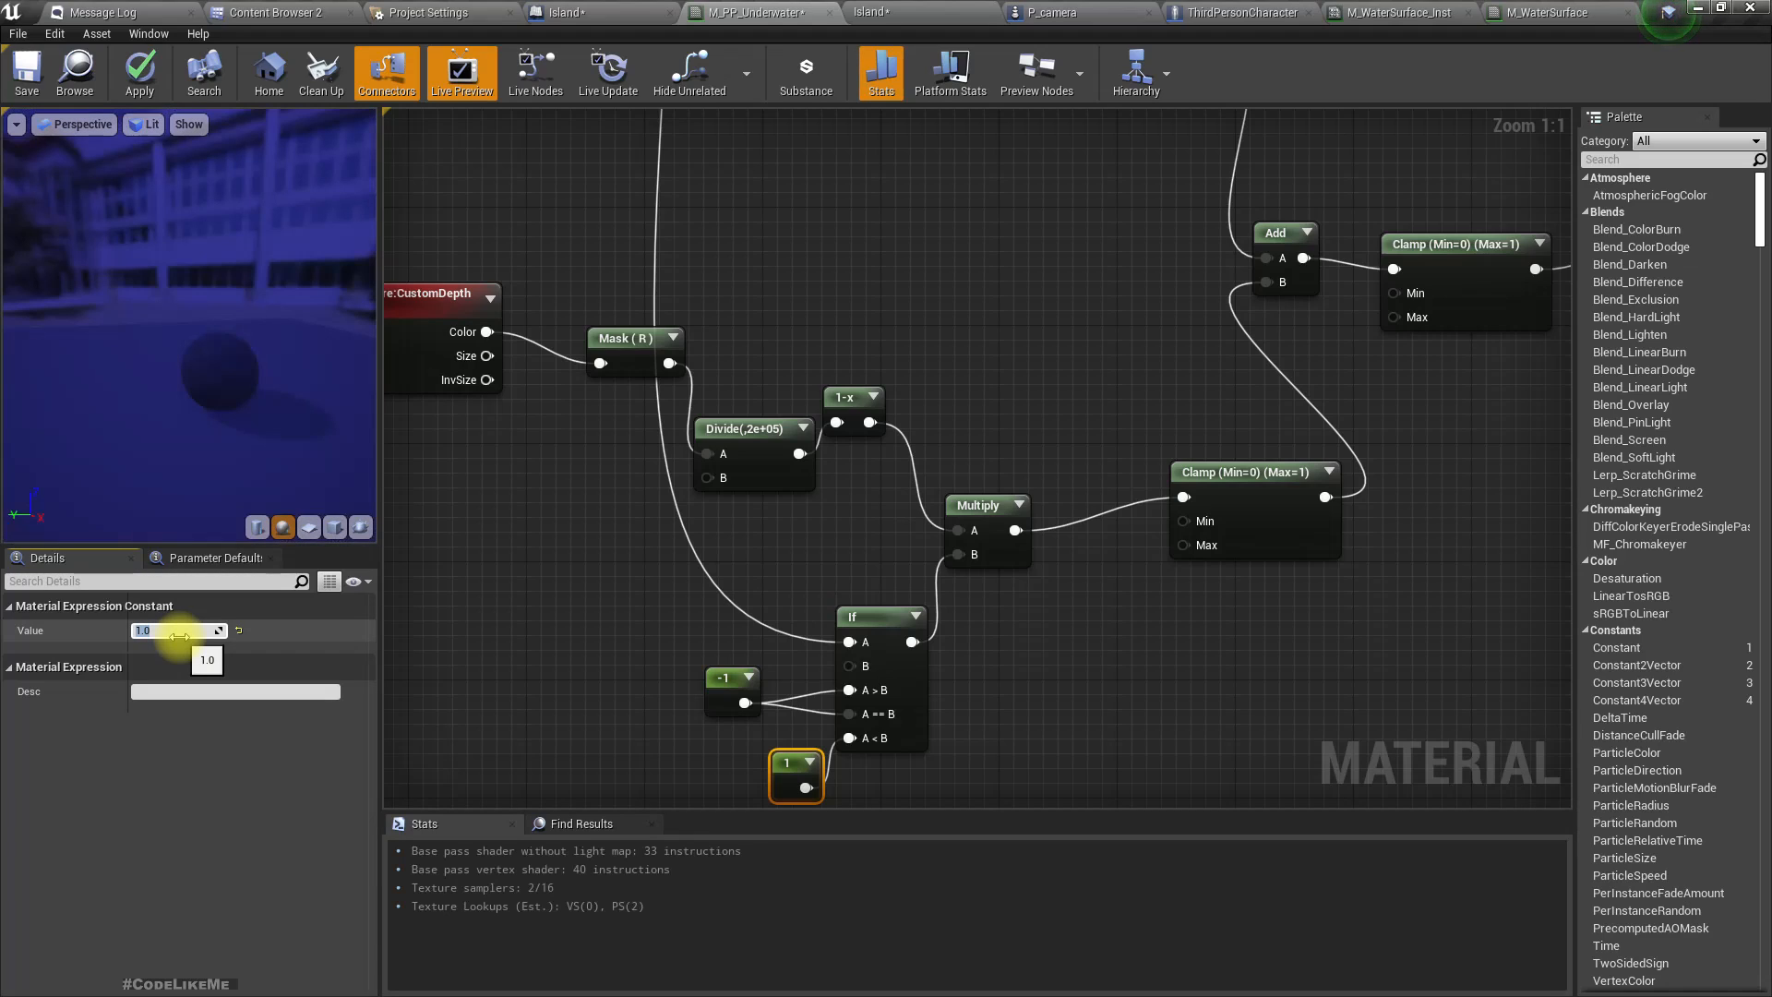
left_click(139, 74)
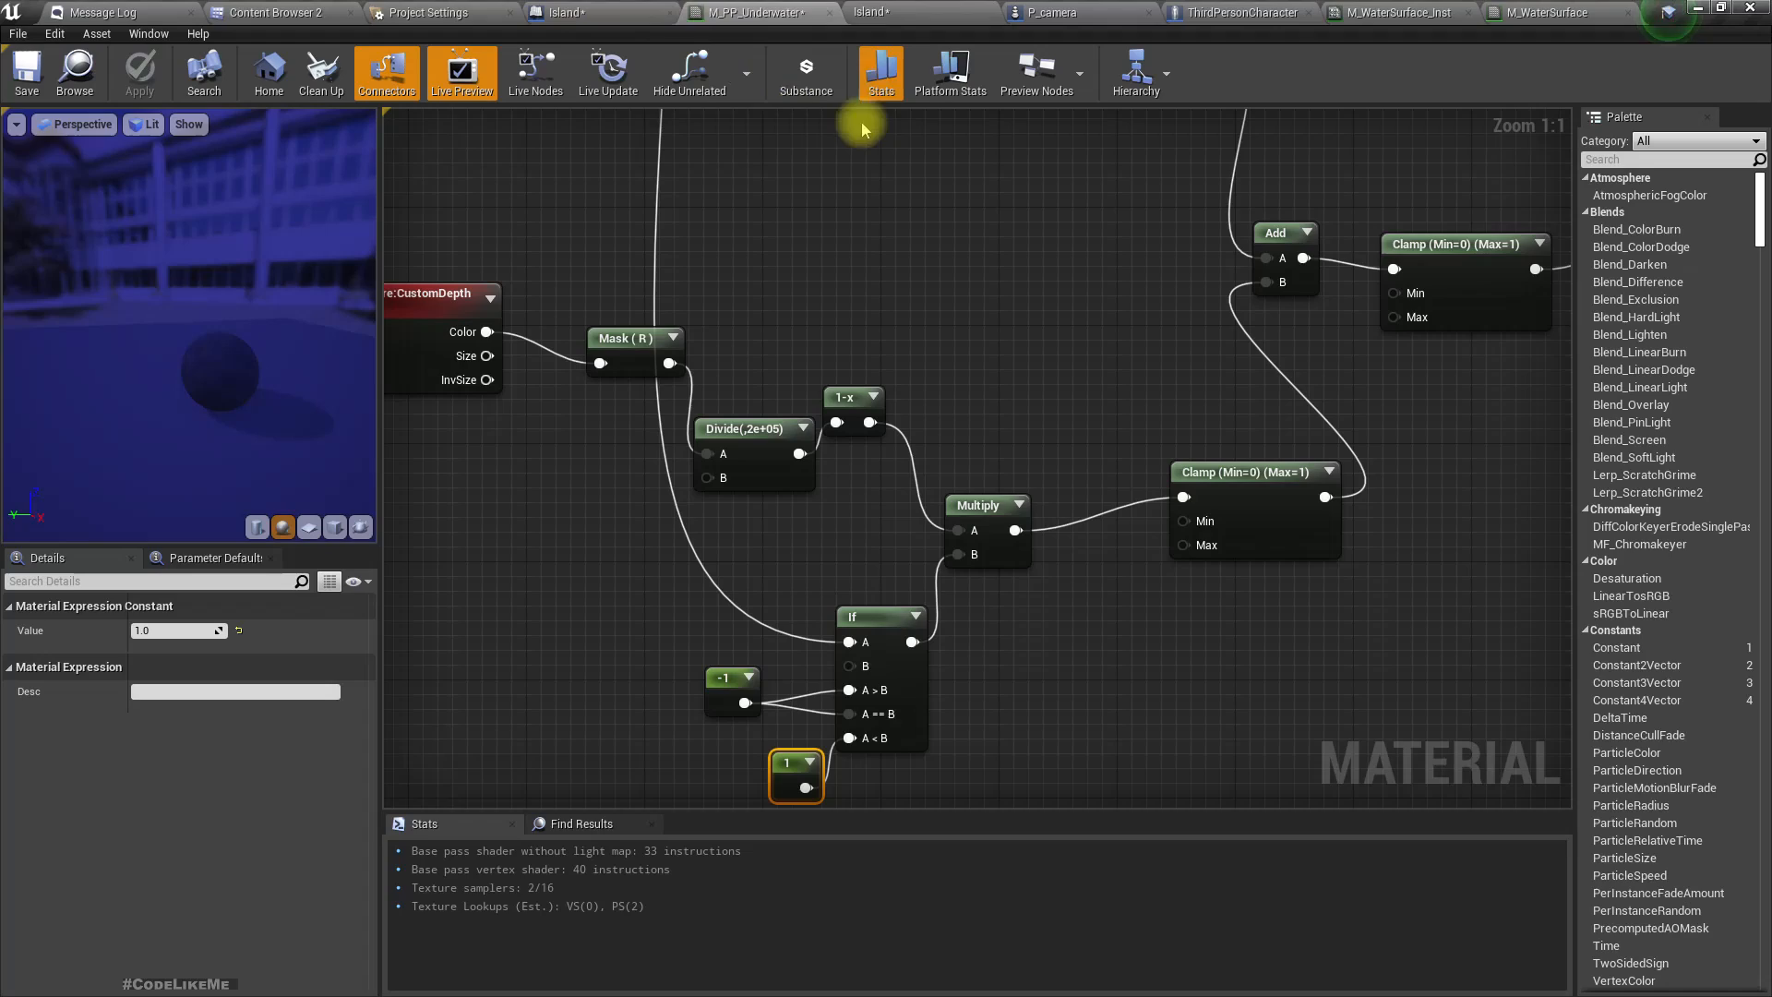
Play the Island level full screen and examine the tint and printed camera height while raising and lowering the camera around the waterline.
left_click(881, 13)
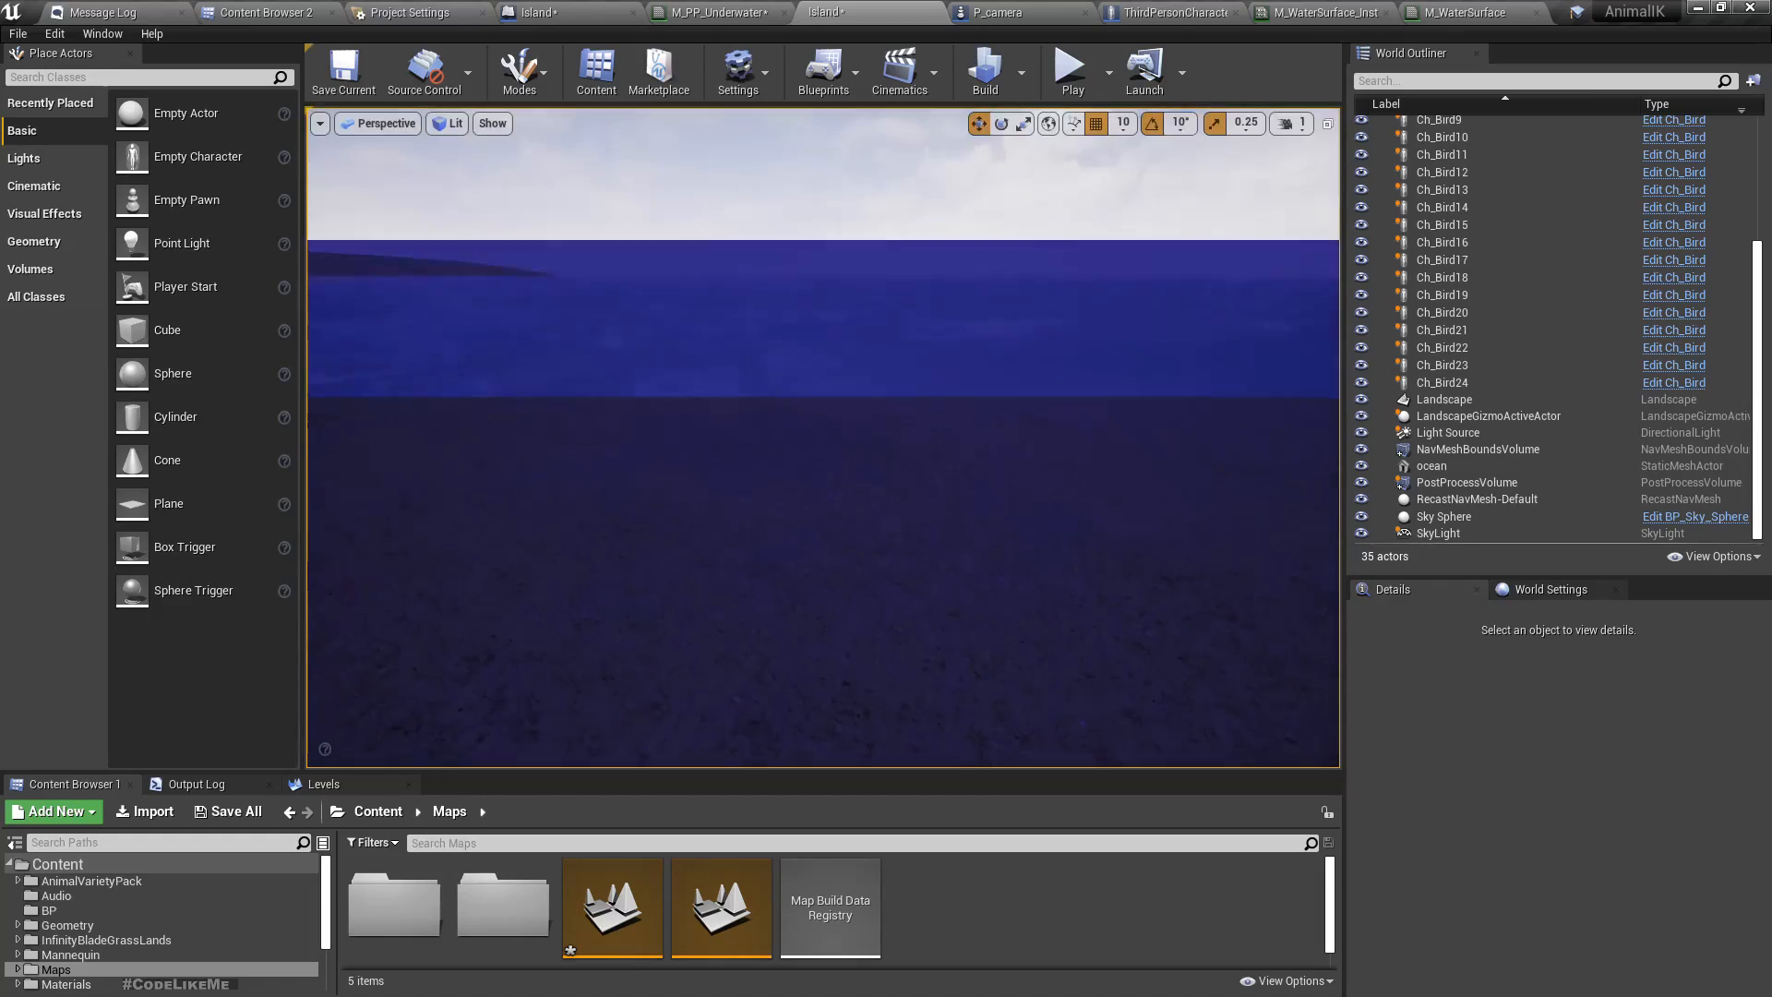
key("F11")
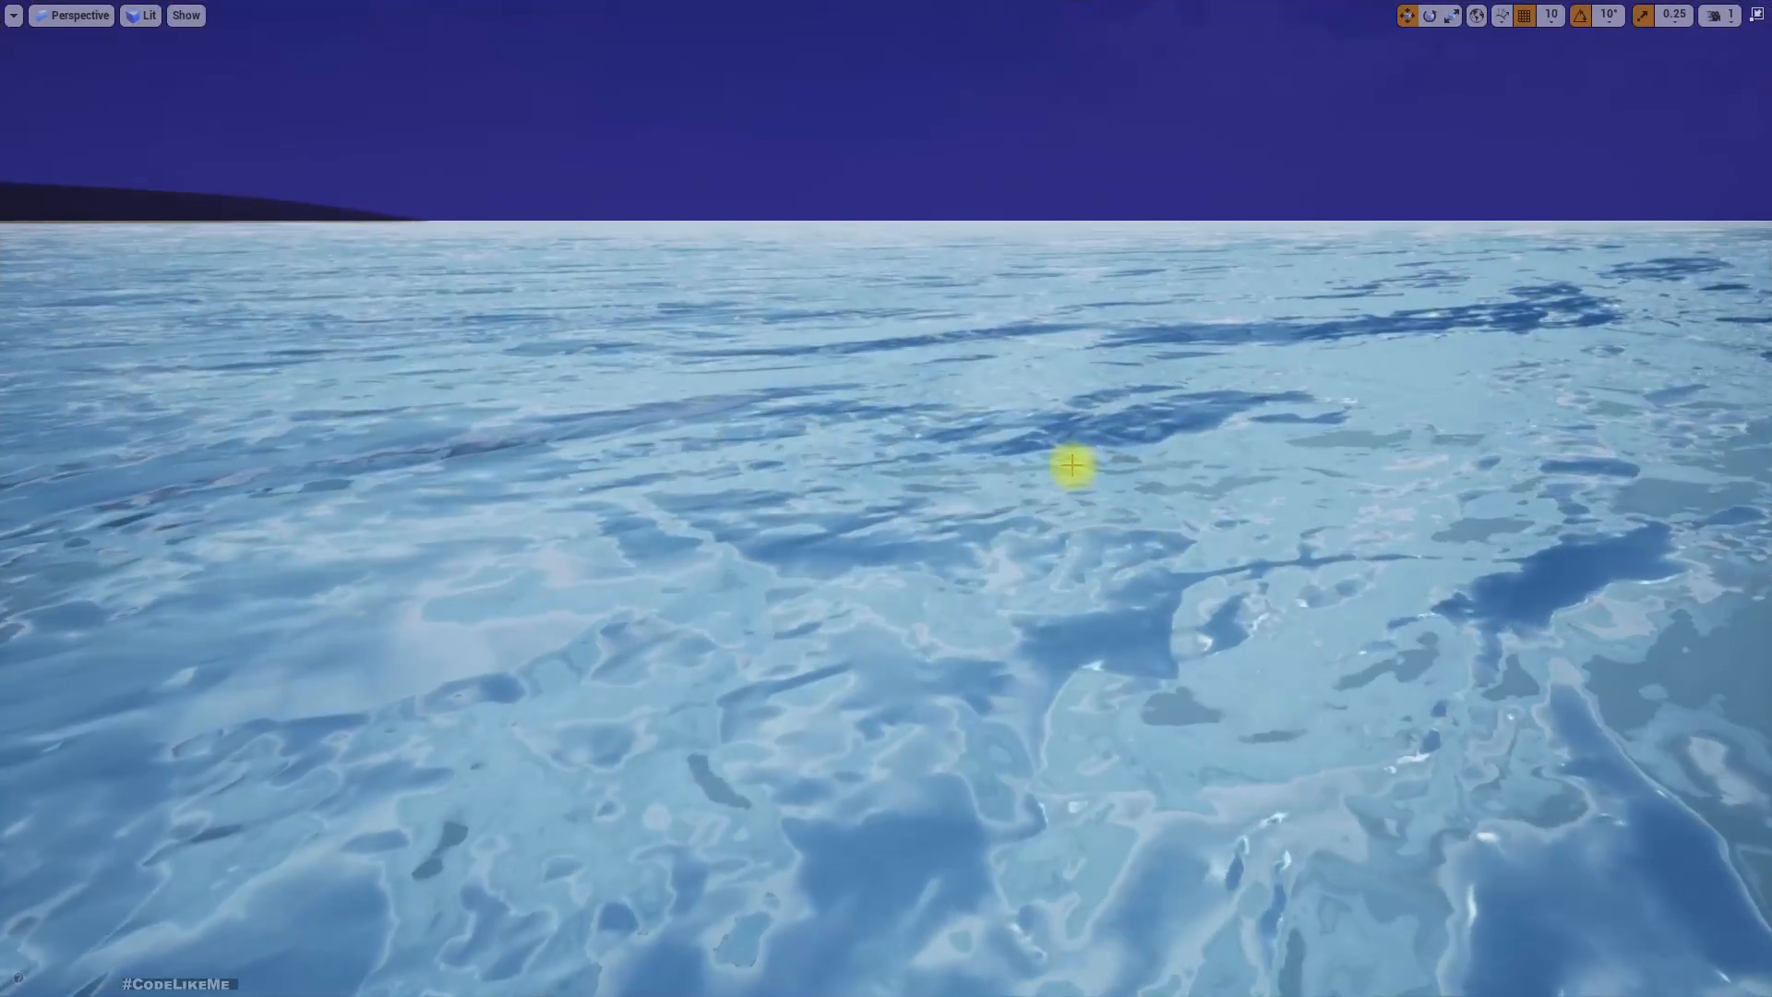
key("alt+p")
key("w")
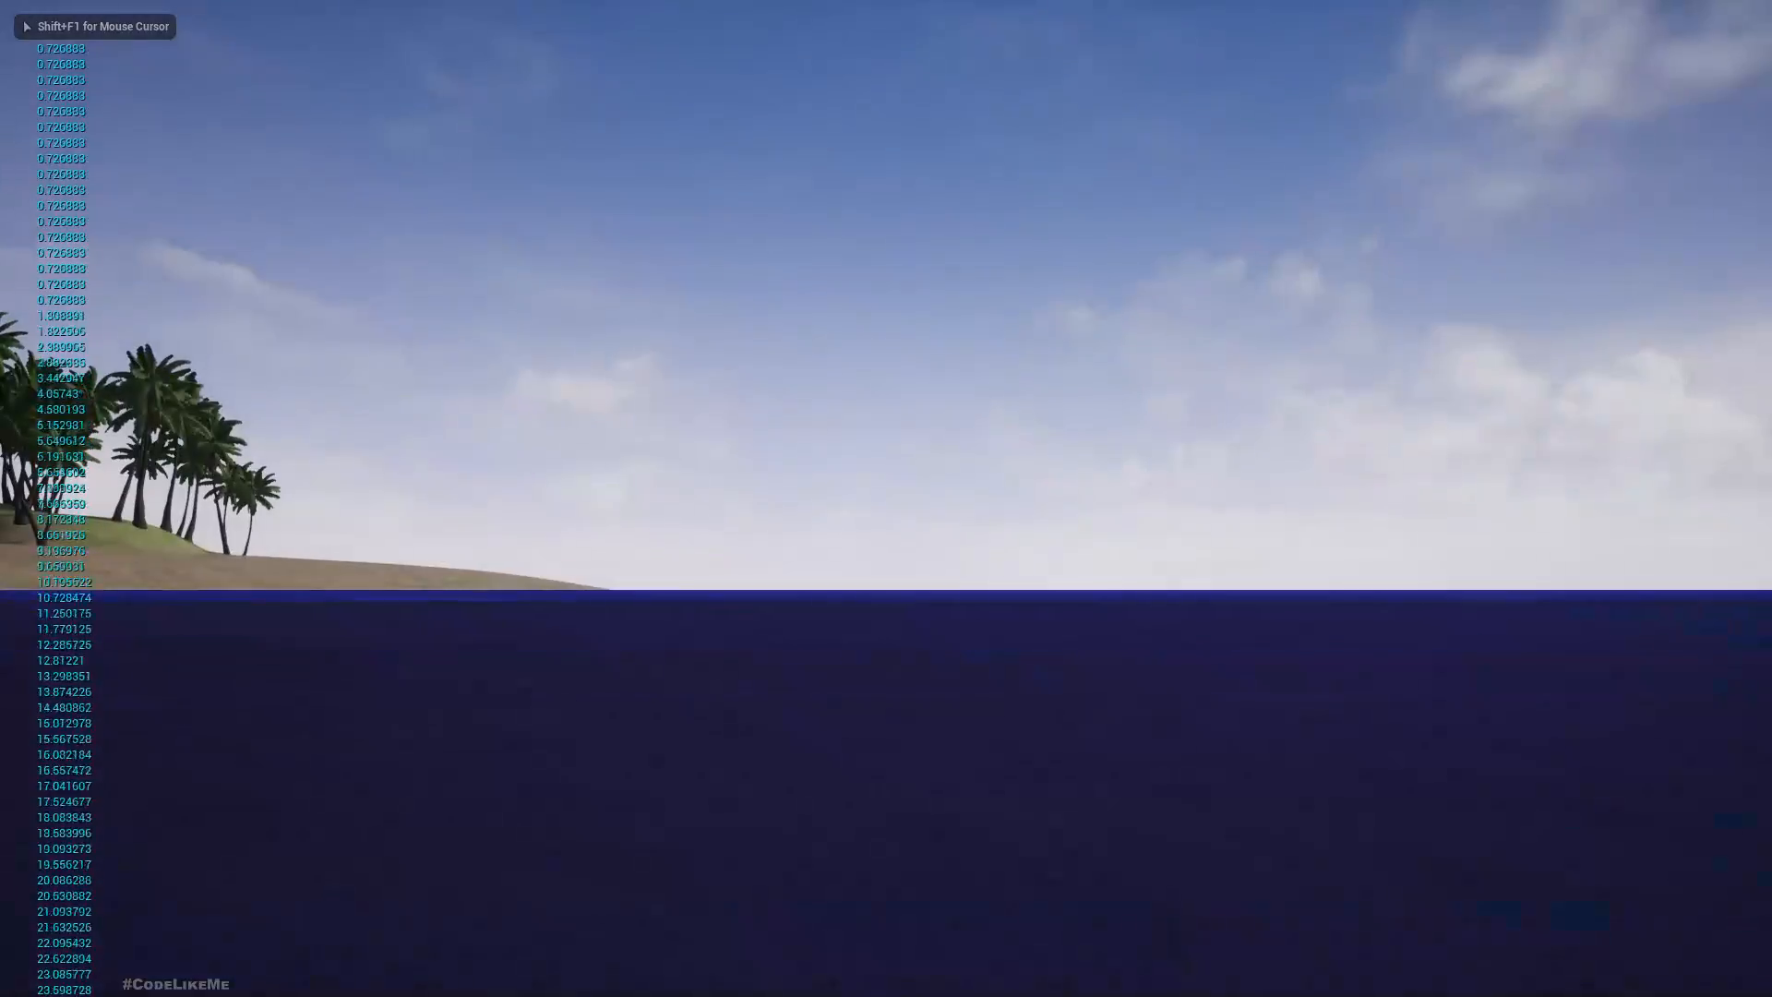
key("q")
key("e")
key("q")
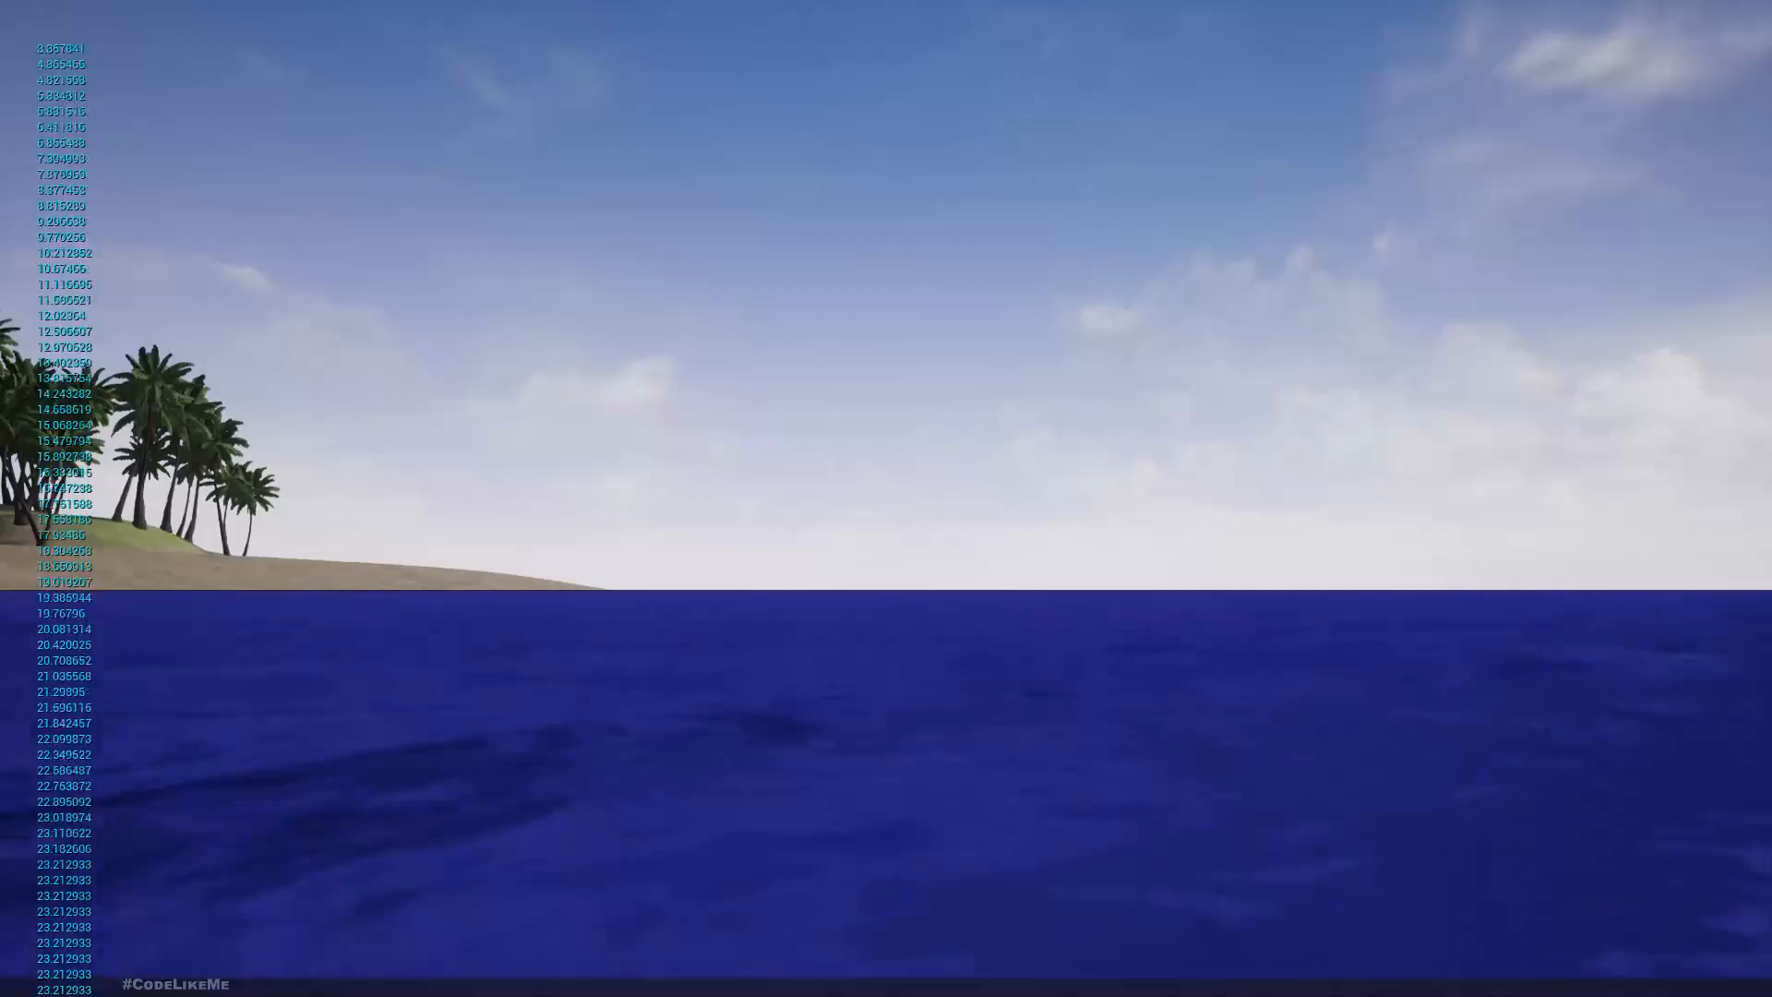
key("Escape")
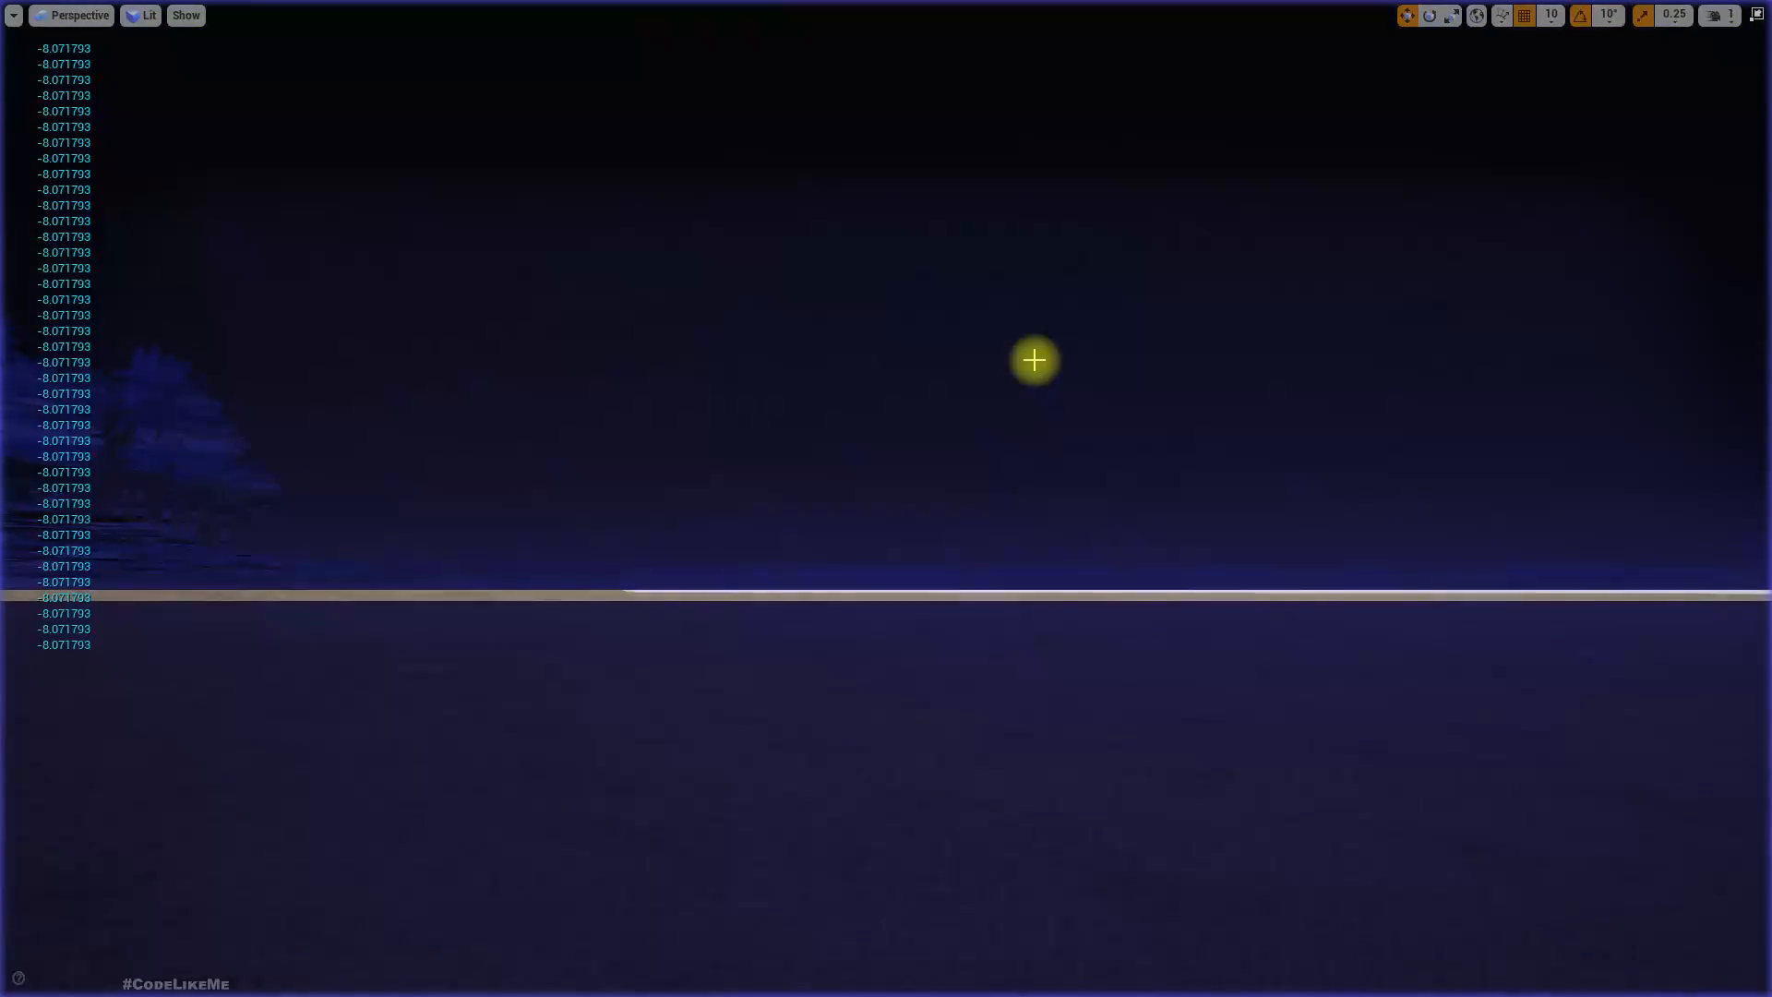
key("F11")
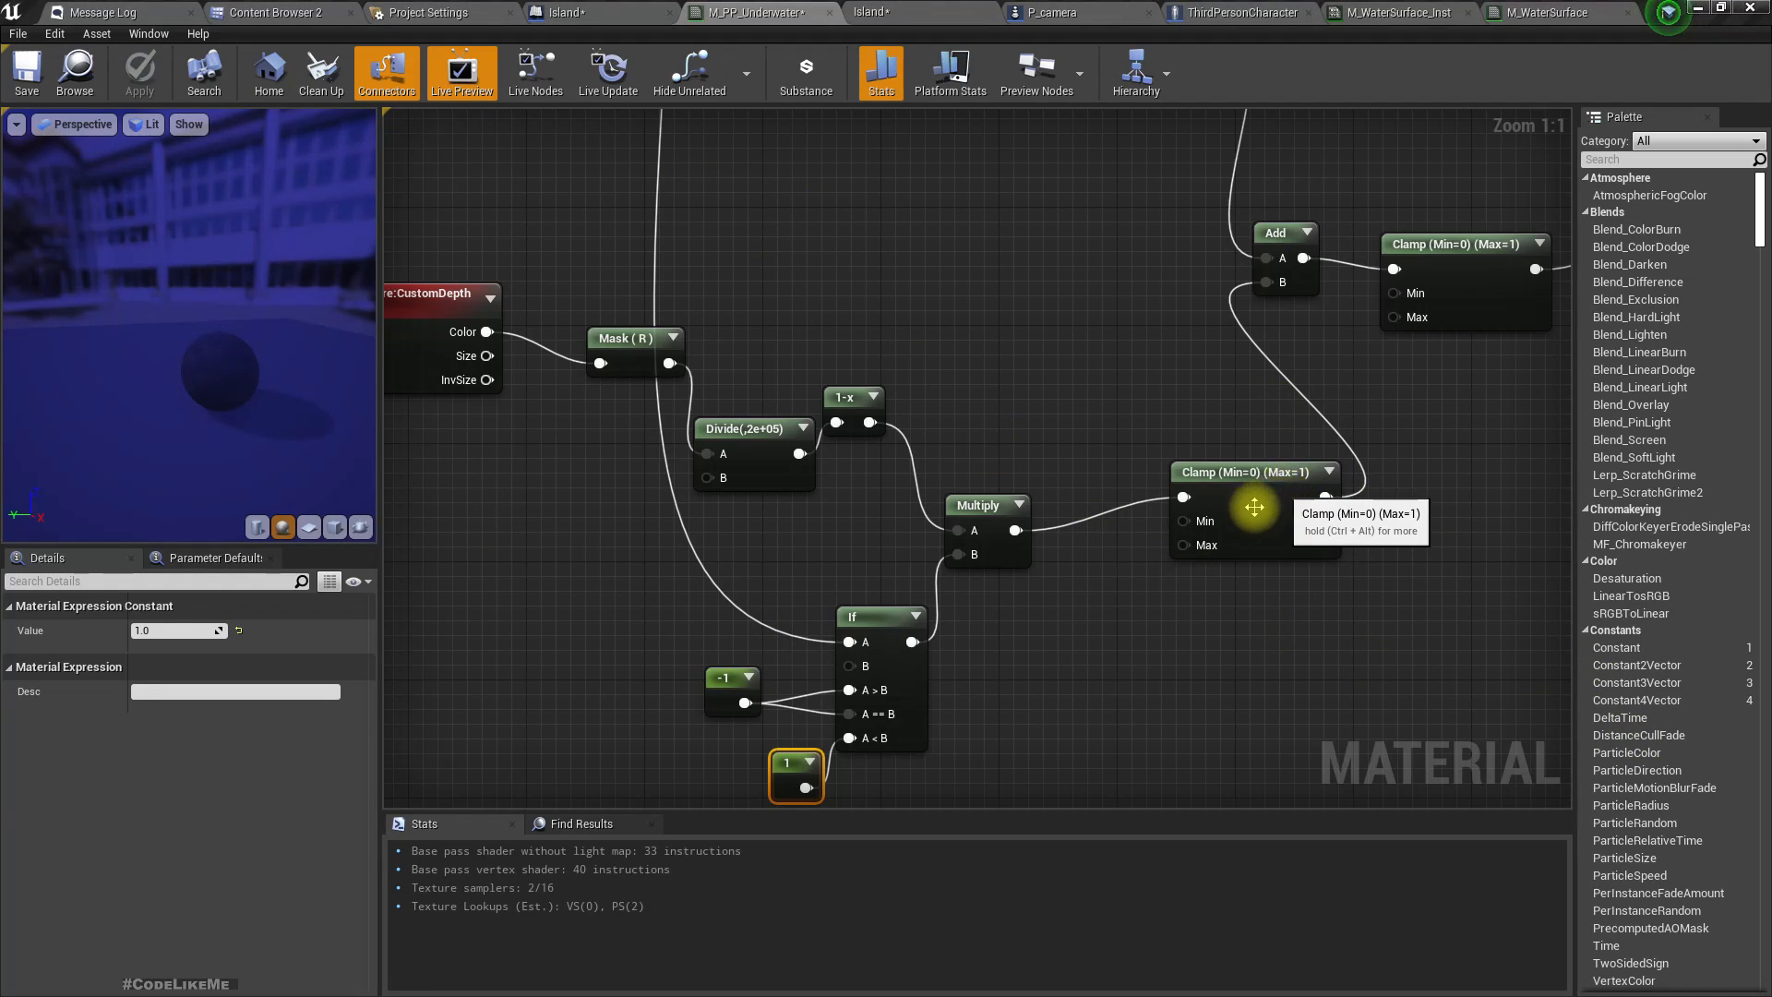
Move the CustomDepth chain's Clamp node closer to the Multiply node.
left_click_drag(1298, 499, 1203, 528)
right_click_drag(1305, 316, 1281, 448)
right_click_drag(1031, 464, 1043, 429)
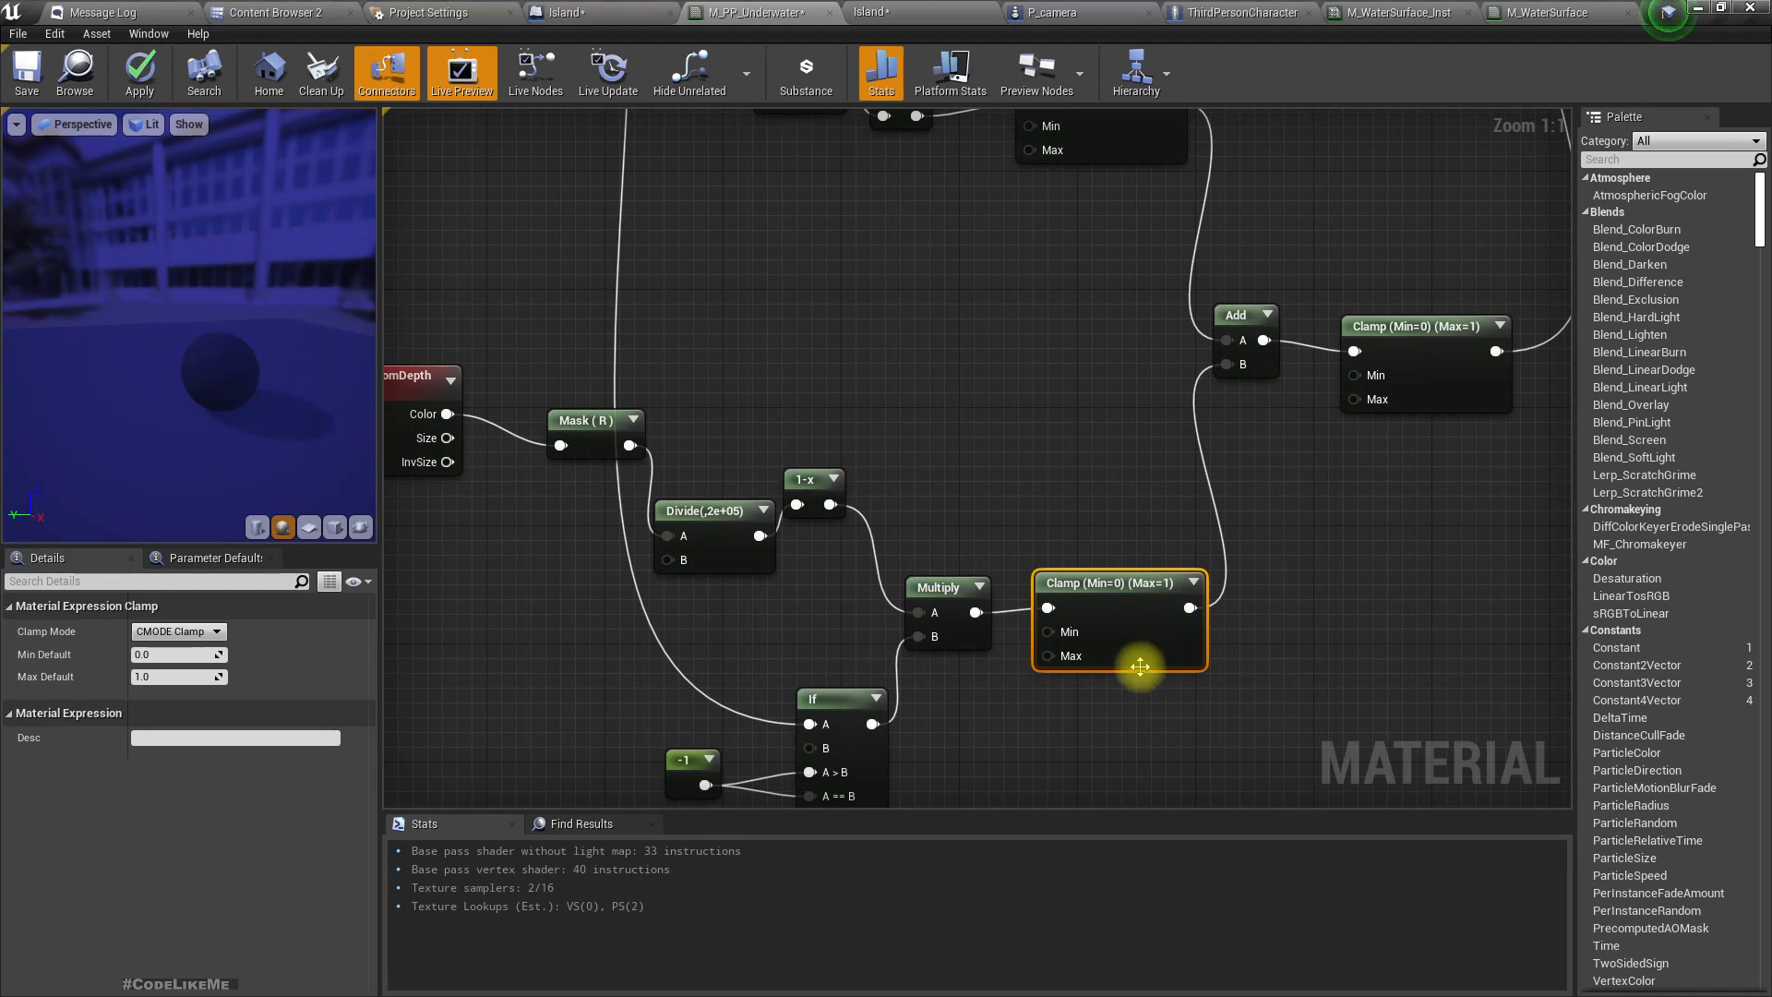
Rewire the CustomDepth chain so 1-x feeds the Clamp, the Clamp feeds Multiply input A, and Multiply feeds Add input B, and apply.
right_click_drag(1160, 723, 1122, 610)
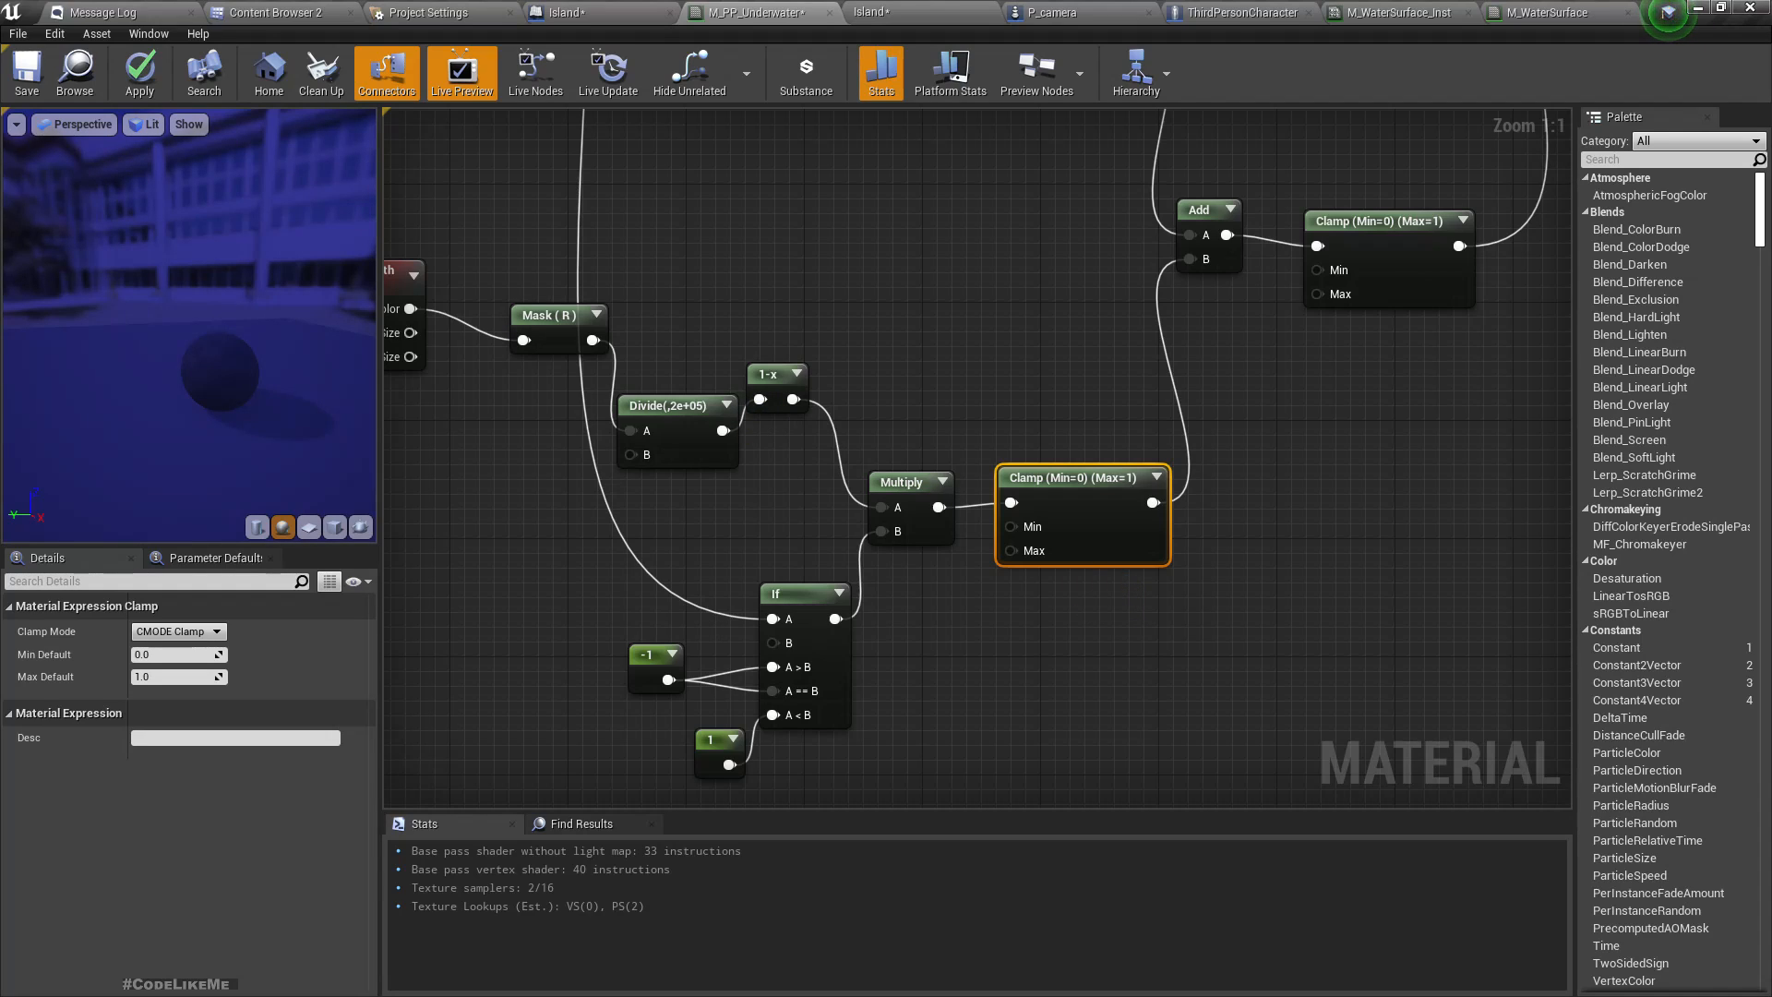
right_click_drag(982, 570, 1001, 572)
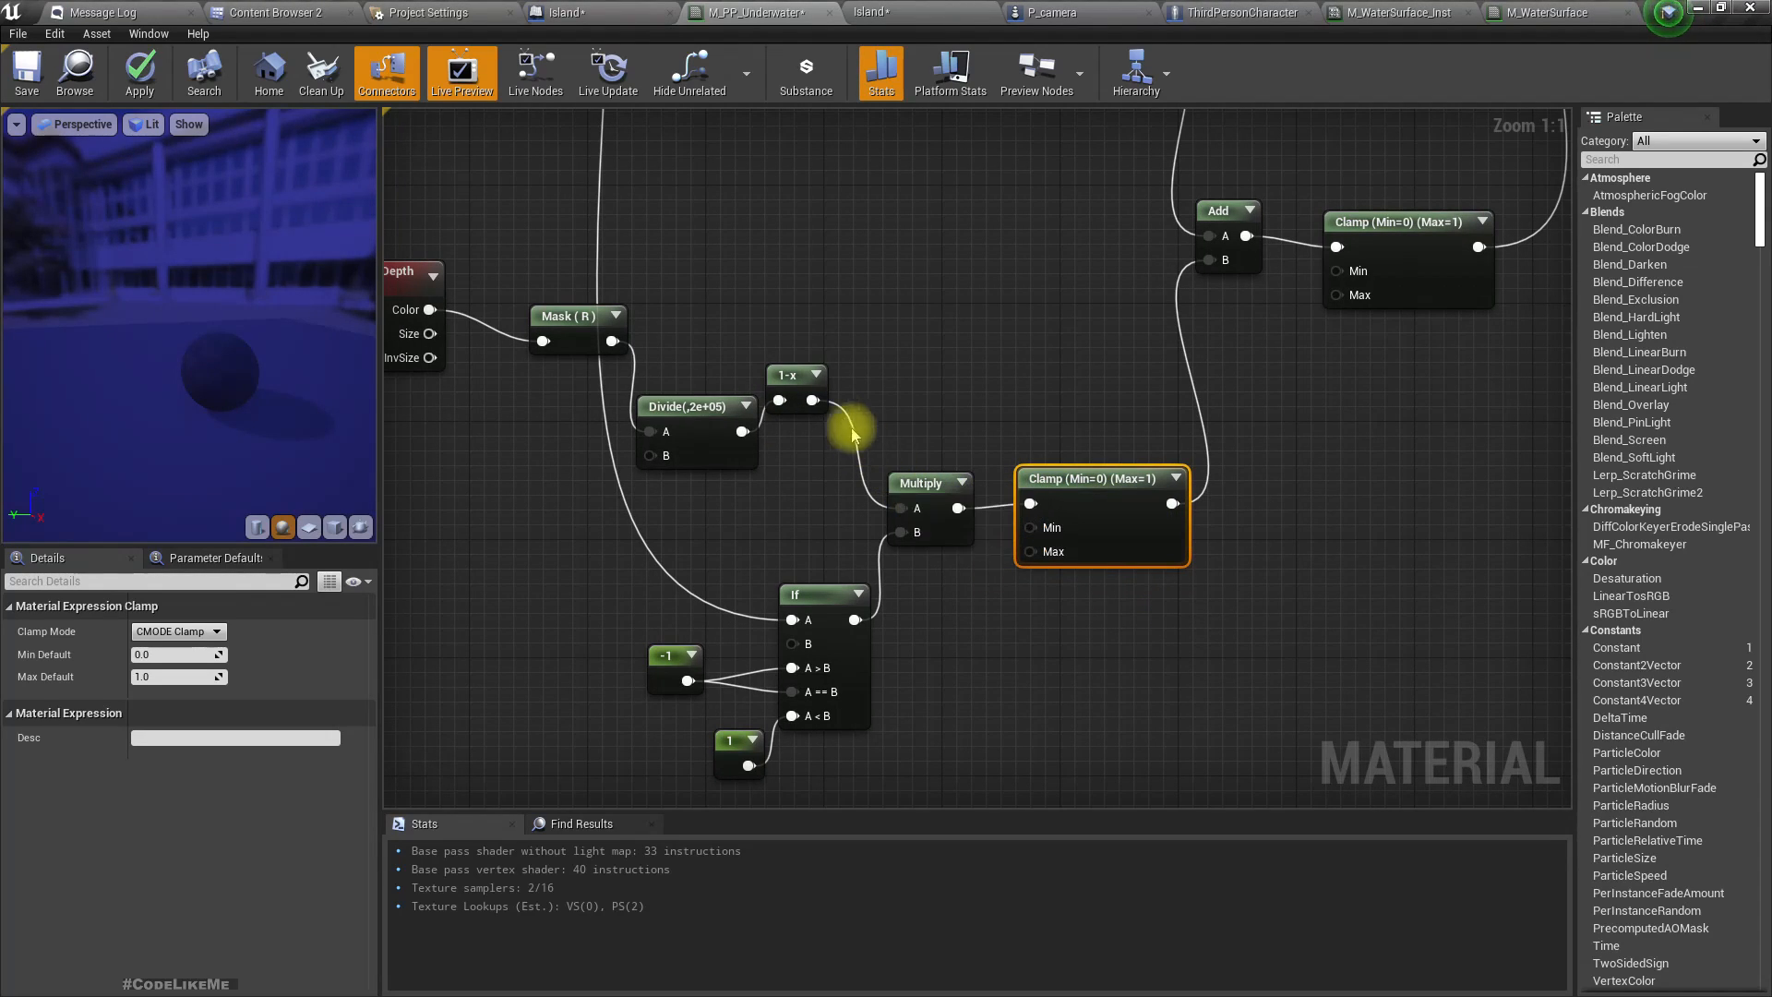
left_click_drag(809, 399, 1030, 503)
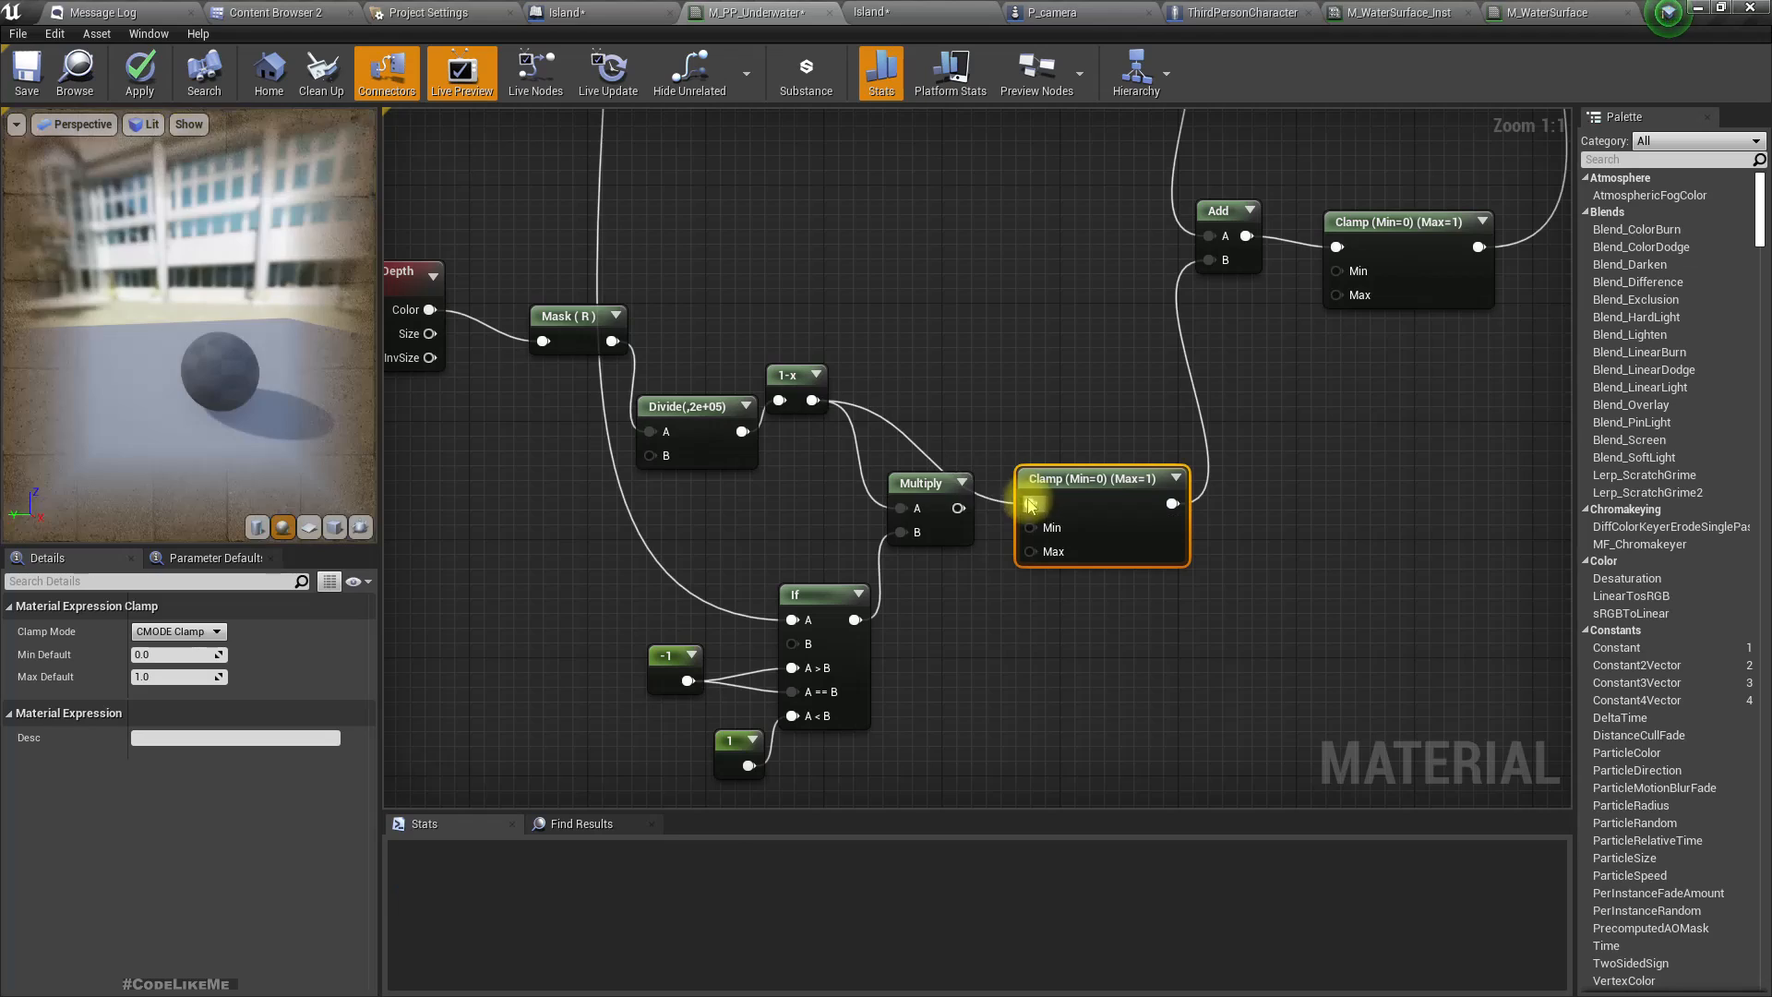
left_click_drag(917, 495, 1120, 623)
left_click_drag(1090, 529, 972, 514)
left_click_drag(1105, 635, 1139, 598)
left_click_drag(1055, 499, 1055, 498)
left_click_drag(1191, 592, 1208, 262)
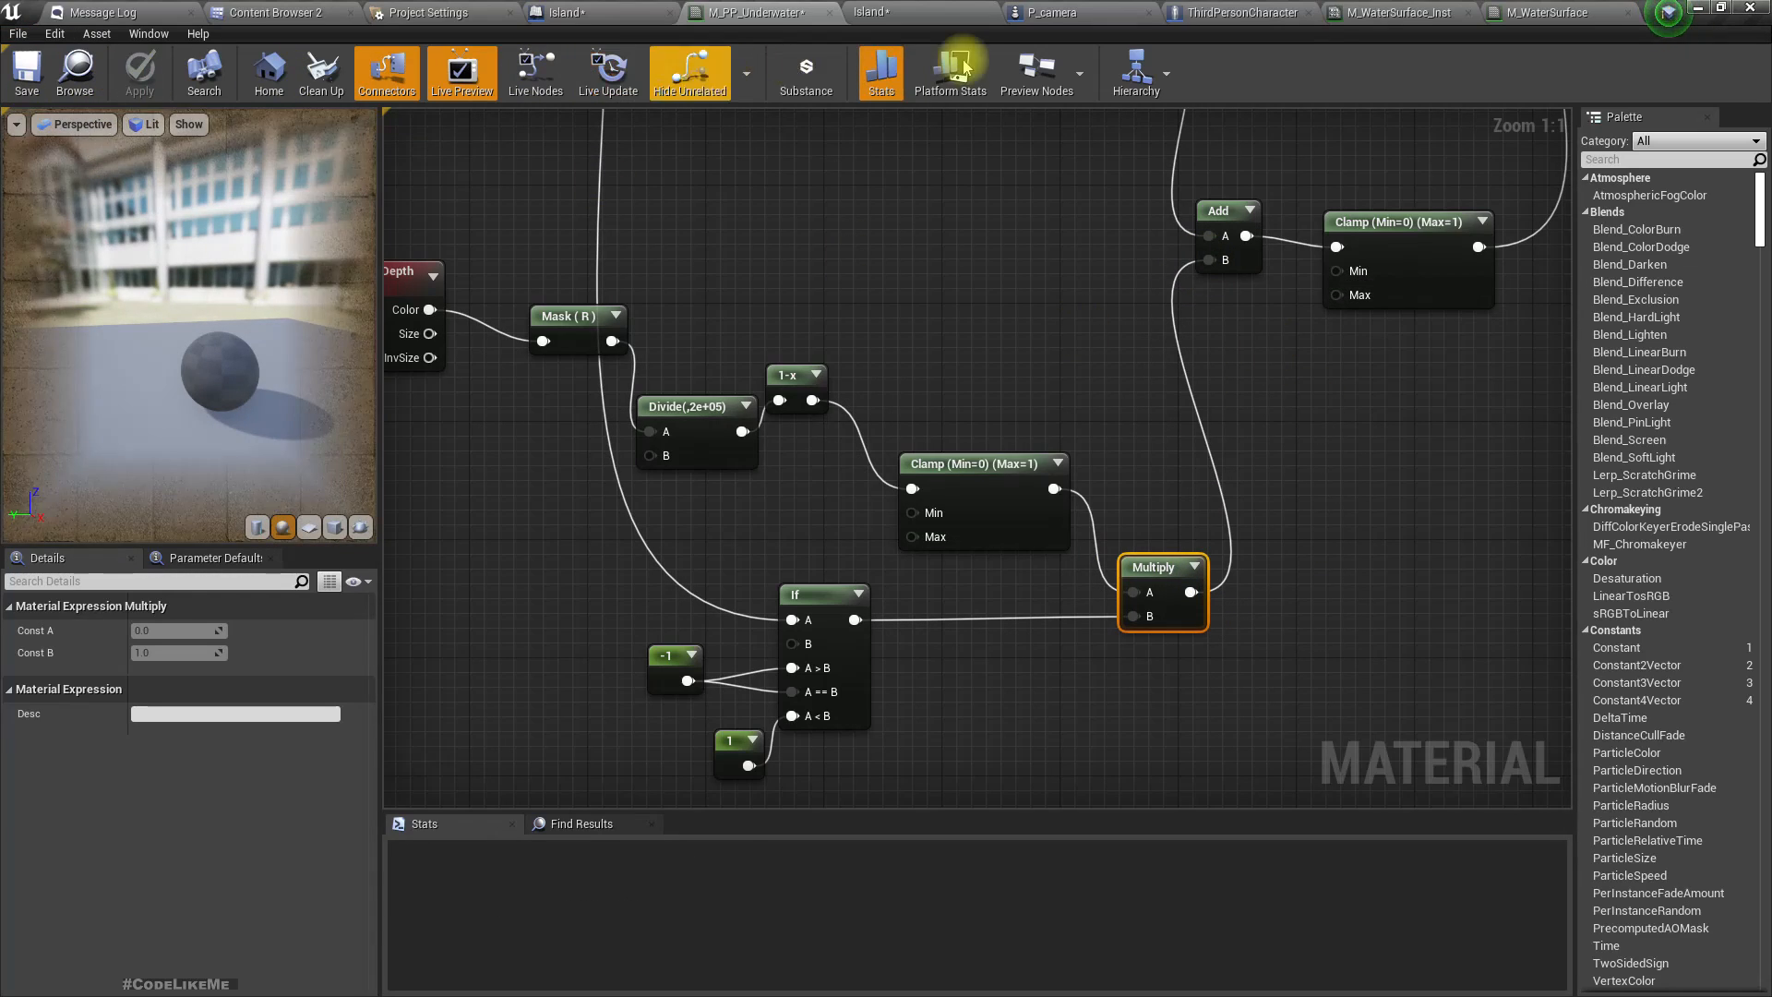
Play the Island level full screen and check the tint with the camera lowered to the waterline.
left_click(867, 9)
mouse_move(823, 438)
right_mouse_down()
mouse_move(785, 454)
mouse_move(845, 454)
right_mouse_up()
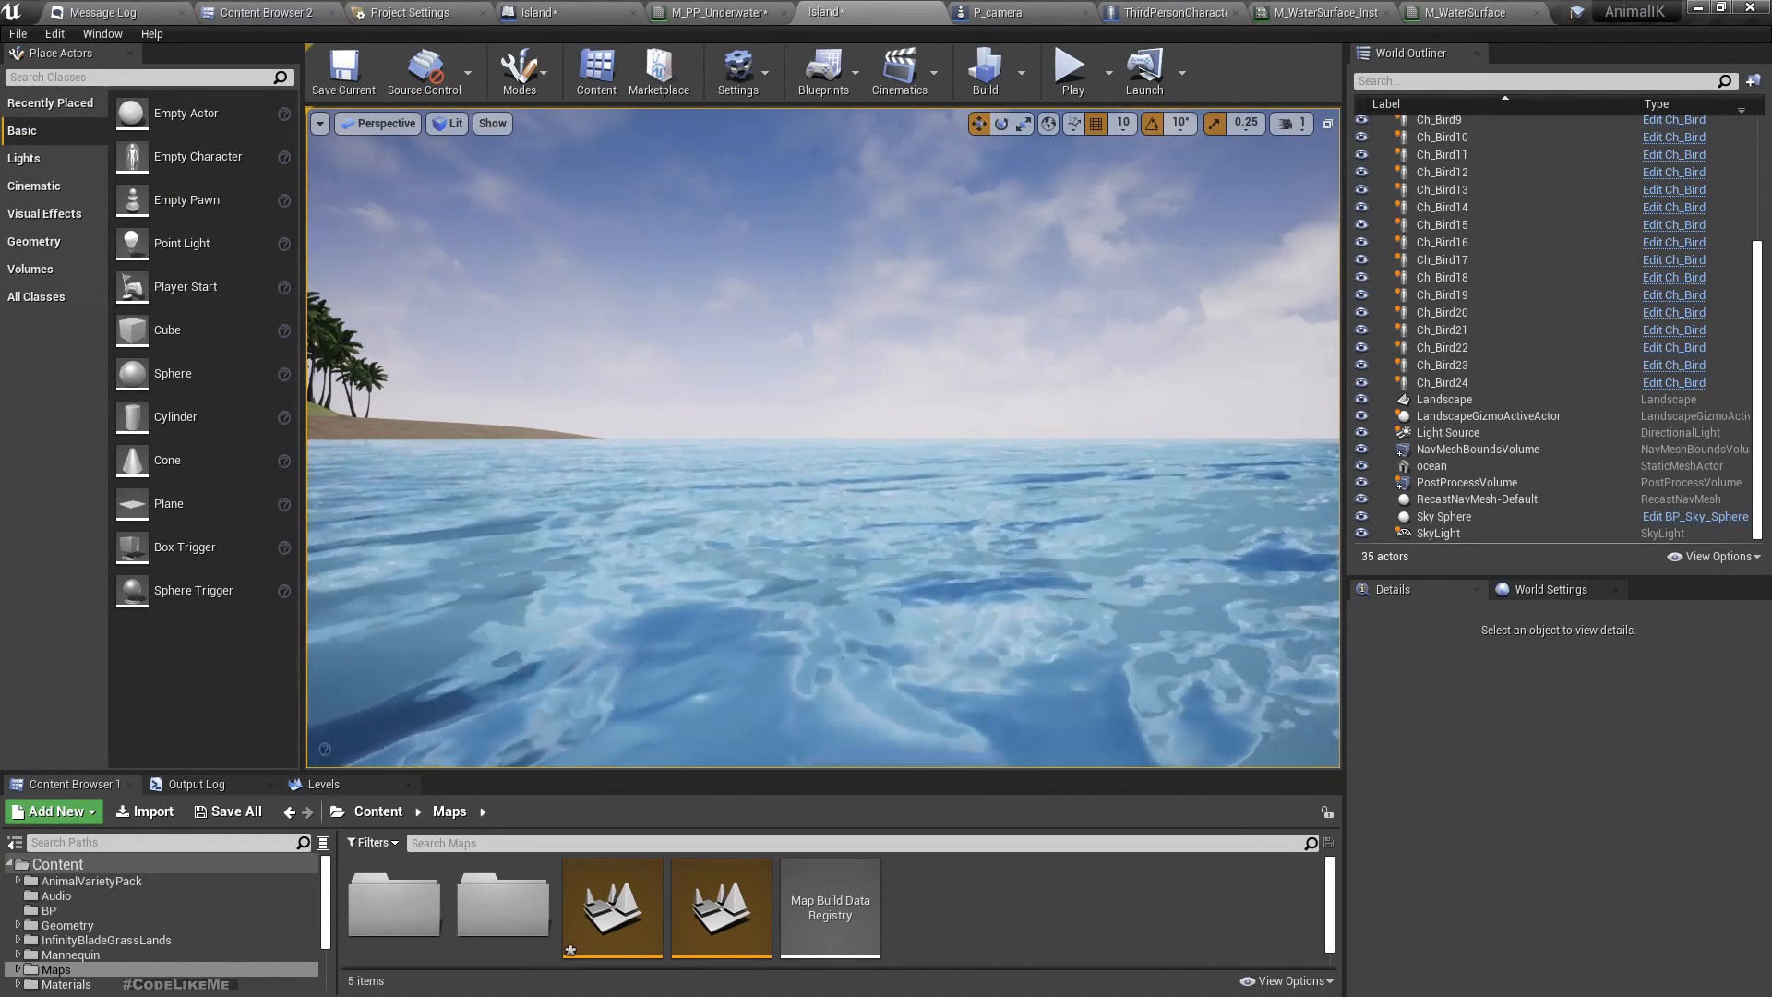
right_click_drag(902, 569, 898, 562)
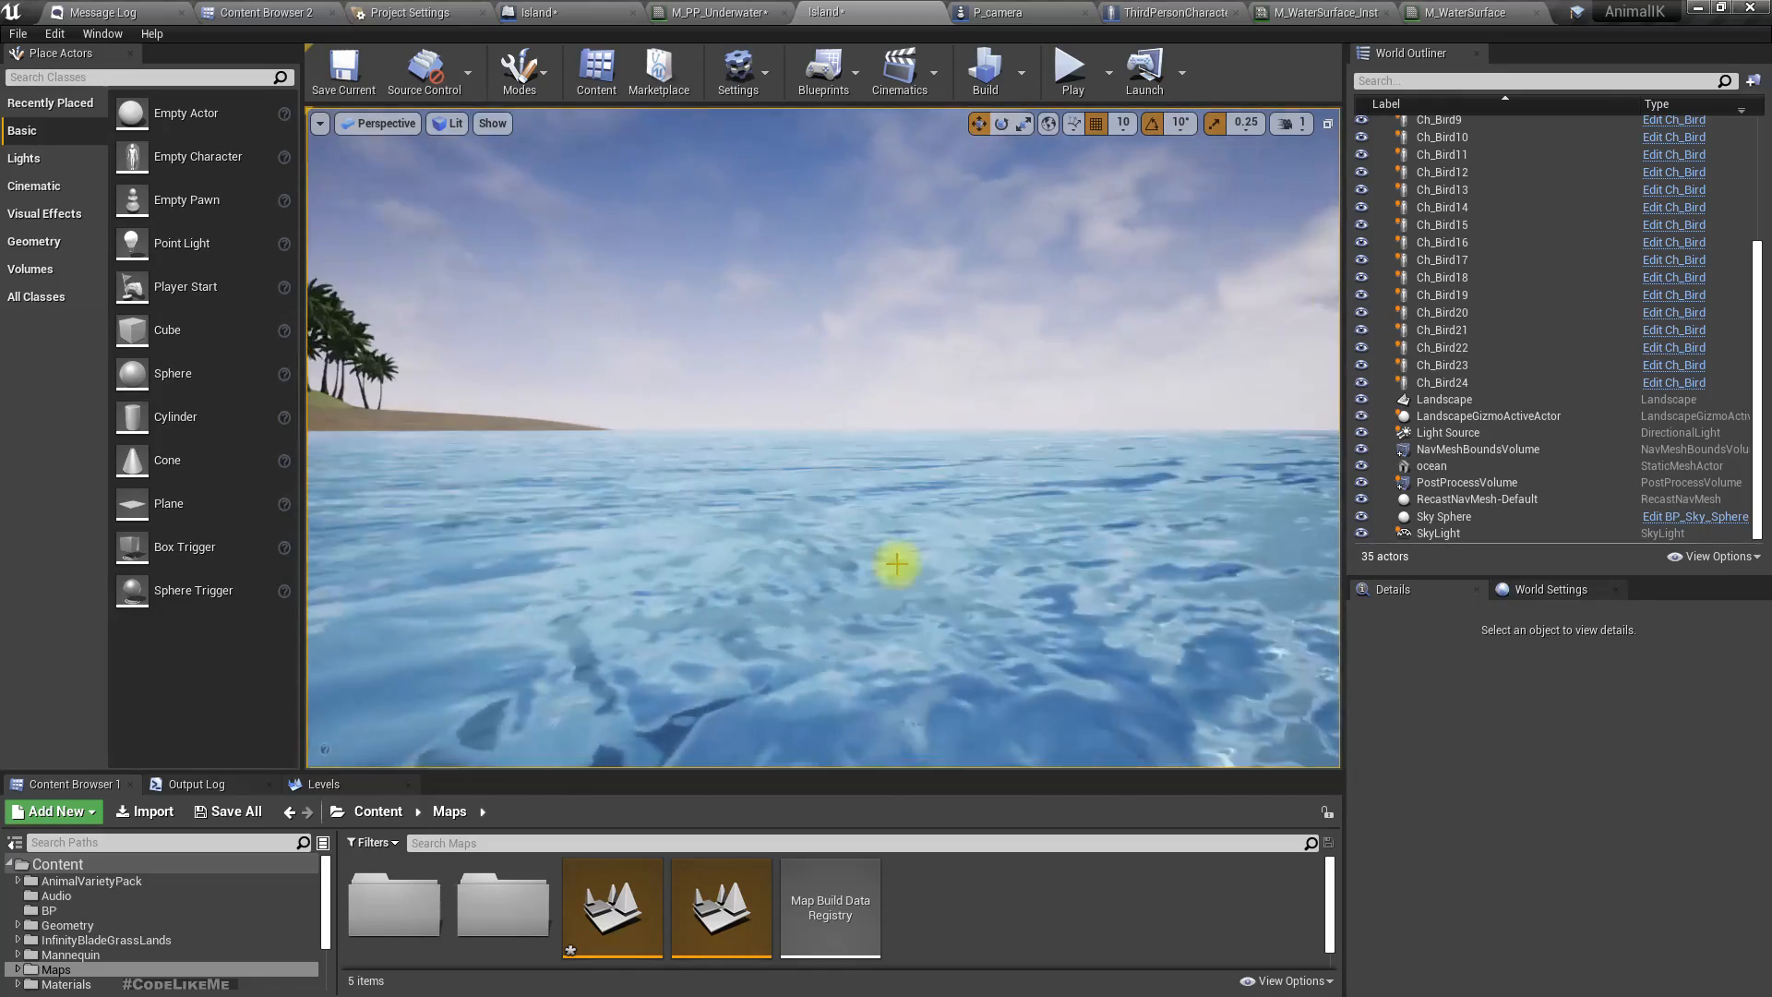
key("F11")
key("alt+p")
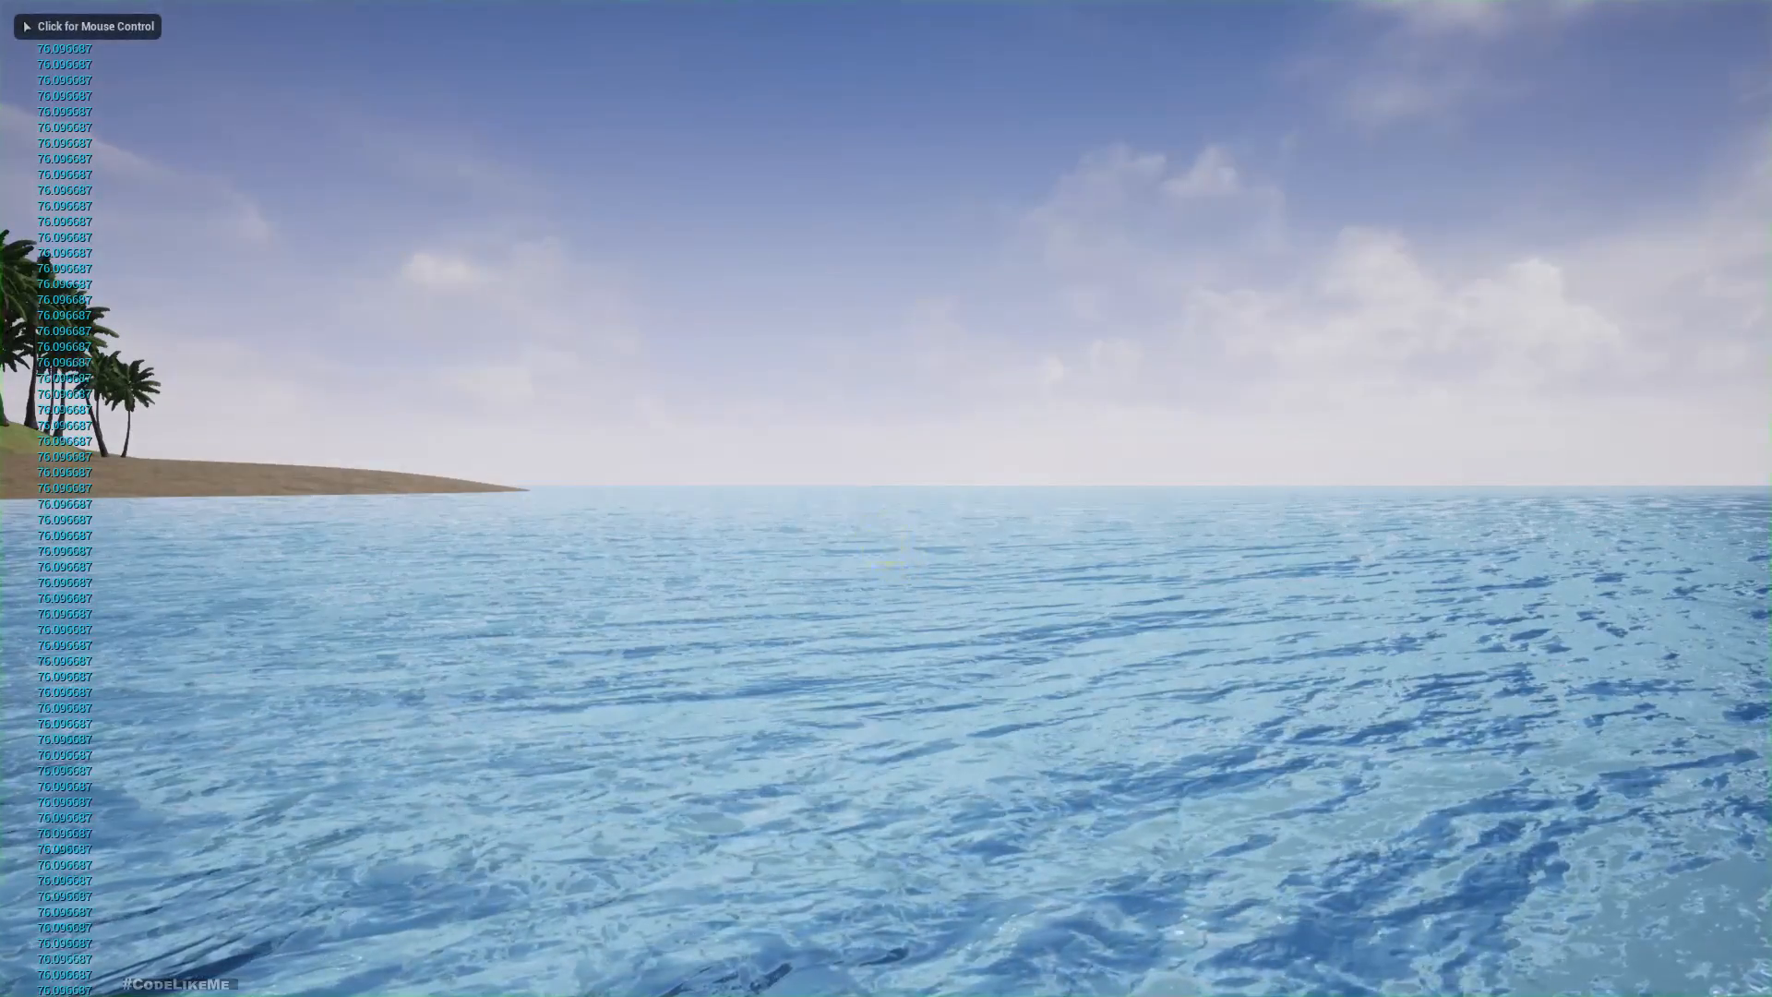
left_click(878, 537)
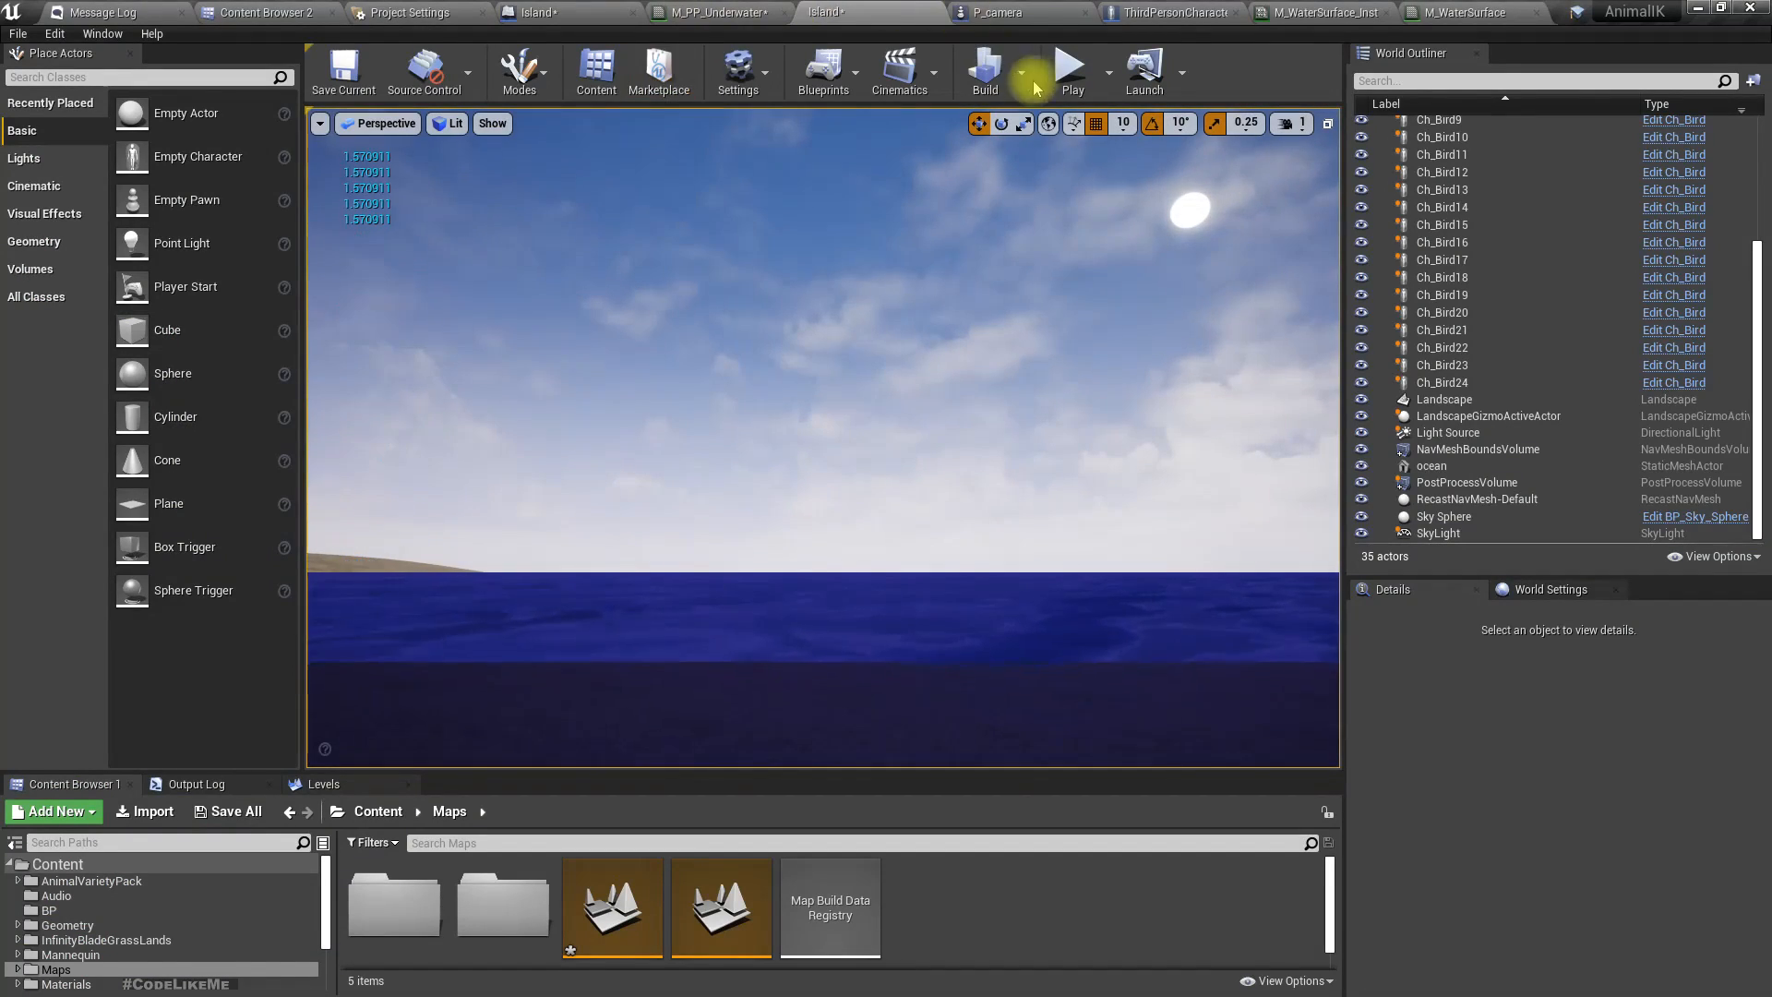
Set Const B of the If node feeding the Multiply to 0 in M_PP_Underwater and apply the material.
left_click(724, 10)
right_click_drag(611, 674, 709, 571)
left_click(906, 544)
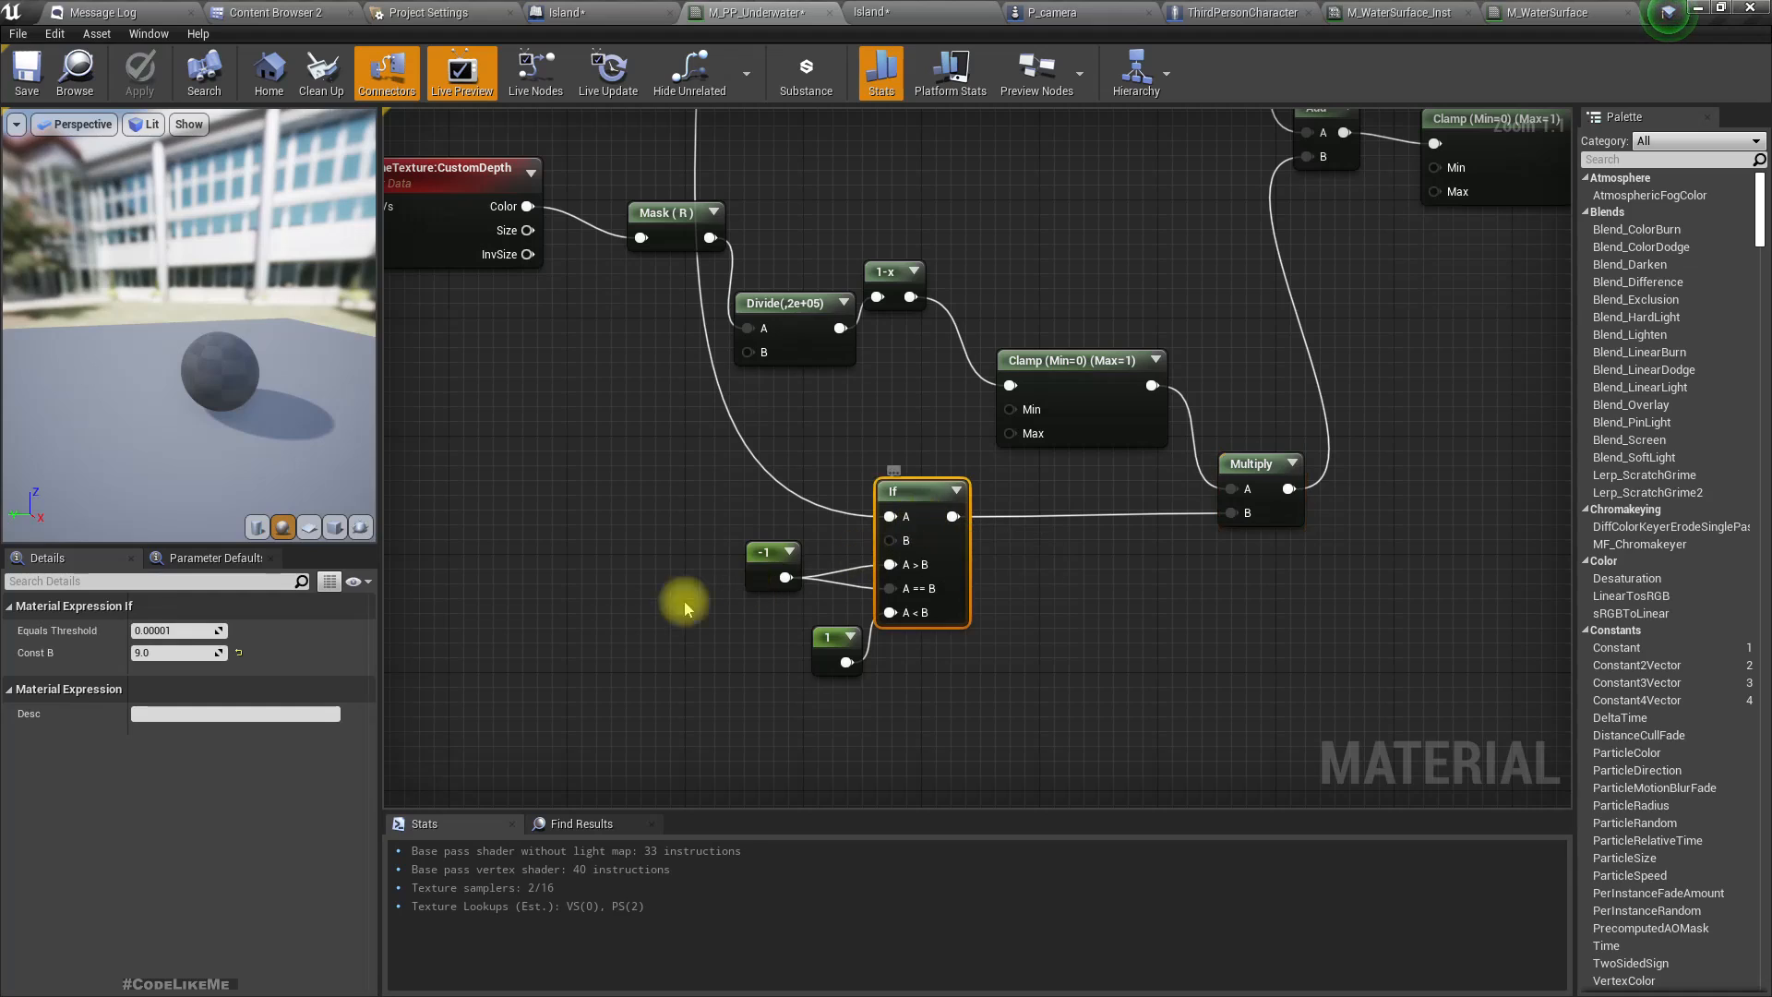
type("0")
key("Return")
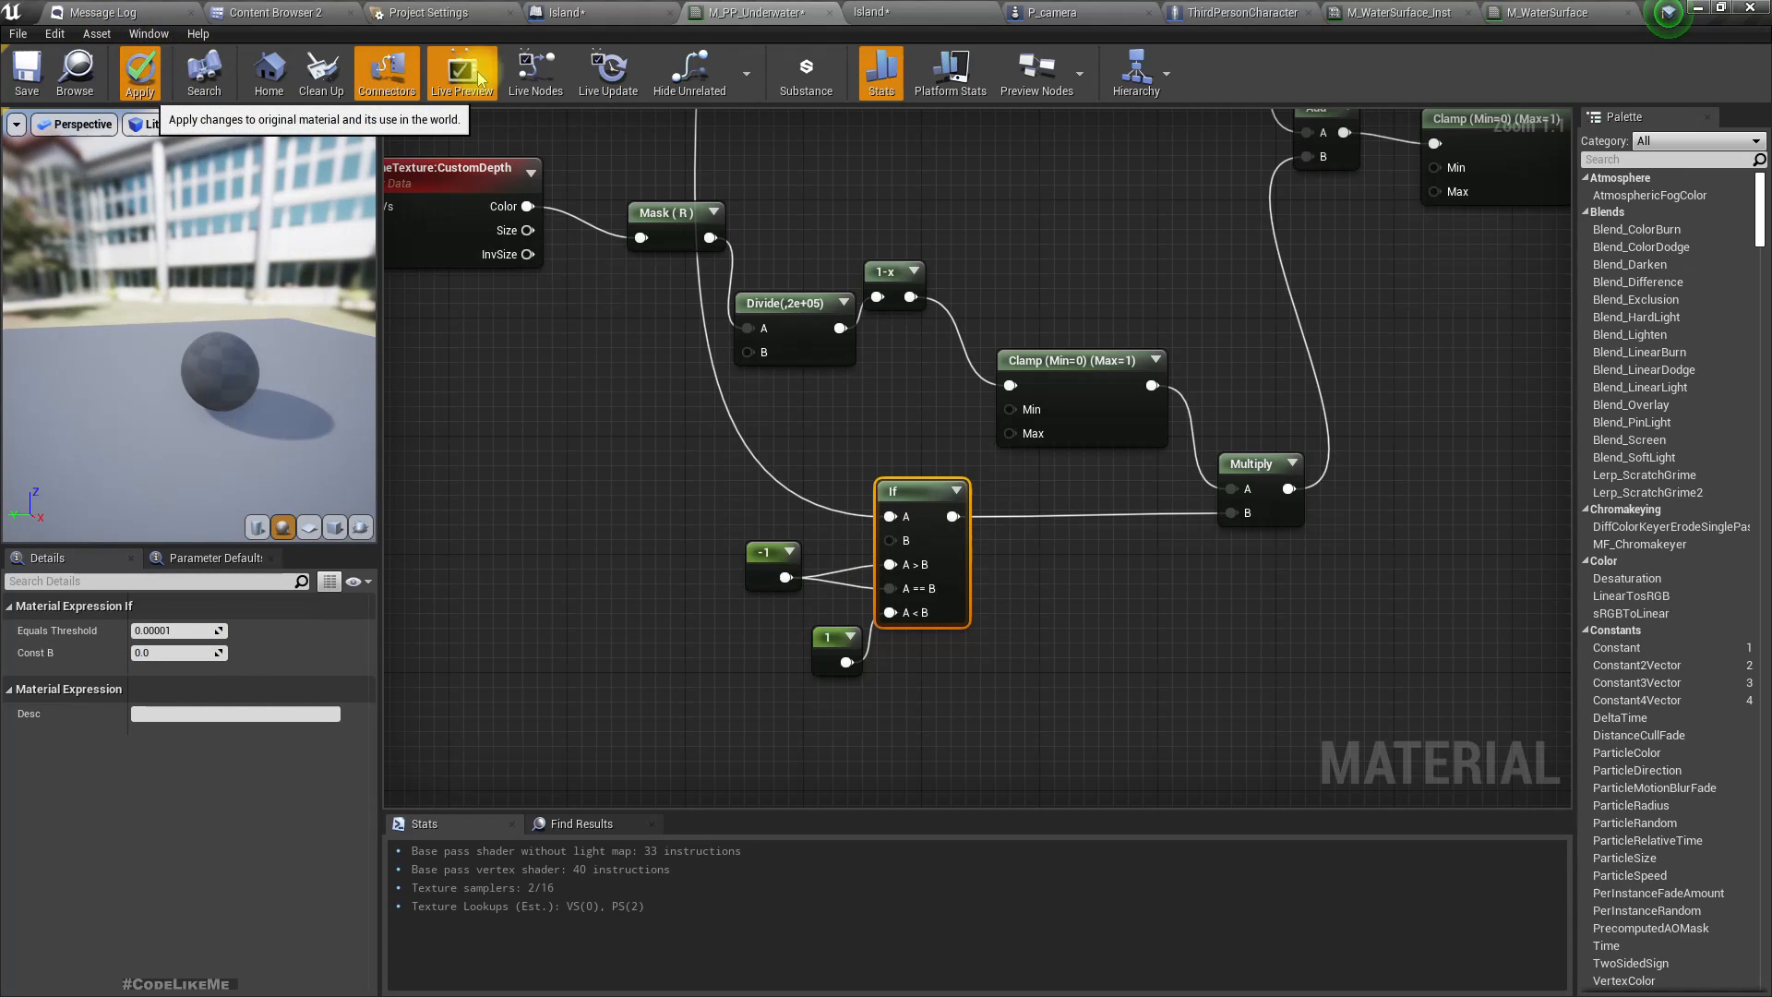
Play the Island level full screen and examine the tint facing the open ocean while lowering and raising the camera through the water surface.
left_click(877, 12)
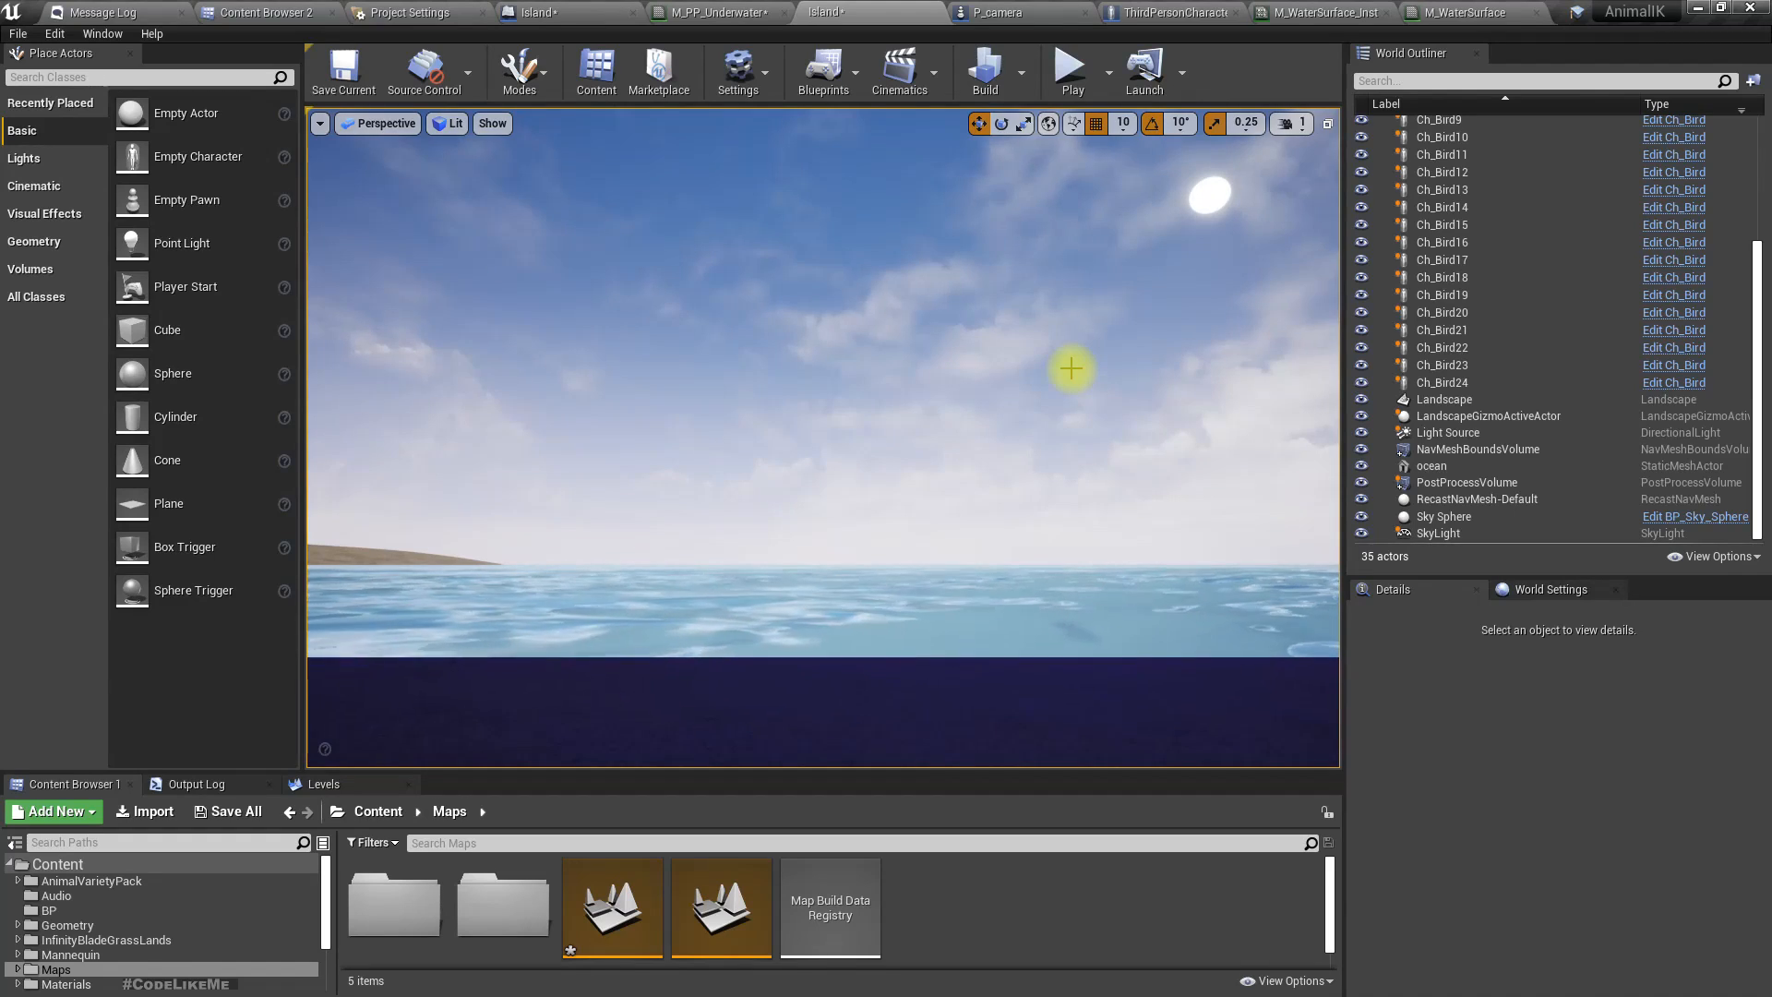
key("F11")
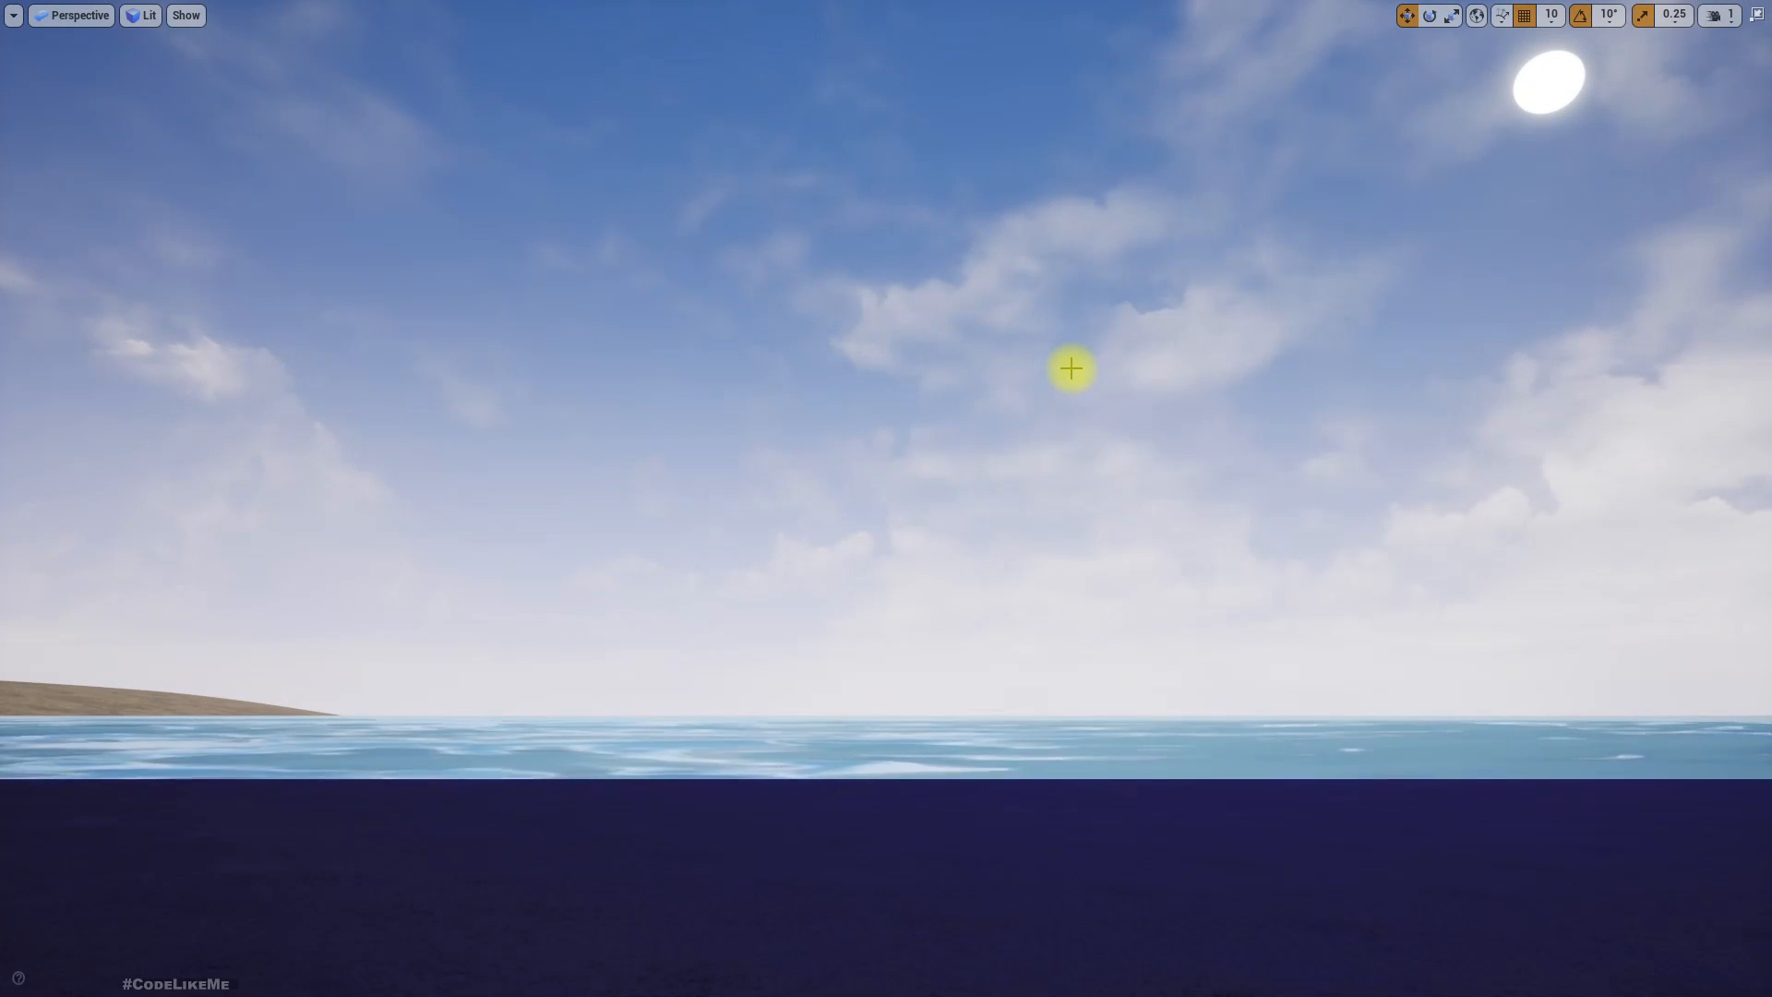
scroll(1072, 368, "up", 4)
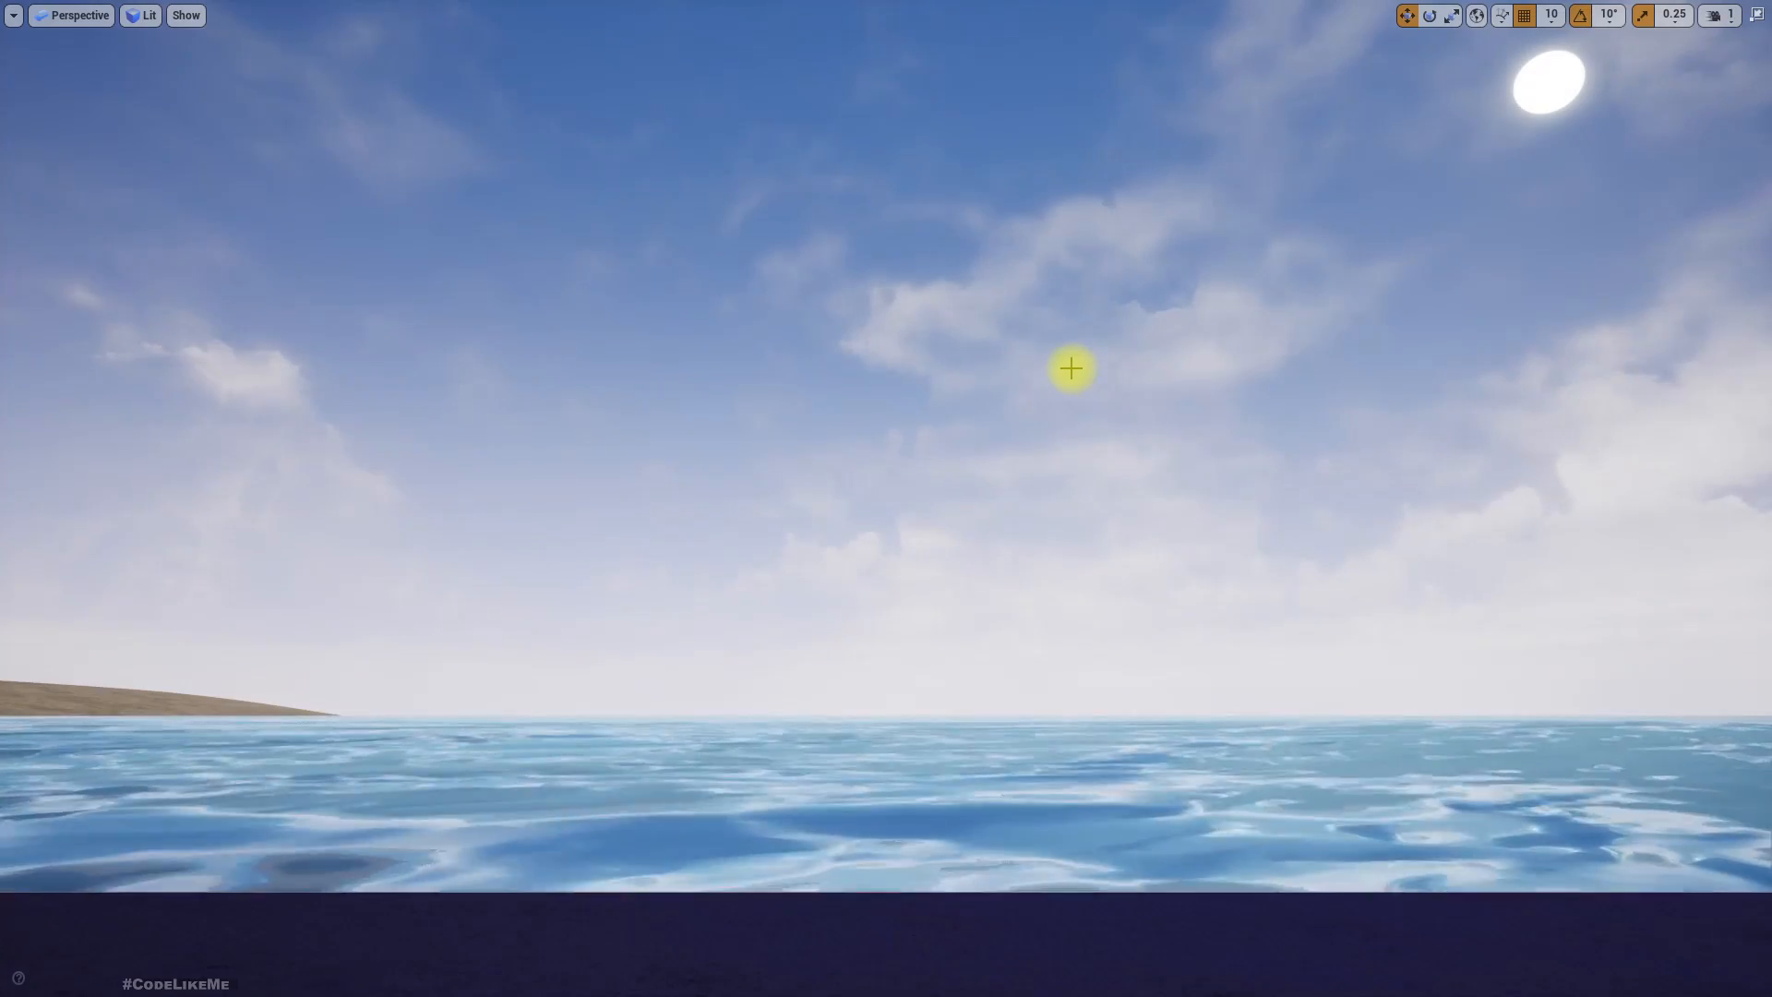
key("alt+p")
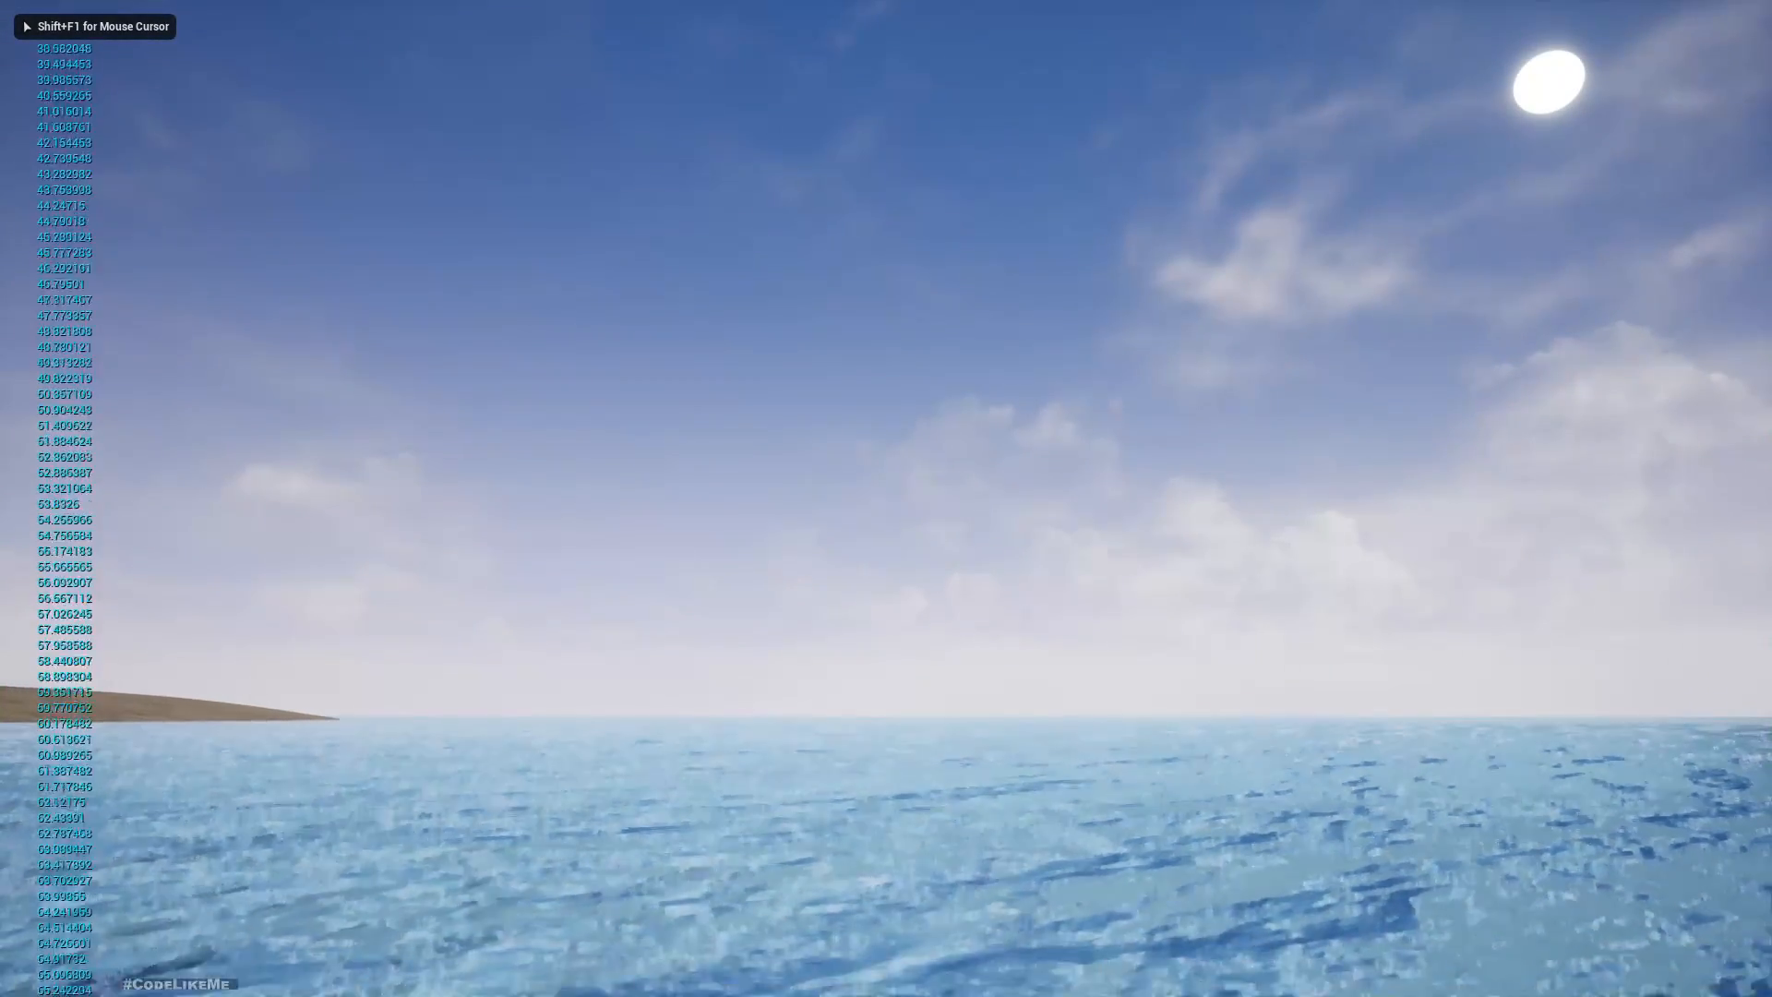
key("q")
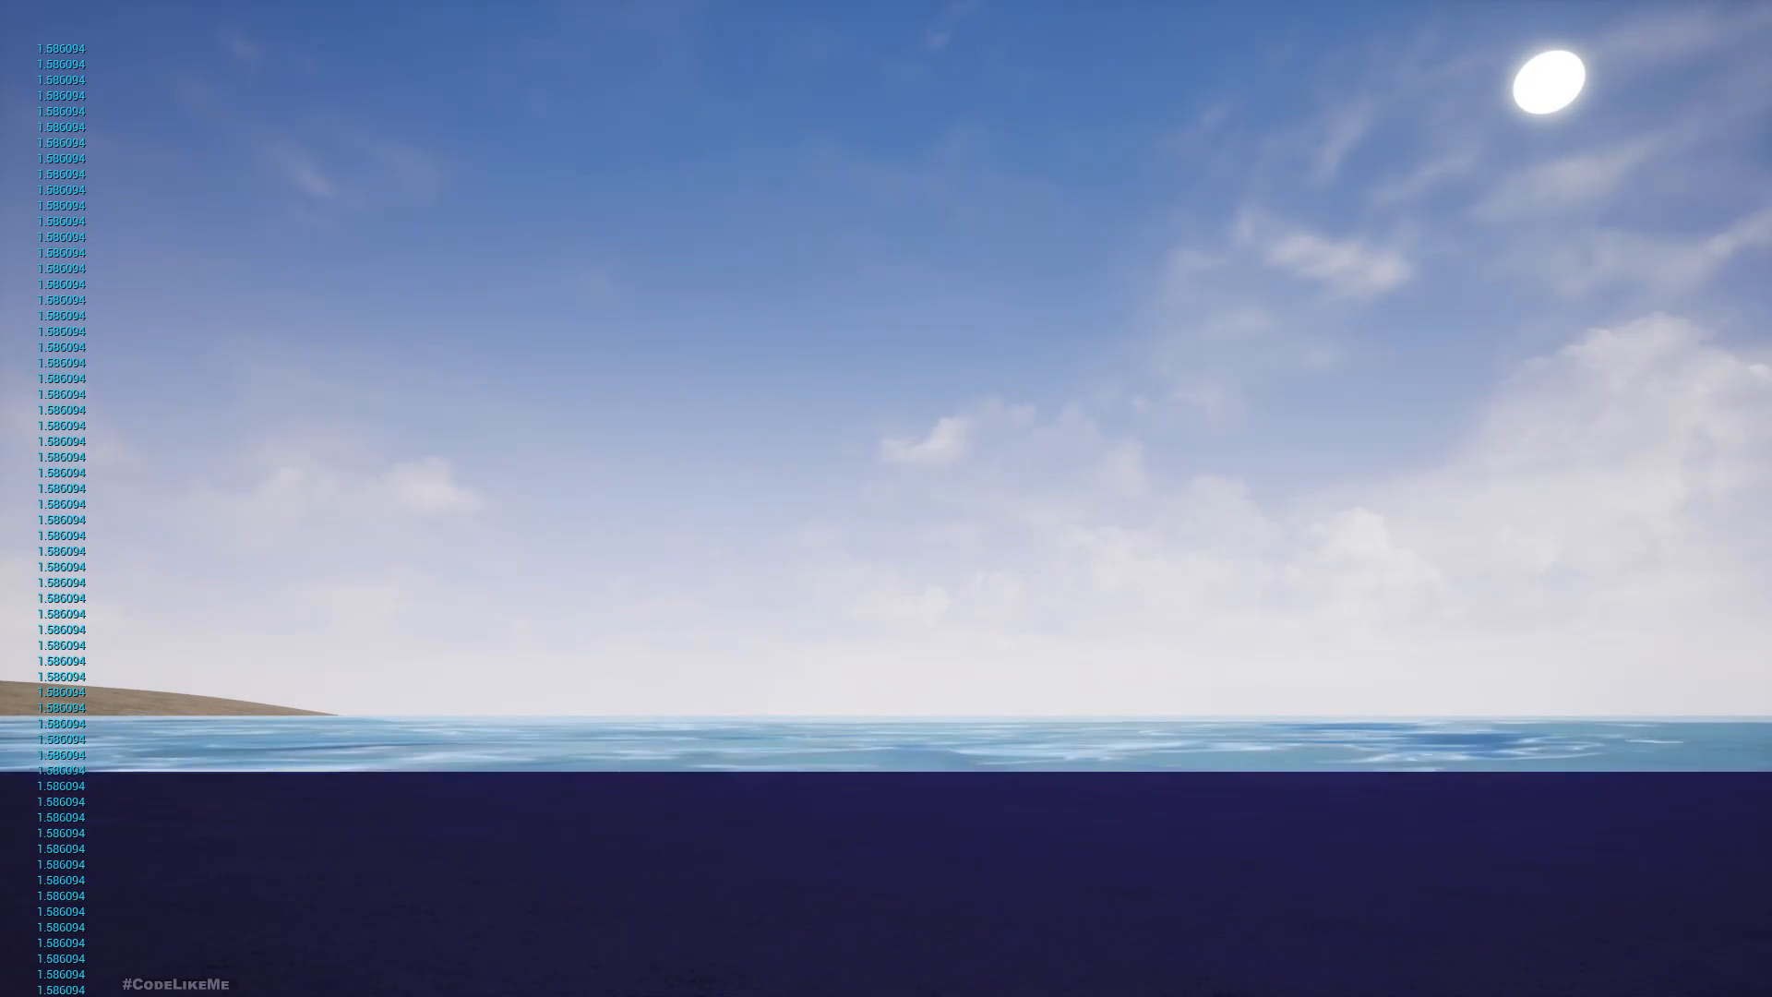
key("q")
key("q")
key("q")
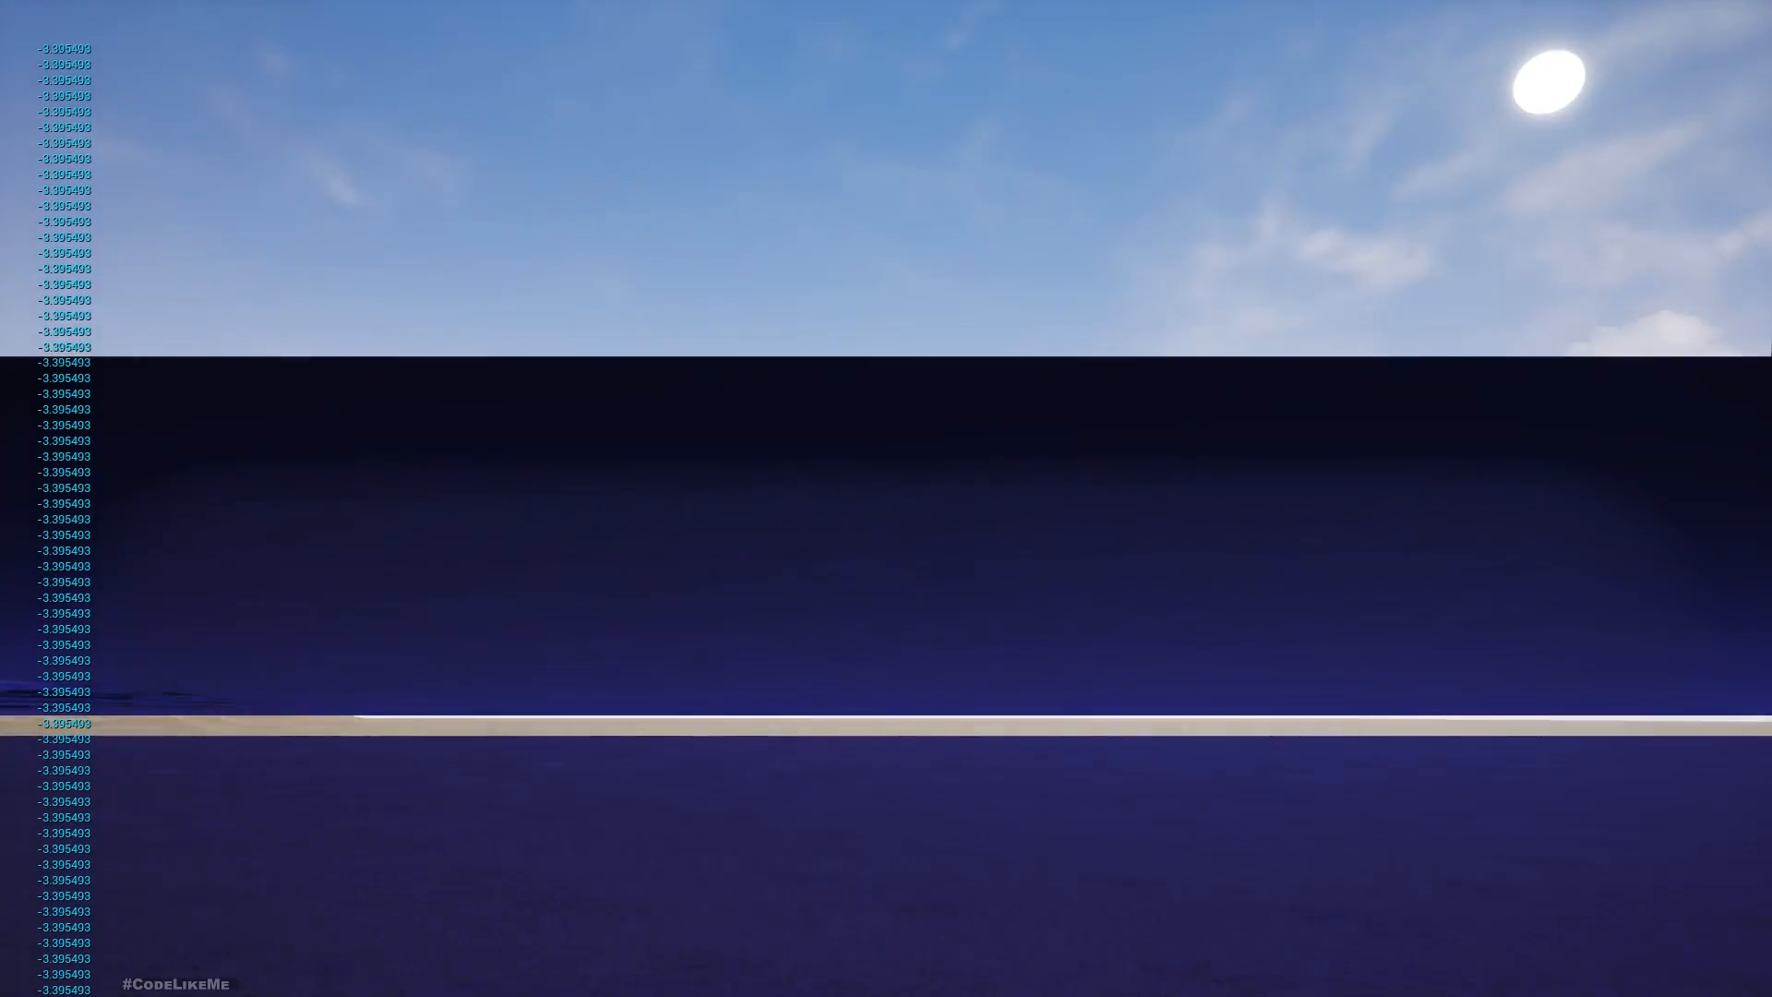
key("q")
key("e")
key("q")
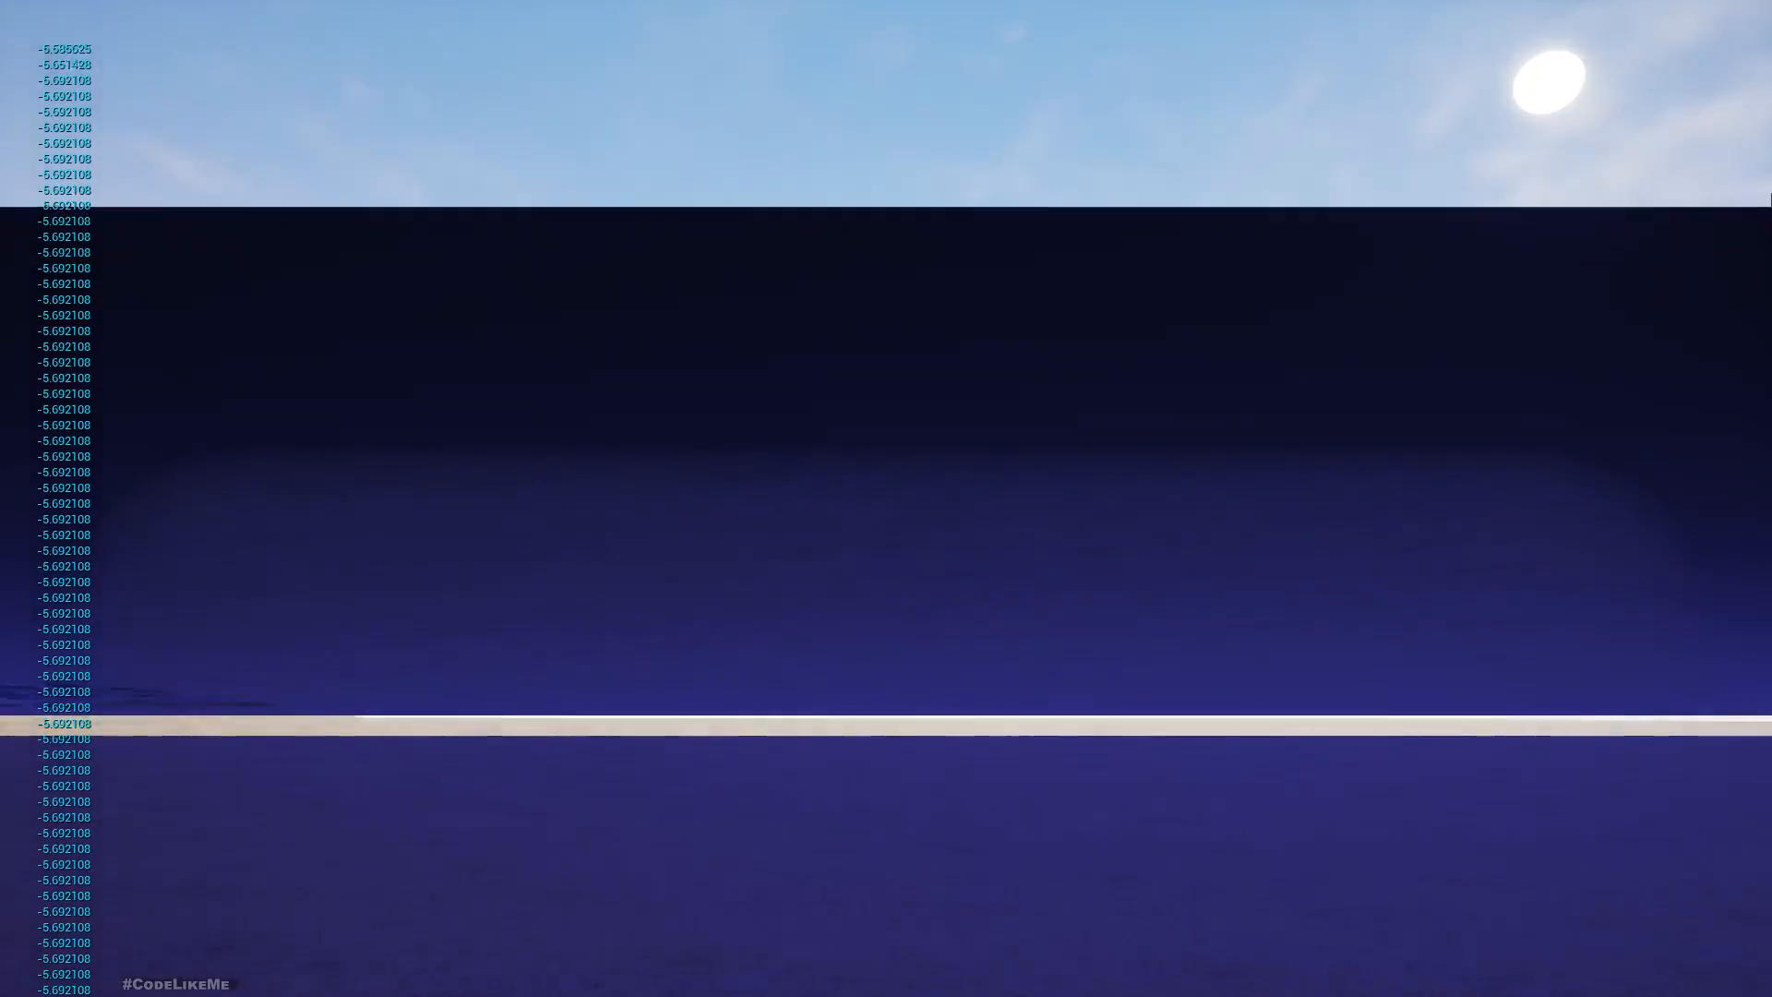
key("e")
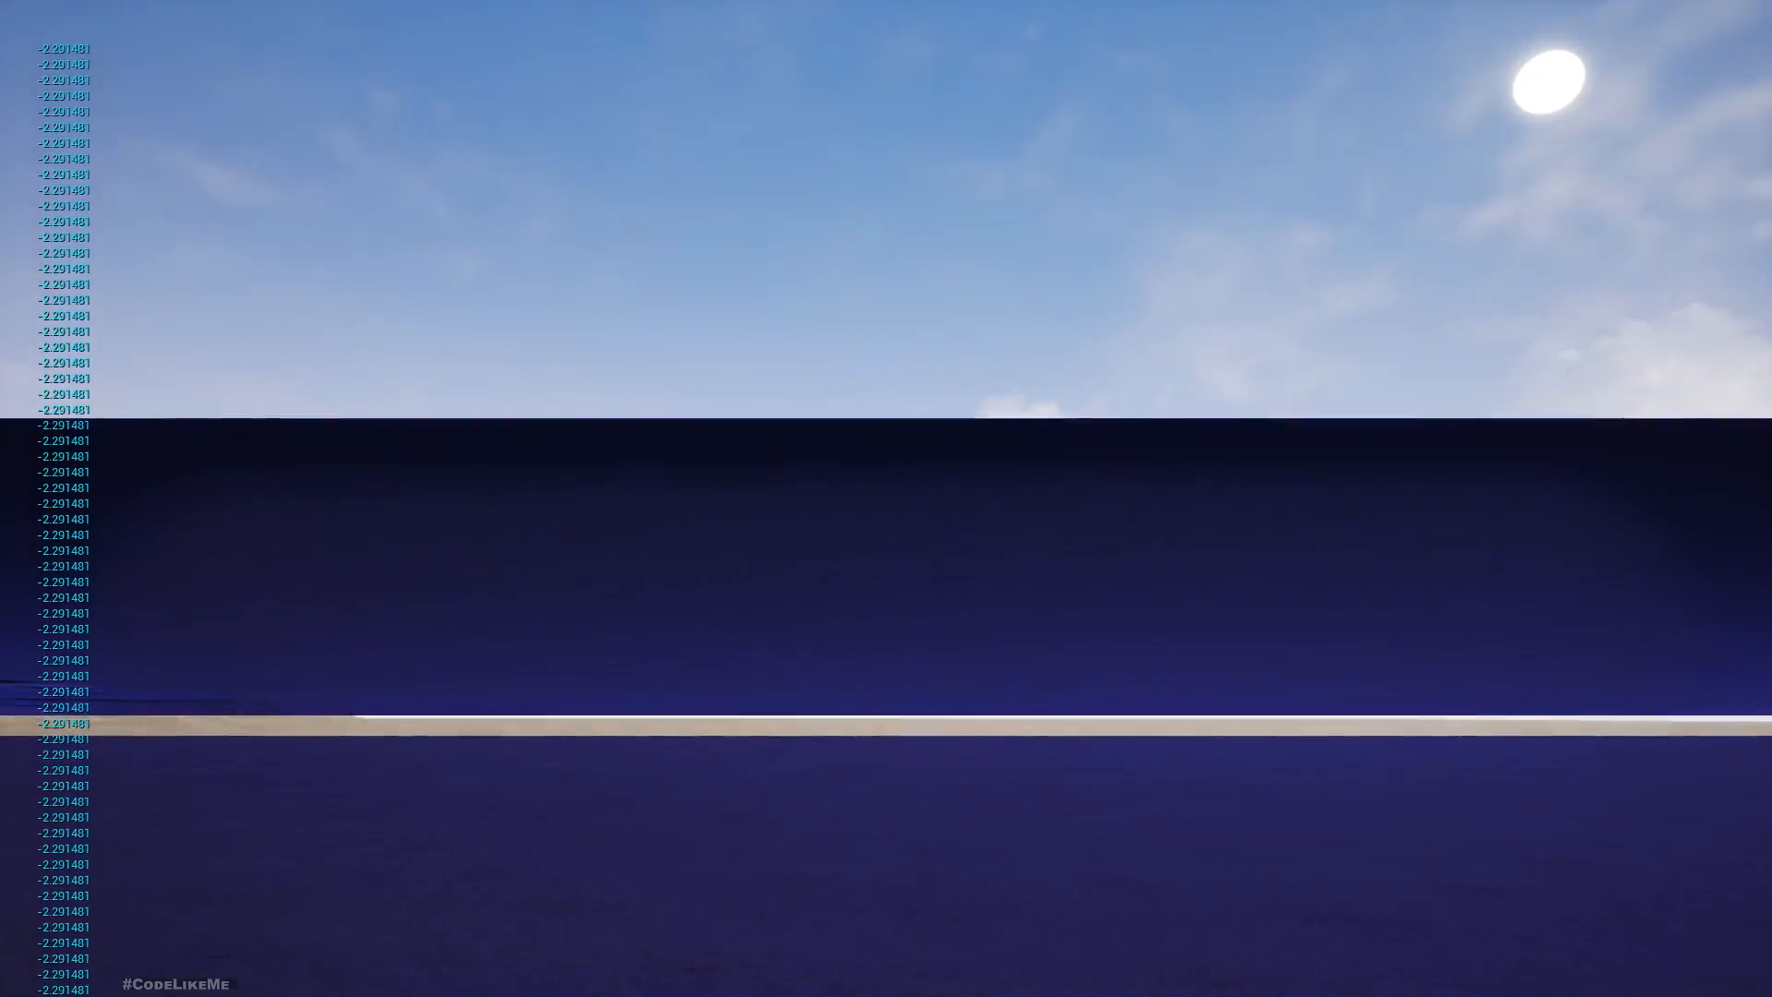
key("e")
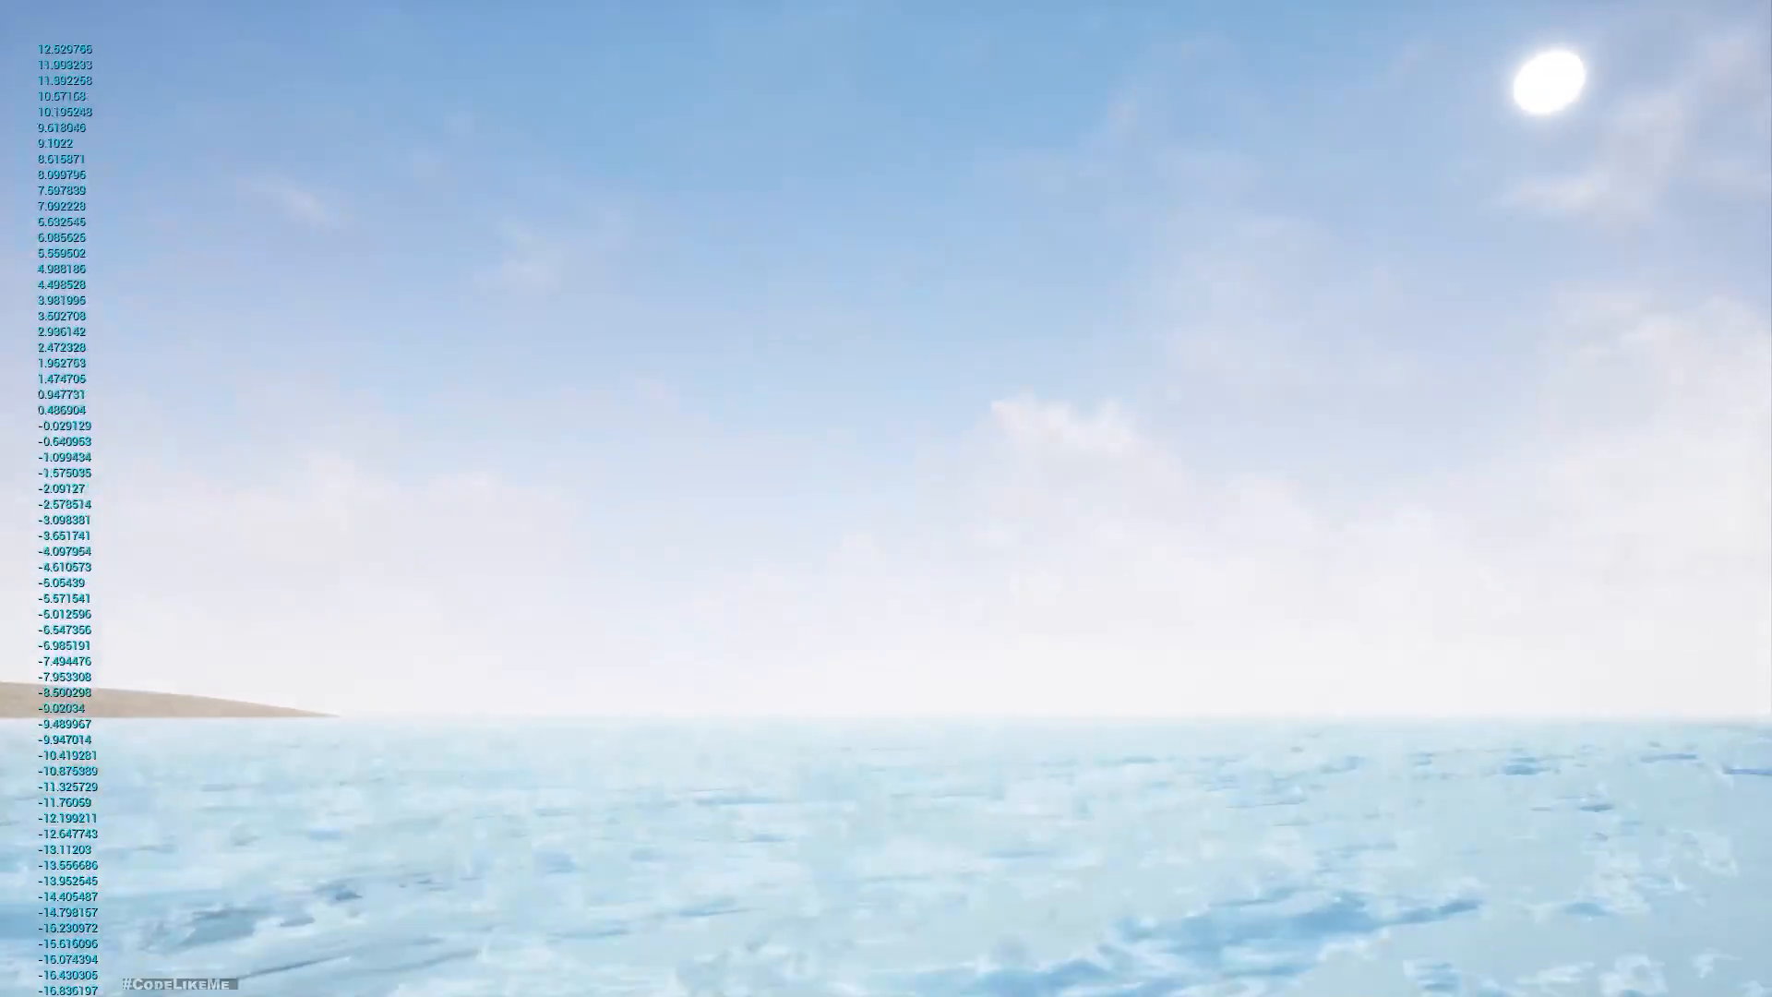
key("e")
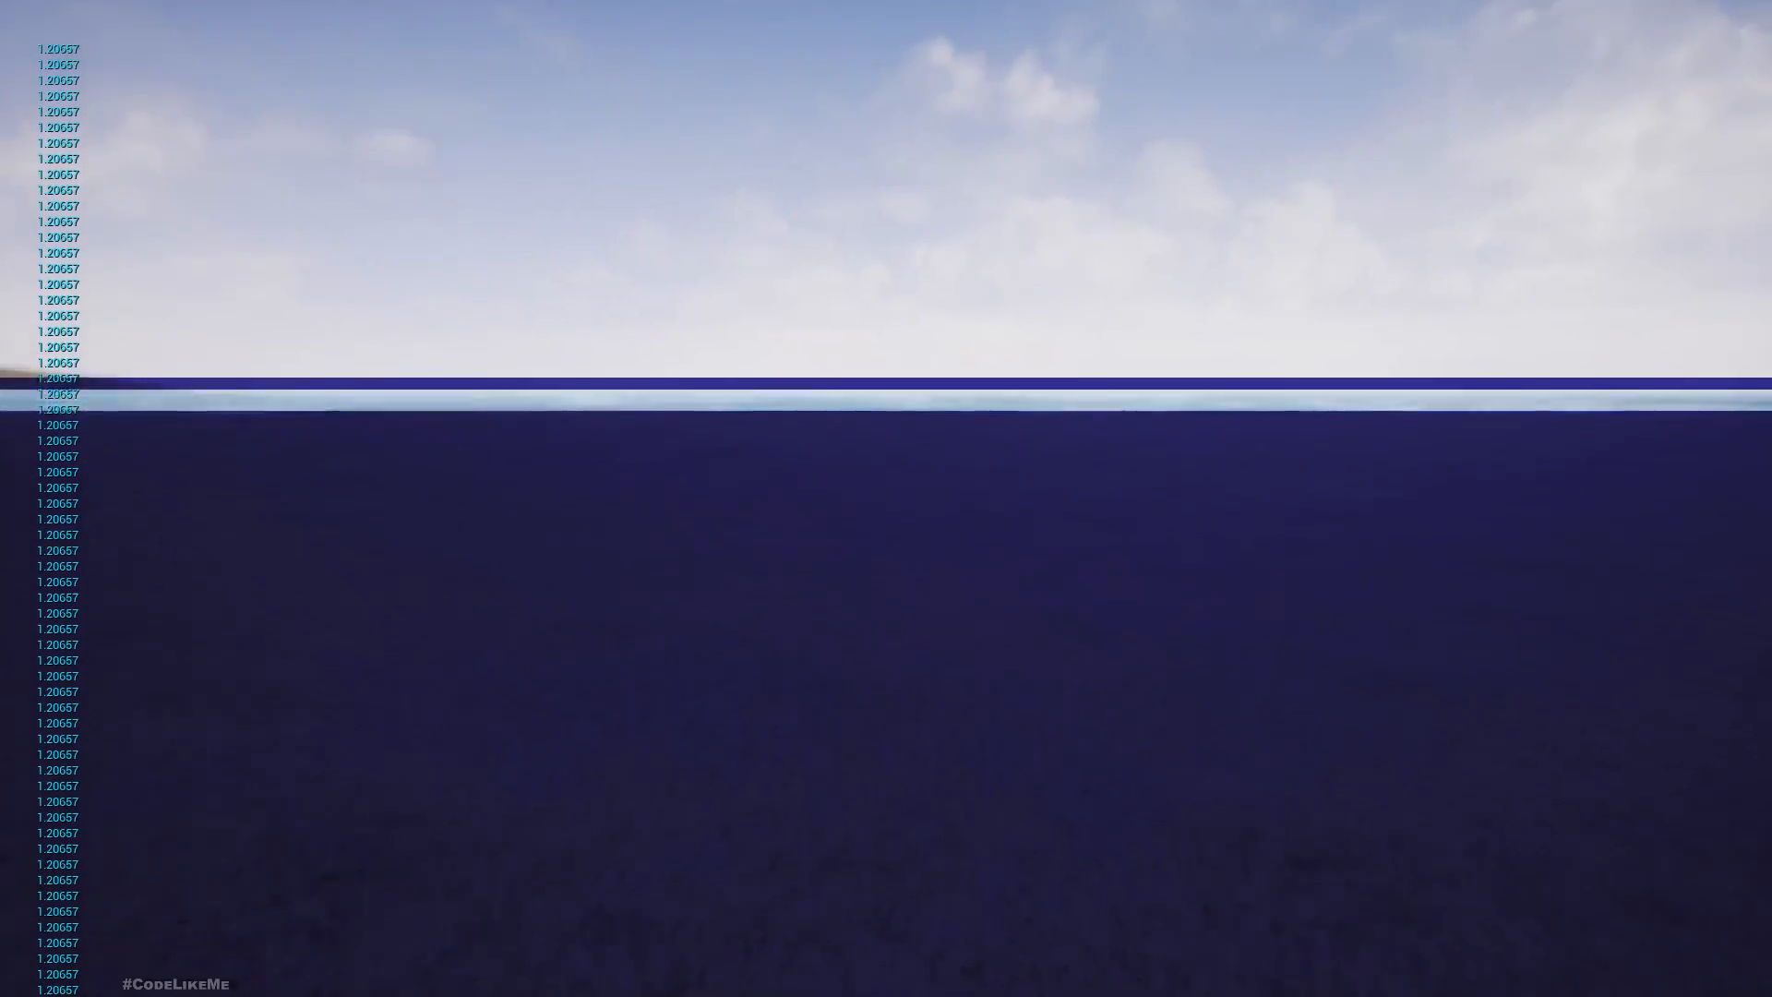
Change the camera pitch and examine the horizon and the tint edge while bobbing the camera just above and below the waterline.
key("q")
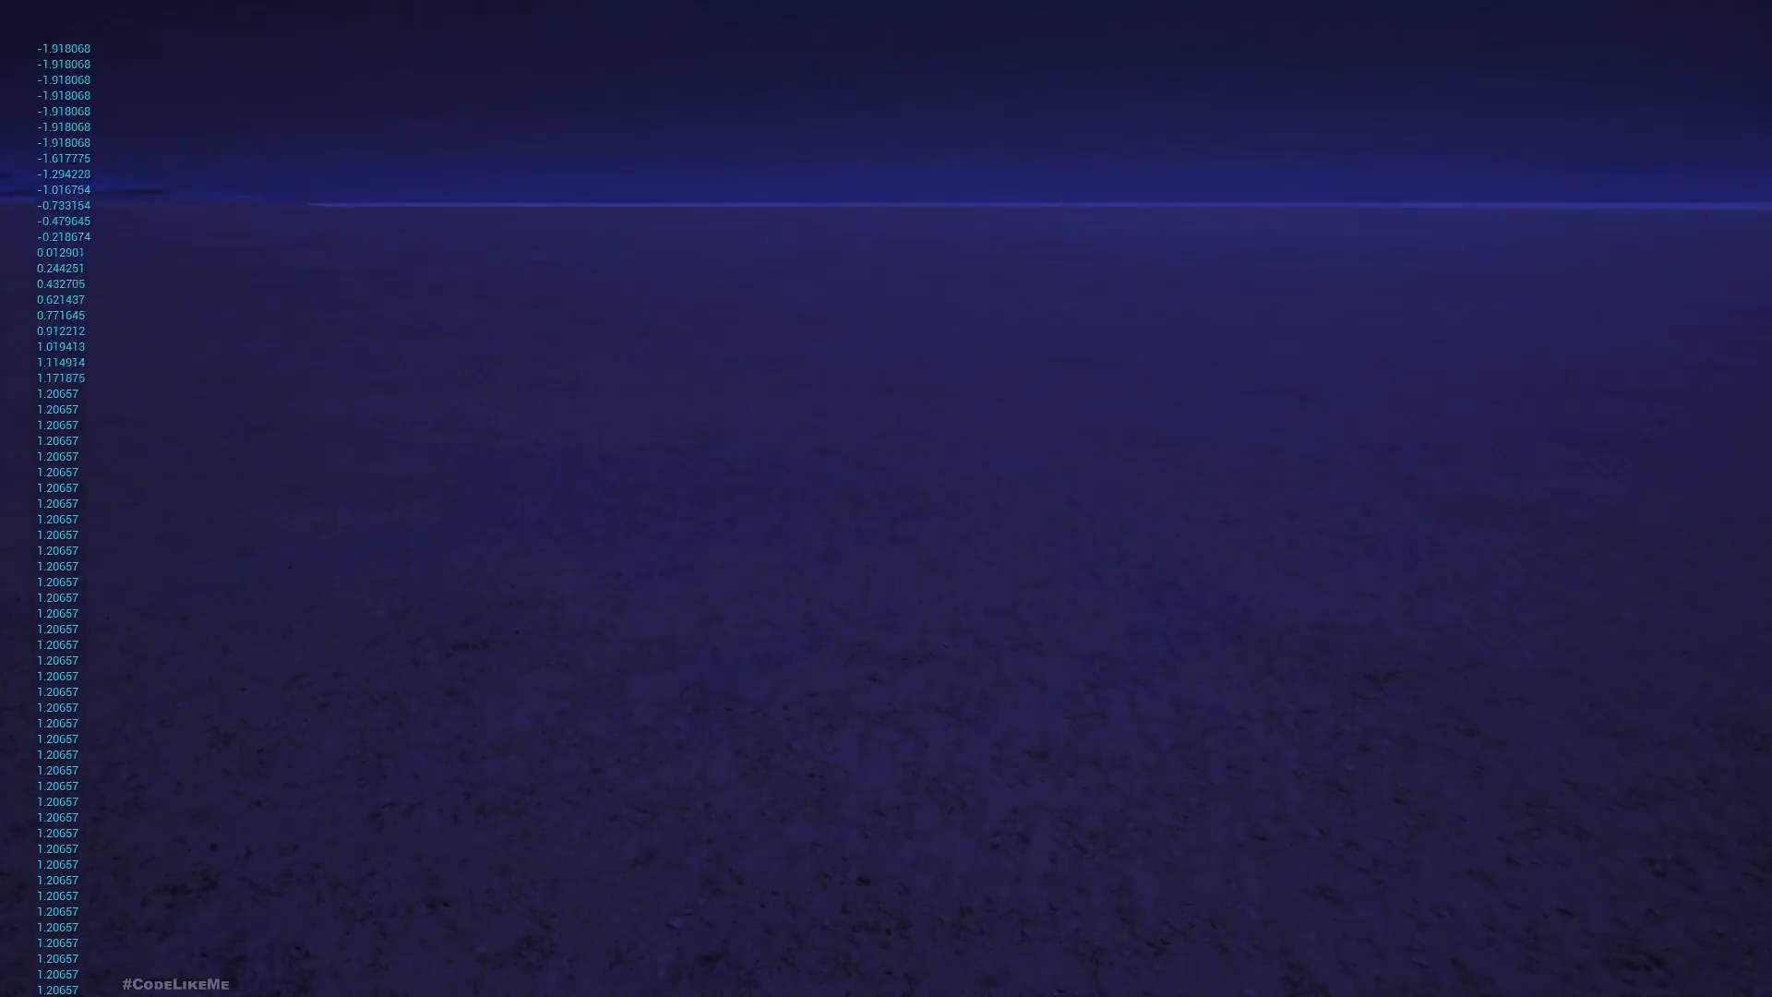
key("e")
key("q")
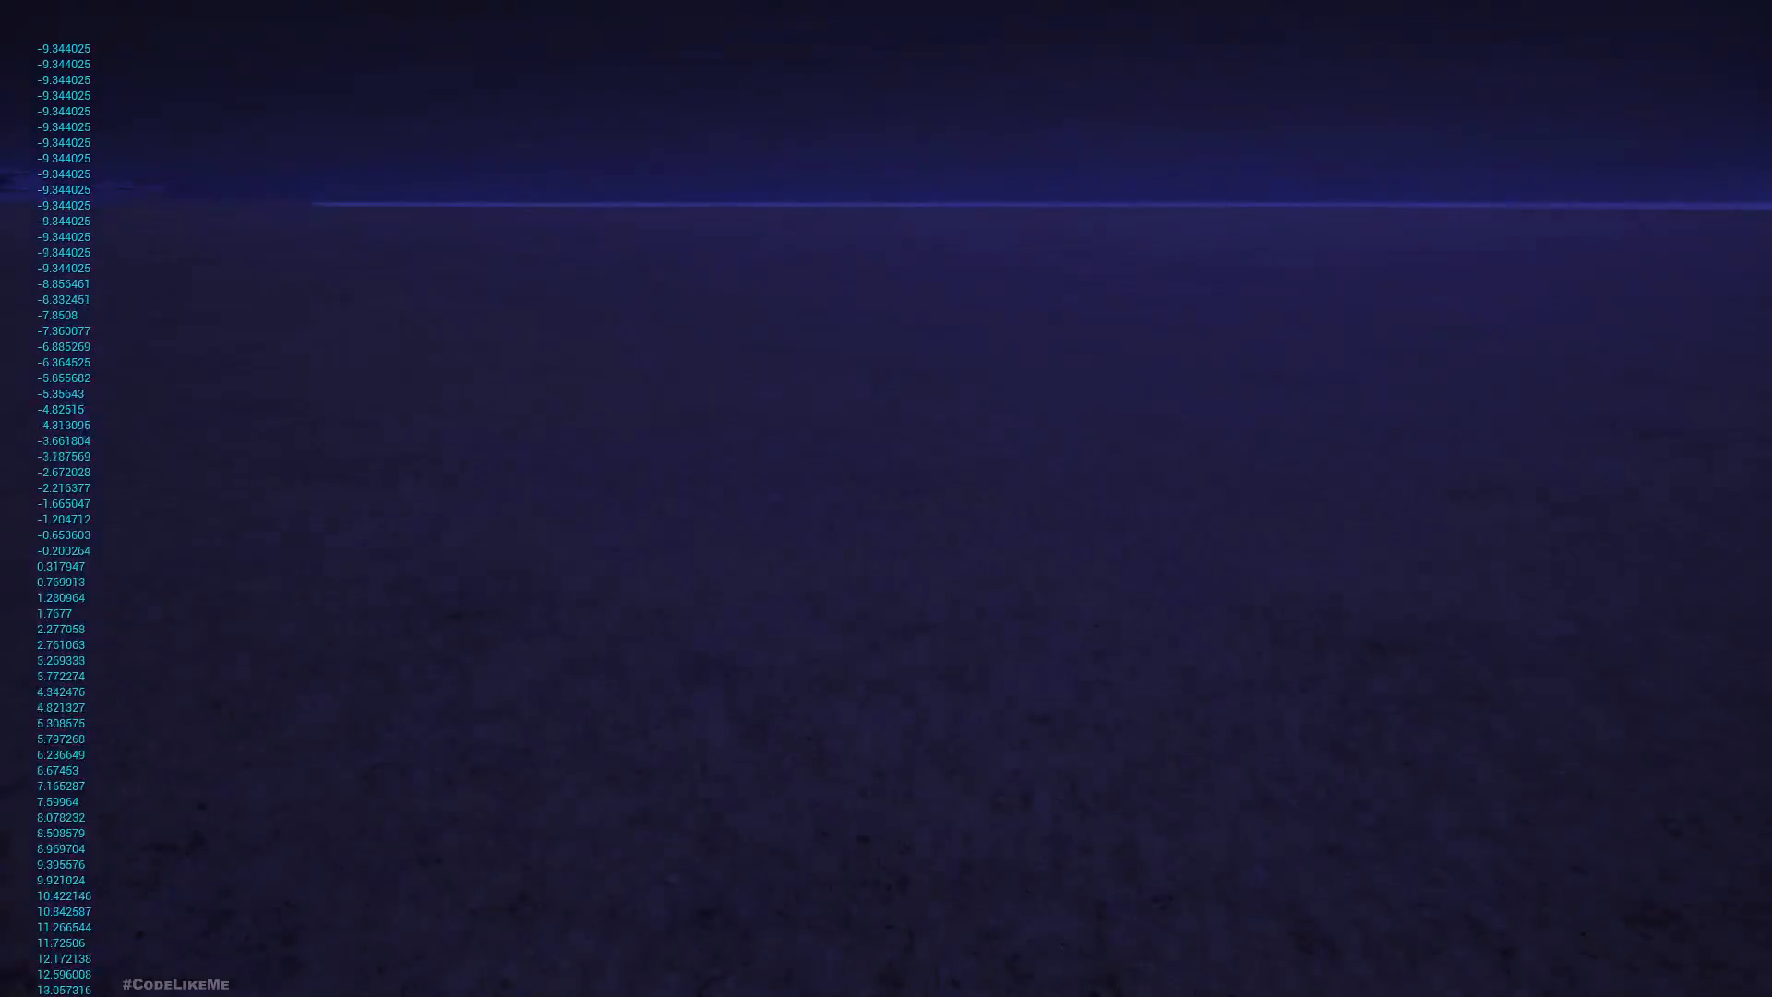
key("e")
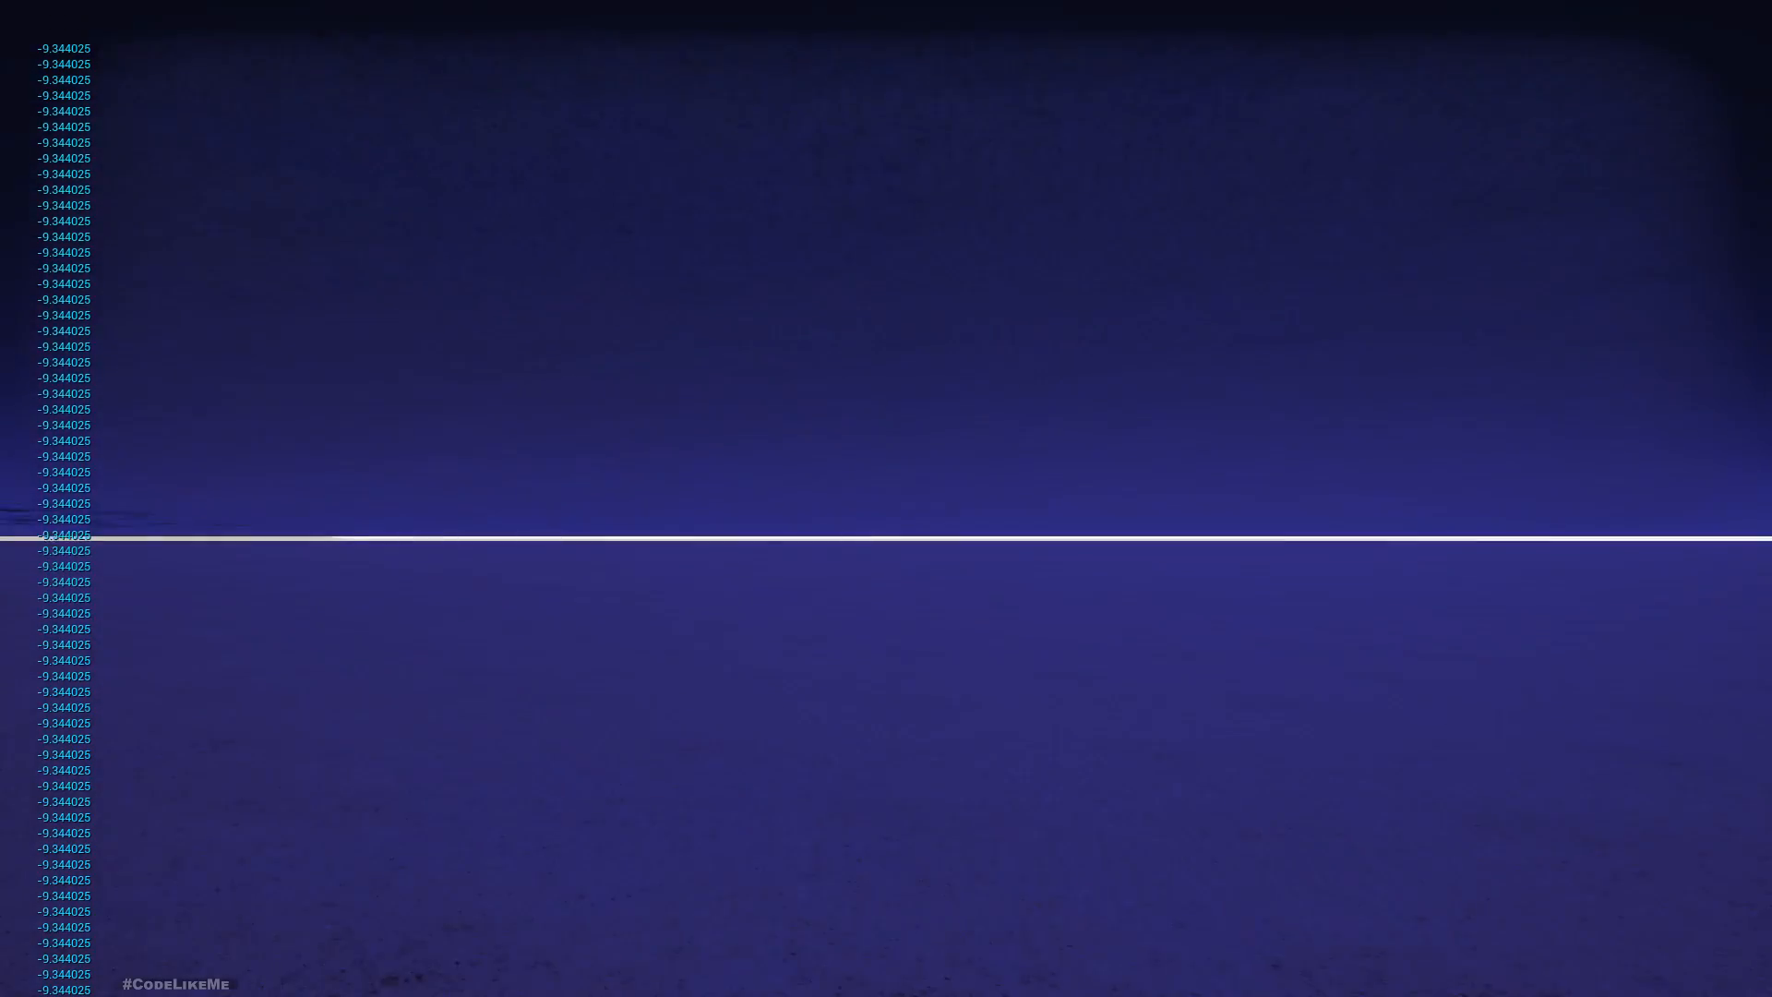
key("q")
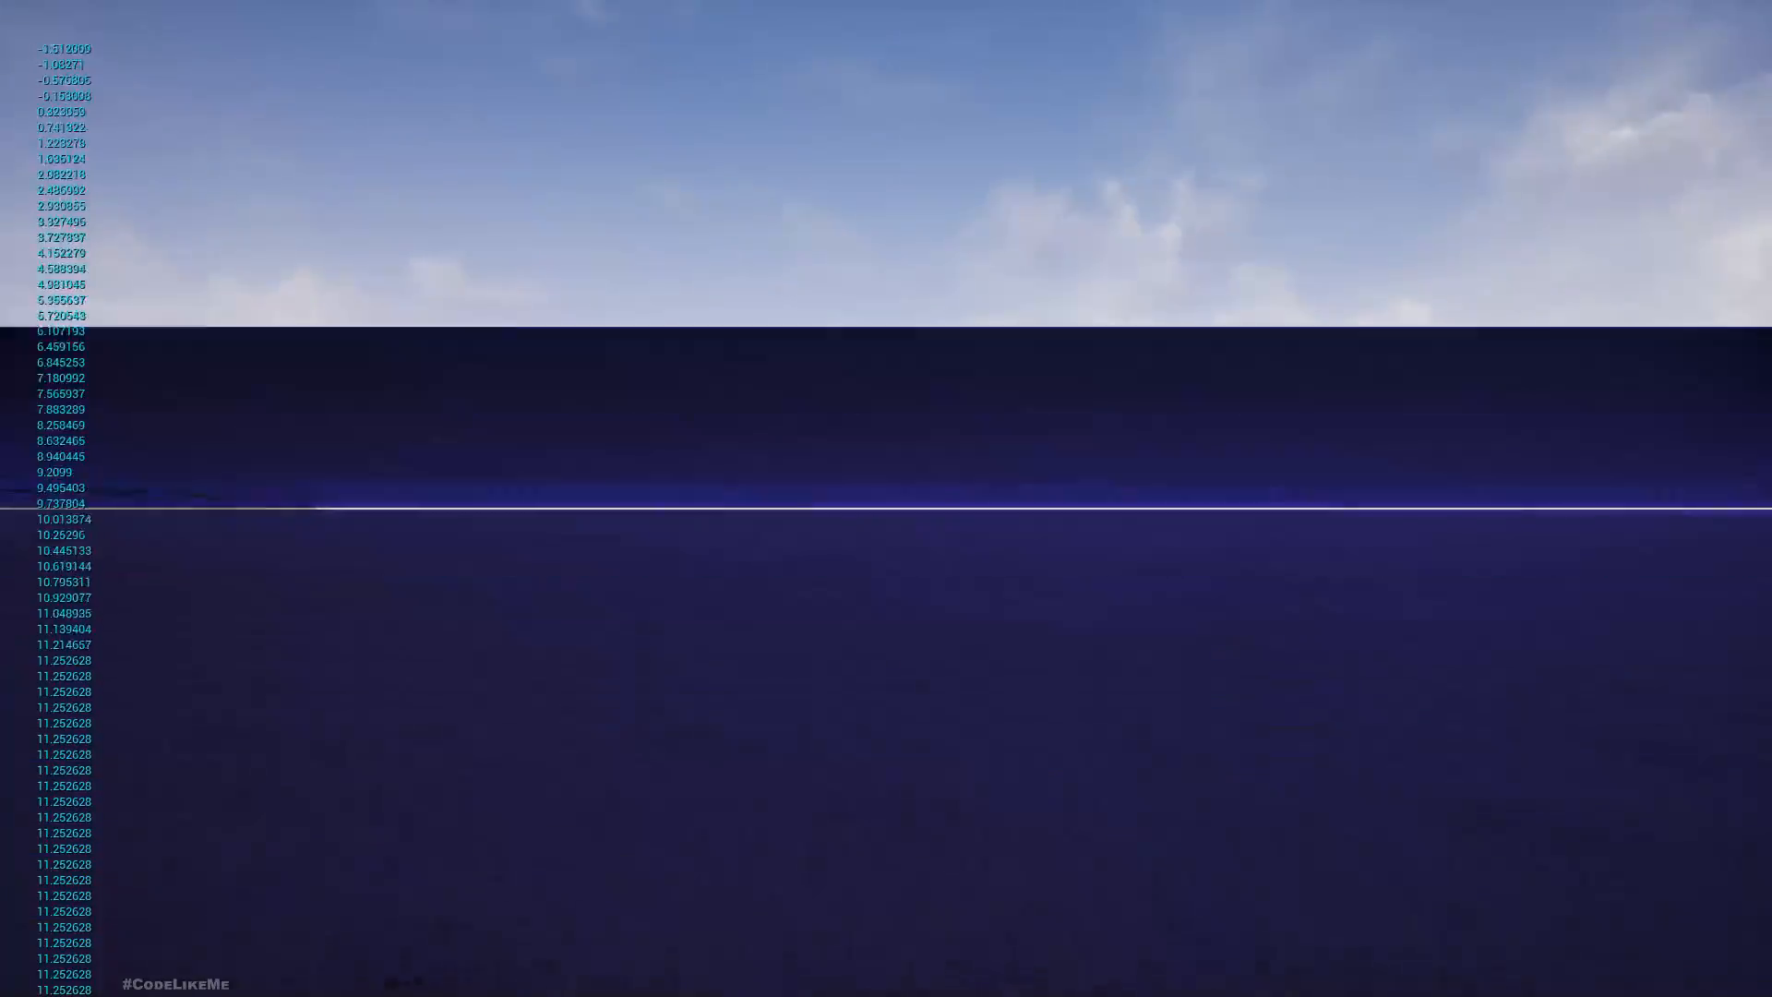
key("e")
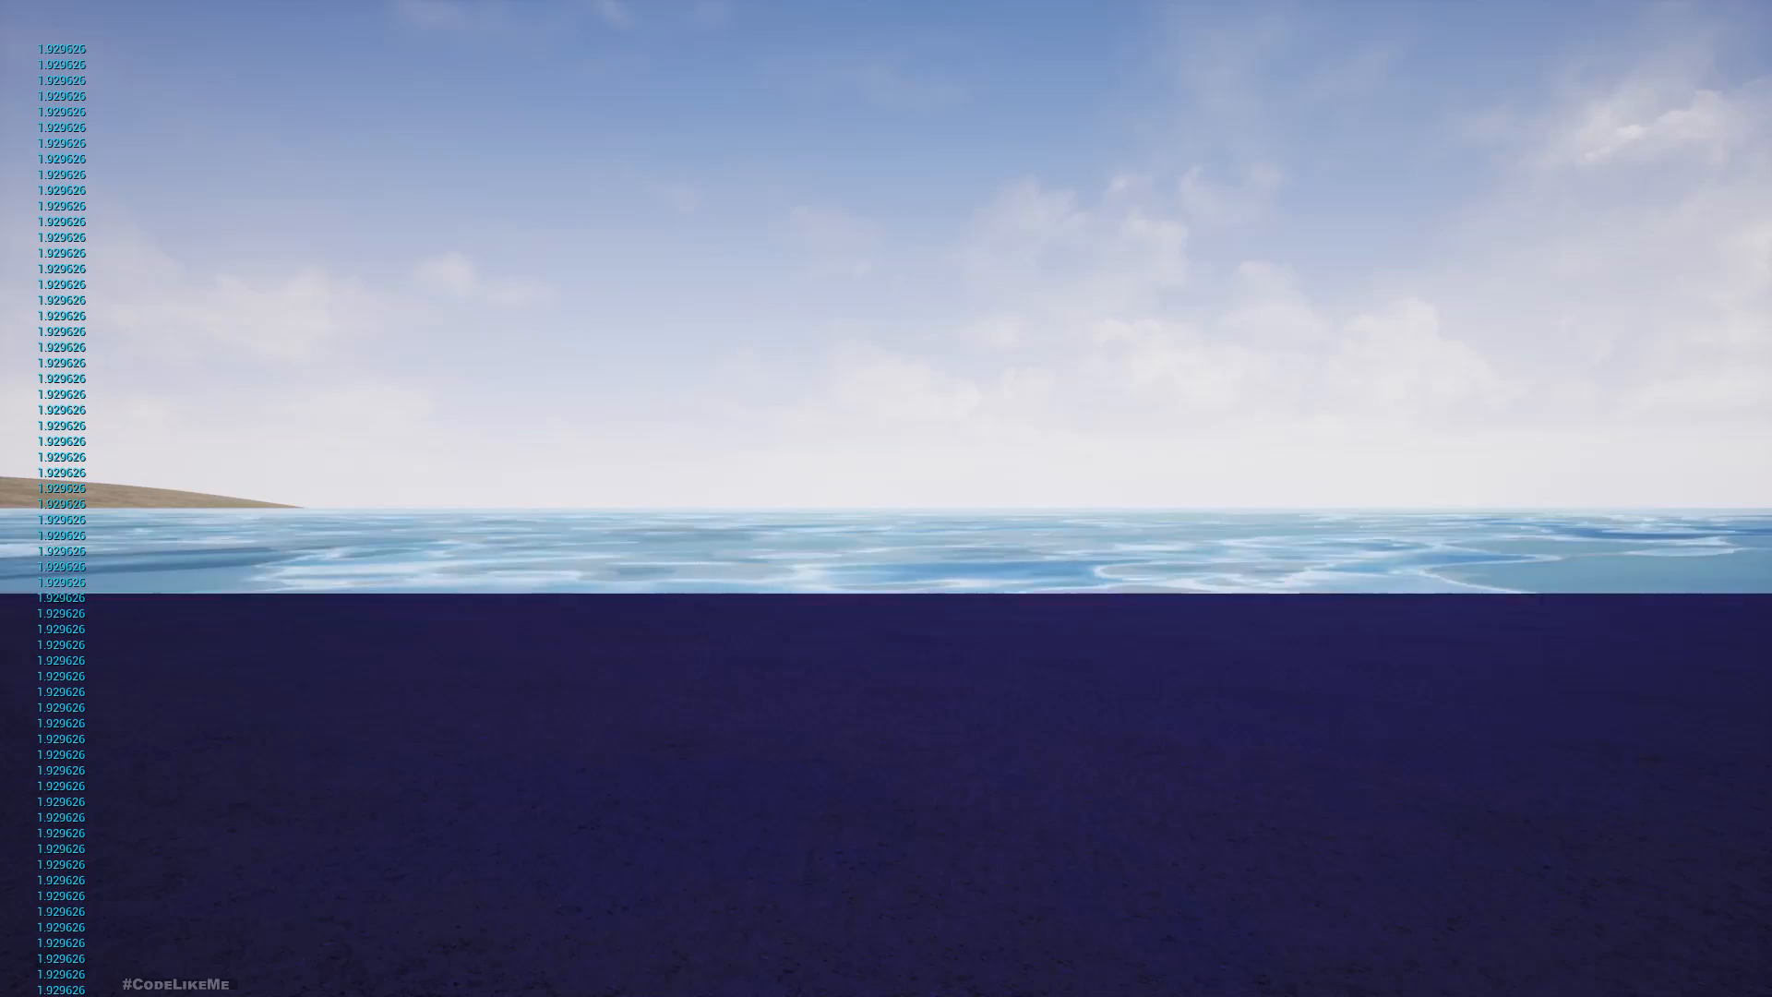
key("q")
key("e")
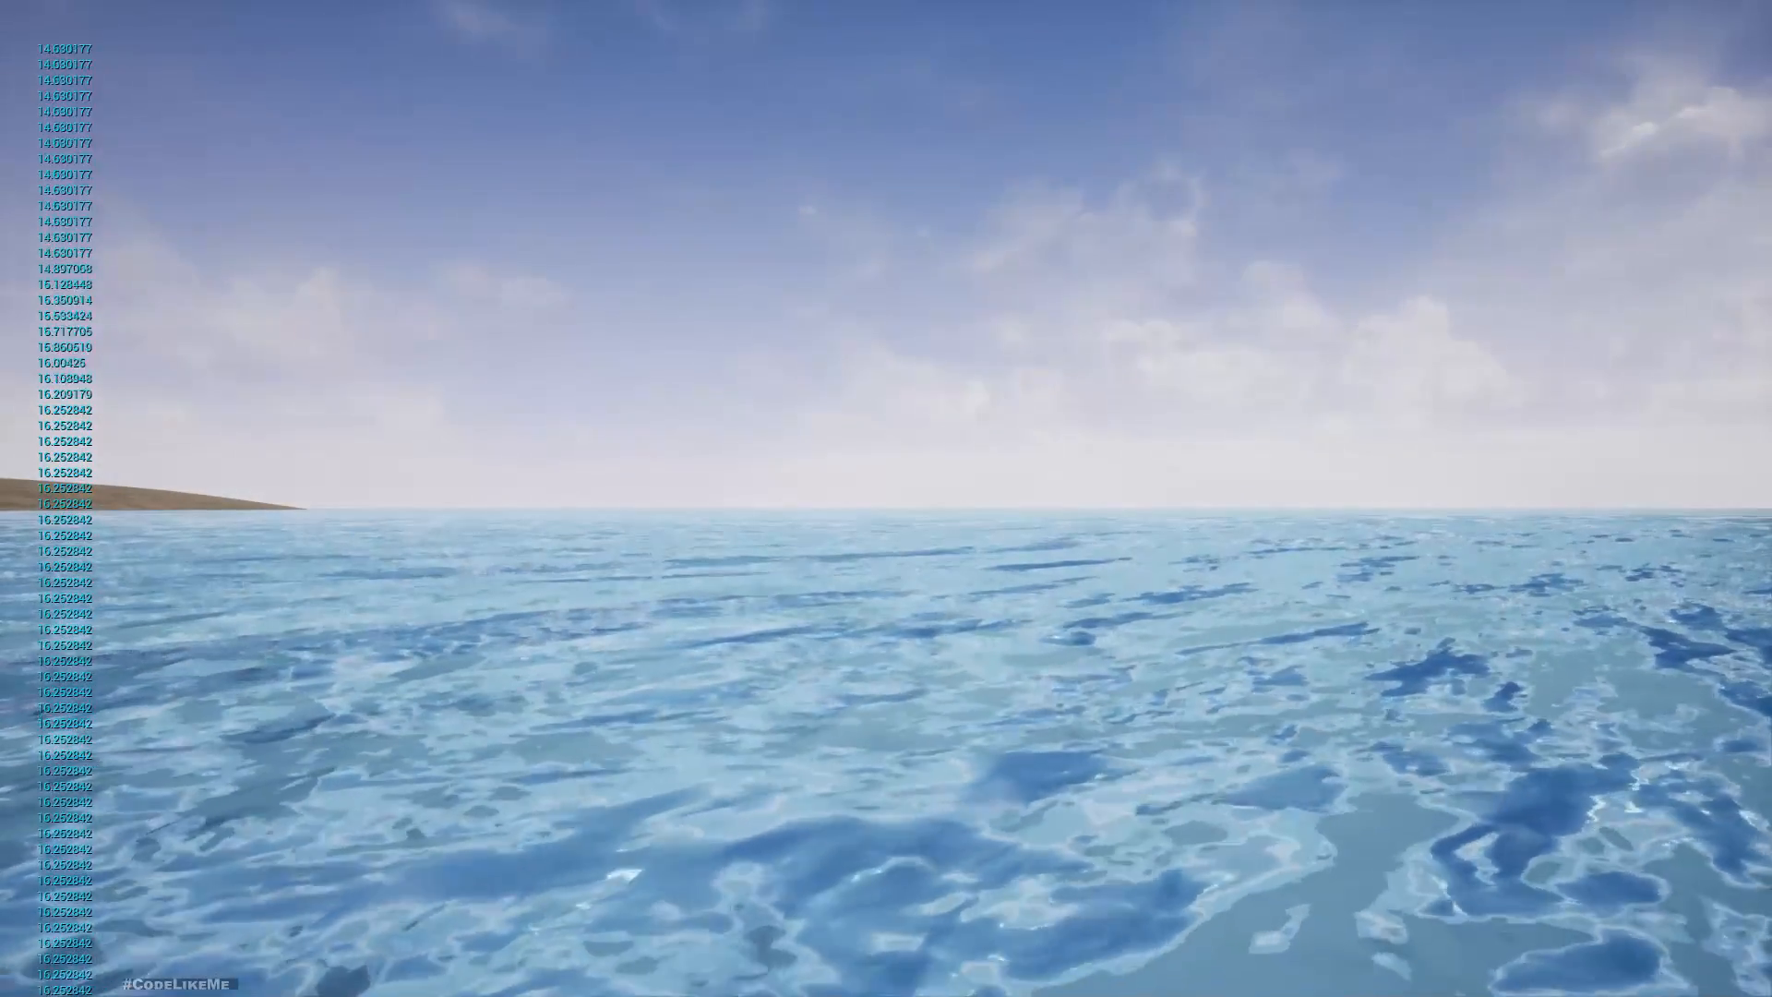
key("q")
key("q")
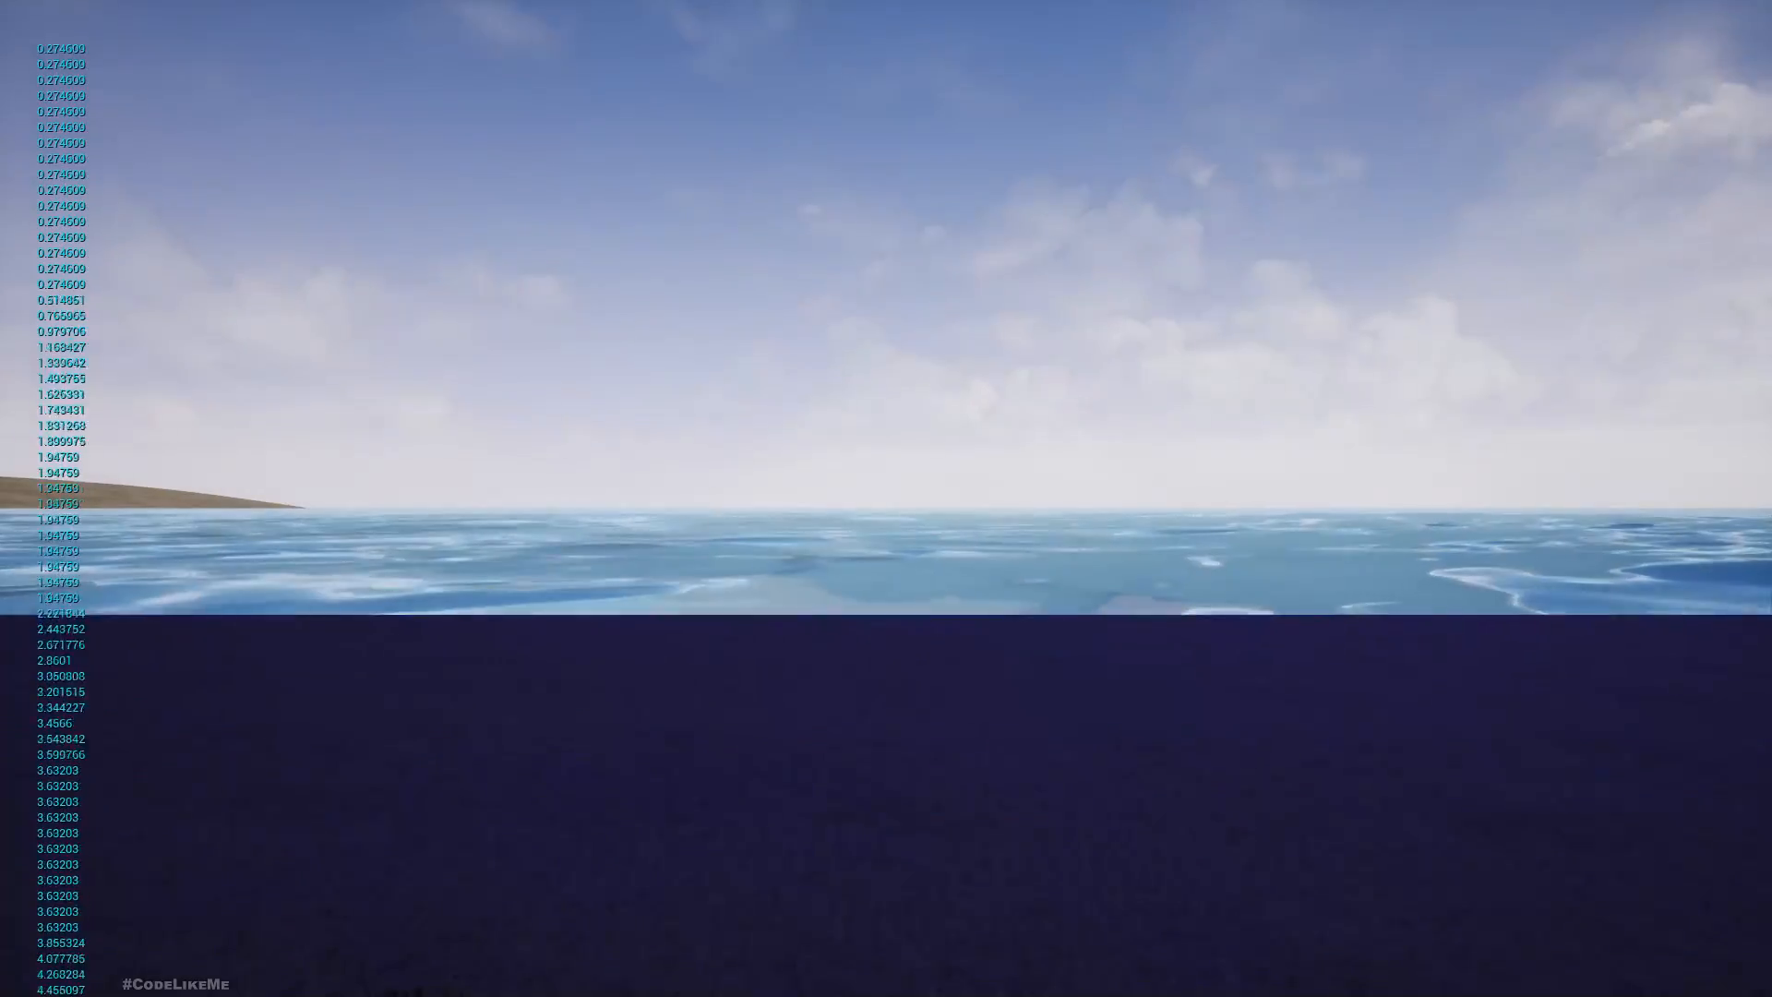
key("q")
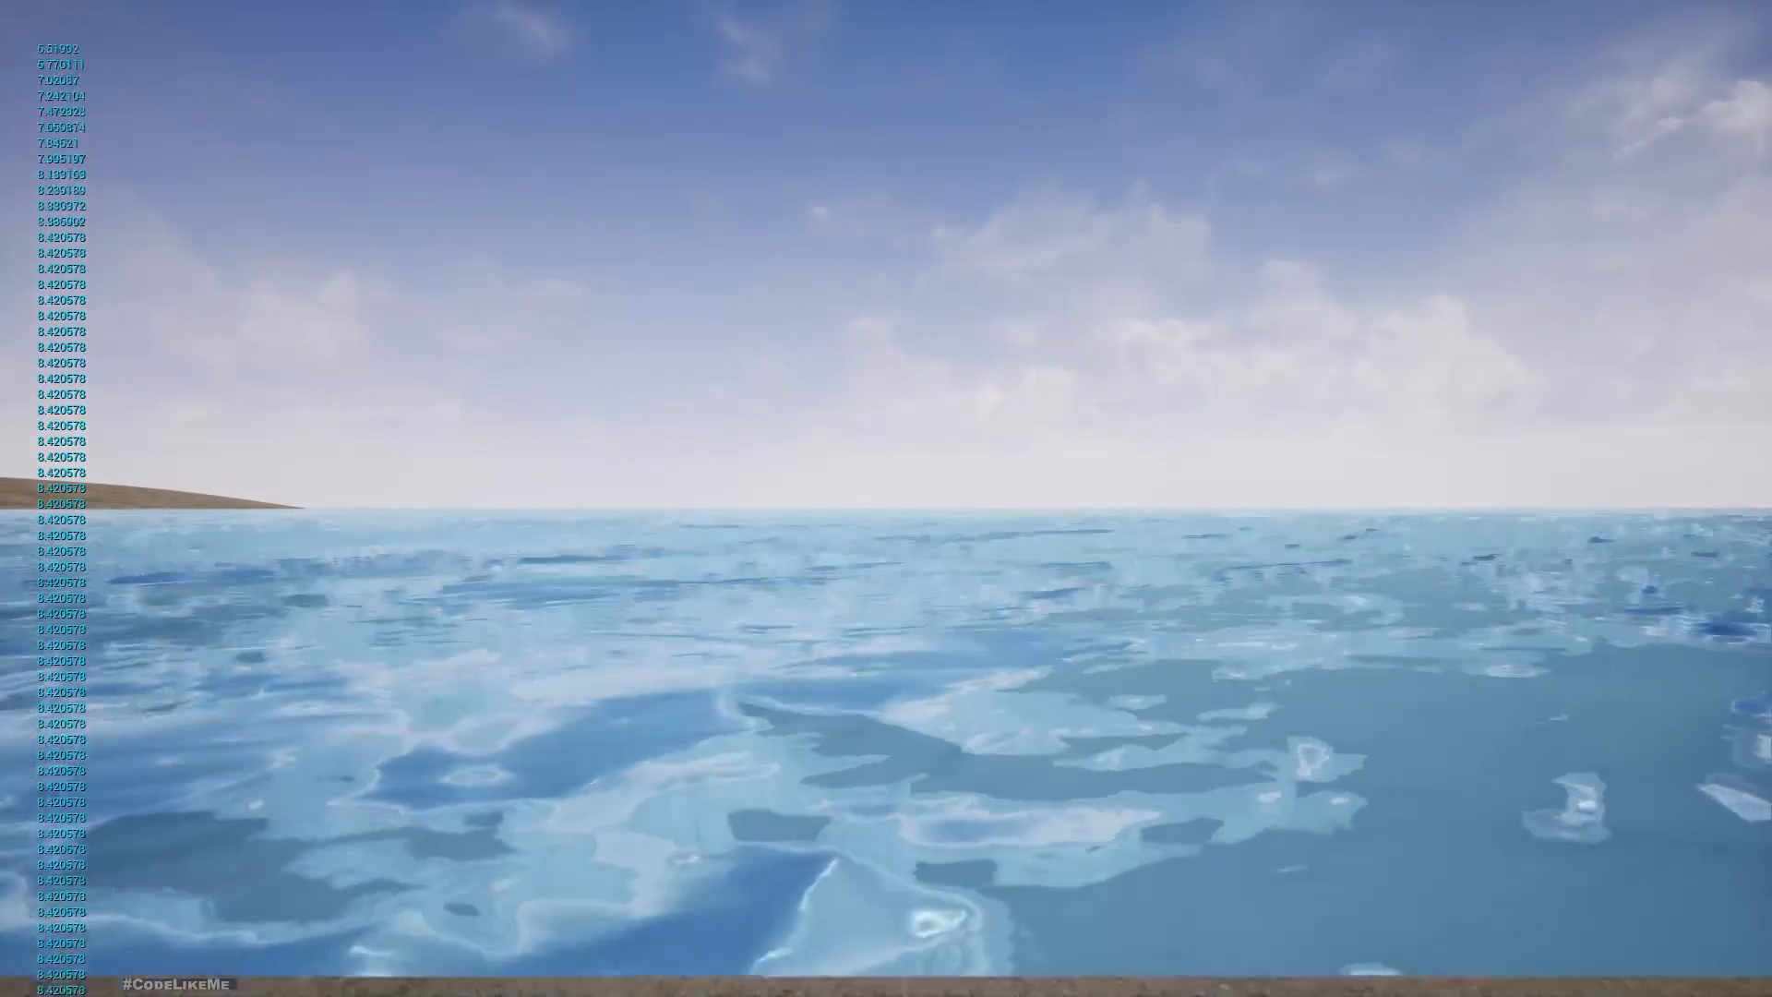
key("q")
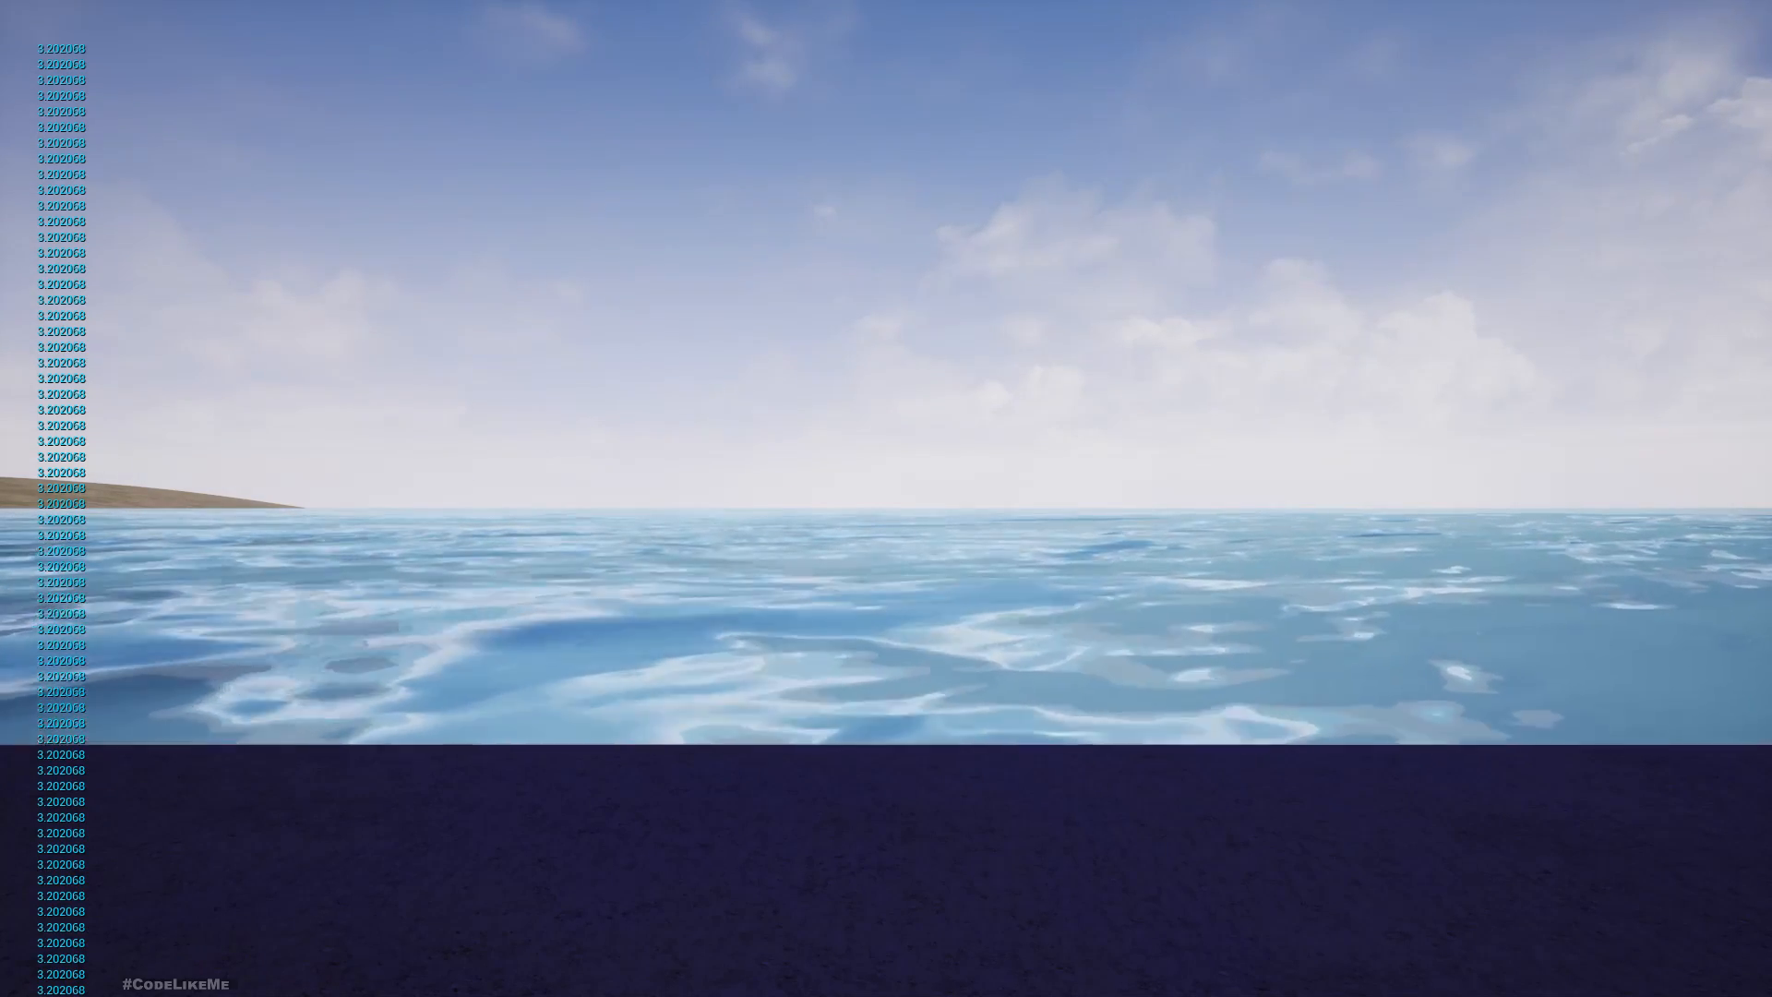
Examine the waterline tint facing the palm-lined shore while lowering and raising the camera, and fly above the open ocean.
key("q")
key("q")
key("q")
key("q")
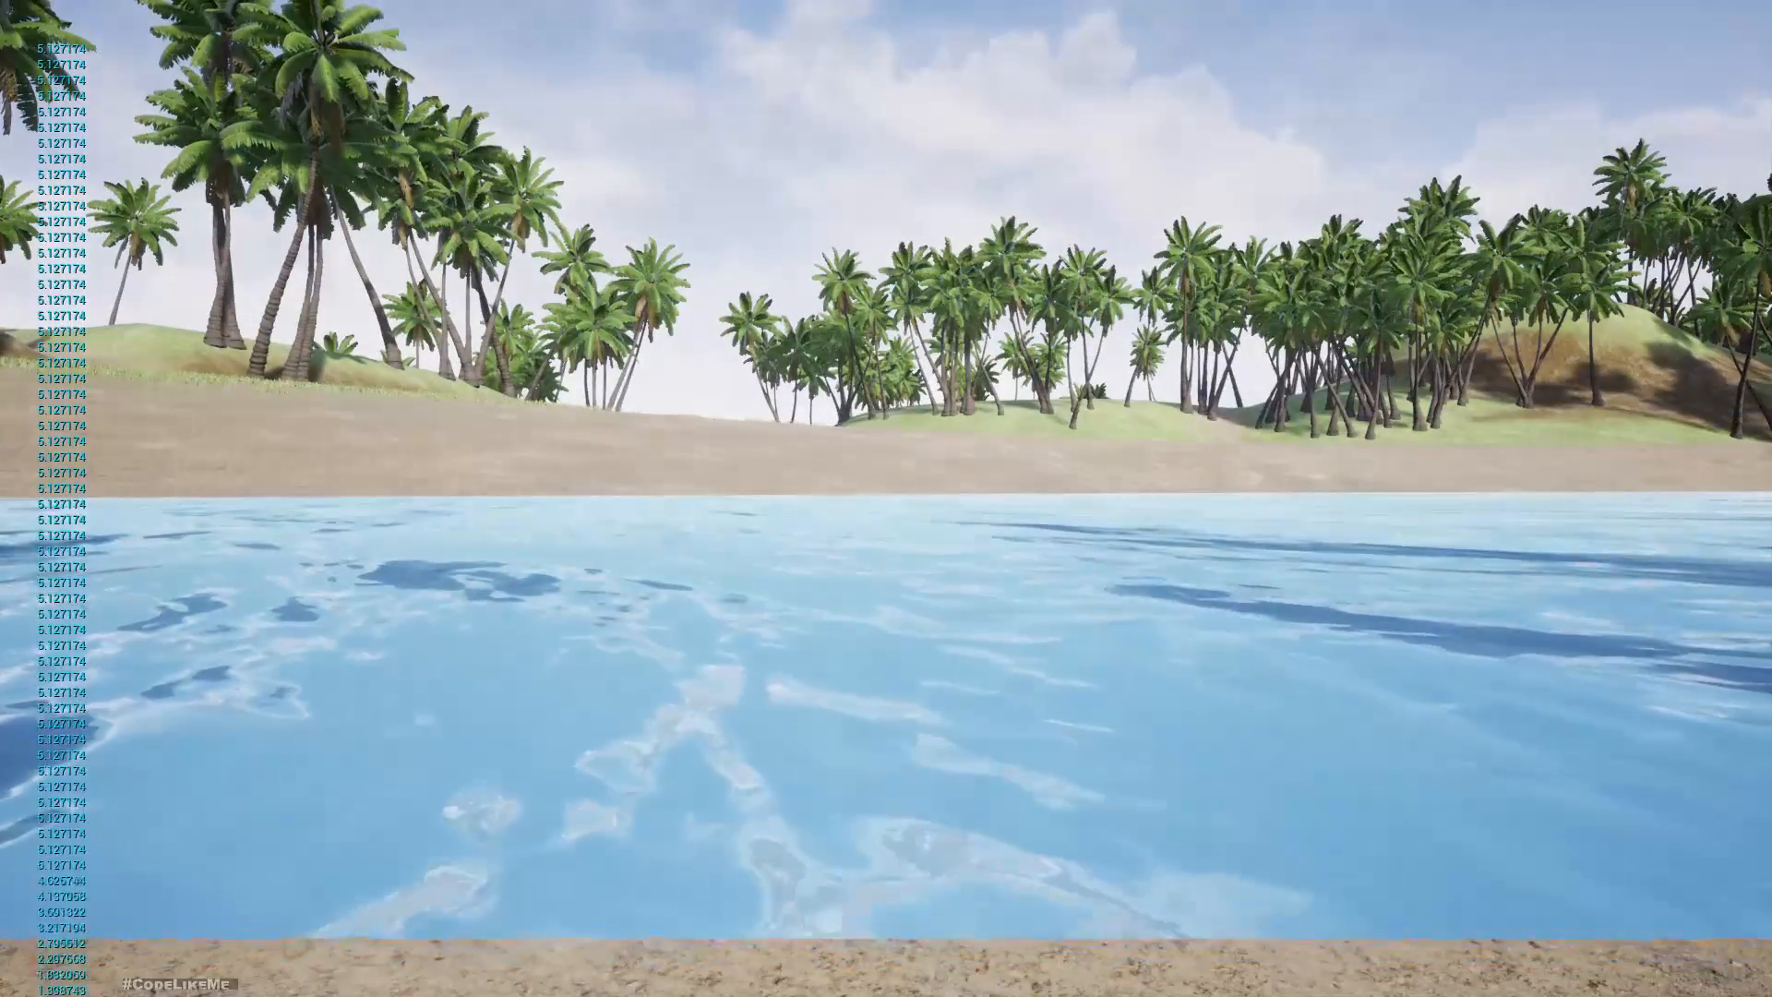
key("q")
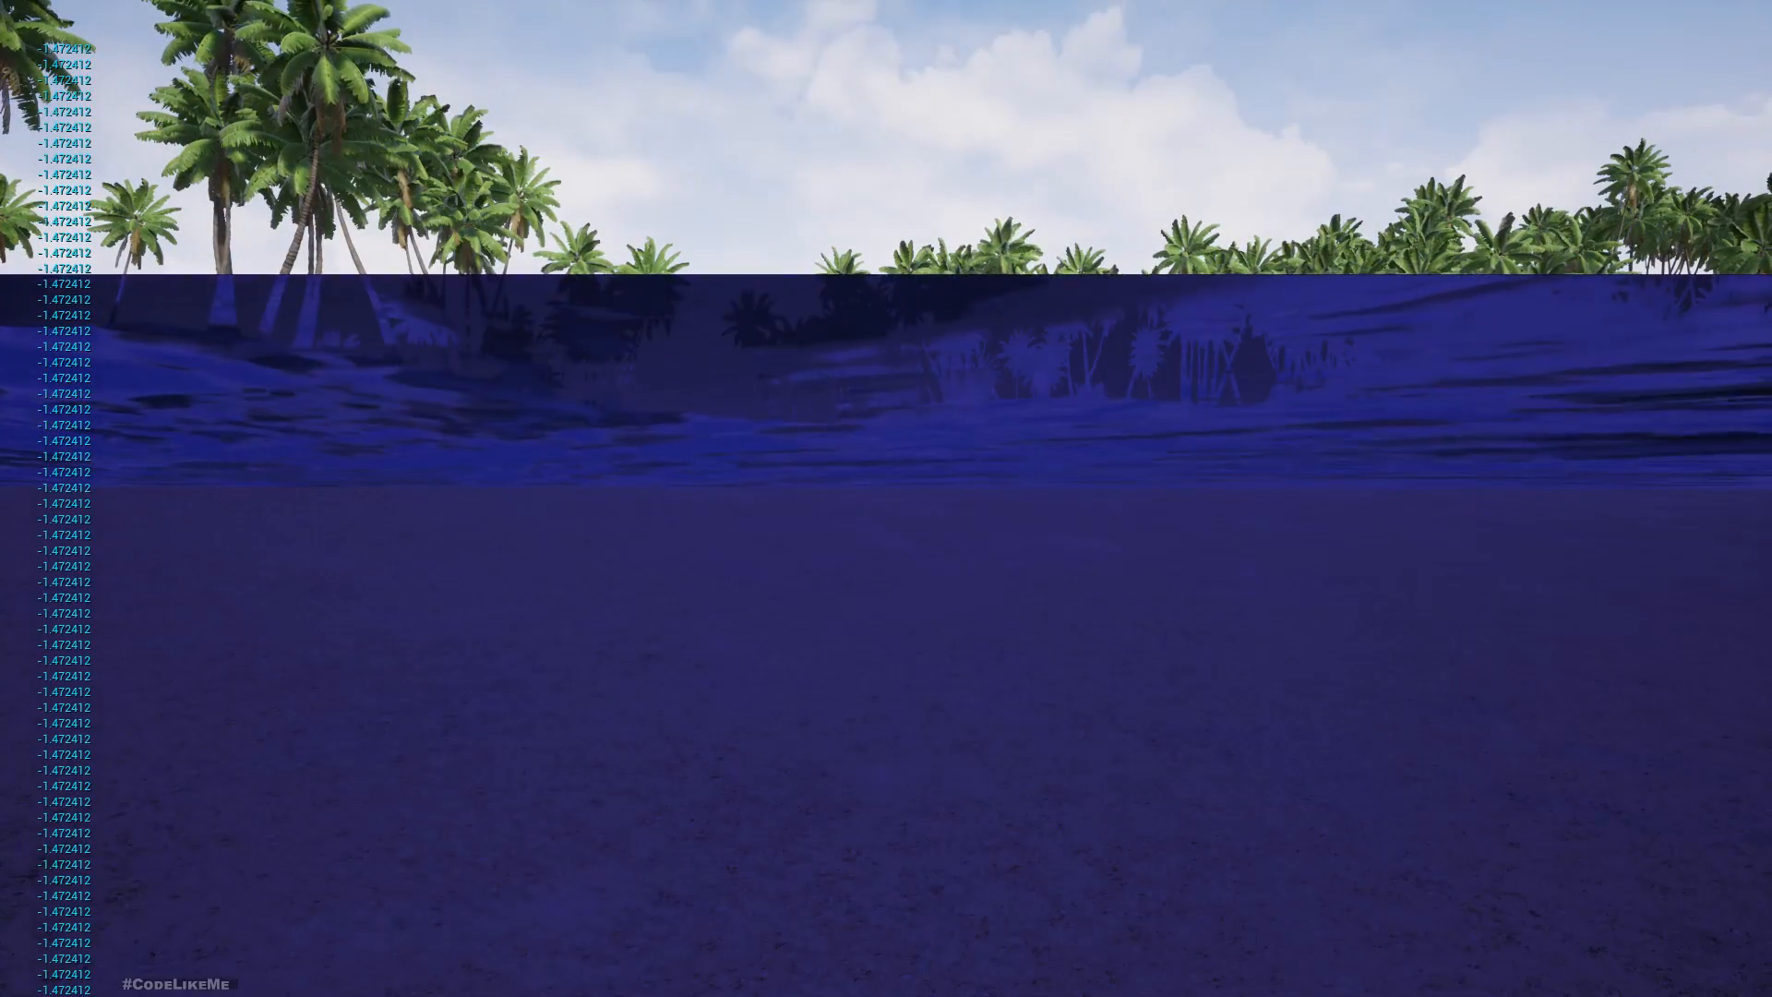
key("e")
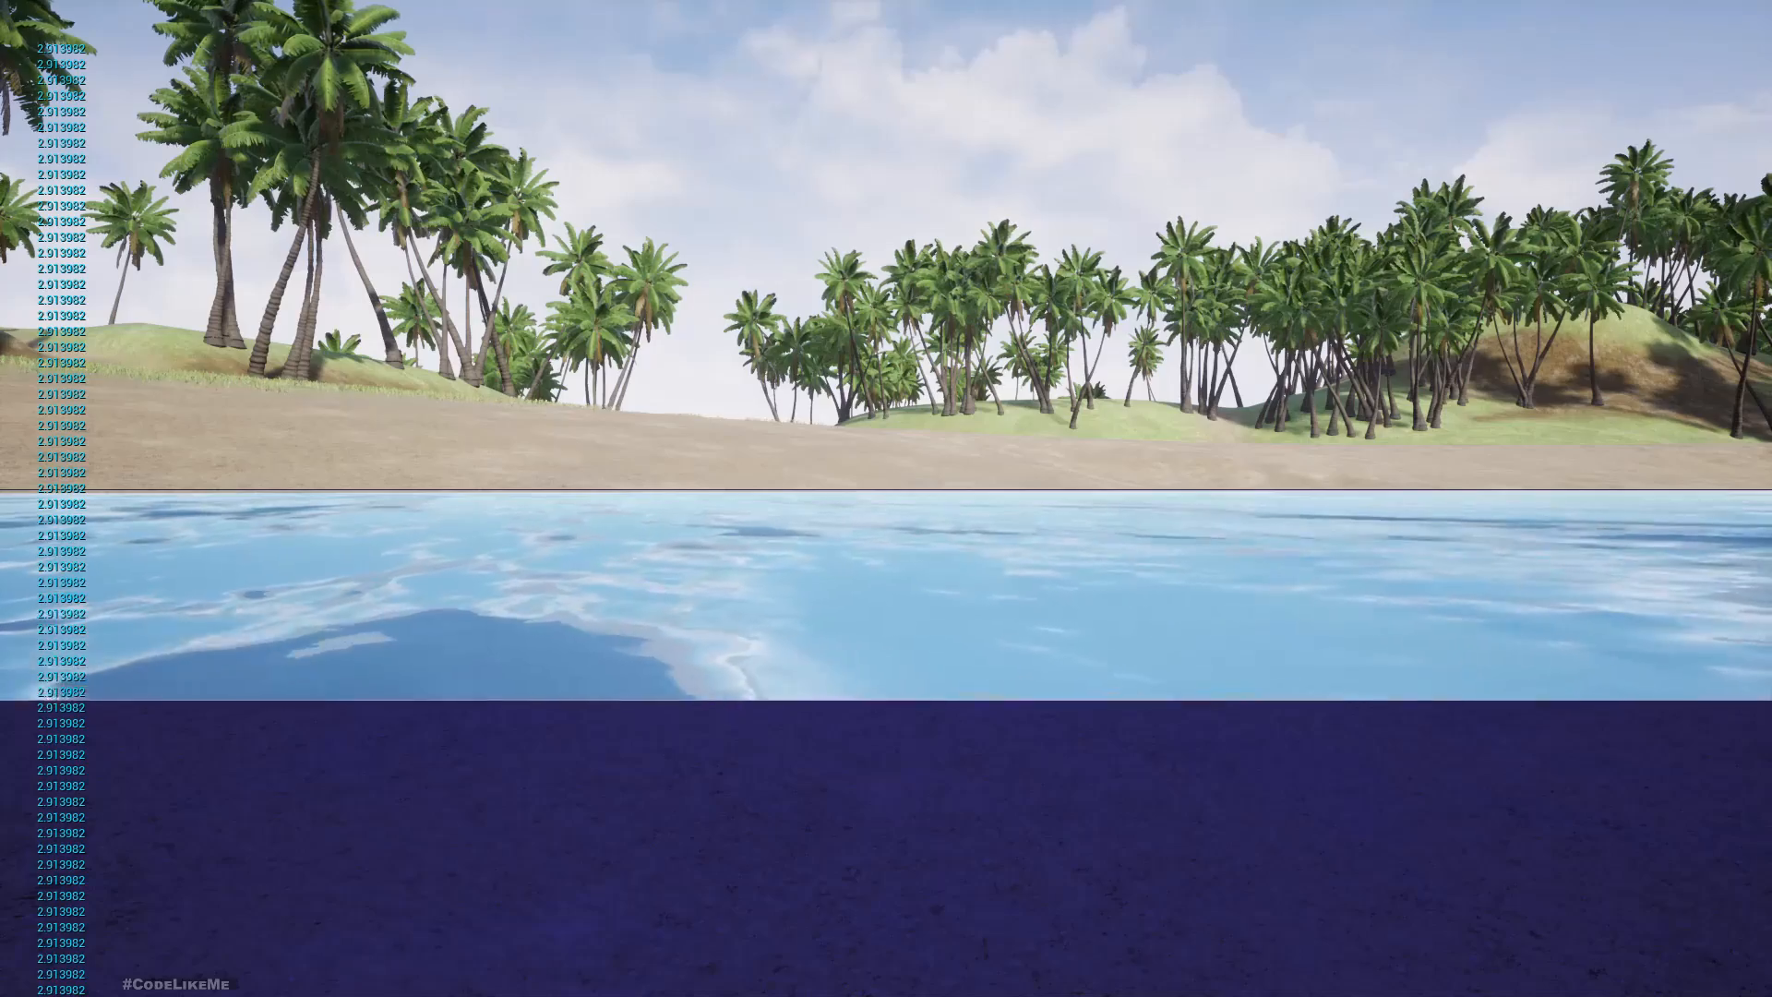
key("q")
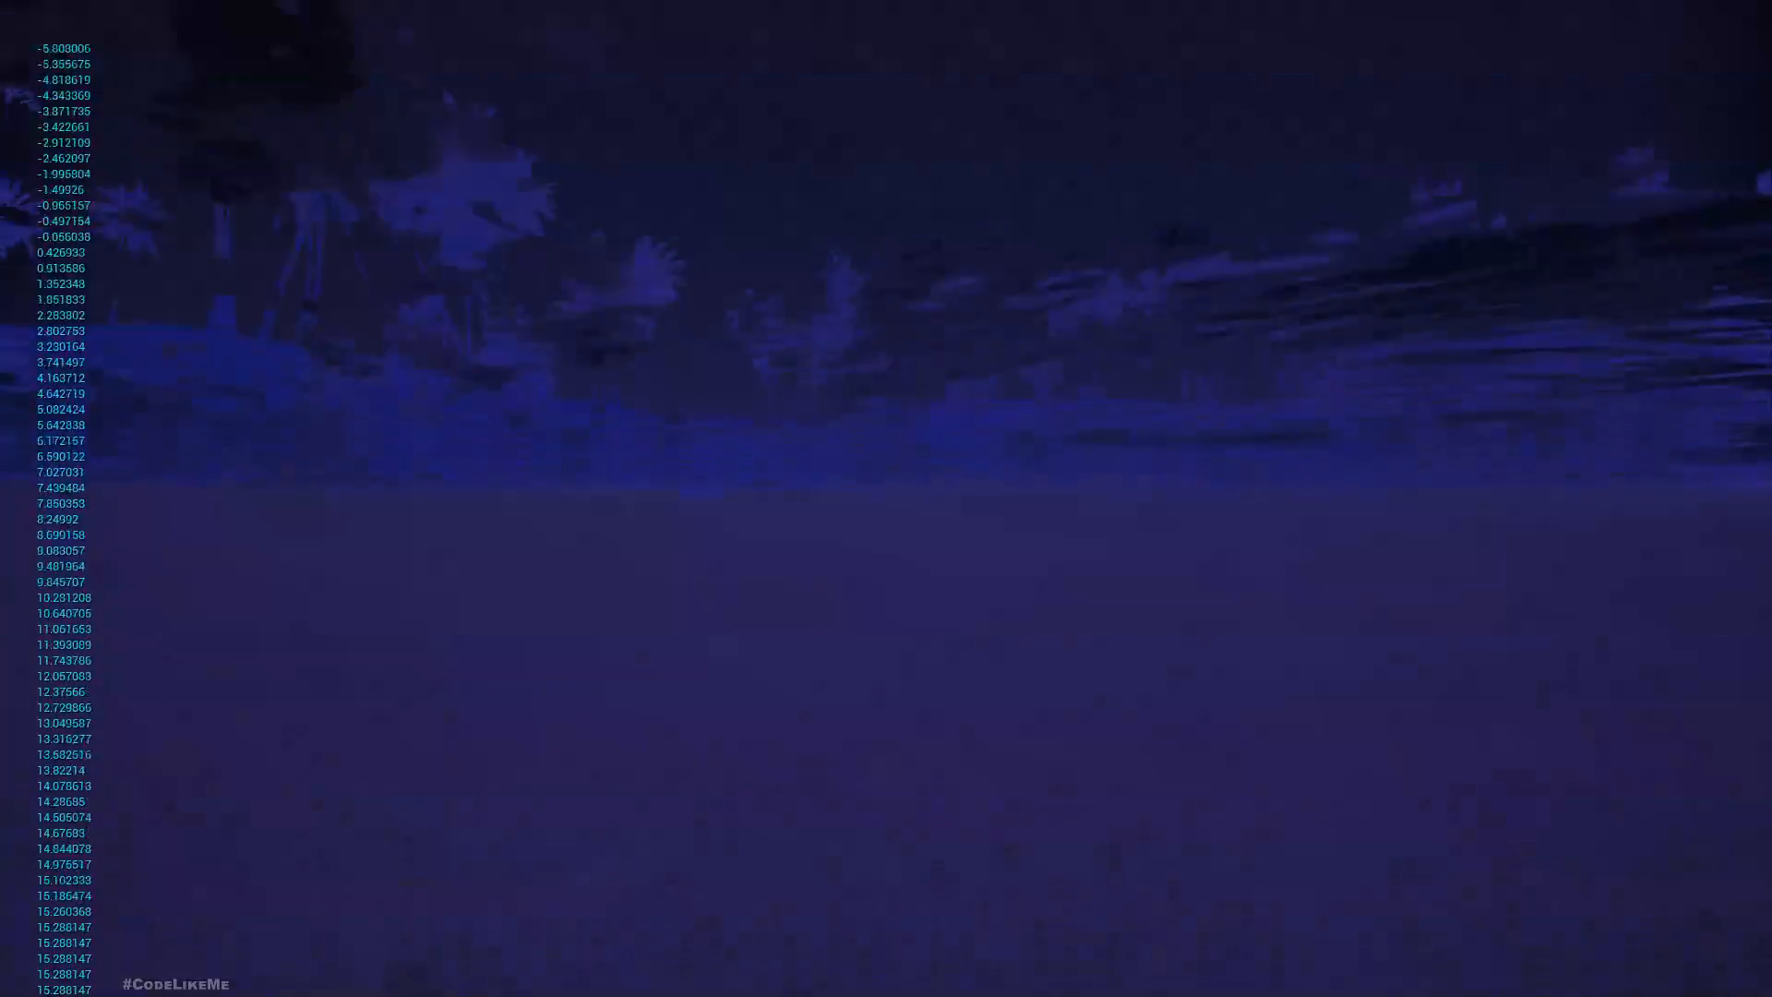
key("e")
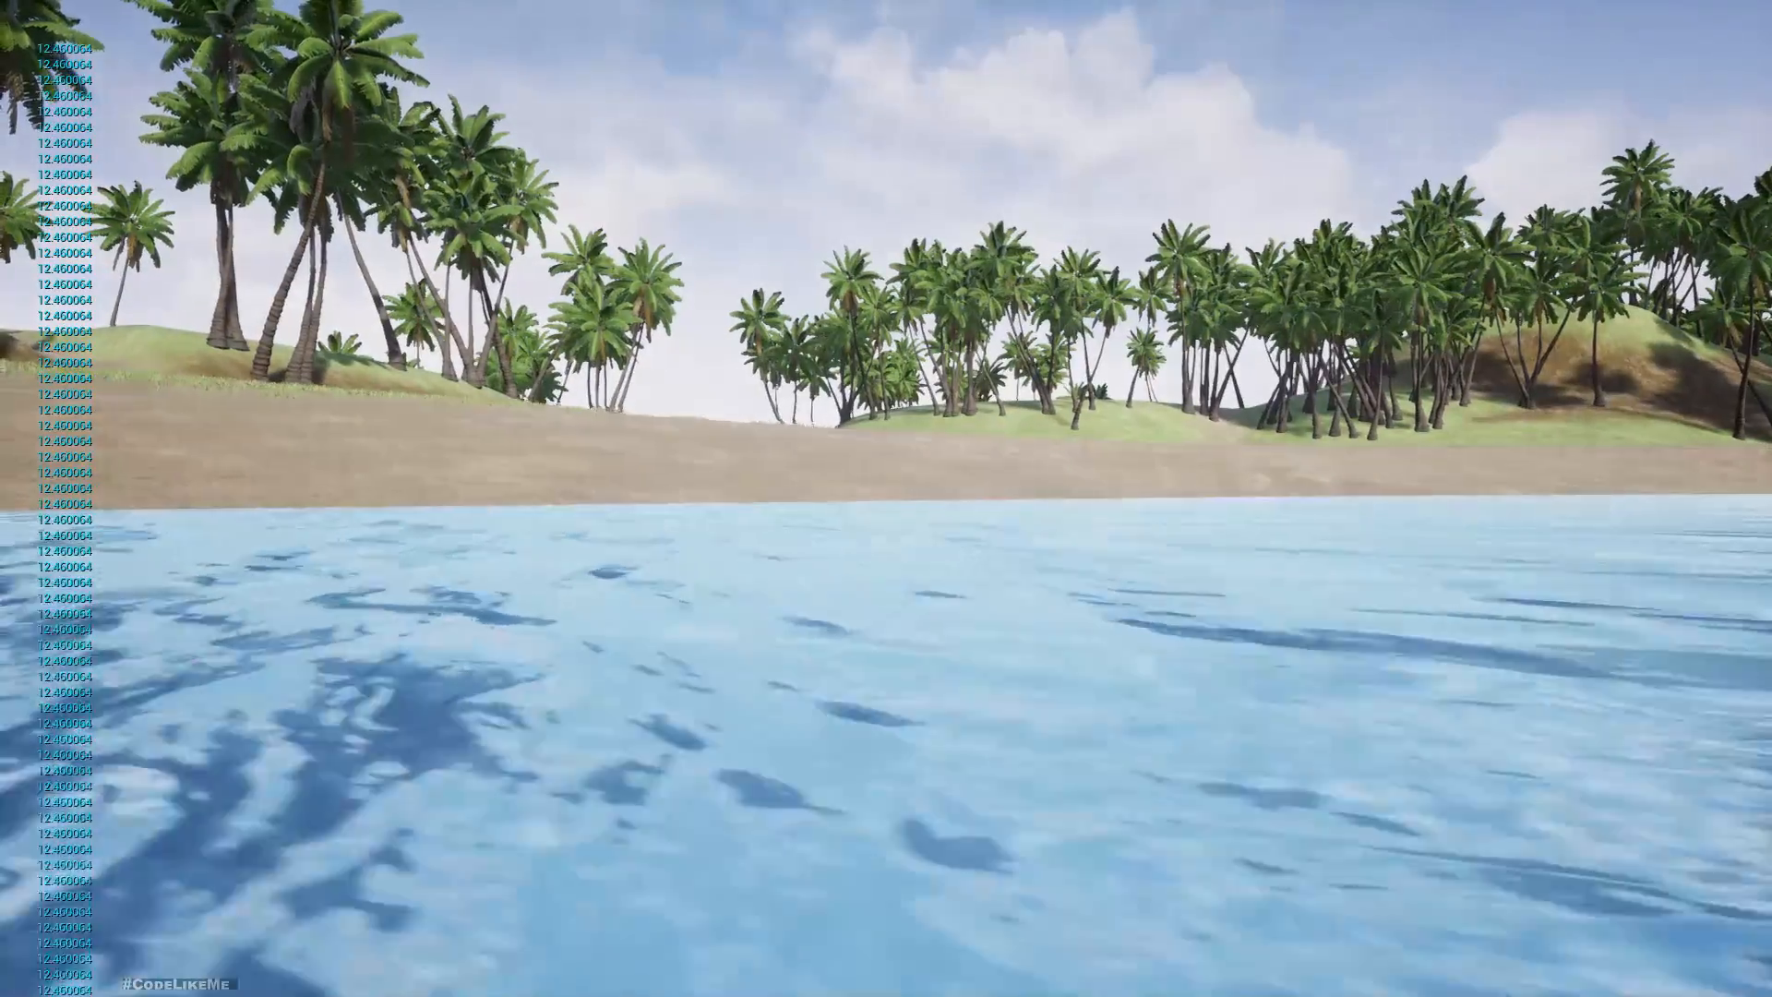
key("w")
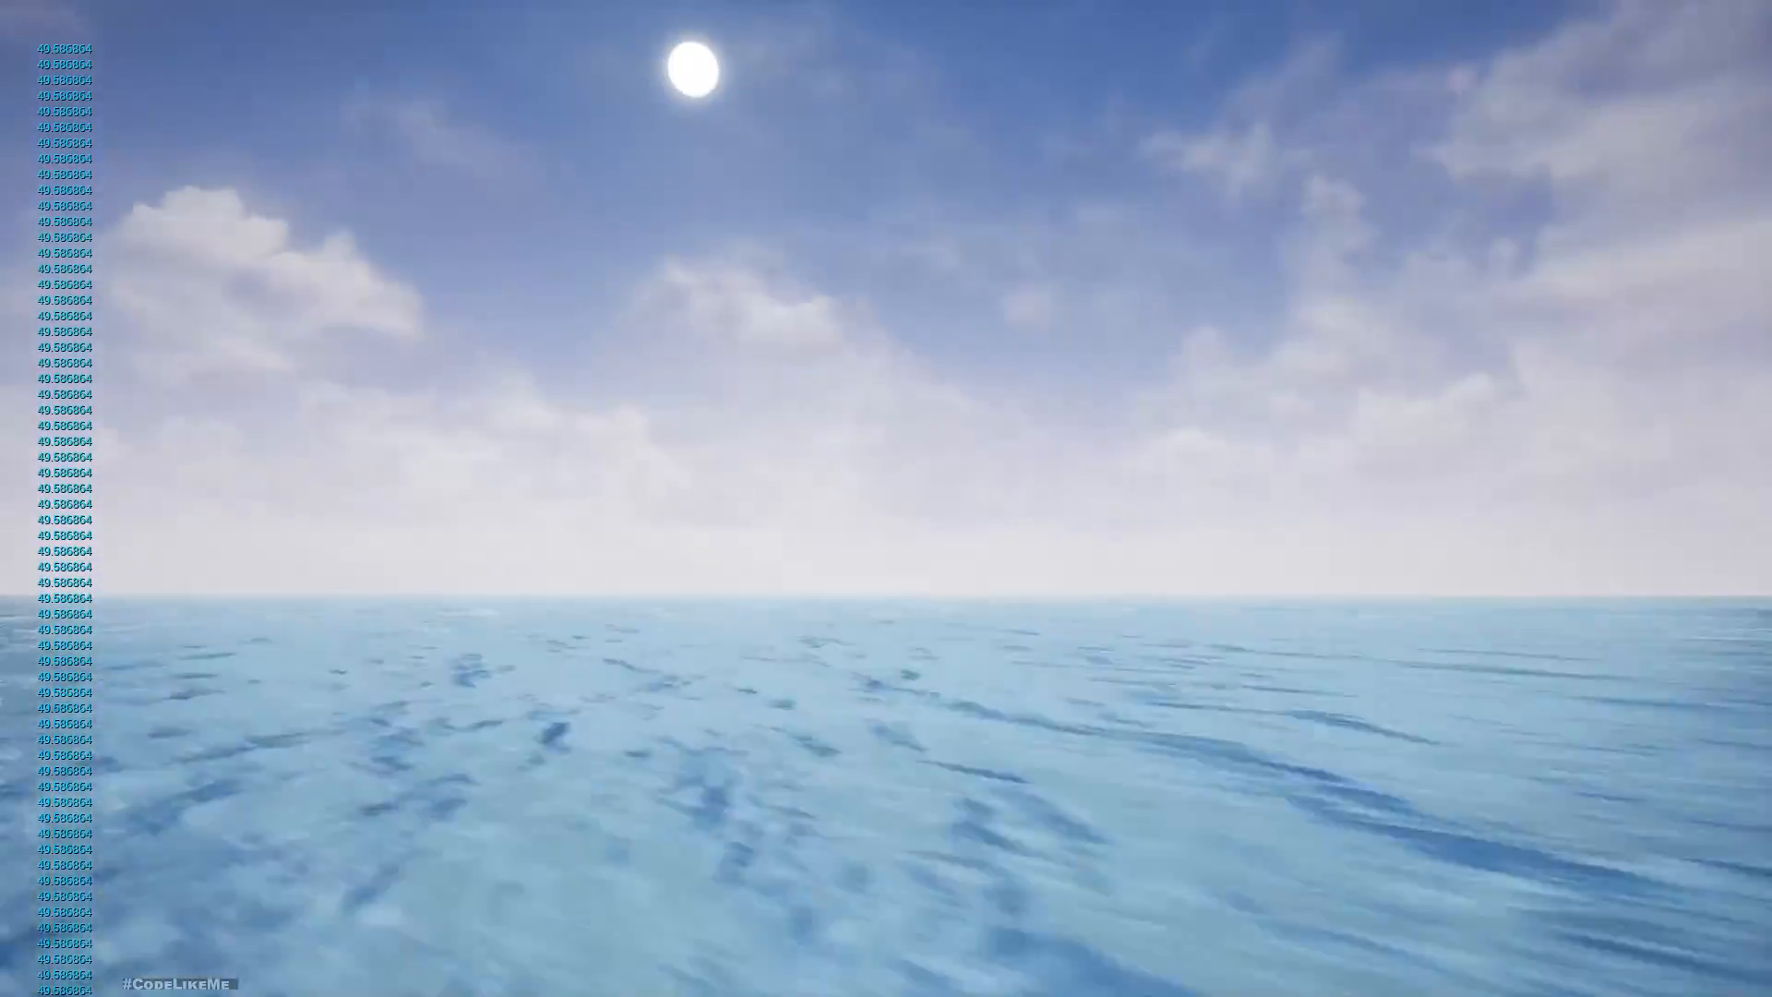
Stop playing the level and return to the M_PP_Underwater material graph.
key("w")
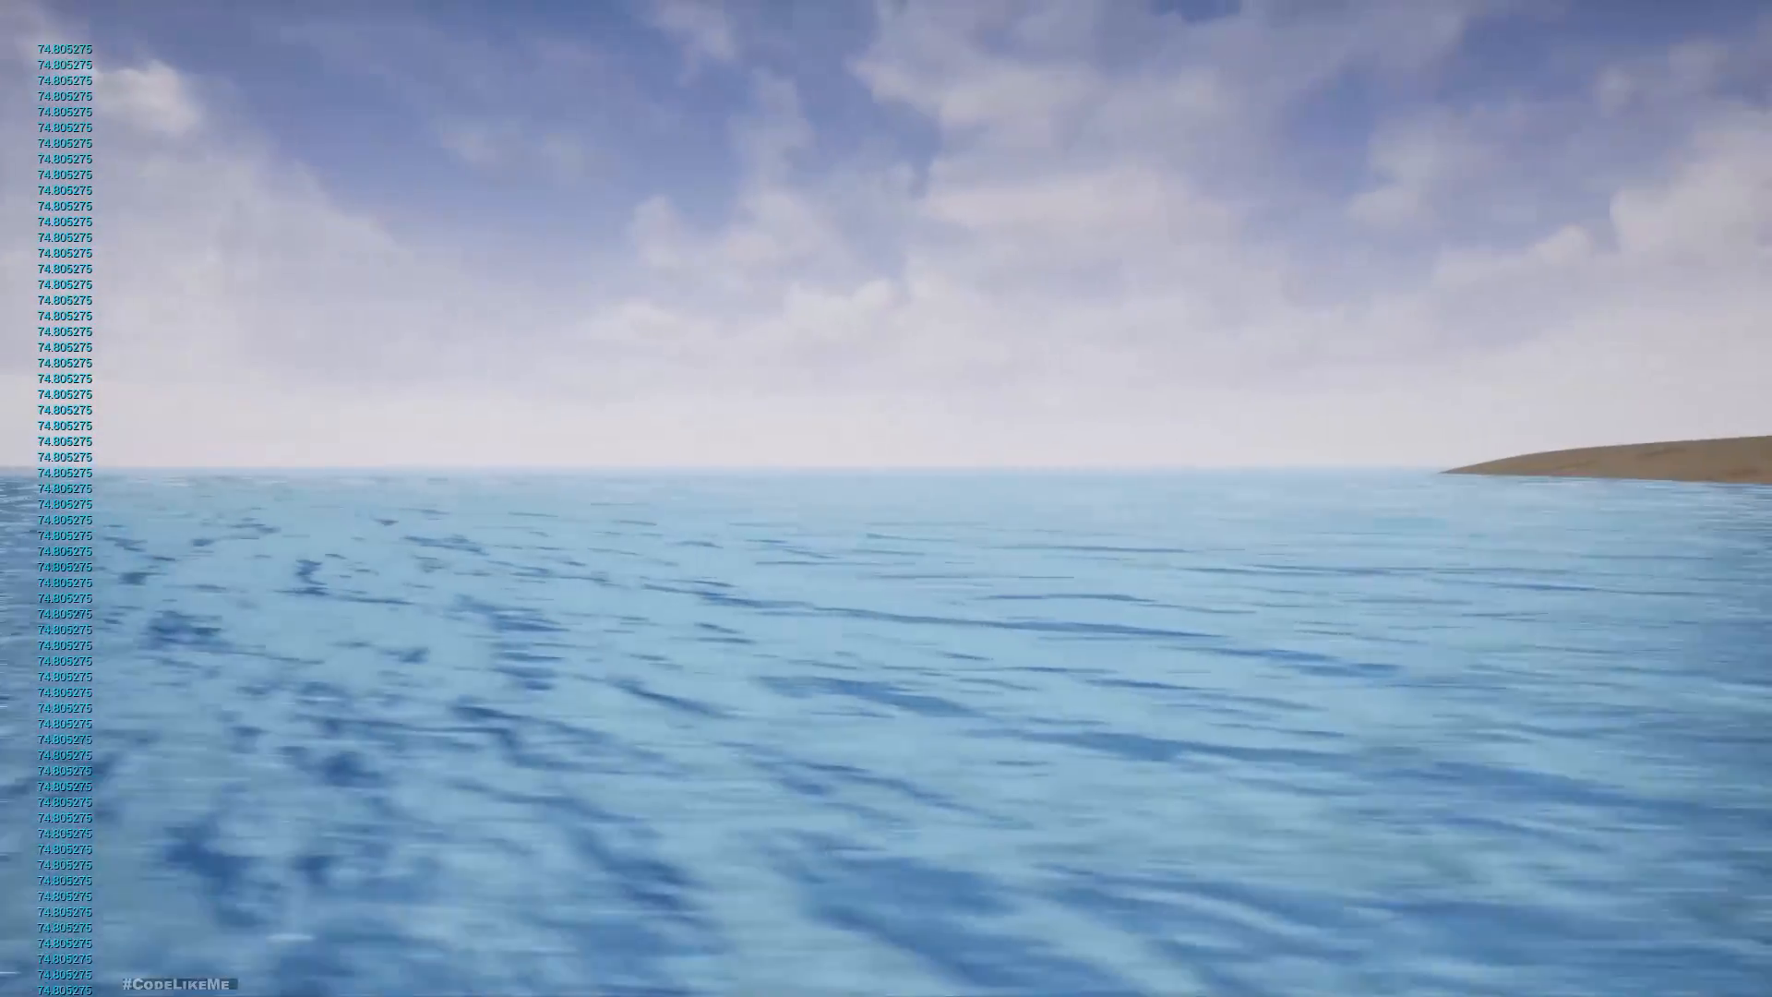
key("Escape")
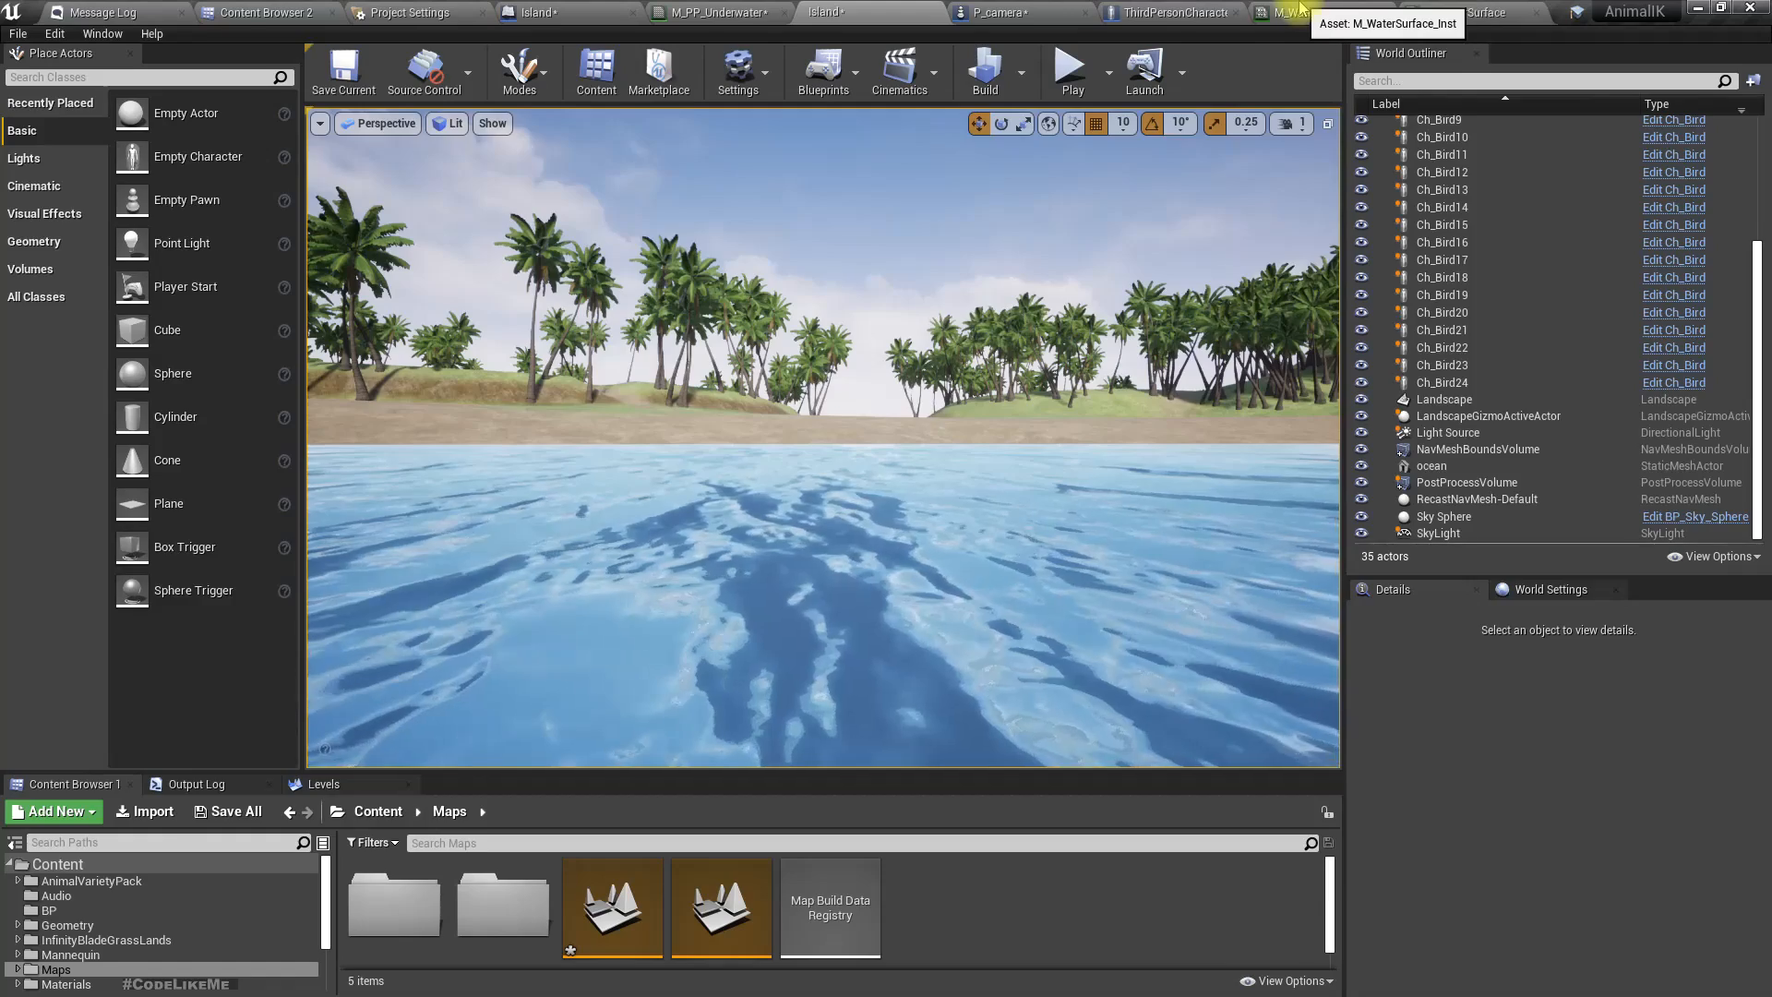
left_click(1329, 12)
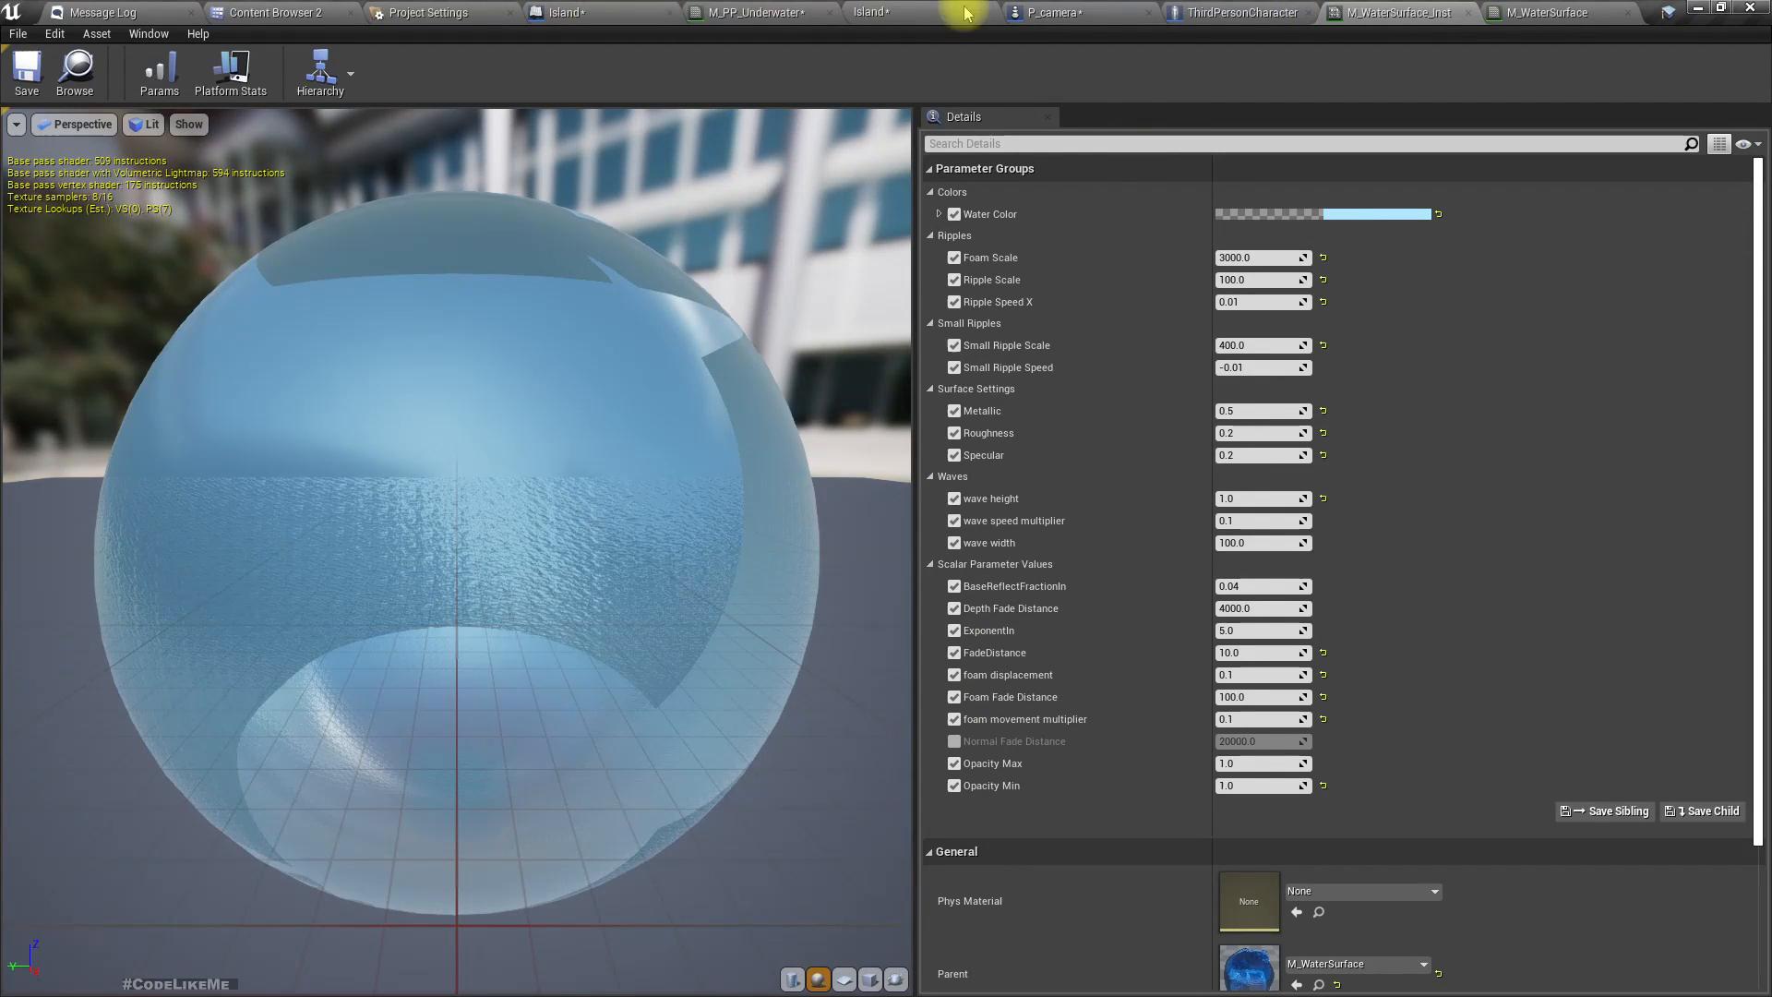
left_click(720, 12)
Move the SceneTexture:PostProcessInput0 and Mask (R G B) nodes up, away from the color-splitting nodes.
scroll(812, 633, "down", 1)
scroll(713, 574, "down", 1)
right_click_drag(713, 574, 775, 757)
right_click_drag(986, 531, 965, 743)
scroll(914, 445, "up", 3)
right_click_drag(928, 448, 1184, 613)
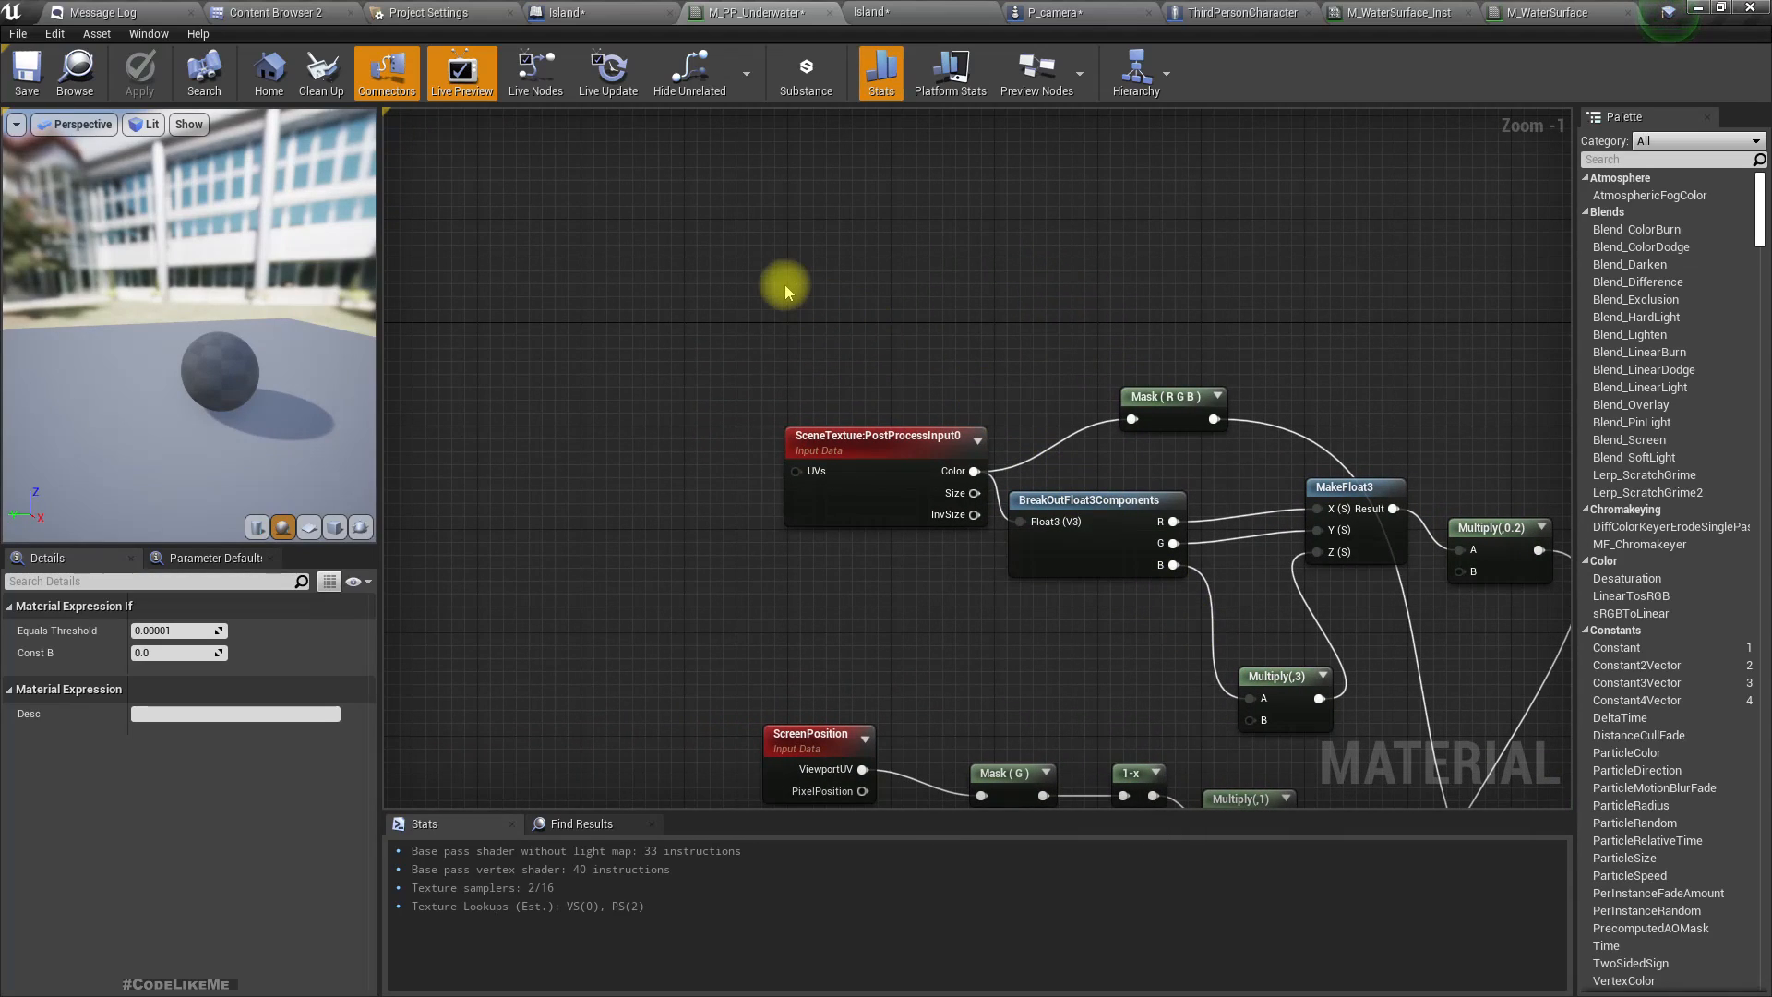
right_click_drag(804, 238, 683, 199)
right_click_drag(896, 431, 909, 516)
left_click_drag(729, 339, 849, 166)
Reposition the BreakOutFloat3Components, MakeFloat3 and both Multiply nodes as a group below SceneTexture:PostProcessInput0.
right_click_drag(1191, 452, 976, 327)
left_click_drag(901, 310, 1319, 546)
left_click_drag(1341, 421, 966, 343)
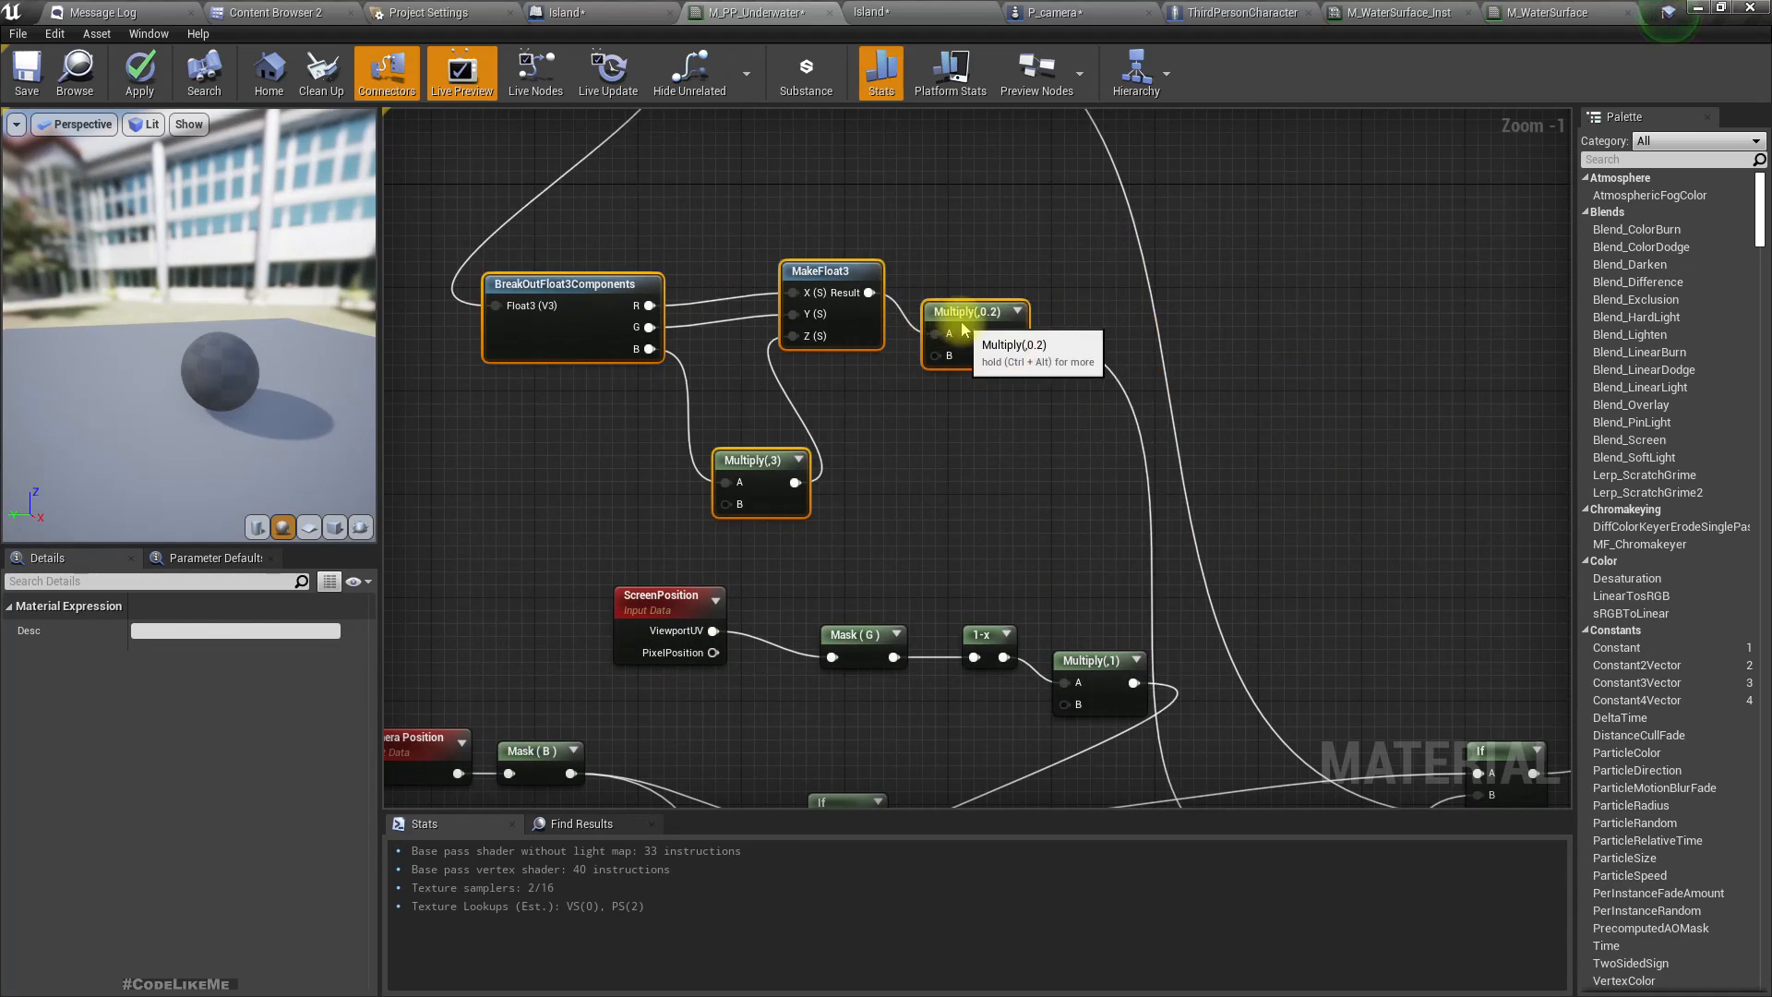
scroll(972, 486, "down", 3)
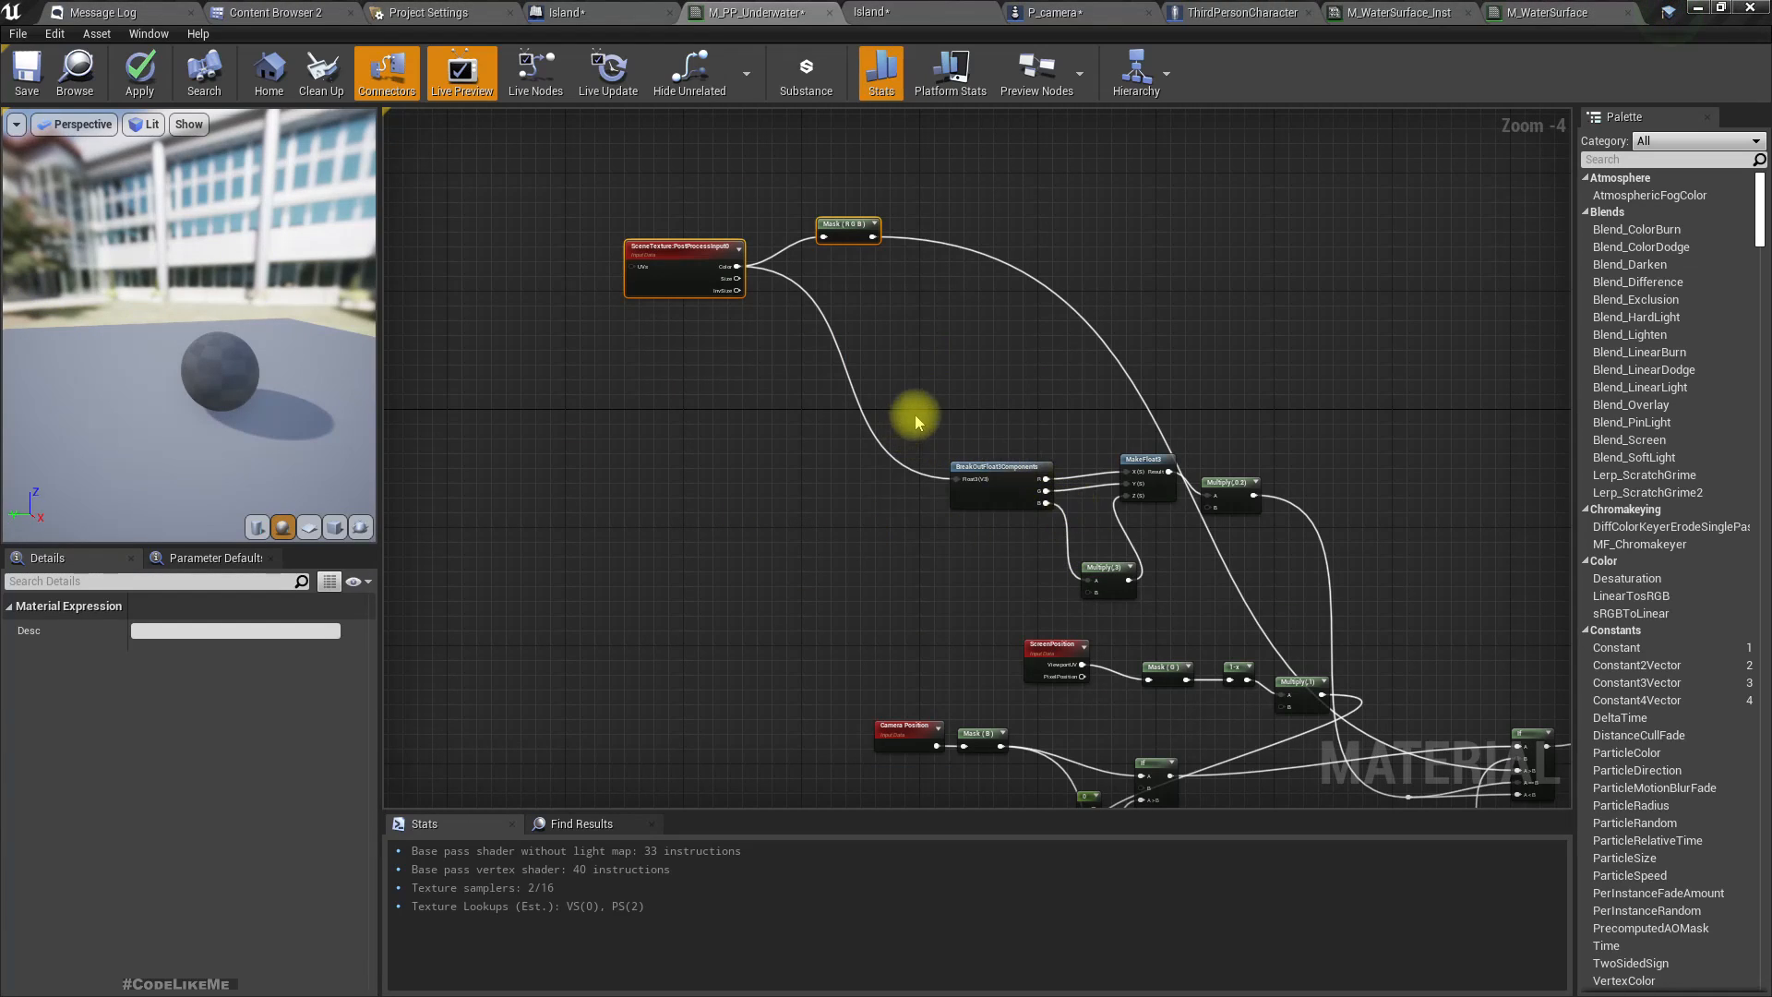
left_click_drag(918, 416, 1218, 585)
left_click_drag(1251, 518, 981, 470)
scroll(929, 524, "up", 2)
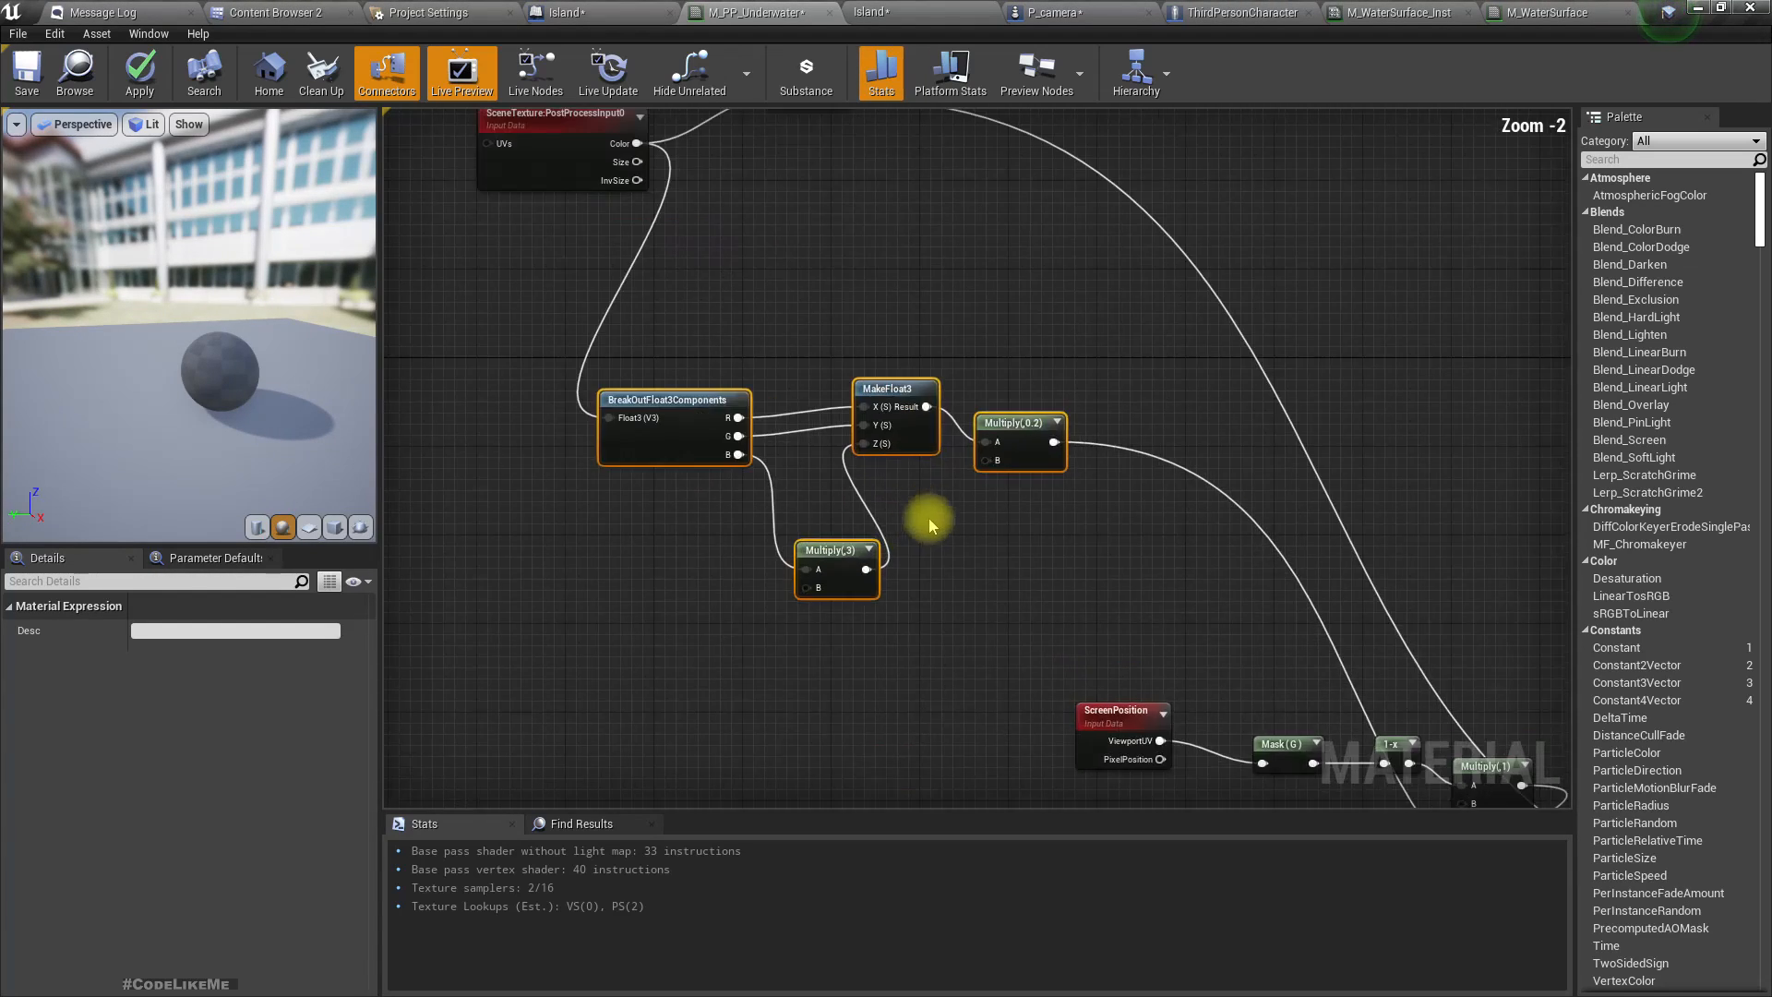
Insert a reroute node on the output wire of the Multiply(,0.2) node.
right_click_drag(1159, 495, 1149, 577)
double_click(1074, 528)
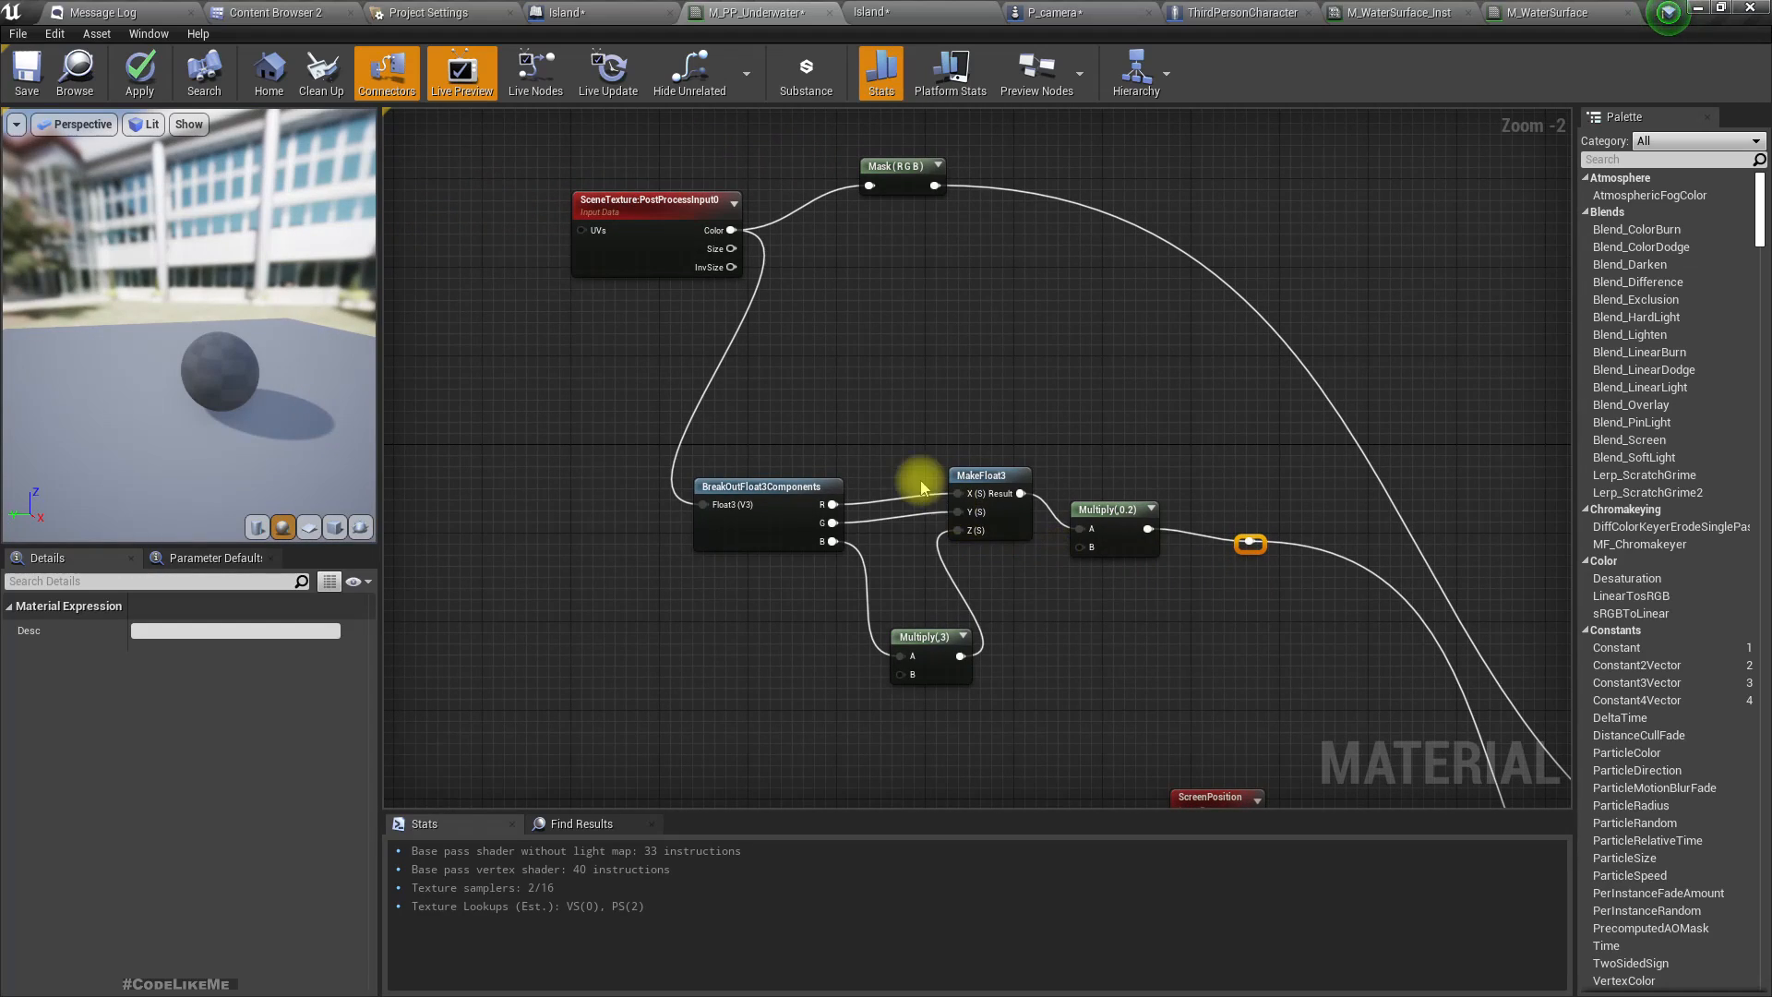
left_click(905, 441)
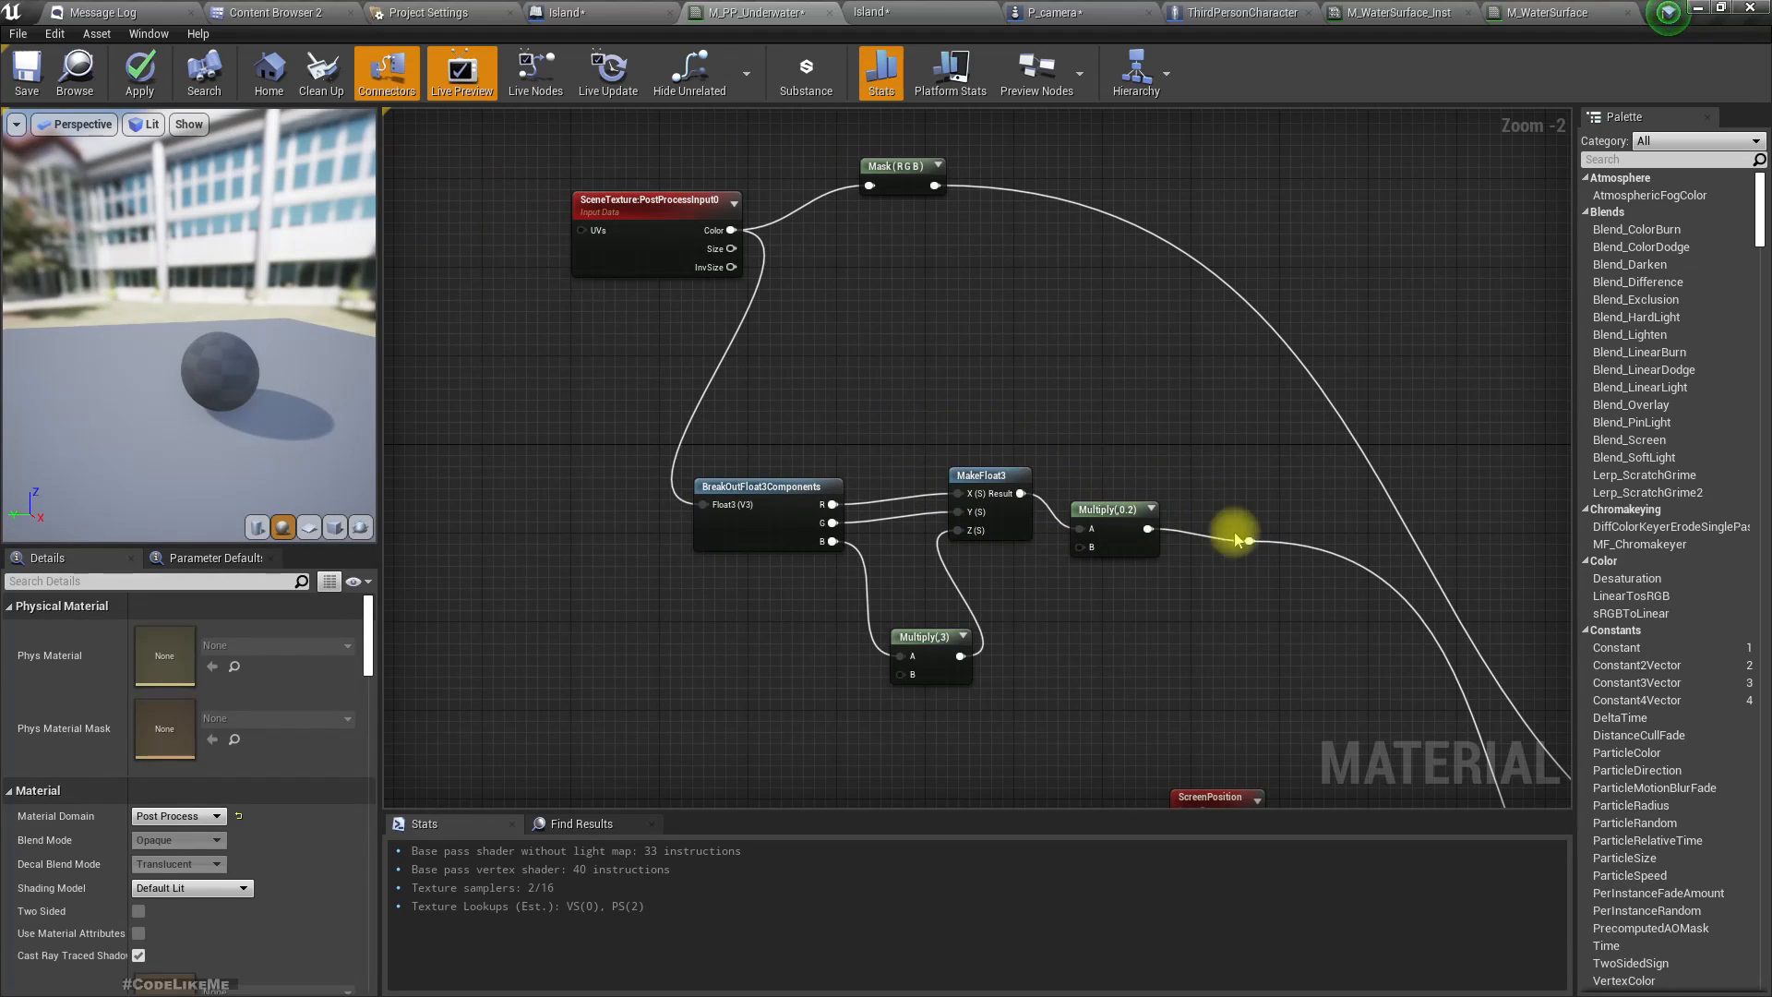
Add a VectorParameter node and place it above the BreakOutFloat3Components and MakeFloat3 nodes.
right_click(953, 369)
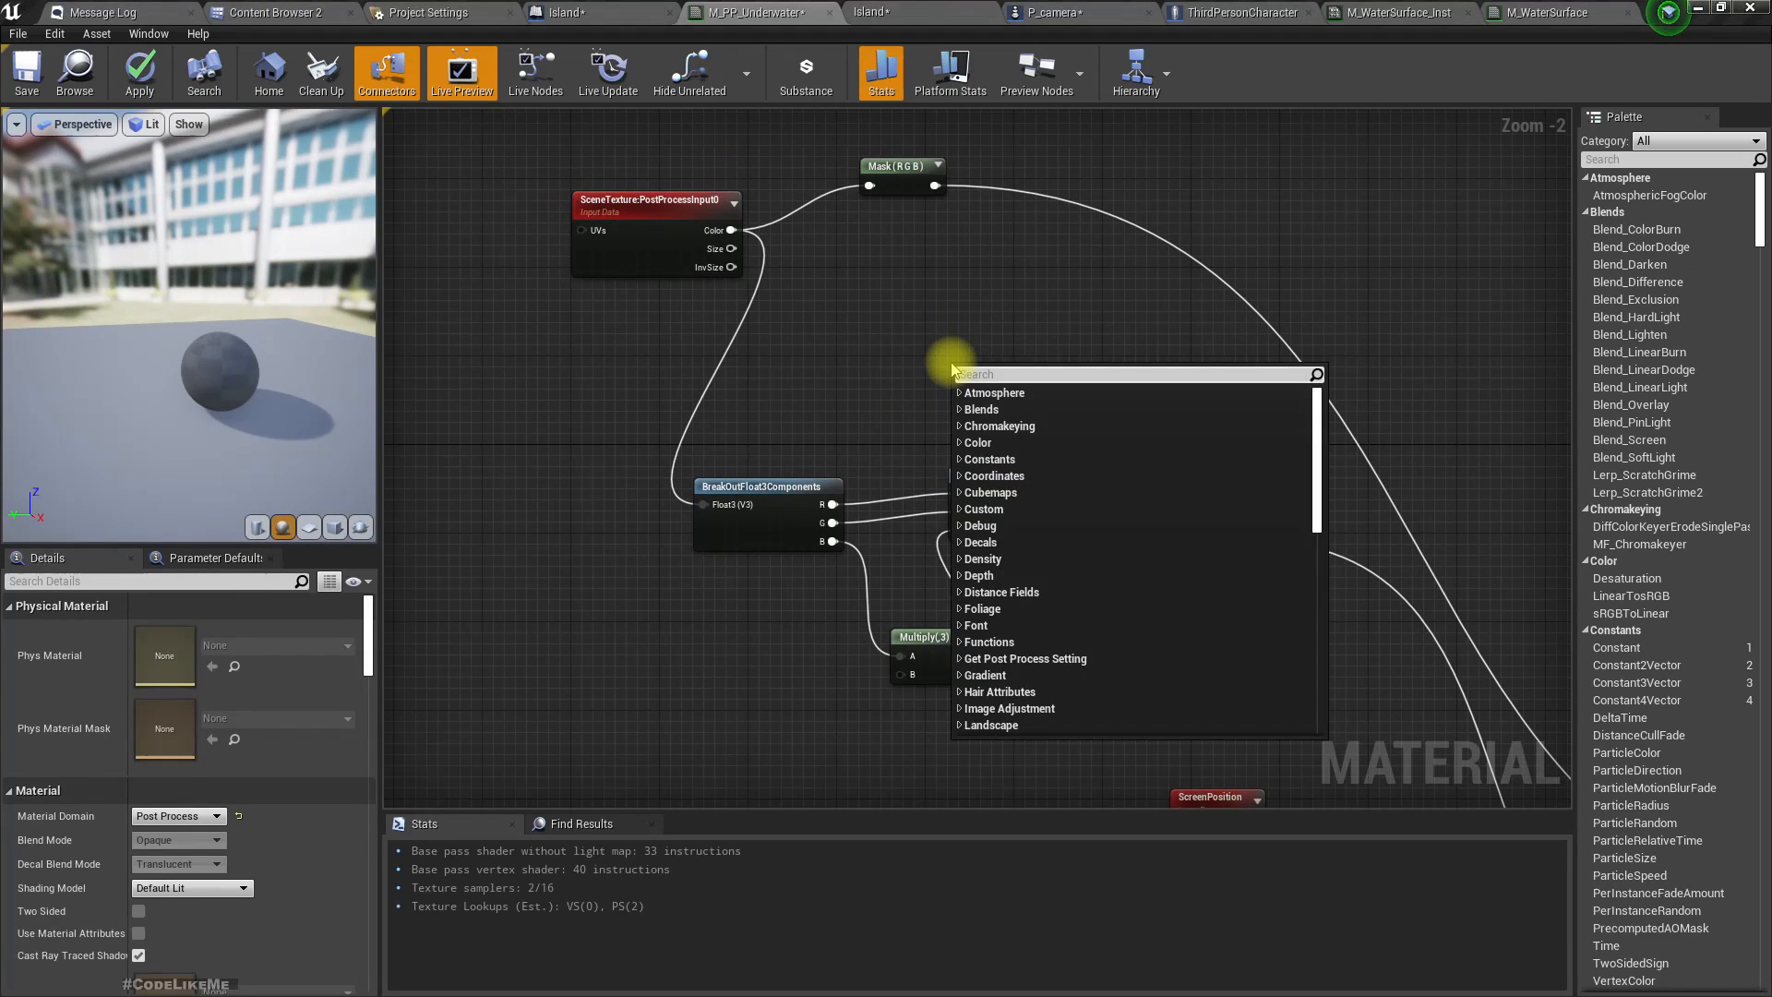
type("vector")
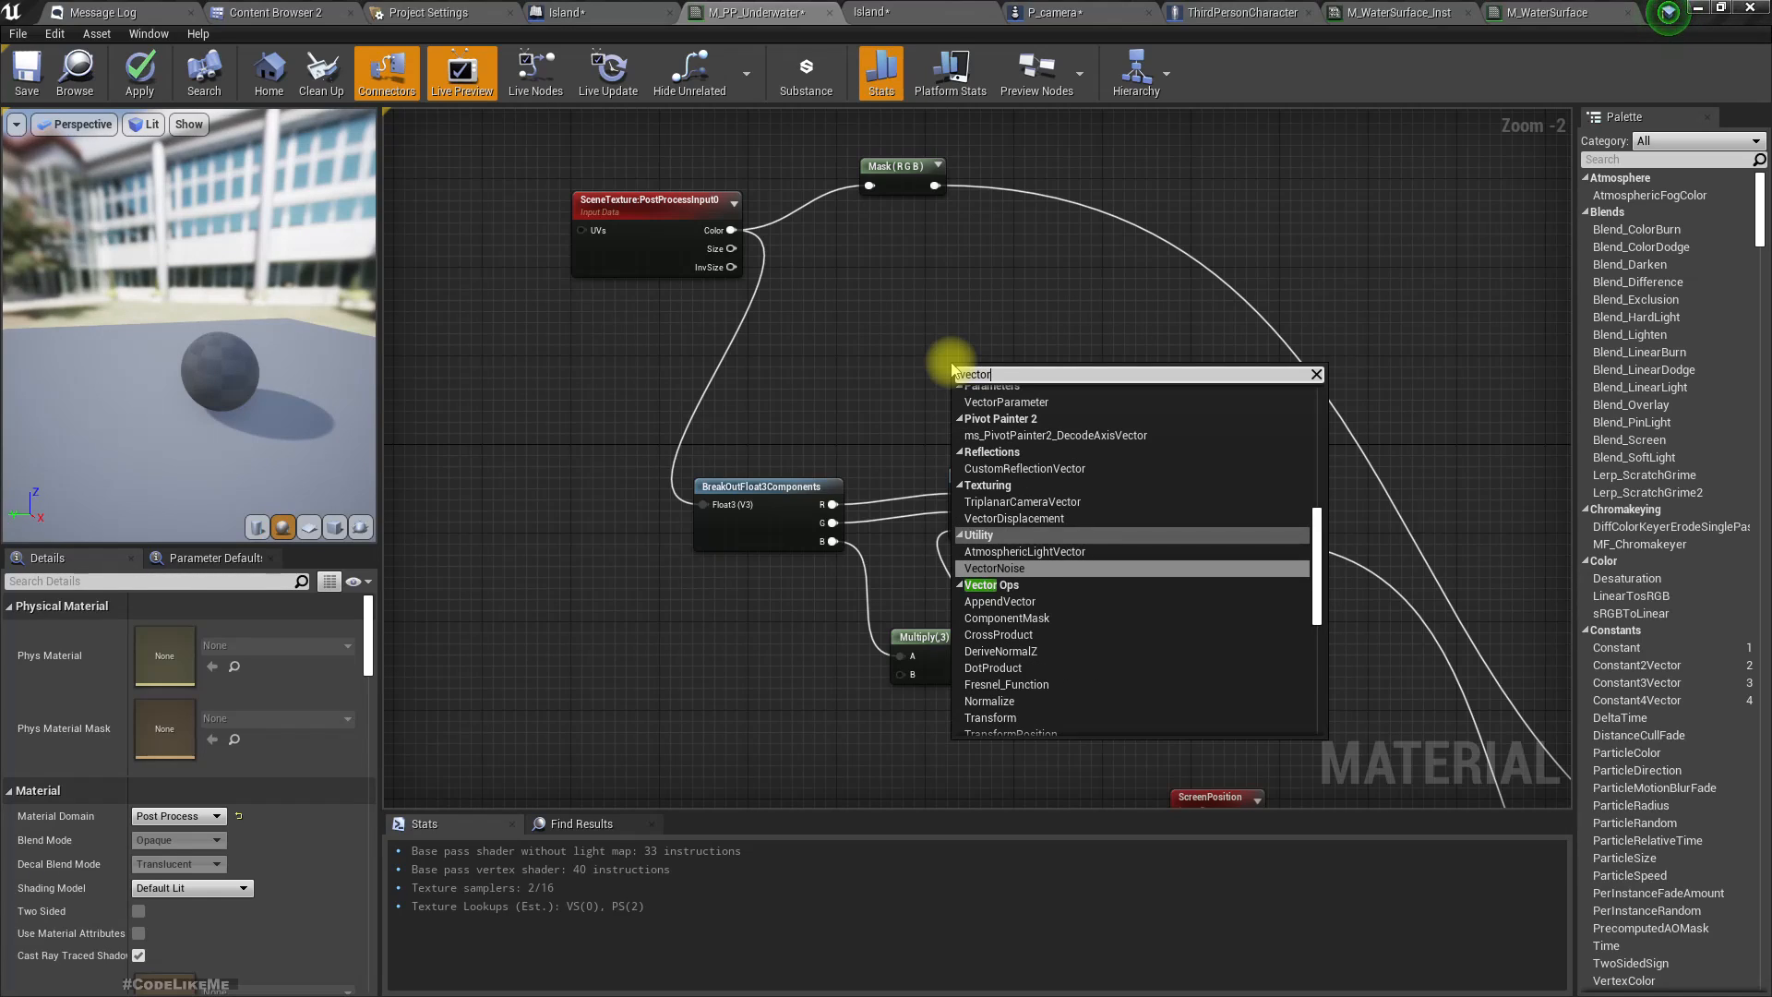
type(" para")
key("Return")
left_click_drag(997, 387, 895, 390)
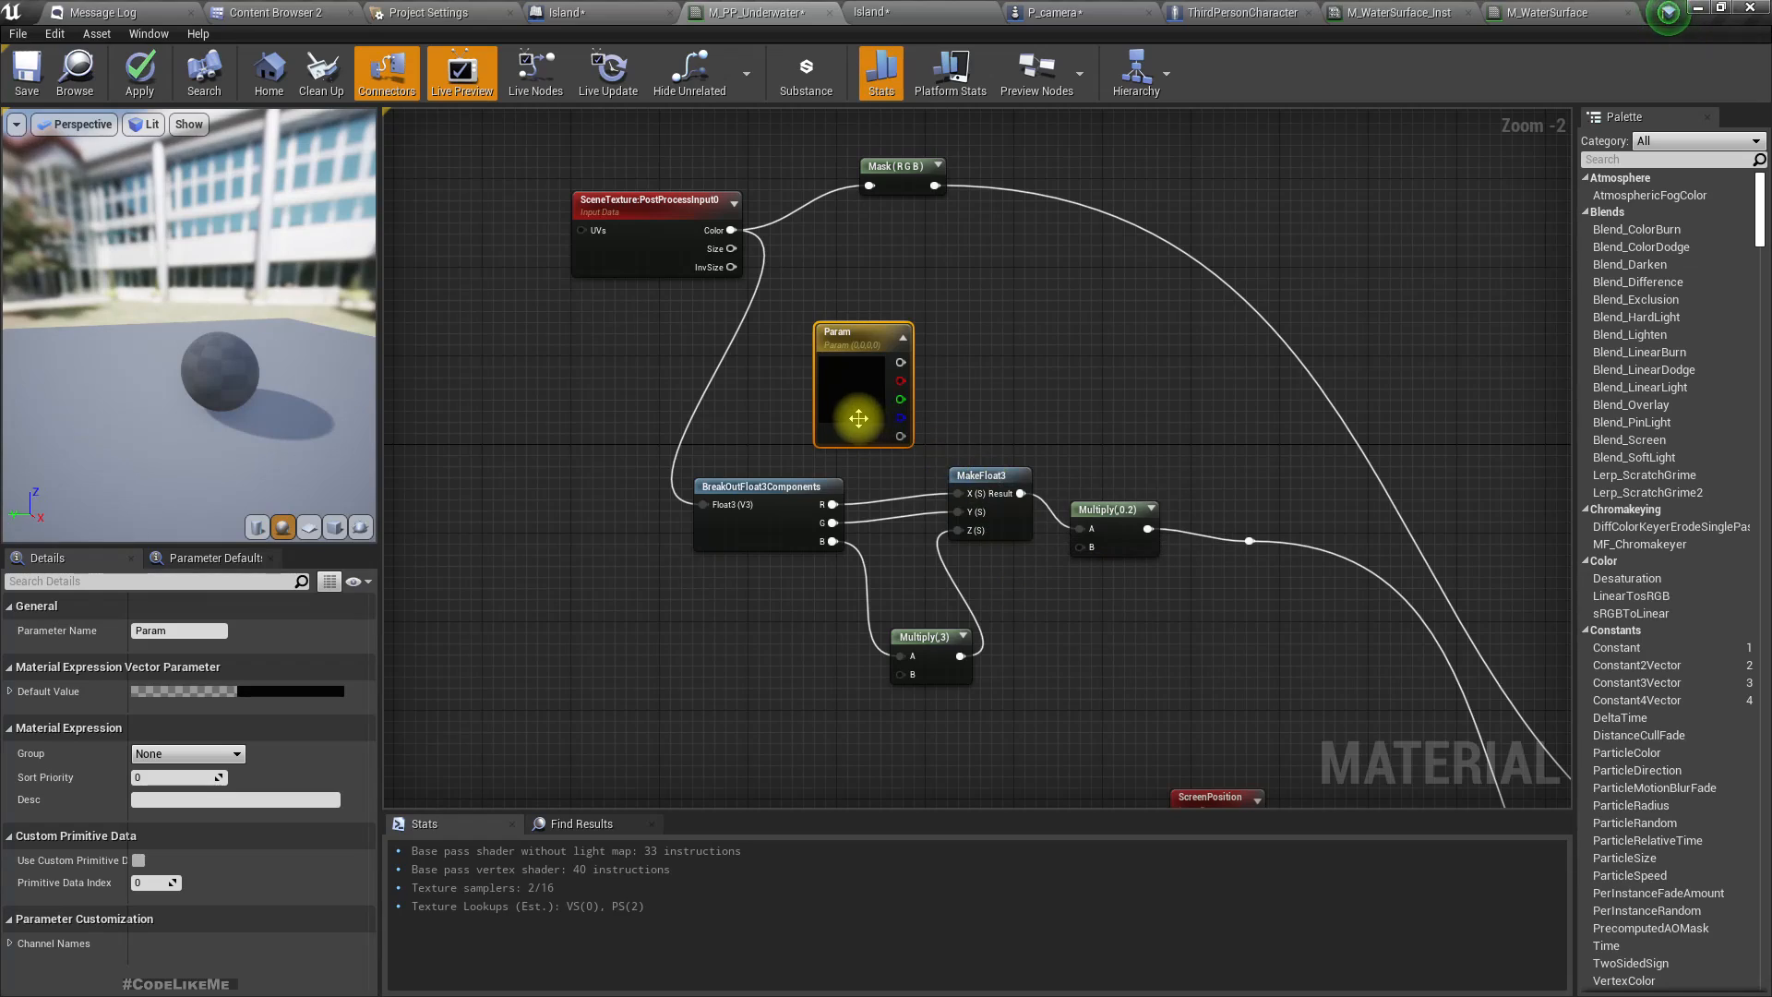
right_click(962, 347)
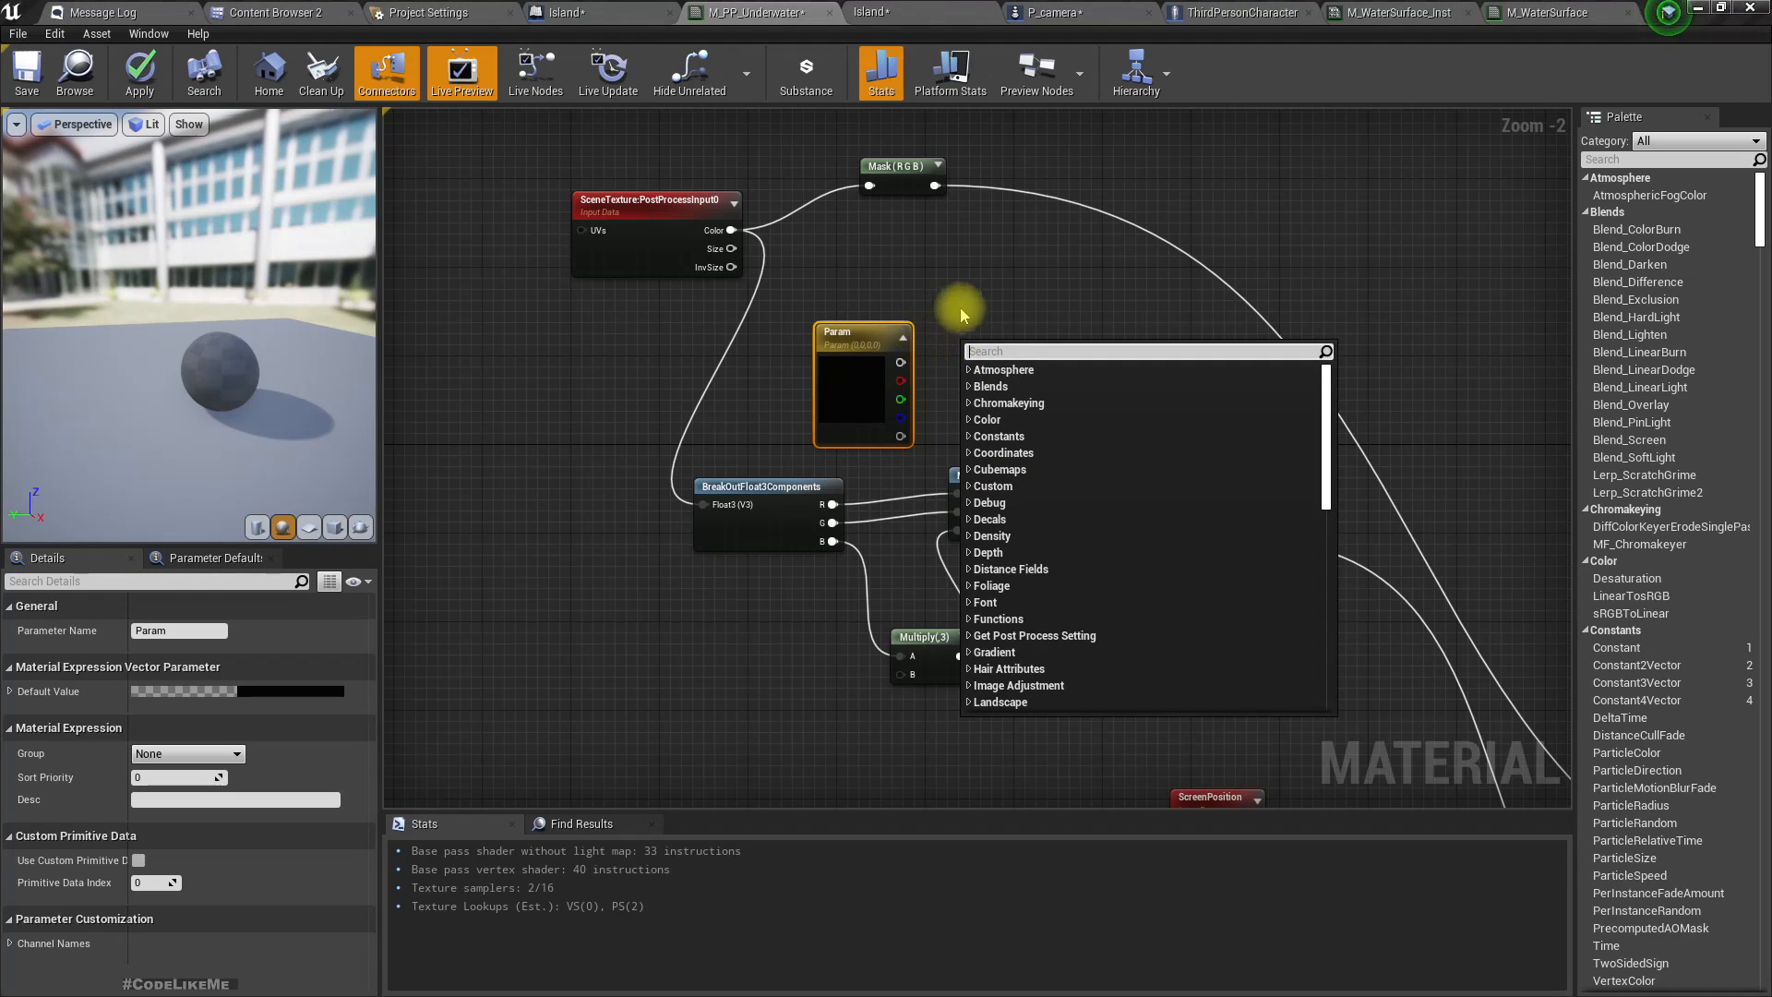
left_click(984, 303)
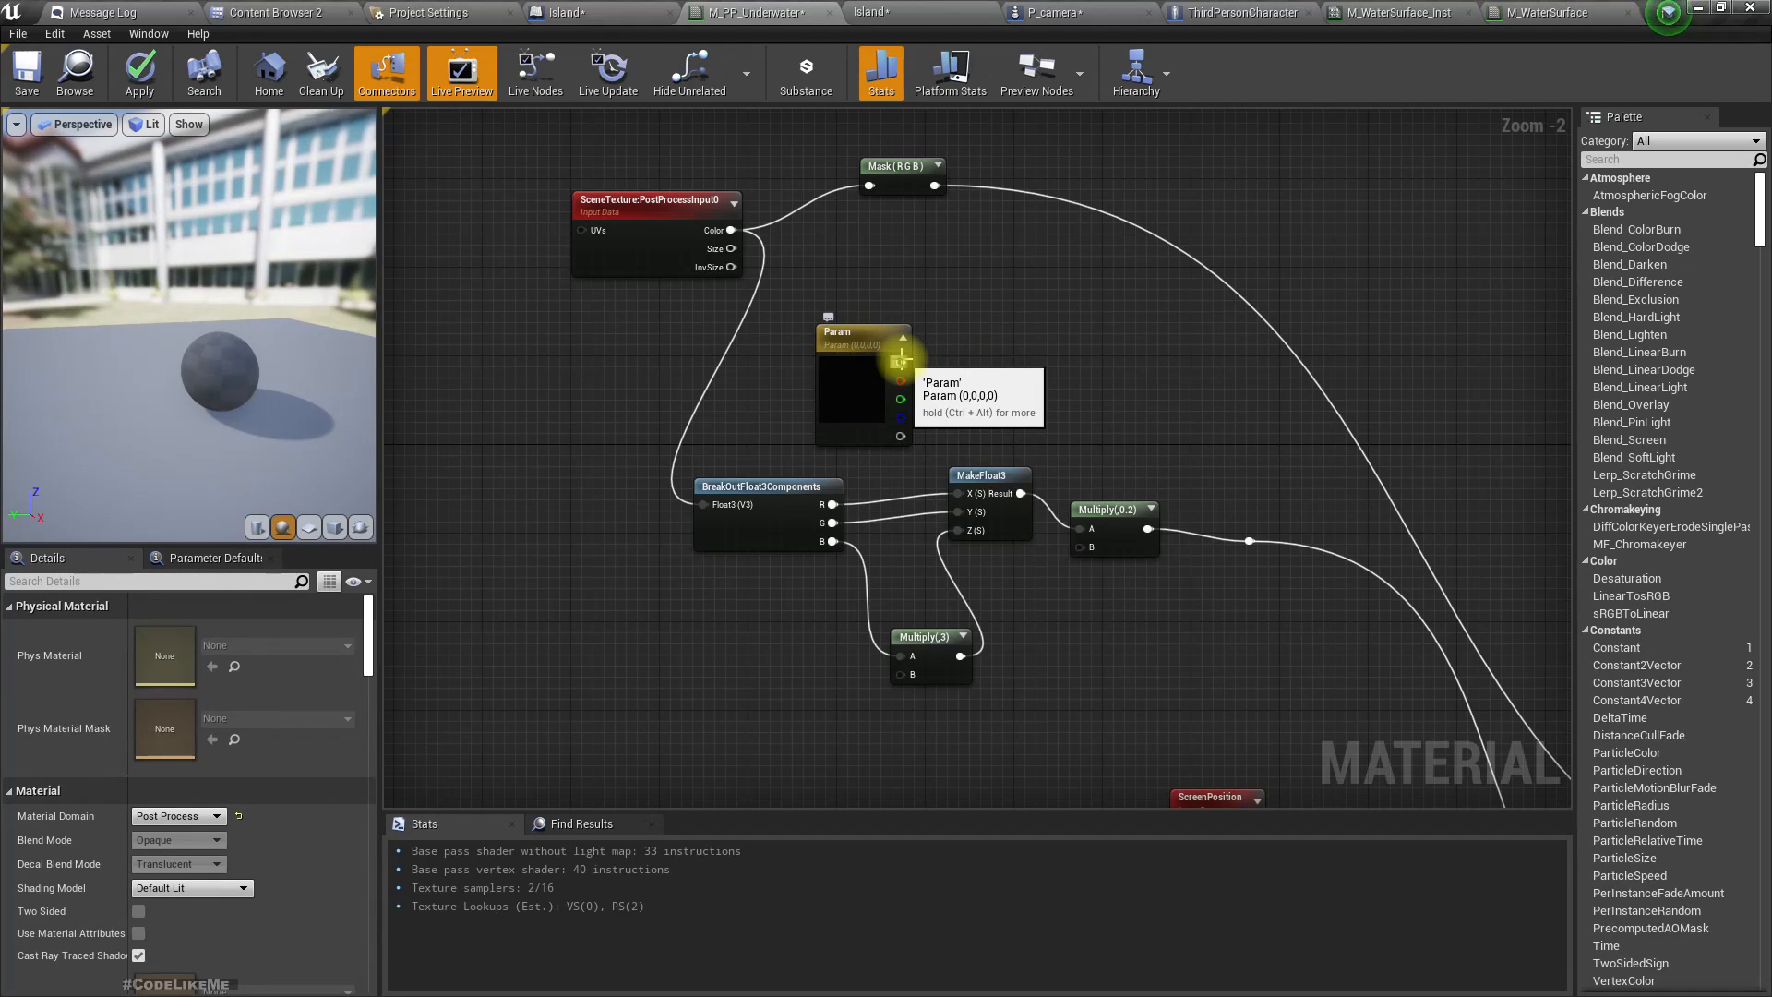
Add a second MakeFloat3 node and connect the Param node's R, G and B outputs to its X, Y and Z inputs.
right_click(995, 363)
type("float")
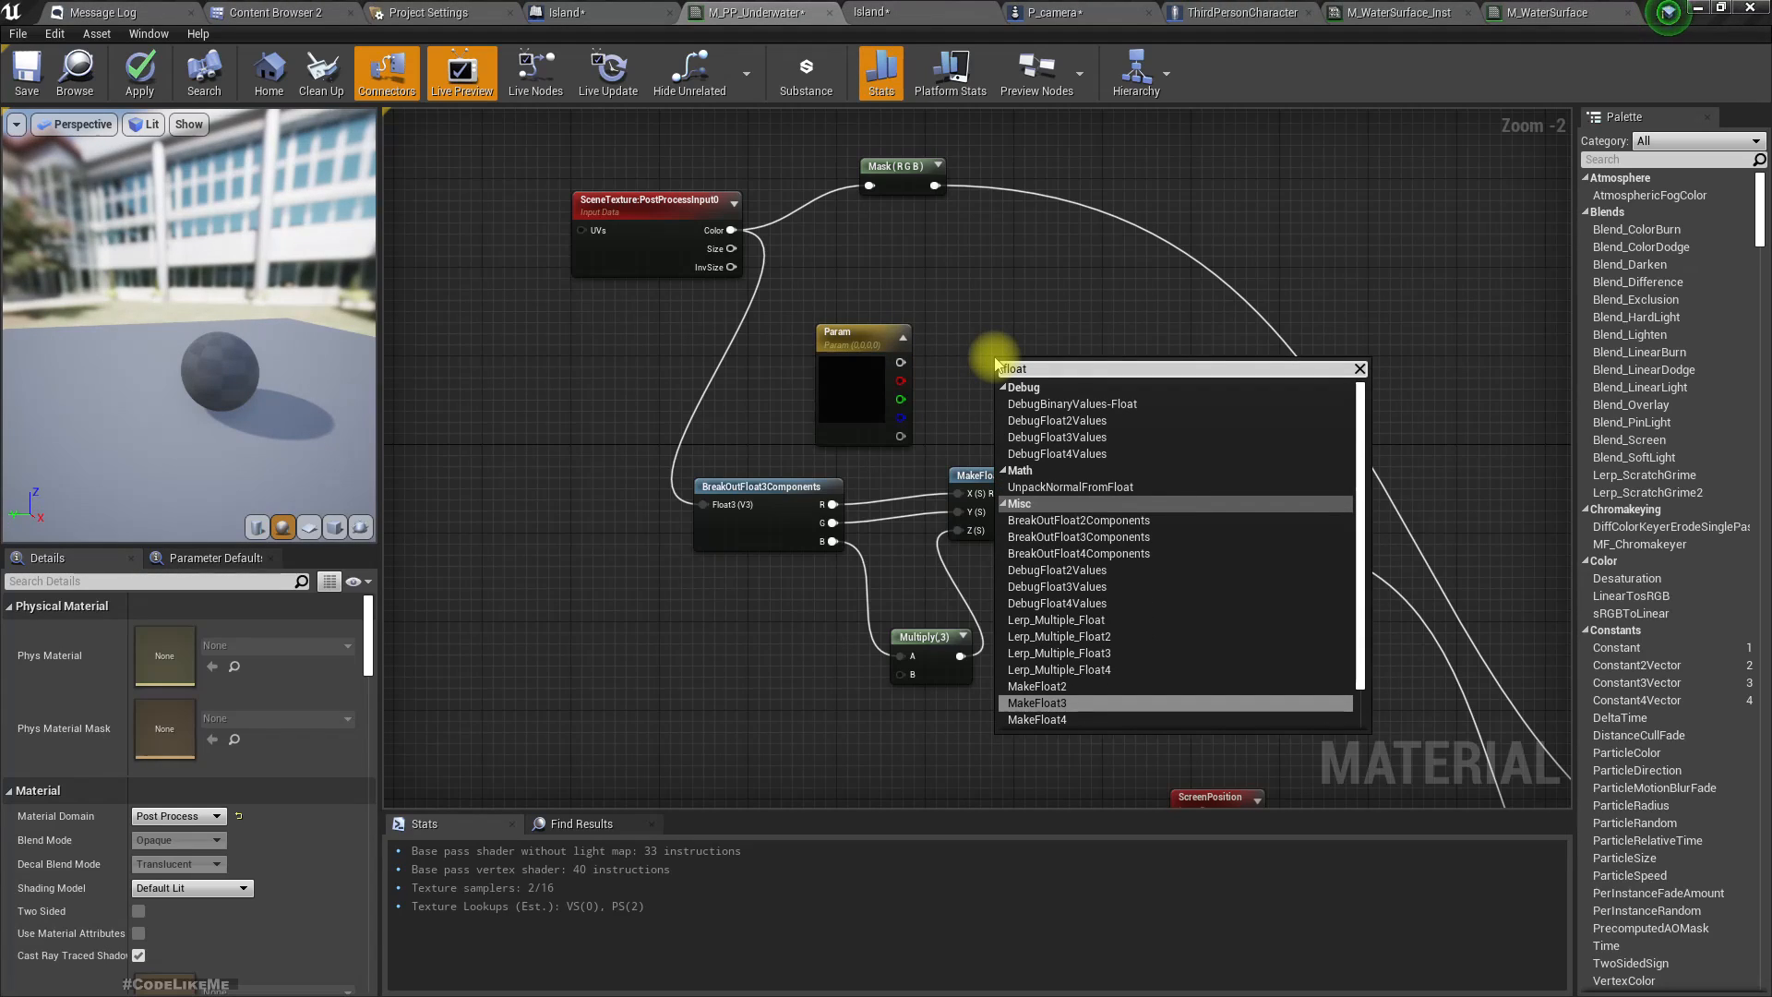
key("Return")
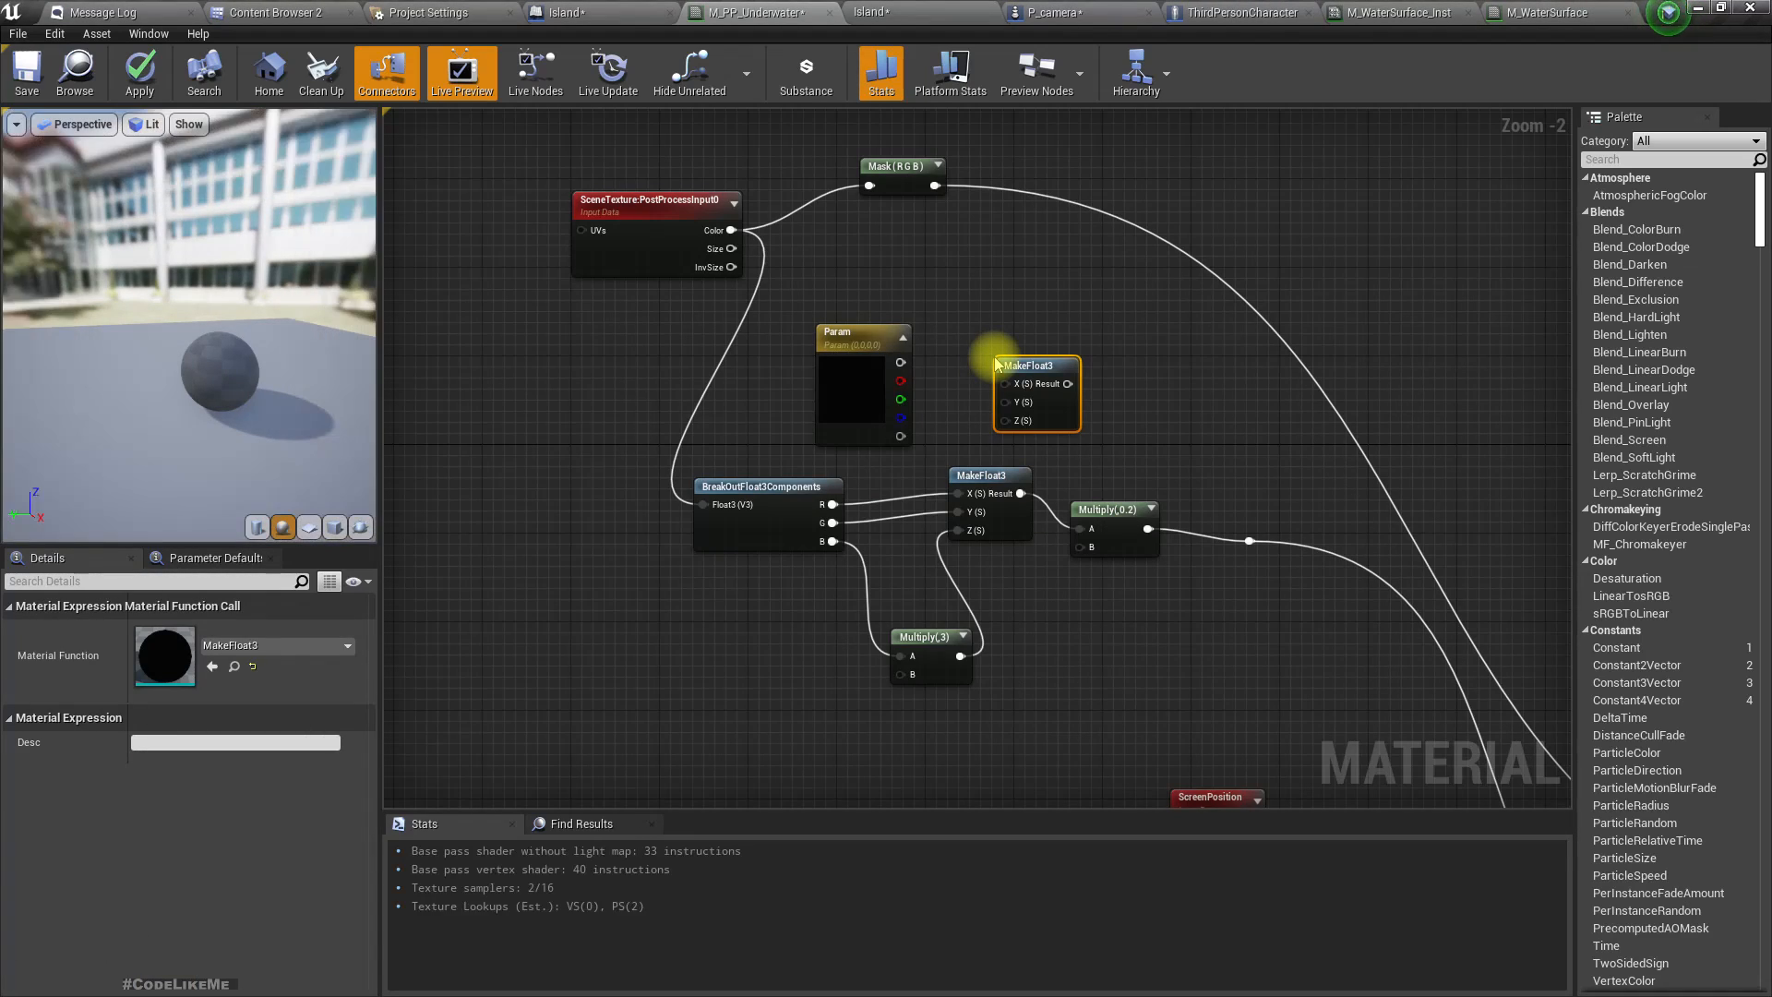
left_click_drag(907, 375, 1171, 425)
Add a LinearInterpolate node with the new MakeFloat3 as A and Multiply(,0.2) as B, and output it to the reroute node.
type("lerp")
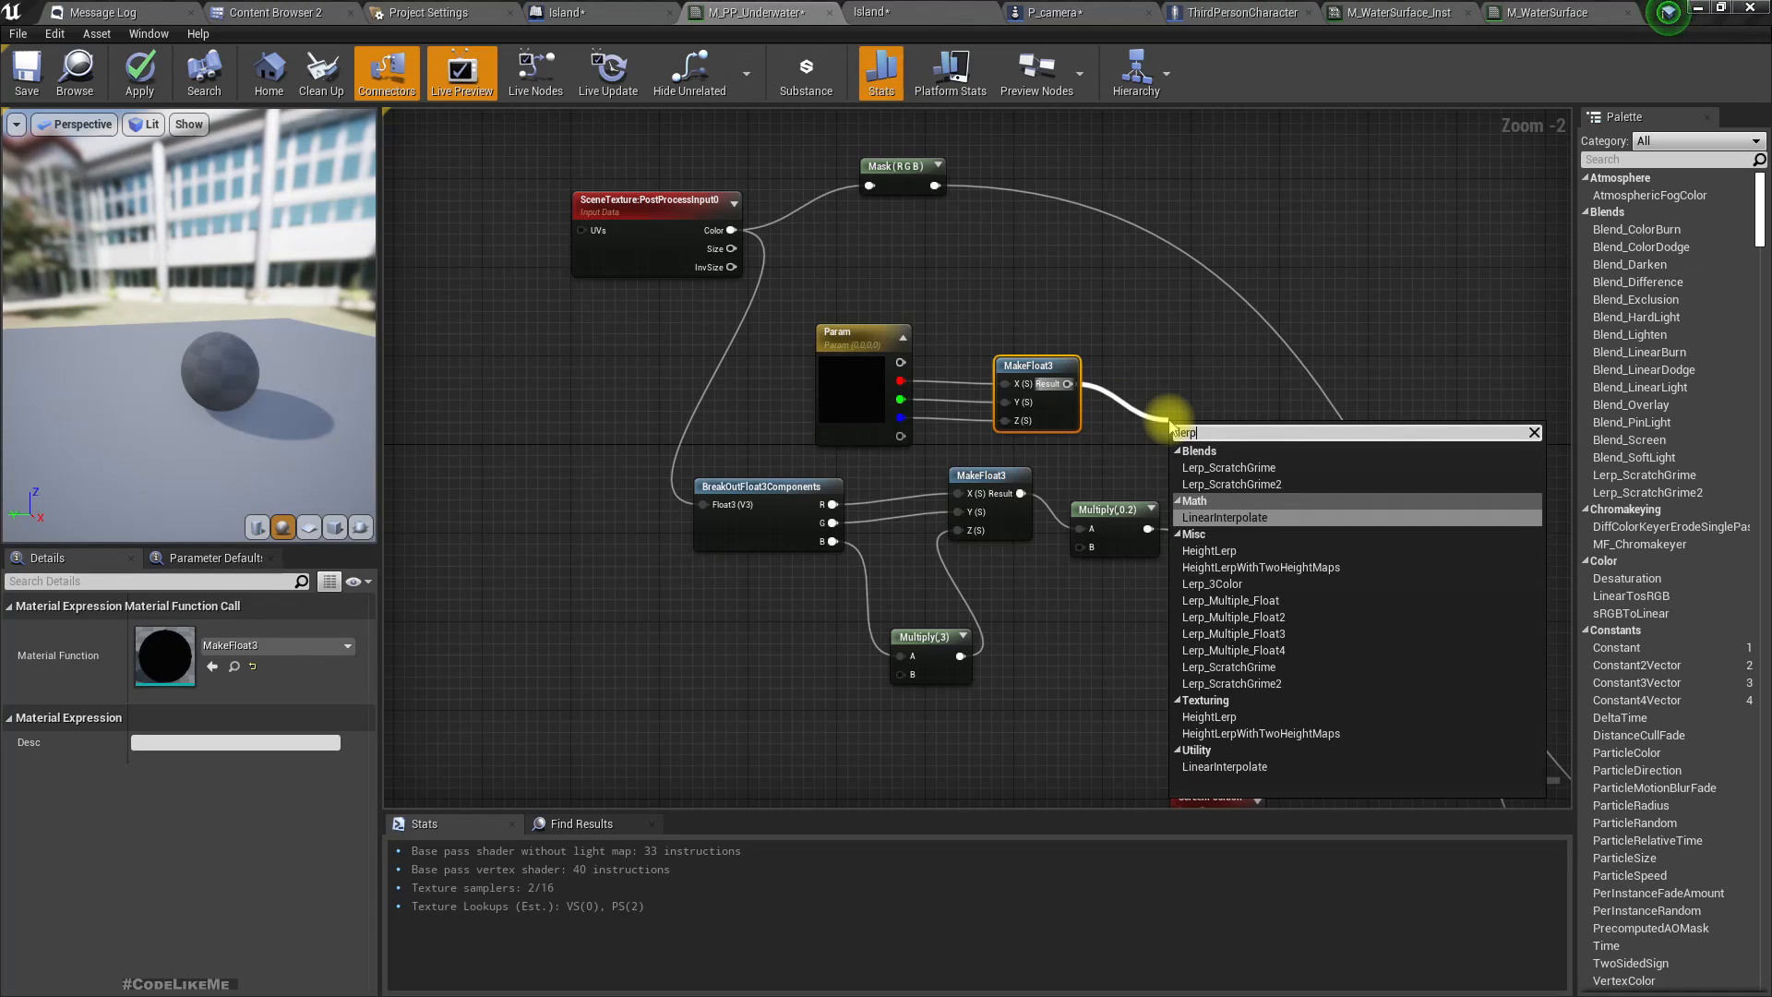
key("Return")
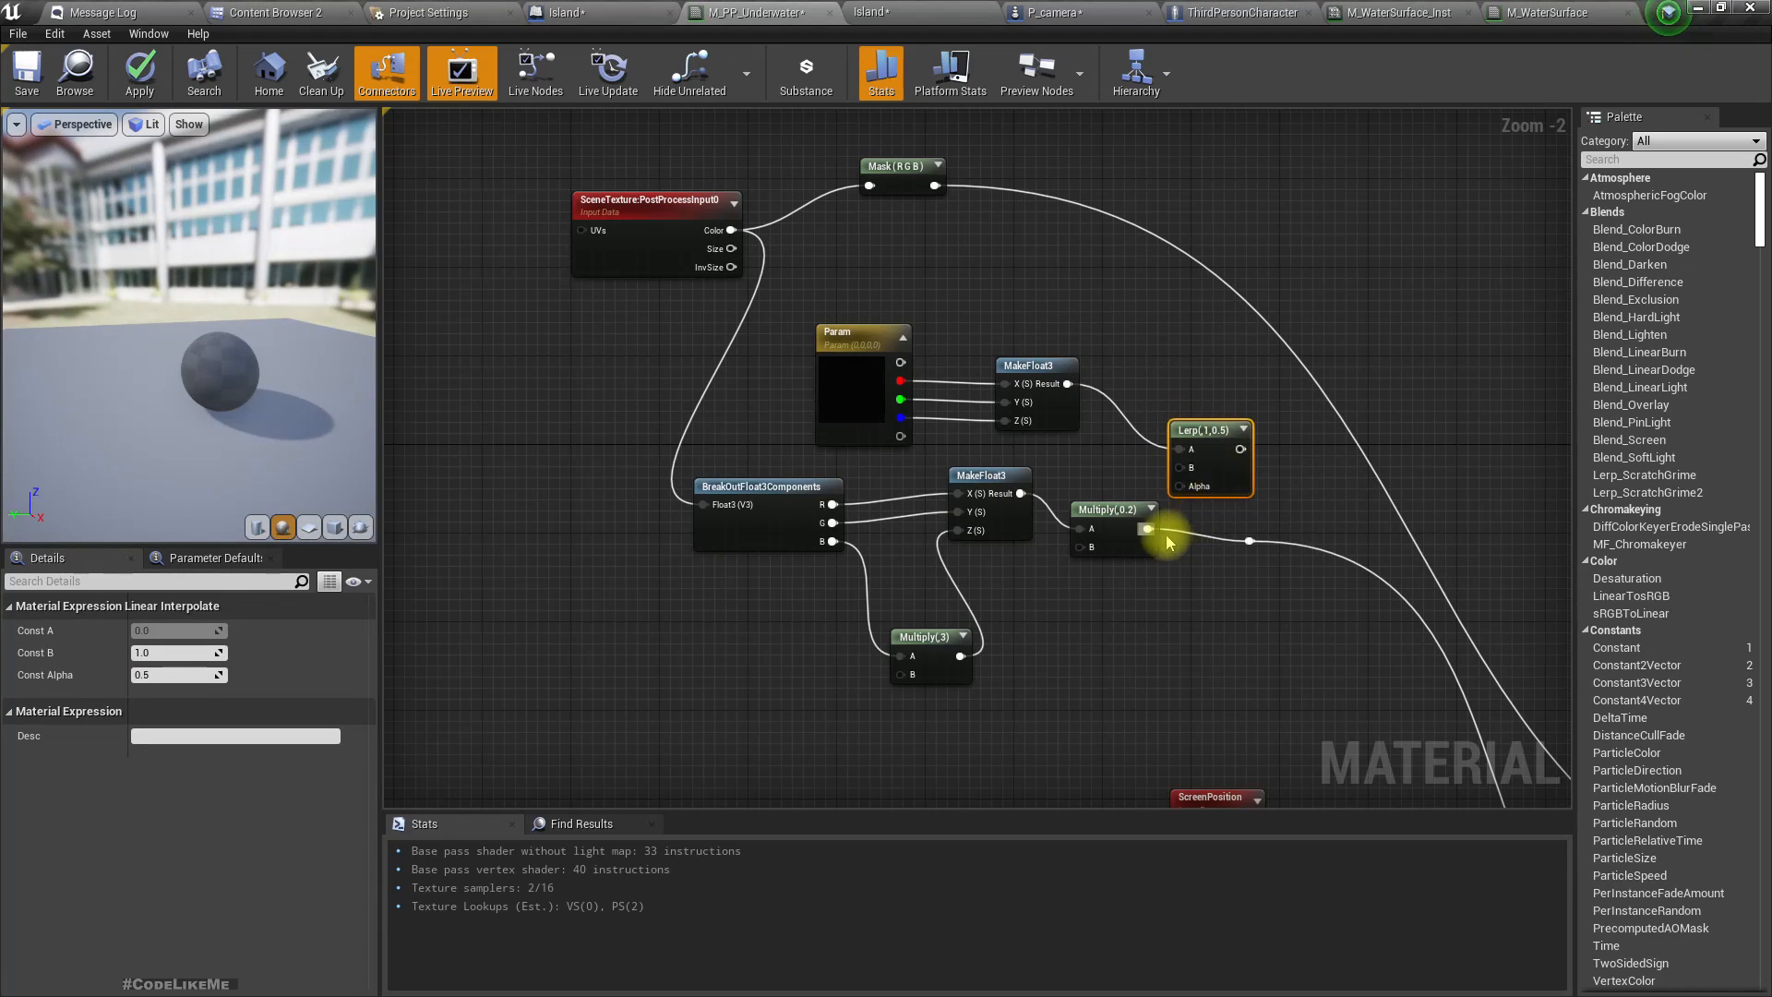
left_click_drag(1149, 529, 1249, 541)
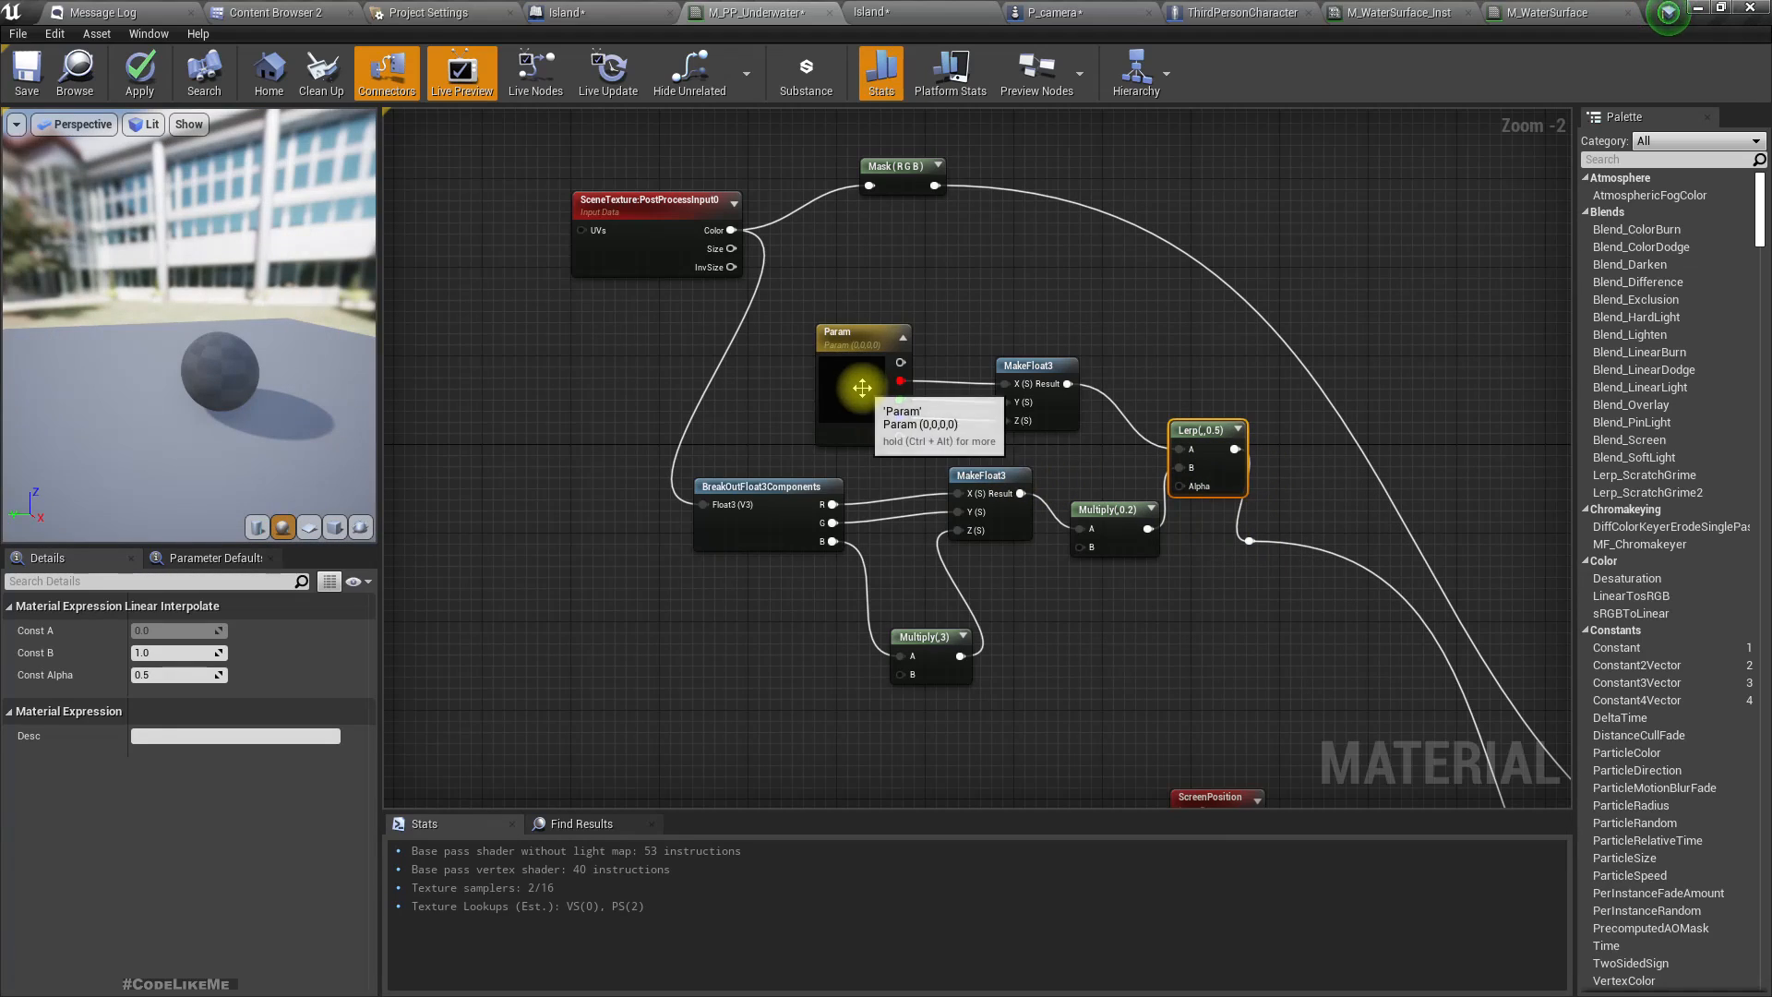
Set the Param color to dark teal with R 0.004777, G 0.027321, B 0.028426 and alpha 1.0.
double_click(847, 388)
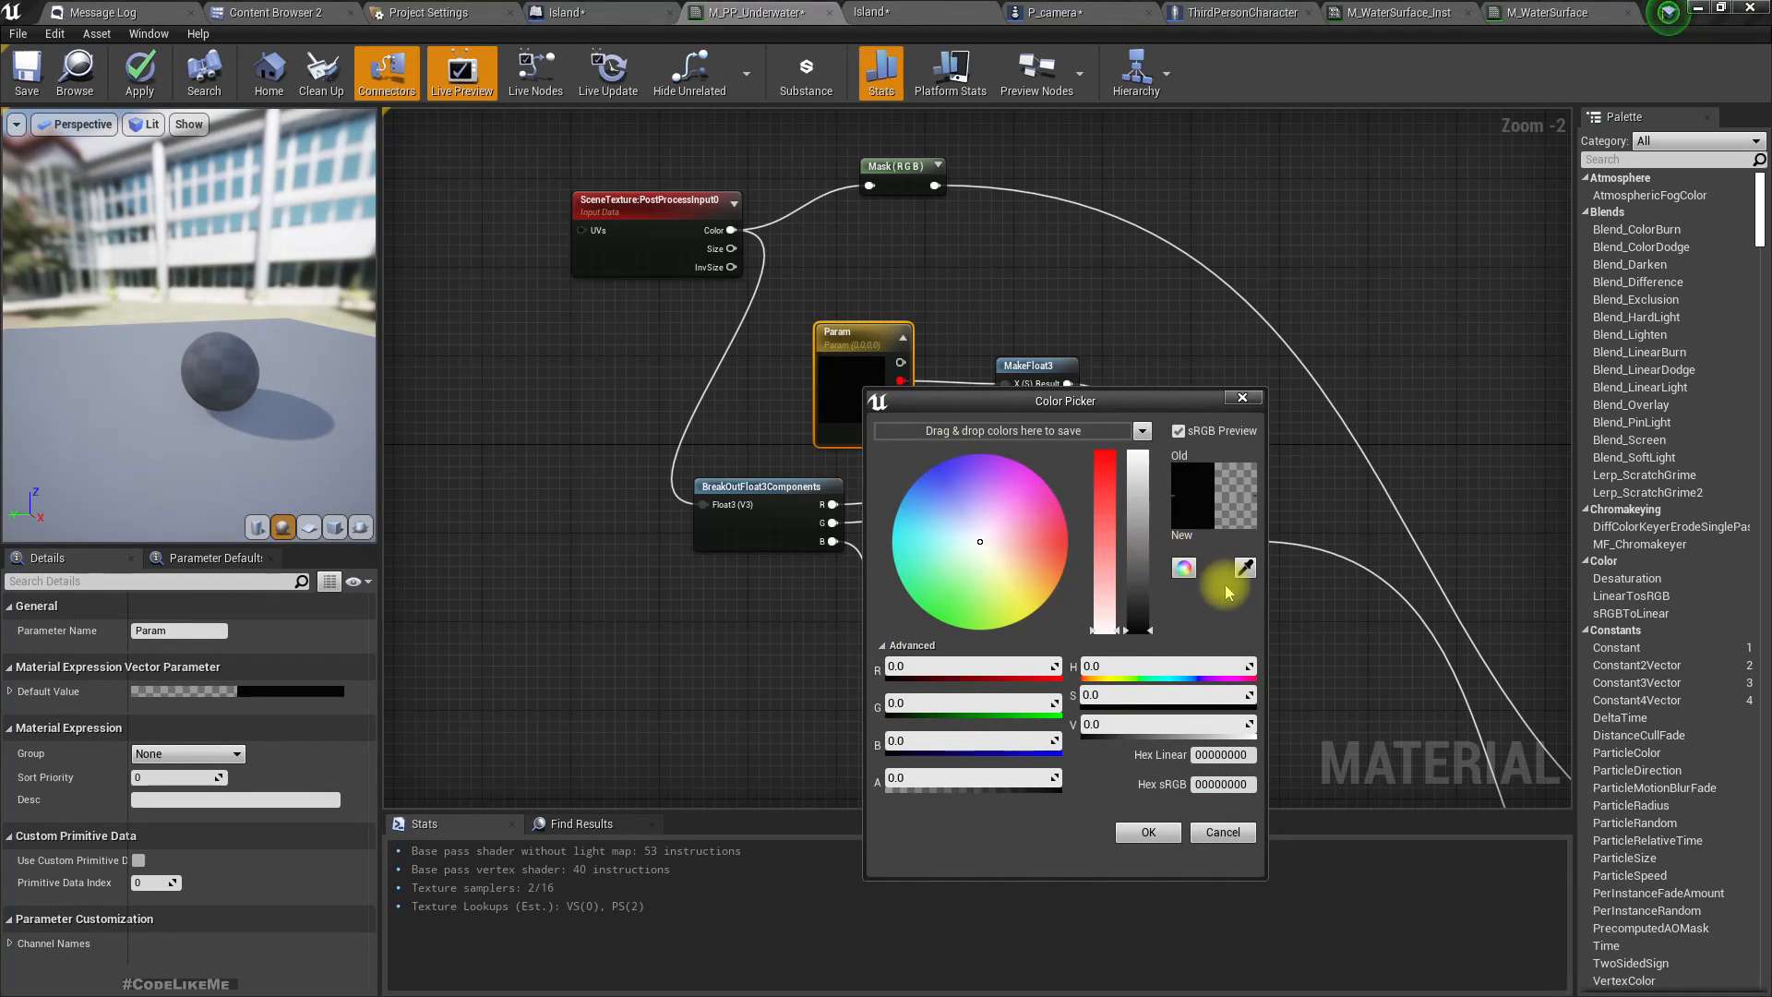
left_click_drag(1012, 542, 819, 447)
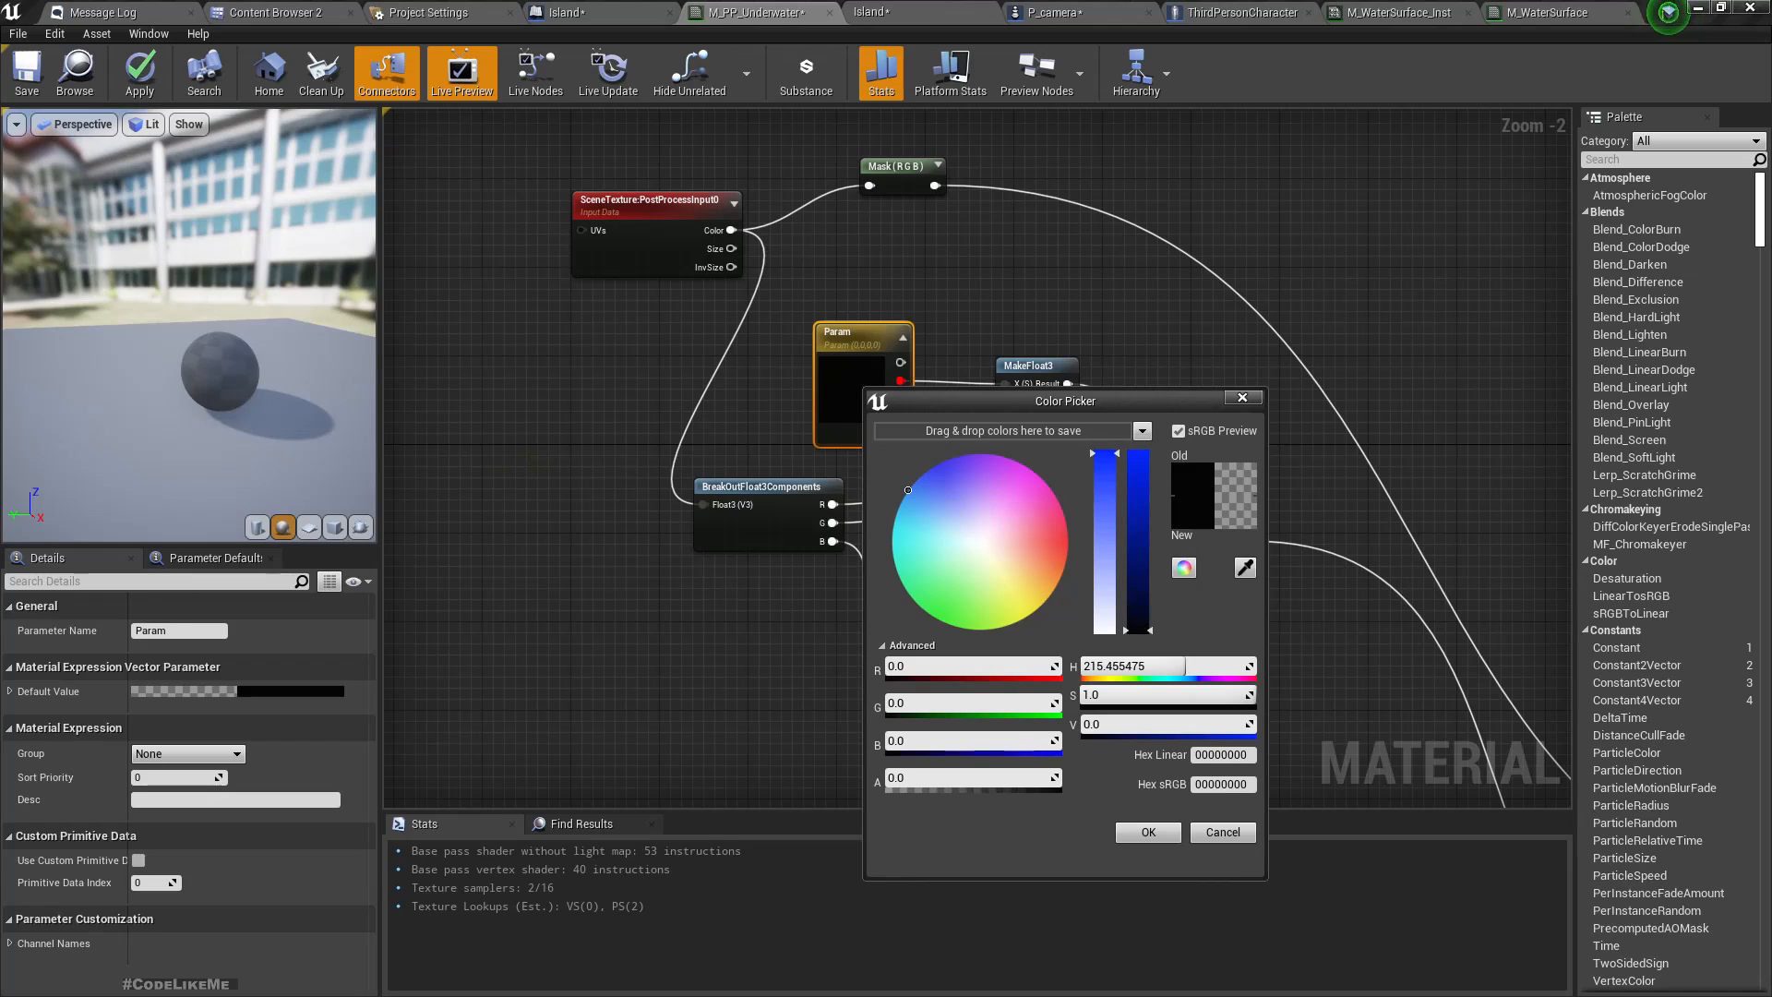
left_click(571, 415)
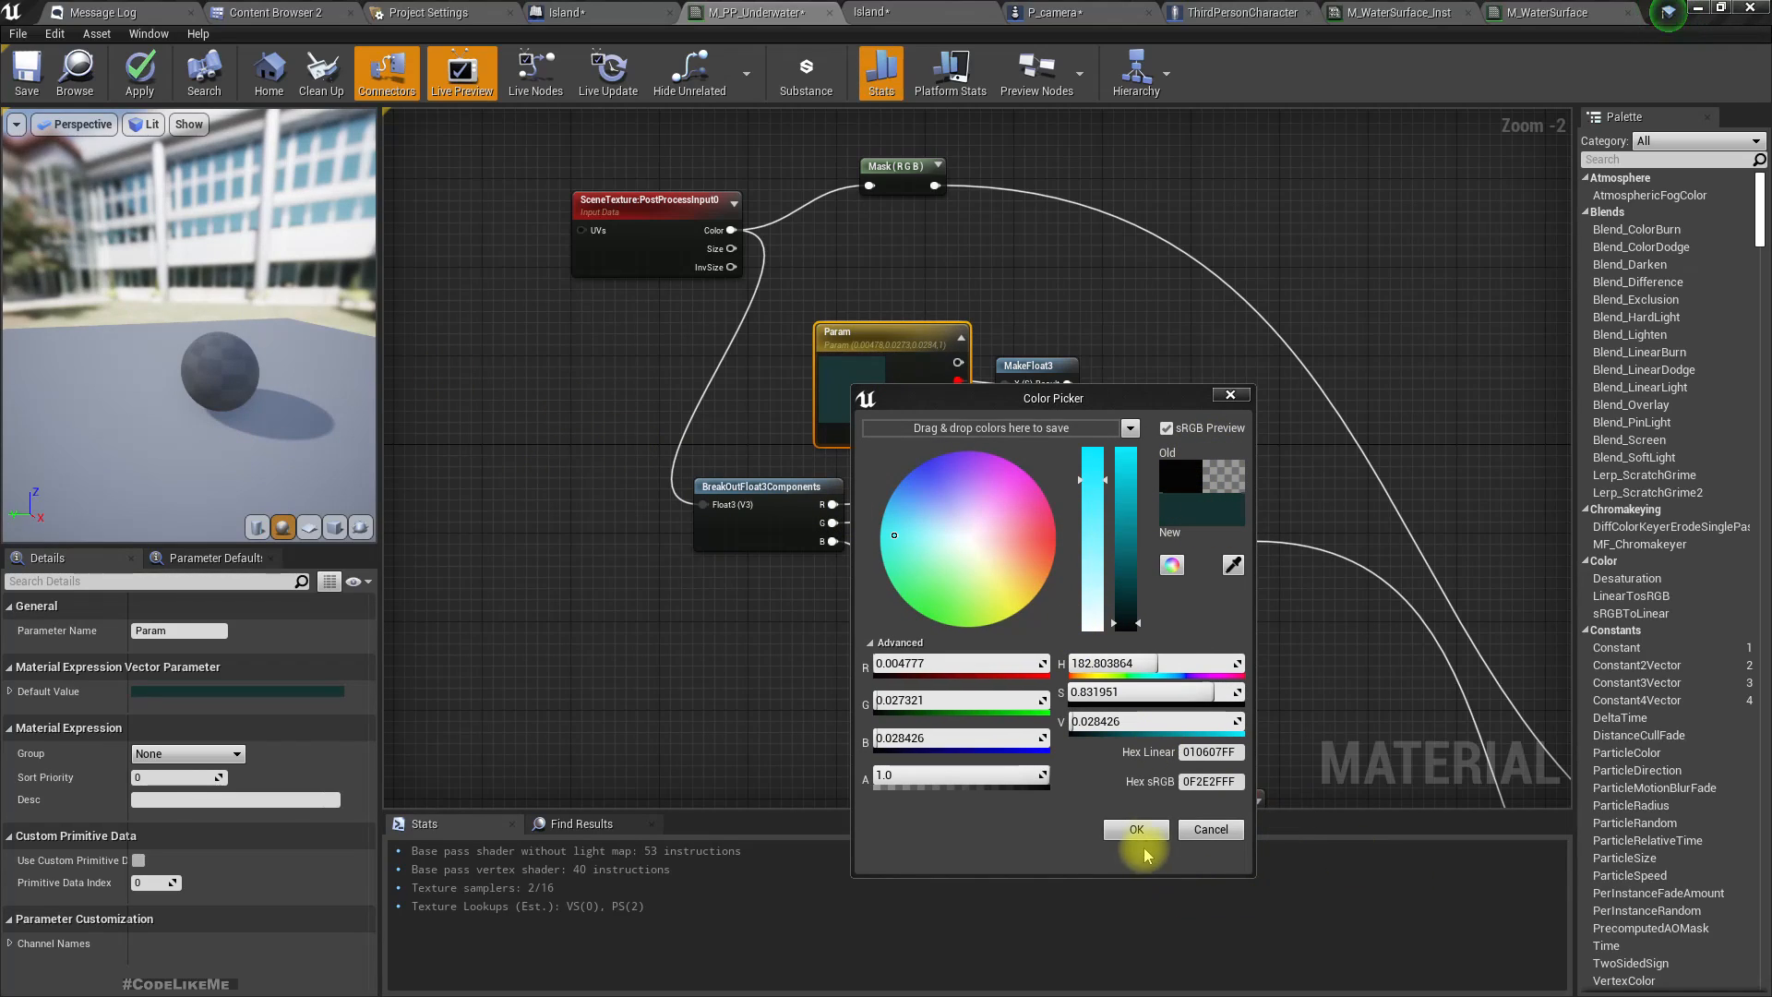
left_click(1136, 829)
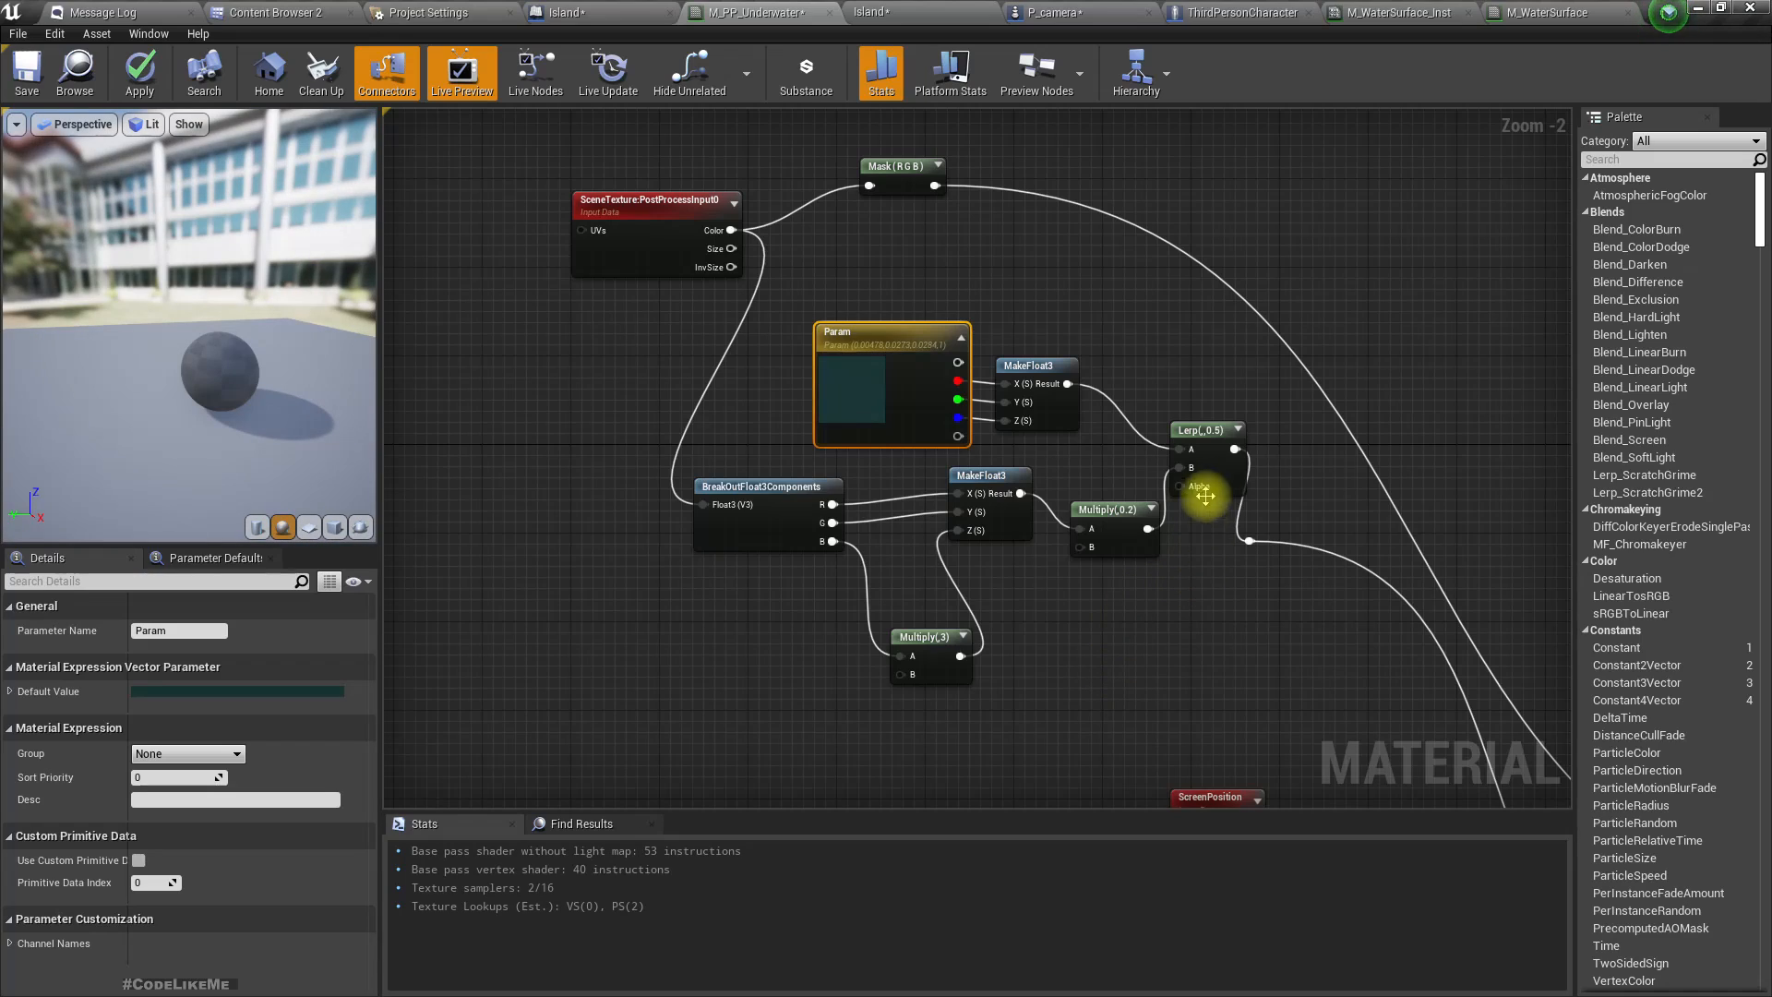
Shift the BreakOutFloat3Components, original MakeFloat3 and two Multiply nodes left, away from the Lerp.
right_click_drag(1279, 542, 1356, 521)
left_click_drag(1167, 705, 850, 467)
left_click_drag(1078, 483, 911, 460)
Create a SceneDepth node feeding the Lerp's Alpha and place it below the Multiply(,0.2) node.
right_click_drag(1259, 492, 1255, 467)
left_click_drag(1260, 442, 1180, 545)
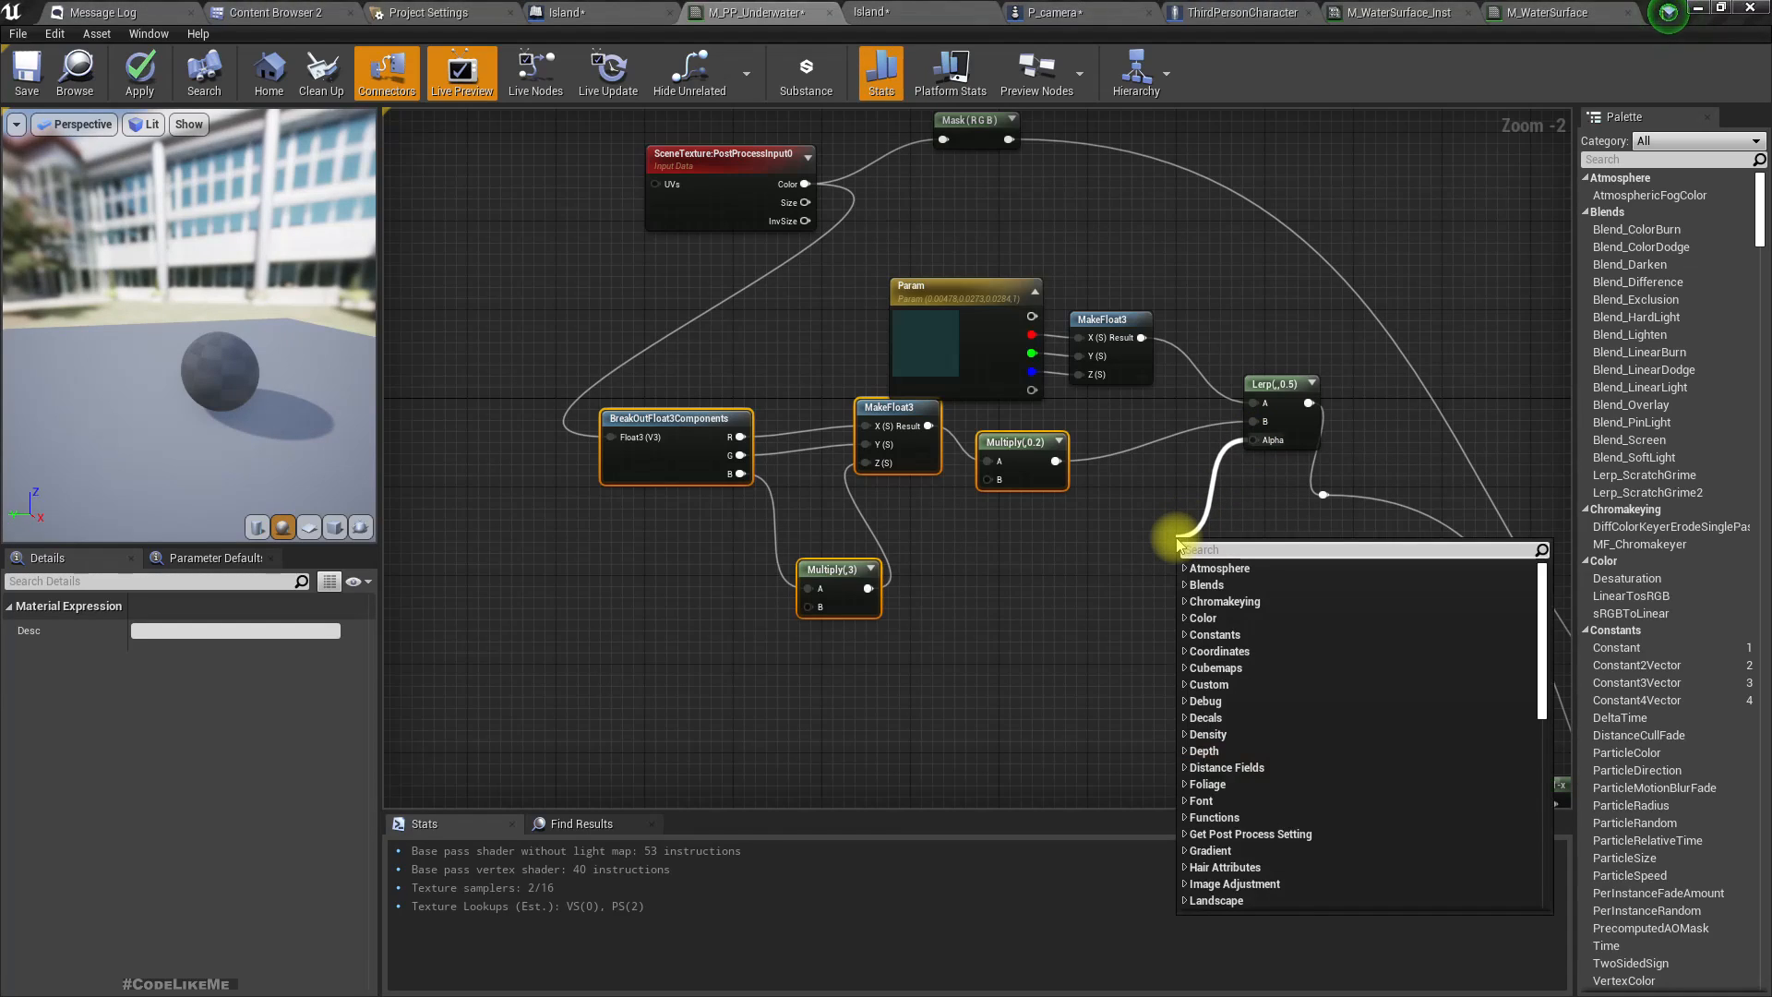
type("scene de")
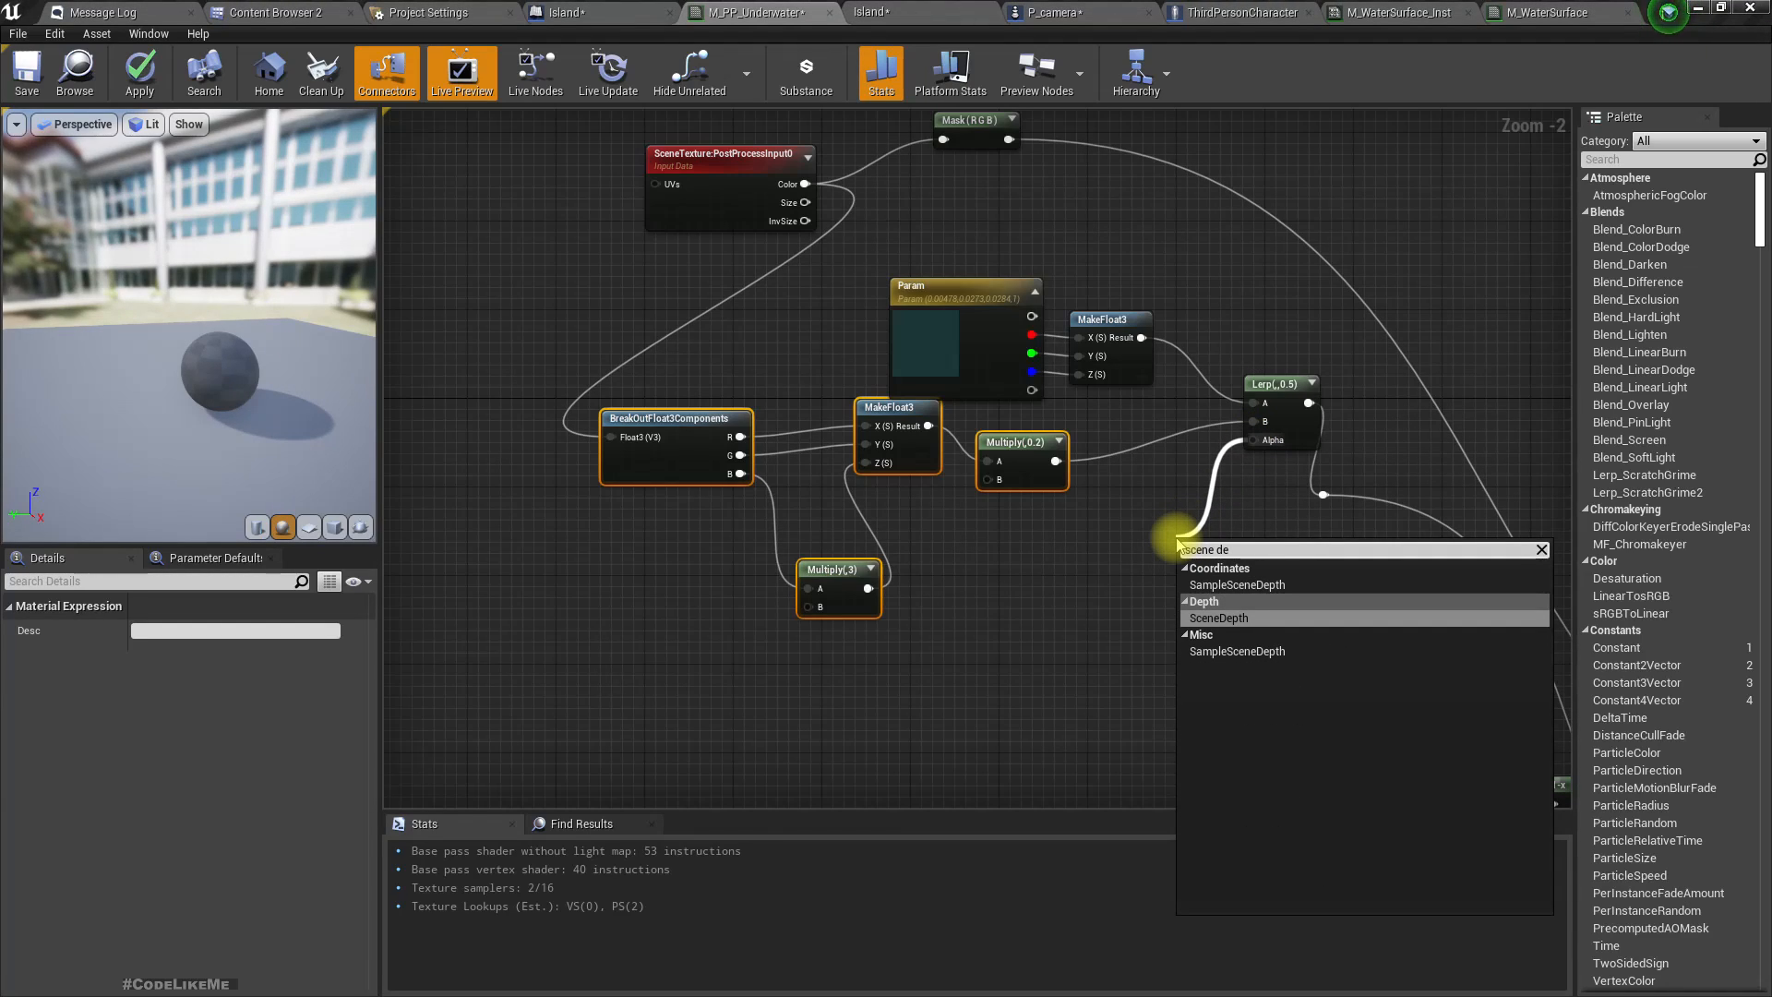
key("Return")
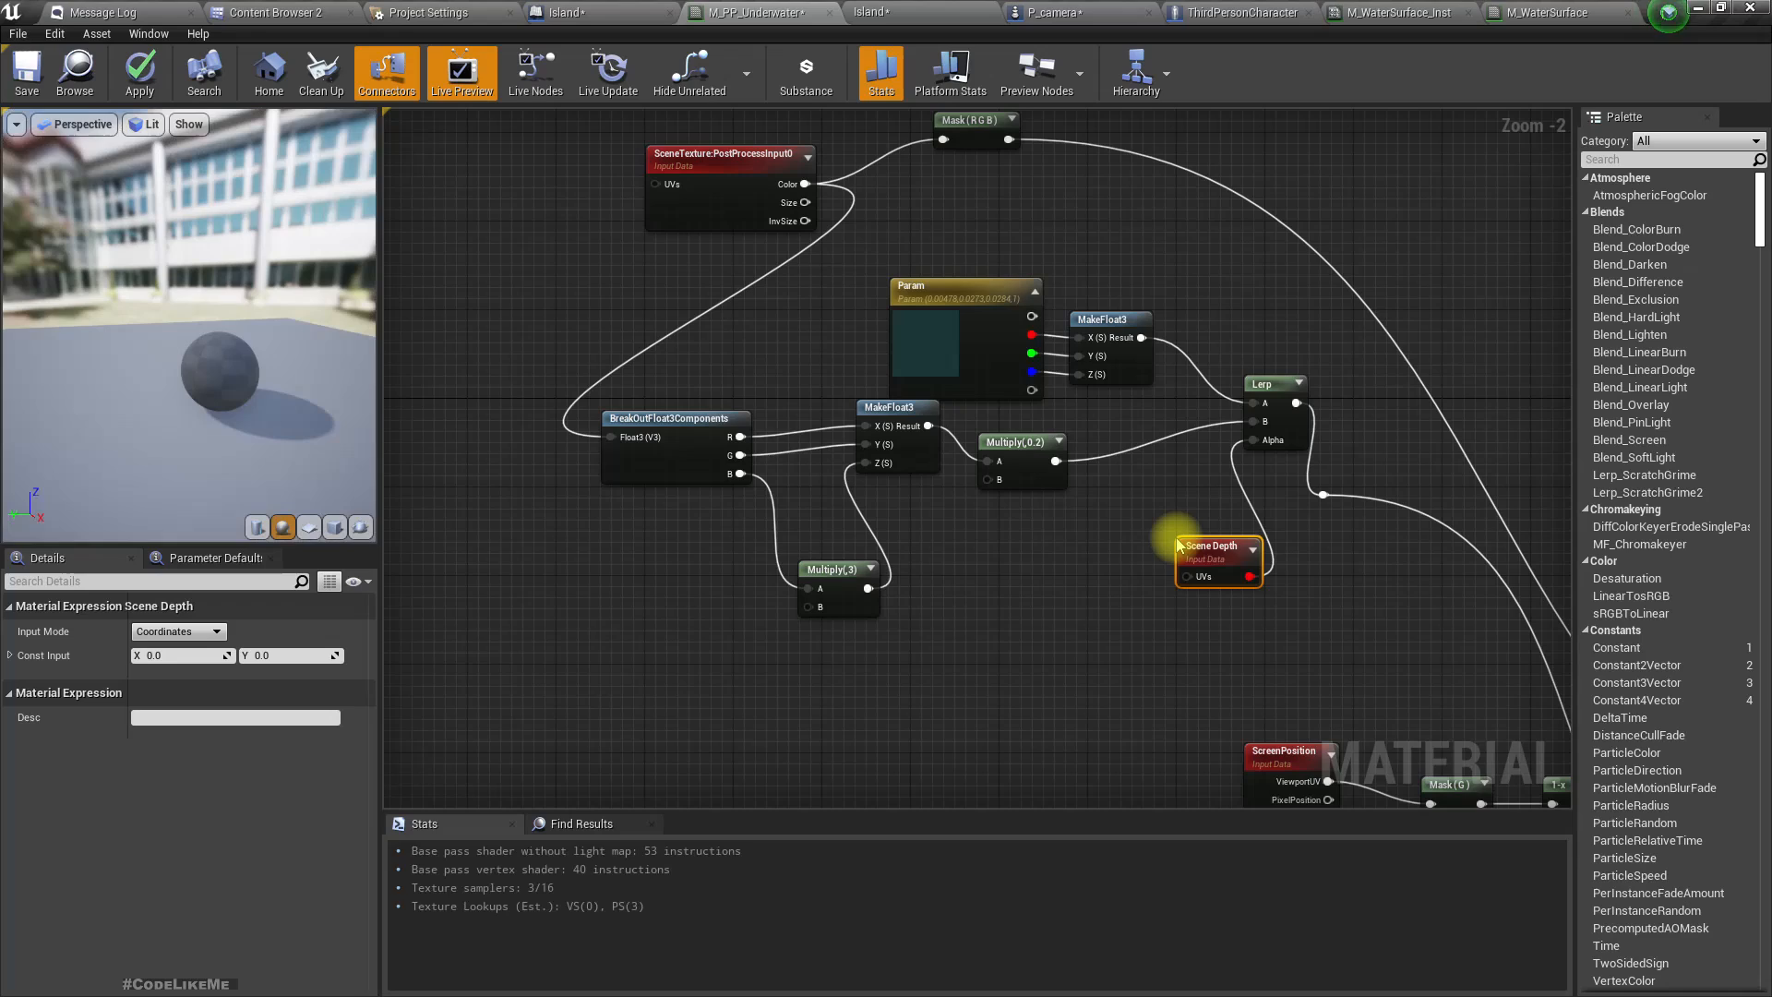
left_click_drag(1205, 595, 1061, 612)
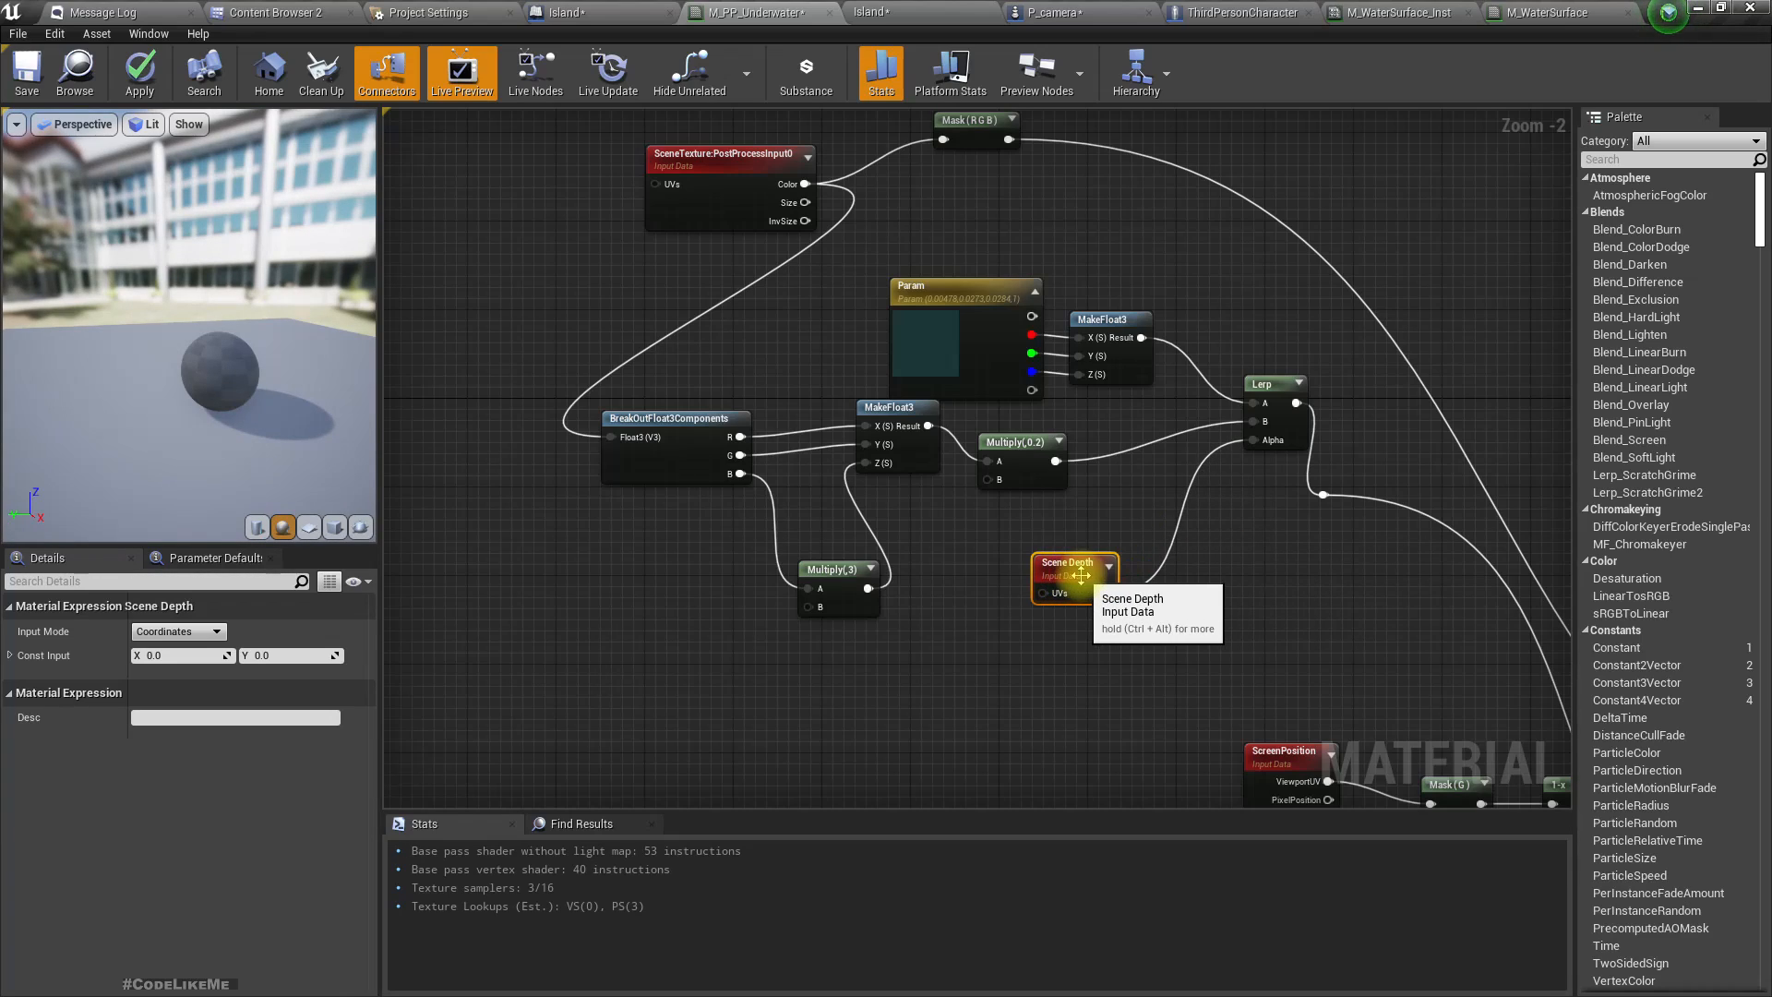
left_click(140, 75)
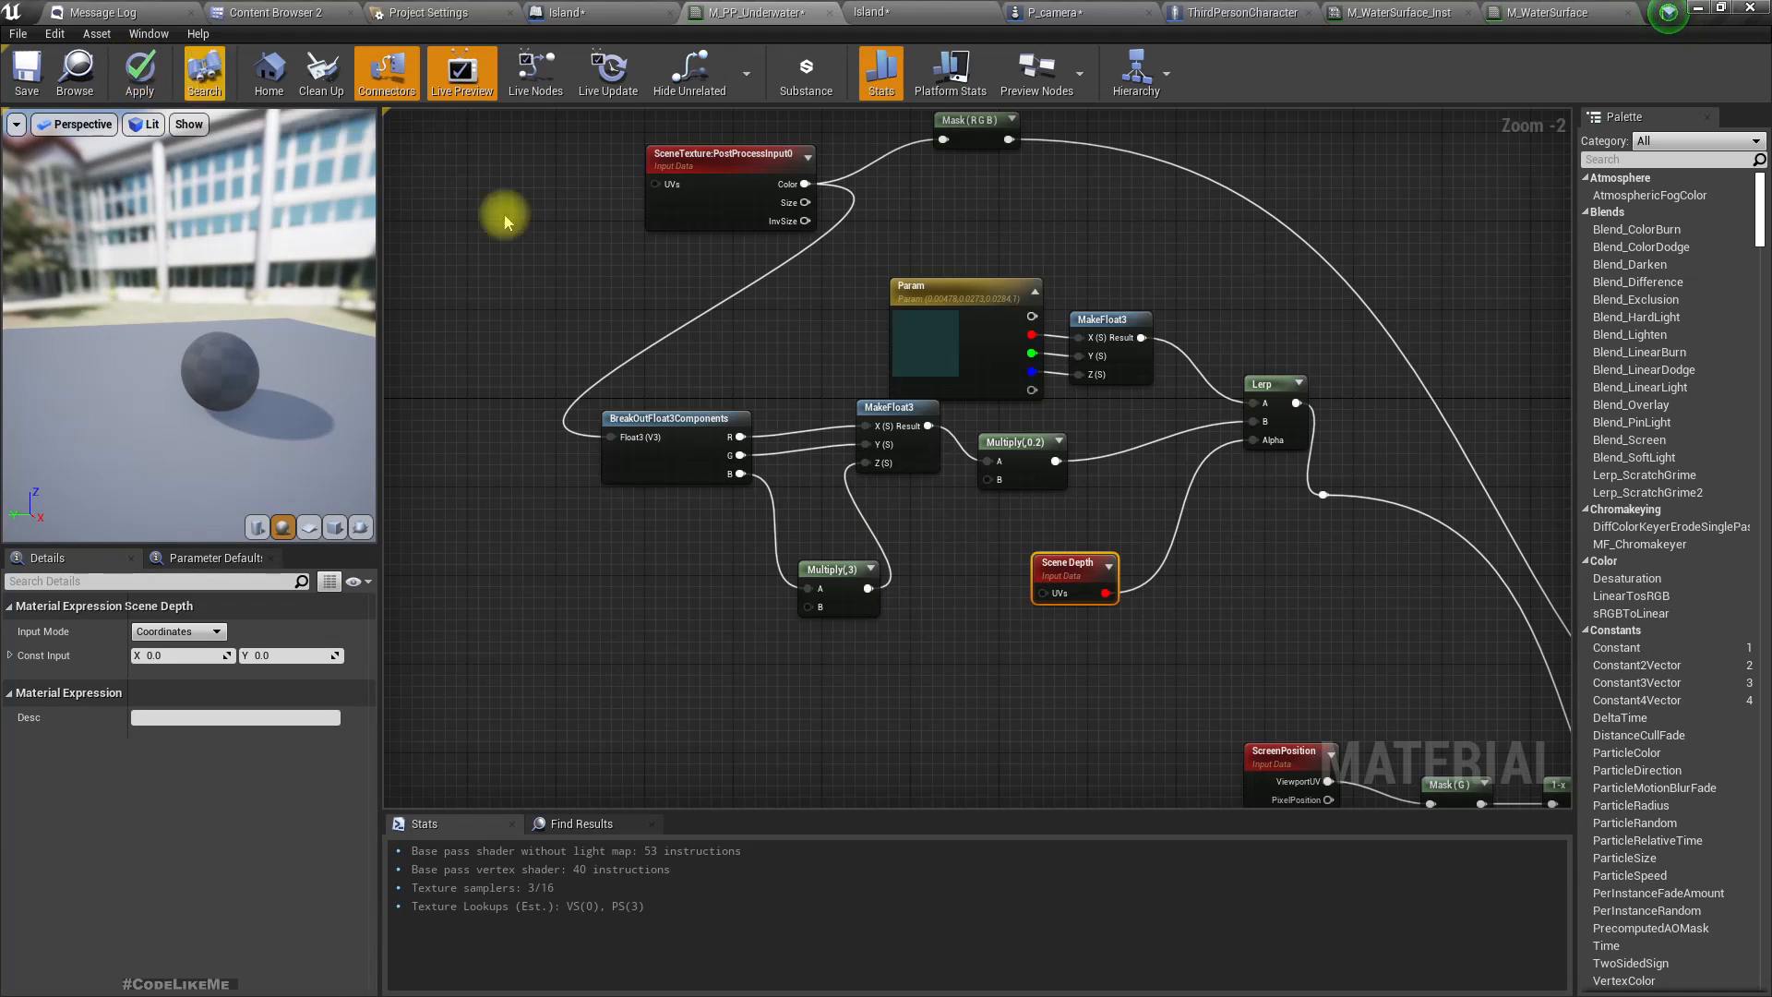
Divide the Scene Depth output by 100000 with a new Divide node.
left_click_drag(1108, 601, 953, 699)
type("divide")
key("Return")
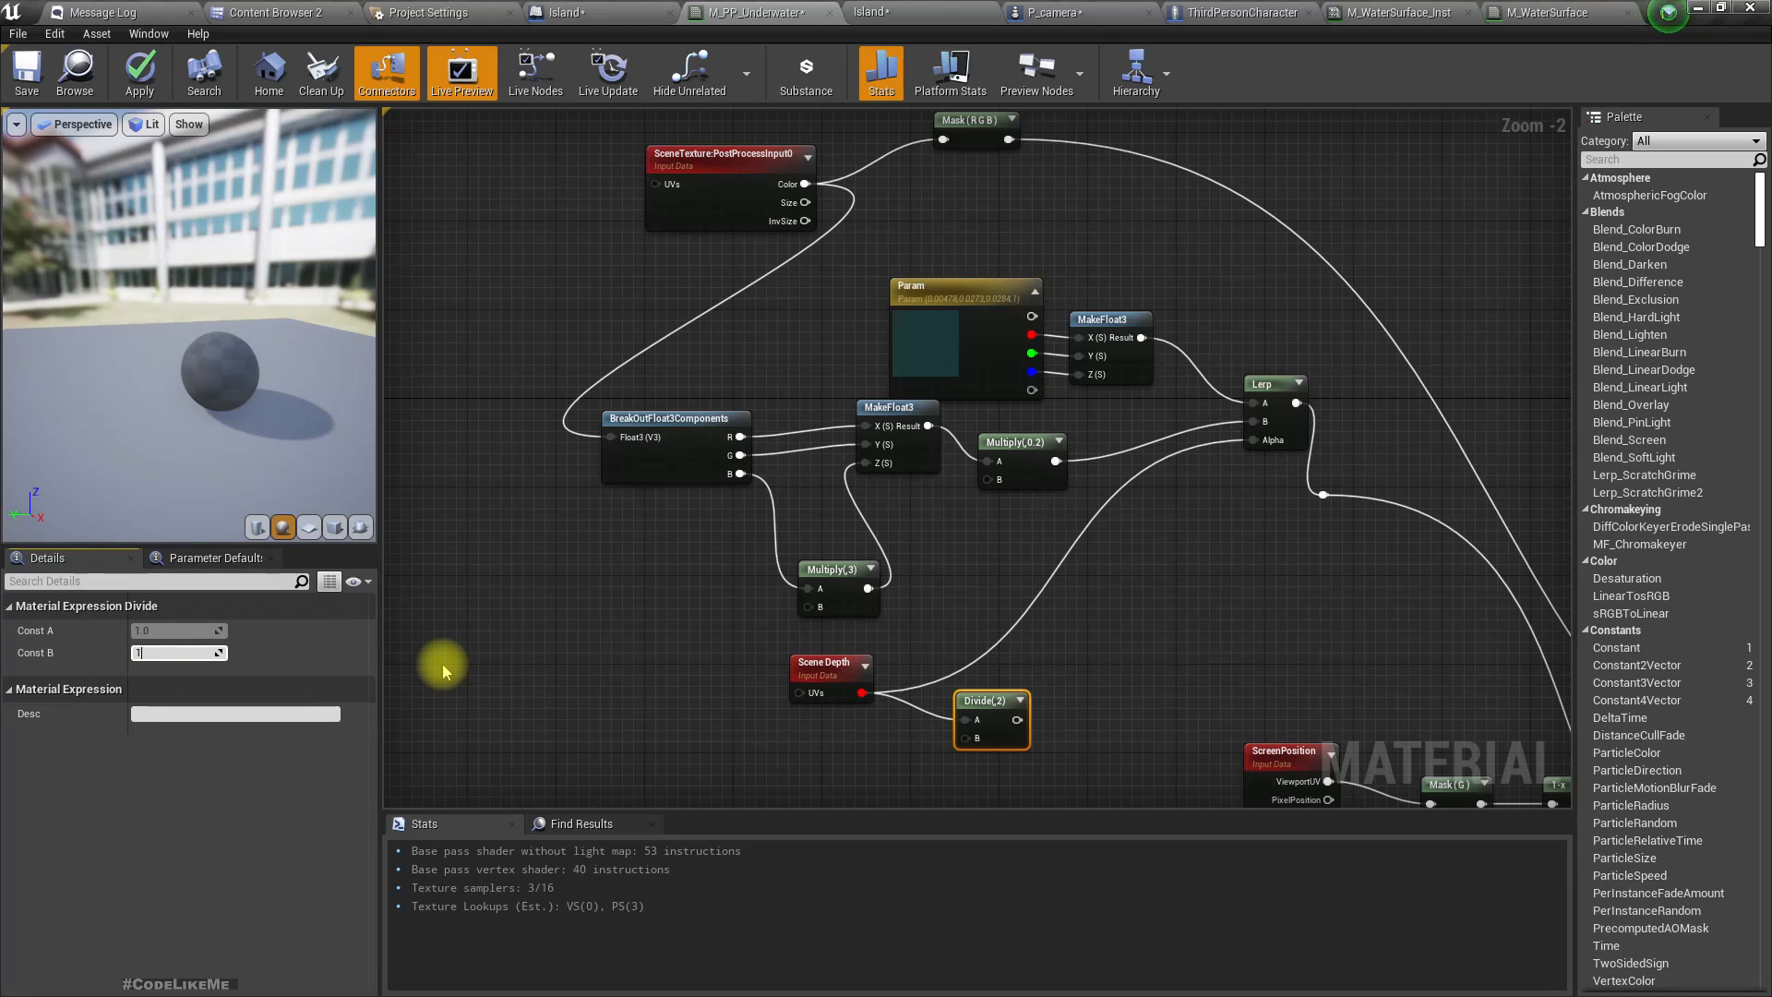
type("100000")
key("Return")
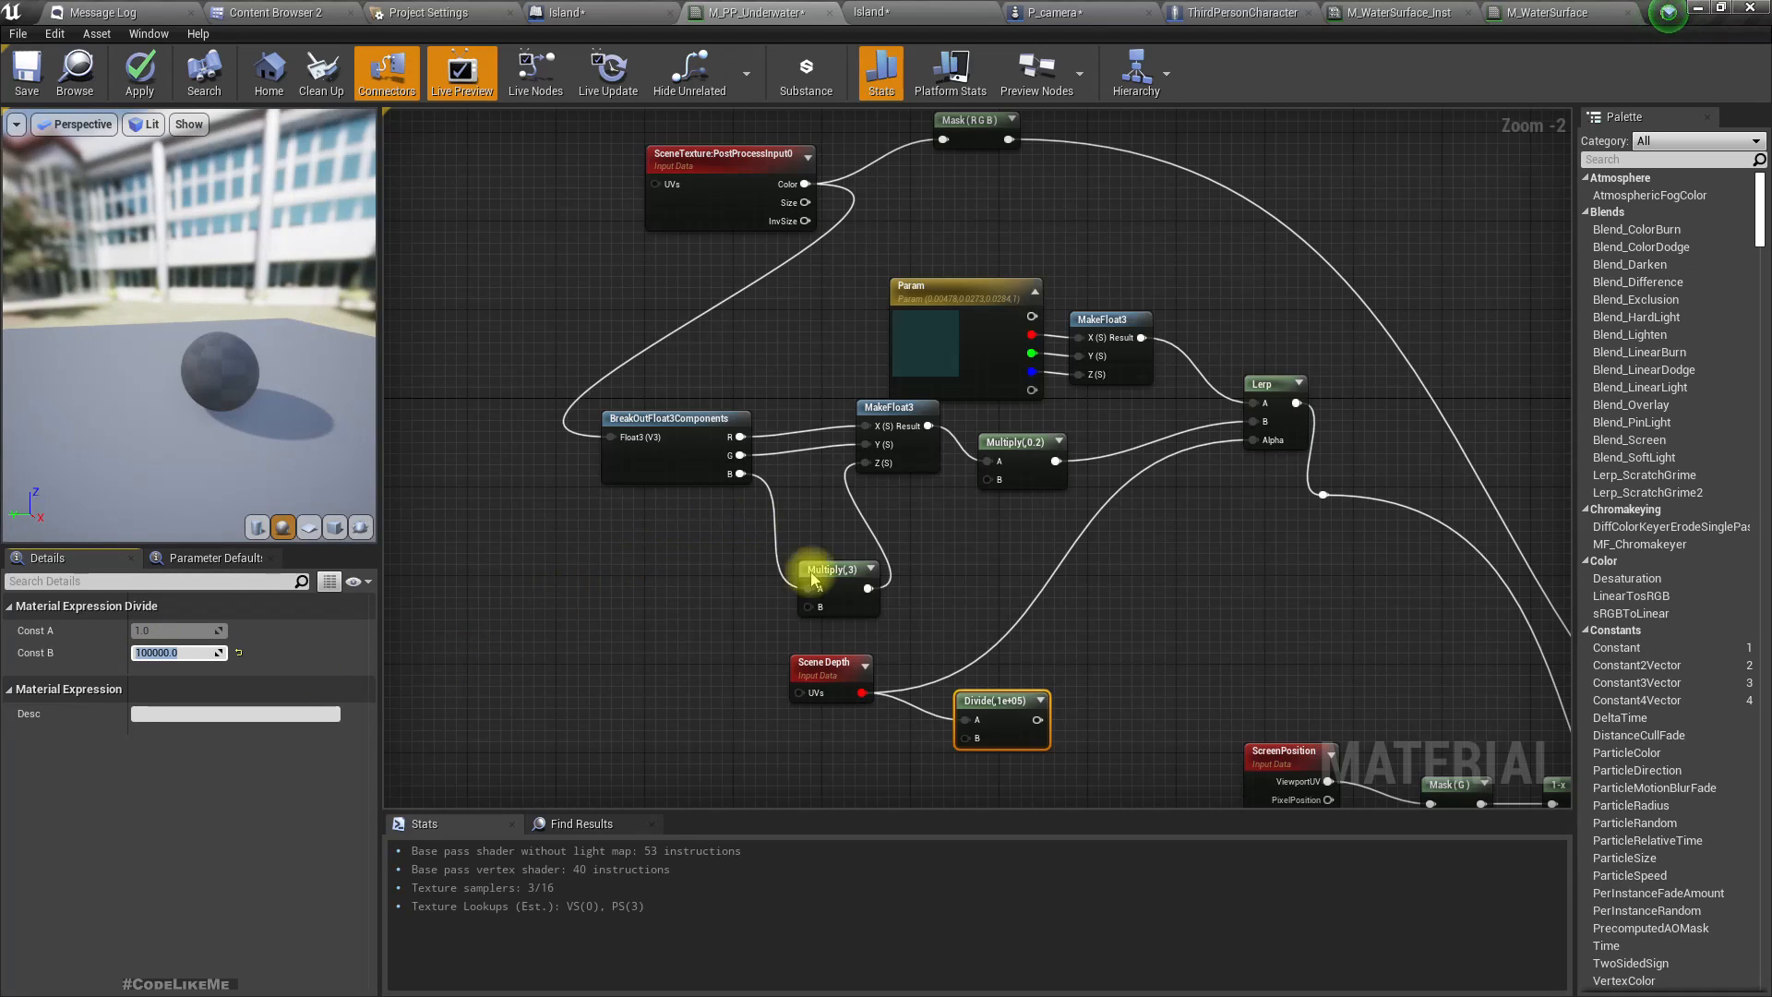
Route the Divide result through a 0 to 1 Clamp into the Lerp's Alpha, tidy both nodes, and apply the material.
left_click_drag(1036, 719, 1068, 667)
type("clamp")
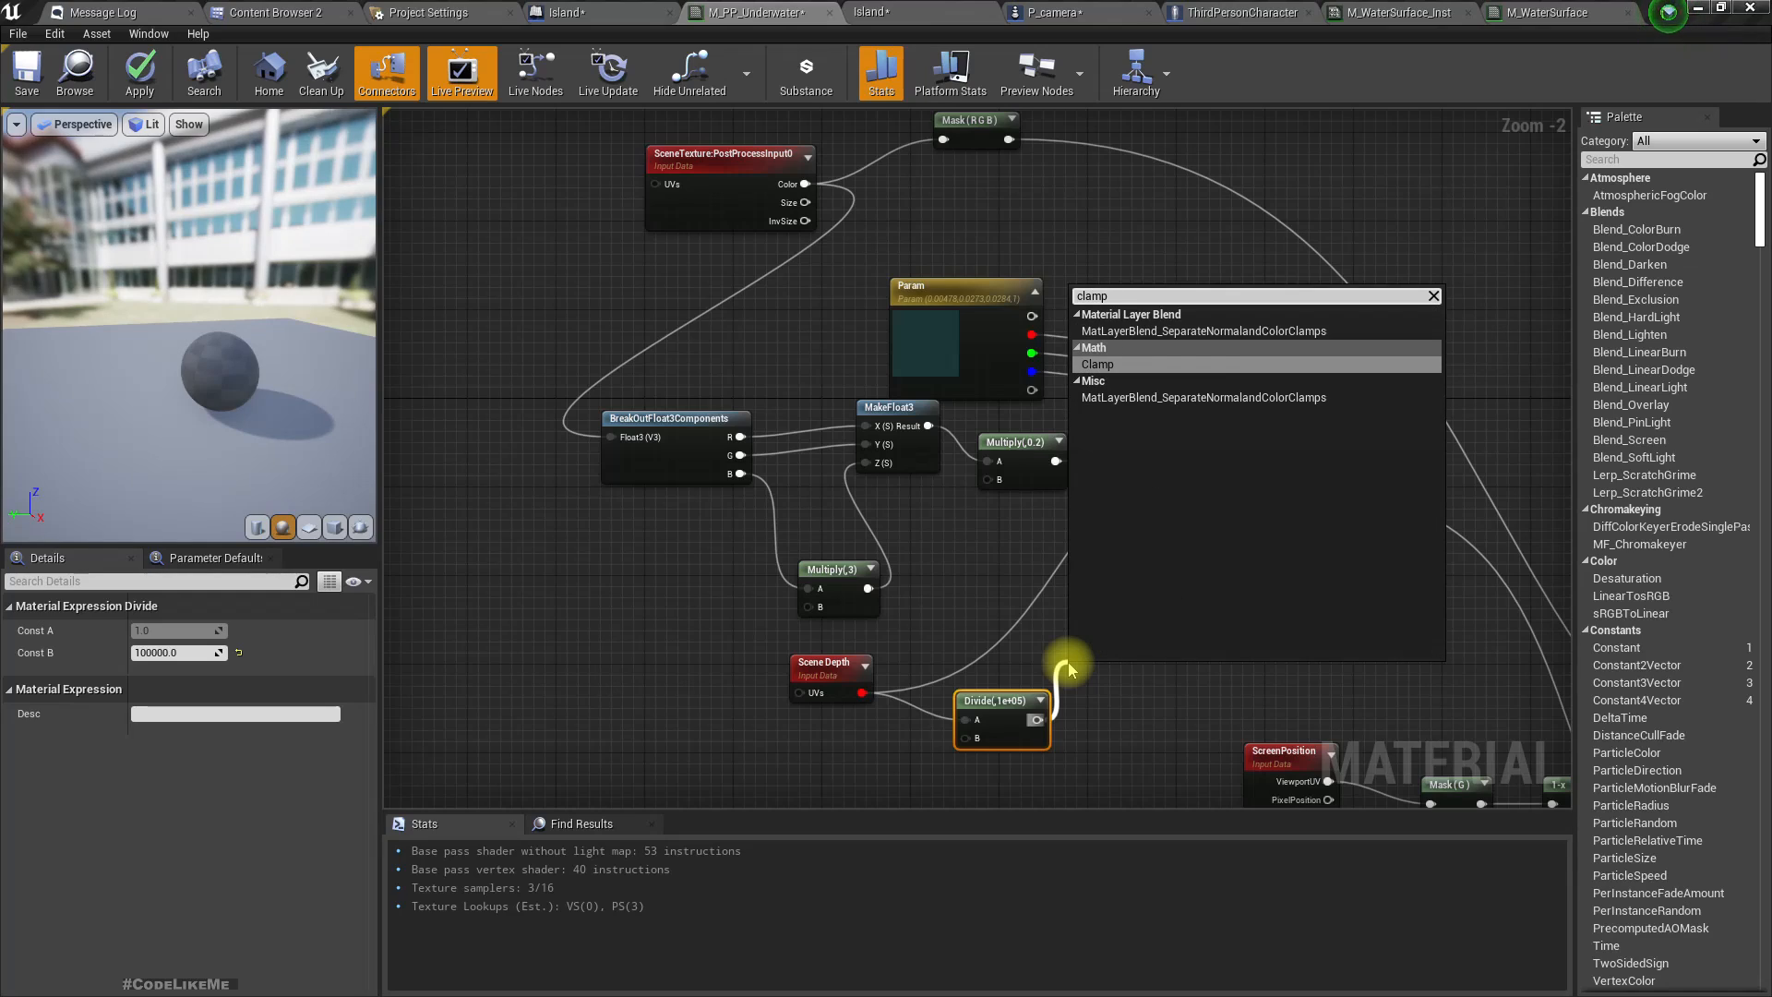
key("Return")
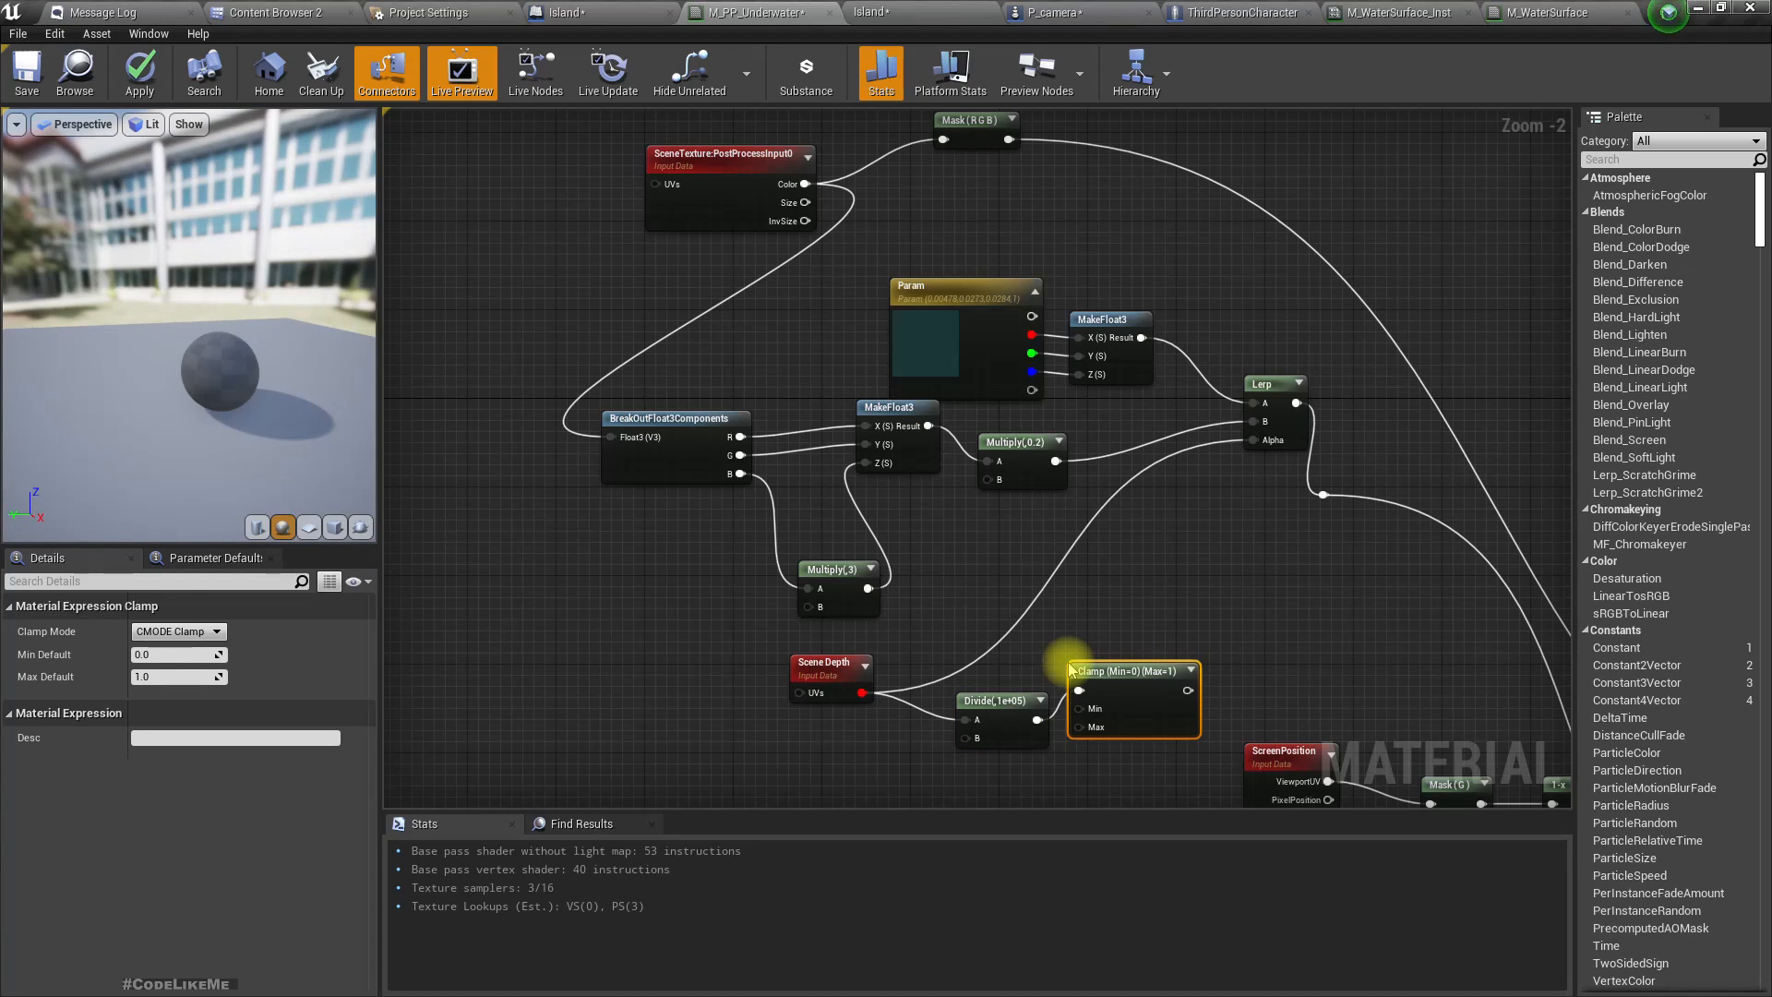
left_click_drag(1188, 689, 1254, 441)
left_click_drag(1128, 687, 1148, 646)
left_click_drag(1011, 703, 1012, 643)
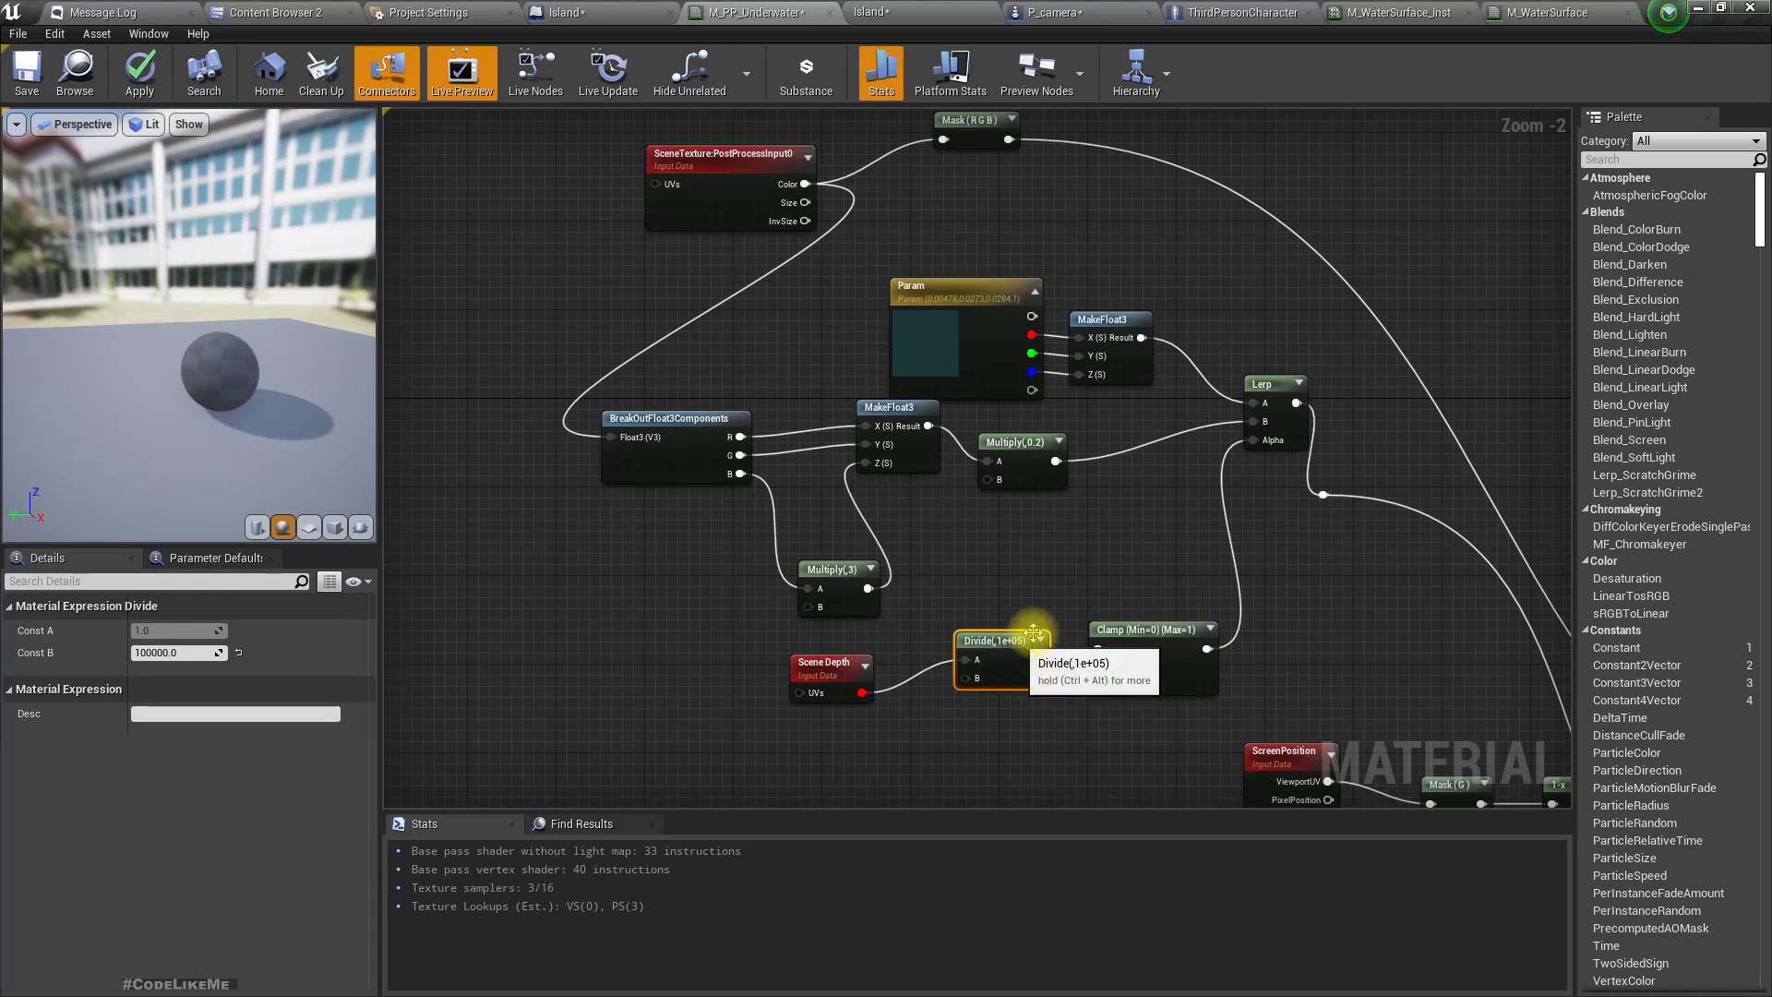
left_click(141, 74)
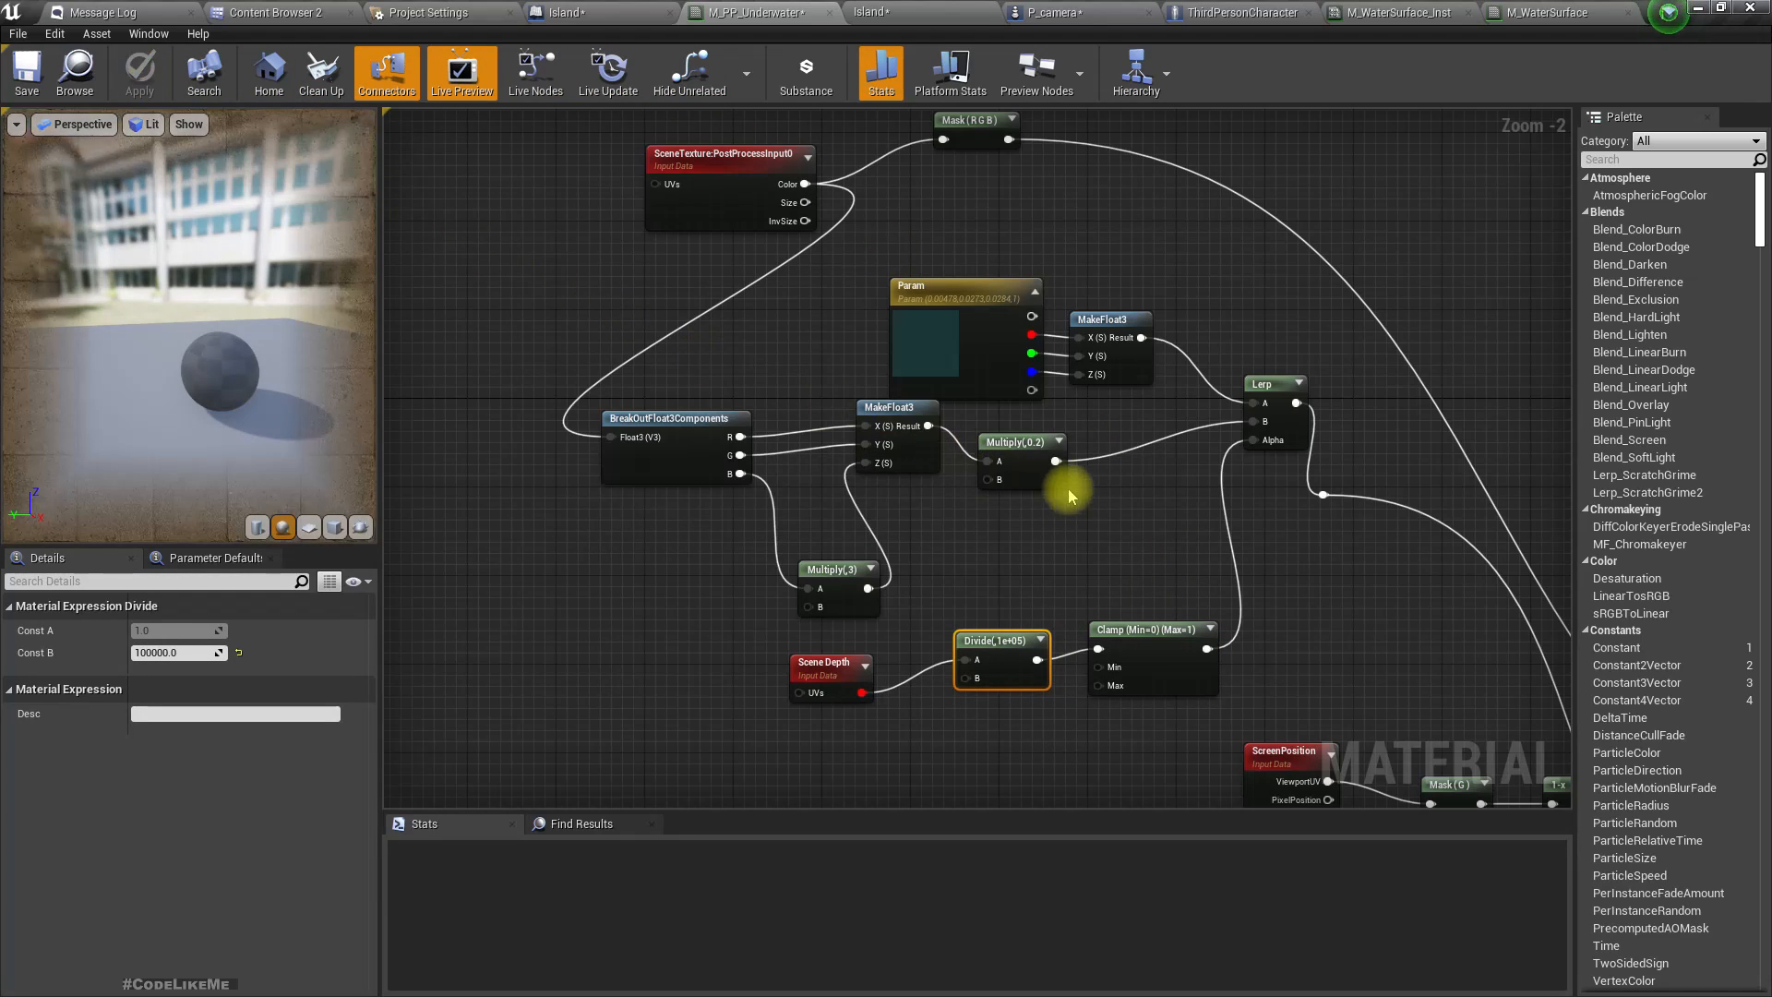
left_click_drag(338, 435, 403, 368)
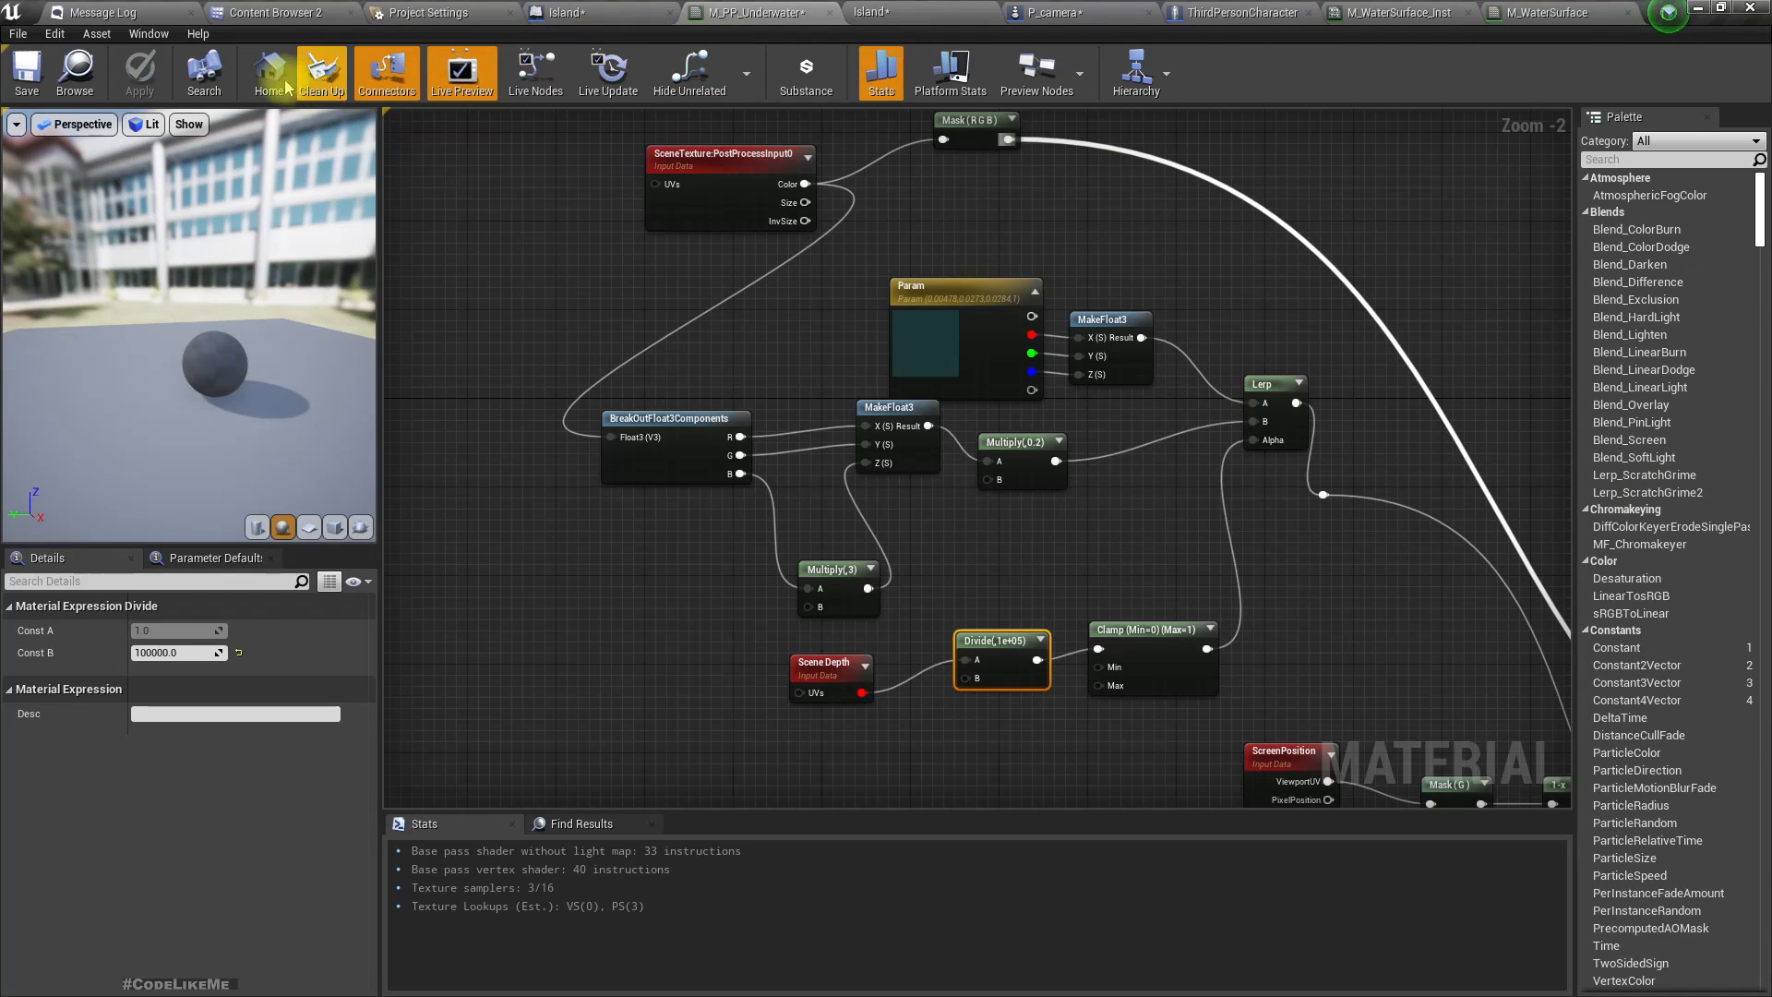
Swap the Lerp inputs so Multiply(,0.2) feeds A and the Param color's MakeFloat3 feeds B, apply the material, and check the level.
left_click(618, 9)
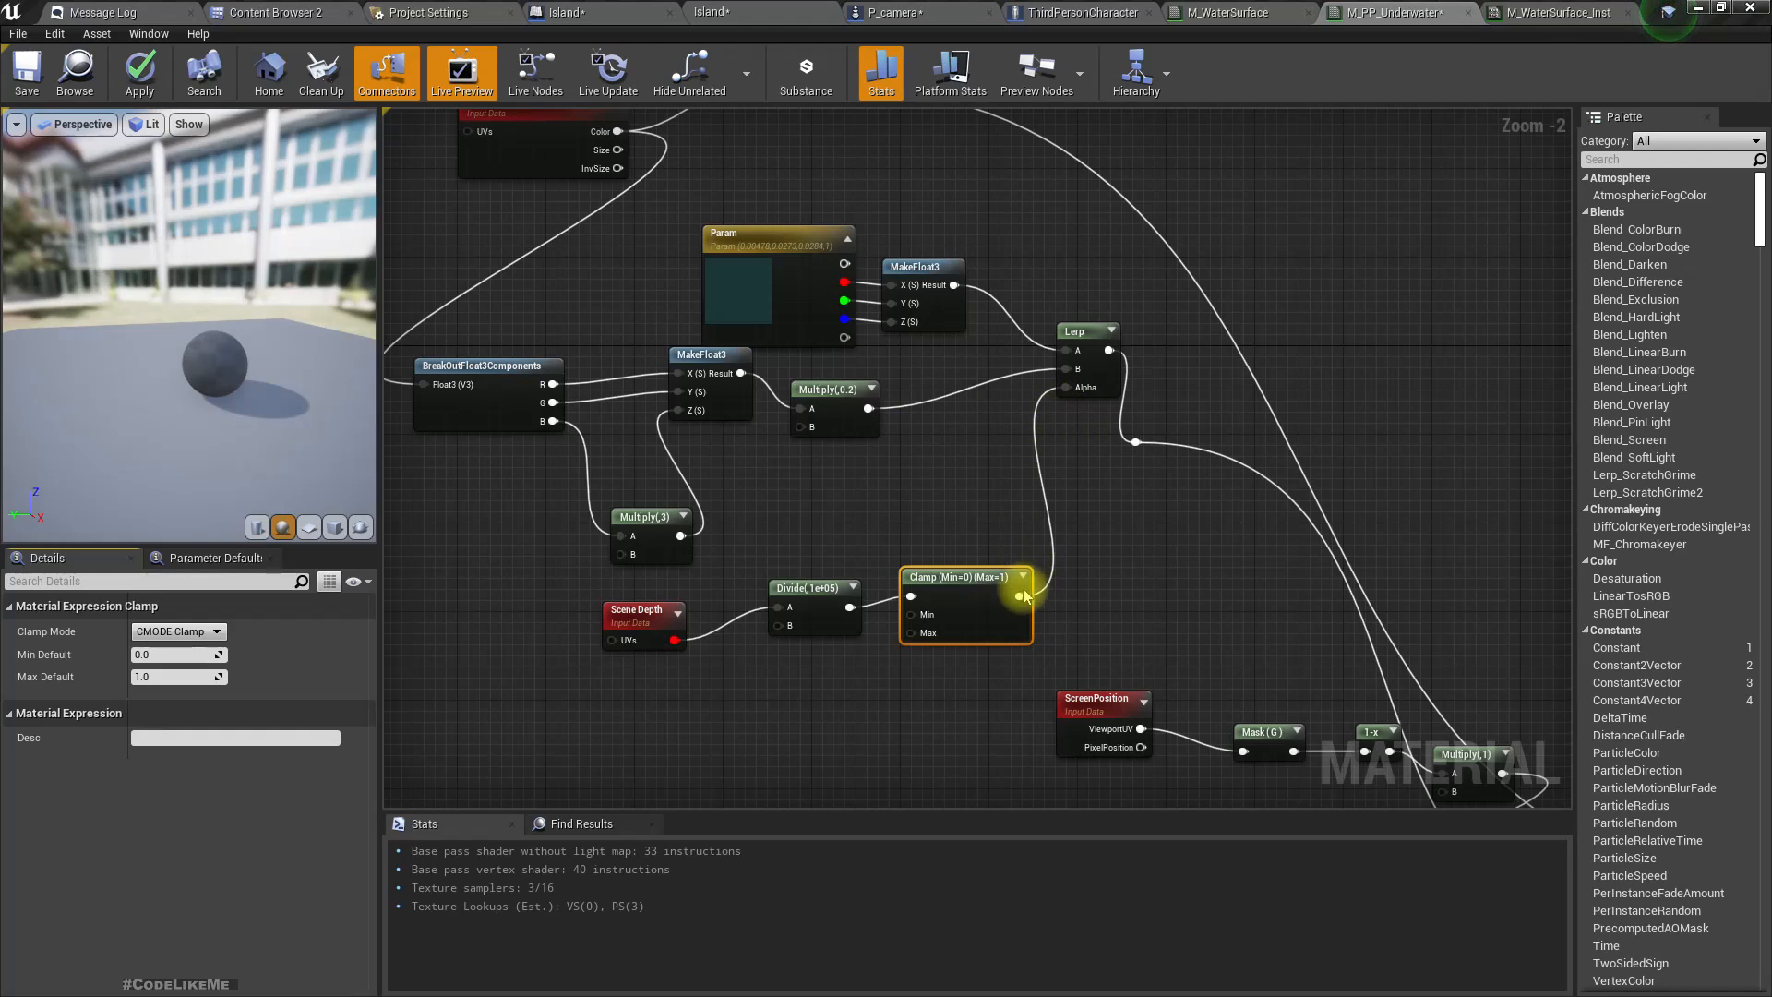
left_click_drag(865, 408, 955, 286)
left_click(155, 81)
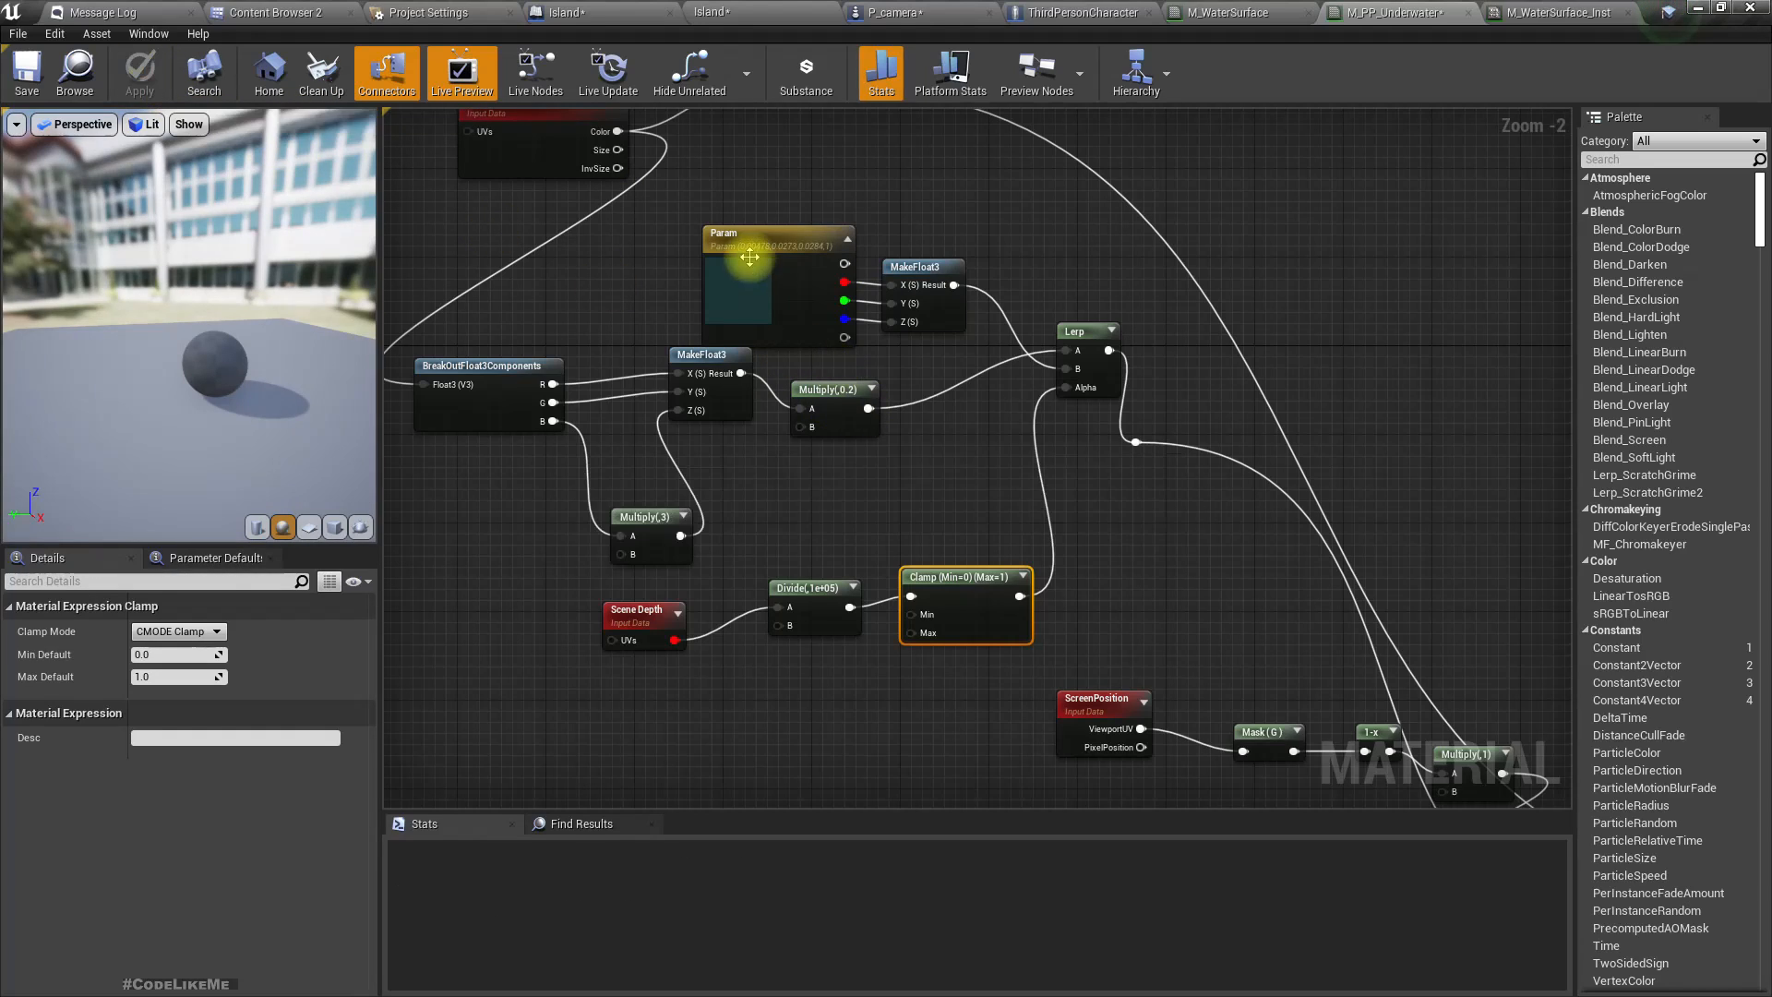
left_click(746, 13)
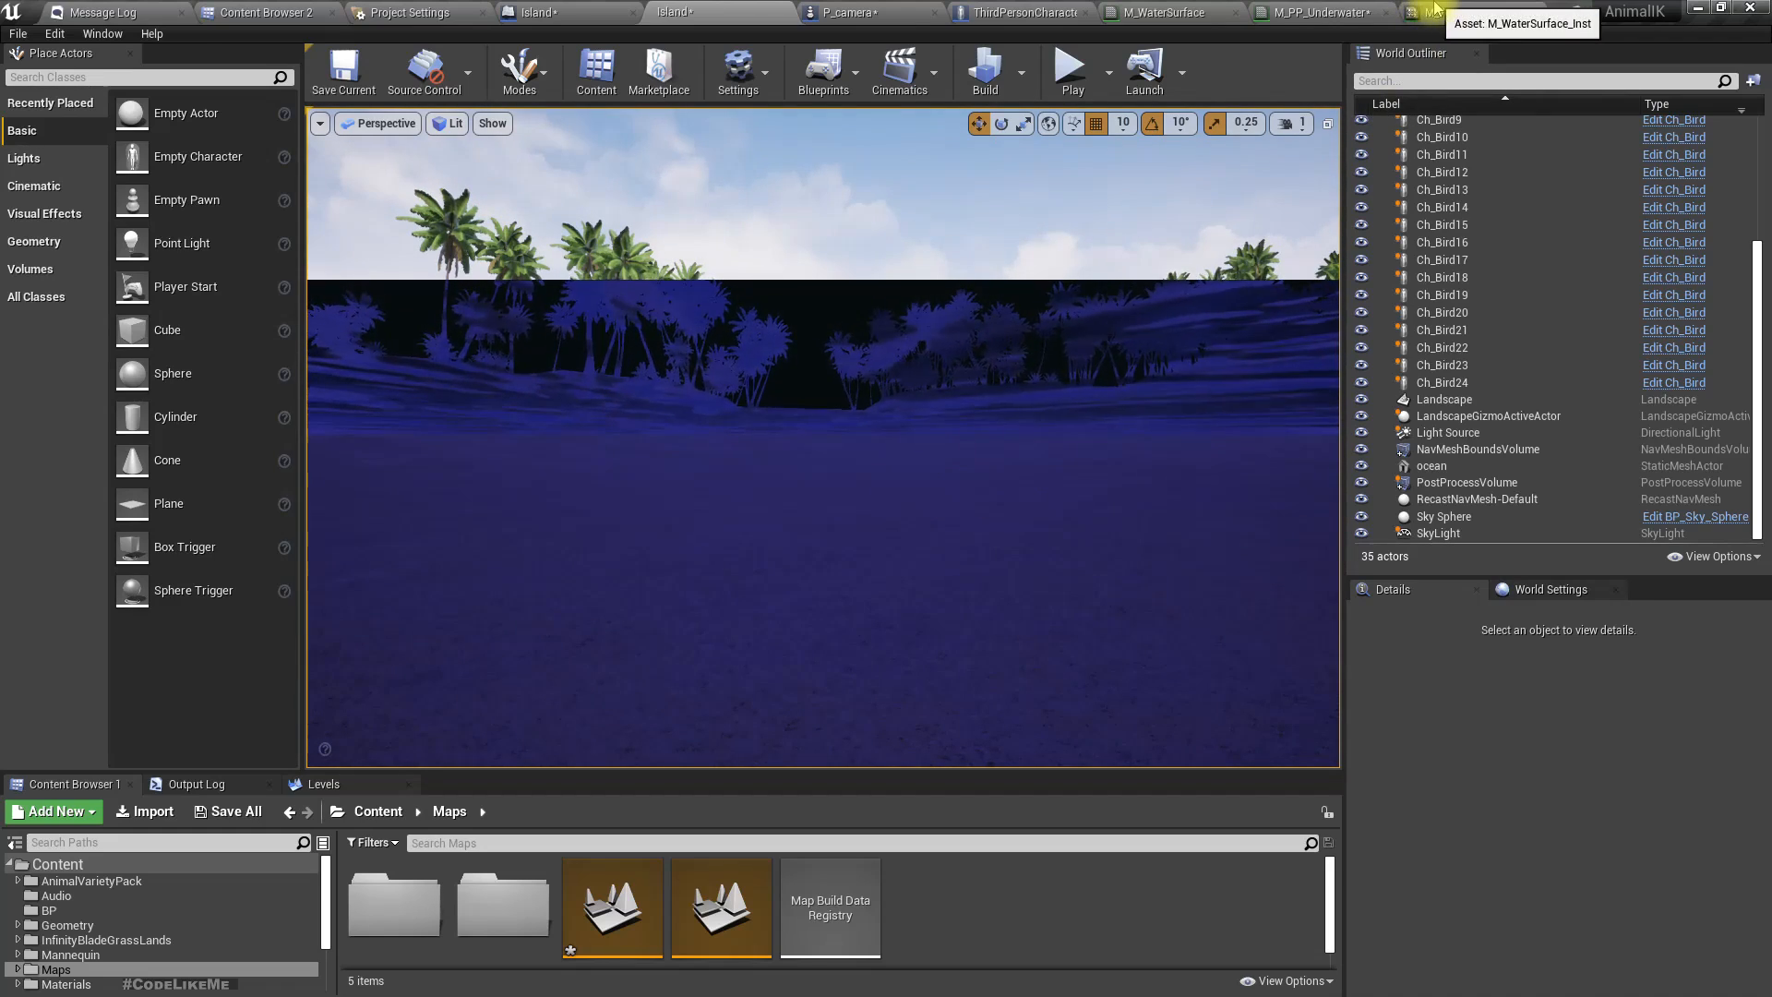
In M_PP_Underwater, move the Divide node beside Scene Depth, set its Const B to 4000, and apply the material.
left_click(1465, 12)
left_click(1204, 9)
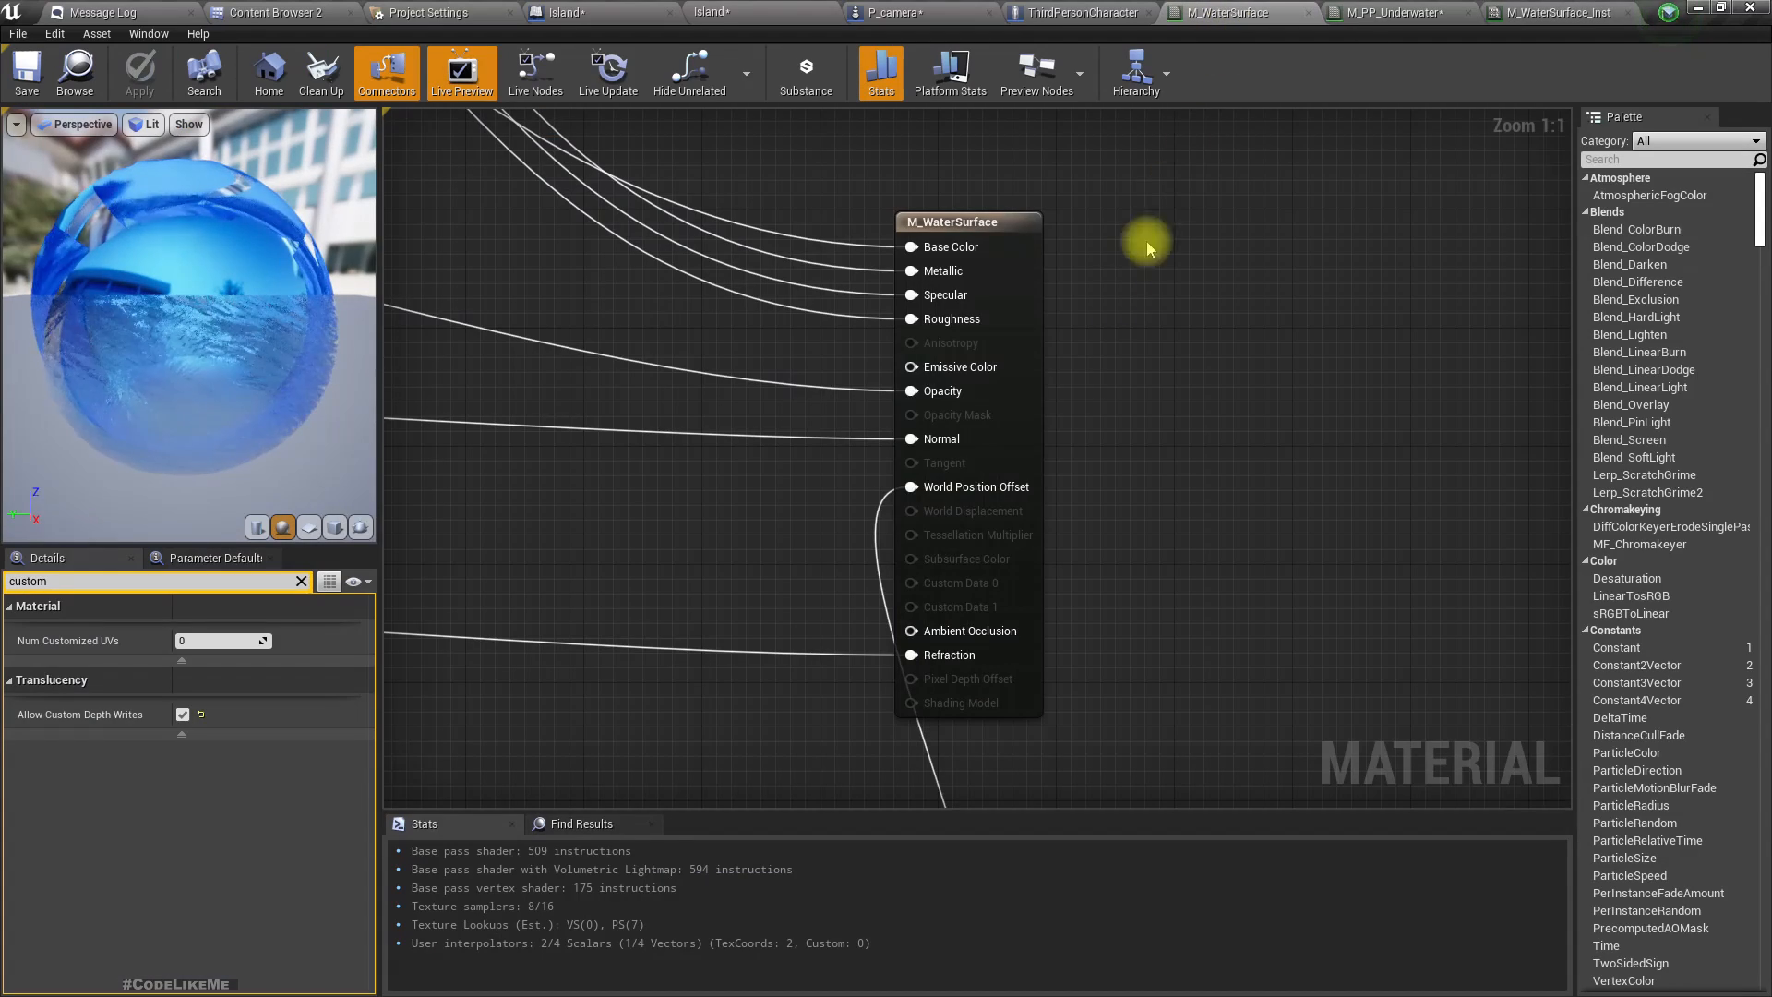
left_click(1396, 9)
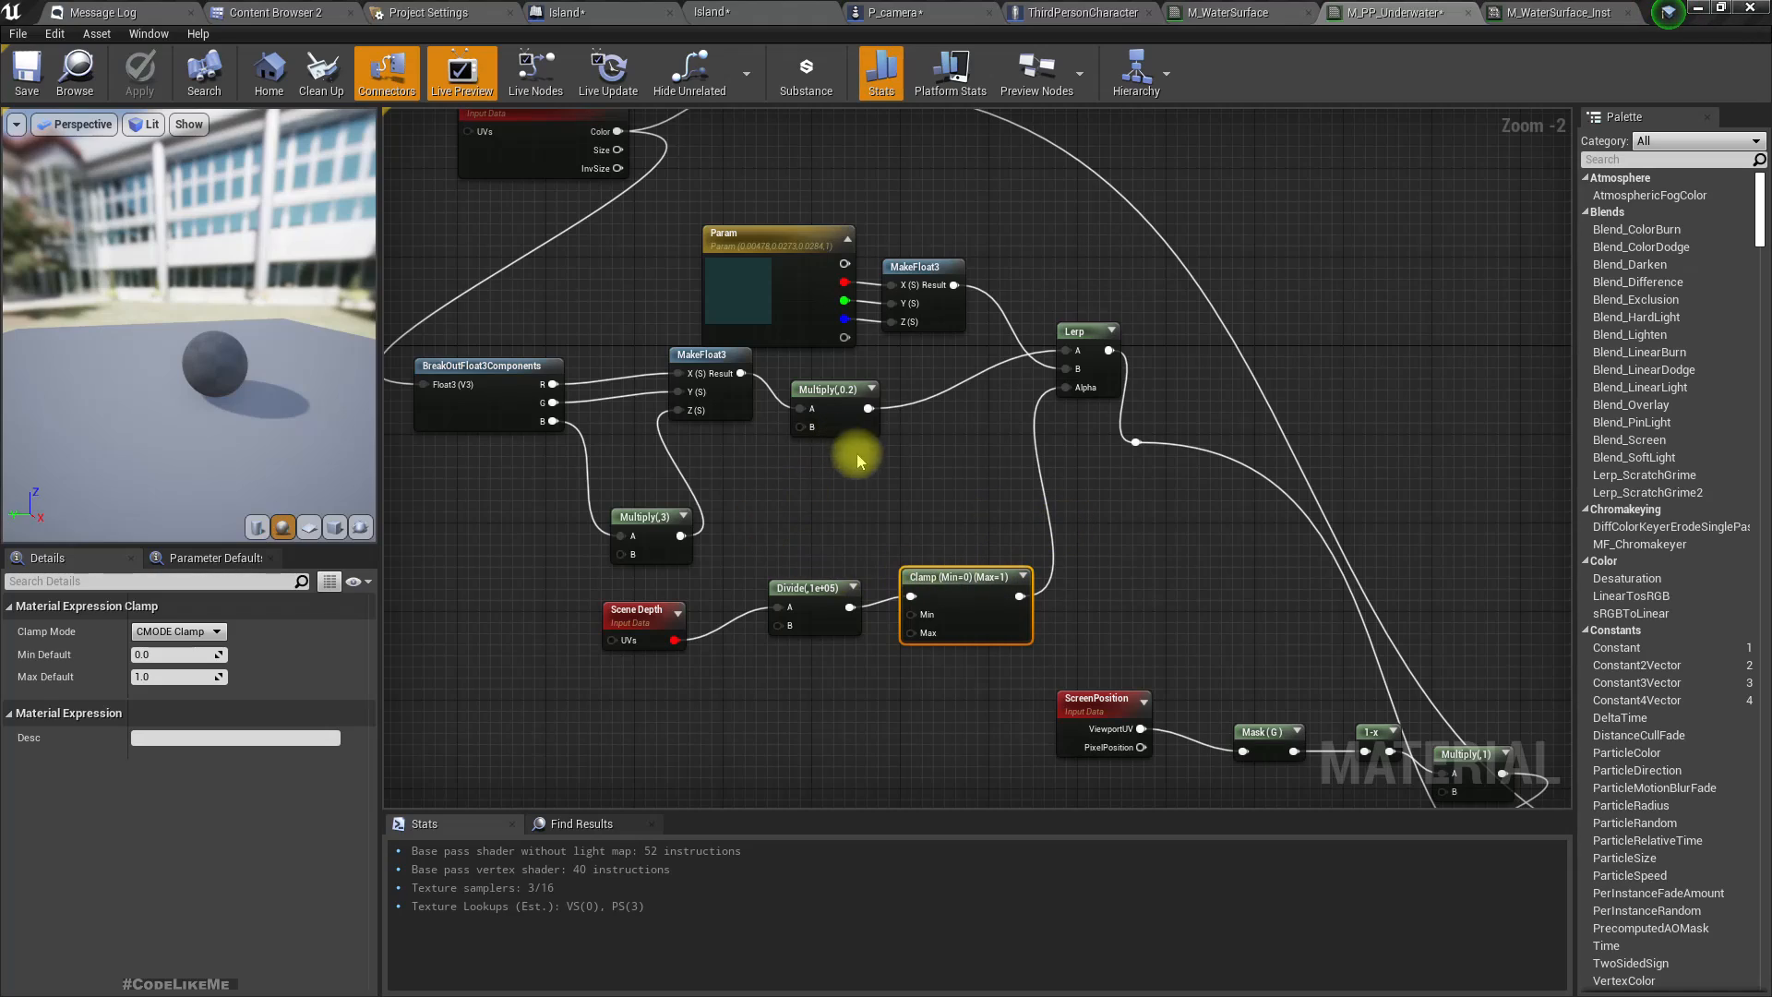
left_click_drag(817, 615, 739, 636)
left_click(178, 652)
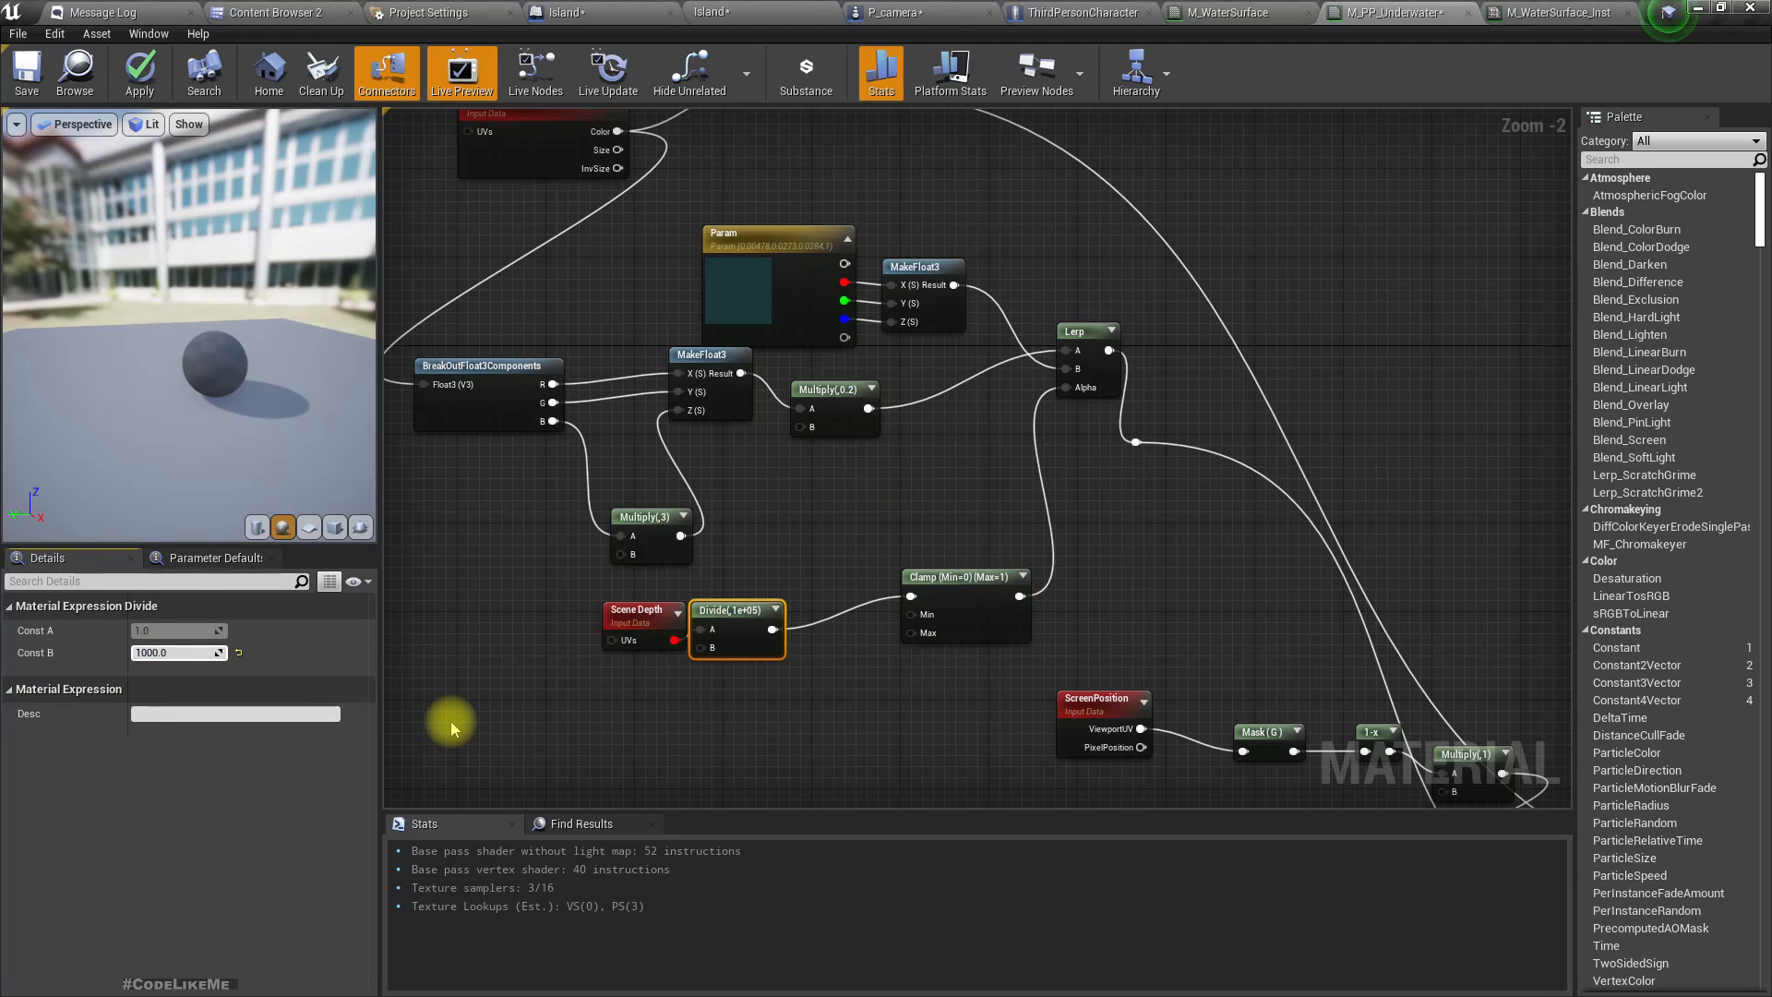
type("4000")
key("Return")
left_click(137, 75)
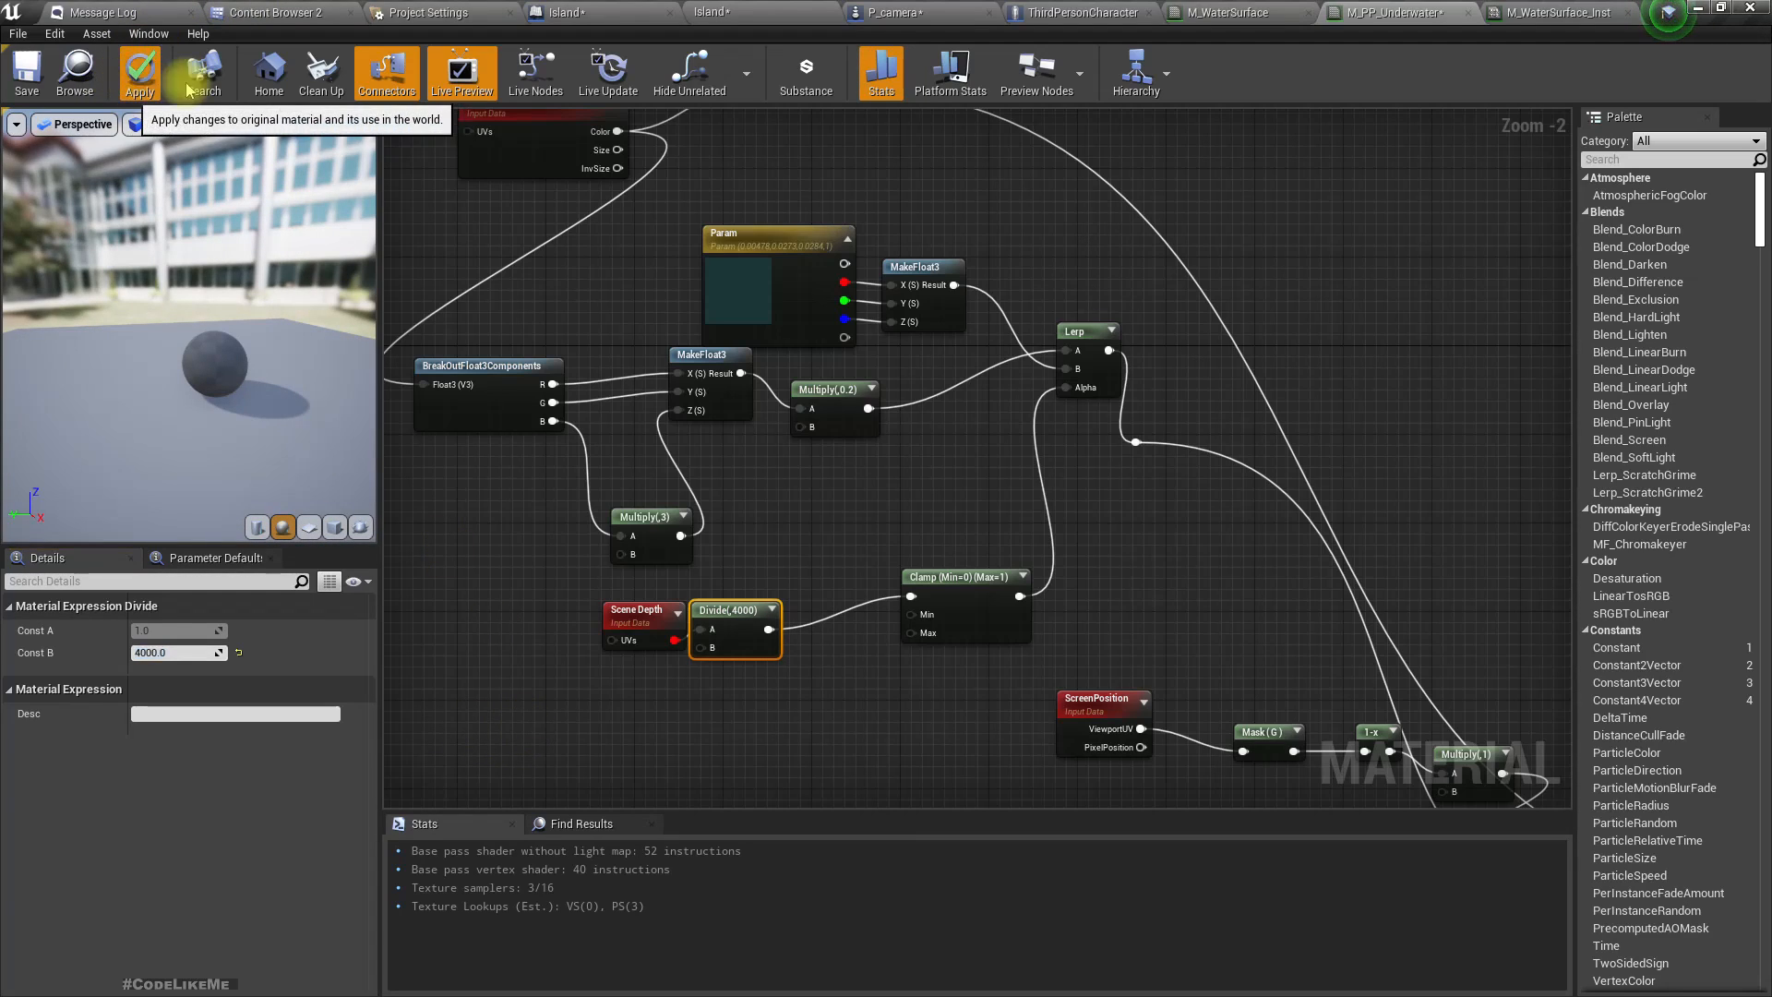
Inspect the underwater tint and waterline around the island in the full-screen level view and in a play test.
left_click(780, 11)
right_click_drag(1053, 511, 1264, 512)
mouse_move(998, 515)
right_mouse_down()
mouse_move(965, 503)
mouse_move(965, 531)
right_mouse_up()
key("F11")
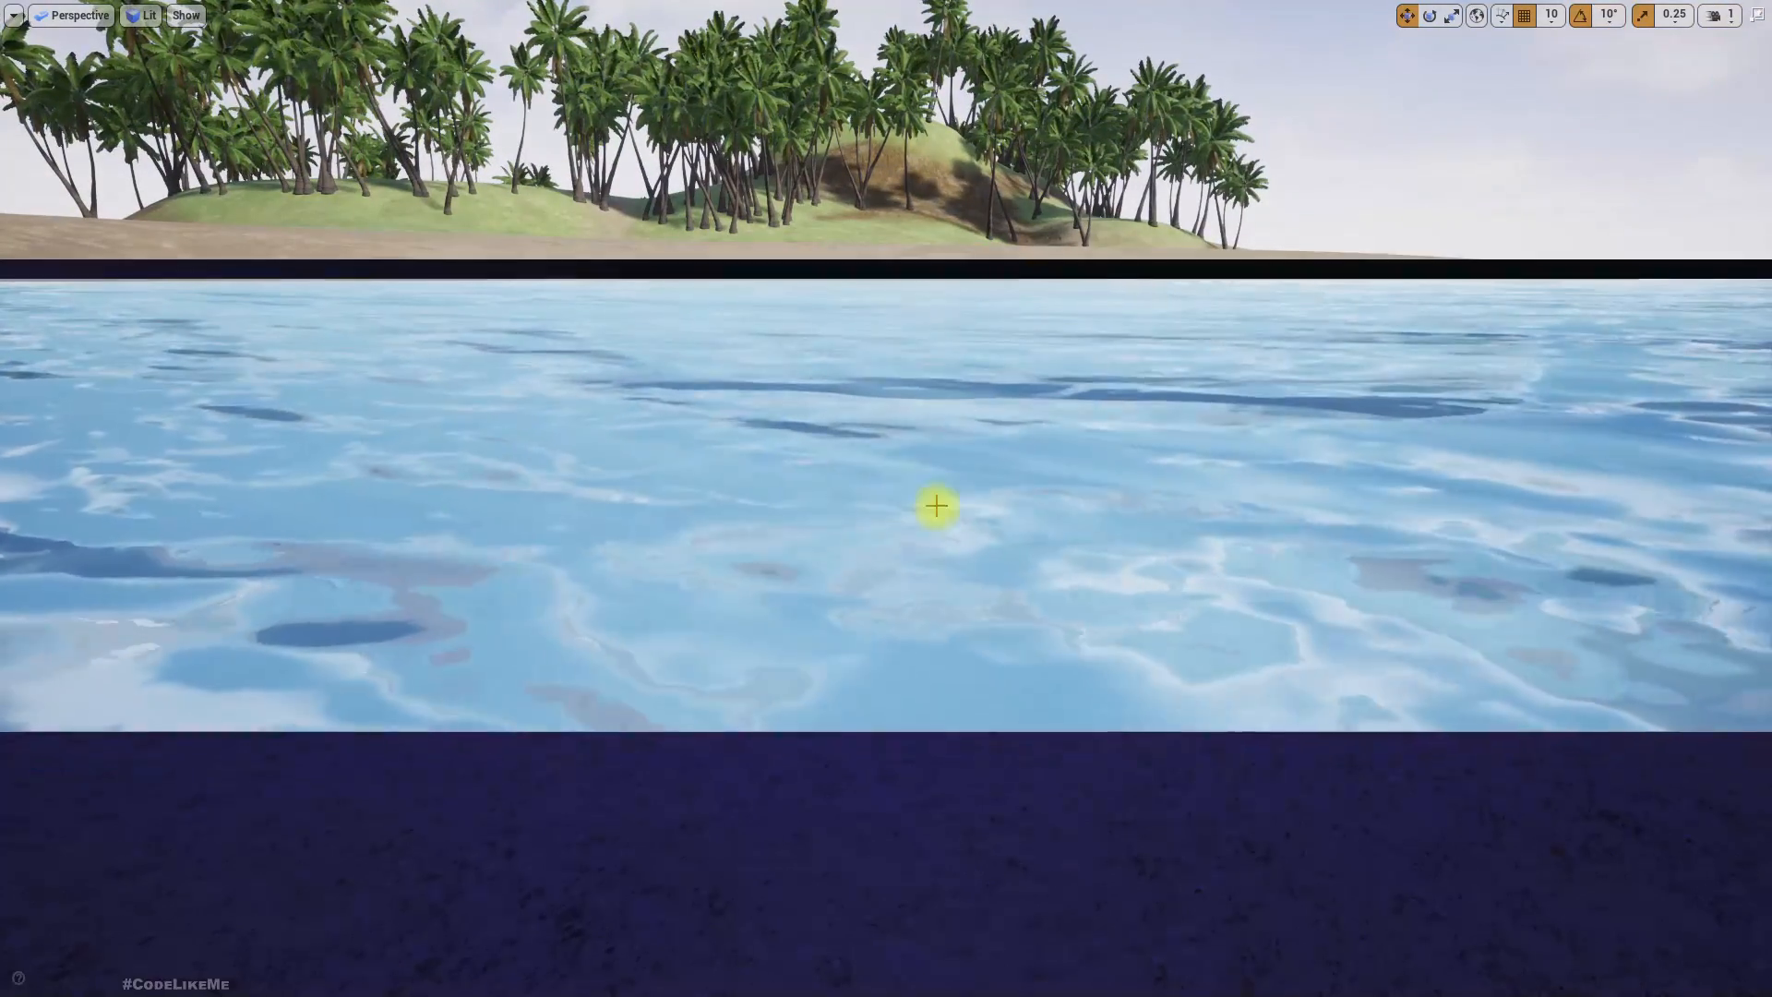
right_click_drag(936, 510, 936, 470)
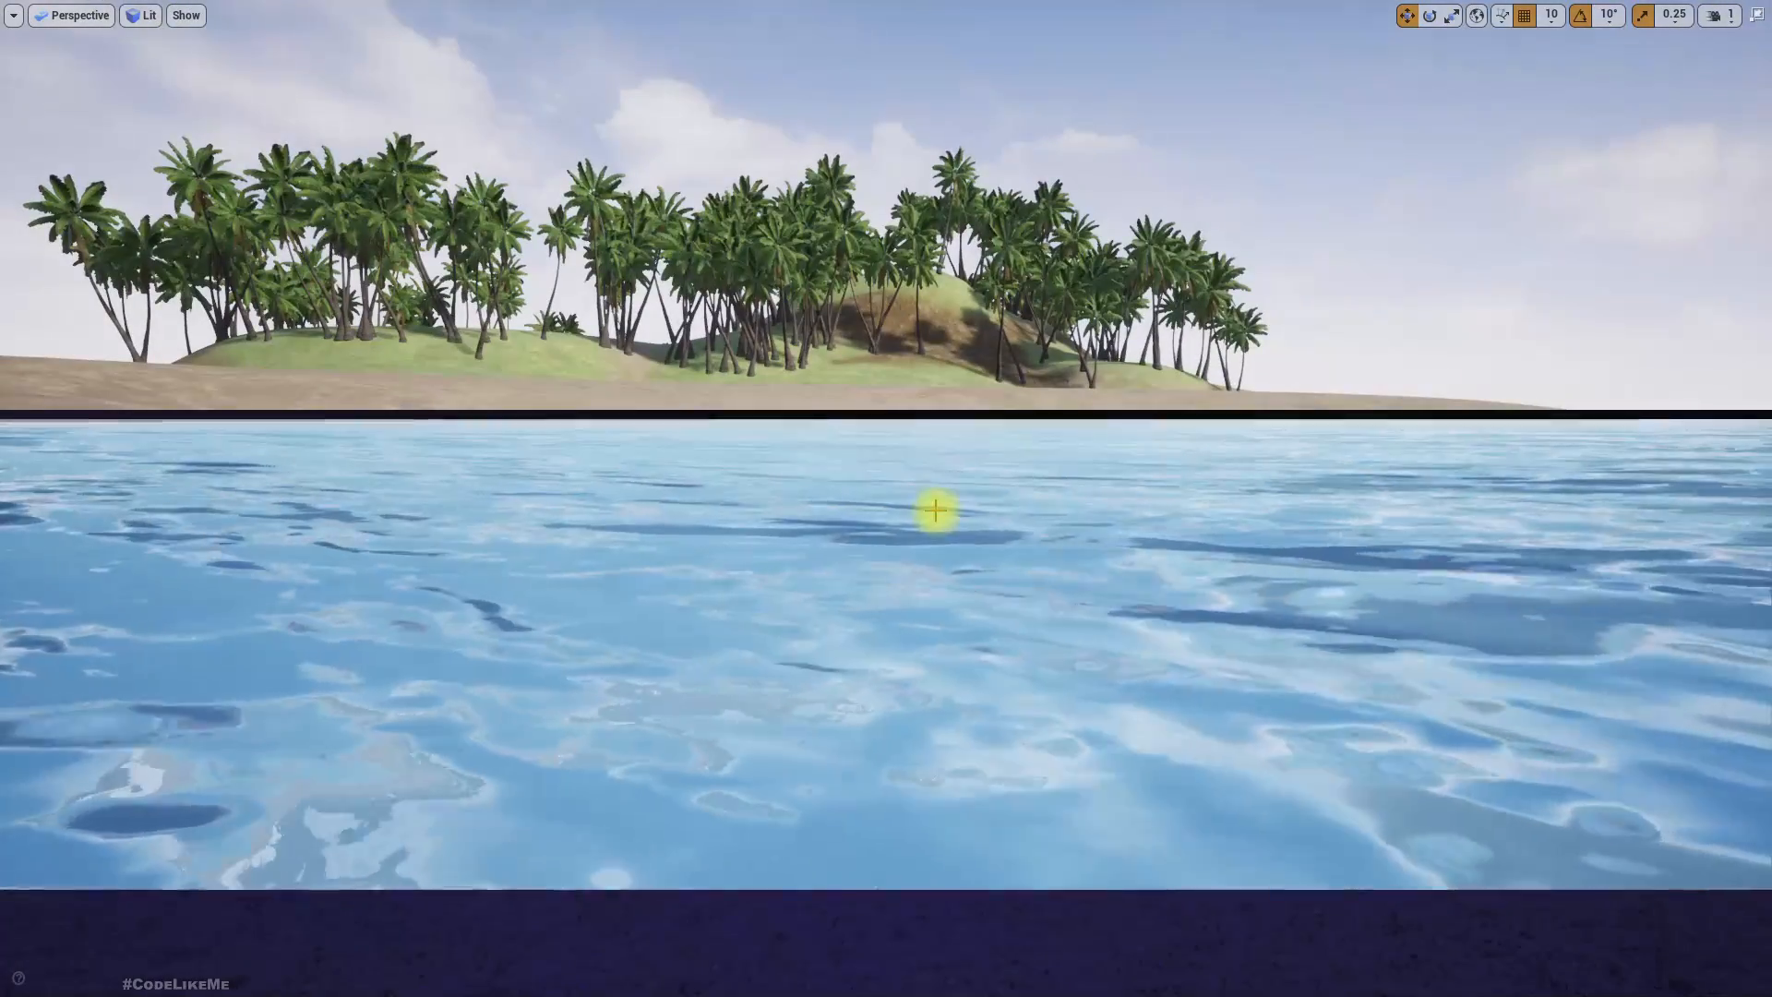
key("alt+p")
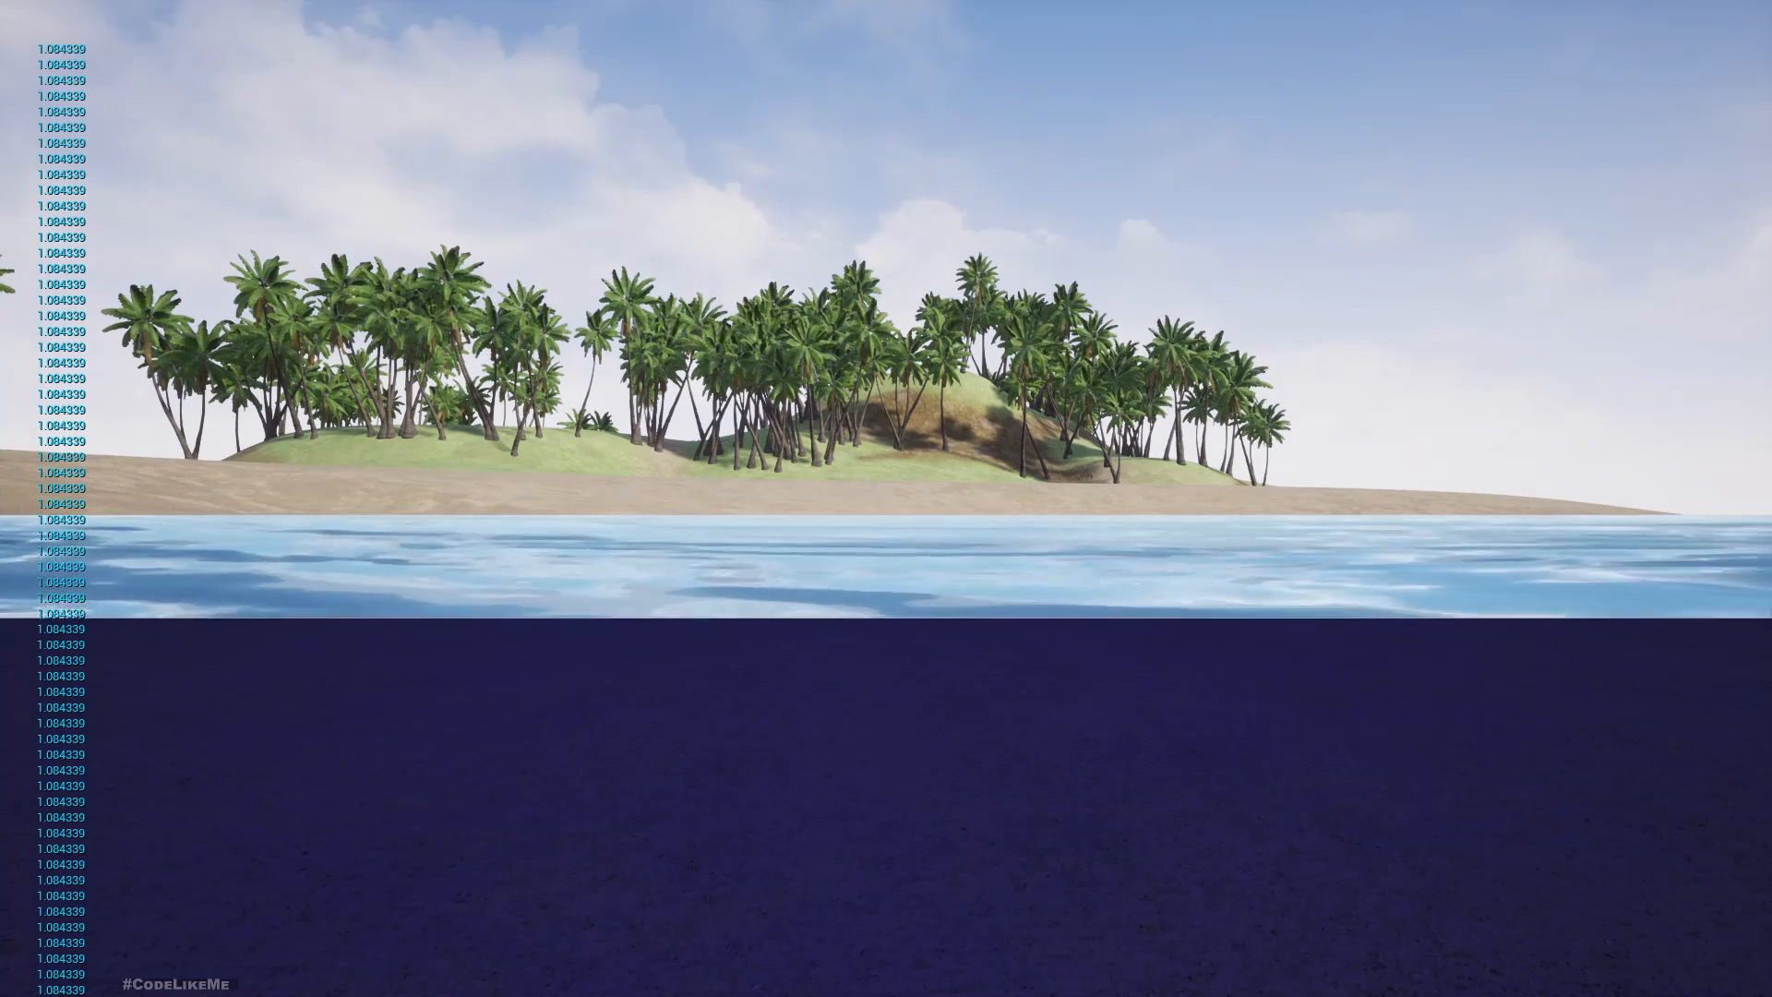
key("F11")
left_click(917, 483)
key("Escape")
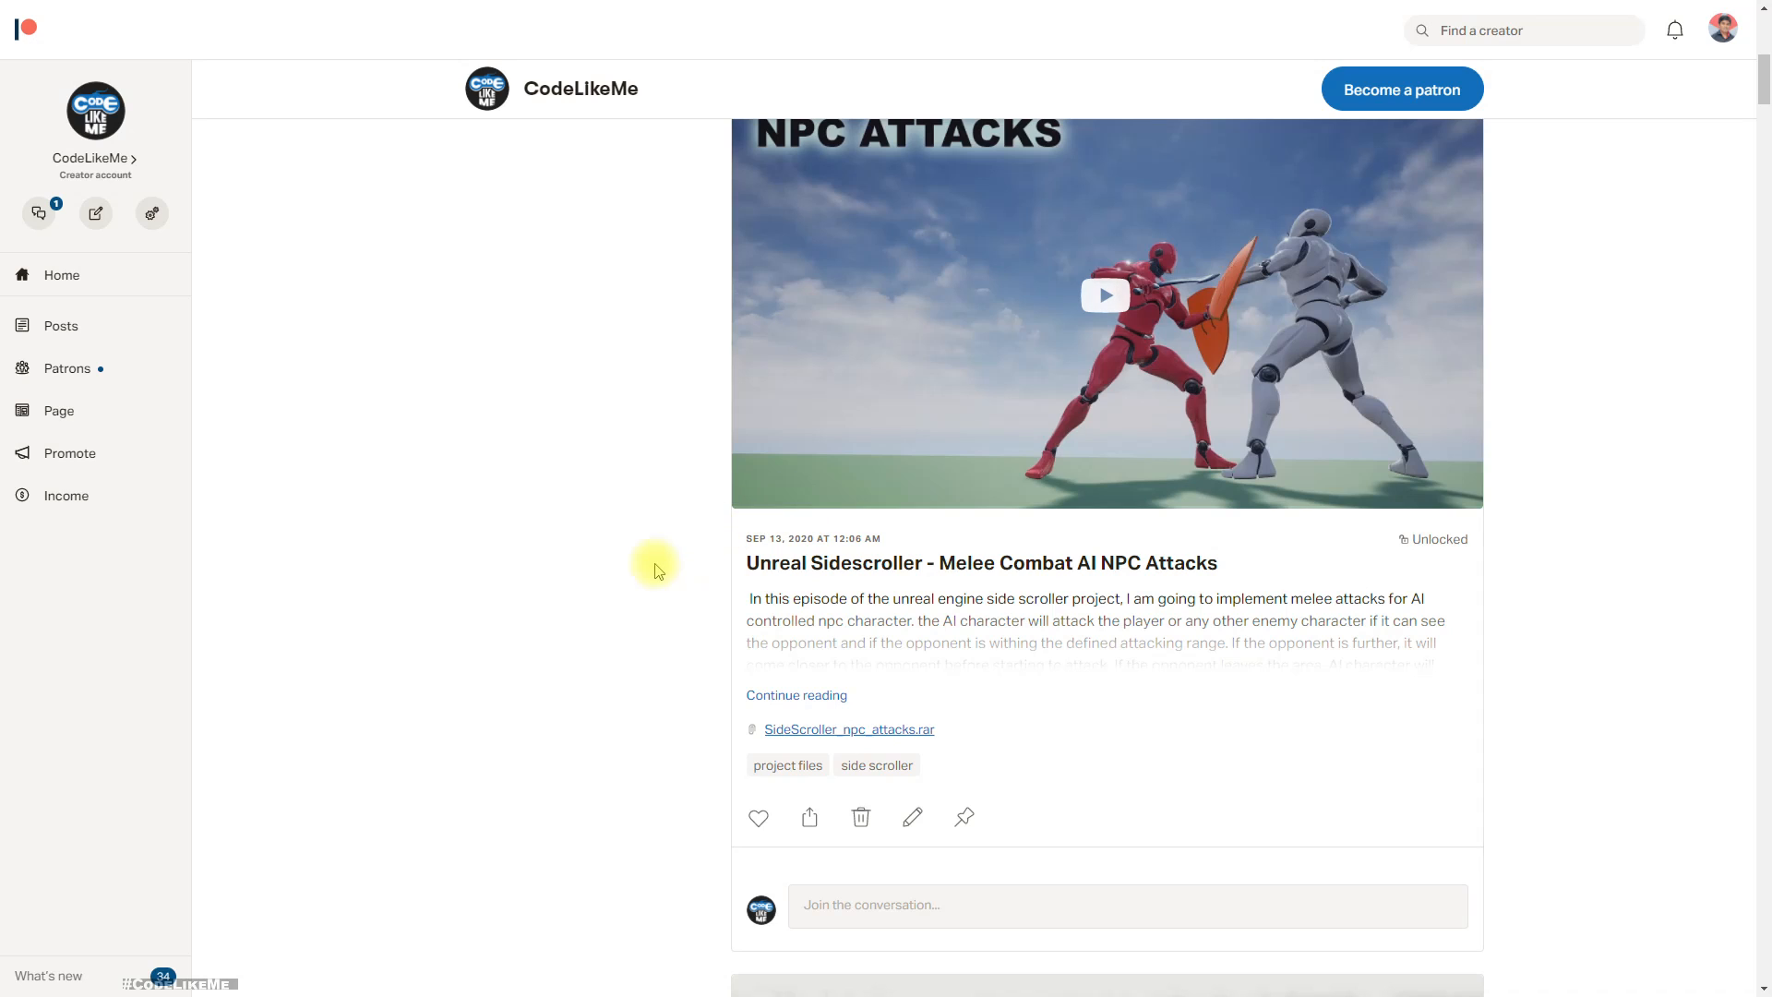
Look through the project-file posts on the CodeLikeMe Patreon page.
scroll(649, 556, "down", 8)
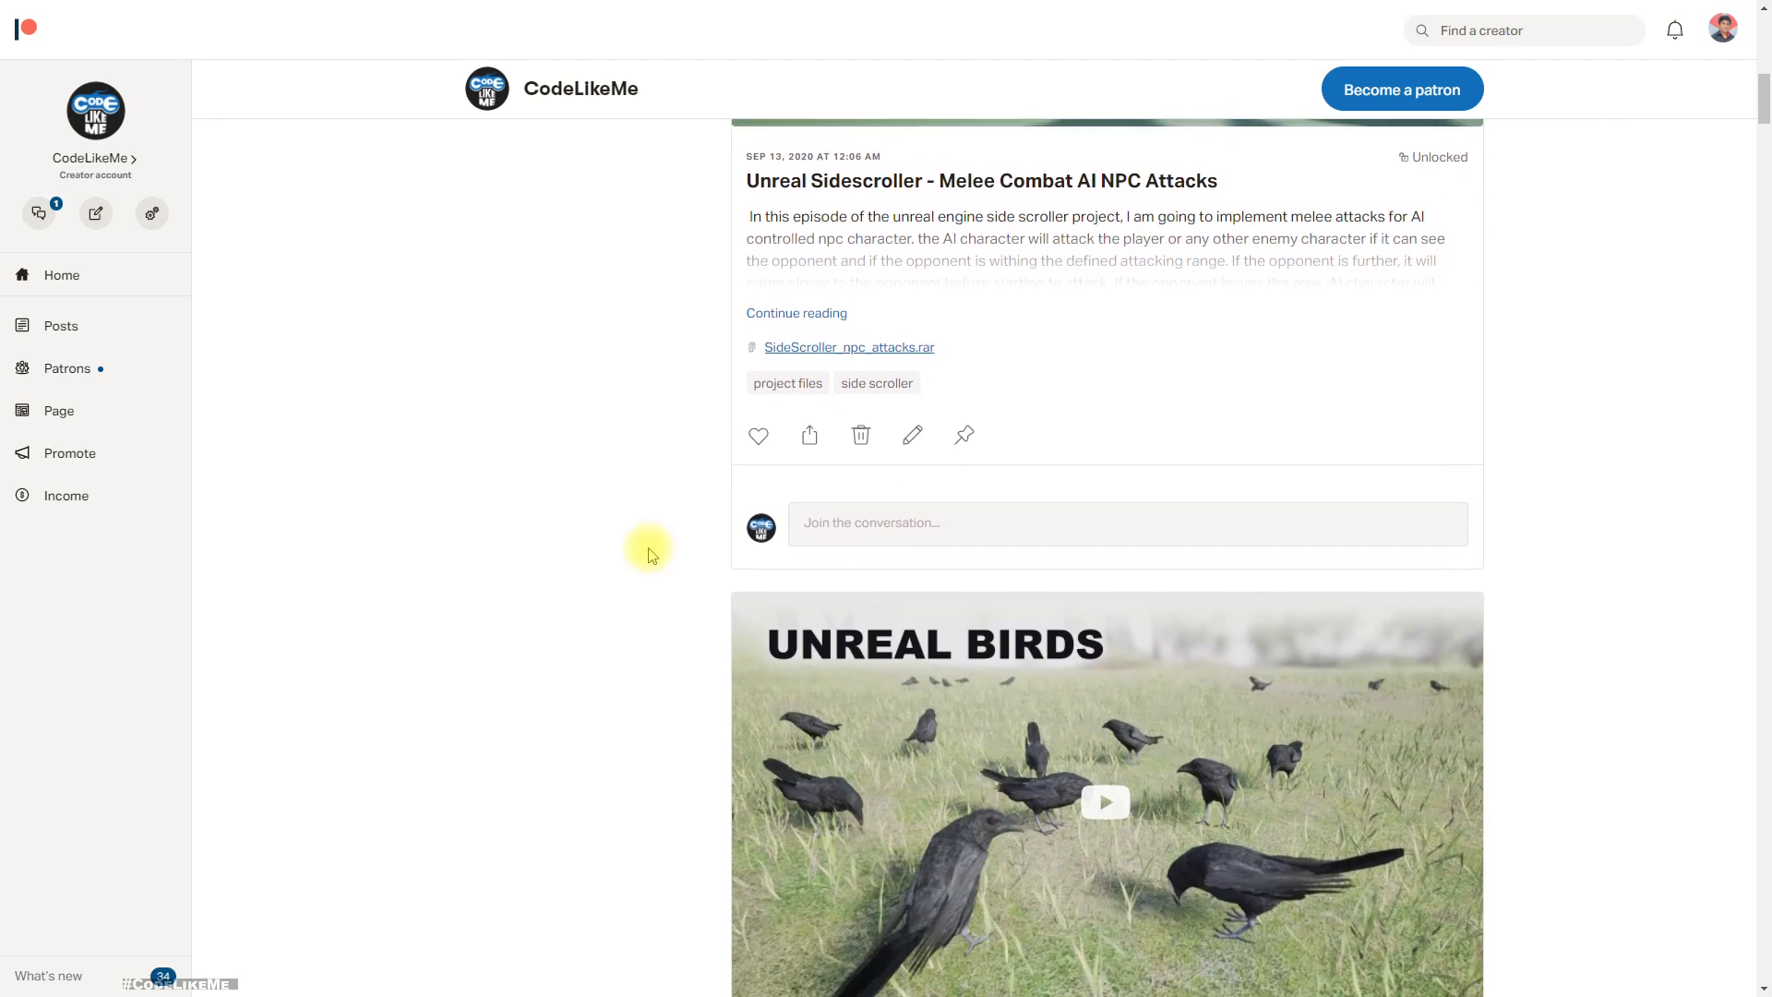
scroll(649, 554, "down", 10)
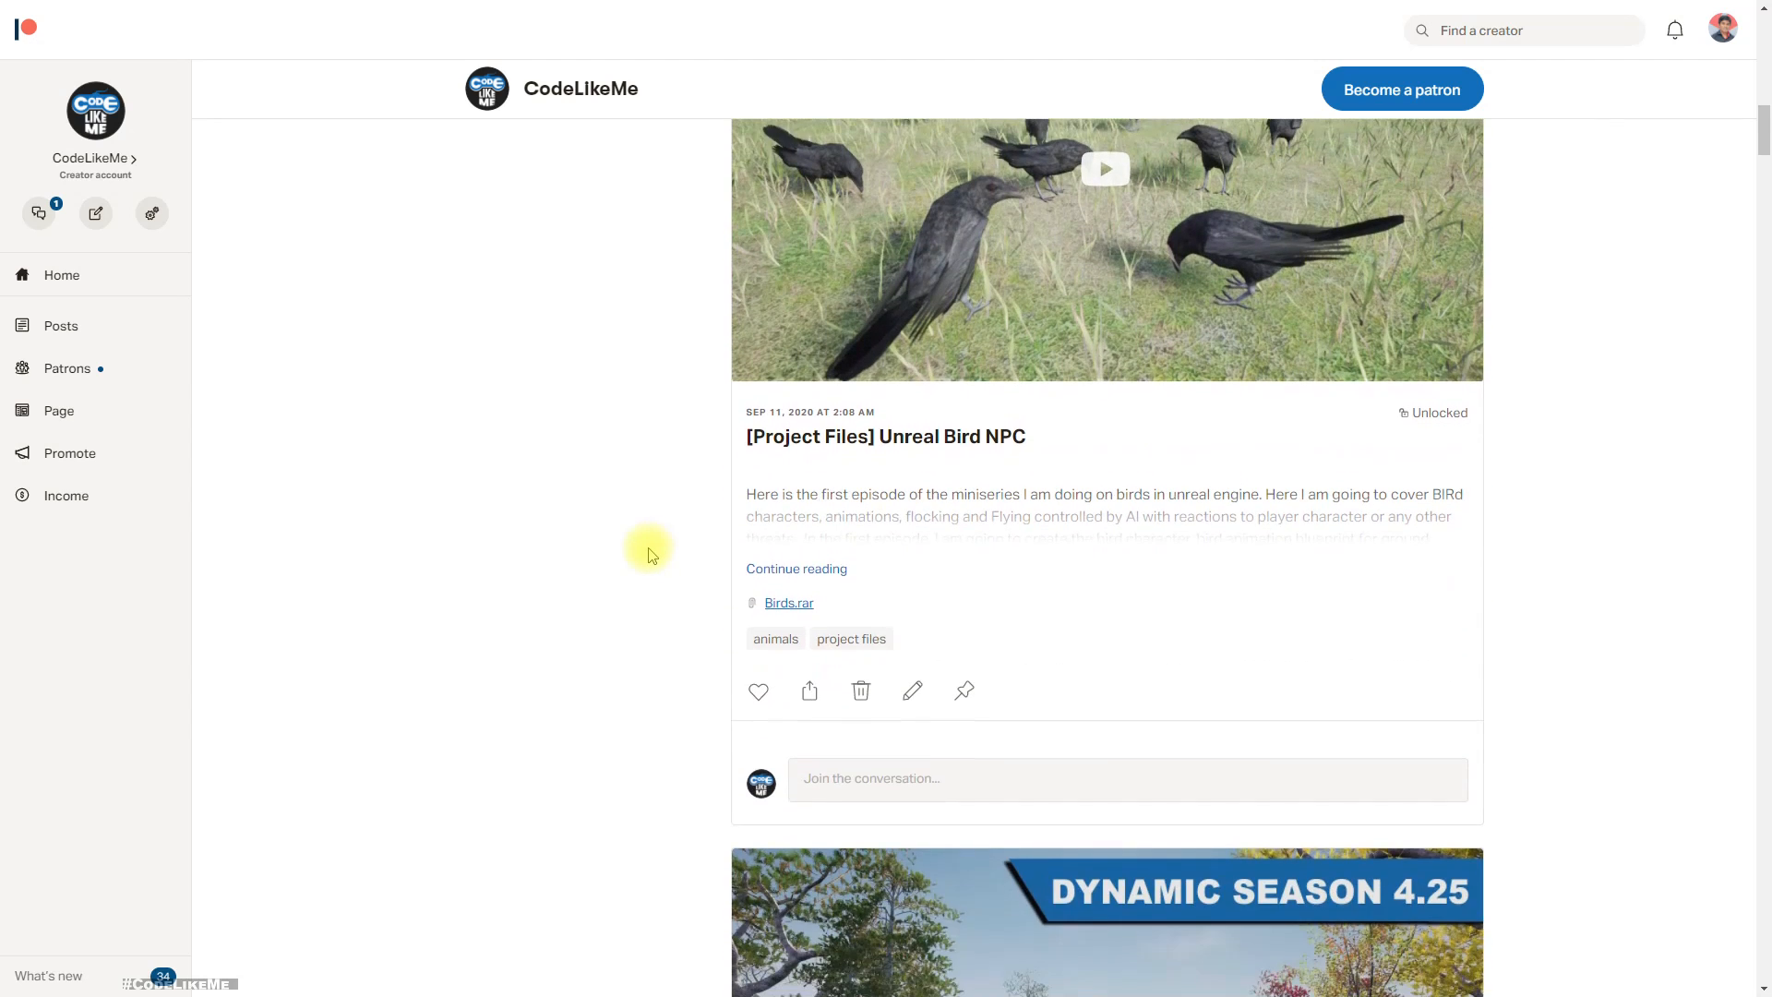
scroll(649, 555, "down", 8)
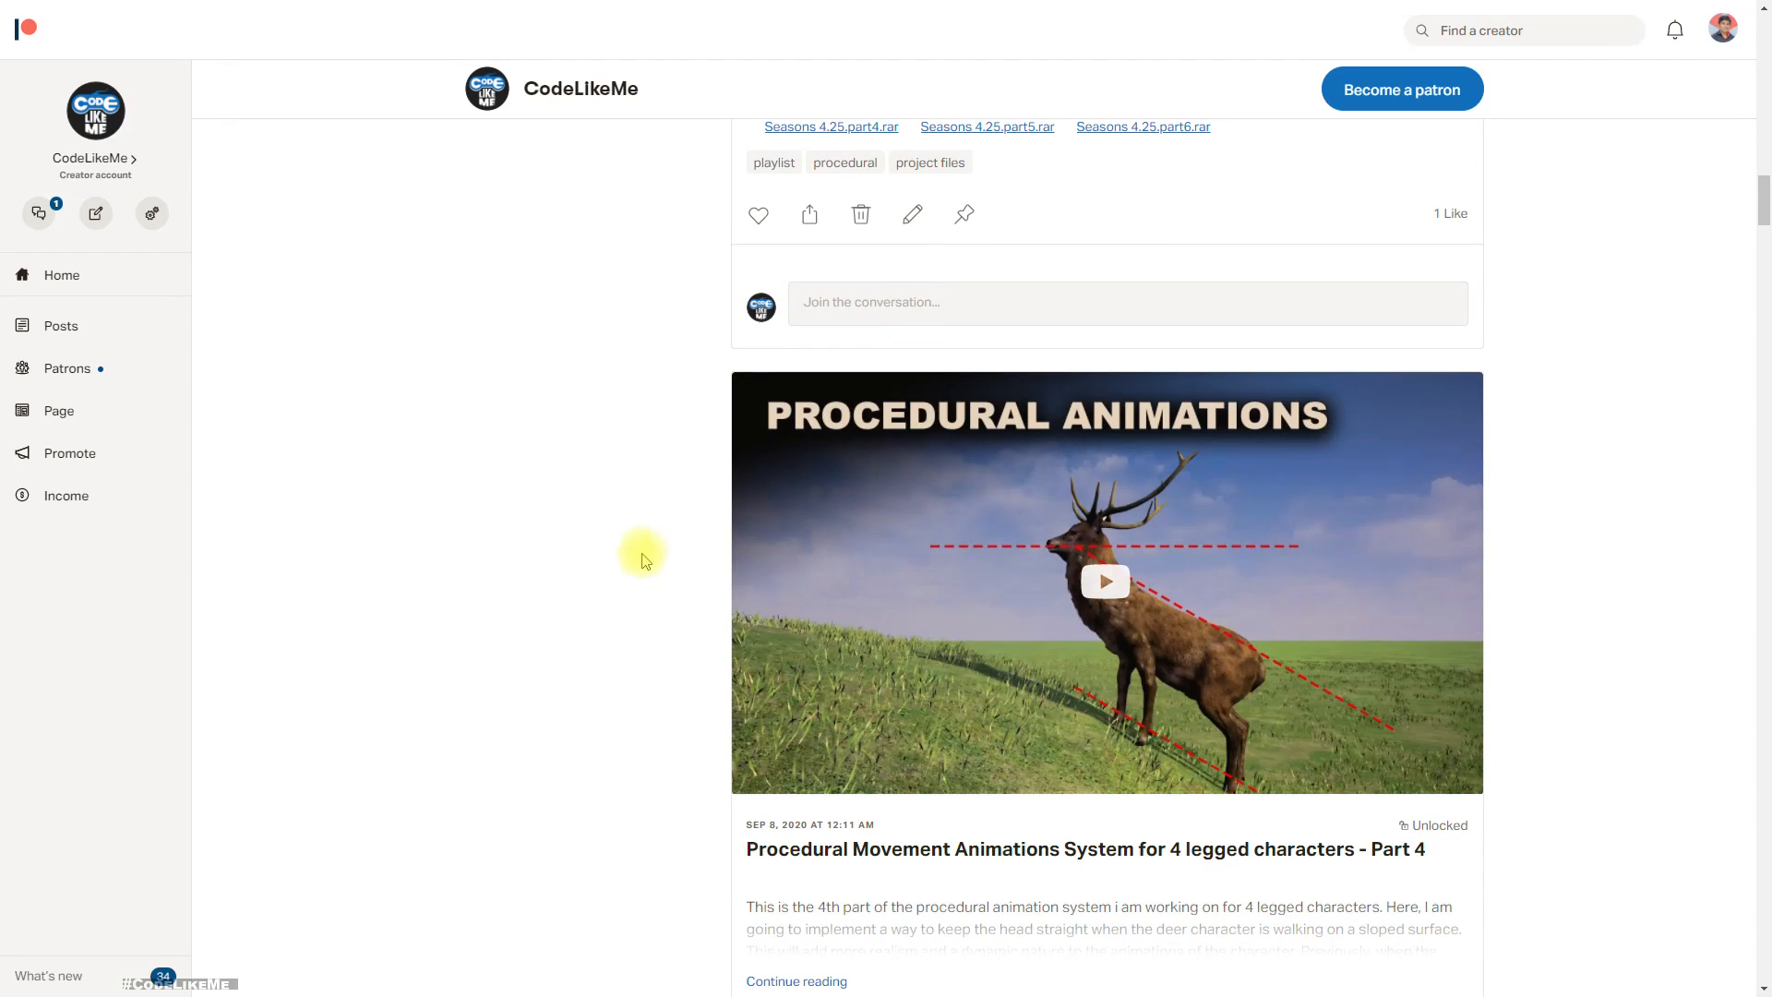
scroll(644, 557, "down", 11)
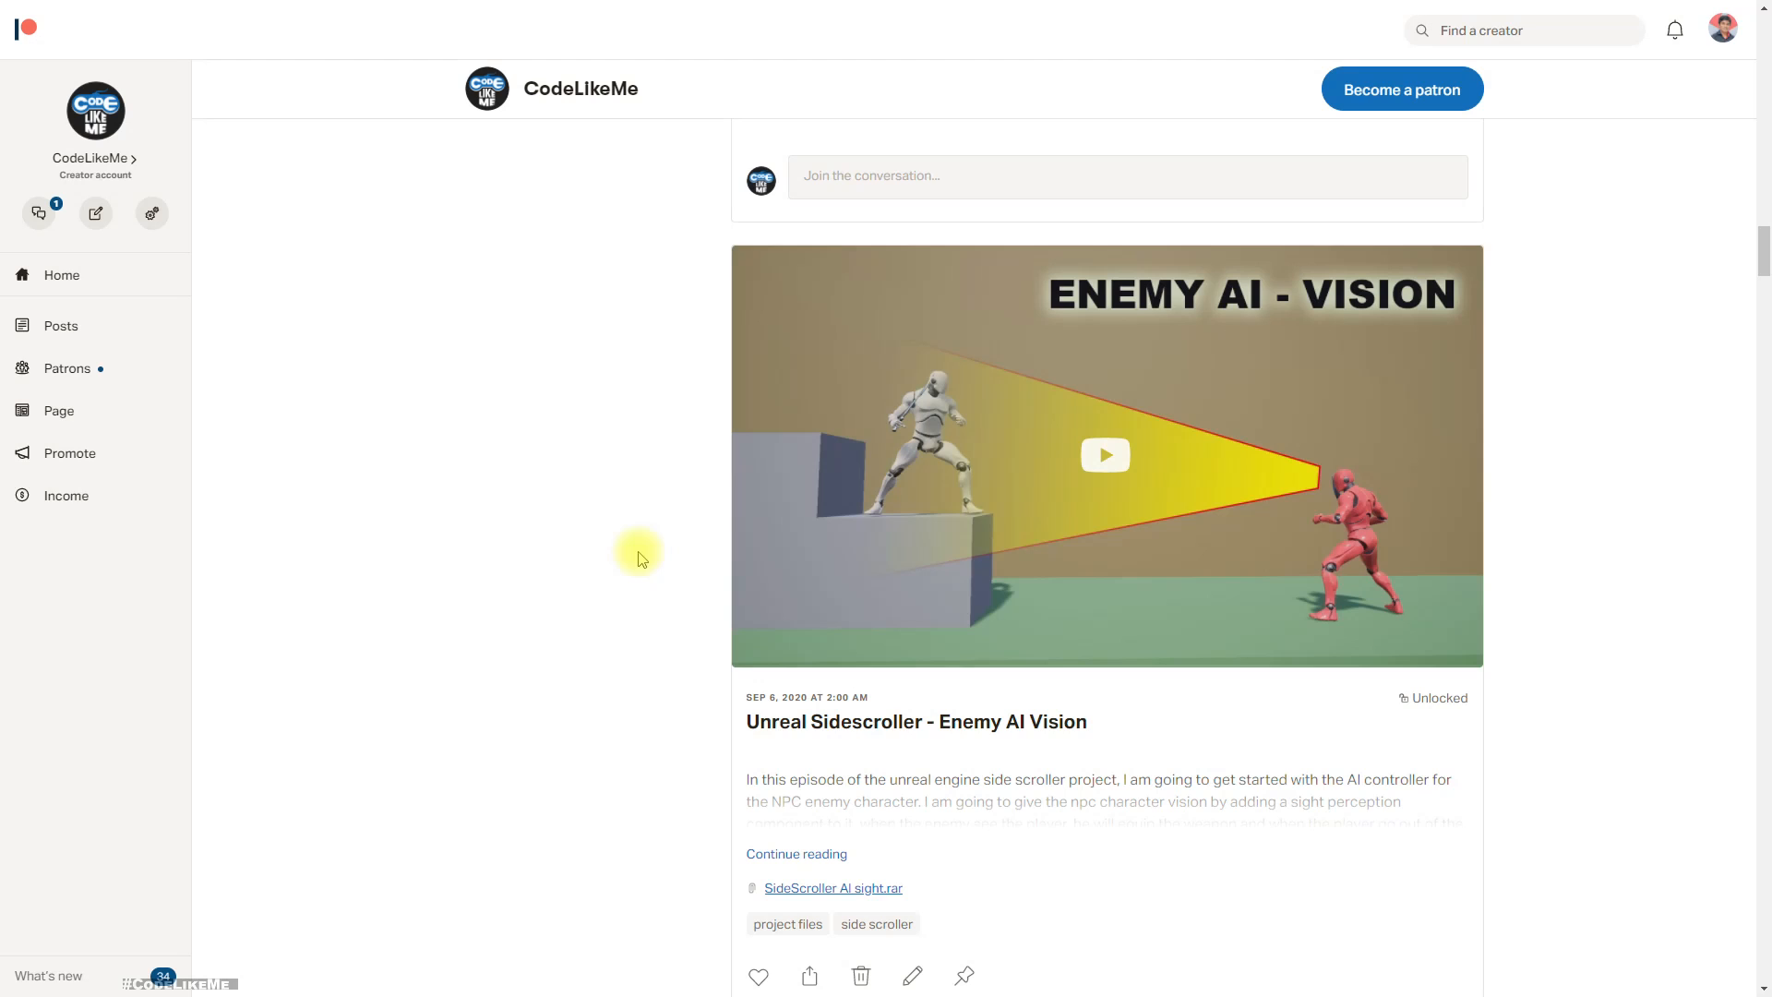
scroll(640, 557, "down", 5)
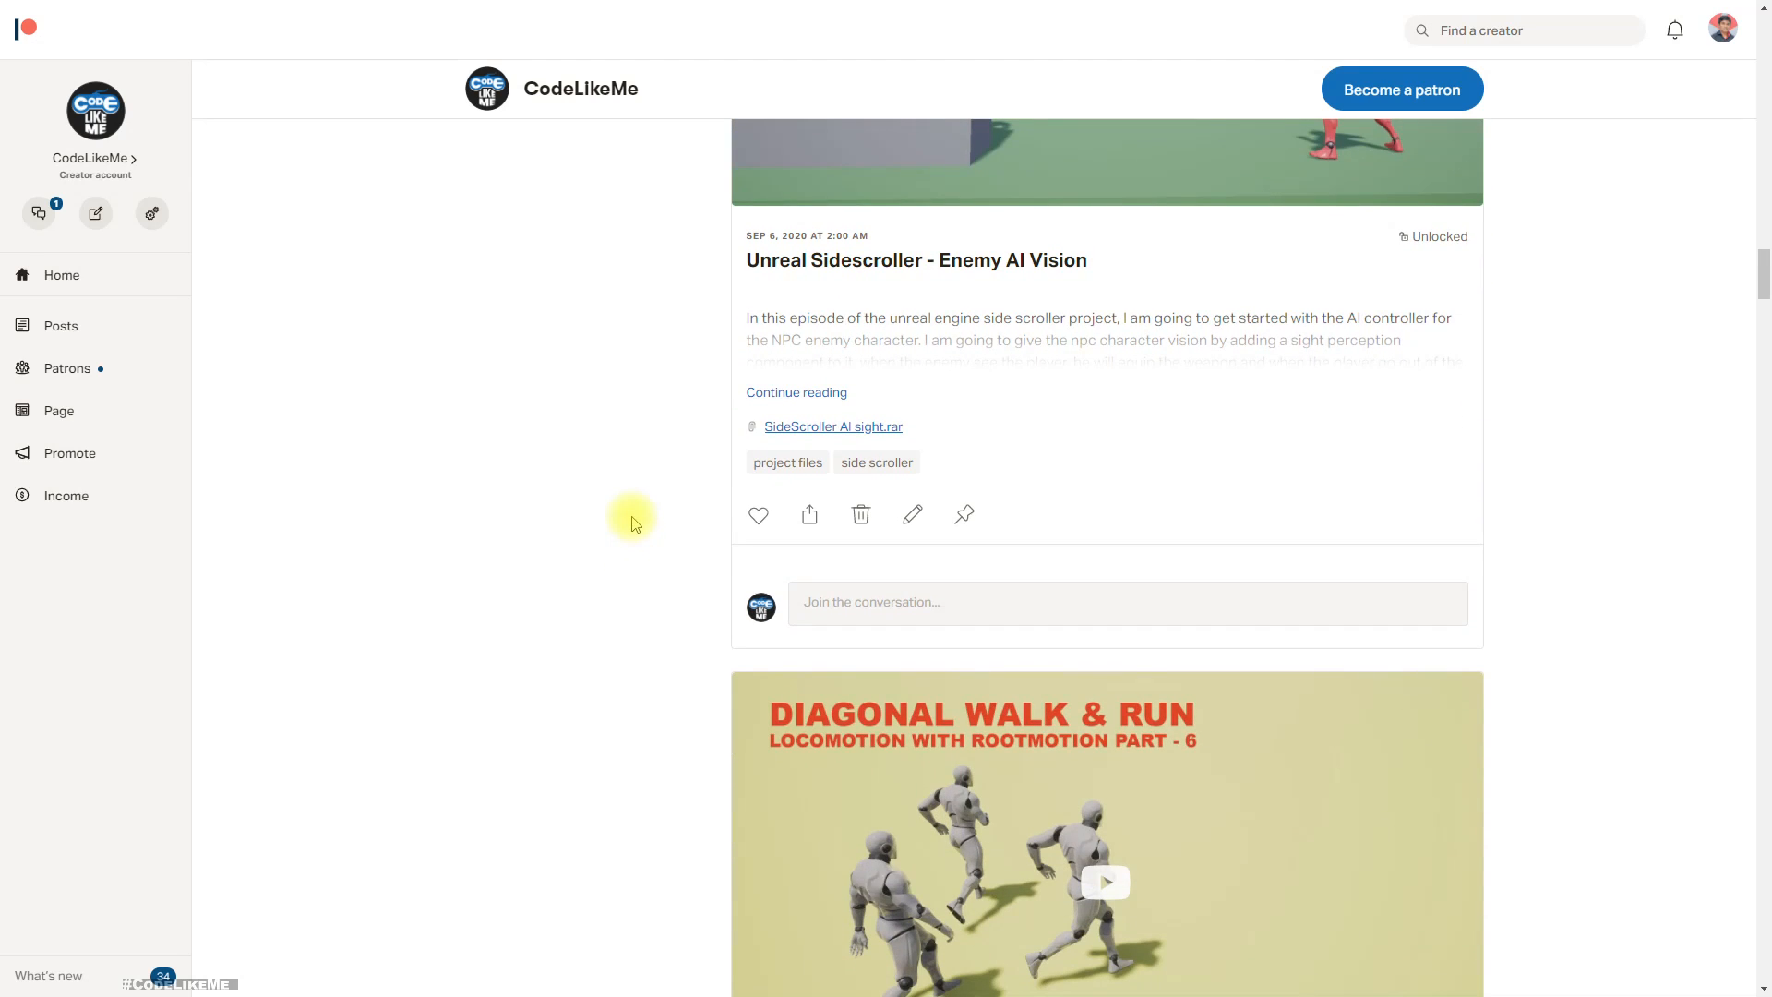
scroll(630, 512, "down", 16)
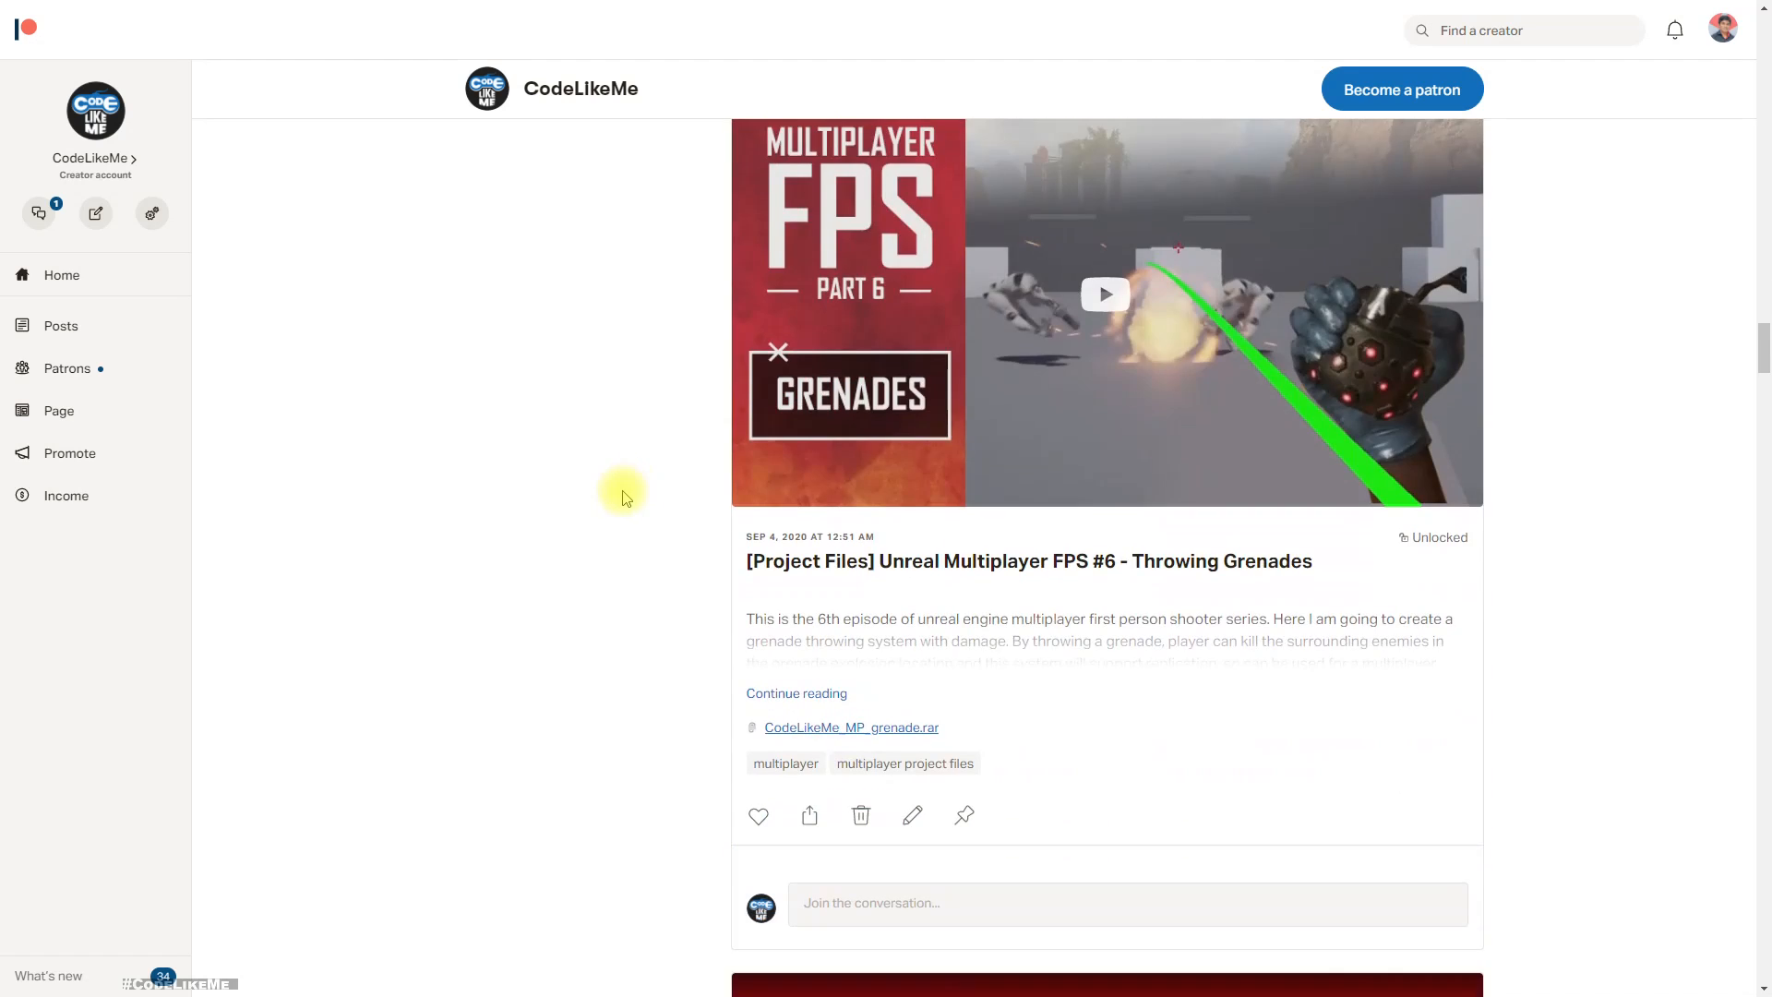
scroll(624, 499, "down", 20)
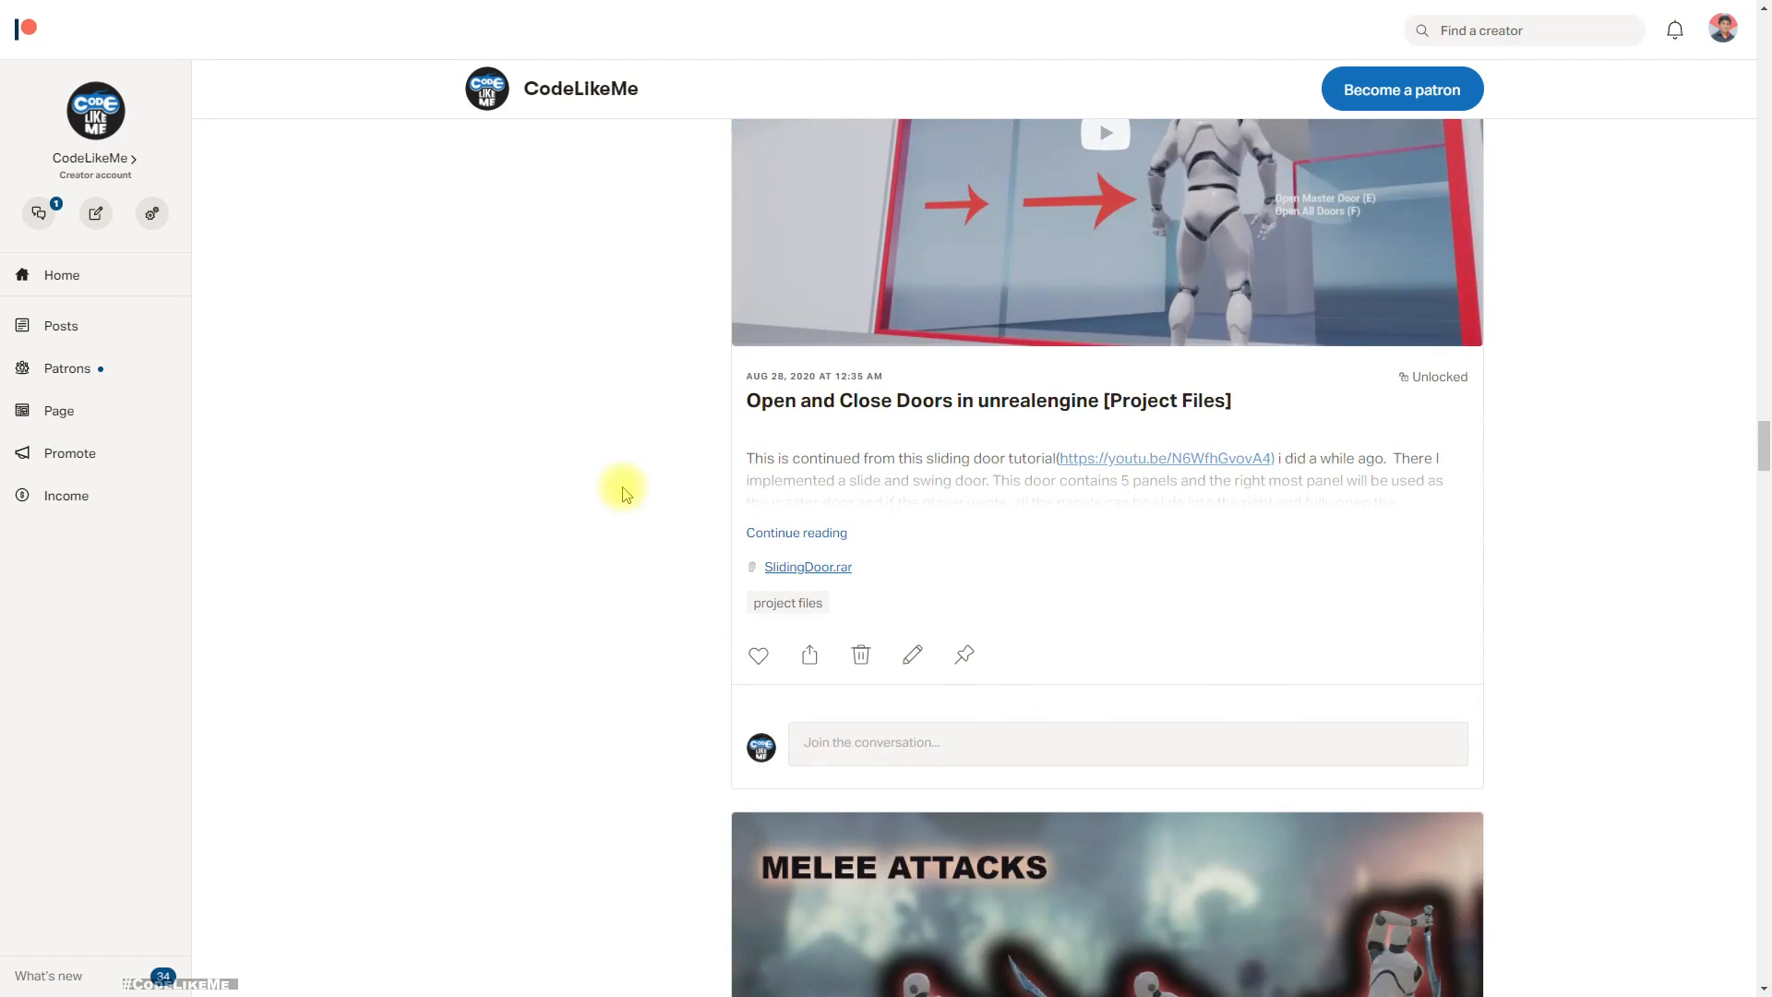